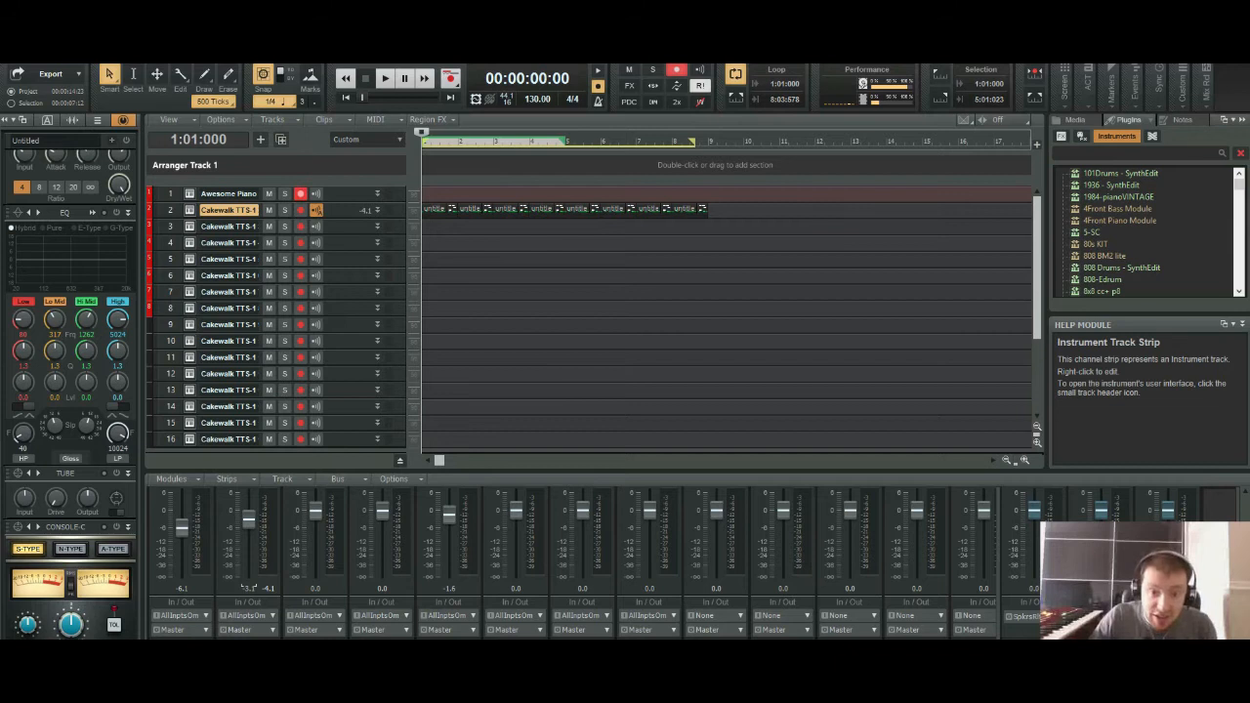
Step: Inspect the HALion Sonic drum pattern on track 2, close the instrument window, and audition the drum track from the start
{"action": "left_click", "coordinate": [316, 210]}
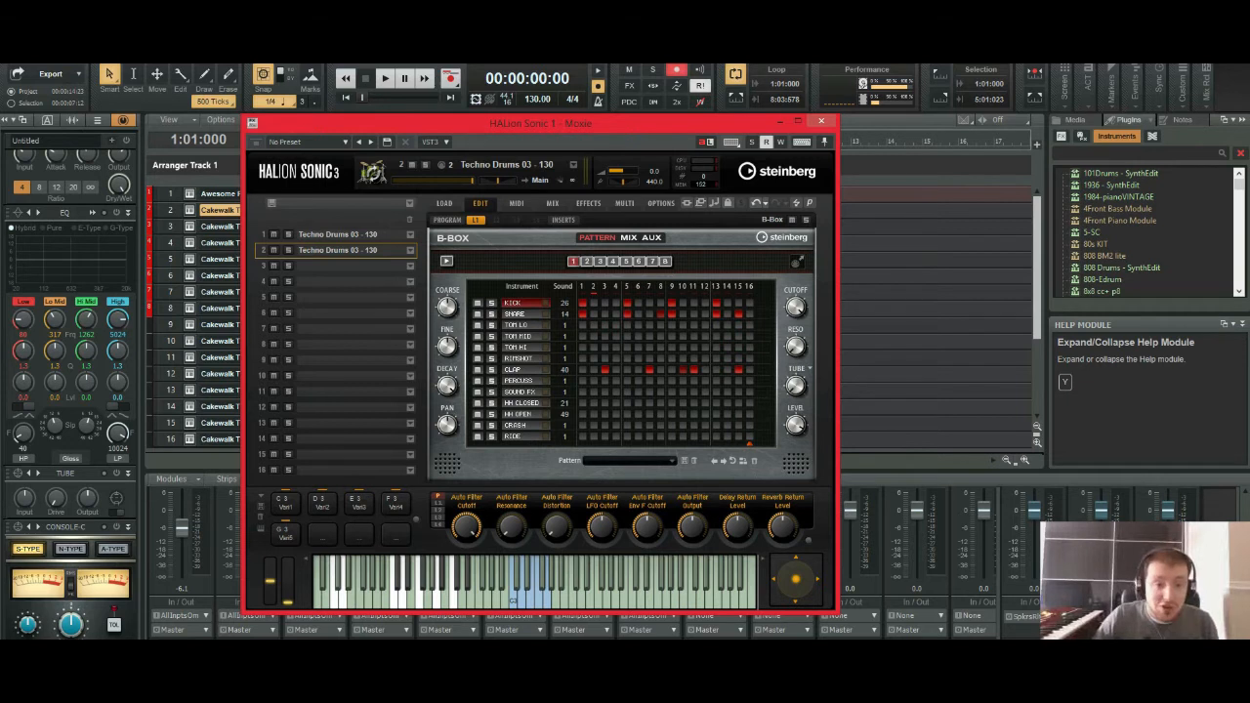
{"action": "left_click_drag", "start_coordinate": [540, 122], "coordinate": [716, 145]}
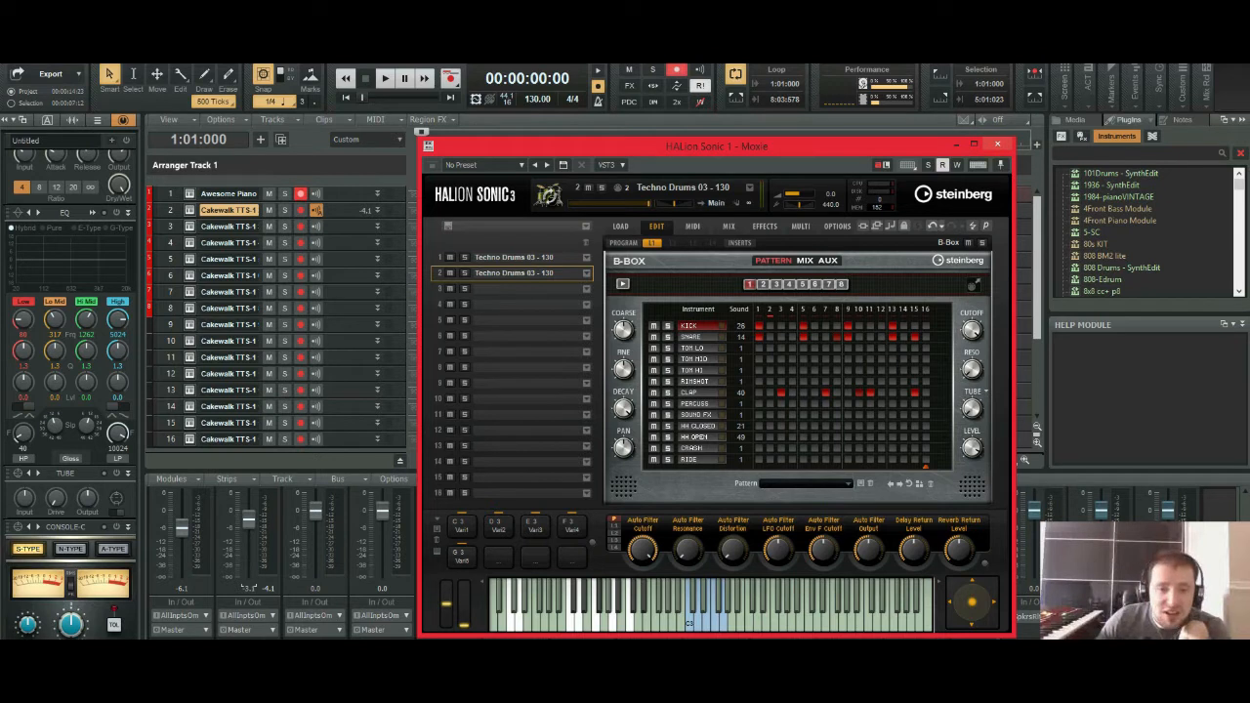
{"action": "left_click", "coordinate": [997, 145]}
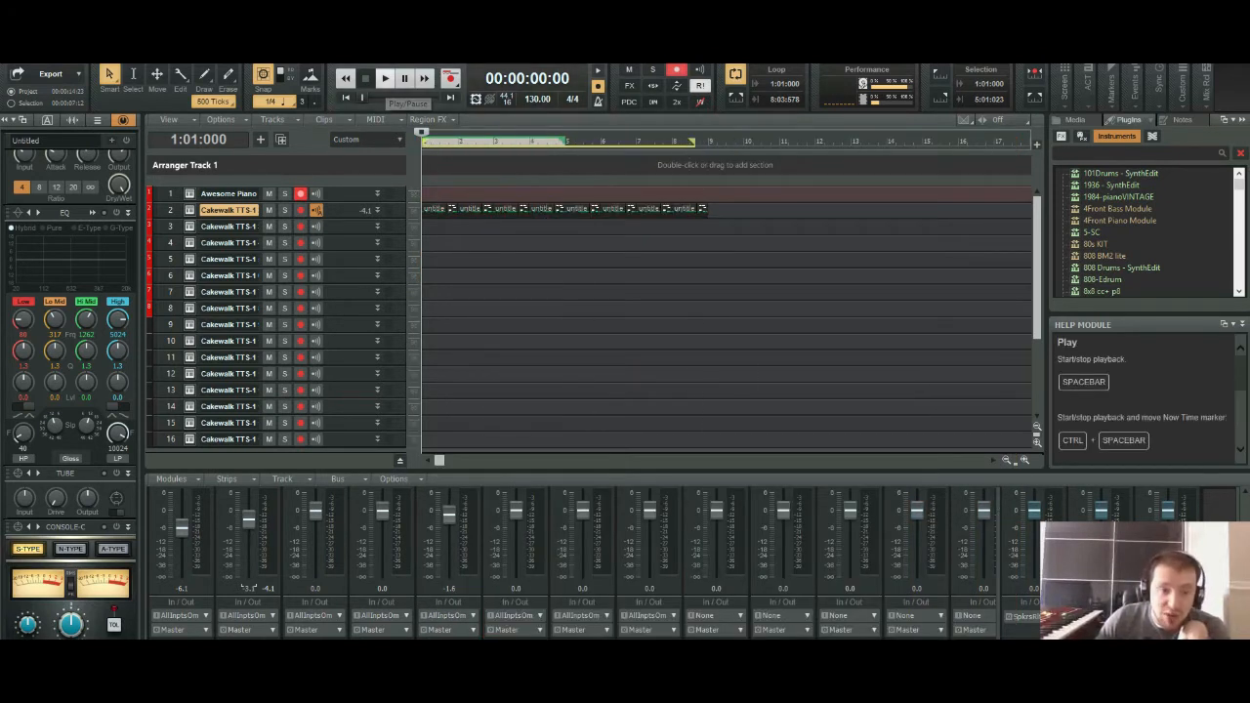
{"action": "left_click", "coordinate": [385, 78]}
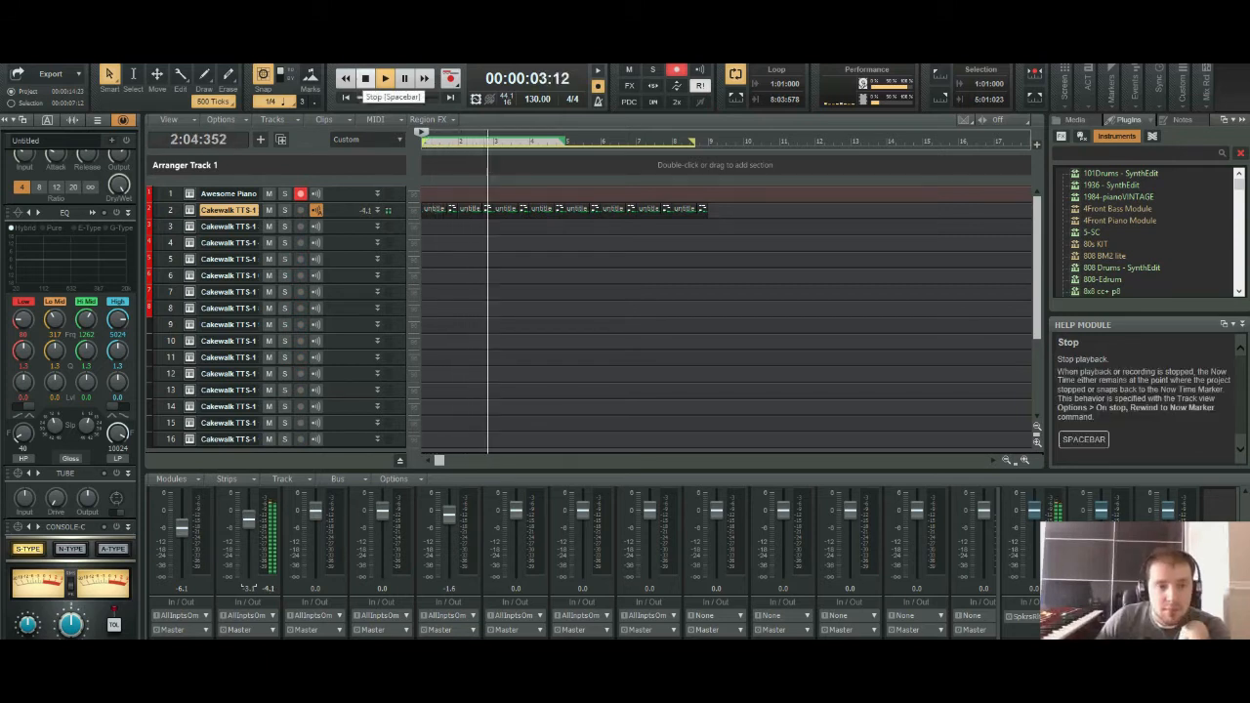
{"action": "left_click", "coordinate": [365, 78]}
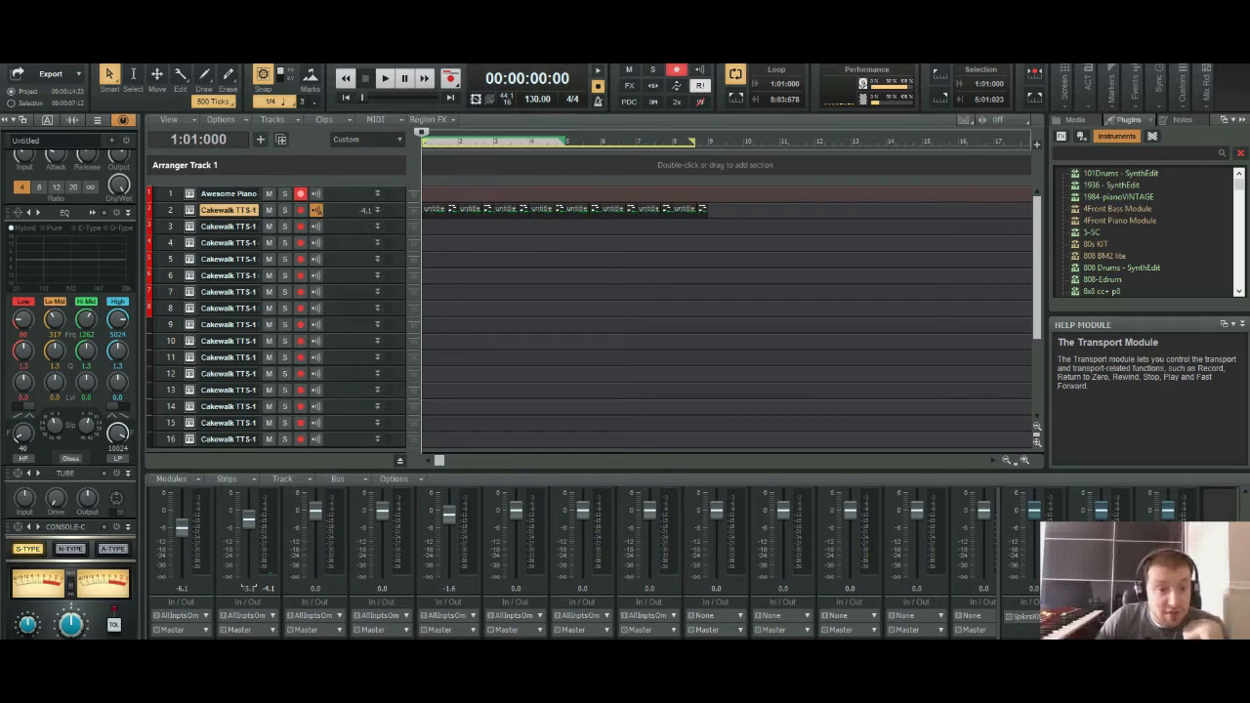
Step: Browse the list of replacement synths for the Awesome Piano track
{"action": "right_click", "coordinate": [190, 194]}
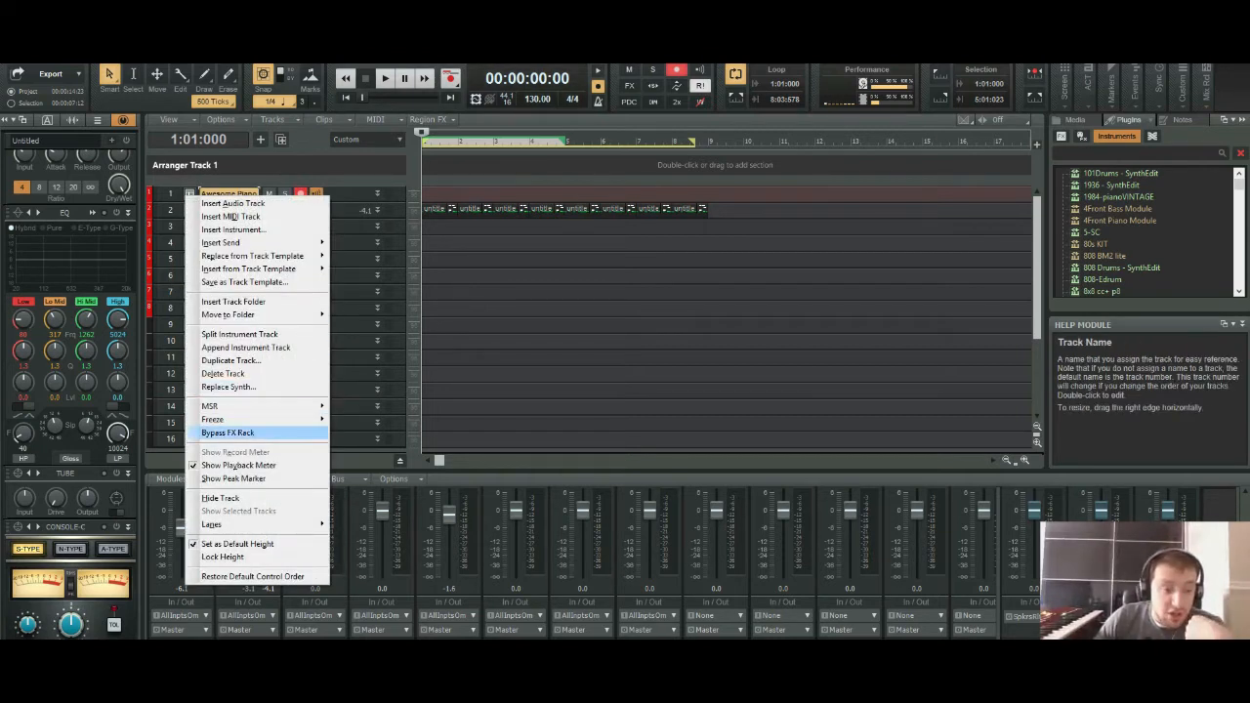
{"action": "left_click", "coordinate": [227, 387]}
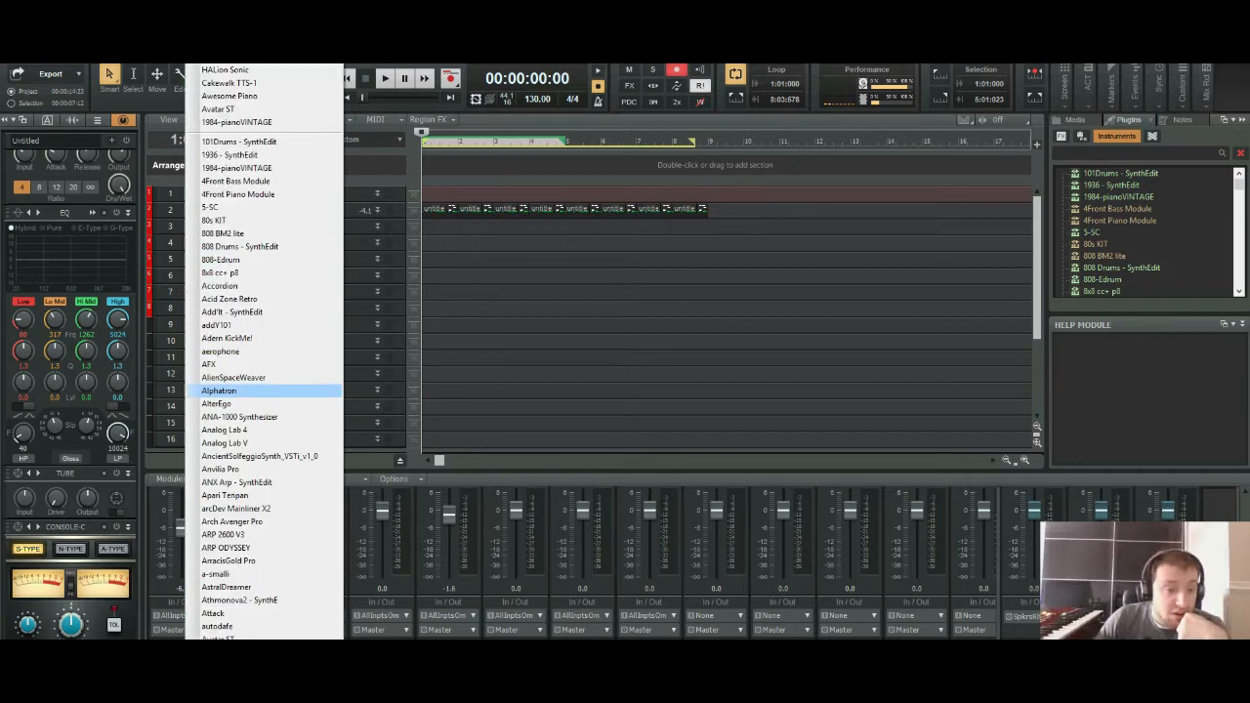
{"action": "scroll", "coordinate": [264, 391], "scroll_direction": "down", "scroll_amount": 20}
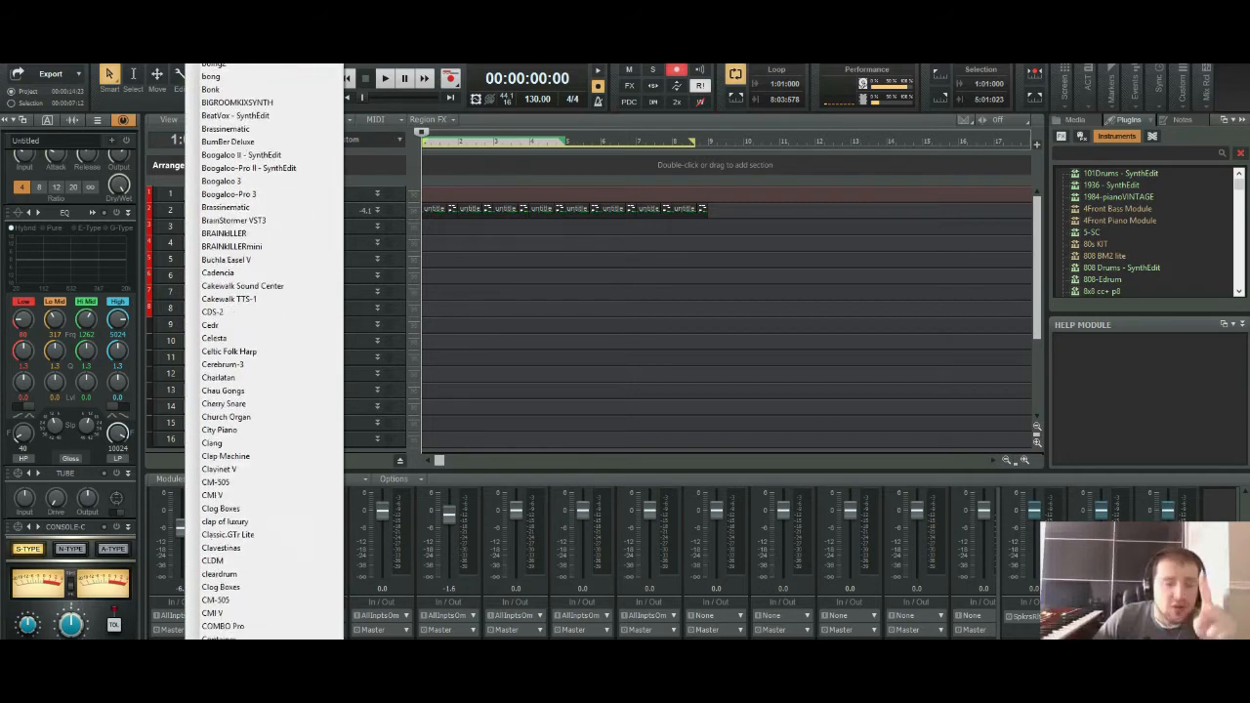
{"action": "scroll", "coordinate": [264, 351], "scroll_direction": "down", "scroll_amount": 6}
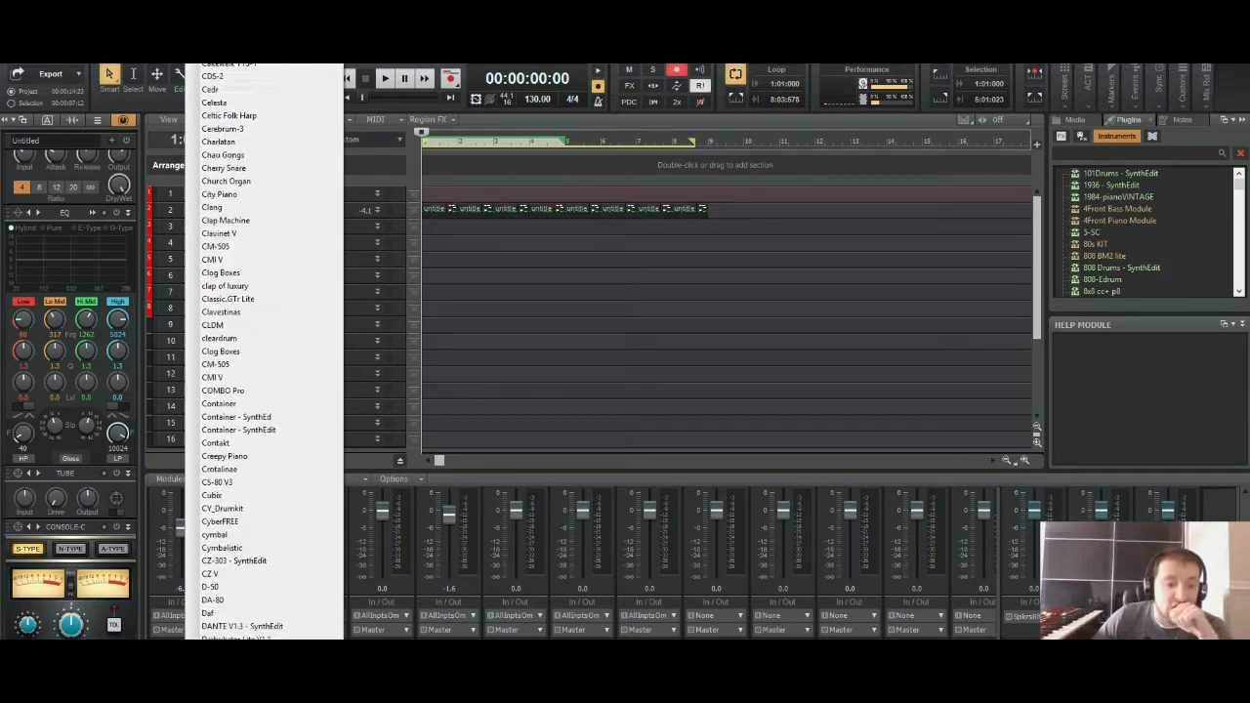
{"action": "scroll", "coordinate": [263, 352], "scroll_direction": "down", "scroll_amount": 6}
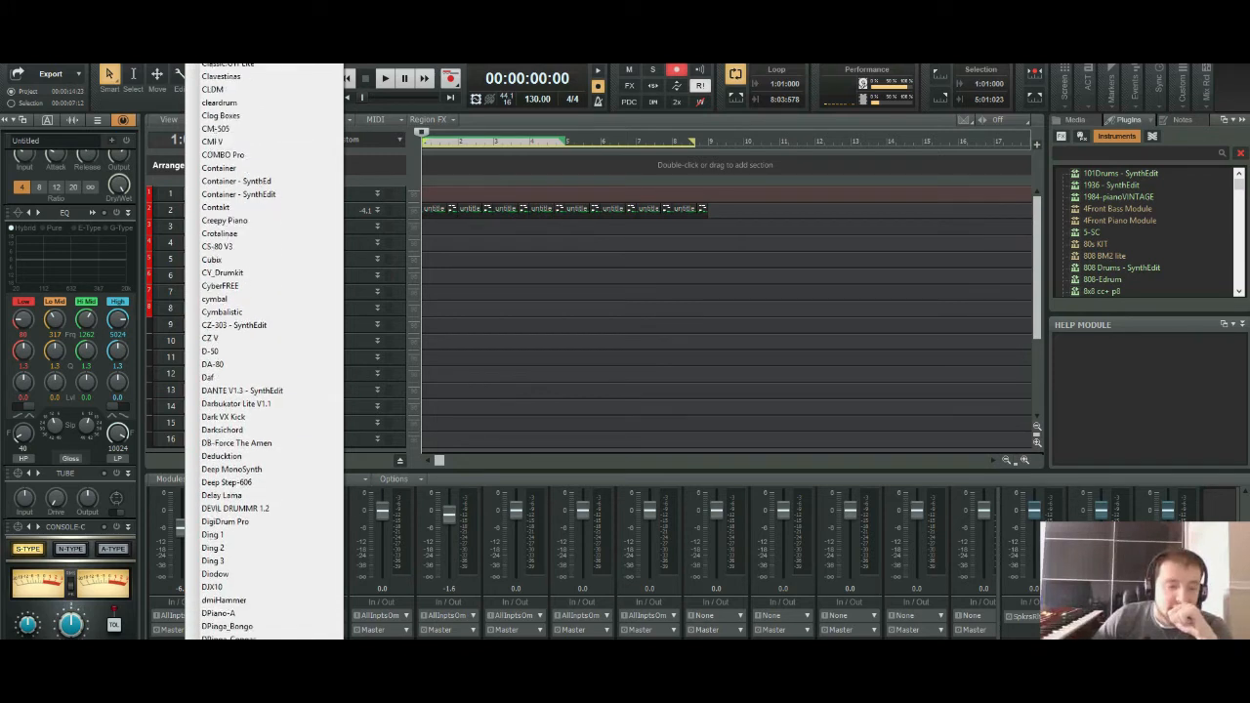
{"action": "scroll", "coordinate": [263, 351], "scroll_direction": "down", "scroll_amount": 6}
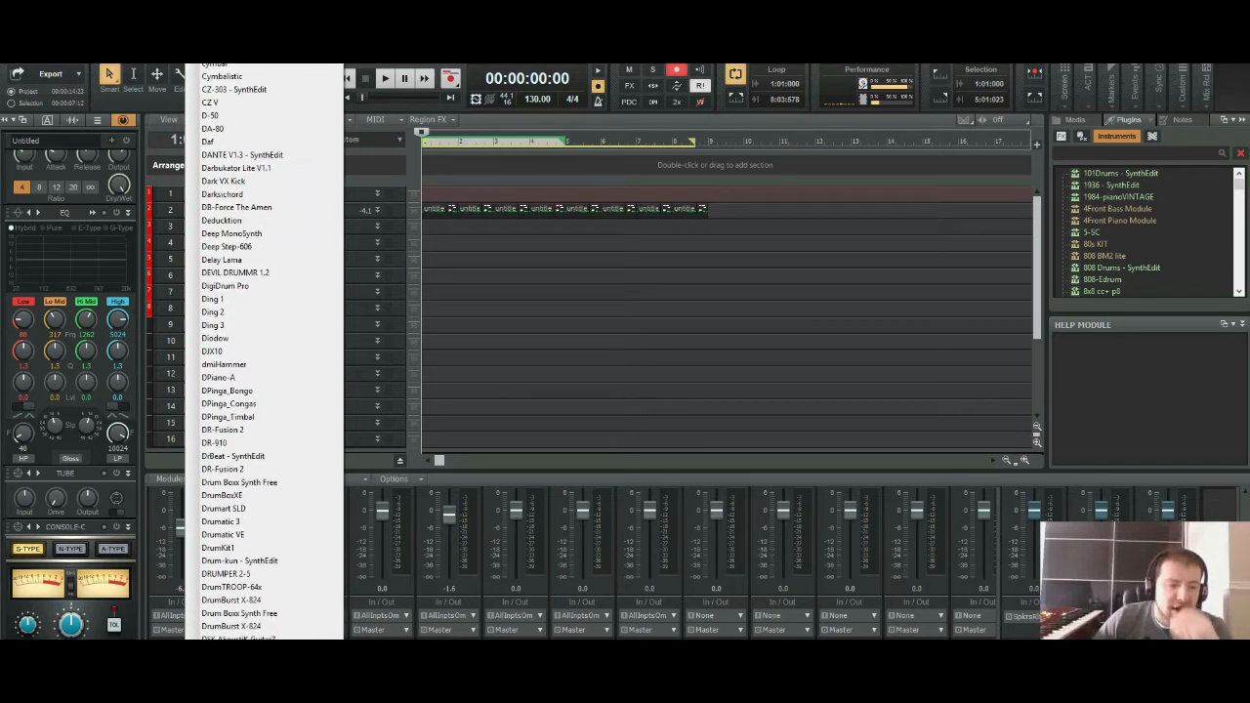
{"action": "scroll", "coordinate": [263, 352], "scroll_direction": "down", "scroll_amount": 6}
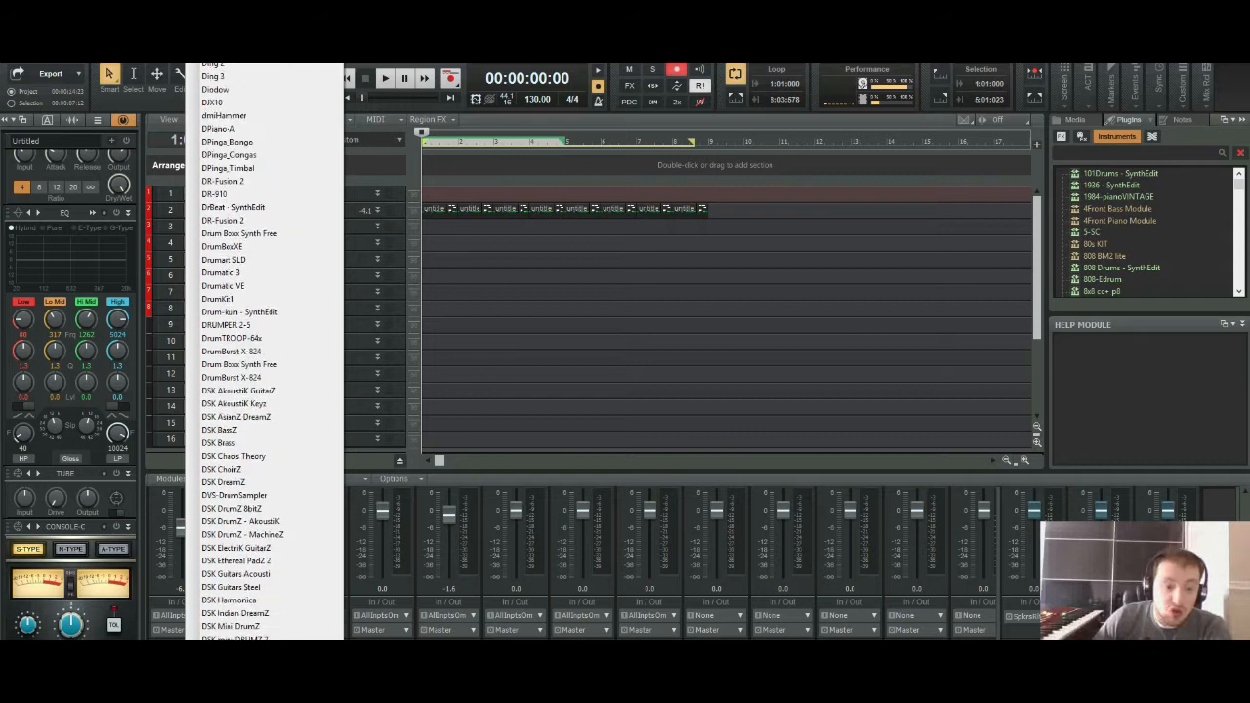
{"action": "scroll", "coordinate": [264, 352], "scroll_direction": "down", "scroll_amount": 5}
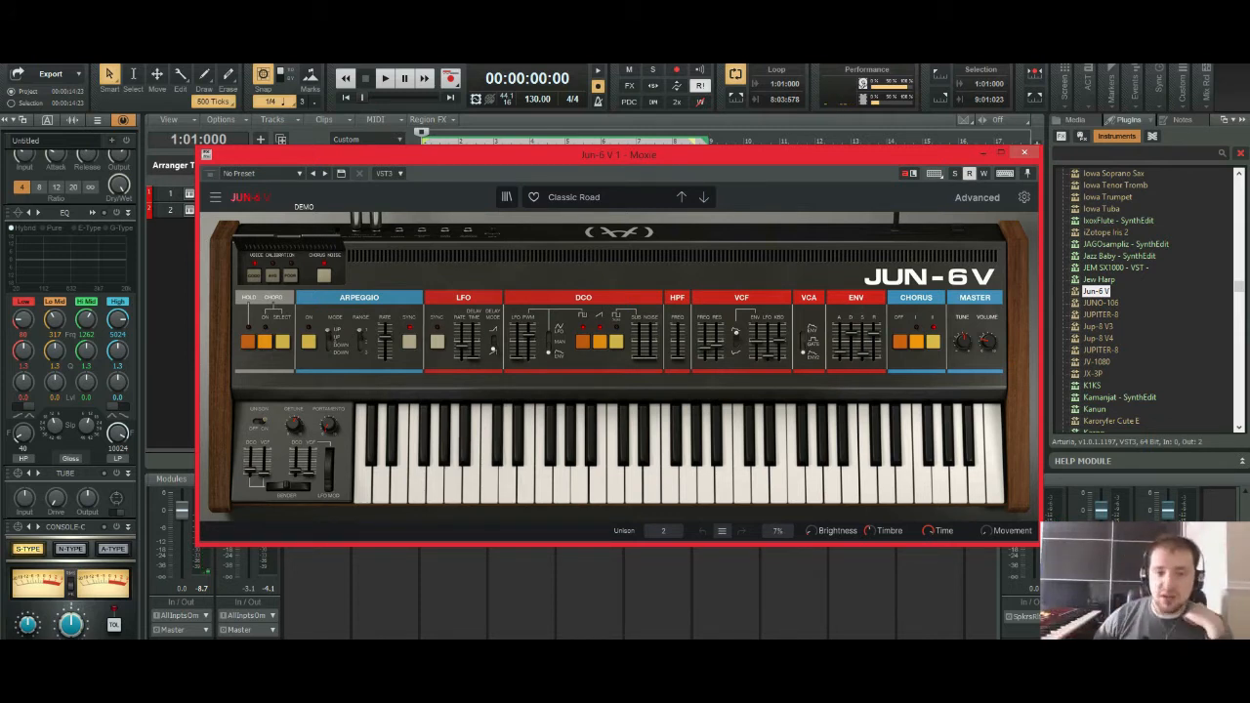
Step: Try the Stupid Big and Home Bass presets from the Jun-6 V Bass category
{"action": "left_click", "coordinate": [586, 197]}
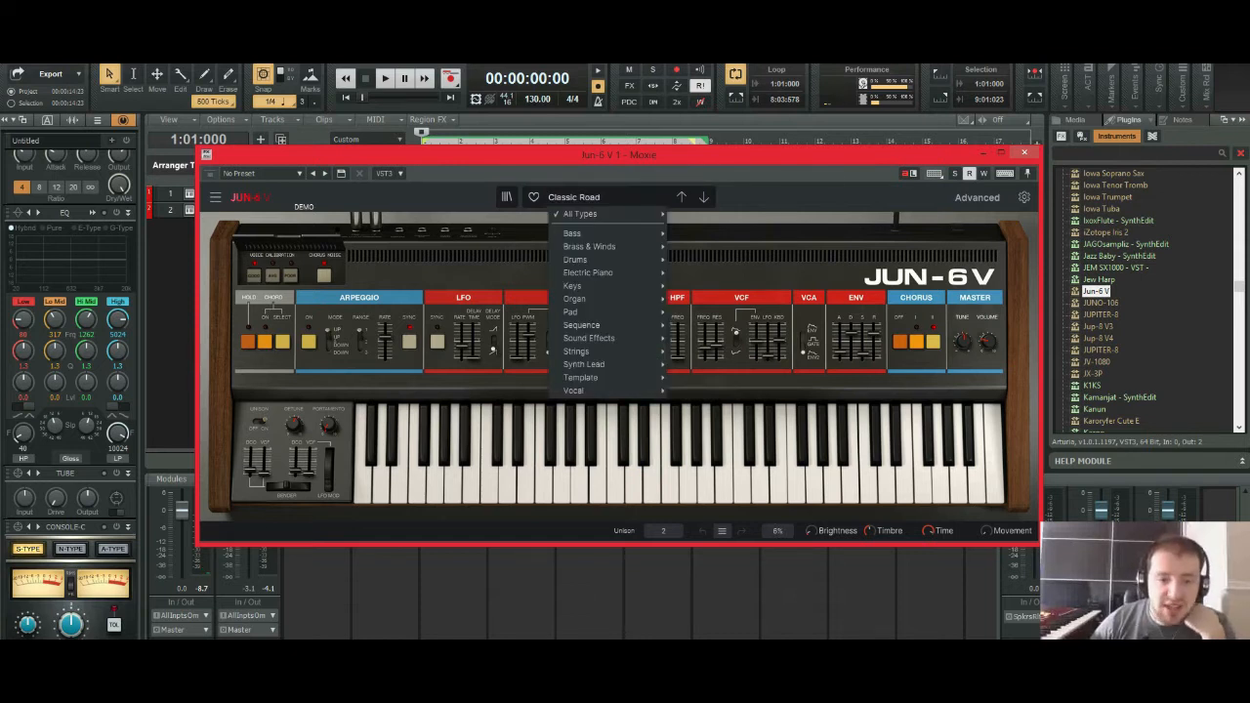
{"action": "mouse_move", "coordinate": [572, 233]}
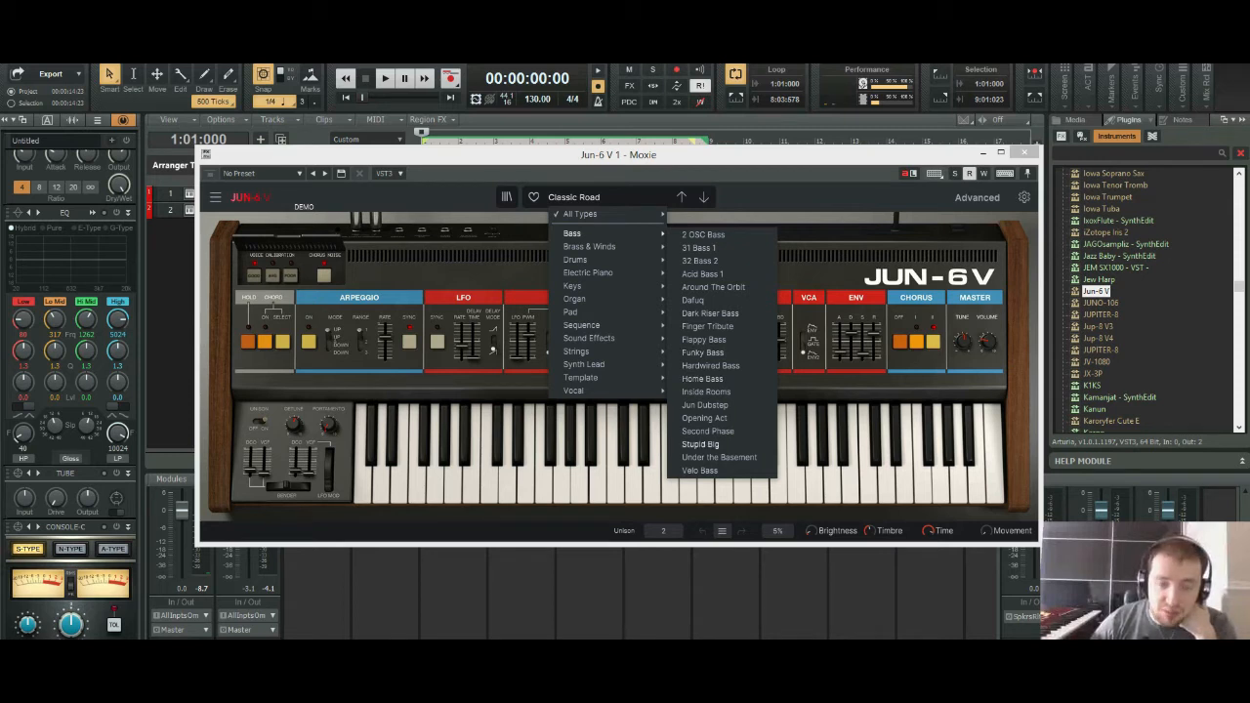
{"action": "left_click", "coordinate": [700, 445]}
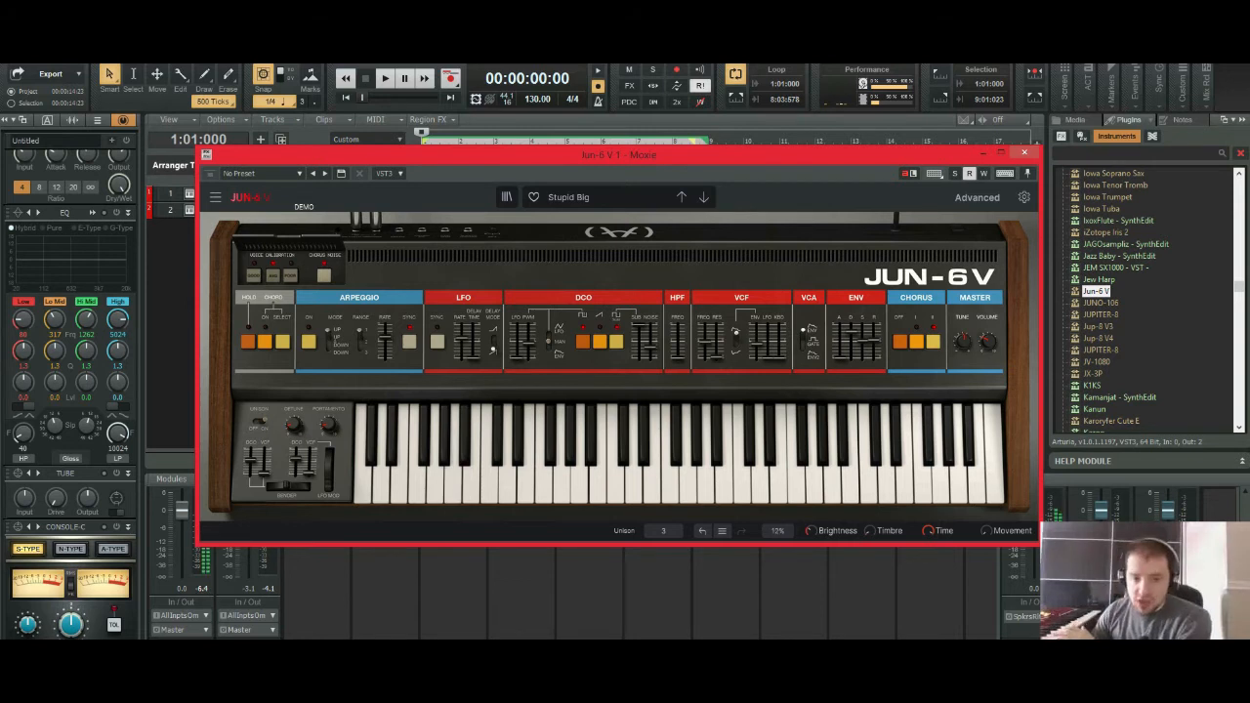
{"action": "left_click", "coordinate": [568, 197]}
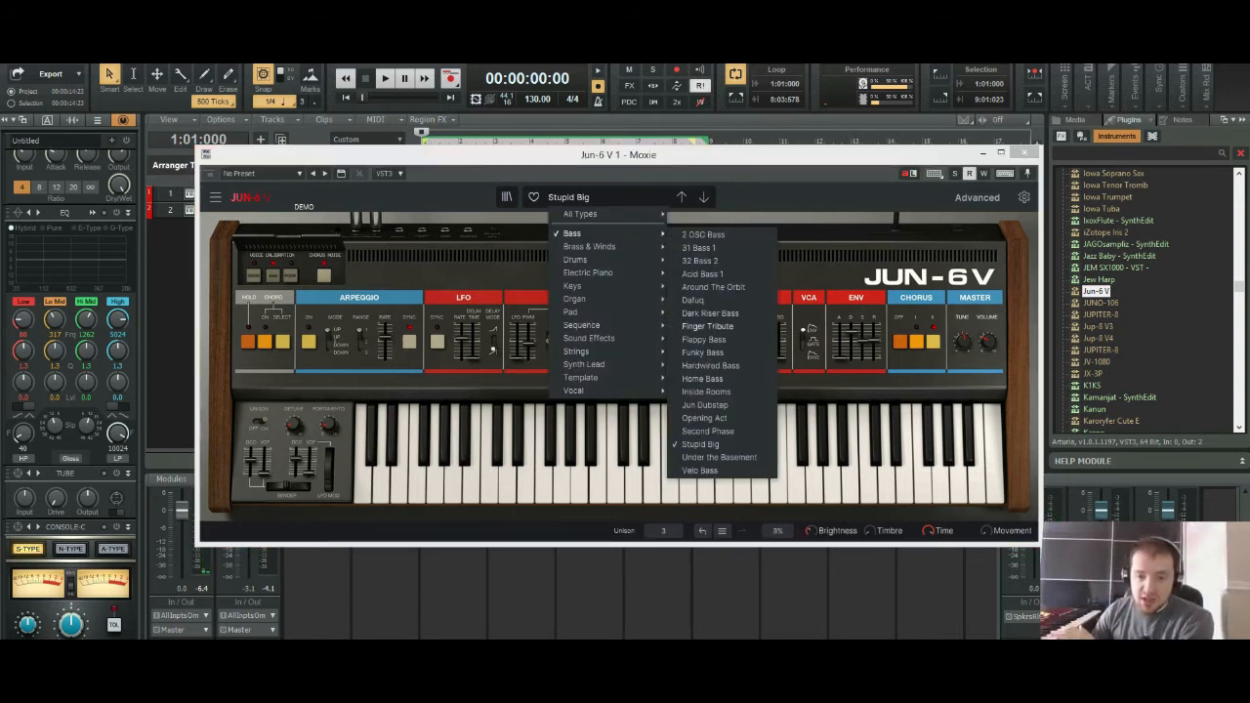
{"action": "left_click", "coordinate": [702, 378]}
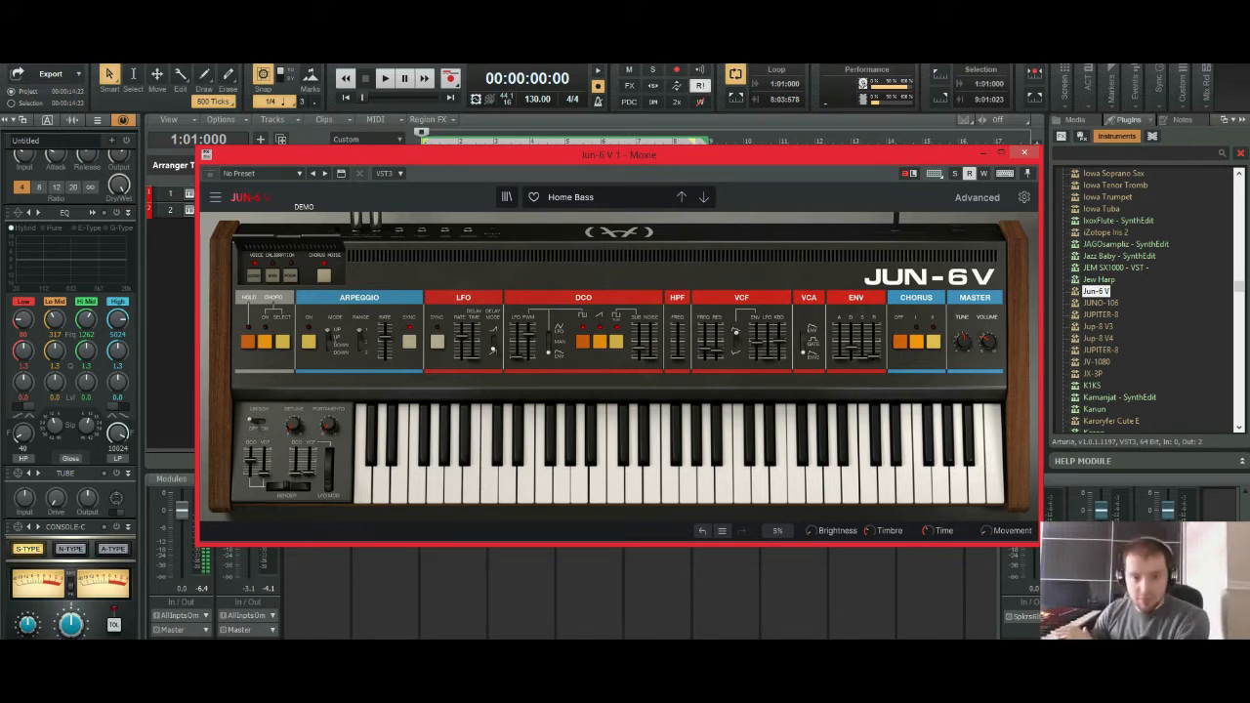
Step: Load the 44 Tuba preset from the Jun-6 V Brass & Winds category
{"action": "left_click", "coordinate": [571, 196]}
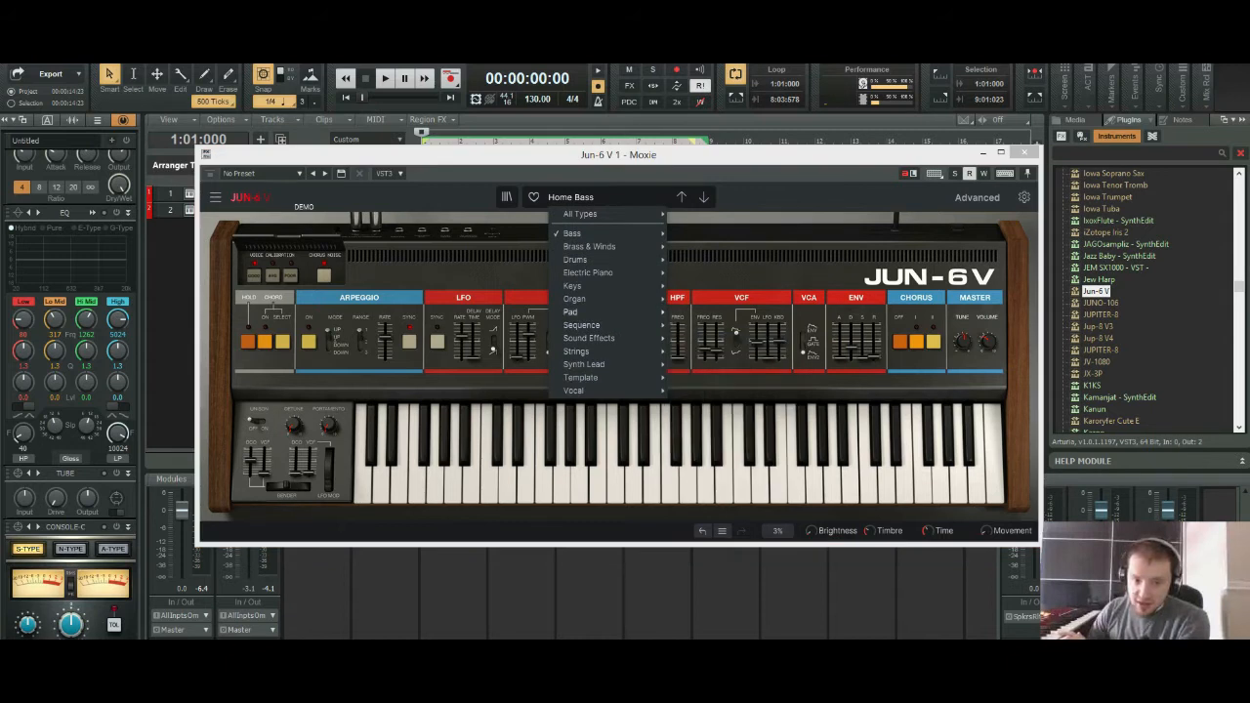
{"action": "mouse_move", "coordinate": [576, 351]}
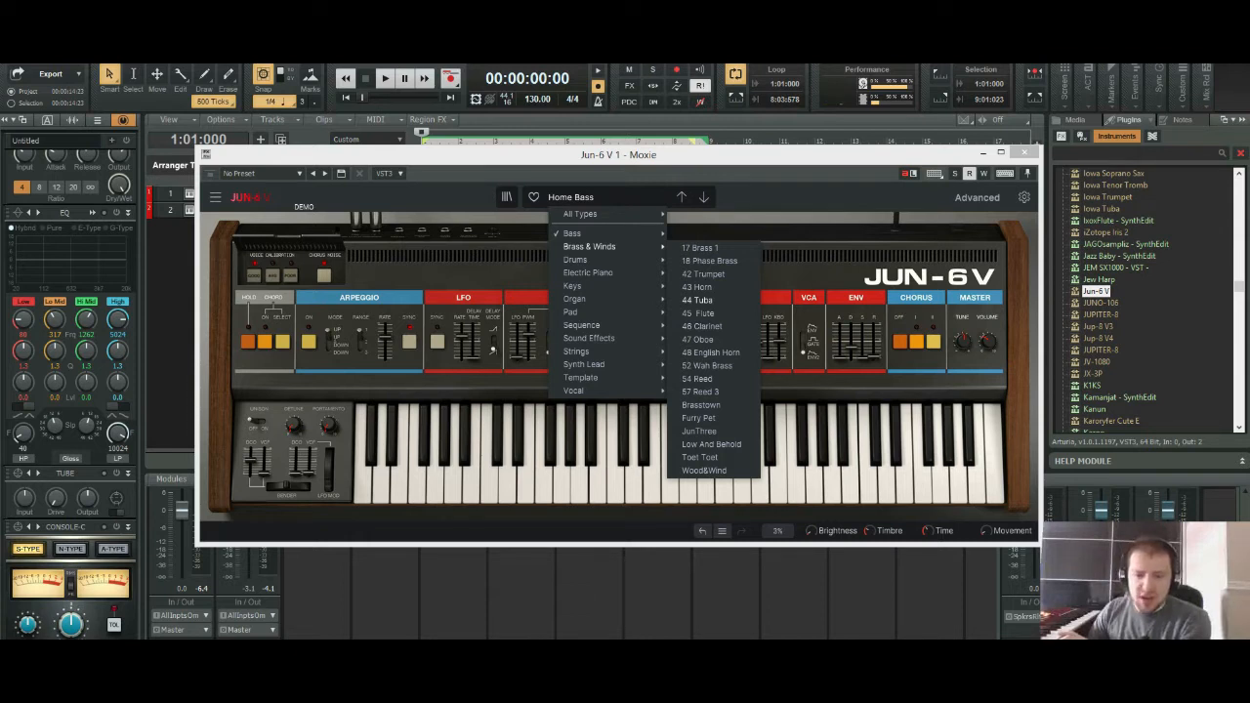
{"action": "mouse_move", "coordinate": [576, 299]}
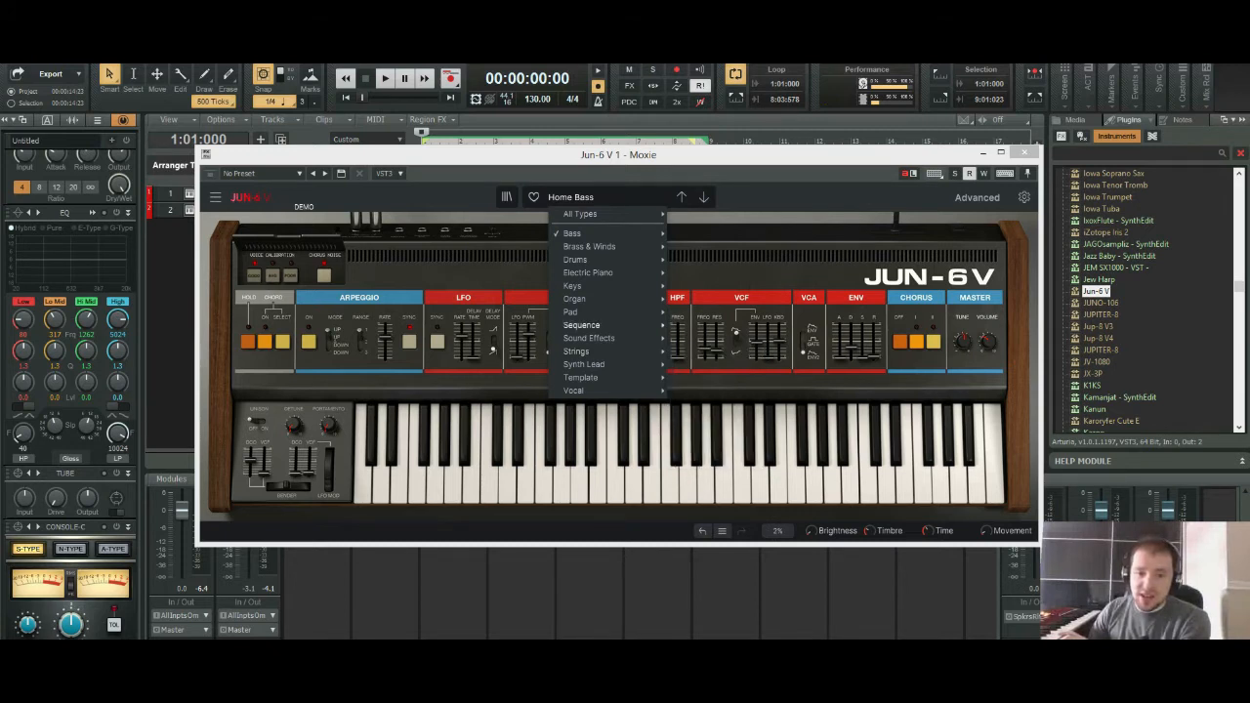
{"action": "mouse_move", "coordinate": [576, 272]}
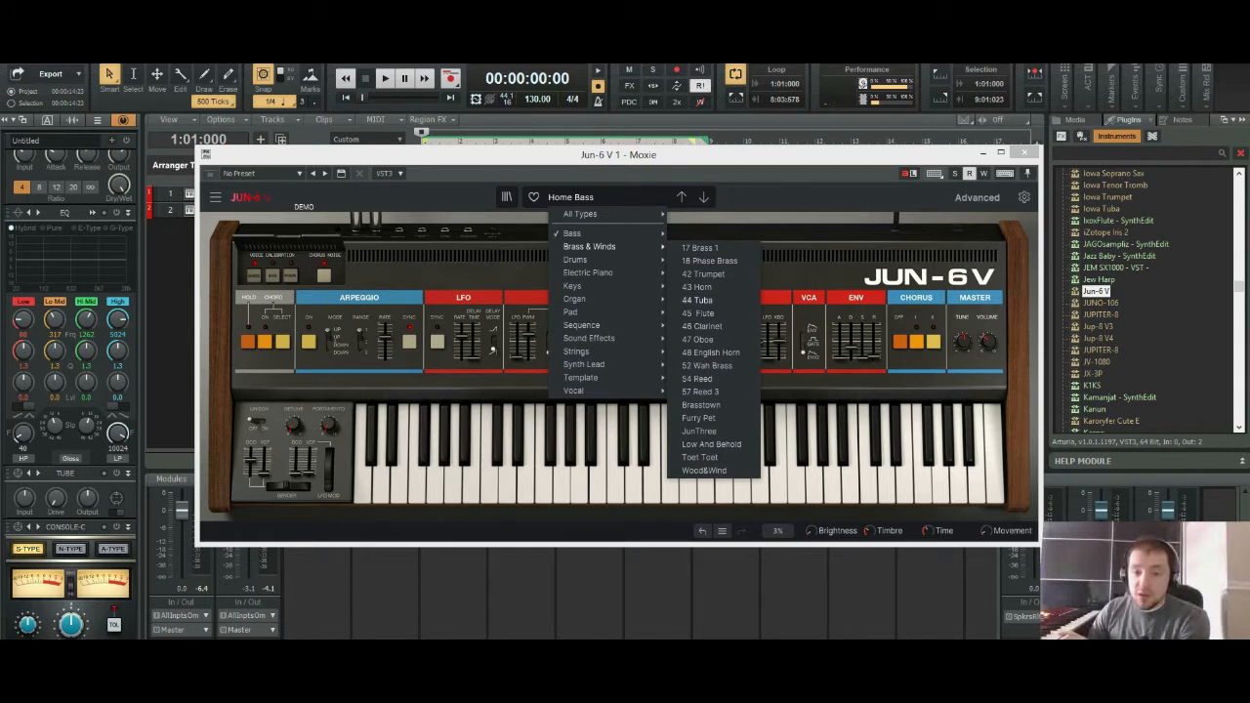
{"action": "left_click", "coordinate": [697, 300]}
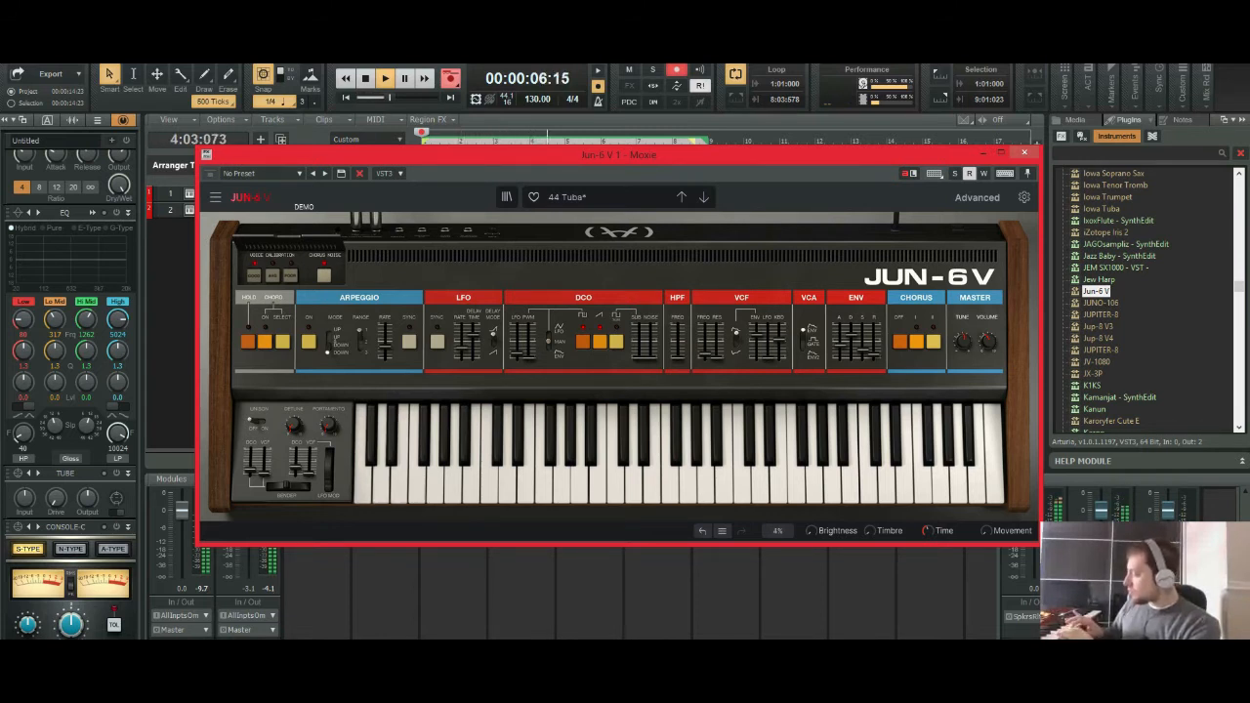
Step: Stop recording the Jun-6 V part and play the recorded clip back with its track soloed
{"action": "key", "text": "space"}
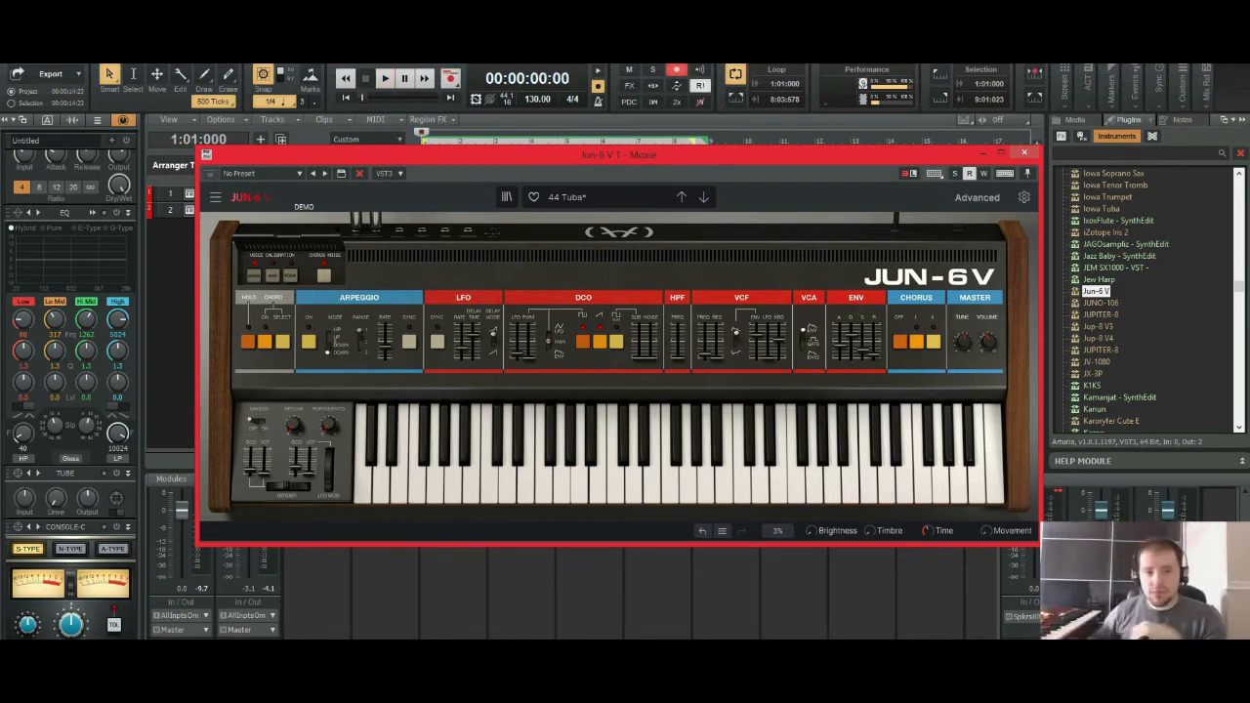
{"action": "left_click_drag", "start_coordinate": [619, 154], "coordinate": [653, 260]}
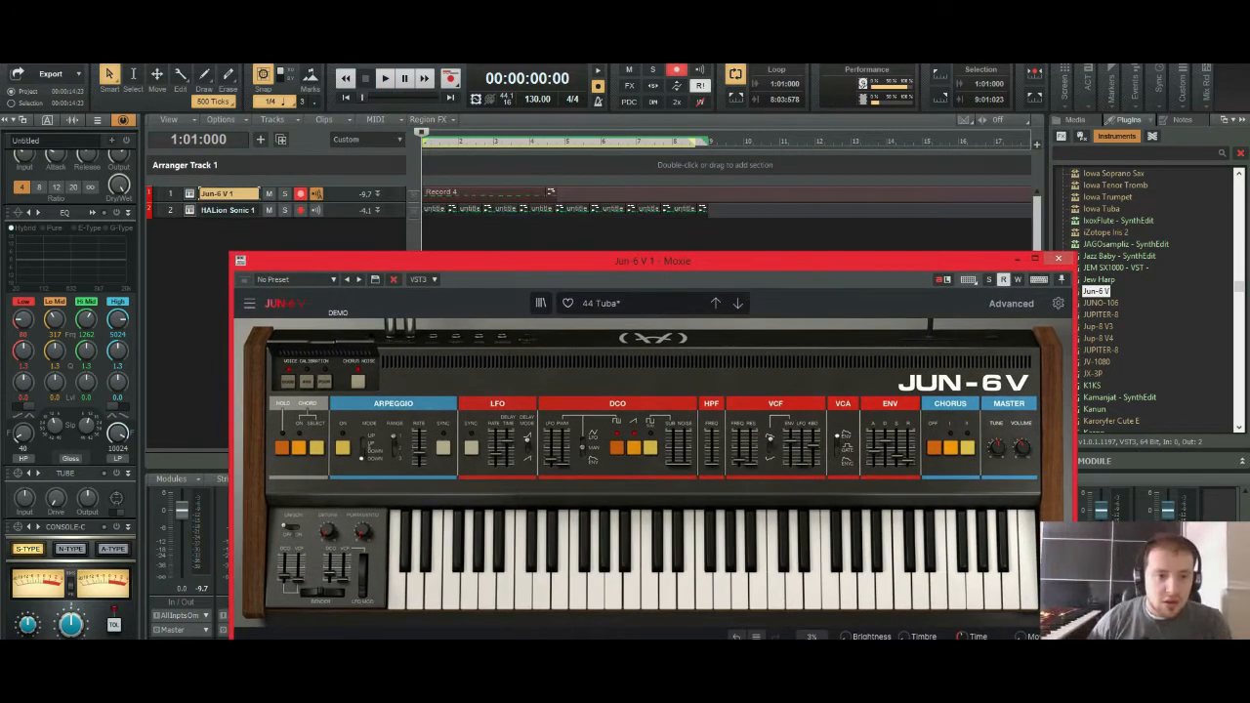
{"action": "key", "text": "space"}
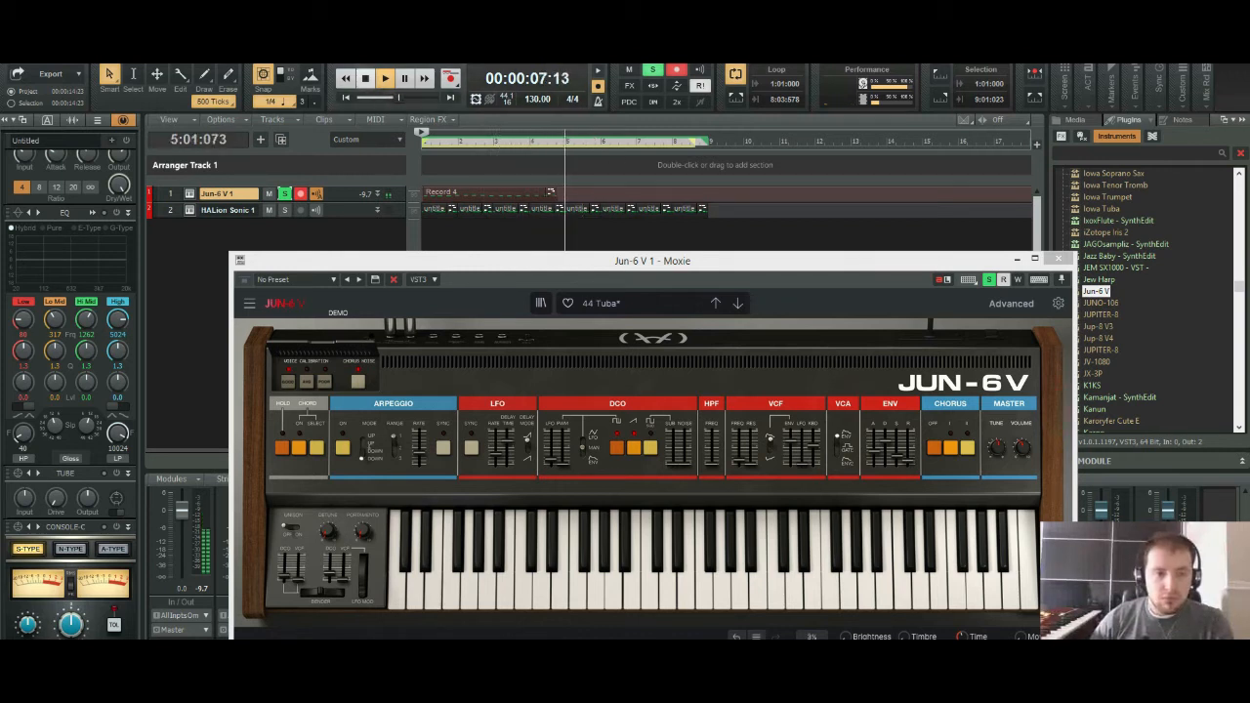
{"action": "key", "text": "space"}
{"action": "key", "text": "space"}
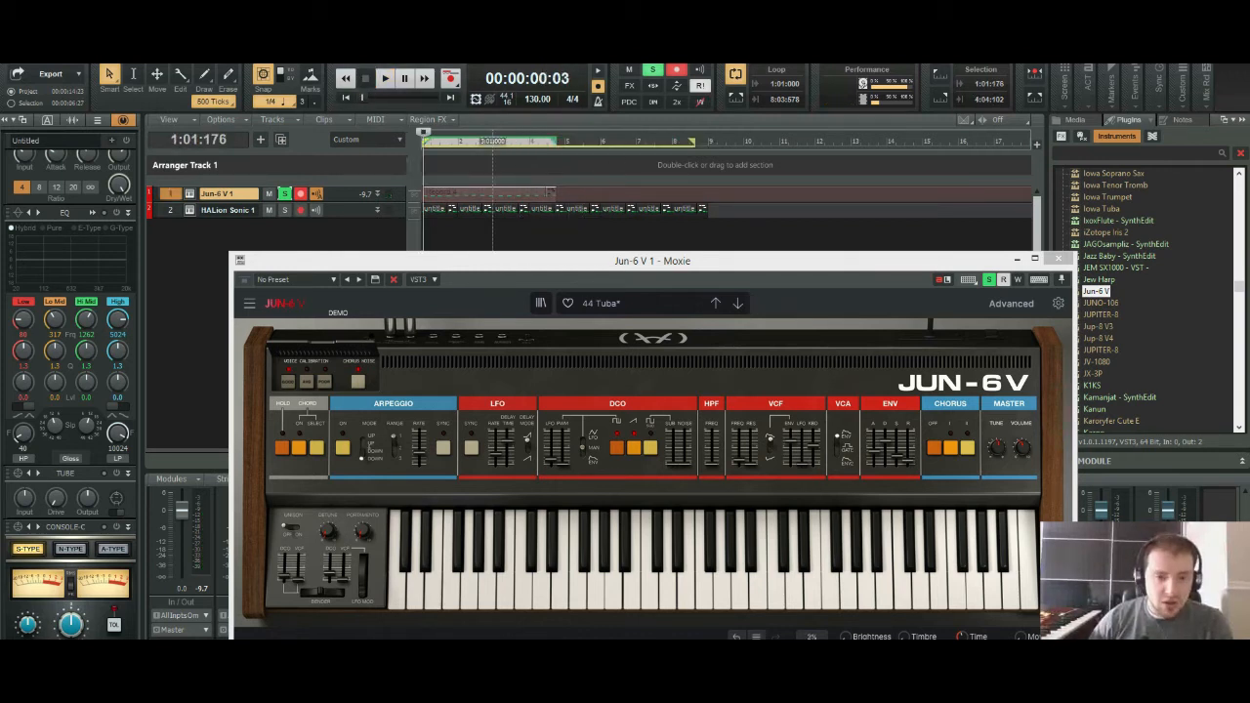
Step: Quantize the recorded Jun-6 V clip at 100 percent strength and play it back with the track unsoloed
{"action": "key", "text": "q"}
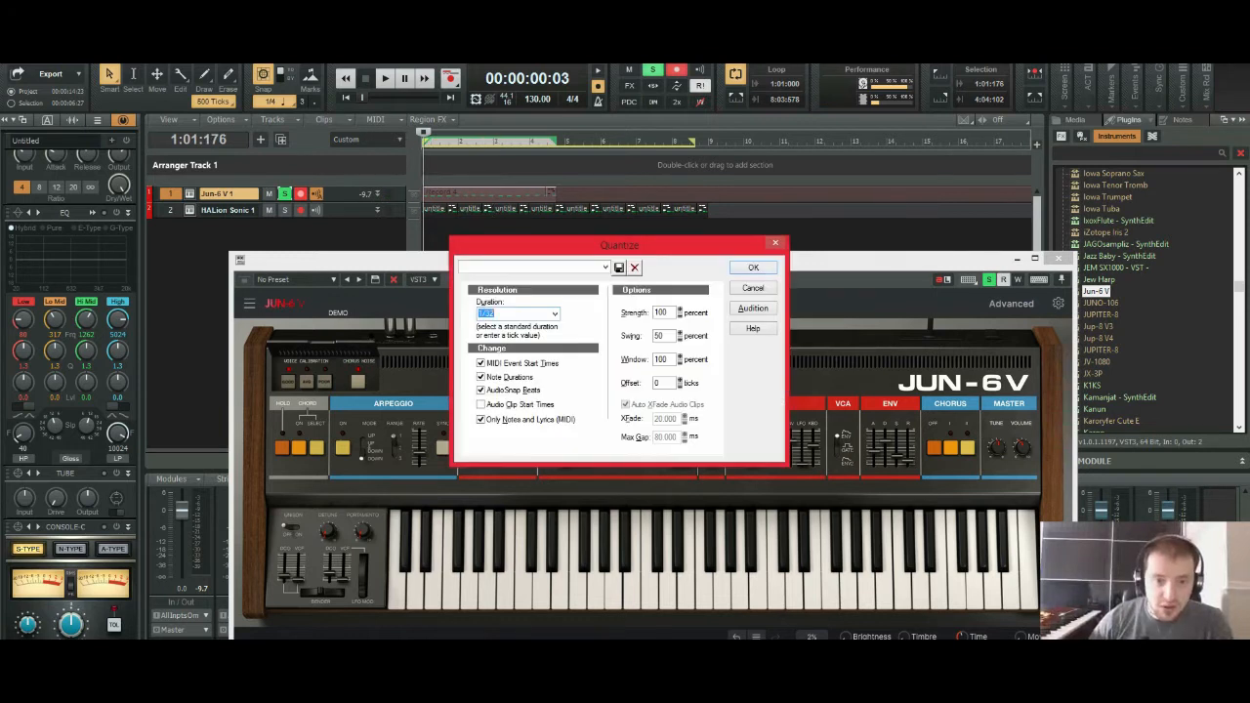
{"action": "key", "text": "Return"}
{"action": "key", "text": "space"}
{"action": "left_click", "coordinate": [284, 193]}
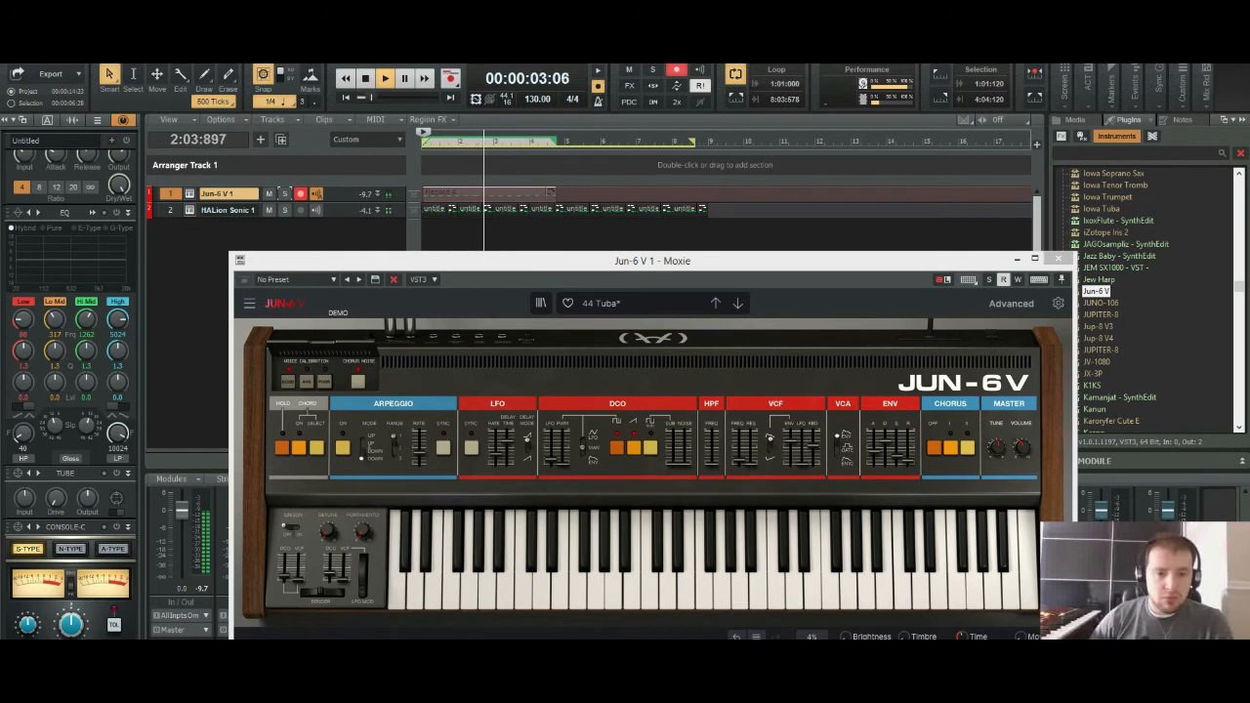
Step: Set the Jun-6 V track volume to about 0.3 dB and lower the HALion Sonic drum track to about -12 dB
{"action": "left_click_drag", "start_coordinate": [652, 260], "coordinate": [722, 103]}
{"action": "mouse_move", "coordinate": [182, 510]}
{"action": "left_mouse_down"}
{"action": "mouse_move", "coordinate": [182, 530]}
{"action": "mouse_move", "coordinate": [249, 540]}
{"action": "mouse_move", "coordinate": [182, 539]}
{"action": "mouse_move", "coordinate": [249, 527]}
{"action": "mouse_move", "coordinate": [182, 526]}
{"action": "mouse_move", "coordinate": [181, 510]}
{"action": "left_mouse_up"}
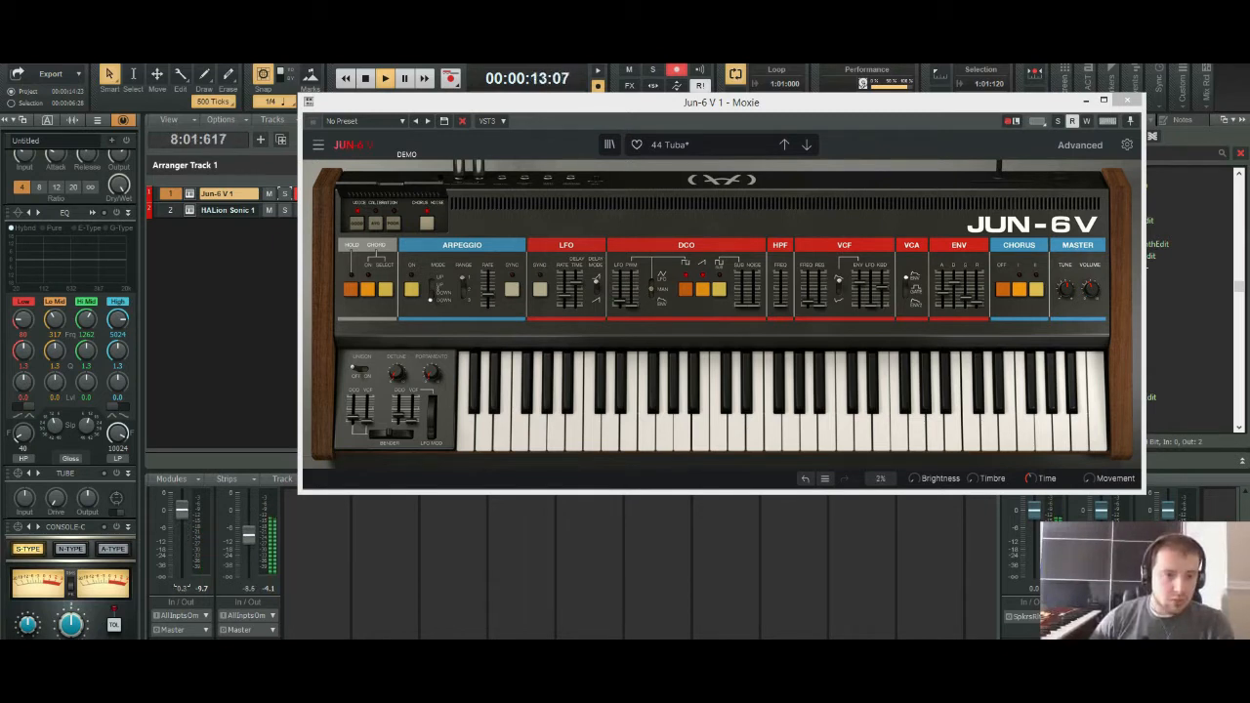
{"action": "key", "text": "space"}
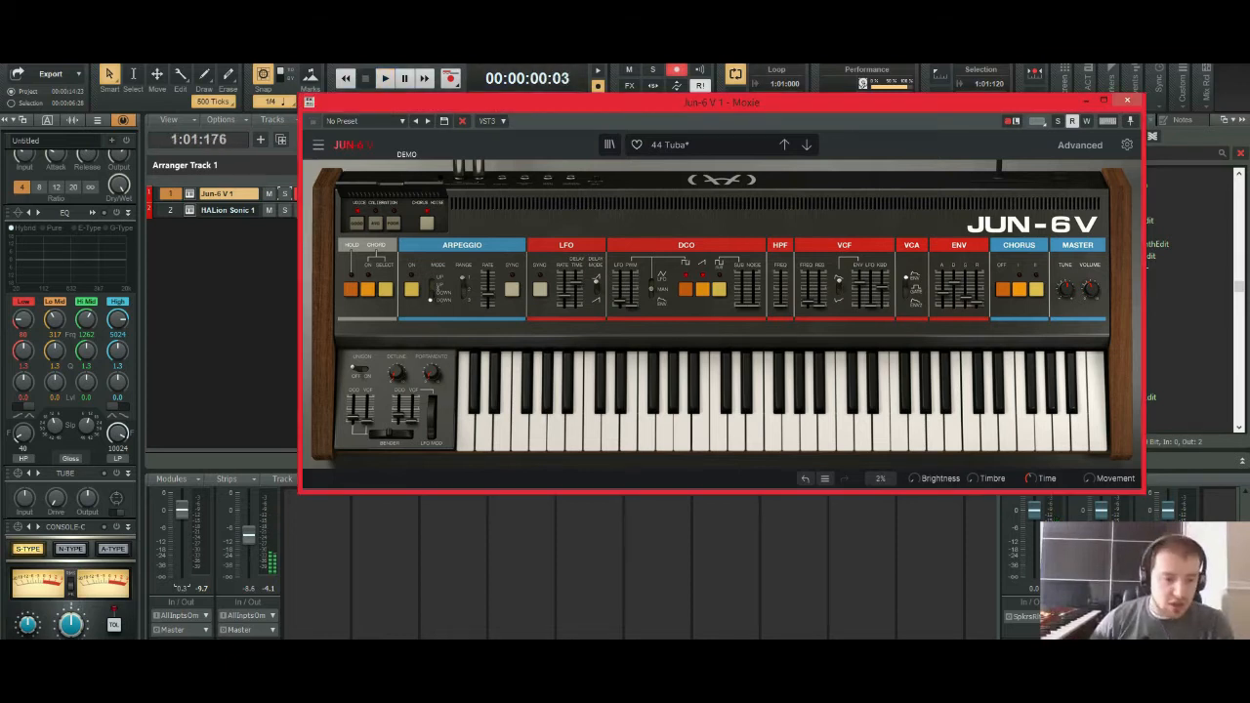
{"action": "left_click_drag", "start_coordinate": [249, 535], "coordinate": [249, 539]}
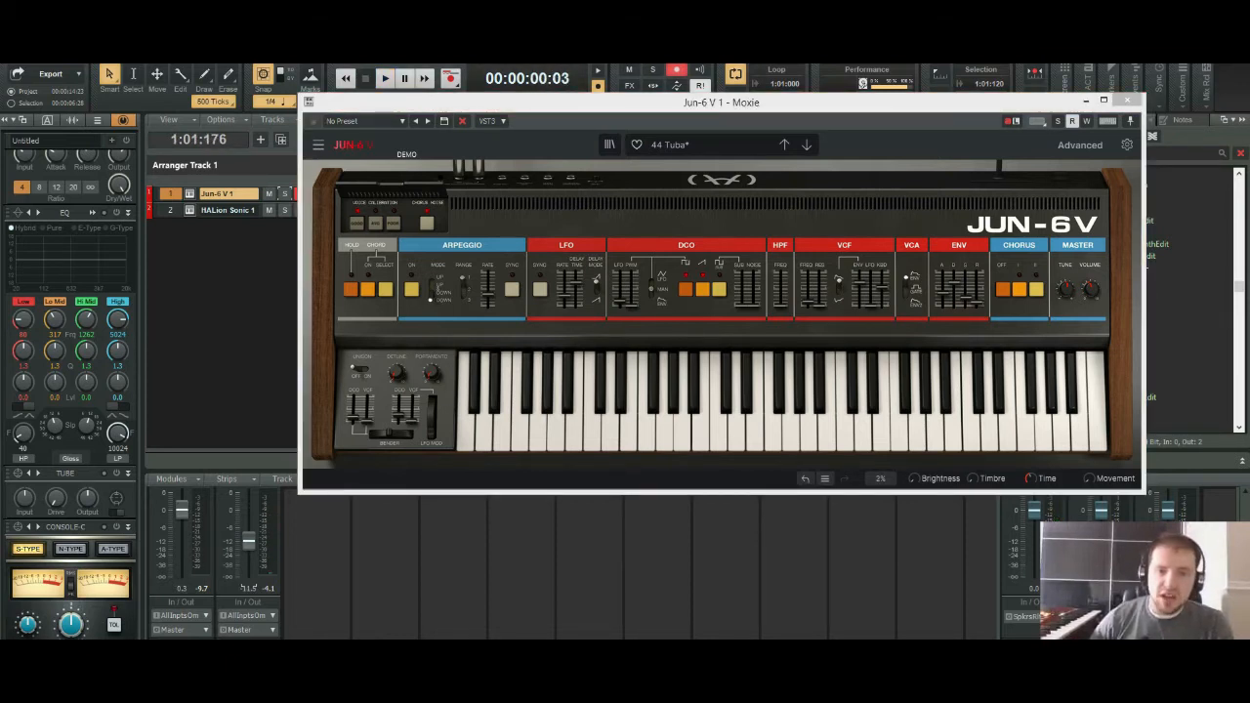
Step: Return to the start of the project and play back the Jun-6 V part together with the drums
{"action": "left_click_drag", "start_coordinate": [625, 101], "coordinate": [640, 239]}
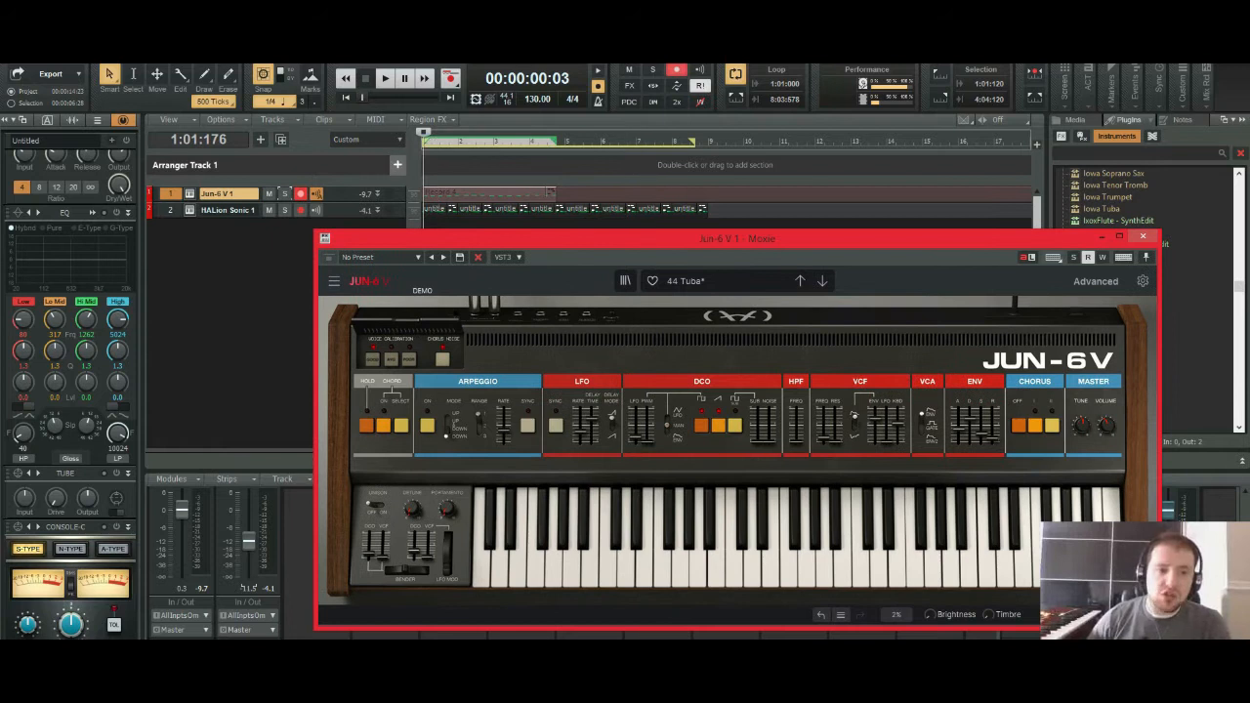
{"action": "left_click", "coordinate": [345, 98]}
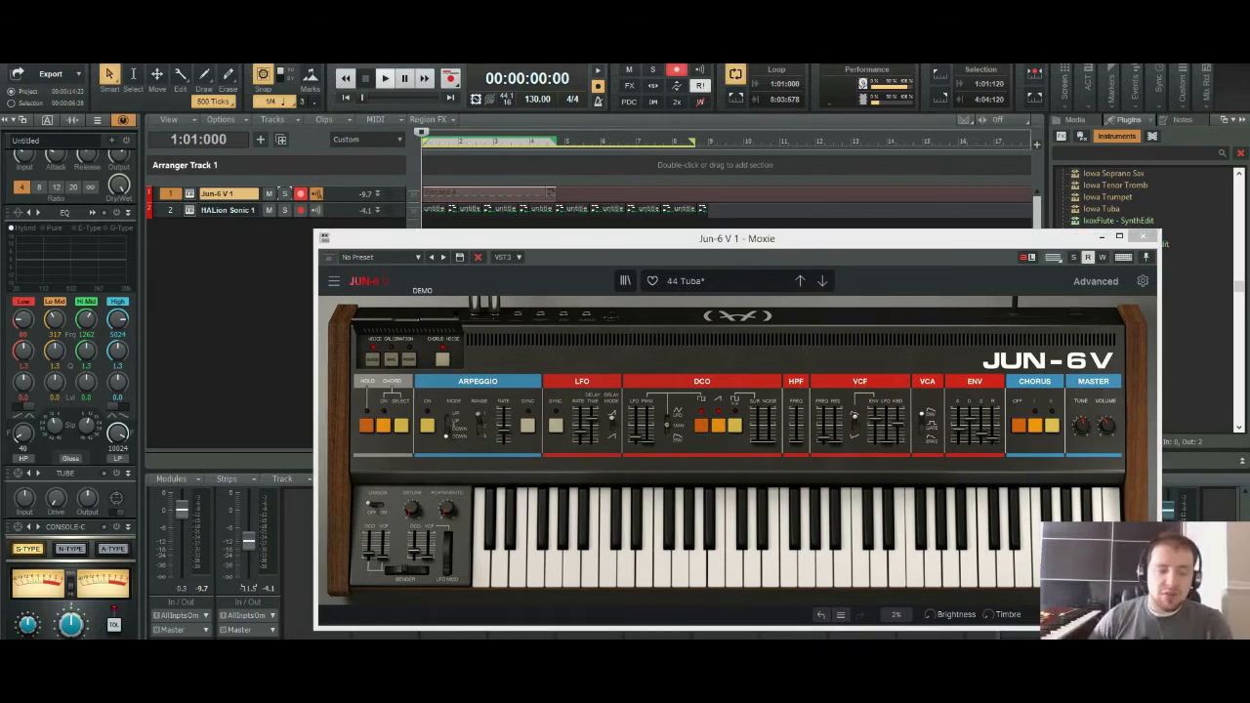
{"action": "key", "text": "space"}
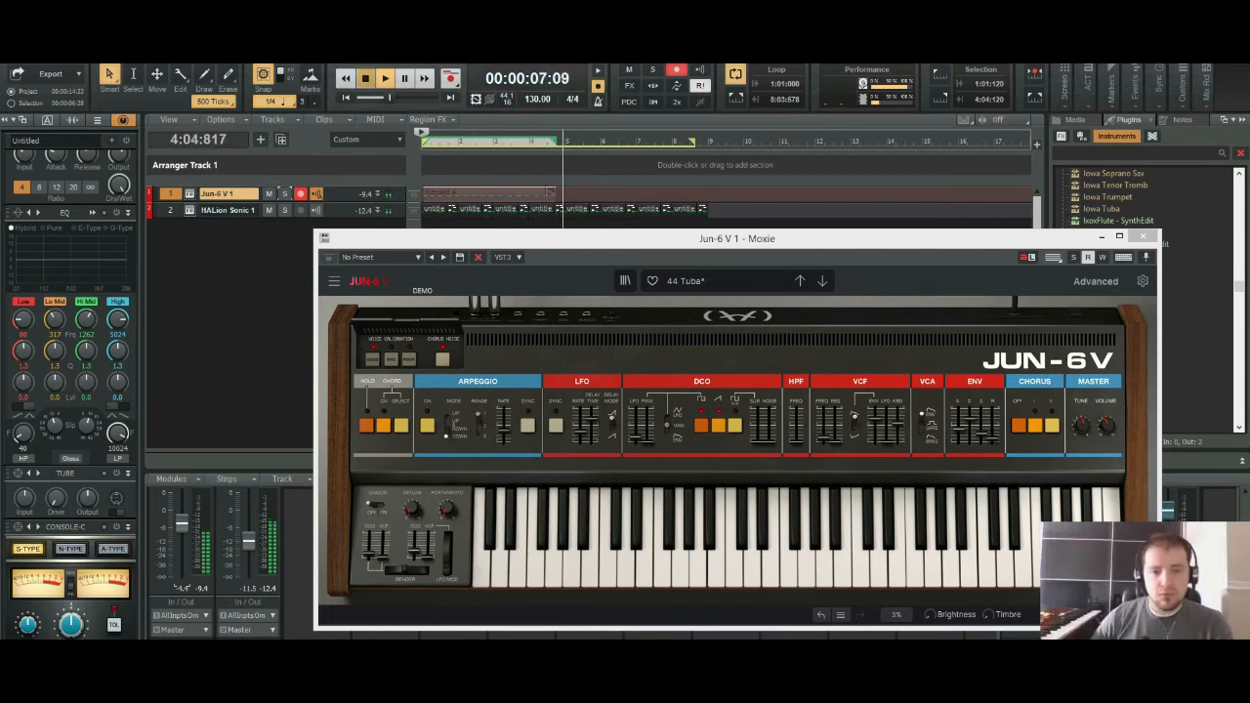
Step: Stop playback and delete the recorded clip from the Jun-6 V track
{"action": "key", "text": "space"}
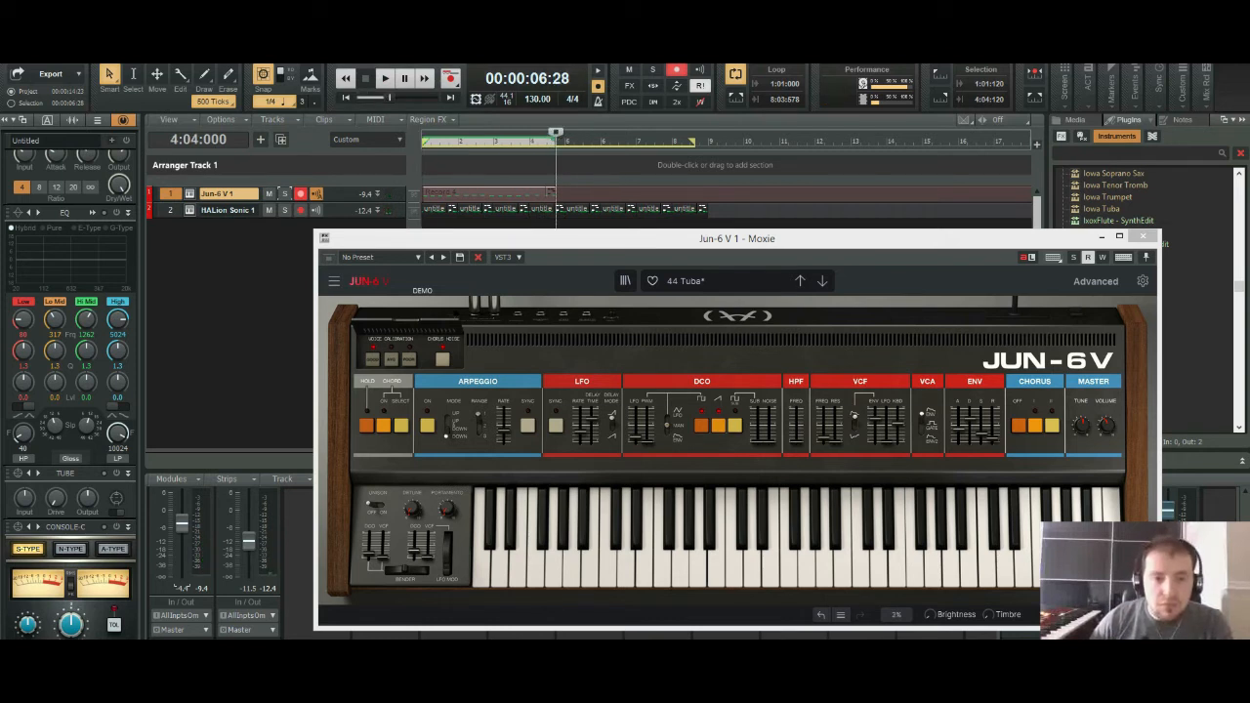
{"action": "key", "text": "Delete"}
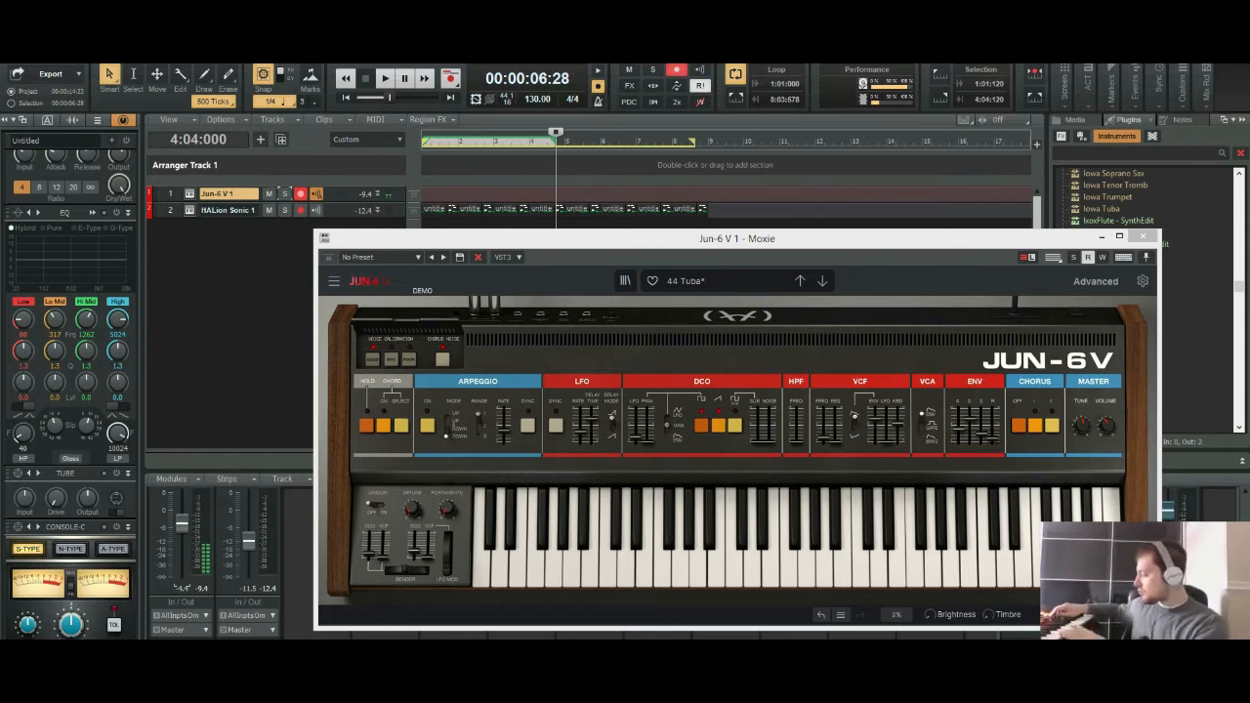
Step: Try recording a replacement Jun-6 V take starting at 4:04:000, then discard that take
{"action": "key", "text": "r"}
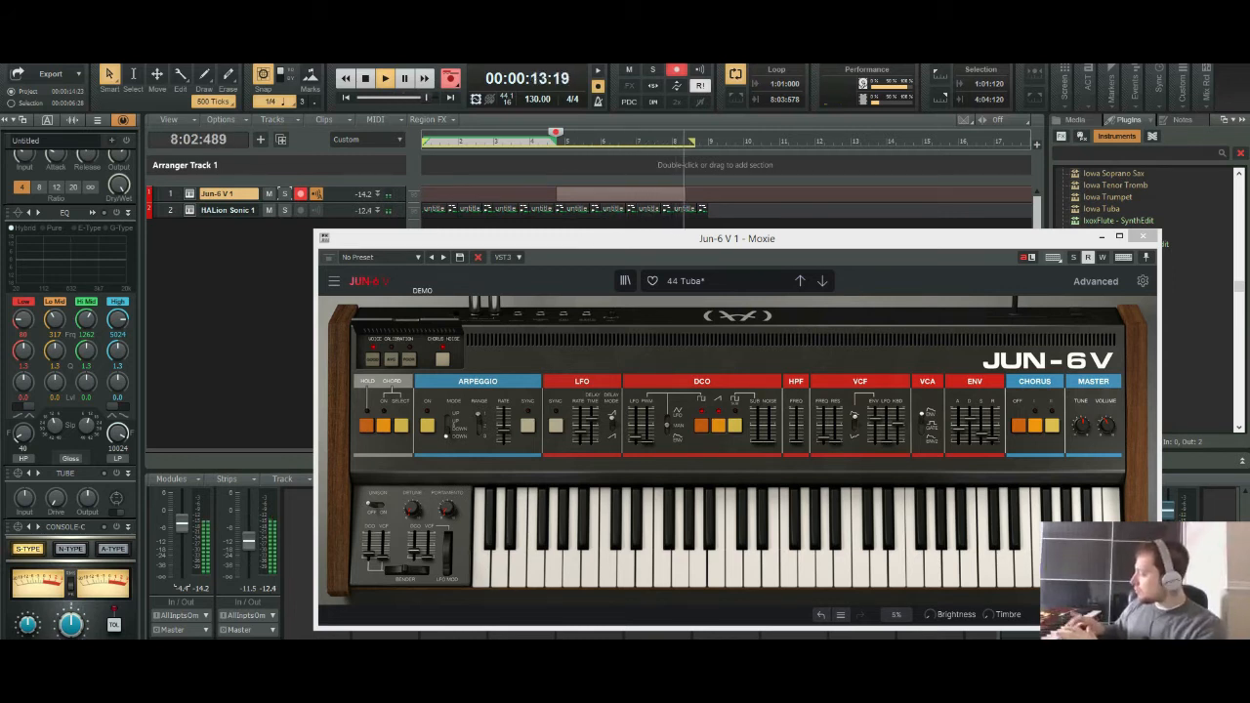
{"action": "key", "text": "space"}
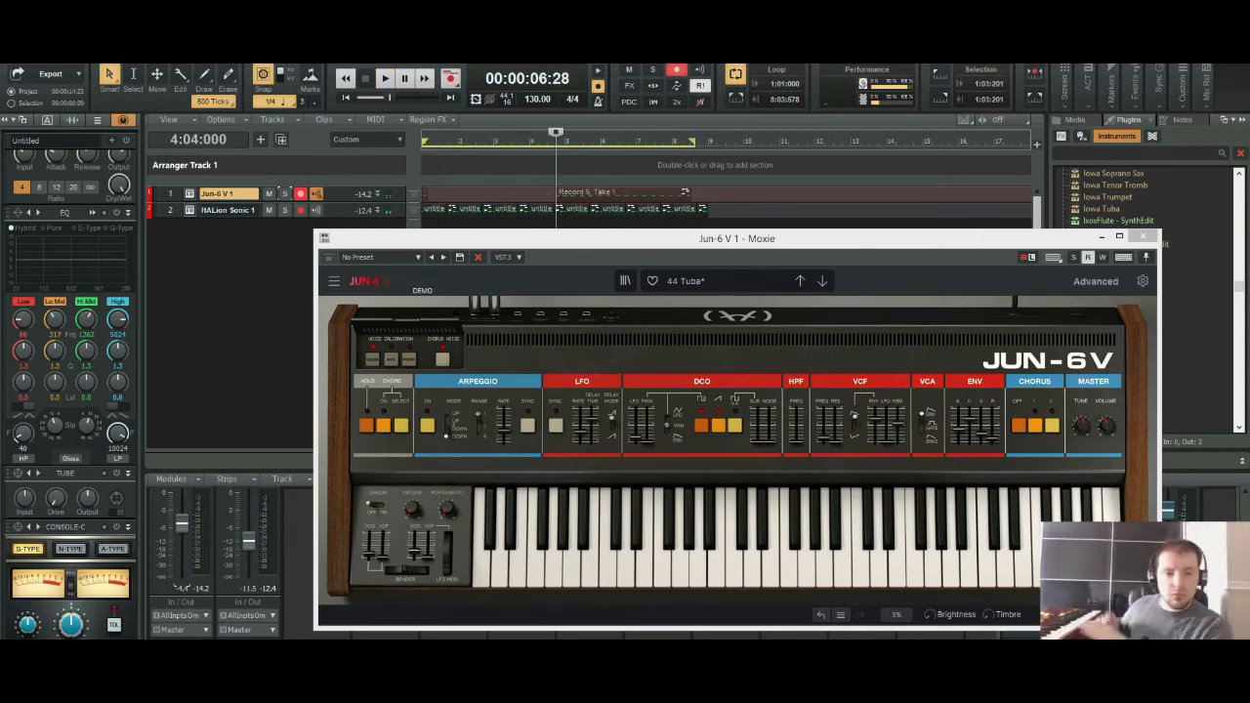
{"action": "left_click", "coordinate": [645, 194]}
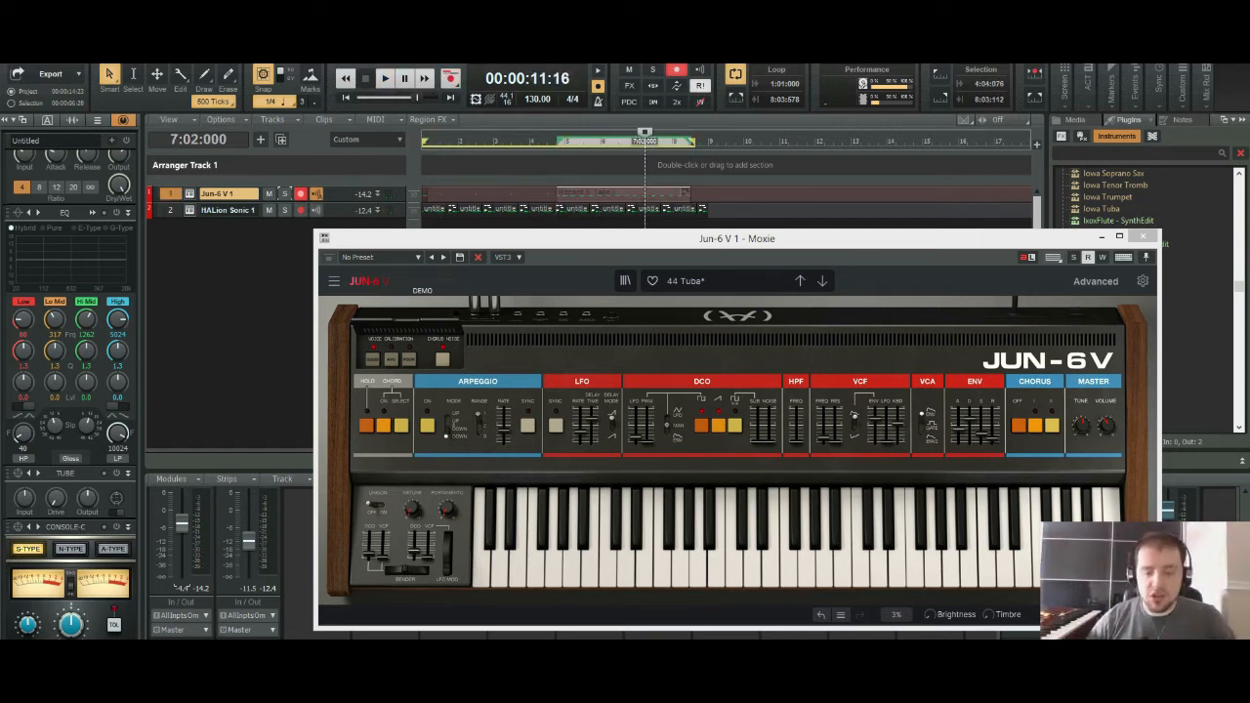
{"action": "key", "text": "Delete"}
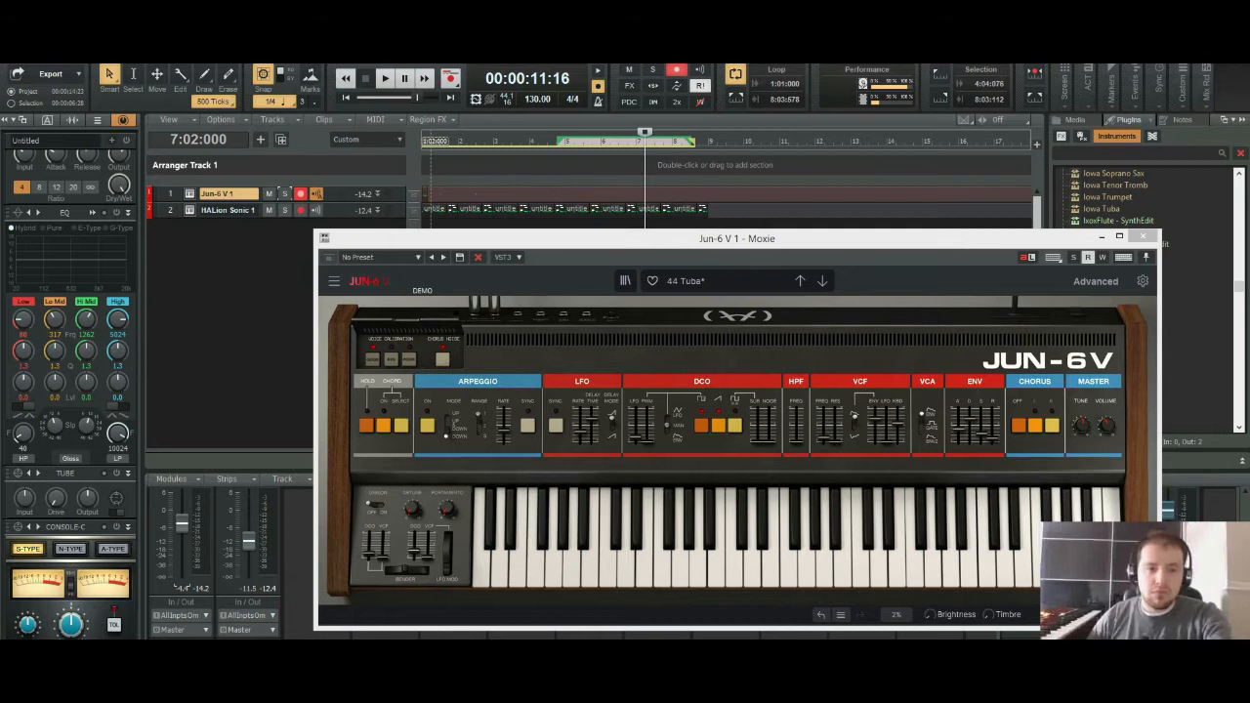
Step: Delete the leftover clip at the start of the Jun-6 V track and extend the loop end to 9:01:000
{"action": "left_click", "coordinate": [426, 194]}
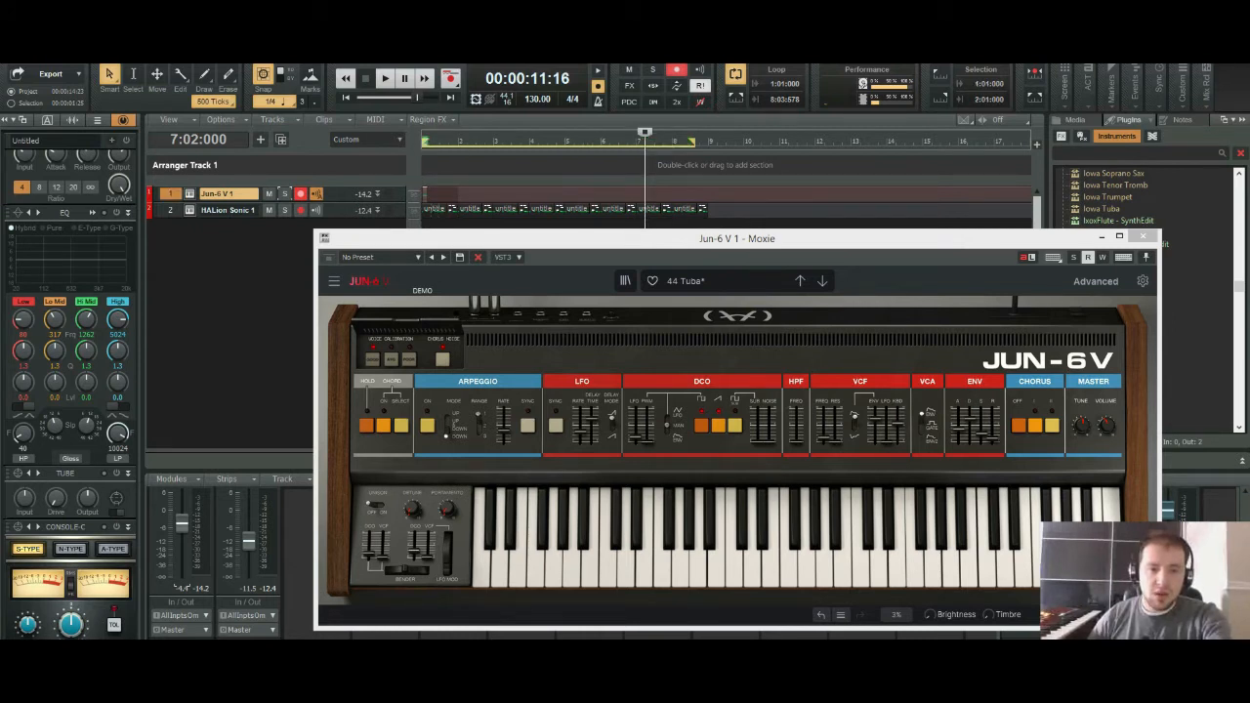
{"action": "key", "text": "Delete"}
{"action": "key", "text": "w"}
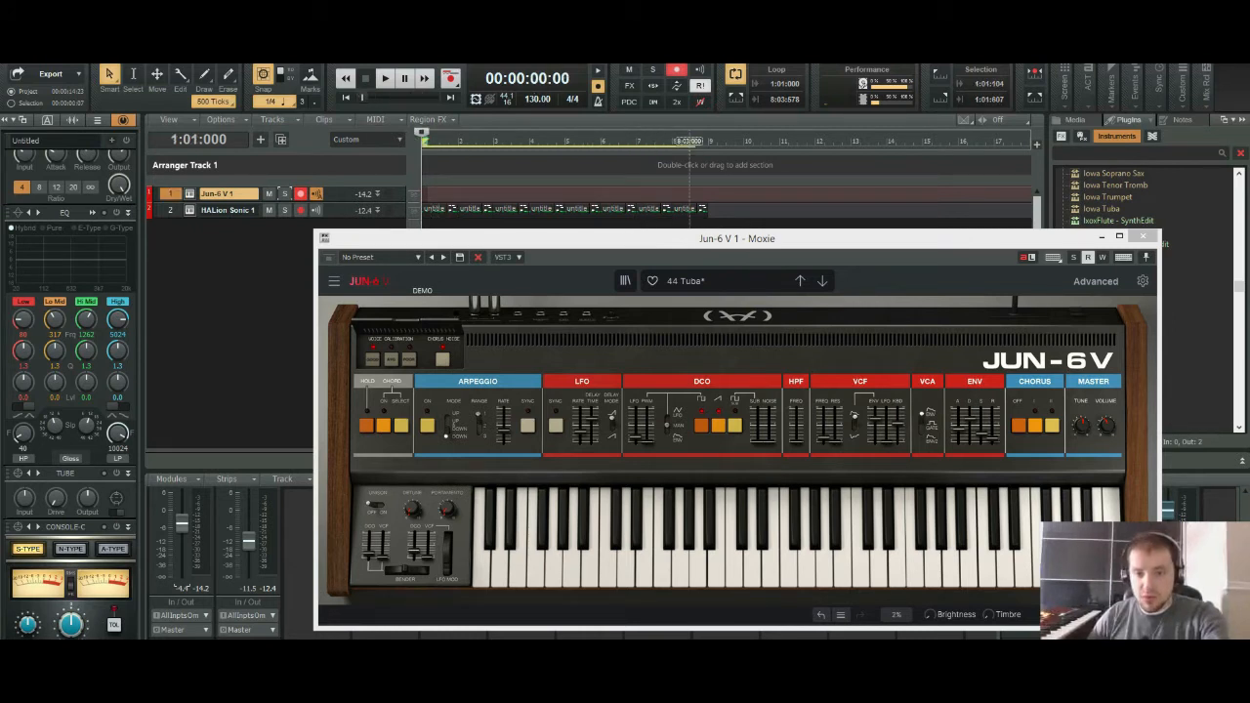
{"action": "left_click_drag", "start_coordinate": [695, 143], "coordinate": [708, 143]}
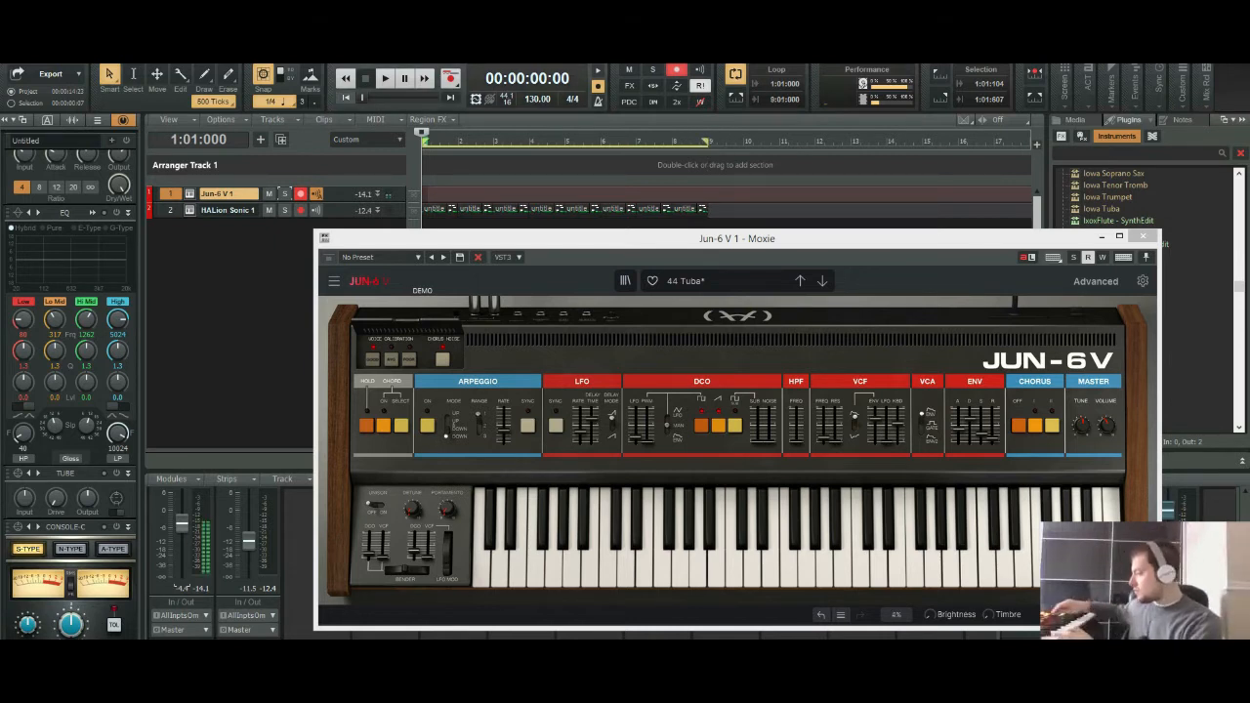
Step: Record a new Jun-6 V take from the project start and keep only the part from 4:04:000 onward
{"action": "left_click", "coordinate": [451, 80]}
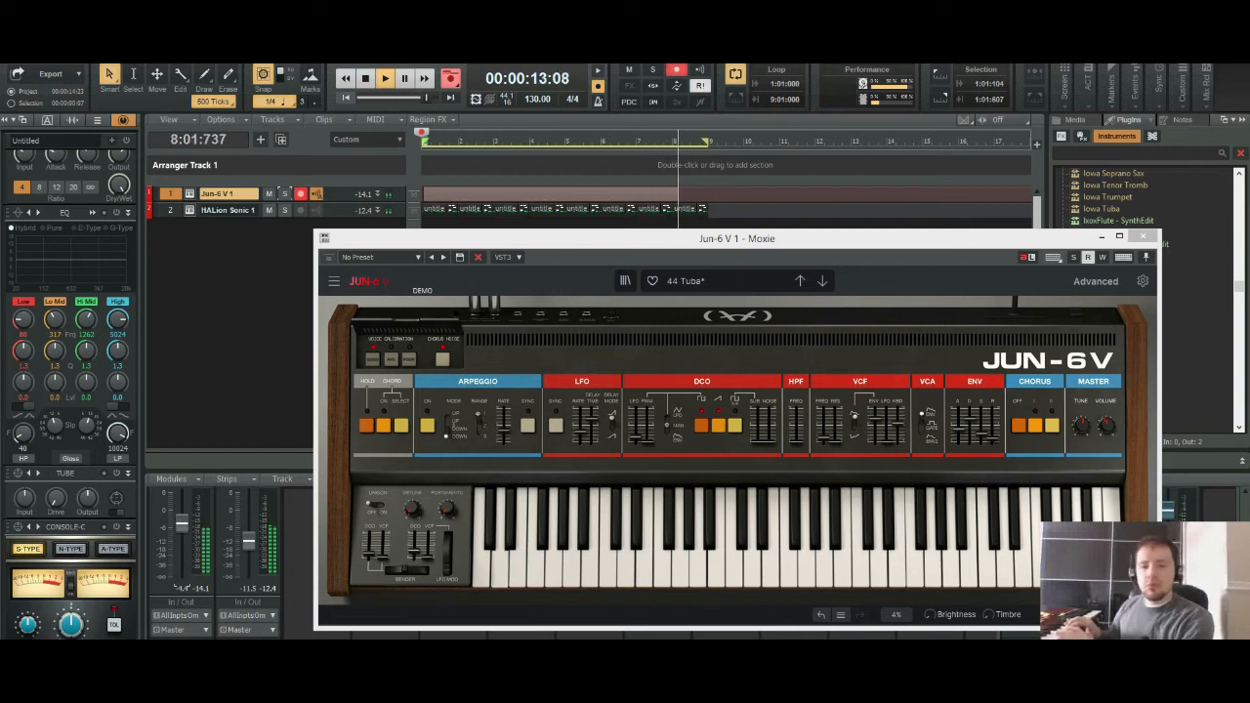
{"action": "key", "text": "space"}
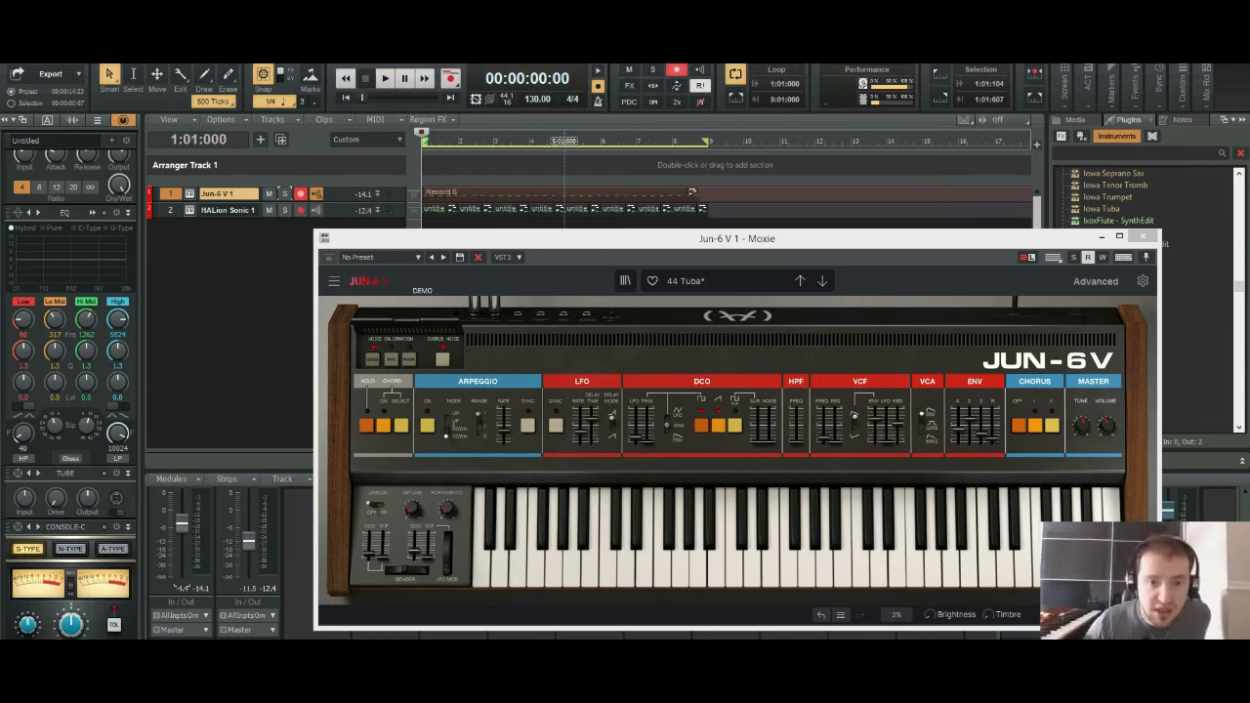
{"action": "left_click", "coordinate": [555, 140]}
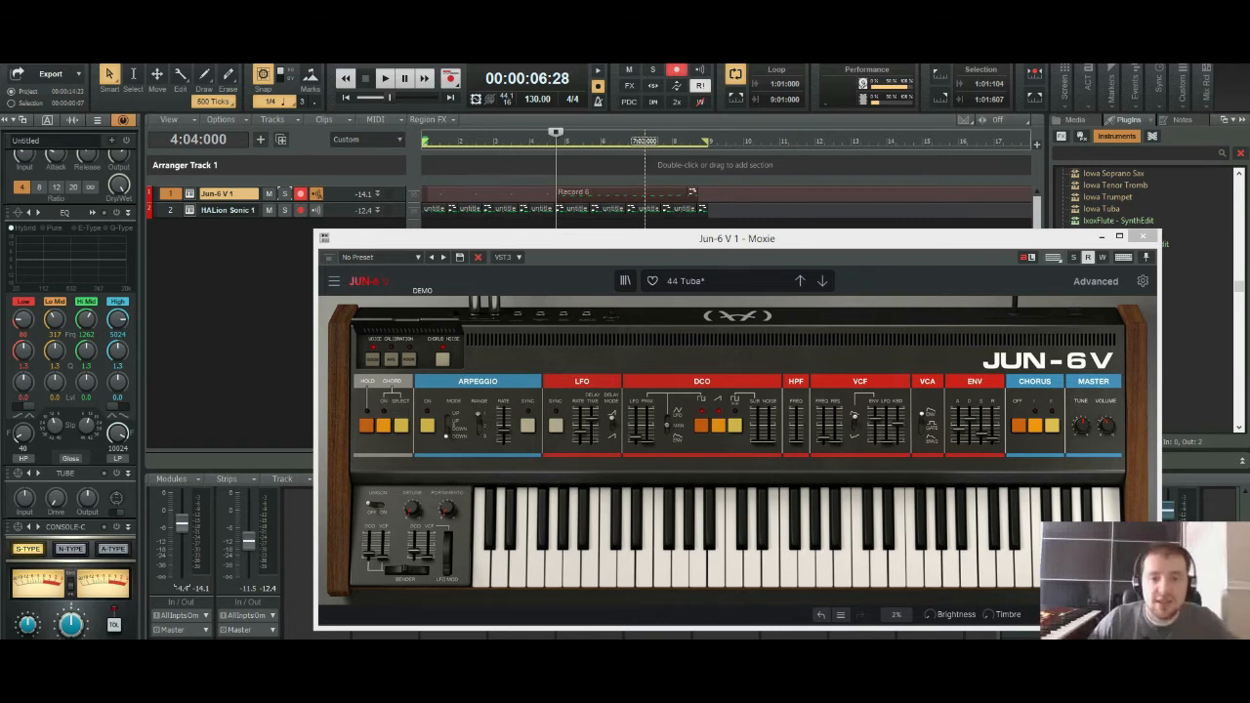
Step: Try placing a copy of the remaining Jun-6 V clip at the project start, play it back, and undo the copy
{"action": "left_click", "coordinate": [644, 193]}
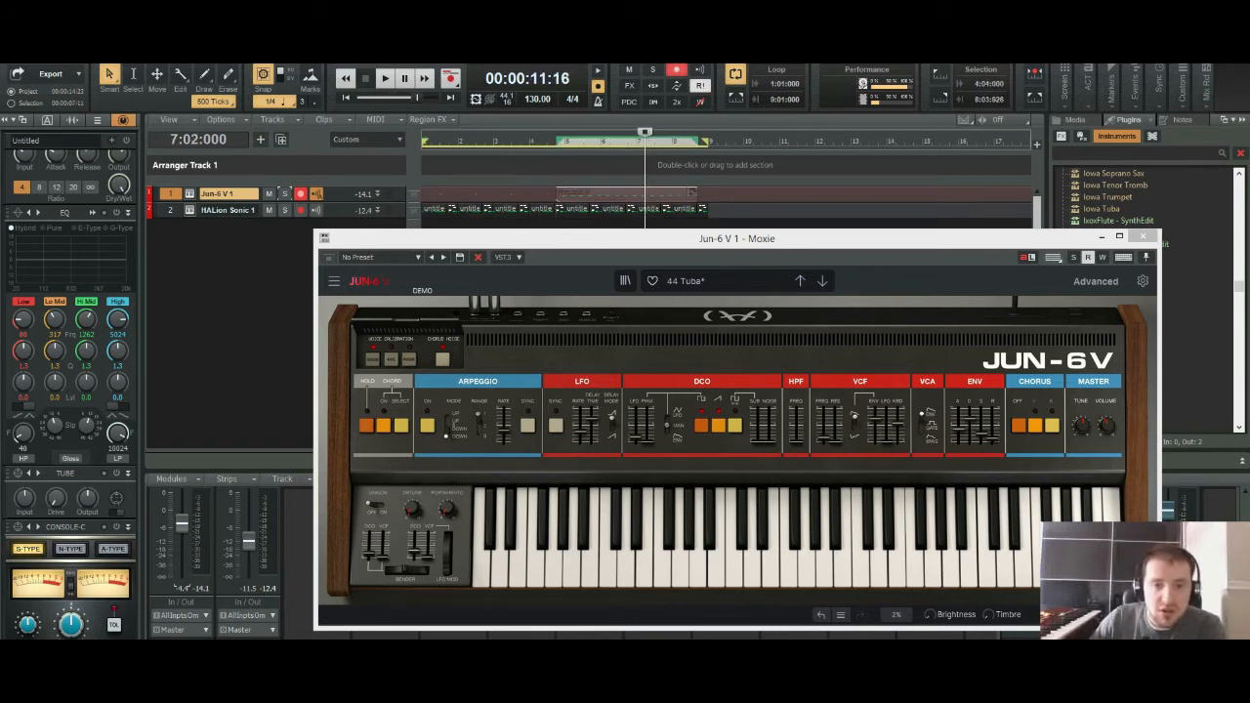
{"action": "key", "text": "w"}
{"action": "key", "text": "space"}
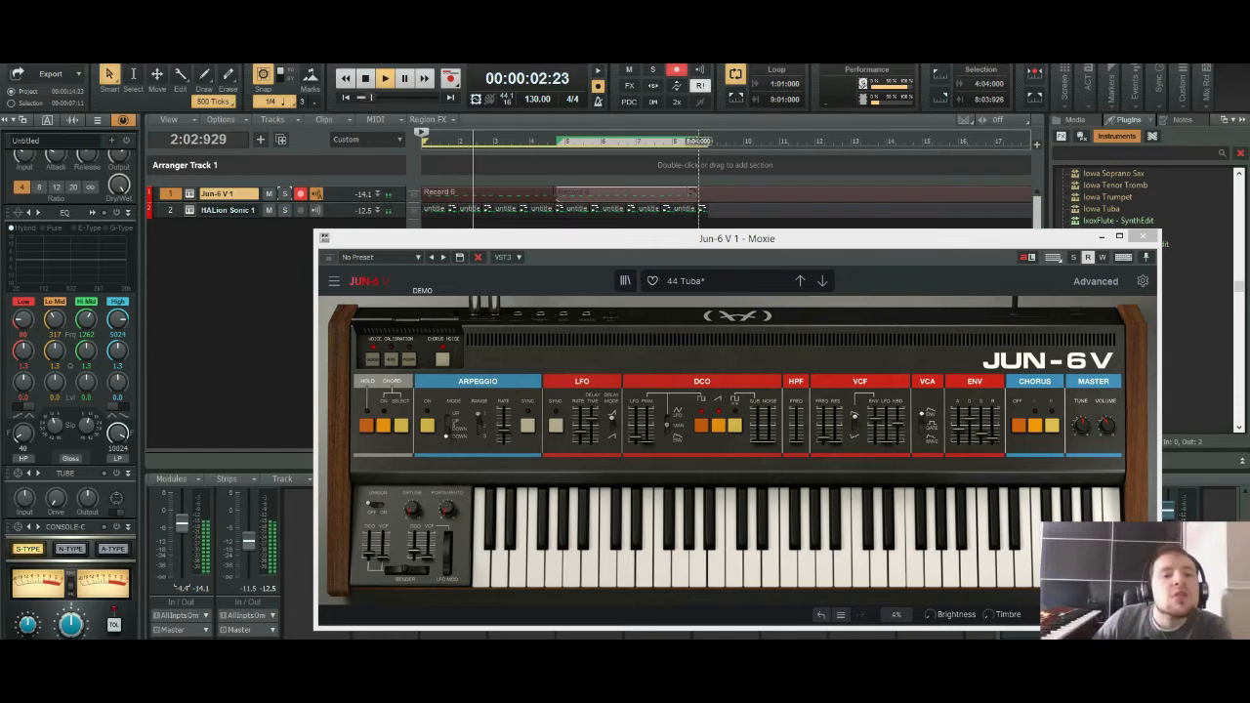
{"action": "key", "text": "ctrl+z"}
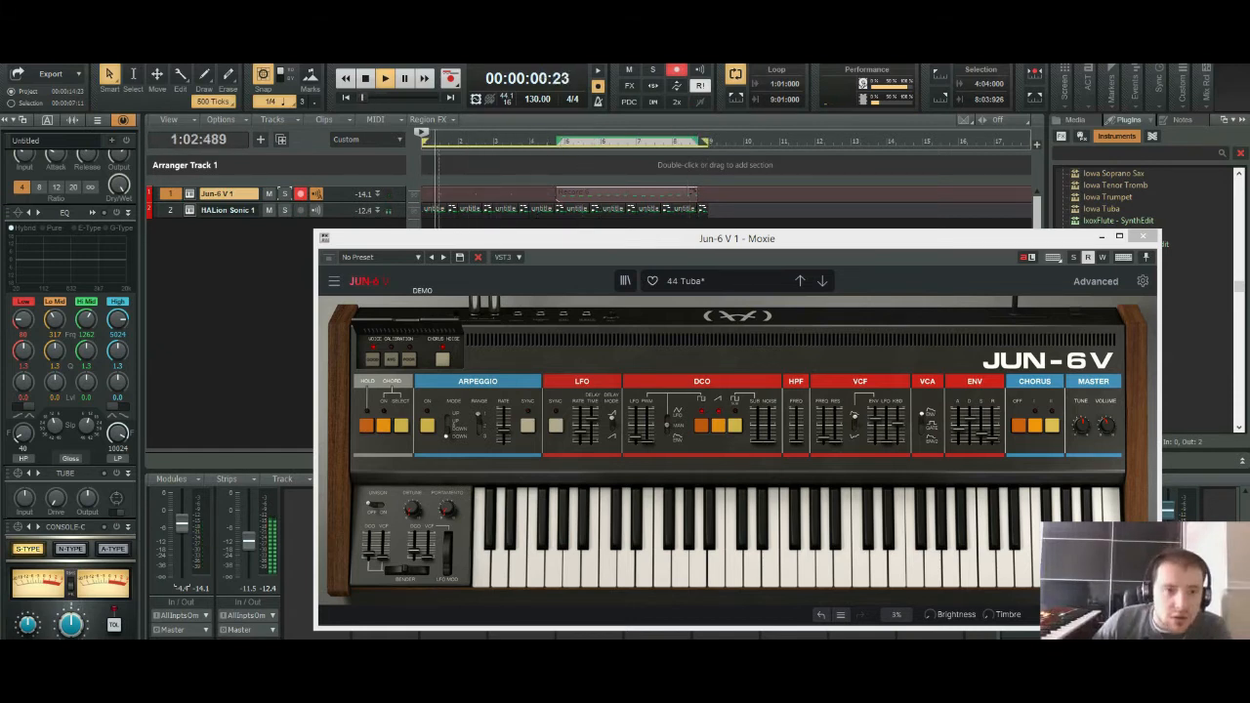
{"action": "left_click", "coordinate": [366, 78]}
{"action": "key", "text": "space"}
Step: Close the Jun-6 V synth window, turn off snapping, and trim the start of the Jun-6 V clip slightly inward
{"action": "left_click", "coordinate": [1142, 236]}
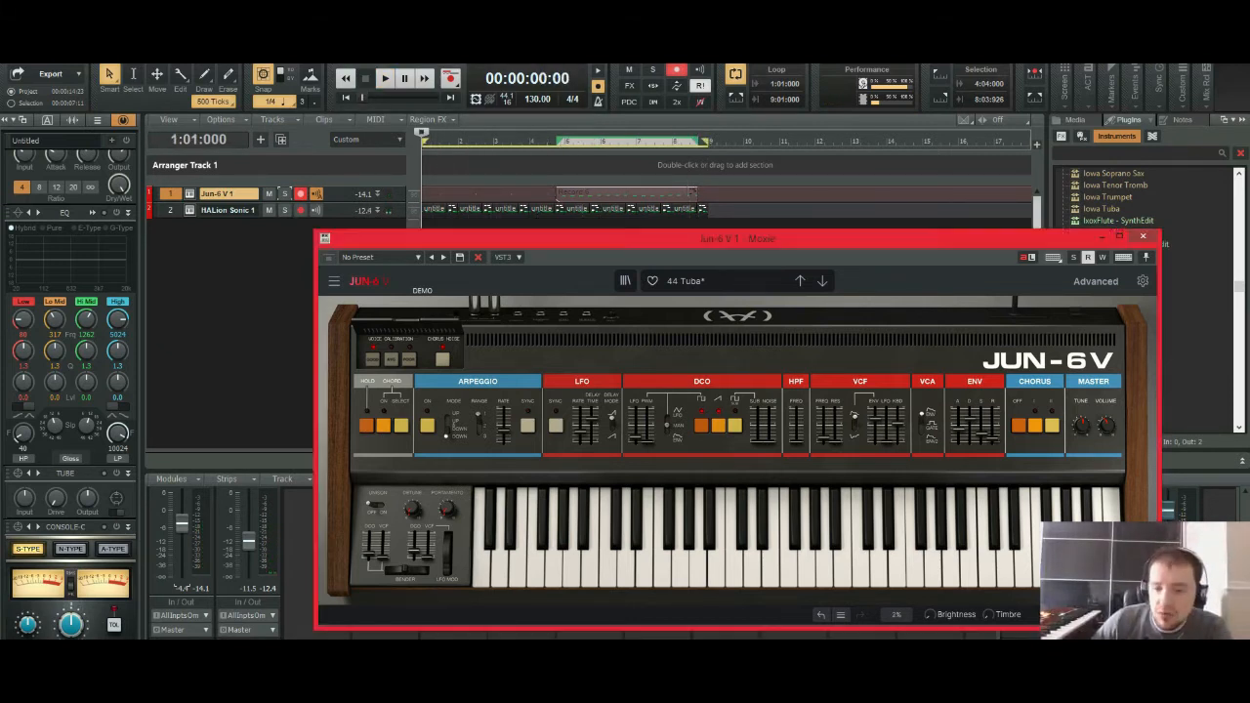
{"action": "key", "text": "ctrl+Right"}
{"action": "key", "text": "ctrl+Right"}
{"action": "key", "text": "ctrl+Right"}
{"action": "key", "text": "ctrl+Right"}
{"action": "key", "text": "ctrl+Right"}
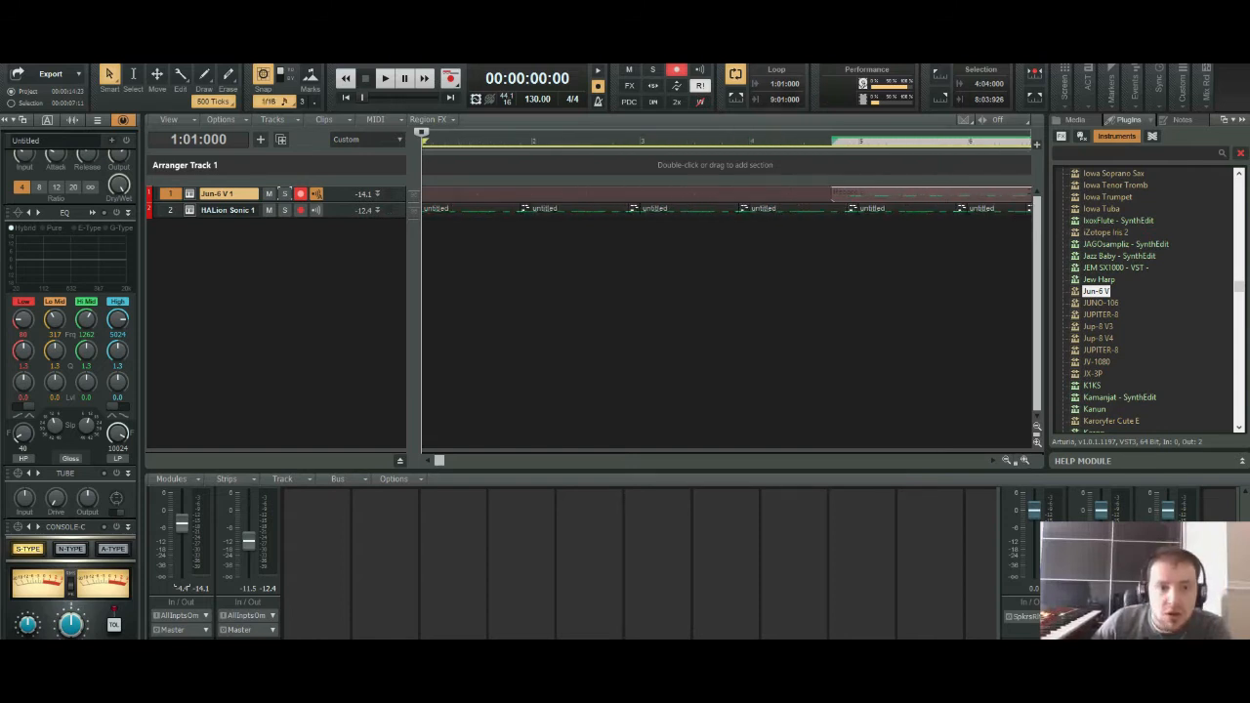
{"action": "key", "text": "n"}
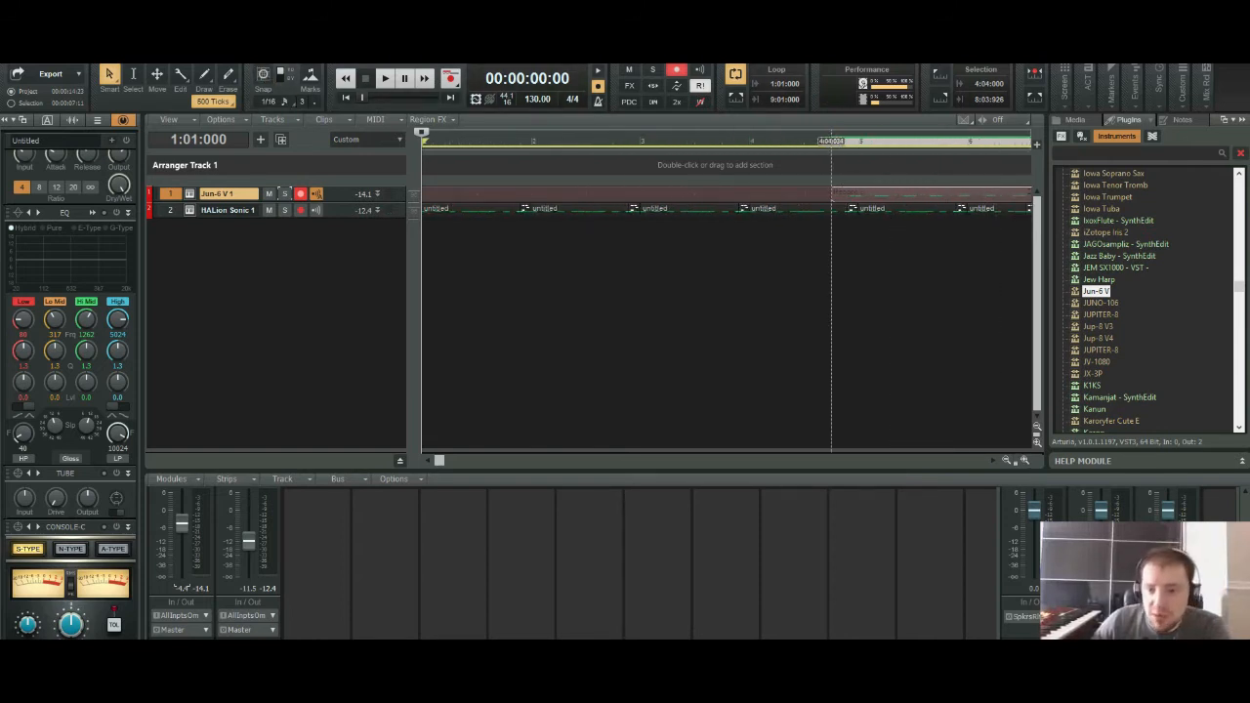
{"action": "left_click_drag", "start_coordinate": [831, 196], "coordinate": [848, 196]}
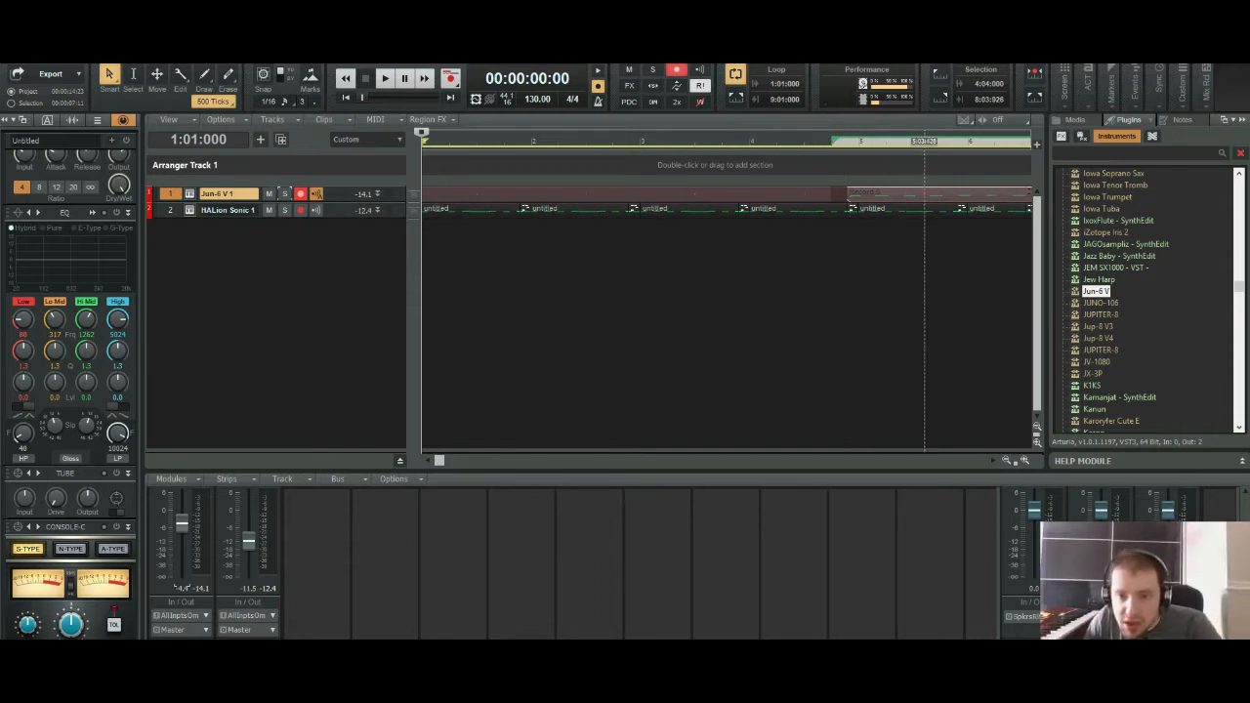
Step: Place a copy of the trimmed Jun-6 V clip at 1:01:000 and play both clips with the drums from the start
{"action": "left_click_drag", "start_coordinate": [846, 196], "coordinate": [422, 196]}
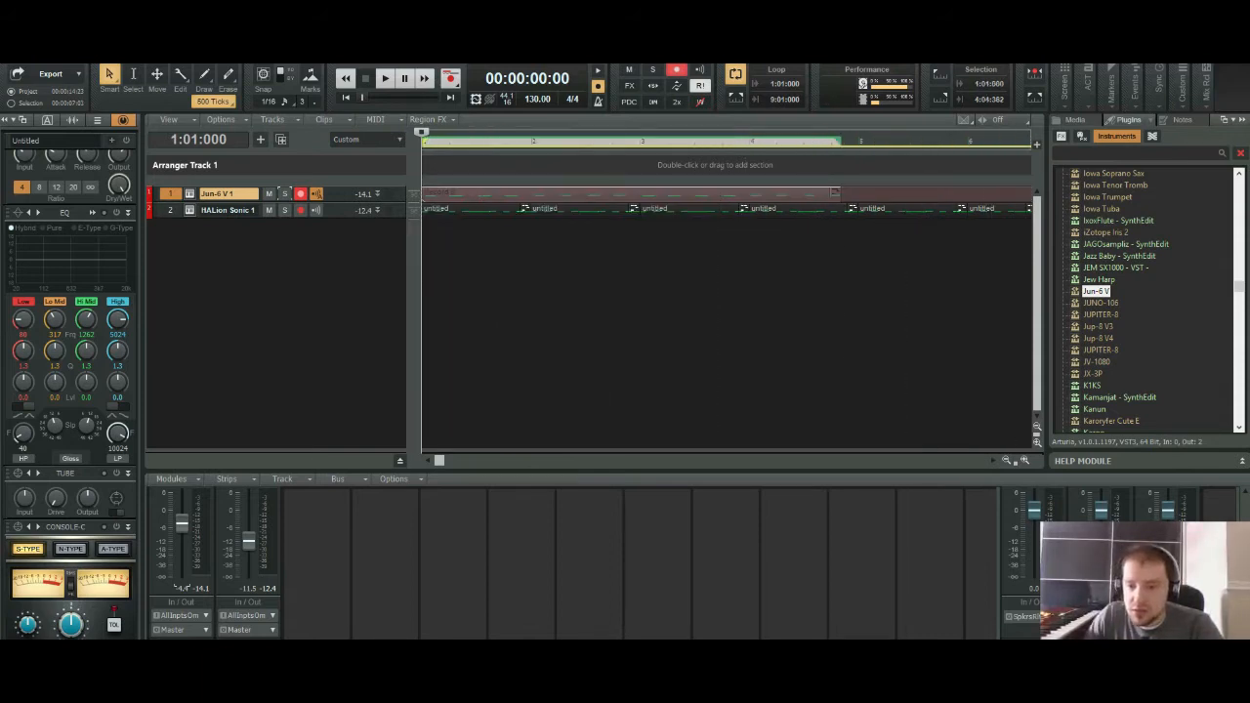
{"action": "scroll", "coordinate": [673, 293], "scroll_direction": "down", "scroll_amount": 5}
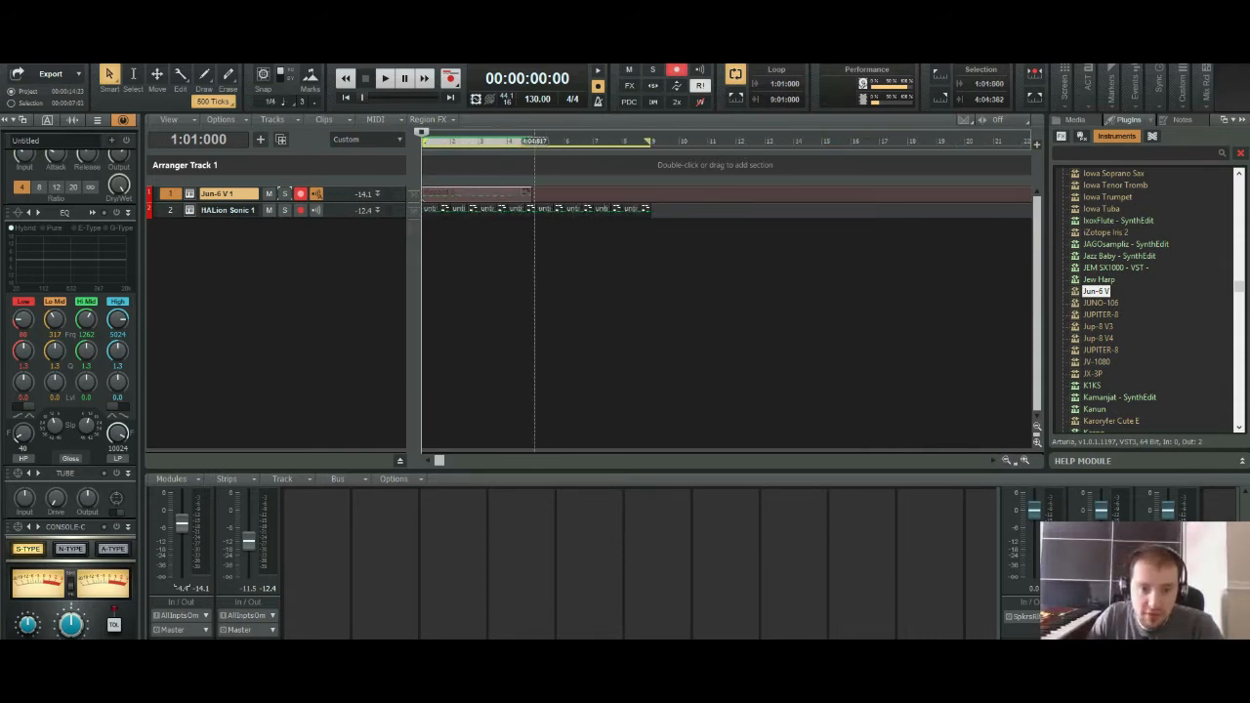
{"action": "left_click", "coordinate": [536, 136]}
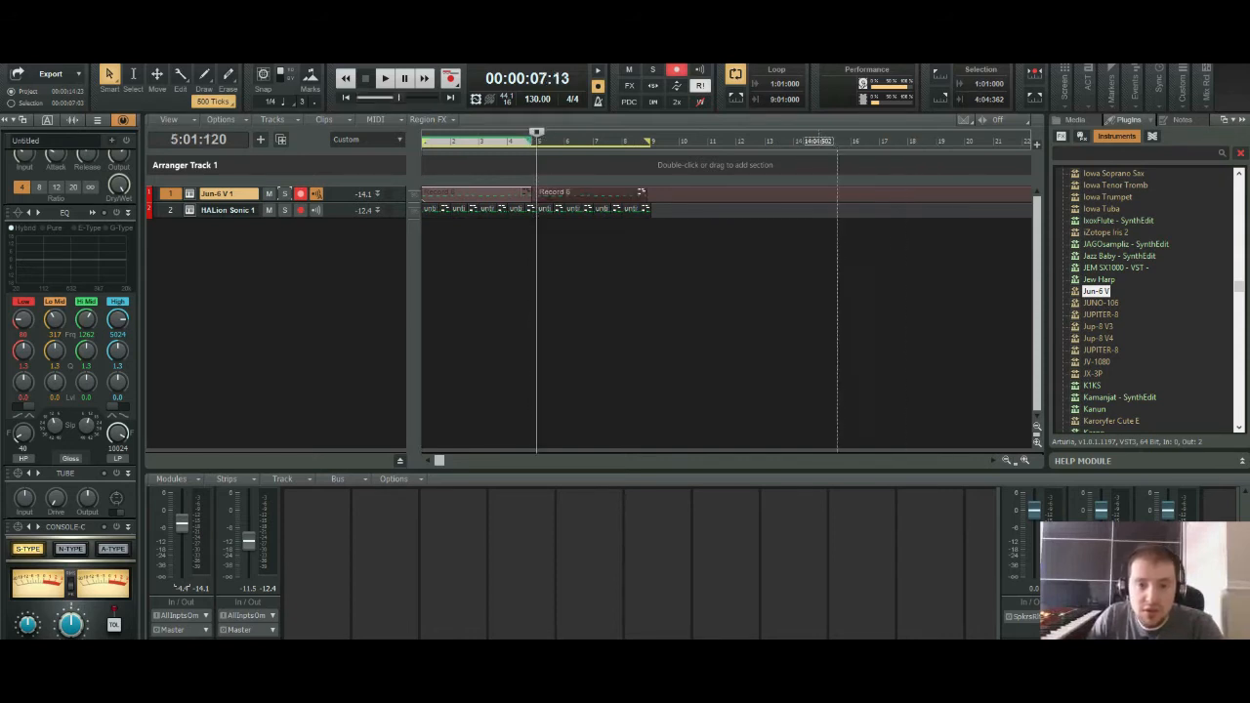
{"action": "key", "text": "w"}
{"action": "key", "text": "space"}
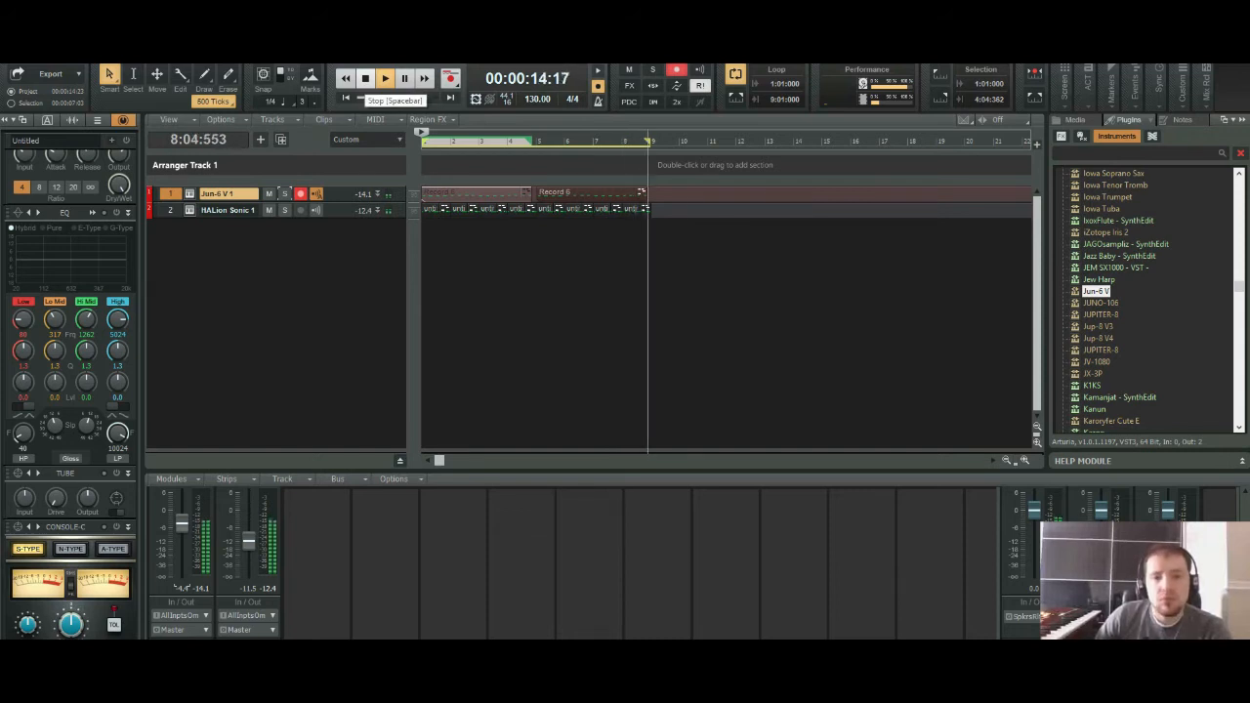
{"action": "left_click", "coordinate": [365, 80]}
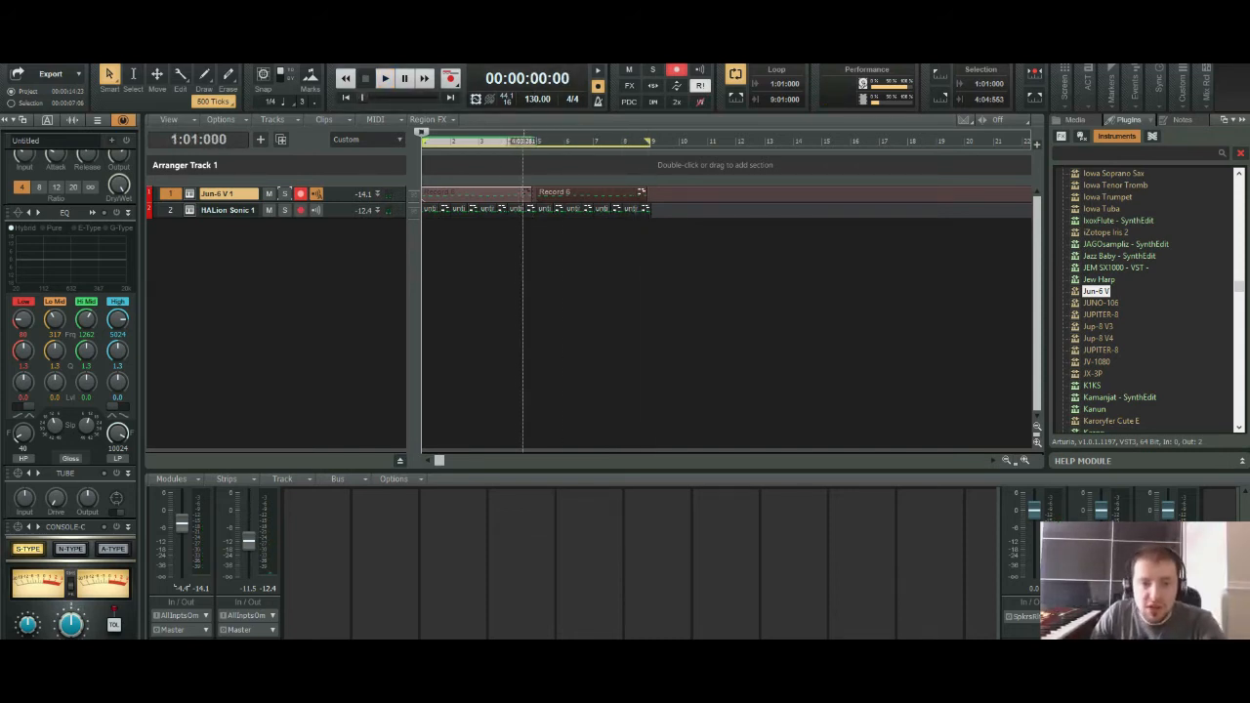
Step: Select the Jun-6 V and HALion Sonic clips in the first four measures
{"action": "left_click", "coordinate": [523, 209]}
{"action": "left_click_drag", "start_coordinate": [482, 224], "coordinate": [454, 188]}
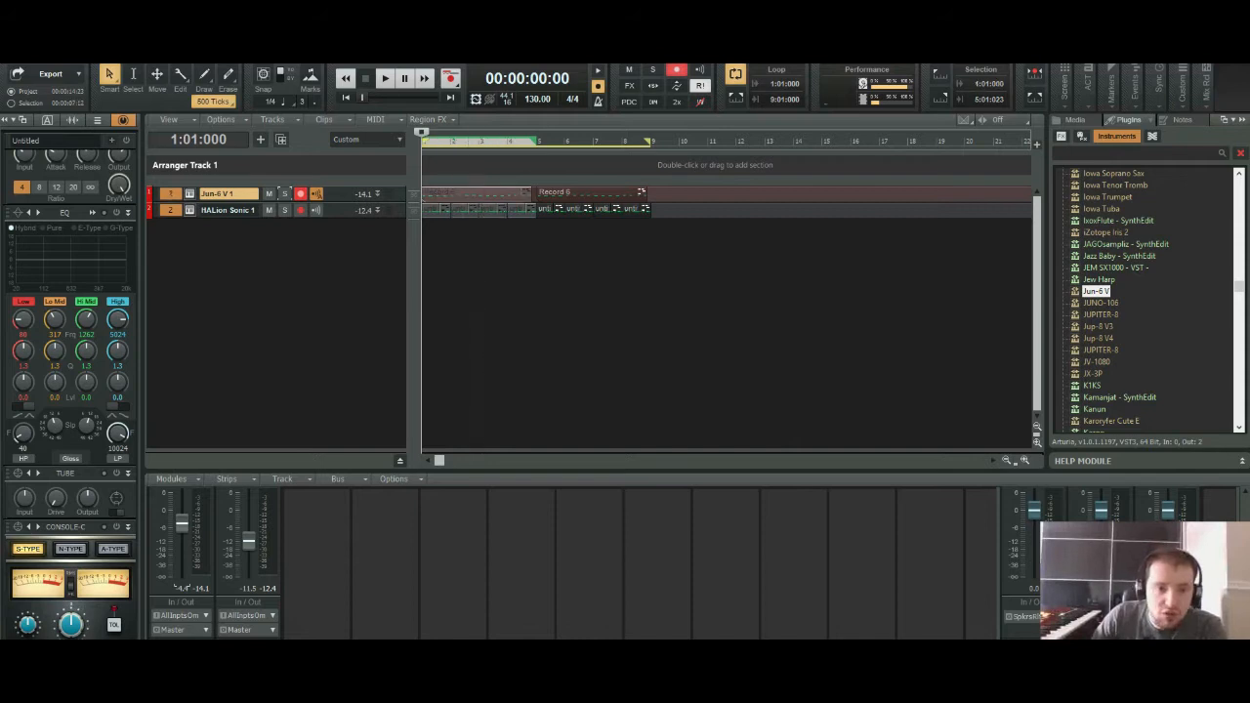
{"action": "key", "text": "Delete"}
{"action": "left_click_drag", "start_coordinate": [504, 222], "coordinate": [686, 191]}
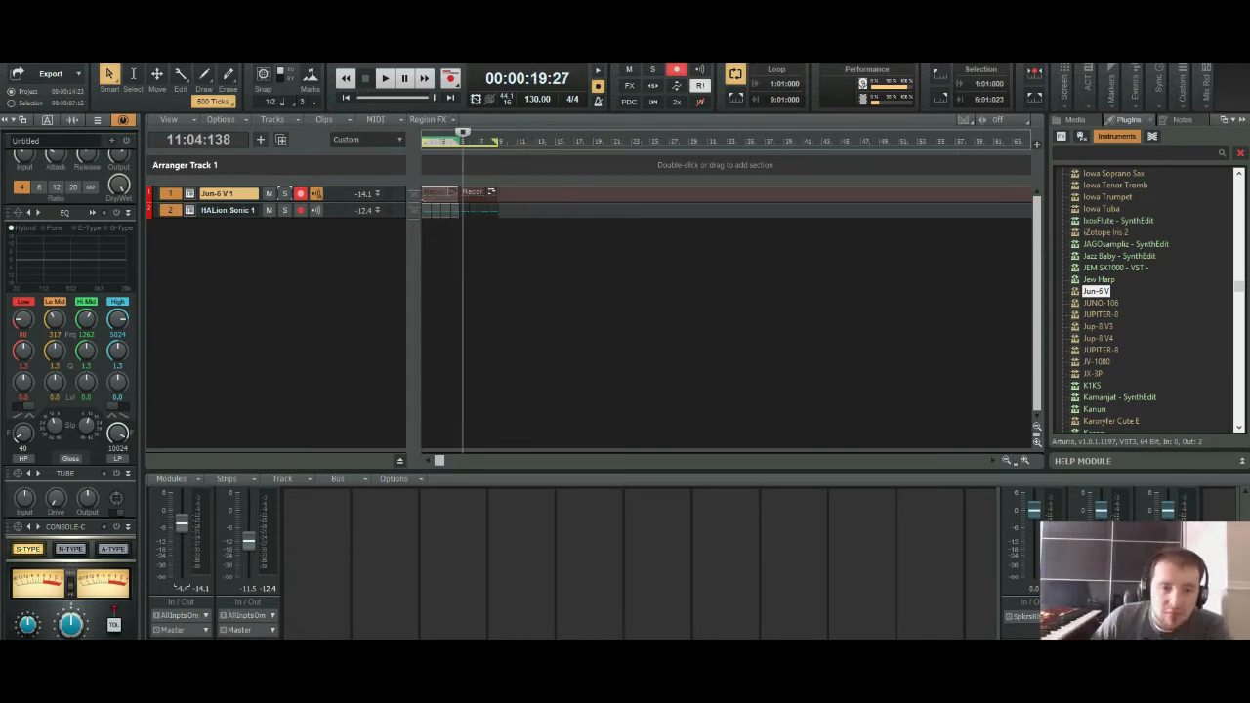
Step: Play the two-track arrangement through from the project start to check how the repeated Jun-6 V part fits
{"action": "key", "text": "w"}
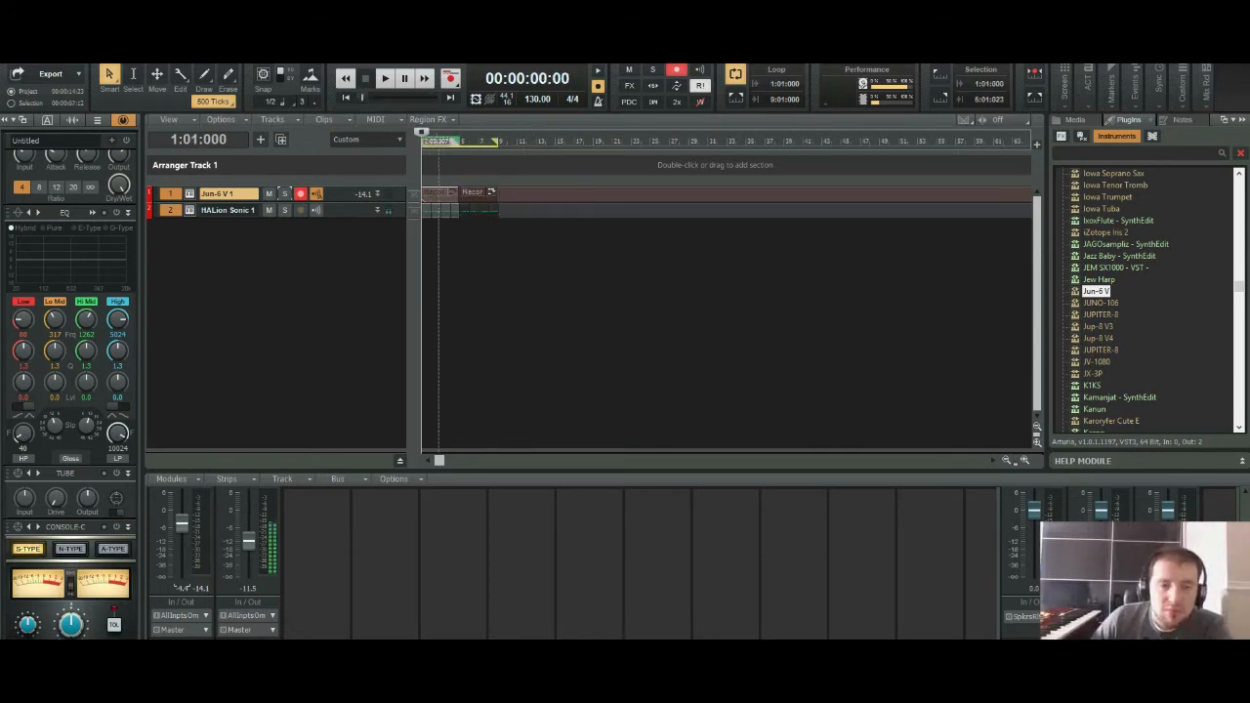
{"action": "key", "text": "space"}
{"action": "left_click", "coordinate": [1024, 460]}
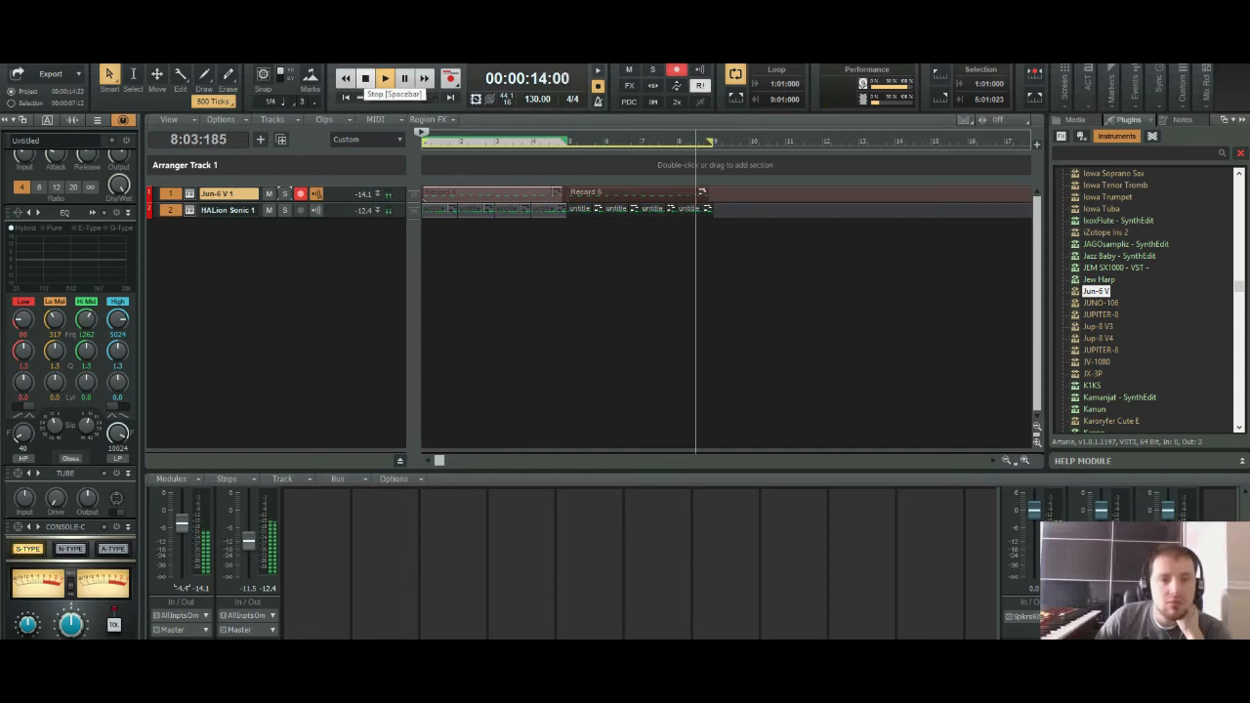
{"action": "key", "text": "space"}
Step: Expand the Jun-6 V track and insert the Ozone 9 Elements mastering effect into its FX rack
{"action": "left_click_drag", "start_coordinate": [734, 195], "coordinate": [423, 195]}
{"action": "left_click", "coordinate": [378, 193]}
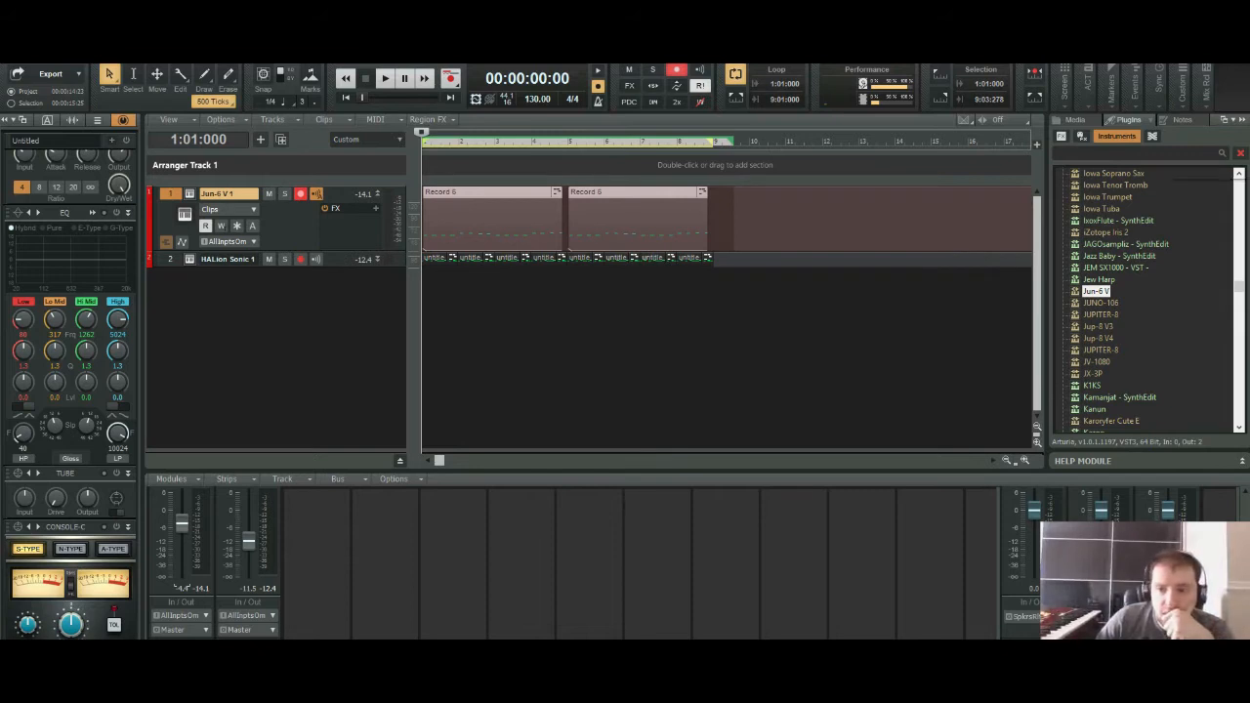
{"action": "left_click", "coordinate": [1152, 137]}
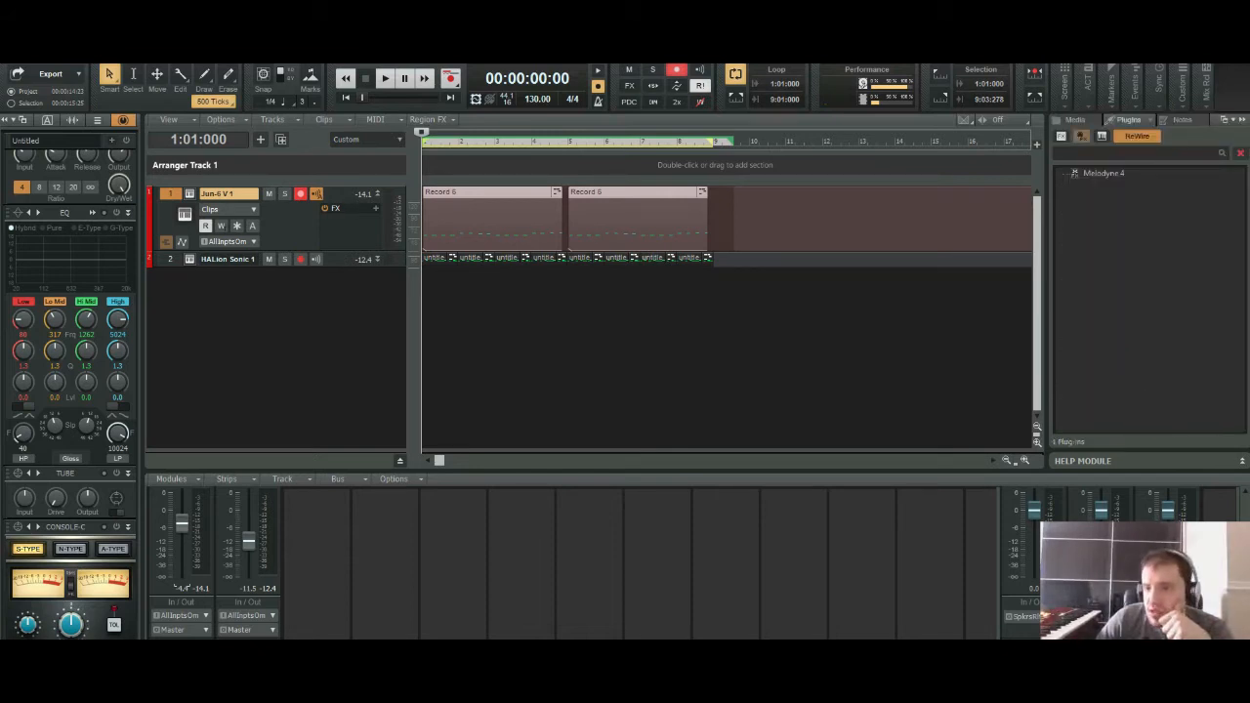
{"action": "left_click", "coordinate": [1081, 137]}
{"action": "left_click", "coordinate": [1061, 137]}
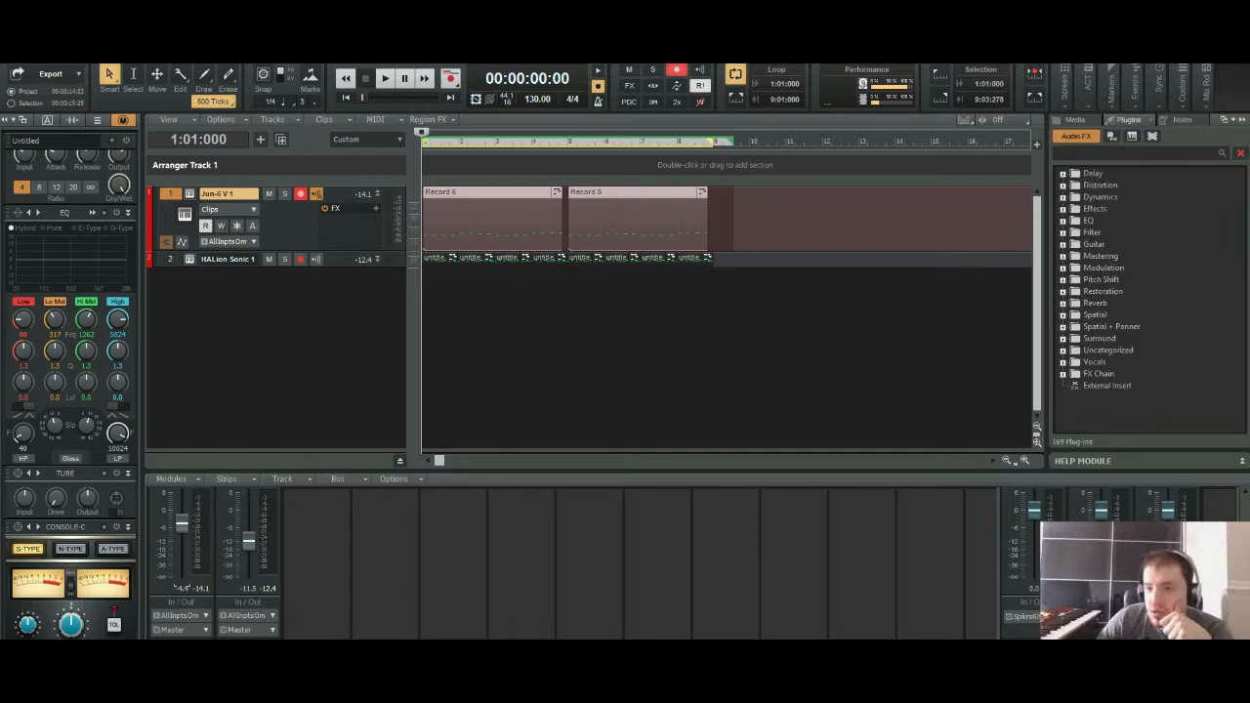
{"action": "left_click", "coordinate": [1062, 256]}
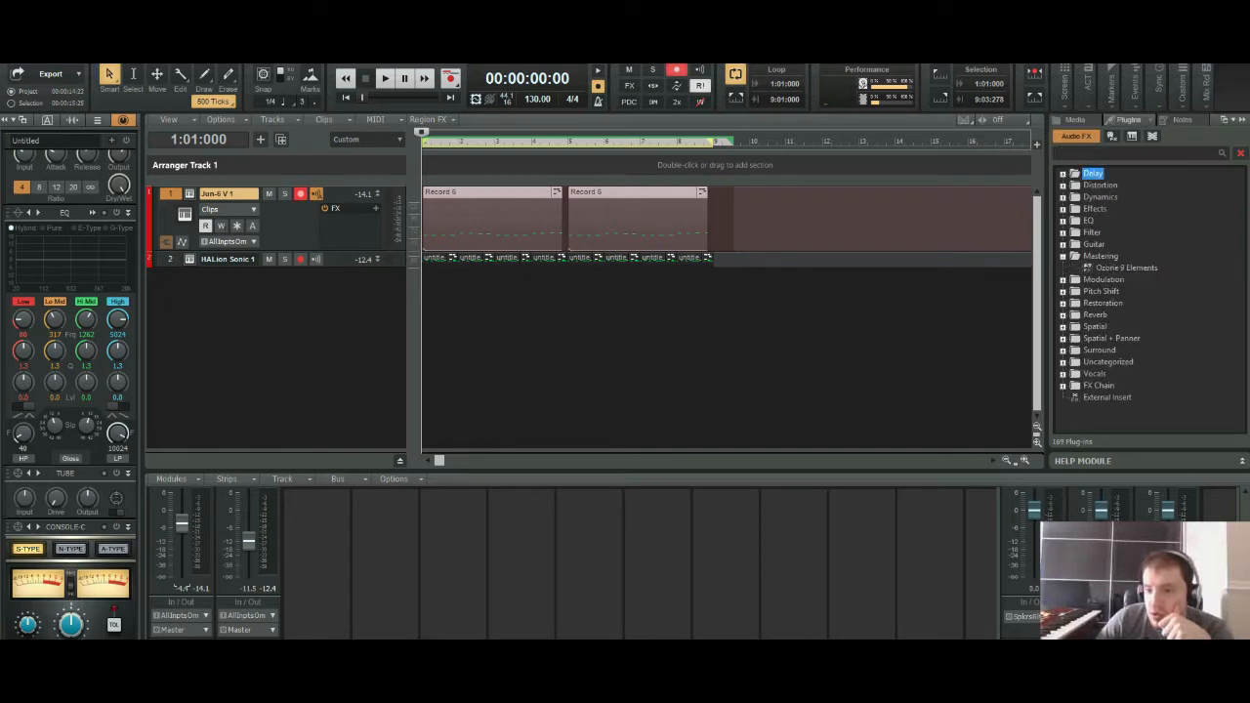
{"action": "left_click_drag", "start_coordinate": [1126, 267], "coordinate": [350, 212]}
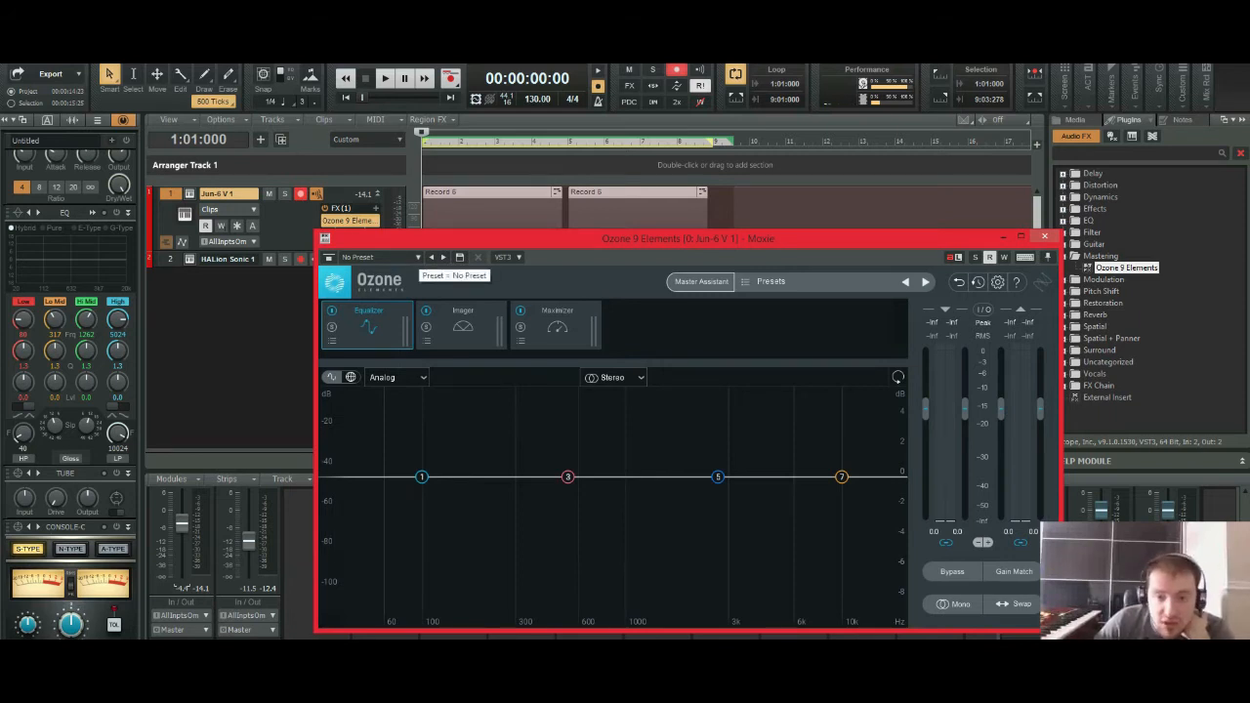
Step: Load the All Forward preset from the All-Purpose Mastering group into Ozone 9 Elements
{"action": "left_click", "coordinate": [770, 281]}
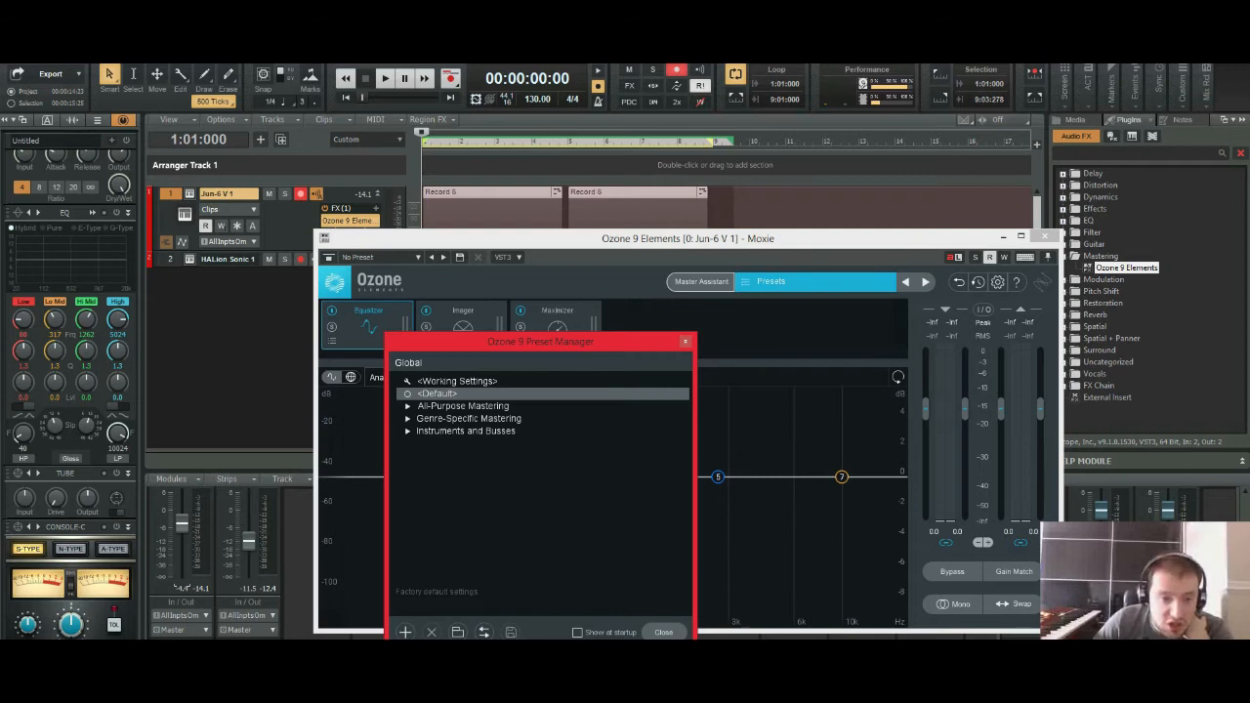
{"action": "left_click", "coordinate": [407, 407]}
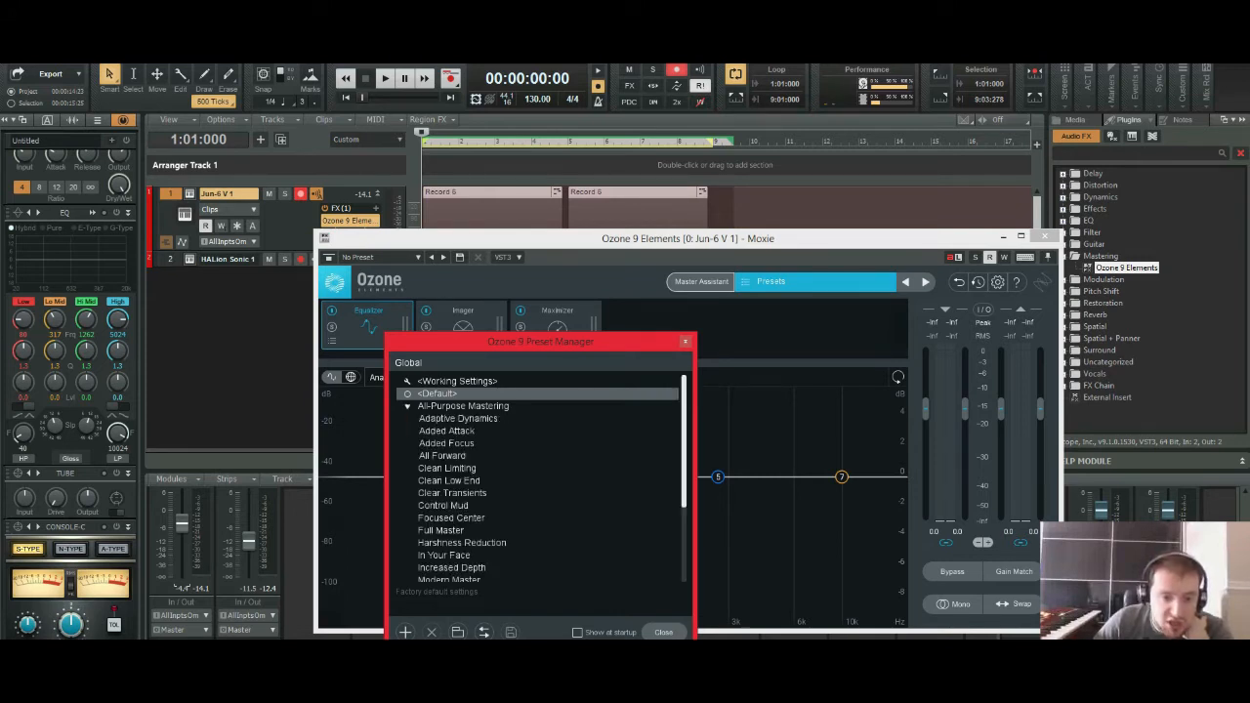
{"action": "left_click", "coordinate": [442, 456]}
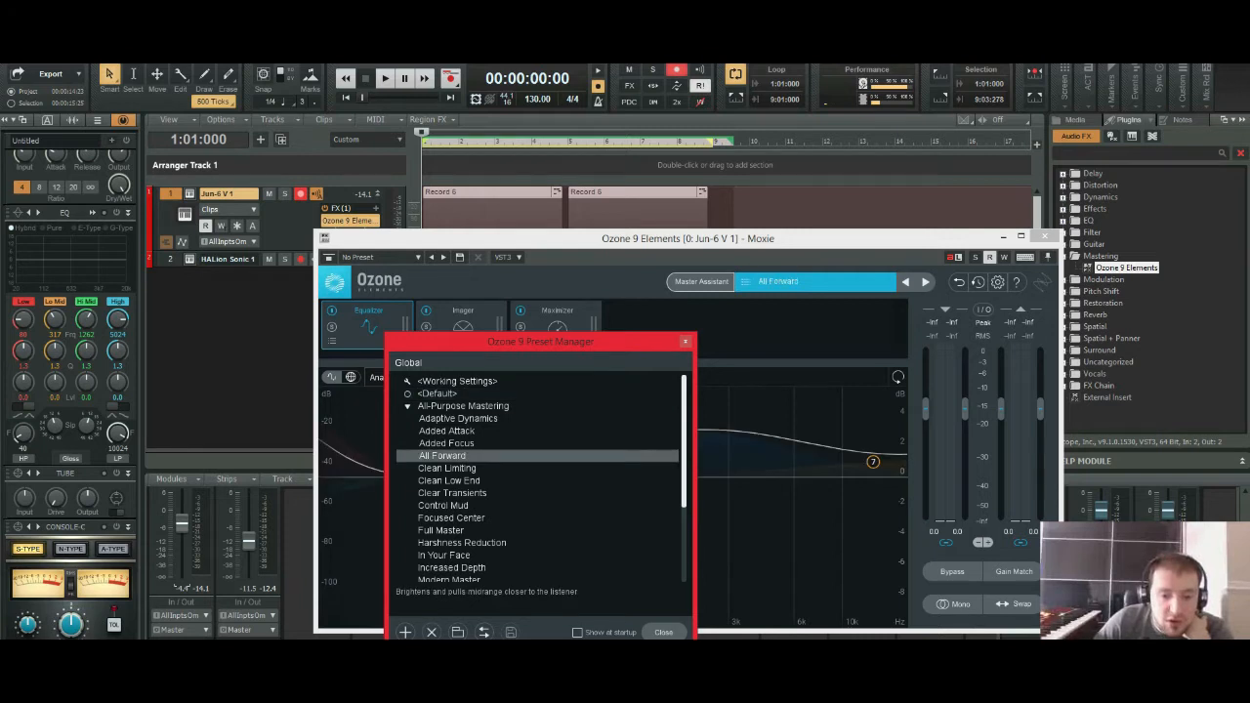
{"action": "left_click", "coordinate": [685, 342]}
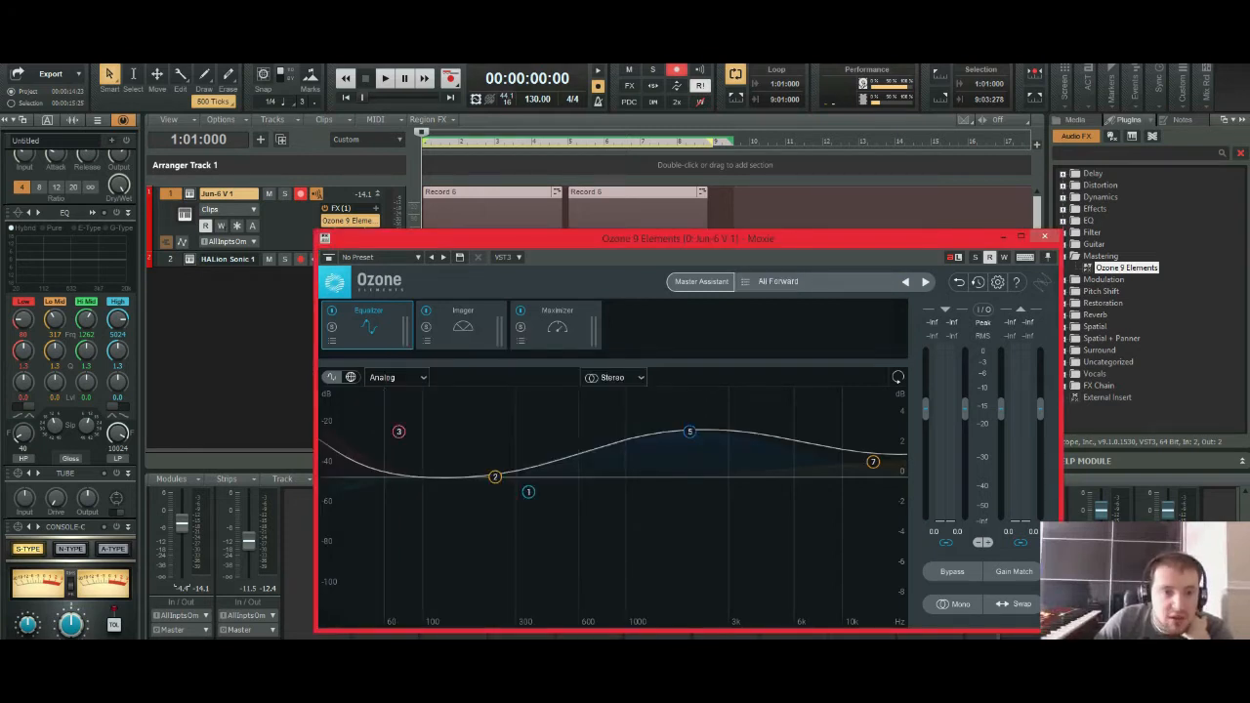
Step: Play the project while auditioning the Ozone presets after All Forward, ending on Clear Transients
{"action": "left_click", "coordinate": [383, 78]}
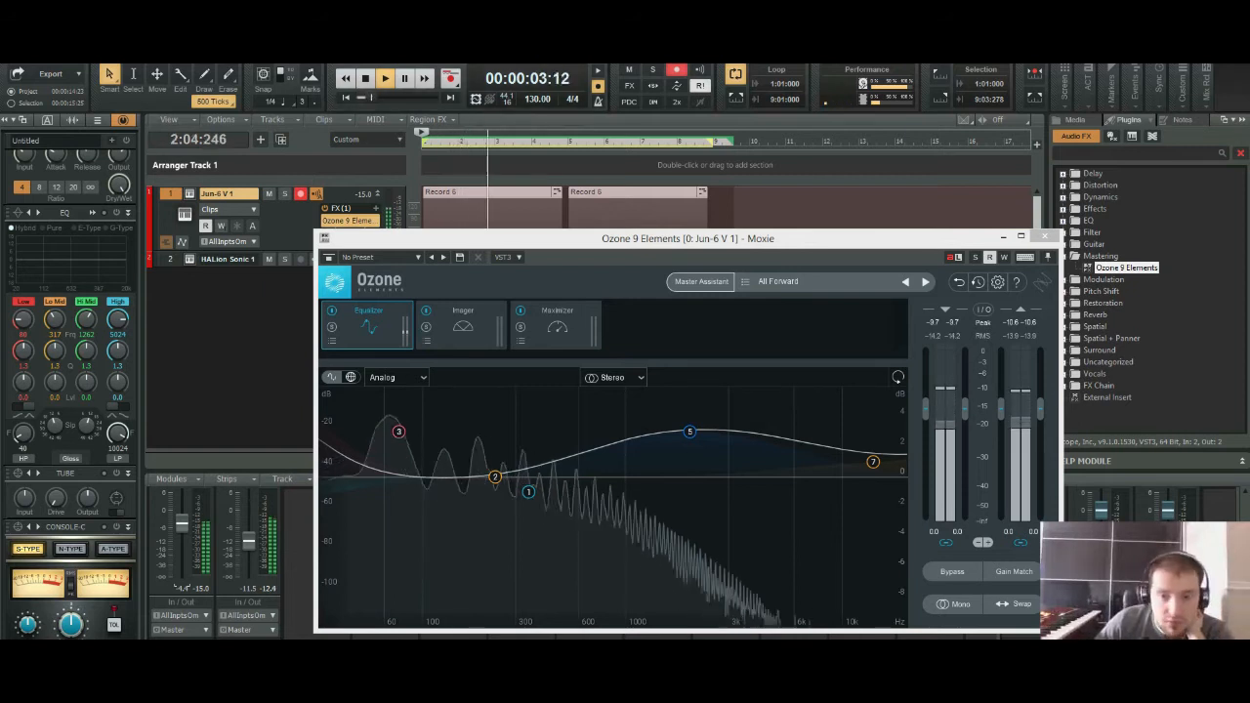
{"action": "left_click", "coordinate": [926, 281]}
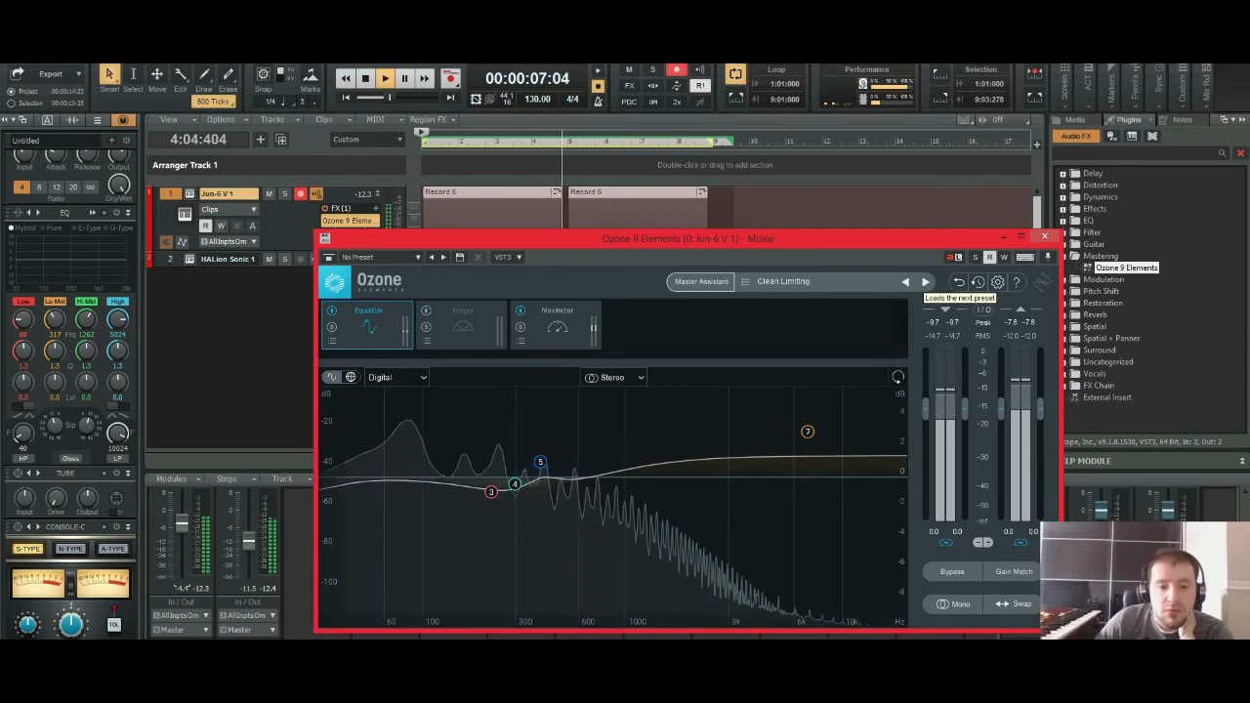
{"action": "left_click", "coordinate": [925, 281]}
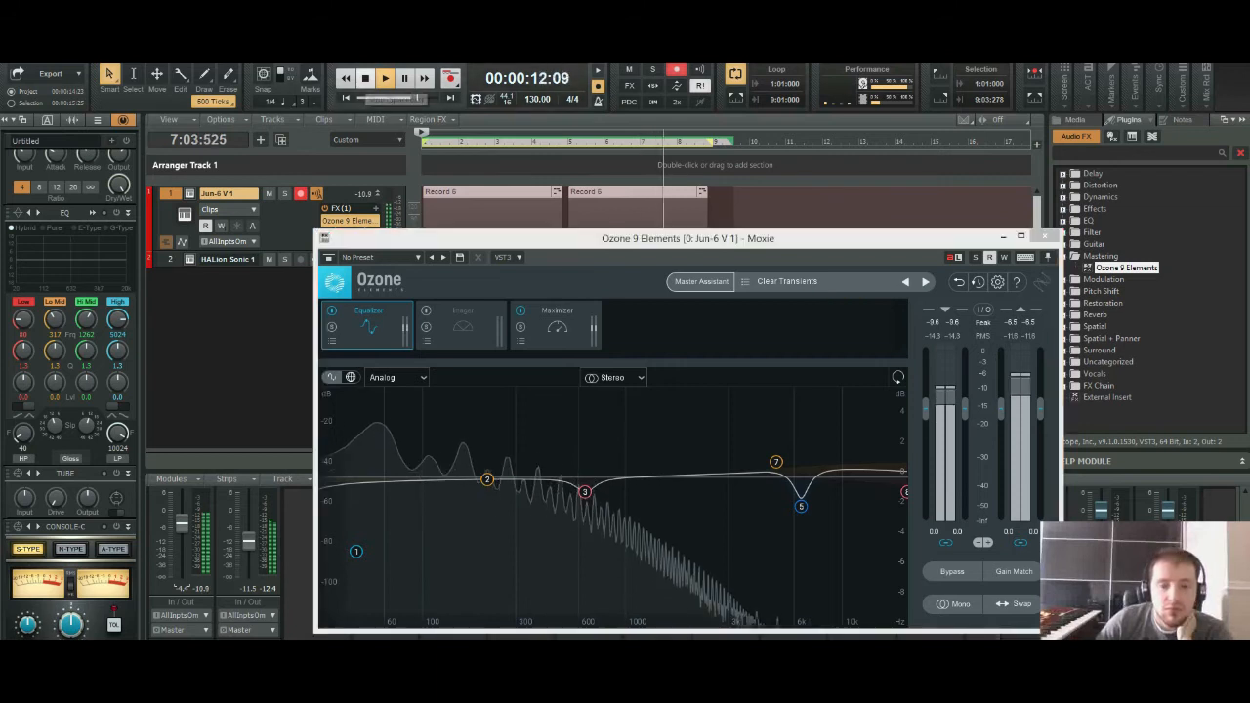
{"action": "key", "text": "space"}
Step: Load Ozone's Thick Bass preset from the Instruments and Busses group
{"action": "left_click", "coordinate": [786, 281]}
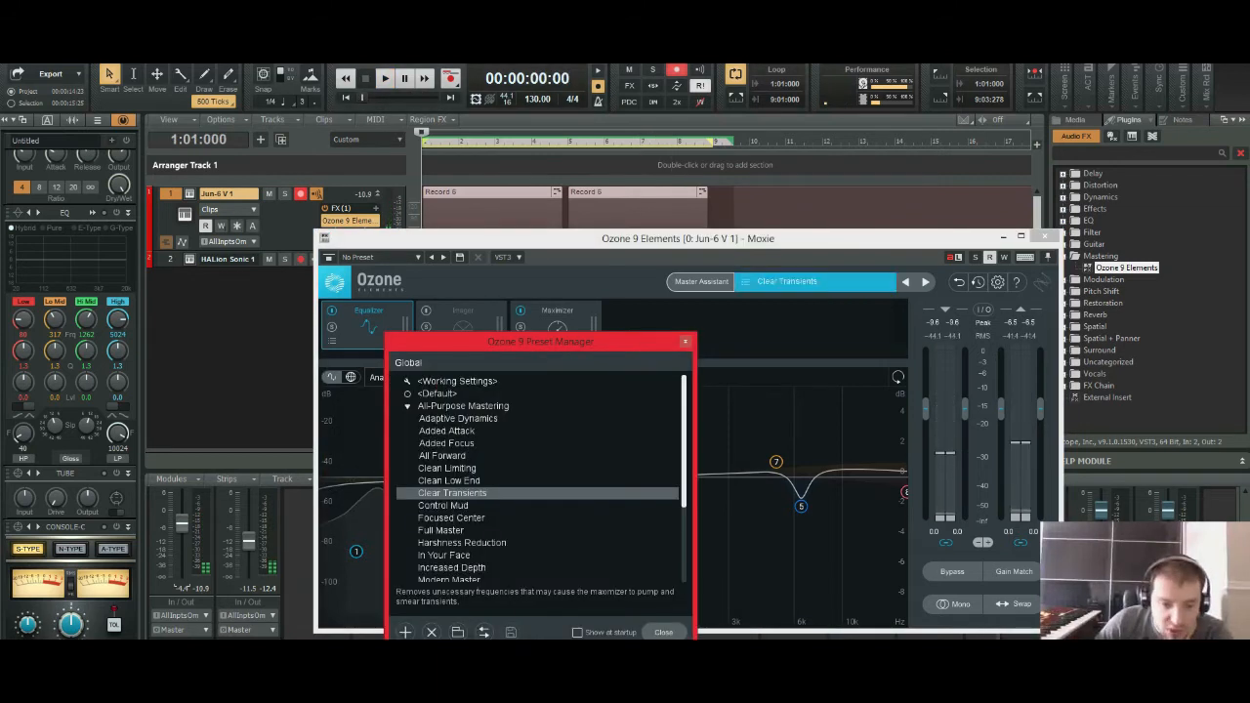
{"action": "left_click", "coordinate": [407, 406]}
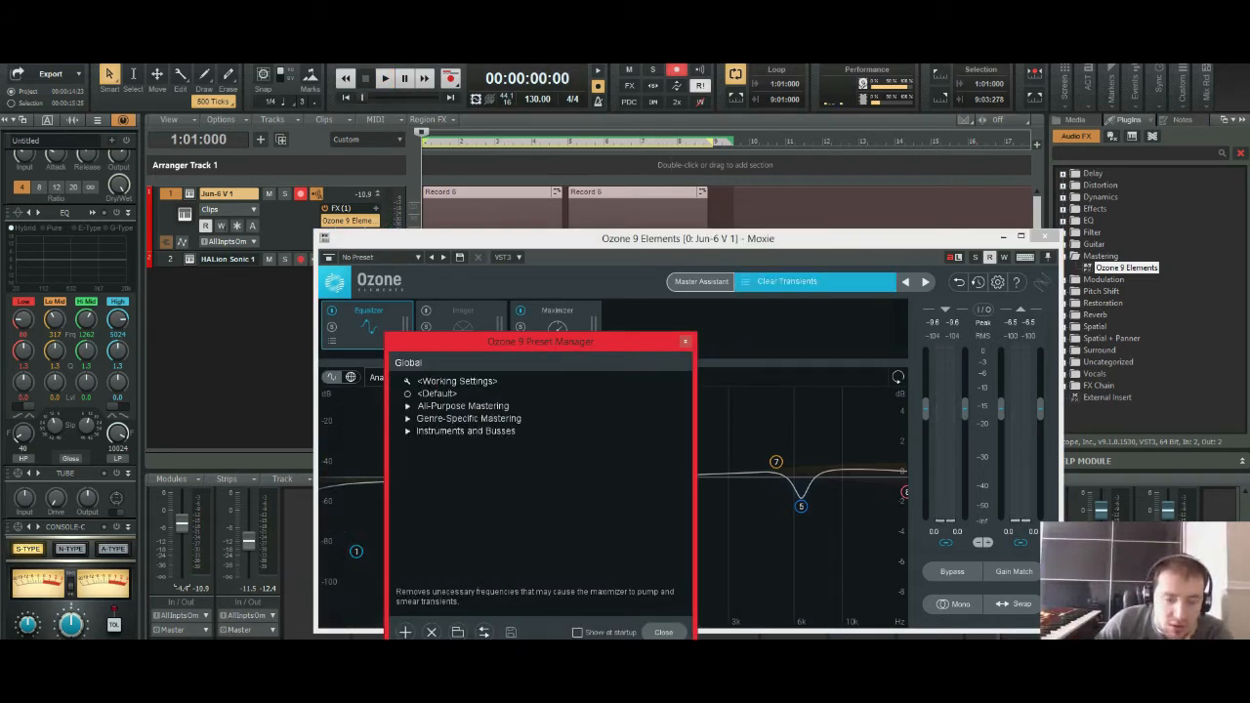
{"action": "left_click", "coordinate": [407, 430]}
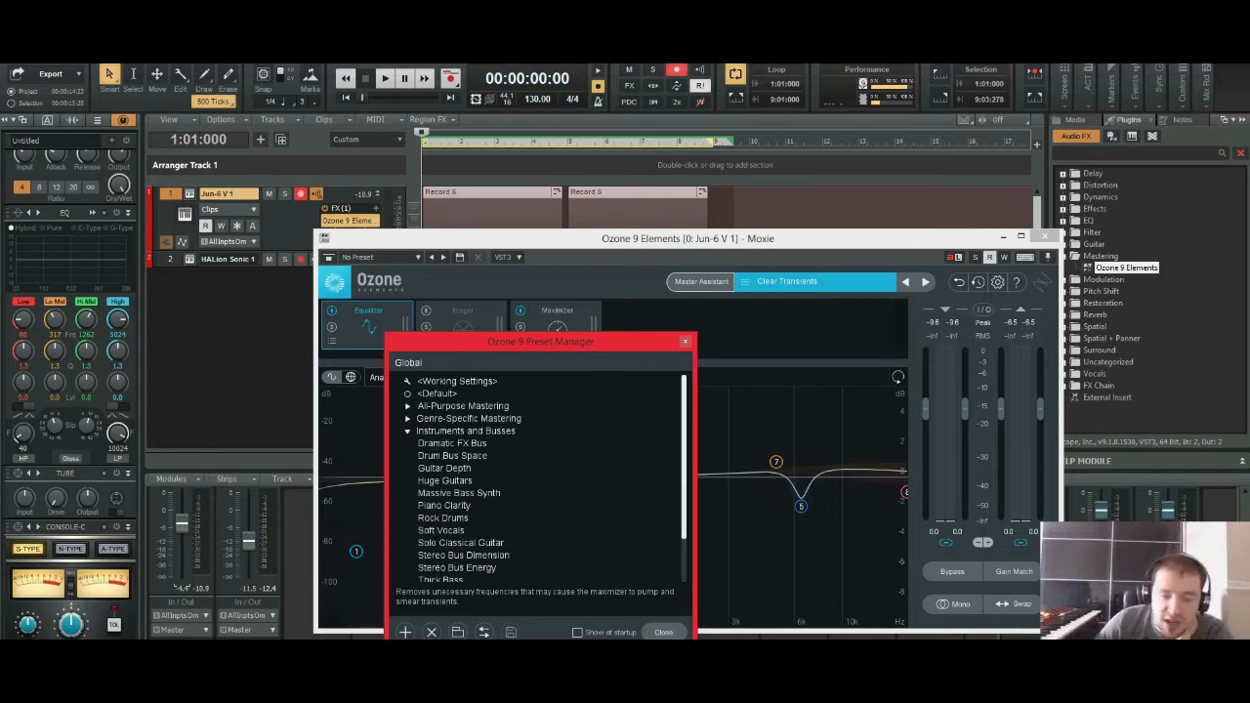
{"action": "scroll", "coordinate": [537, 473], "scroll_direction": "down", "scroll_amount": 2}
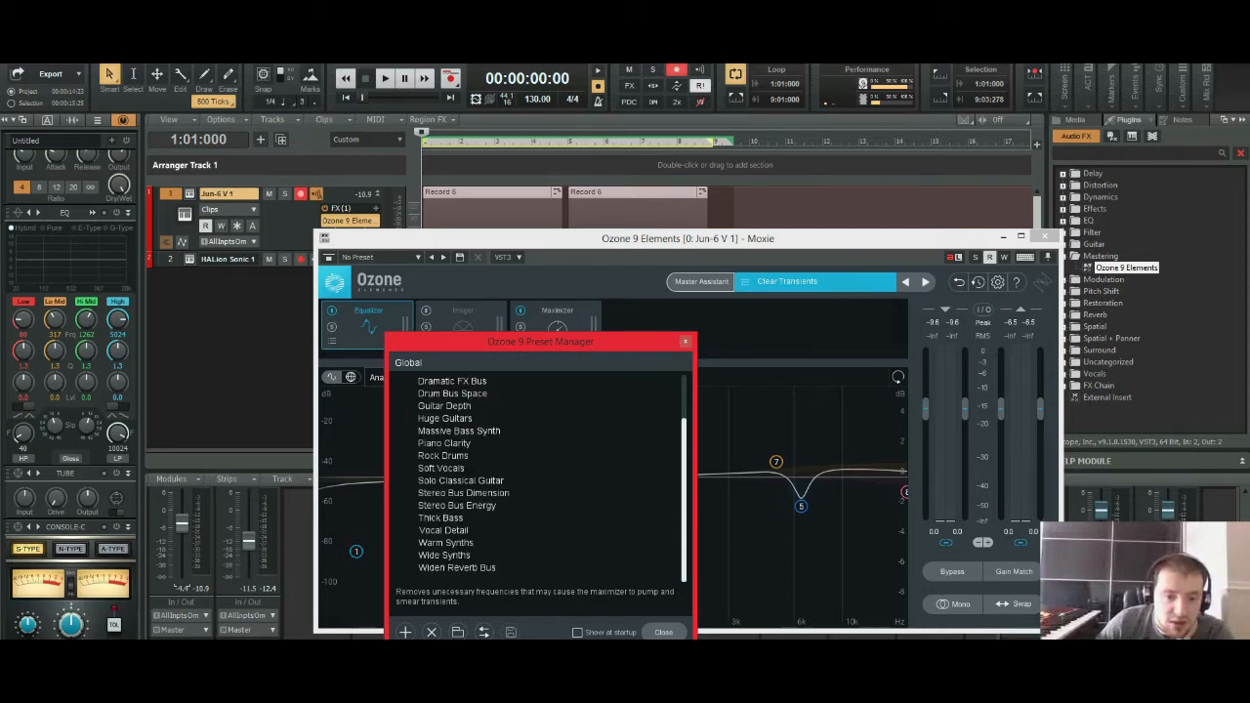
{"action": "left_click", "coordinate": [441, 518]}
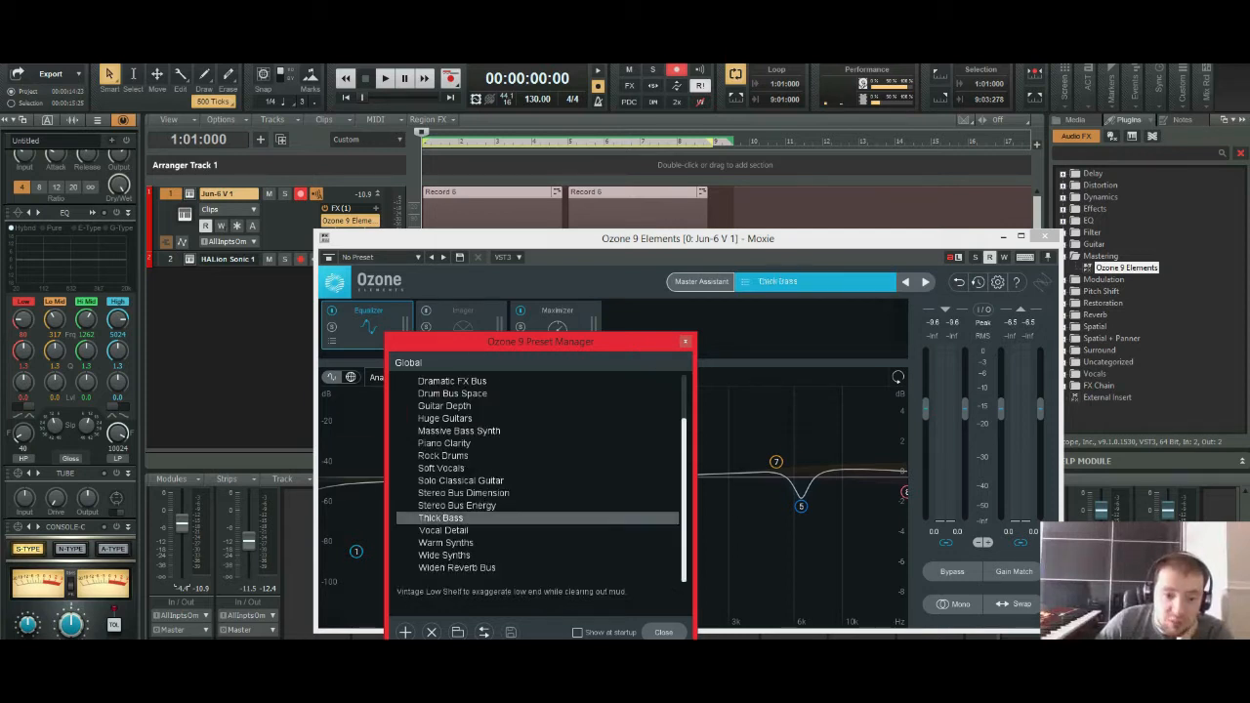
{"action": "left_click", "coordinate": [664, 633]}
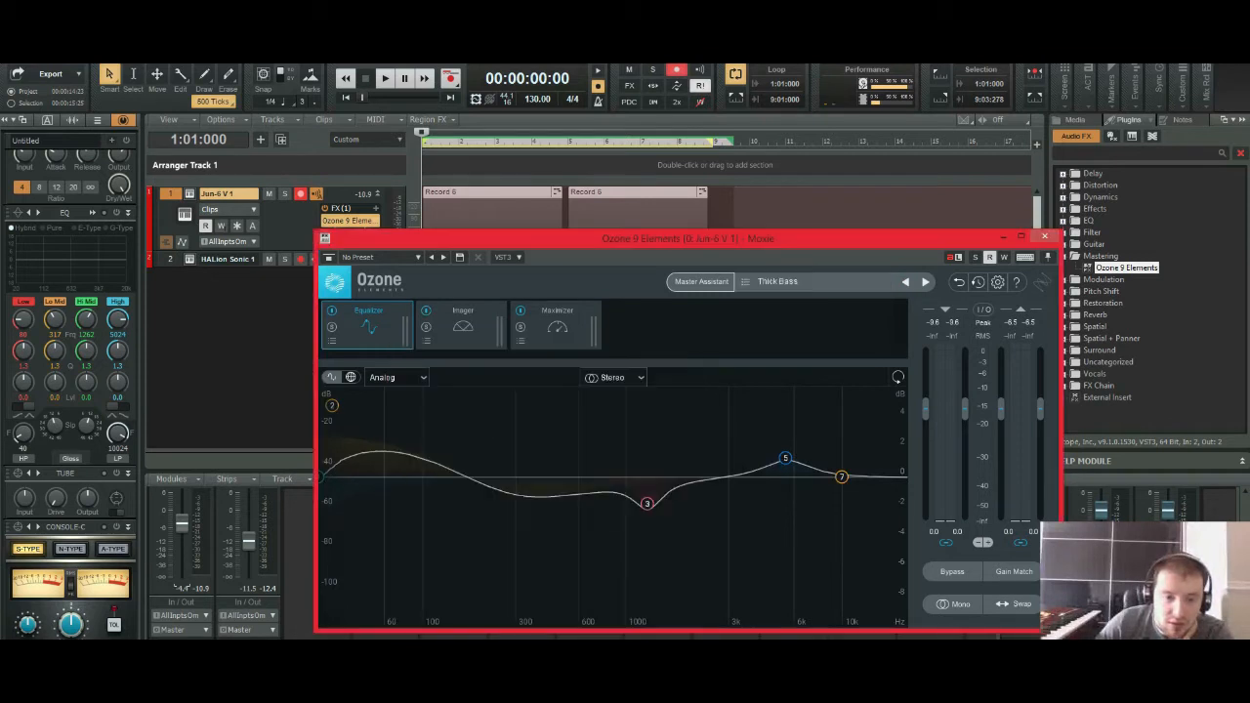
Step: Play the project and compare the Ozone equalizer's Digital mode with Analog, returning it to Analog
{"action": "key", "text": "space"}
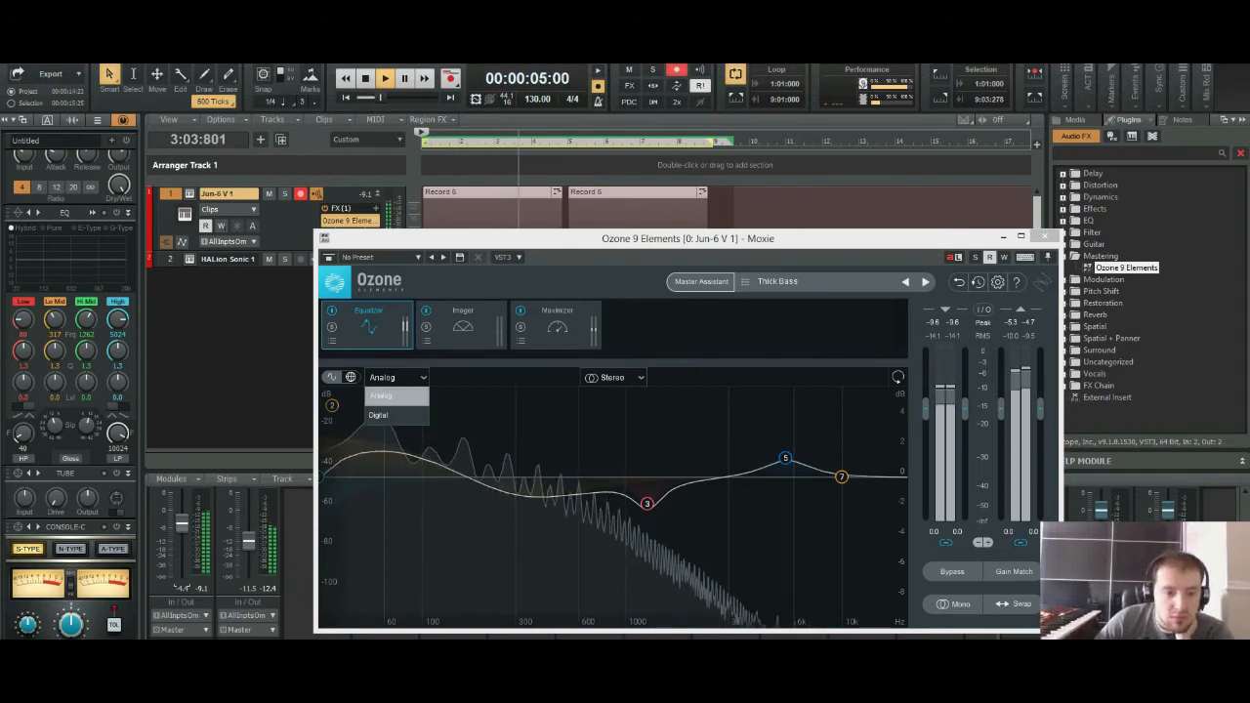
{"action": "left_click", "coordinate": [381, 415]}
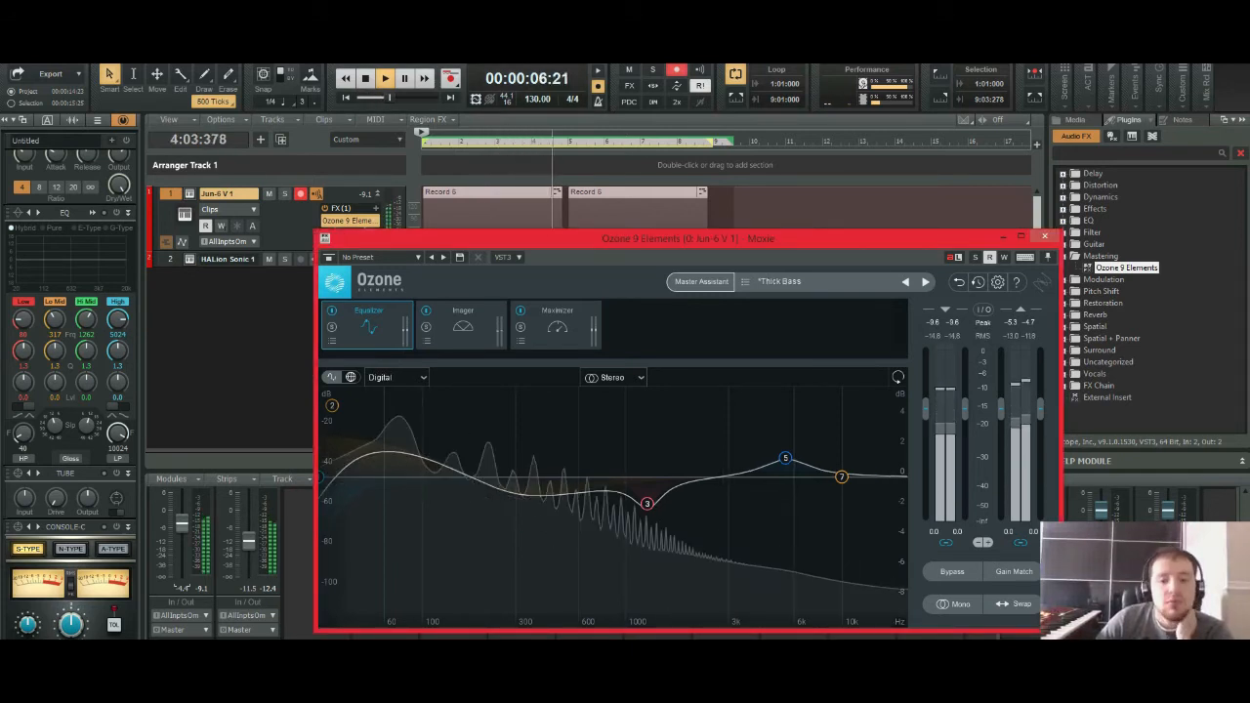
{"action": "left_click", "coordinate": [396, 377]}
{"action": "left_click", "coordinate": [381, 395]}
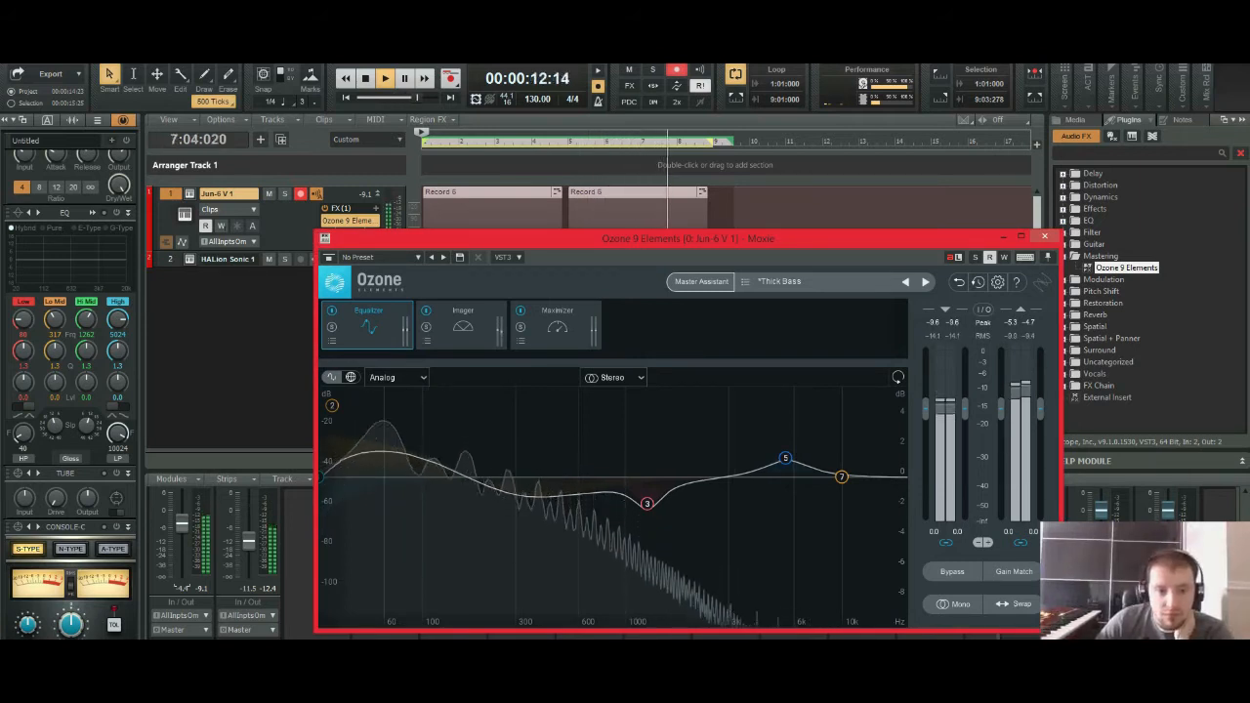
Step: Inspect Ozone's Imager and Equalizer modules during playback, closing the effect window and stopping the project when done
{"action": "left_click", "coordinate": [463, 326]}
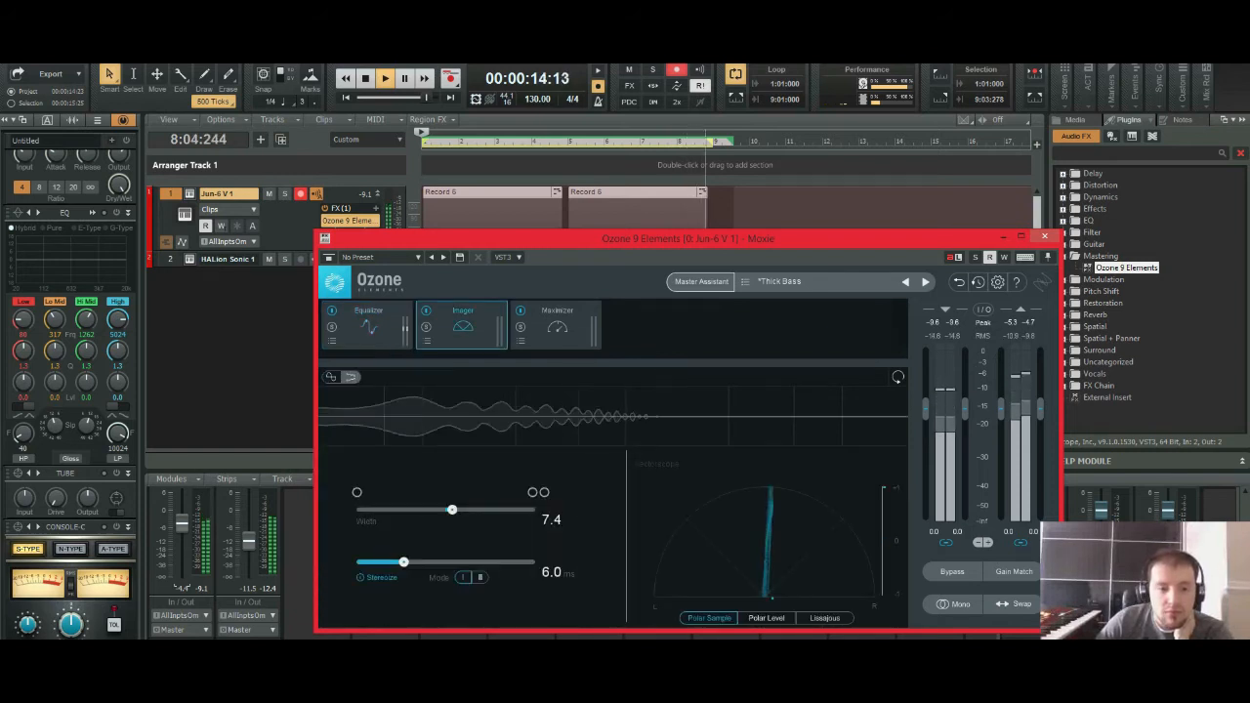
{"action": "left_click", "coordinate": [368, 326]}
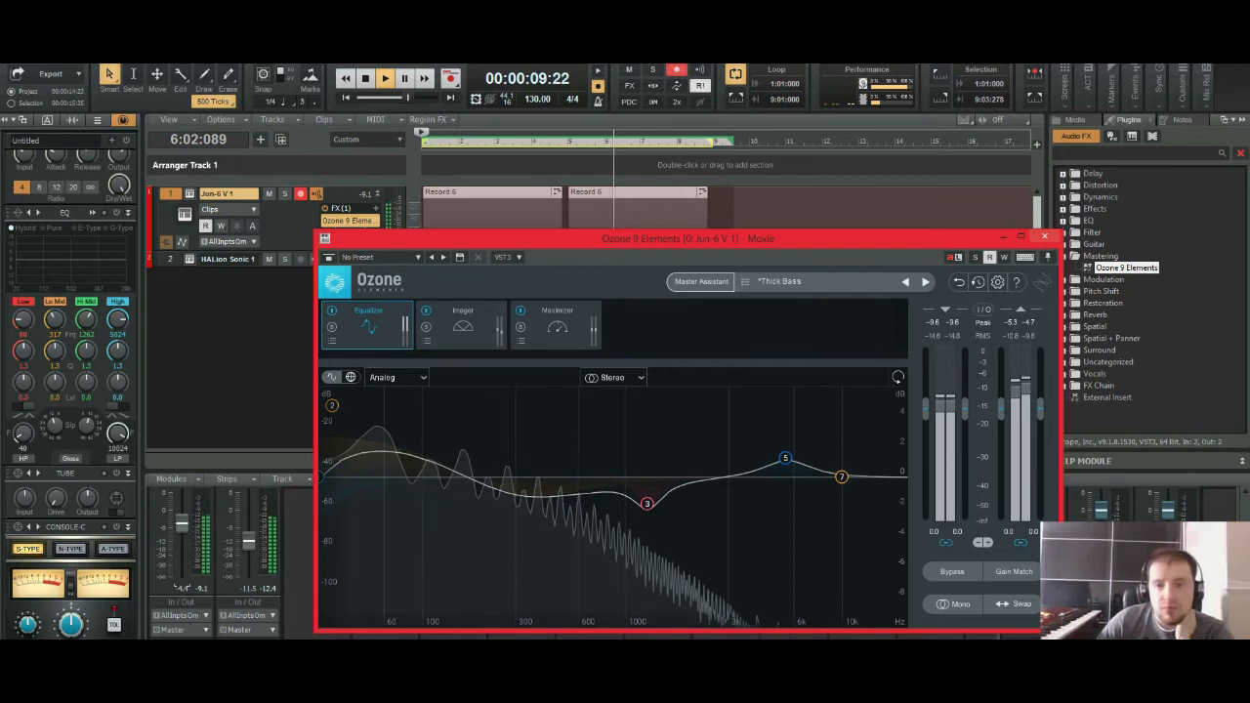
{"action": "left_click", "coordinate": [1044, 236]}
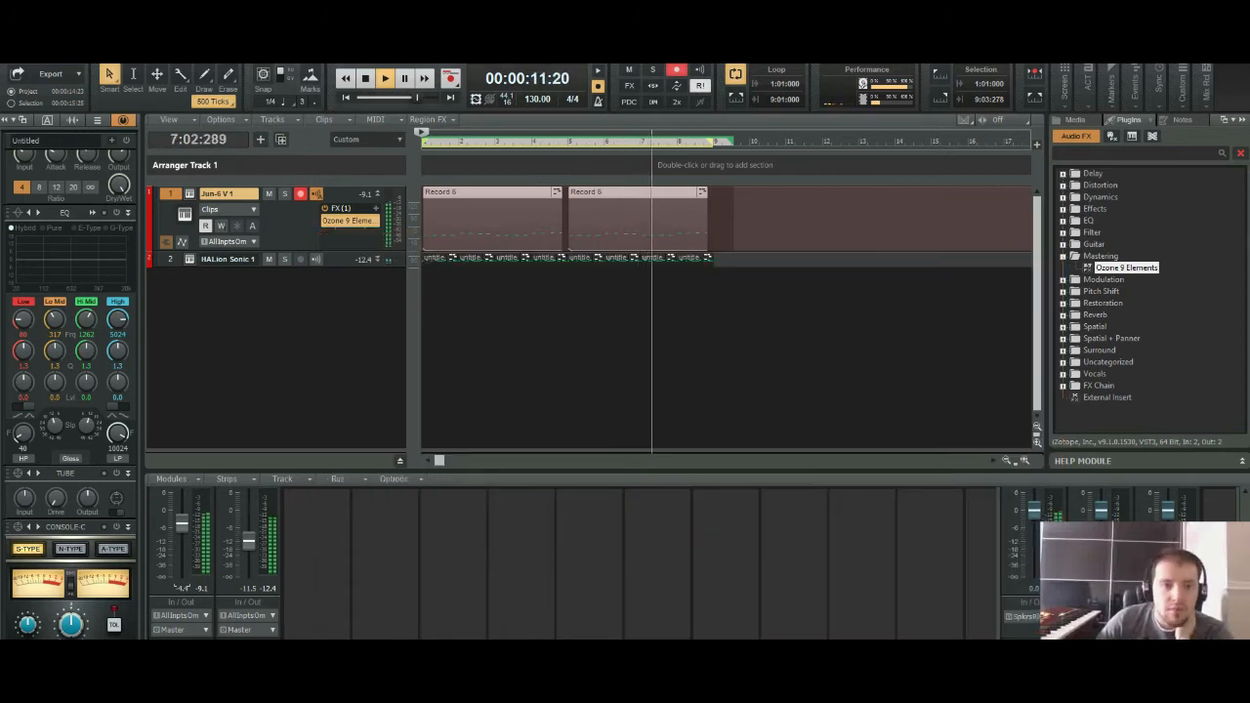
{"action": "left_click", "coordinate": [366, 78]}
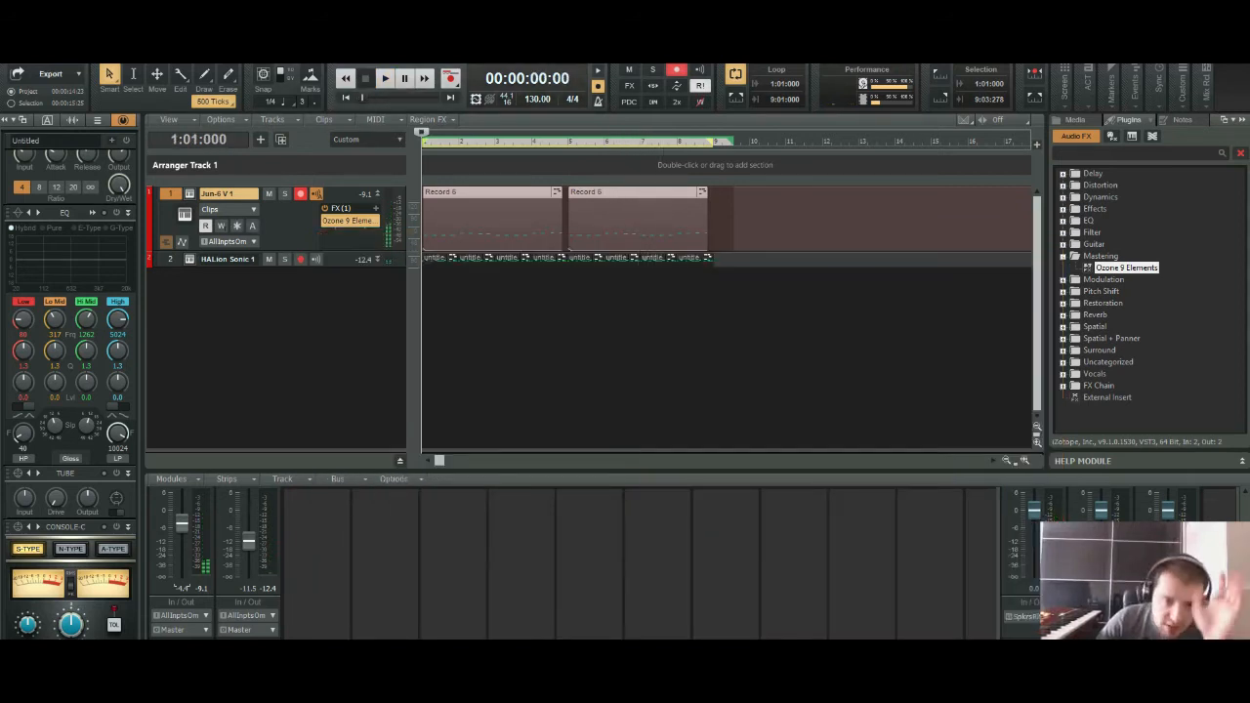
Step: Insert the BREVERB 2 Cakewalk reverb into the Jun-6 V track's FX rack
{"action": "right_click", "coordinate": [376, 212]}
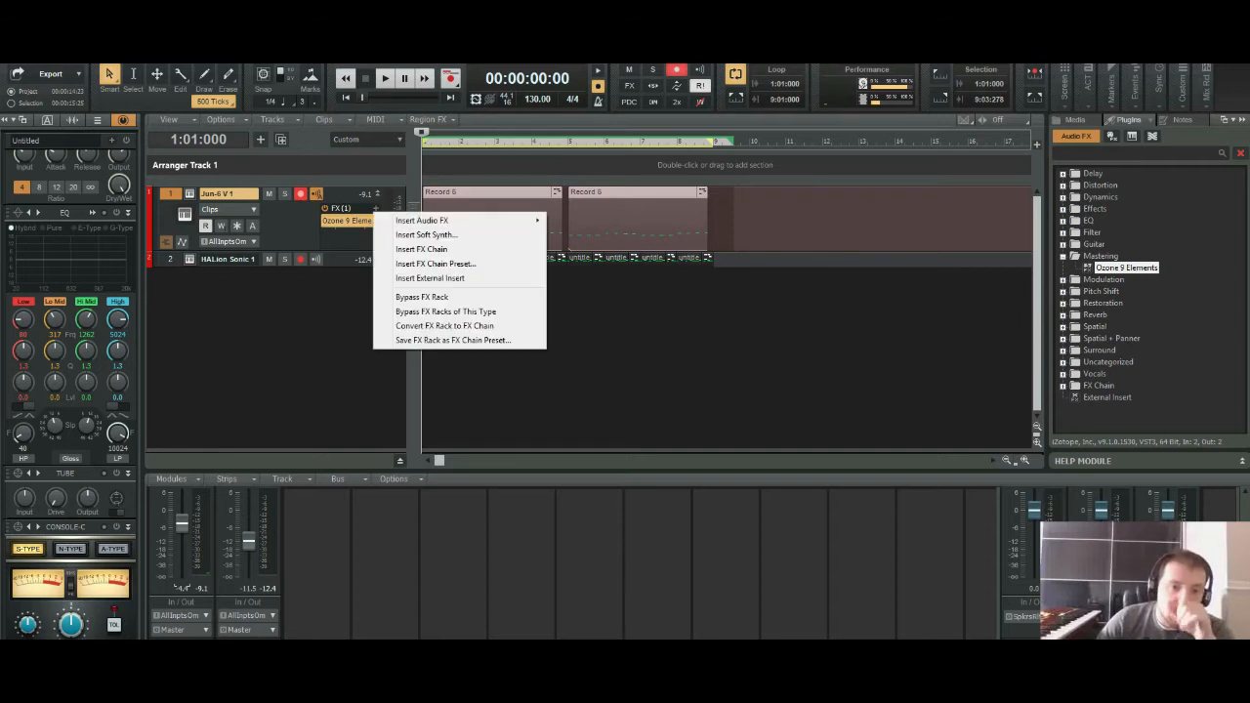
{"action": "mouse_move", "coordinate": [430, 221]}
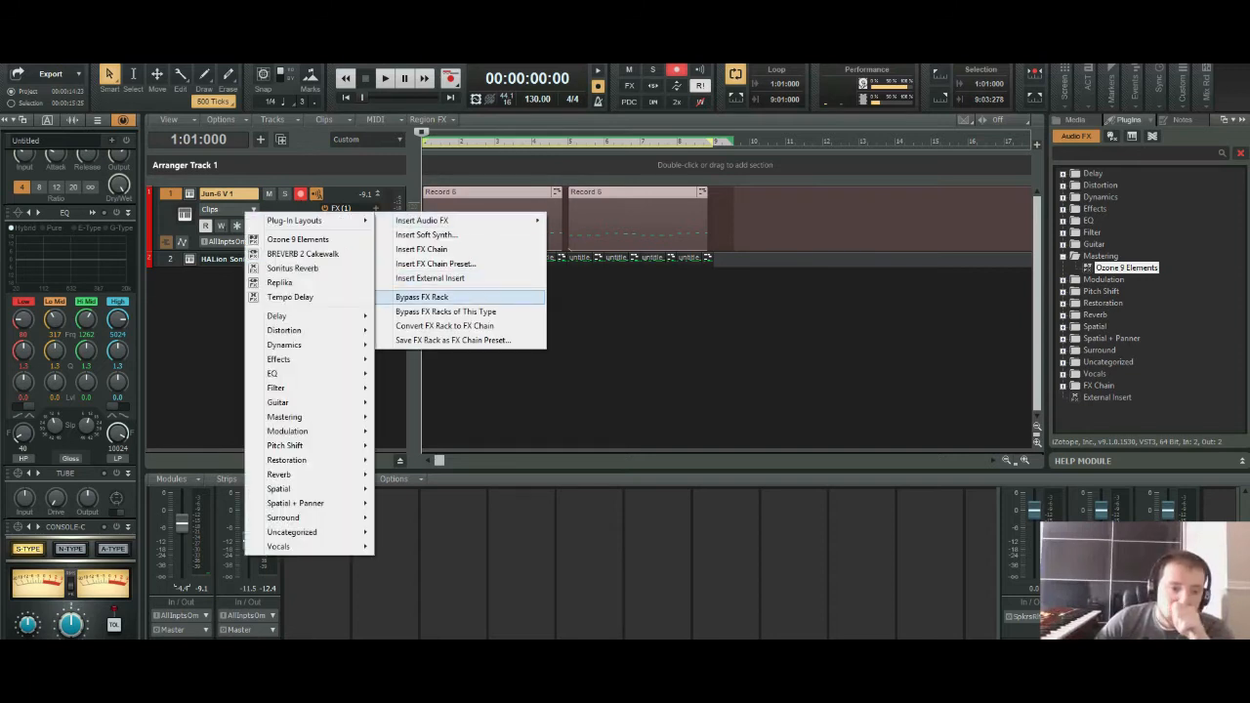
{"action": "mouse_move", "coordinate": [293, 475]}
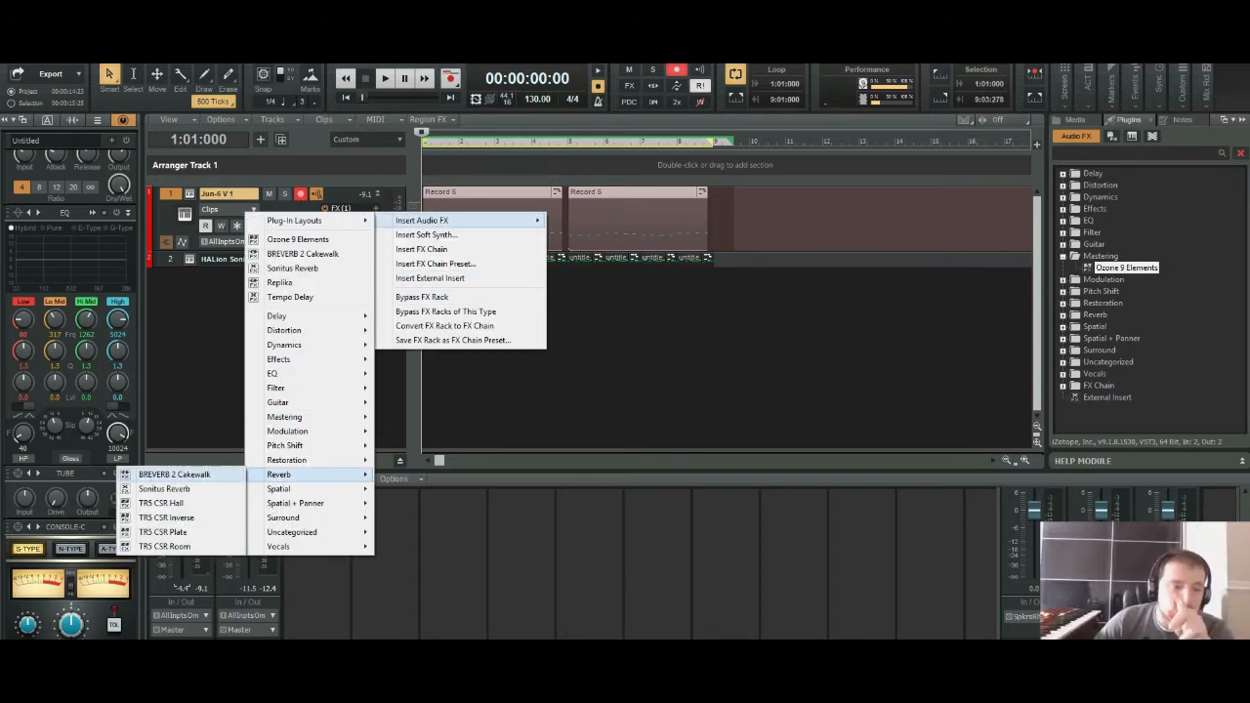
{"action": "left_click", "coordinate": [174, 473]}
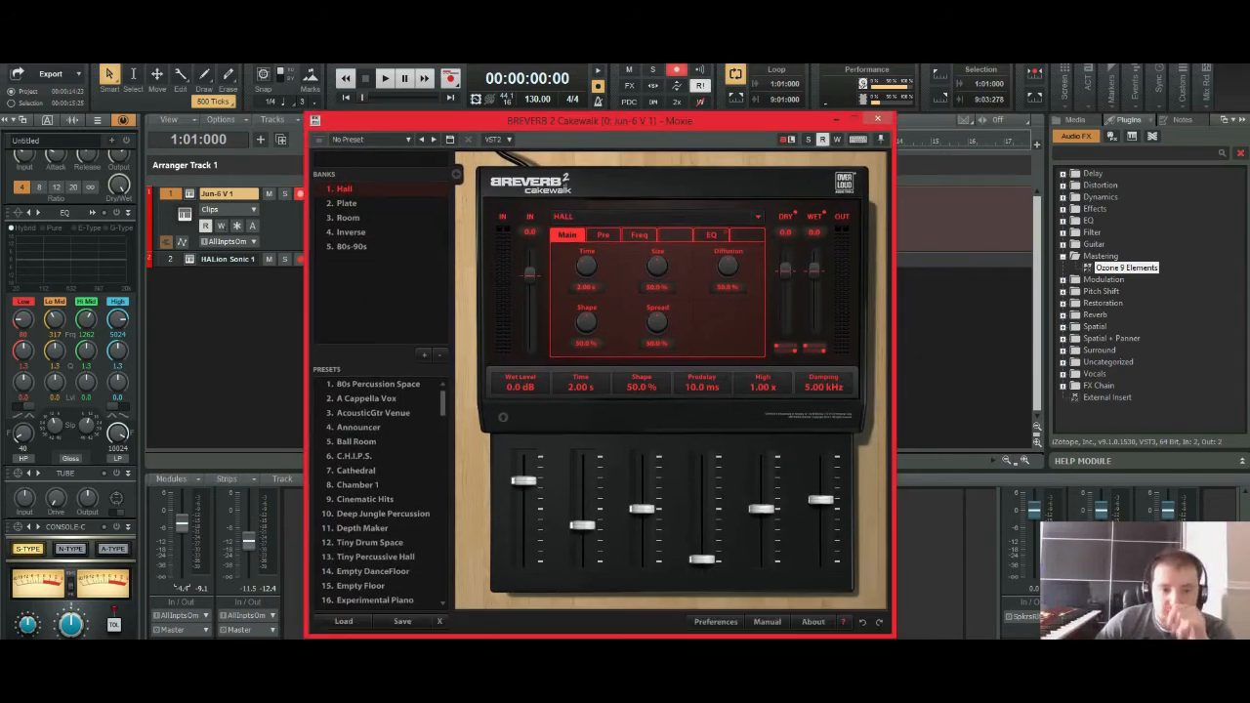
Step: With the project playing, try BREVERB 2's Warm Orchestra hall preset and settle on That Rocking Hall
{"action": "key", "text": "space"}
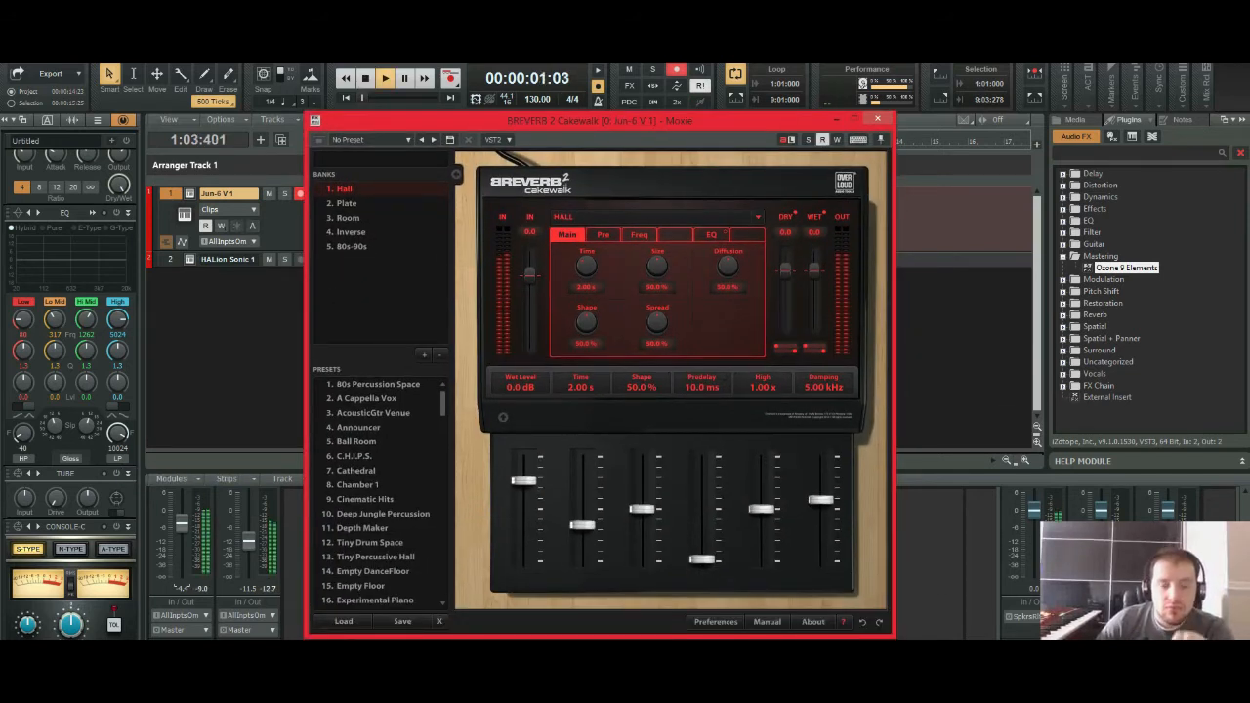
{"action": "left_click_drag", "start_coordinate": [600, 121], "coordinate": [594, 220]}
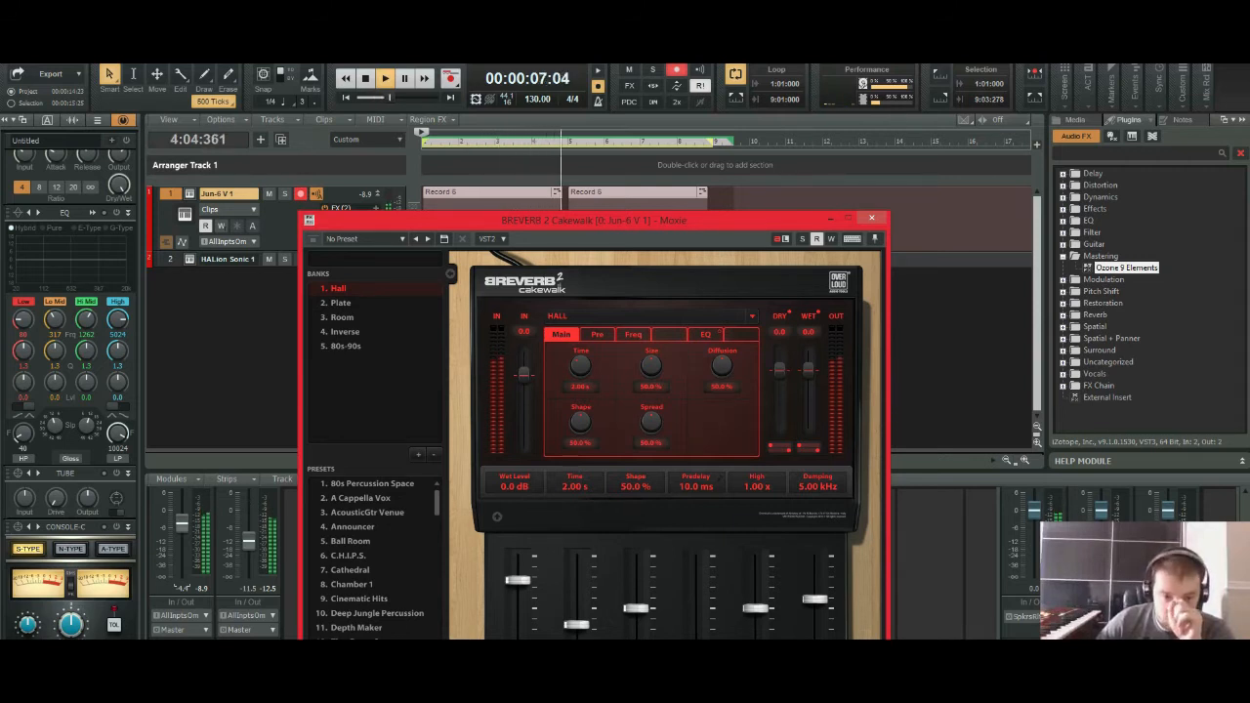
{"action": "scroll", "coordinate": [371, 557], "scroll_direction": "down", "scroll_amount": 9}
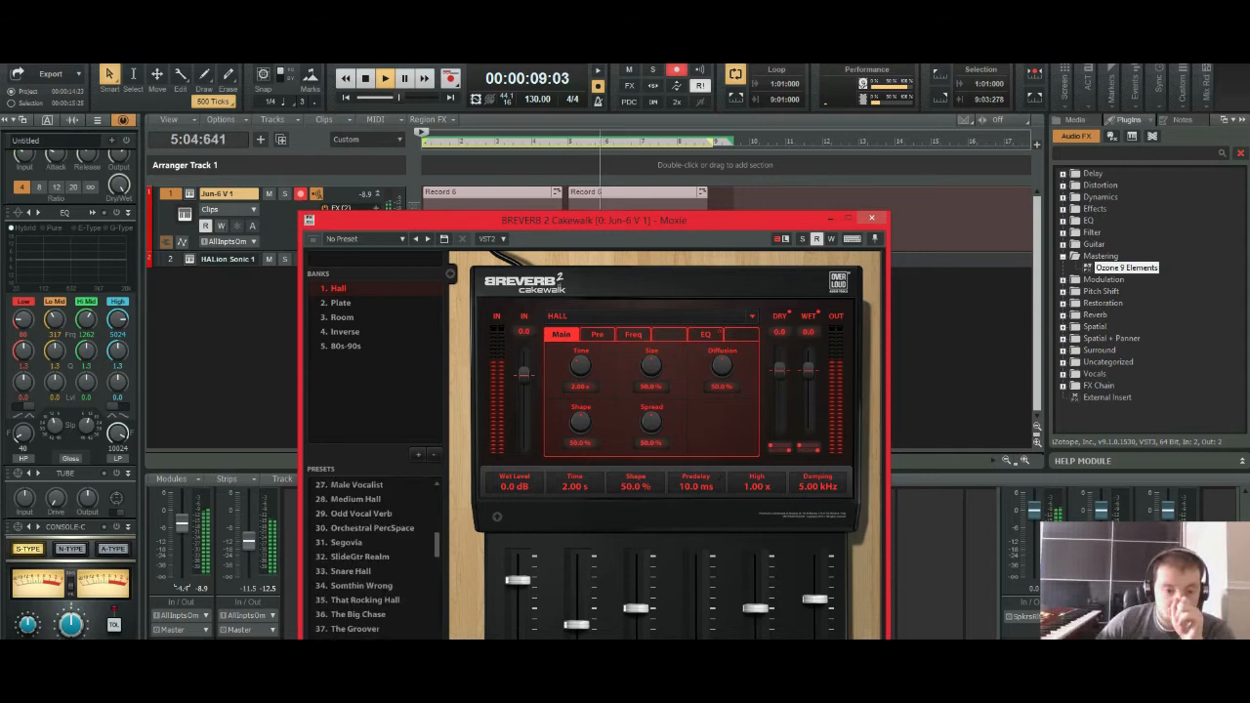
{"action": "left_click", "coordinate": [361, 643]}
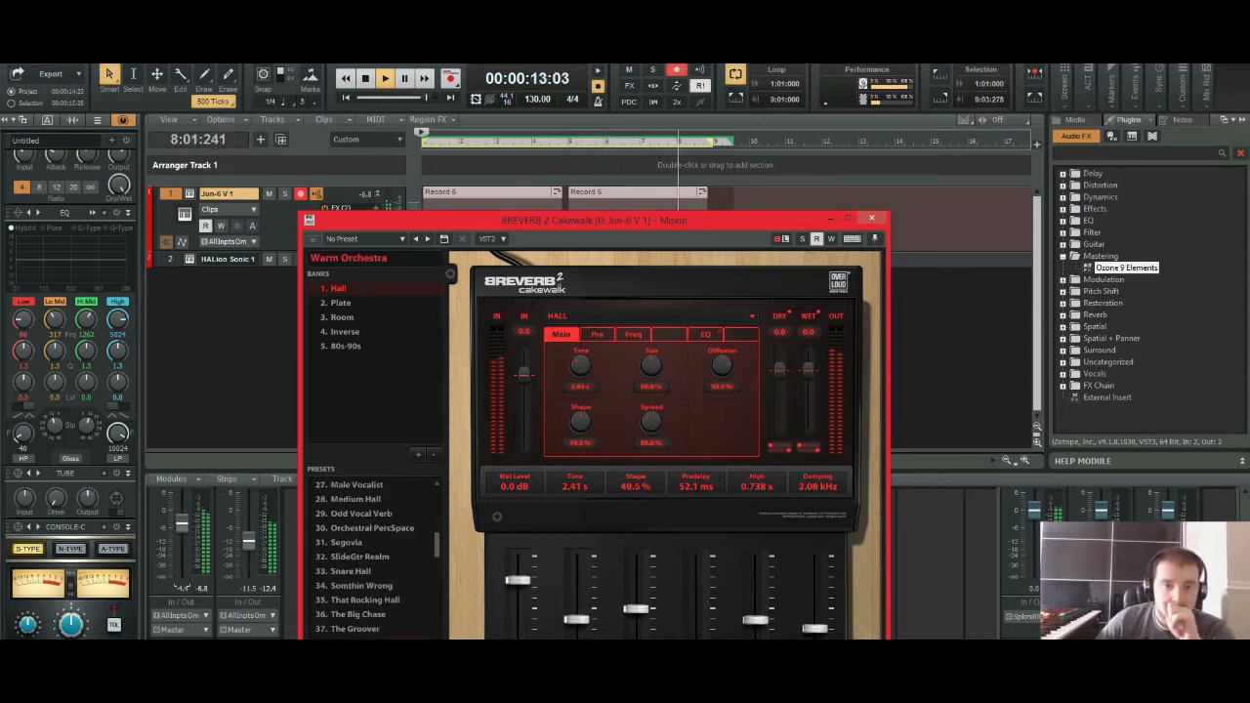
{"action": "left_click", "coordinate": [366, 601]}
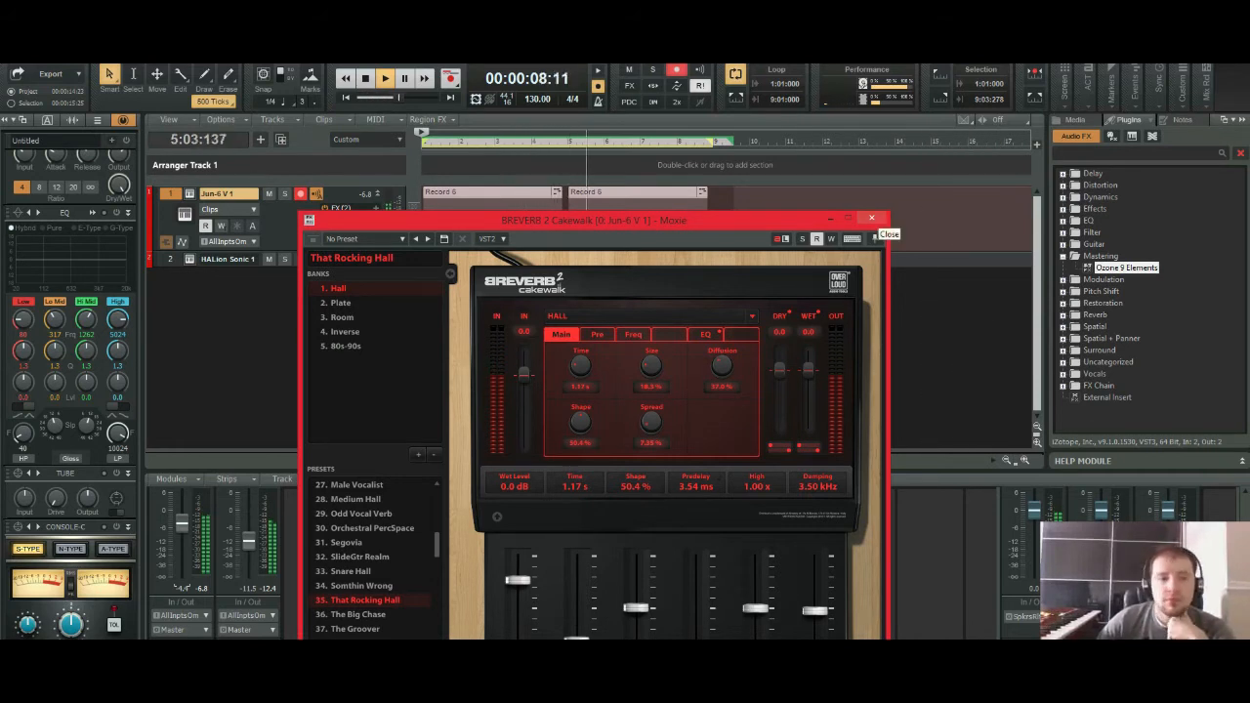
{"action": "left_click", "coordinate": [871, 218]}
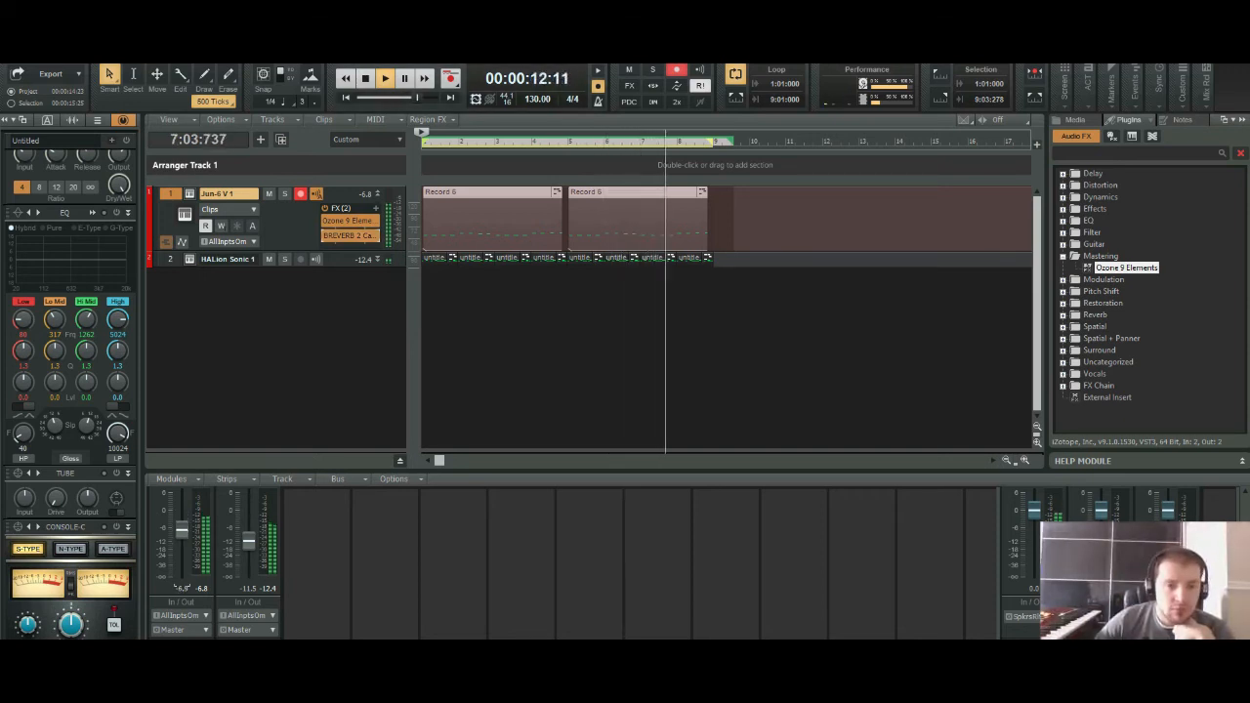
{"action": "key", "text": "space"}
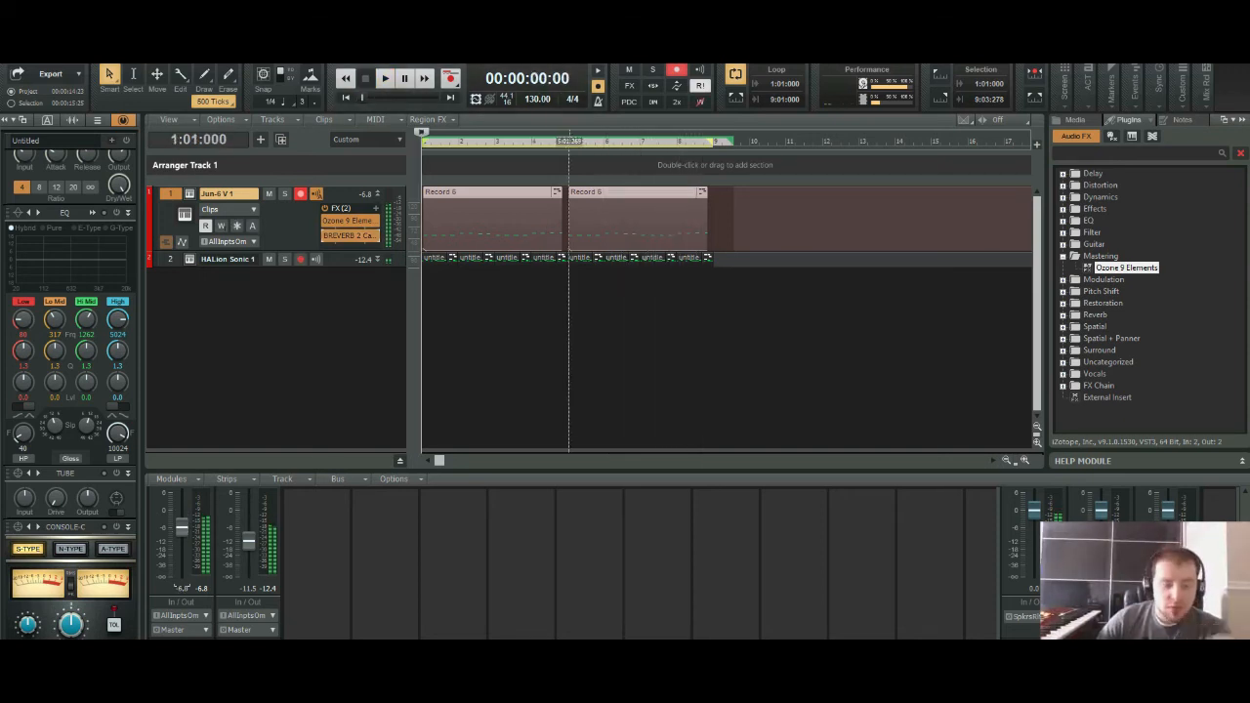
Step: Quantize the selected clips at 100 percent strength and play the project from the start to check the timing
{"action": "key", "text": "q"}
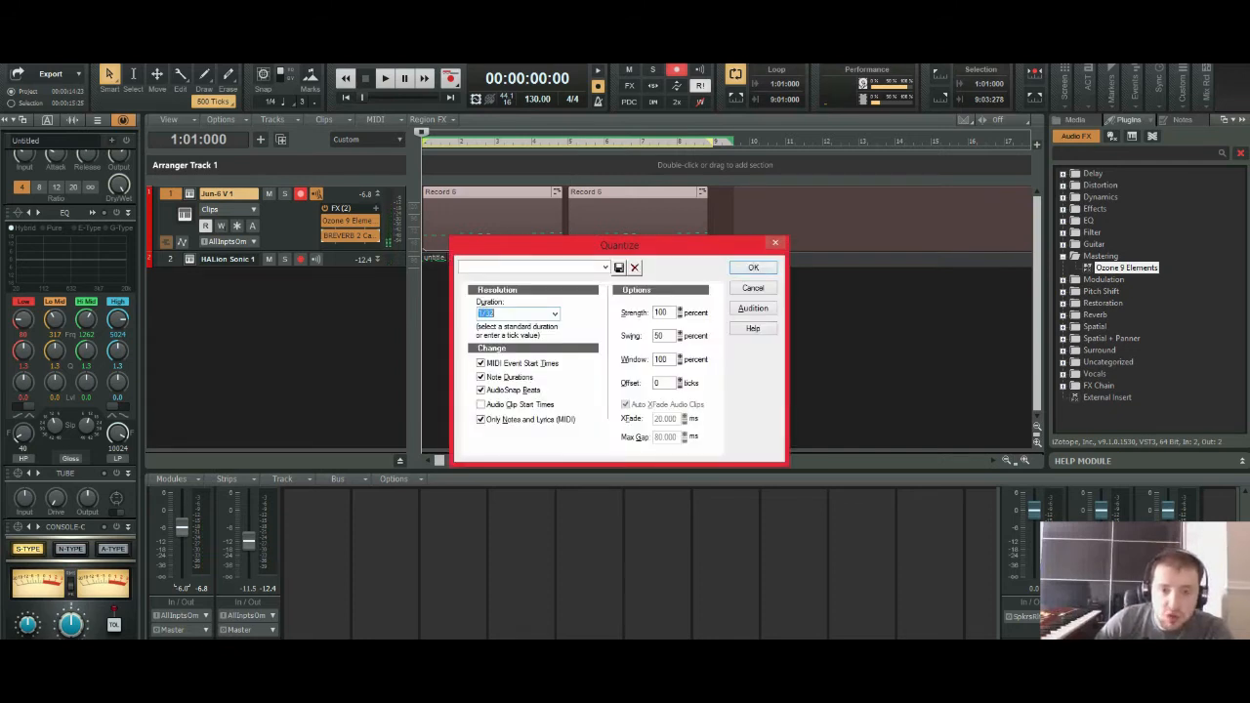
{"action": "key", "text": "Return"}
{"action": "key", "text": "space"}
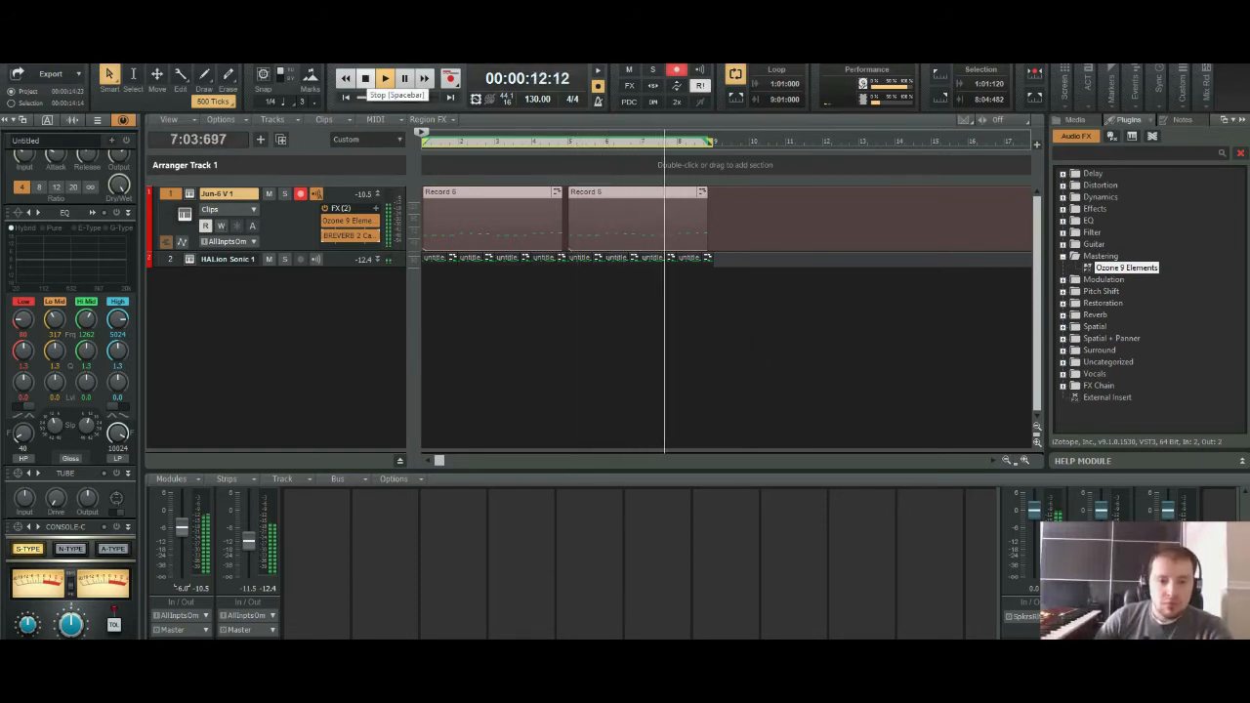
{"action": "left_click", "coordinate": [365, 80]}
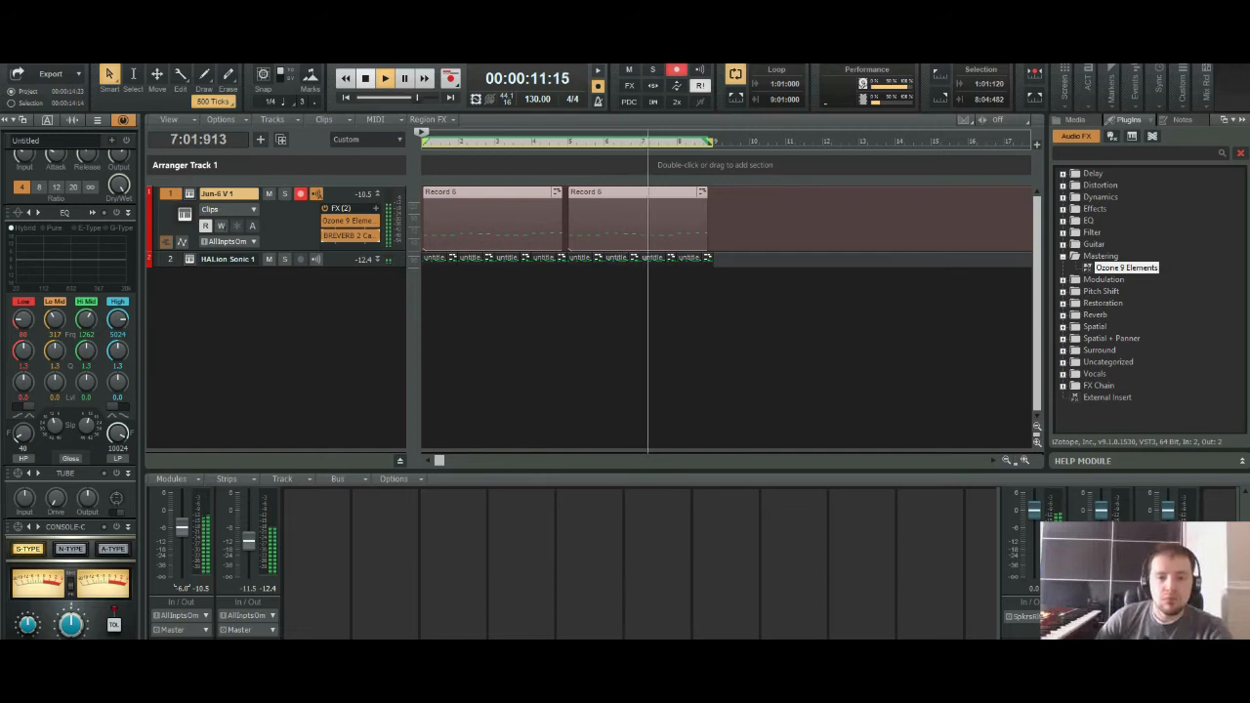
{"action": "key", "text": "space"}
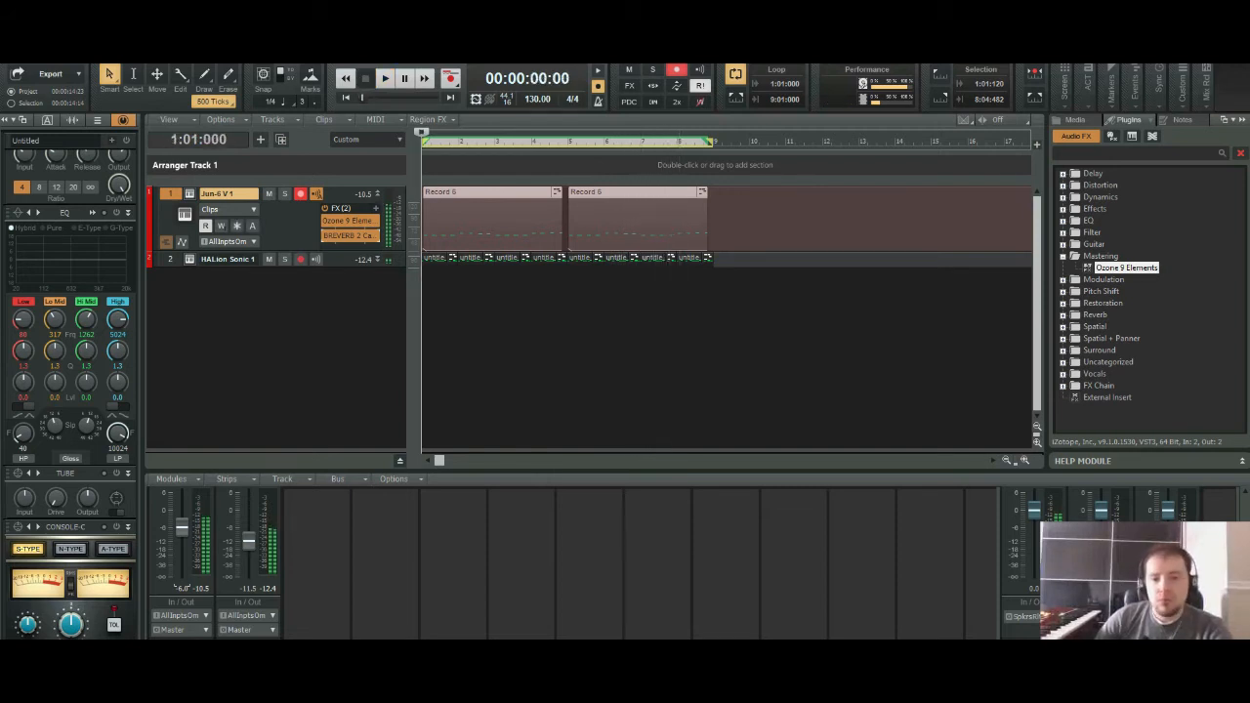
Step: Open the Jun-6 V part in the piano roll and move the four notes of measure 4 slightly earlier, checking by playback
{"action": "key", "text": "alt+3"}
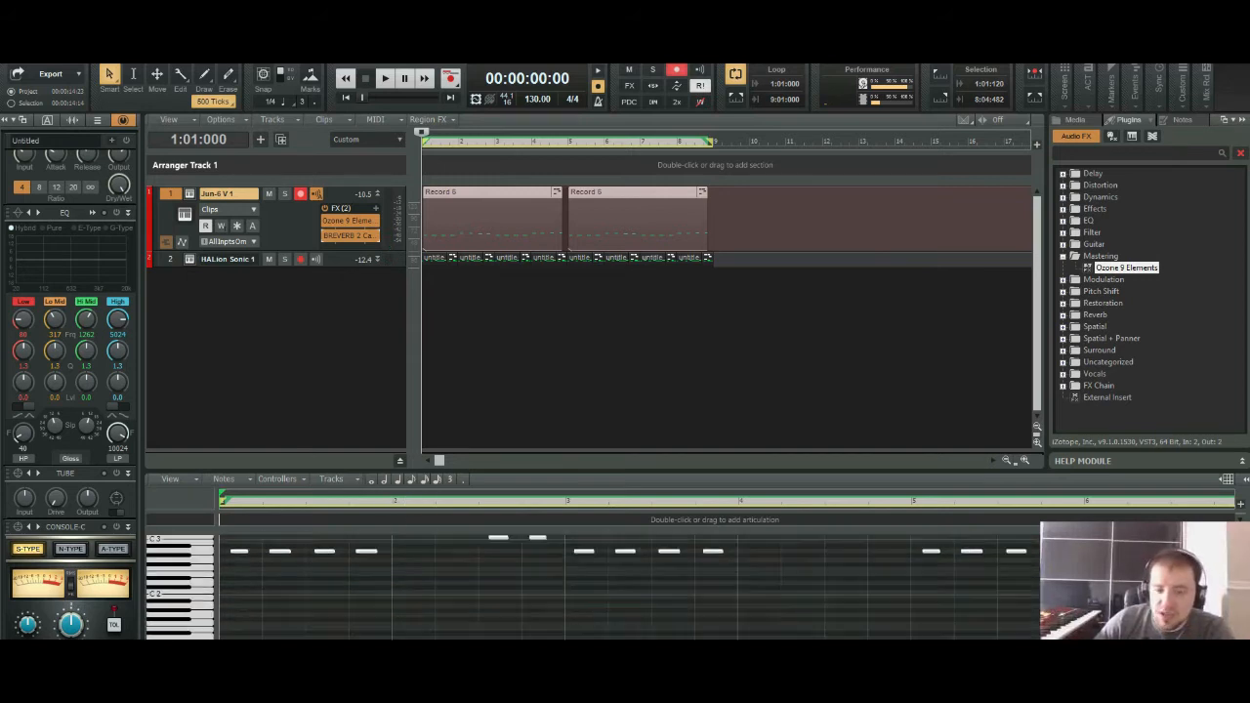
{"action": "key", "text": "space"}
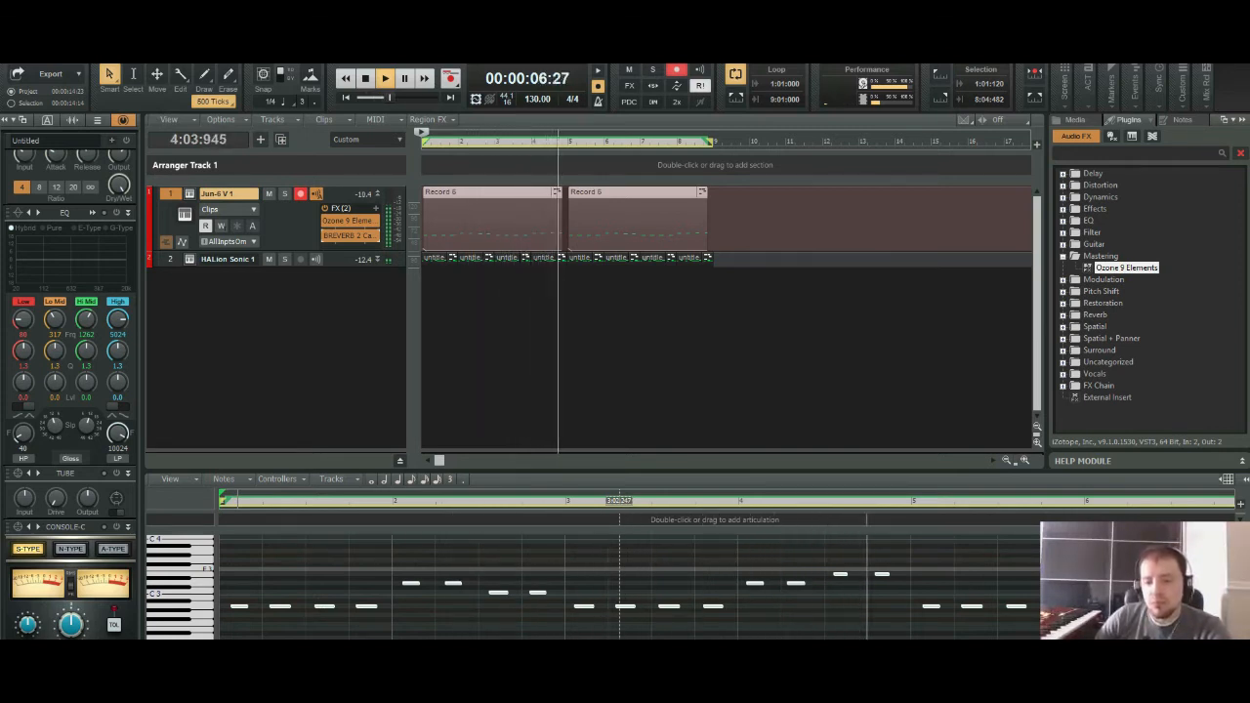
{"action": "key", "text": "space"}
{"action": "mouse_move", "coordinate": [740, 546]}
{"action": "left_mouse_down"}
{"action": "mouse_move", "coordinate": [781, 572]}
{"action": "mouse_move", "coordinate": [896, 593]}
{"action": "left_mouse_up"}
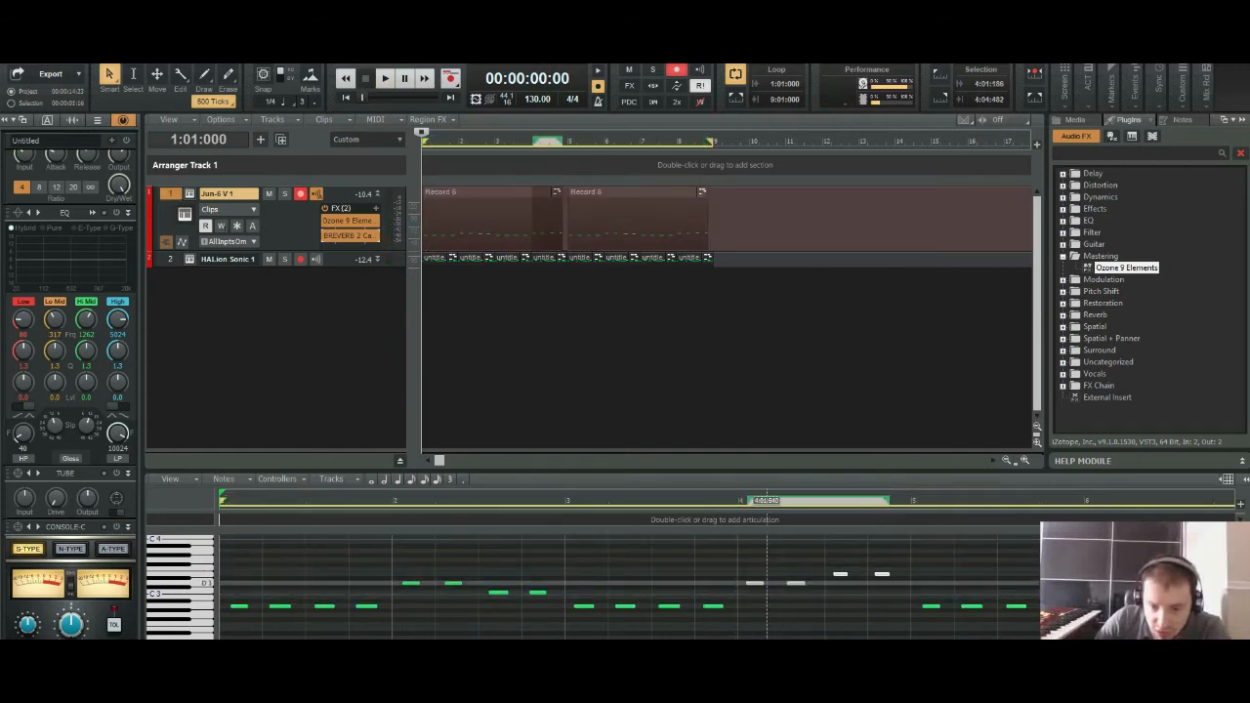
{"action": "left_click_drag", "start_coordinate": [752, 584], "coordinate": [751, 584]}
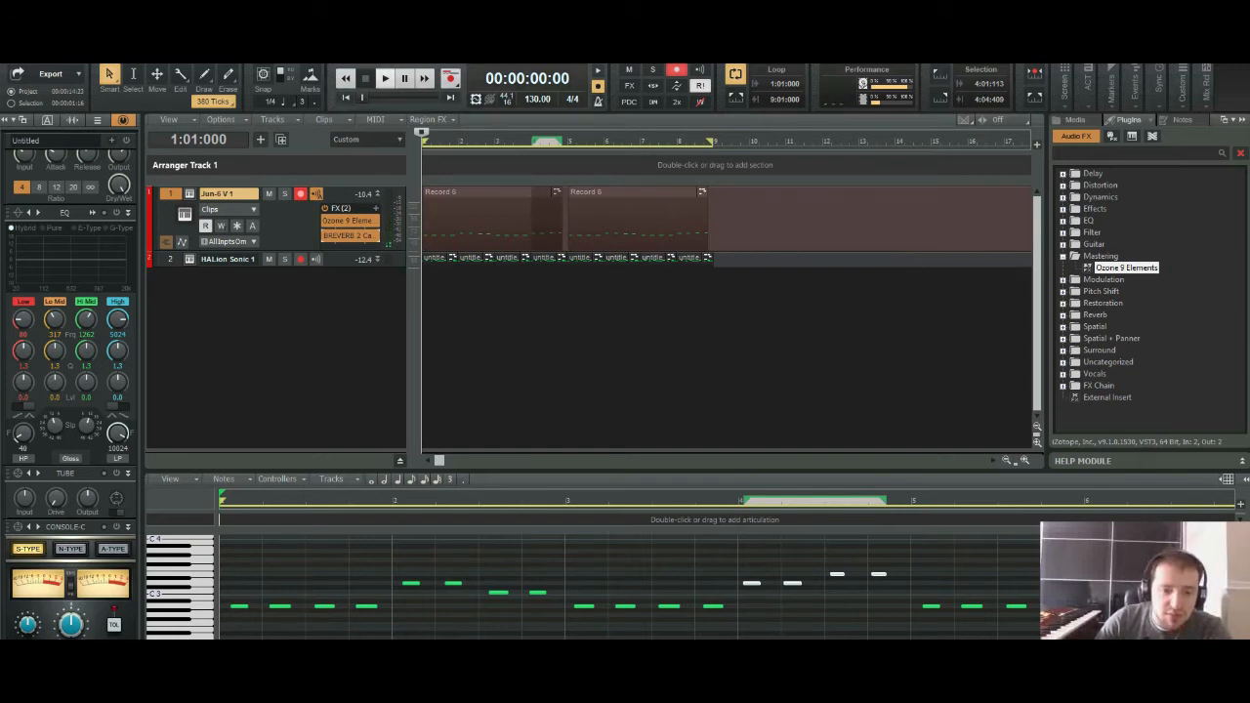
{"action": "key", "text": "space"}
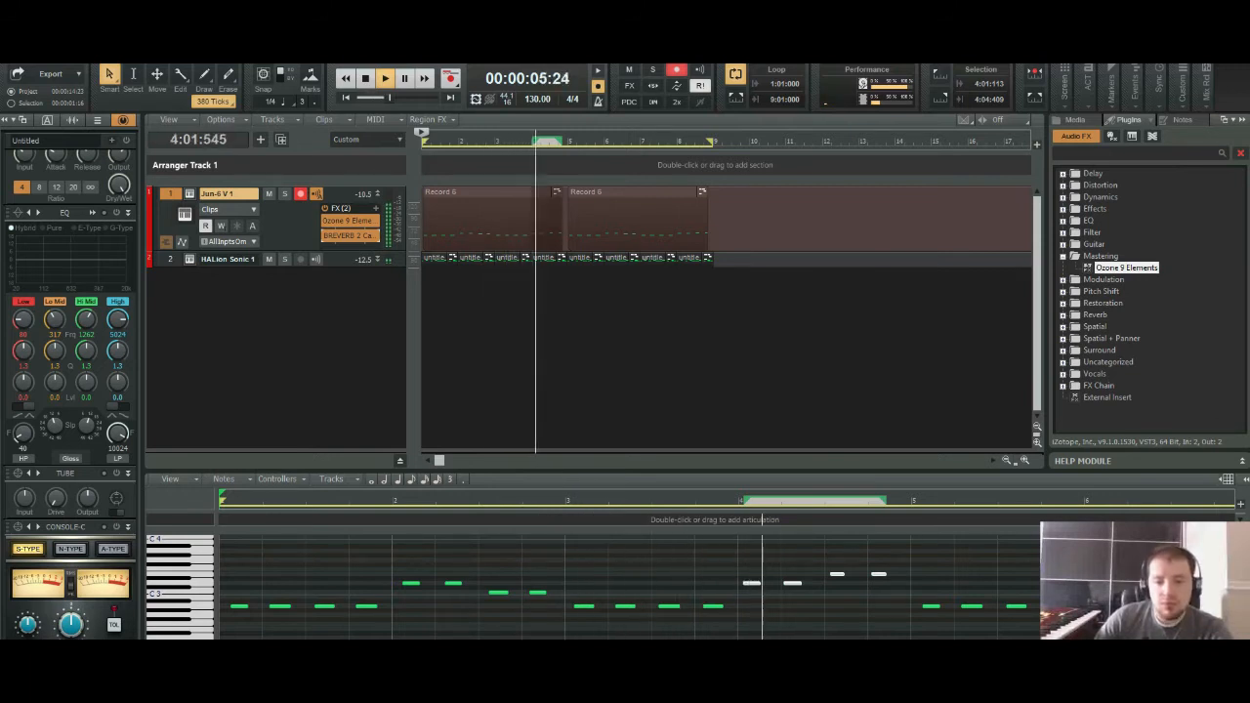
{"action": "key", "text": "space"}
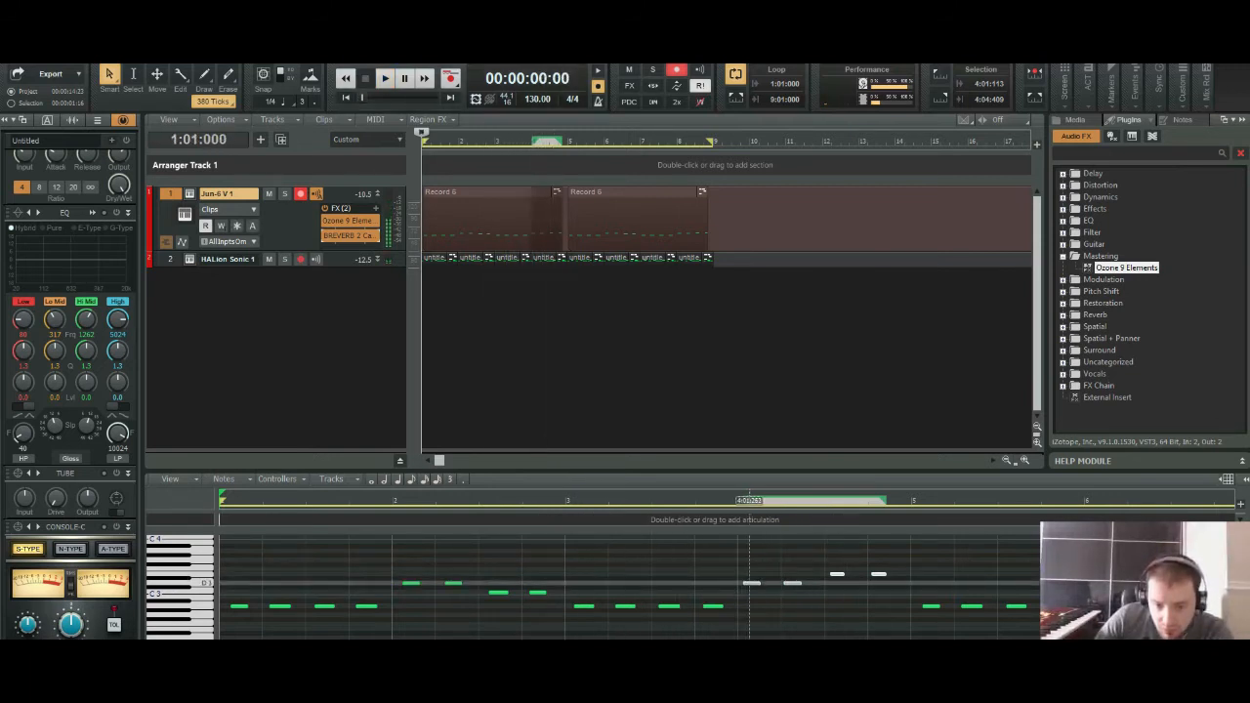
Step: Move the four selected notes in measure 4 slightly later until they start at 4:01:215, playing the project after each adjustment
{"action": "left_click_drag", "start_coordinate": [750, 583], "coordinate": [753, 583]}
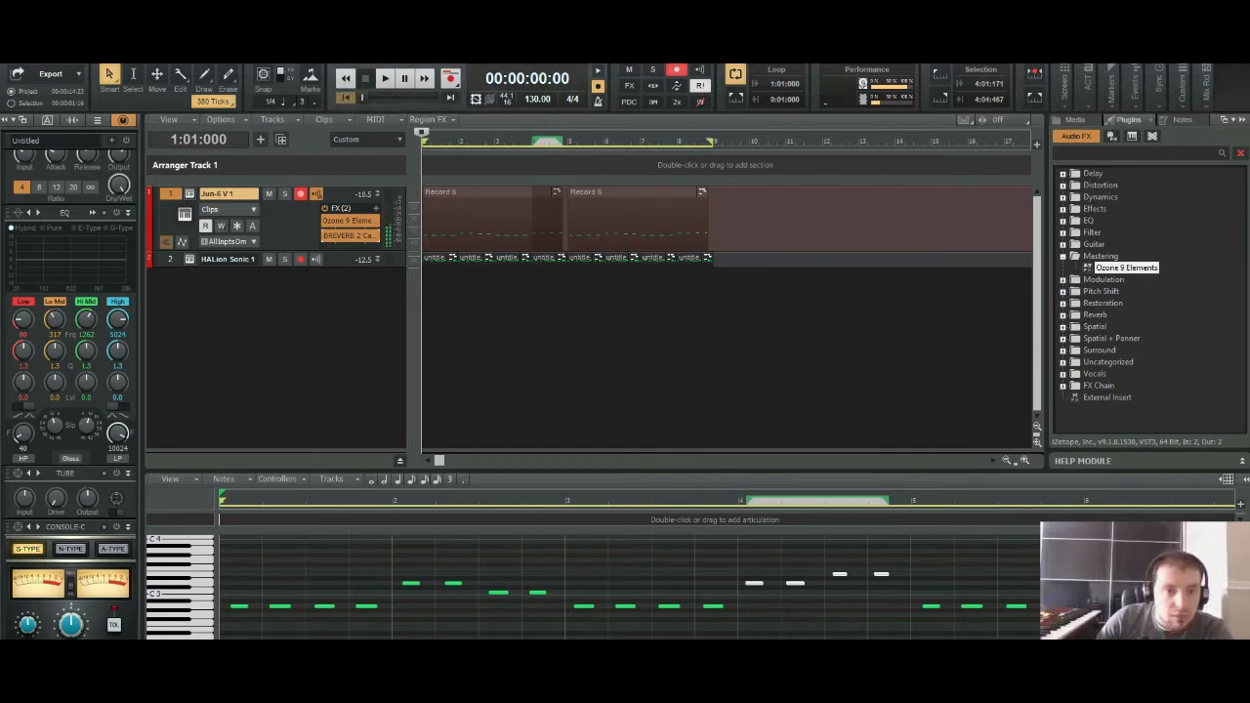
{"action": "key", "text": "space"}
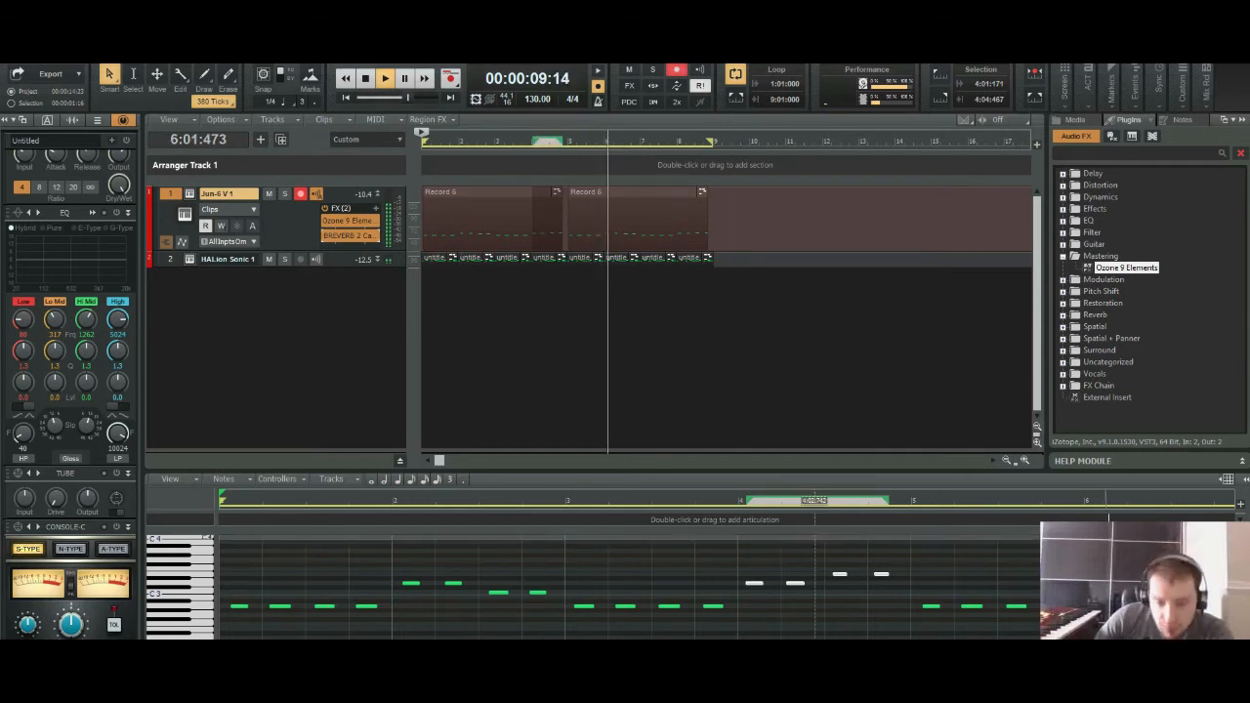
{"action": "key", "text": "space"}
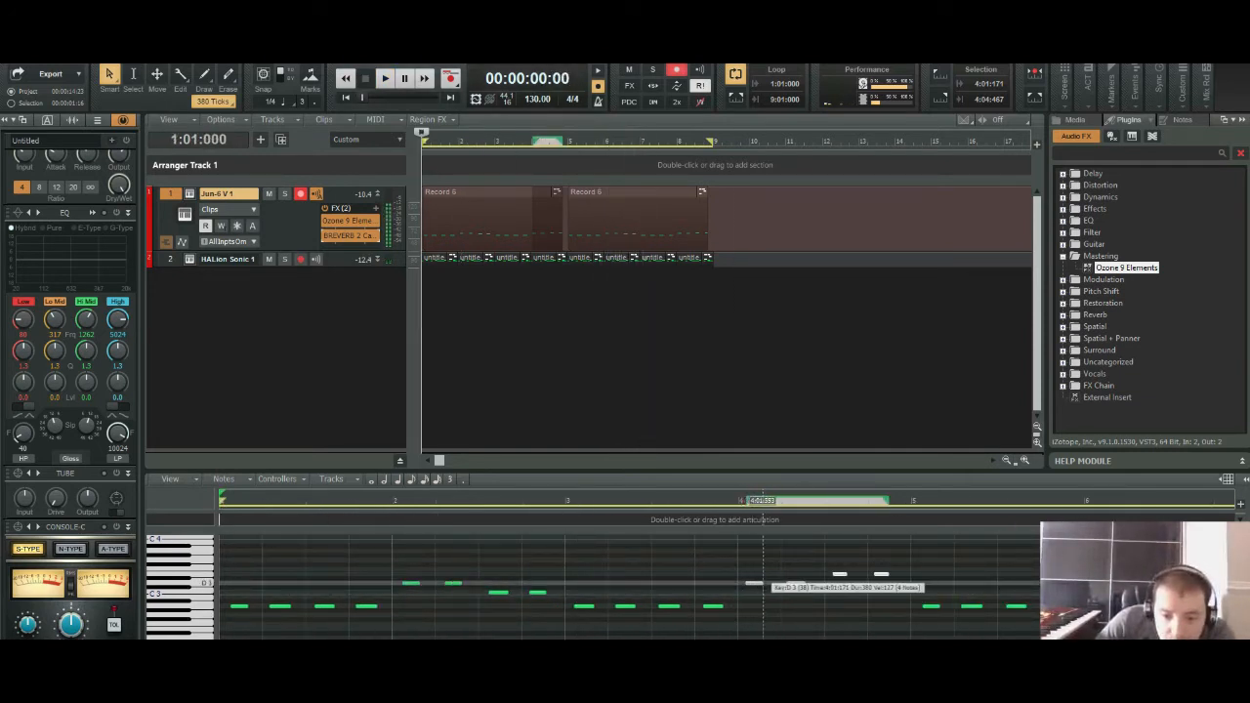
{"action": "left_click_drag", "start_coordinate": [762, 583], "coordinate": [764, 584]}
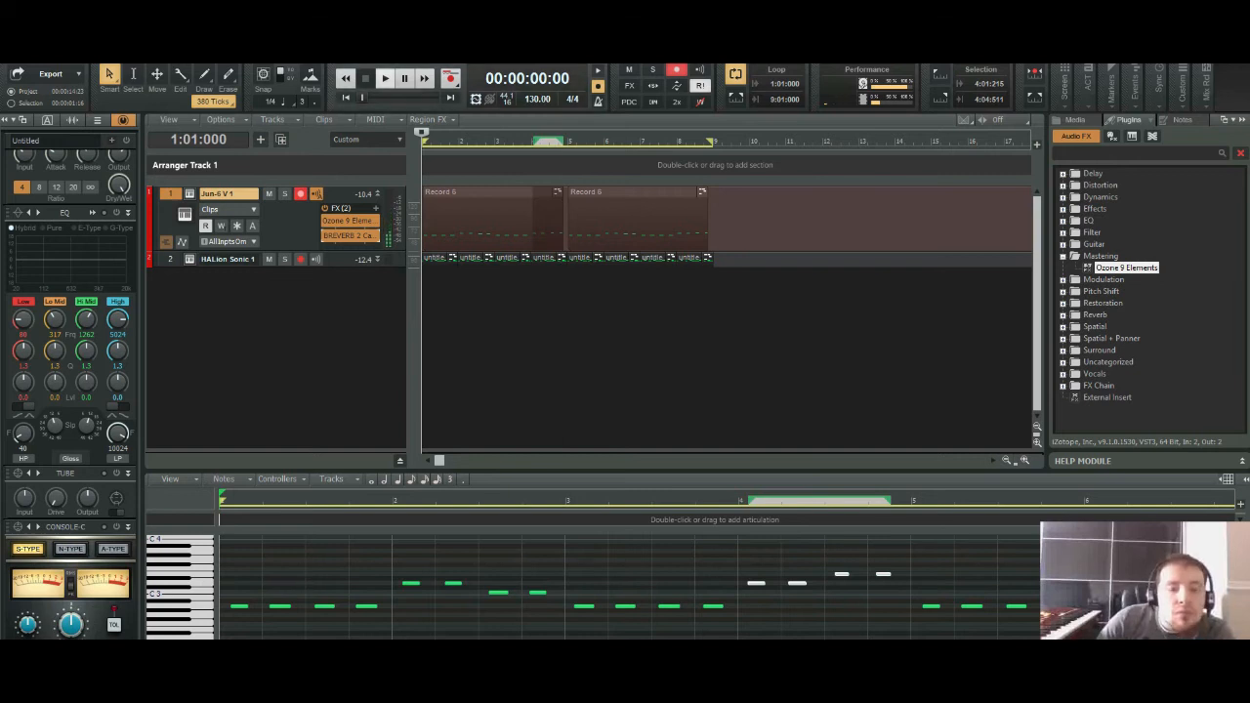
{"action": "key", "text": "space"}
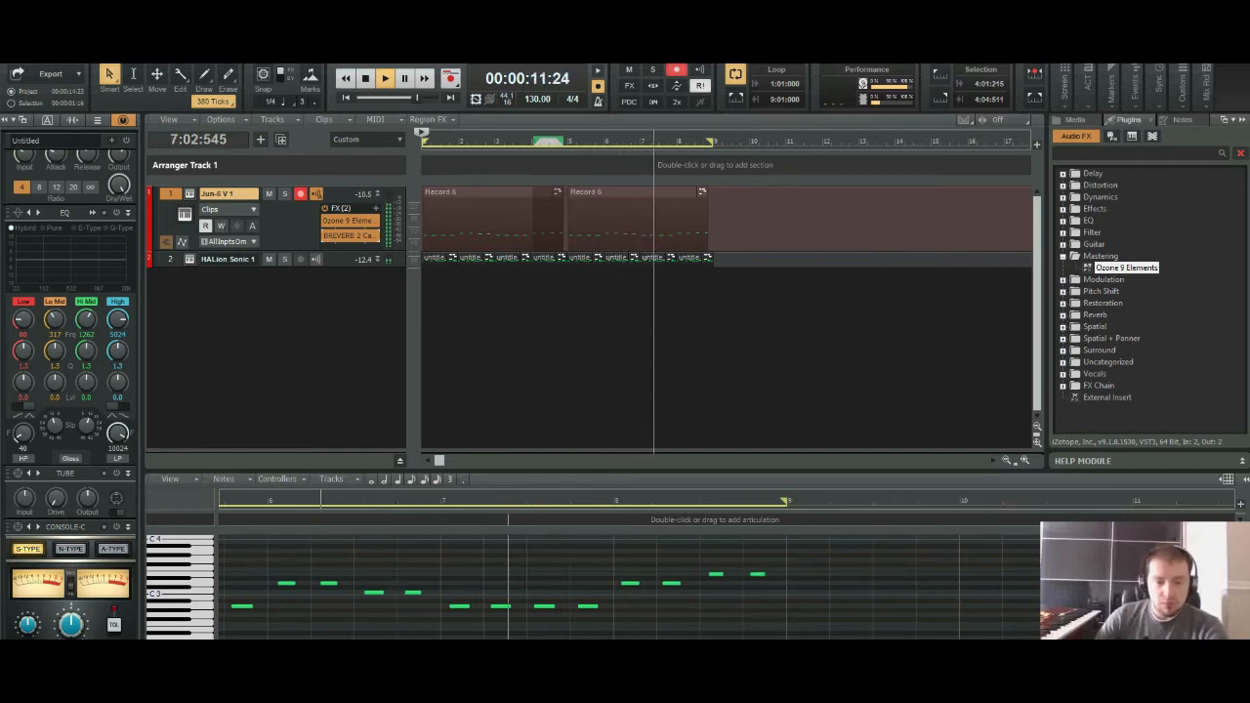
{"action": "key", "text": "space"}
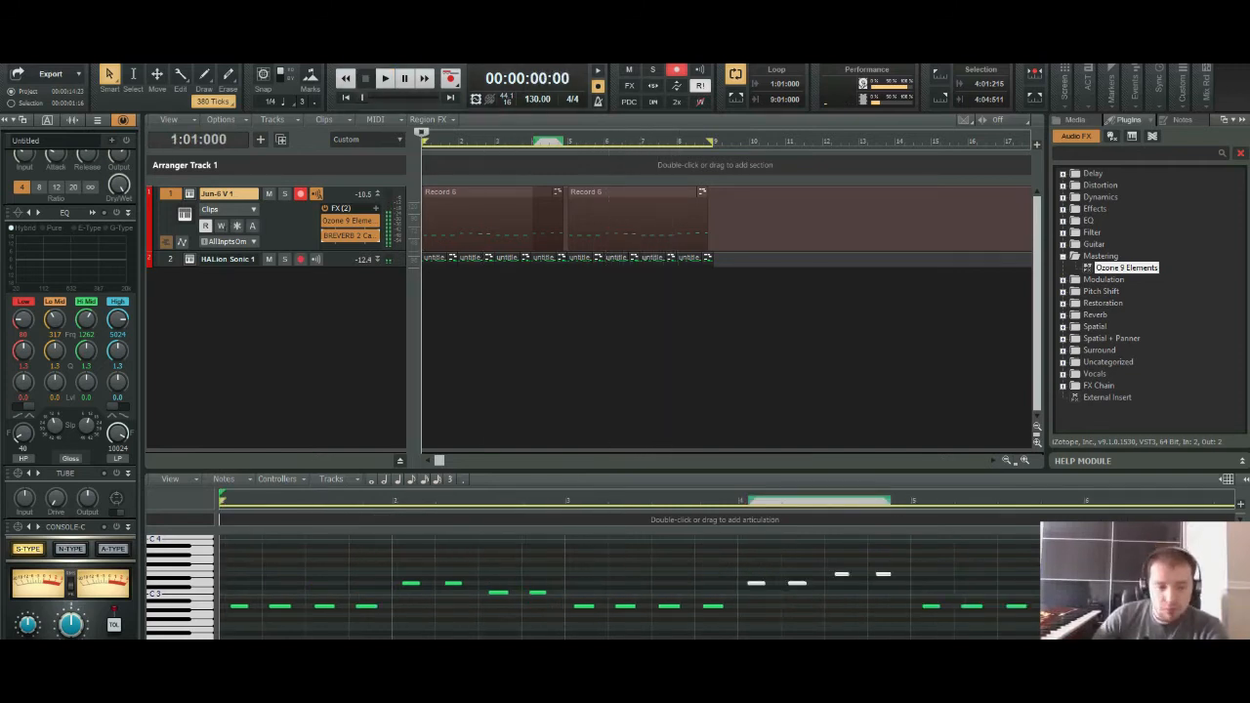
Step: During playback, extend the first Record 6 clip's start to 1:01:000 and the second clip's start back to meet the first clip's end
{"action": "scroll", "coordinate": [629, 586], "scroll_direction": "right", "scroll_amount": 5}
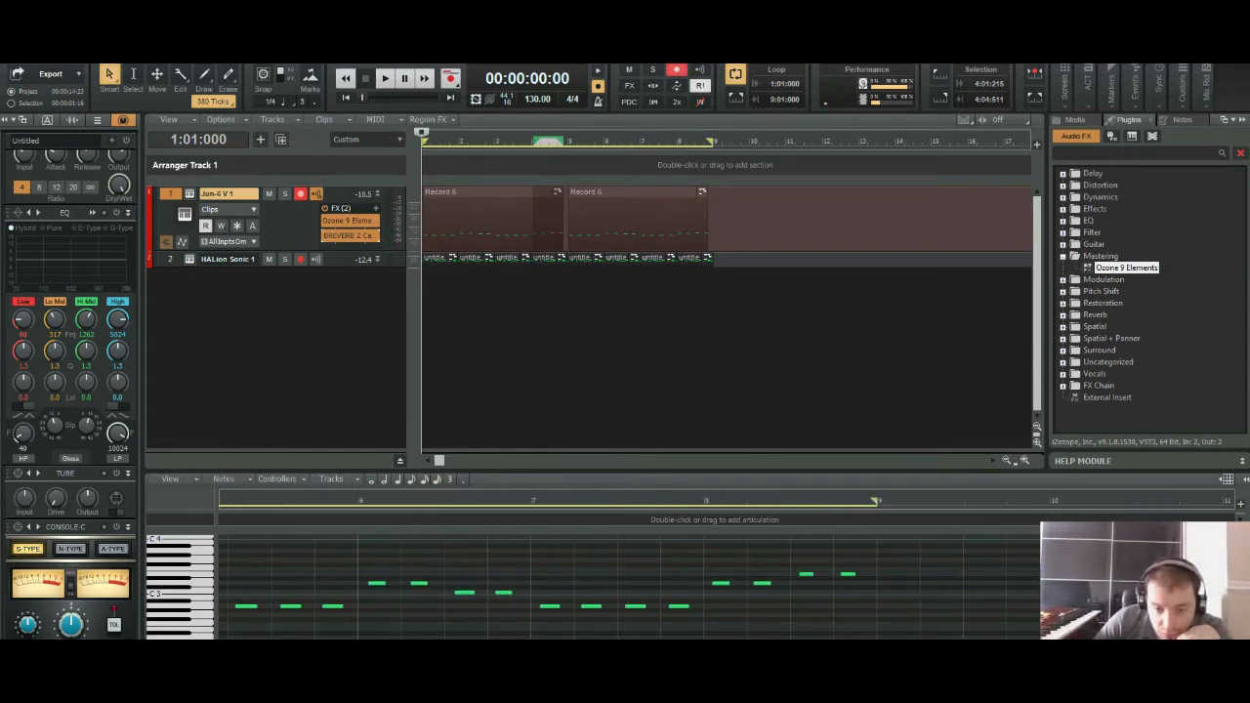
{"action": "left_click", "coordinate": [720, 583]}
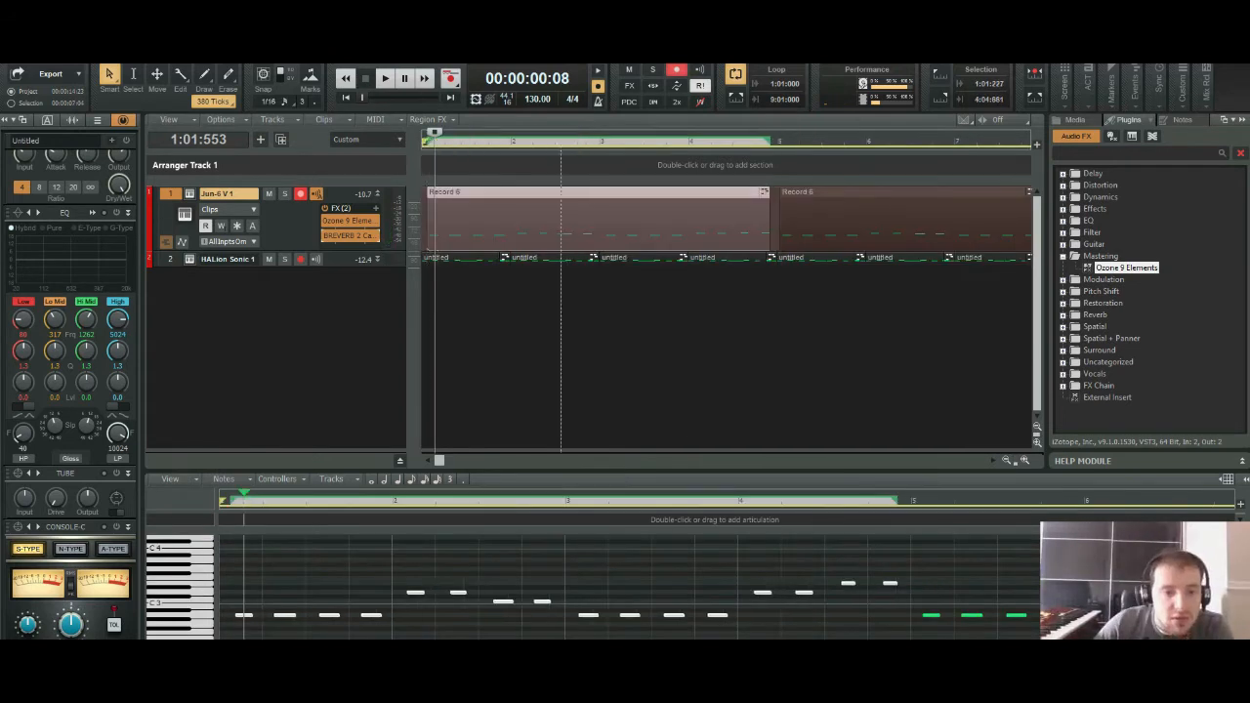
{"action": "key", "text": "space"}
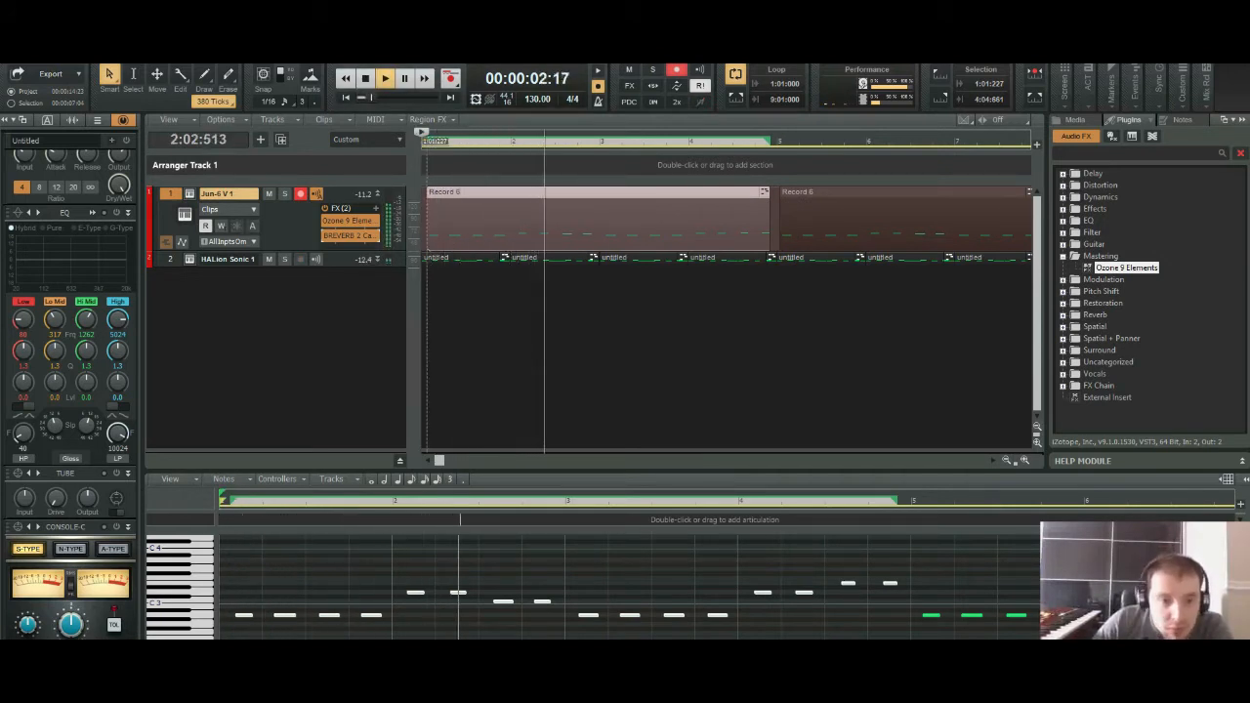
{"action": "left_click_drag", "start_coordinate": [428, 225], "coordinate": [423, 225]}
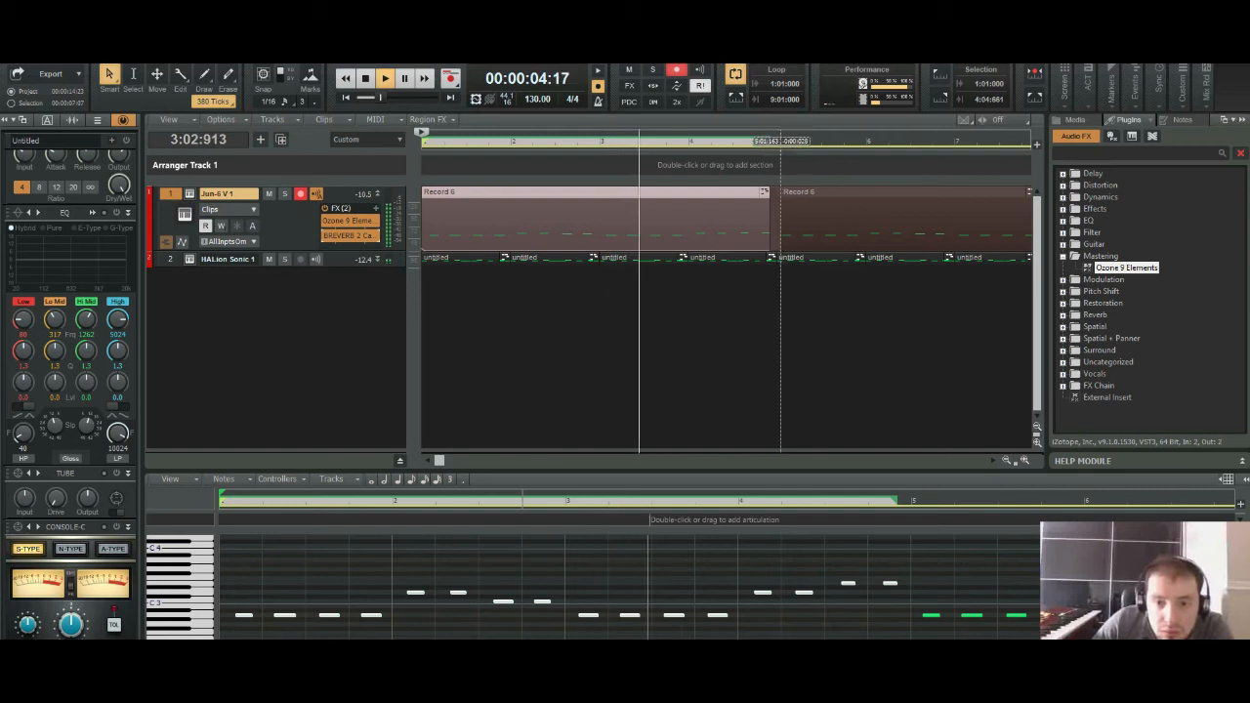
{"action": "left_click_drag", "start_coordinate": [781, 225], "coordinate": [770, 225]}
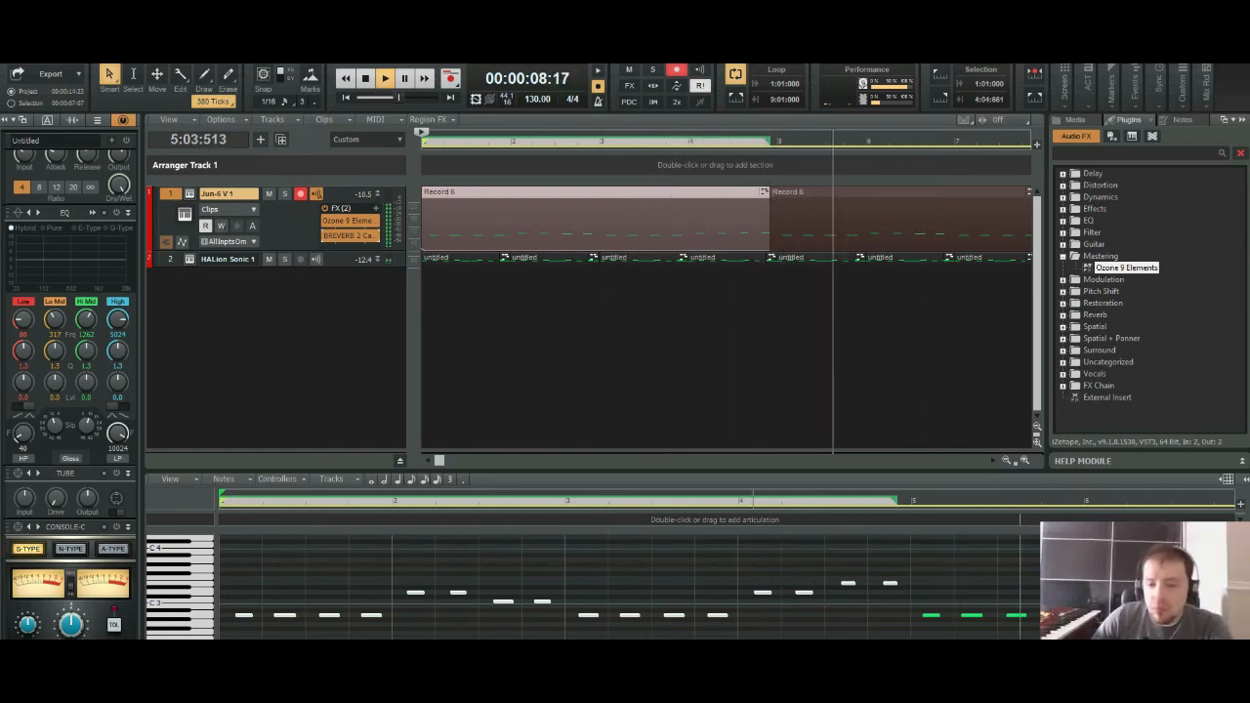
{"action": "key", "text": "ctrl+Left"}
{"action": "key", "text": "ctrl+Left"}
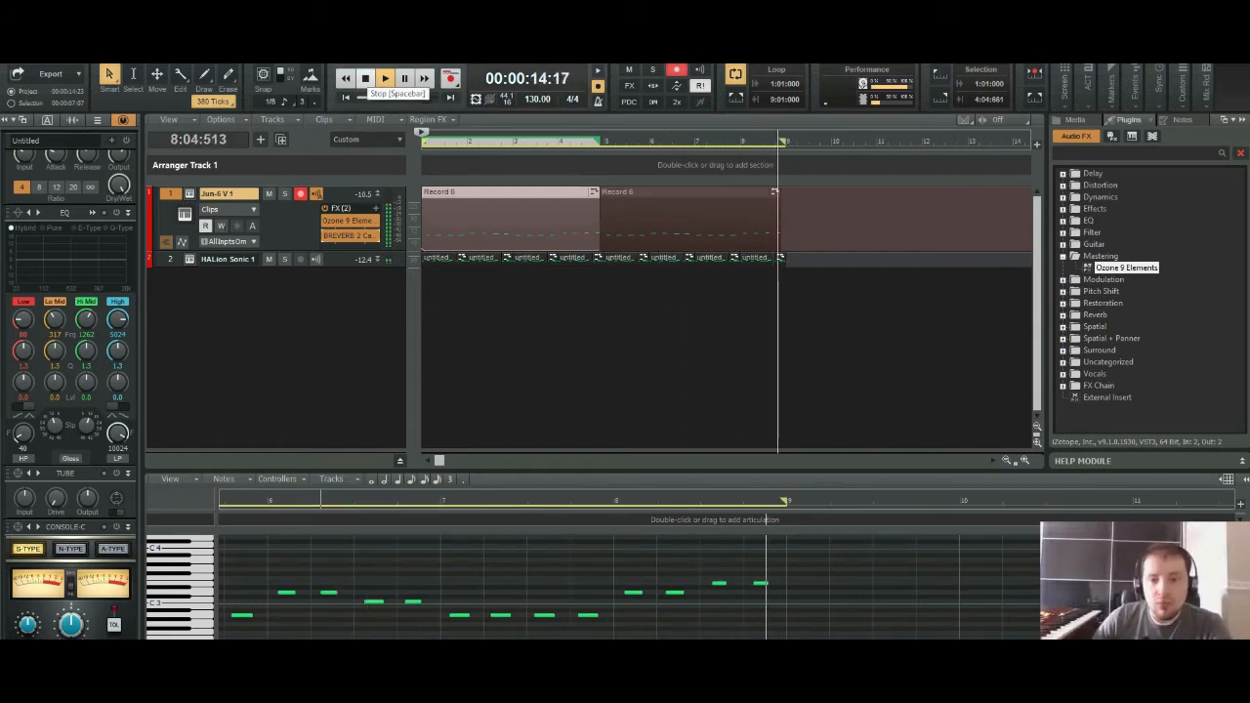
{"action": "left_click", "coordinate": [365, 78]}
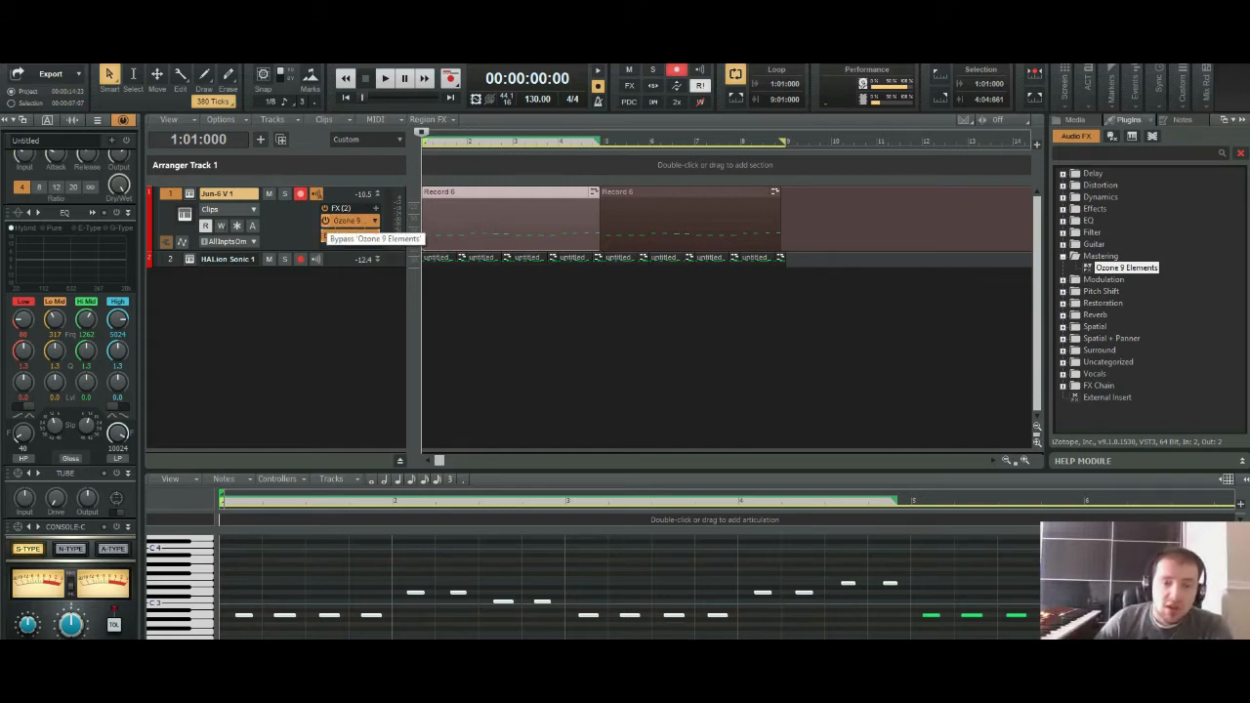
Step: Bypass Ozone 9 Elements and BREVERB 2 on the Jun-6 V track and play the part without effects
{"action": "left_click", "coordinate": [325, 221]}
{"action": "left_click", "coordinate": [326, 236]}
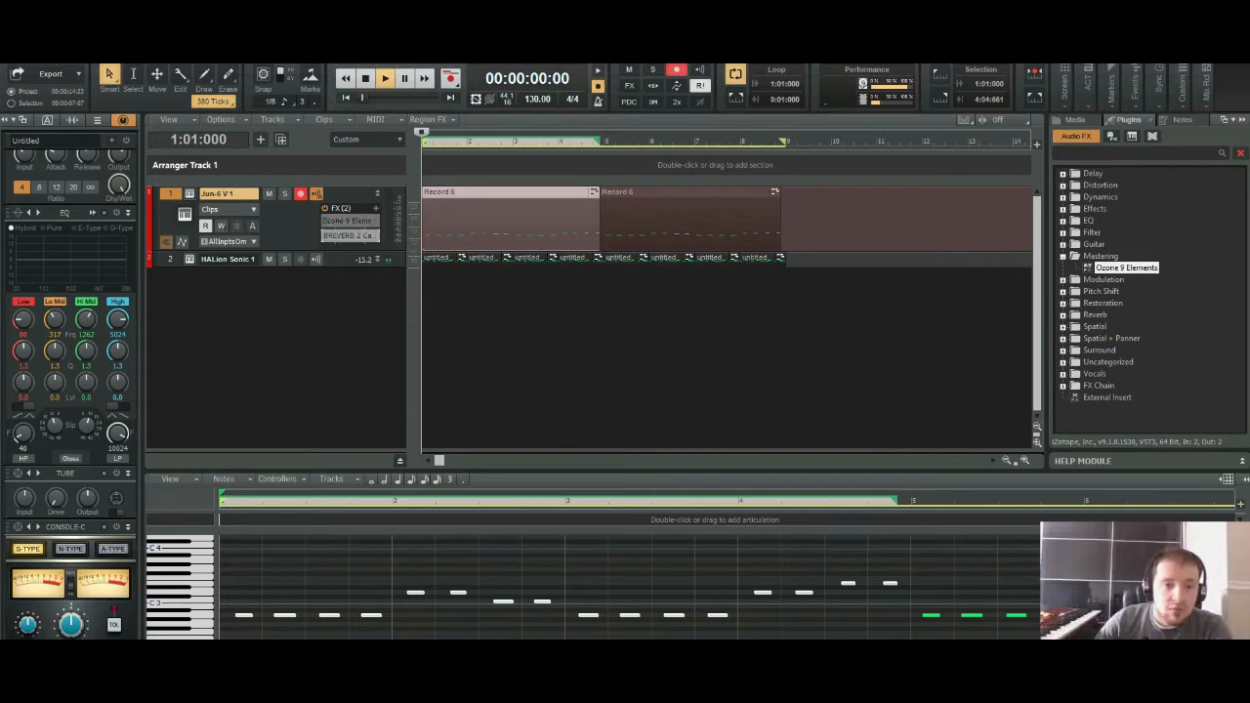
{"action": "key", "text": "space"}
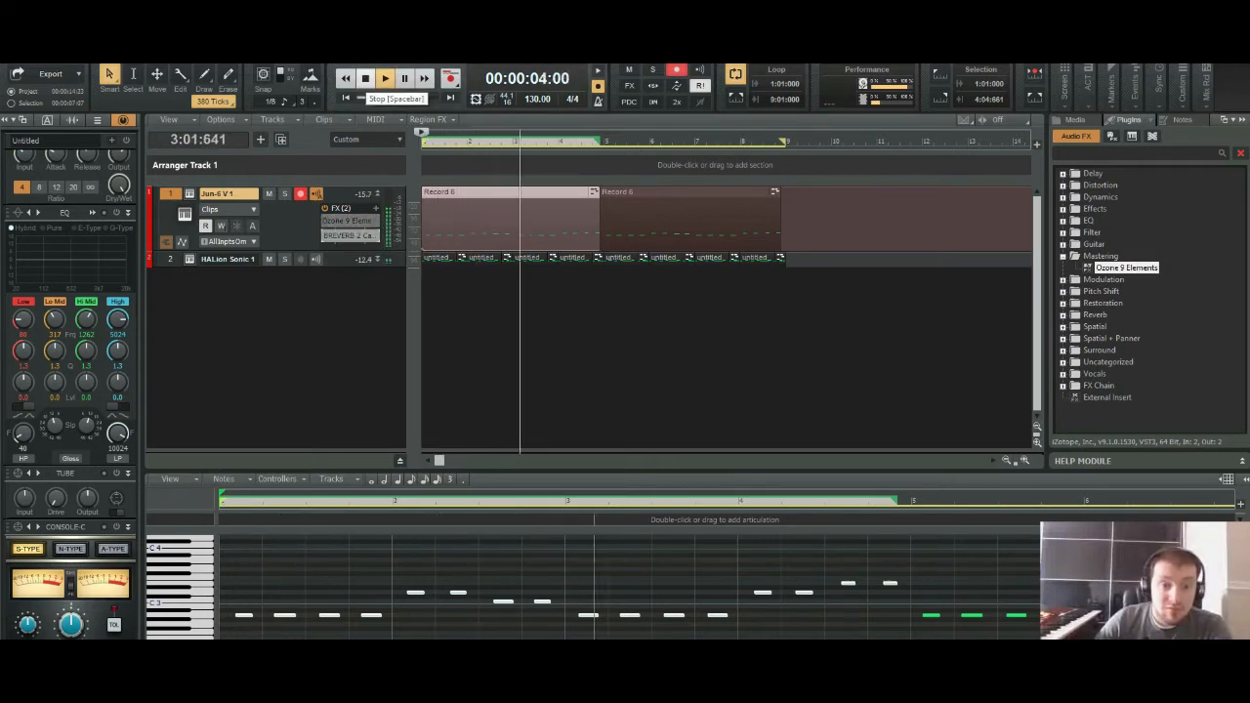
{"action": "left_click", "coordinate": [366, 79]}
Step: Re-enable Ozone 9 Elements and BREVERB 2, view Ozone's equalizer, and play the part with both effects for comparison
{"action": "left_click", "coordinate": [326, 221]}
{"action": "left_click", "coordinate": [327, 235]}
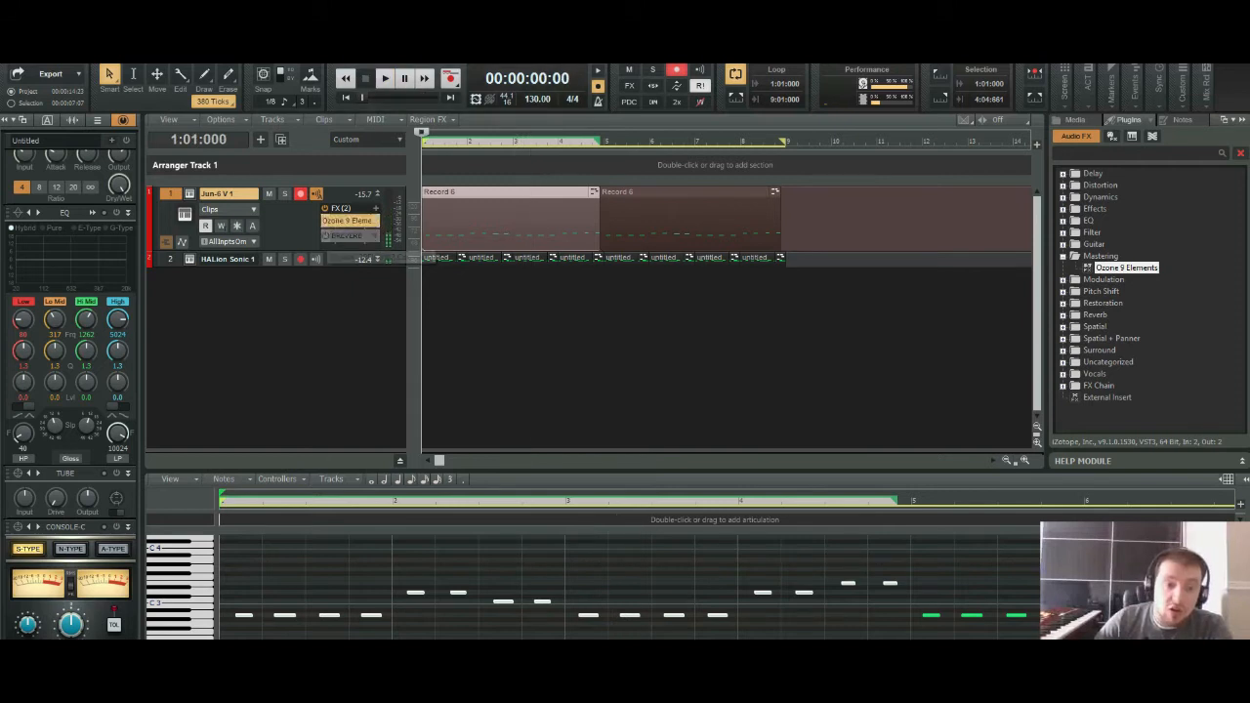
{"action": "double_click", "coordinate": [348, 220]}
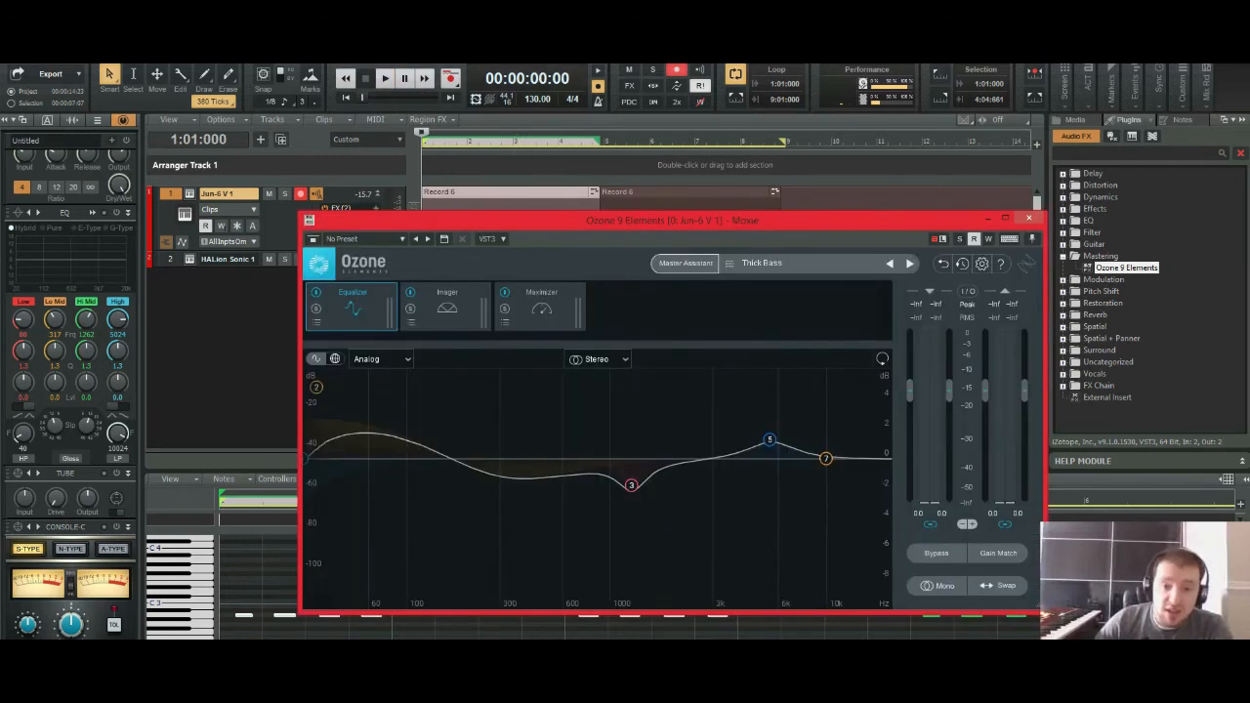
{"action": "left_click", "coordinate": [1029, 218]}
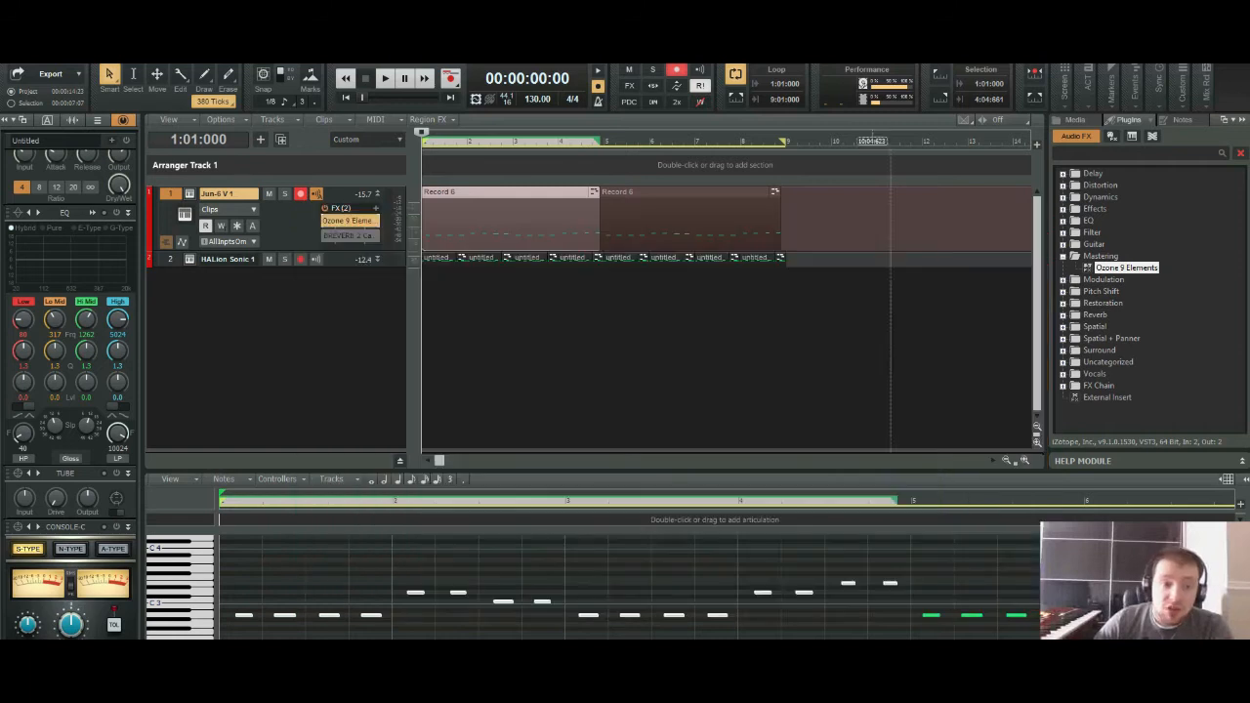
{"action": "left_click", "coordinate": [326, 236]}
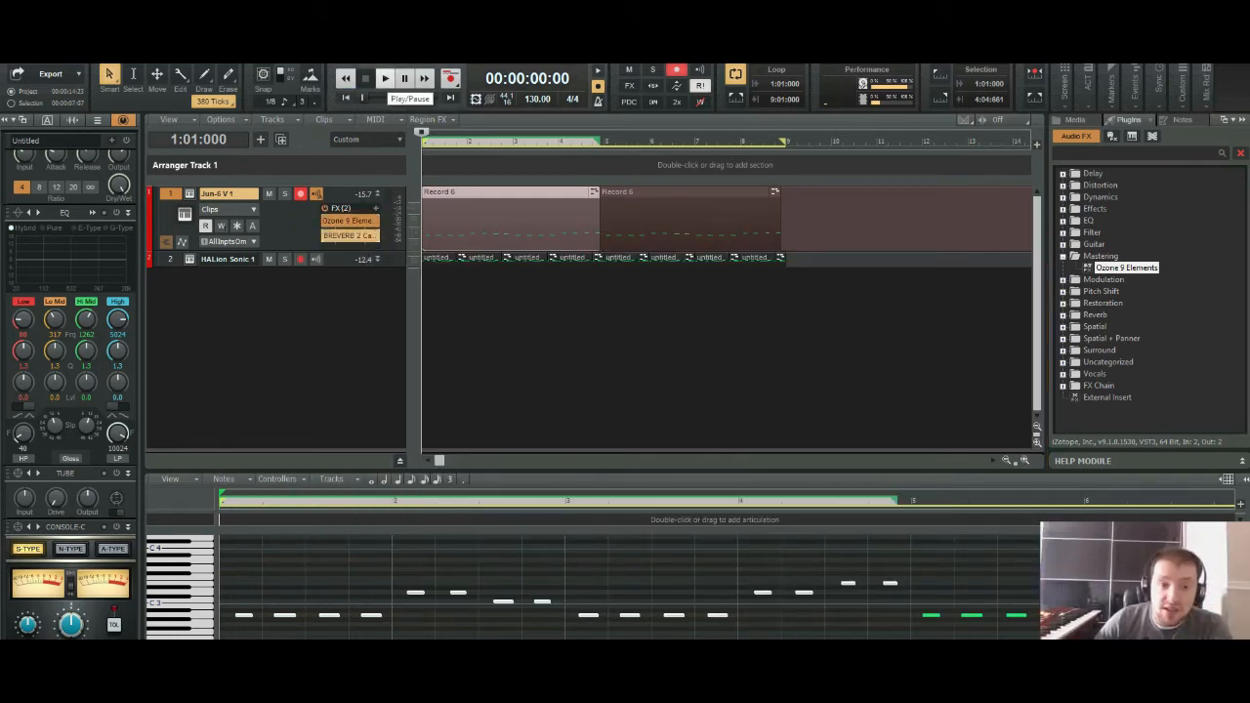
{"action": "left_click", "coordinate": [384, 78]}
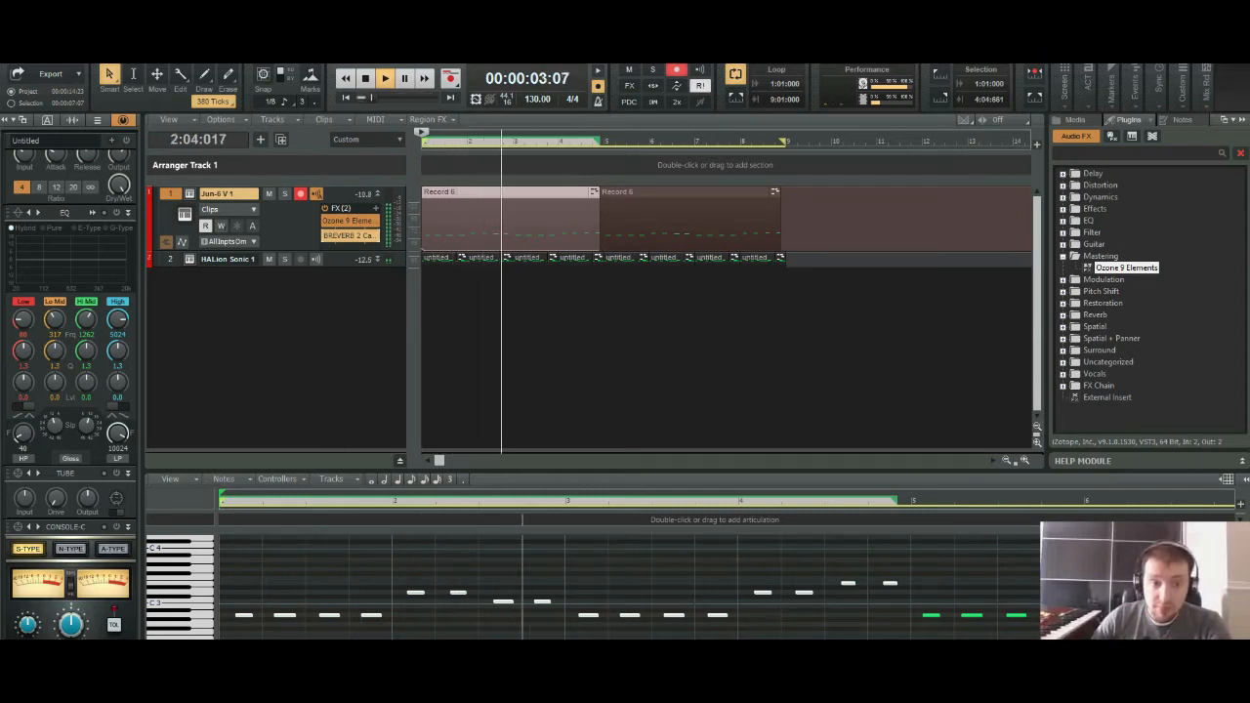
{"action": "key", "text": "space"}
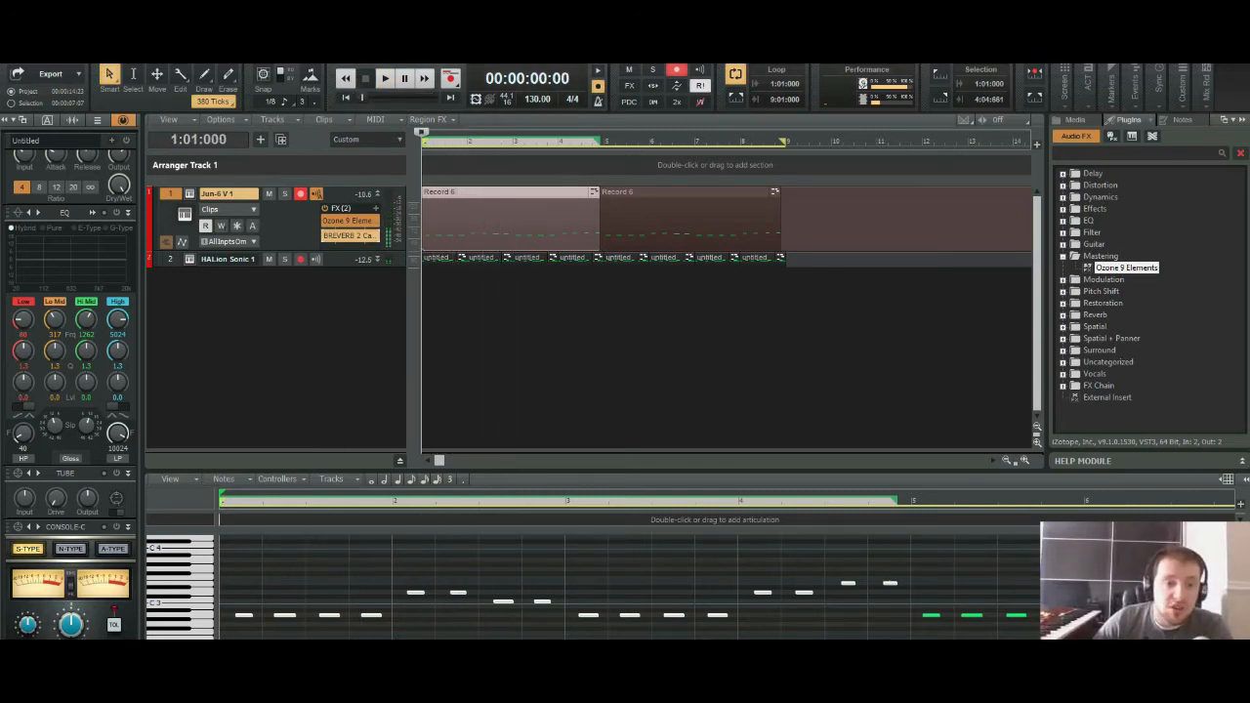
Step: Check the B-Box drum pattern in HALion Sonic, close its window, and collapse the Jun-6 V track
{"action": "left_click", "coordinate": [189, 259]}
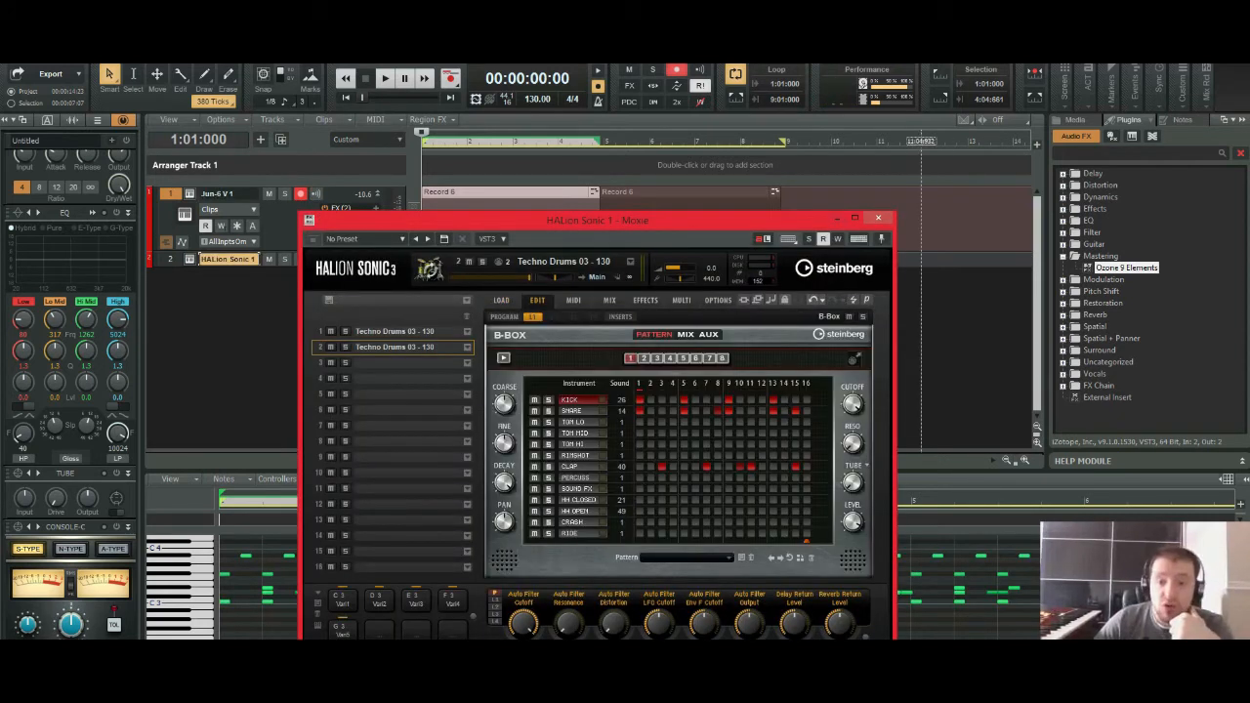
{"action": "left_click", "coordinate": [877, 218]}
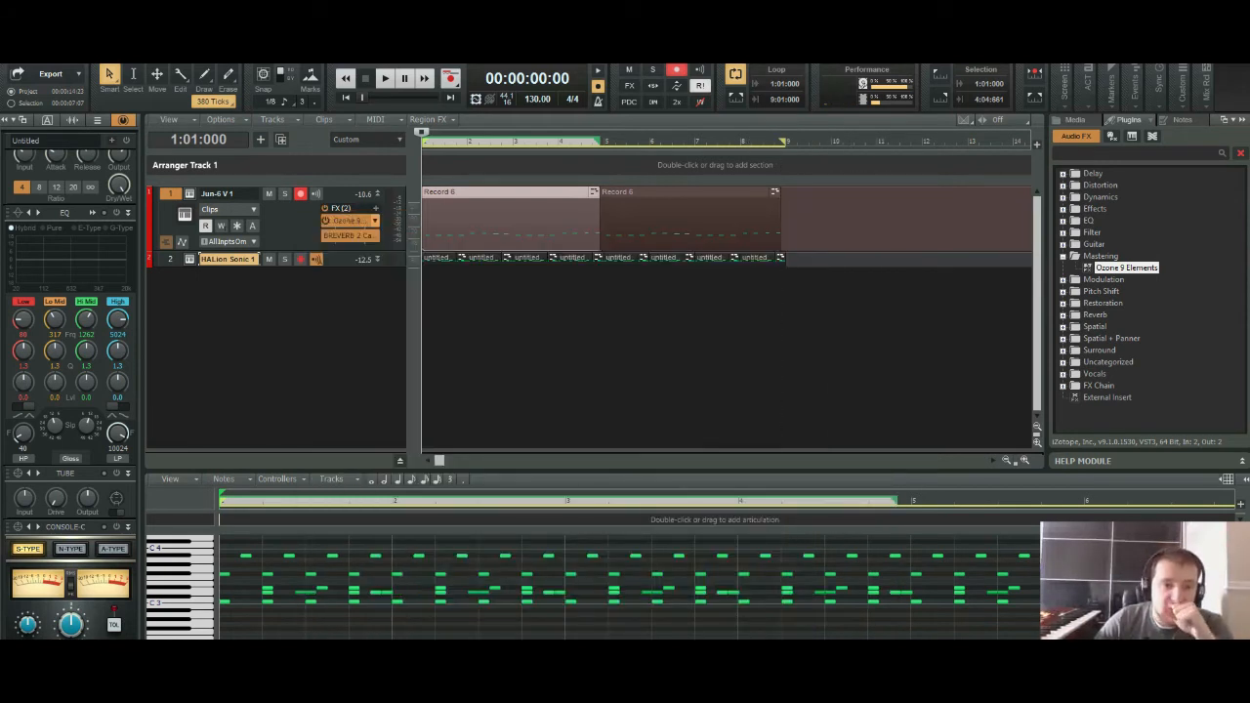
{"action": "left_click", "coordinate": [377, 194]}
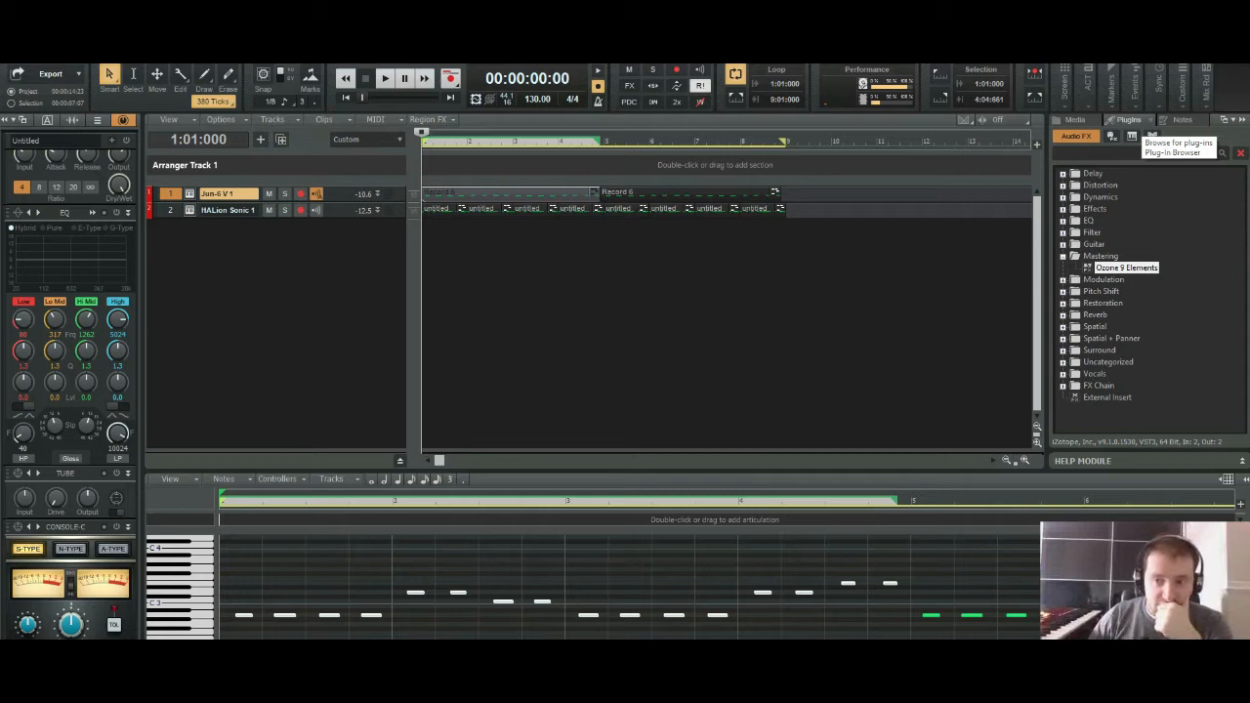
Step: Browse the list of available instrument plug-ins
{"action": "left_click", "coordinate": [1131, 135]}
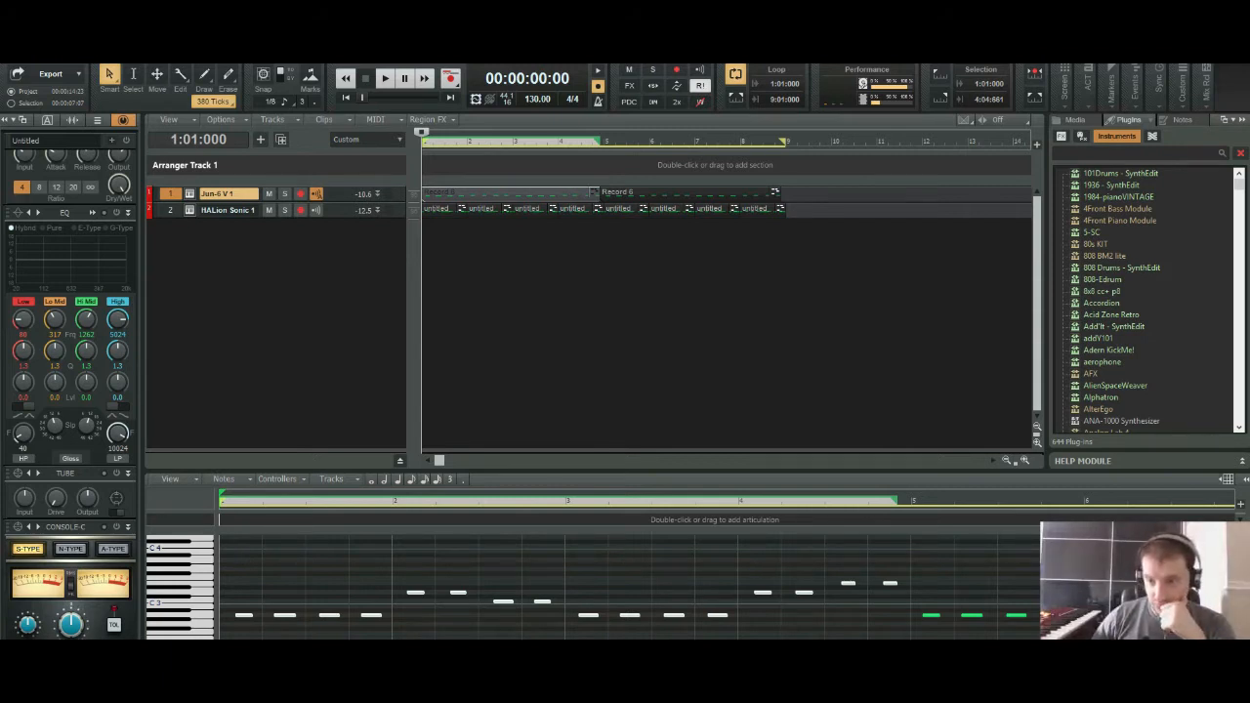
{"action": "scroll", "coordinate": [1147, 300], "scroll_direction": "down", "scroll_amount": 10}
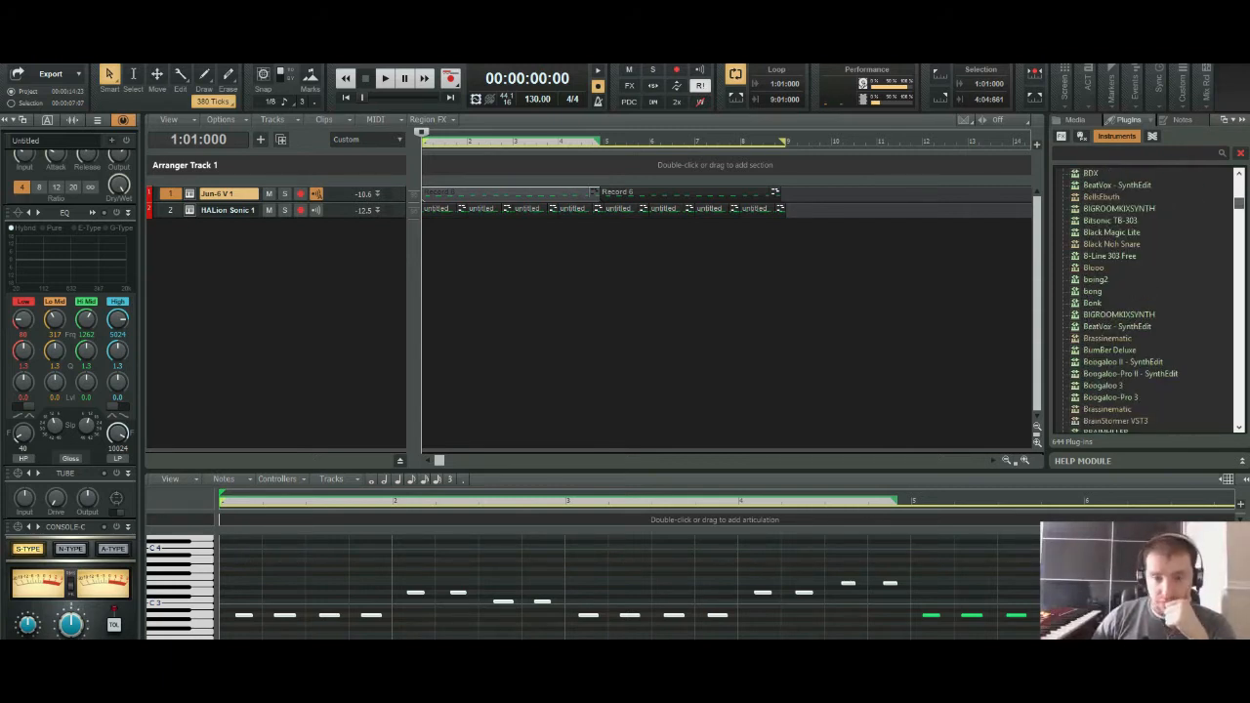
Step: With snap turned on, duplicate all clips of both tracks by pasting them at measure 9
{"action": "key", "text": "ctrl+a"}
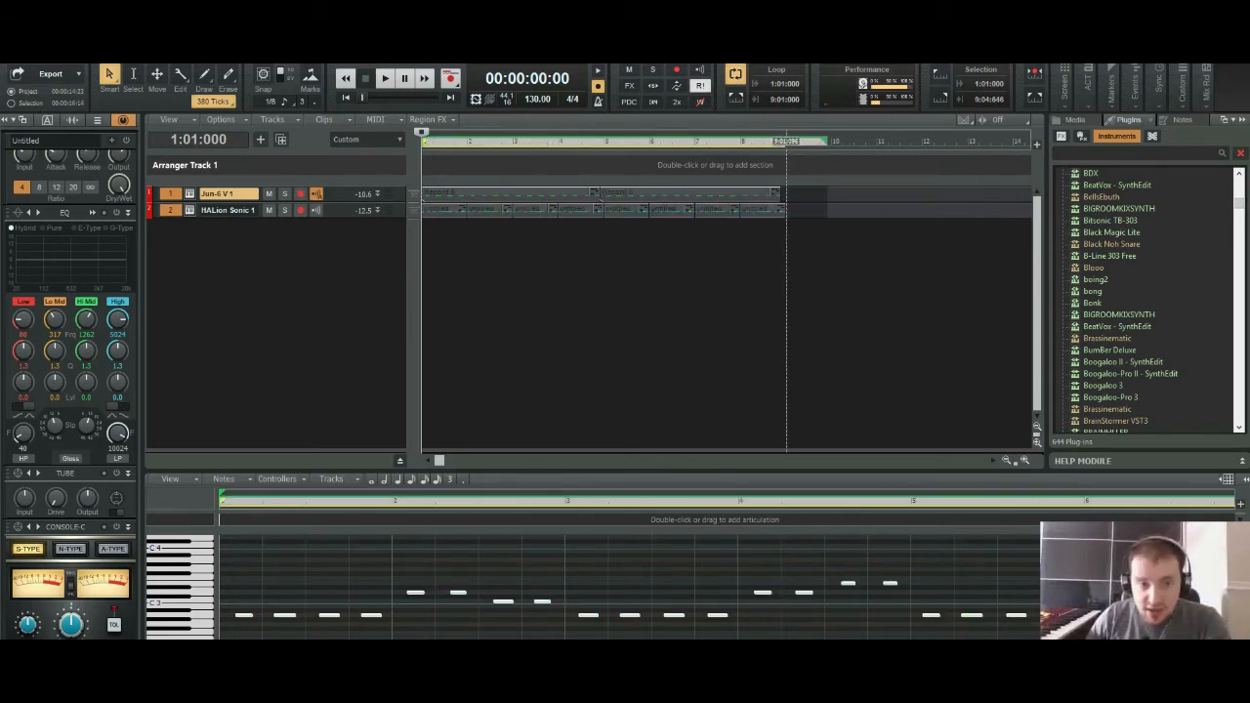
{"action": "left_click", "coordinate": [262, 76]}
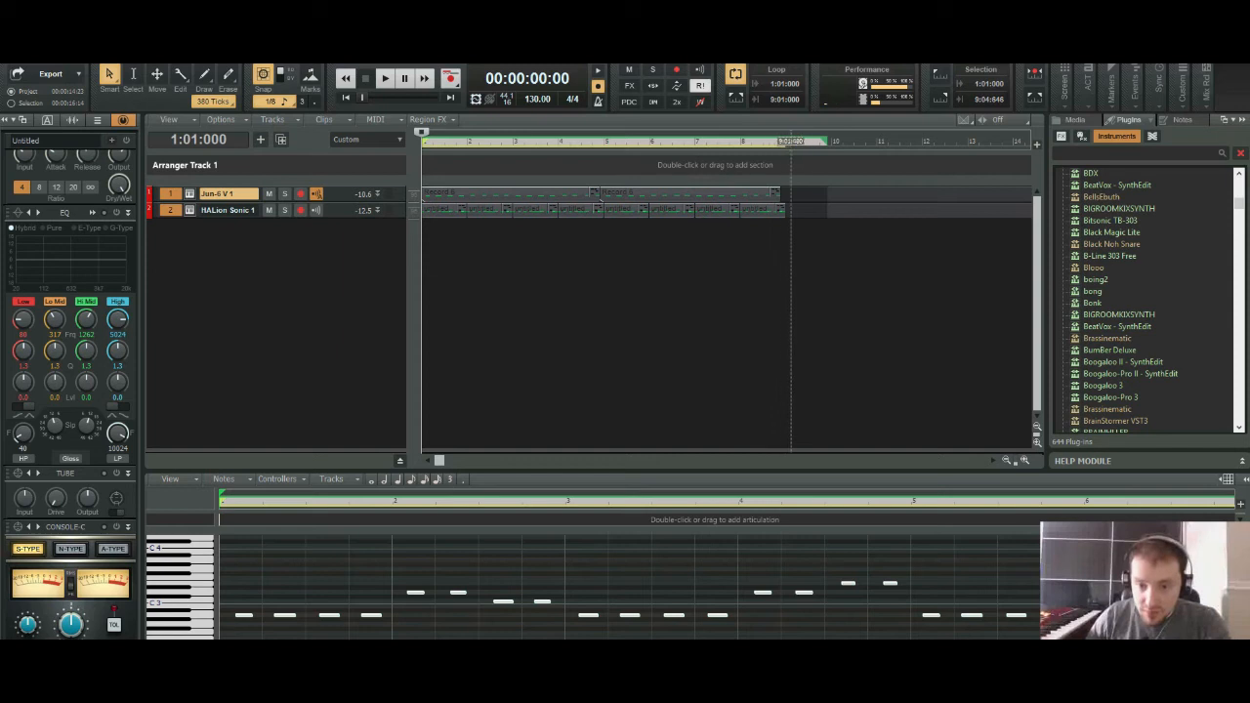
{"action": "left_click", "coordinate": [787, 142]}
{"action": "key", "text": "ctrl+v"}
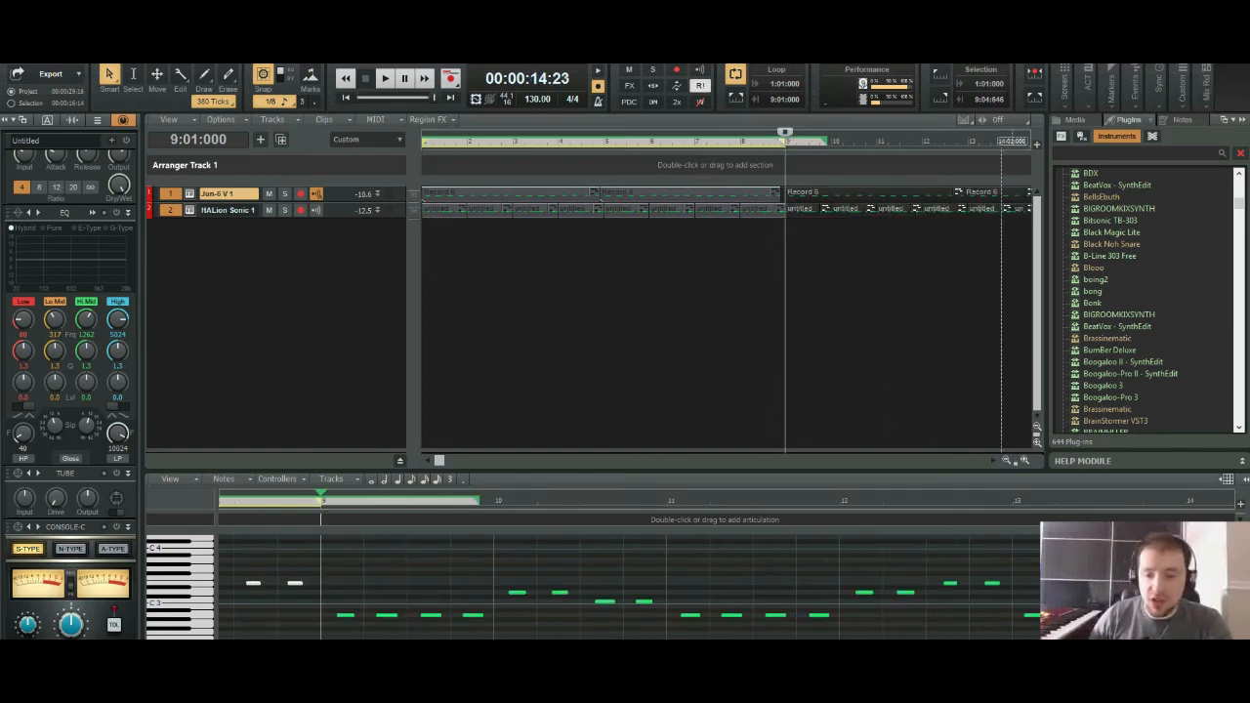
Step: Find SI-String Section among the instrument plug-ins and add it as a new track below HALion Sonic
{"action": "scroll", "coordinate": [748, 215], "scroll_direction": "down", "scroll_amount": 5}
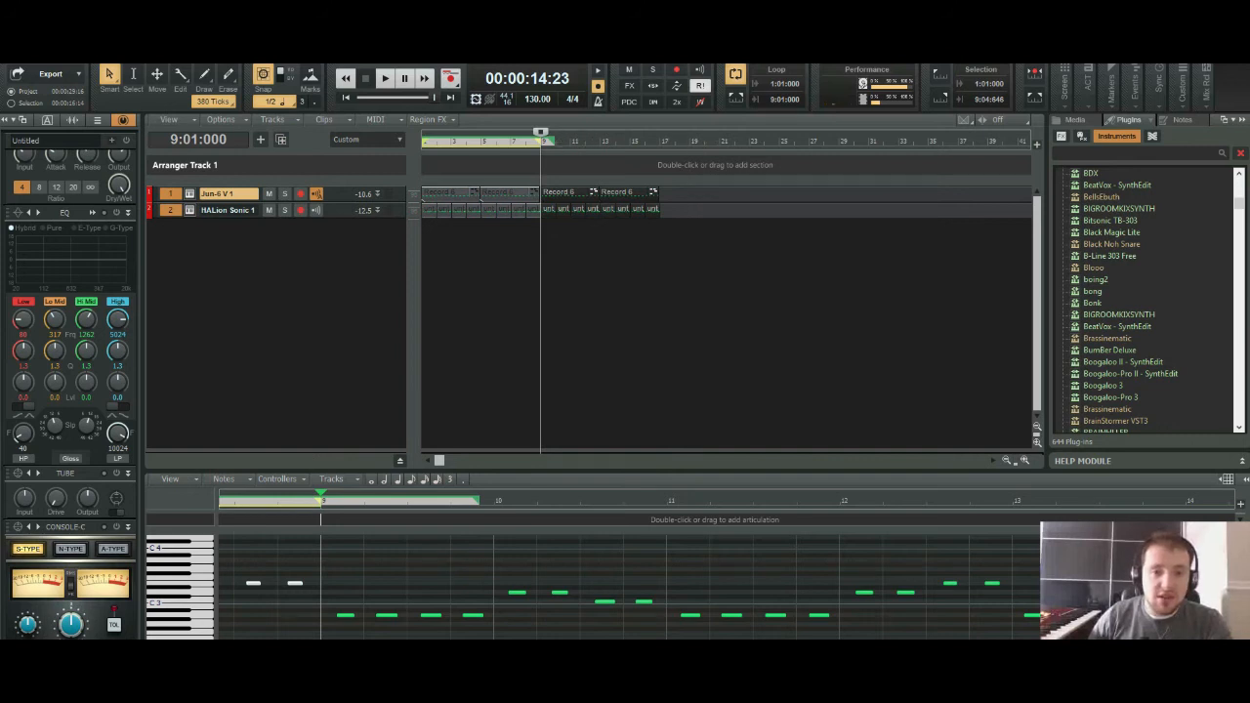
{"action": "left_click", "coordinate": [345, 98]}
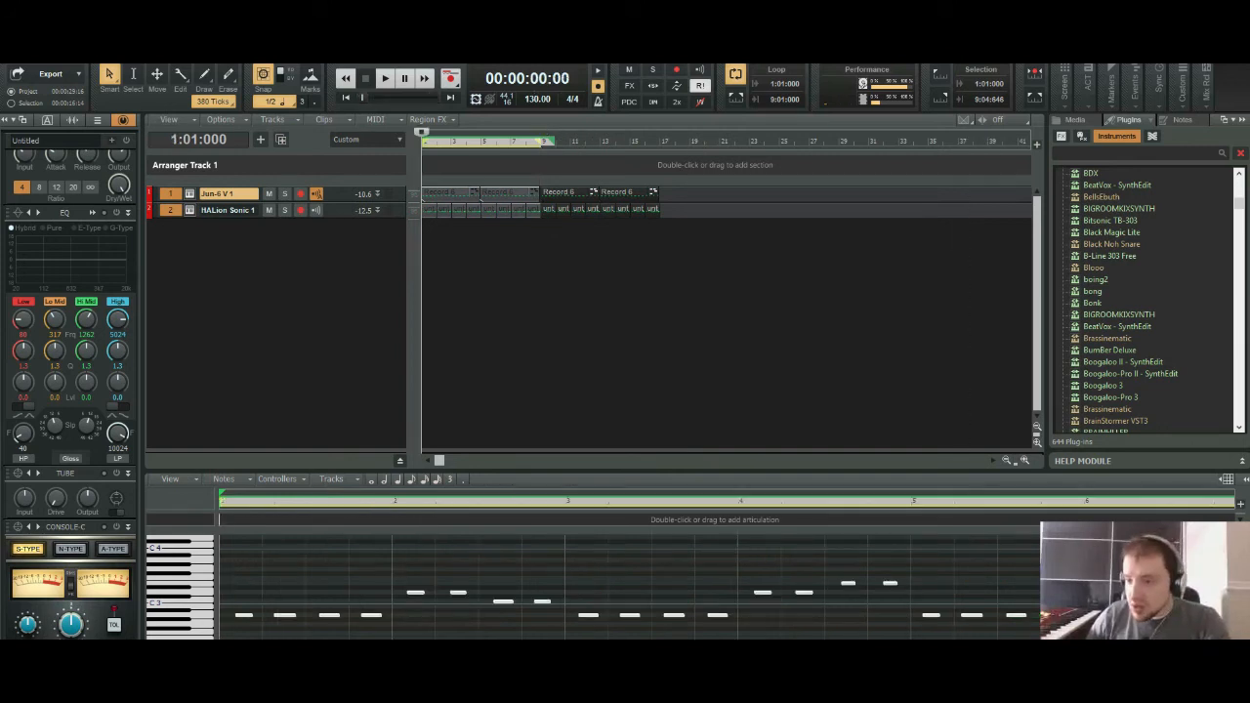
{"action": "left_click_drag", "start_coordinate": [1239, 204], "coordinate": [1239, 314]}
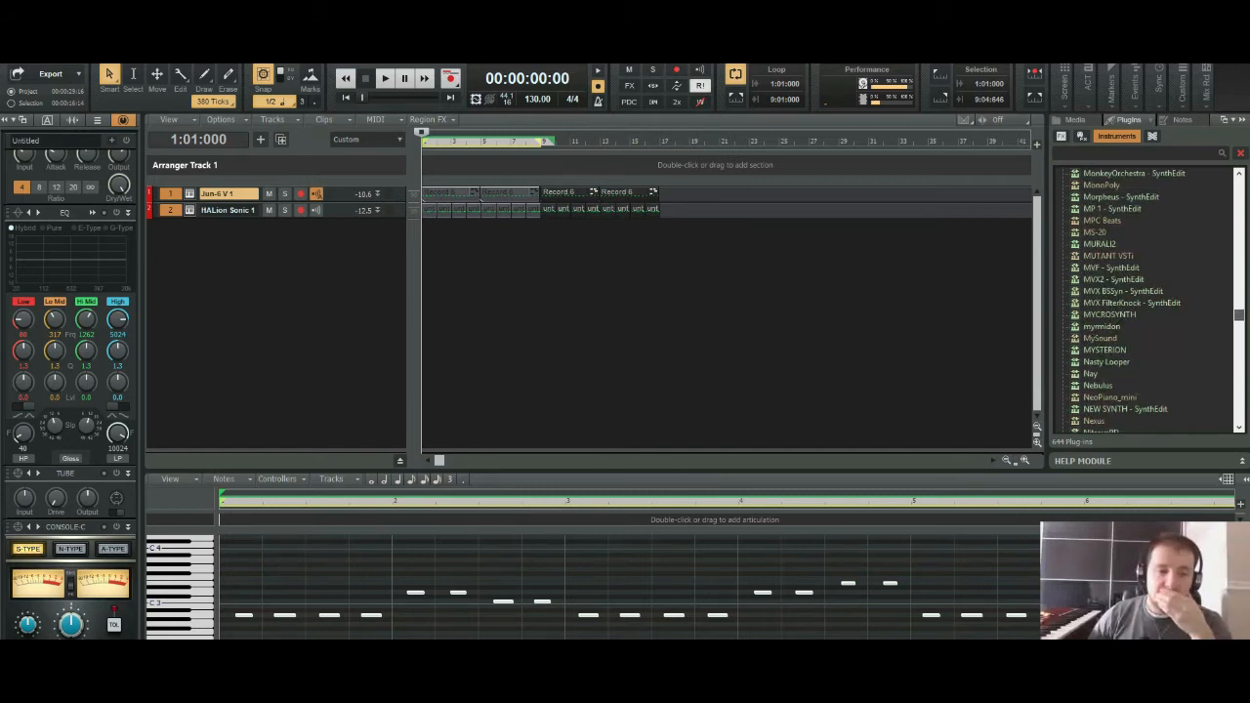
{"action": "left_click_drag", "start_coordinate": [1239, 314], "coordinate": [1239, 302]}
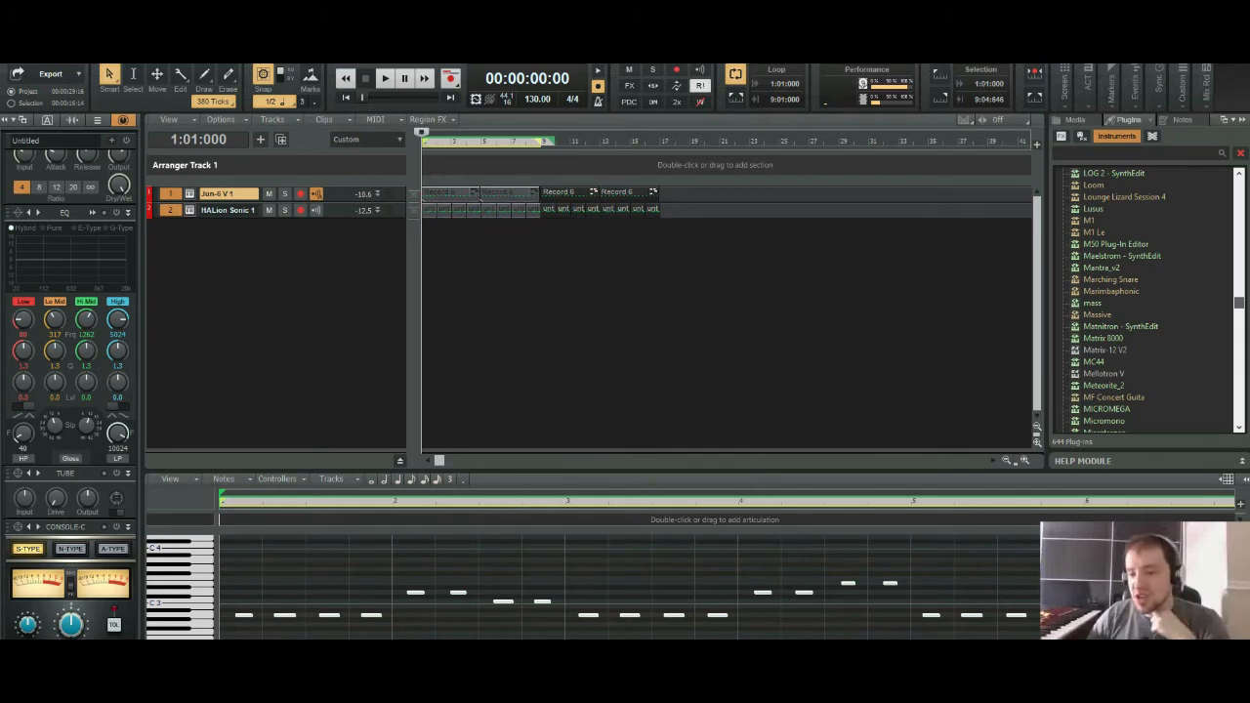
{"action": "left_click_drag", "start_coordinate": [1239, 301], "coordinate": [1239, 378]}
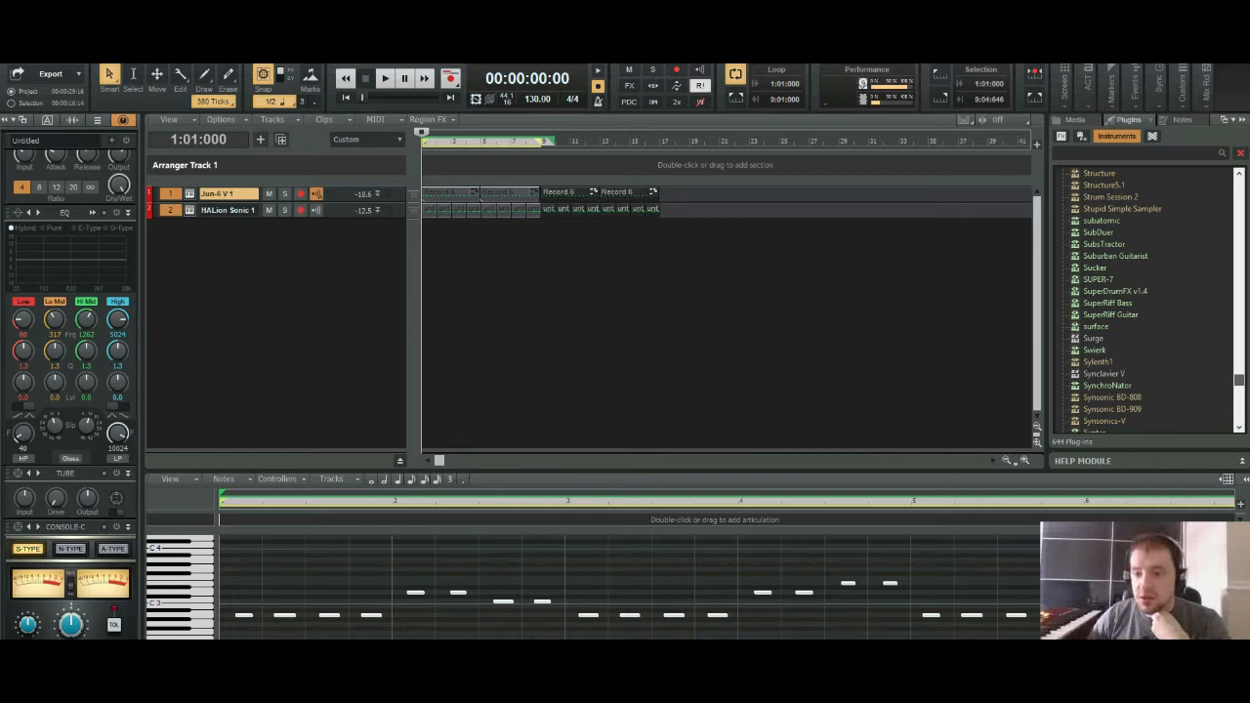
{"action": "scroll", "coordinate": [1147, 300], "scroll_direction": "up", "scroll_amount": 5}
{"action": "scroll", "coordinate": [1147, 301], "scroll_direction": "down", "scroll_amount": 4}
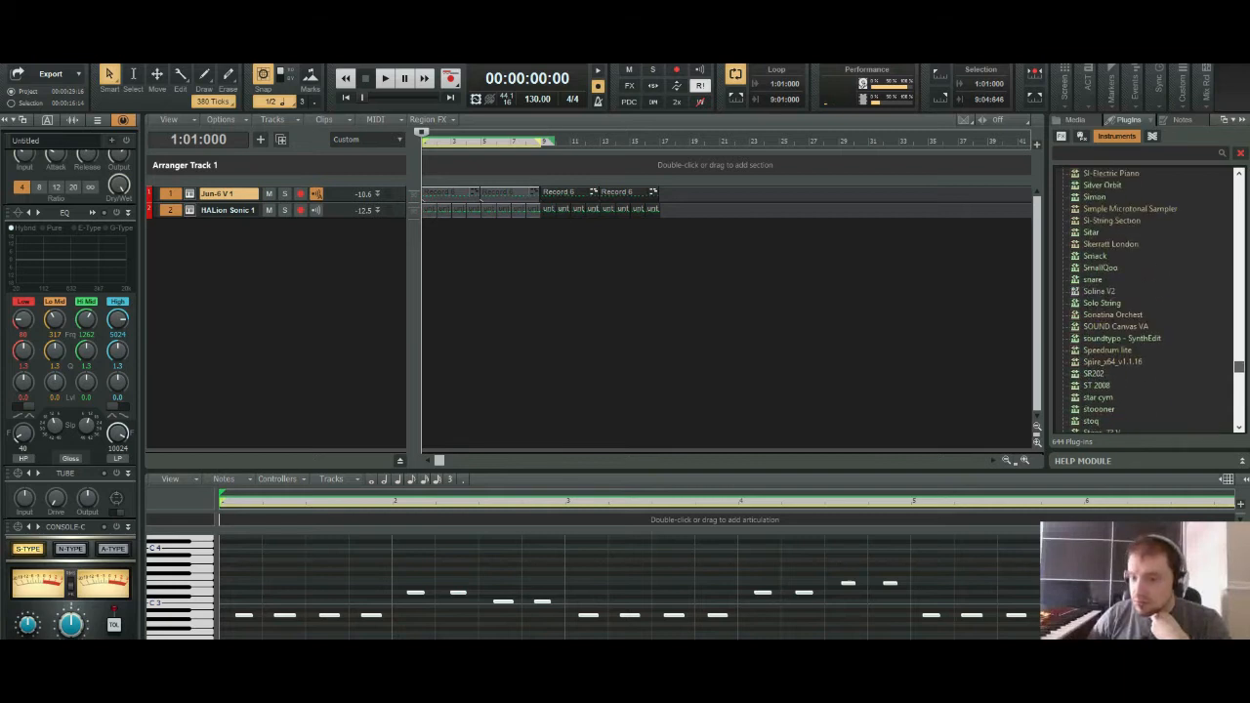
{"action": "scroll", "coordinate": [1147, 301], "scroll_direction": "up", "scroll_amount": 3}
{"action": "scroll", "coordinate": [1147, 301], "scroll_direction": "up", "scroll_amount": 10}
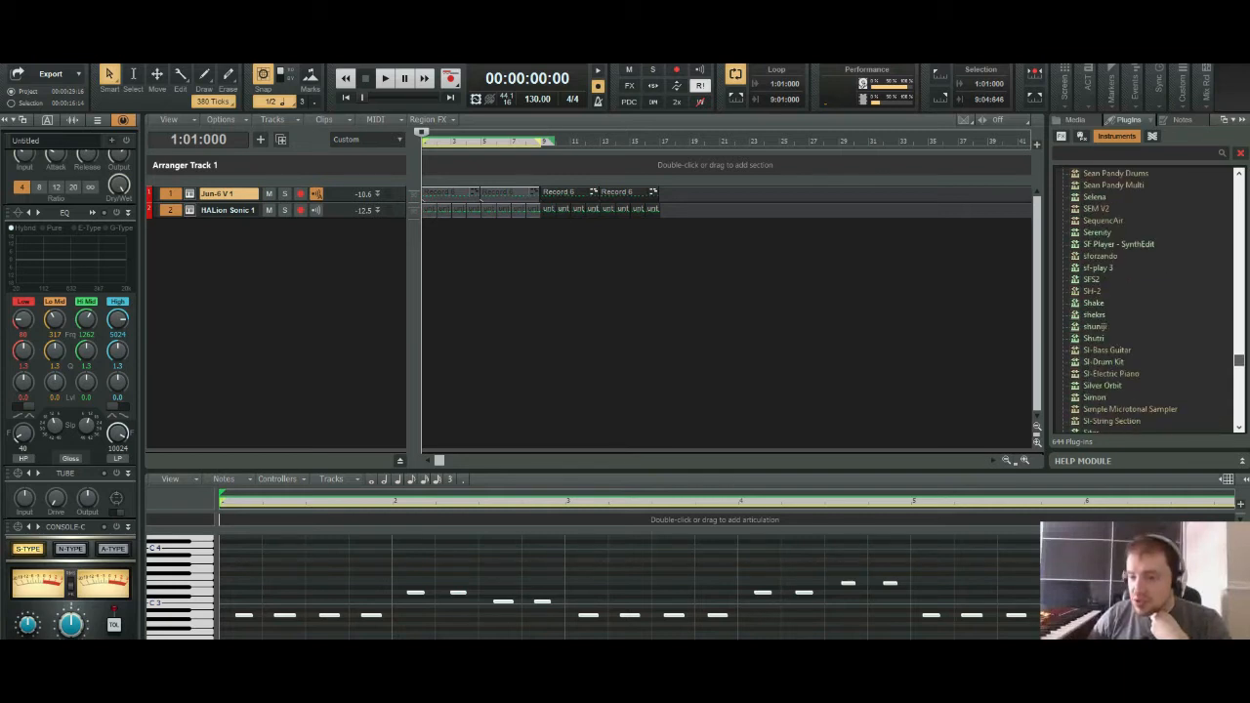
{"action": "scroll", "coordinate": [1147, 301], "scroll_direction": "down", "scroll_amount": 2}
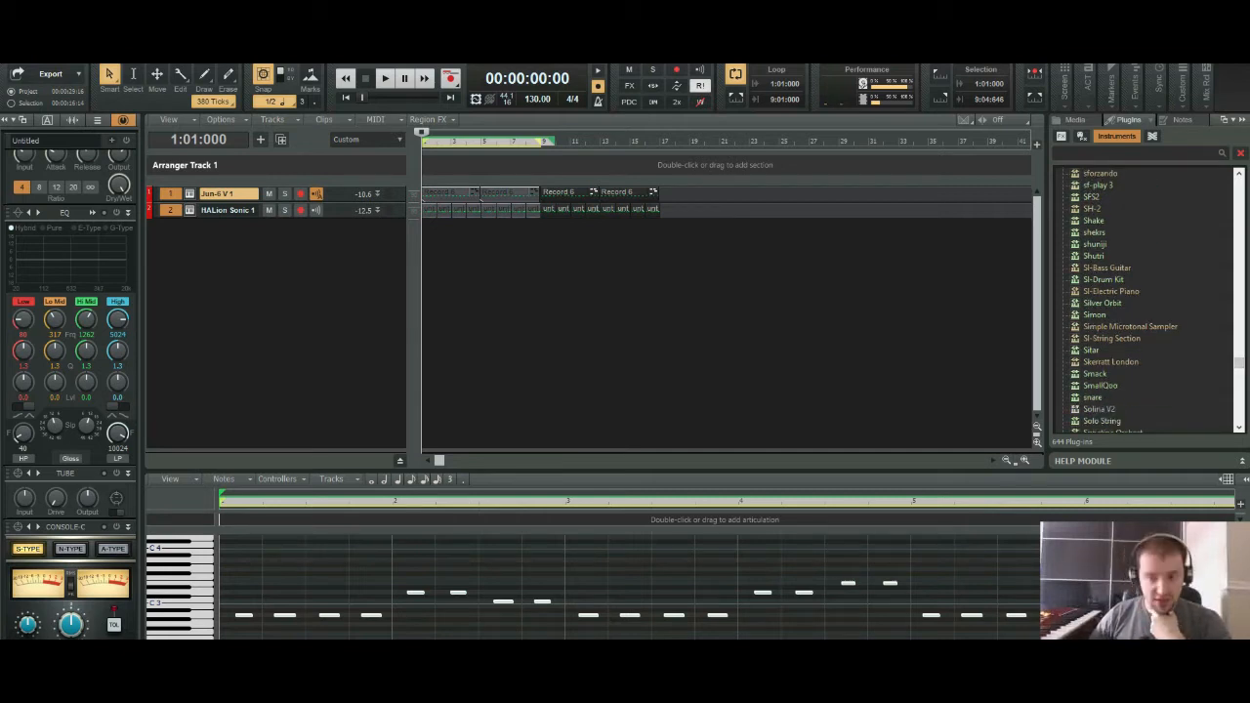
{"action": "left_click_drag", "start_coordinate": [1112, 338], "coordinate": [288, 305]}
{"action": "key", "text": "Return"}
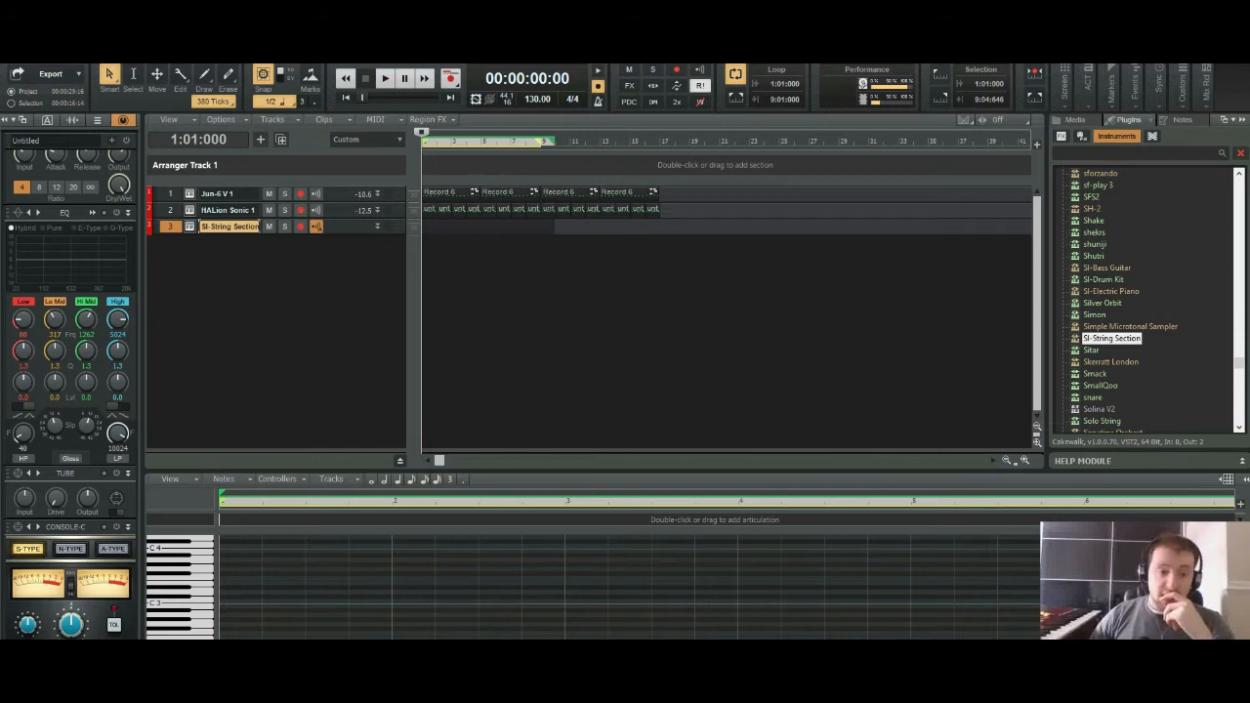
Step: Assign a hardware control to the string track's record arm using Remote Control's Learn function, picking up controller 30 on MIDI channel 2
{"action": "right_click", "coordinate": [295, 226]}
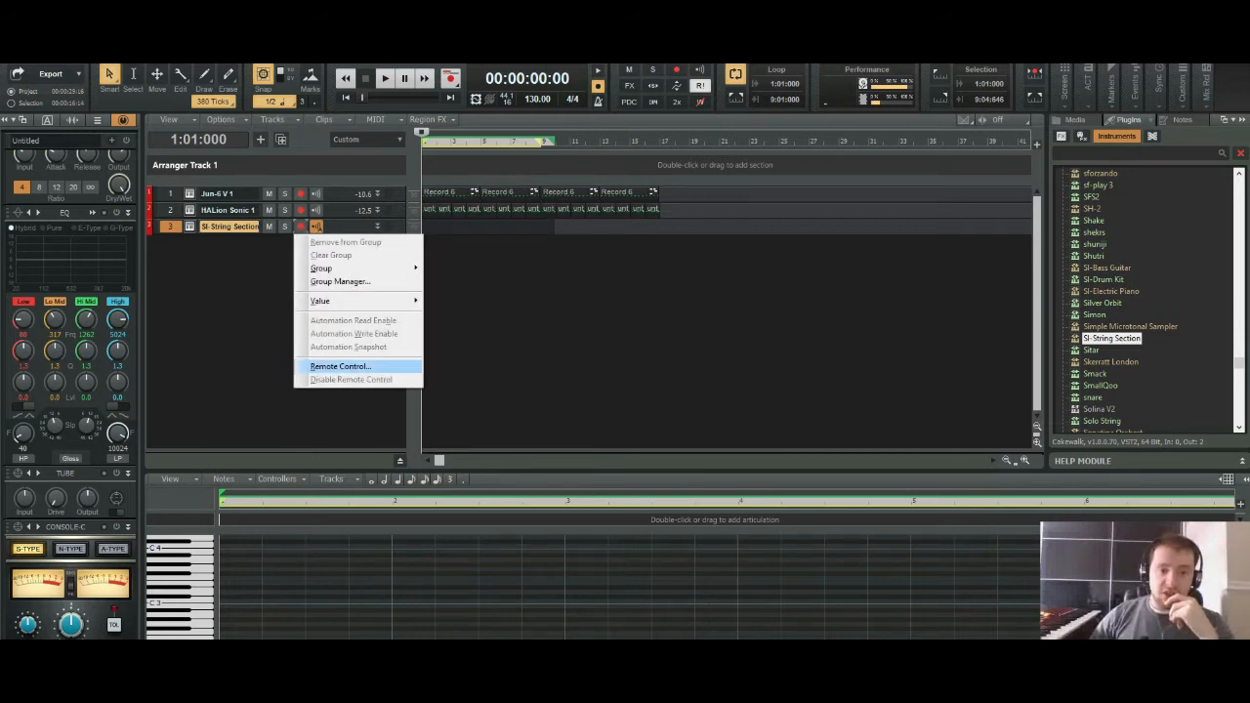
{"action": "left_click", "coordinate": [342, 367]}
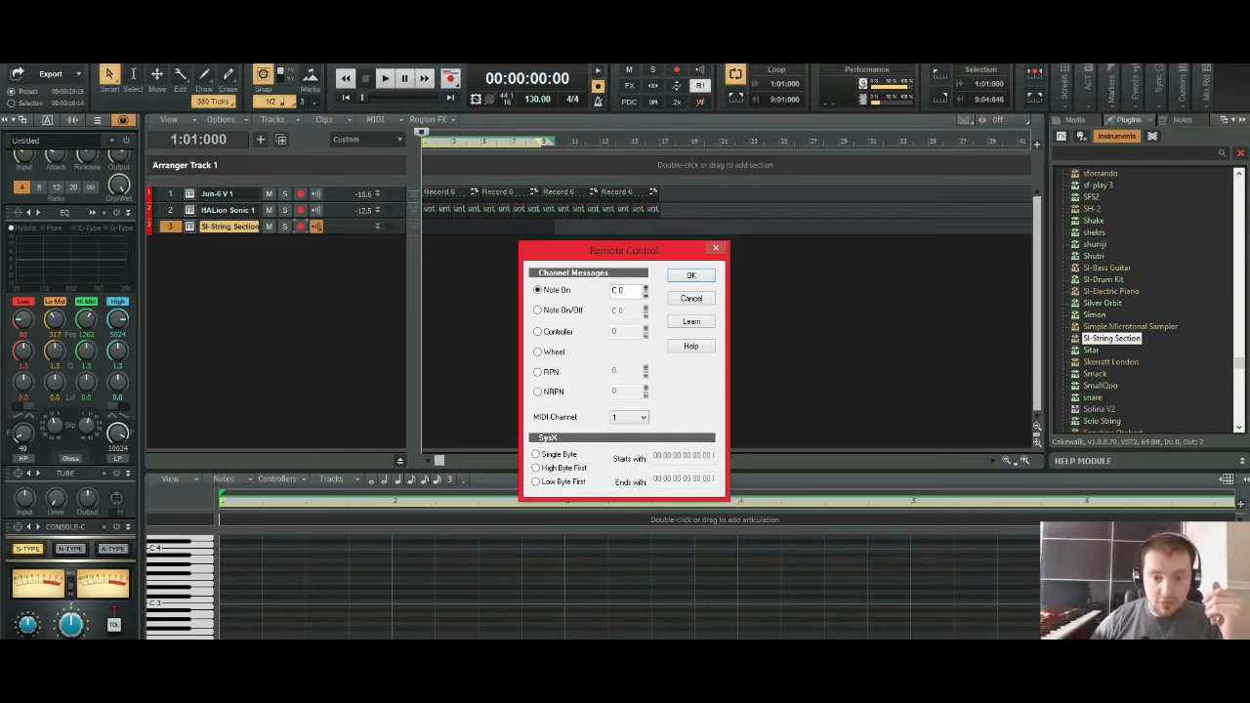
{"action": "left_click", "coordinate": [691, 321]}
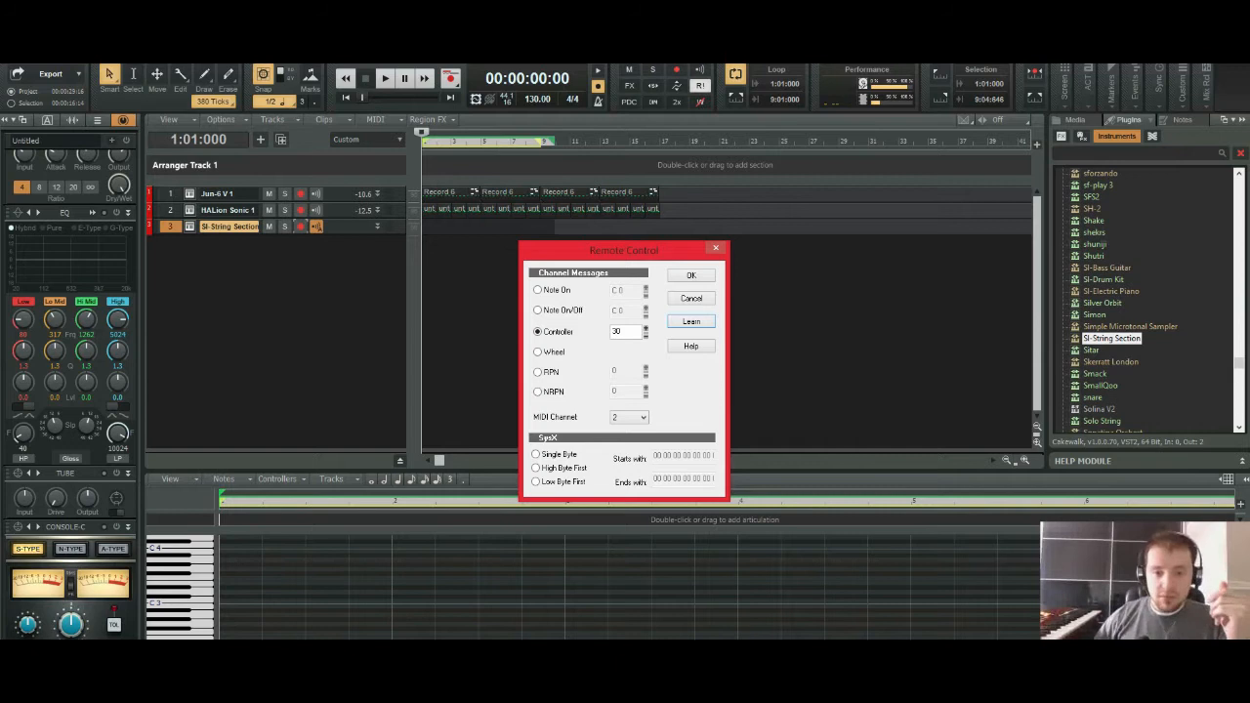
{"action": "left_click", "coordinate": [691, 276]}
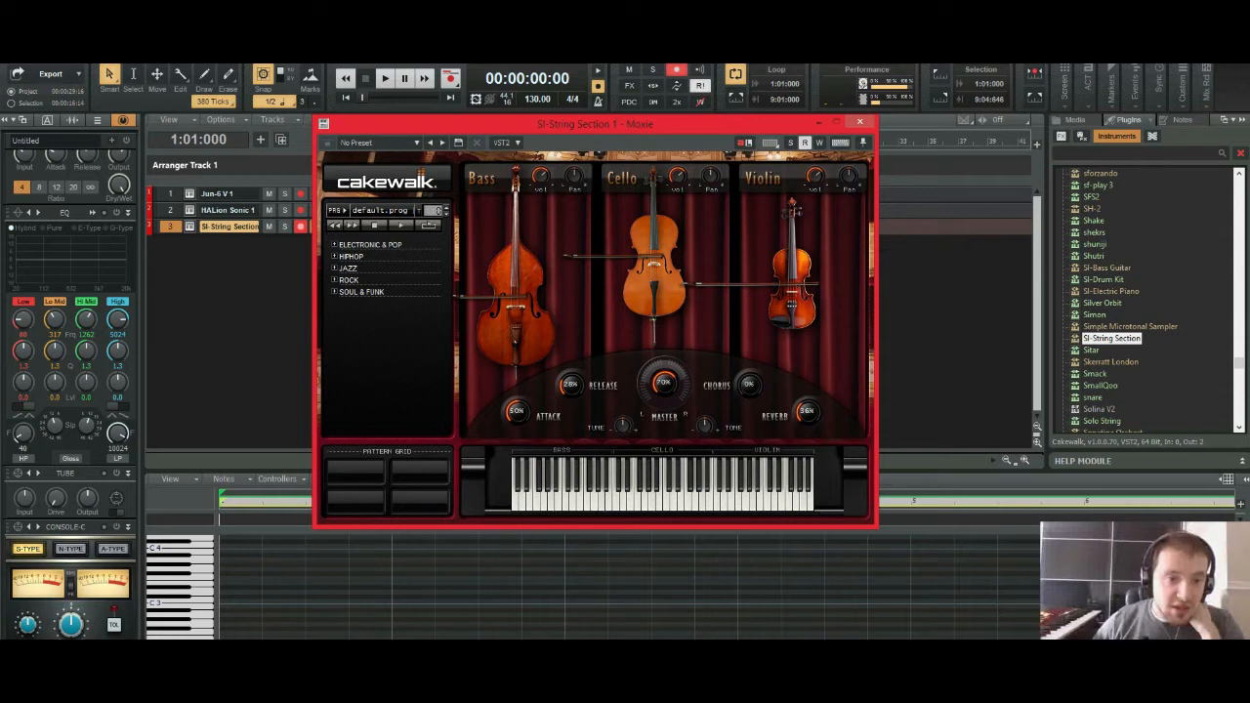
Step: Browse the Electronic & Pop patterns in SI-String Section, check POP-01 and SIDE ORCHESTRA, and close the instrument window
{"action": "left_click", "coordinate": [370, 245]}
{"action": "left_click", "coordinate": [334, 245]}
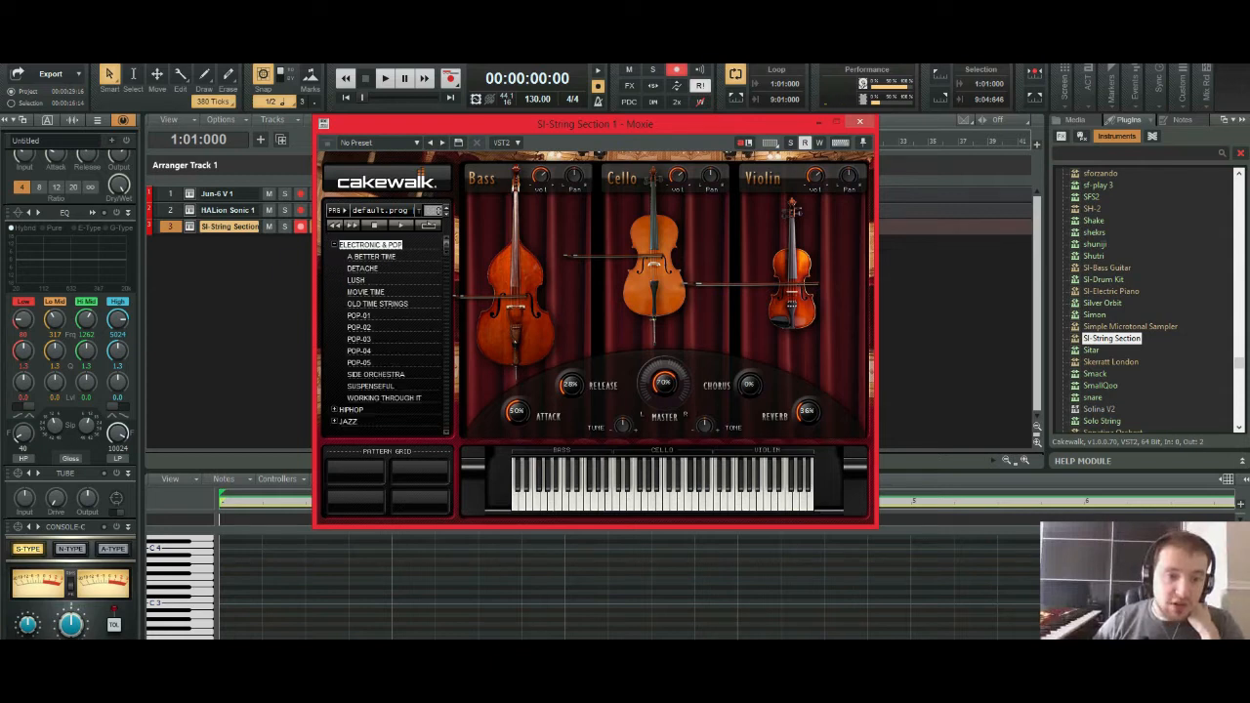
{"action": "left_click", "coordinate": [359, 315]}
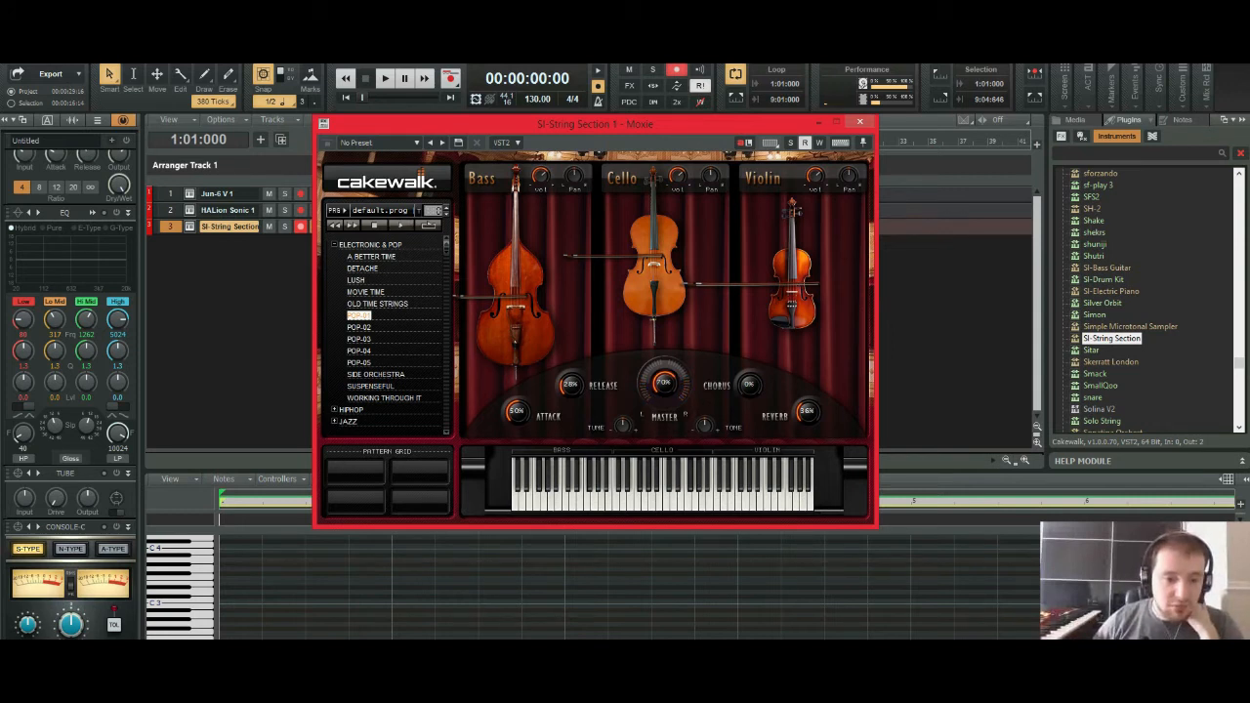
{"action": "left_click", "coordinate": [375, 374]}
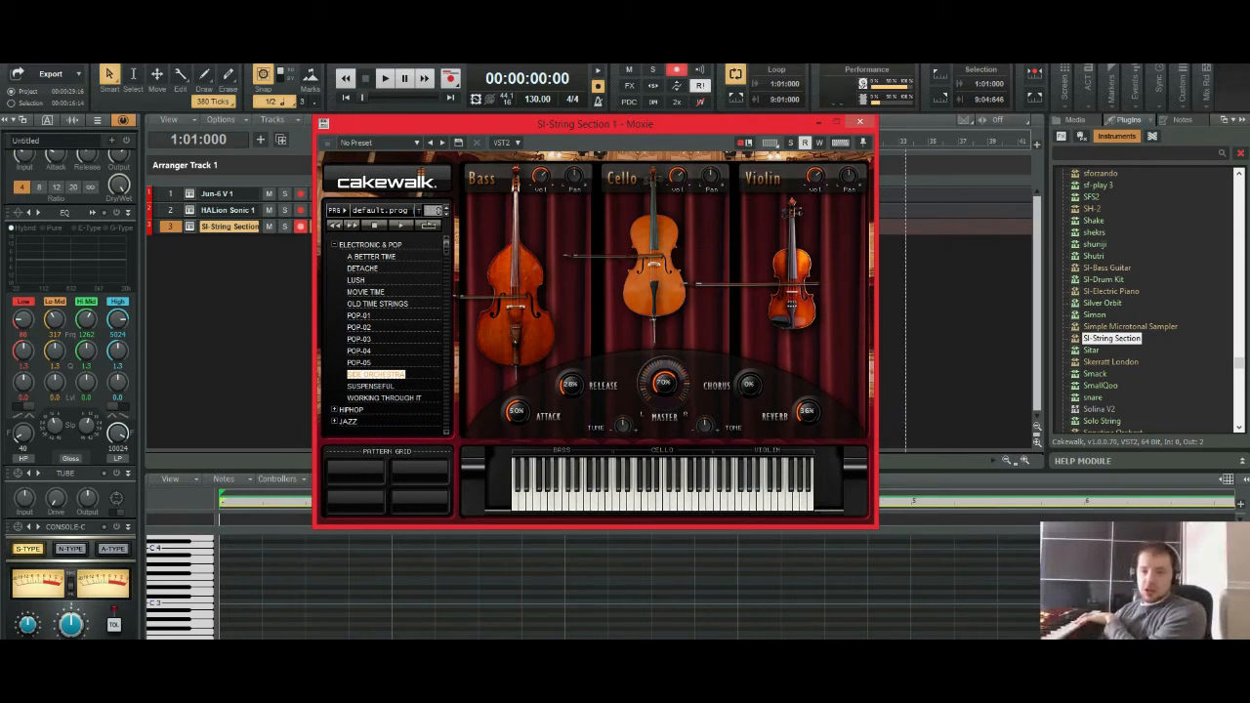
{"action": "left_click", "coordinate": [859, 121]}
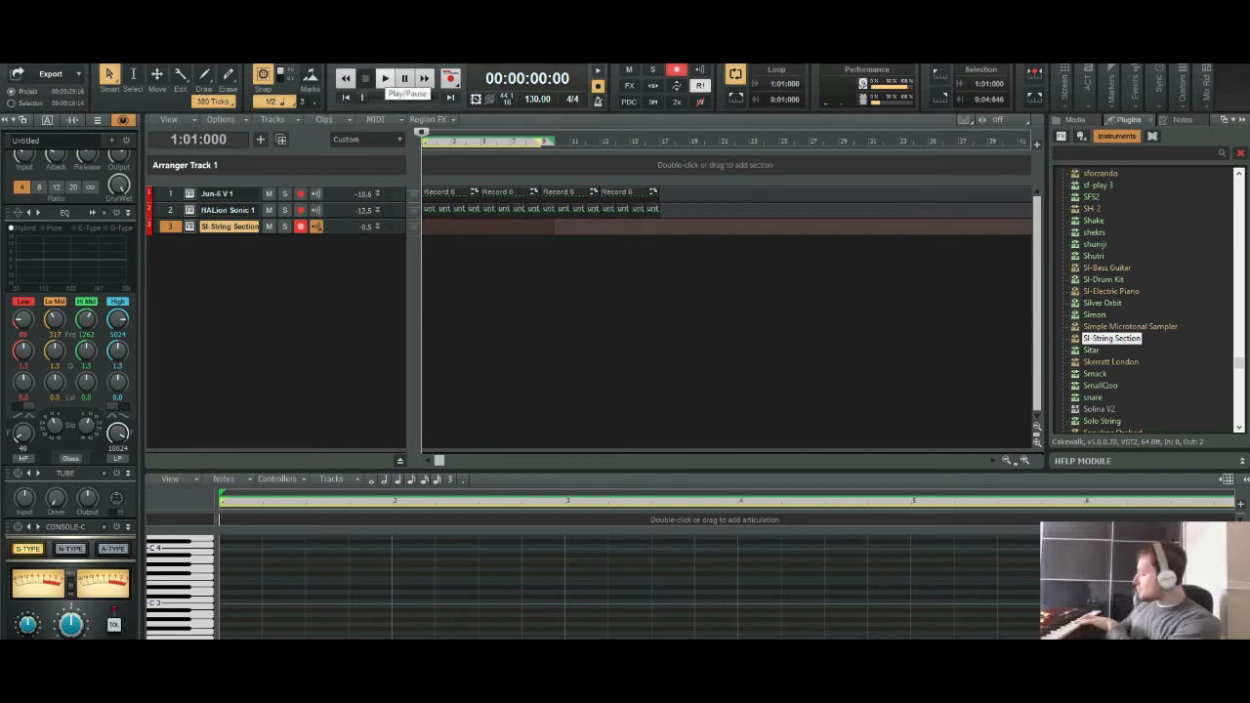
{"action": "left_click", "coordinate": [384, 78]}
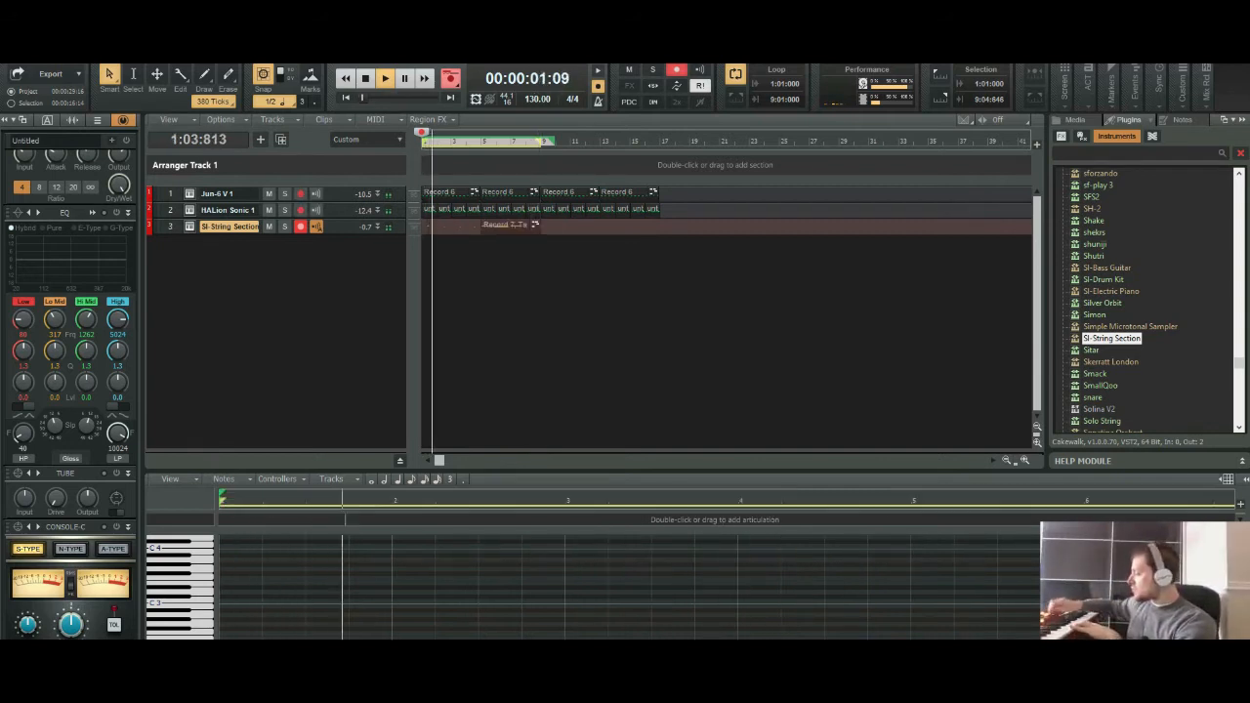
{"action": "key", "text": "space"}
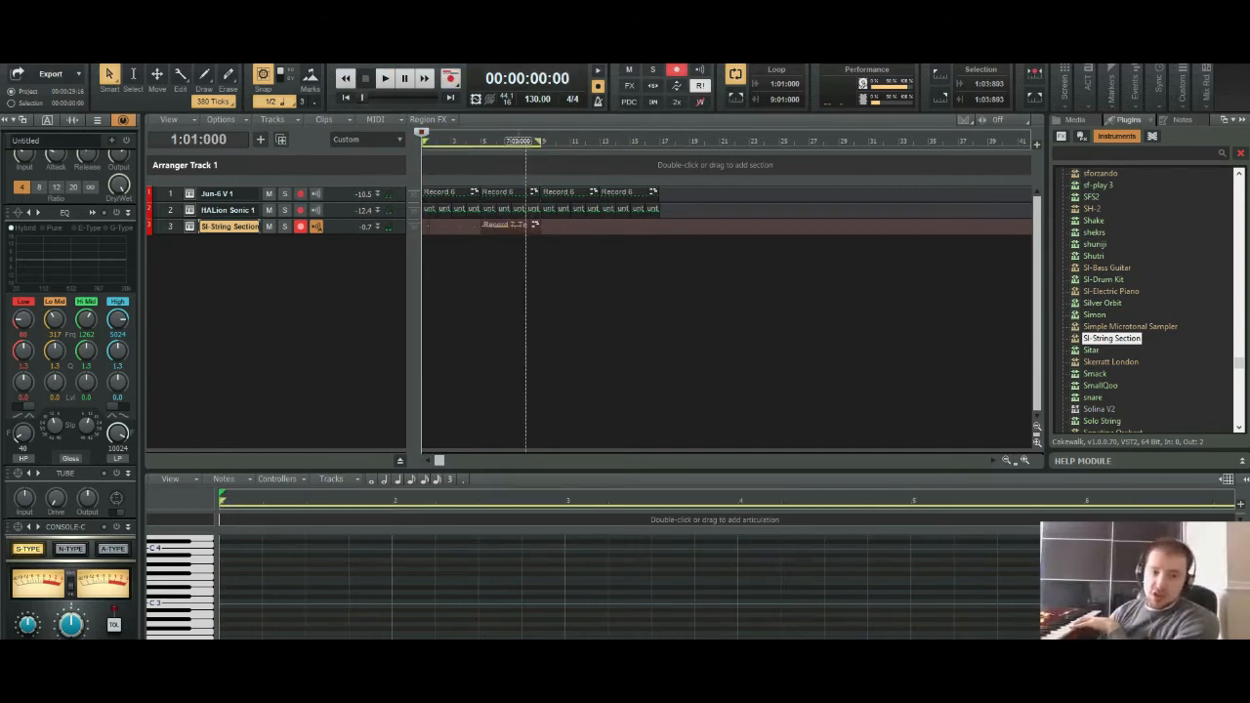
{"action": "left_click", "coordinate": [503, 227]}
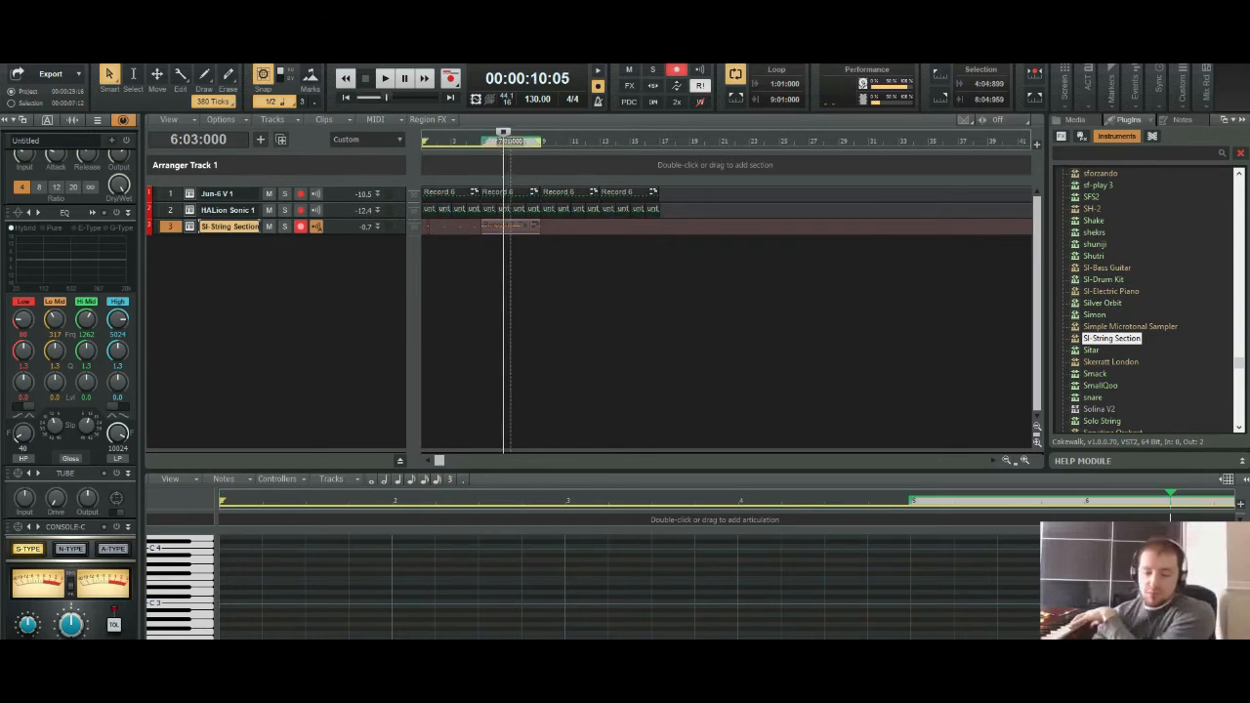
{"action": "key", "text": "Delete"}
Step: Rewind to the start and record a new string take across the looped measures 1 to 8
{"action": "key", "text": "w"}
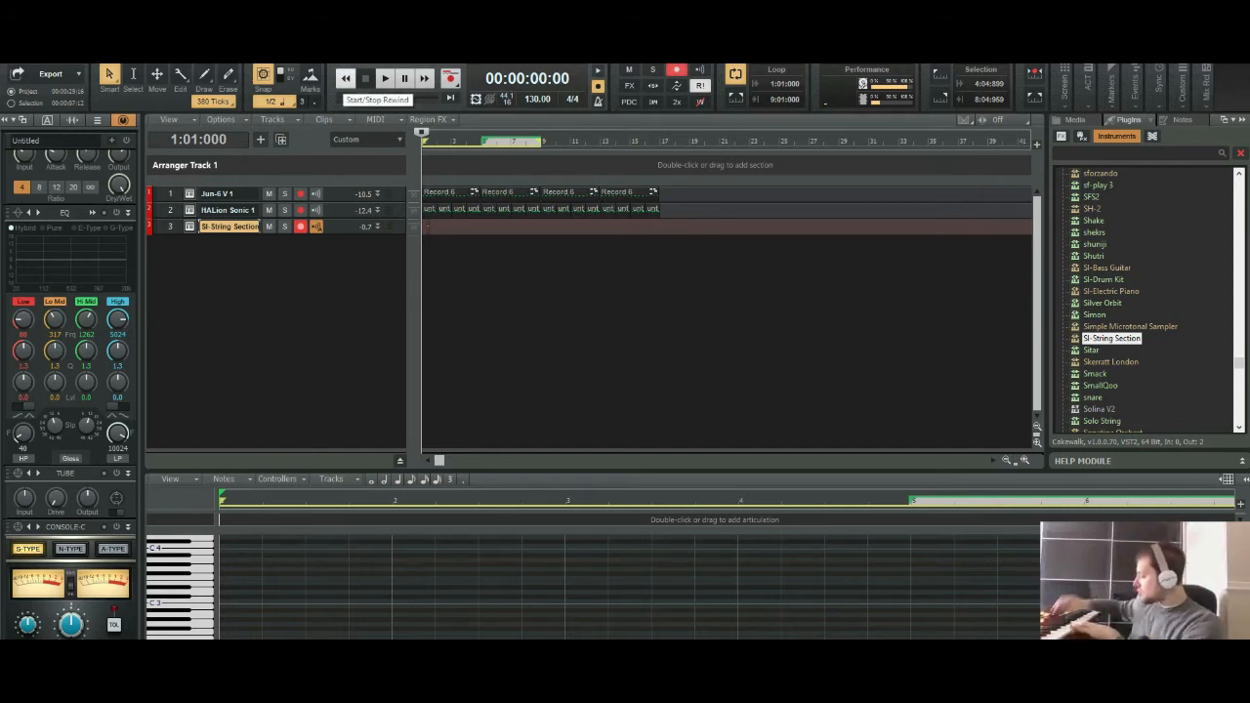
{"action": "key", "text": "r"}
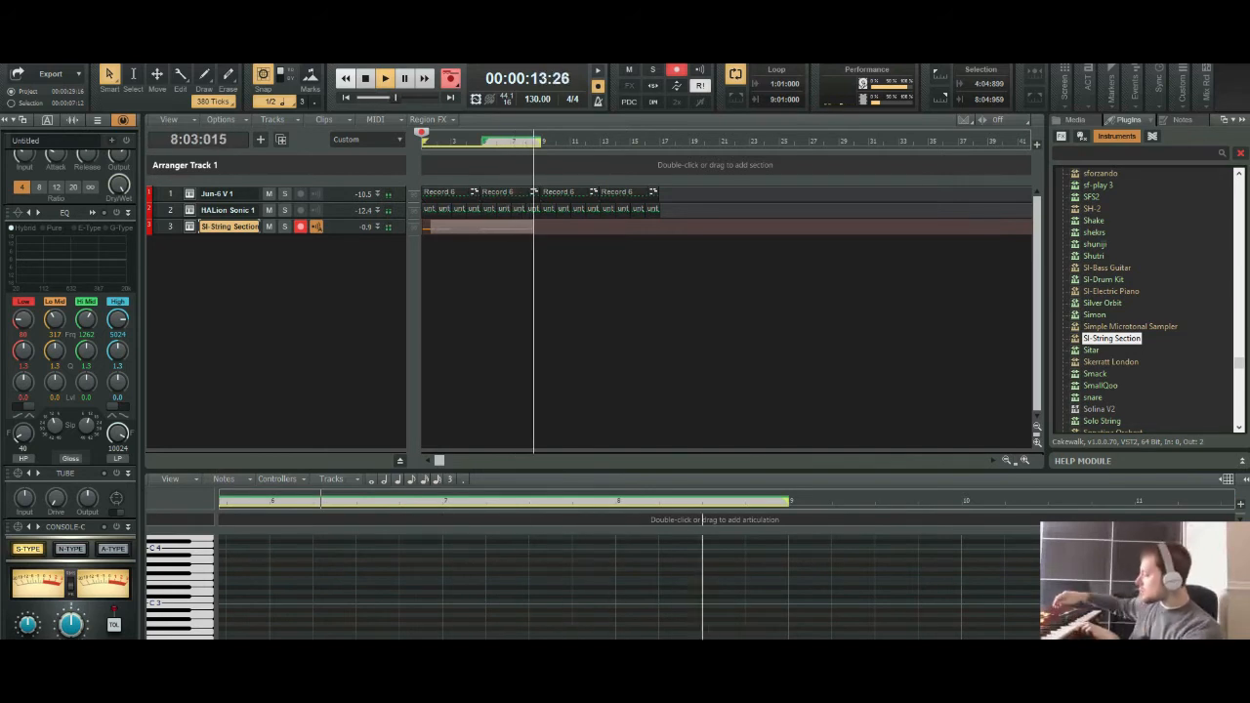
{"action": "key", "text": "space"}
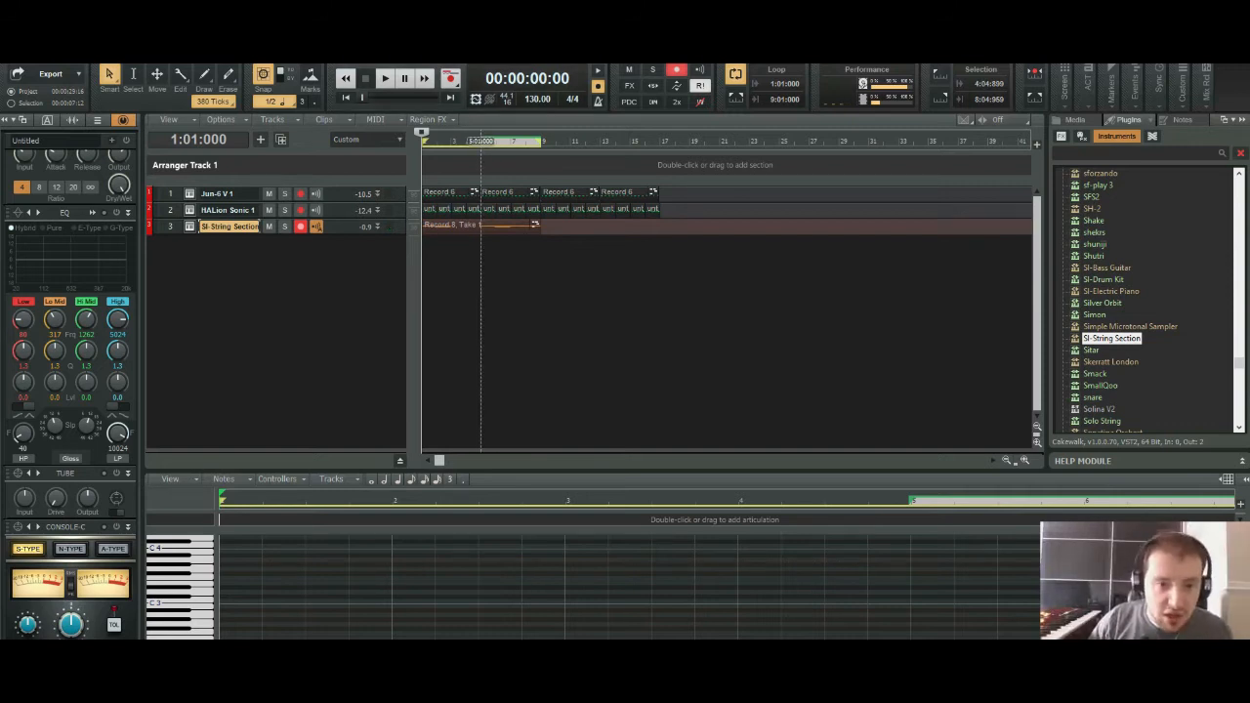
Step: Trim the recorded string clip to four measures and move it to start at measure 9
{"action": "left_click", "coordinate": [480, 232]}
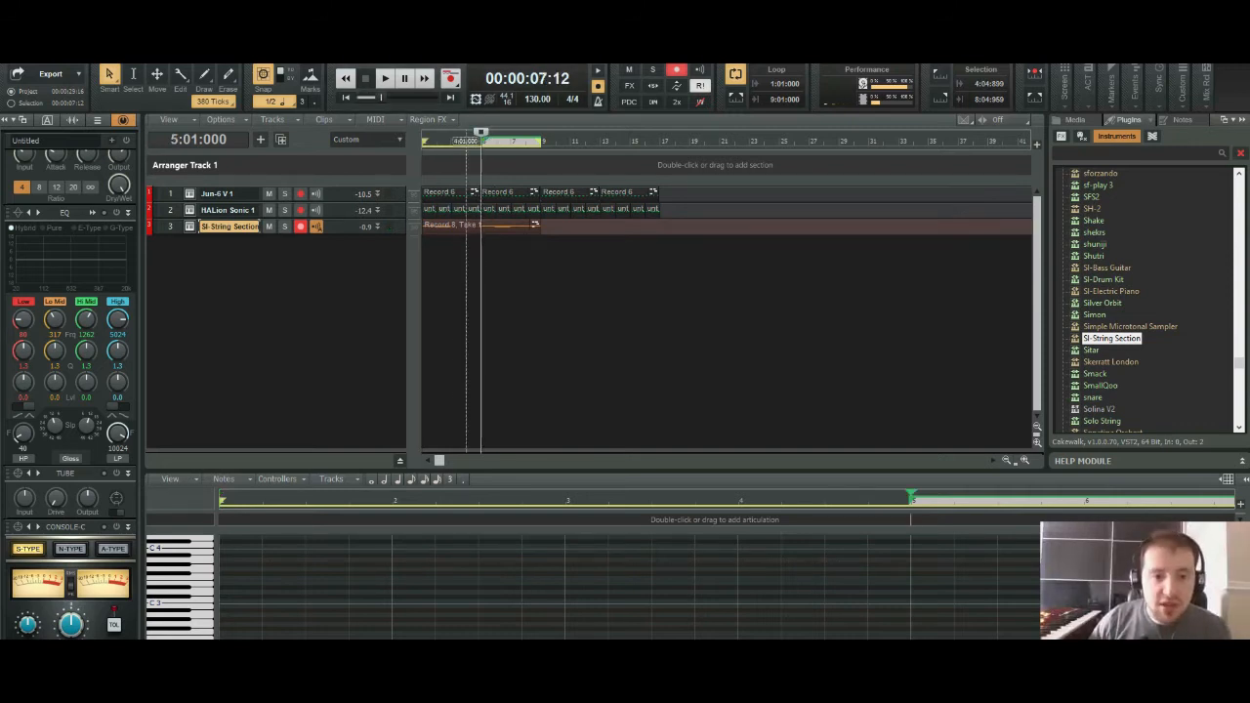
{"action": "left_click_drag", "start_coordinate": [423, 229], "coordinate": [563, 228]}
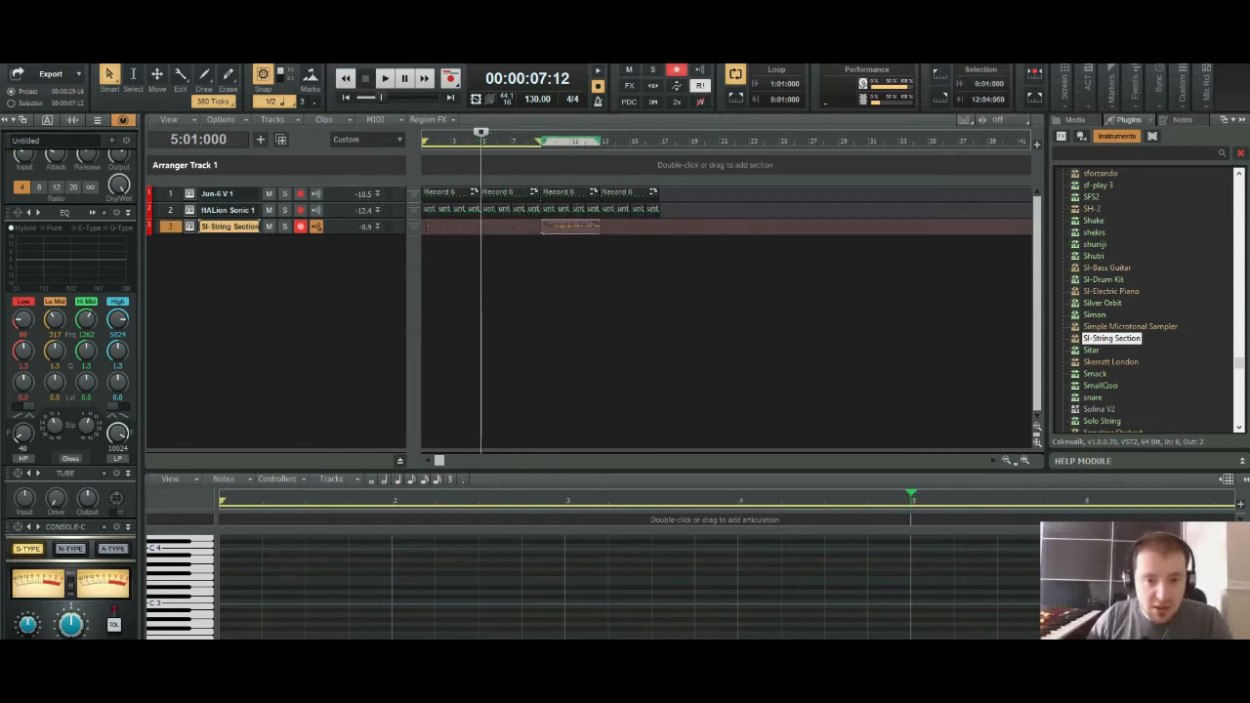
Step: Turn snap off and trim the empty beginning of the string clip so that it starts just before measure 10
{"action": "left_click", "coordinate": [555, 225]}
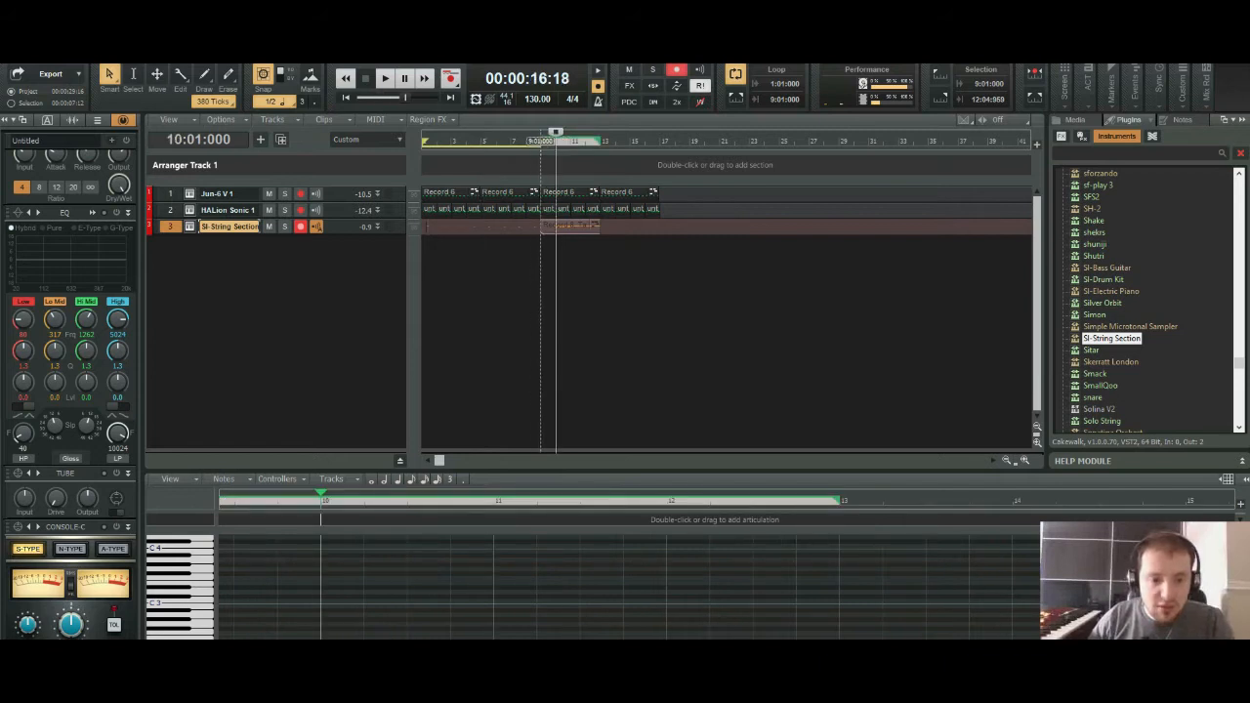
{"action": "left_click_drag", "start_coordinate": [542, 228], "coordinate": [557, 229]}
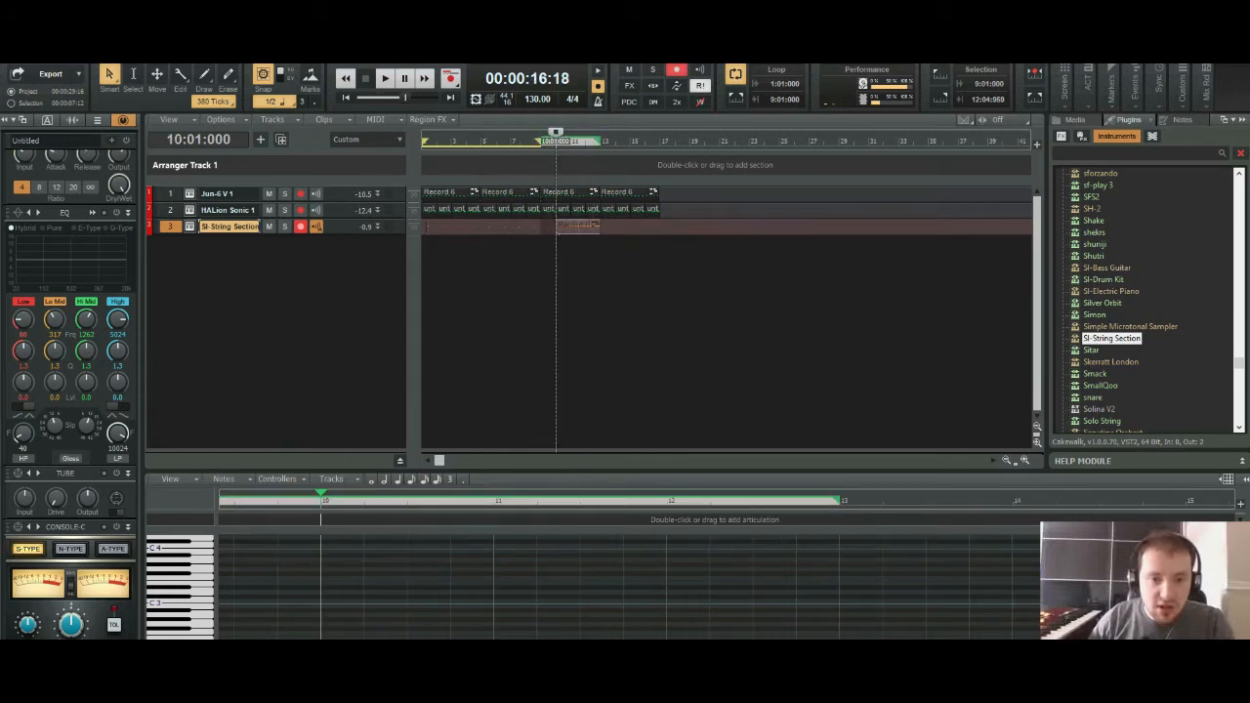
{"action": "left_click", "coordinate": [263, 74]}
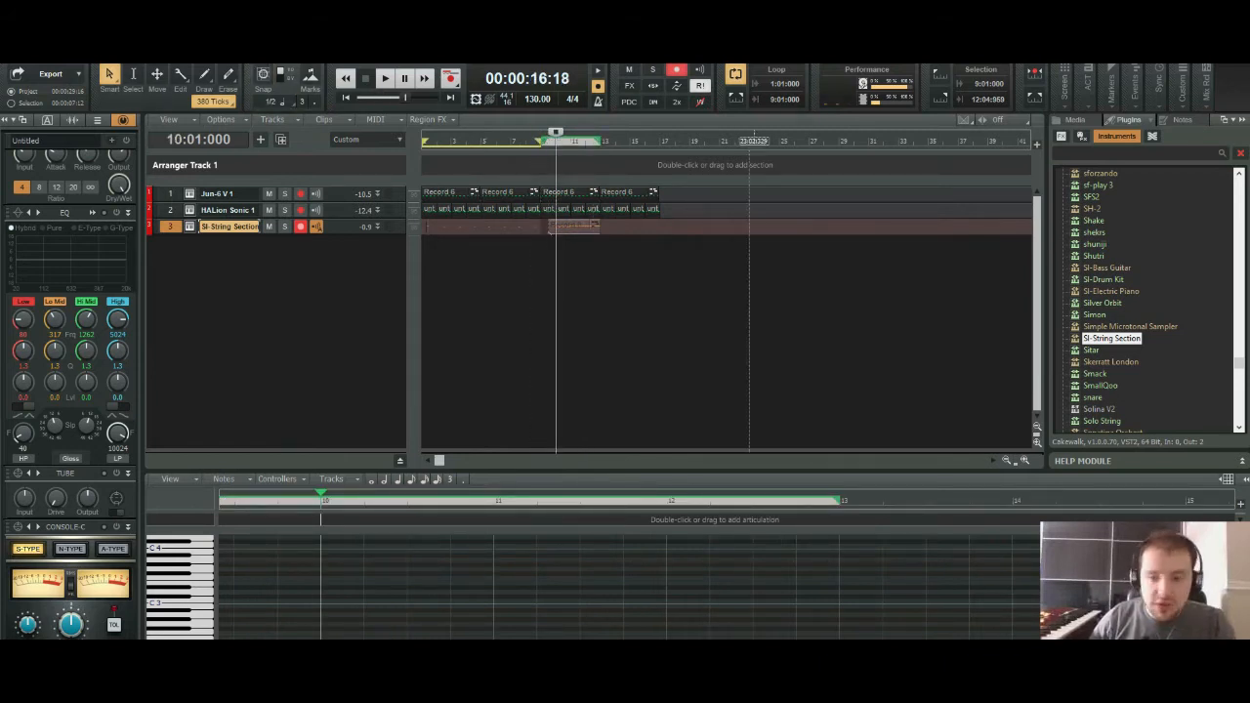
{"action": "key", "text": "ctrl+Right"}
{"action": "key", "text": "ctrl+Right"}
{"action": "key", "text": "ctrl+Right"}
{"action": "key", "text": "ctrl+Right"}
{"action": "key", "text": "ctrl+Right"}
{"action": "key", "text": "ctrl+Right"}
{"action": "key", "text": "ctrl+Right"}
{"action": "key", "text": "ctrl+Right"}
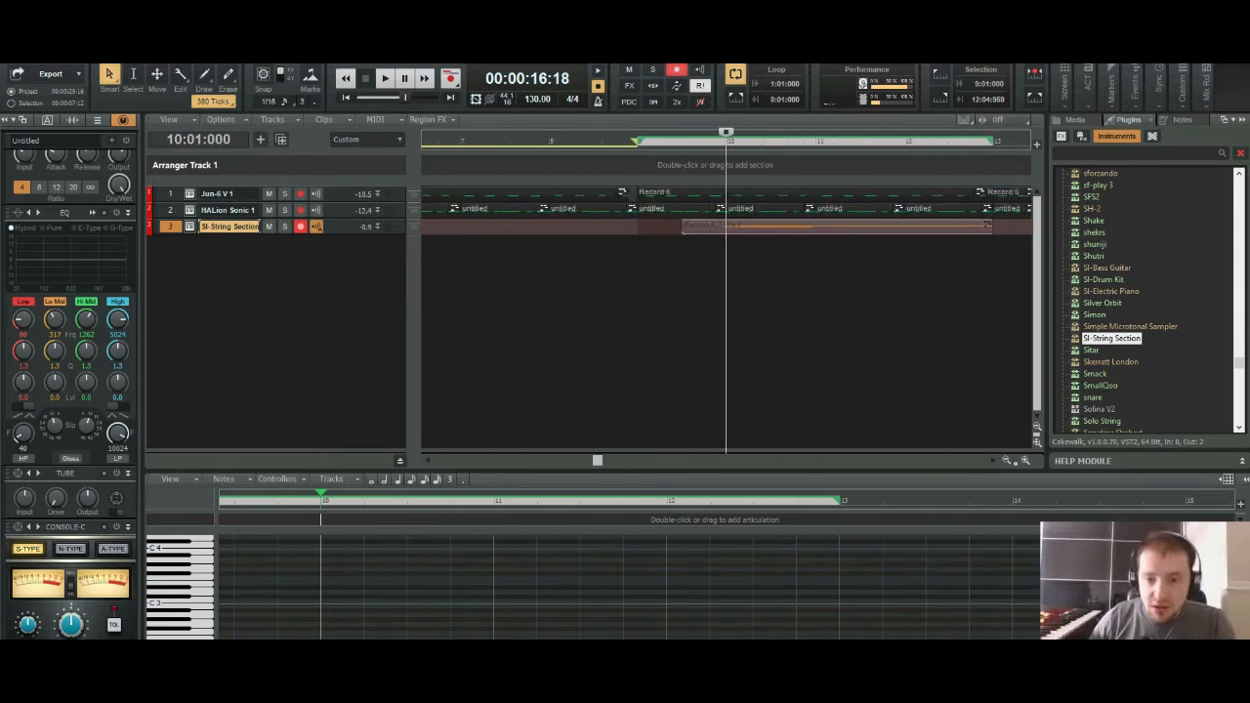
{"action": "left_click_drag", "start_coordinate": [663, 229], "coordinate": [720, 228]}
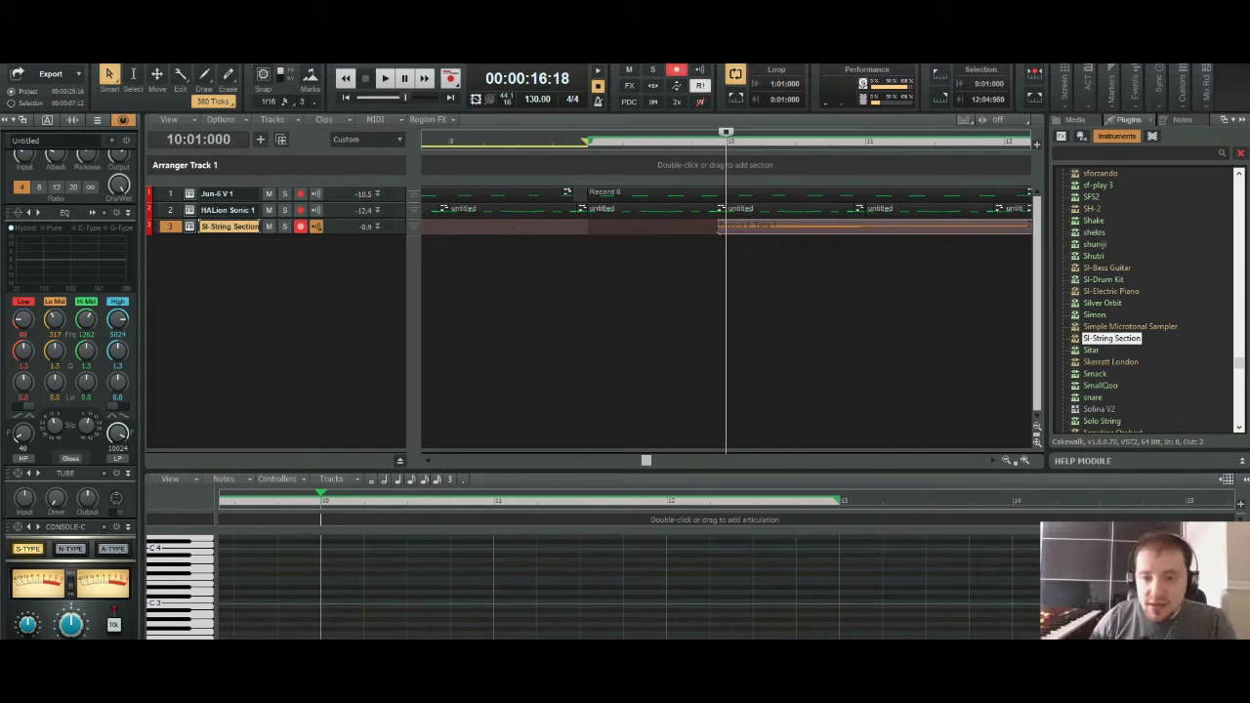
{"action": "key", "text": "ctrl+Left"}
{"action": "key", "text": "ctrl+Left"}
{"action": "key", "text": "ctrl+Left"}
{"action": "key", "text": "ctrl+Left"}
{"action": "key", "text": "ctrl+Left"}
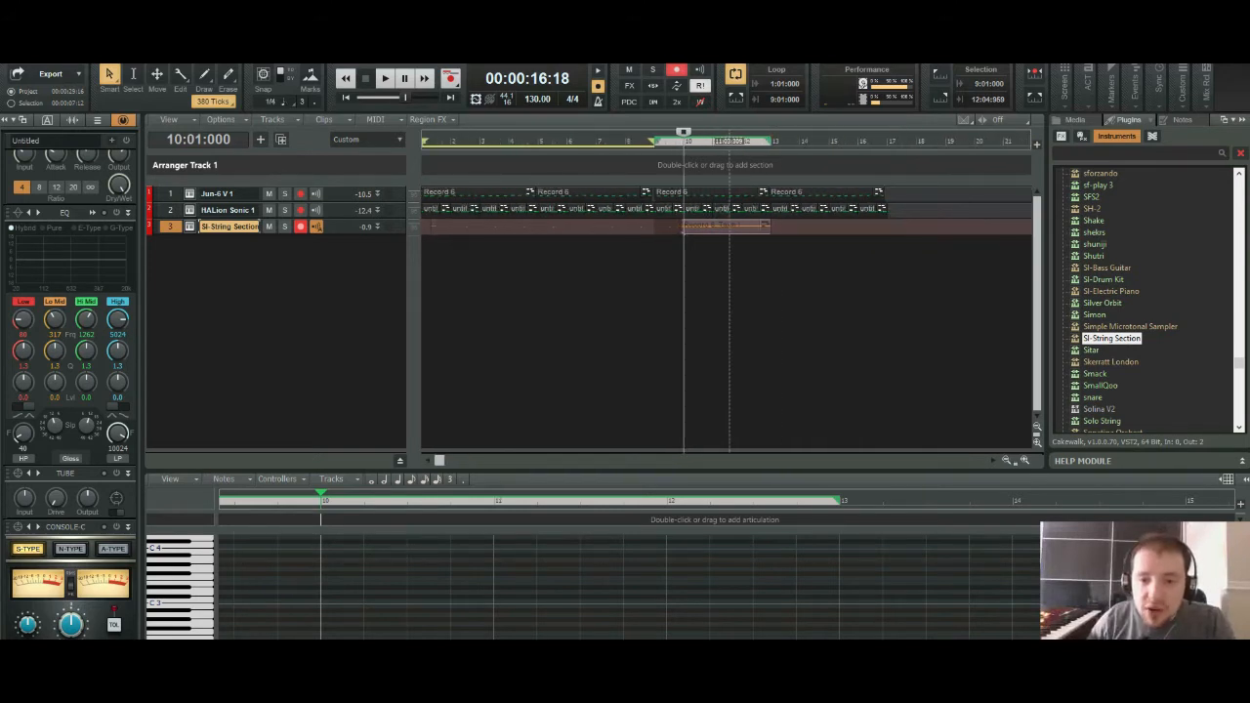
Step: Move the trimmed string clip to the start of measure 9 and paste a copy directly after it at 12:01:031
{"action": "left_click_drag", "start_coordinate": [730, 225], "coordinate": [702, 225]}
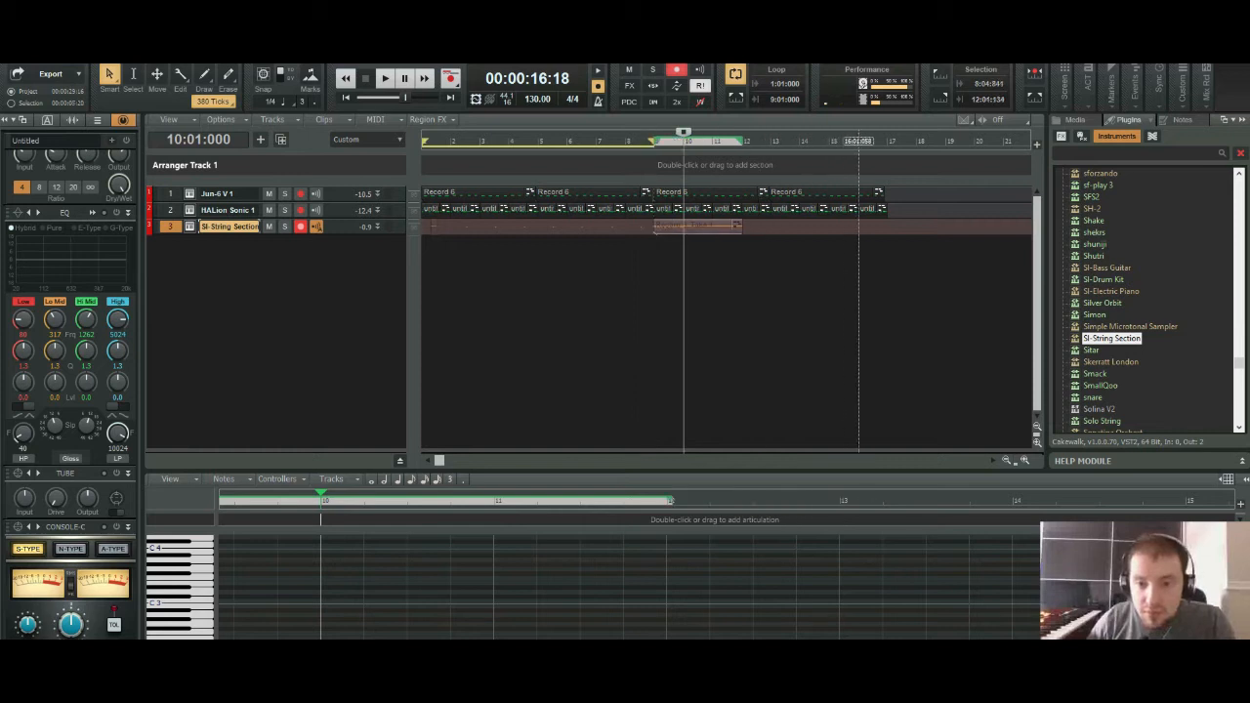
{"action": "left_click", "coordinate": [741, 142]}
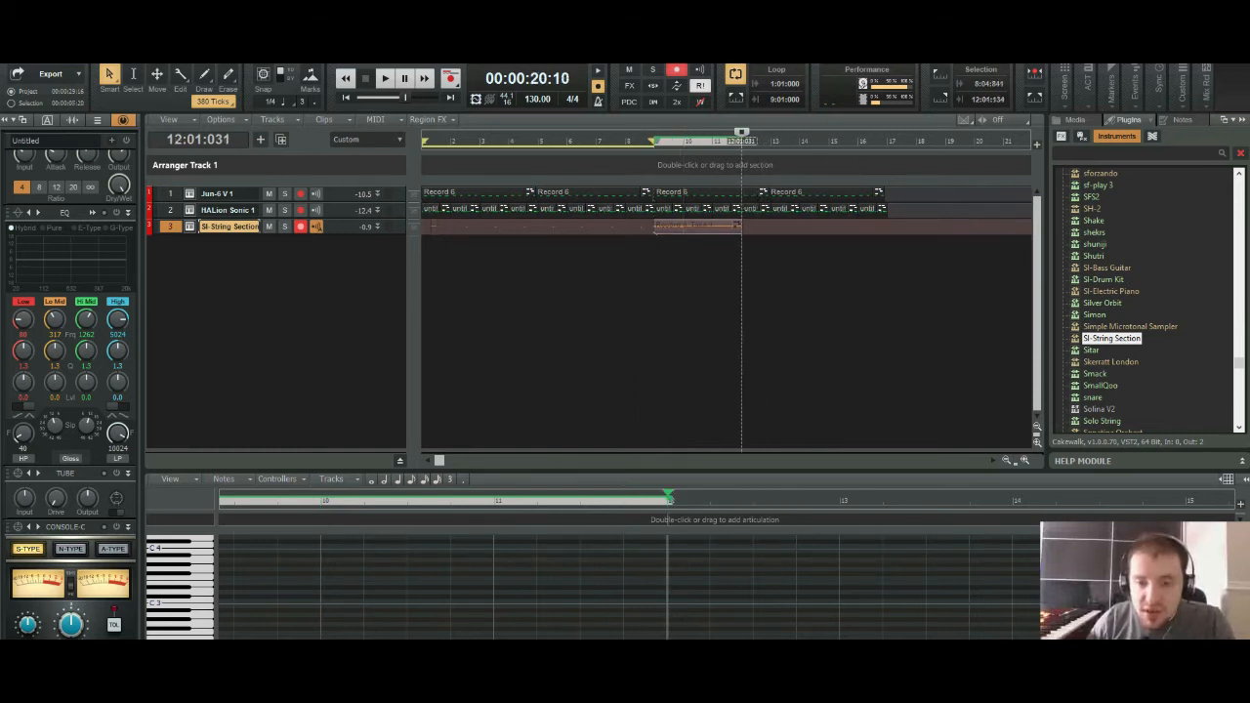
{"action": "key", "text": "ctrl+v"}
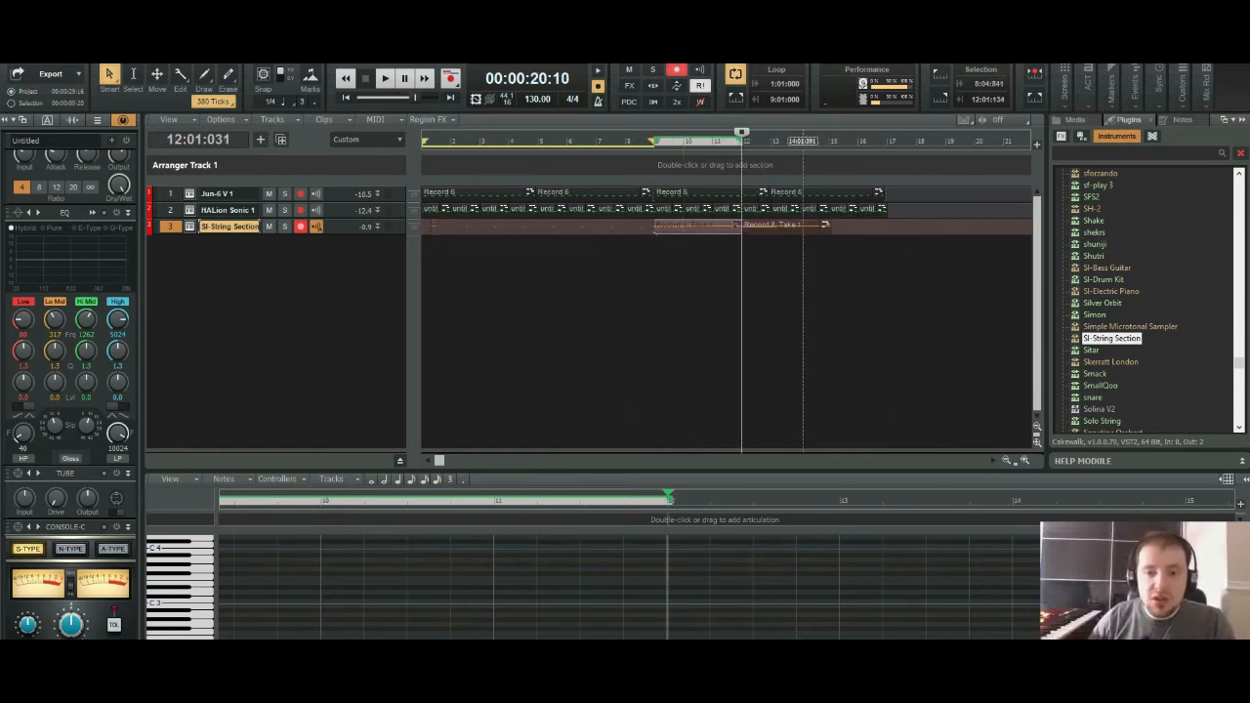
Step: Quantize both string clips from measure 9 onward with a 1/32 duration and 100 percent strength
{"action": "left_click", "coordinate": [795, 226], "text": "ctrl"}
{"action": "key", "text": "q"}
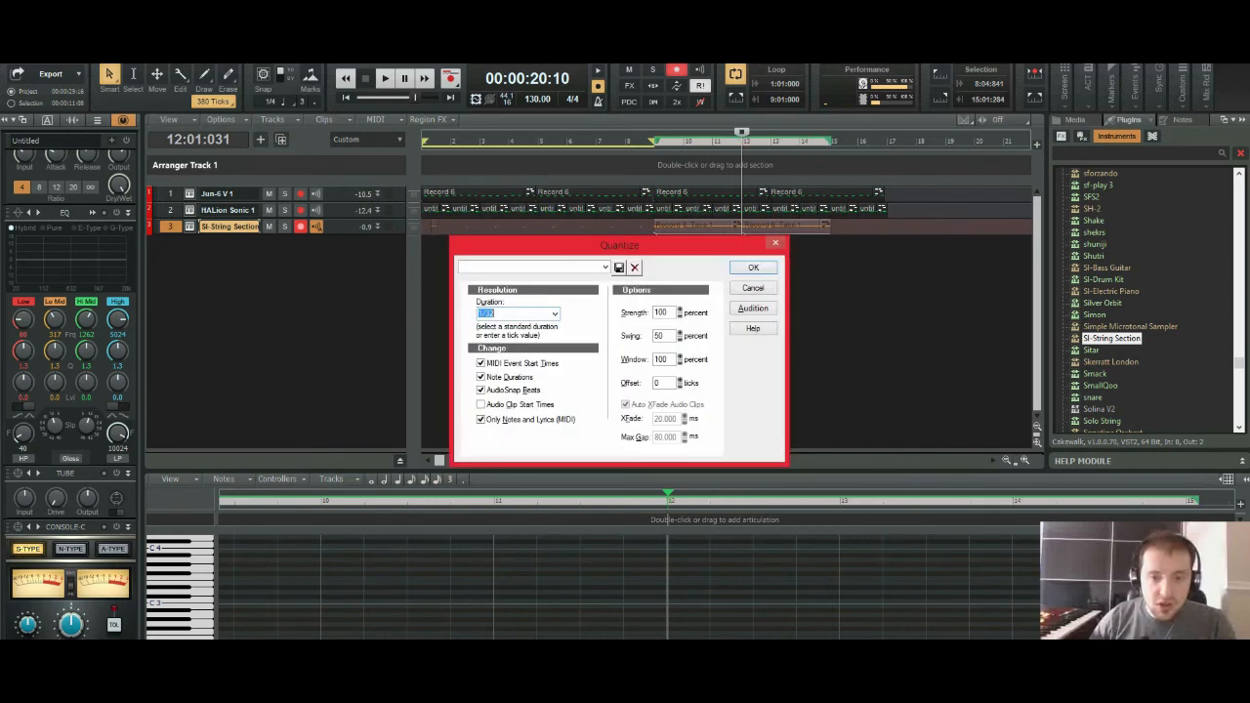
{"action": "key", "text": "Return"}
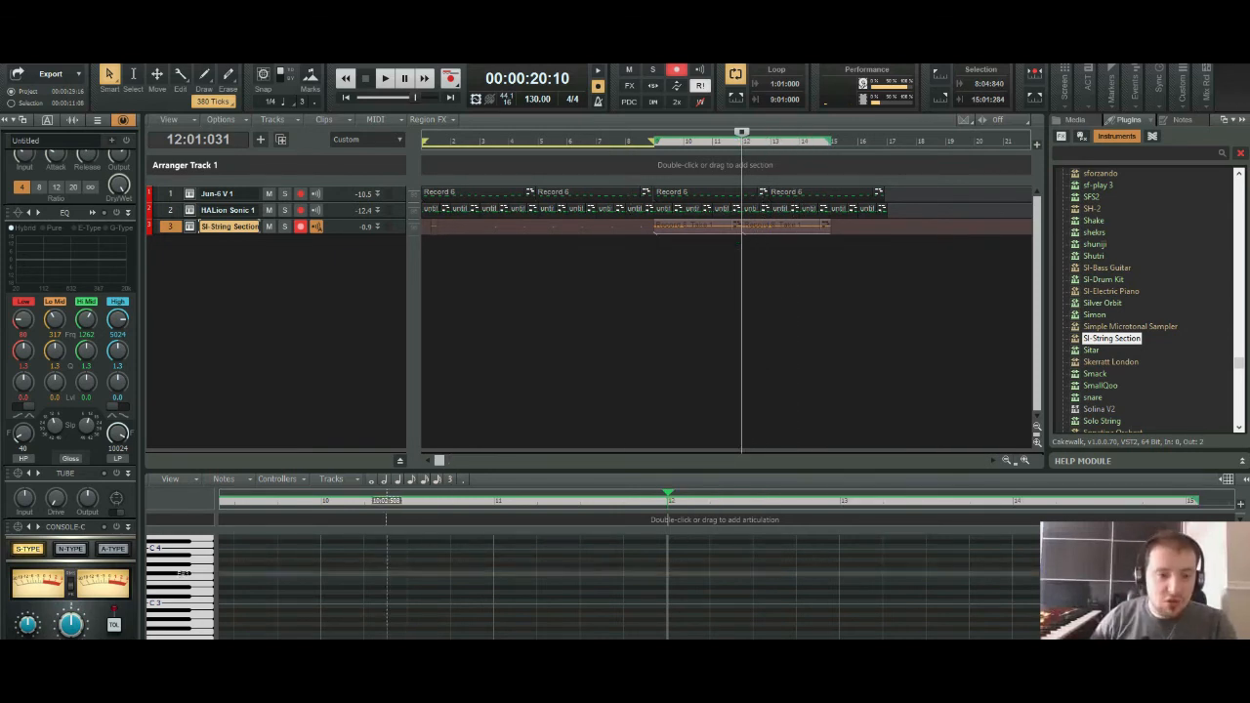
Step: Play the arrangement from the start and extend the loop end to 17:02:877
{"action": "left_click", "coordinate": [636, 141]}
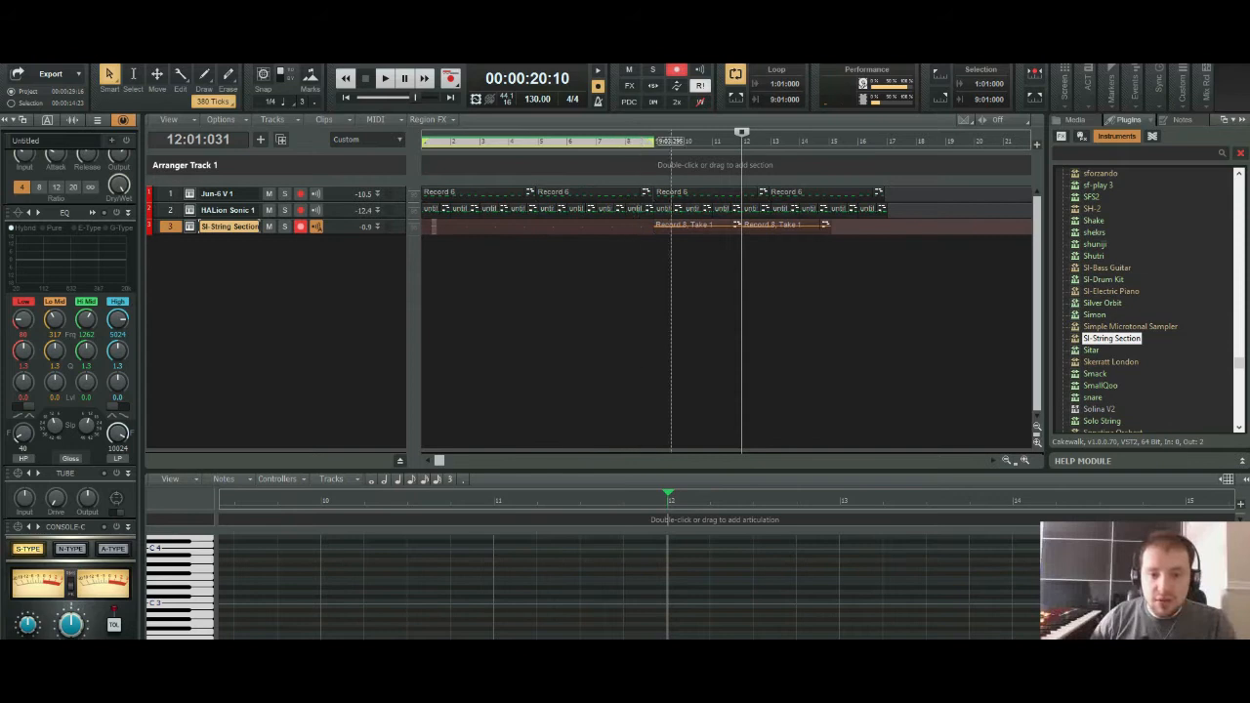
{"action": "left_click", "coordinate": [640, 142]}
{"action": "key", "text": "space"}
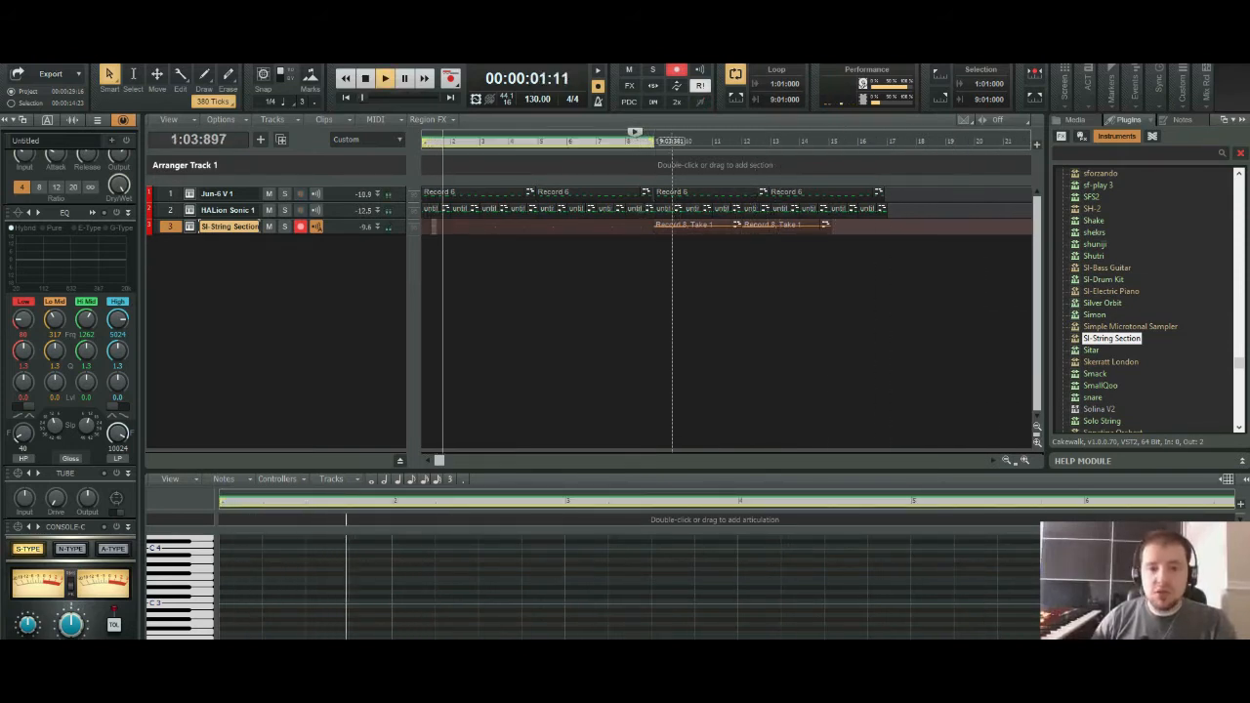
{"action": "left_click_drag", "start_coordinate": [652, 145], "coordinate": [902, 145]}
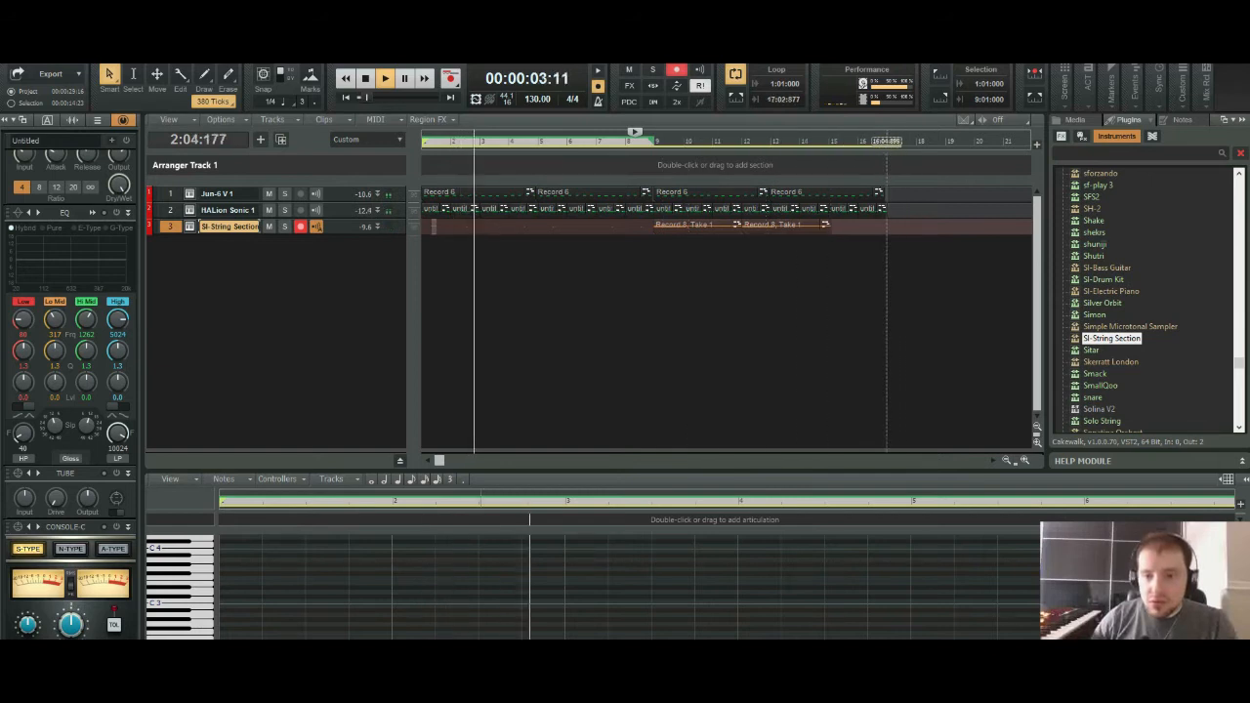
{"action": "left_click", "coordinate": [891, 141]}
{"action": "left_click", "coordinate": [890, 137]}
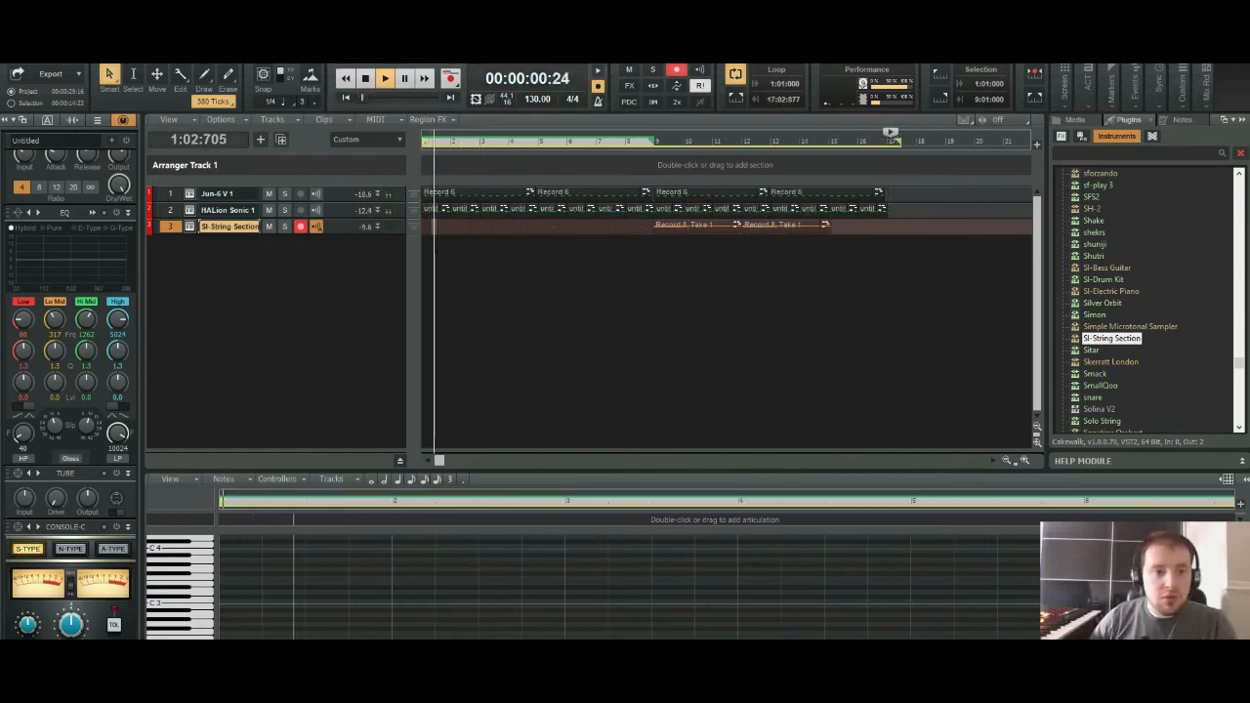
Step: Stop playback, extend the loop end to 16:01:577, and play the string part from just before measure 9
{"action": "key", "text": "space"}
{"action": "left_click_drag", "start_coordinate": [651, 141], "coordinate": [928, 142]}
{"action": "key", "text": "space"}
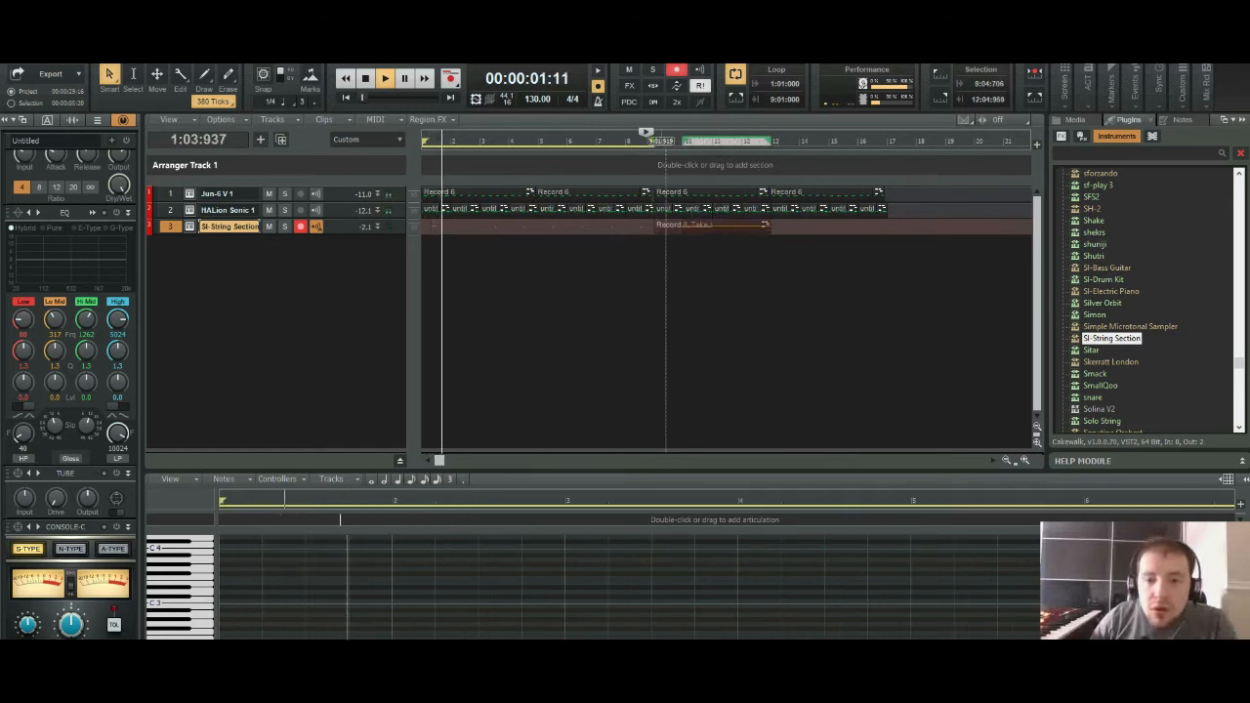
{"action": "left_click", "coordinate": [652, 141]}
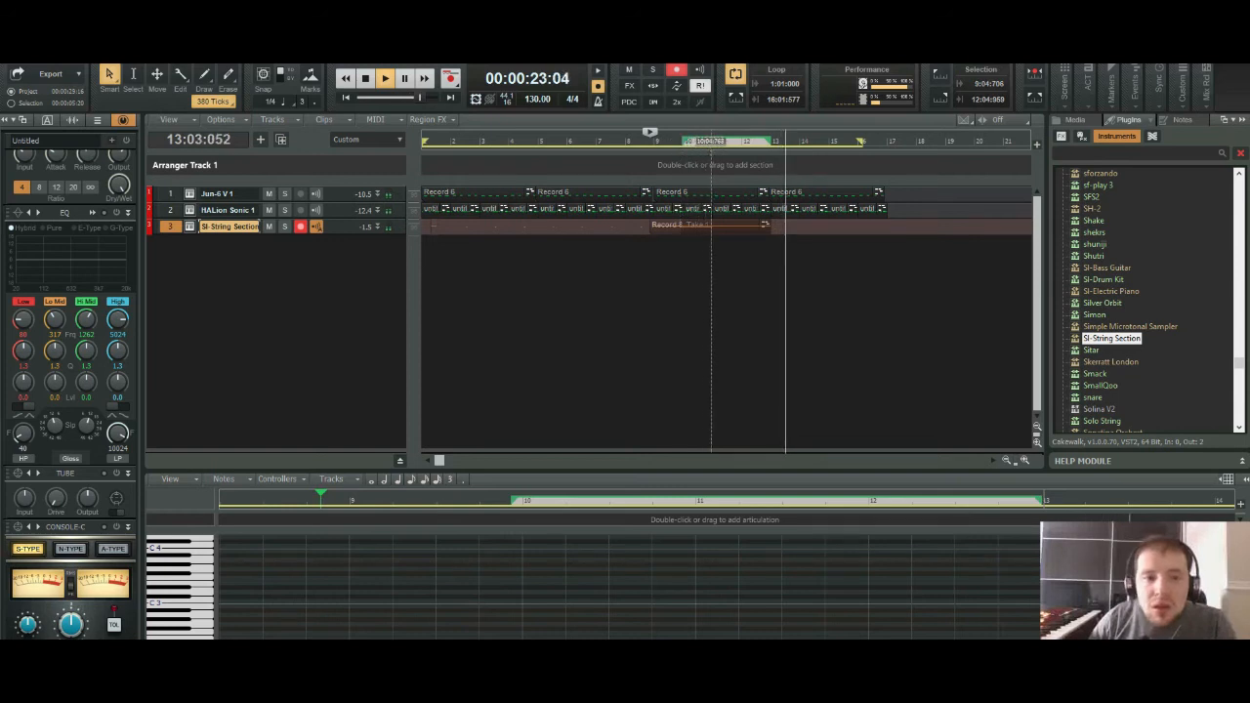
{"action": "key", "text": "space"}
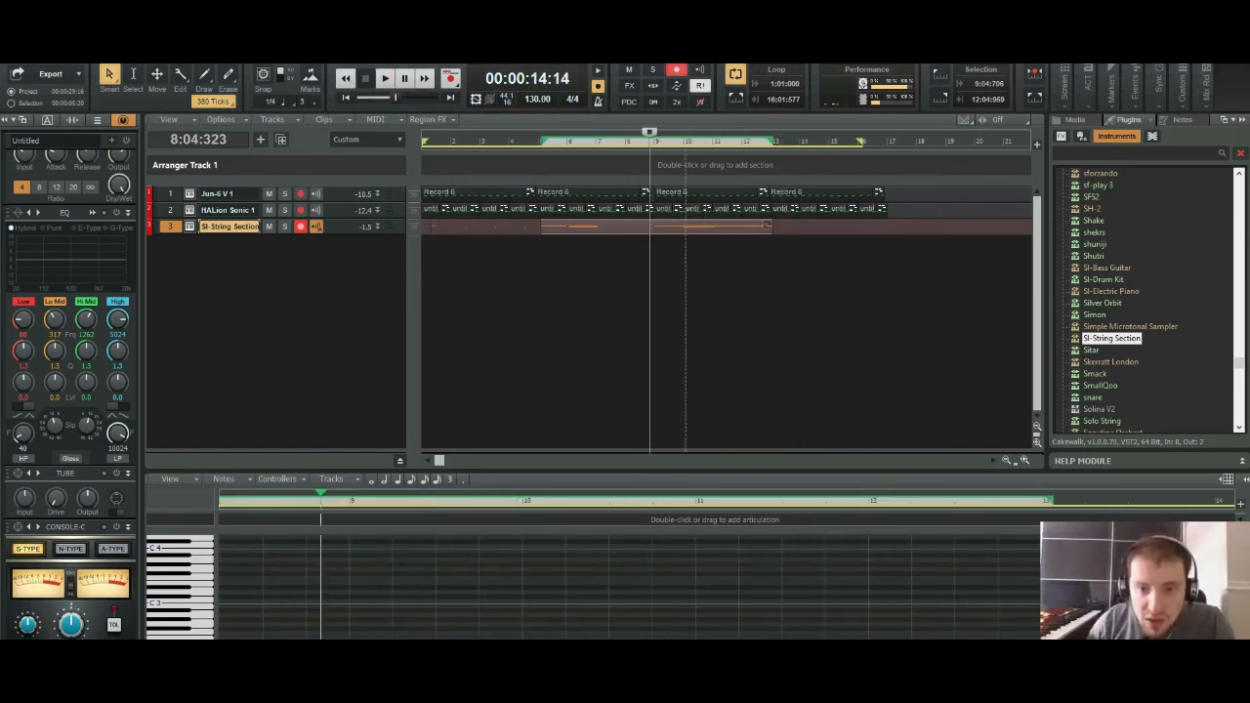
Step: Delete the unwanted string data before measure 9, align the remaining clip to measure 9, and paste a copy at 13:01:341
{"action": "key", "text": "Delete"}
{"action": "left_click", "coordinate": [864, 254]}
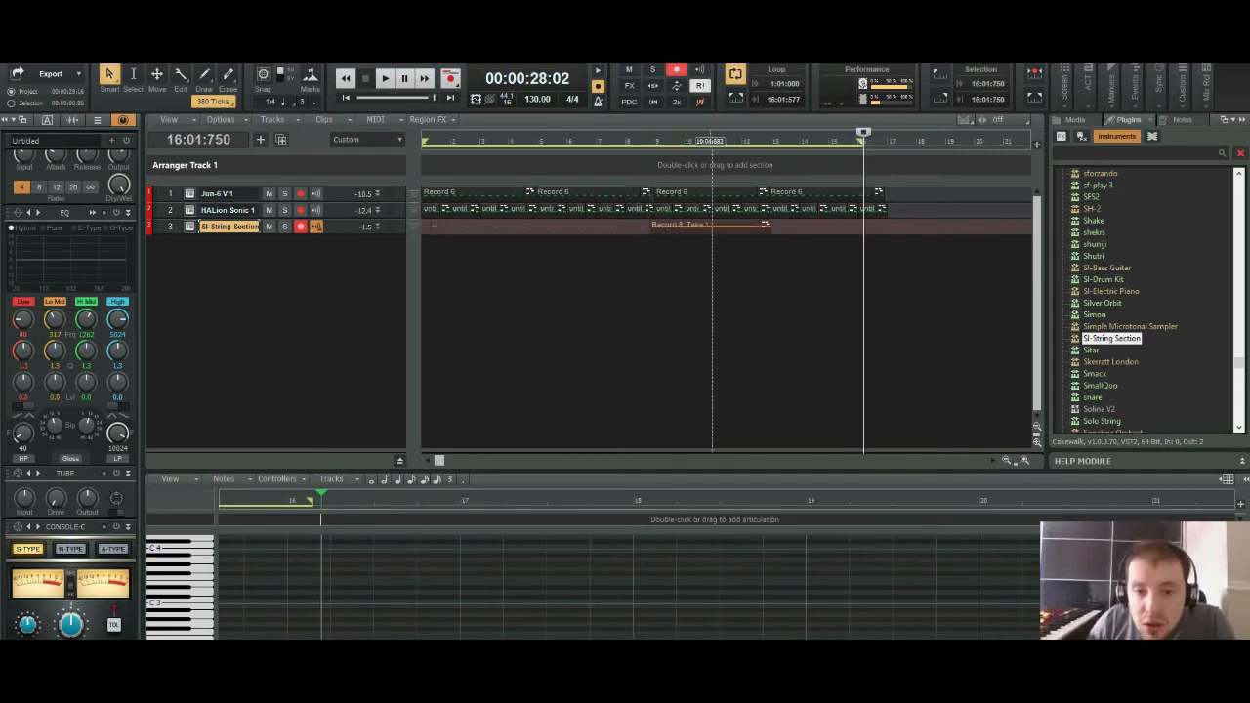
{"action": "left_click", "coordinate": [698, 225]}
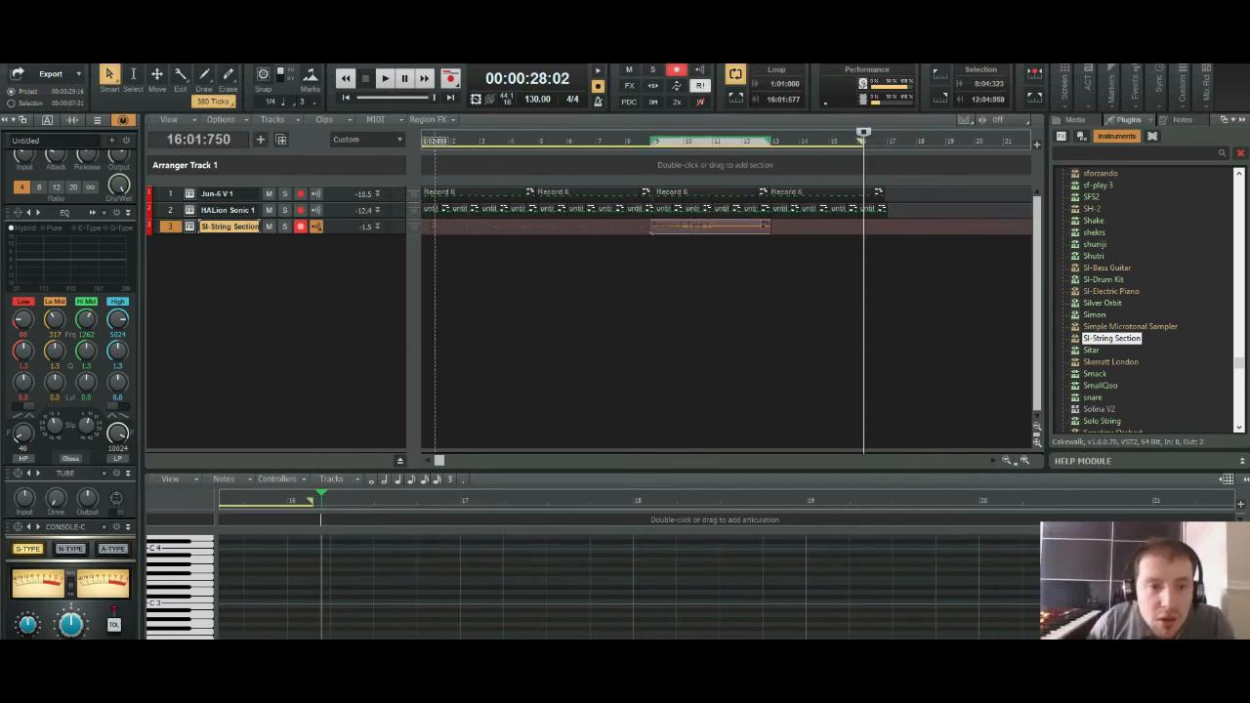
{"action": "left_click_drag", "start_coordinate": [476, 226], "coordinate": [434, 227]}
{"action": "key", "text": "Delete"}
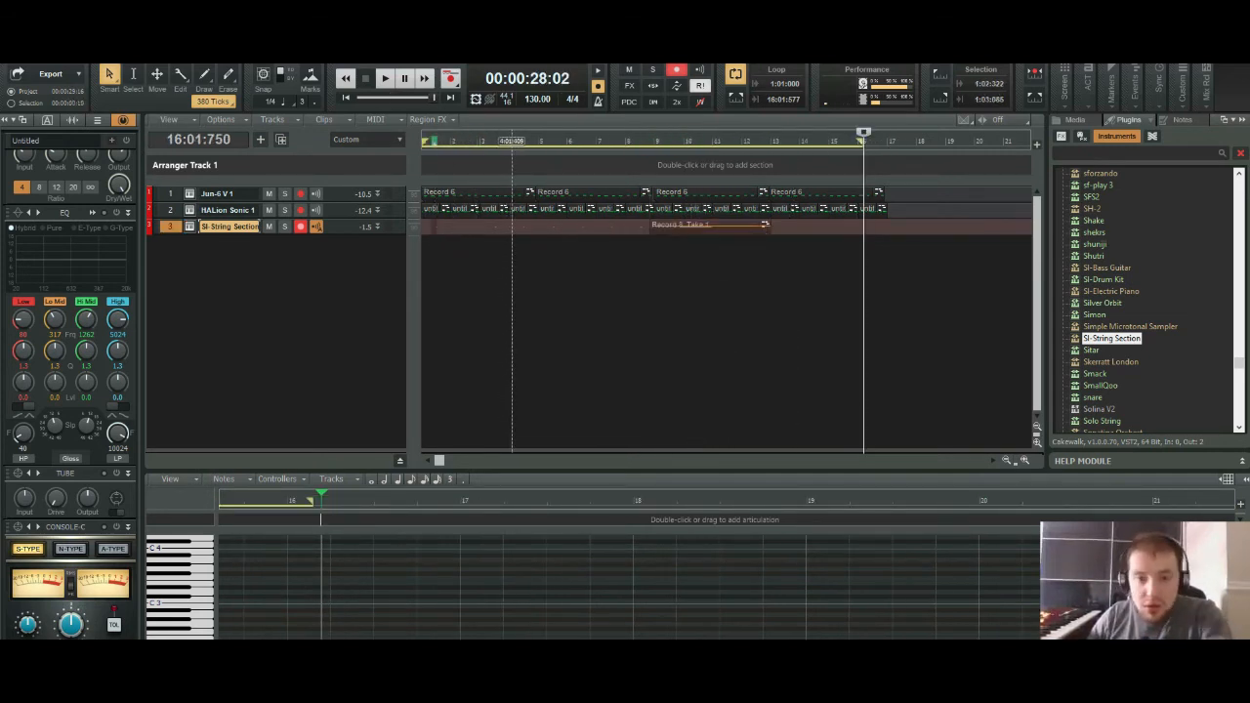
{"action": "left_click", "coordinate": [689, 226]}
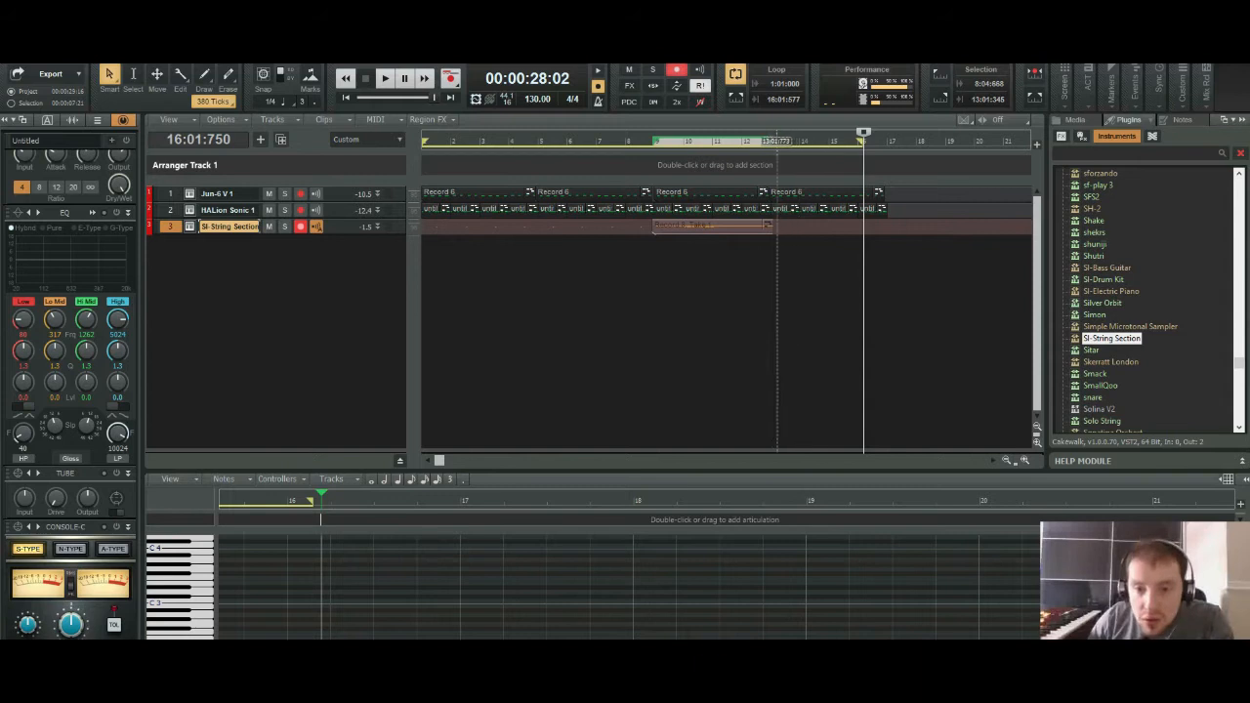
{"action": "key", "text": "space"}
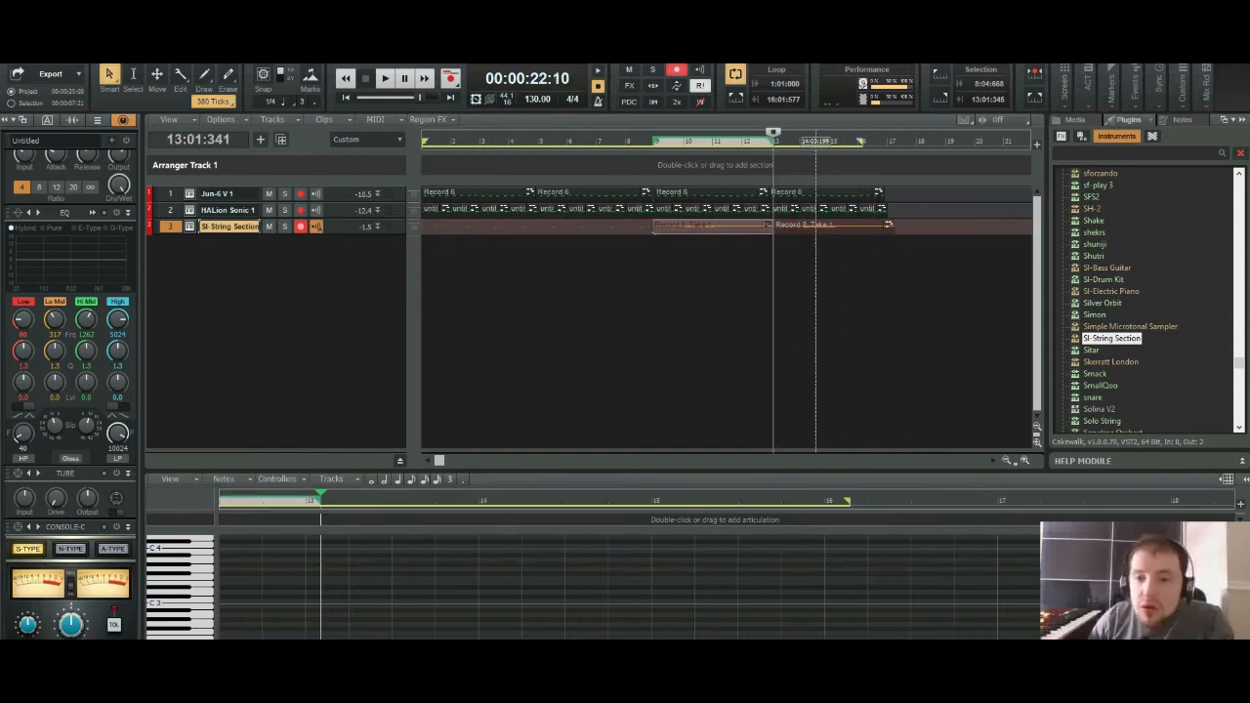
Step: Select both string clips and play the arrangement from measure 8 to check their timing
{"action": "left_click", "coordinate": [806, 225], "text": "ctrl"}
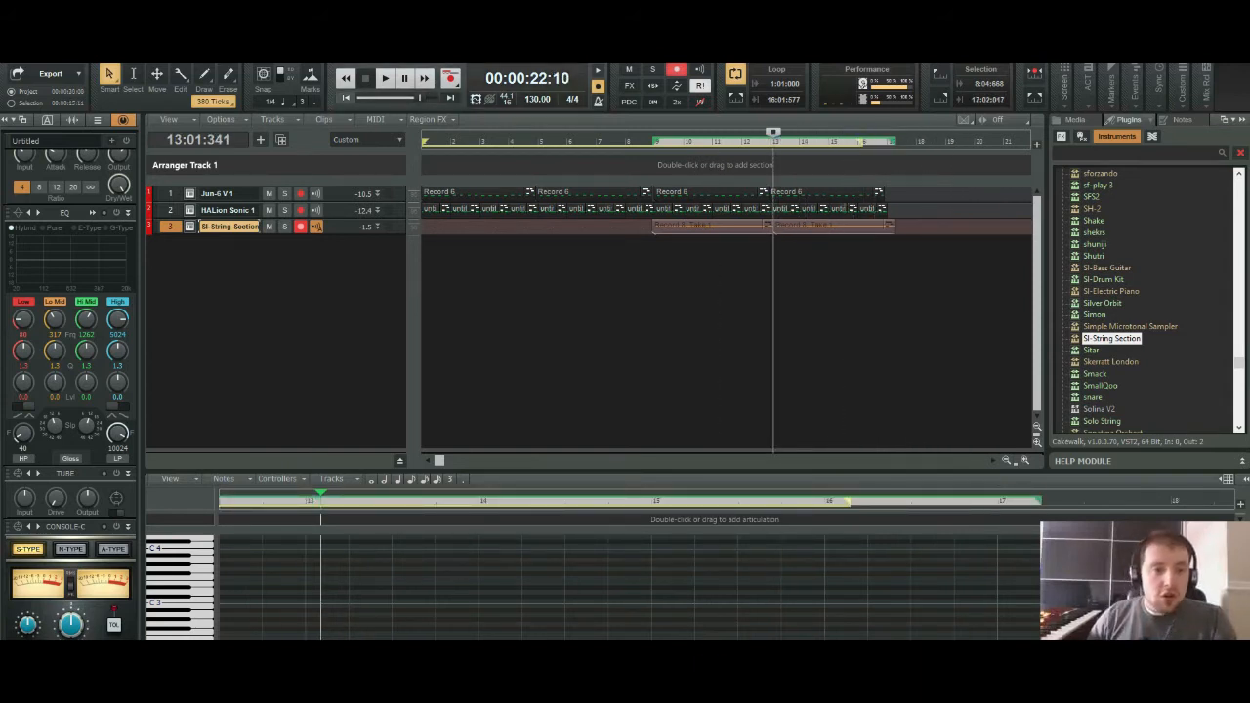
{"action": "key", "text": "w"}
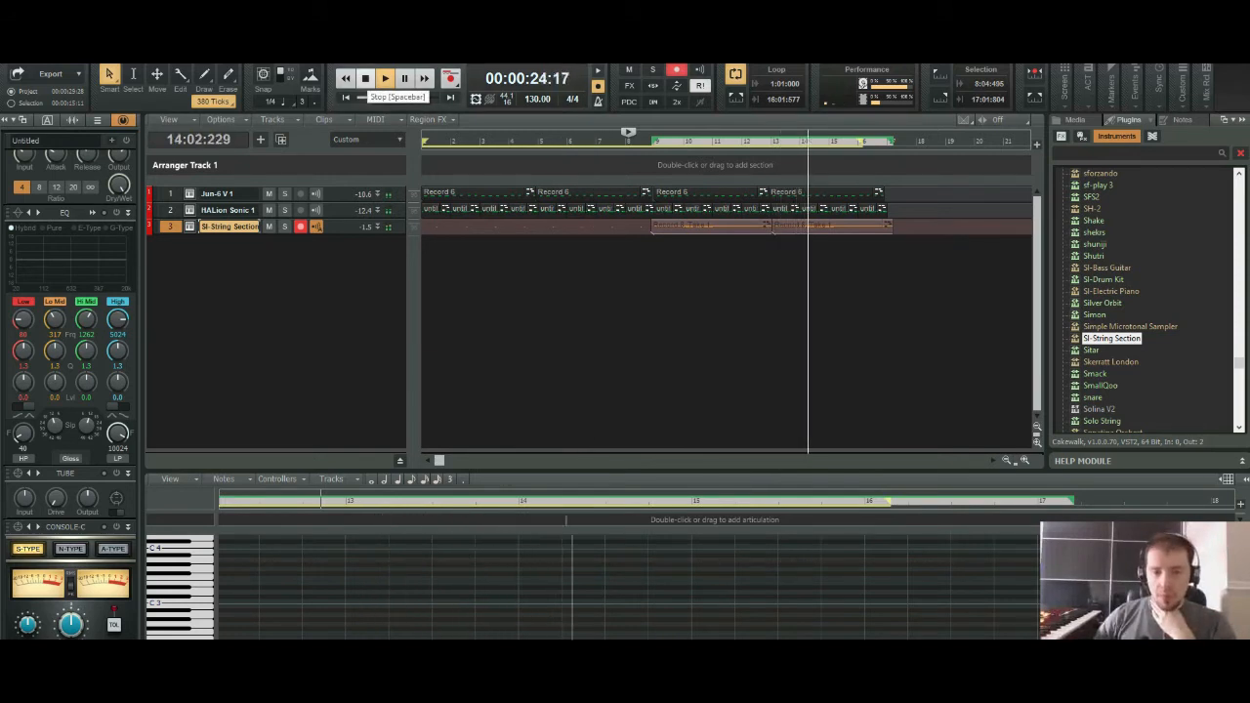
{"action": "key", "text": "space"}
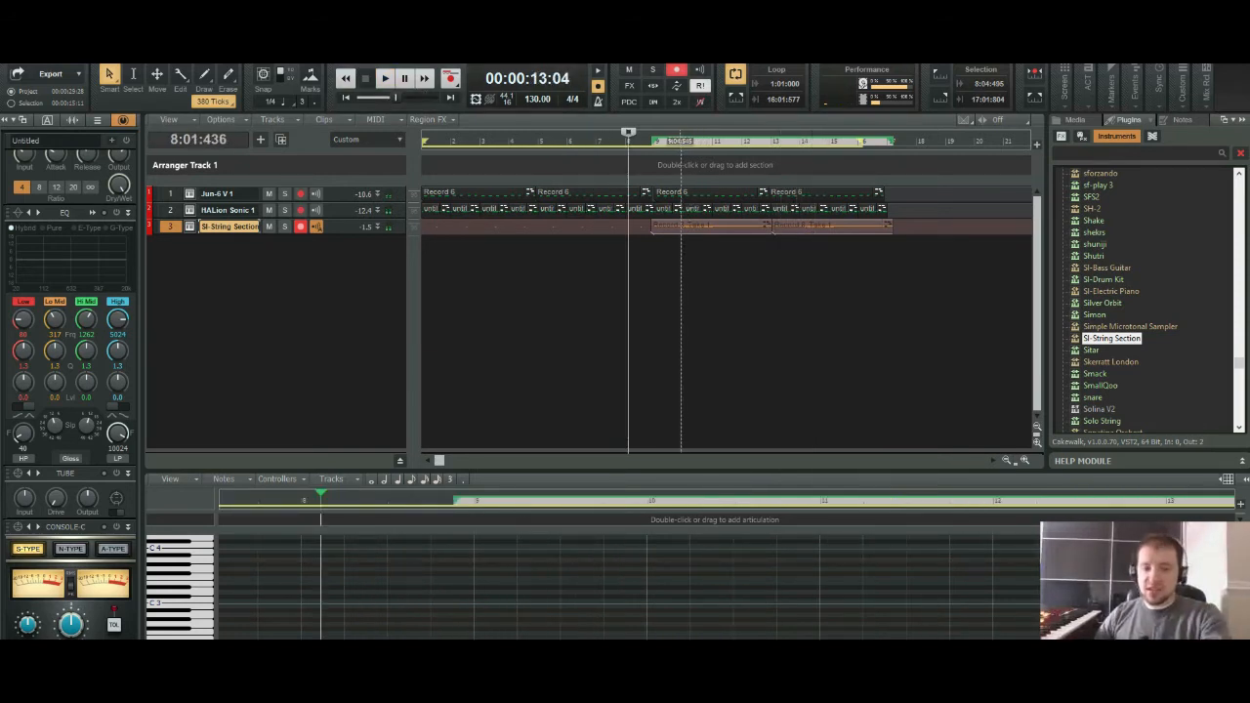
Step: Undo the previous string clips and record a new take on the SI-String Section track from the start to about measure 9
{"action": "key", "text": "ctrl+z"}
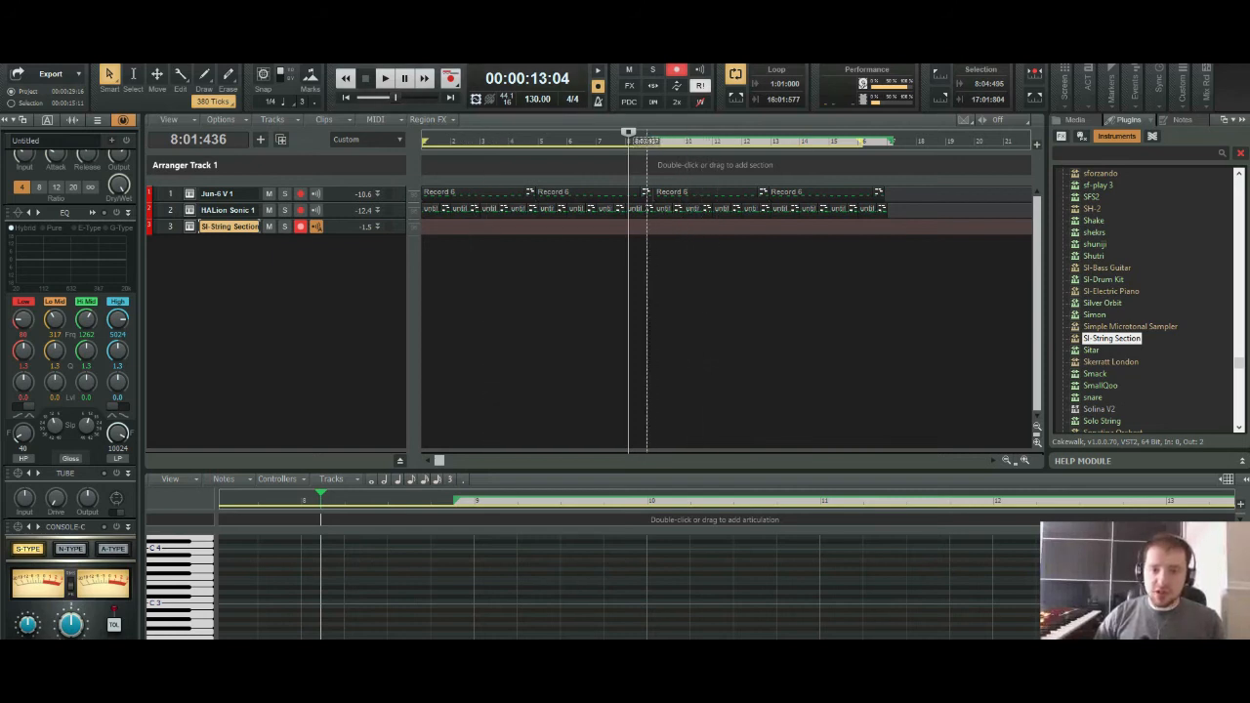
{"action": "left_click", "coordinate": [170, 226]}
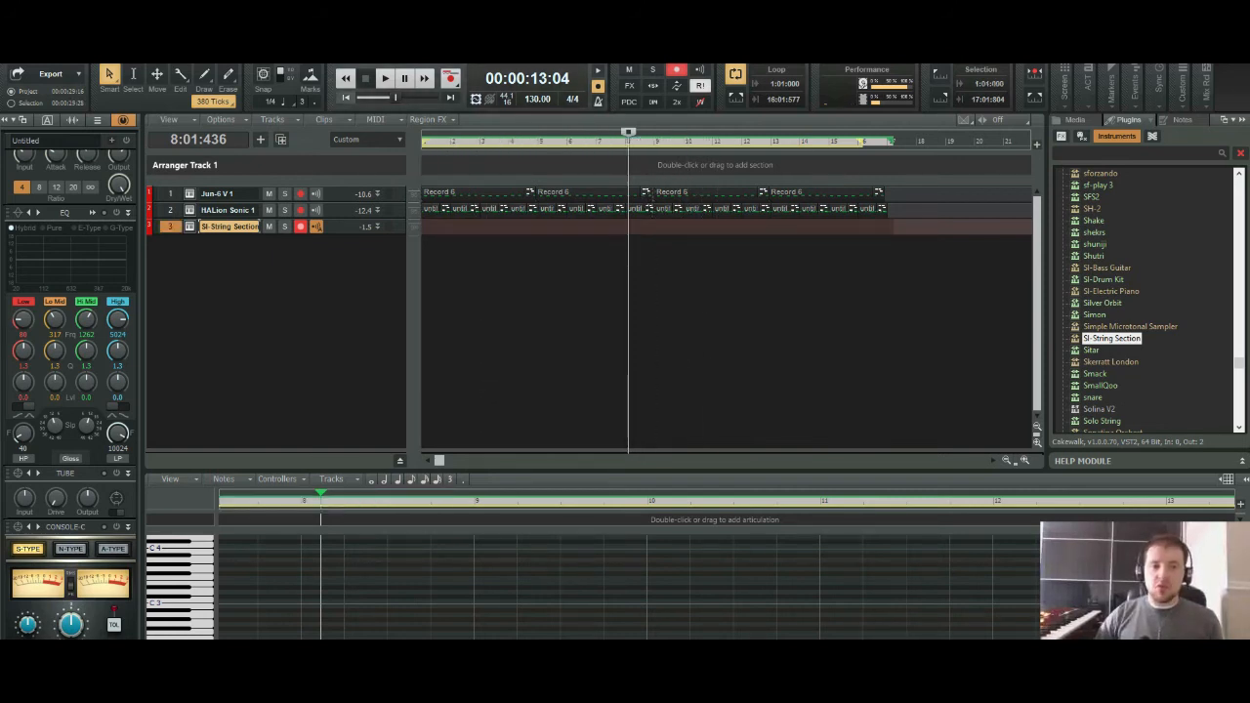
{"action": "key", "text": "w"}
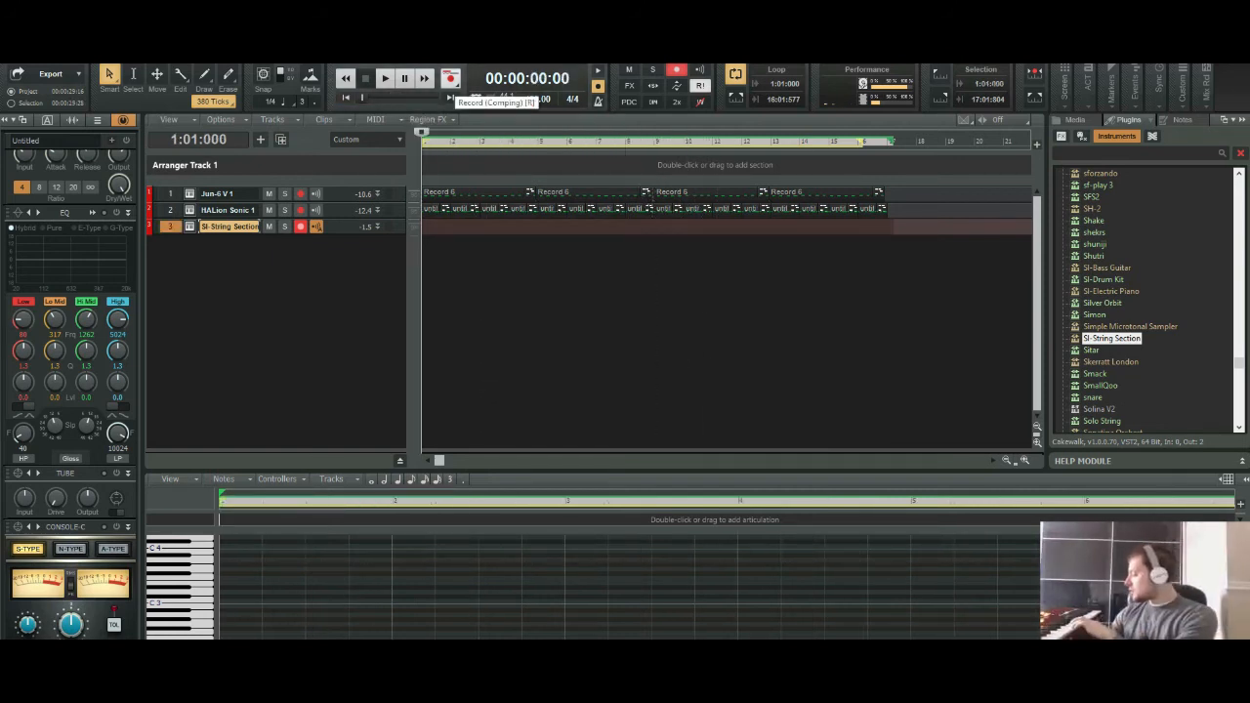
{"action": "left_click", "coordinate": [450, 78]}
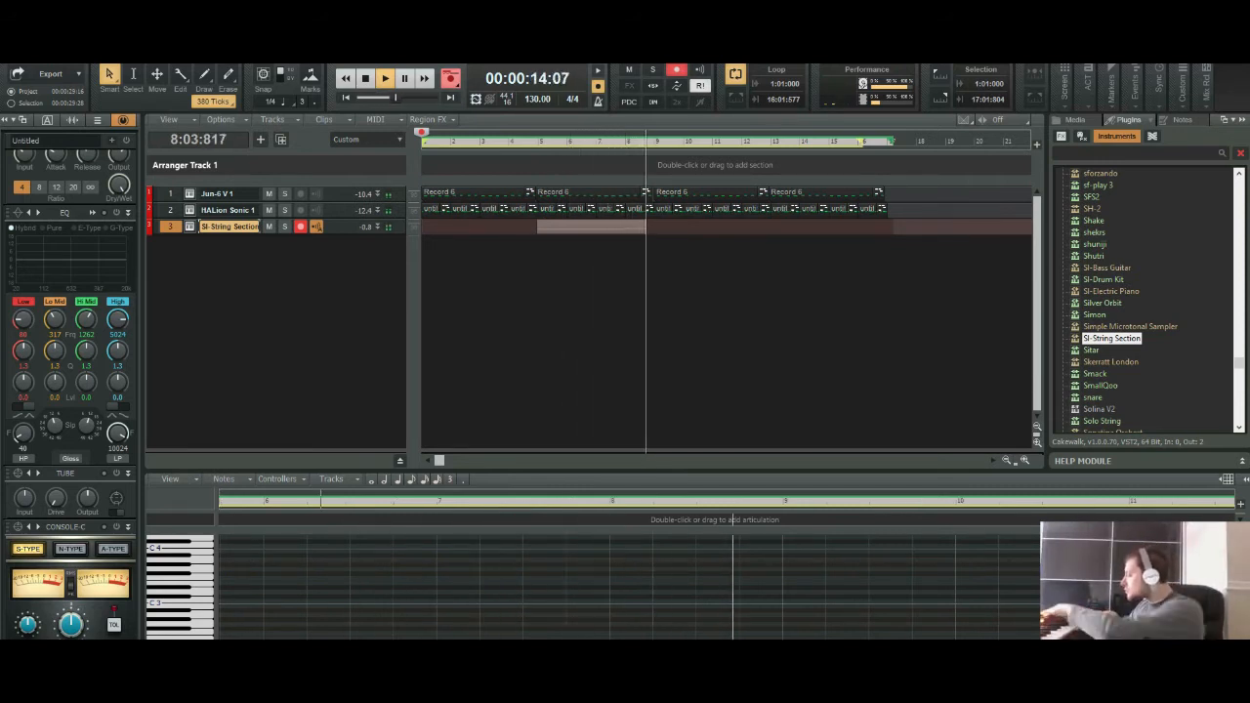
{"action": "key", "text": "space"}
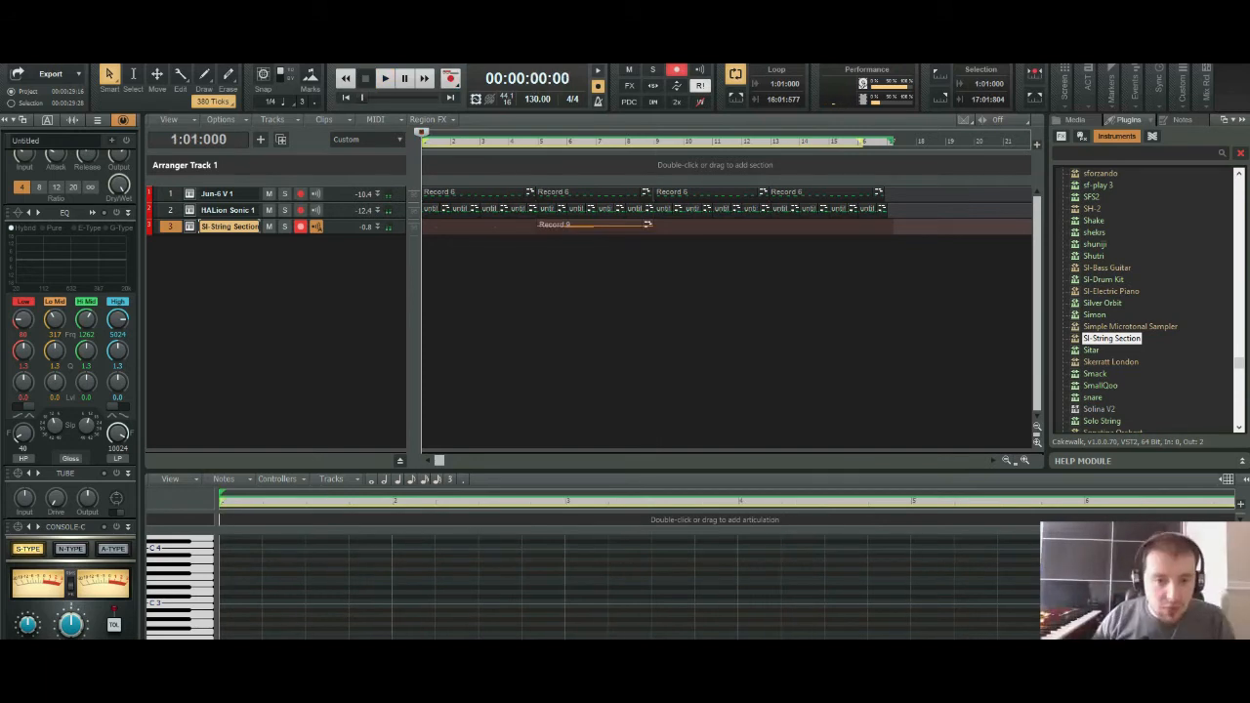
Step: Move the new string clip to the start of measure 9 and place a pasted copy directly after it at measure 13
{"action": "left_click_drag", "start_coordinate": [600, 225], "coordinate": [772, 225]}
{"action": "left_click", "coordinate": [772, 142]}
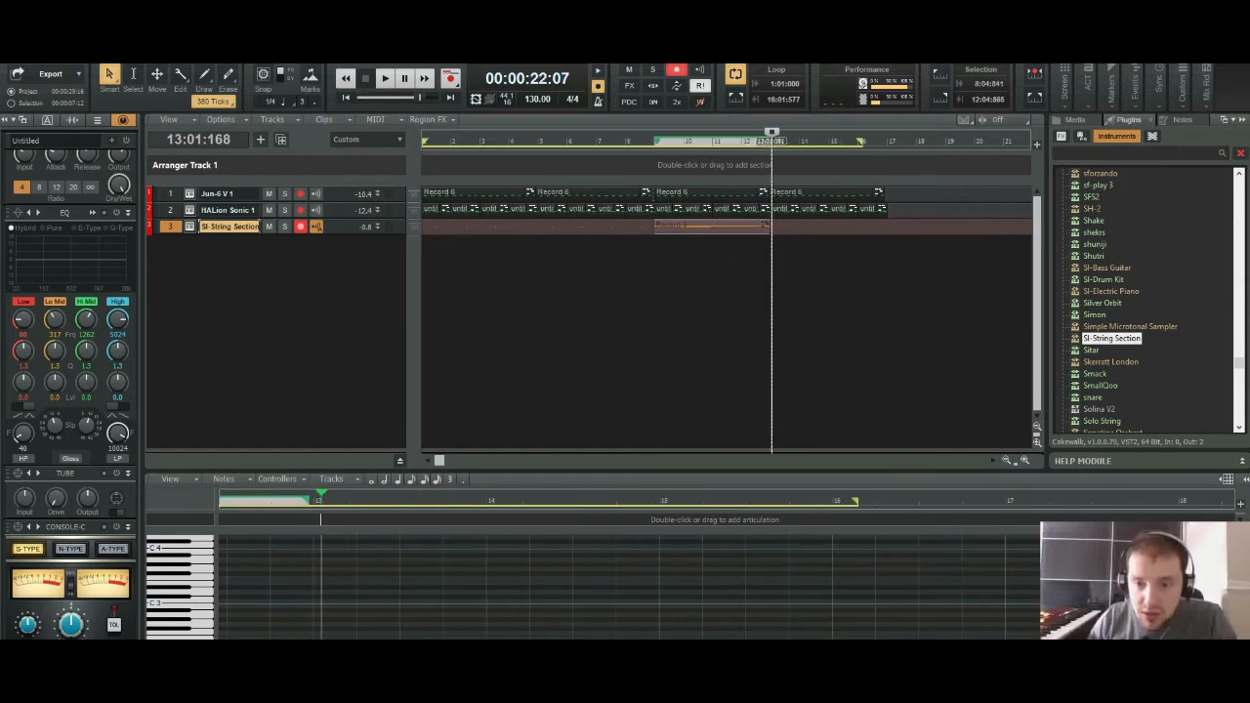
{"action": "scroll", "coordinate": [781, 225], "scroll_direction": "up", "scroll_amount": 1}
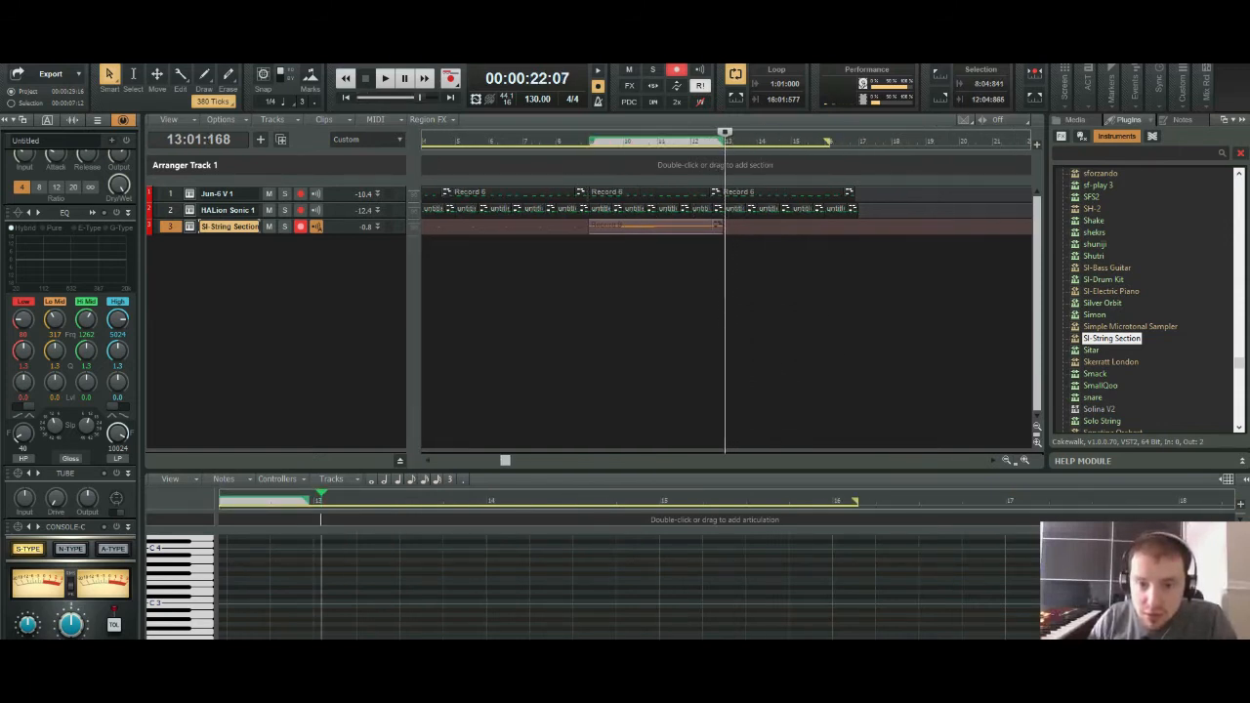
{"action": "key", "text": "ctrl+v"}
{"action": "left_click_drag", "start_coordinate": [815, 227], "coordinate": [812, 226]}
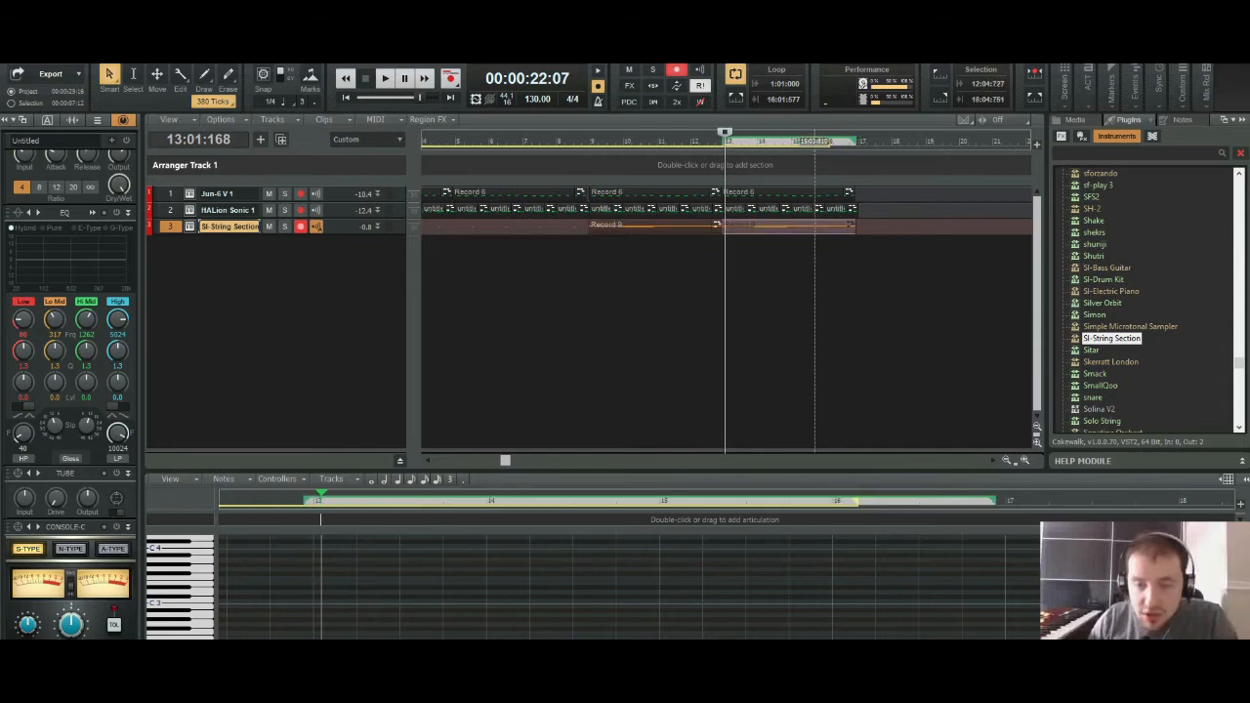
Step: Select both new string clips and quantize them with the current quantize settings
{"action": "left_click", "coordinate": [662, 226], "text": "ctrl"}
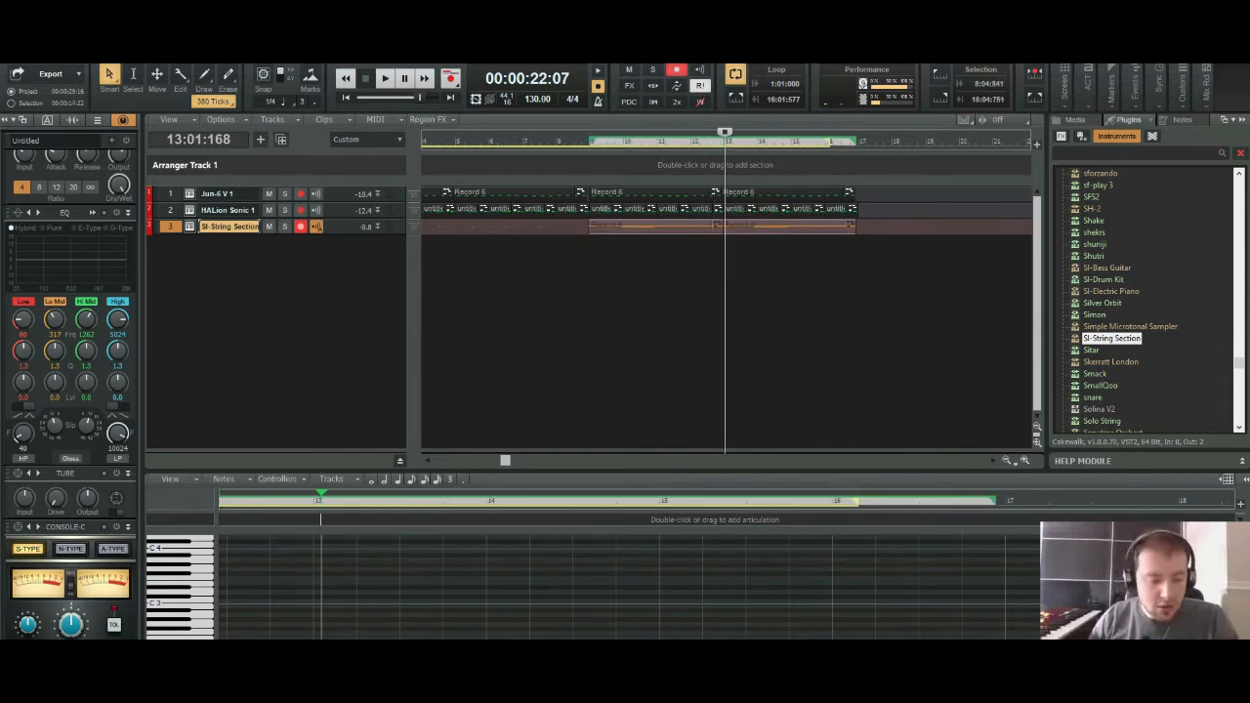
{"action": "key", "text": "q"}
{"action": "key", "text": "Return"}
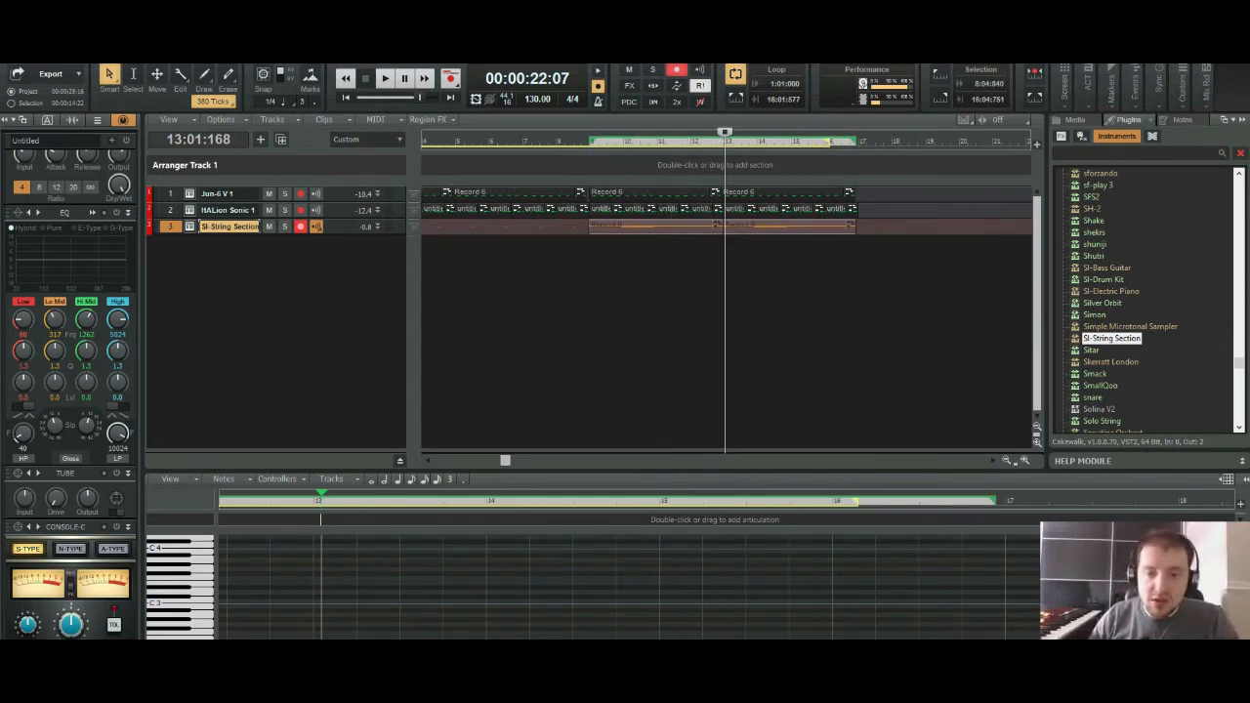
Step: Show the console view and lower the SI-String Section volume to about -11 dB while playing the arrangement
{"action": "left_click_drag", "start_coordinate": [724, 131], "coordinate": [410, 132]}
{"action": "key", "text": "alt+2"}
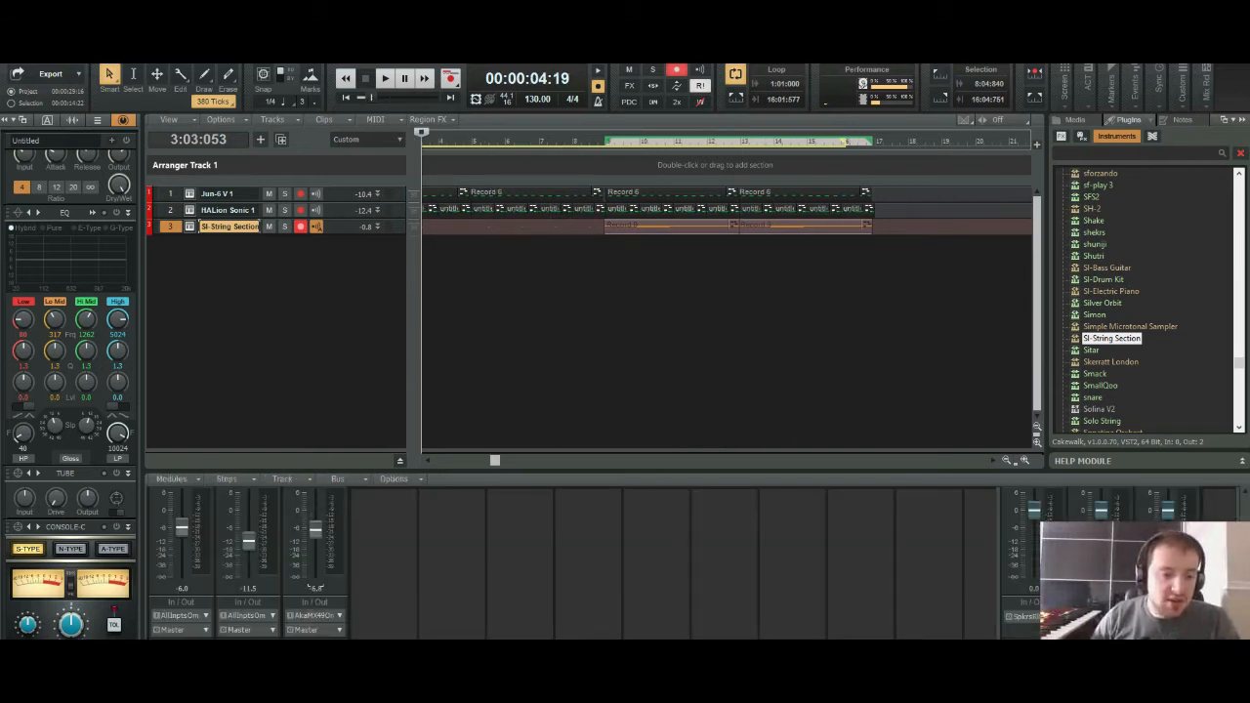
{"action": "key", "text": "space"}
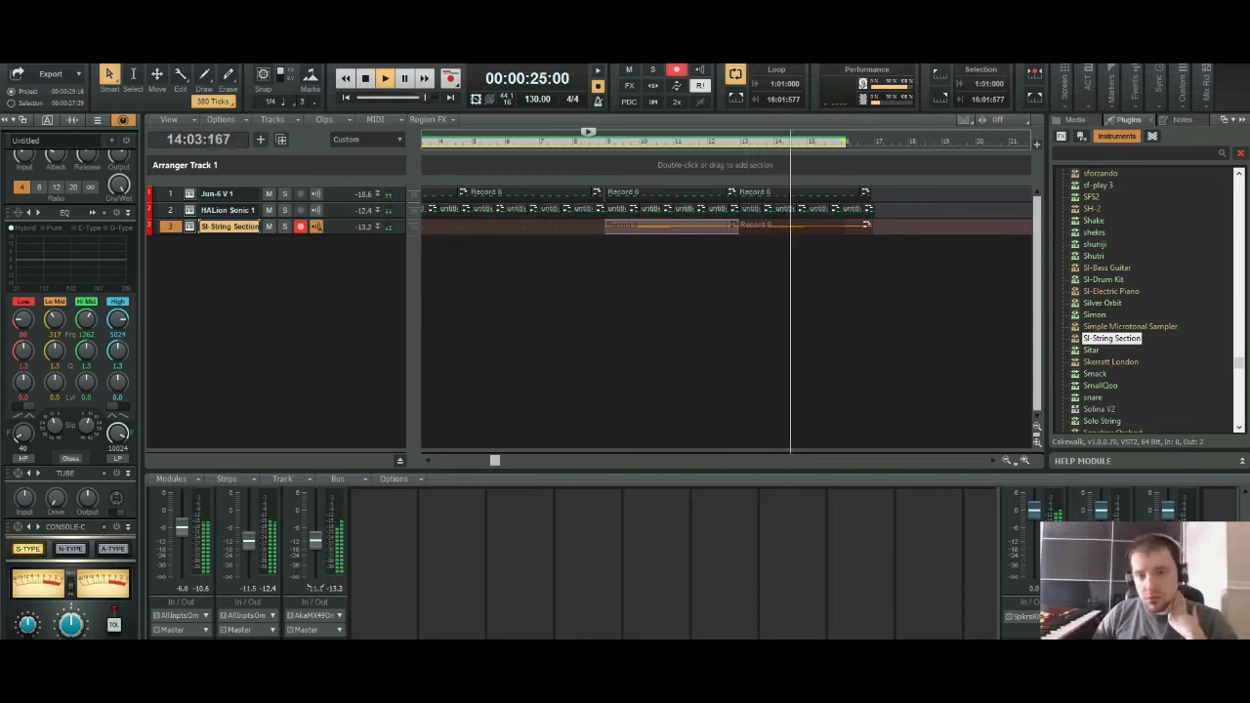
{"action": "scroll", "coordinate": [956, 292], "scroll_direction": "up", "scroll_amount": 5}
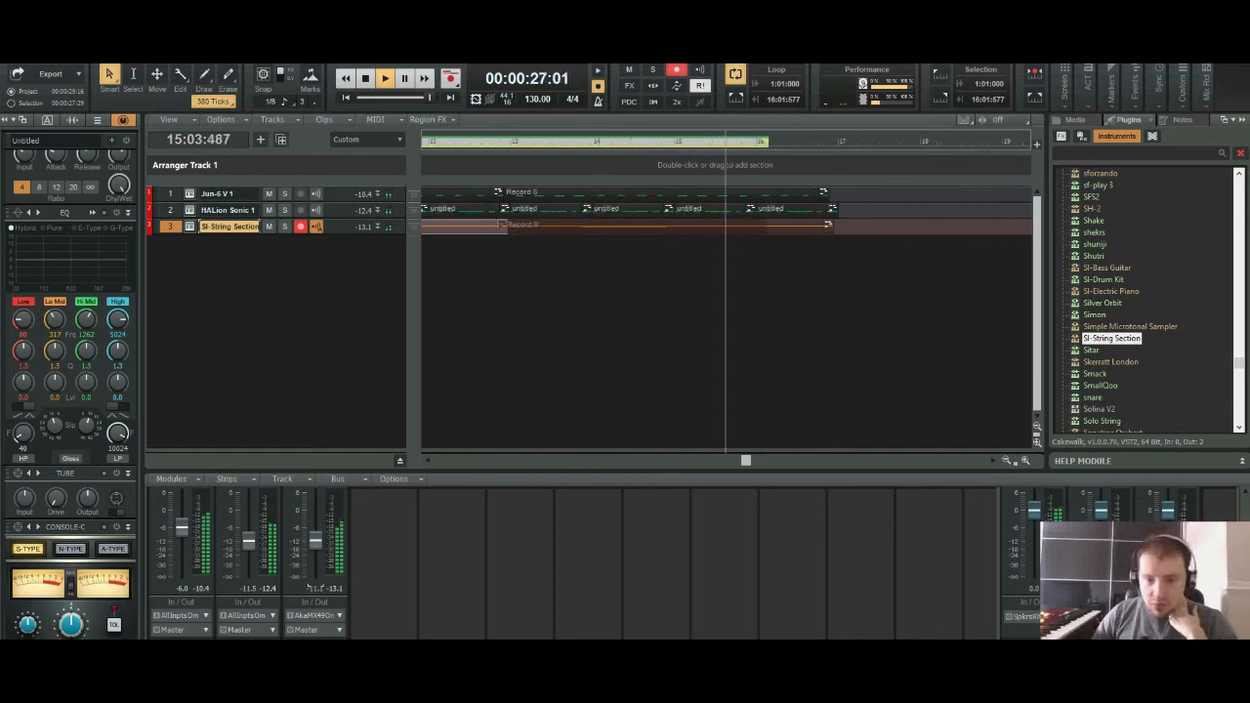
{"action": "key", "text": "w"}
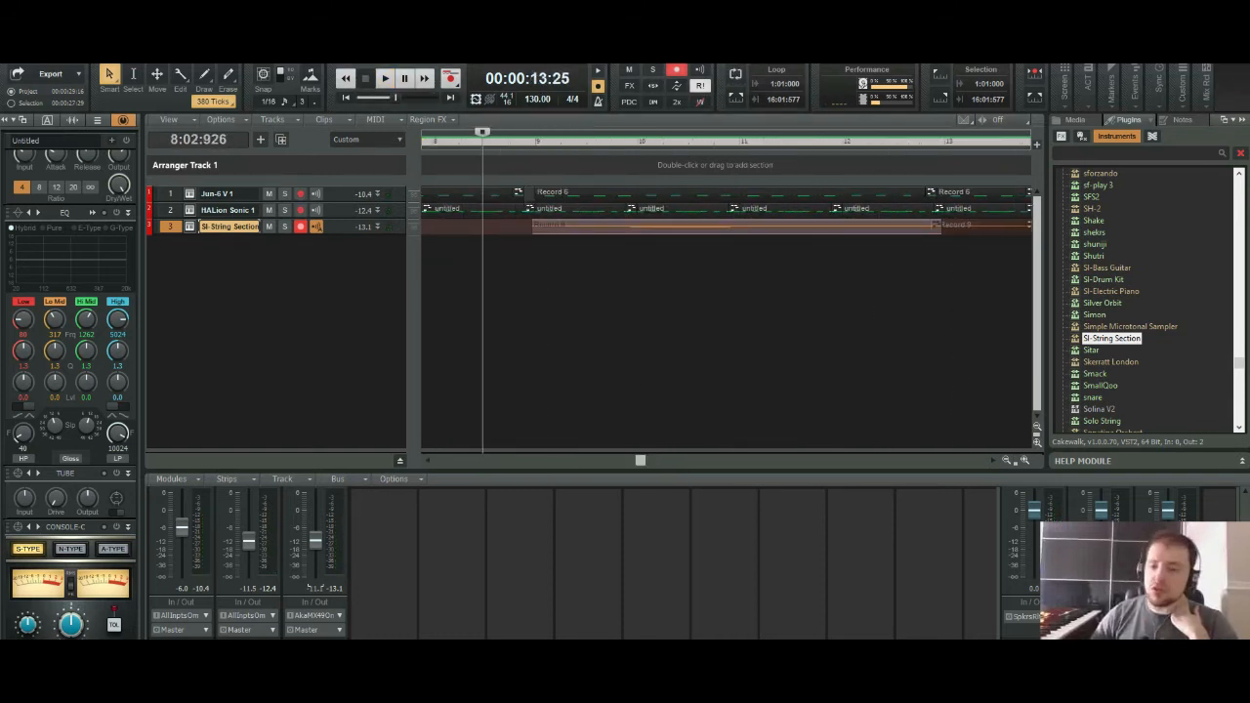
Step: Nudge the second SI-String Section clip so that it starts at about 12:04:885, just before measure 13
{"action": "scroll", "coordinate": [728, 293], "scroll_direction": "down", "scroll_amount": 4}
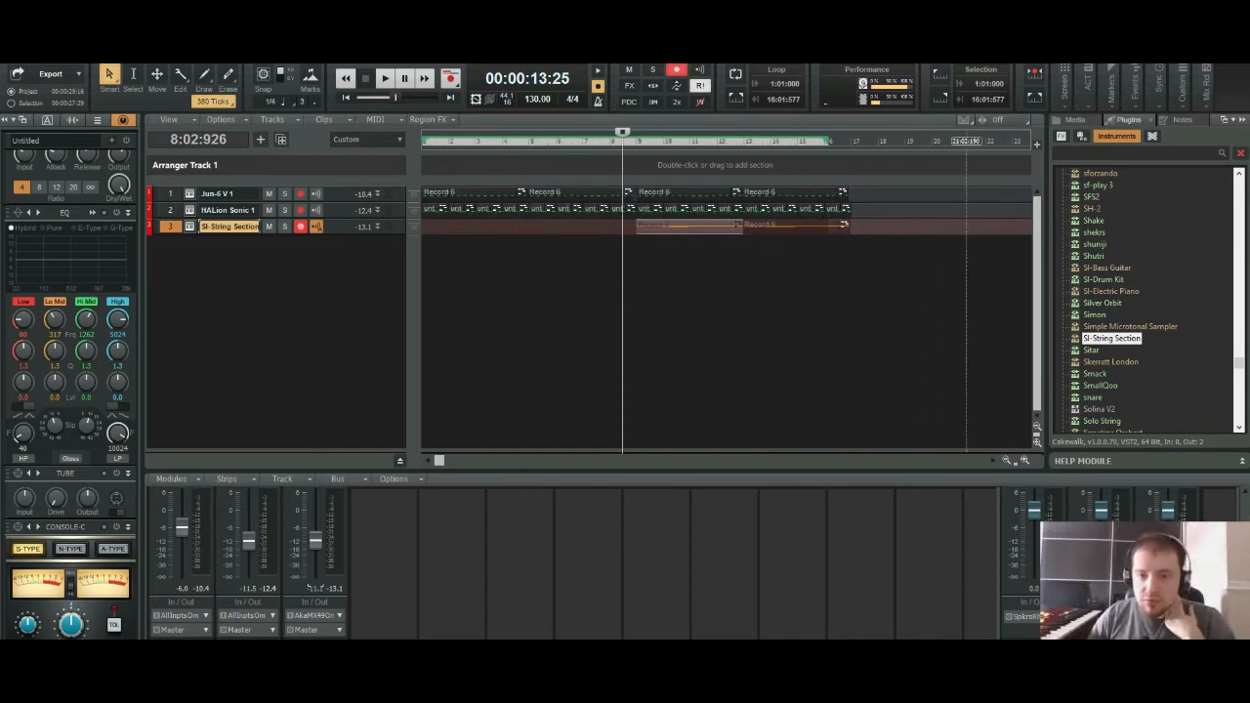
{"action": "left_click", "coordinate": [777, 143]}
{"action": "scroll", "coordinate": [776, 293], "scroll_direction": "up", "scroll_amount": 5}
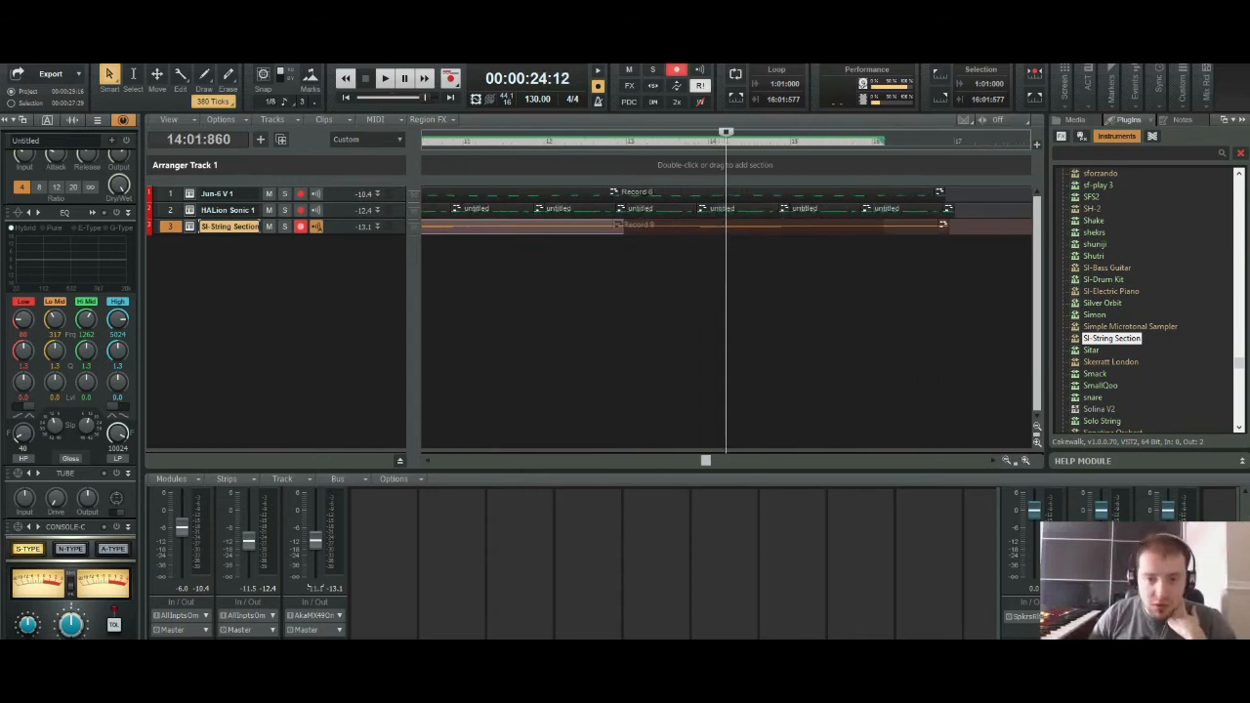
{"action": "scroll", "coordinate": [978, 293], "scroll_direction": "up", "scroll_amount": 2}
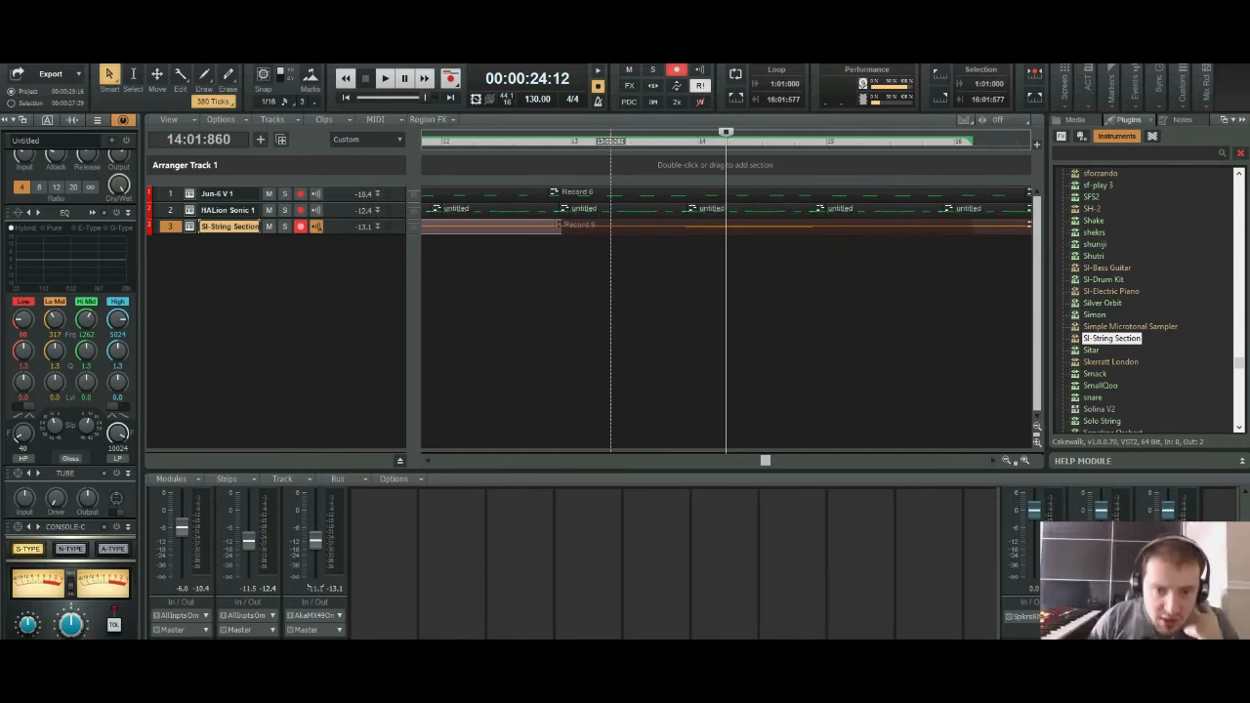
{"action": "left_click", "coordinate": [610, 226]}
{"action": "left_click", "coordinate": [615, 226]}
{"action": "left_click", "coordinate": [661, 226]}
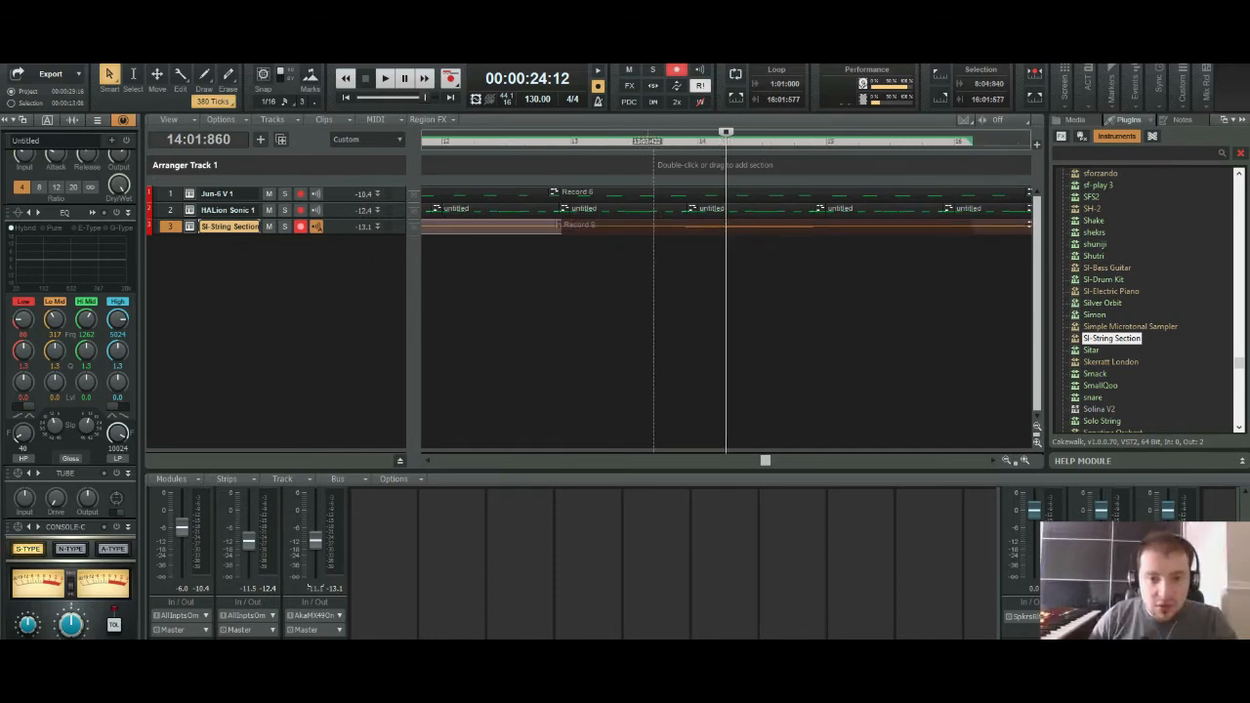
{"action": "left_click", "coordinate": [618, 255]}
{"action": "left_click_drag", "start_coordinate": [641, 226], "coordinate": [649, 226]}
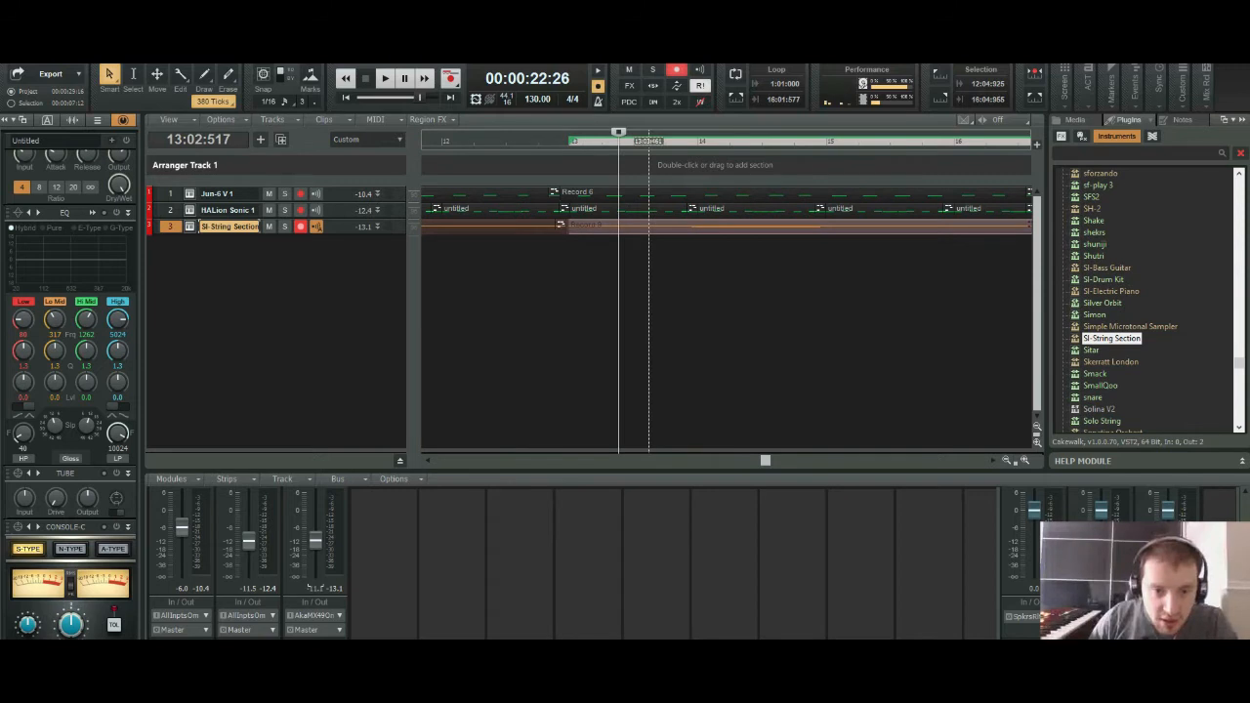
{"action": "left_click", "coordinate": [645, 226]}
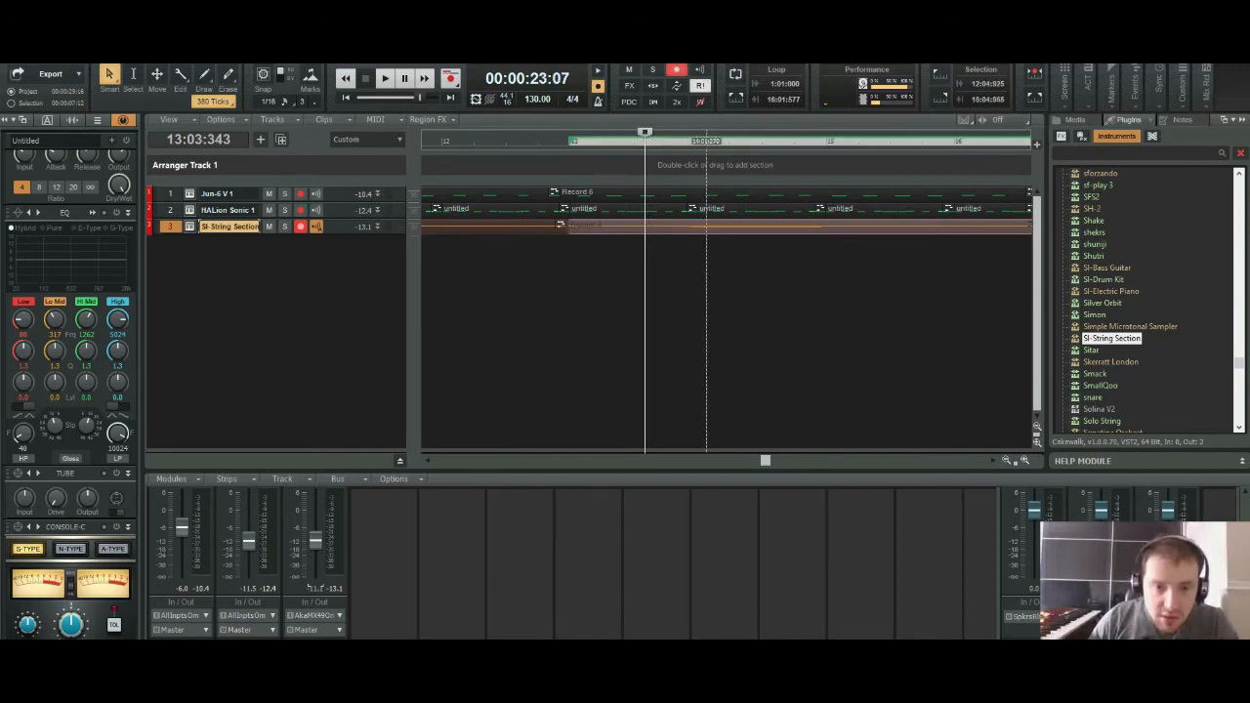
{"action": "left_click_drag", "start_coordinate": [706, 226], "coordinate": [704, 227]}
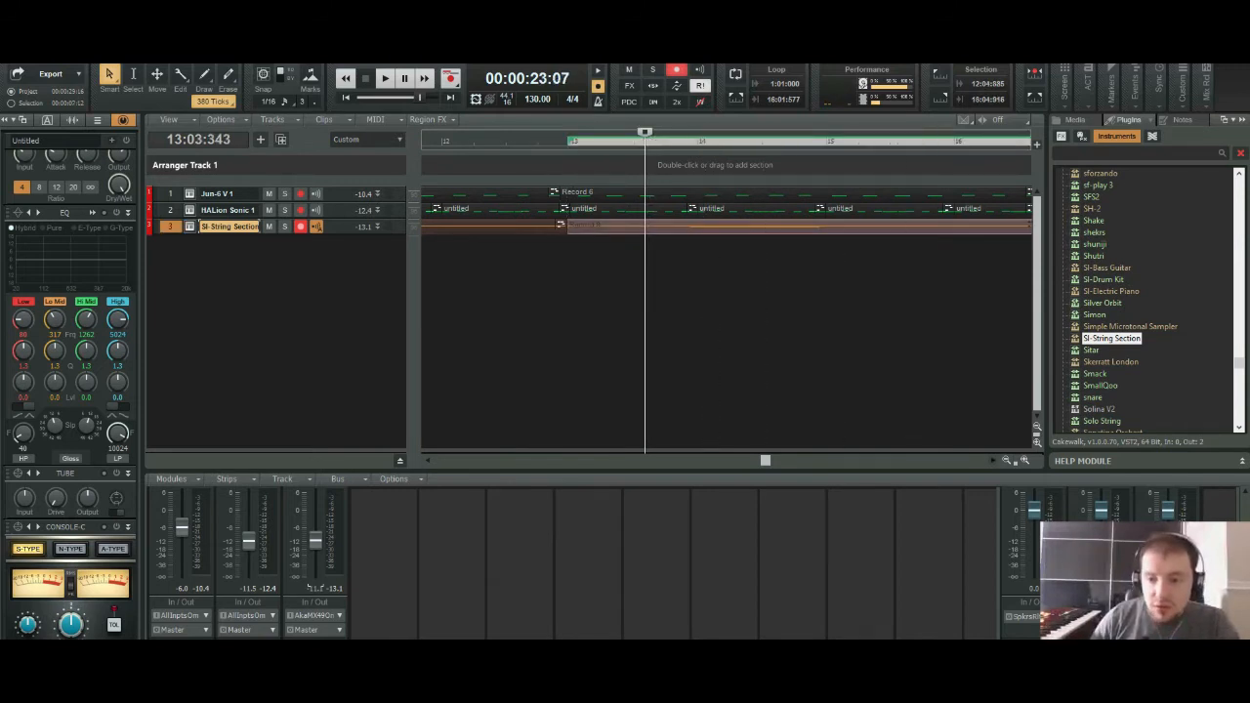
Step: Play the arrangement from about measure 8 to the end of measure 16 to check both string clips
{"action": "scroll", "coordinate": [725, 293], "scroll_direction": "down", "scroll_amount": 6}
{"action": "left_click", "coordinate": [551, 256]}
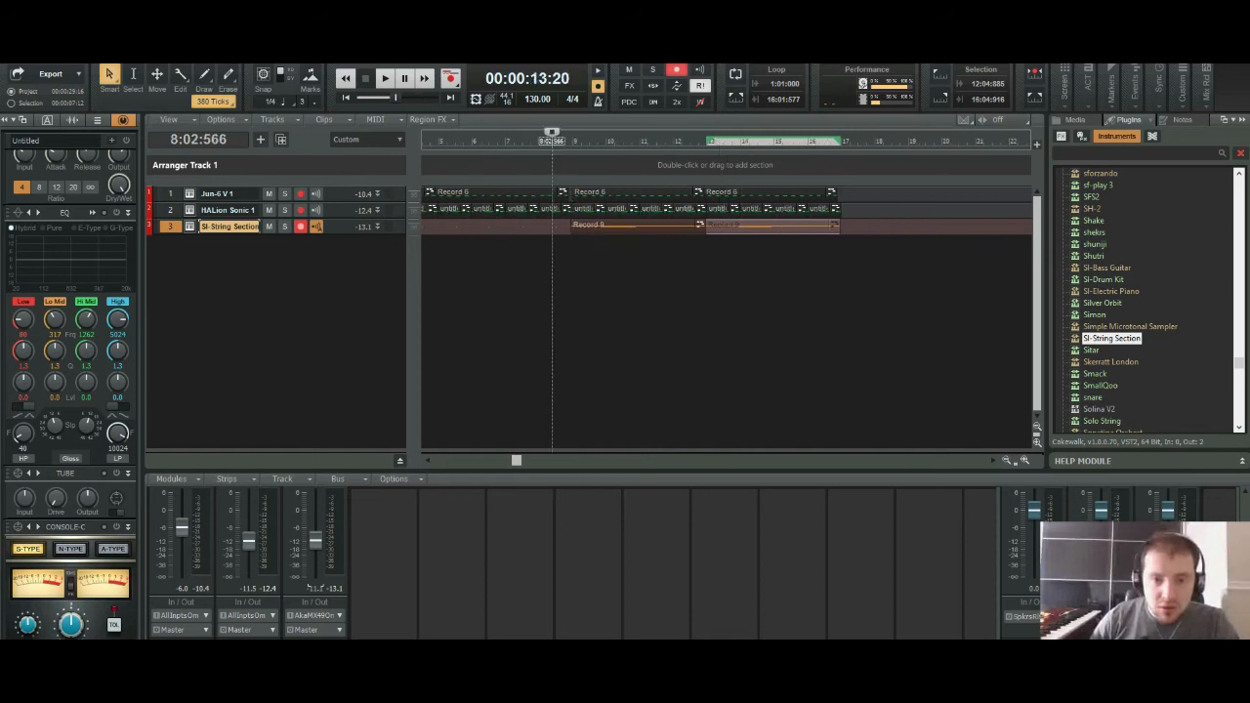
{"action": "key", "text": "space"}
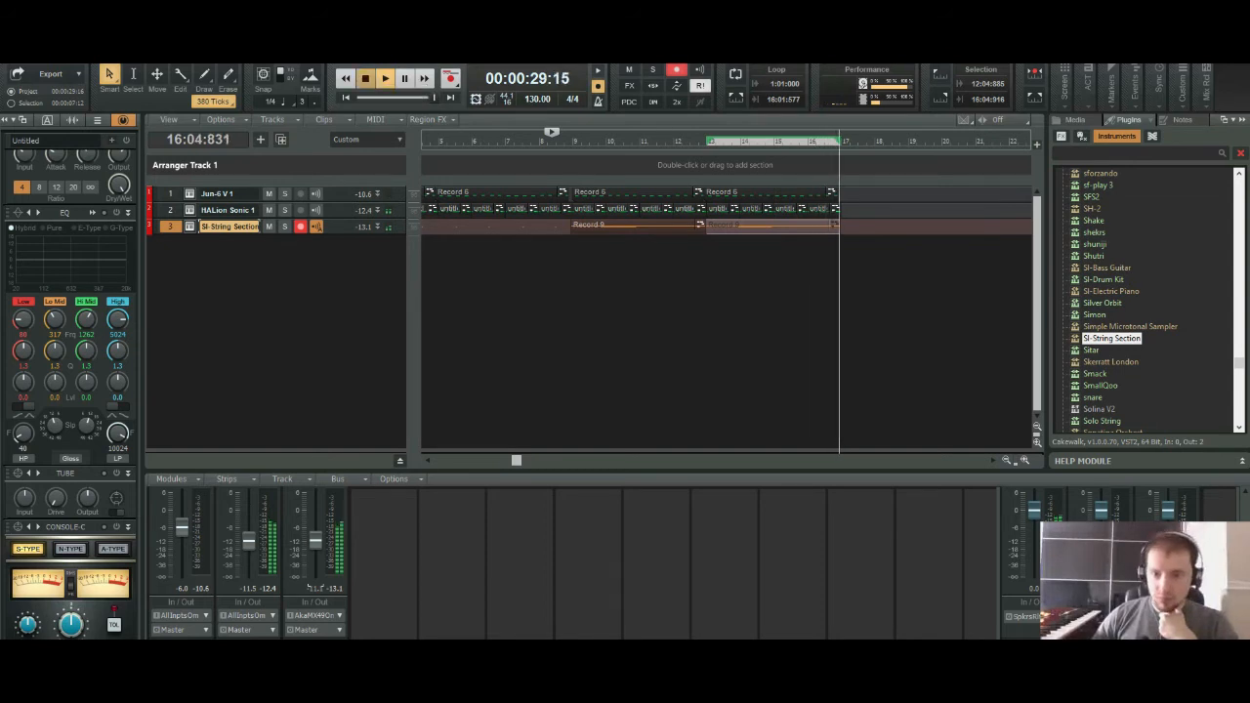
{"action": "key", "text": "space"}
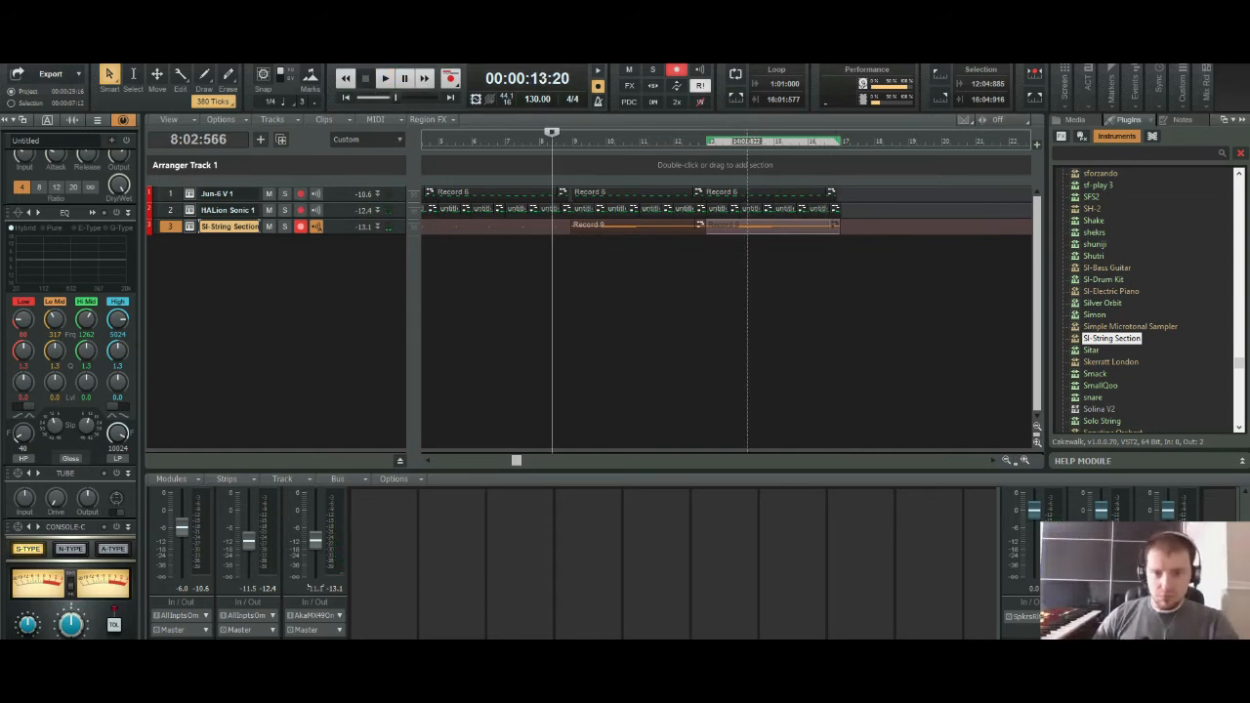
Step: Audition passages from around measures 14, 11 and 9, and finish by briefly playing the project from its start
{"action": "left_click", "coordinate": [745, 141]}
{"action": "key", "text": "space"}
{"action": "left_click", "coordinate": [671, 141]}
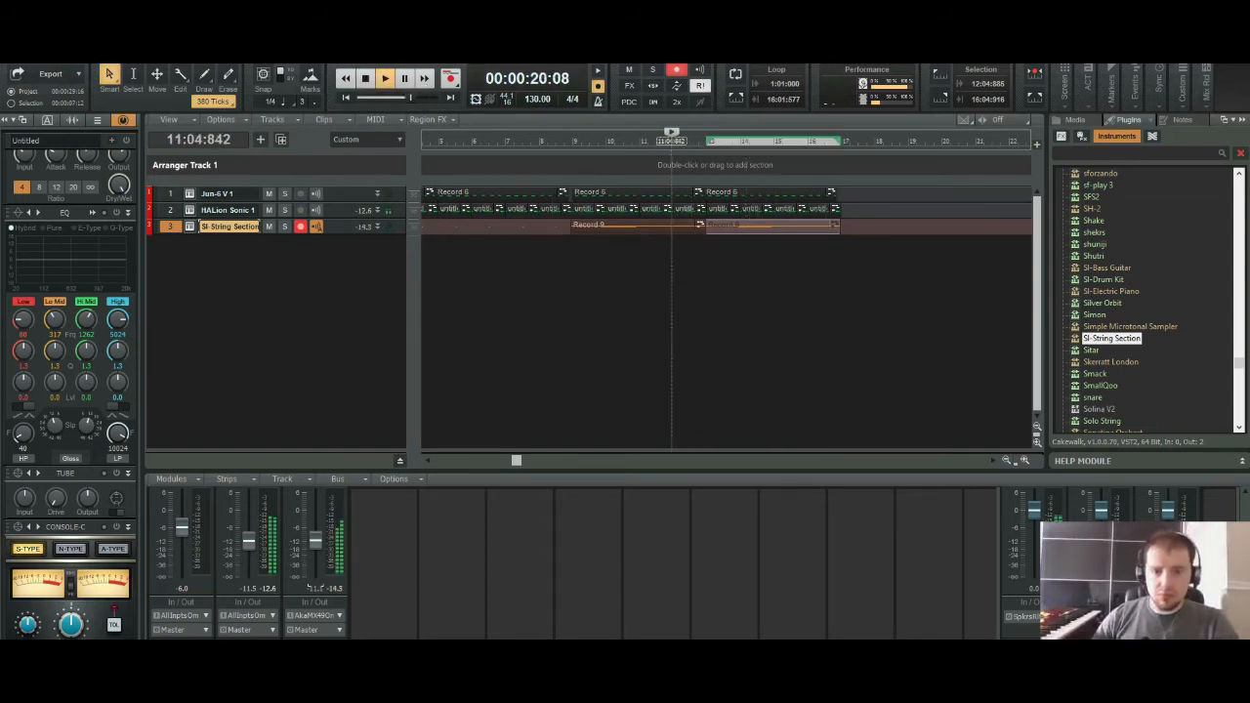
{"action": "left_click", "coordinate": [604, 142]}
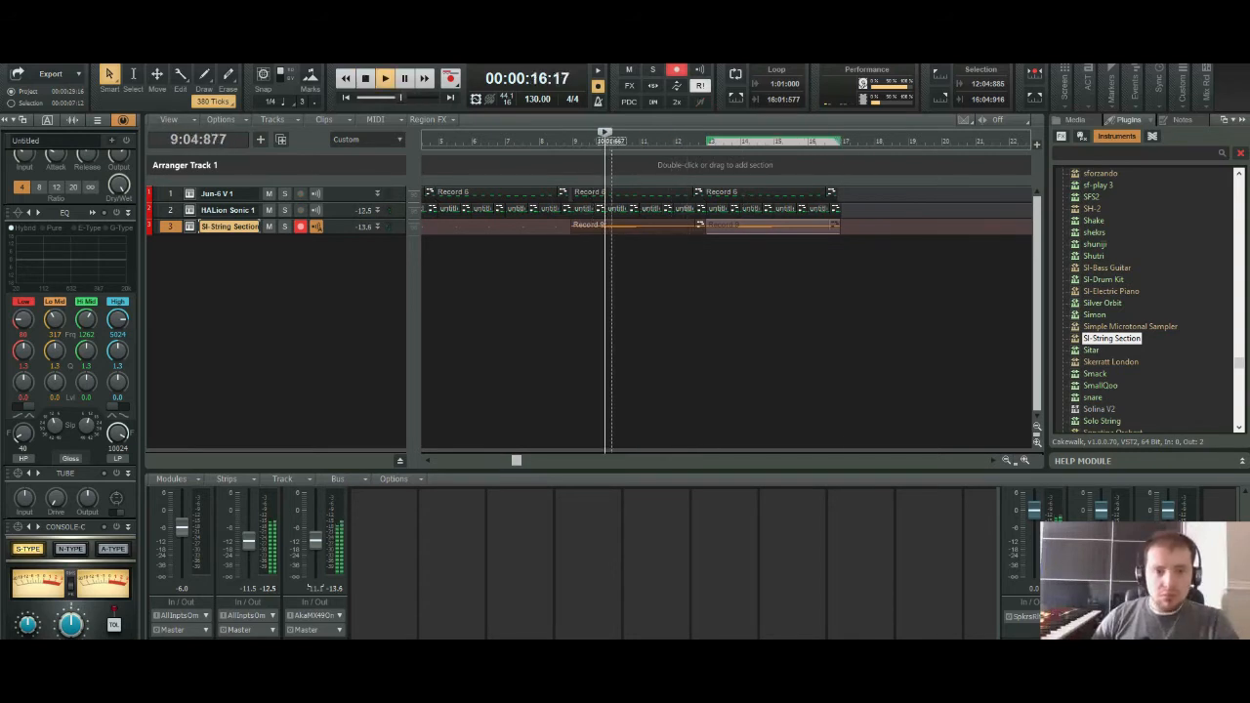
{"action": "key", "text": "w"}
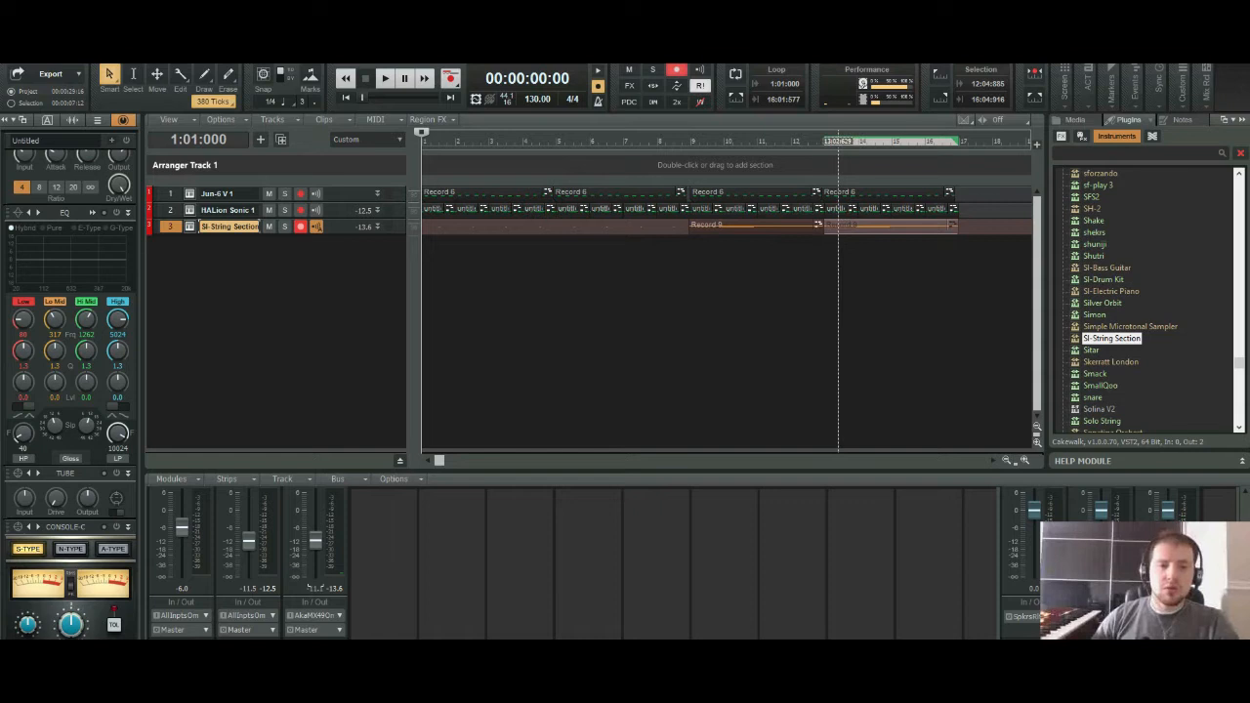
{"action": "key", "text": "space"}
{"action": "key", "text": "space"}
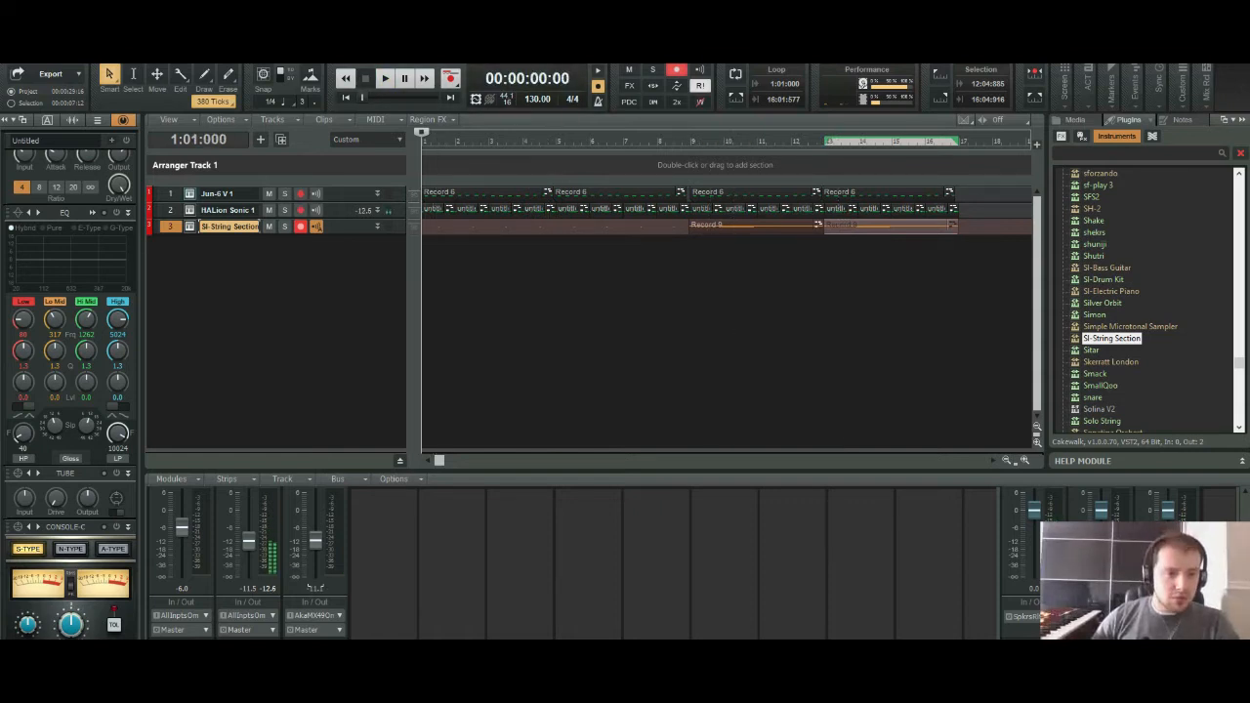
Step: Try to load the 25 Harpsichord preset from the Keys category in Jun-6 V on track 1, and test playback from the start
{"action": "left_click", "coordinate": [189, 194]}
{"action": "left_click", "coordinate": [707, 167]}
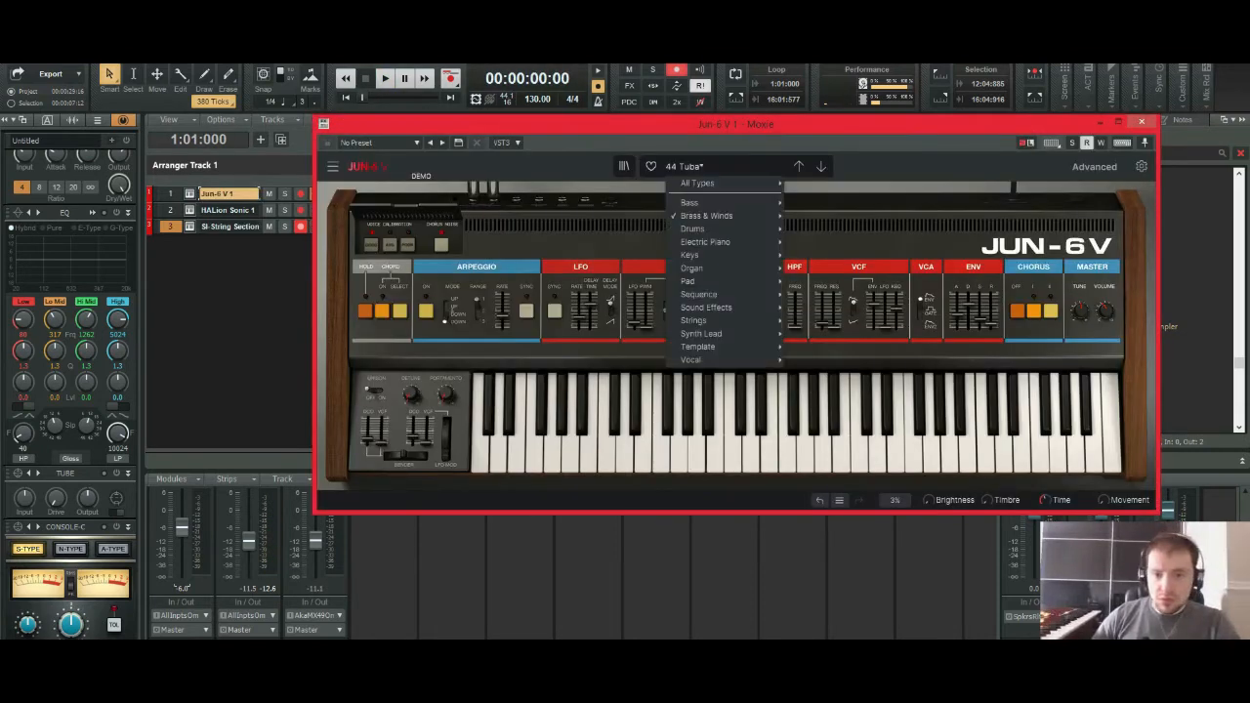
{"action": "mouse_move", "coordinate": [689, 254]}
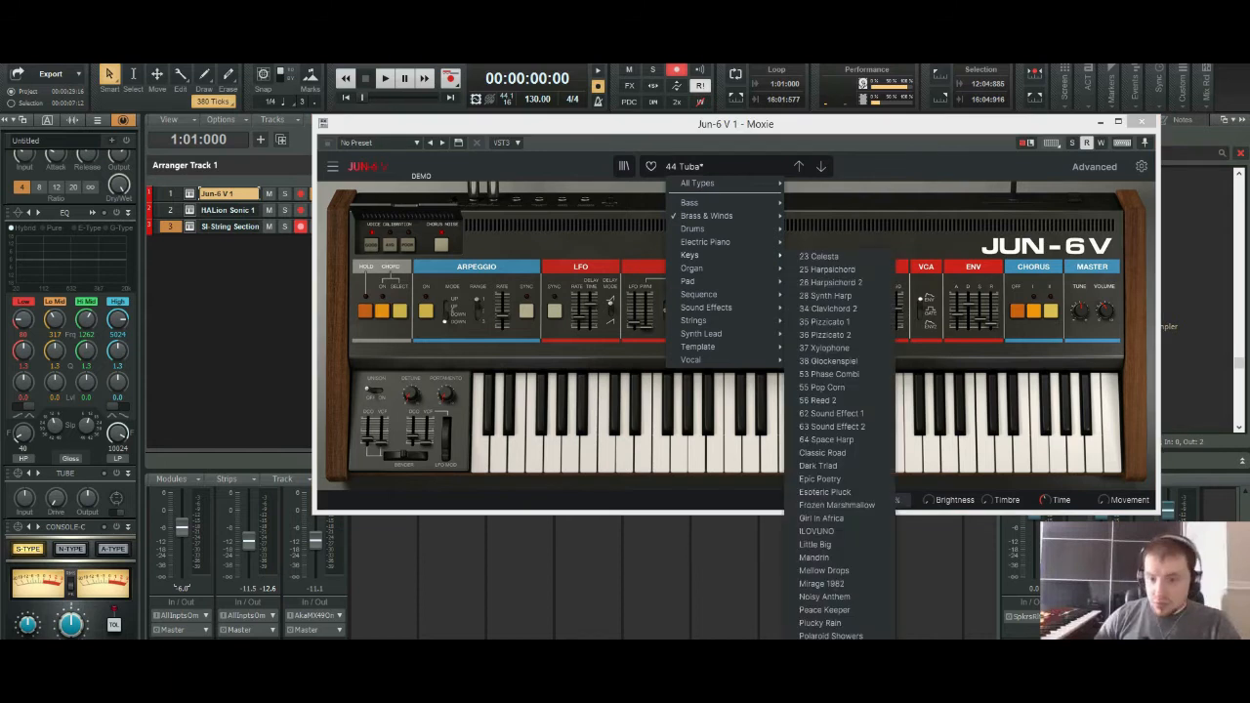
{"action": "left_click", "coordinate": [826, 269]}
{"action": "left_click", "coordinate": [1141, 122]}
{"action": "key", "text": "space"}
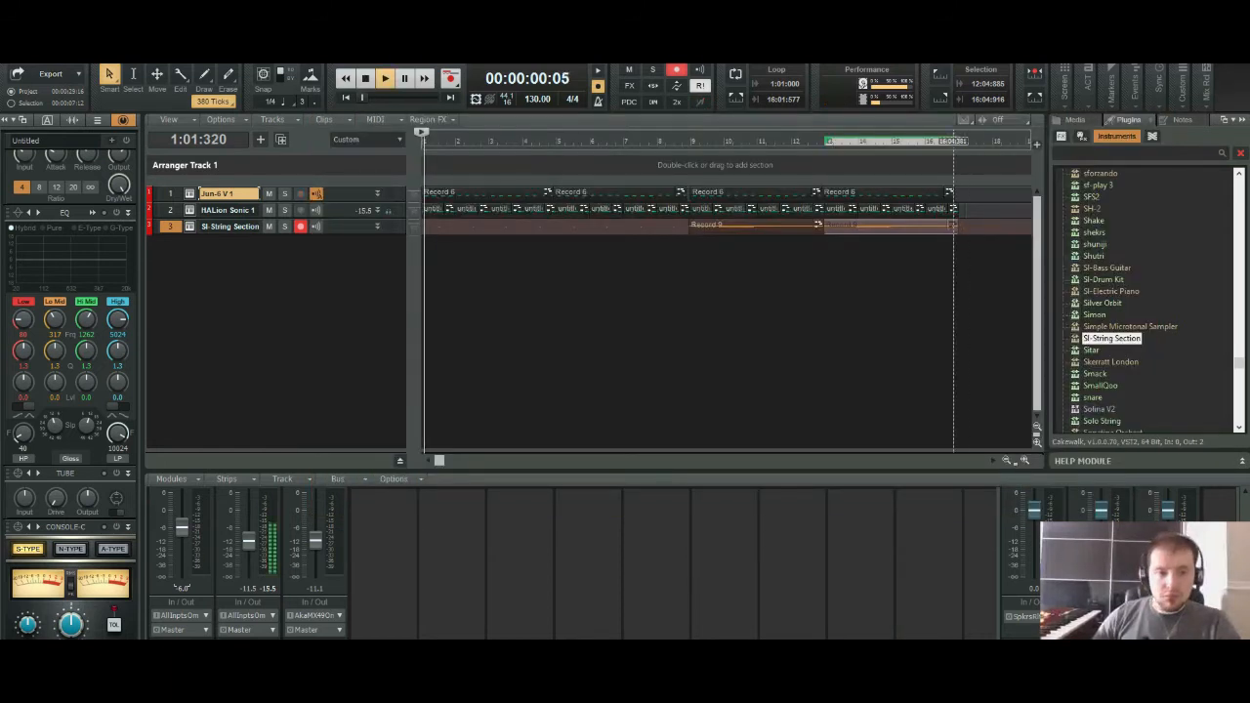
{"action": "left_click", "coordinate": [364, 78]}
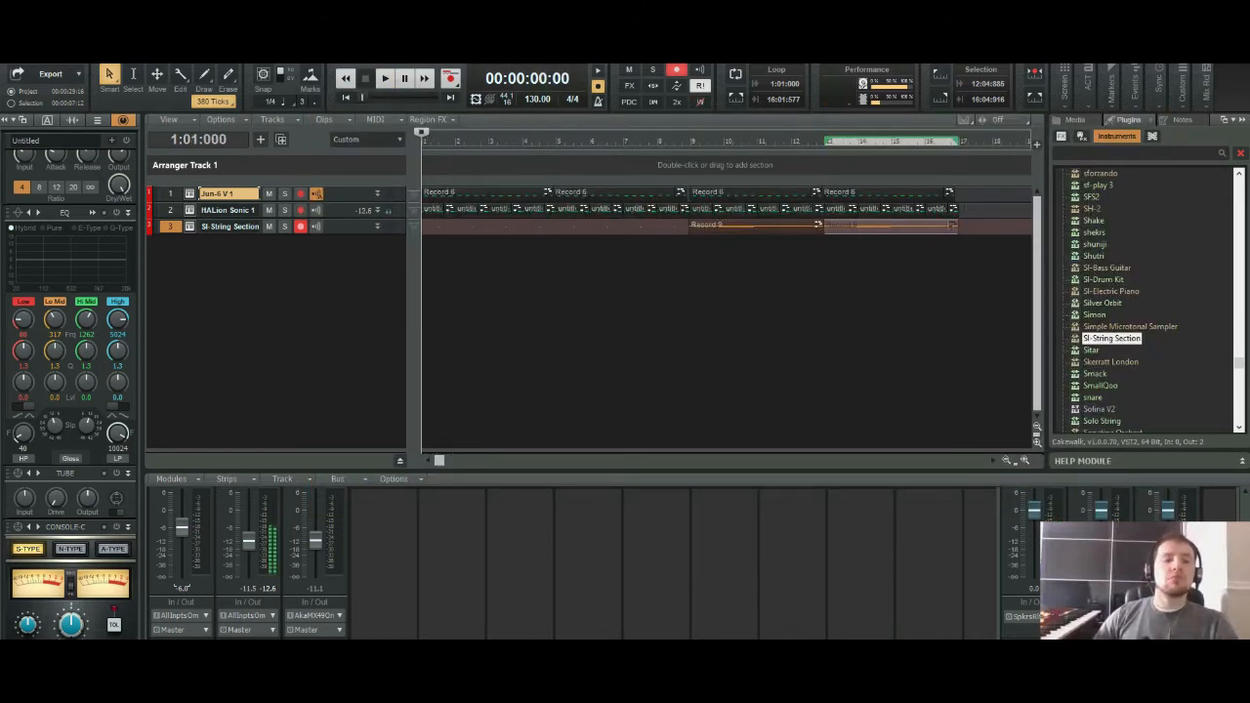
Step: Disarm recording on the SI-String Section track and play the project from the start
{"action": "left_click", "coordinate": [301, 226]}
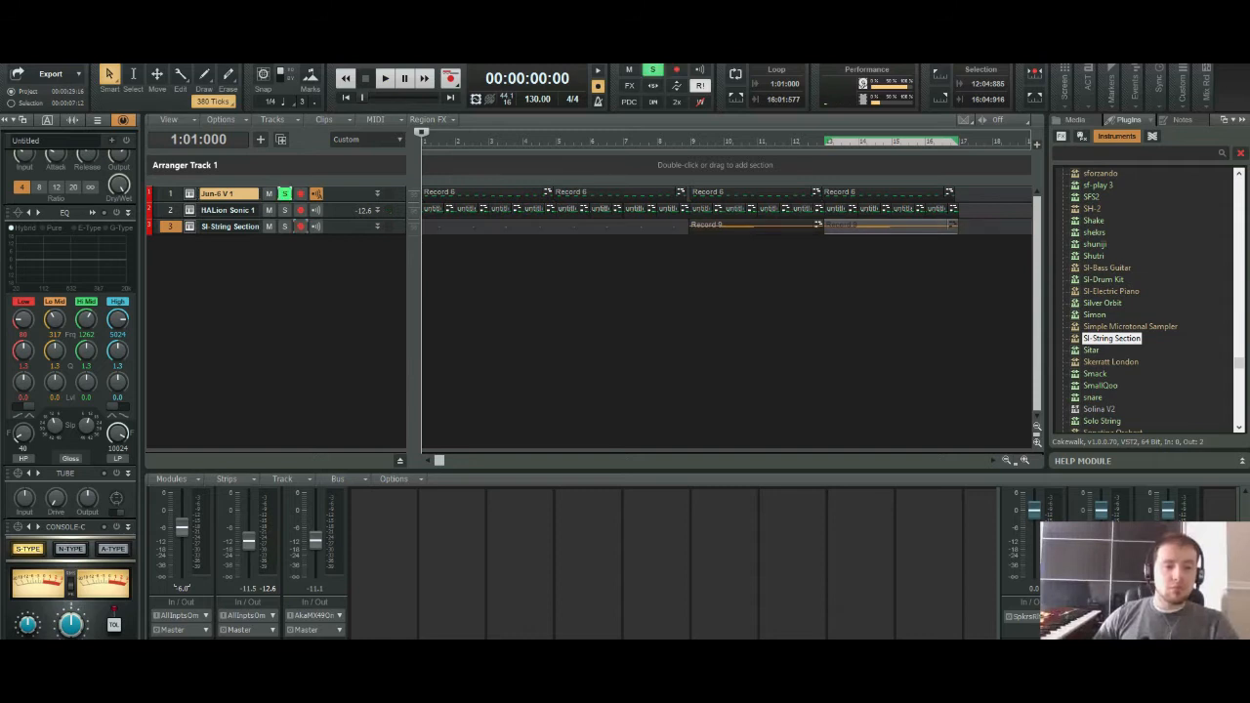
{"action": "key", "text": "space"}
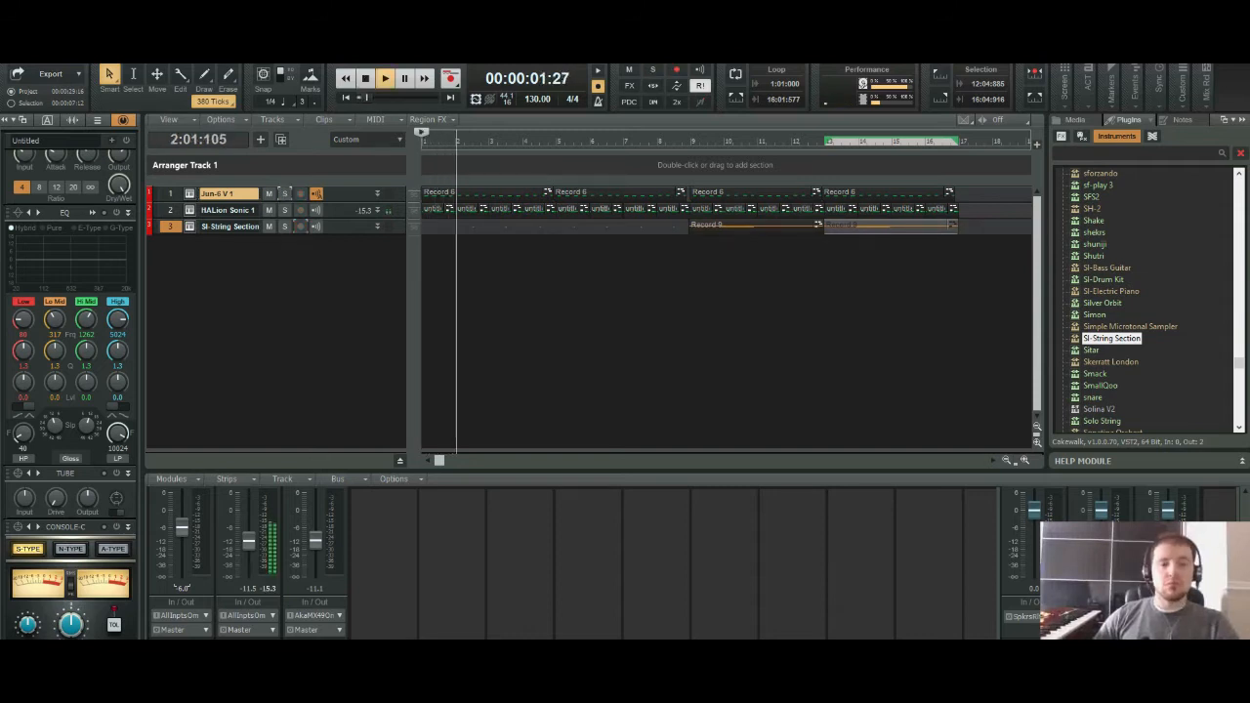
{"action": "key", "text": "space"}
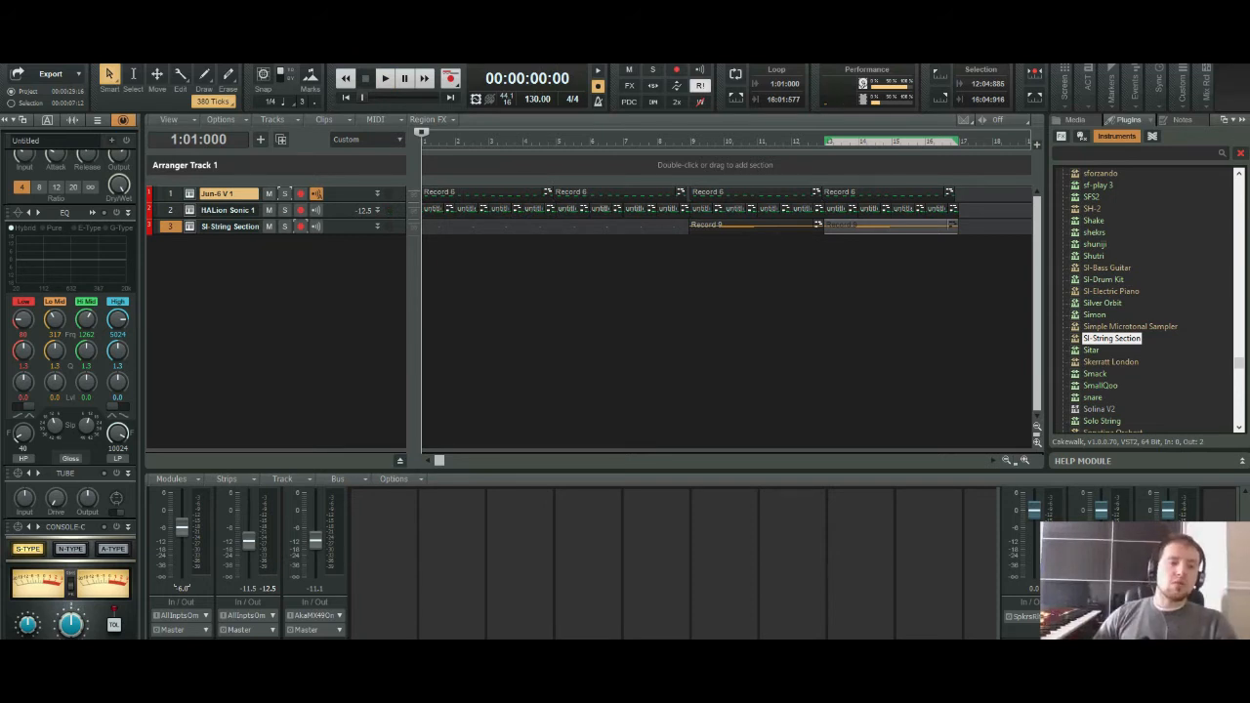
Step: Select the Jun-6 V 1 track, check its playback from the start, and place the playhead at measure 5
{"action": "left_click", "coordinate": [150, 193]}
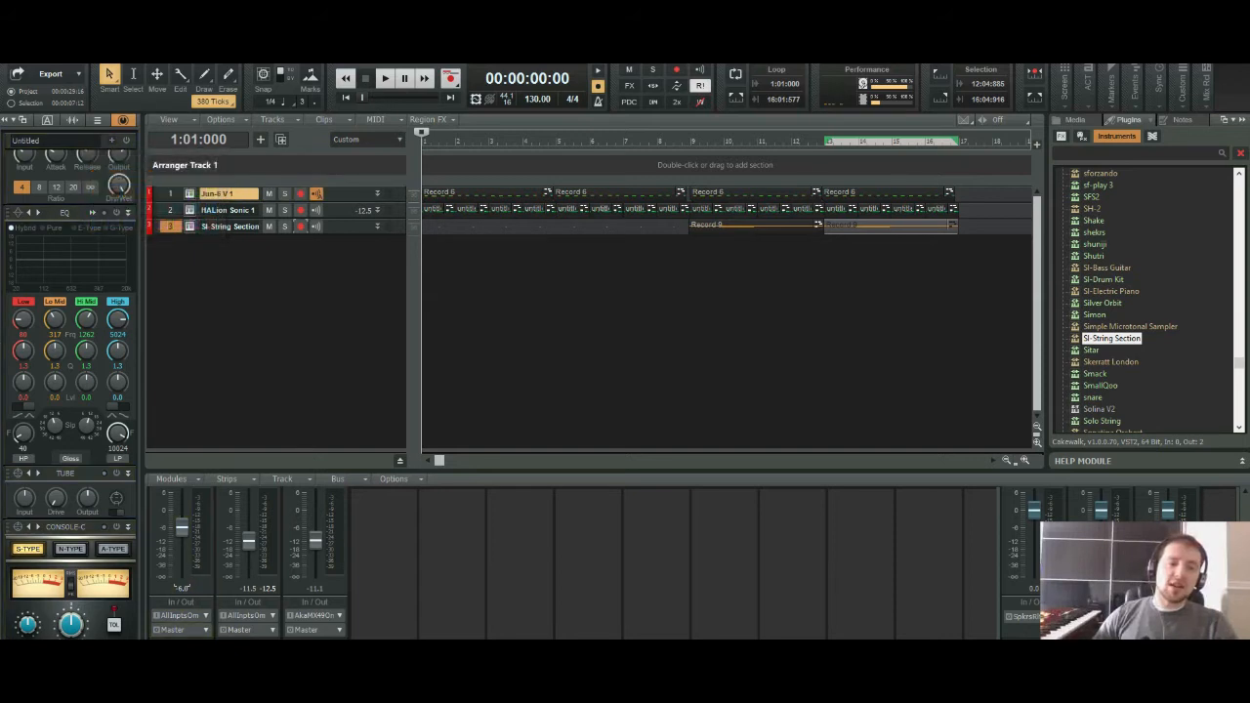
{"action": "left_click", "coordinate": [170, 193]}
{"action": "key", "text": "space"}
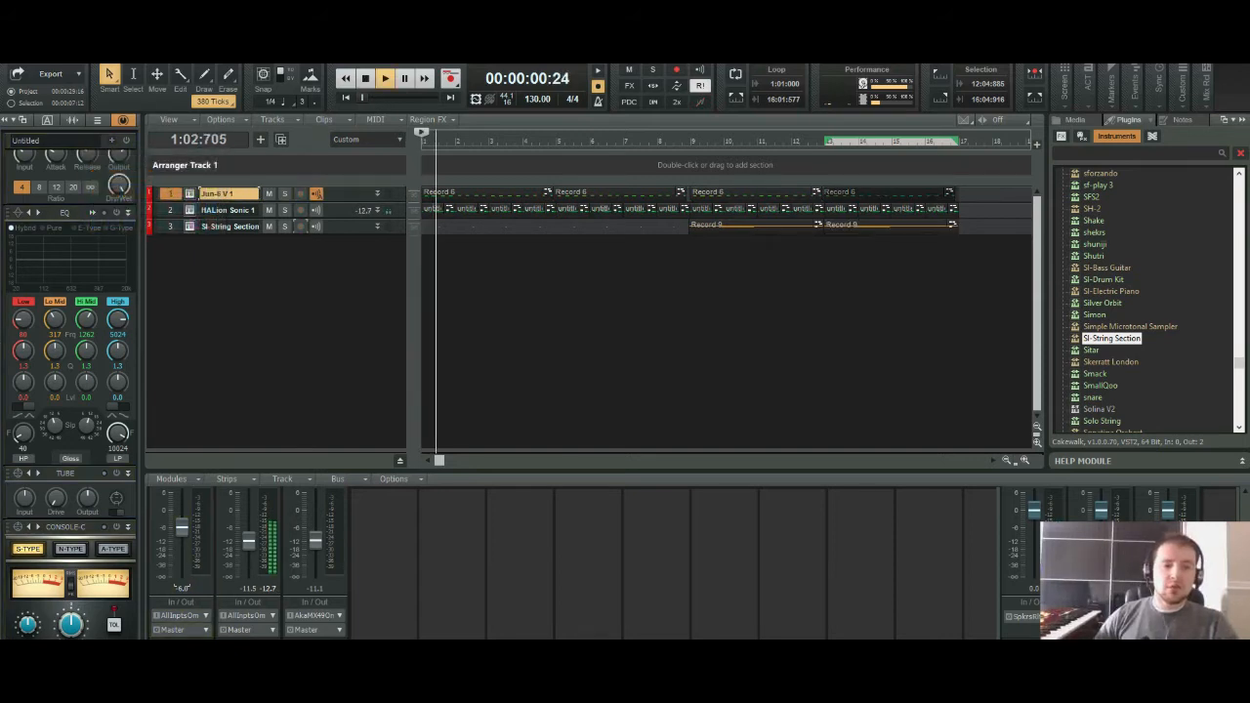
{"action": "key", "text": "space"}
{"action": "right_click", "coordinate": [197, 192]}
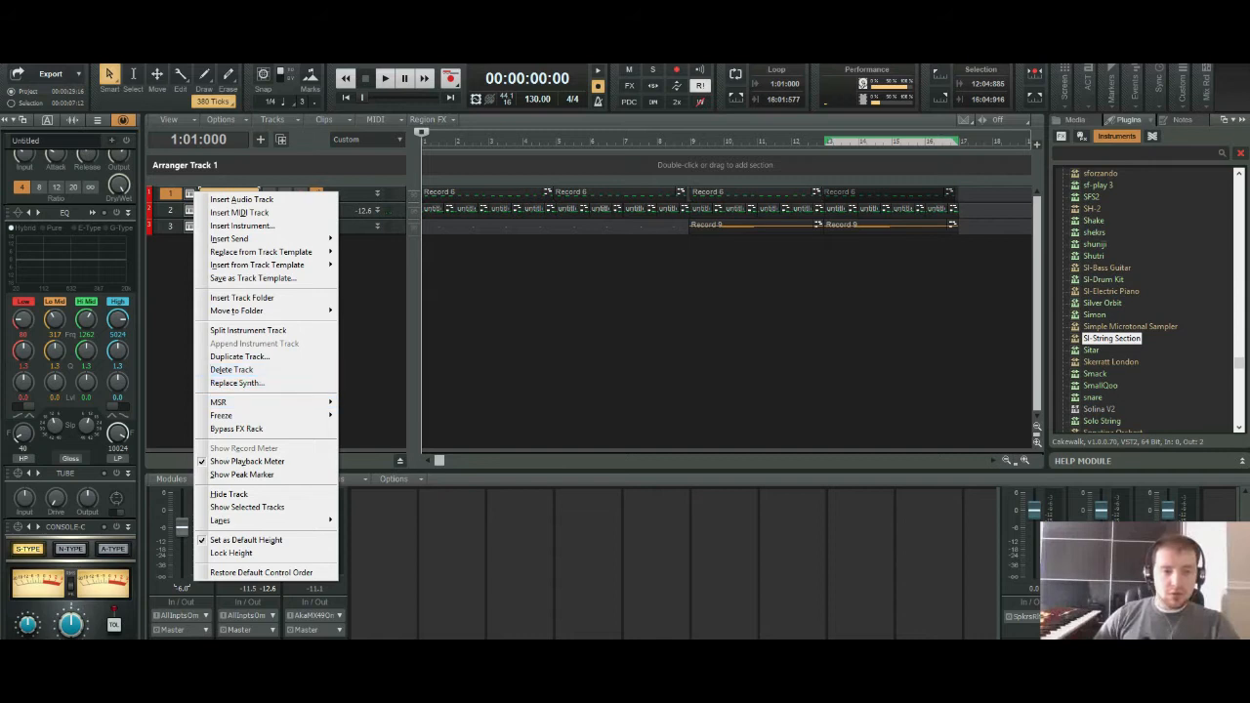
{"action": "left_click", "coordinate": [555, 322]}
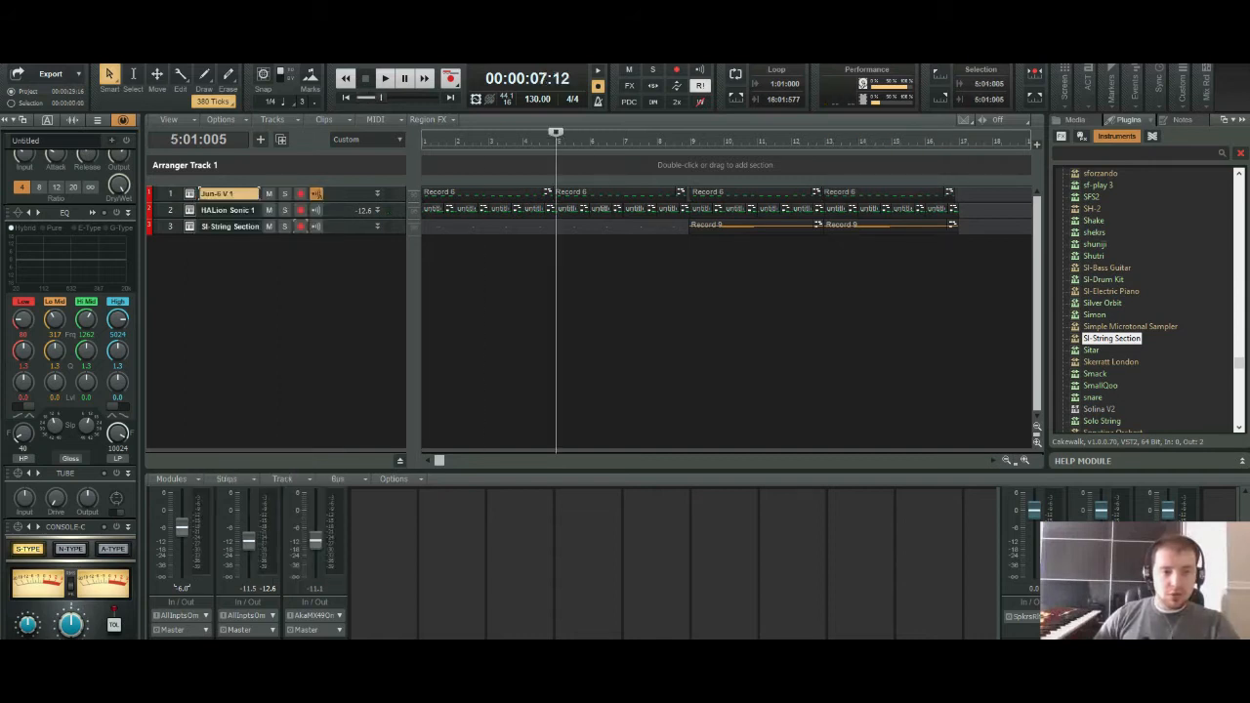
Step: Capture the Jun-6 V interface with its 44 Tuba preset, paste the screenshot into Paint and crop it to the preset name and DCO-to-chorus controls
{"action": "left_click", "coordinate": [190, 193]}
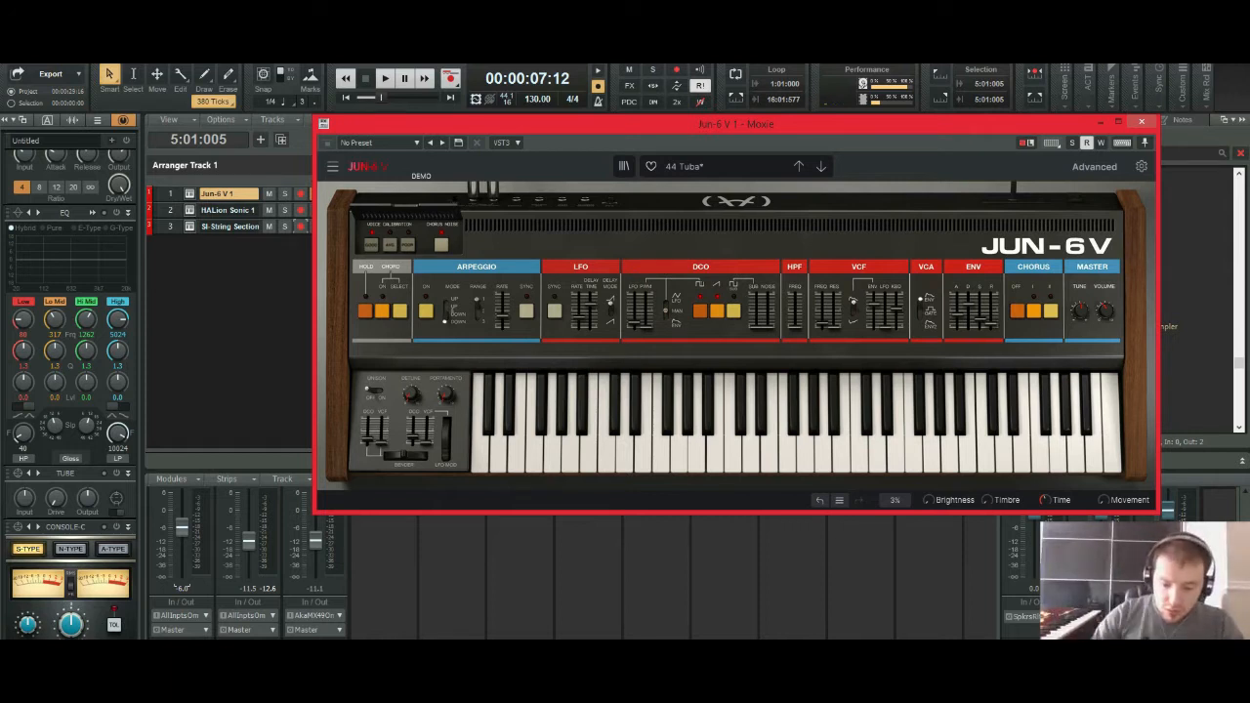
{"action": "key", "text": "alt+Tab"}
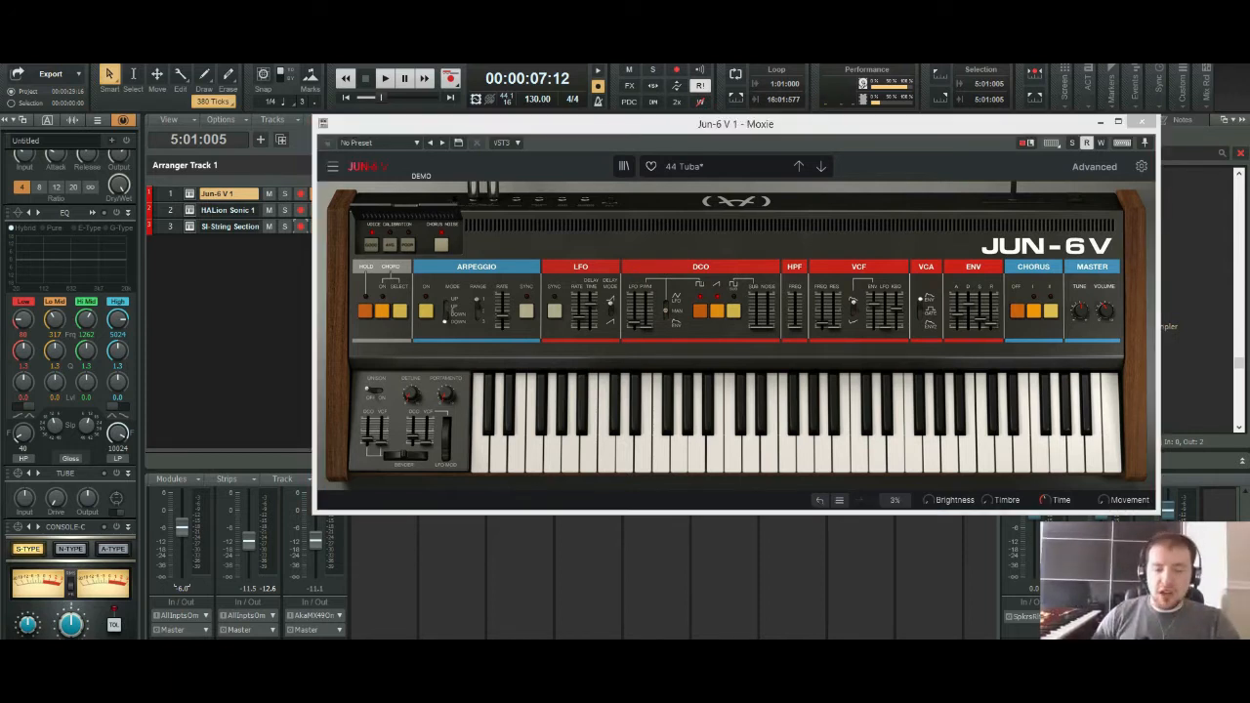
{"action": "key", "text": "ctrl+v"}
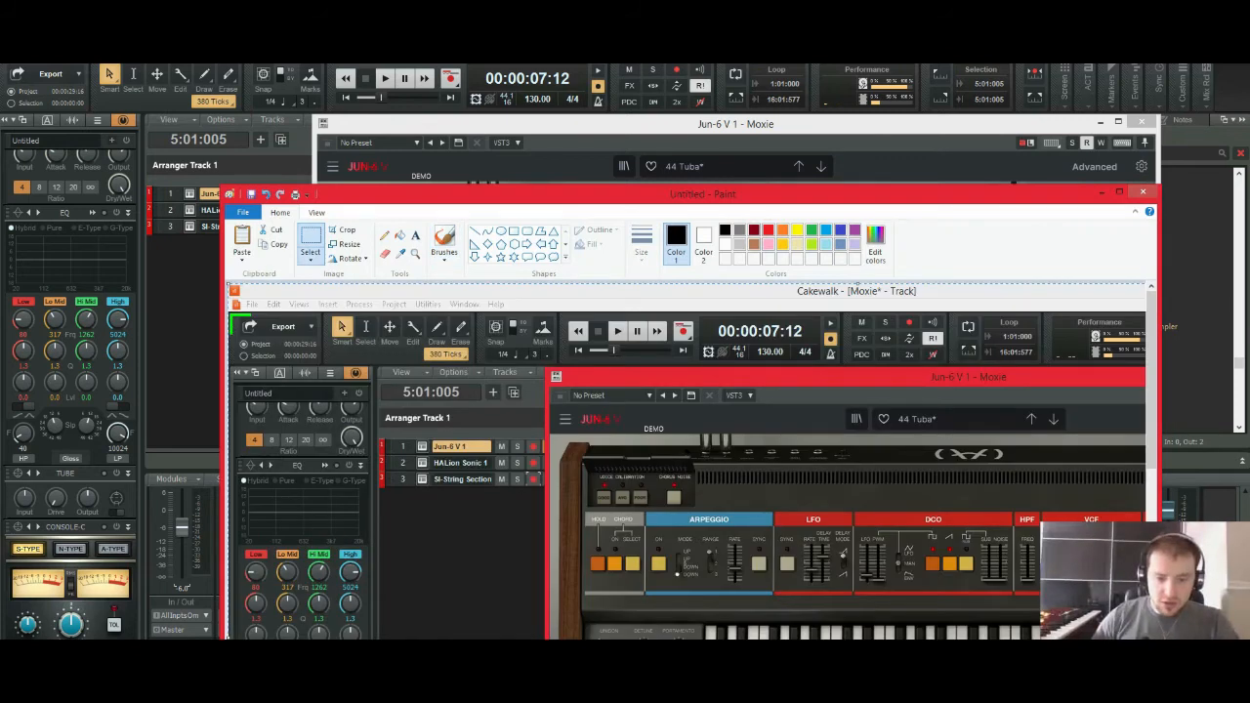
{"action": "scroll", "coordinate": [685, 461], "scroll_direction": "right", "scroll_amount": 4}
{"action": "left_click", "coordinate": [343, 230]}
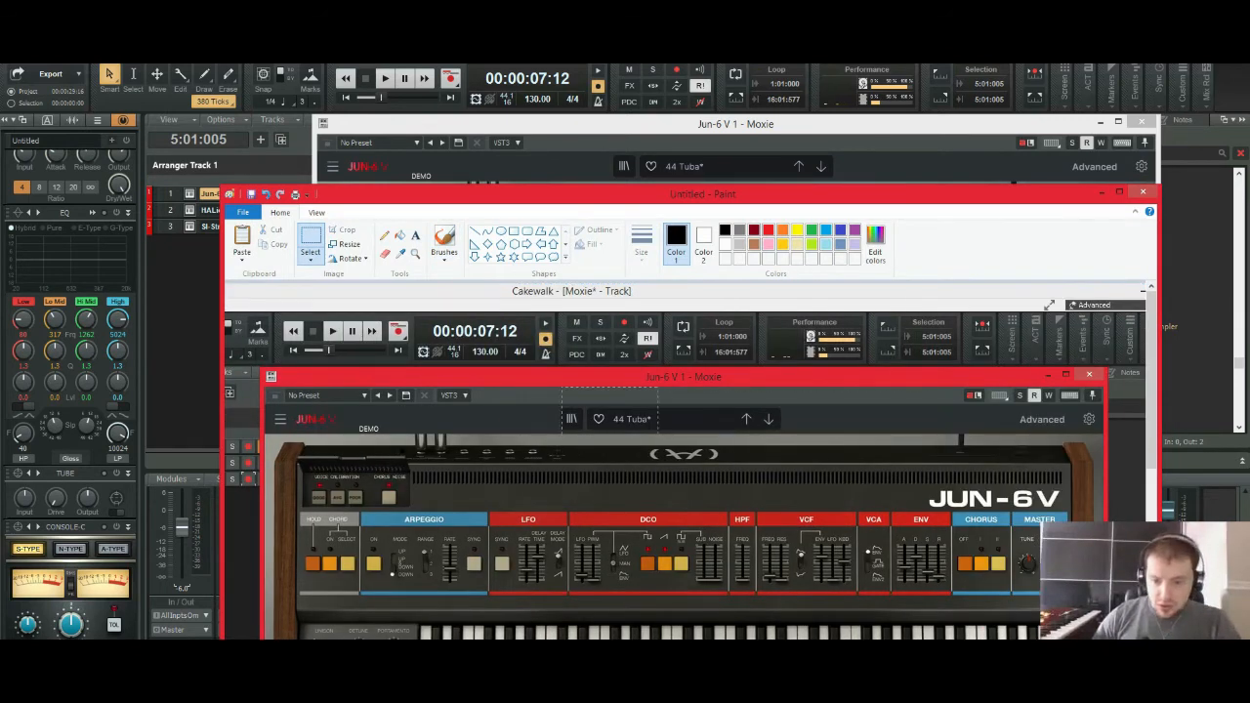
{"action": "left_click_drag", "start_coordinate": [561, 387], "coordinate": [1005, 597]}
{"action": "left_click", "coordinate": [343, 231]}
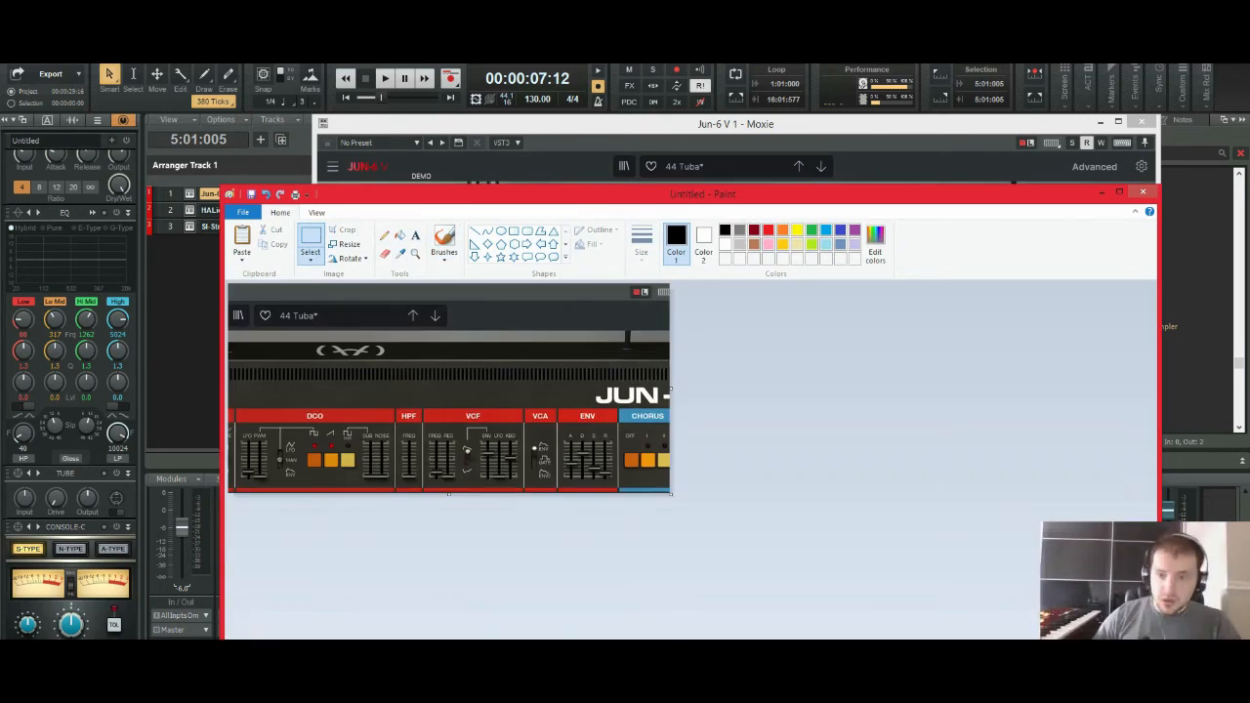
{"action": "left_click", "coordinate": [1101, 191]}
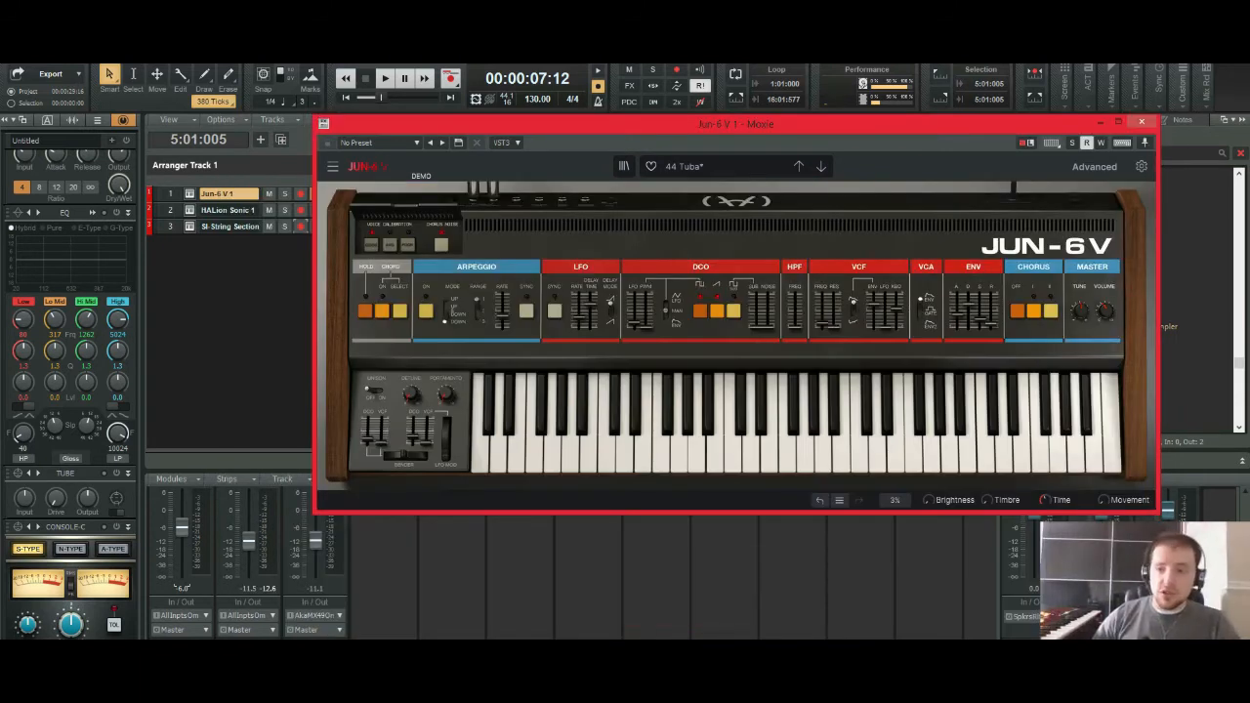
{"action": "left_click", "coordinate": [1141, 122]}
{"action": "right_click", "coordinate": [197, 195]}
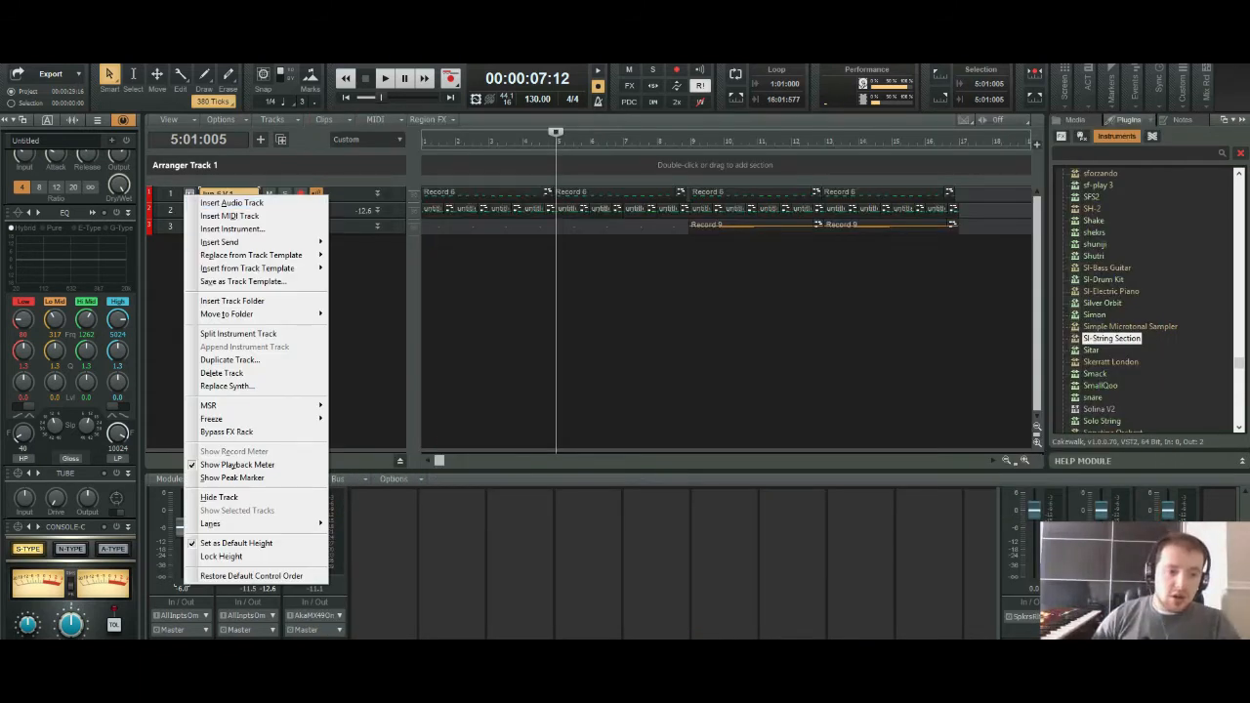
{"action": "left_click", "coordinate": [234, 386]}
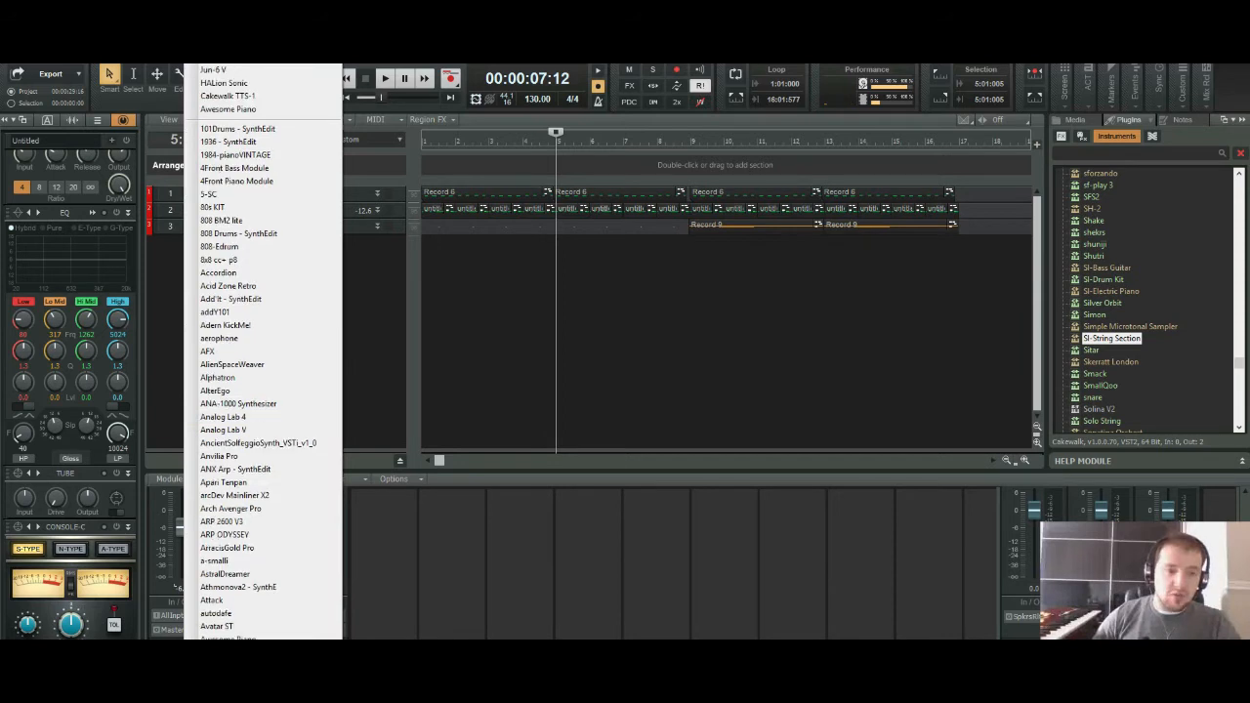
{"action": "scroll", "coordinate": [264, 381], "scroll_direction": "down", "scroll_amount": 2}
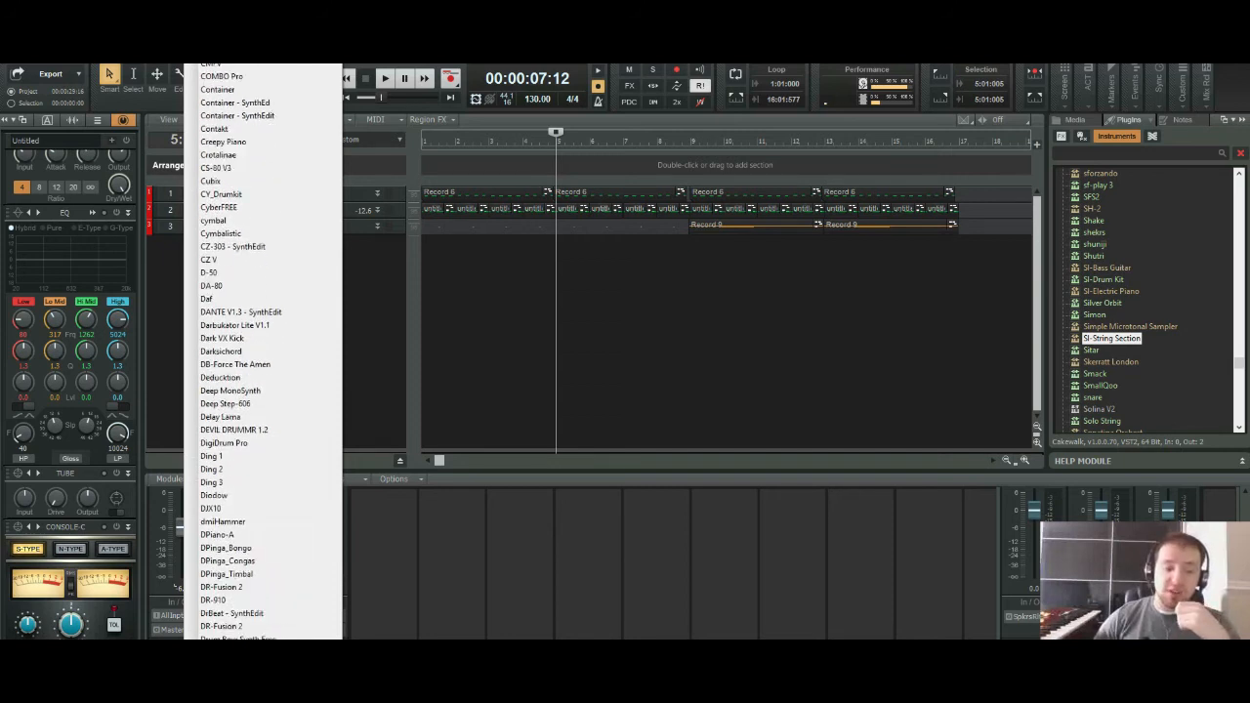
{"action": "scroll", "coordinate": [264, 352], "scroll_direction": "down", "scroll_amount": 2}
{"action": "scroll", "coordinate": [264, 351], "scroll_direction": "down", "scroll_amount": 2}
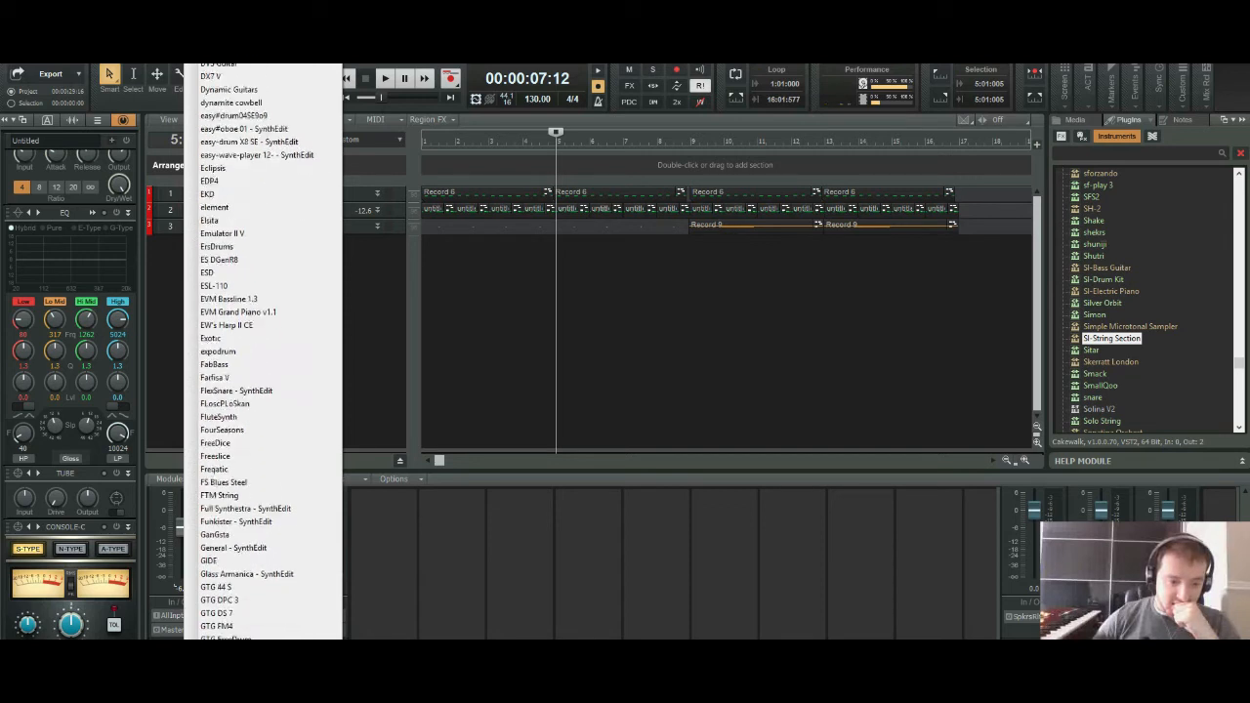
{"action": "scroll", "coordinate": [263, 351], "scroll_direction": "down", "scroll_amount": 6}
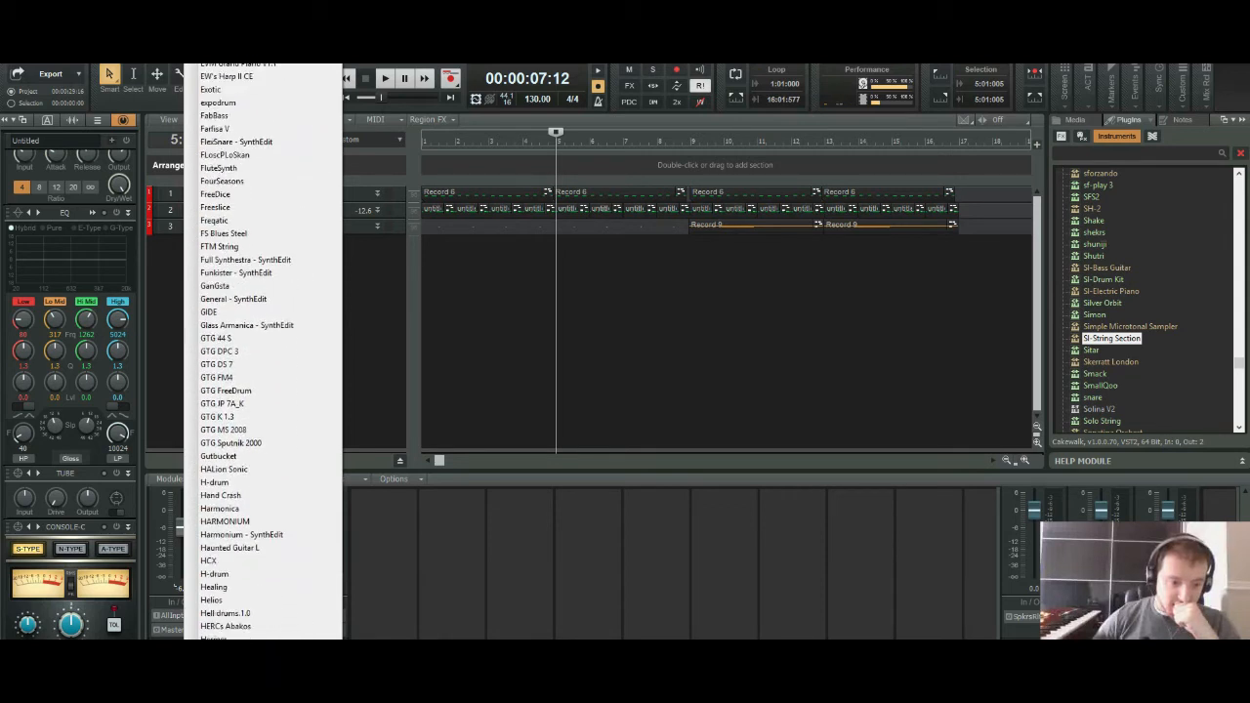
{"action": "scroll", "coordinate": [264, 352], "scroll_direction": "down", "scroll_amount": 6}
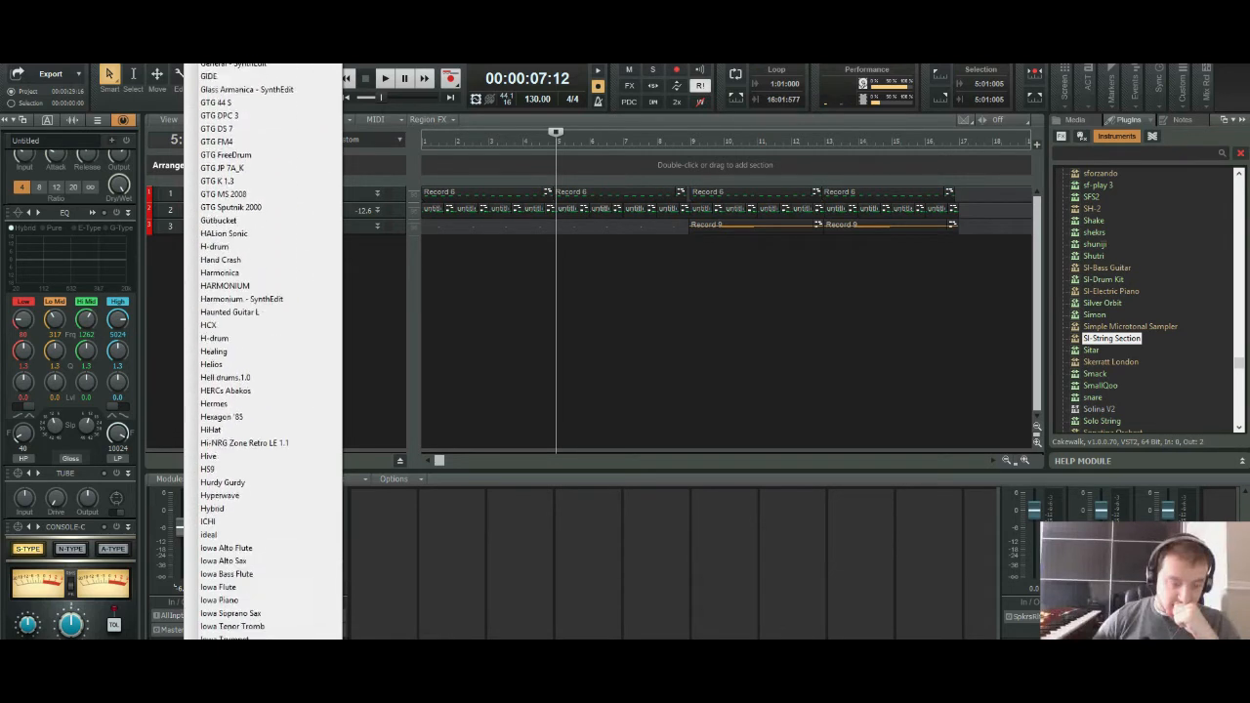
{"action": "key", "text": "Escape"}
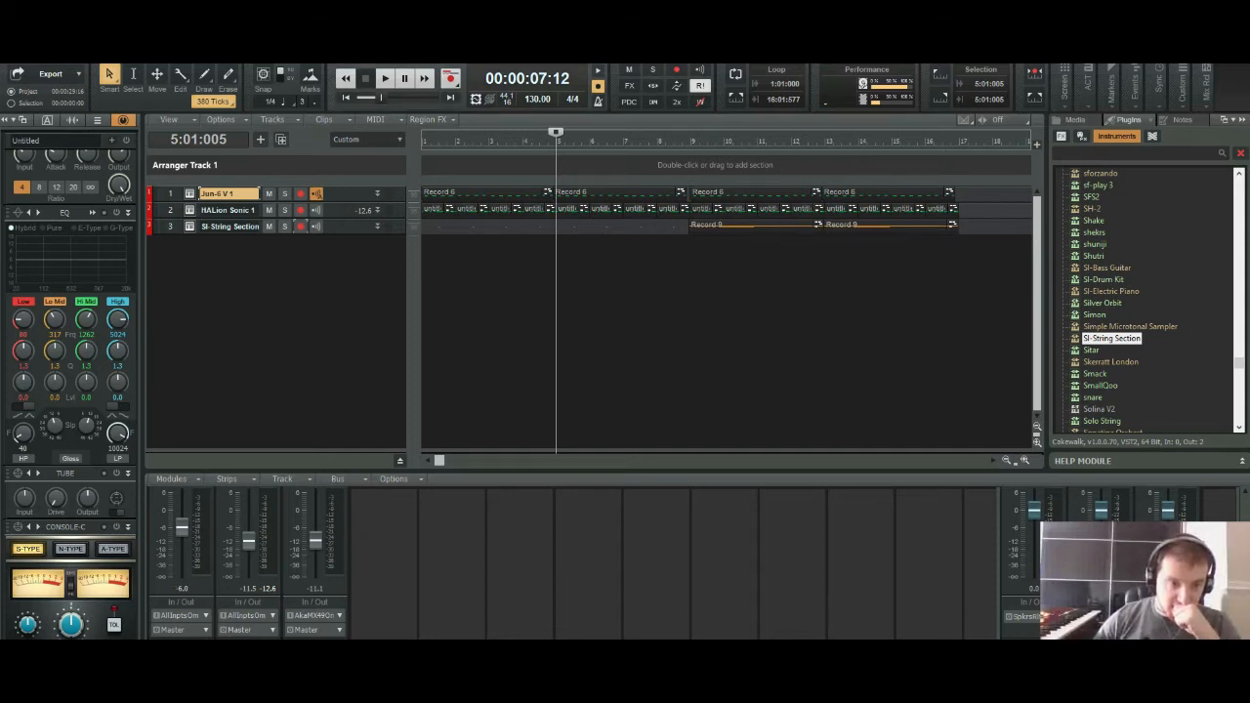
Step: Play the project from the start to check whether the Jun-6 V 1 track sounds, and stop playback
{"action": "key", "text": "ctrl+Home"}
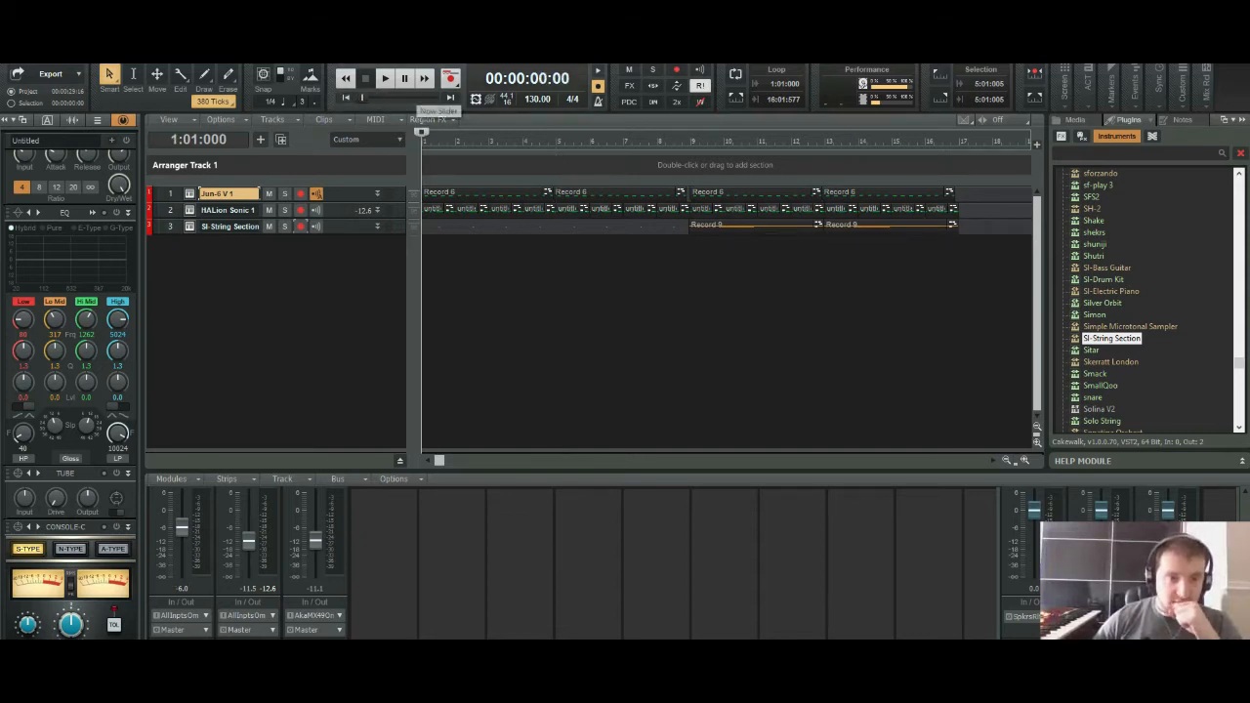
{"action": "key", "text": "space"}
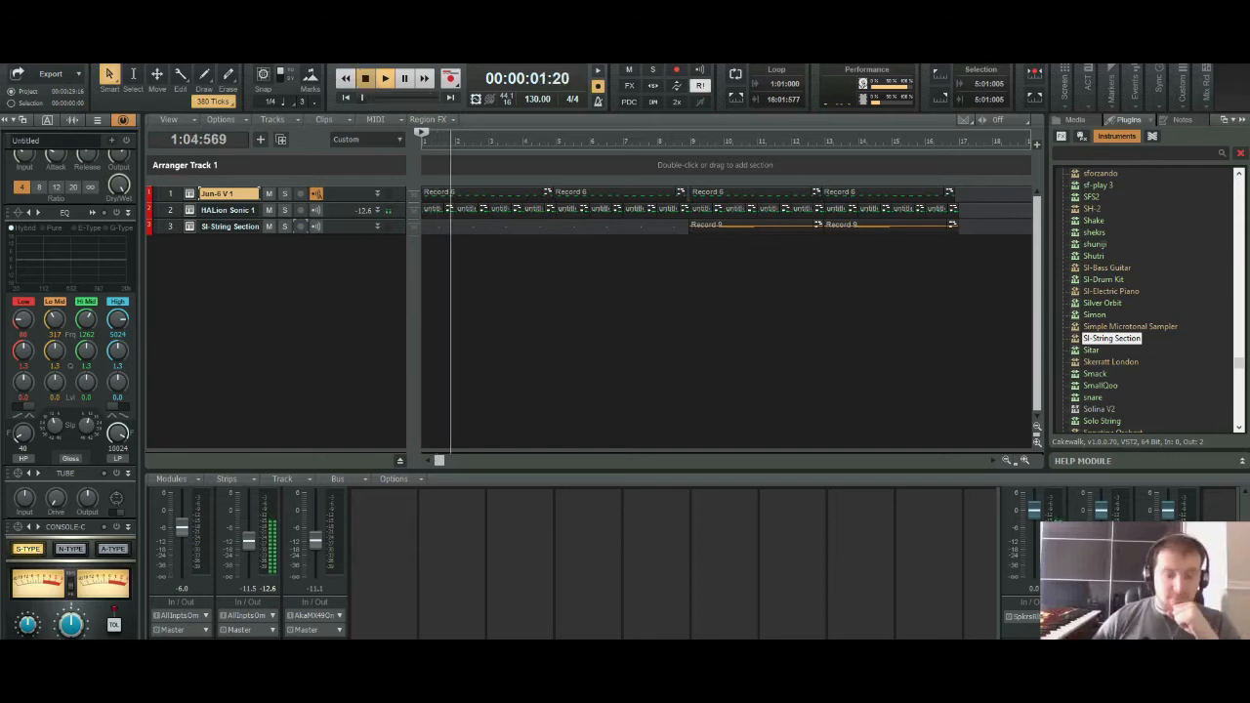
{"action": "key", "text": "space"}
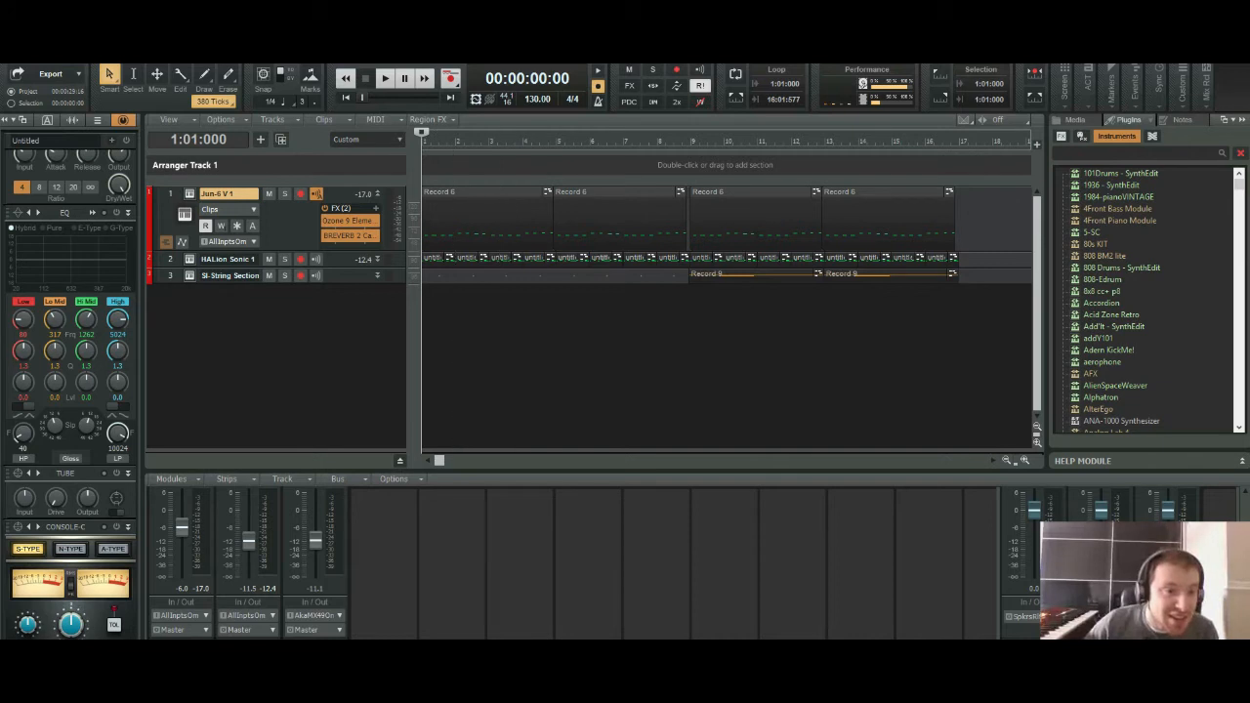
Step: Load the 44 Tuba preset from the Brass & Winds category in the Jun-6 V on track 1
{"action": "left_click", "coordinate": [190, 193]}
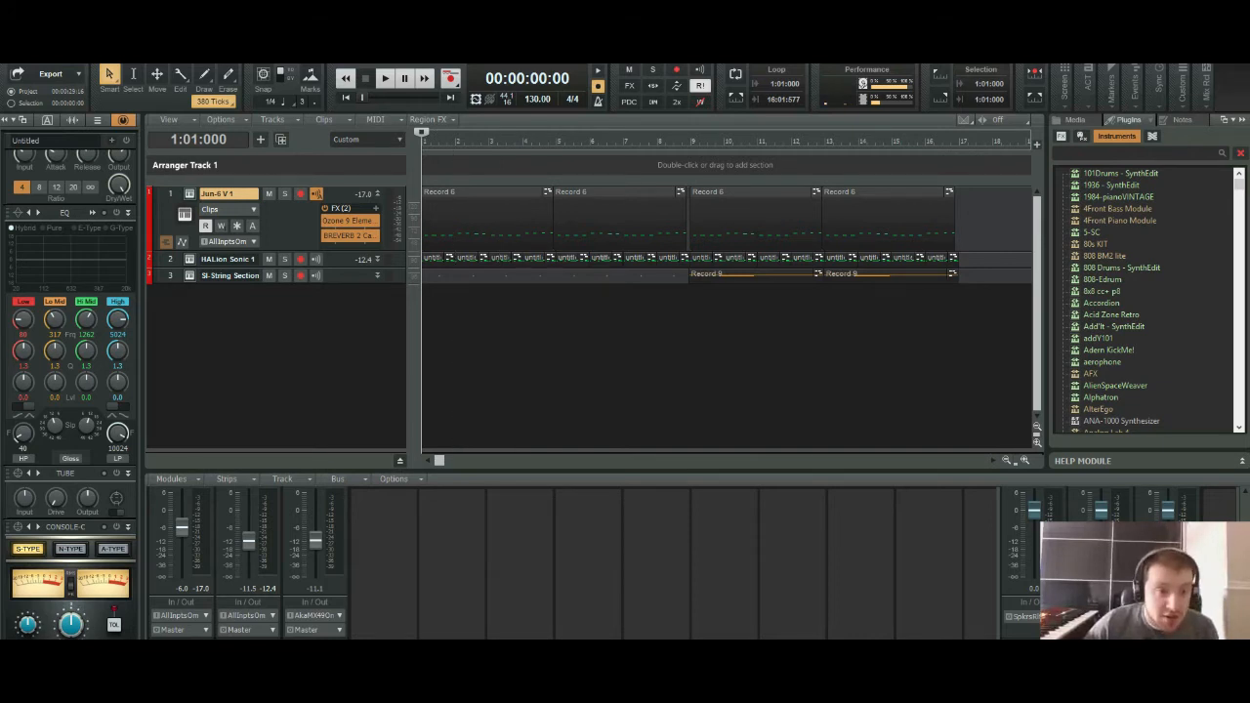
{"action": "left_click", "coordinate": [658, 188]}
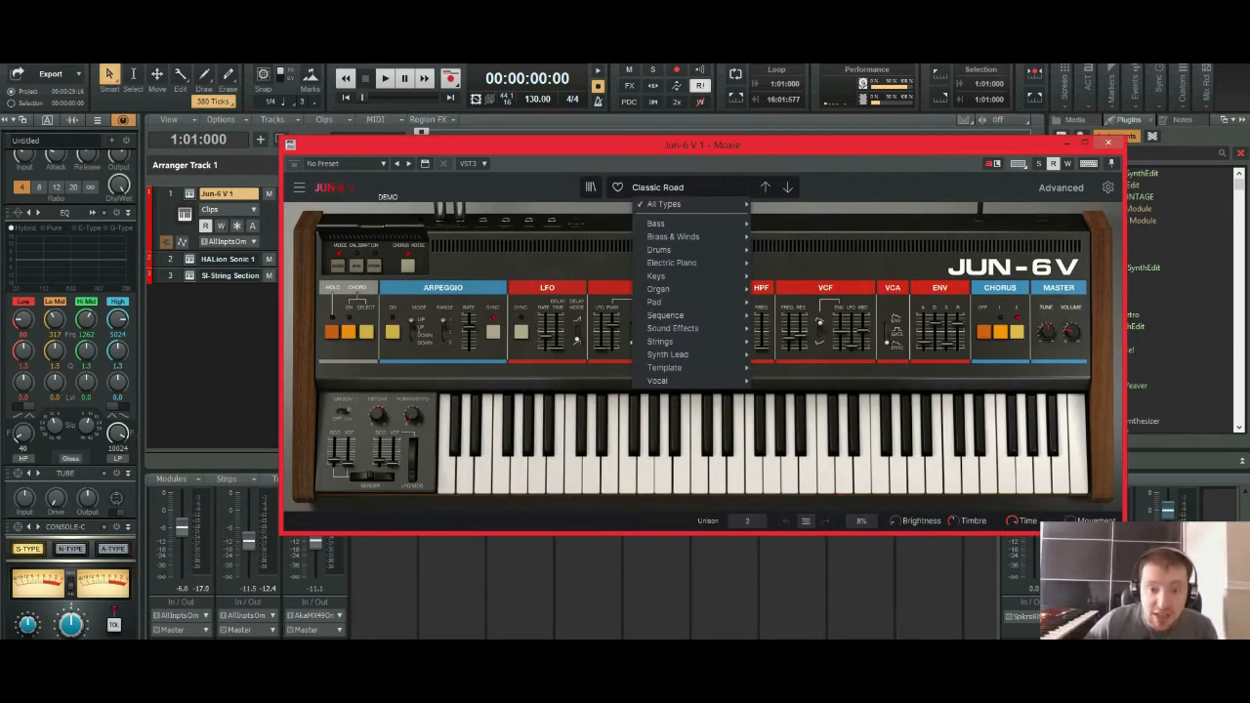
{"action": "mouse_move", "coordinate": [672, 262]}
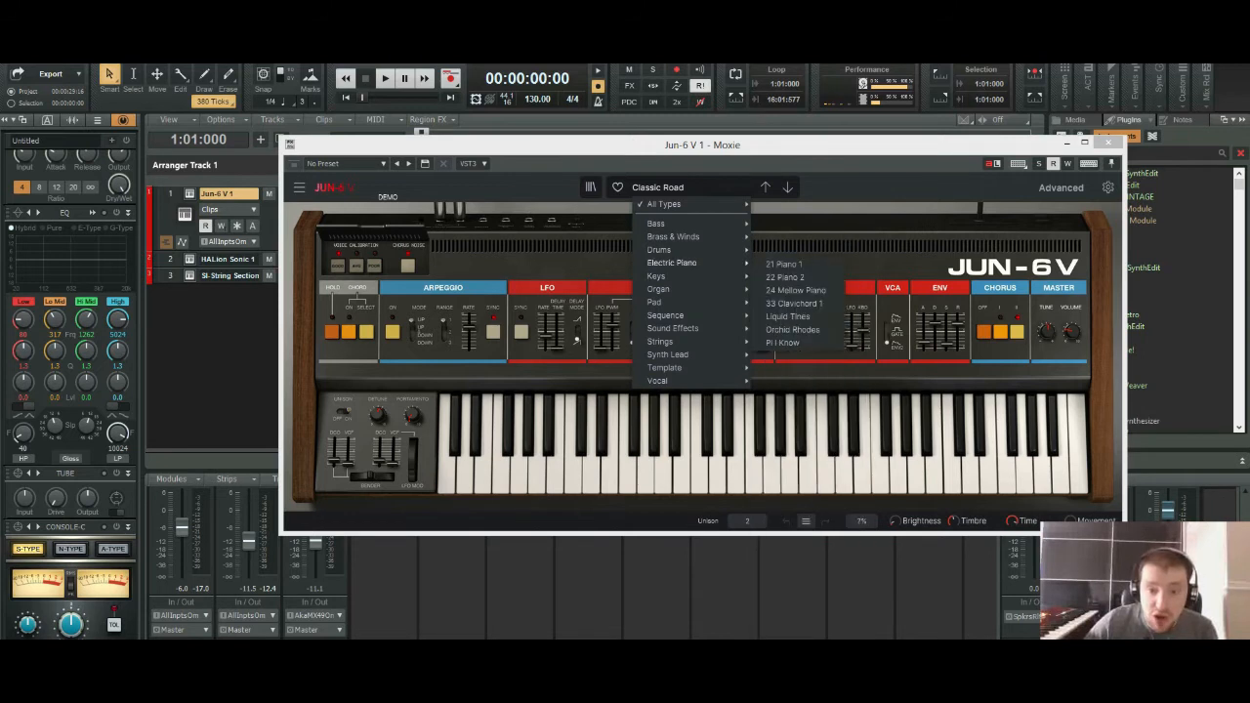
{"action": "mouse_move", "coordinate": [673, 236]}
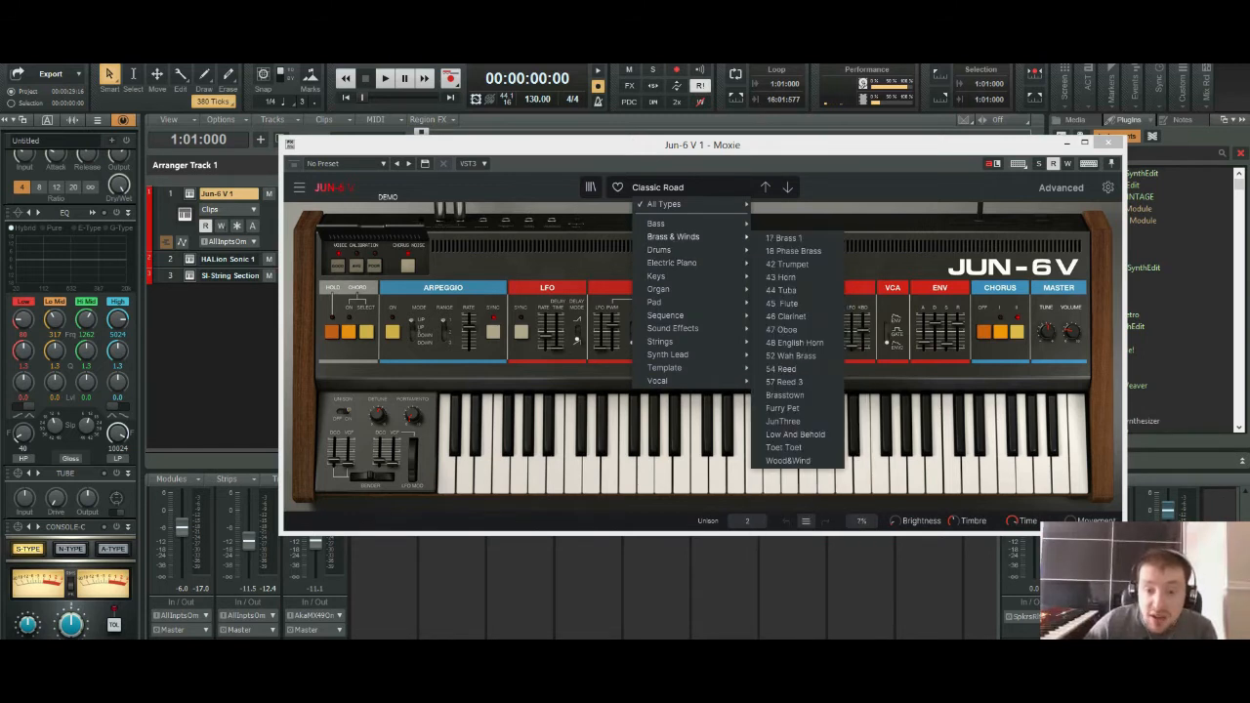
{"action": "left_click", "coordinate": [781, 290]}
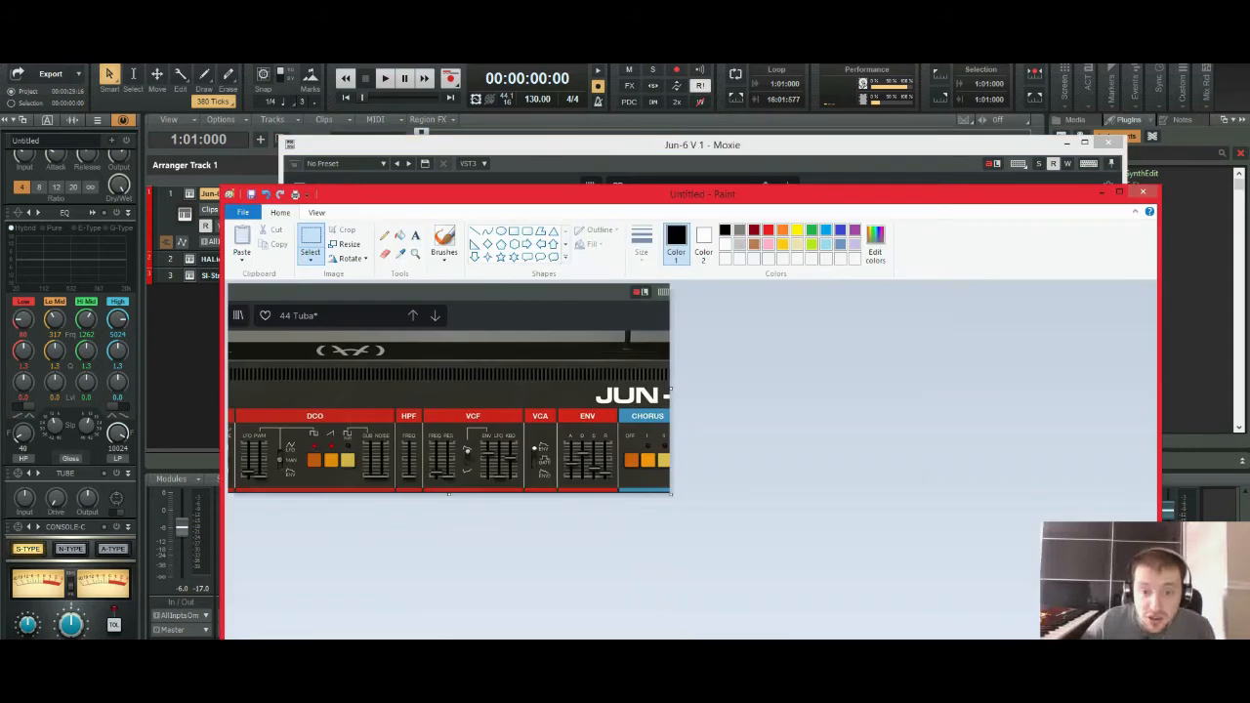
Step: Match the Jun-6 V envelope to the Paint screenshot, with sustain at about 0.312, and test playback from the start
{"action": "mouse_move", "coordinate": [703, 193]}
{"action": "left_mouse_down"}
{"action": "mouse_move", "coordinate": [478, 161]}
{"action": "mouse_move", "coordinate": [296, 185]}
{"action": "mouse_move", "coordinate": [406, 186]}
{"action": "left_mouse_up"}
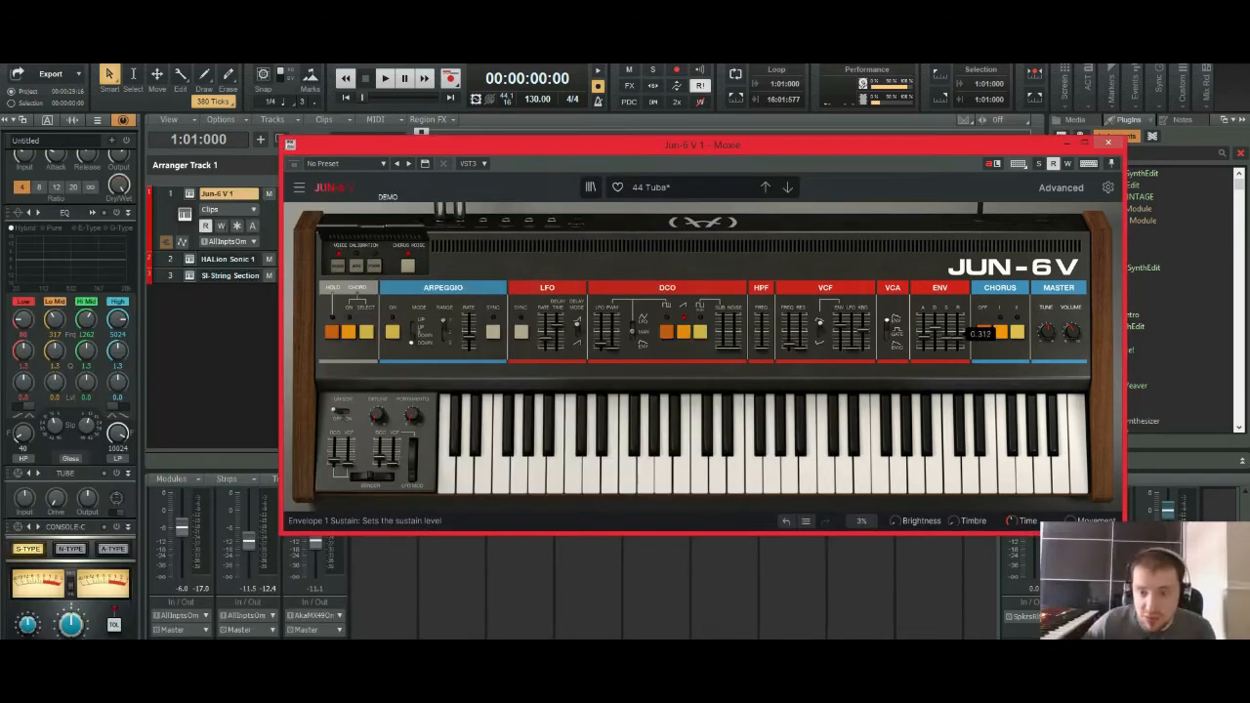
{"action": "key", "text": "alt+Tab"}
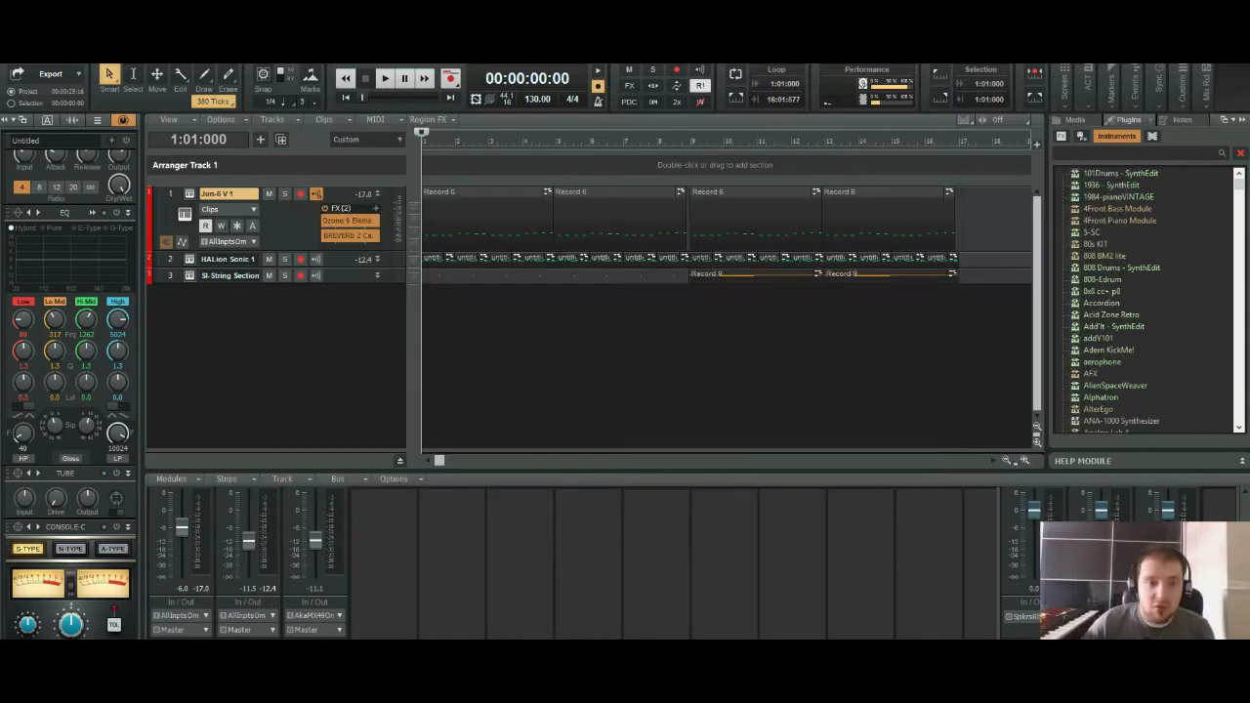
{"action": "left_click", "coordinate": [384, 78]}
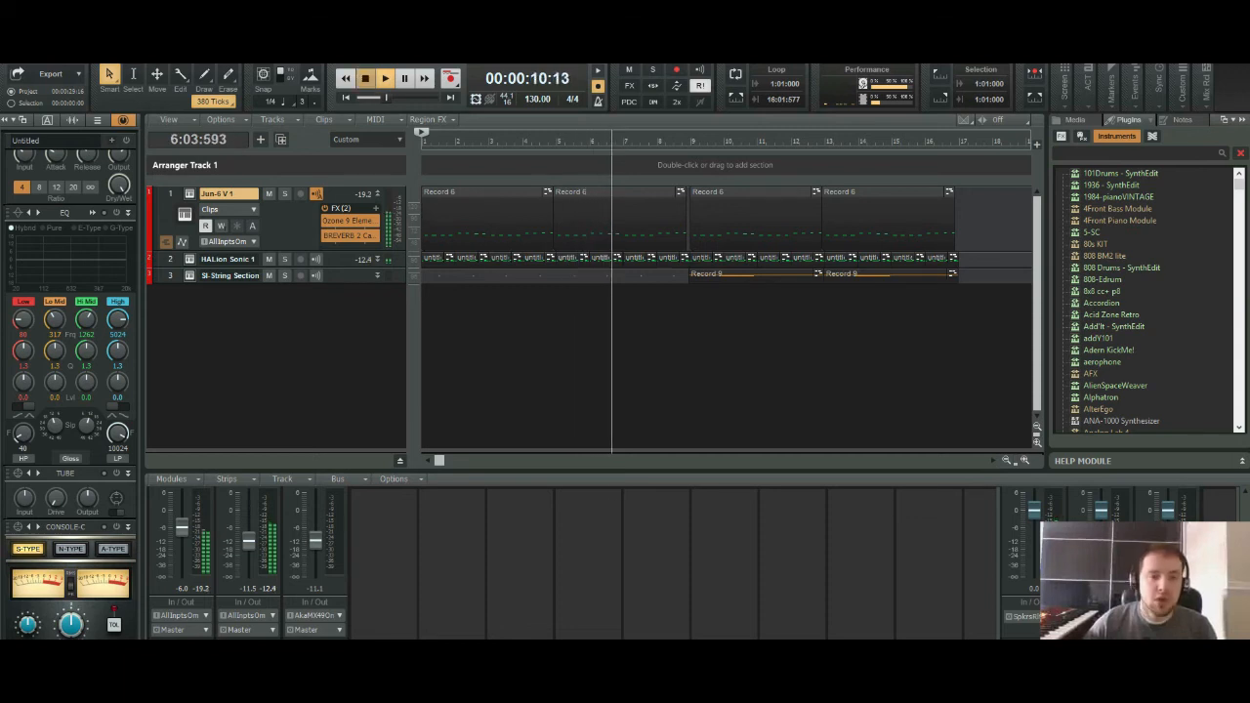
{"action": "key", "text": "space"}
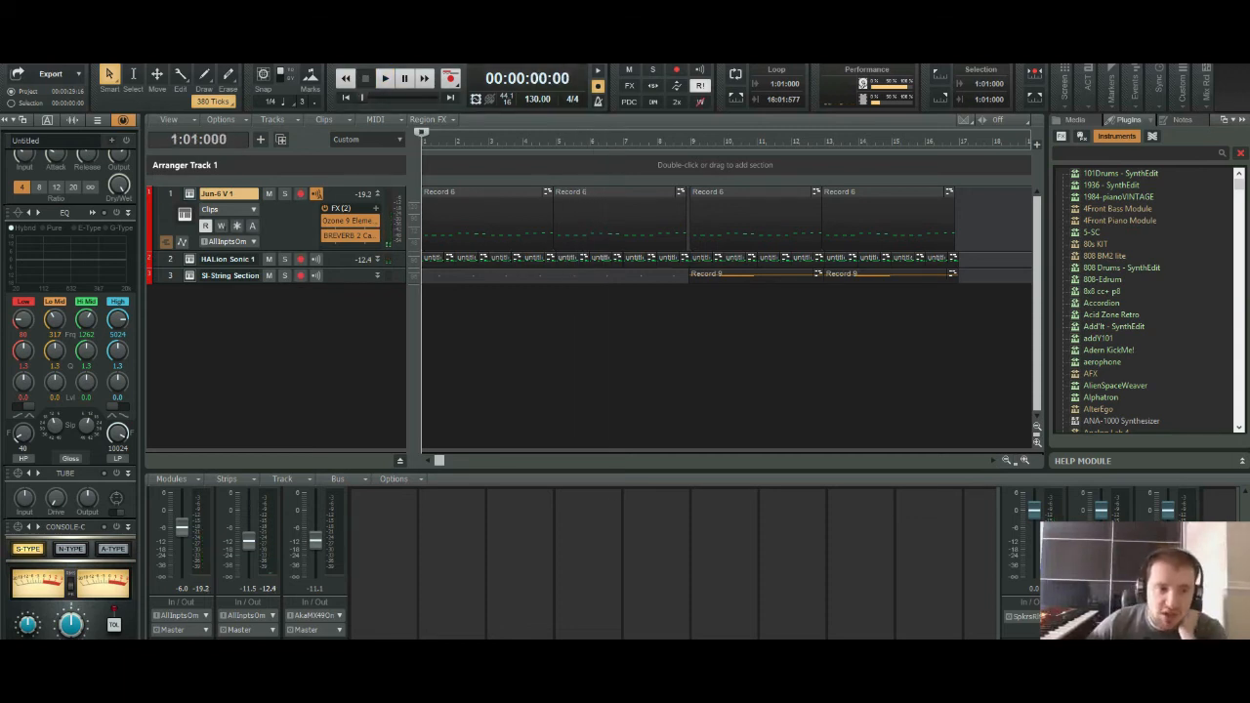
Step: Readjust the Jun-6 V envelope during playback and raise the Jun-6 V 1 track volume to -3.4 dB
{"action": "double_click", "coordinate": [190, 193]}
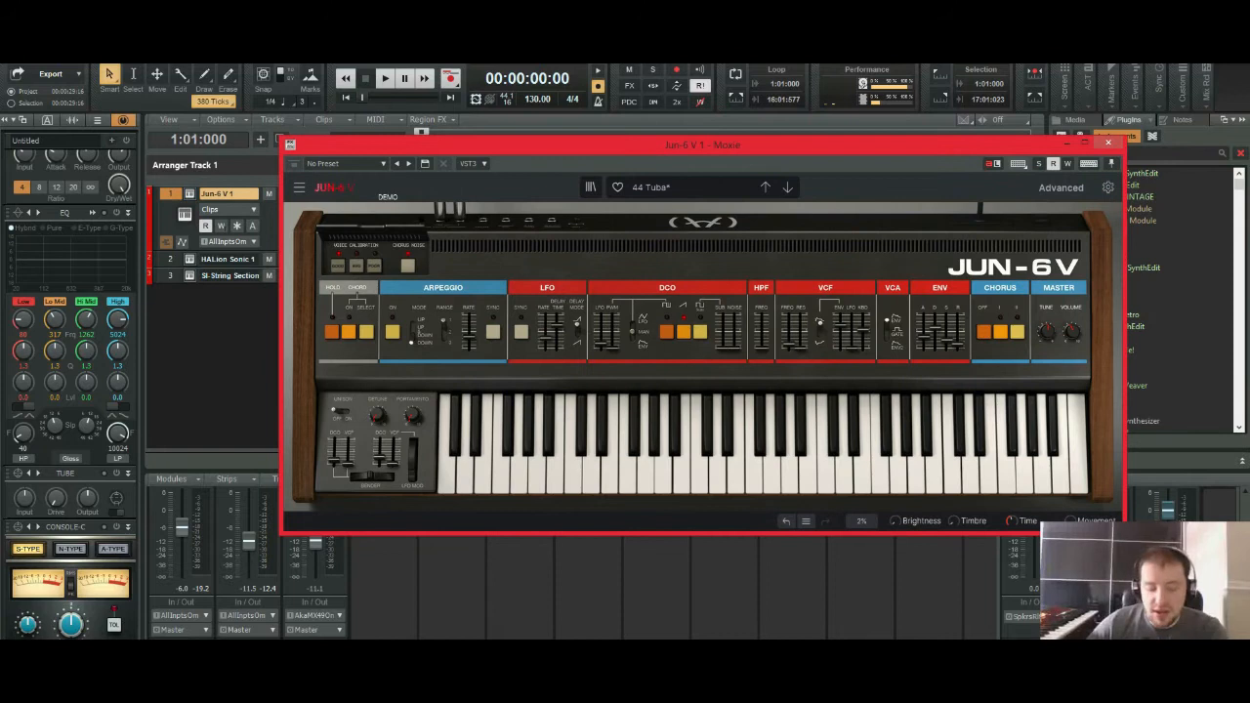
{"action": "key", "text": "space"}
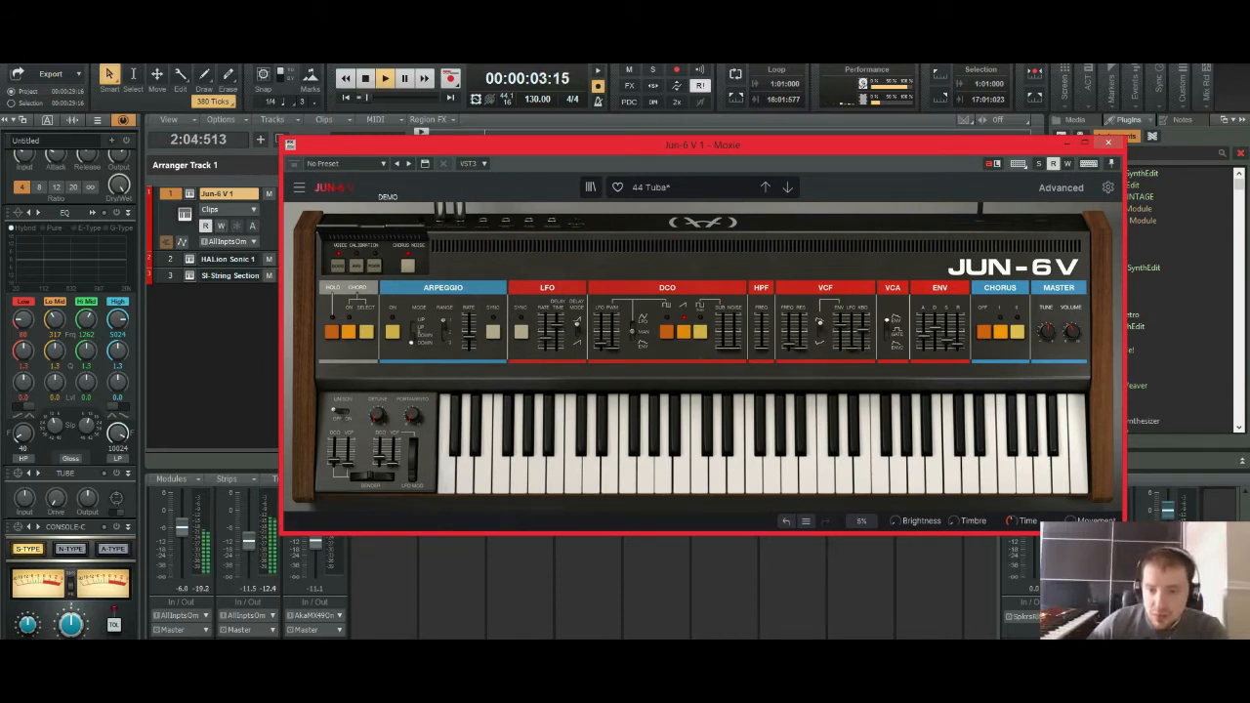
{"action": "left_click_drag", "start_coordinate": [934, 333], "coordinate": [946, 340]}
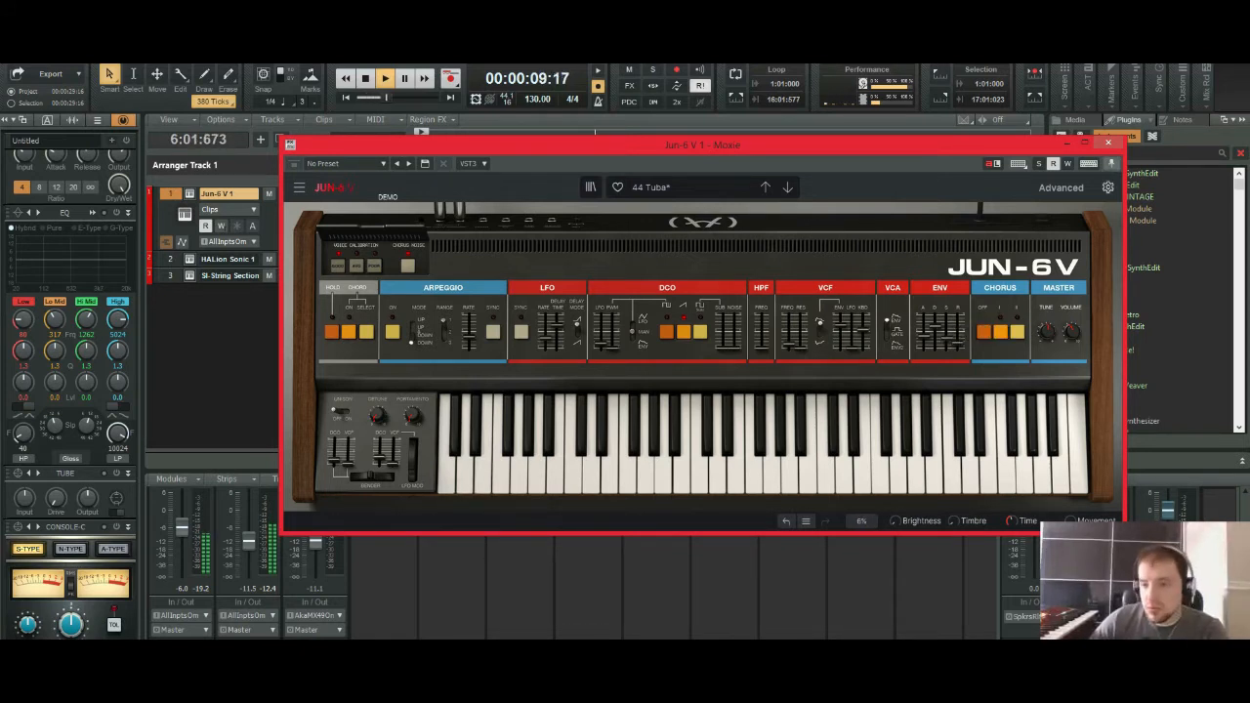
{"action": "left_click", "coordinate": [1108, 144]}
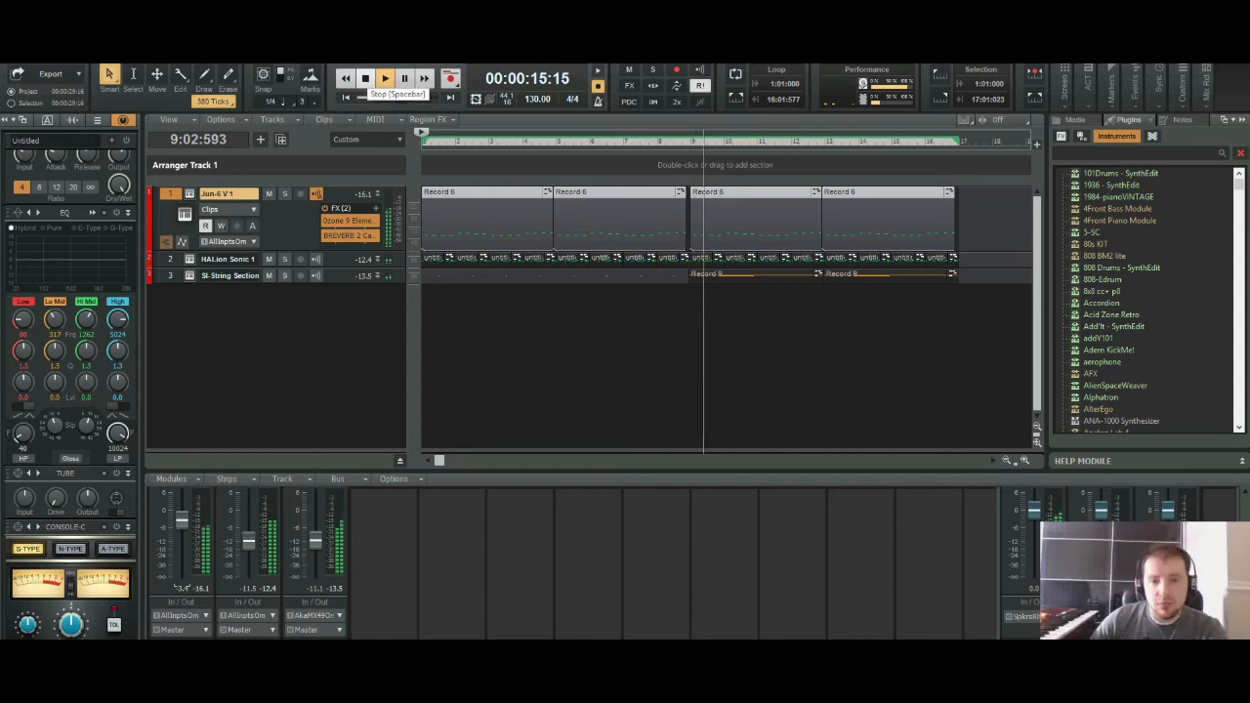
{"action": "left_click", "coordinate": [364, 78]}
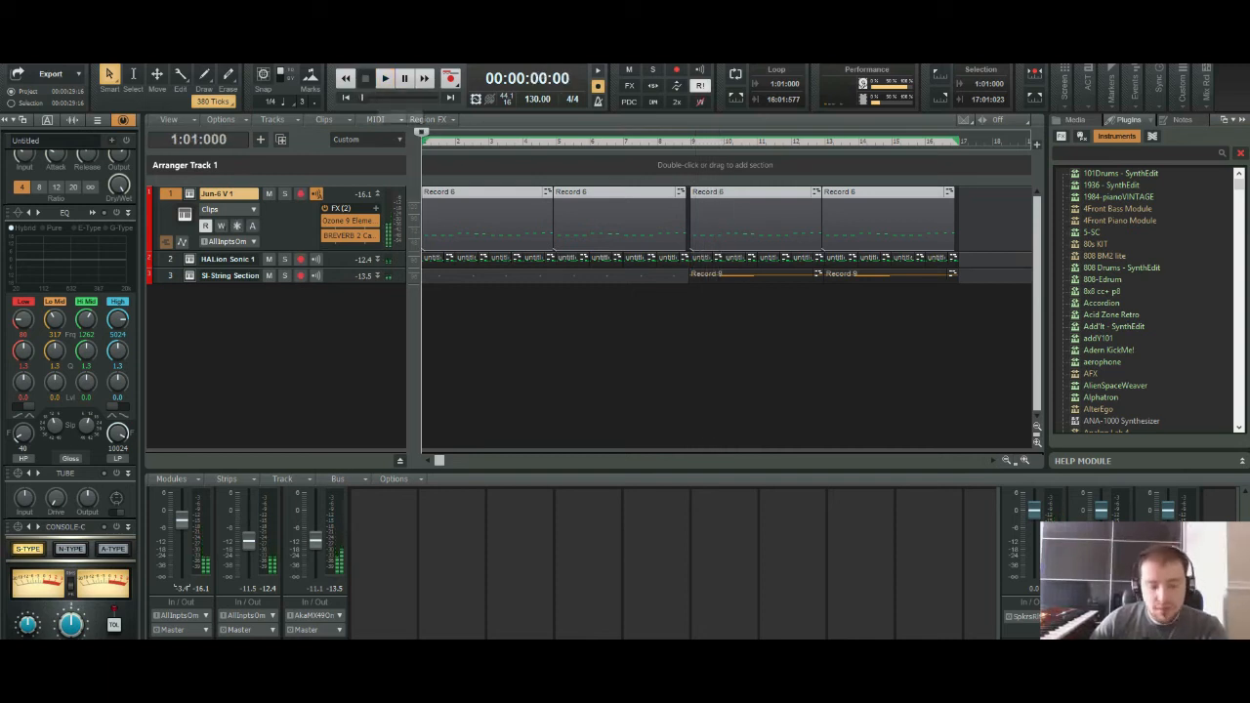
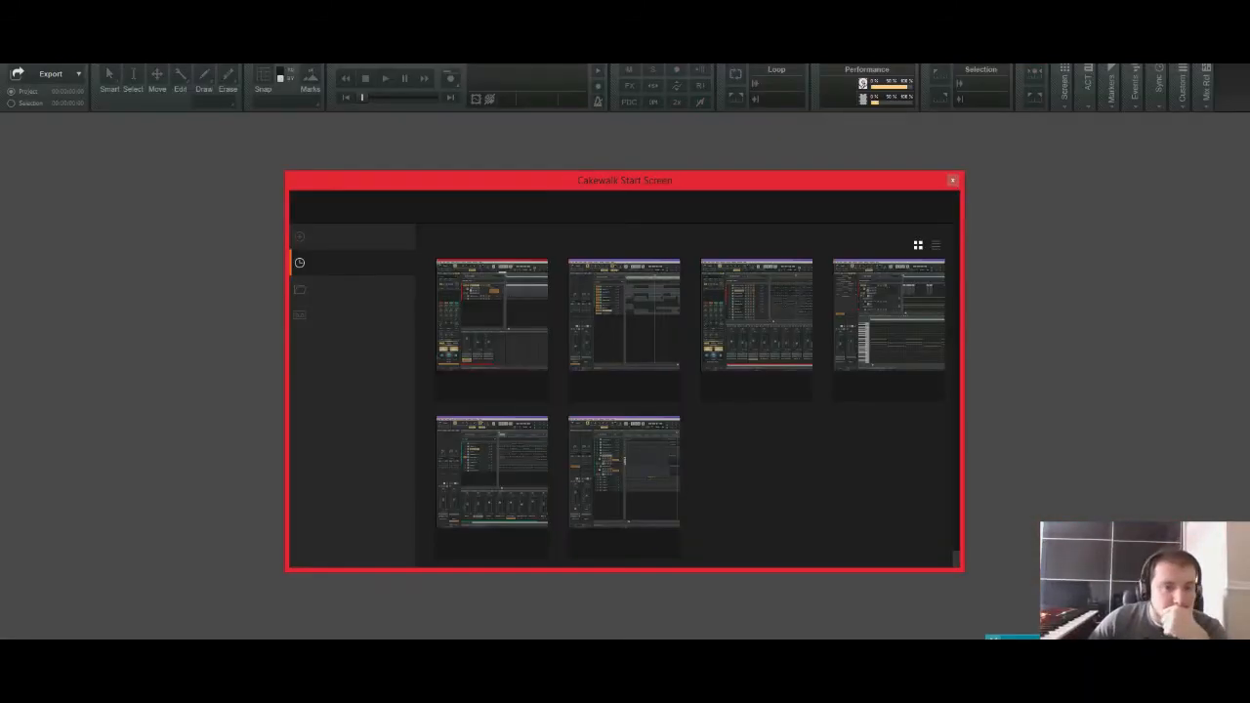
Step: Reopen the first recent project from the Cakewalk start screen and briefly play it from the start
{"action": "left_click", "coordinate": [492, 313]}
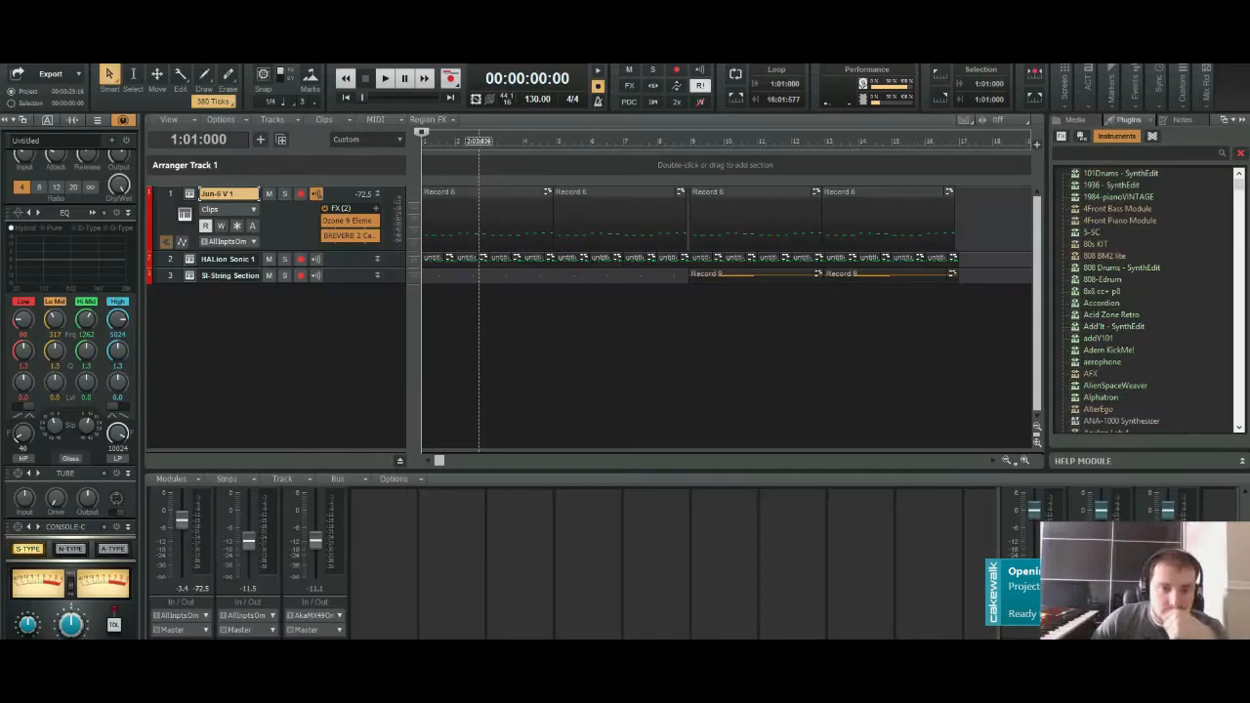
{"action": "key", "text": "space"}
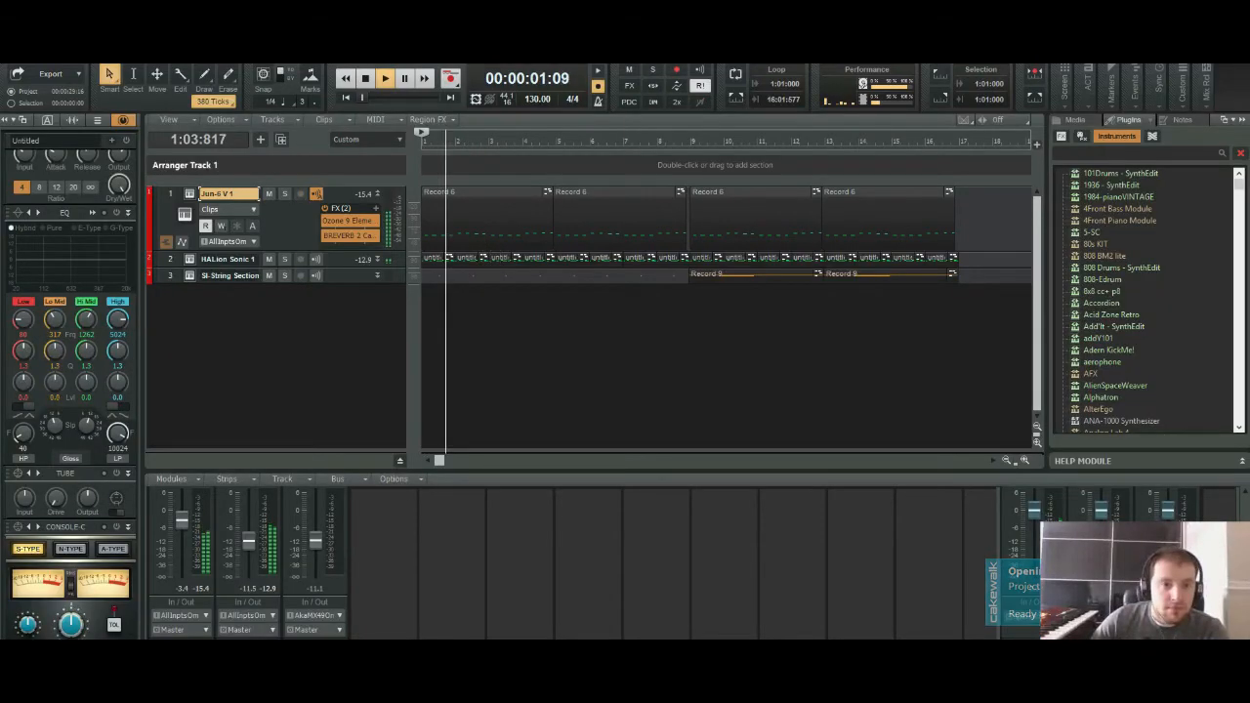
{"action": "key", "text": "space"}
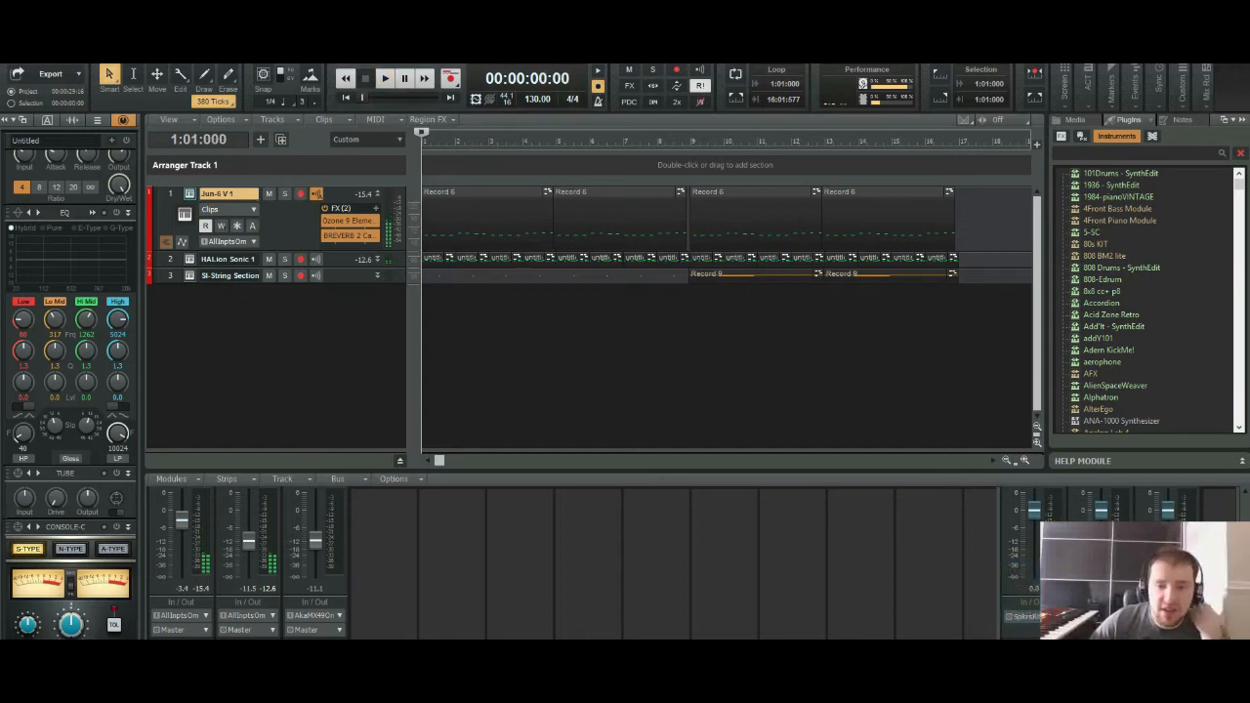
Step: Load the 44 Tuba preset from Brass & Winds in the reopened project's Jun-6 V on track 1
{"action": "left_click", "coordinate": [190, 195]}
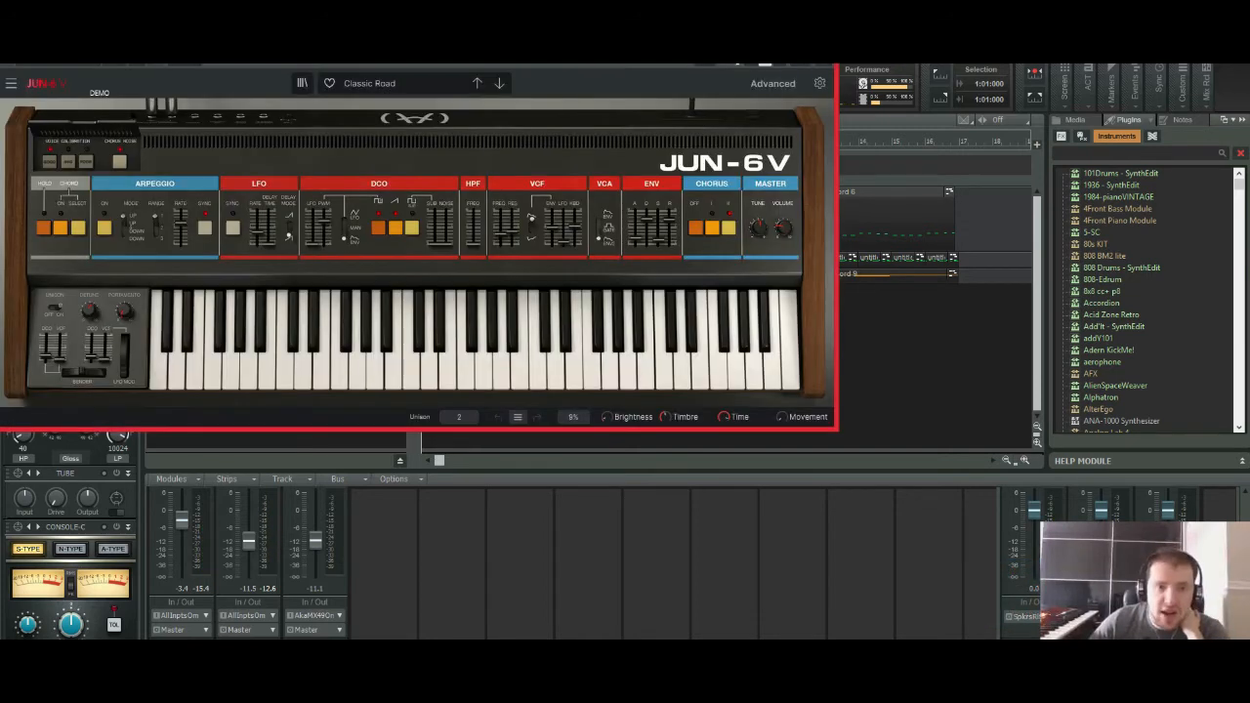
{"action": "left_click_drag", "start_coordinate": [390, 41], "coordinate": [655, 155]}
{"action": "left_click", "coordinate": [636, 198]}
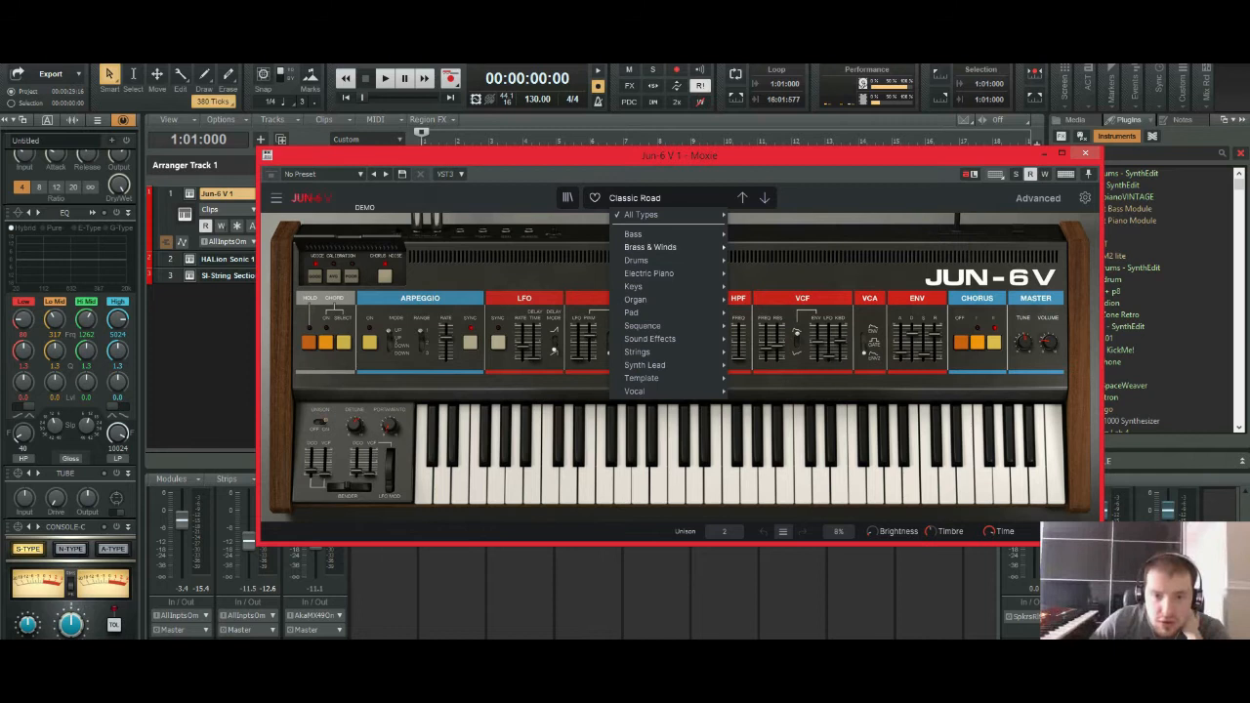
{"action": "mouse_move", "coordinate": [651, 247]}
{"action": "left_click", "coordinate": [761, 301]}
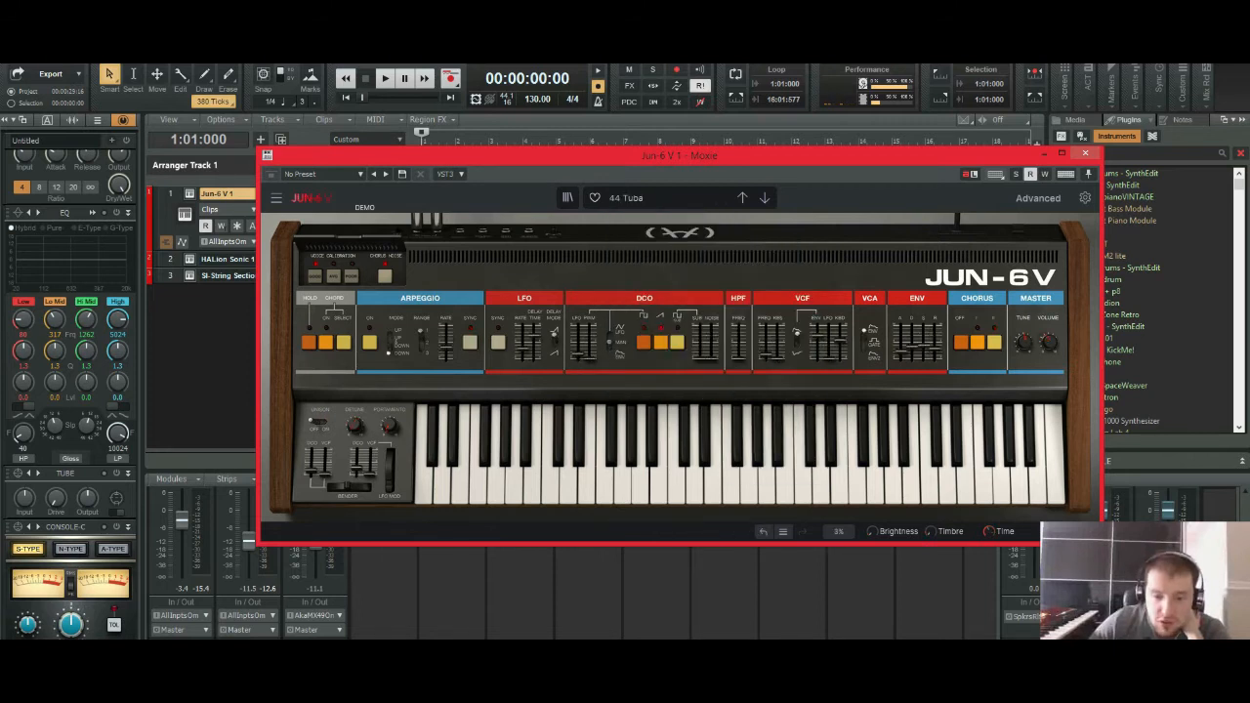
Step: Adjust the 44 Tuba envelope sliders to match the Paint reference screenshot, and play the project from the start with the synth window closed
{"action": "key", "text": "alt+Tab"}
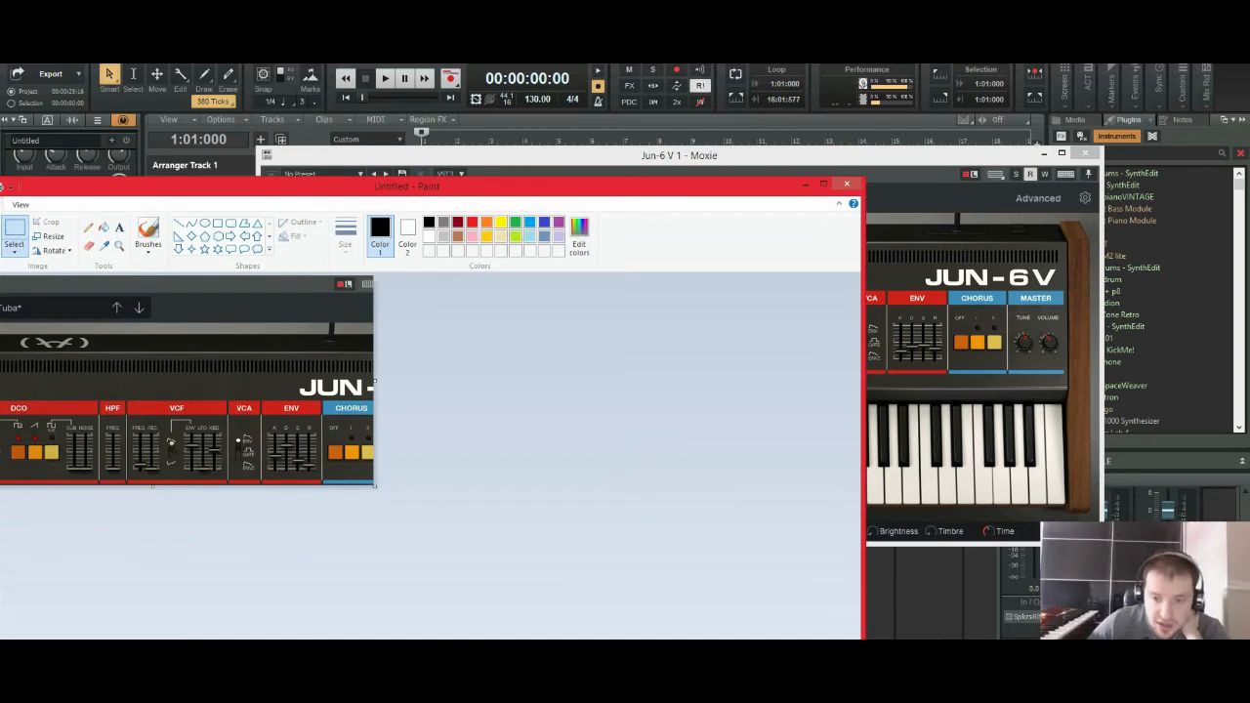
{"action": "key", "text": "alt+Tab"}
{"action": "mouse_move", "coordinate": [934, 343]}
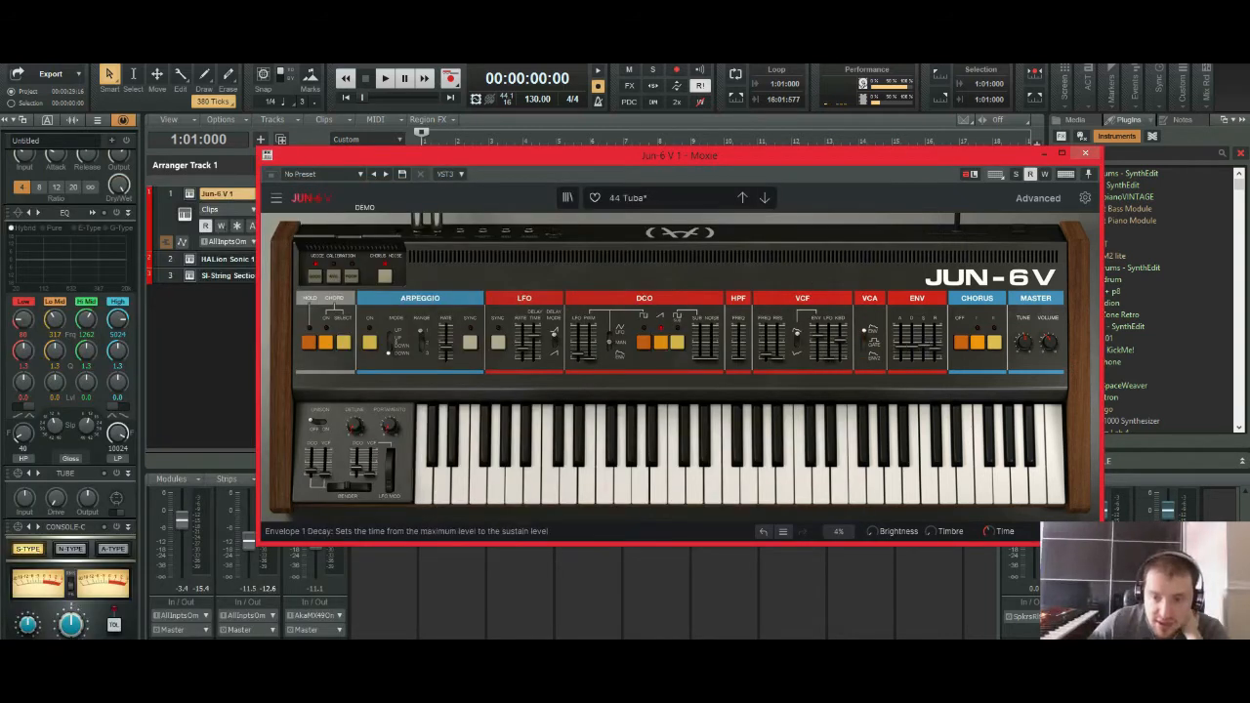
{"action": "mouse_move", "coordinate": [912, 345]}
{"action": "left_mouse_down"}
{"action": "mouse_move", "coordinate": [934, 355]}
{"action": "mouse_move", "coordinate": [924, 348]}
{"action": "left_mouse_up"}
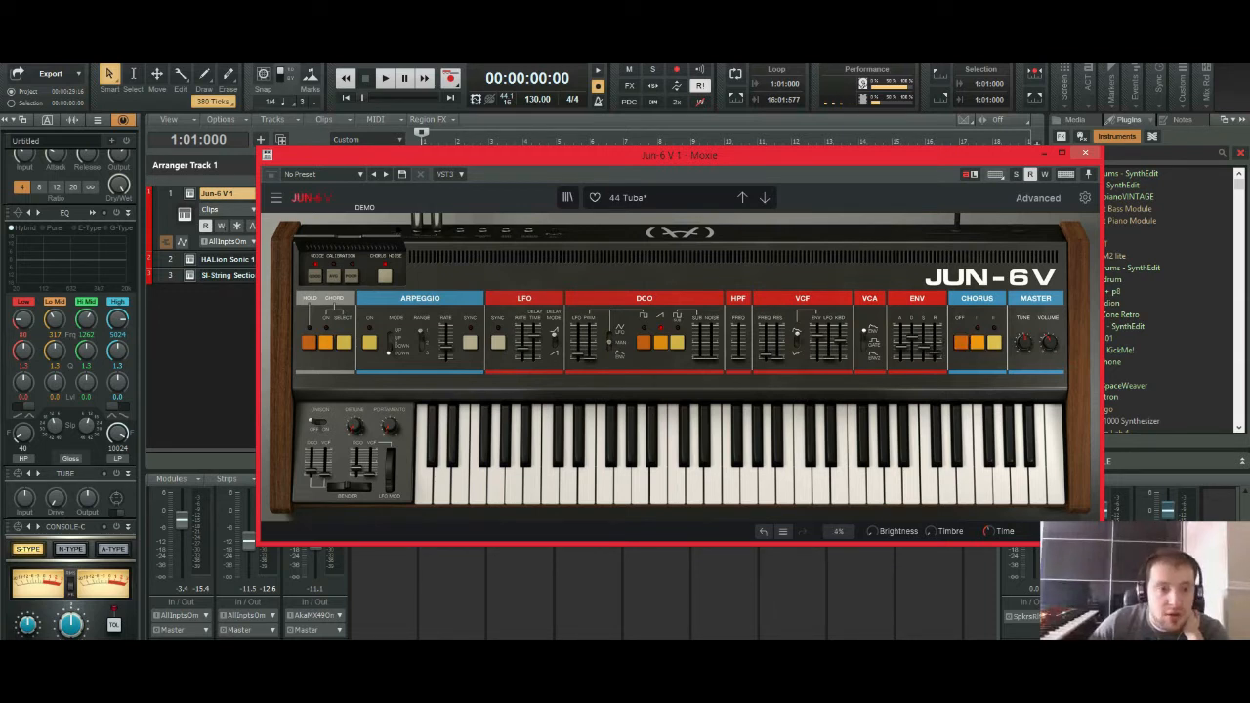
{"action": "left_click", "coordinate": [386, 78]}
{"action": "left_click", "coordinate": [1085, 153]}
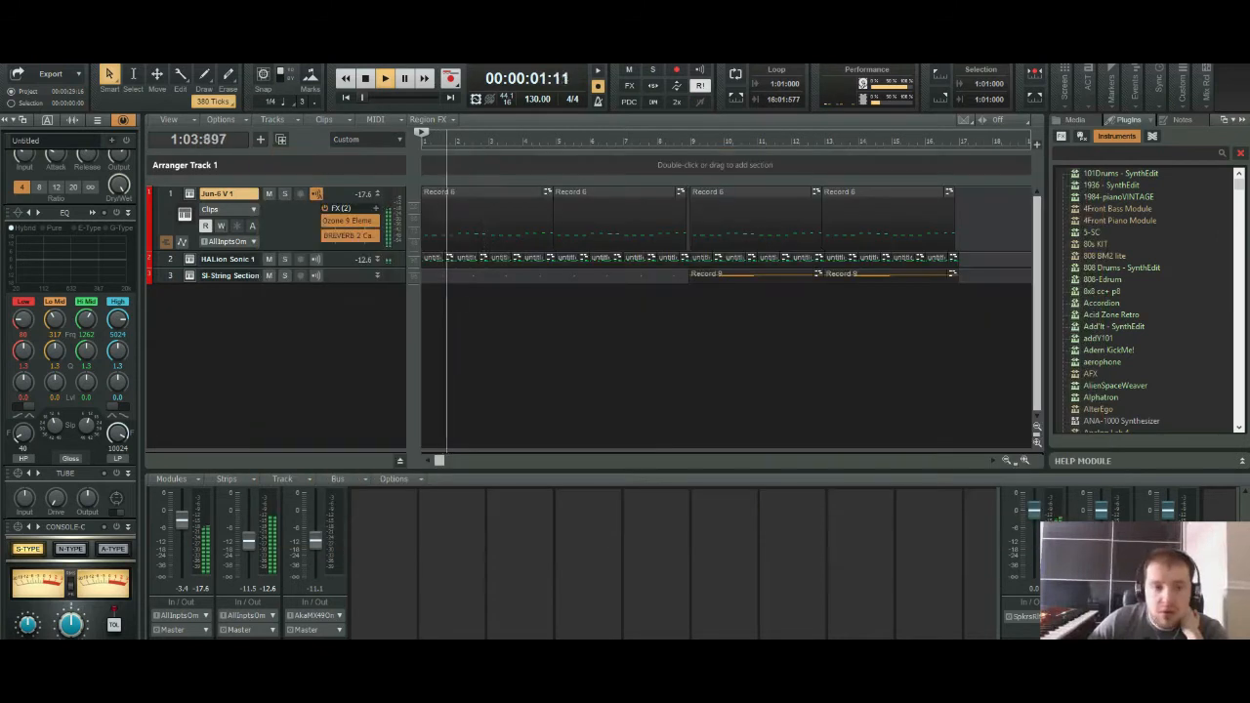
Step: Stop playback, save the project and play it from the start
{"action": "left_click", "coordinate": [365, 78]}
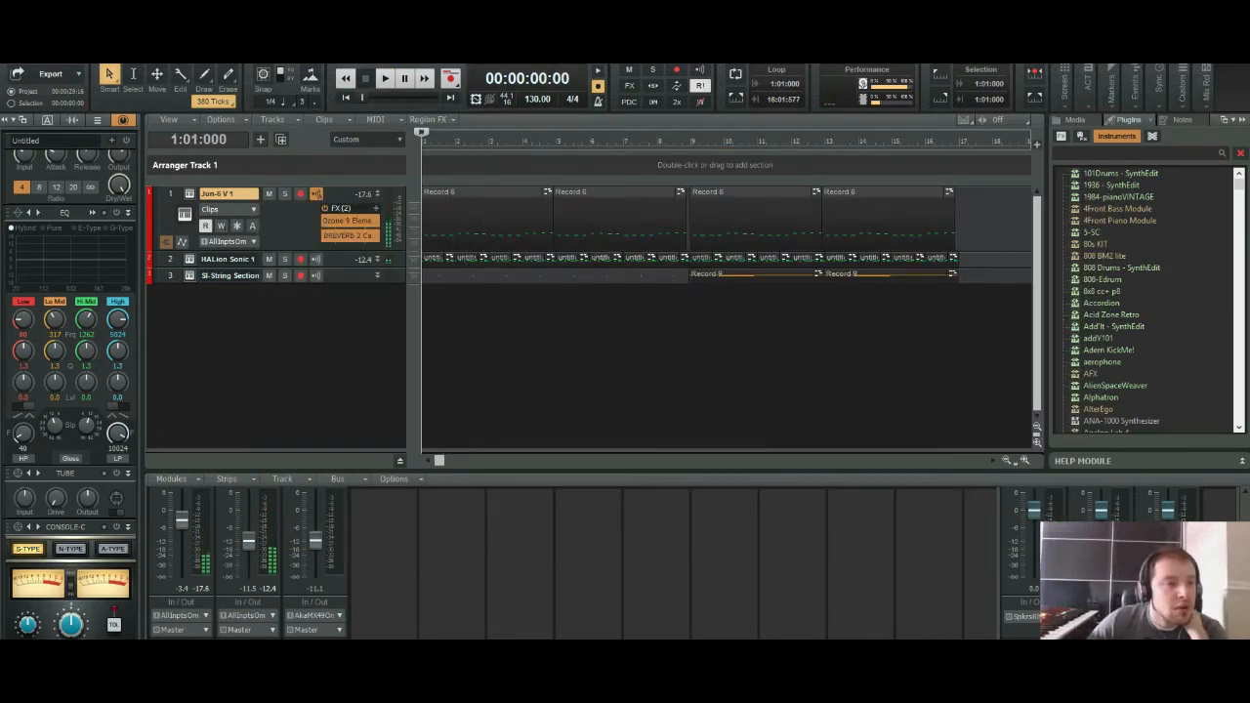
{"action": "left_click", "coordinate": [12, 56]}
{"action": "left_click", "coordinate": [23, 138]}
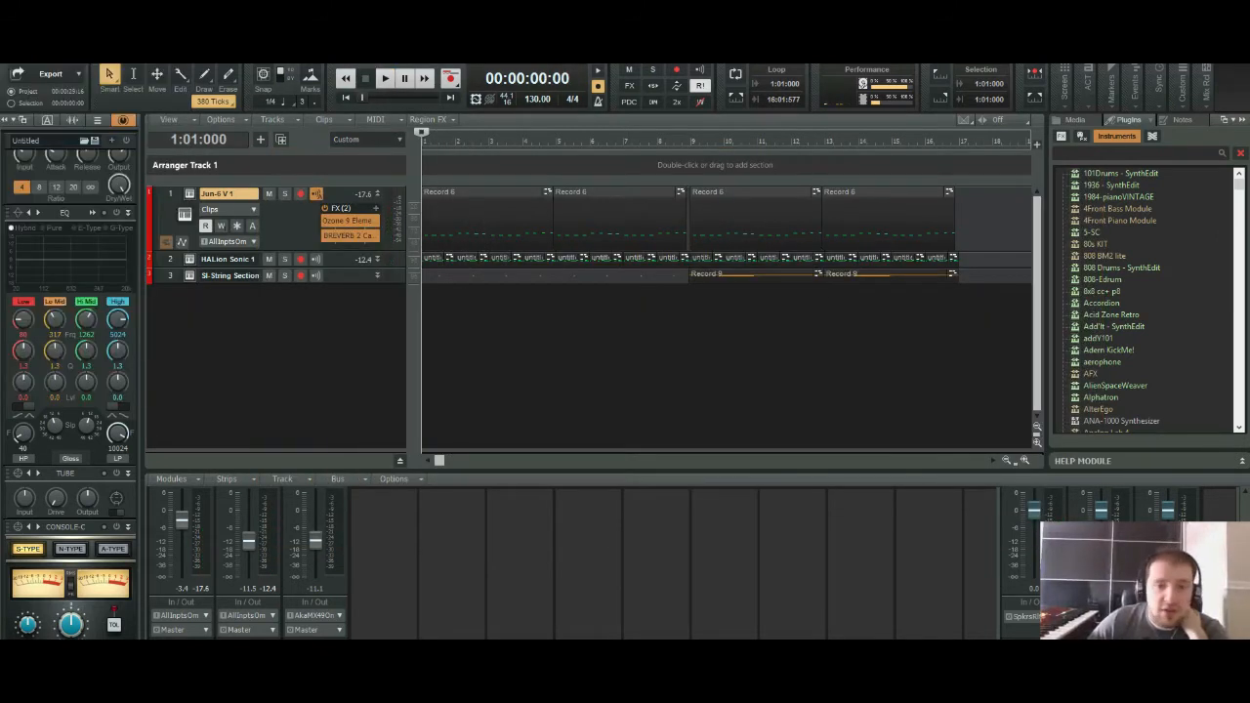
{"action": "key", "text": "space"}
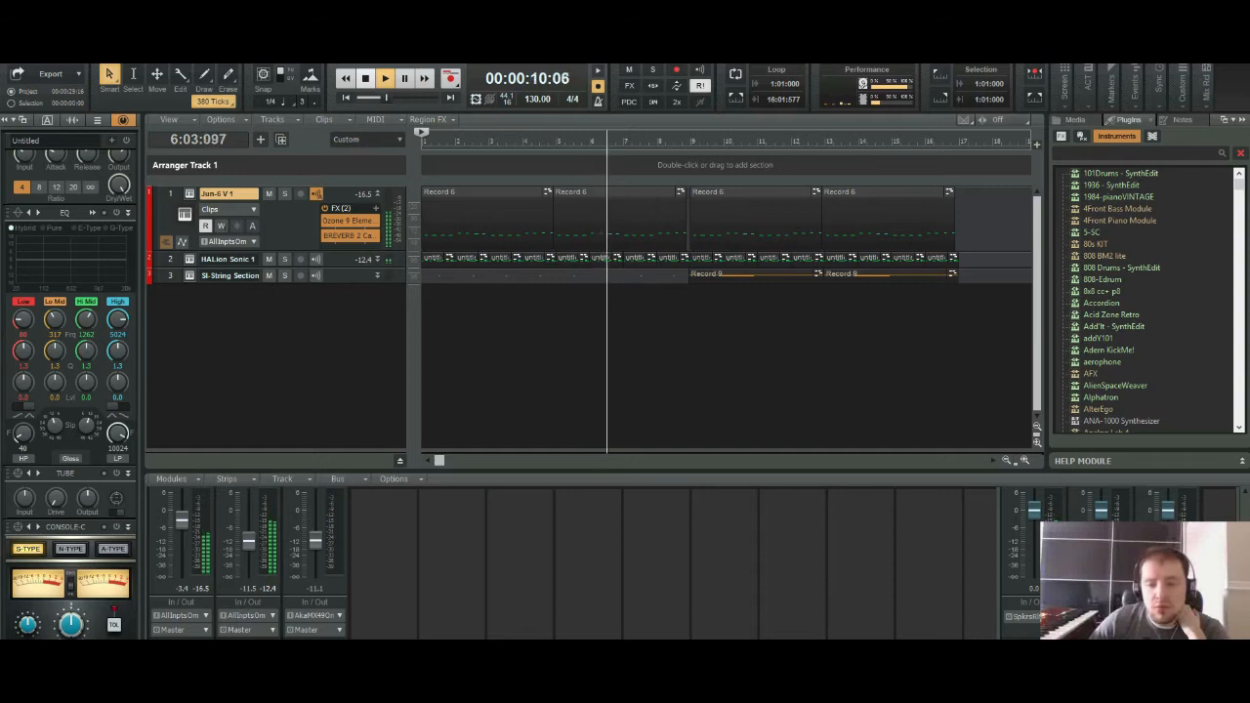
{"action": "key", "text": "space"}
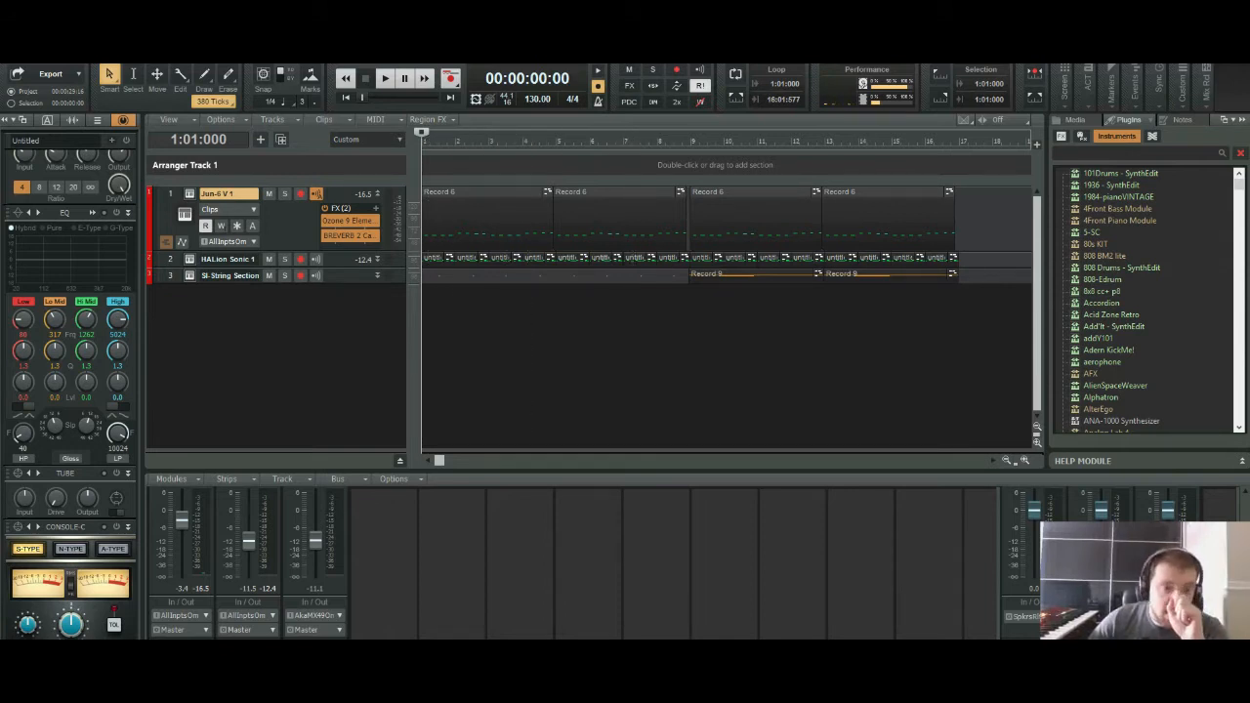
Step: Collapse the Jun-6 V 1 track, then copy all three tracks' clips from bars 9–16 and paste them at the end of bar 16
{"action": "double_click", "coordinate": [342, 194]}
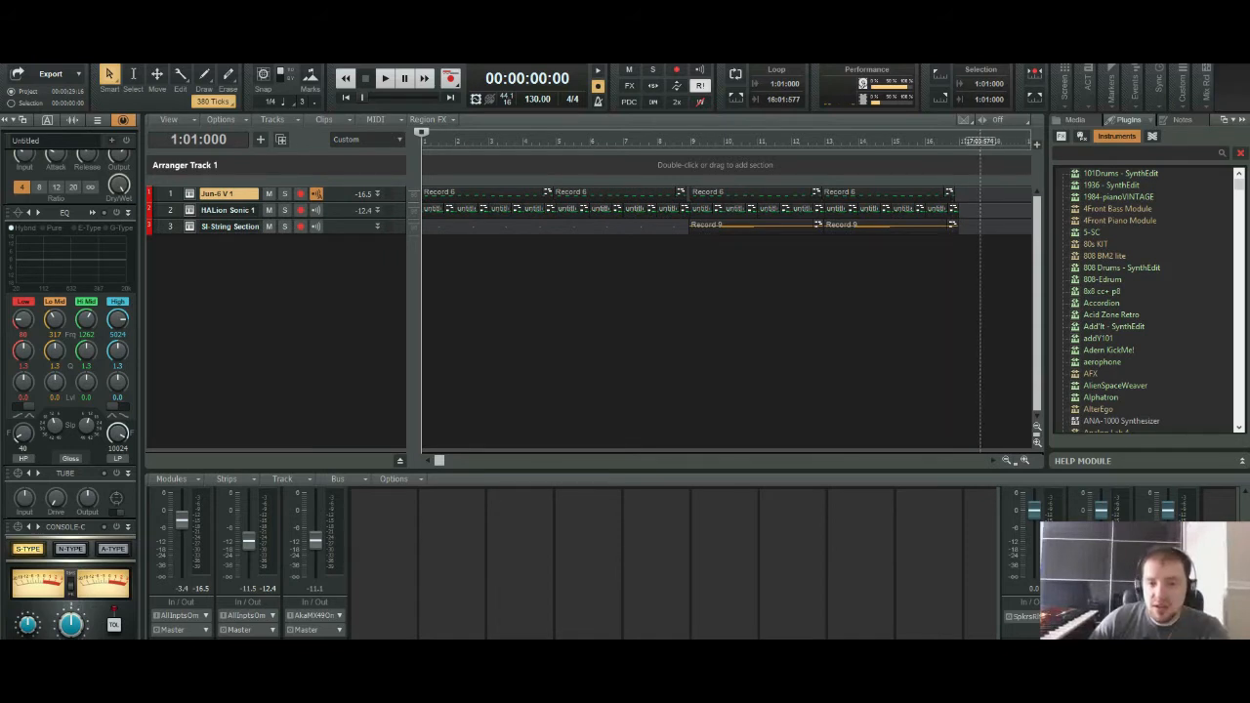
{"action": "left_click_drag", "start_coordinate": [980, 229], "coordinate": [691, 196]}
{"action": "left_click", "coordinate": [766, 226], "text": "shift"}
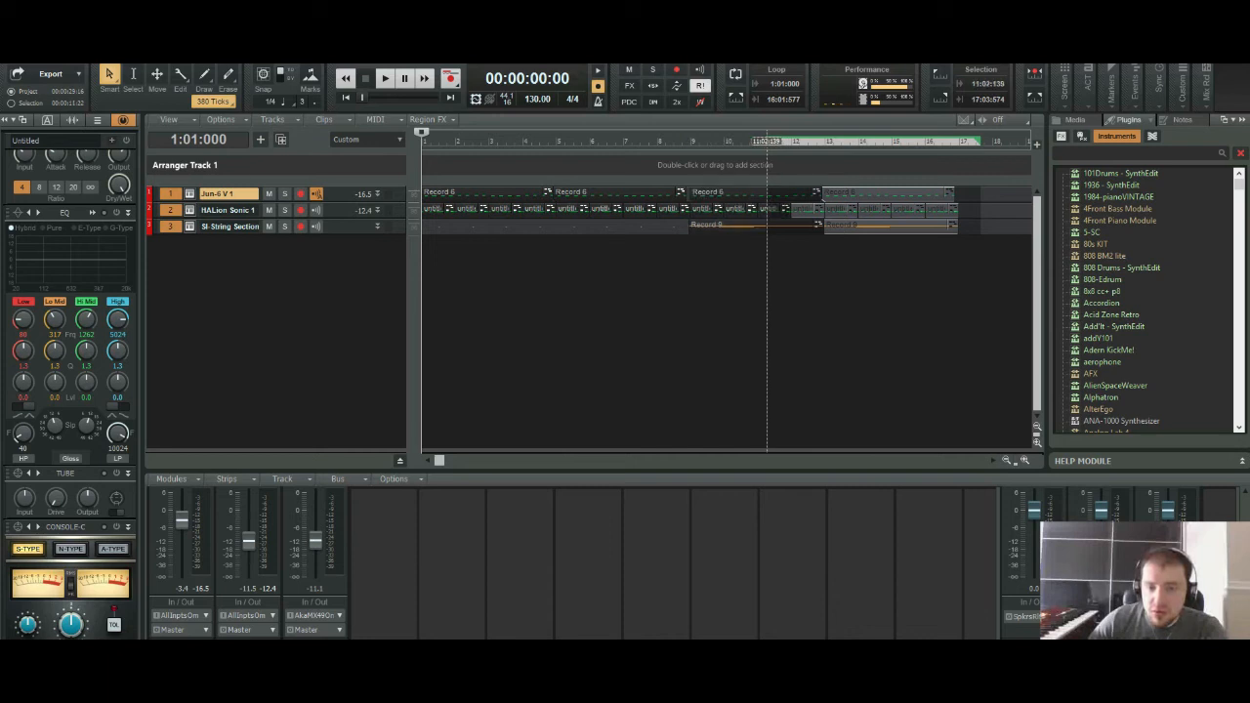
{"action": "left_click", "coordinate": [737, 226]}
{"action": "left_click", "coordinate": [868, 226], "text": "ctrl"}
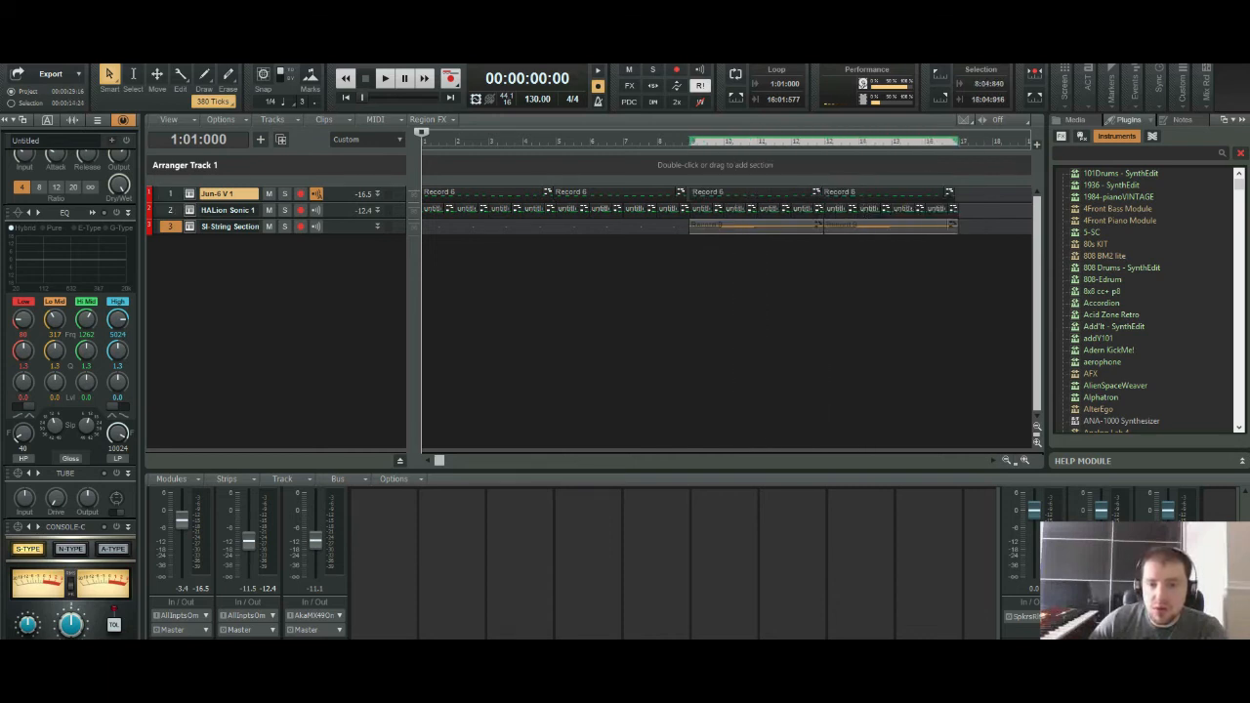
{"action": "left_click_drag", "start_coordinate": [973, 227], "coordinate": [712, 196]}
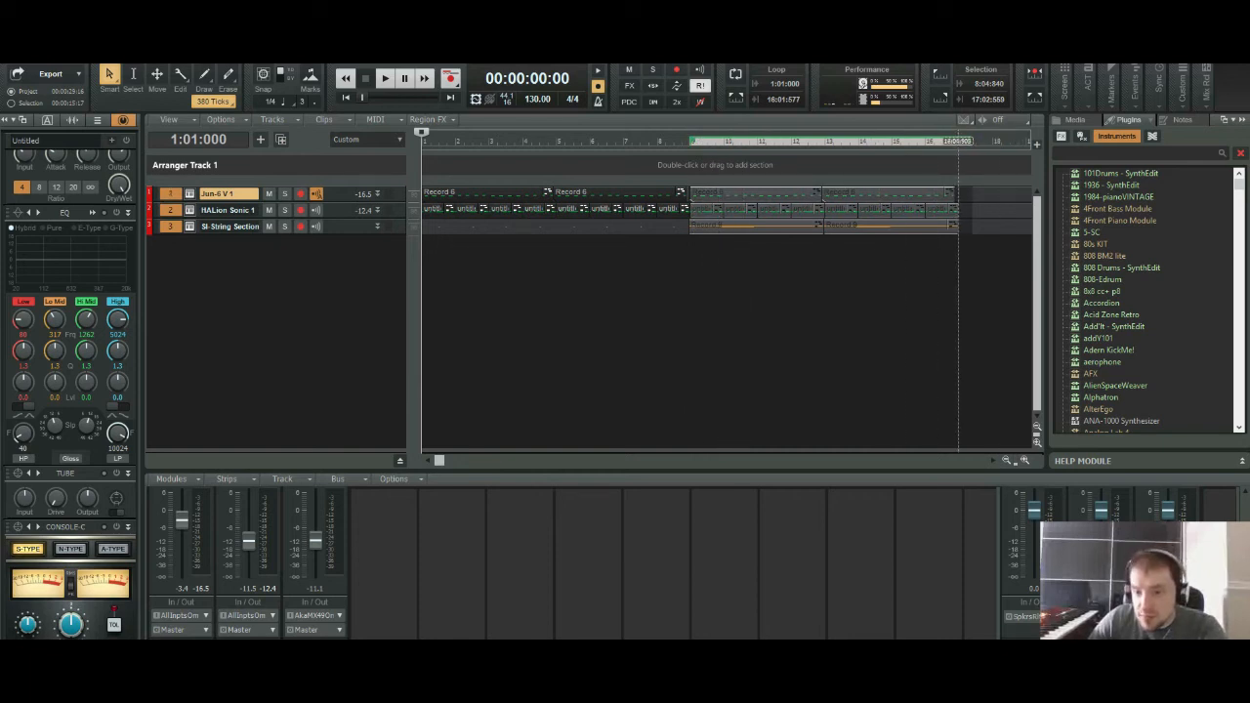
{"action": "left_click", "coordinate": [958, 137]}
{"action": "key", "text": "ctrl+v"}
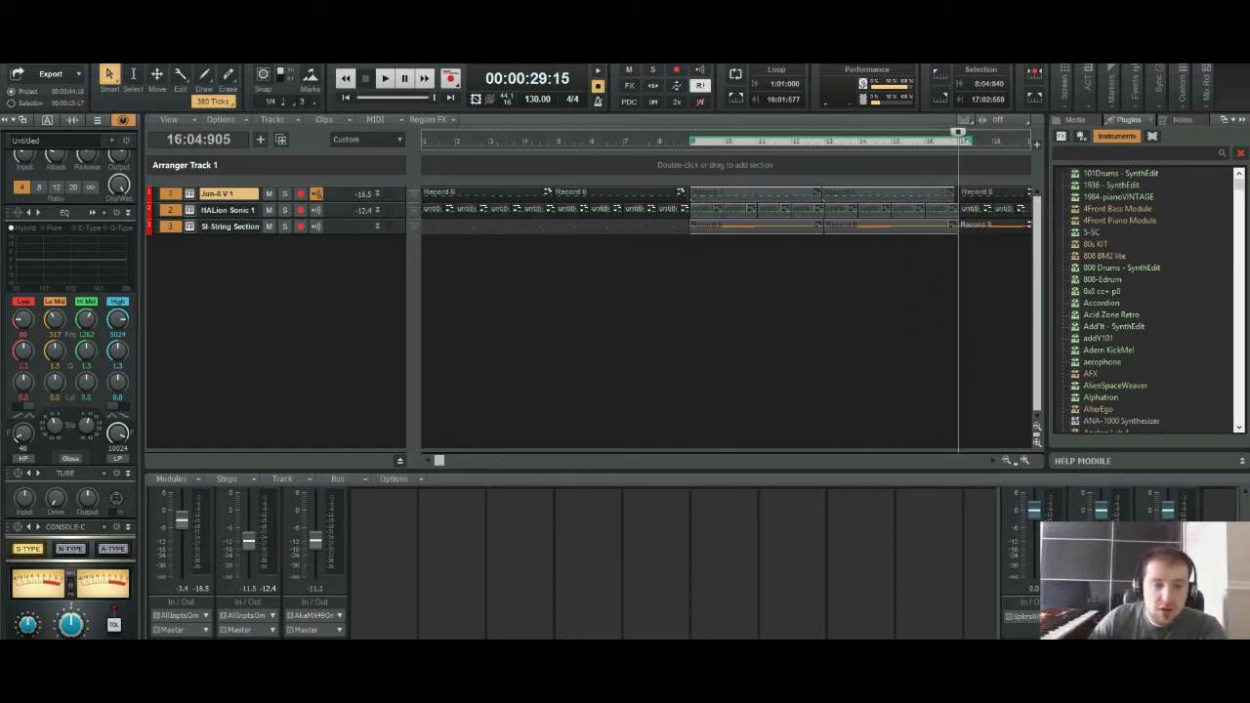
{"action": "key", "text": "ctrl+Left"}
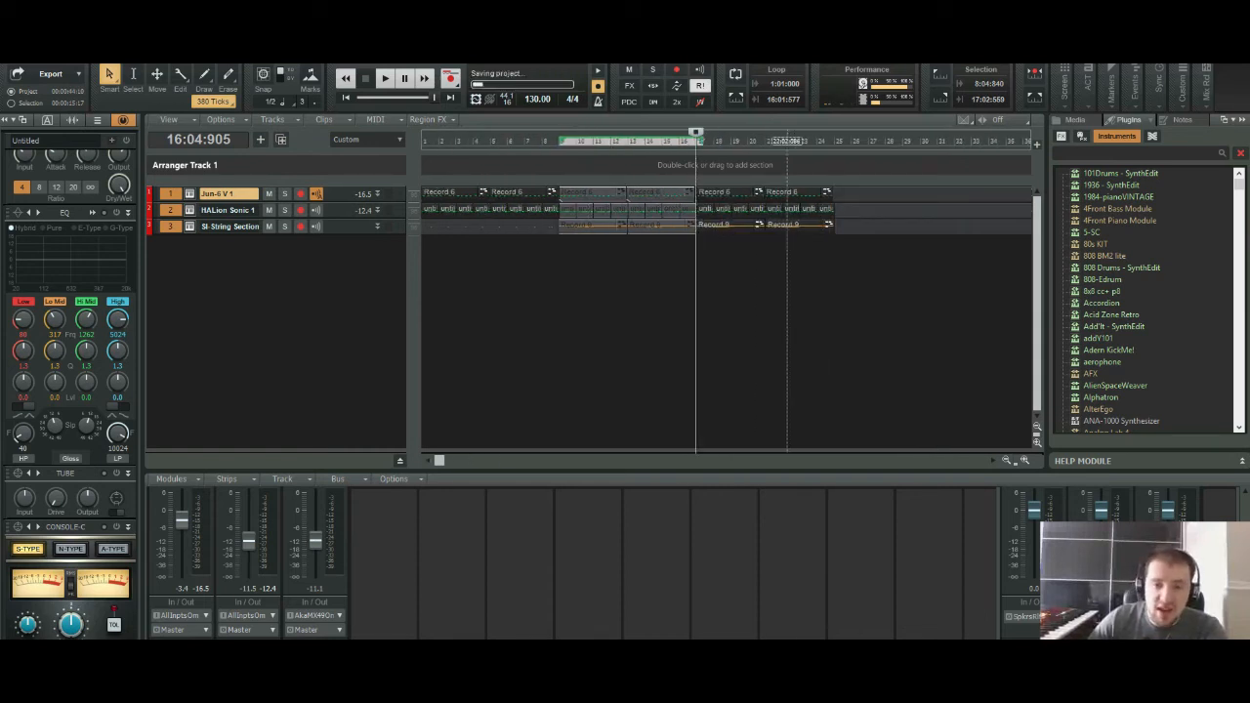
Step: Play the arrangement from the start and from bar 15 across the join with the pasted clips
{"action": "key", "text": "ctrl+Home"}
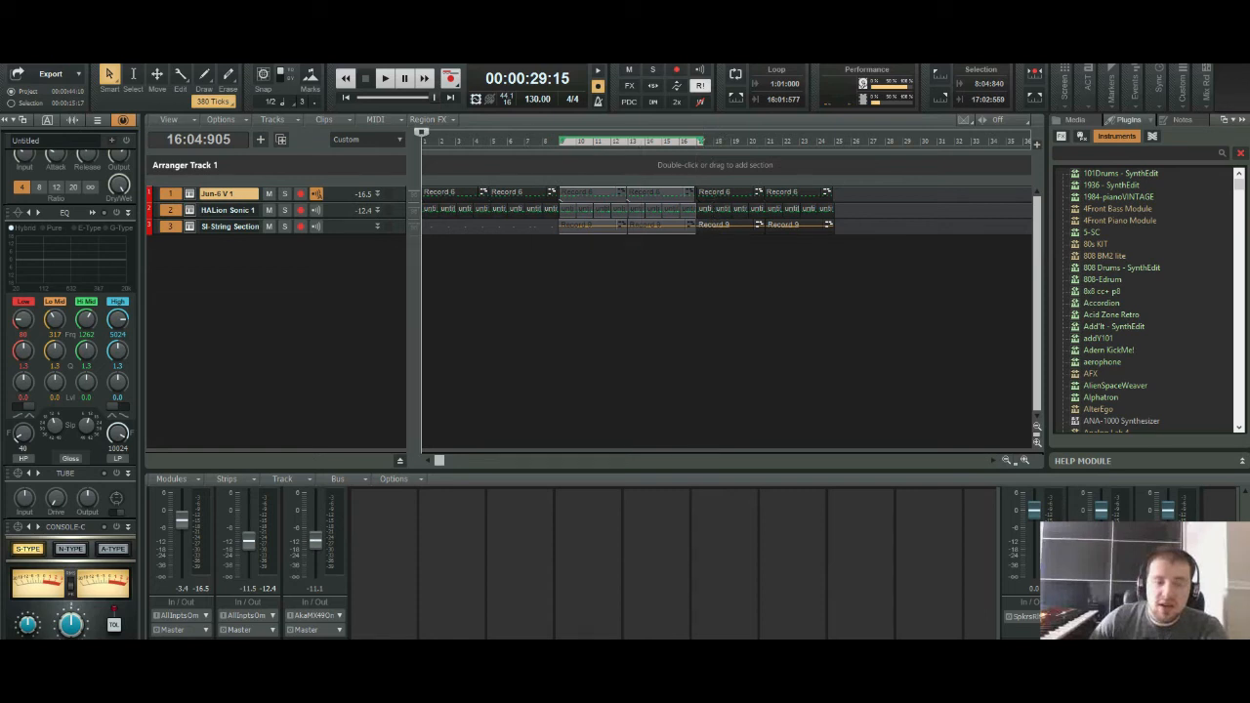
{"action": "key", "text": "space"}
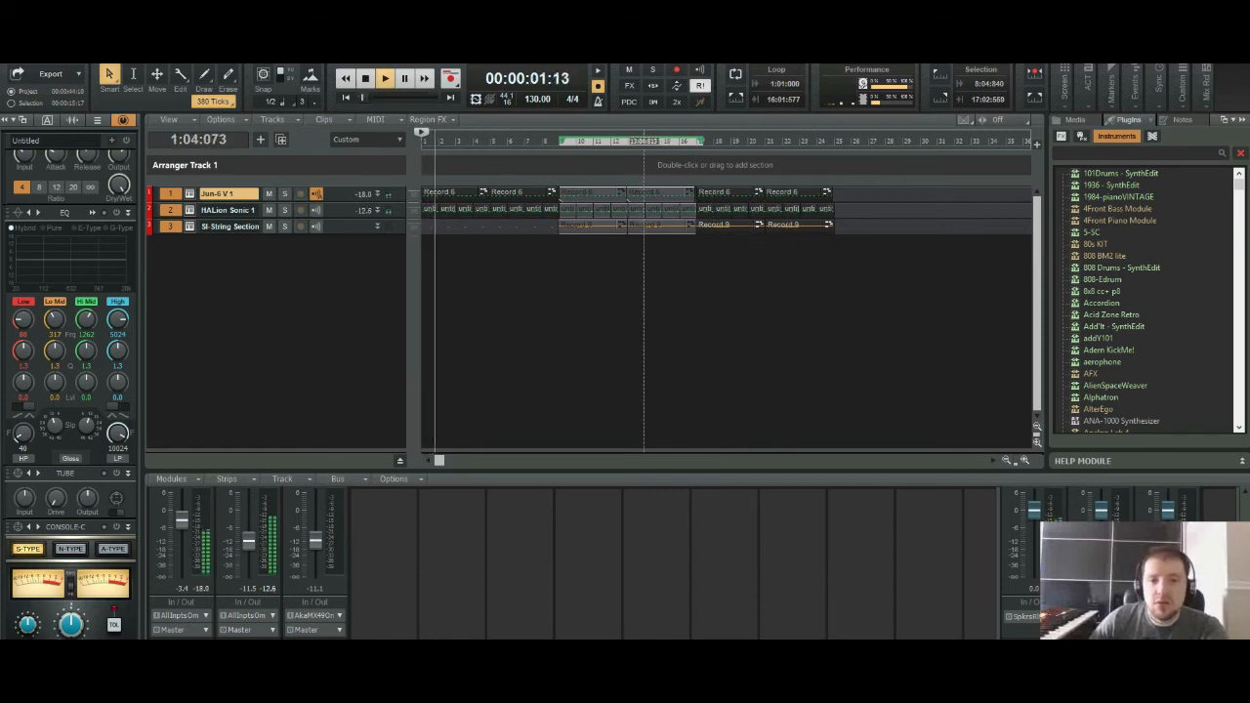
{"action": "left_click", "coordinate": [664, 137]}
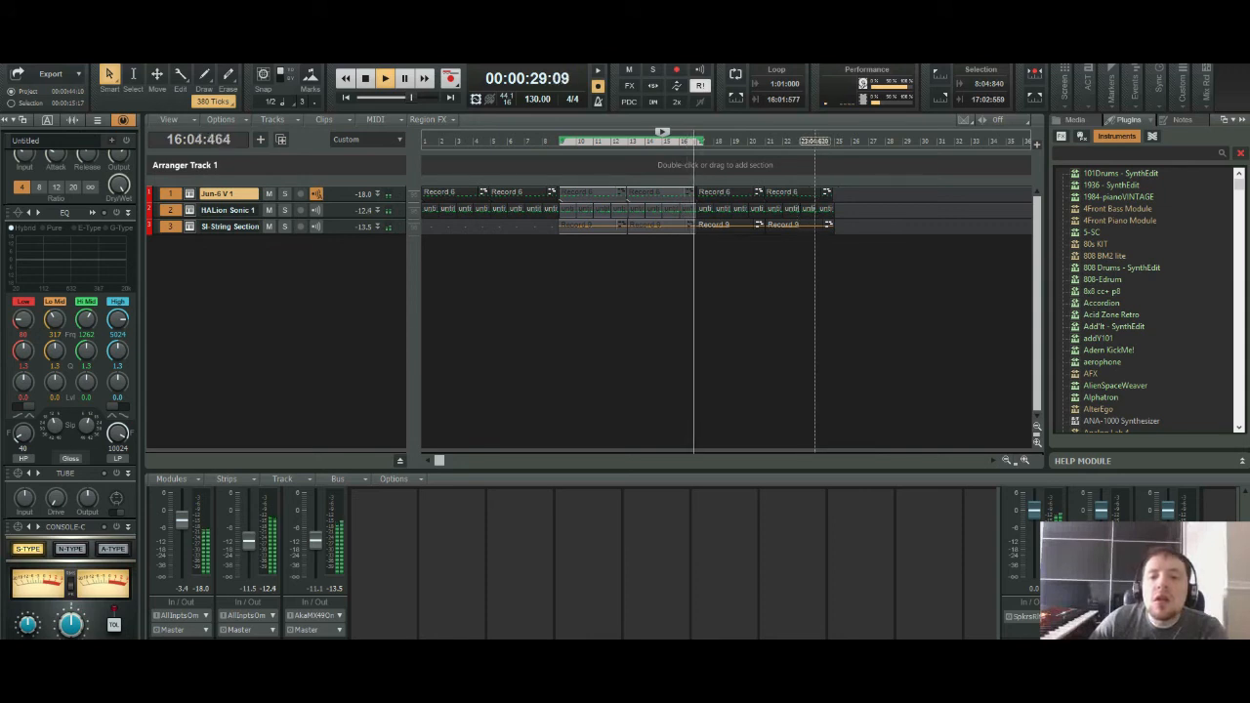
{"action": "left_click", "coordinate": [713, 209]}
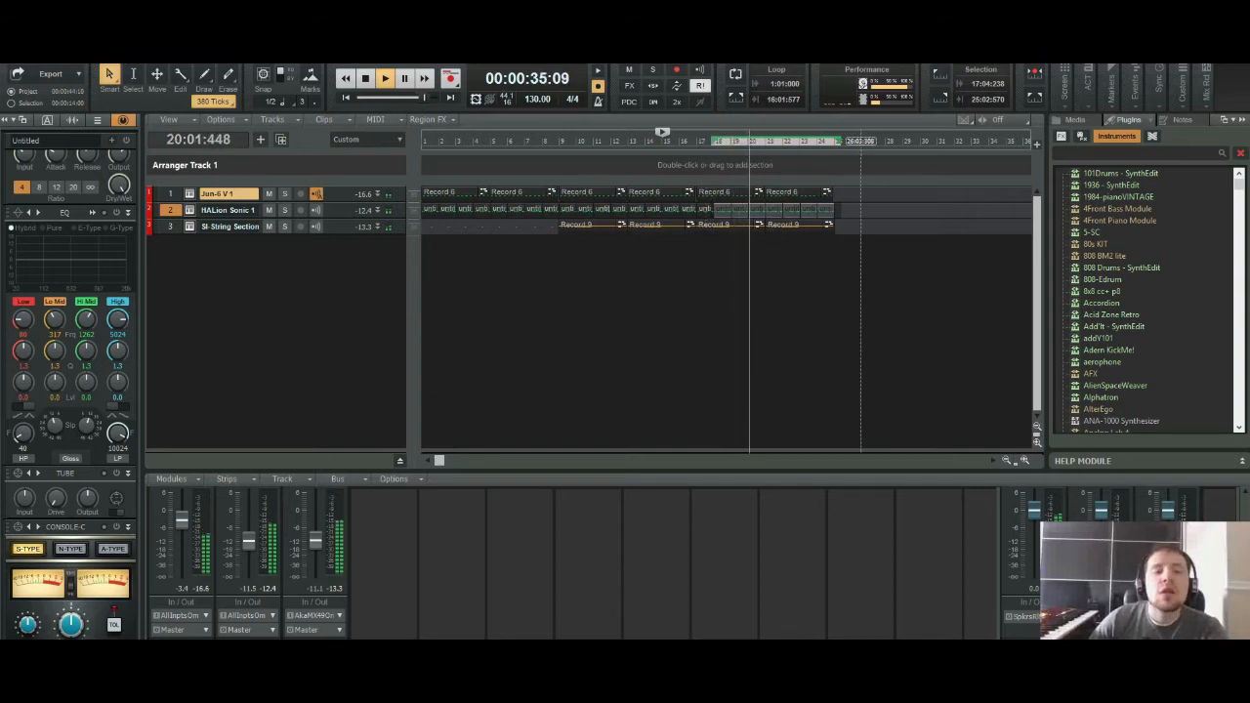
{"action": "left_click", "coordinate": [364, 78]}
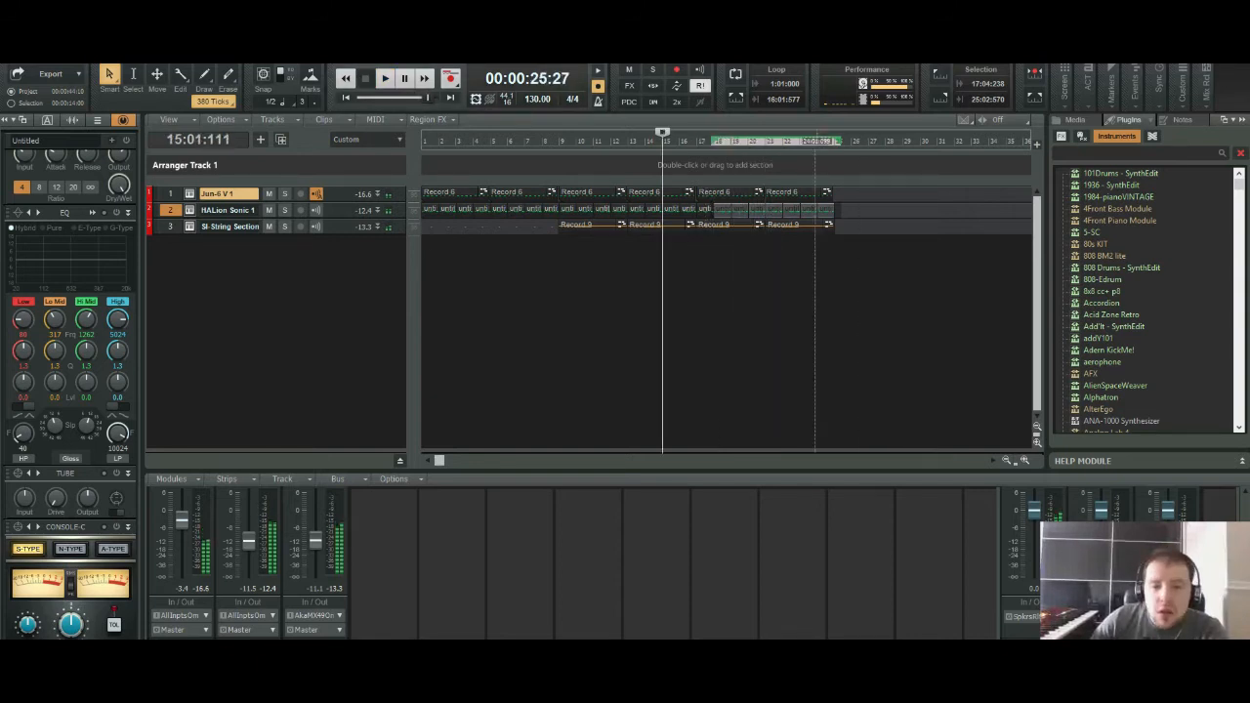
Step: Select all clips on the three tracks and move them together to start at bar 12
{"action": "left_click_drag", "start_coordinate": [851, 194], "coordinate": [410, 190]}
{"action": "left_click_drag", "start_coordinate": [849, 194], "coordinate": [681, 195]}
{"action": "key", "text": "ctrl+a"}
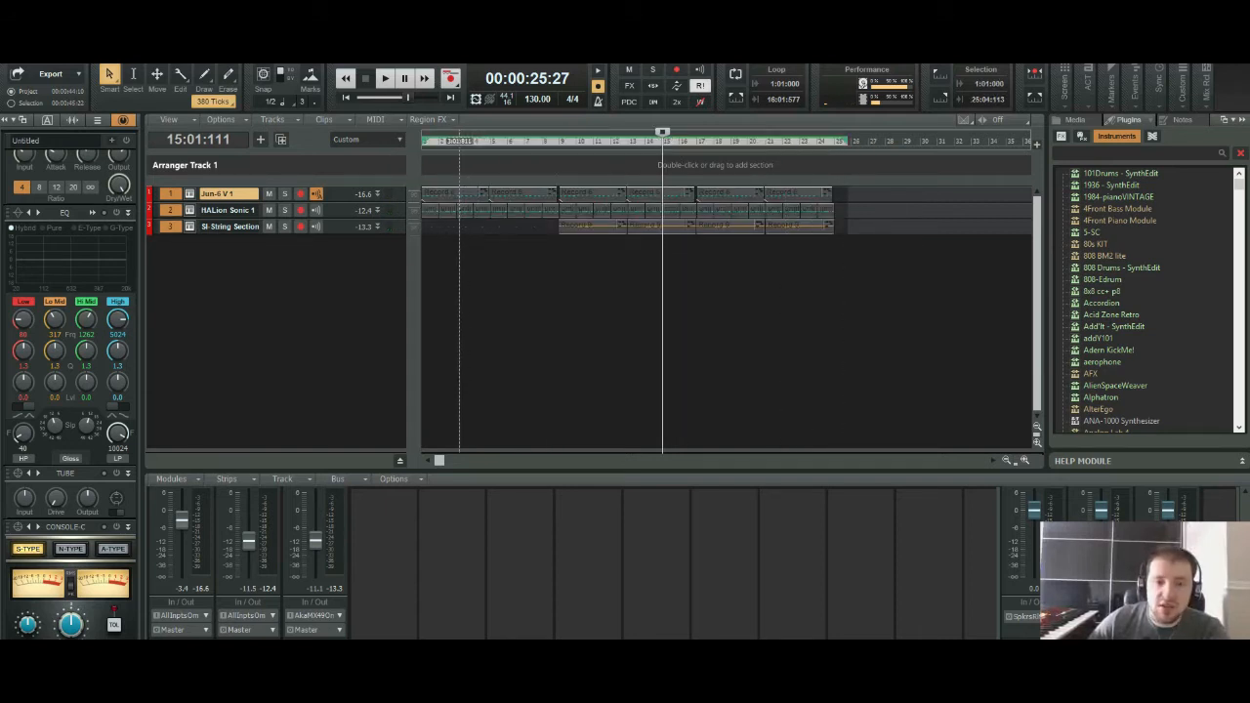
{"action": "left_click_drag", "start_coordinate": [461, 194], "coordinate": [654, 194]}
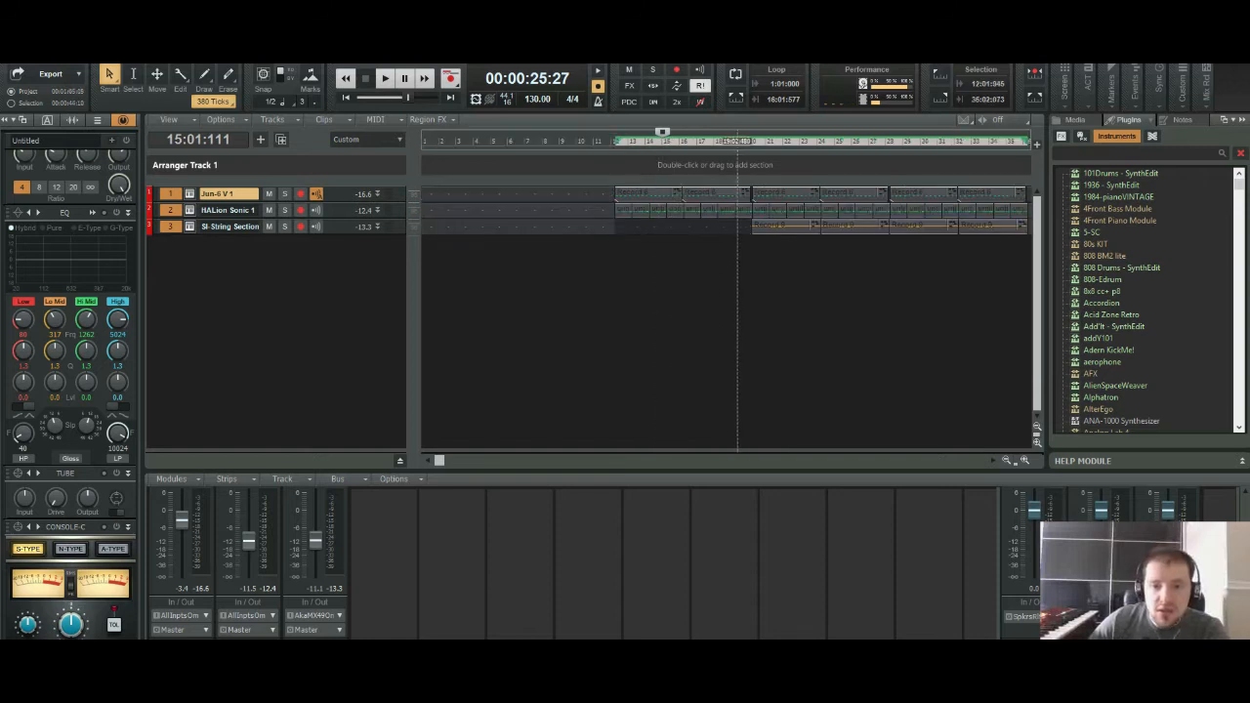
Step: Copy the opening Jun-6 V and HALion Sonic clips from bars 12–19 and paste them at the project start
{"action": "mouse_move", "coordinate": [738, 194]}
{"action": "left_mouse_down"}
{"action": "mouse_move", "coordinate": [578, 202]}
{"action": "mouse_move", "coordinate": [767, 209]}
{"action": "mouse_move", "coordinate": [728, 210]}
{"action": "mouse_move", "coordinate": [753, 210]}
{"action": "left_mouse_up"}
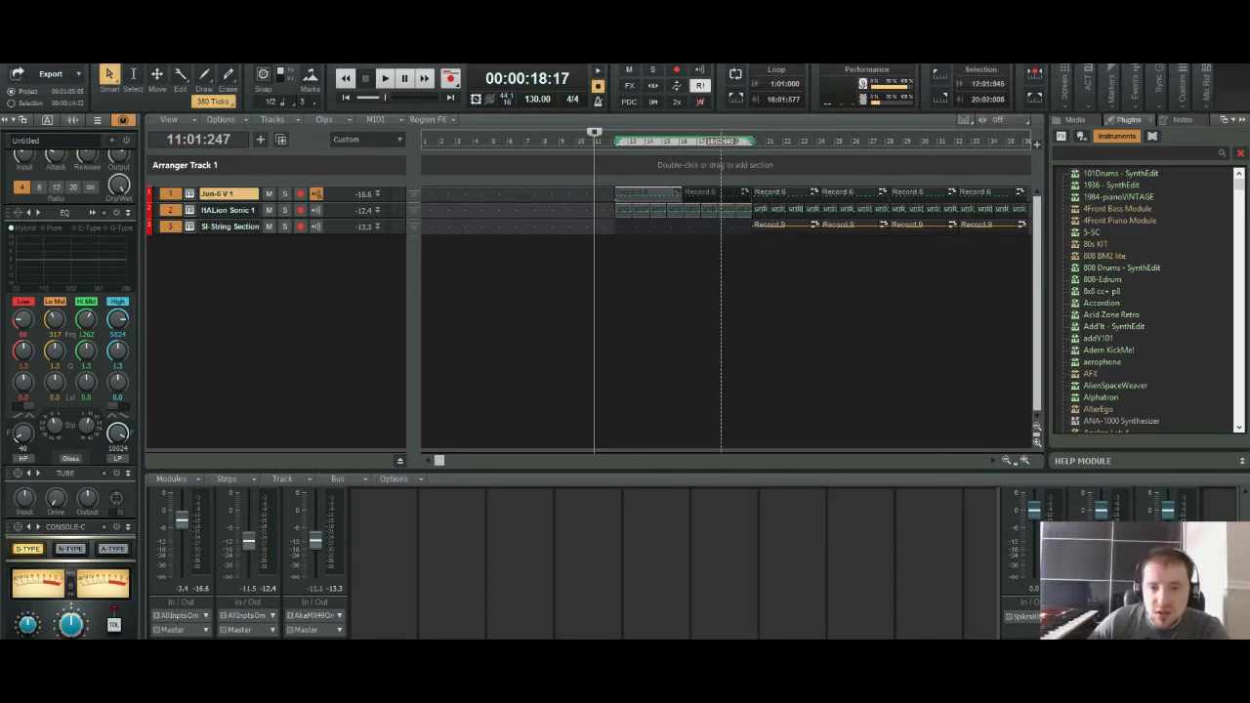
{"action": "left_click", "coordinate": [732, 194], "text": "ctrl"}
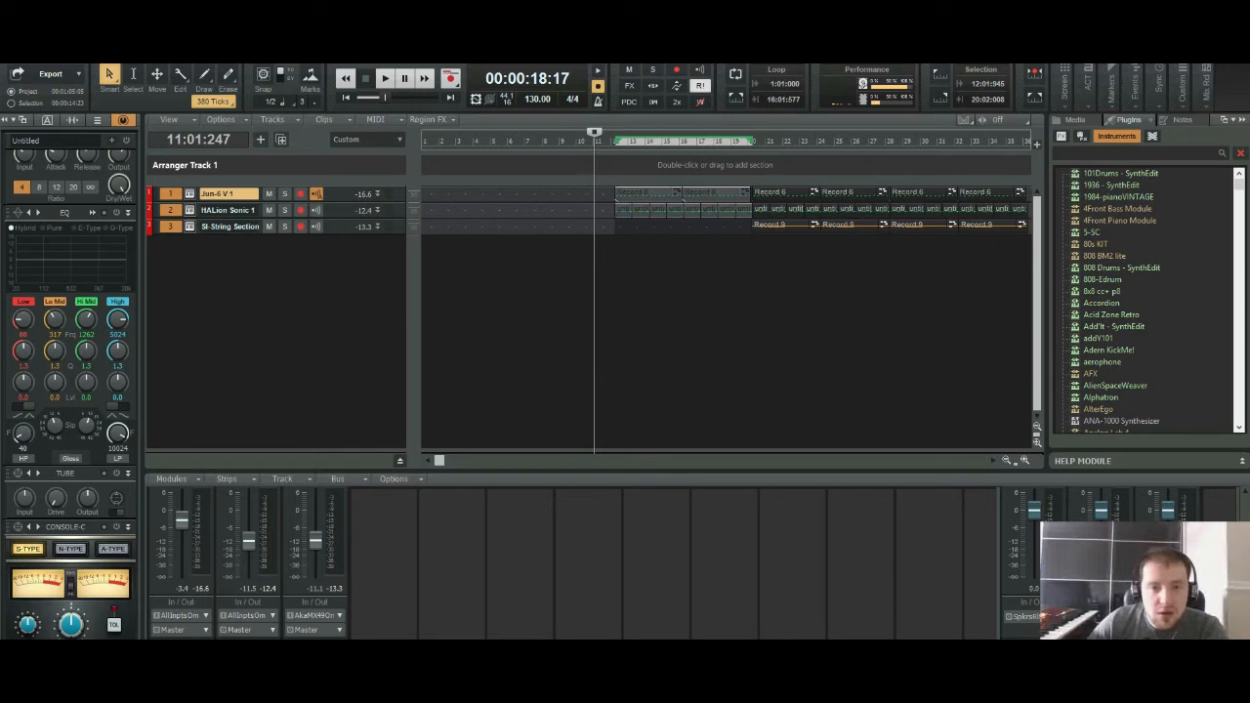
{"action": "key", "text": "Home"}
{"action": "key", "text": "ctrl+v"}
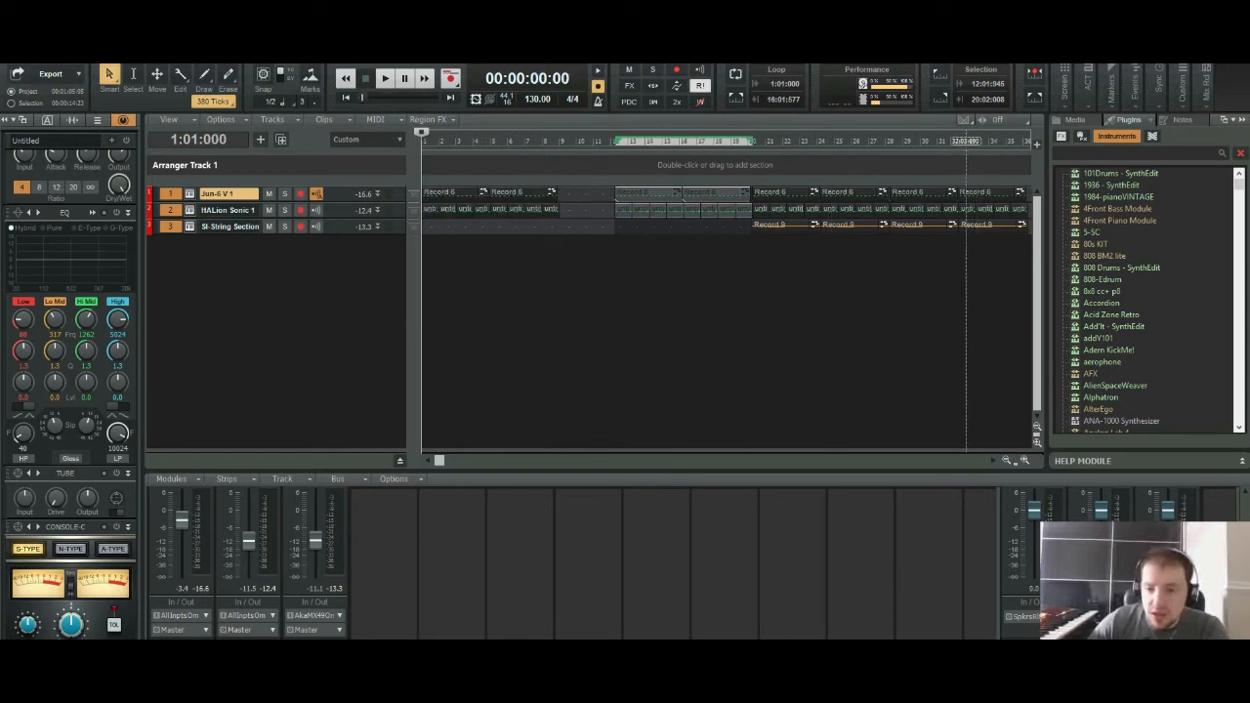
Step: Select all clips after the pasted intro and move them back to start at bar 9
{"action": "left_click", "coordinate": [1006, 459]}
{"action": "left_click_drag", "start_coordinate": [954, 197], "coordinate": [553, 197]}
{"action": "left_click_drag", "start_coordinate": [954, 210], "coordinate": [569, 194]}
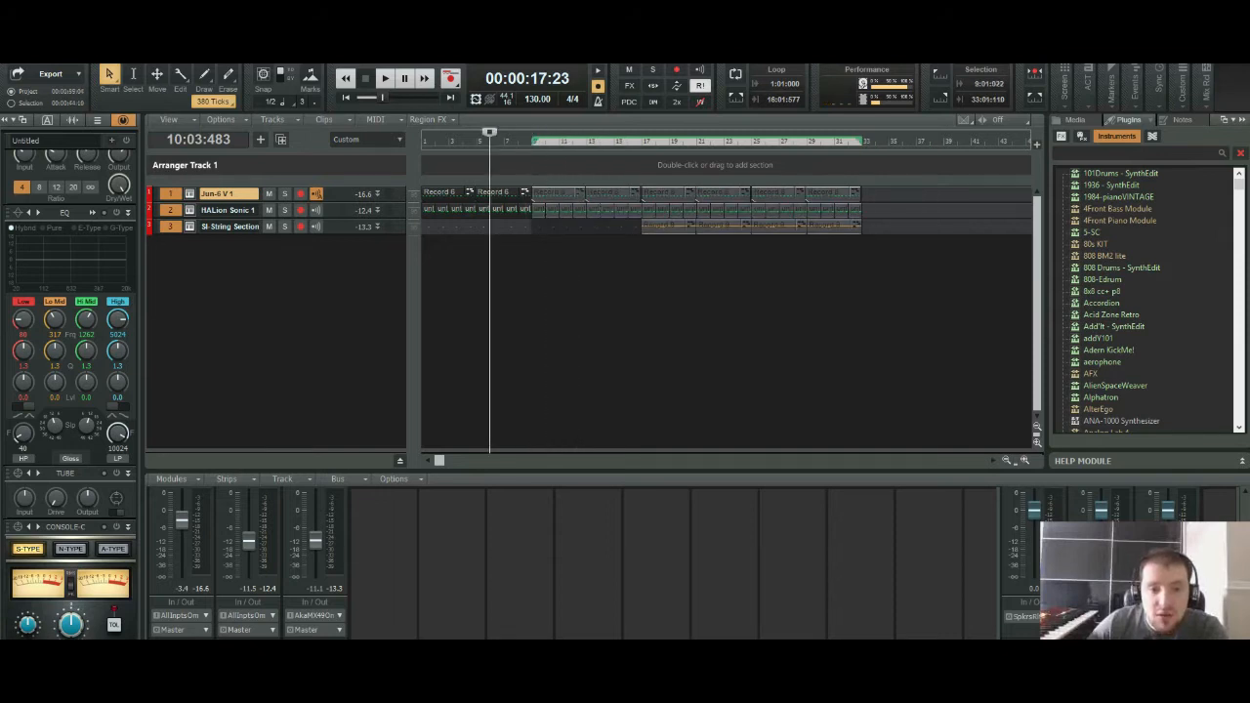
Step: Play from bar 7 to check the transition from the intro into the moved clips
{"action": "left_click", "coordinate": [473, 135]}
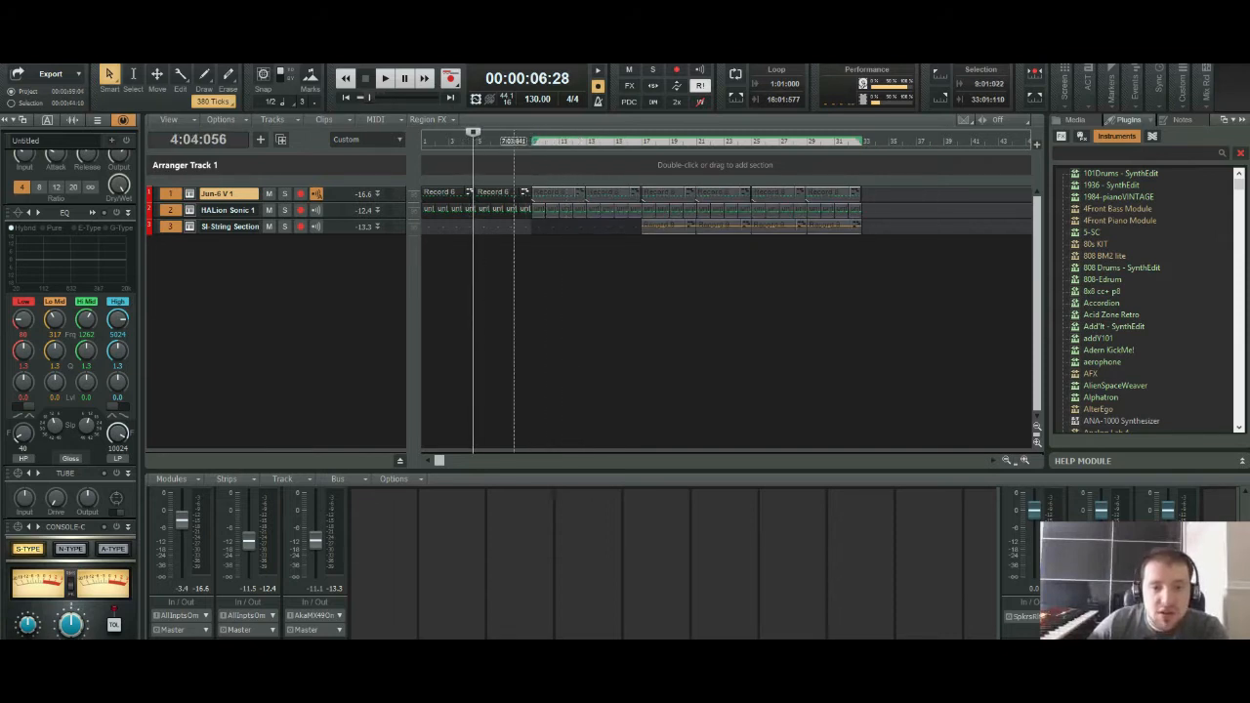
{"action": "left_click", "coordinate": [513, 135]}
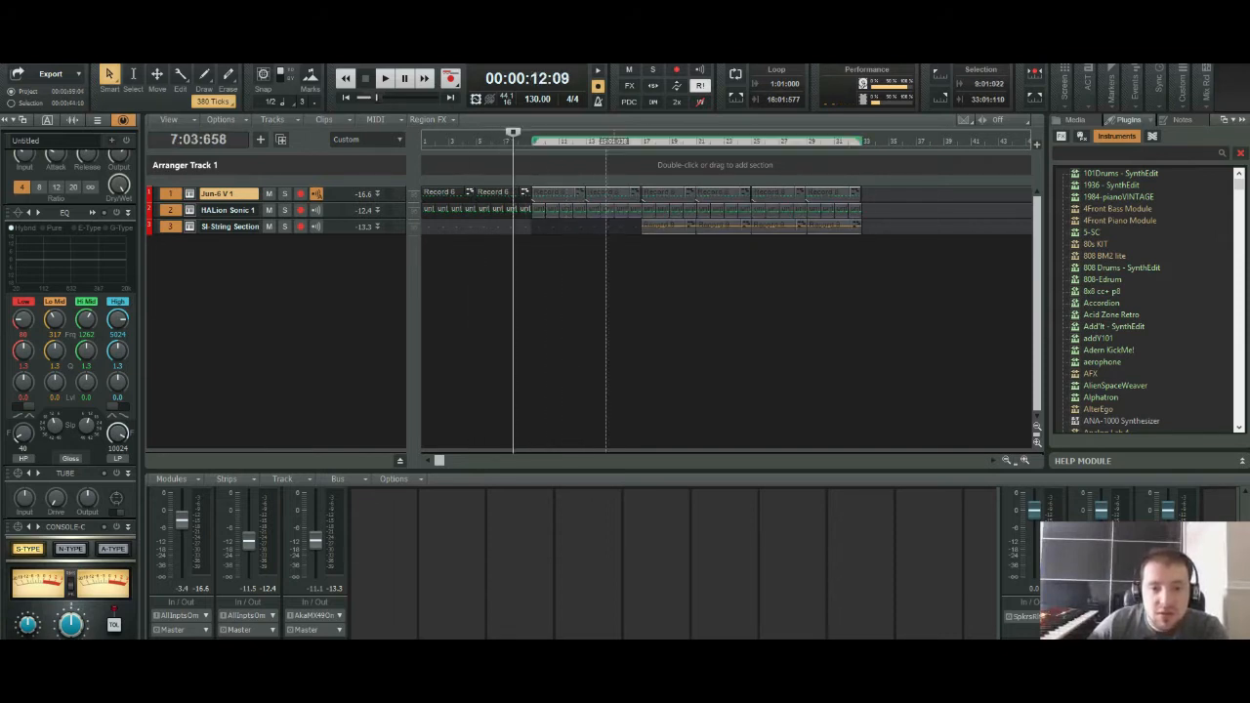
{"action": "key", "text": "space"}
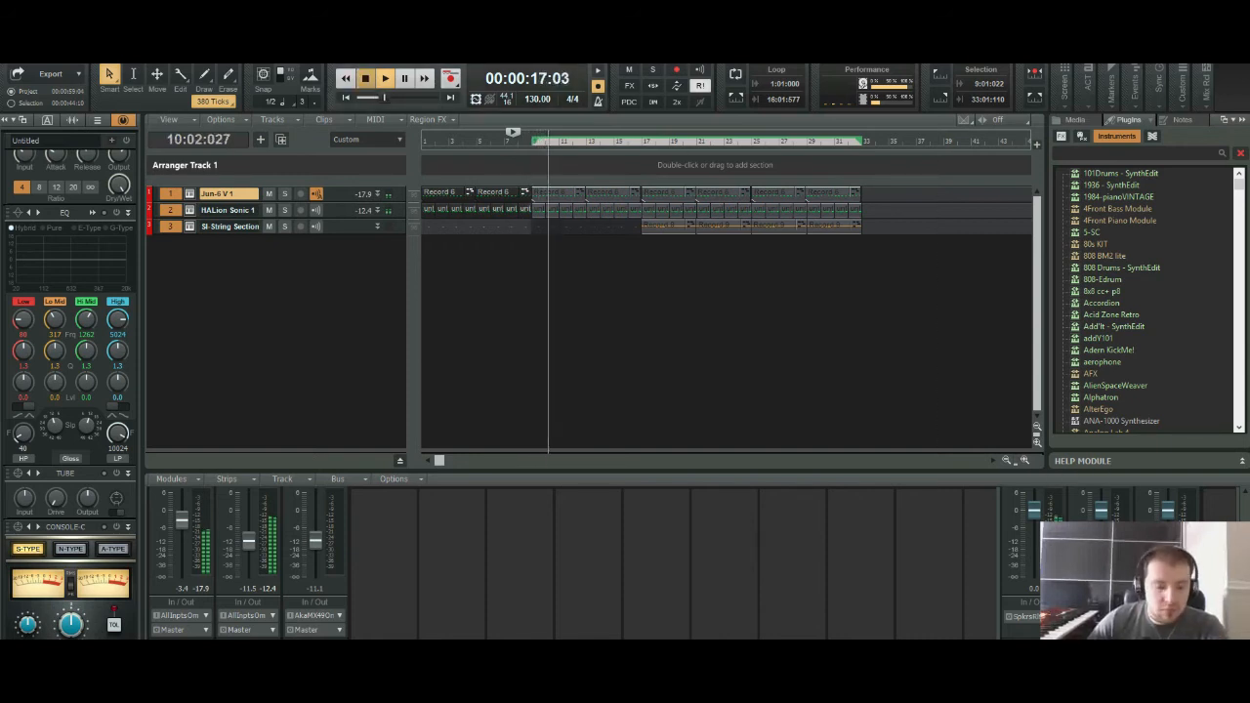
{"action": "key", "text": "space"}
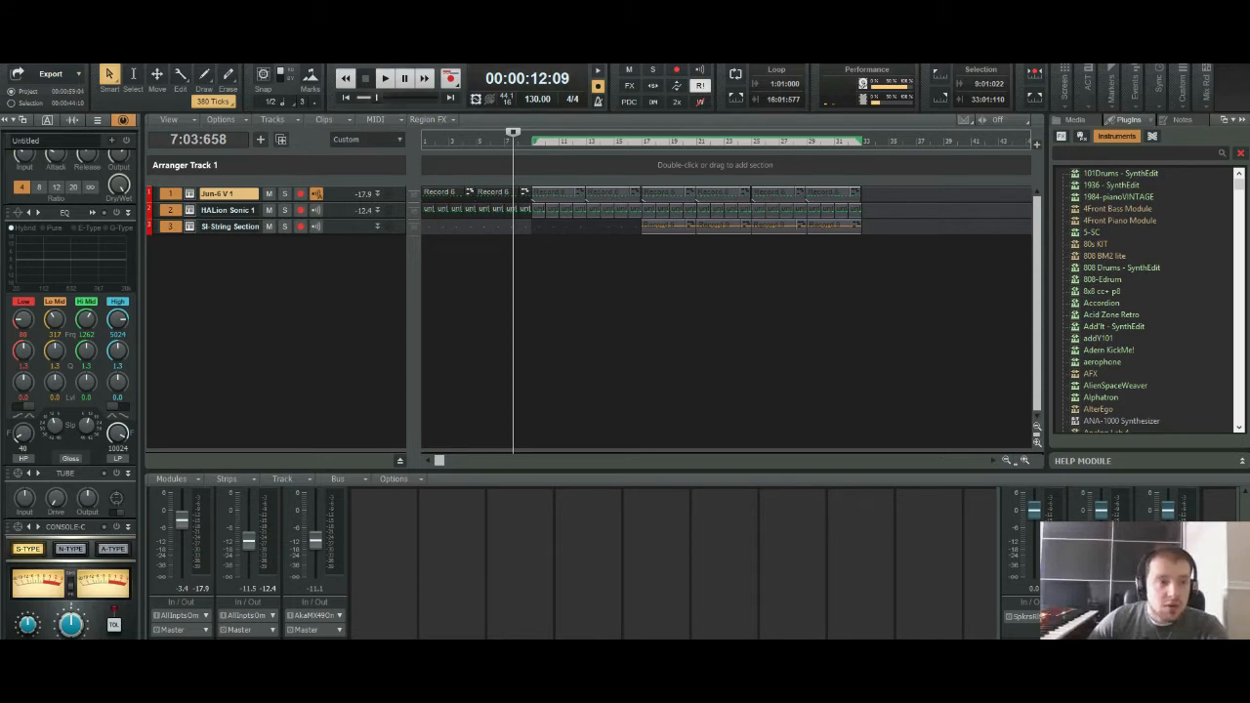
Step: Save the project, clear the clip selection and return the playhead to the project start
{"action": "left_click", "coordinate": [12, 59]}
{"action": "left_click", "coordinate": [39, 139]}
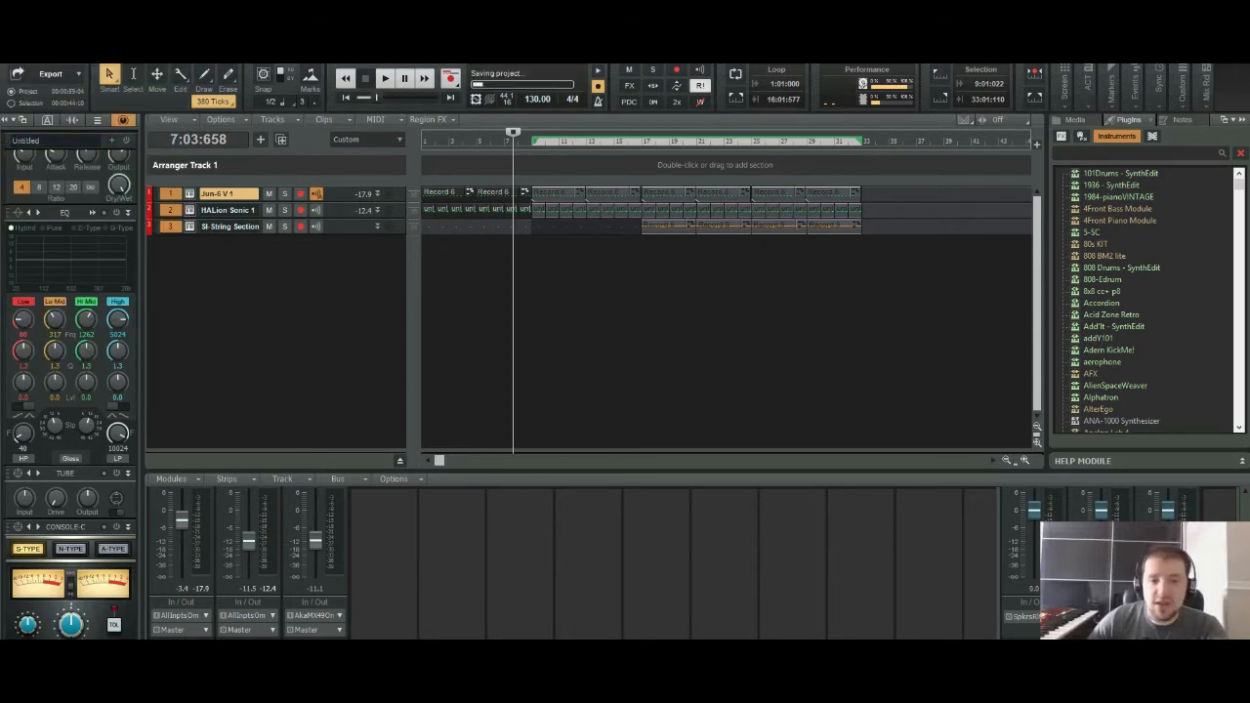
{"action": "key", "text": "w"}
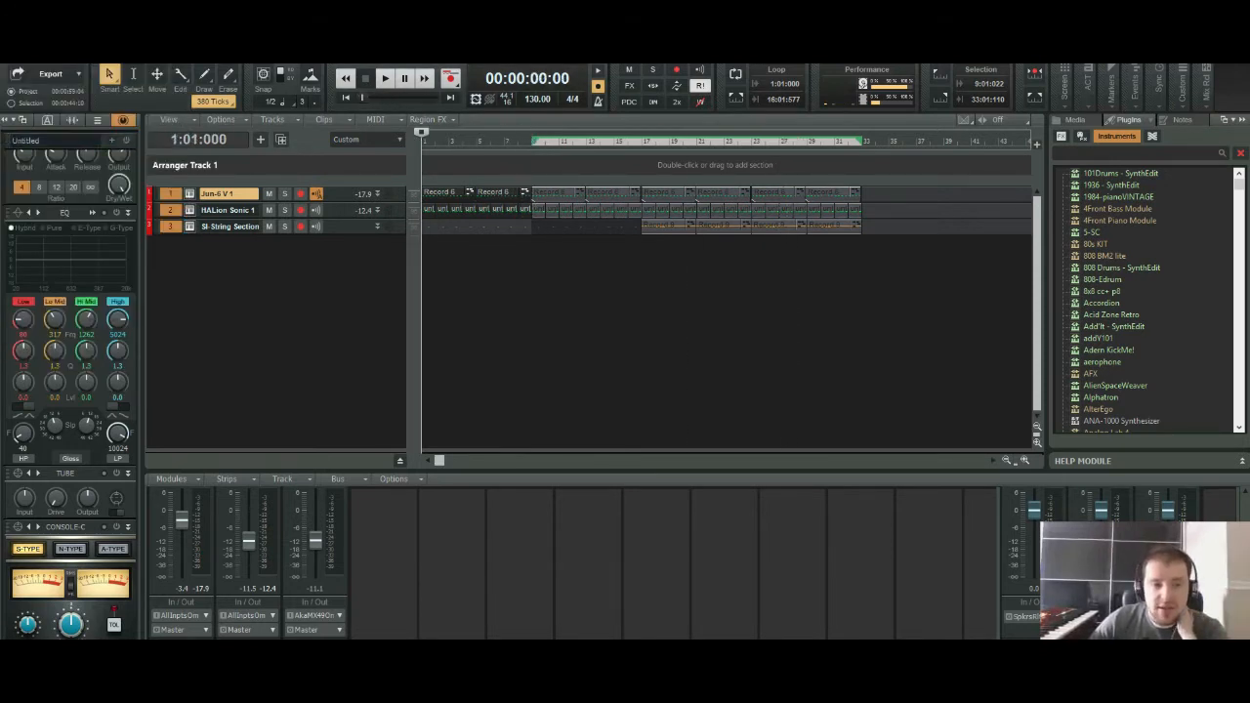
{"action": "left_click", "coordinate": [587, 332]}
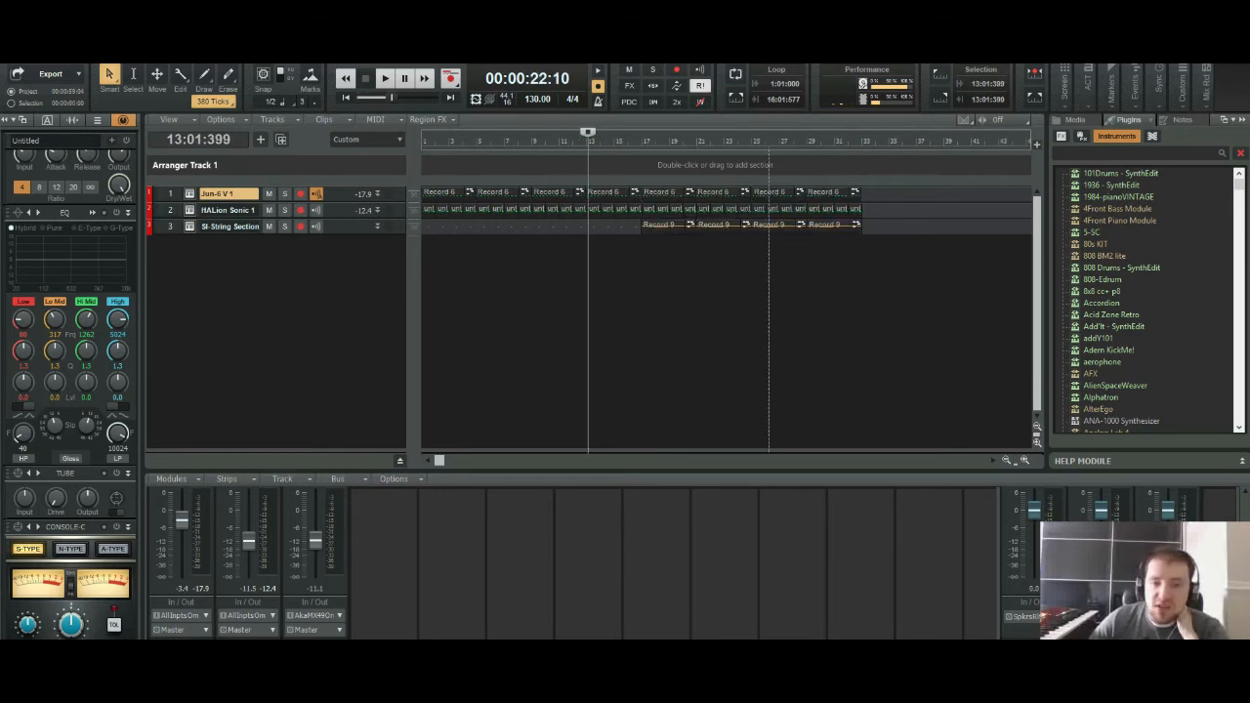
{"action": "left_click_drag", "start_coordinate": [590, 142], "coordinate": [421, 142]}
{"action": "left_click", "coordinate": [663, 140]}
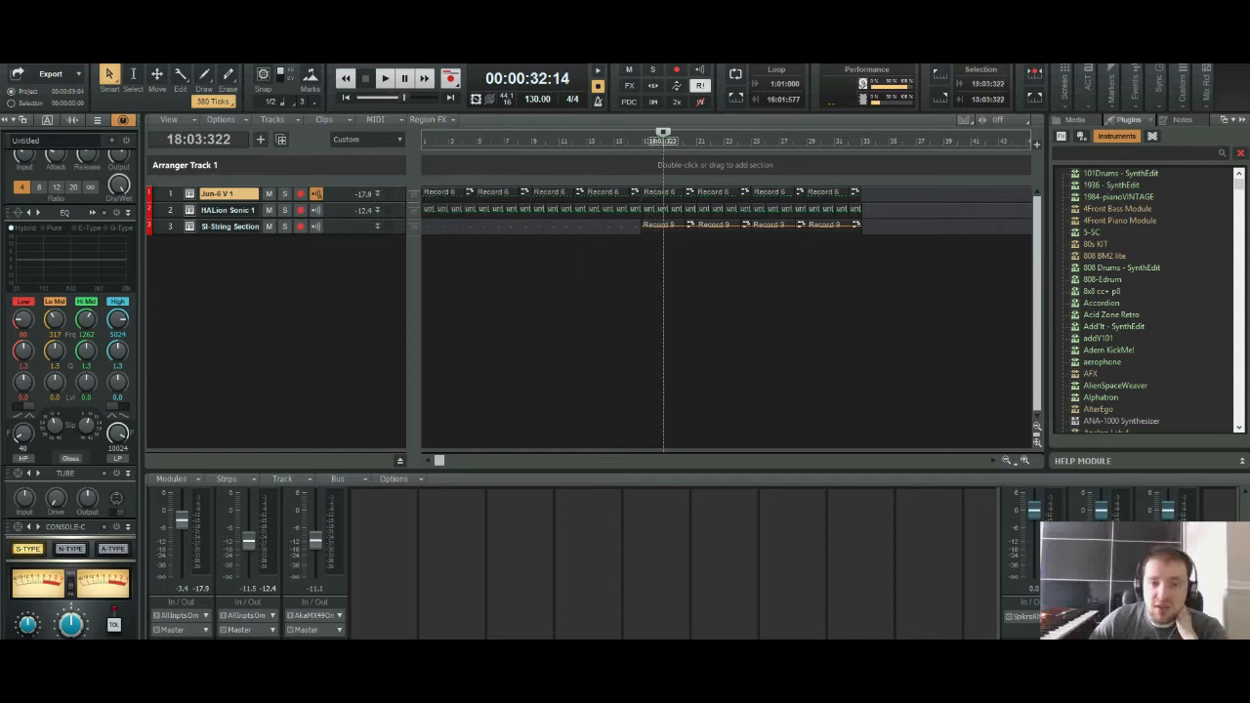
{"action": "left_click_drag", "start_coordinate": [662, 134], "coordinate": [423, 133]}
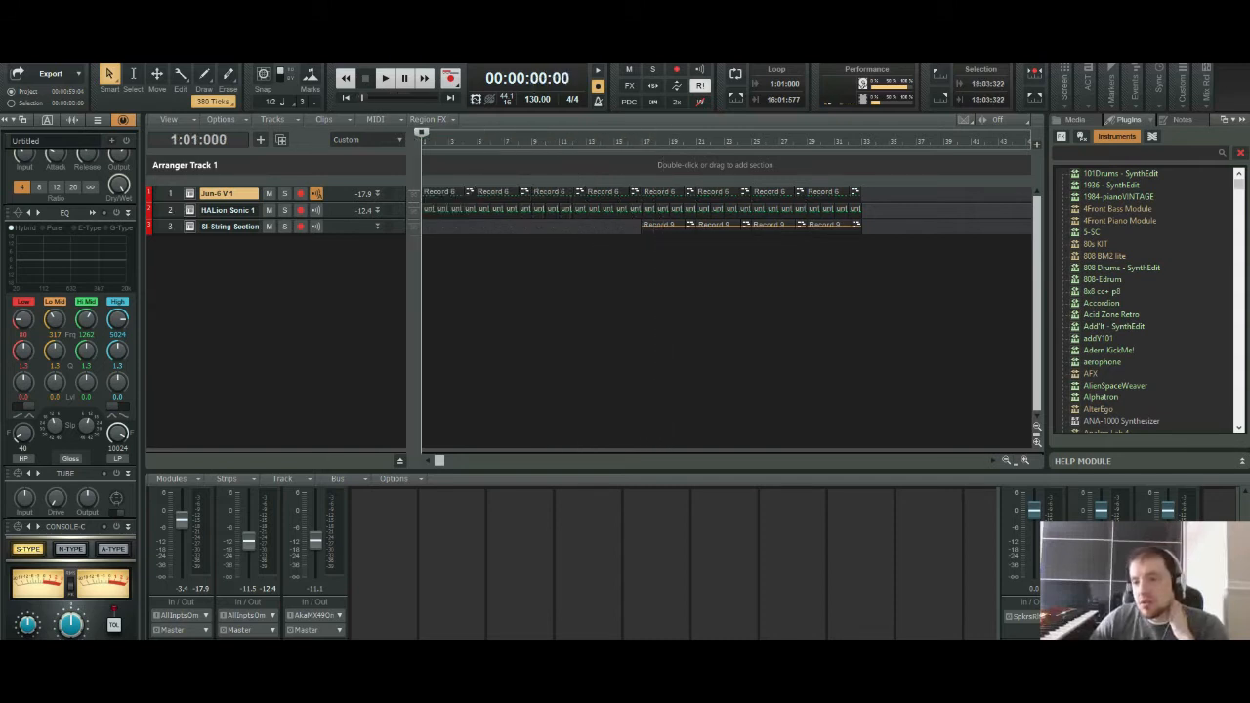
Step: Look through the list of installed instrument plug-ins for another synth to add to the track
{"action": "scroll", "coordinate": [1147, 303], "scroll_direction": "down", "scroll_amount": 15}
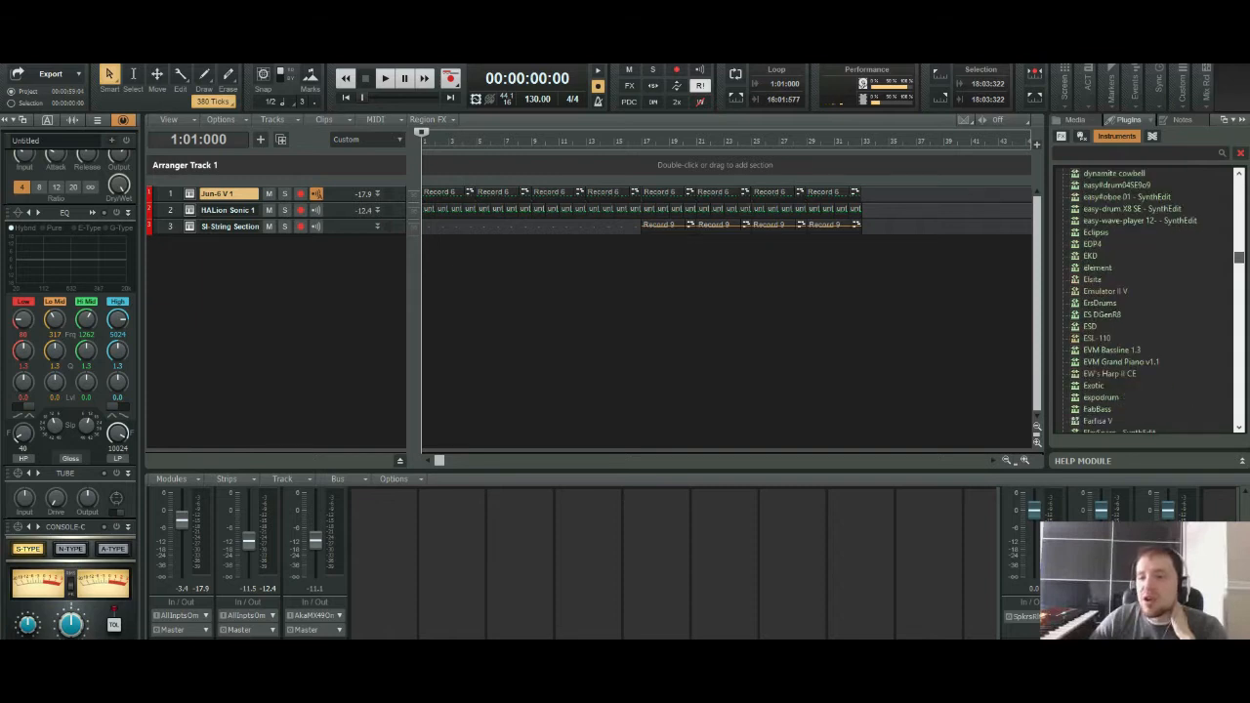
{"action": "scroll", "coordinate": [1147, 303], "scroll_direction": "up", "scroll_amount": 5}
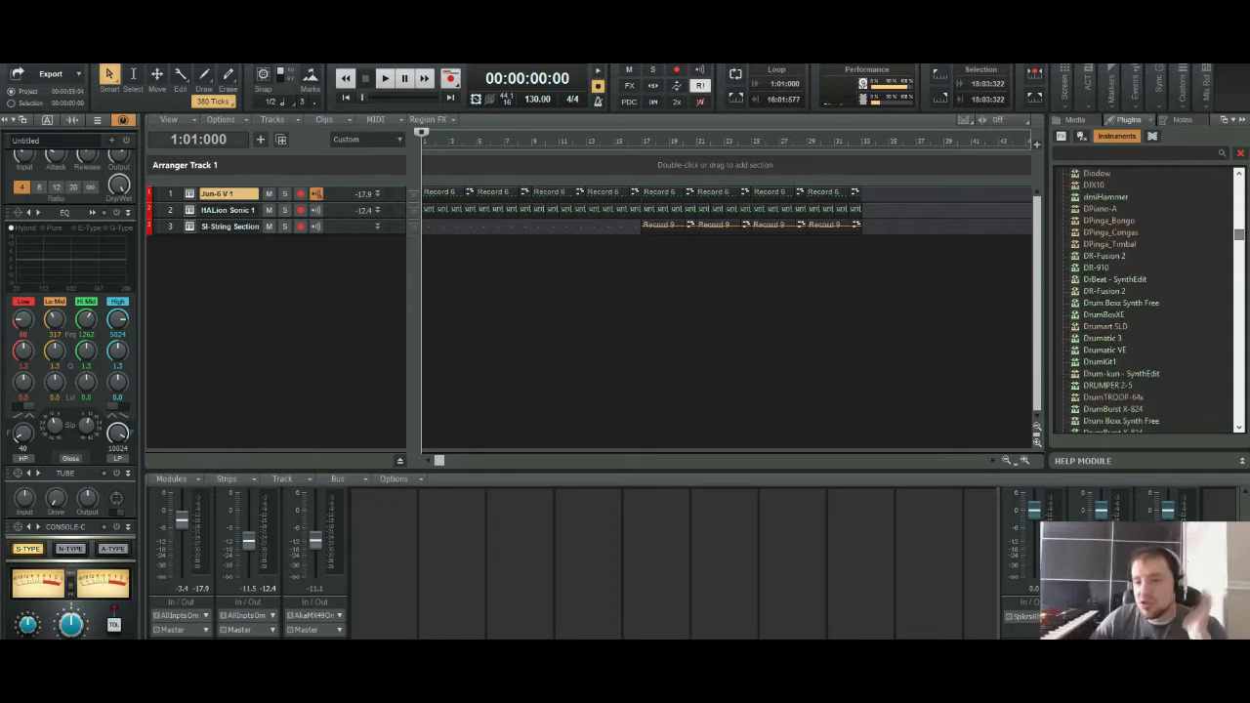
{"action": "scroll", "coordinate": [1147, 303], "scroll_direction": "down", "scroll_amount": 10}
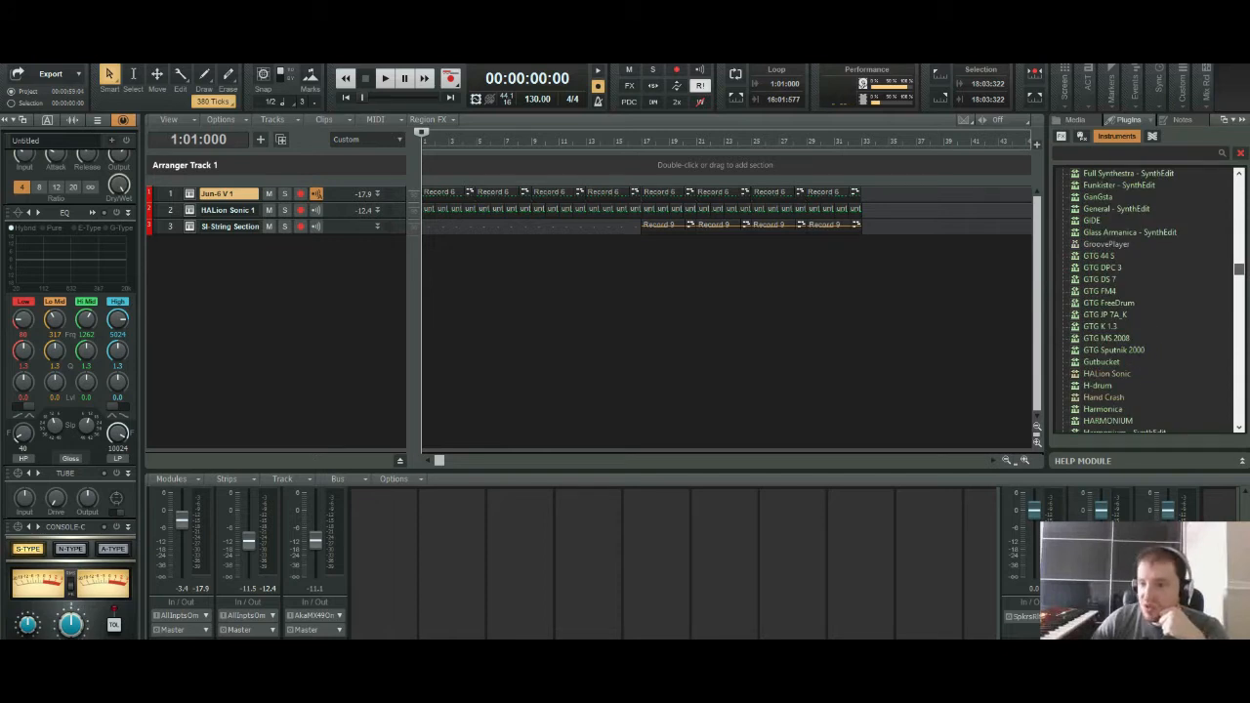
{"action": "scroll", "coordinate": [1148, 303], "scroll_direction": "down", "scroll_amount": 12}
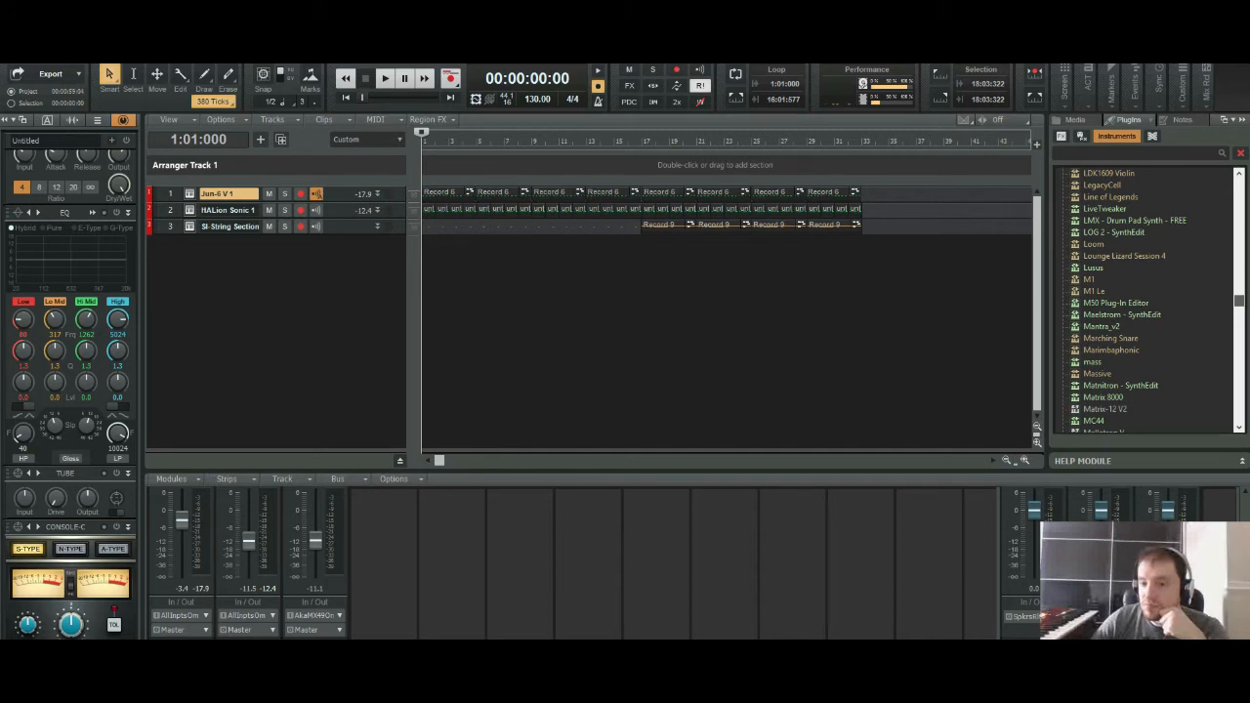
{"action": "scroll", "coordinate": [1148, 303], "scroll_direction": "down", "scroll_amount": 10}
{"action": "scroll", "coordinate": [1147, 303], "scroll_direction": "down", "scroll_amount": 15}
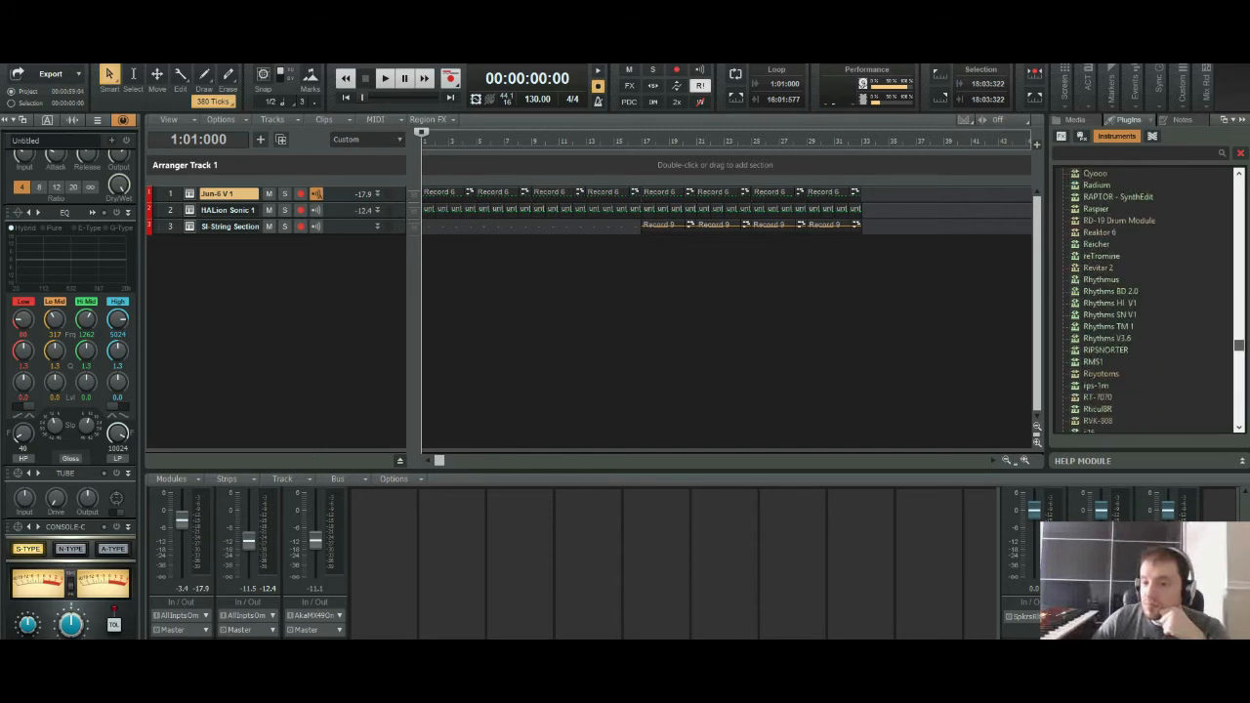
{"action": "scroll", "coordinate": [1147, 302], "scroll_direction": "down", "scroll_amount": 10}
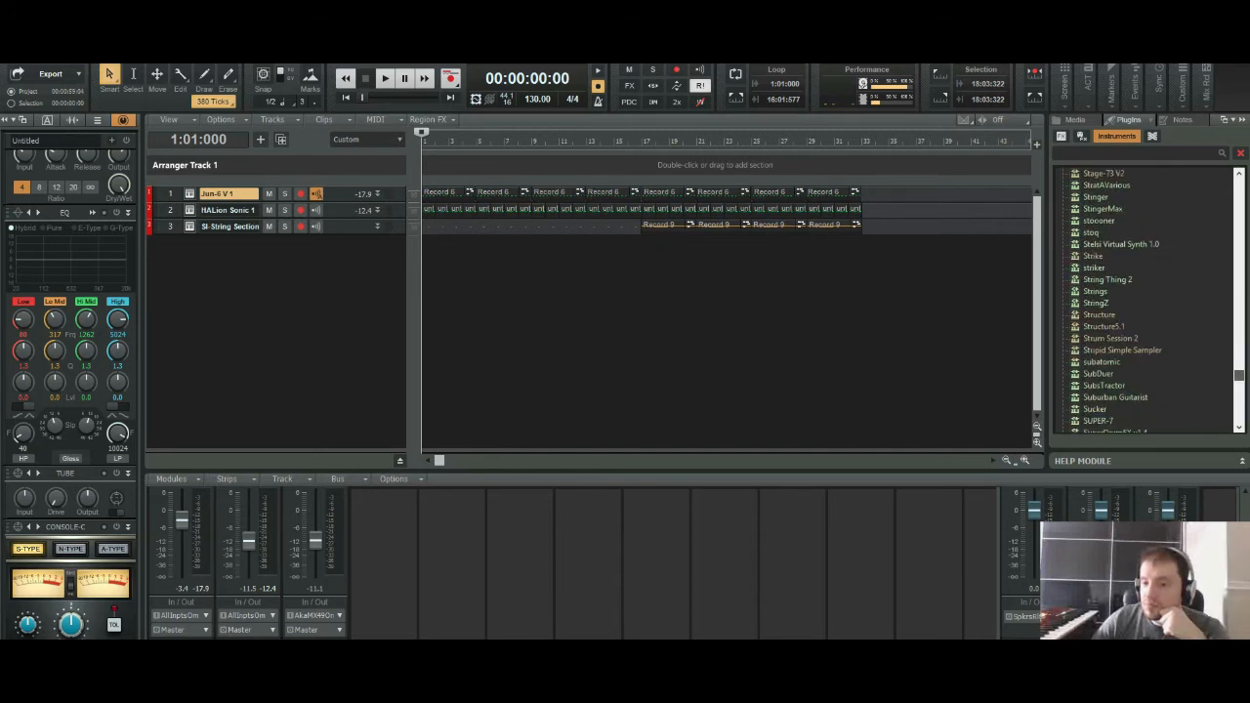
{"action": "scroll", "coordinate": [1148, 303], "scroll_direction": "up", "scroll_amount": 20}
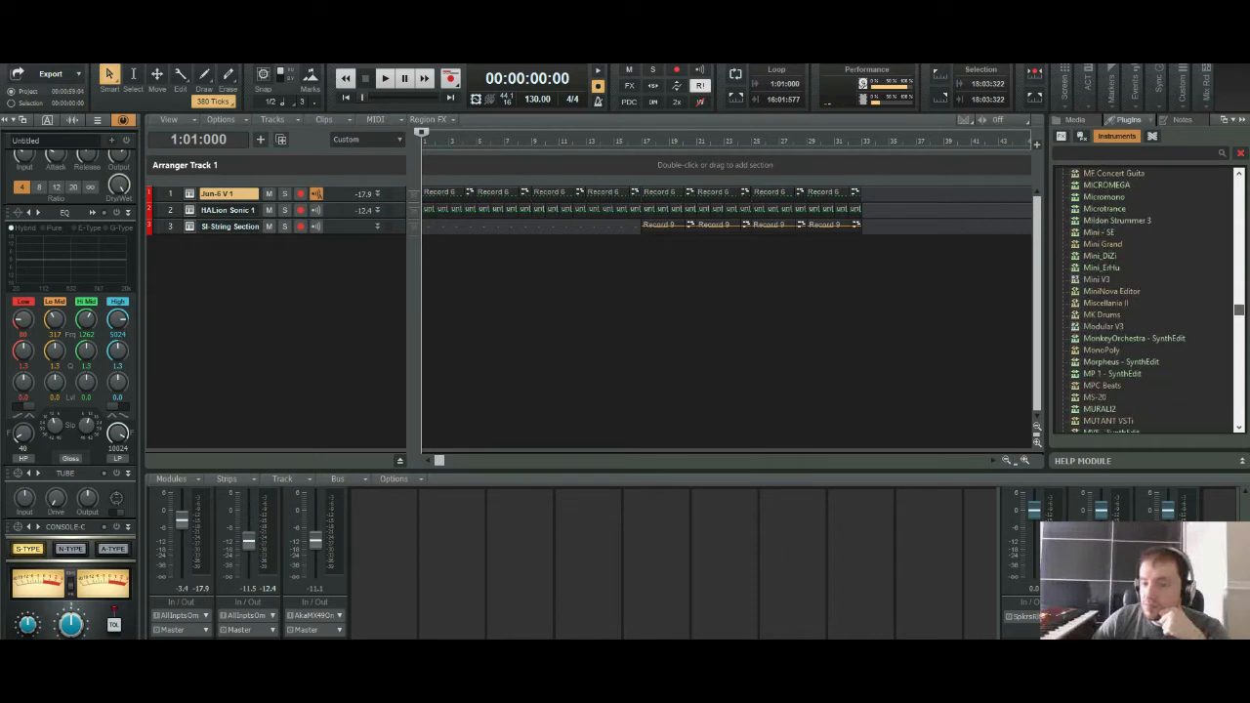
{"action": "scroll", "coordinate": [1147, 302], "scroll_direction": "up", "scroll_amount": 15}
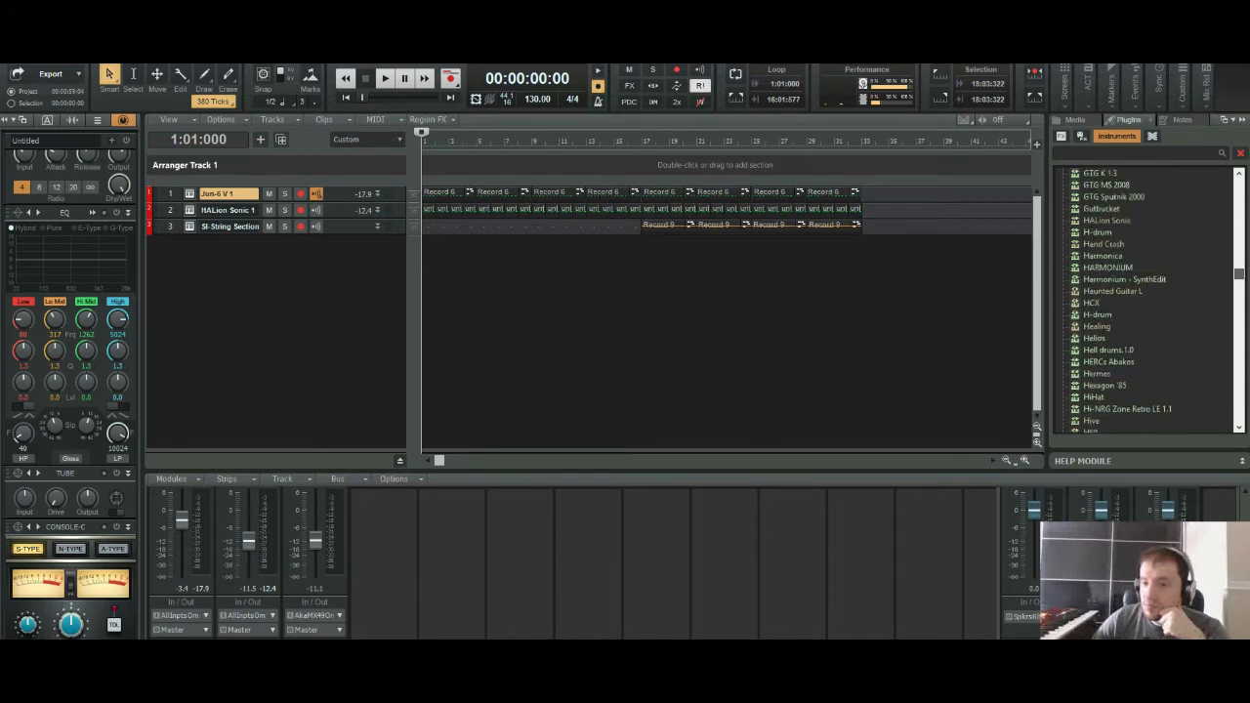
{"action": "scroll", "coordinate": [1133, 303], "scroll_direction": "up", "scroll_amount": 5}
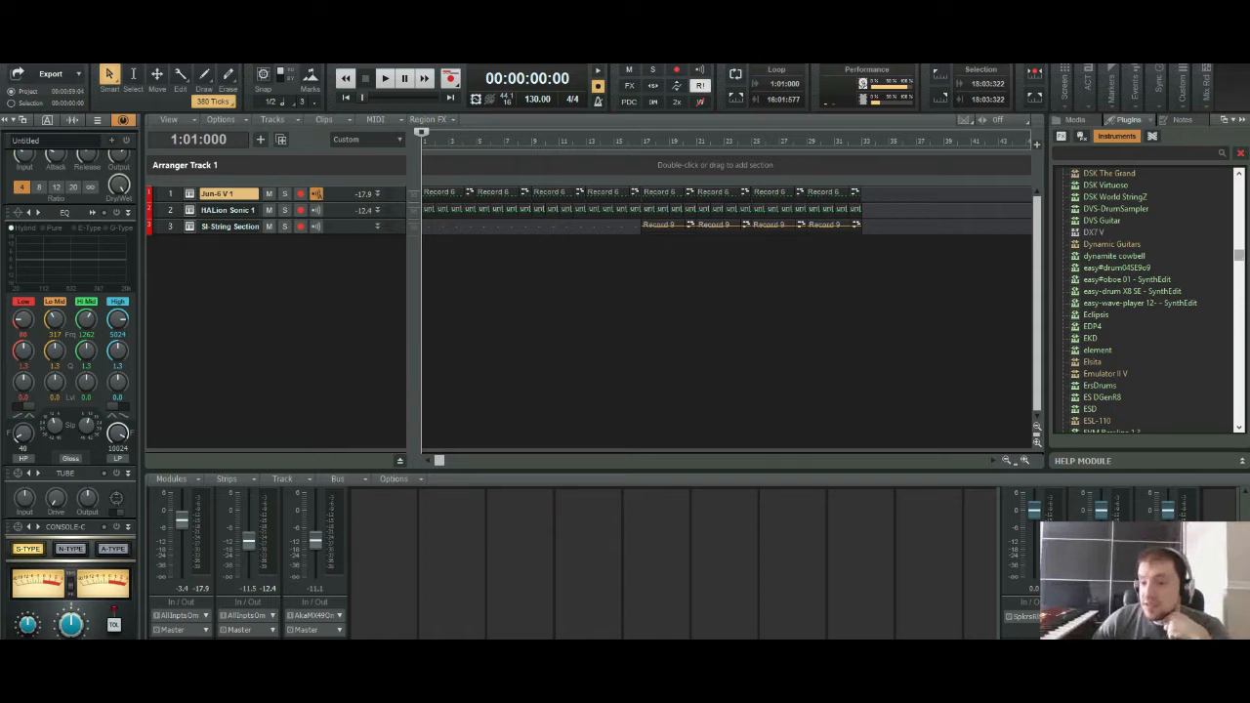
{"action": "scroll", "coordinate": [1148, 303], "scroll_direction": "up", "scroll_amount": 10}
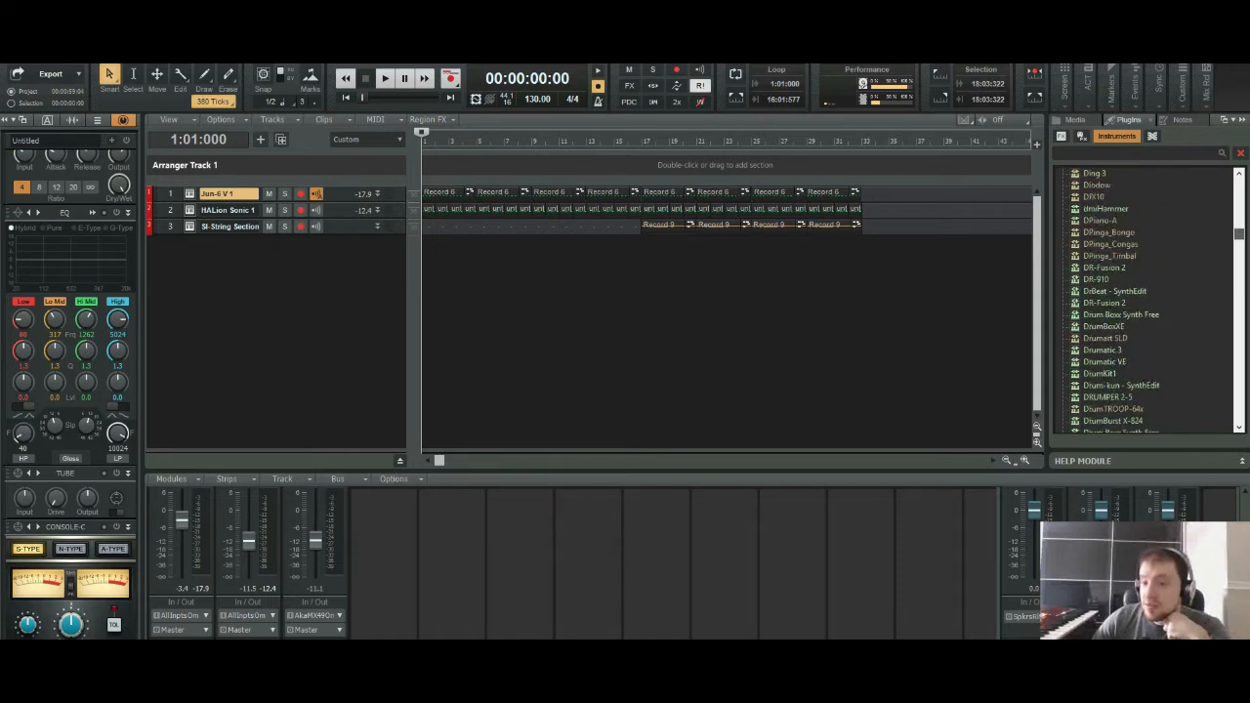
Step: Insert the D-50 synth as a Simple Instrument Track, dismiss the authorization message and open the synth's interface
{"action": "scroll", "coordinate": [1148, 303], "scroll_direction": "up", "scroll_amount": 8}
{"action": "left_click_drag", "start_coordinate": [1091, 279], "coordinate": [285, 310]}
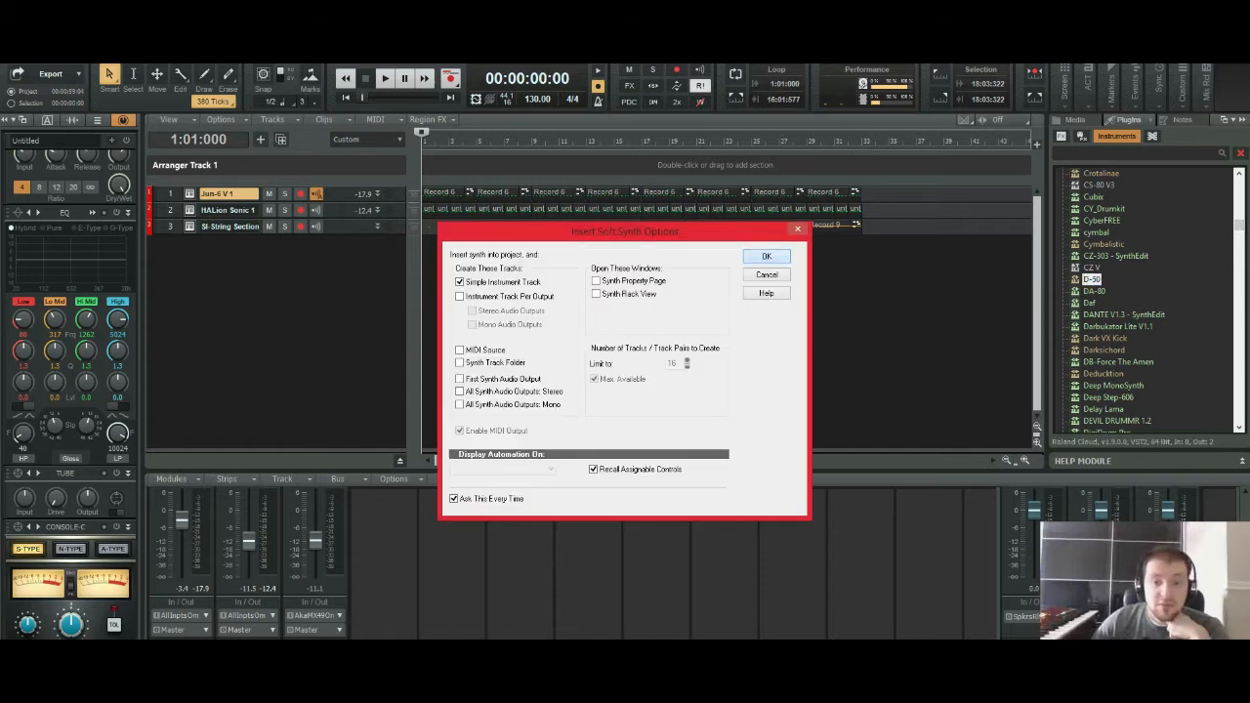
{"action": "left_click", "coordinate": [766, 256]}
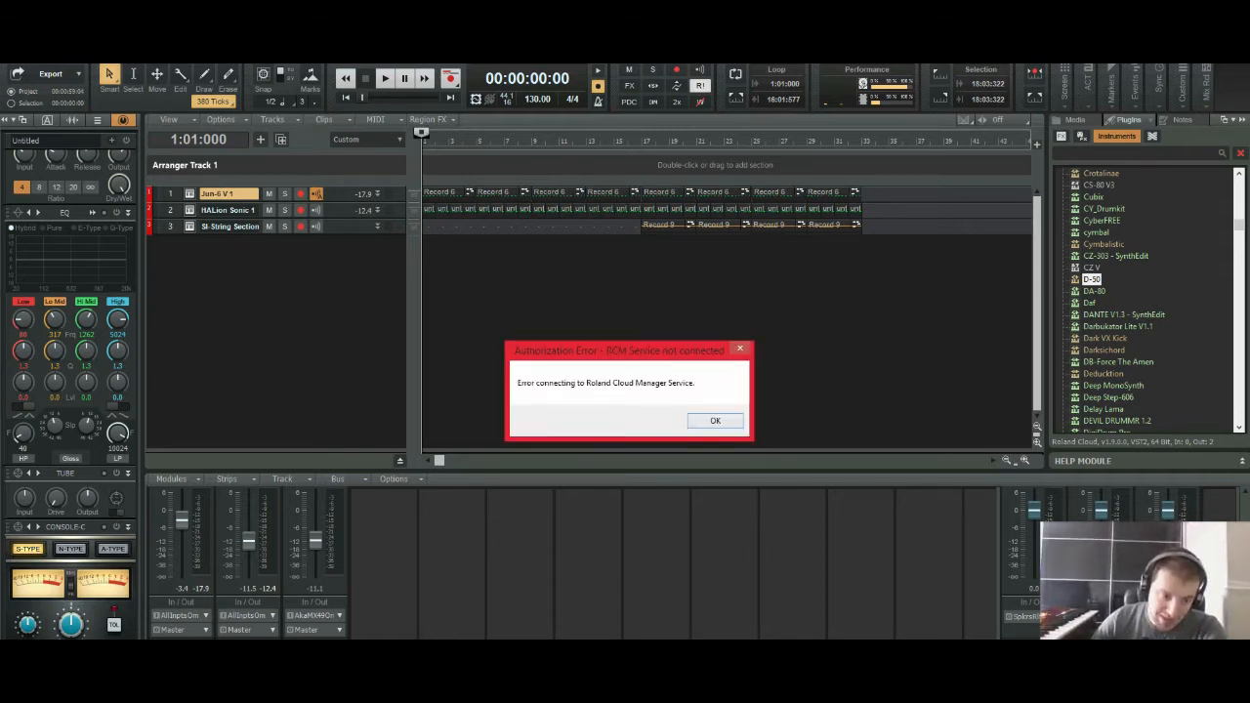
{"action": "key", "text": "Return"}
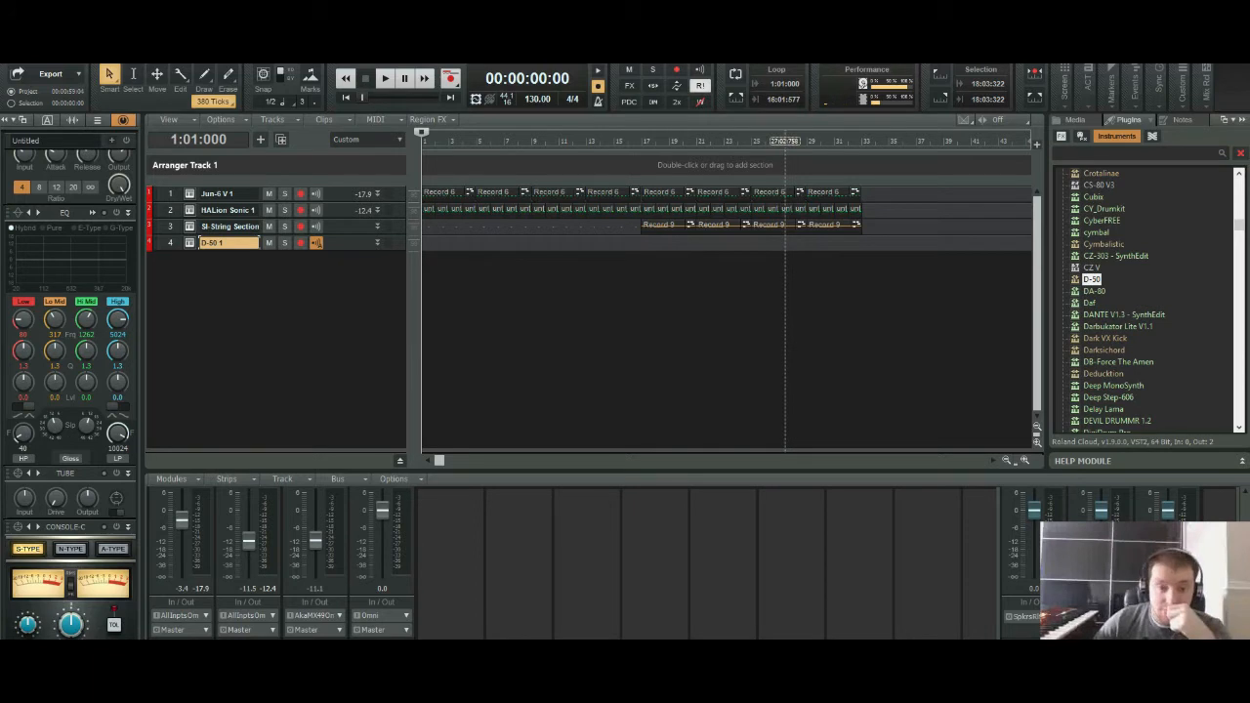
{"action": "left_click", "coordinate": [189, 242]}
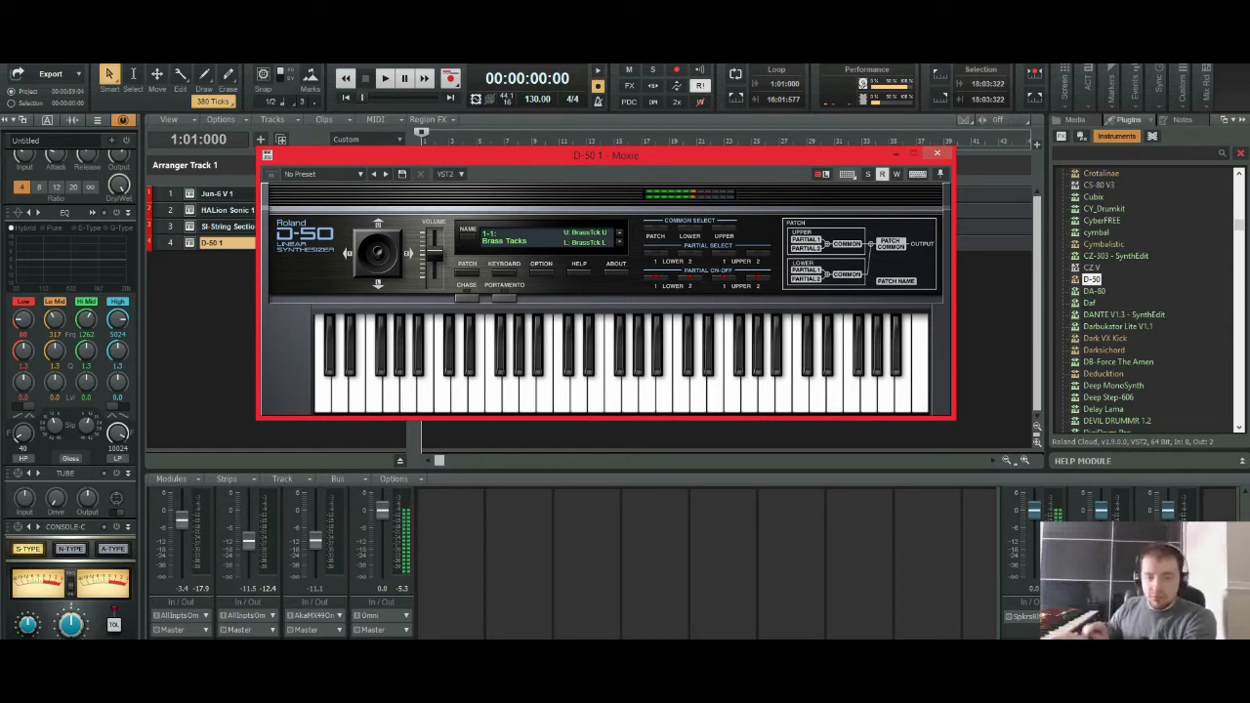
Step: Try D-50 patches including 2-6 Grittarr, settle on 6-8 Picked Guitar Duo and close the synth's interface
{"action": "left_click", "coordinate": [505, 241]}
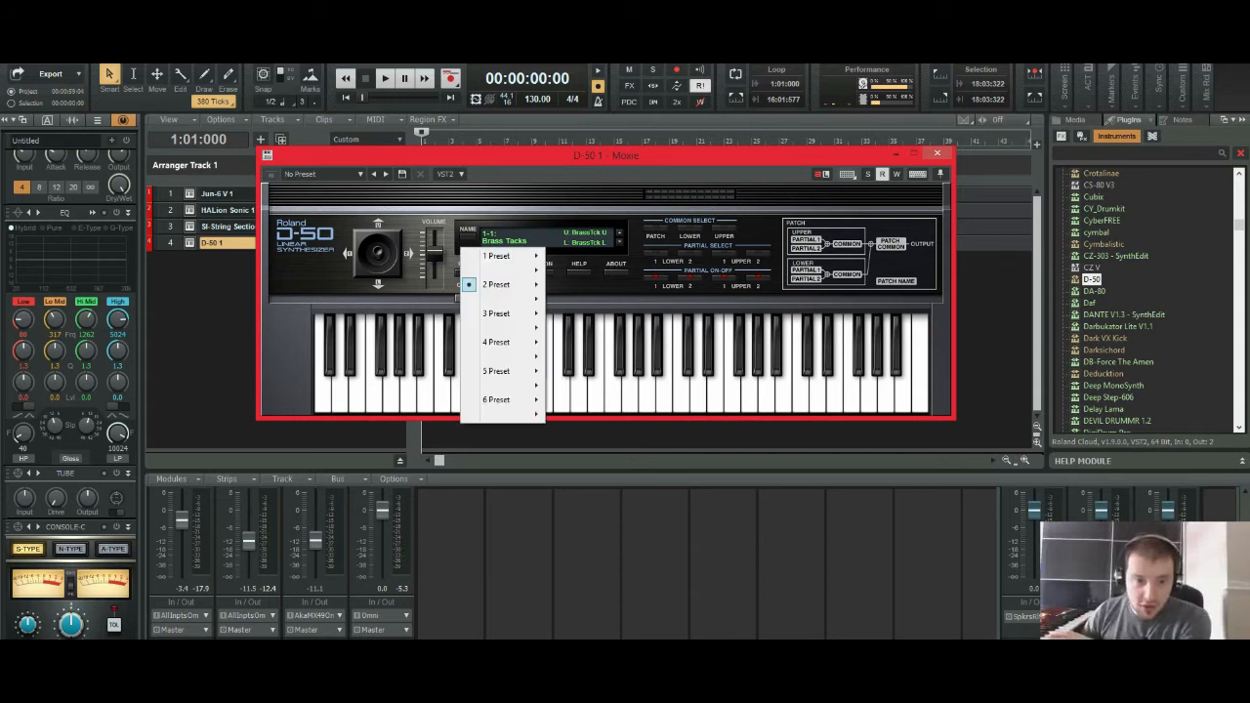
{"action": "mouse_move", "coordinate": [498, 256]}
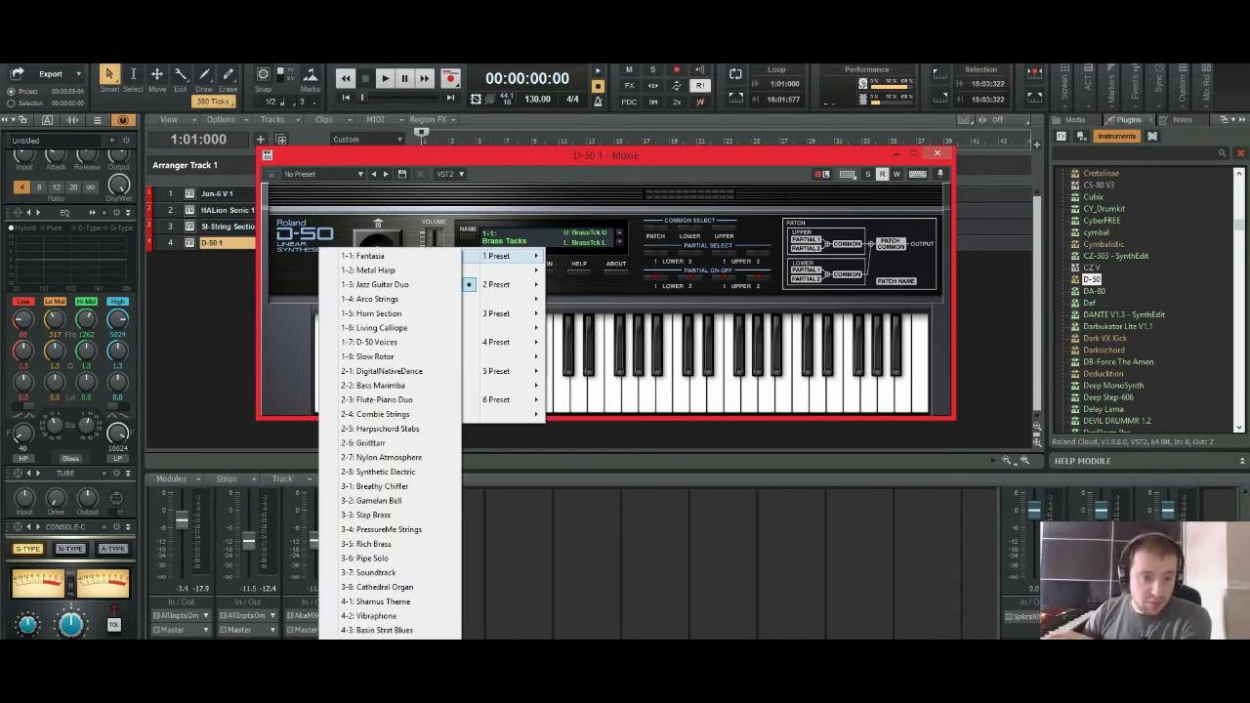
{"action": "left_click", "coordinate": [366, 443]}
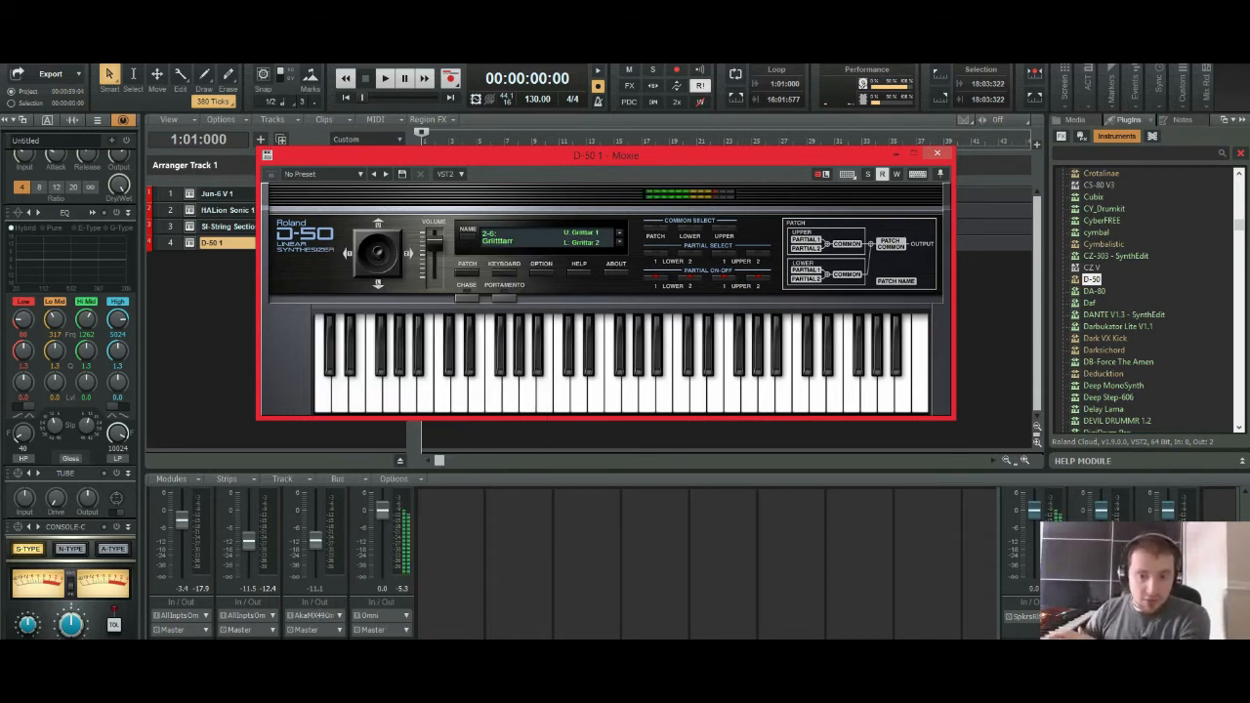
{"action": "left_click", "coordinate": [500, 240]}
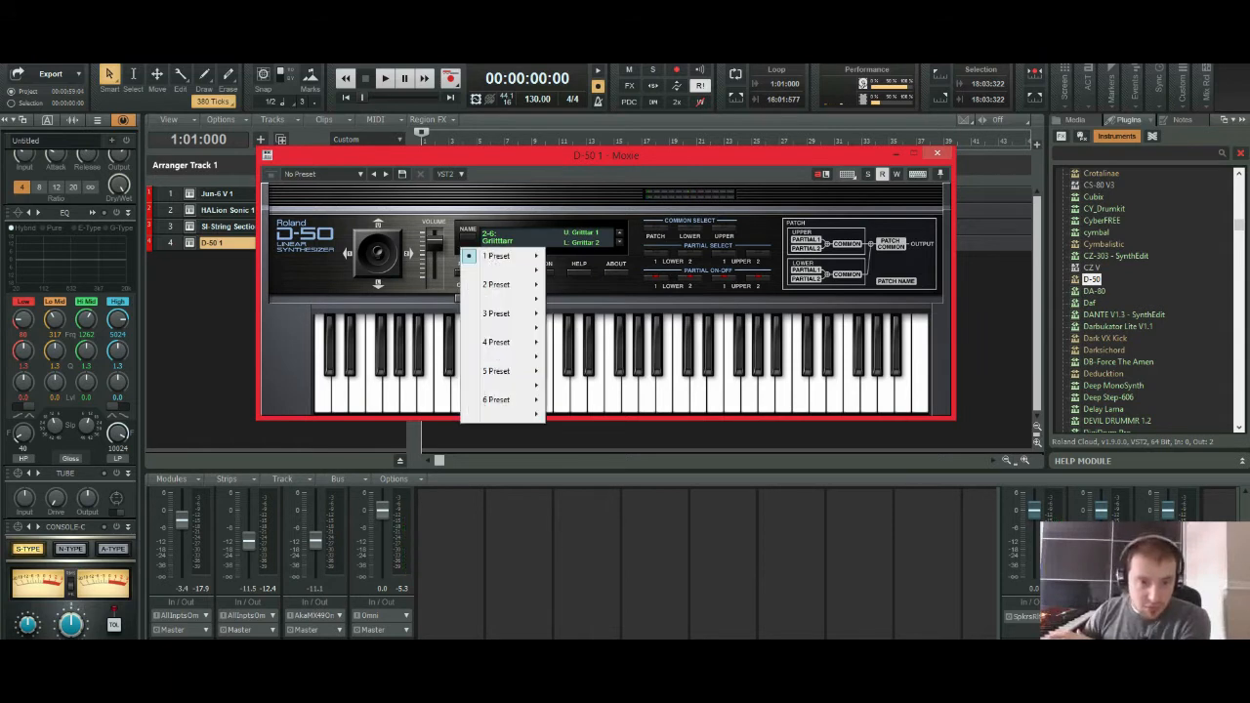
{"action": "mouse_move", "coordinate": [493, 256]}
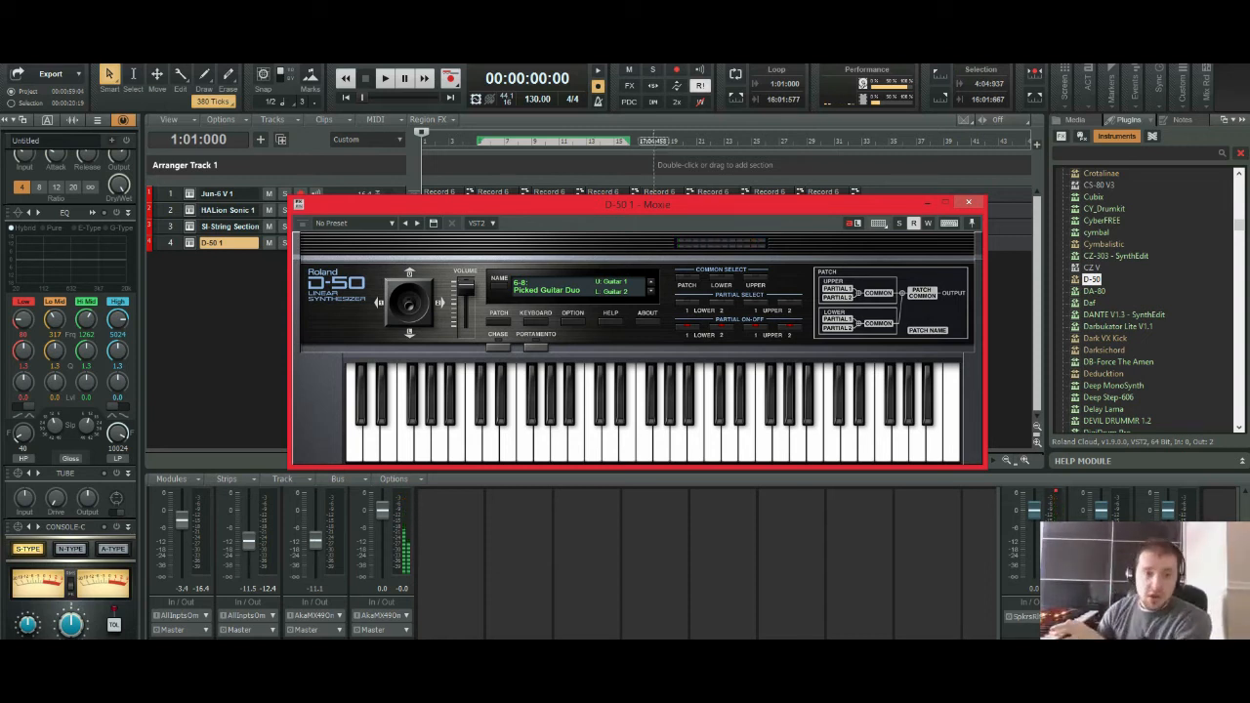
{"action": "left_click", "coordinate": [346, 97]}
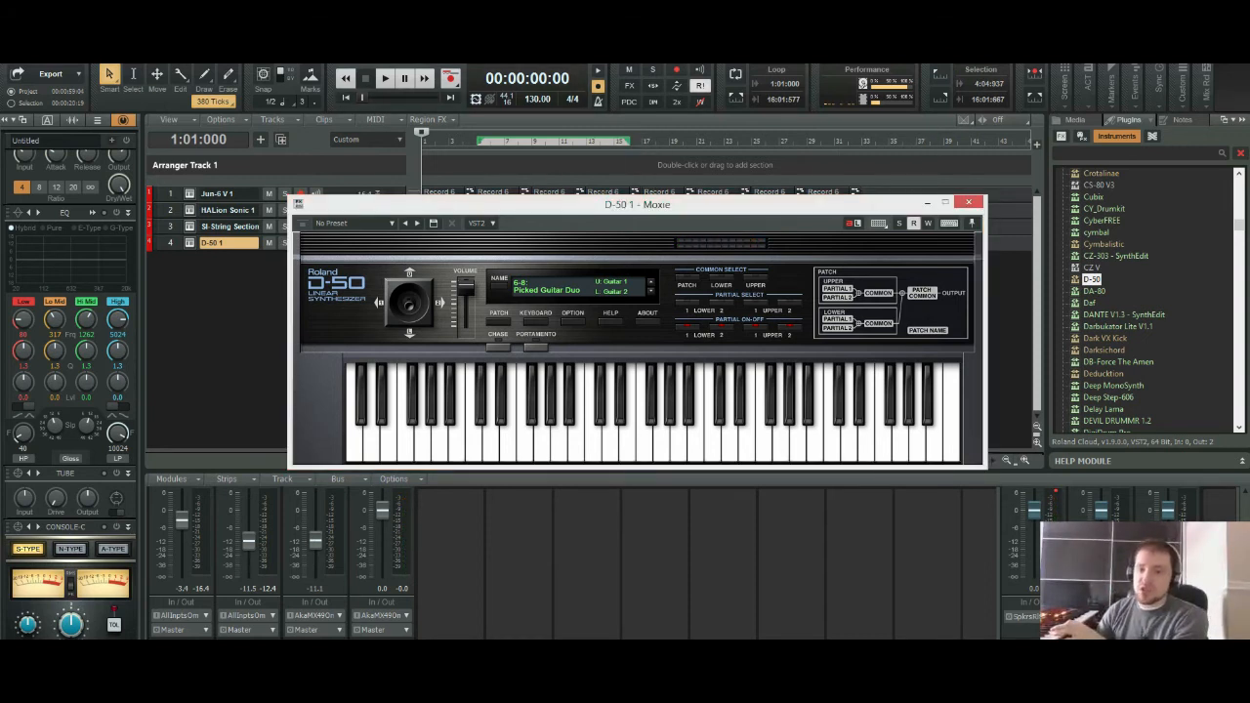
{"action": "left_click", "coordinate": [967, 202]}
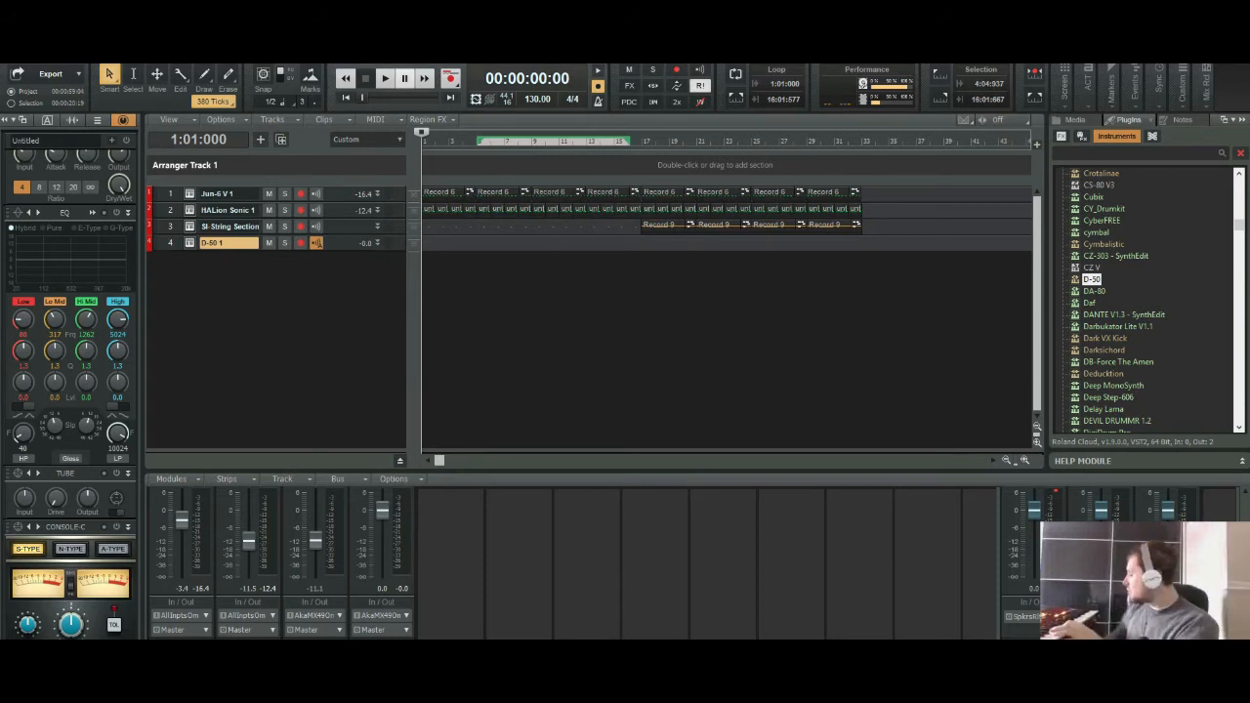
Step: Arm the D-50 track and record a take from the project start to about the end of bar 24
{"action": "left_click", "coordinate": [300, 242]}
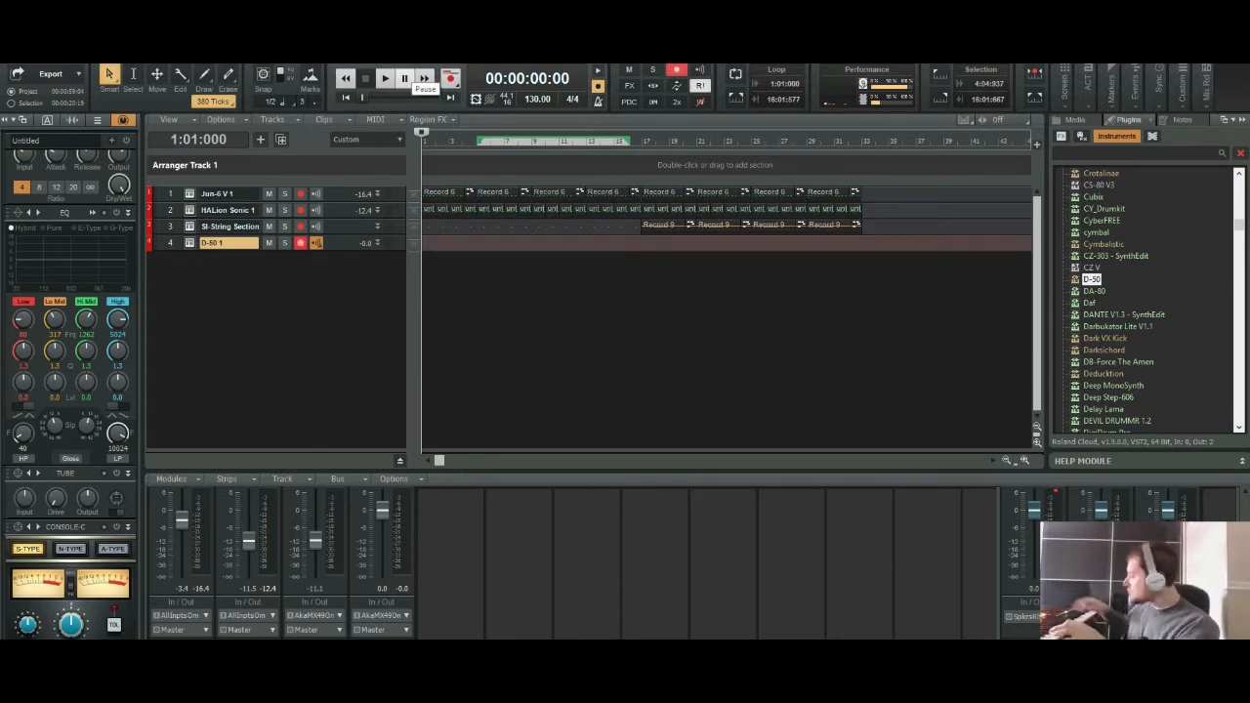
{"action": "key", "text": "r"}
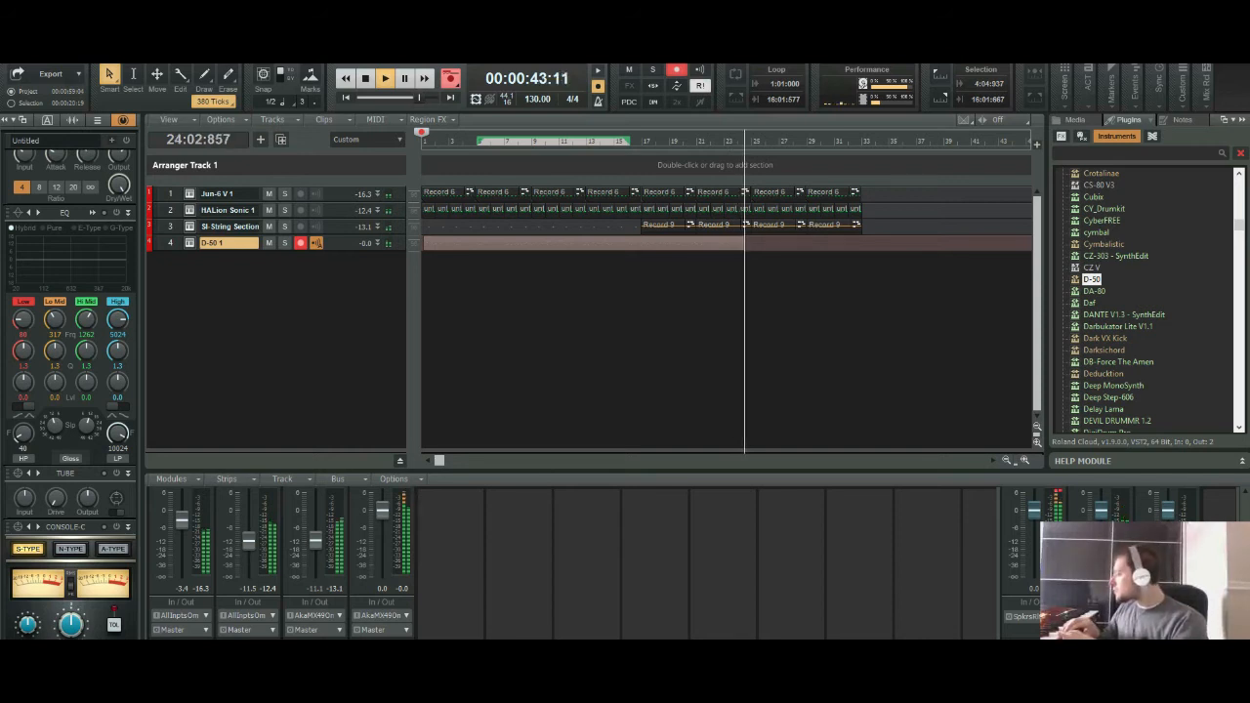
{"action": "key", "text": "space"}
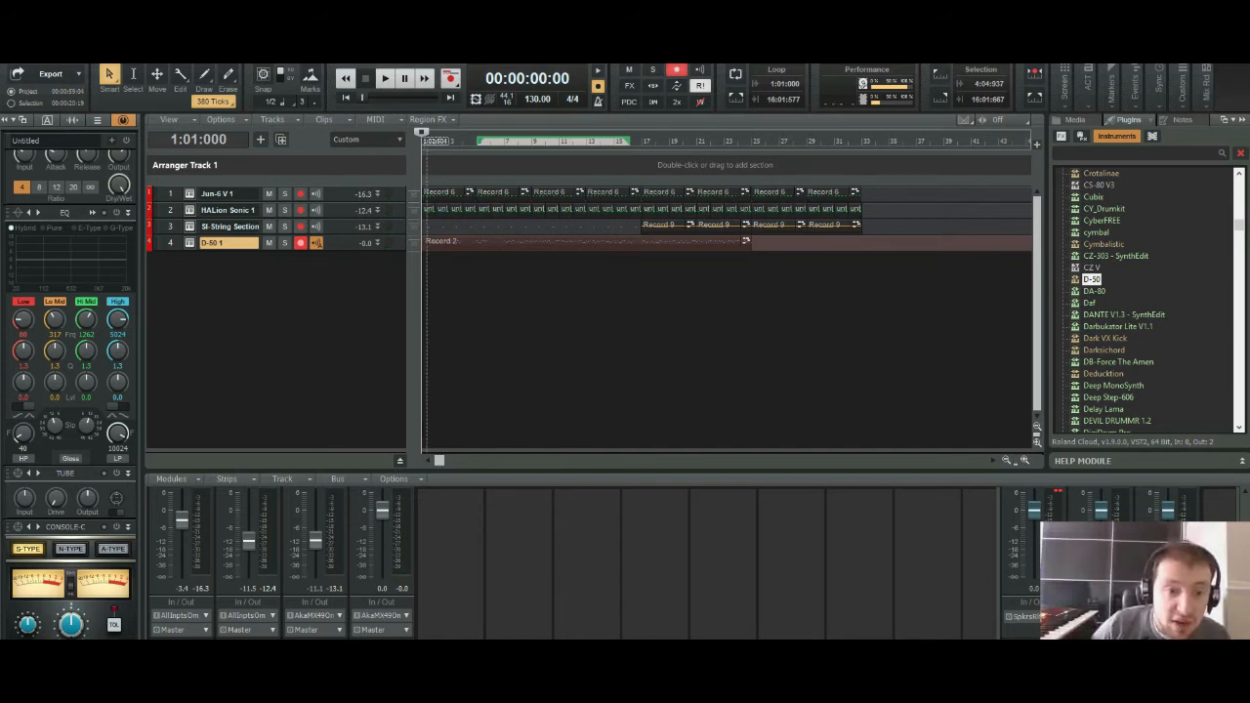
Step: Trim the start of the recorded D-50 clip to bar 17 and quantize its notes at 100 percent strength
{"action": "left_click", "coordinate": [436, 242]}
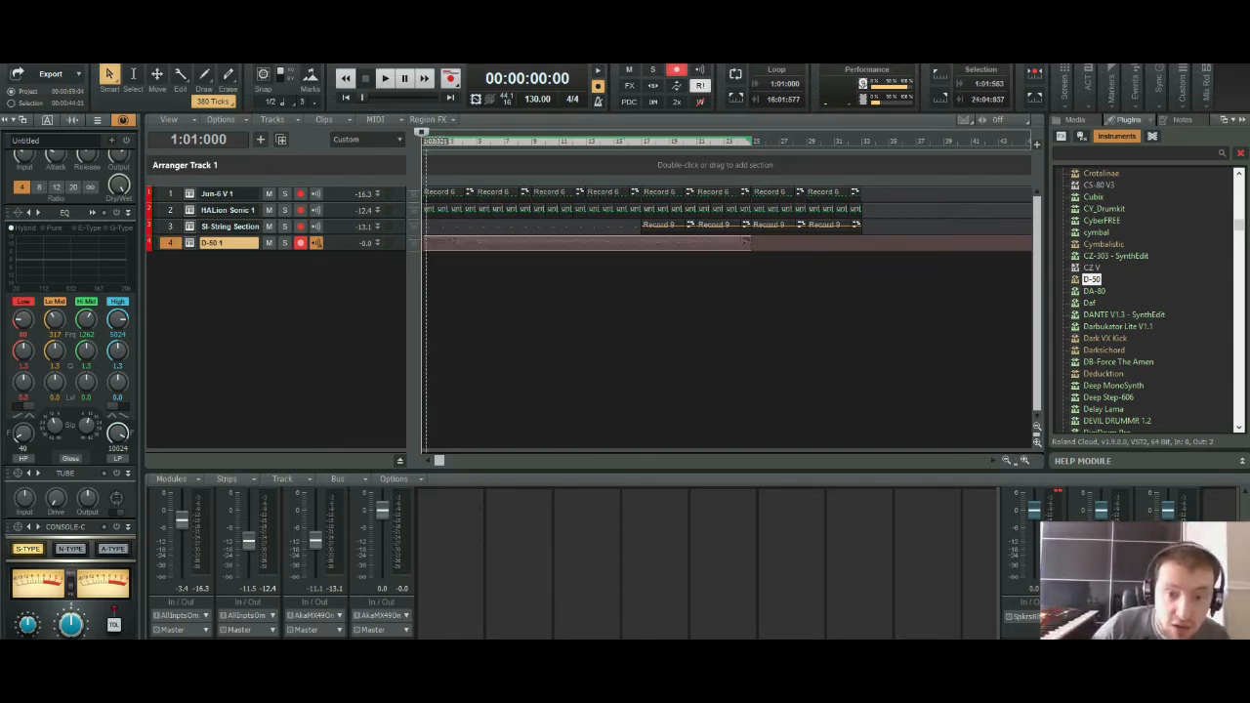
{"action": "left_click_drag", "start_coordinate": [425, 242], "coordinate": [639, 242]}
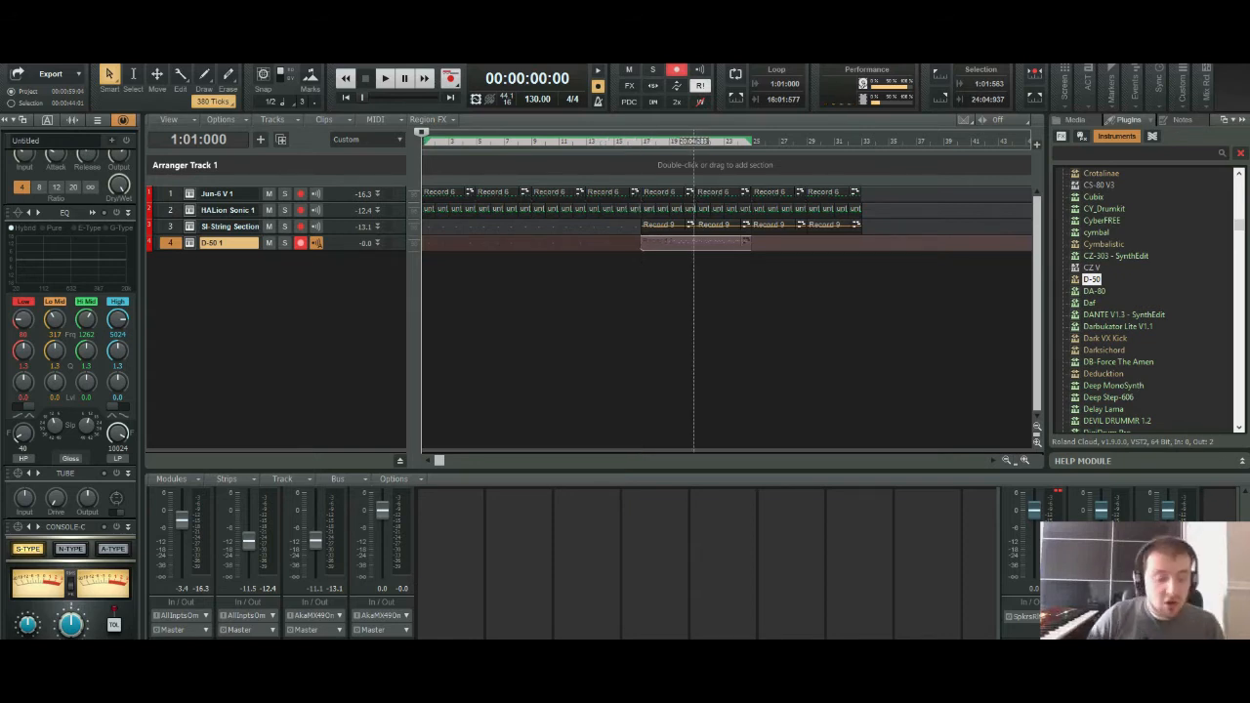
{"action": "key", "text": "q"}
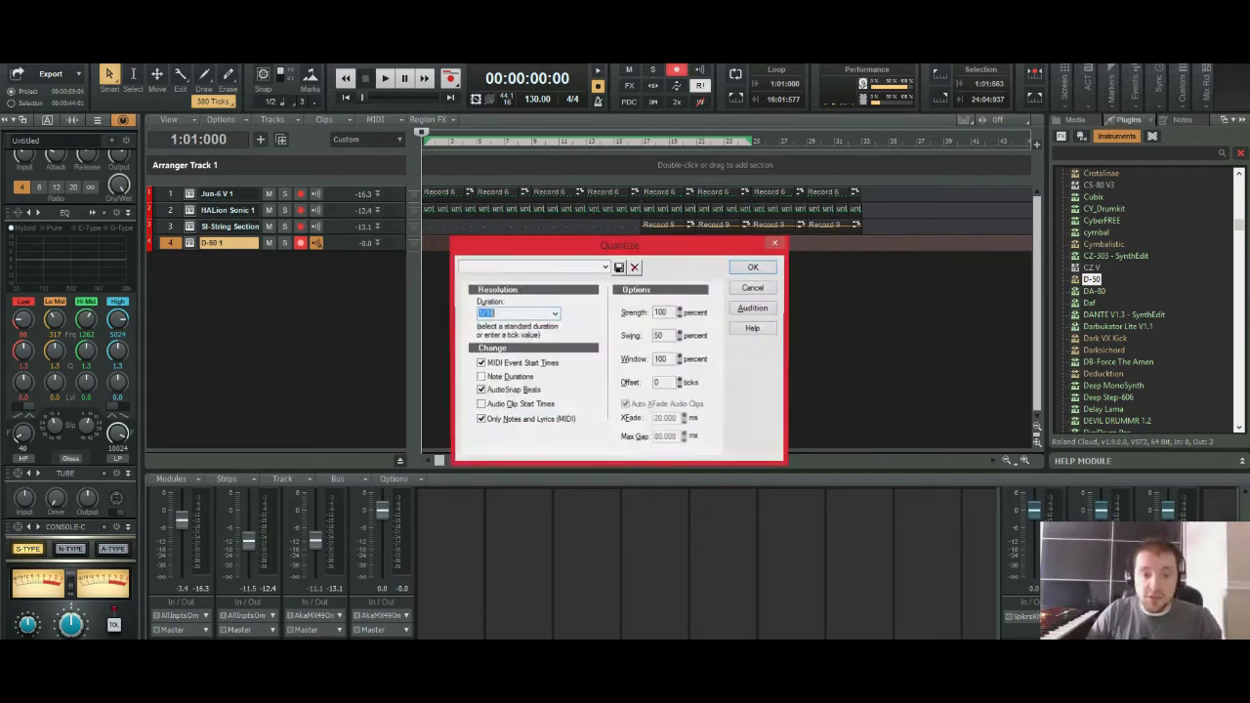
{"action": "left_click", "coordinate": [553, 313]}
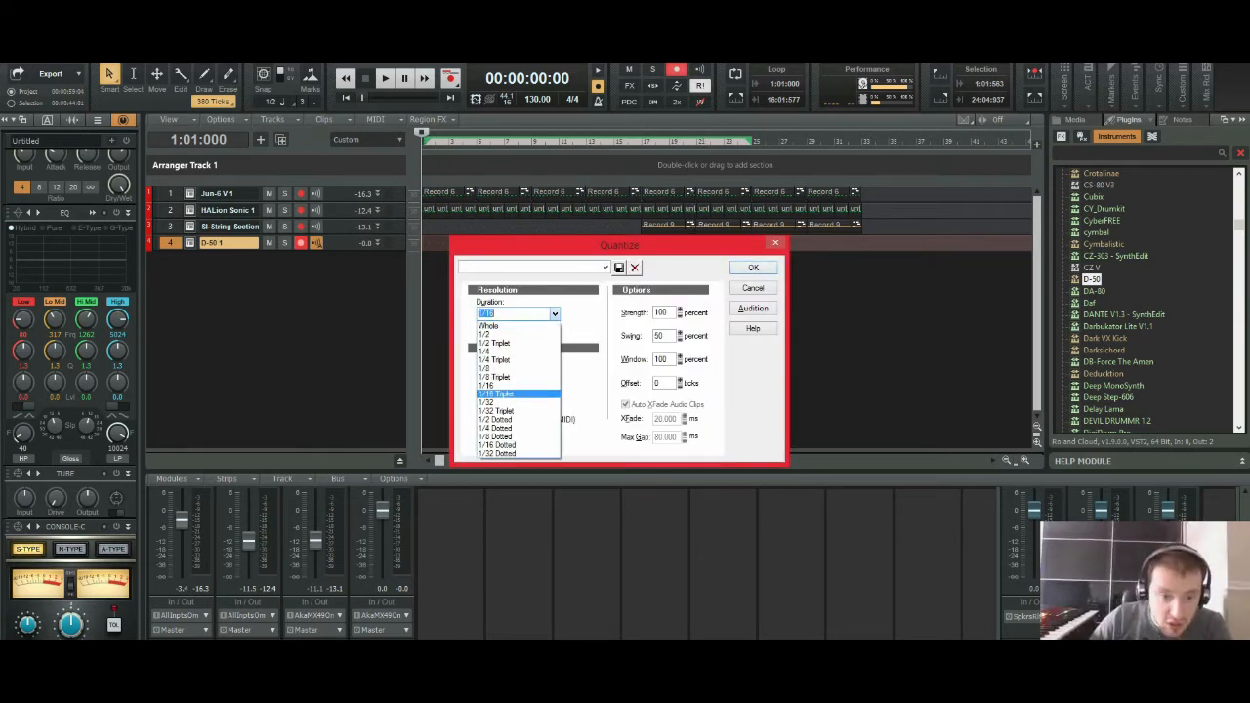
{"action": "left_click", "coordinate": [513, 399]}
{"action": "left_click", "coordinate": [753, 267]}
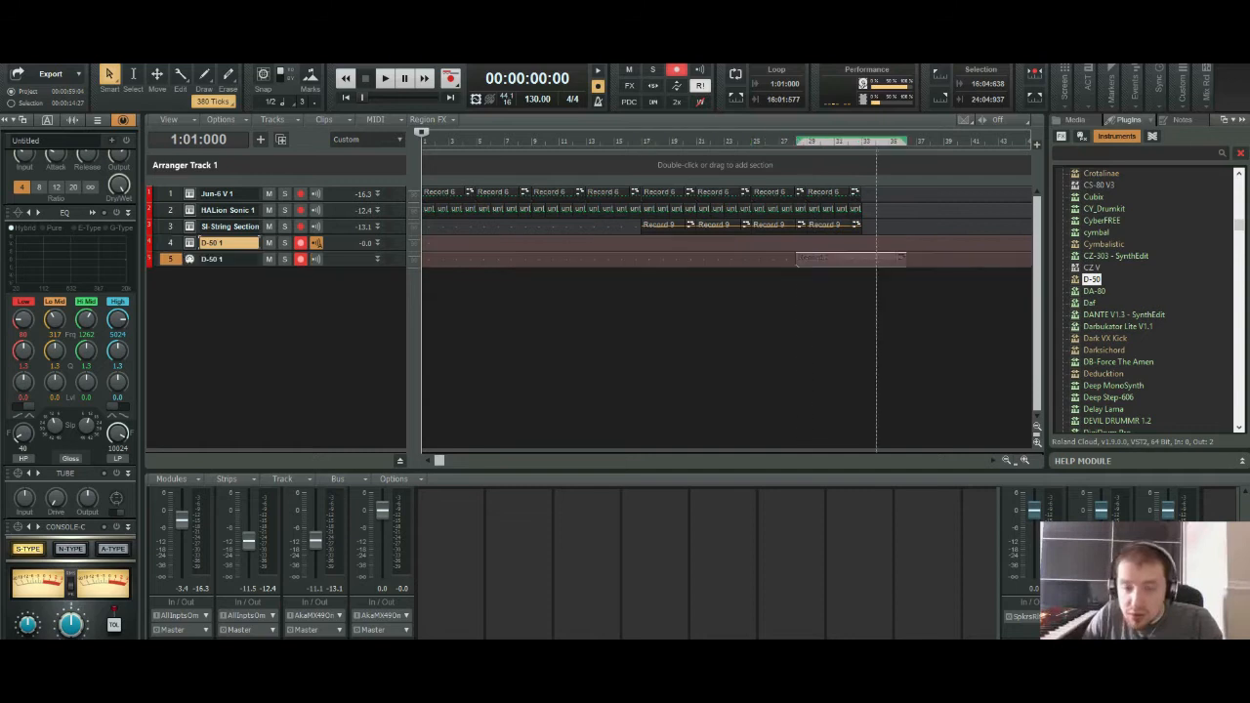
Step: Select the Jun-6 V, HALion Sonic and SI-String Section clips from bar 25 to the end of the arrangement
{"action": "left_click", "coordinate": [895, 293]}
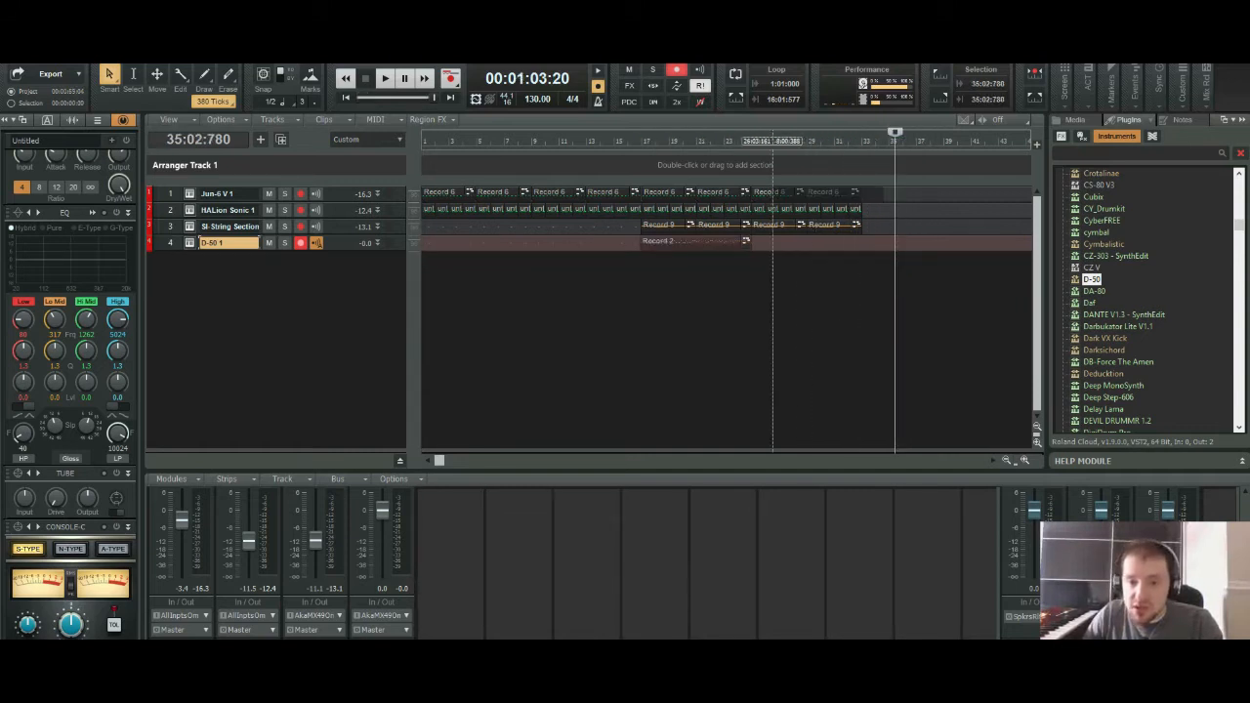
{"action": "left_click_drag", "start_coordinate": [750, 192], "coordinate": [880, 226]}
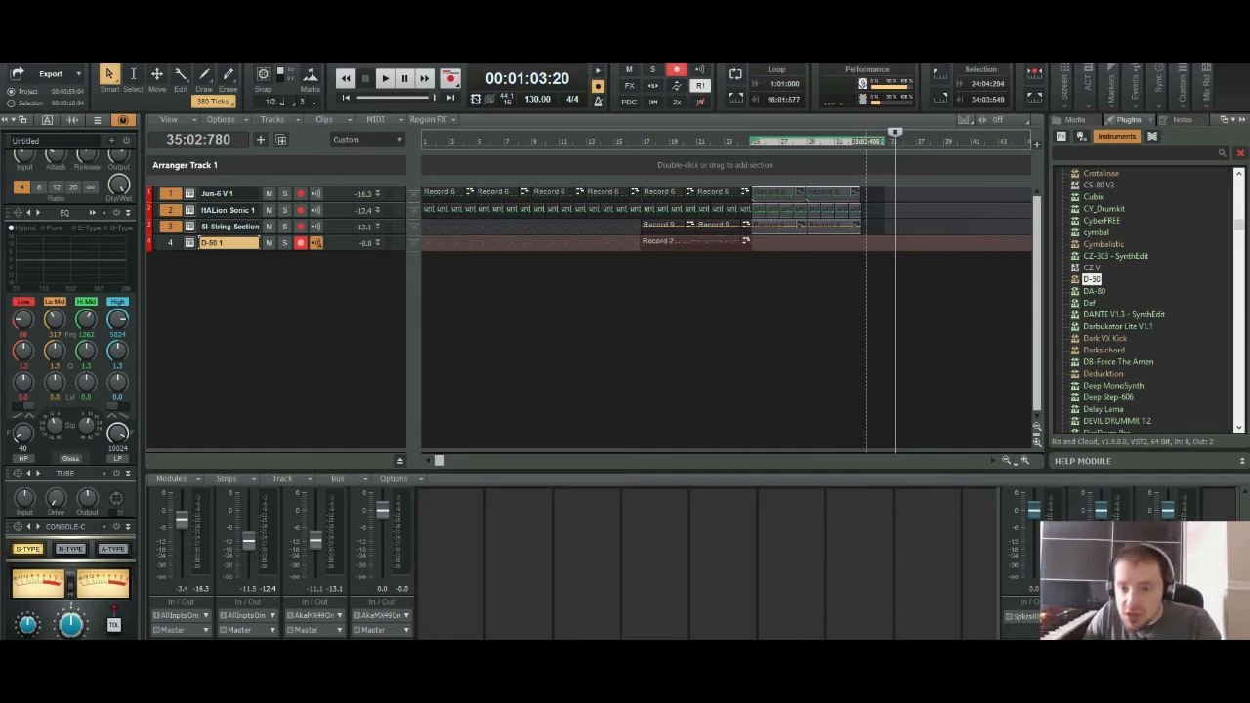
Step: Undo the paste made on the D-50 track and paste the copied clips at bar 33 starting from the Jun-6 V track
{"action": "left_click", "coordinate": [861, 141]}
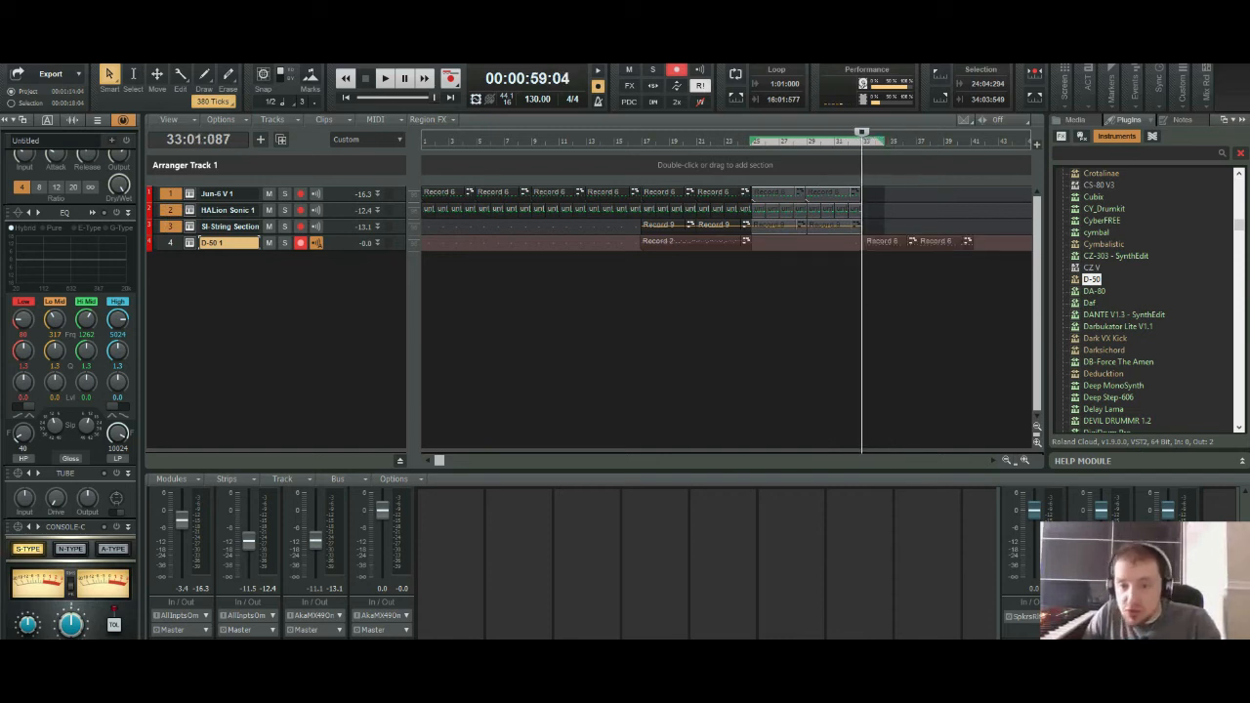
{"action": "key", "text": "ctrl+z"}
{"action": "left_click", "coordinate": [170, 194]}
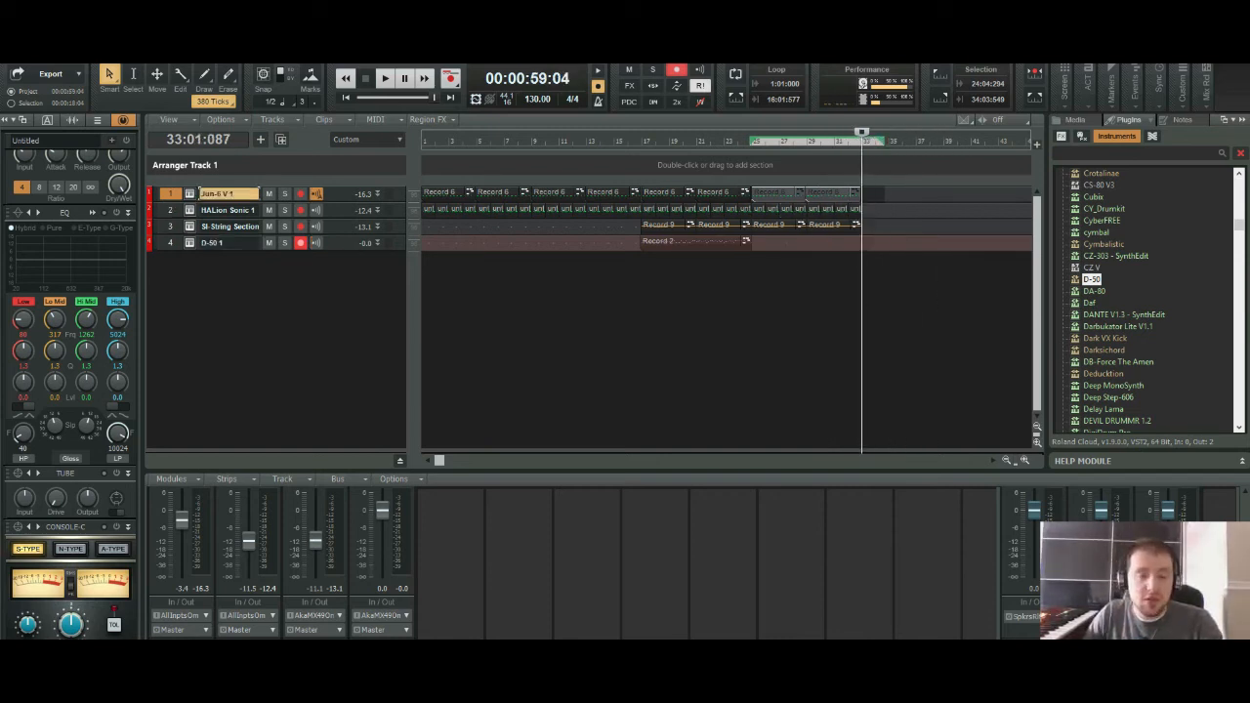
{"action": "key", "text": "ctrl+v"}
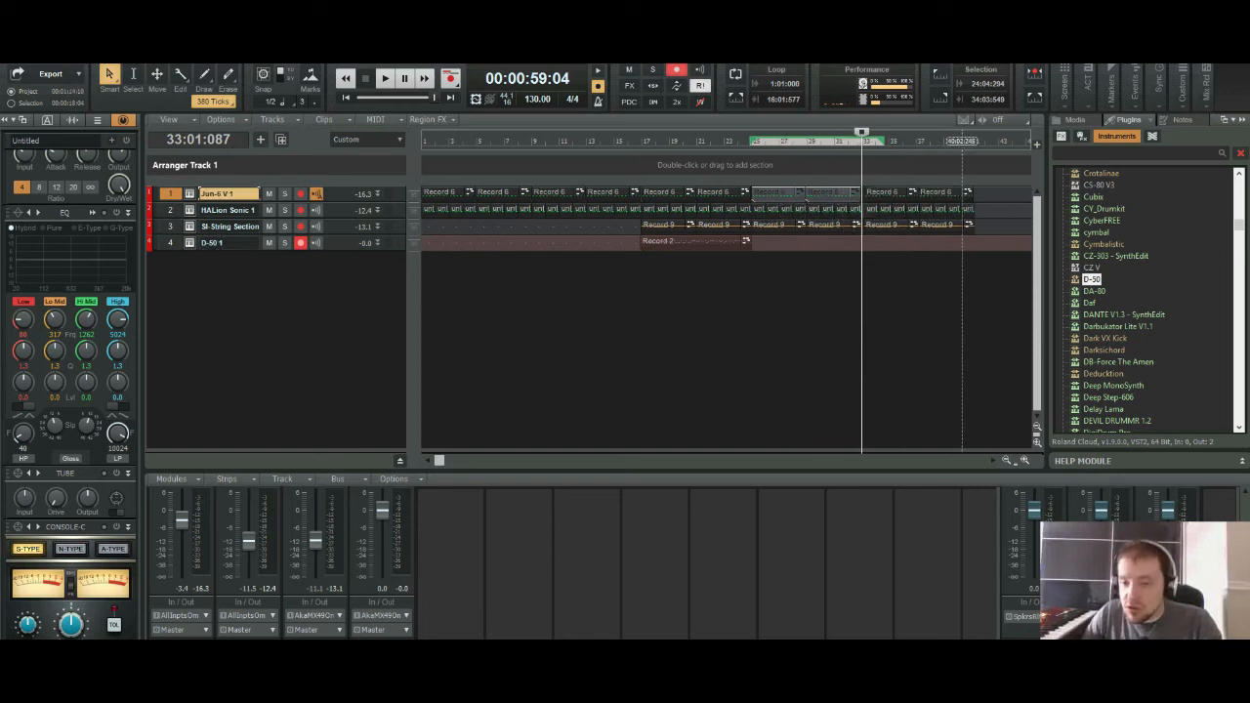
Step: Delete all HALion Sonic clips from bar 33 onward
{"action": "left_click_drag", "start_coordinate": [986, 212], "coordinate": [869, 212]}
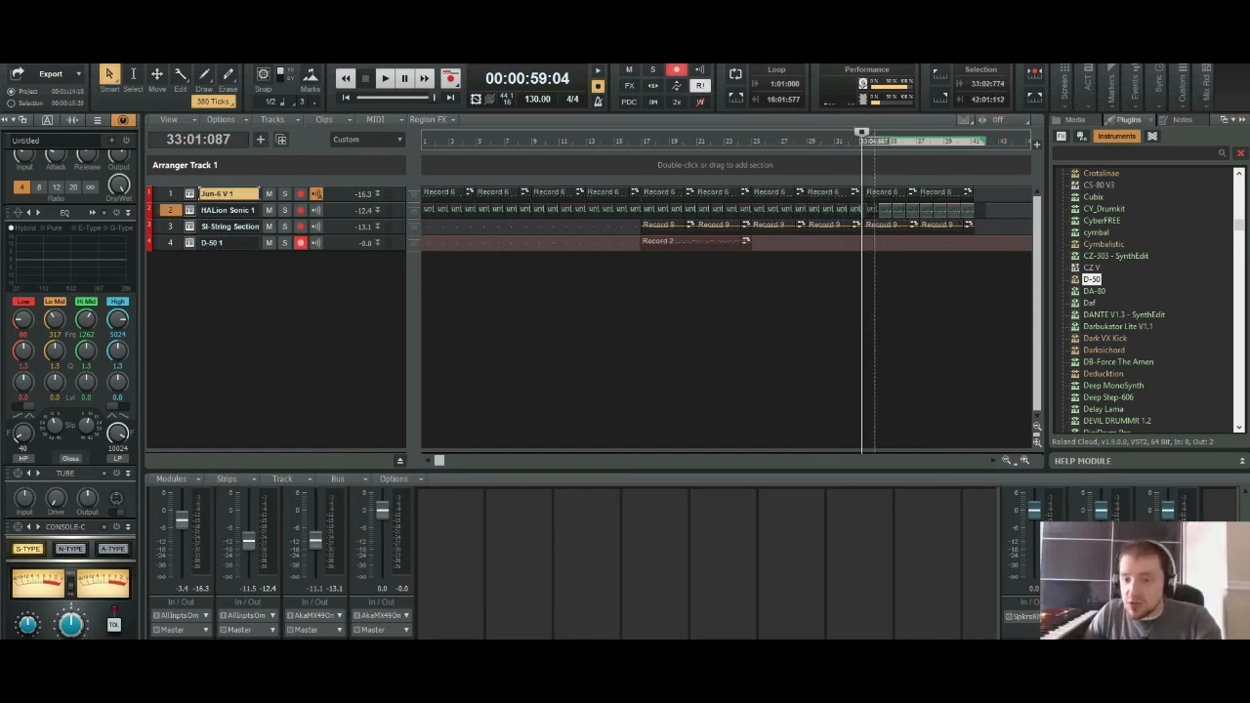
{"action": "key", "text": "Delete"}
{"action": "left_click", "coordinate": [869, 211]}
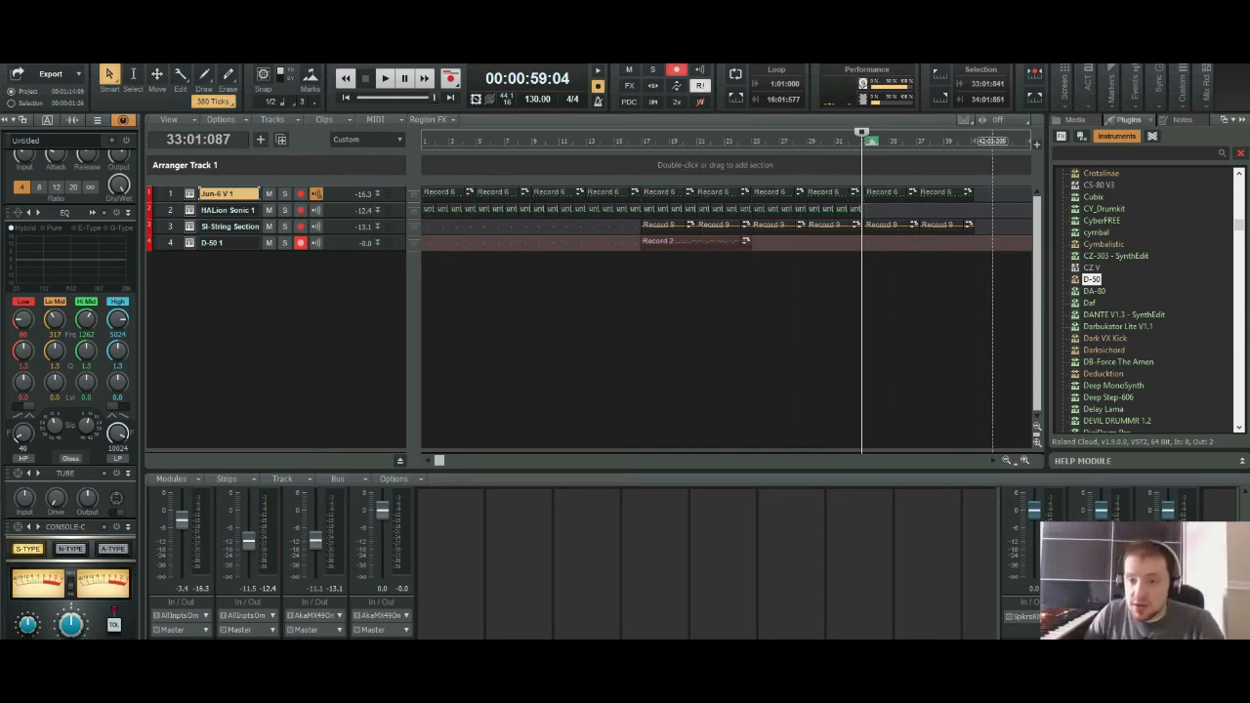
Step: Copy the Jun-6 V and SI-String Section clips at bars 33–41 and place the copies directly behind them at bar 41
{"action": "left_click_drag", "start_coordinate": [991, 195], "coordinate": [867, 227]}
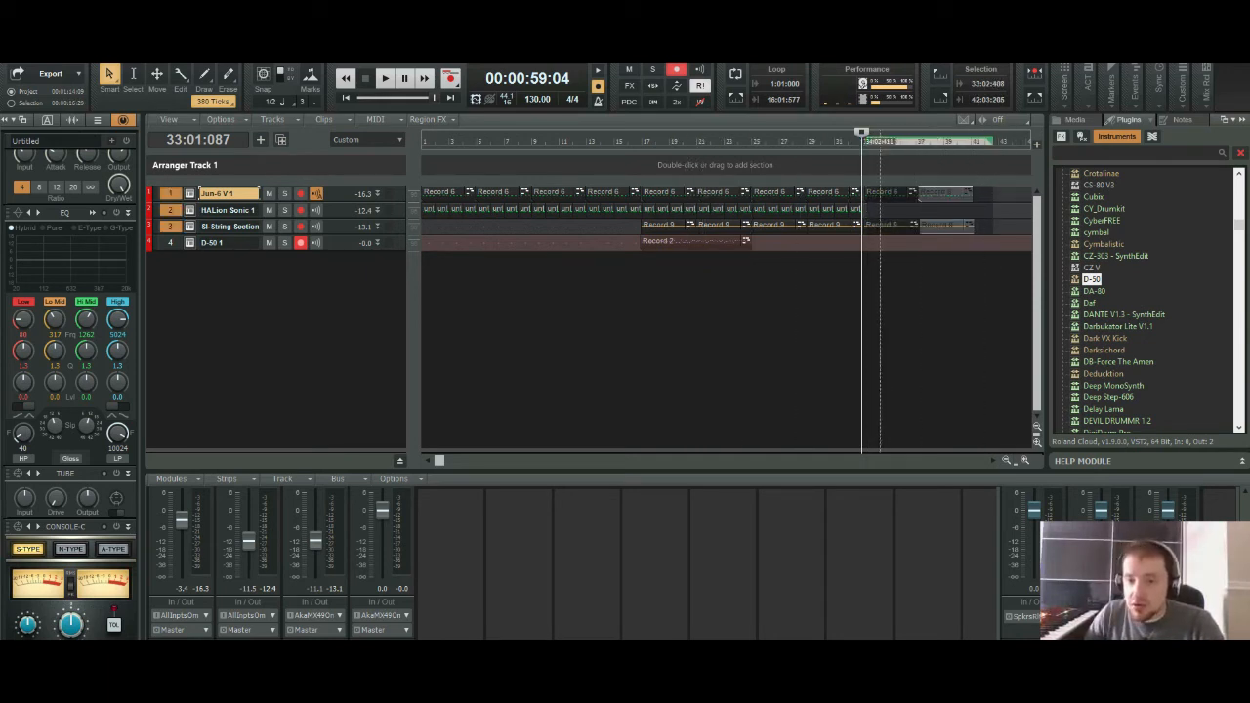
{"action": "left_click", "coordinate": [883, 226], "text": "ctrl"}
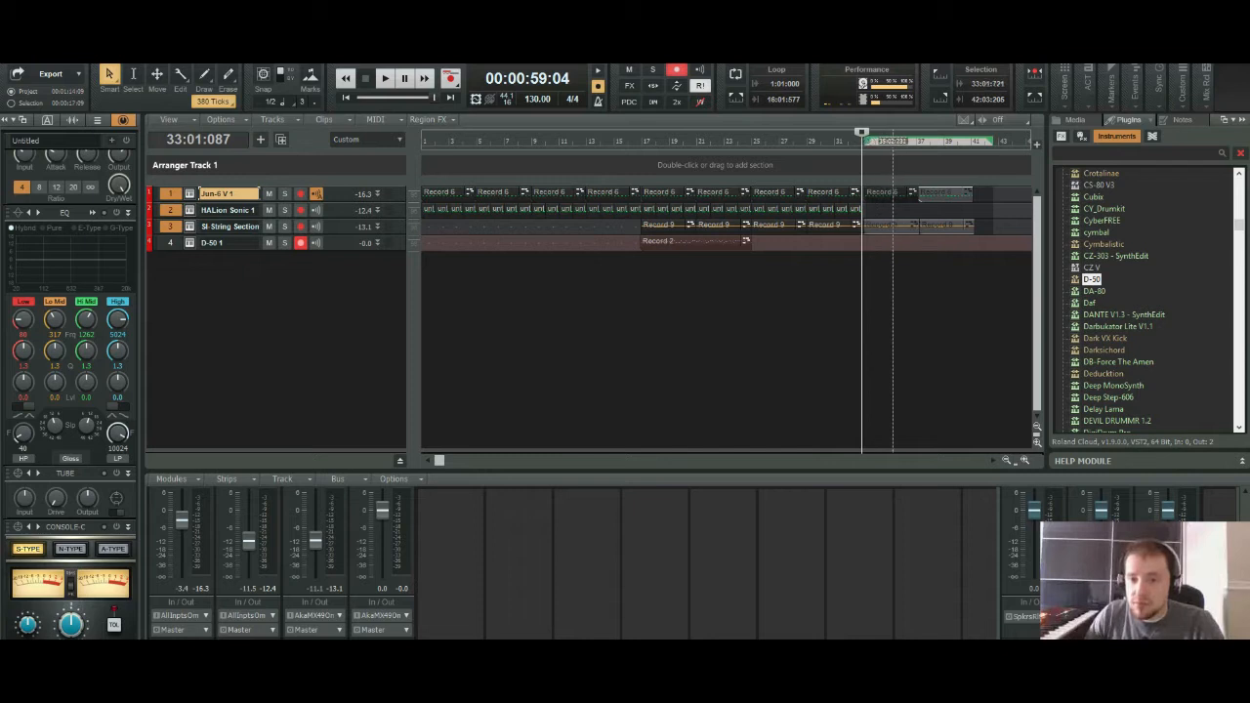
{"action": "left_click", "coordinate": [893, 194], "text": "ctrl"}
{"action": "left_click", "coordinate": [1006, 460]}
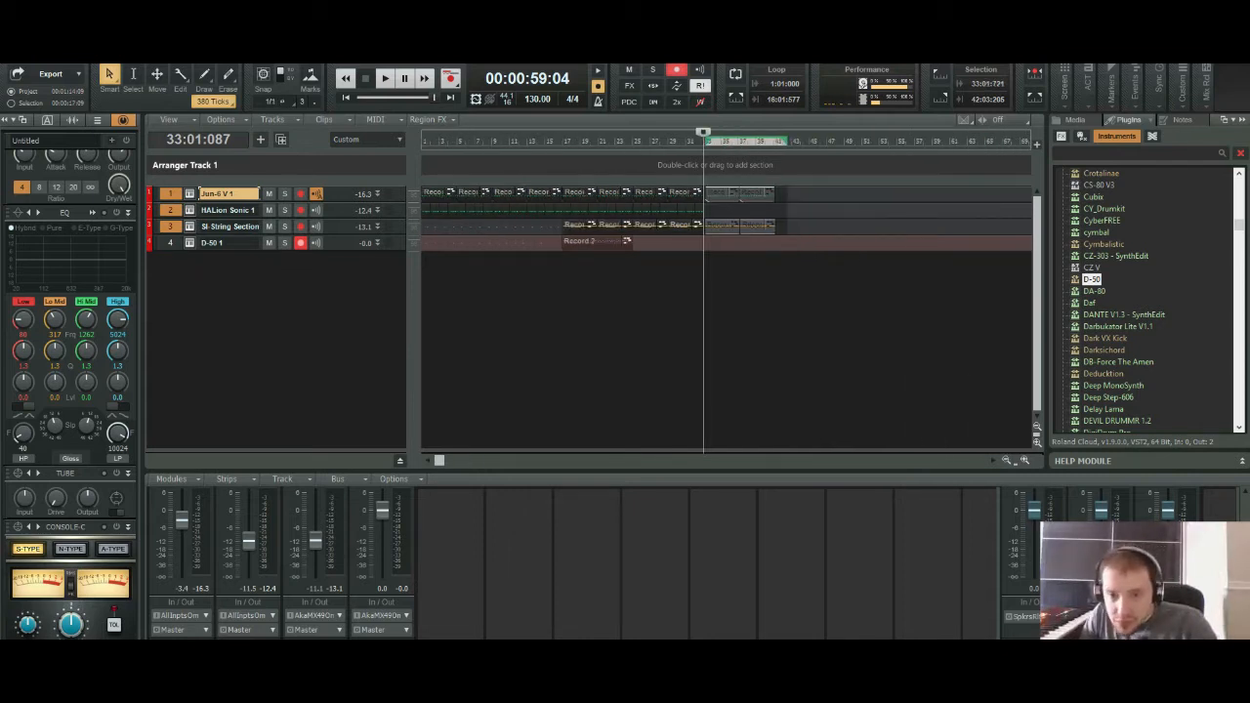
{"action": "left_click", "coordinate": [799, 141]}
{"action": "key", "text": "ctrl+v"}
{"action": "left_click_drag", "start_coordinate": [897, 195], "coordinate": [807, 226]}
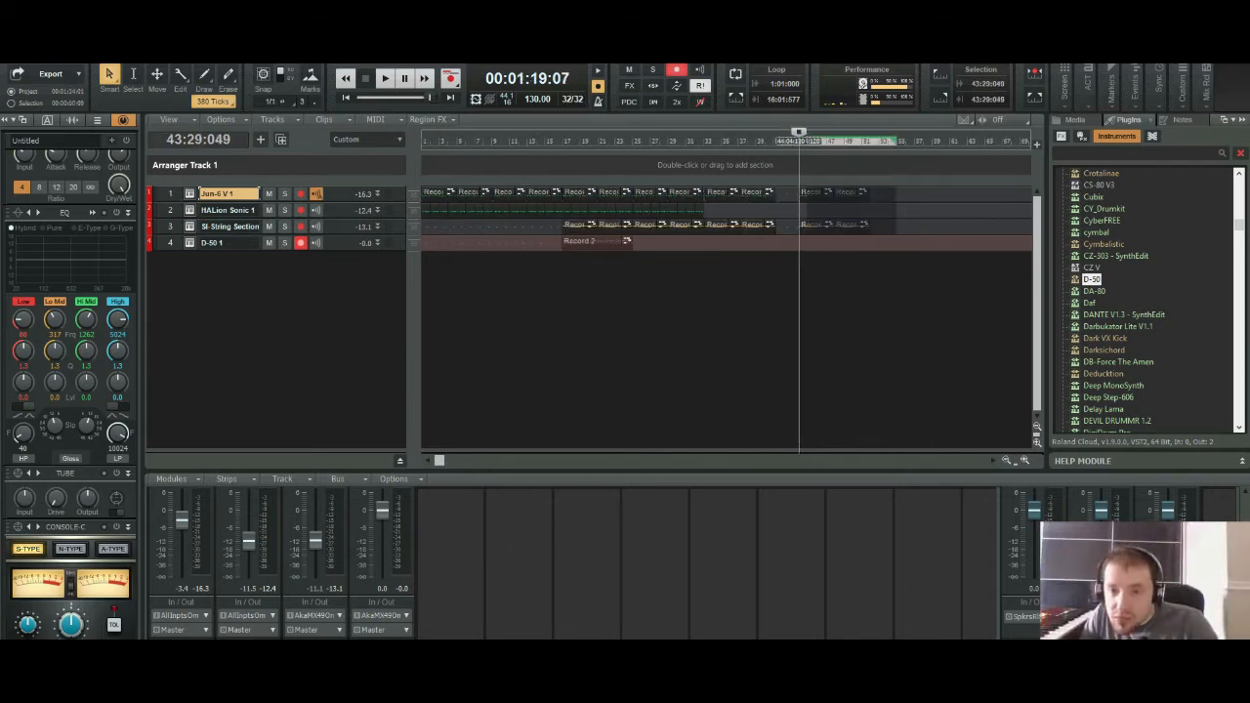
{"action": "left_click_drag", "start_coordinate": [888, 196], "coordinate": [791, 227]}
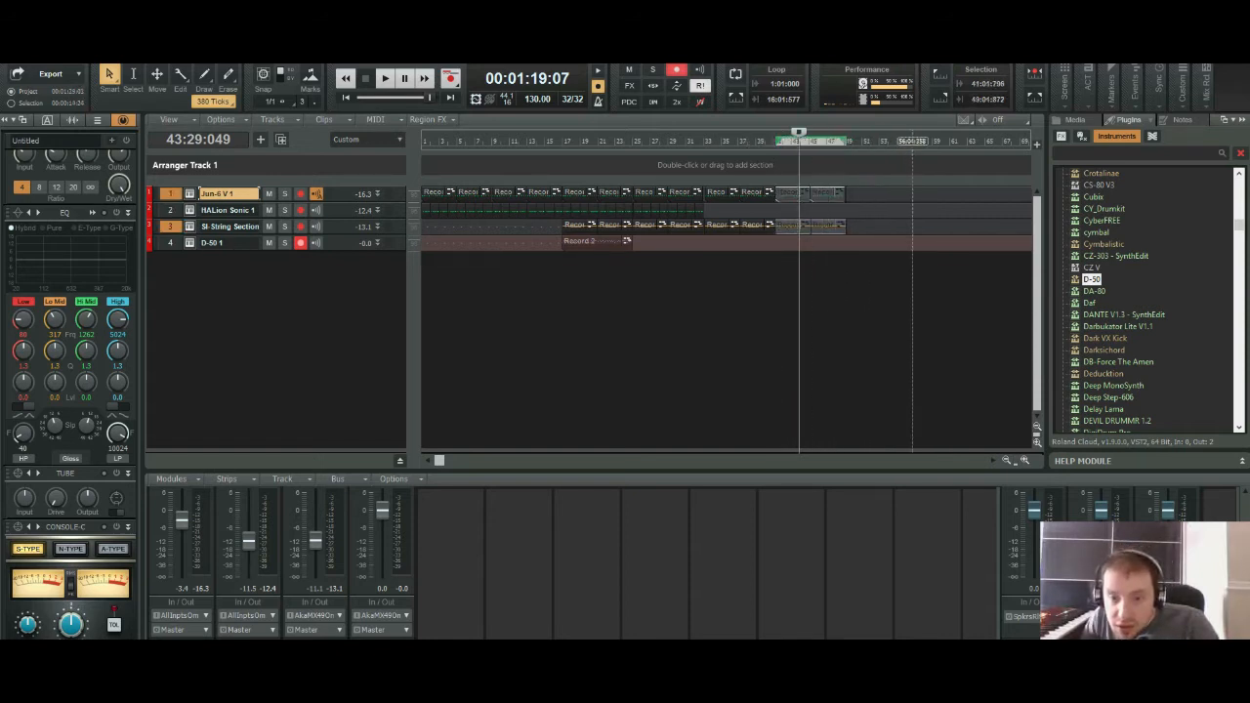
Step: Shift all Jun-6 V and SI-String Section clips after bar 33 slightly earlier to align with bar 33, and play from just before bar 32
{"action": "left_click_drag", "start_coordinate": [876, 196], "coordinate": [705, 227]}
{"action": "left_click", "coordinate": [718, 193], "text": "ctrl"}
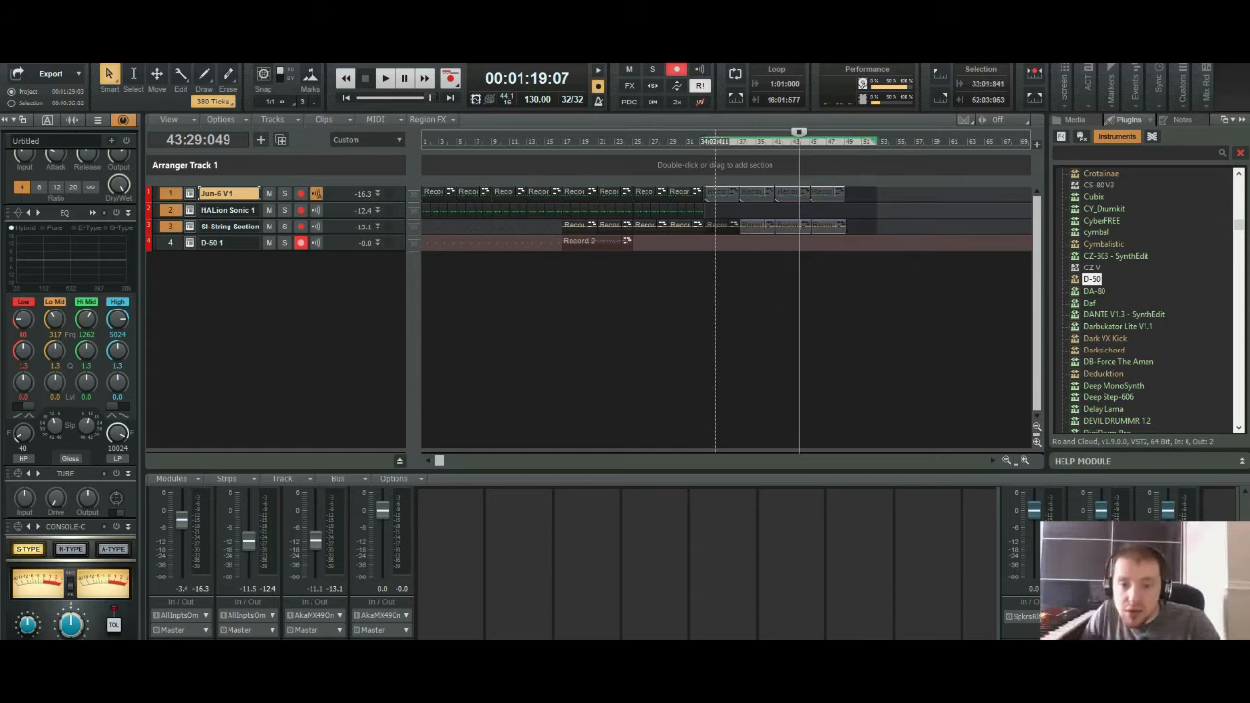
{"action": "left_click", "coordinate": [715, 227], "text": "ctrl"}
{"action": "key", "text": "z"}
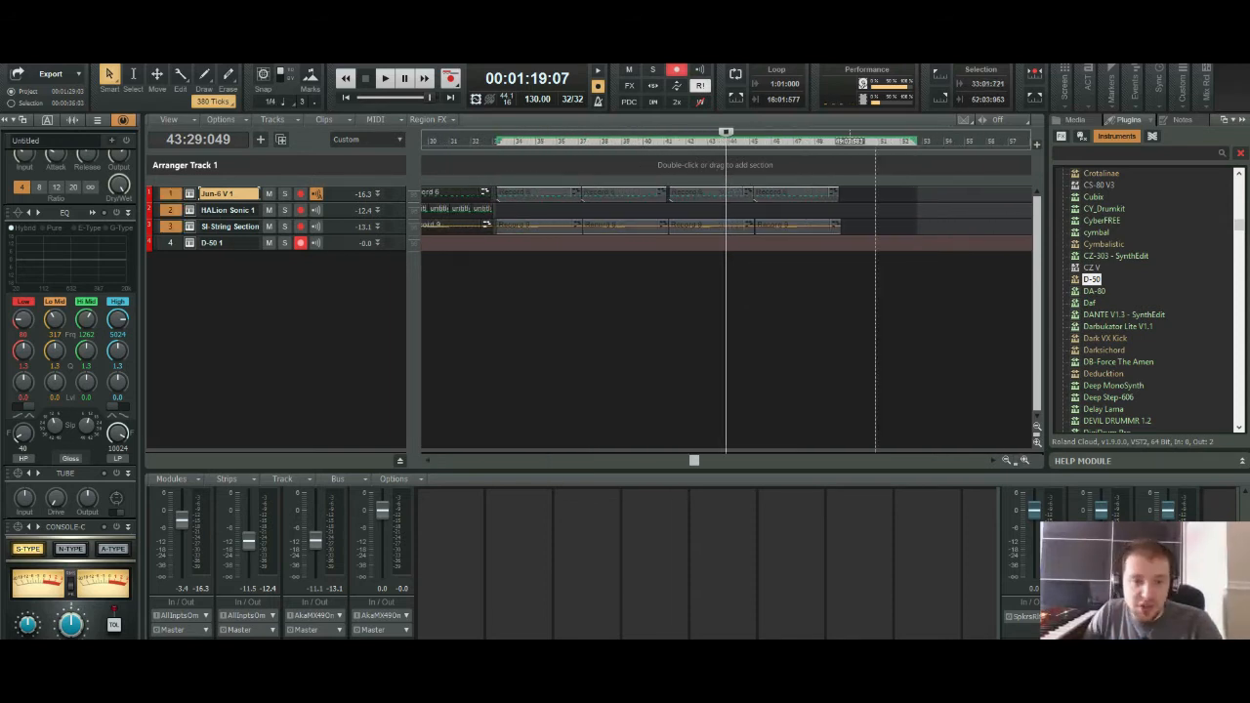
{"action": "left_click", "coordinate": [471, 142]}
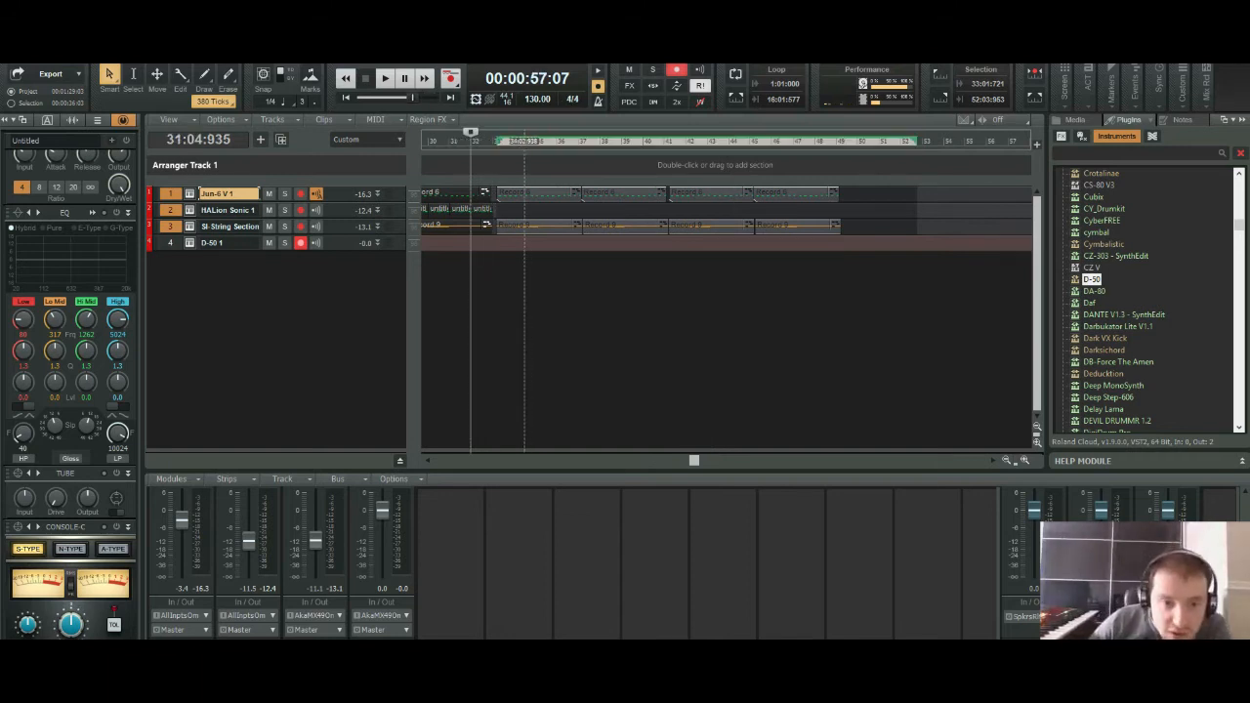
{"action": "left_click_drag", "start_coordinate": [546, 227], "coordinate": [543, 226]}
{"action": "key", "text": "space"}
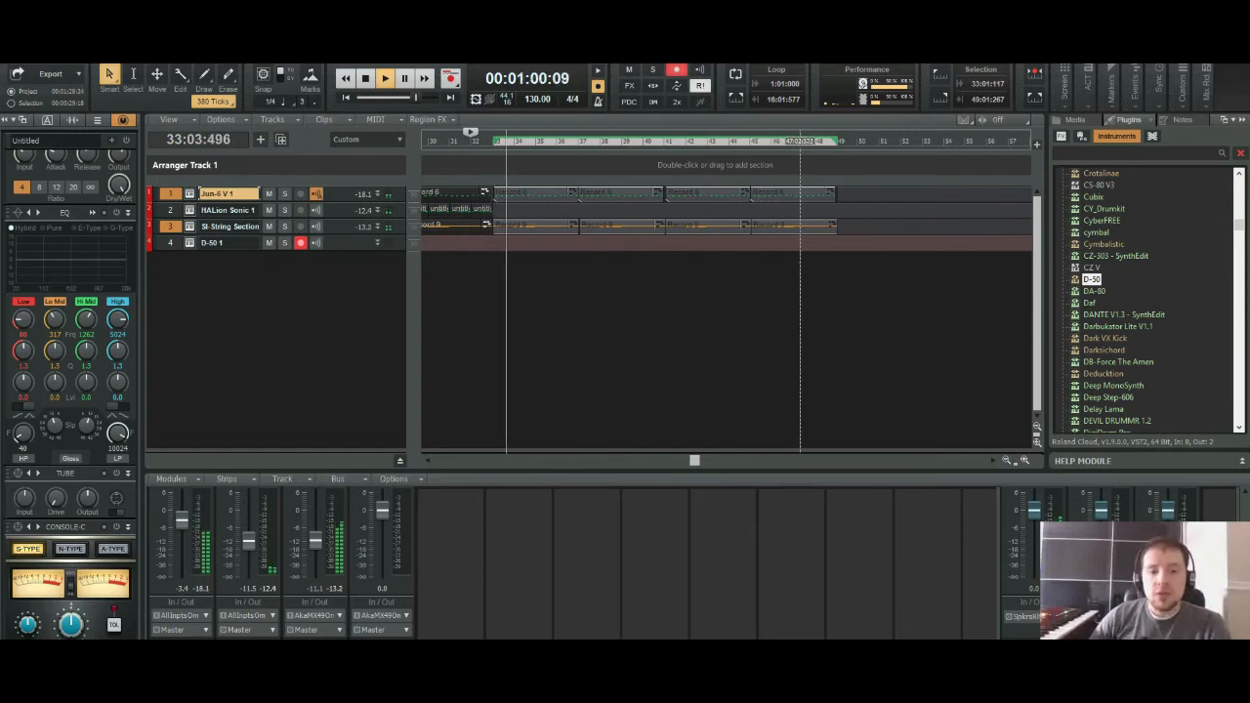
Step: Place the D-50 Record 2 clip at bar 41 and listen through to the end of the section at bar 49
{"action": "left_click", "coordinate": [1007, 460]}
{"action": "left_click", "coordinate": [1006, 460]}
{"action": "left_click", "coordinate": [1006, 460]}
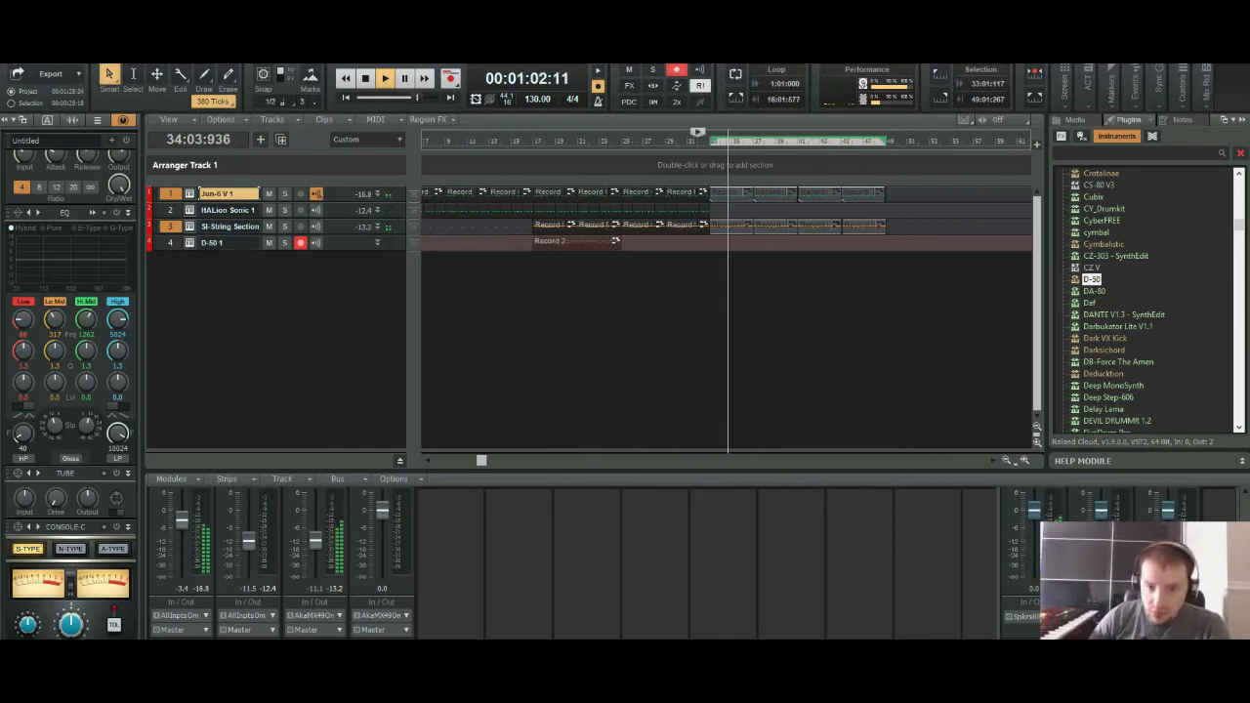
{"action": "left_click_drag", "start_coordinate": [579, 242], "coordinate": [839, 244]}
{"action": "left_click", "coordinate": [1025, 460]}
{"action": "left_click", "coordinate": [1025, 460]}
{"action": "left_click", "coordinate": [1026, 460]}
{"action": "left_click", "coordinate": [1026, 460]}
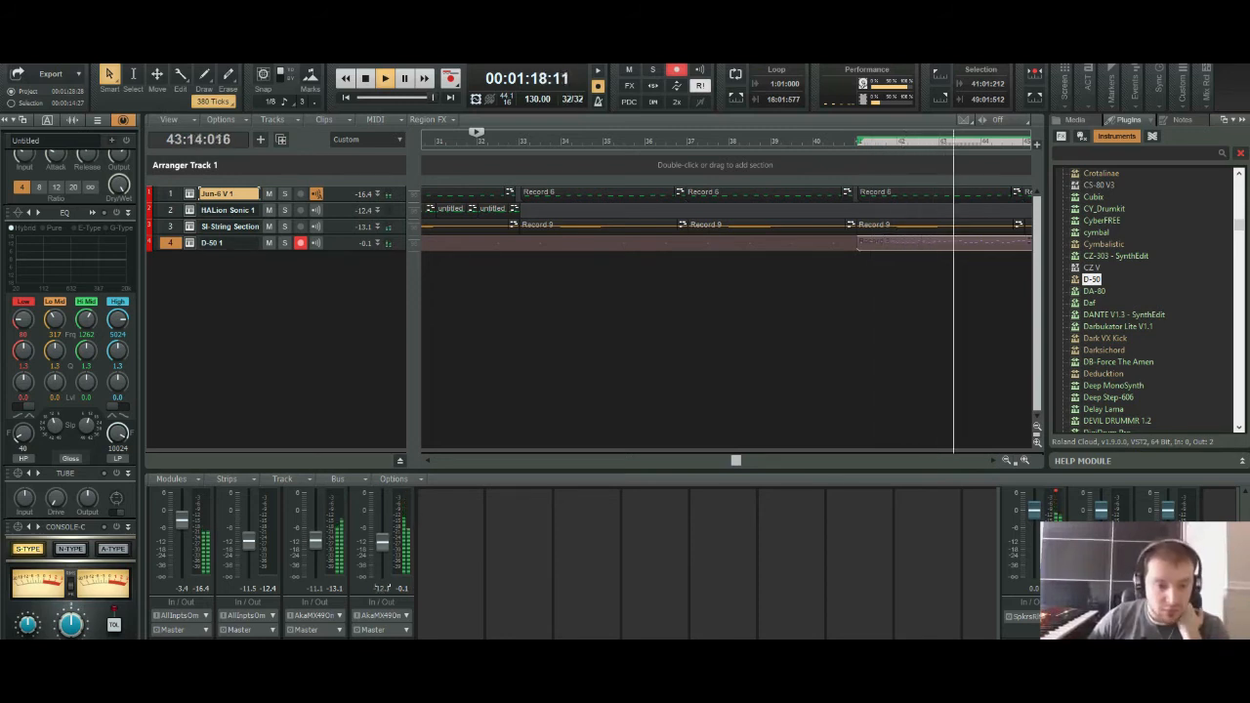
{"action": "left_click", "coordinate": [1005, 460]}
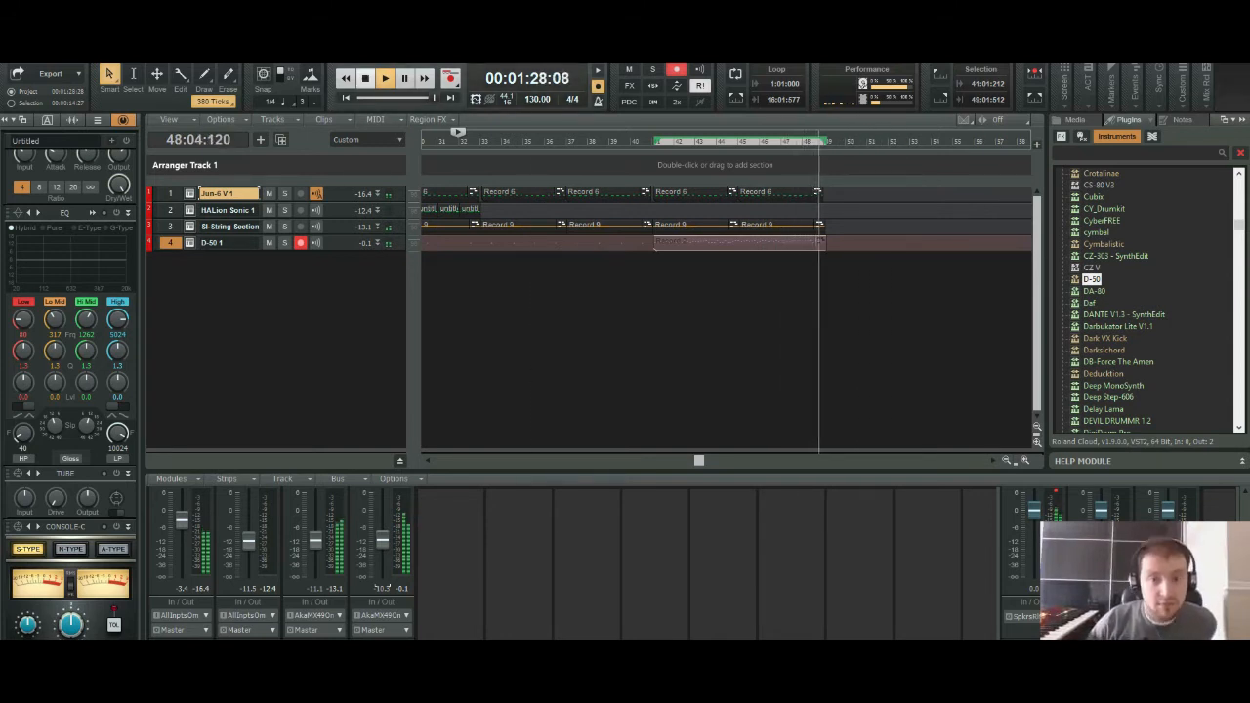
{"action": "key", "text": "space"}
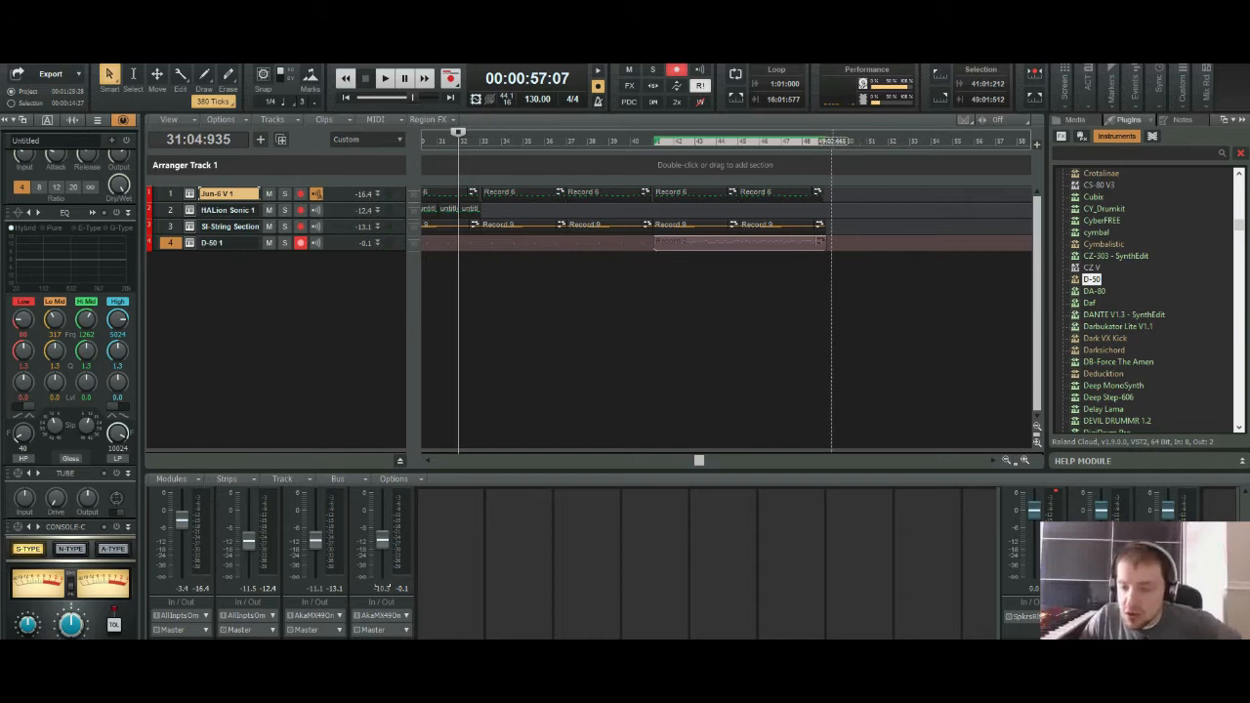
Step: Play the section from bar 41 to bar 49 to check how the D-50 clip fits
{"action": "key", "text": "ctrl+Right"}
{"action": "key", "text": "ctrl+Right"}
{"action": "key", "text": "ctrl+Right"}
{"action": "key", "text": "ctrl+Right"}
{"action": "key", "text": "ctrl+Right"}
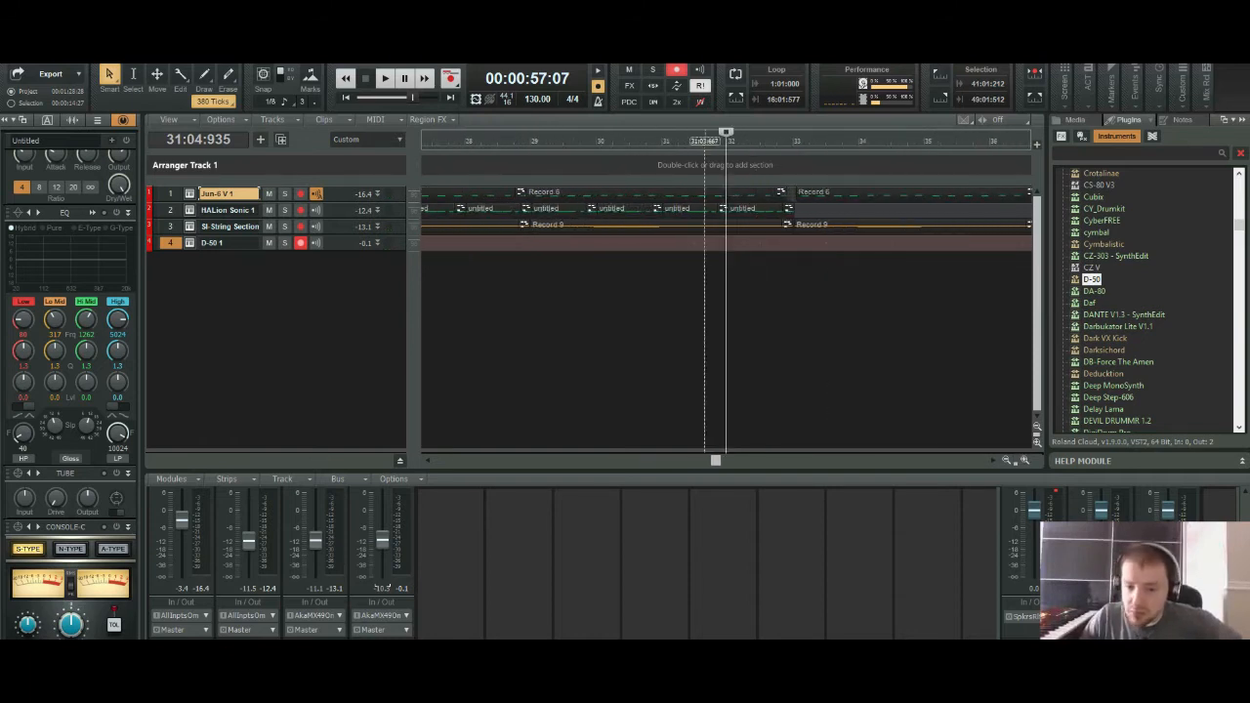
{"action": "left_click_drag", "start_coordinate": [714, 460], "coordinate": [857, 460]}
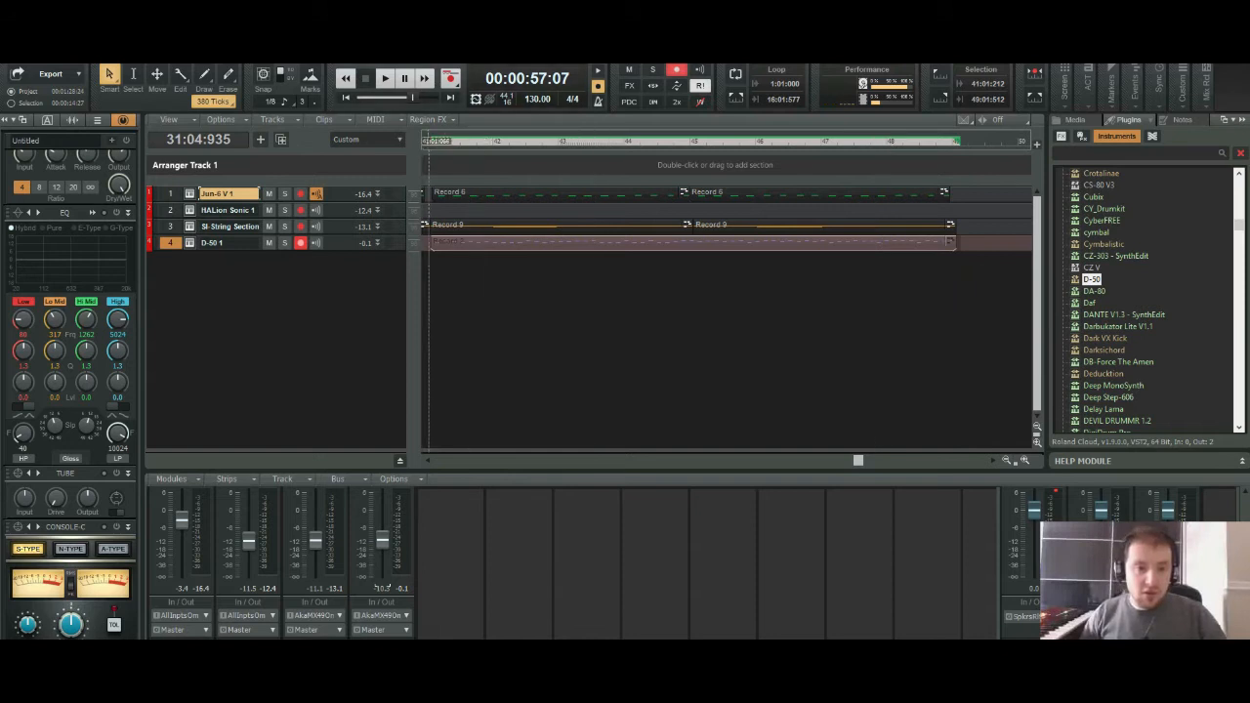
{"action": "left_click", "coordinate": [429, 141]}
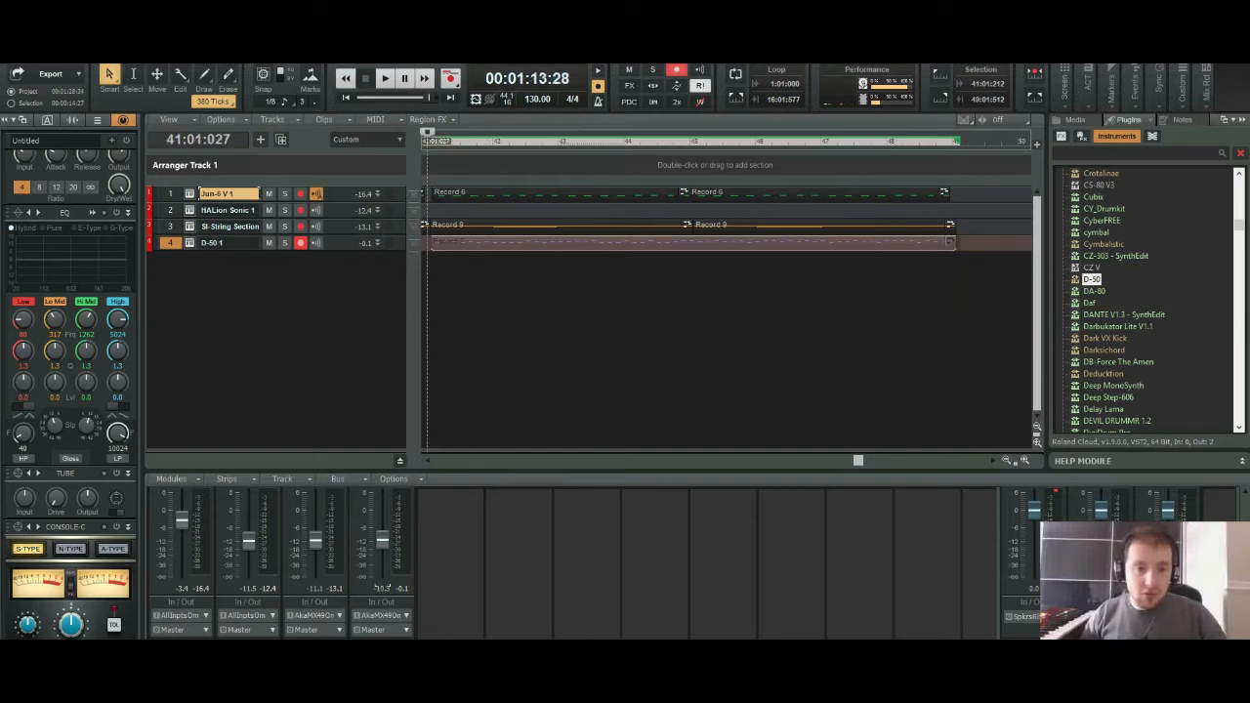
{"action": "key", "text": "space"}
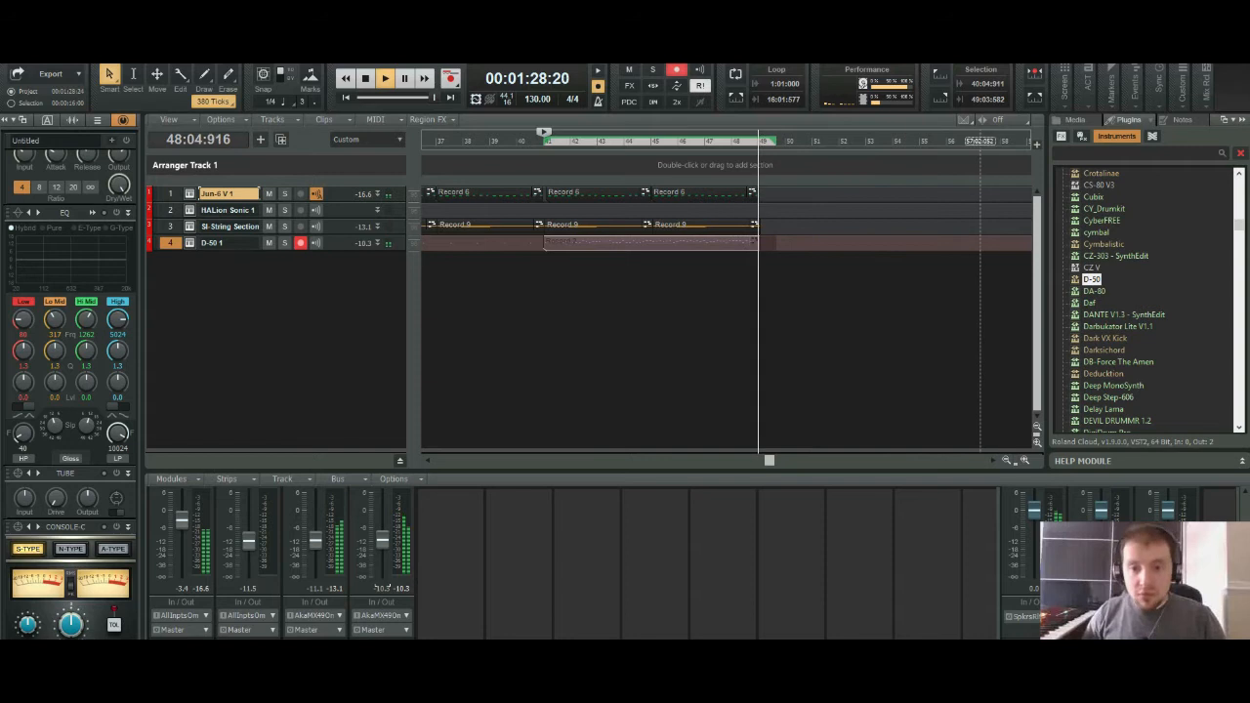
{"action": "key", "text": "space"}
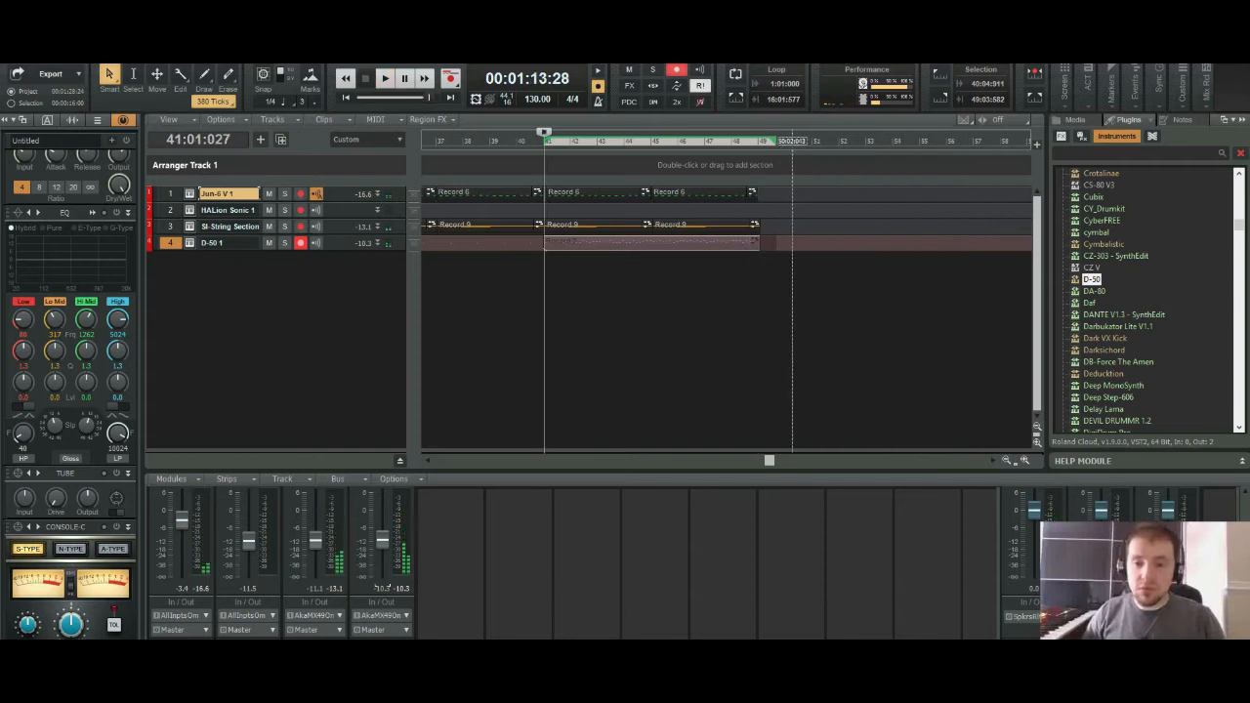
Step: Trim the end of the D-50 clip slightly so it finishes level with the clips above it at bar 49
{"action": "key", "text": "ctrl+Right"}
{"action": "key", "text": "ctrl+Right"}
{"action": "key", "text": "ctrl+Right"}
{"action": "key", "text": "ctrl+Right"}
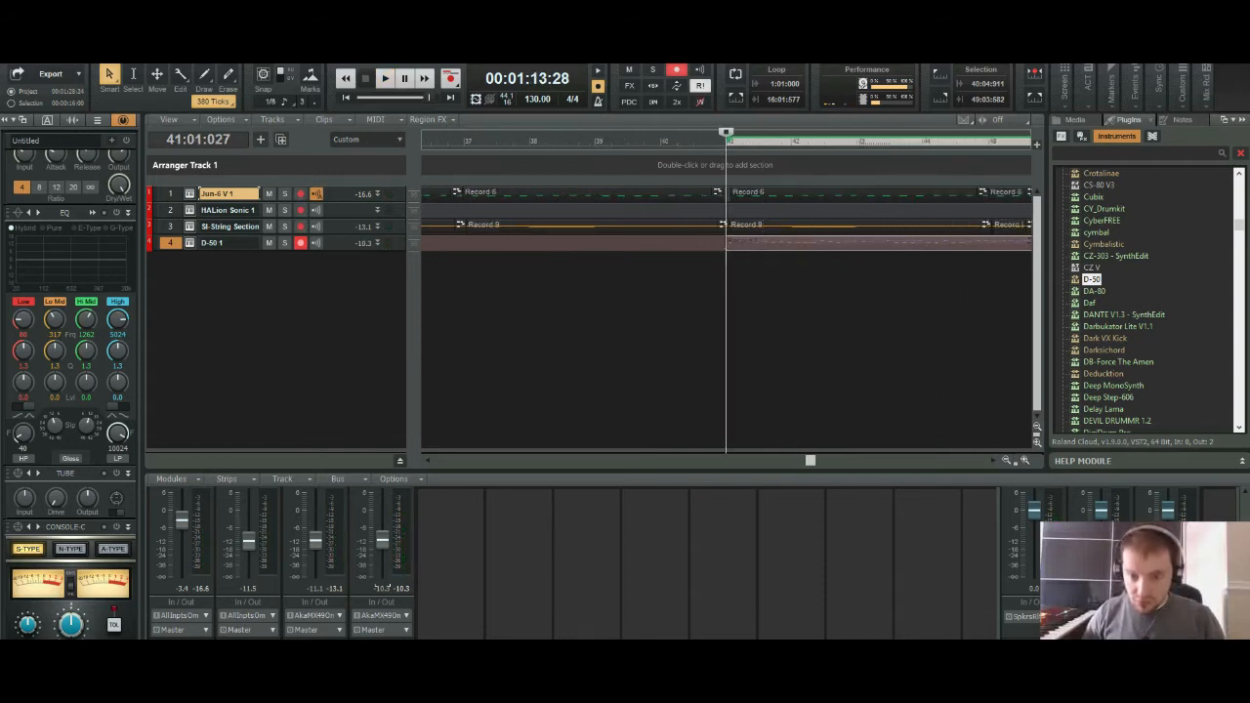
{"action": "left_click_drag", "start_coordinate": [809, 460], "coordinate": [901, 460]}
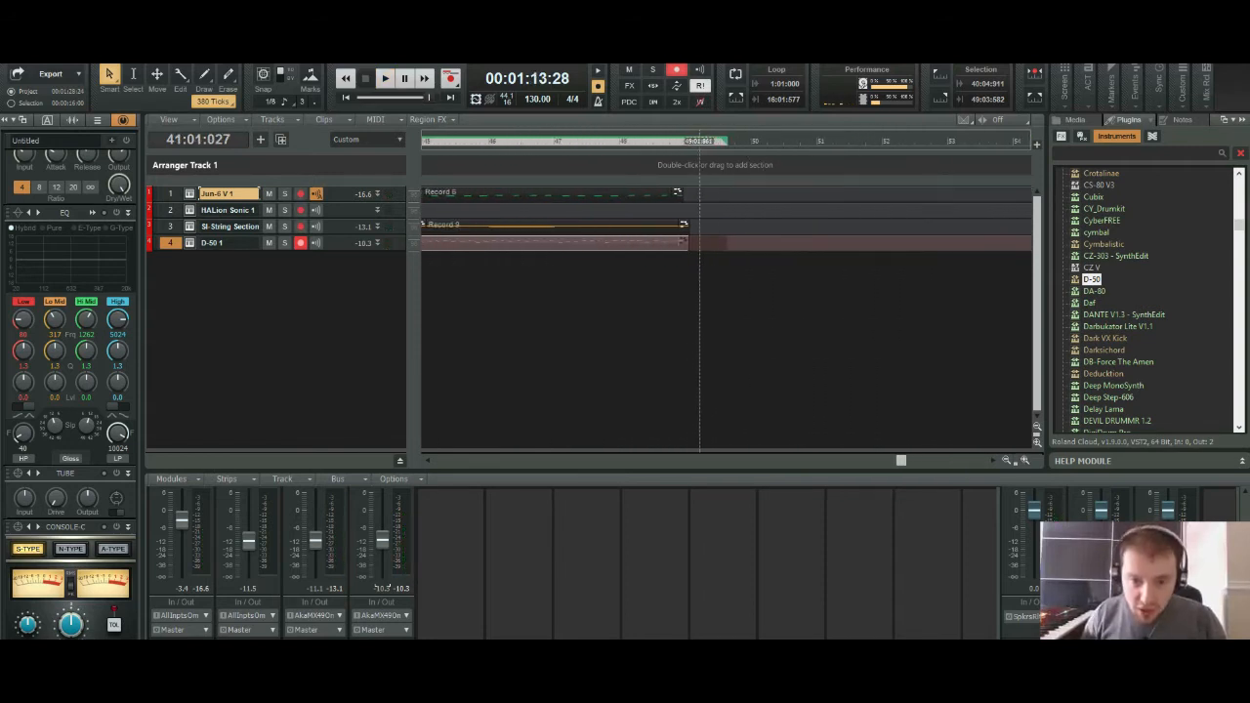
{"action": "left_click_drag", "start_coordinate": [686, 242], "coordinate": [684, 243]}
Step: Copy the Jun-6 V, SI-String Section and D-50 clips at bars 41–49 and paste them at bar 49
{"action": "left_click", "coordinate": [1005, 460]}
{"action": "left_click", "coordinate": [1006, 460]}
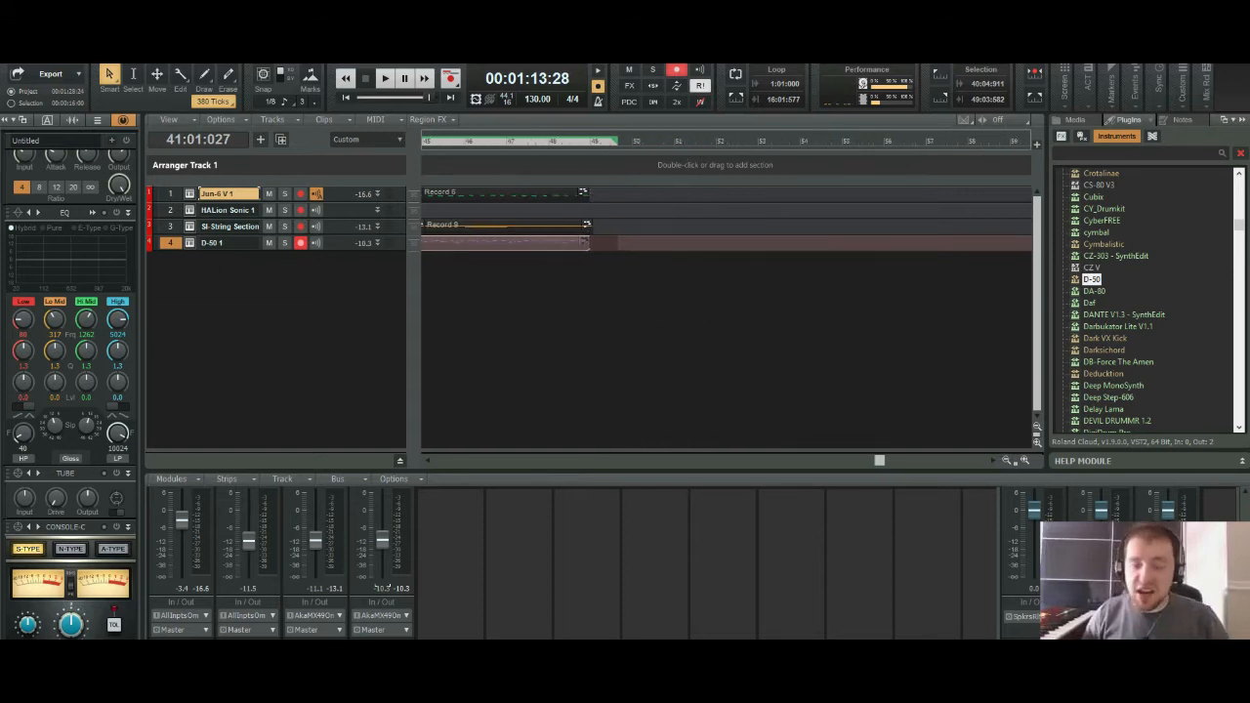
{"action": "left_click", "coordinate": [1005, 460]}
{"action": "left_click", "coordinate": [1006, 460]}
{"action": "left_click_drag", "start_coordinate": [847, 460], "coordinate": [698, 459]}
{"action": "left_click_drag", "start_coordinate": [985, 248], "coordinate": [751, 195]}
{"action": "left_click_drag", "start_coordinate": [843, 195], "coordinate": [812, 195]}
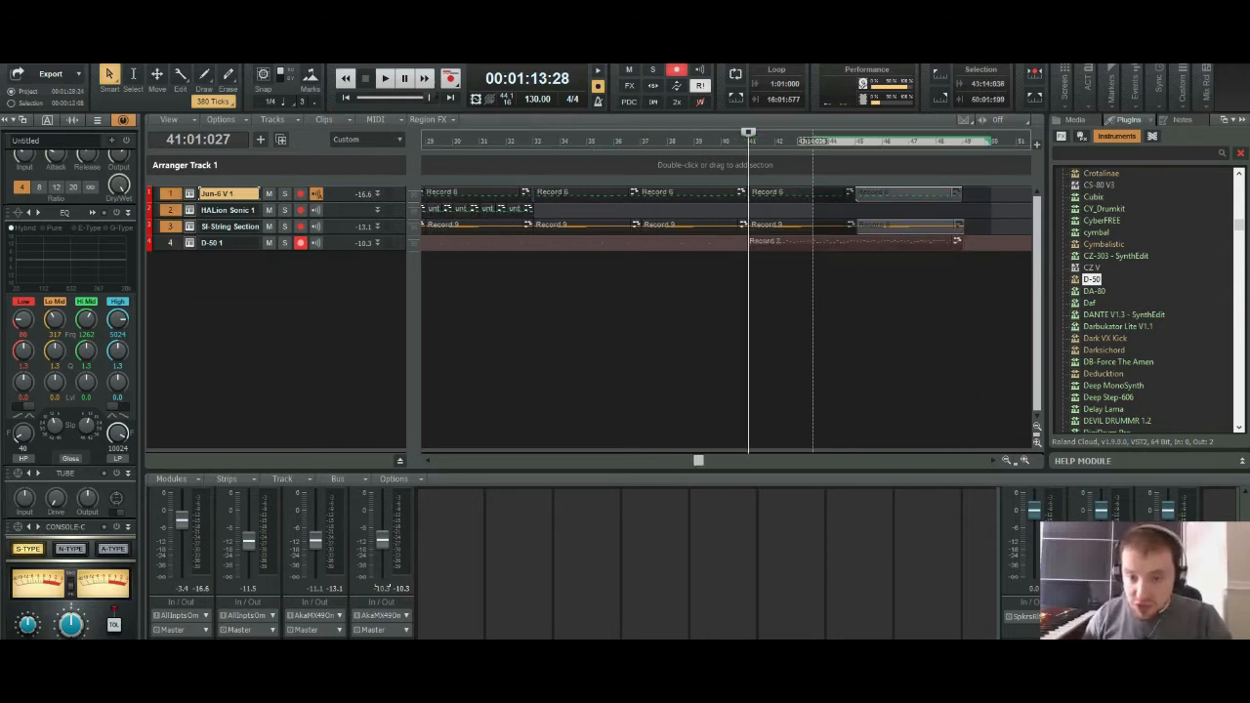
{"action": "left_click", "coordinate": [806, 195], "text": "ctrl"}
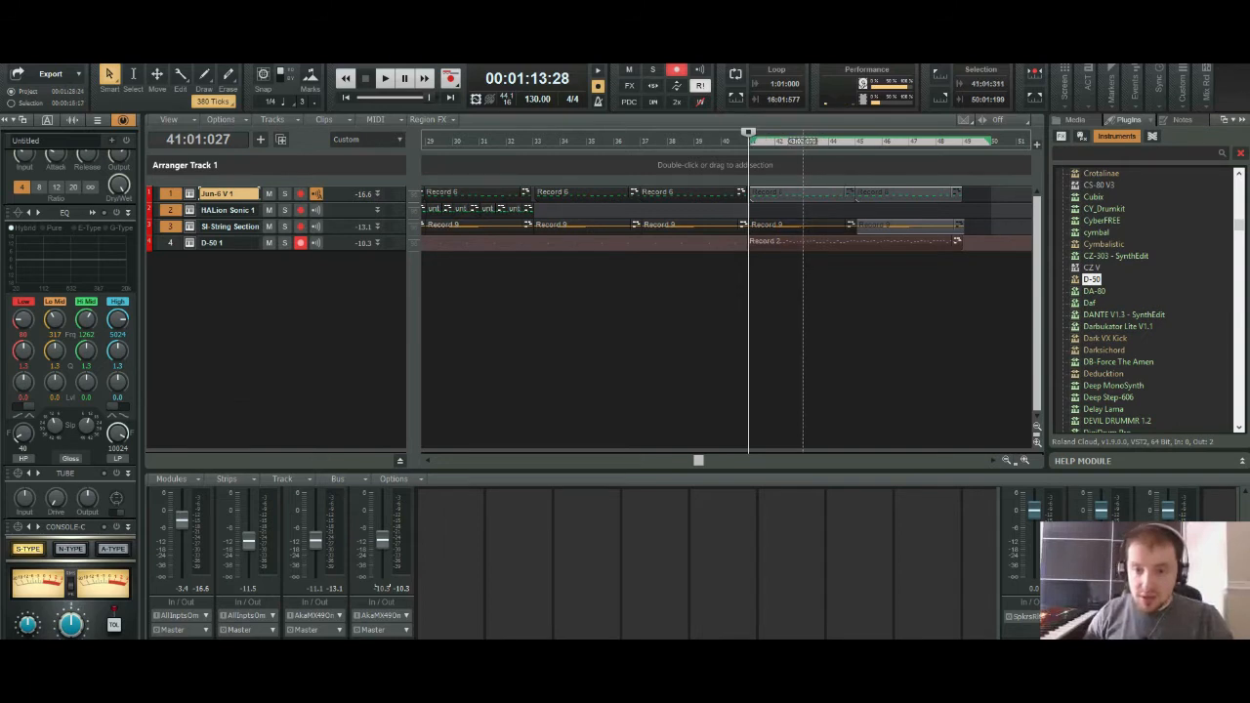
{"action": "left_click", "coordinate": [804, 227], "text": "ctrl"}
{"action": "left_click", "coordinate": [956, 242], "text": "ctrl"}
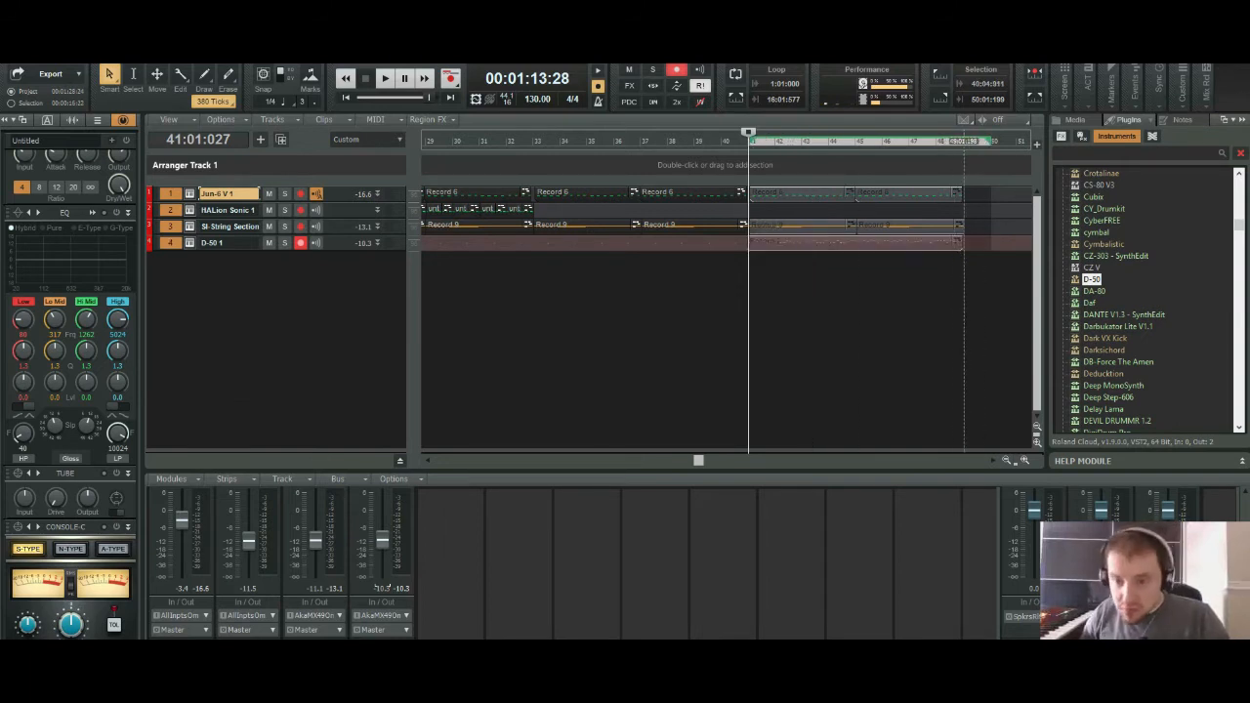
{"action": "left_click", "coordinate": [963, 141]}
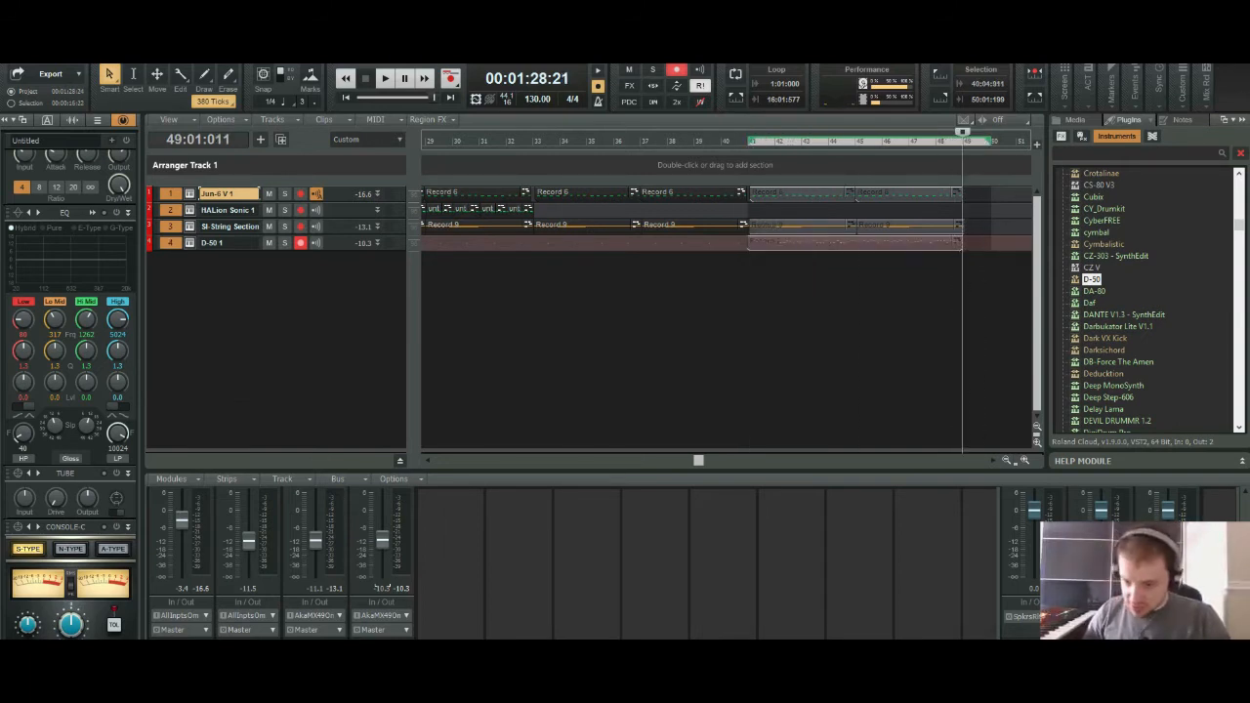
{"action": "key", "text": "ctrl+Right"}
{"action": "key", "text": "ctrl+Left"}
{"action": "key", "text": "ctrl+Left"}
{"action": "key", "text": "ctrl+Left"}
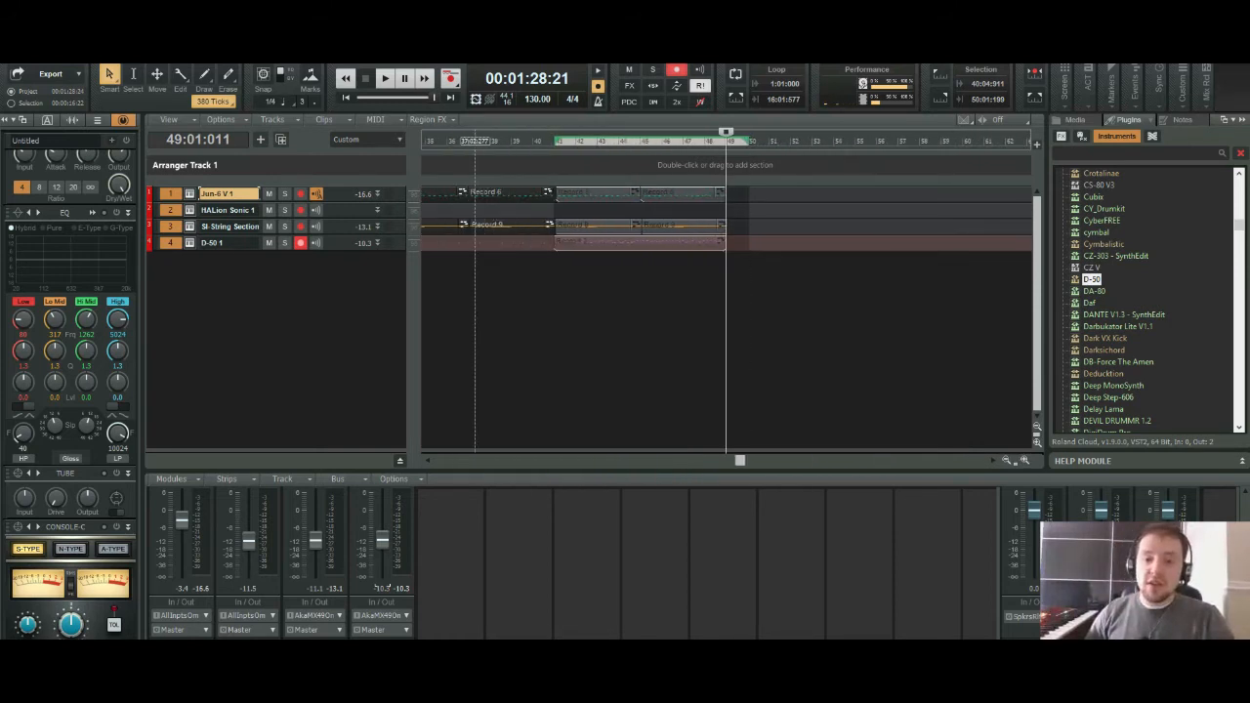
{"action": "key", "text": "ctrl+v"}
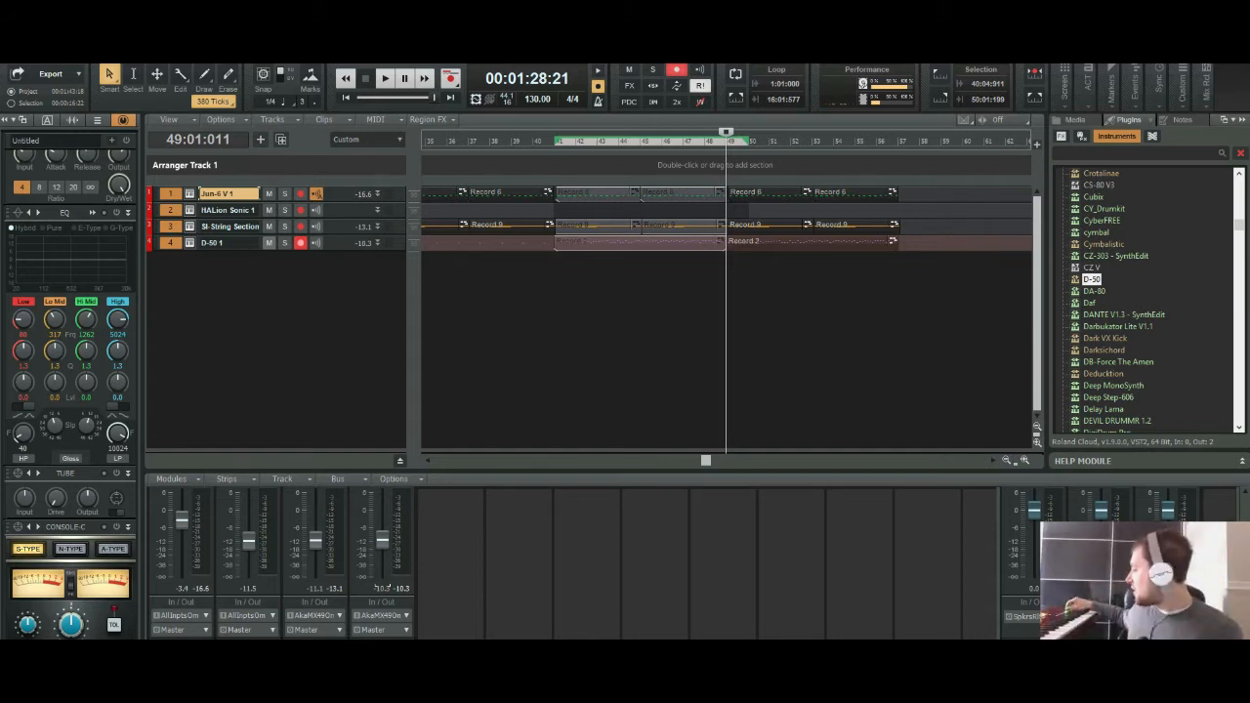
Step: Disarm recording on the D-50 track and play the arrangement from bar 39
{"action": "left_click", "coordinate": [301, 243]}
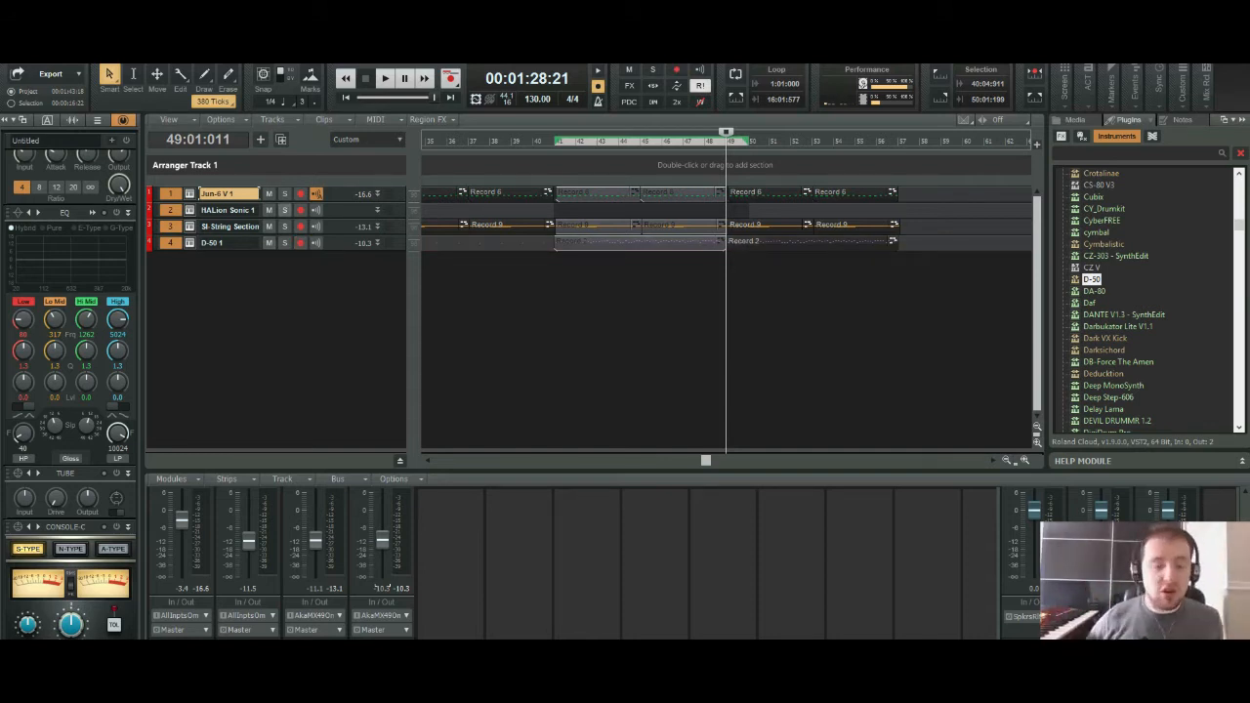
{"action": "key", "text": "space"}
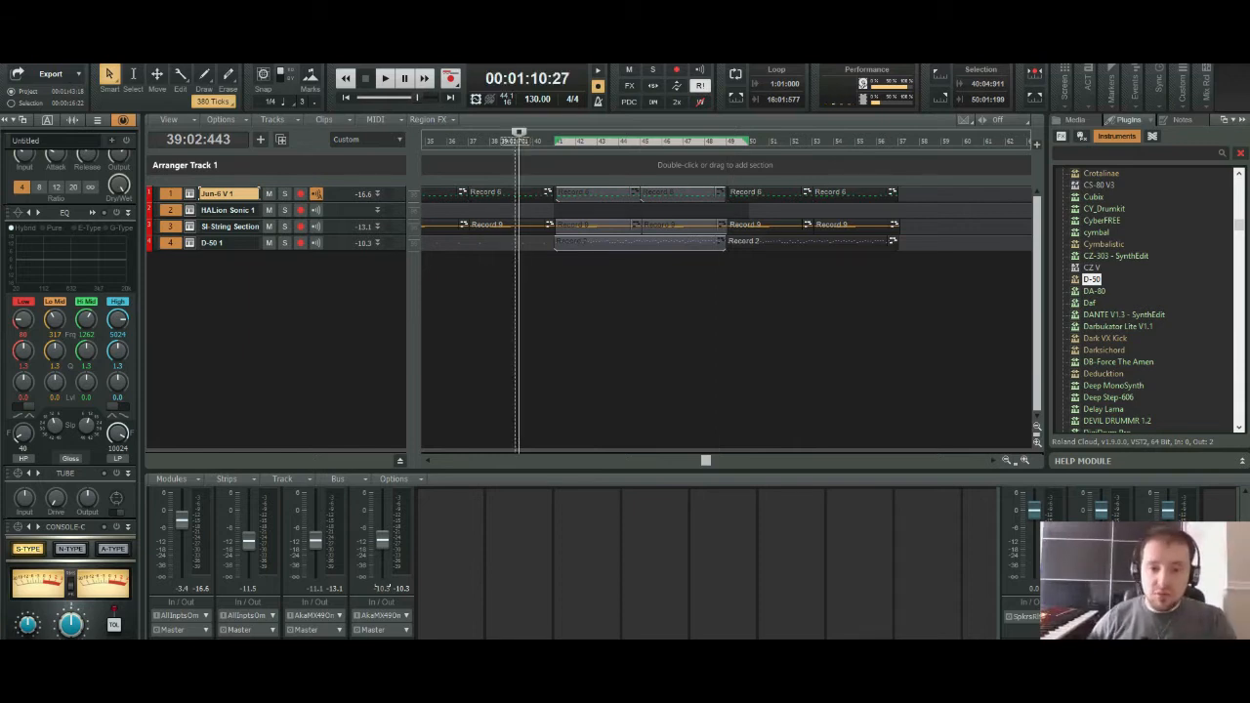
{"action": "key", "text": "space"}
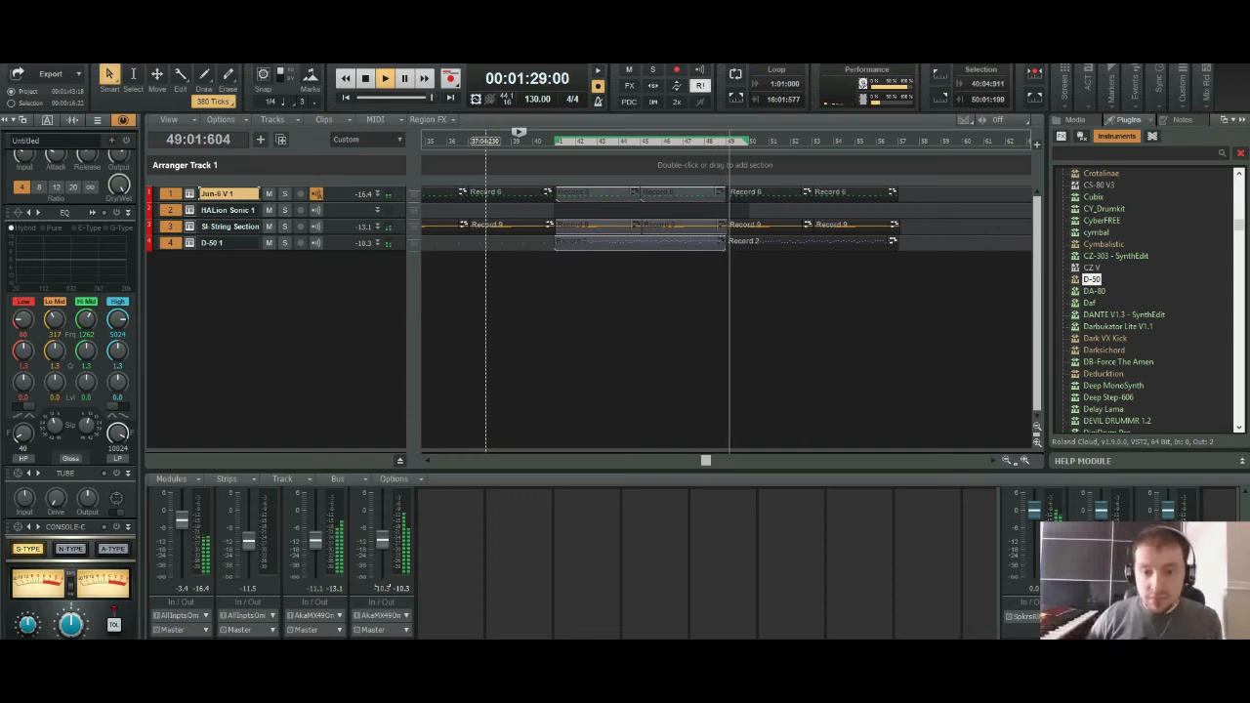
Step: Select the pasted Jun-6 V, SI-String Section and D-50 clips at bars 49–57 and shift them slightly earlier to meet bar 49
{"action": "key", "text": "space"}
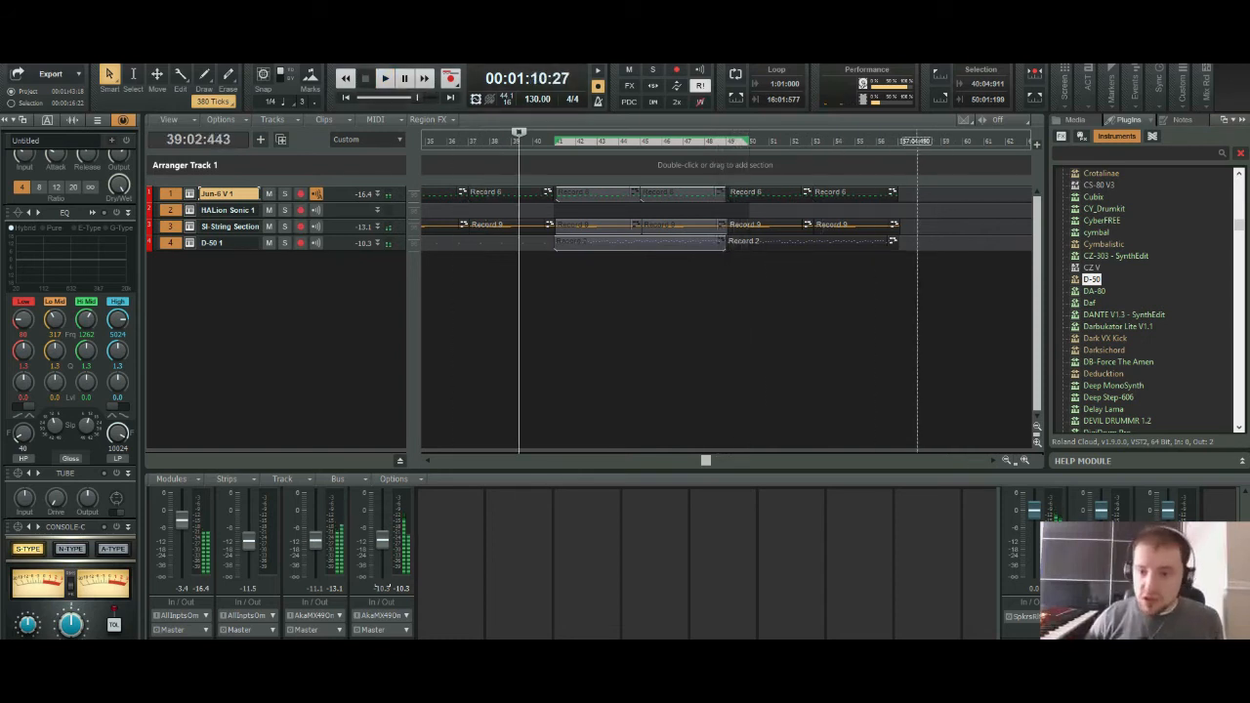
{"action": "left_click_drag", "start_coordinate": [916, 245], "coordinate": [729, 195]}
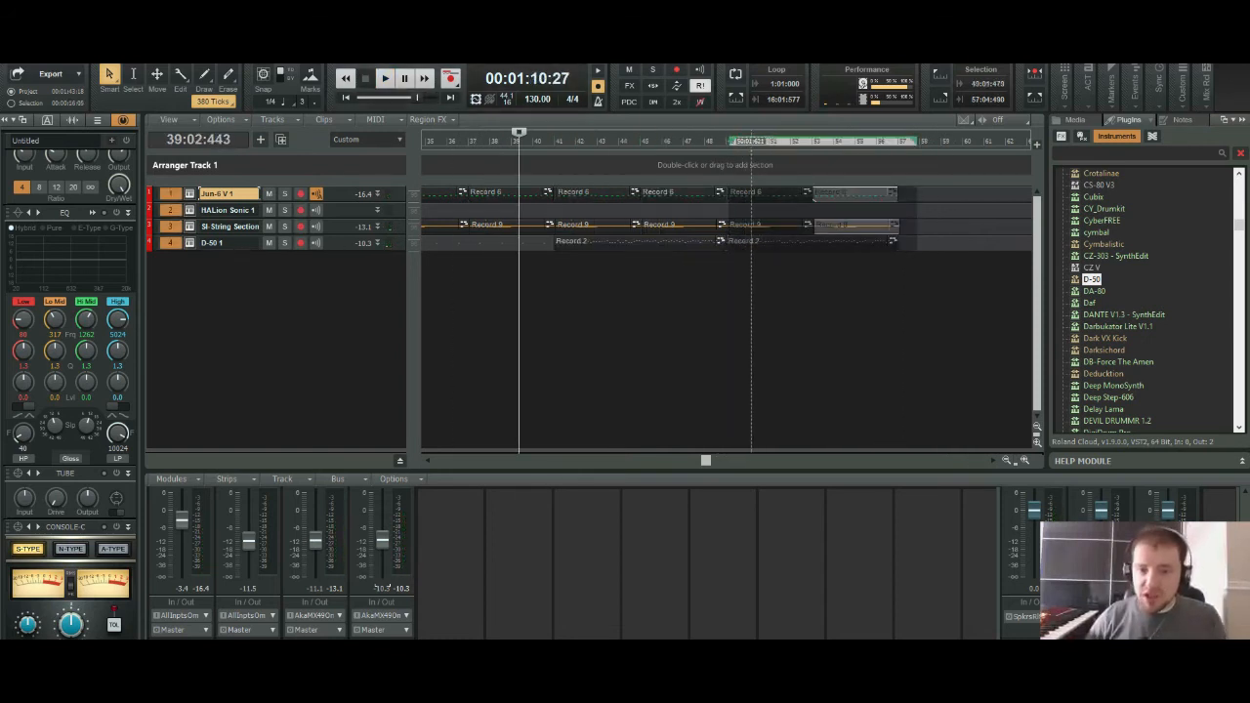
{"action": "left_click", "coordinate": [750, 193], "text": "ctrl"}
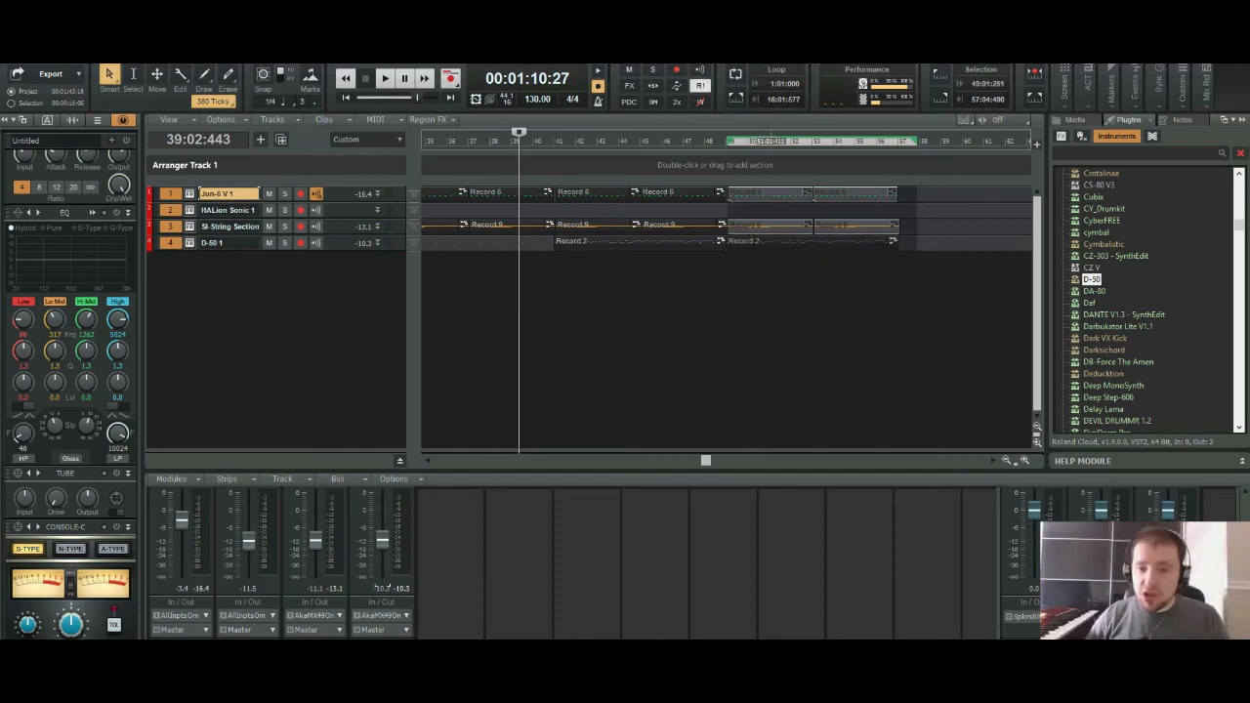
{"action": "key", "text": "ctrl+Right"}
{"action": "key", "text": "ctrl+Right"}
{"action": "key", "text": "ctrl+Right"}
{"action": "left_click", "coordinate": [1025, 460]}
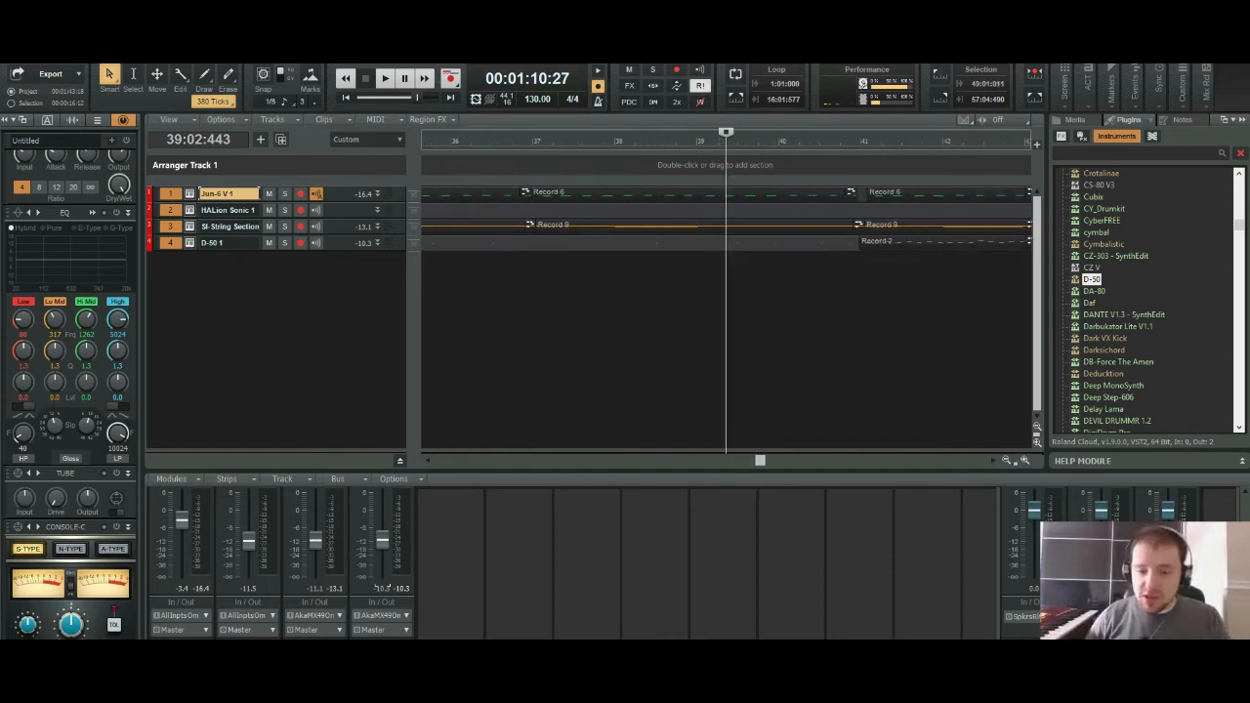
{"action": "left_click_drag", "start_coordinate": [746, 460], "coordinate": [861, 460]}
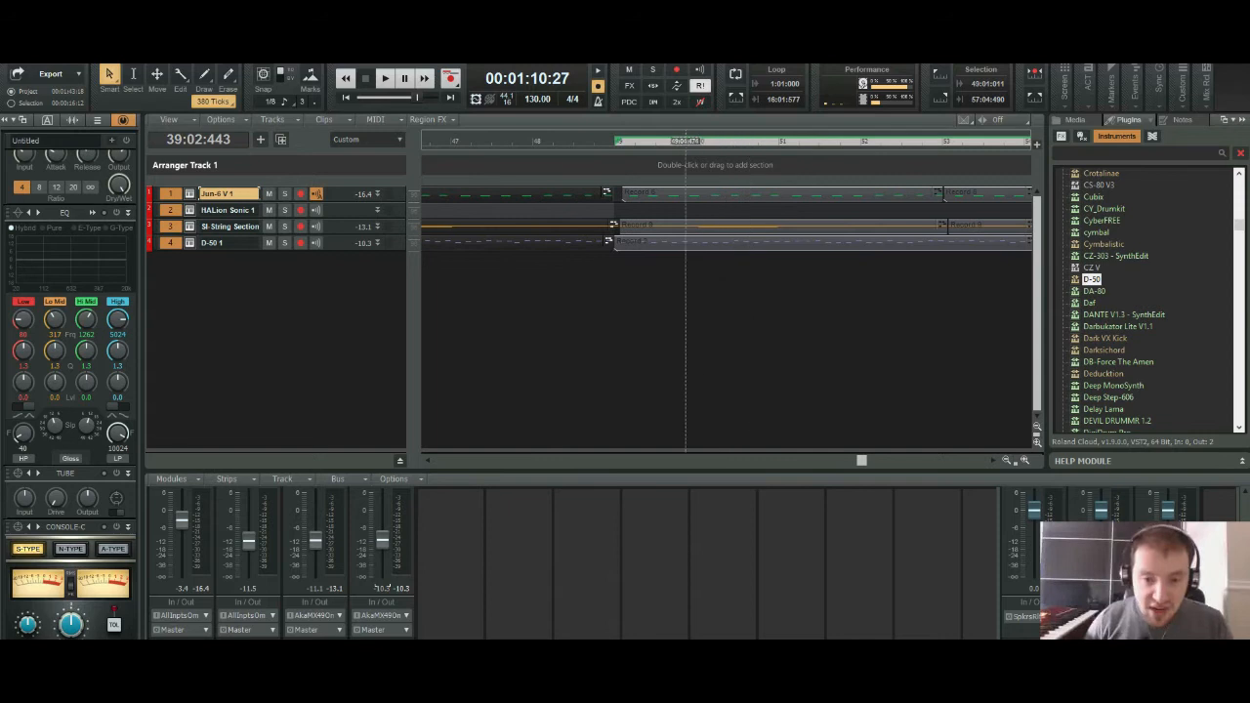
{"action": "left_click_drag", "start_coordinate": [689, 227], "coordinate": [612, 224]}
Step: Play the arrangement from bar 48 to check the transition into the clips pasted at bar 49
{"action": "left_click", "coordinate": [556, 141]}
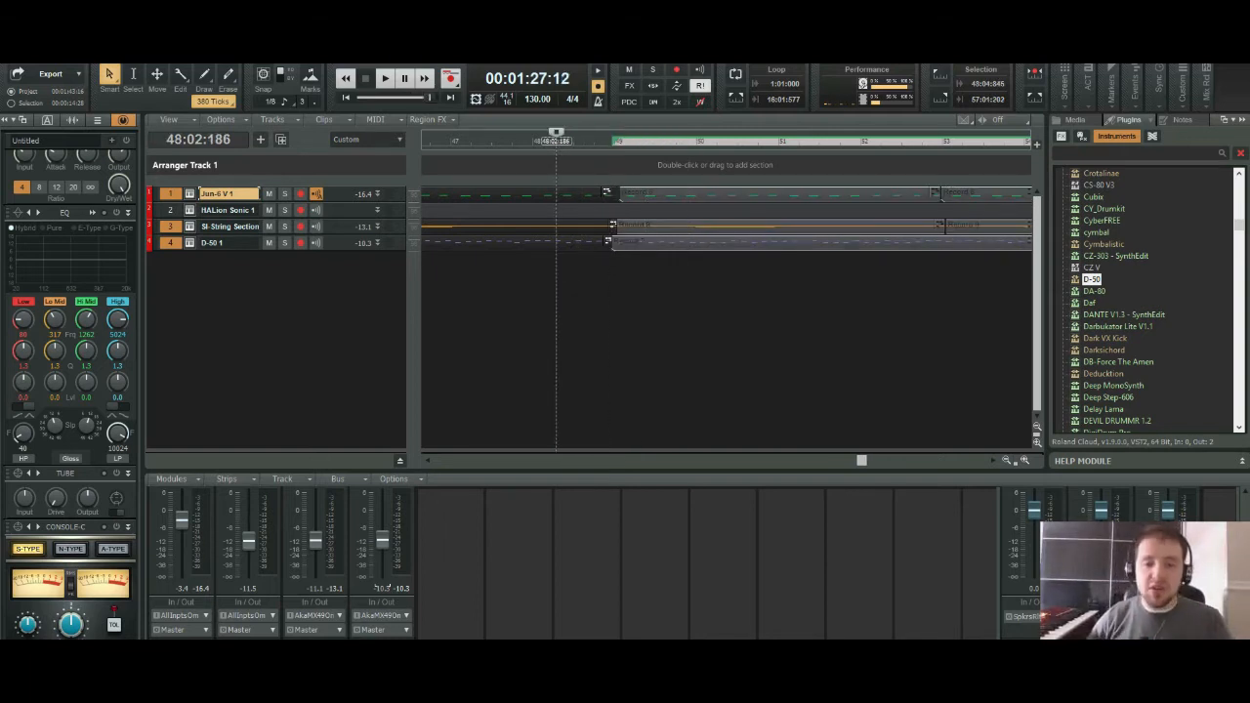
{"action": "key", "text": "space"}
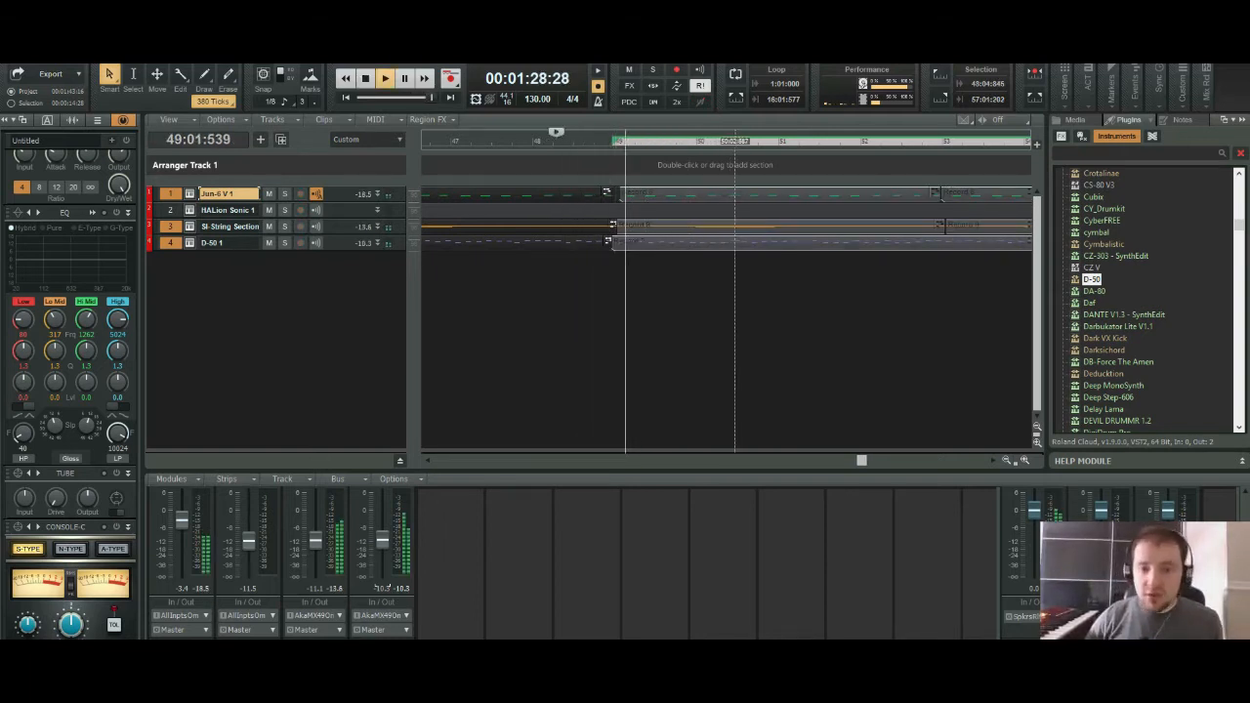
{"action": "key", "text": "ctrl+Left"}
{"action": "key", "text": "ctrl+Left"}
{"action": "key", "text": "ctrl+Left"}
{"action": "key", "text": "ctrl+Left"}
{"action": "key", "text": "ctrl+Left"}
{"action": "key", "text": "ctrl+Left"}
{"action": "key", "text": "ctrl+Left"}
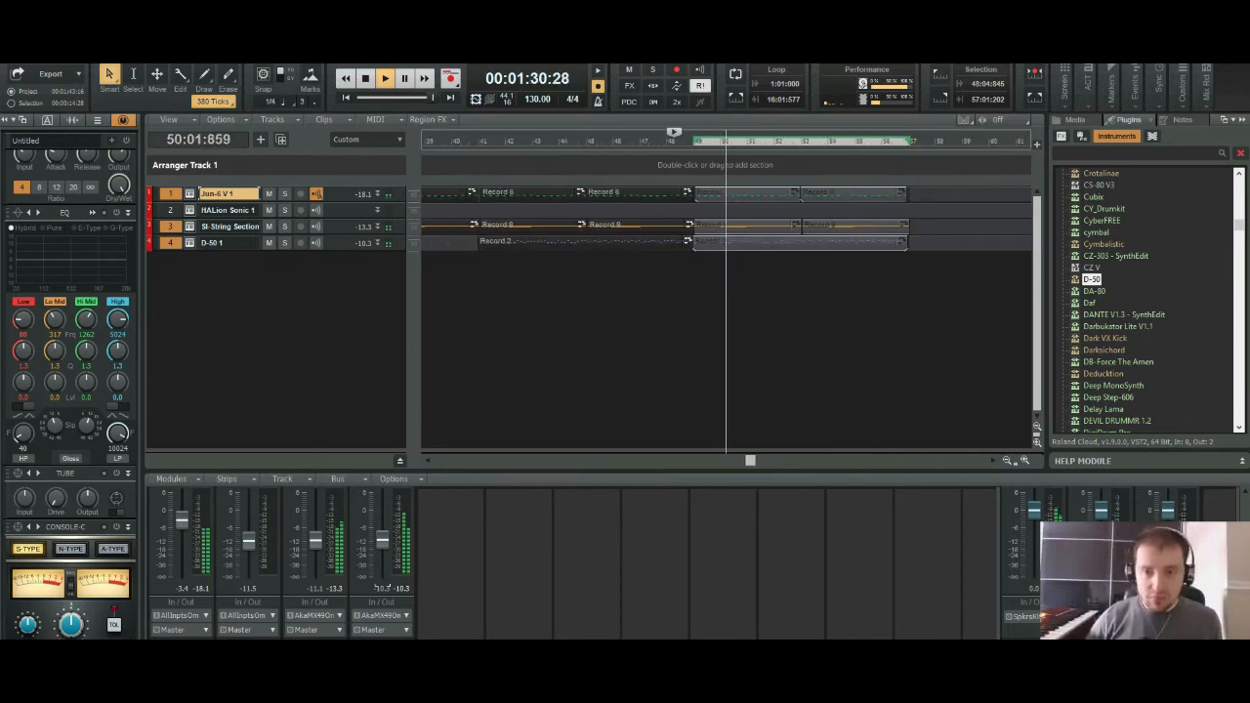
{"action": "key", "text": "ctrl+Left"}
{"action": "key", "text": "ctrl+Left"}
{"action": "key", "text": "ctrl+Left"}
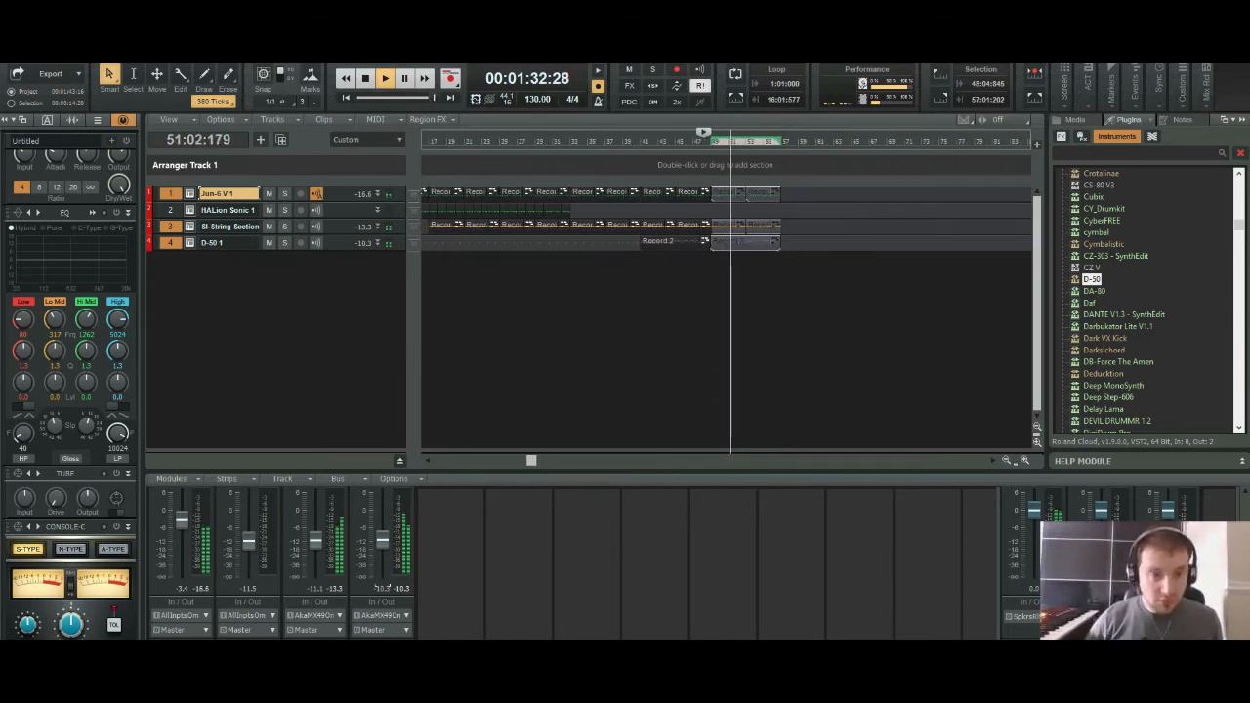
{"action": "key", "text": "space"}
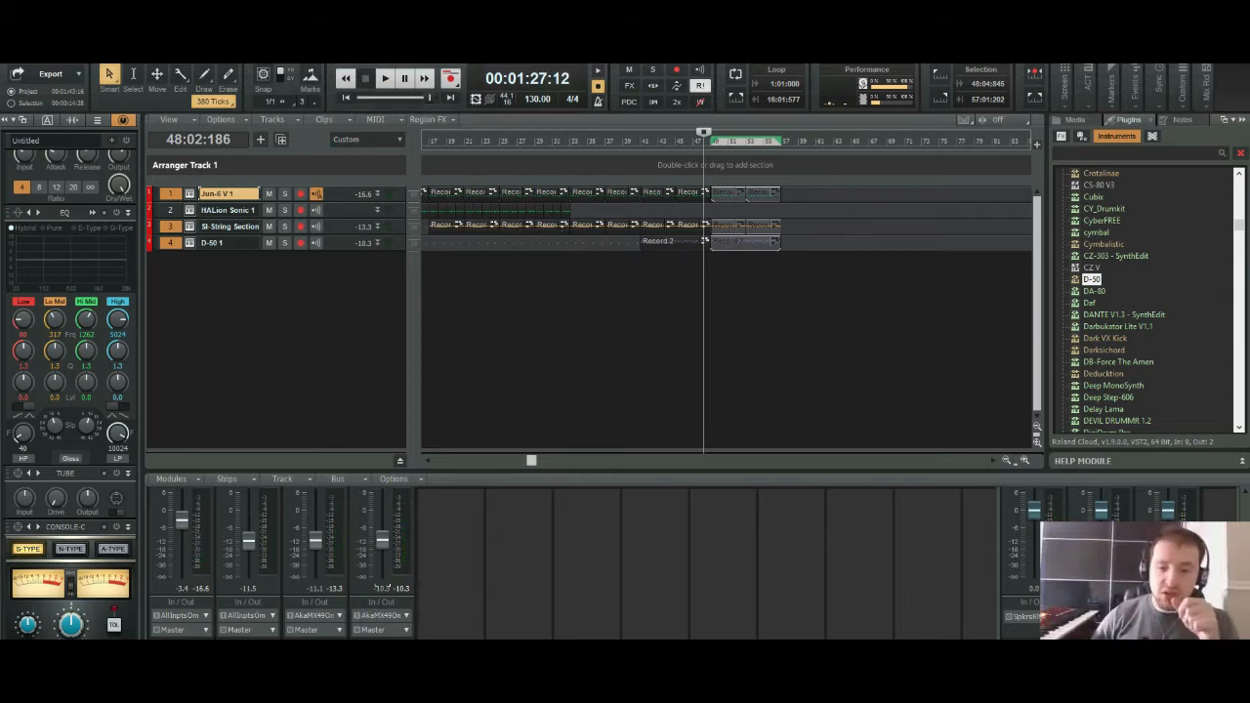
Step: Copy the Jun-6 V and HALion Sonic clips from bars 1–17 and paste them near the end of bar 62
{"action": "key", "text": "ctrl+Left"}
{"action": "key", "text": "ctrl+Left"}
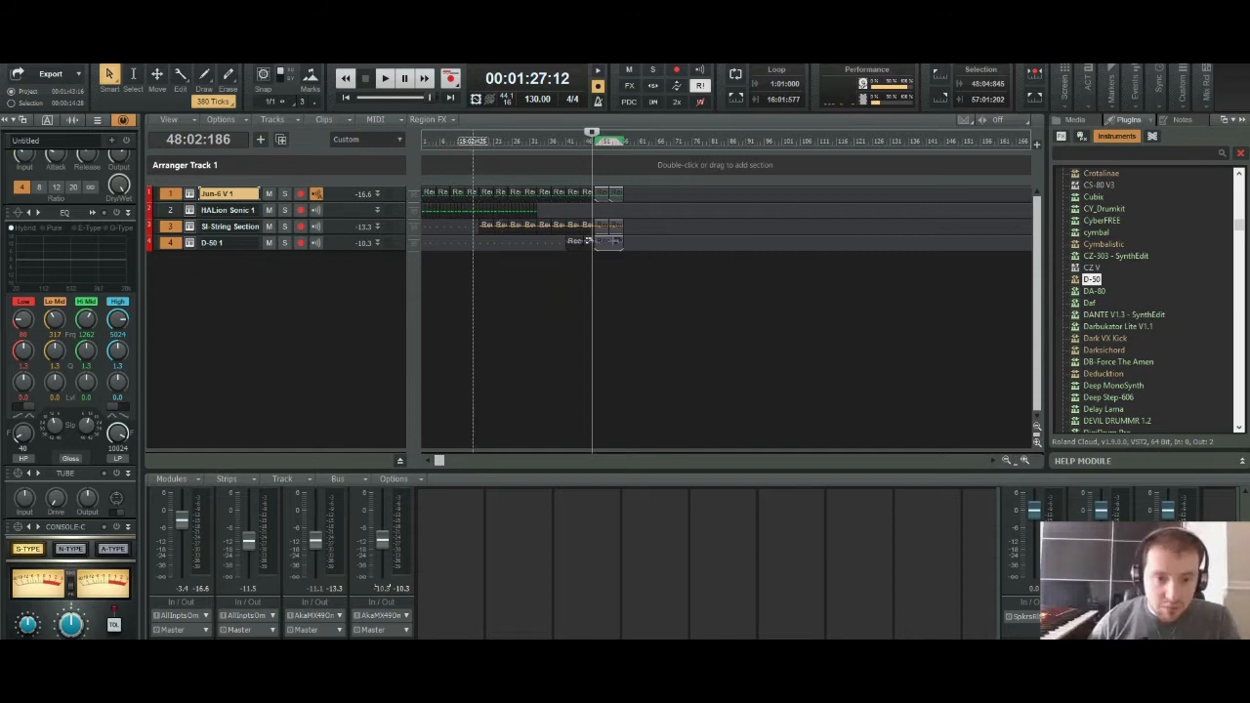
{"action": "left_click_drag", "start_coordinate": [478, 141], "coordinate": [423, 142]}
{"action": "left_click_drag", "start_coordinate": [422, 193], "coordinate": [422, 191]}
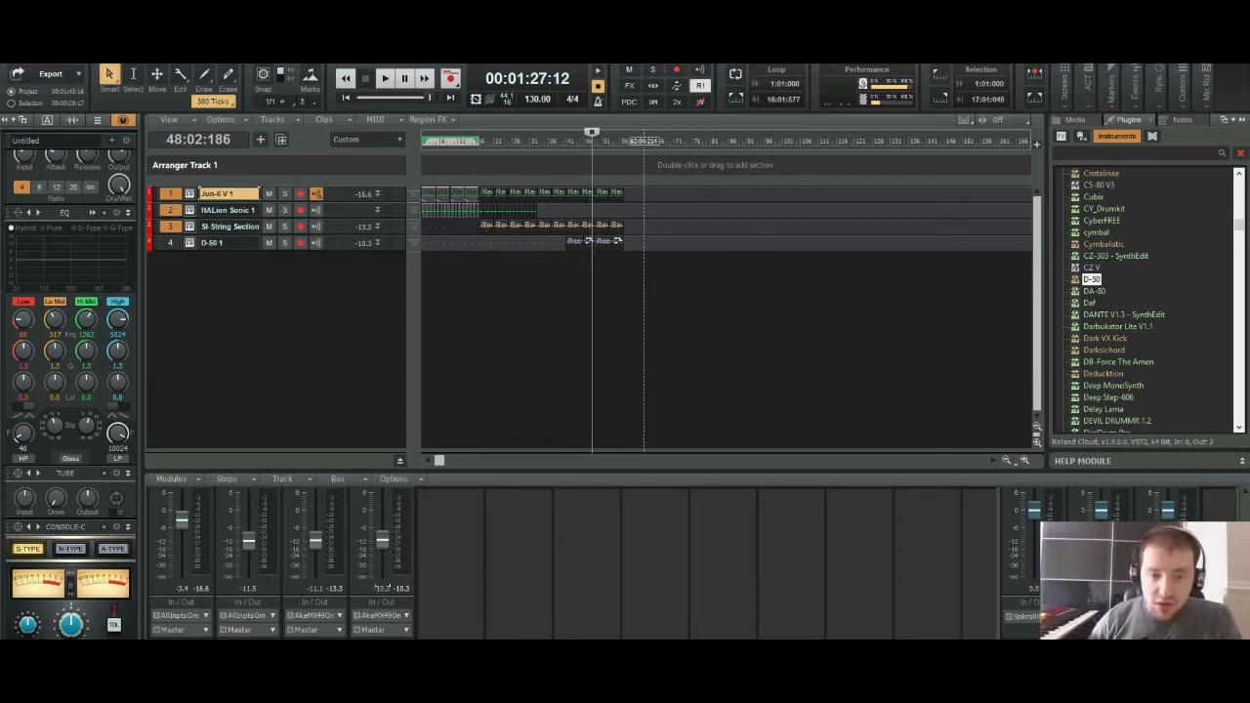
{"action": "left_click", "coordinate": [644, 141]}
{"action": "key", "text": "ctrl+v"}
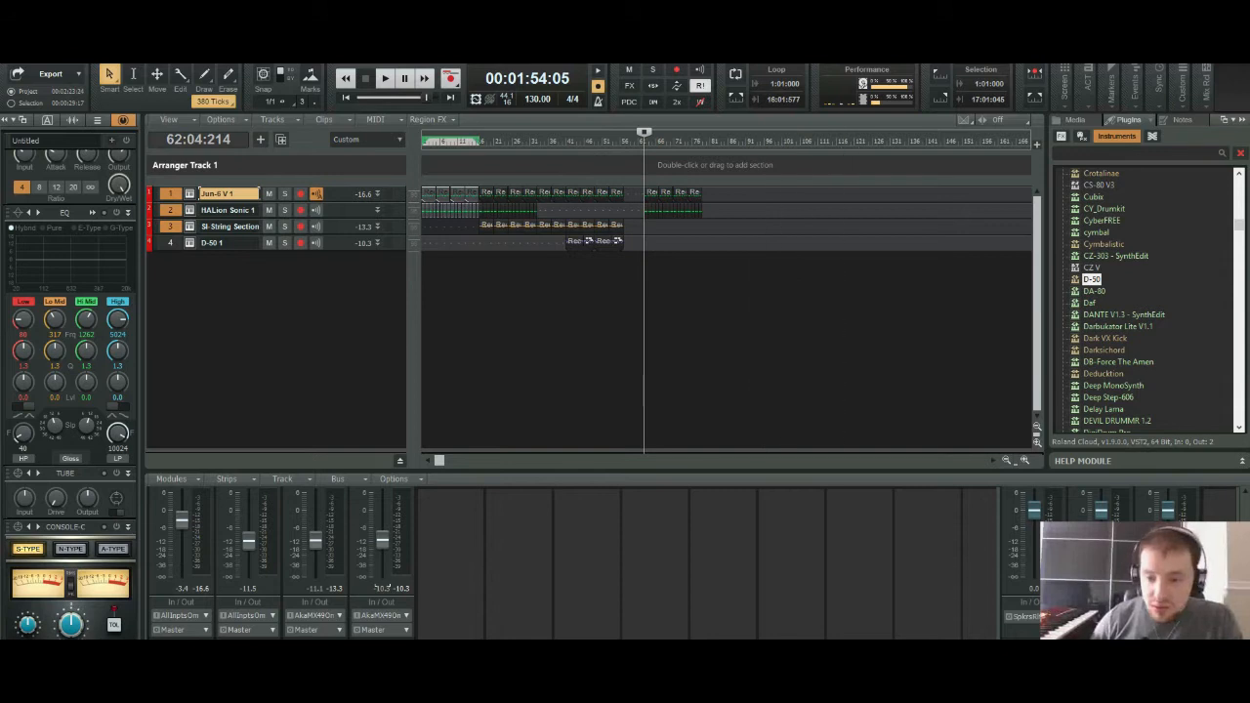
Step: Move the pasted Jun-6 V and HALion Sonic clips back so they start at bar 57, directly after the existing clips
{"action": "left_click", "coordinate": [1024, 459]}
{"action": "left_click", "coordinate": [1025, 460]}
{"action": "left_click", "coordinate": [1024, 460]}
{"action": "left_click", "coordinate": [1024, 460]}
{"action": "left_click", "coordinate": [1025, 460]}
{"action": "left_click", "coordinate": [1024, 459]}
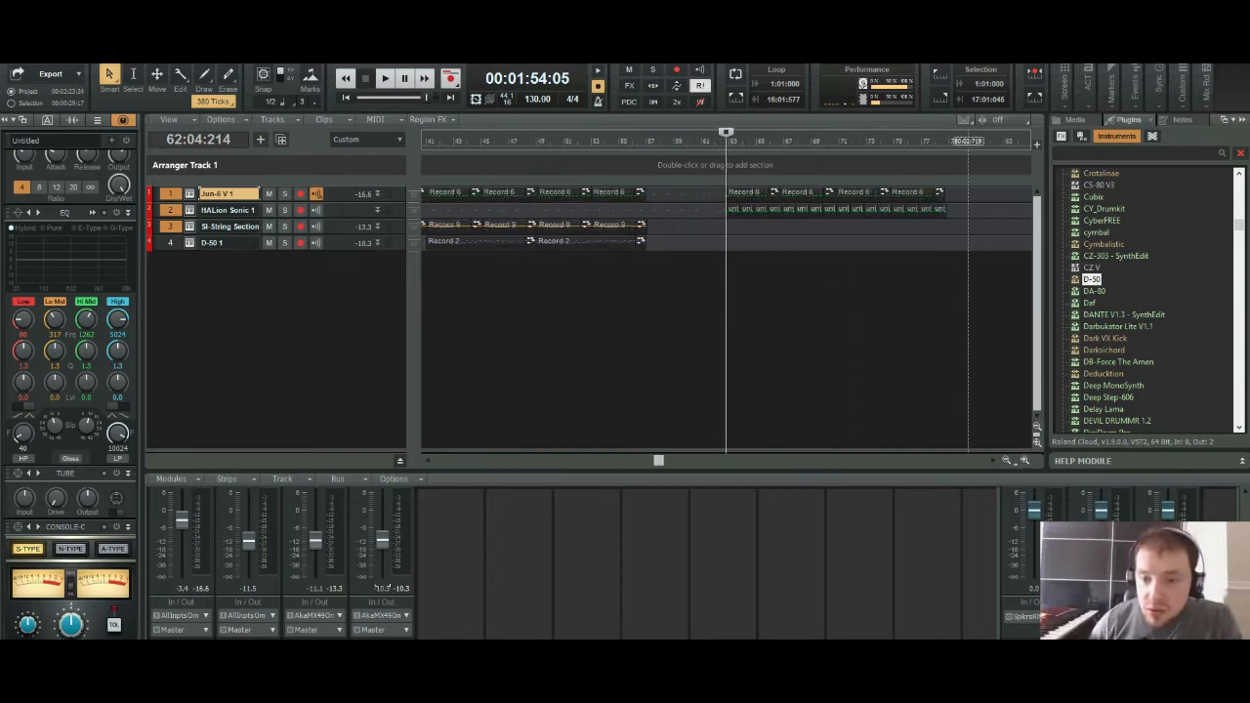
{"action": "left_click_drag", "start_coordinate": [702, 209], "coordinate": [670, 193]}
Step: Play repeatedly from between bars 54 and 56 to check the timing of the transition into bar 57
{"action": "left_click", "coordinate": [630, 142]}
{"action": "key", "text": "space"}
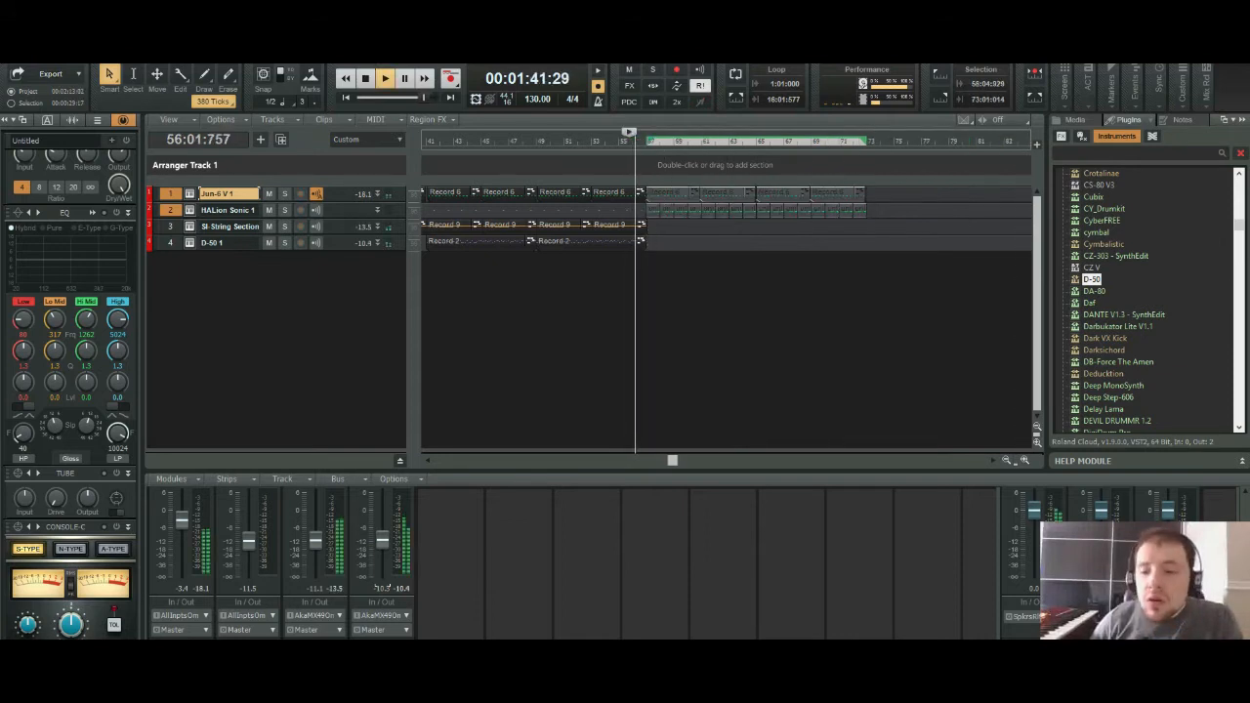
{"action": "left_click", "coordinate": [1023, 460]}
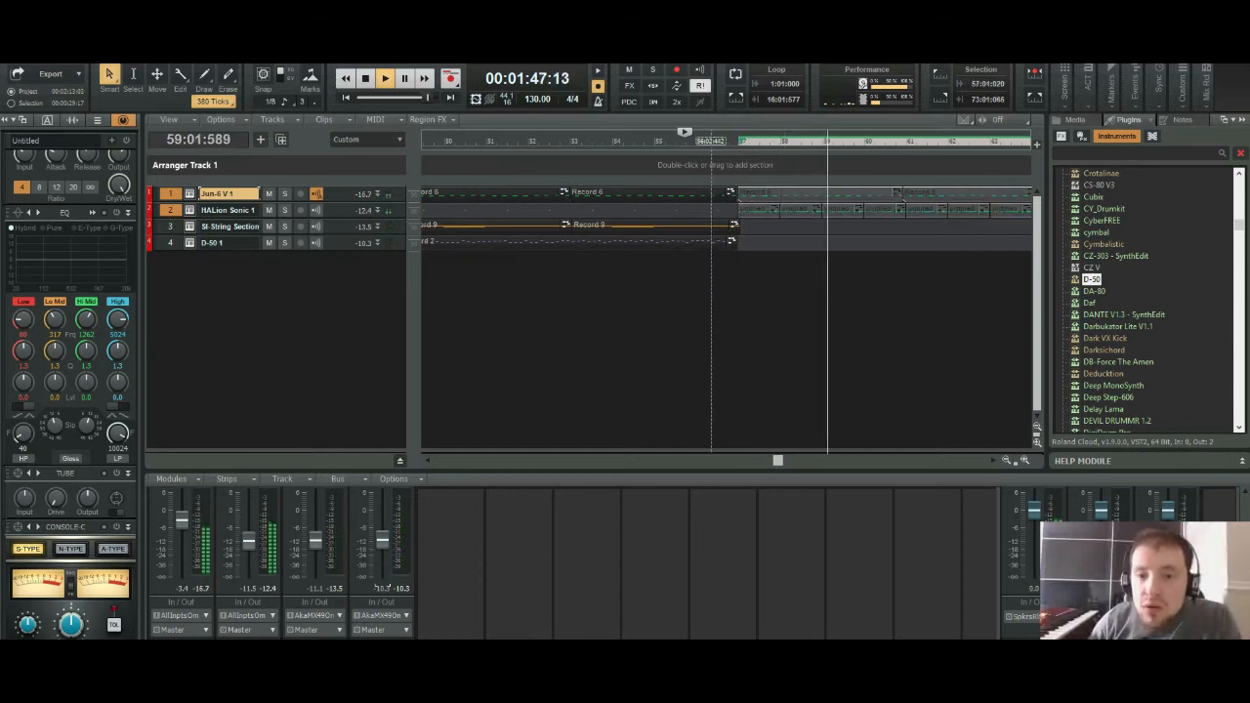
{"action": "left_click", "coordinate": [710, 142]}
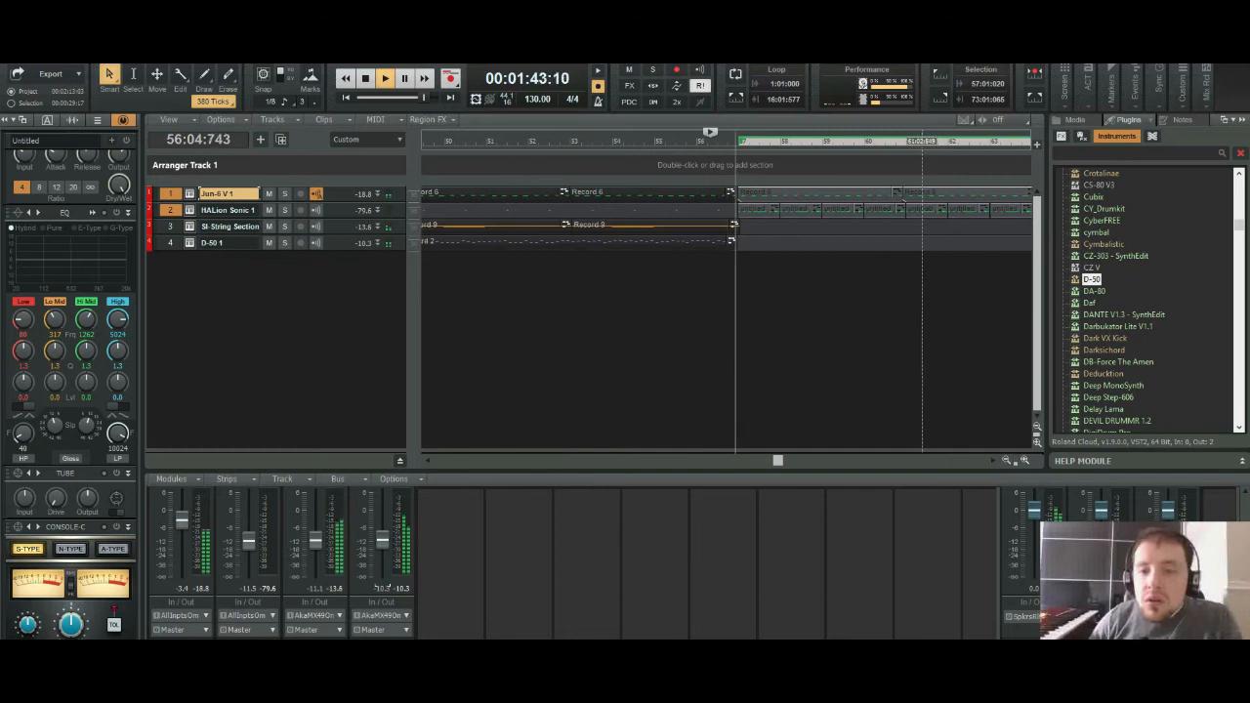
{"action": "left_click", "coordinate": [636, 142]}
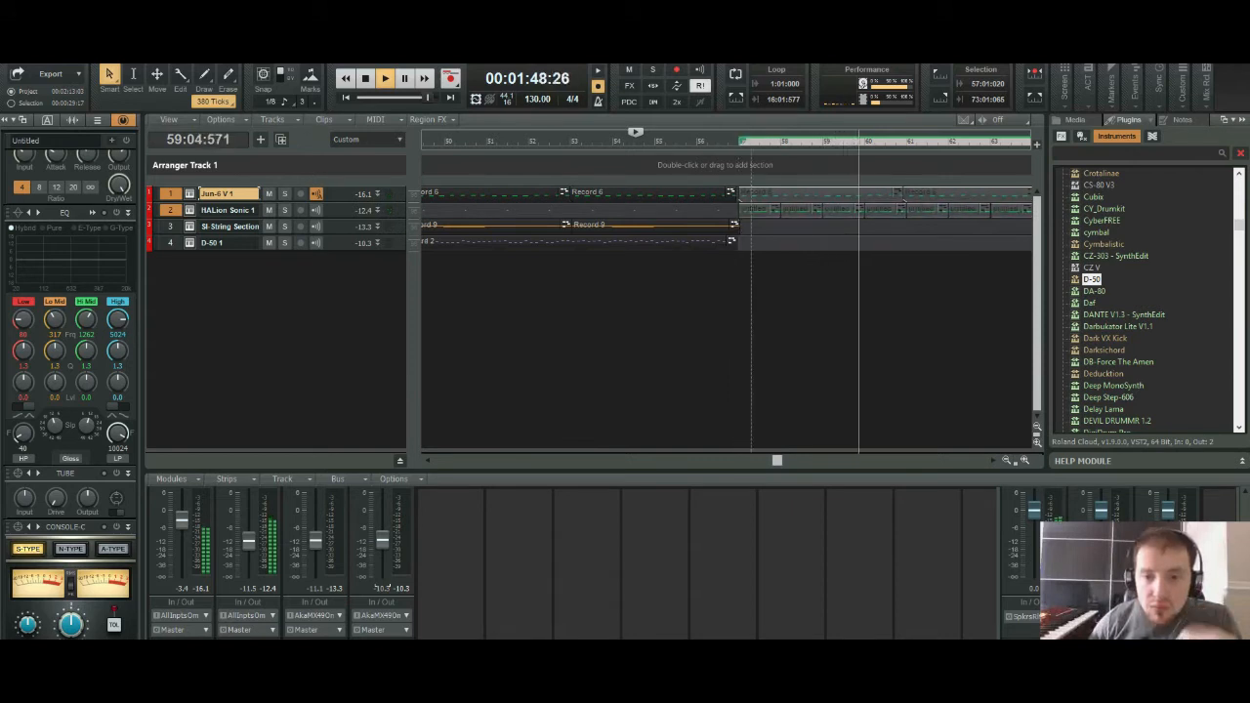
{"action": "left_click", "coordinate": [657, 142]}
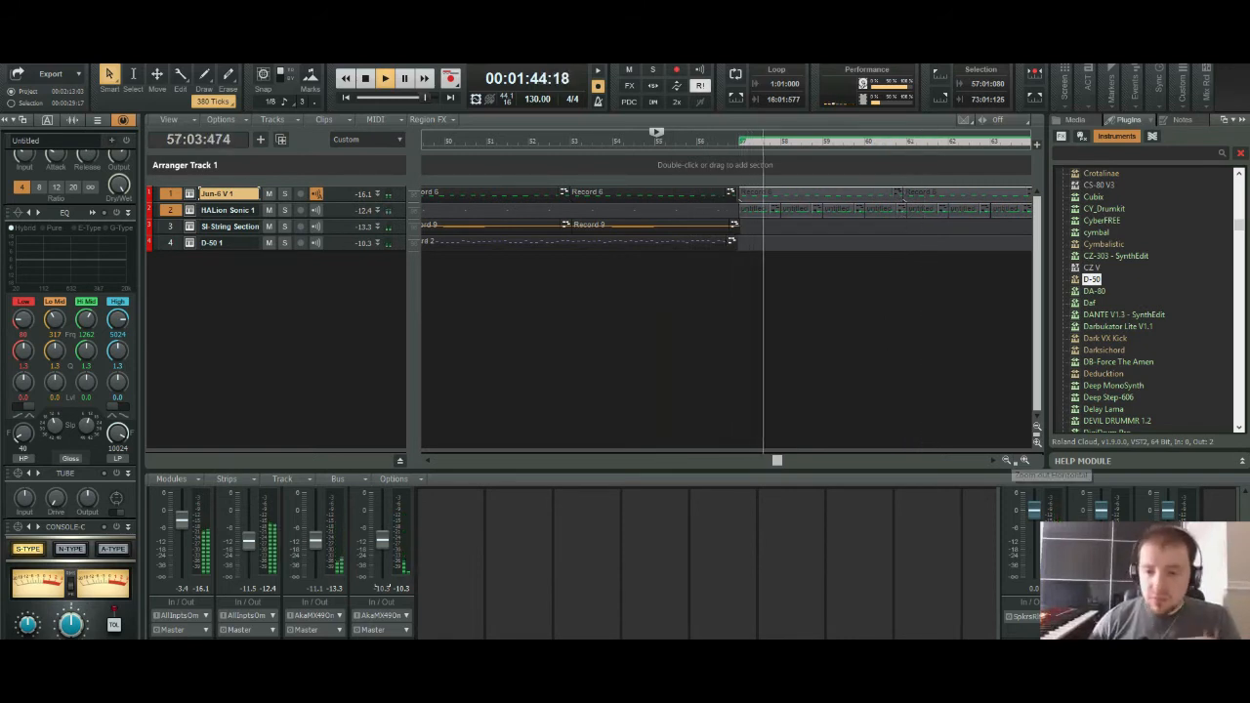
{"action": "left_click", "coordinate": [1007, 460]}
{"action": "left_click", "coordinate": [1006, 460]}
{"action": "left_click", "coordinate": [1006, 460]}
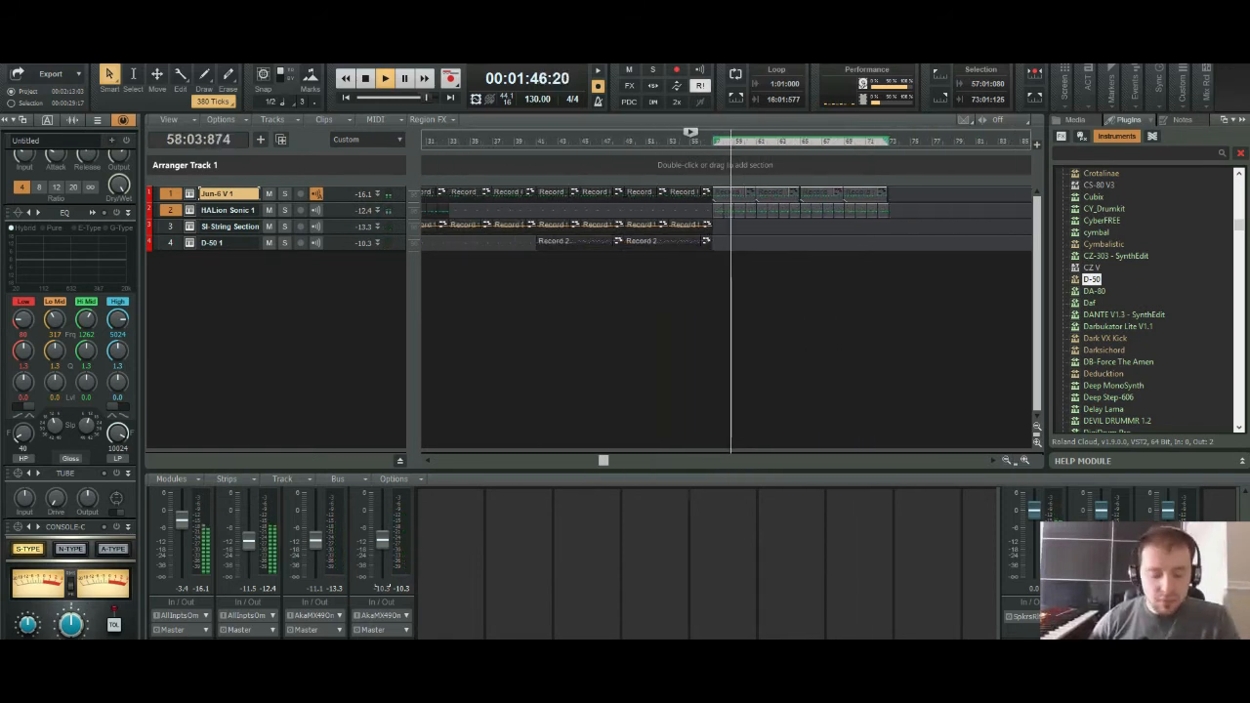
{"action": "key", "text": "space"}
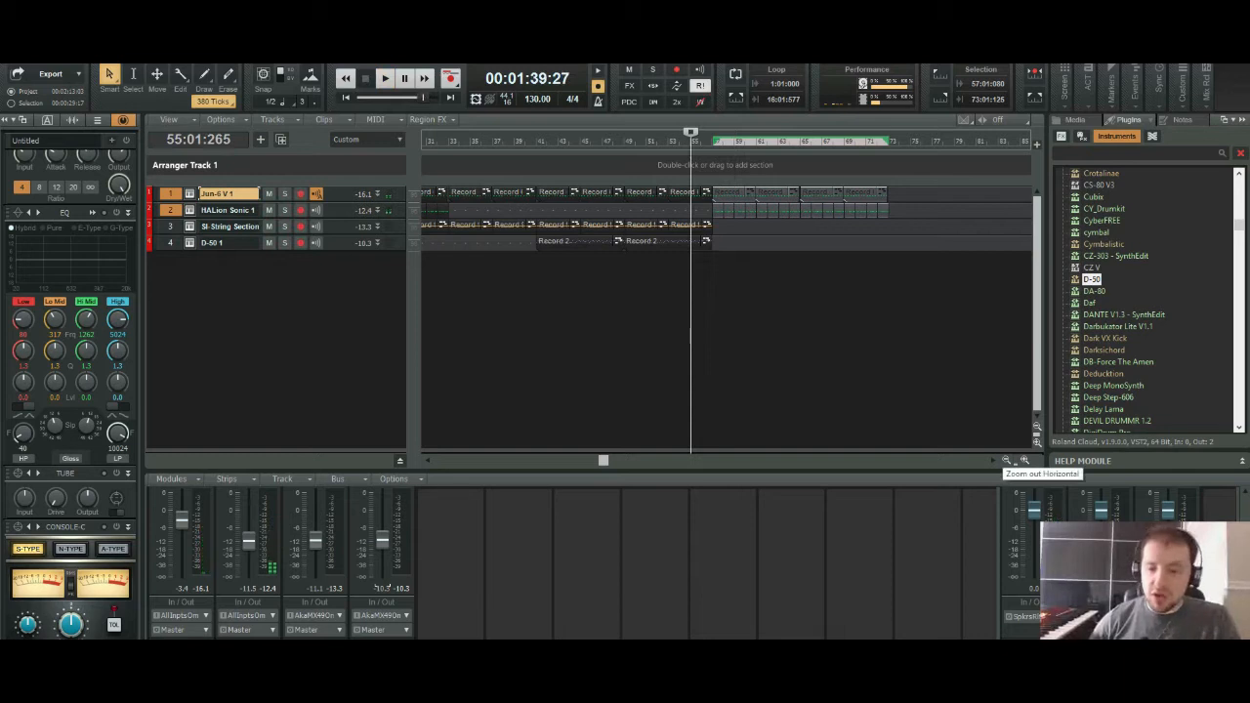
{"action": "left_click", "coordinate": [1006, 460]}
{"action": "left_click", "coordinate": [1007, 459]}
{"action": "left_click", "coordinate": [1007, 460]}
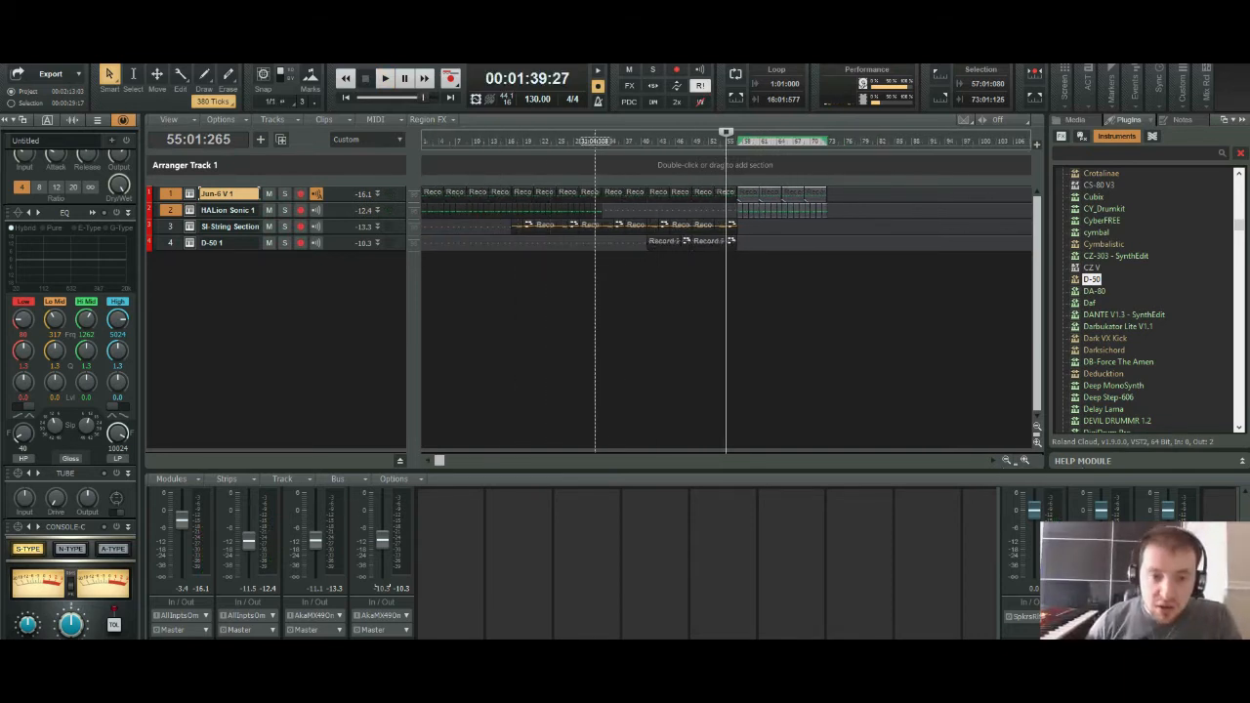
{"action": "left_click_drag", "start_coordinate": [595, 252], "coordinate": [515, 193]}
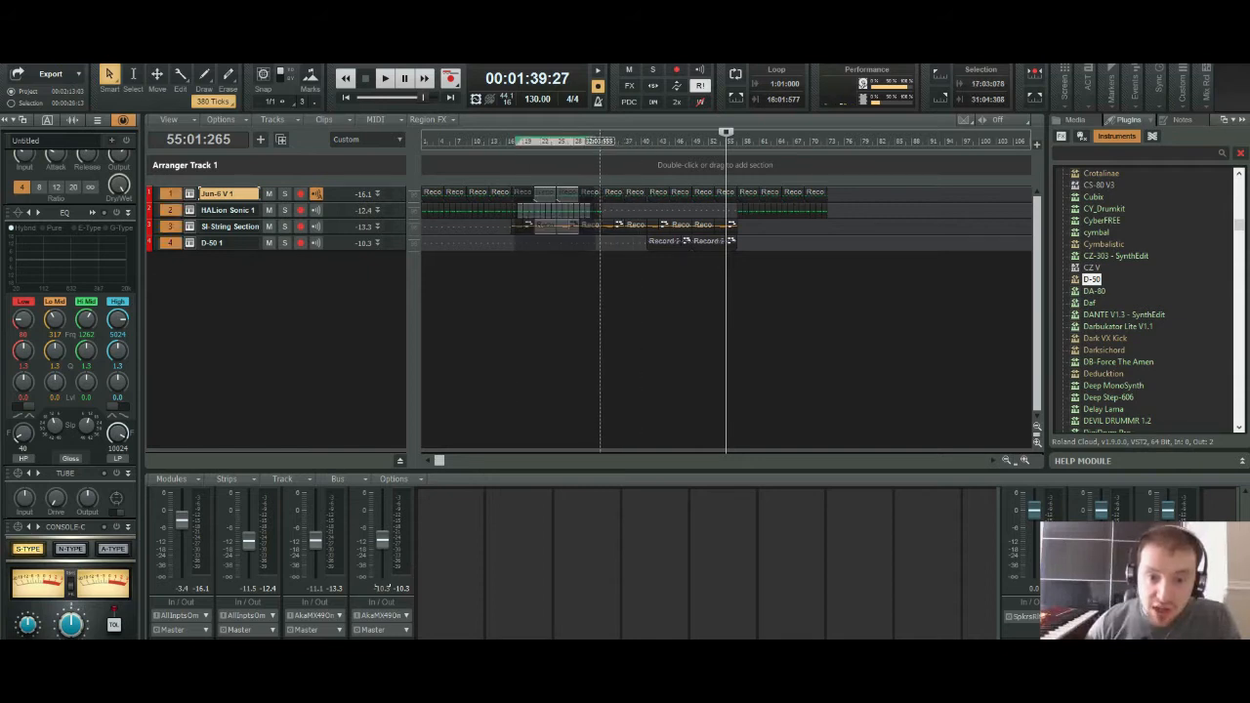
{"action": "left_click_drag", "start_coordinate": [599, 252], "coordinate": [510, 195]}
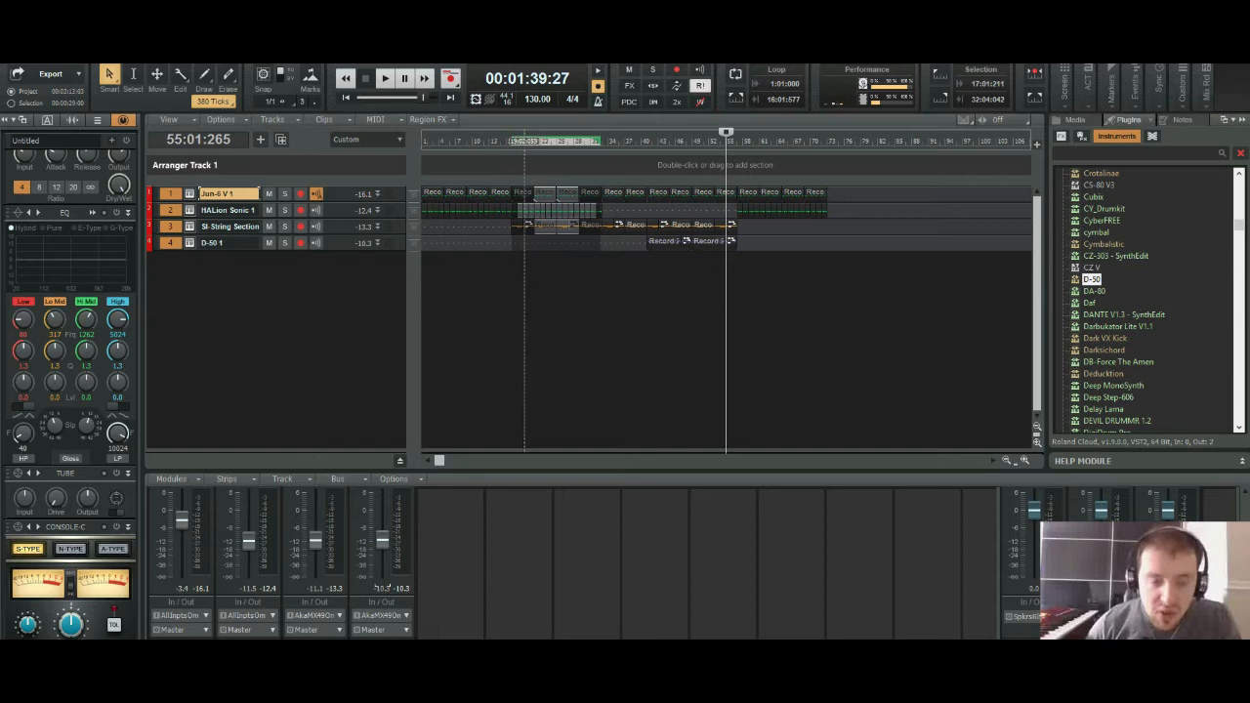
{"action": "right_click", "coordinate": [527, 225]}
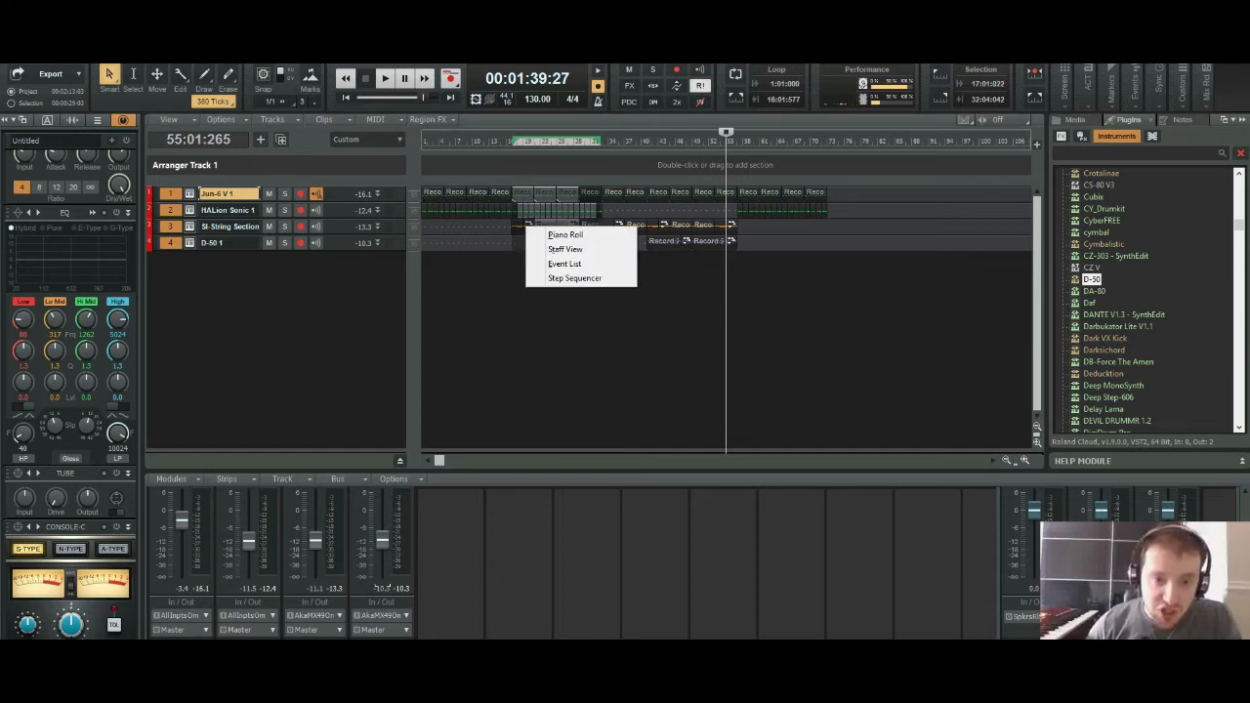
{"action": "left_click_drag", "start_coordinate": [513, 225], "coordinate": [517, 225]}
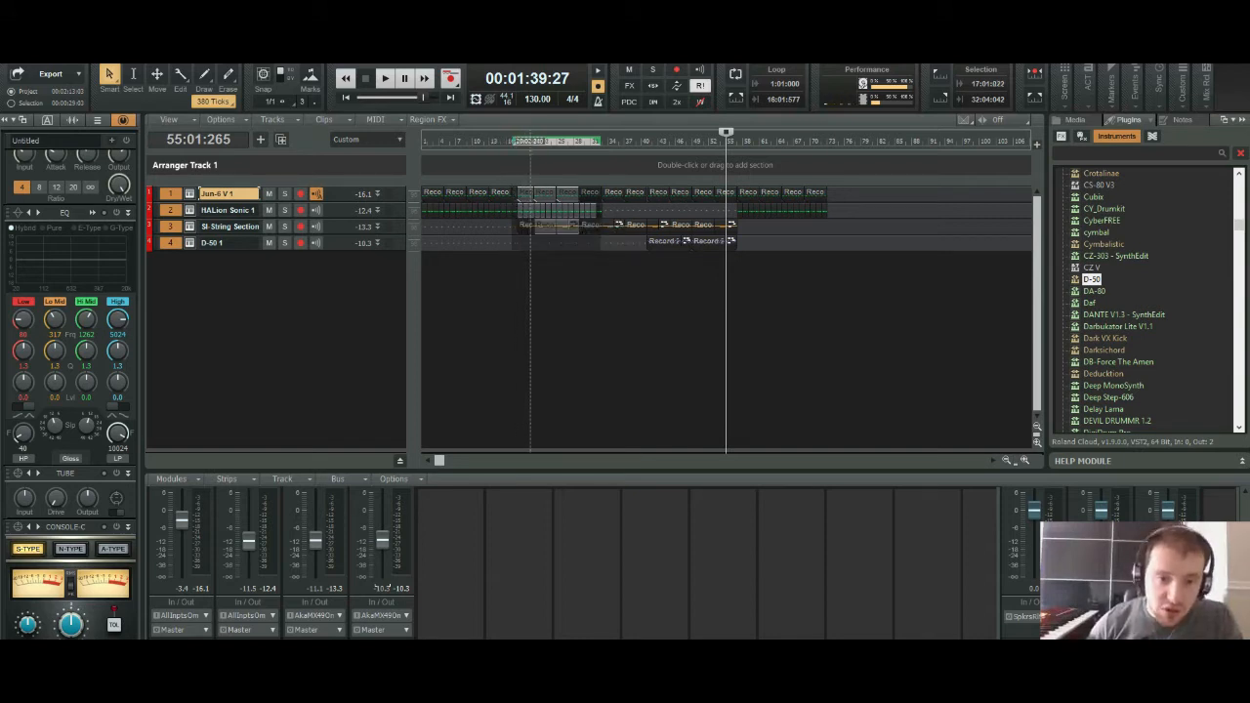
{"action": "right_click", "coordinate": [522, 226]}
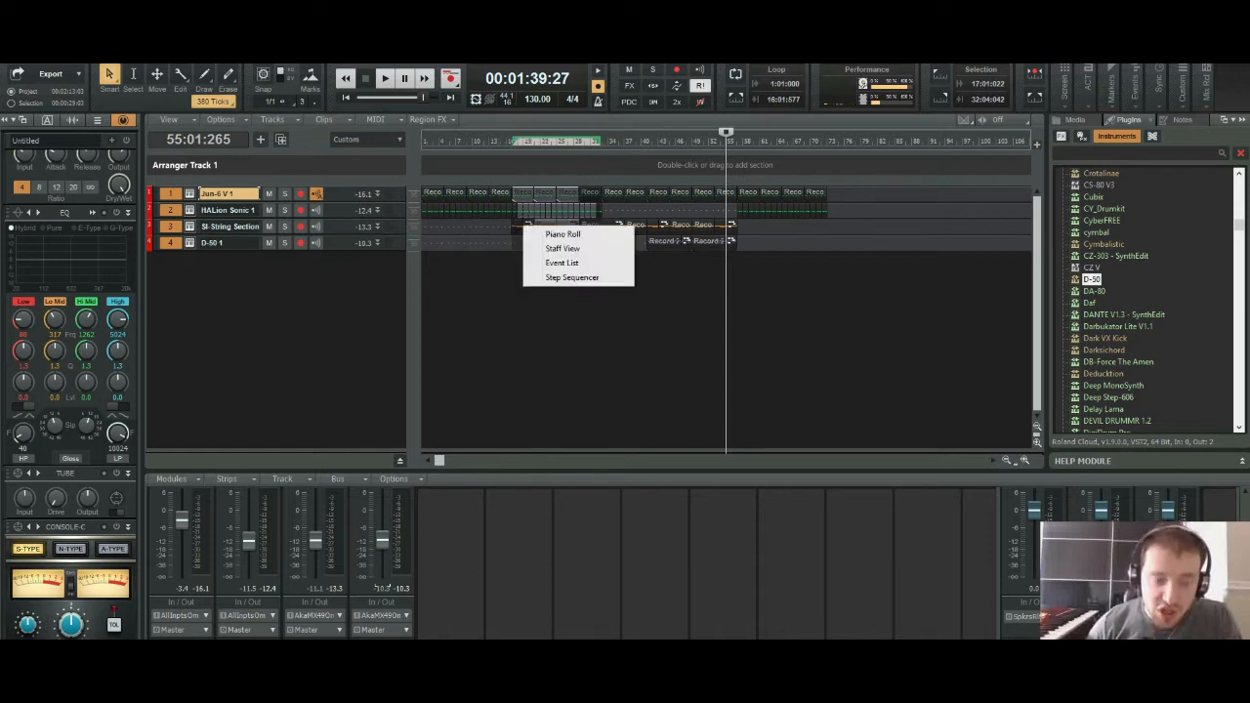
{"action": "left_click", "coordinate": [837, 293]}
{"action": "left_click", "coordinate": [548, 293]}
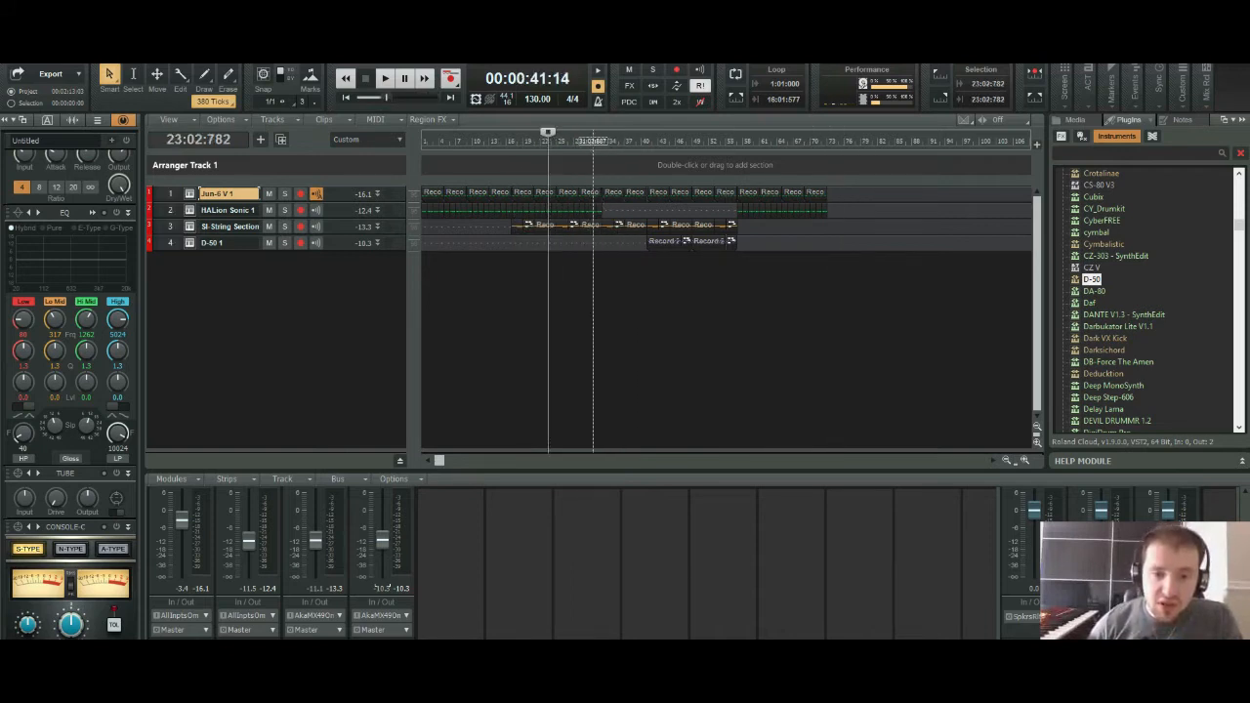
Step: Copy the Jun-6 V, HALion Sonic and SI-String Section clips at bars 17–33 and paste them at bar 73
{"action": "mouse_move", "coordinate": [593, 141]}
{"action": "left_mouse_down"}
{"action": "mouse_move", "coordinate": [510, 141]}
{"action": "mouse_move", "coordinate": [598, 140]}
{"action": "left_mouse_up"}
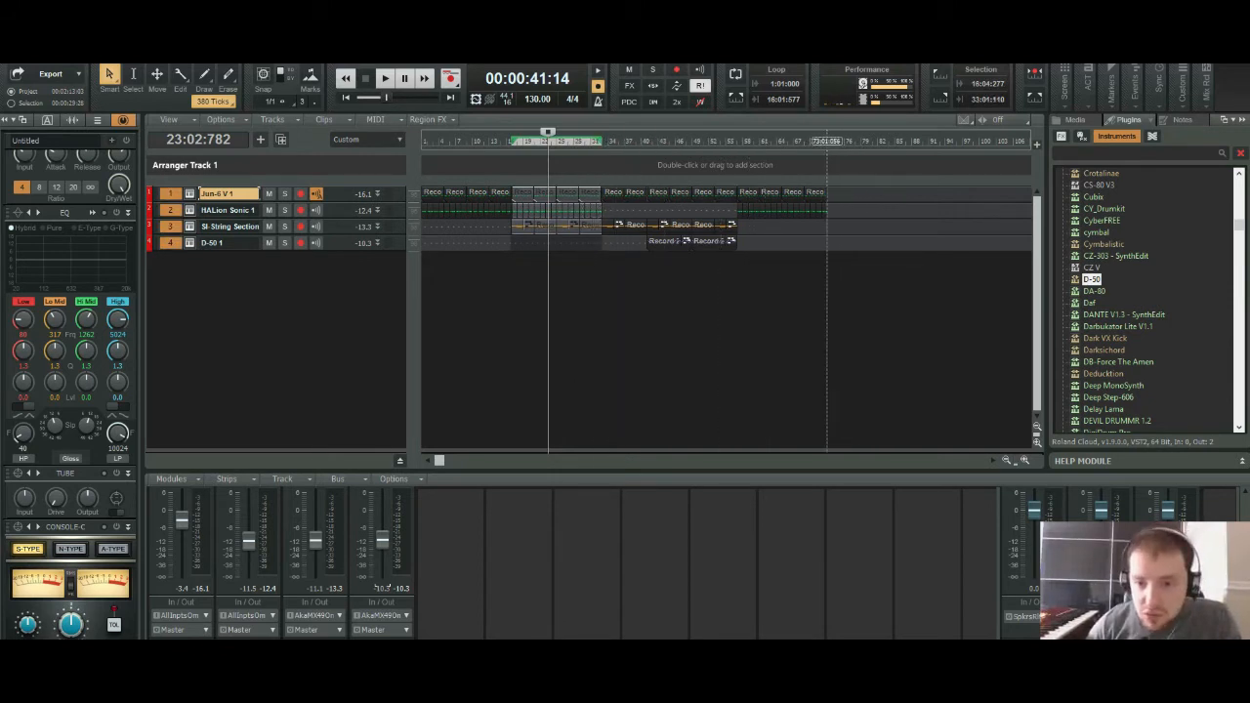
{"action": "left_click", "coordinate": [828, 140]}
{"action": "key", "text": "ctrl+v"}
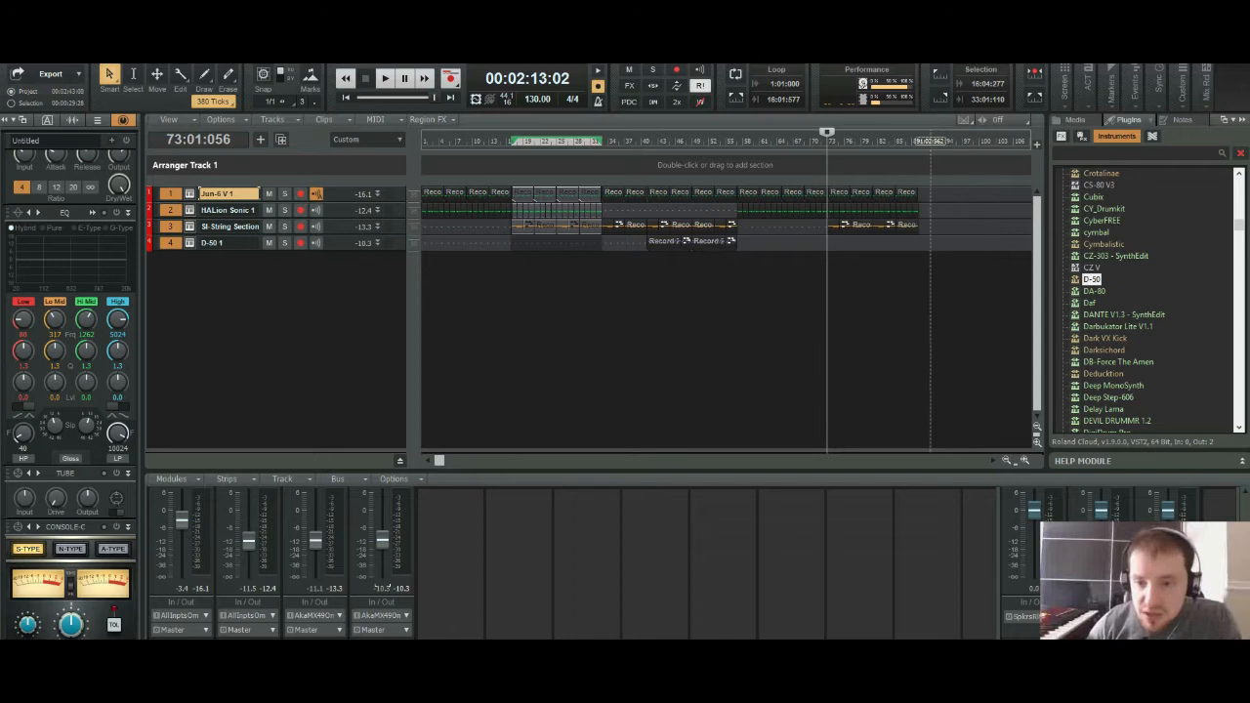
Step: Select the pasted clips at bars 73–89 on the top three tracks and shift them slightly earlier to meet the preceding clips
{"action": "left_click", "coordinate": [1024, 460]}
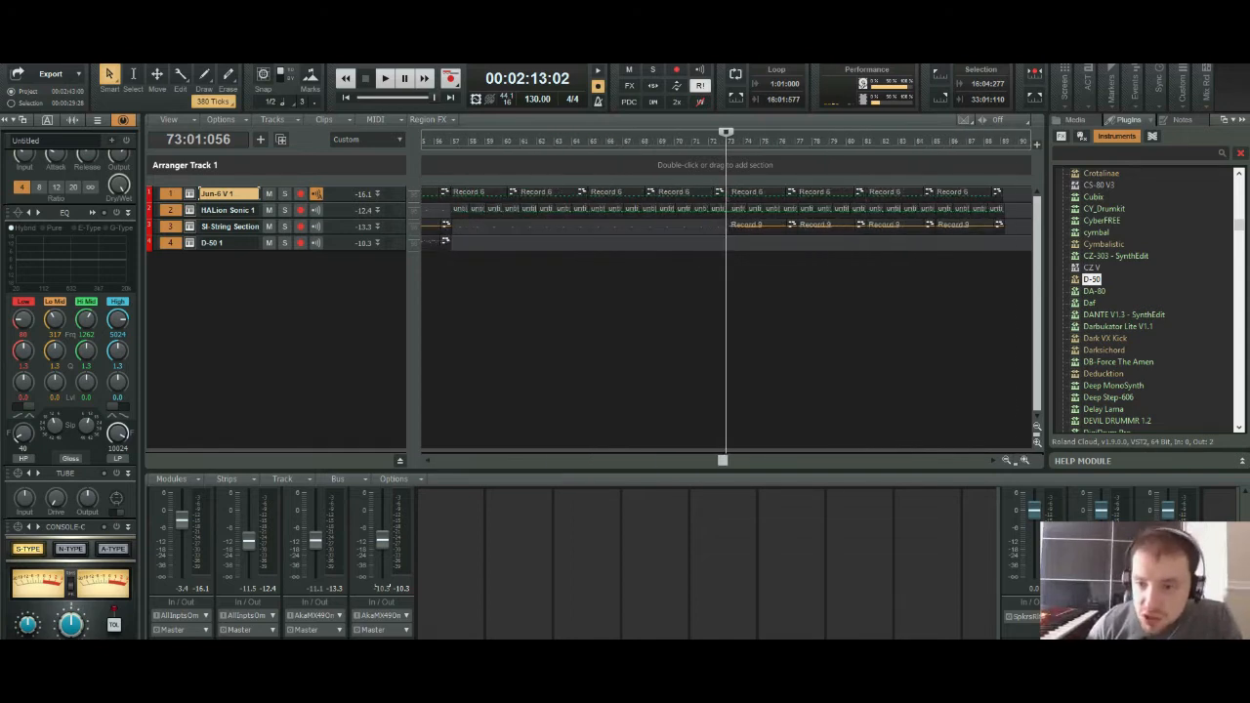
{"action": "left_click_drag", "start_coordinate": [1015, 142], "coordinate": [727, 141]}
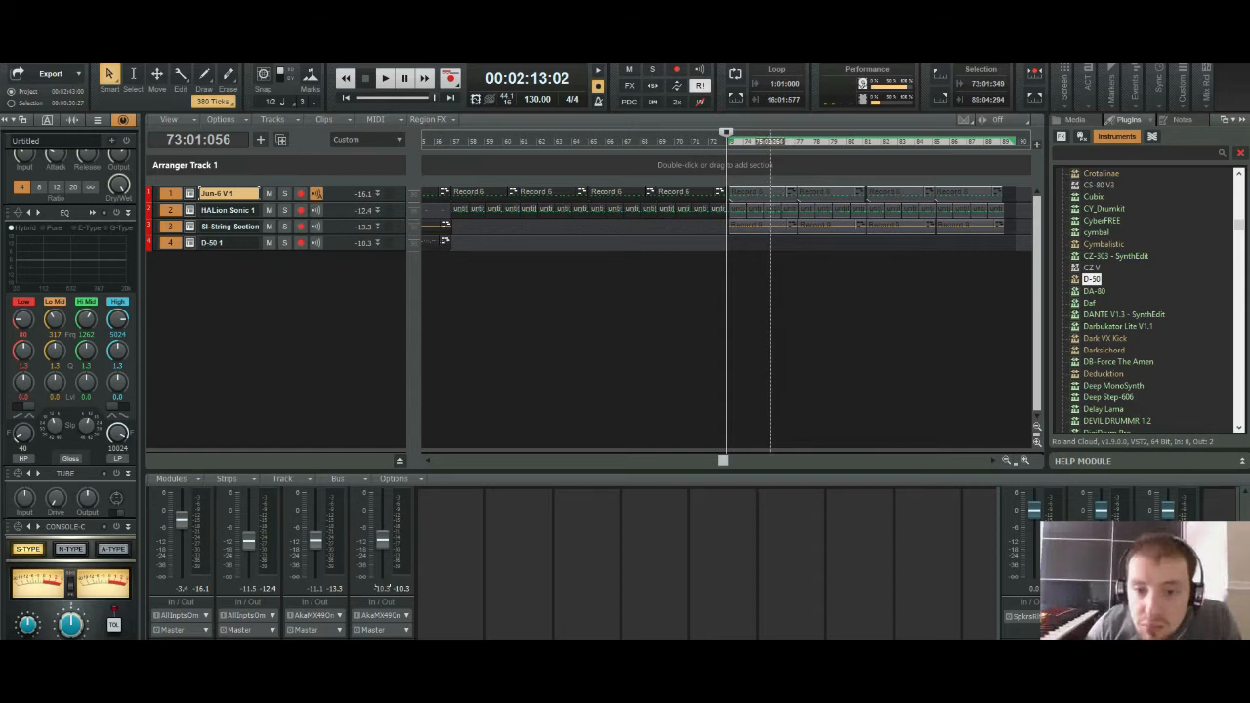
{"action": "left_click_drag", "start_coordinate": [769, 193], "coordinate": [768, 193]}
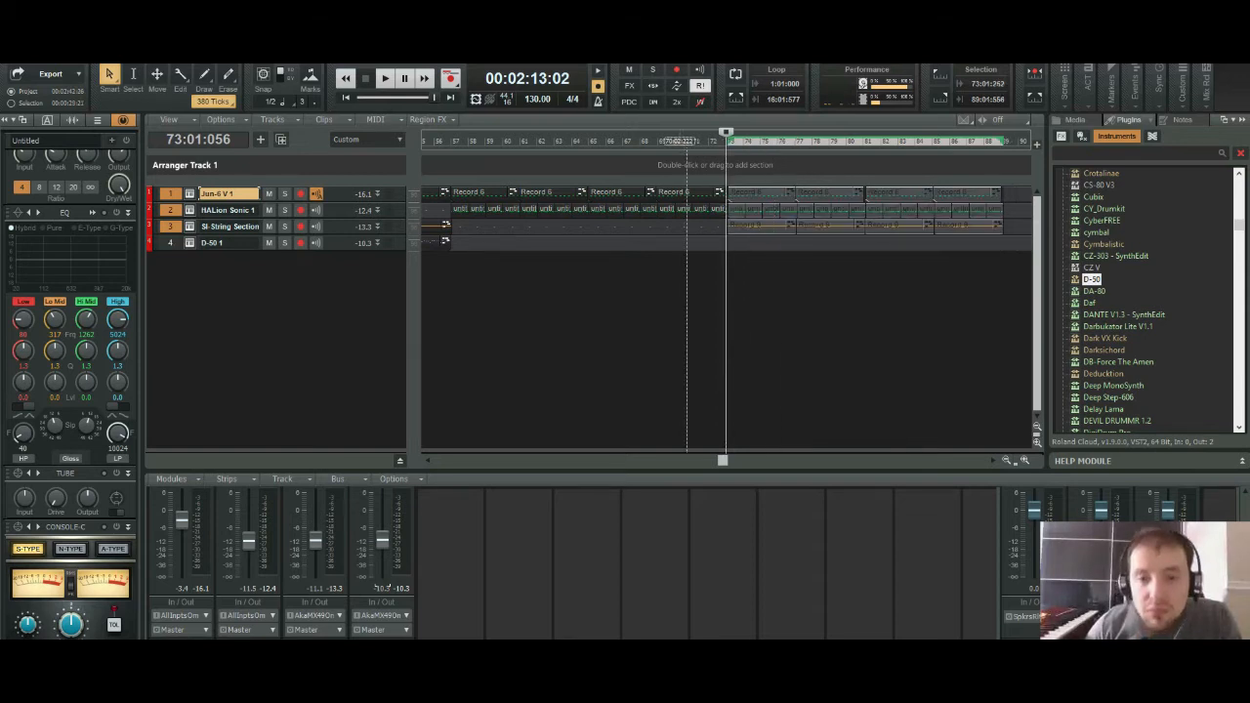
Step: Play the arrangement from bar 69 to check the transition into the clips pasted at bar 73
{"action": "left_click", "coordinate": [657, 142]}
{"action": "key", "text": "space"}
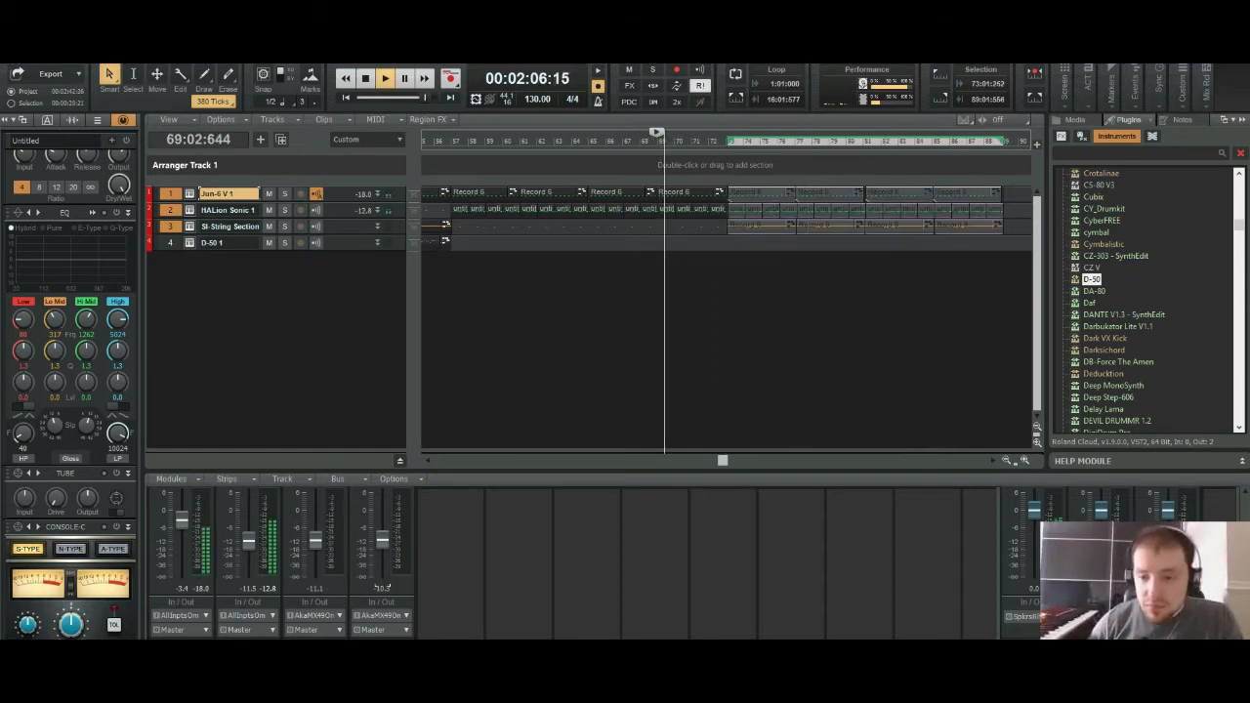
{"action": "key", "text": "ctrl+Right"}
{"action": "key", "text": "ctrl+Right"}
{"action": "key", "text": "ctrl+Right"}
{"action": "key", "text": "ctrl+Right"}
{"action": "key", "text": "ctrl+Right"}
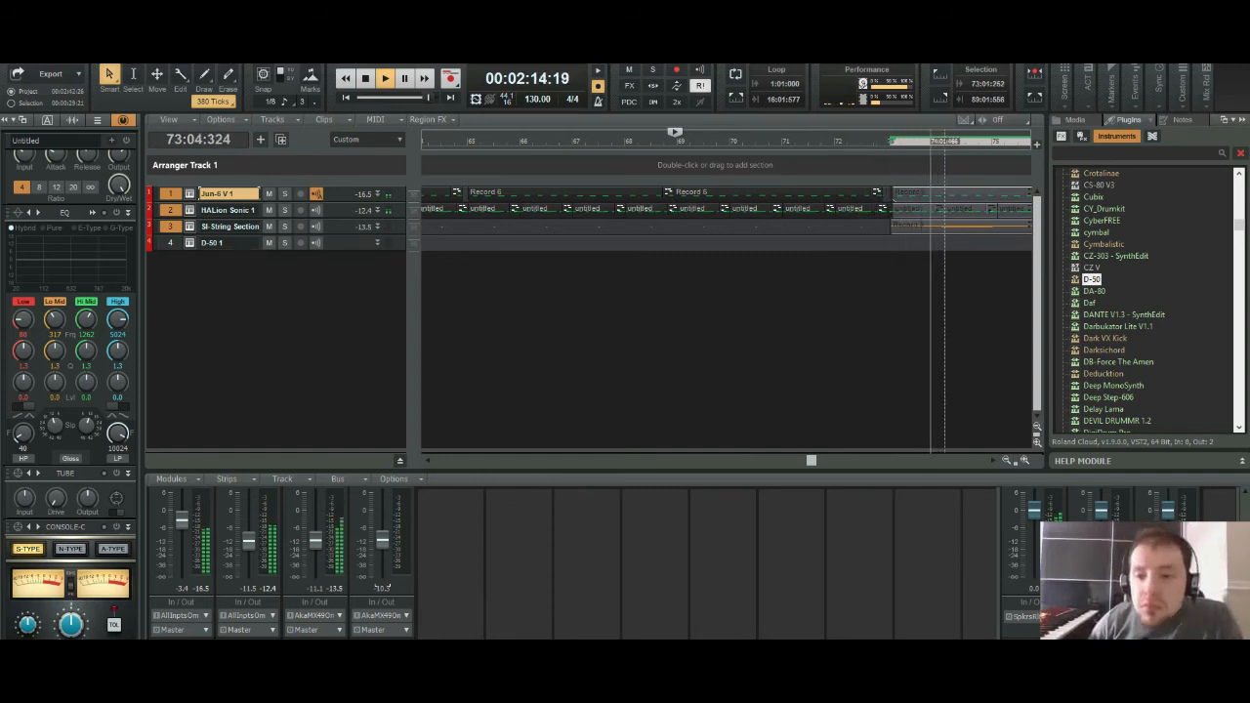
Step: Replay from bar 71, then undo the shift and the paste of the three-track clips at bar 73
{"action": "left_click", "coordinate": [805, 142]}
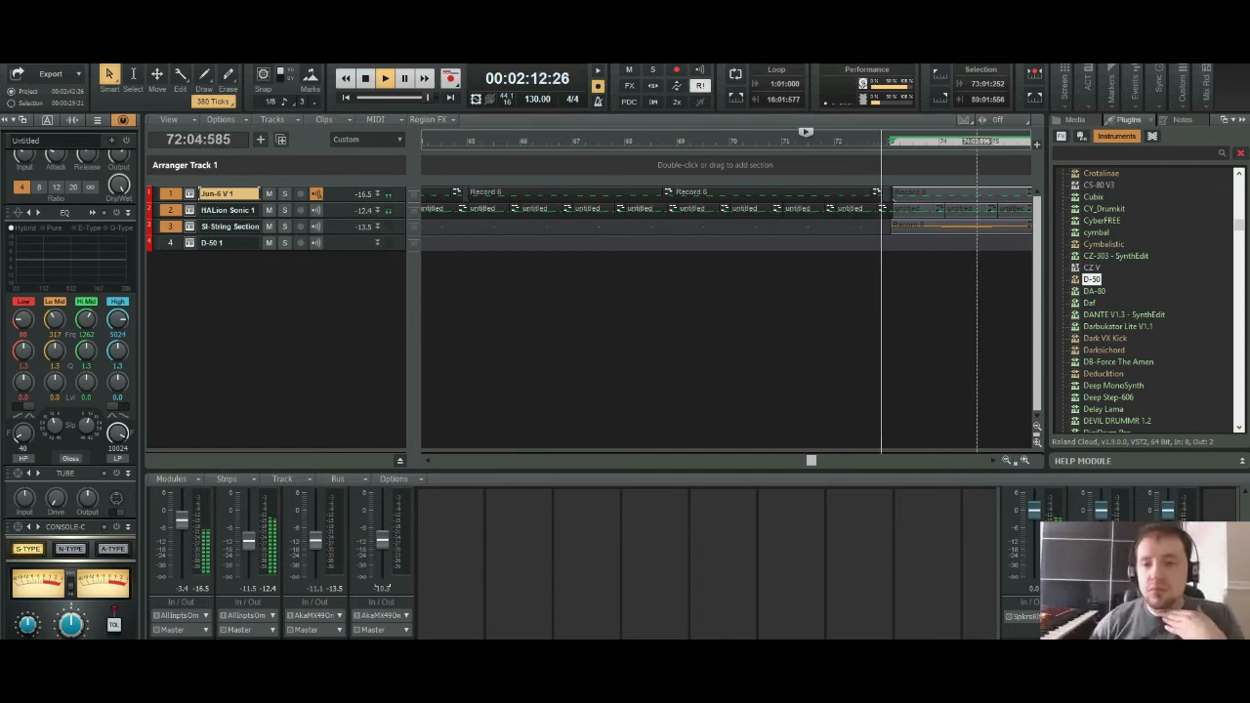
{"action": "key", "text": "ctrl+z"}
{"action": "key", "text": "ctrl+z"}
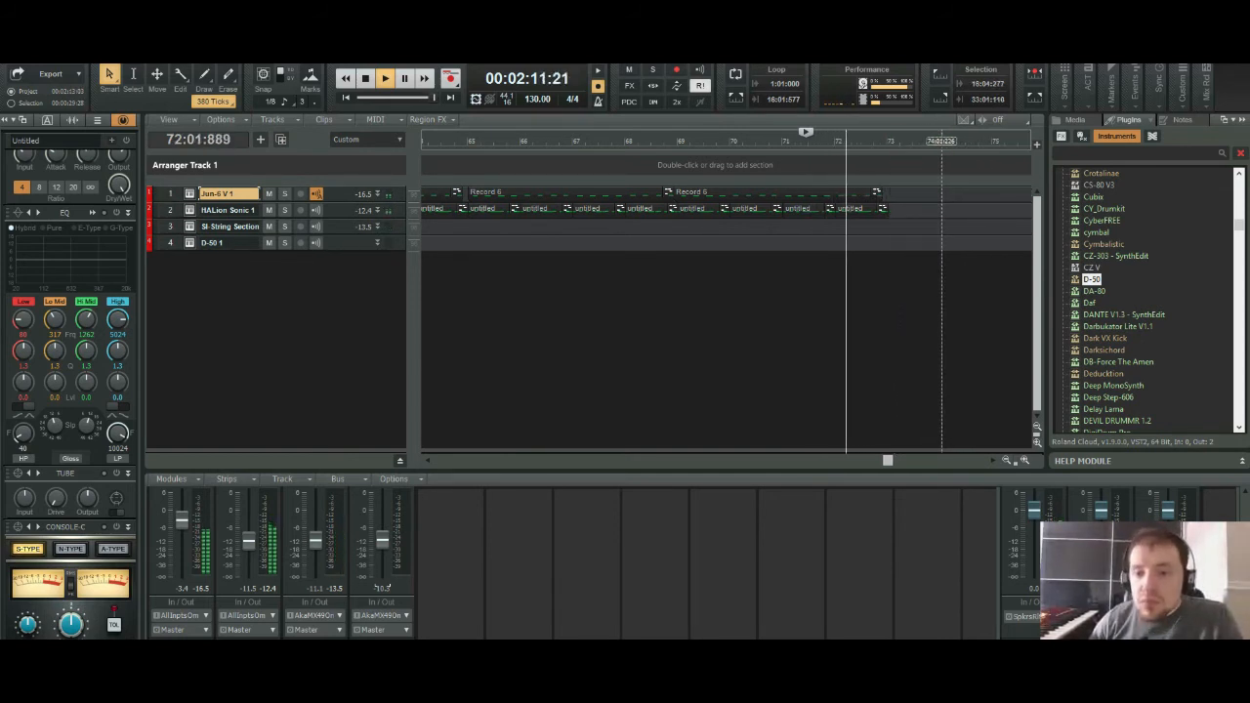
{"action": "key", "text": "space"}
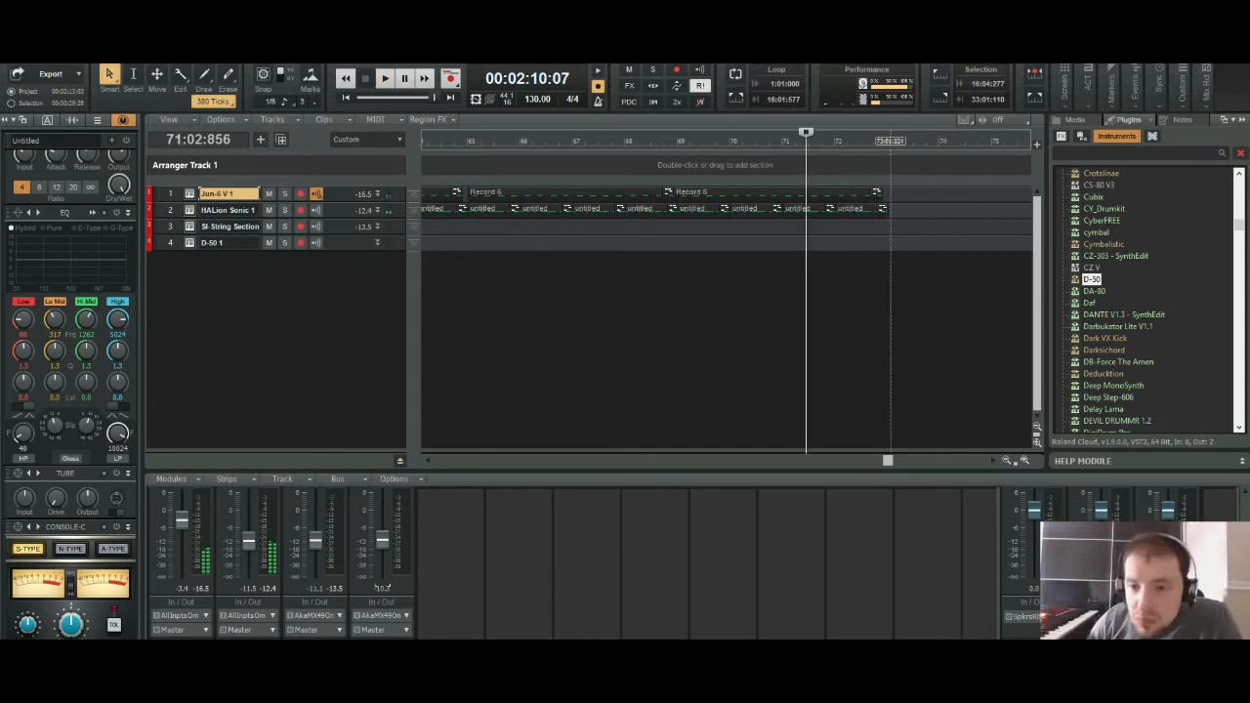
Step: Select the Jun-6 V and HALion Sonic clips at bars 57–73 and delete them
{"action": "left_click", "coordinate": [889, 143]}
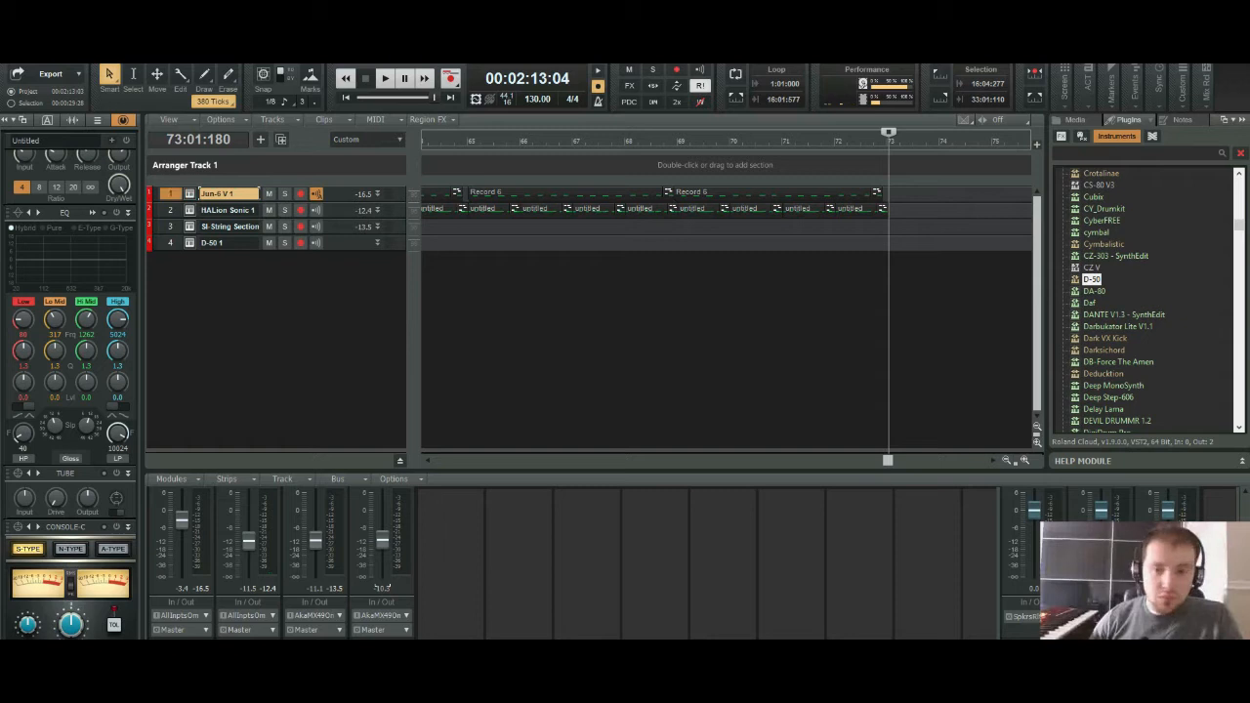
{"action": "key", "text": "ctrl+Left"}
{"action": "key", "text": "ctrl+Left"}
{"action": "key", "text": "ctrl+Left"}
{"action": "key", "text": "ctrl+Left"}
{"action": "key", "text": "ctrl+Left"}
{"action": "key", "text": "ctrl+Left"}
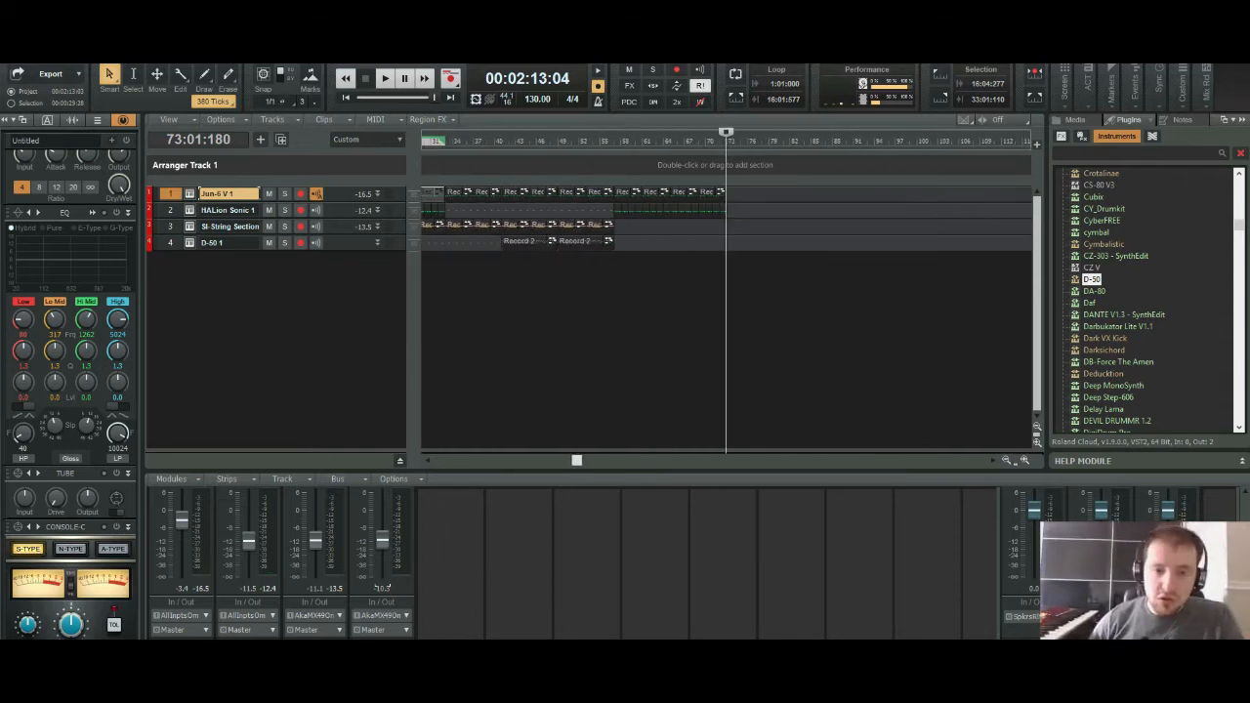
{"action": "scroll", "coordinate": [723, 293], "scroll_direction": "left", "scroll_amount": 5}
{"action": "left_click_drag", "start_coordinate": [975, 196], "coordinate": [816, 227]}
{"action": "key", "text": "Delete"}
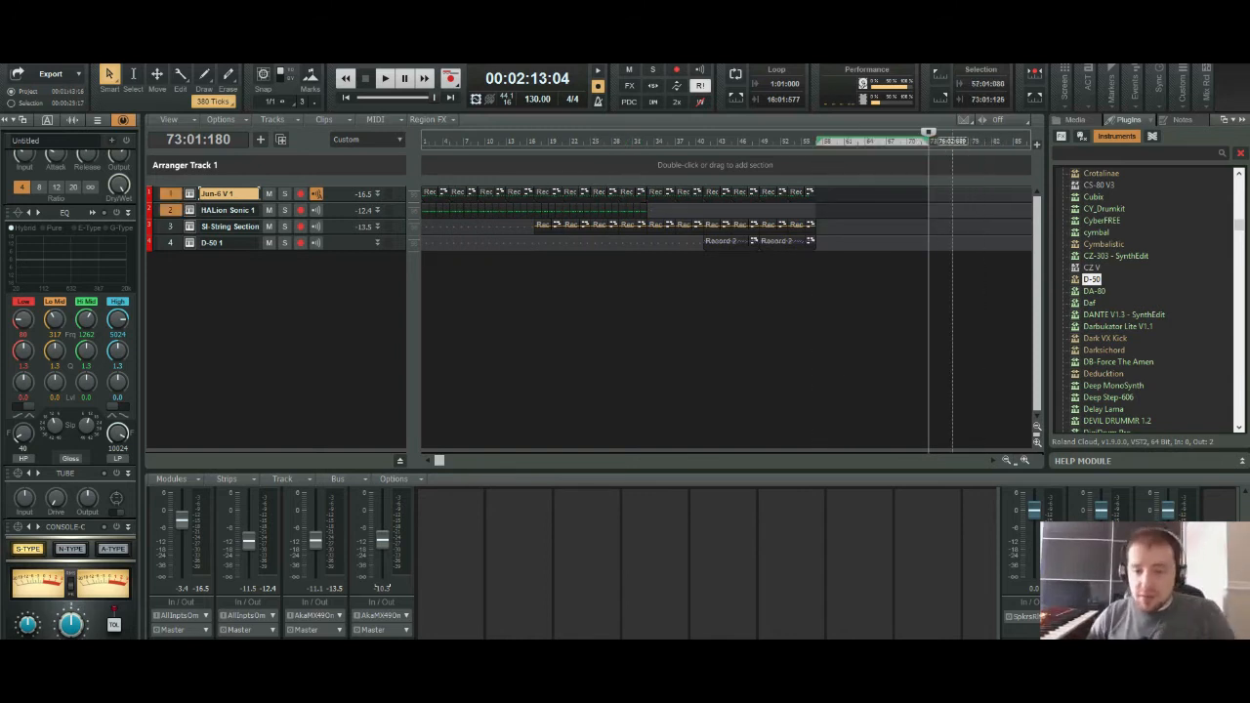
Step: Copy all remaining clips on the four tracks, bars 1–57, and paste them at bar 57
{"action": "key", "text": "ctrl+a"}
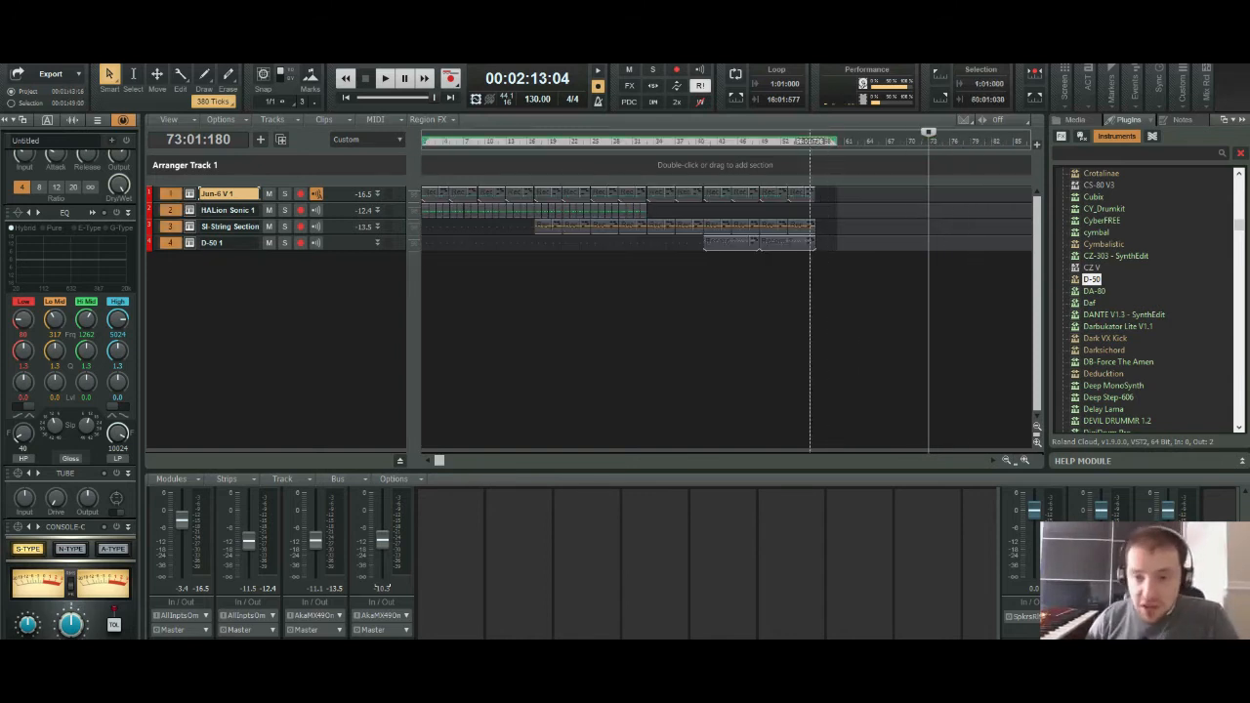
{"action": "left_click", "coordinate": [815, 142]}
{"action": "key", "text": "ctrl+v"}
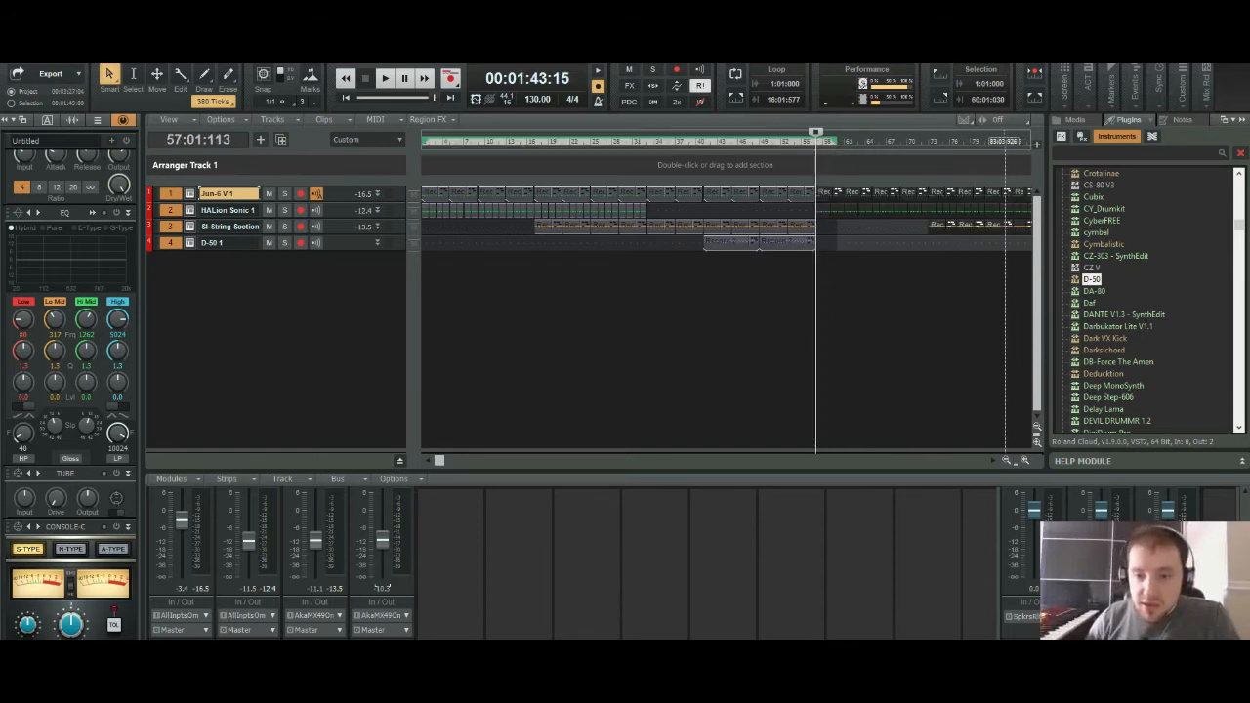
Step: Select all pasted clips from bar 57 onward on the four tracks and shift them slightly earlier to meet the preceding clips
{"action": "key", "text": "ctrl+Right"}
{"action": "key", "text": "ctrl+Right"}
{"action": "key", "text": "ctrl+Right"}
{"action": "key", "text": "ctrl+Right"}
{"action": "key", "text": "ctrl+Right"}
{"action": "key", "text": "ctrl+Right"}
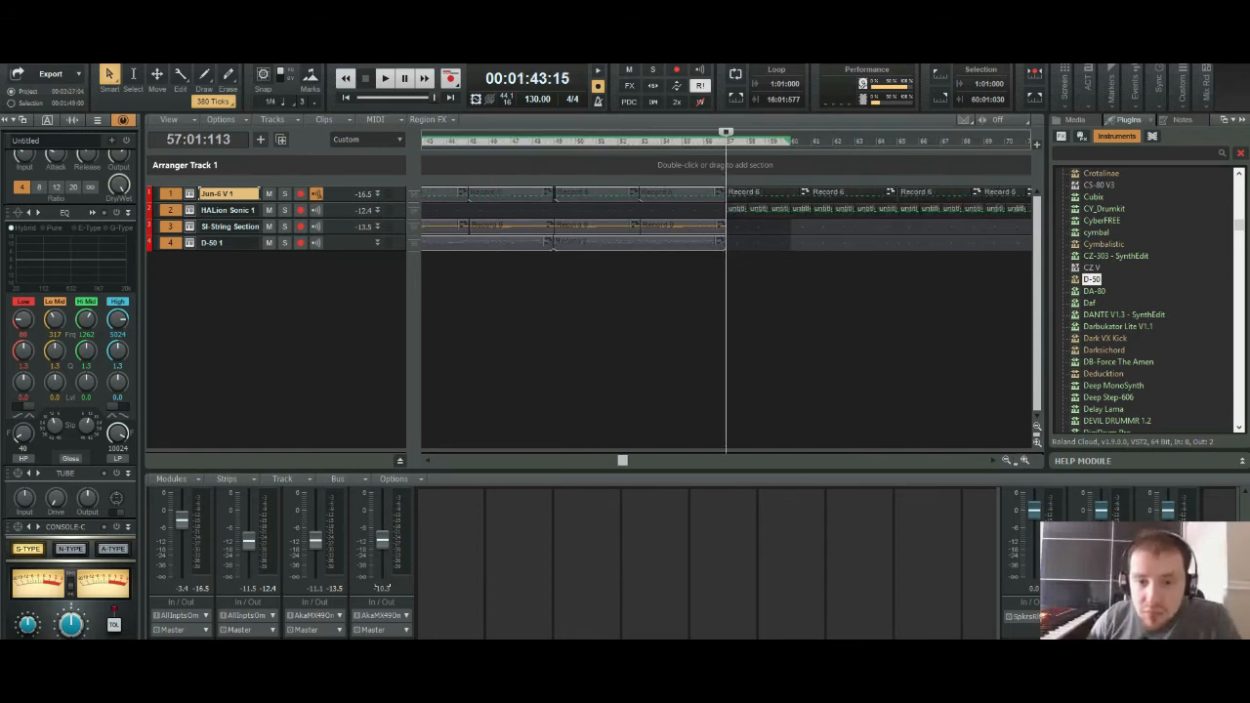
{"action": "key", "text": "ctrl+Left"}
{"action": "key", "text": "ctrl+Left"}
{"action": "key", "text": "ctrl+Left"}
{"action": "key", "text": "ctrl+Left"}
{"action": "key", "text": "ctrl+Left"}
{"action": "key", "text": "ctrl+Left"}
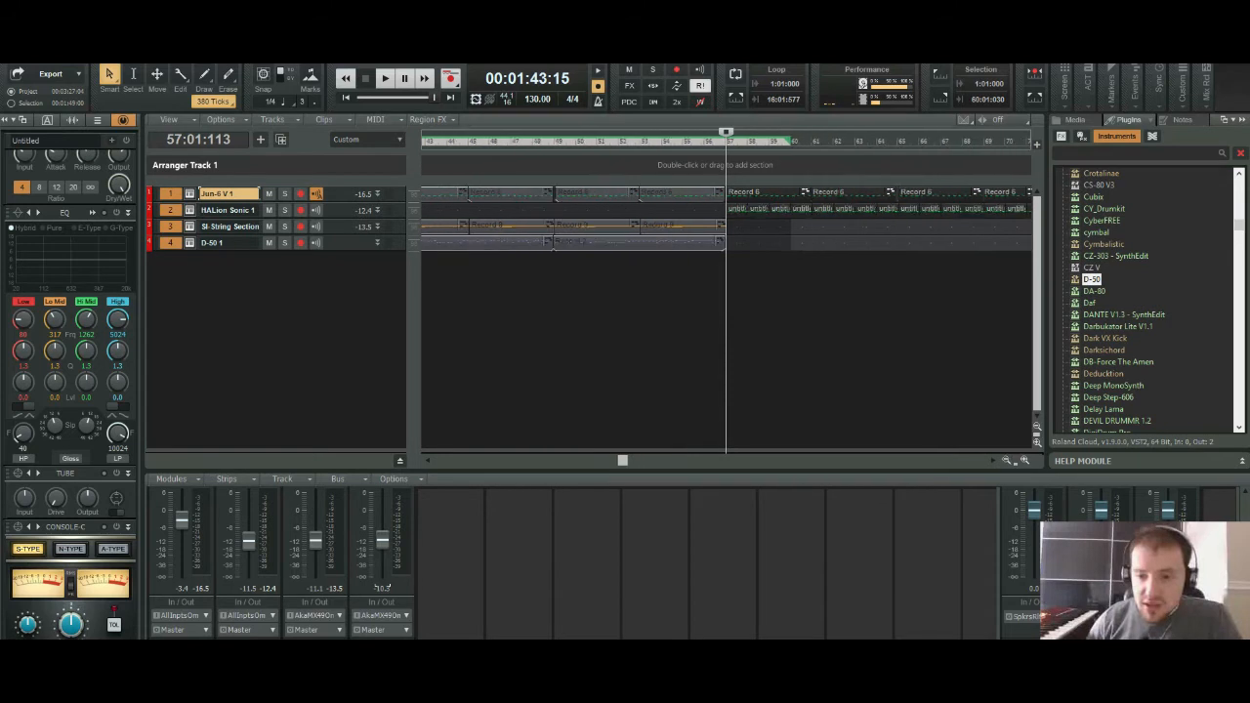
{"action": "key", "text": "ctrl+Left"}
{"action": "key", "text": "ctrl+Left"}
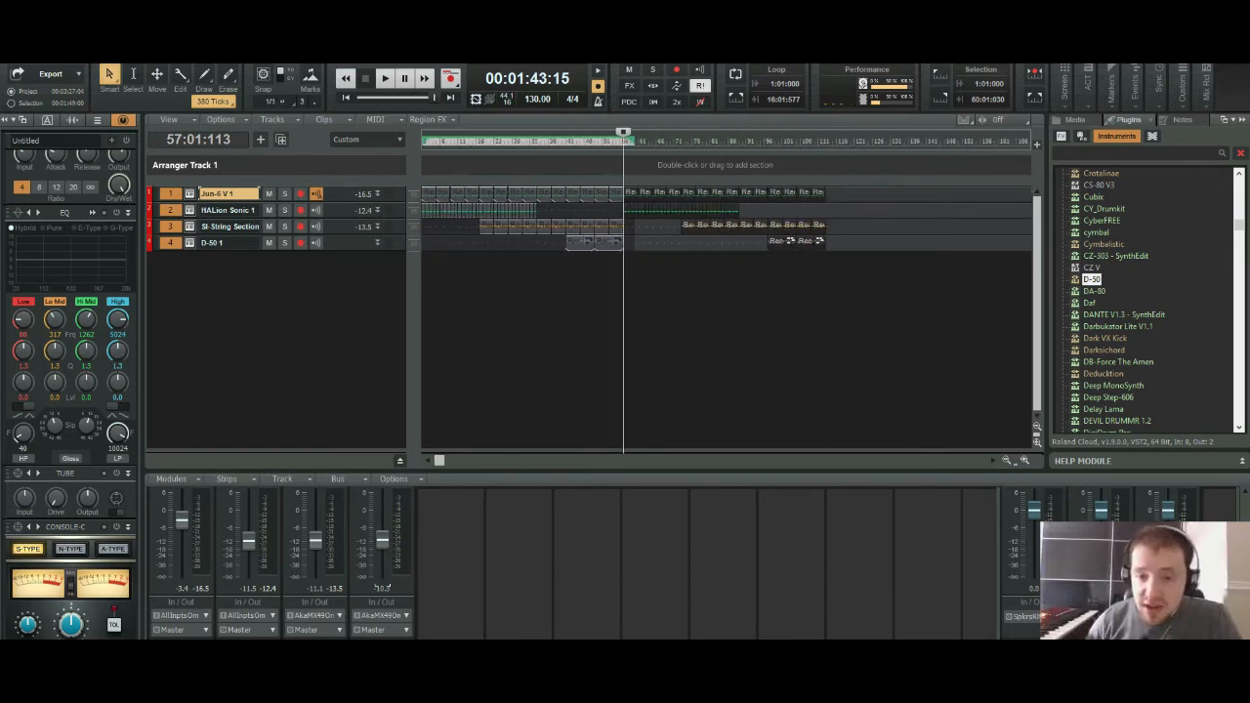
{"action": "left_click_drag", "start_coordinate": [862, 283], "coordinate": [620, 193]}
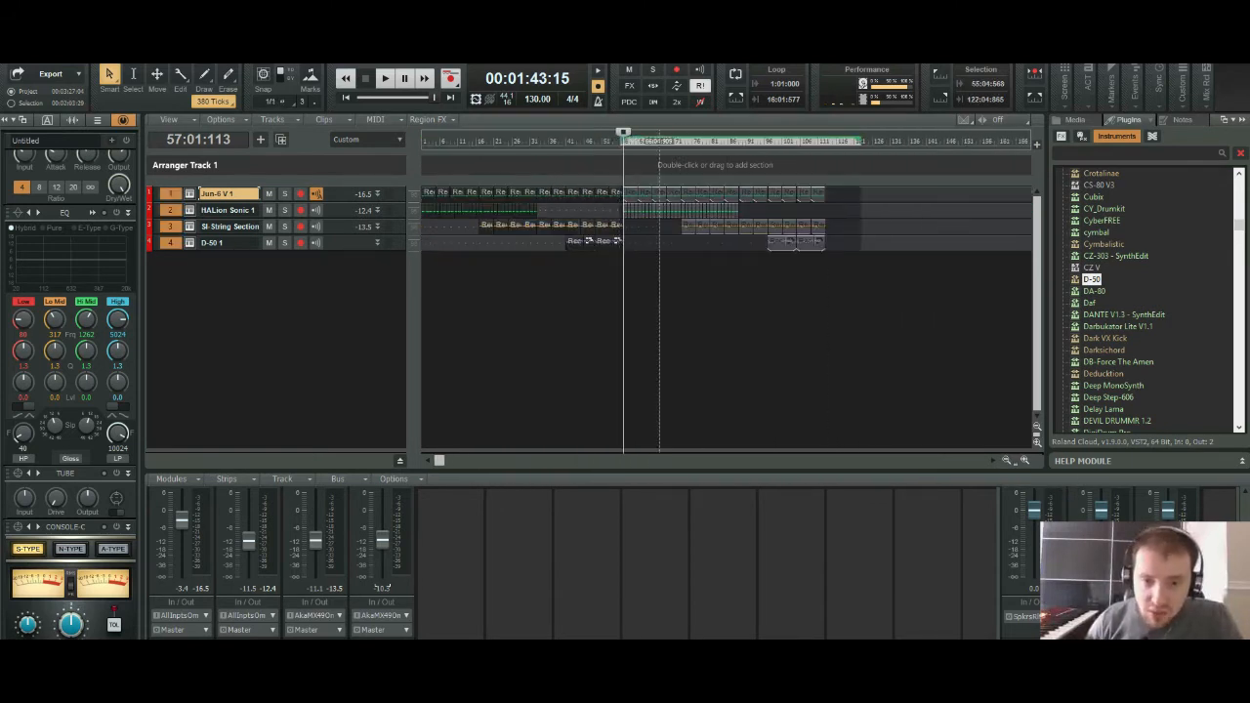
{"action": "key", "text": "ctrl+Right"}
{"action": "key", "text": "ctrl+Right"}
{"action": "key", "text": "ctrl+Right"}
{"action": "key", "text": "ctrl+Right"}
{"action": "key", "text": "ctrl+Right"}
{"action": "key", "text": "ctrl+Right"}
{"action": "key", "text": "ctrl+Right"}
{"action": "key", "text": "ctrl+Right"}
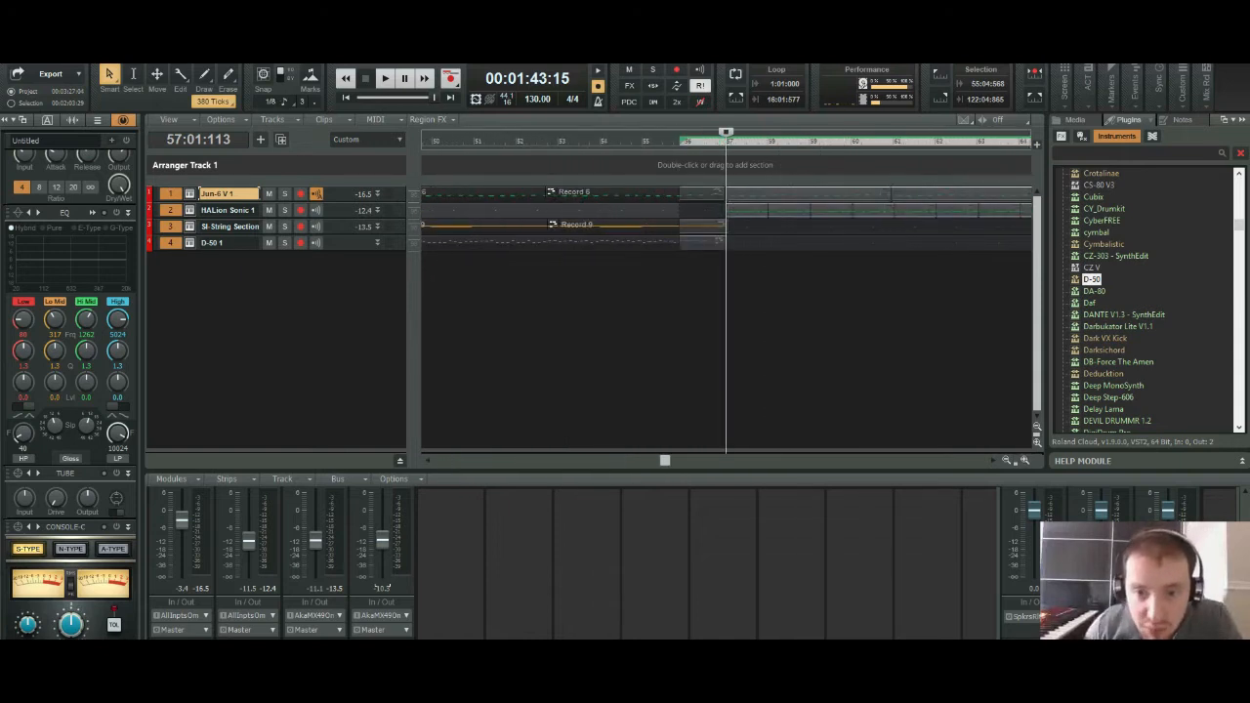
{"action": "left_click_drag", "start_coordinate": [781, 193], "coordinate": [778, 193]}
{"action": "left_click_drag", "start_coordinate": [888, 196], "coordinate": [892, 199]}
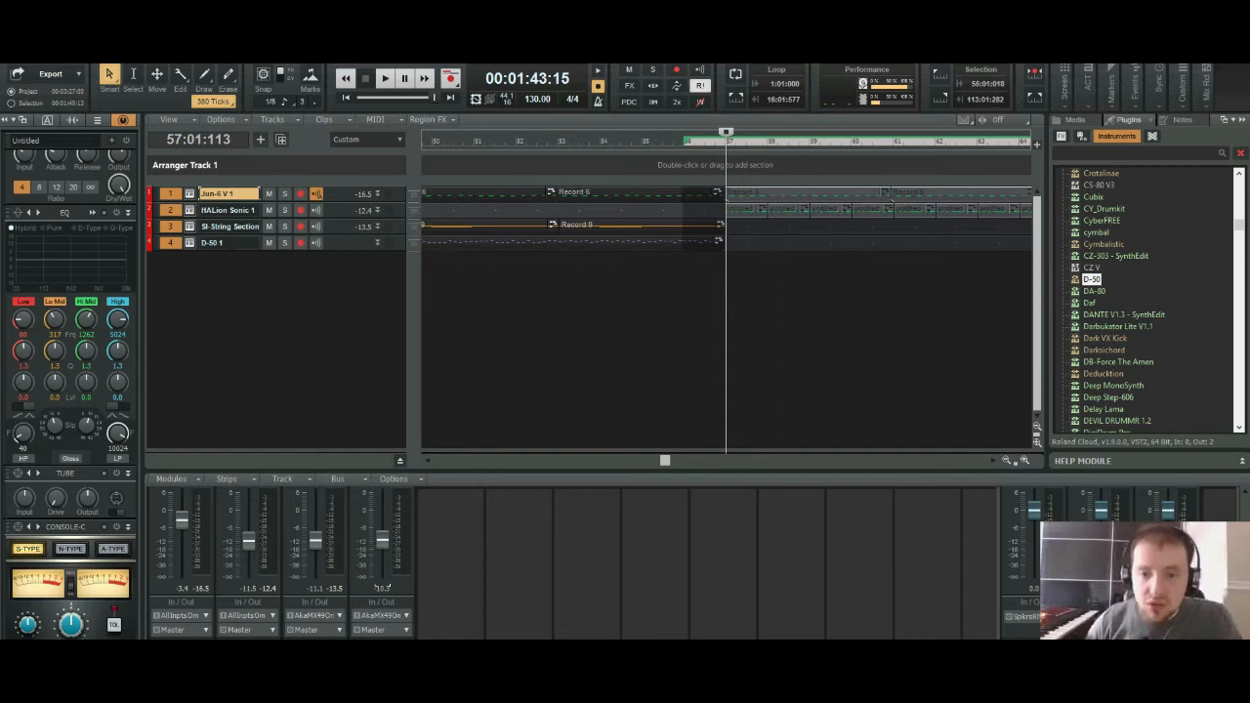
Step: Play repeatedly from shortly before bar 57 to check the transition into the newly pasted four-track section
{"action": "left_click", "coordinate": [661, 140]}
{"action": "key", "text": "space"}
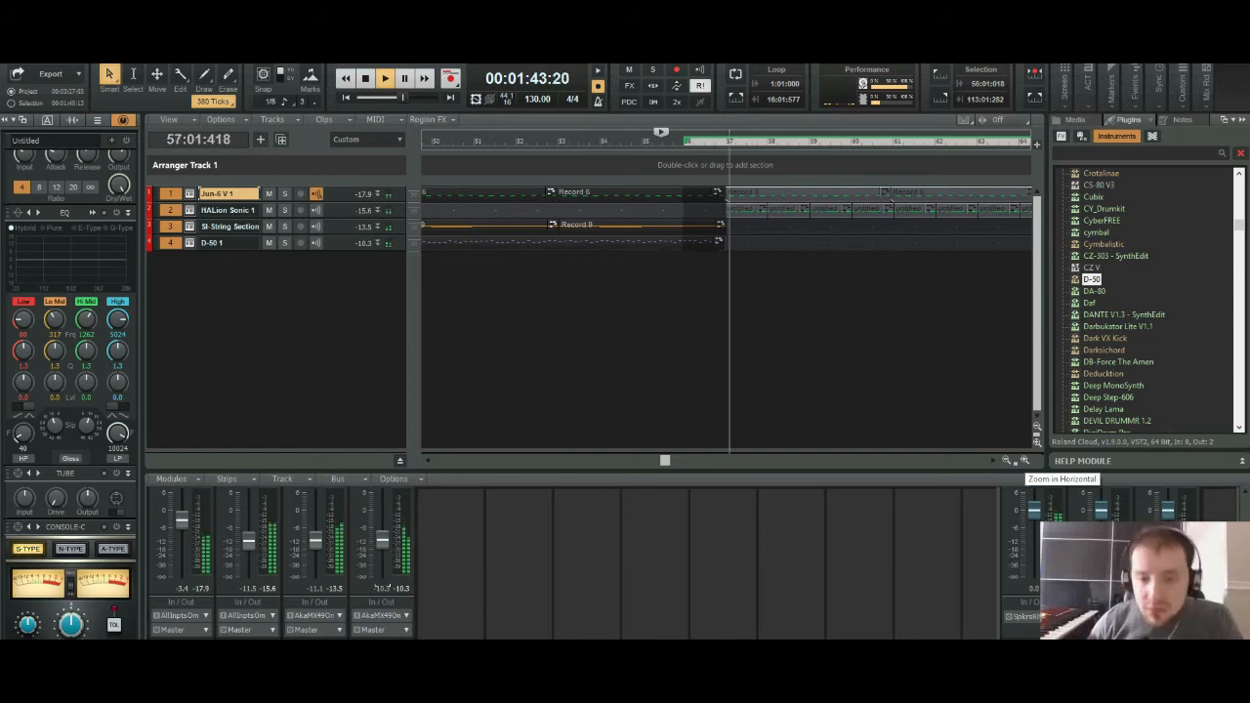
{"action": "left_click", "coordinate": [641, 141]}
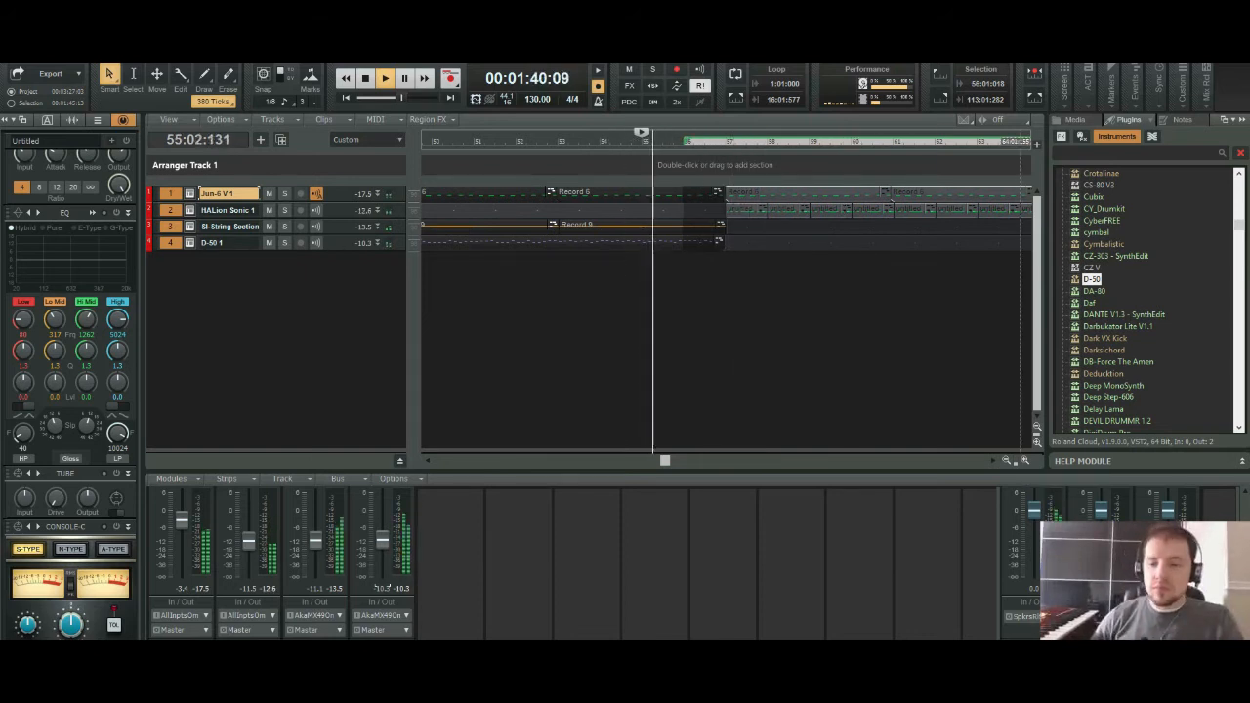
{"action": "left_click", "coordinate": [1024, 460]}
{"action": "left_click", "coordinate": [1024, 460]}
{"action": "left_click", "coordinate": [1024, 460]}
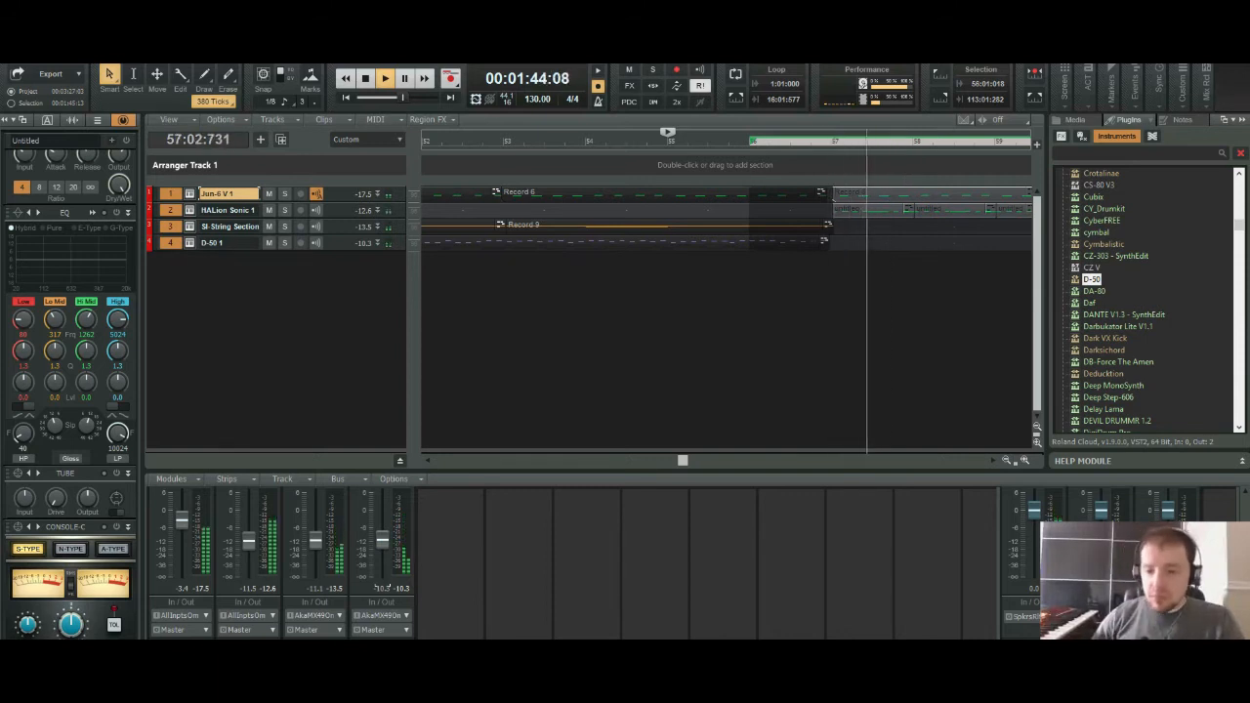
{"action": "key", "text": "ctrl+Left"}
{"action": "left_click", "coordinate": [629, 140]}
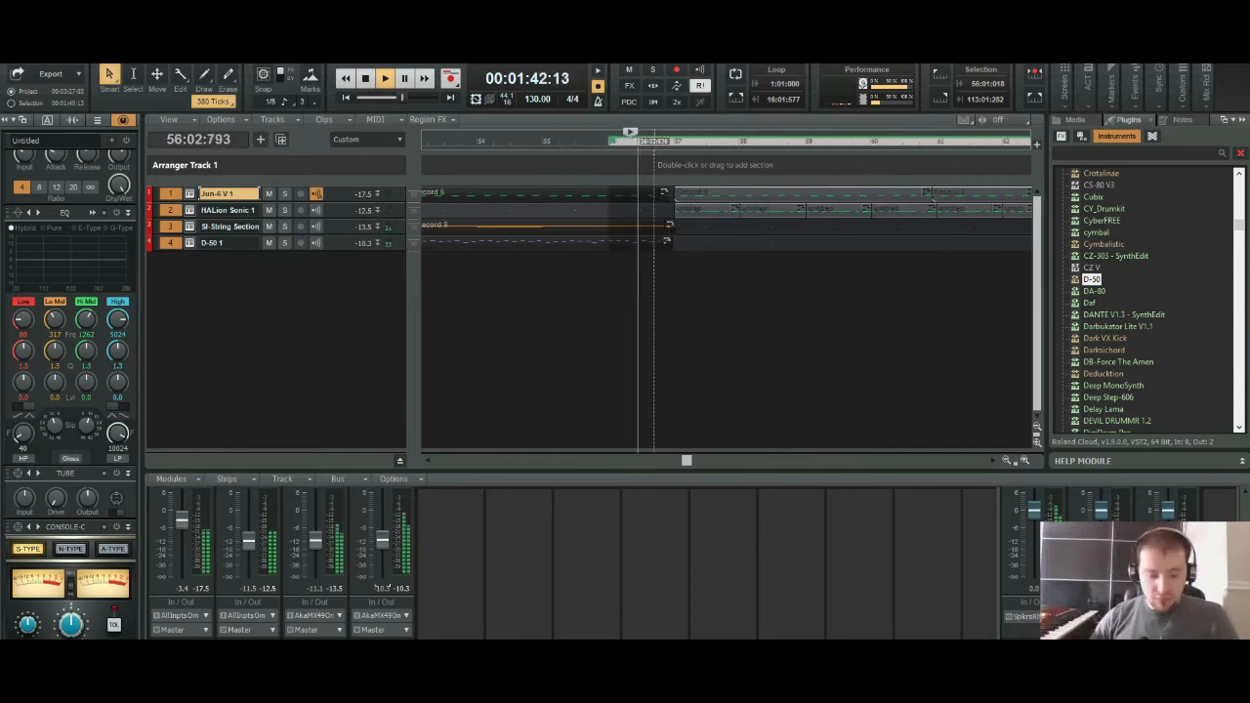
{"action": "left_click", "coordinate": [546, 140]}
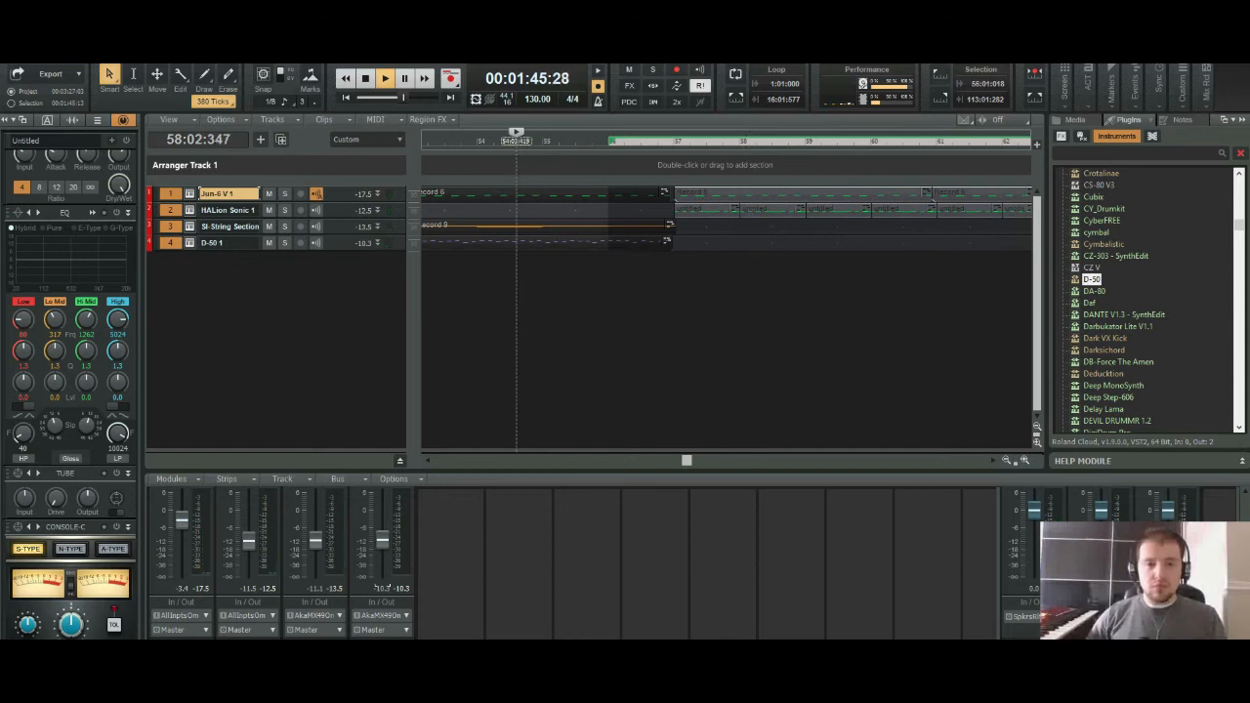
{"action": "left_click", "coordinate": [516, 140]}
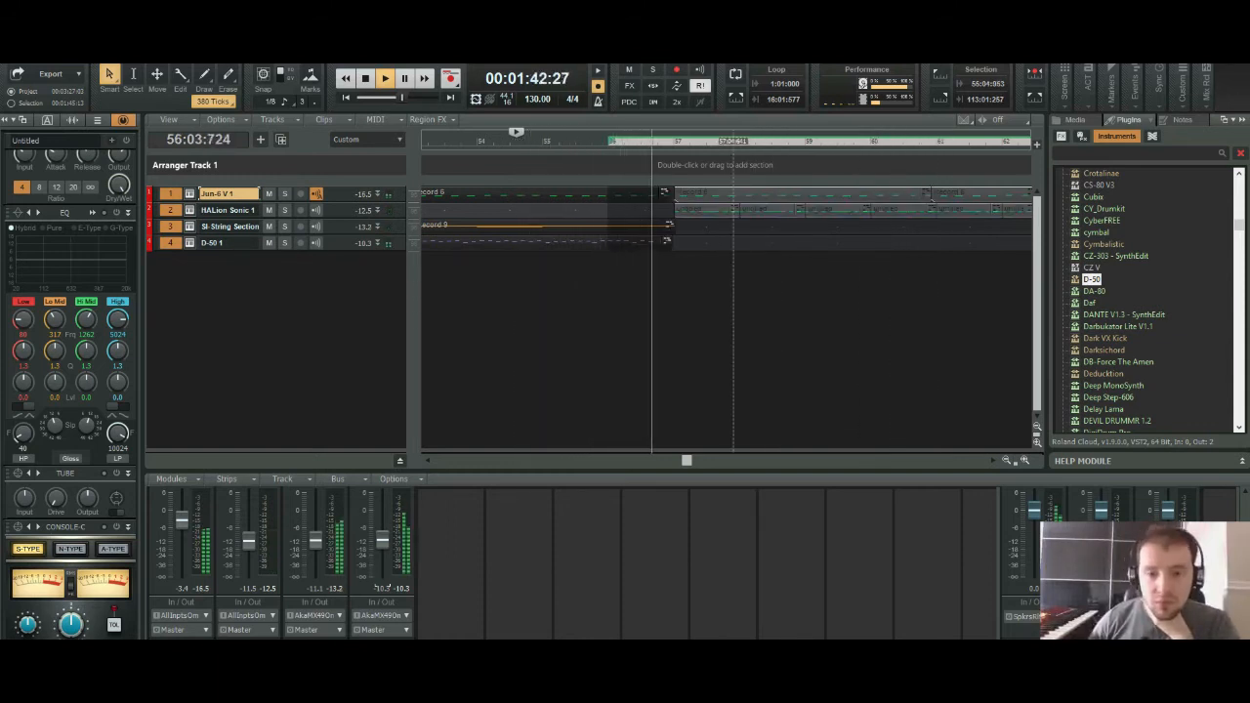
{"action": "scroll", "coordinate": [727, 293], "scroll_direction": "down", "scroll_amount": 2}
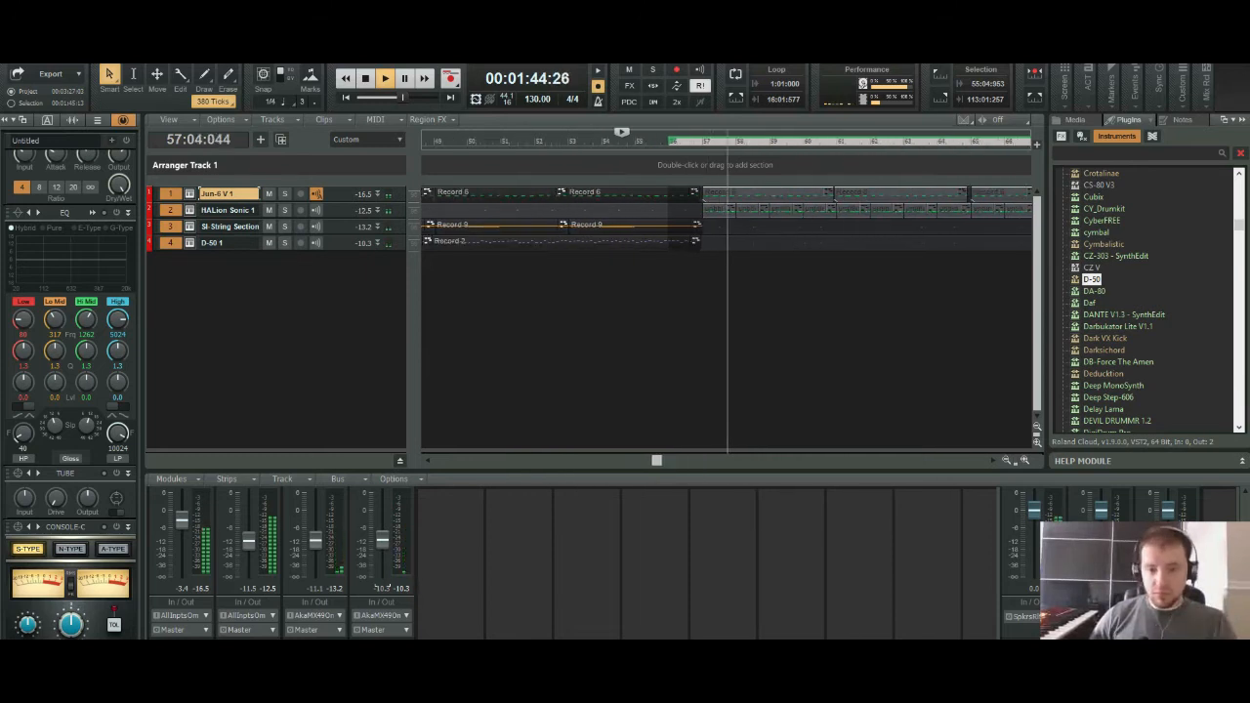
{"action": "scroll", "coordinate": [728, 293], "scroll_direction": "down", "scroll_amount": 3}
{"action": "key", "text": "space"}
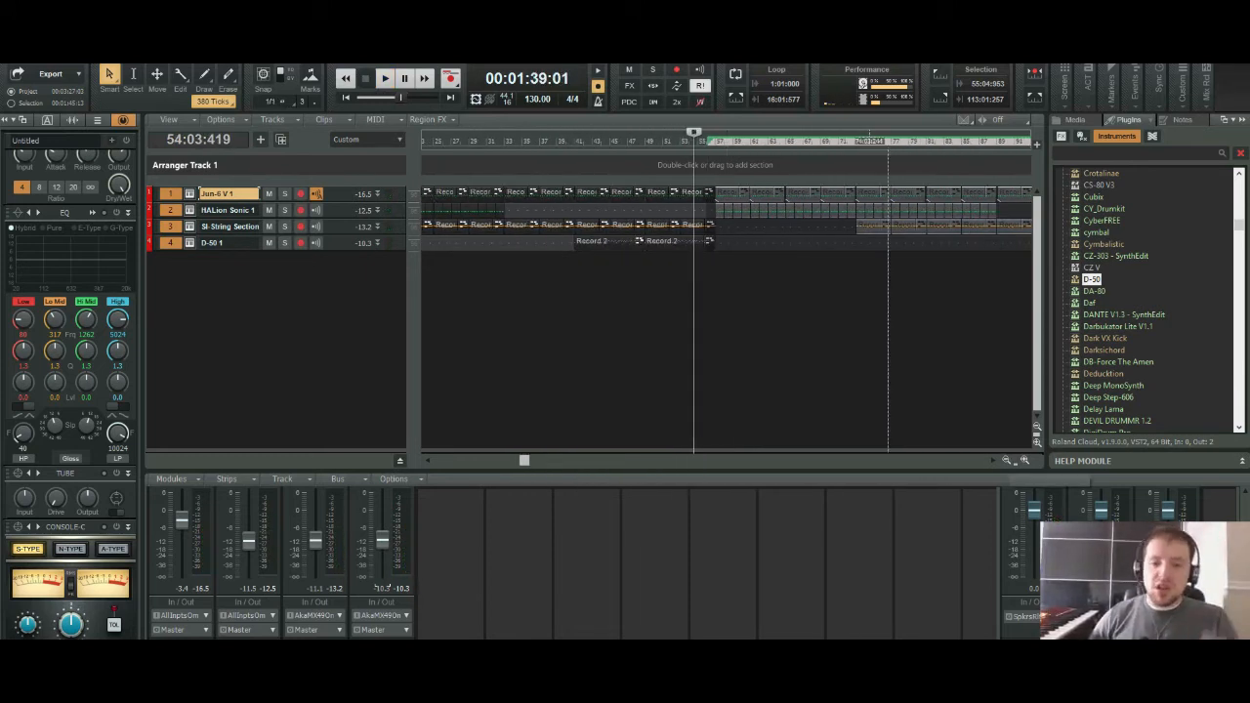
Step: Copy the two D-50 clips at bars 41–57 and paste them on the D-50 track at bar 73
{"action": "left_click_drag", "start_coordinate": [748, 242], "coordinate": [574, 242]}
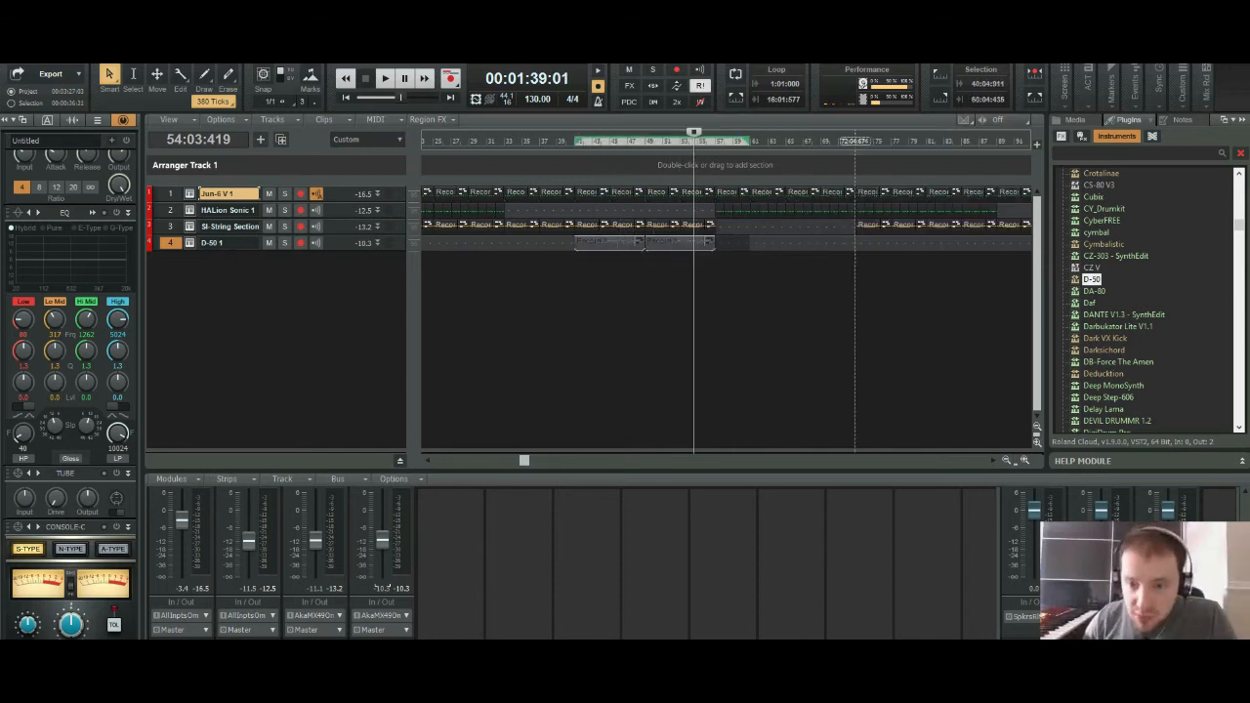
{"action": "left_click", "coordinate": [855, 136]}
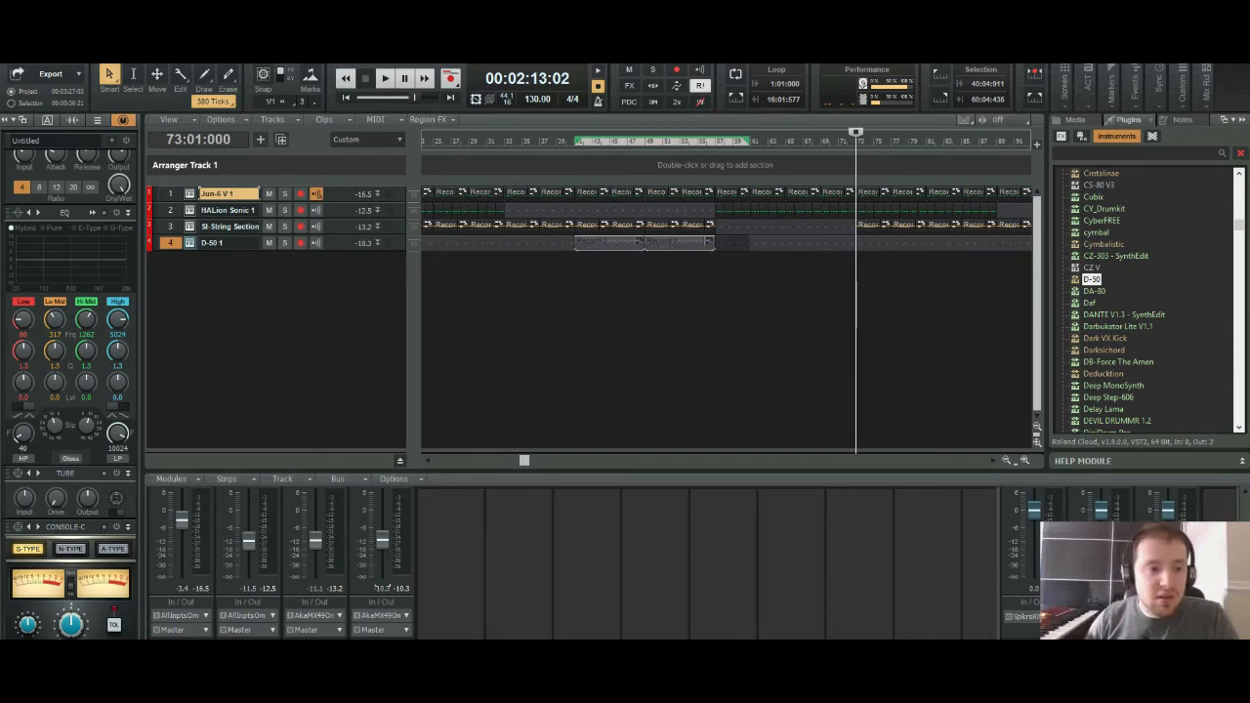
{"action": "left_click", "coordinate": [229, 242]}
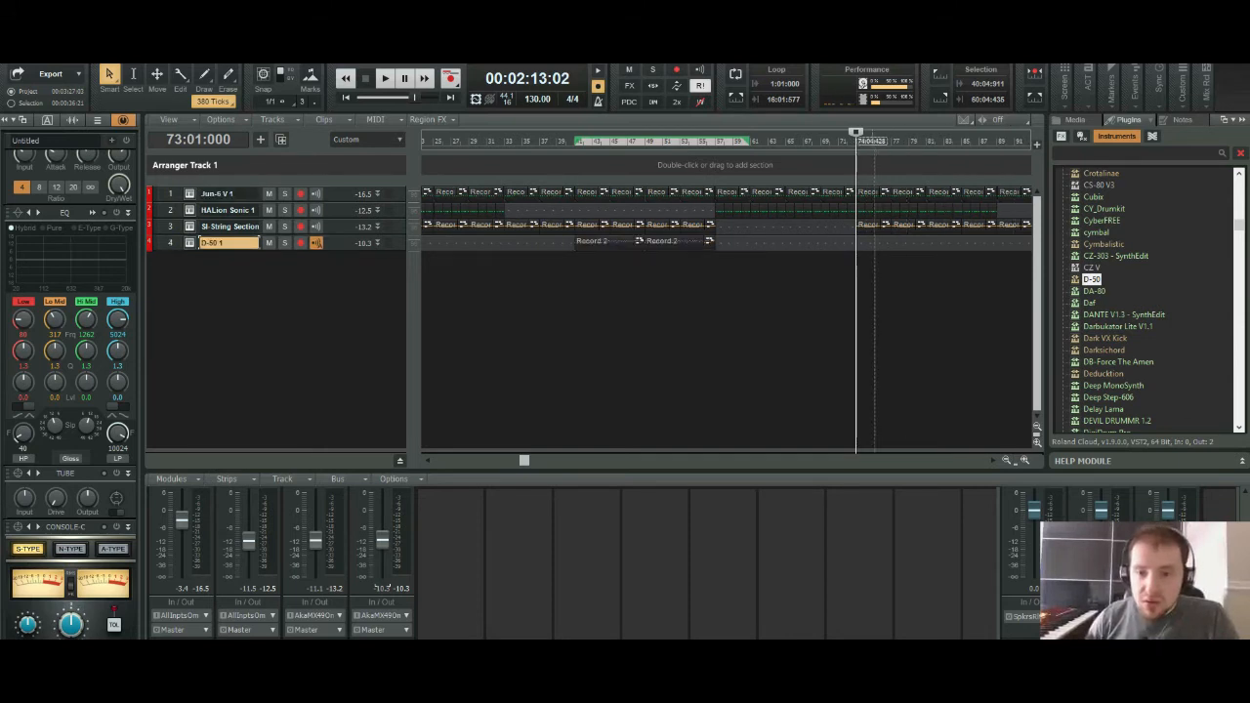
{"action": "key", "text": "ctrl+v"}
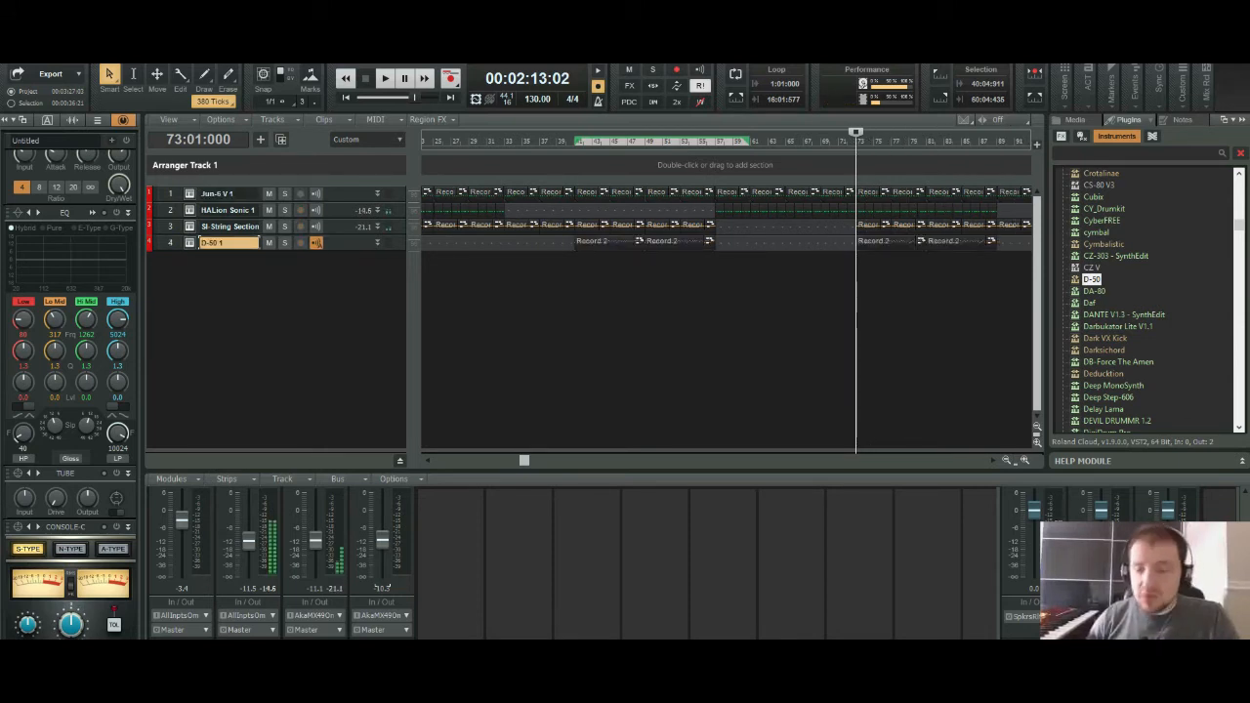
Step: Play from bar 73 to check how the pasted D-50 clips sit against the other tracks
{"action": "key", "text": "space"}
{"action": "key", "text": "ctrl+Right"}
{"action": "key", "text": "ctrl+Right"}
{"action": "key", "text": "ctrl+Right"}
{"action": "key", "text": "ctrl+Right"}
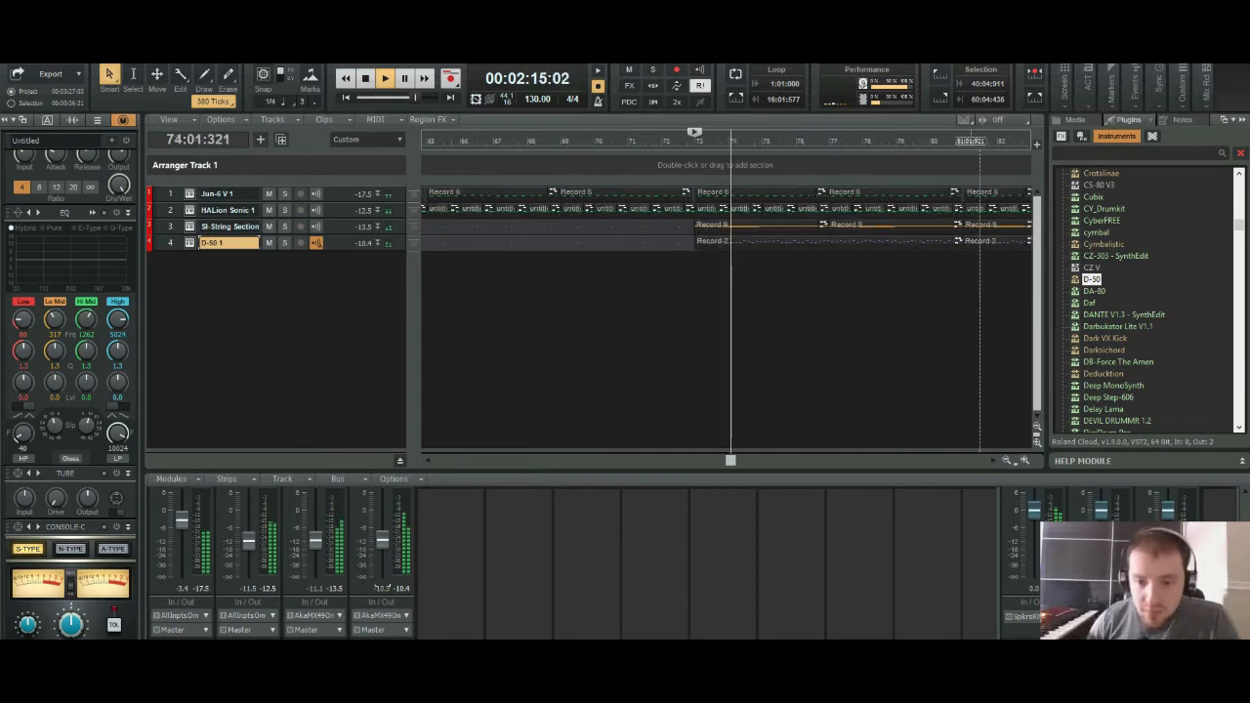
{"action": "key", "text": "space"}
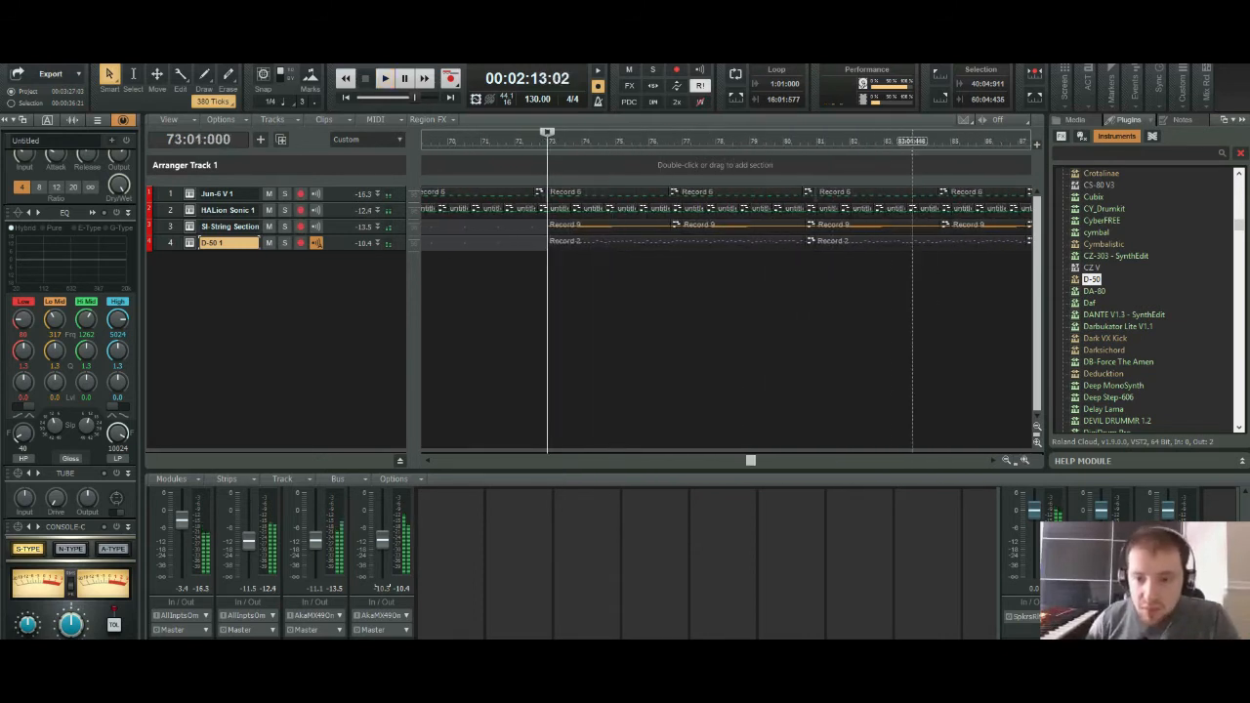
Step: Select both pasted D-50 clips at bars 73–89 and shift them slightly earlier to align with the other tracks
{"action": "left_click", "coordinate": [881, 241]}
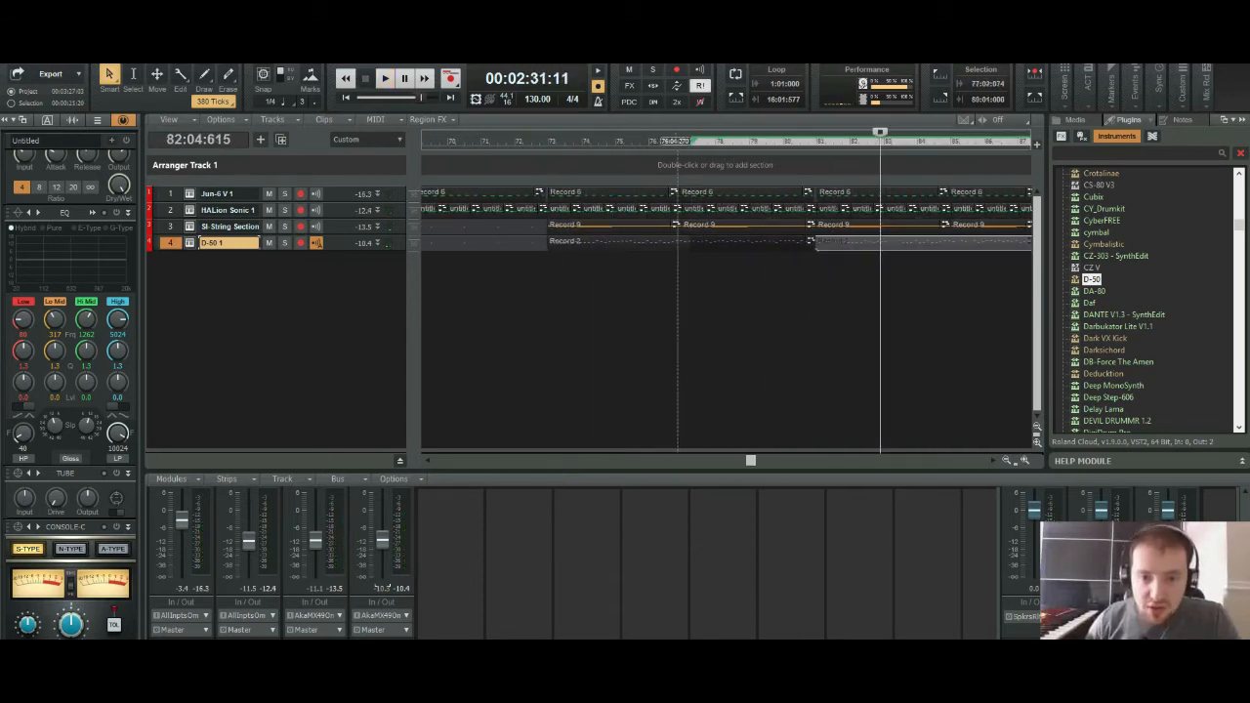
{"action": "left_click", "coordinate": [694, 241], "text": "ctrl"}
{"action": "key", "text": "ctrl+Right"}
{"action": "key", "text": "ctrl+Right"}
{"action": "key", "text": "ctrl+Right"}
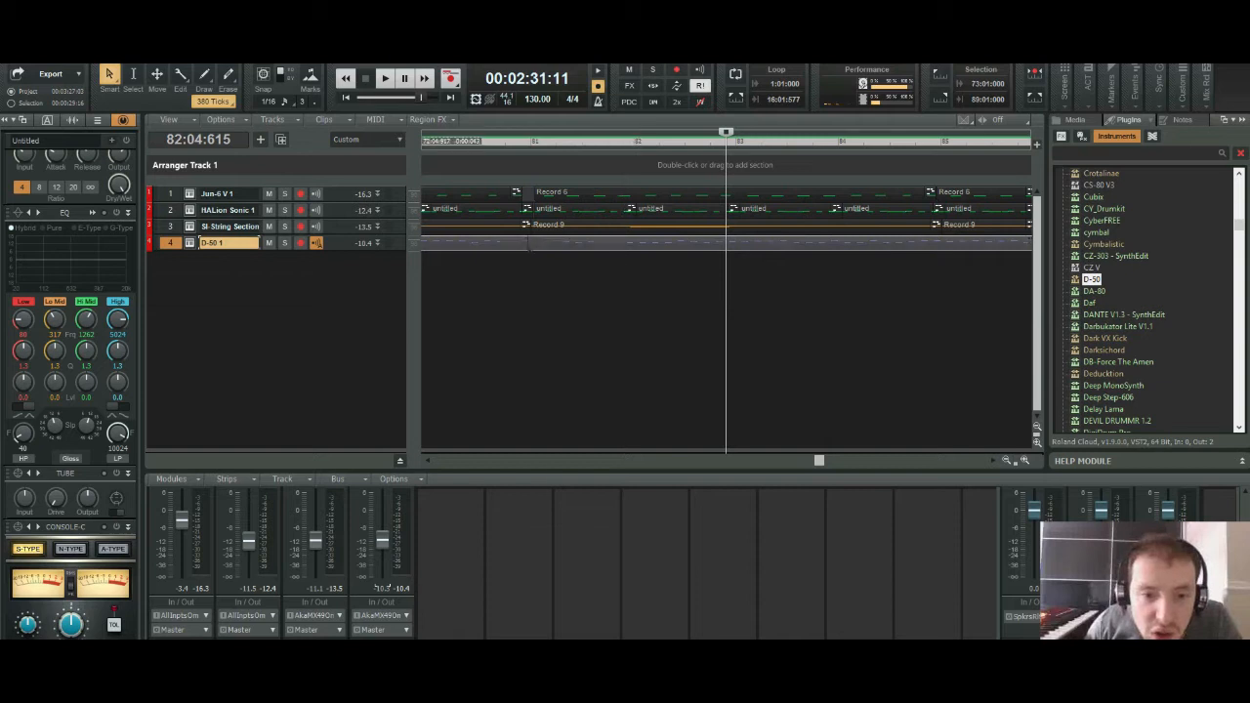
Step: Play from the end of bar 80 through bar 88 to check the timing of the shifted D-50 clips
{"action": "key", "text": "space"}
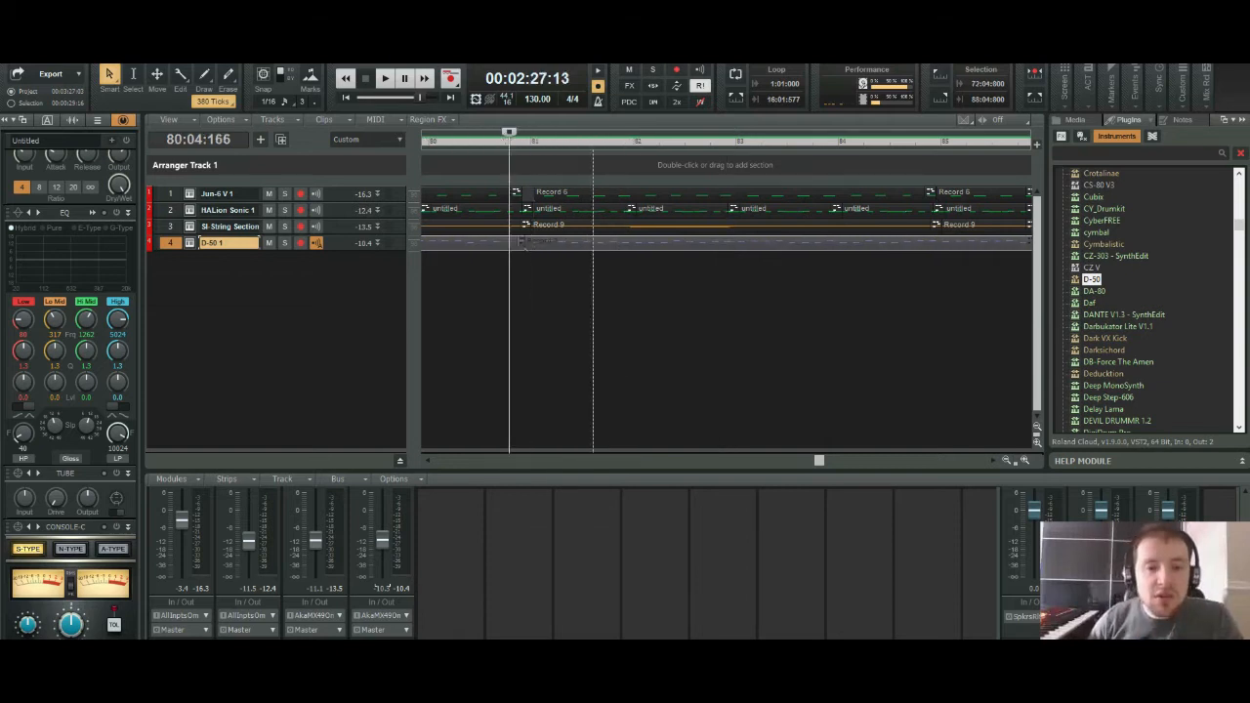
{"action": "key", "text": "ctrl+Left"}
{"action": "key", "text": "ctrl+Left"}
{"action": "key", "text": "ctrl+Left"}
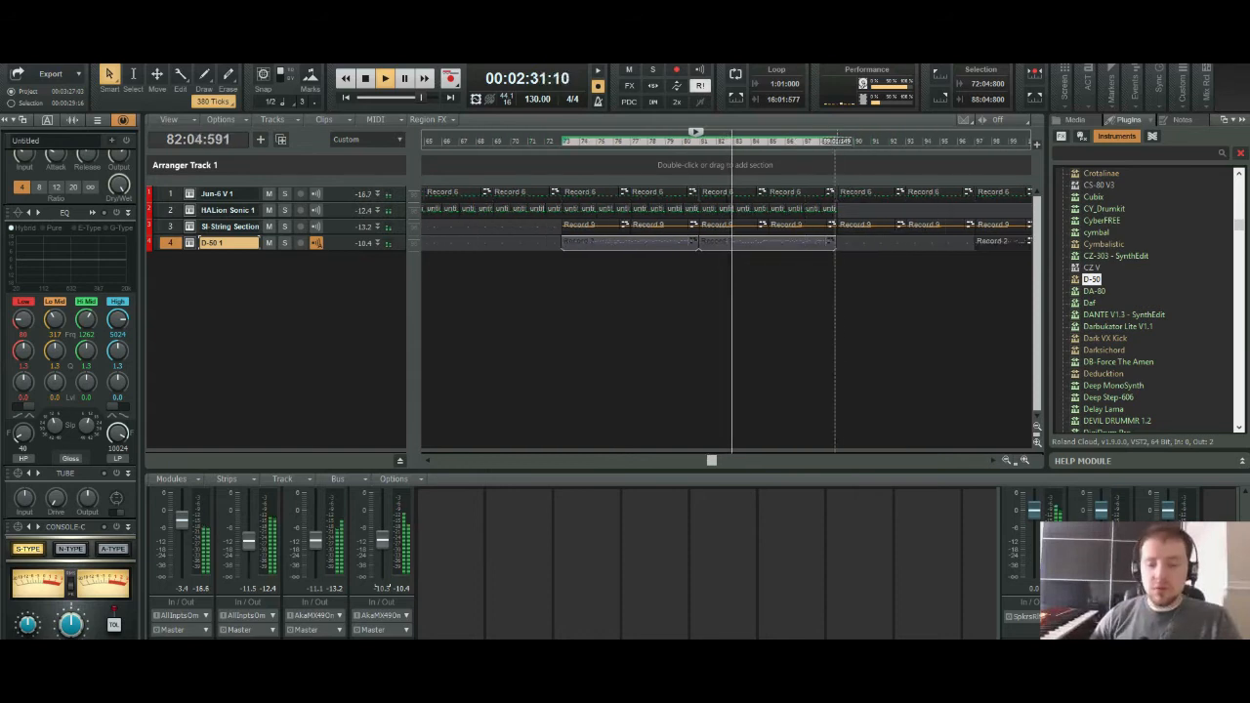
{"action": "key", "text": "ctrl+Left"}
{"action": "key", "text": "ctrl+Left"}
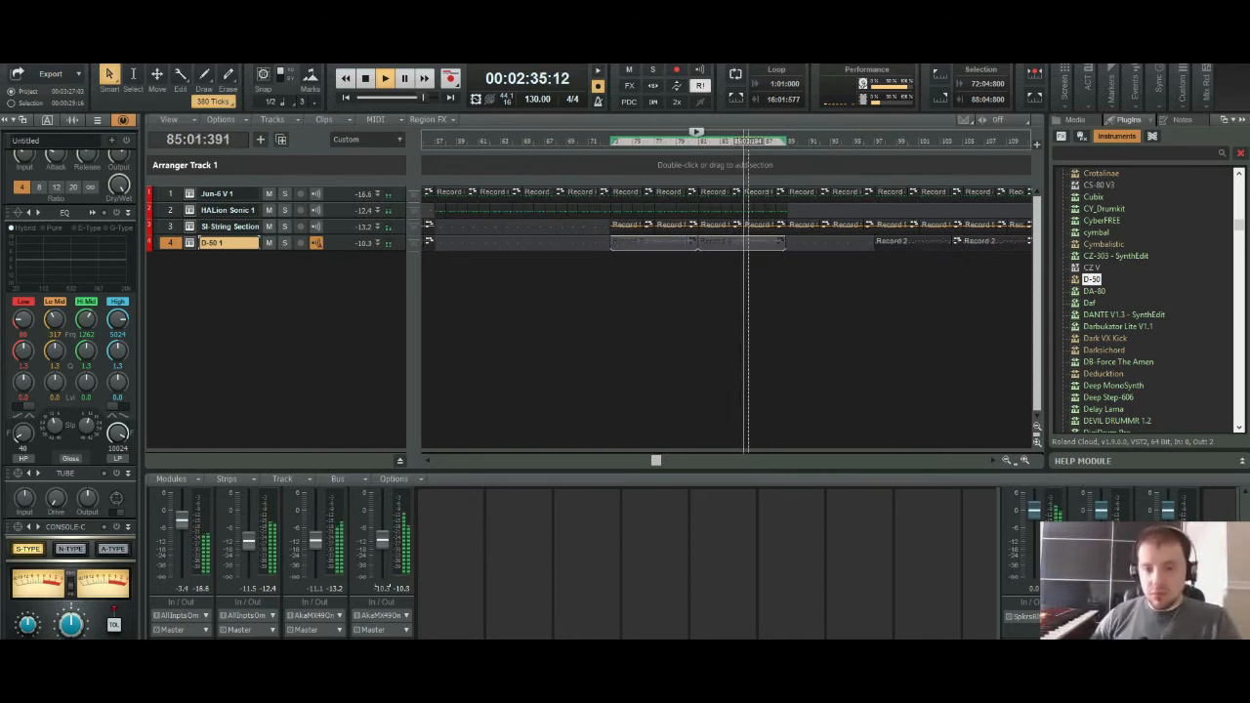
{"action": "key", "text": "ctrl+Right"}
{"action": "key", "text": "ctrl+Right"}
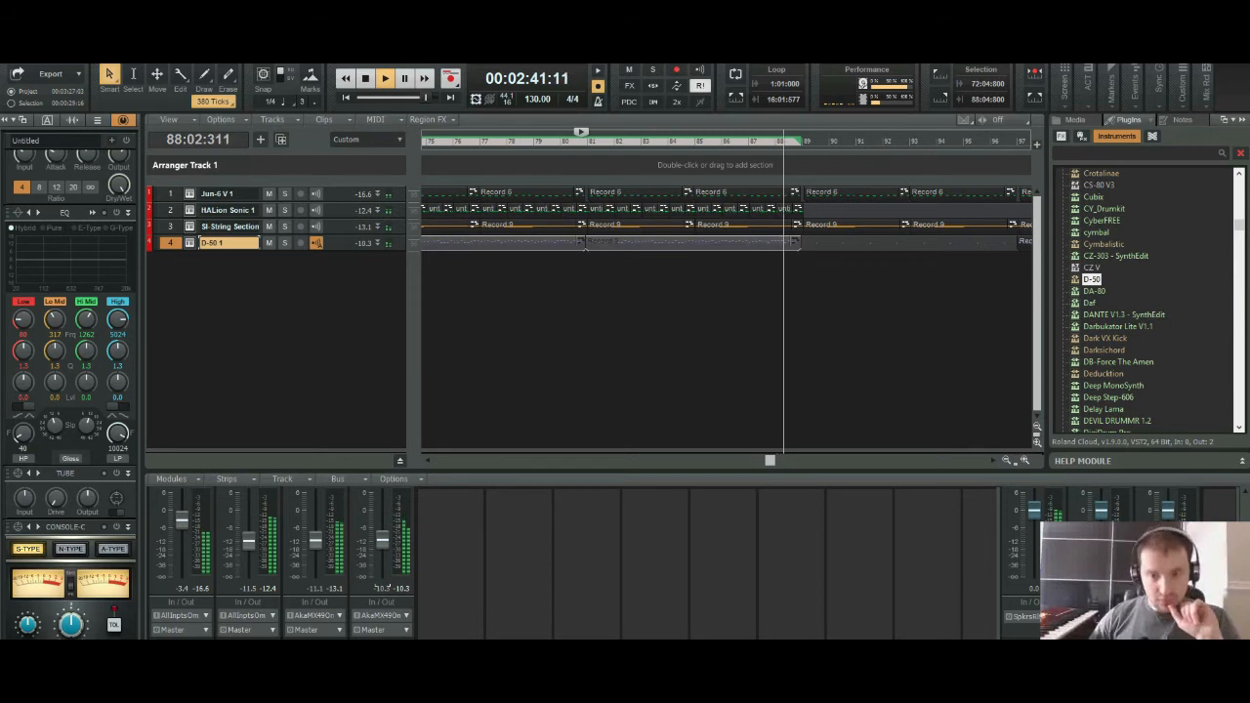
{"action": "key", "text": "space"}
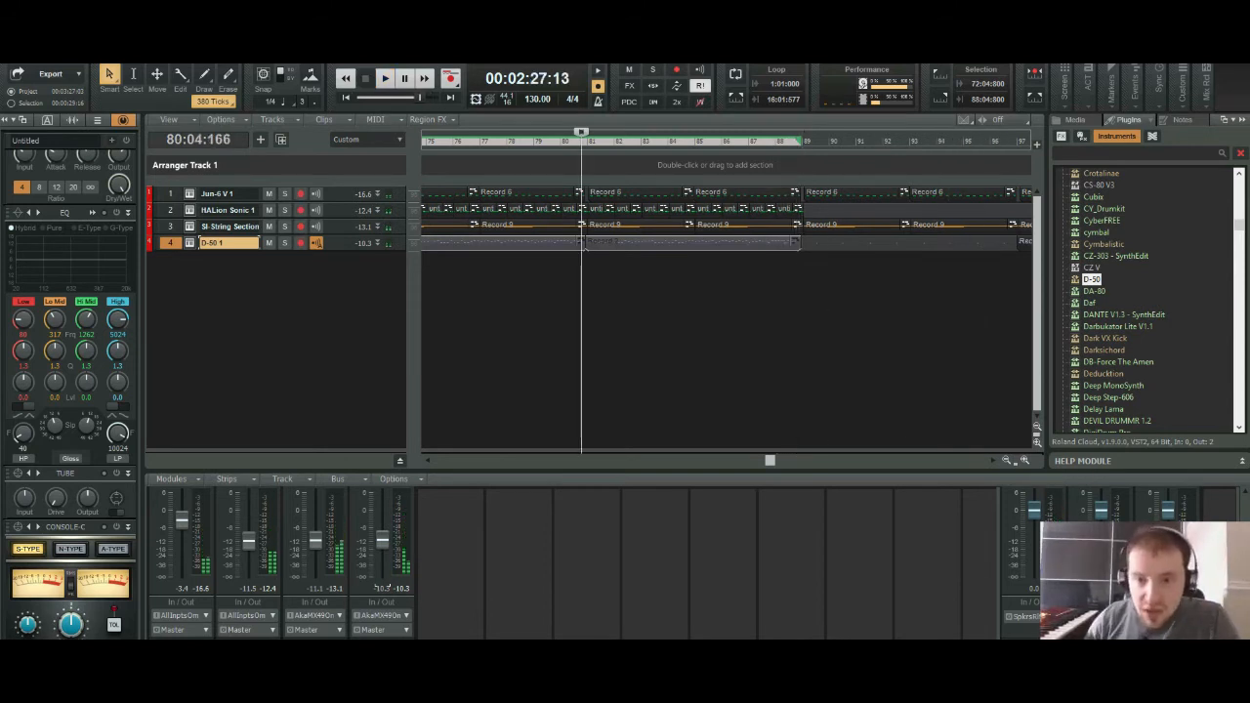
Step: Copy the D-50 clip at bars 81–89 and paste it on the D-50 track at bar 89
{"action": "left_click", "coordinate": [801, 141]}
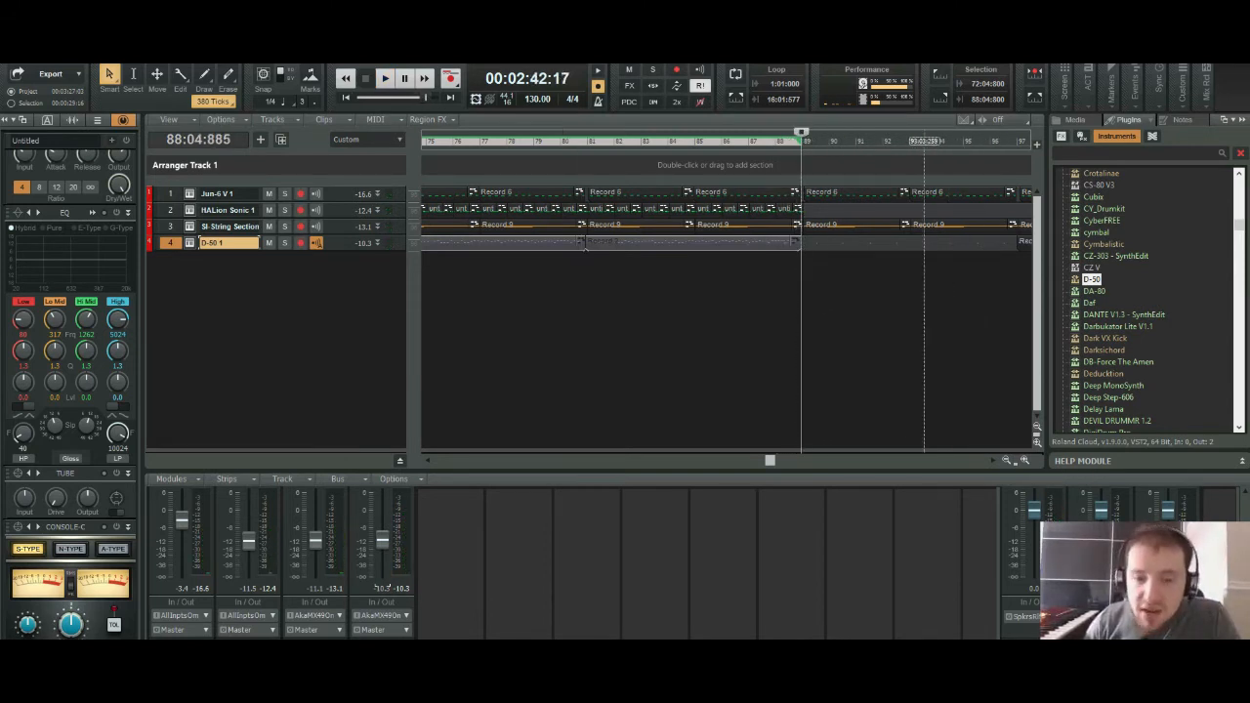
{"action": "left_click", "coordinate": [711, 293]}
{"action": "left_click", "coordinate": [687, 241]}
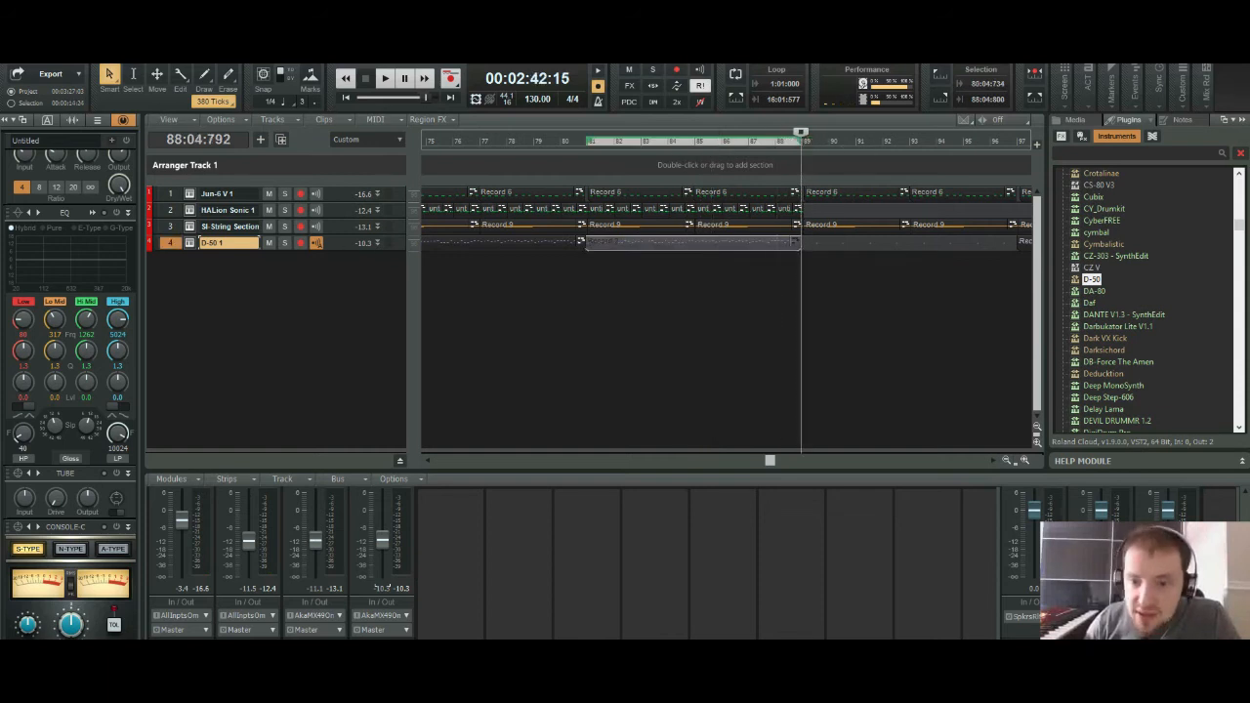
{"action": "key", "text": "ctrl+v"}
Step: Play from bar 89 into bar 105, and again from bar 87, to check the timing of the pasted D-50 clip
{"action": "key", "text": "space"}
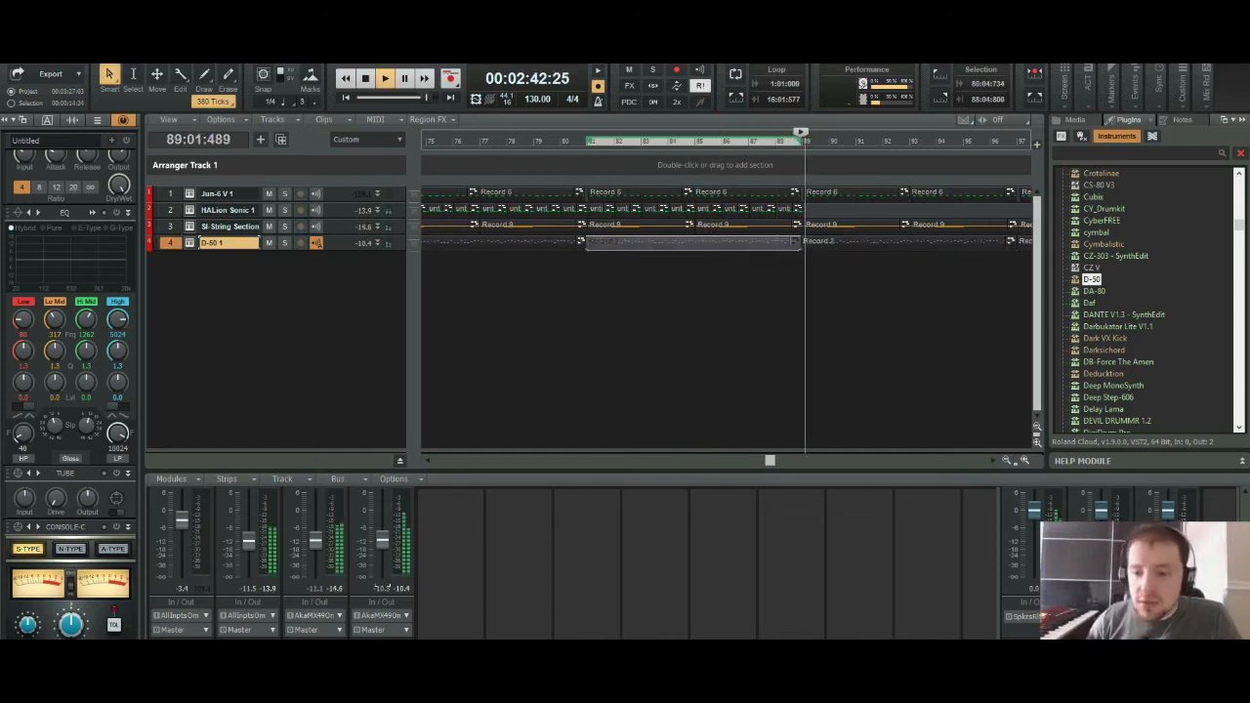
{"action": "key", "text": "ctrl+Right"}
{"action": "key", "text": "ctrl+Right"}
{"action": "key", "text": "ctrl+Right"}
{"action": "key", "text": "ctrl+Right"}
{"action": "key", "text": "ctrl+Right"}
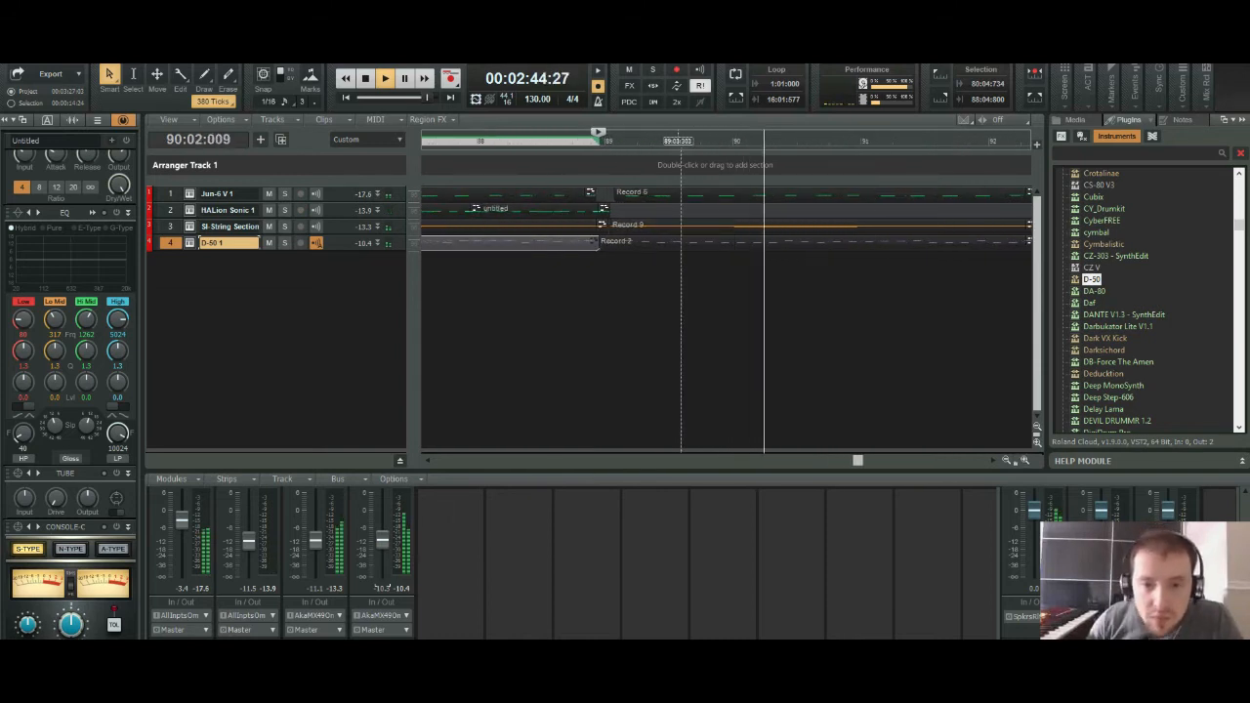
{"action": "left_click", "coordinate": [673, 242]}
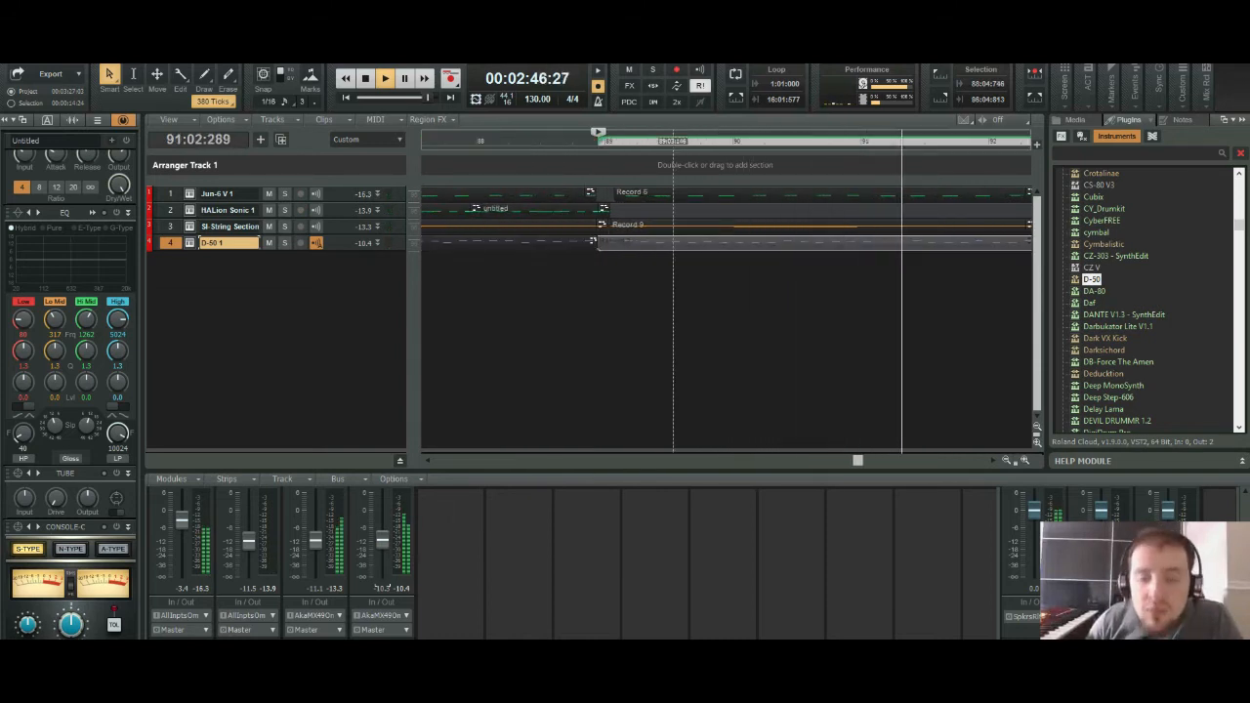
{"action": "key", "text": "ctrl+Left"}
{"action": "key", "text": "ctrl+Left"}
{"action": "key", "text": "ctrl+Left"}
{"action": "key", "text": "ctrl+Left"}
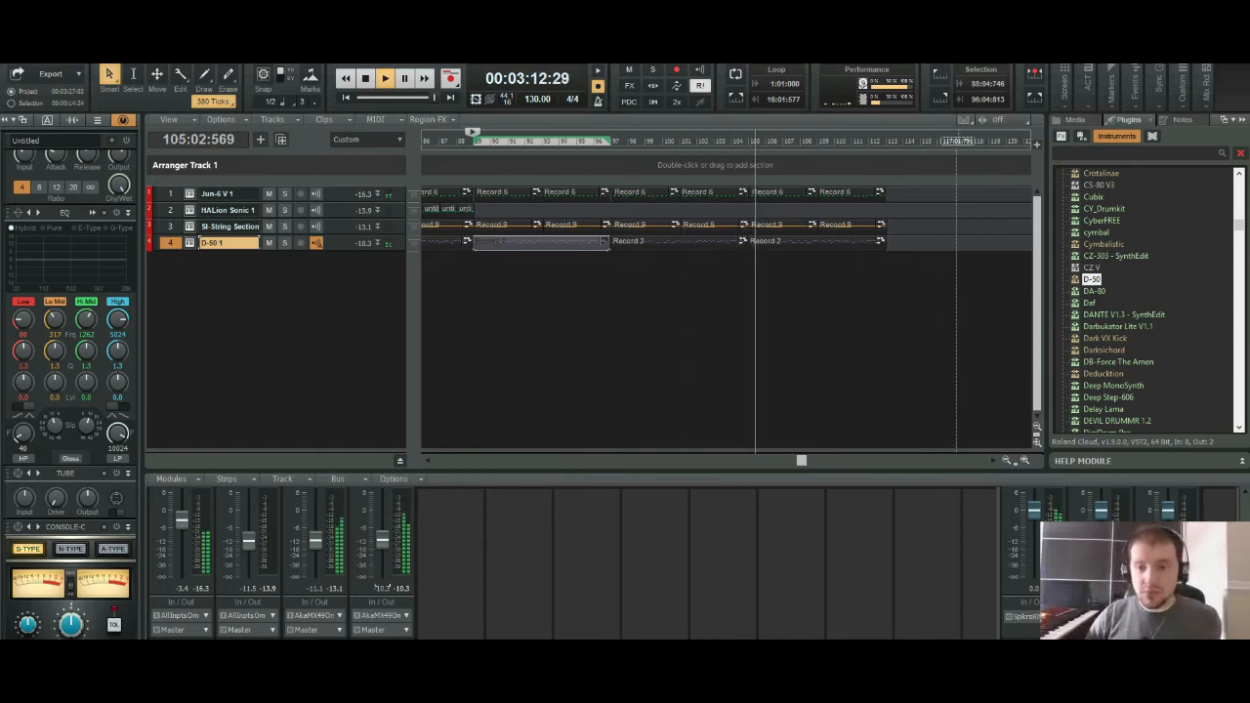
{"action": "key", "text": "space"}
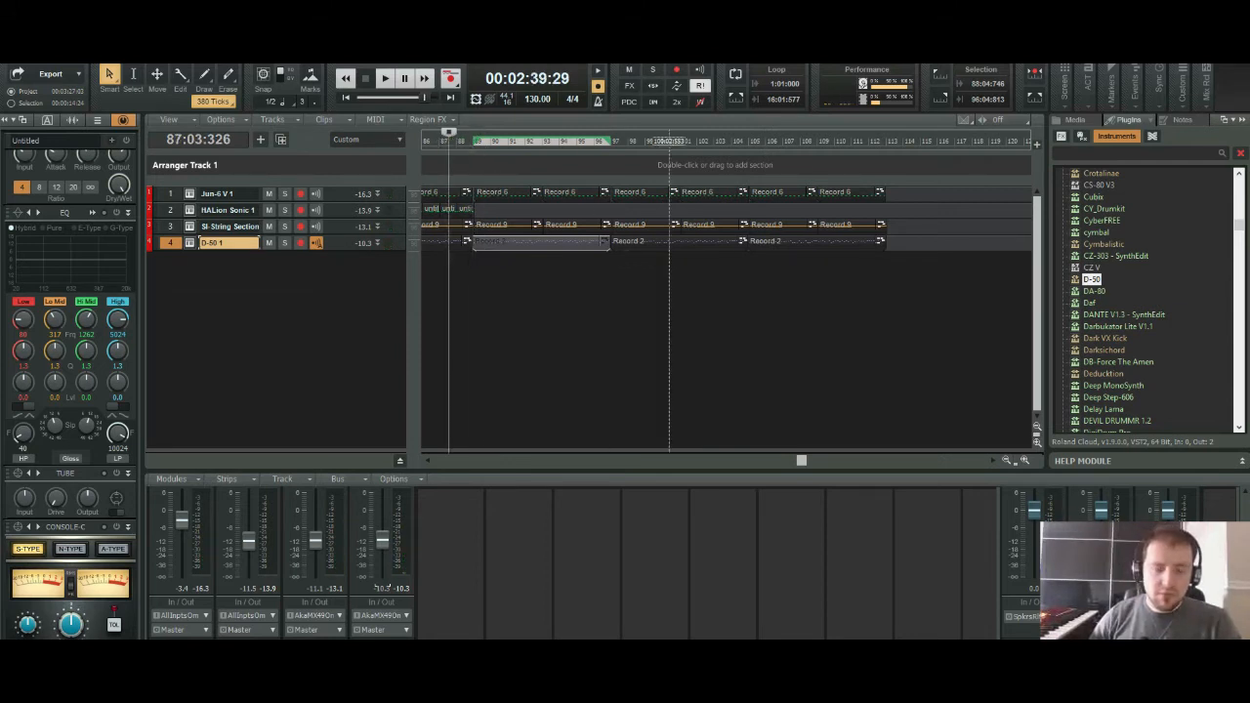
{"action": "key", "text": "space"}
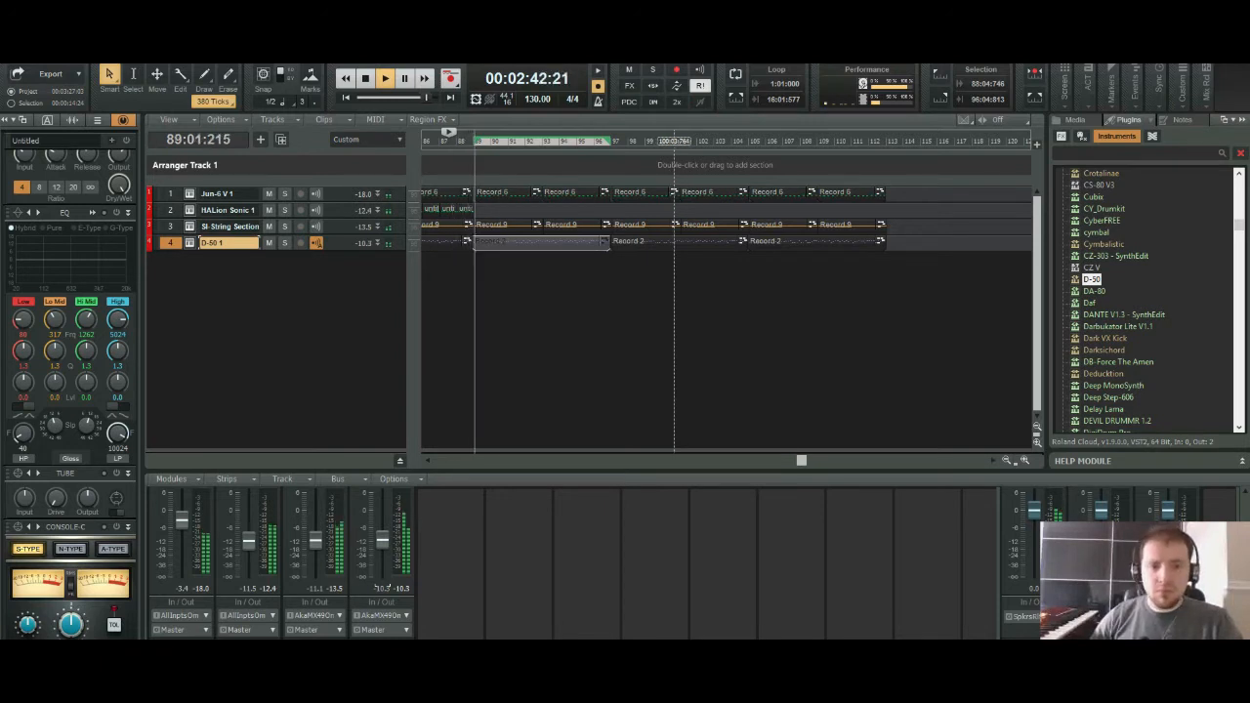
Step: Select all clips at bars 97–113 and shift them slightly earlier towards the preceding clips
{"action": "left_click_drag", "start_coordinate": [919, 244], "coordinate": [610, 196]}
{"action": "left_click", "coordinate": [1025, 460]}
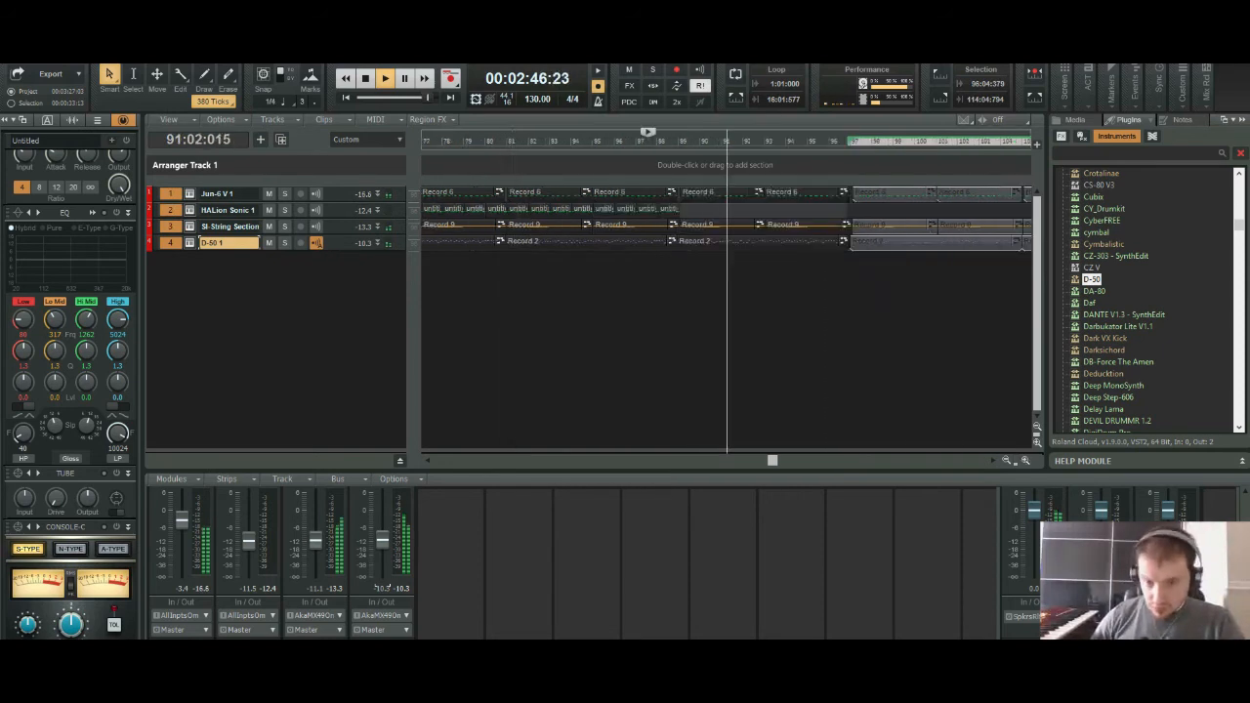
{"action": "key", "text": "ctrl+Right"}
{"action": "key", "text": "ctrl+Right"}
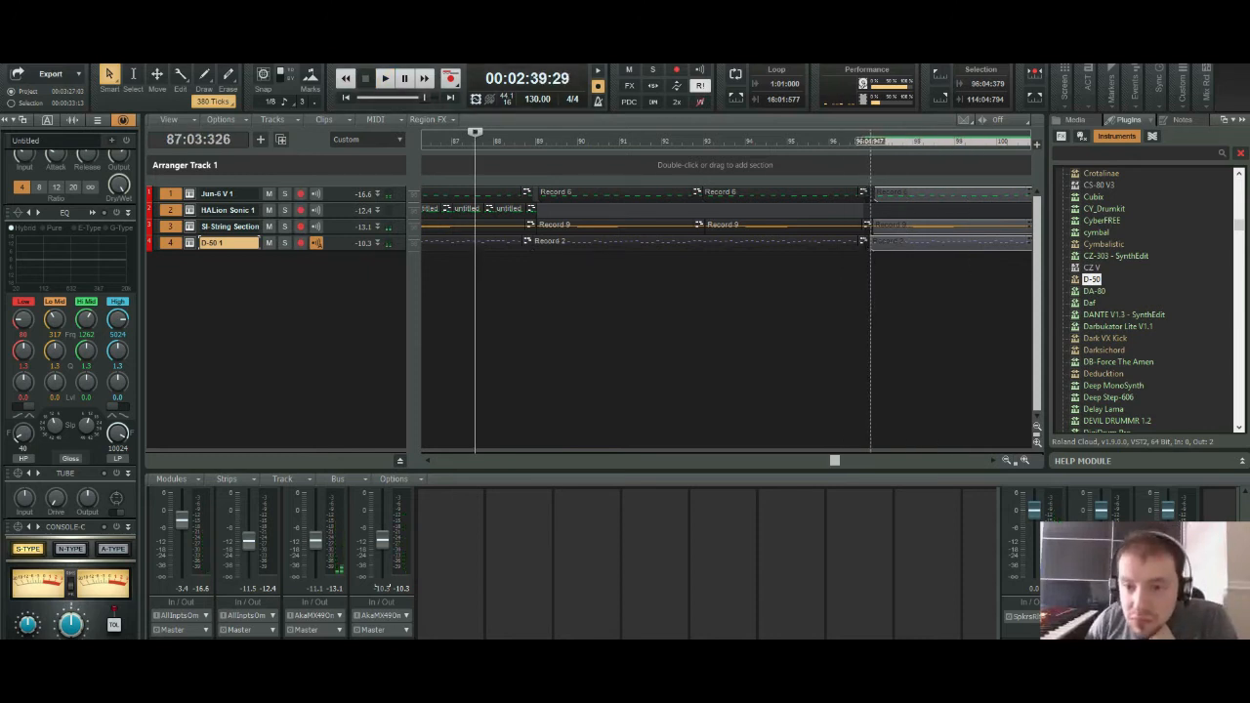
{"action": "left_click", "coordinate": [870, 141]}
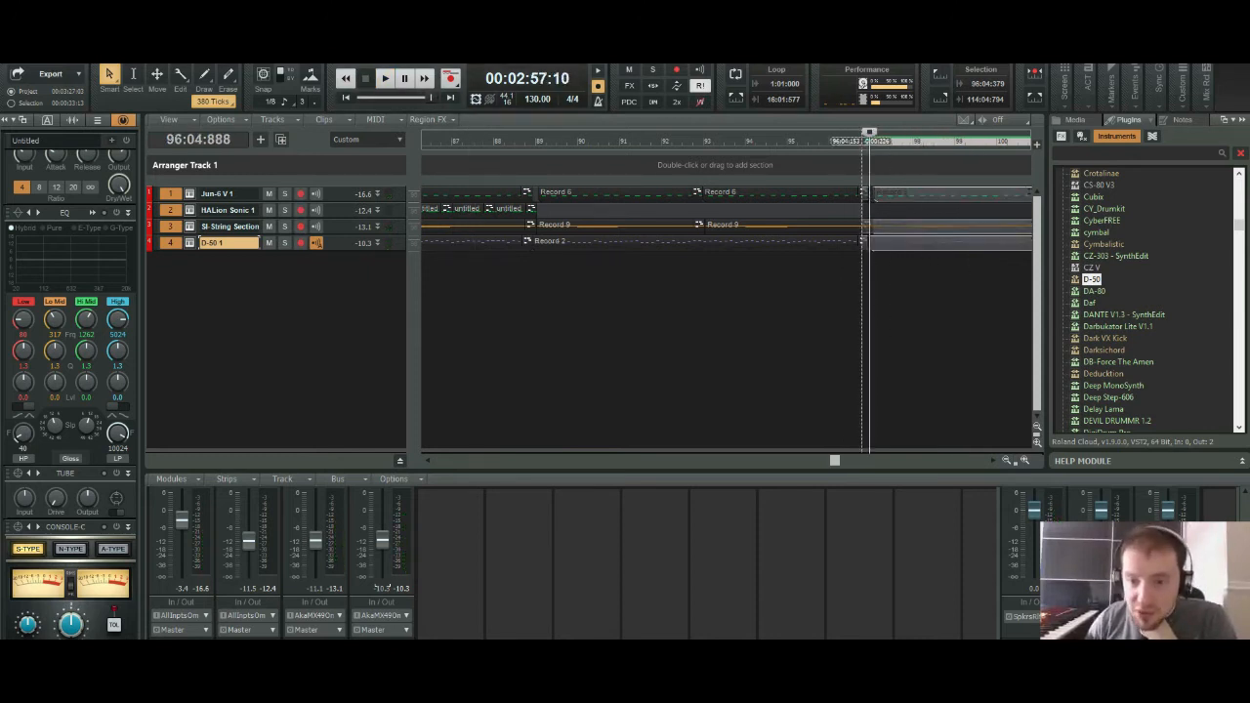
{"action": "left_click_drag", "start_coordinate": [926, 241], "coordinate": [920, 241]}
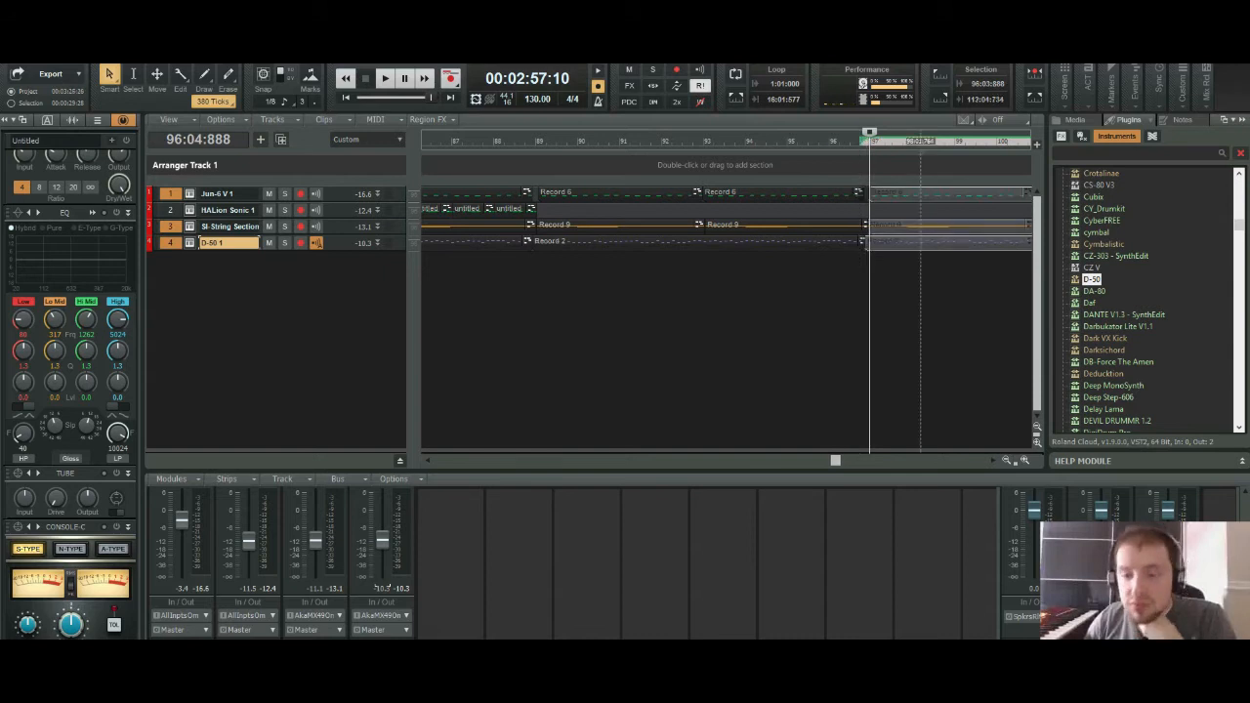
Step: Play across the join at bar 97 and undo the shift of the clips
{"action": "key", "text": "space"}
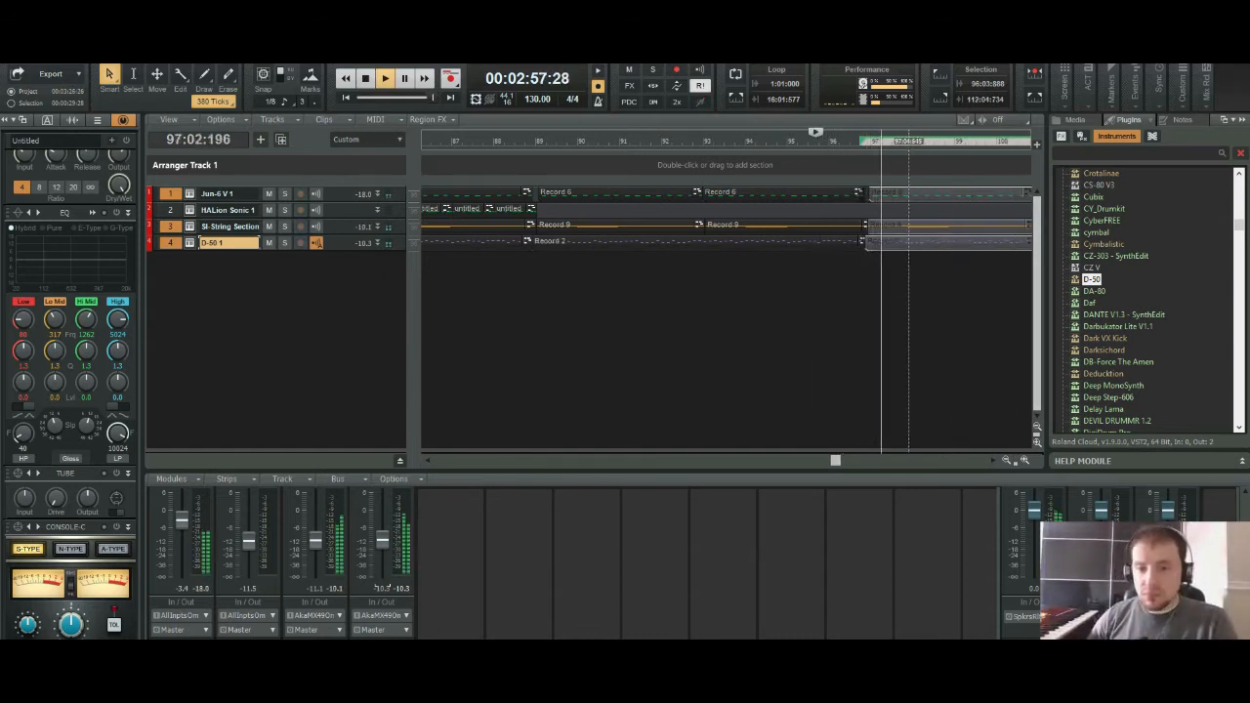
{"action": "left_click", "coordinate": [915, 304]}
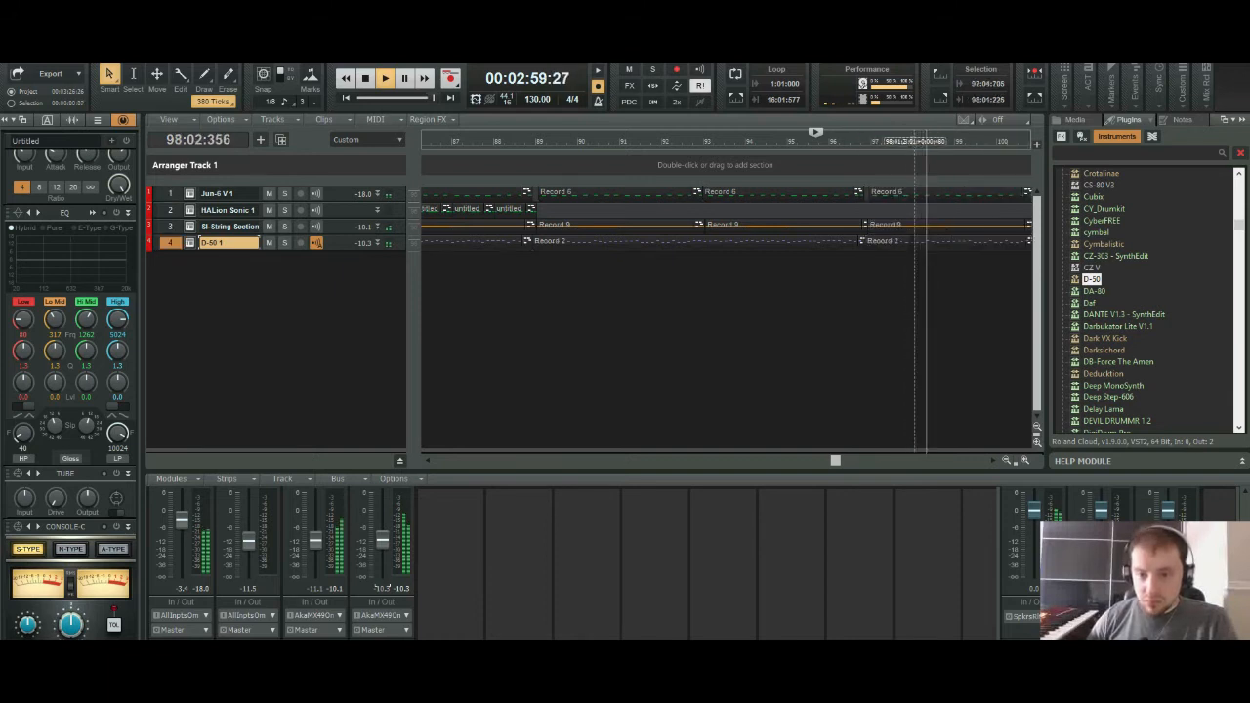
{"action": "key", "text": "ctrl+z"}
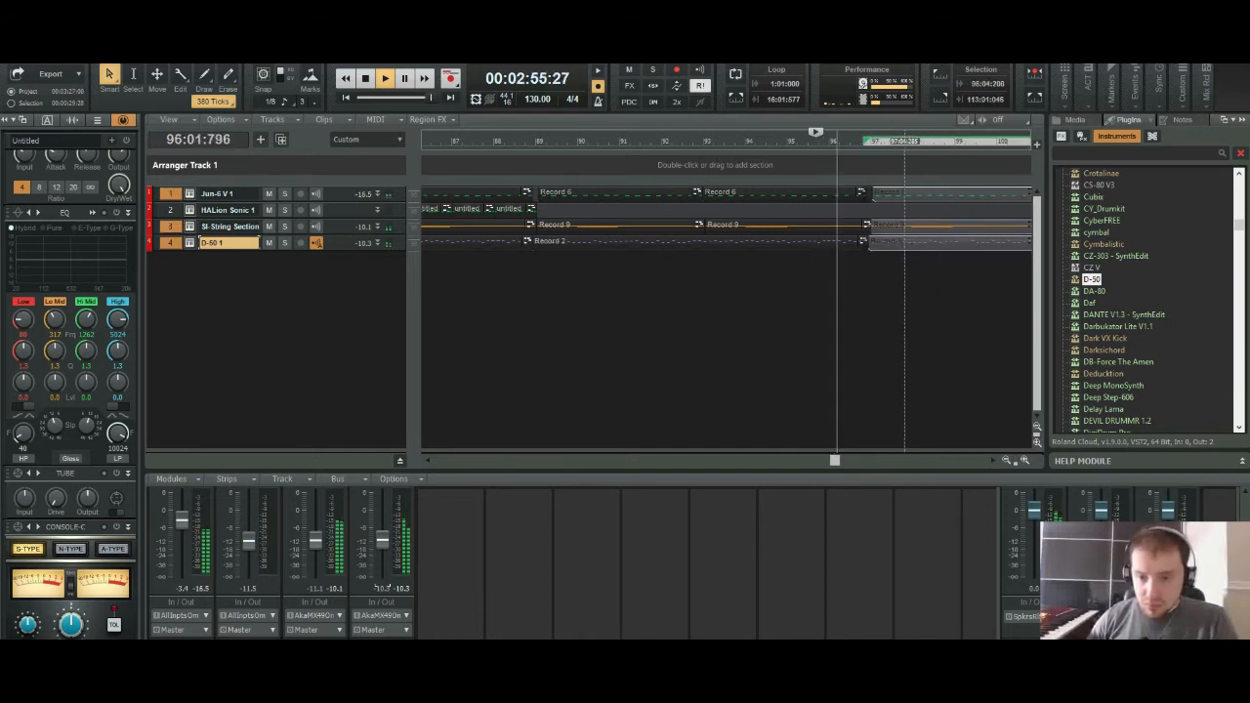
{"action": "key", "text": "ctrl+z"}
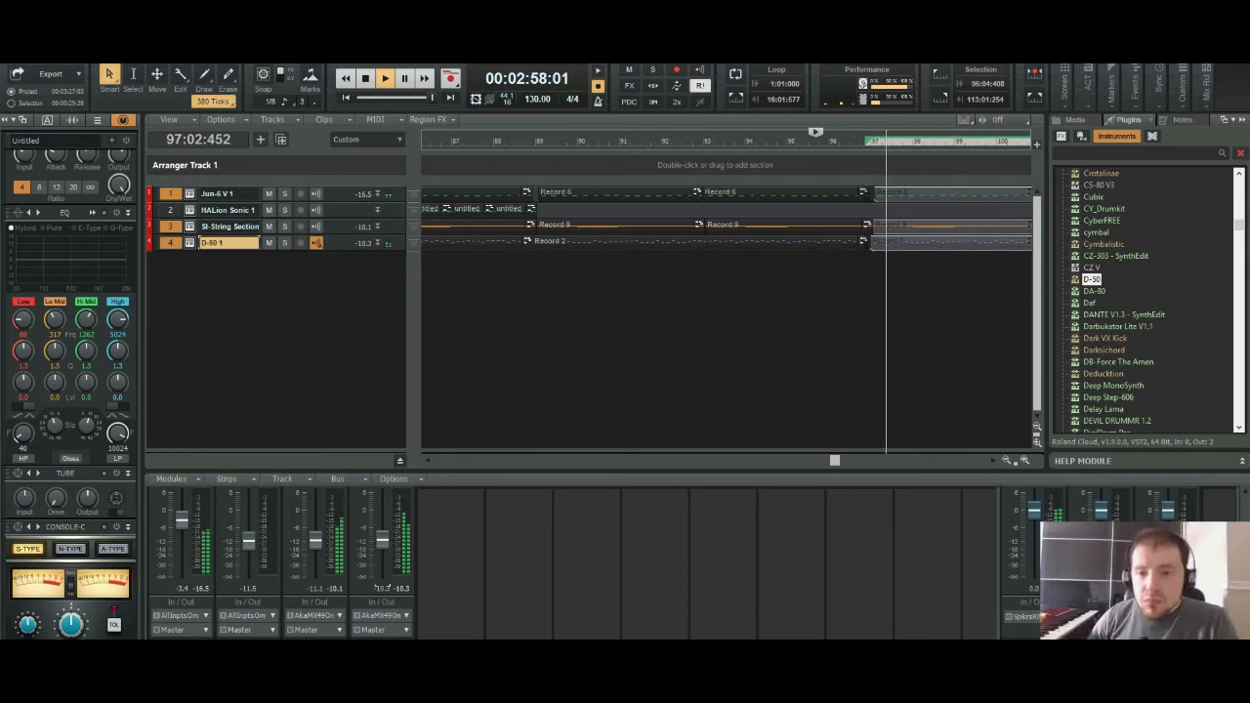
Step: Try a smaller earlier shift of the selected clips at bar 97 and replay from bar 94 to check it
{"action": "left_click_drag", "start_coordinate": [899, 242], "coordinate": [898, 242]}
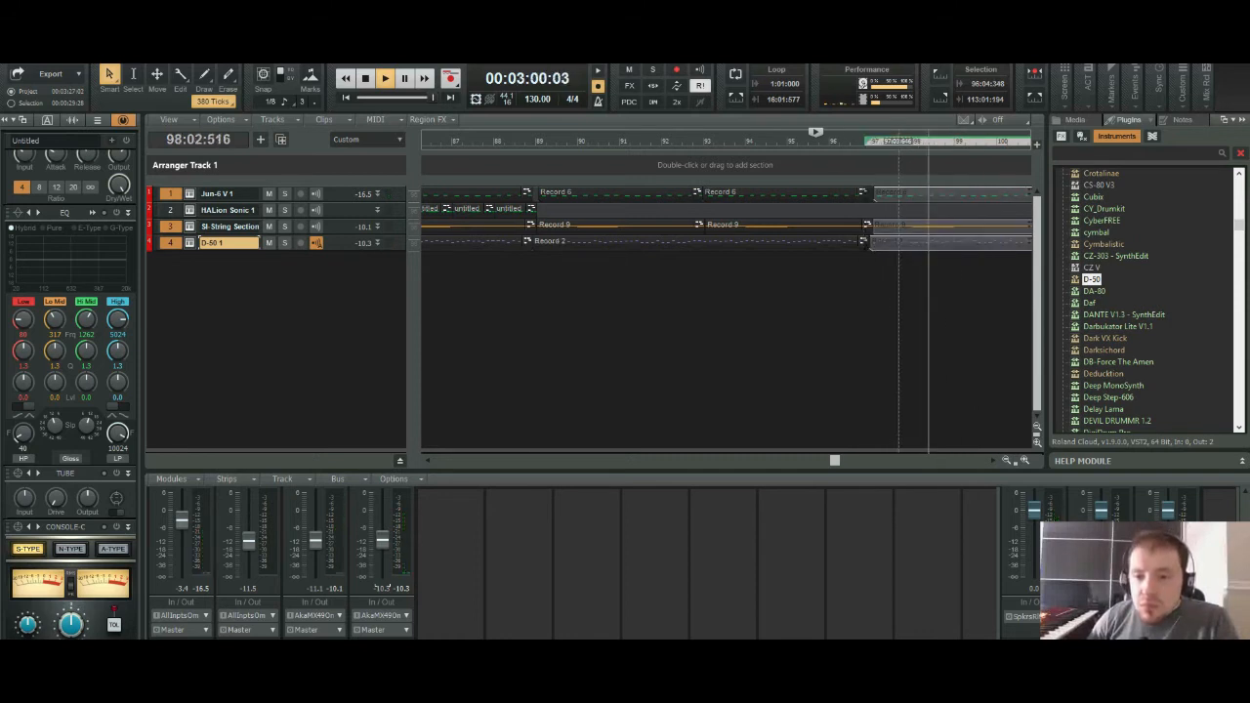
{"action": "left_click", "coordinate": [792, 142]}
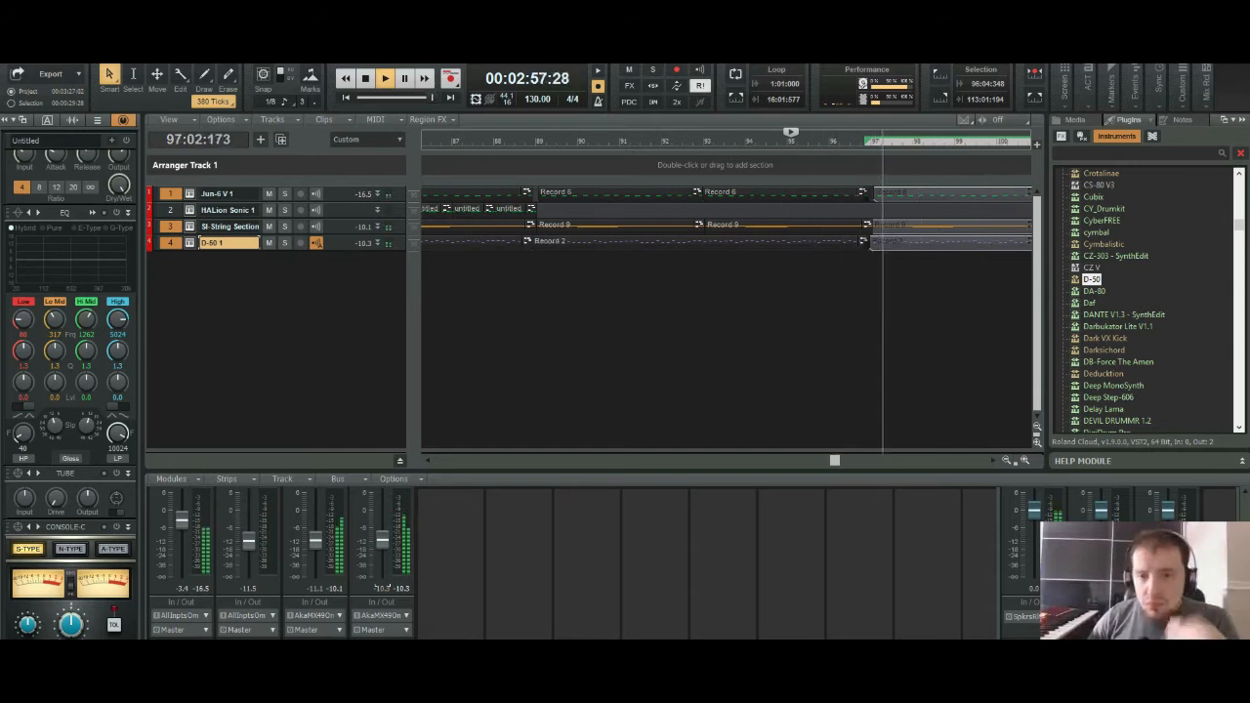
{"action": "left_click", "coordinate": [769, 141]}
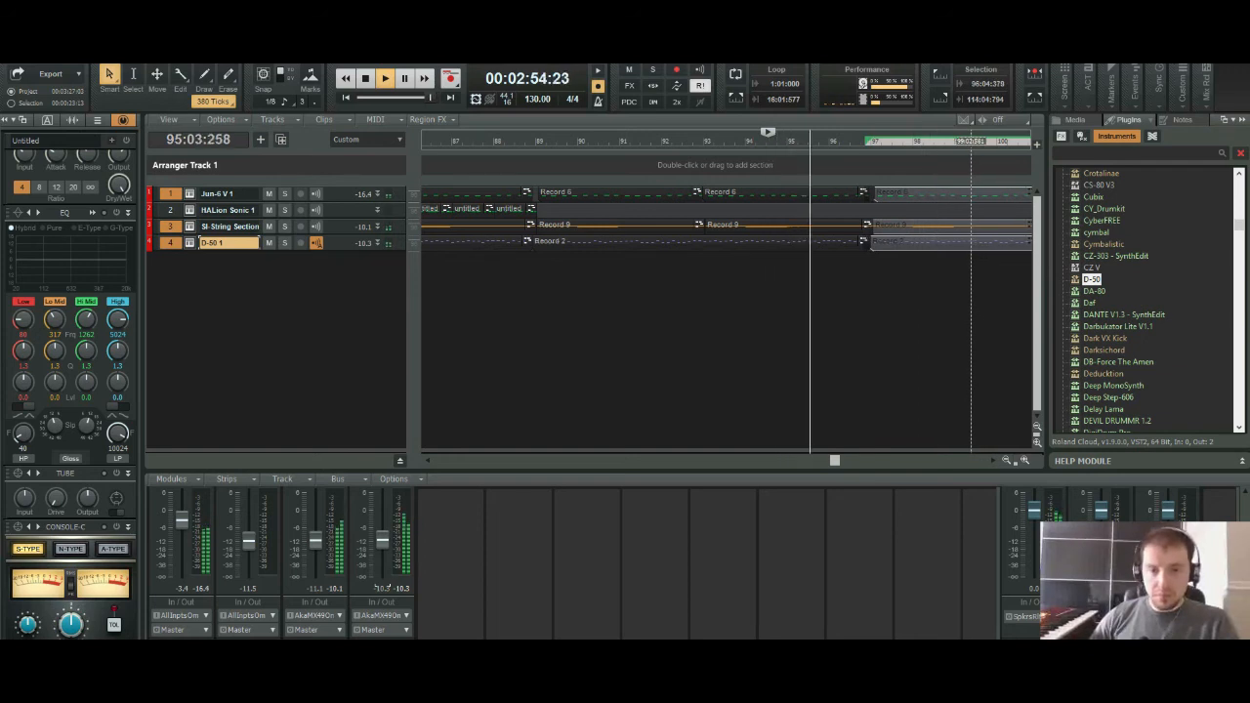
Step: Stop playback and delete all the selected clips at bars 97–113
{"action": "key", "text": "ctrl+Left"}
{"action": "key", "text": "ctrl+Left"}
{"action": "key", "text": "ctrl+Left"}
{"action": "key", "text": "ctrl+Left"}
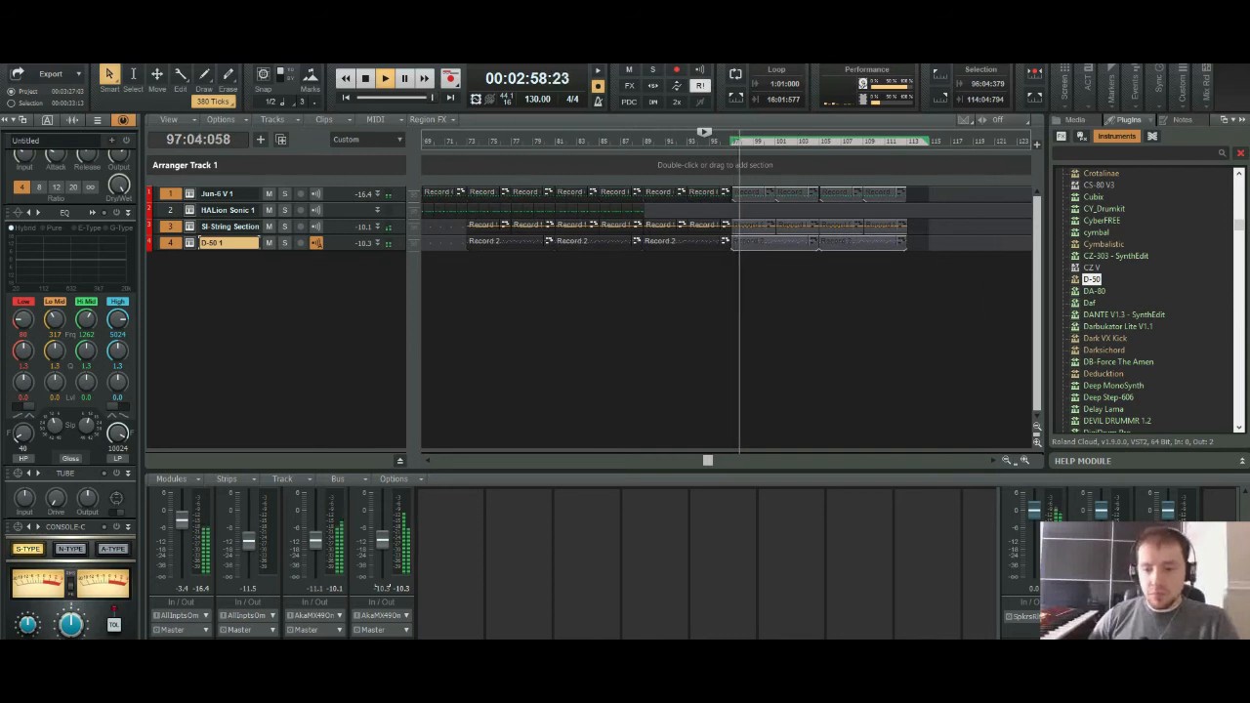
{"action": "key", "text": "ctrl+Right"}
{"action": "key", "text": "space"}
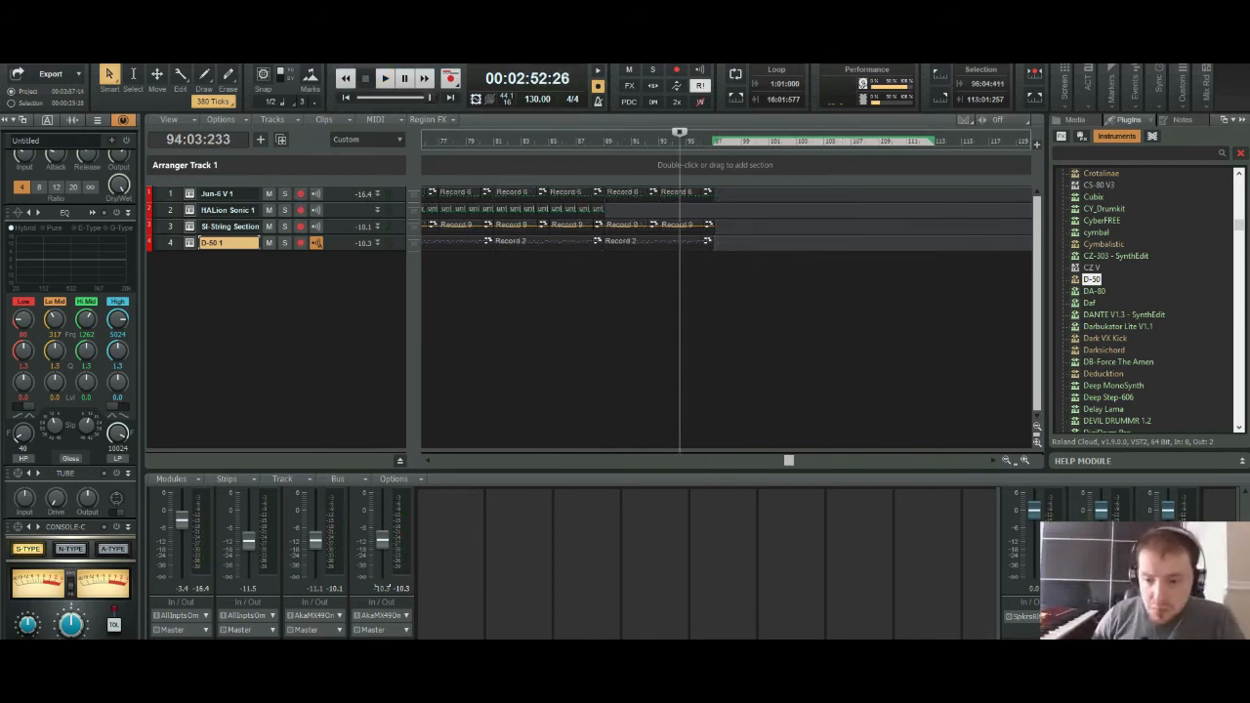
Step: Copy the Jun-6 V, SI-String Section and D-50 clips at bars 89–97 and paste them at bar 97
{"action": "scroll", "coordinate": [560, 293], "scroll_direction": "down", "scroll_amount": 5}
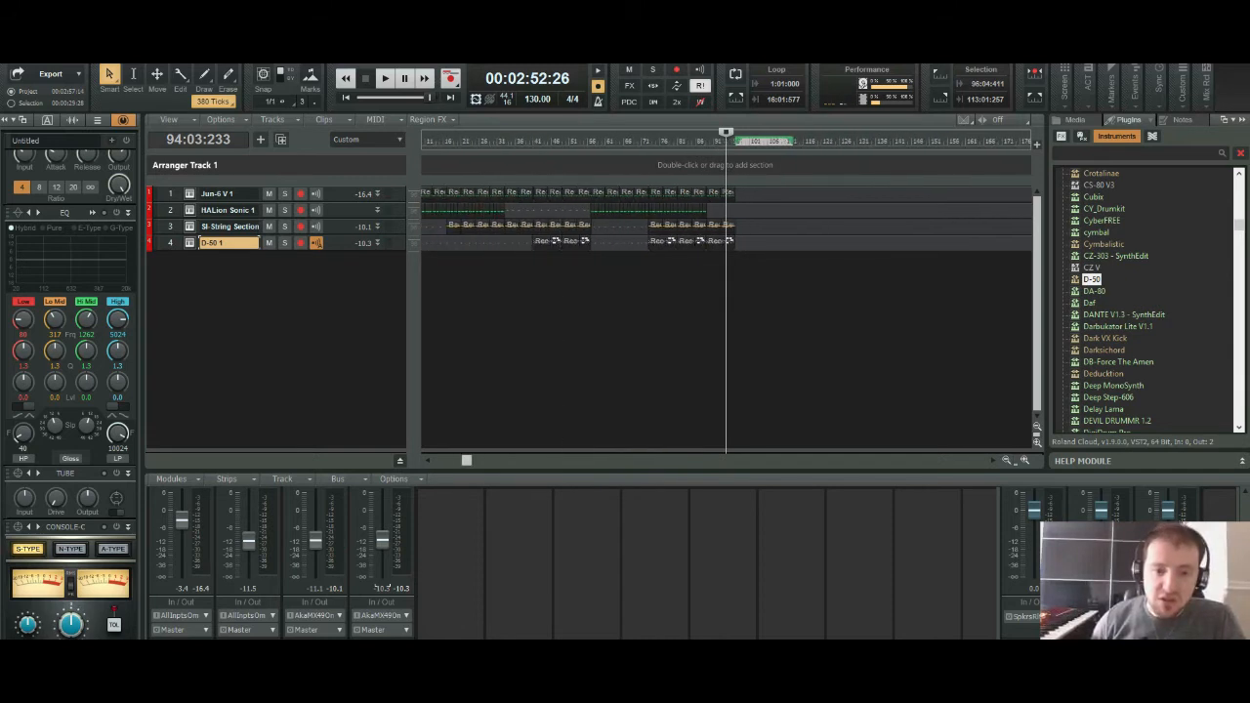
{"action": "scroll", "coordinate": [673, 292], "scroll_direction": "left", "scroll_amount": 2}
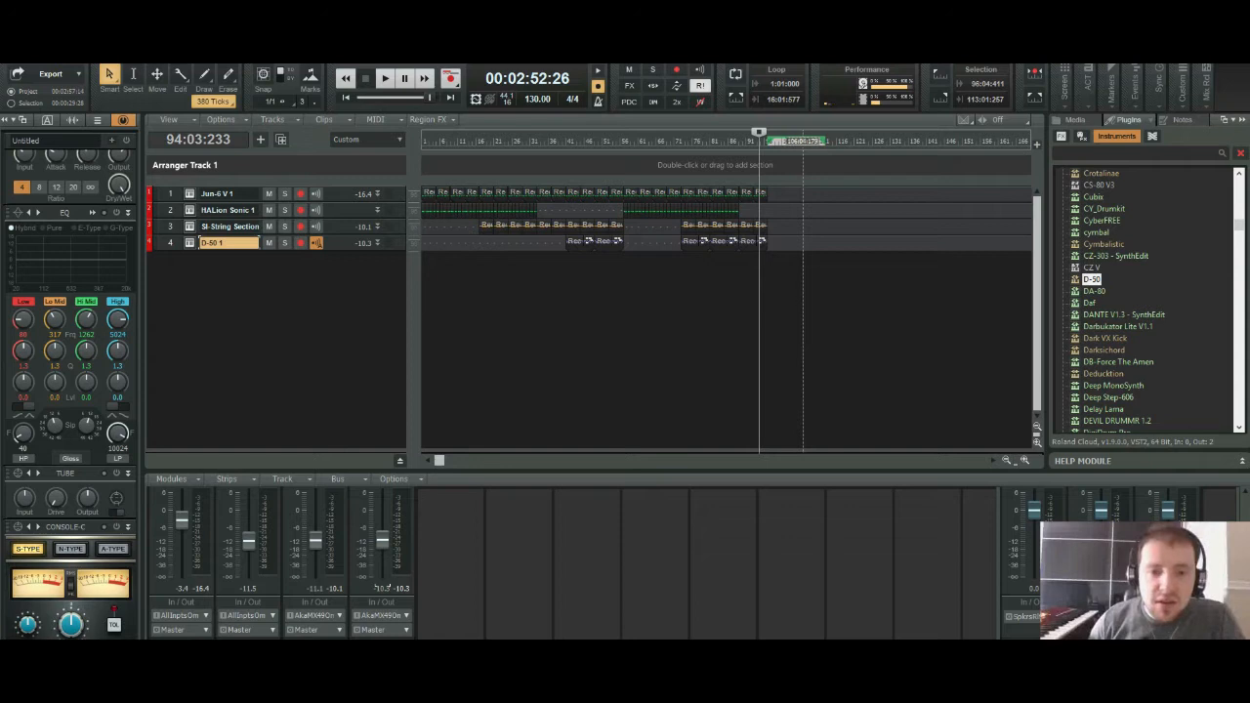
{"action": "left_click_drag", "start_coordinate": [797, 196], "coordinate": [735, 196]}
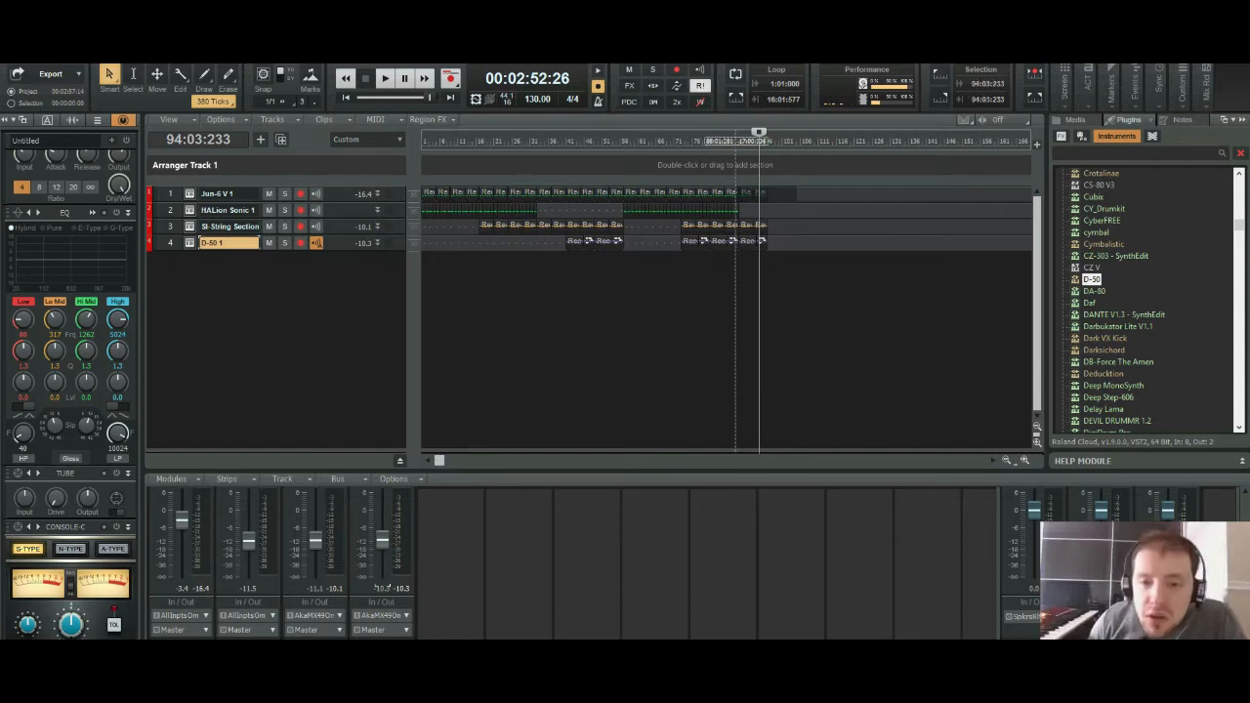
{"action": "left_click", "coordinate": [740, 196]}
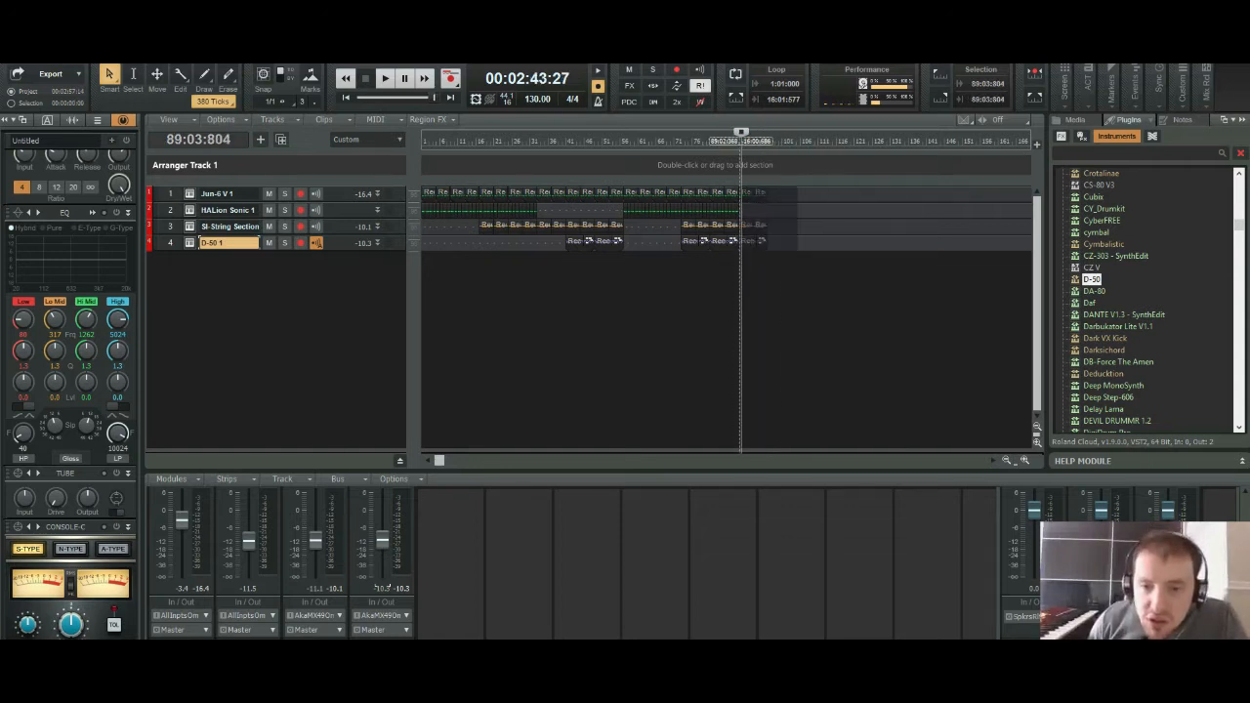
{"action": "left_click_drag", "start_coordinate": [742, 142], "coordinate": [796, 142]}
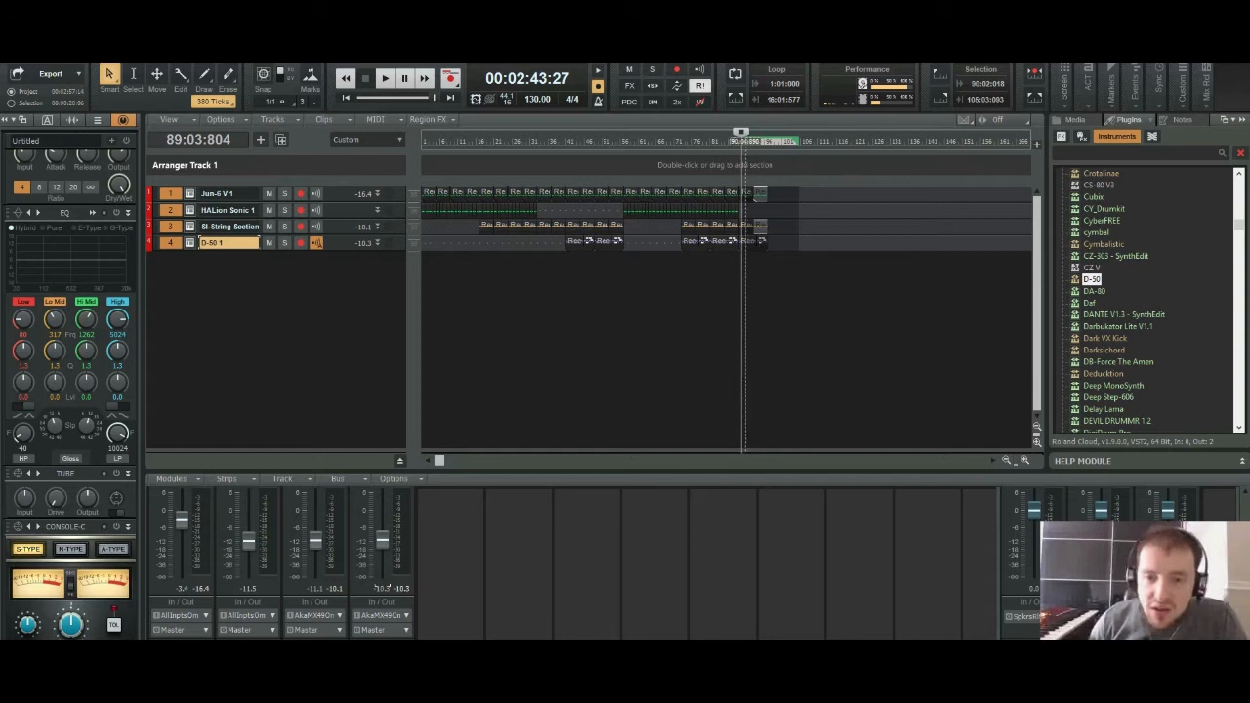
{"action": "left_click", "coordinate": [754, 194]}
{"action": "left_click", "coordinate": [752, 242], "text": "ctrl"}
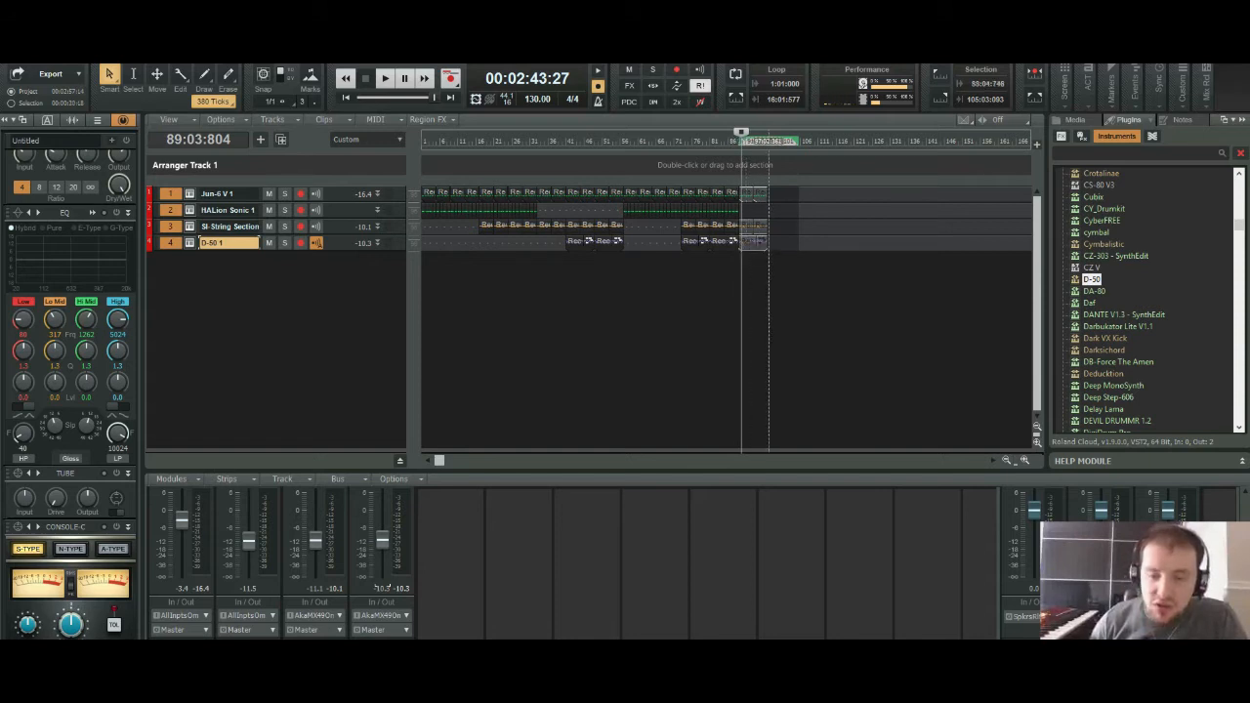
{"action": "left_click", "coordinate": [767, 143]}
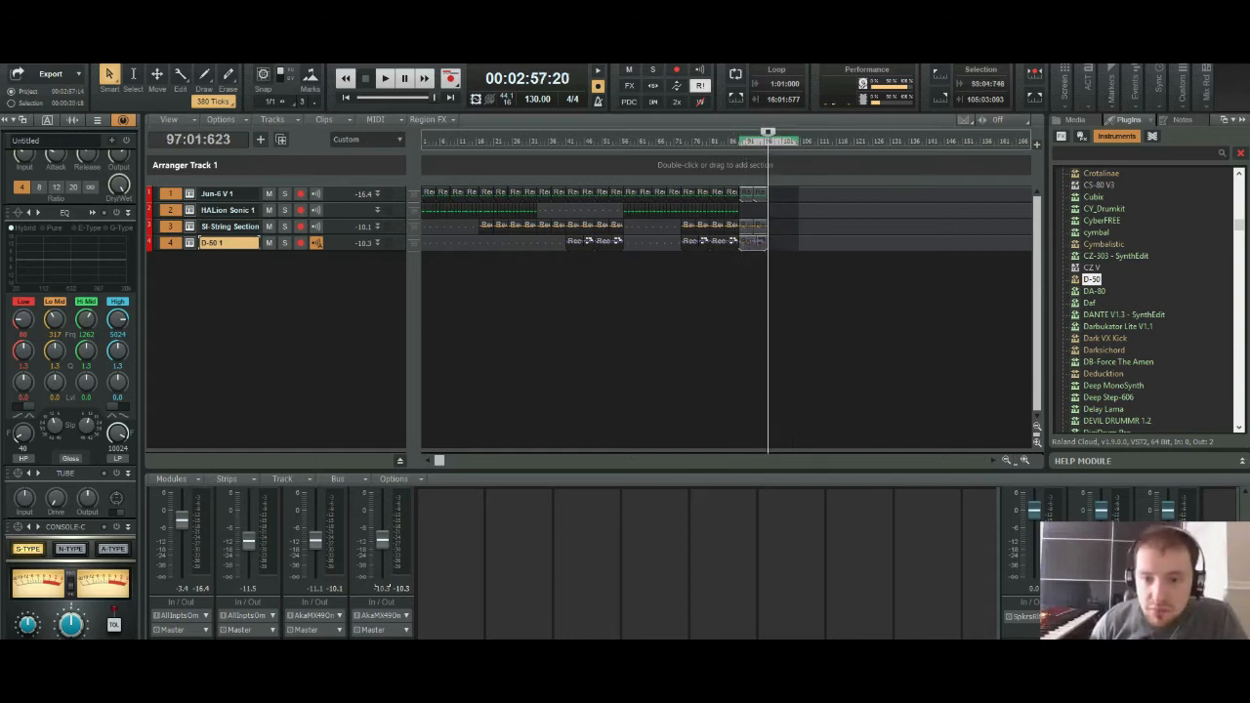
{"action": "left_click", "coordinate": [224, 193]}
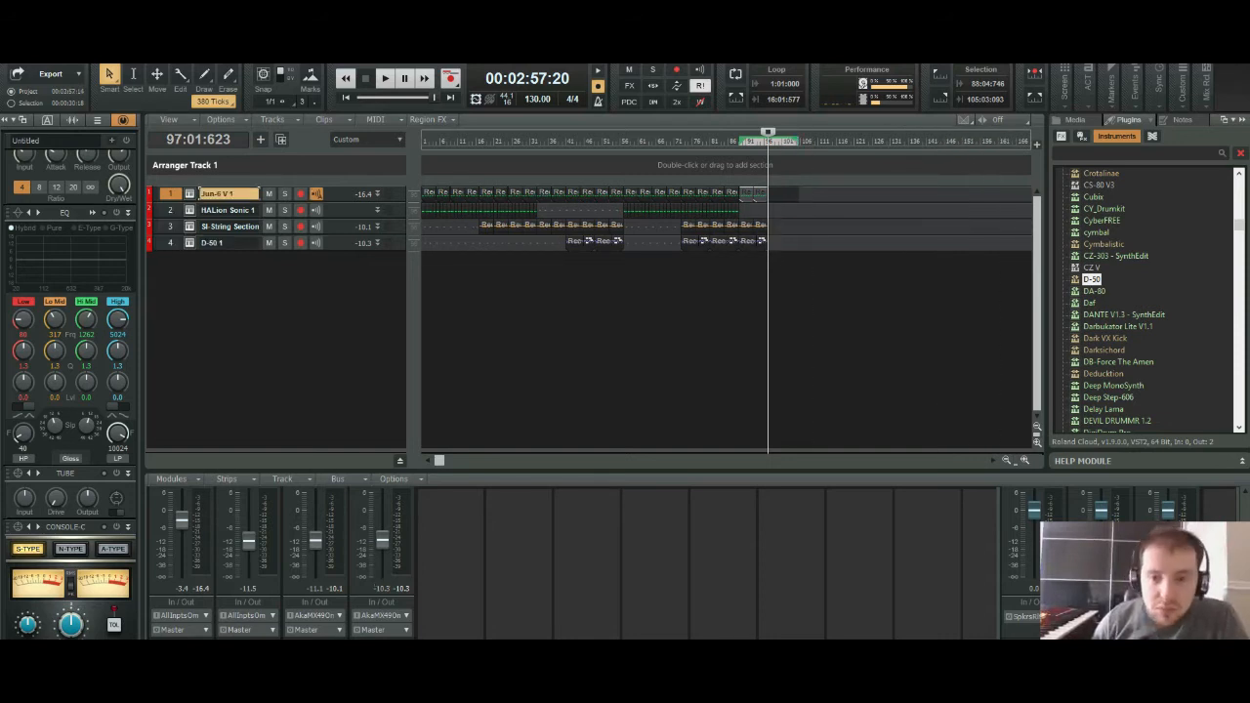
{"action": "key", "text": "ctrl+v"}
Step: Select the pasted clips at bars 97–105 on all three tracks and shift them slightly earlier during playback
{"action": "left_click", "coordinate": [1025, 459]}
{"action": "left_click", "coordinate": [1024, 460]}
{"action": "left_click", "coordinate": [1024, 460]}
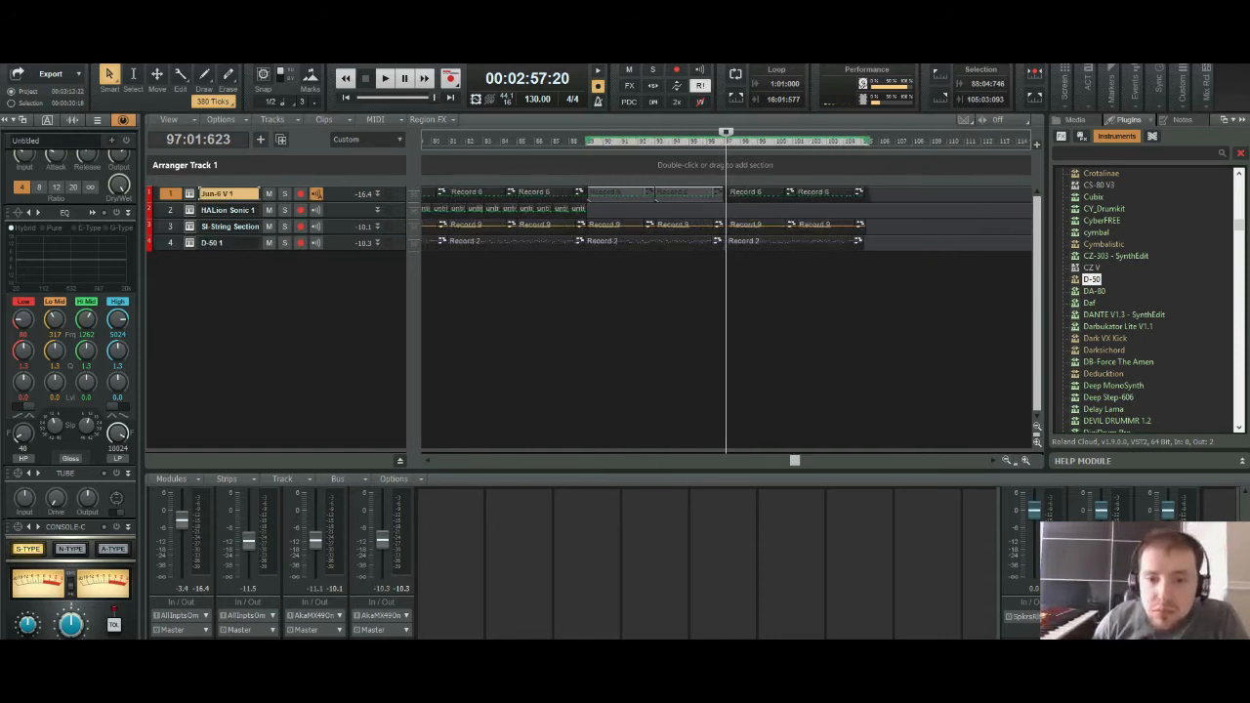
{"action": "left_click", "coordinate": [1024, 460]}
{"action": "left_click_drag", "start_coordinate": [1017, 195], "coordinate": [722, 242]}
{"action": "left_click", "coordinate": [668, 140]}
{"action": "key", "text": "space"}
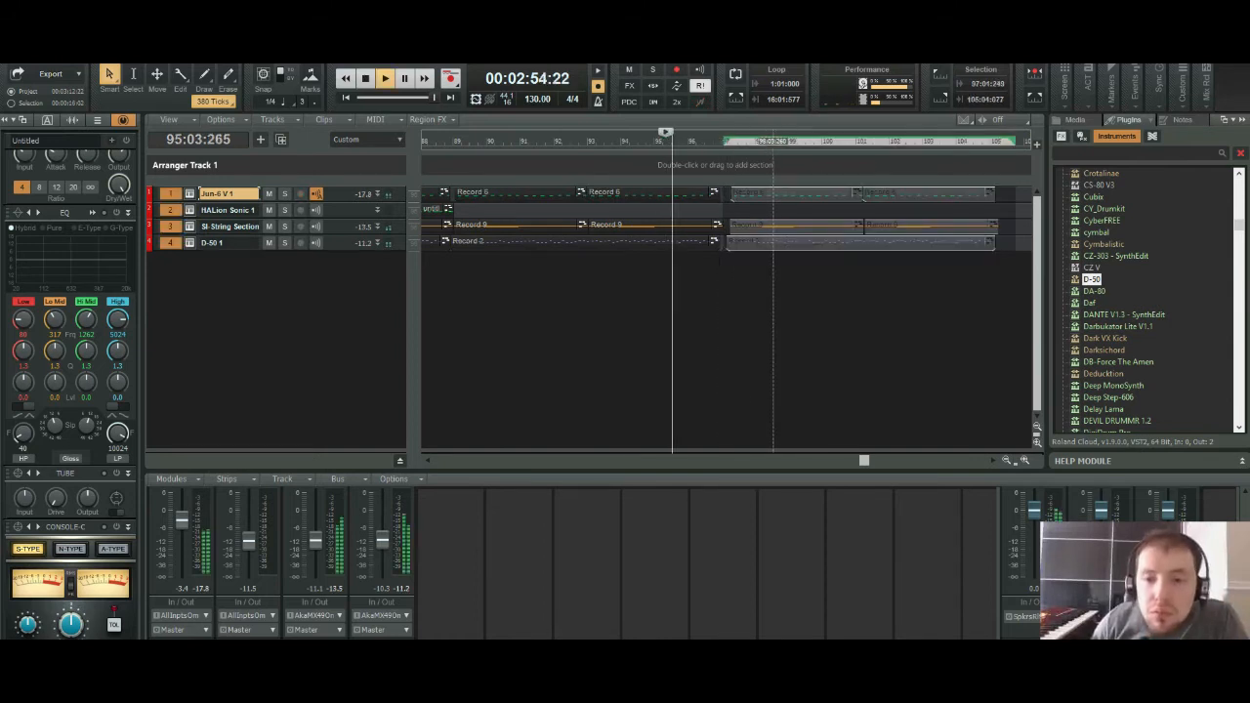
{"action": "left_click_drag", "start_coordinate": [722, 240], "coordinate": [718, 240]}
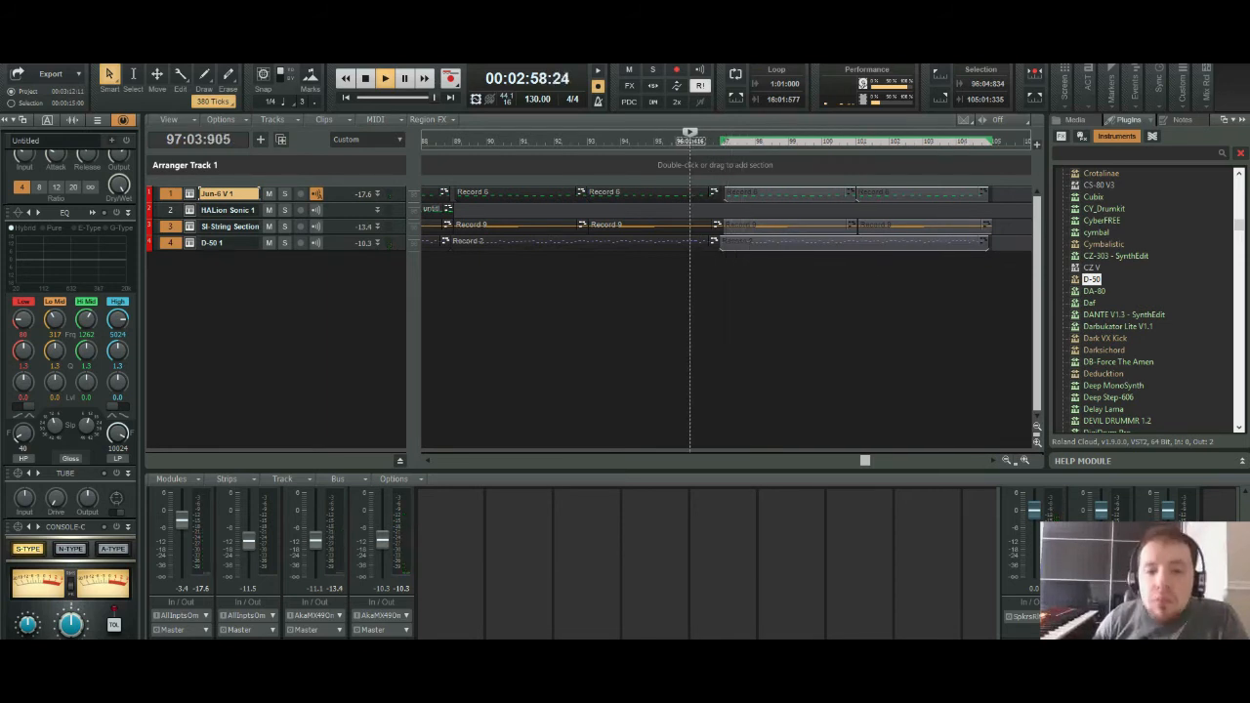
Step: Play from bar 95 across the join at bar 97 to check the timing of the shifted clips
{"action": "left_click", "coordinate": [690, 140]}
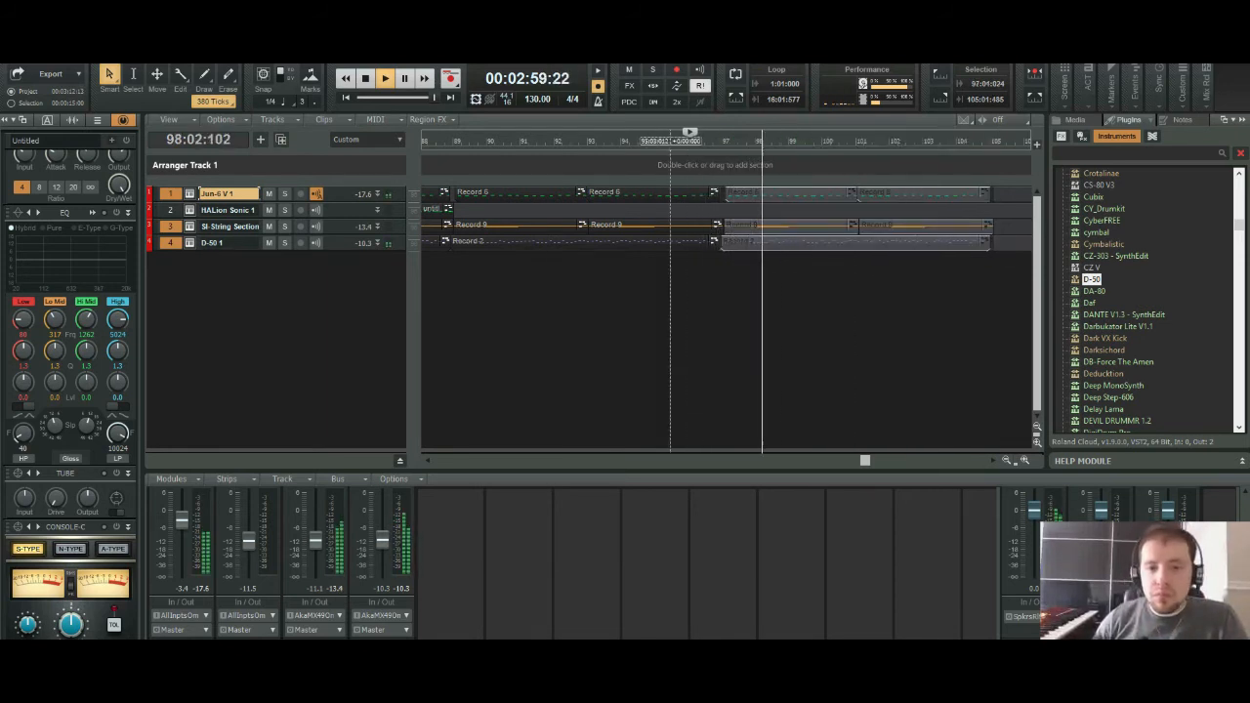
{"action": "left_click", "coordinate": [670, 140]}
{"action": "key", "text": "ctrl+Right"}
{"action": "key", "text": "ctrl+Right"}
{"action": "key", "text": "ctrl+Right"}
{"action": "key", "text": "ctrl+Right"}
{"action": "key", "text": "ctrl+Right"}
{"action": "key", "text": "ctrl+Right"}
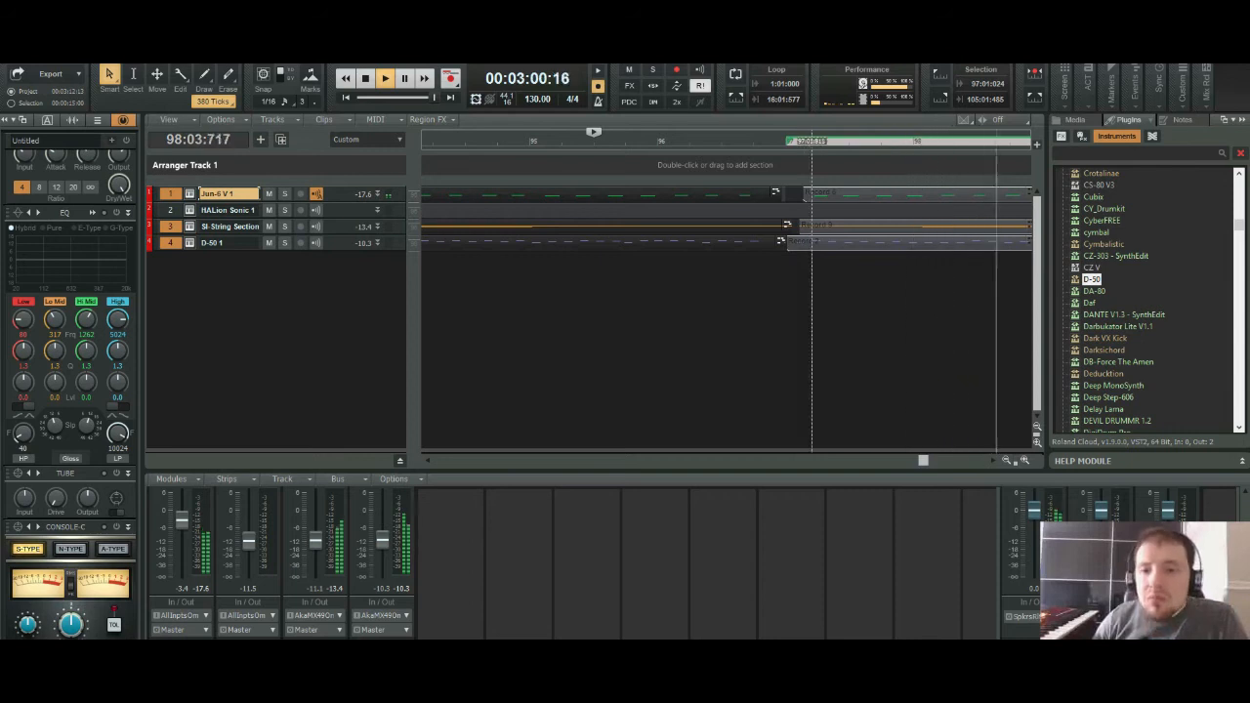
{"action": "key", "text": "ctrl+Left"}
{"action": "key", "text": "ctrl+Left"}
{"action": "key", "text": "ctrl+Left"}
{"action": "key", "text": "ctrl+Left"}
{"action": "key", "text": "ctrl+Left"}
{"action": "key", "text": "ctrl+Left"}
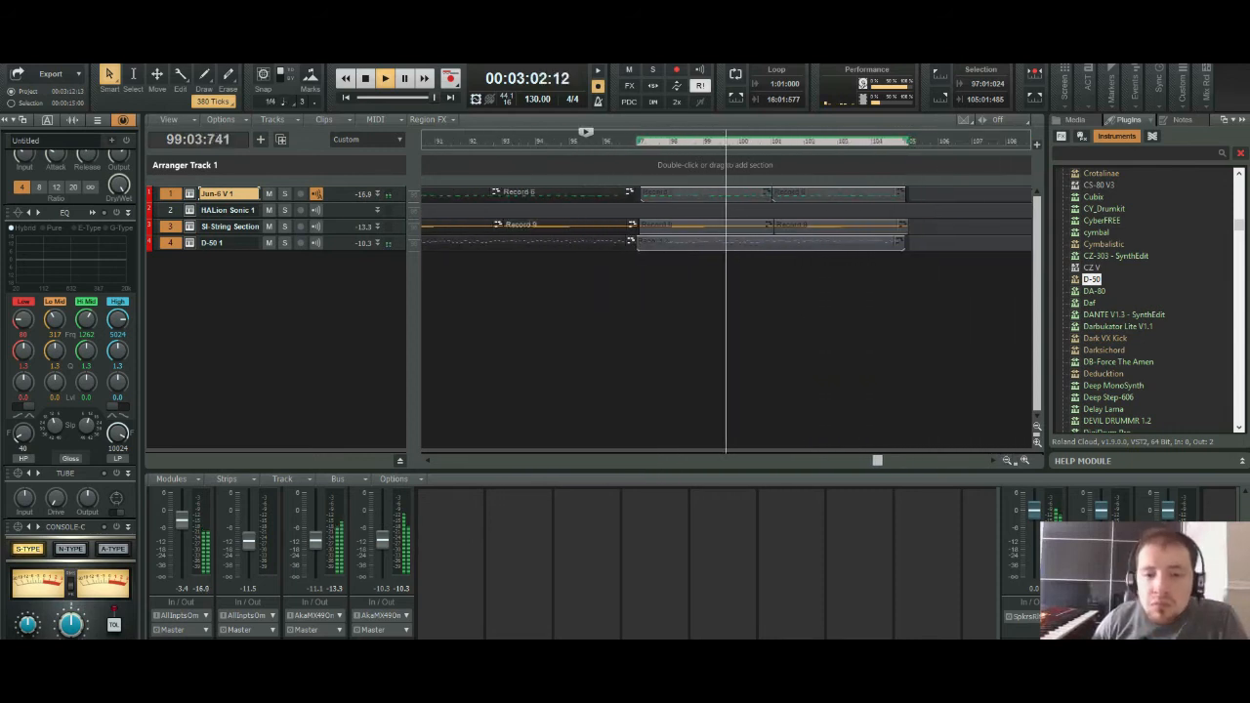
Step: Replay the arrangement from about bar 94 across the join at bar 97, and stop playback
{"action": "left_click", "coordinate": [589, 140]}
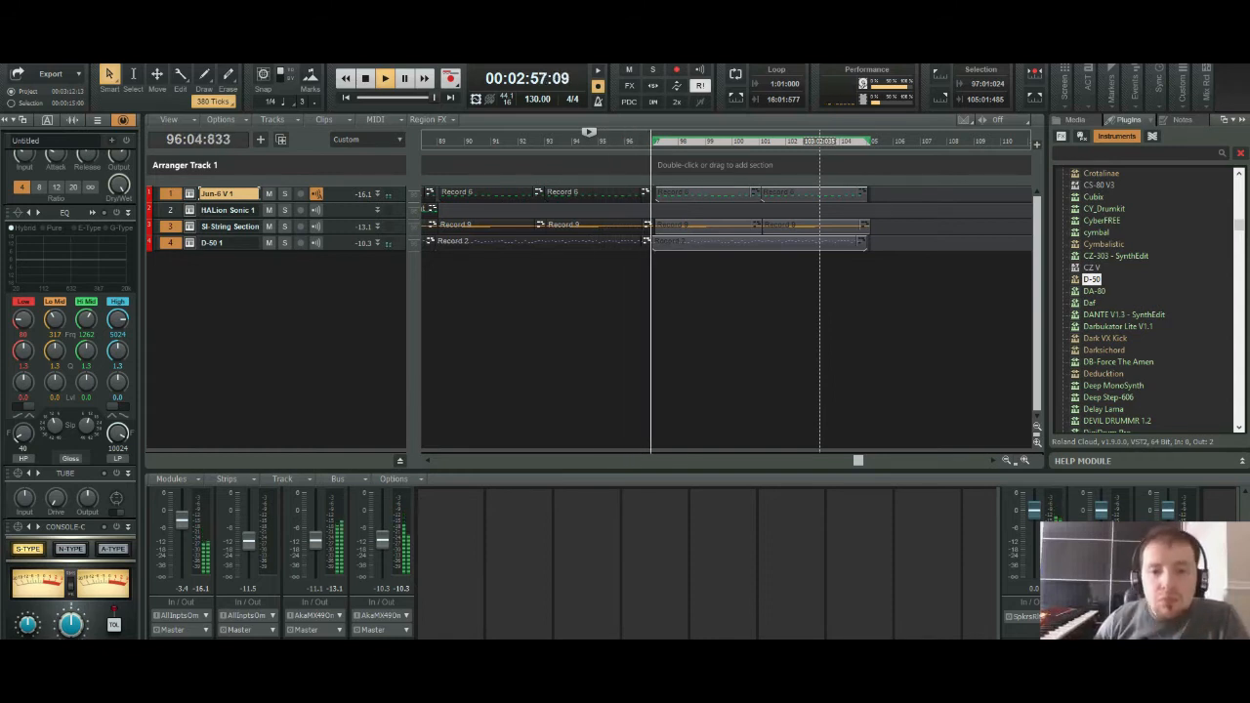
{"action": "key", "text": "space"}
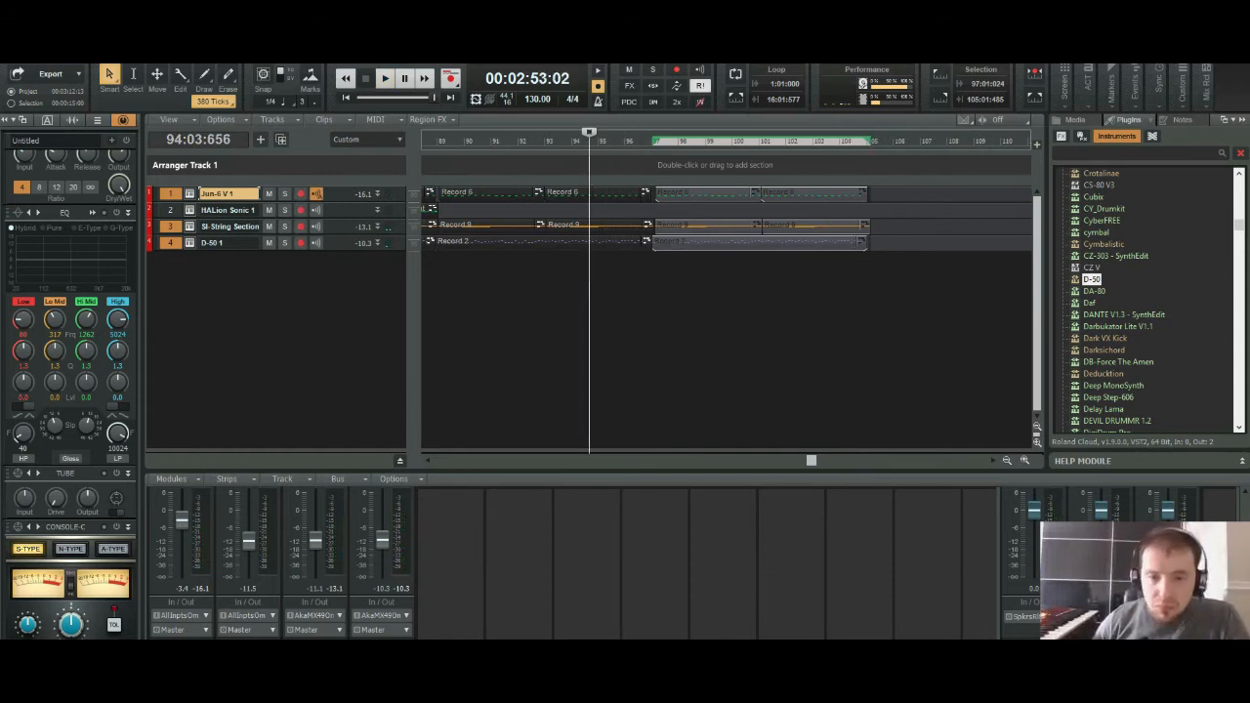
Step: Delete all Jun-6 V, SI-String Section and D-50 clips from bar 89 onward
{"action": "scroll", "coordinate": [914, 195], "scroll_direction": "down", "scroll_amount": 4}
{"action": "left_click_drag", "start_coordinate": [874, 196], "coordinate": [669, 197]}
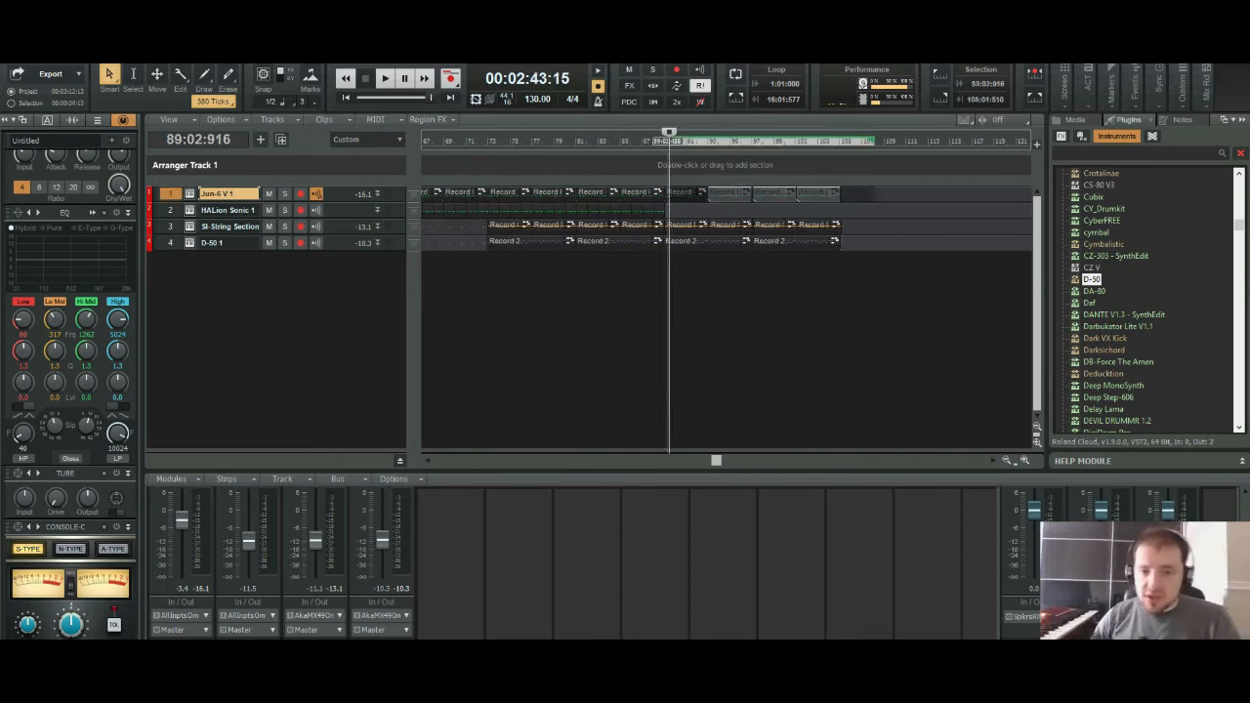
{"action": "left_click_drag", "start_coordinate": [878, 196], "coordinate": [670, 242]}
{"action": "key", "text": "Delete"}
{"action": "left_click", "coordinate": [691, 196]}
{"action": "key", "text": "Delete"}
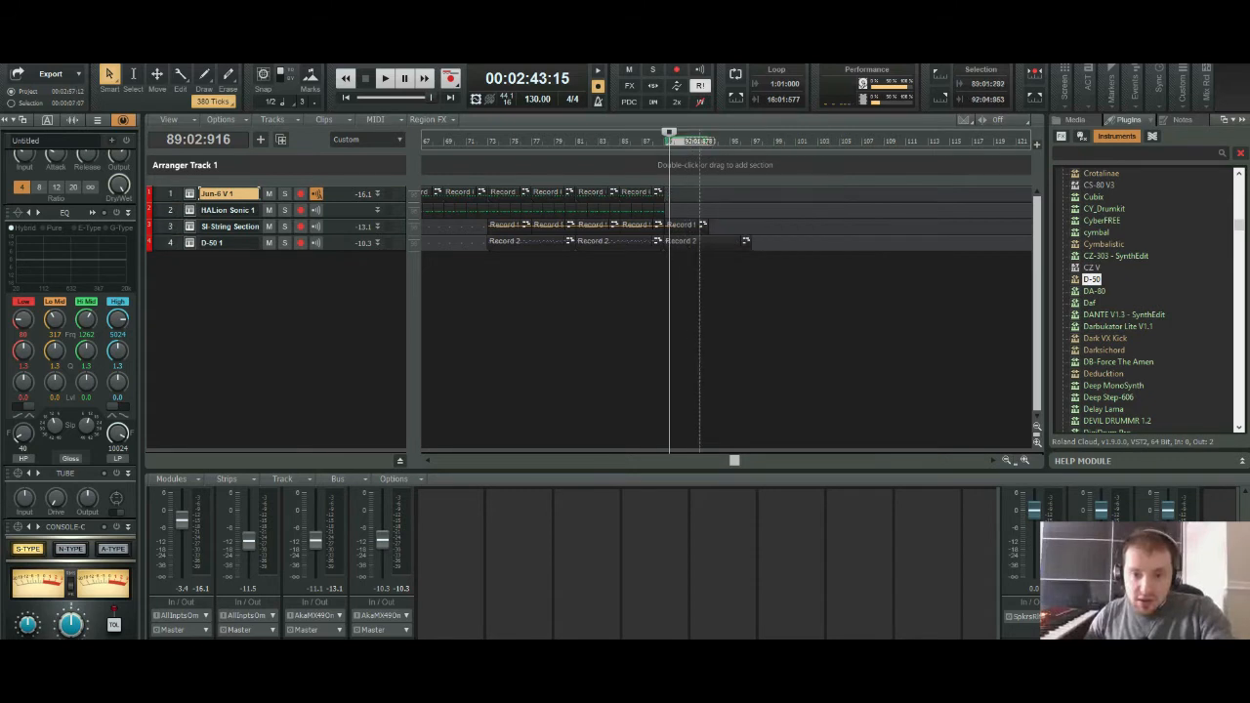
{"action": "left_click", "coordinate": [684, 227]}
{"action": "key", "text": "Delete"}
{"action": "left_click", "coordinate": [685, 243]}
{"action": "key", "text": "Delete"}
Step: Copy the clips at bars 73–89 on all four tracks and paste them at bar 89
{"action": "left_click_drag", "start_coordinate": [695, 243], "coordinate": [488, 195]}
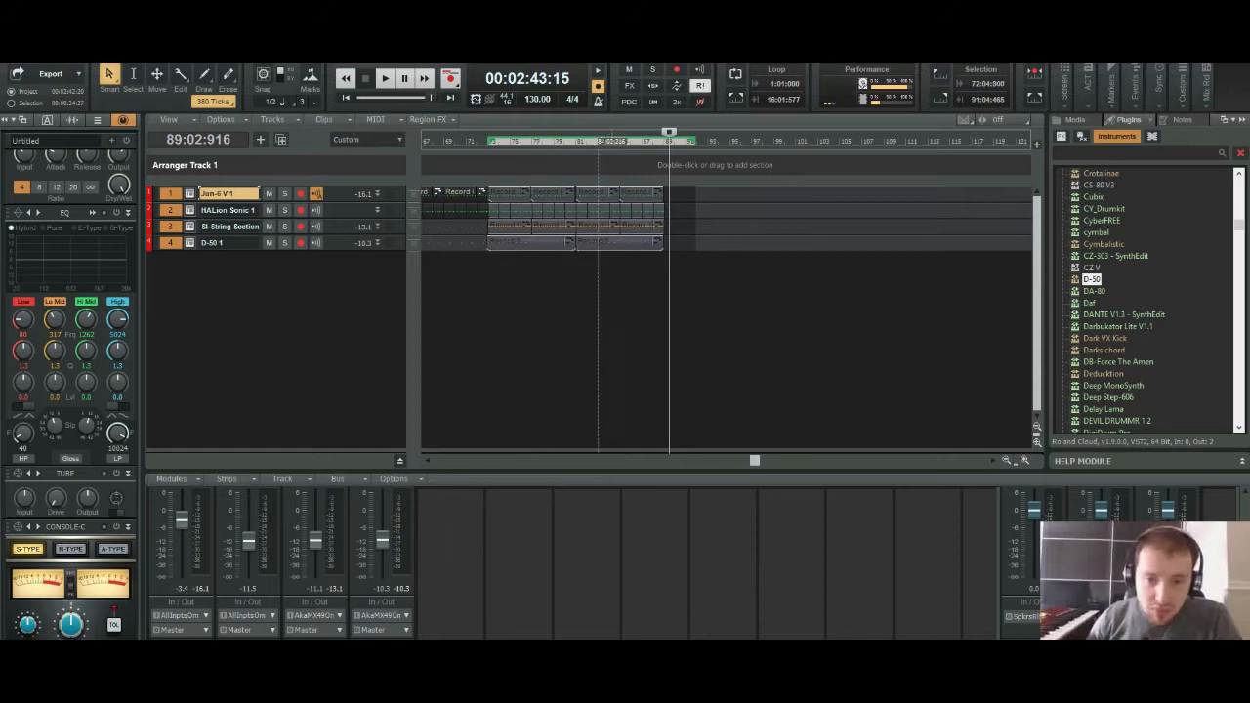
{"action": "key", "text": "ctrl+v"}
Step: Shift the pasted clips on all four tracks slightly earlier to meet the join at bar 89, and play from about bar 87
{"action": "left_click_drag", "start_coordinate": [899, 243], "coordinate": [669, 196]}
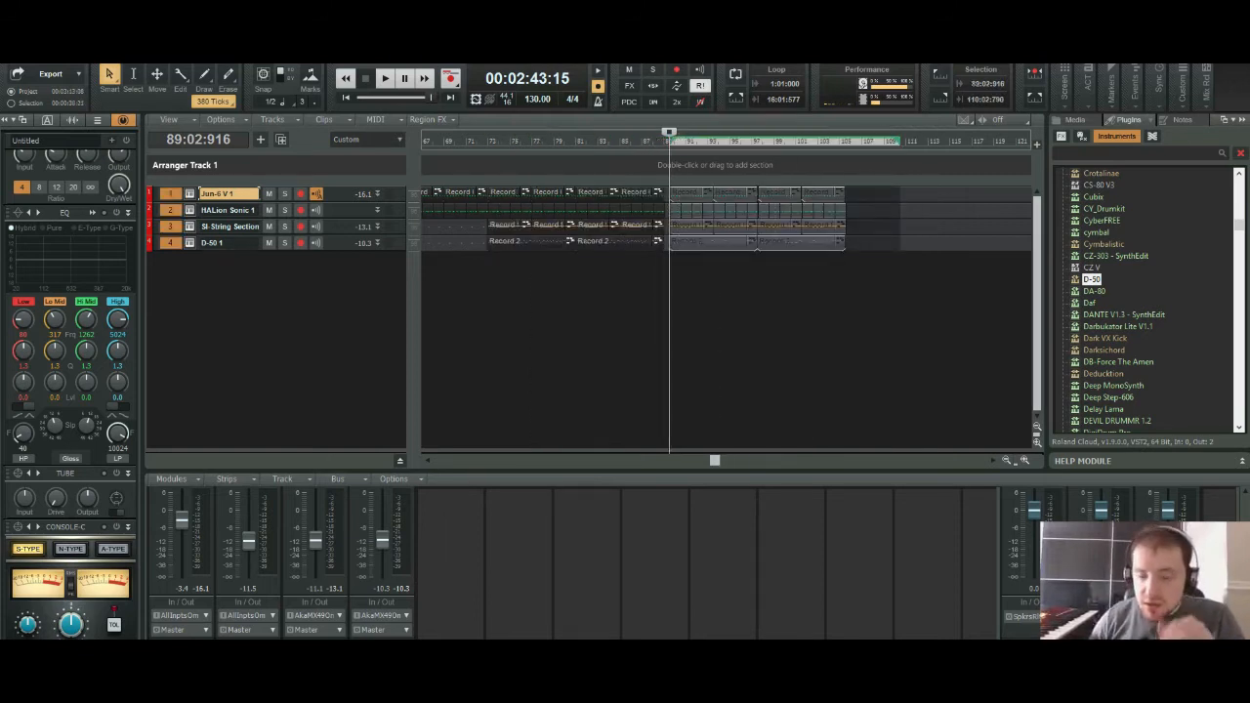
{"action": "left_click", "coordinate": [1024, 460]}
{"action": "left_click", "coordinate": [1024, 460]}
{"action": "left_click", "coordinate": [1025, 460]}
{"action": "left_click", "coordinate": [1024, 460]}
{"action": "left_click", "coordinate": [1025, 460]}
{"action": "left_click", "coordinate": [1024, 460]}
{"action": "left_click", "coordinate": [1024, 460]}
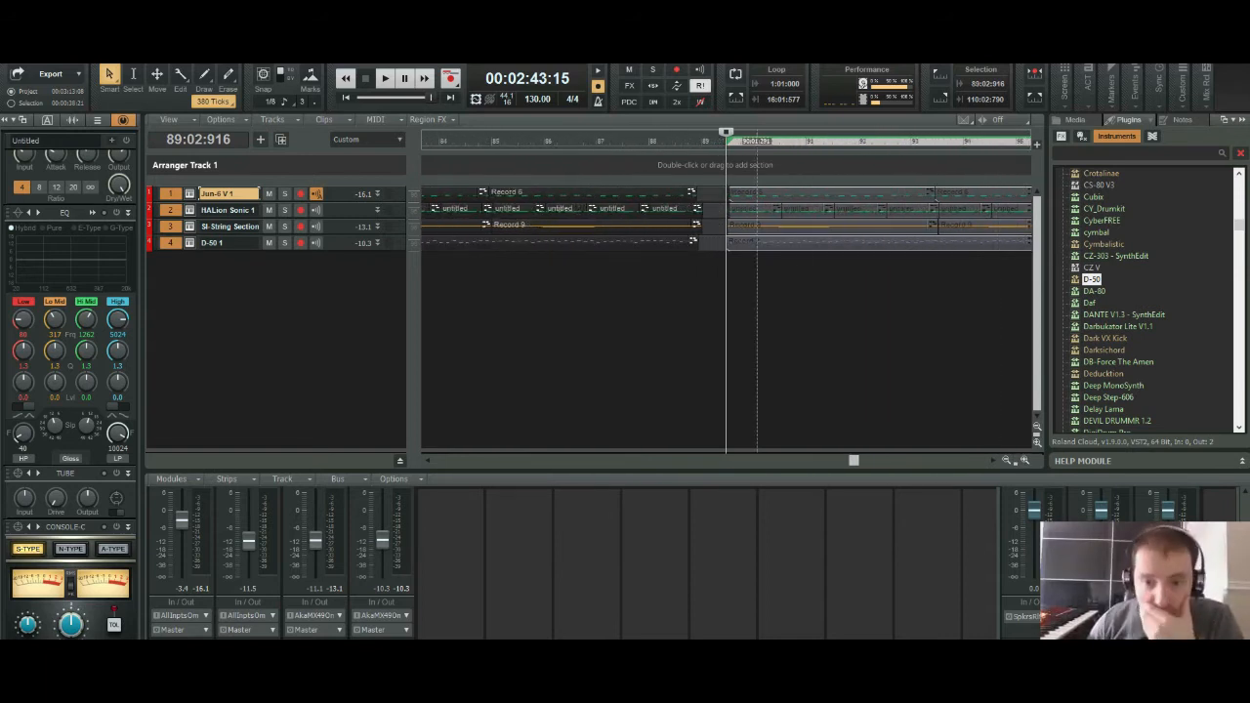
{"action": "left_click_drag", "start_coordinate": [756, 193], "coordinate": [729, 192]}
{"action": "left_click", "coordinate": [612, 142]}
{"action": "key", "text": "space"}
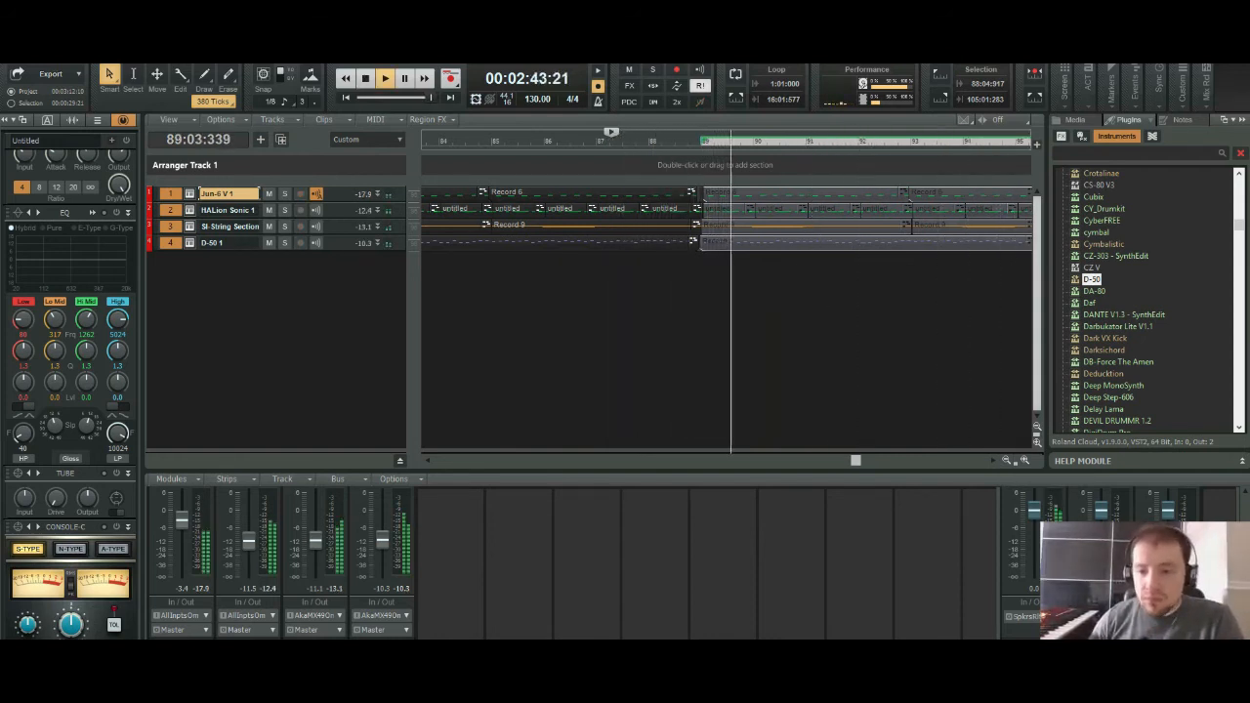
Step: Try deleting the HALion Sonic clips from about bar 89 onward, undo the deletion, and stop playback
{"action": "left_click", "coordinate": [1006, 460]}
{"action": "left_click", "coordinate": [1005, 460]}
{"action": "left_click", "coordinate": [1006, 460]}
{"action": "left_click", "coordinate": [1005, 460]}
{"action": "left_click", "coordinate": [1006, 460]}
{"action": "left_click", "coordinate": [1006, 460]}
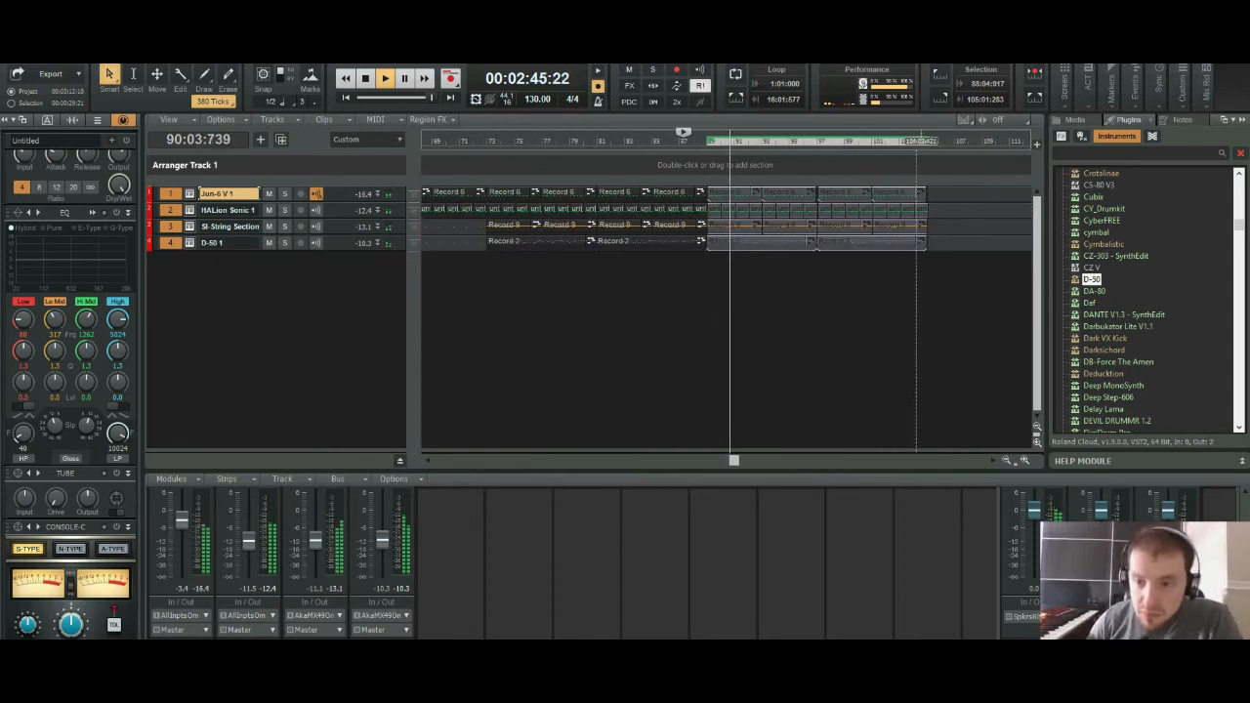
{"action": "left_click", "coordinate": [946, 142]}
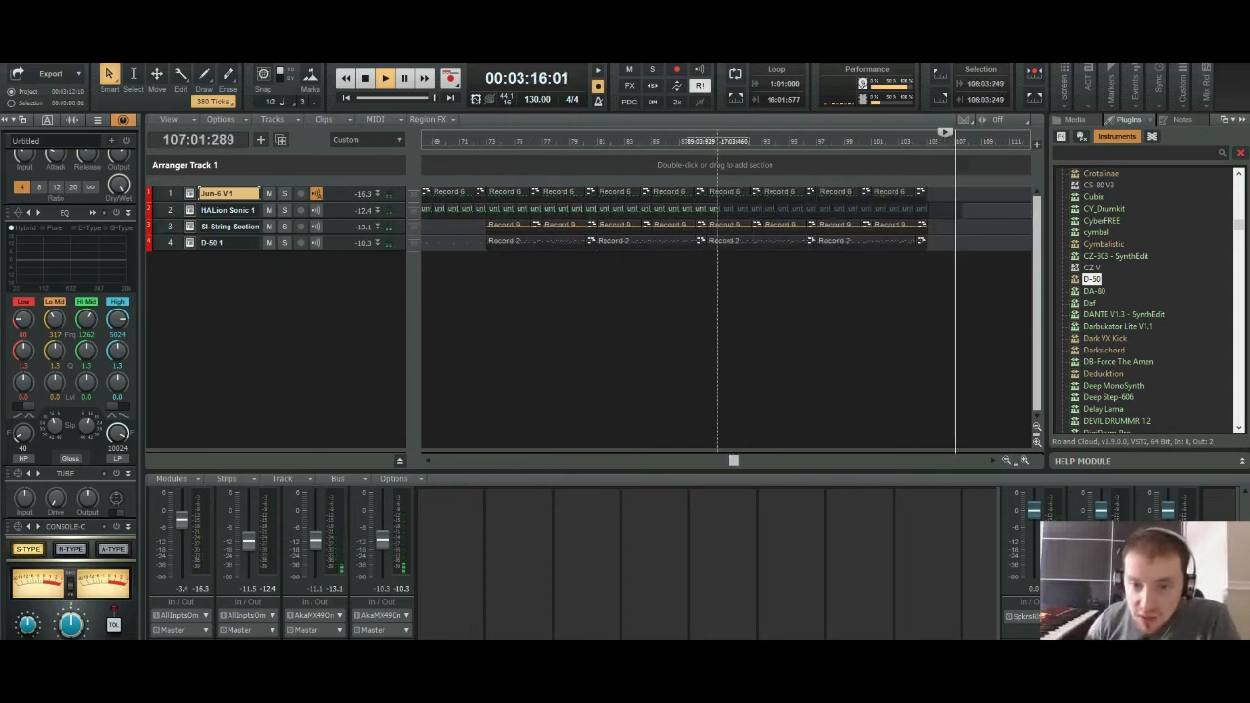
{"action": "left_click_drag", "start_coordinate": [716, 212], "coordinate": [709, 212]}
{"action": "key", "text": "Delete"}
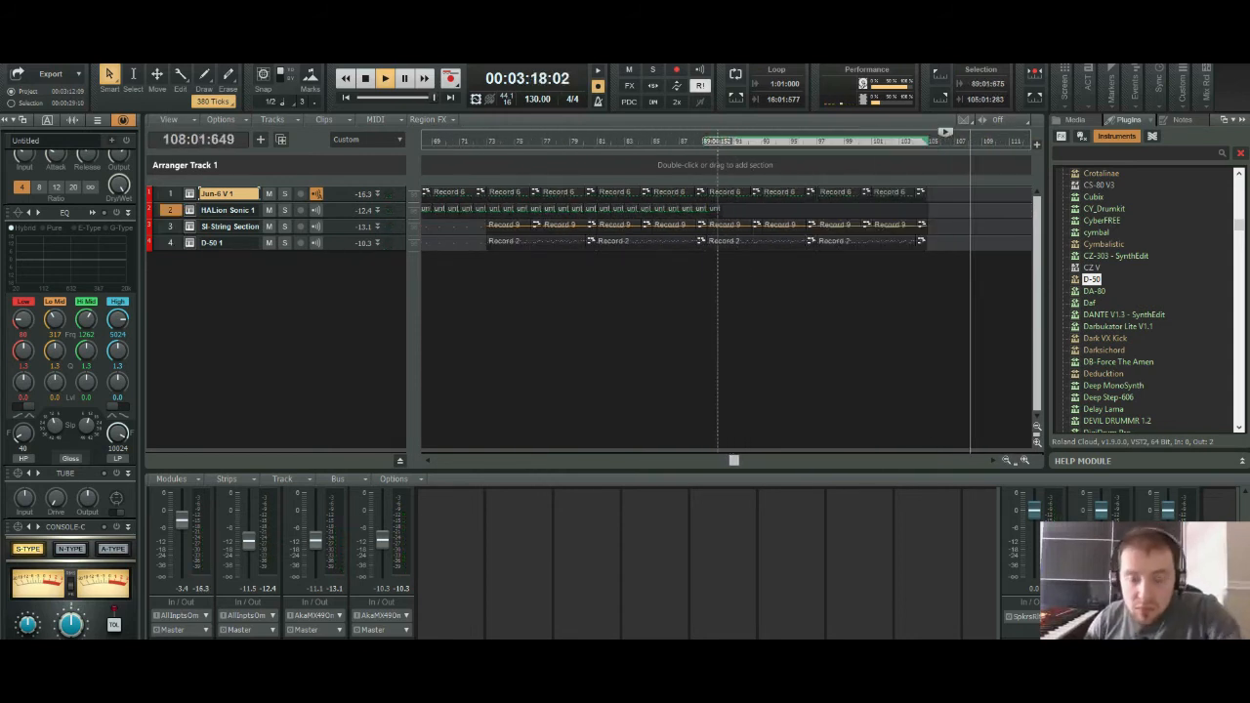
{"action": "key", "text": "ctrl+z"}
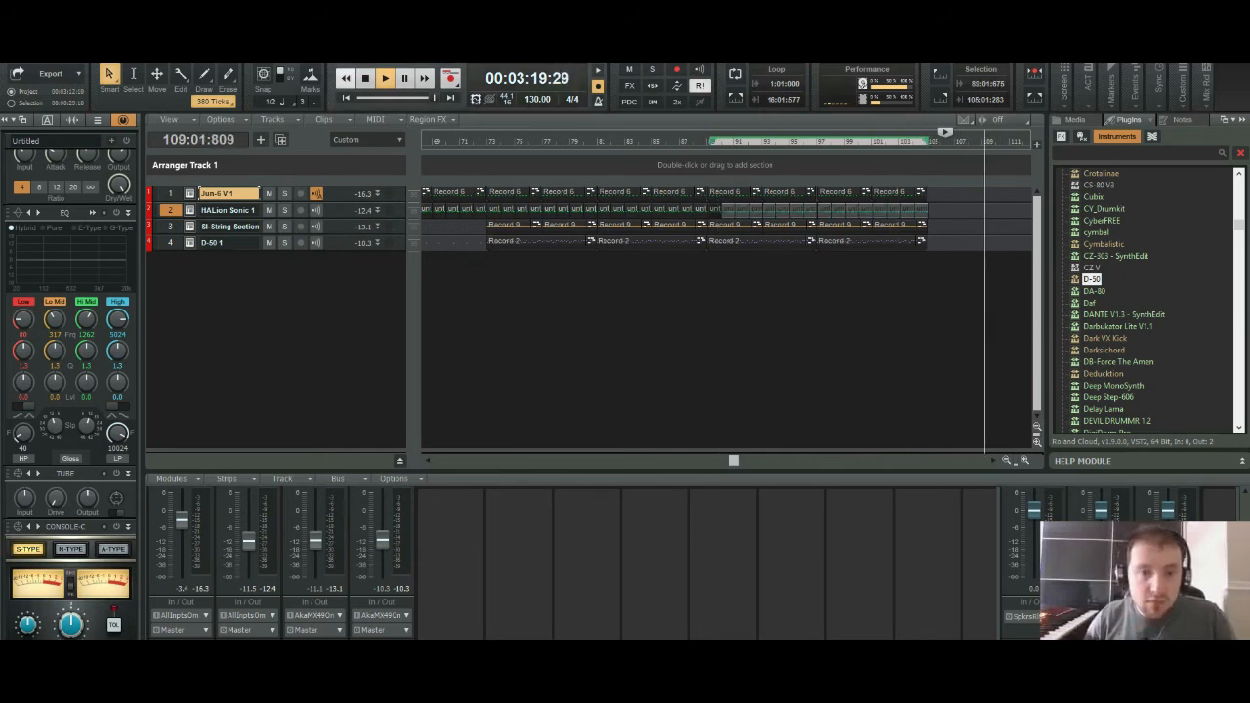
{"action": "key", "text": "space"}
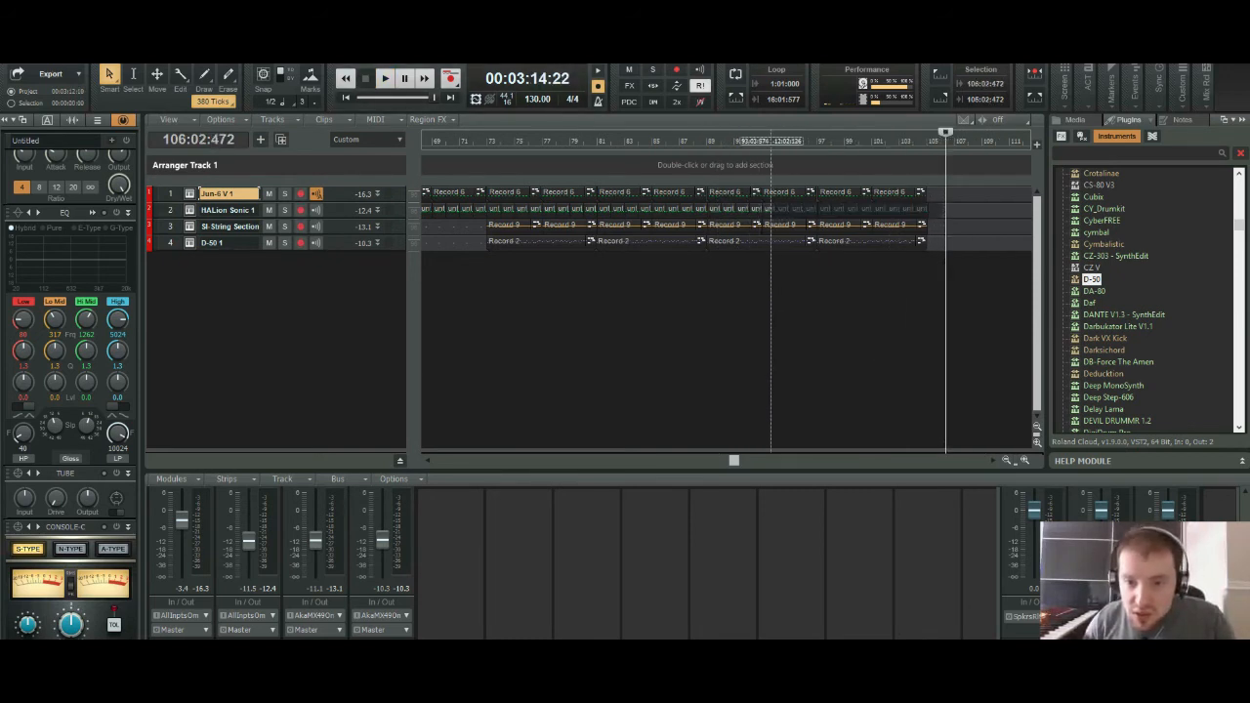
Step: Delete the HALion Sonic clips from about bar 93 onward
{"action": "left_click_drag", "start_coordinate": [770, 212], "coordinate": [768, 212]}
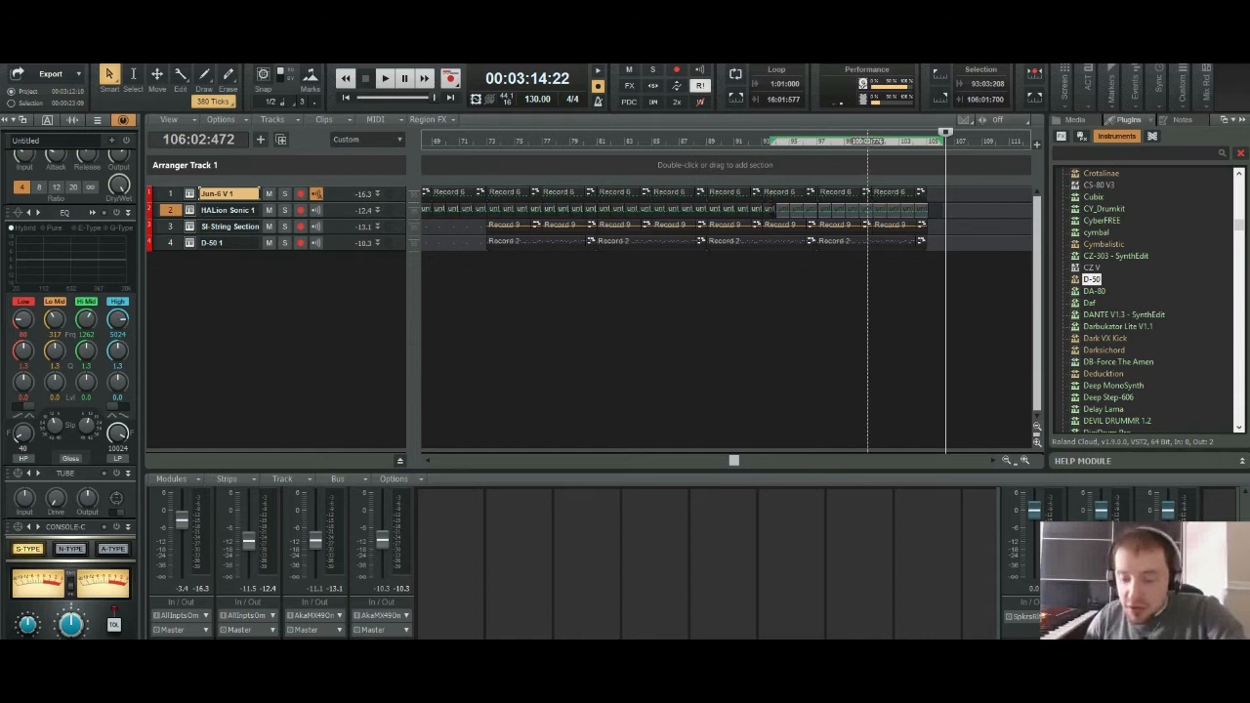
{"action": "key", "text": "Delete"}
{"action": "left_click", "coordinate": [769, 212]}
{"action": "key", "text": "Delete"}
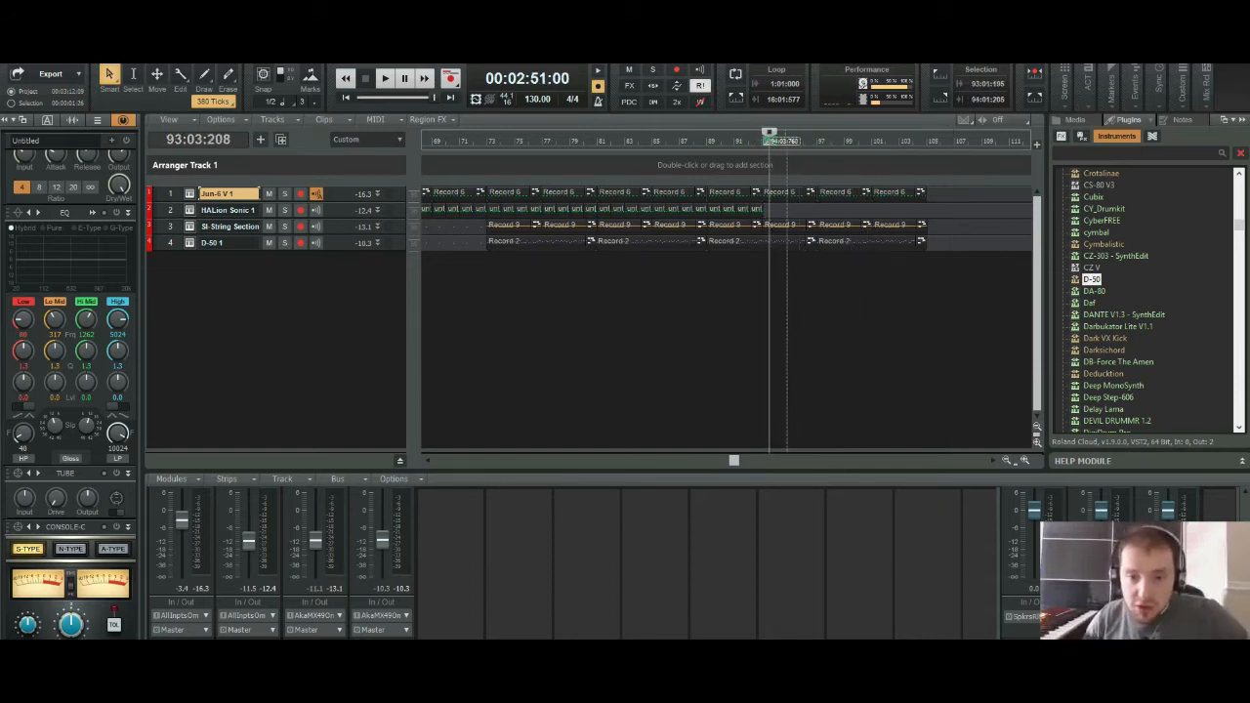
Step: Play the arrangement from about bar 87 past the end of the HALion Sonic part, and stop playback
{"action": "left_click", "coordinate": [679, 322]}
{"action": "key", "text": "space"}
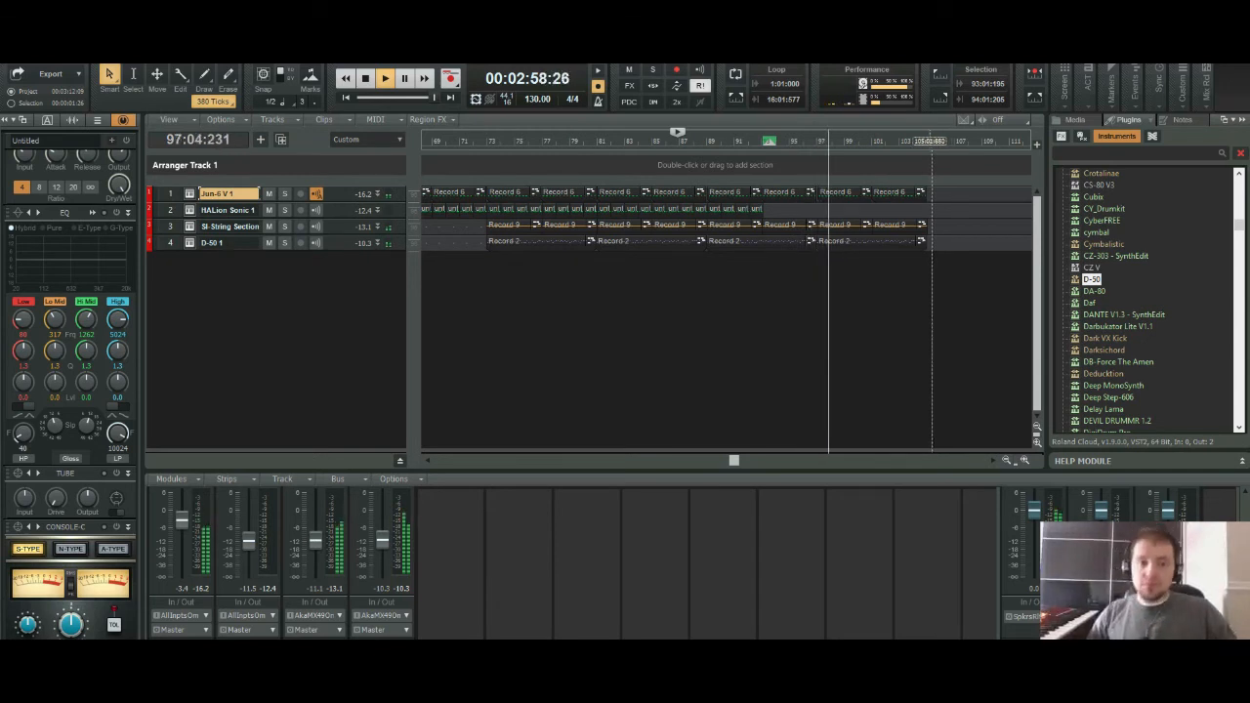
{"action": "left_click", "coordinate": [365, 78]}
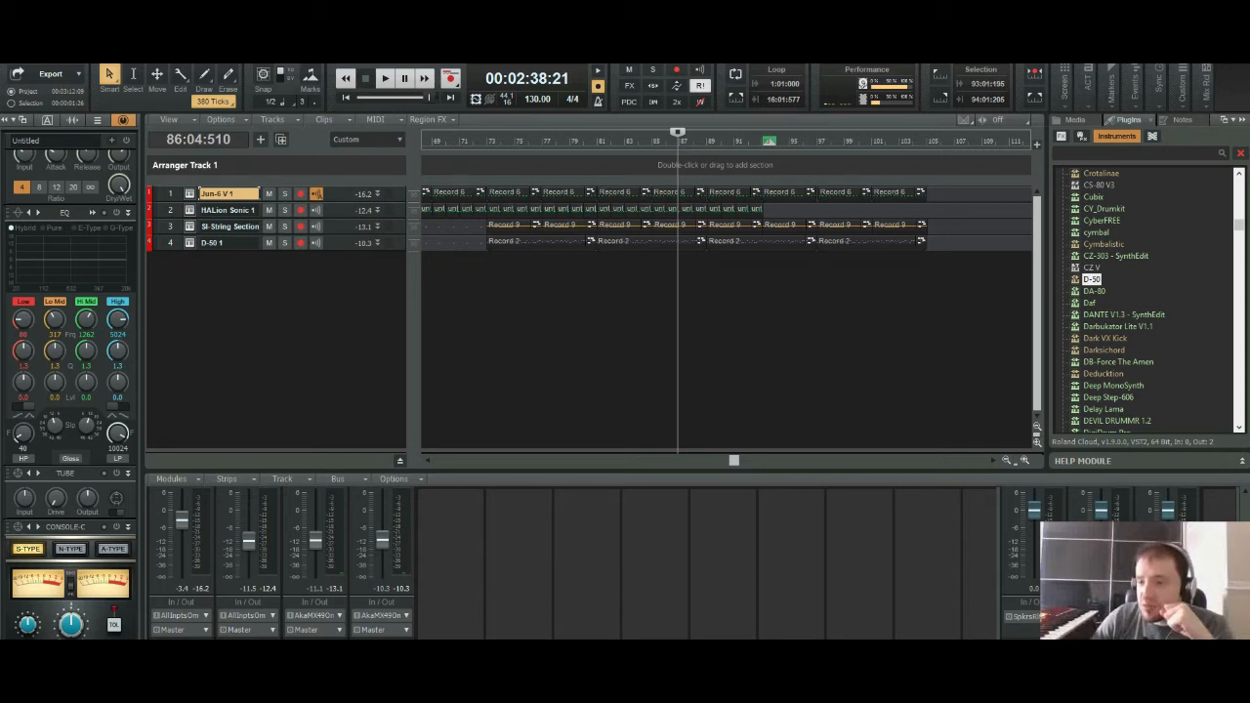
Step: Insert the UVIWorkstation instrument into the project as a simple instrument track
{"action": "scroll", "coordinate": [1147, 302], "scroll_direction": "down", "scroll_amount": 10}
{"action": "scroll", "coordinate": [1148, 302], "scroll_direction": "down", "scroll_amount": 20}
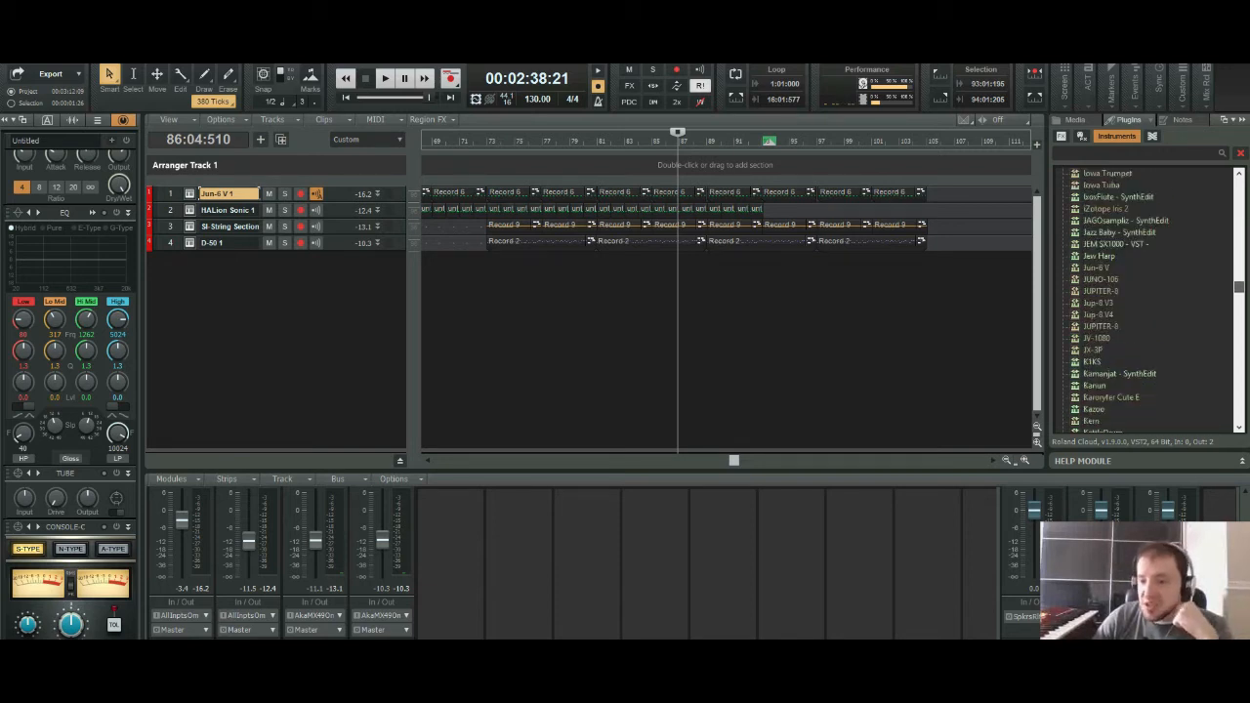
{"action": "scroll", "coordinate": [1147, 302], "scroll_direction": "down", "scroll_amount": 10}
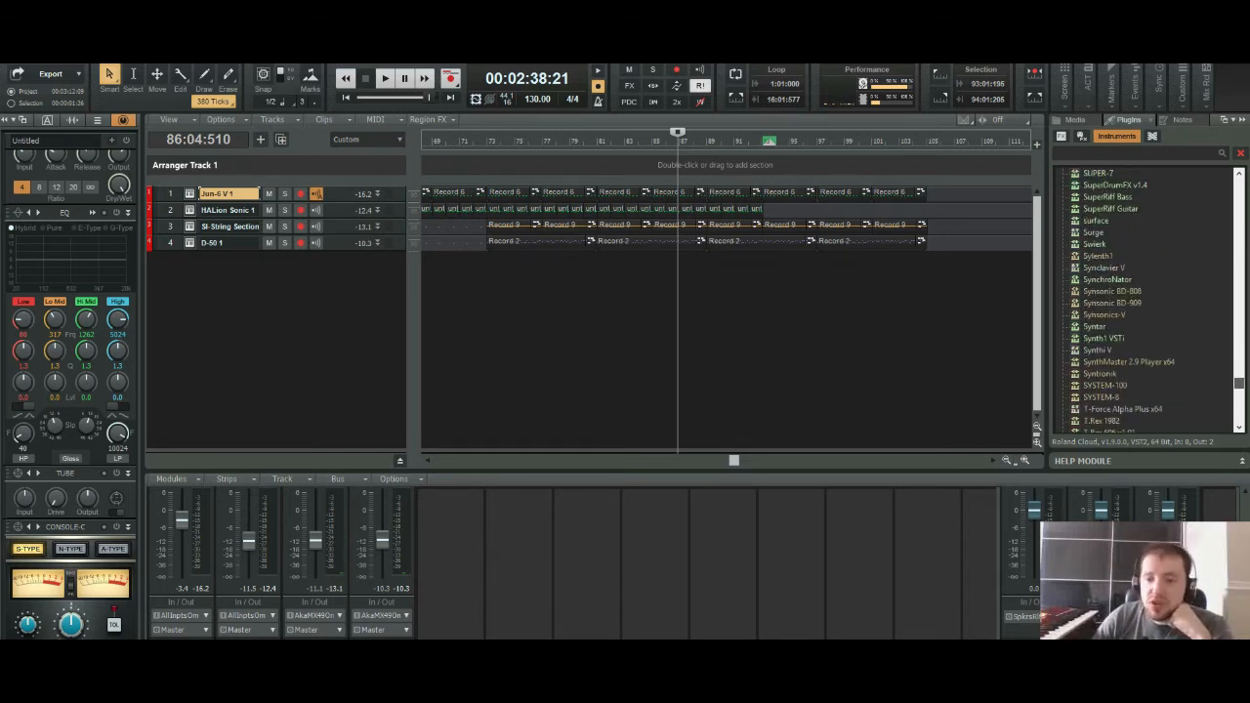
{"action": "scroll", "coordinate": [1147, 303], "scroll_direction": "down", "scroll_amount": 10}
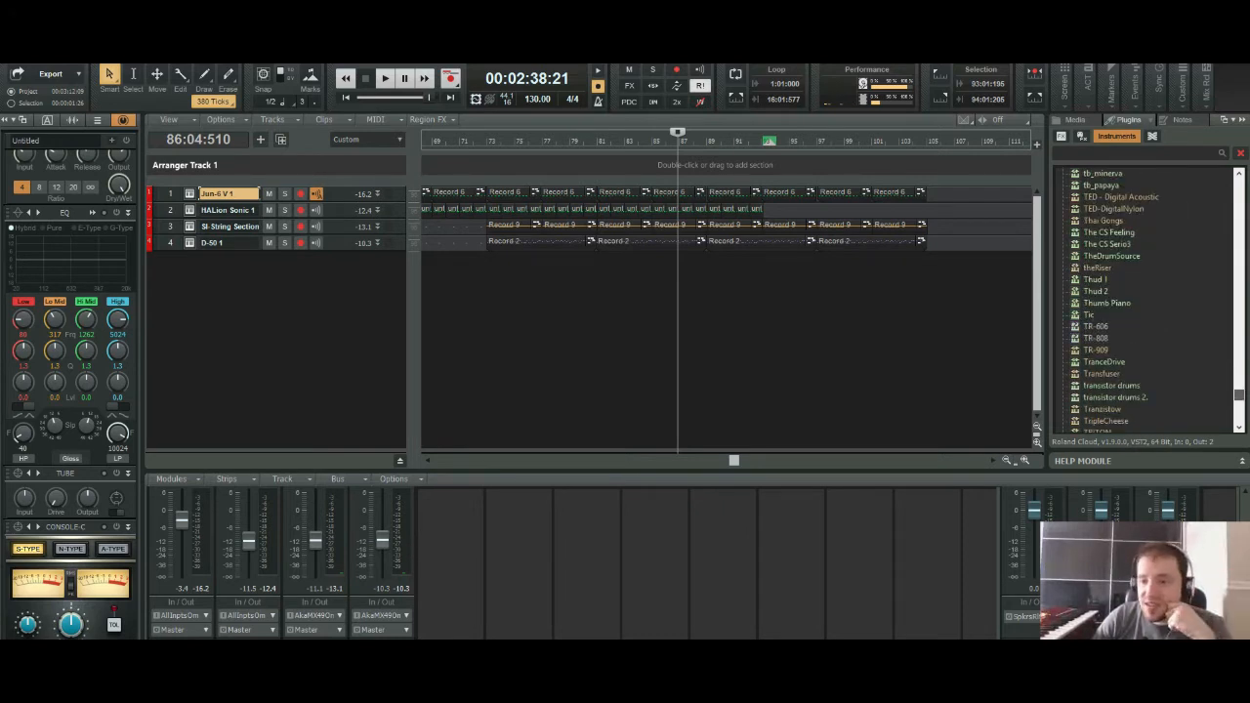
{"action": "scroll", "coordinate": [1147, 302], "scroll_direction": "down", "scroll_amount": 10}
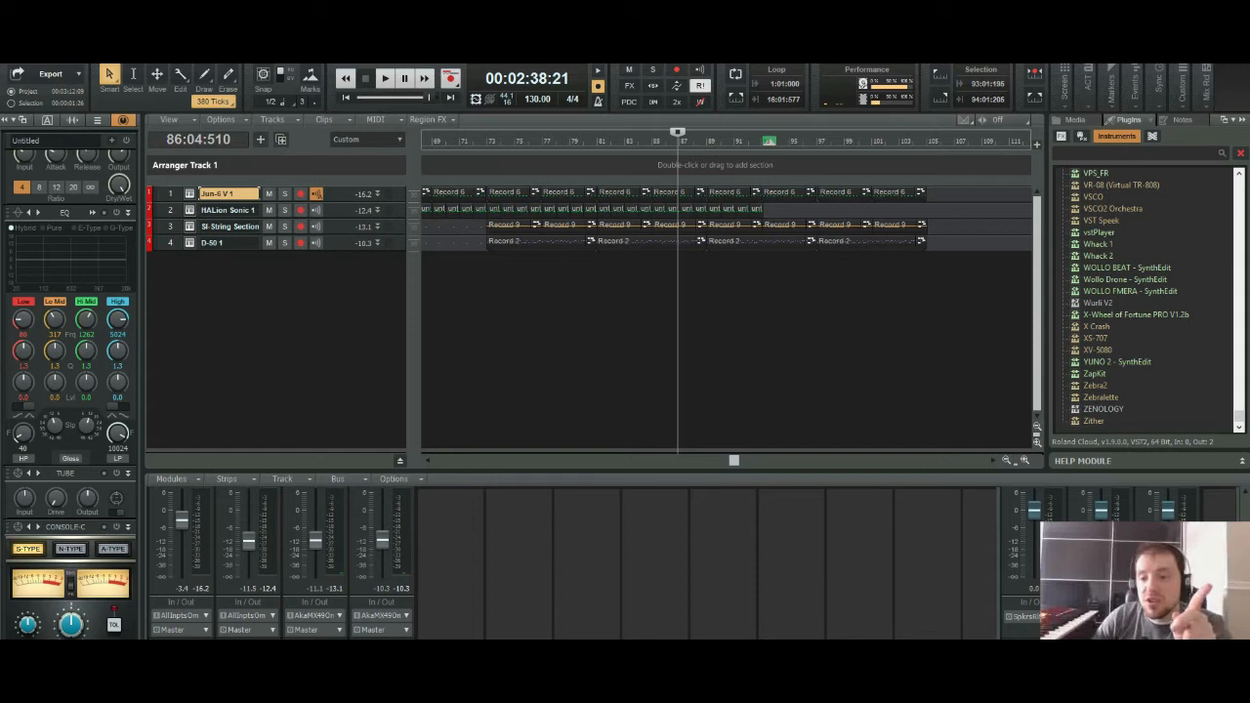
{"action": "scroll", "coordinate": [1147, 303], "scroll_direction": "up", "scroll_amount": 5}
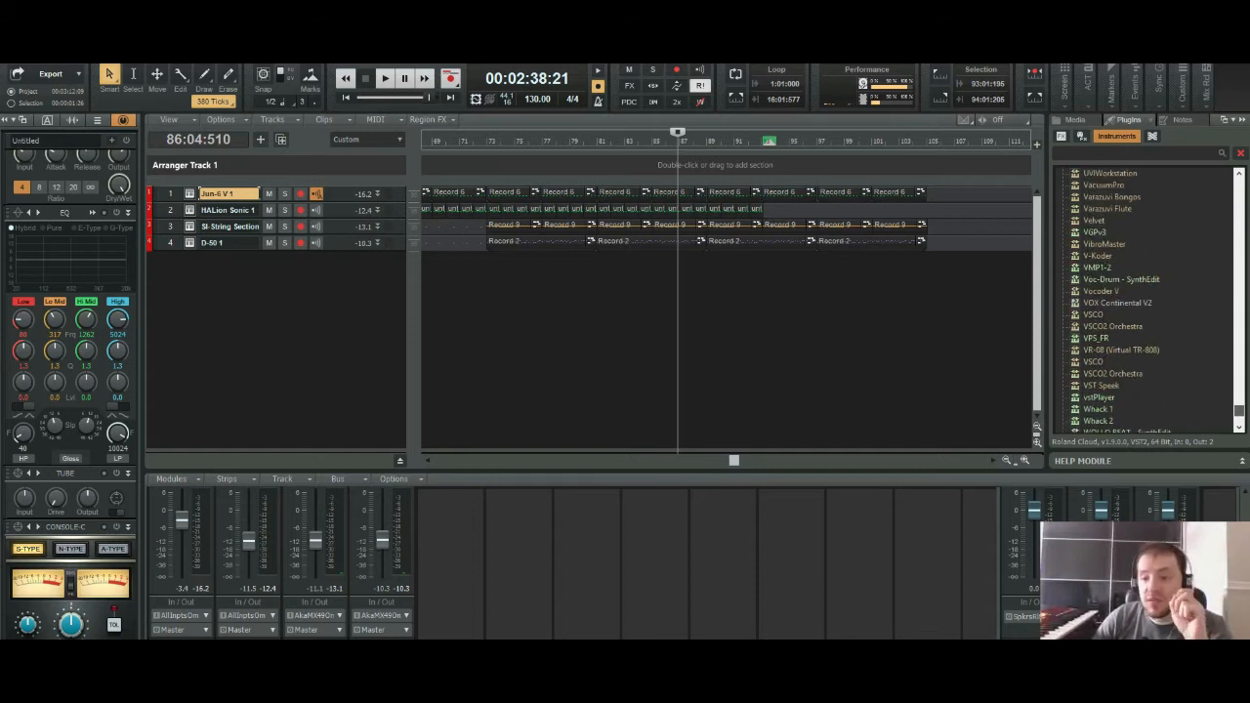
{"action": "scroll", "coordinate": [1147, 303], "scroll_direction": "up", "scroll_amount": 2}
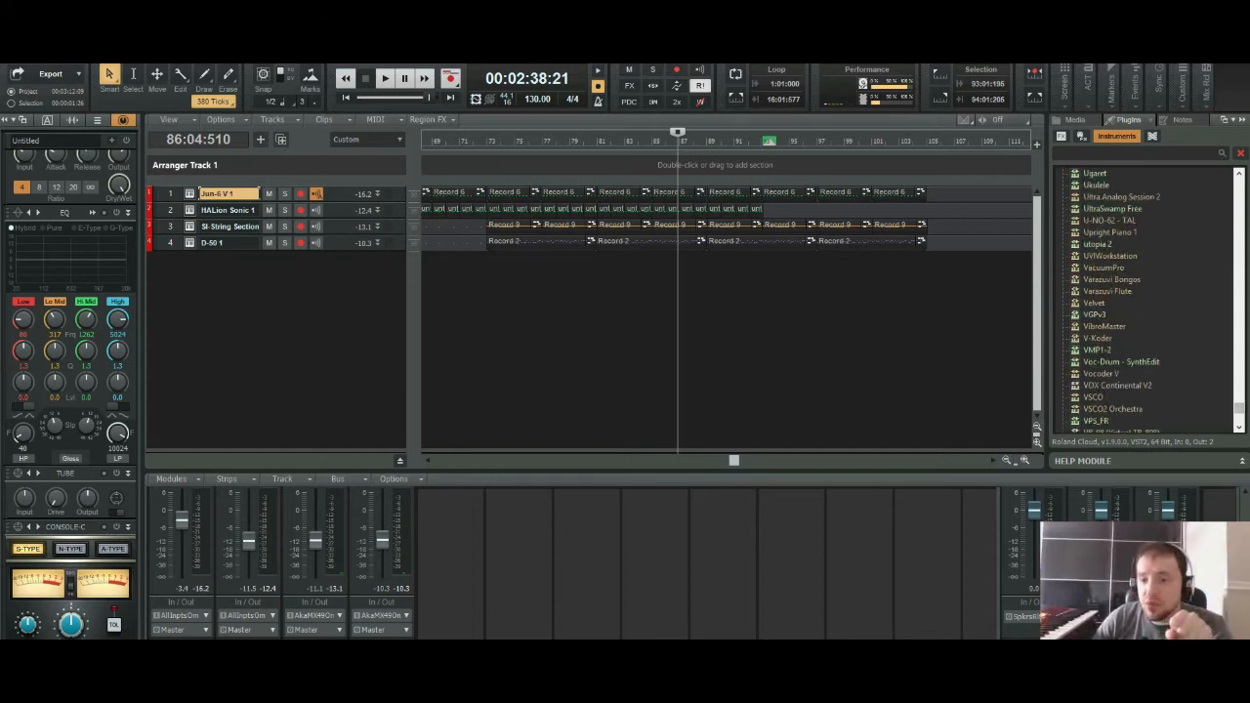
{"action": "left_click_drag", "start_coordinate": [1109, 256], "coordinate": [302, 330]}
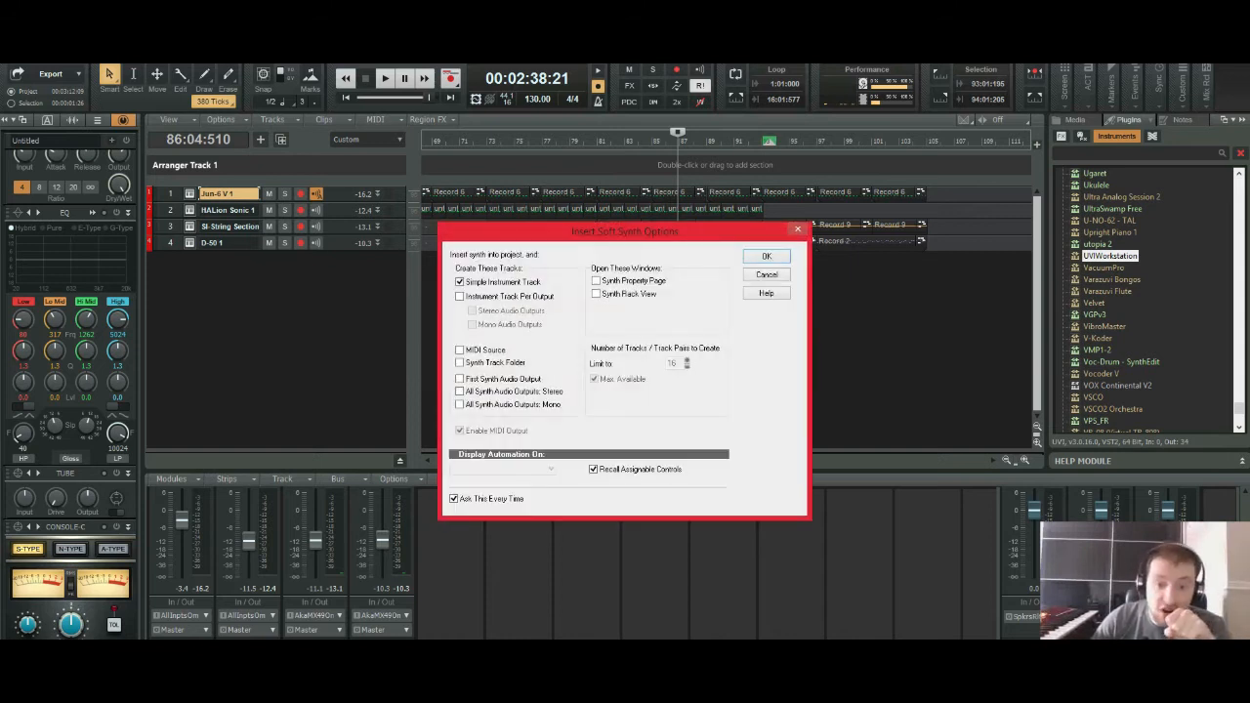
{"action": "key", "text": "Return"}
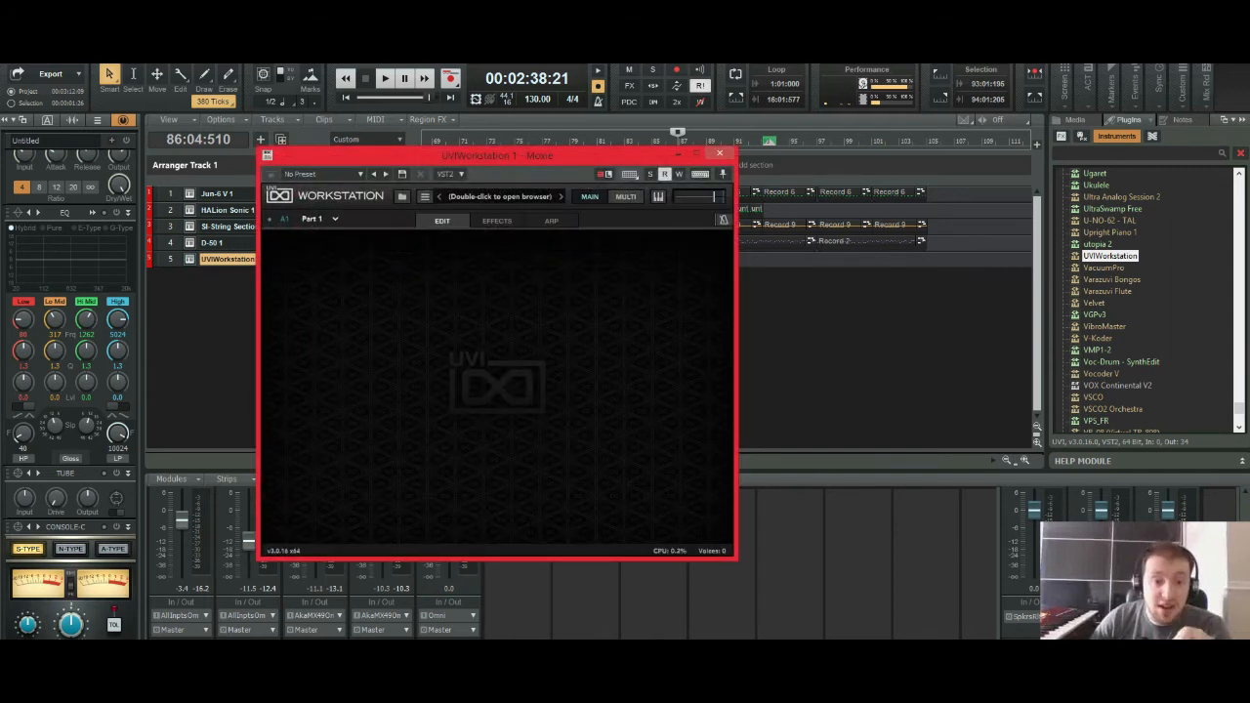
Step: Browse the JP Legacy soundbank in UVIWorkstation and open its Saturn-6 preset list
{"action": "left_click", "coordinate": [402, 196]}
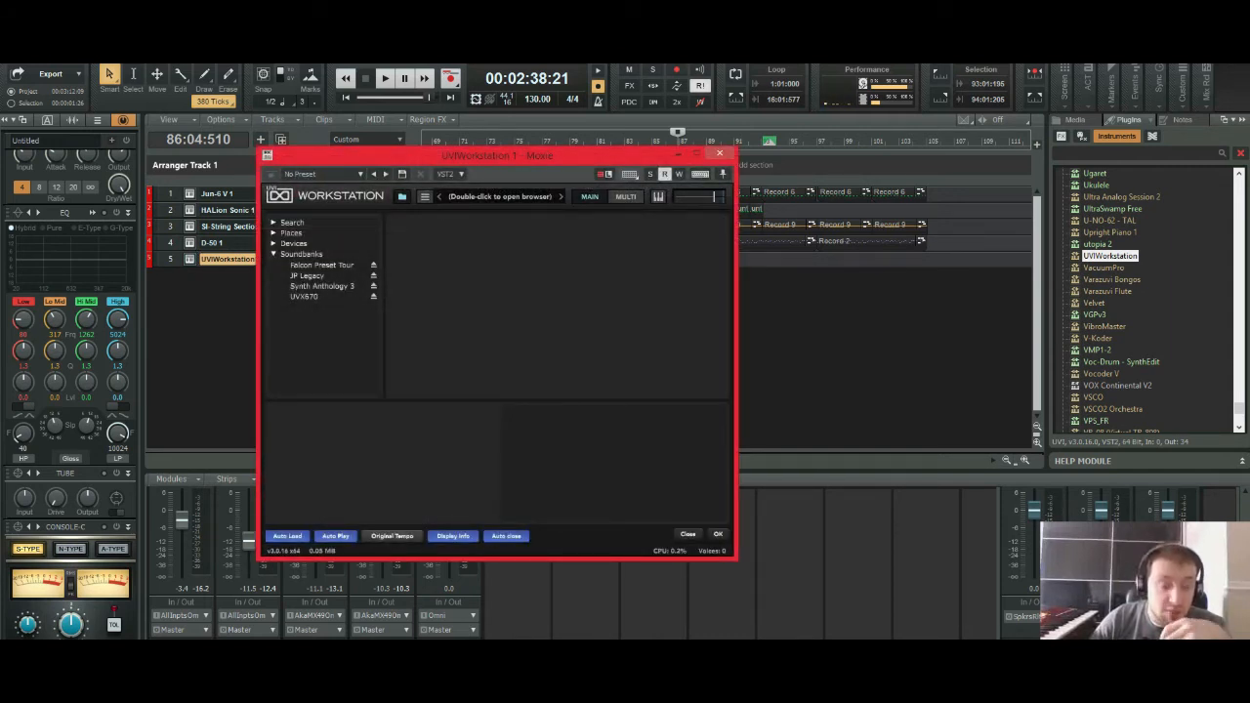
{"action": "left_click", "coordinate": [308, 276]}
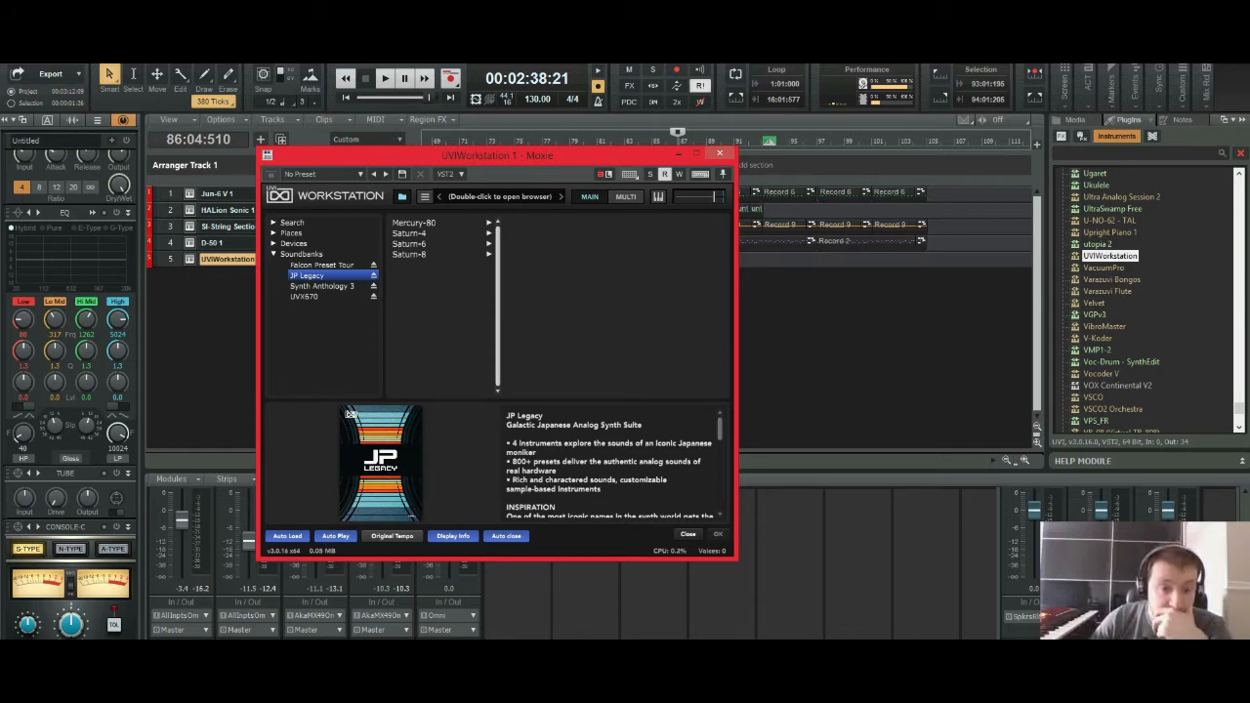
{"action": "left_click", "coordinate": [409, 232]}
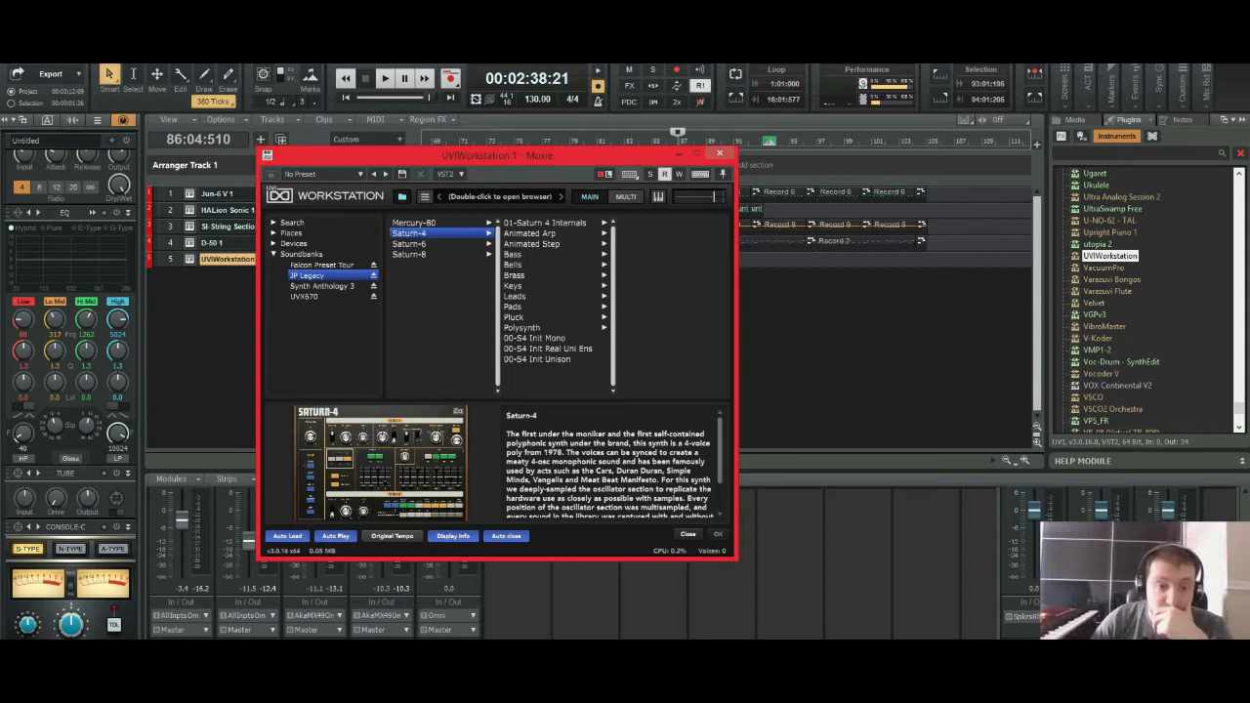
{"action": "left_click", "coordinate": [409, 244]}
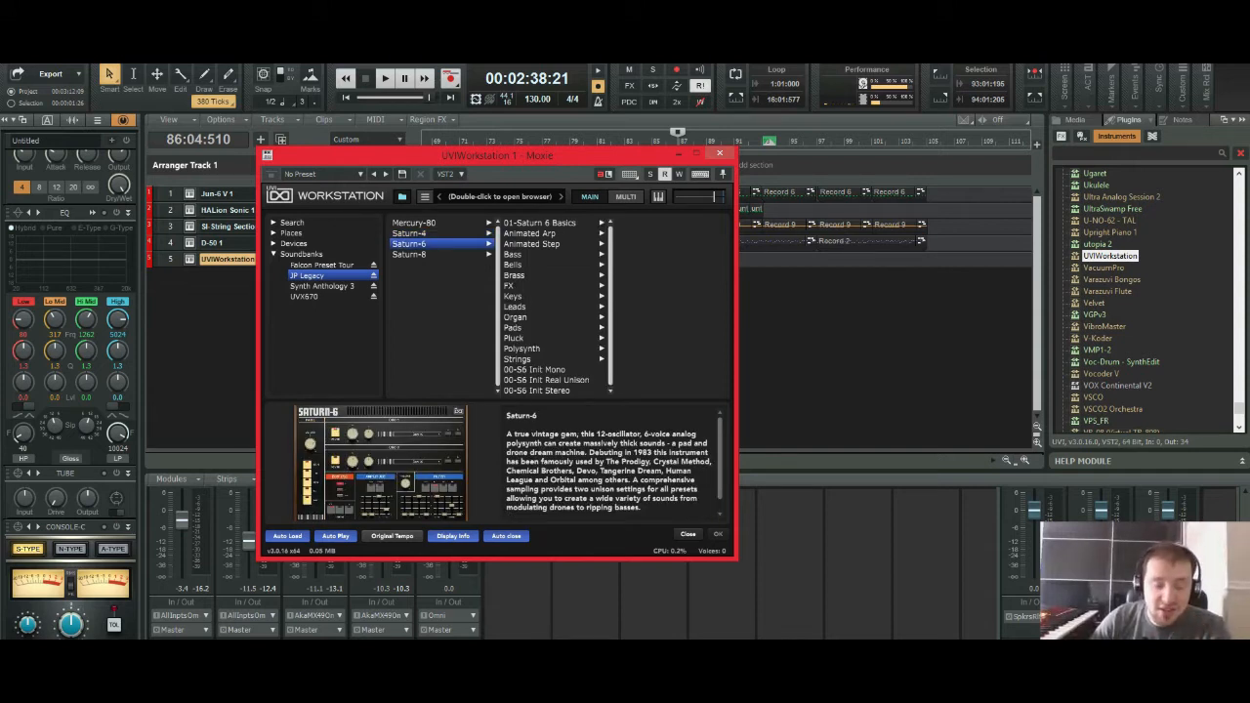
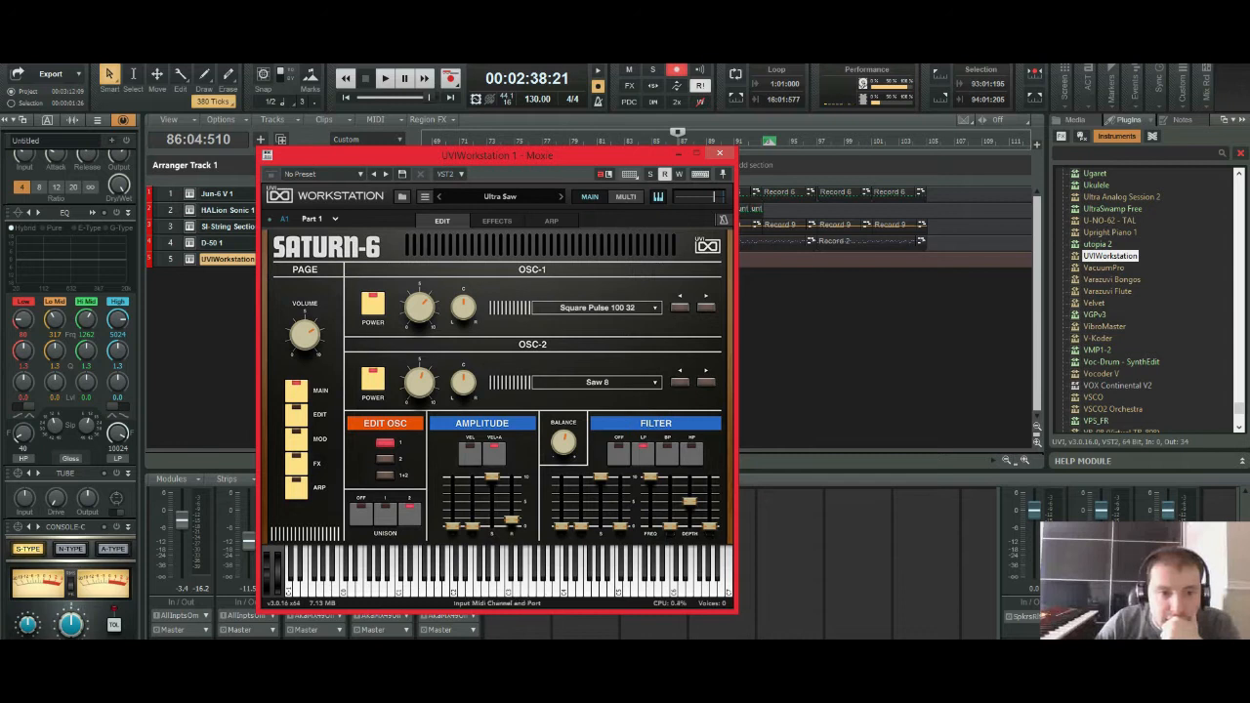
Step: Set the MIDI input of UVIWorkstation's Part 1 to A* and close the instrument window
{"action": "left_click", "coordinate": [283, 219]}
{"action": "left_click", "coordinate": [295, 234]}
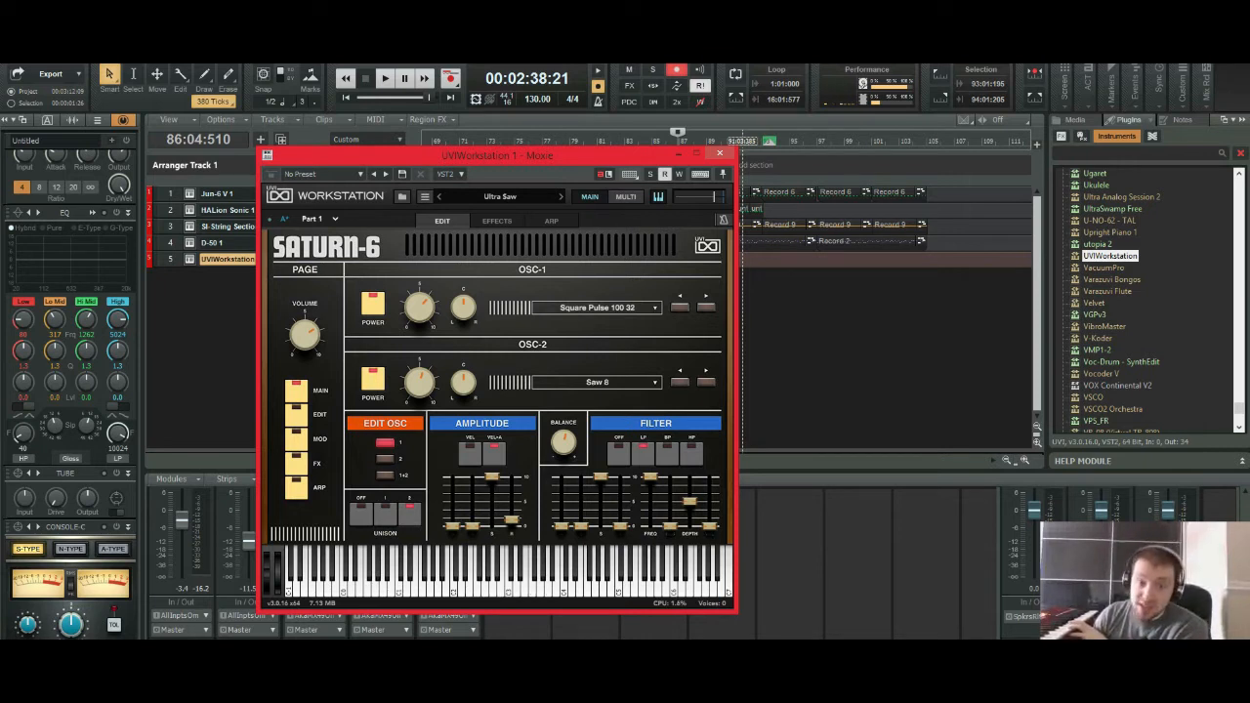
{"action": "left_click_drag", "start_coordinate": [498, 155], "coordinate": [629, 164]}
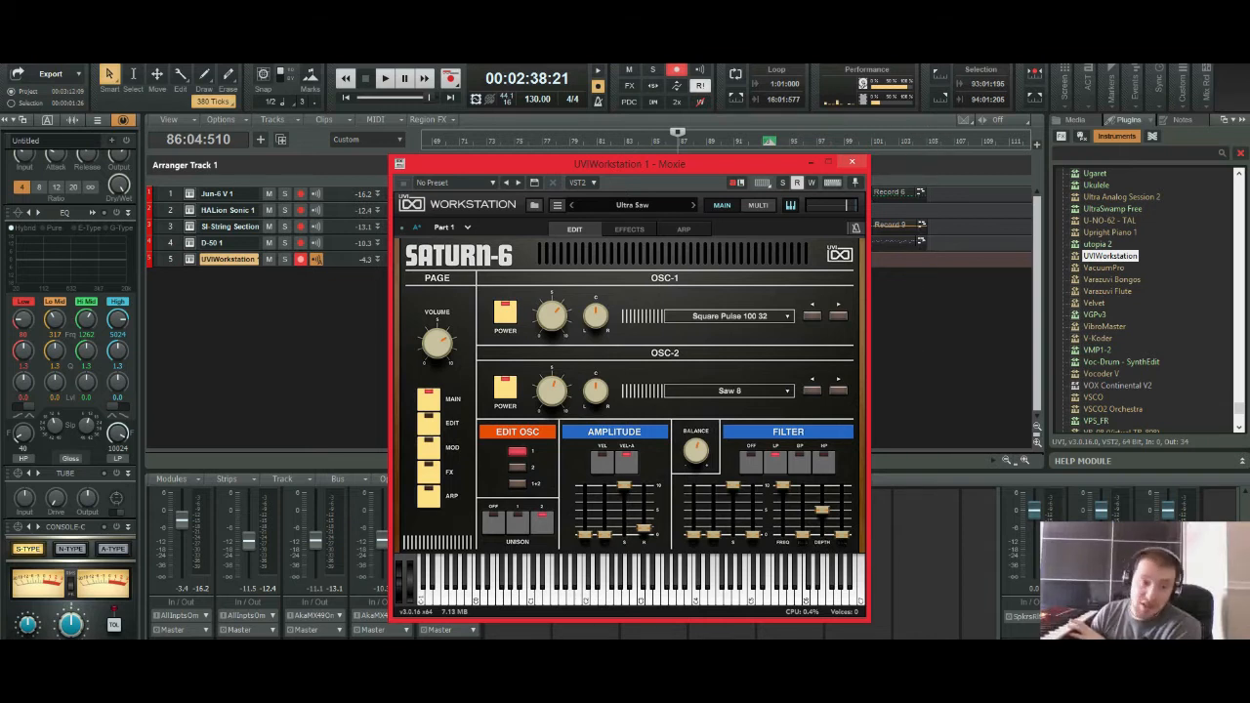
{"action": "left_click", "coordinate": [855, 162]}
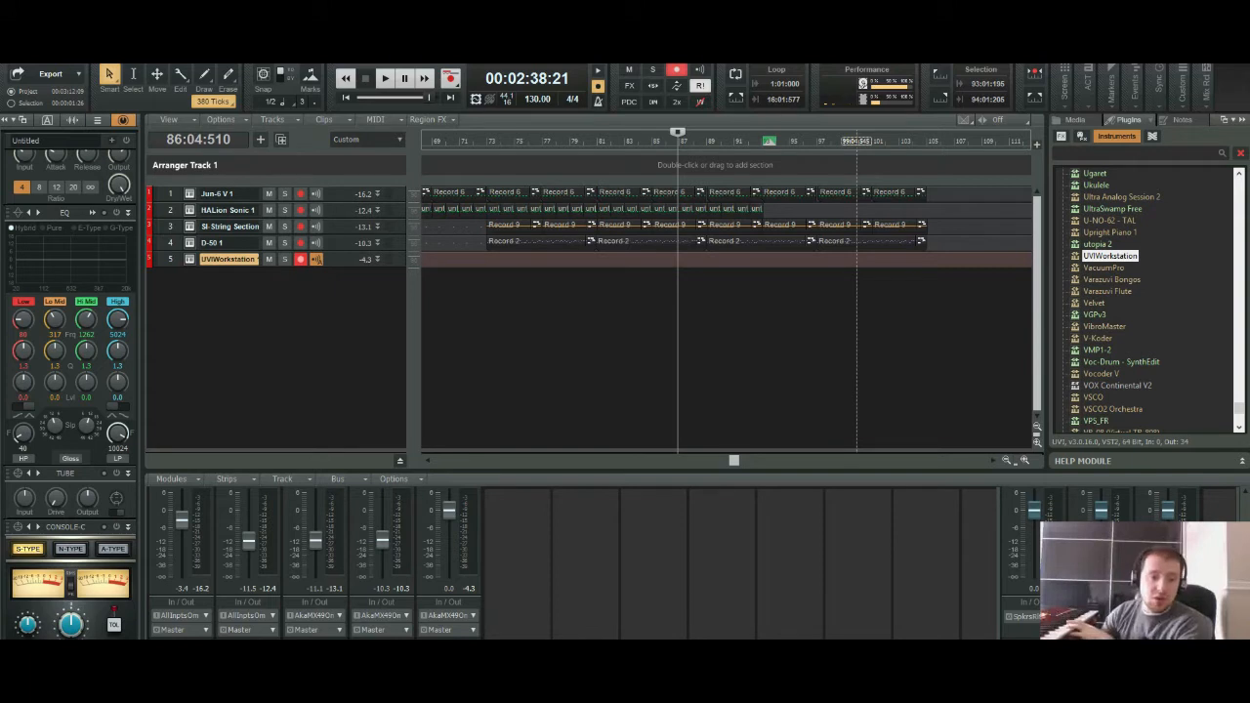
Step: Assign controller 35 on MIDI channel 2 as the remote control for the UVIWorkstation track's record arming
{"action": "left_click", "coordinate": [301, 259]}
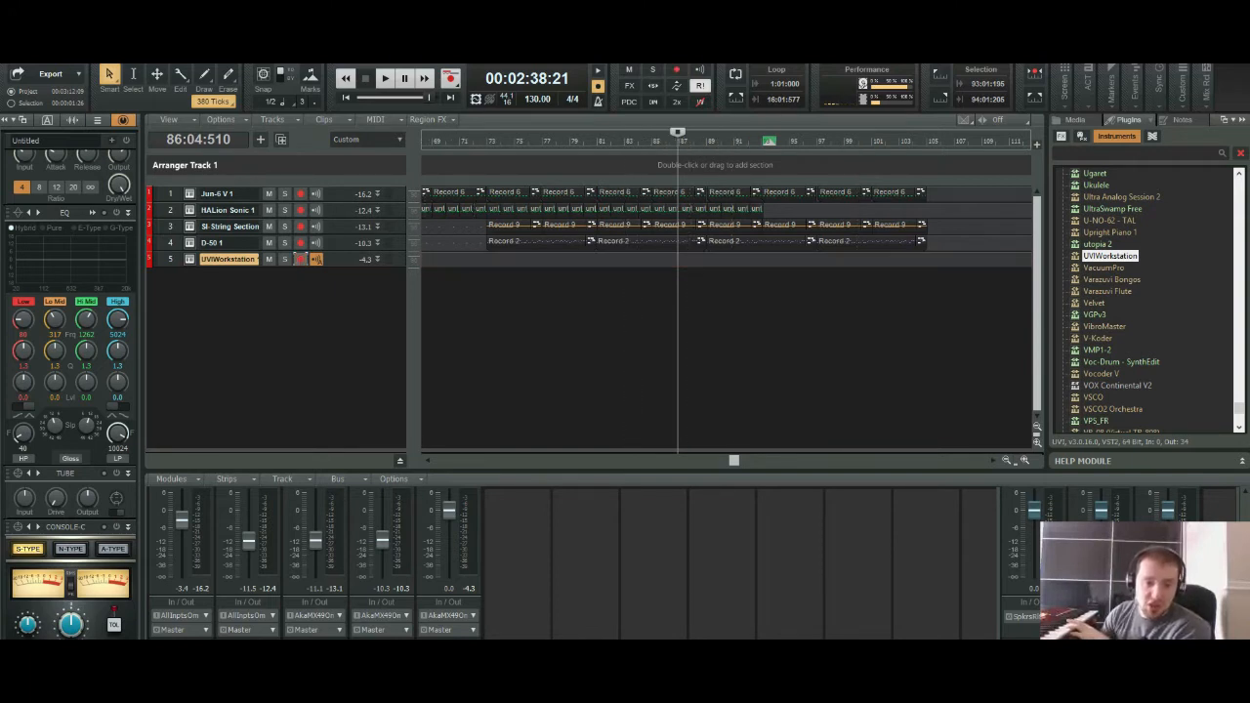
{"action": "right_click", "coordinate": [300, 259]}
{"action": "left_click", "coordinate": [332, 399]}
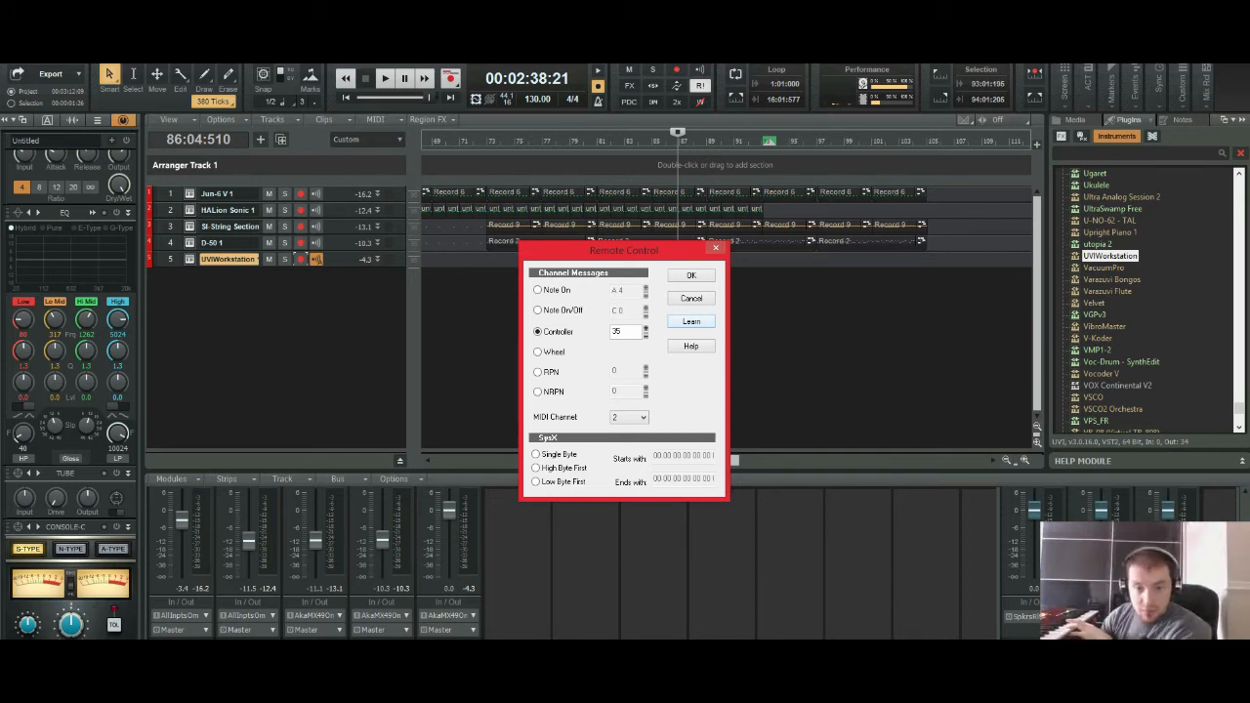
{"action": "left_click", "coordinate": [690, 275]}
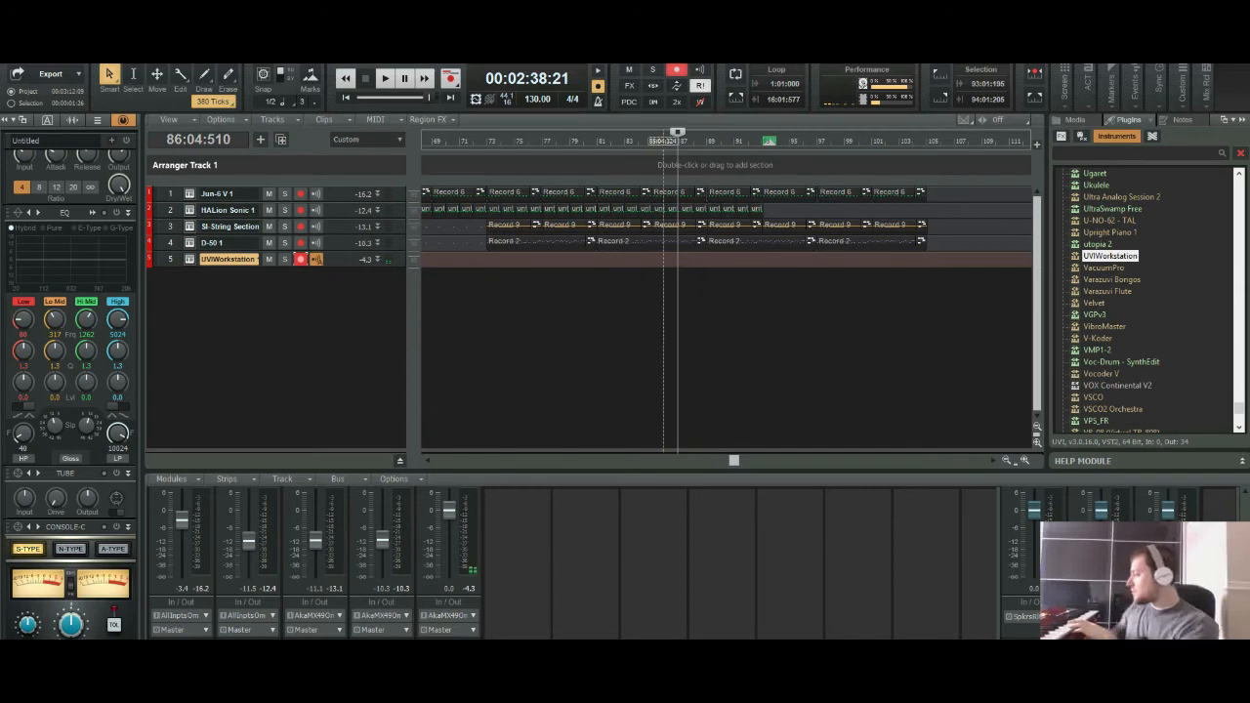
Step: Try a take on the UVIWorkstation track from about bar 87 and delete the recorded clip
{"action": "key", "text": "r"}
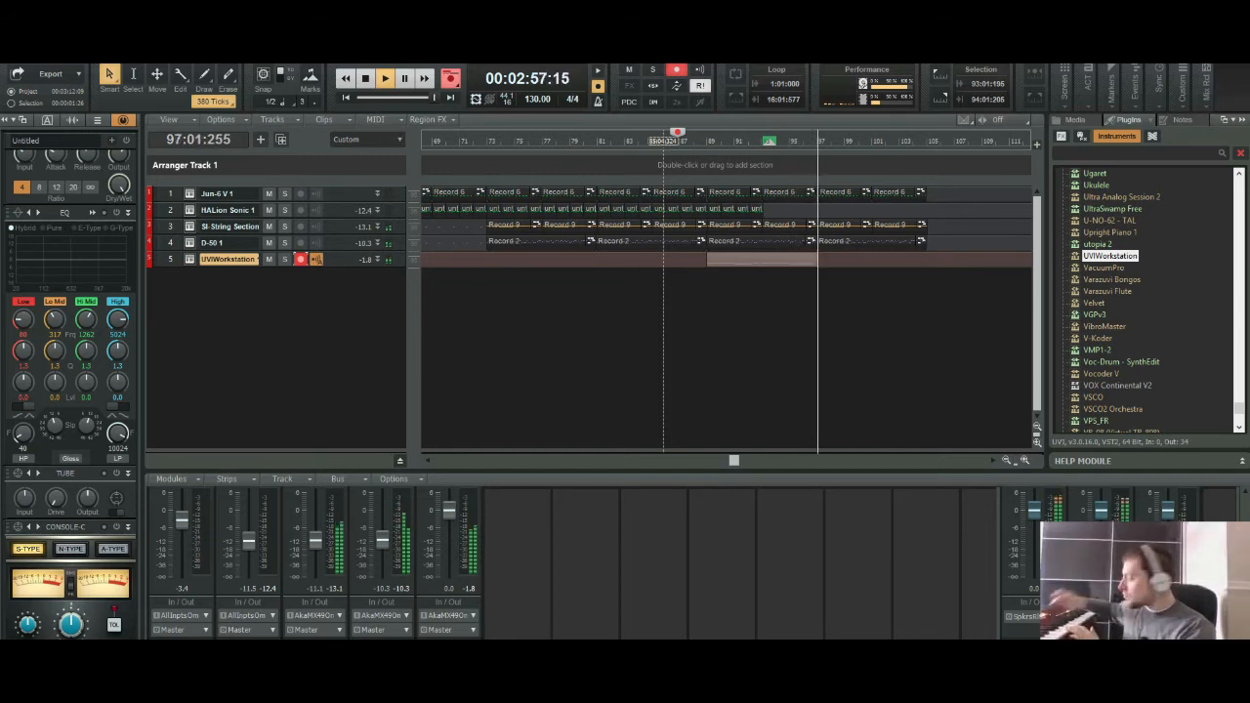
{"action": "key", "text": "space"}
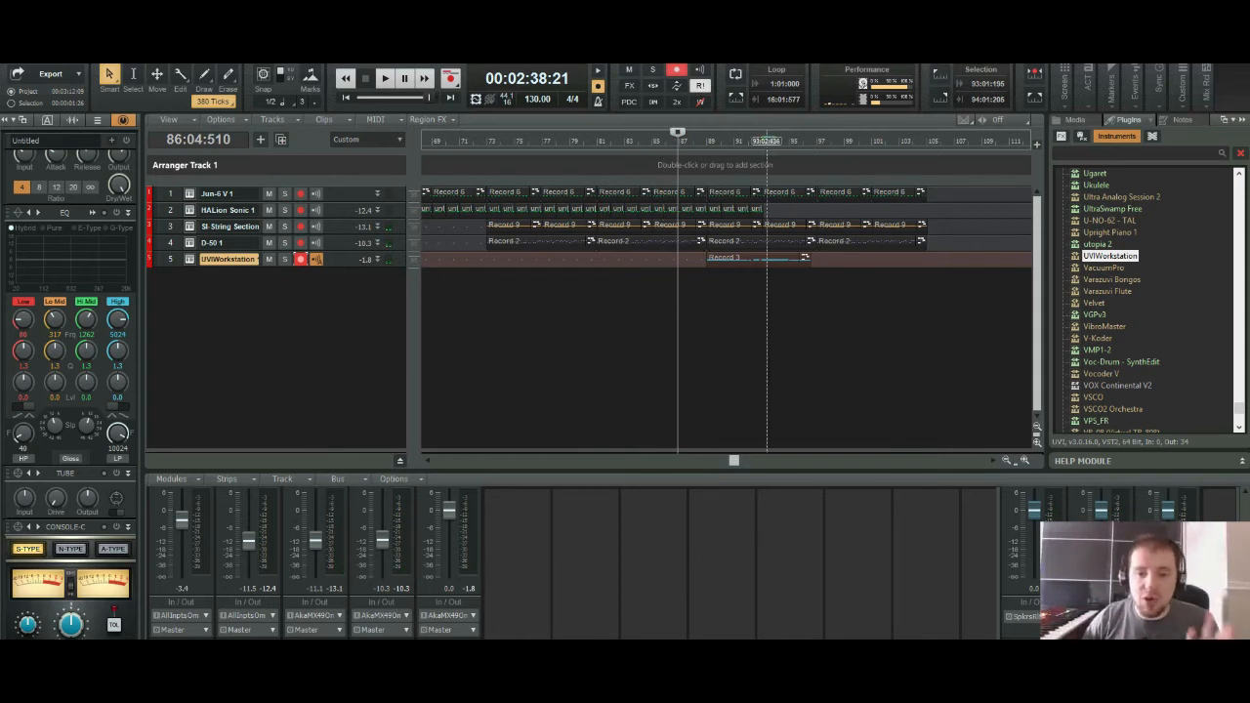
{"action": "left_click", "coordinate": [761, 259]}
{"action": "key", "text": "Delete"}
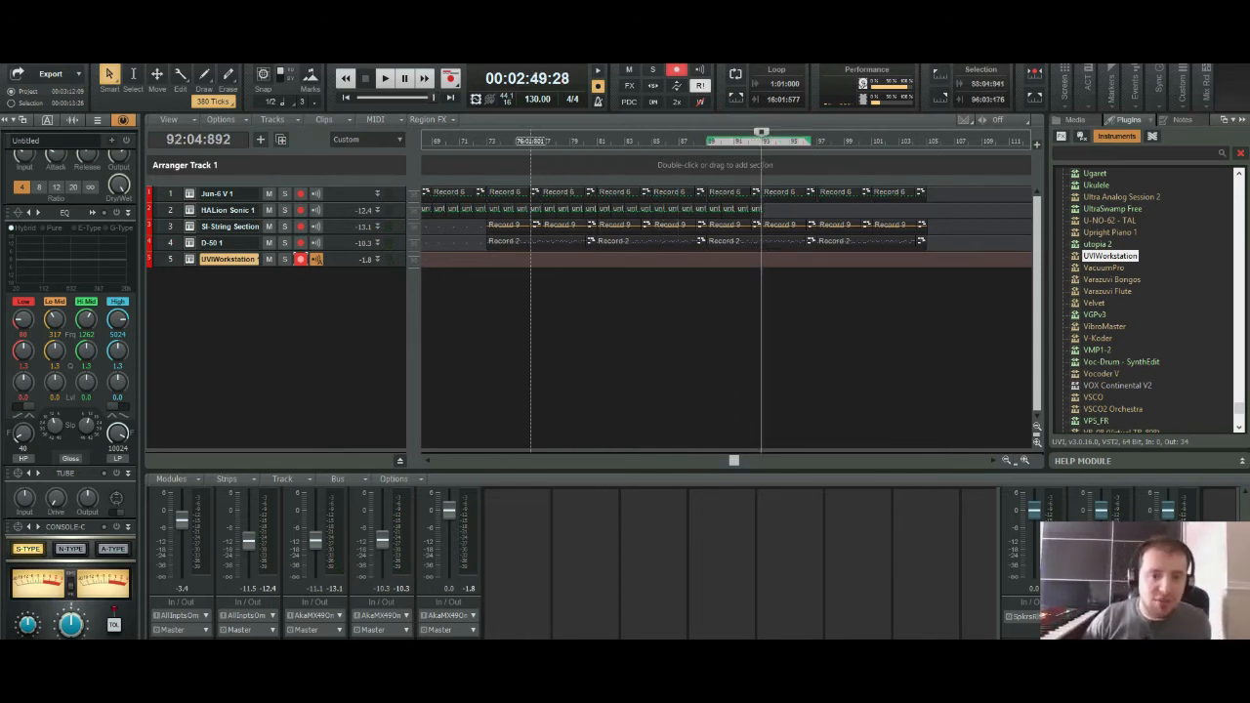
Step: Record a new UVIWorkstation part starting from bar 76 and quantize the recorded clip to 1/32
{"action": "left_click", "coordinate": [528, 141]}
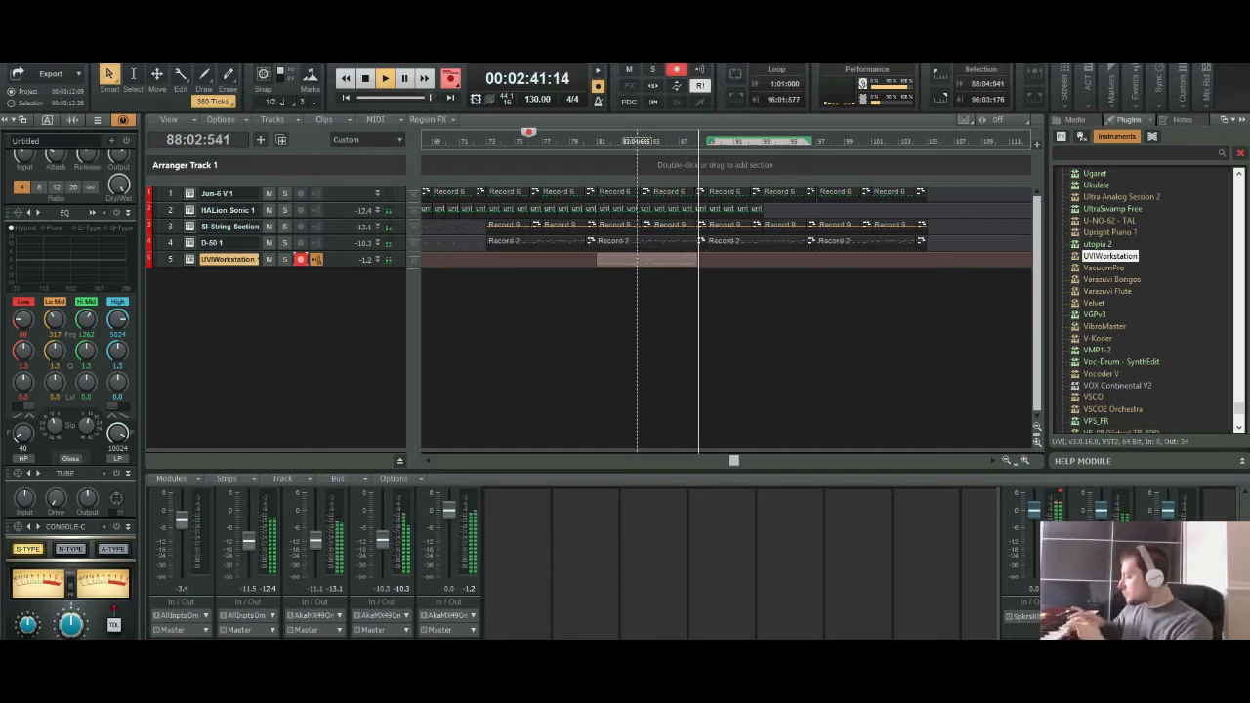
{"action": "key", "text": "space"}
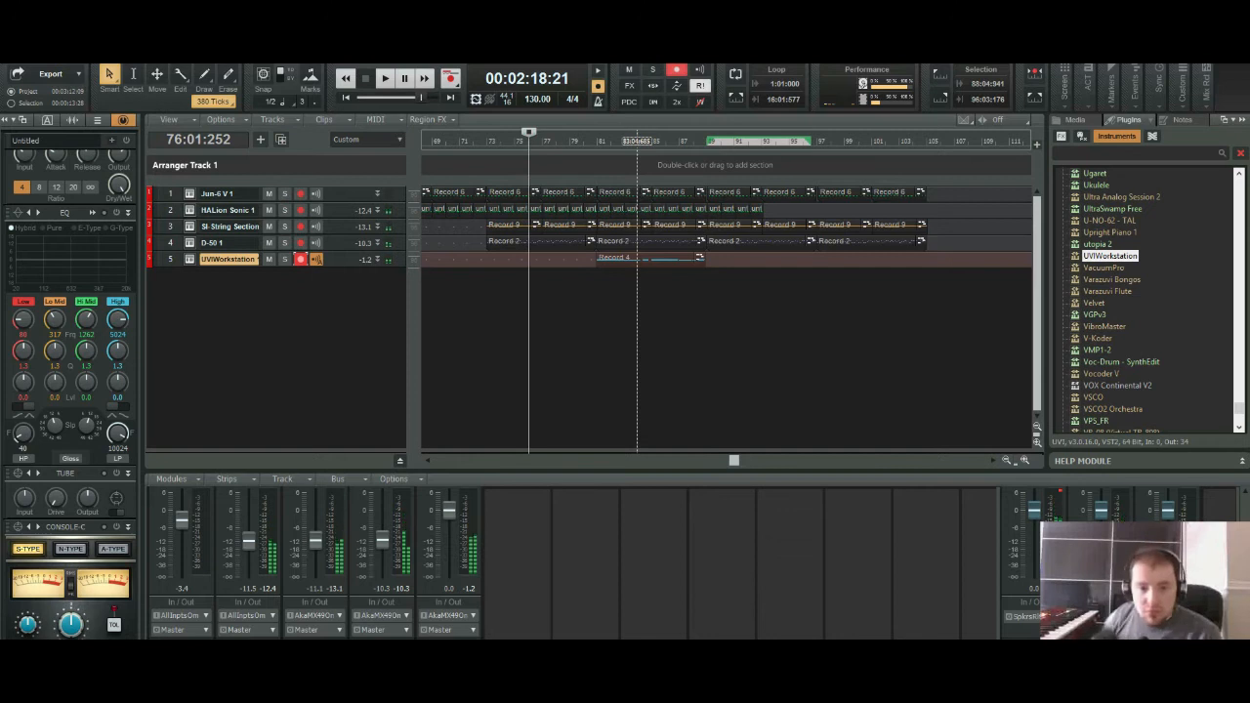
{"action": "left_click", "coordinate": [662, 259]}
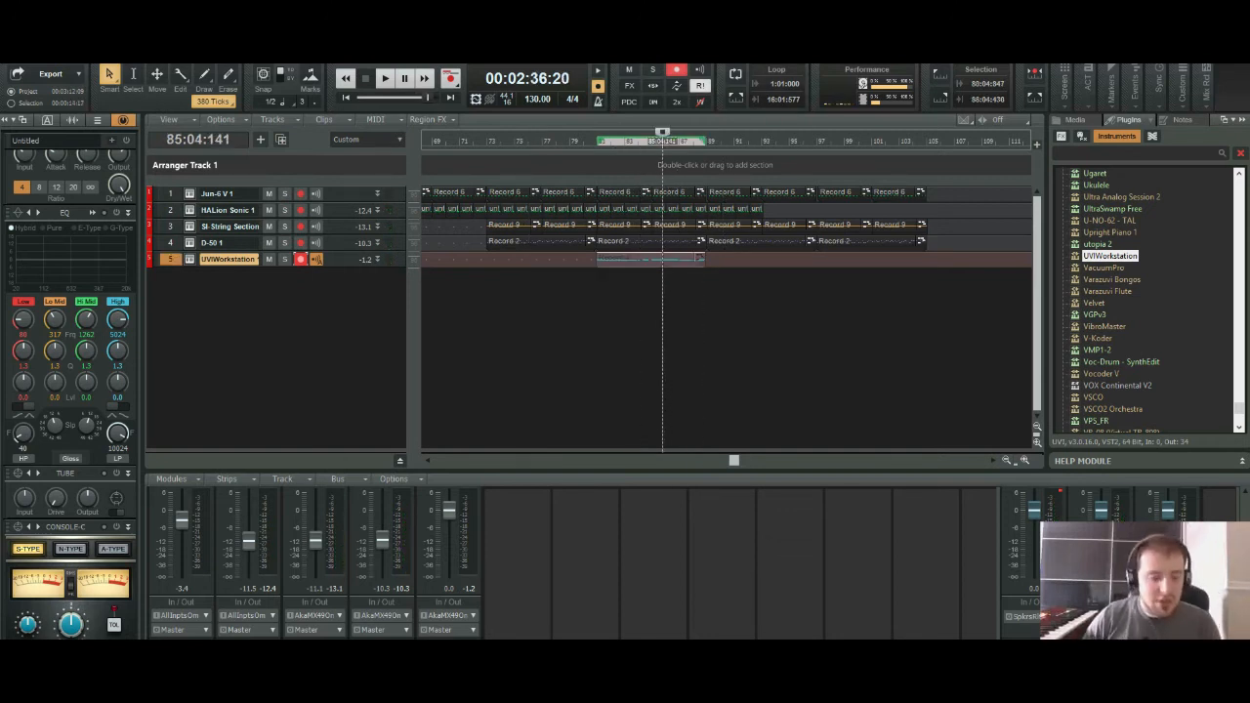
{"action": "key", "text": "q"}
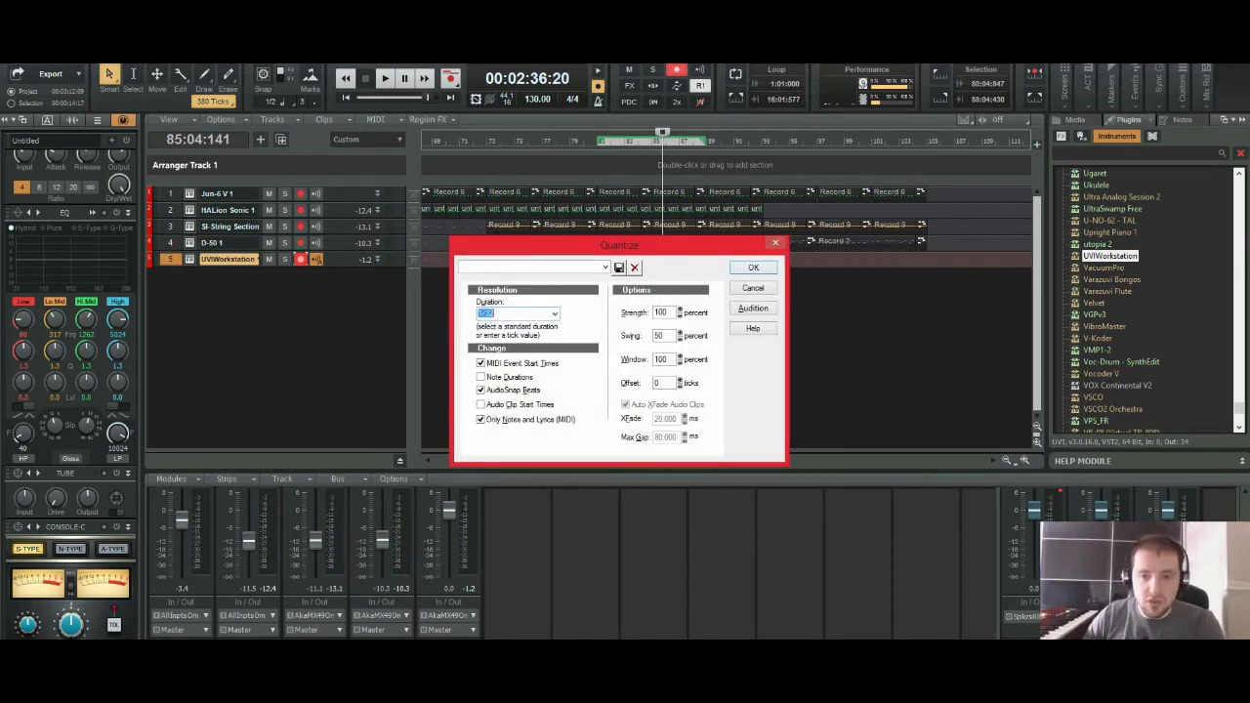
{"action": "key", "text": "Return"}
Step: Play the quantized clip from about bar 85 while lowering the UVIWorkstation fader to about -2.4 dB
{"action": "key", "text": "space"}
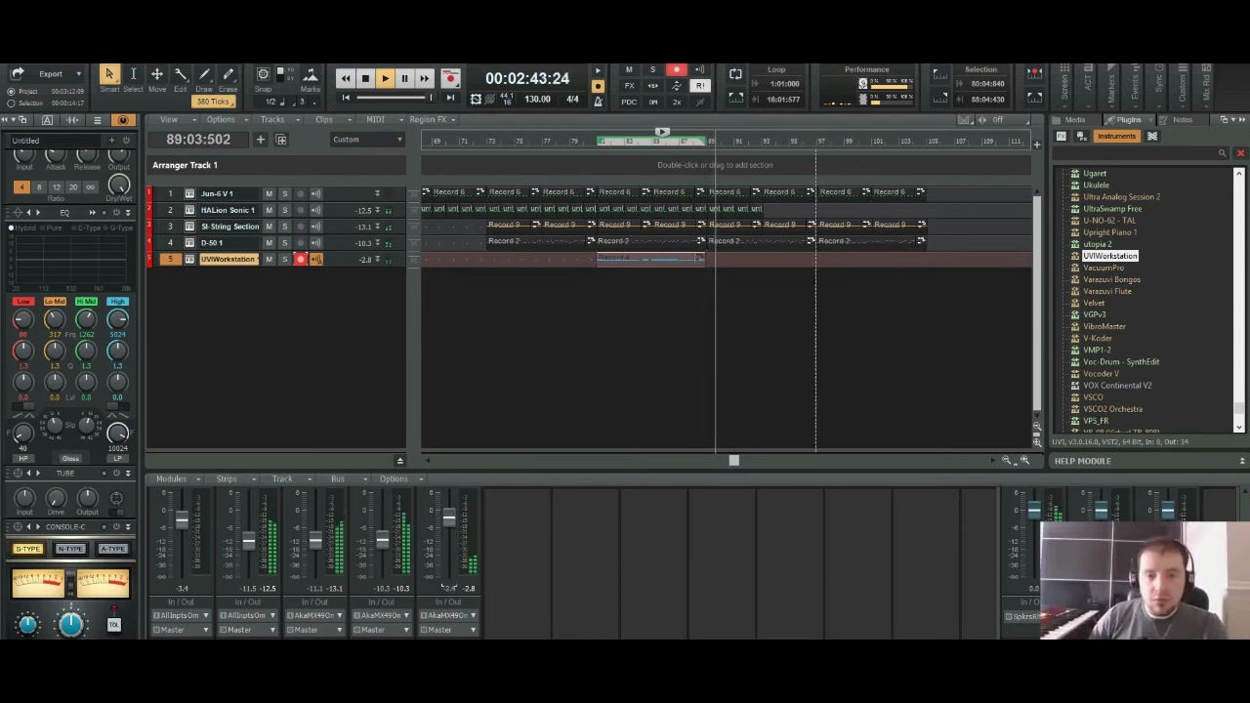
{"action": "key", "text": "space"}
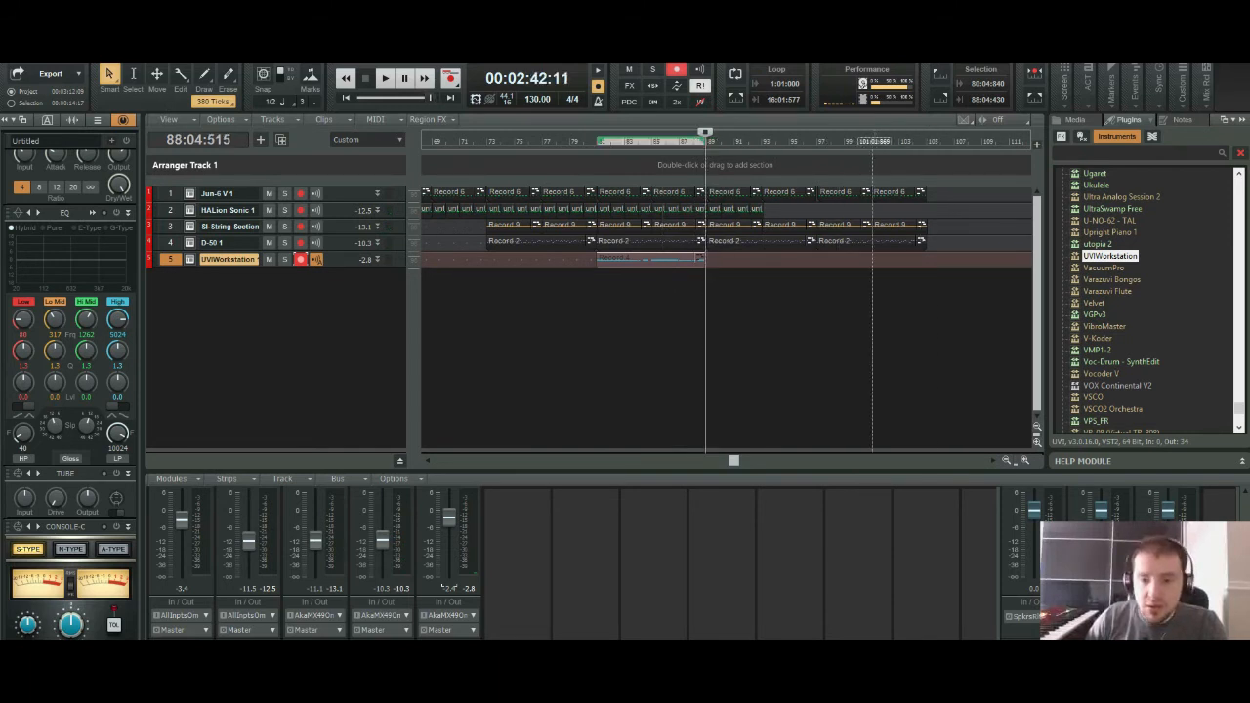
Step: Copy the UVIWorkstation clip to bar 89 and align the copy's start with the other tracks' clips
{"action": "key", "text": "ctrl+d"}
{"action": "key", "text": "space"}
{"action": "left_click", "coordinate": [1024, 460]}
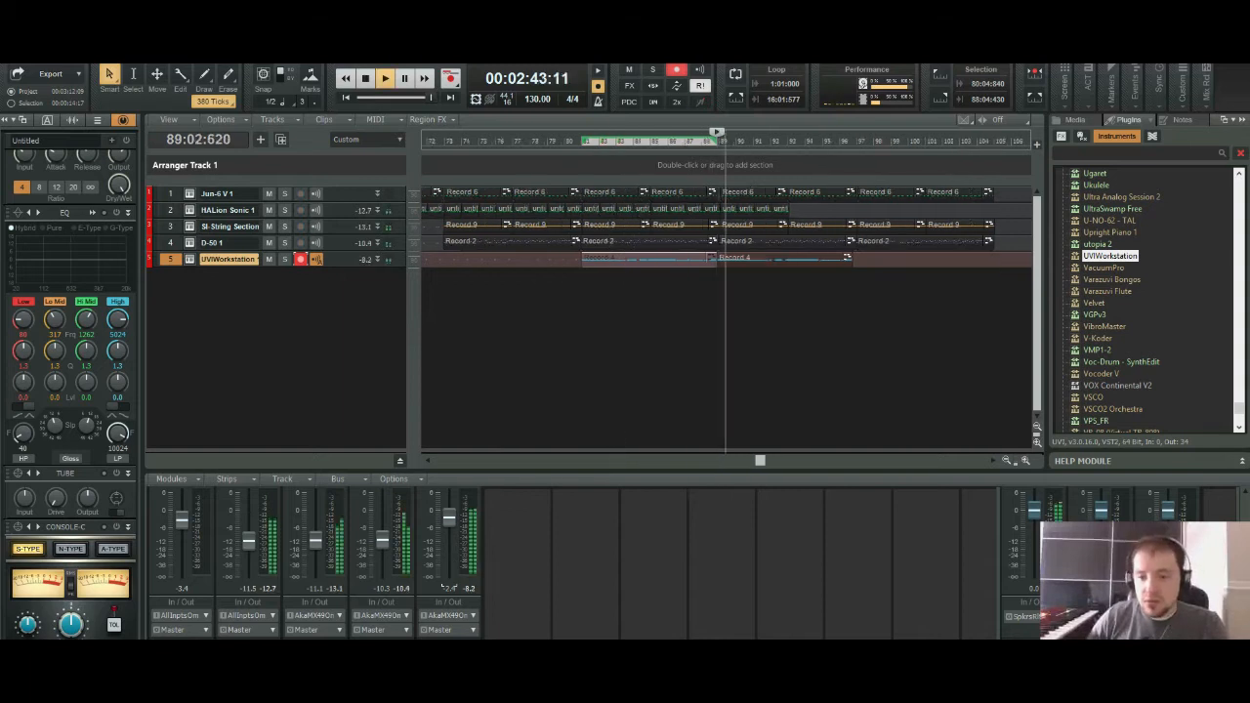
{"action": "left_click", "coordinate": [1024, 460]}
{"action": "left_click", "coordinate": [1025, 460]}
{"action": "left_click", "coordinate": [1024, 460]}
{"action": "left_click", "coordinate": [1024, 460]}
{"action": "left_click", "coordinate": [1024, 460]}
{"action": "left_click", "coordinate": [1024, 460]}
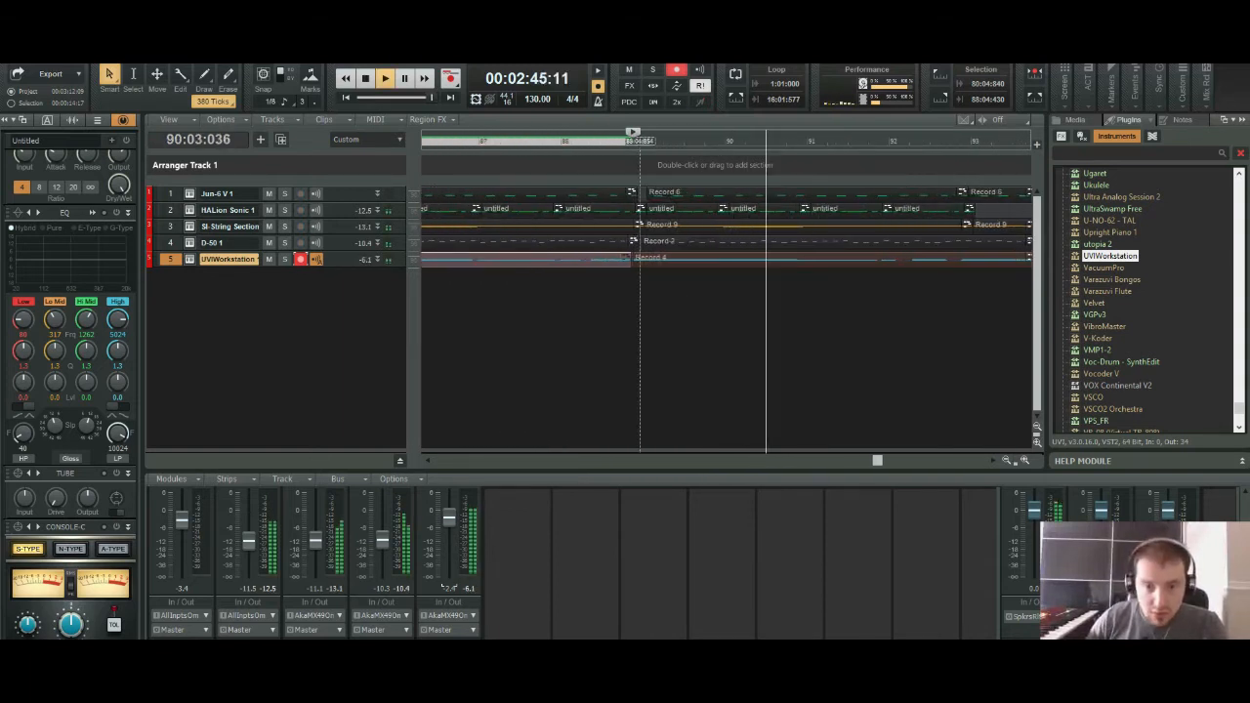
{"action": "left_click_drag", "start_coordinate": [680, 259], "coordinate": [692, 258]}
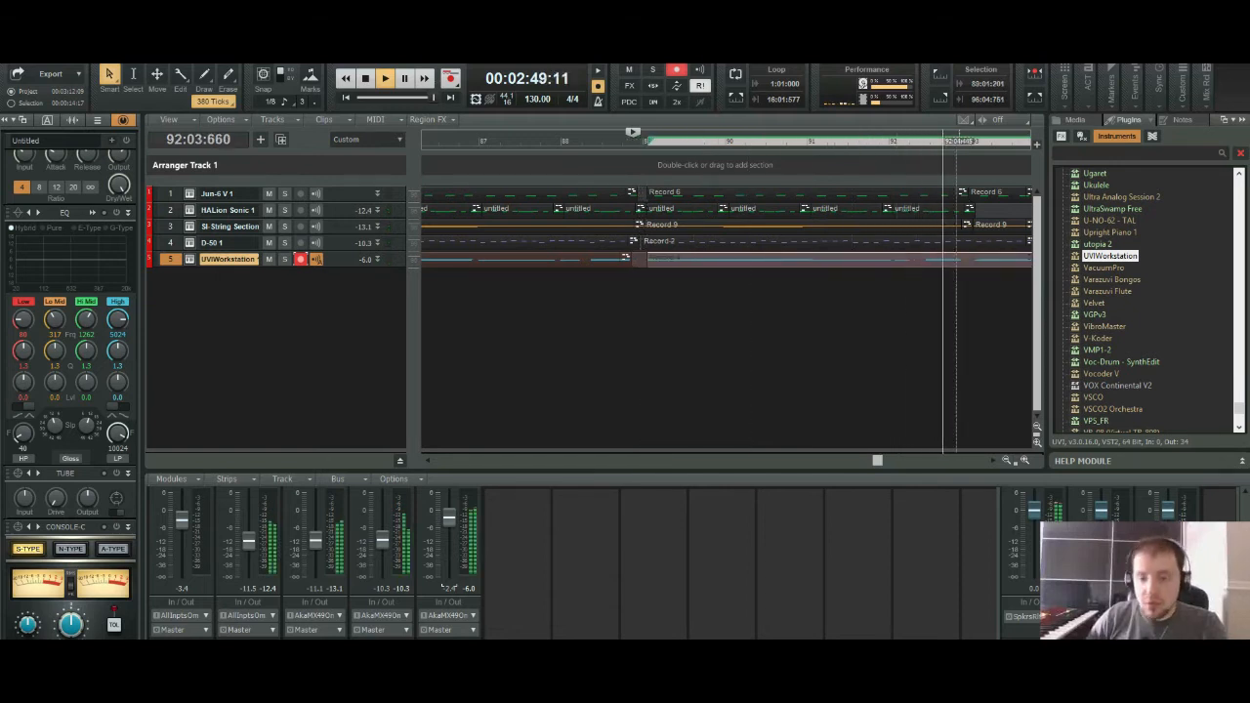
Step: Listen to the copied UVIWorkstation clip with the other tracks up to about bar 97, and stop playback
{"action": "key", "text": "ctrl+Left"}
{"action": "key", "text": "ctrl+Left"}
{"action": "key", "text": "ctrl+Left"}
{"action": "key", "text": "ctrl+Left"}
{"action": "key", "text": "ctrl+Left"}
{"action": "key", "text": "ctrl+Left"}
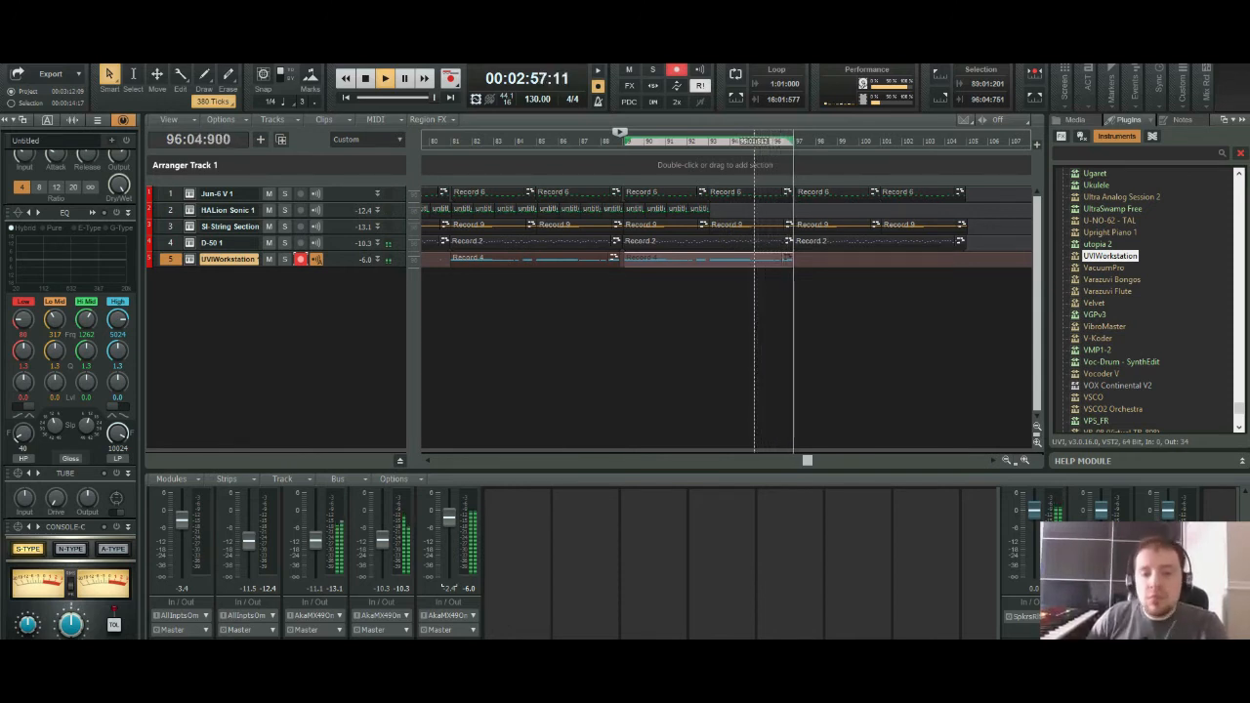
{"action": "key", "text": "space"}
Step: Nudge the copied UVIWorkstation clip to start at 89:01:179 and place the playhead at its start
{"action": "key", "text": "ctrl+Right"}
{"action": "key", "text": "ctrl+Right"}
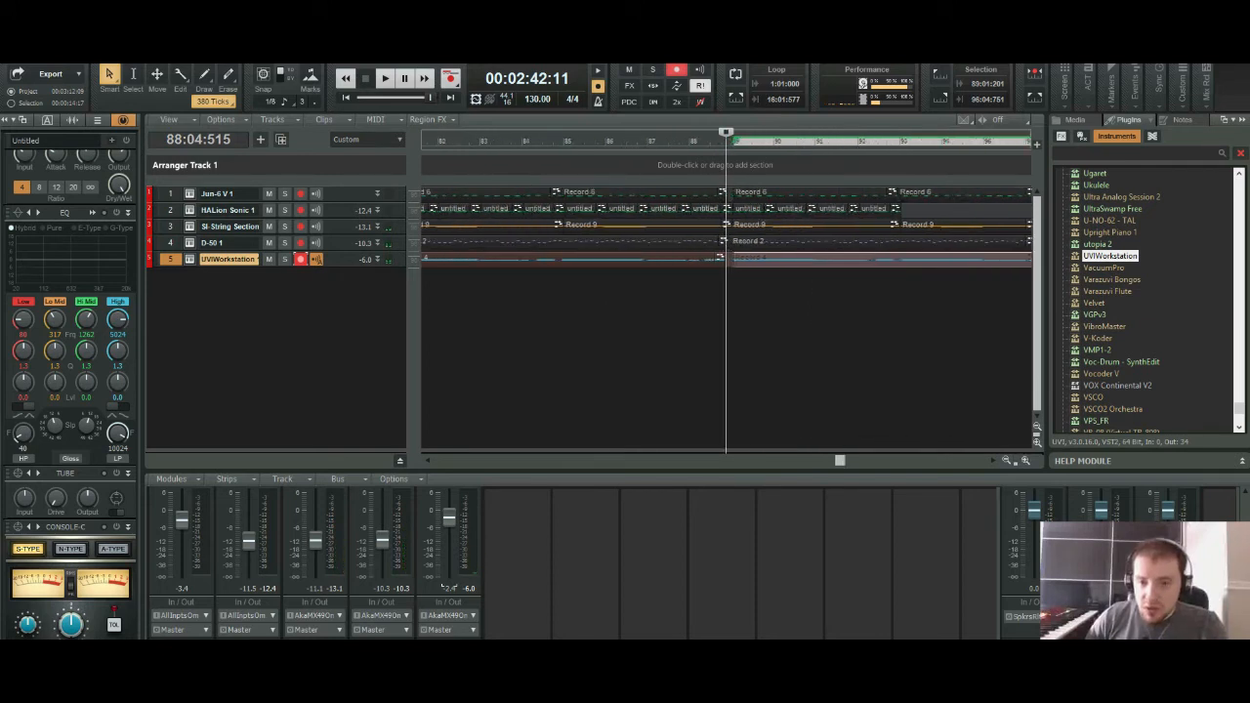
{"action": "key", "text": "ctrl+Right"}
{"action": "key", "text": "ctrl+Right"}
{"action": "key", "text": "ctrl+Right"}
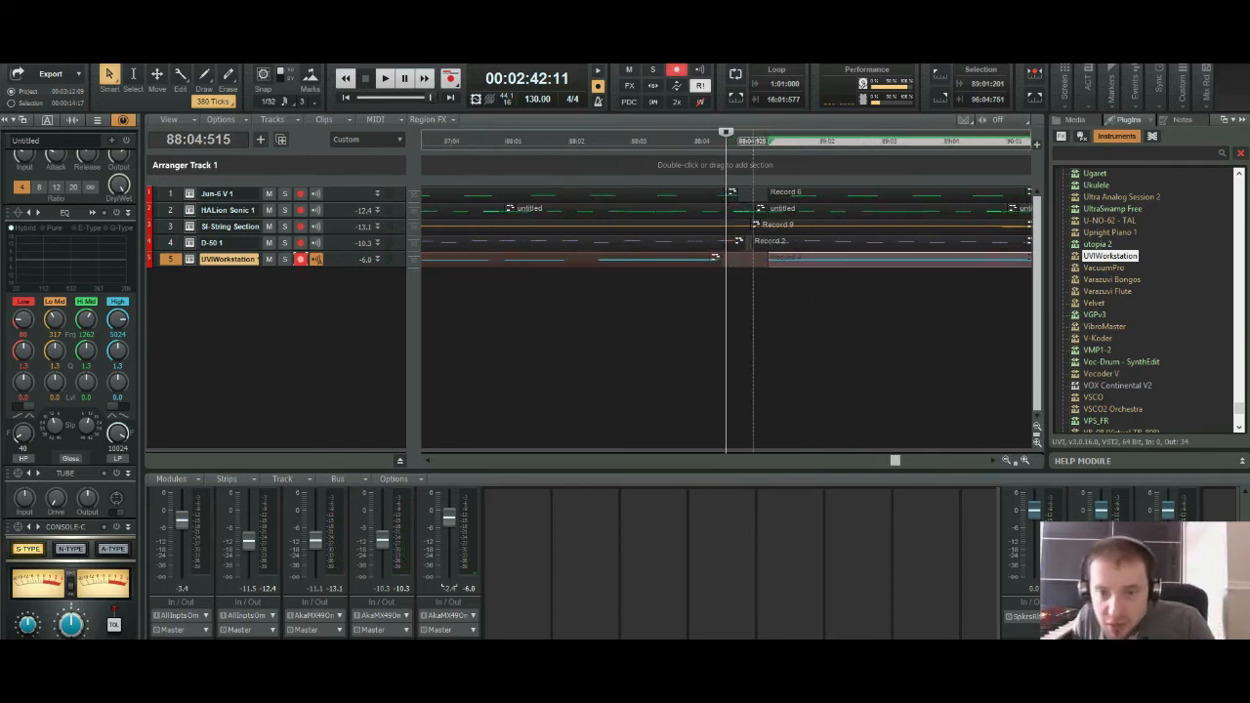
{"action": "left_click", "coordinate": [768, 140]}
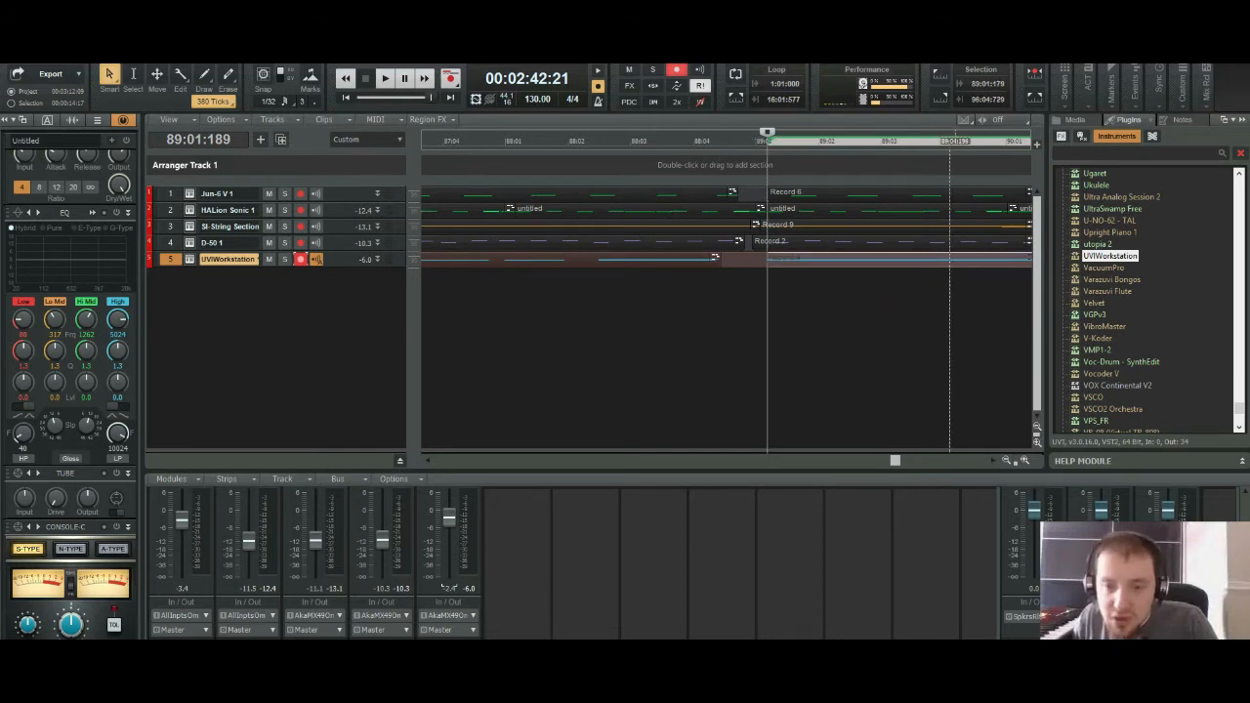
Step: Play the arrangement from bar 89 to about bar 97 to check the nudged clip's timing, and stop playback
{"action": "key", "text": "space"}
{"action": "key", "text": "ctrl+Left"}
{"action": "key", "text": "ctrl+Left"}
{"action": "key", "text": "ctrl+Left"}
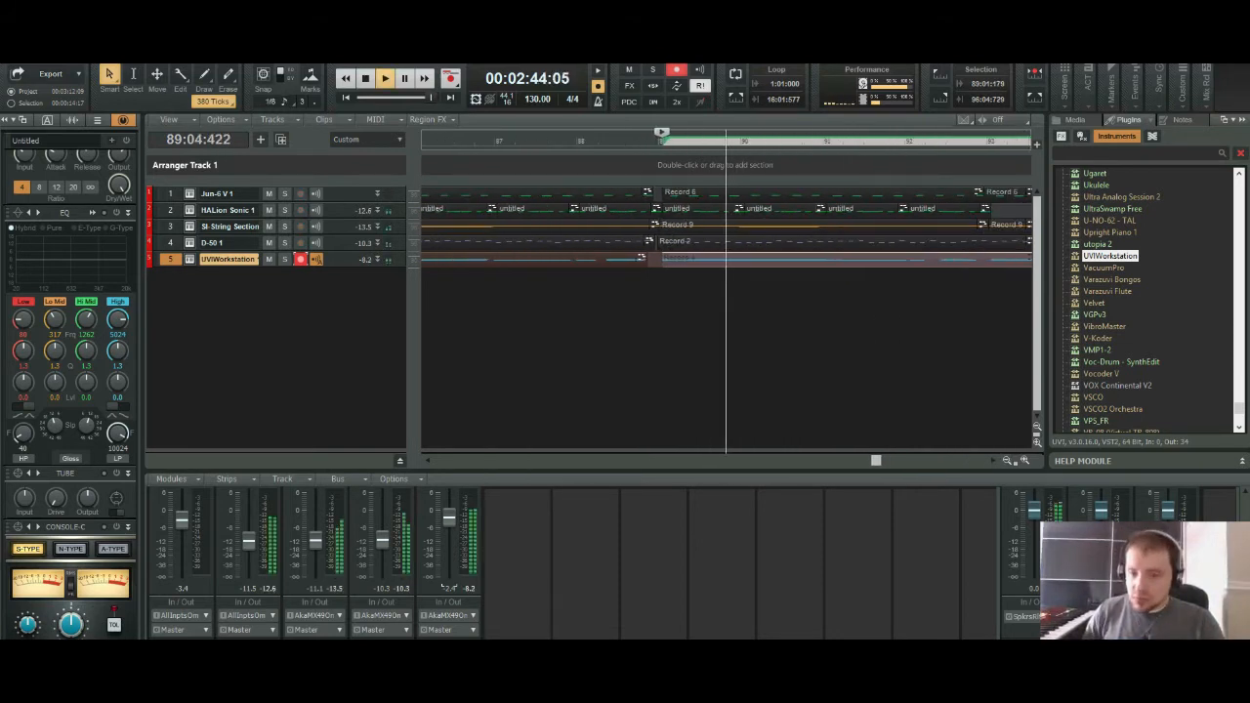
{"action": "key", "text": "ctrl+Left"}
{"action": "key", "text": "ctrl+Left"}
{"action": "key", "text": "ctrl+Left"}
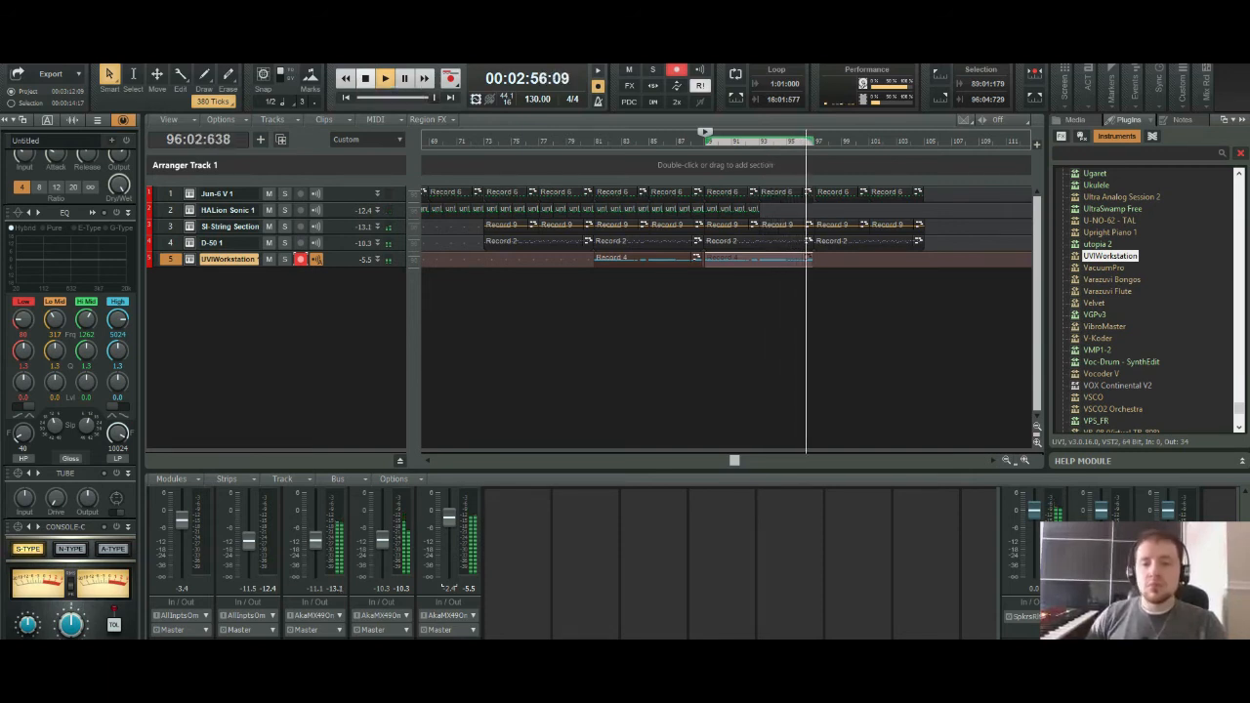
{"action": "left_click", "coordinate": [365, 79]}
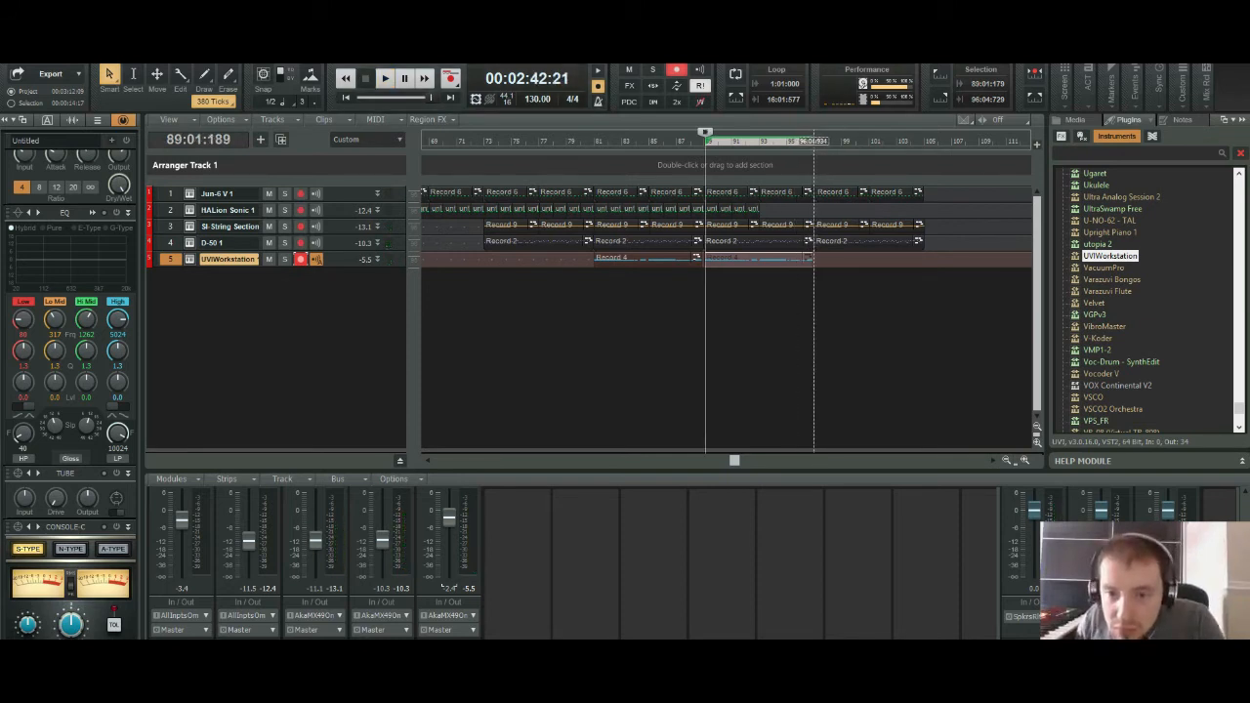
Step: Paste another copy of the UVIWorkstation clip at bar 97 and play it through to about bar 105
{"action": "left_click", "coordinate": [814, 141]}
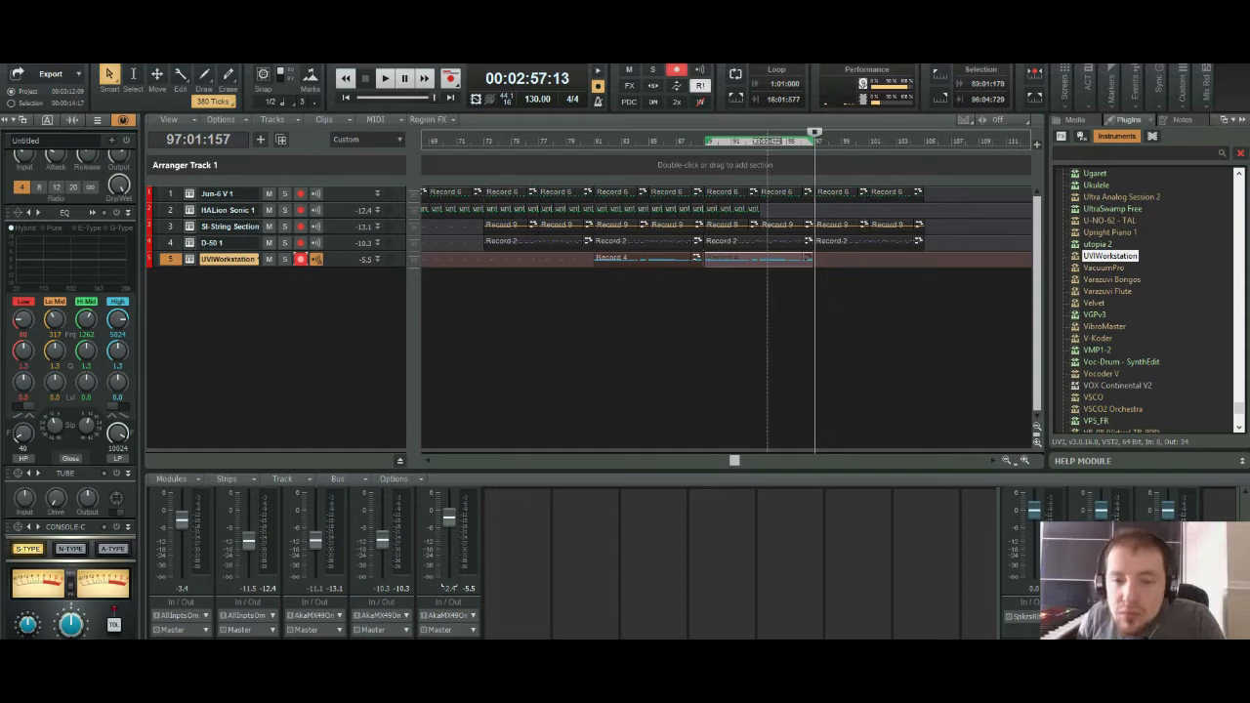
{"action": "key", "text": "ctrl+v"}
{"action": "key", "text": "space"}
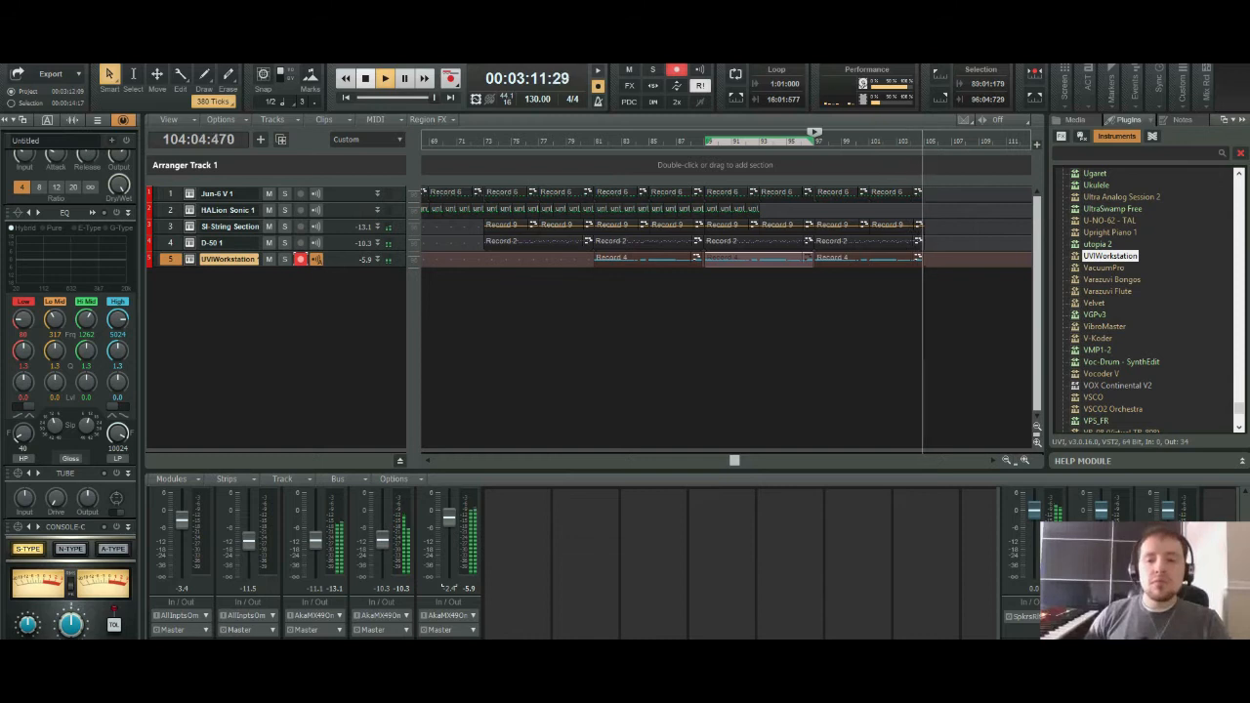
{"action": "key", "text": "space"}
Step: Nudge the UVIWorkstation clip pasted at bar 97 to start at 97:01:145
{"action": "key", "text": "ctrl+Right"}
{"action": "key", "text": "ctrl+Right"}
{"action": "key", "text": "ctrl+Right"}
{"action": "key", "text": "ctrl+Right"}
{"action": "key", "text": "ctrl+Right"}
{"action": "key", "text": "ctrl+Right"}
{"action": "key", "text": "ctrl+Right"}
{"action": "key", "text": "ctrl+Right"}
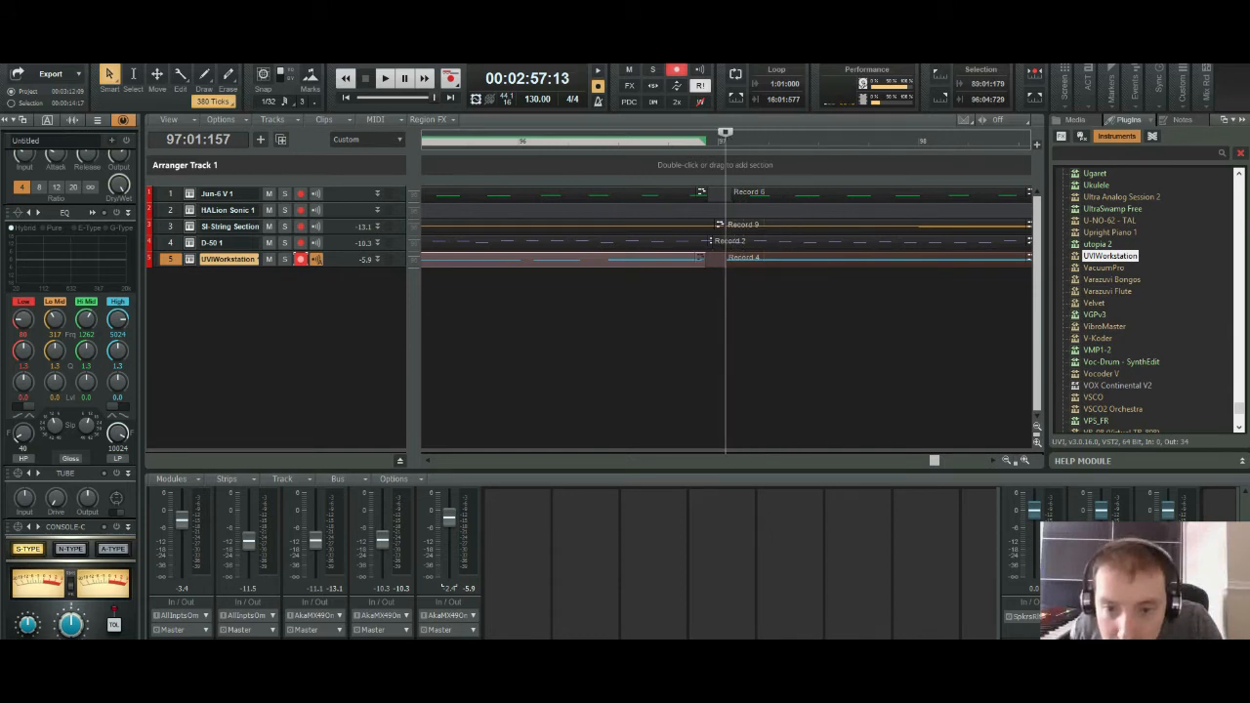
{"action": "left_click", "coordinate": [861, 260]}
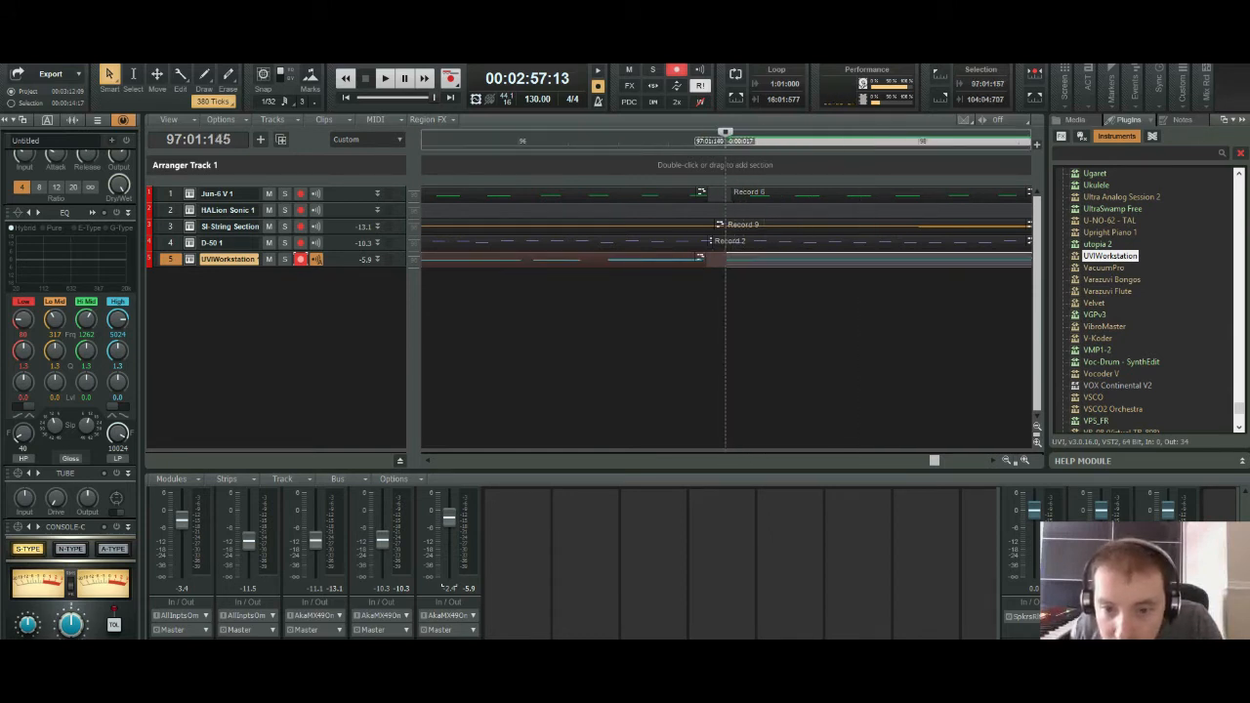
Step: Play the arrangement from bar 97 to about bar 105 to check the last UVIWorkstation clip, and stop playback
{"action": "key", "text": "space"}
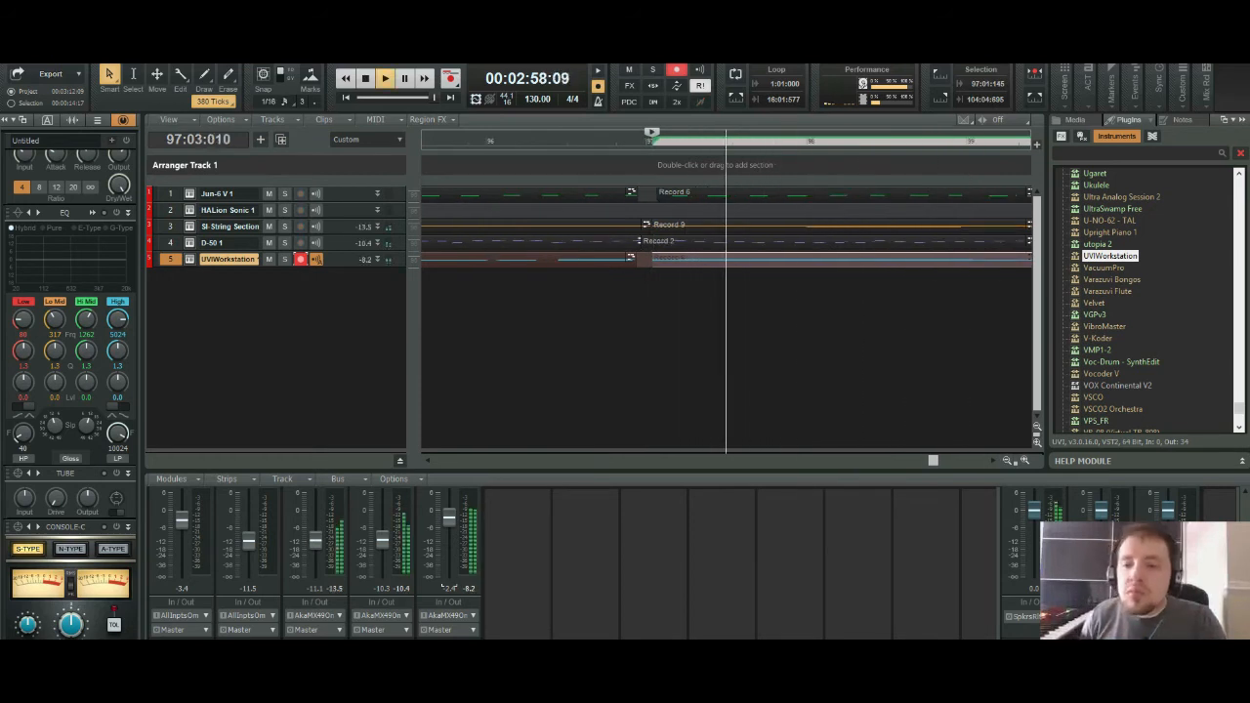
{"action": "key", "text": "ctrl+Left"}
{"action": "key", "text": "ctrl+Left"}
{"action": "key", "text": "ctrl+Left"}
{"action": "key", "text": "ctrl+Left"}
{"action": "key", "text": "ctrl+Left"}
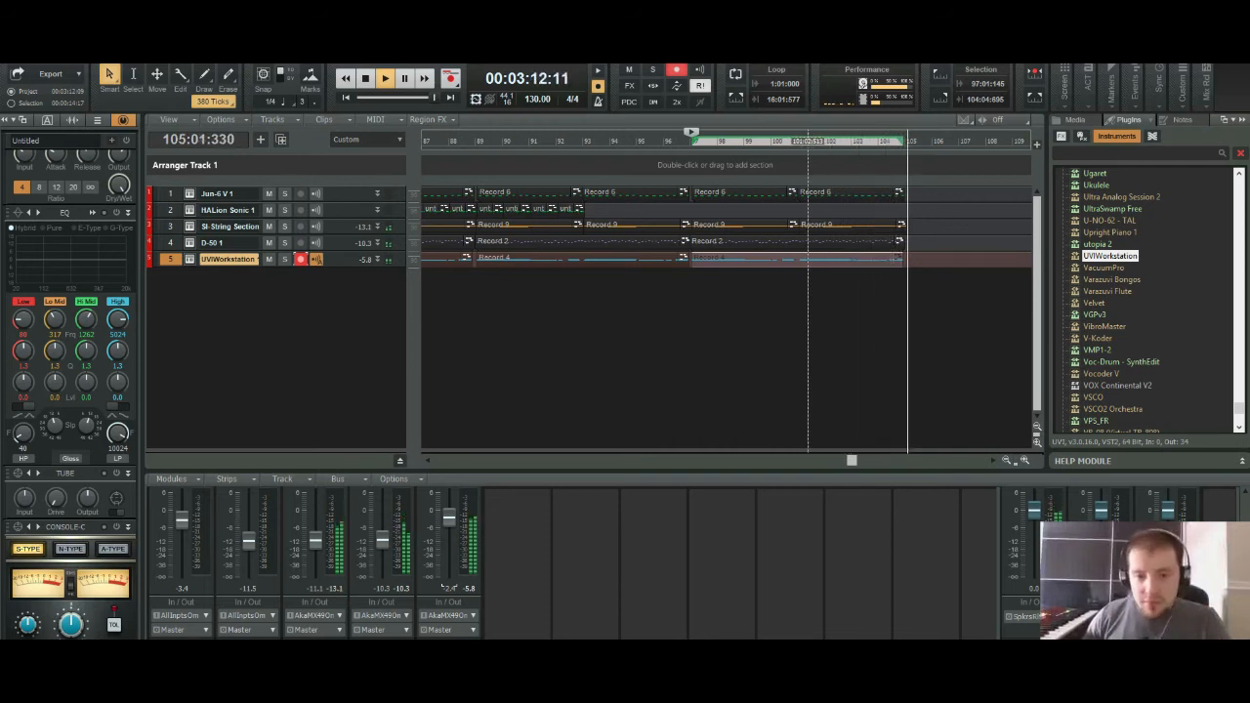
{"action": "key", "text": "space"}
Step: Shift the last UVIWorkstation clip to start at 97:01:202 and play it through to about bar 105
{"action": "left_click", "coordinate": [1024, 460]}
{"action": "left_click", "coordinate": [1025, 459]}
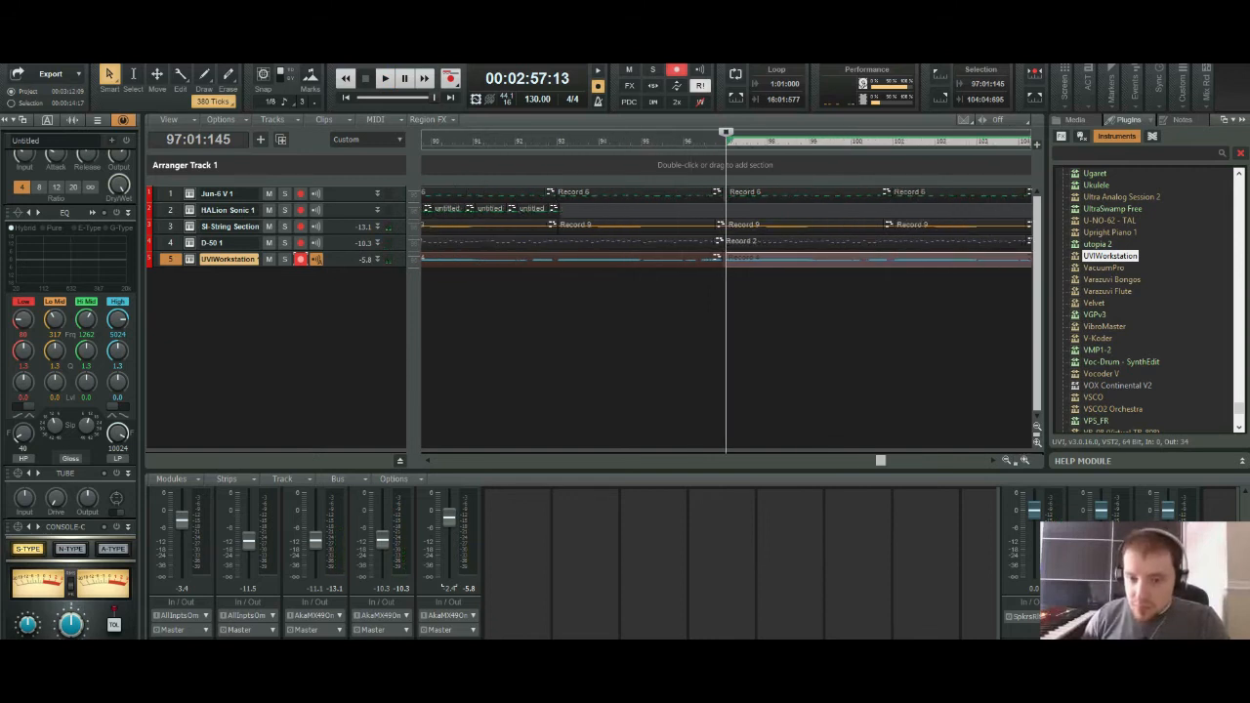
{"action": "left_click", "coordinate": [1024, 460]}
{"action": "left_click", "coordinate": [1024, 460]}
{"action": "left_click", "coordinate": [1024, 460]}
{"action": "left_click", "coordinate": [1024, 460]}
{"action": "key", "text": "ctrl+Left"}
{"action": "key", "text": "ctrl+Left"}
{"action": "key", "text": "ctrl+Left"}
{"action": "key", "text": "ctrl+Left"}
{"action": "key", "text": "ctrl+Left"}
{"action": "key", "text": "ctrl+Left"}
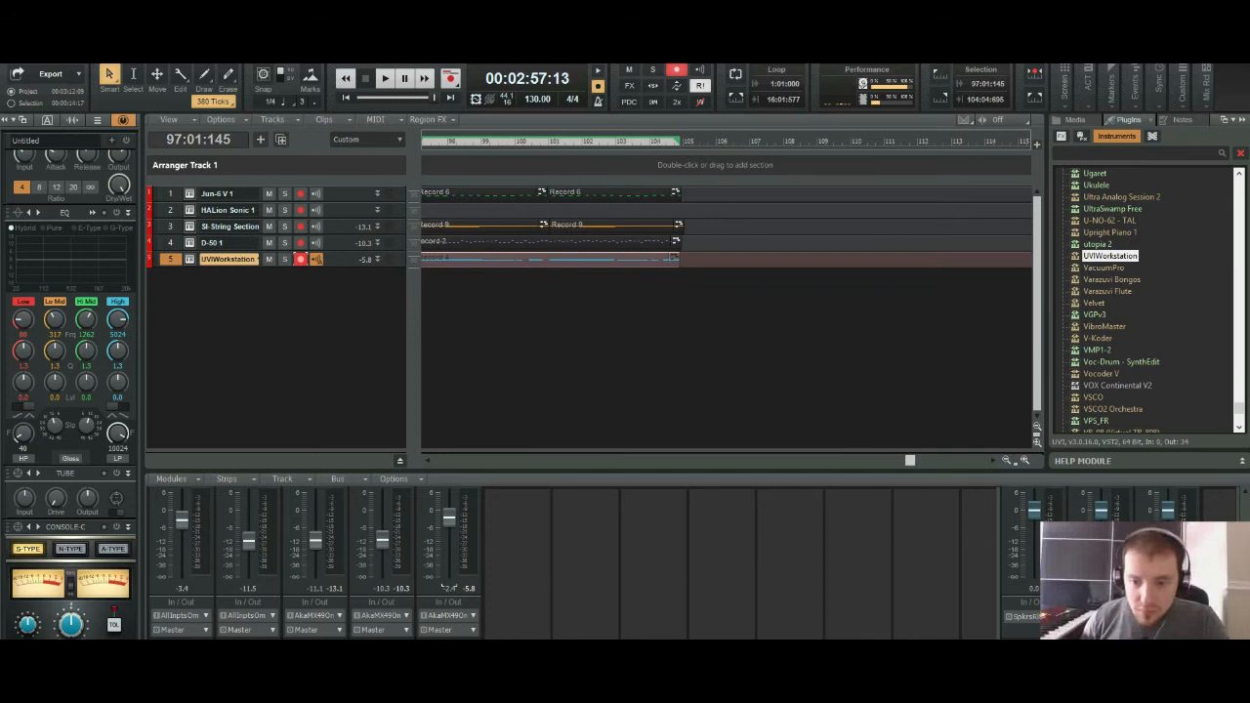
{"action": "mouse_move", "coordinate": [910, 460]}
{"action": "left_mouse_down"}
{"action": "mouse_move", "coordinate": [851, 460]}
{"action": "mouse_move", "coordinate": [892, 460]}
{"action": "left_mouse_up"}
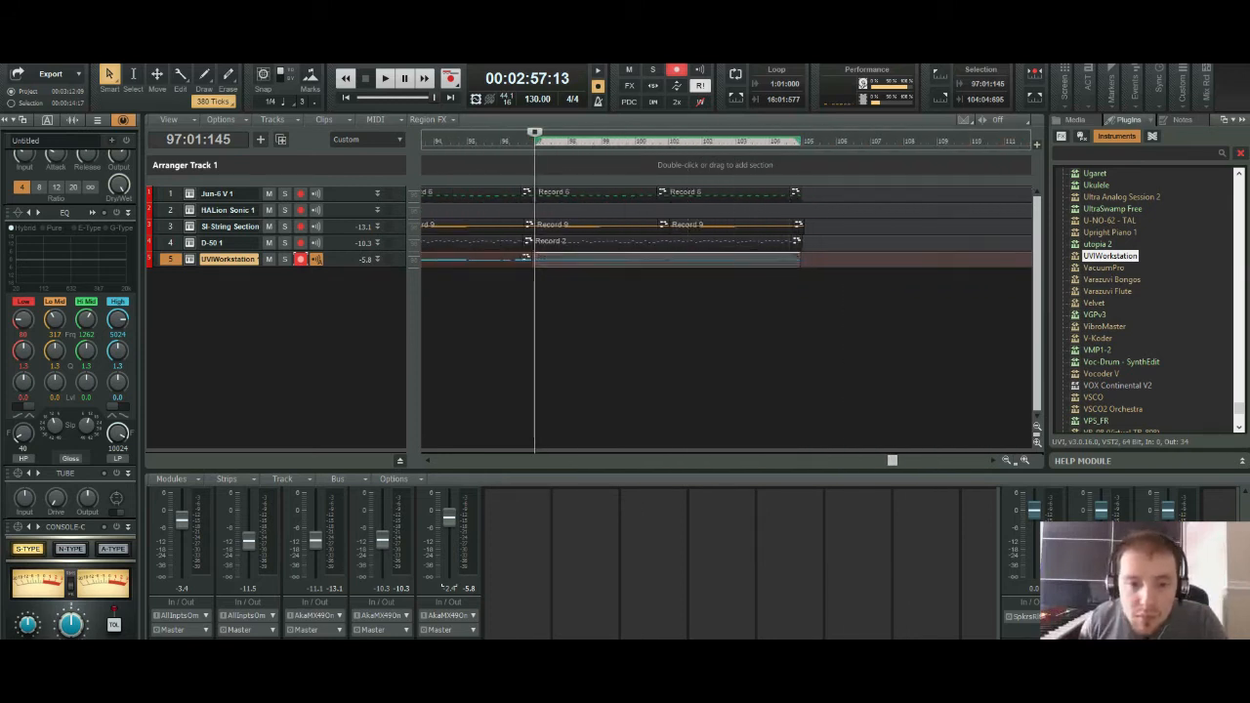
{"action": "key", "text": "space"}
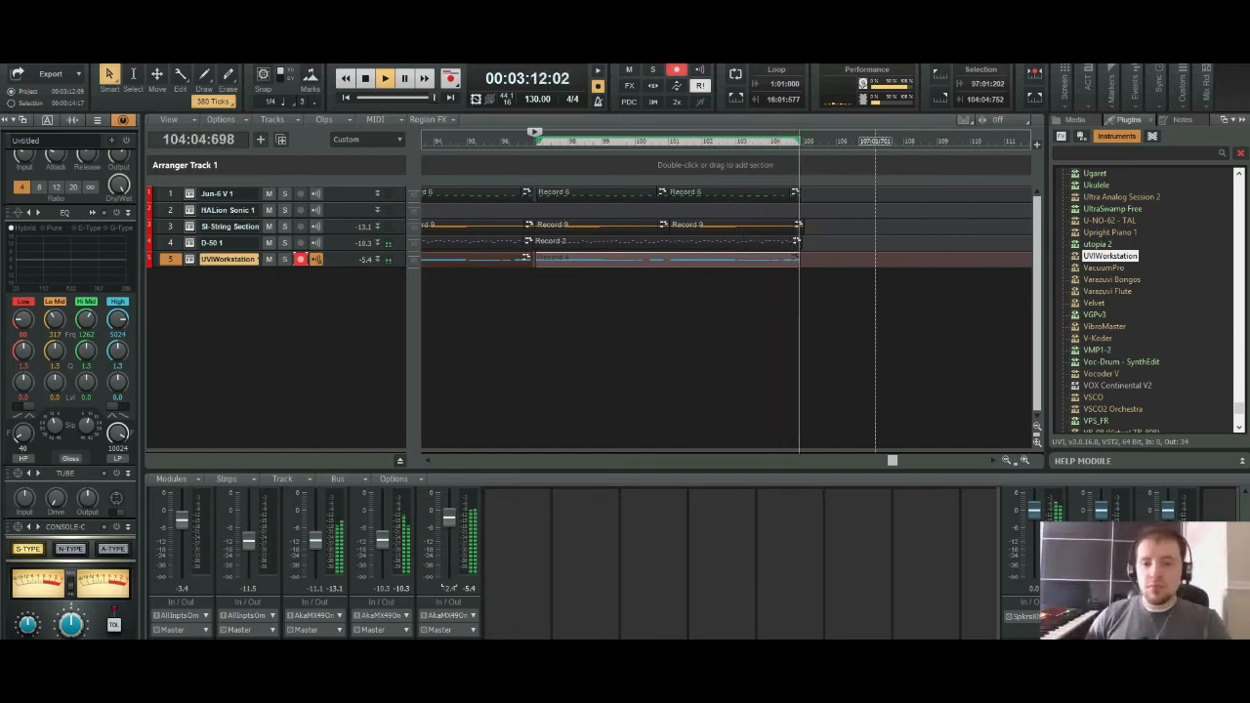
{"action": "key", "text": "space"}
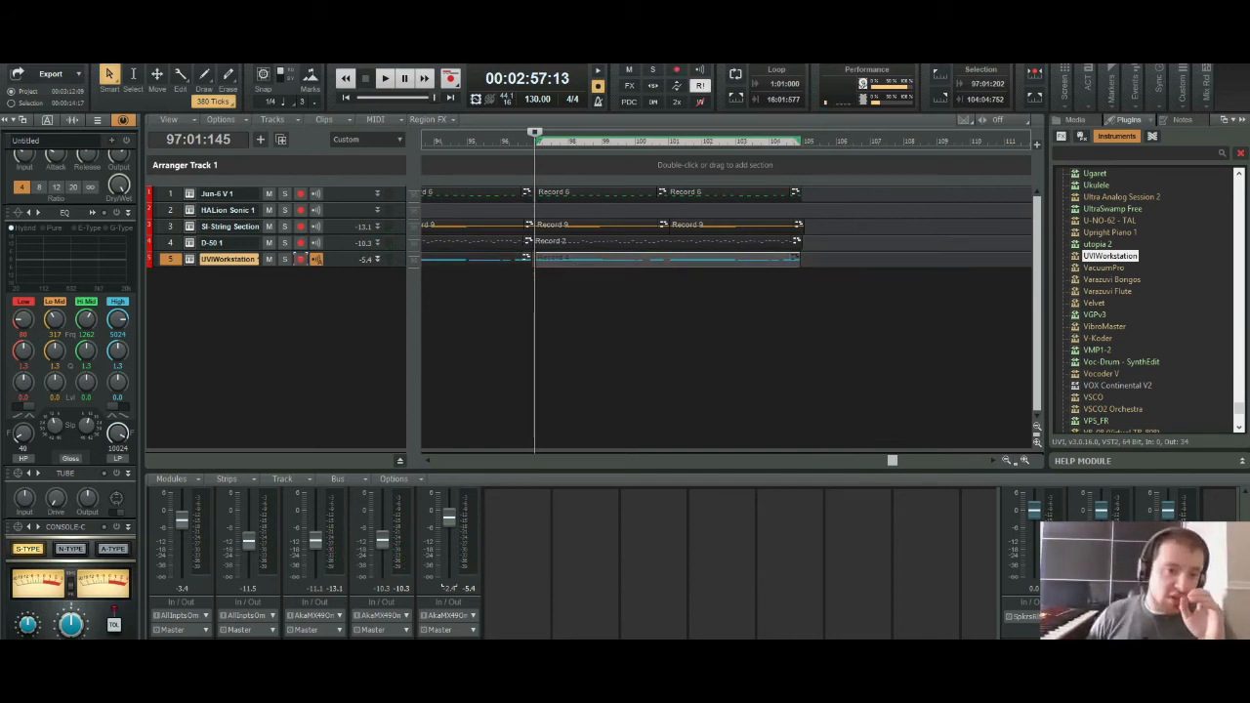
Step: Expand the UVIWorkstation track to show its clips in full height and lower its fader to about -5.6 dB
{"action": "left_click", "coordinate": [377, 259]}
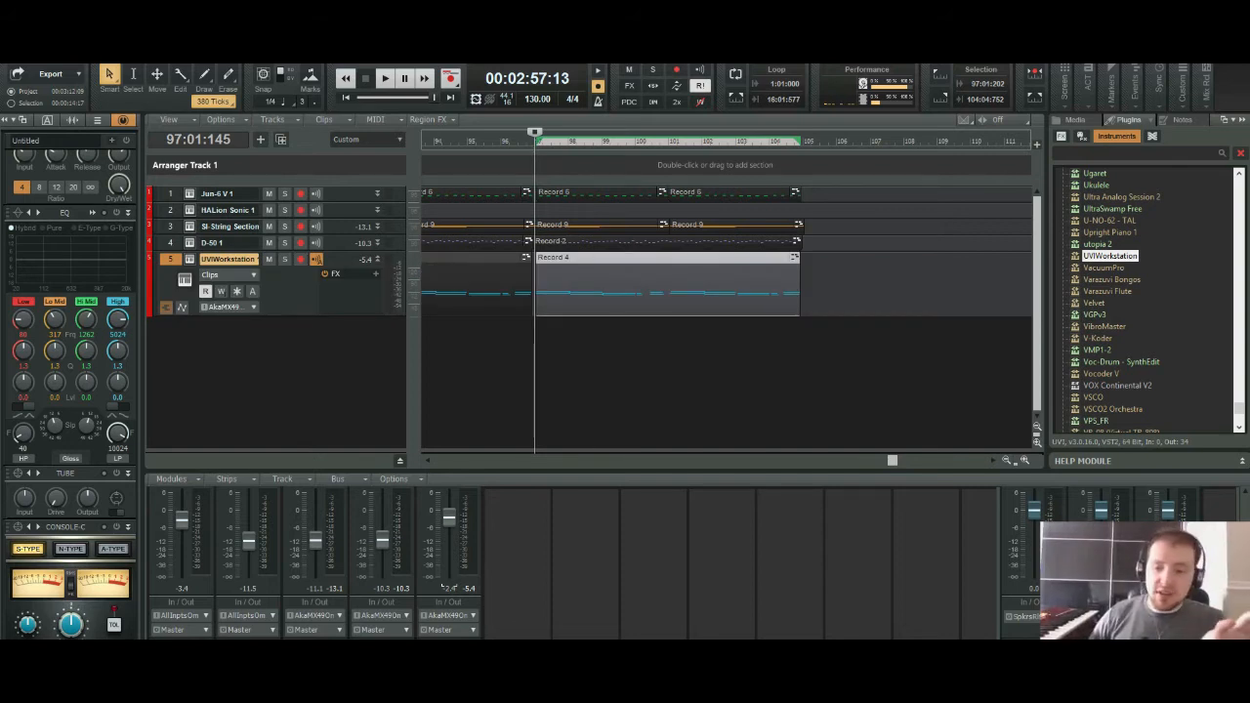
{"action": "scroll", "coordinate": [611, 293], "scroll_direction": "down", "scroll_amount": 3}
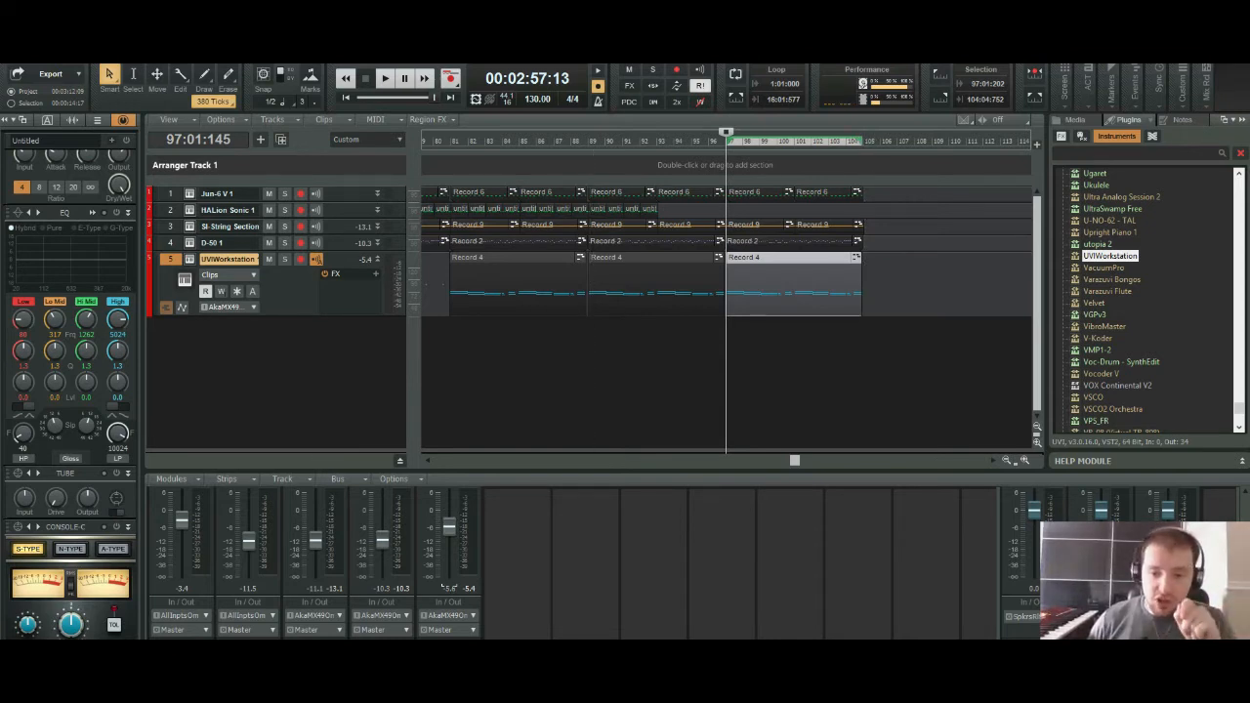
Step: Insert the Relay spatial effect in the UVIWorkstation track's effects rack and decline sharing usage data
{"action": "left_click_drag", "start_coordinate": [794, 460], "coordinate": [774, 459]}
{"action": "left_click", "coordinate": [375, 274]}
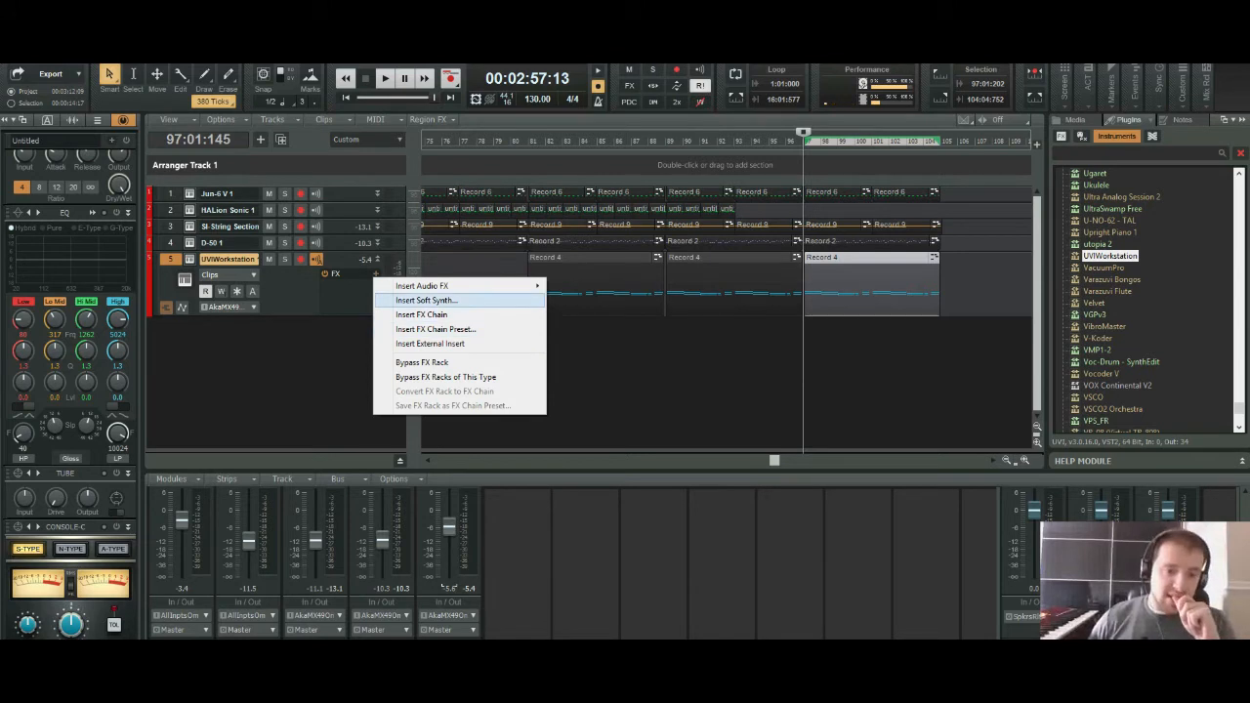
{"action": "mouse_move", "coordinate": [439, 285]}
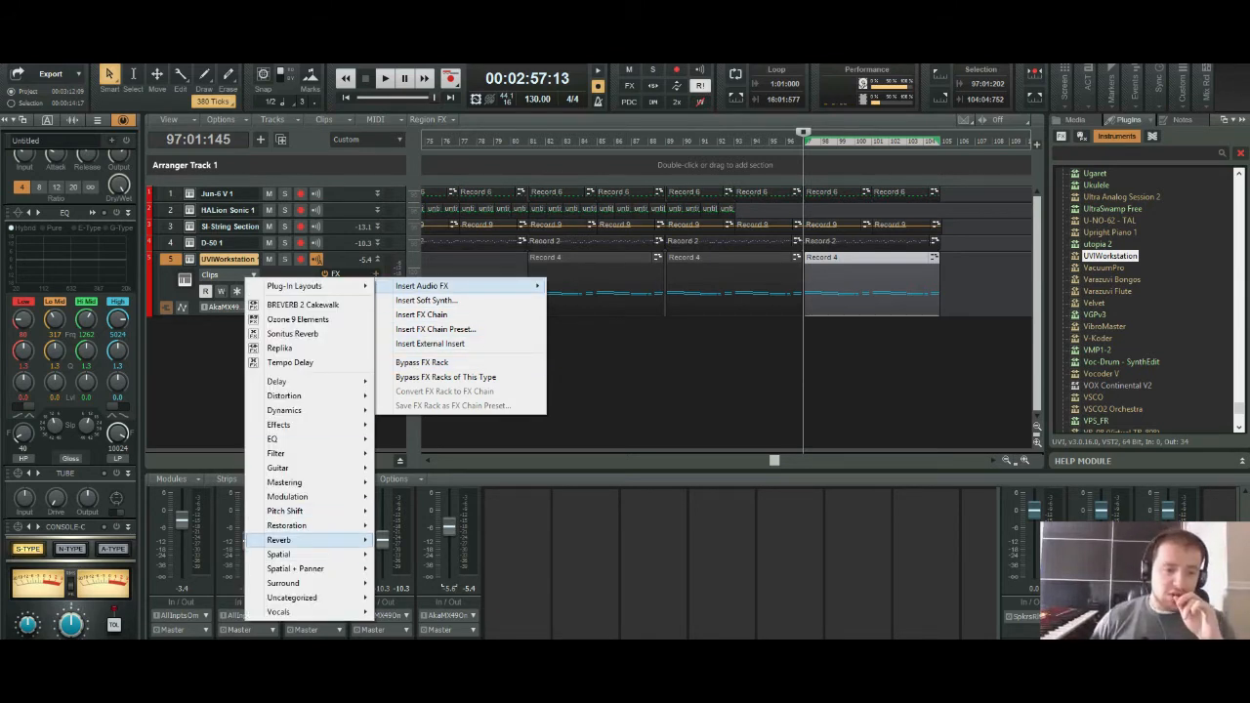
{"action": "mouse_move", "coordinate": [293, 540]}
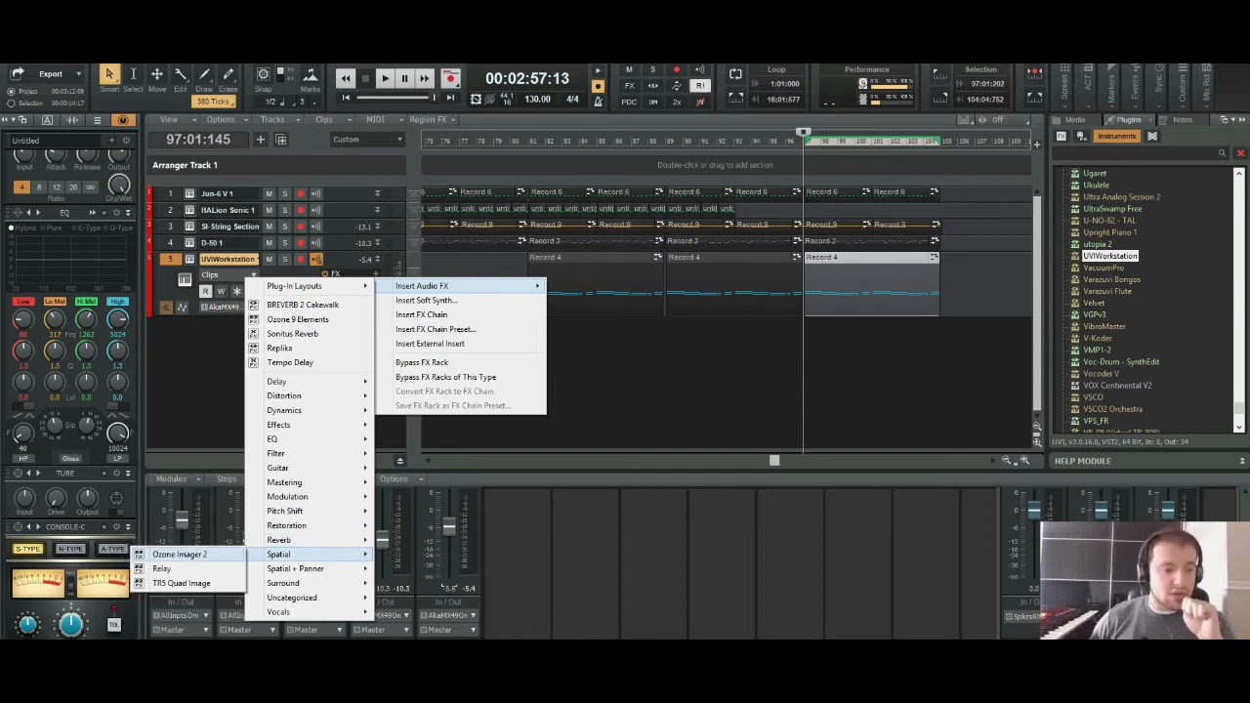
{"action": "left_click", "coordinate": [162, 568]}
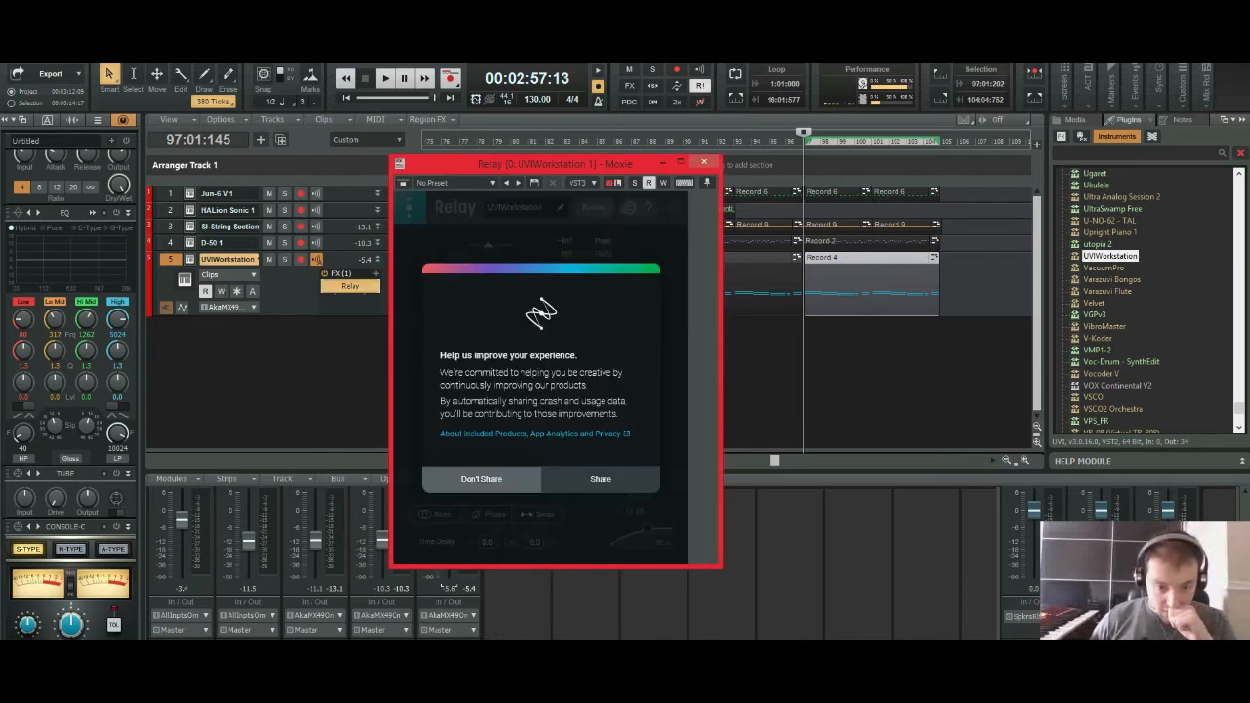
{"action": "left_click", "coordinate": [480, 479]}
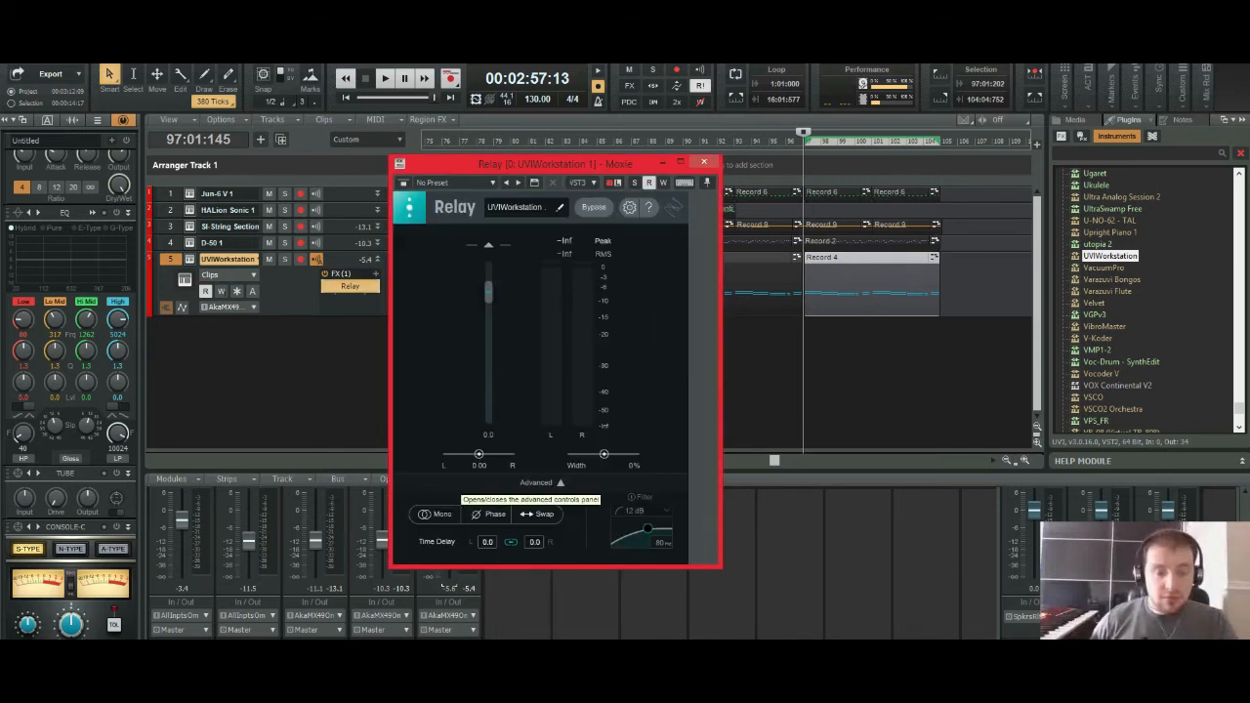
Step: Audition Relay from bar 97 to about bar 105, and delete it from the UVIWorkstation track
{"action": "key", "text": "space"}
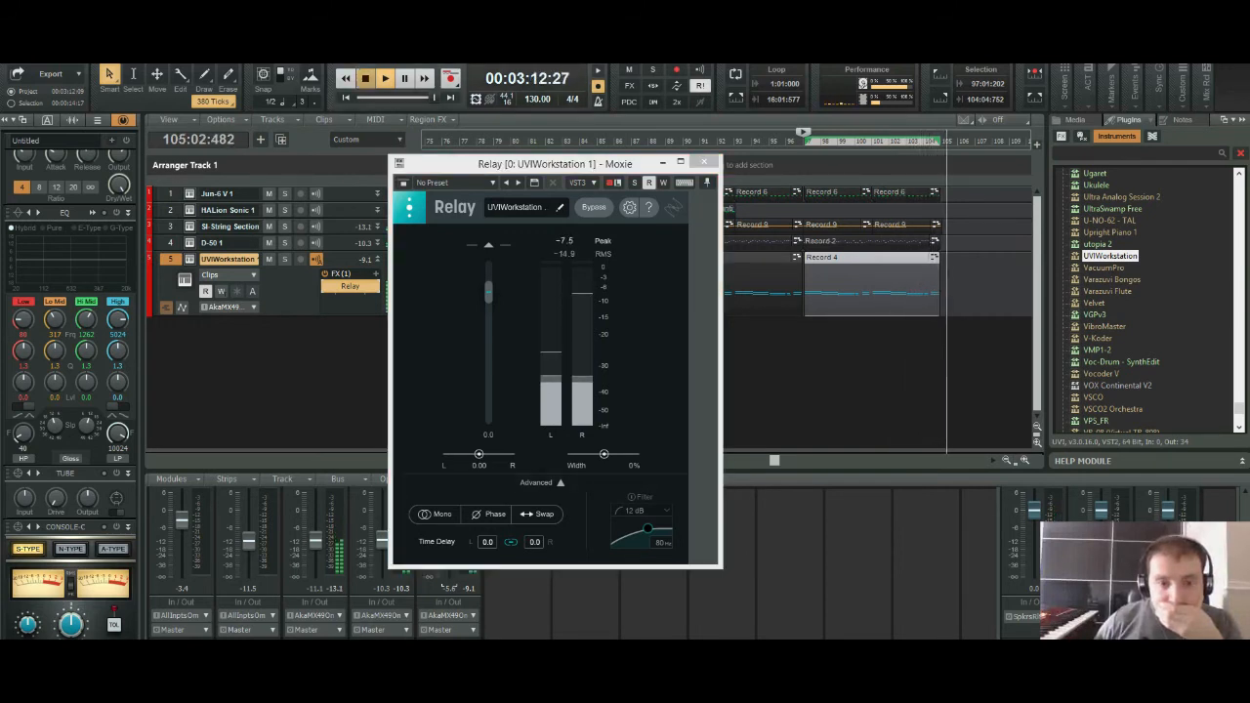
{"action": "key", "text": "space"}
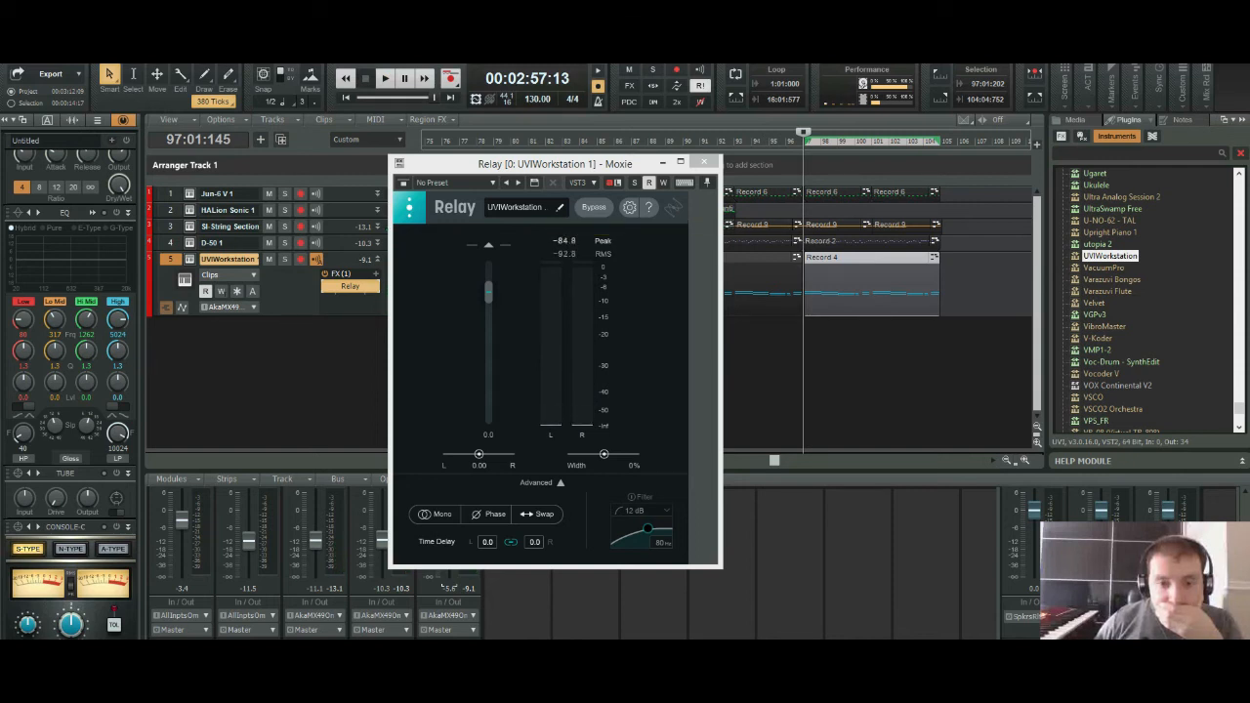
{"action": "left_click", "coordinate": [628, 207]}
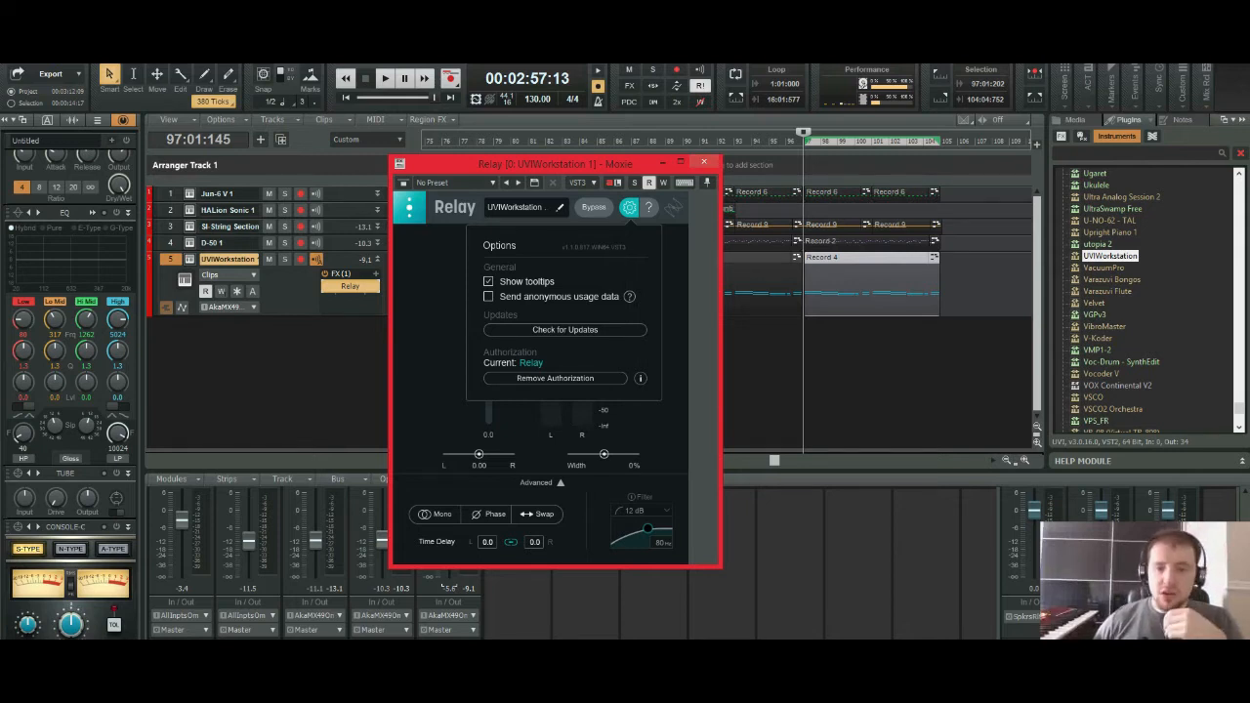
{"action": "left_click", "coordinate": [703, 162]}
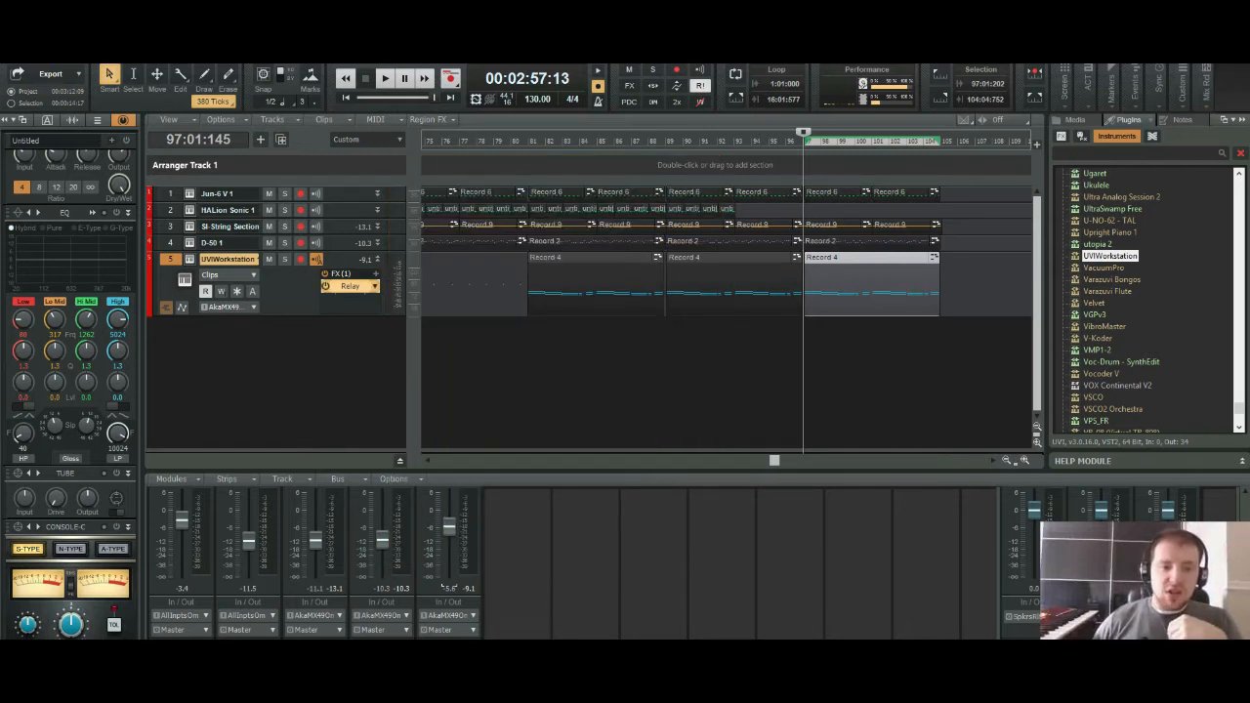
{"action": "right_click", "coordinate": [337, 283]}
{"action": "key", "text": "Escape"}
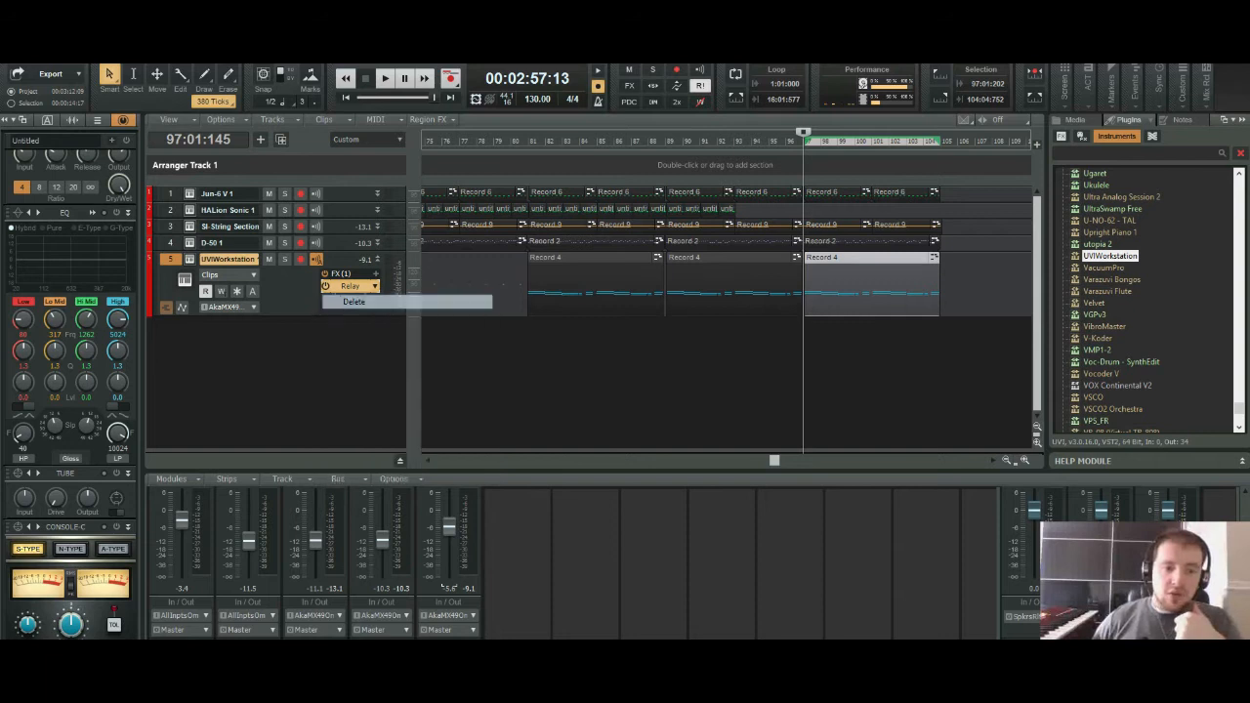
Step: Insert the BREVERB 2 Cakewalk reverb on the UVIWorkstation track and move its window clear for editing
{"action": "right_click", "coordinate": [340, 273]}
{"action": "mouse_move", "coordinate": [391, 279]}
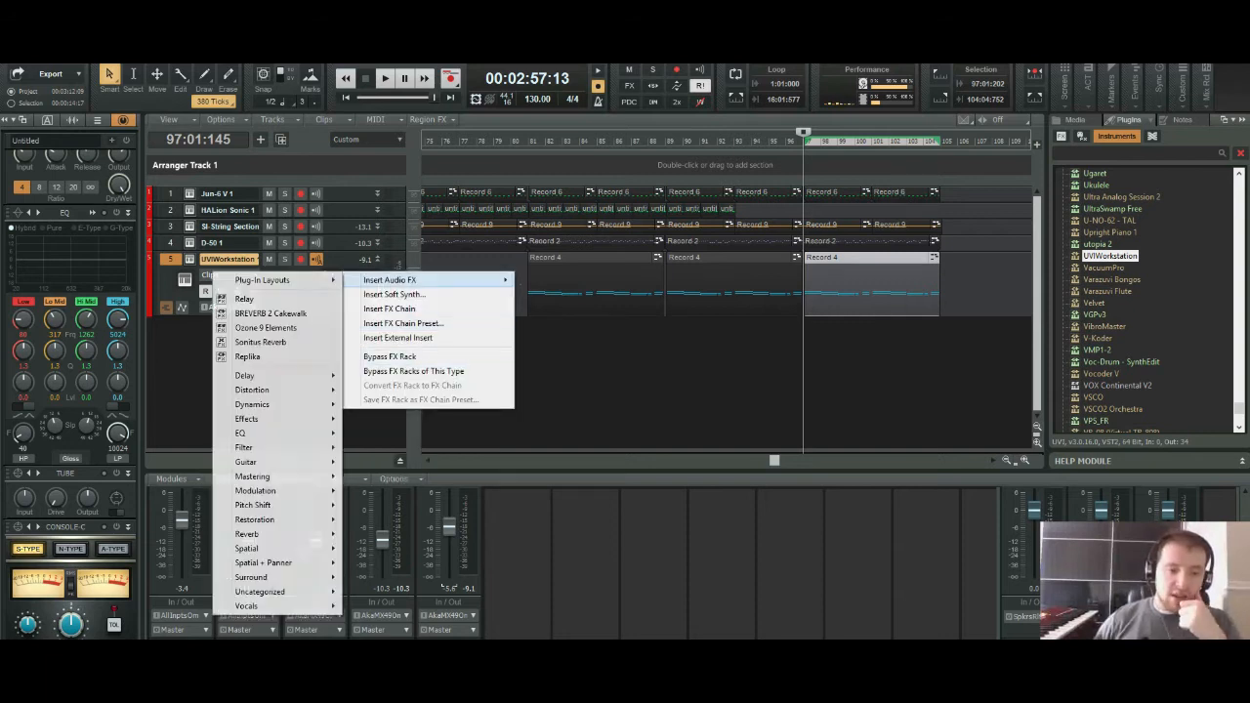
{"action": "mouse_move", "coordinate": [246, 534]}
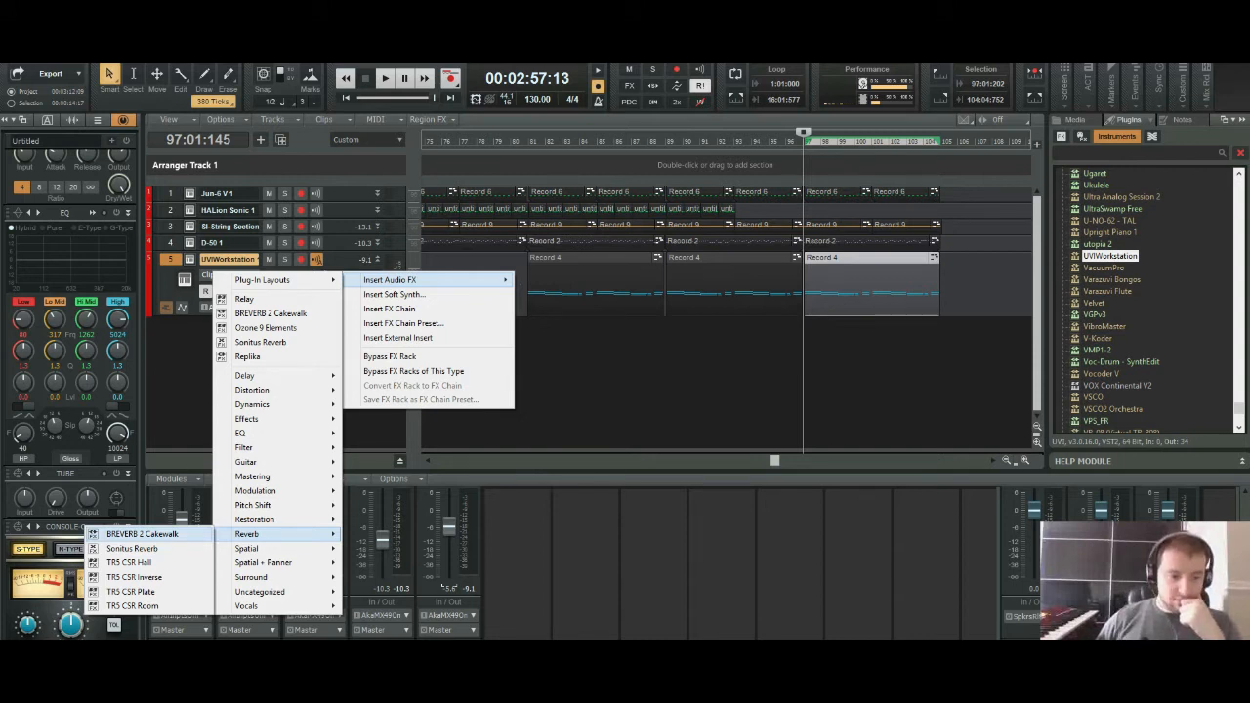
{"action": "key", "text": "Return"}
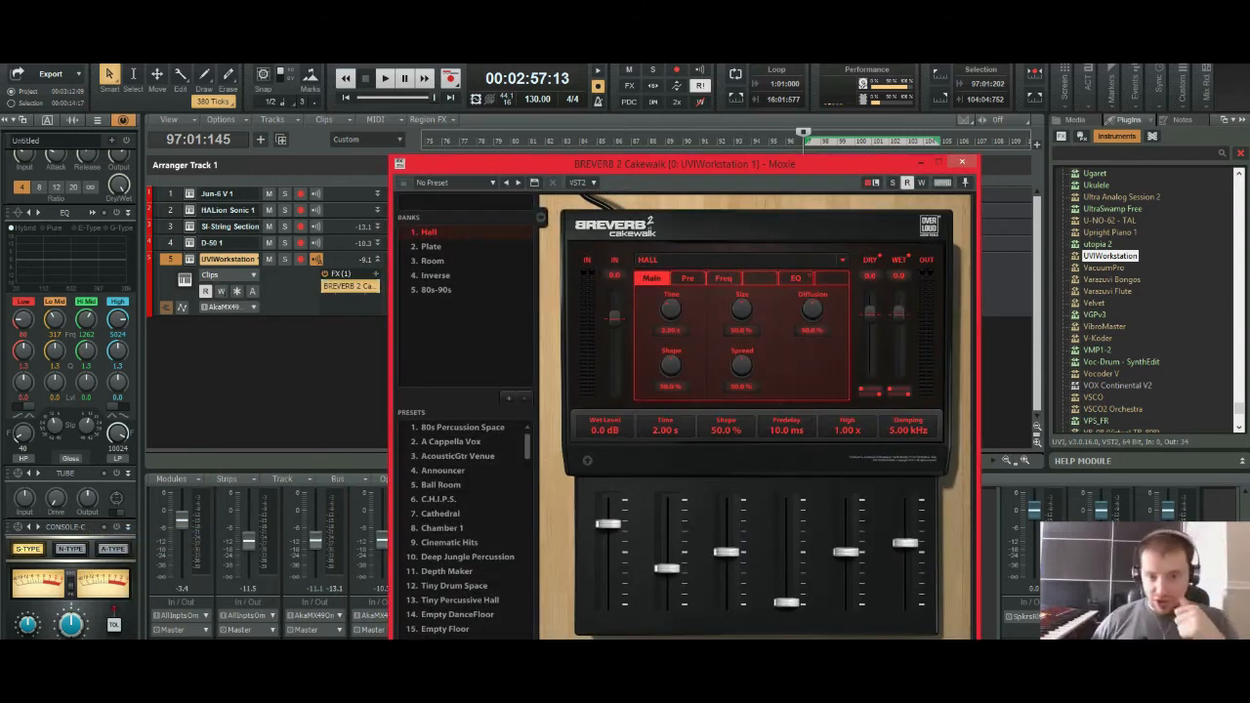
{"action": "left_click_drag", "start_coordinate": [684, 164], "coordinate": [631, 85]}
Step: Audition BREVERB's Hall presets, including Announcer and Ball Room, during playback from bar 97
{"action": "key", "text": "space"}
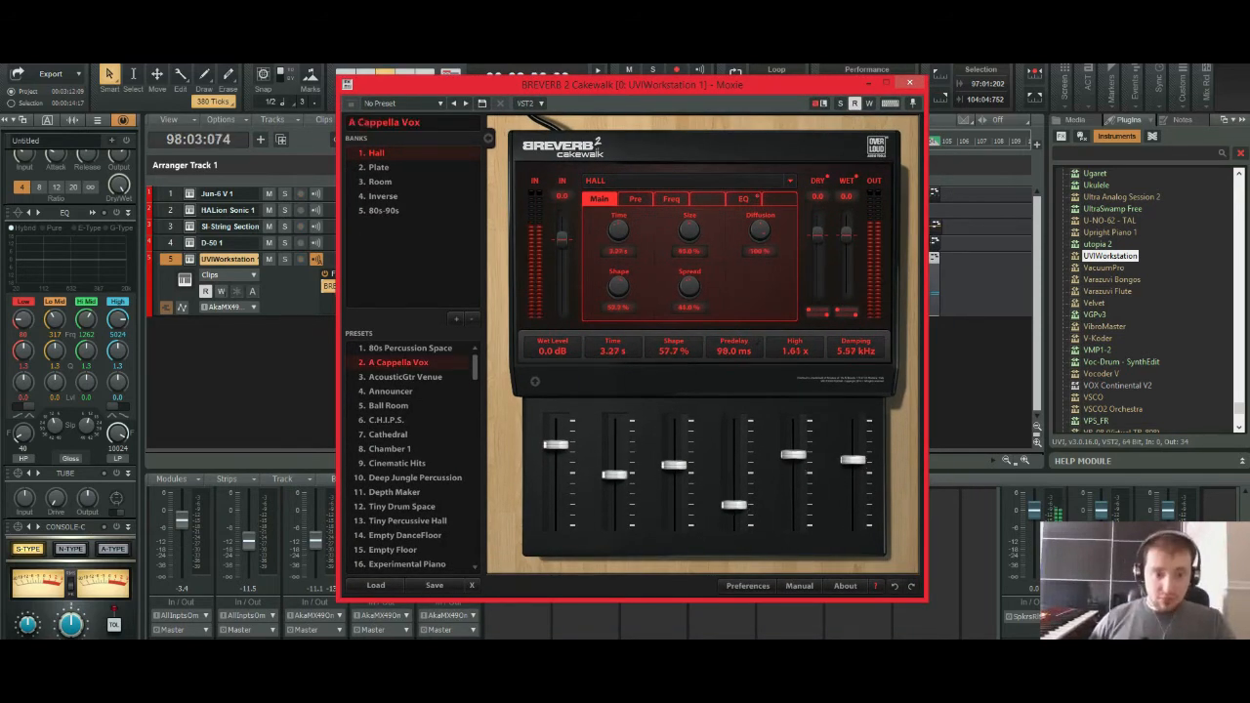
{"action": "left_click", "coordinate": [390, 392]}
{"action": "left_click", "coordinate": [389, 406]}
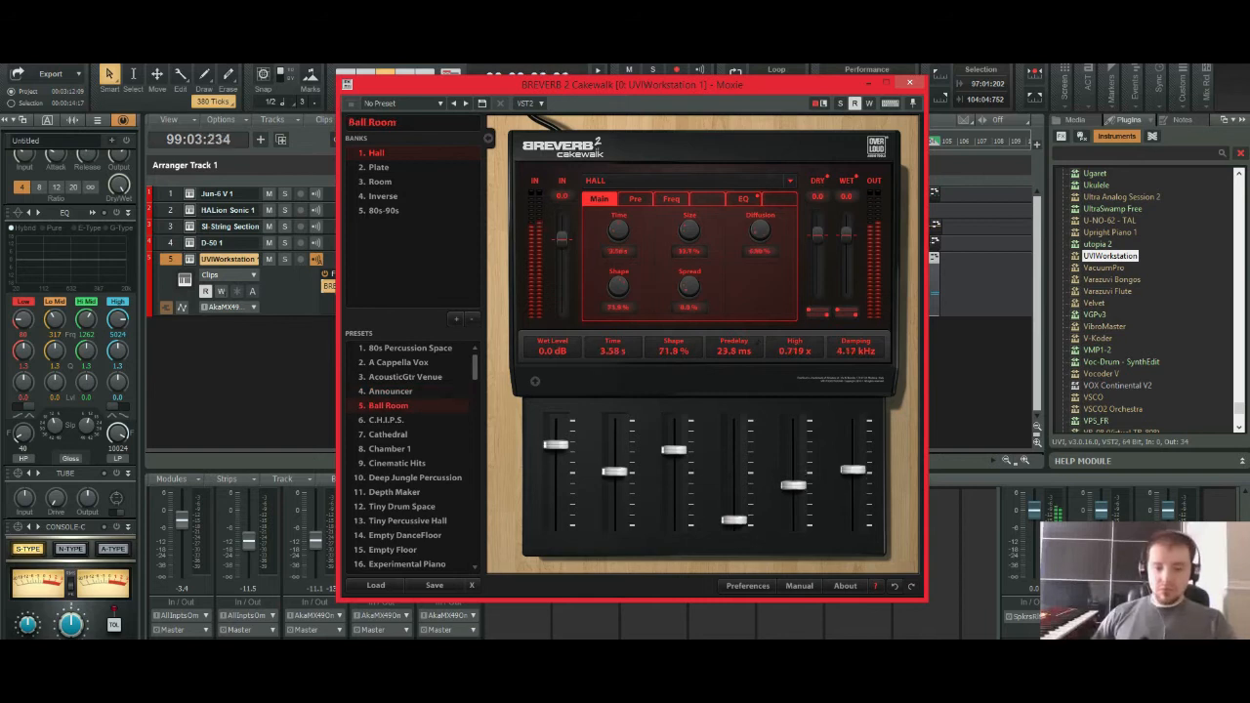
Step: Compare the Wrong Shaker and Female AntiClutter presets in the Room bank, load Big Empty Room and close the reverb
{"action": "left_click", "coordinate": [380, 182]}
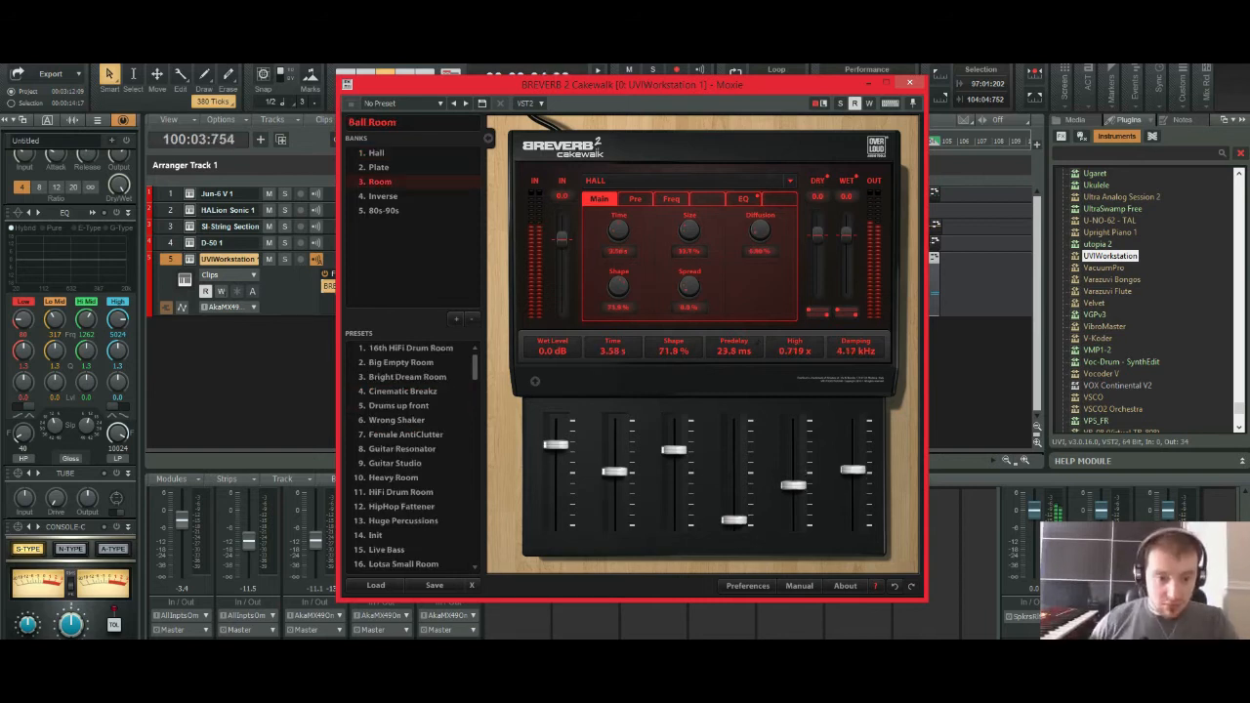
{"action": "left_click", "coordinate": [395, 420]}
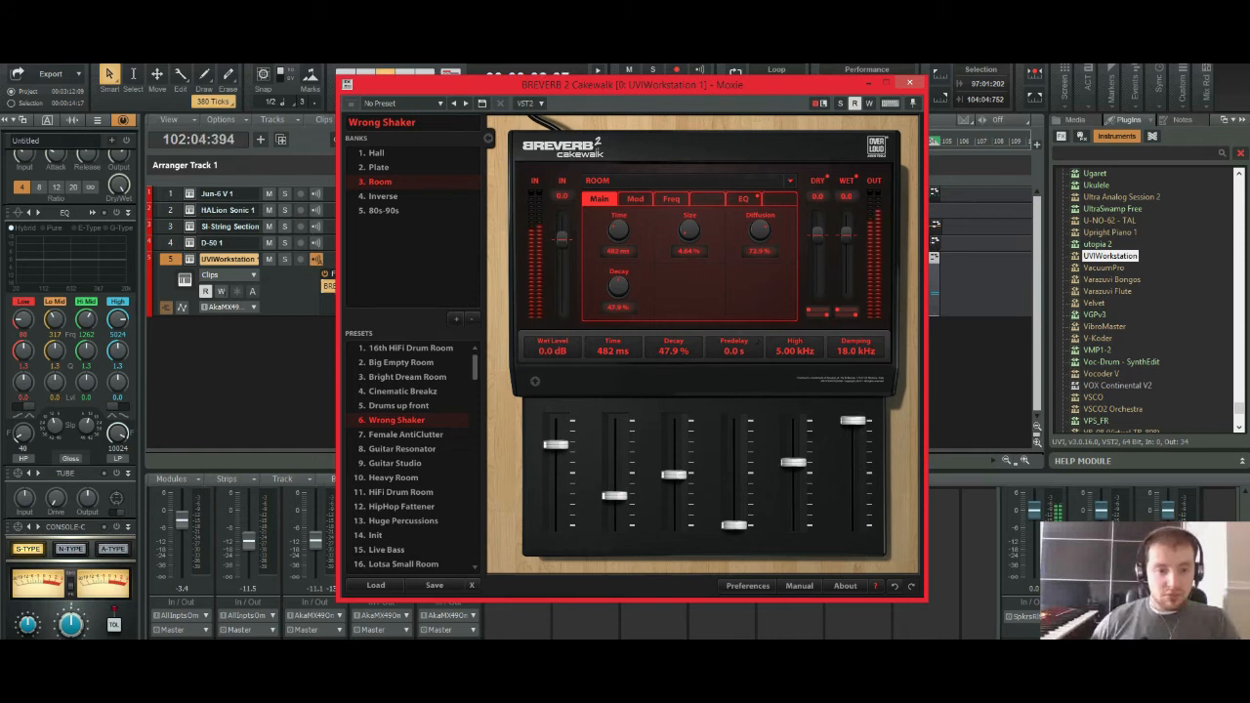
{"action": "left_click", "coordinate": [405, 434]}
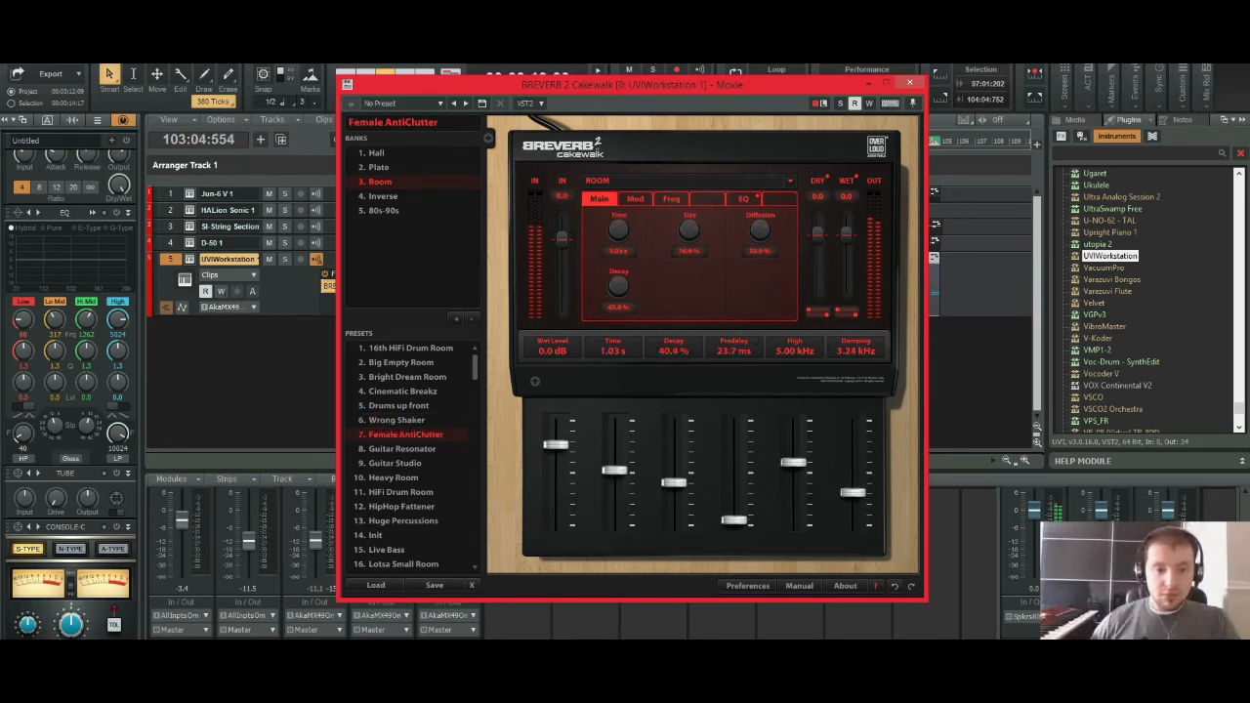
{"action": "left_click", "coordinate": [401, 362]}
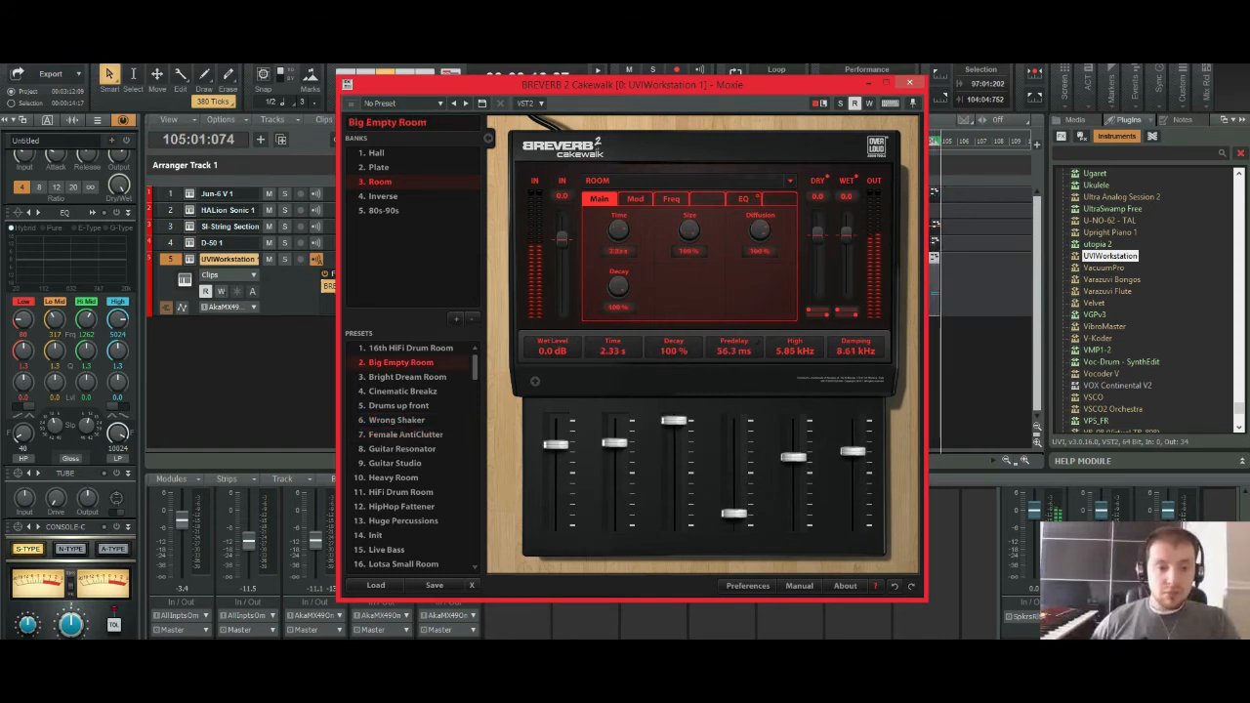
{"action": "left_click", "coordinate": [909, 82]}
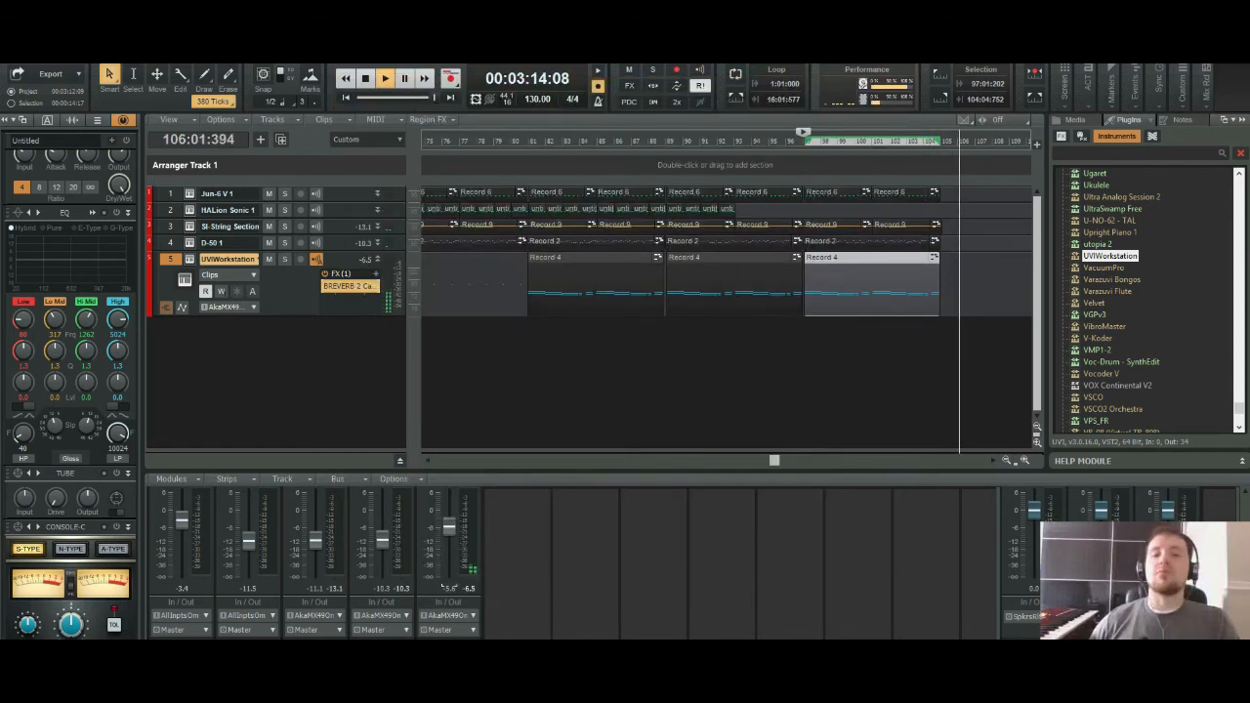
Step: Play the arrangement from about bar 80 to check the reverb on the UVIWorkstation part
{"action": "left_click", "coordinate": [511, 142]}
{"action": "key", "text": "space"}
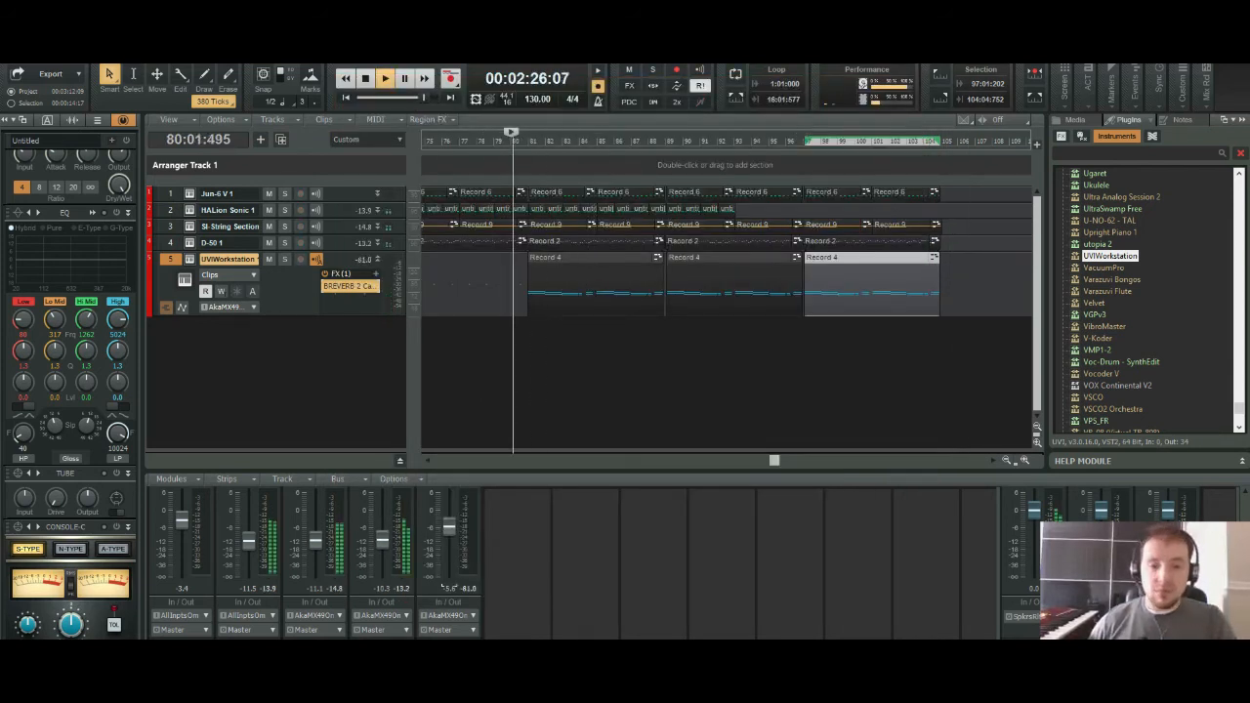
{"action": "key", "text": "space"}
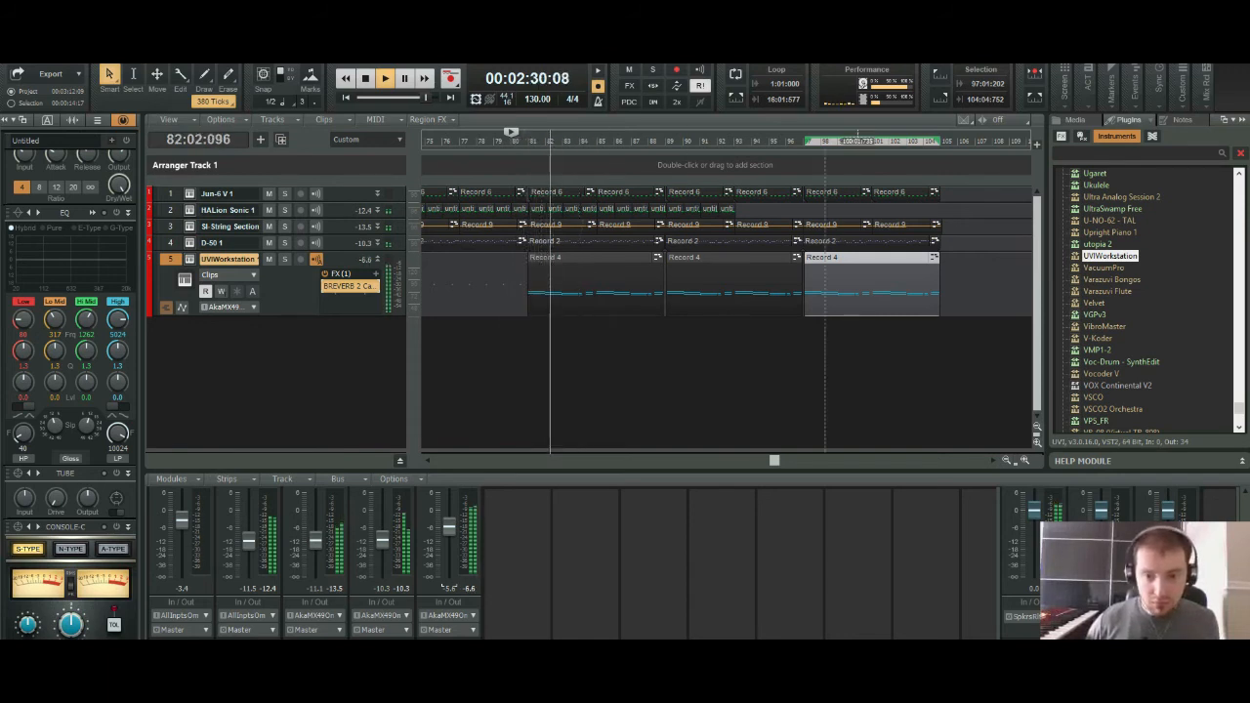
Step: Nudge the first UVIWorkstation clip to start at 80:04:934 during playback, listen past bar 97 and stop
{"action": "scroll", "coordinate": [714, 293], "scroll_direction": "up", "scroll_amount": 4}
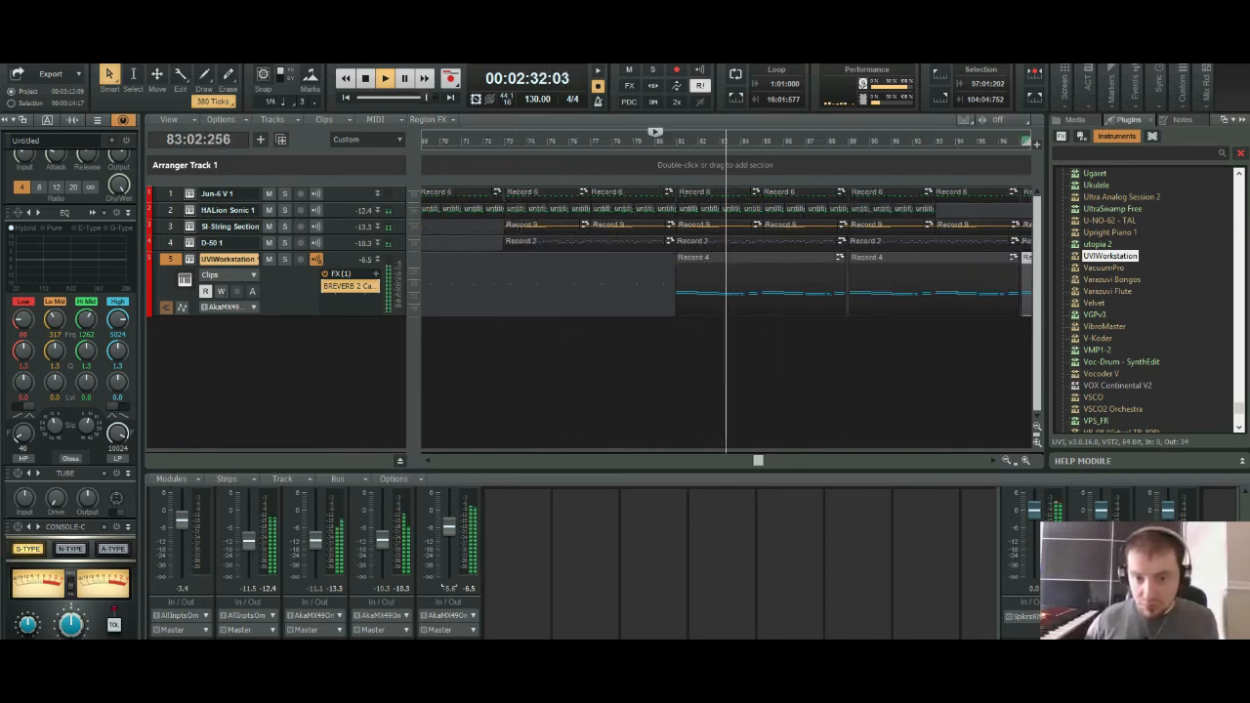
{"action": "left_click_drag", "start_coordinate": [678, 258], "coordinate": [679, 258]}
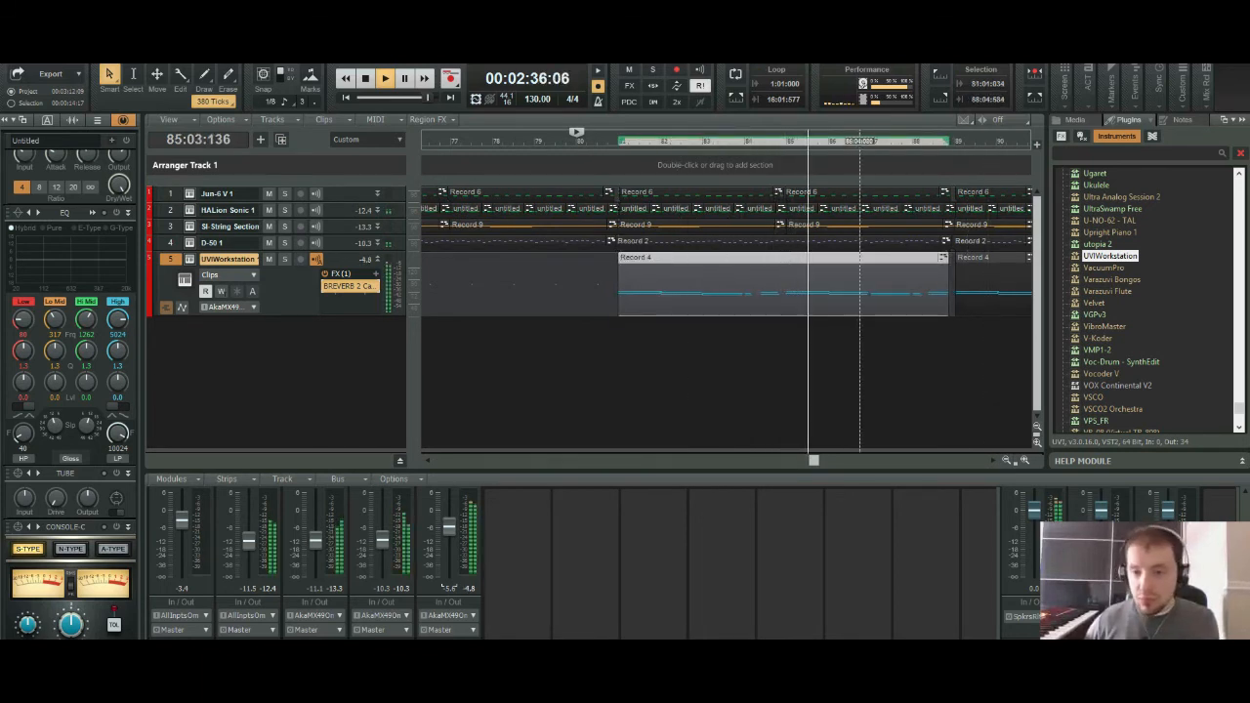
{"action": "key", "text": "KP_3"}
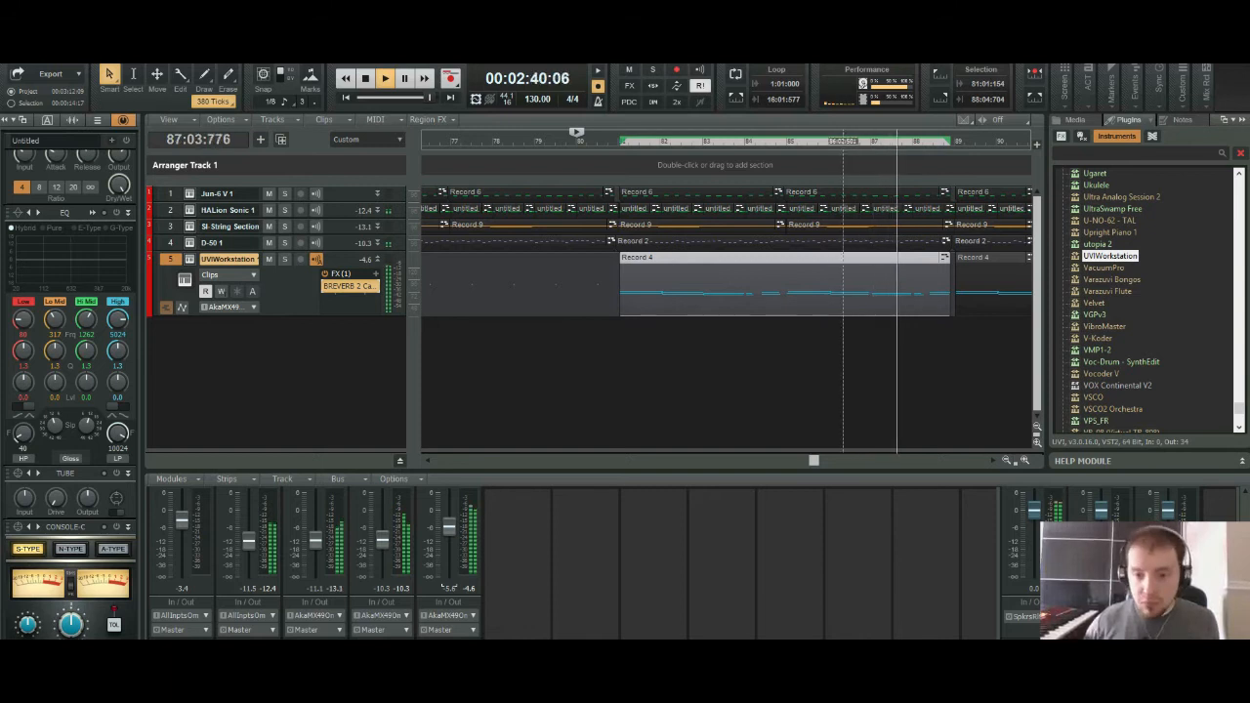
{"action": "key", "text": "KP_1"}
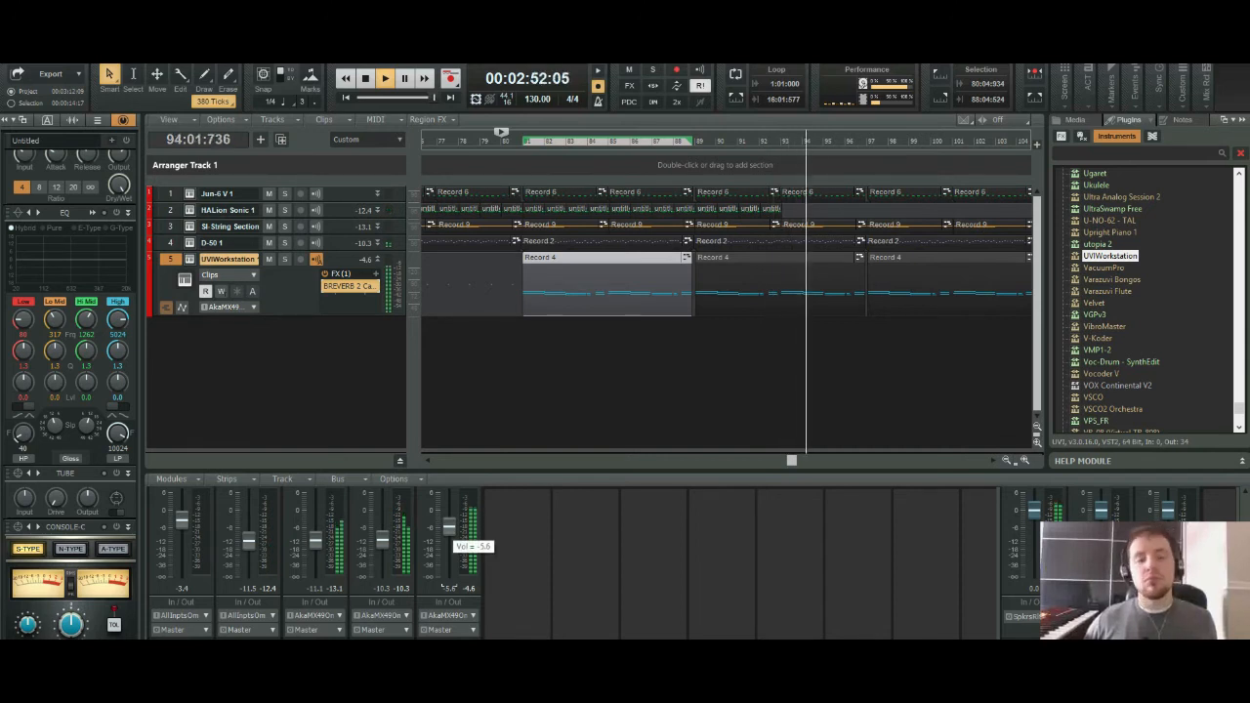
{"action": "key", "text": "ctrl+Left"}
{"action": "key", "text": "ctrl+Left"}
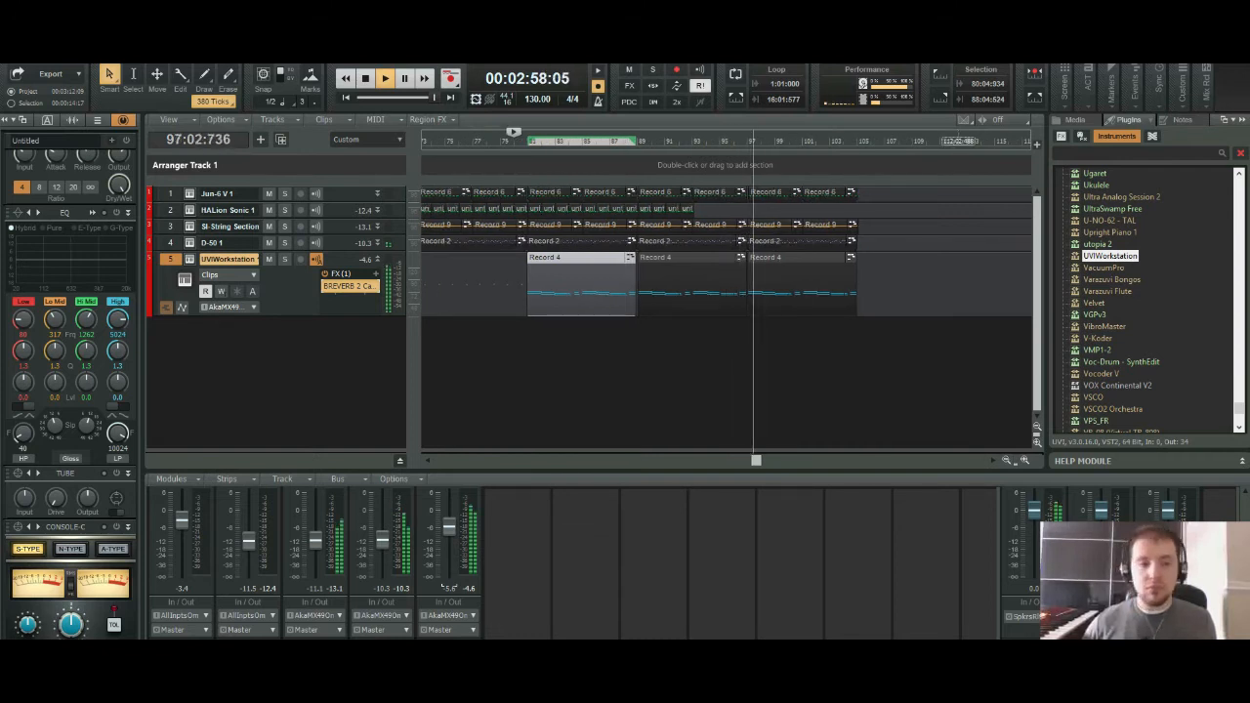
{"action": "key", "text": "space"}
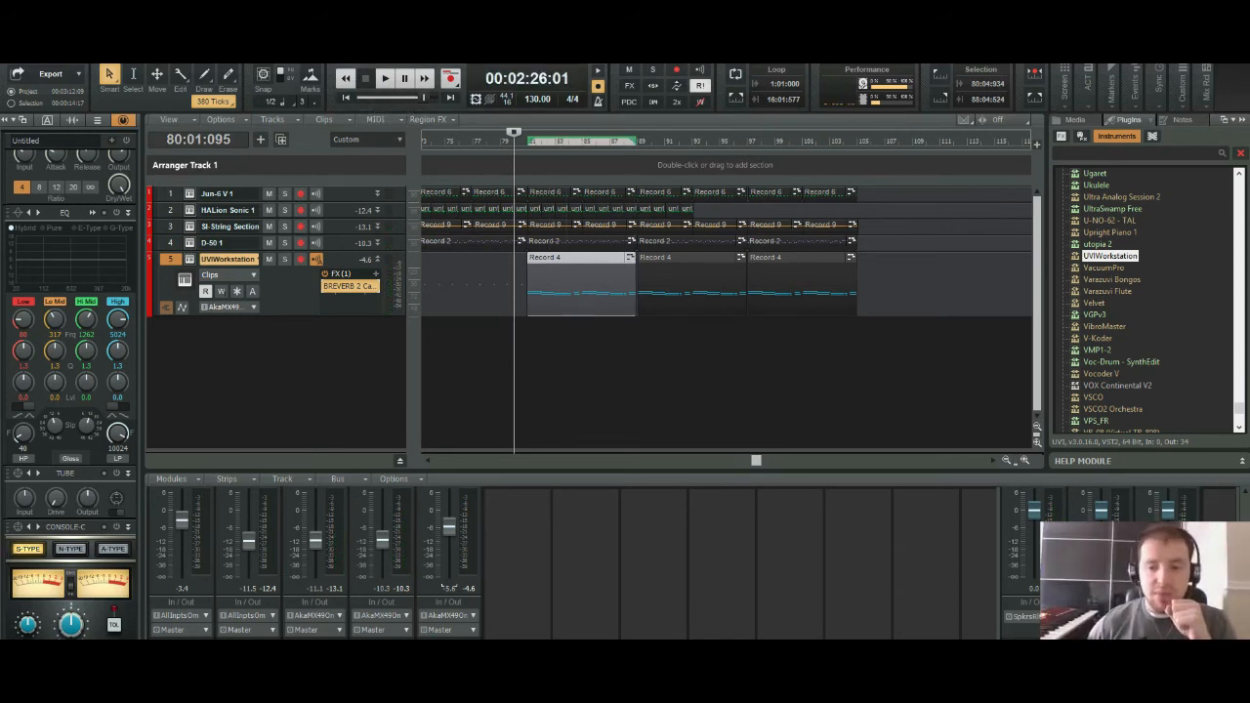
Step: Return to the start of the project with the whole arrangement in view and play it from bar 1
{"action": "key", "text": "ctrl+Left"}
{"action": "key", "text": "ctrl+Left"}
{"action": "key", "text": "ctrl+Left"}
{"action": "key", "text": "ctrl+Left"}
{"action": "key", "text": "ctrl+Left"}
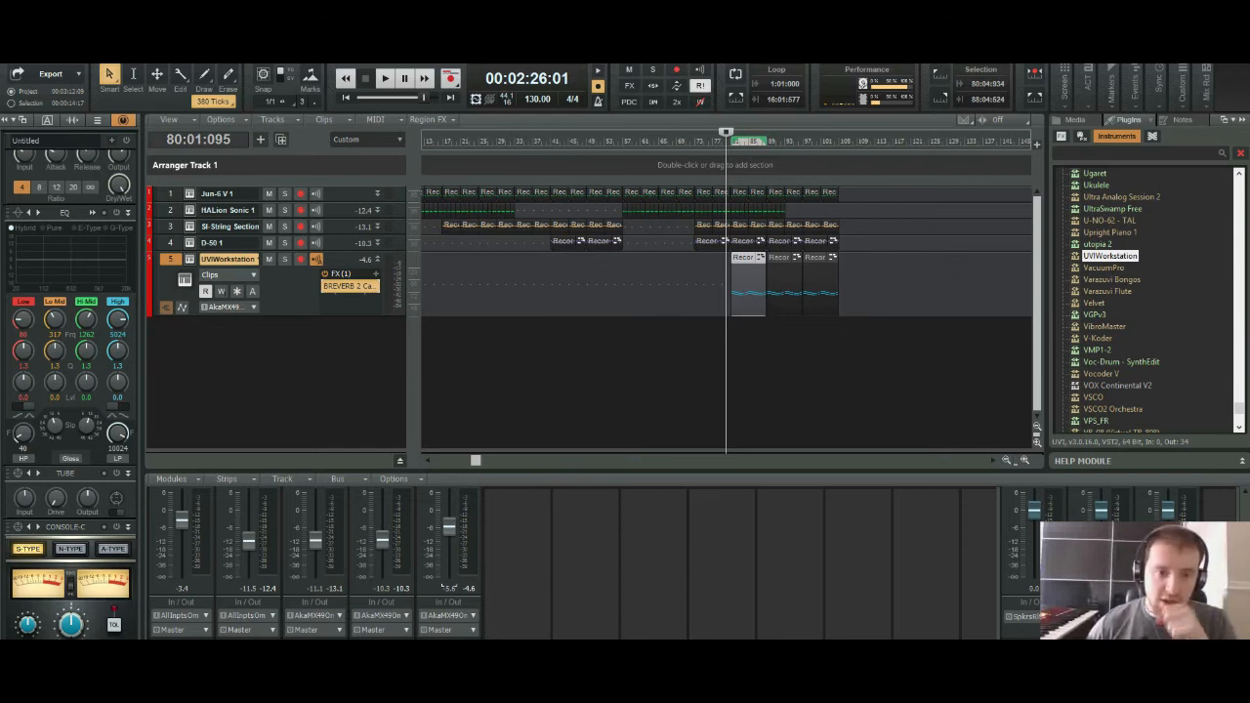
{"action": "key", "text": "w"}
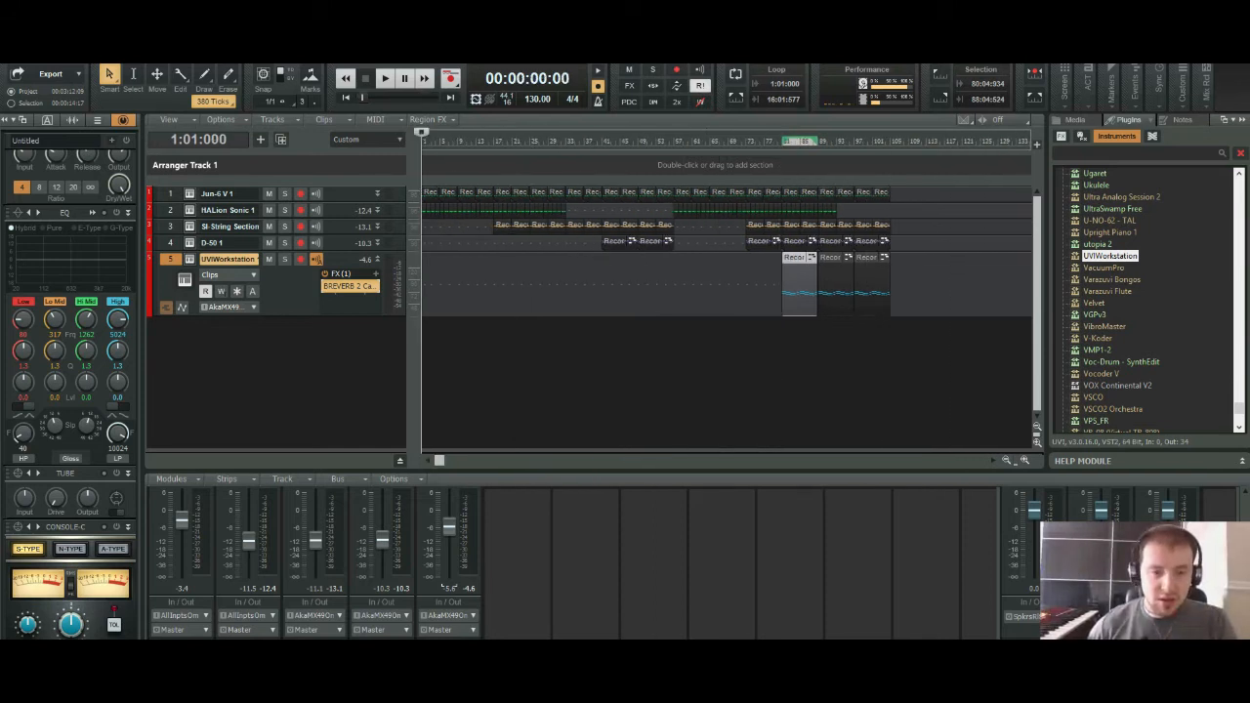
{"action": "key", "text": "space"}
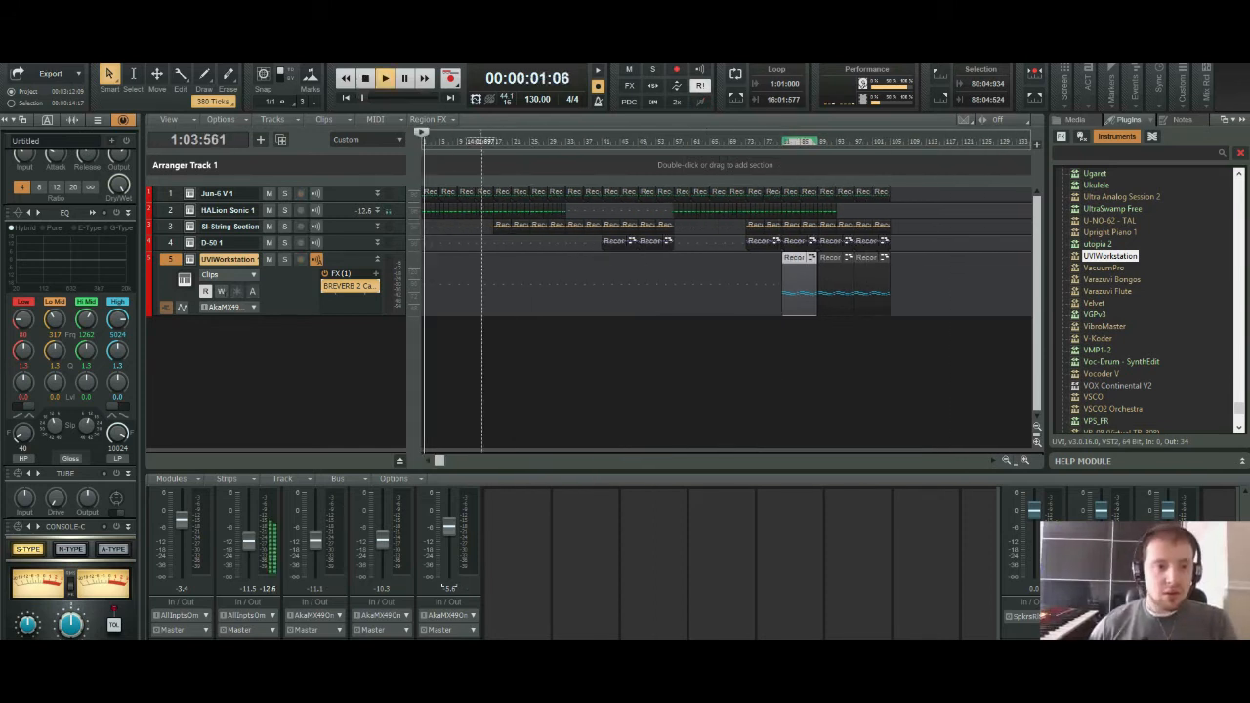
{"action": "key", "text": "space"}
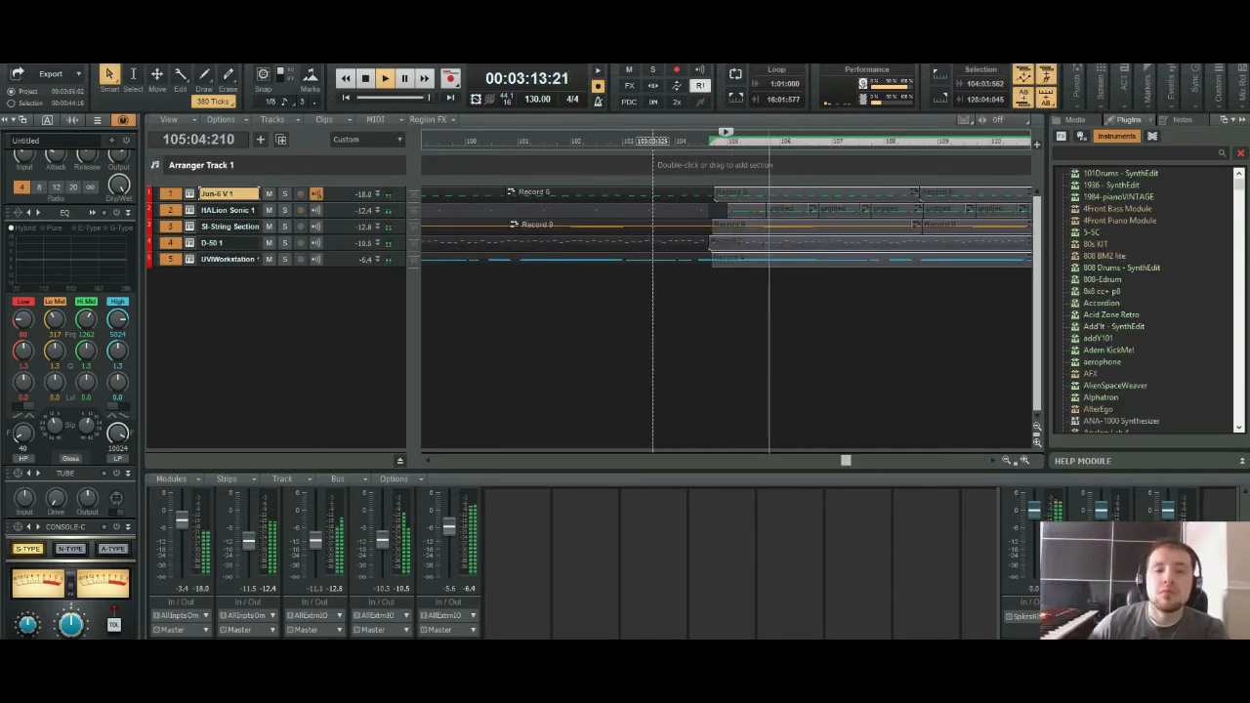
Step: Shift the copied clips on all five tracks to start at 104:04:897 and replay the transition around bar 105
{"action": "left_click", "coordinate": [605, 140]}
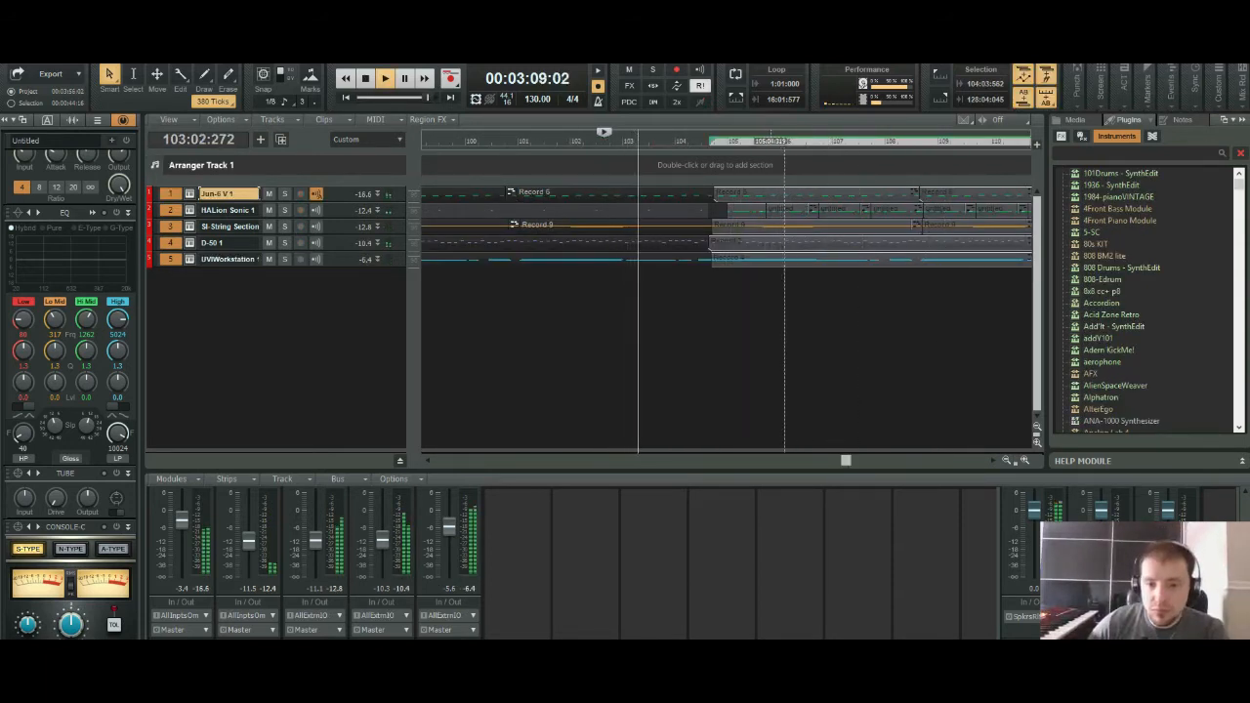
{"action": "left_click", "coordinate": [748, 211]}
{"action": "key", "text": "ctrl+z"}
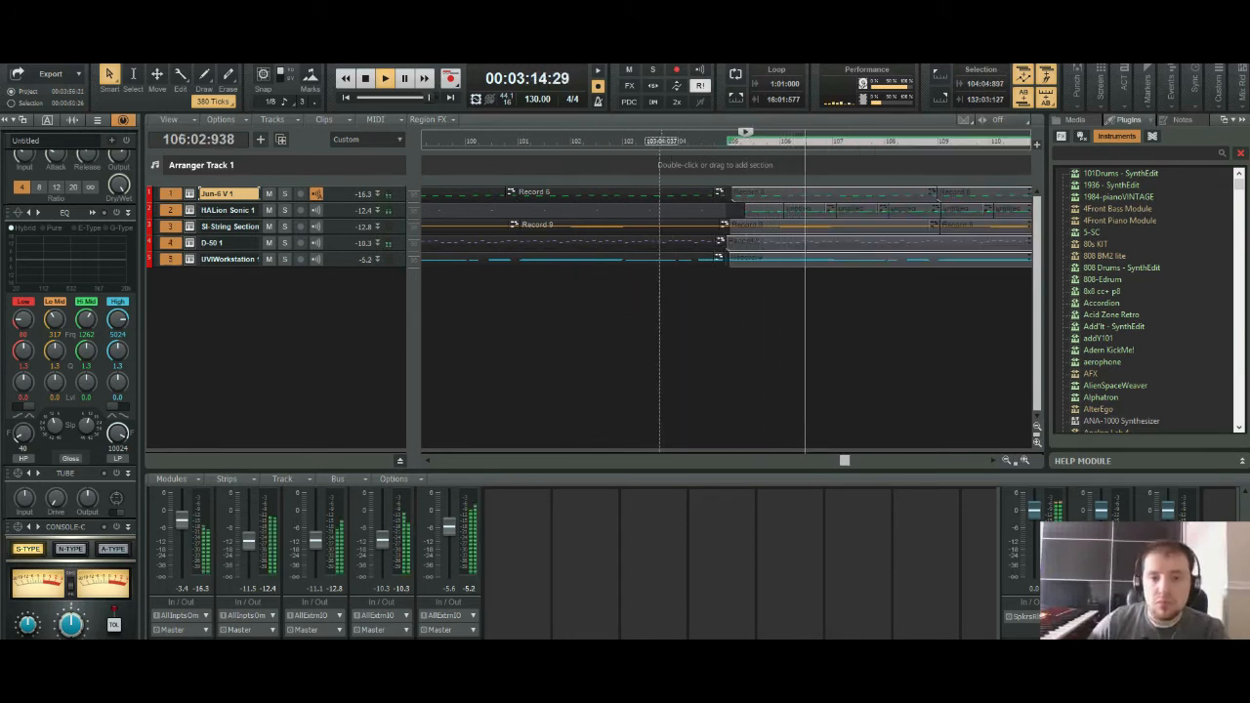
{"action": "left_click", "coordinate": [679, 141]}
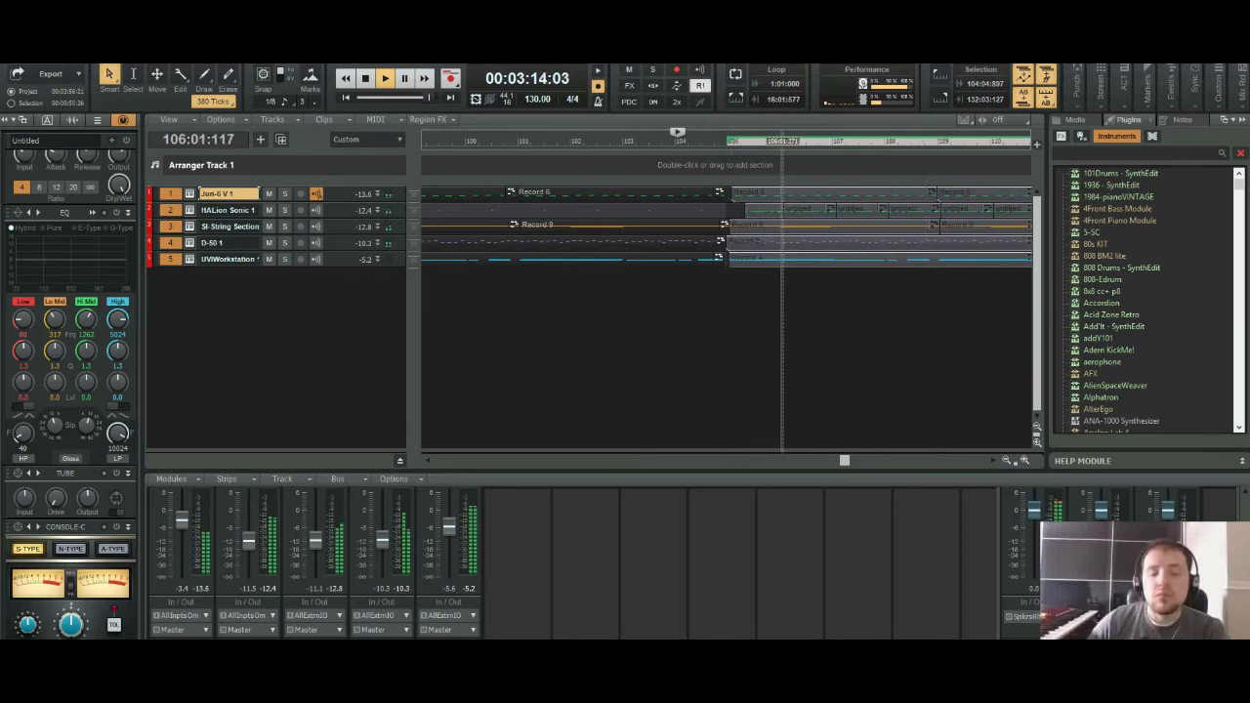
Step: Delete the Jun-6 V clips from bar 117 onward and the SI-String Section clip starting at bar 117
{"action": "key", "text": "ctrl+Left"}
{"action": "key", "text": "ctrl+Left"}
{"action": "key", "text": "ctrl+Left"}
{"action": "key", "text": "ctrl+Left"}
{"action": "key", "text": "ctrl+Left"}
{"action": "key", "text": "ctrl+Left"}
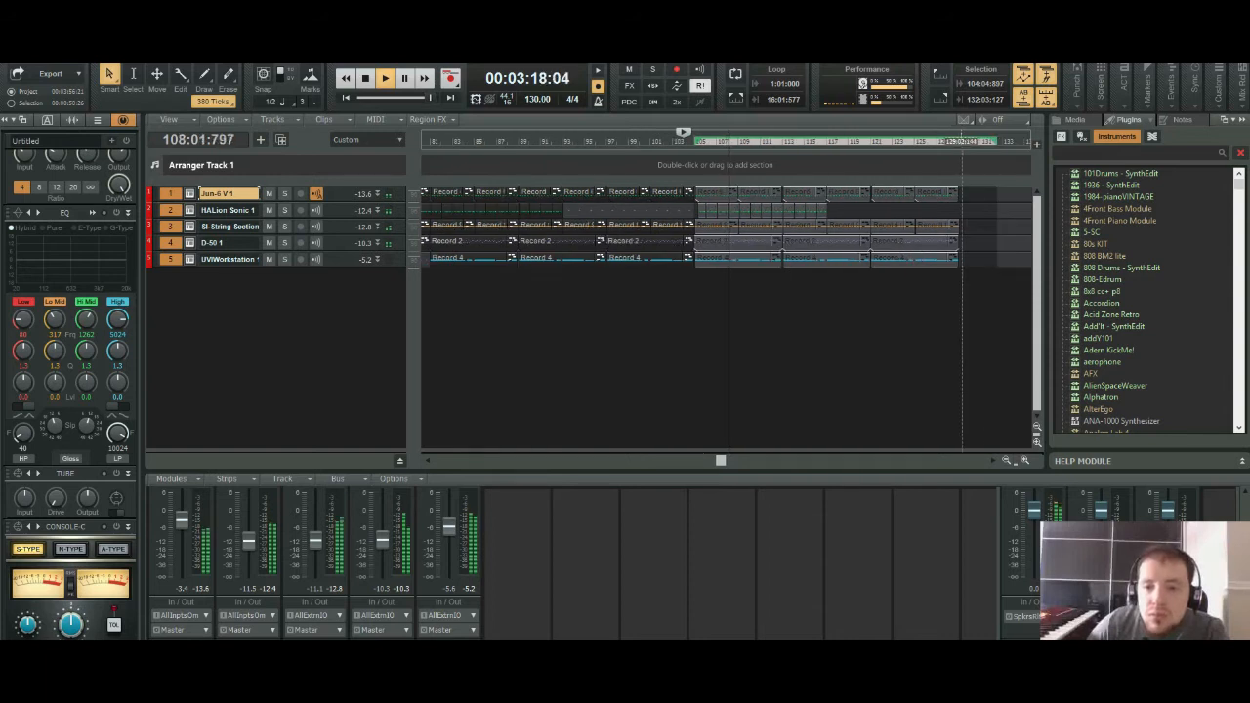
{"action": "left_click_drag", "start_coordinate": [980, 195], "coordinate": [827, 194]}
{"action": "key", "text": "Delete"}
{"action": "left_click", "coordinate": [854, 225]}
{"action": "key", "text": "Delete"}
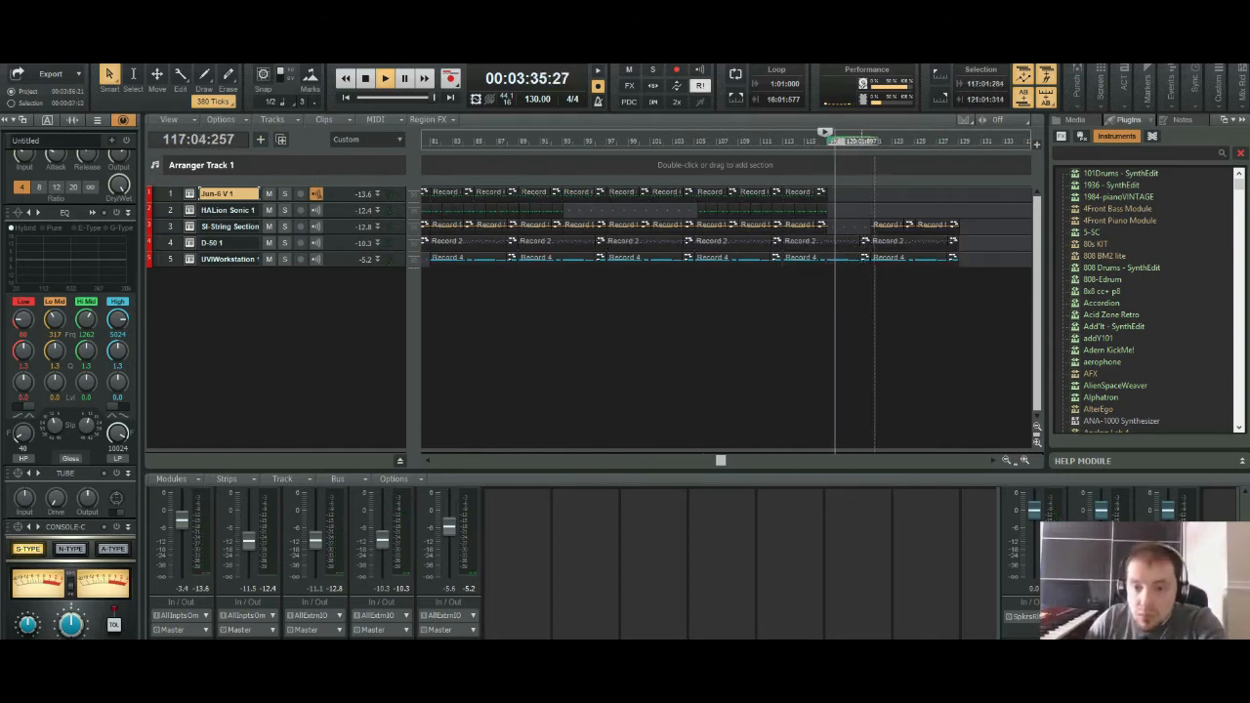
Step: Delete the remaining SI-String Section, D-50 and UVIWorkstation clips from bar 121 onward
{"action": "left_click", "coordinate": [891, 226]}
{"action": "key", "text": "Delete"}
{"action": "left_click", "coordinate": [935, 225]}
{"action": "key", "text": "Delete"}
{"action": "left_click", "coordinate": [929, 242]}
{"action": "key", "text": "Delete"}
{"action": "left_click", "coordinate": [903, 258]}
{"action": "key", "text": "Delete"}
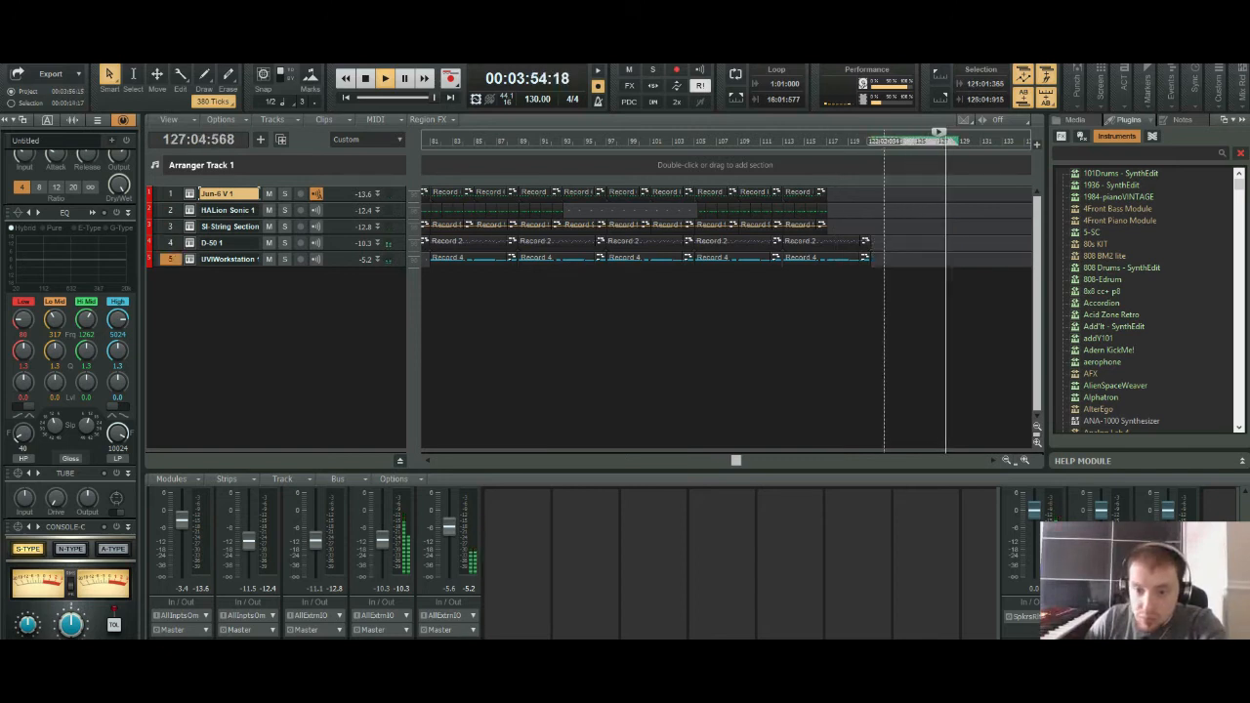
Step: Delete the clips from bar 113 onward on all five tracks
{"action": "left_click", "coordinate": [844, 242]}
{"action": "key", "text": "Delete"}
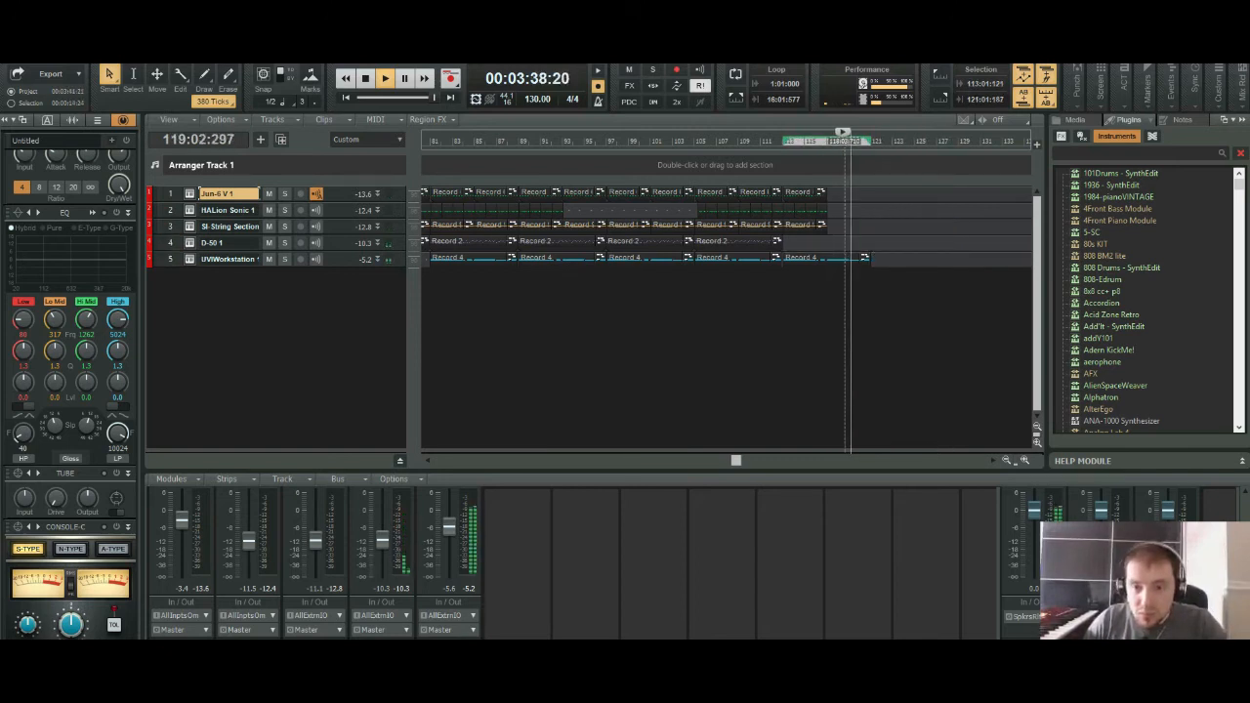
{"action": "left_click", "coordinate": [830, 258]}
{"action": "key", "text": "Delete"}
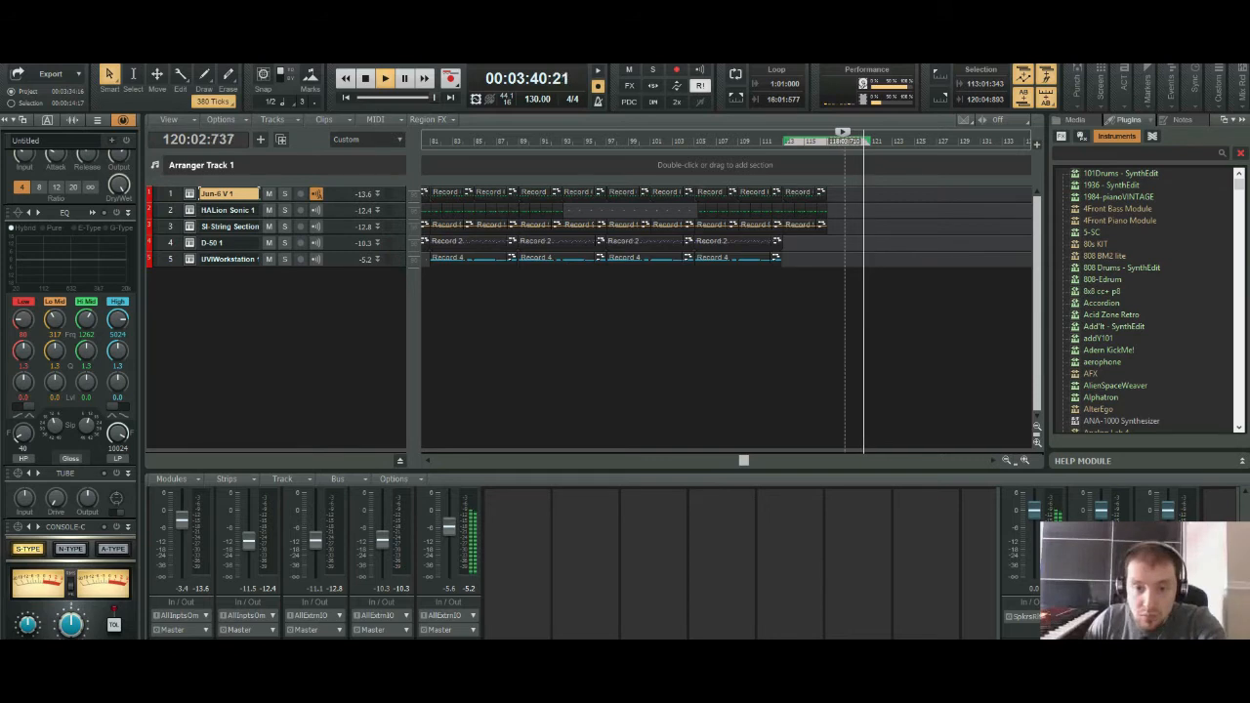
{"action": "left_click_drag", "start_coordinate": [828, 245], "coordinate": [779, 192]}
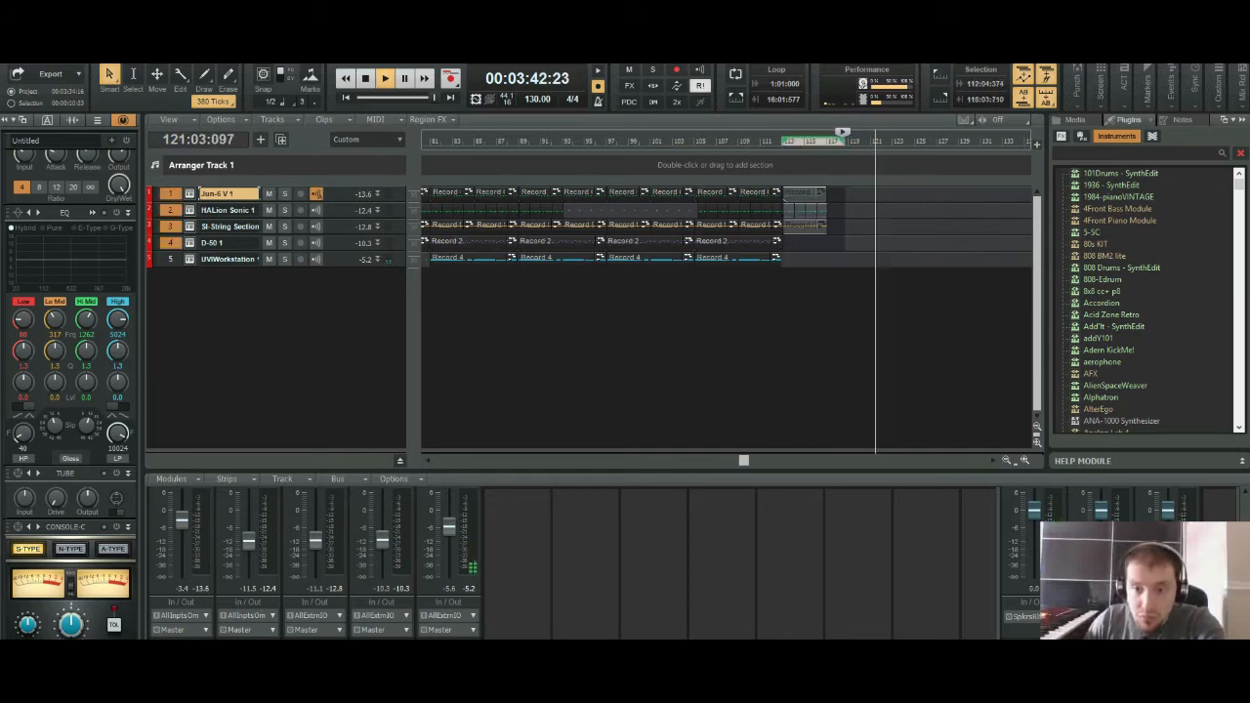
{"action": "key", "text": "Delete"}
Step: Copy the section between bars 105 and 113 on all five tracks and paste it at 112:04:593
{"action": "left_click_drag", "start_coordinate": [811, 260], "coordinate": [698, 195]}
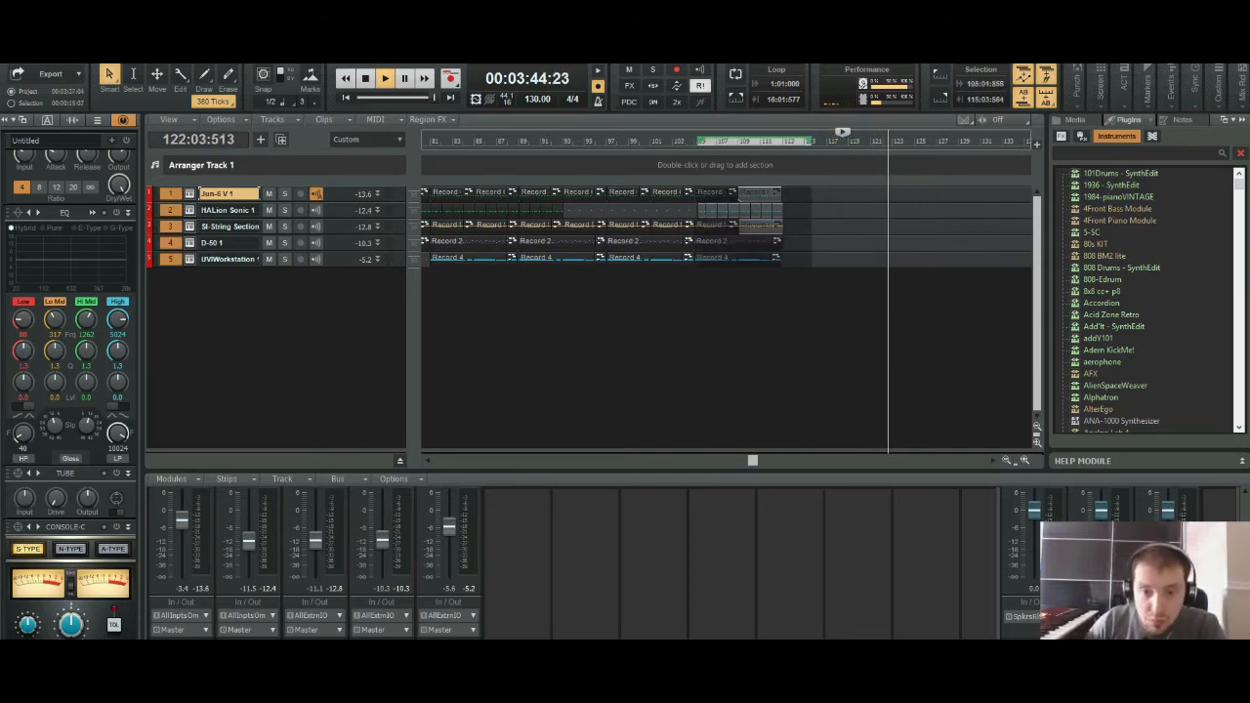
{"action": "key", "text": "space"}
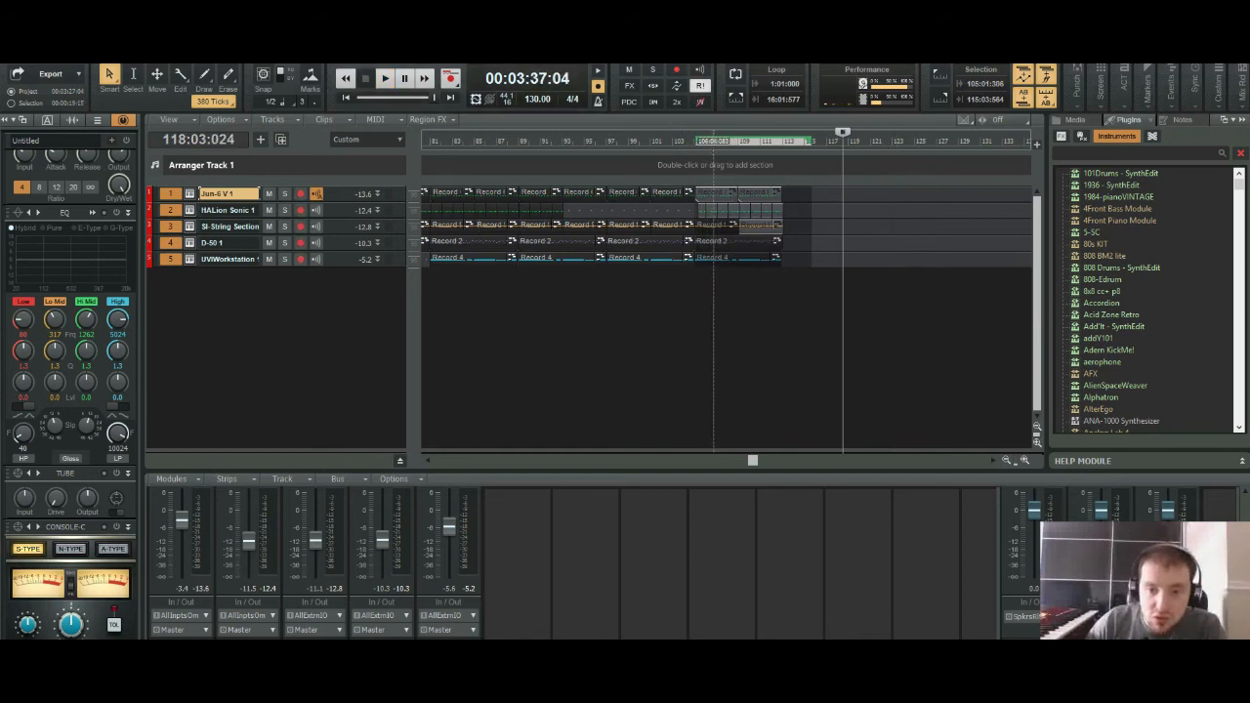
{"action": "left_click", "coordinate": [715, 243], "text": "ctrl"}
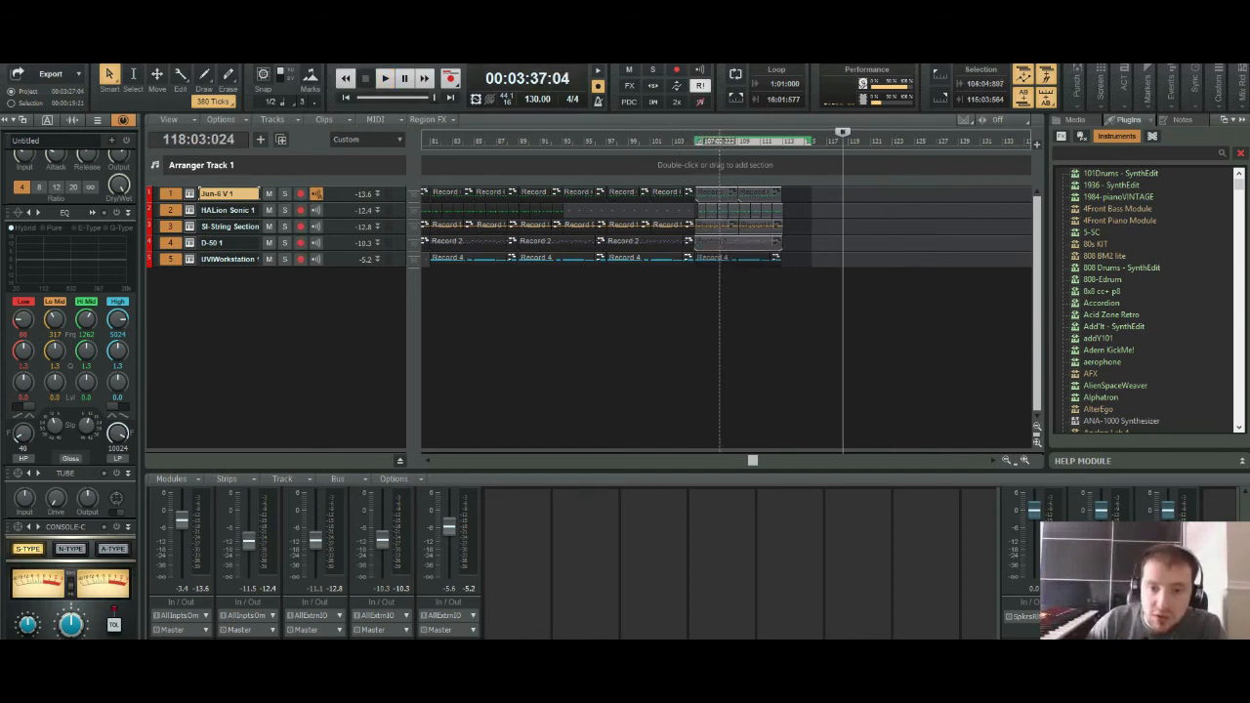
{"action": "left_click", "coordinate": [720, 259], "text": "ctrl"}
{"action": "left_click", "coordinate": [782, 141]}
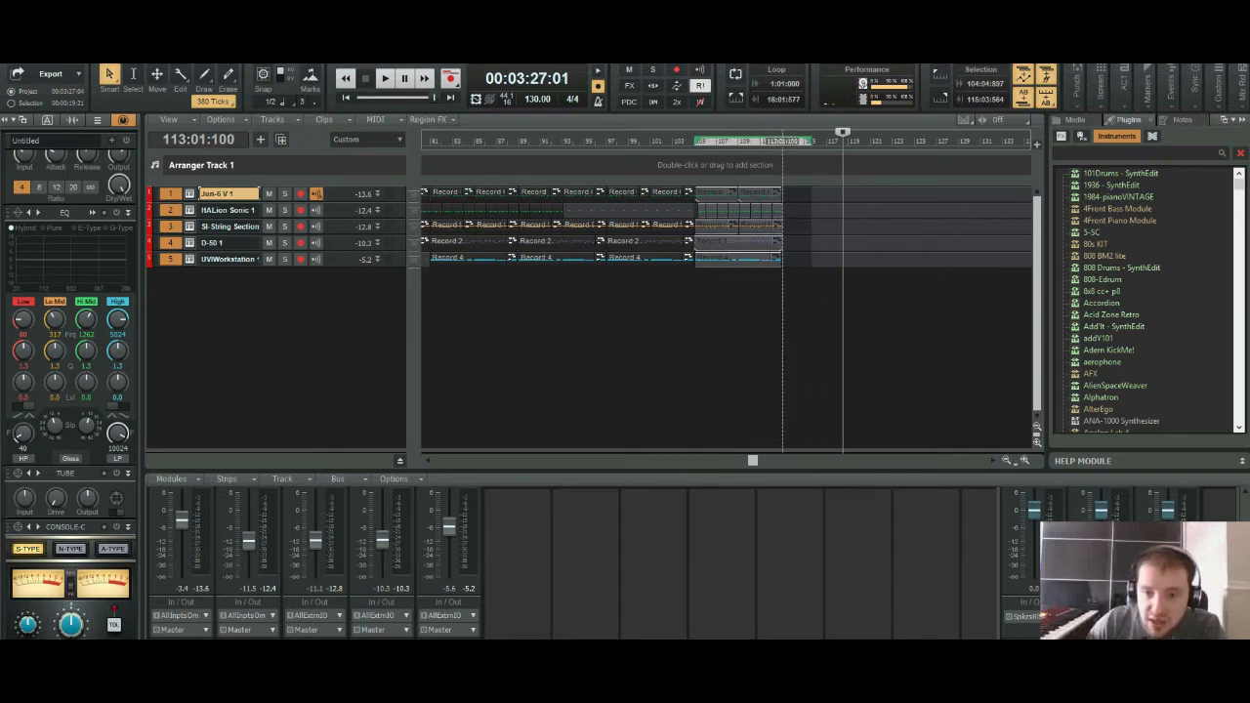
{"action": "key", "text": "ctrl+Right"}
{"action": "key", "text": "ctrl+Right"}
{"action": "key", "text": "ctrl+Right"}
{"action": "key", "text": "ctrl+Right"}
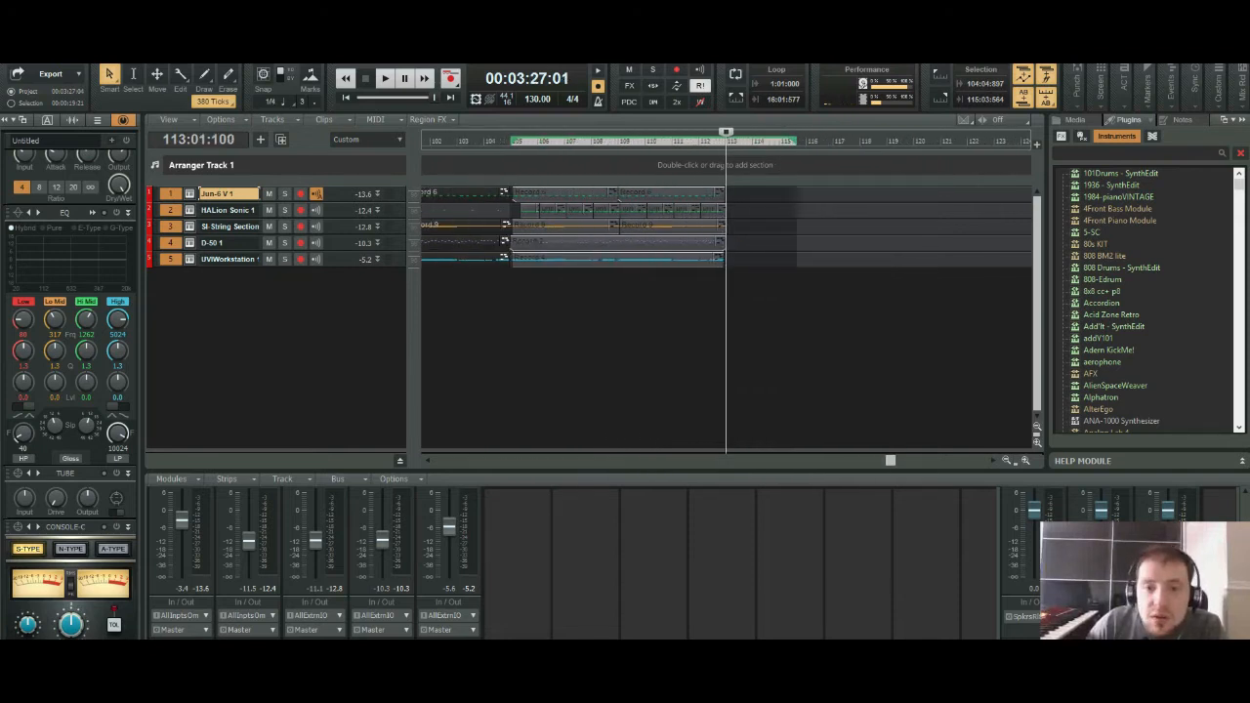
{"action": "key", "text": "ctrl+Right"}
{"action": "key", "text": "ctrl+Right"}
{"action": "key", "text": "ctrl+Right"}
{"action": "key", "text": "ctrl+Right"}
{"action": "key", "text": "ctrl+Right"}
{"action": "key", "text": "ctrl+Right"}
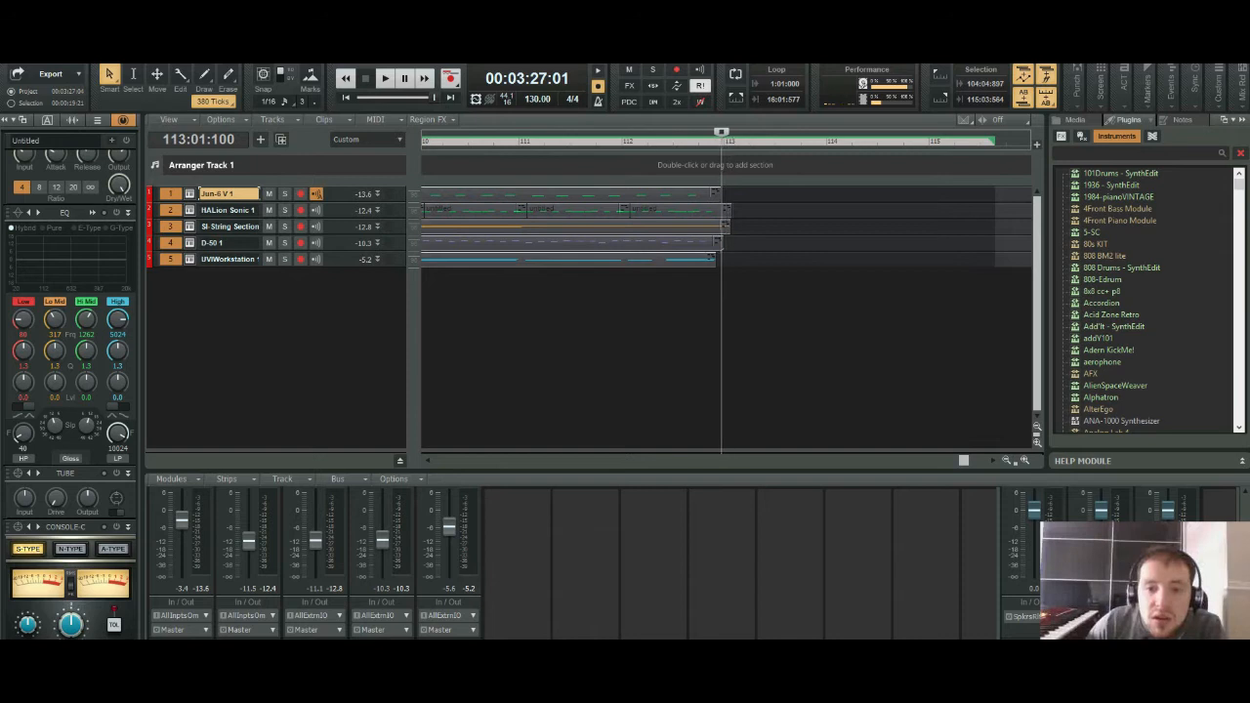
{"action": "key", "text": "ctrl+v"}
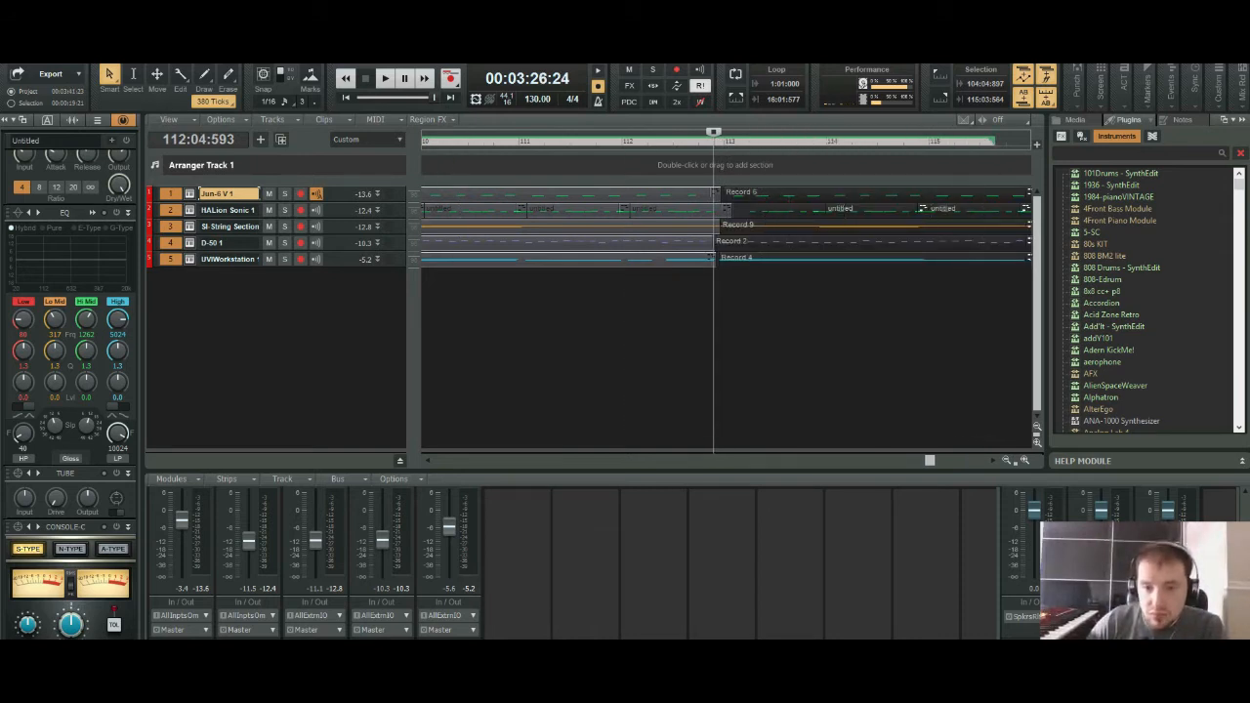
Step: Play the arrangement from about bar 111 to check the transition into the pasted section at bar 113
{"action": "key", "text": "ctrl+Left"}
{"action": "key", "text": "ctrl+Left"}
{"action": "key", "text": "ctrl+Left"}
{"action": "key", "text": "ctrl+Left"}
{"action": "key", "text": "ctrl+Left"}
{"action": "key", "text": "ctrl+Left"}
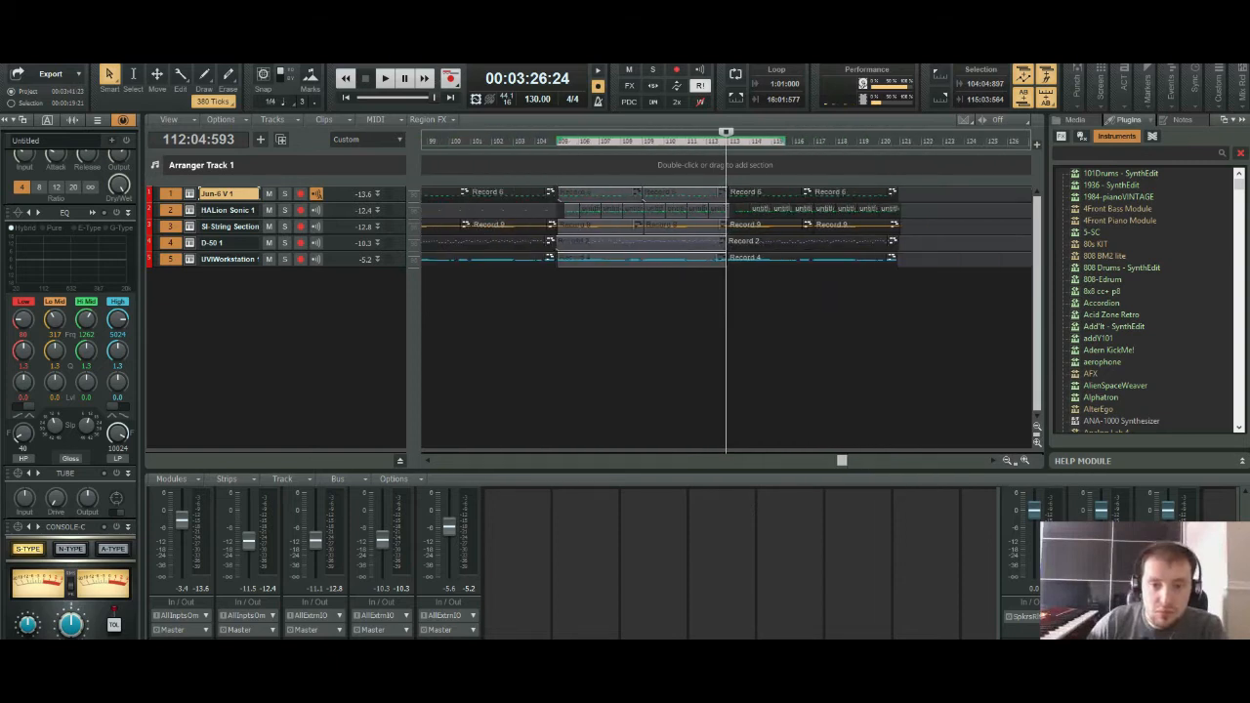
{"action": "key", "text": "space"}
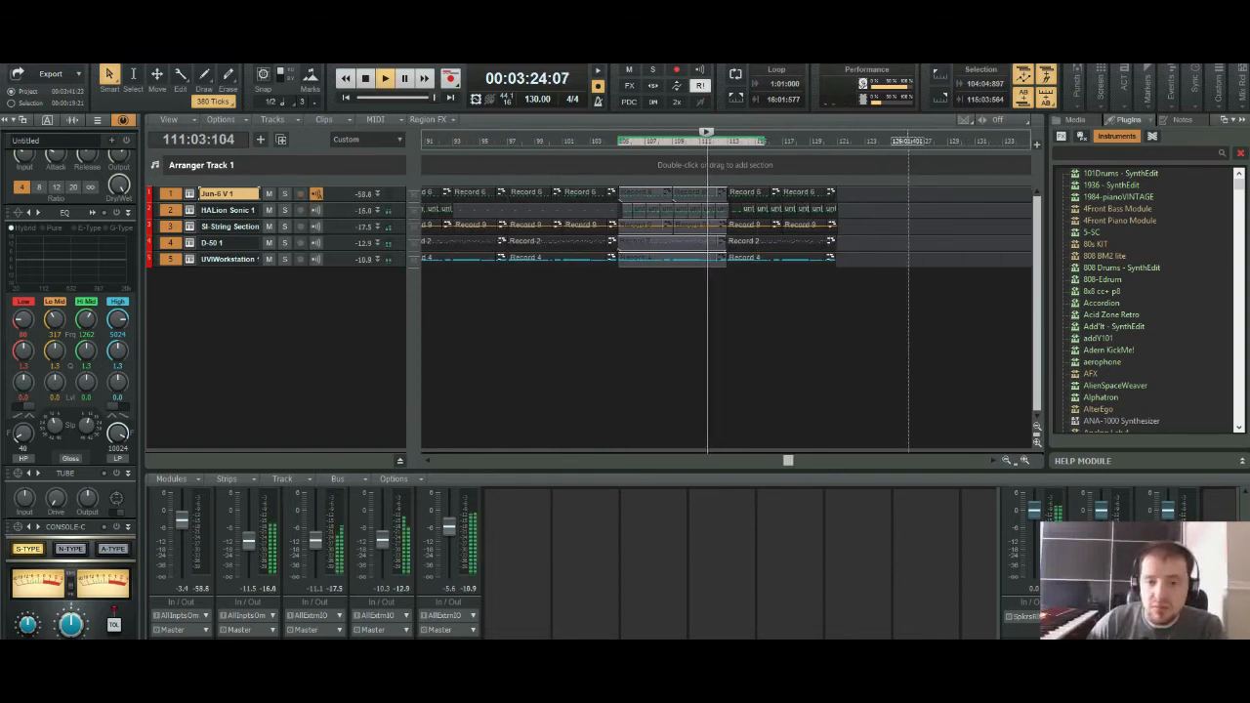
{"action": "key", "text": "ctrl+Right"}
{"action": "key", "text": "ctrl+Right"}
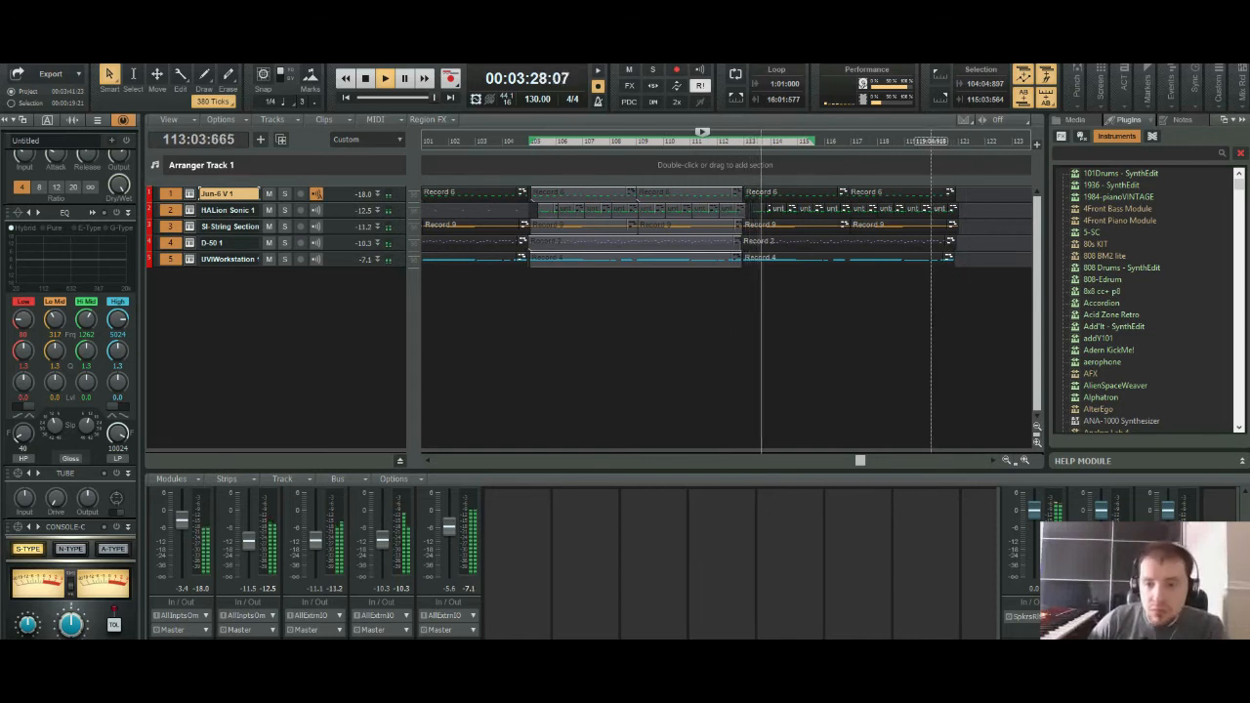
Step: Undo the pasted section from bar 113 onward on all five tracks and stop playback
{"action": "left_click_drag", "start_coordinate": [977, 211], "coordinate": [749, 210]}
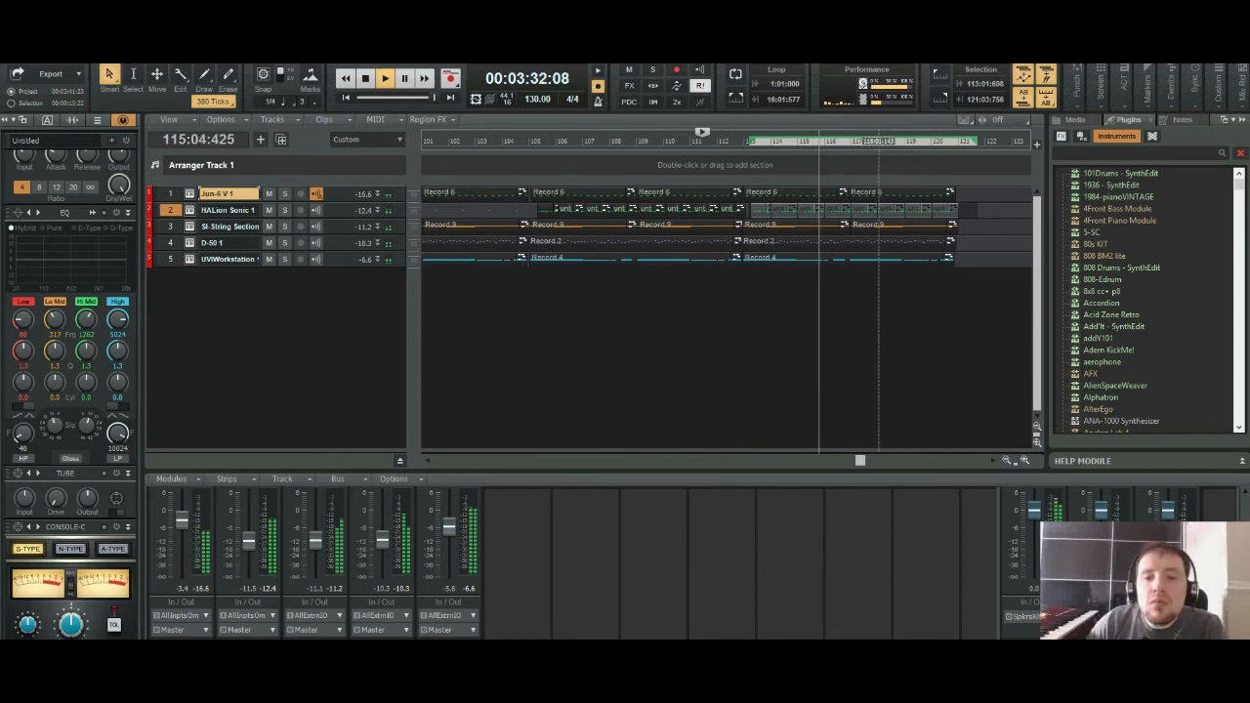
{"action": "key", "text": "ctrl+z"}
{"action": "key", "text": "ctrl+z"}
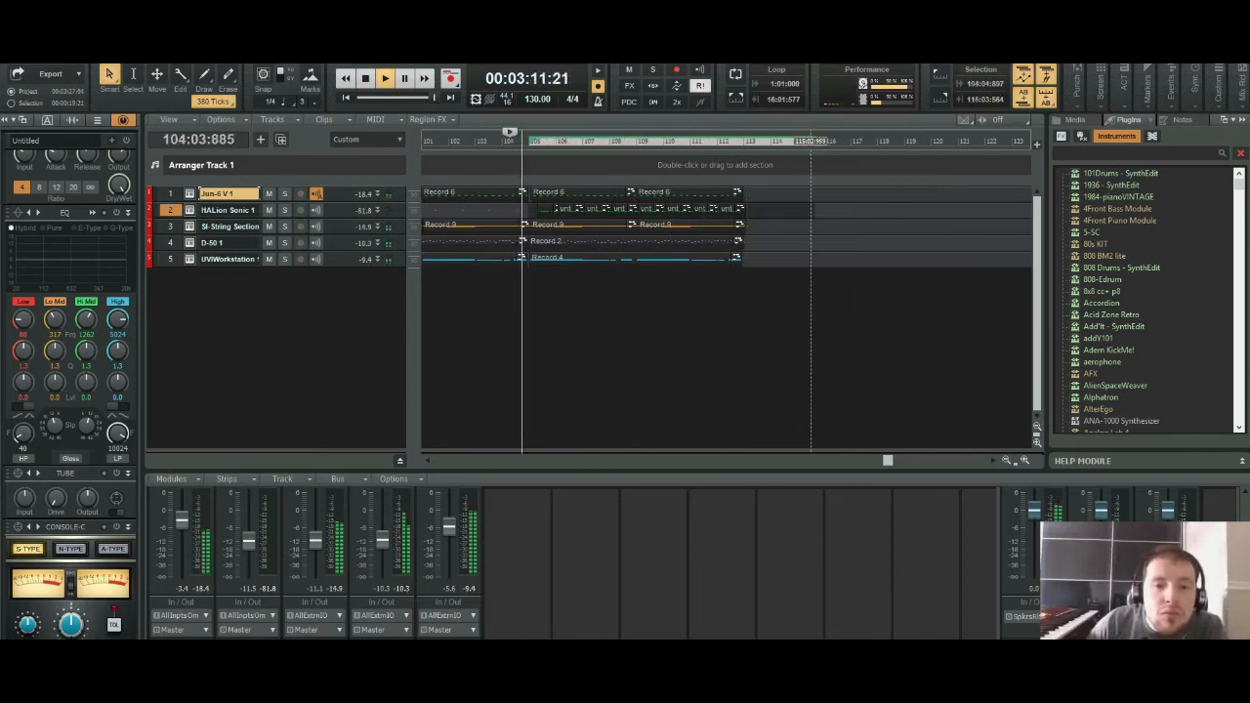
{"action": "key", "text": "space"}
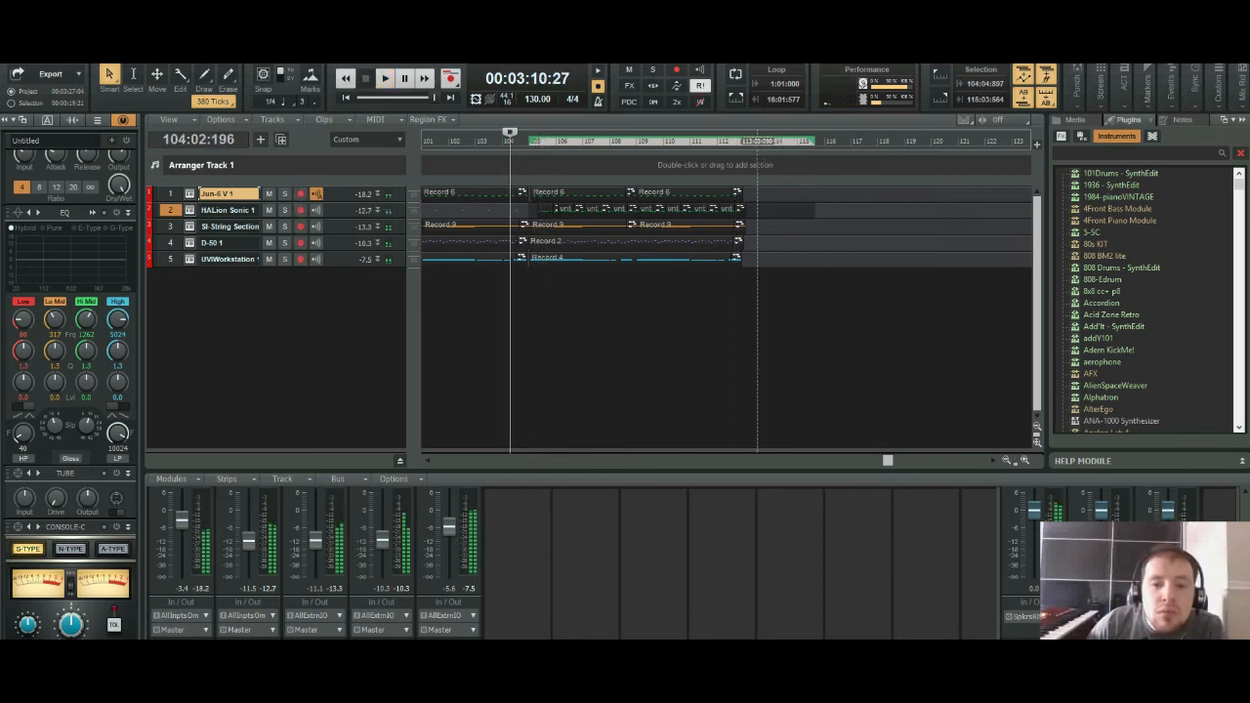
Step: Shift the HALion Sonic clips after bar 105 to start at 105:01:165 during playback
{"action": "left_click_drag", "start_coordinate": [718, 212], "coordinate": [537, 212]}
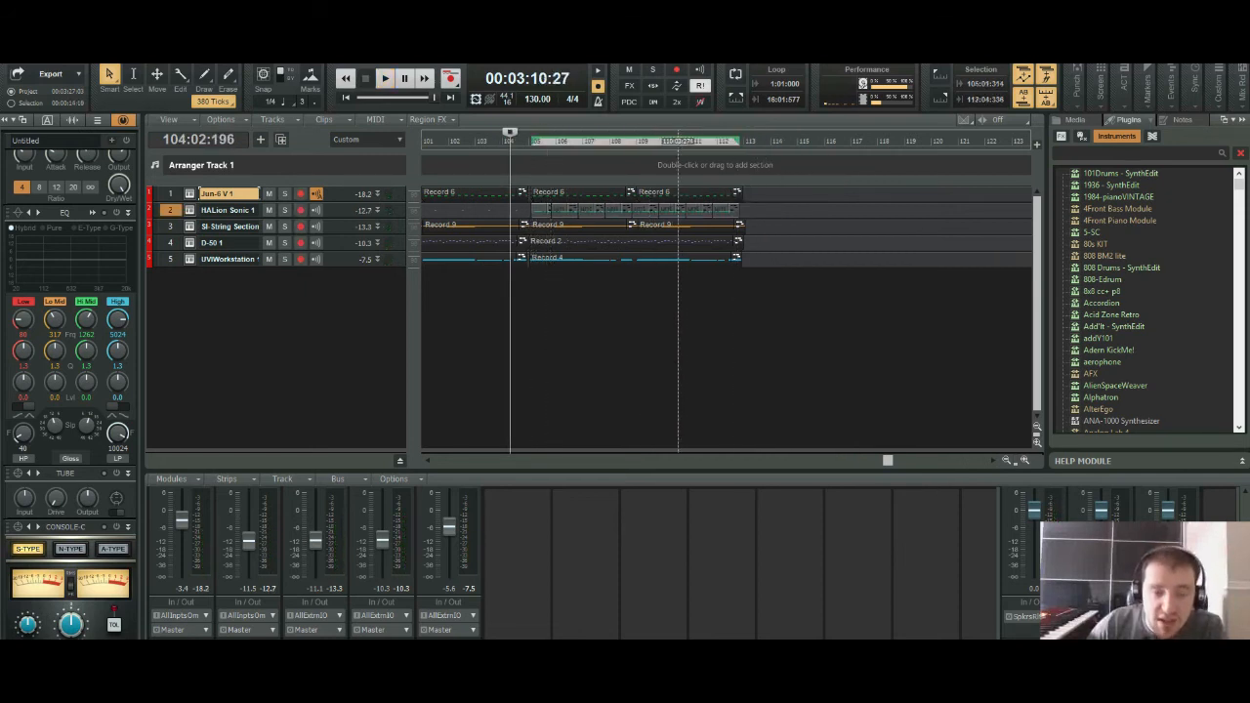
{"action": "key", "text": "space"}
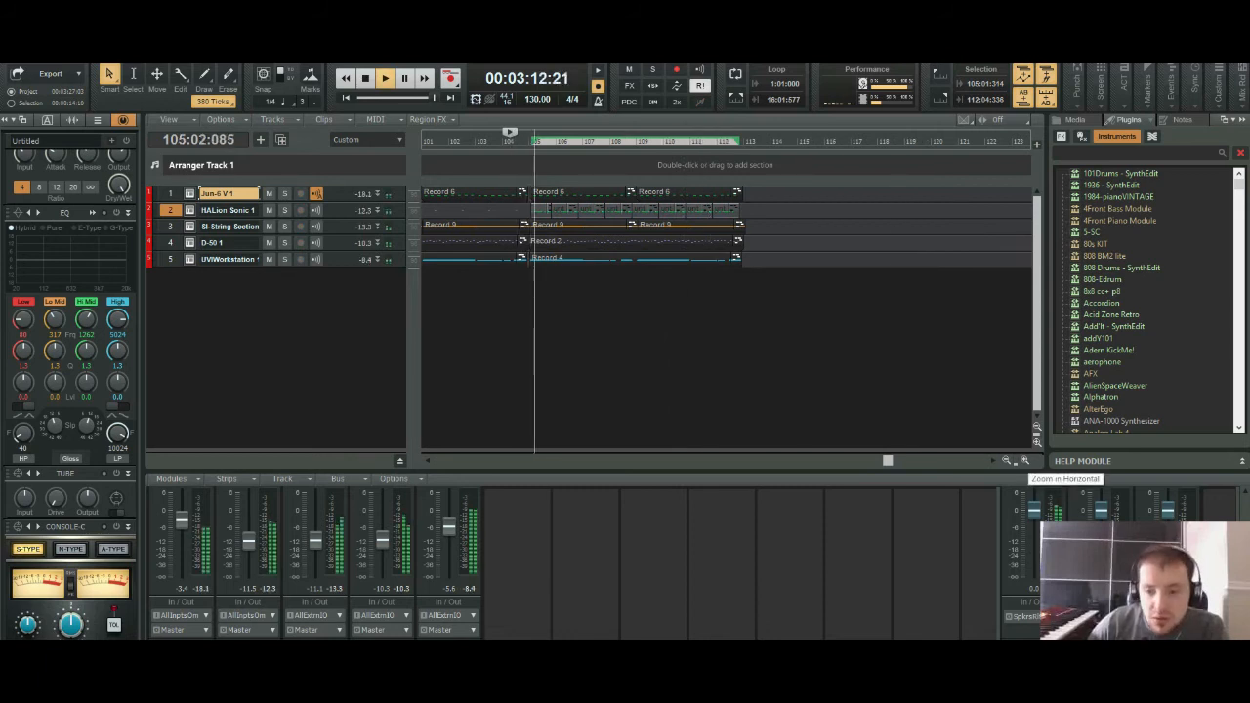
{"action": "left_click", "coordinate": [1024, 460]}
{"action": "left_click", "coordinate": [1025, 460]}
{"action": "left_click", "coordinate": [1024, 459]}
{"action": "left_click", "coordinate": [1025, 460]}
{"action": "left_click", "coordinate": [1024, 460]}
{"action": "left_click", "coordinate": [1025, 460]}
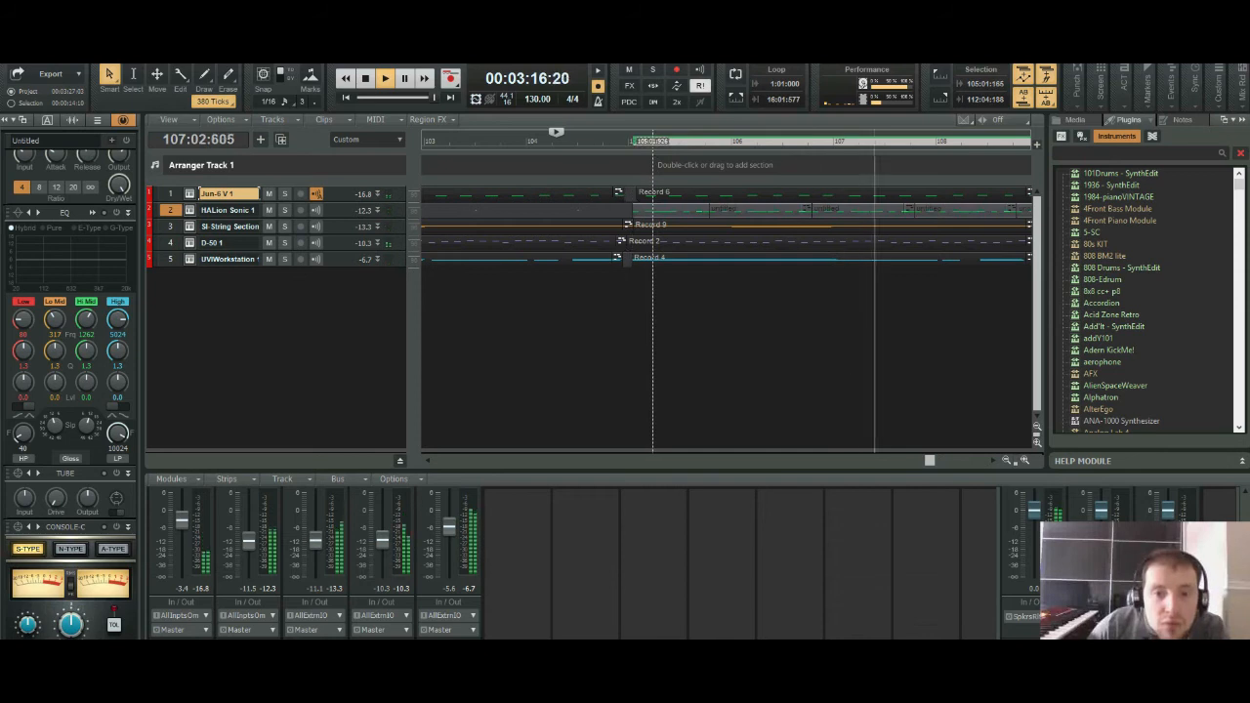
Step: Listen to the shifted HALion Sonic clips with the other tracks up to about bar 112
{"action": "left_click", "coordinate": [1007, 459]}
{"action": "left_click", "coordinate": [1007, 460]}
{"action": "left_click", "coordinate": [1007, 460]}
{"action": "left_click", "coordinate": [1007, 460]}
{"action": "left_click", "coordinate": [1006, 460]}
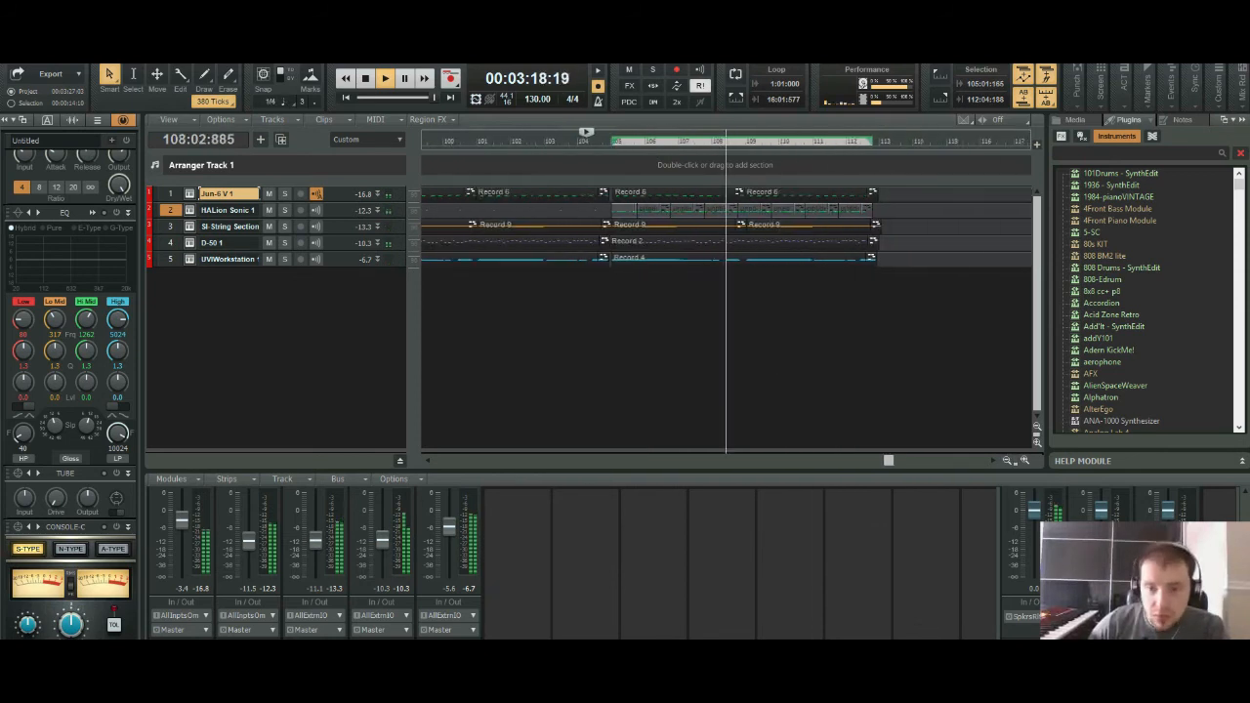
{"action": "left_click", "coordinate": [1007, 460]}
{"action": "left_click", "coordinate": [1006, 460]}
{"action": "left_click", "coordinate": [1007, 460]}
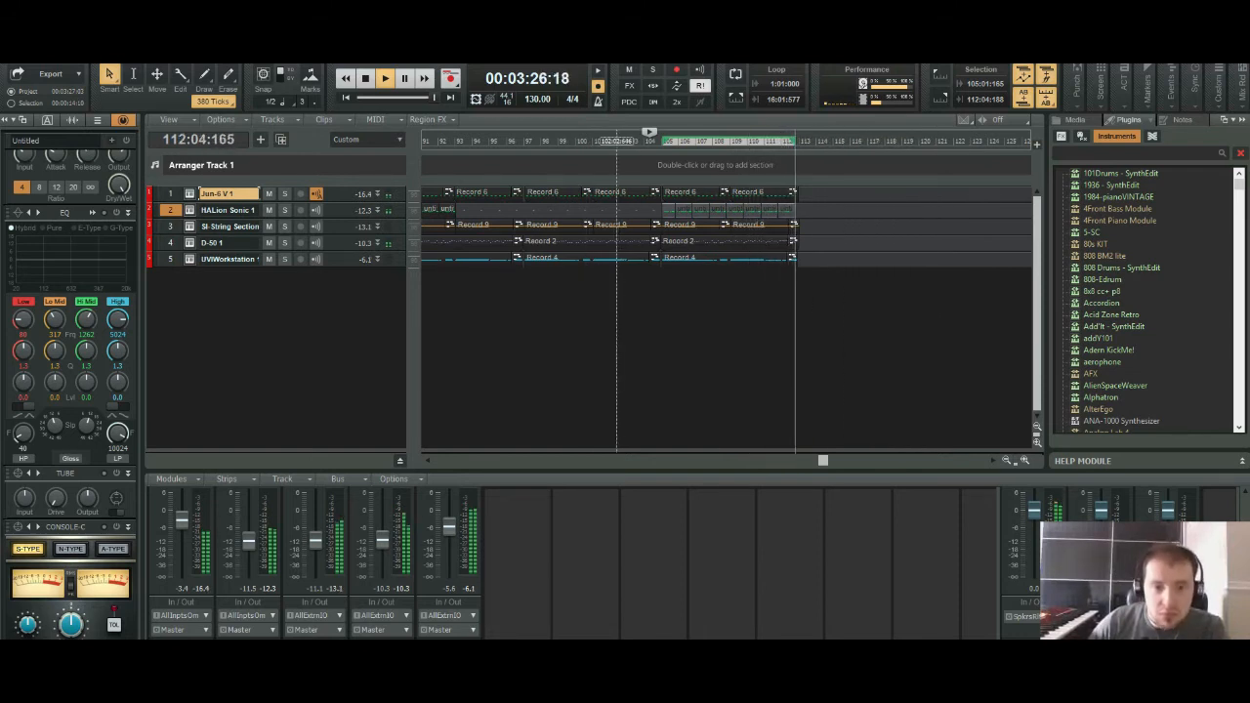
Step: Replay the arrangement from about bar 96 and again from bar 103 to check the transition at bar 105
{"action": "left_click", "coordinate": [511, 141]}
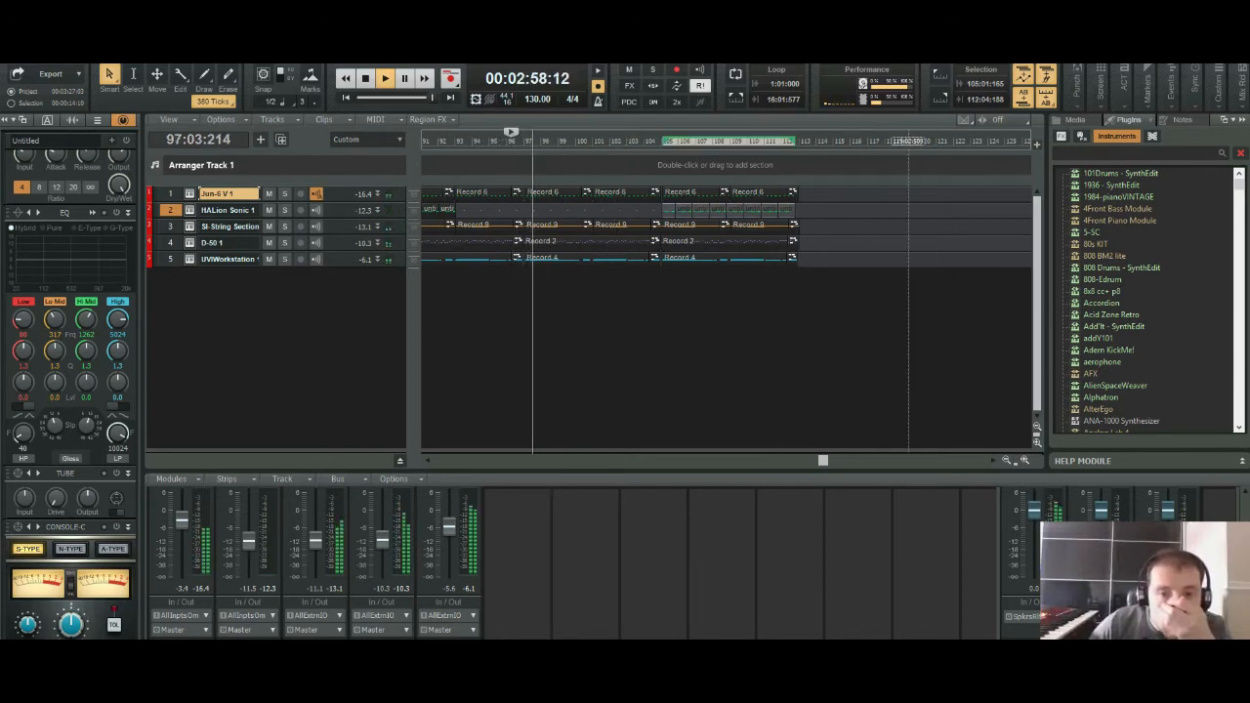
{"action": "left_click", "coordinate": [628, 140]}
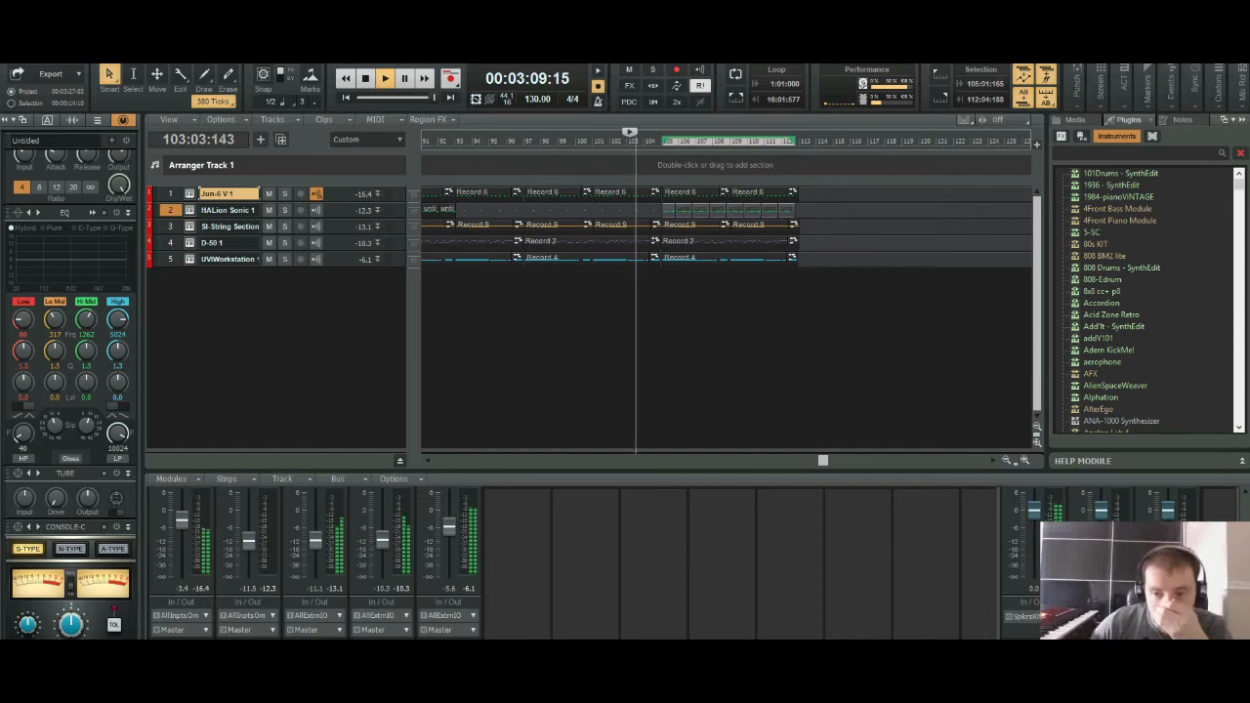
{"action": "scroll", "coordinate": [615, 140], "scroll_direction": "up", "scroll_amount": 3}
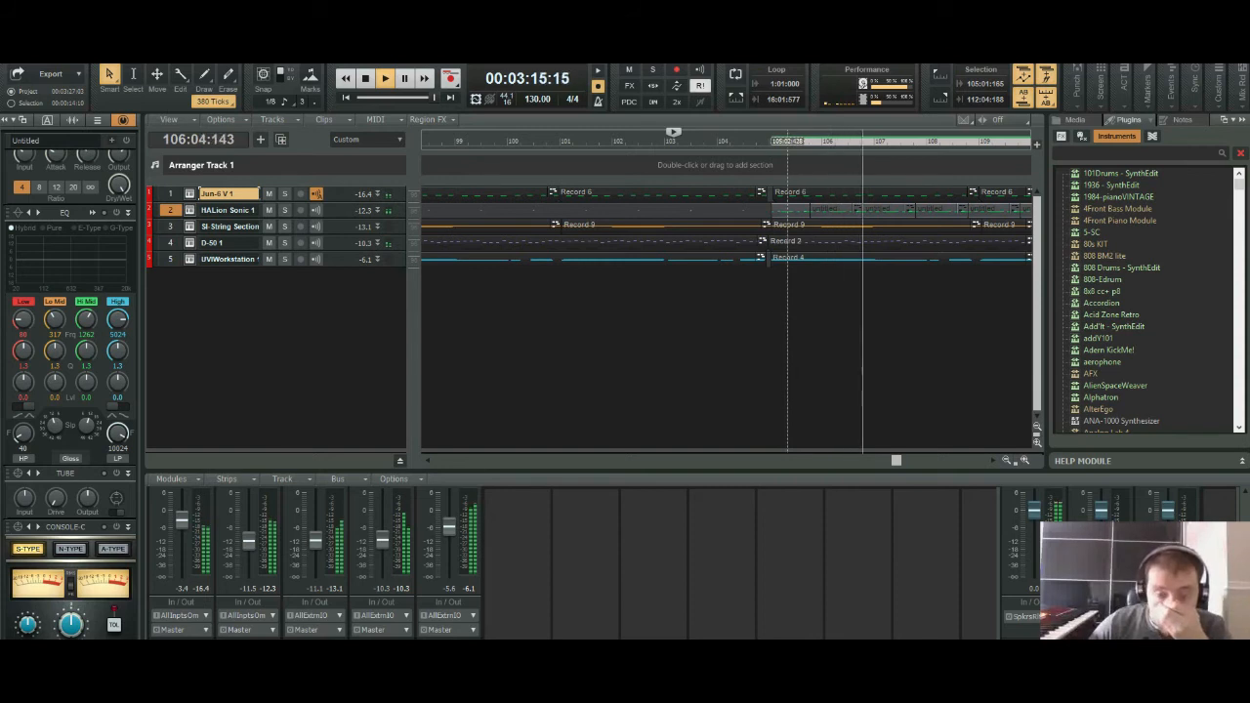
{"action": "scroll", "coordinate": [787, 140], "scroll_direction": "down", "scroll_amount": 3}
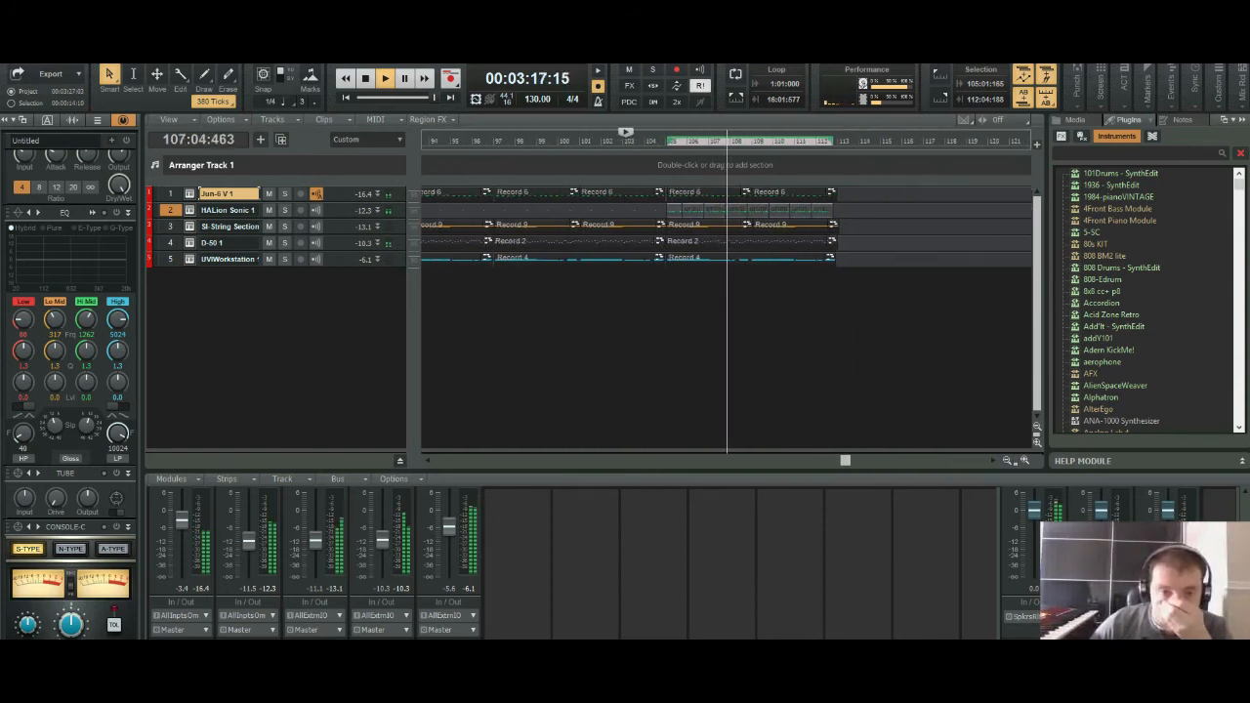
{"action": "scroll", "coordinate": [732, 140], "scroll_direction": "down", "scroll_amount": 2}
Step: Delete all clips from bar 105 onward on all five tracks
{"action": "left_click", "coordinate": [659, 141]}
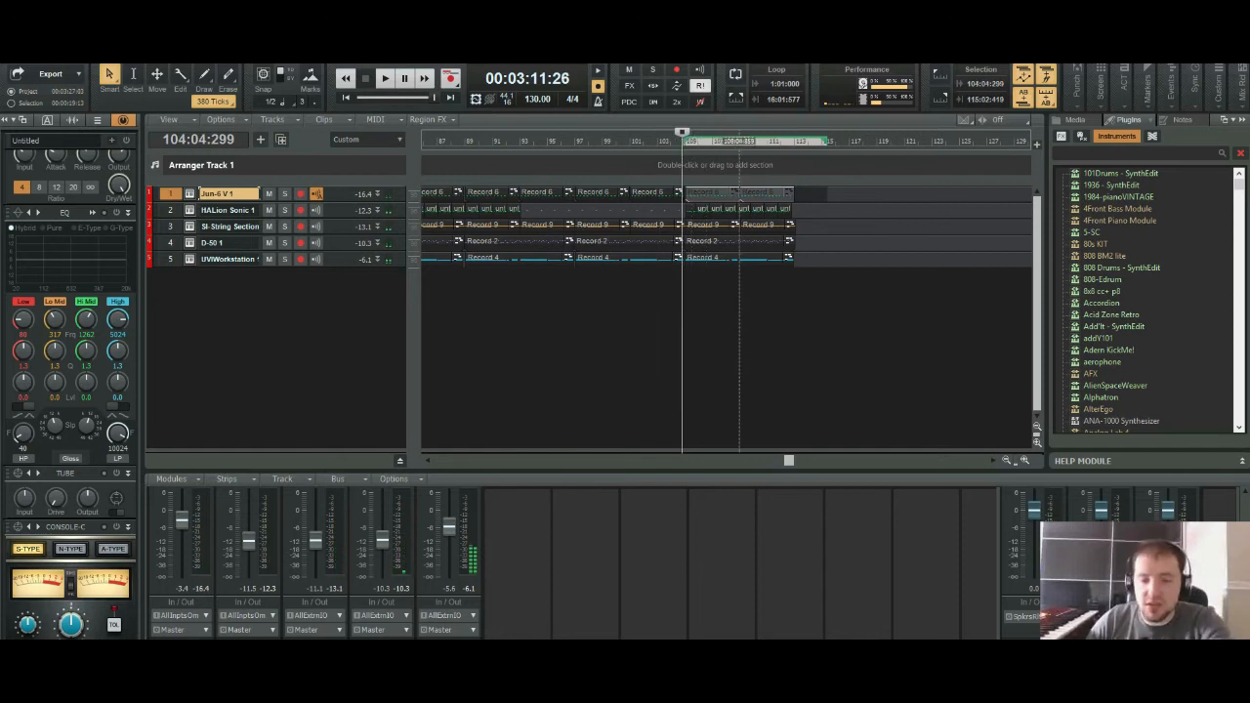
{"action": "key", "text": "Delete"}
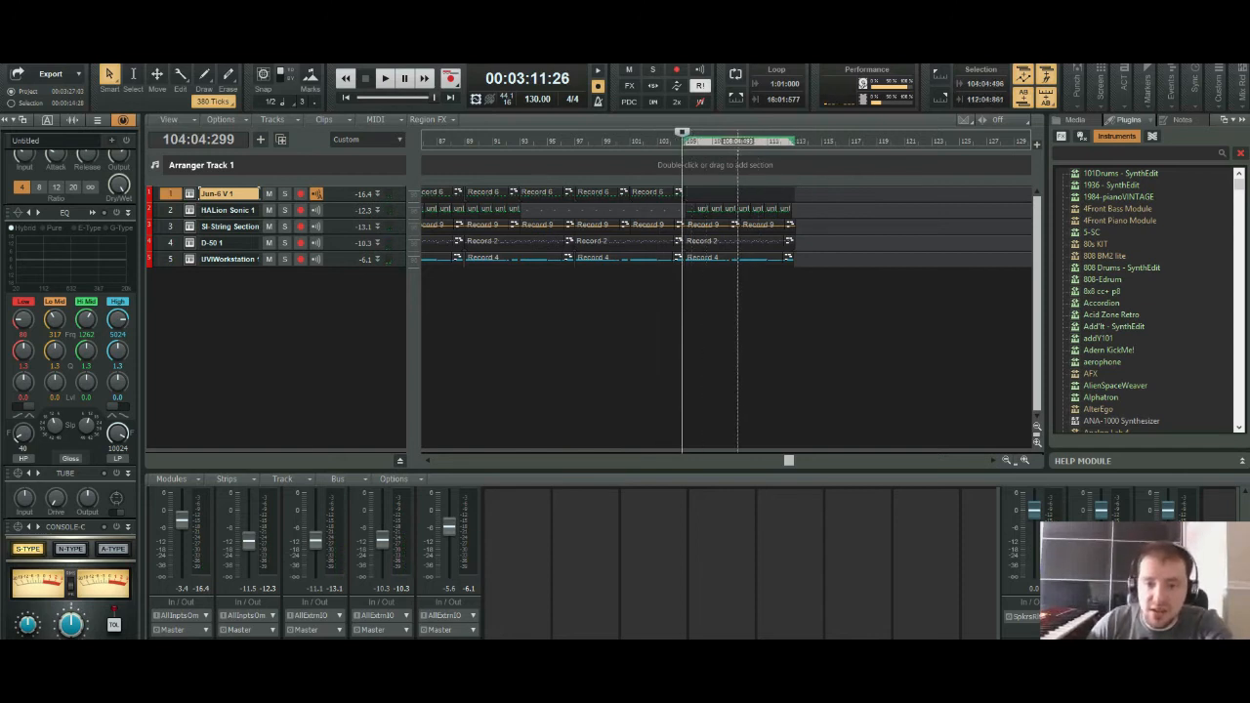
{"action": "left_click_drag", "start_coordinate": [841, 210], "coordinate": [683, 259]}
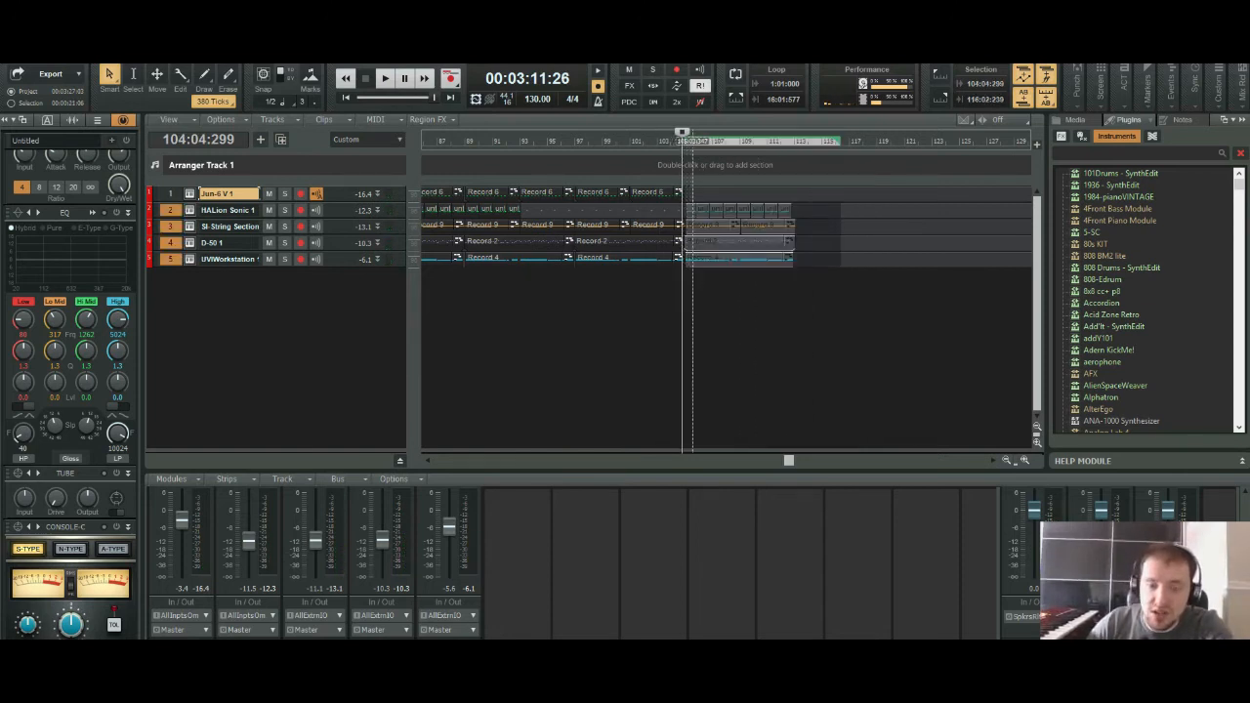
{"action": "key", "text": "Delete"}
Step: Copy the four tracks' clips between about bars 73 and 81 and paste them at 105:01:121
{"action": "scroll", "coordinate": [684, 292], "scroll_direction": "left", "scroll_amount": 6}
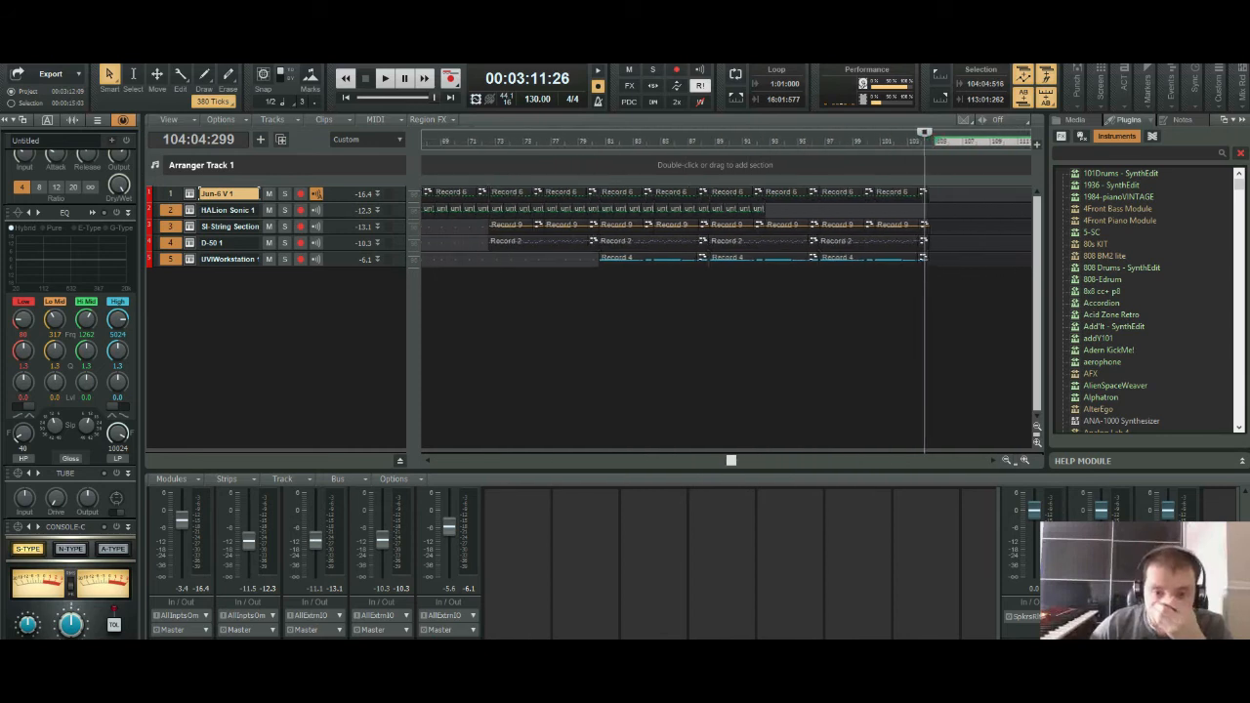
{"action": "left_click_drag", "start_coordinate": [657, 141], "coordinate": [750, 141]}
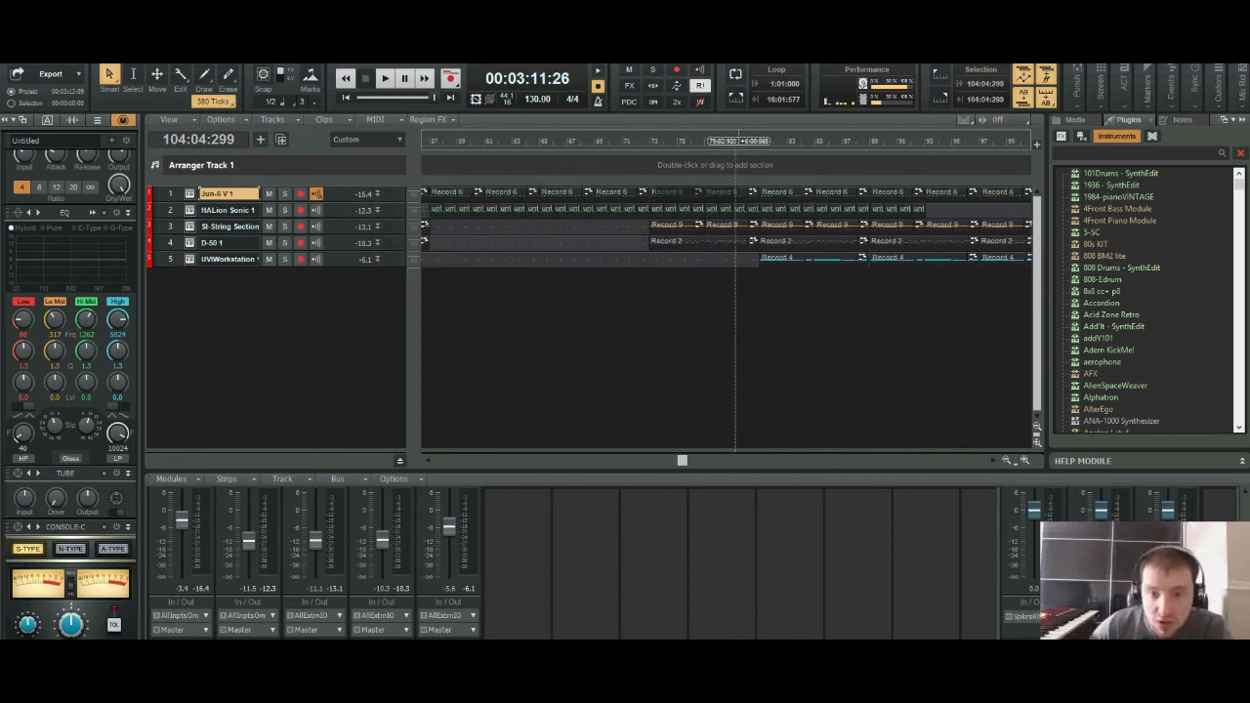
{"action": "left_click_drag", "start_coordinate": [656, 141], "coordinate": [815, 141]}
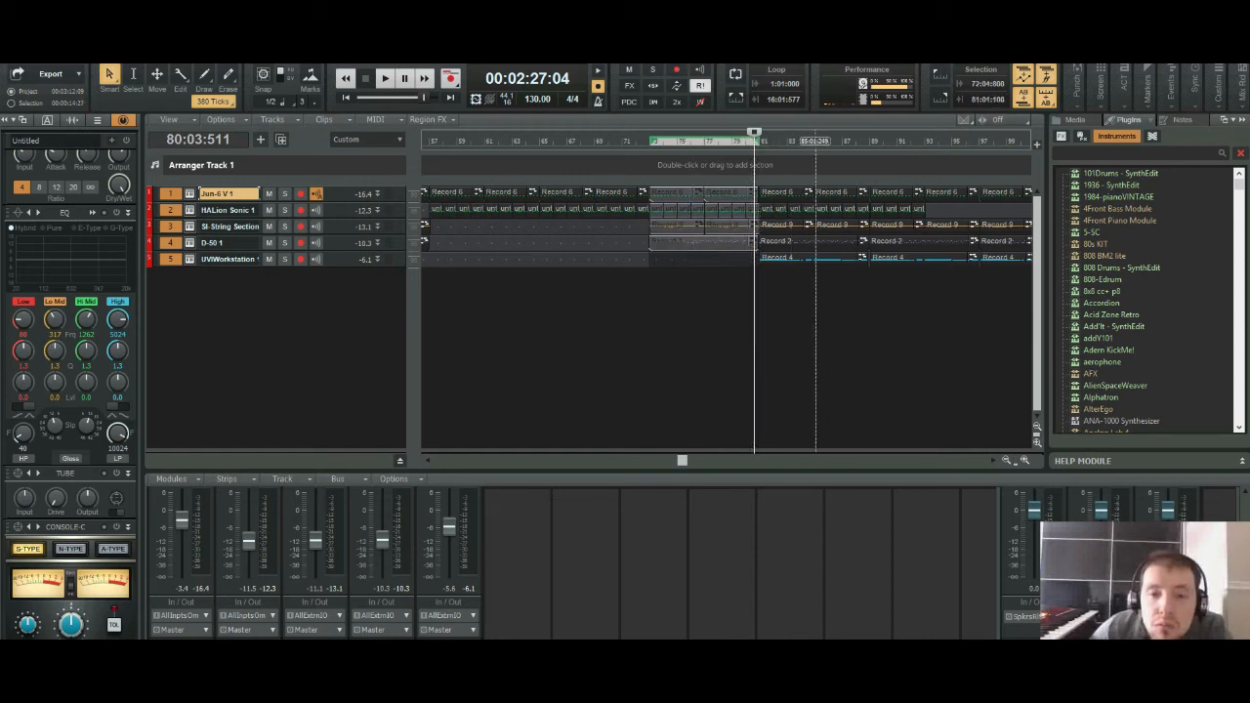
{"action": "left_click", "coordinate": [850, 460]}
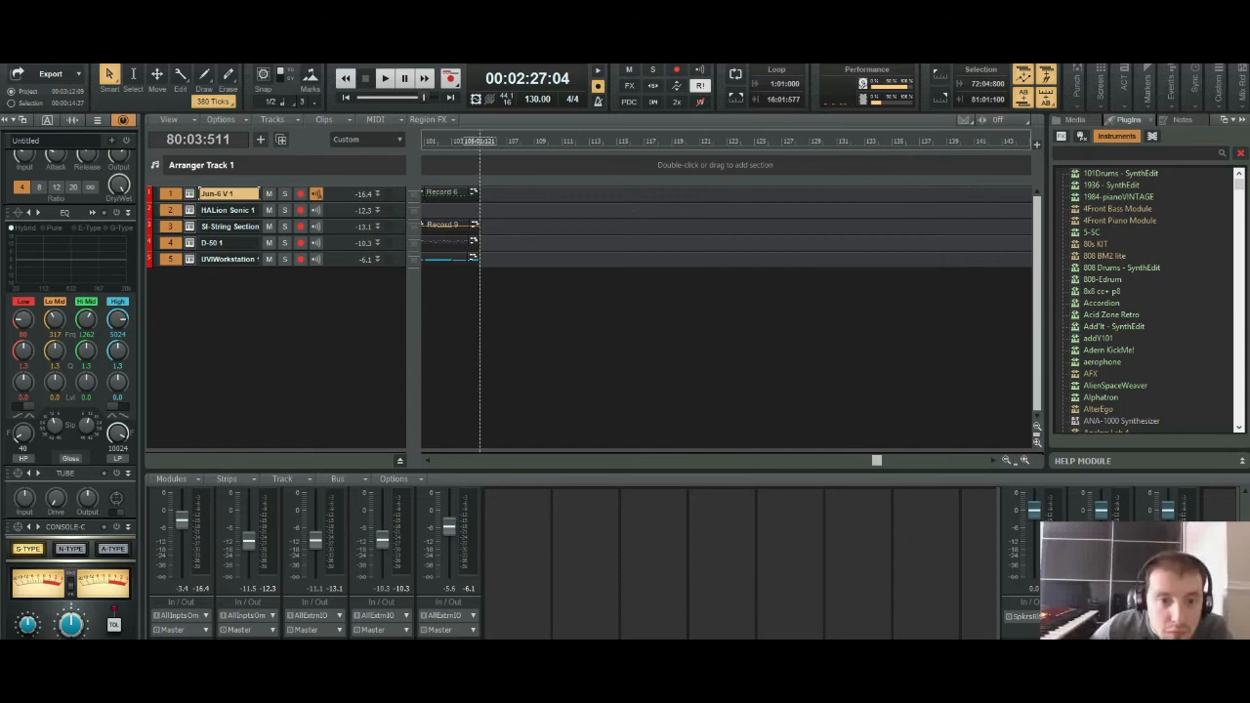
{"action": "left_click", "coordinate": [479, 141]}
{"action": "key", "text": "ctrl+v"}
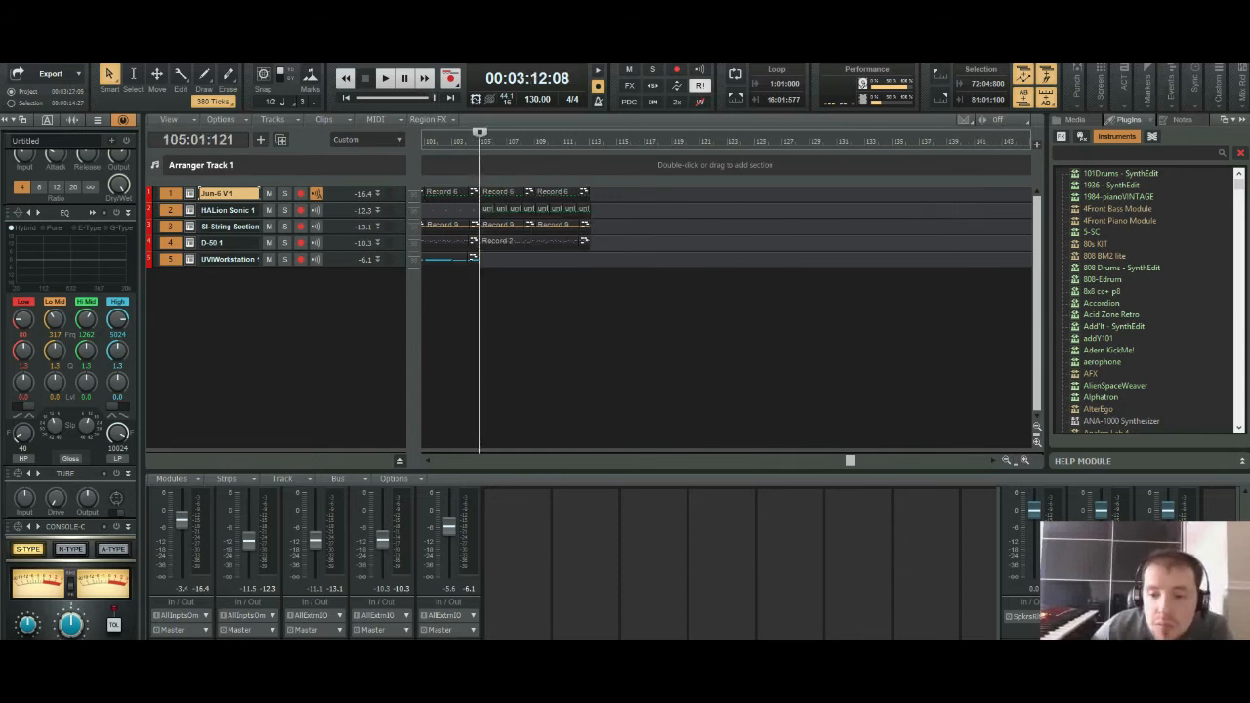
Step: Select all the clips pasted after bar 105 and shift them to start at 104:04:678
{"action": "key", "text": "ctrl+Right"}
{"action": "key", "text": "ctrl+Right"}
{"action": "key", "text": "ctrl+Right"}
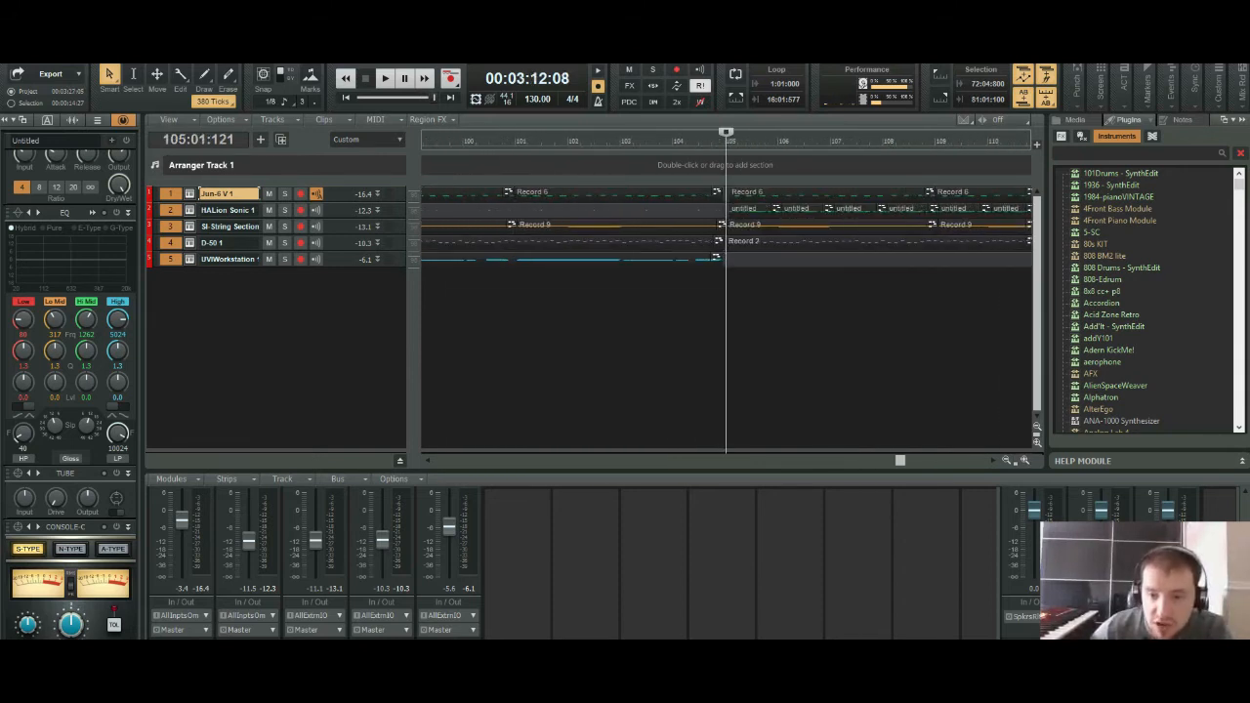
{"action": "left_click_drag", "start_coordinate": [901, 460], "coordinate": [920, 459]}
{"action": "left_click_drag", "start_coordinate": [942, 140], "coordinate": [496, 141]}
{"action": "left_click_drag", "start_coordinate": [523, 226], "coordinate": [517, 225]}
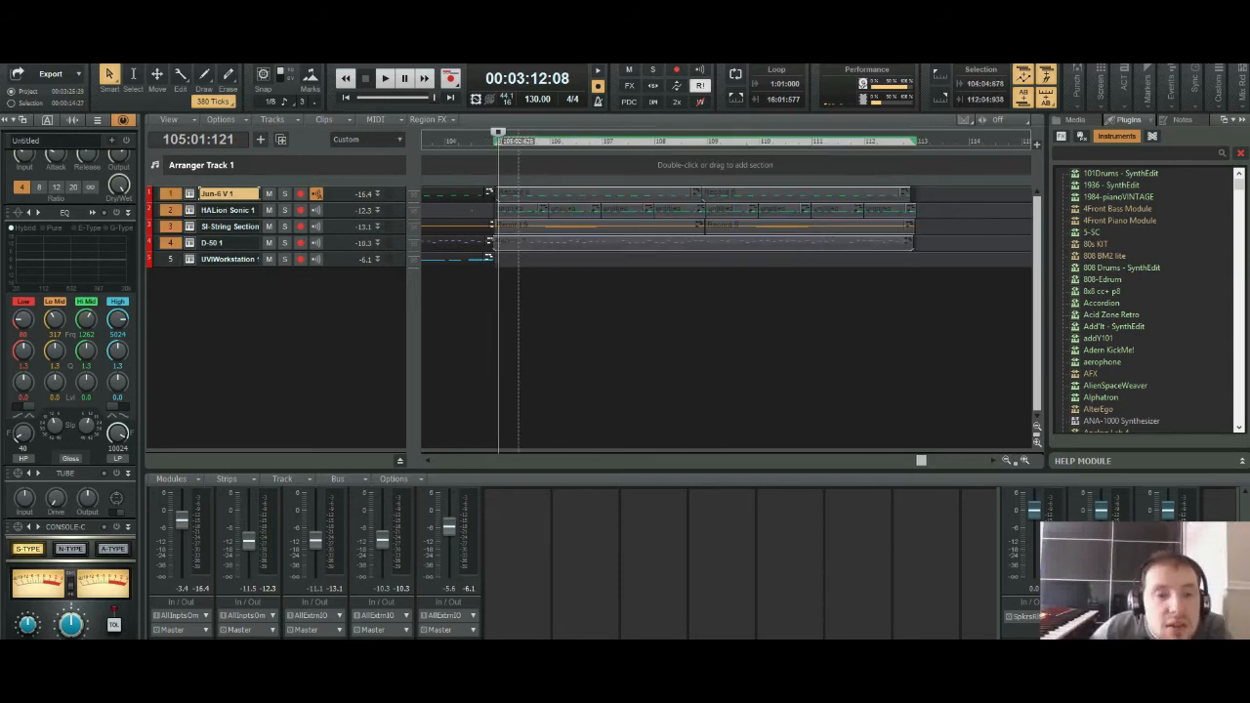
Step: Play across the transition at bar 105 and shift the pasted clips to start at 105:01:003
{"action": "scroll", "coordinate": [437, 140], "scroll_direction": "up", "scroll_amount": 1}
{"action": "left_click", "coordinate": [441, 140]}
{"action": "key", "text": "space"}
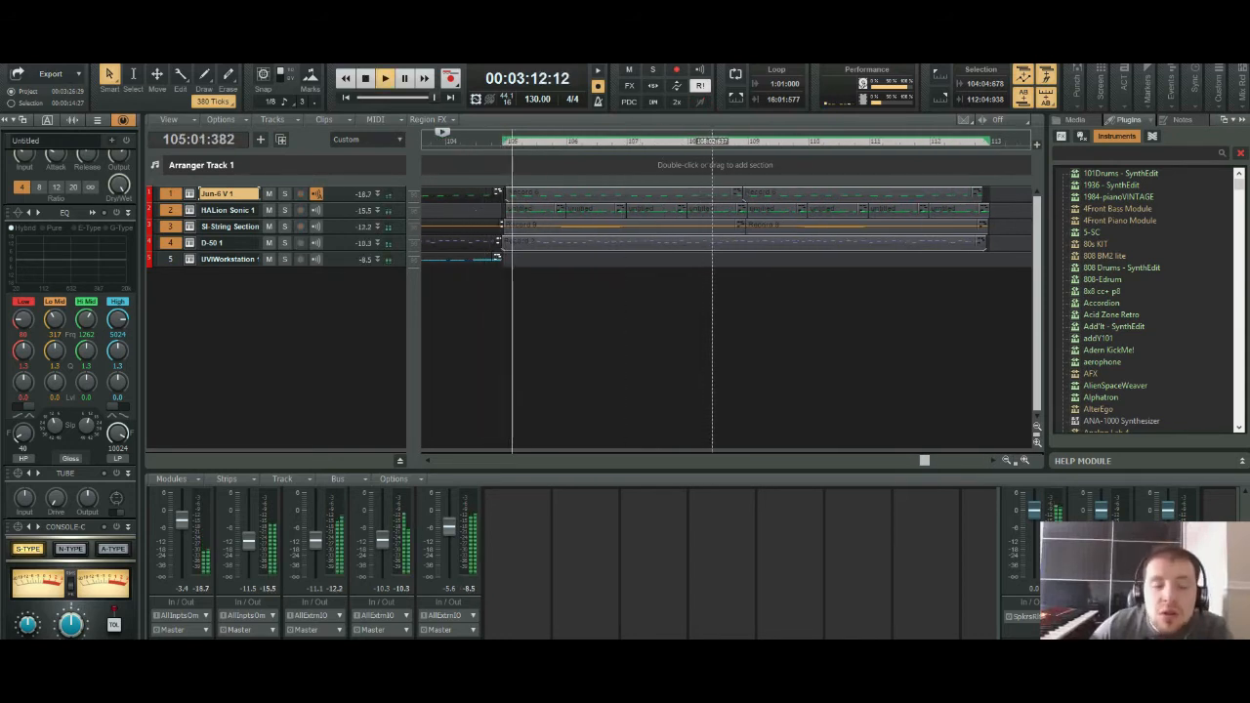
{"action": "scroll", "coordinate": [712, 140], "scroll_direction": "down", "scroll_amount": 1}
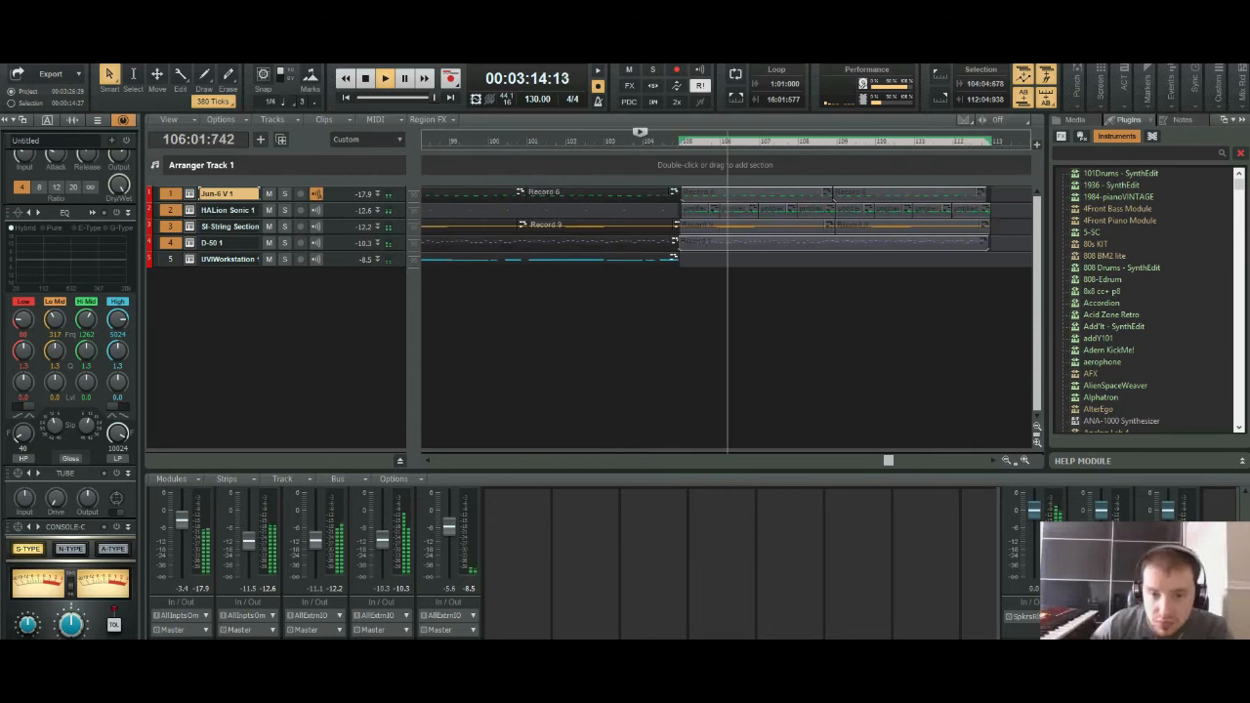
{"action": "scroll", "coordinate": [712, 141], "scroll_direction": "down", "scroll_amount": 1}
{"action": "left_click", "coordinate": [604, 140]}
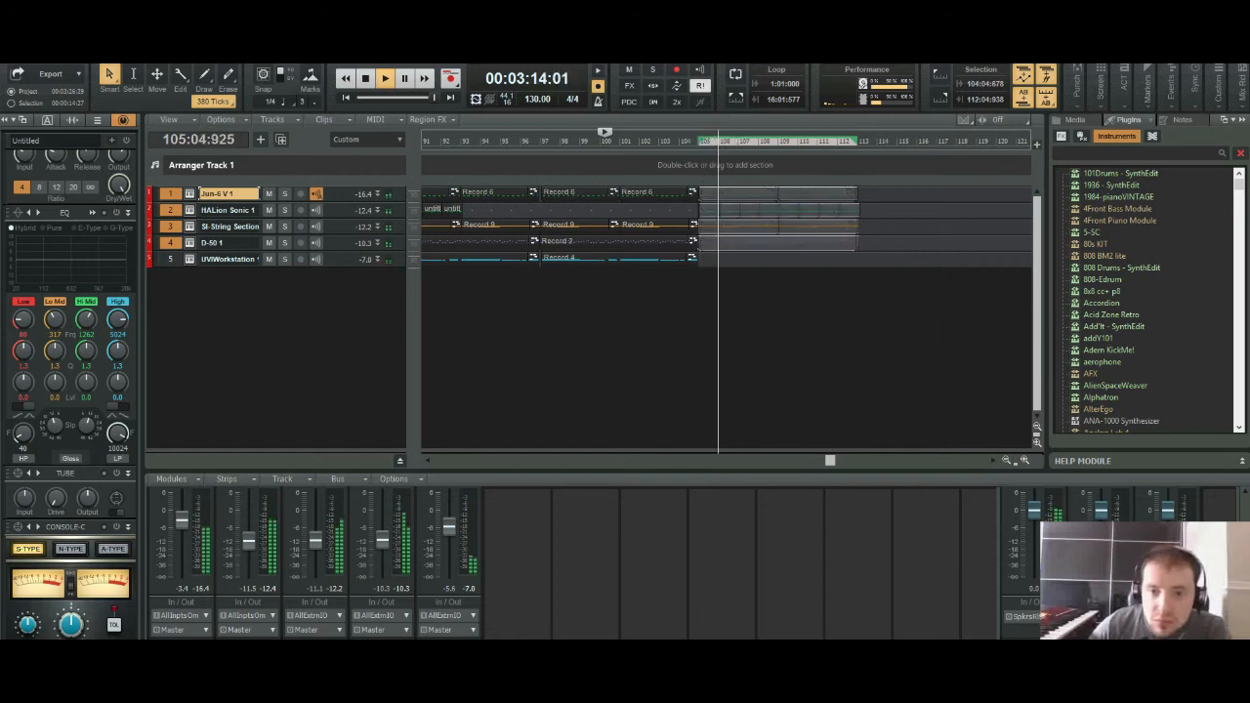
{"action": "key", "text": "space"}
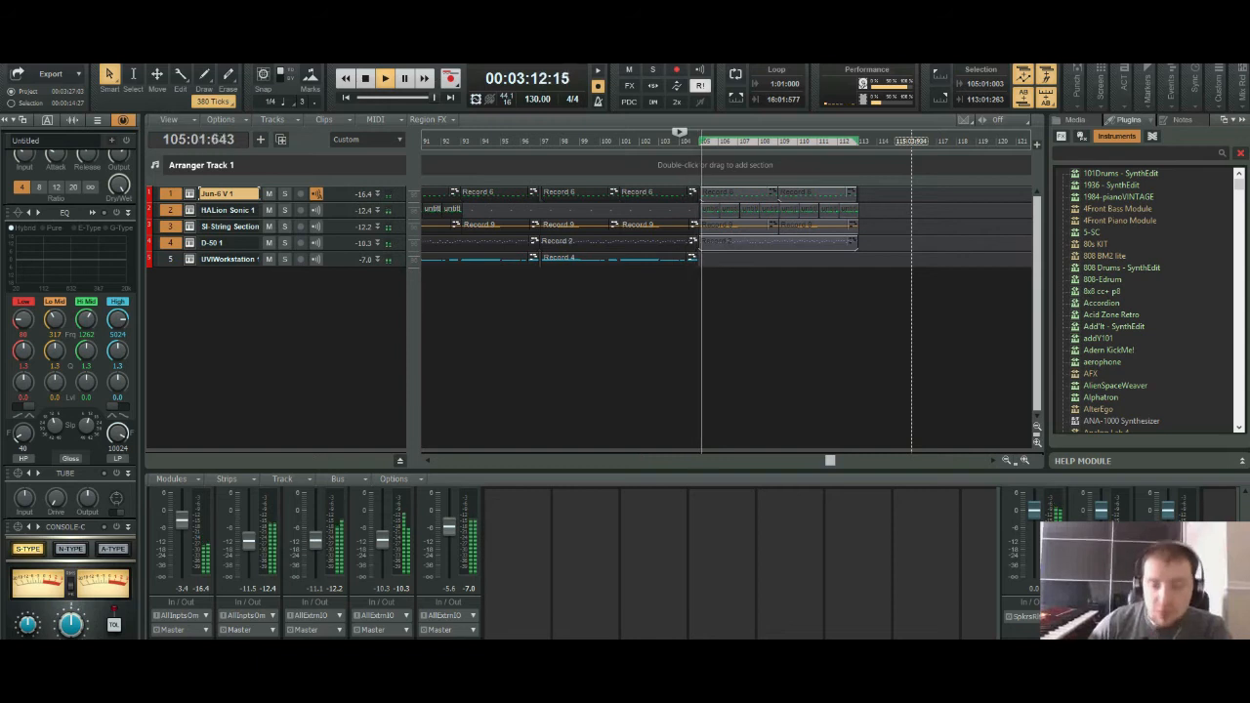
{"action": "left_click", "coordinate": [652, 141]}
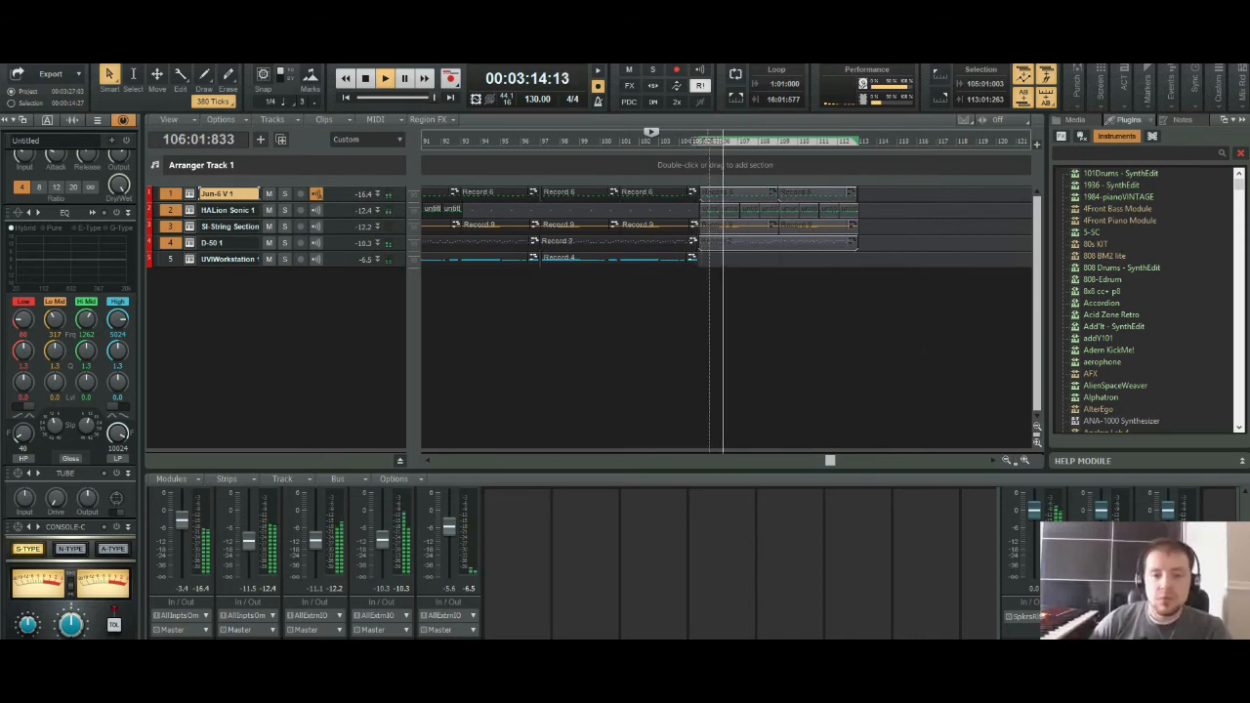
Step: Copy the UVIWorkstation clip from bars 97 to 105 and place the copy directly after it at bar 105
{"action": "left_click", "coordinate": [622, 259]}
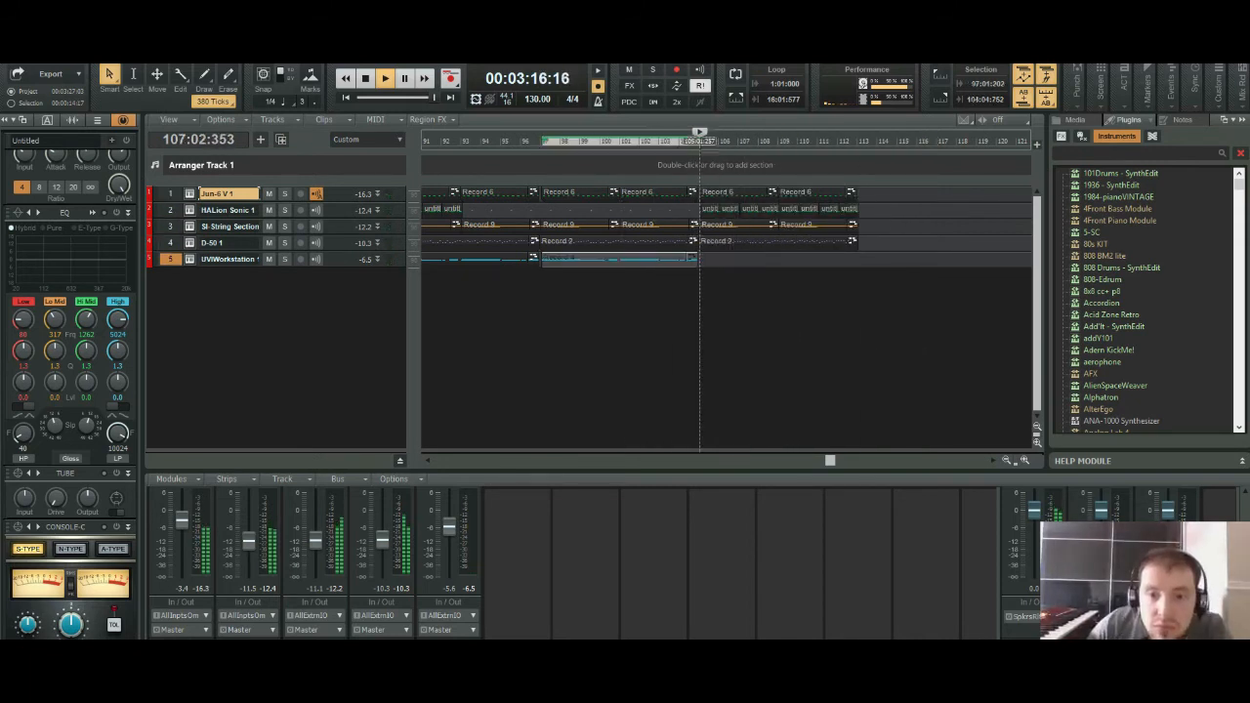
{"action": "left_click", "coordinate": [699, 141]}
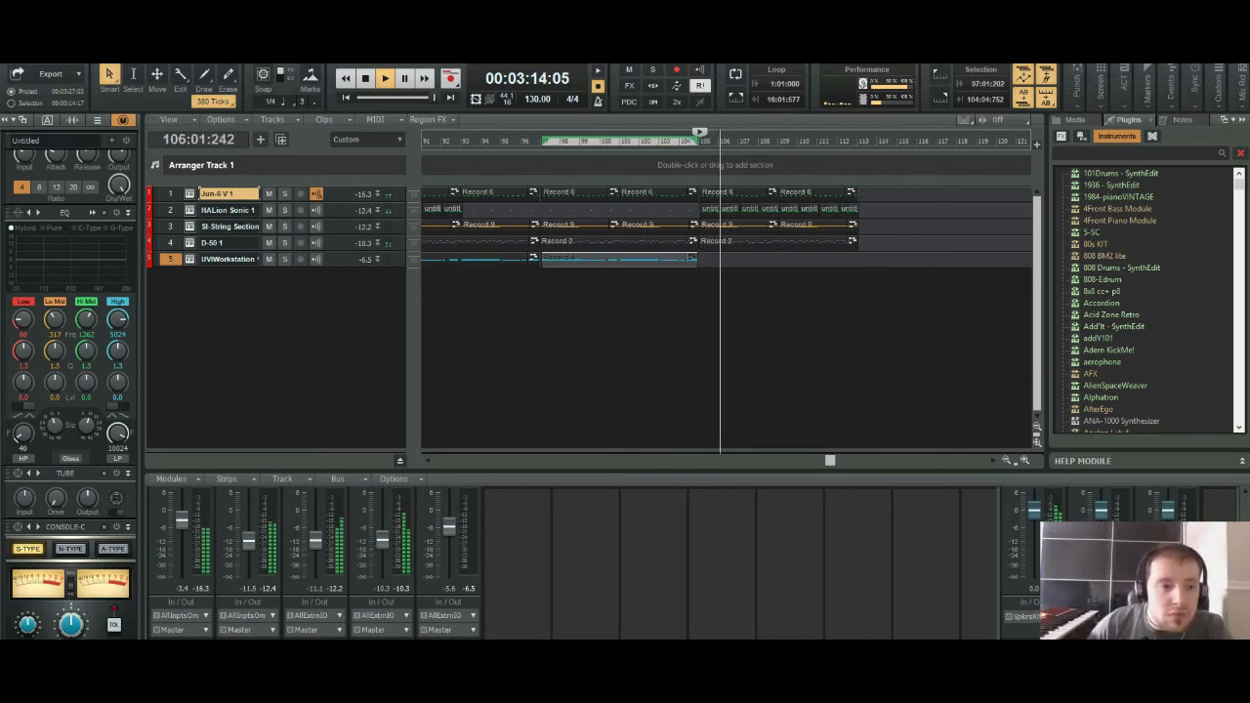
{"action": "key", "text": "ctrl+c"}
{"action": "left_click", "coordinate": [229, 259]}
{"action": "key", "text": "ctrl+v"}
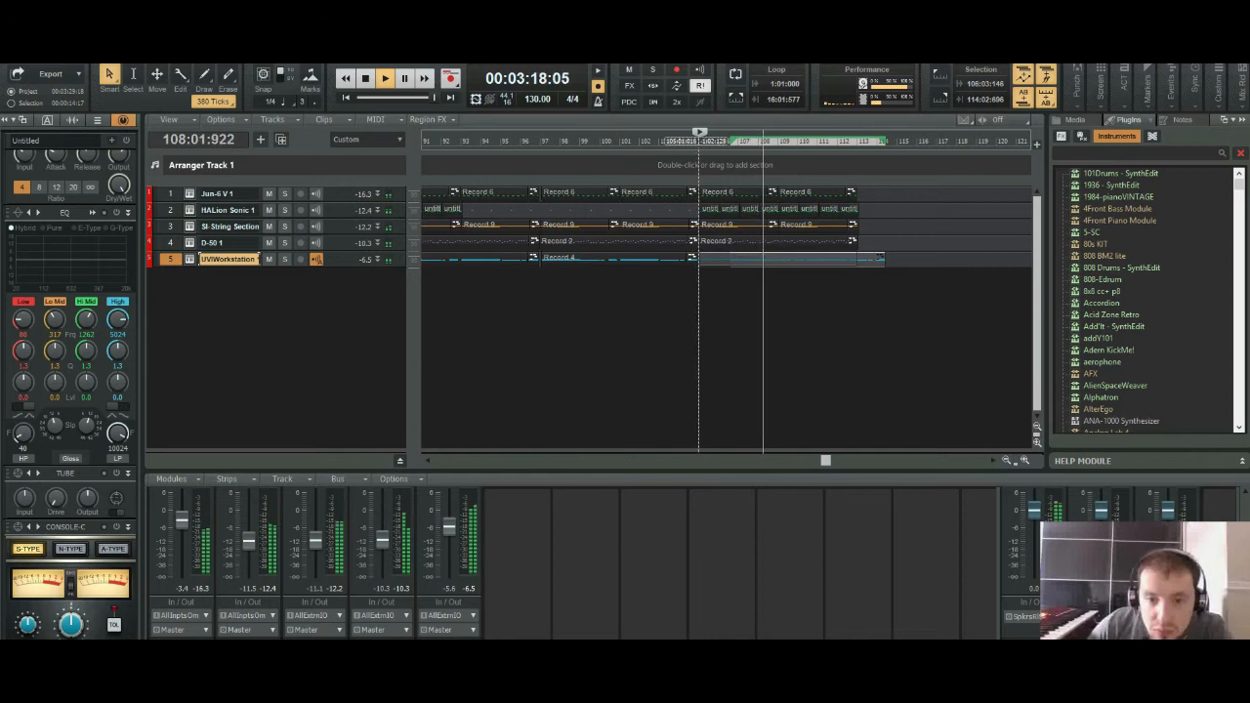
{"action": "left_click_drag", "start_coordinate": [793, 259], "coordinate": [794, 259]}
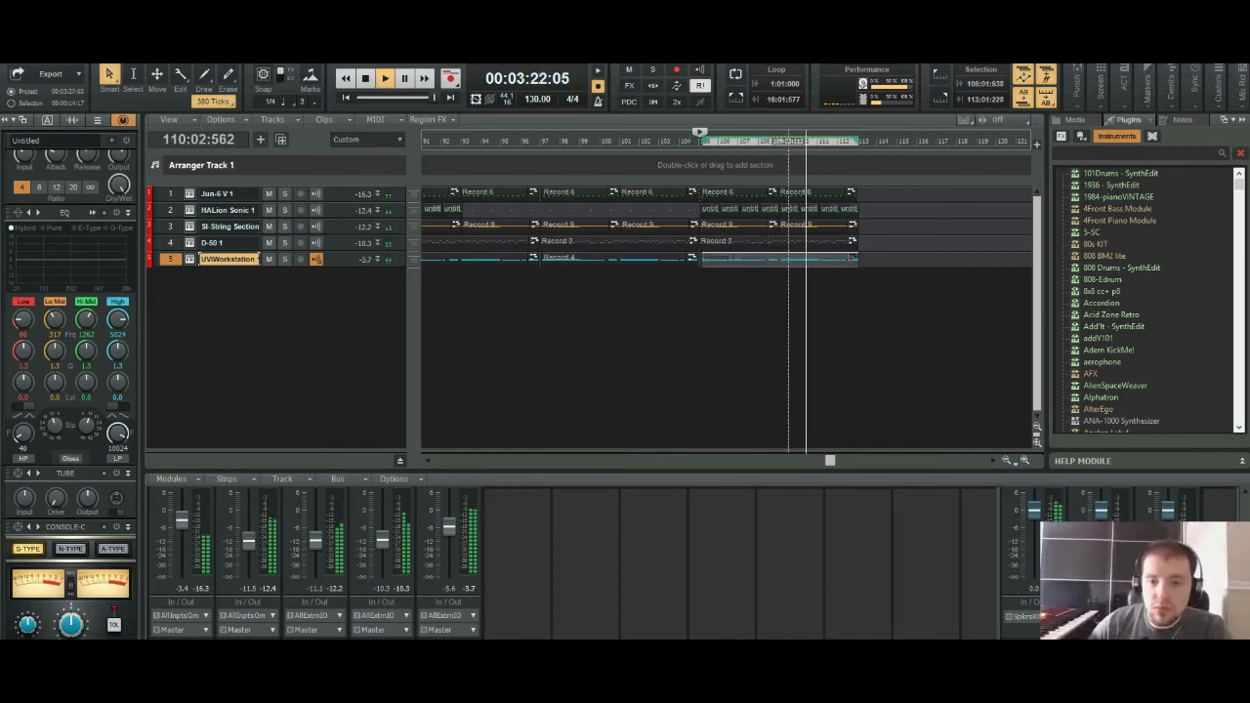
Step: Delete the D-50 clip after bar 105 and replay the transition from about bar 104
{"action": "left_click", "coordinate": [727, 243]}
{"action": "key", "text": "Delete"}
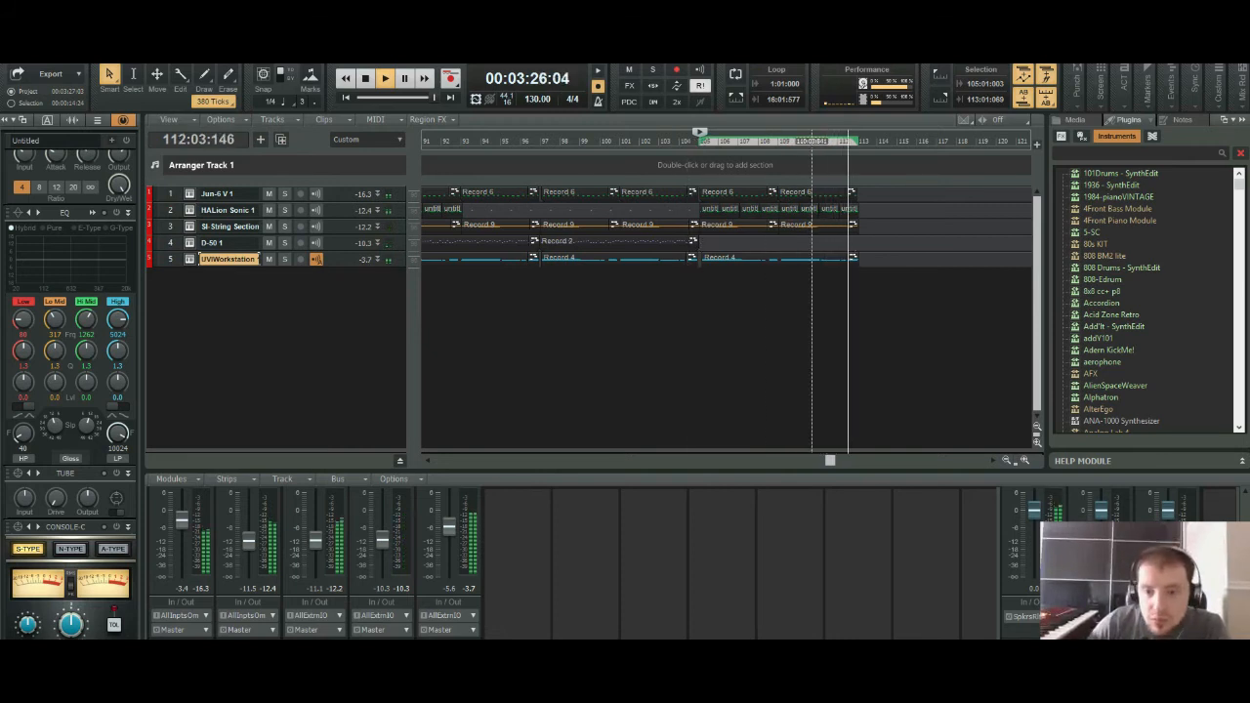
{"action": "left_click", "coordinate": [680, 142]}
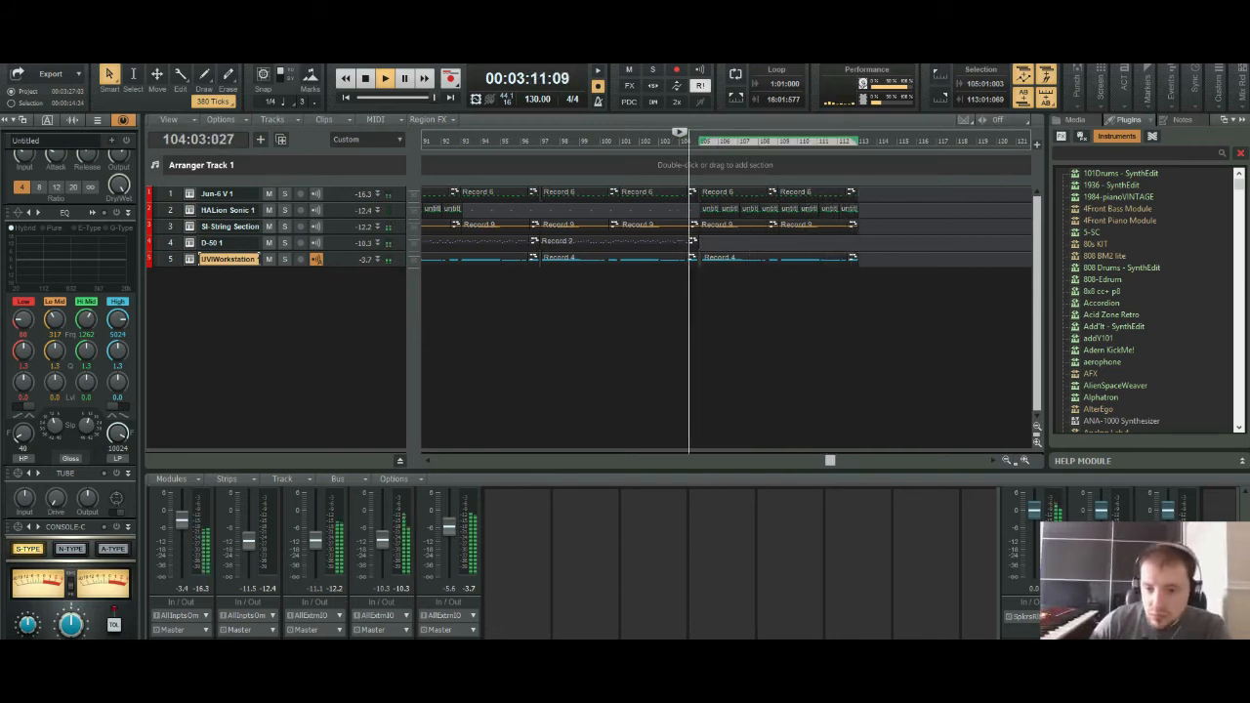
Step: Shift the copied UVIWorkstation clip to start at 105:01:260
{"action": "left_click", "coordinate": [1024, 460]}
{"action": "left_click", "coordinate": [1024, 460]}
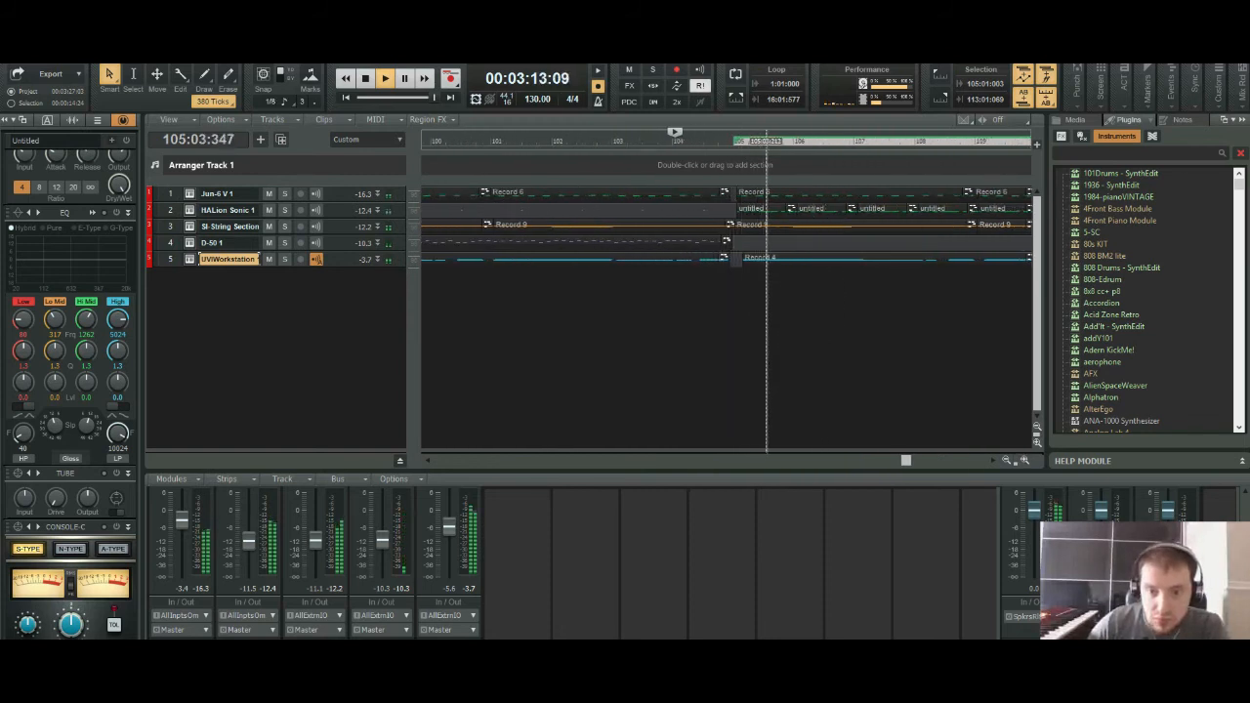
{"action": "left_click", "coordinate": [760, 259]}
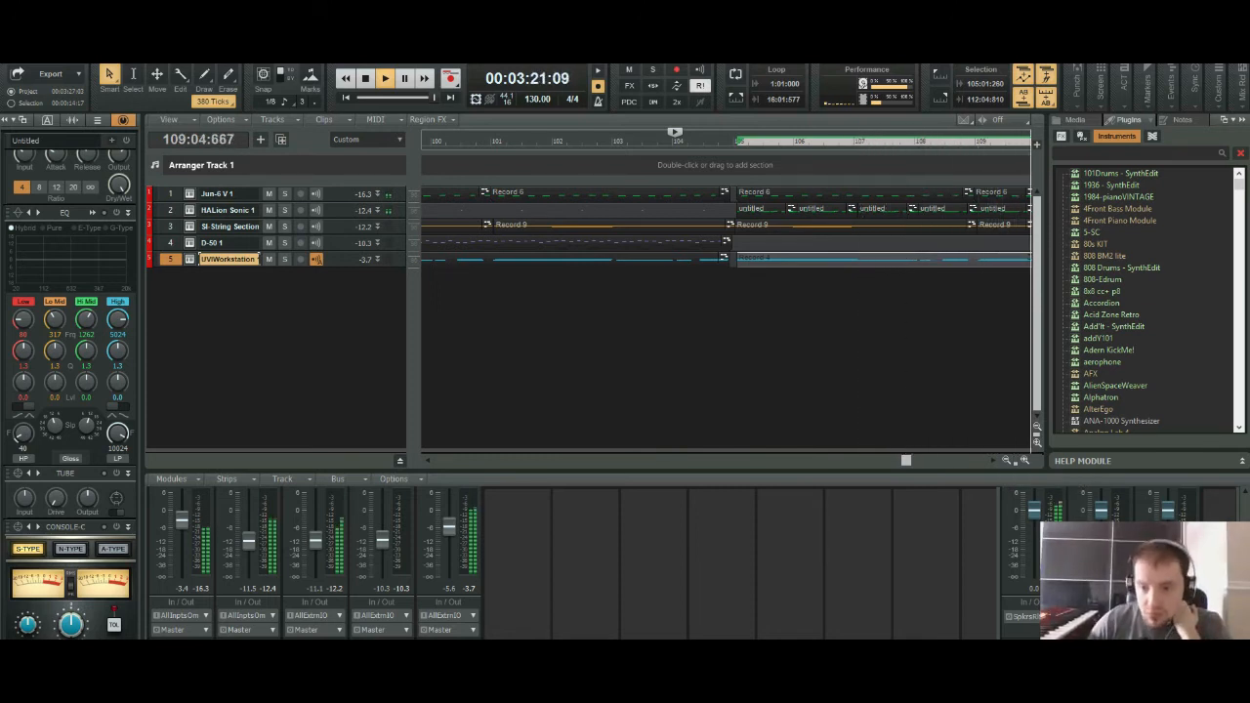
Step: Listen through to the end of the clips near bar 113, stop playback and look over the whole arrangement
{"action": "left_click", "coordinate": [1007, 461]}
{"action": "left_click", "coordinate": [1007, 460]}
{"action": "left_click", "coordinate": [1007, 461]}
{"action": "left_click", "coordinate": [1006, 461]}
{"action": "left_click", "coordinate": [1007, 461]}
{"action": "left_click", "coordinate": [1006, 461]}
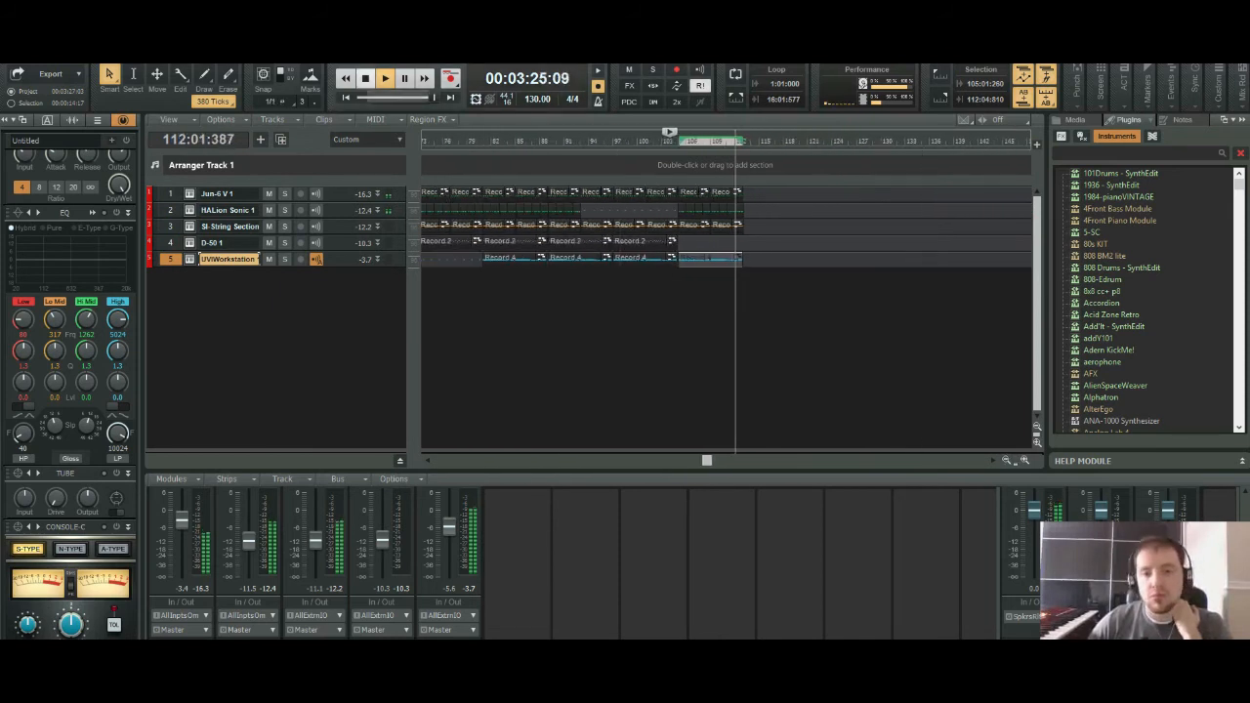
{"action": "left_click", "coordinate": [385, 78]}
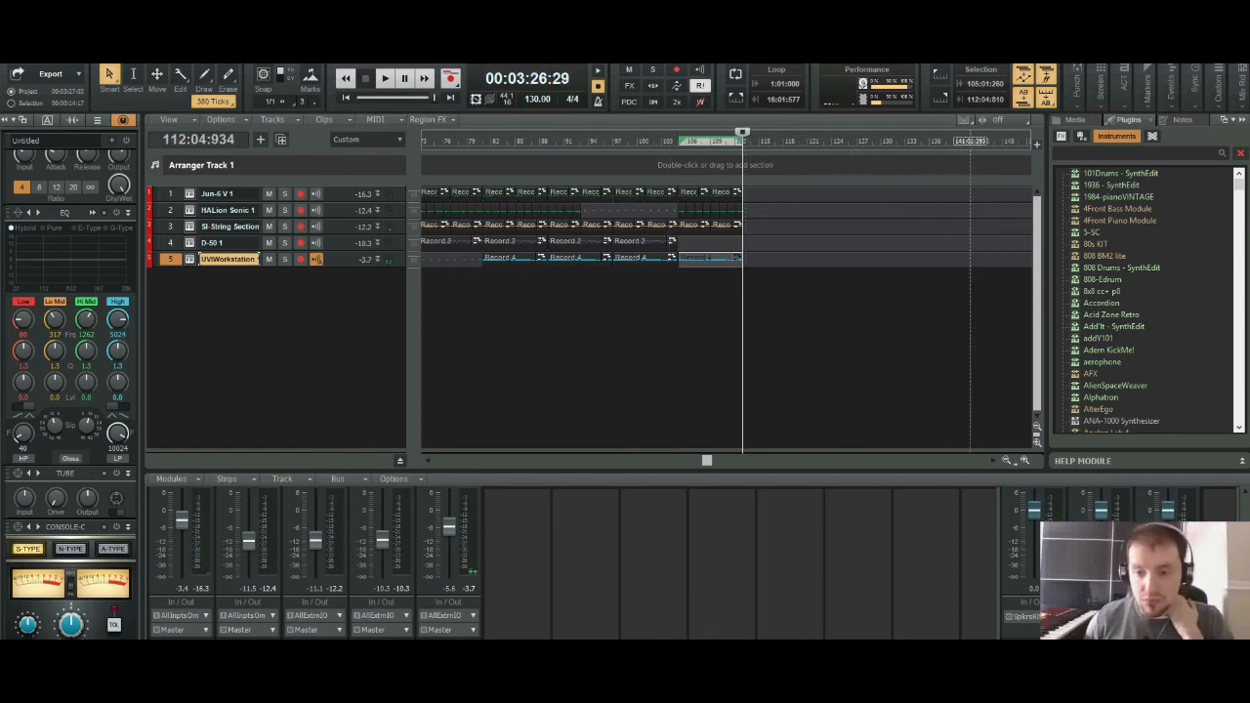
{"action": "left_click", "coordinate": [1006, 461]}
{"action": "left_click", "coordinate": [1006, 461]}
{"action": "left_click", "coordinate": [1006, 461]}
{"action": "left_click", "coordinate": [1006, 460]}
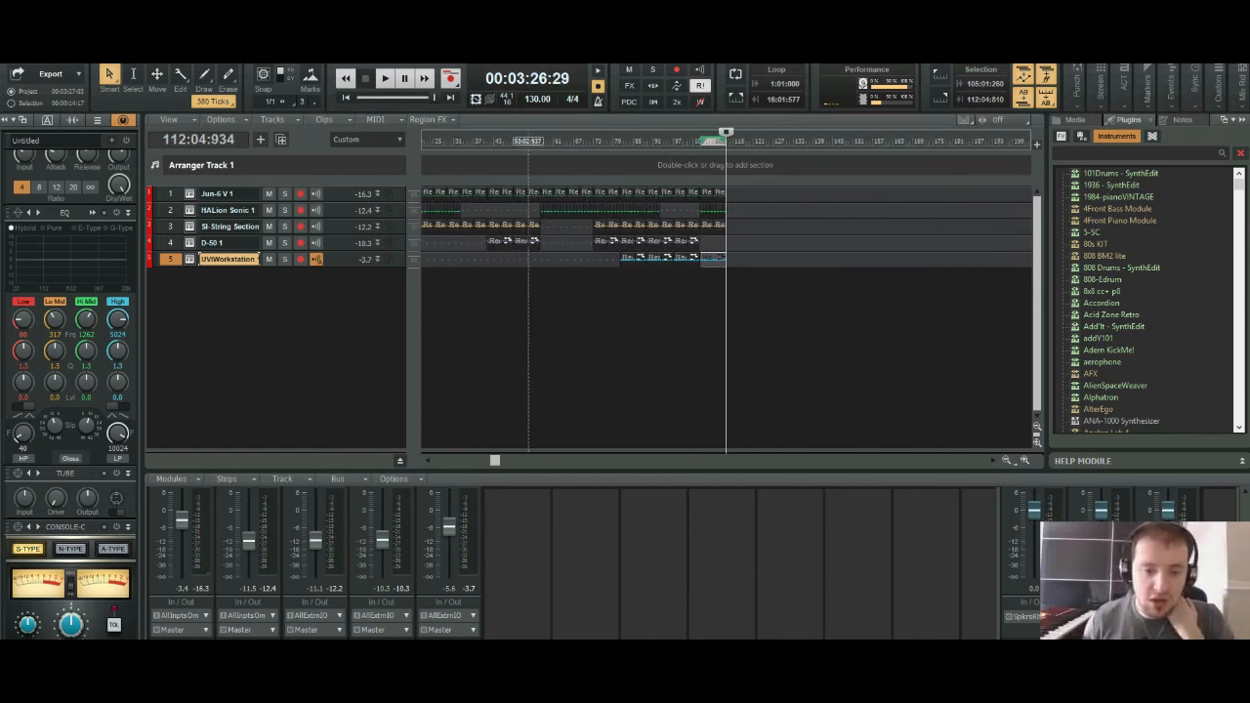
{"action": "left_click_drag", "start_coordinate": [495, 460], "coordinate": [437, 460]}
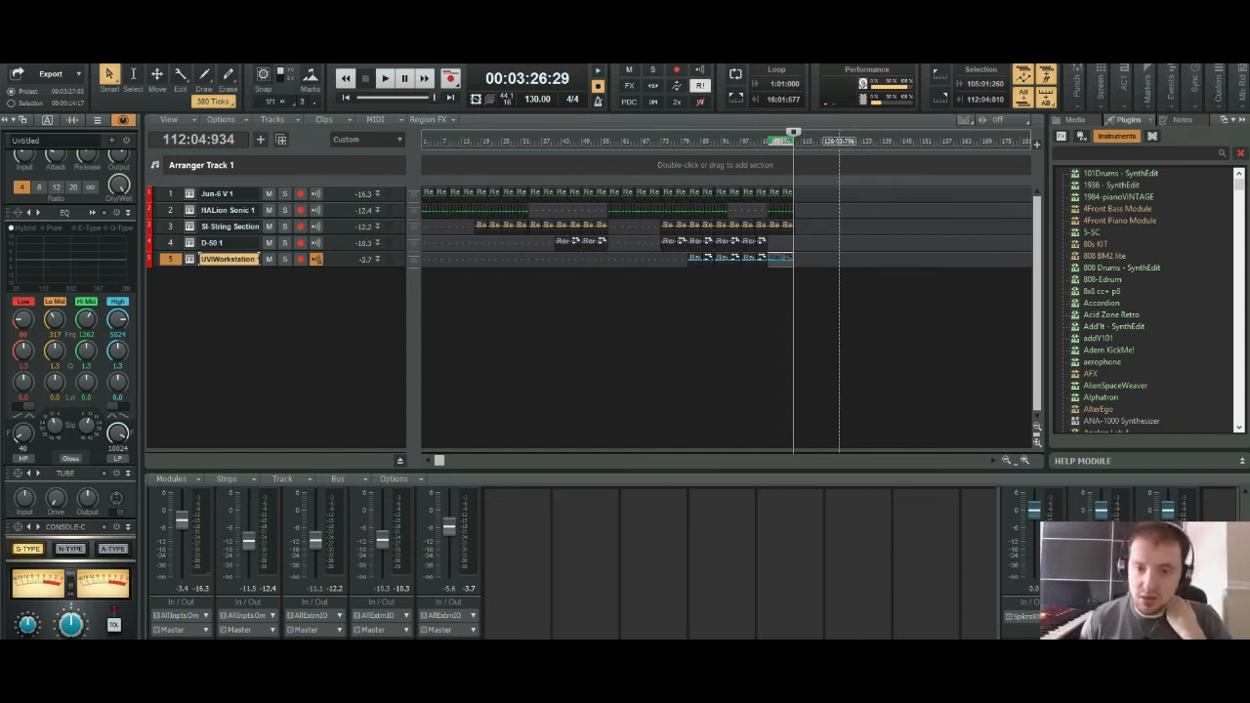
Step: Copy the Jun-6 V, HALion Sonic, SI-String Section and UVIWorkstation clips between bars 105 and 113 and paste them at 113:01:155
{"action": "left_click_drag", "start_coordinate": [839, 194], "coordinate": [767, 194]}
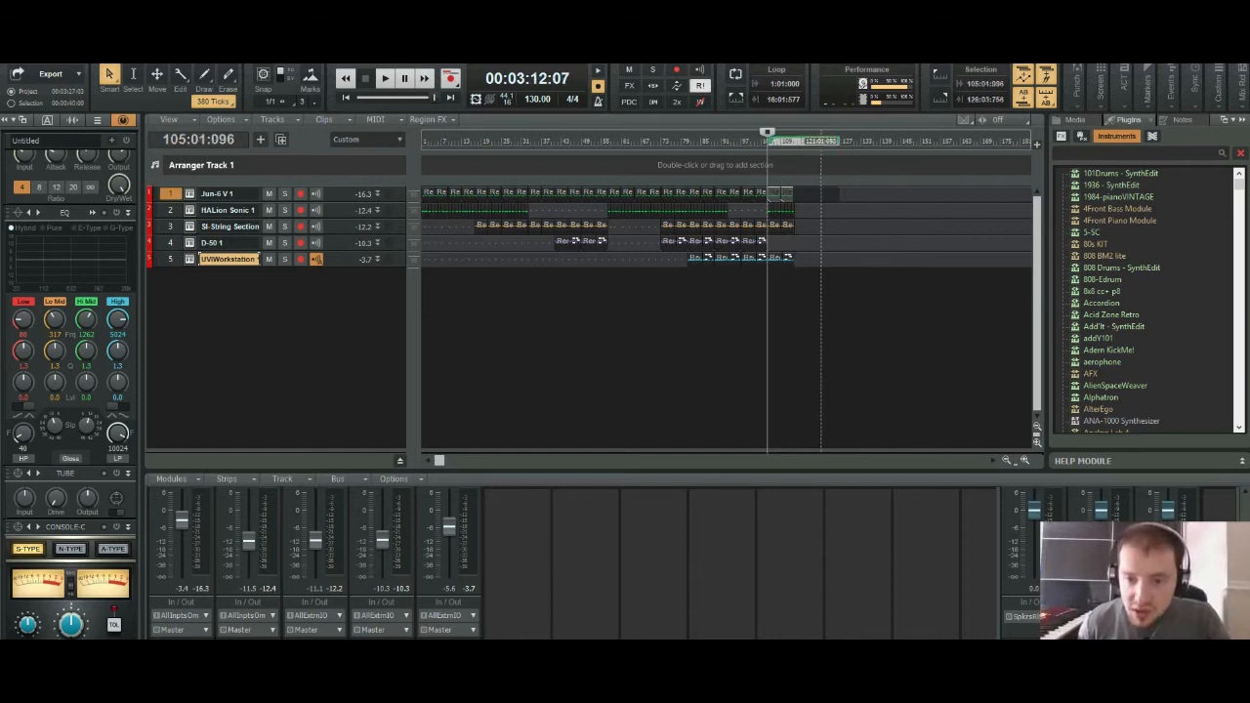
{"action": "left_click_drag", "start_coordinate": [821, 260], "coordinate": [769, 194]}
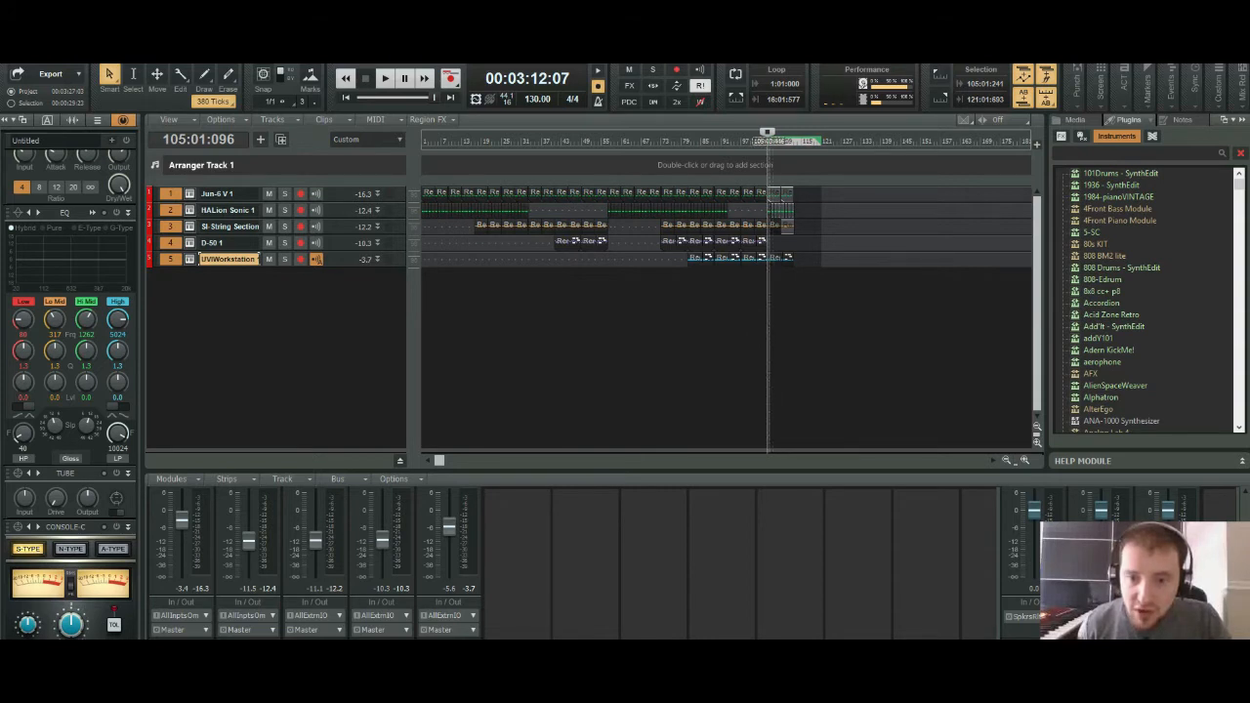
{"action": "left_click", "coordinate": [1025, 460]}
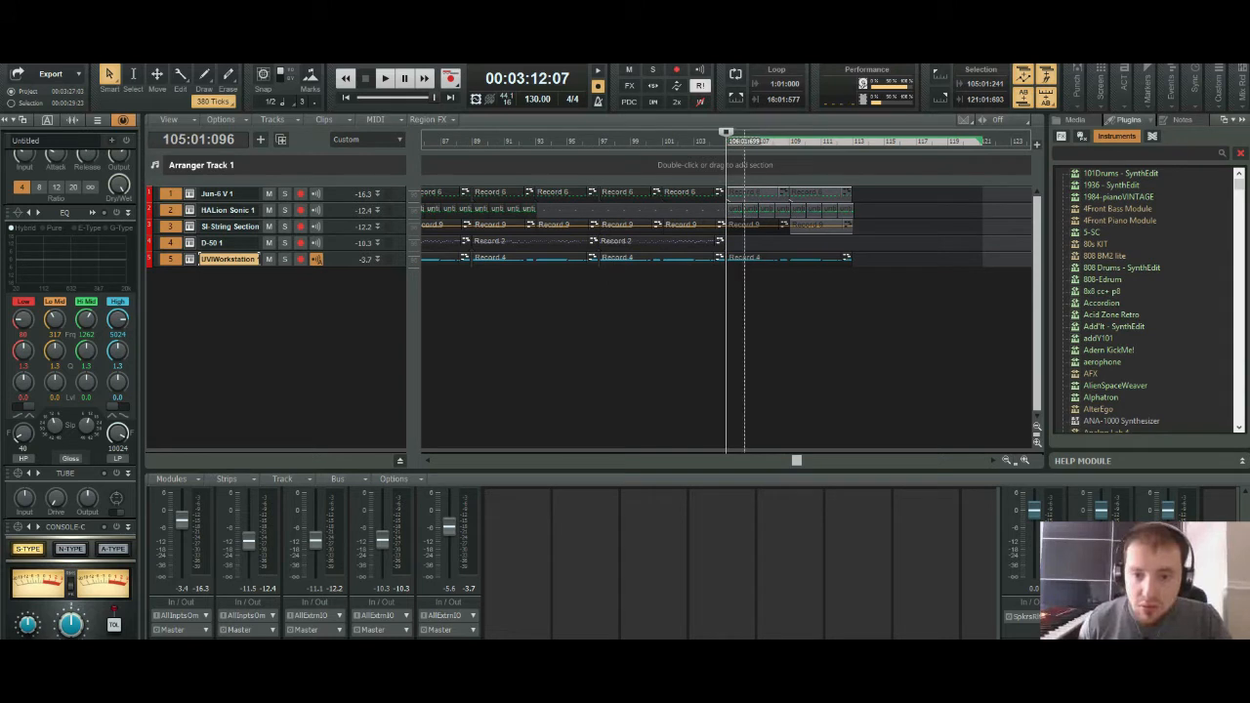
{"action": "left_click", "coordinate": [744, 225], "text": "ctrl"}
{"action": "left_click", "coordinate": [753, 259], "text": "ctrl"}
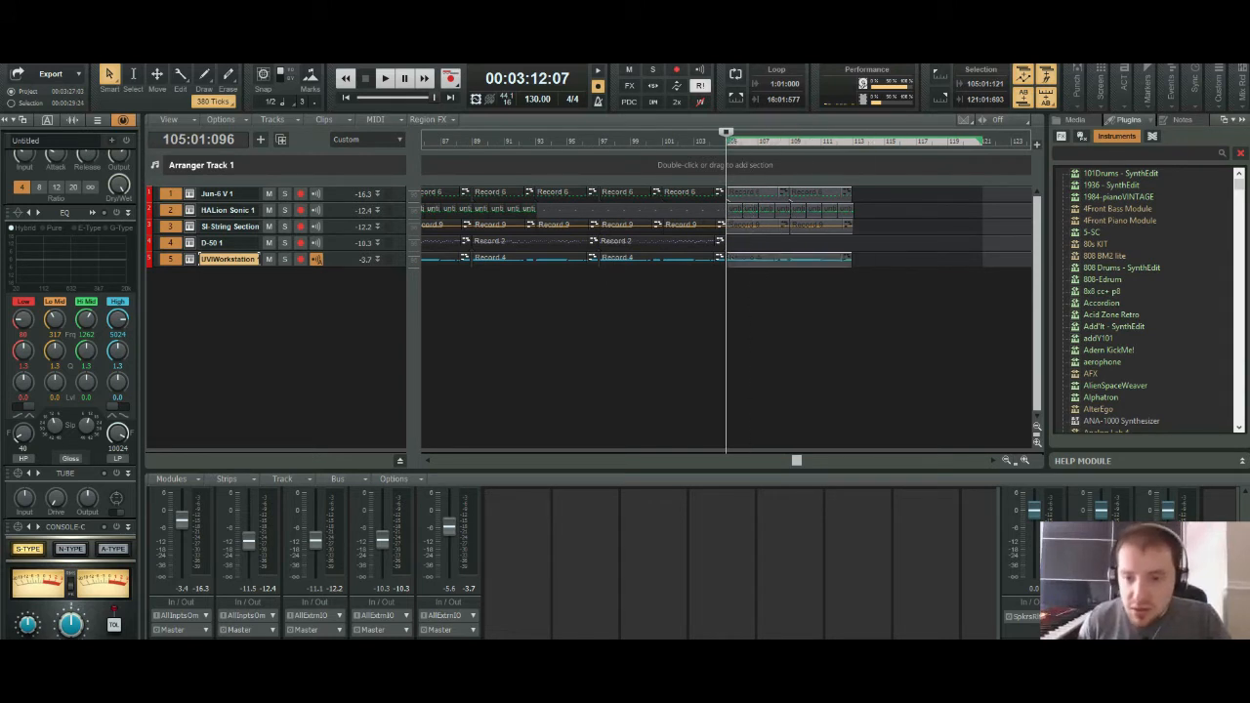
{"action": "left_click", "coordinate": [853, 283]}
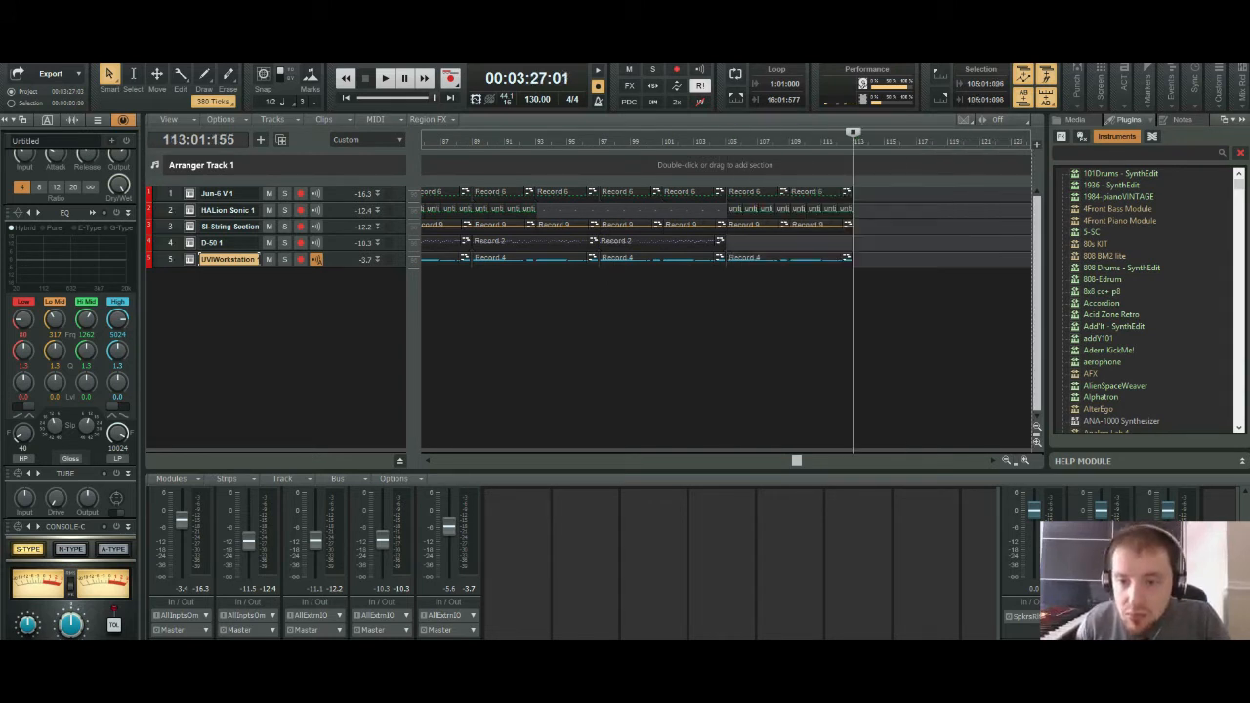
{"action": "left_click", "coordinate": [169, 193]}
{"action": "key", "text": "ctrl+v"}
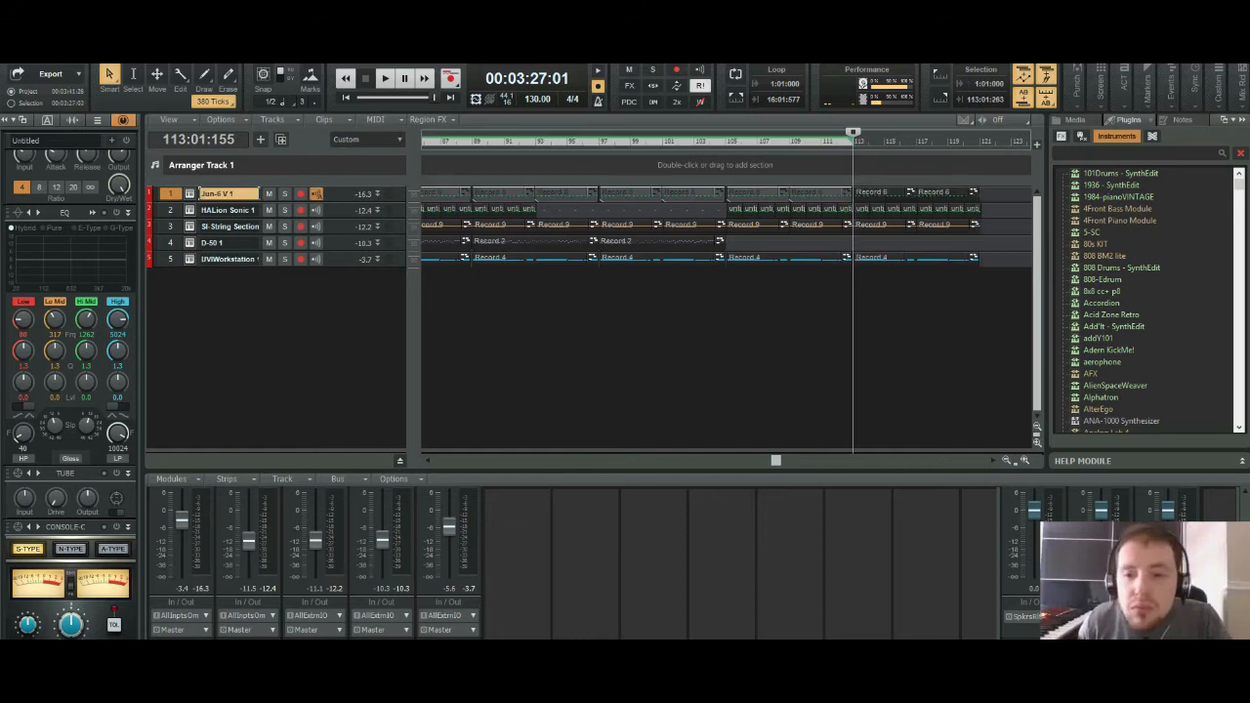
Step: Select the clips pasted after bar 113 on all four tracks and shift them to start at 112:04:938
{"action": "key", "text": "ctrl+Right"}
{"action": "key", "text": "ctrl+Right"}
{"action": "key", "text": "ctrl+Right"}
{"action": "key", "text": "ctrl+Right"}
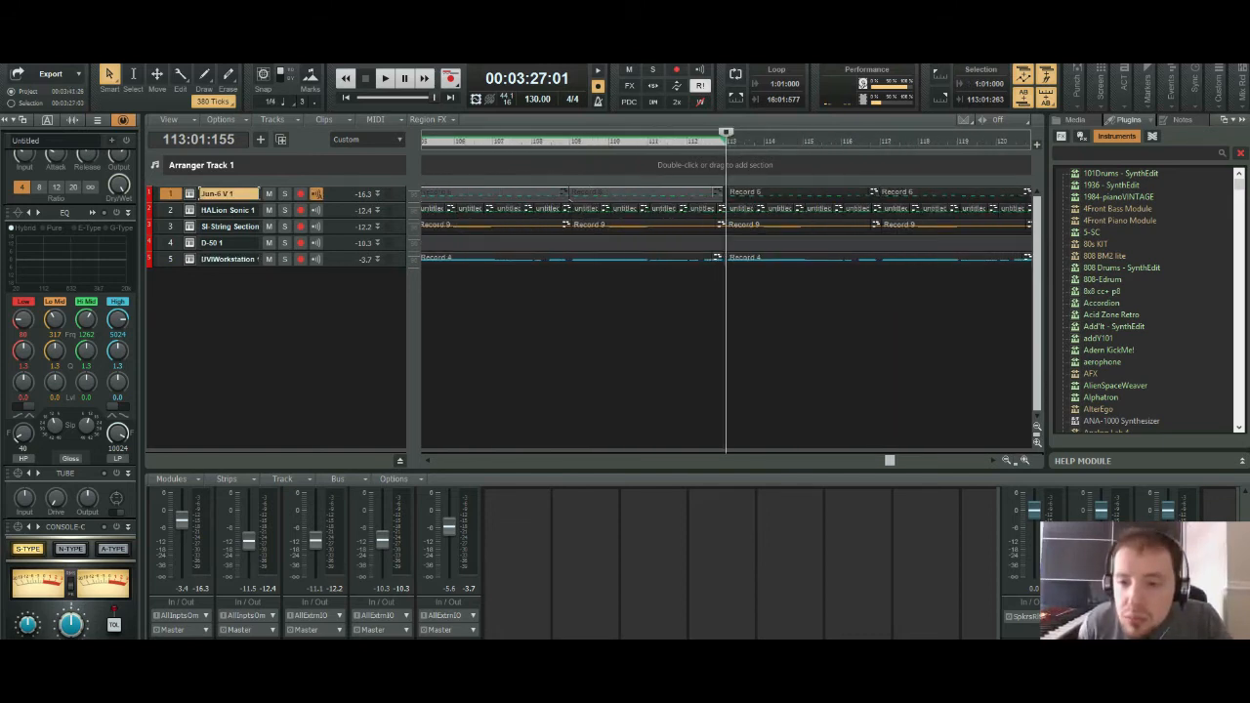
{"action": "left_click_drag", "start_coordinate": [890, 460], "coordinate": [895, 460]}
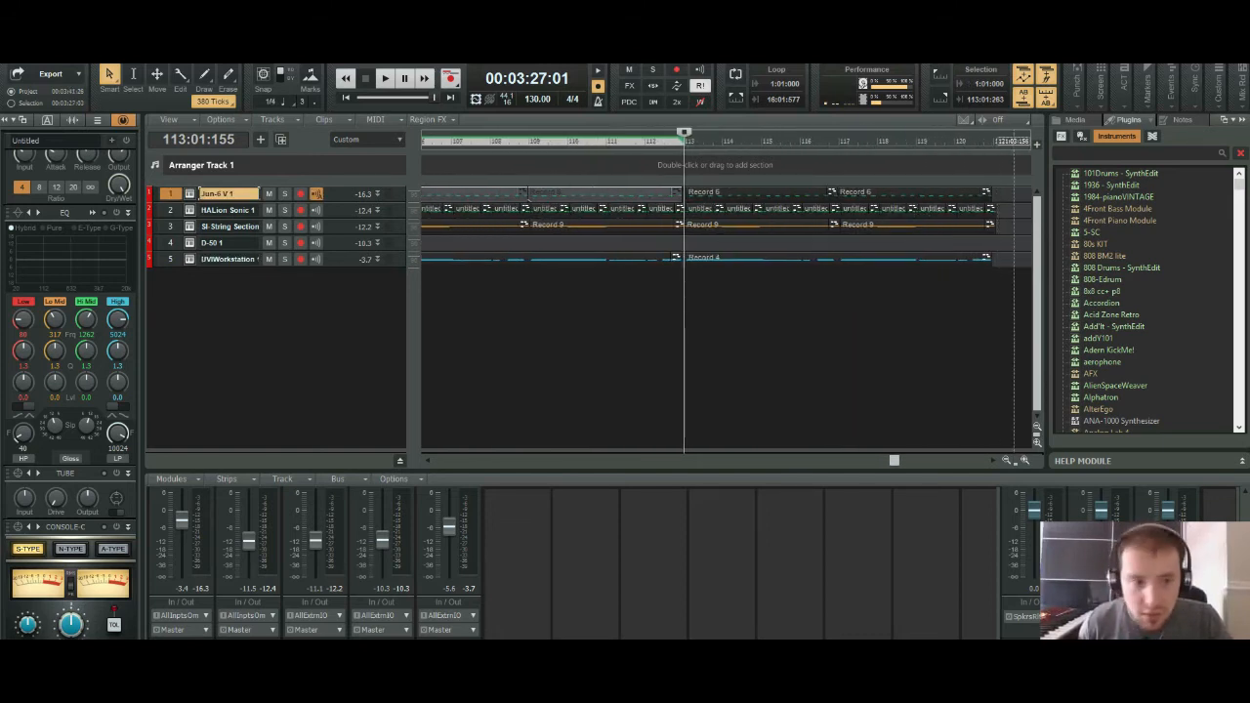
{"action": "left_click_drag", "start_coordinate": [1014, 278], "coordinate": [732, 226]}
{"action": "left_click", "coordinate": [724, 228], "text": "ctrl"}
Step: Play across the transition at bar 113 and shift the pasted clips to start at 113:01:108
{"action": "key", "text": "space"}
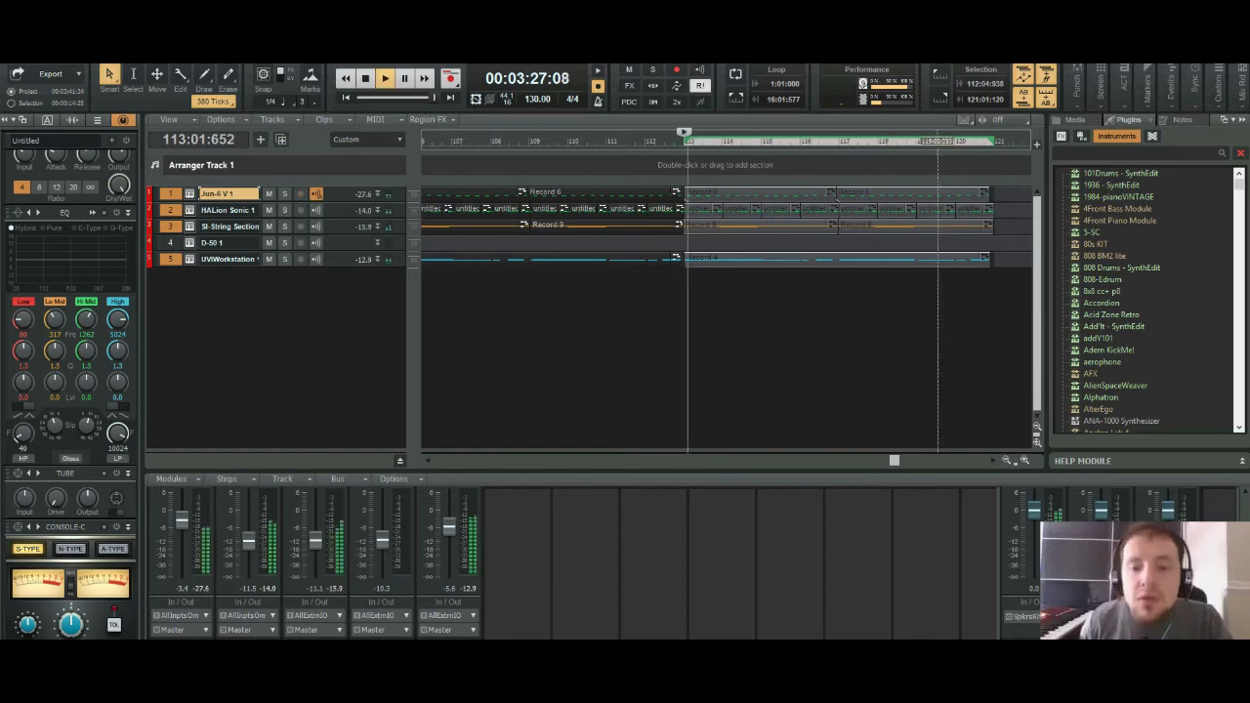
{"action": "left_click", "coordinate": [616, 143]}
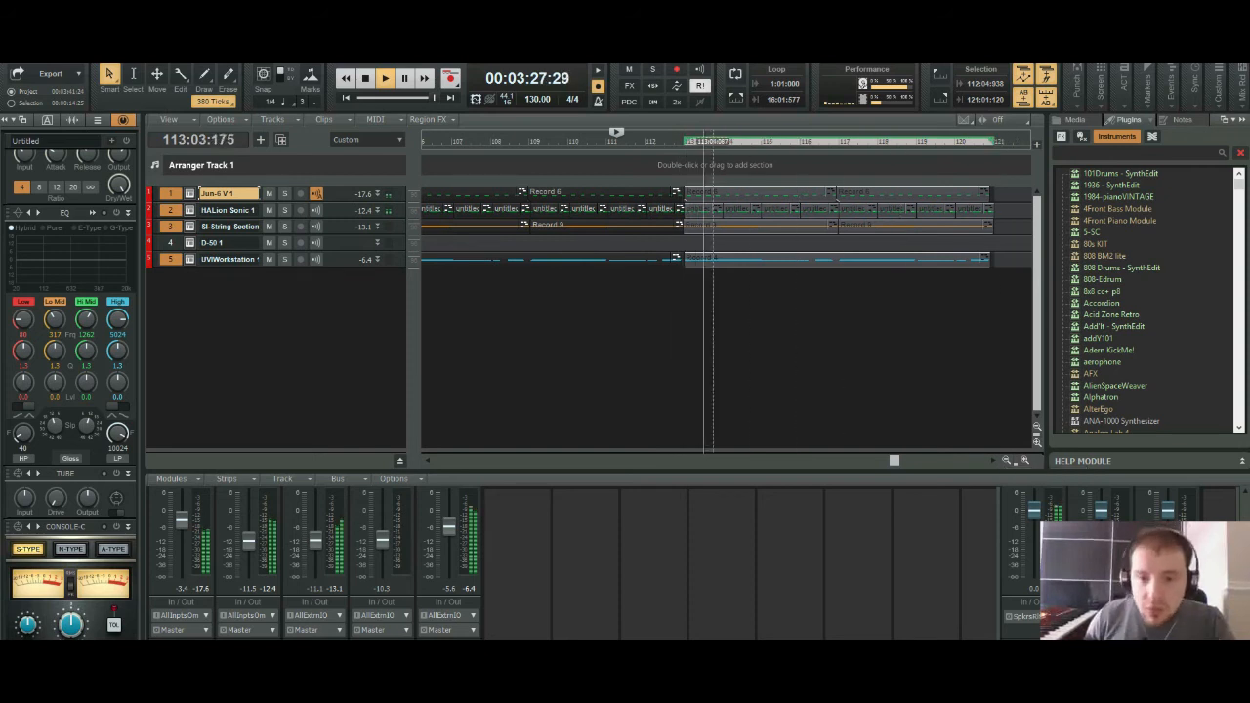
{"action": "left_click_drag", "start_coordinate": [712, 226], "coordinate": [714, 226]}
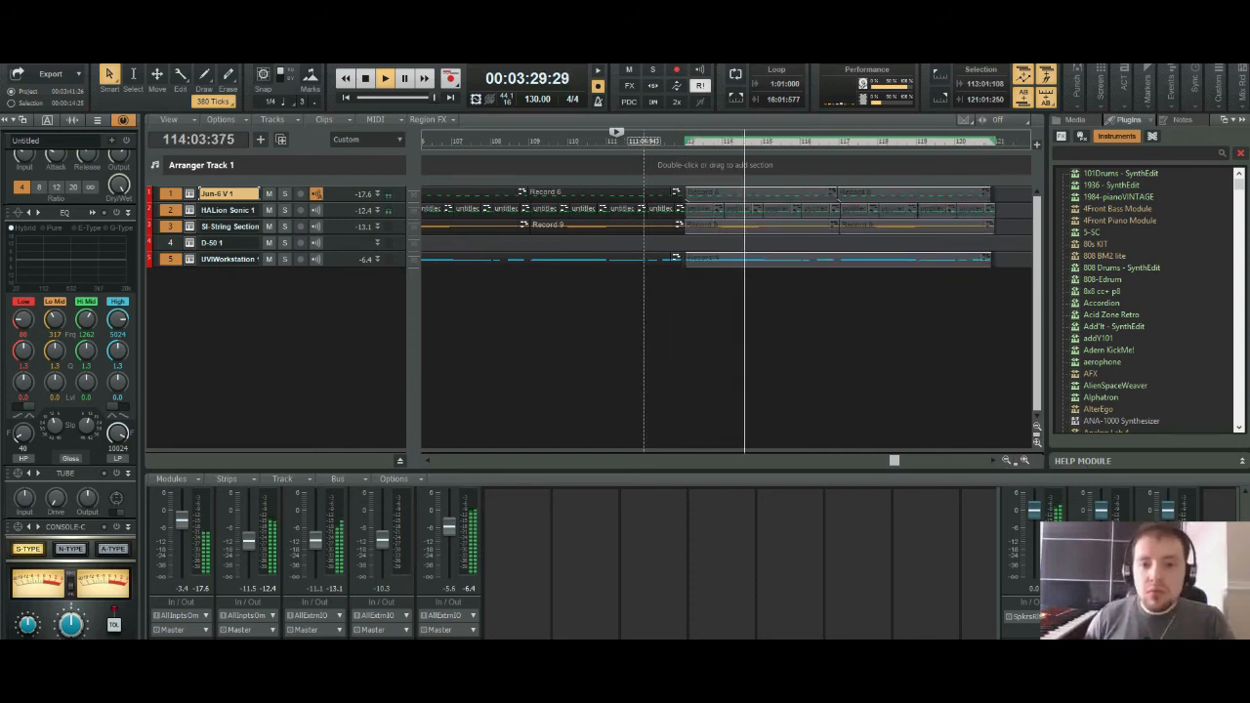
Step: Play from the end of bar 111 across the bar 113 transition, look over the whole arrangement and stop playback
{"action": "left_click", "coordinate": [642, 143]}
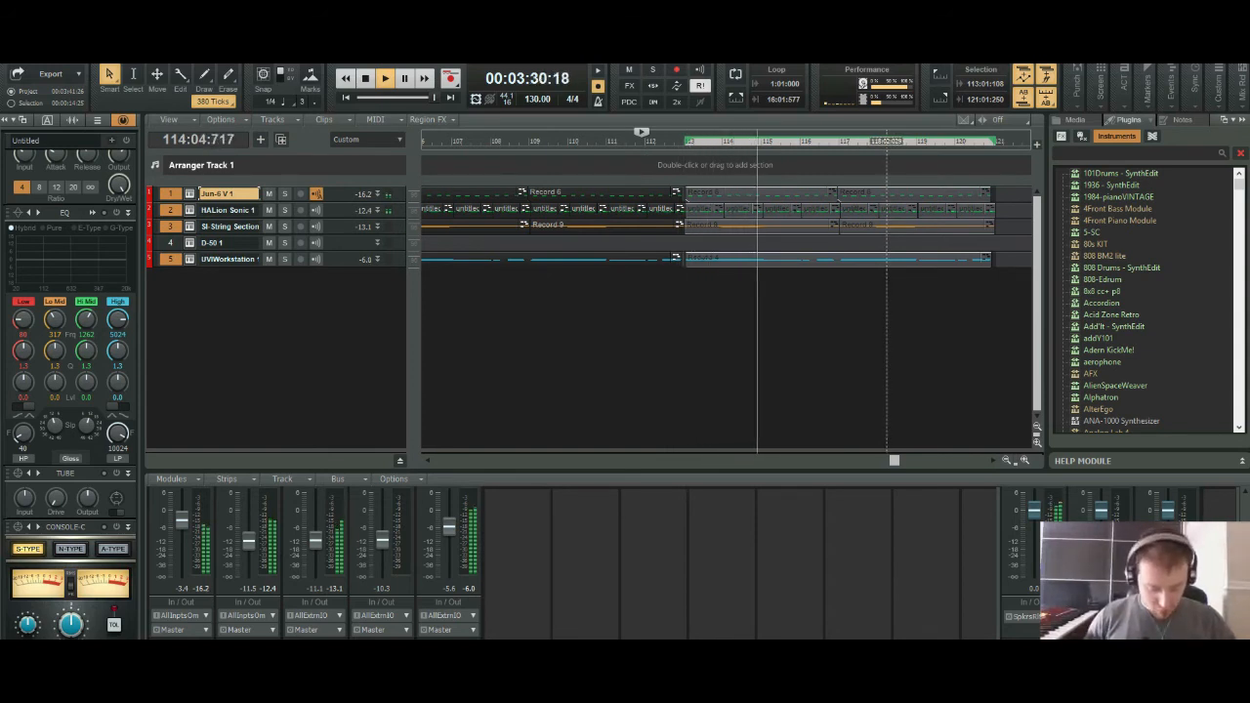
{"action": "key", "text": "ctrl+Left"}
{"action": "key", "text": "ctrl+Left"}
{"action": "key", "text": "ctrl+Left"}
{"action": "key", "text": "ctrl+Left"}
{"action": "key", "text": "ctrl+Left"}
{"action": "key", "text": "ctrl+Left"}
{"action": "key", "text": "ctrl+Left"}
{"action": "key", "text": "ctrl+Left"}
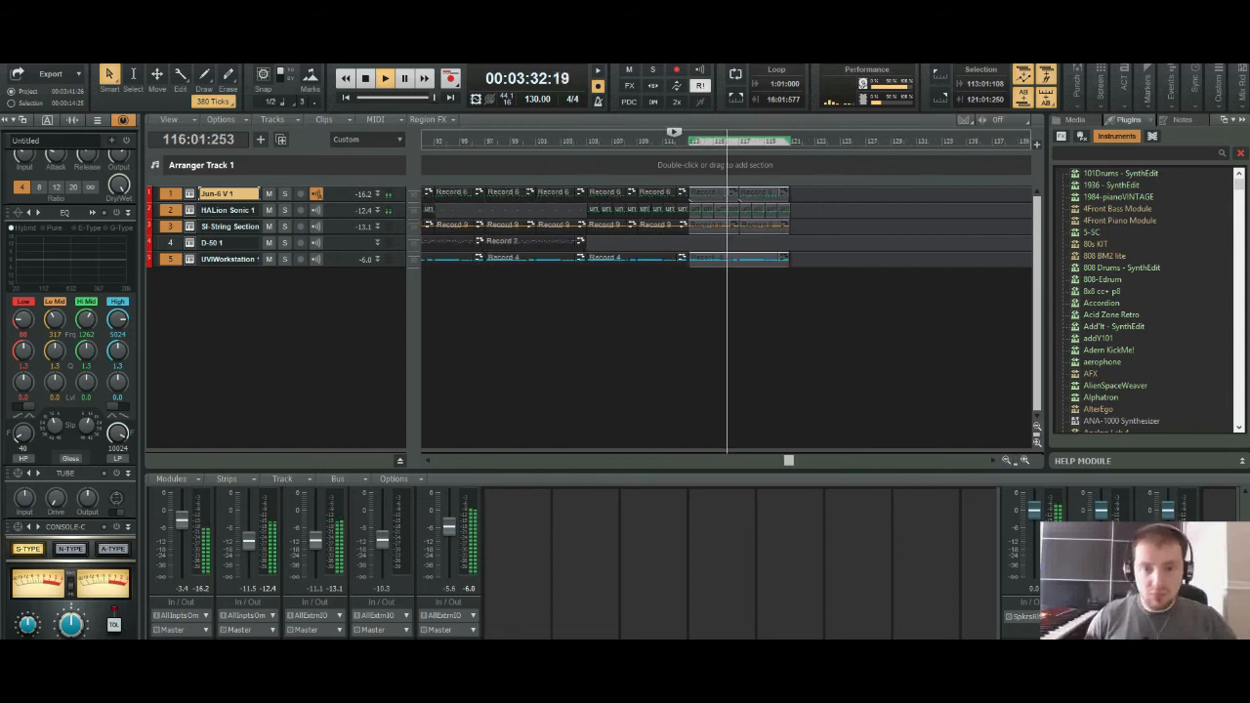
{"action": "key", "text": "ctrl+Left"}
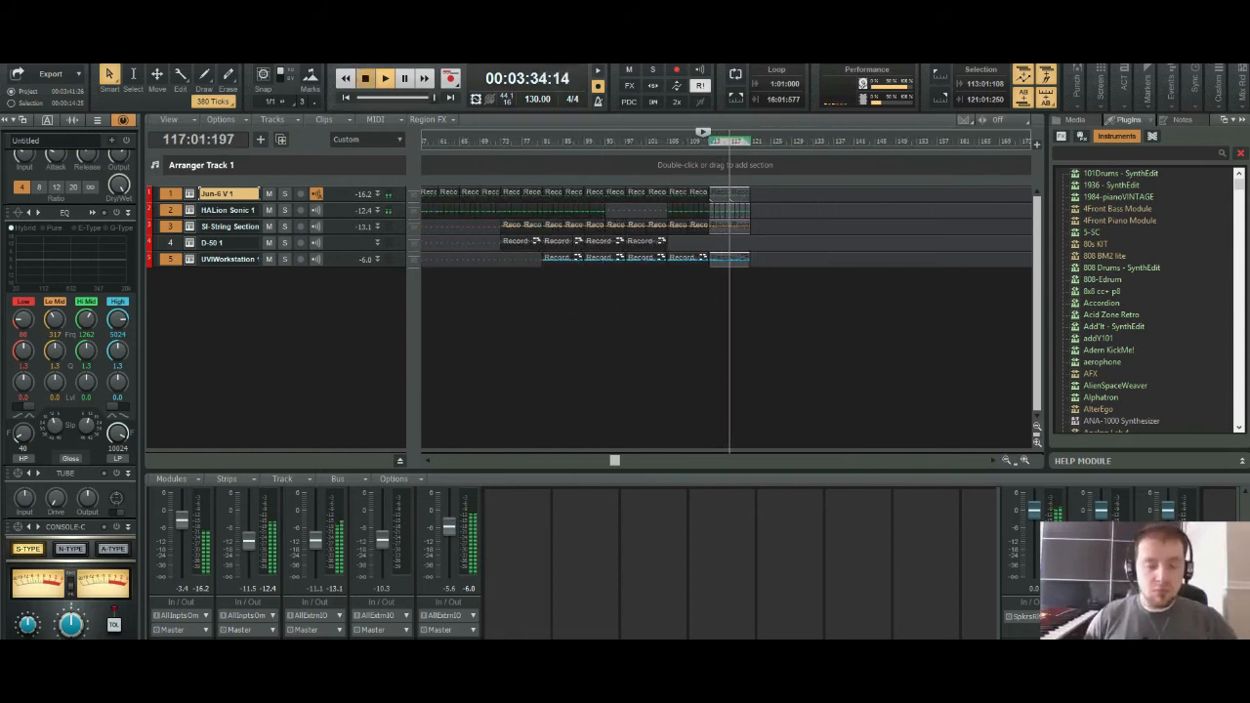
{"action": "key", "text": "space"}
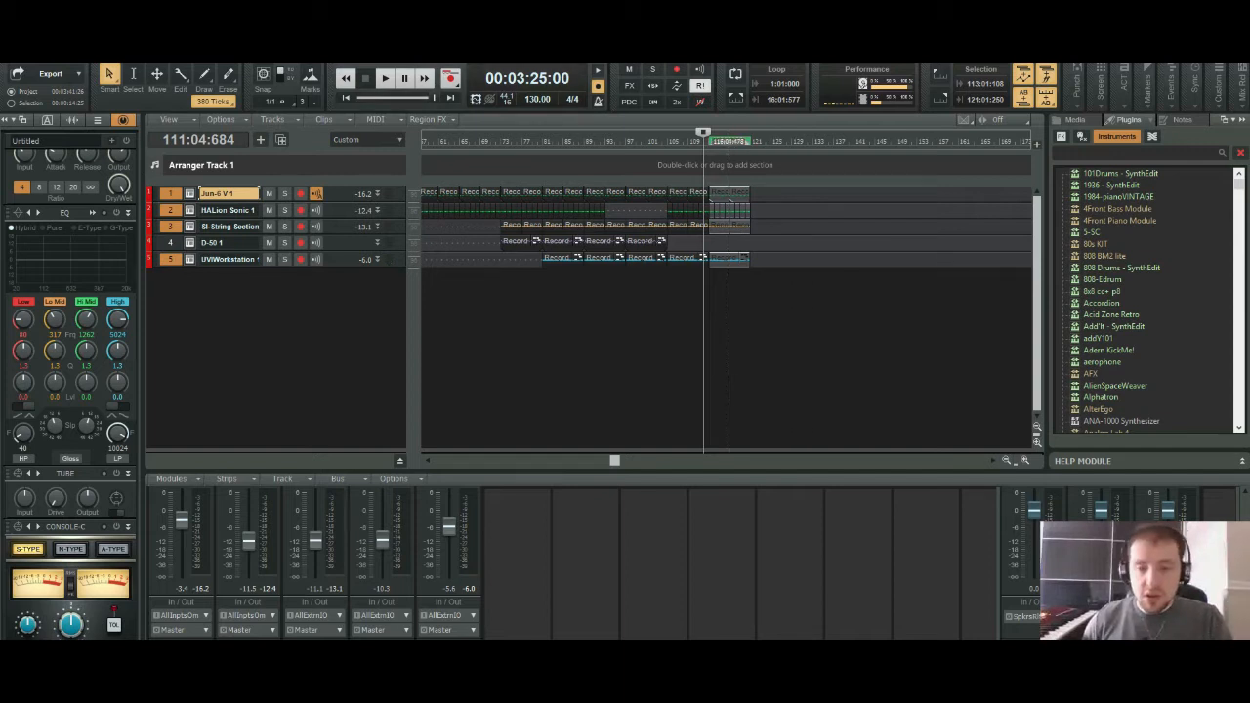
Step: Paste a copy of only the Jun-6 V and UVIWorkstation clips from bars 113 to 121 at 121:01:136 and start playback
{"action": "left_click", "coordinate": [731, 259]}
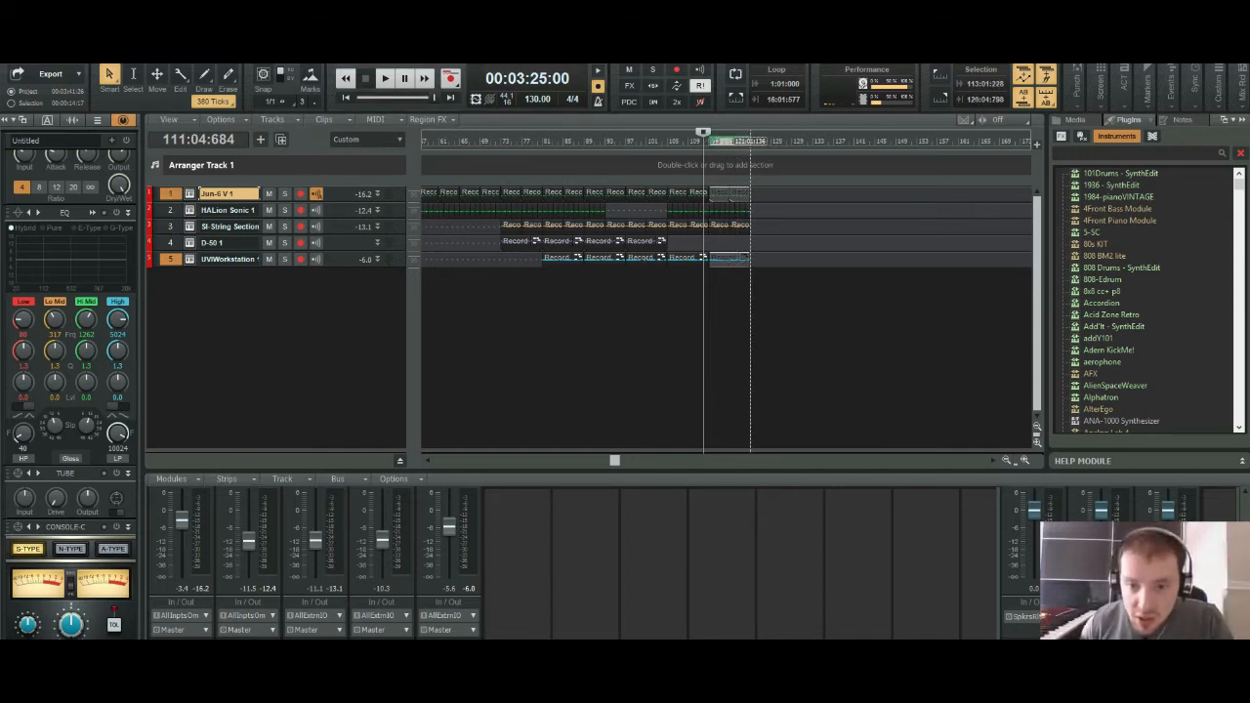
{"action": "left_click", "coordinate": [750, 141]}
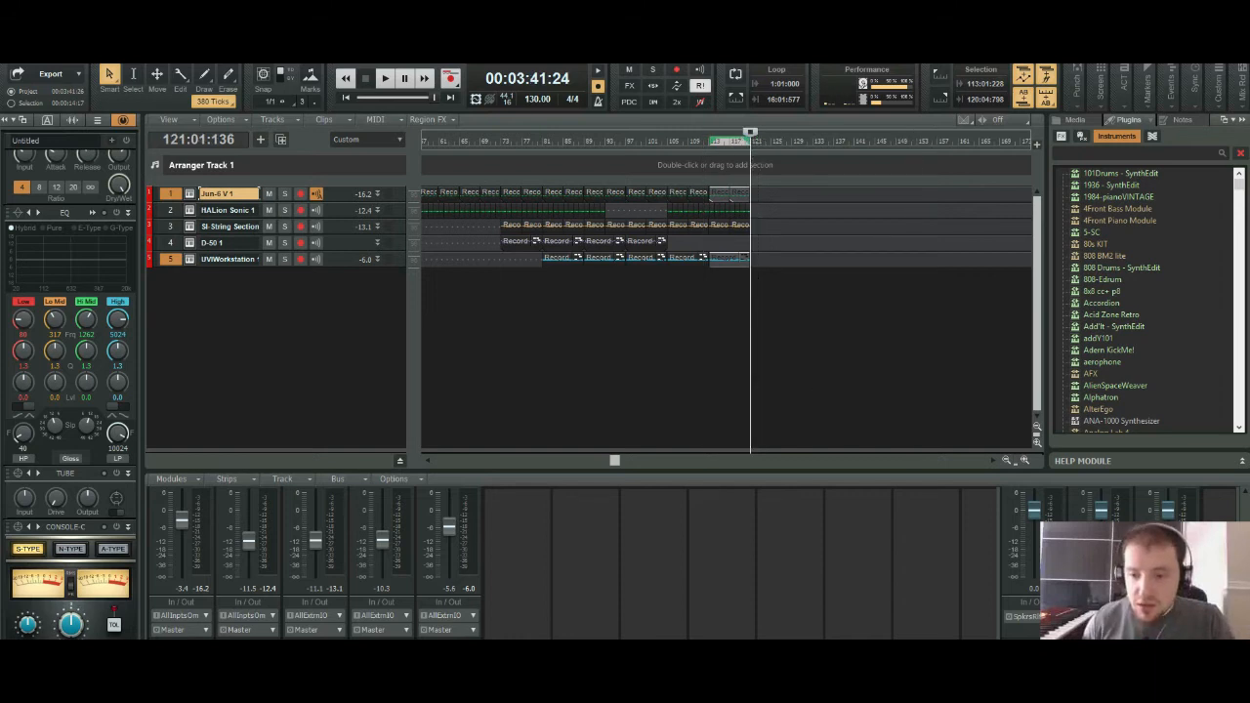
{"action": "scroll", "coordinate": [787, 293], "scroll_direction": "up", "scroll_amount": 8}
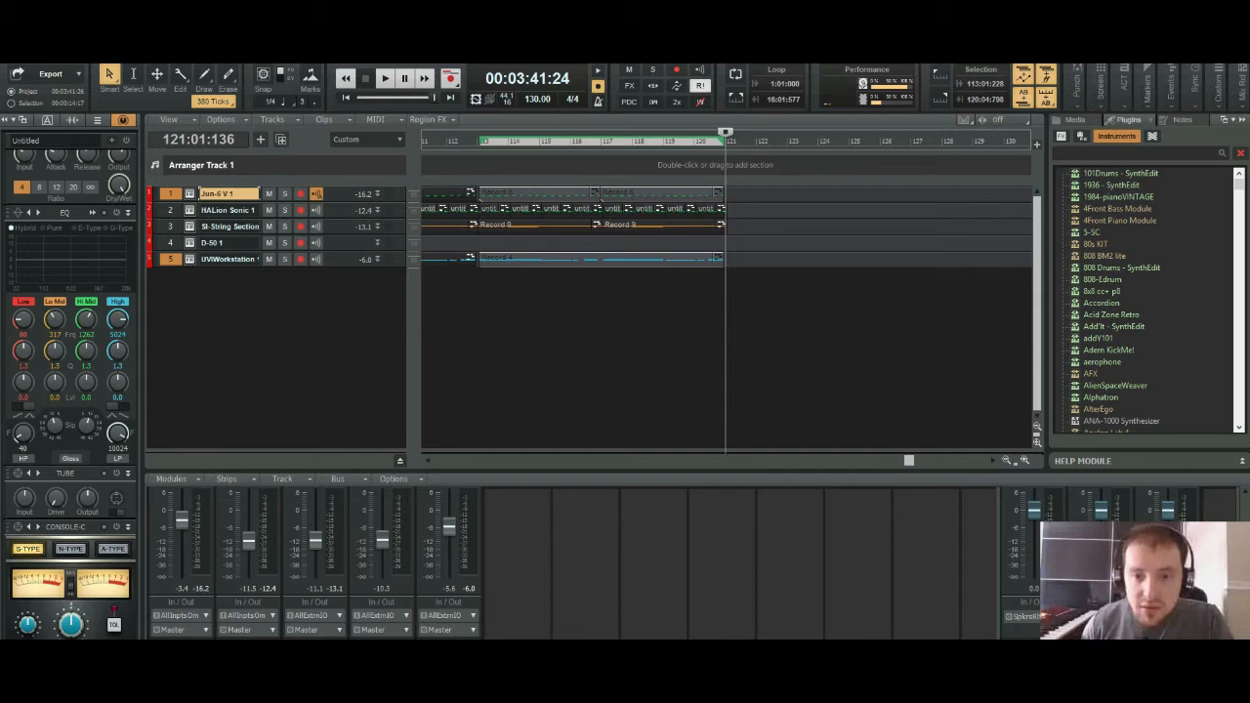
{"action": "key", "text": "ctrl+v"}
{"action": "key", "text": "space"}
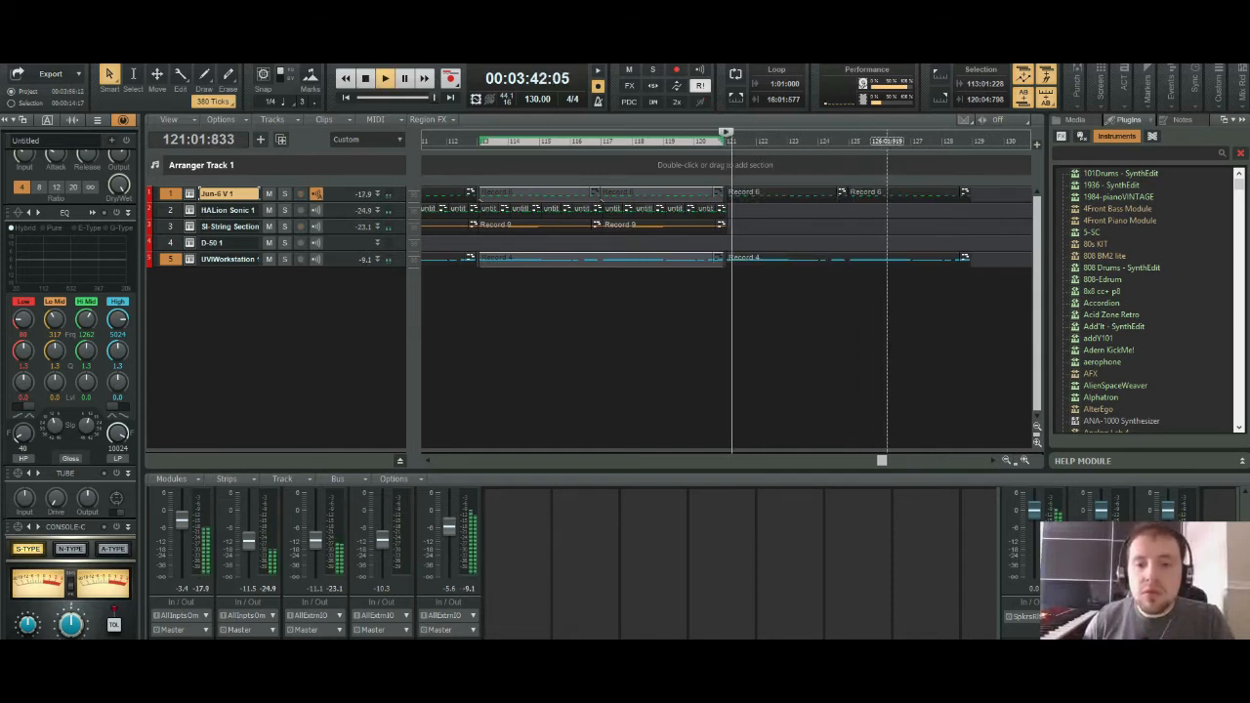
Step: Listen from bar 120 through the pasted two-track section to its end near bar 129, and stop playback
{"action": "left_click", "coordinate": [705, 142]}
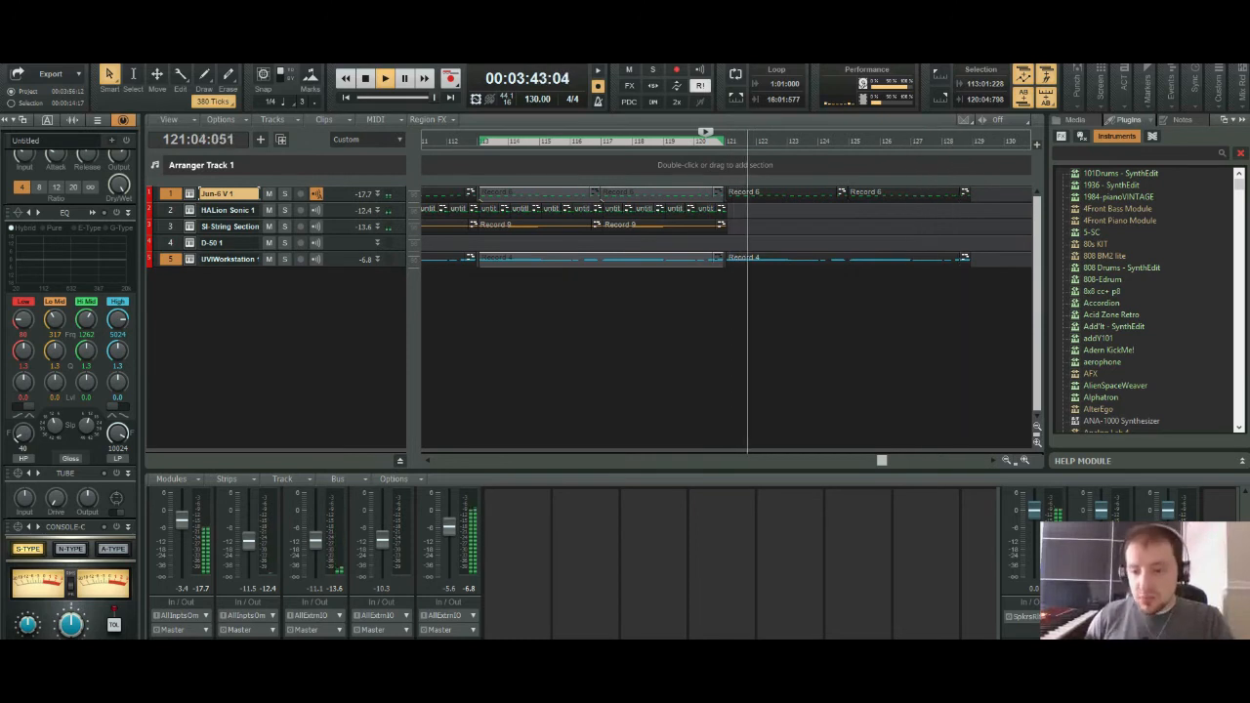
{"action": "left_click", "coordinate": [1005, 459]}
{"action": "left_click", "coordinate": [1006, 460]}
{"action": "left_click", "coordinate": [1006, 460]}
{"action": "left_click", "coordinate": [1005, 460]}
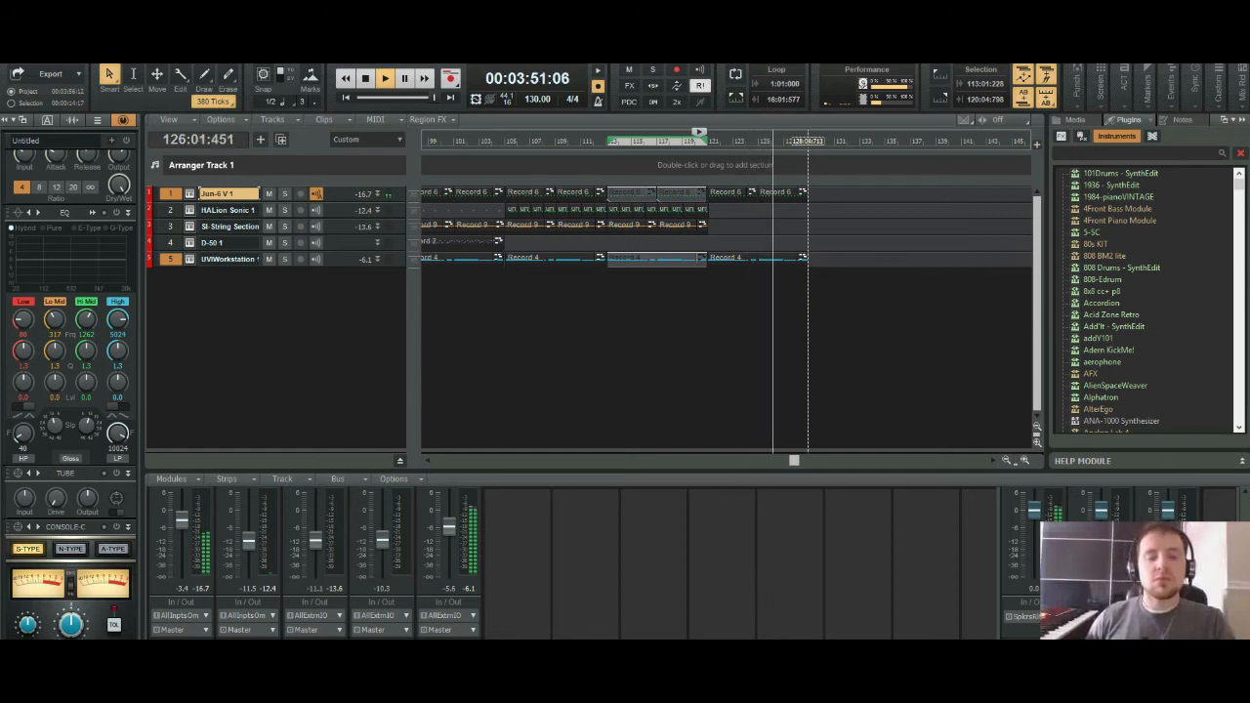
{"action": "left_click", "coordinate": [1006, 460]}
{"action": "left_click", "coordinate": [1007, 460]}
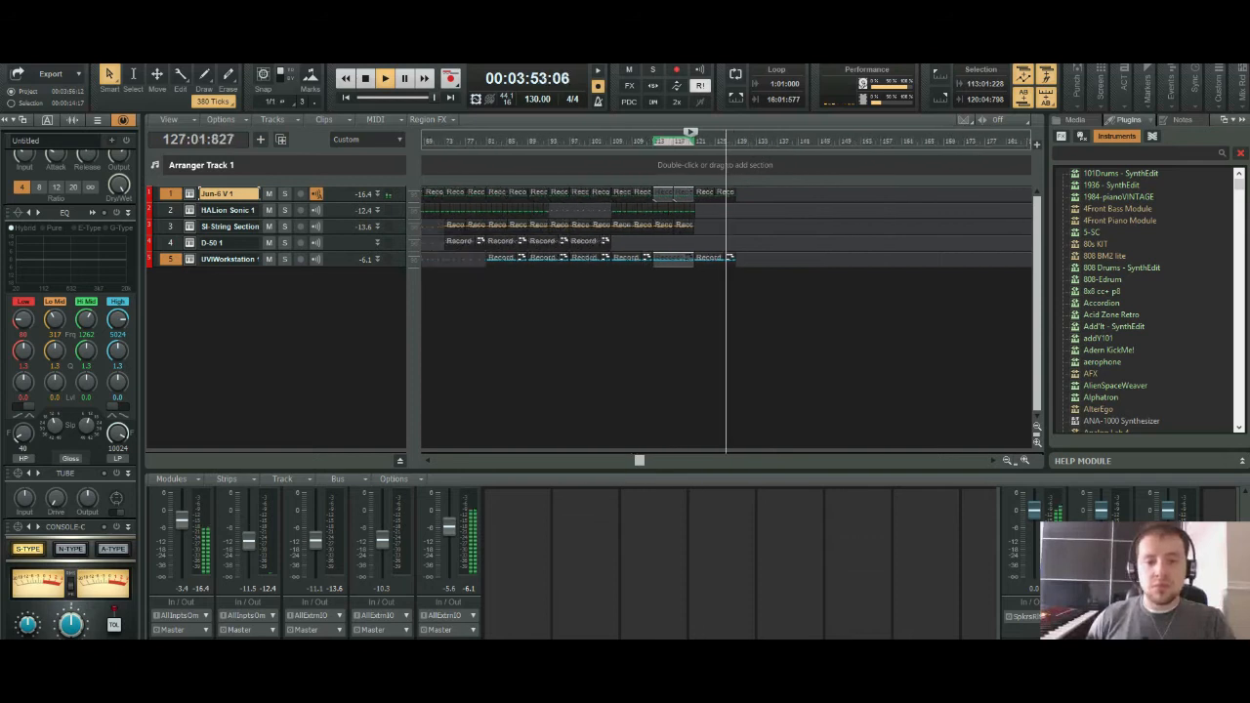
{"action": "left_click", "coordinate": [1007, 460]}
{"action": "left_click", "coordinate": [1007, 460]}
{"action": "left_click", "coordinate": [1007, 460]}
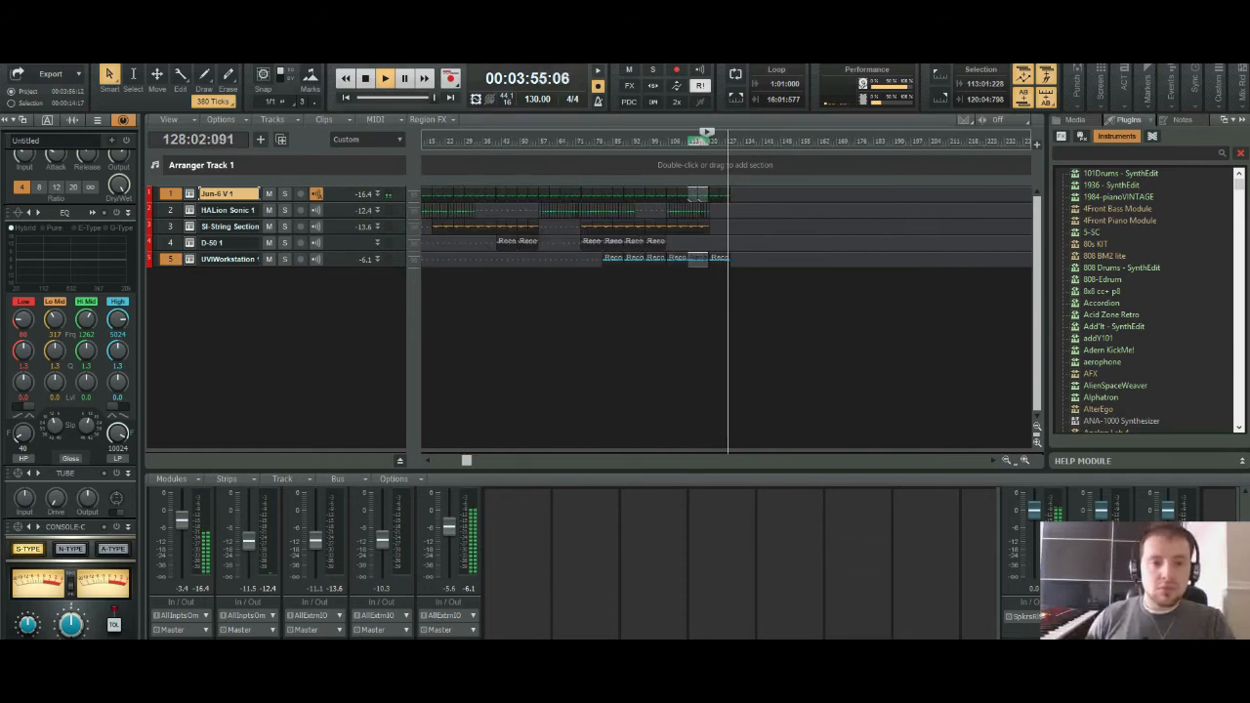
{"action": "left_click", "coordinate": [365, 78]}
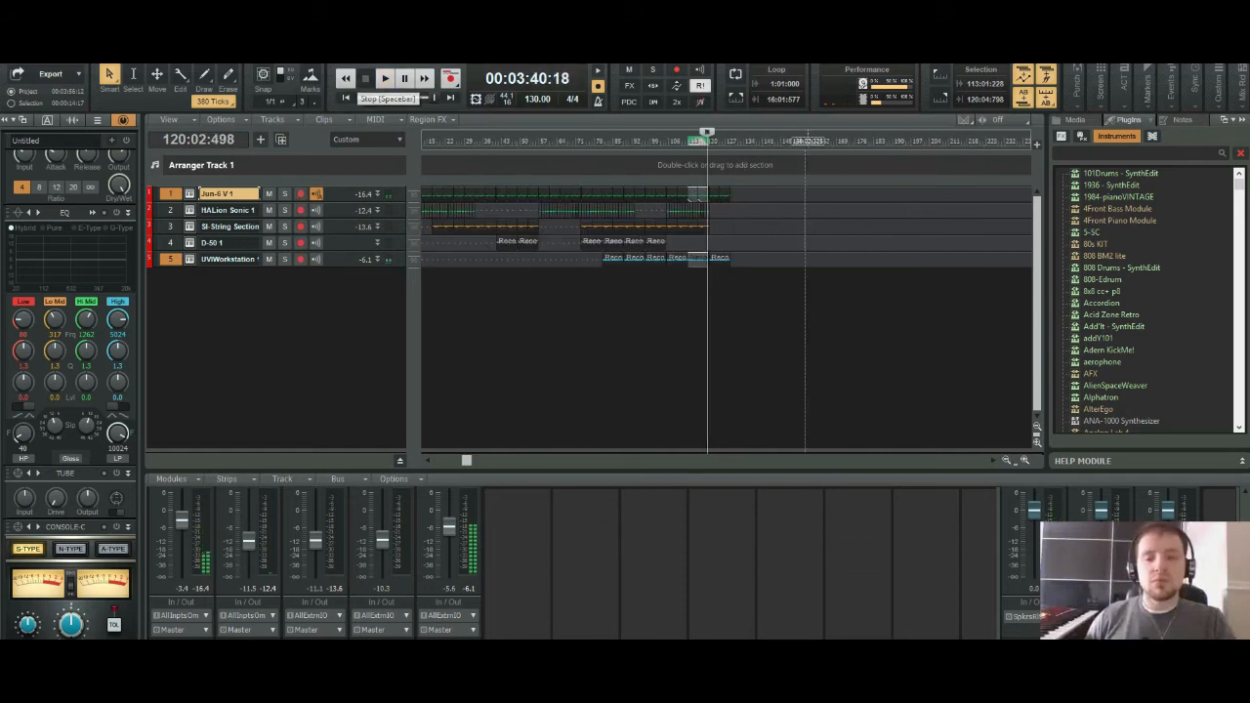
Step: Select the Jun-6 V and UVIWorkstation clips pasted after bar 121 and undo their paste
{"action": "key", "text": "ctrl+Right"}
{"action": "key", "text": "ctrl+Right"}
{"action": "key", "text": "ctrl+Right"}
{"action": "key", "text": "ctrl+Right"}
{"action": "key", "text": "ctrl+Right"}
{"action": "key", "text": "ctrl+Right"}
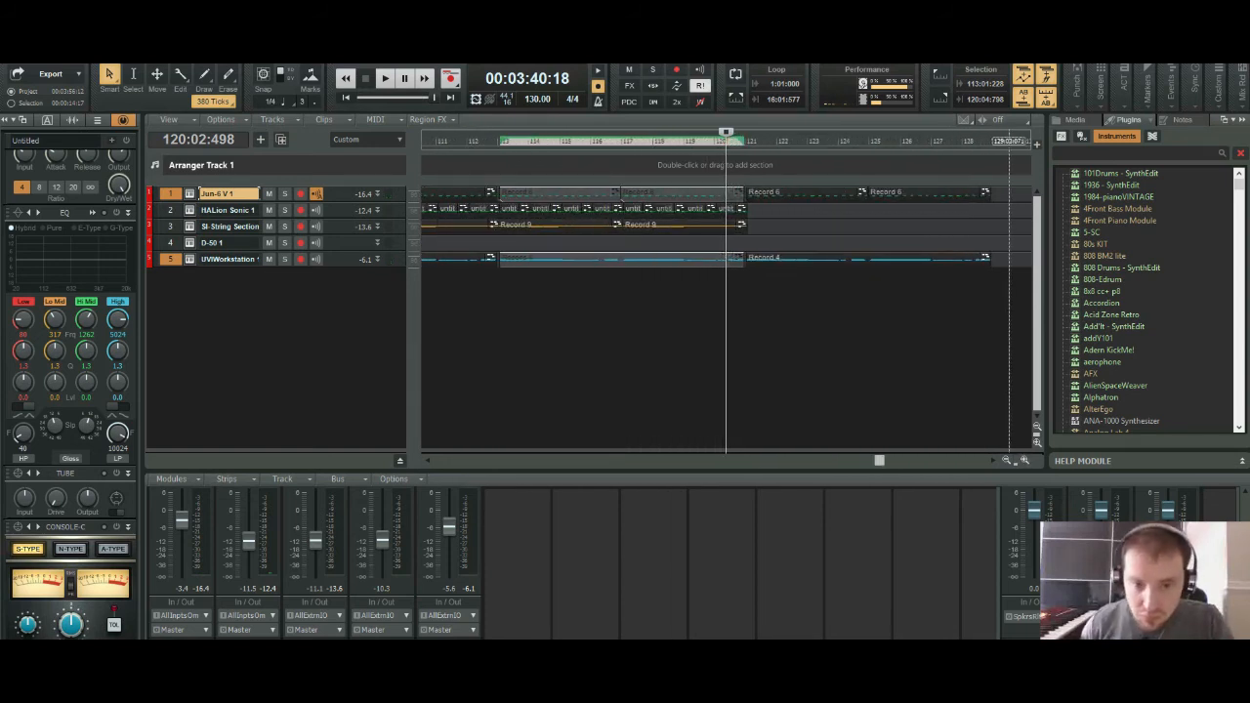
{"action": "left_click_drag", "start_coordinate": [1004, 141], "coordinate": [747, 141]}
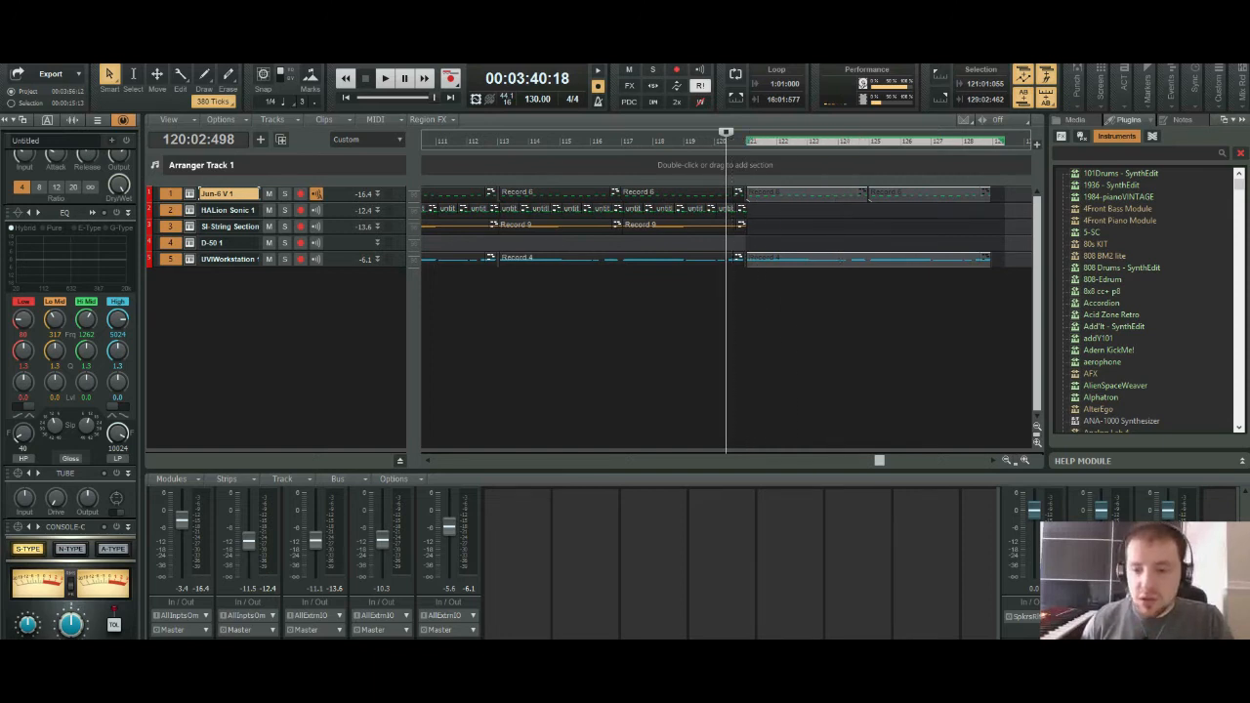
{"action": "key", "text": "ctrl+Left"}
{"action": "key", "text": "ctrl+Left"}
{"action": "key", "text": "ctrl+Left"}
{"action": "key", "text": "ctrl+Left"}
{"action": "key", "text": "ctrl+Left"}
{"action": "key", "text": "ctrl+z"}
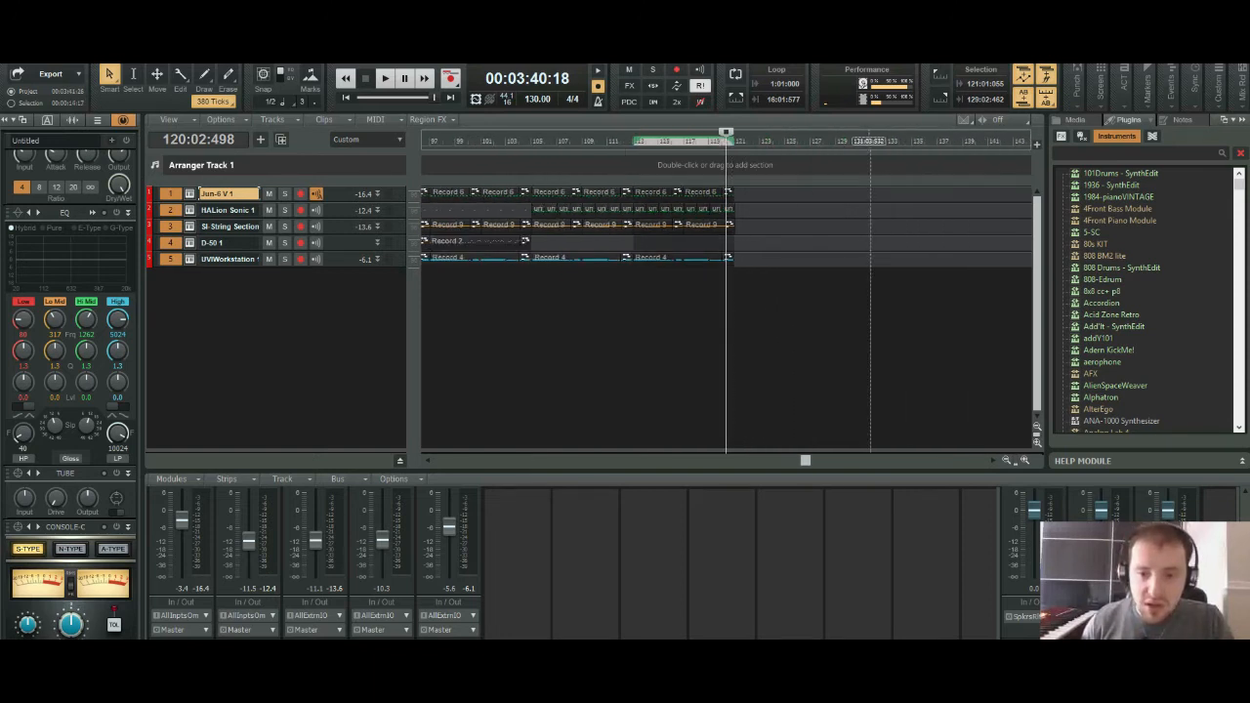
Step: Copy the Jun-6 V, HALion Sonic, SI-String Section and UVIWorkstation clips between bars 113 and 121 and paste them at bar 121
{"action": "left_click_drag", "start_coordinate": [772, 141], "coordinate": [636, 141]}
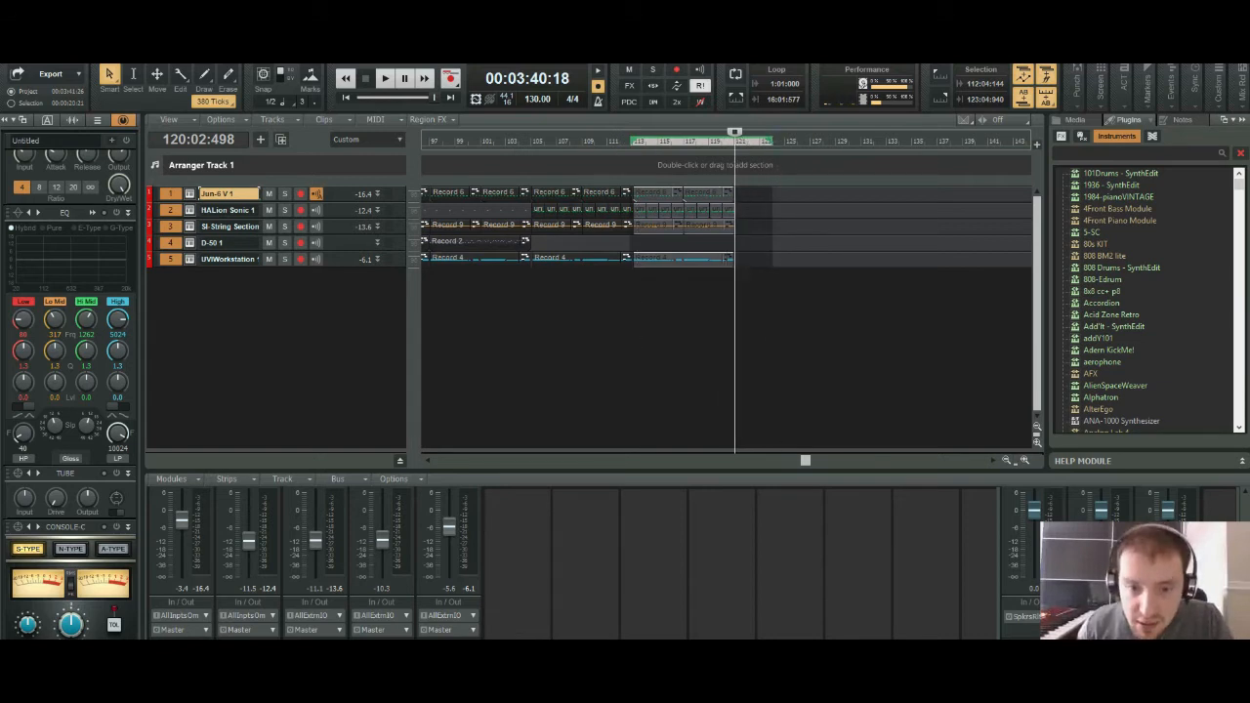
{"action": "key", "text": "ctrl+v"}
{"action": "key", "text": "space"}
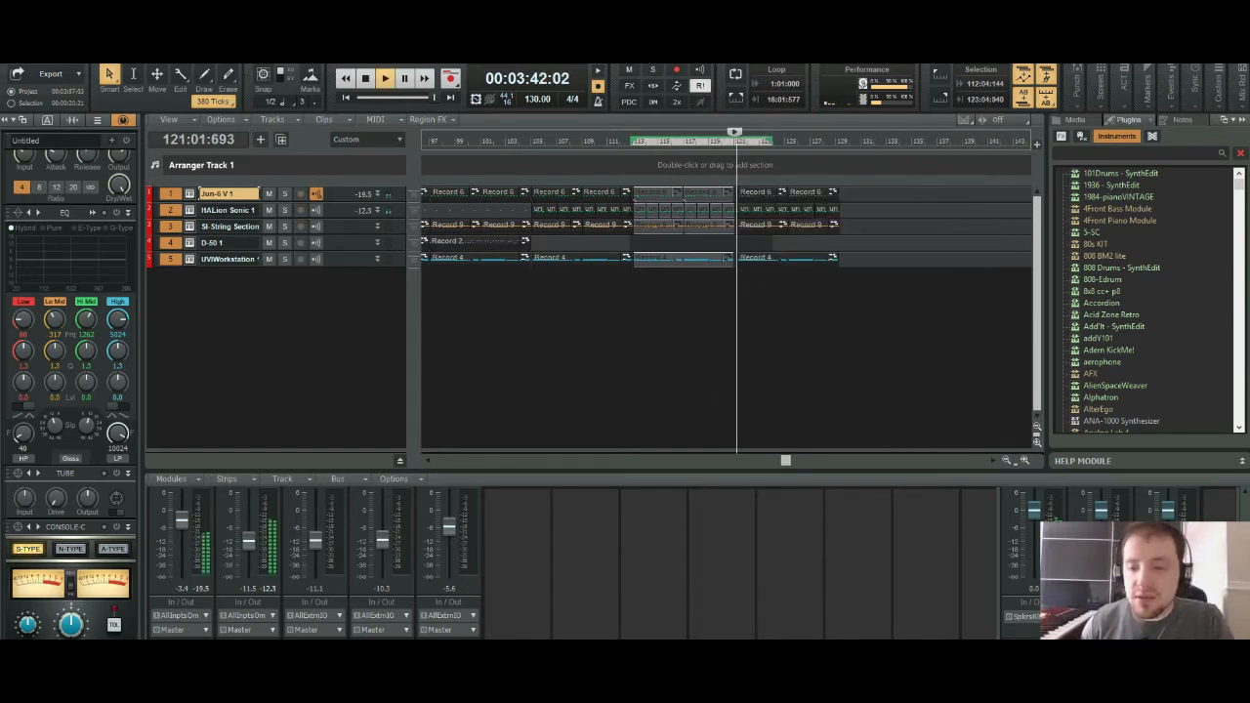
Step: Play the transition at bar 121, select the newly pasted clips on all four tracks and stop playback
{"action": "key", "text": "ctrl+Right"}
{"action": "key", "text": "ctrl+Right"}
{"action": "key", "text": "ctrl+Right"}
{"action": "key", "text": "ctrl+Right"}
{"action": "key", "text": "ctrl+Right"}
{"action": "key", "text": "ctrl+Right"}
{"action": "key", "text": "ctrl+Left"}
{"action": "key", "text": "ctrl+Left"}
{"action": "key", "text": "ctrl+Left"}
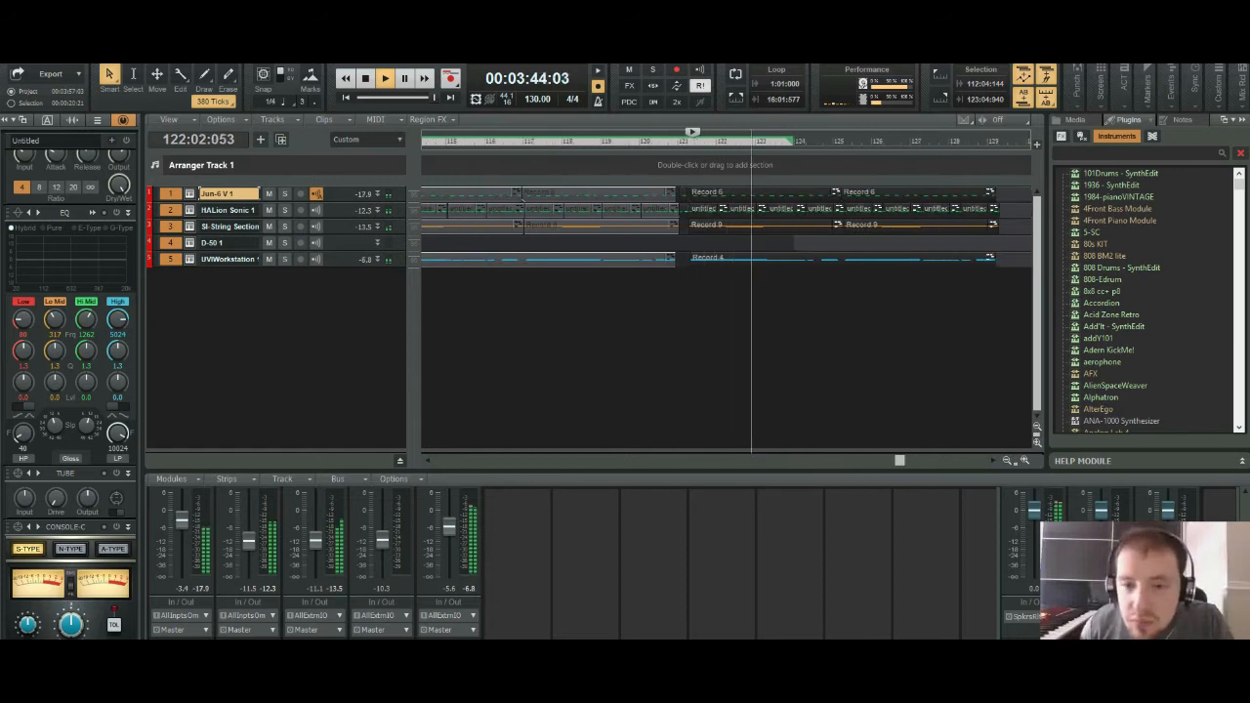
{"action": "left_click_drag", "start_coordinate": [921, 141], "coordinate": [695, 141]}
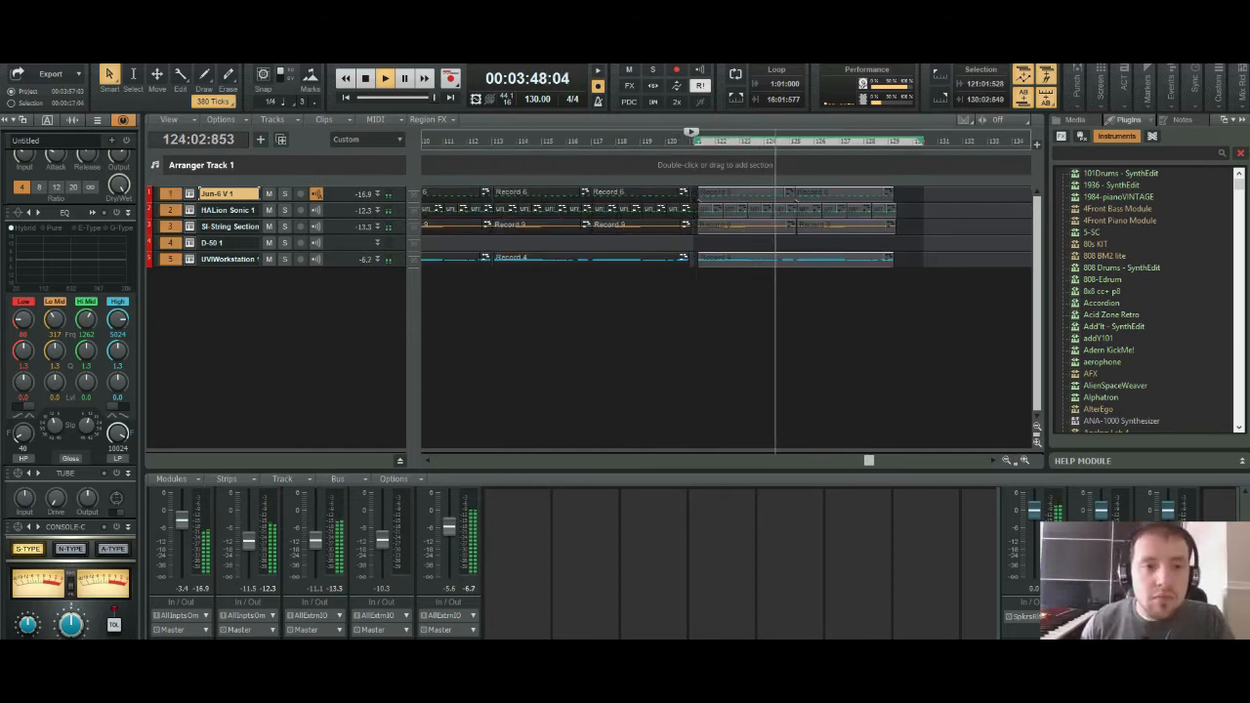
{"action": "key", "text": "space"}
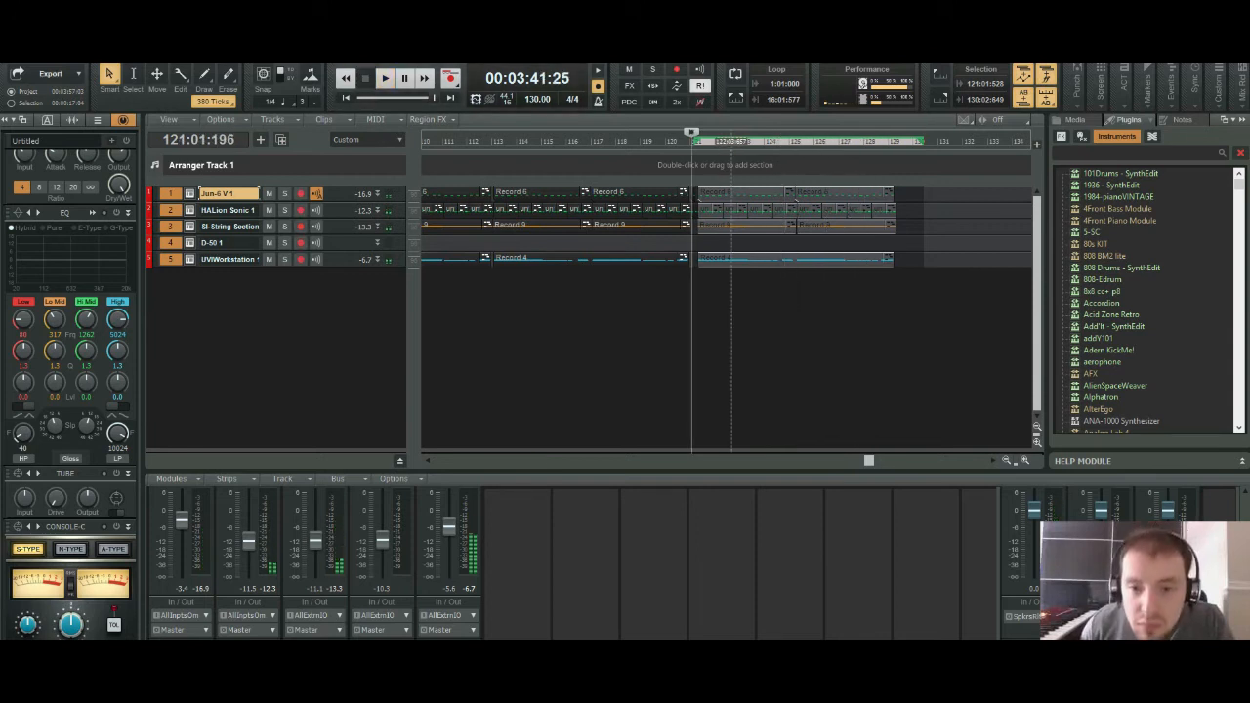
Step: Try shifting the copied clips at bar 121 slightly earlier, and play back the join with the previous section
{"action": "mouse_move", "coordinate": [732, 225]}
{"action": "left_mouse_down"}
{"action": "mouse_move", "coordinate": [781, 224]}
{"action": "mouse_move", "coordinate": [721, 198]}
{"action": "mouse_move", "coordinate": [747, 225]}
{"action": "left_mouse_up"}
{"action": "key", "text": "ctrl+z"}
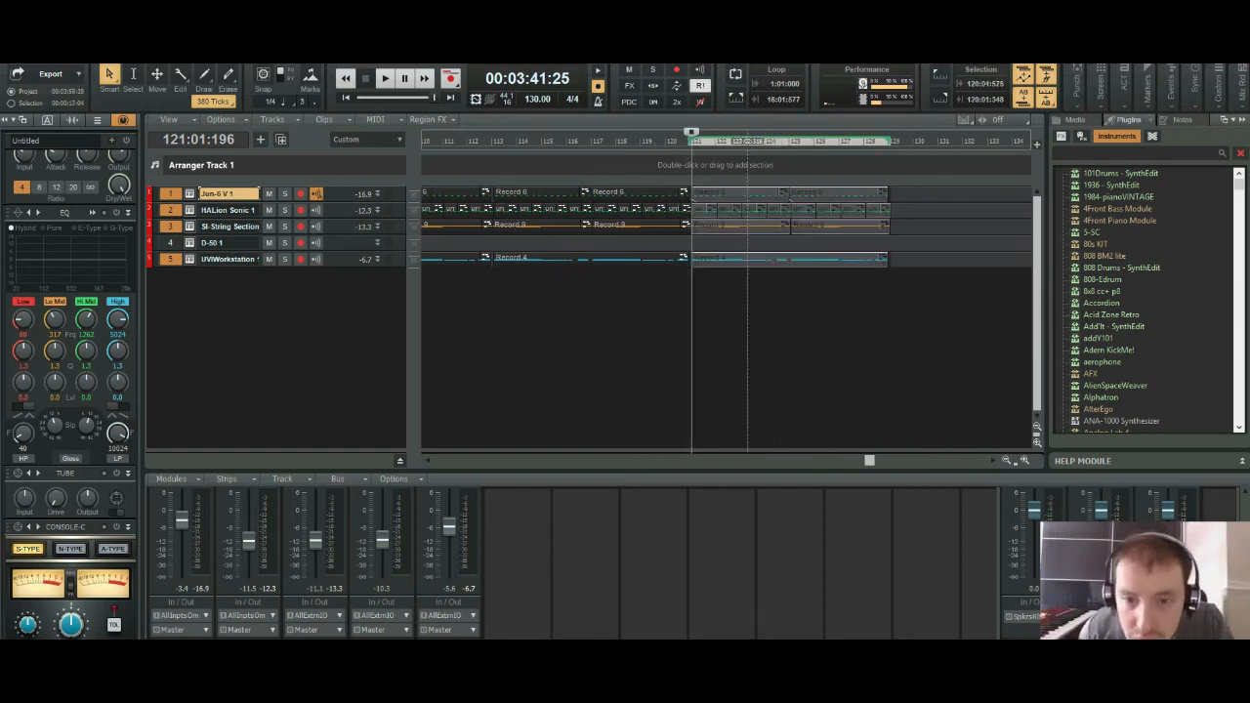
{"action": "key", "text": "space"}
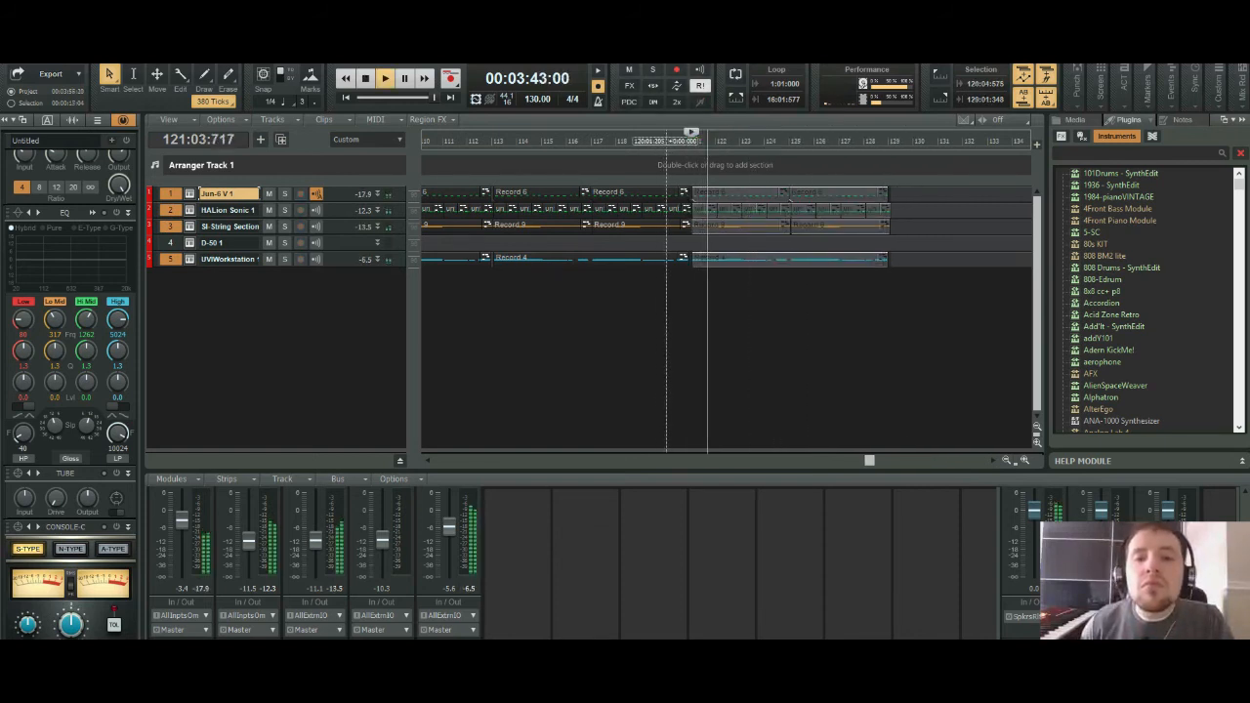
{"action": "key", "text": "ctrl+Page_Up"}
{"action": "scroll", "coordinate": [774, 293], "scroll_direction": "up", "scroll_amount": 3}
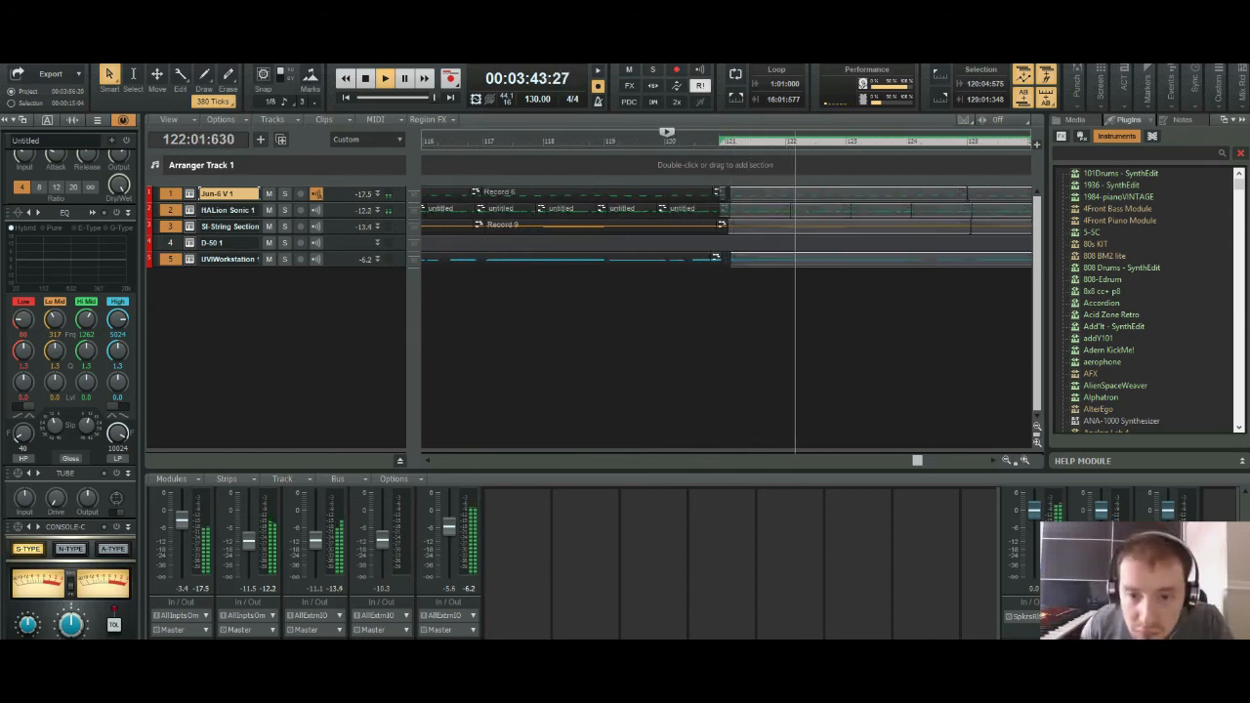
{"action": "key", "text": "space"}
{"action": "key", "text": "space"}
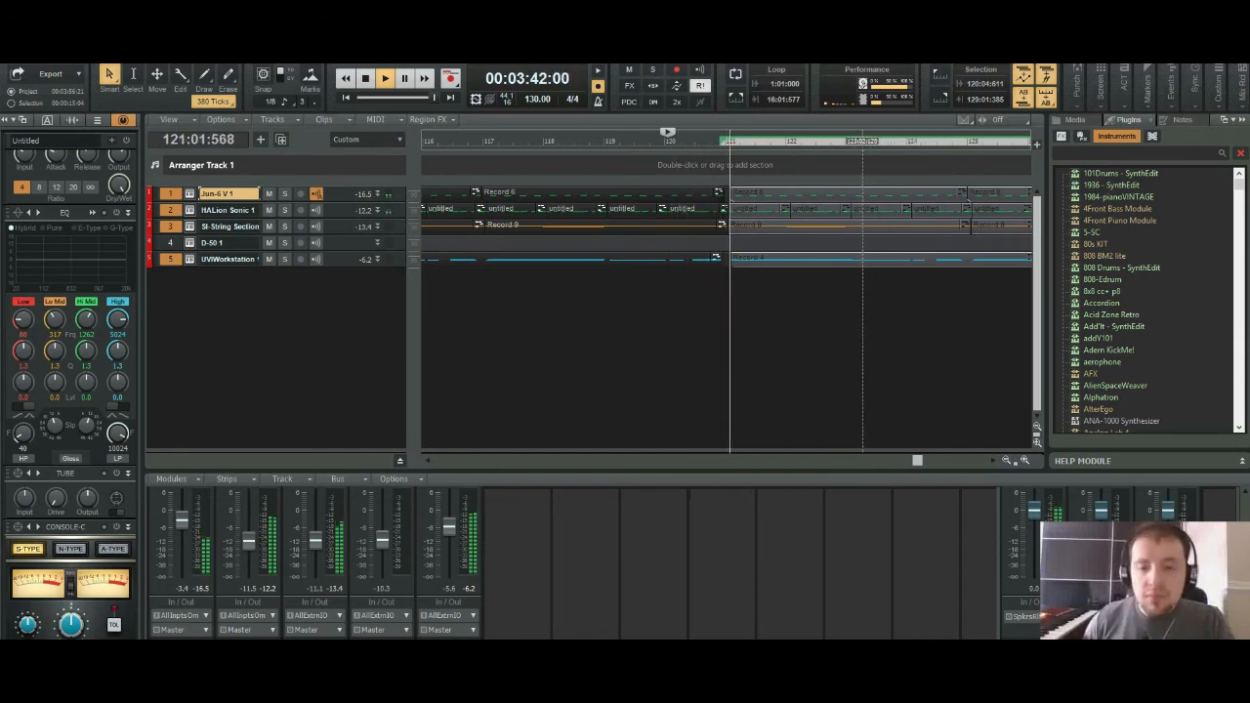
{"action": "key", "text": "space"}
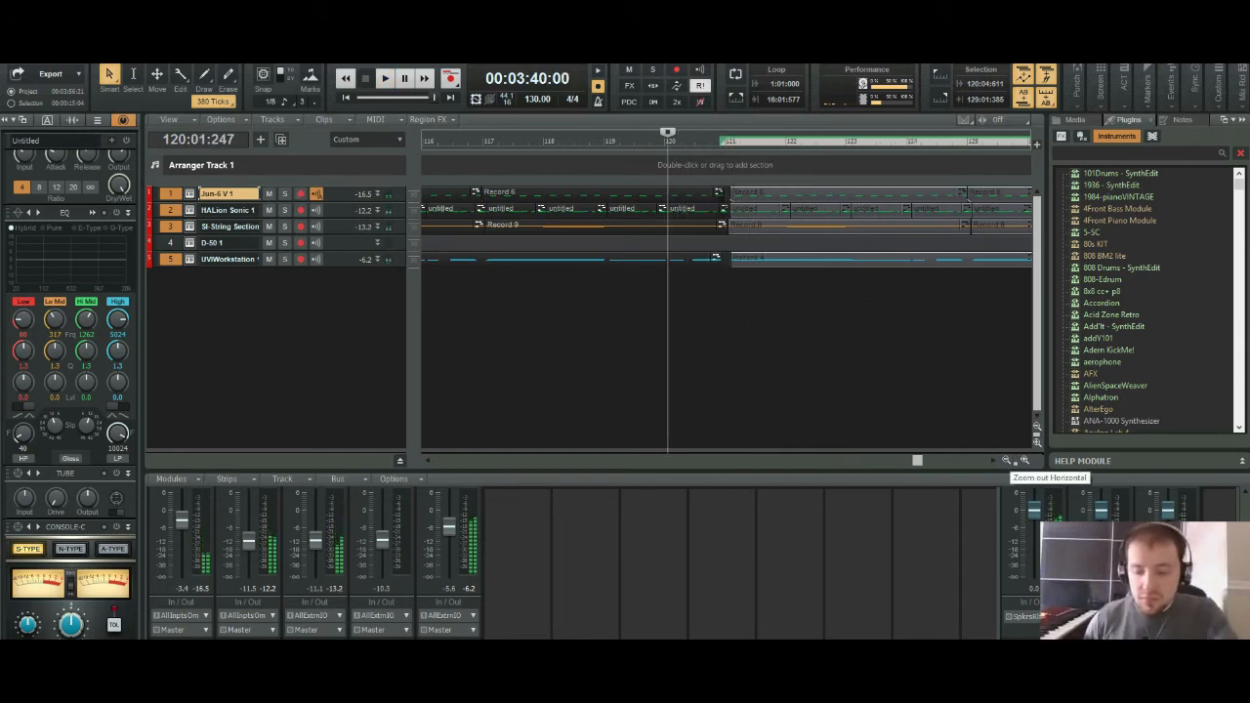
Step: Copy the clips between bars 105 and 121 on all tracks and paste them at bar 121
{"action": "left_click", "coordinate": [1006, 460]}
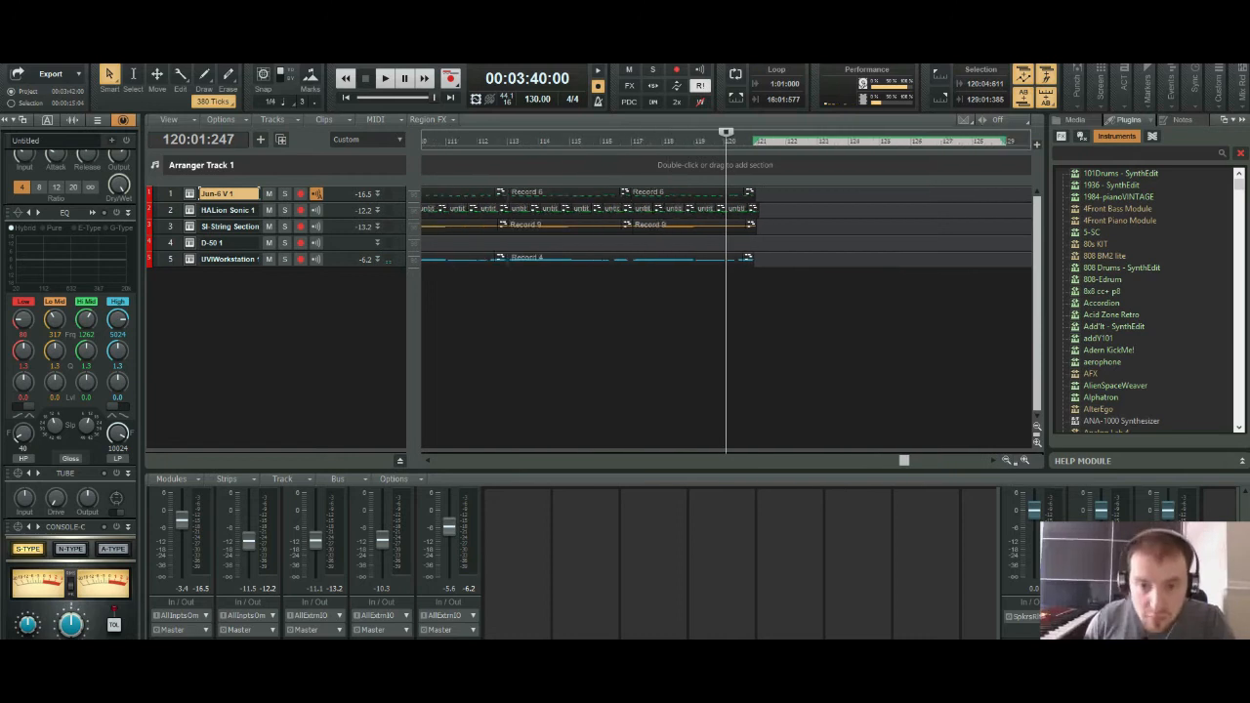
{"action": "left_click", "coordinate": [1006, 460]}
{"action": "left_click_drag", "start_coordinate": [531, 210], "coordinate": [488, 197]}
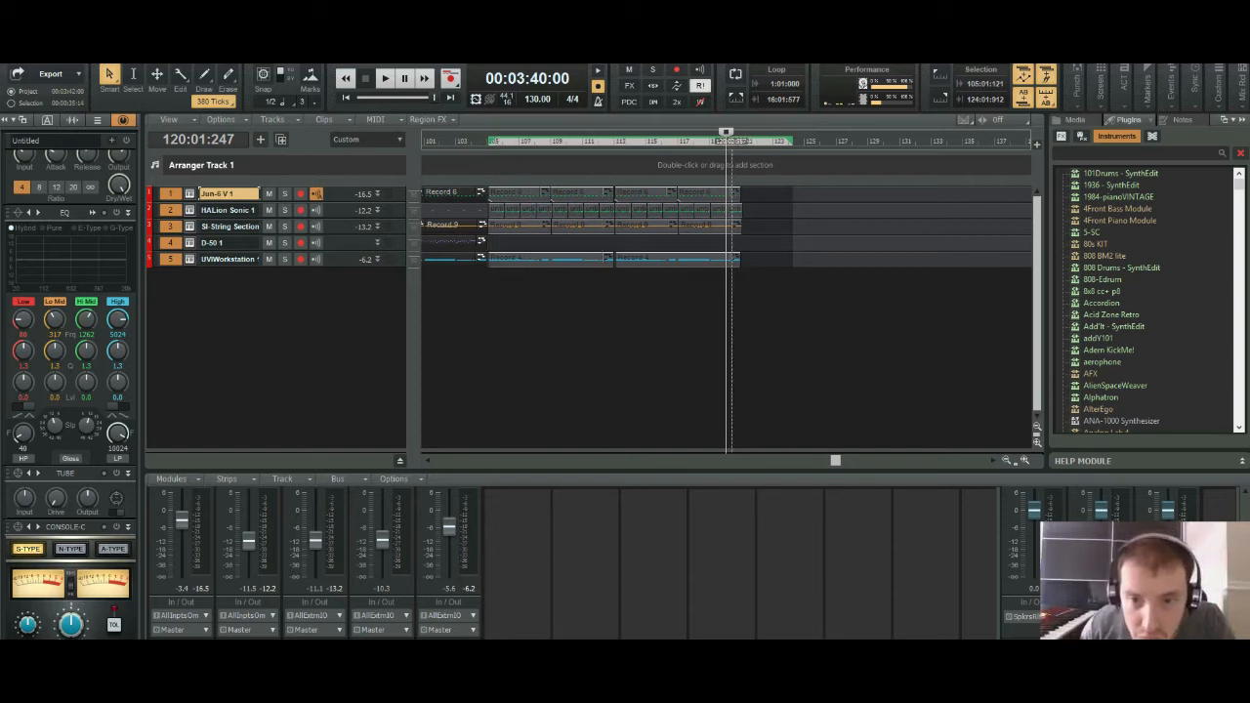
{"action": "key", "text": "ctrl+v"}
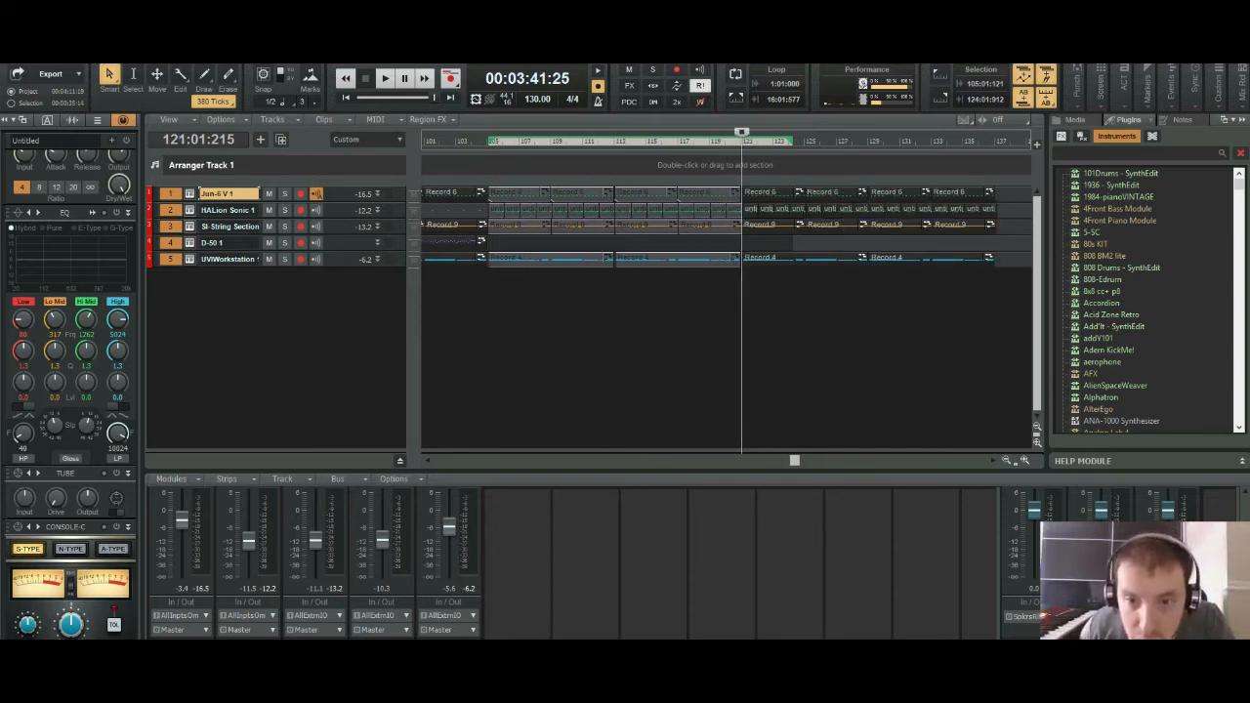
Step: Select the pasted clips from bar 121 onward and play back the join, replaying it from bar 118
{"action": "key", "text": "space"}
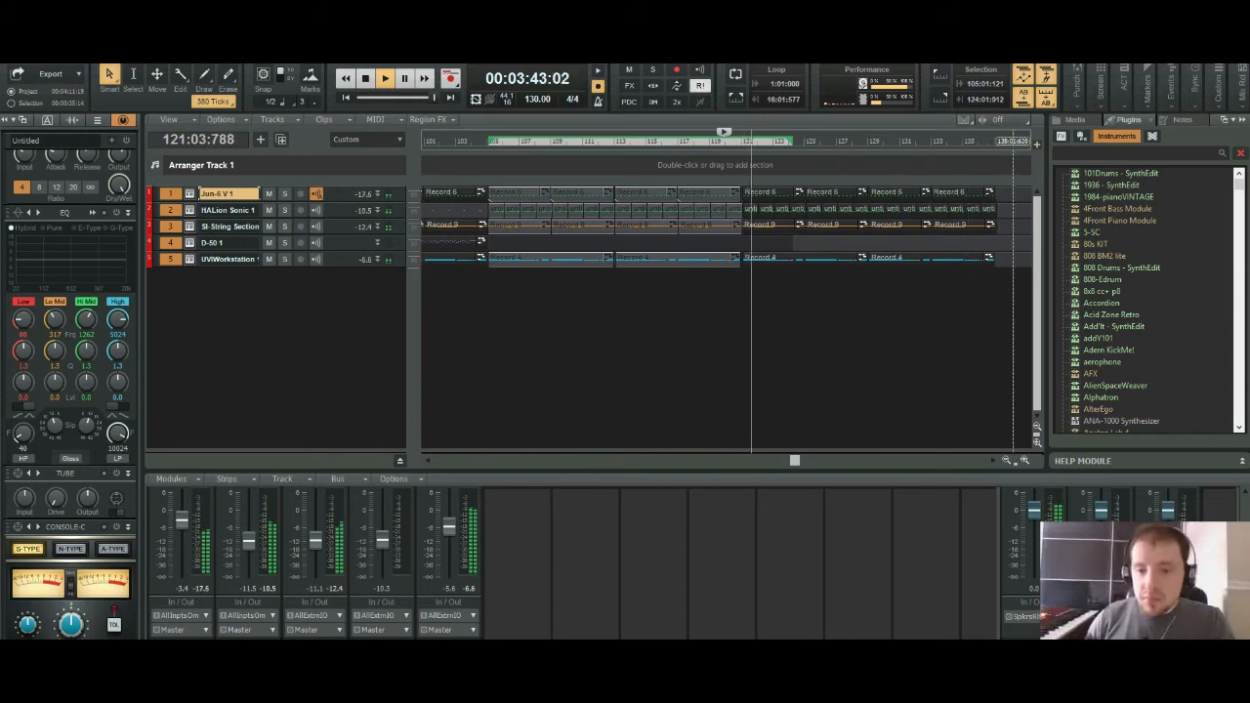
{"action": "left_click_drag", "start_coordinate": [1013, 261], "coordinate": [742, 191]}
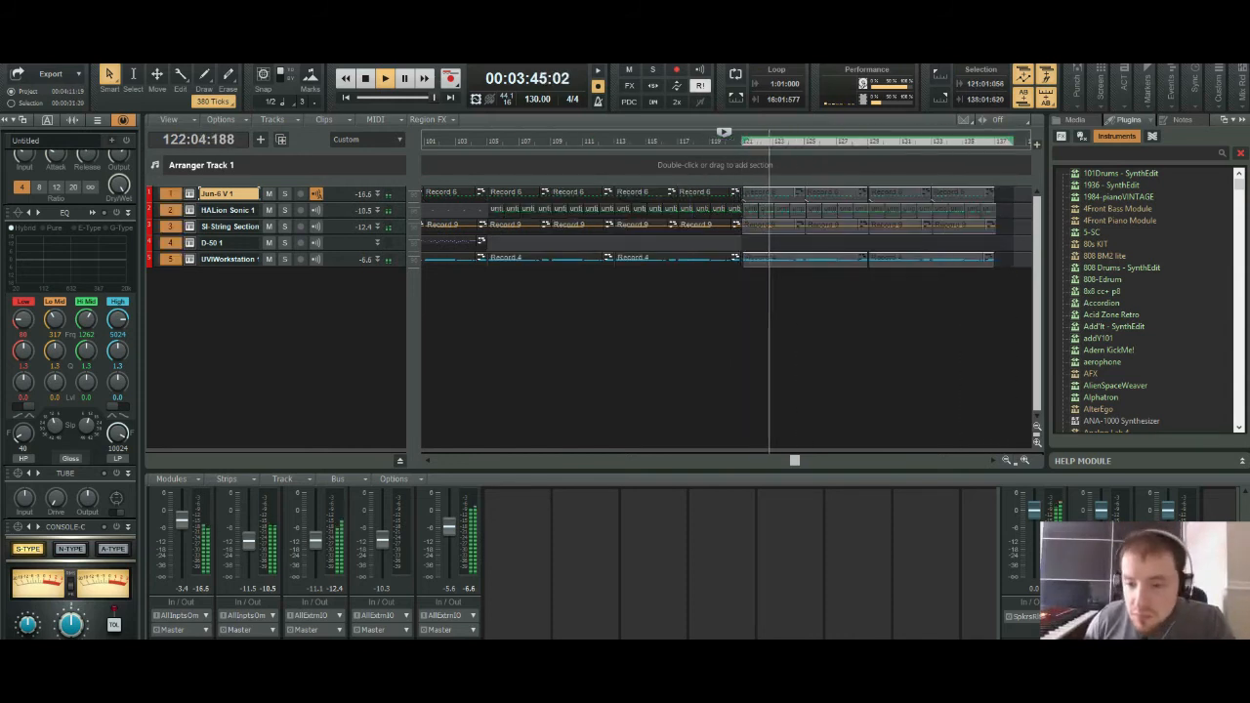
{"action": "left_click", "coordinate": [1024, 460]}
{"action": "left_click", "coordinate": [1024, 460]}
{"action": "left_click", "coordinate": [1024, 460]}
{"action": "left_click", "coordinate": [1024, 460]}
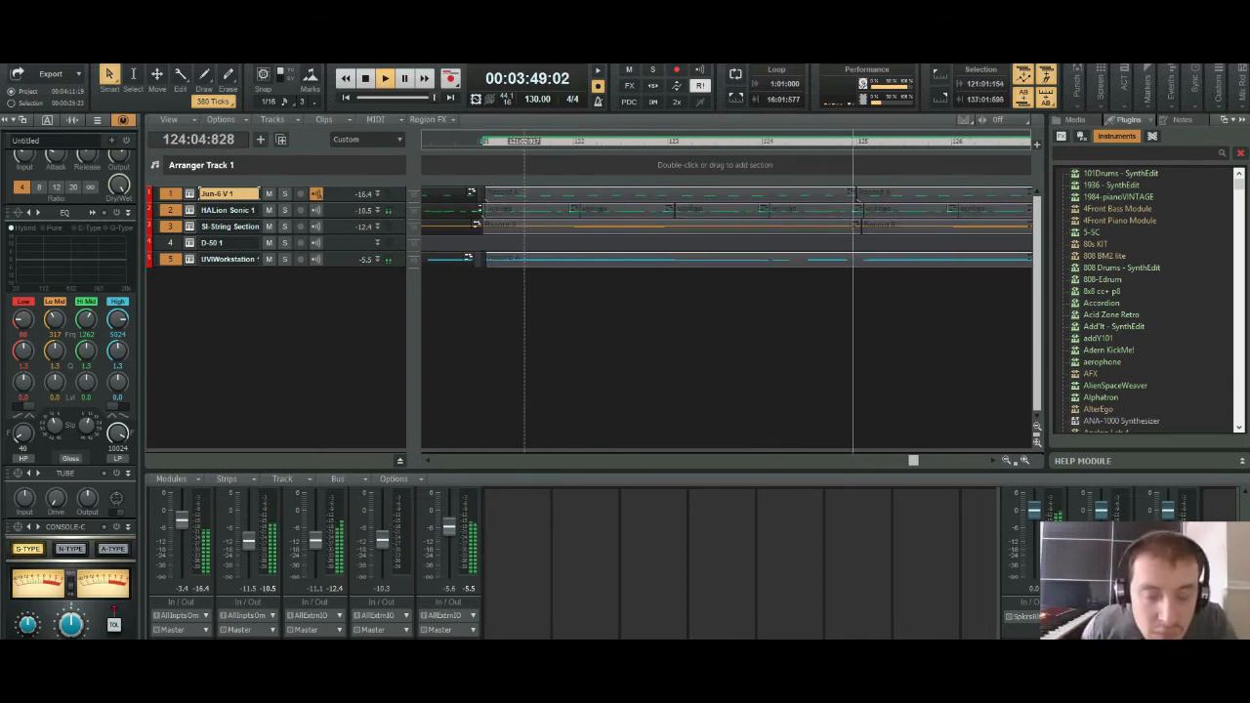
{"action": "left_click", "coordinate": [1006, 460]}
{"action": "left_click", "coordinate": [1006, 460]}
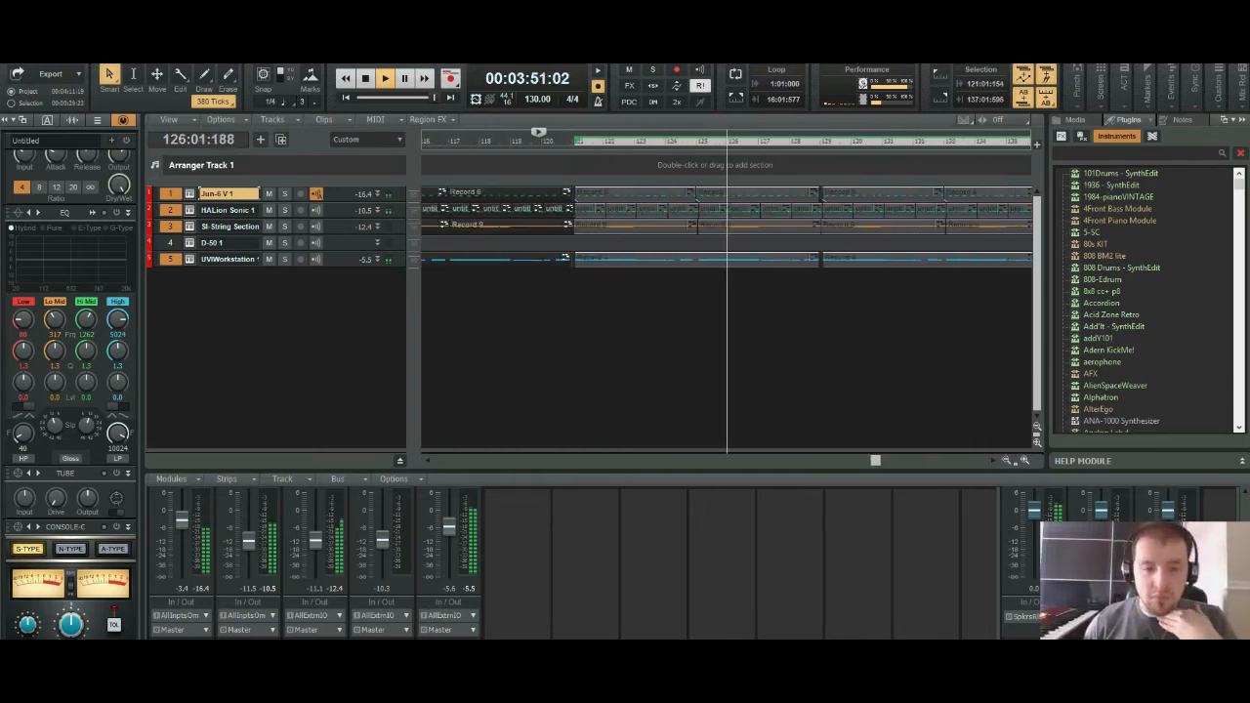
{"action": "left_click", "coordinate": [1005, 460]}
{"action": "left_click", "coordinate": [600, 140]}
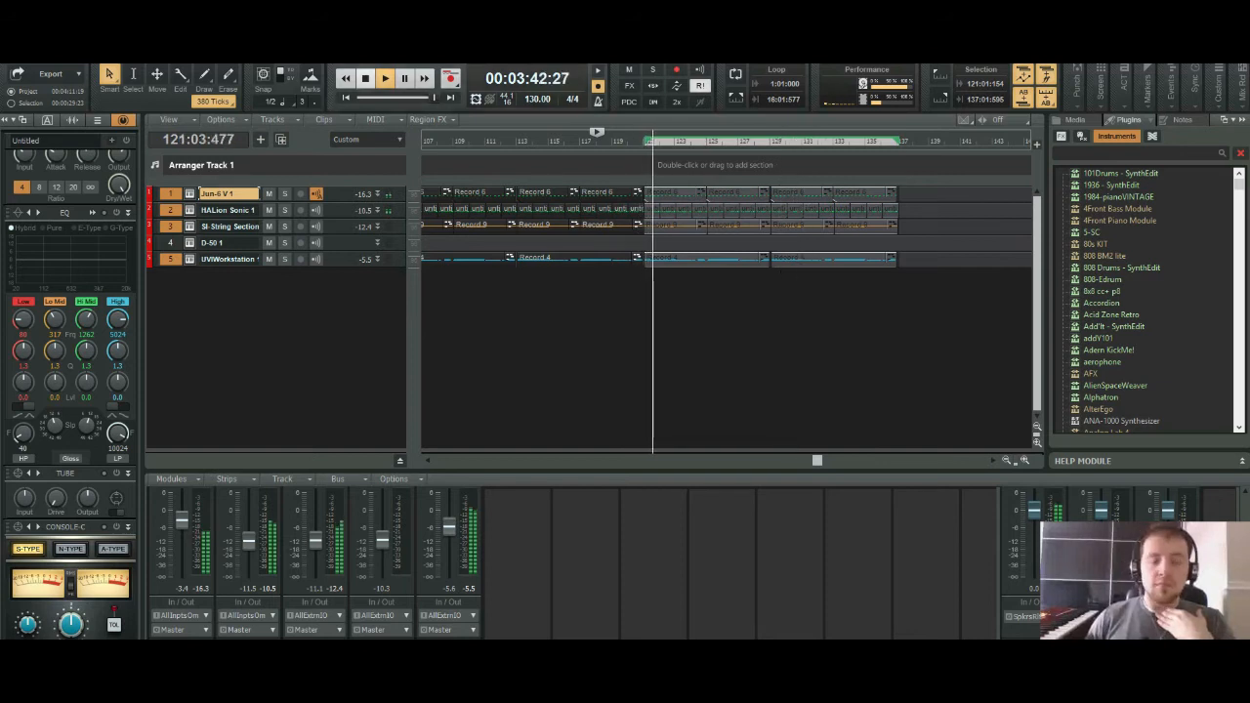
{"action": "left_click", "coordinate": [365, 78]}
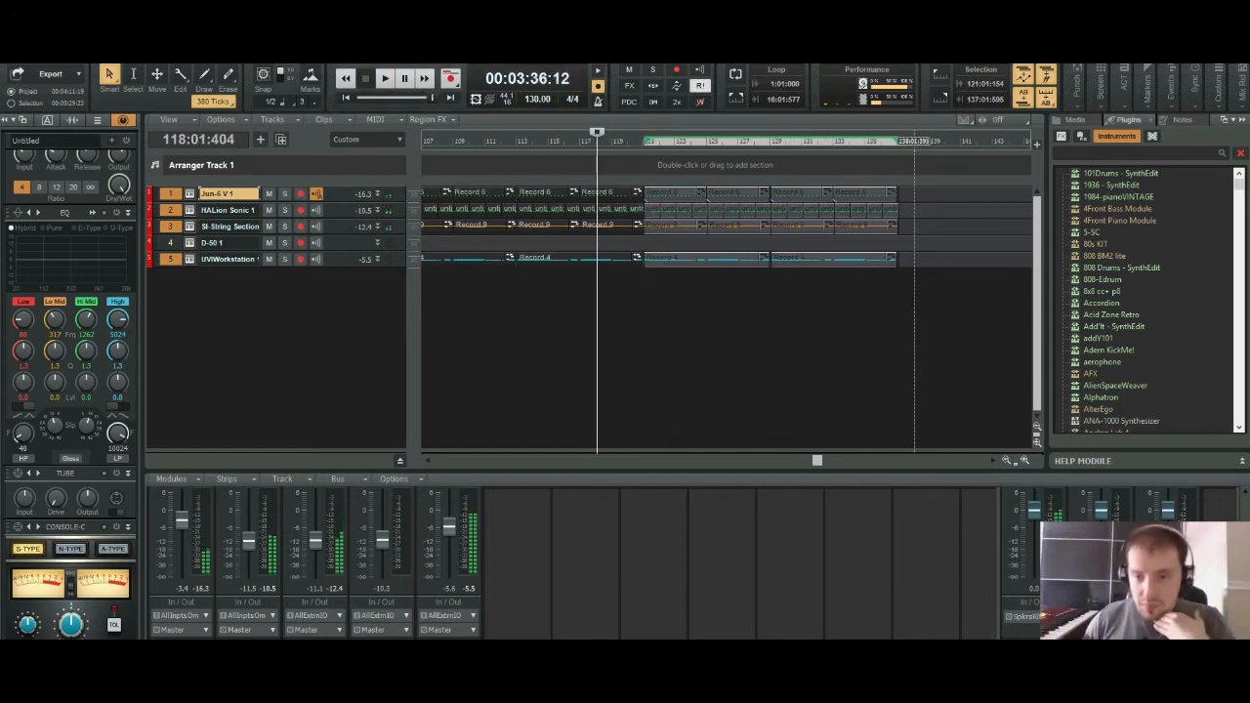
Step: Delete the HALion Sonic and SI-String Section clips from bar 121 onward
{"action": "left_click_drag", "start_coordinate": [647, 225], "coordinate": [645, 226]}
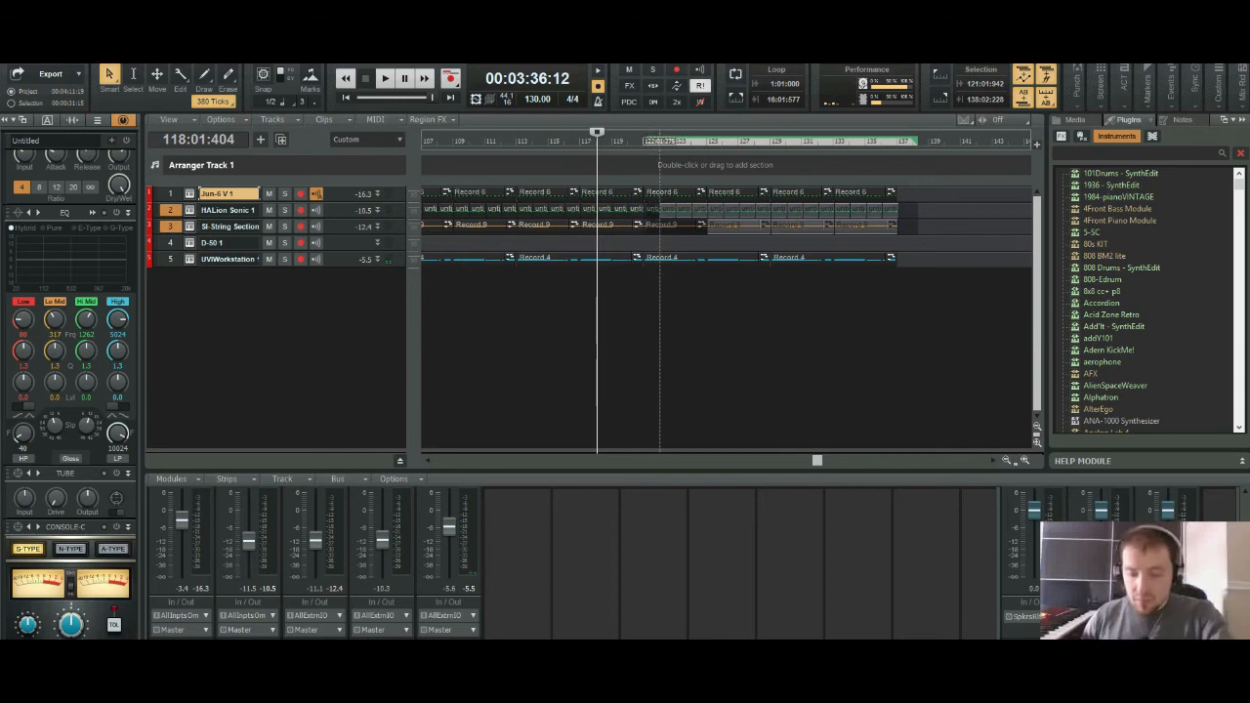
{"action": "key", "text": "Delete"}
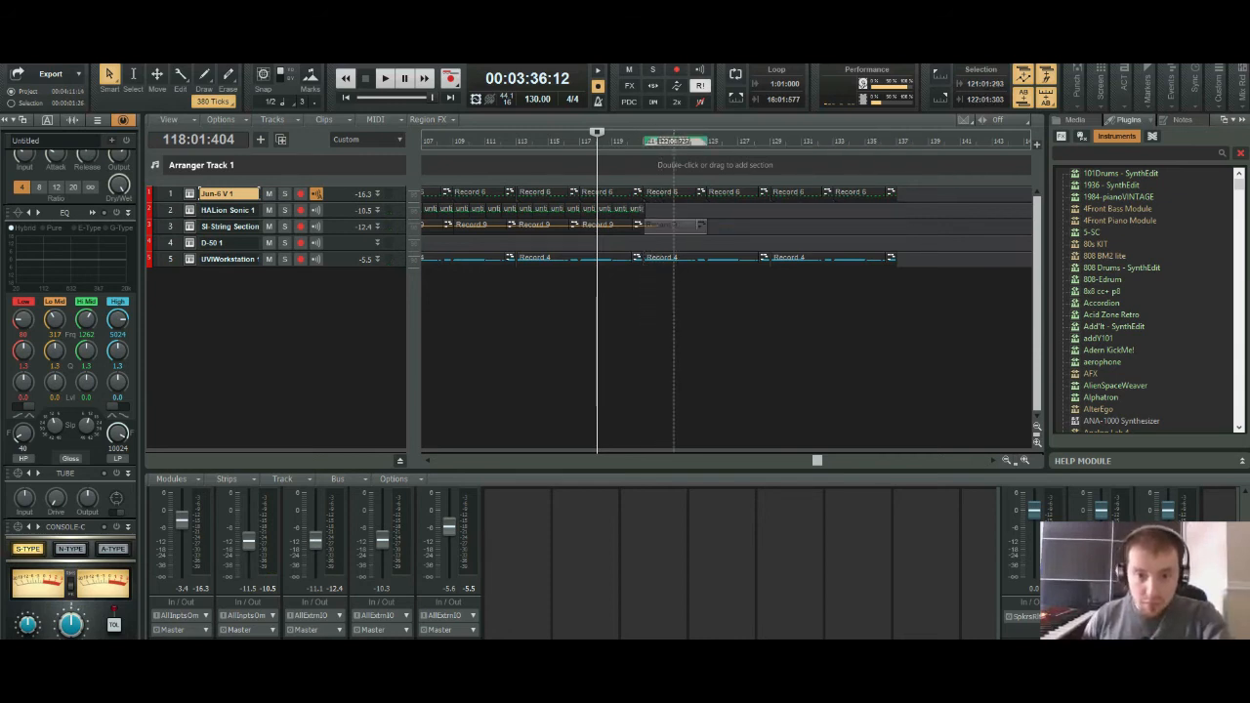
Step: Play back the transition from bar 120 into the section with only the Jun-6 V and UVIWorkstation clips
{"action": "key", "text": "space"}
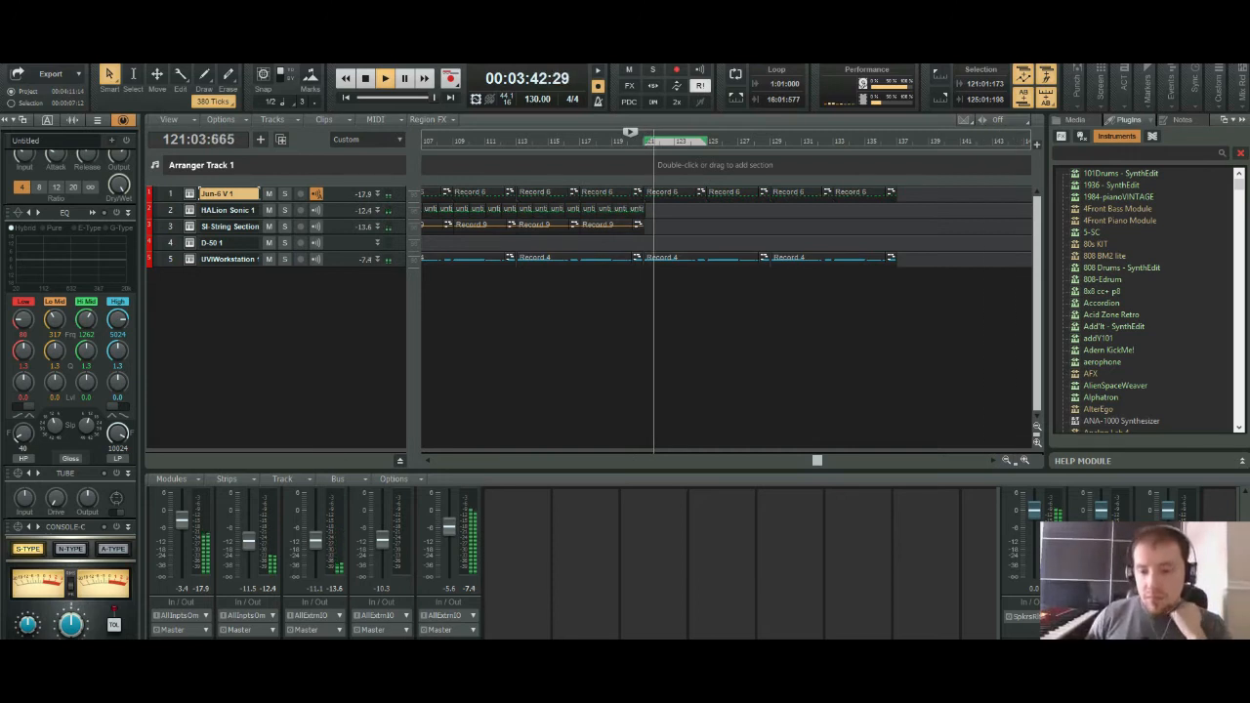
{"action": "key", "text": "ctrl+Left"}
{"action": "key", "text": "ctrl+Left"}
{"action": "key", "text": "ctrl+Left"}
{"action": "key", "text": "ctrl+Left"}
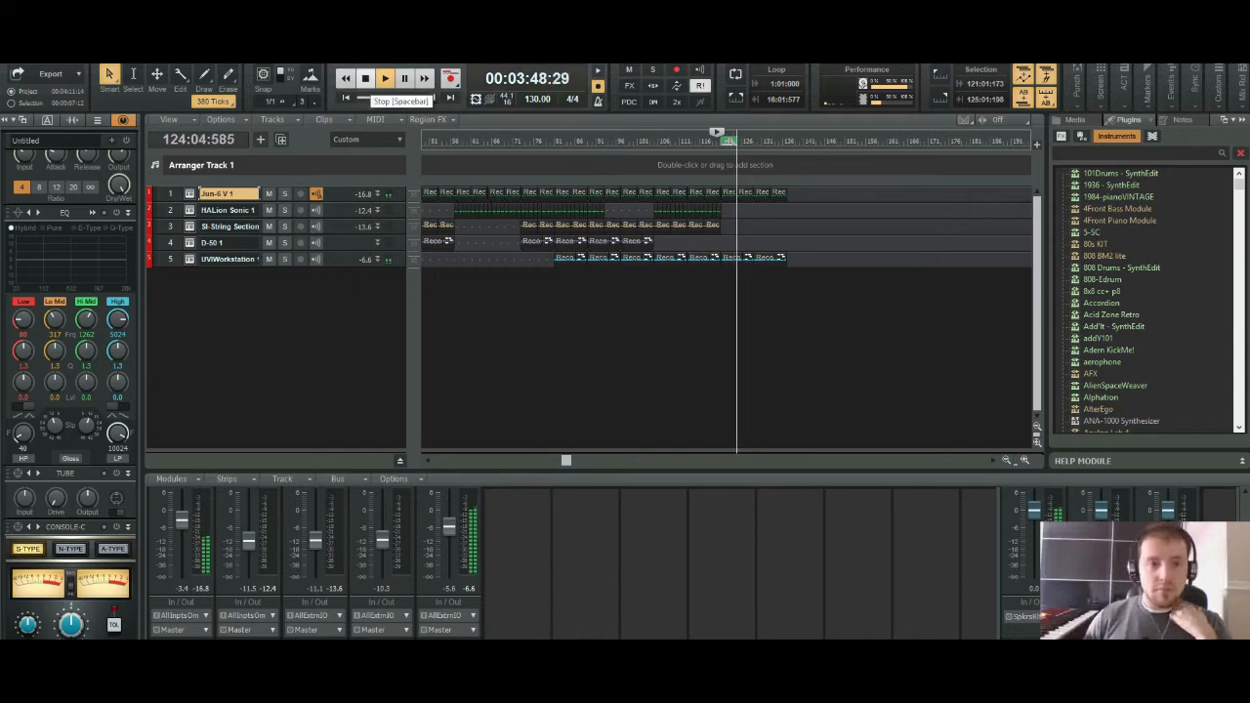
{"action": "left_click", "coordinate": [366, 78]}
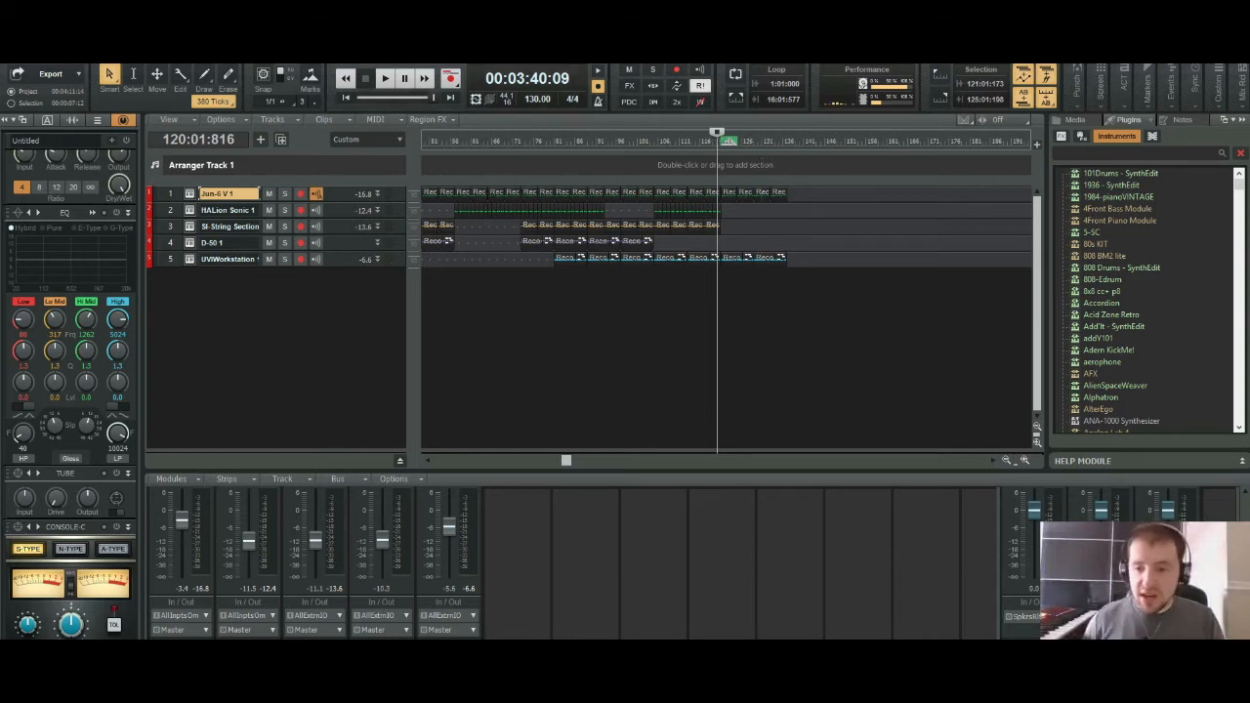
Step: Copy every clip in the arrangement and paste the copies directly after the last clip, at the end of bar 136
{"action": "scroll", "coordinate": [603, 322], "scroll_direction": "down", "scroll_amount": 5}
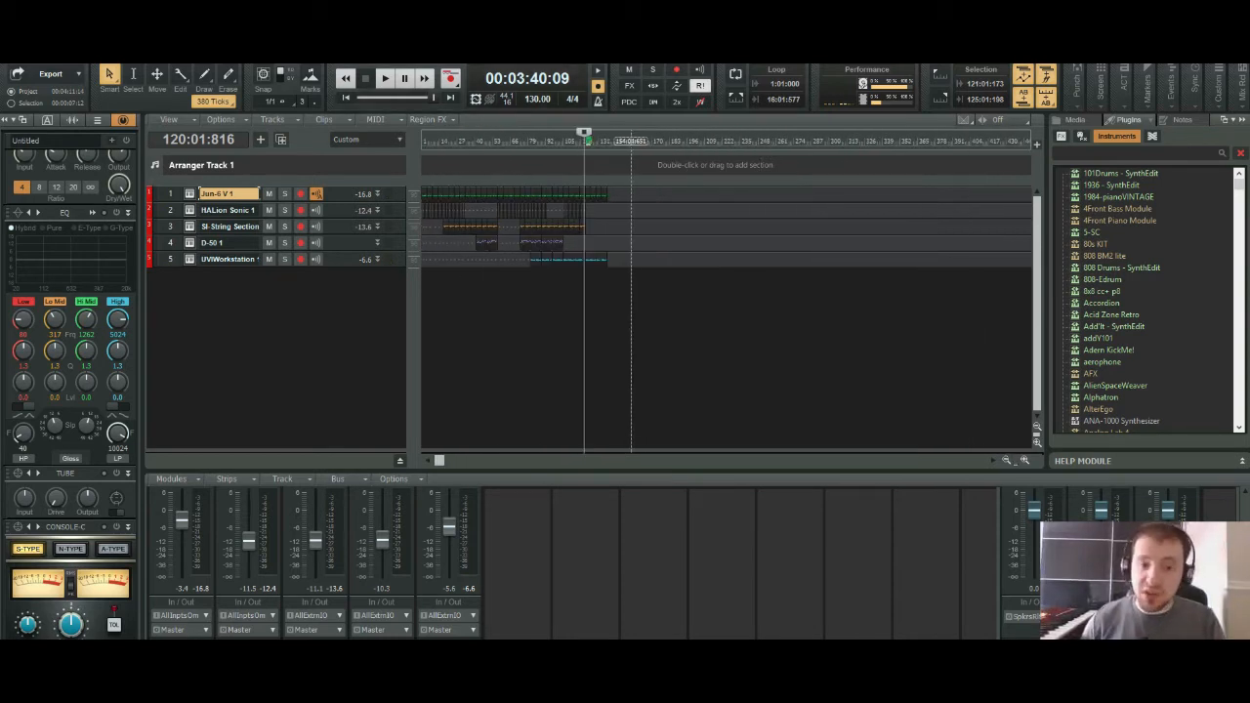
{"action": "key", "text": "ctrl+a"}
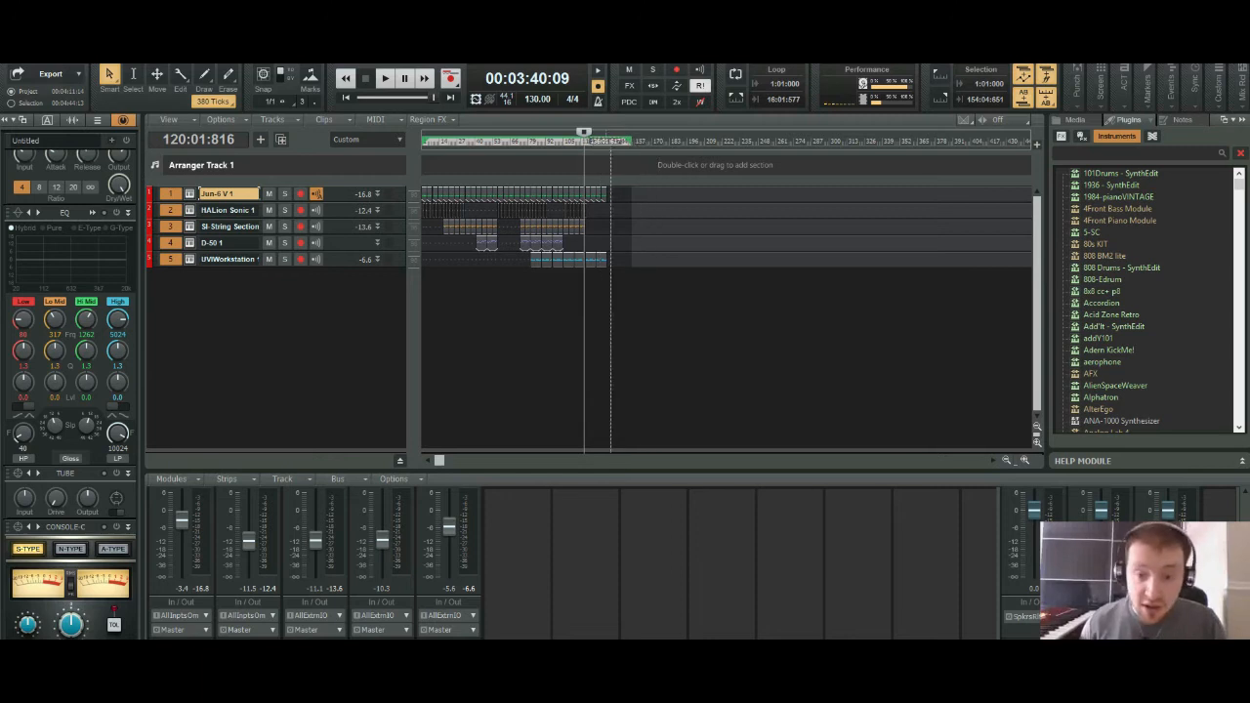
{"action": "left_click", "coordinate": [1024, 460]}
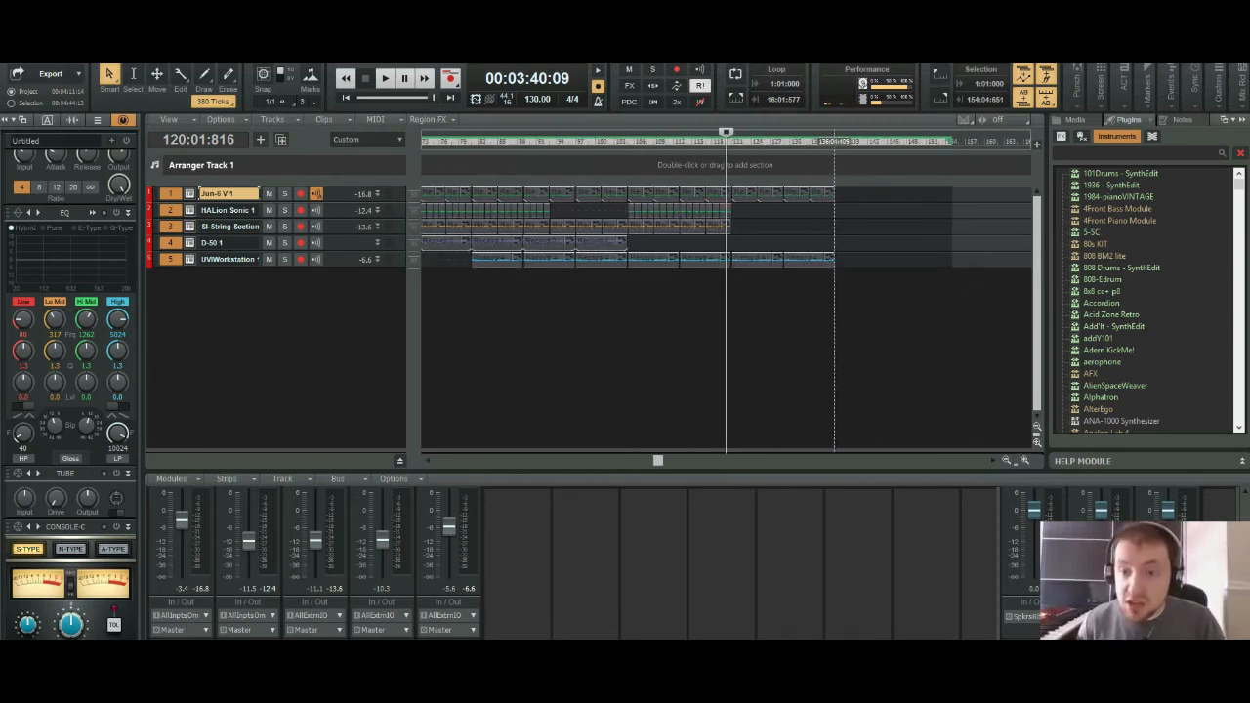
{"action": "key", "text": "ctrl+v"}
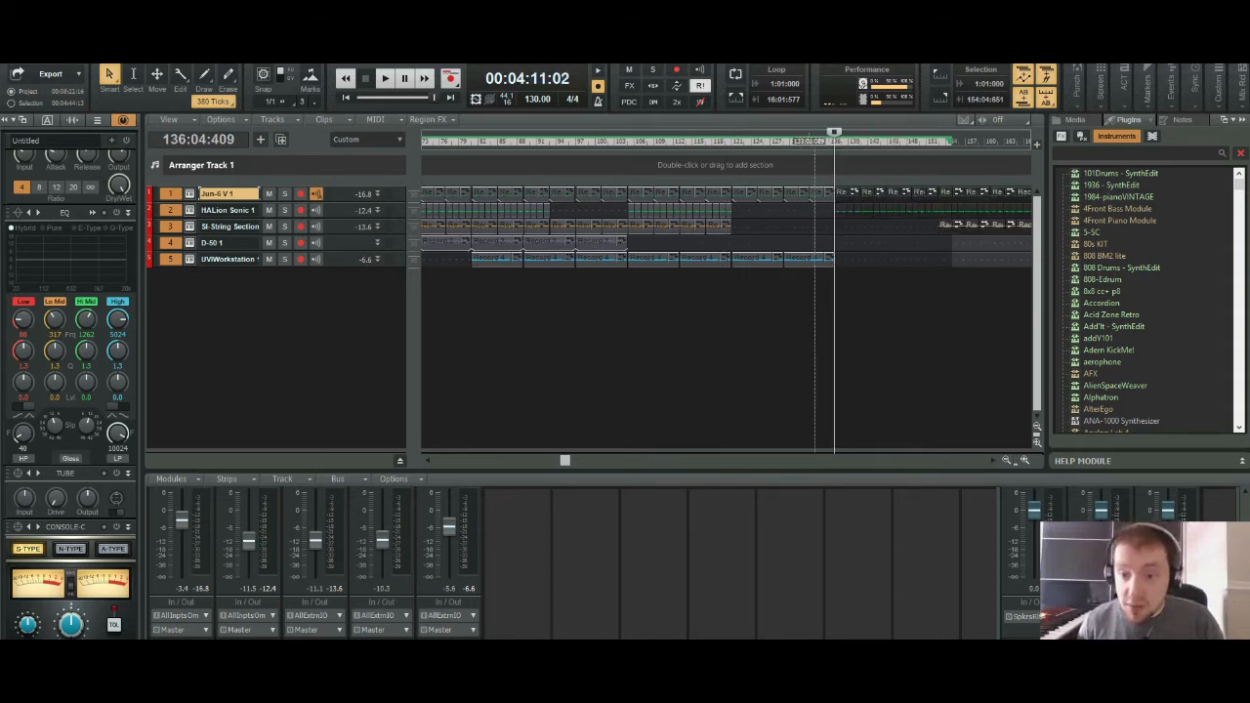
Step: Try deleting the HALion Sonic clips at bars 137 to 145, play back the transition, and undo the deletion
{"action": "left_click_drag", "start_coordinate": [809, 211], "coordinate": [889, 225]}
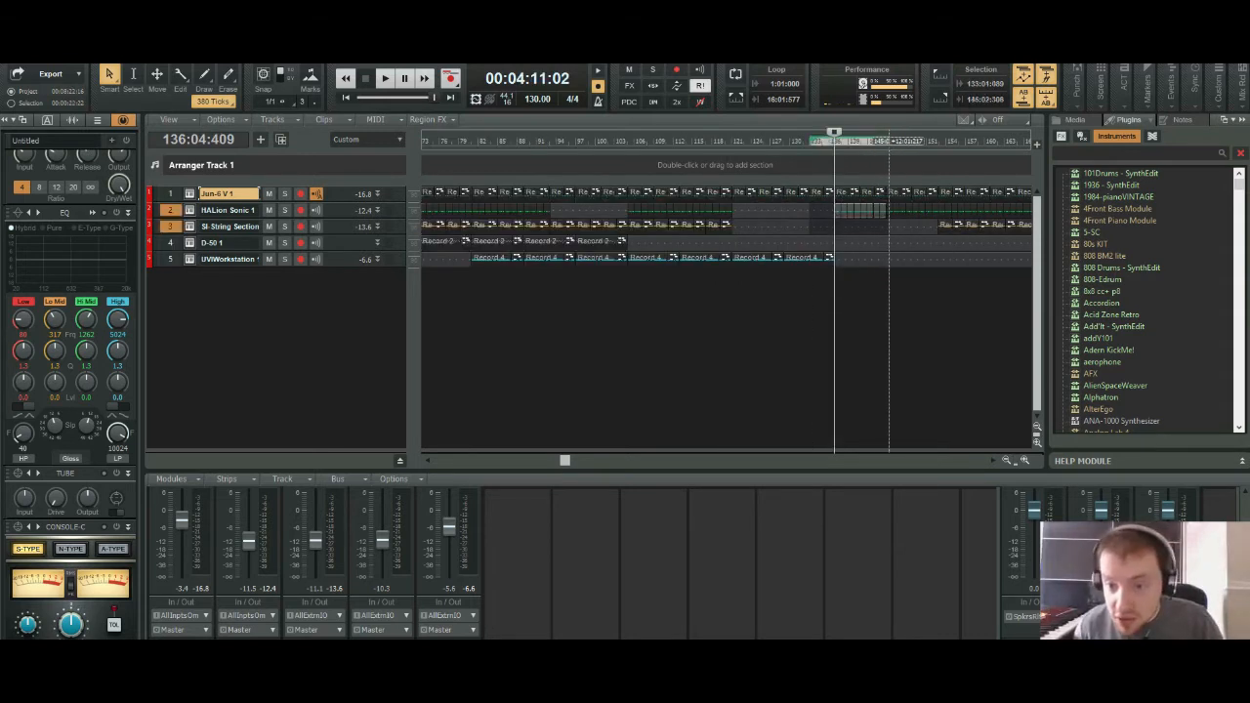
{"action": "key", "text": "Delete"}
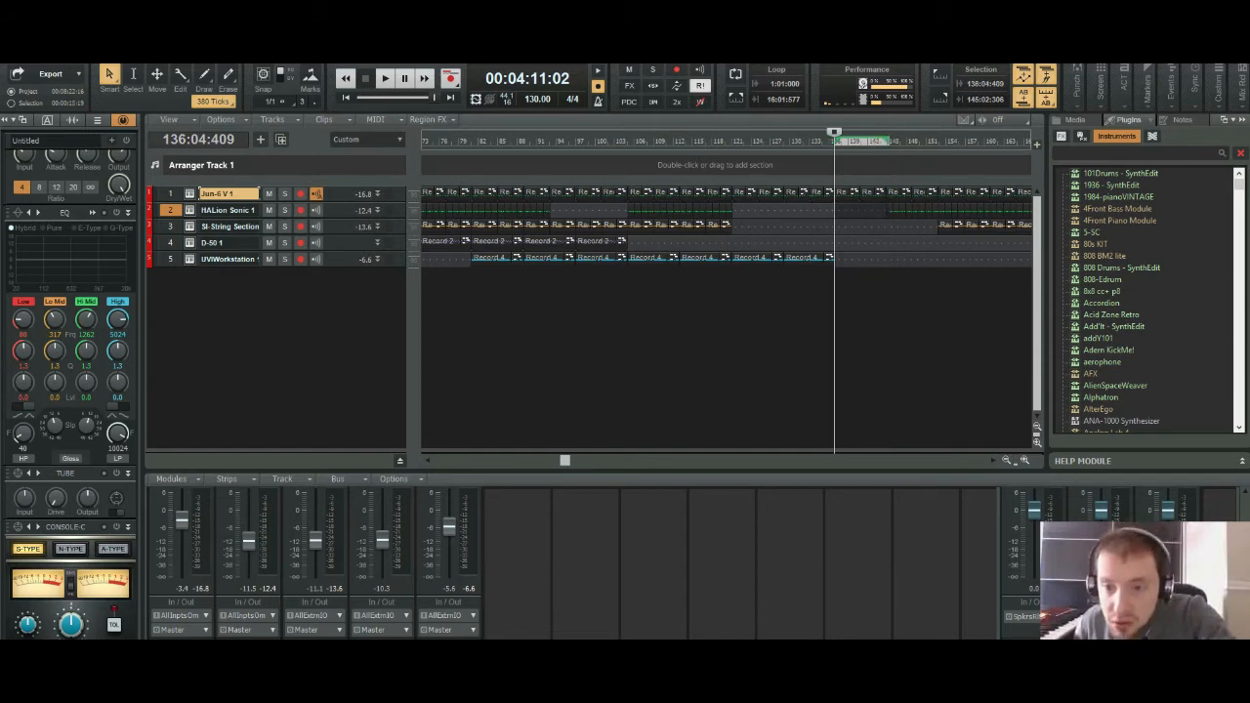
{"action": "key", "text": "space"}
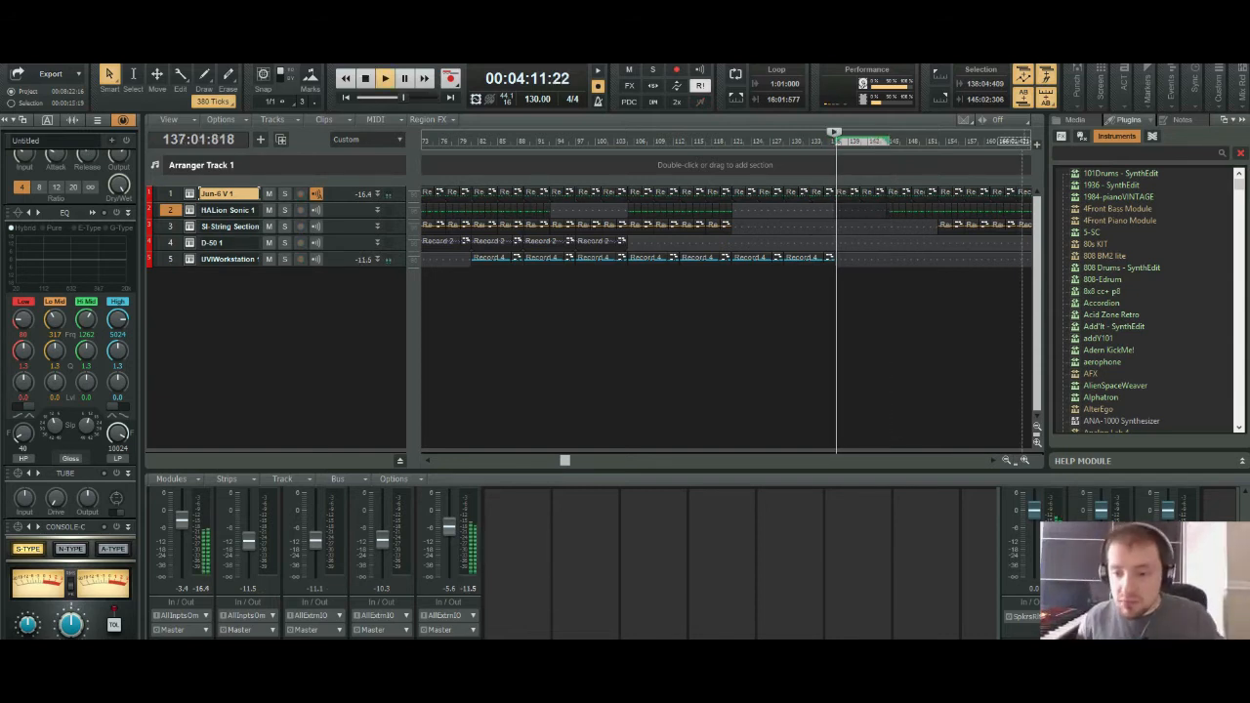
{"action": "key", "text": "ctrl+Right"}
{"action": "key", "text": "ctrl+Right"}
{"action": "key", "text": "ctrl+Right"}
{"action": "key", "text": "ctrl+Right"}
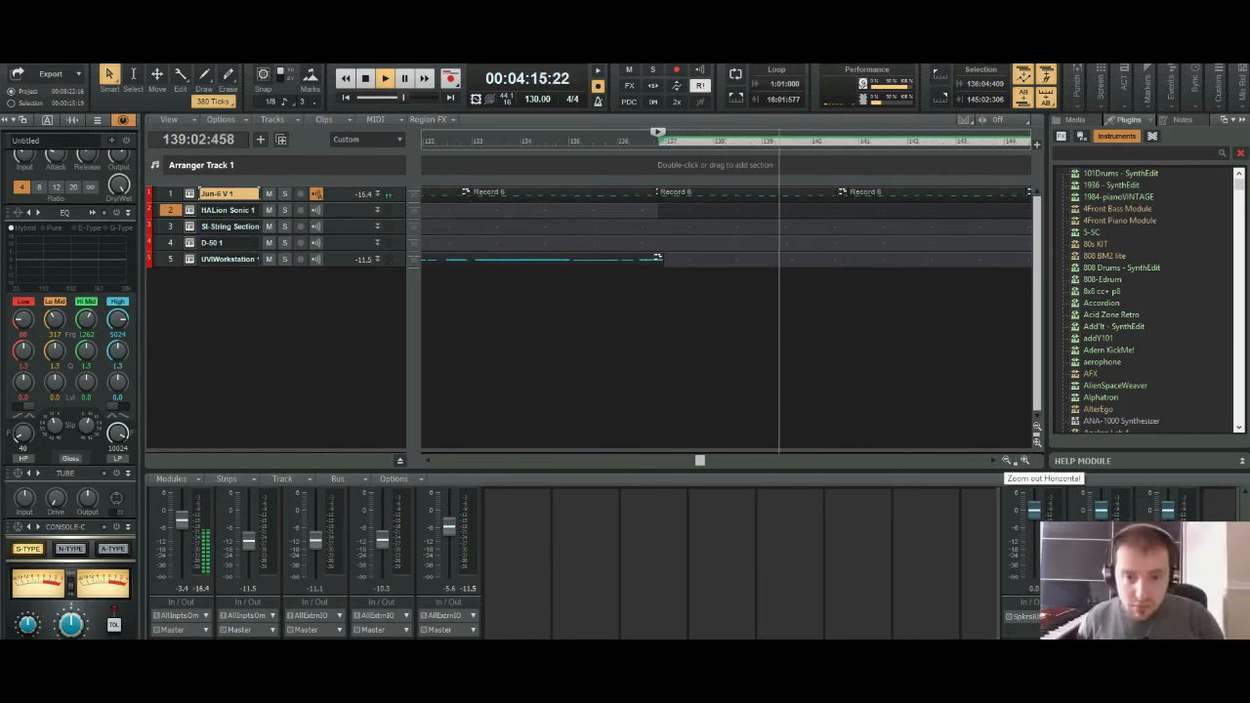
{"action": "key", "text": "ctrl+z"}
Step: Restart playback at the end of bar 136 to hear the transition with the HALion Sonic clips
{"action": "key", "text": "space"}
{"action": "key", "text": "space"}
{"action": "key", "text": "ctrl+Left"}
{"action": "key", "text": "ctrl+Left"}
{"action": "key", "text": "ctrl+Left"}
{"action": "key", "text": "ctrl+Left"}
{"action": "key", "text": "ctrl+Left"}
{"action": "key", "text": "ctrl+Left"}
{"action": "key", "text": "ctrl+Left"}
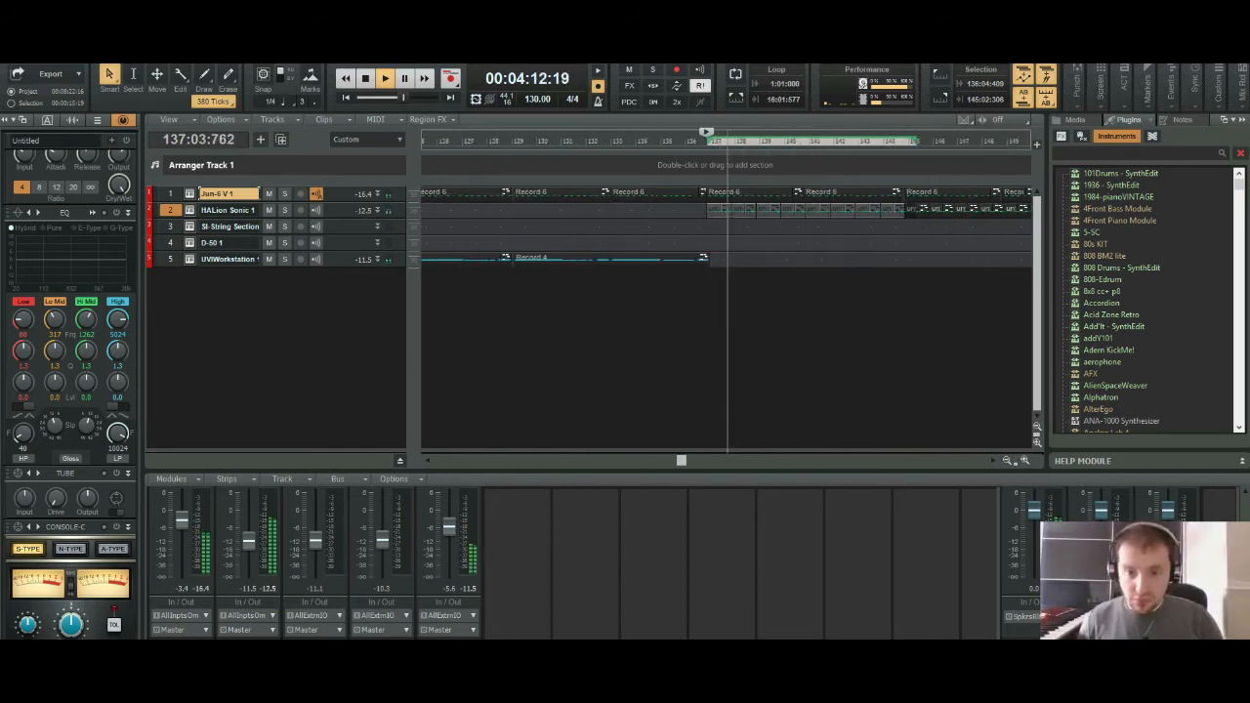
Step: Undo the paste of the whole arrangement, stop playback, and redo the paste
{"action": "key", "text": "ctrl+z"}
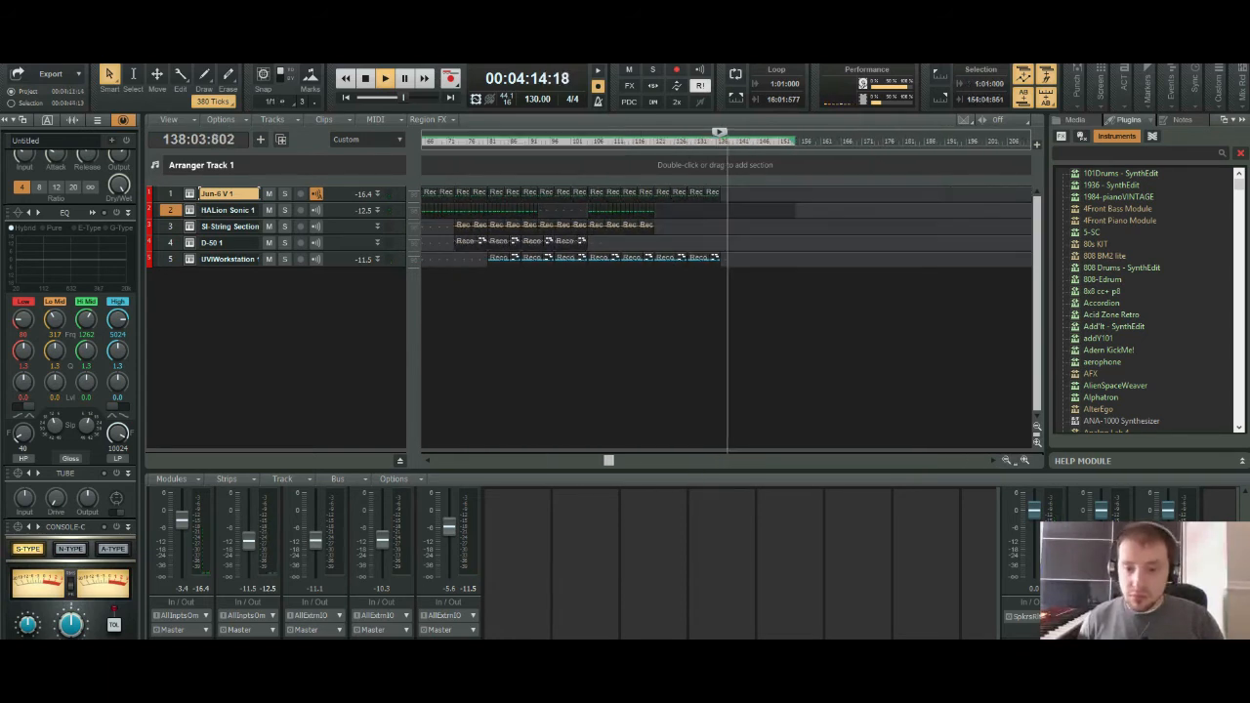
{"action": "key", "text": "space"}
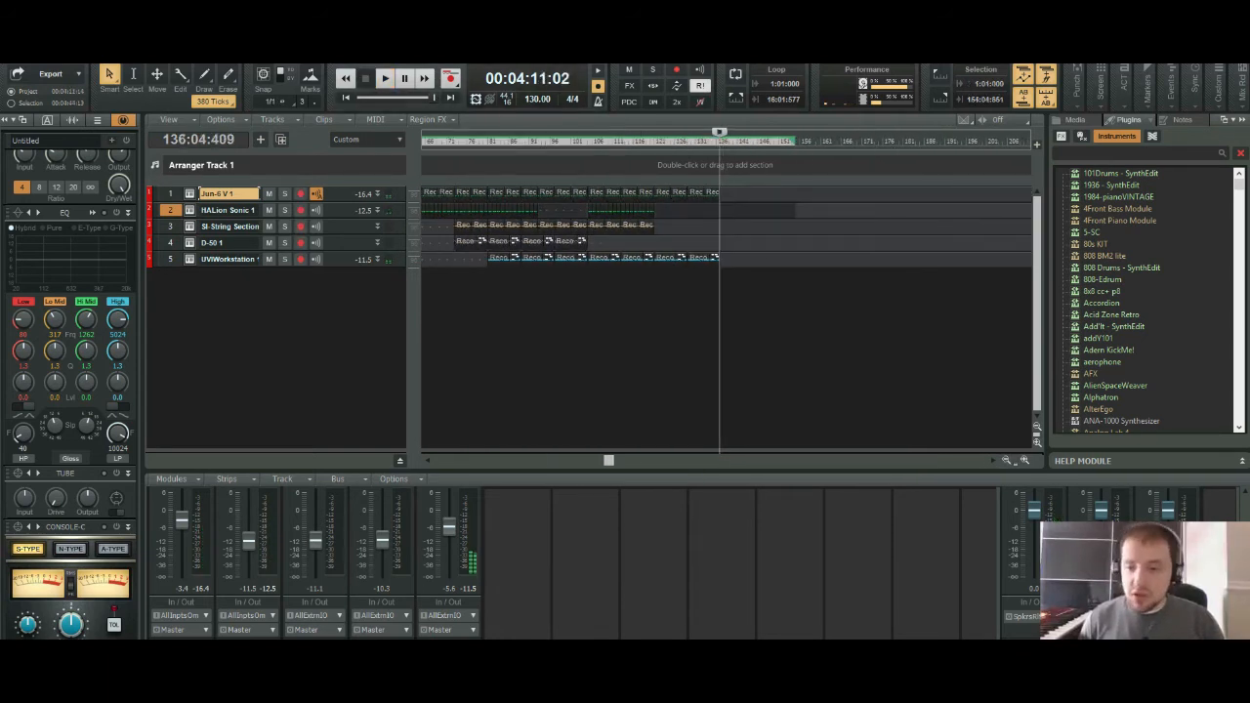
{"action": "key", "text": "ctrl+Left"}
{"action": "key", "text": "ctrl+Left"}
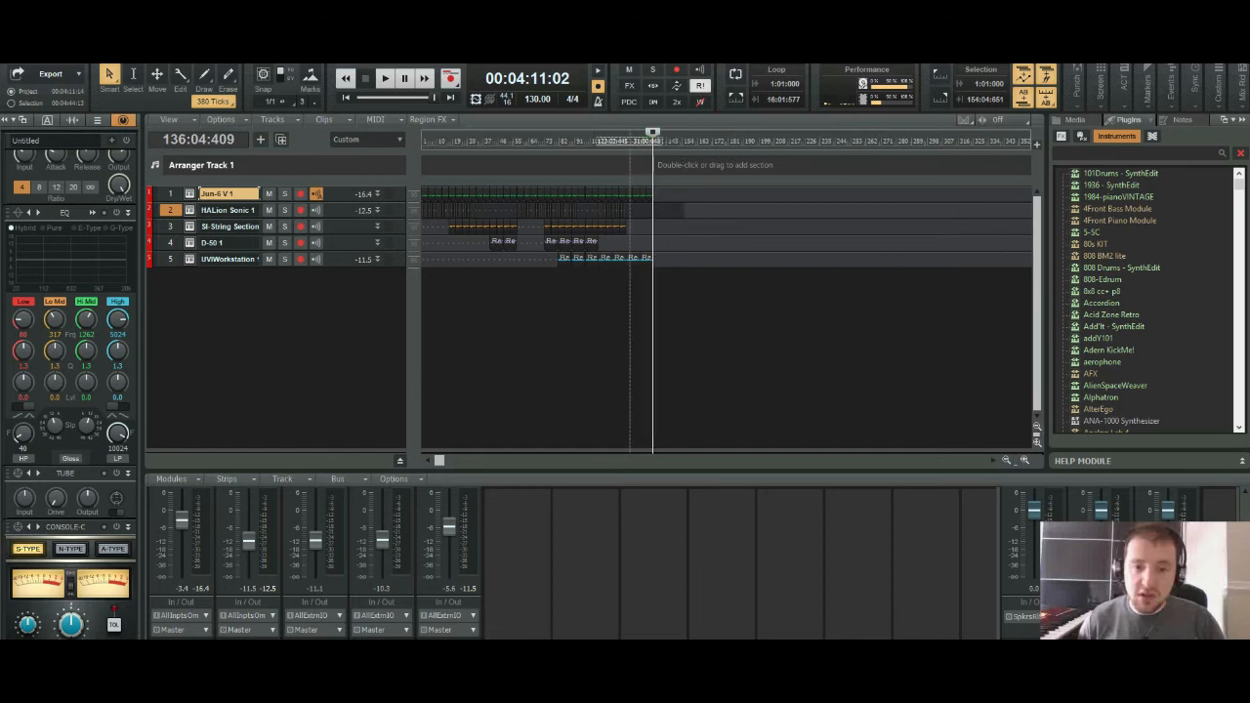
{"action": "key", "text": "ctrl+y"}
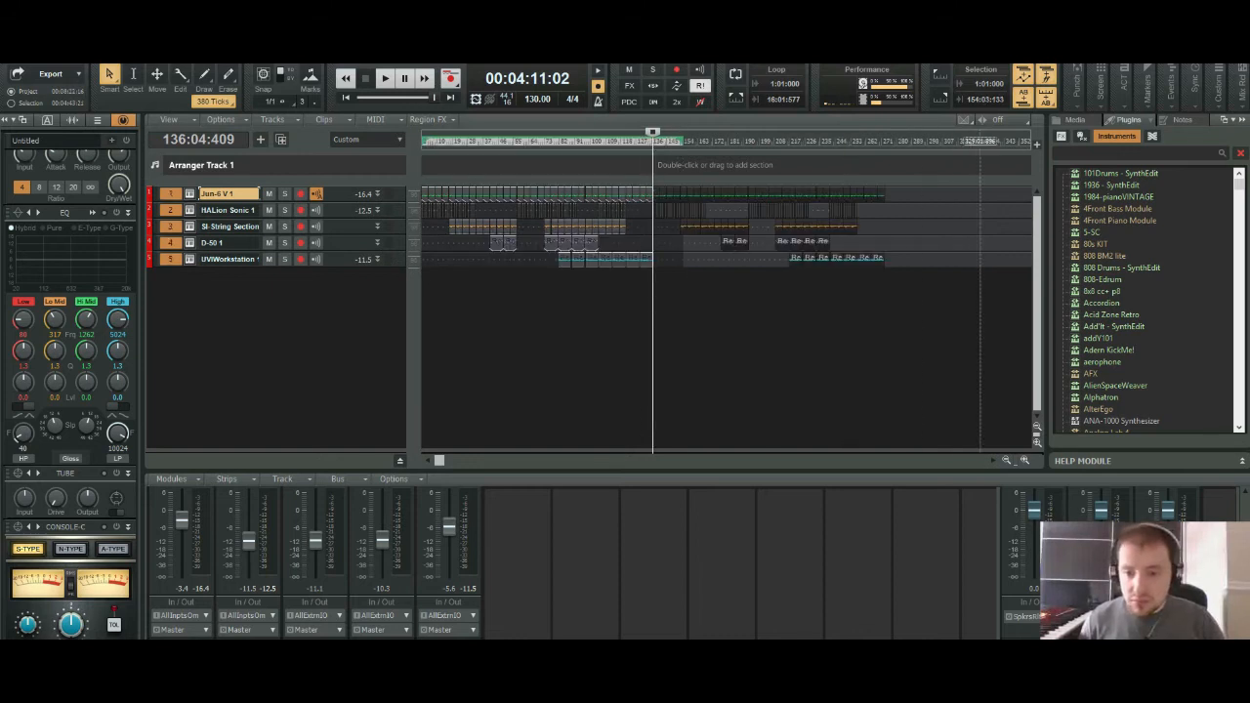
Step: Select every pasted clip after bar 136, leaving out the last original Jun-6 V clip, and move them slightly later to start at 137:01:073
{"action": "left_click_drag", "start_coordinate": [903, 260], "coordinate": [652, 195]}
{"action": "scroll", "coordinate": [722, 225], "scroll_direction": "up", "scroll_amount": 9}
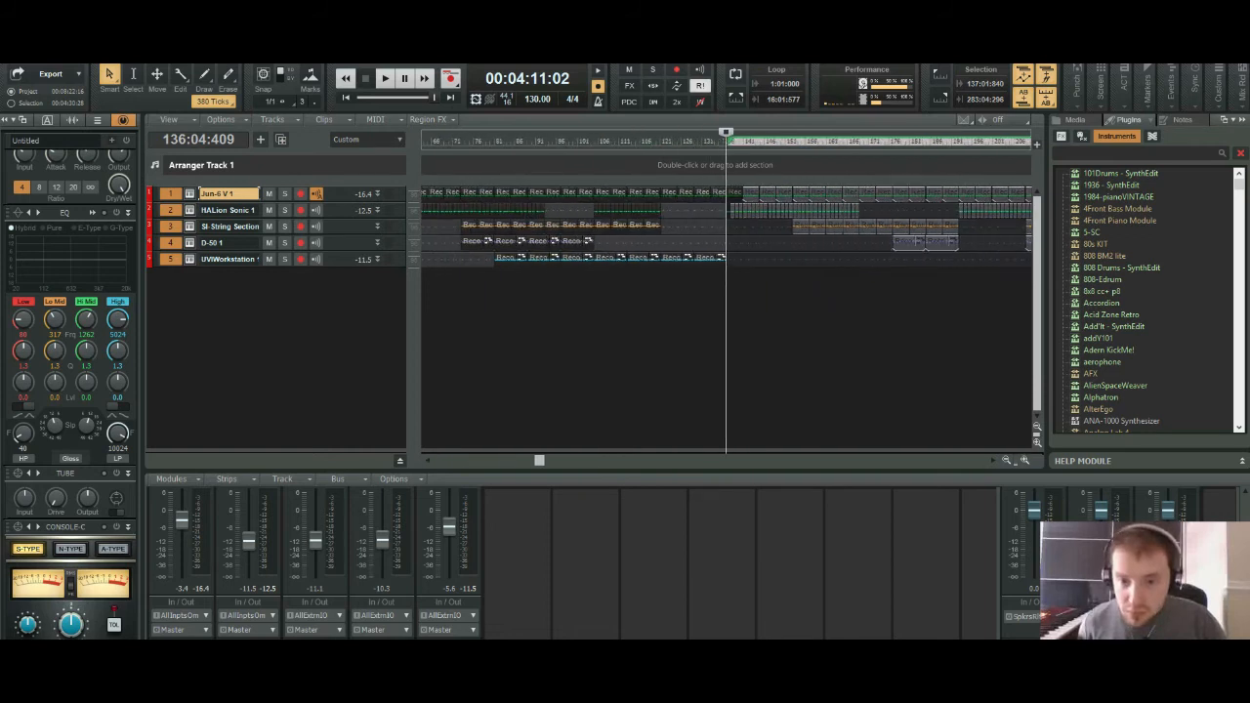
{"action": "left_click", "coordinate": [740, 193], "text": "ctrl"}
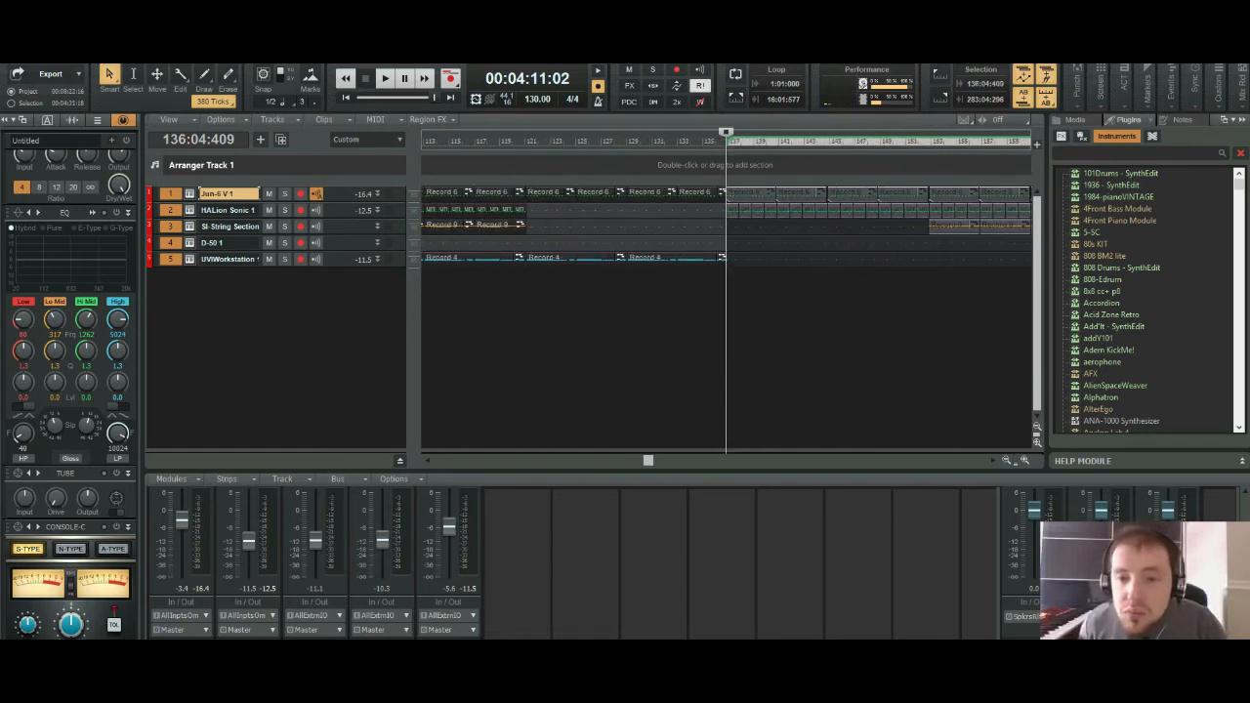
{"action": "scroll", "coordinate": [724, 257], "scroll_direction": "up", "scroll_amount": 6}
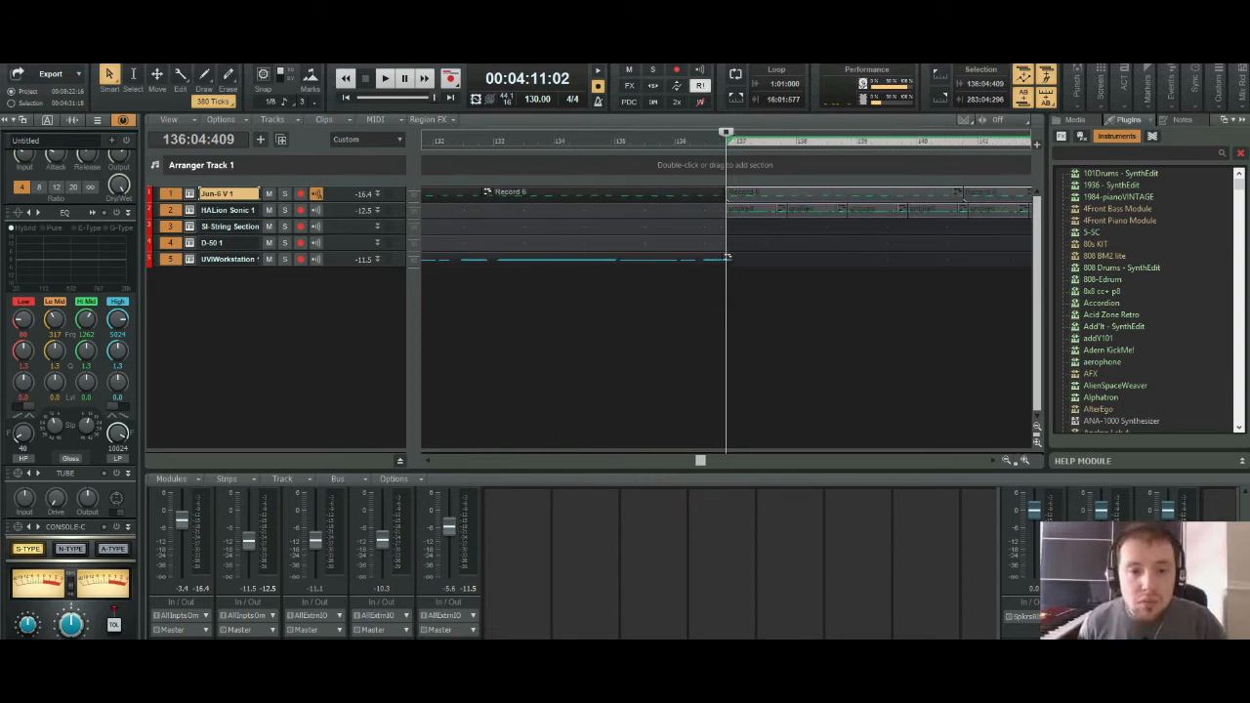
{"action": "key", "text": "space"}
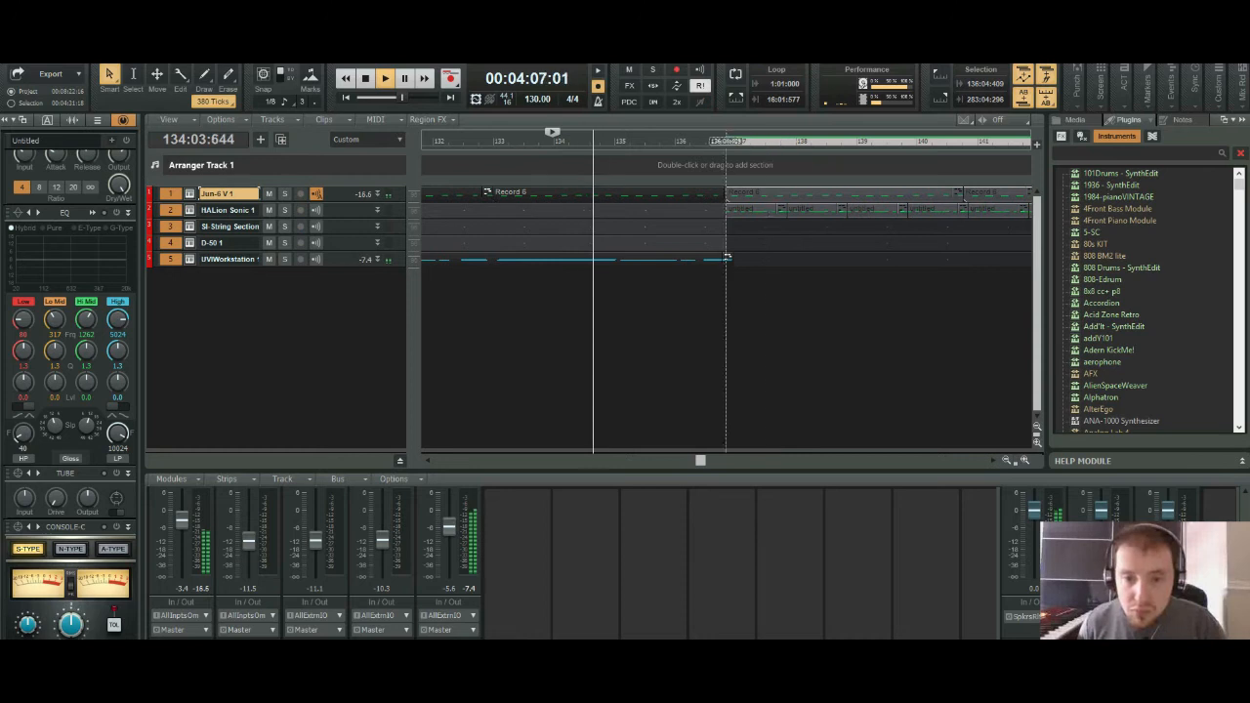
{"action": "left_click_drag", "start_coordinate": [767, 193], "coordinate": [770, 193]}
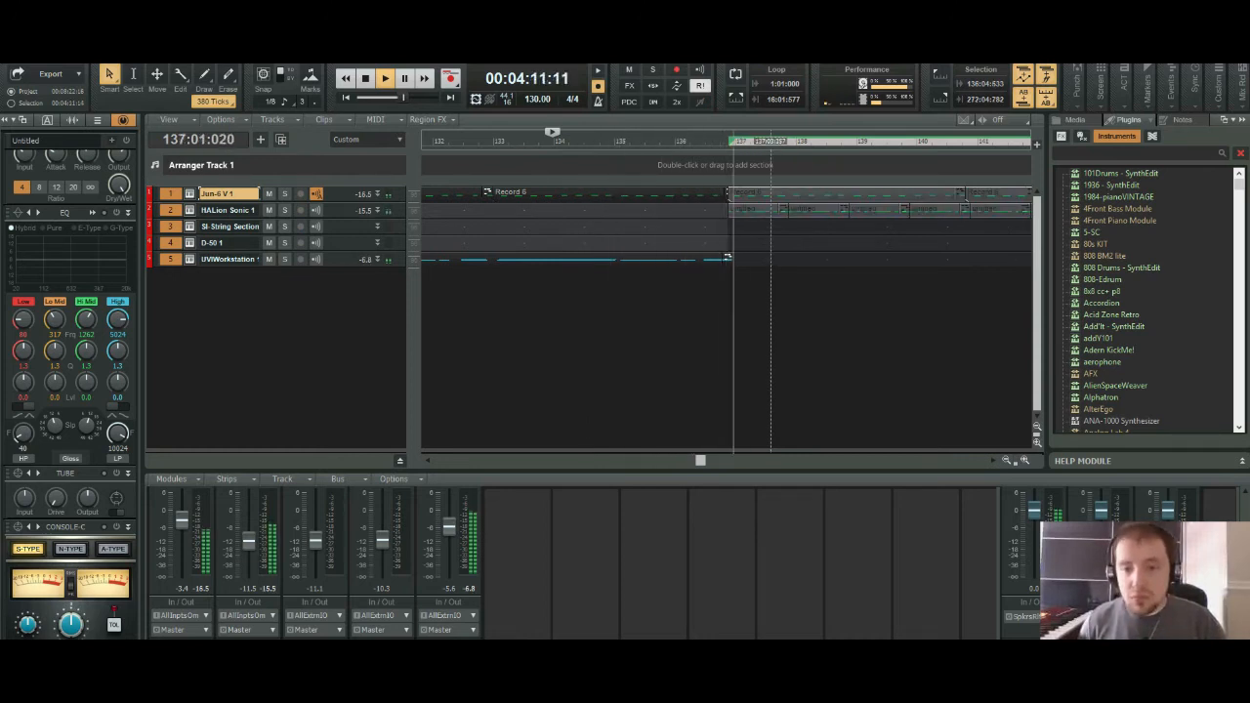
{"action": "left_click_drag", "start_coordinate": [770, 193], "coordinate": [780, 194]}
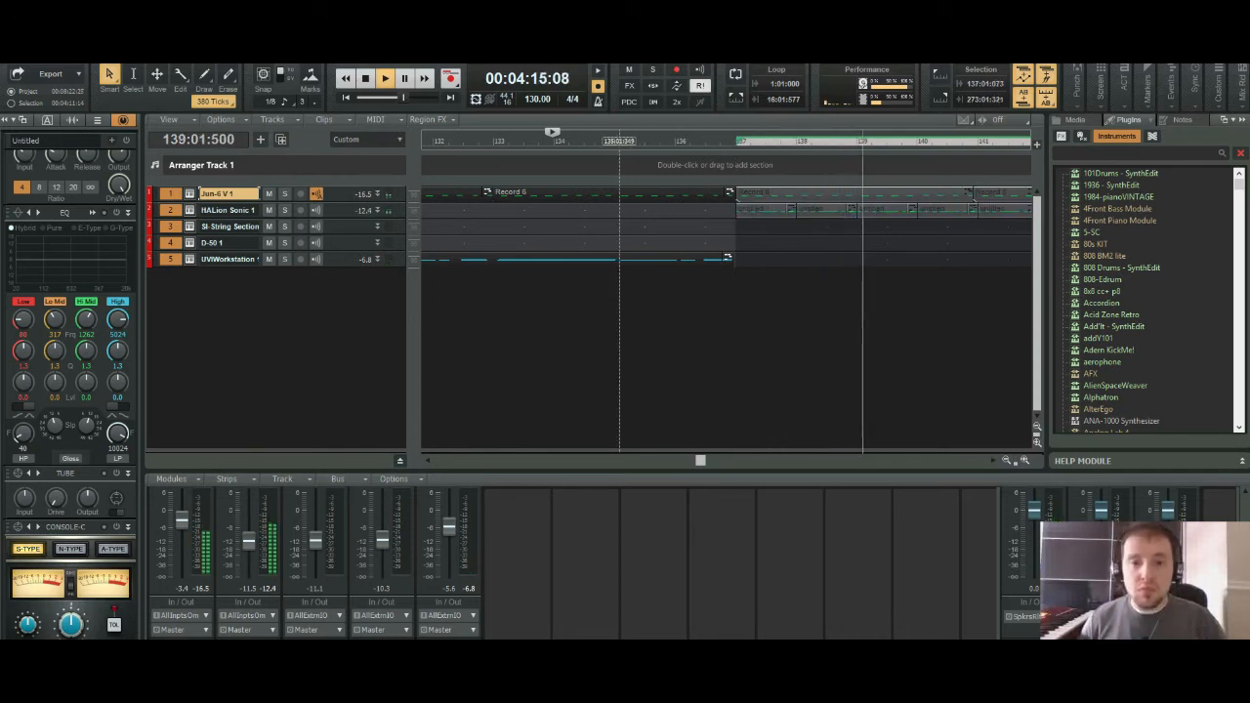
Step: Play the transition from bar 135, nudge the selected pasted clips later to start at 137:01:197, and replay it
{"action": "left_click", "coordinate": [620, 142]}
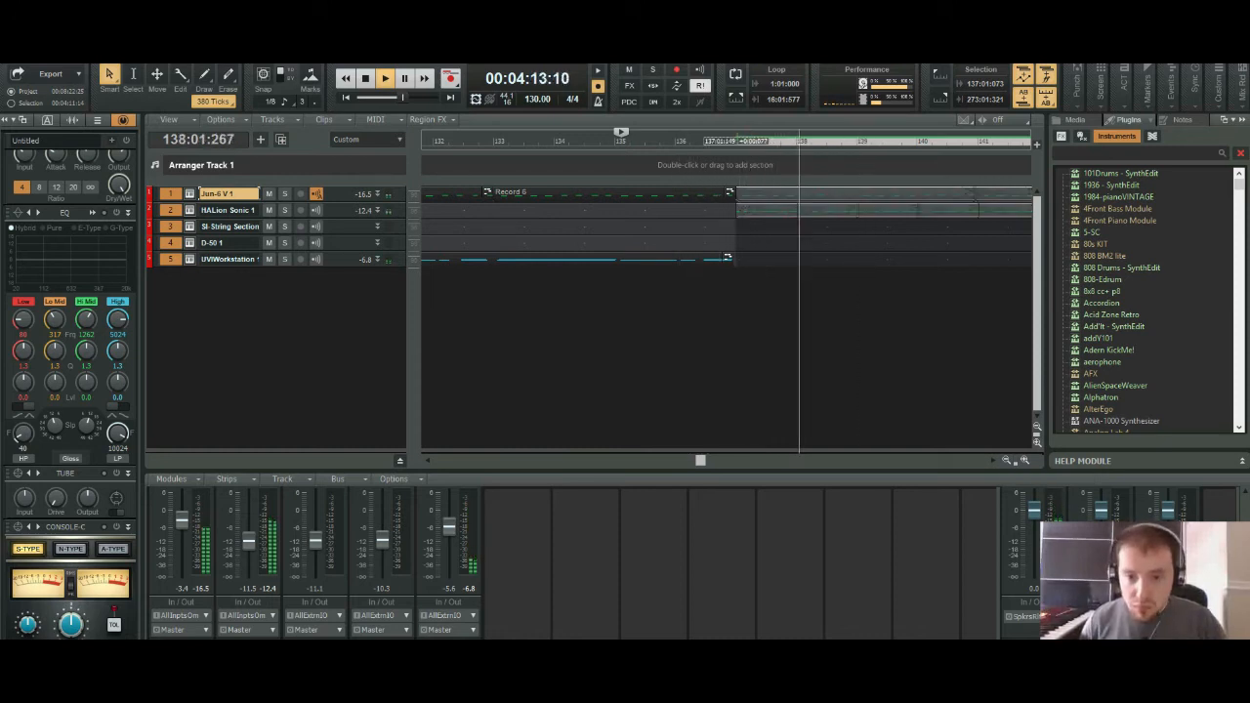
{"action": "left_click_drag", "start_coordinate": [759, 202], "coordinate": [760, 202]}
{"action": "left_click", "coordinate": [643, 141]}
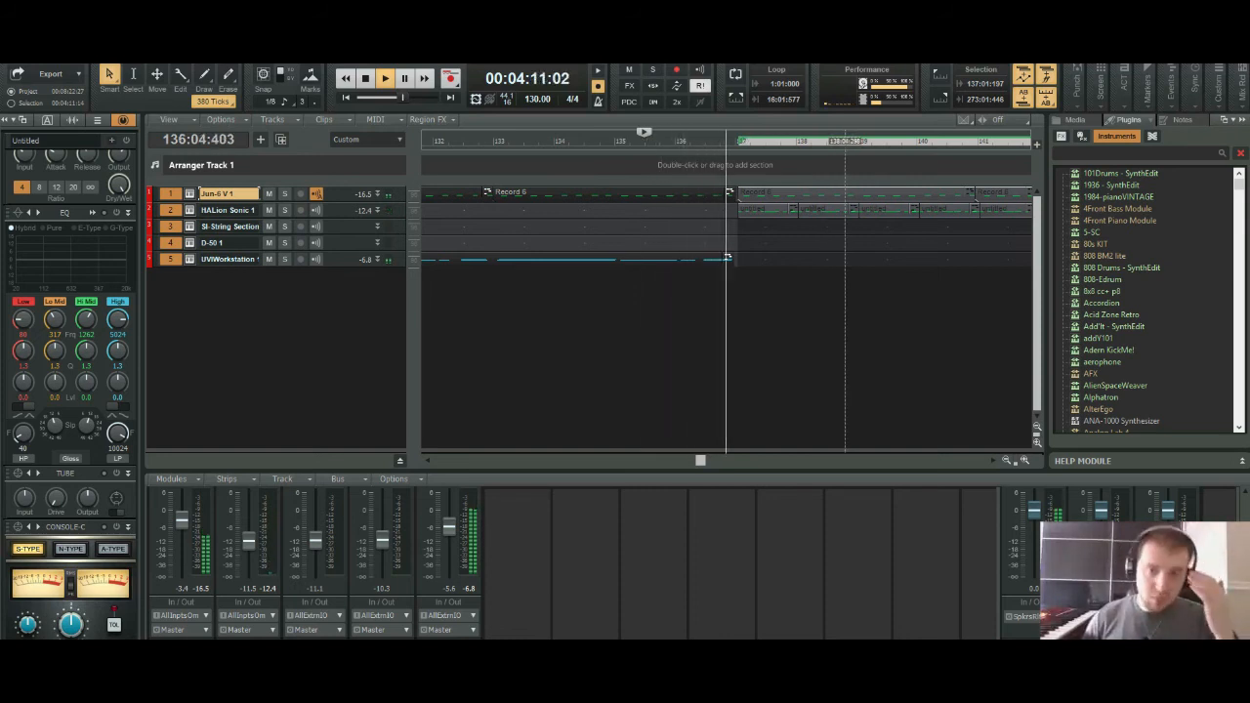
Step: Delete the HALion Sonic clips at bars 137 to 144, including the leftover clip just before bar 145
{"action": "left_click", "coordinate": [1006, 460]}
{"action": "left_click", "coordinate": [1007, 459]}
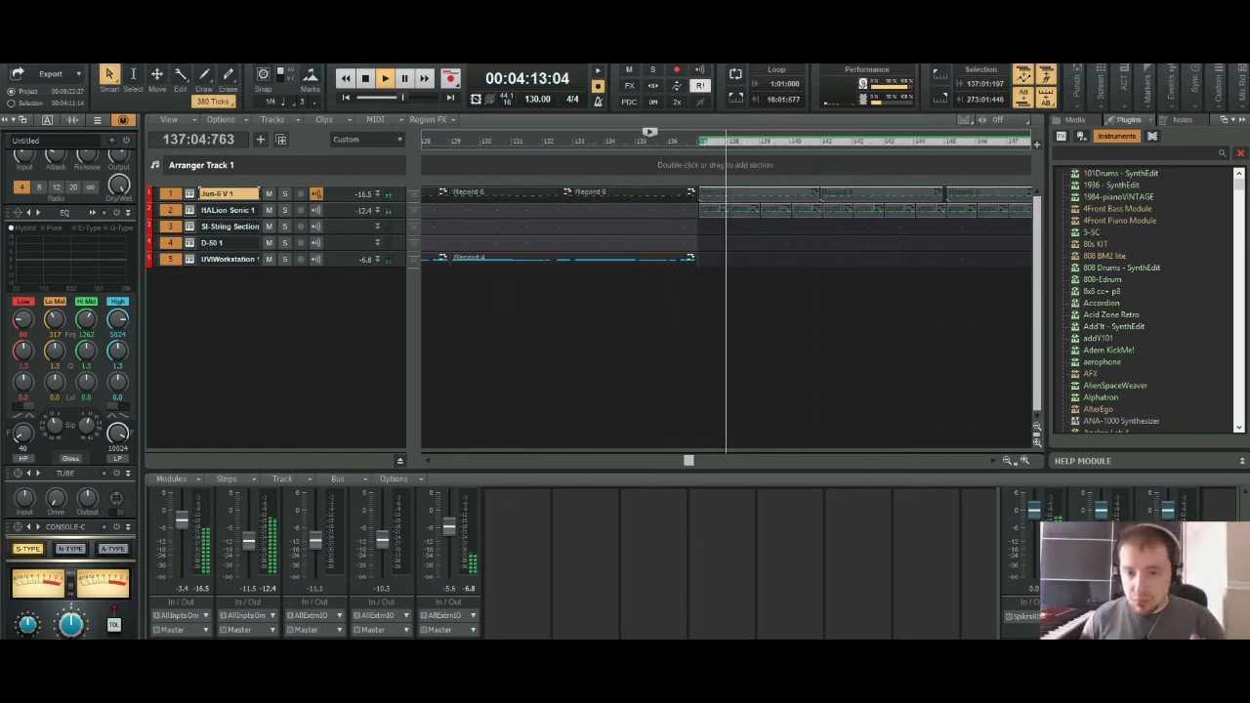
{"action": "left_click", "coordinate": [1007, 460]}
{"action": "left_click", "coordinate": [1006, 460]}
{"action": "left_click", "coordinate": [1006, 460]}
{"action": "left_click", "coordinate": [1006, 460]}
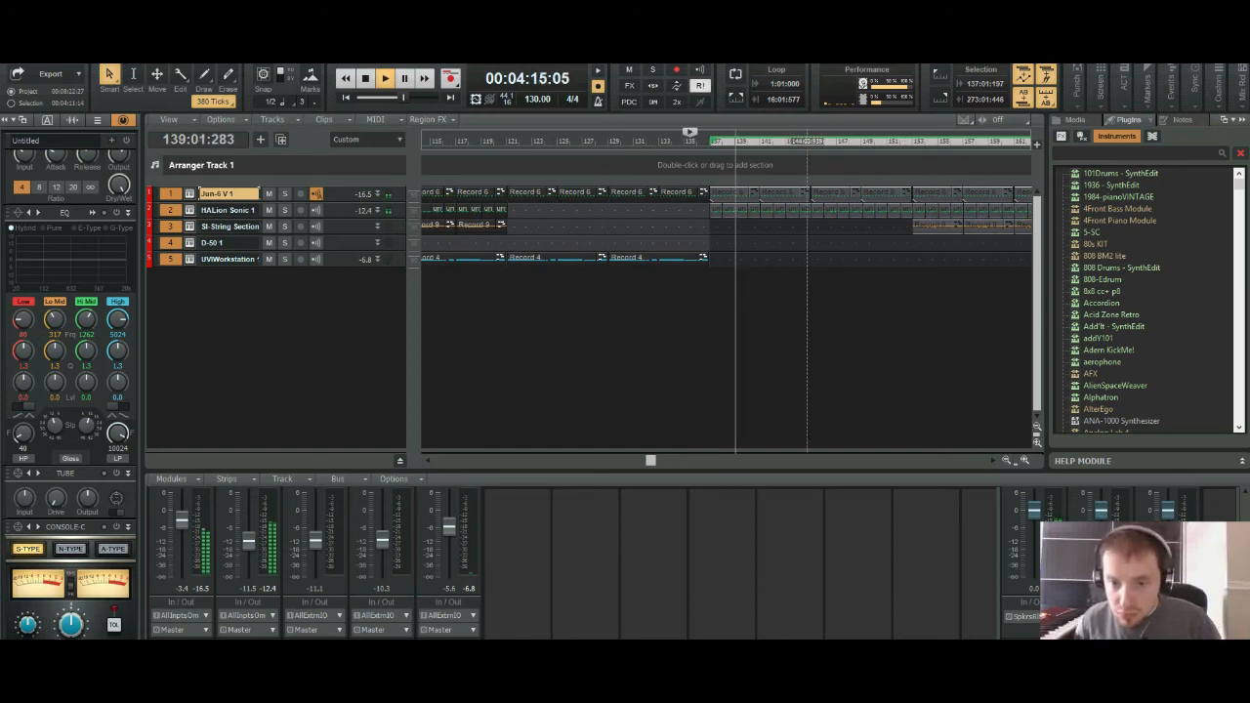
{"action": "left_click_drag", "start_coordinate": [807, 244], "coordinate": [705, 211]}
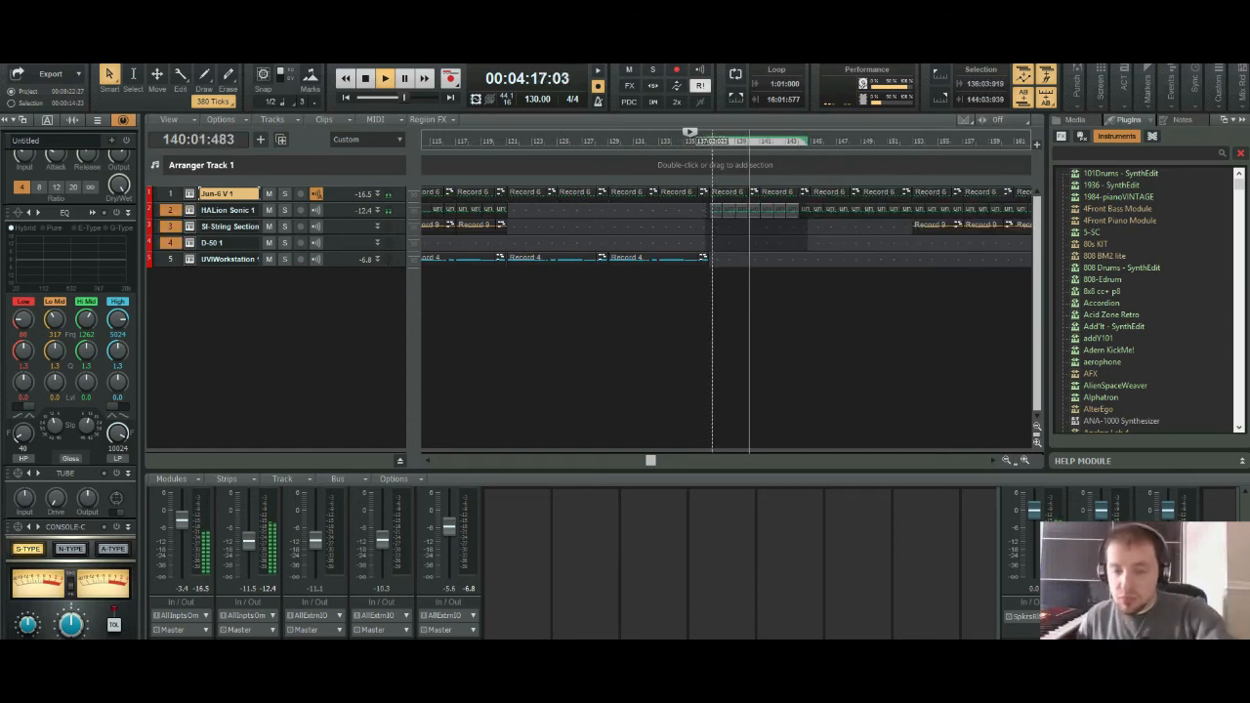
{"action": "key", "text": "Delete"}
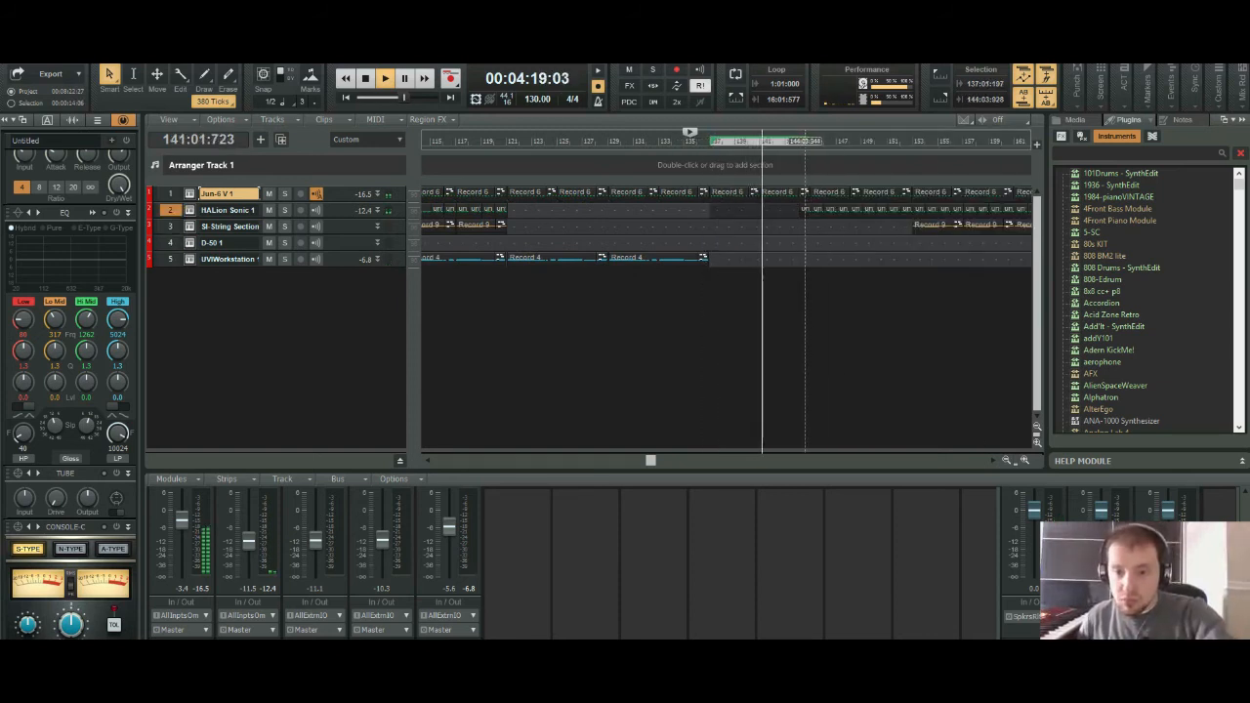
{"action": "left_click", "coordinate": [806, 209]}
{"action": "key", "text": "Delete"}
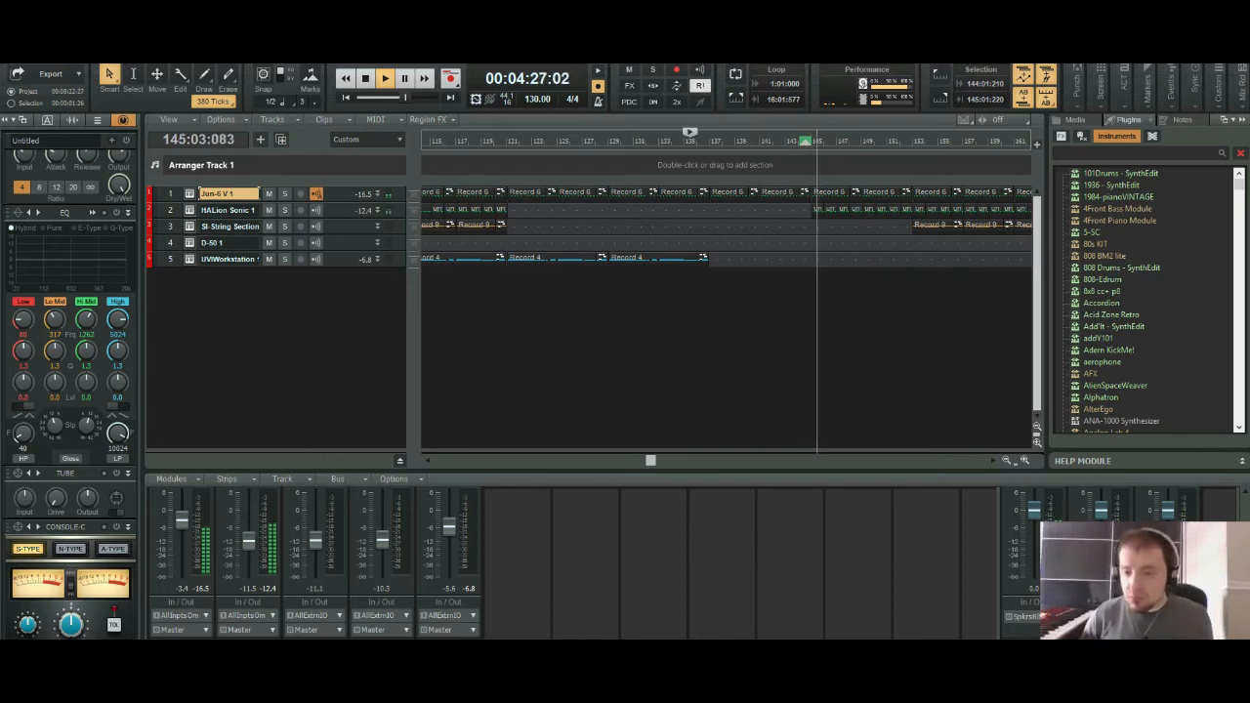
Step: Listen through the copied section from bar 145 to about bar 171, checking how the instruments enter and drop out
{"action": "left_click", "coordinate": [1006, 460]}
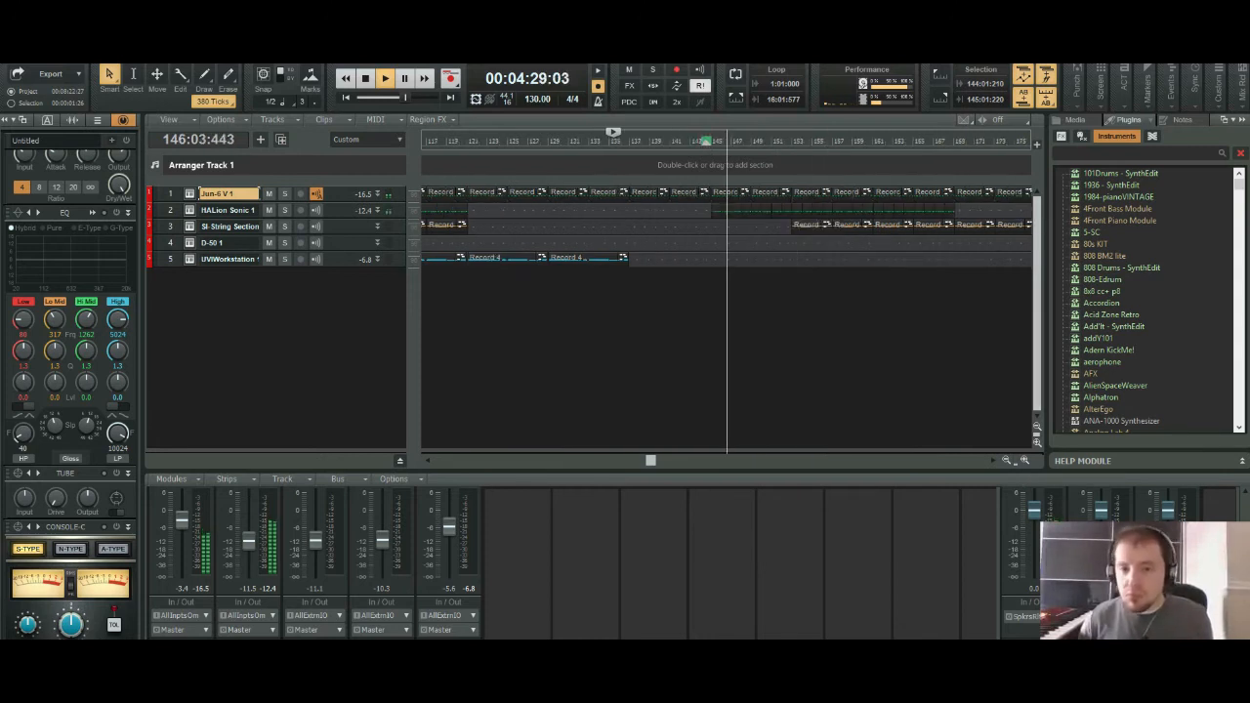
{"action": "left_click", "coordinate": [1006, 460]}
{"action": "left_click", "coordinate": [1006, 460]}
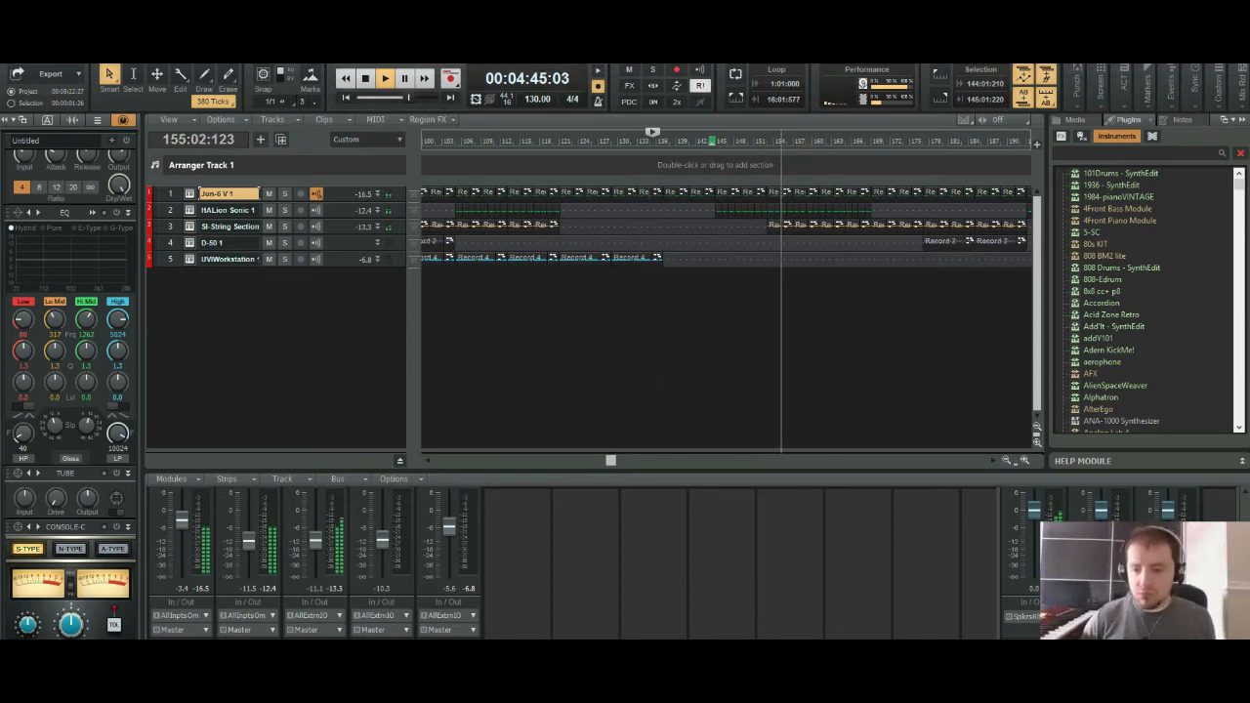
{"action": "key", "text": "ctrl+Left"}
{"action": "key", "text": "ctrl+Left"}
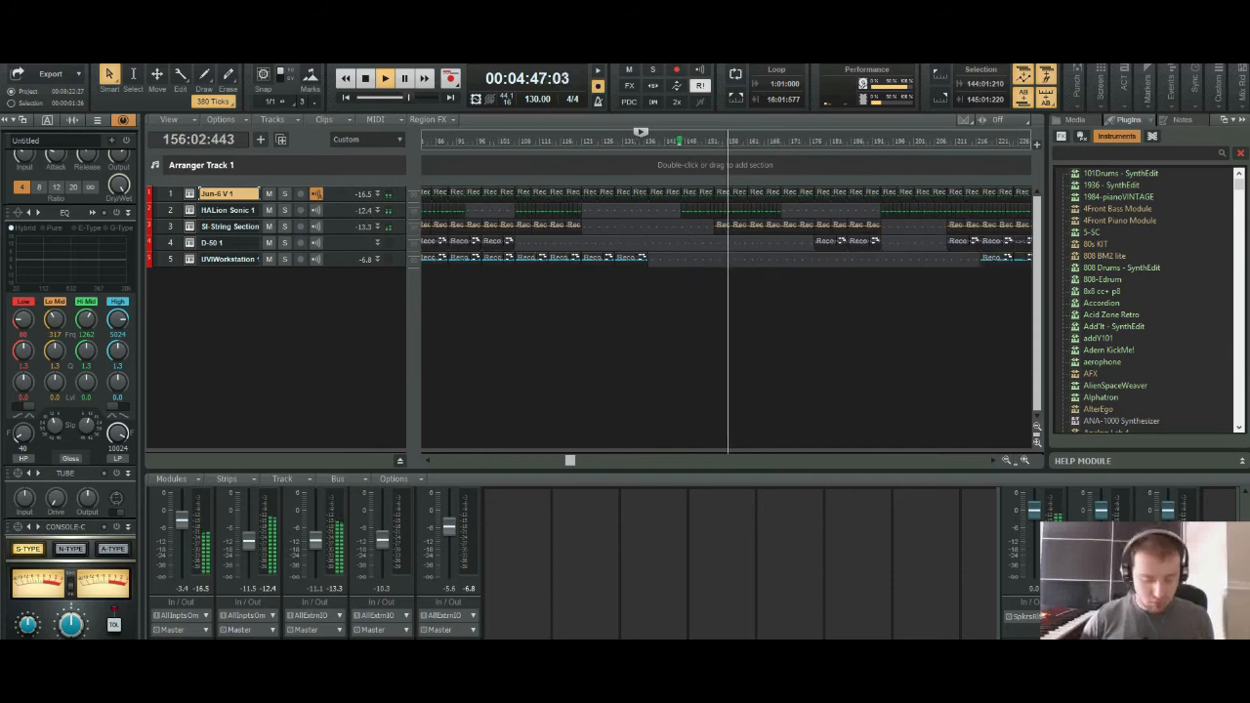
{"action": "key", "text": "ctrl+Left"}
{"action": "key", "text": "ctrl+Left"}
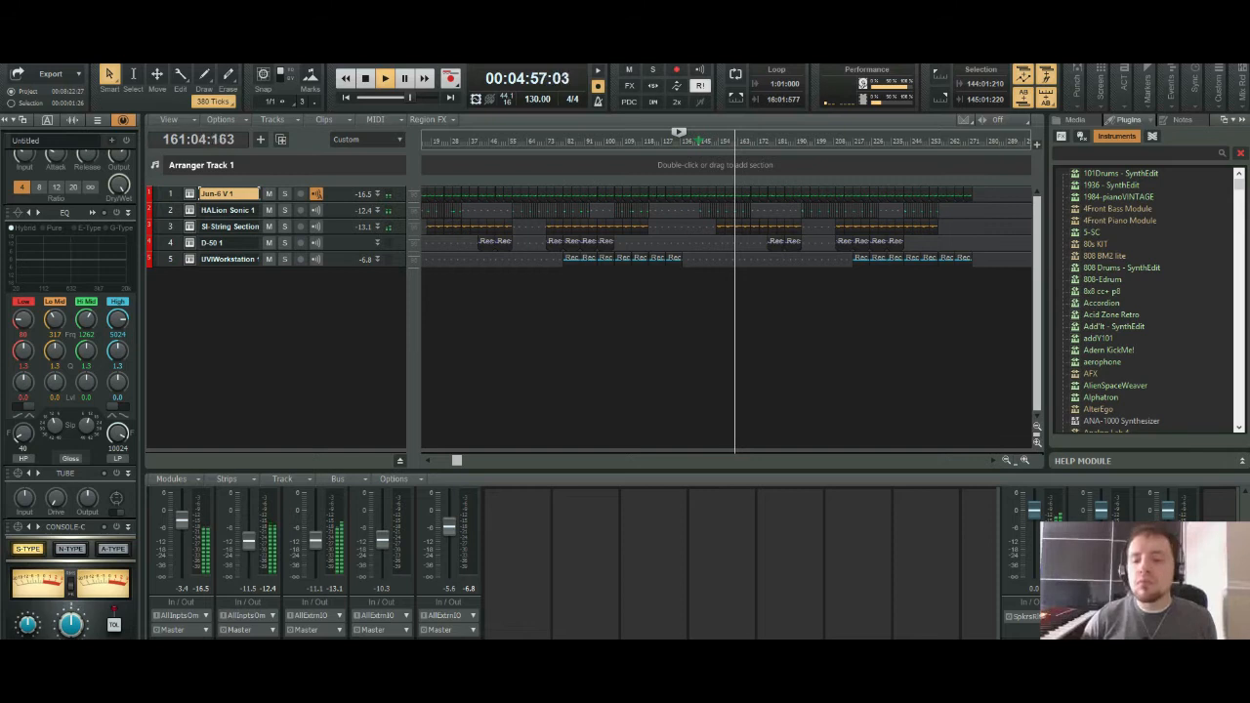
{"action": "key", "text": "ctrl+Right"}
{"action": "key", "text": "ctrl+Right"}
{"action": "key", "text": "ctrl+Right"}
{"action": "key", "text": "ctrl+Right"}
{"action": "key", "text": "ctrl+Right"}
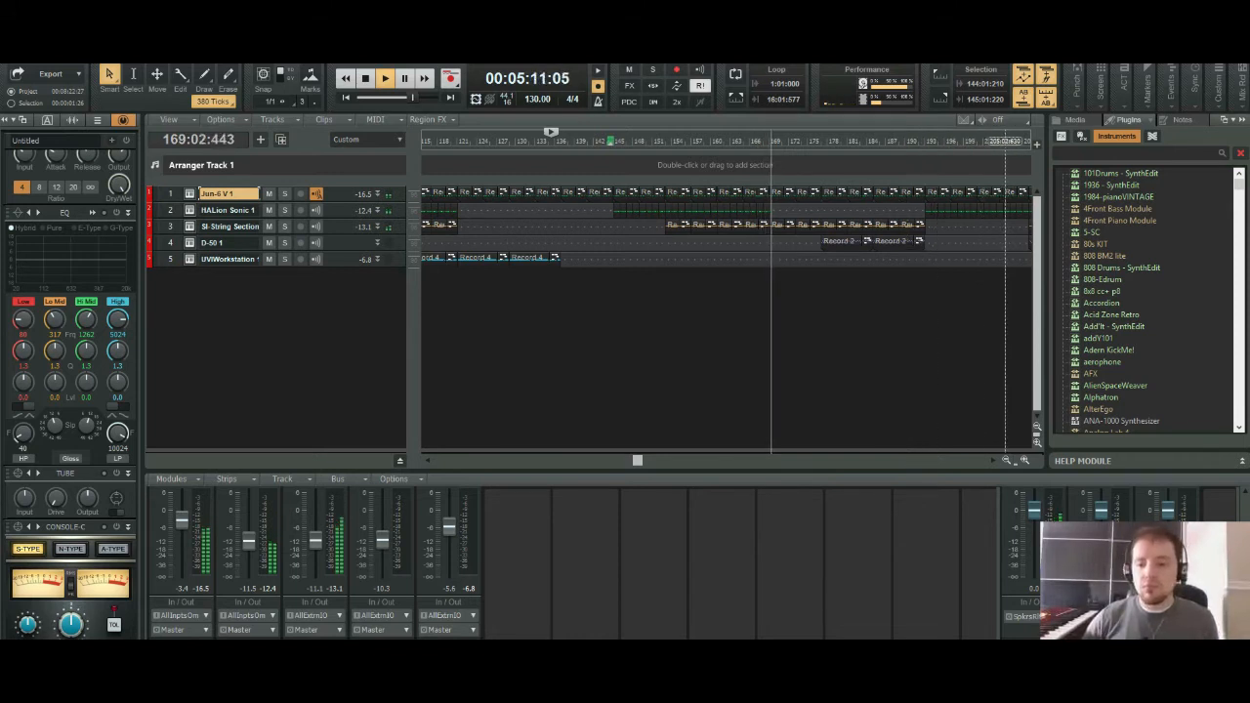
{"action": "left_click", "coordinate": [1007, 460]}
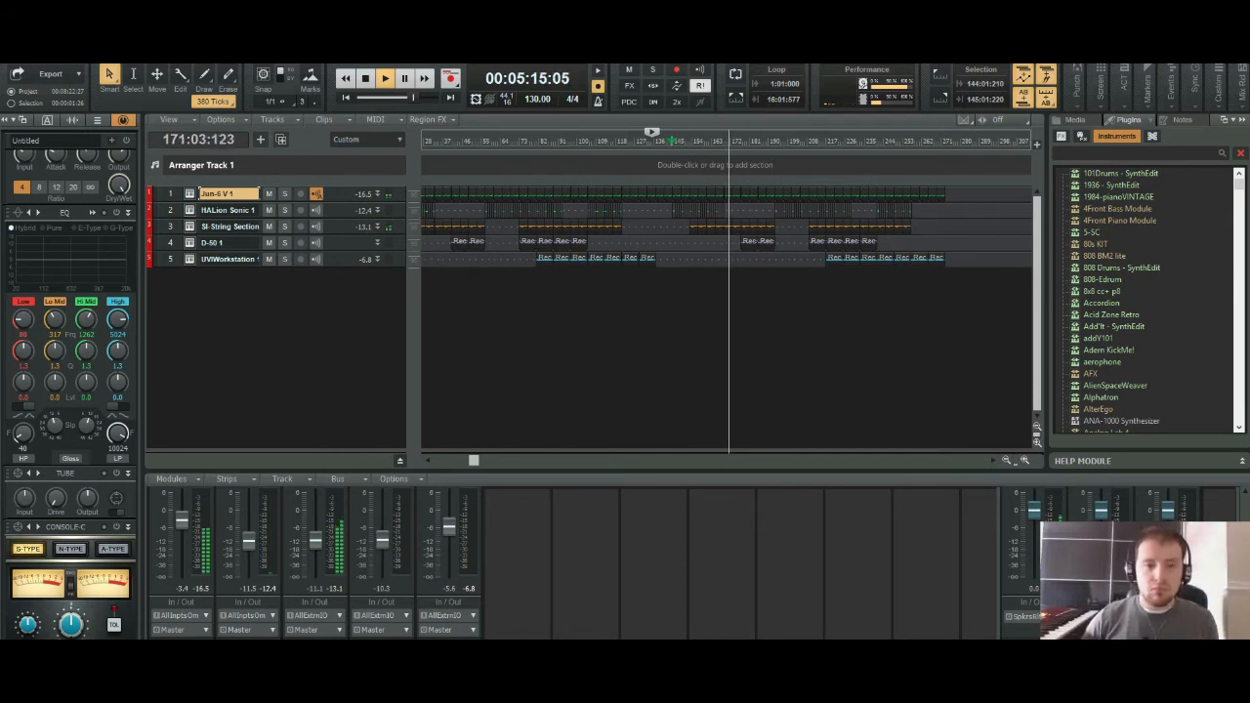
Step: Stop playback, return to the start of the project, and save it
{"action": "key", "text": "space"}
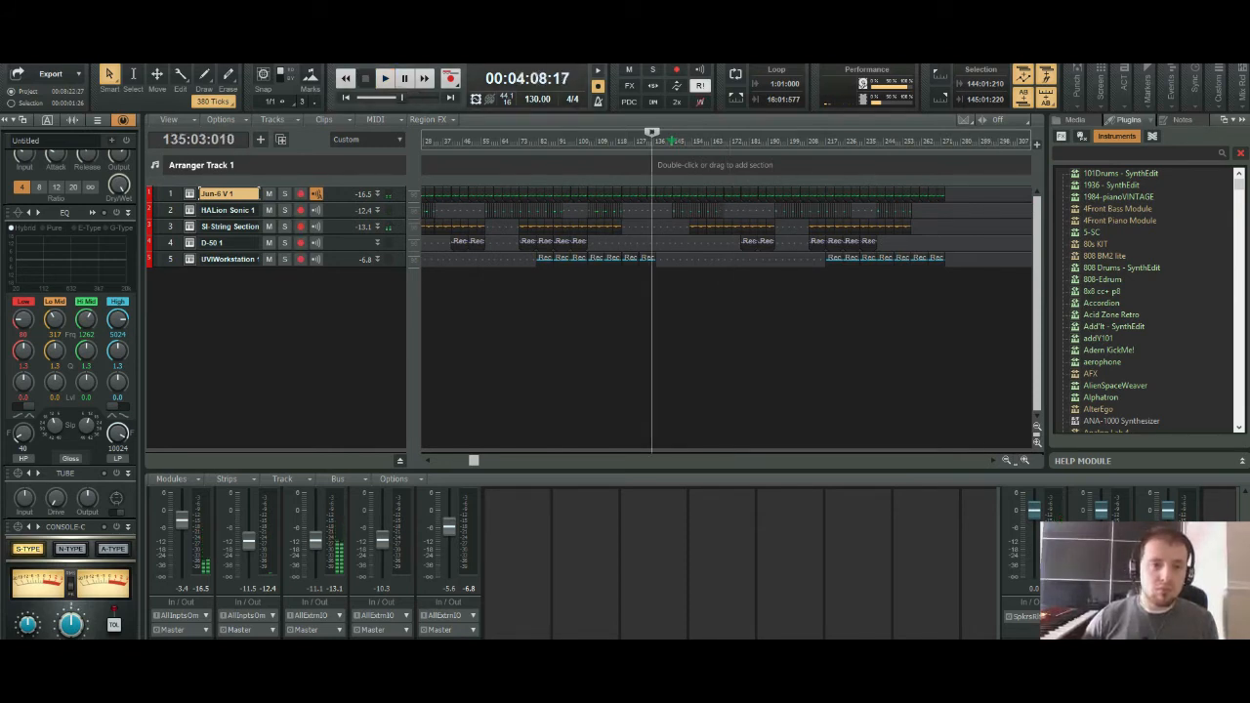
{"action": "left_click", "coordinate": [346, 97]}
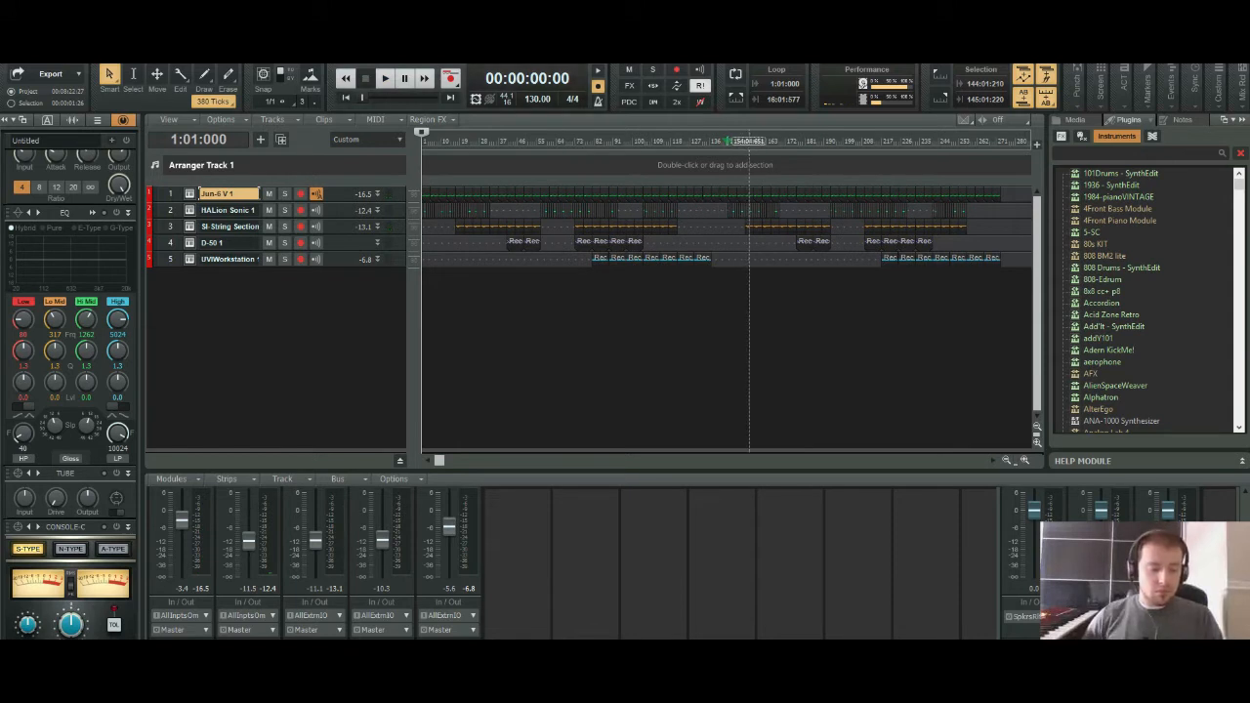
{"action": "key", "text": "ctrl+s"}
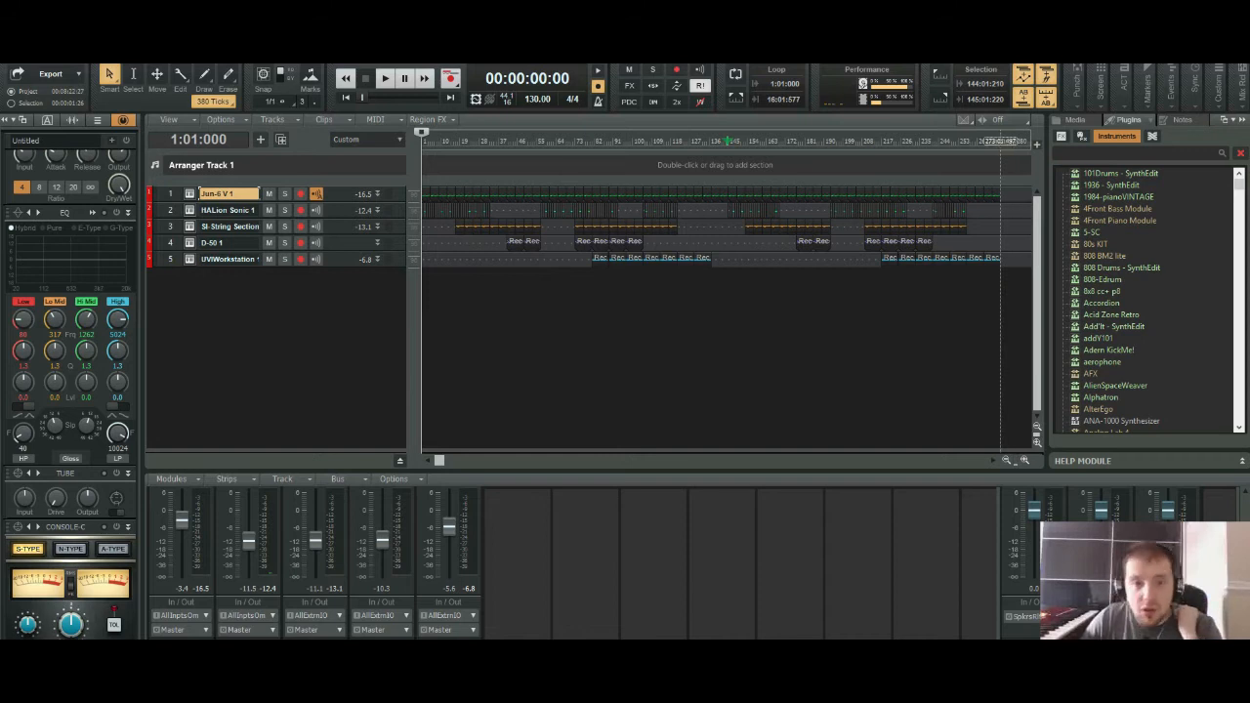
Step: Place the playhead at the end of the last clips and switch the position display from bars and beats to time
{"action": "left_click", "coordinate": [1001, 141]}
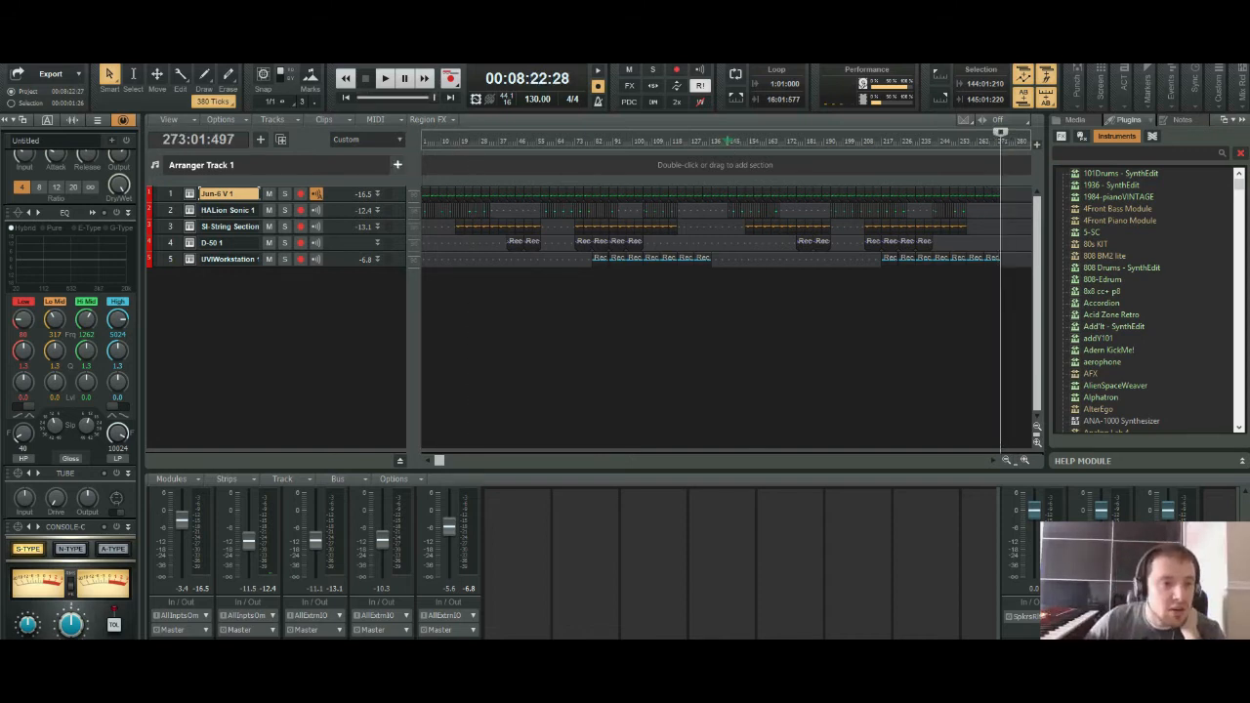
{"action": "left_click", "coordinate": [198, 139]}
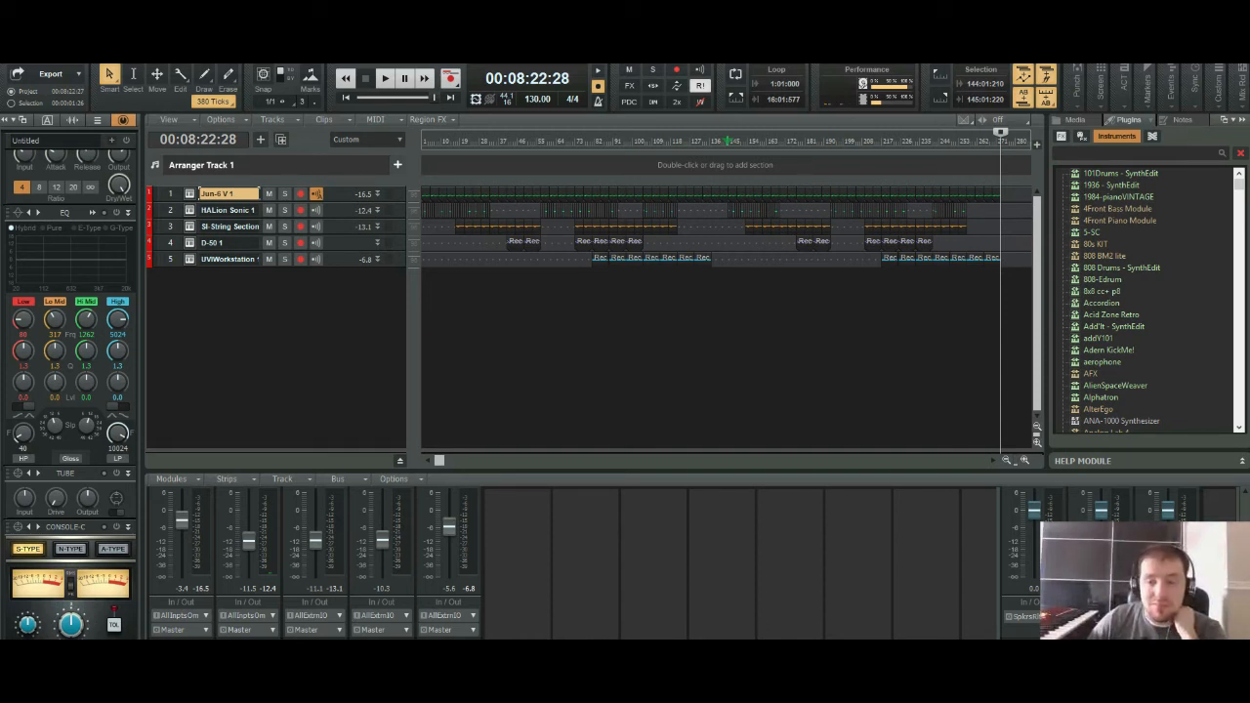
Step: Delete the last UVIWorkstation clip, at bars 265 to 273, keeping the Jun-6 V clips above it
{"action": "left_click_drag", "start_coordinate": [1011, 196], "coordinate": [985, 195]}
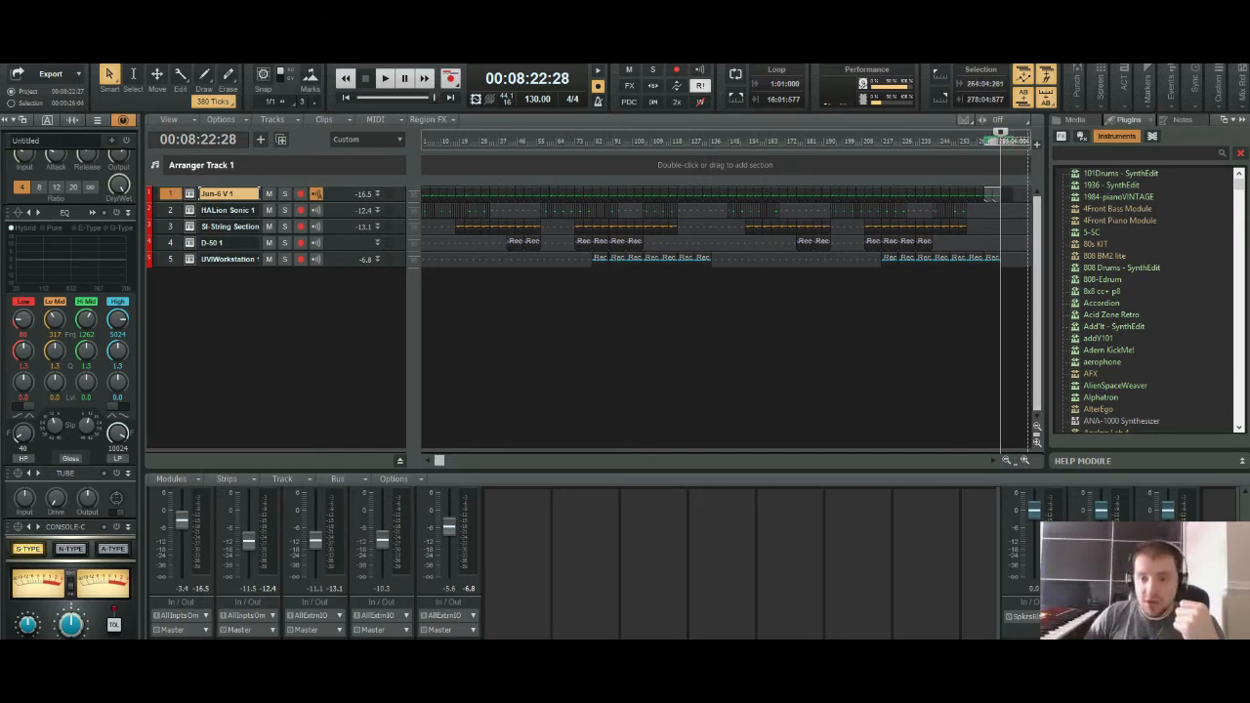
{"action": "left_click", "coordinate": [988, 257]}
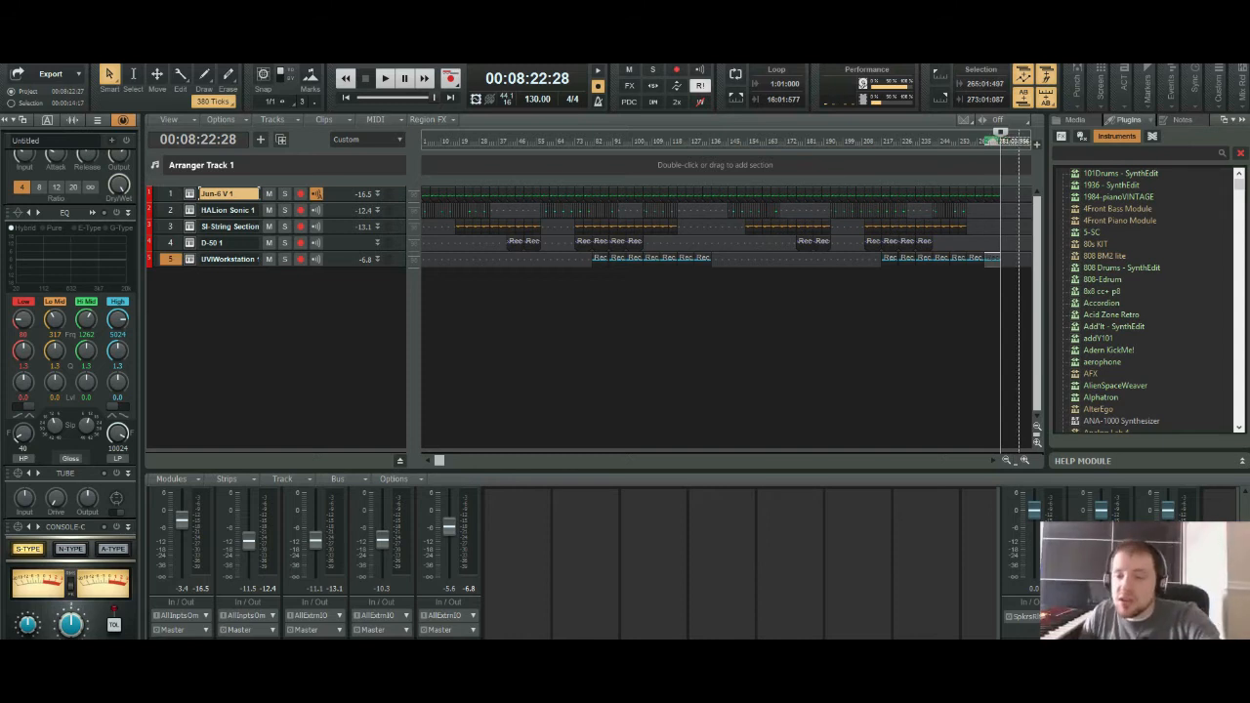
Step: Play the ending from about 00:07:56 to hear the Jun-6 V finish alone, and stop playback
{"action": "left_click_drag", "start_coordinate": [1017, 137], "coordinate": [970, 136]}
{"action": "key", "text": "space"}
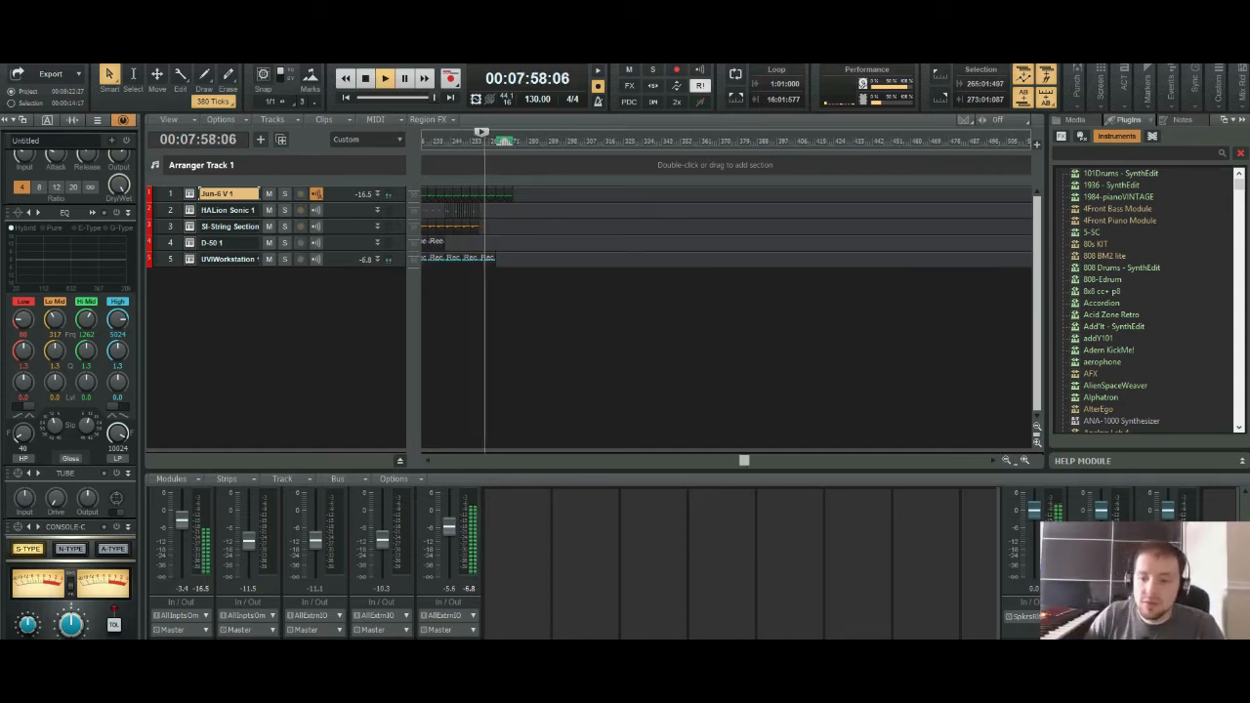
{"action": "key", "text": "ctrl+Right"}
{"action": "key", "text": "ctrl+Right"}
{"action": "key", "text": "ctrl+Right"}
{"action": "key", "text": "ctrl+Right"}
{"action": "key", "text": "ctrl+Right"}
{"action": "key", "text": "ctrl+Right"}
{"action": "key", "text": "ctrl+Right"}
{"action": "key", "text": "ctrl+Right"}
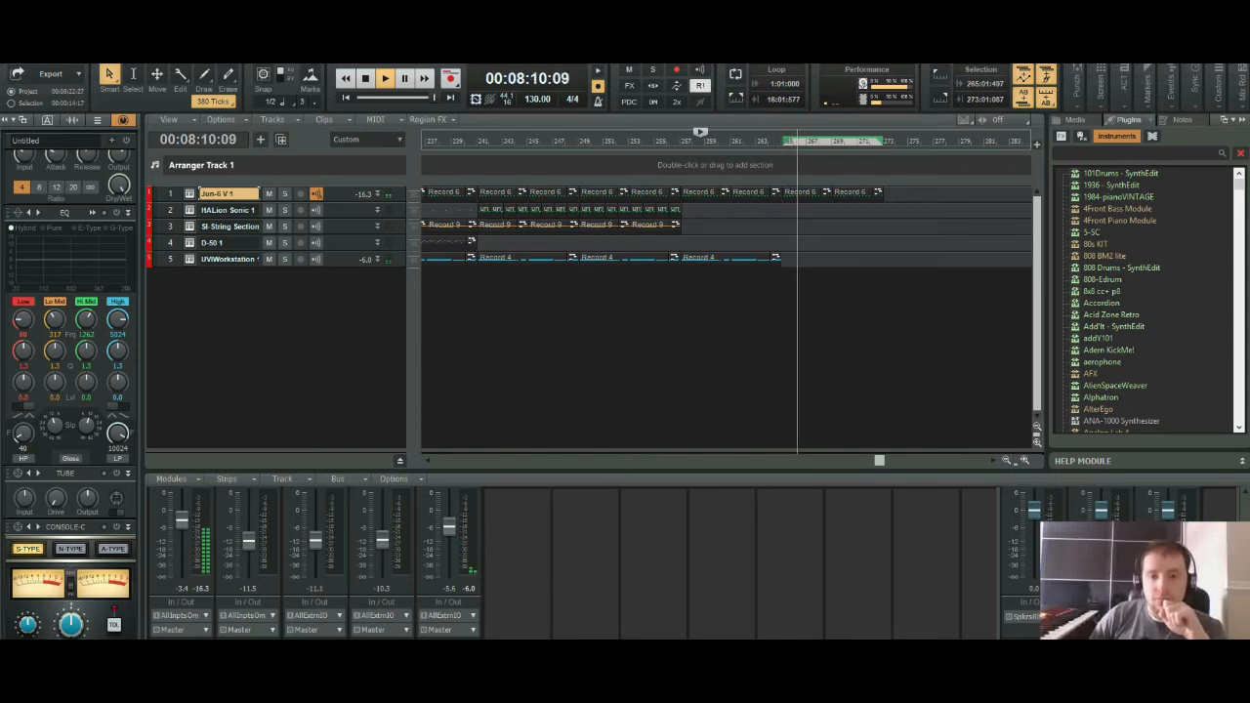
{"action": "left_click", "coordinate": [1007, 460]}
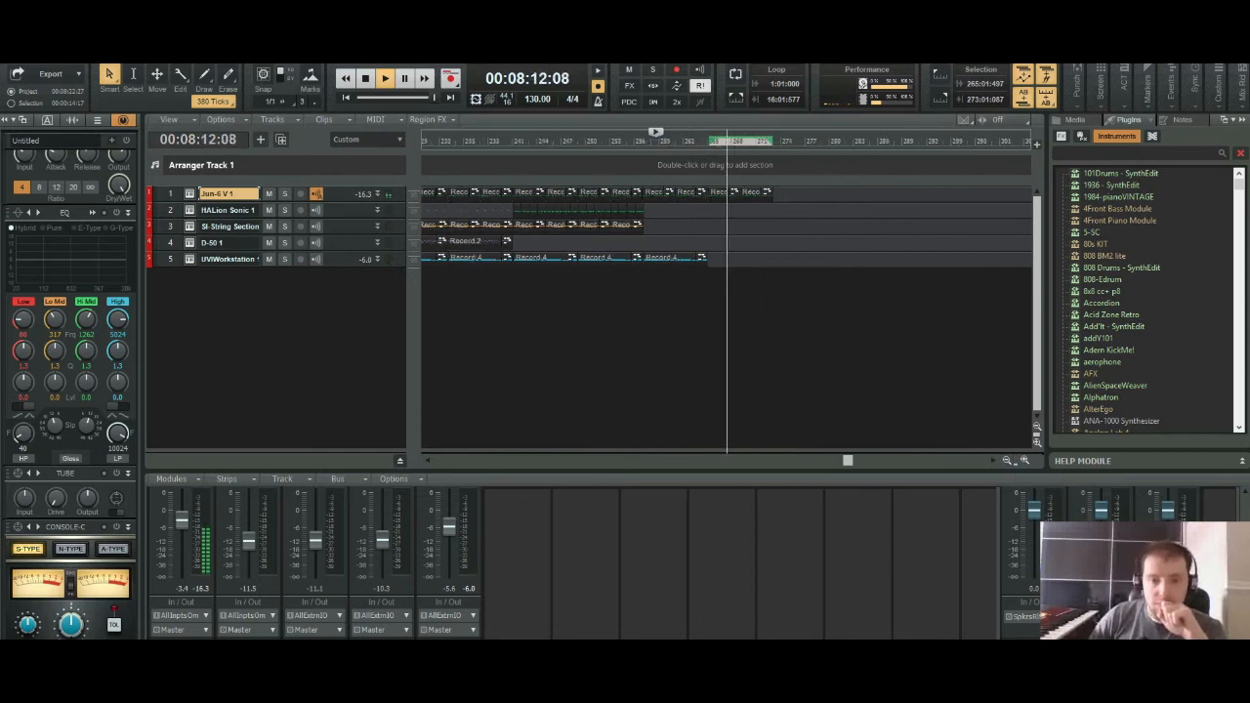
{"action": "left_click", "coordinate": [1007, 460]}
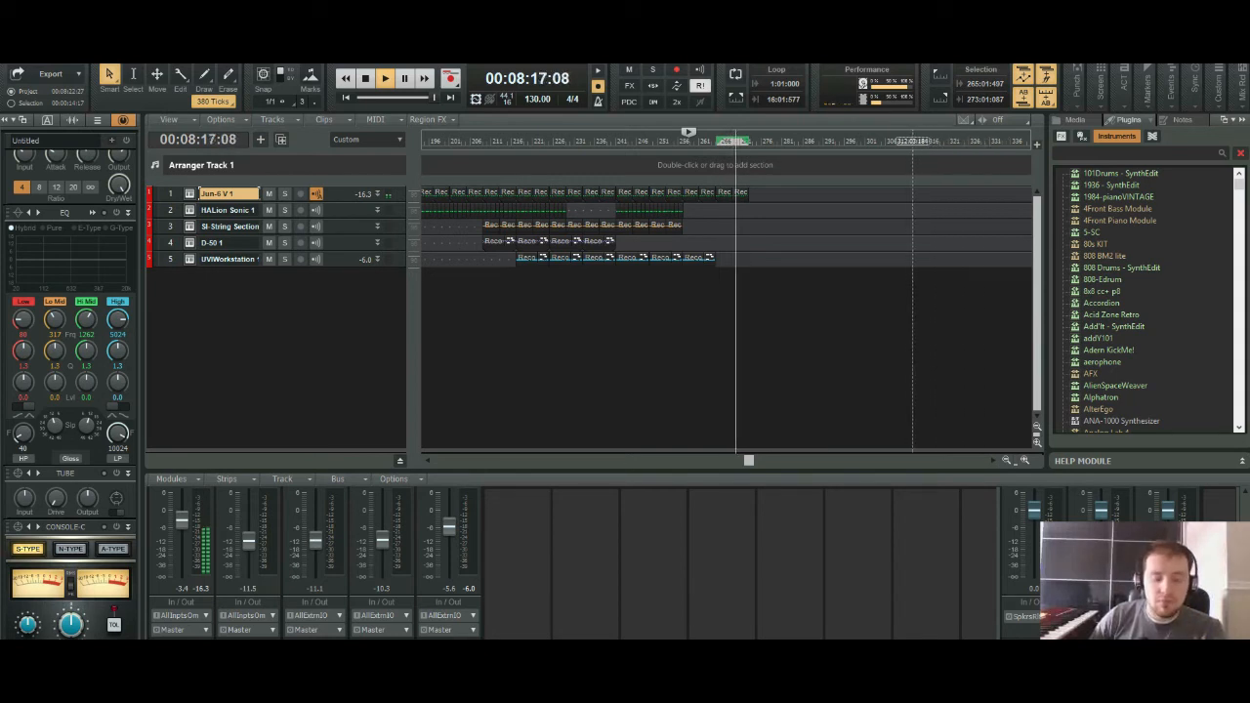
{"action": "key", "text": "space"}
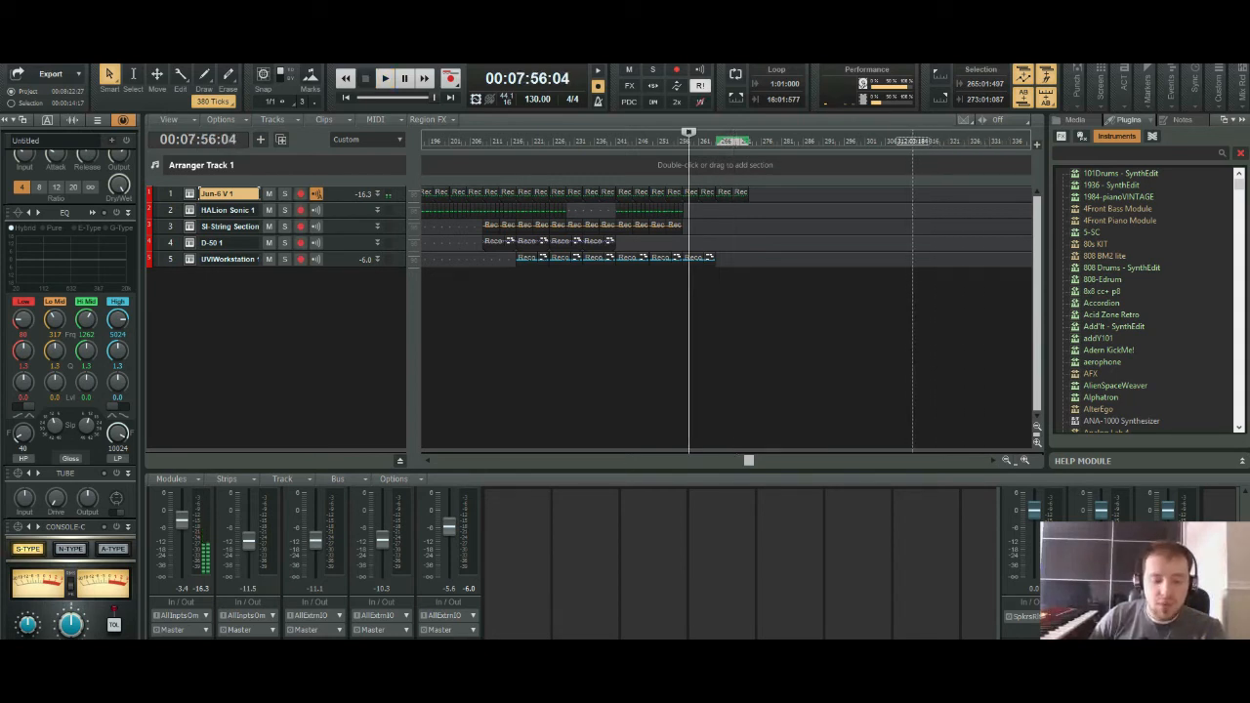
Step: Save the project and bring the whole arrangement back into view from bar 1
{"action": "key", "text": "ctrl+s"}
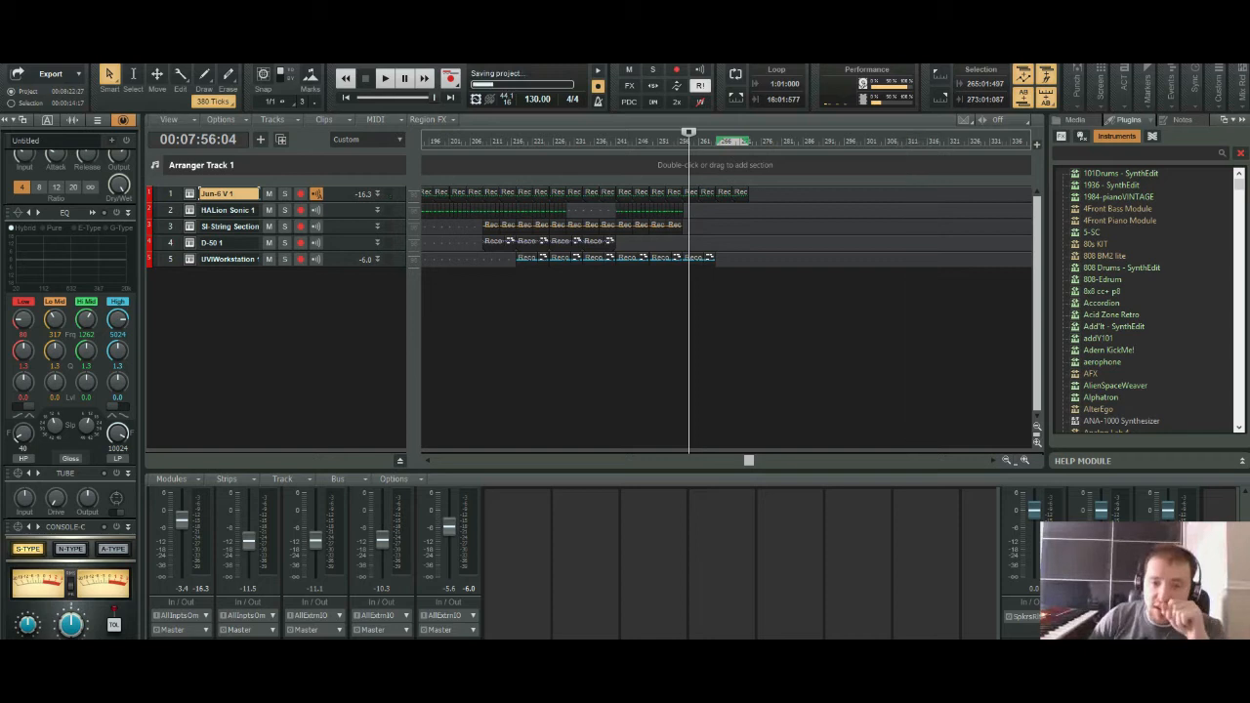
{"action": "left_click_drag", "start_coordinate": [749, 460], "coordinate": [557, 460]}
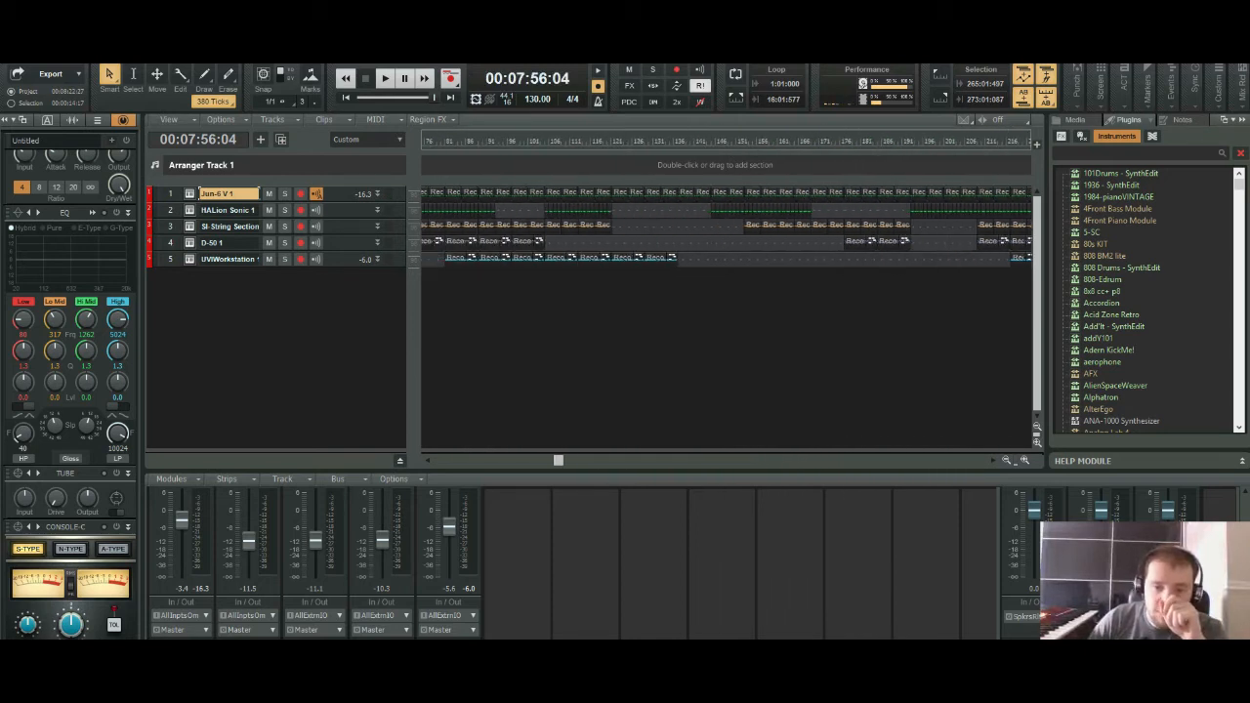
{"action": "left_click", "coordinate": [1007, 460]}
{"action": "left_click", "coordinate": [1007, 460]}
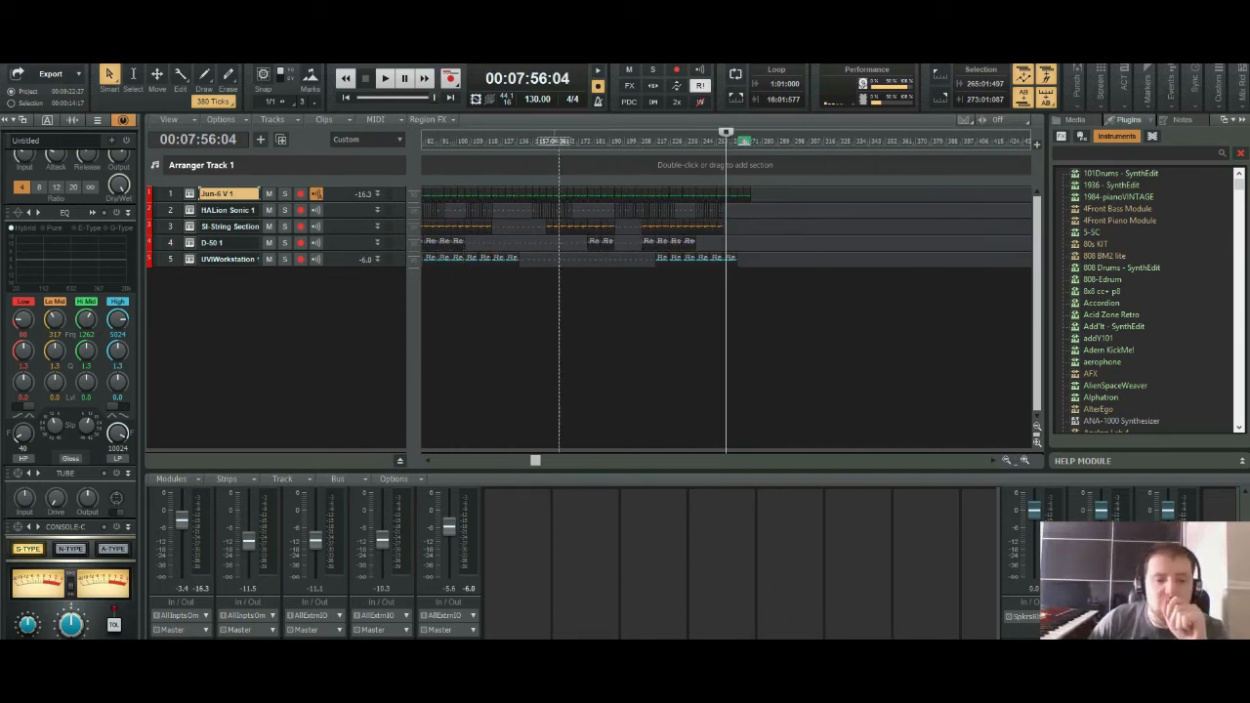
{"action": "left_click_drag", "start_coordinate": [535, 460], "coordinate": [440, 460]}
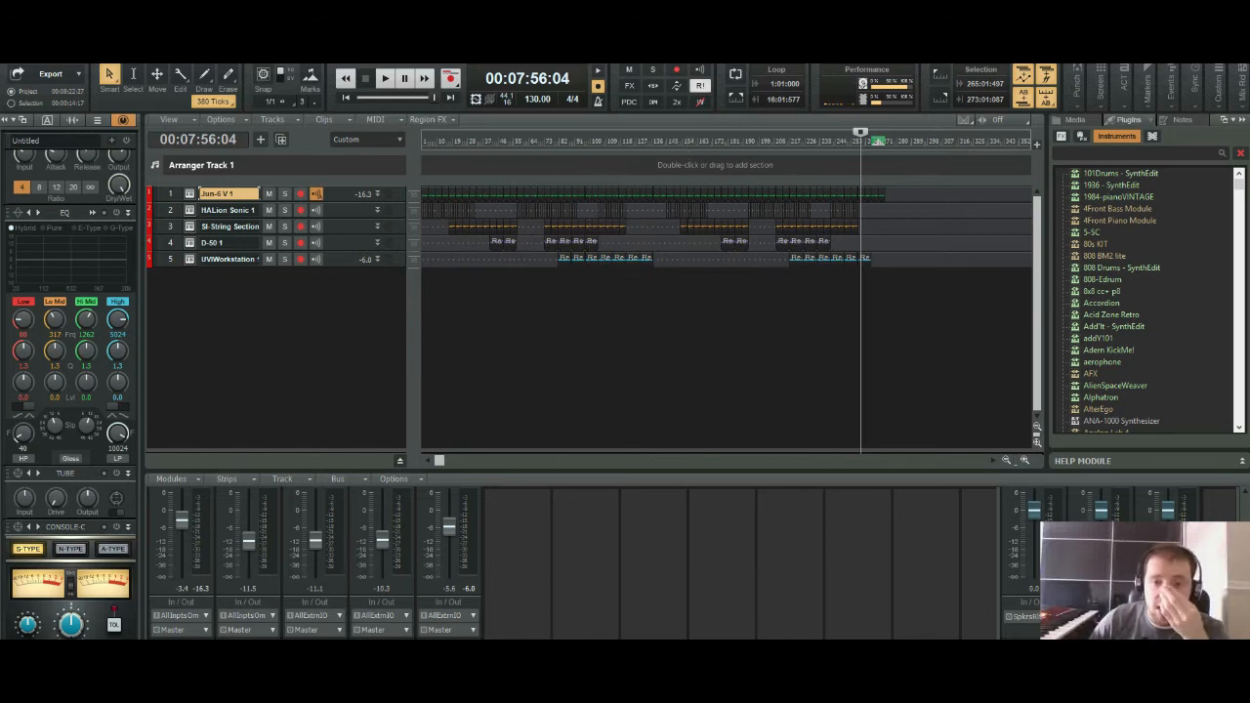
Step: Move the playhead to 00:04:26:20 and browse the instrument plug-ins down to the entries beginning with V for another synth
{"action": "left_click", "coordinate": [667, 141]}
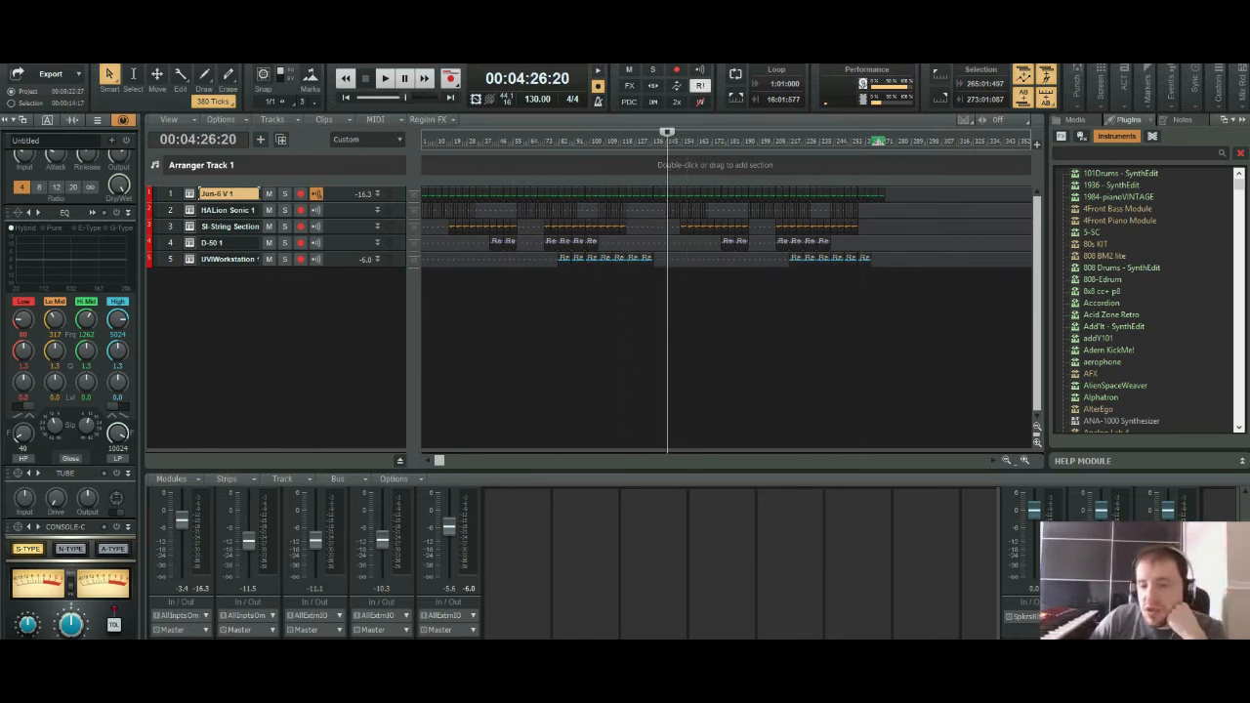
{"action": "scroll", "coordinate": [1147, 303], "scroll_direction": "down", "scroll_amount": 10}
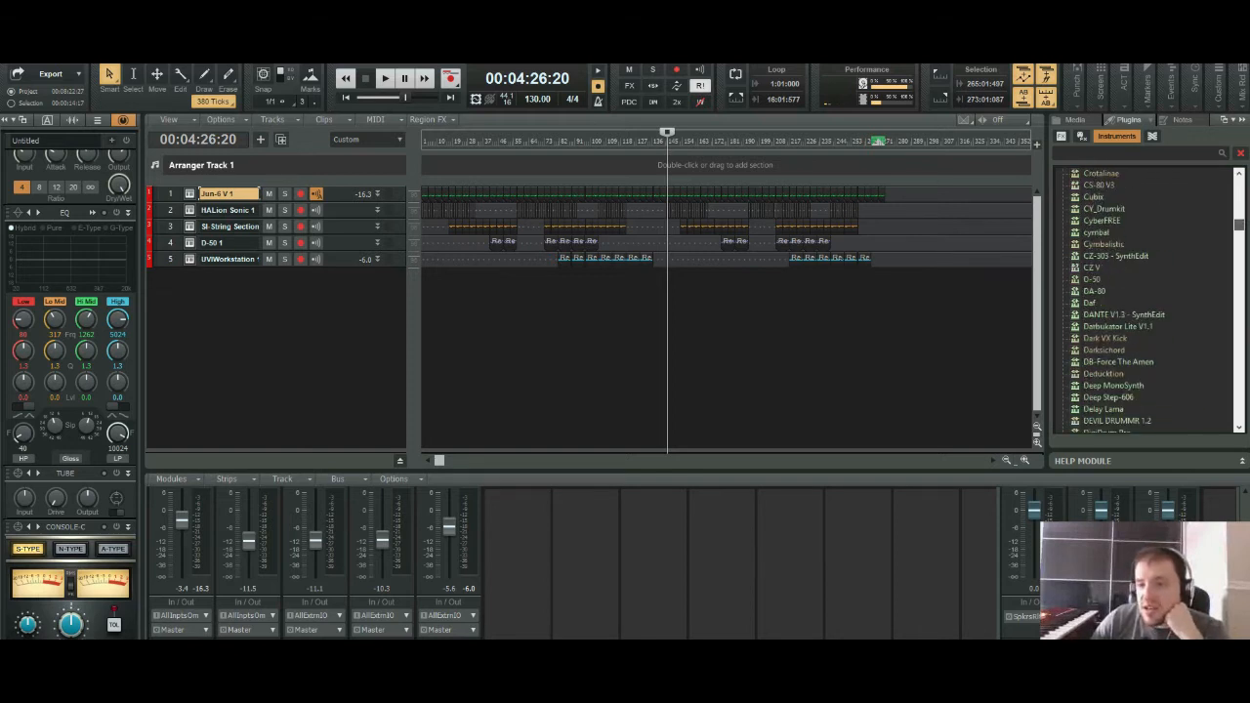
{"action": "scroll", "coordinate": [1147, 302], "scroll_direction": "down", "scroll_amount": 10}
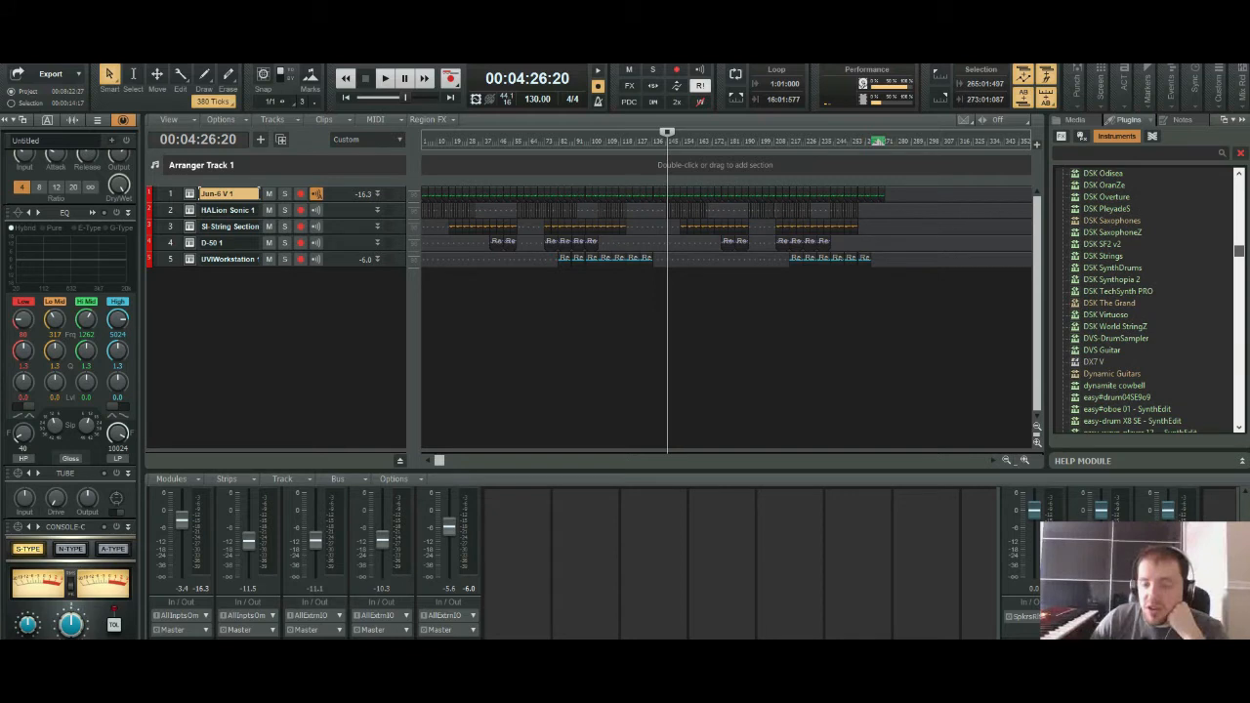
{"action": "scroll", "coordinate": [1147, 303], "scroll_direction": "down", "scroll_amount": 8}
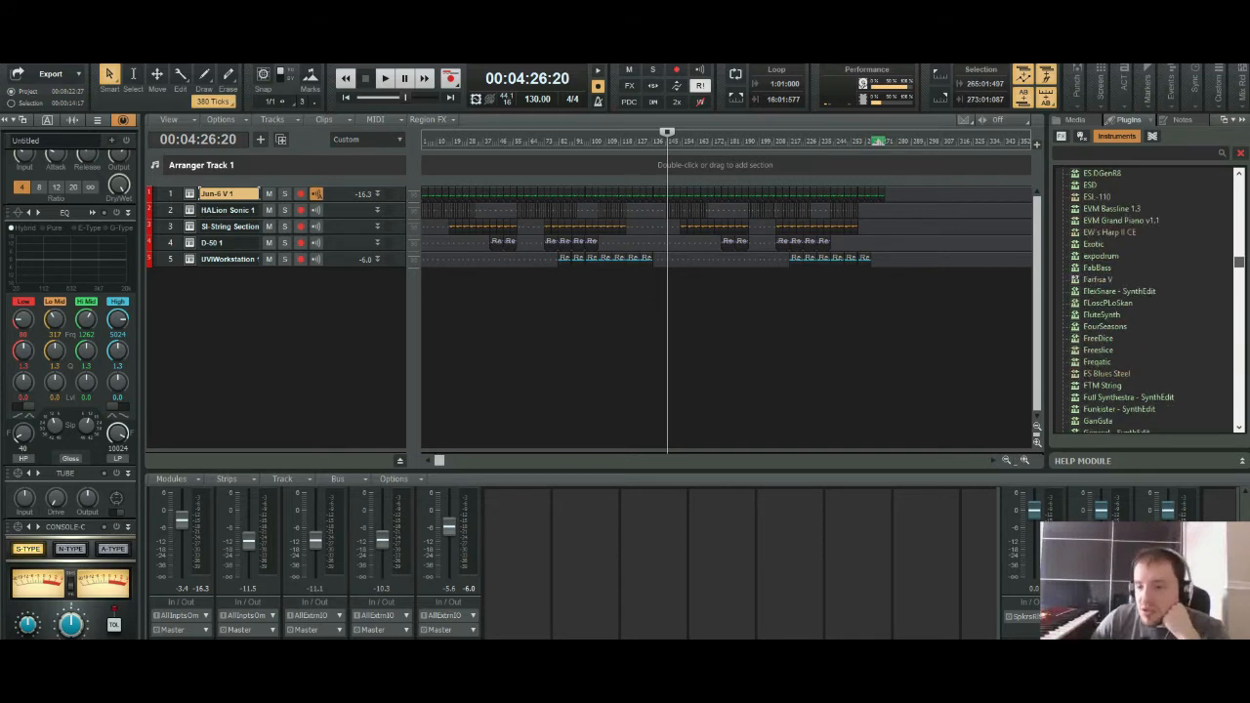
{"action": "scroll", "coordinate": [1147, 302], "scroll_direction": "down", "scroll_amount": 10}
{"action": "scroll", "coordinate": [1148, 303], "scroll_direction": "down", "scroll_amount": 4}
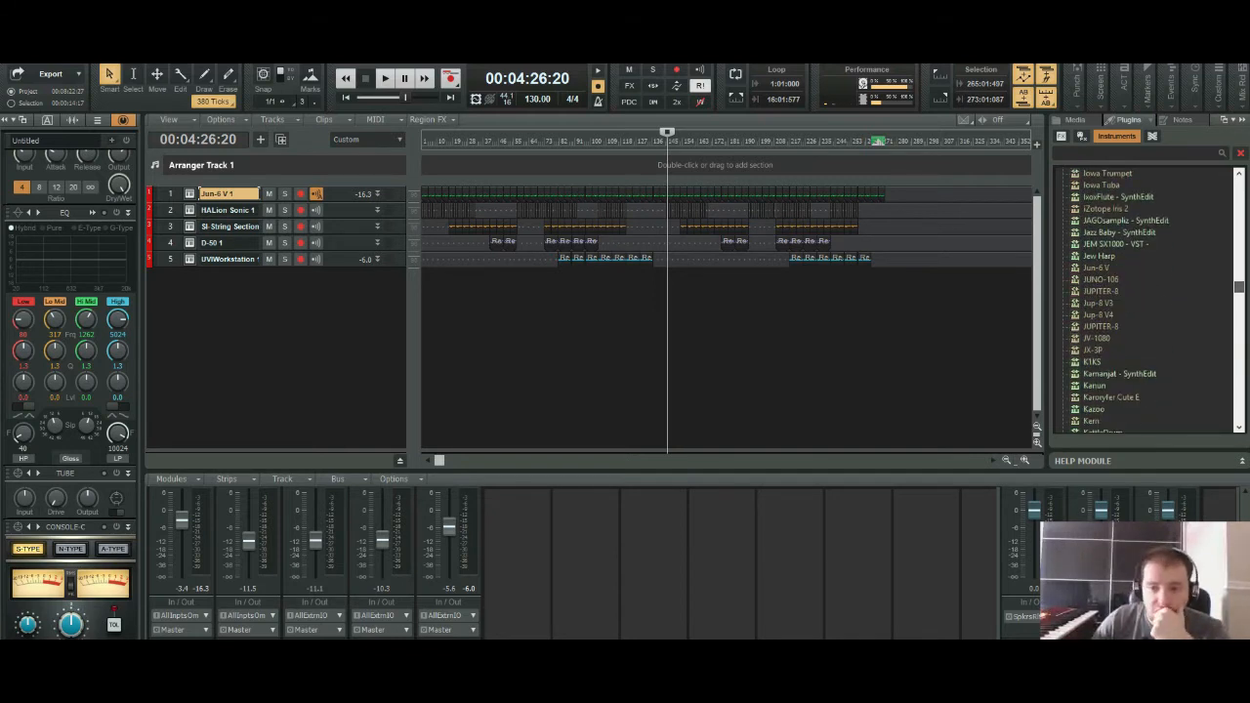
{"action": "scroll", "coordinate": [1147, 302], "scroll_direction": "down", "scroll_amount": 10}
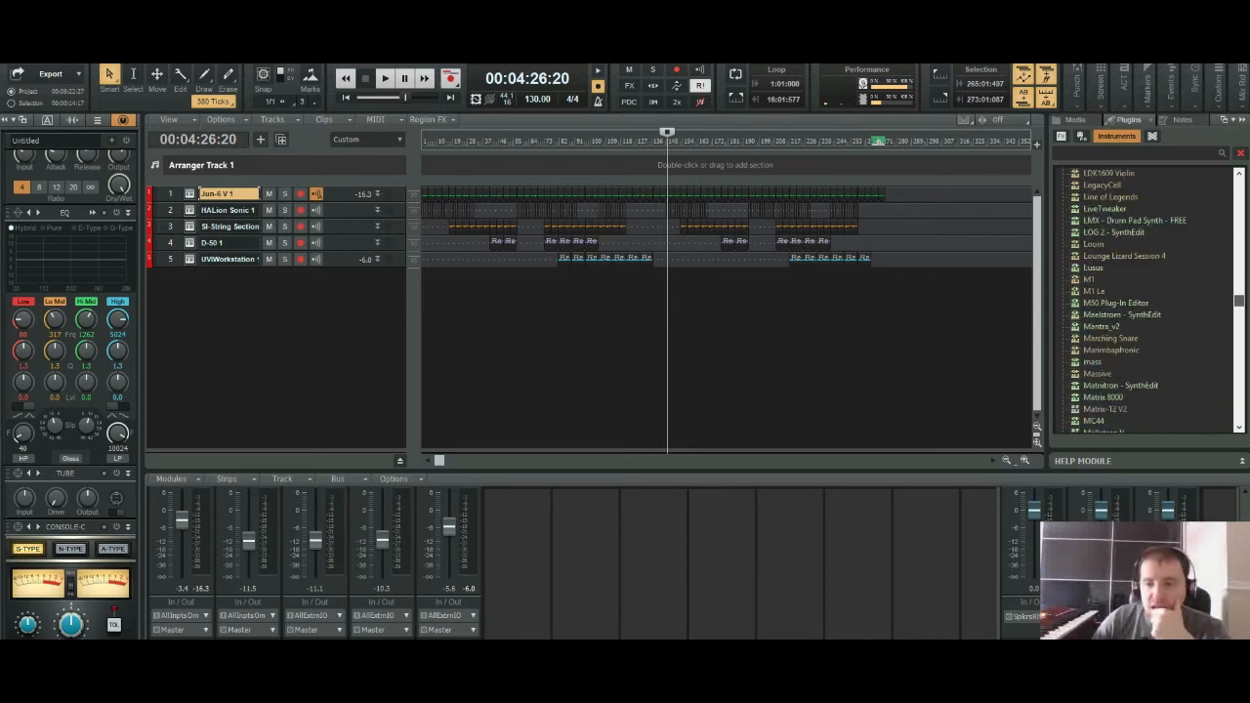
{"action": "scroll", "coordinate": [1148, 303], "scroll_direction": "down", "scroll_amount": 12}
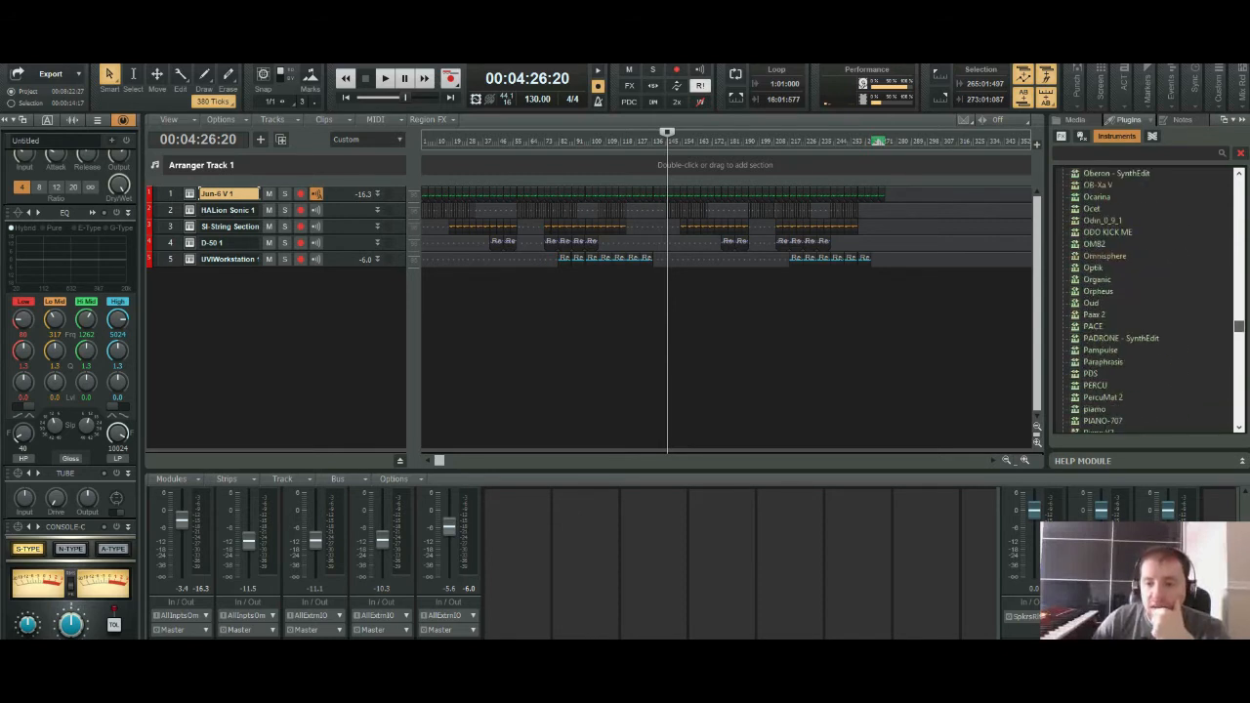
{"action": "scroll", "coordinate": [1147, 303], "scroll_direction": "down", "scroll_amount": 20}
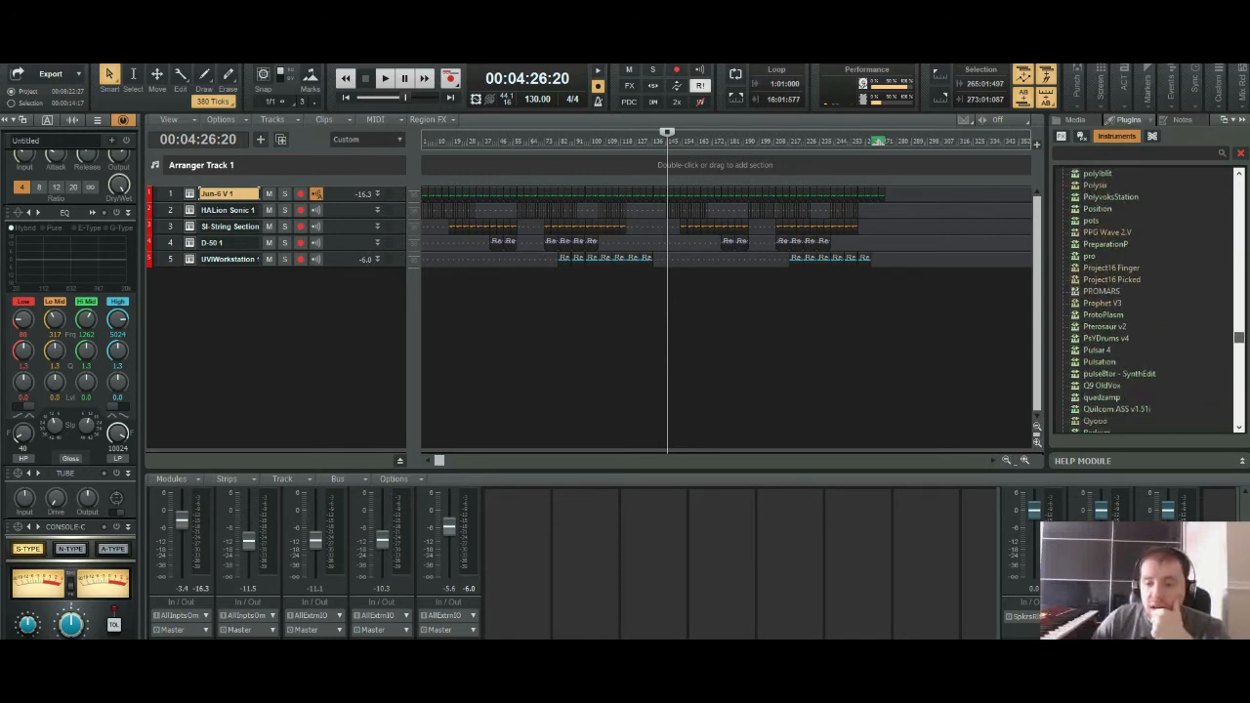
{"action": "scroll", "coordinate": [1147, 302], "scroll_direction": "down", "scroll_amount": 10}
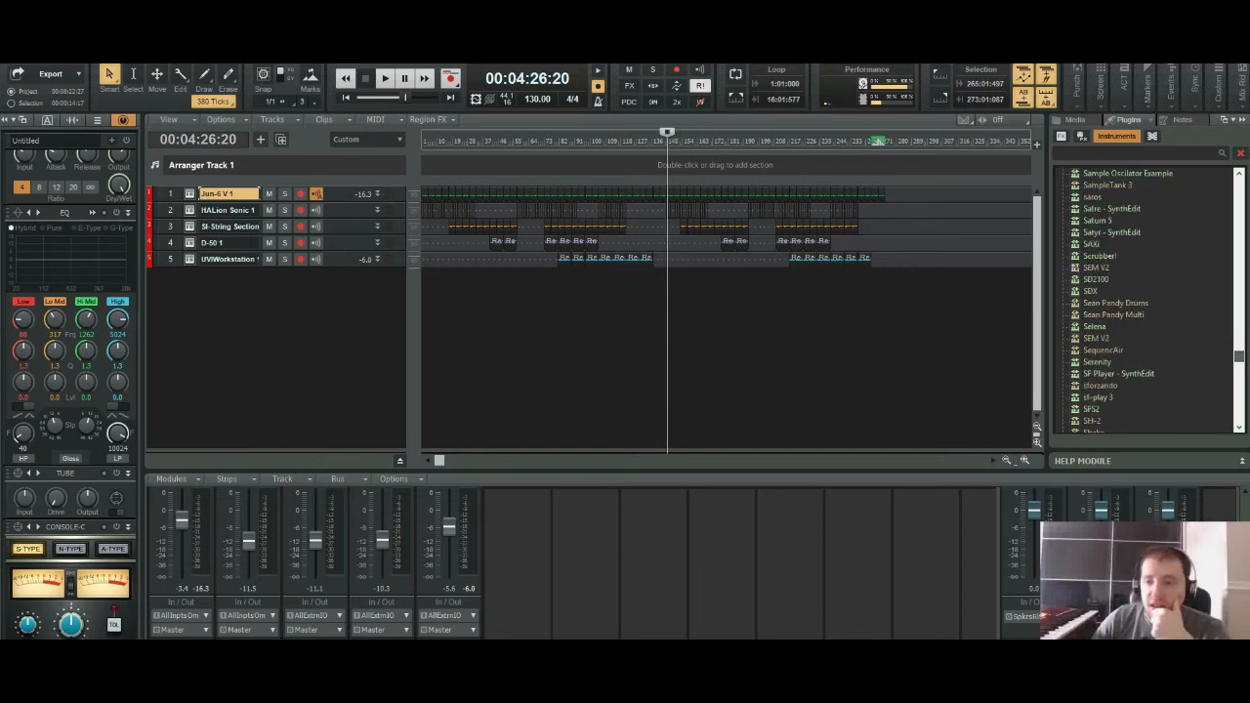
{"action": "scroll", "coordinate": [1147, 302], "scroll_direction": "down", "scroll_amount": 7}
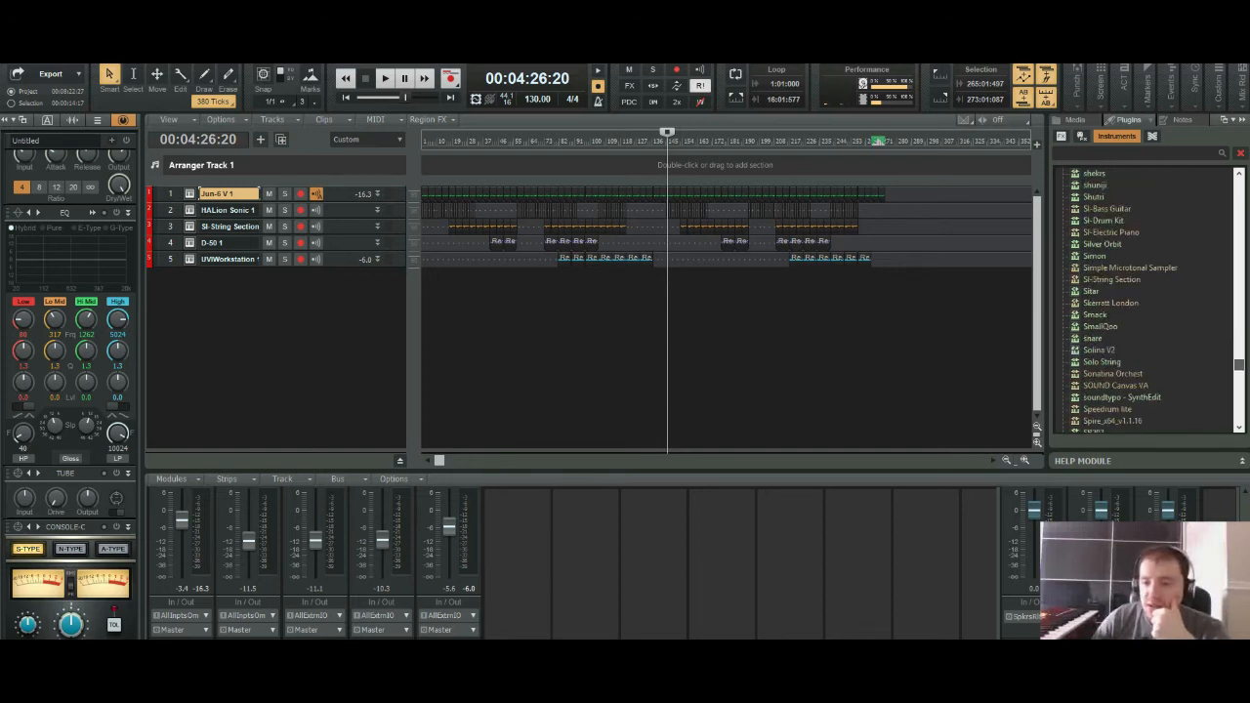
{"action": "scroll", "coordinate": [1147, 303], "scroll_direction": "down", "scroll_amount": 2}
{"action": "scroll", "coordinate": [1148, 302], "scroll_direction": "down", "scroll_amount": 12}
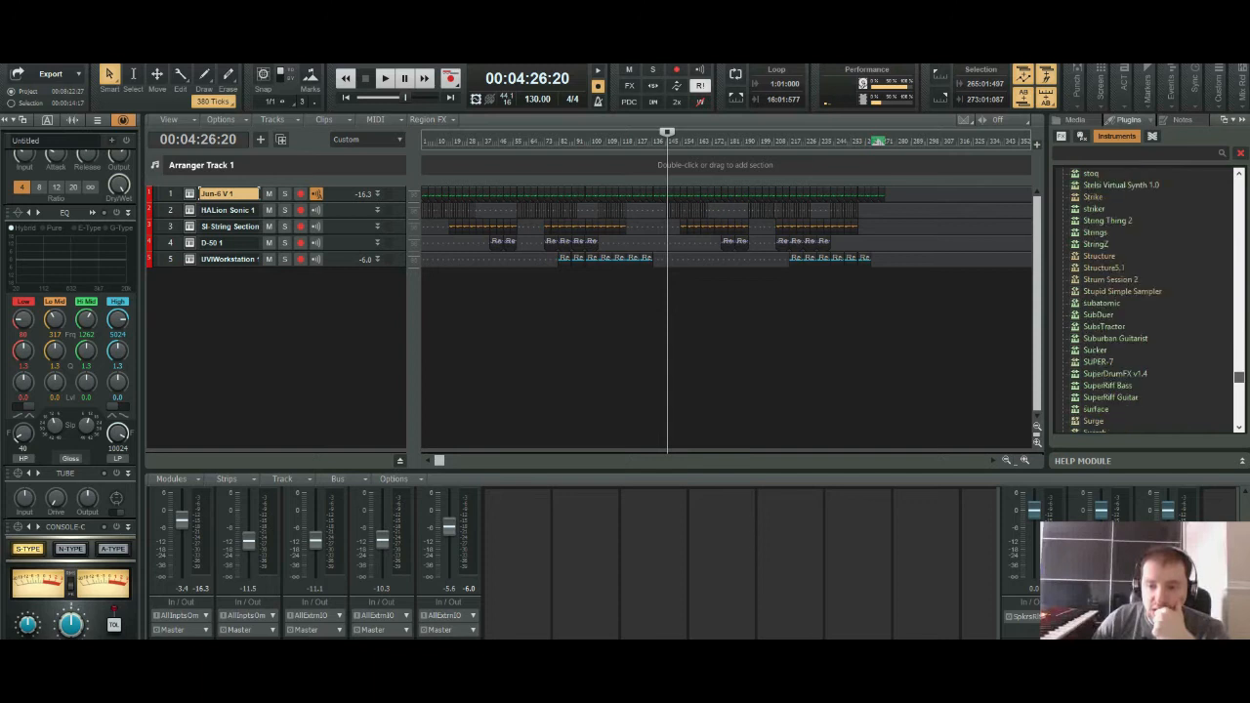
{"action": "scroll", "coordinate": [1147, 302], "scroll_direction": "down", "scroll_amount": 1}
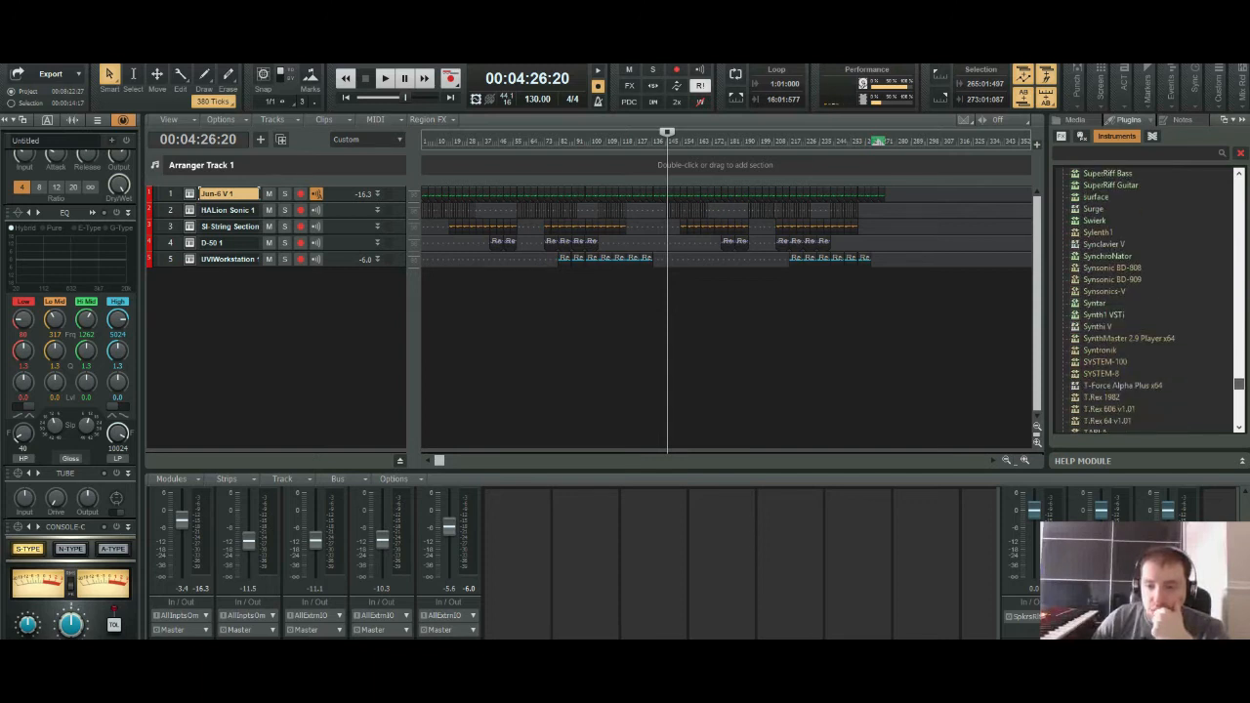
{"action": "scroll", "coordinate": [1147, 303], "scroll_direction": "down", "scroll_amount": 12}
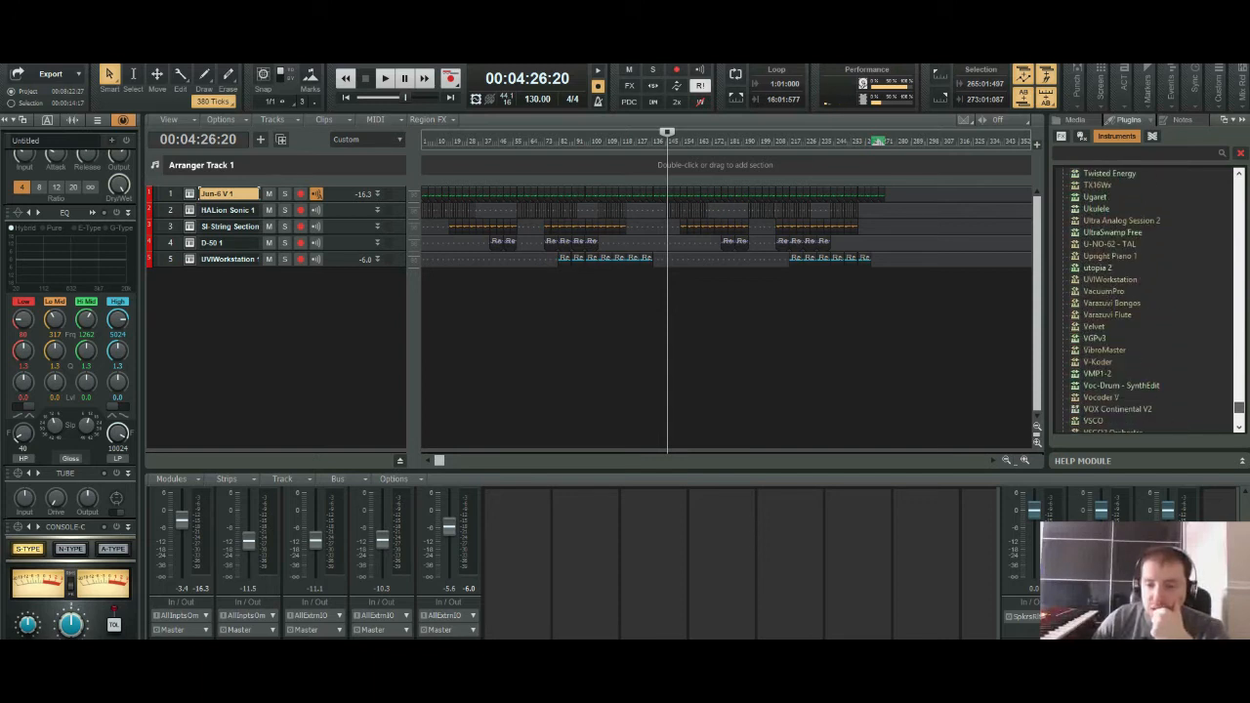
{"action": "scroll", "coordinate": [1147, 303], "scroll_direction": "down", "scroll_amount": 1}
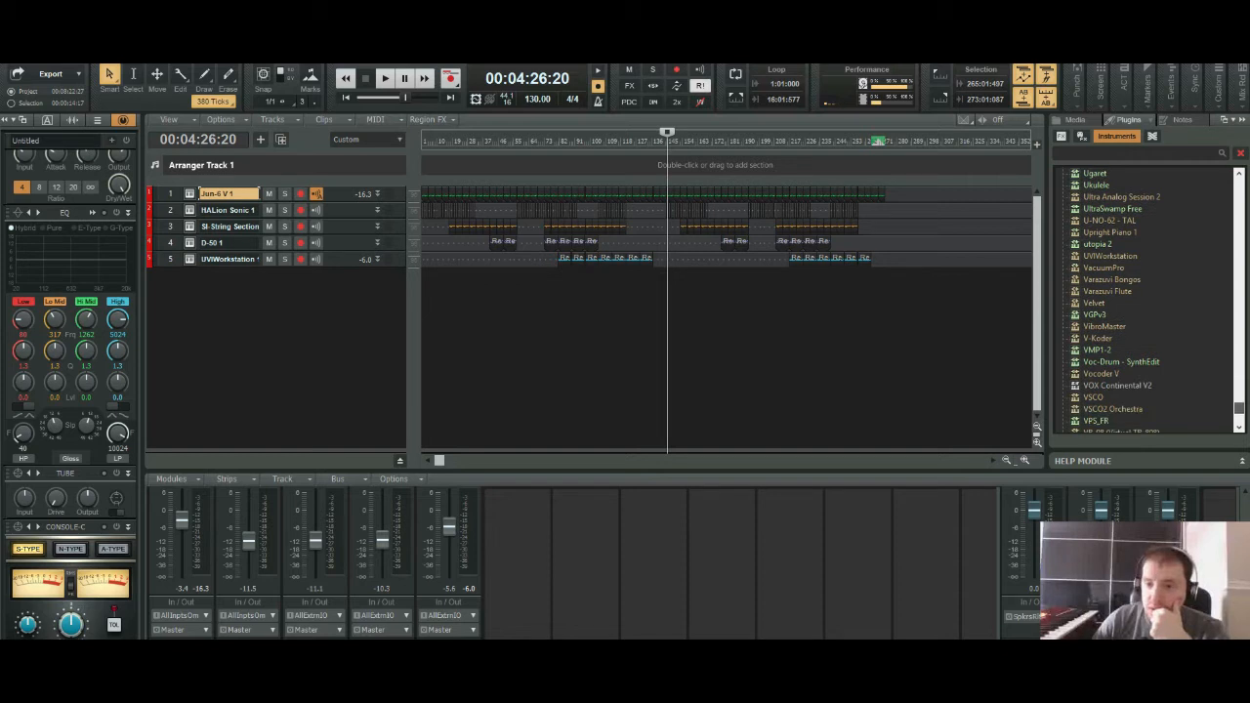
Step: Look back through the instrument plug-ins from the V entries up to the J entries for a suitable synth
{"action": "scroll", "coordinate": [1147, 303], "scroll_direction": "up", "scroll_amount": 2}
{"action": "scroll", "coordinate": [1147, 303], "scroll_direction": "up", "scroll_amount": 8}
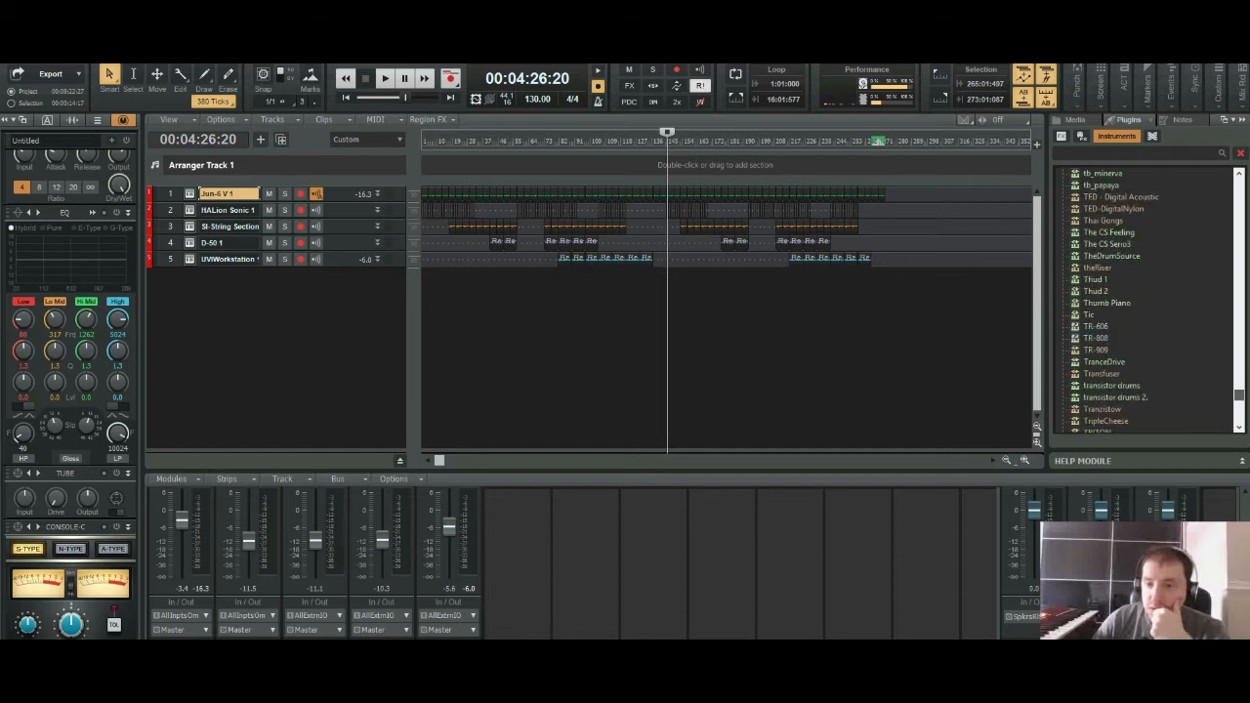
{"action": "scroll", "coordinate": [1147, 303], "scroll_direction": "up", "scroll_amount": 10}
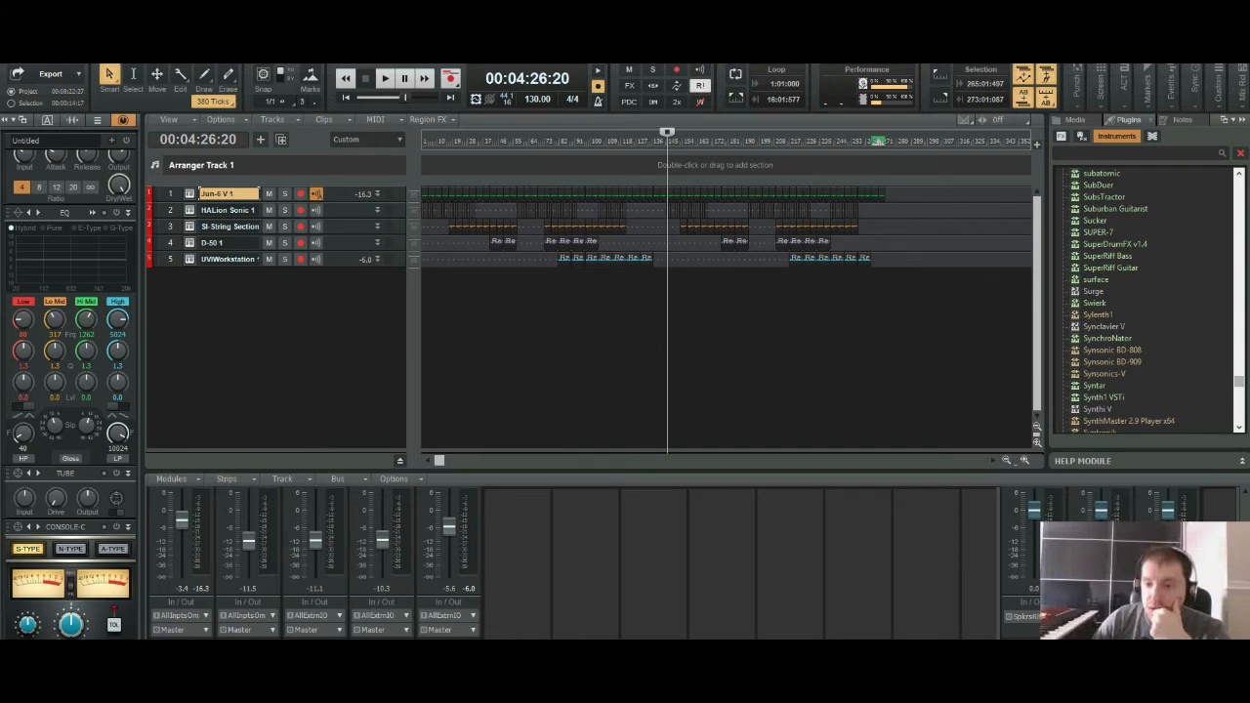
{"action": "scroll", "coordinate": [1147, 302], "scroll_direction": "up", "scroll_amount": 6}
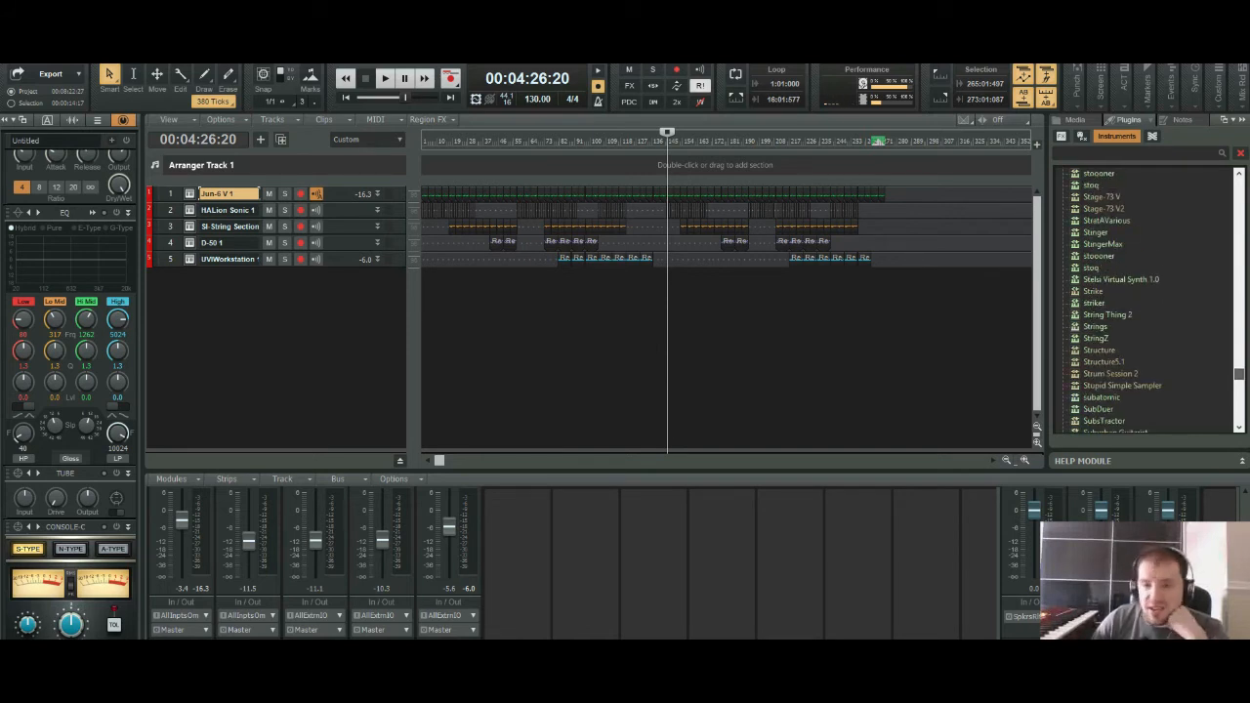
{"action": "scroll", "coordinate": [1147, 303], "scroll_direction": "up", "scroll_amount": 7}
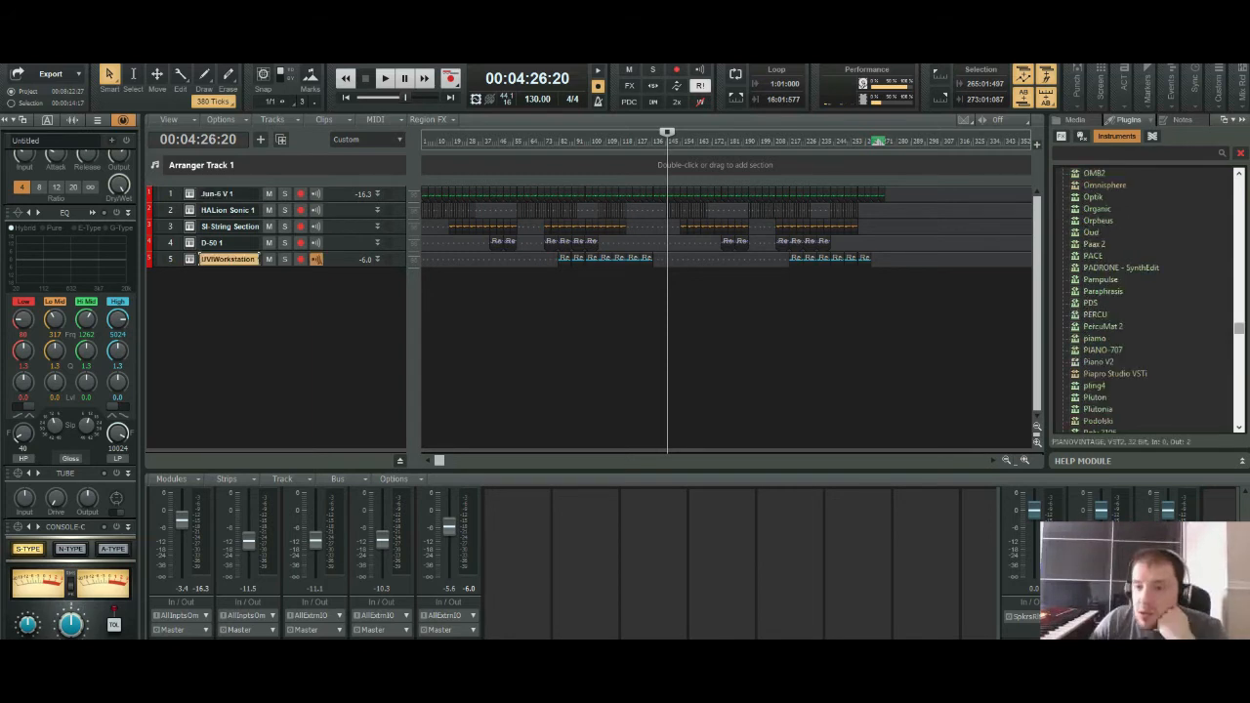
{"action": "scroll", "coordinate": [1147, 302], "scroll_direction": "up", "scroll_amount": 17}
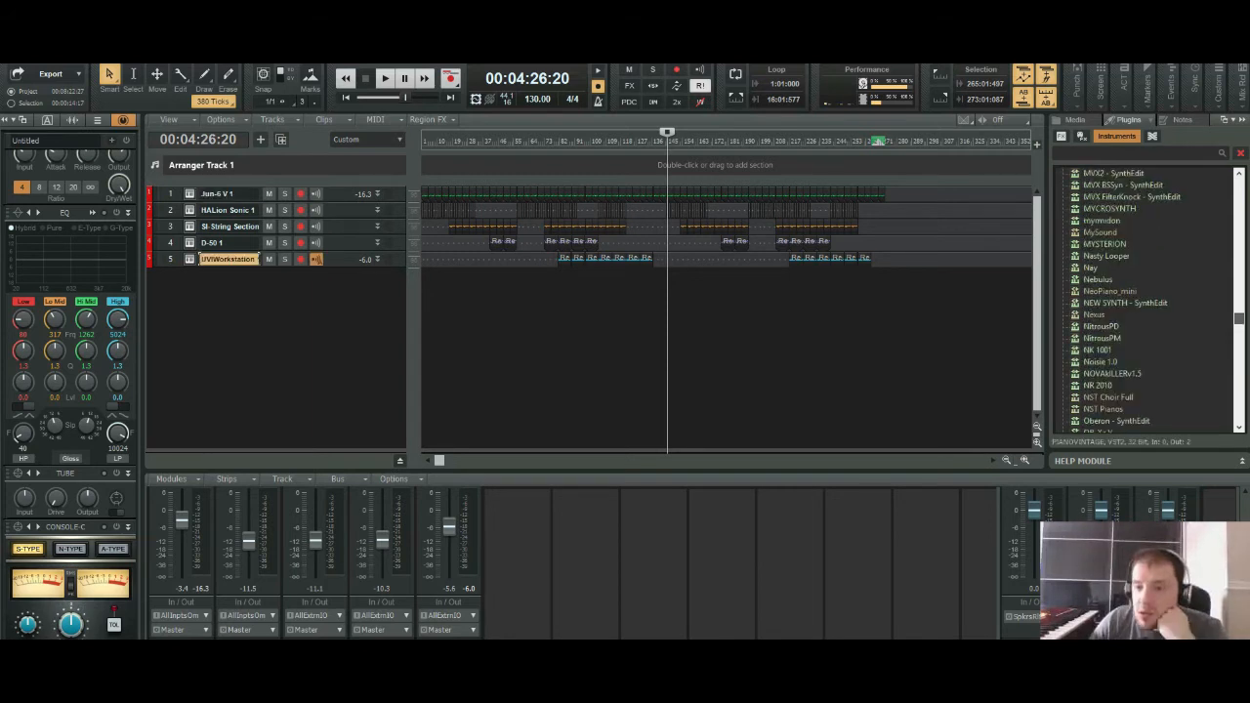
{"action": "scroll", "coordinate": [1147, 302], "scroll_direction": "up", "scroll_amount": 2}
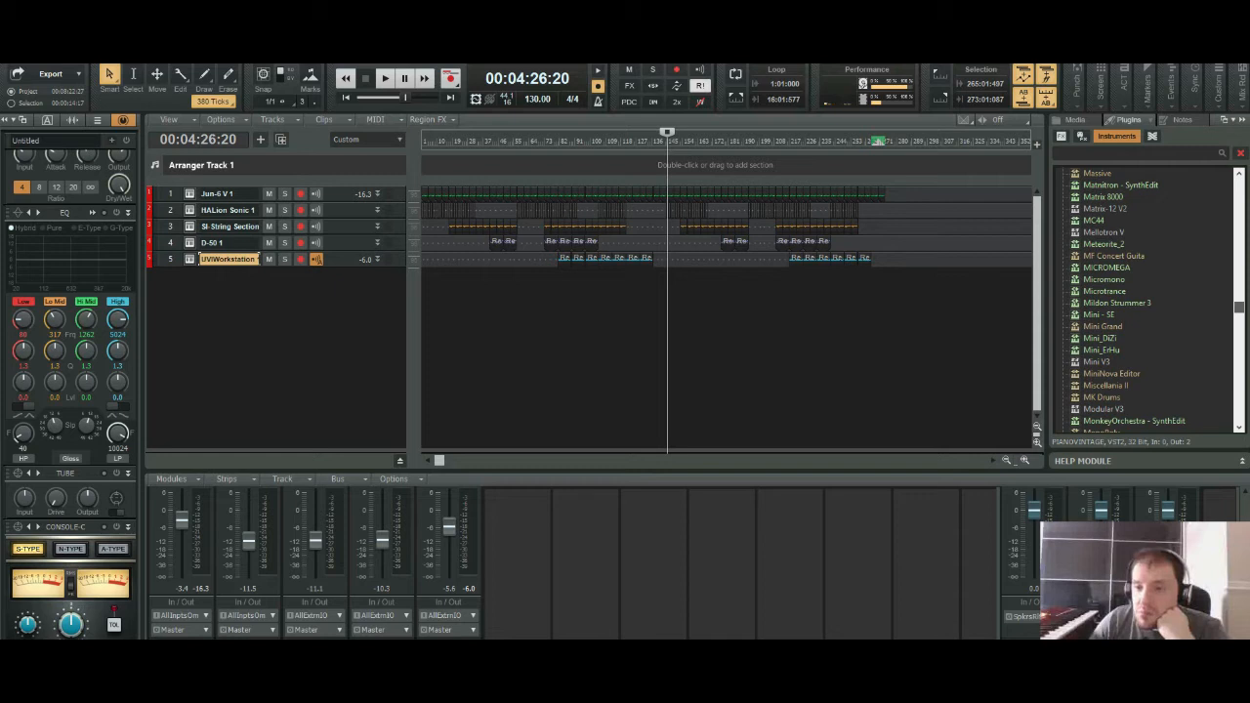
{"action": "scroll", "coordinate": [1147, 303], "scroll_direction": "up", "scroll_amount": 2}
{"action": "scroll", "coordinate": [1147, 303], "scroll_direction": "up", "scroll_amount": 5}
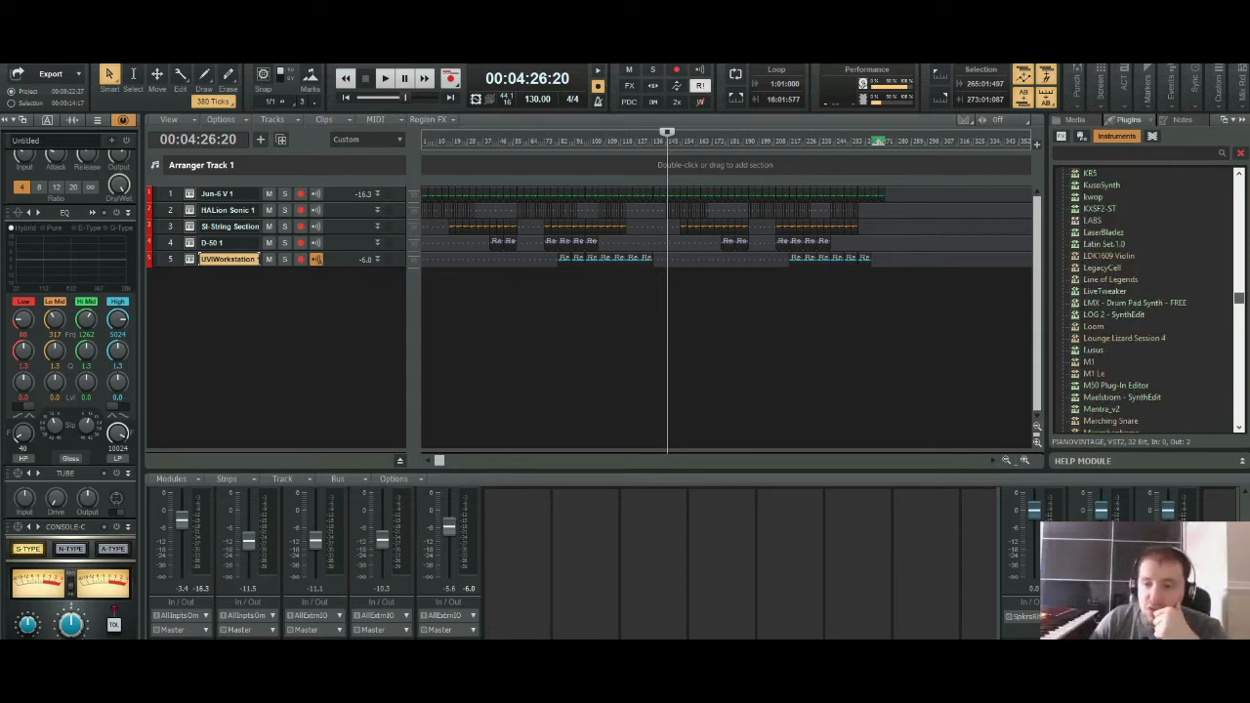
{"action": "scroll", "coordinate": [1147, 303], "scroll_direction": "up", "scroll_amount": 3}
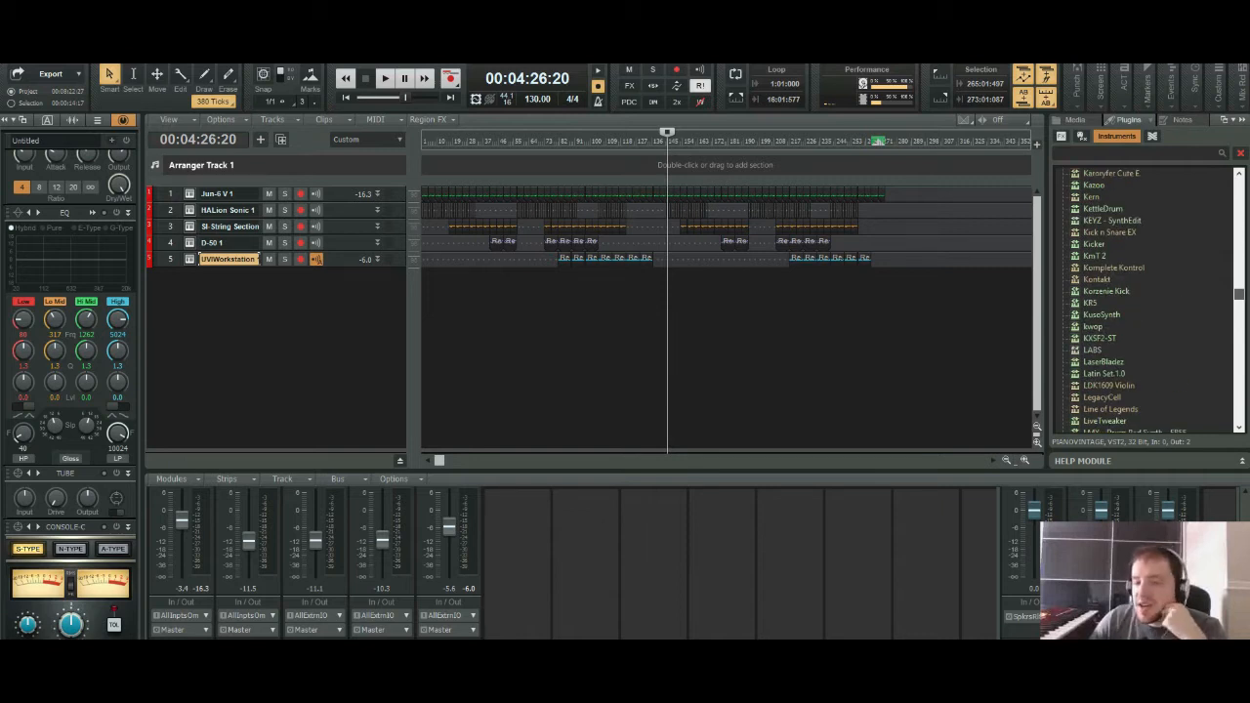
{"action": "scroll", "coordinate": [1147, 303], "scroll_direction": "up", "scroll_amount": 2}
{"action": "scroll", "coordinate": [1118, 186], "scroll_direction": "up", "scroll_amount": 2}
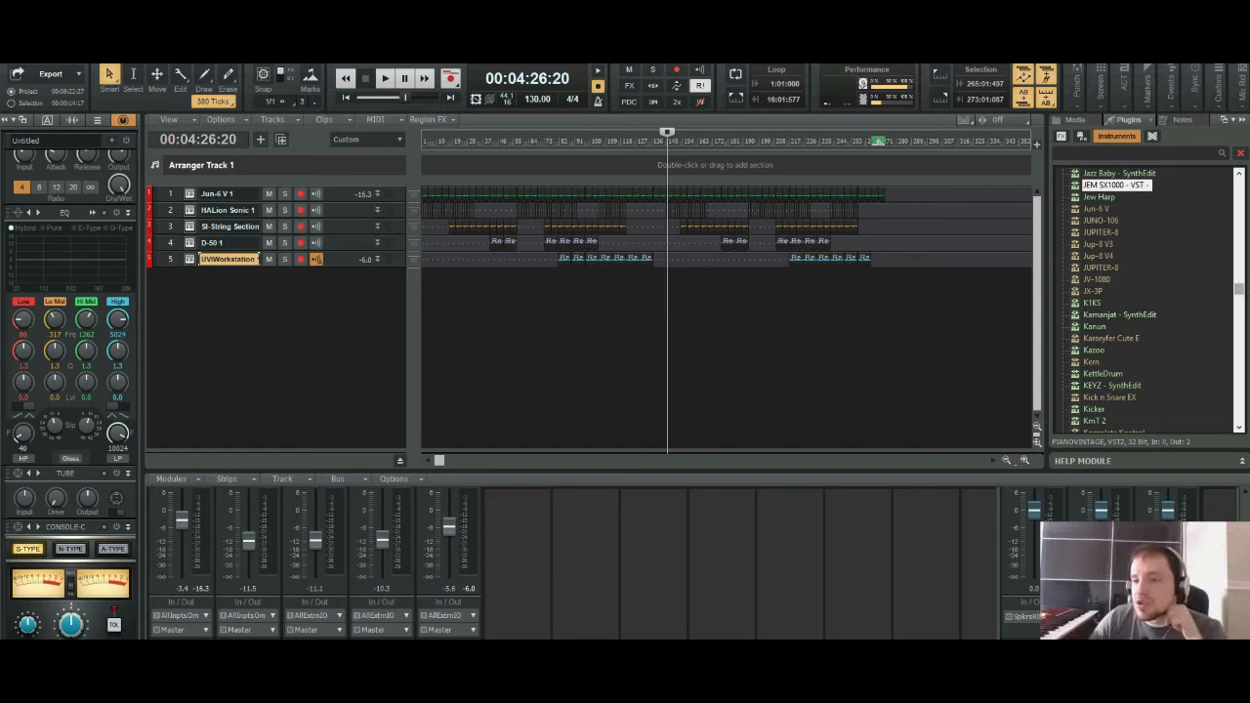
Step: Insert the Polysix synth into the project as a simple instrument track with MIDI output enabled
{"action": "scroll", "coordinate": [1147, 303], "scroll_direction": "down", "scroll_amount": 10}
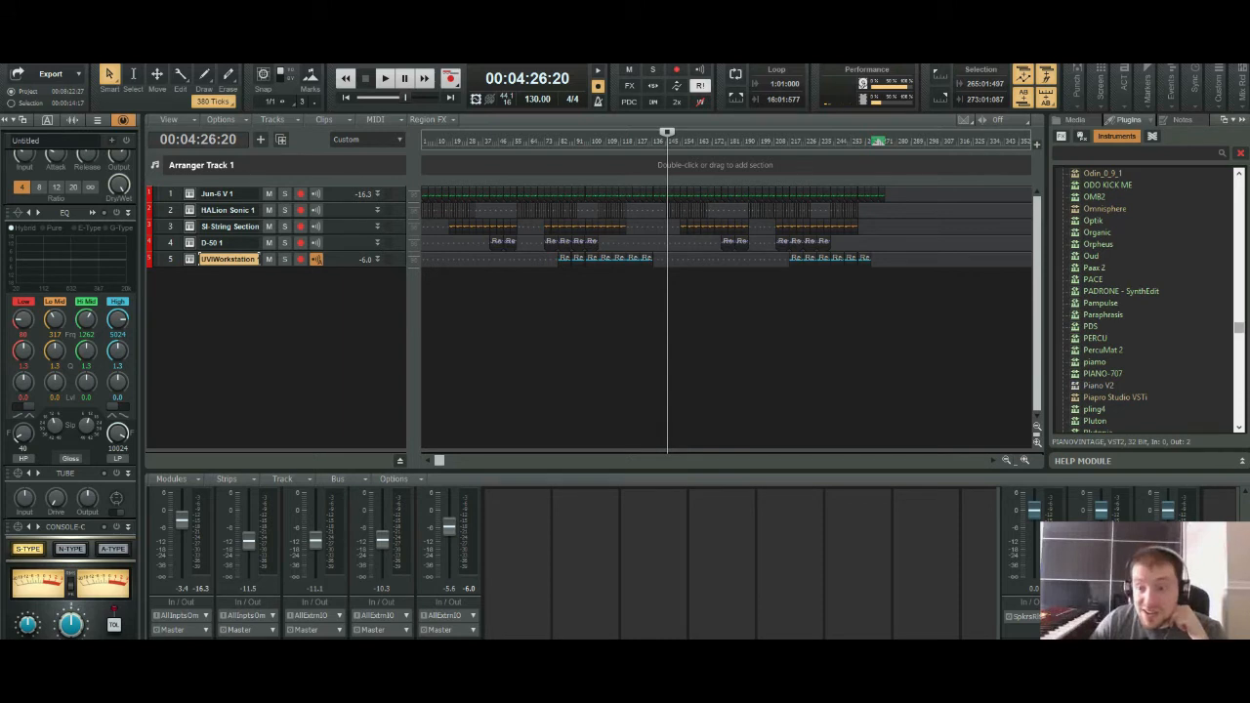
{"action": "scroll", "coordinate": [1147, 303], "scroll_direction": "down", "scroll_amount": 4}
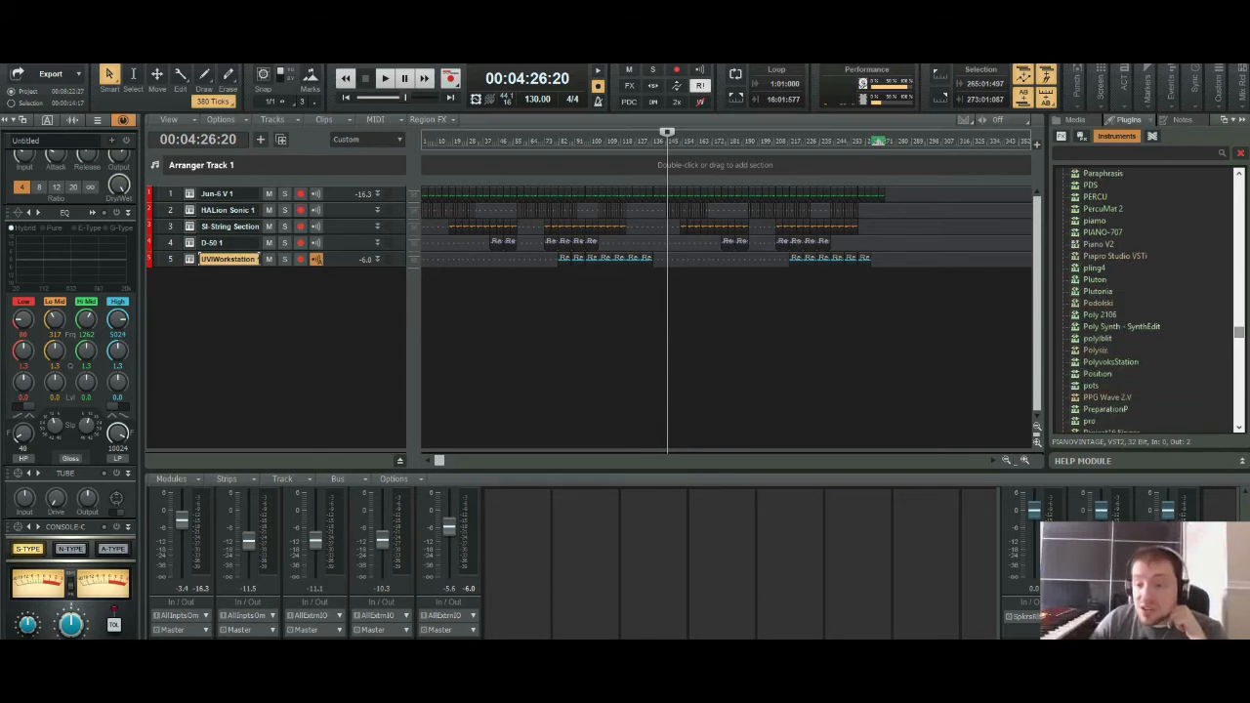
{"action": "left_click_drag", "start_coordinate": [1094, 349], "coordinate": [597, 411]}
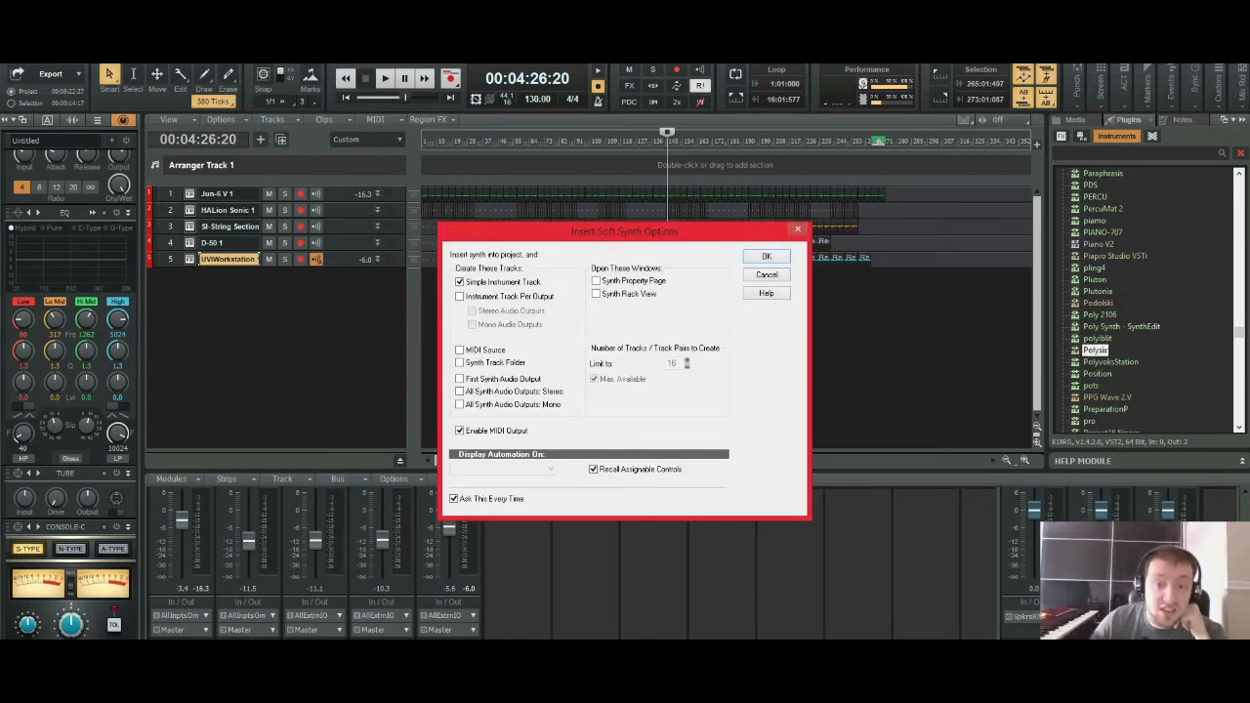
{"action": "key", "text": "Return"}
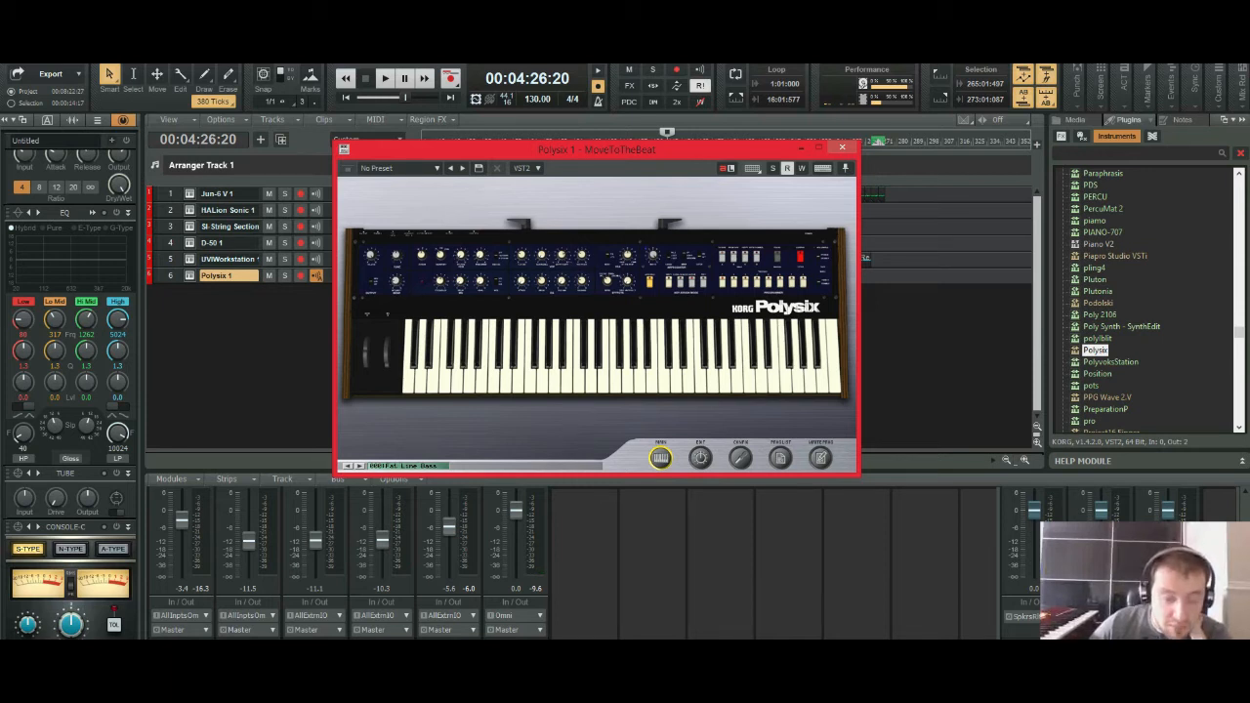
Step: Load the Reso Bell program in Polysix from its program list and close the synth window
{"action": "left_click", "coordinate": [780, 456]}
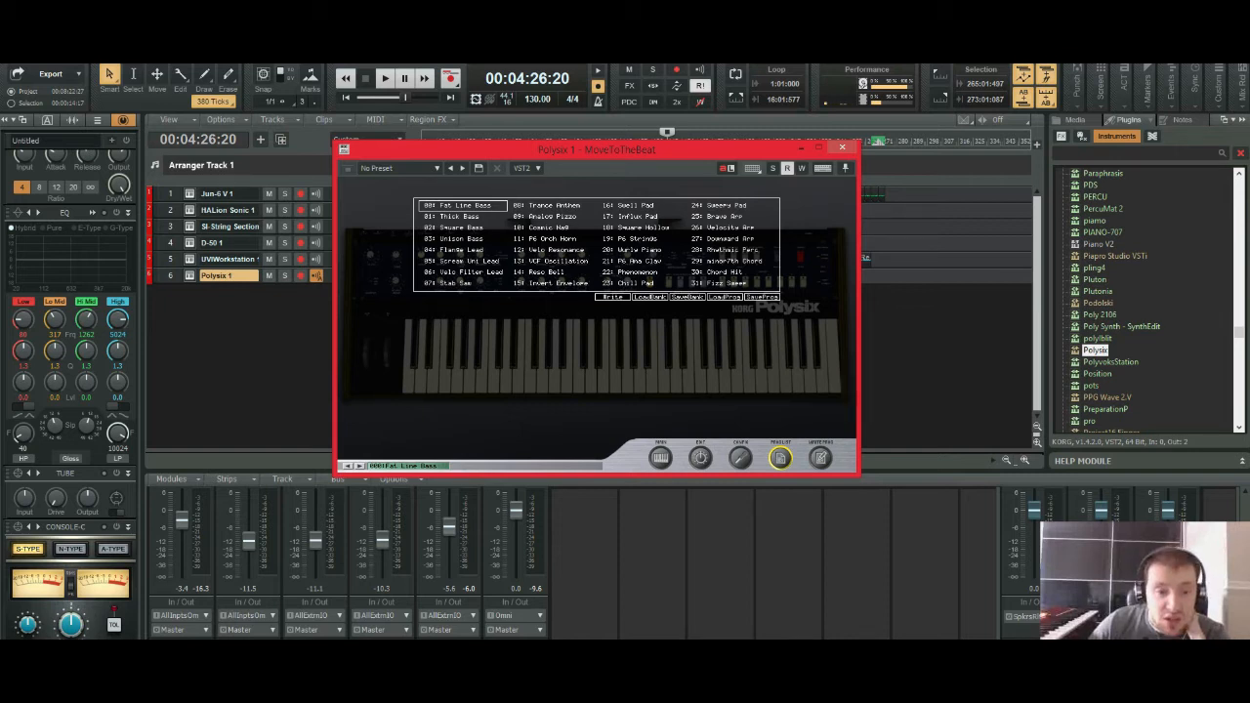
{"action": "left_click", "coordinate": [543, 272]}
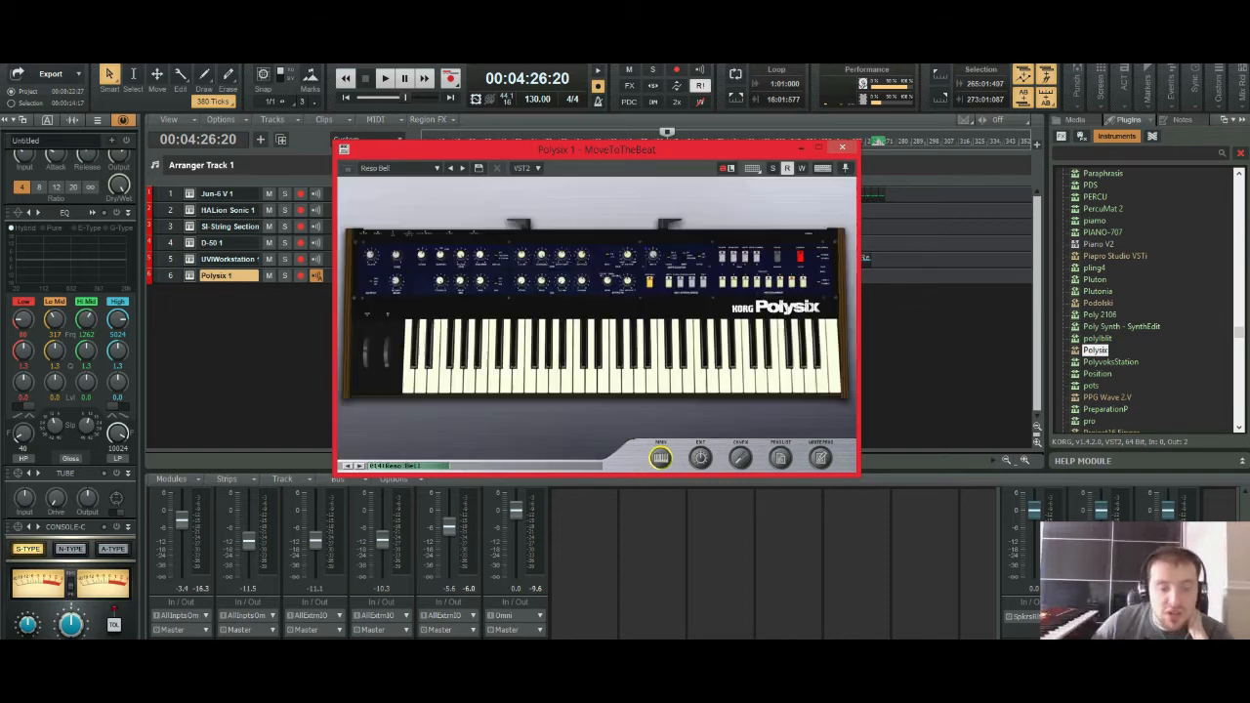
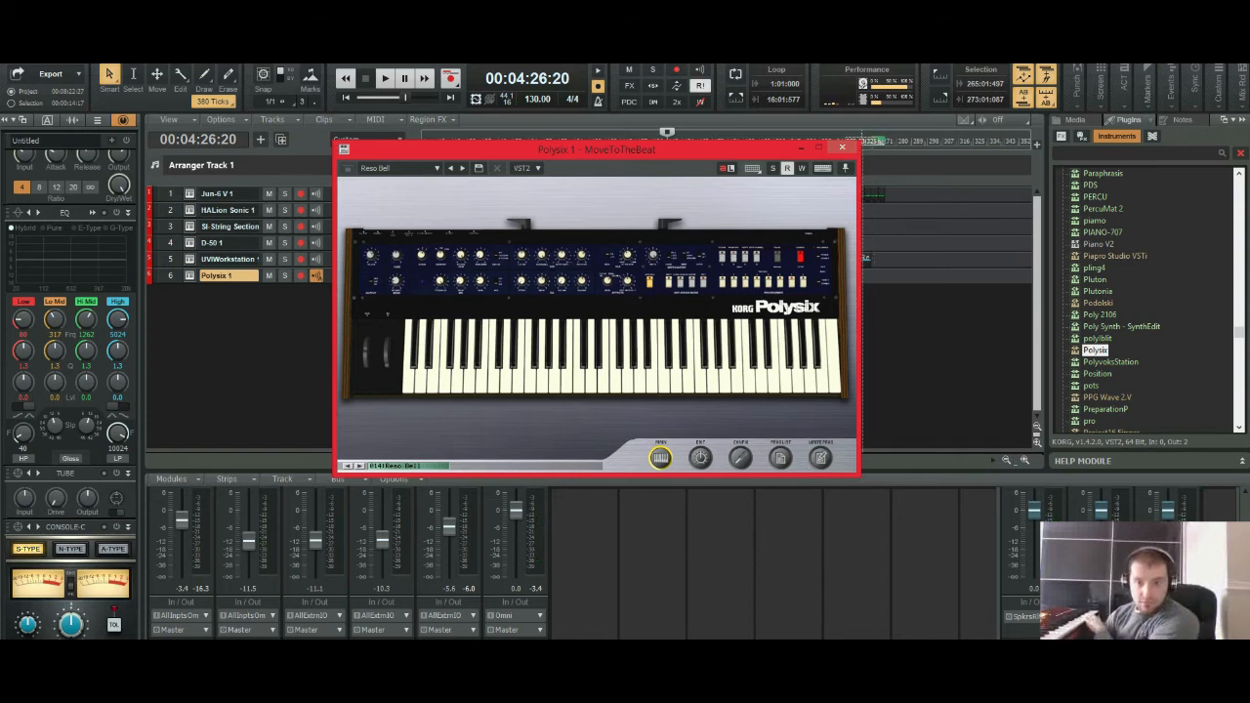
{"action": "left_click", "coordinate": [841, 148]}
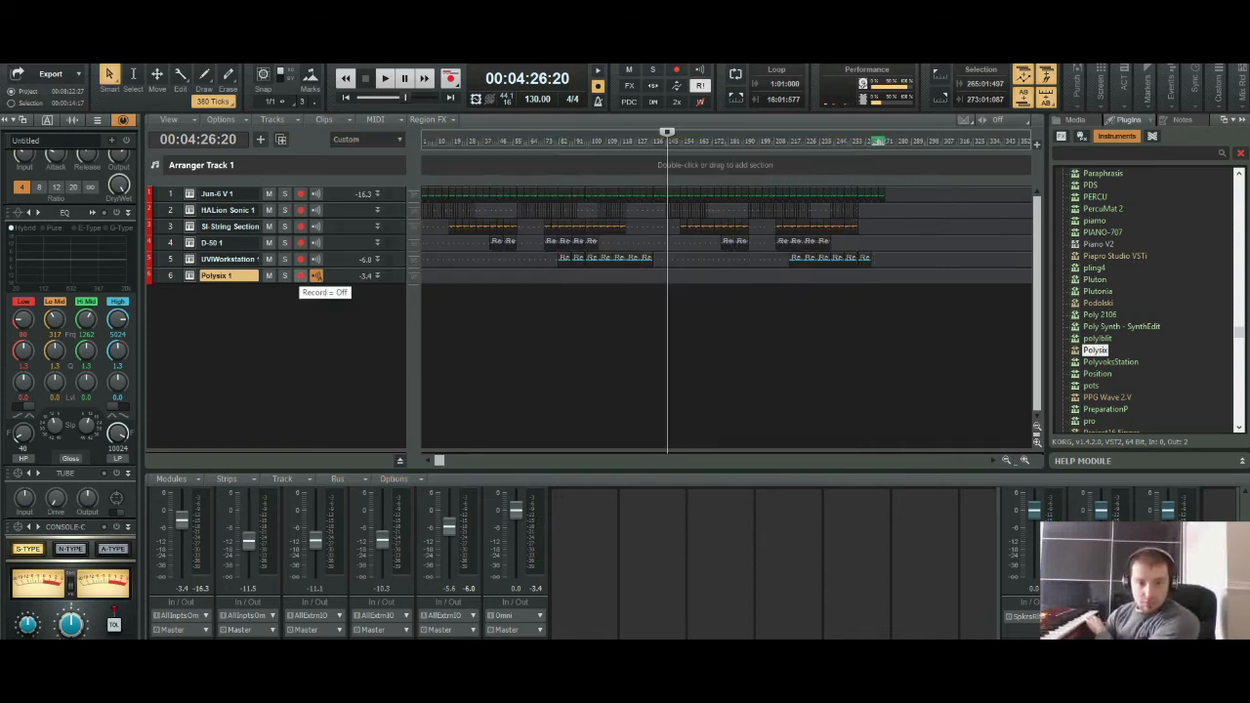
Step: Assign remote control of the Polysix track's record arming to controller 41 on MIDI channel 2 using Learn
{"action": "right_click", "coordinate": [315, 276]}
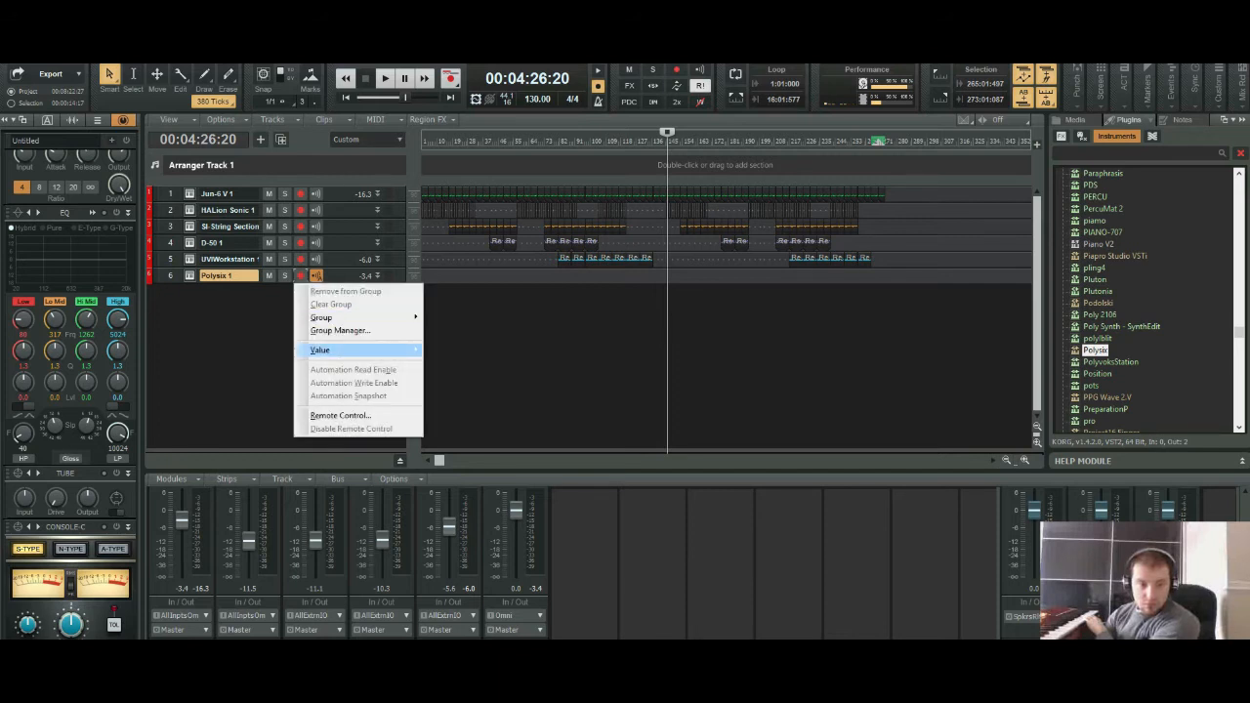
{"action": "left_click", "coordinate": [340, 415]}
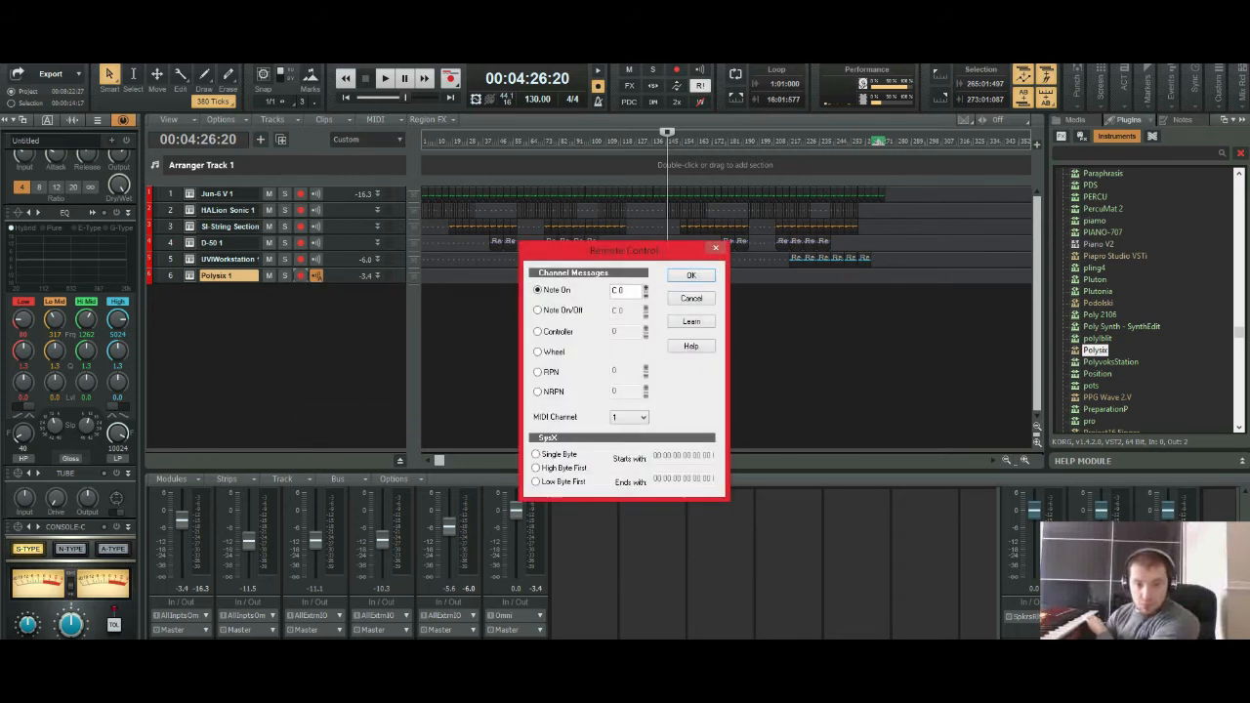
{"action": "left_click", "coordinate": [539, 331]}
{"action": "left_click", "coordinate": [690, 321]}
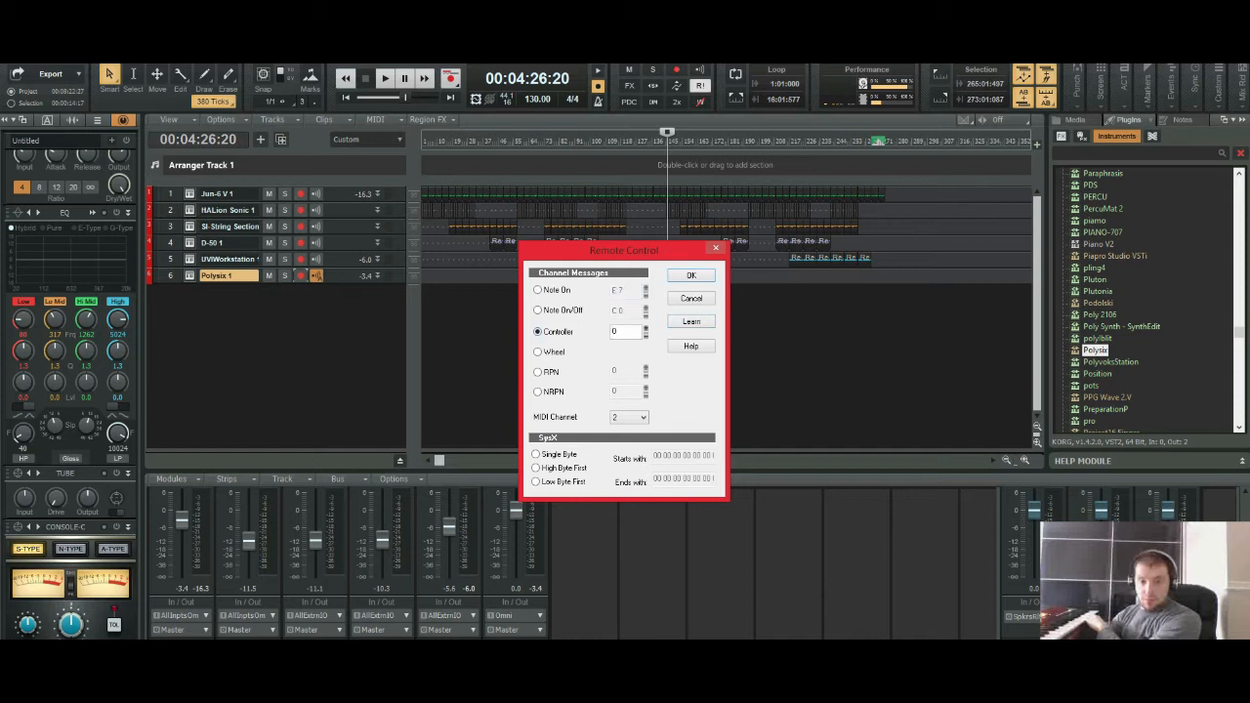
{"action": "left_click", "coordinate": [690, 321]}
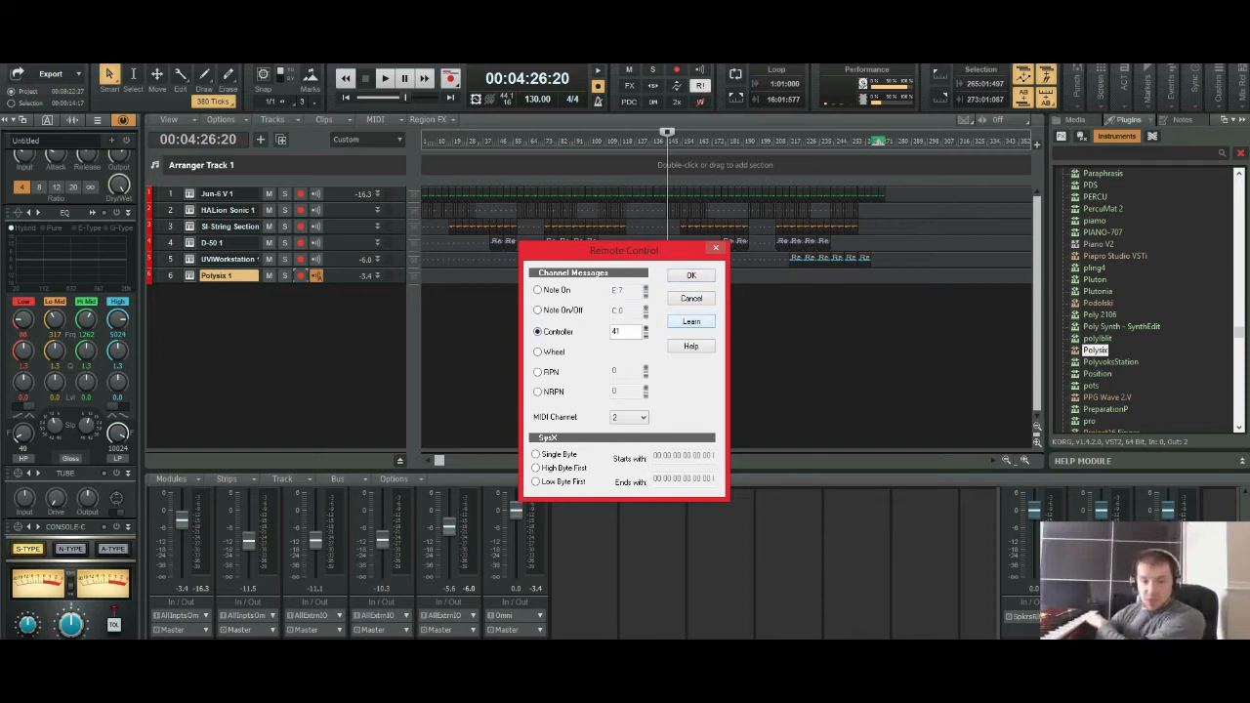
{"action": "left_click", "coordinate": [709, 275]}
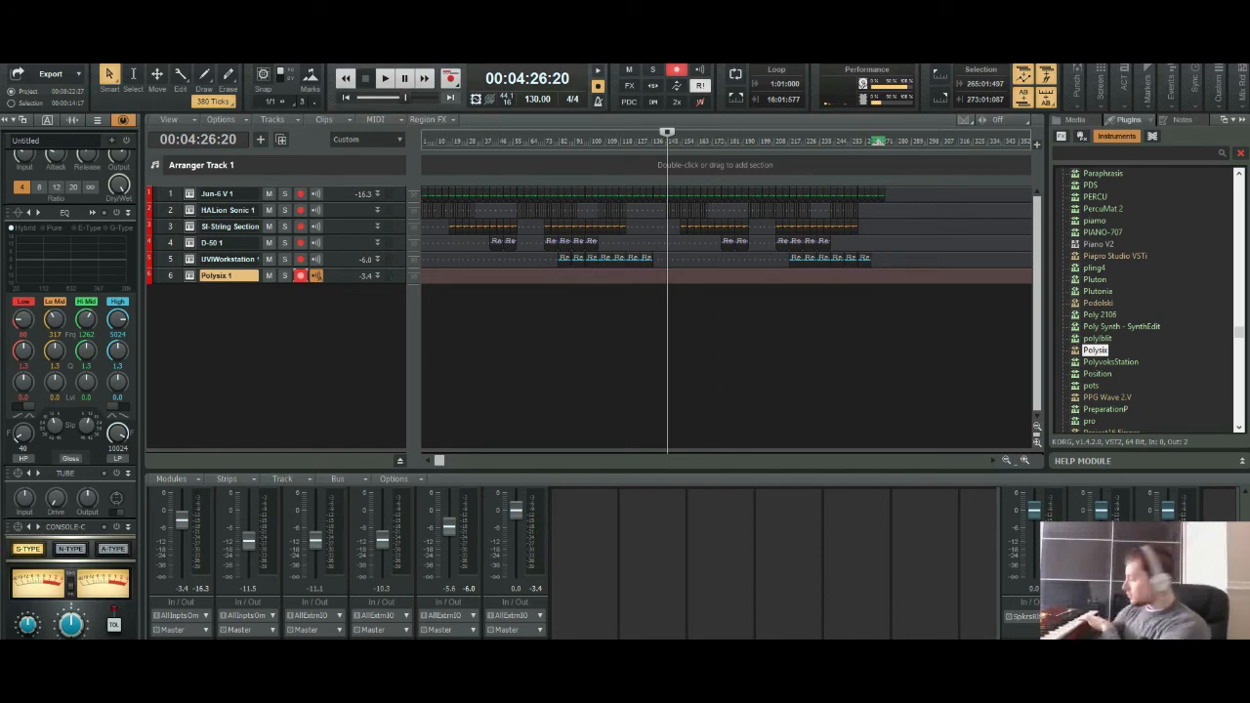
Step: Try recording a Polysix take from 00:04:26:20 and undo the recording
{"action": "key", "text": "space"}
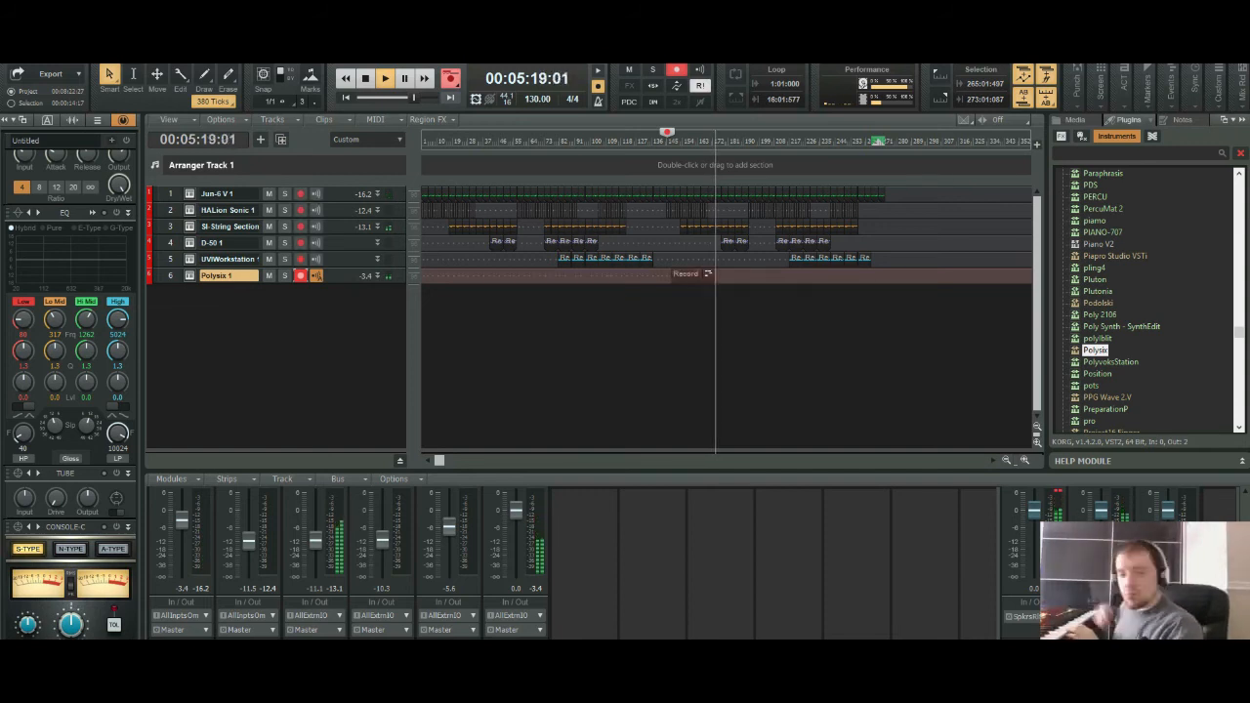
{"action": "key", "text": "space"}
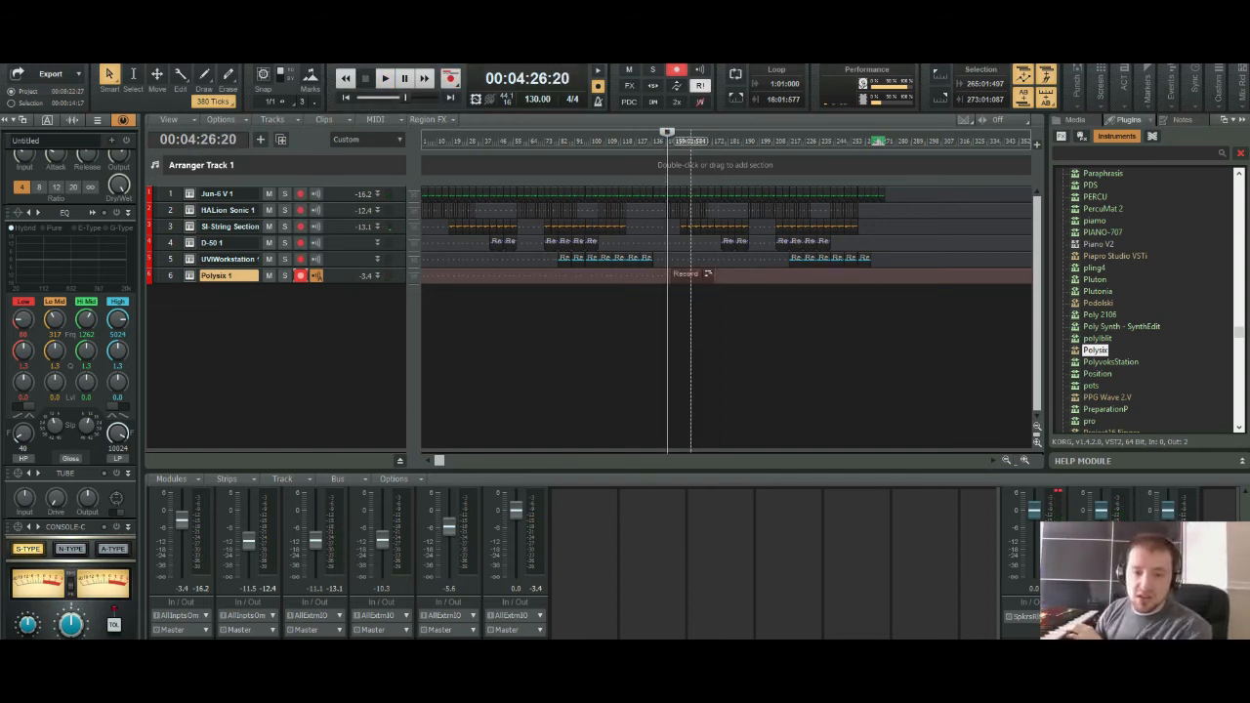
{"action": "key", "text": "ctrl+z"}
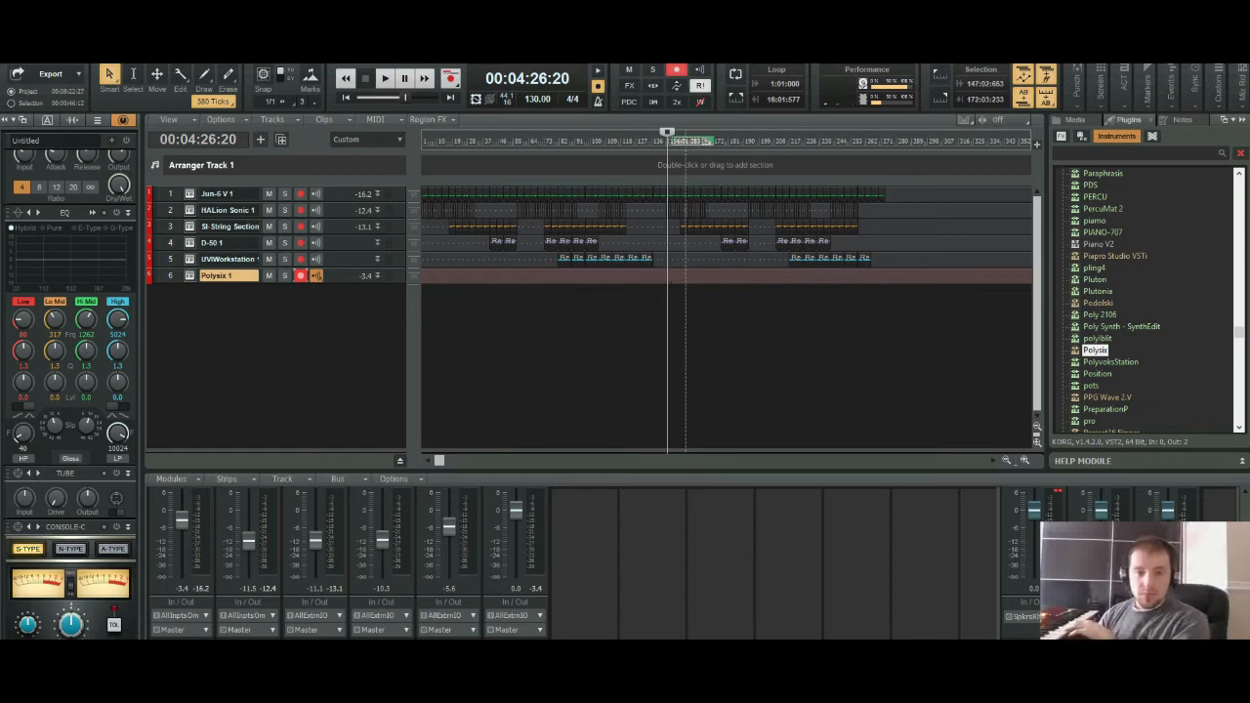
Step: Record a Polysix bell part against the other tracks, starting the transport from 00:02:27:06
{"action": "left_click", "coordinate": [558, 142]}
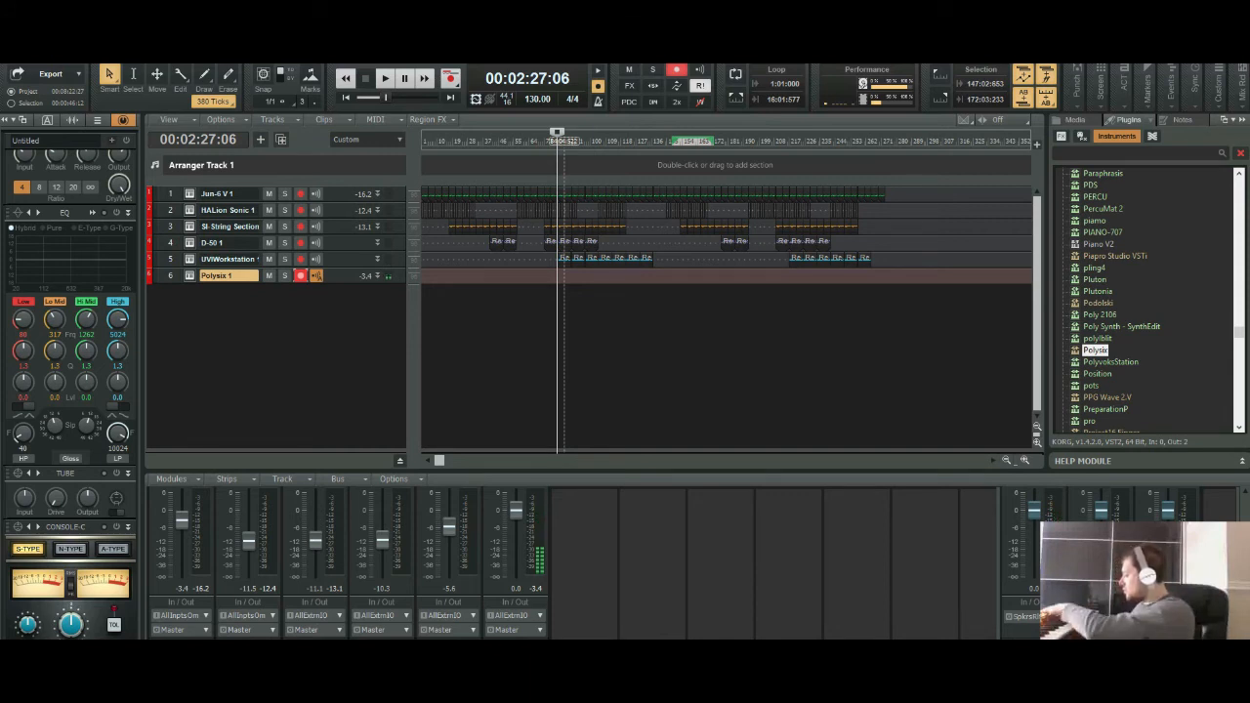
{"action": "key", "text": "r"}
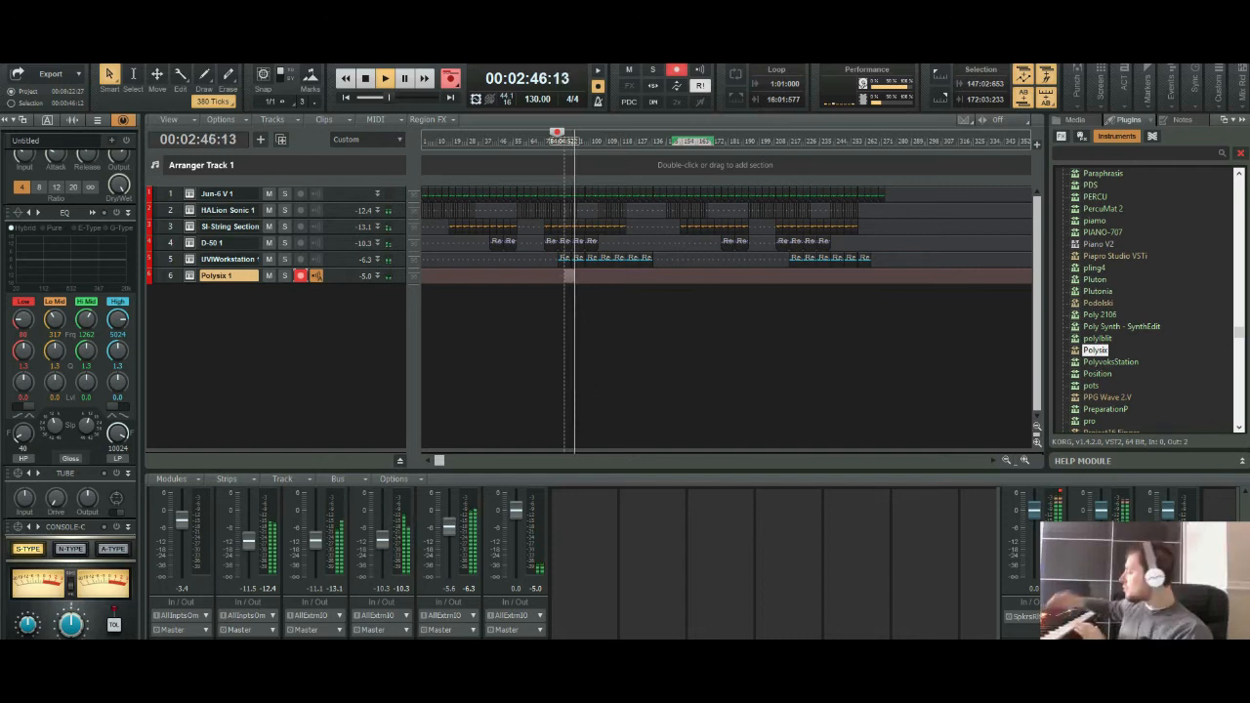
{"action": "key", "text": "space"}
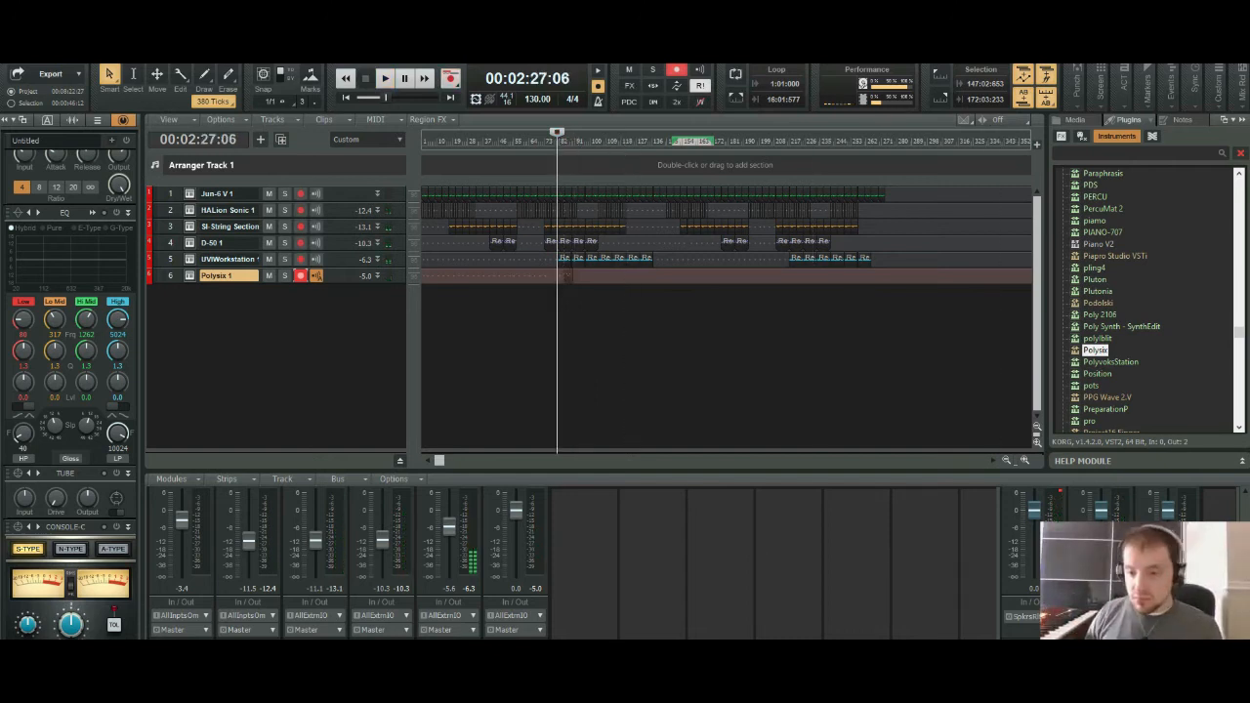
Step: Play back the new Polysix clip from its start at 00:02:35:06, soloing the track partway through to check the notes
{"action": "key", "text": "ctrl+Right"}
{"action": "key", "text": "ctrl+Right"}
{"action": "key", "text": "ctrl+Right"}
{"action": "key", "text": "ctrl+Right"}
{"action": "key", "text": "ctrl+Right"}
{"action": "key", "text": "ctrl+Right"}
{"action": "key", "text": "ctrl+Right"}
{"action": "key", "text": "ctrl+Right"}
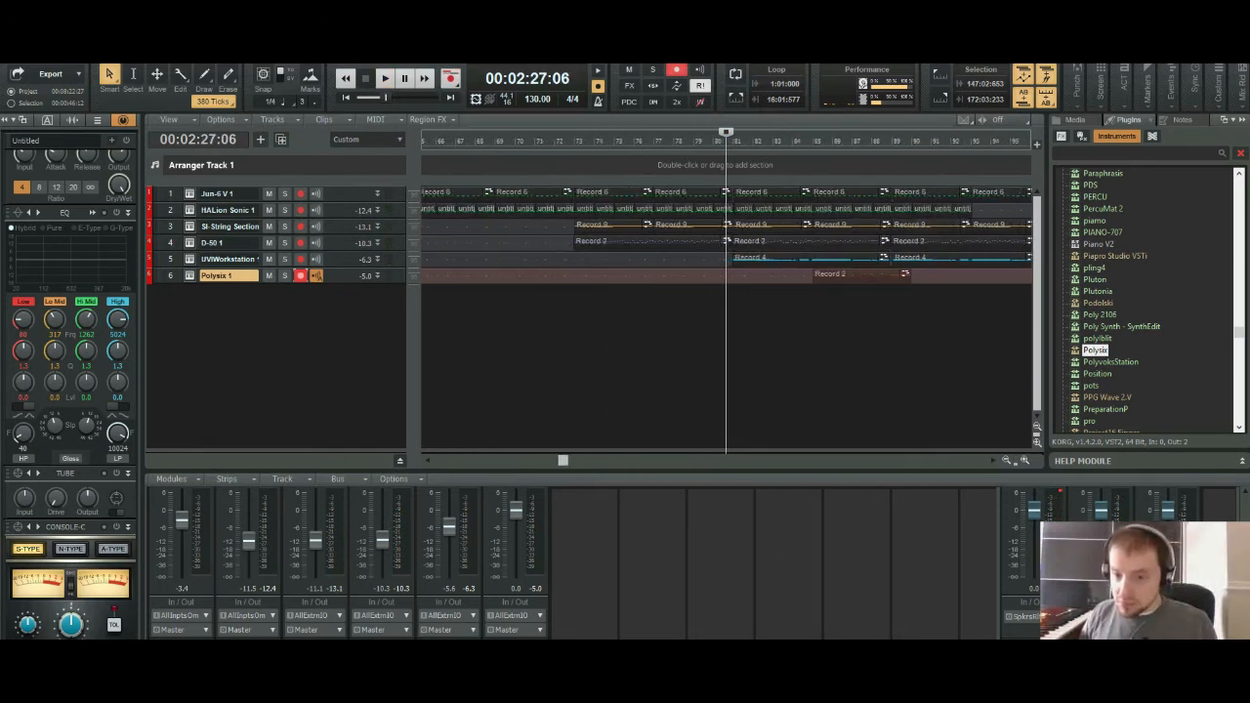
{"action": "key", "text": "ctrl+Right"}
{"action": "key", "text": "ctrl+Right"}
{"action": "key", "text": "ctrl+Right"}
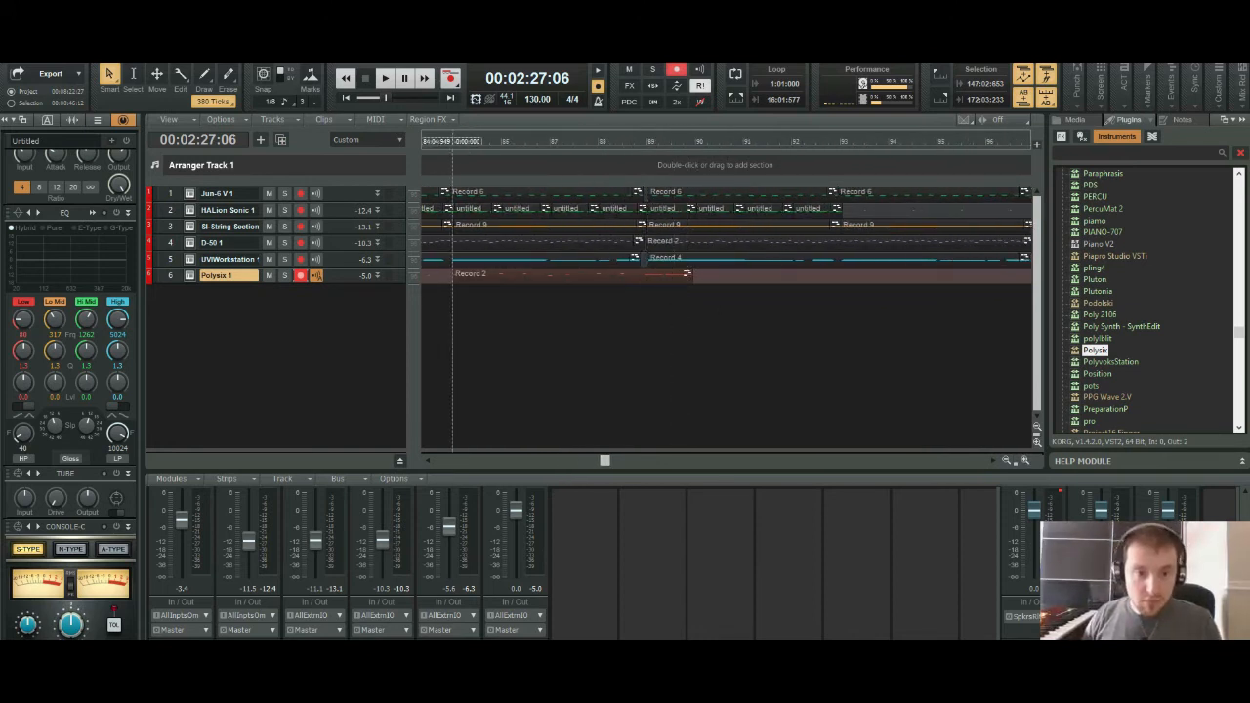
{"action": "left_click", "coordinate": [451, 140]}
{"action": "key", "text": "space"}
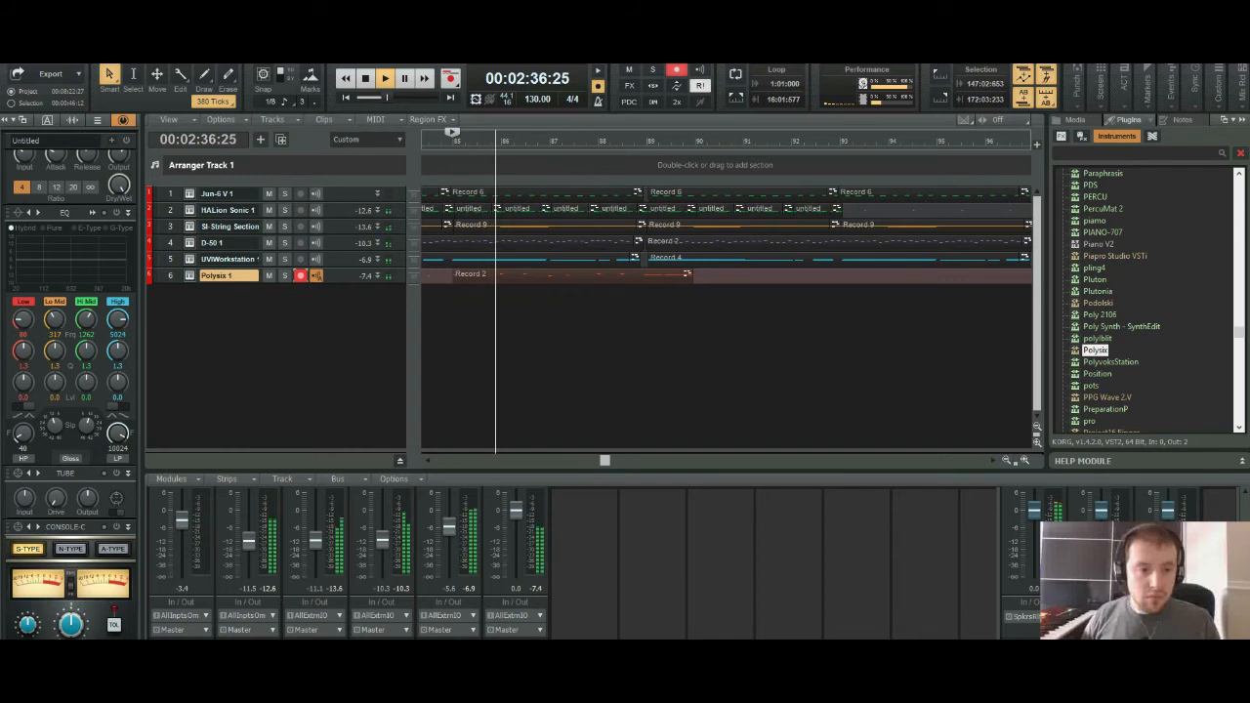
{"action": "key", "text": "s"}
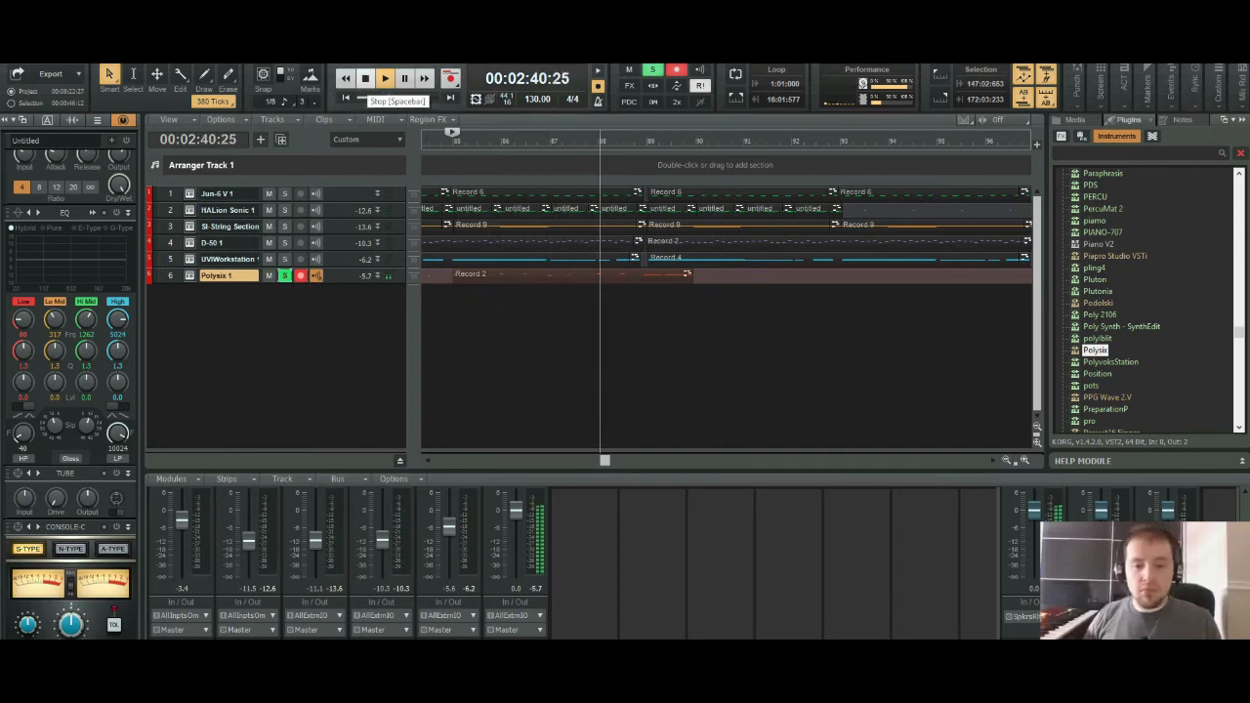
{"action": "key", "text": "space"}
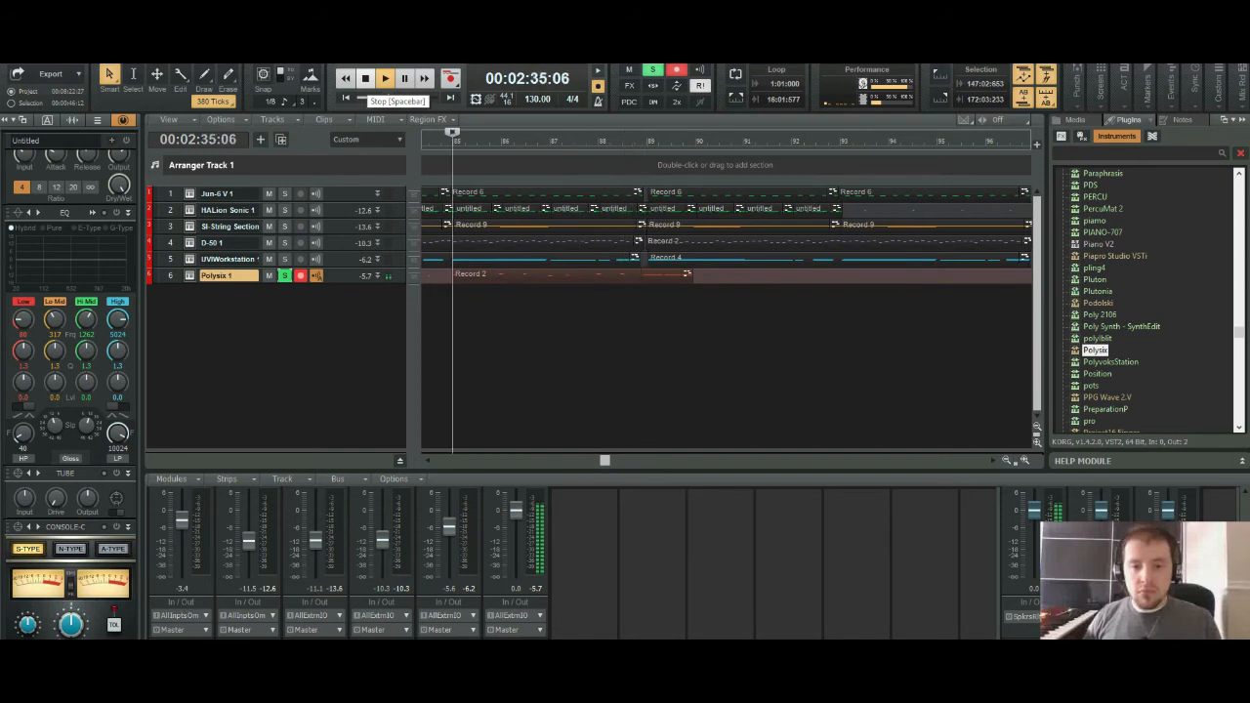
Step: Place the playhead at 00:02:42:14 and trim the end of the first Polysix clip back to it
{"action": "left_click", "coordinate": [642, 137]}
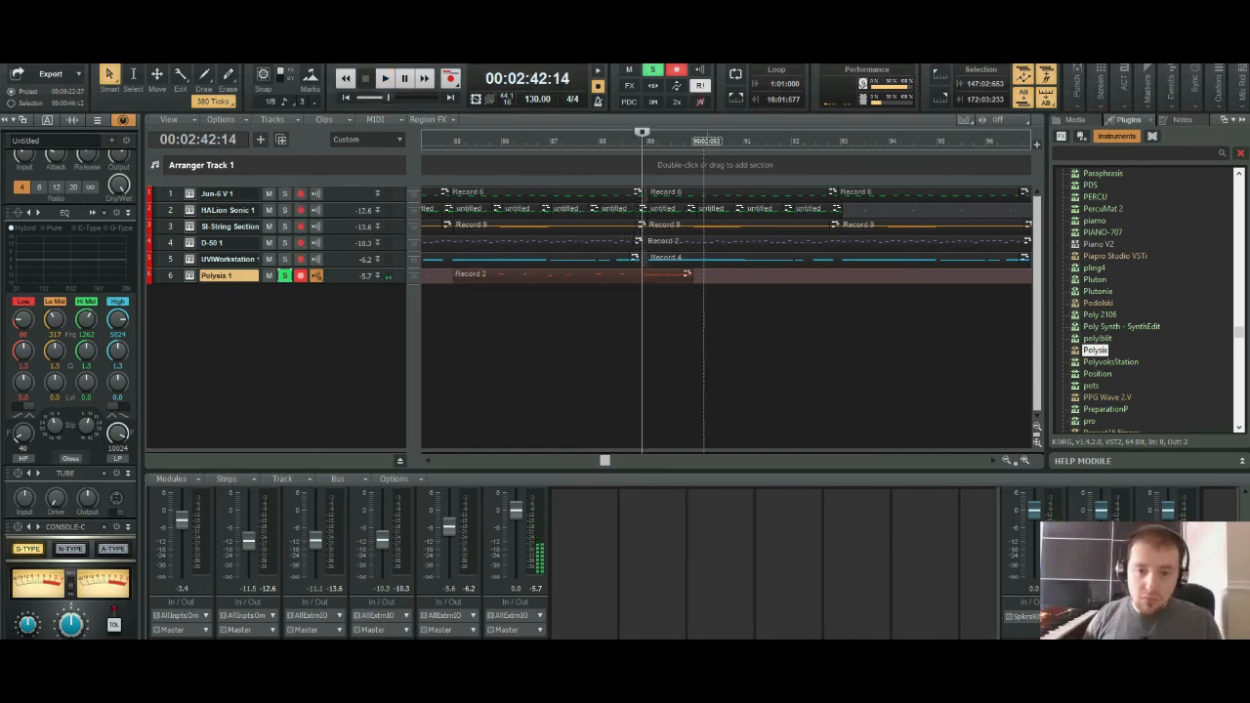
{"action": "left_click_drag", "start_coordinate": [691, 276], "coordinate": [643, 276]}
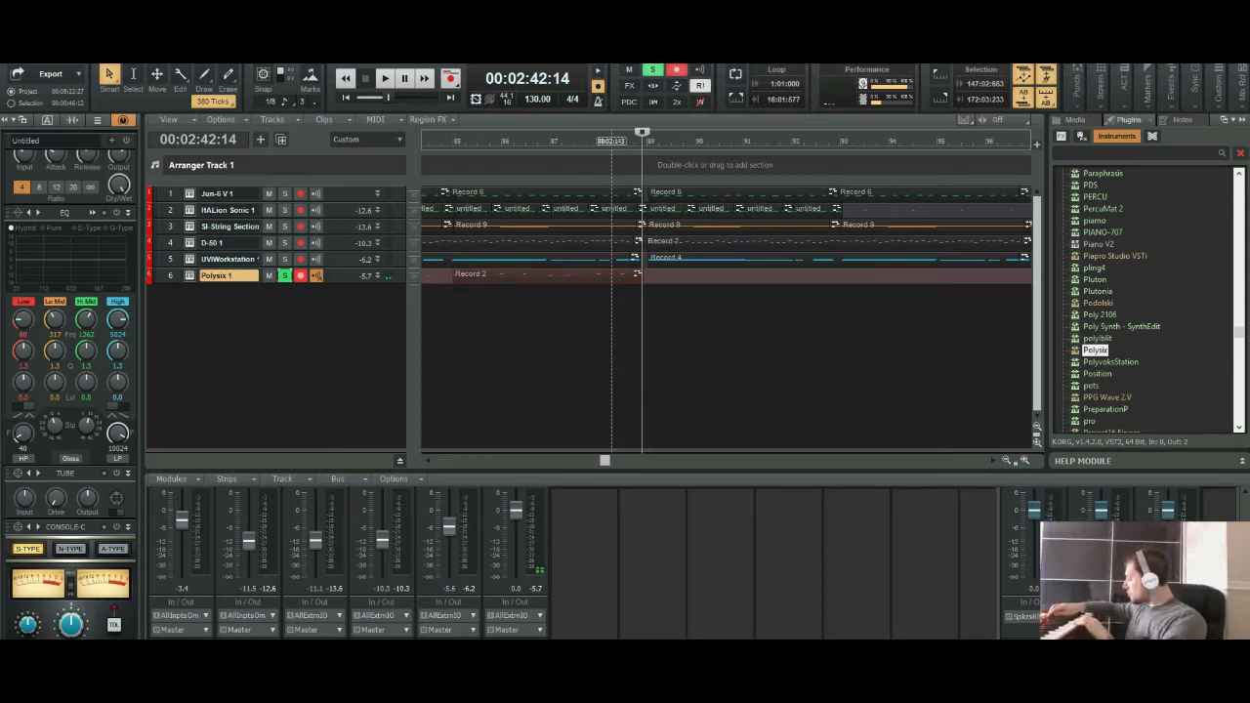
Step: Try a second Polysix take from 00:02:42:14, play it back and delete its clip
{"action": "key", "text": "r"}
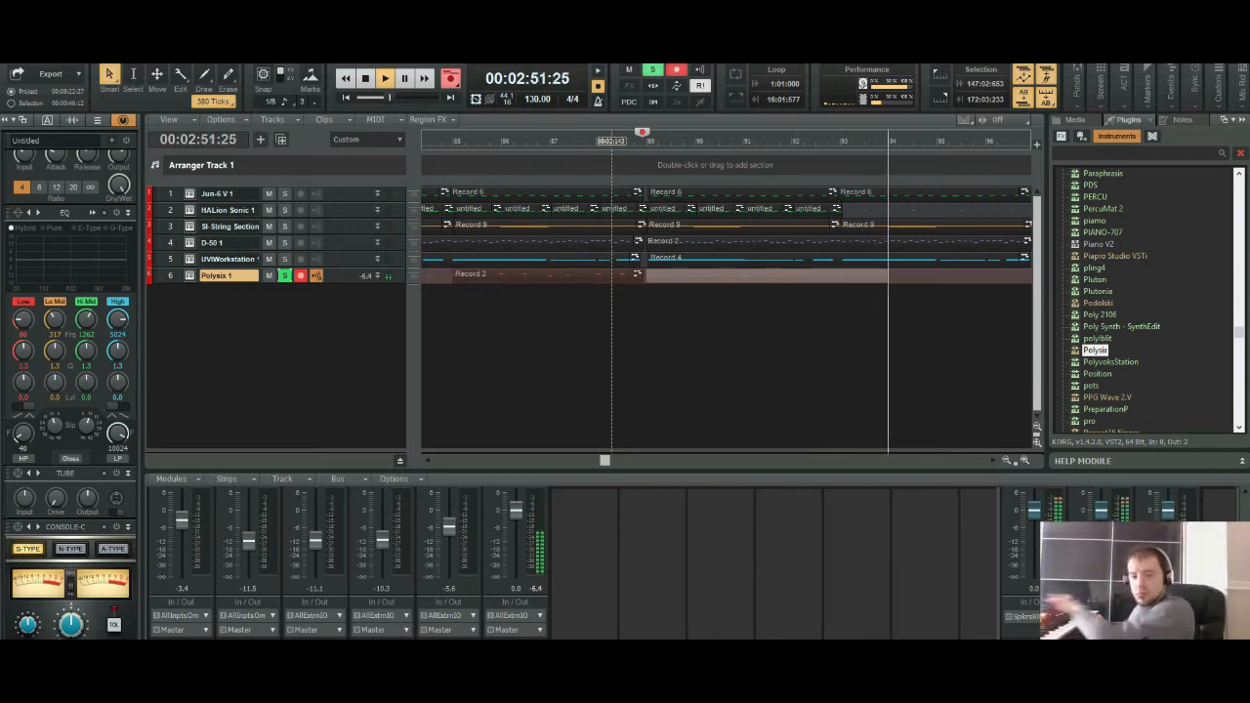
{"action": "key", "text": "space"}
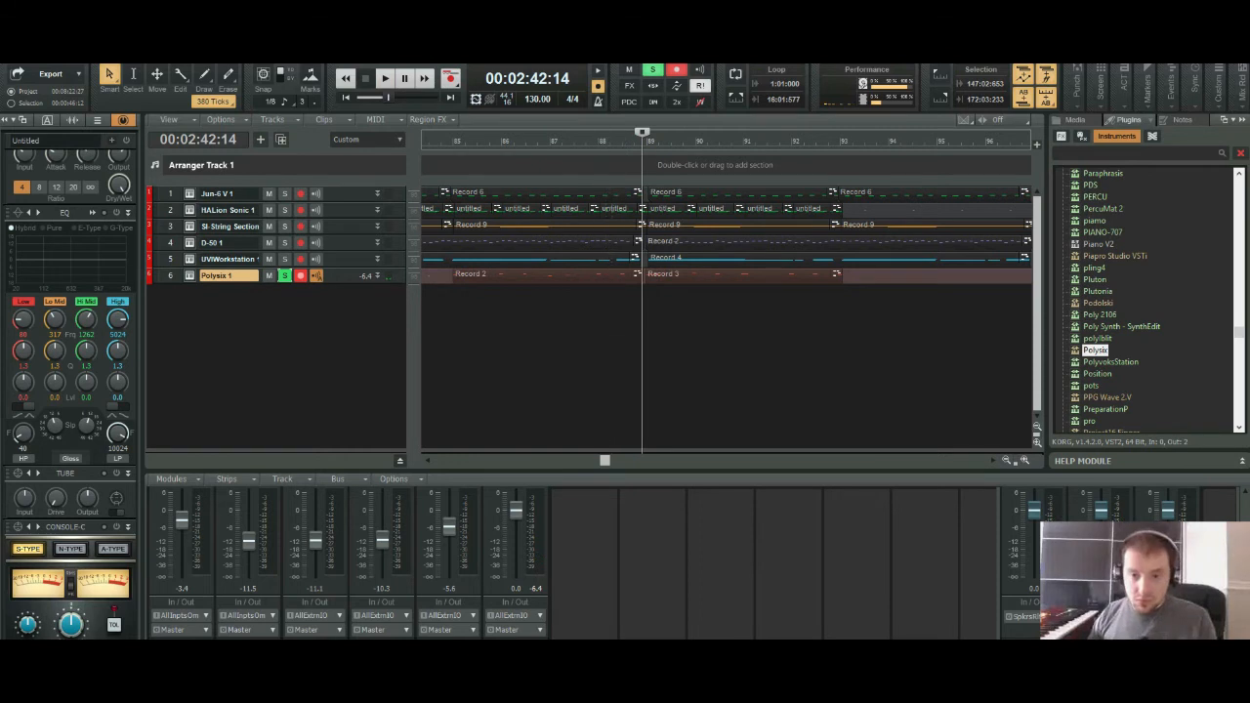
{"action": "key", "text": "space"}
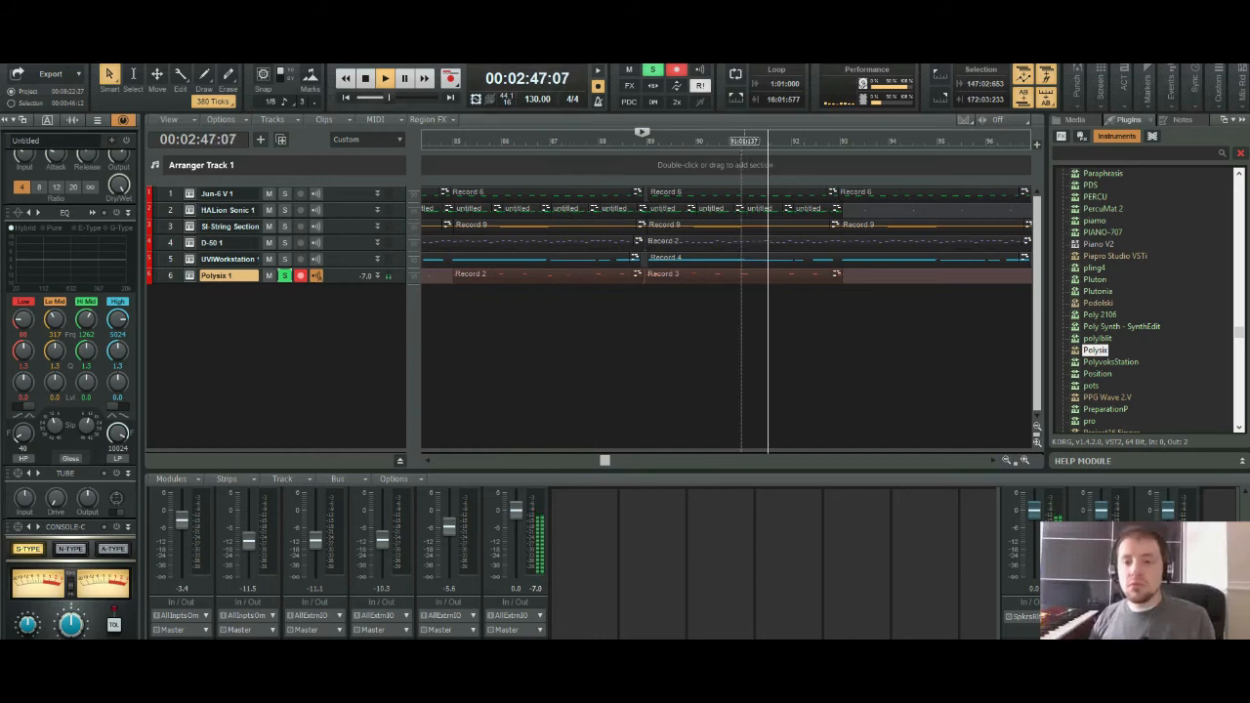
{"action": "key", "text": "space"}
{"action": "left_click", "coordinate": [788, 277]}
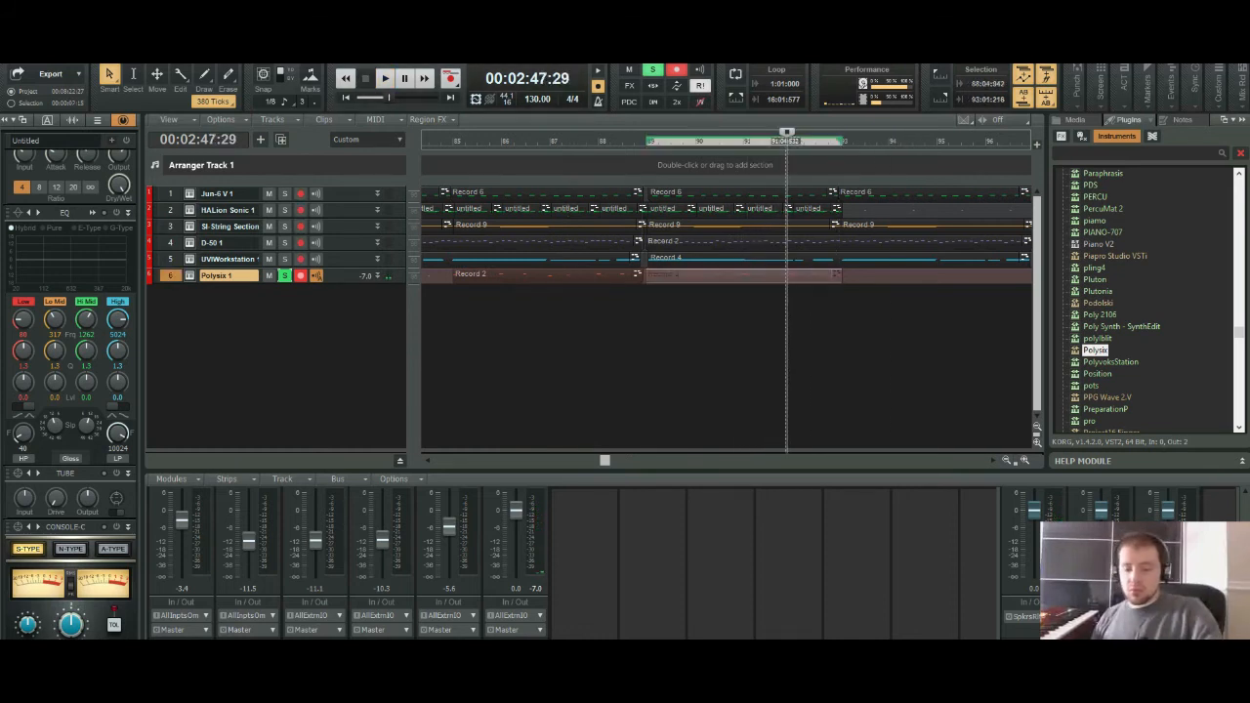
{"action": "key", "text": "Delete"}
Step: Record another second take on the soloed Polysix track, starting from 00:02:42:18
{"action": "left_click", "coordinate": [646, 141]}
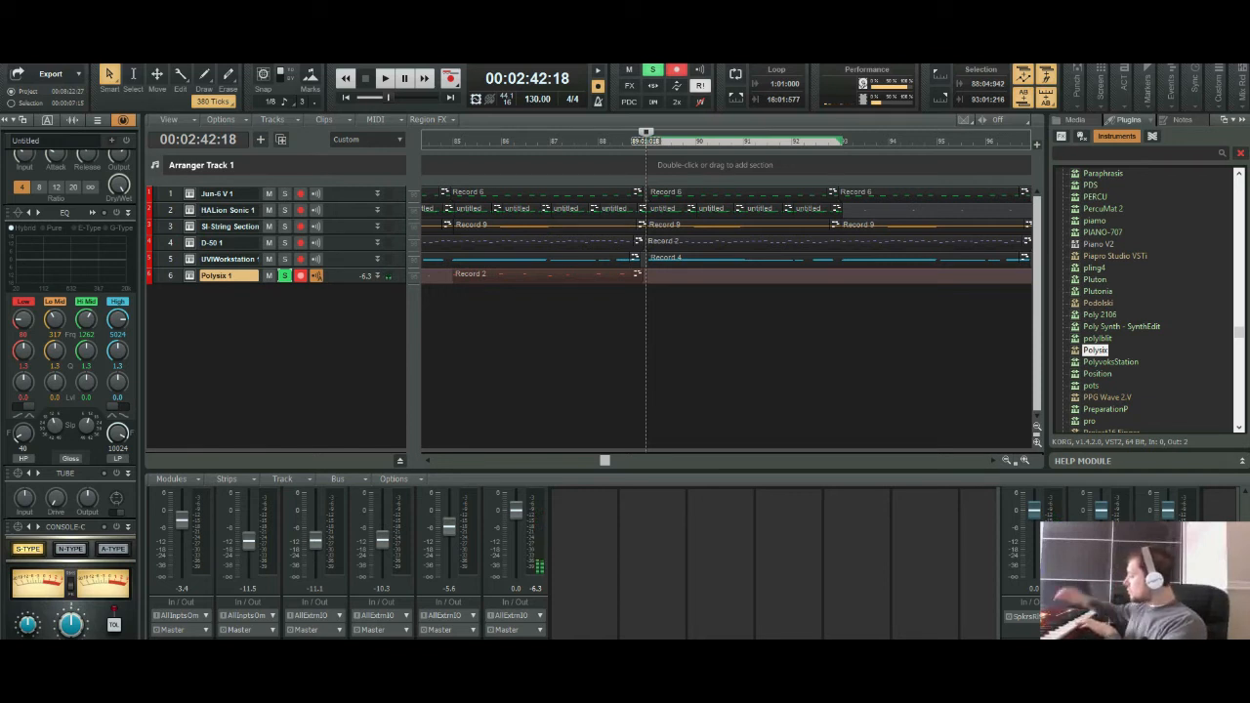
{"action": "key", "text": "space"}
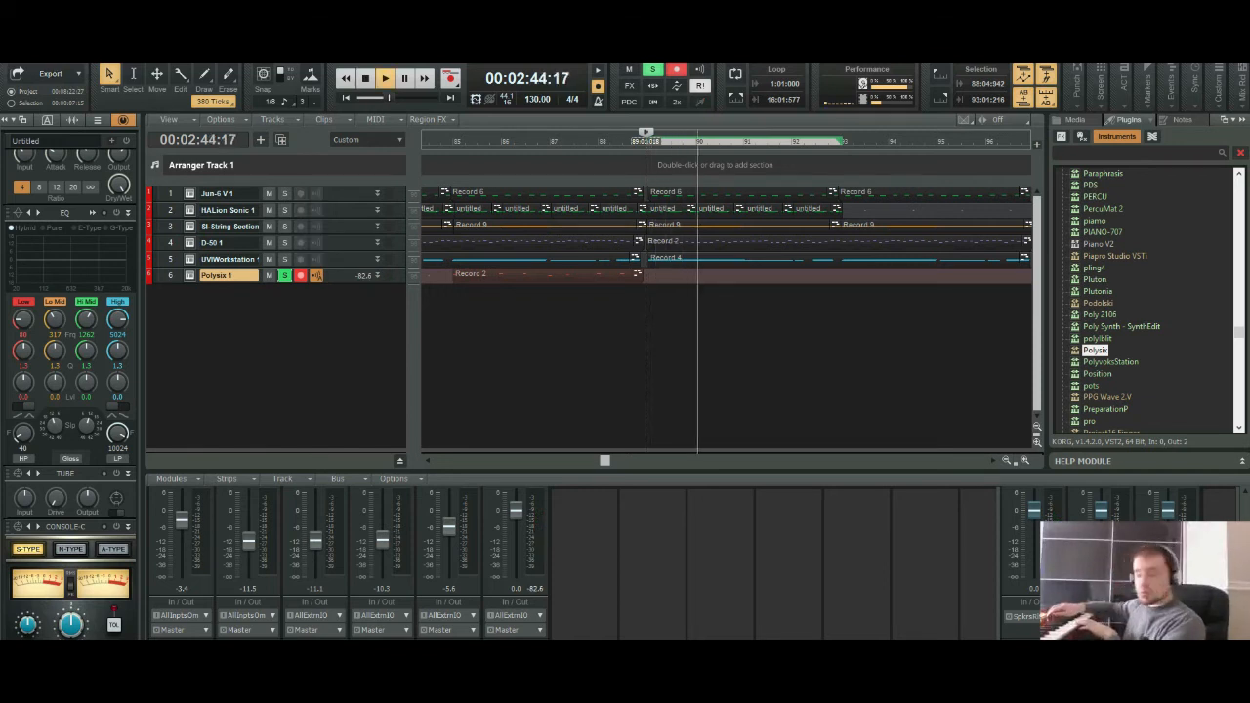
{"action": "key", "text": "space"}
{"action": "key", "text": "space"}
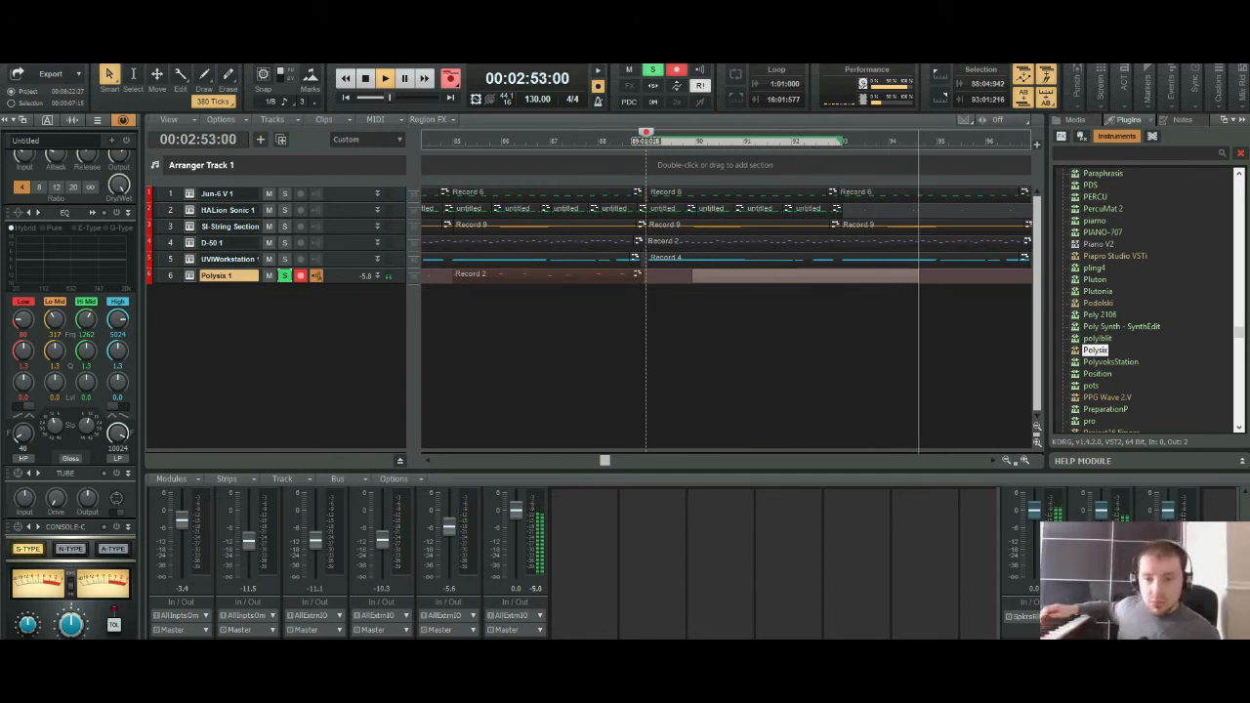
{"action": "key", "text": "space"}
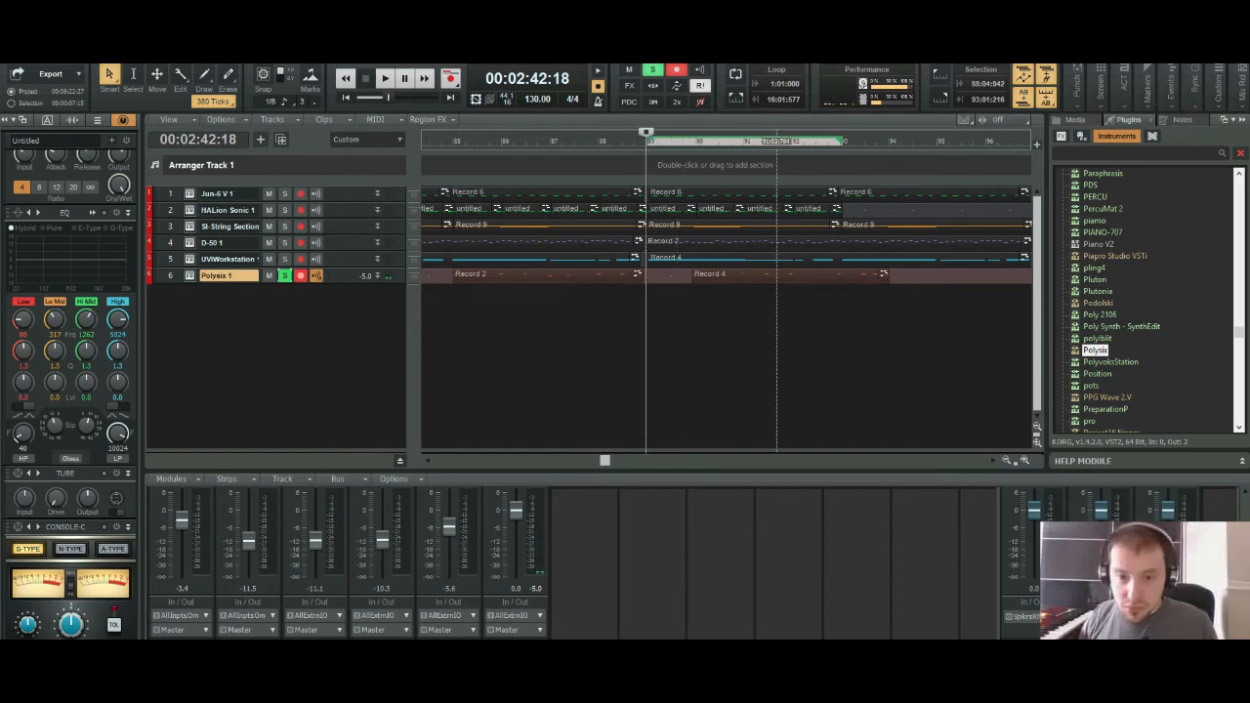
Step: Move the new Polysix clip one bar earlier to follow the first clip, and audition it with the other tracks
{"action": "left_click_drag", "start_coordinate": [773, 274], "coordinate": [725, 274]}
{"action": "key", "text": "space"}
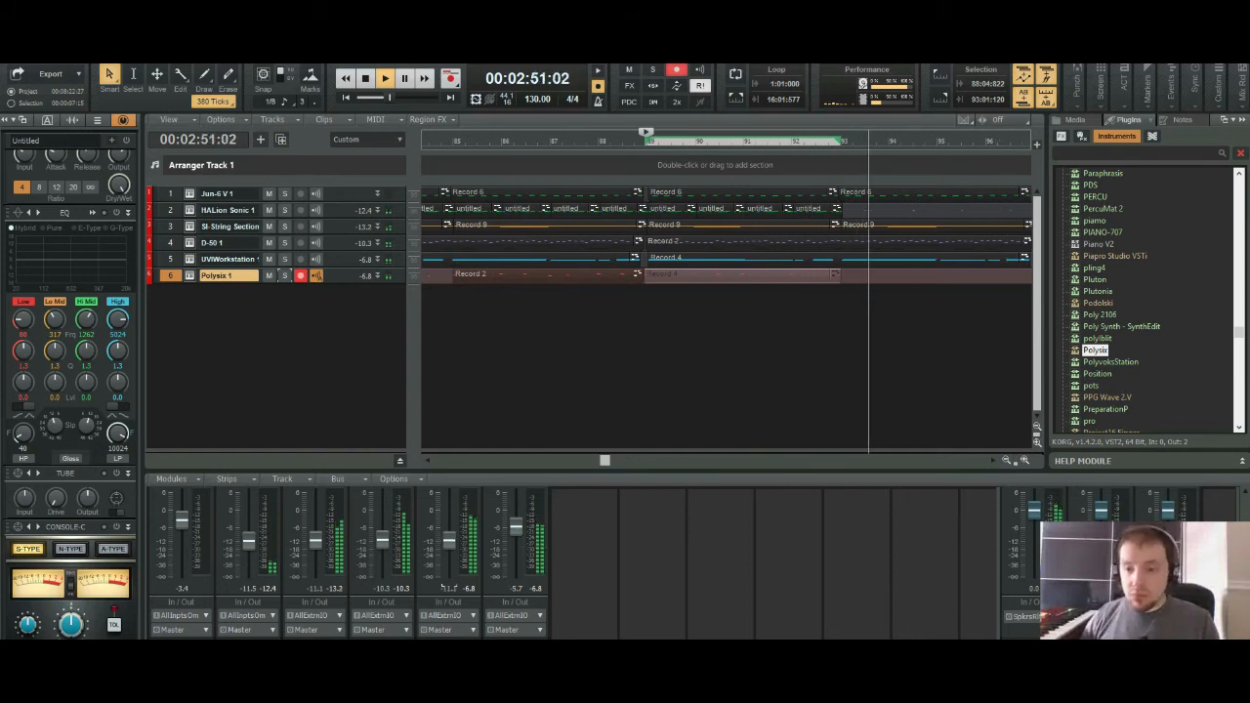
{"action": "left_click", "coordinate": [773, 140]}
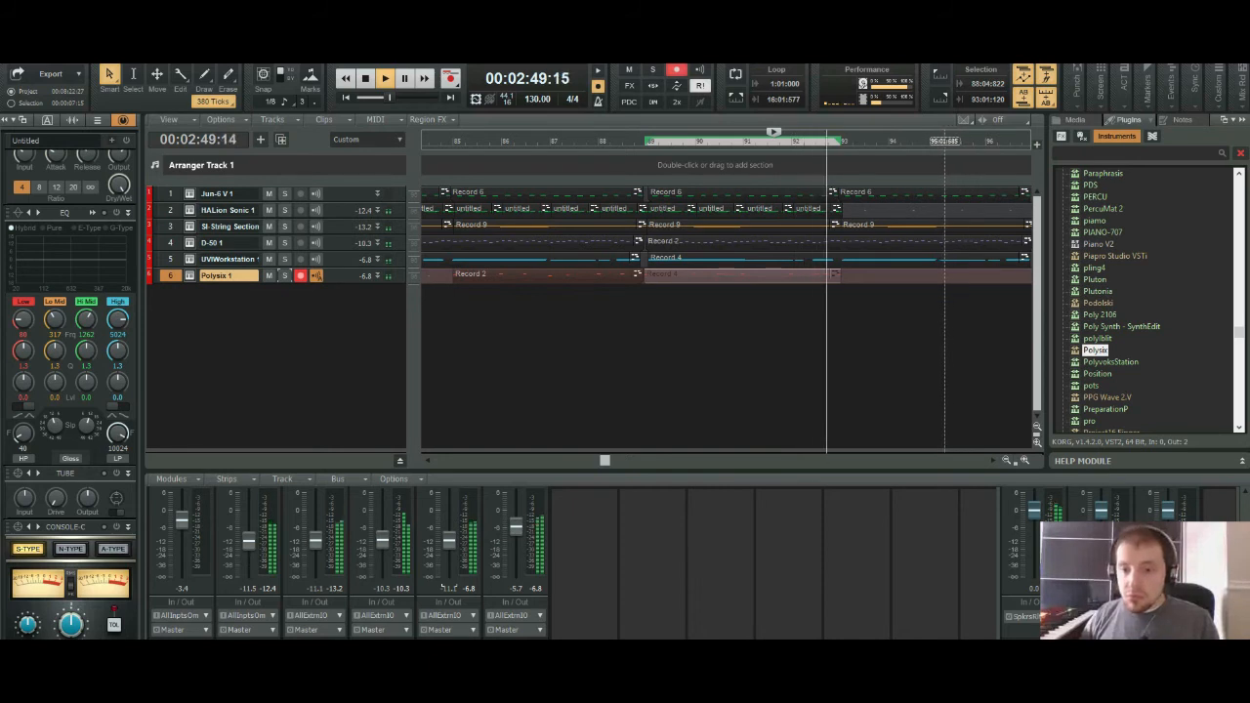
{"action": "key", "text": "space"}
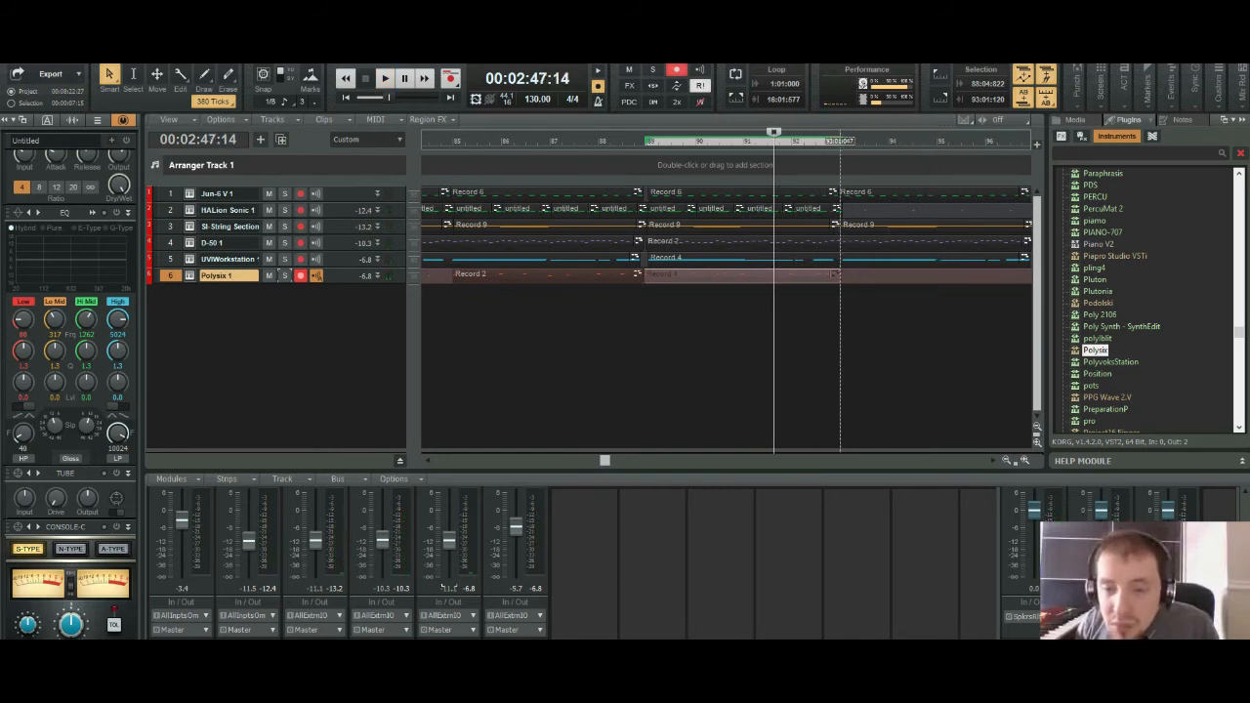
Step: Place the playhead at 00:02:49:25 and trim the end of the second Polysix clip to it
{"action": "left_click", "coordinate": [839, 141]}
{"action": "left_click", "coordinate": [834, 141]}
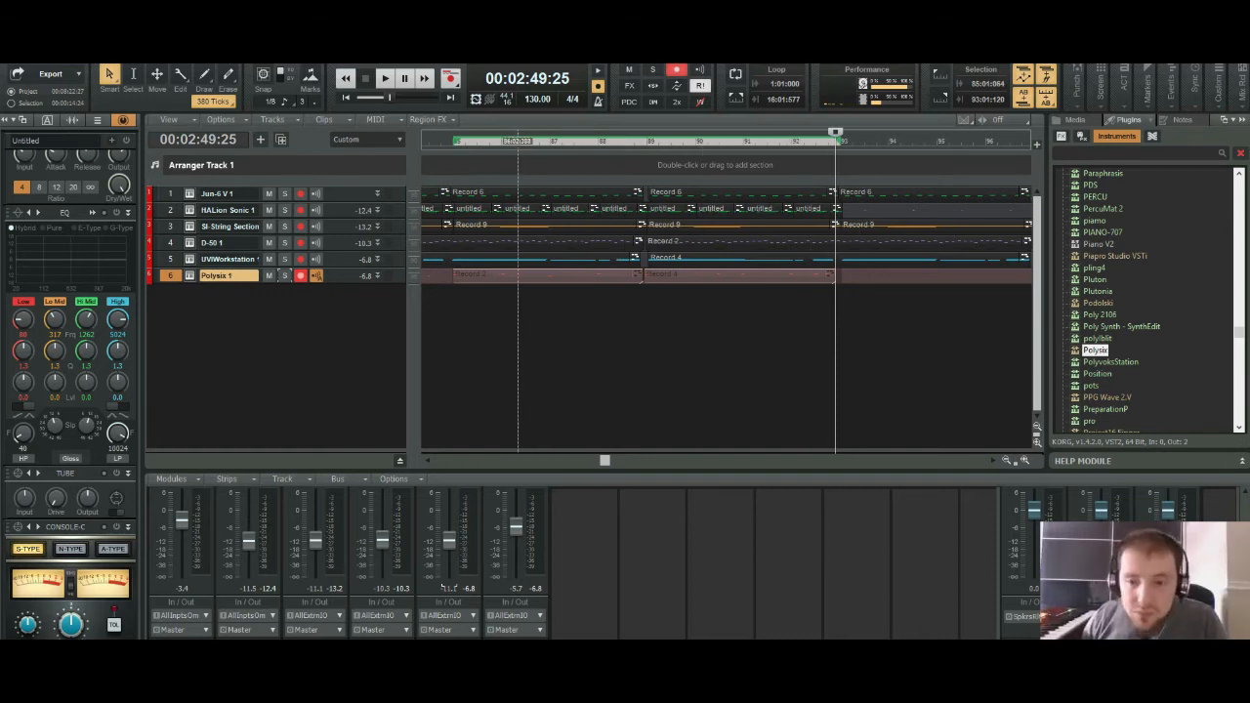
Step: Move both Polysix clips together to about bar 137, after the last UVIWorkstation clip, and play them from there
{"action": "left_click", "coordinate": [1007, 460]}
{"action": "left_click", "coordinate": [1007, 460]}
{"action": "left_click", "coordinate": [1007, 460]}
{"action": "left_click", "coordinate": [1006, 460]}
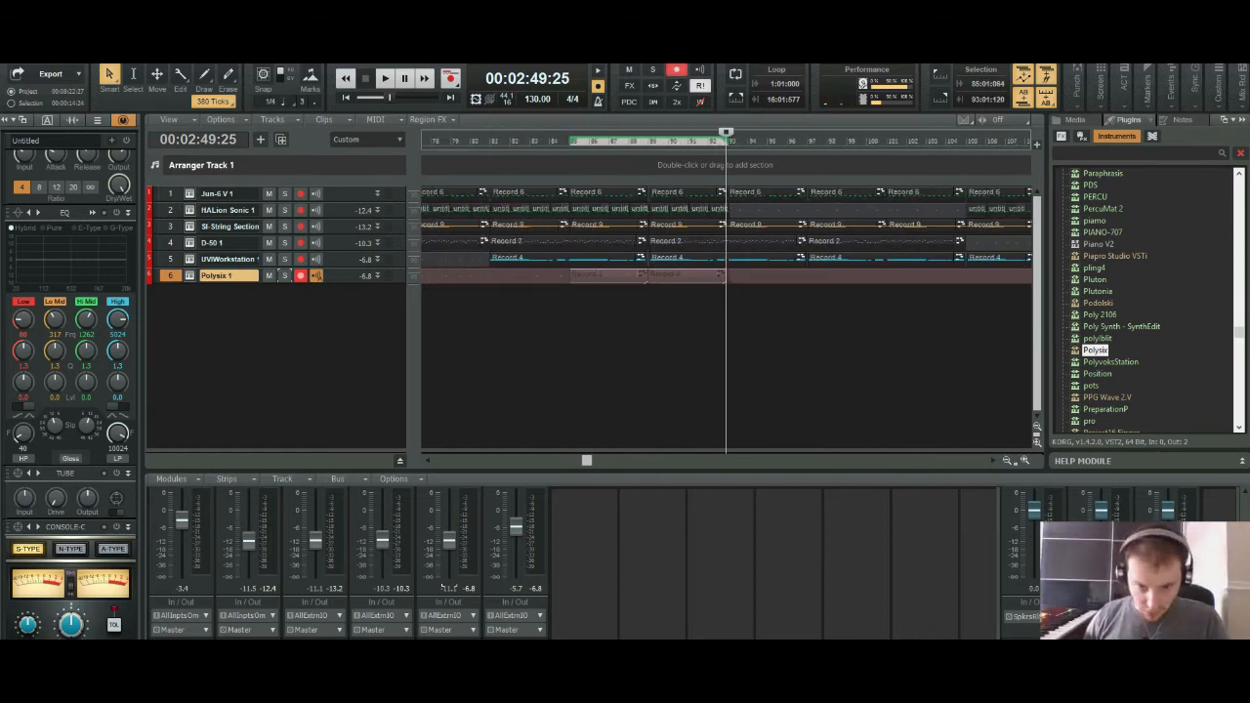
{"action": "left_click", "coordinate": [1006, 460]}
{"action": "left_click", "coordinate": [1006, 460]}
{"action": "left_click", "coordinate": [1007, 460]}
{"action": "left_click", "coordinate": [1007, 460]}
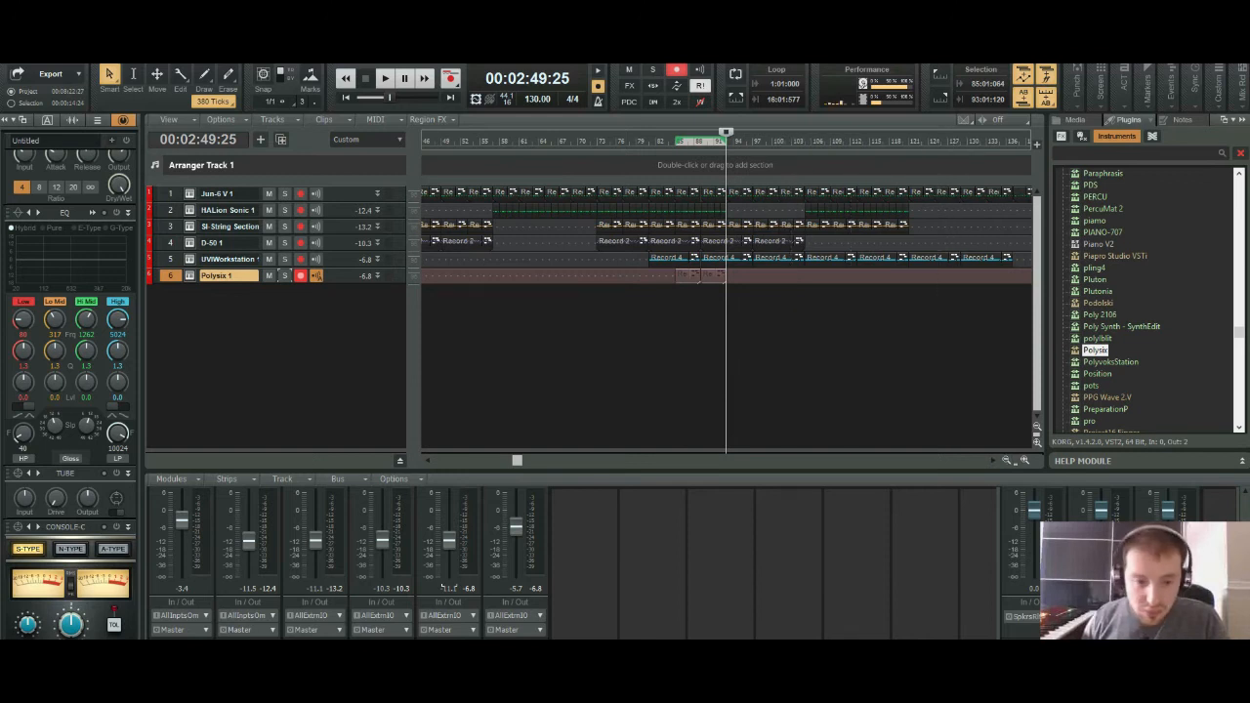
{"action": "left_click_drag", "start_coordinate": [516, 460], "coordinate": [567, 460]}
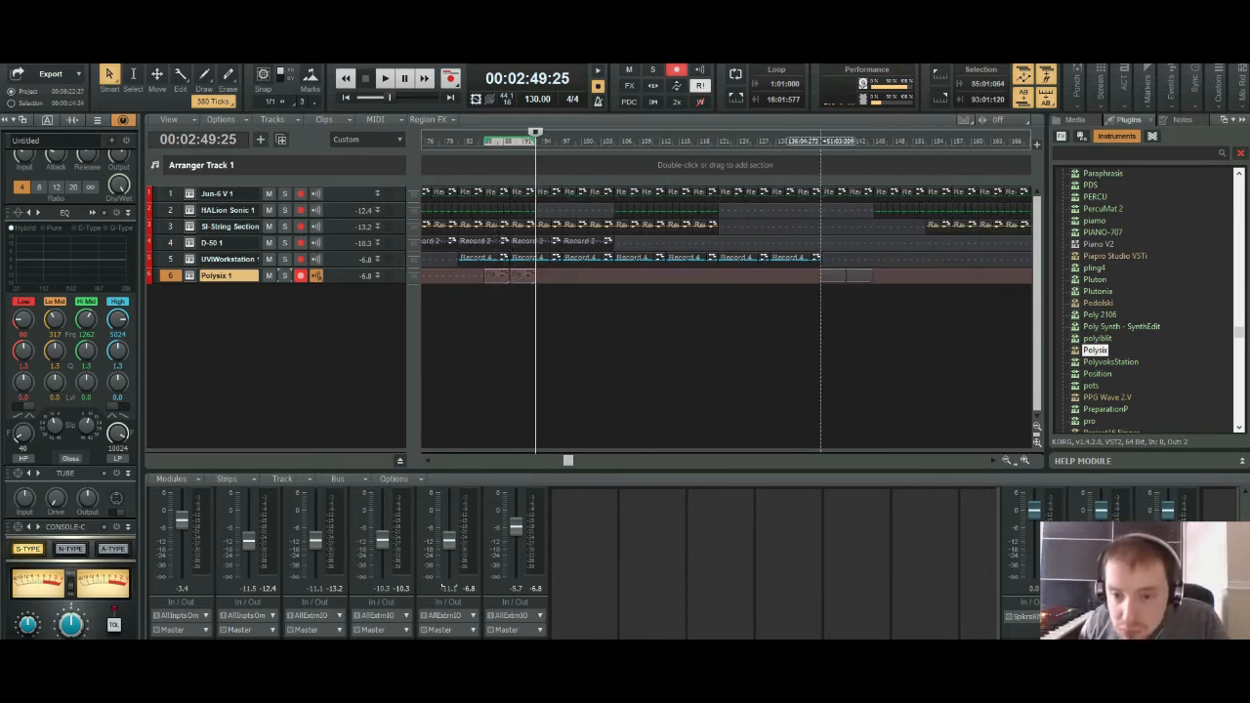
{"action": "left_click_drag", "start_coordinate": [495, 276], "coordinate": [832, 276]}
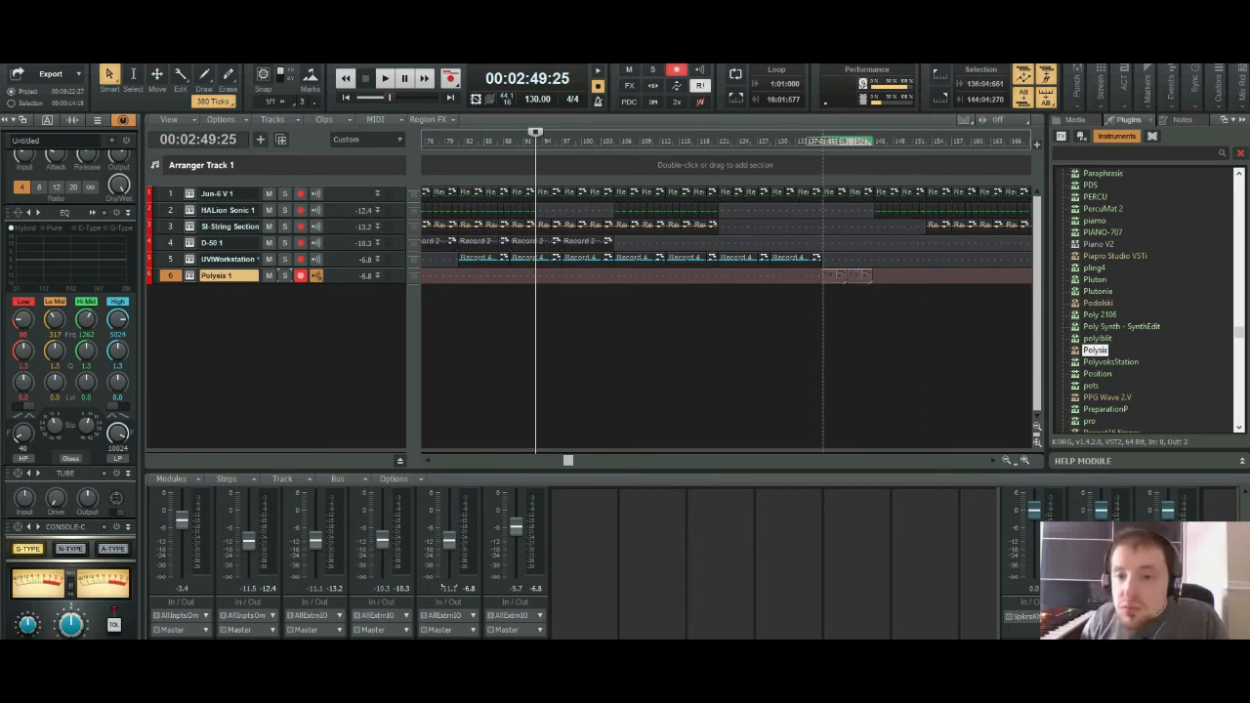
{"action": "left_click", "coordinate": [823, 142]}
{"action": "key", "text": "space"}
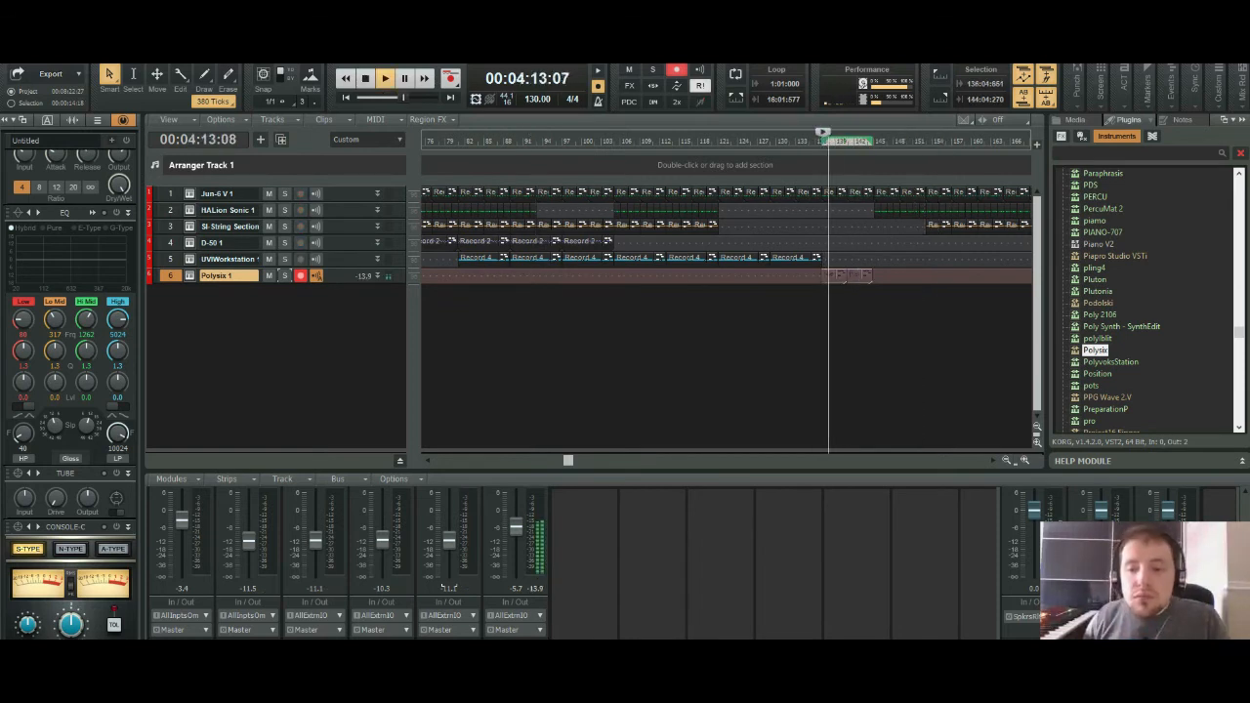
Step: Paste a copy of both Polysix clips at bar 145, directly after the originals, and play the copies with the other tracks
{"action": "key", "text": "ctrl+Right"}
{"action": "key", "text": "ctrl+Right"}
{"action": "key", "text": "ctrl+Right"}
{"action": "key", "text": "ctrl+Right"}
{"action": "key", "text": "ctrl+Right"}
{"action": "key", "text": "ctrl+Right"}
{"action": "key", "text": "ctrl+Right"}
{"action": "key", "text": "ctrl+Right"}
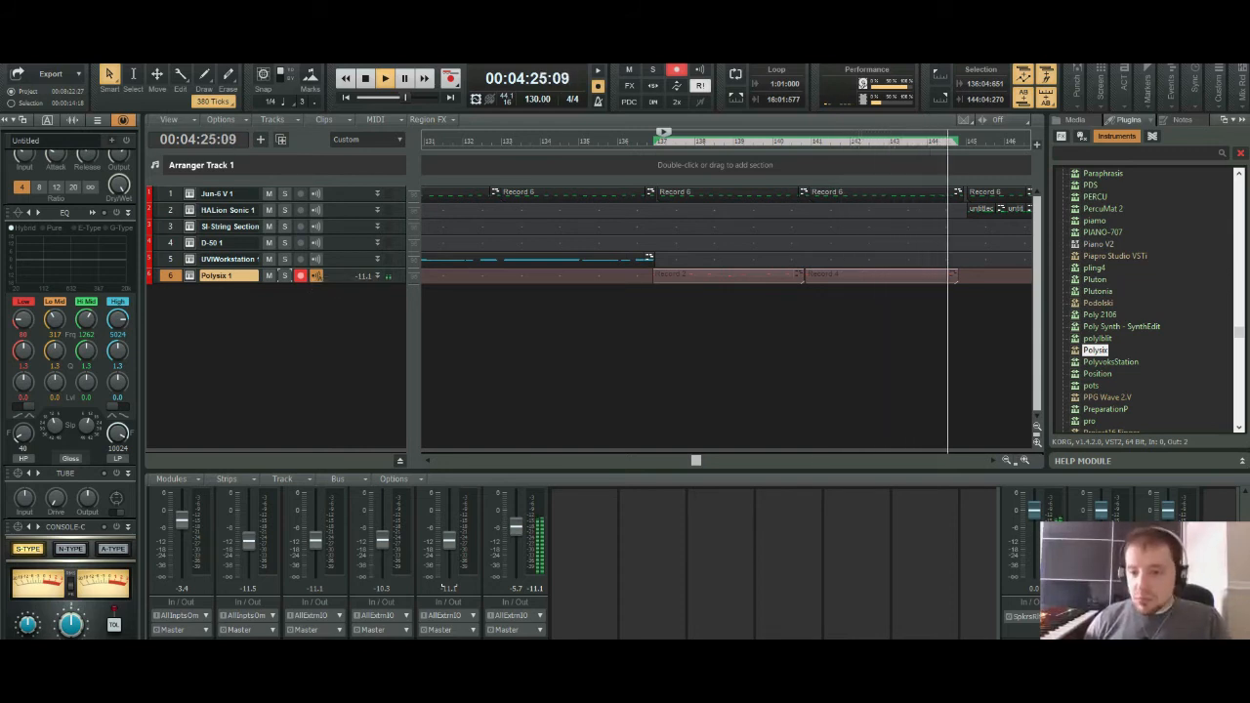
{"action": "key", "text": "space"}
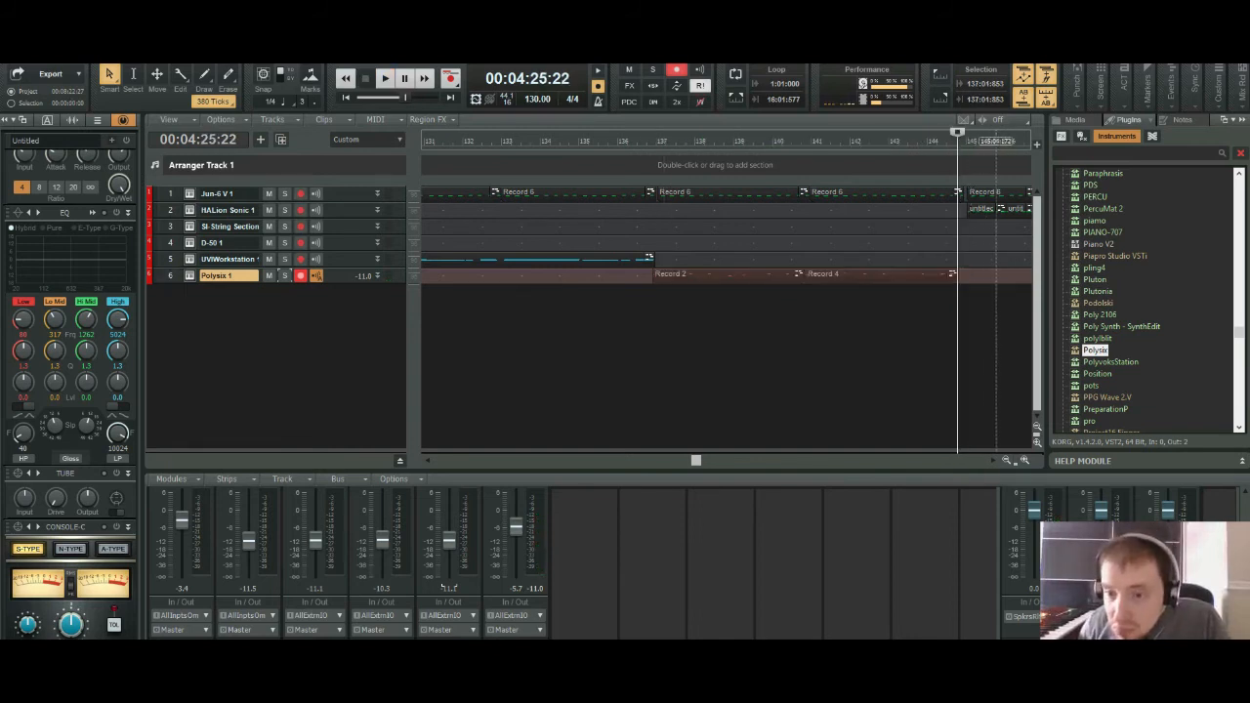
{"action": "left_click", "coordinate": [685, 275]}
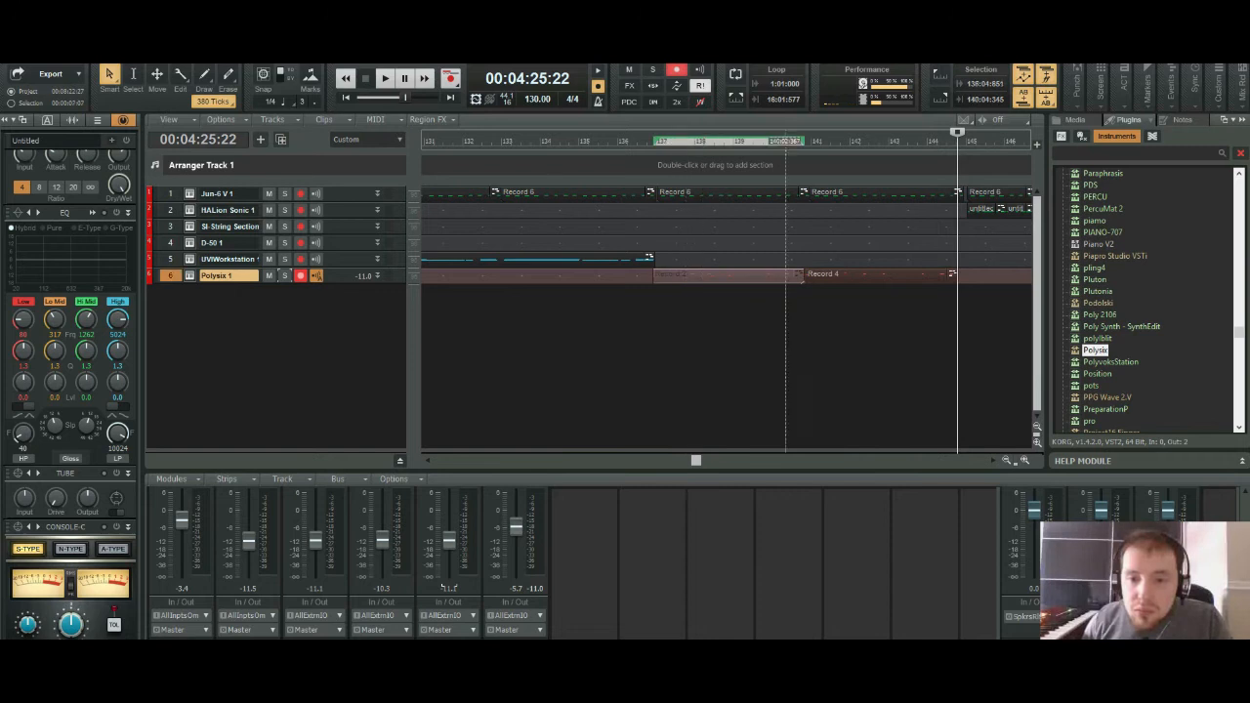
{"action": "left_click", "coordinate": [859, 275], "text": "ctrl"}
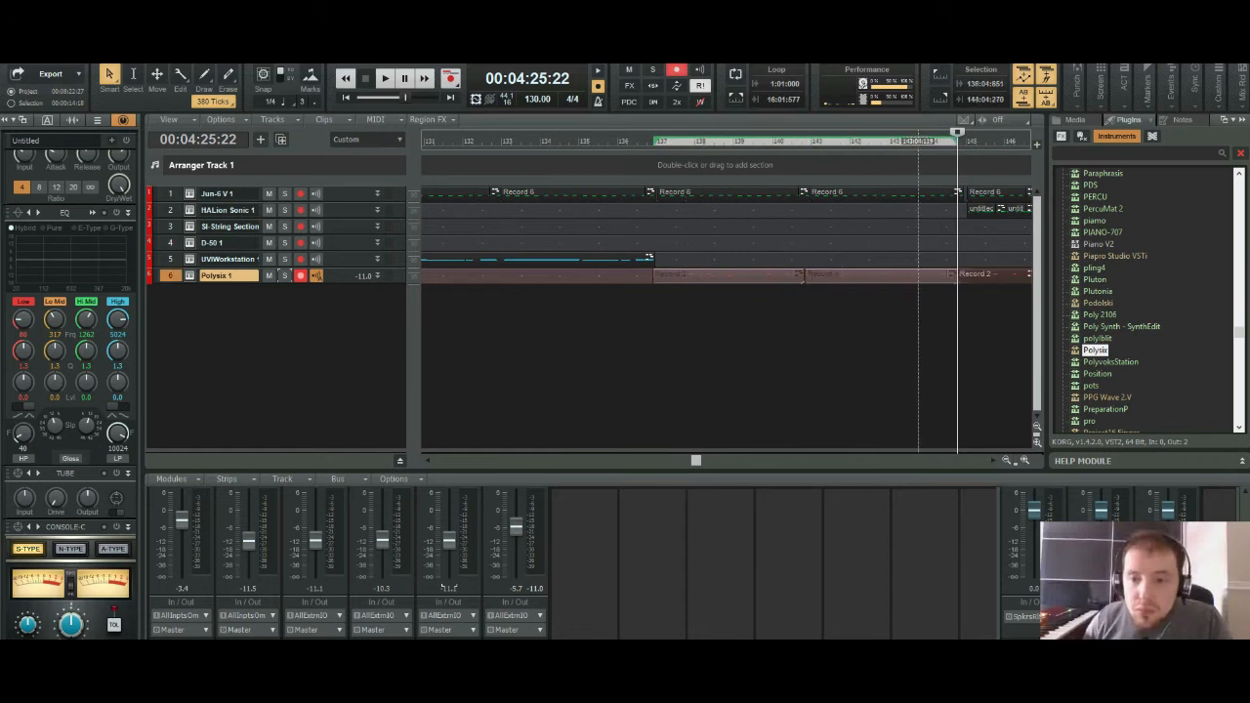
{"action": "key", "text": "space"}
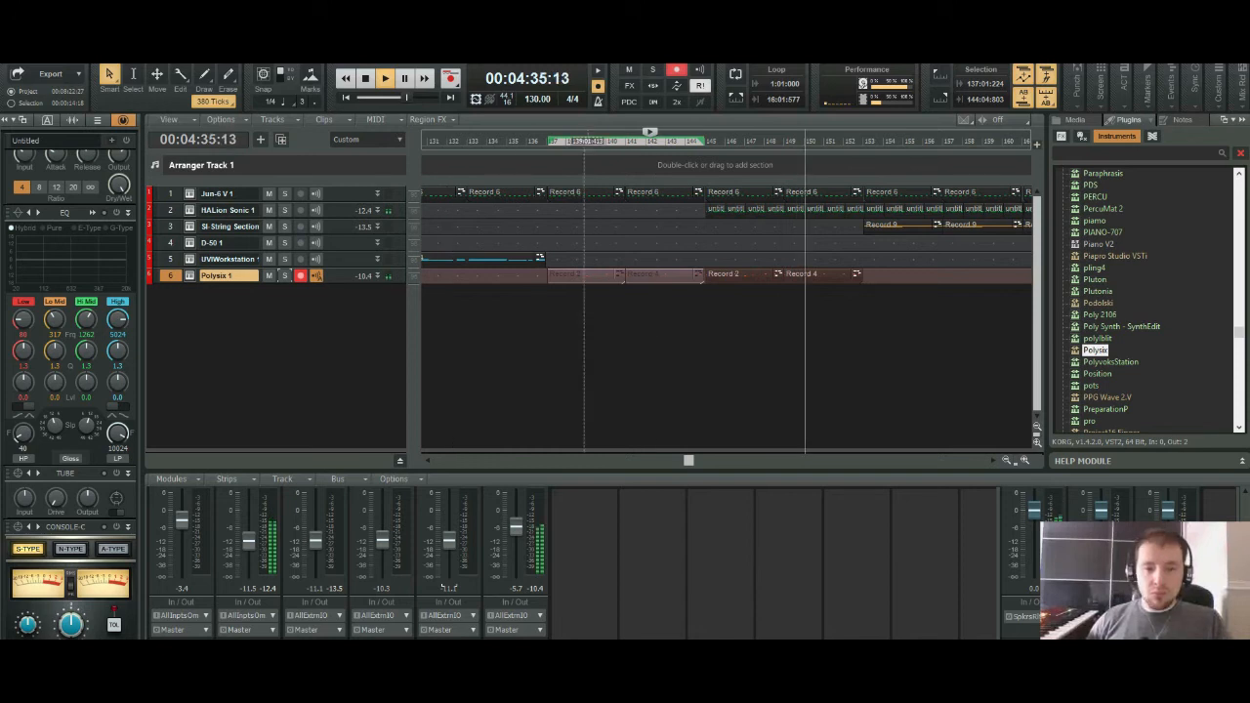
{"action": "key", "text": "space"}
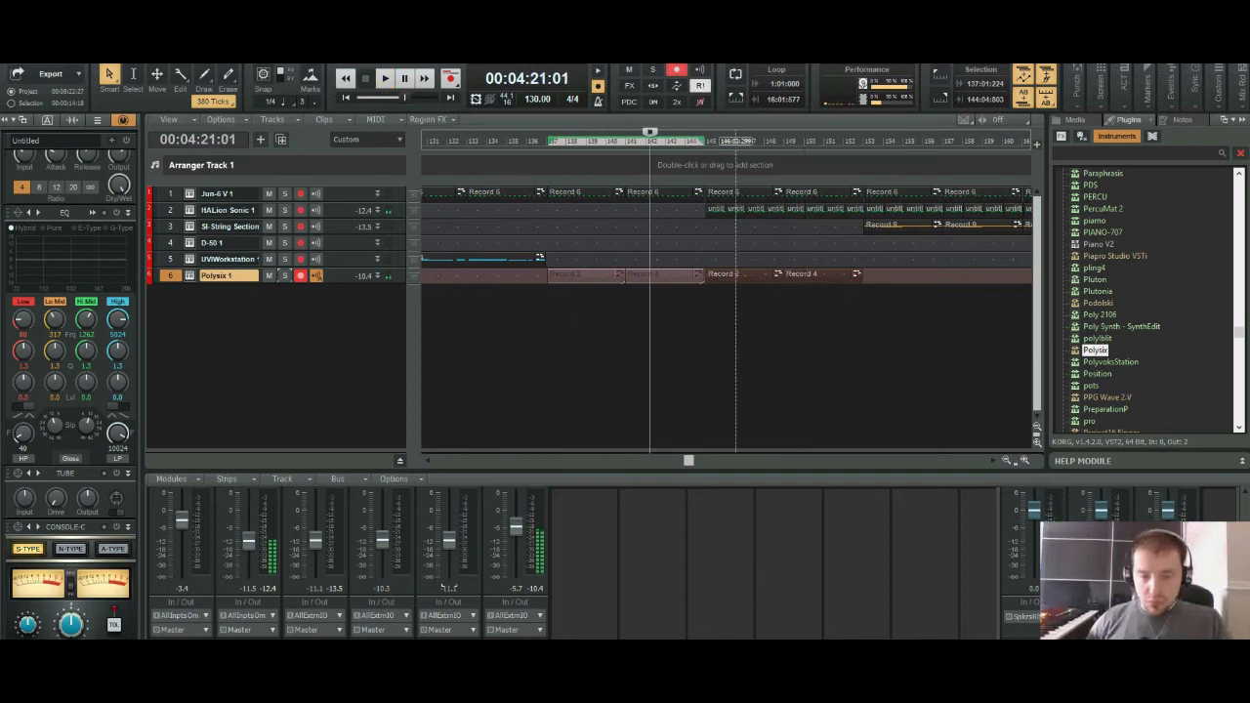
Step: Quantize all four Polysix clips between bars 137 and 153 to a 1/32 duration and play them back
{"action": "left_click_drag", "start_coordinate": [735, 141], "coordinate": [861, 141]}
{"action": "key", "text": "q"}
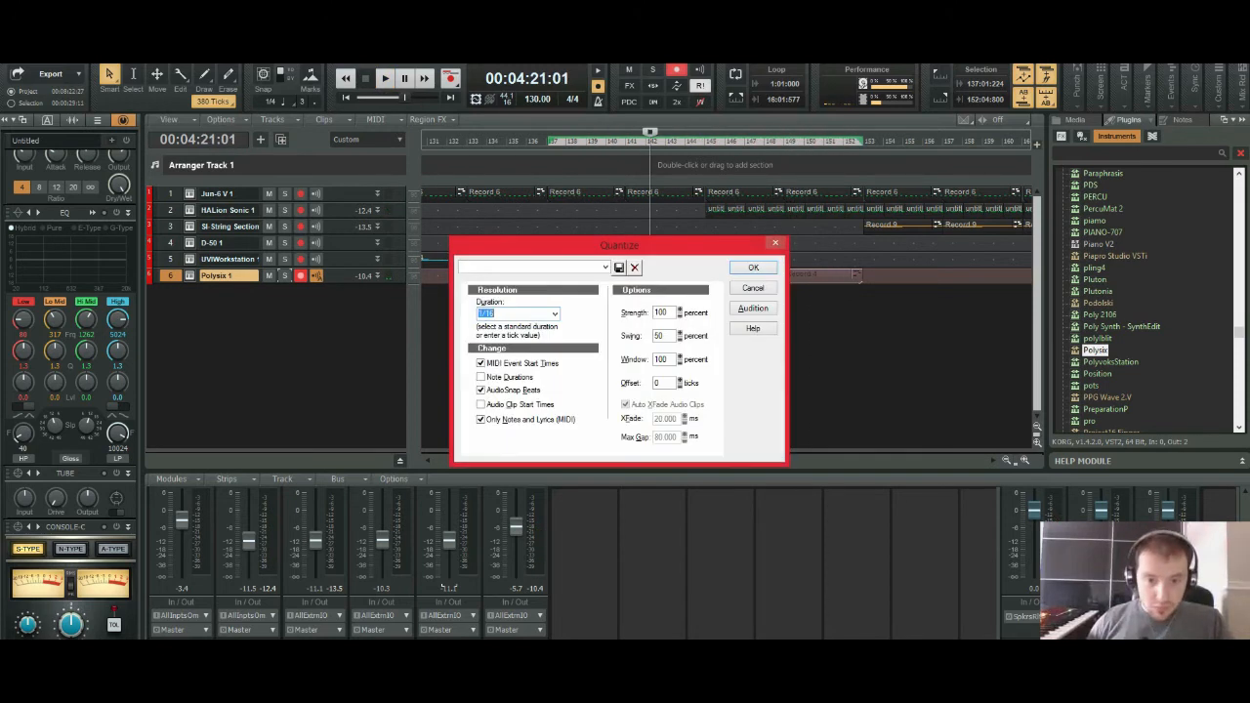
{"action": "key", "text": "alt+Down"}
{"action": "key", "text": "Up"}
{"action": "key", "text": "Up"}
{"action": "key", "text": "Up"}
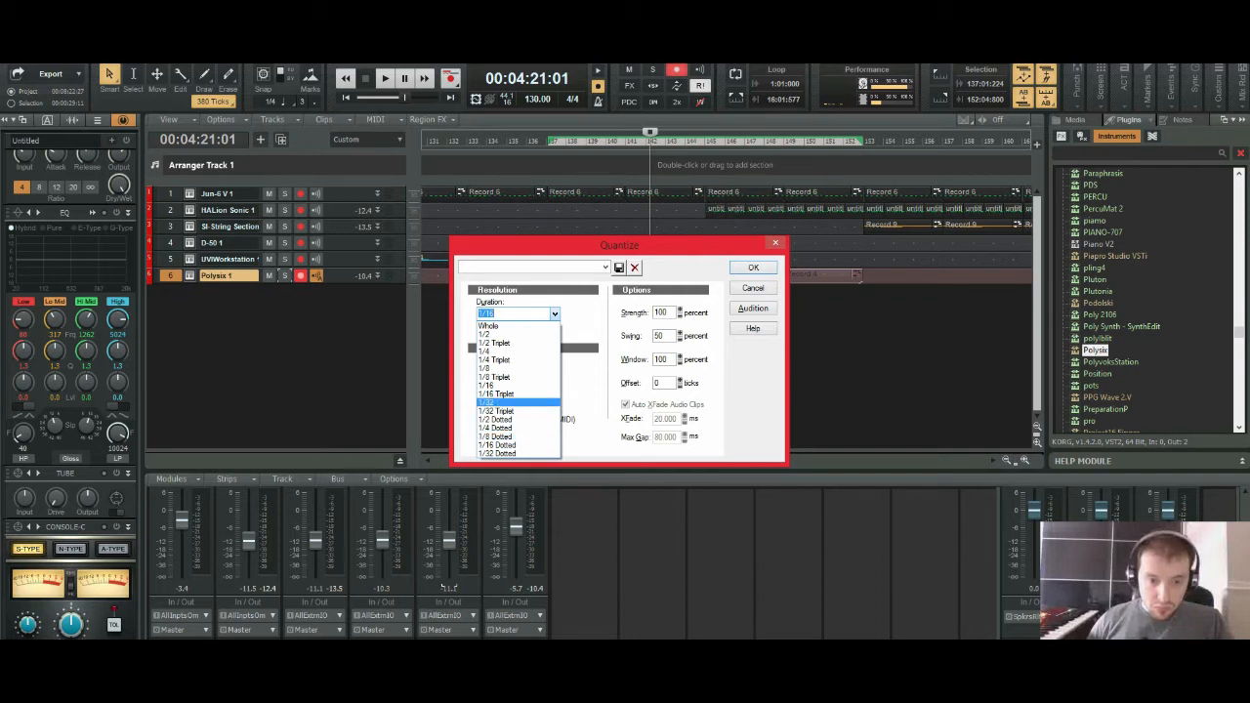
{"action": "key", "text": "Up"}
{"action": "key", "text": "Return"}
{"action": "key", "text": "alt+Down"}
{"action": "key", "text": "Down"}
{"action": "key", "text": "Return"}
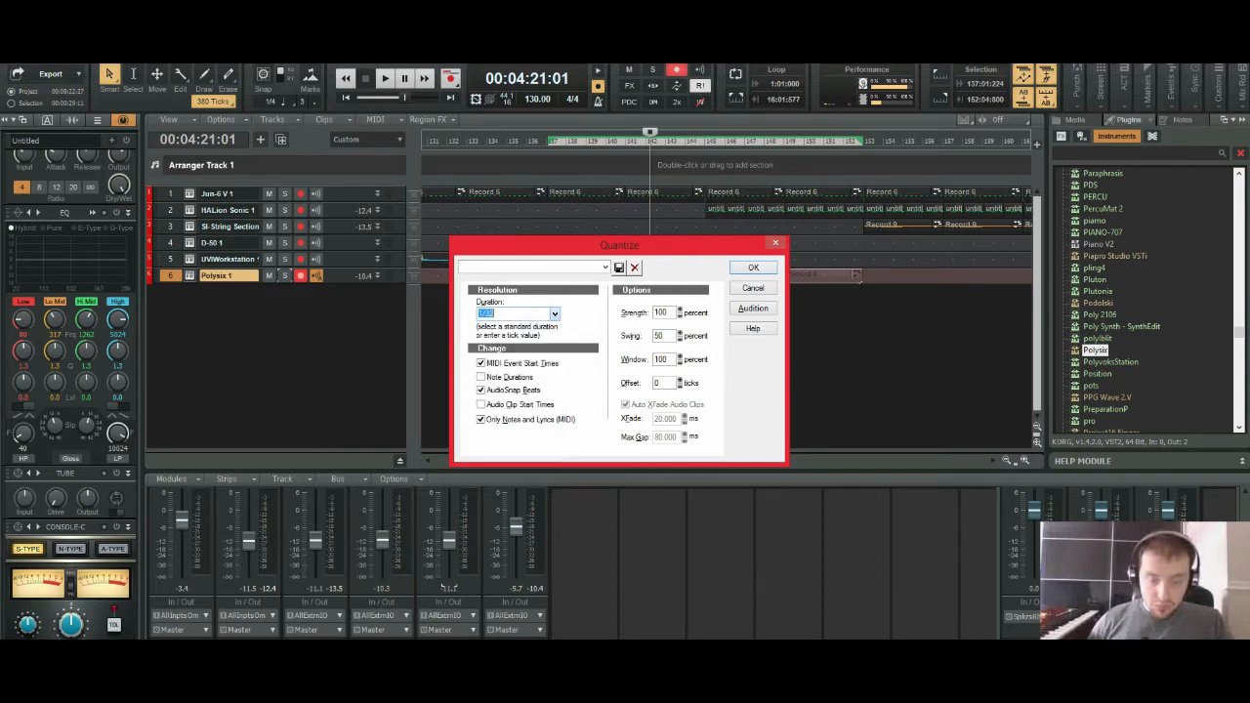
{"action": "key", "text": "Return"}
{"action": "key", "text": "space"}
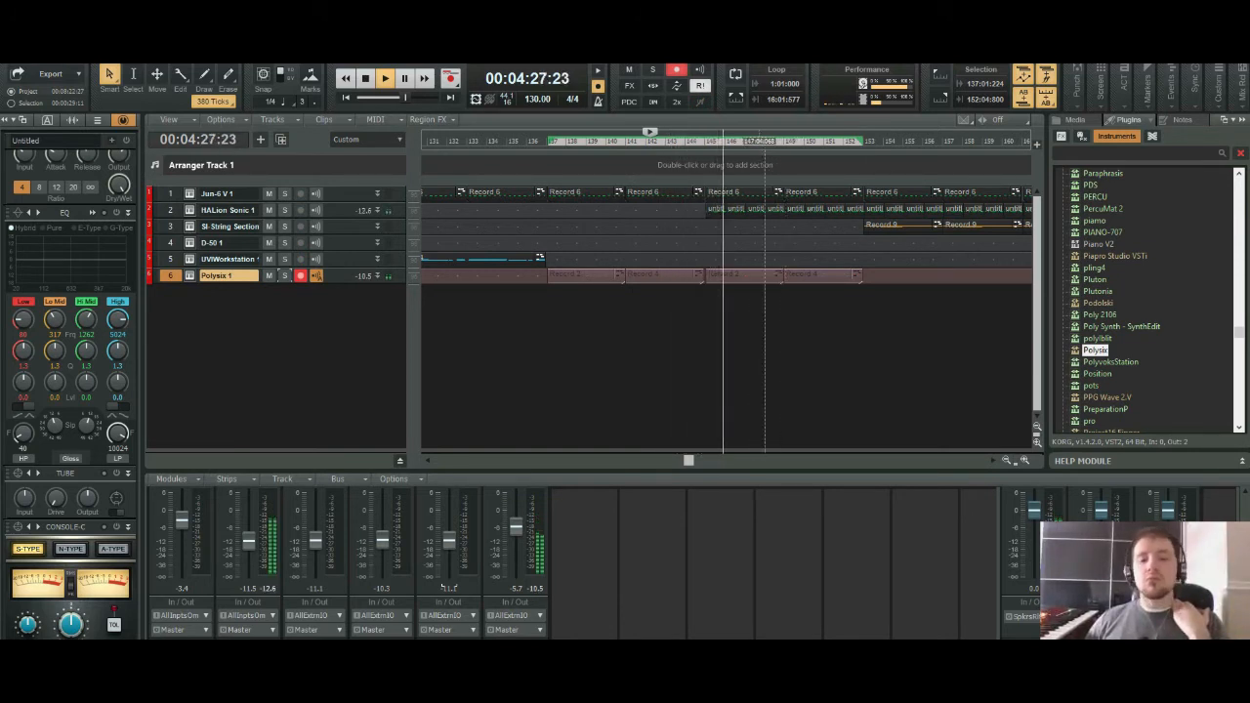
Step: Delete the two Polysix clips between bars 137 and 145, and play the arrangement from 00:04:25:26
{"action": "left_click_drag", "start_coordinate": [534, 276], "coordinate": [688, 276]}
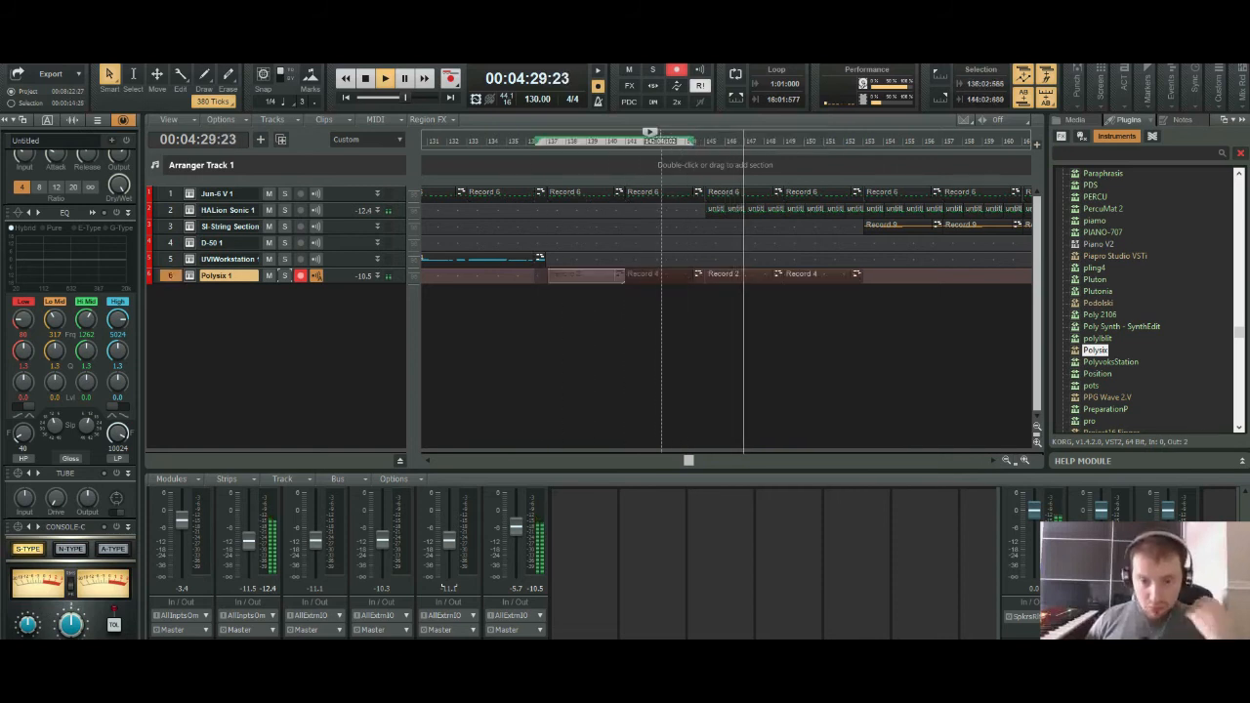
{"action": "left_click", "coordinate": [657, 274]}
{"action": "key", "text": "Delete"}
{"action": "left_click", "coordinate": [594, 274]}
{"action": "key", "text": "Delete"}
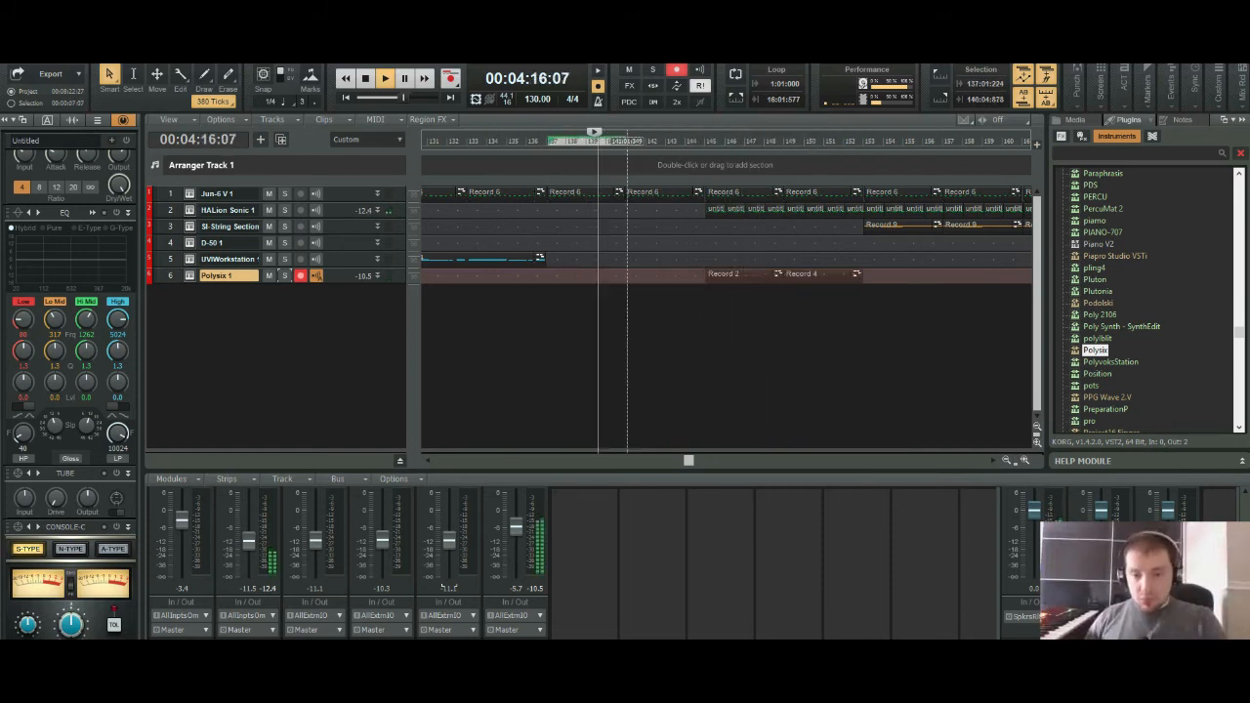
{"action": "left_click", "coordinate": [701, 141]}
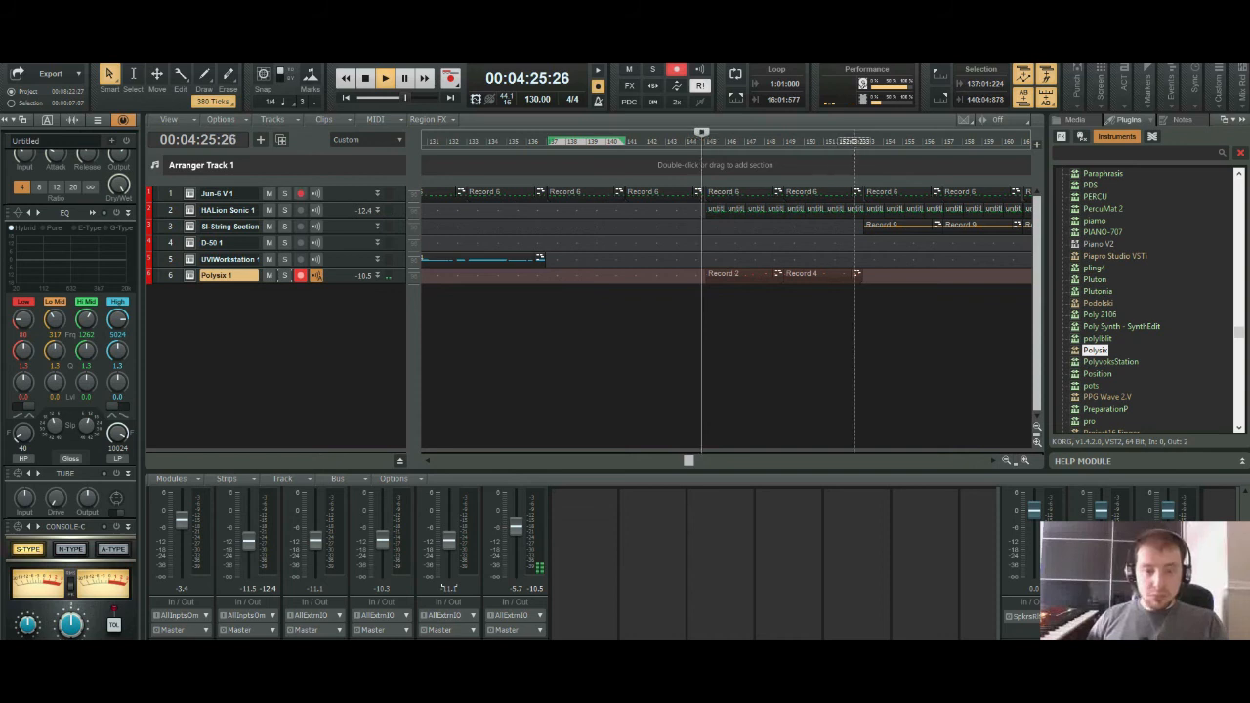
{"action": "key", "text": "space"}
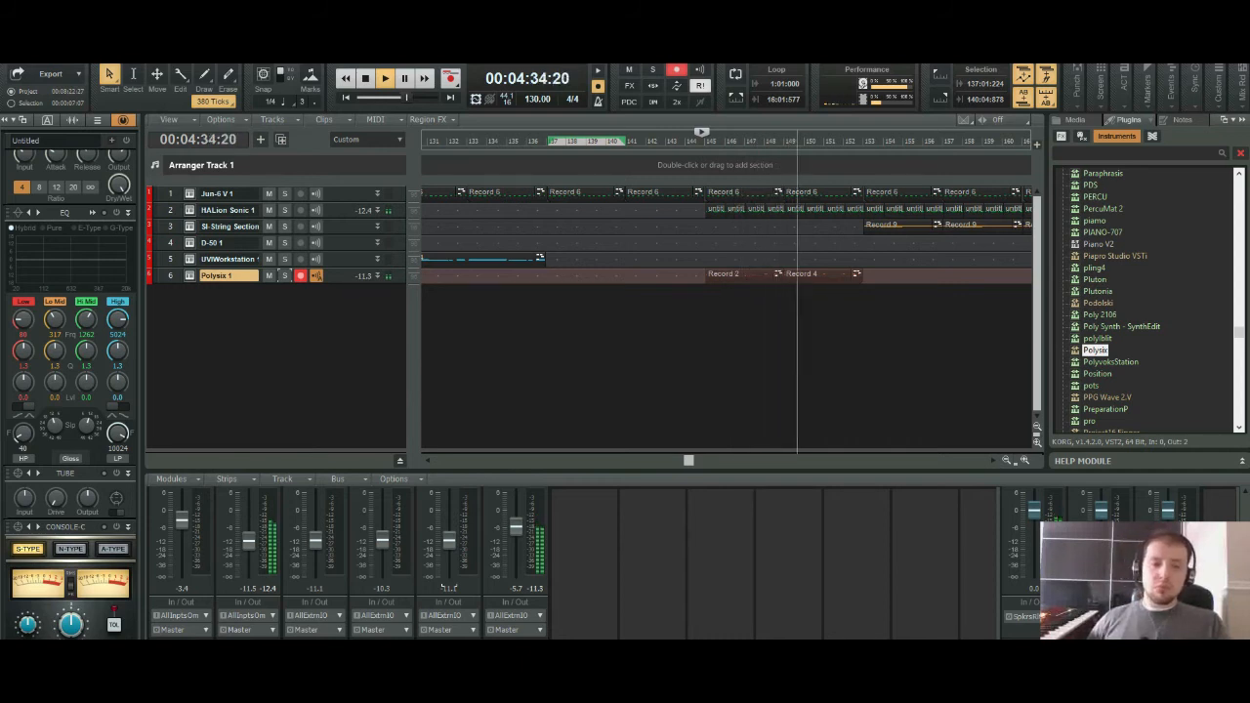
Step: Place the playhead at 00:04:40:28 and paste a copy of the two remaining Polysix clips there, following on from them
{"action": "key", "text": "ctrl+Right"}
{"action": "key", "text": "ctrl+Right"}
{"action": "key", "text": "ctrl+Right"}
{"action": "key", "text": "ctrl+Right"}
{"action": "key", "text": "ctrl+Right"}
{"action": "key", "text": "ctrl+Right"}
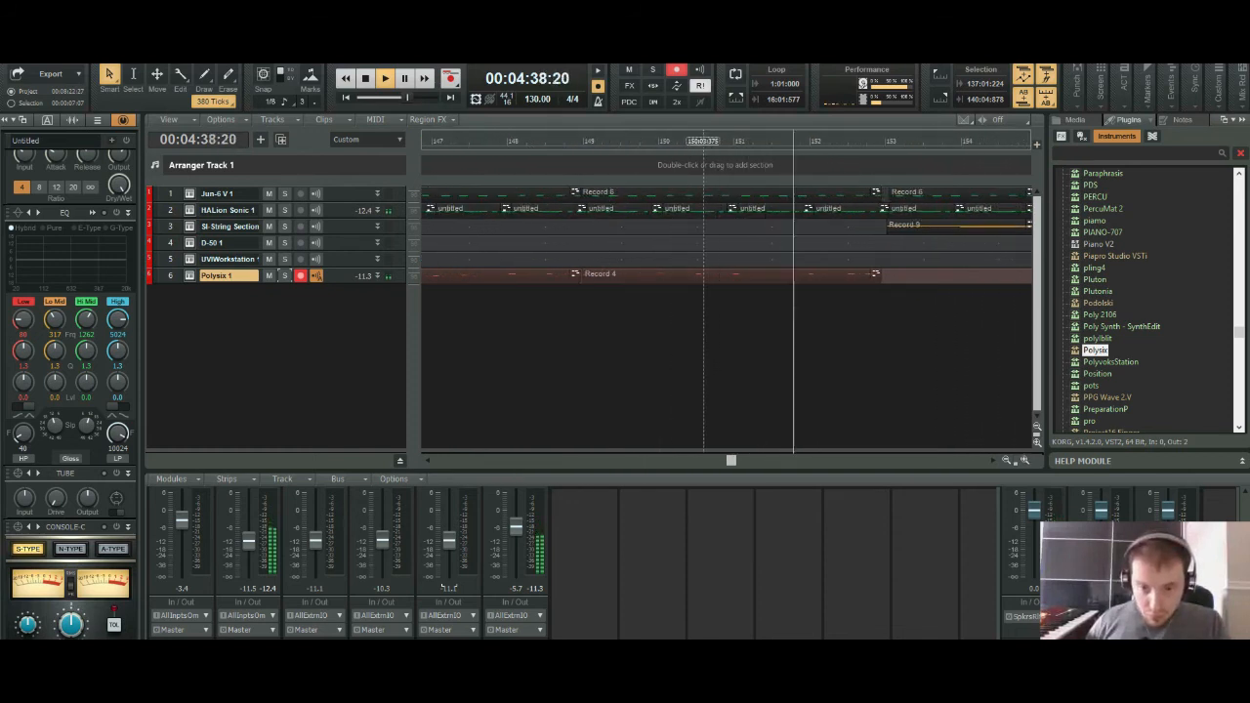
{"action": "left_click", "coordinate": [702, 276]}
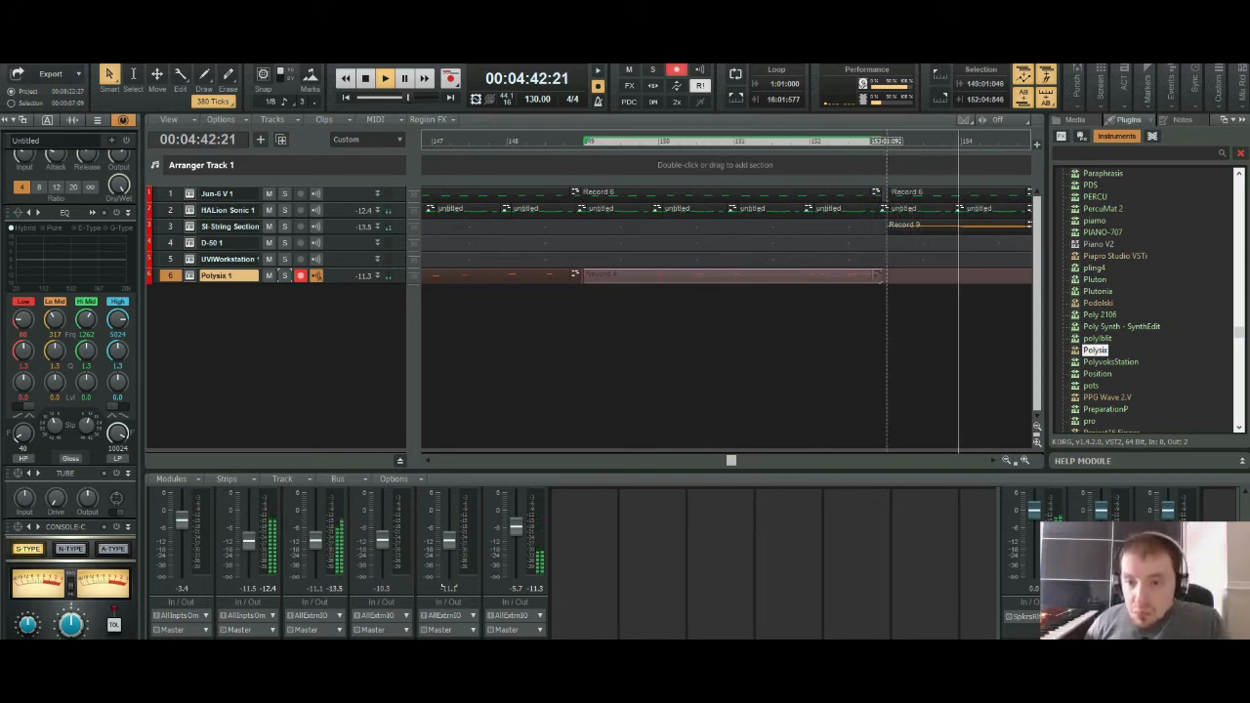
{"action": "left_click", "coordinate": [886, 142]}
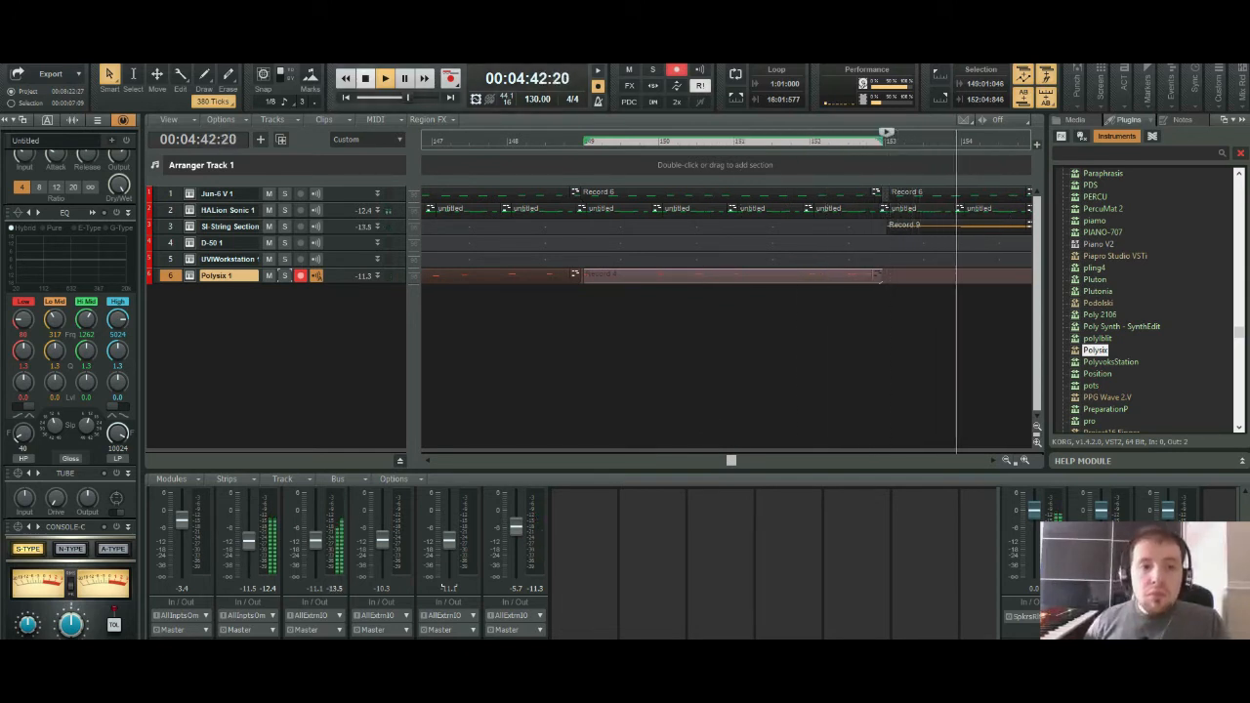
{"action": "key", "text": "space"}
{"action": "left_click", "coordinate": [1007, 459]}
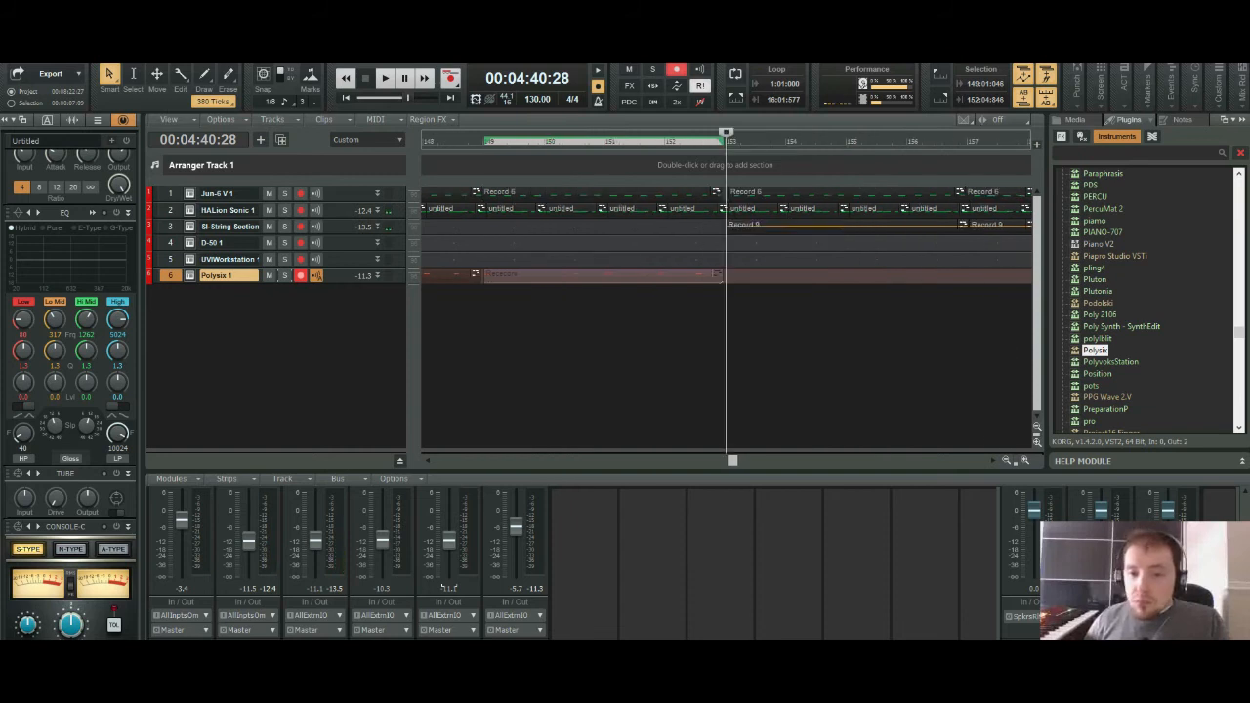
{"action": "left_click", "coordinate": [1006, 460]}
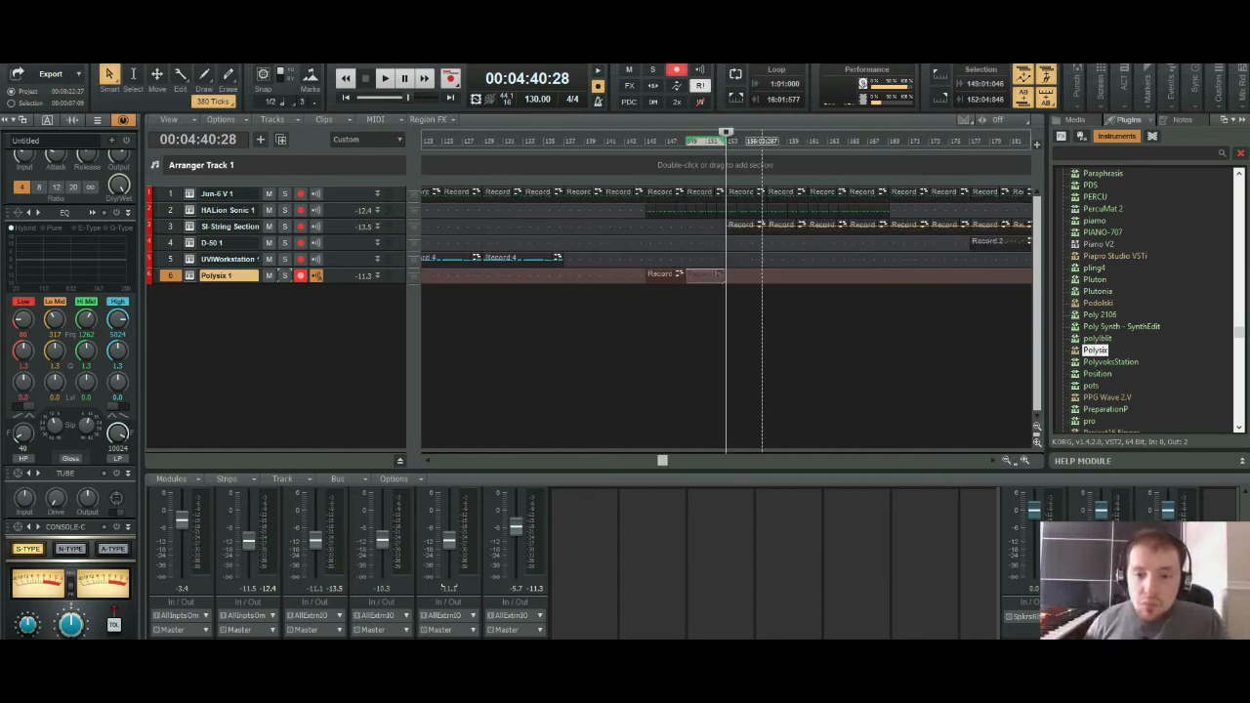
{"action": "left_click_drag", "start_coordinate": [763, 278], "coordinate": [647, 278]}
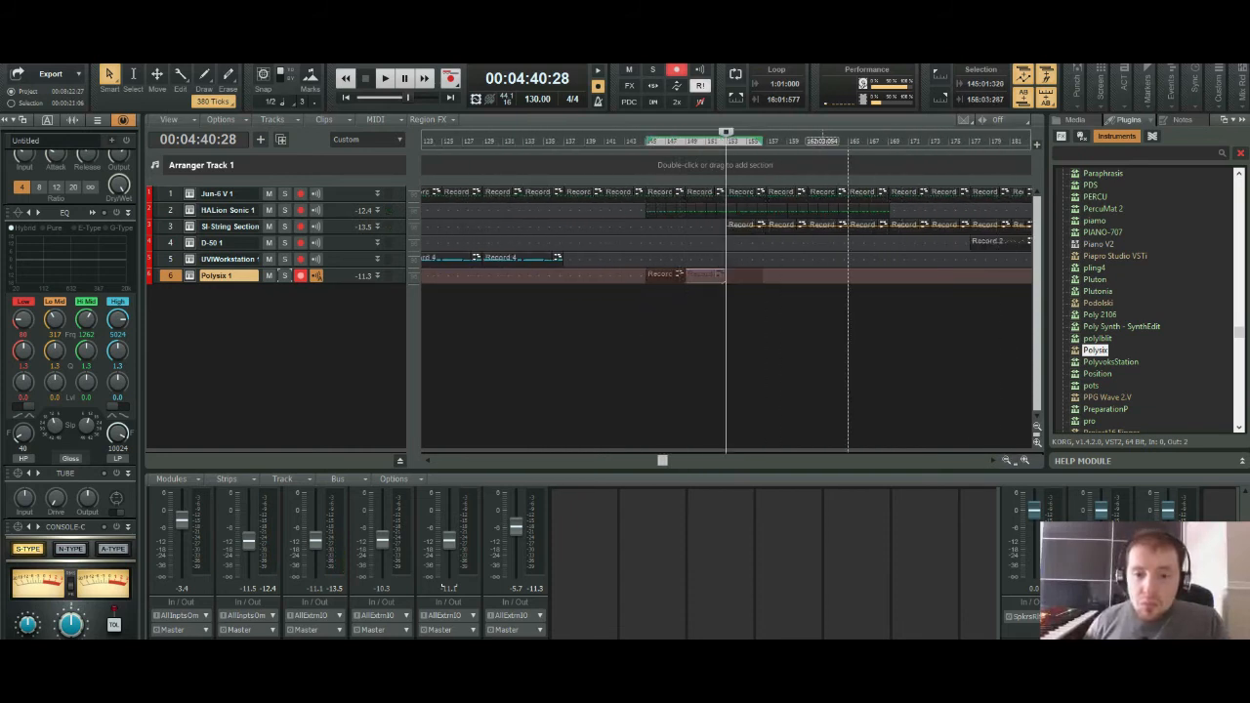
{"action": "key", "text": "ctrl+v"}
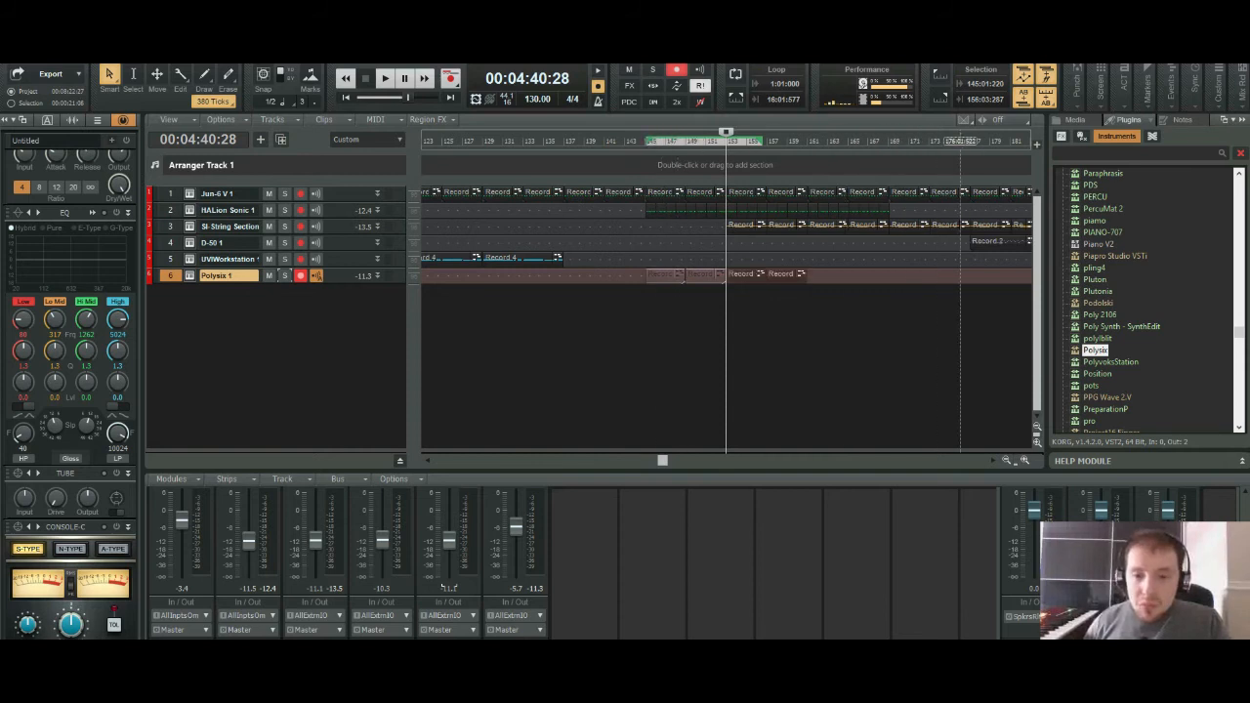
Step: Audition the newly pasted Polysix clips together with the other tracks, starting from 00:04:40:28
{"action": "key", "text": "space"}
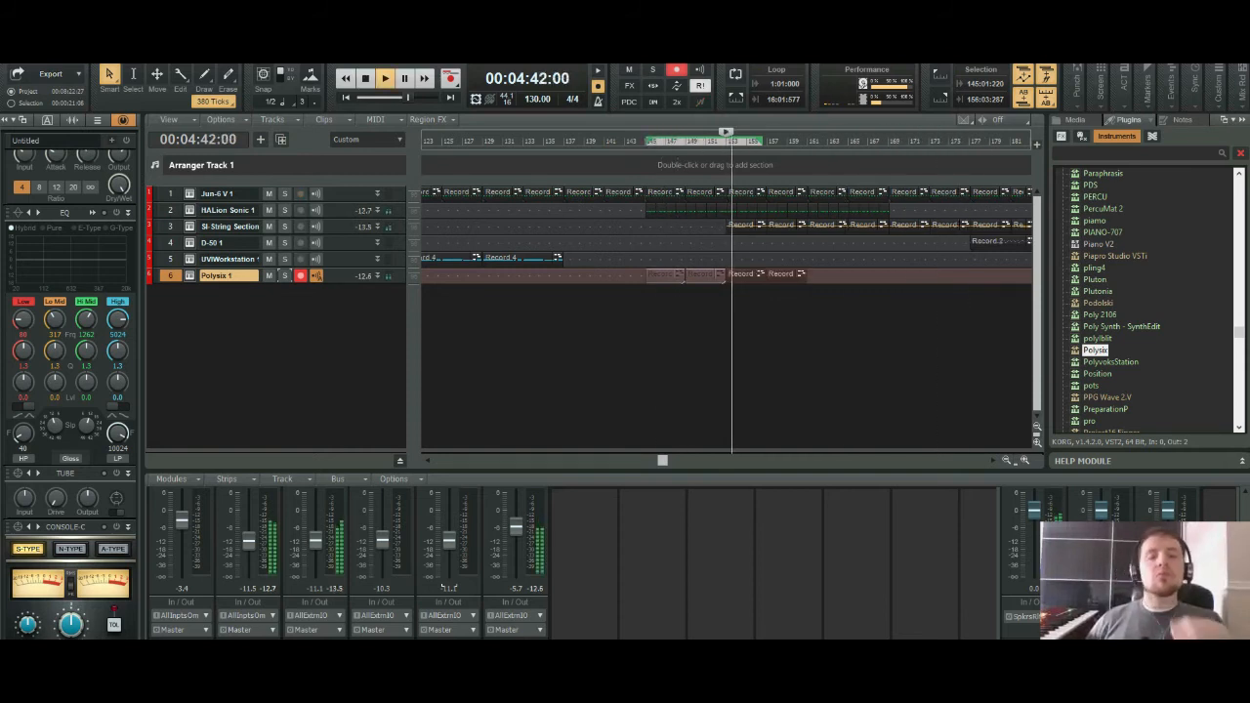
{"action": "key", "text": "ctrl+Right"}
{"action": "key", "text": "ctrl+Right"}
{"action": "key", "text": "ctrl+Right"}
{"action": "key", "text": "ctrl+Right"}
{"action": "key", "text": "ctrl+Right"}
{"action": "key", "text": "ctrl+Right"}
{"action": "key", "text": "ctrl+Right"}
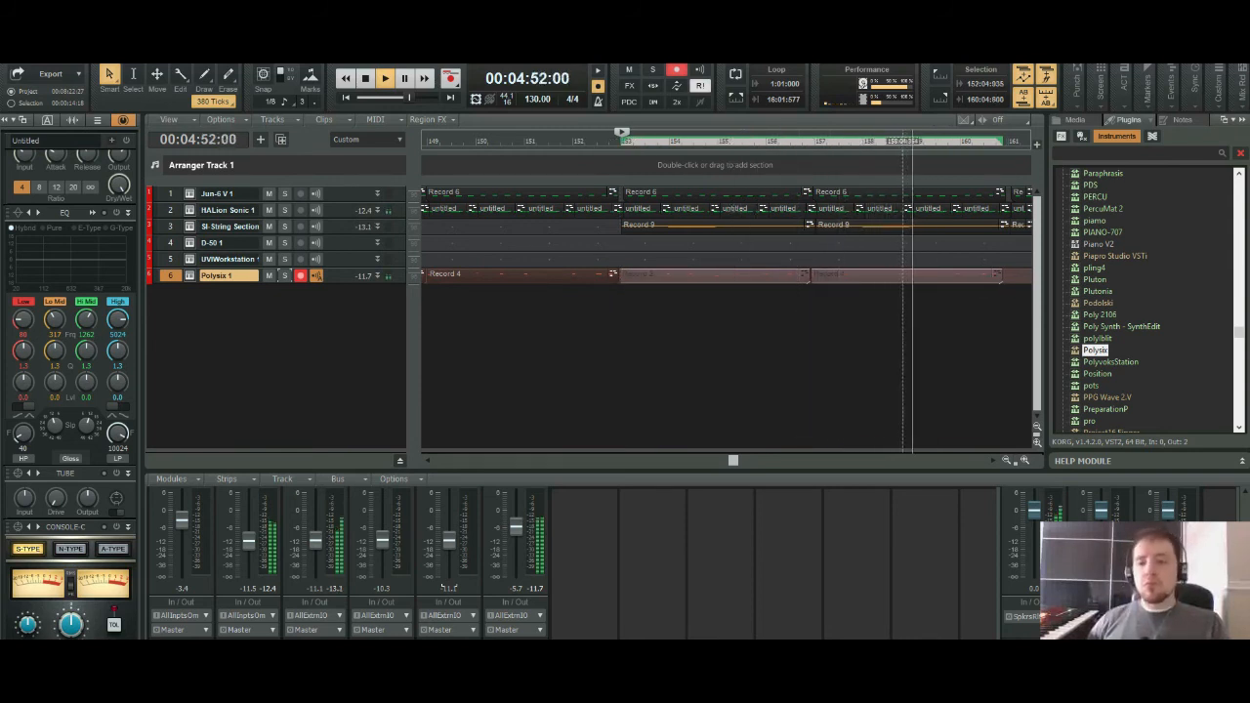
{"action": "key", "text": "space"}
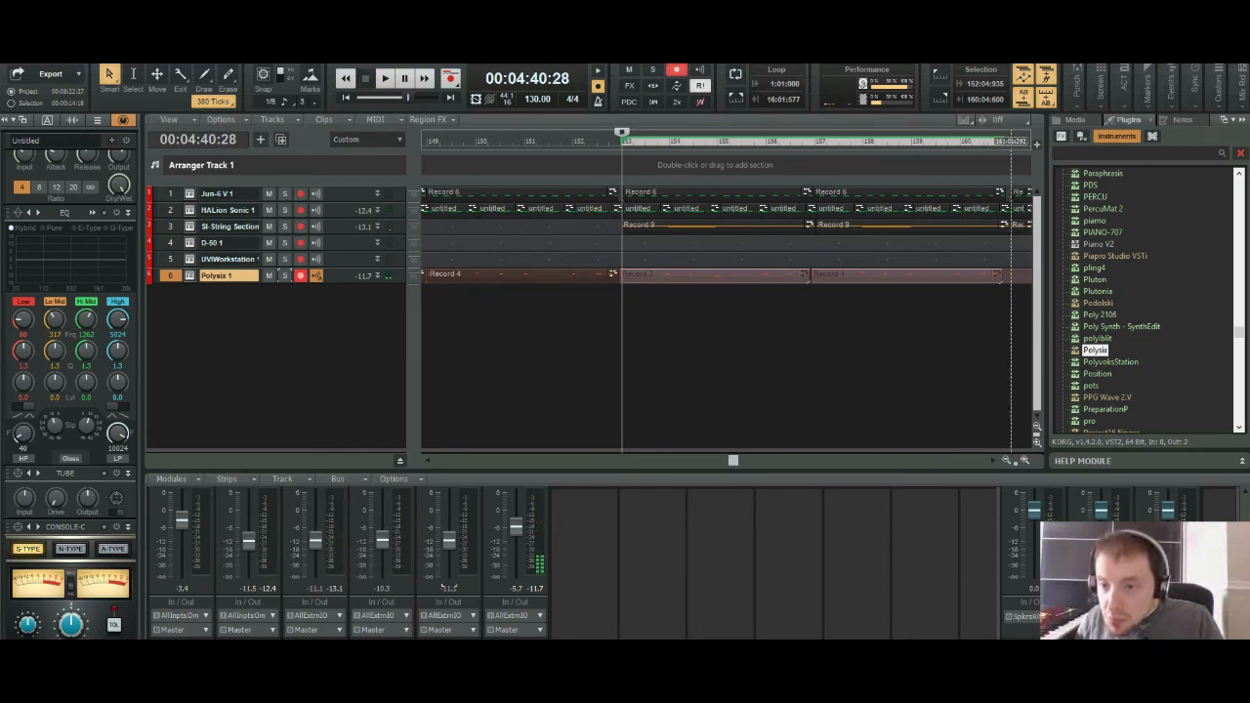
Step: Try to shift the two Polysix clips pasted at bar 153 slightly later, undo it, and play from 00:04:41:03
{"action": "left_click", "coordinate": [1010, 277]}
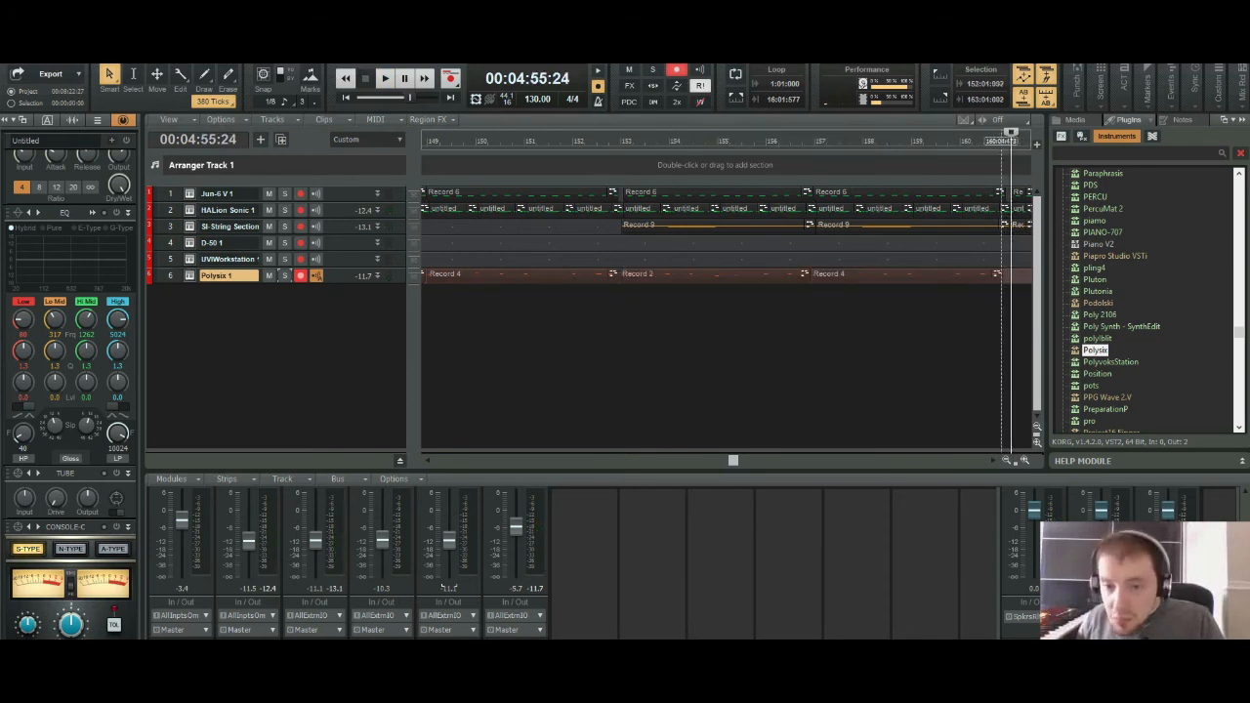
{"action": "left_click", "coordinate": [870, 276]}
{"action": "left_click", "coordinate": [760, 276], "text": "ctrl"}
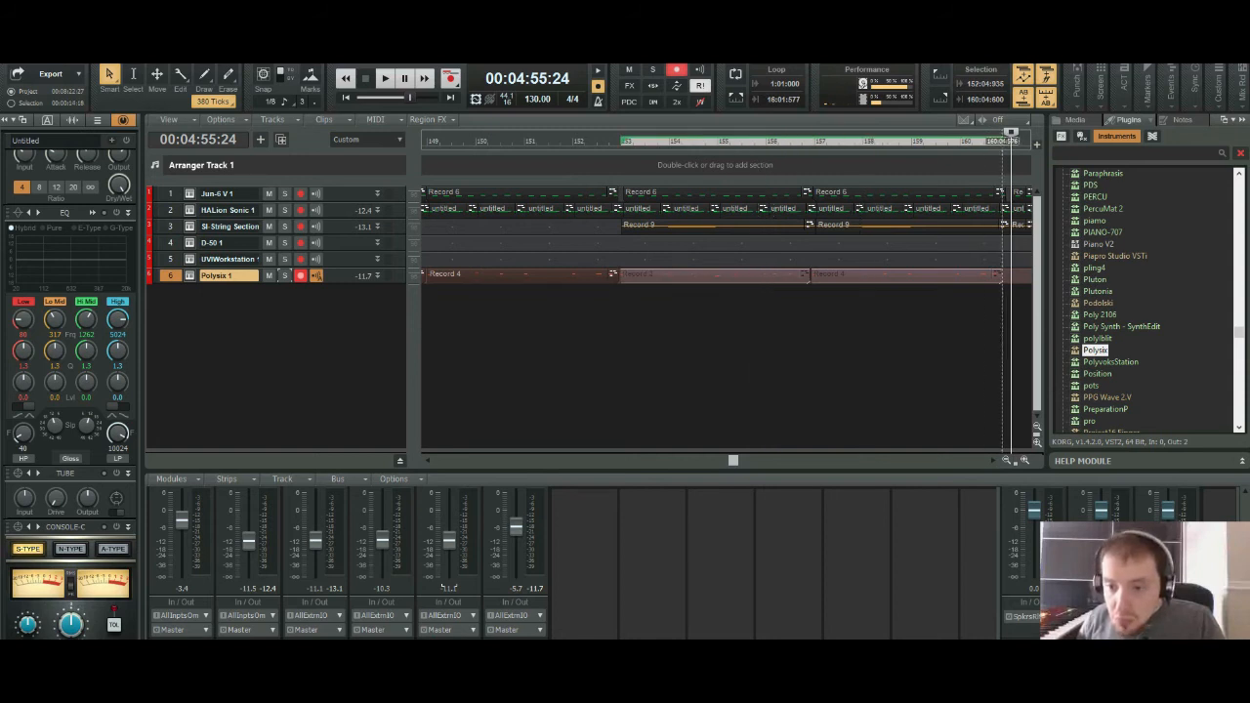
{"action": "key", "text": "Delete"}
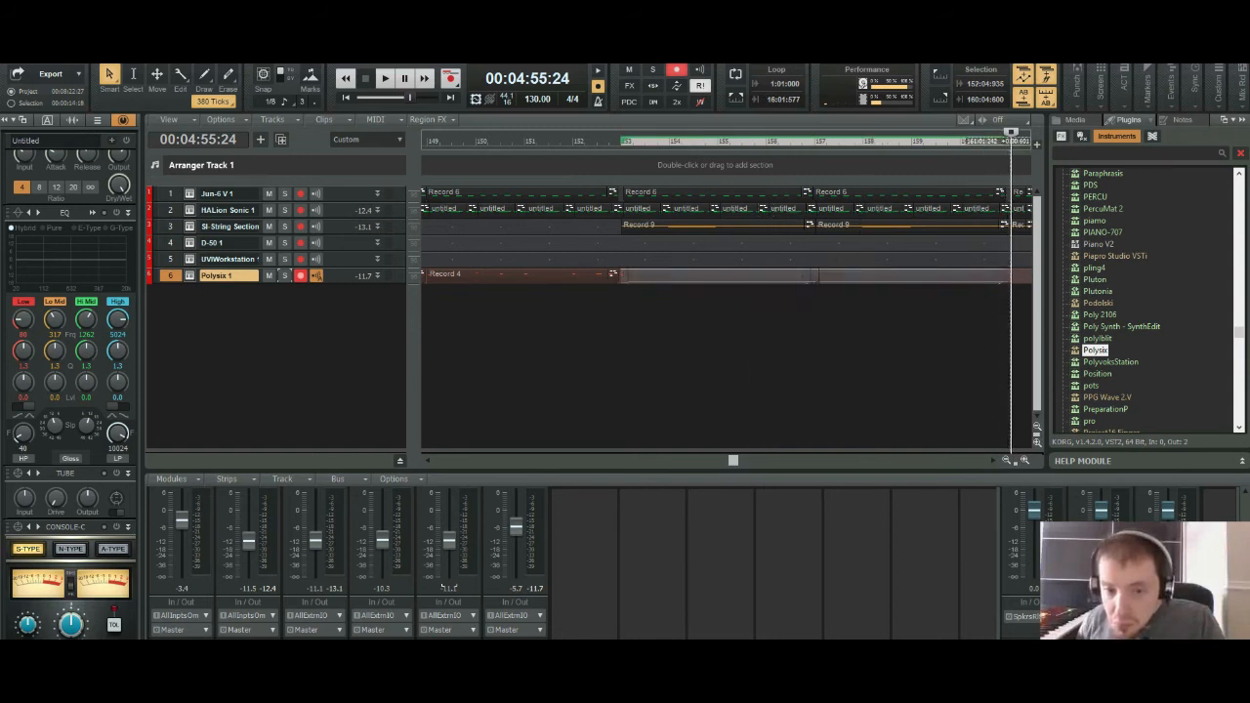
{"action": "key", "text": "ctrl+z"}
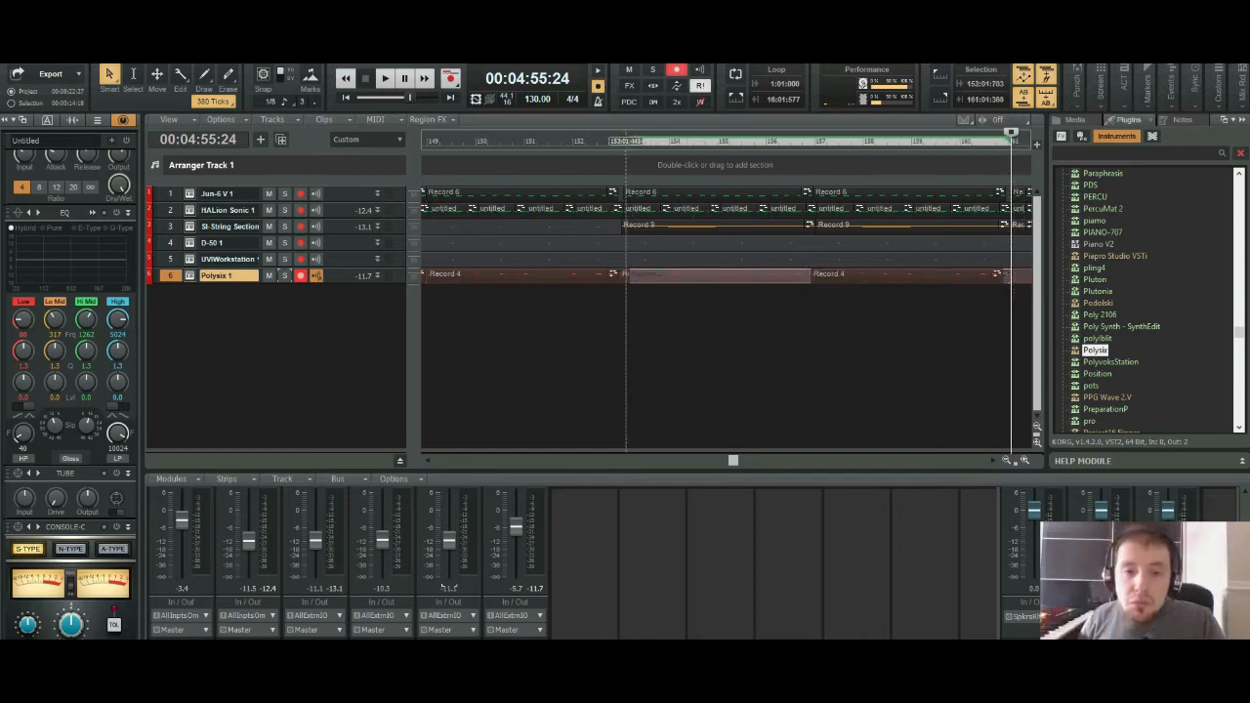
{"action": "key", "text": "space"}
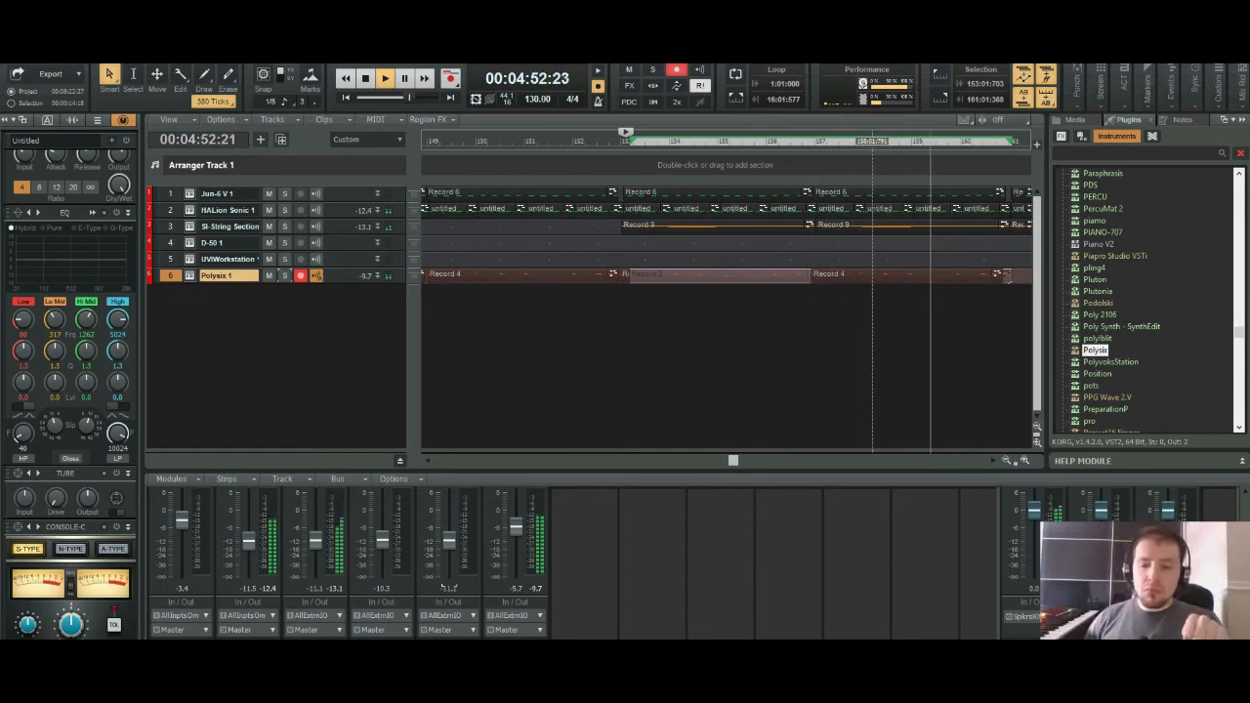
{"action": "key", "text": "space"}
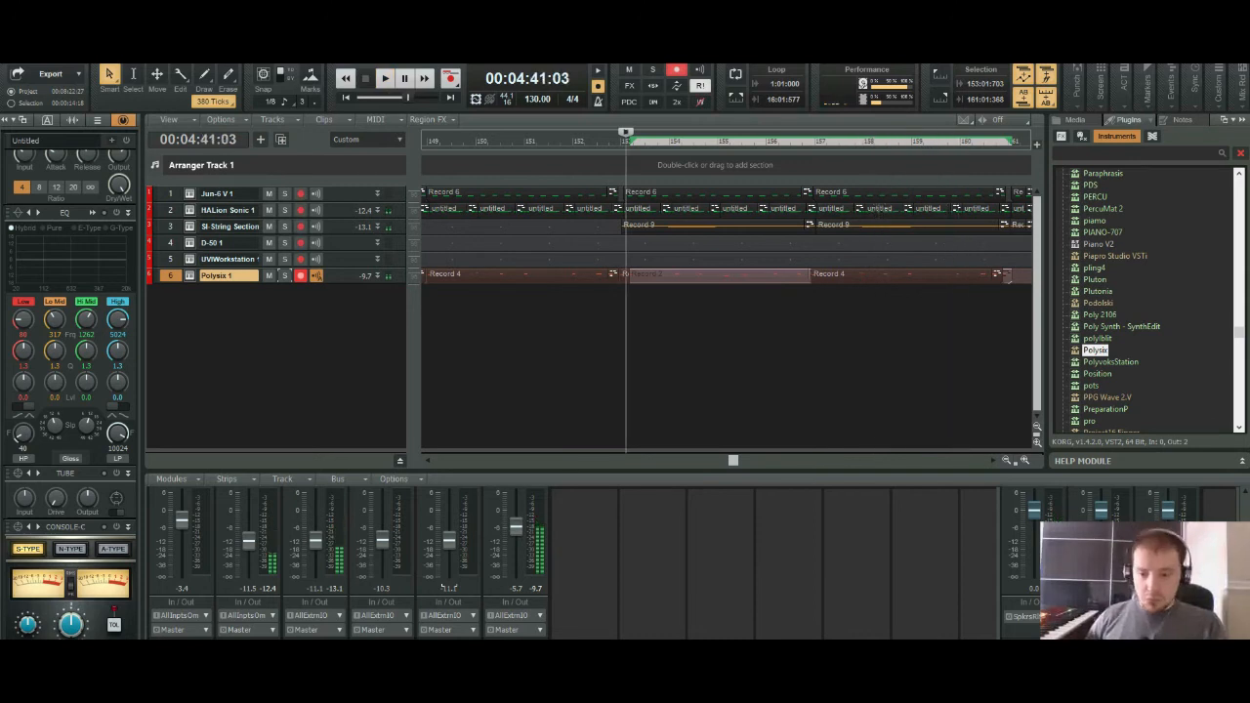
Step: Select all four remaining Polysix clips between bars 145 and 161 and delete them
{"action": "left_click", "coordinate": [1005, 459]}
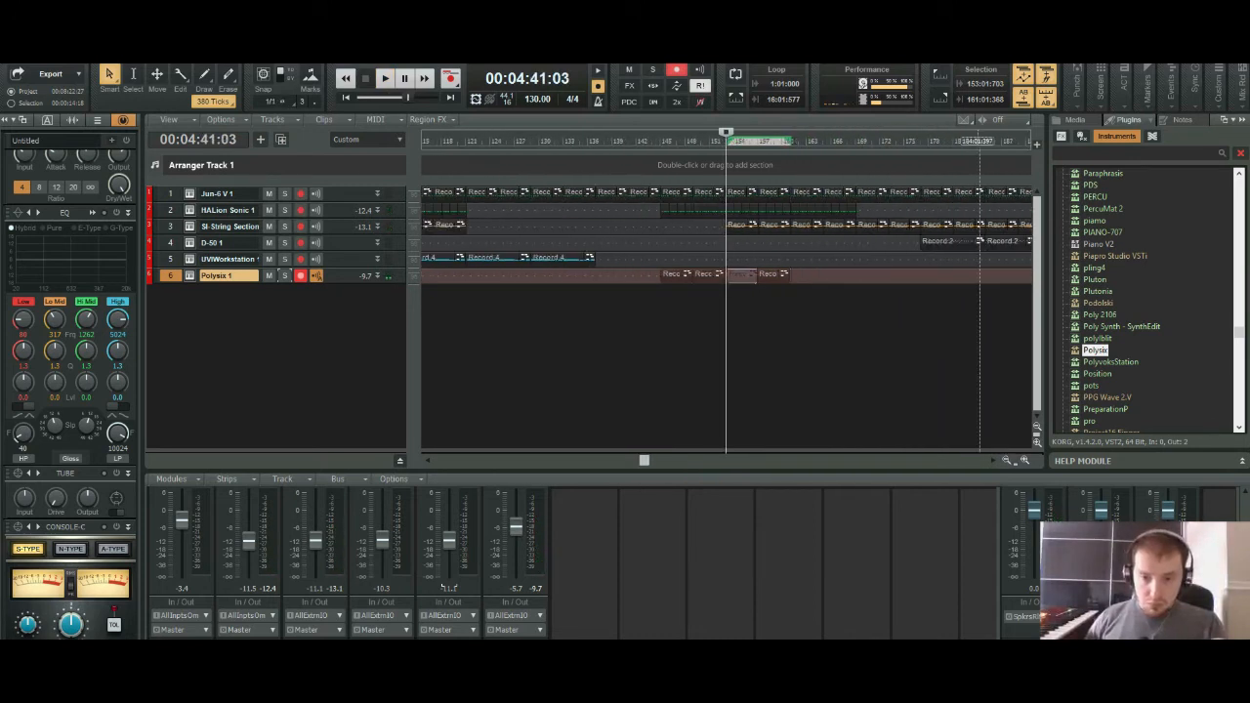
{"action": "left_click_drag", "start_coordinate": [826, 141], "coordinate": [566, 141]}
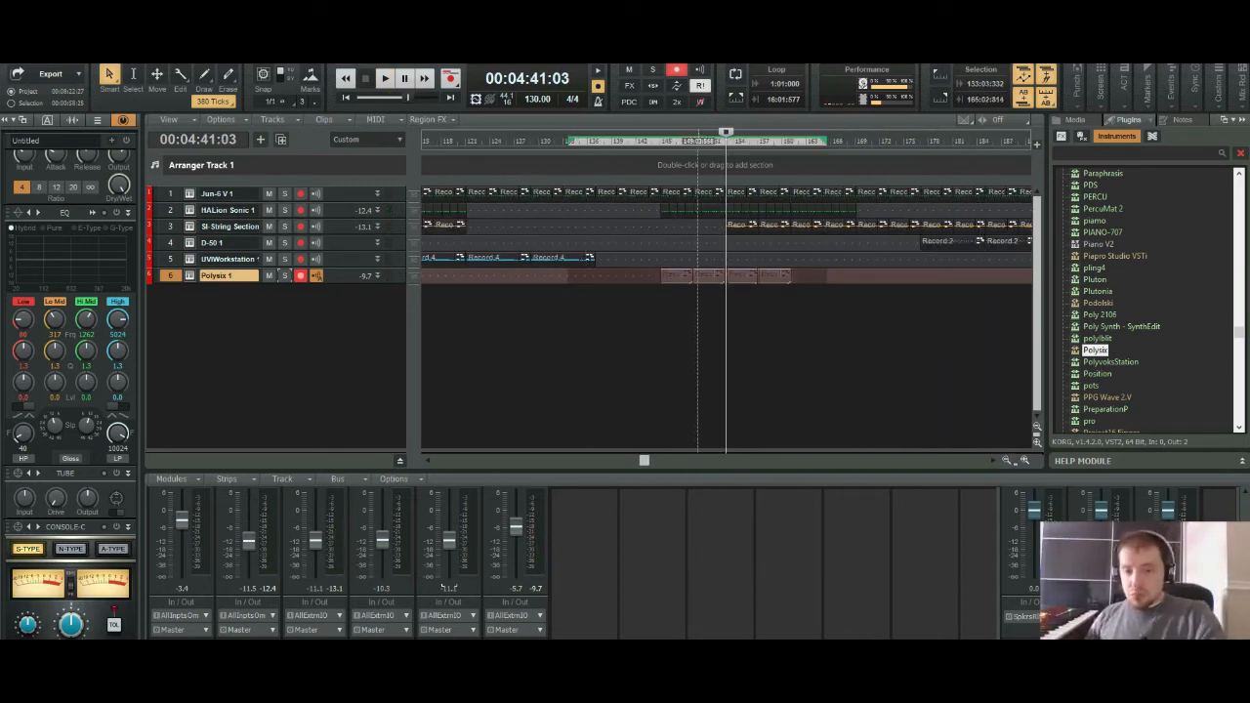
{"action": "key", "text": "Delete"}
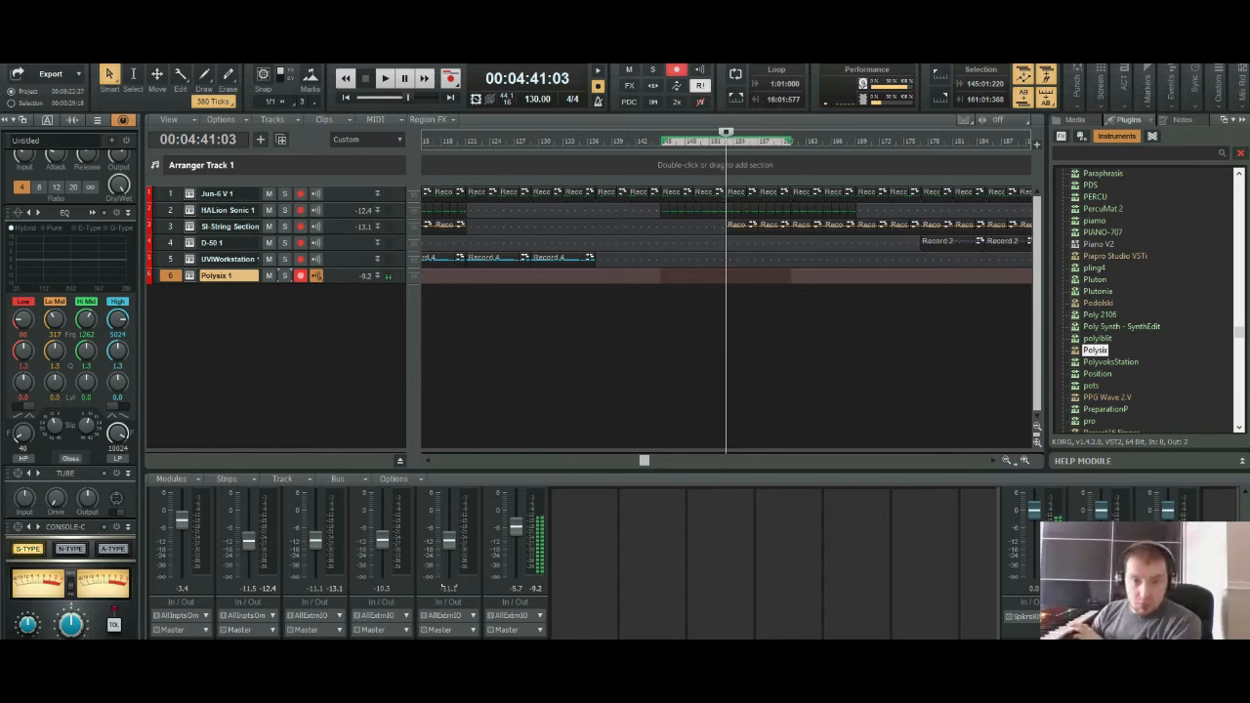
Step: Record a new Polysix take from 00:04:24:21, stop, and delete the recorded clip
{"action": "key", "text": "space"}
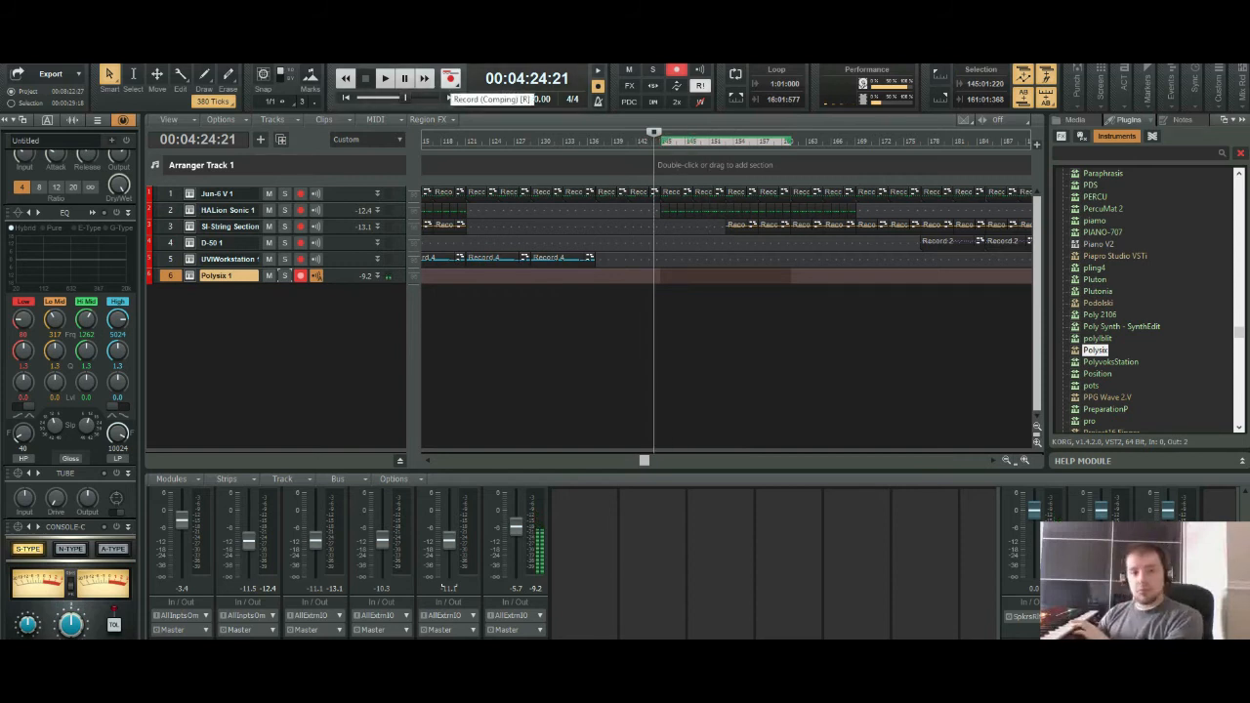
{"action": "left_click", "coordinate": [450, 78]}
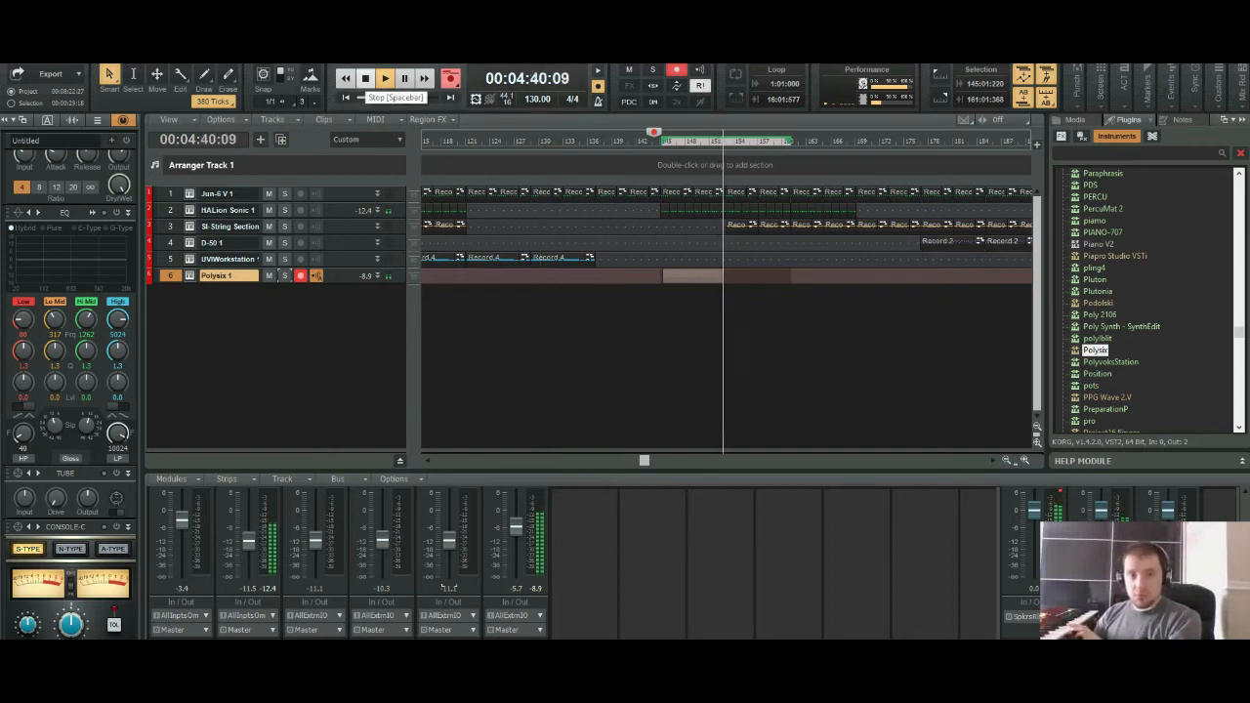
{"action": "left_click", "coordinate": [364, 78]}
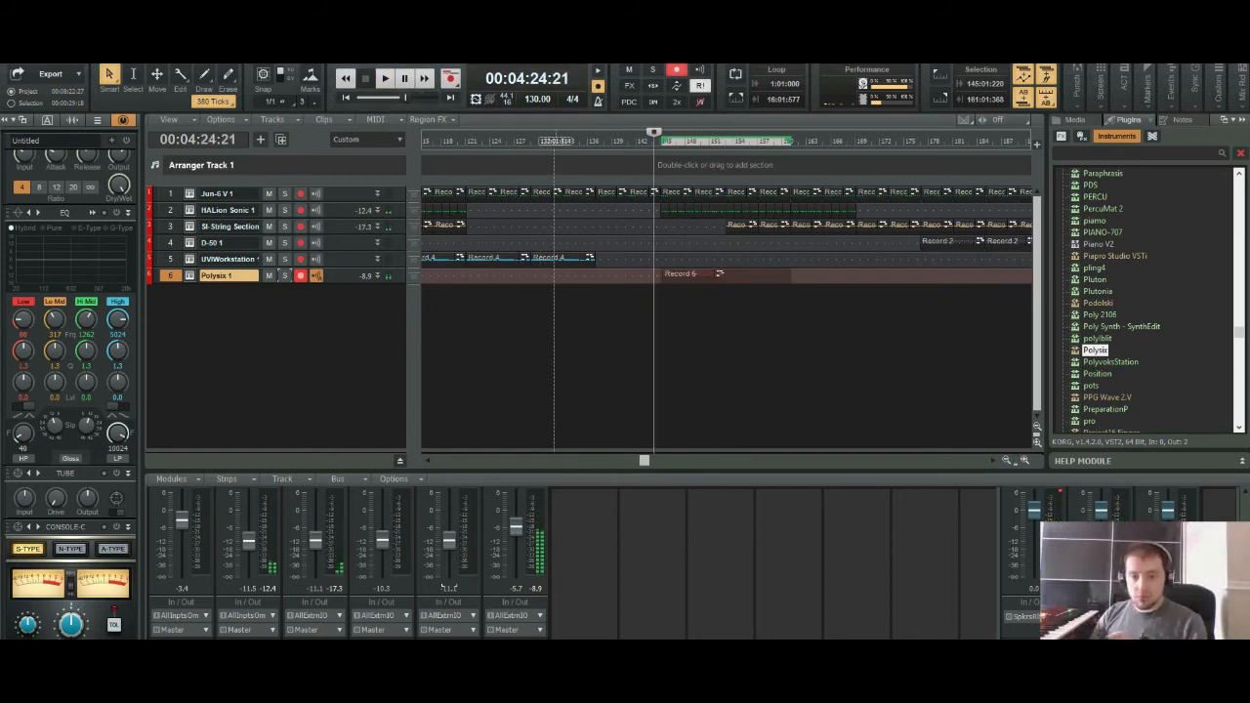
{"action": "key", "text": "Delete"}
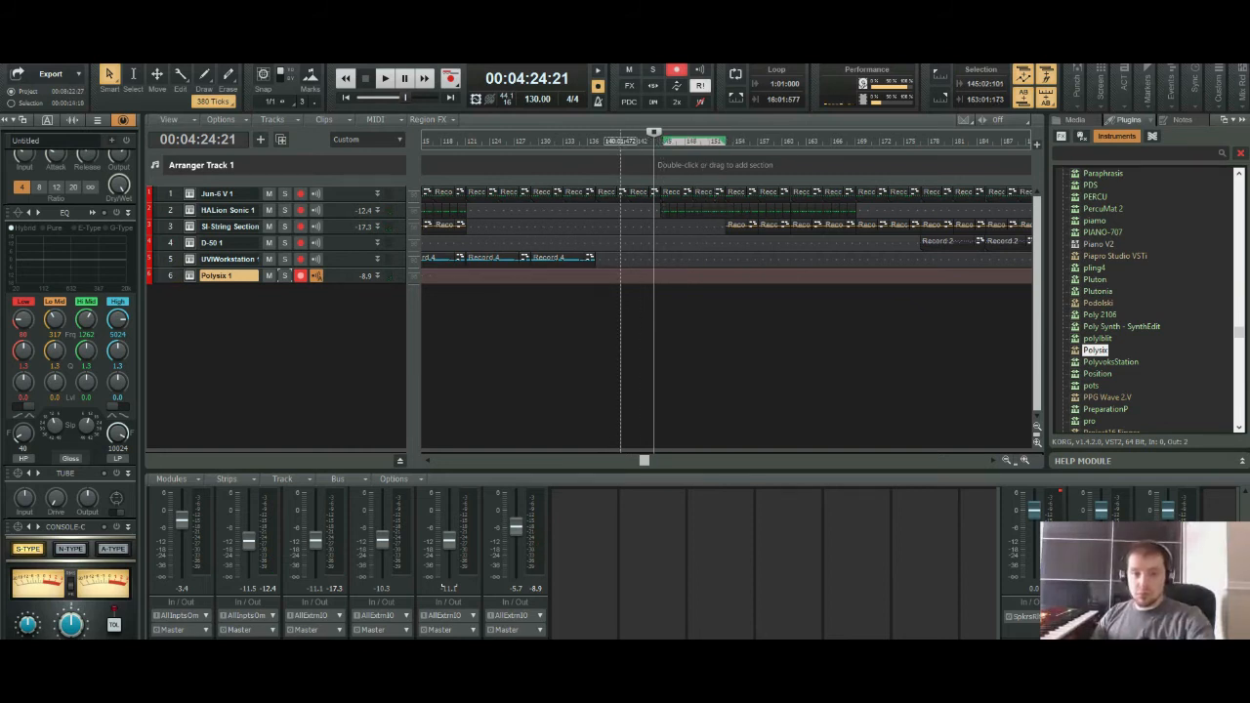
Step: Inspect the Jun-6 V instrument's settings and play the arrangement from 00:04:16:02
{"action": "left_click", "coordinate": [616, 141]}
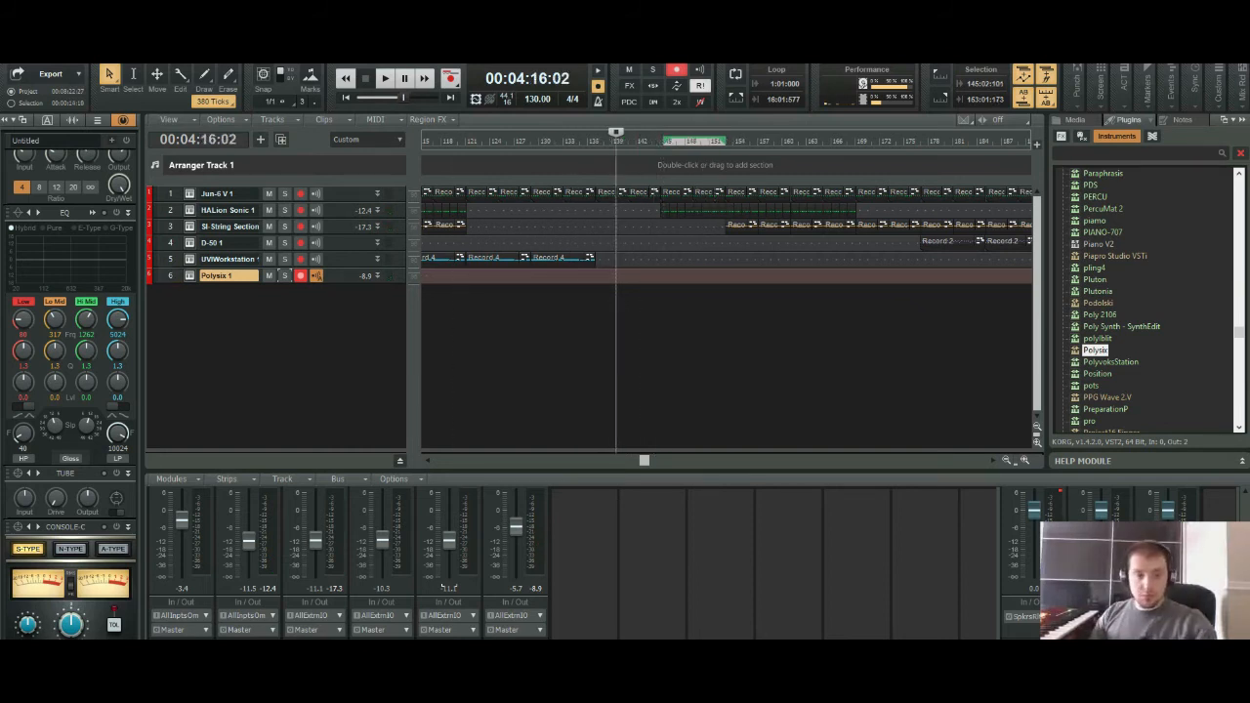
{"action": "right_click", "coordinate": [200, 195]}
{"action": "left_click", "coordinate": [190, 194]}
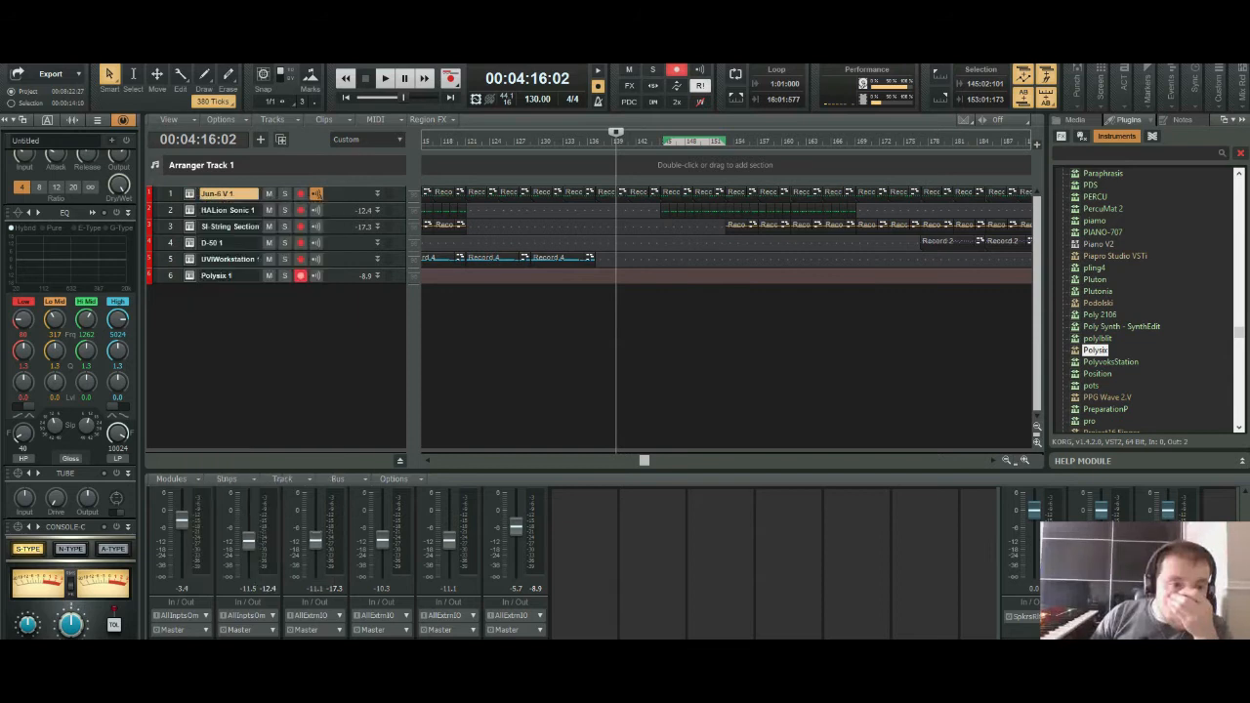
{"action": "left_click", "coordinate": [1161, 148]}
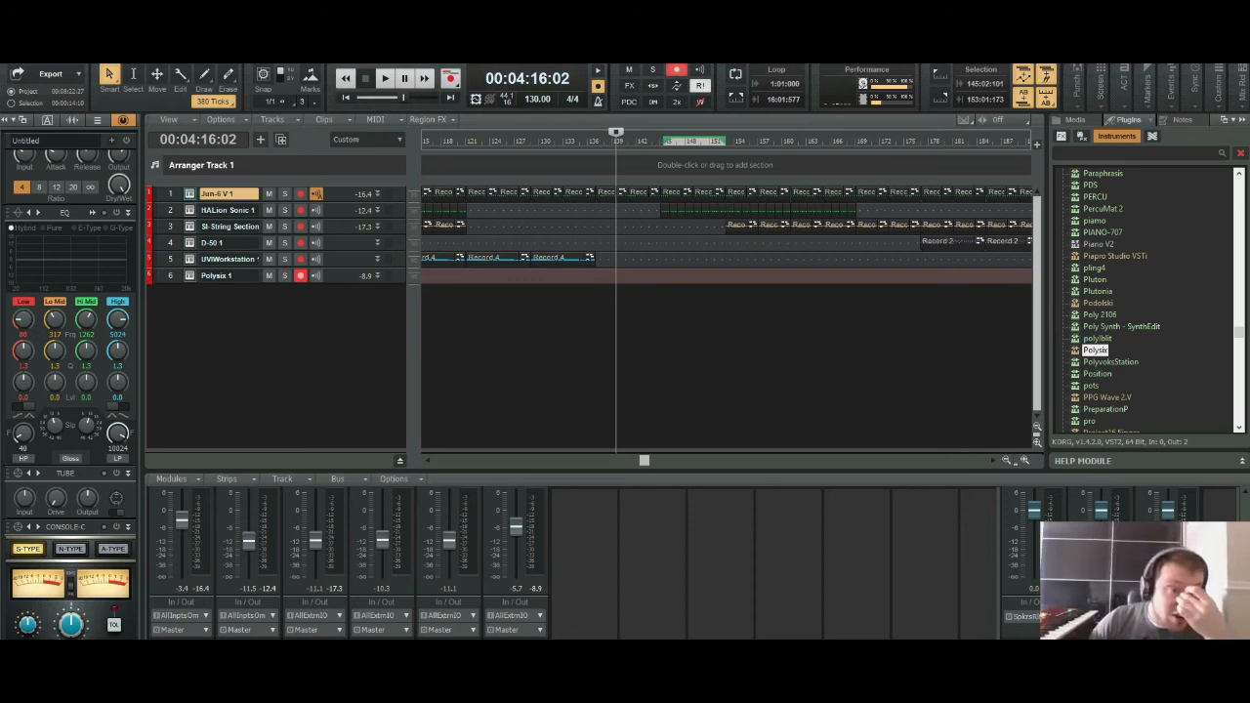
{"action": "left_click", "coordinate": [190, 193]}
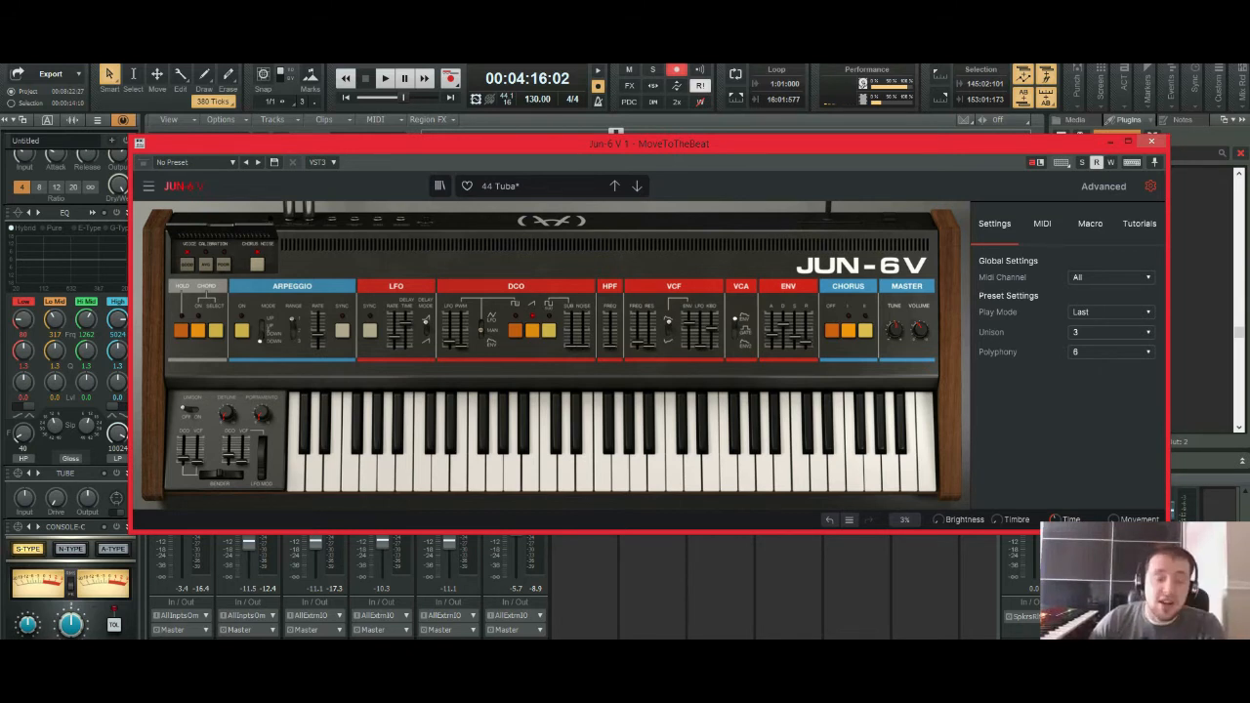
{"action": "left_click", "coordinate": [1151, 142]}
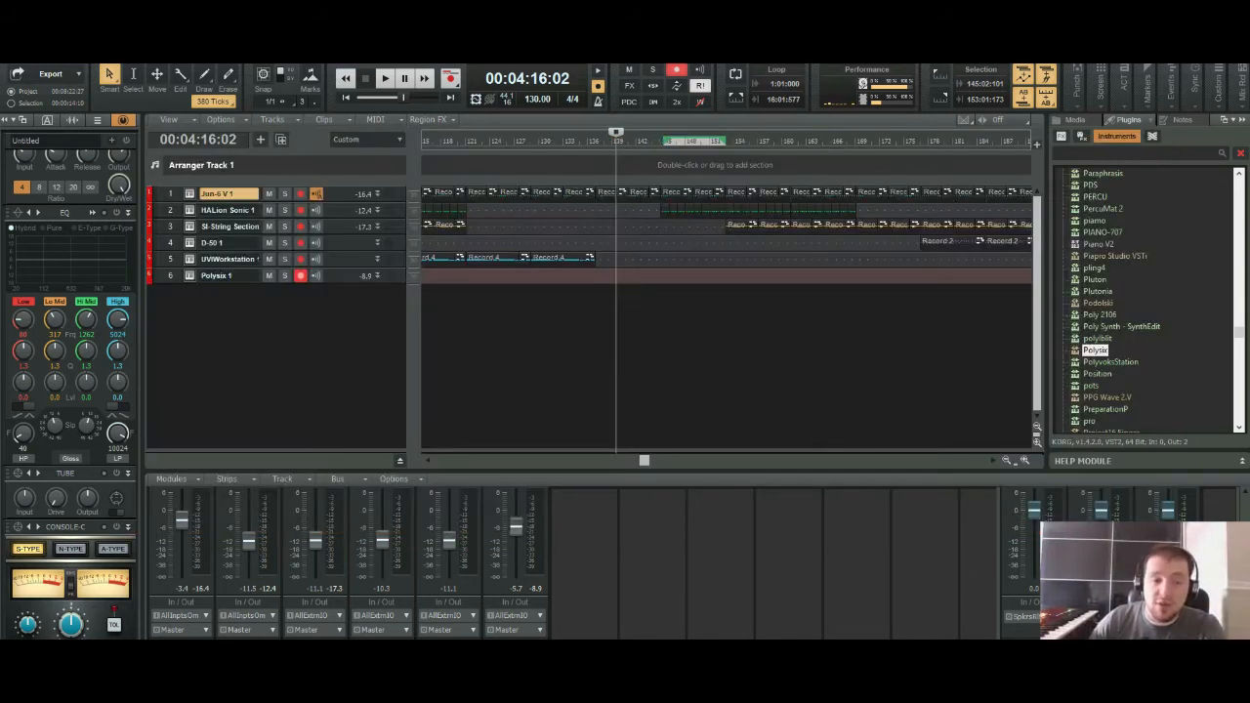
{"action": "key", "text": "space"}
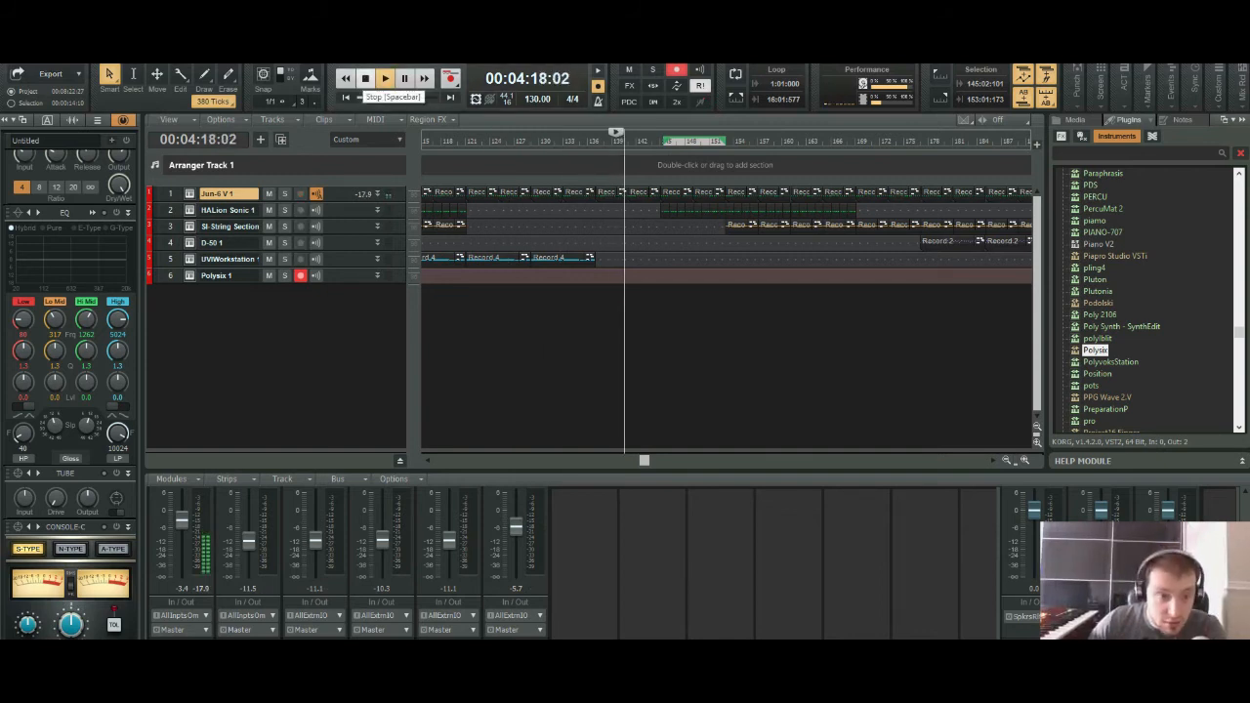
{"action": "key", "text": "space"}
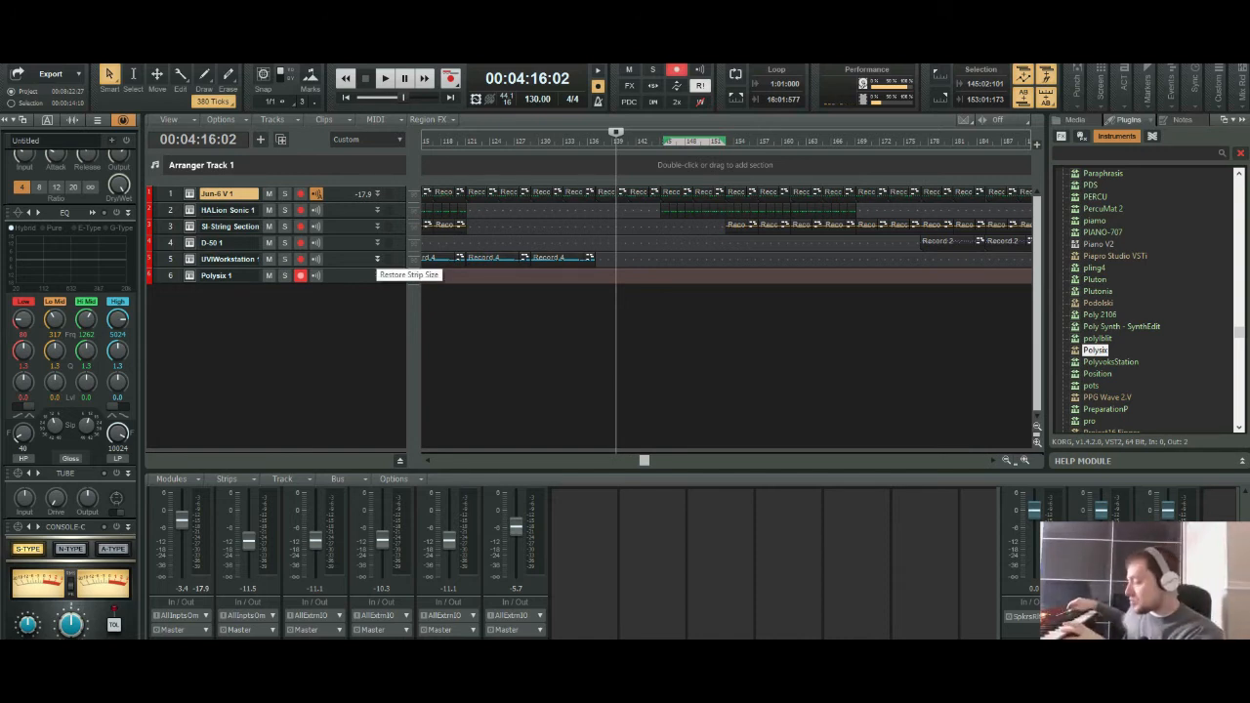
Step: Try recording another take on the Polysix track from 00:04:16:02 and discard it
{"action": "key", "text": "space"}
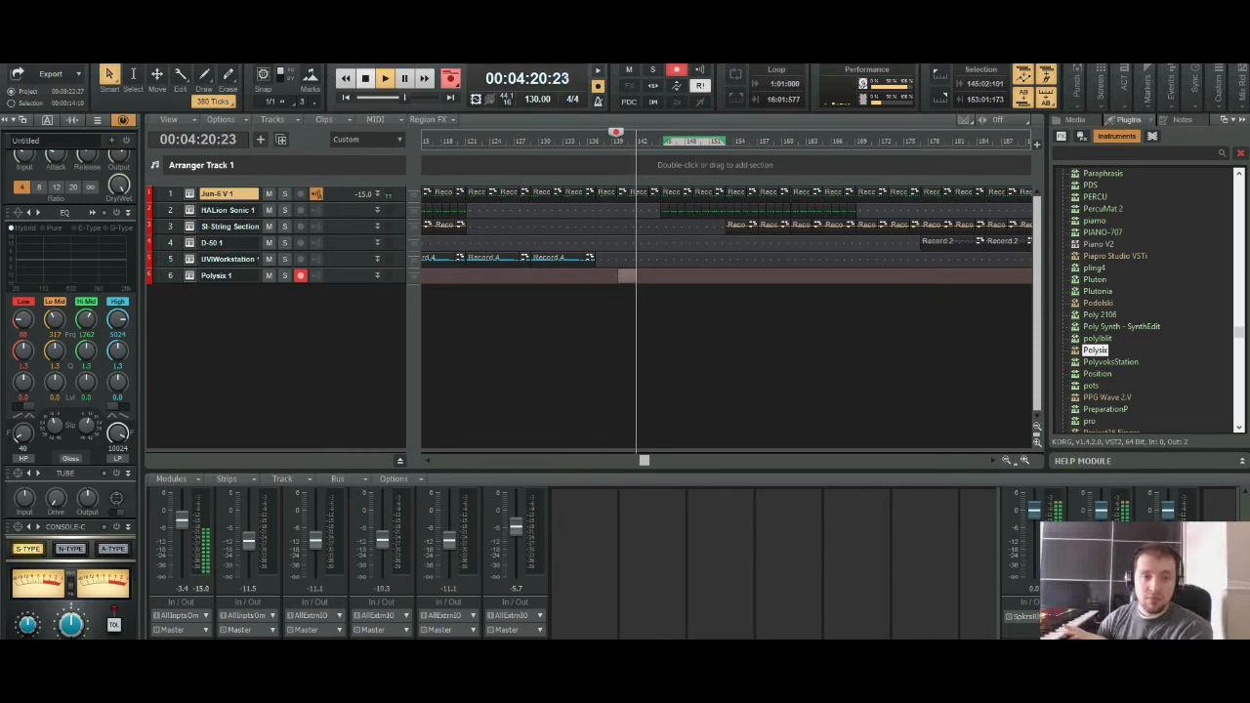
{"action": "key", "text": "space"}
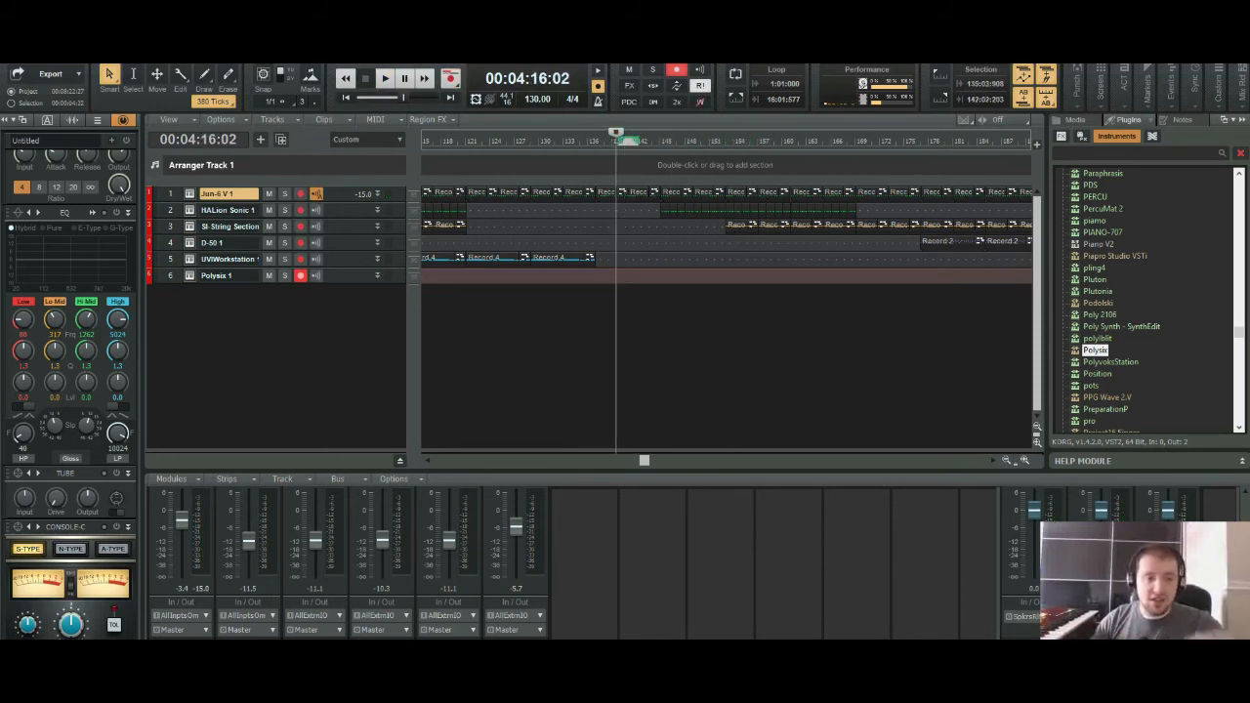
Step: Select the Polysix track for live playing and play the song from the beginning
{"action": "left_click", "coordinate": [217, 276]}
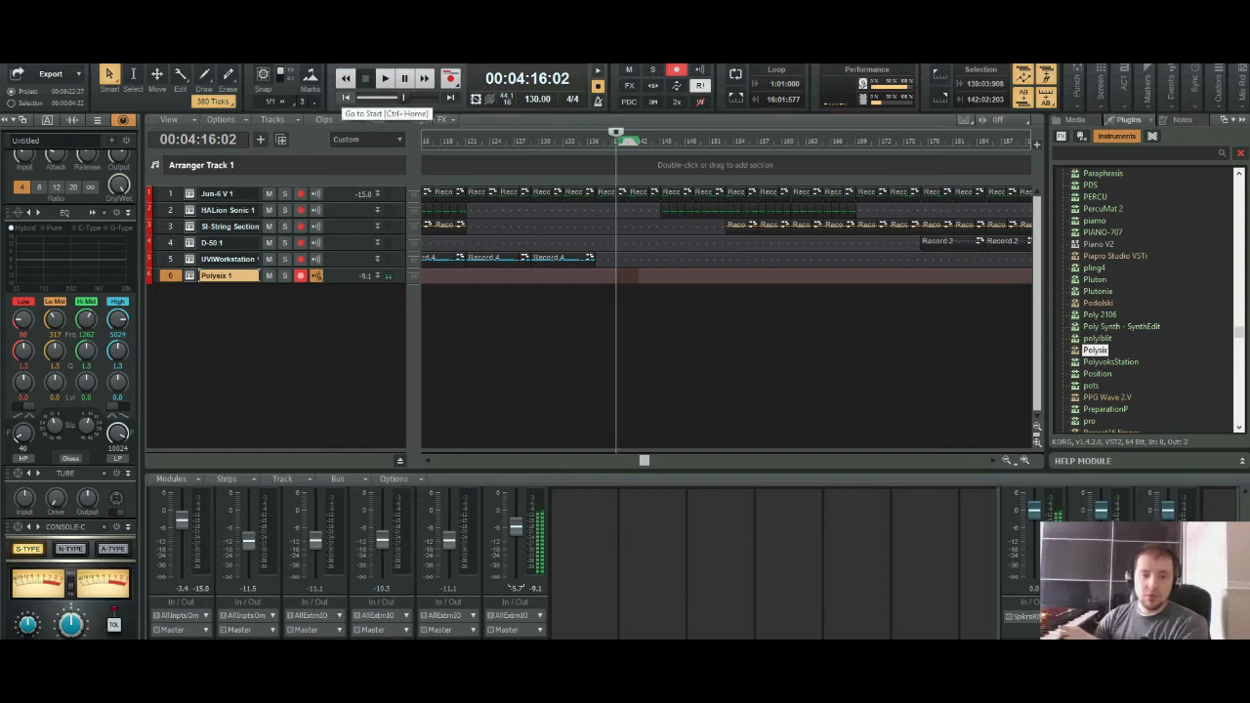
{"action": "left_click", "coordinate": [345, 98]}
{"action": "left_click", "coordinate": [384, 78]}
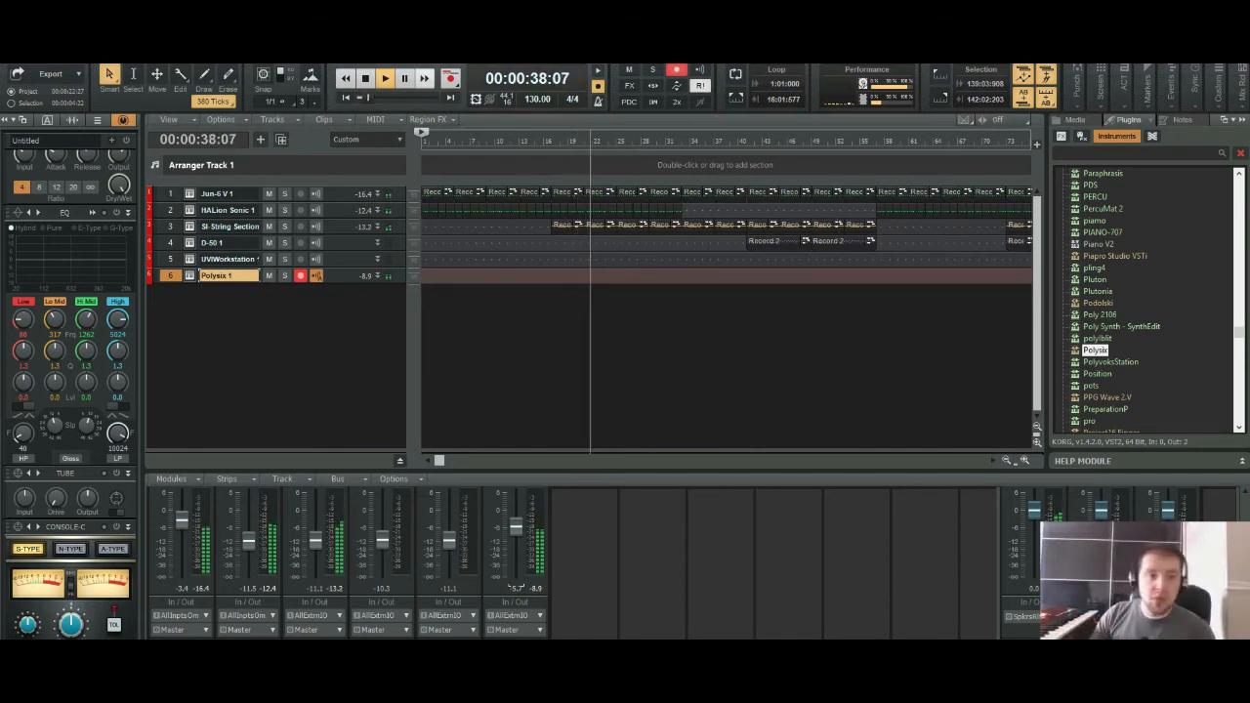
{"action": "key", "text": "space"}
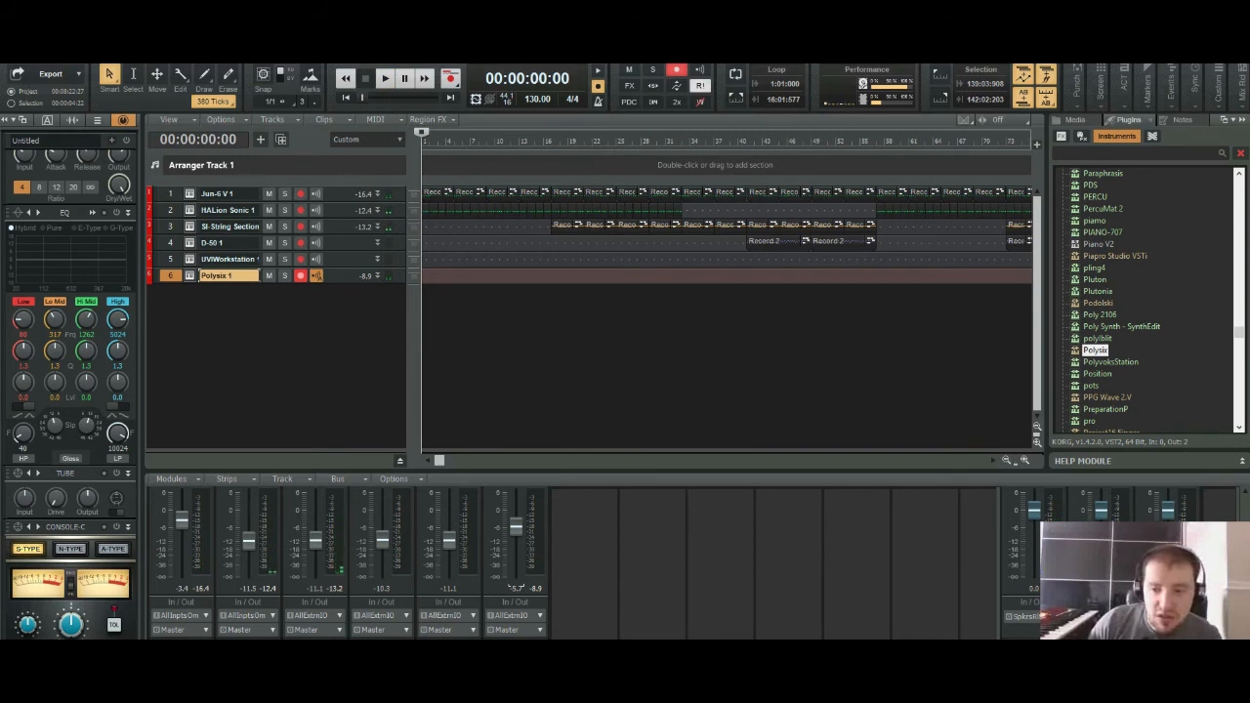
Step: Record a Polysix take over the fuller section starting from 00:03:11:18 and delete the resulting clip
{"action": "left_click", "coordinate": [1005, 460]}
{"action": "left_click", "coordinate": [1006, 460]}
{"action": "left_click", "coordinate": [1006, 460]}
{"action": "left_click", "coordinate": [1005, 460]}
{"action": "left_click", "coordinate": [1005, 459]}
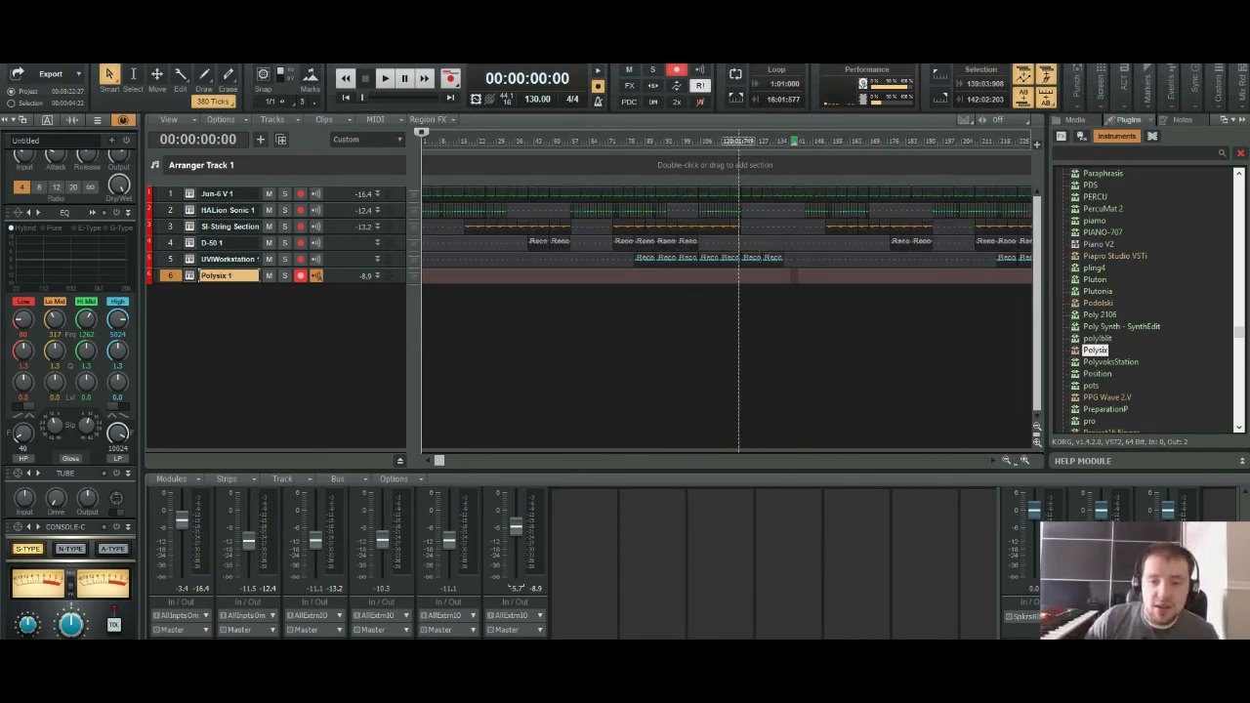
{"action": "left_click", "coordinate": [698, 140]}
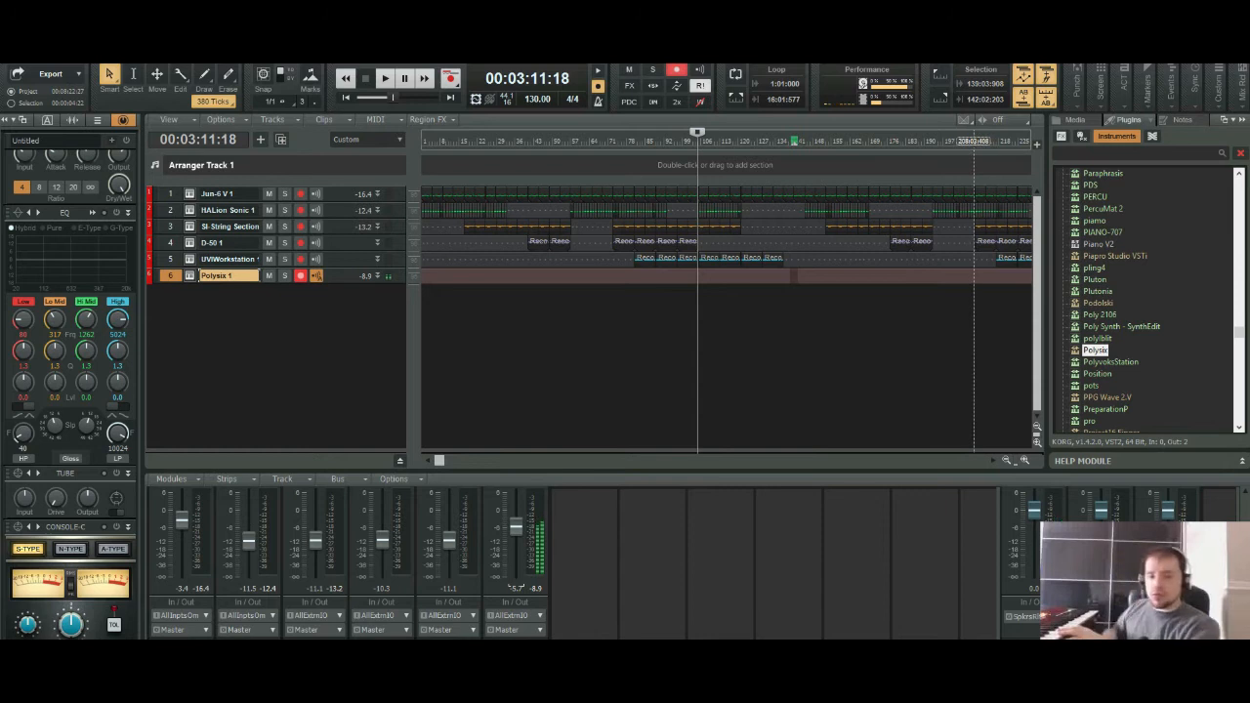
{"action": "key", "text": "space"}
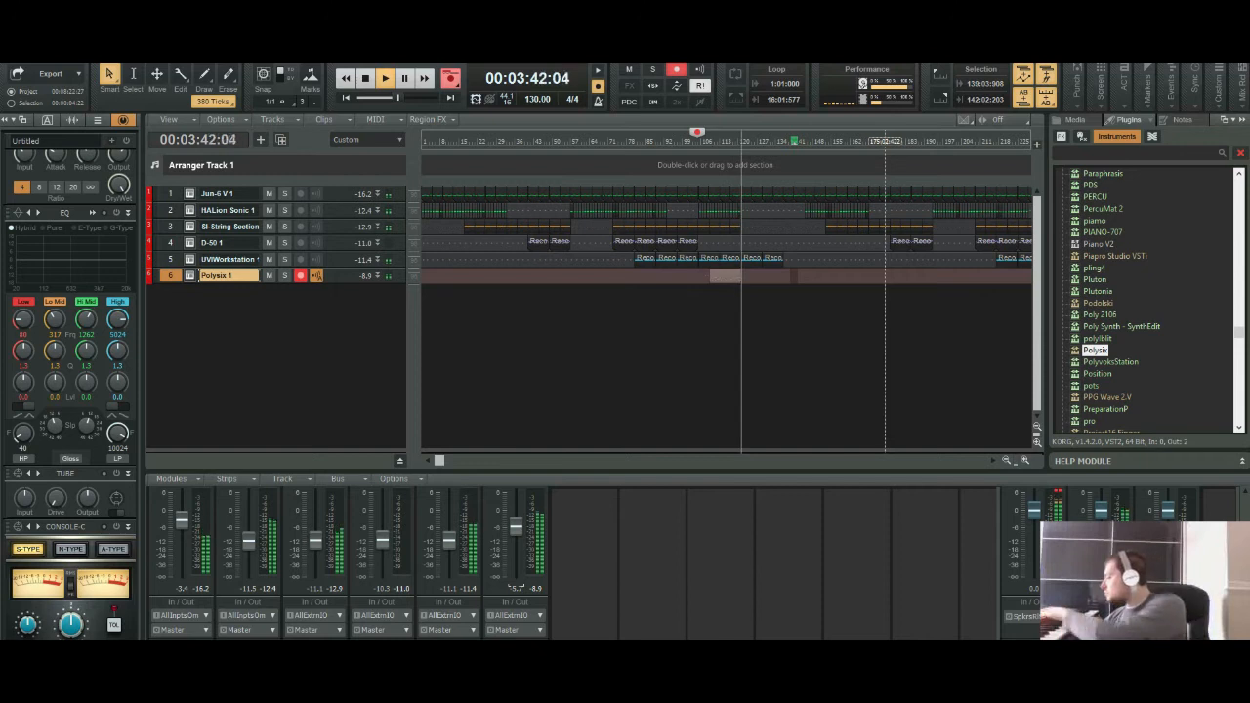
{"action": "key", "text": "space"}
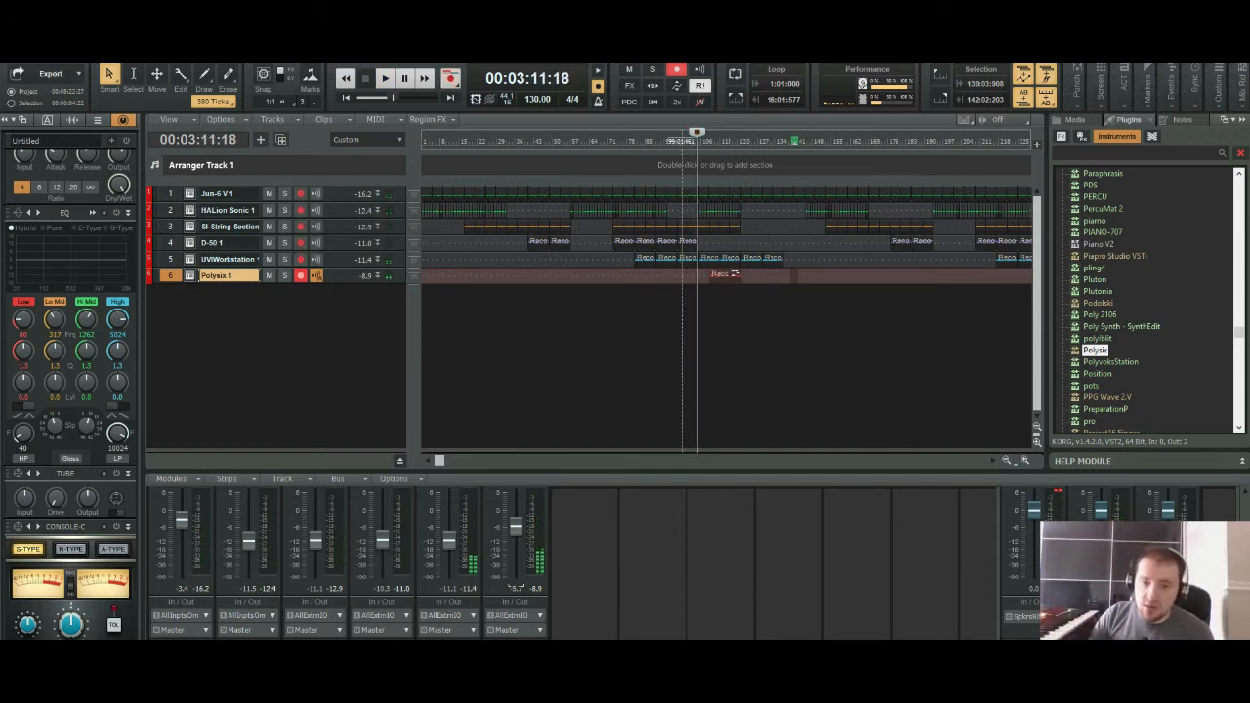
{"action": "left_click", "coordinate": [723, 275]}
{"action": "key", "text": "Delete"}
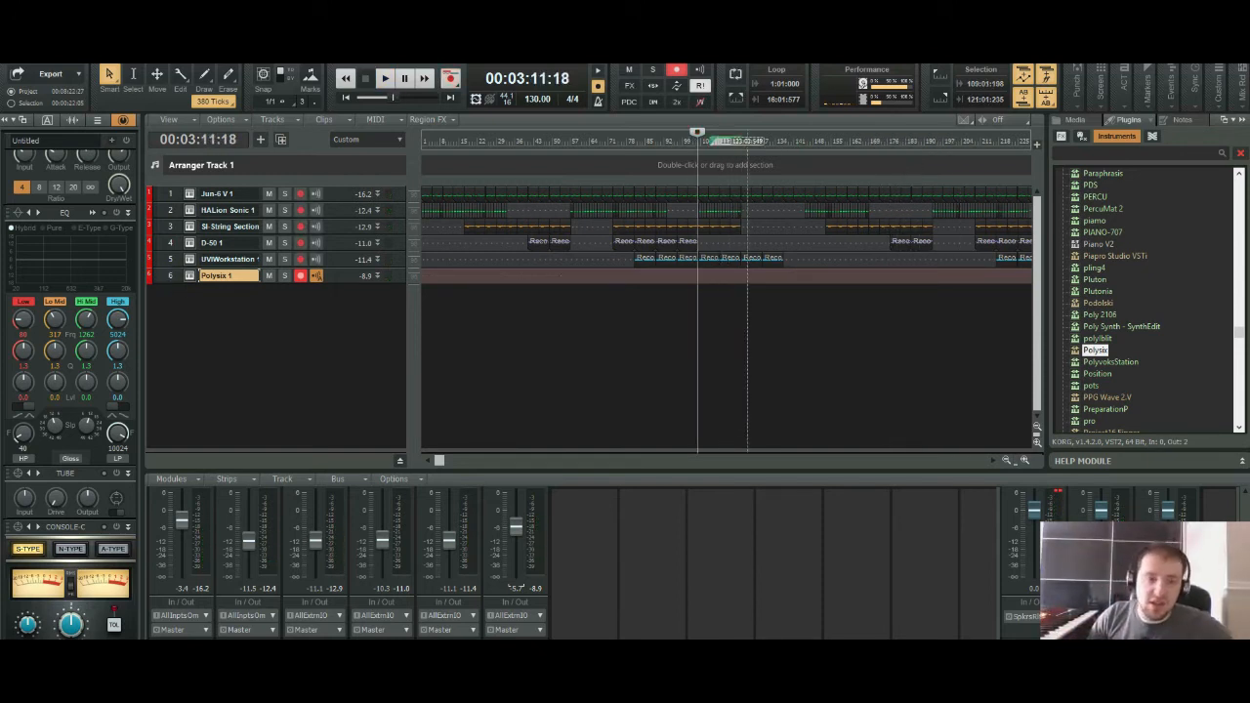
Step: Start a Polysix recording from the beginning of the song, stop it early and remove the short take
{"action": "key", "text": "w"}
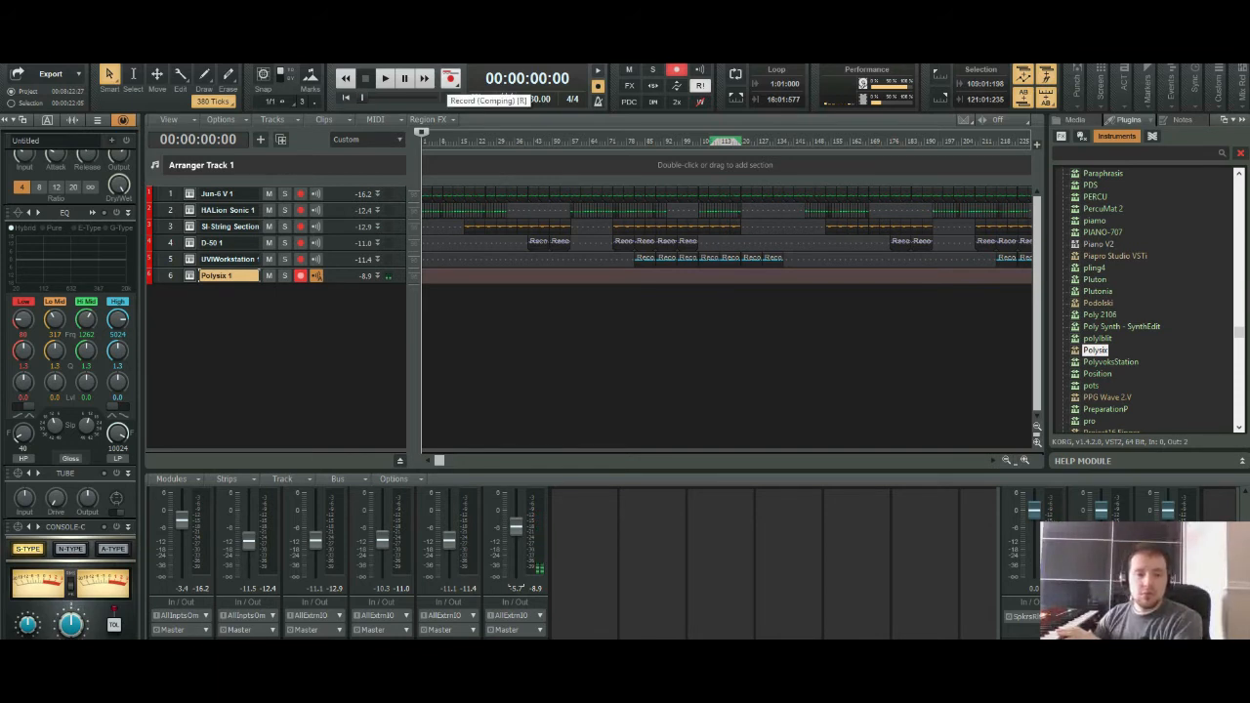
{"action": "key", "text": "space"}
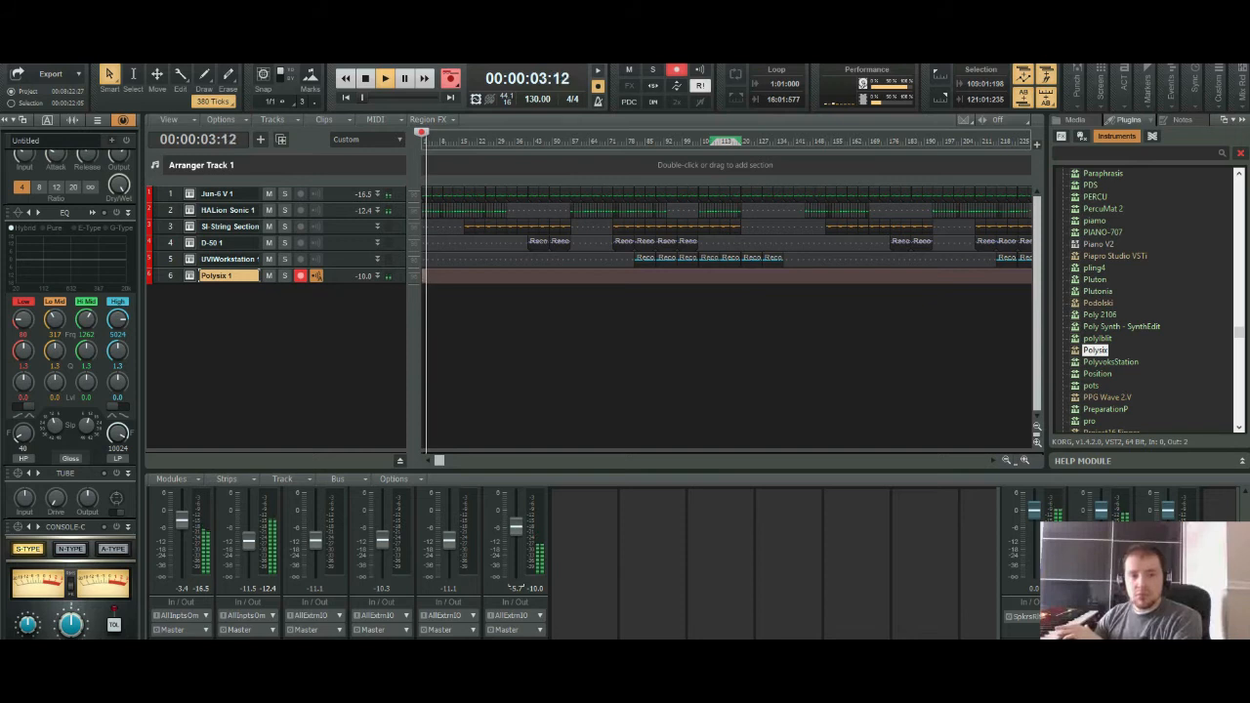
{"action": "key", "text": "space"}
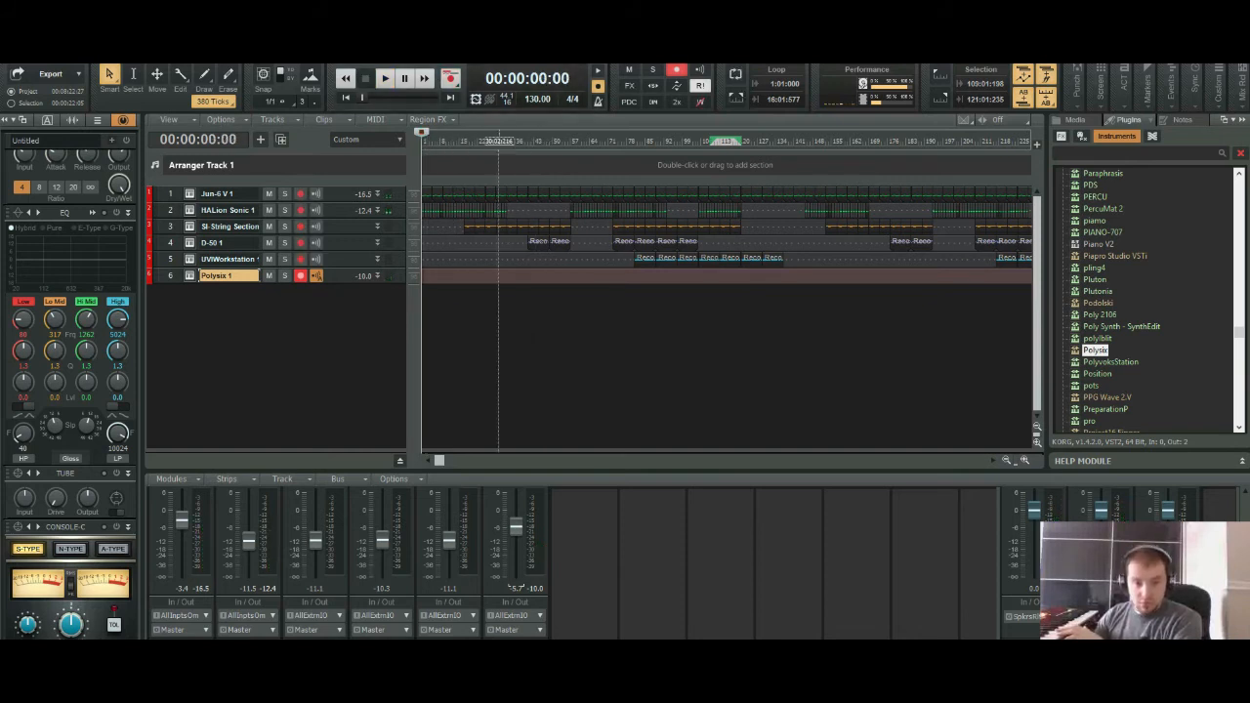
{"action": "left_click_drag", "start_coordinate": [438, 276], "coordinate": [422, 276]}
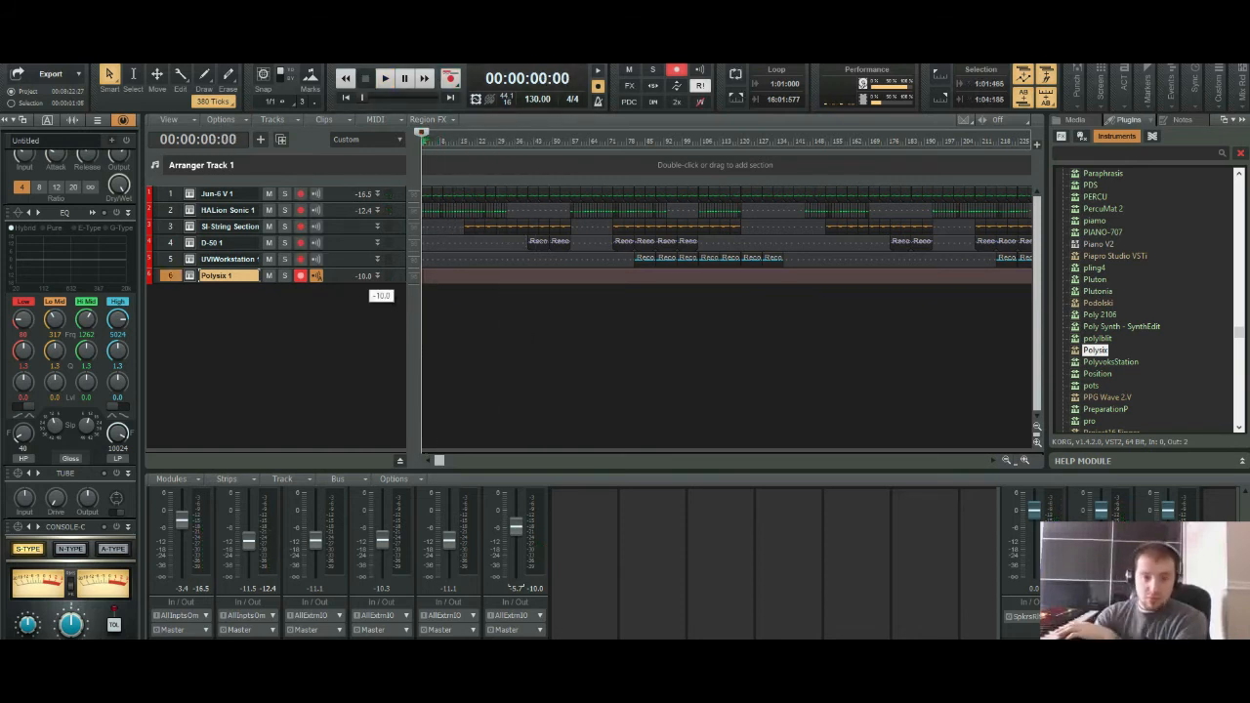
Step: Record the Polysix part from the beginning of the song, playing over roughly bars 4 to 12
{"action": "key", "text": "space"}
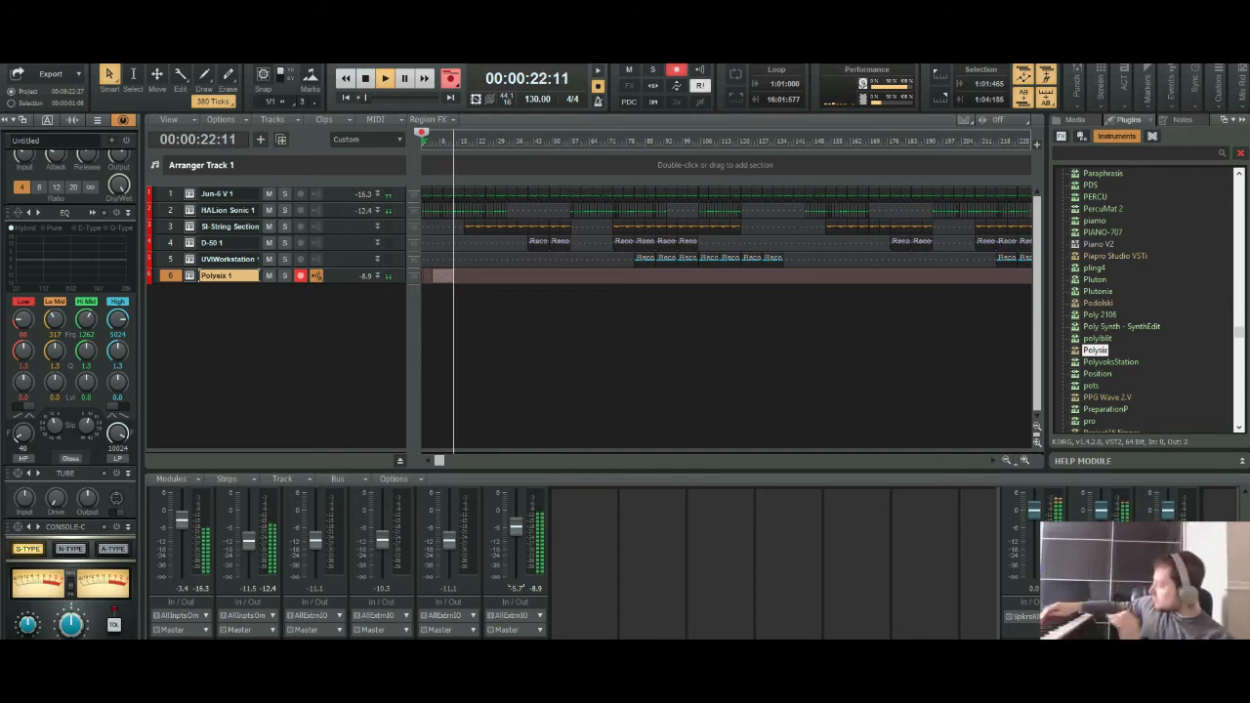
{"action": "key", "text": "space"}
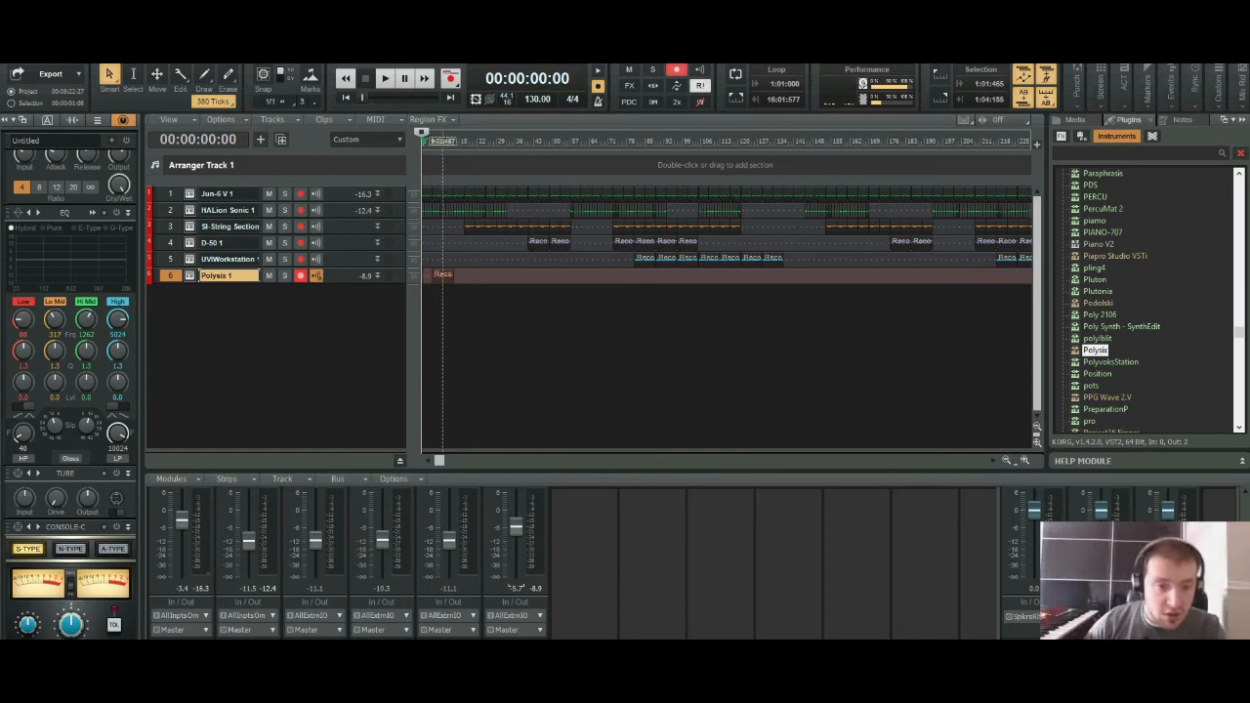
Step: Lower the Polysix track's volume and audition the new take from 00:00:15:14
{"action": "left_click", "coordinate": [442, 141]}
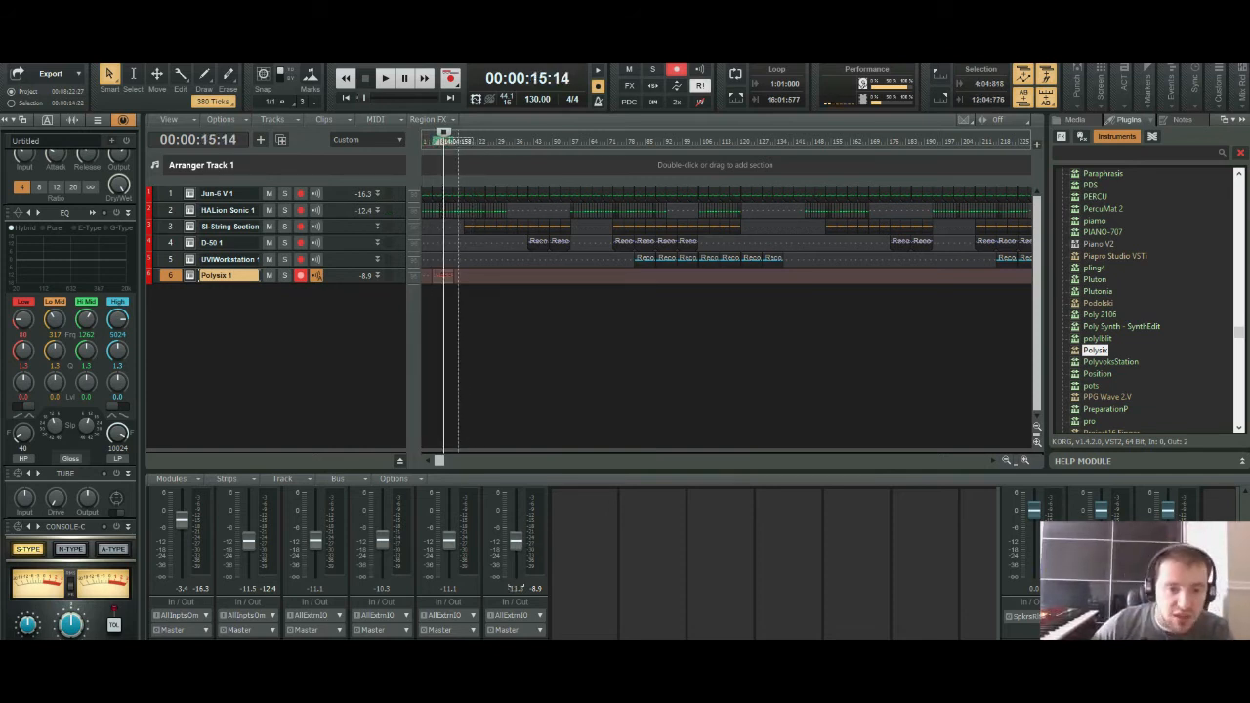
{"action": "key", "text": "space"}
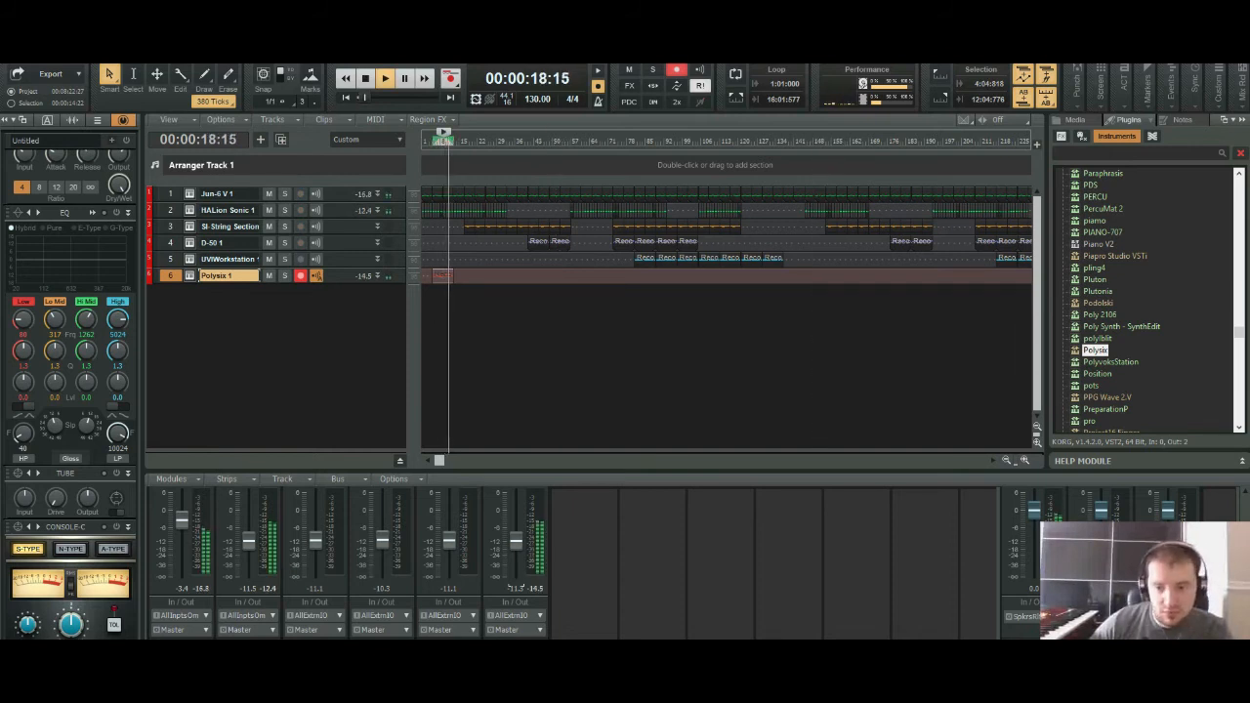
{"action": "key", "text": "ctrl+Right"}
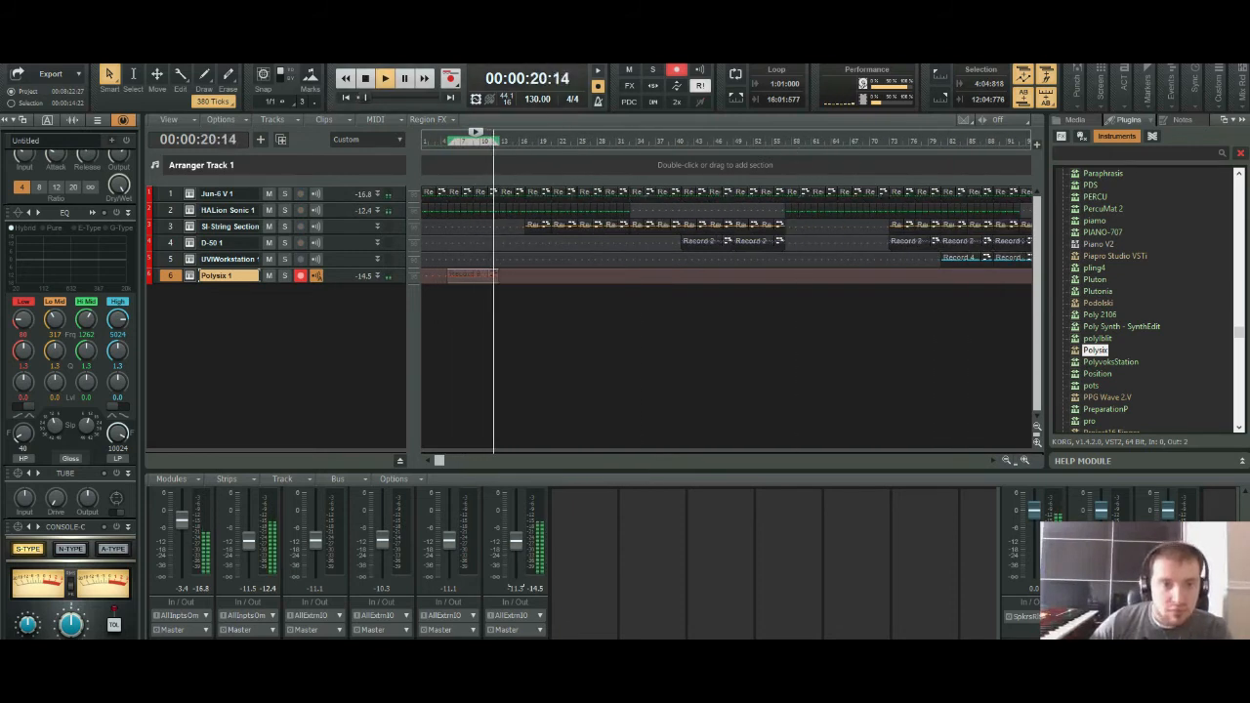
{"action": "key", "text": "space"}
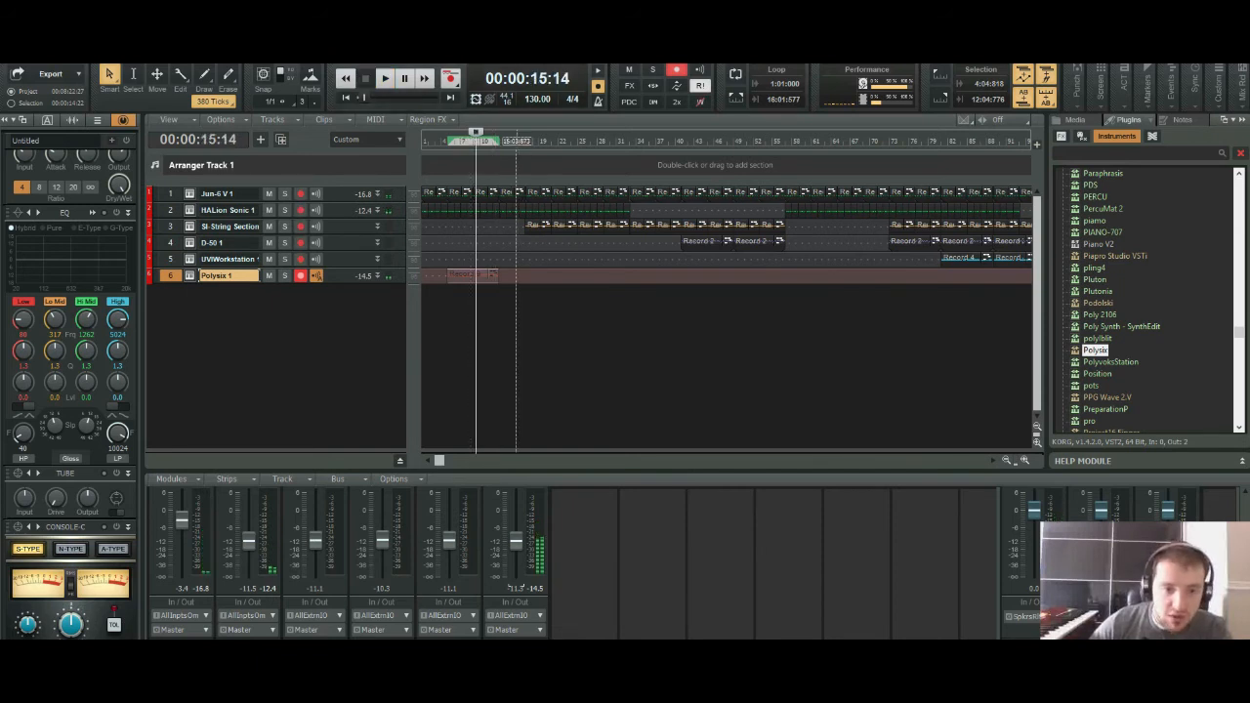
Step: Move the new Polysix clip to bar 145 and play it there together with the other tracks
{"action": "left_click_drag", "start_coordinate": [439, 459], "coordinate": [623, 460]}
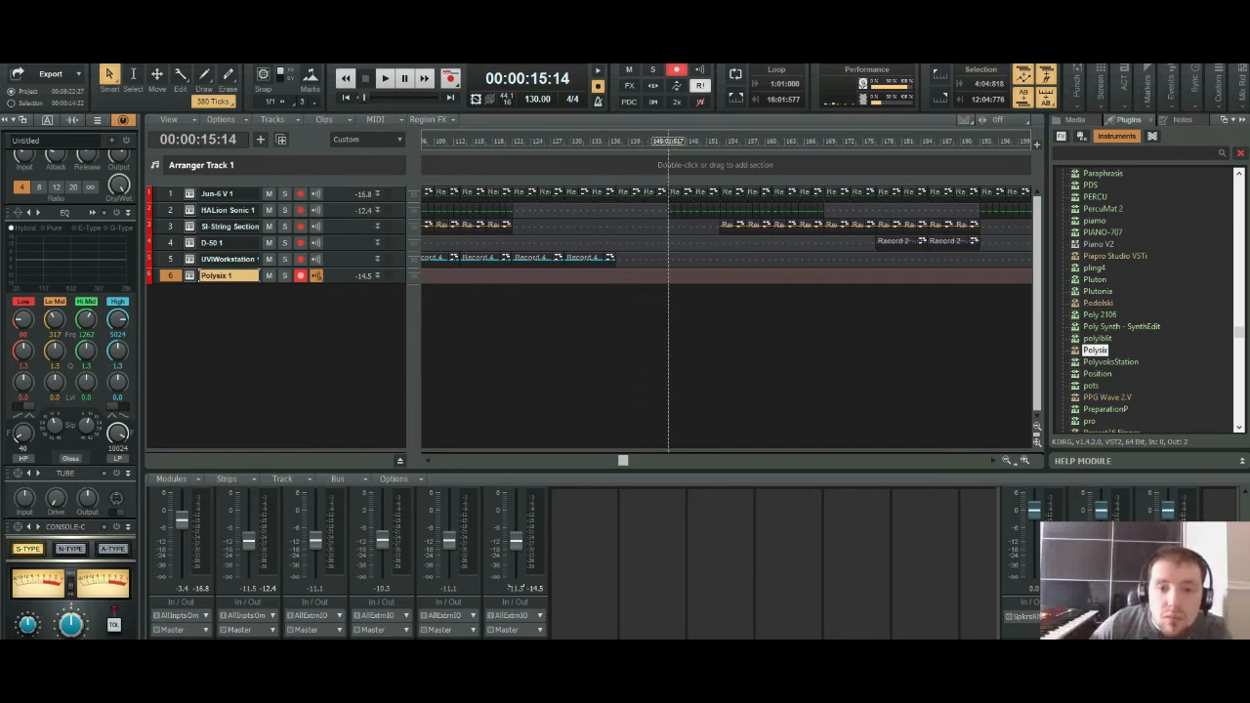
{"action": "key", "text": "r"}
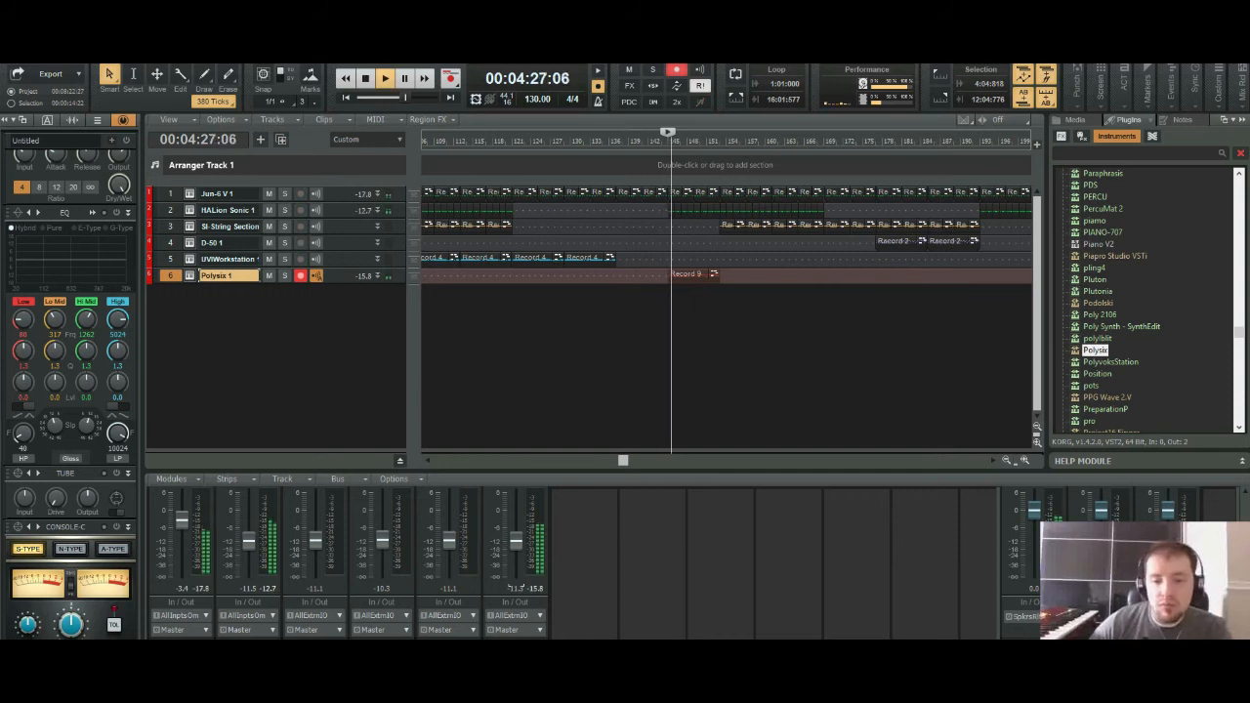
{"action": "scroll", "coordinate": [670, 322], "scroll_direction": "down", "scroll_amount": 4}
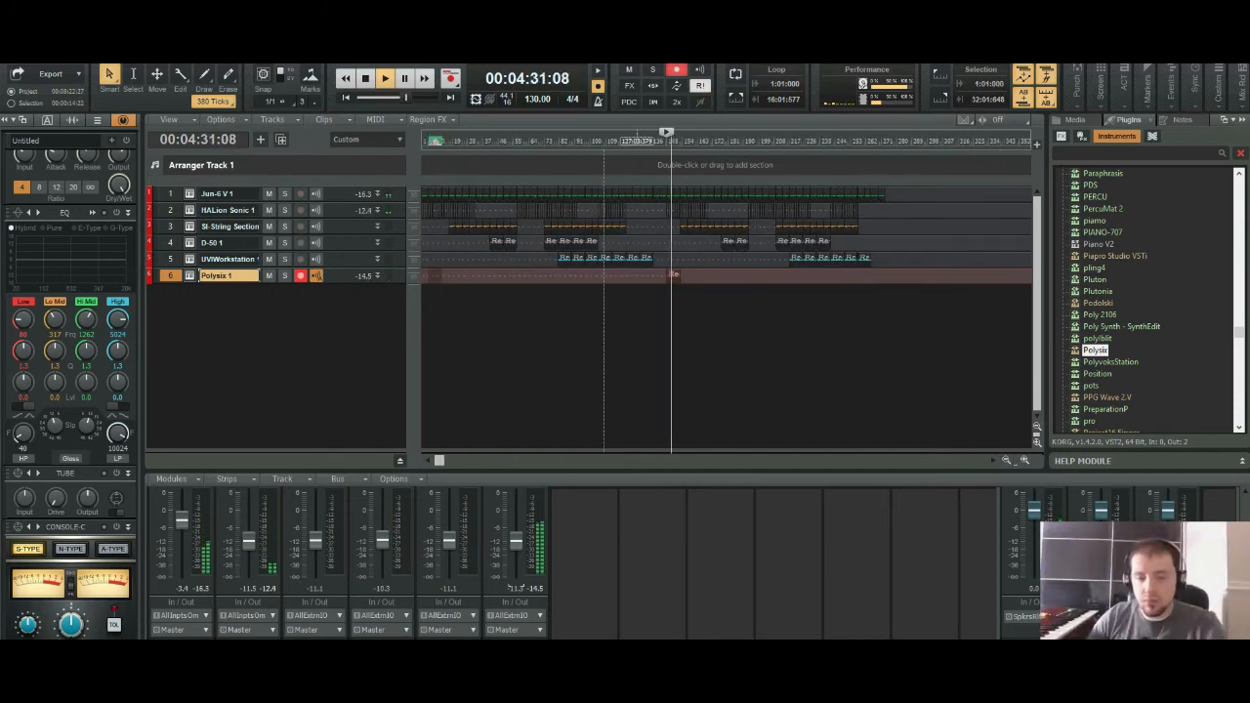
{"action": "scroll", "coordinate": [672, 322], "scroll_direction": "up", "scroll_amount": 5}
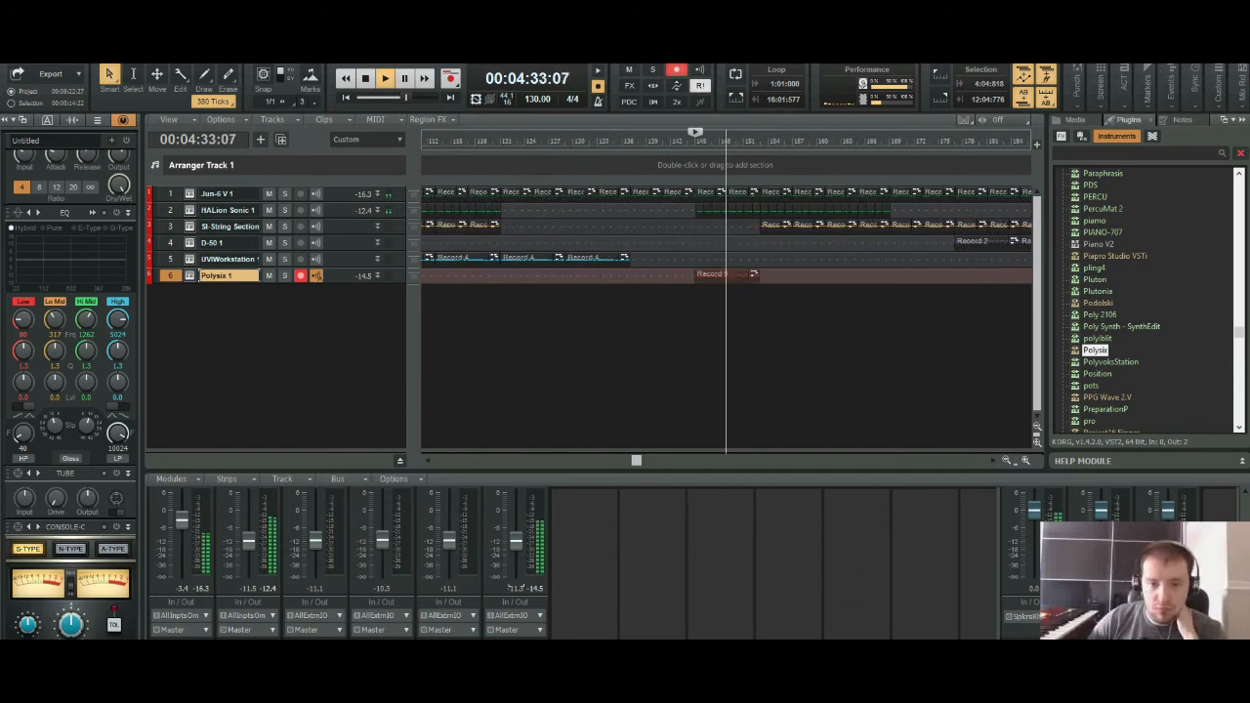
Step: Copy the Polysix clip at bar 145 and paste a second one directly behind it at bar 153
{"action": "scroll", "coordinate": [539, 323], "scroll_direction": "up", "scroll_amount": 3}
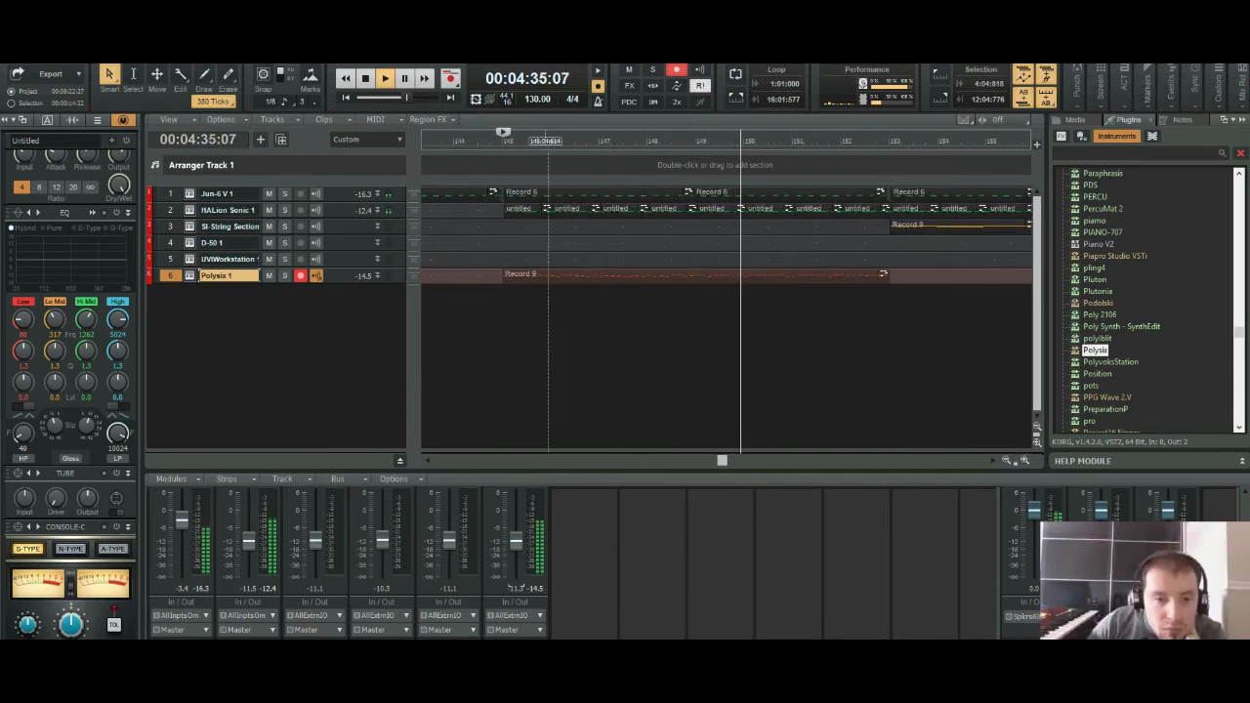
{"action": "left_click", "coordinate": [539, 274]}
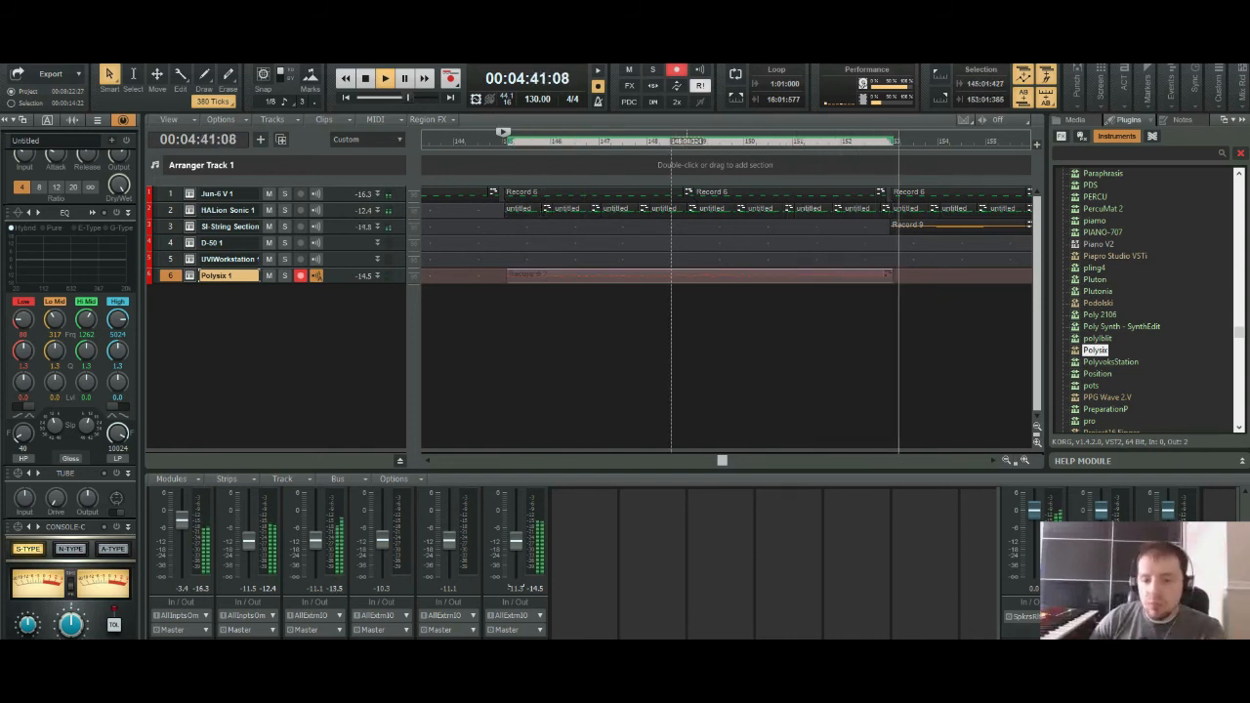
{"action": "left_click", "coordinate": [893, 142]}
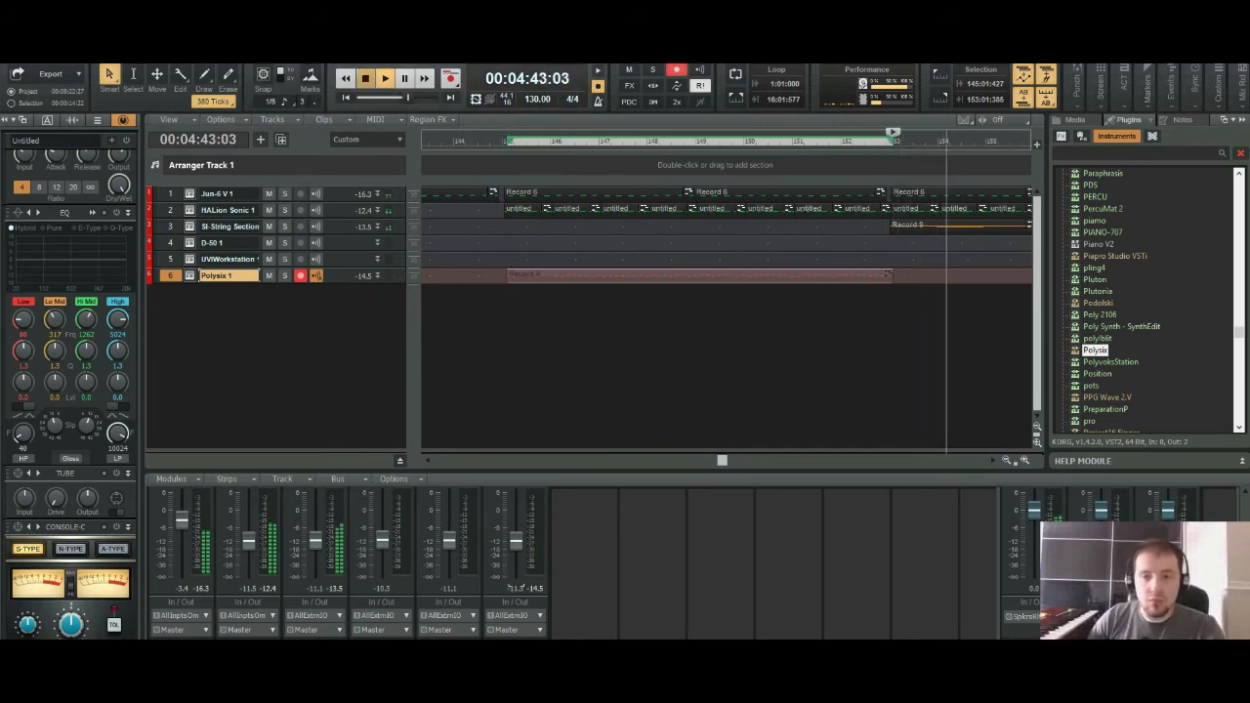
{"action": "key", "text": "space"}
{"action": "key", "text": "r"}
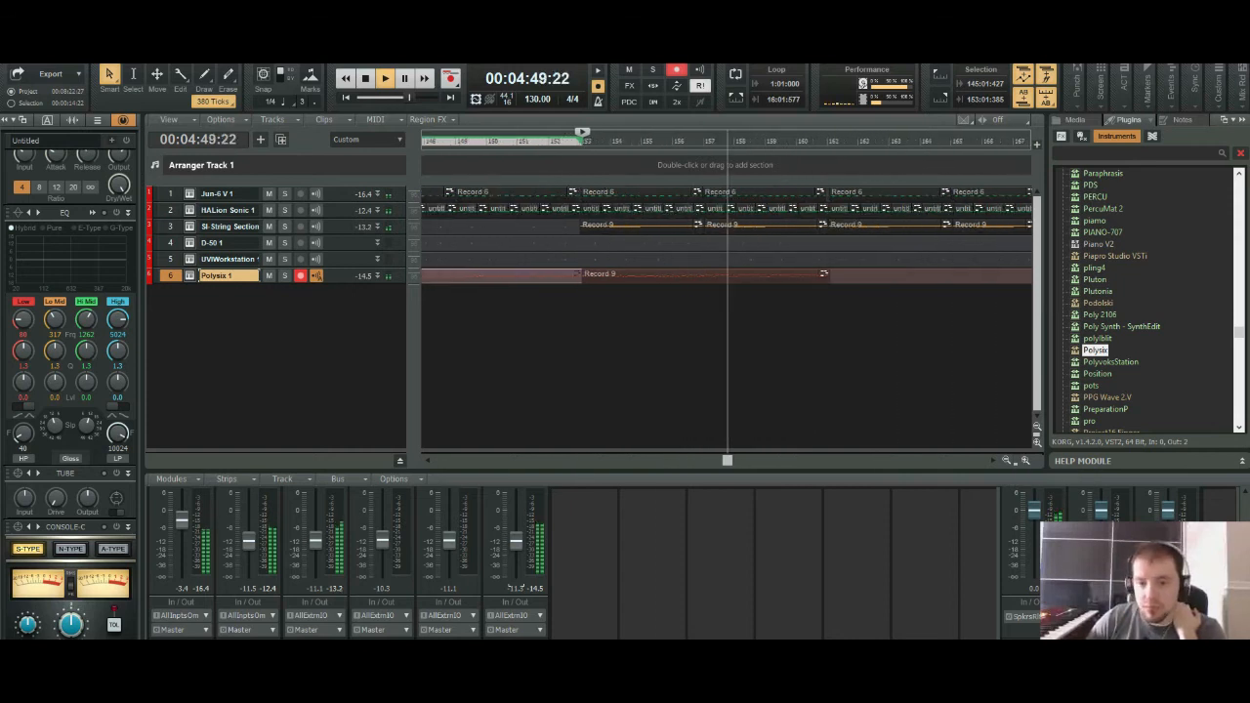
Step: Play the transition between the two Polysix clips, starting shortly before bar 153
{"action": "scroll", "coordinate": [870, 322], "scroll_direction": "up", "scroll_amount": 3}
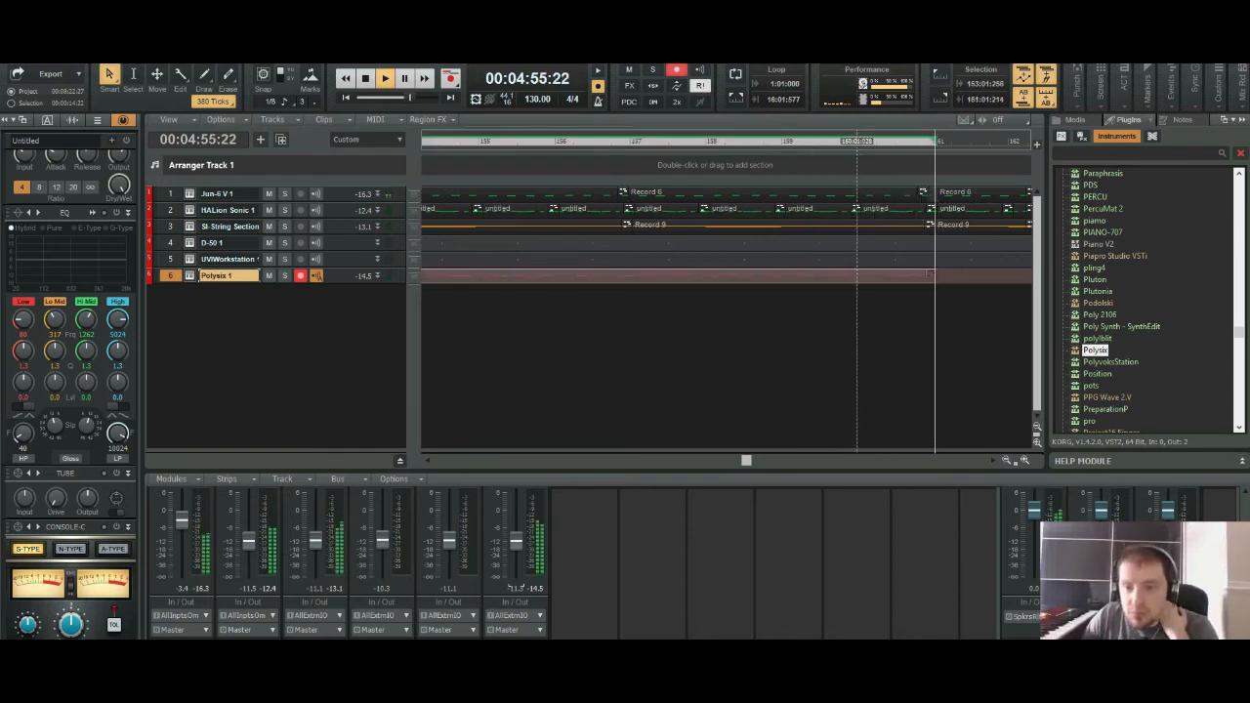
{"action": "left_click", "coordinate": [1005, 460]}
{"action": "left_click", "coordinate": [1006, 460]}
{"action": "left_click", "coordinate": [1006, 460]}
{"action": "left_click", "coordinate": [1005, 460]}
{"action": "left_click", "coordinate": [1006, 460]}
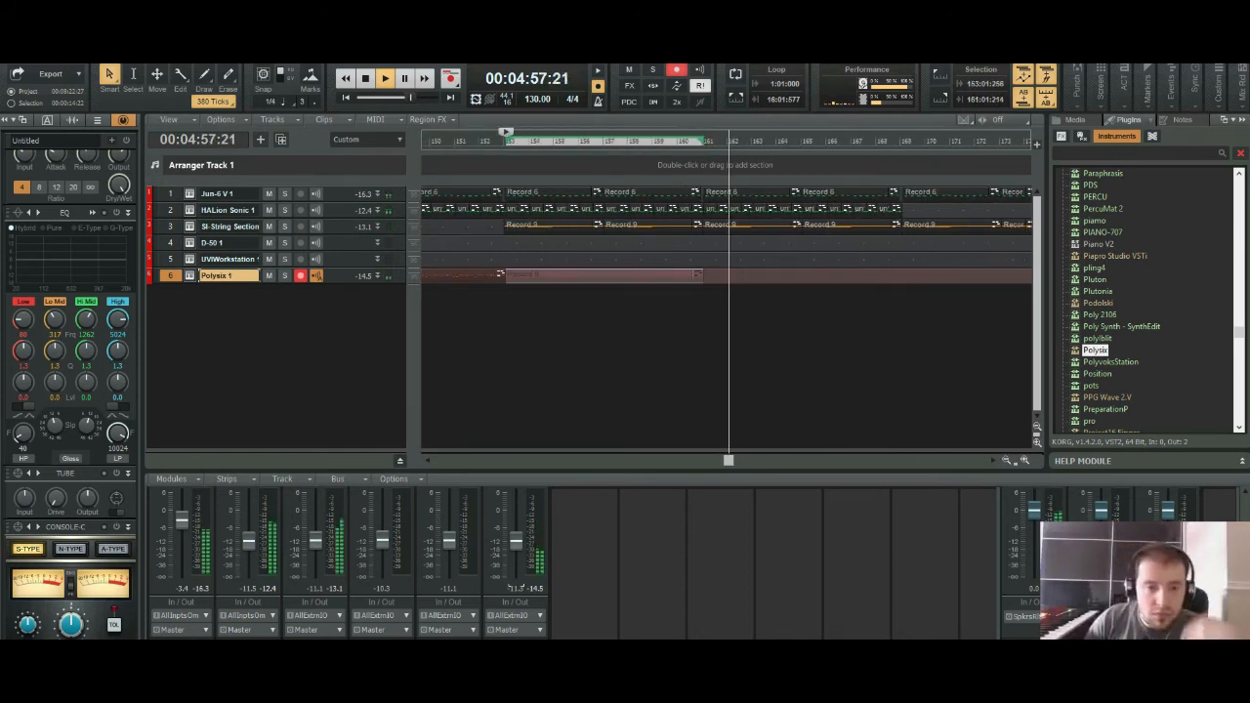
{"action": "left_click", "coordinate": [480, 142]}
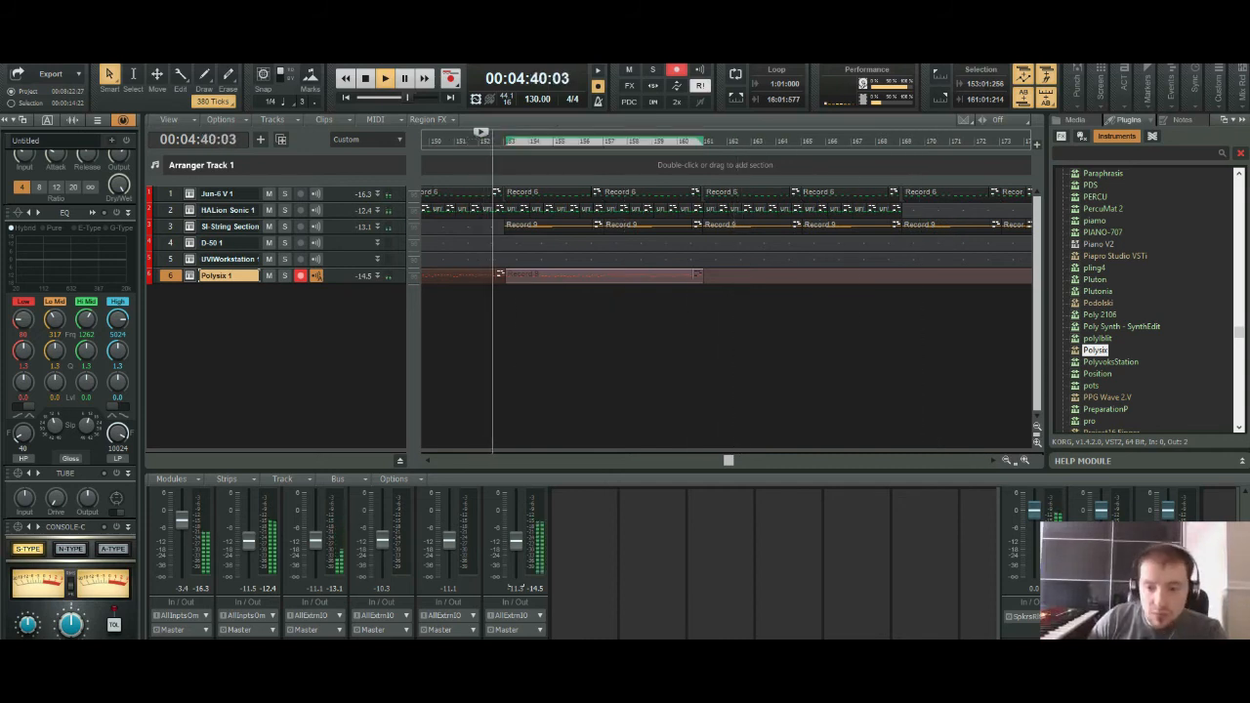
{"action": "key", "text": "ctrl+Right"}
{"action": "key", "text": "ctrl+Right"}
{"action": "key", "text": "ctrl+Right"}
{"action": "key", "text": "ctrl+Right"}
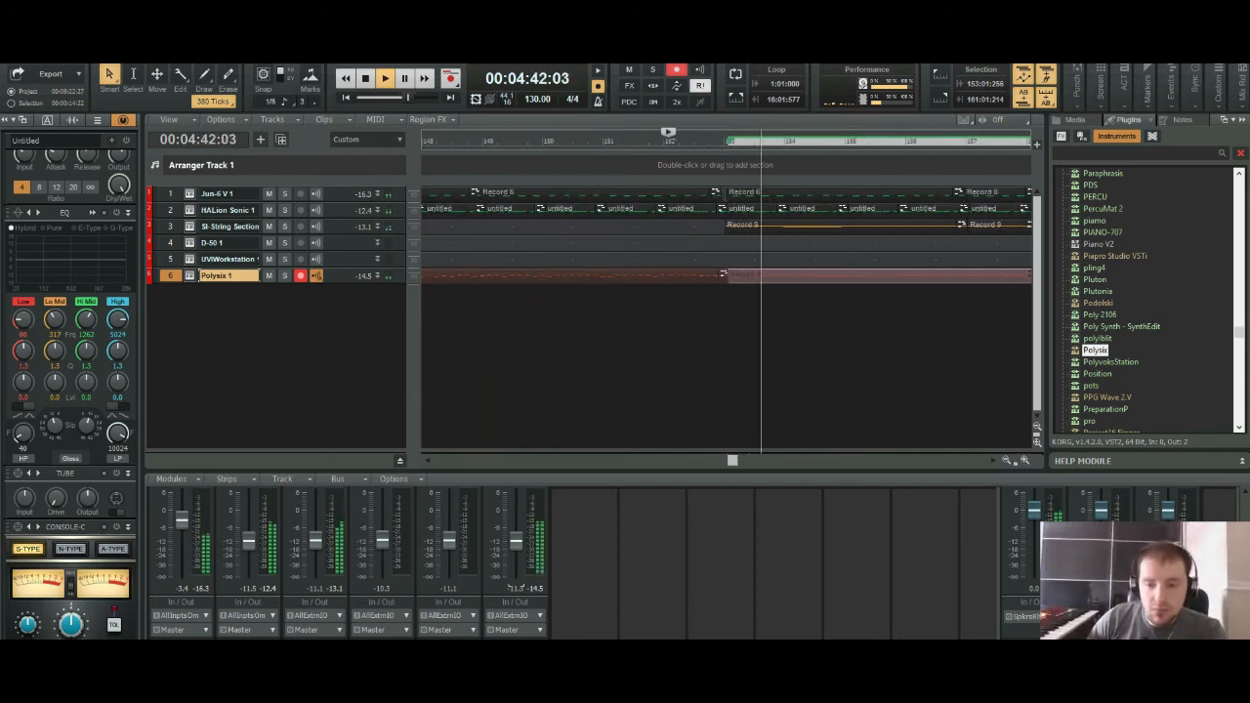
{"action": "key", "text": "ctrl+Left"}
{"action": "key", "text": "ctrl+Left"}
{"action": "key", "text": "ctrl+Left"}
{"action": "key", "text": "ctrl+Left"}
{"action": "key", "text": "ctrl+Left"}
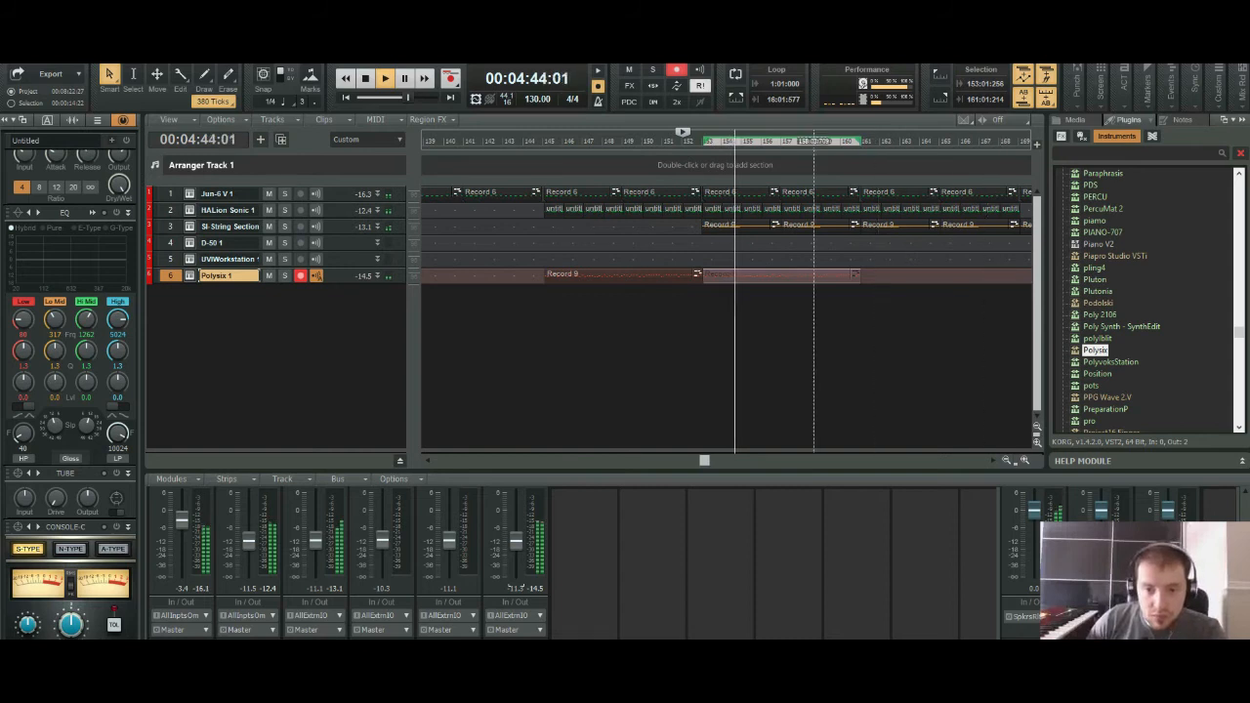
Step: Copy both Polysix clips together, paste them at bar 161 and play from there
{"action": "left_click", "coordinate": [630, 277], "text": "ctrl"}
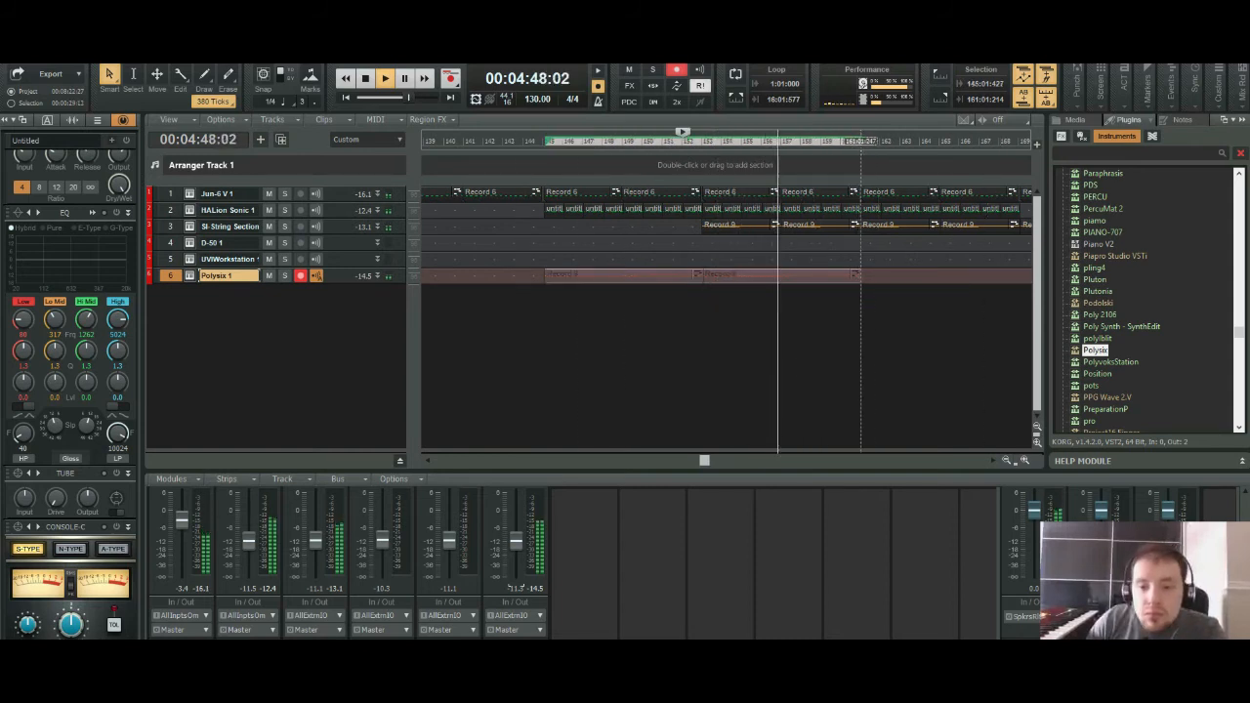
{"action": "left_click", "coordinate": [861, 322]}
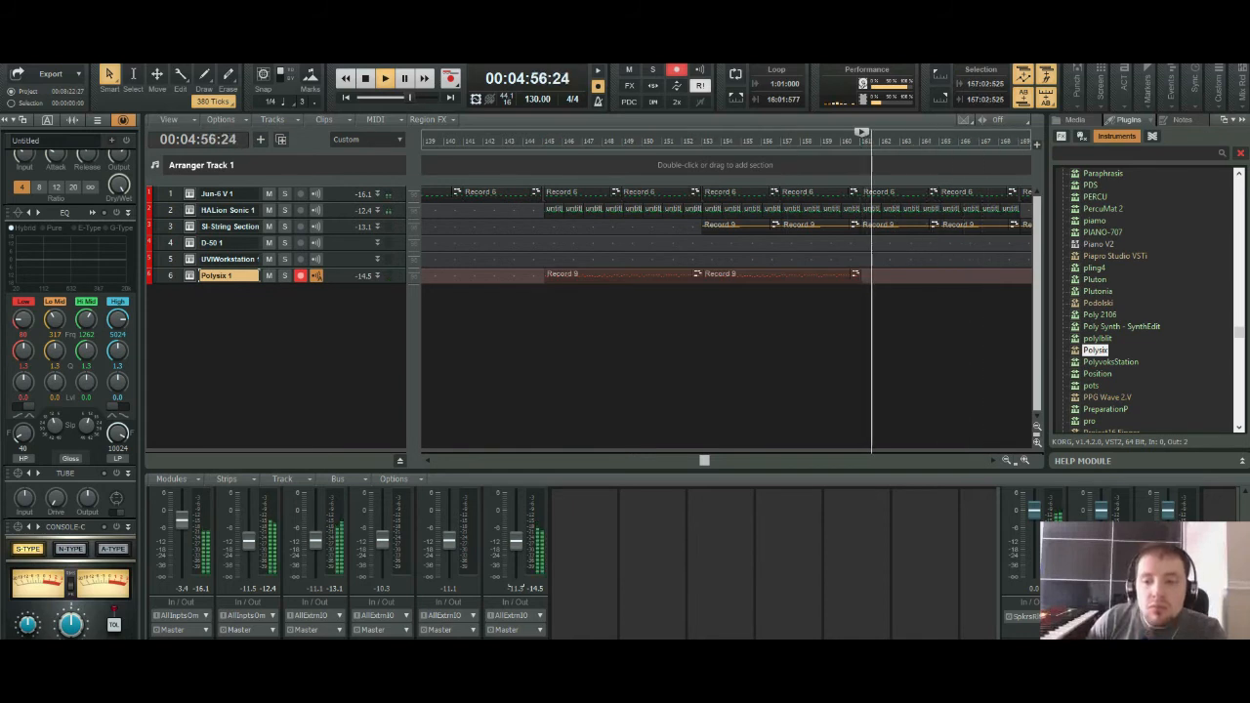
{"action": "key", "text": "ctrl+Right"}
{"action": "key", "text": "ctrl+Right"}
{"action": "key", "text": "ctrl+Right"}
{"action": "key", "text": "ctrl+Right"}
{"action": "key", "text": "ctrl+Right"}
{"action": "key", "text": "ctrl+Right"}
{"action": "key", "text": "ctrl+Right"}
{"action": "key", "text": "ctrl+Right"}
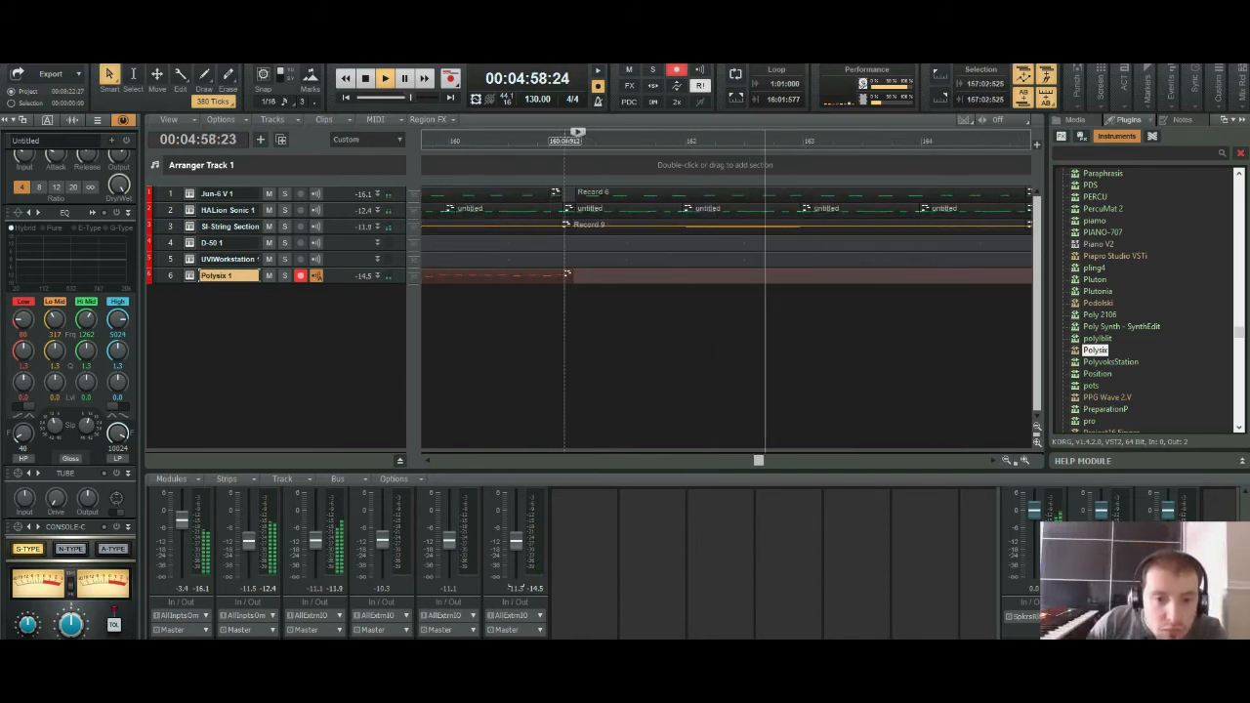
{"action": "key", "text": "space"}
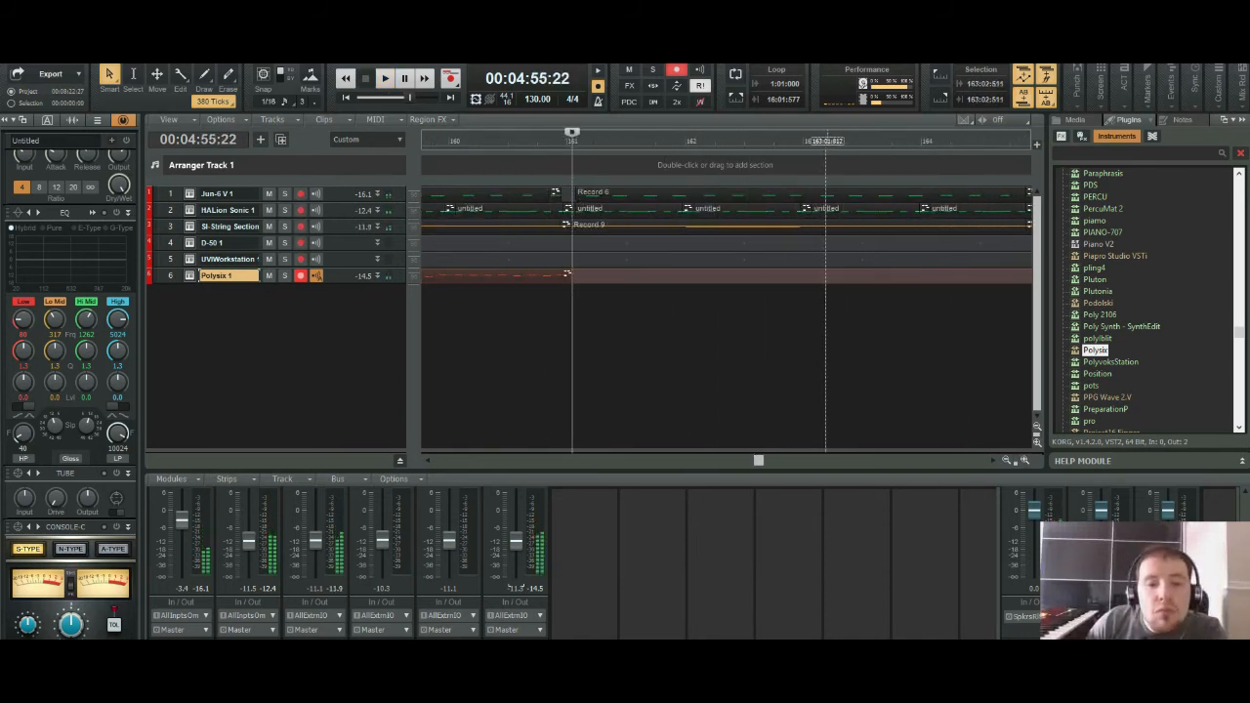
{"action": "key", "text": "space"}
{"action": "key", "text": "ctrl+Left"}
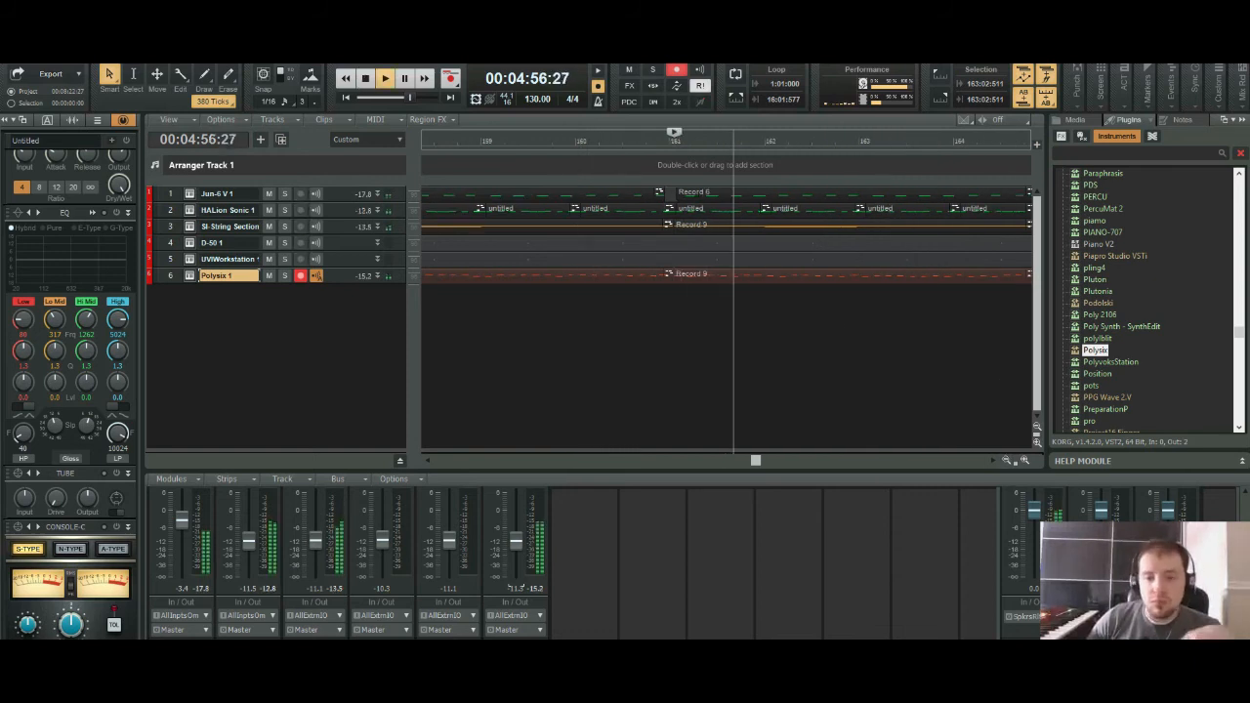
Step: Select the two pasted Polysix clips, align them to the start of bar 161 and stop playback
{"action": "key", "text": "ctrl+Left"}
{"action": "key", "text": "ctrl+Left"}
{"action": "key", "text": "ctrl+Left"}
{"action": "key", "text": "ctrl+Left"}
{"action": "key", "text": "ctrl+Left"}
{"action": "key", "text": "ctrl+Left"}
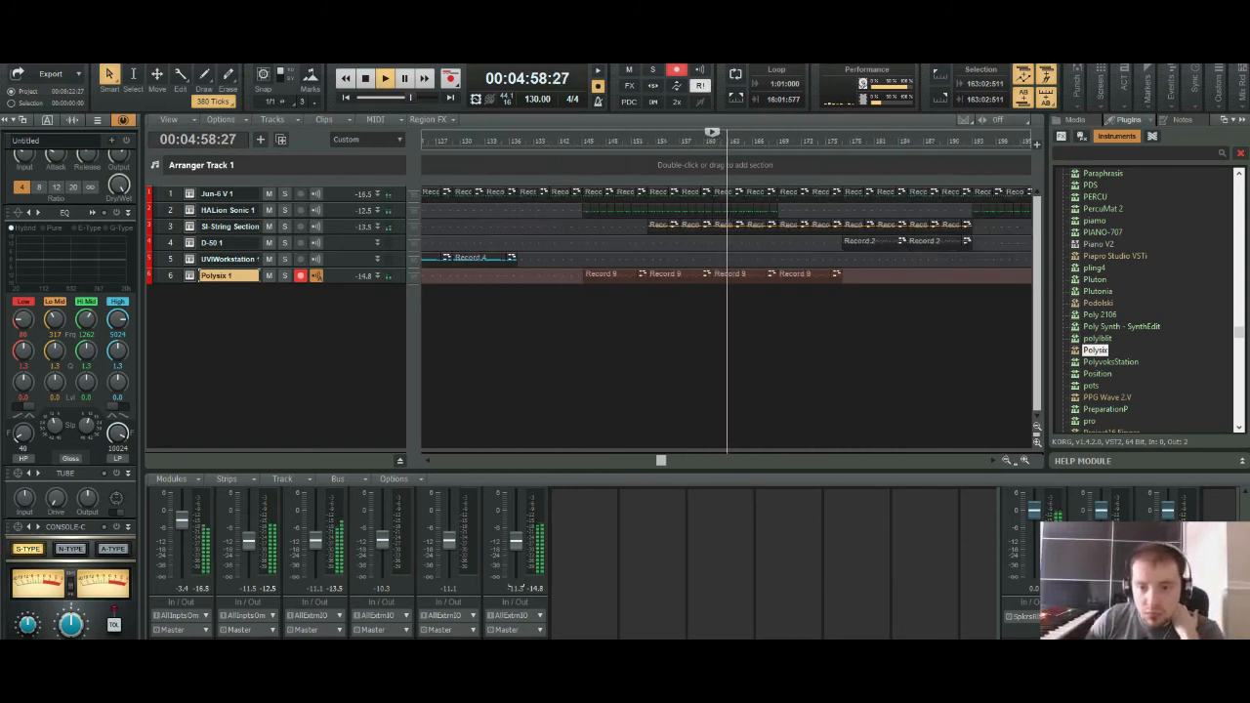
{"action": "key", "text": "ctrl+Left"}
{"action": "key", "text": "ctrl+Left"}
{"action": "key", "text": "ctrl+Left"}
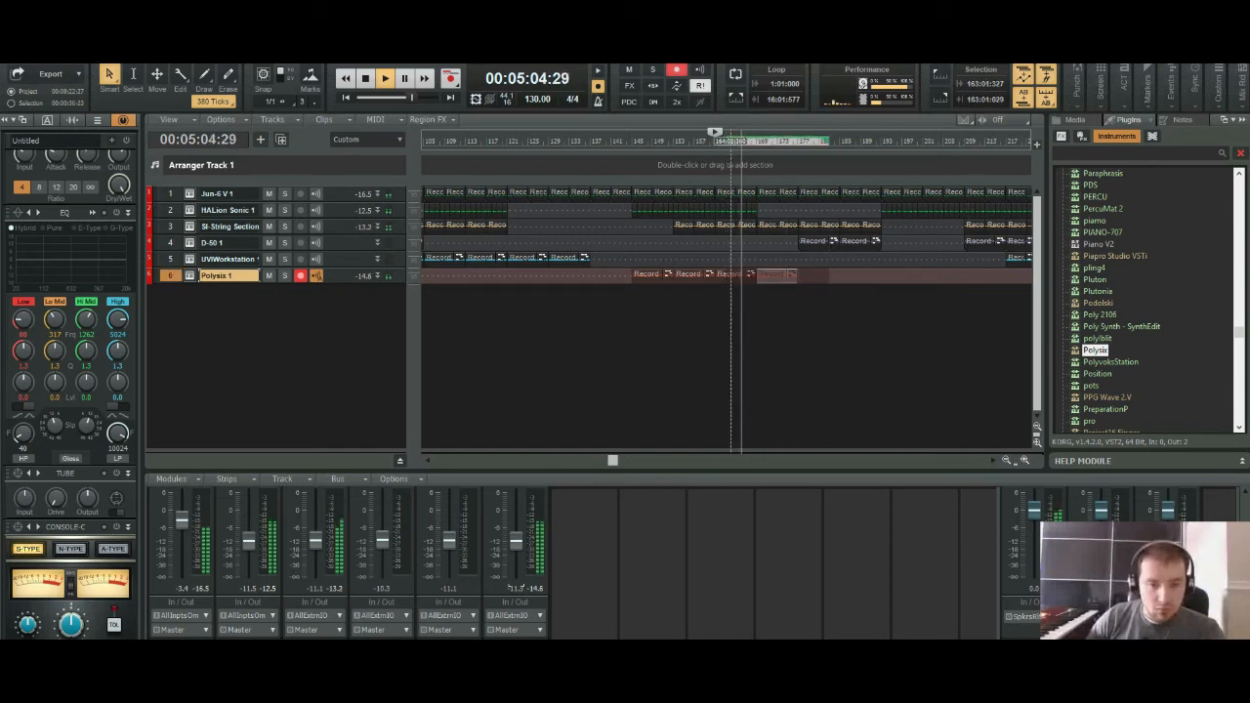
{"action": "key", "text": "ctrl+Right"}
{"action": "key", "text": "ctrl+Right"}
{"action": "key", "text": "ctrl+Right"}
{"action": "key", "text": "ctrl+Right"}
{"action": "key", "text": "ctrl+Right"}
{"action": "key", "text": "ctrl+Right"}
{"action": "key", "text": "ctrl+Right"}
{"action": "key", "text": "ctrl+Right"}
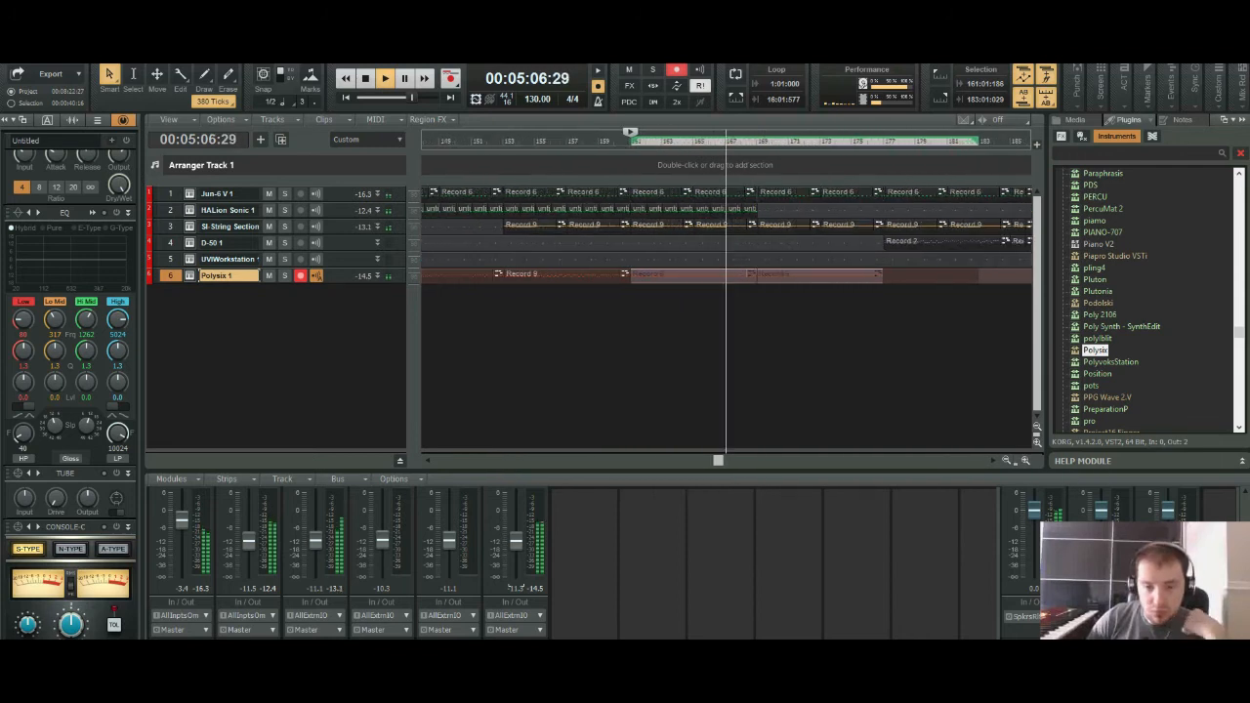
{"action": "key", "text": "ctrl+Right"}
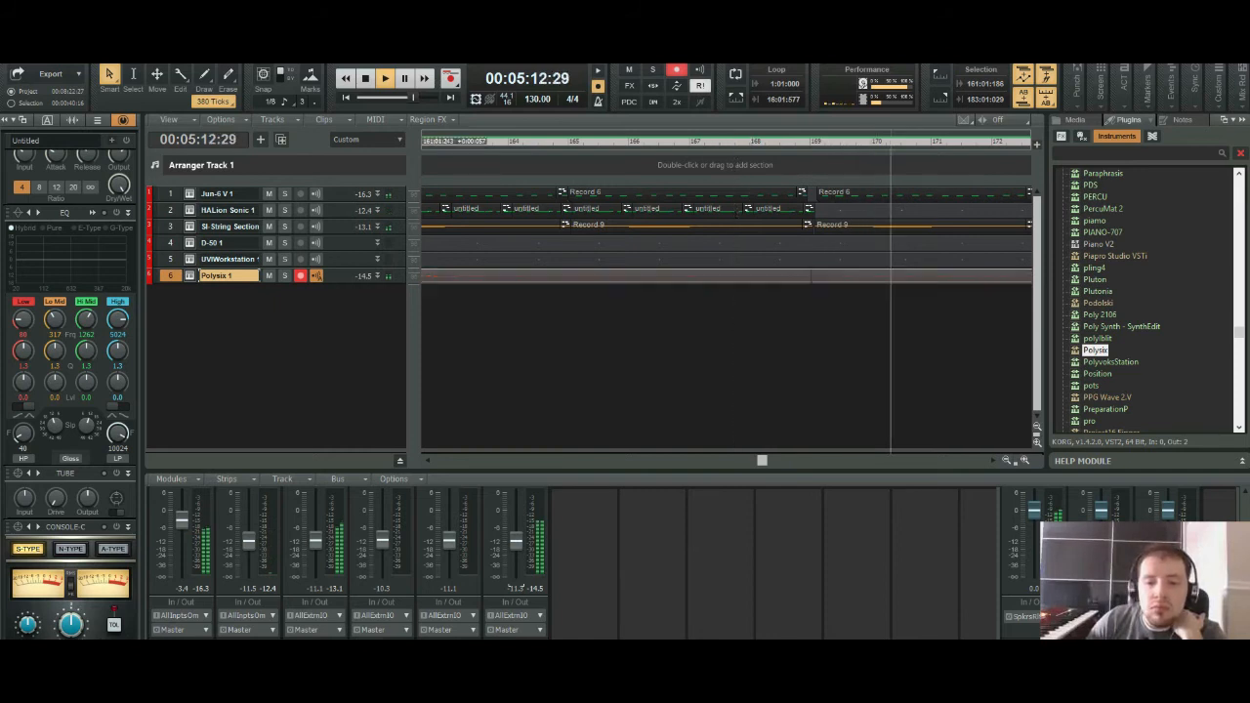
{"action": "key", "text": "ctrl+Left"}
{"action": "key", "text": "ctrl+Left"}
{"action": "key", "text": "ctrl+Left"}
{"action": "key", "text": "ctrl+Left"}
{"action": "key", "text": "ctrl+Left"}
{"action": "key", "text": "ctrl+Left"}
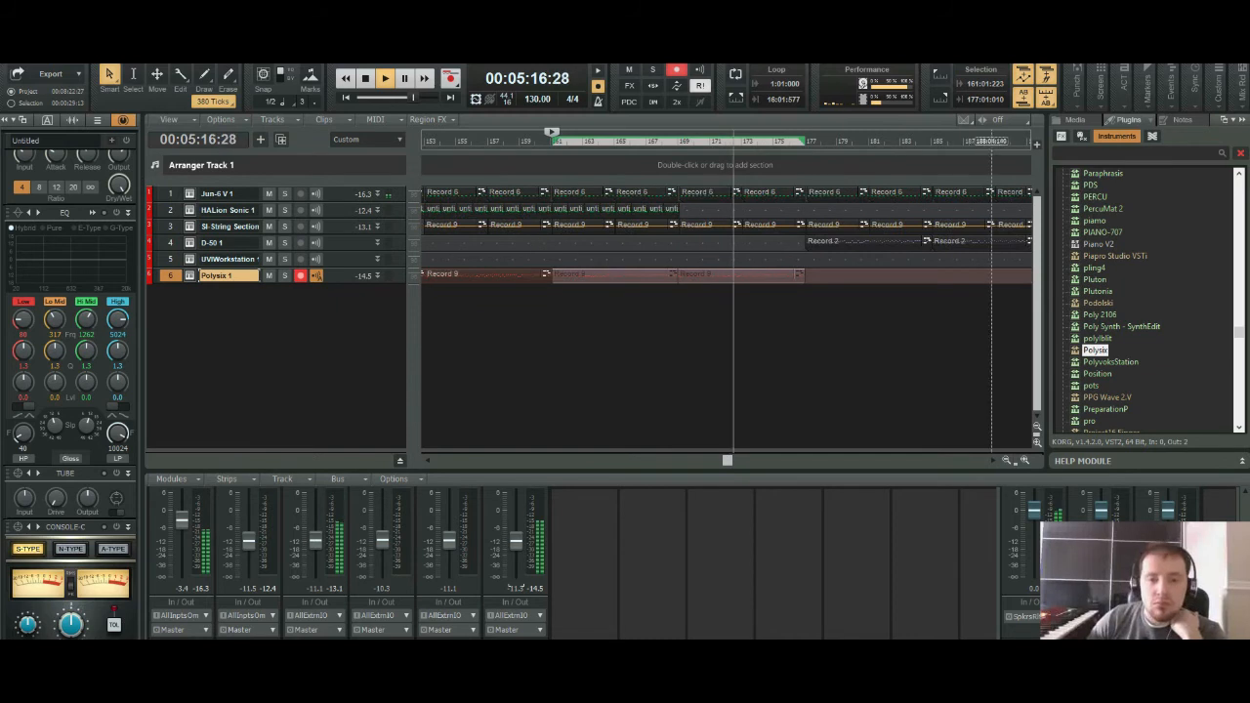
{"action": "key", "text": "space"}
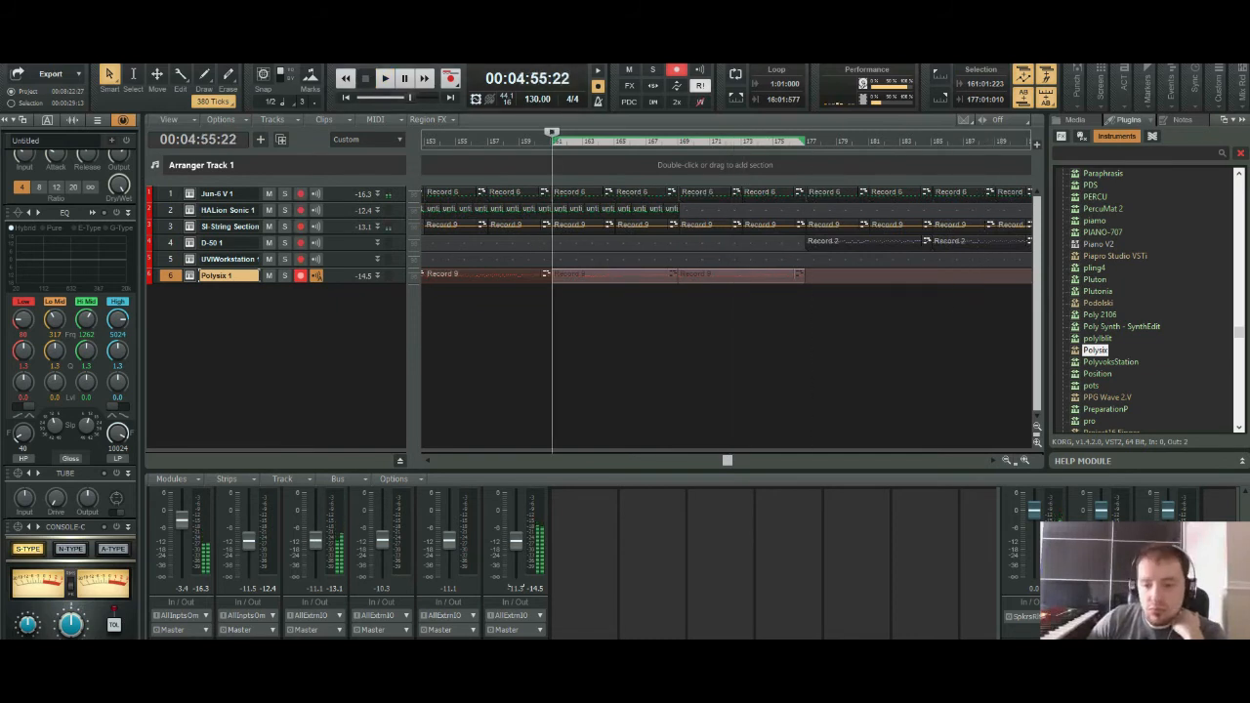
Step: Delete all the Polysix clips from bar 145 onward, including the original take
{"action": "key", "text": "ctrl+Left"}
{"action": "key", "text": "ctrl+Left"}
{"action": "key", "text": "ctrl+Left"}
{"action": "left_click_drag", "start_coordinate": [858, 279], "coordinate": [633, 279]}
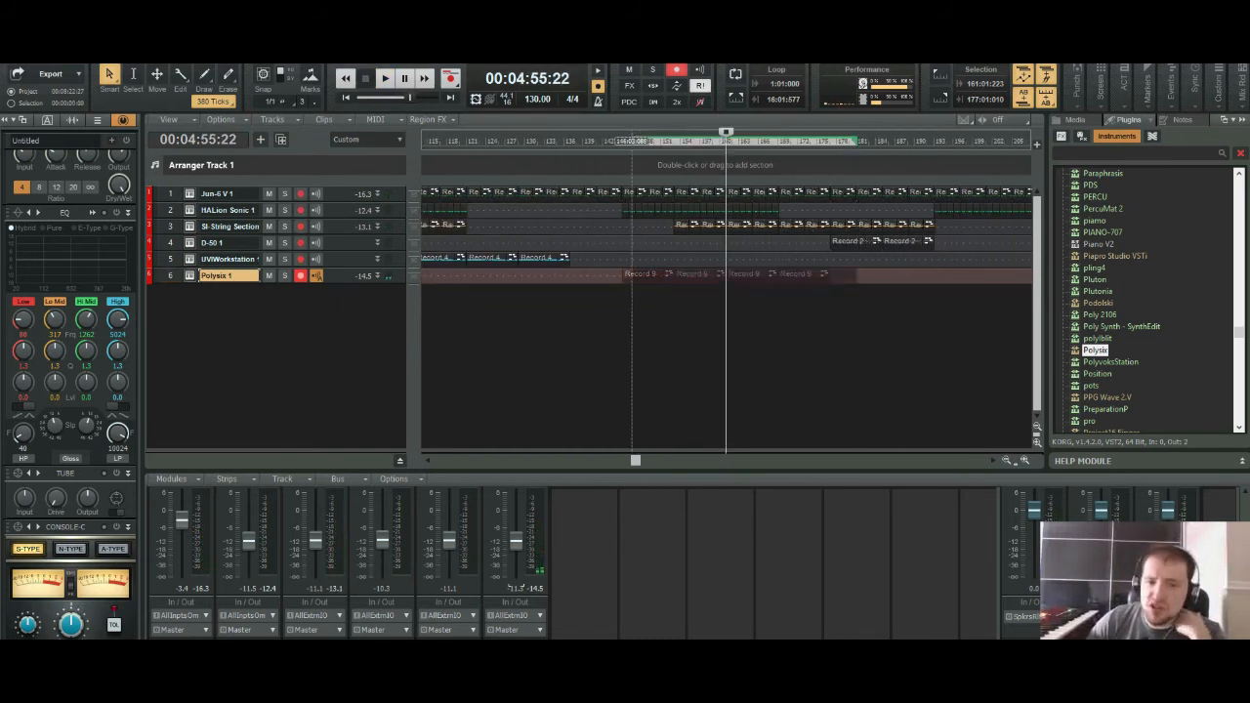
{"action": "key", "text": "Delete"}
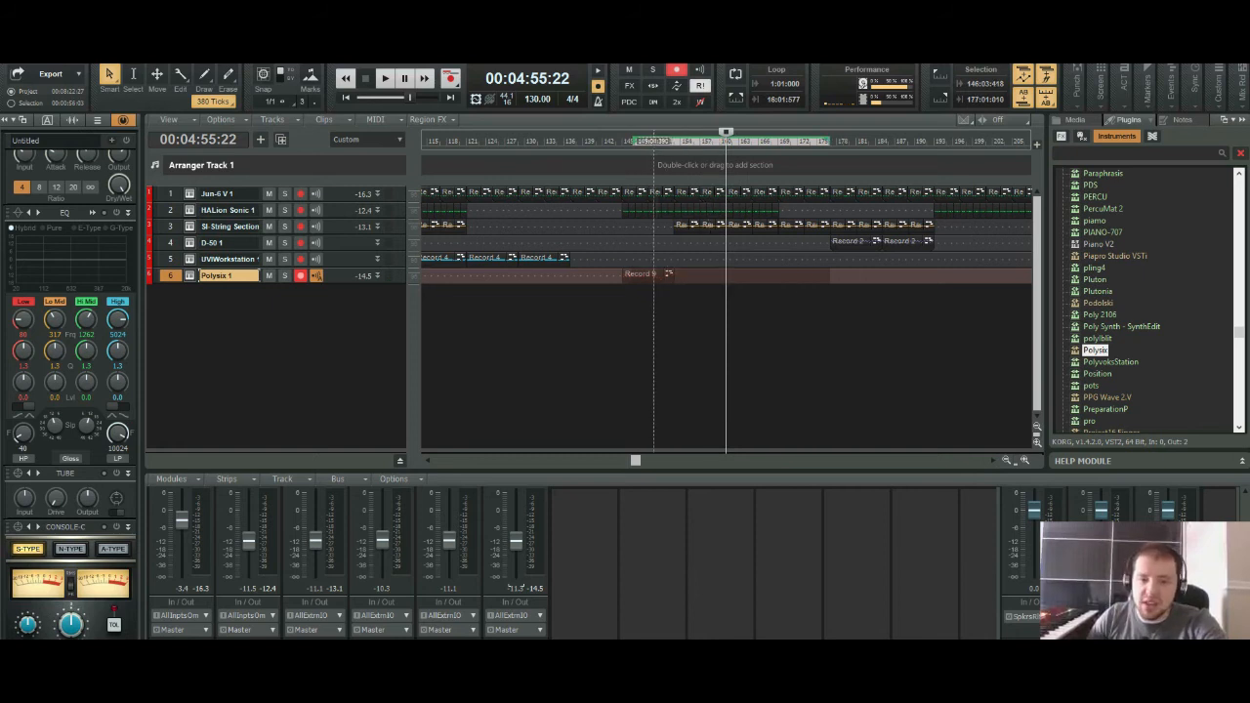
{"action": "left_click", "coordinate": [657, 276]}
{"action": "key", "text": "Delete"}
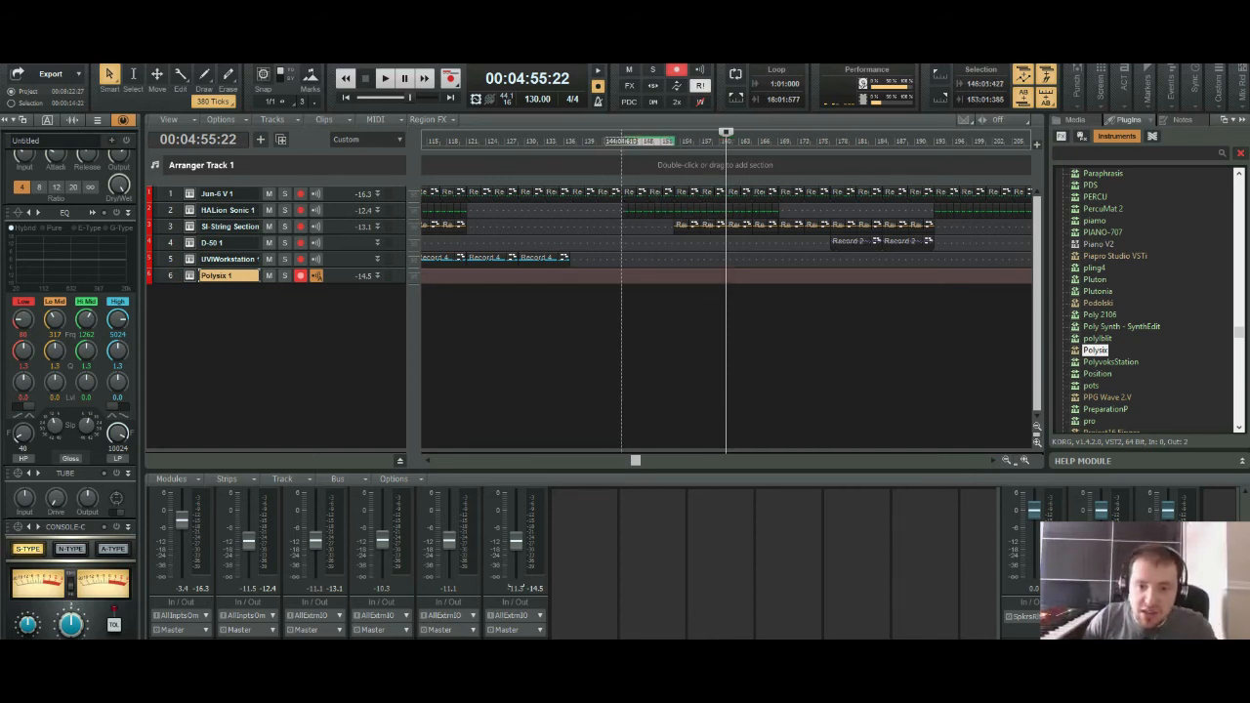
Step: Record a new Polysix take with the song running from bar 145, stopping at about 00:04:48
{"action": "left_click", "coordinate": [623, 138]}
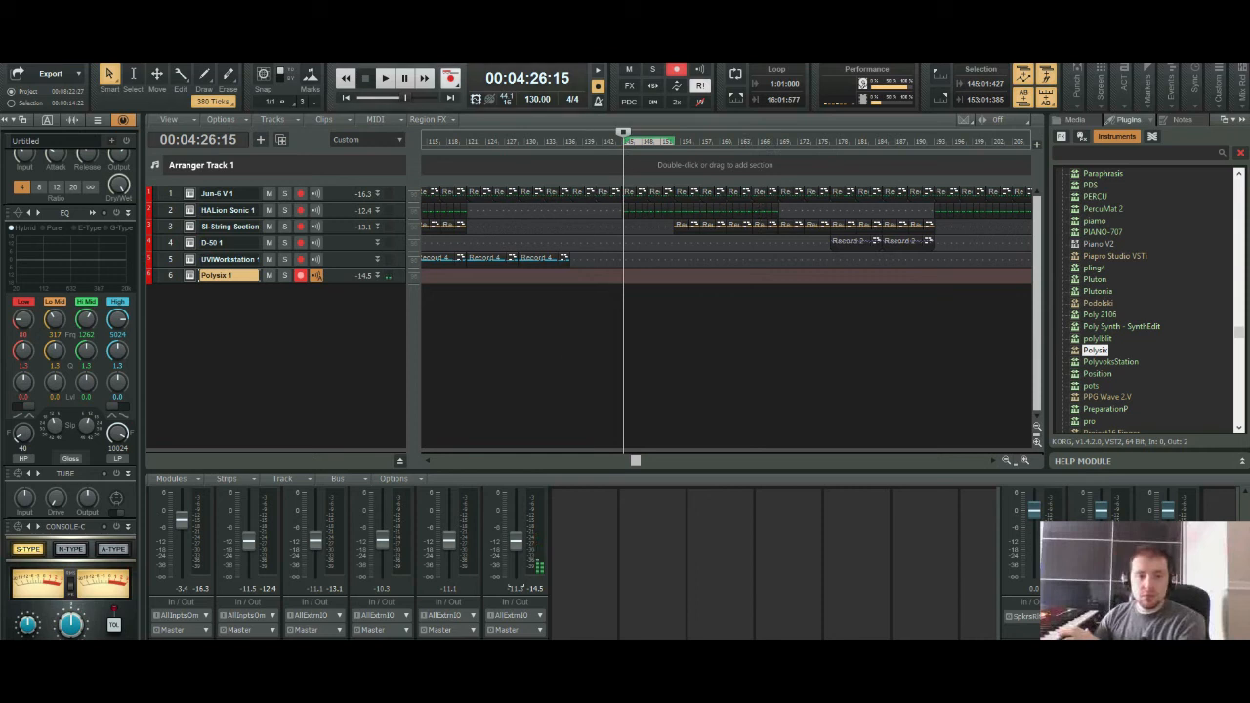
{"action": "left_click", "coordinate": [450, 78]}
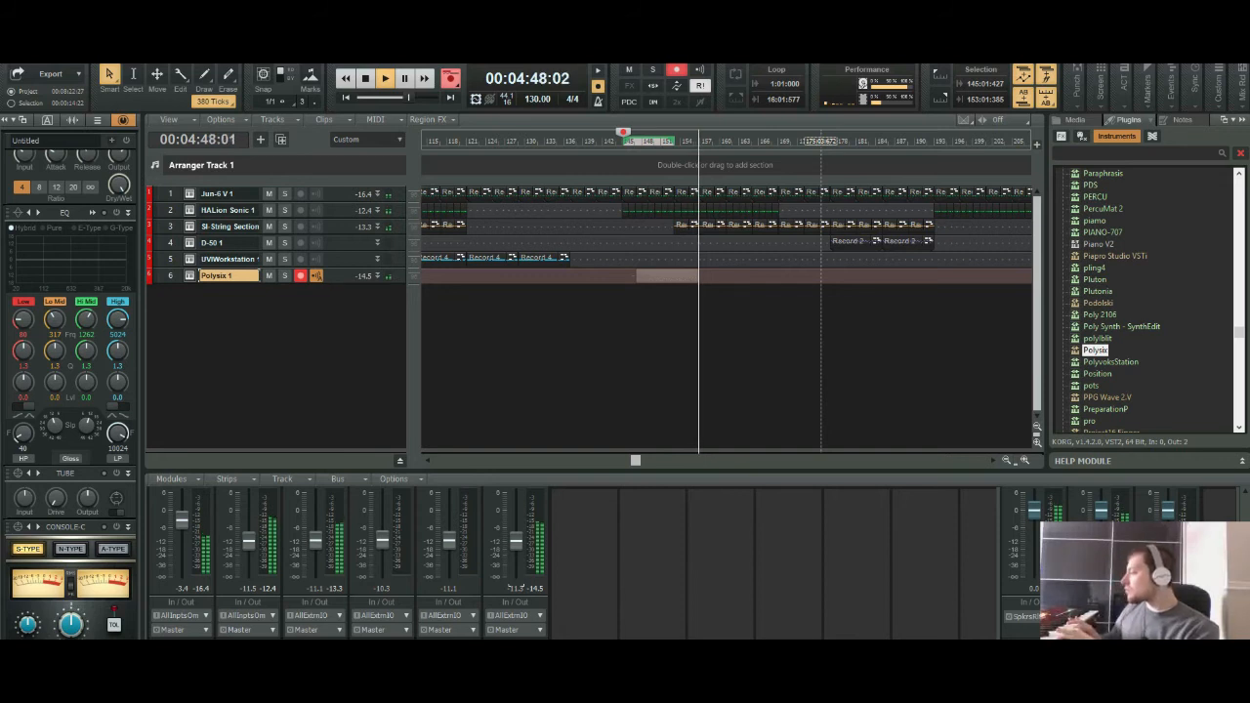
{"action": "key", "text": "space"}
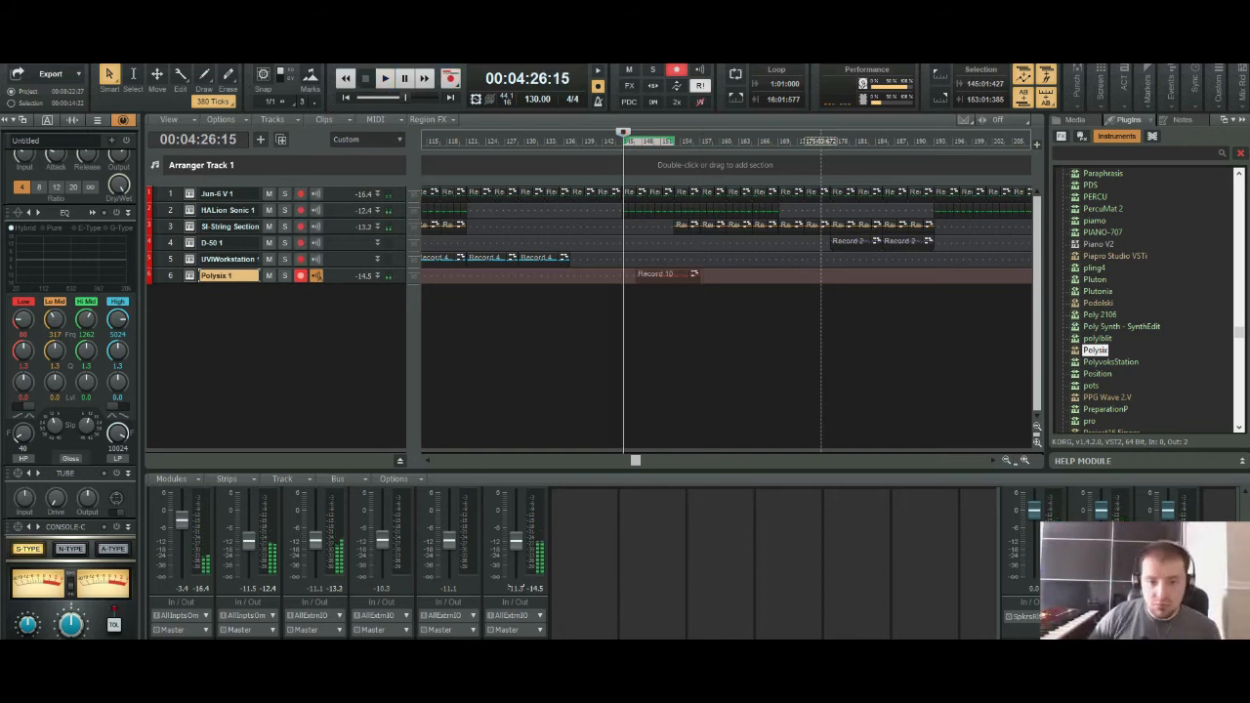
Step: Trim the empty beginning of the new Polysix clip and place it at bar 145, spanning eight bars to bar 153
{"action": "left_click", "coordinate": [1024, 460]}
{"action": "left_click", "coordinate": [1024, 460]}
{"action": "left_click", "coordinate": [1025, 460]}
{"action": "left_click", "coordinate": [1024, 460]}
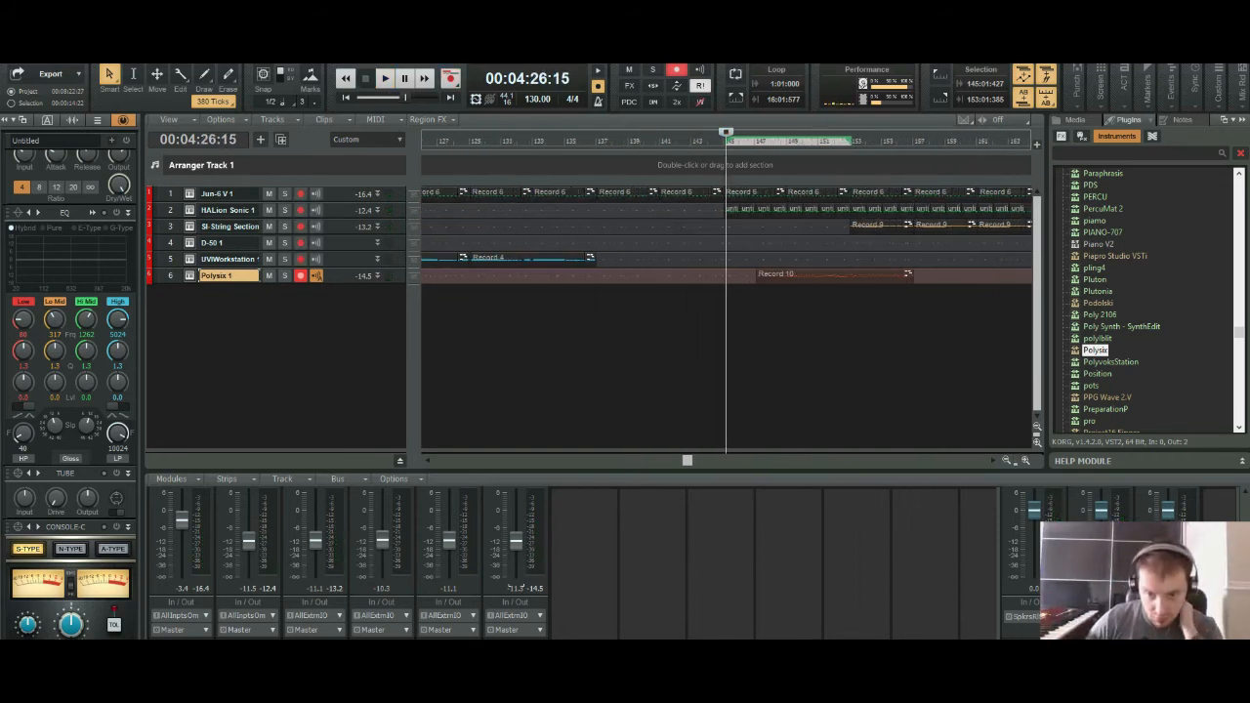
{"action": "left_click", "coordinate": [1024, 460]}
{"action": "left_click", "coordinate": [1024, 460]}
{"action": "left_click", "coordinate": [1025, 459]}
{"action": "left_click", "coordinate": [1025, 460]}
{"action": "left_click", "coordinate": [1024, 460]}
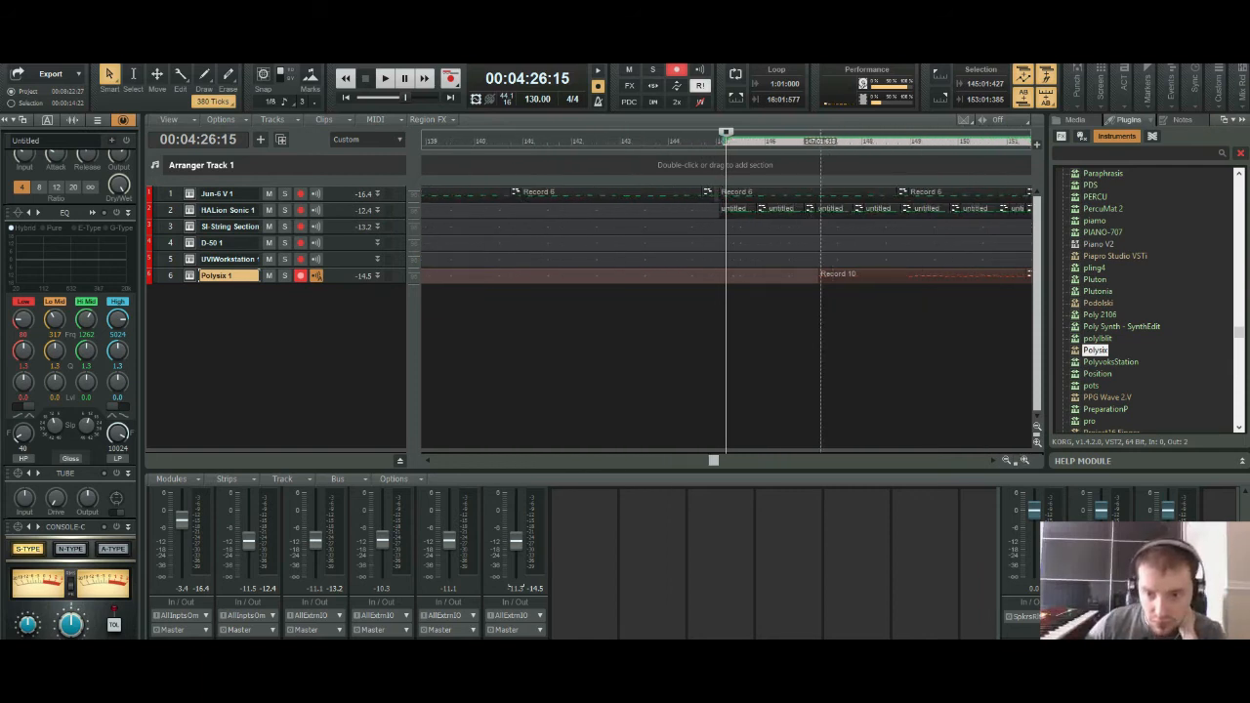
{"action": "left_click_drag", "start_coordinate": [820, 277], "coordinate": [764, 277]}
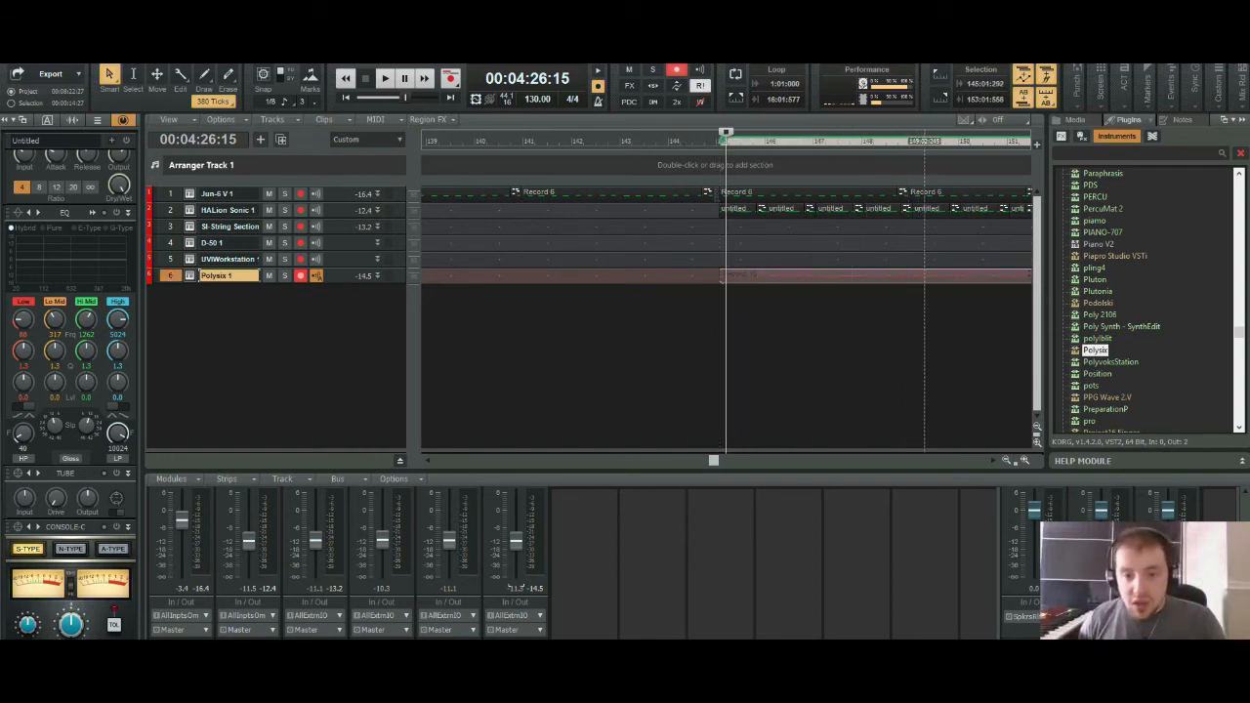
Step: Paste a copy of the new Polysix clip at bar 153, directly after the first one
{"action": "left_click", "coordinate": [1006, 460]}
{"action": "left_click", "coordinate": [1005, 460]}
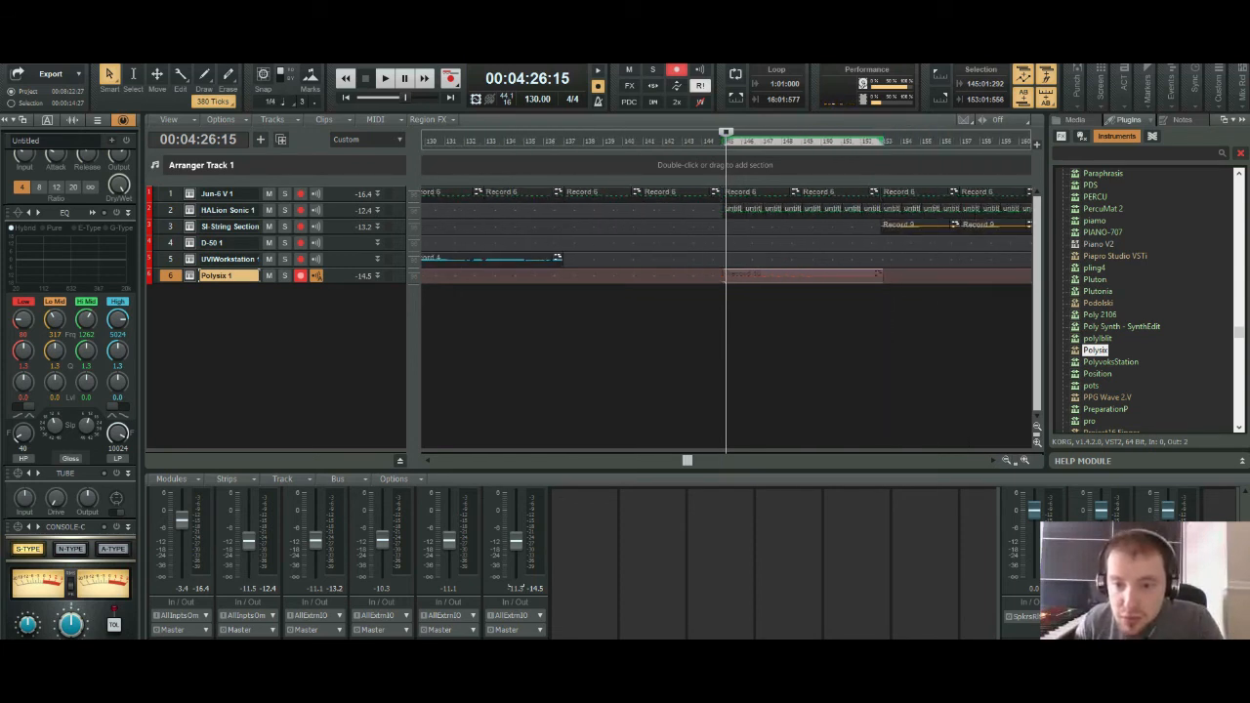
{"action": "left_click", "coordinate": [882, 142]}
{"action": "key", "text": "ctrl+v"}
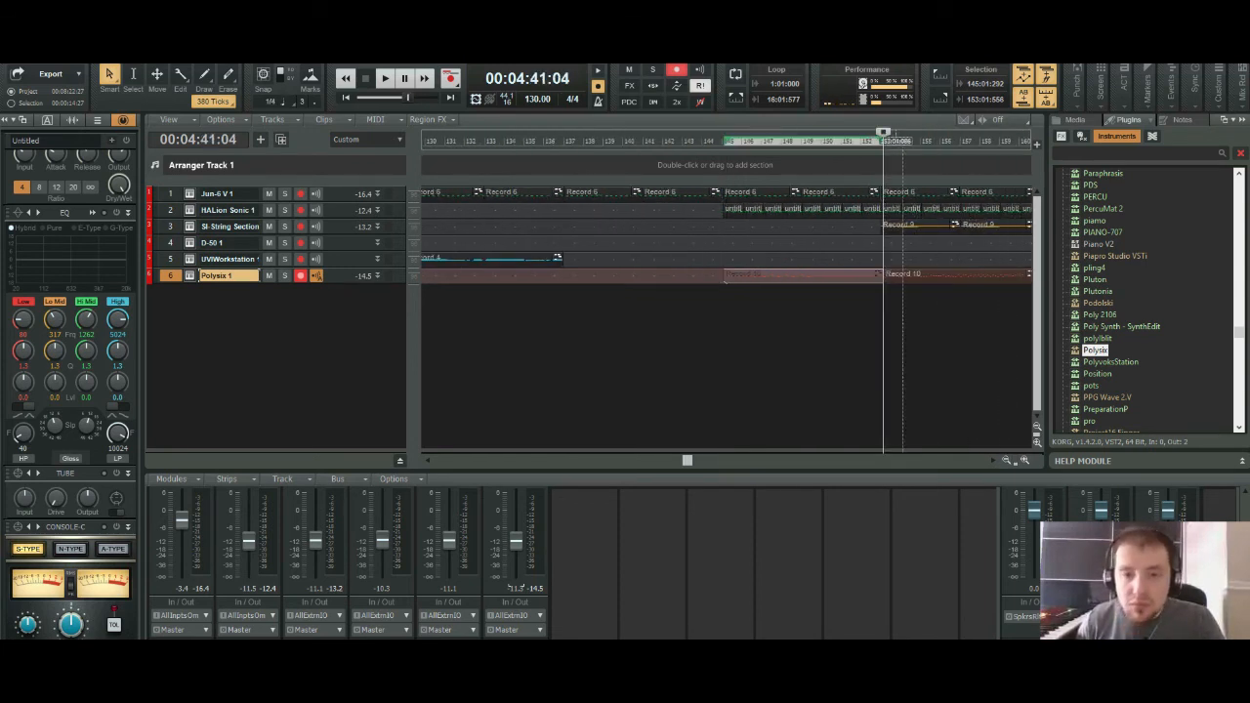
Step: Play the song from just before bar 145 through both Polysix clips, then stop playback
{"action": "key", "text": "space"}
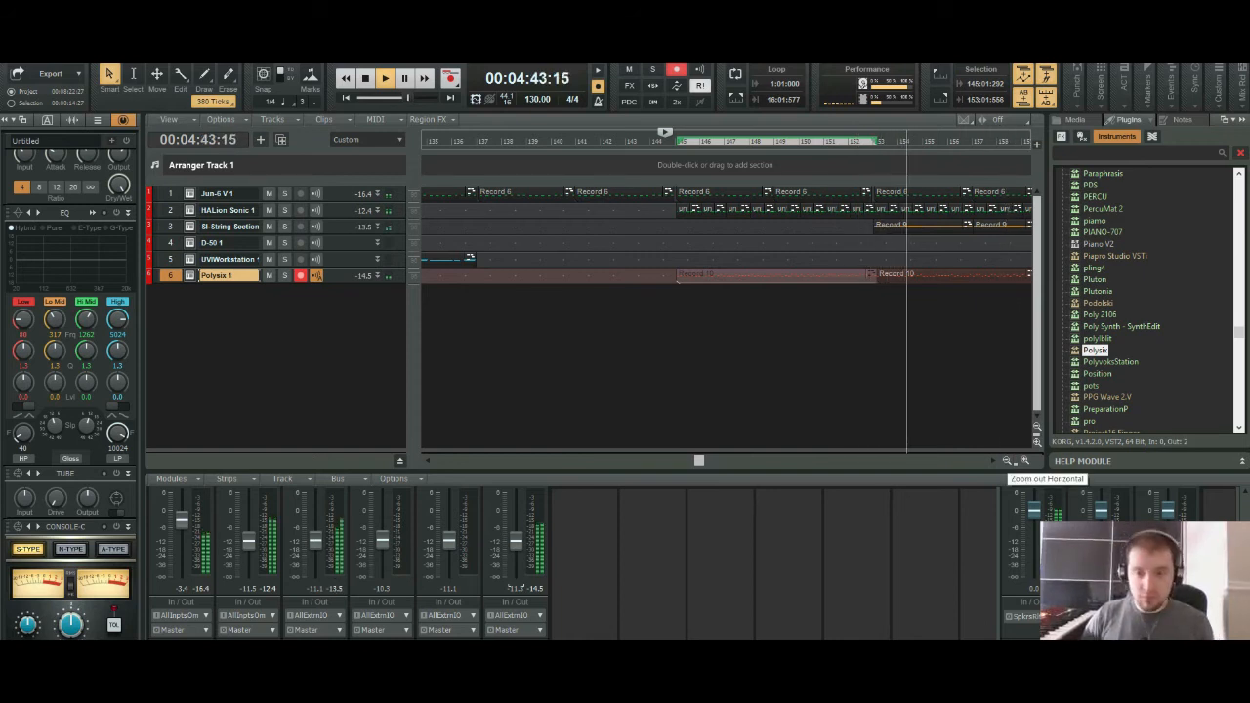
{"action": "left_click", "coordinate": [1007, 459]}
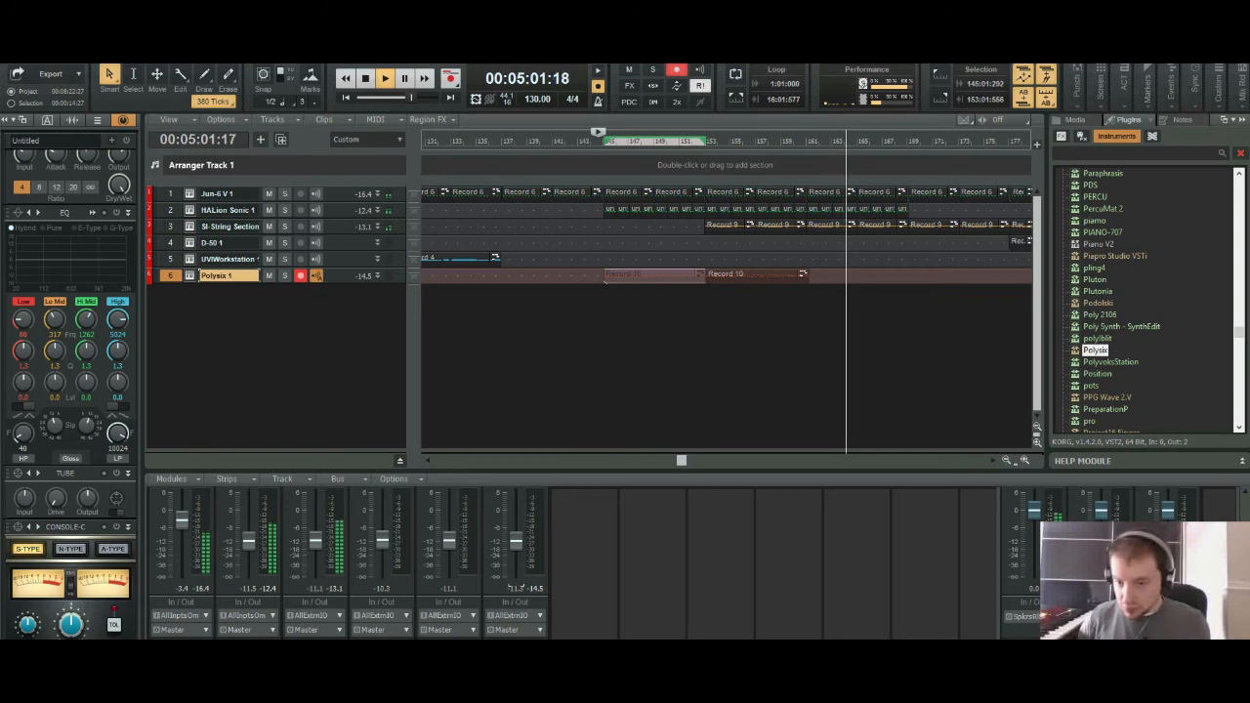
{"action": "key", "text": "ctrl+Left"}
{"action": "key", "text": "ctrl+Left"}
{"action": "key", "text": "ctrl+Left"}
{"action": "key", "text": "ctrl+Left"}
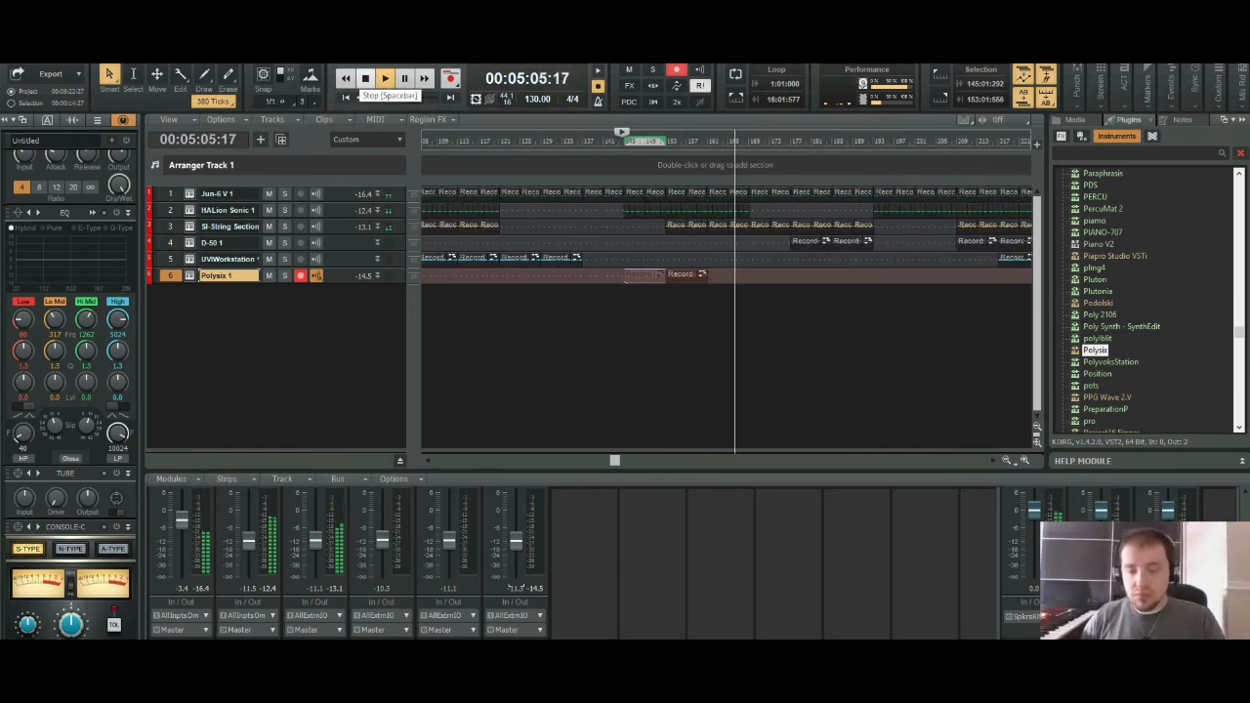
{"action": "left_click", "coordinate": [364, 78]}
{"action": "key", "text": "ctrl+Right"}
{"action": "key", "text": "ctrl+Right"}
{"action": "key", "text": "ctrl+Right"}
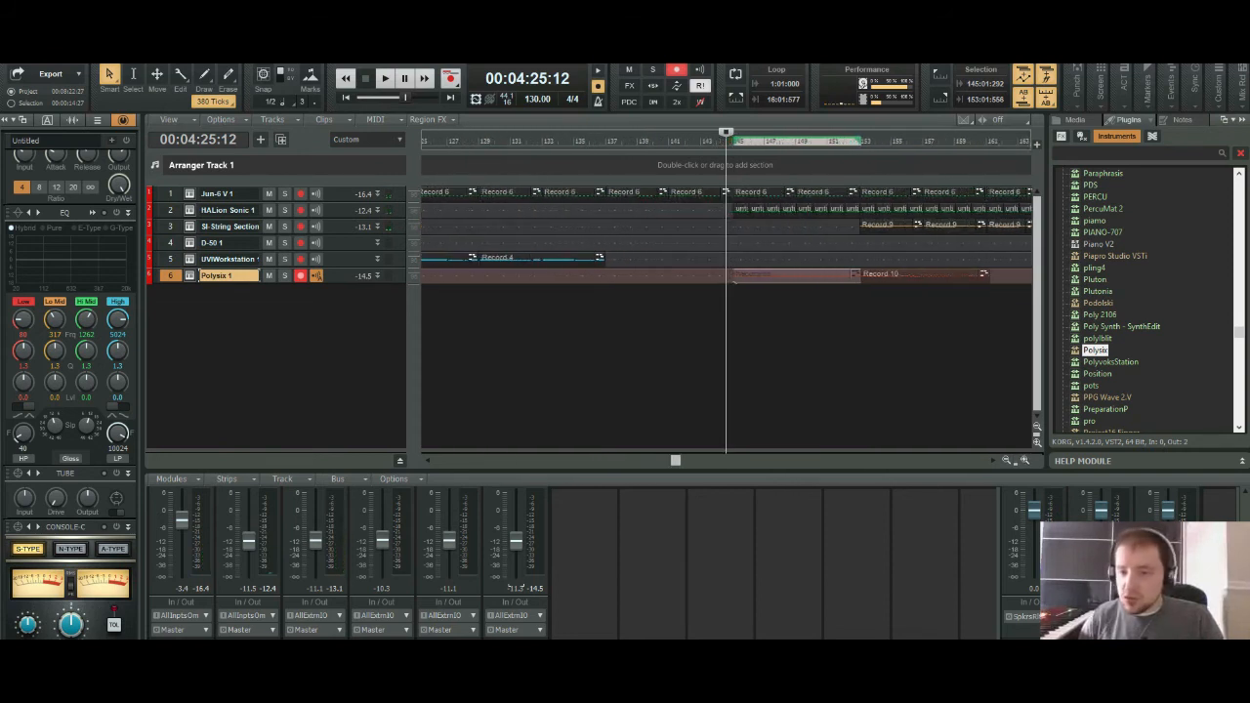
Step: Paste a copy of both Polysix clips from bars 145 to 161 at bar 161 and play the song from there
{"action": "left_click", "coordinate": [973, 274], "text": "shift"}
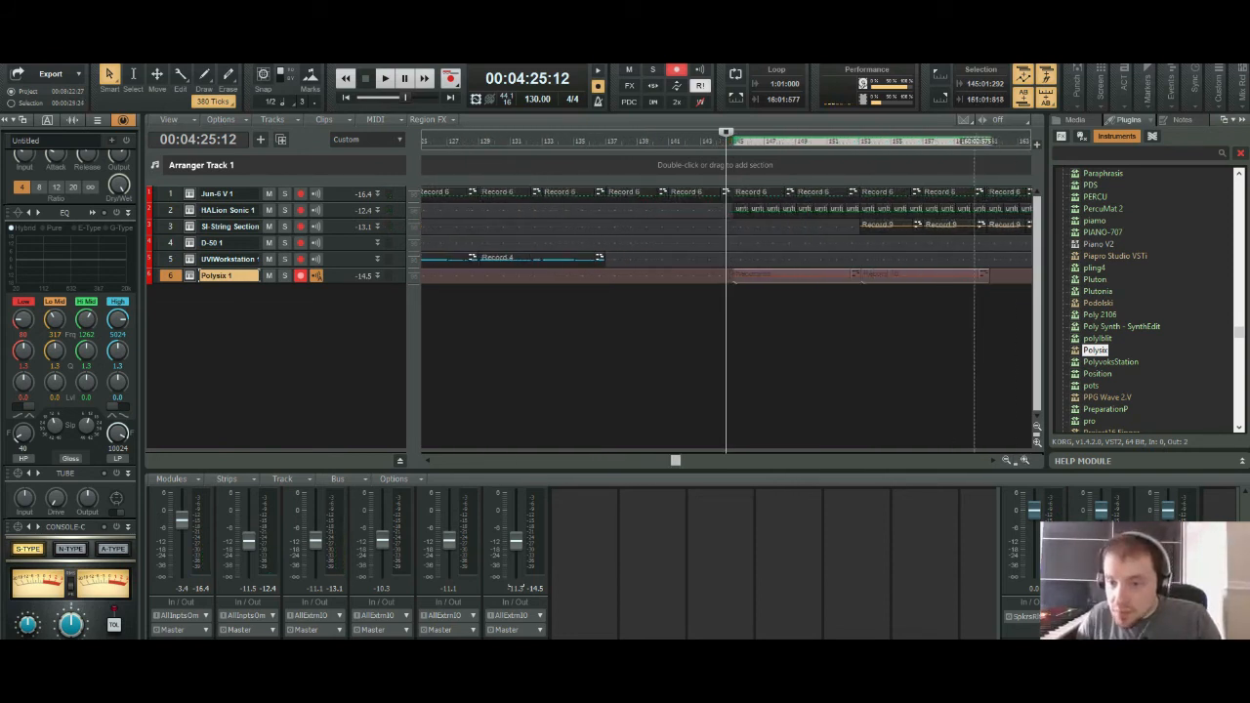
{"action": "left_click", "coordinate": [989, 141]}
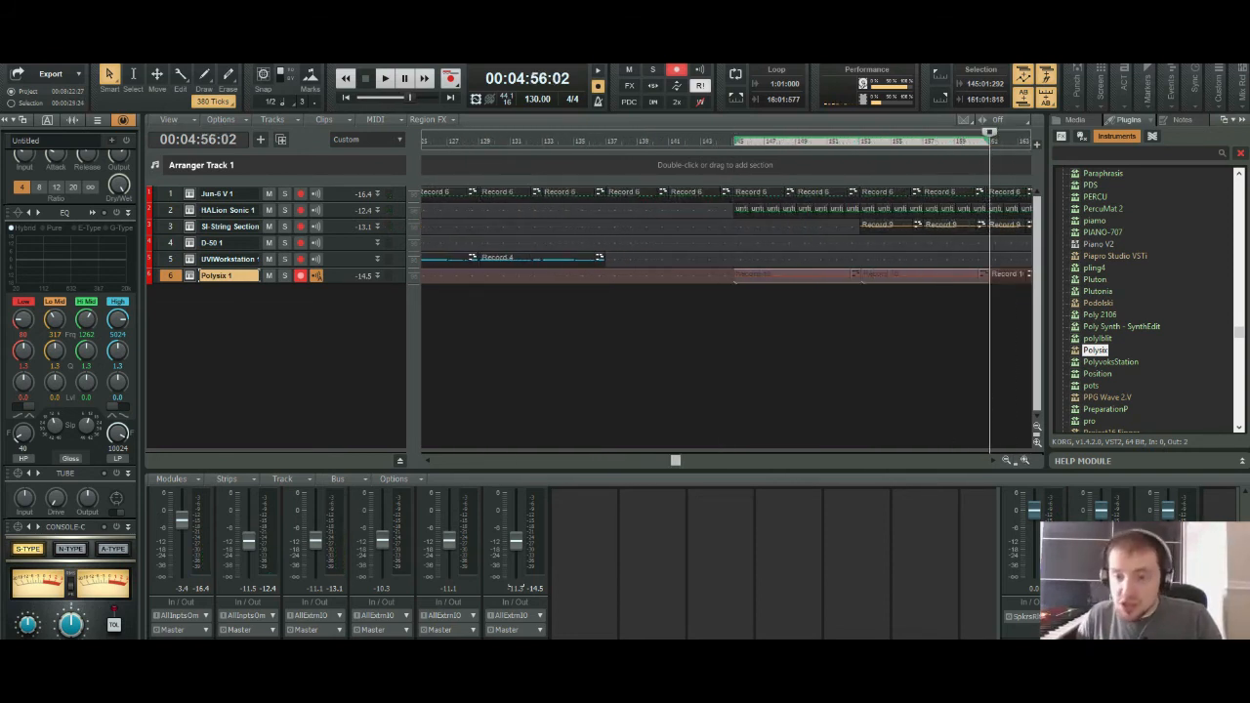
{"action": "key", "text": "space"}
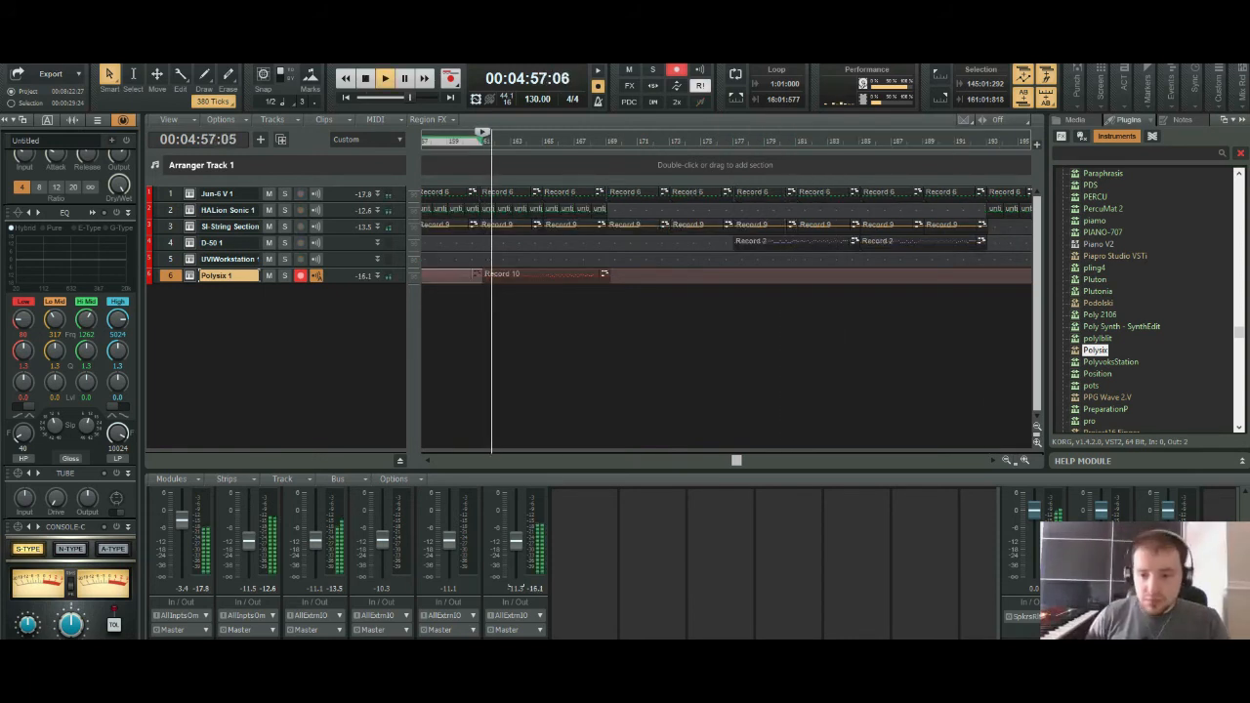
{"action": "scroll", "coordinate": [986, 275], "scroll_direction": "down", "scroll_amount": 2}
{"action": "key", "text": "ctrl+z"}
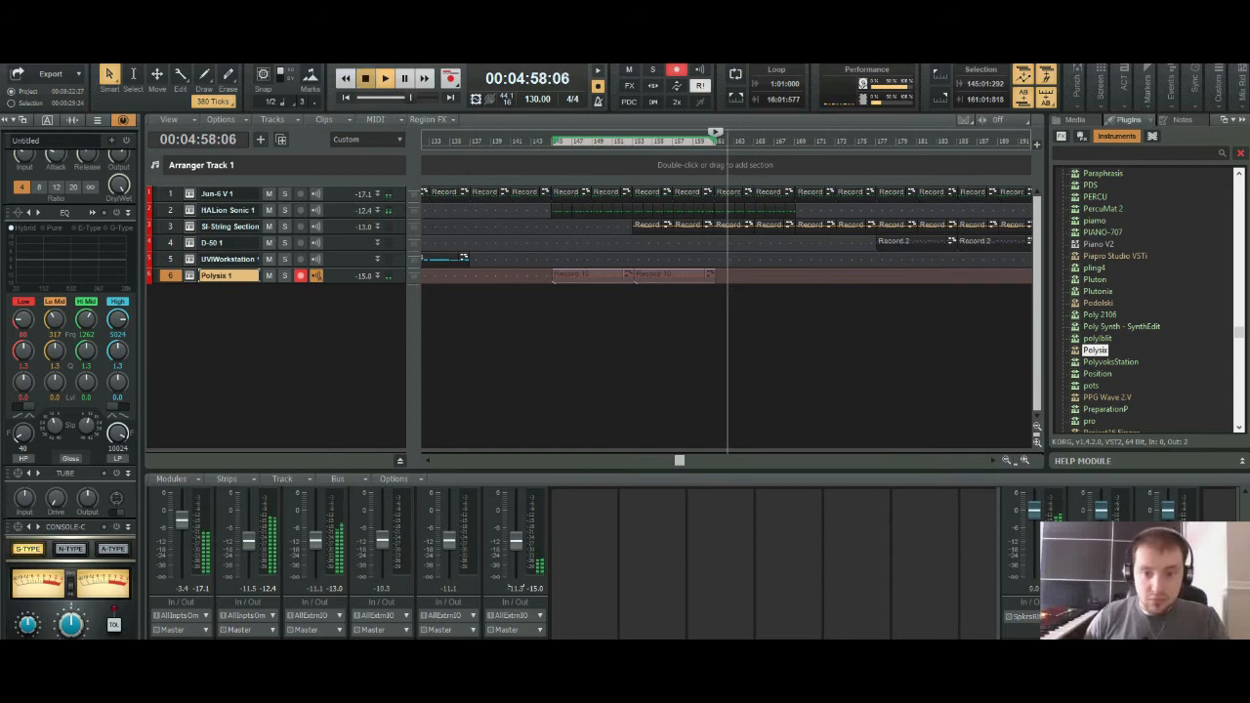
{"action": "key", "text": "space"}
{"action": "key", "text": "space"}
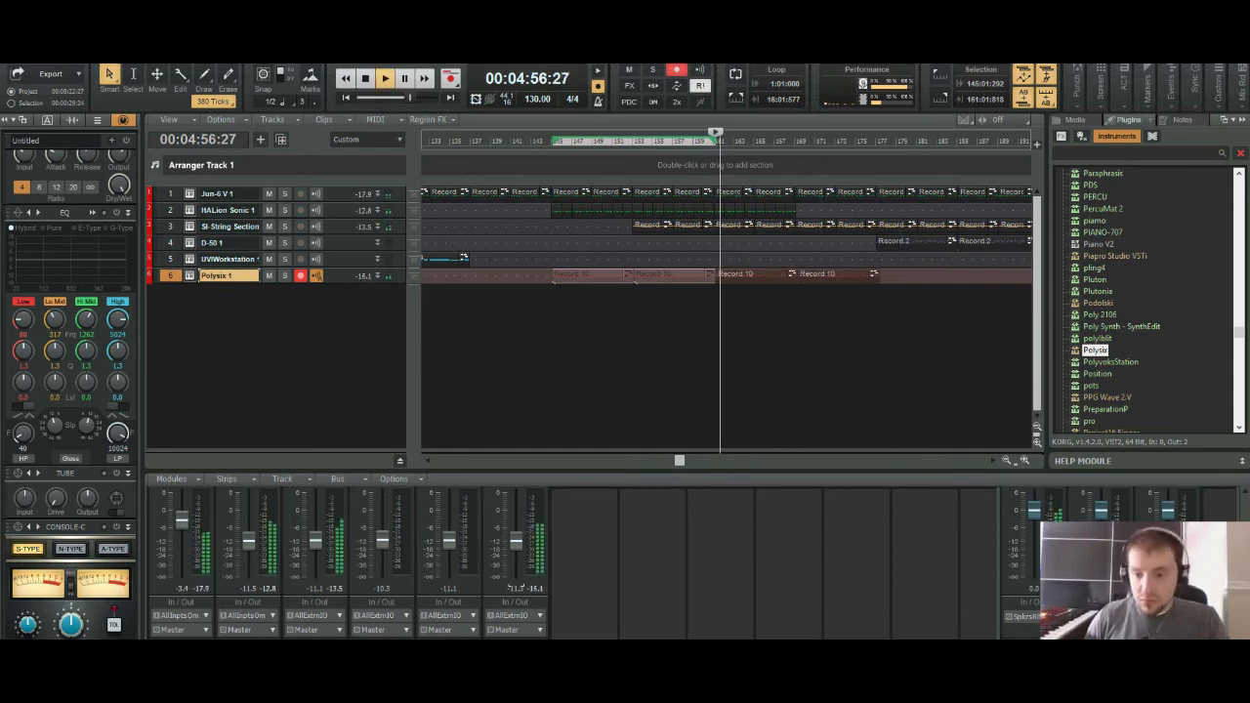
Step: Select the two Polysix clips at bars 161 and 169 and nudge them together into line with the beat
{"action": "scroll", "coordinate": [723, 293], "scroll_direction": "up", "scroll_amount": 4}
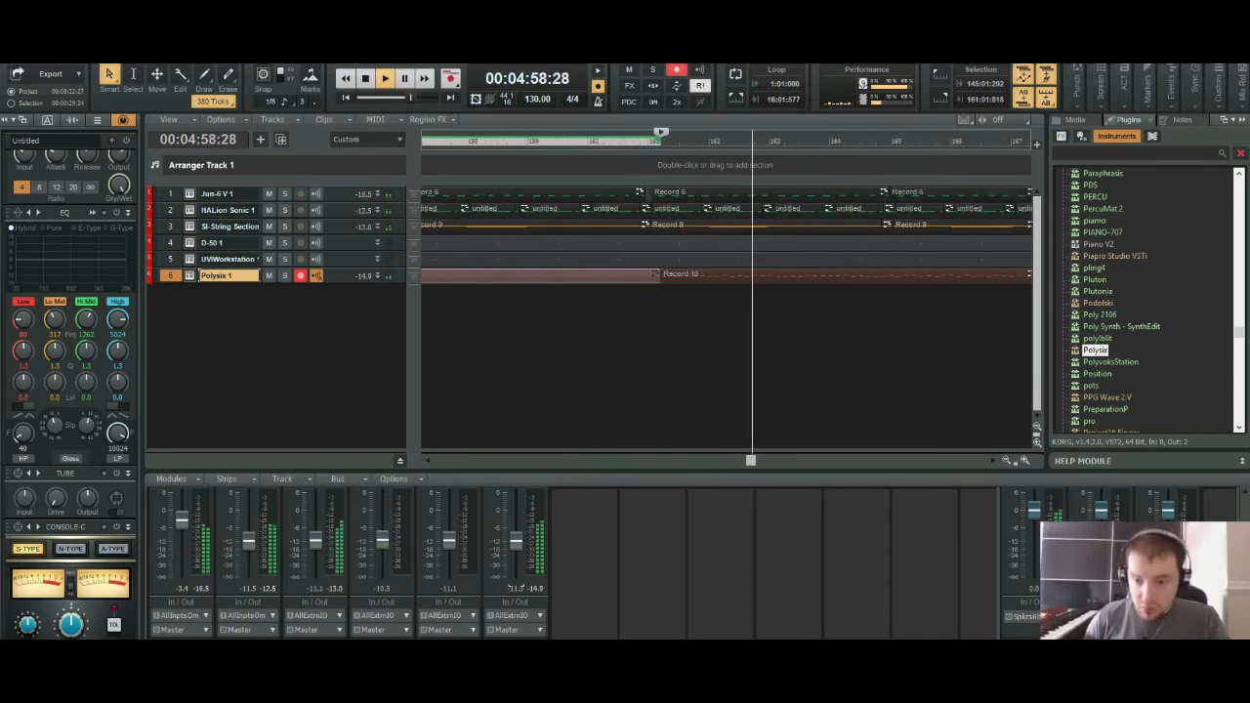
{"action": "scroll", "coordinate": [976, 293], "scroll_direction": "down", "scroll_amount": 2}
{"action": "left_click", "coordinate": [847, 274]}
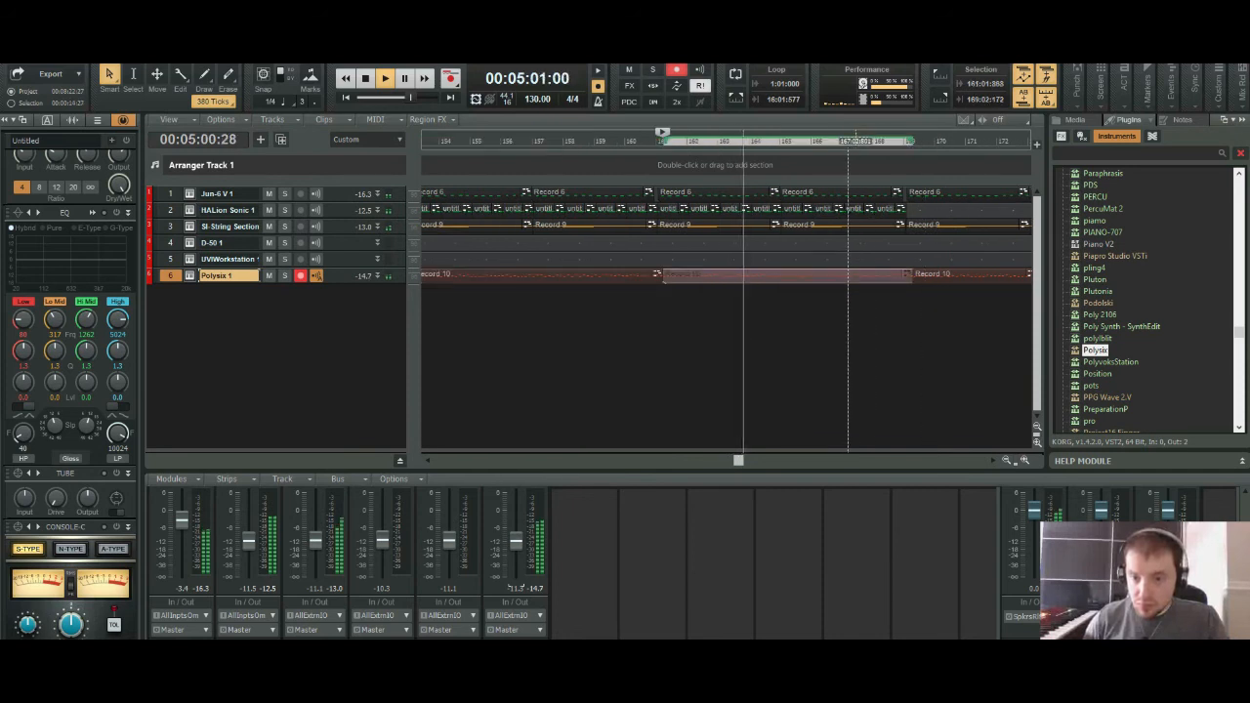
{"action": "left_click", "coordinate": [949, 274], "text": "ctrl"}
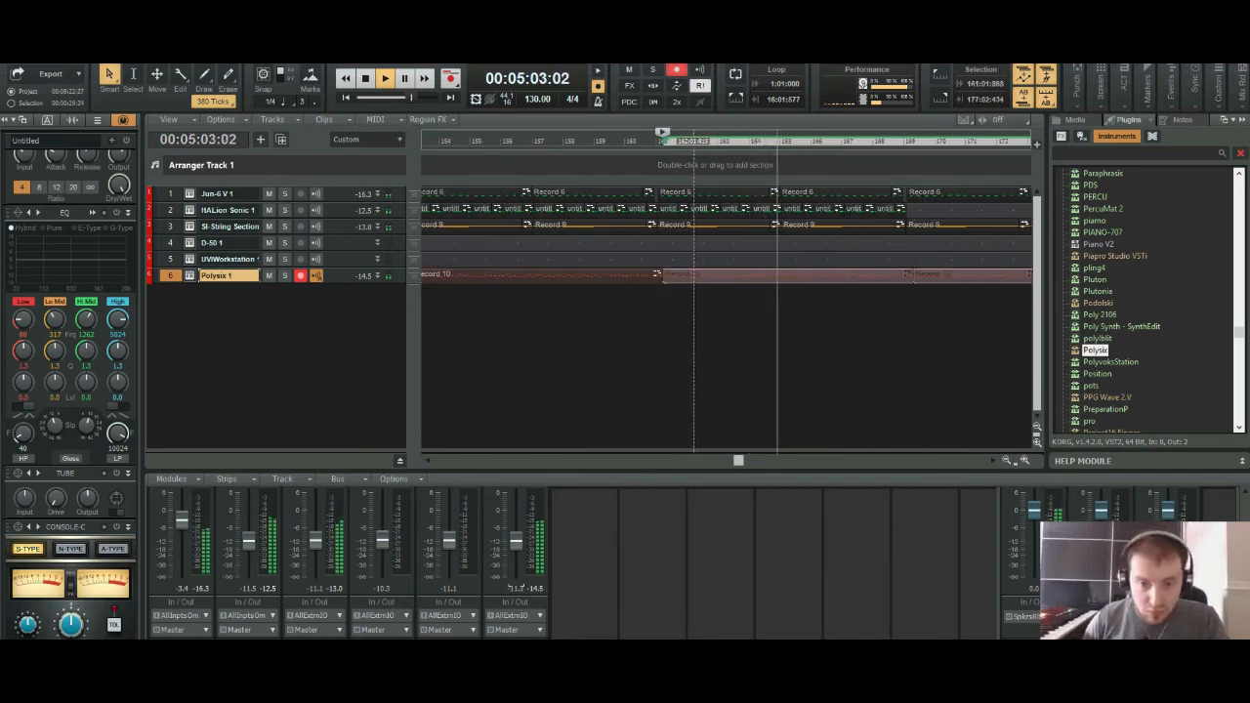
{"action": "mouse_move", "coordinate": [690, 275]}
{"action": "left_mouse_down"}
{"action": "mouse_move", "coordinate": [673, 275]}
{"action": "mouse_move", "coordinate": [694, 277]}
{"action": "left_mouse_up"}
{"action": "key", "text": "ctrl+z"}
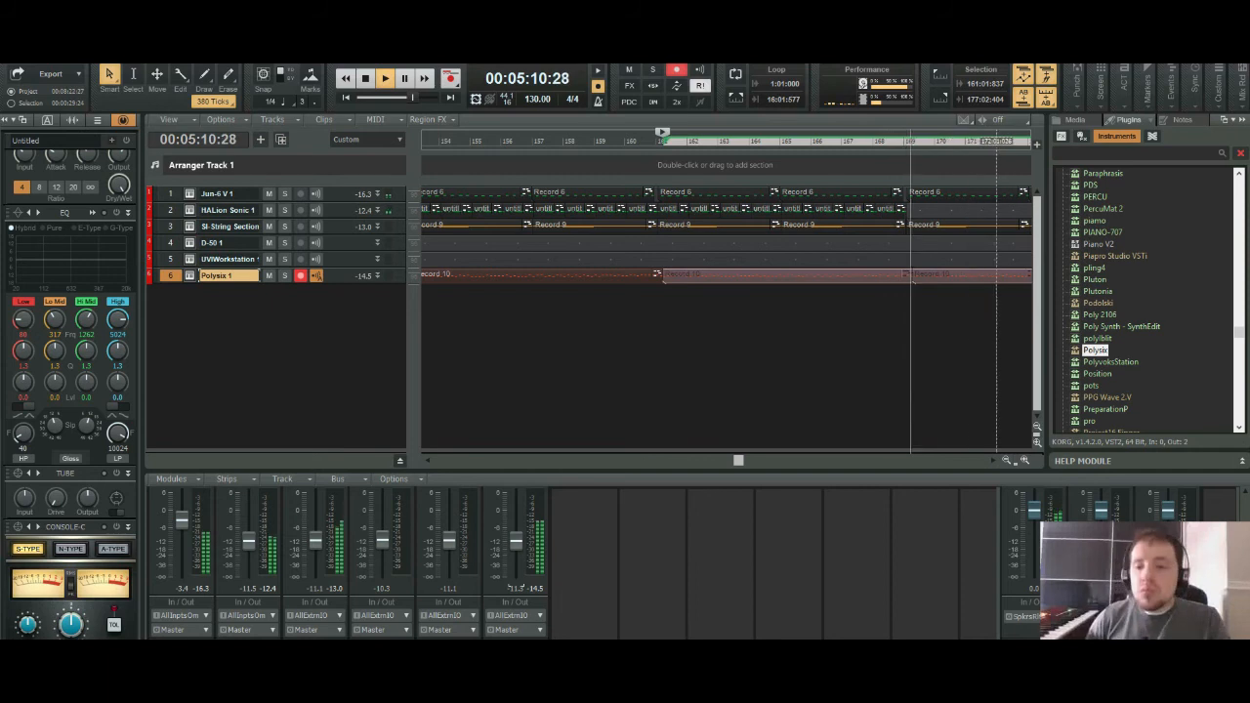
Step: Paste another copy of the two Polysix clips at bar 177, directly after the existing ones
{"action": "key", "text": "ctrl+Left"}
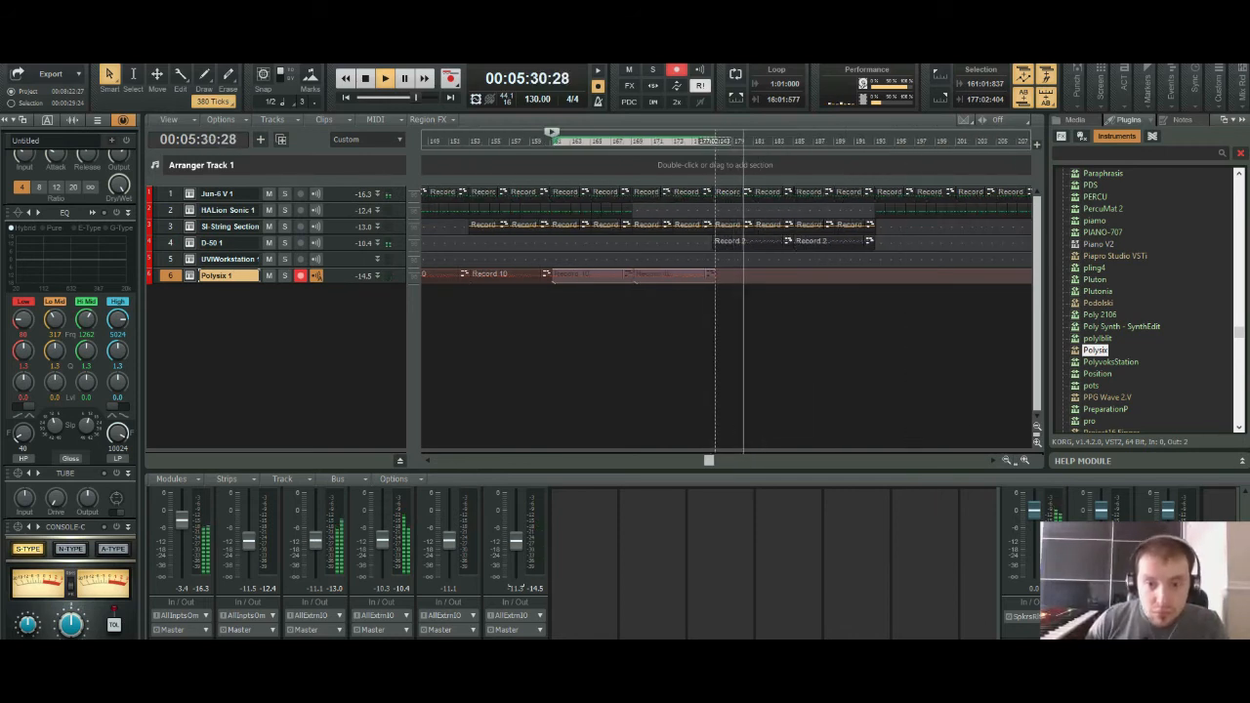
{"action": "left_click", "coordinate": [715, 141]}
{"action": "key", "text": "ctrl+v"}
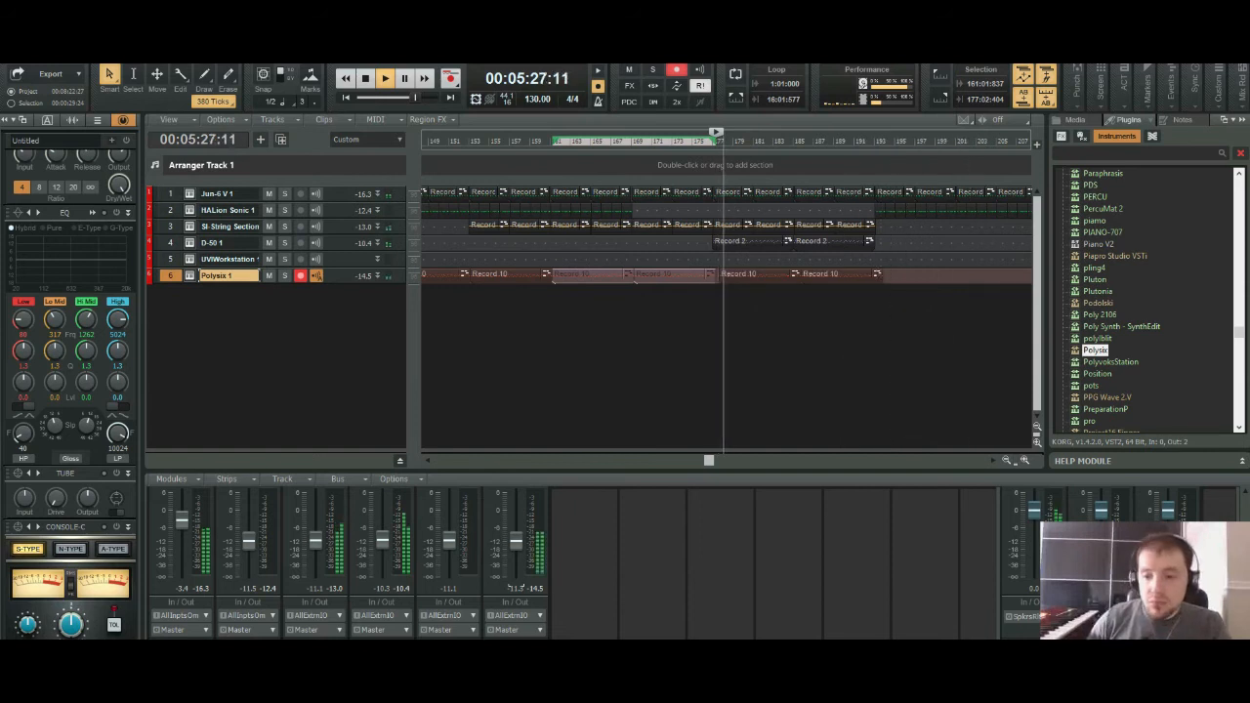
Step: Shift the pair of Polysix clips pasted at bar 177 slightly earlier to line up with the bar
{"action": "scroll", "coordinate": [728, 275], "scroll_direction": "up", "scroll_amount": 5}
{"action": "left_click", "coordinate": [777, 275]}
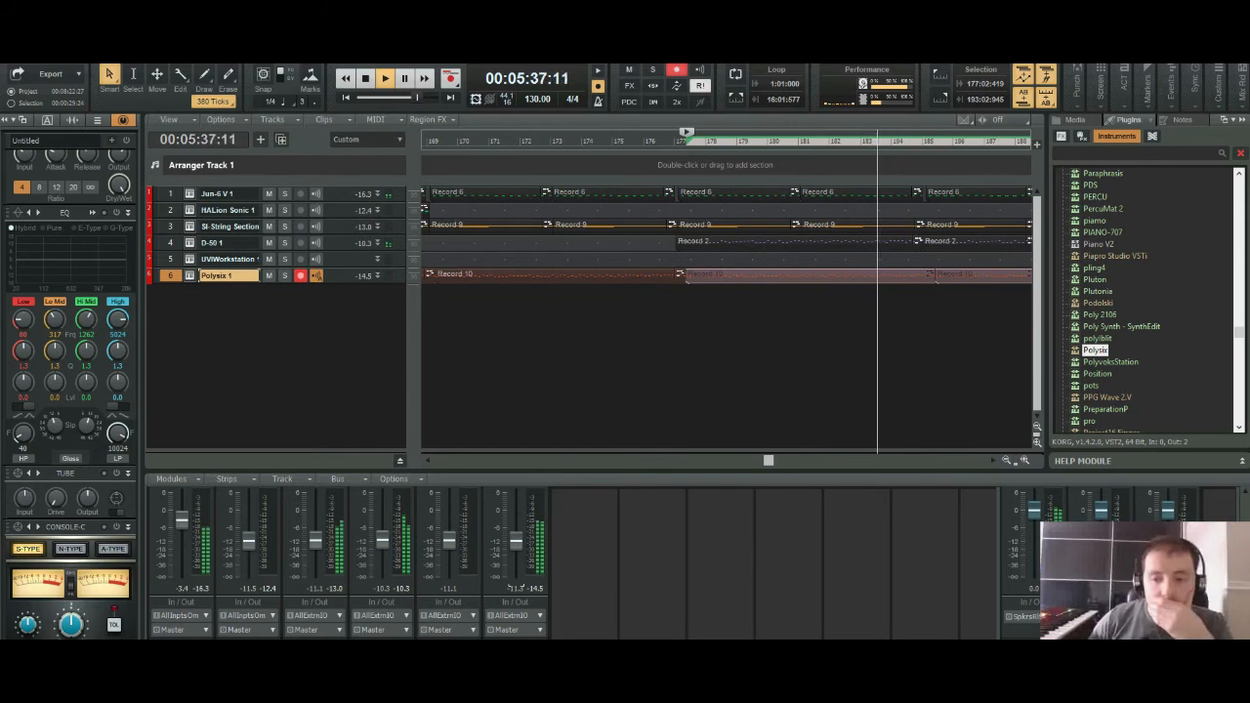
{"action": "key", "text": "ctrl+Left"}
{"action": "key", "text": "ctrl+Left"}
{"action": "key", "text": "ctrl+Left"}
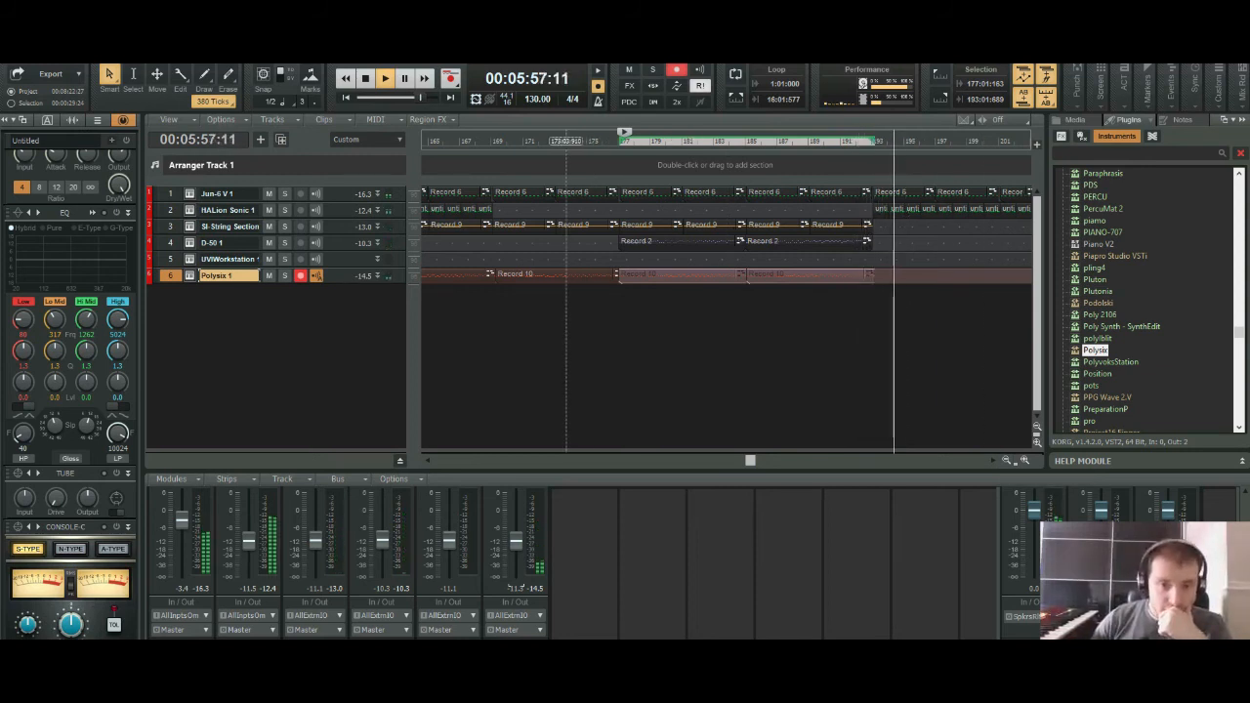
Step: Play from about bar 174 and nudge the Polysix clip at bar 169 slightly earlier toward the bar line
{"action": "left_click", "coordinate": [573, 141]}
{"action": "key", "text": "ctrl+Right"}
{"action": "key", "text": "ctrl+Right"}
{"action": "key", "text": "ctrl+Right"}
{"action": "key", "text": "ctrl+Right"}
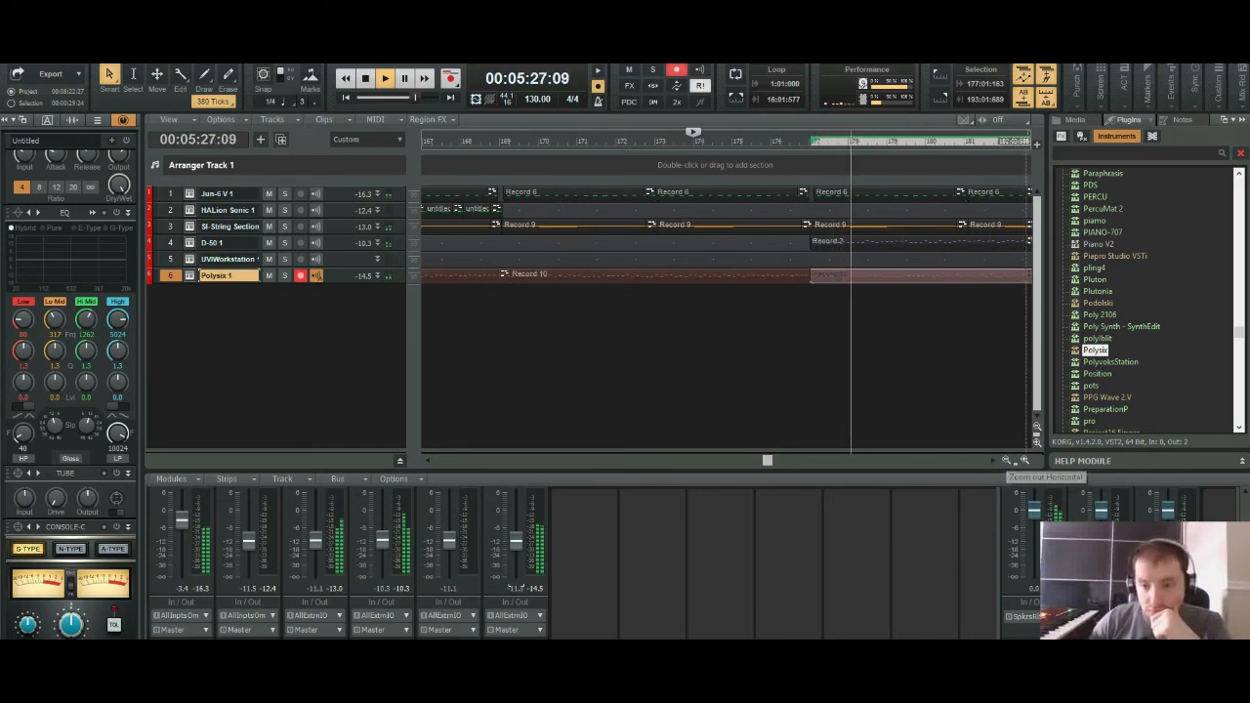
{"action": "key", "text": "ctrl+Left"}
{"action": "key", "text": "ctrl+Left"}
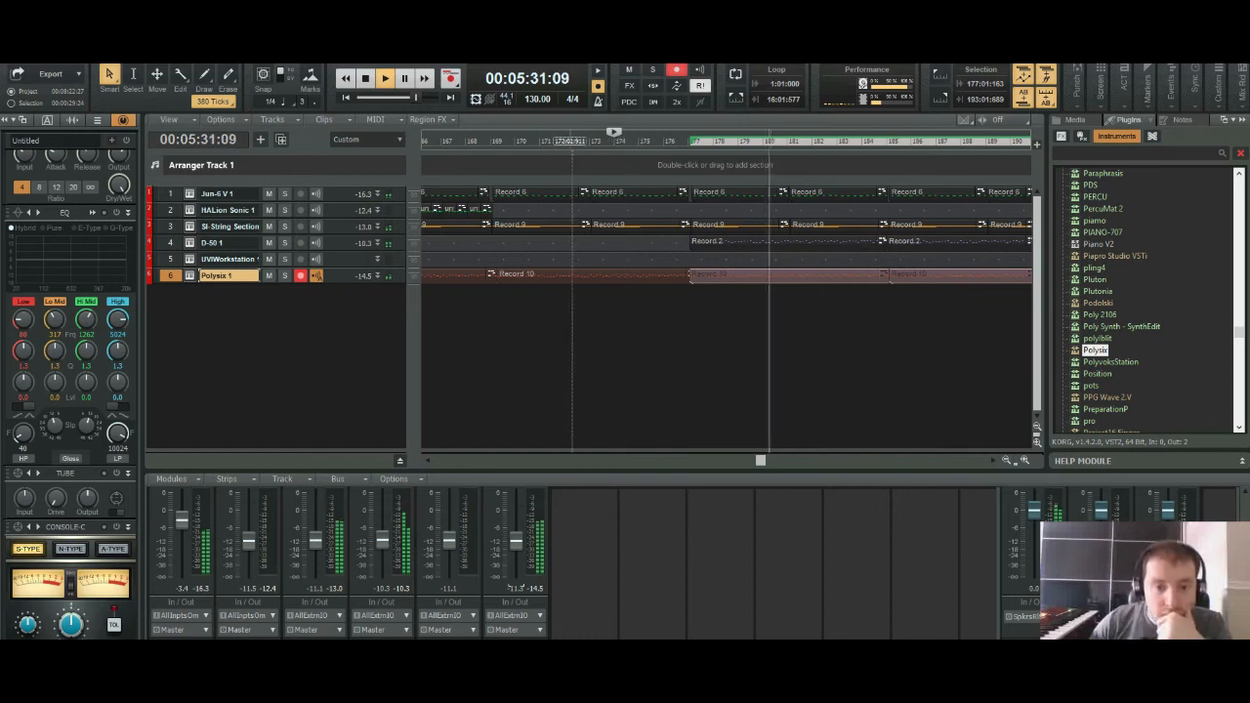
{"action": "left_click_drag", "start_coordinate": [568, 276], "coordinate": [563, 276]}
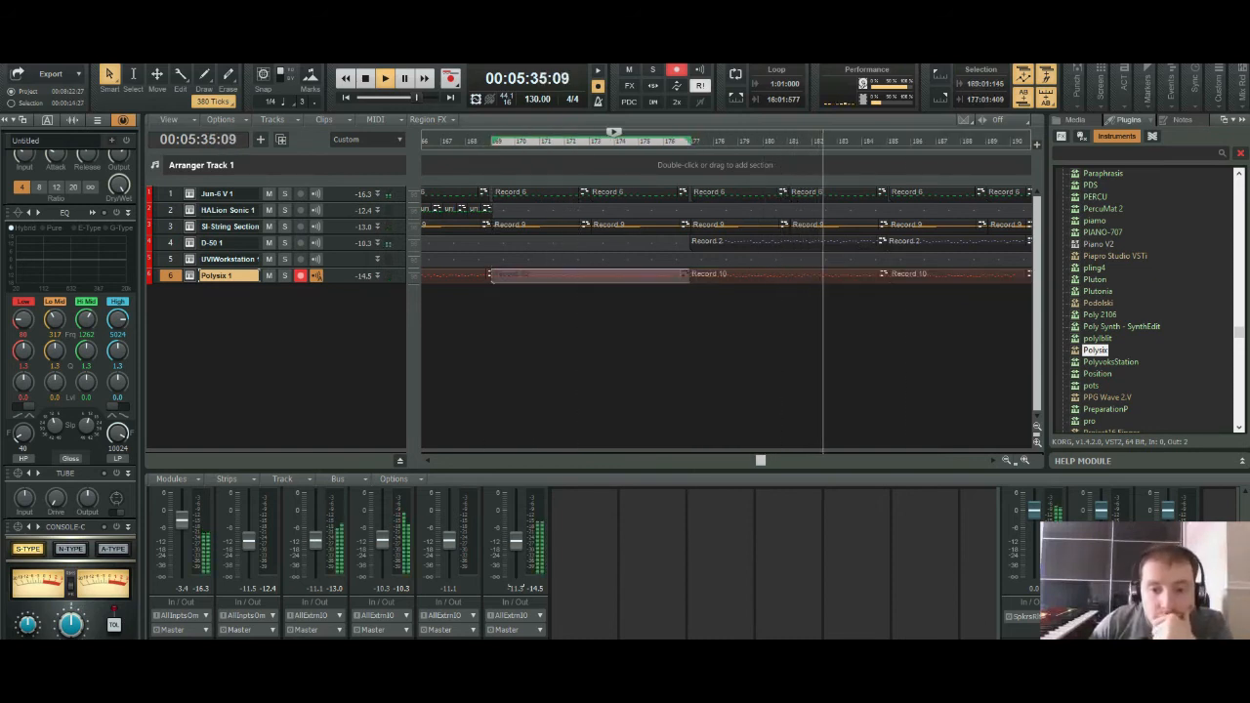
Step: Play from bar 161 and nudge the Polysix clip there slightly earlier toward the bar line
{"action": "mouse_move", "coordinate": [760, 460]}
{"action": "left_mouse_down"}
{"action": "mouse_move", "coordinate": [724, 460]}
{"action": "mouse_move", "coordinate": [741, 460]}
{"action": "left_mouse_up"}
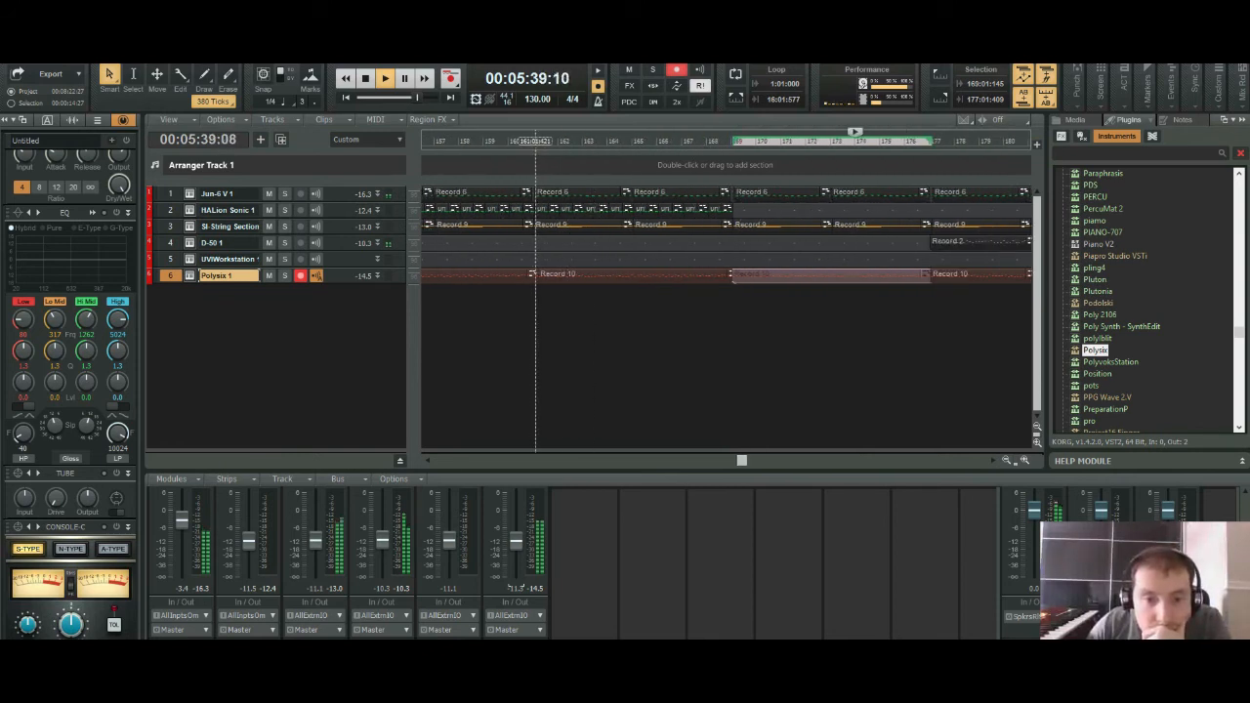
{"action": "left_click", "coordinate": [534, 342]}
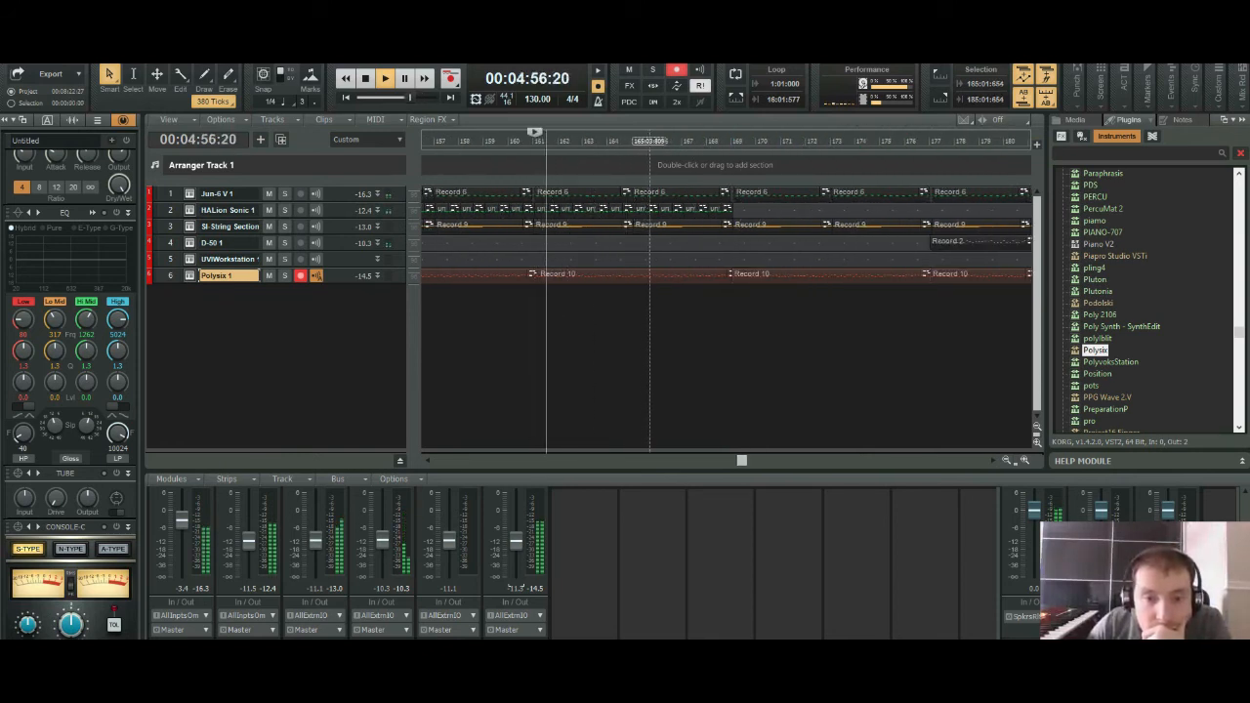
{"action": "left_click", "coordinate": [643, 278]}
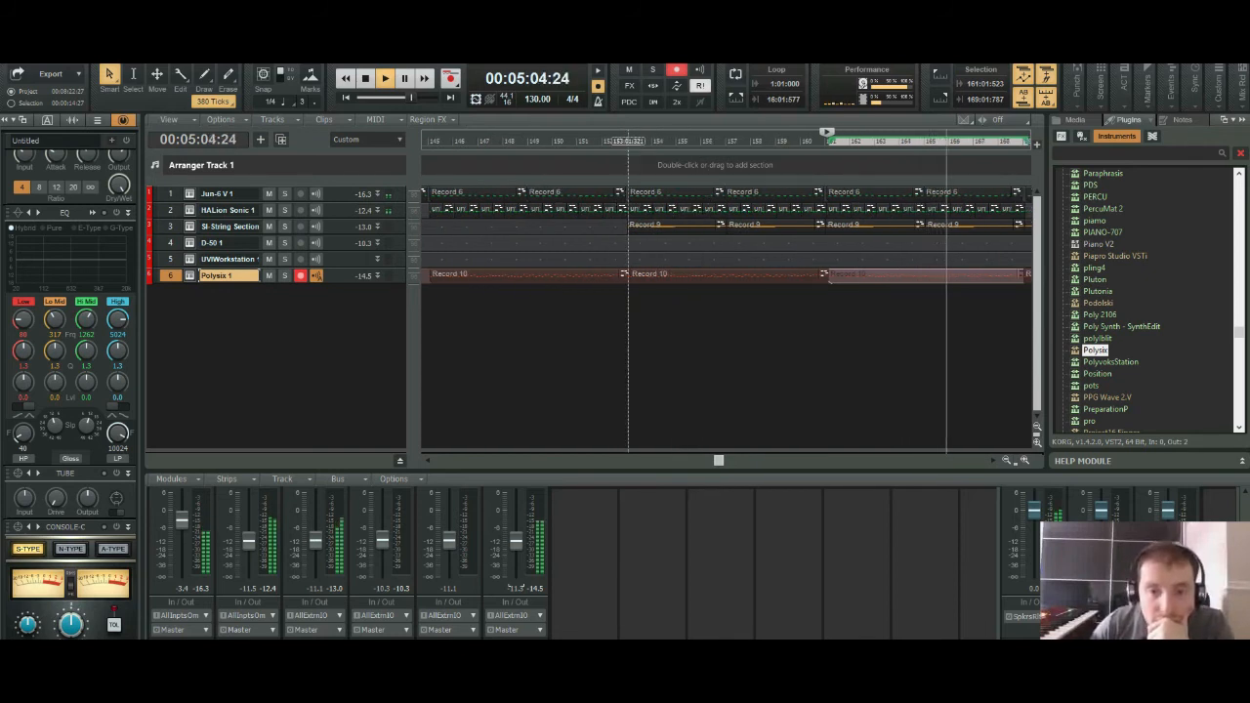
Step: Play from bar 153 and nudge the Polysix clip there into line with the bar
{"action": "left_click", "coordinate": [628, 141]}
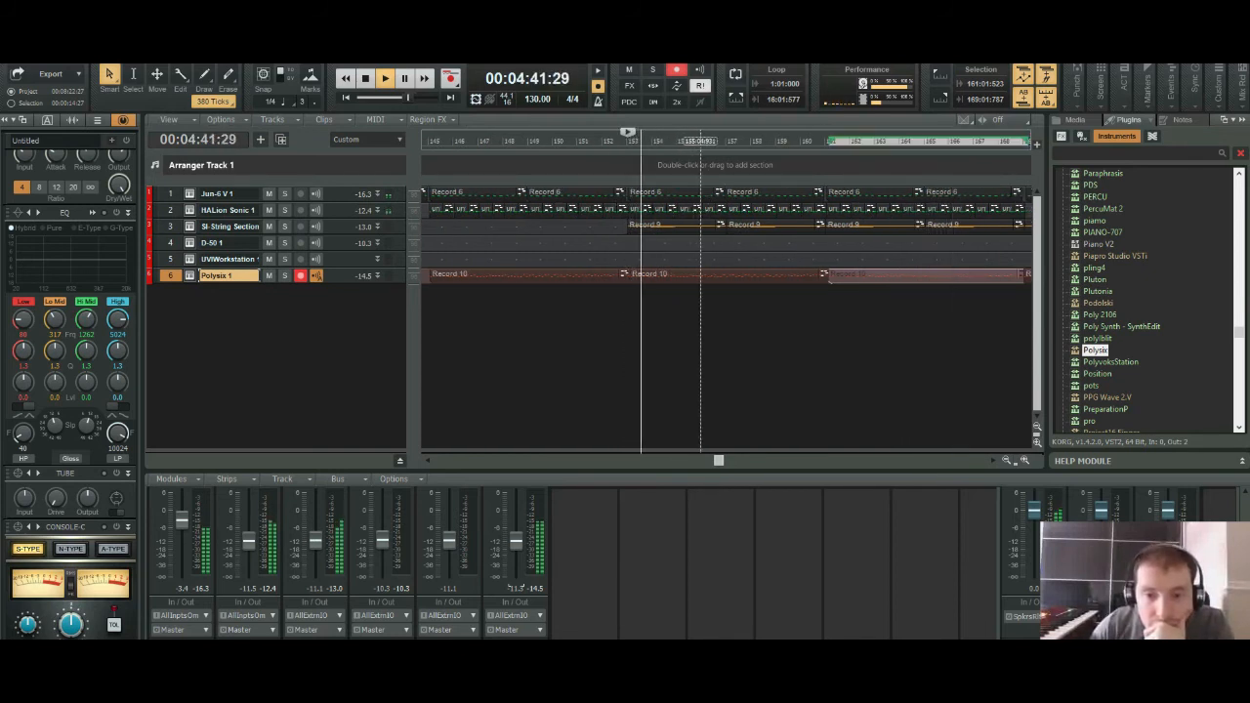
{"action": "left_click_drag", "start_coordinate": [701, 276], "coordinate": [699, 277]}
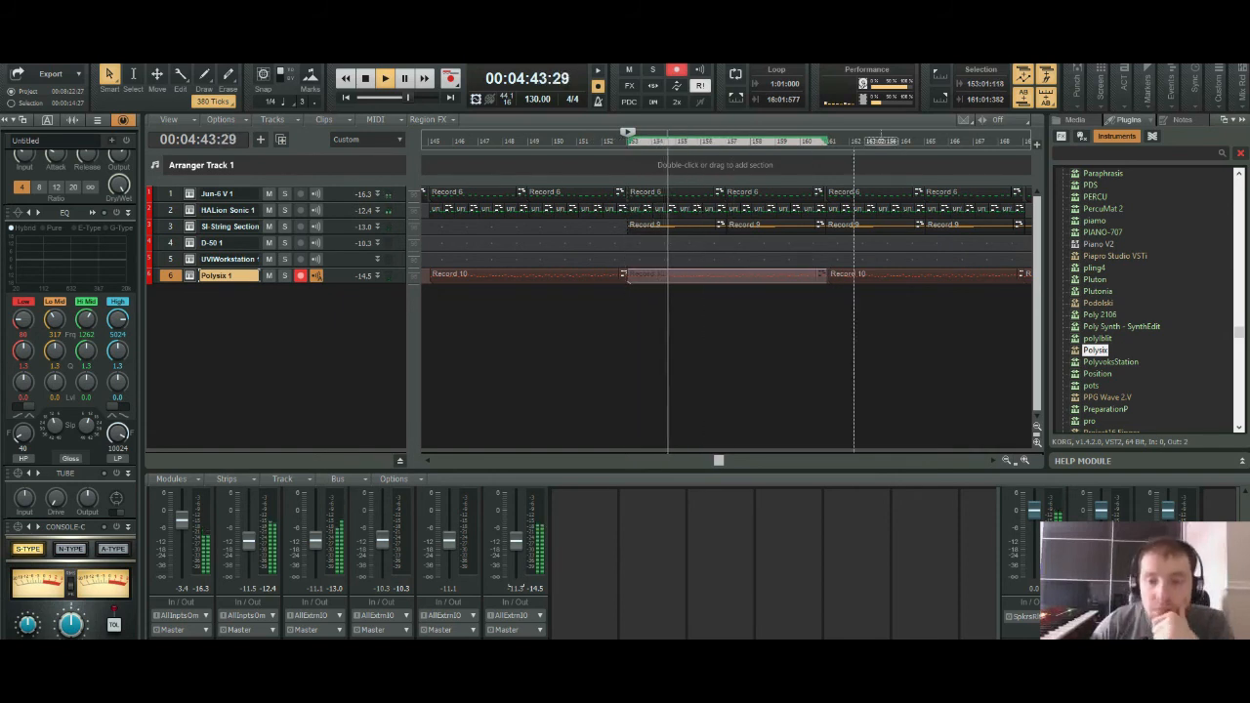
{"action": "key", "text": "ctrl+Left"}
{"action": "key", "text": "ctrl+Left"}
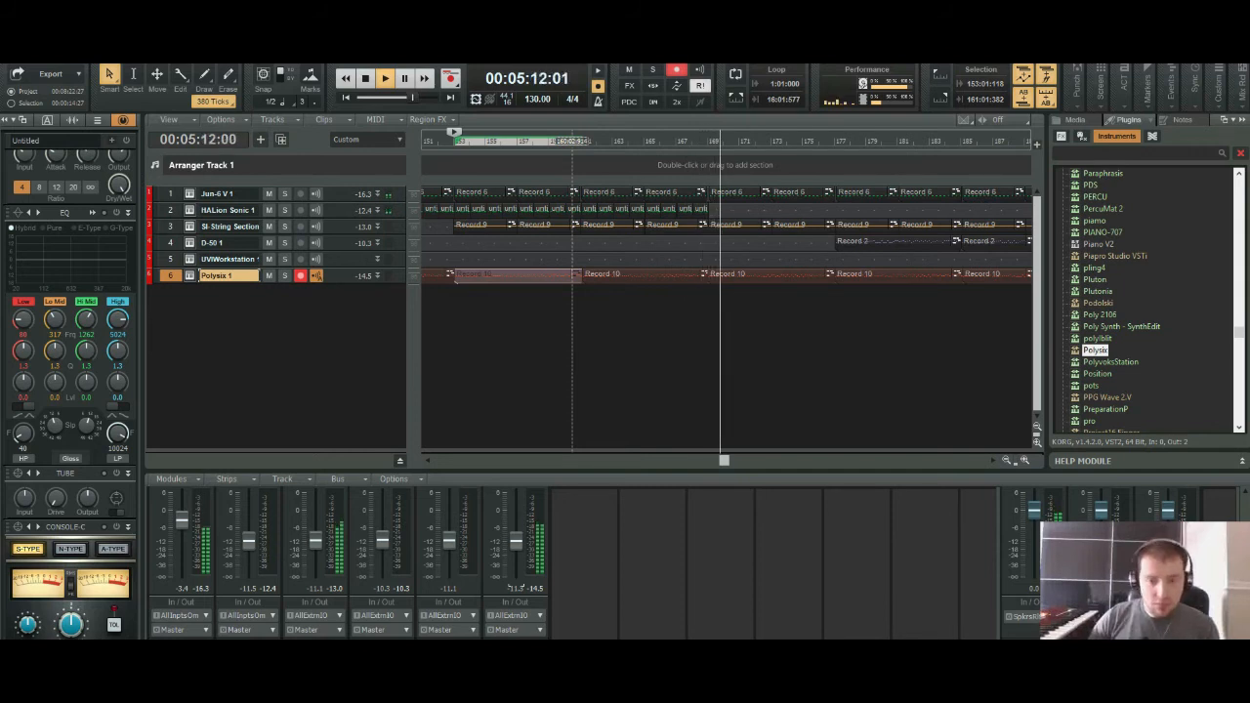
Step: Nudge the Polysix clip at bar 177 slightly earlier onto the bar line and play the song from there
{"action": "left_click", "coordinate": [772, 275]}
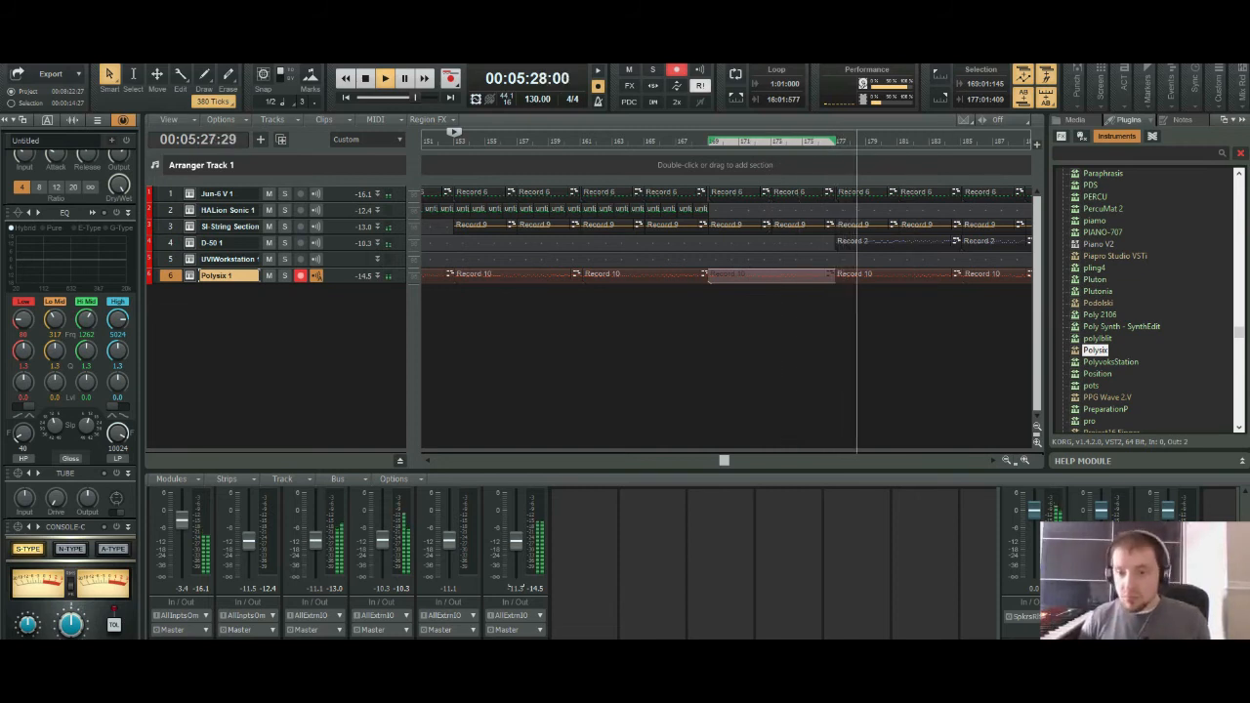
{"action": "key", "text": "ctrl+Right"}
{"action": "key", "text": "ctrl+Right"}
{"action": "key", "text": "ctrl+Right"}
{"action": "key", "text": "ctrl+Right"}
{"action": "key", "text": "ctrl+Right"}
{"action": "key", "text": "ctrl+Right"}
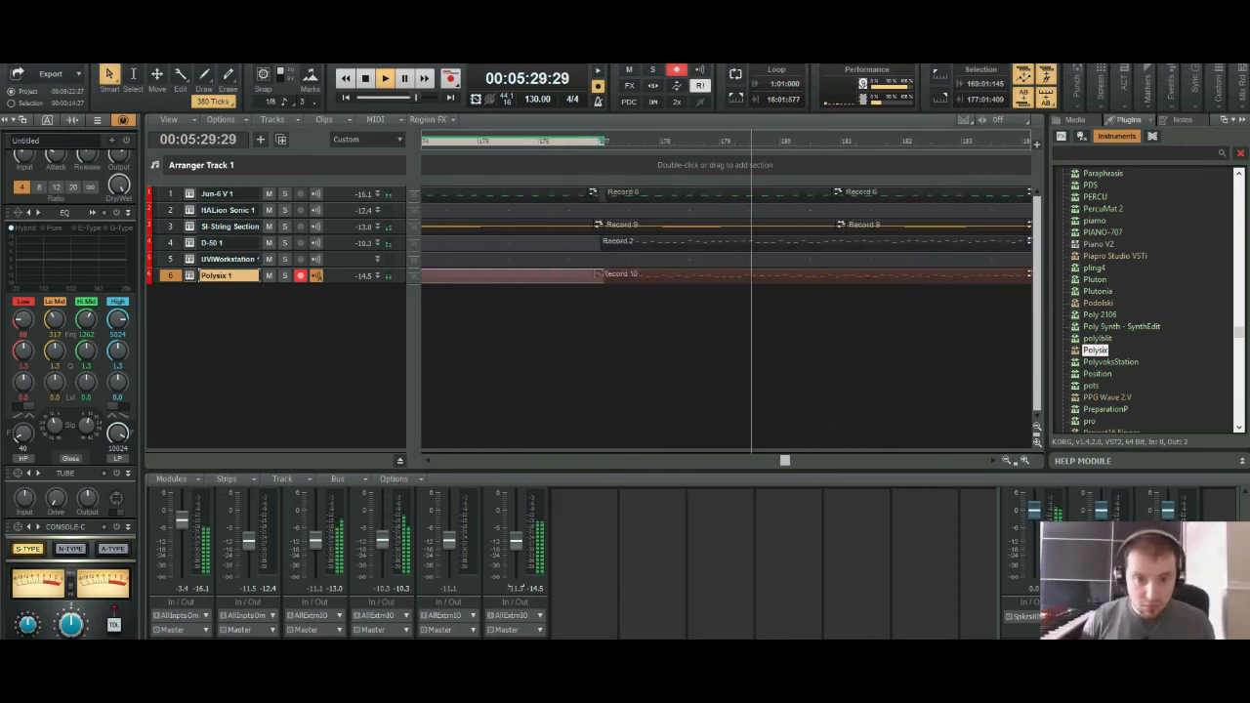
{"action": "left_click", "coordinate": [753, 276]}
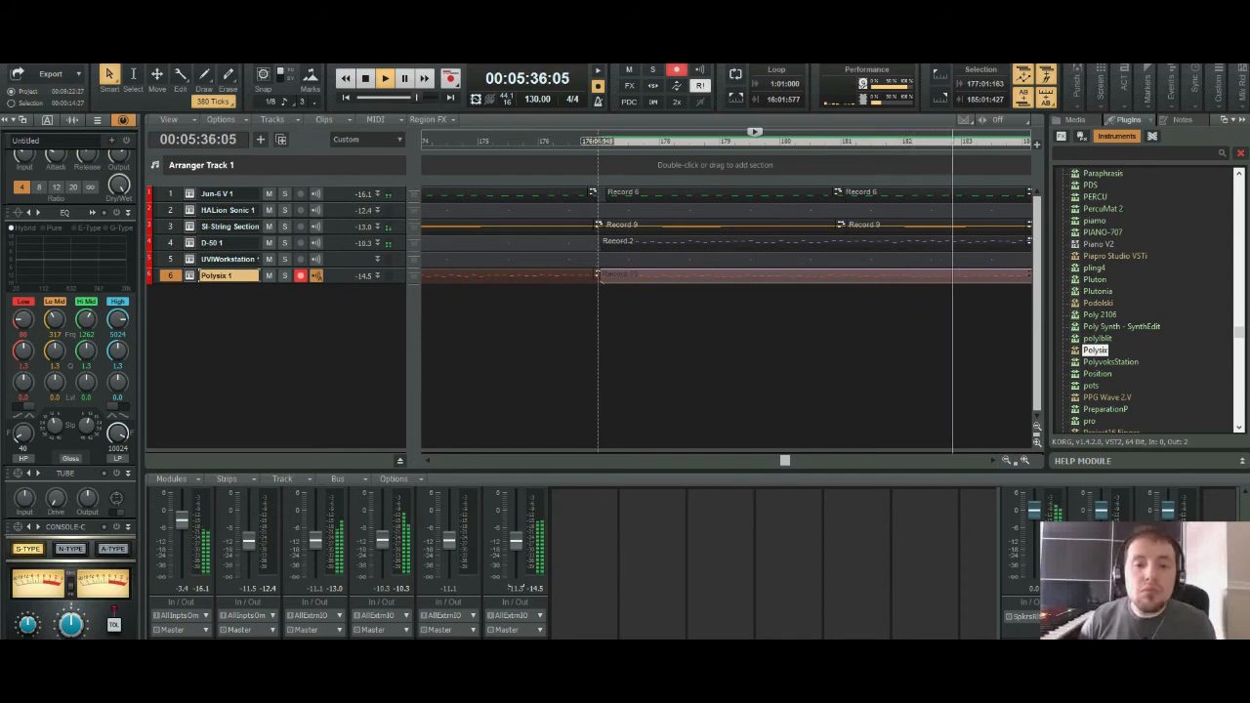
{"action": "left_click", "coordinate": [598, 141]}
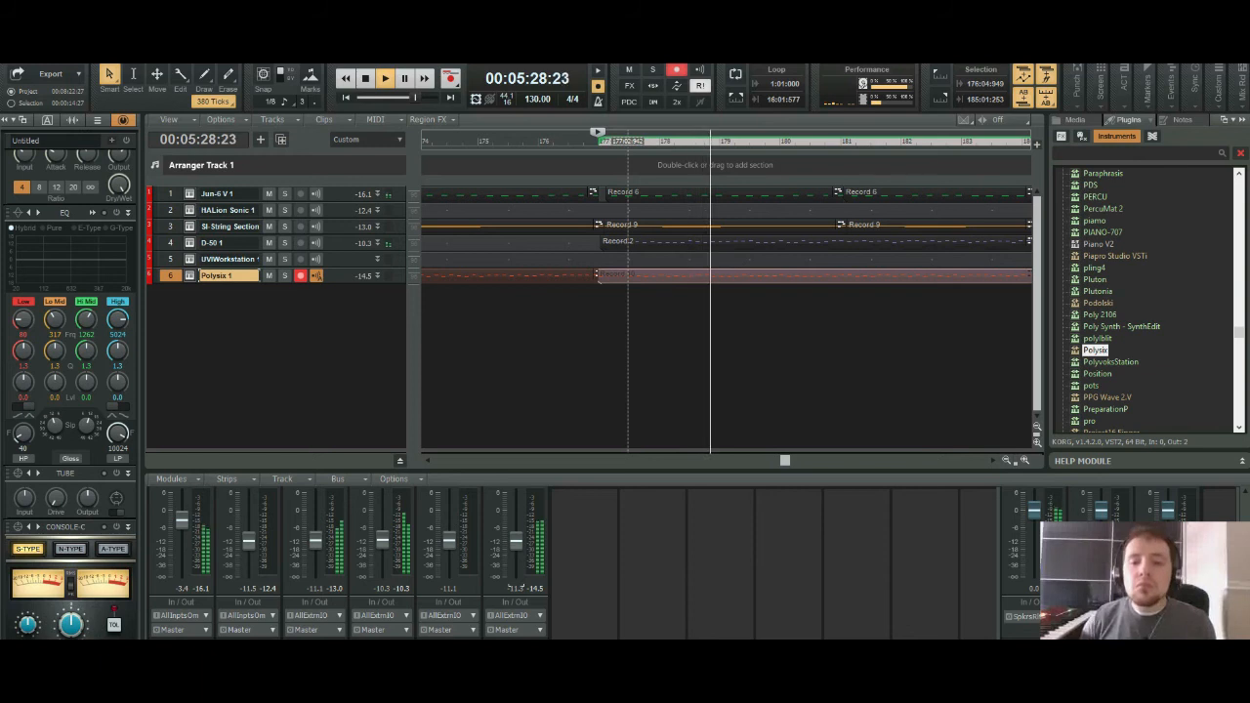
Step: Nudge the Polysix clip at bar 185 slightly earlier onto the bar line while the song plays
{"action": "left_click", "coordinate": [1006, 460]}
{"action": "left_click", "coordinate": [1005, 460]}
{"action": "left_click", "coordinate": [1005, 460]}
{"action": "left_click", "coordinate": [1005, 460]}
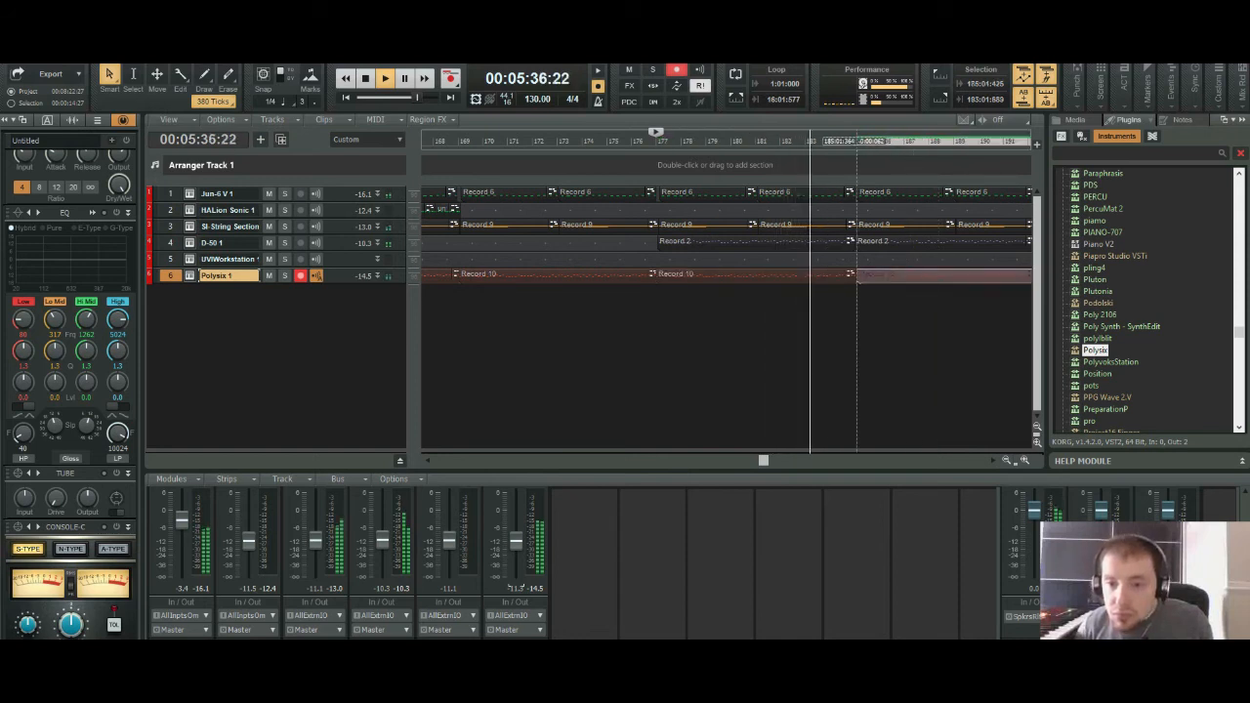
{"action": "left_click_drag", "start_coordinate": [909, 276], "coordinate": [908, 276]}
{"action": "left_click", "coordinate": [1006, 460]}
{"action": "left_click", "coordinate": [1005, 460]}
{"action": "left_click", "coordinate": [1005, 460]}
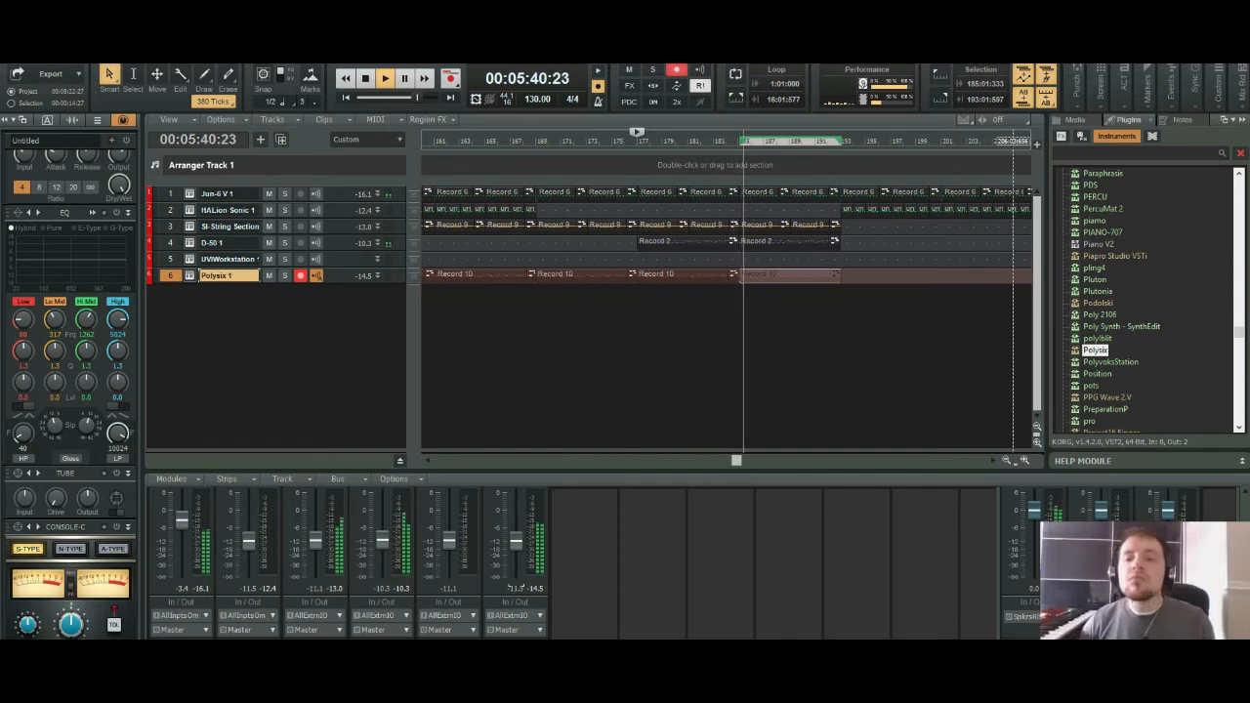
{"action": "left_click", "coordinate": [1025, 460]}
{"action": "left_click", "coordinate": [1025, 460]}
{"action": "left_click", "coordinate": [1024, 459]}
{"action": "left_click", "coordinate": [1024, 460]}
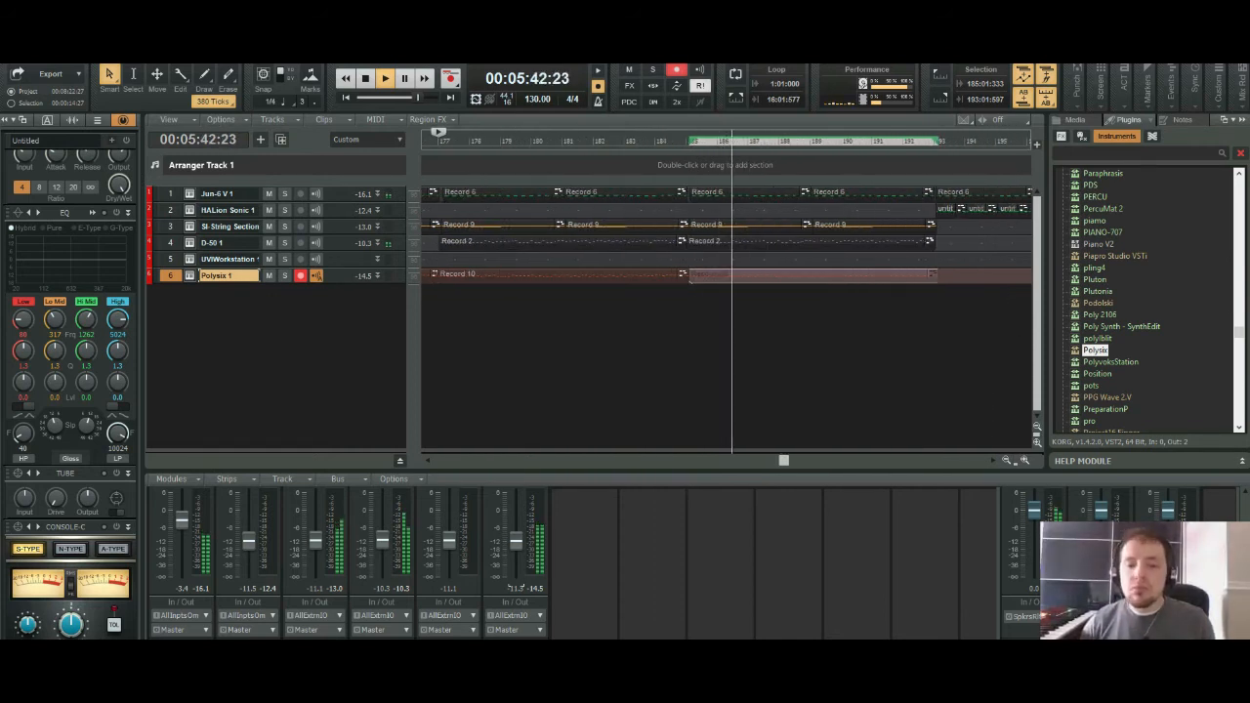
{"action": "left_click", "coordinate": [1024, 460]}
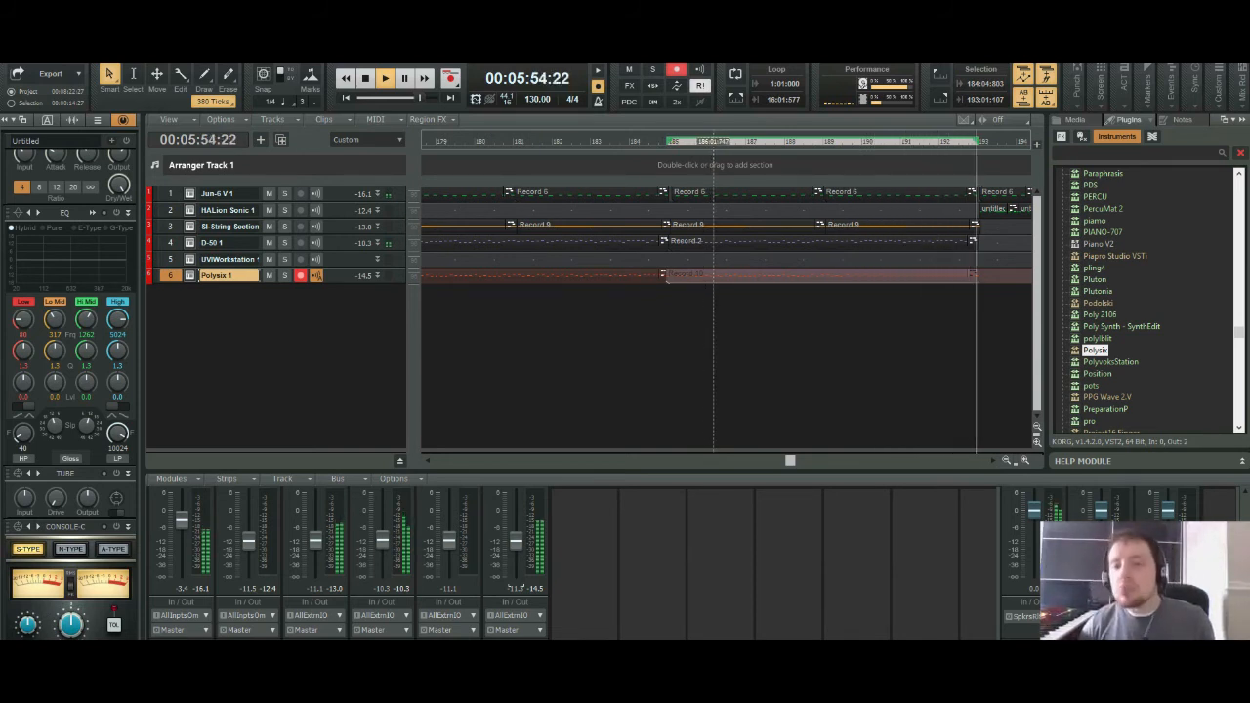
Step: Paste a copy of the two Polysix clips from bars 145 to 161 at bar 201 and play from there
{"action": "key", "text": "ctrl+Left"}
{"action": "key", "text": "ctrl+Left"}
{"action": "key", "text": "ctrl+Left"}
{"action": "key", "text": "ctrl+Left"}
{"action": "key", "text": "ctrl+Left"}
{"action": "key", "text": "ctrl+Left"}
{"action": "key", "text": "ctrl+Left"}
{"action": "key", "text": "ctrl+Left"}
{"action": "key", "text": "ctrl+Left"}
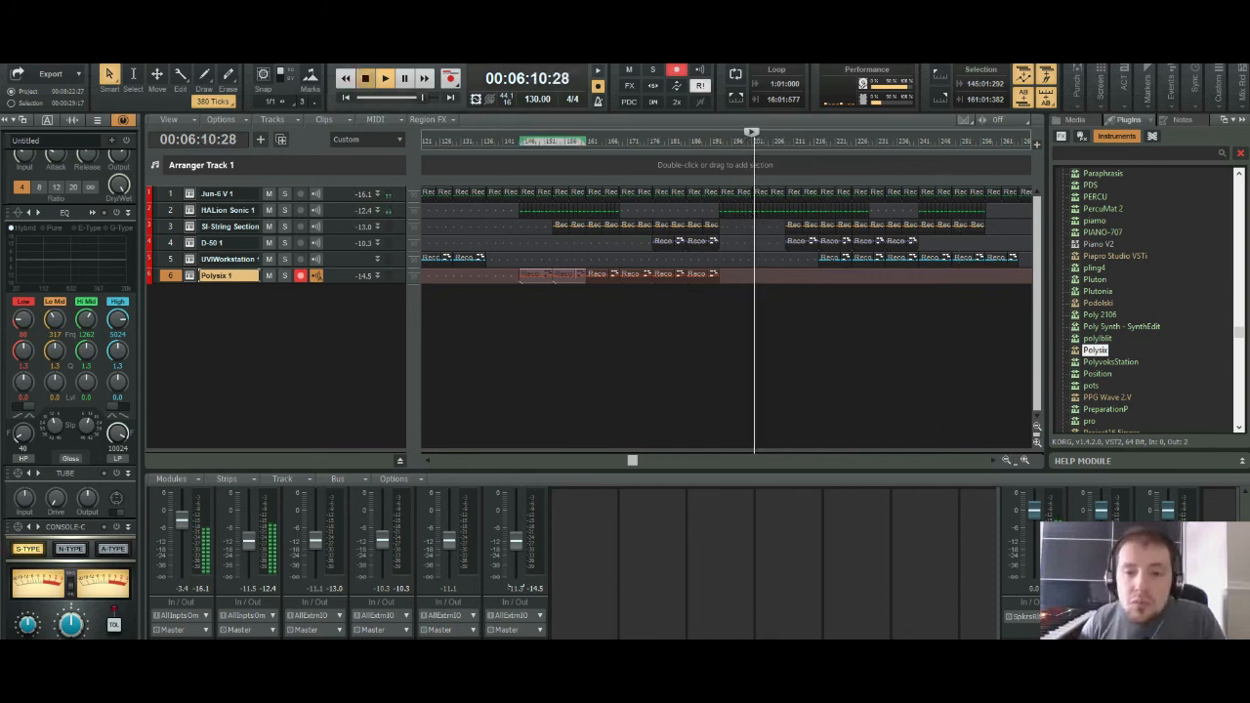
{"action": "key", "text": "space"}
{"action": "key", "text": "space"}
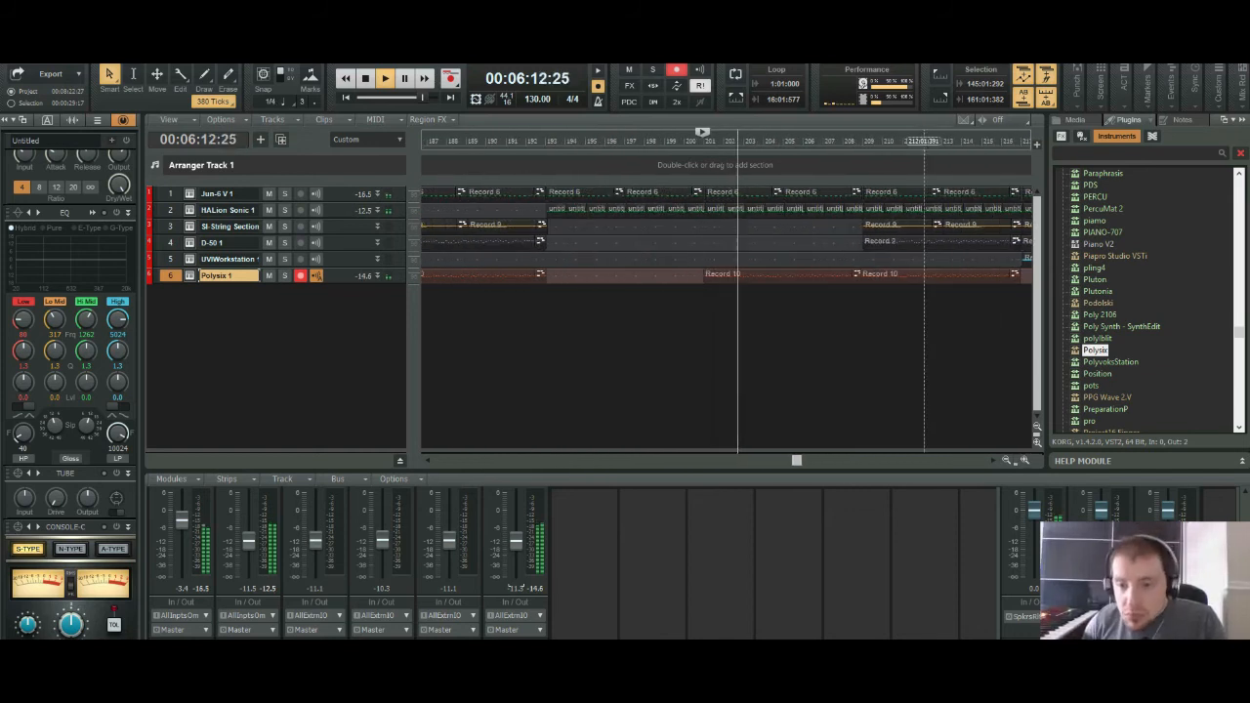
Step: Select the Polysix clips at bars 201 and 209, nudge them slightly later to match the beat, and replay
{"action": "left_click", "coordinate": [781, 275]}
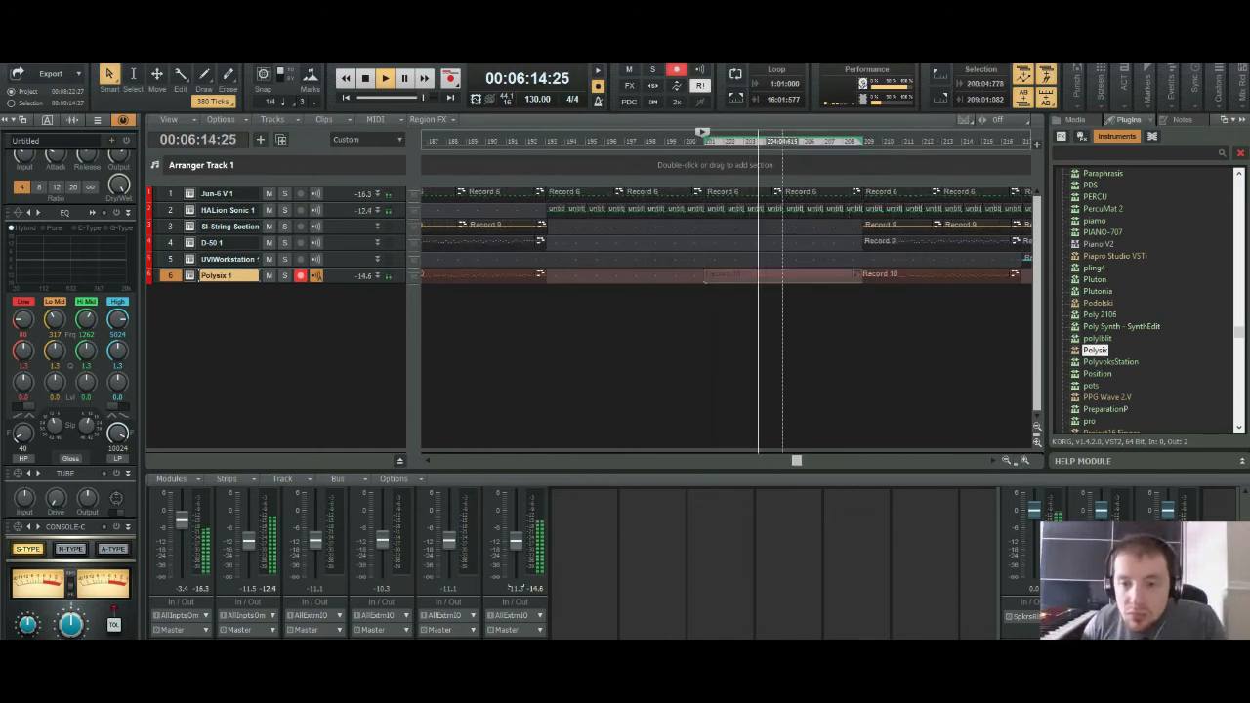
{"action": "left_click", "coordinate": [890, 275], "text": "shift"}
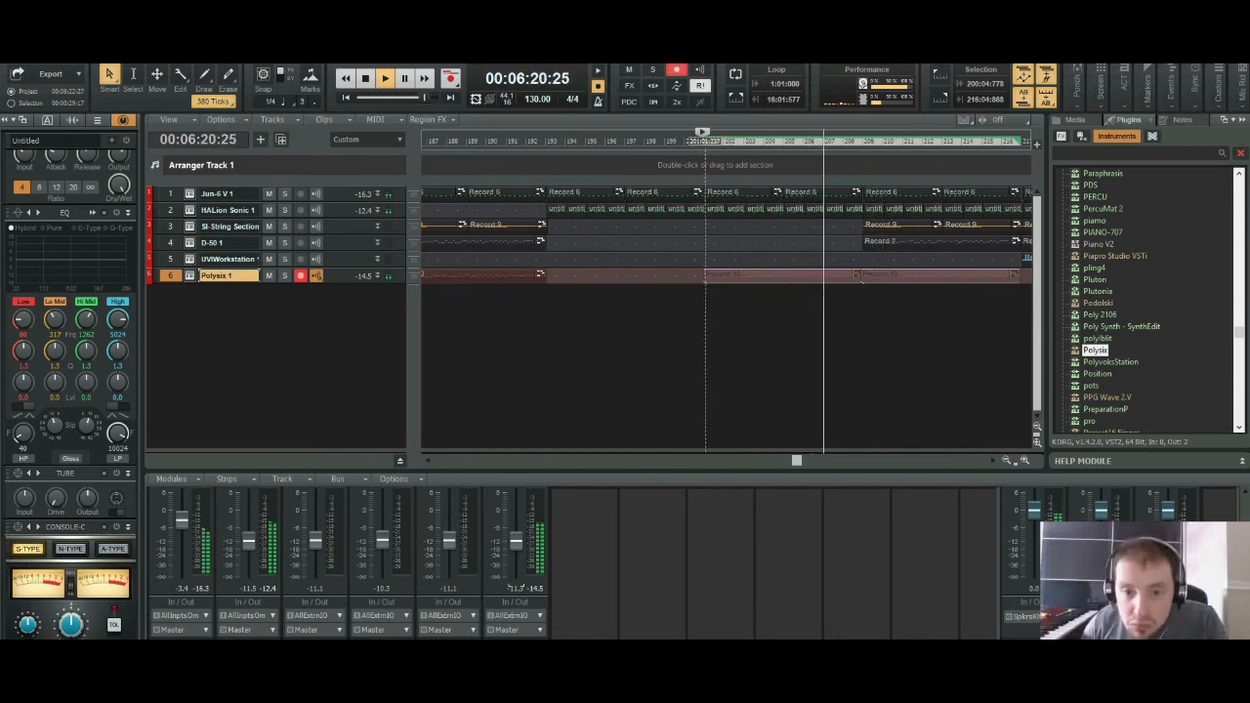
{"action": "scroll", "coordinate": [781, 280], "scroll_direction": "up", "scroll_amount": 5}
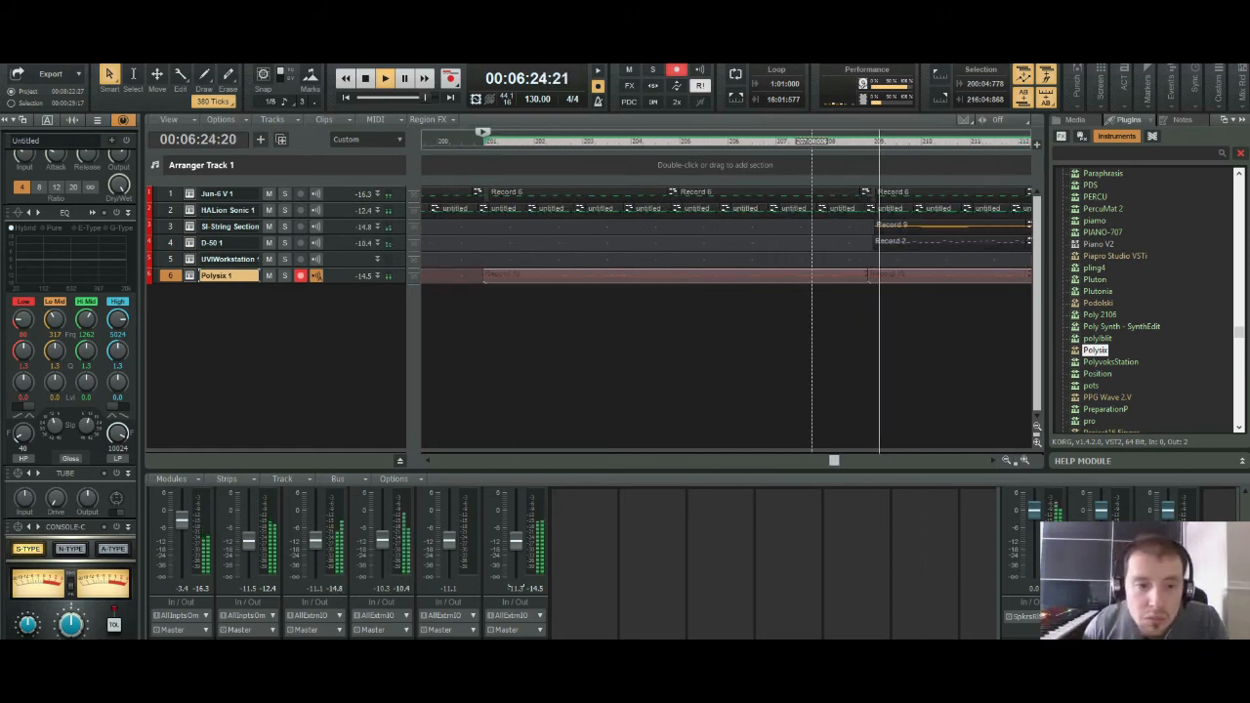
{"action": "key", "text": "space"}
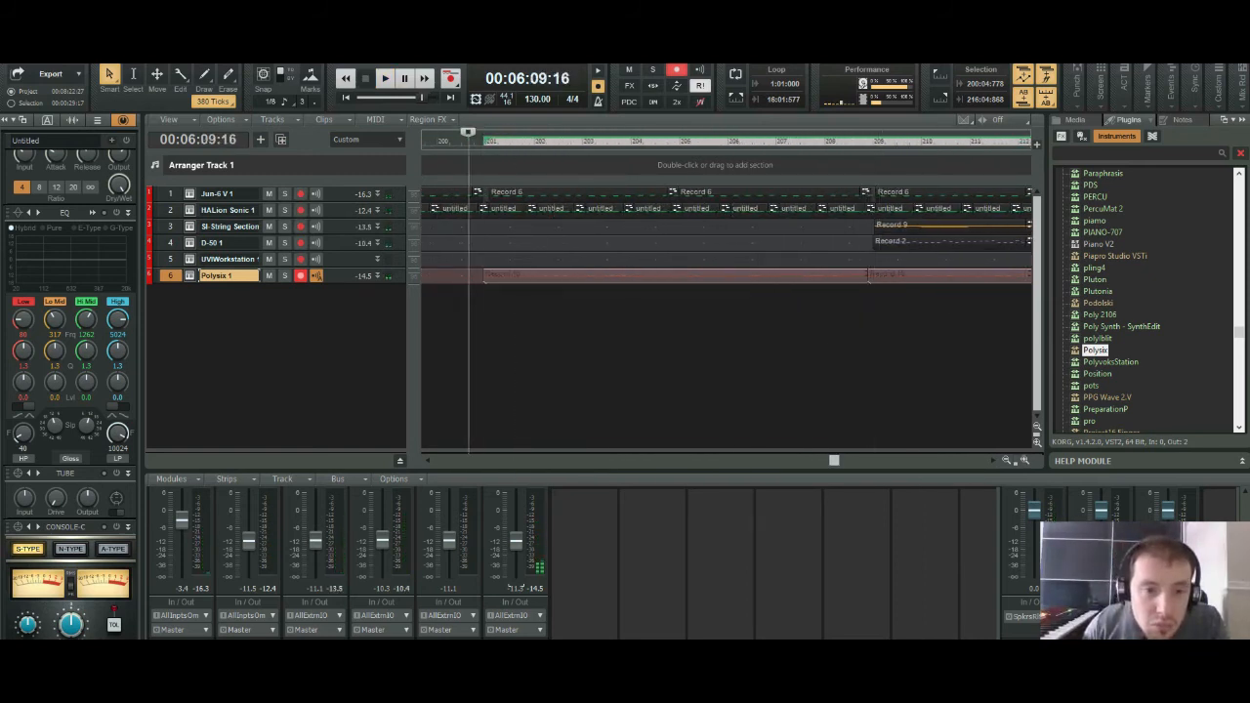
{"action": "key", "text": "space"}
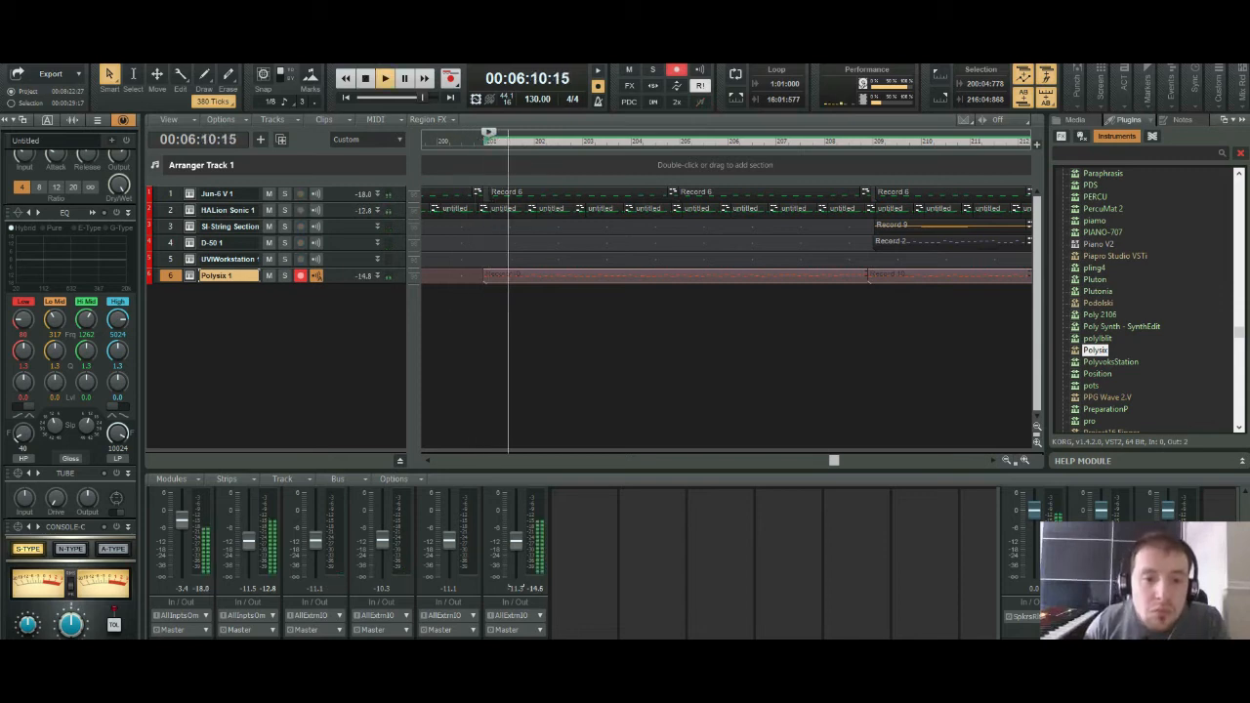
{"action": "key", "text": "space"}
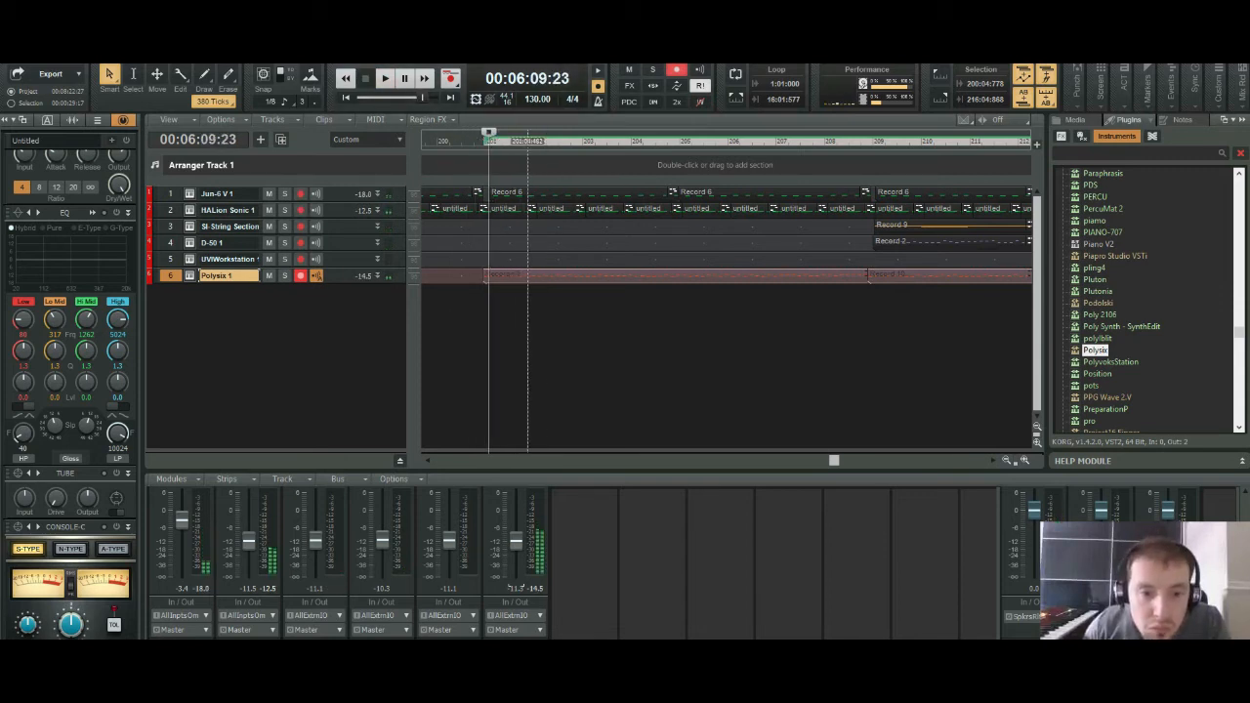
{"action": "left_click_drag", "start_coordinate": [530, 275], "coordinate": [537, 275]}
{"action": "key", "text": "space"}
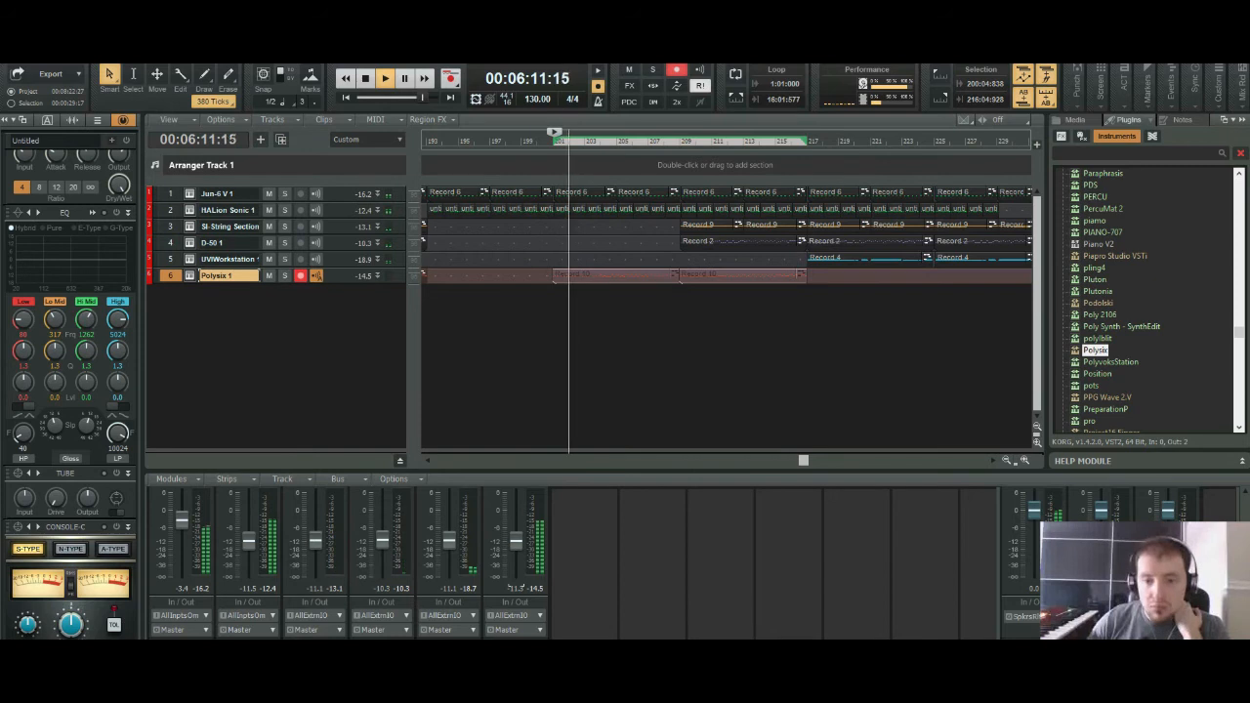
Step: Align the start of the Polysix clip at bar 201 exactly with the bar line and listen to it again
{"action": "left_click", "coordinate": [1023, 460]}
{"action": "left_click", "coordinate": [1024, 460]}
{"action": "left_click", "coordinate": [1023, 460]}
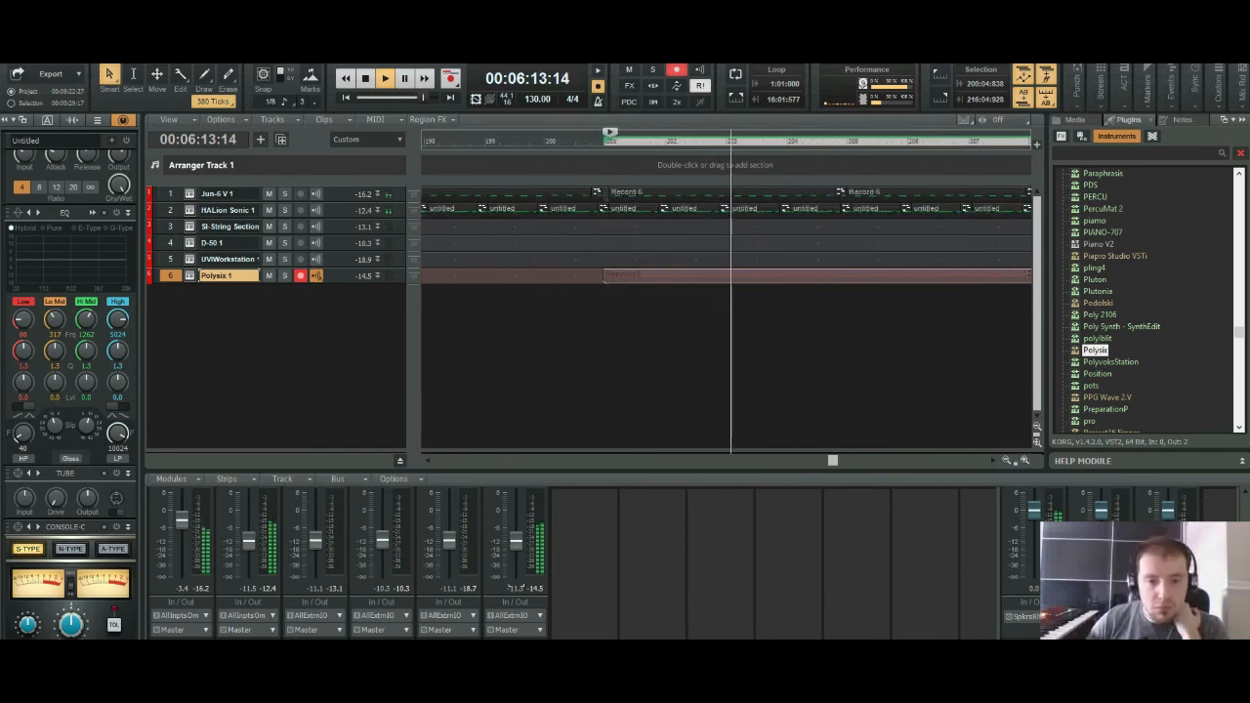
{"action": "left_click", "coordinate": [1023, 460]}
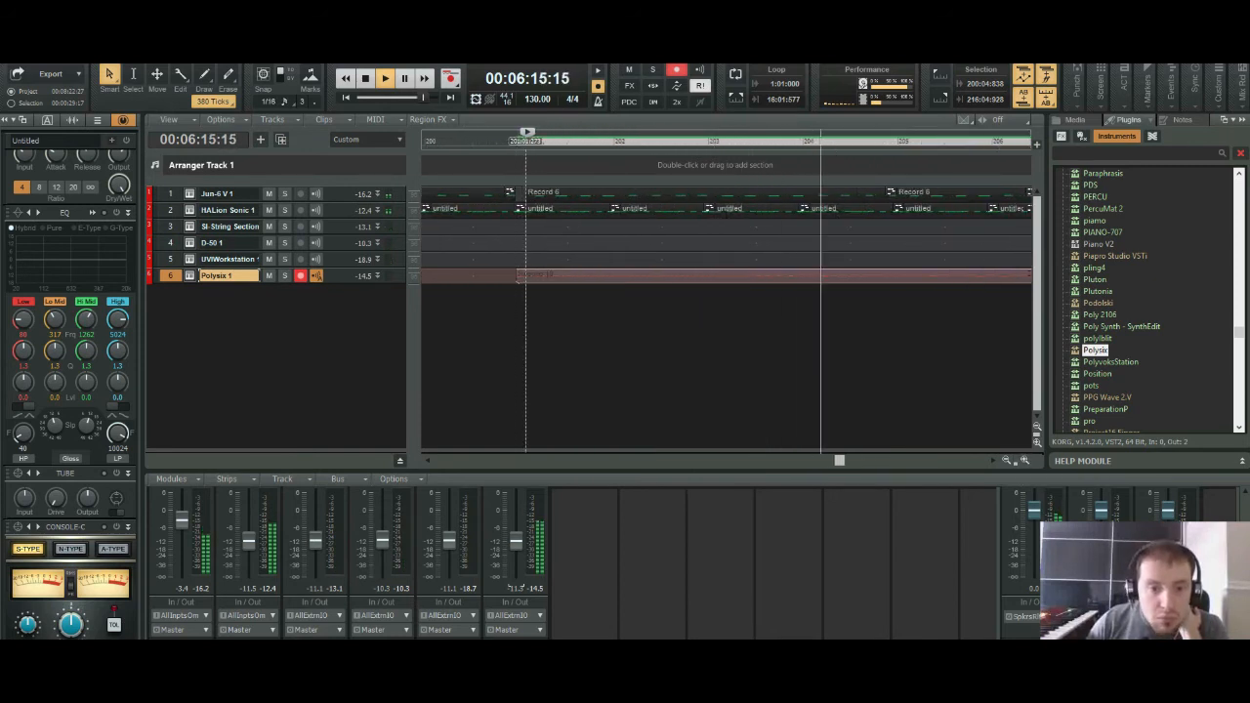
{"action": "key", "text": "space"}
{"action": "key", "text": "r"}
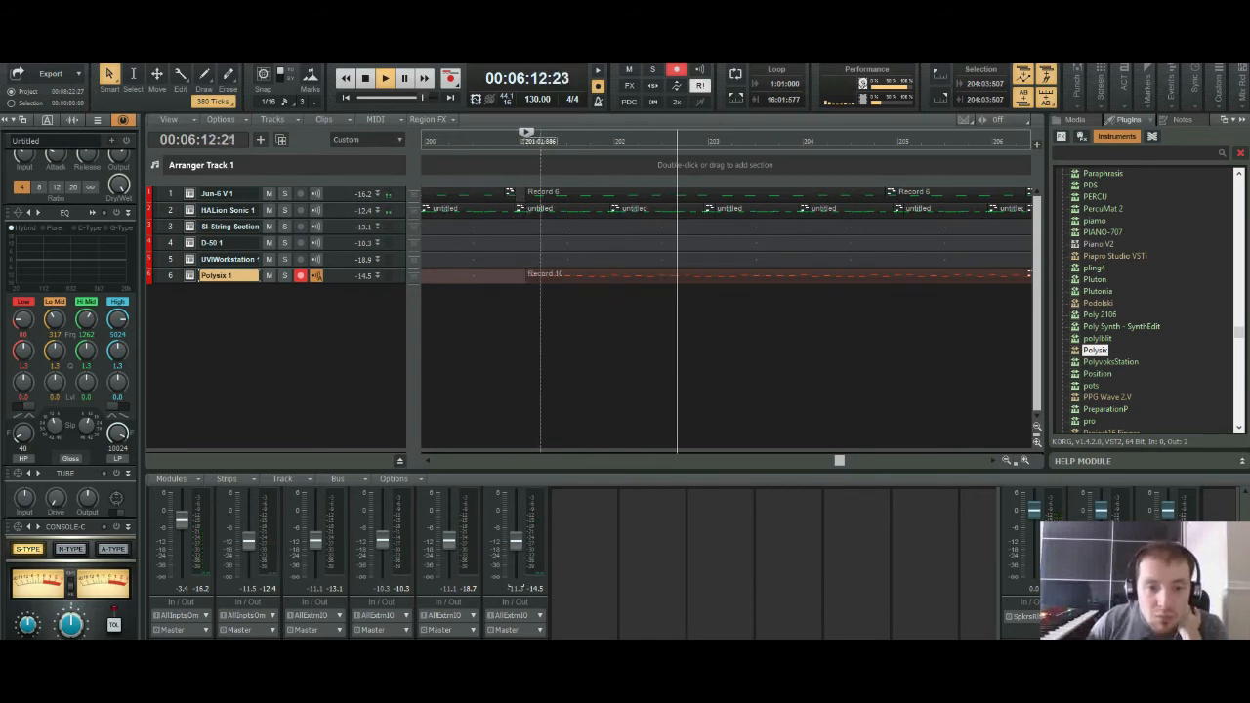
{"action": "key", "text": "ctrl+Left"}
{"action": "key", "text": "ctrl+Left"}
{"action": "key", "text": "ctrl+Left"}
{"action": "key", "text": "ctrl+Left"}
{"action": "key", "text": "ctrl+Left"}
{"action": "key", "text": "ctrl+Left"}
{"action": "key", "text": "ctrl+Left"}
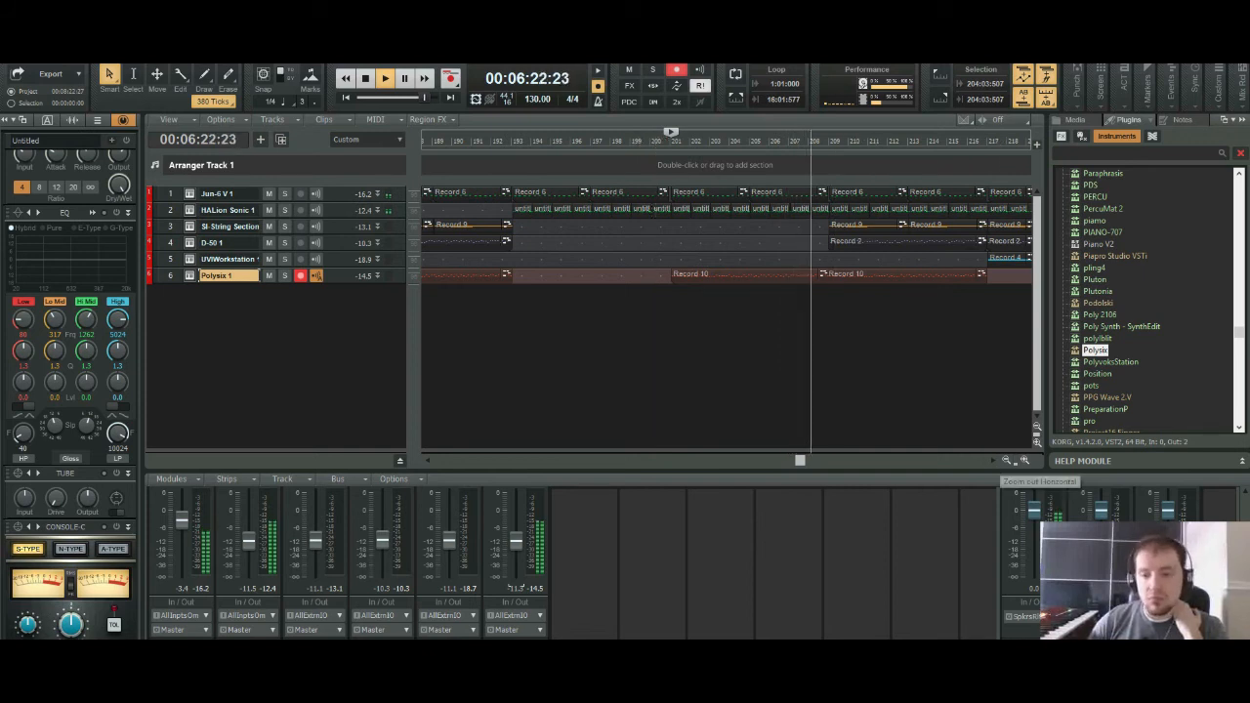
Step: Stop playback and delete the two Polysix clips at bars 201 and 209
{"action": "left_click", "coordinate": [1006, 460]}
{"action": "left_click", "coordinate": [1006, 460]}
{"action": "left_click", "coordinate": [1006, 460]}
{"action": "left_click", "coordinate": [1006, 460]}
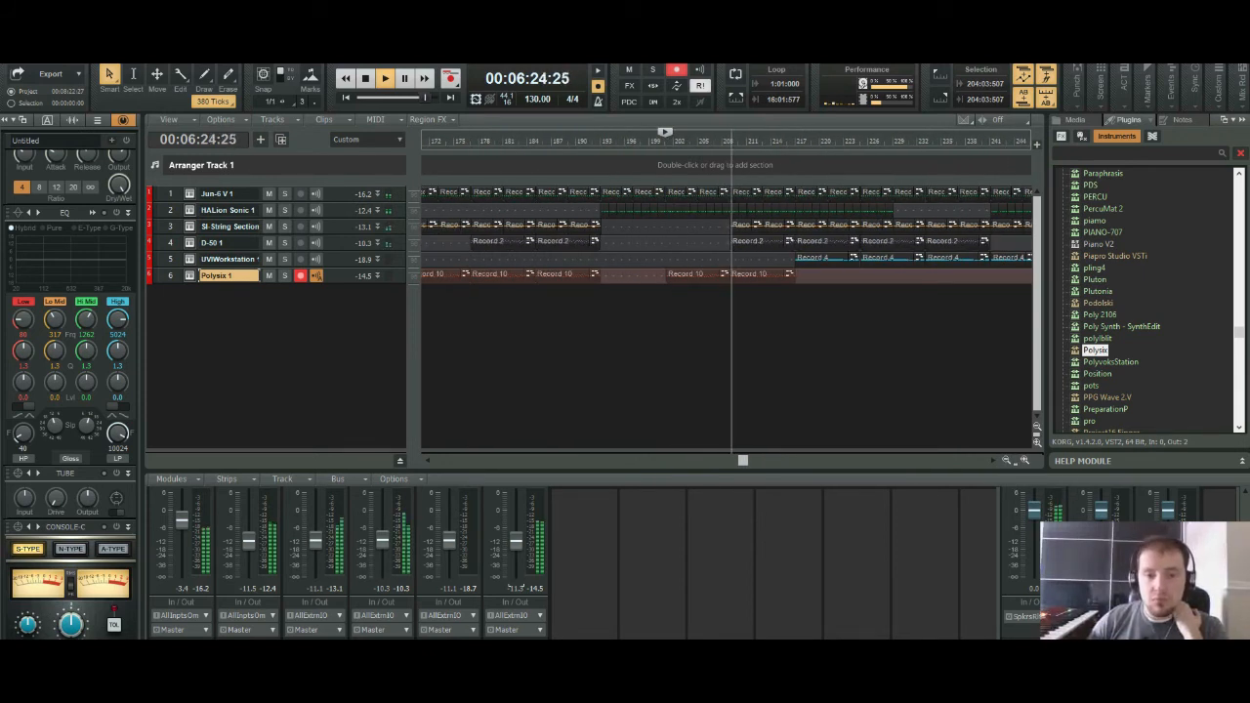
{"action": "left_click", "coordinate": [1006, 460]}
{"action": "left_click", "coordinate": [1005, 460]}
{"action": "left_click", "coordinate": [1005, 460]}
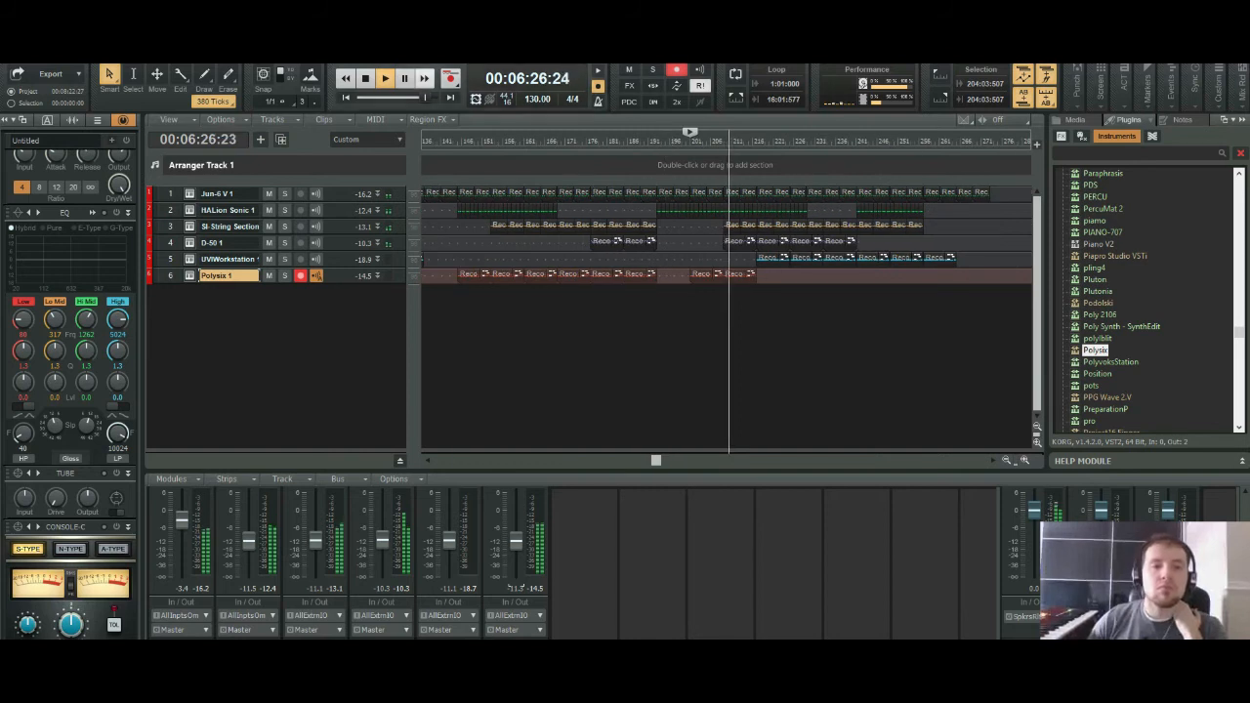
{"action": "key", "text": "space"}
{"action": "left_click_drag", "start_coordinate": [683, 279], "coordinate": [765, 279]}
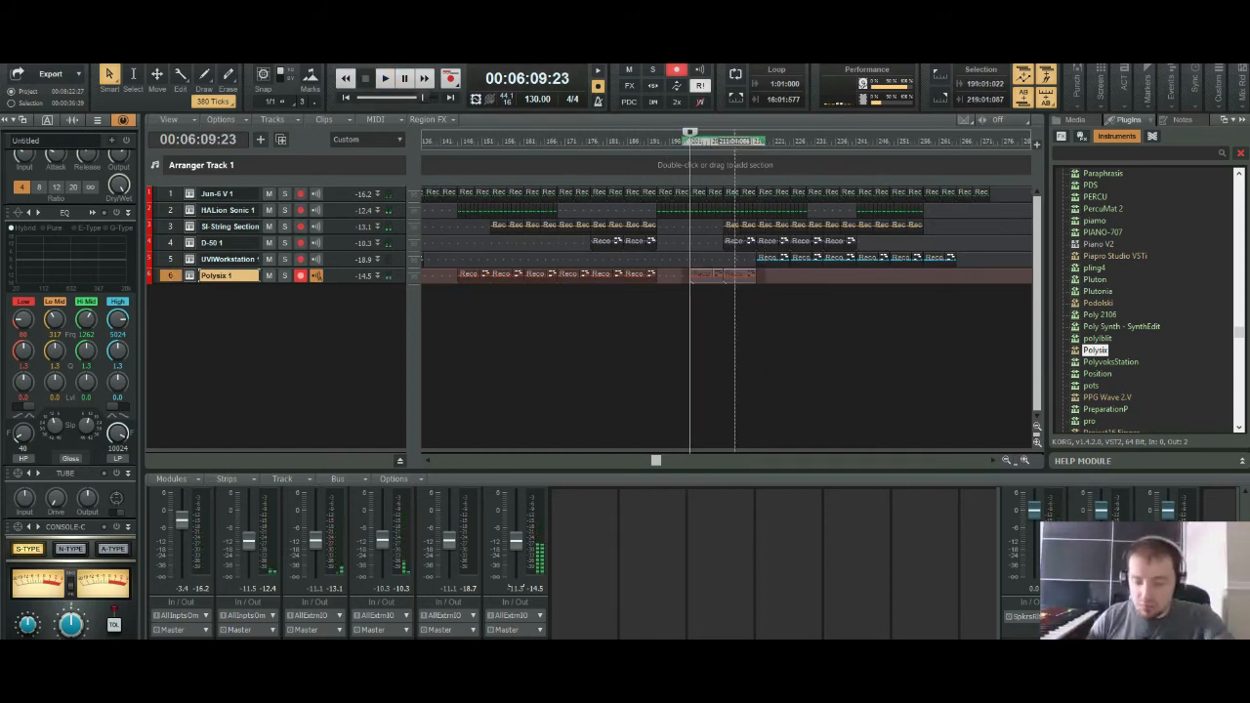
{"action": "key", "text": "Delete"}
Step: Copy the six Polysix clips that start at bar 145 and paste them so the run begins at bar 201
{"action": "left_click_drag", "start_coordinate": [673, 279], "coordinate": [449, 279]}
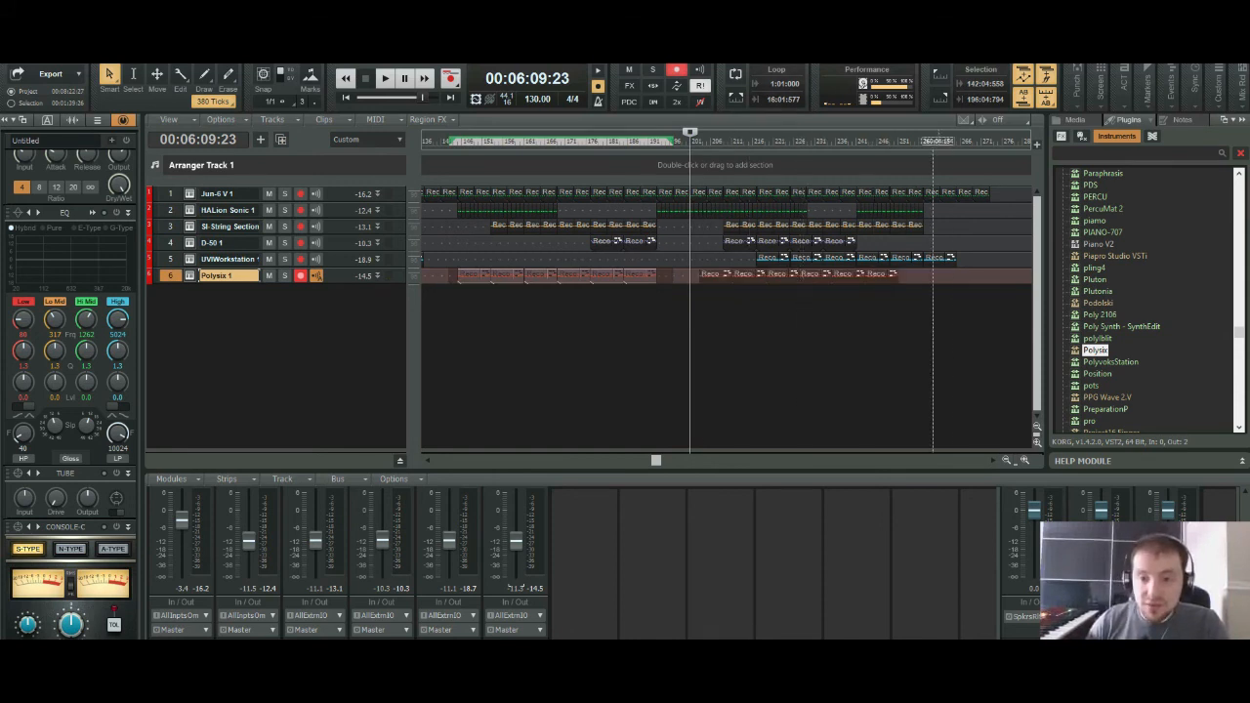
{"action": "key", "text": "ctrl+c"}
{"action": "key", "text": "ctrl+v"}
{"action": "left_click_drag", "start_coordinate": [709, 279], "coordinate": [701, 280]}
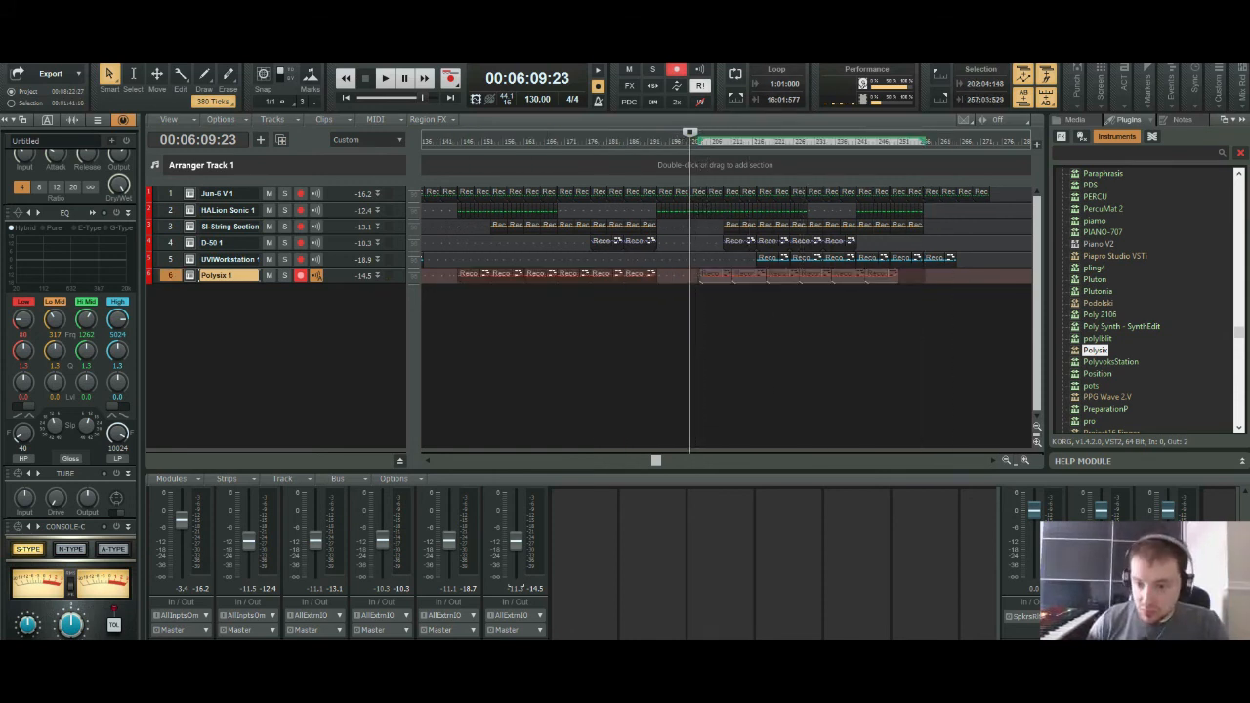
{"action": "left_click", "coordinate": [1025, 459]}
{"action": "left_click", "coordinate": [1024, 460]}
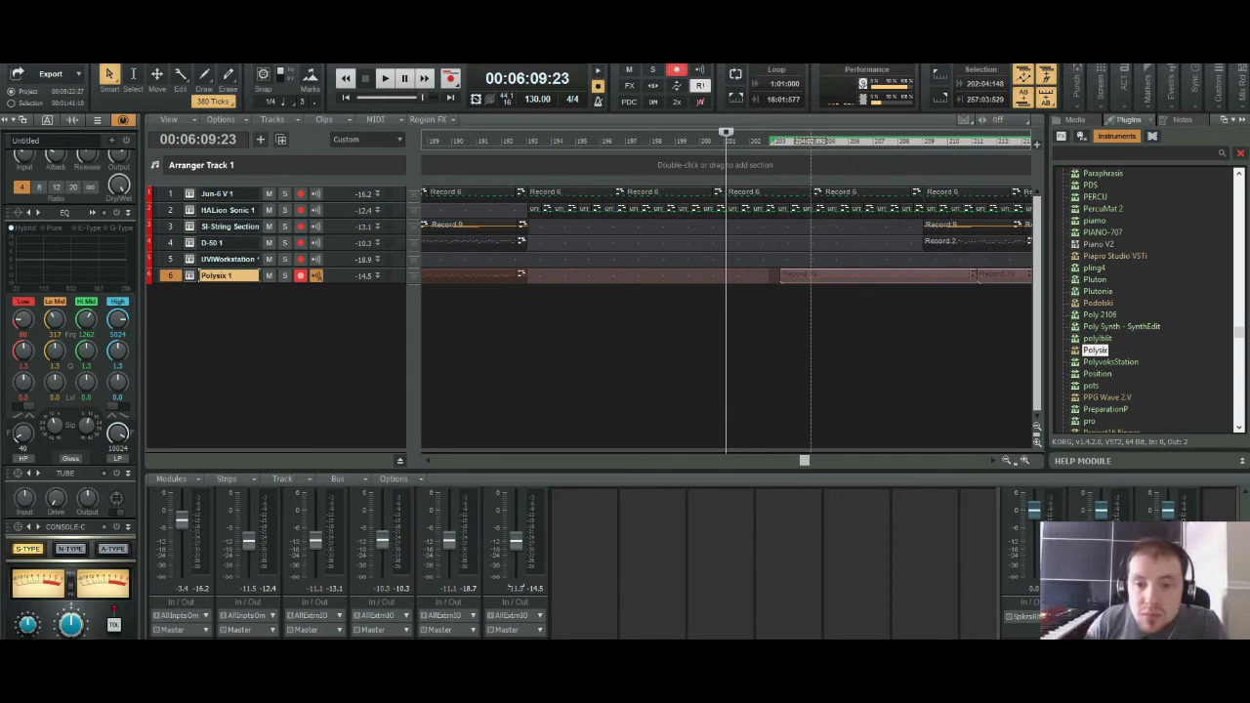
{"action": "left_click_drag", "start_coordinate": [820, 274], "coordinate": [763, 274]}
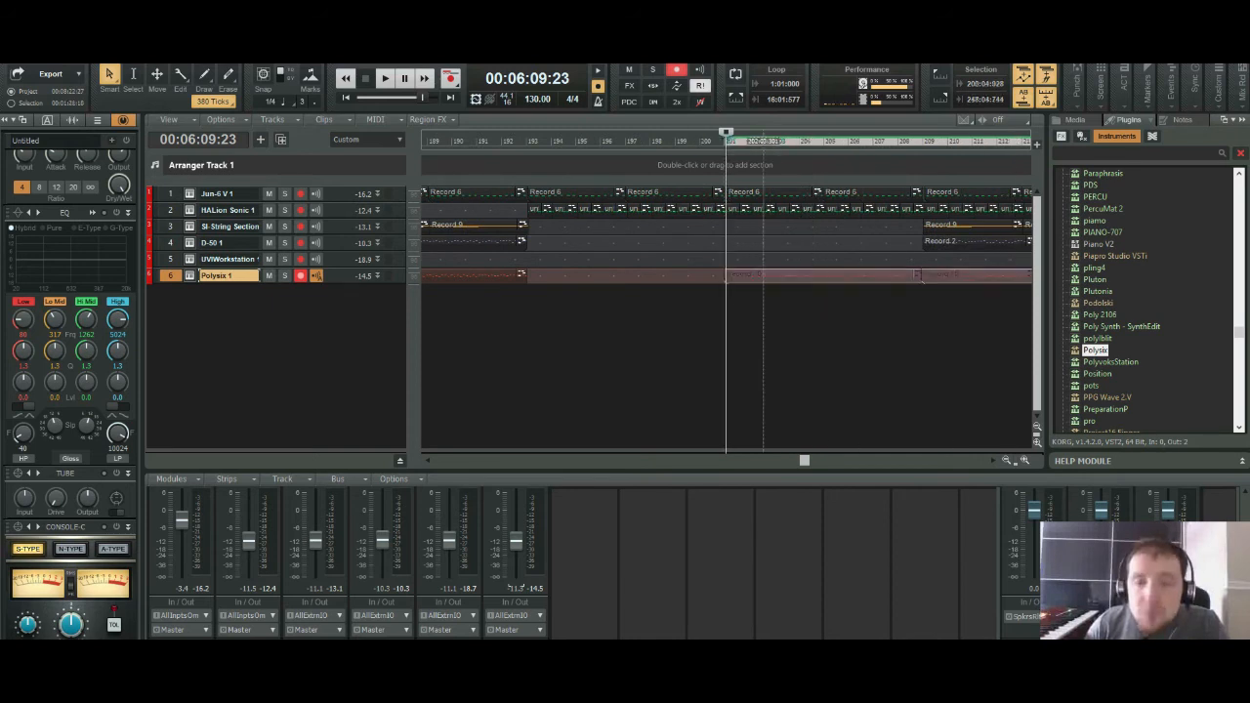
Step: Play the song from bar 201 and lower the Polysix channel's volume to -17.0 dB
{"action": "key", "text": "space"}
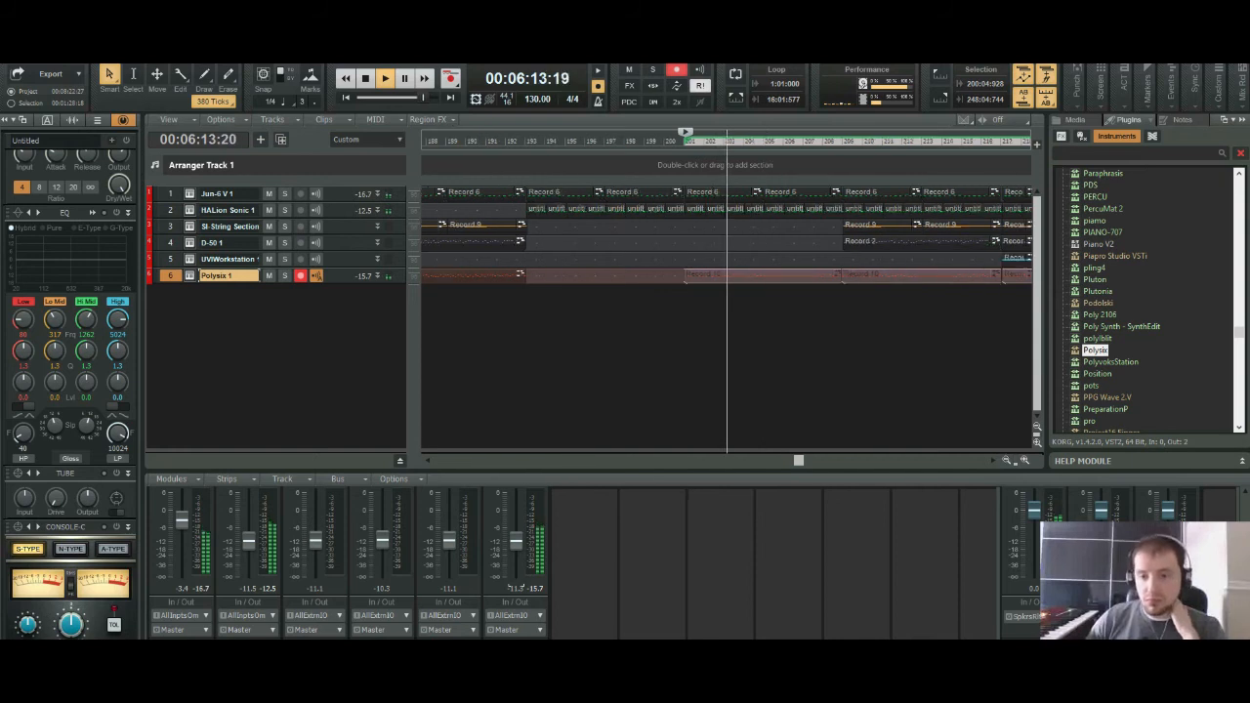
{"action": "key", "text": "ctrl+Left"}
{"action": "key", "text": "ctrl+Left"}
{"action": "key", "text": "ctrl+Left"}
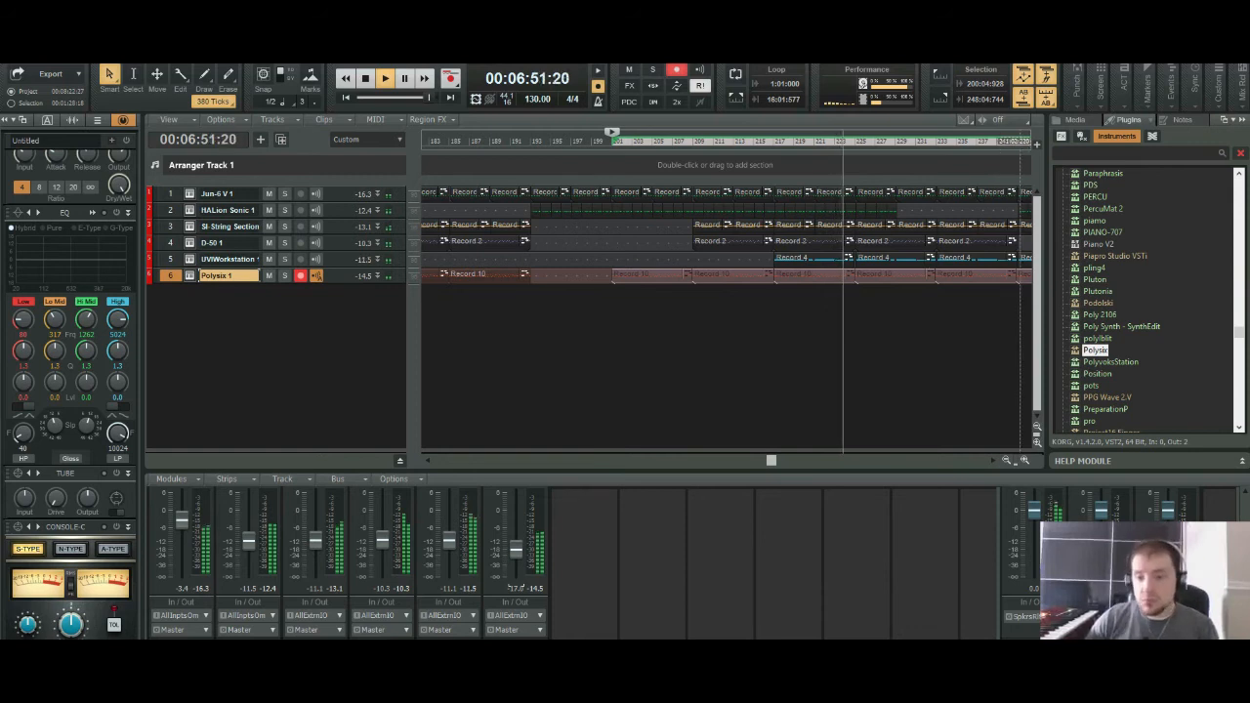
Step: Remove the last Polysix clip at bar 241 and stop playback after listening to the ending
{"action": "left_click", "coordinate": [1005, 460]}
{"action": "left_click", "coordinate": [1006, 460]}
{"action": "left_click", "coordinate": [1006, 460]}
{"action": "left_click", "coordinate": [1005, 459]}
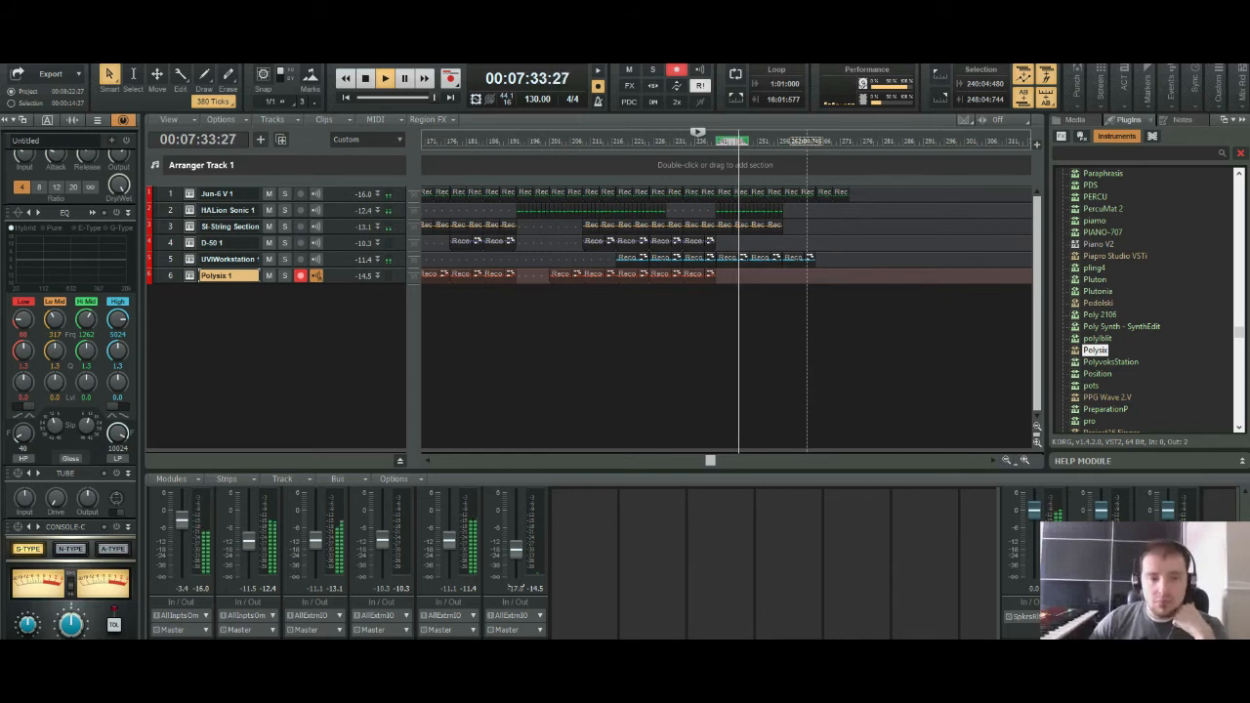
{"action": "key", "text": "space"}
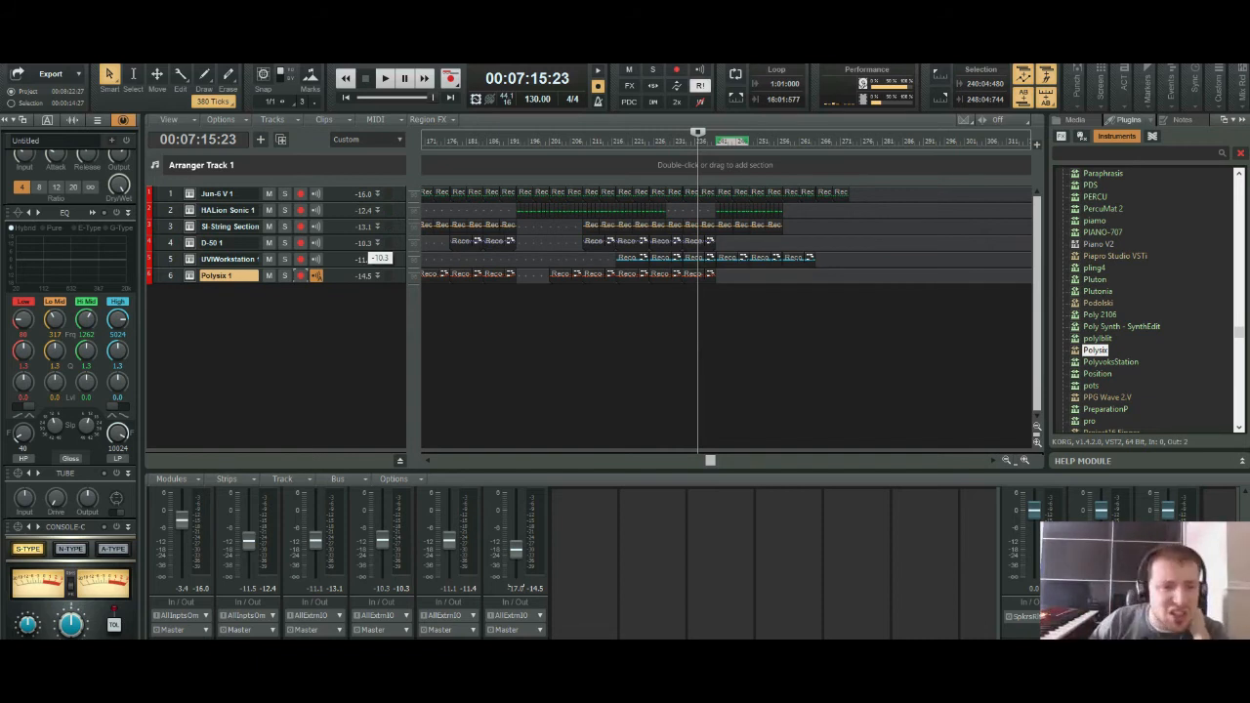
Step: Expand the Polysix track and insert the AIR SpringReverb audio effect on it
{"action": "left_click", "coordinate": [378, 275]}
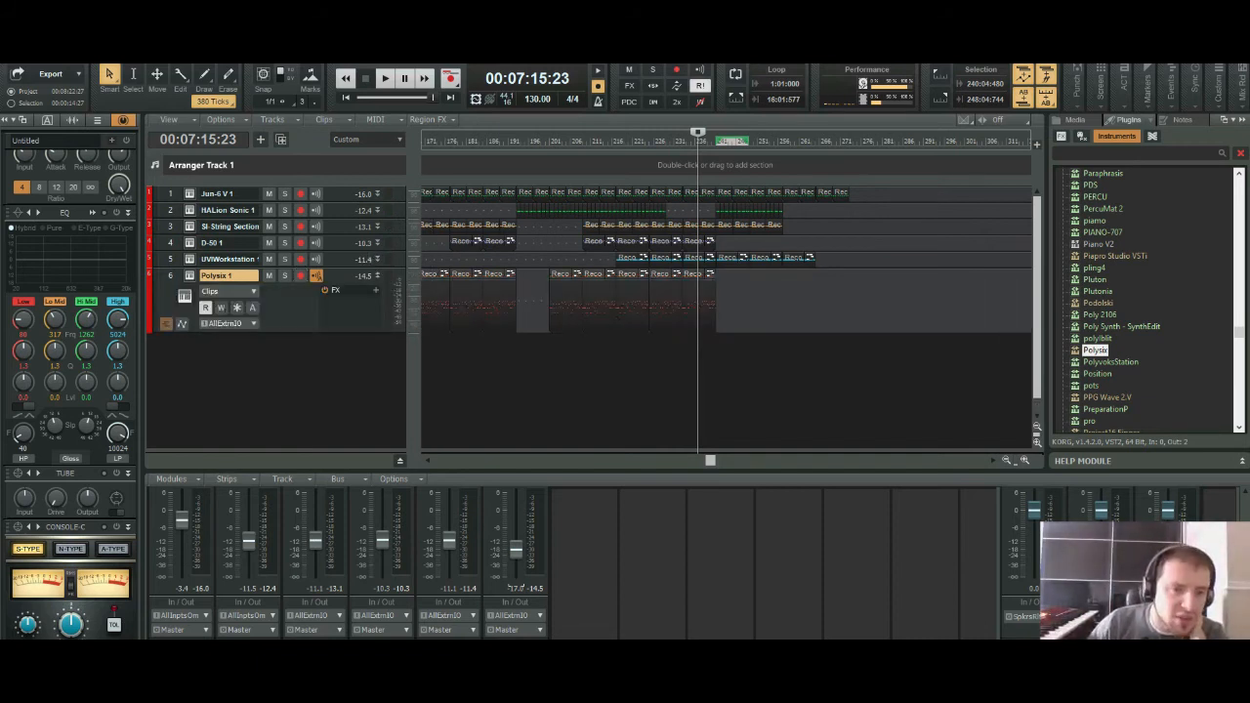
{"action": "right_click", "coordinate": [377, 292]}
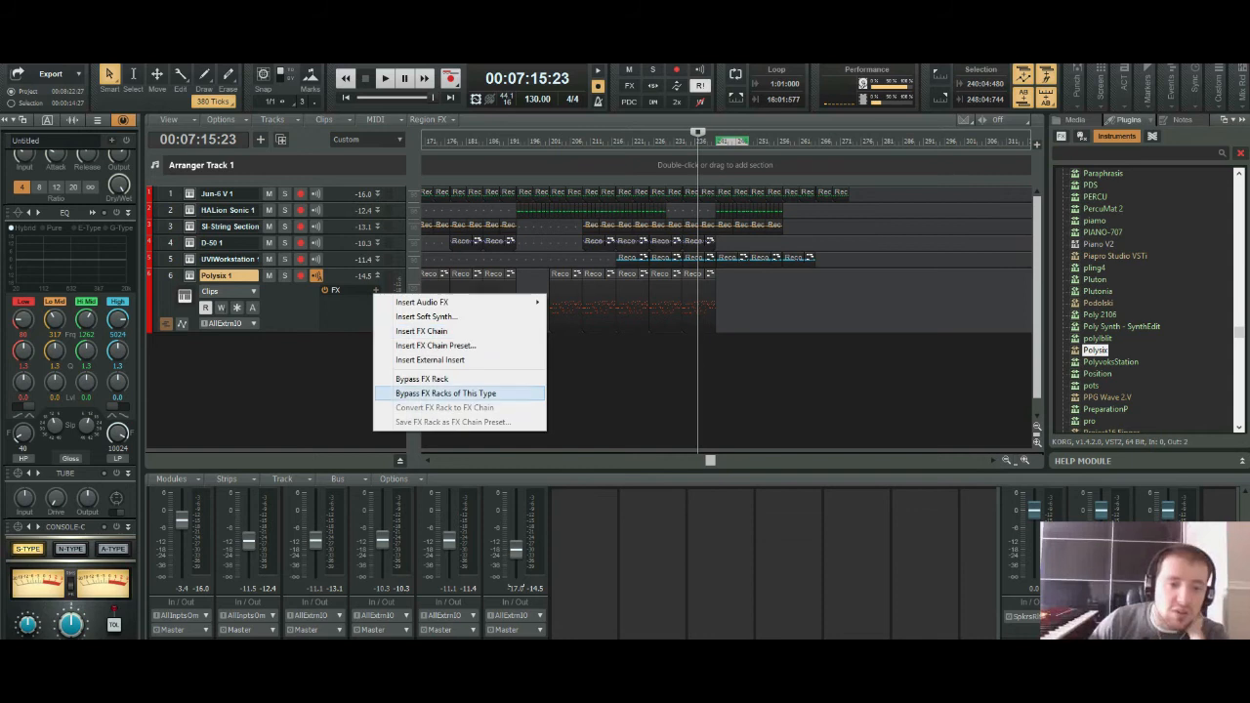
{"action": "mouse_move", "coordinate": [440, 301]}
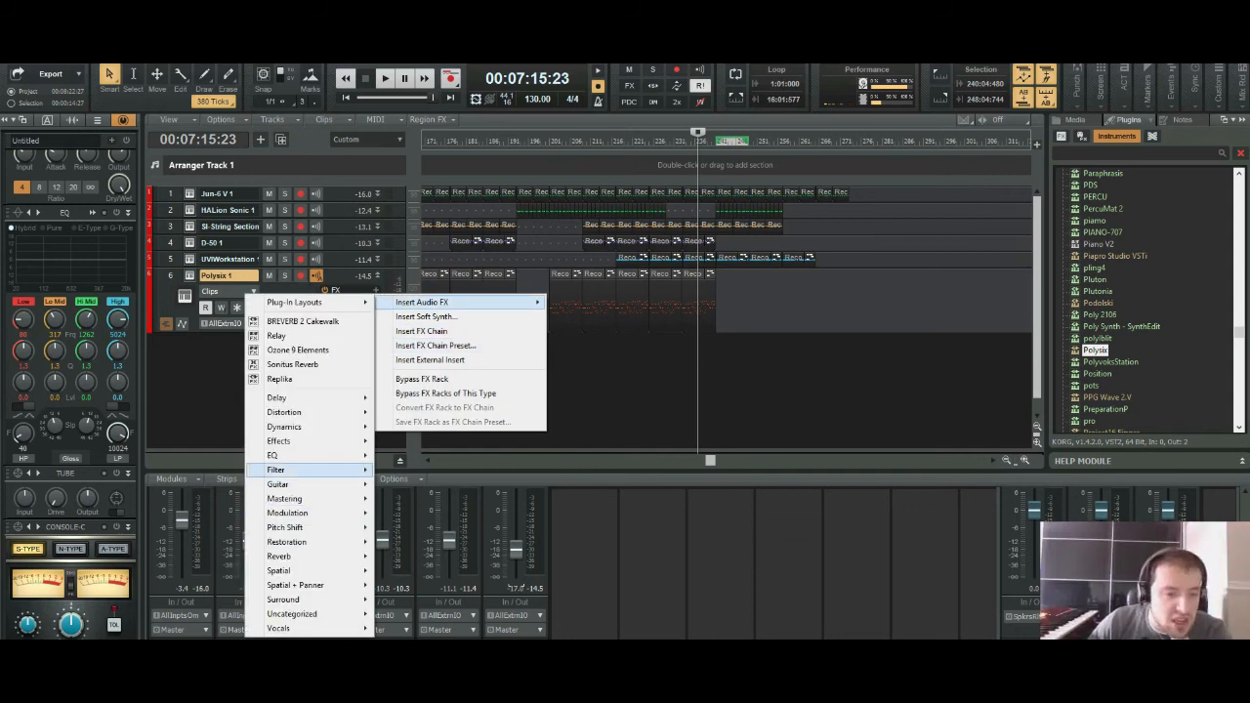
{"action": "mouse_move", "coordinate": [293, 440]}
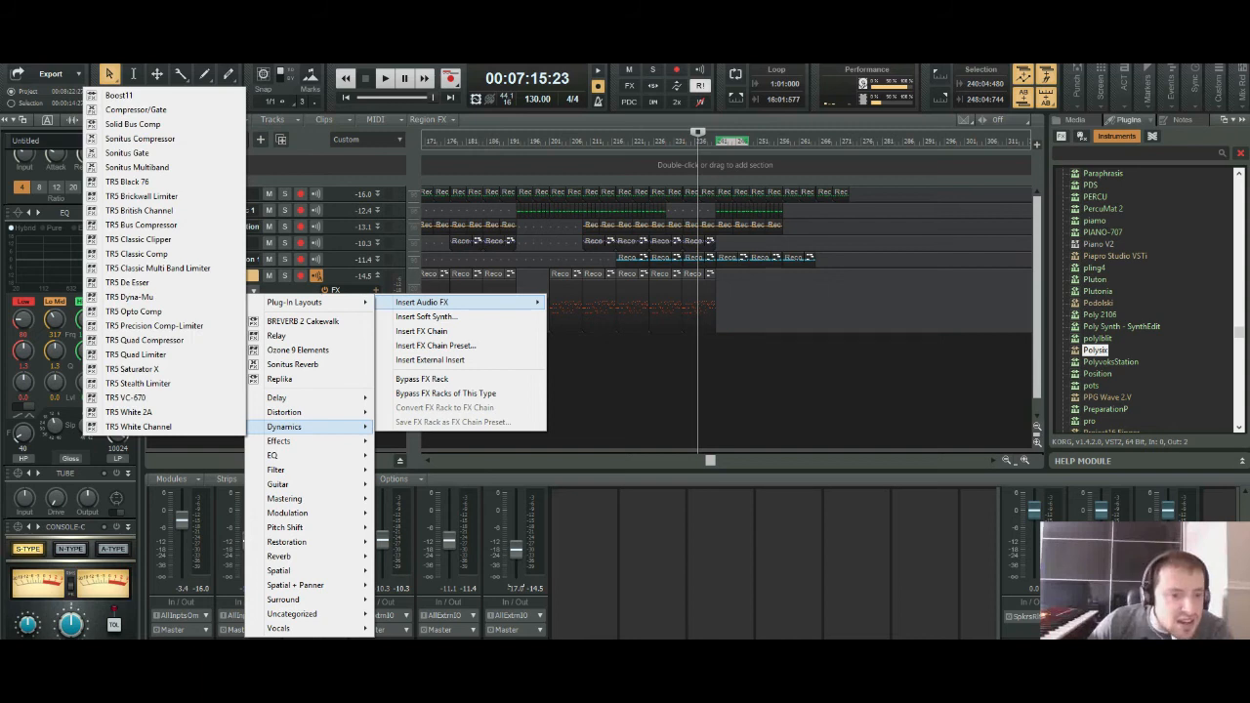
{"action": "mouse_move", "coordinate": [283, 627]}
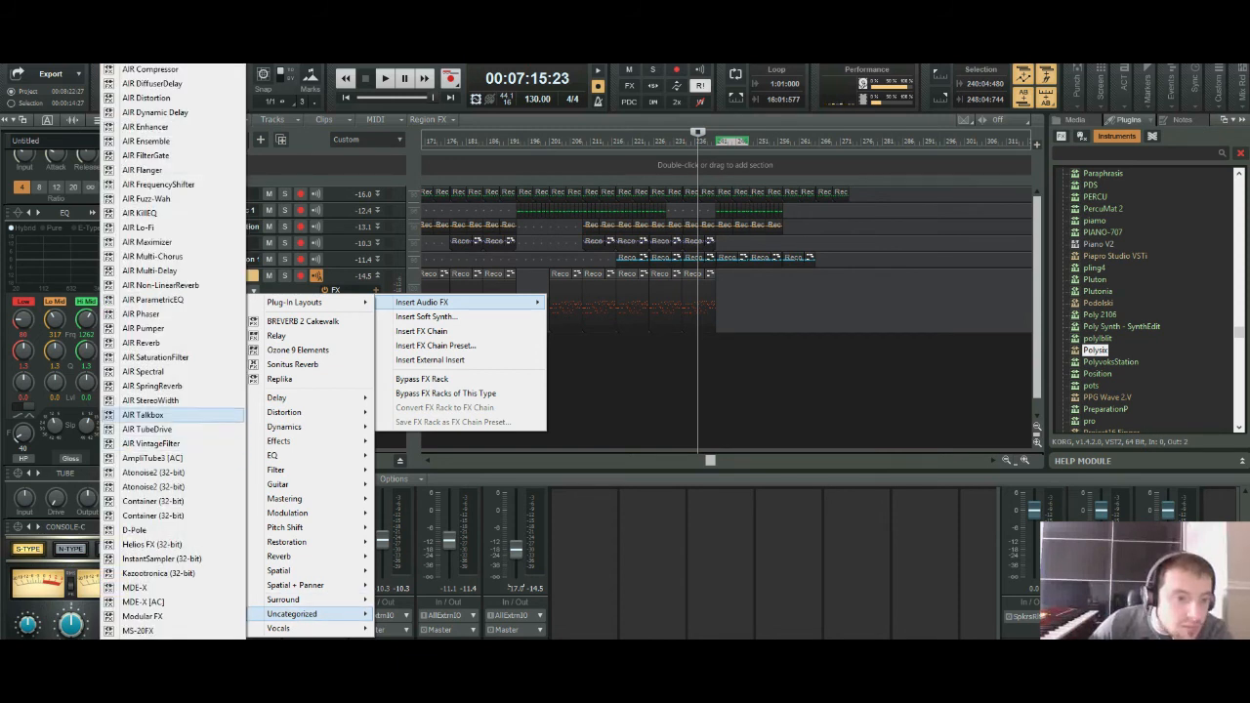
{"action": "left_click", "coordinate": [152, 385]}
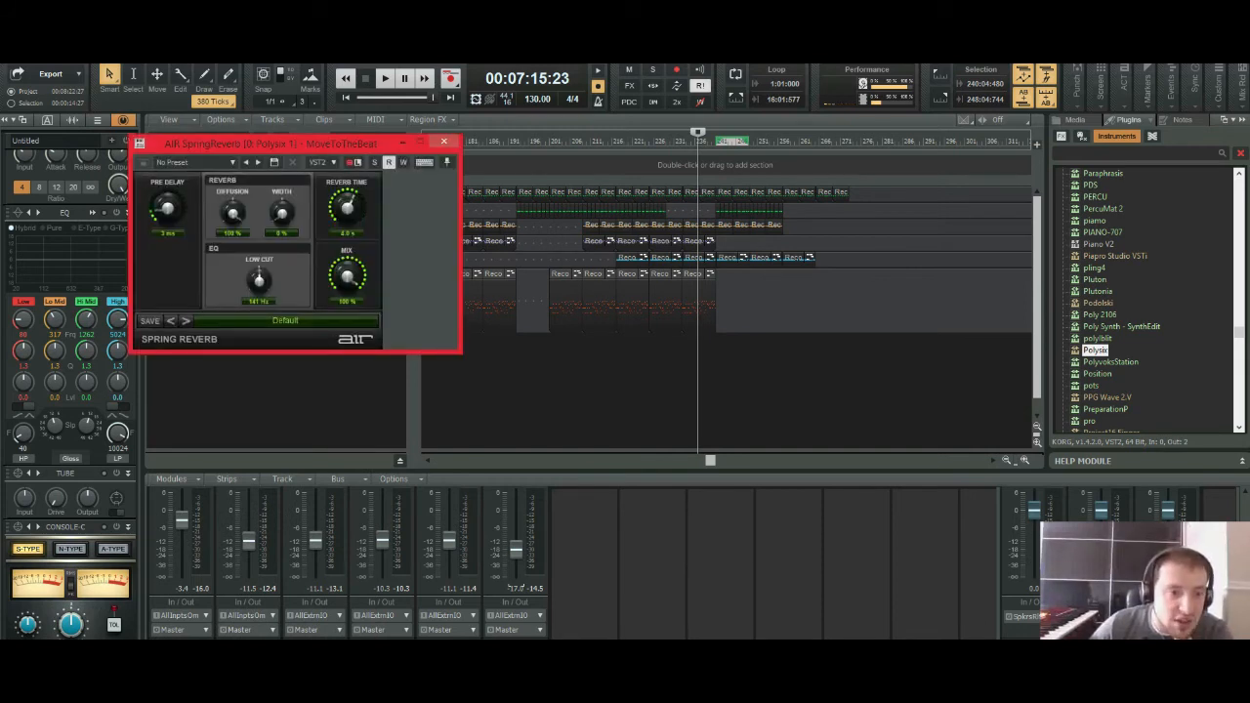
Step: Load the 05 Dup Reverb preset in the spring reverb on the Polysix track
{"action": "left_click", "coordinate": [192, 163]}
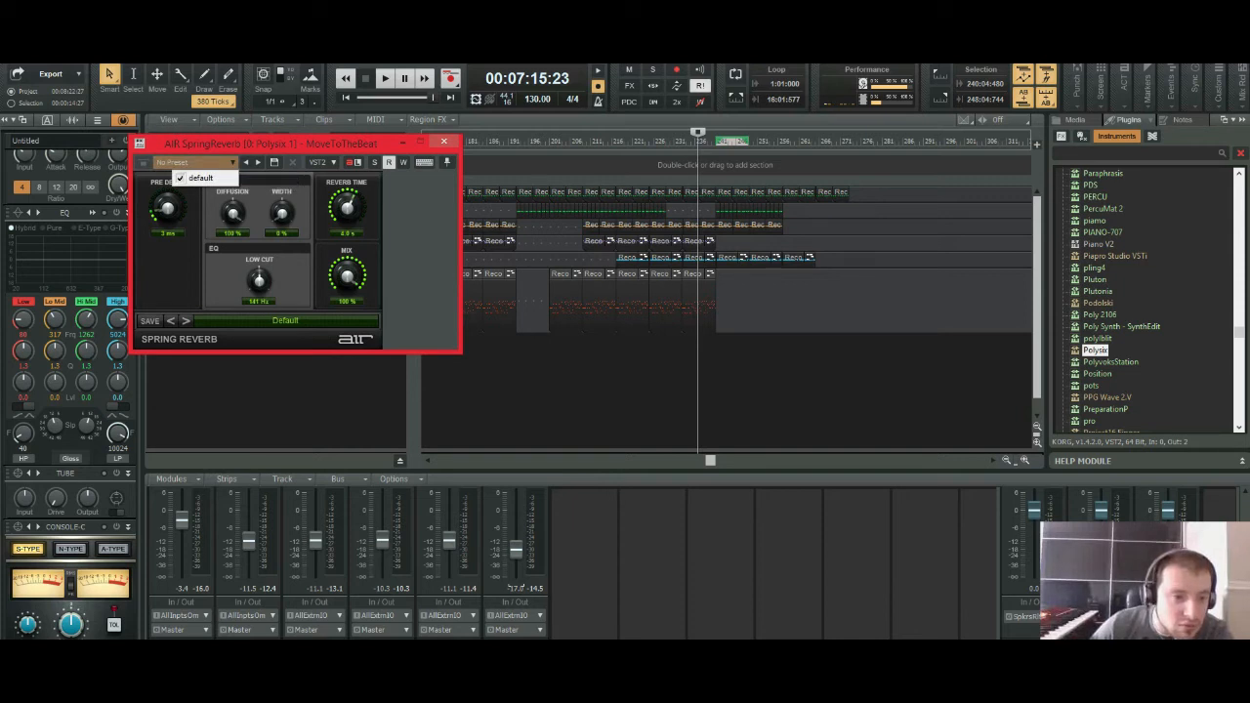
{"action": "left_click", "coordinate": [200, 323]}
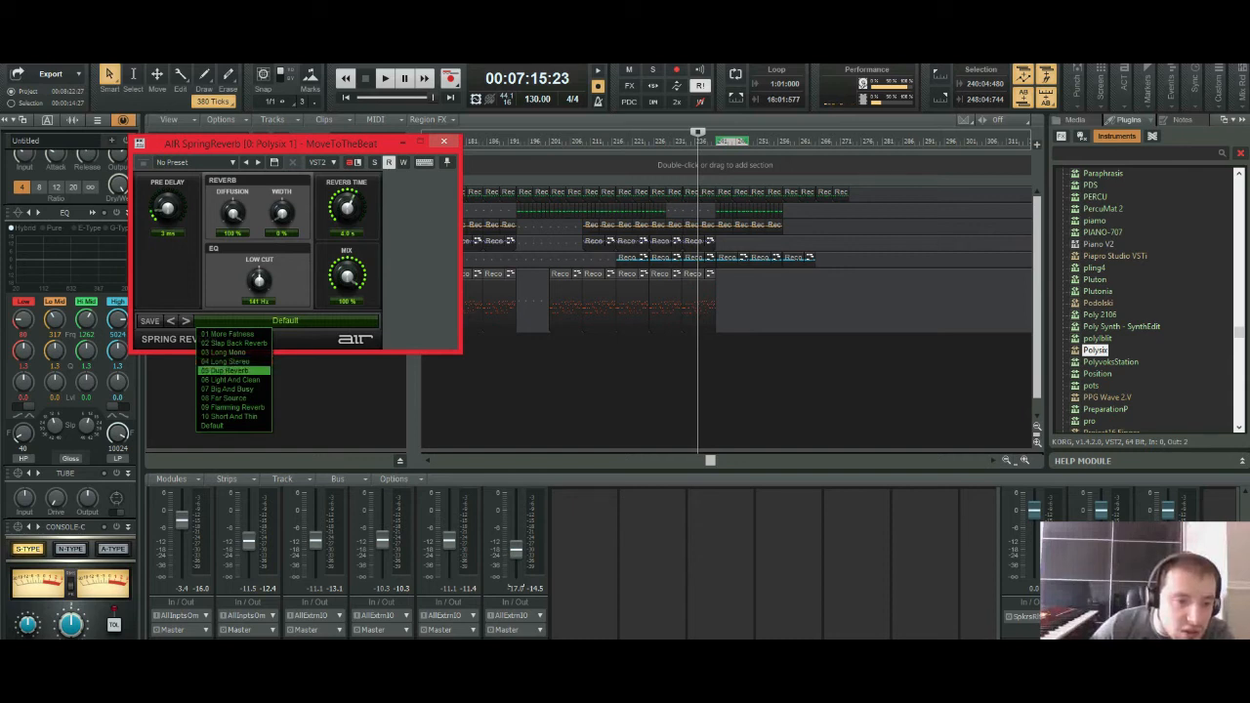
{"action": "left_click", "coordinate": [225, 370]}
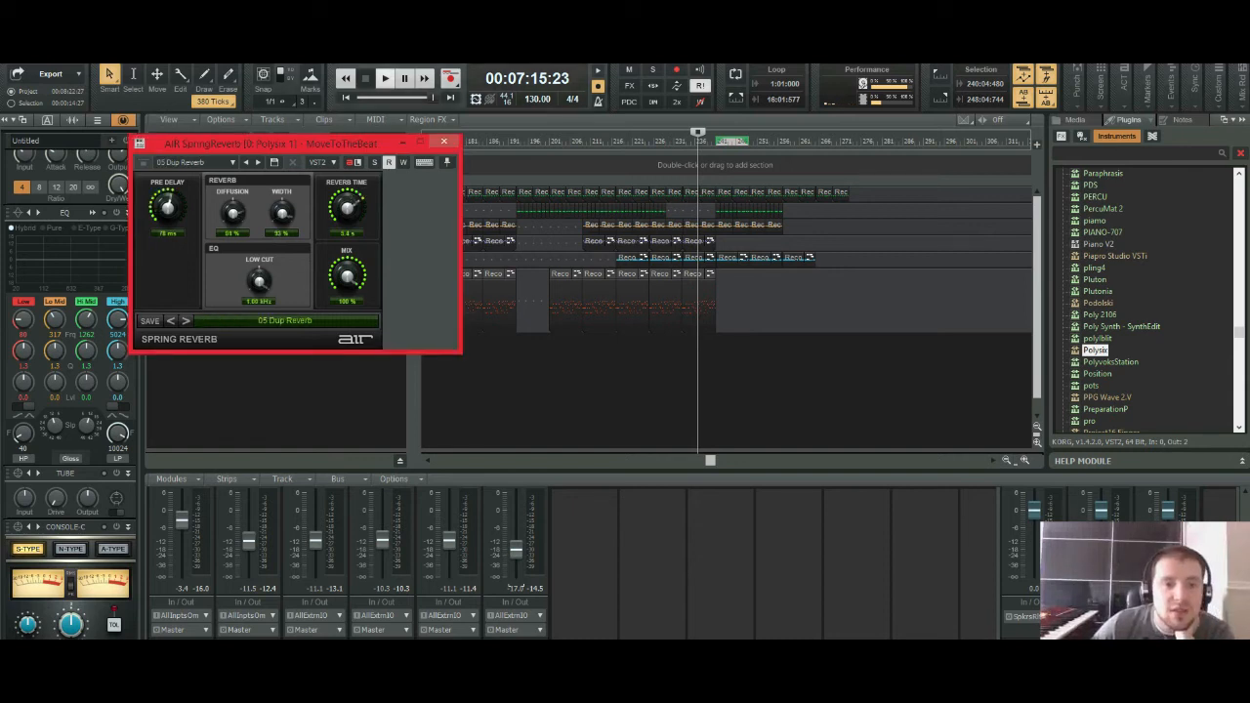
Step: Audition the spring reverb with the Polysix track soloed, replay from about bar 203, and switch the solo off again
{"action": "left_click", "coordinate": [386, 79]}
{"action": "left_click_drag", "start_coordinate": [371, 143], "coordinate": [759, 219]}
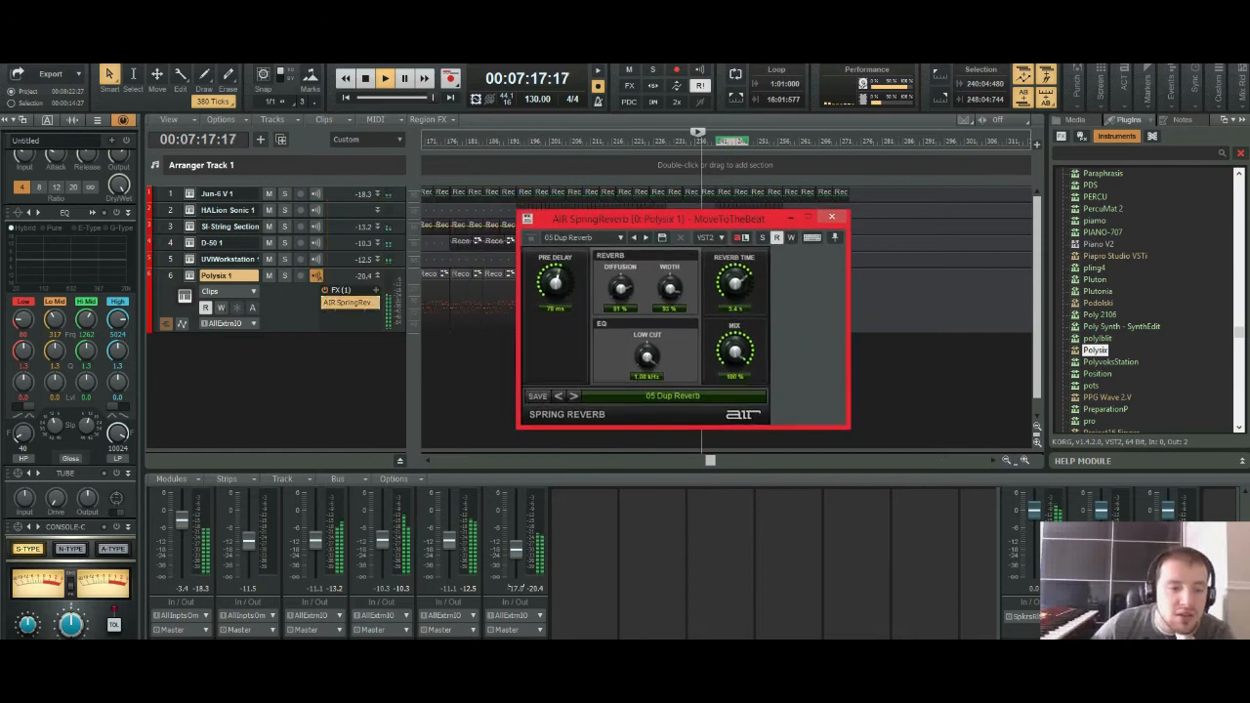
{"action": "left_click", "coordinate": [284, 275]}
{"action": "left_click_drag", "start_coordinate": [630, 218], "coordinate": [254, 270]}
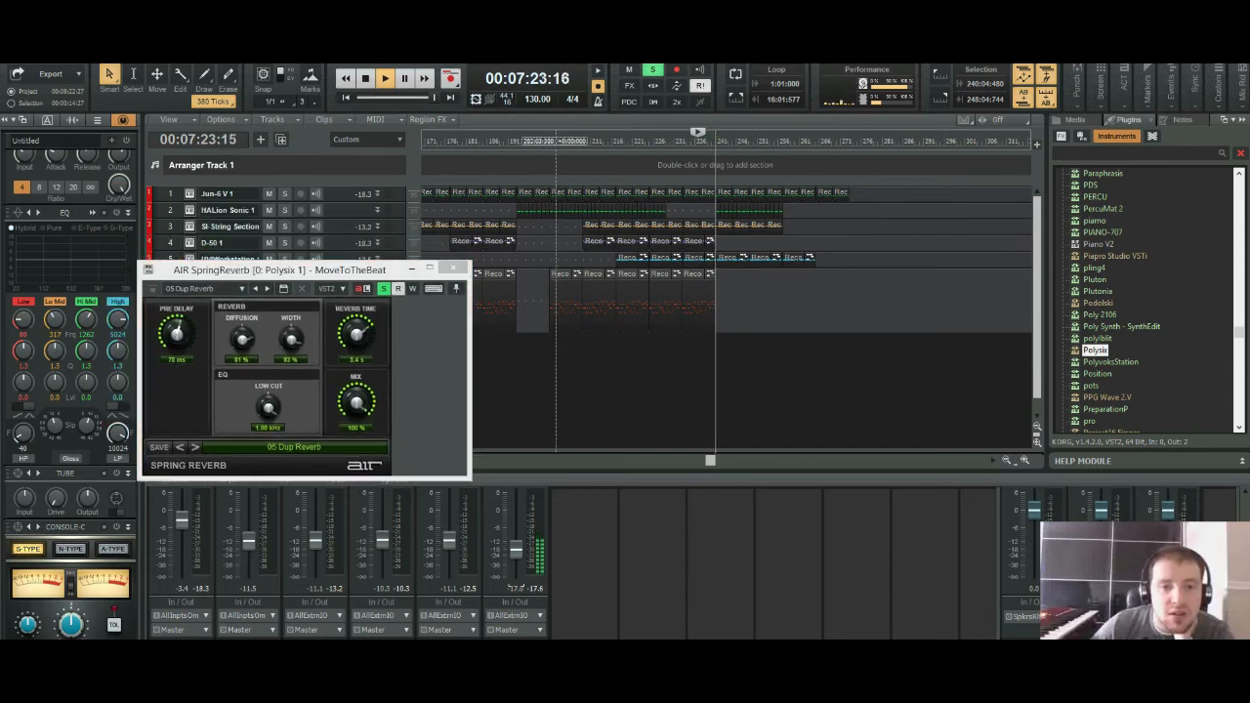
{"action": "left_click", "coordinate": [560, 141]}
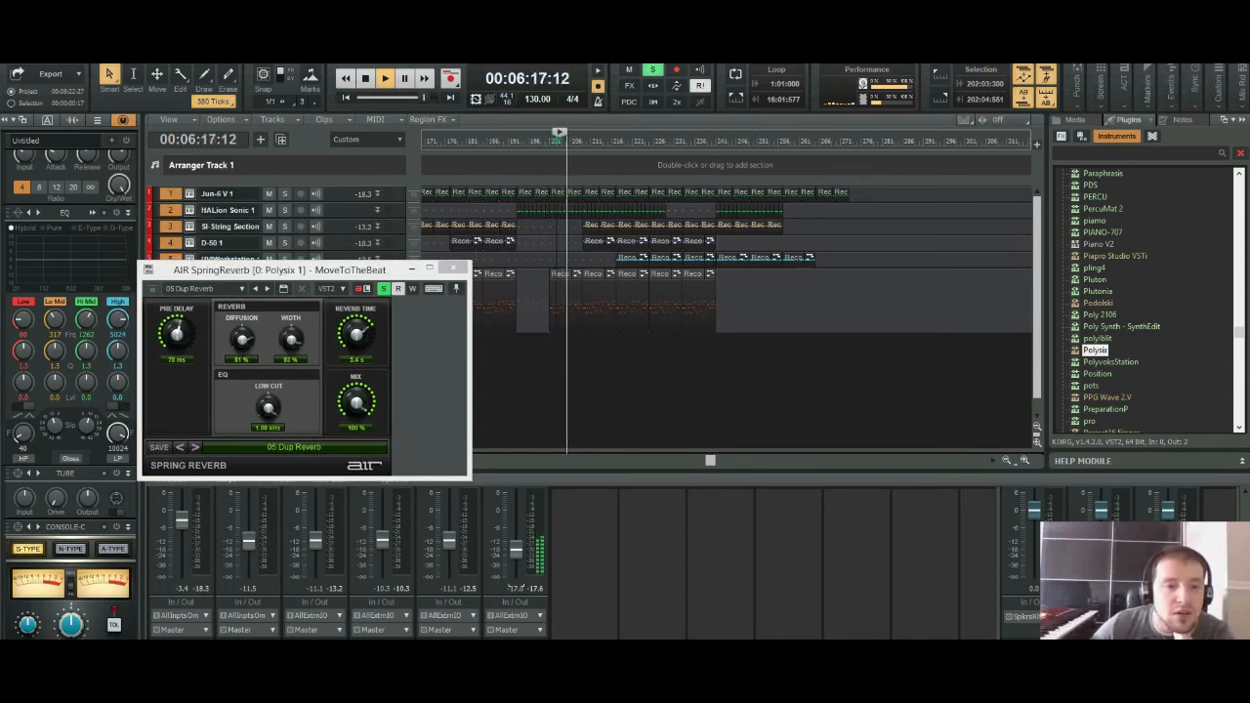
{"action": "left_click", "coordinate": [356, 401]}
{"action": "left_click_drag", "start_coordinate": [279, 269], "coordinate": [319, 344]}
{"action": "left_click", "coordinate": [284, 275]}
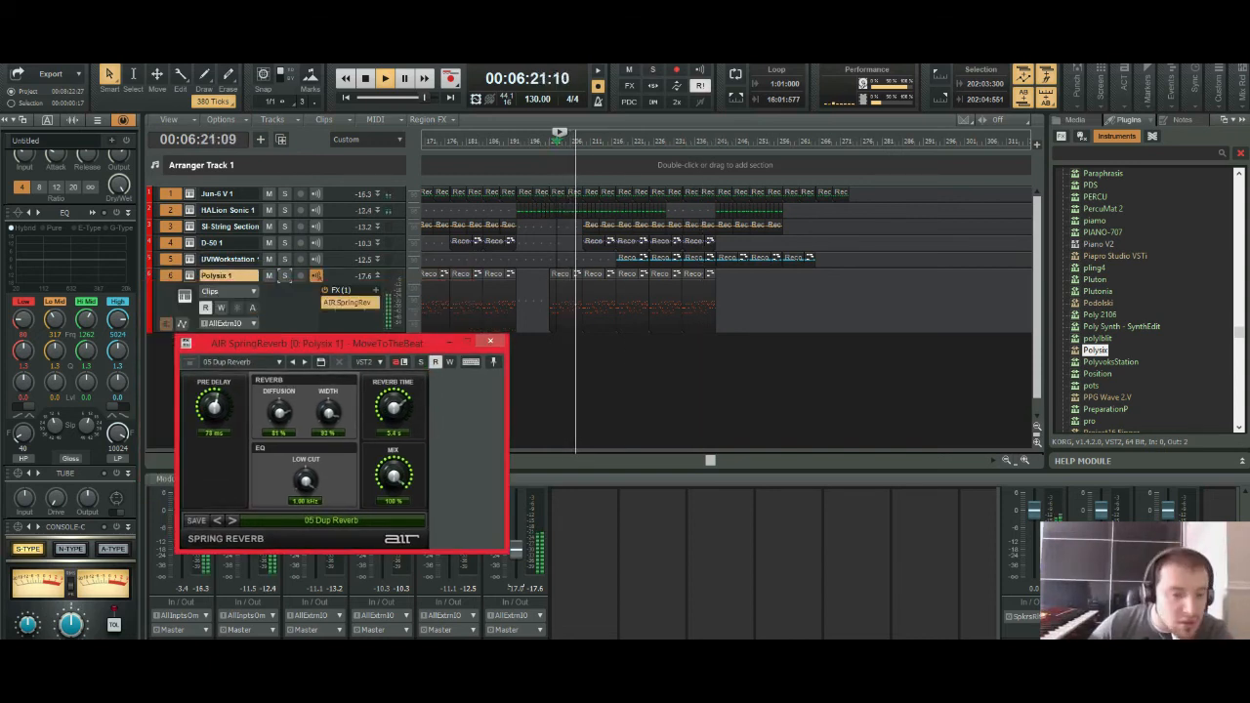
Step: Audition the 08 Far Source, 09 Flamming Reverb and 10 Short And Thin presets in the Polysix spring reverb, returning to 08 Far Source
{"action": "left_click", "coordinate": [256, 521]}
{"action": "left_click", "coordinate": [283, 598]}
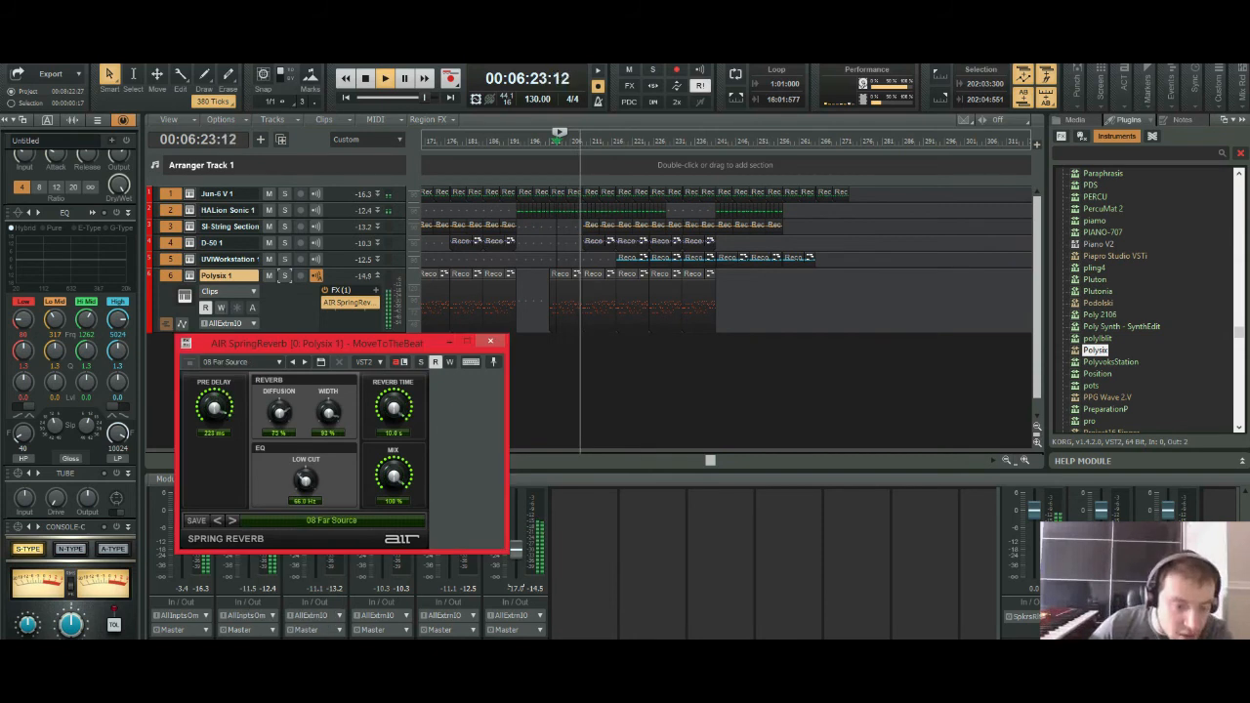
{"action": "left_click", "coordinate": [283, 521]}
{"action": "left_click", "coordinate": [289, 606]}
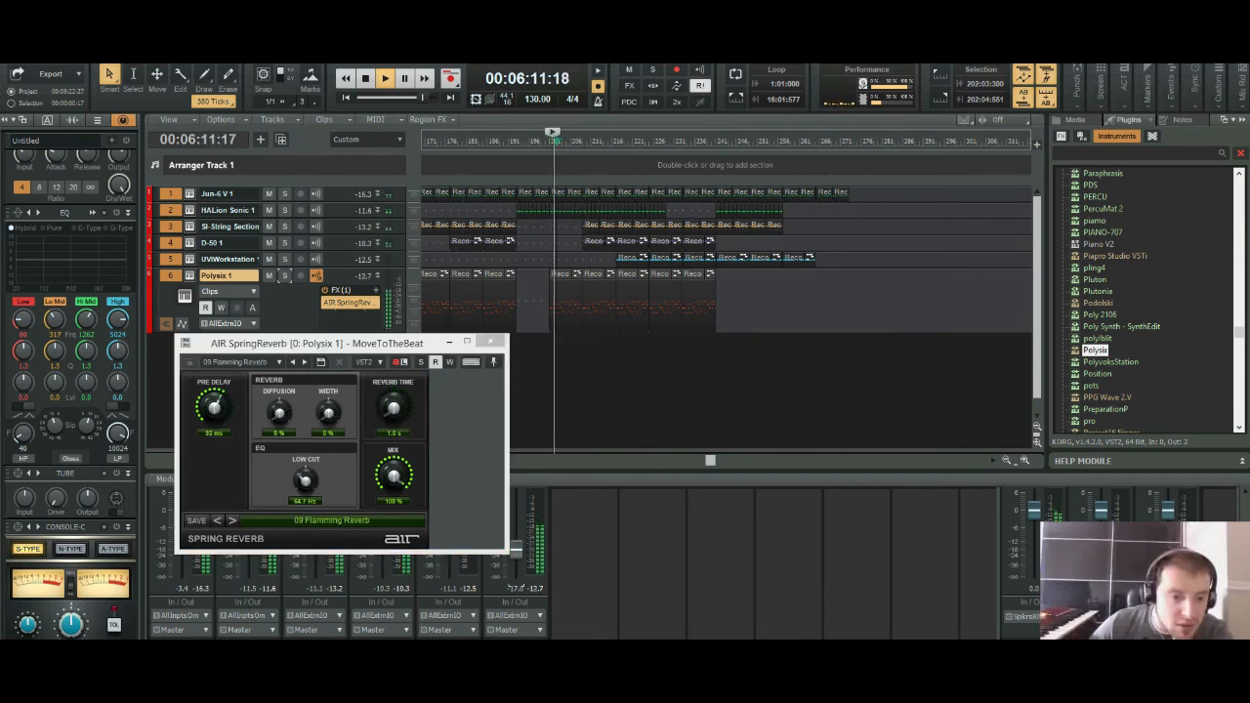
{"action": "left_click", "coordinate": [283, 521]}
{"action": "left_click", "coordinate": [283, 616]}
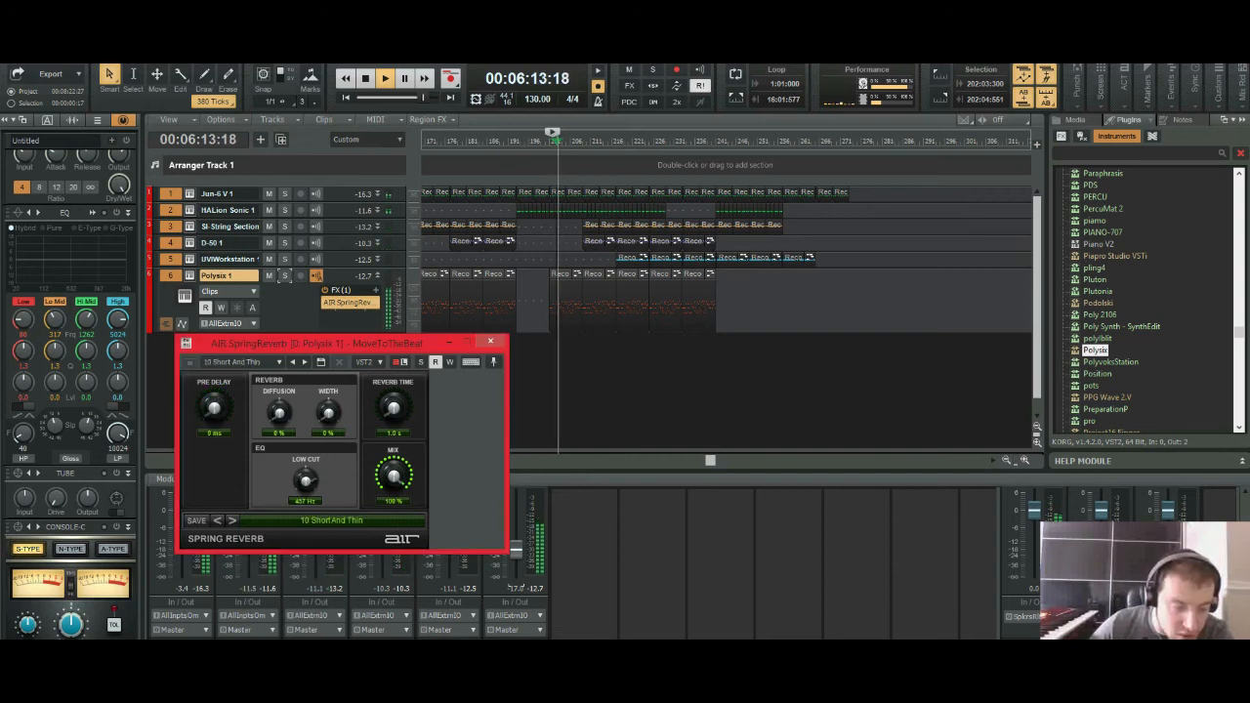
{"action": "left_click", "coordinate": [283, 520]}
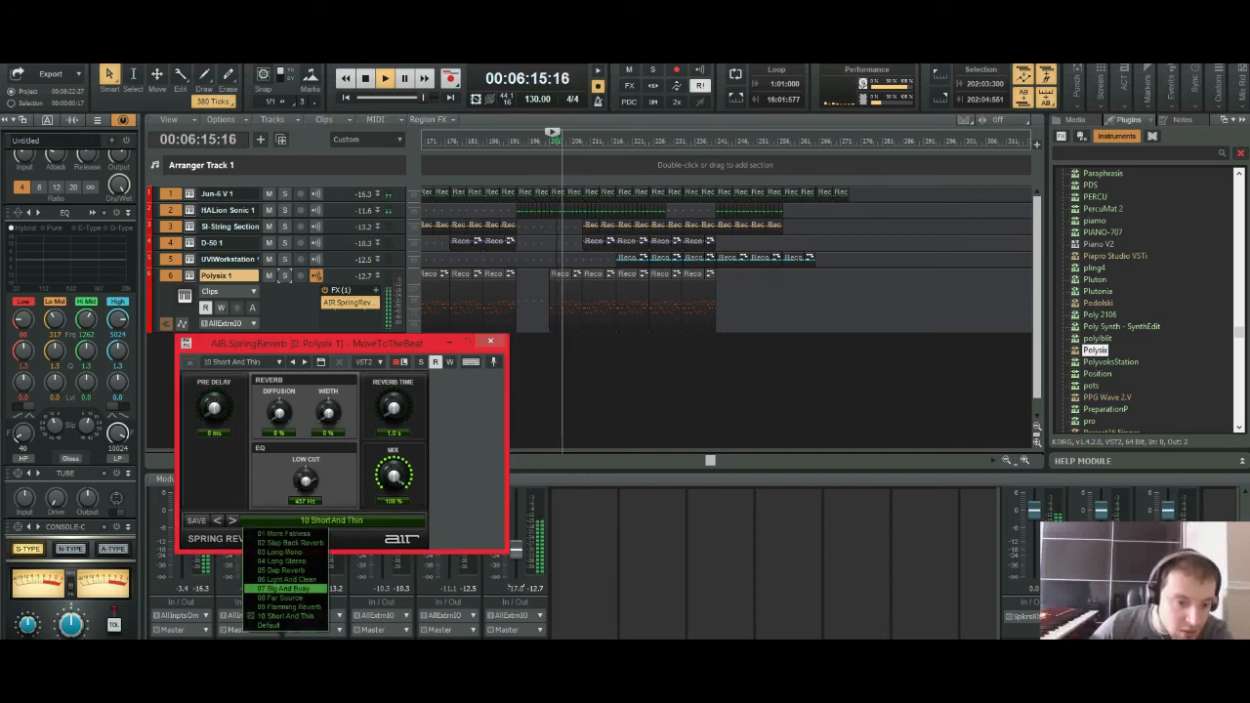
{"action": "left_click", "coordinate": [281, 598]}
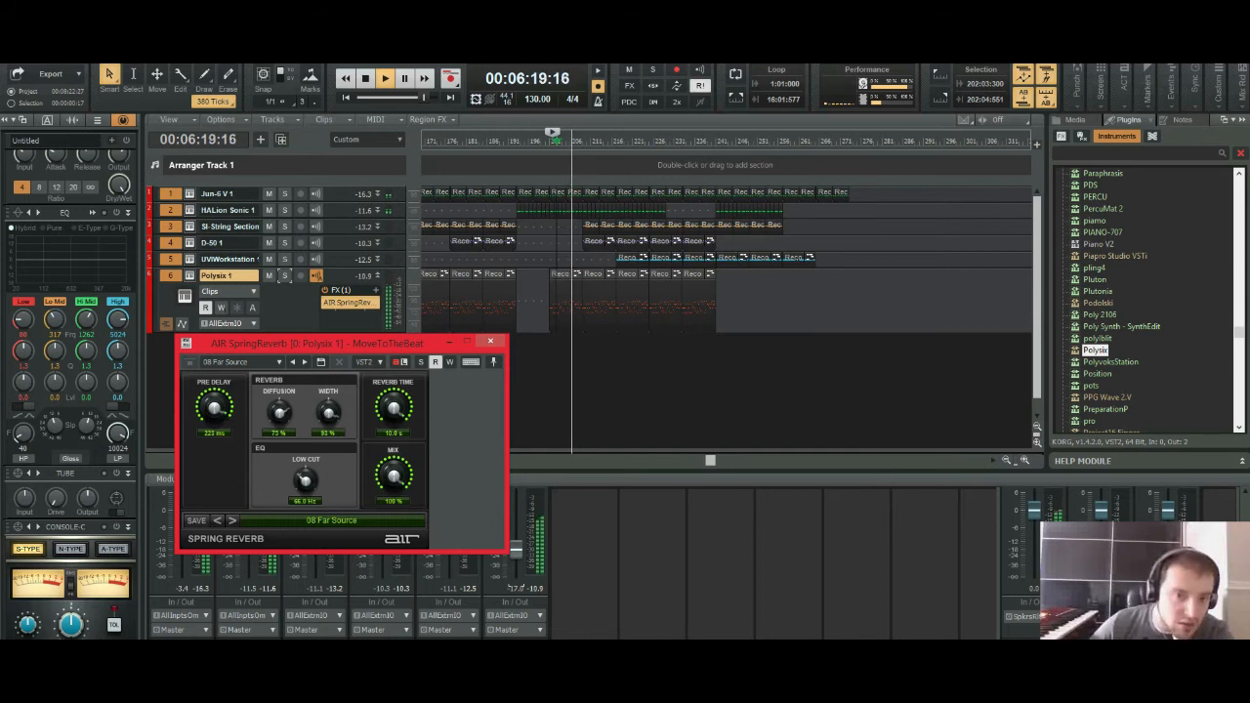
Step: Audition the 02 Slap Back Reverb and 01 More Fatness presets in the Polysix spring reverb and restore 05 Dup Reverb
{"action": "left_click", "coordinate": [283, 520]}
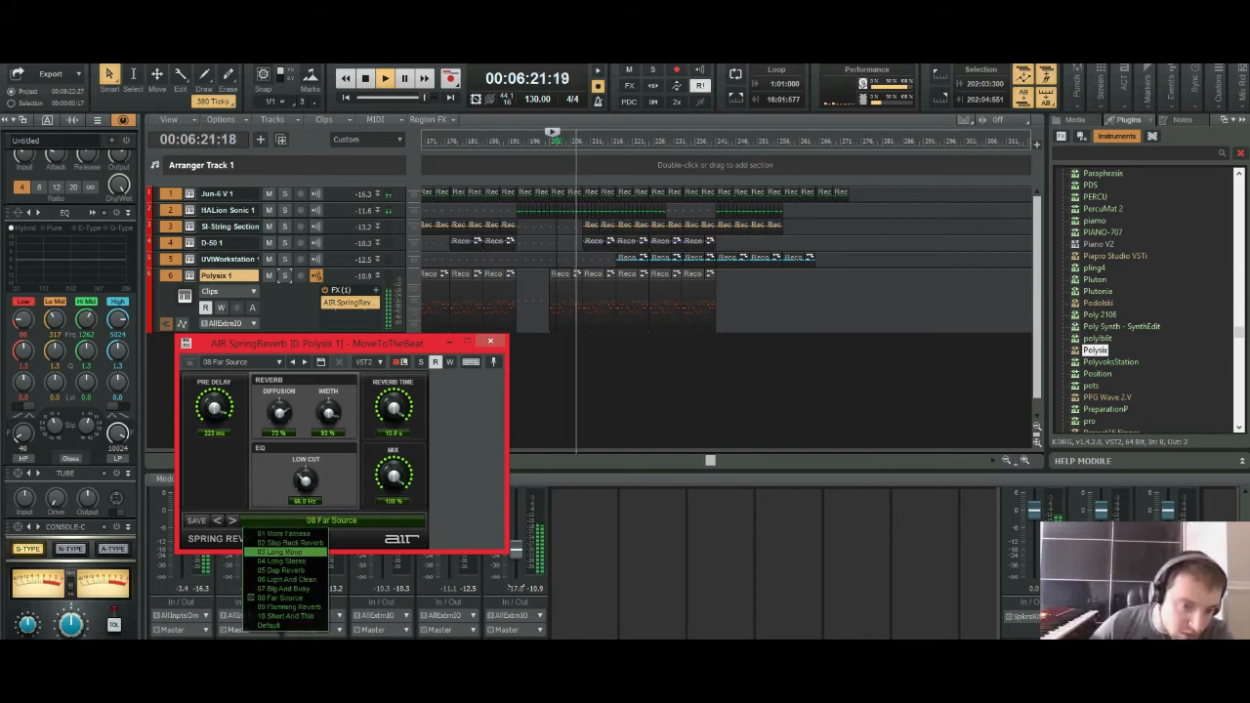
{"action": "left_click", "coordinate": [284, 543]}
{"action": "left_click", "coordinate": [283, 521]}
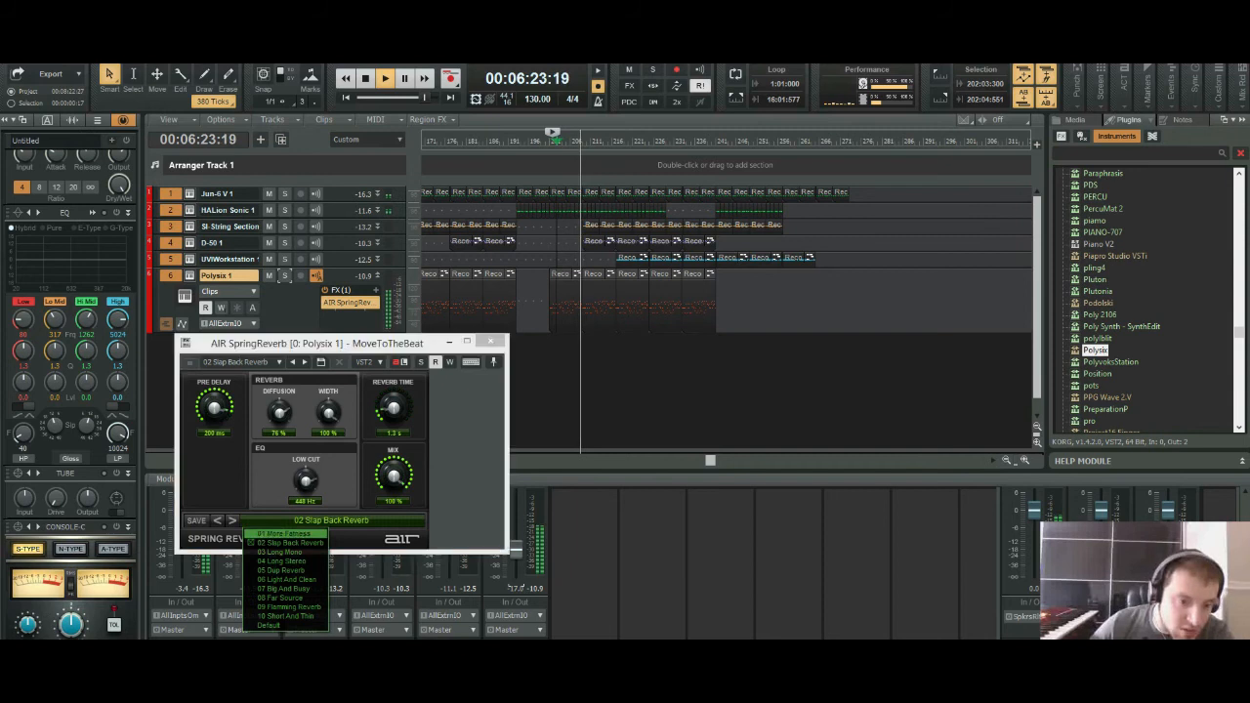
{"action": "left_click", "coordinate": [281, 533]}
{"action": "left_click", "coordinate": [283, 520]}
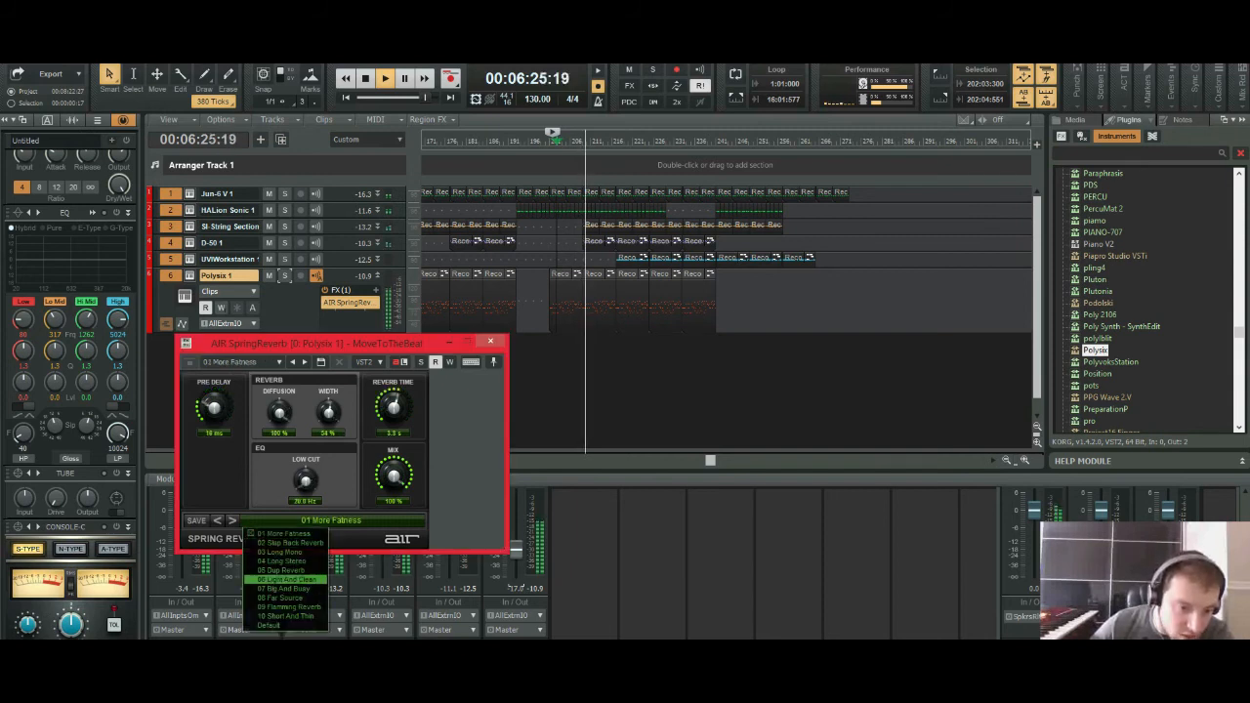
{"action": "left_click", "coordinate": [283, 571]}
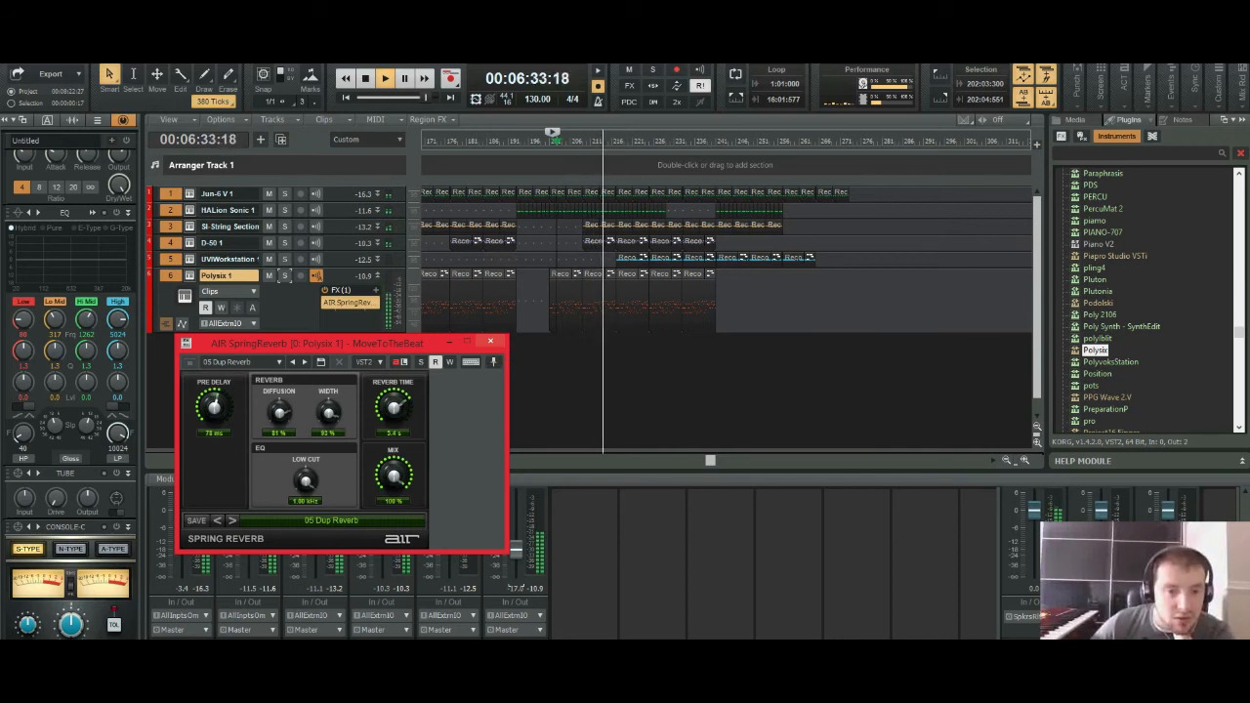
Step: Close the reverb window and set the volumes: Jun-6 -5.4 dB, HALion Sonic -9.3, SI-String -16.4, D-50 -17.2 and Polysix -17.4
{"action": "left_click", "coordinate": [490, 341]}
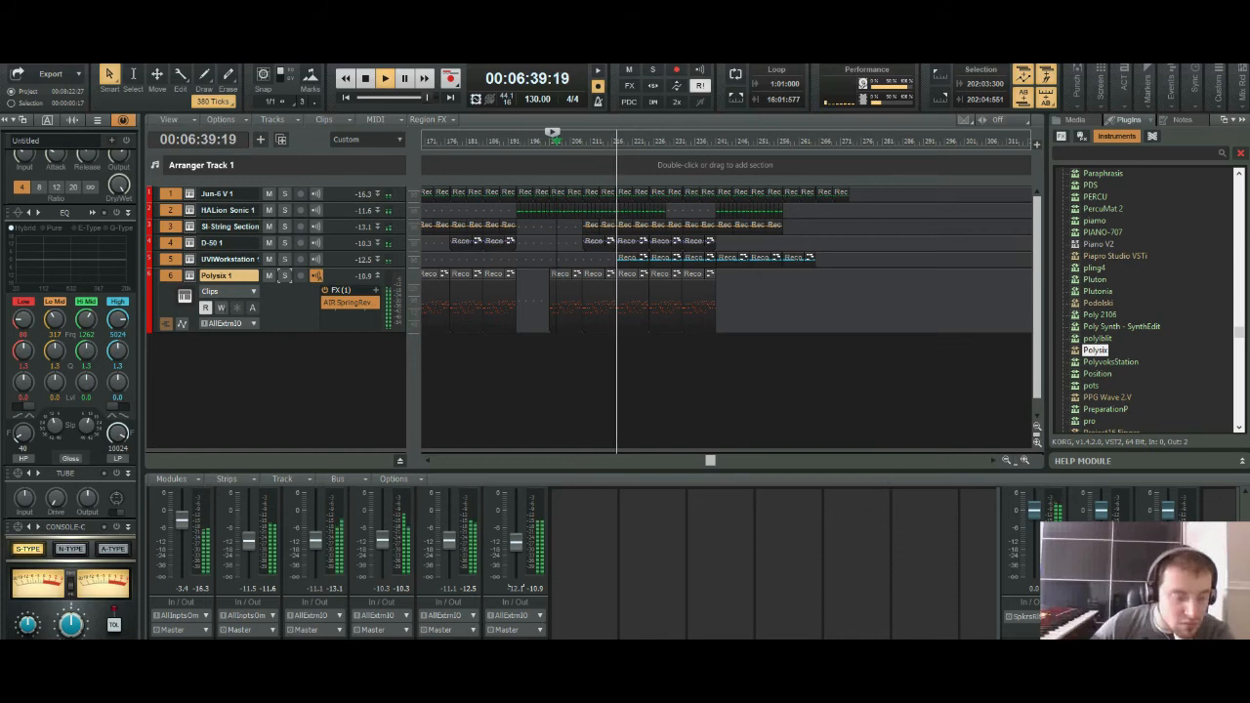
{"action": "mouse_move", "coordinate": [184, 524]}
{"action": "left_click_drag", "start_coordinate": [183, 518], "coordinate": [249, 535]}
{"action": "left_click_drag", "start_coordinate": [382, 540], "coordinate": [316, 549]}
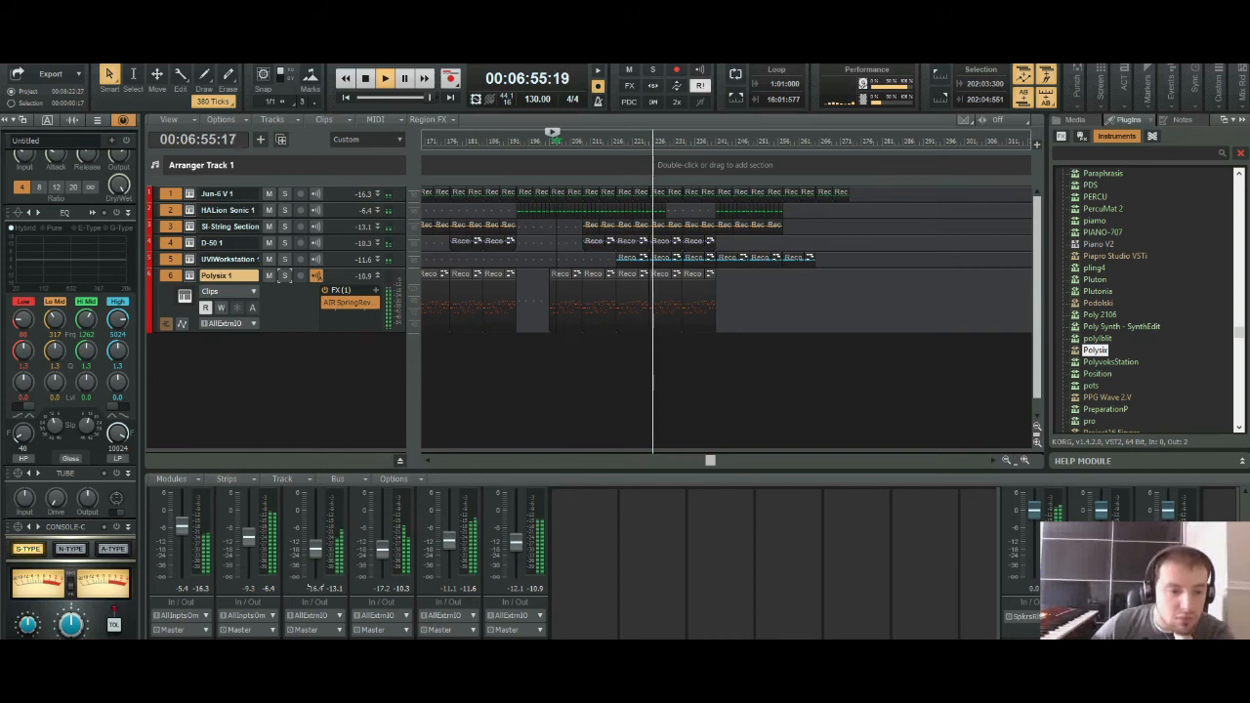
{"action": "left_click_drag", "start_coordinate": [516, 542], "coordinate": [515, 551]}
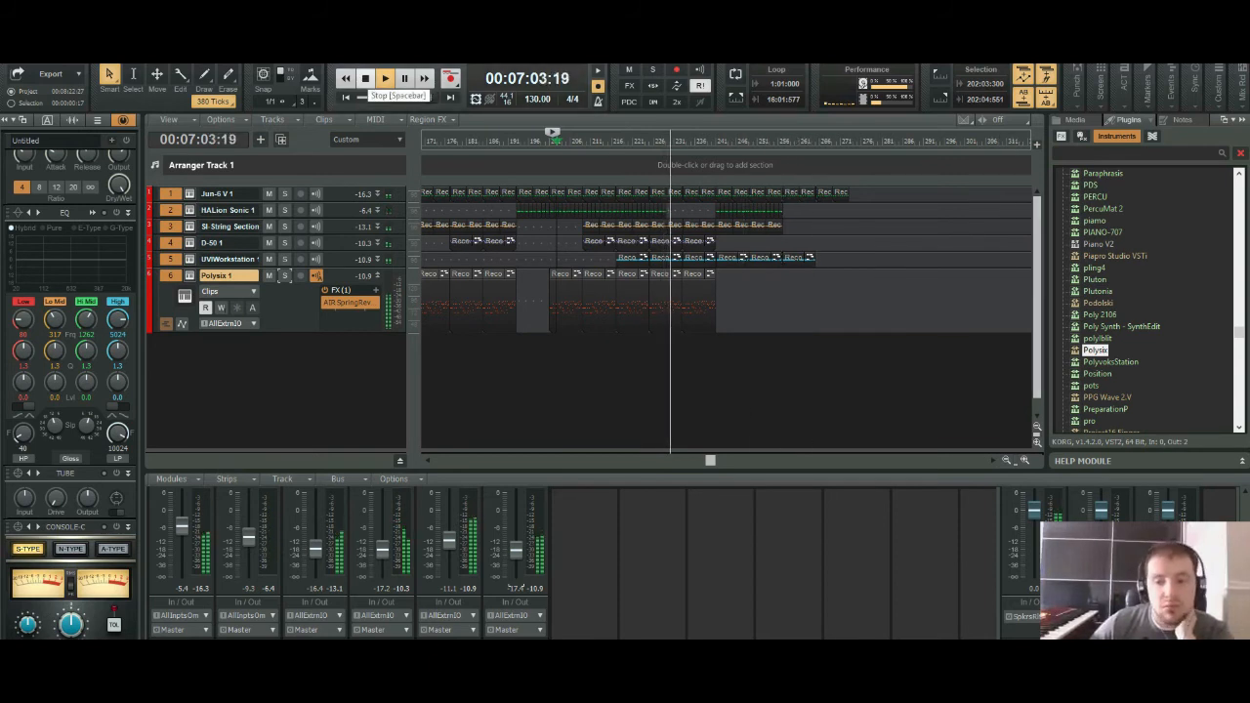
Step: Stop playback, return to the beginning of the song and save the project
{"action": "key", "text": "space"}
{"action": "key", "text": "ctrl+Home"}
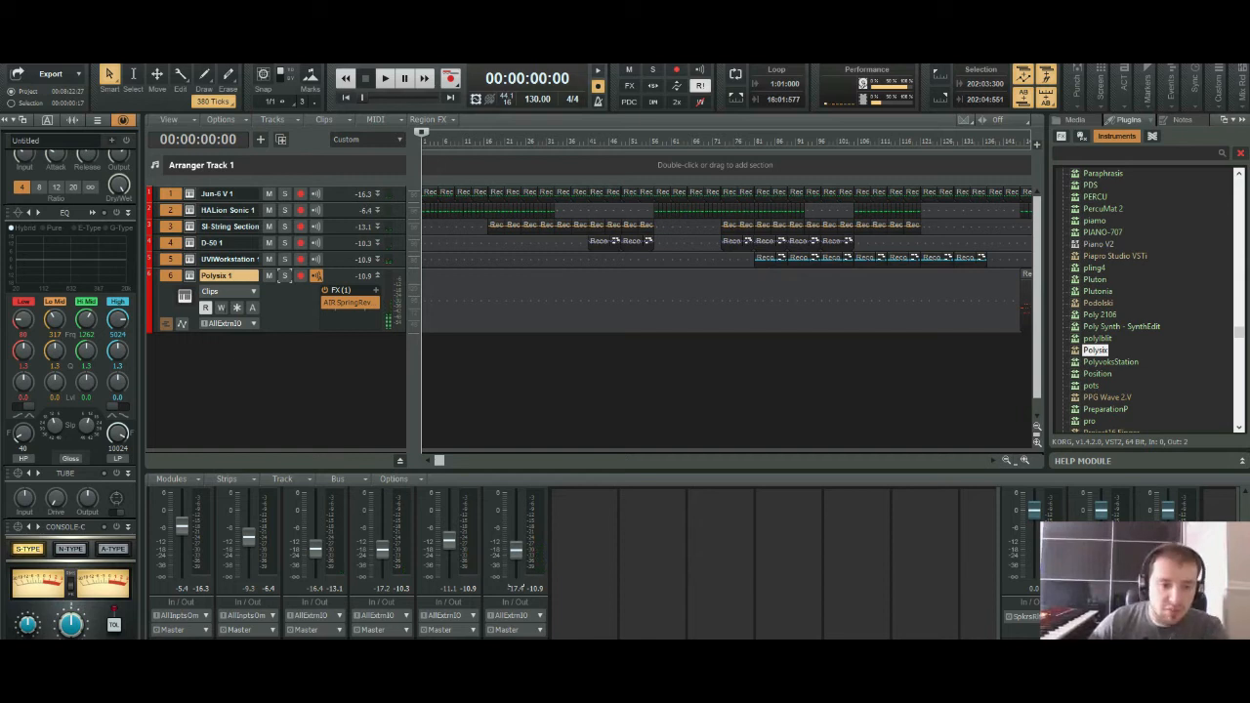
{"action": "key", "text": "ctrl+s"}
Step: Listen to the mix from the song's start, skipping to about bars 18, 41 and 73, with the Polysix track collapsed, and stop playback
{"action": "key", "text": "space"}
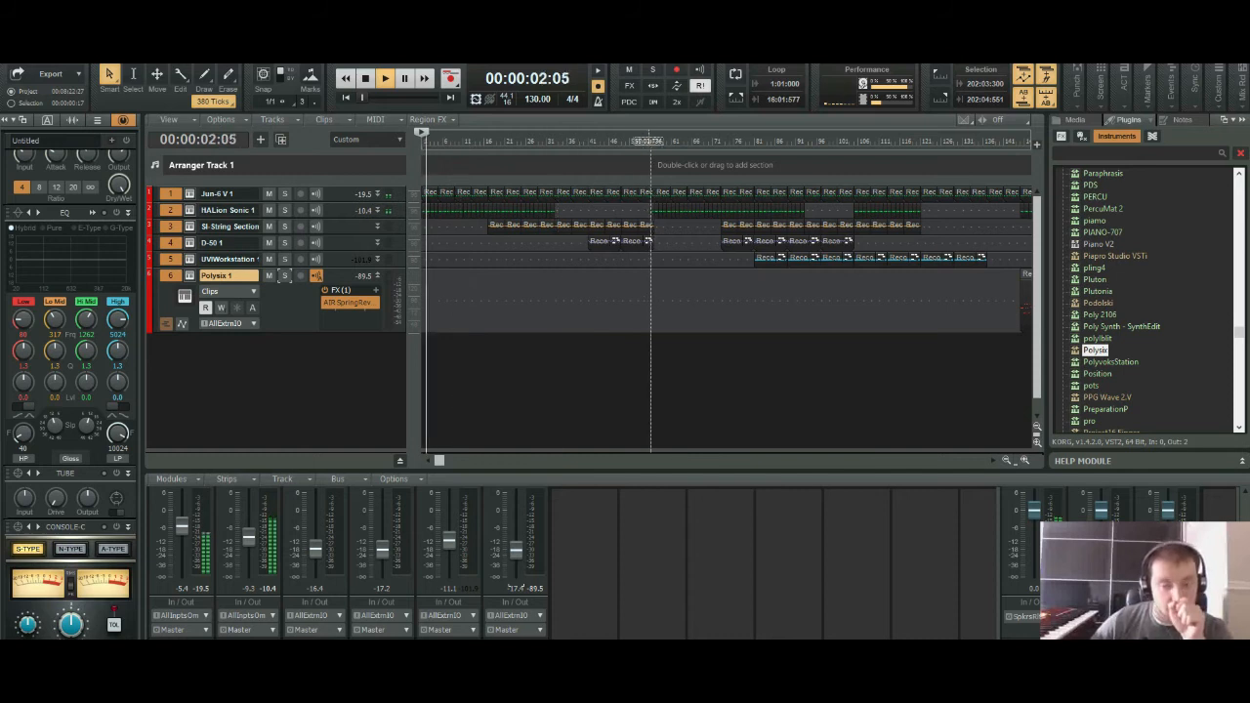
{"action": "left_click", "coordinate": [493, 142]}
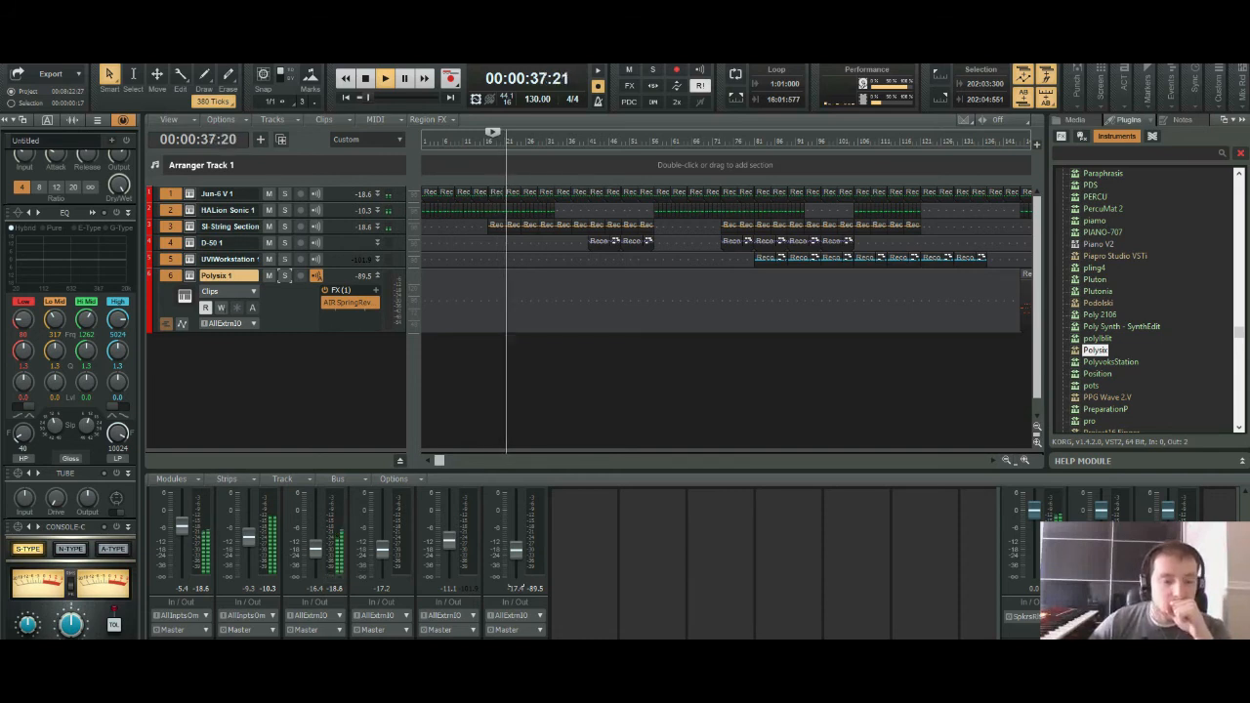
{"action": "left_click", "coordinate": [377, 276]}
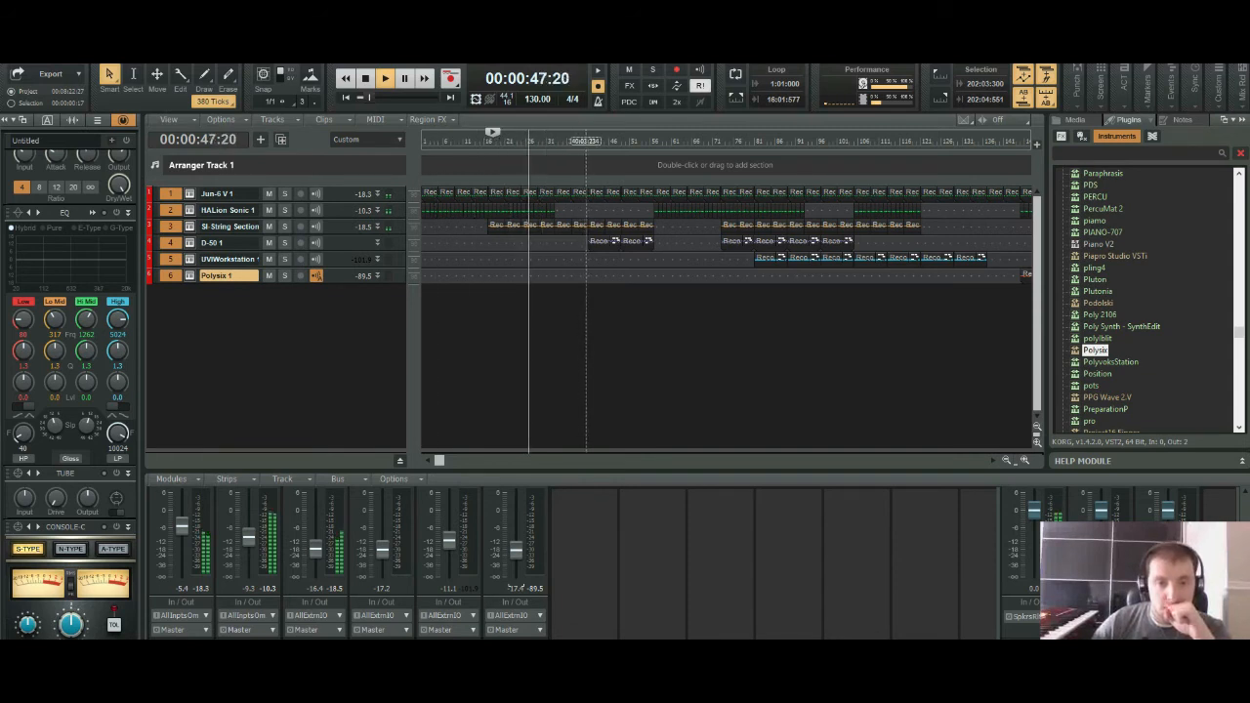
{"action": "left_click", "coordinate": [587, 141]}
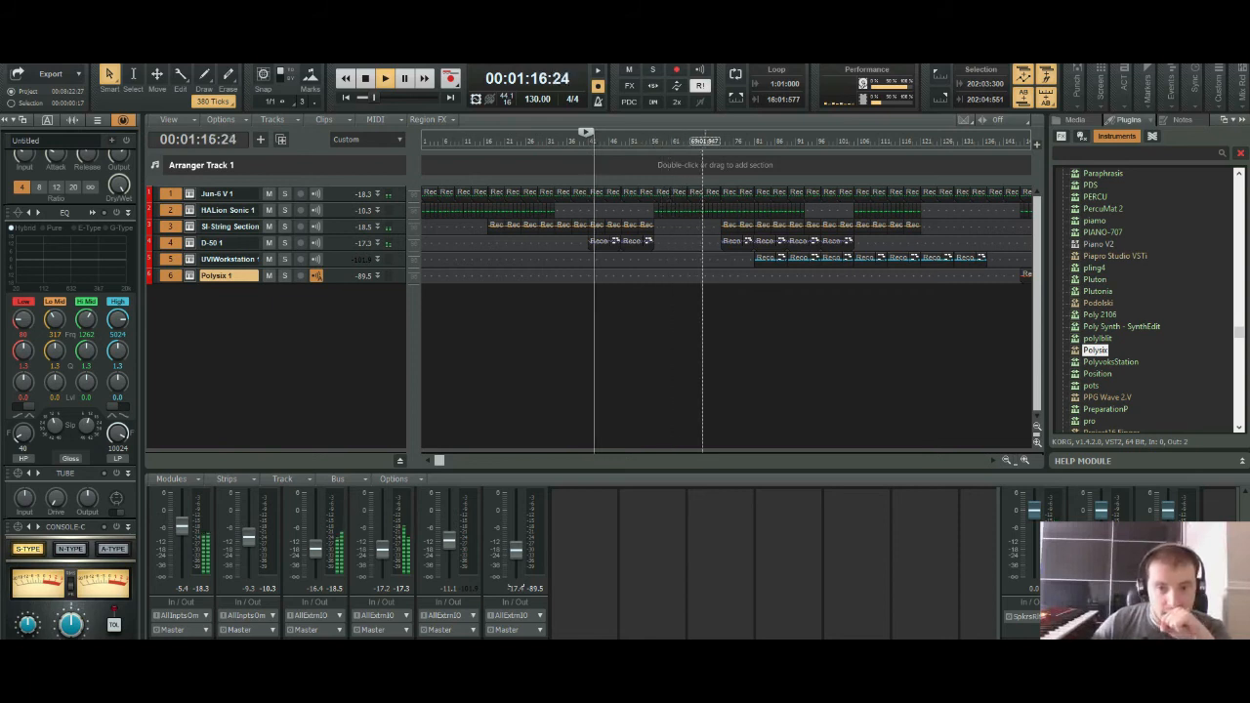
{"action": "left_click", "coordinate": [720, 141]}
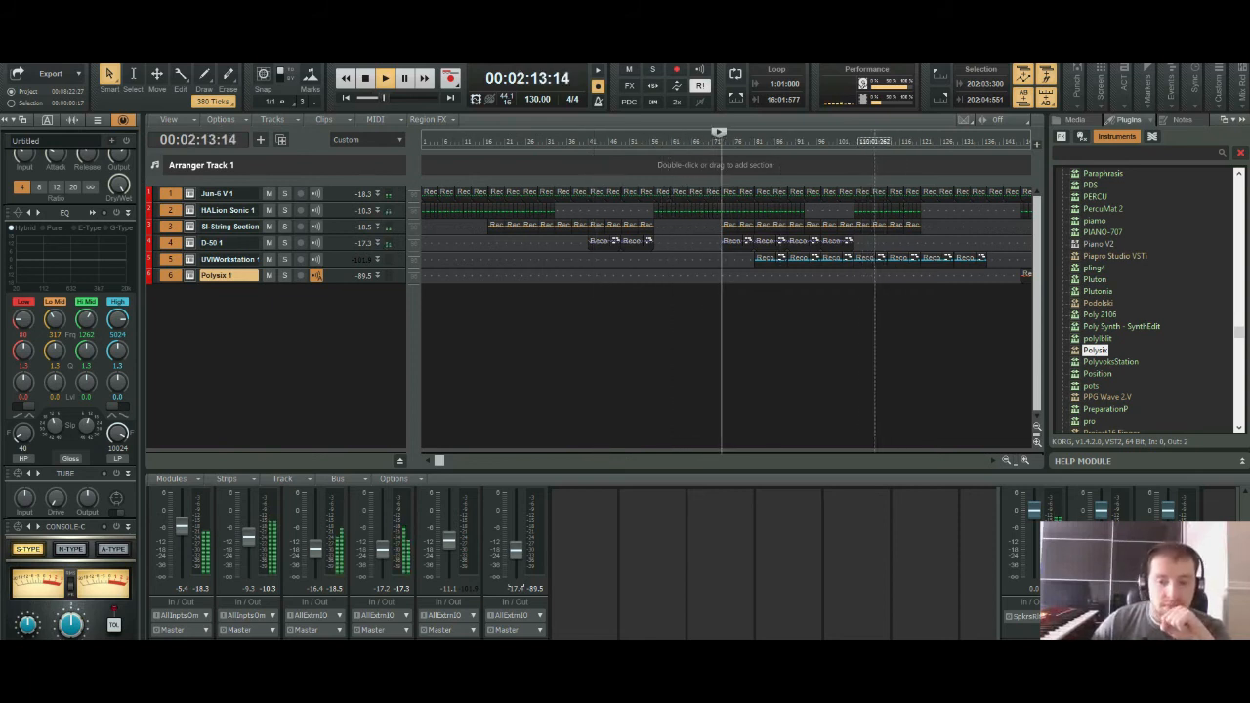
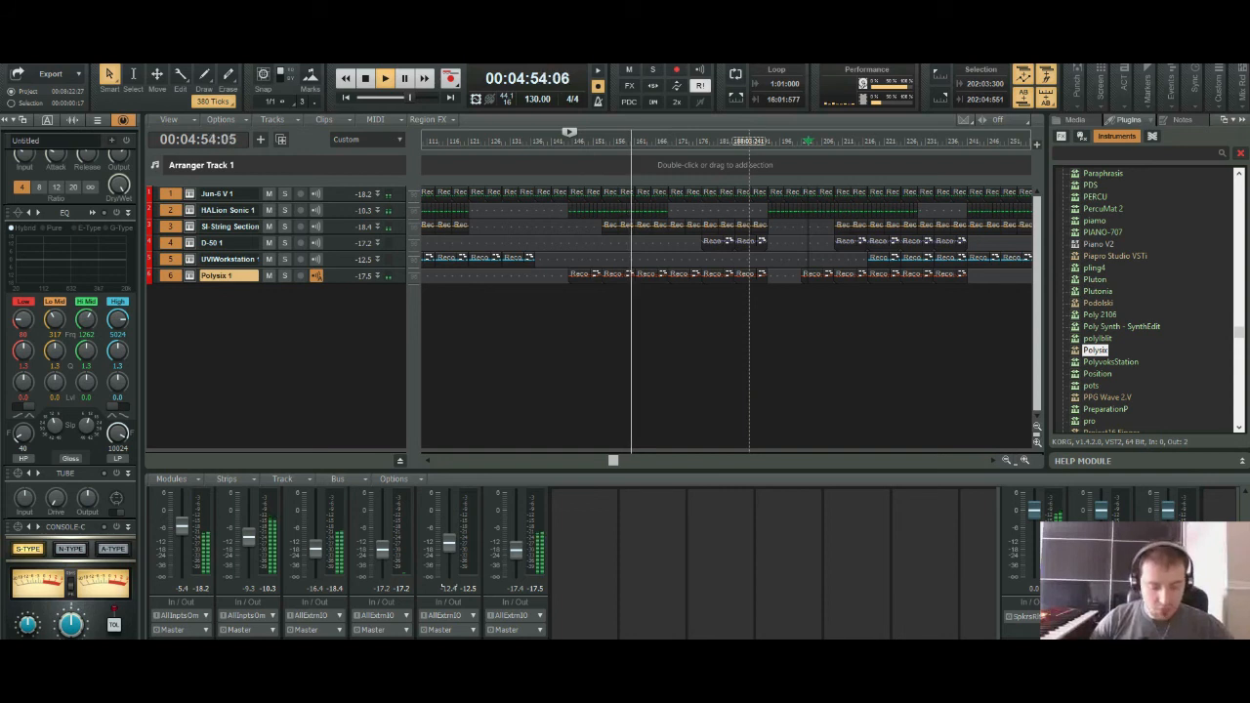
{"action": "key", "text": "space"}
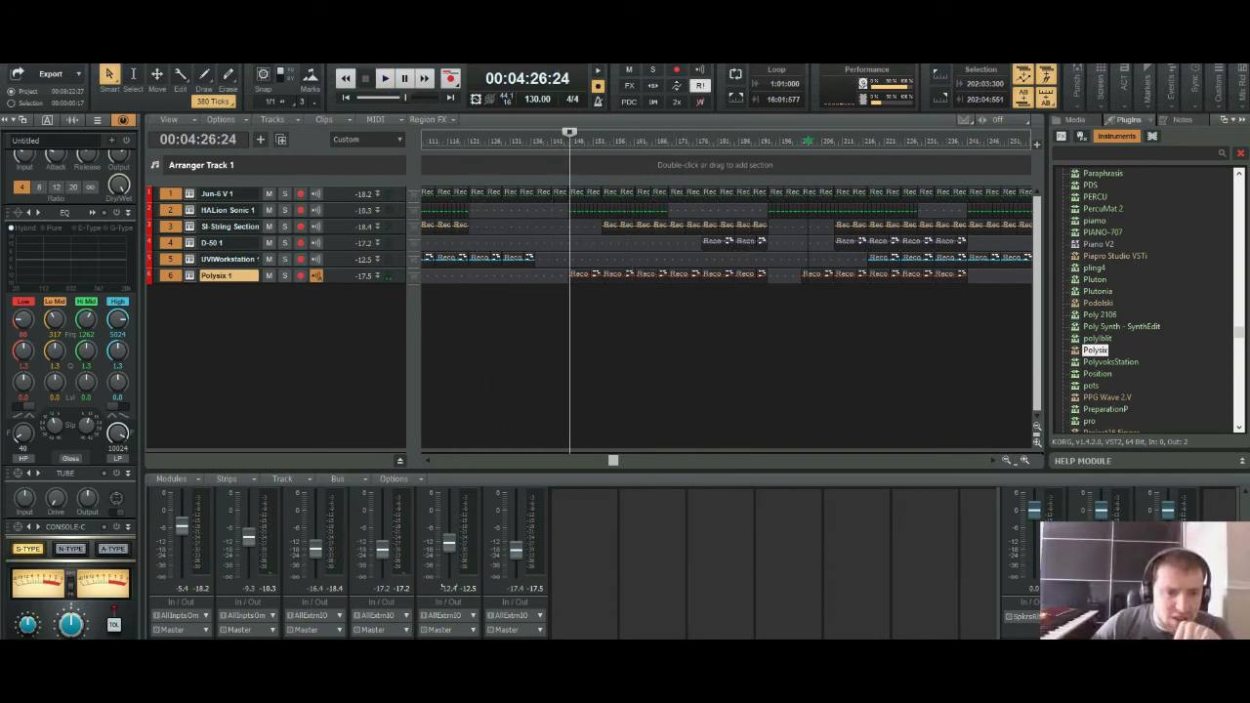
Step: Set the Polysix spring reverb to 10.0 s reverb time, 100% diffusion and width, and 64 ms pre-delay during playback; close it and stop
{"action": "double_click", "coordinate": [320, 277]}
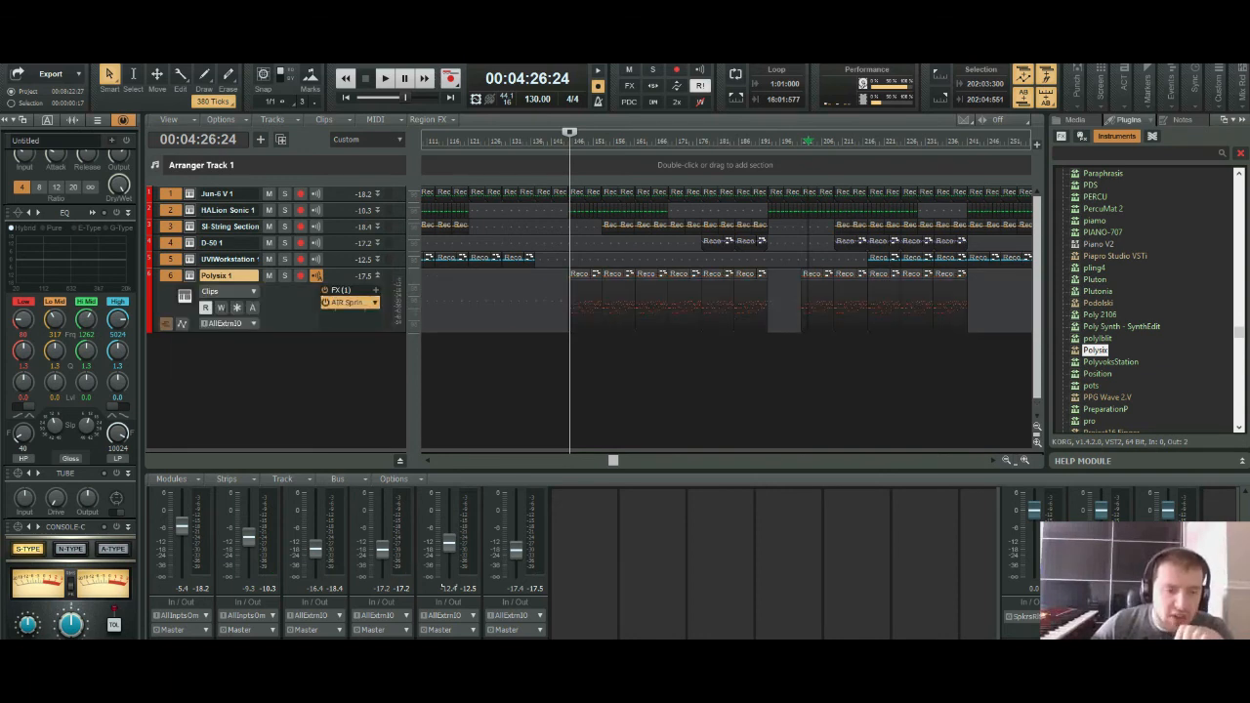
{"action": "double_click", "coordinate": [347, 304]}
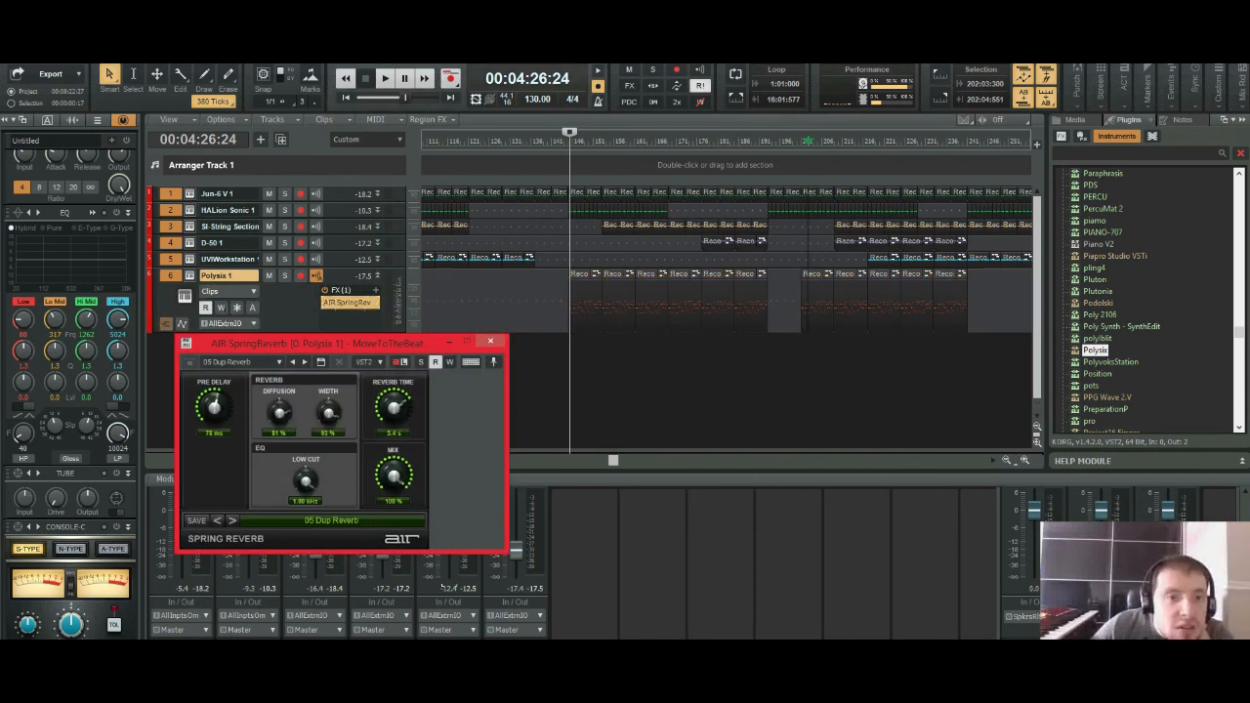
{"action": "left_click", "coordinate": [385, 78]}
{"action": "left_click_drag", "start_coordinate": [393, 408], "coordinate": [393, 469]}
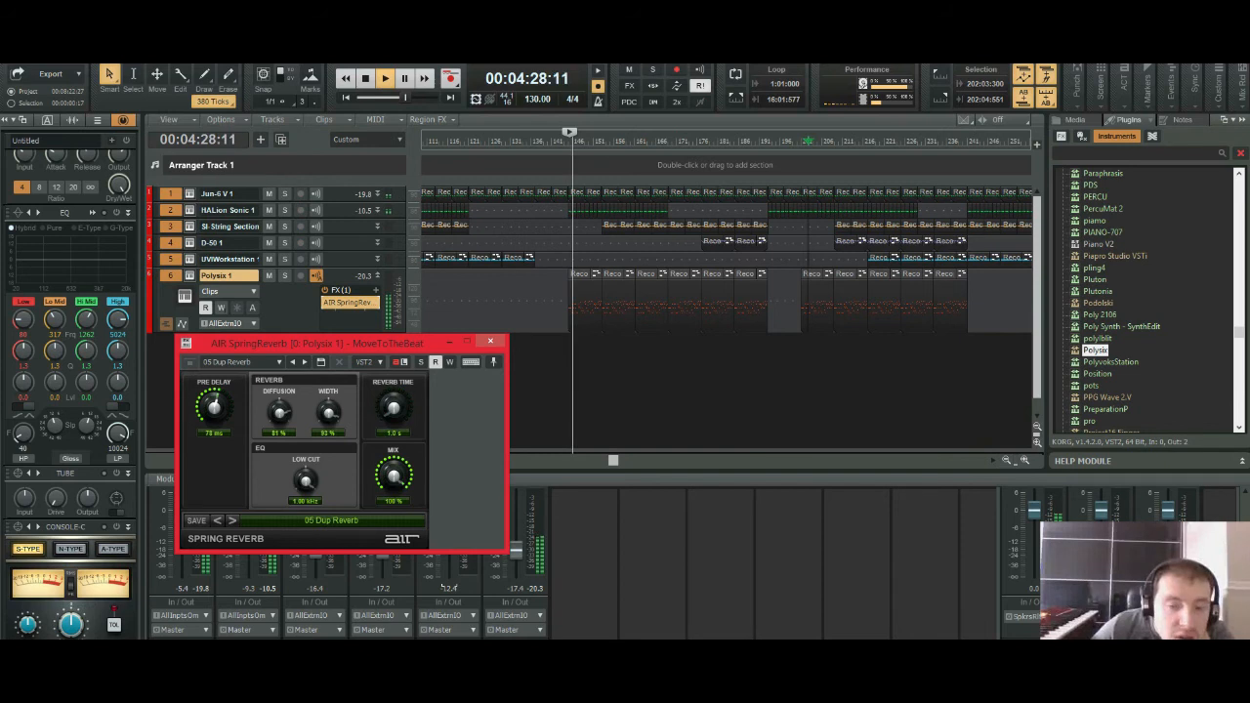
{"action": "left_click_drag", "start_coordinate": [393, 407], "coordinate": [394, 361]}
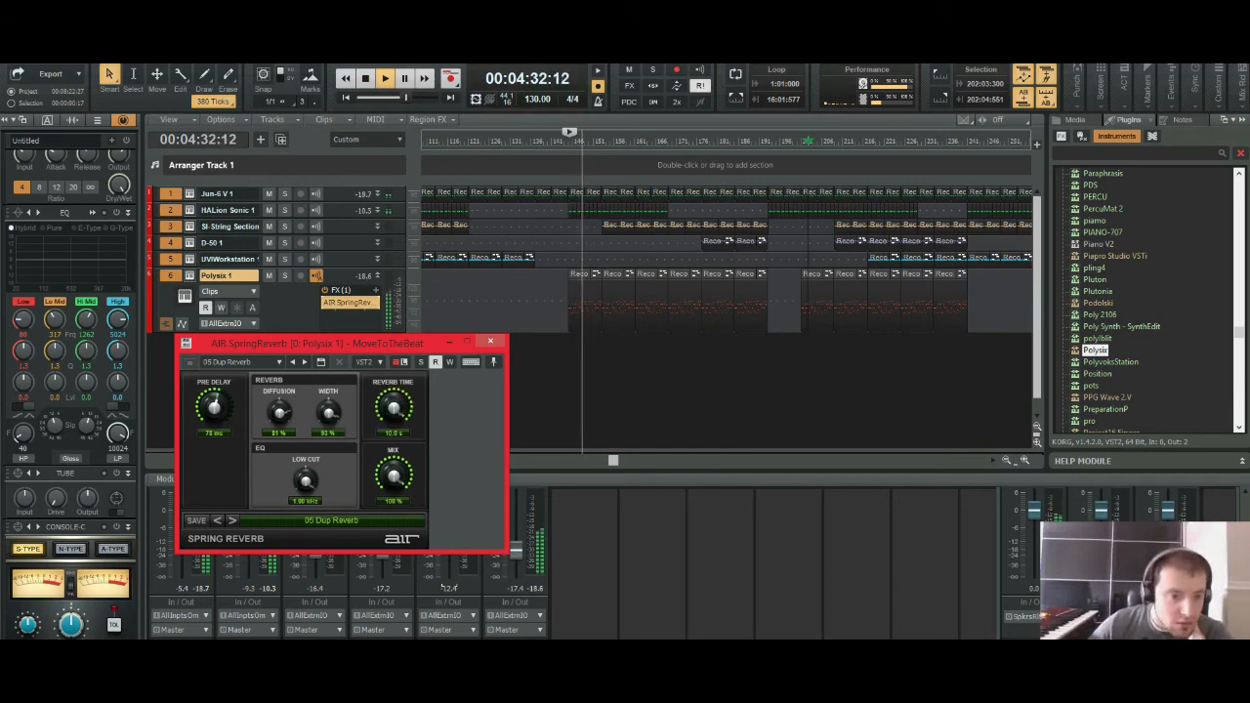
{"action": "mouse_move", "coordinate": [214, 405]}
{"action": "left_mouse_down"}
{"action": "mouse_move", "coordinate": [214, 386]}
{"action": "mouse_move", "coordinate": [214, 402]}
{"action": "left_mouse_up"}
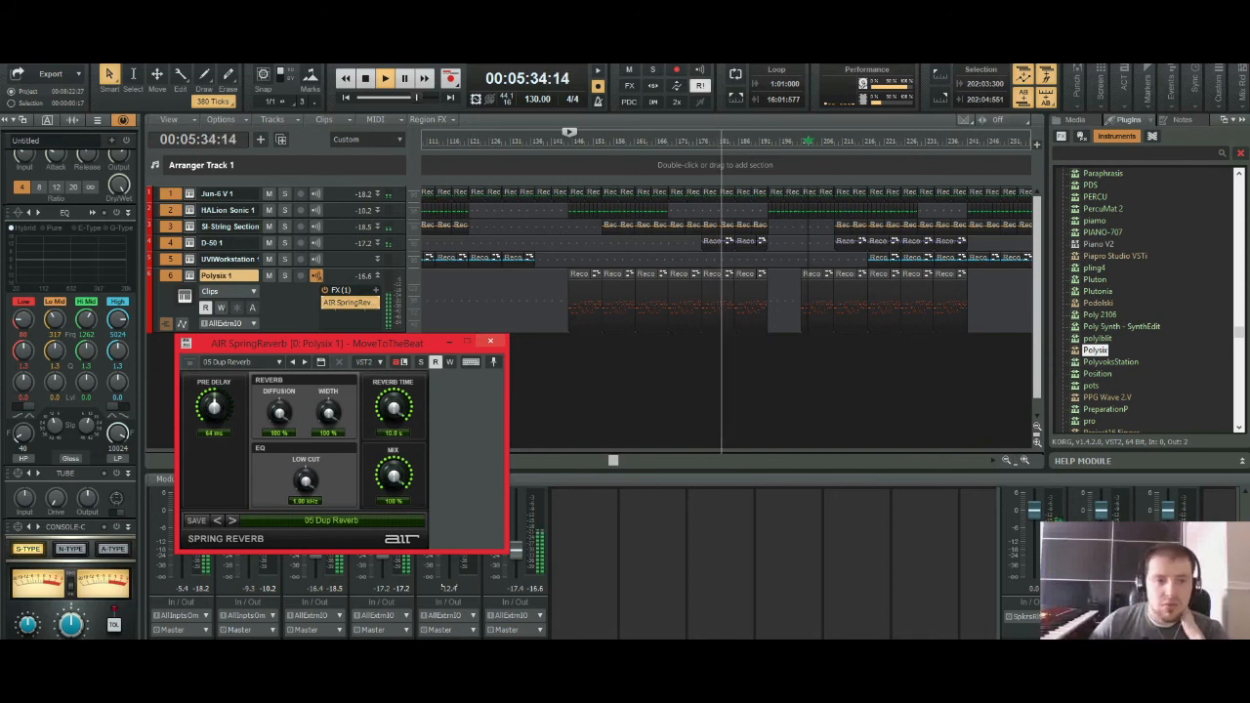
{"action": "left_click", "coordinate": [490, 341]}
{"action": "key", "text": "space"}
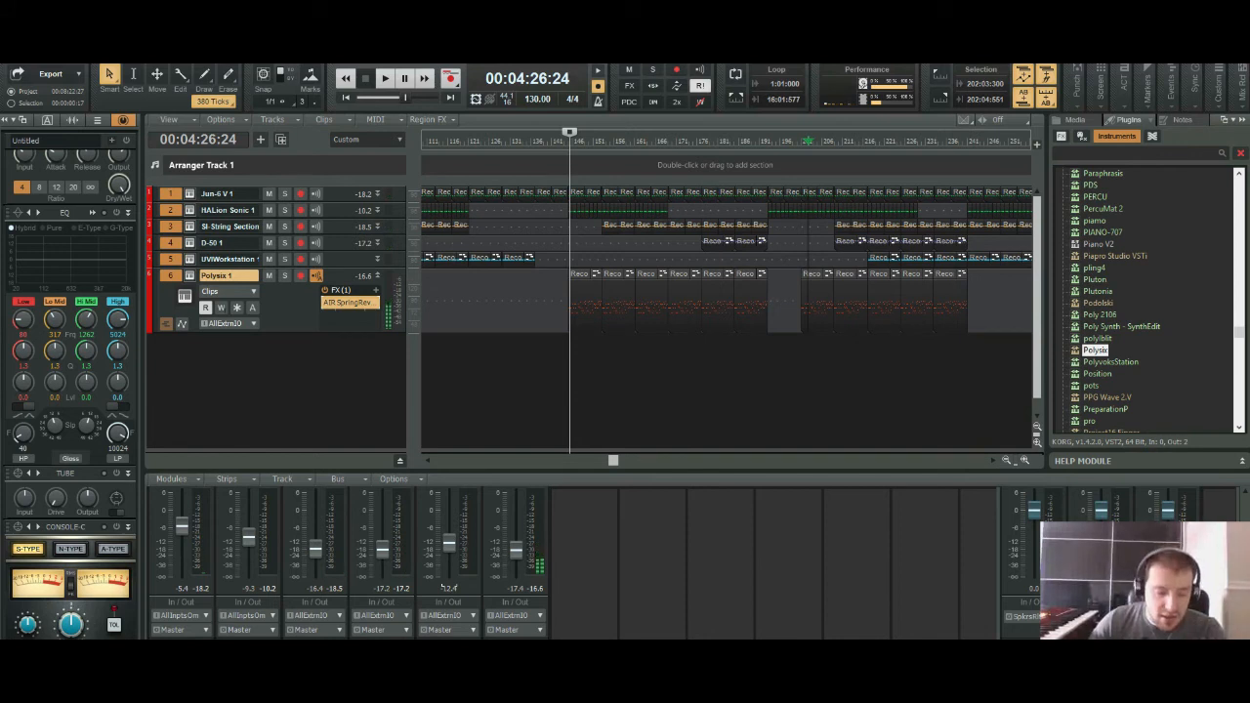
Step: Save the project and play the arrangement from 4:57:11
{"action": "key", "text": "ctrl+s"}
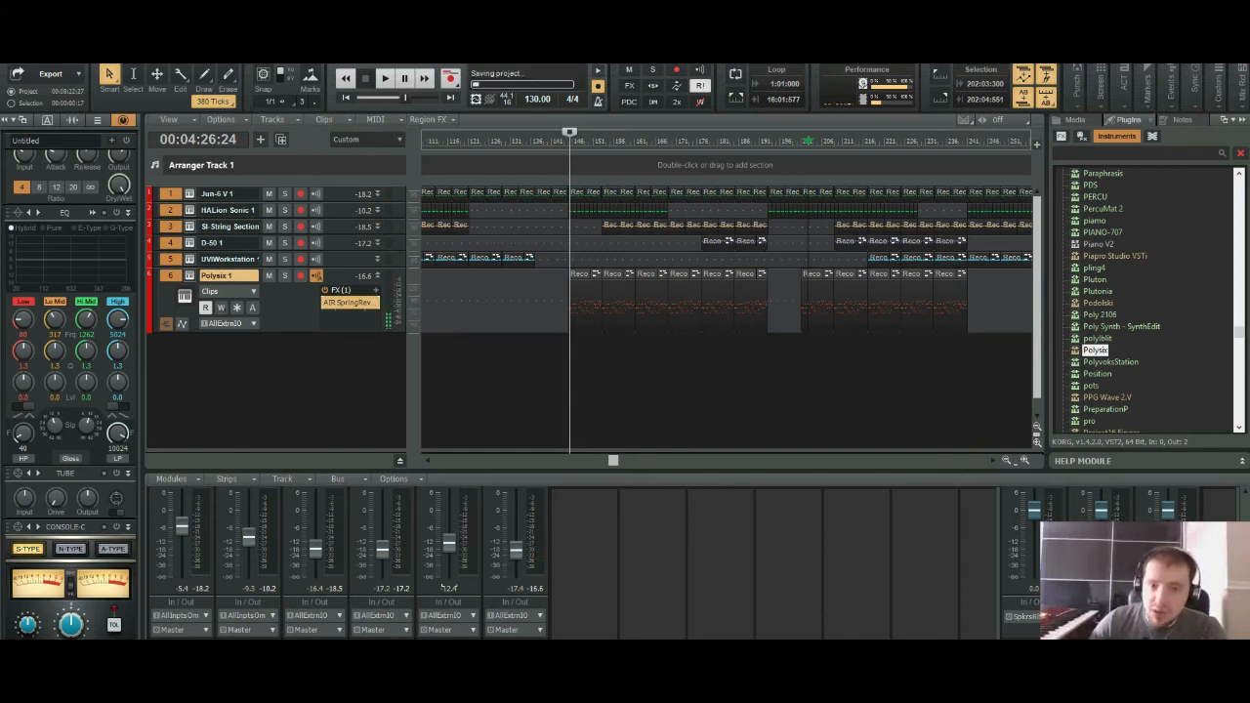
{"action": "left_click", "coordinate": [637, 139]}
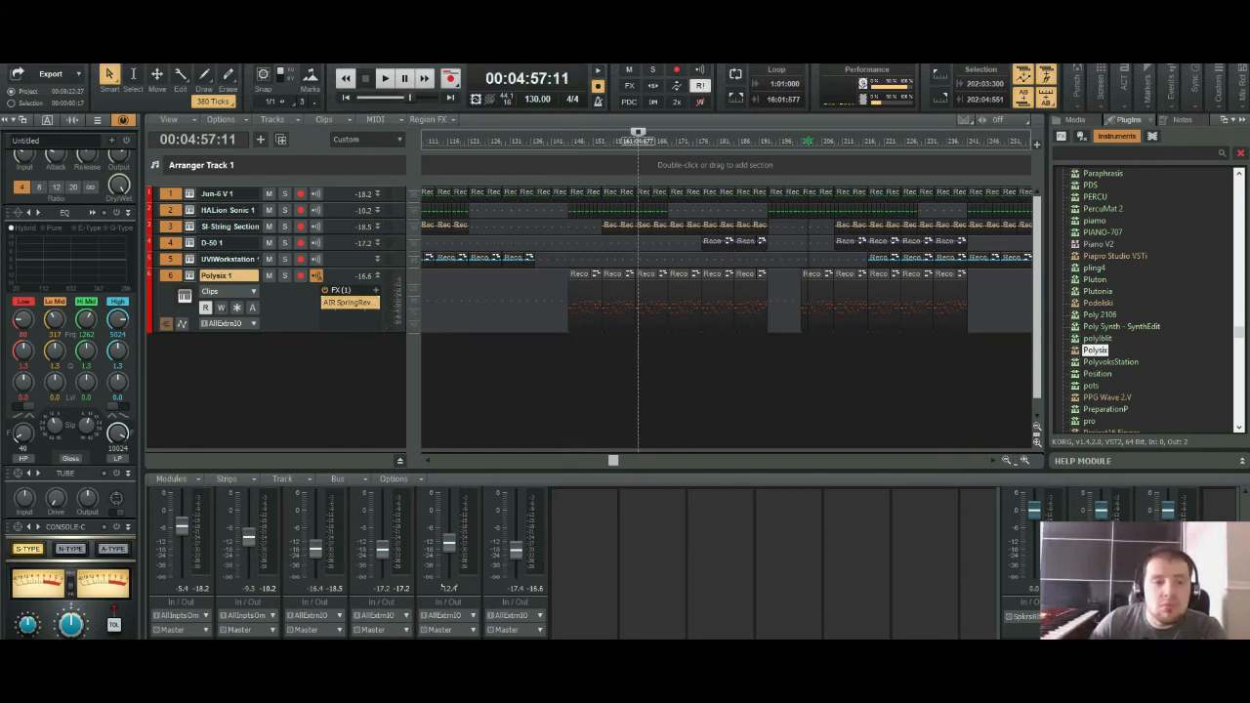
{"action": "key", "text": "space"}
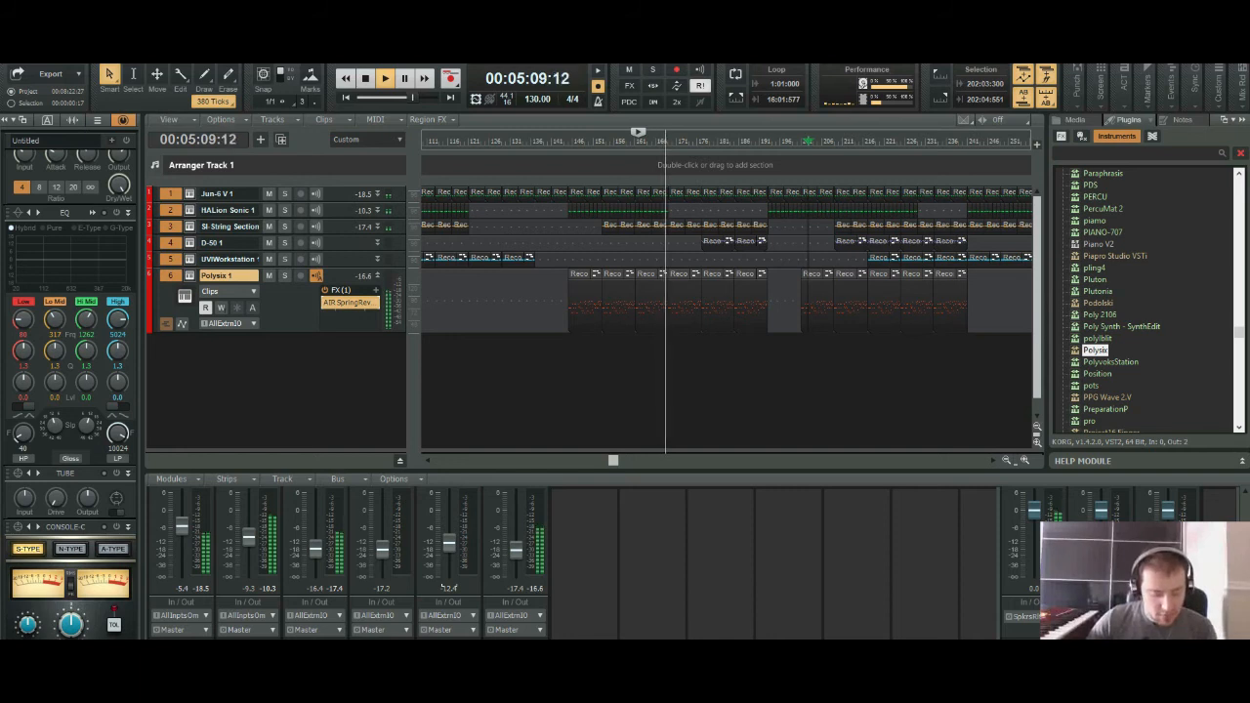
{"action": "key", "text": "space"}
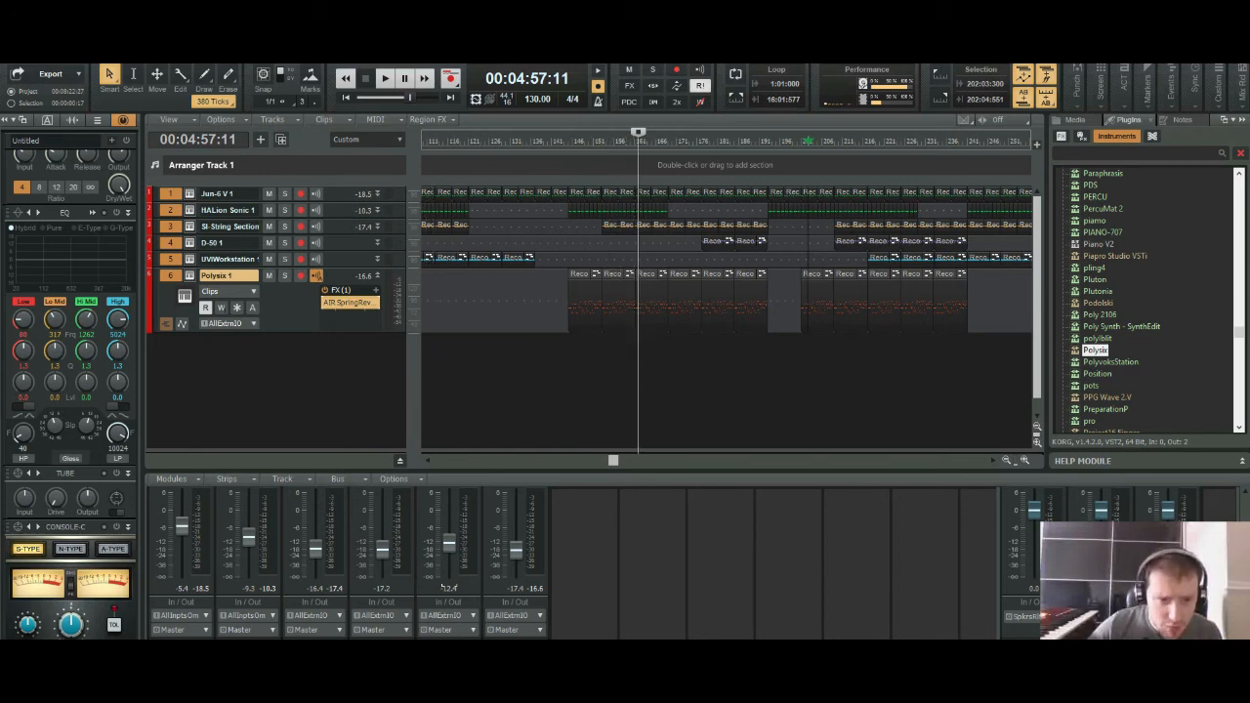
Step: Add a soloed, record-armed audio track below Polysix 1 and record a take onto it from 4:57:11
{"action": "left_click", "coordinate": [378, 276]}
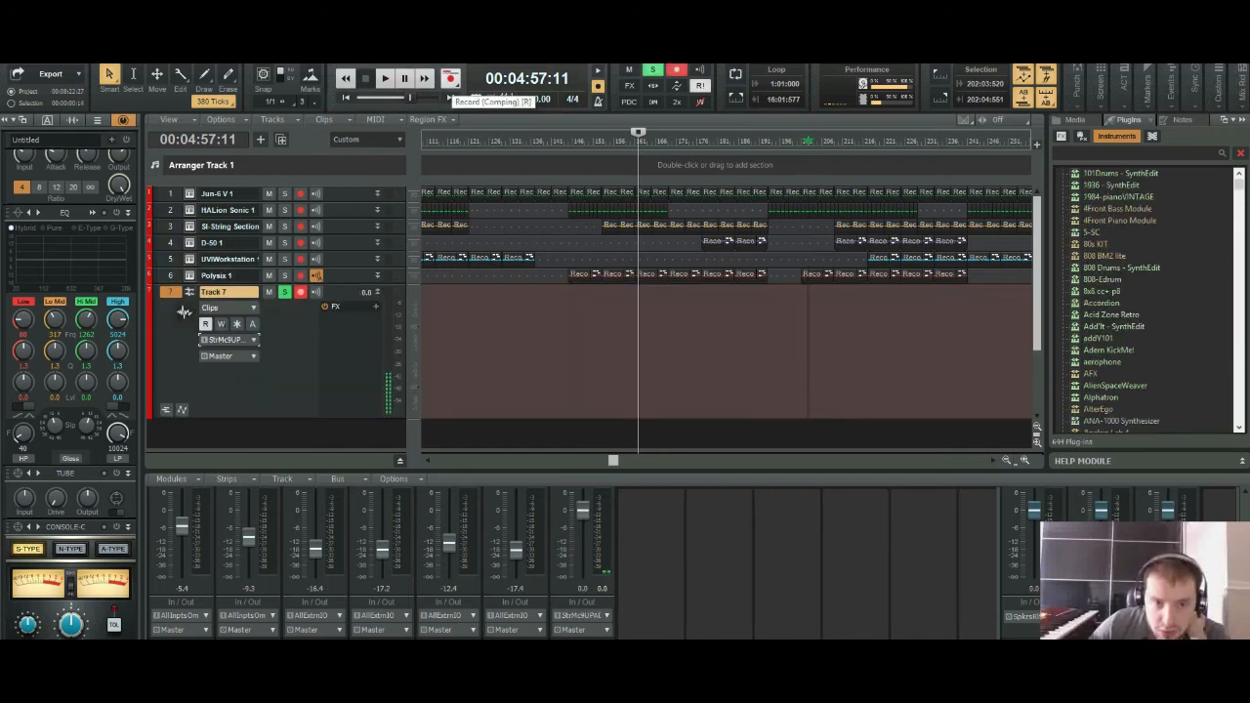
{"action": "left_click", "coordinate": [450, 77]}
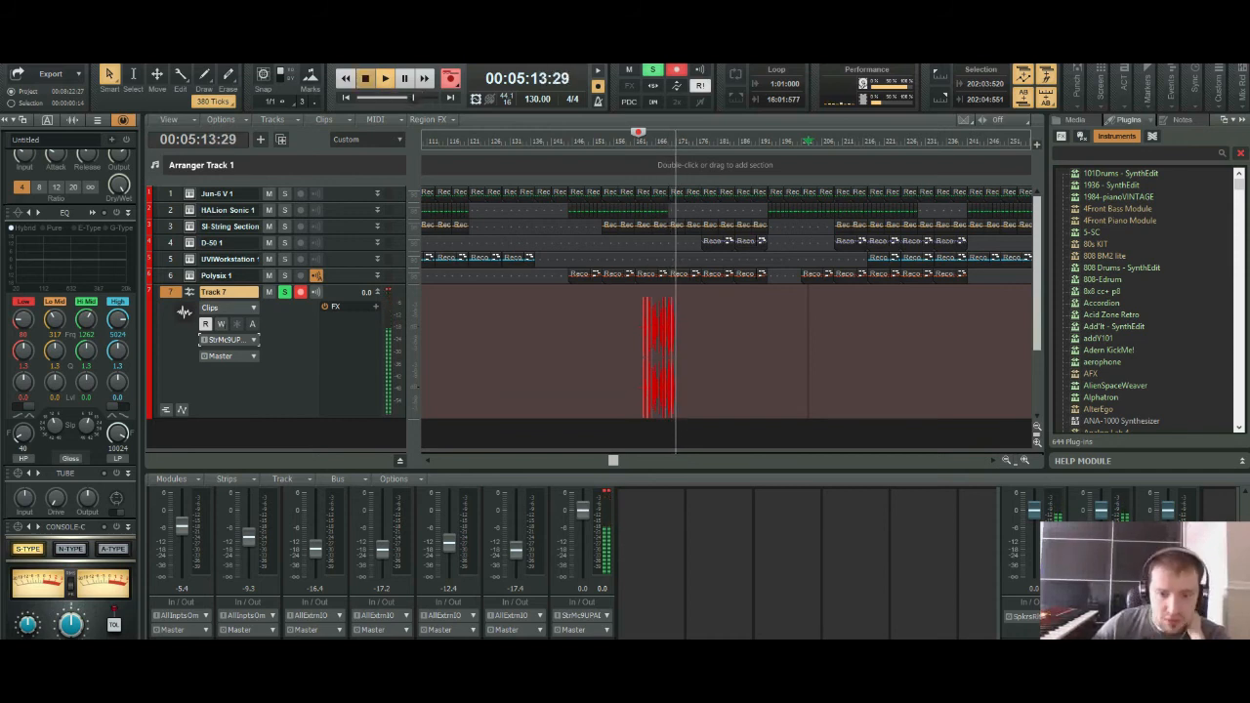
{"action": "left_click", "coordinate": [366, 79]}
Step: Play back the Record 11 clip on Track 7 and trim its start to about bar 167
{"action": "key", "text": "space"}
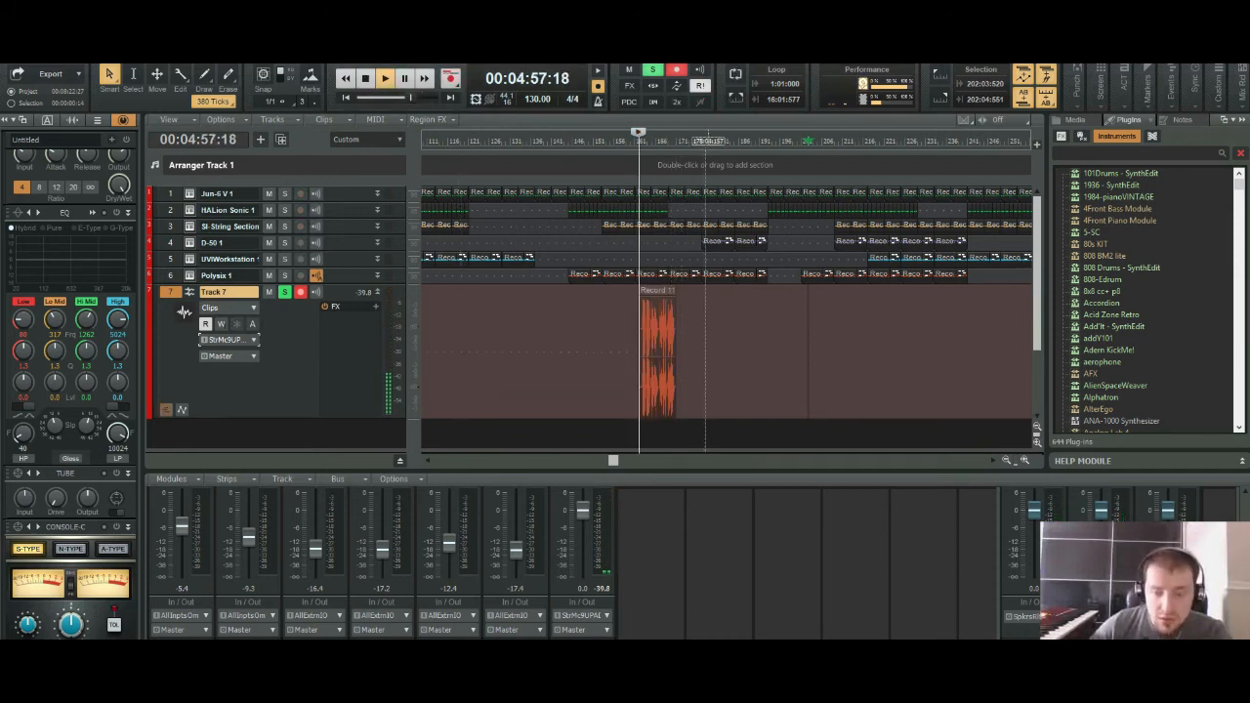
{"action": "key", "text": "ctrl+Right"}
{"action": "key", "text": "ctrl+Right"}
{"action": "key", "text": "ctrl+Right"}
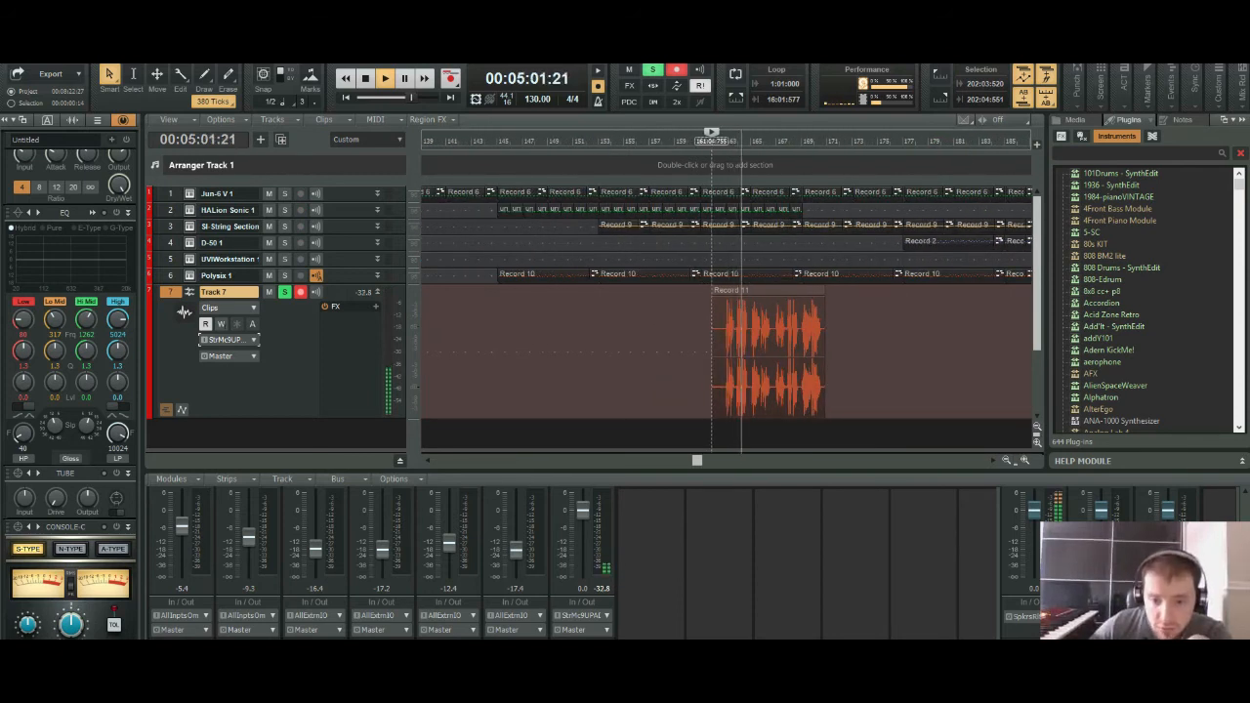
{"action": "left_click_drag", "start_coordinate": [712, 353], "coordinate": [773, 353]}
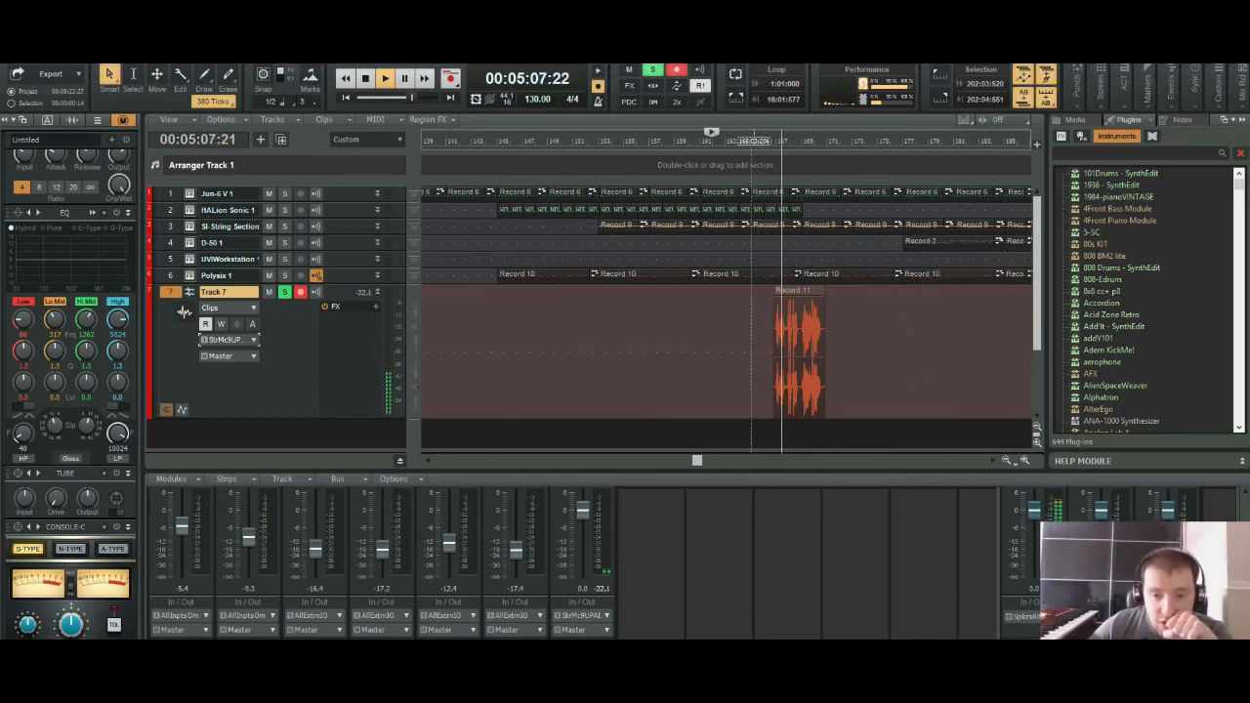
{"action": "left_click", "coordinate": [1024, 460]}
{"action": "left_click", "coordinate": [1024, 460]}
{"action": "left_click", "coordinate": [1024, 460]}
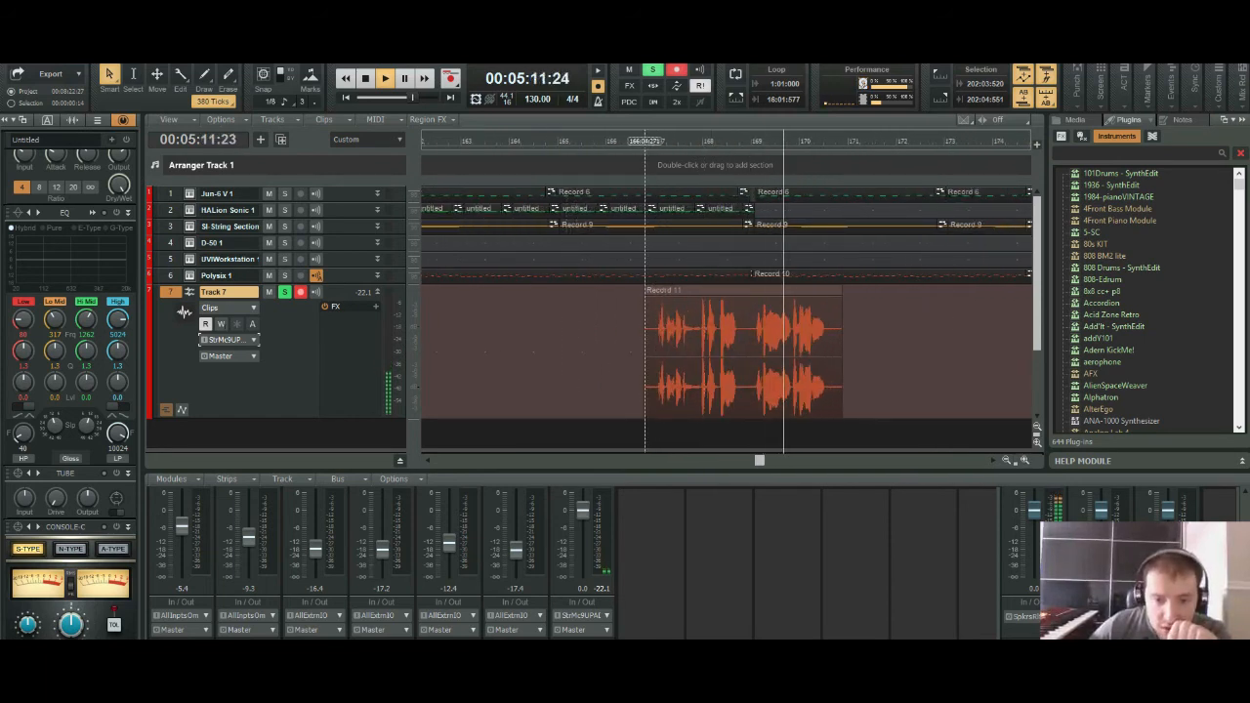
{"action": "left_click_drag", "start_coordinate": [644, 354], "coordinate": [656, 354]}
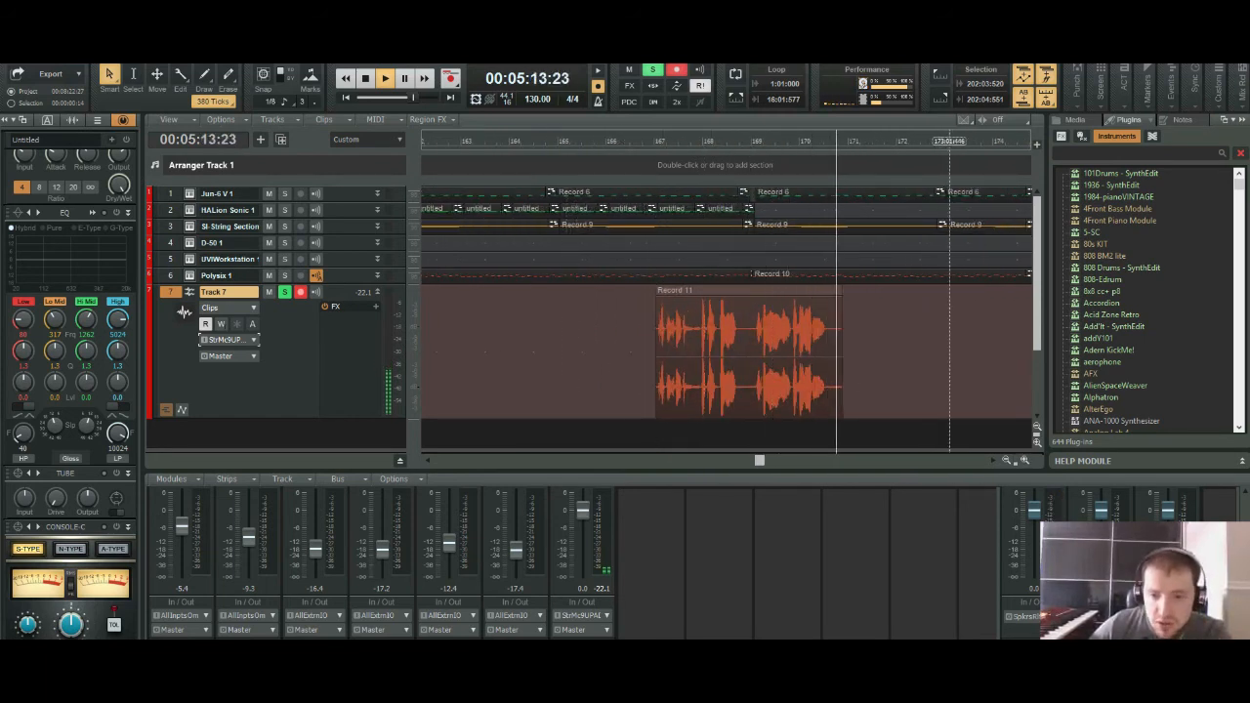
{"action": "key", "text": "space"}
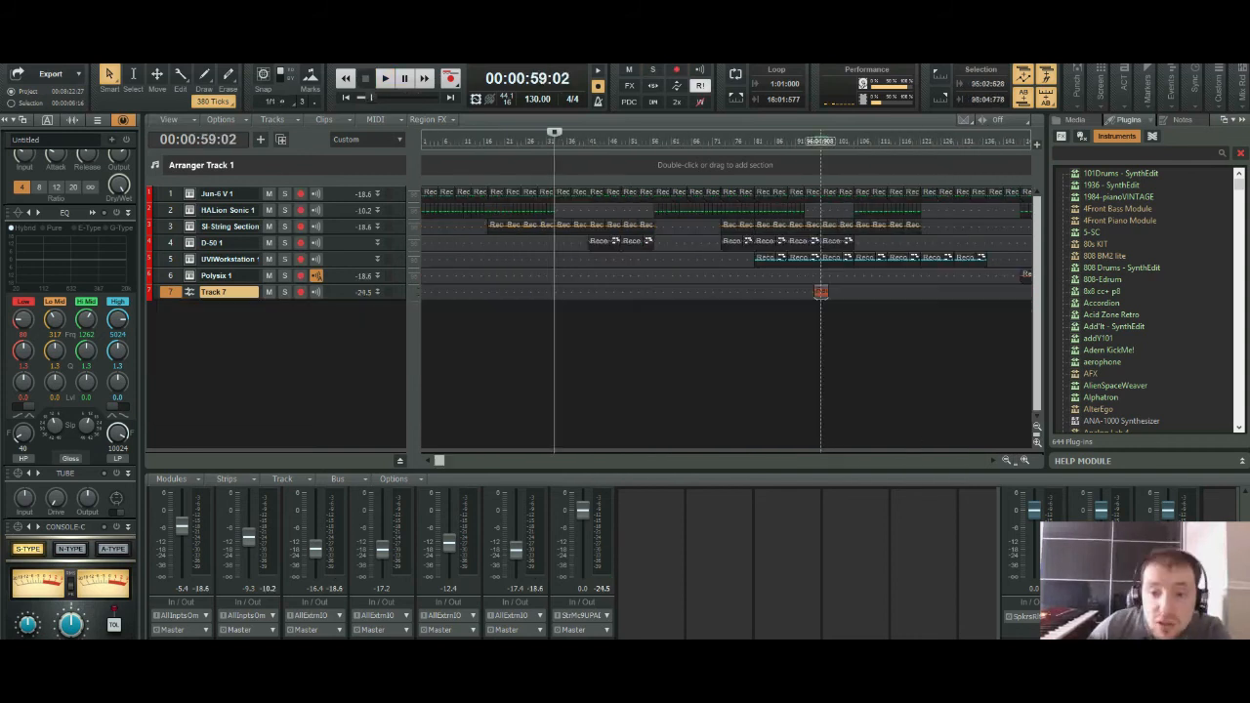
Step: Move the trimmed Record 11 clip on Track 7 to the start of bar 33 and play it with the other tracks
{"action": "left_click_drag", "start_coordinate": [820, 291], "coordinate": [562, 291]}
{"action": "key", "text": "space"}
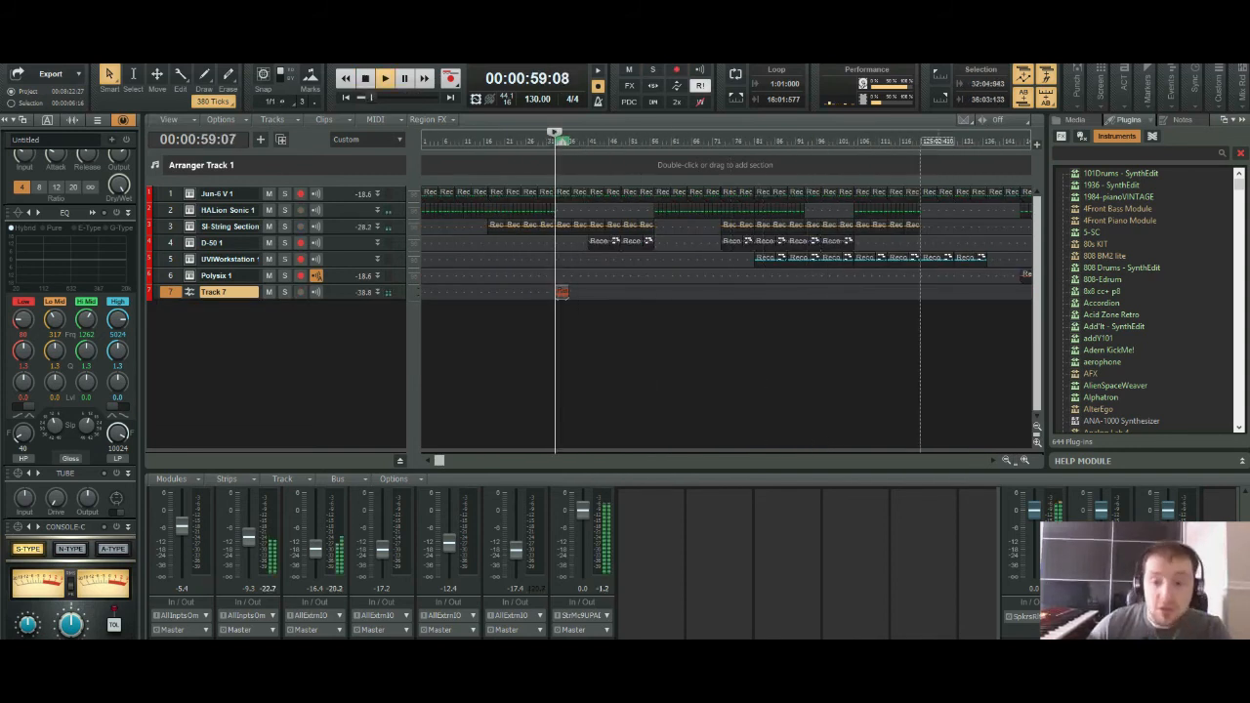
{"action": "left_click", "coordinate": [1024, 460]}
{"action": "left_click", "coordinate": [1024, 460]}
{"action": "left_click", "coordinate": [1024, 460]}
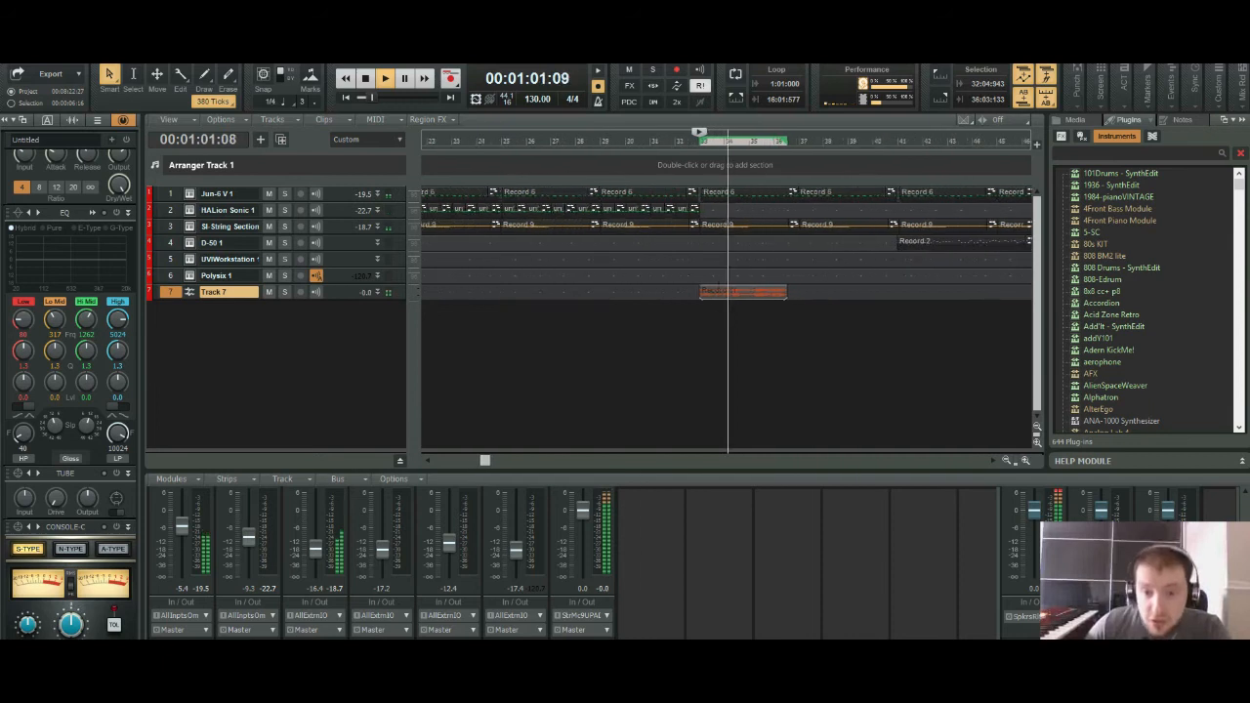
{"action": "left_click", "coordinate": [1024, 460]}
{"action": "left_click", "coordinate": [1024, 460]}
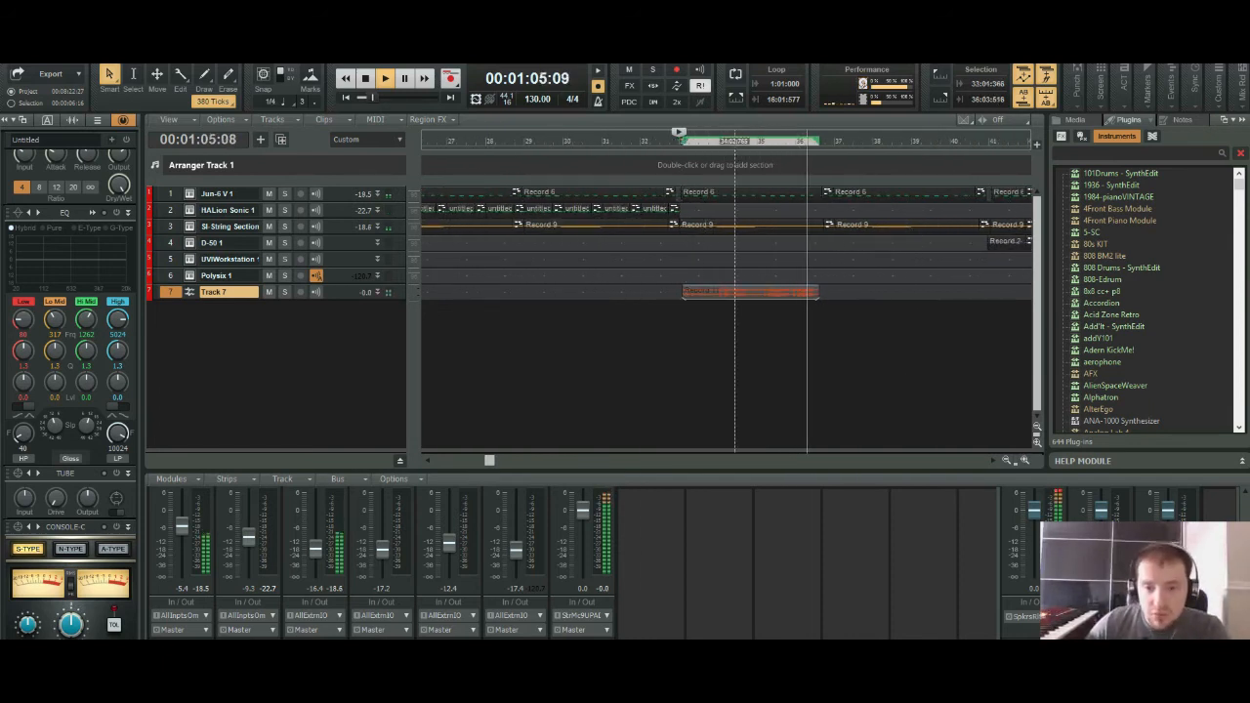
{"action": "key", "text": "space"}
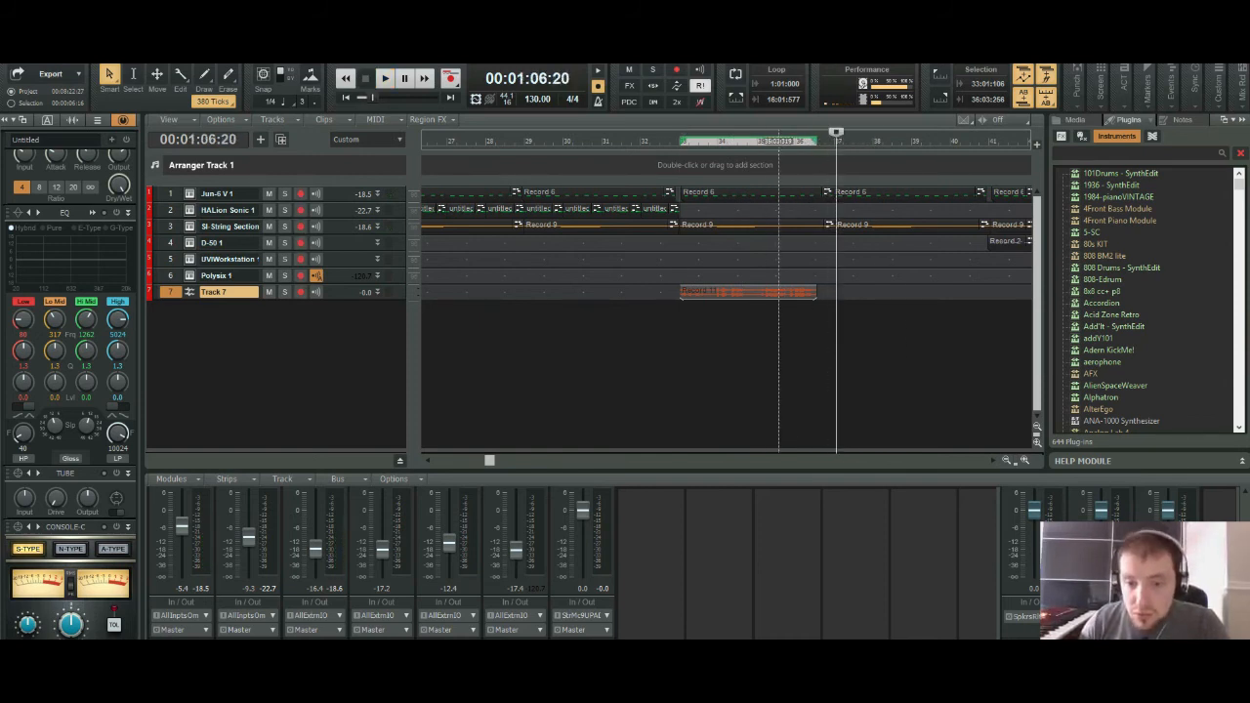
Step: Paste a copy of the Record 11 clip on Track 7 at 1:06:20 and play it back
{"action": "key", "text": "ctrl+v"}
{"action": "key", "text": "space"}
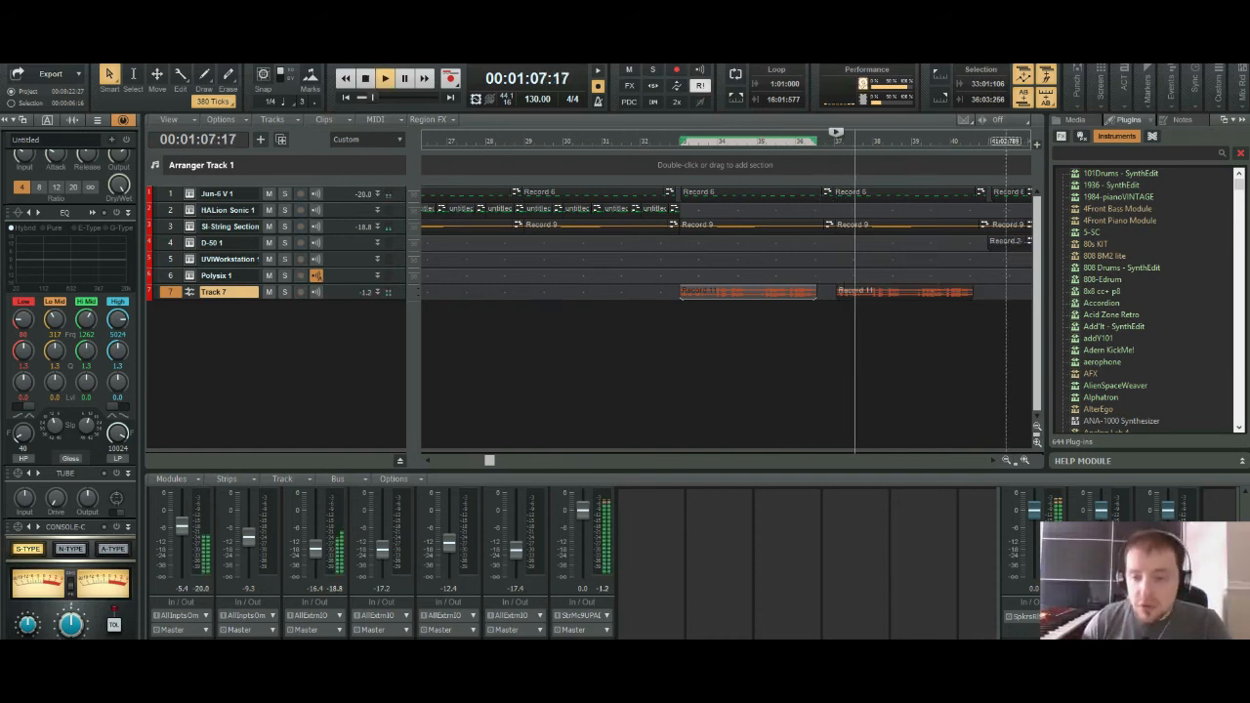
{"action": "left_click", "coordinate": [1007, 459]}
{"action": "left_click", "coordinate": [1006, 460]}
{"action": "left_click", "coordinate": [1007, 460]}
{"action": "left_click", "coordinate": [1006, 460]}
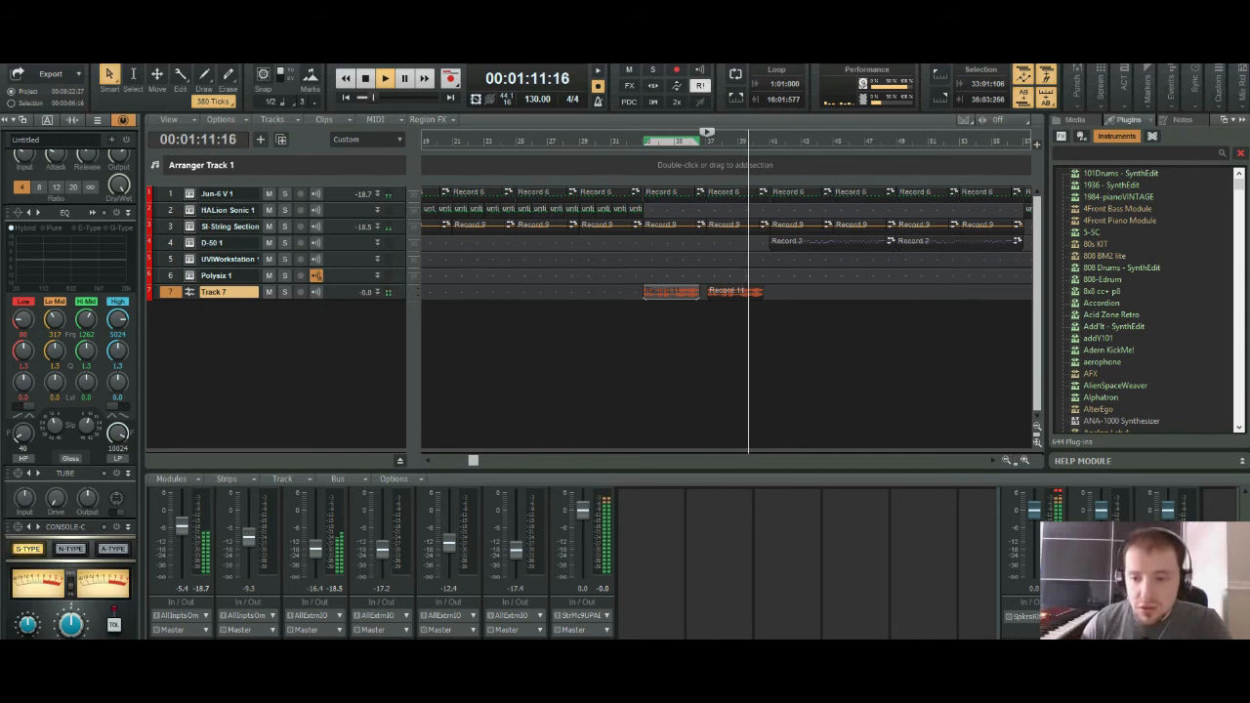
Step: Shift the pasted Record 11 clip at bar 37 slightly earlier to tighten its timing
{"action": "left_click", "coordinate": [1025, 460]}
{"action": "left_click", "coordinate": [1025, 460]}
{"action": "left_click", "coordinate": [1025, 460]}
{"action": "left_click", "coordinate": [1025, 460]}
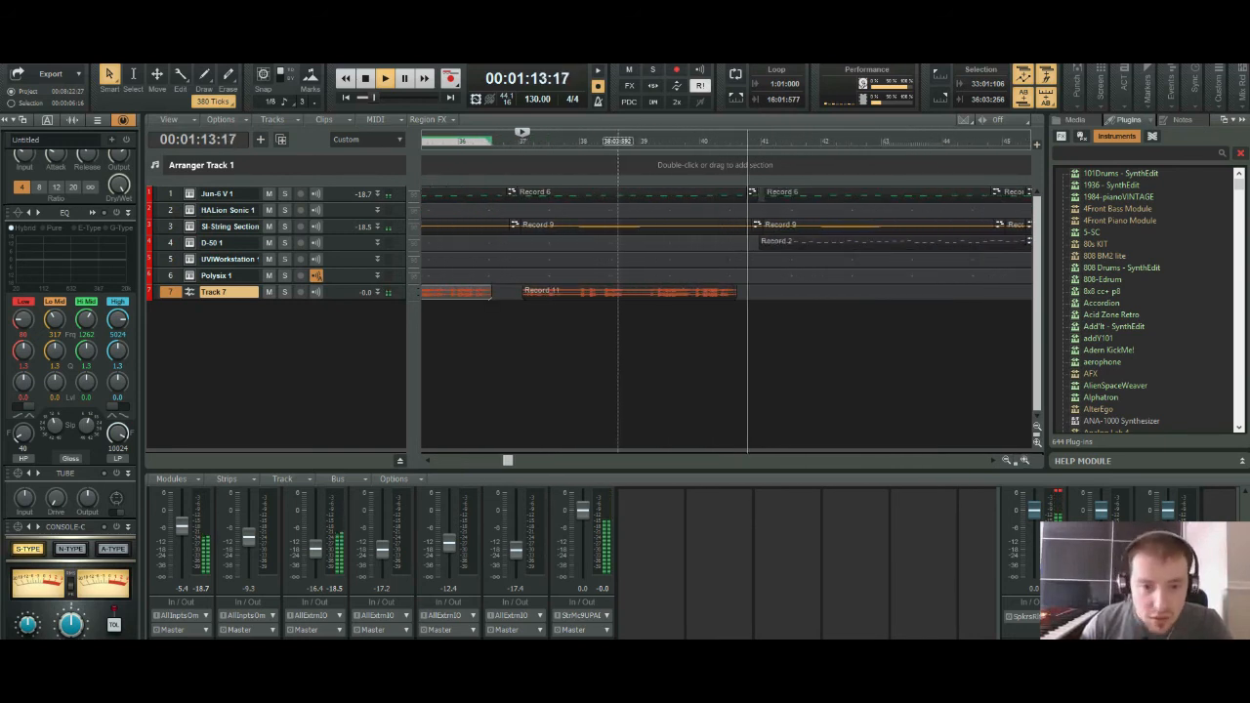
{"action": "left_click", "coordinate": [603, 291]}
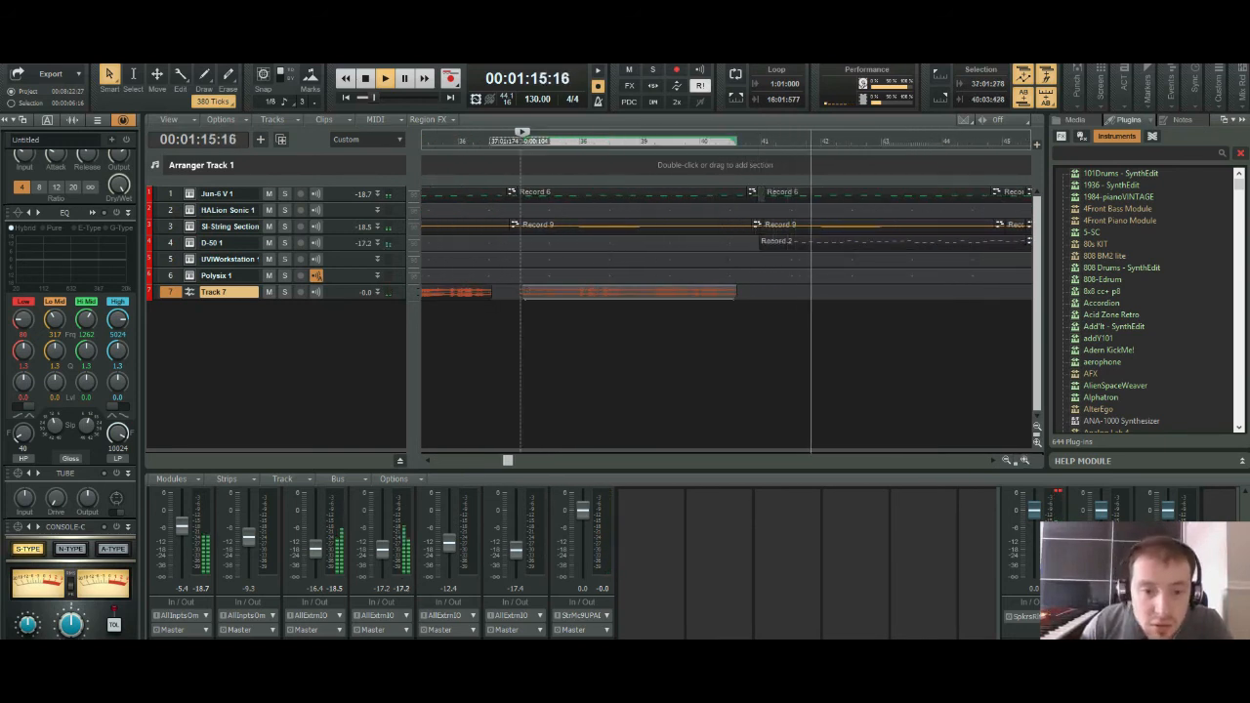
{"action": "left_click", "coordinate": [1005, 460]}
{"action": "left_click", "coordinate": [1006, 460]}
{"action": "key", "text": "ctrl+Left"}
{"action": "key", "text": "ctrl+Left"}
{"action": "key", "text": "ctrl+Left"}
{"action": "key", "text": "ctrl+Left"}
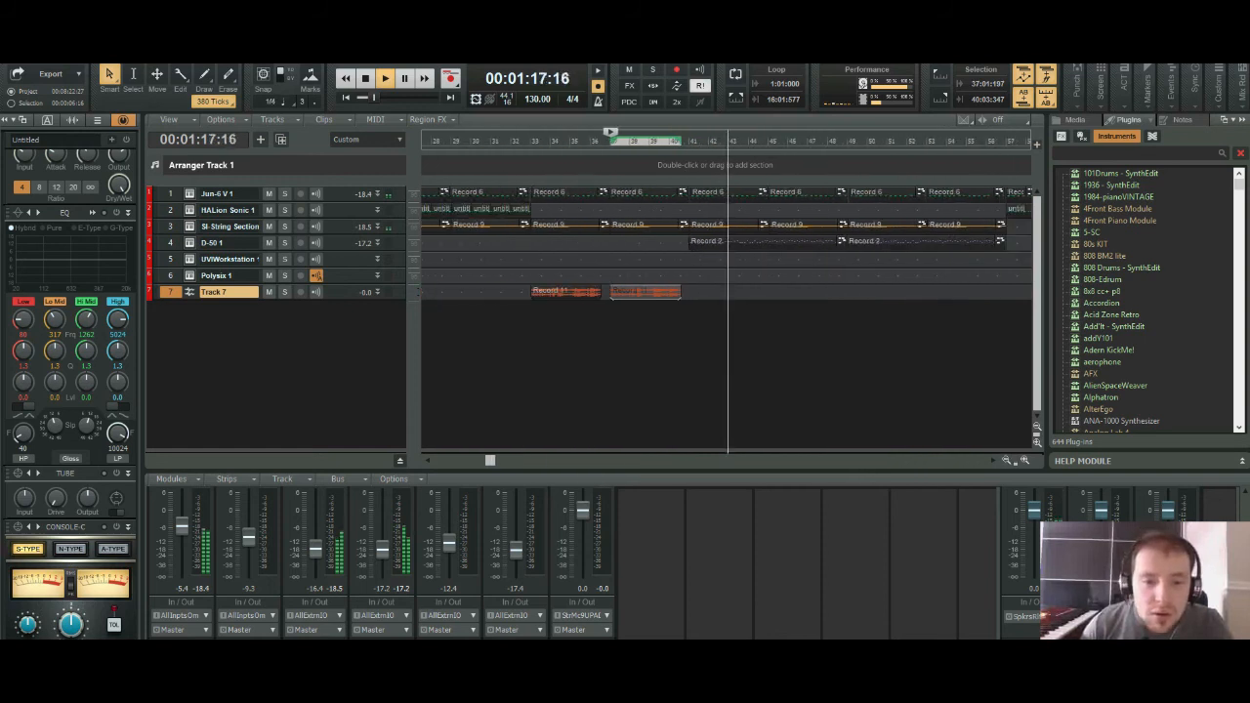
Step: Play from 0:56:19 while lowering Track 7's volume to -5.5 dB
{"action": "left_click", "coordinate": [547, 141]}
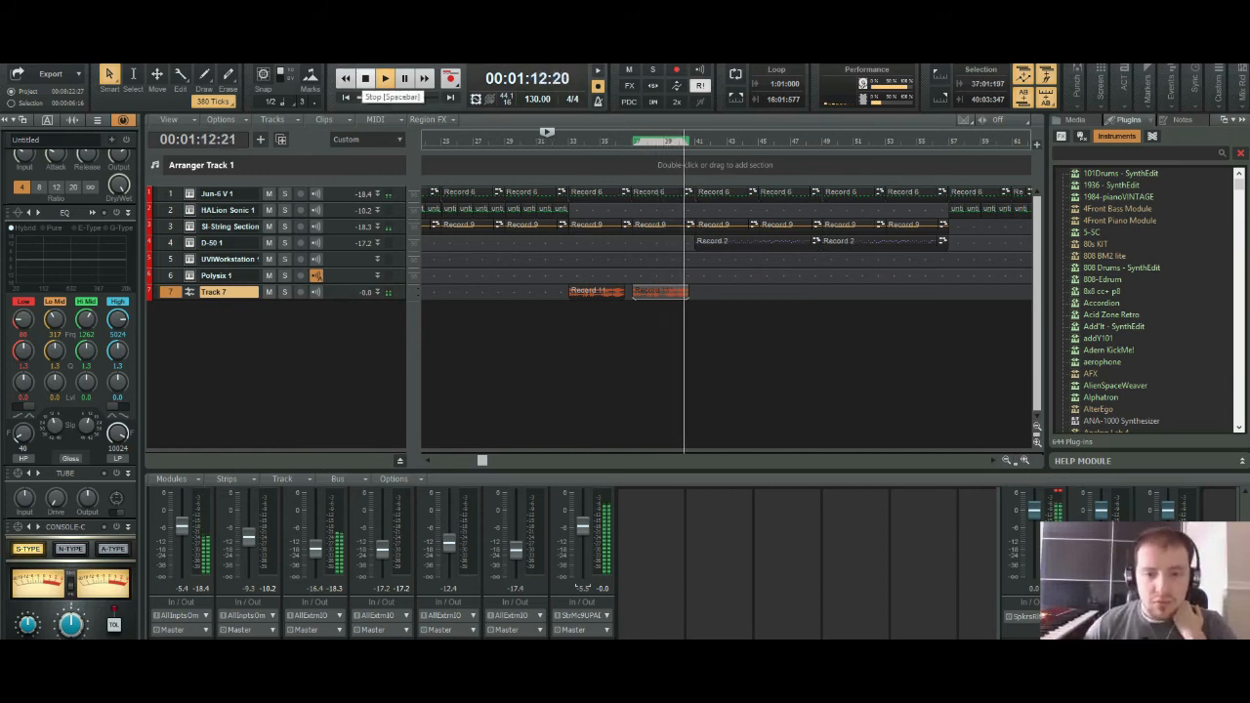
{"action": "left_click", "coordinate": [366, 78]}
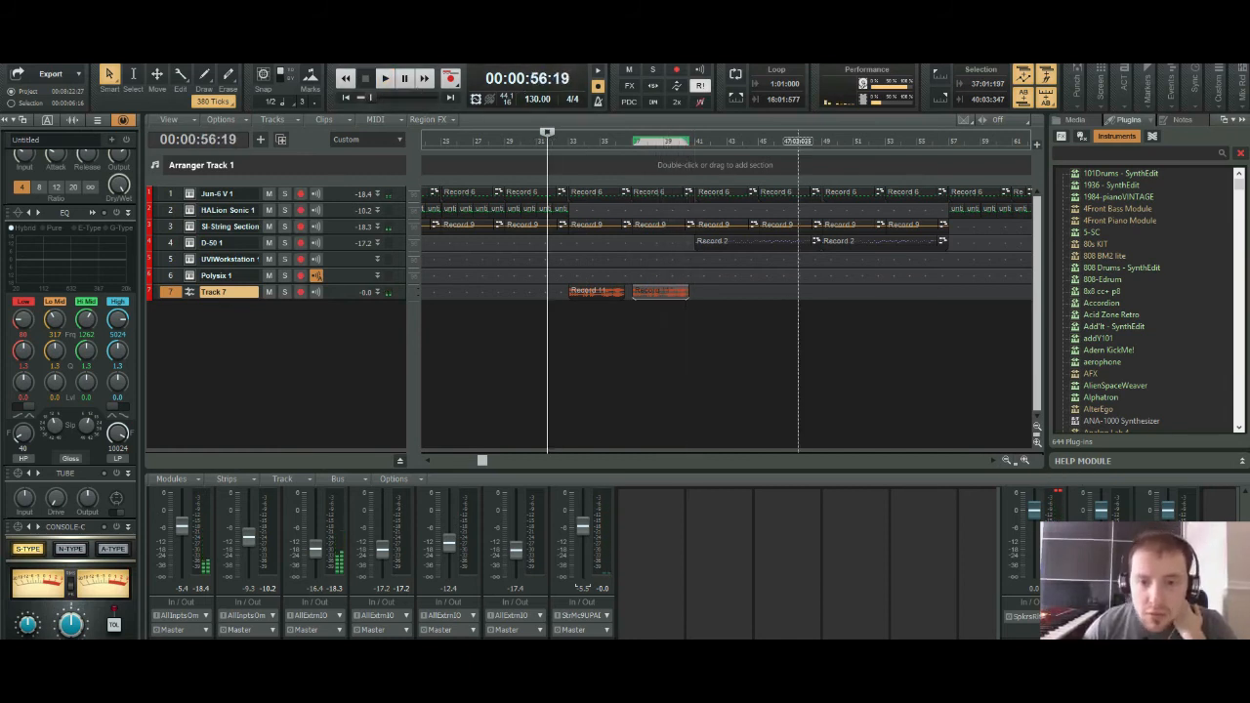
Step: Copy both Record 11 clips on Track 7, paste them at 1:14:03 and play from there
{"action": "left_click", "coordinate": [696, 142]}
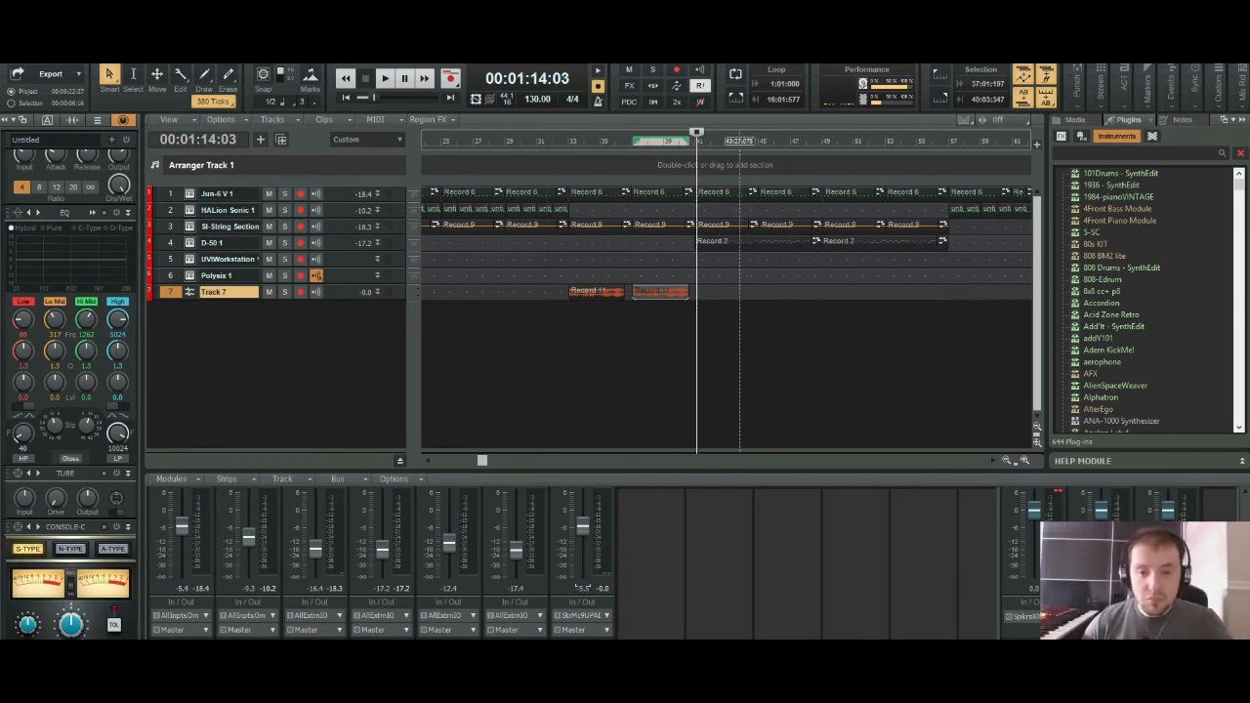
{"action": "left_click_drag", "start_coordinate": [727, 295], "coordinate": [565, 295]}
{"action": "key", "text": "ctrl+v"}
{"action": "key", "text": "space"}
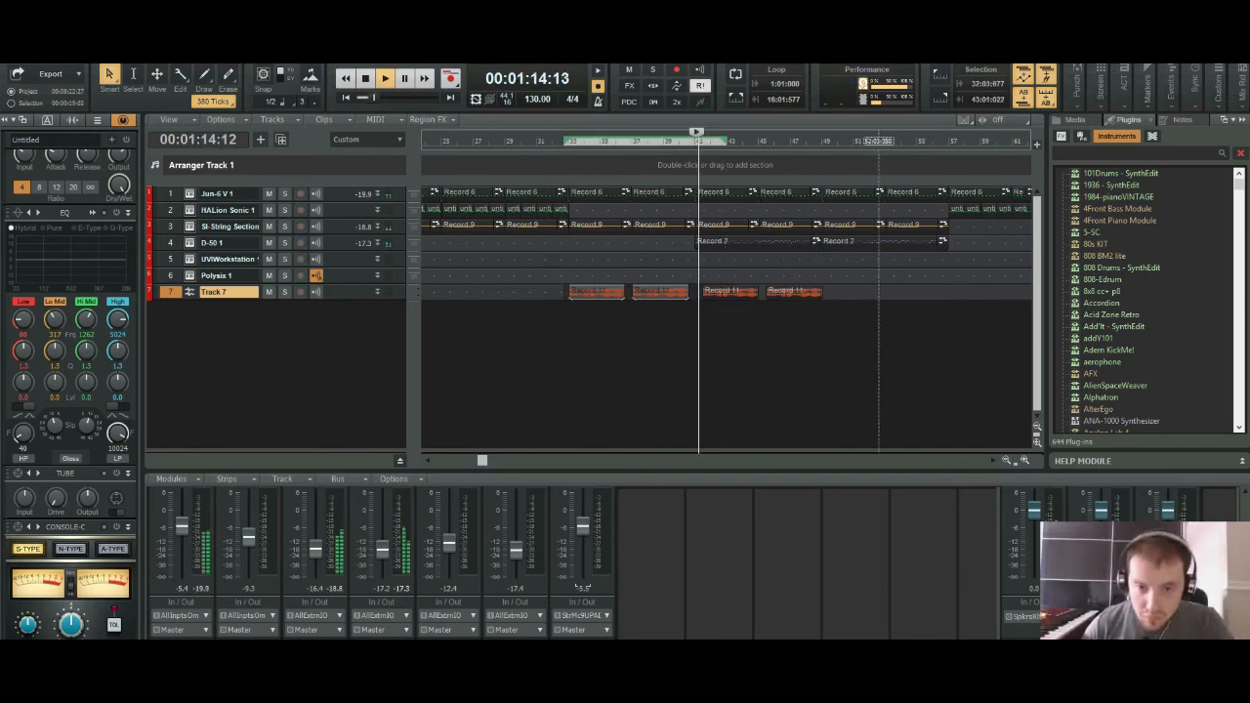
Step: Move the two pasted Record 11 clips together slightly earlier, to the start of bar 41, and play them
{"action": "scroll", "coordinate": [684, 341], "scroll_direction": "up", "scroll_amount": 3}
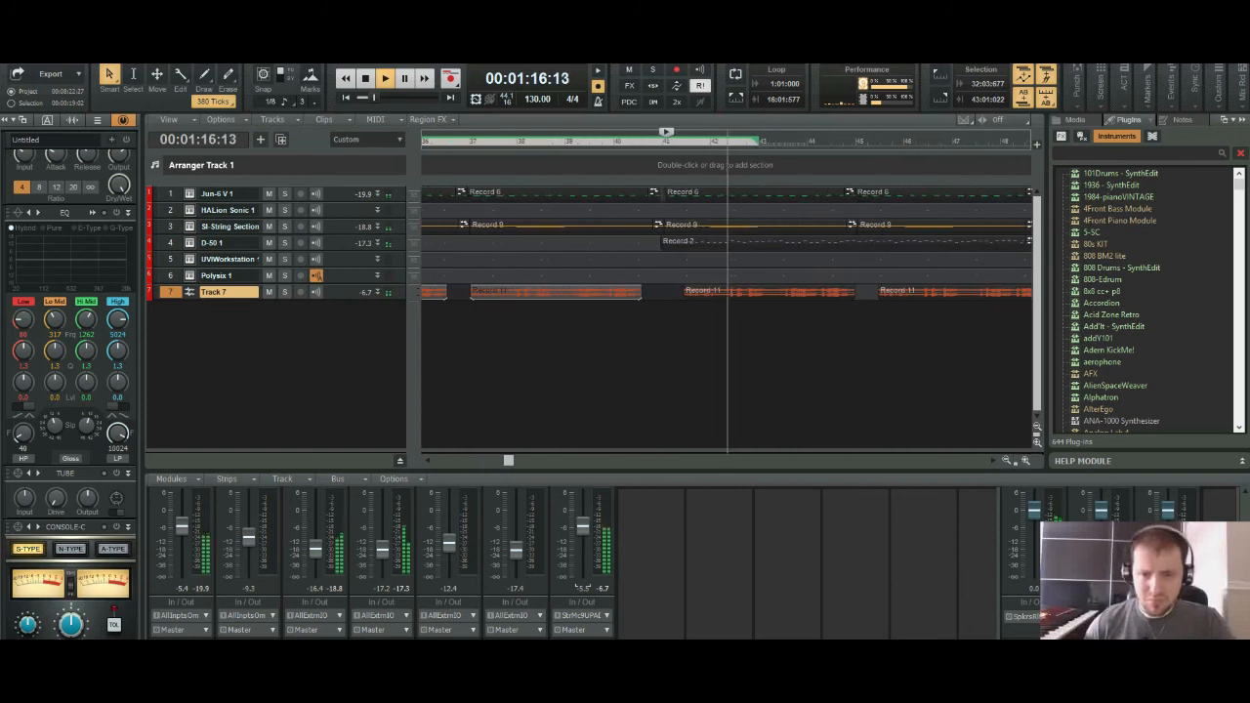
{"action": "key", "text": "space"}
{"action": "left_click", "coordinate": [772, 293]}
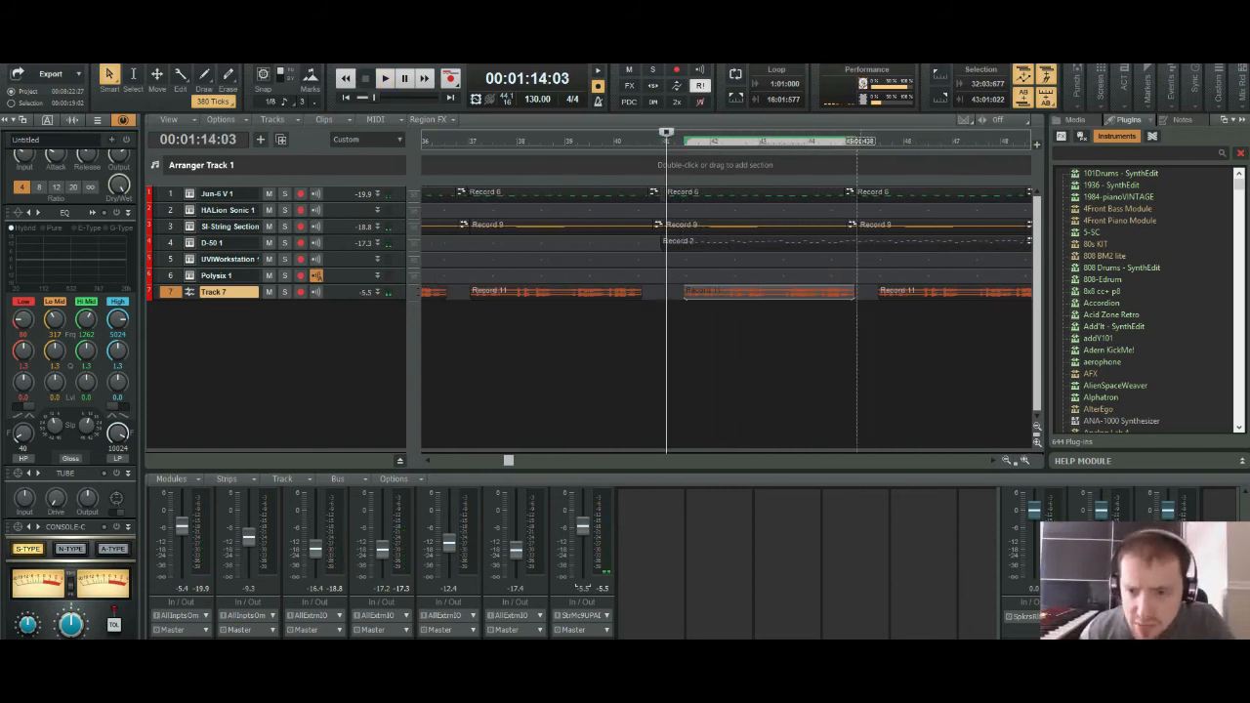
{"action": "left_click", "coordinate": [924, 293], "text": "ctrl"}
{"action": "left_click_drag", "start_coordinate": [766, 293], "coordinate": [750, 293]}
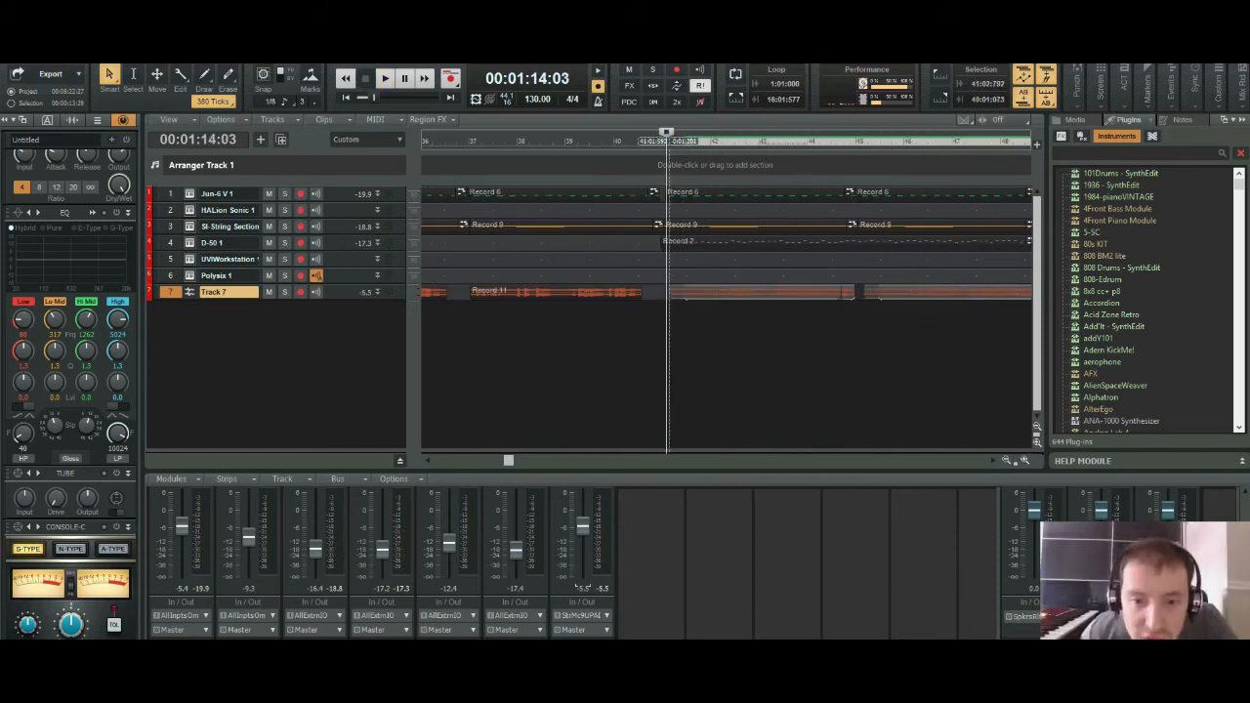
{"action": "key", "text": "space"}
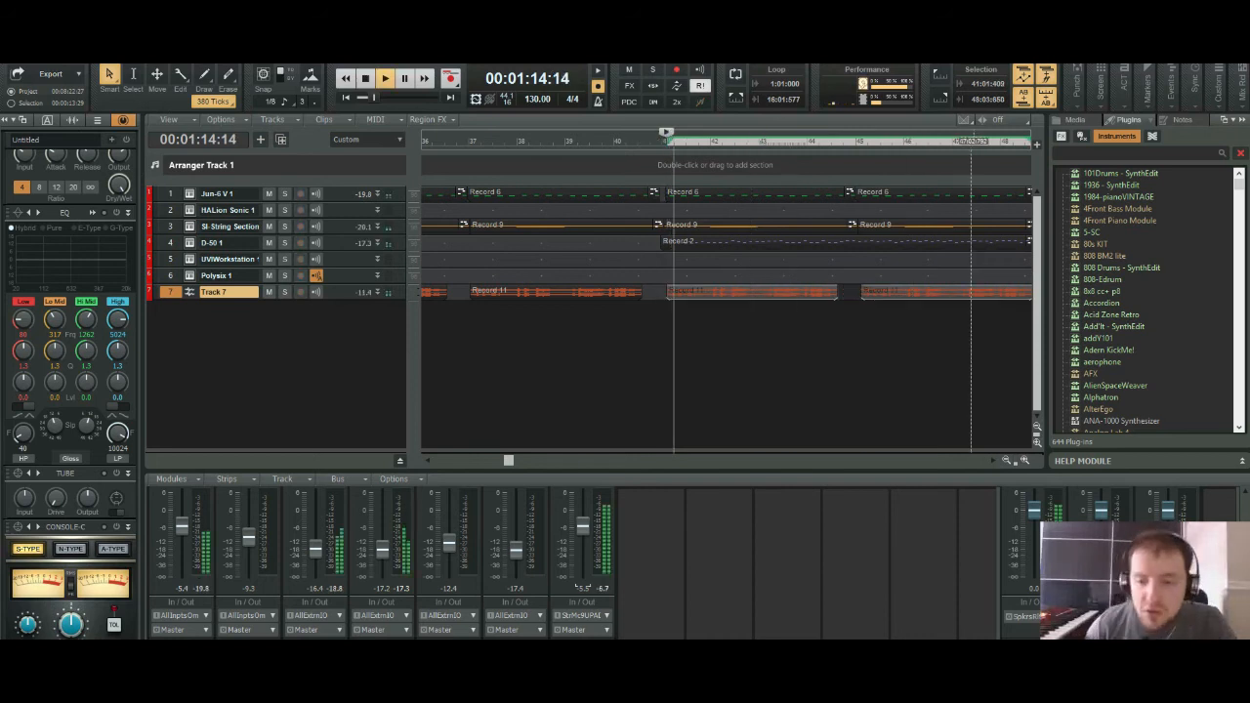
Step: Listen through the moved clips from bar 41 to about bar 48 to check their timing
{"action": "scroll", "coordinate": [727, 293], "scroll_direction": "down", "scroll_amount": 2}
{"action": "scroll", "coordinate": [728, 293], "scroll_direction": "down", "scroll_amount": 3}
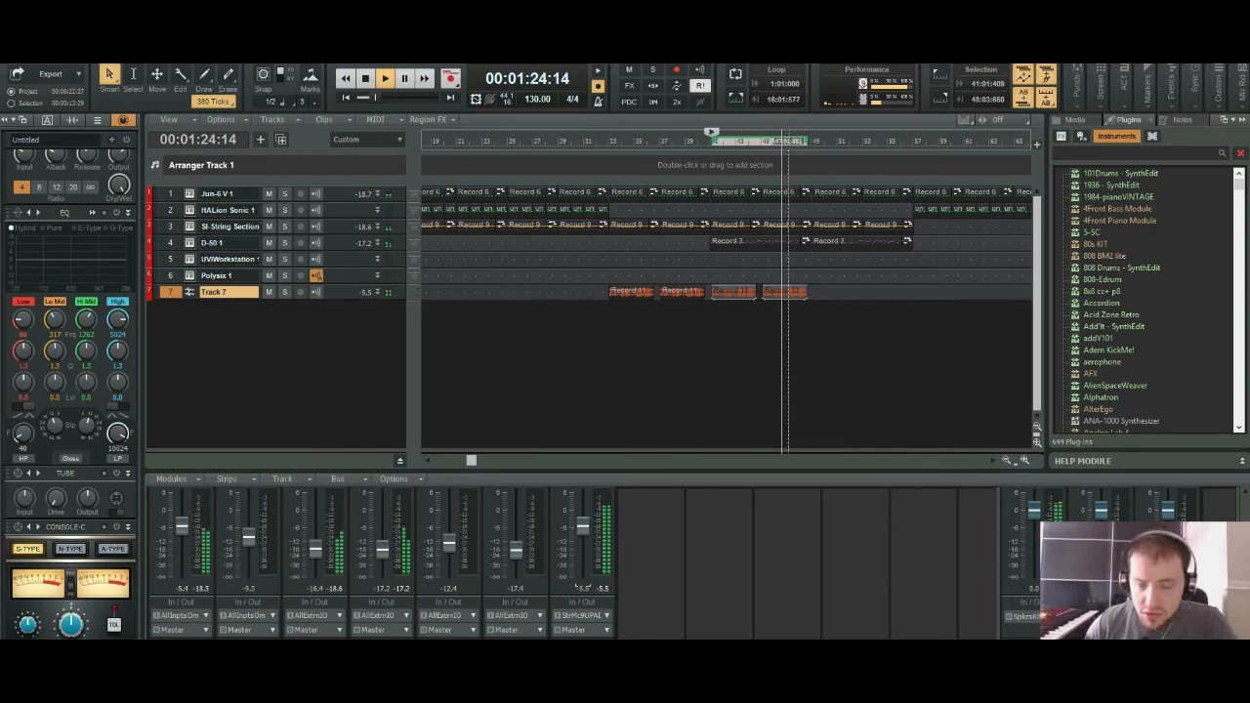
{"action": "key", "text": "ctrl+Right"}
{"action": "key", "text": "ctrl+Right"}
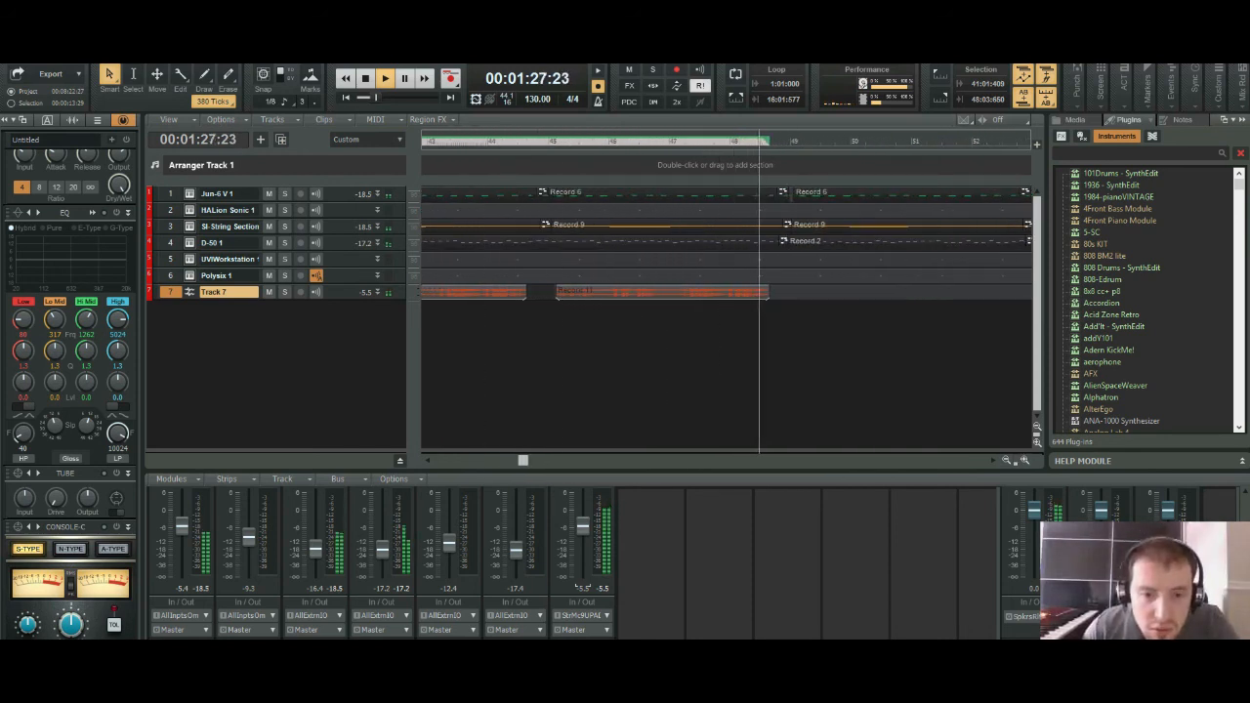
{"action": "key", "text": "space"}
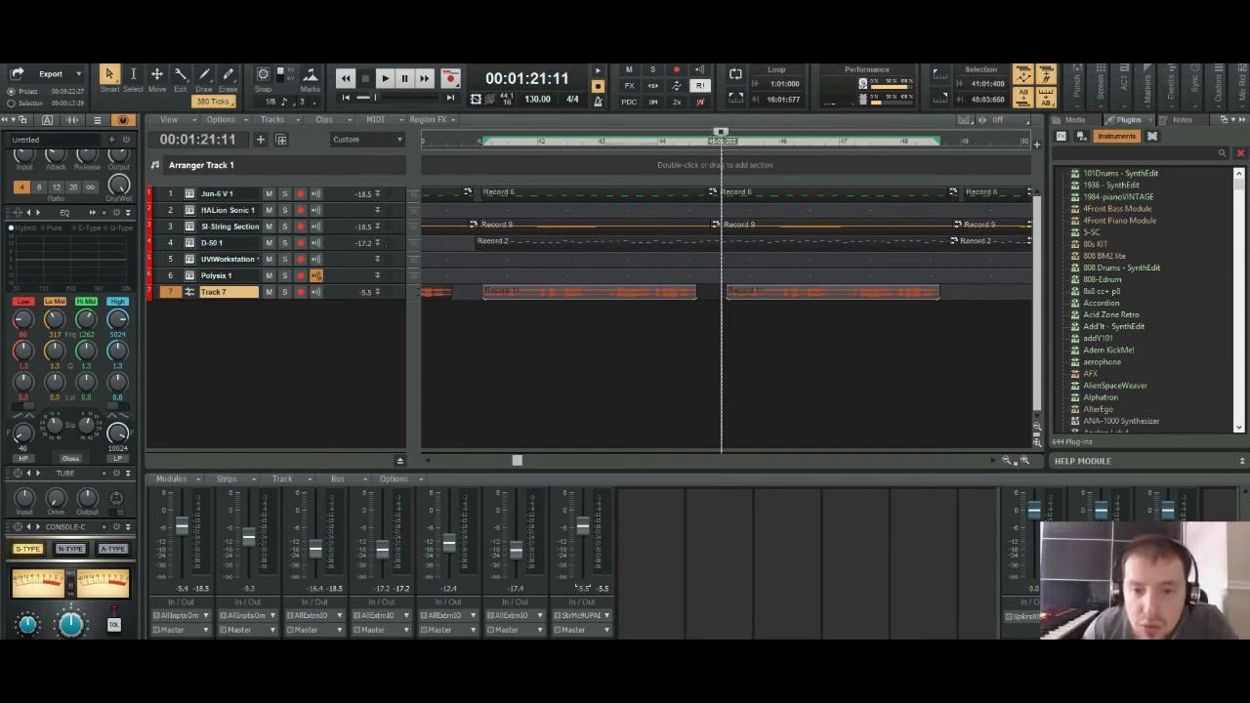
Step: Move the second pasted Record 11 clip slightly earlier, to about the 1:21:10 playhead position at bar 45, and play it
{"action": "left_click", "coordinate": [980, 141]}
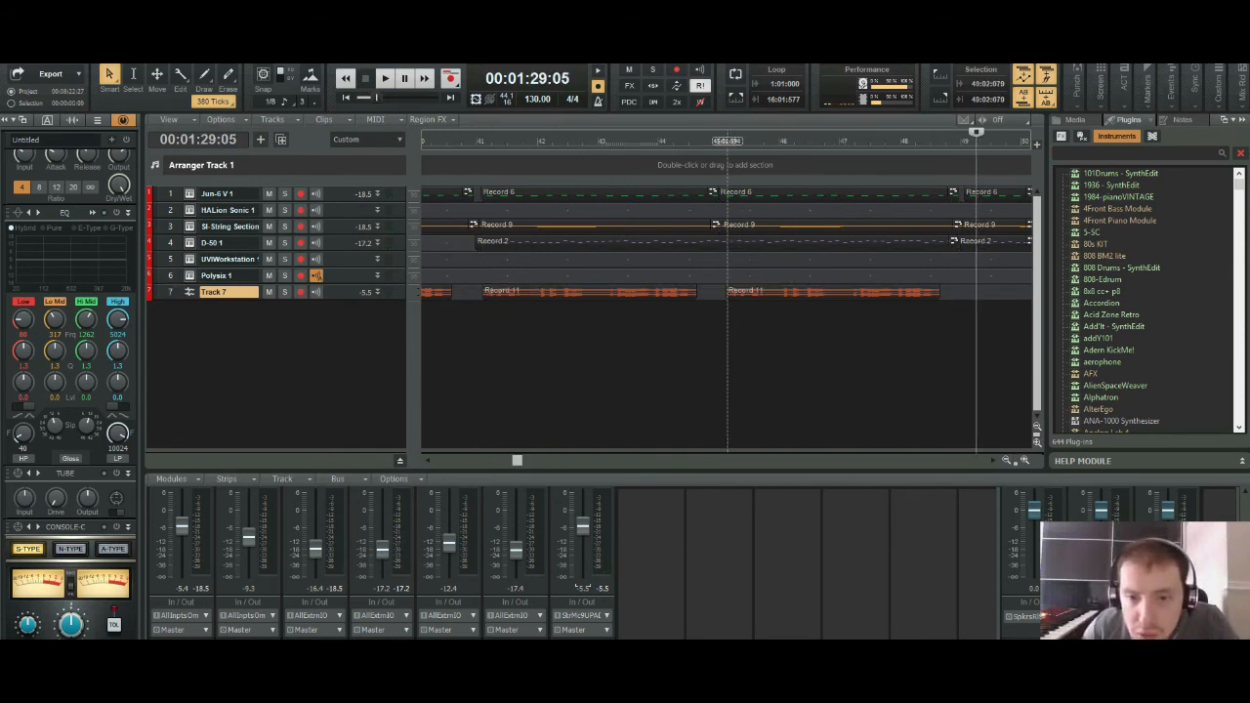
{"action": "key", "text": "space"}
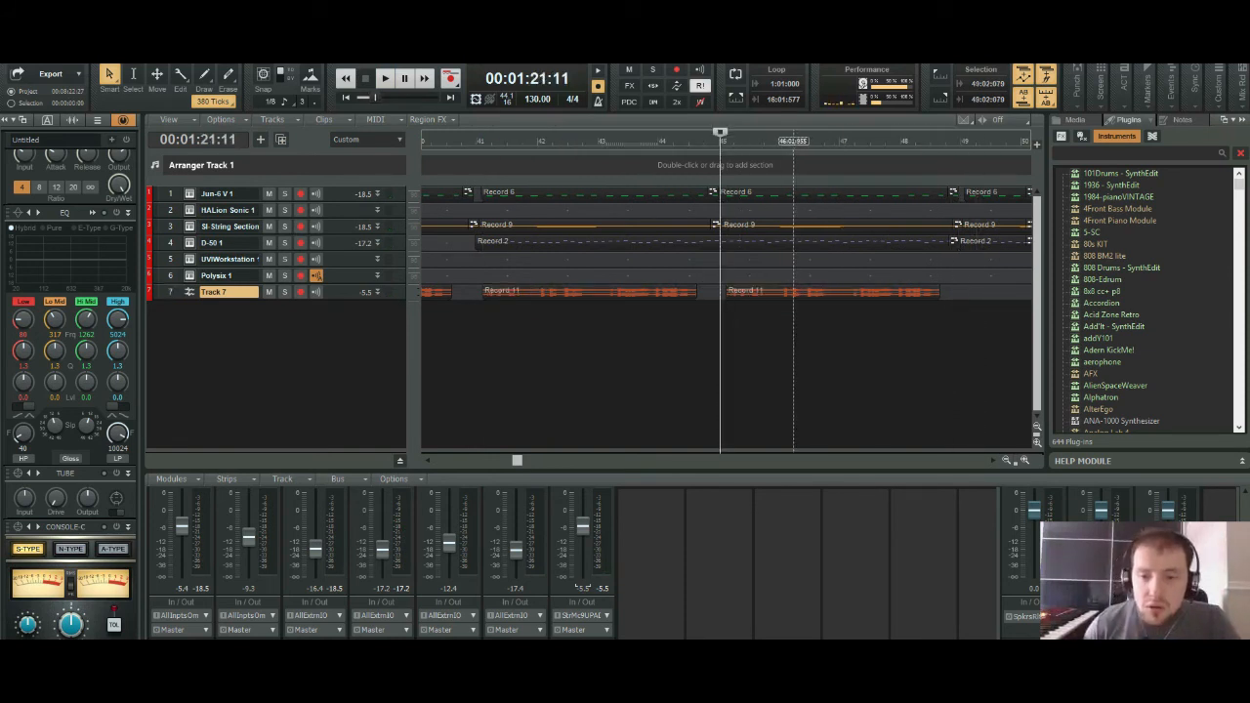
{"action": "left_click", "coordinate": [793, 291]}
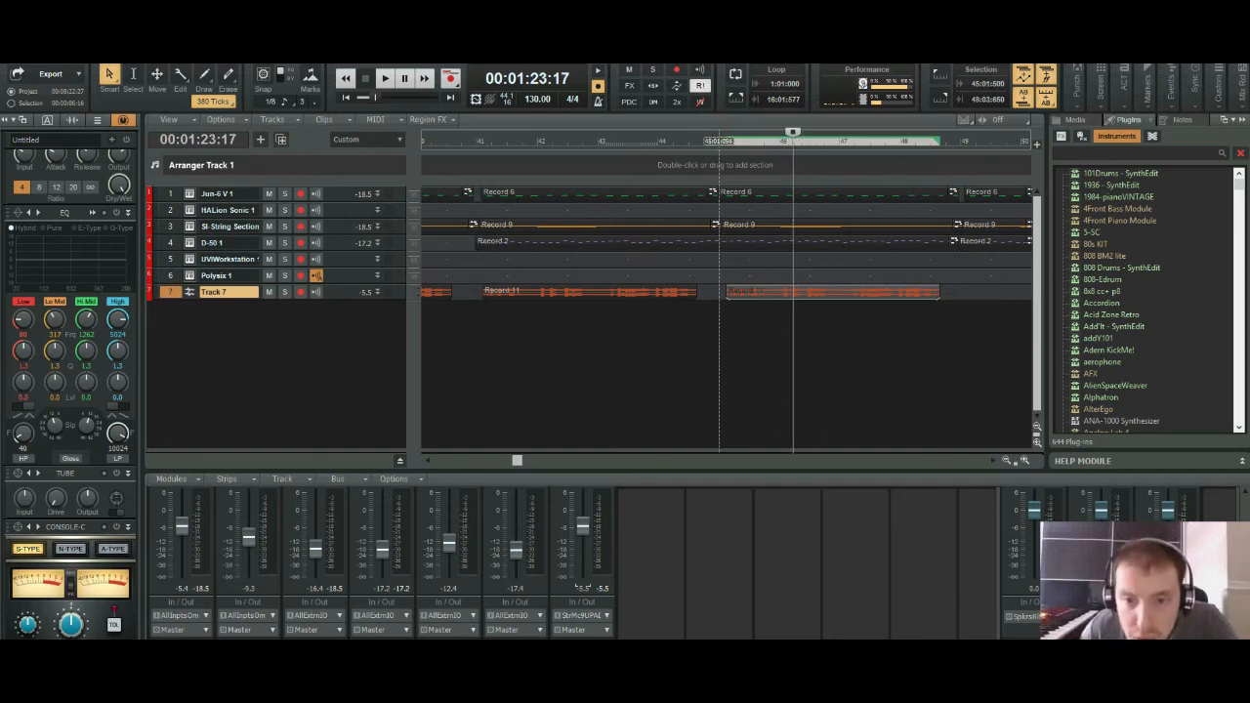
{"action": "left_click", "coordinate": [718, 140]}
{"action": "left_click_drag", "start_coordinate": [797, 291], "coordinate": [789, 291]}
{"action": "key", "text": "space"}
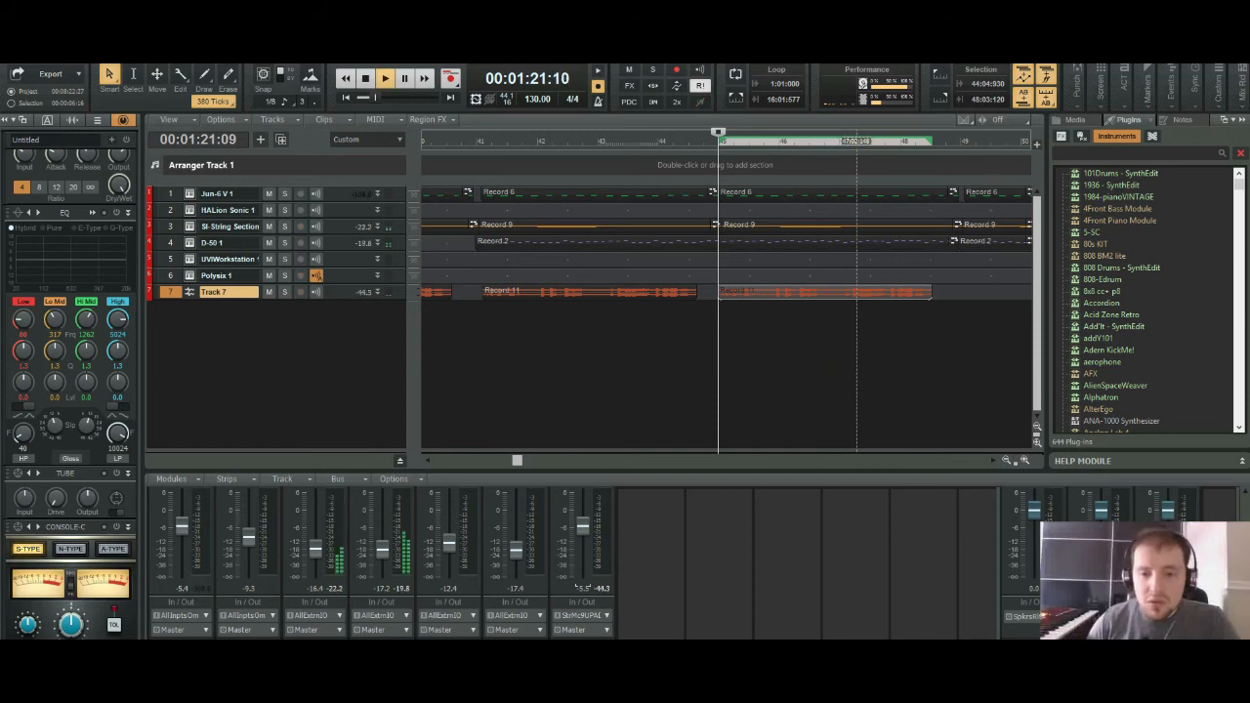
Step: Replay from just before bar 41 while nudging the Record 11 clip there, setting its start to 41:01:111
{"action": "key", "text": "ctrl+Left"}
{"action": "key", "text": "ctrl+Left"}
{"action": "key", "text": "ctrl+Left"}
{"action": "key", "text": "ctrl+Left"}
{"action": "key", "text": "ctrl+Left"}
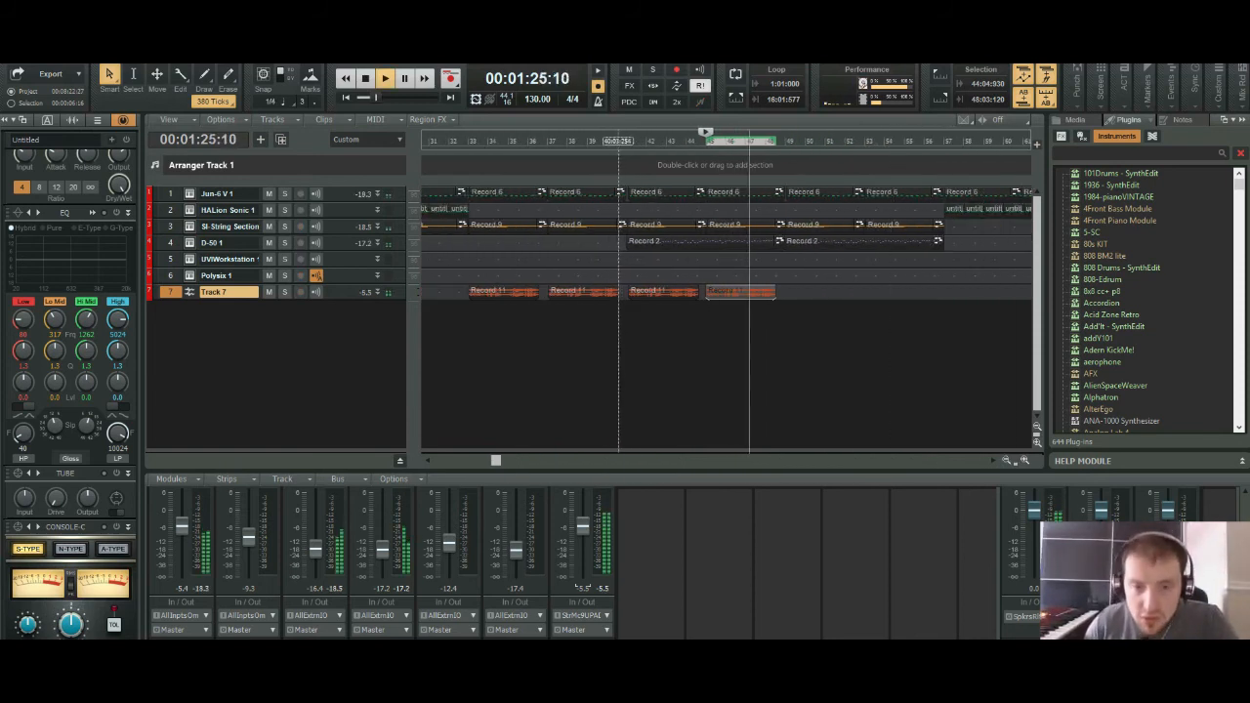
{"action": "left_click", "coordinate": [611, 141]}
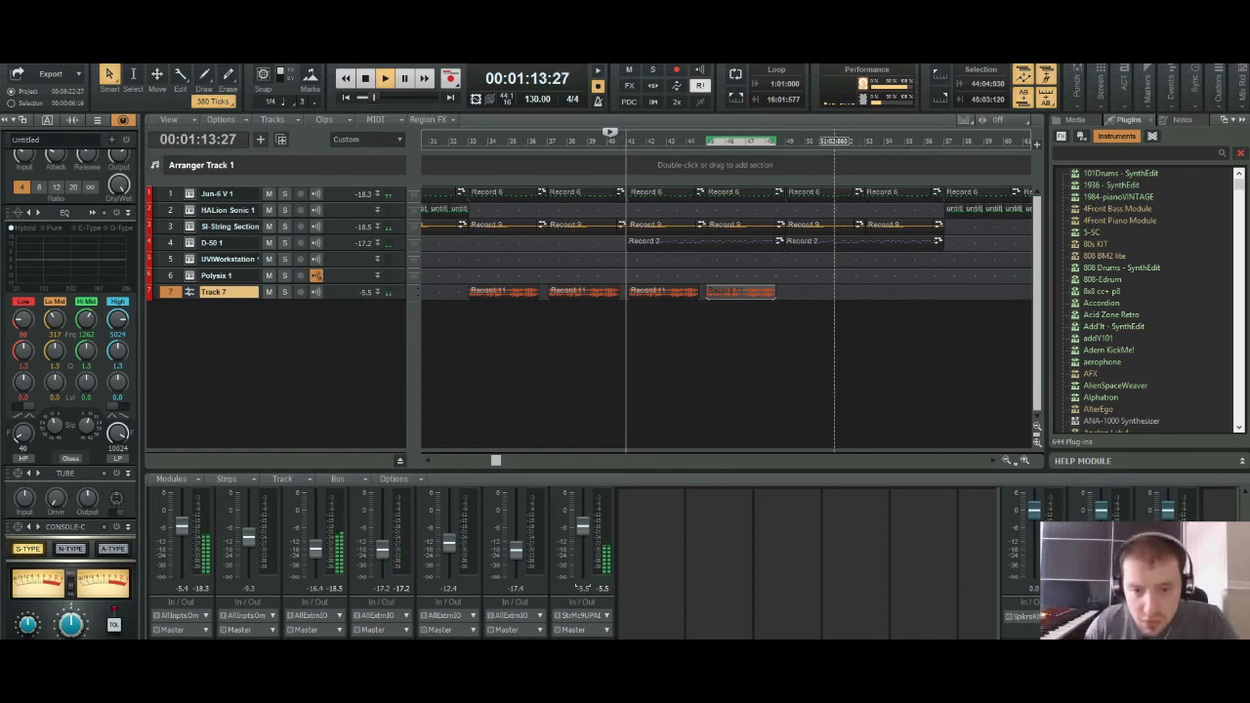
{"action": "left_click", "coordinate": [665, 291]}
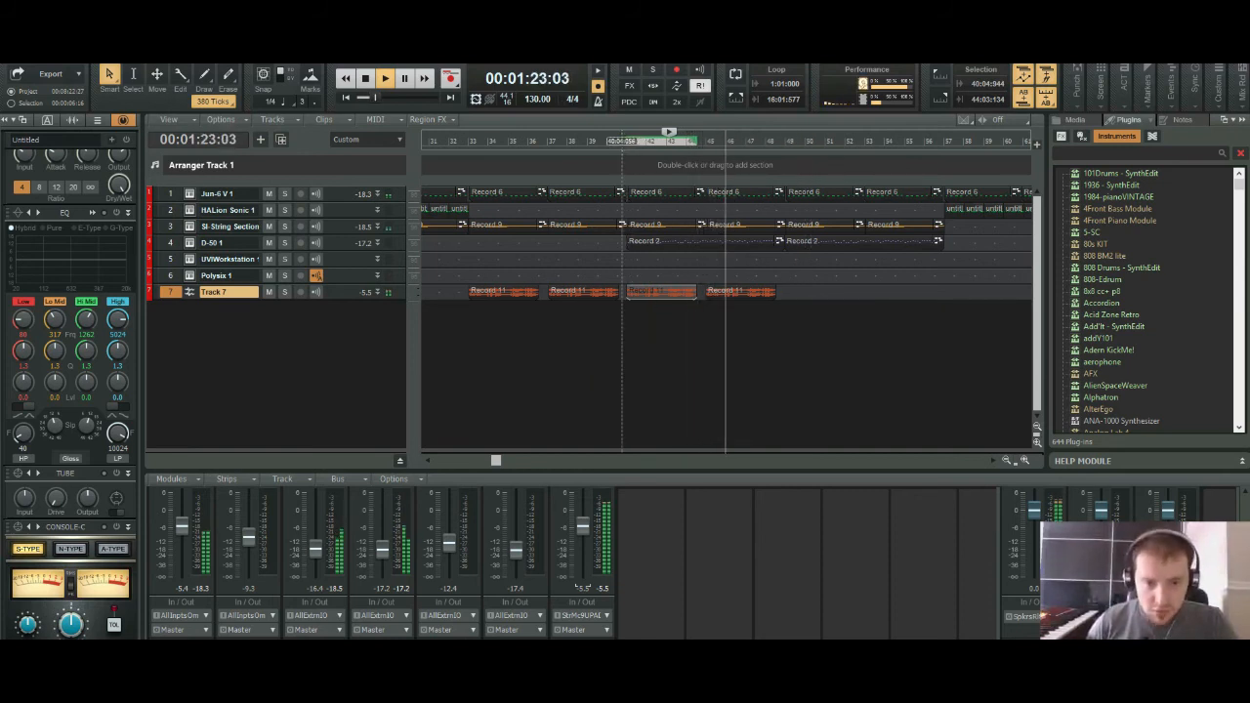
{"action": "left_click", "coordinate": [622, 139]}
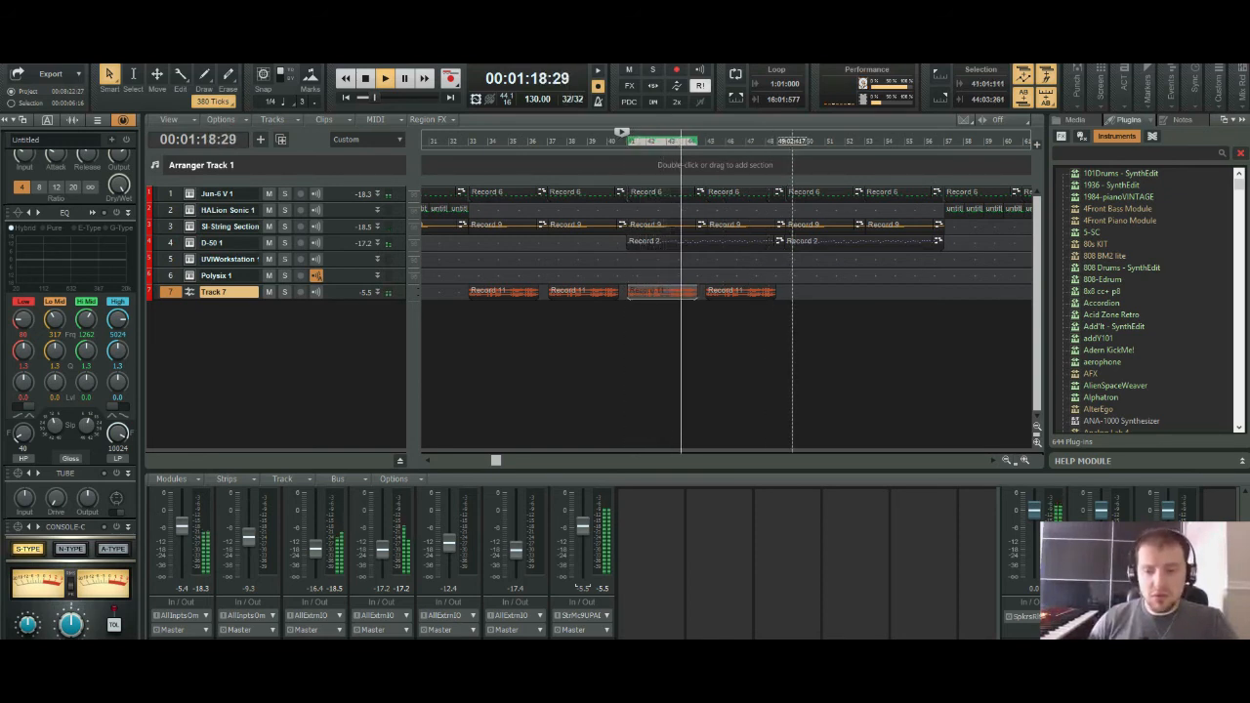
{"action": "left_click", "coordinate": [622, 140]}
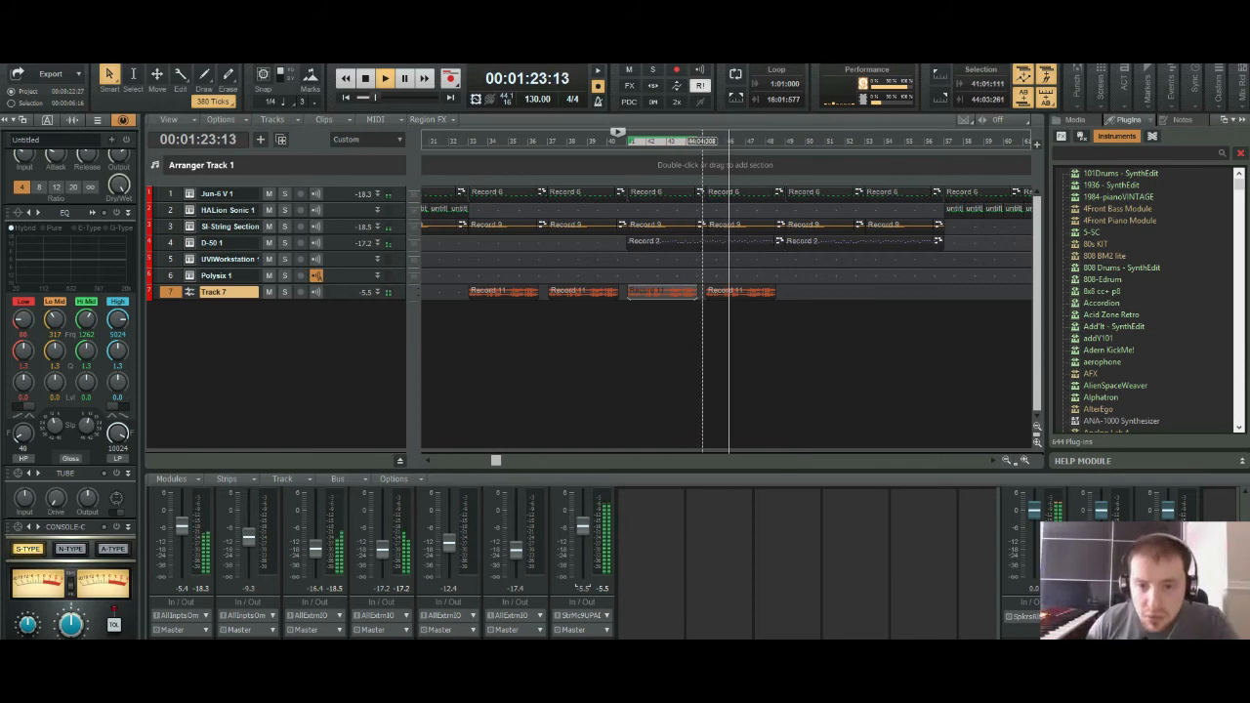
Step: Move the Record 11 clip at bar 45 slightly later, to start at 45:01:238, and play from 1:21:10
{"action": "key", "text": "space"}
{"action": "left_click", "coordinate": [706, 140]}
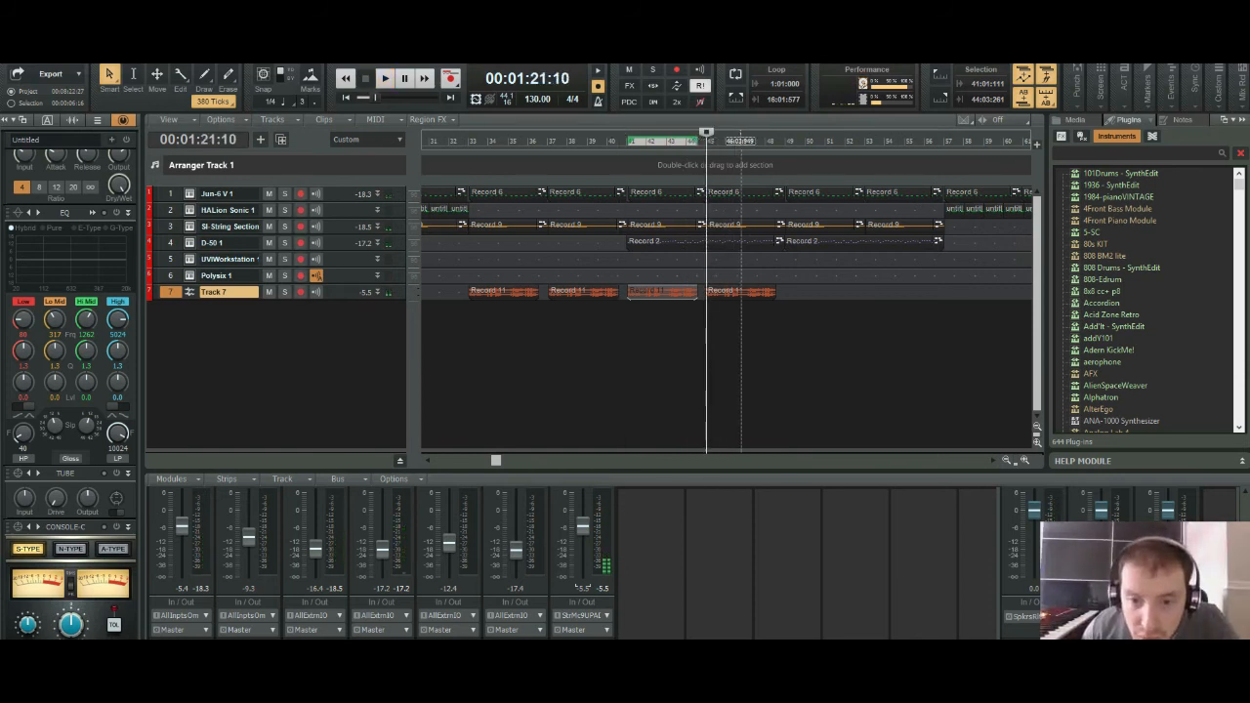
{"action": "left_click", "coordinate": [737, 291]}
{"action": "left_click_drag", "start_coordinate": [732, 292], "coordinate": [738, 292]}
{"action": "key", "text": "space"}
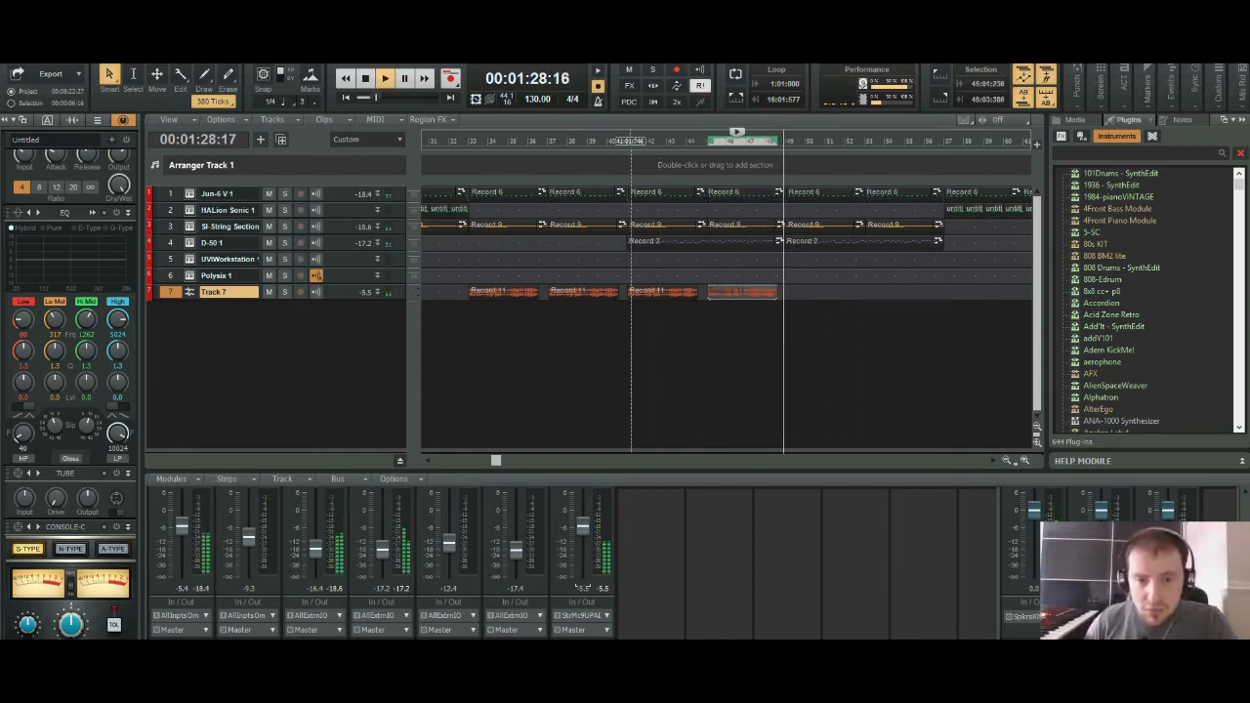
Step: Shift the Record 11 clip at bar 41 slightly later, to start at 41:01:492, and play from 1:14:04
{"action": "left_click", "coordinate": [629, 142]}
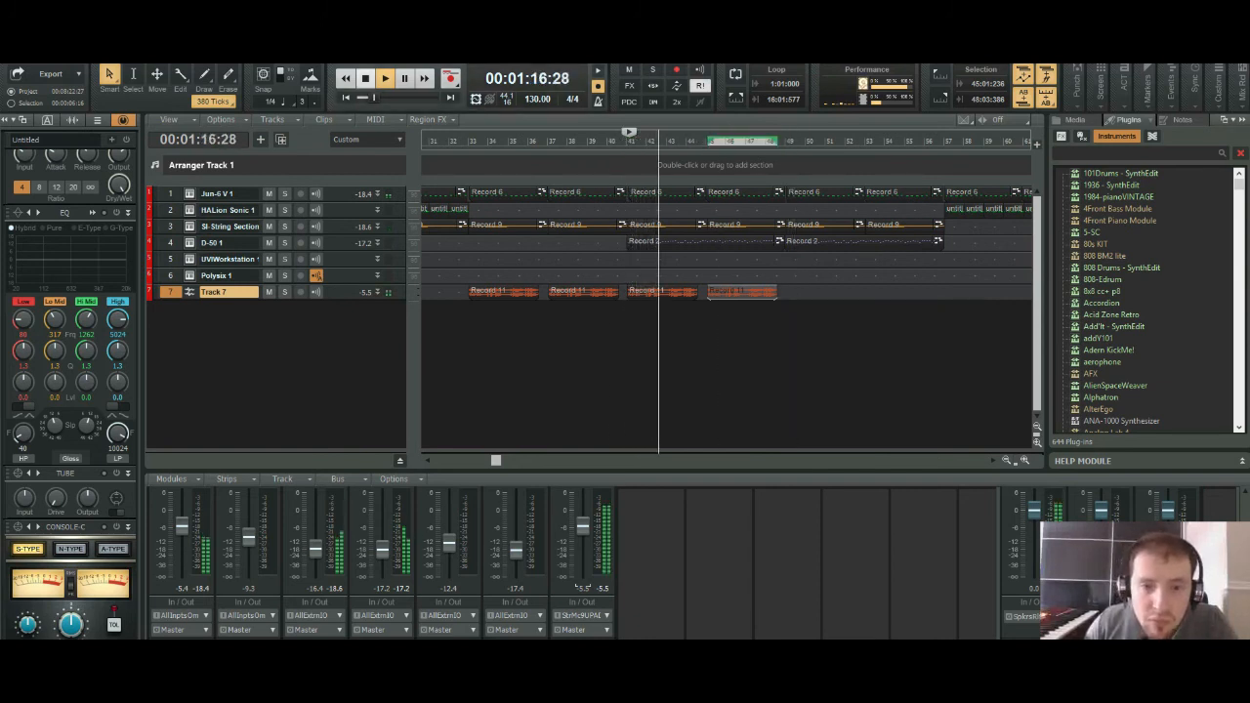
{"action": "key", "text": "space"}
{"action": "left_click", "coordinate": [655, 293]}
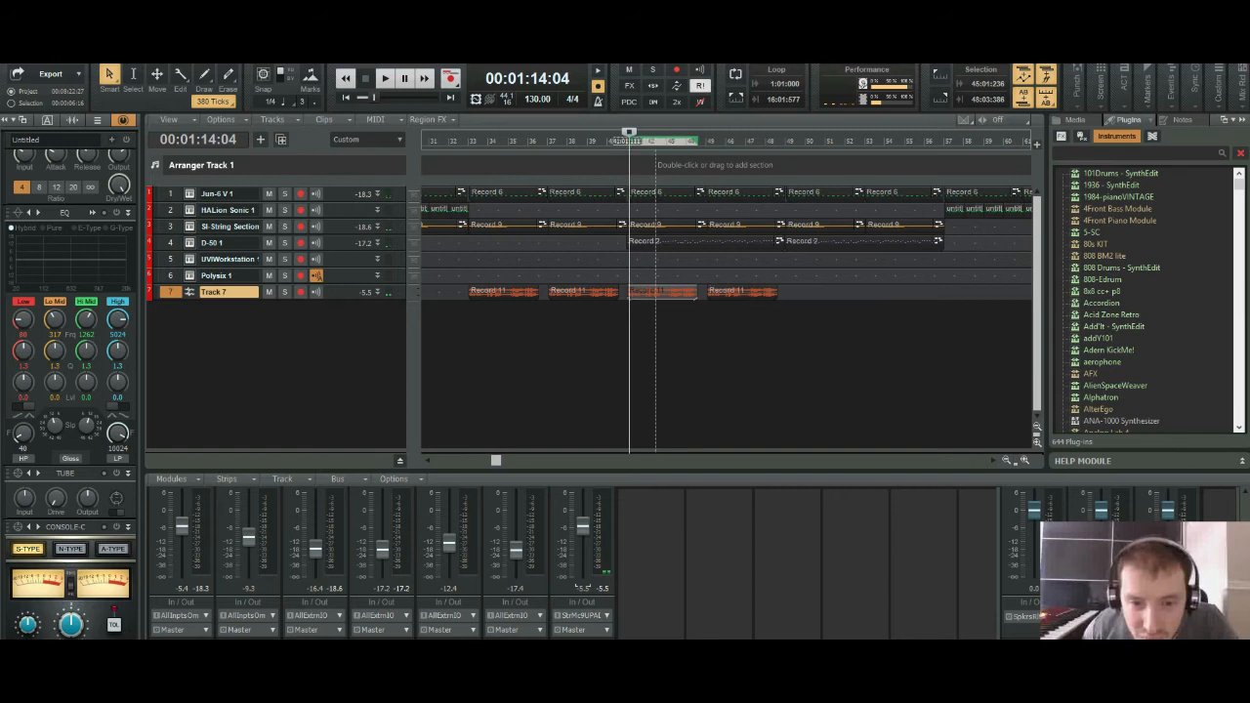
{"action": "key", "text": "space"}
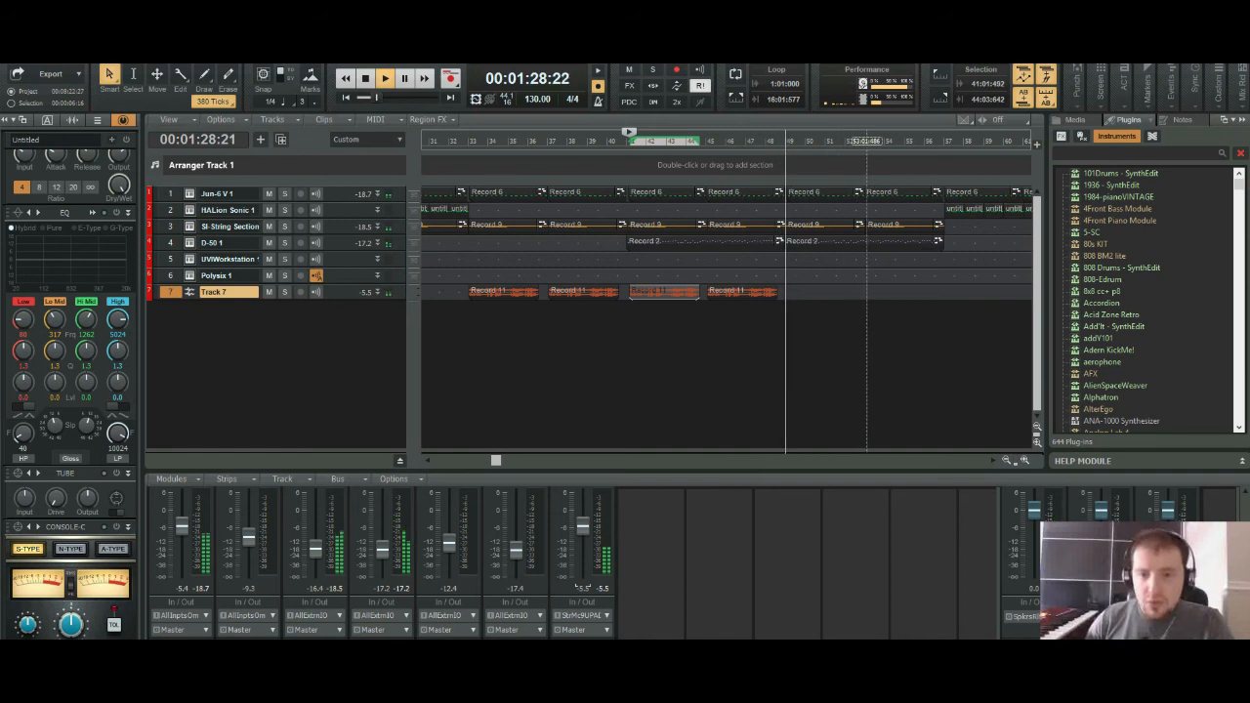
{"action": "key", "text": "space"}
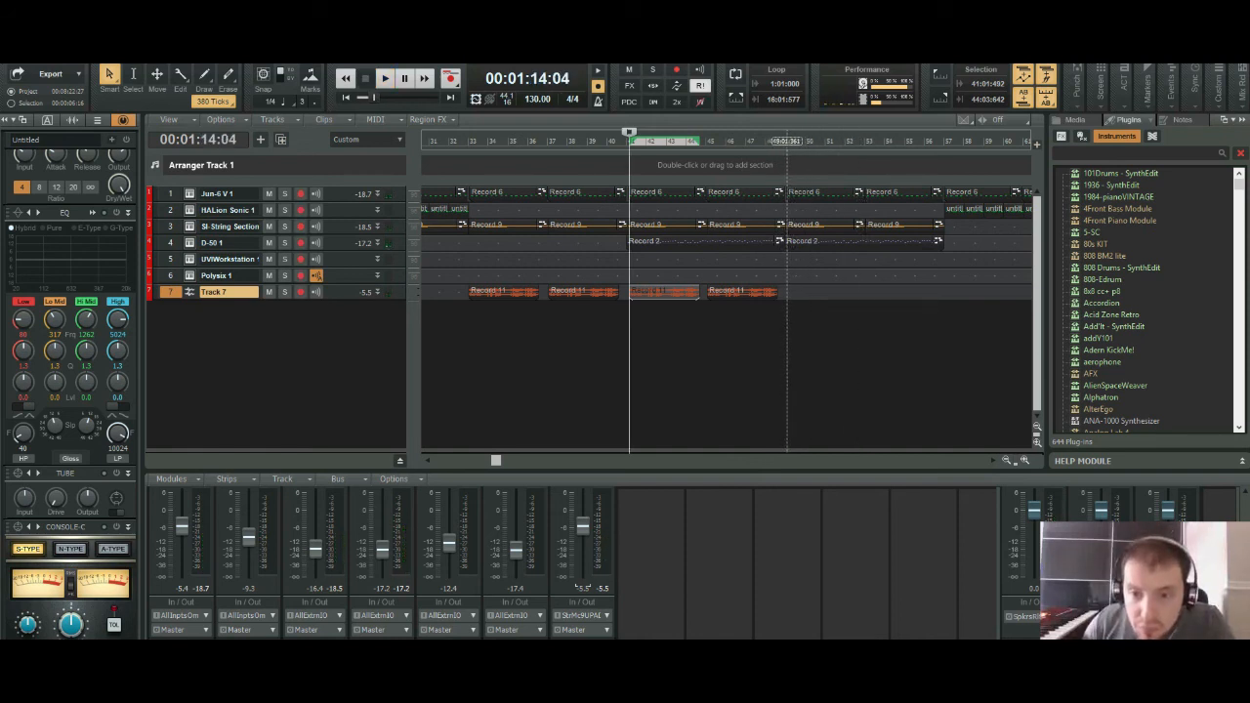
Step: Copy all four Record 11 clips on Track 7, paste them at 1:28:24 and briefly play the result
{"action": "left_click", "coordinate": [786, 140]}
{"action": "left_click_drag", "start_coordinate": [824, 292], "coordinate": [462, 292]}
{"action": "key", "text": "ctrl+c"}
{"action": "key", "text": "ctrl+v"}
{"action": "key", "text": "space"}
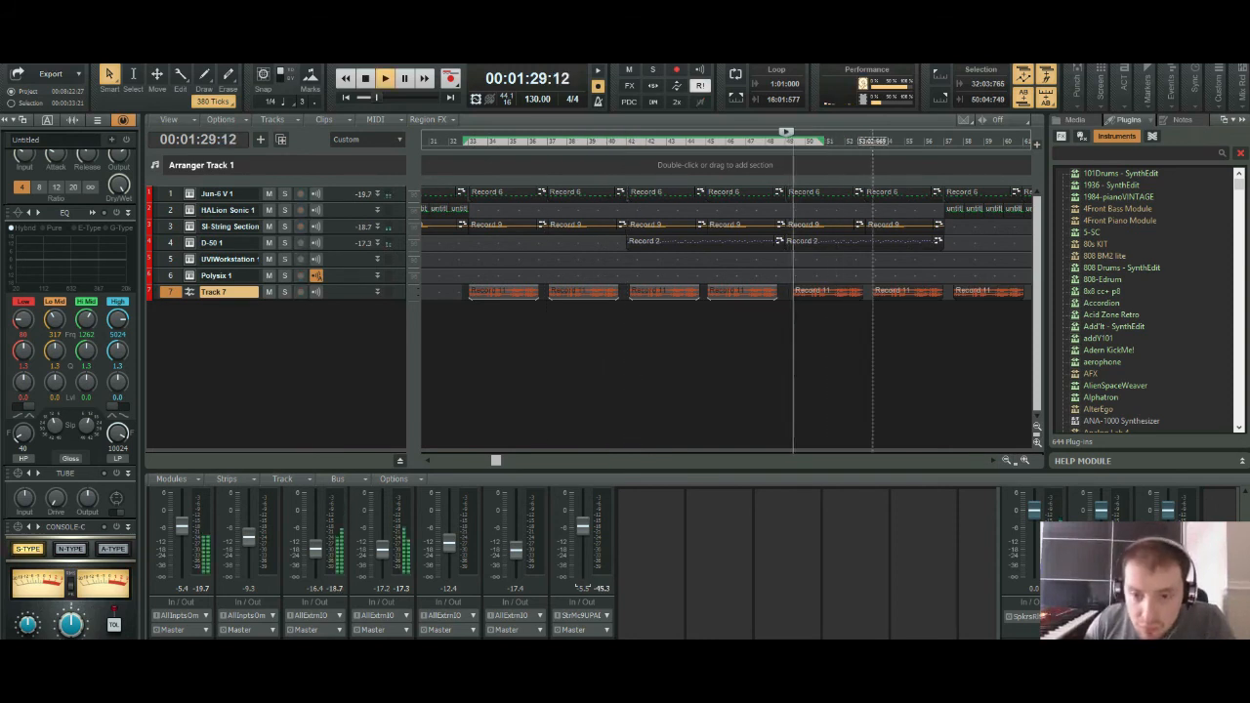
{"action": "key", "text": "space"}
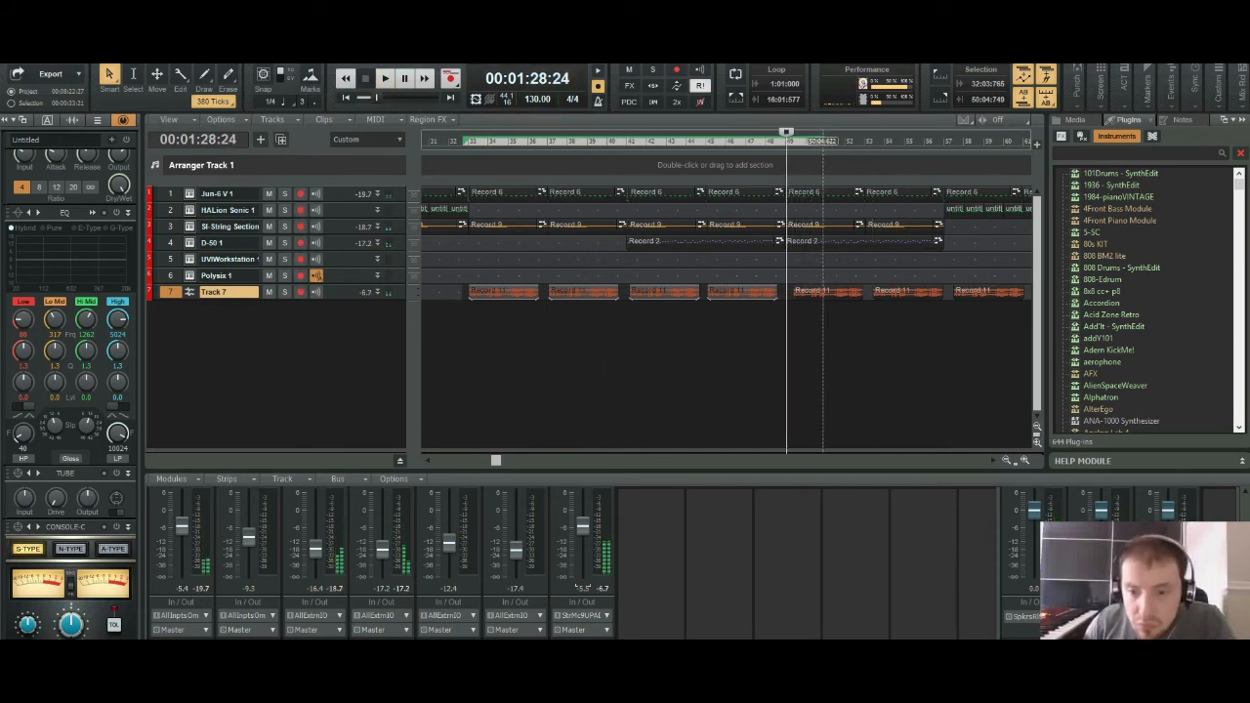
Step: Move the four newly pasted clips together slightly earlier, to start at 49:01:234, then play them and the section from 1:03:16
{"action": "left_click", "coordinate": [1006, 460]}
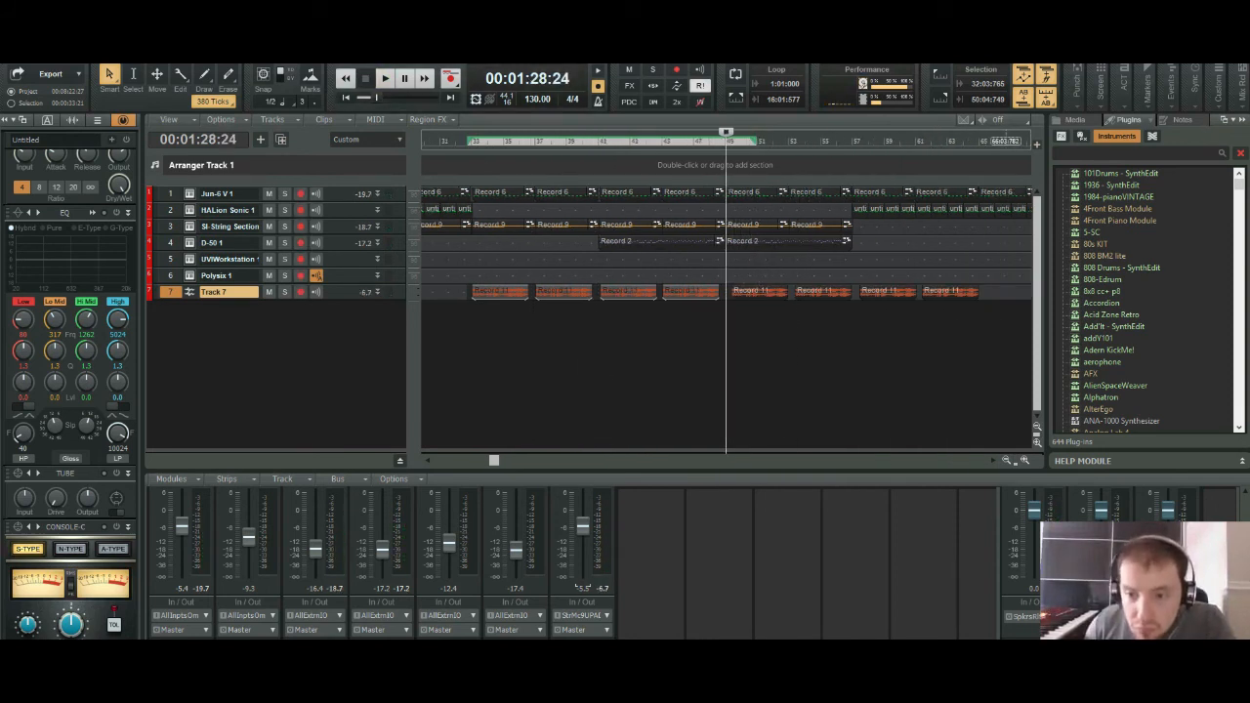
{"action": "left_click_drag", "start_coordinate": [1003, 293], "coordinate": [745, 289]}
{"action": "key", "text": "space"}
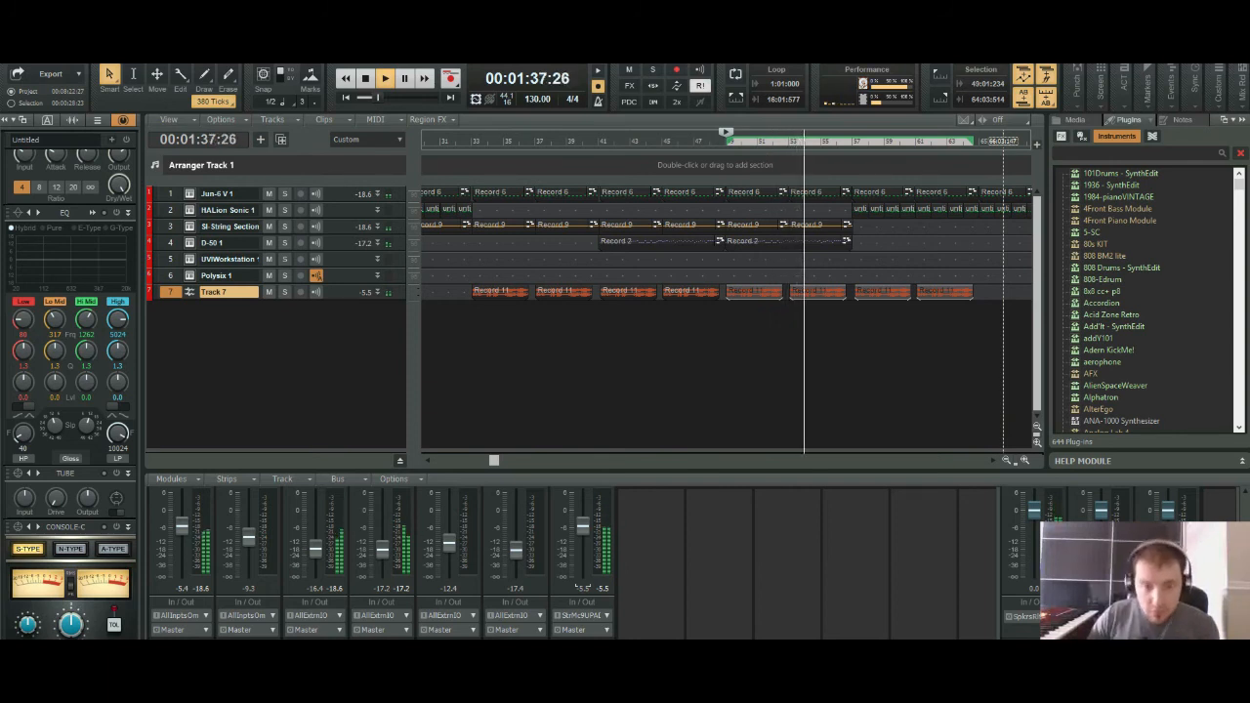
{"action": "left_click", "coordinate": [509, 142]}
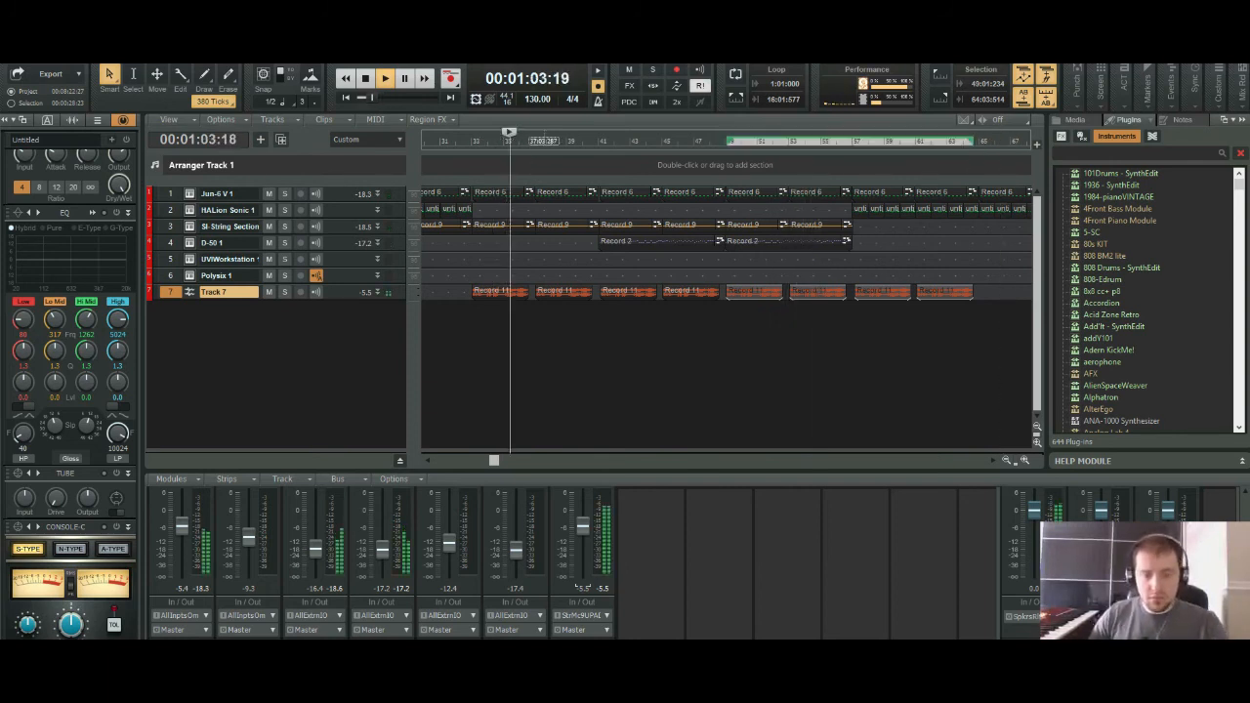
{"action": "key", "text": "space"}
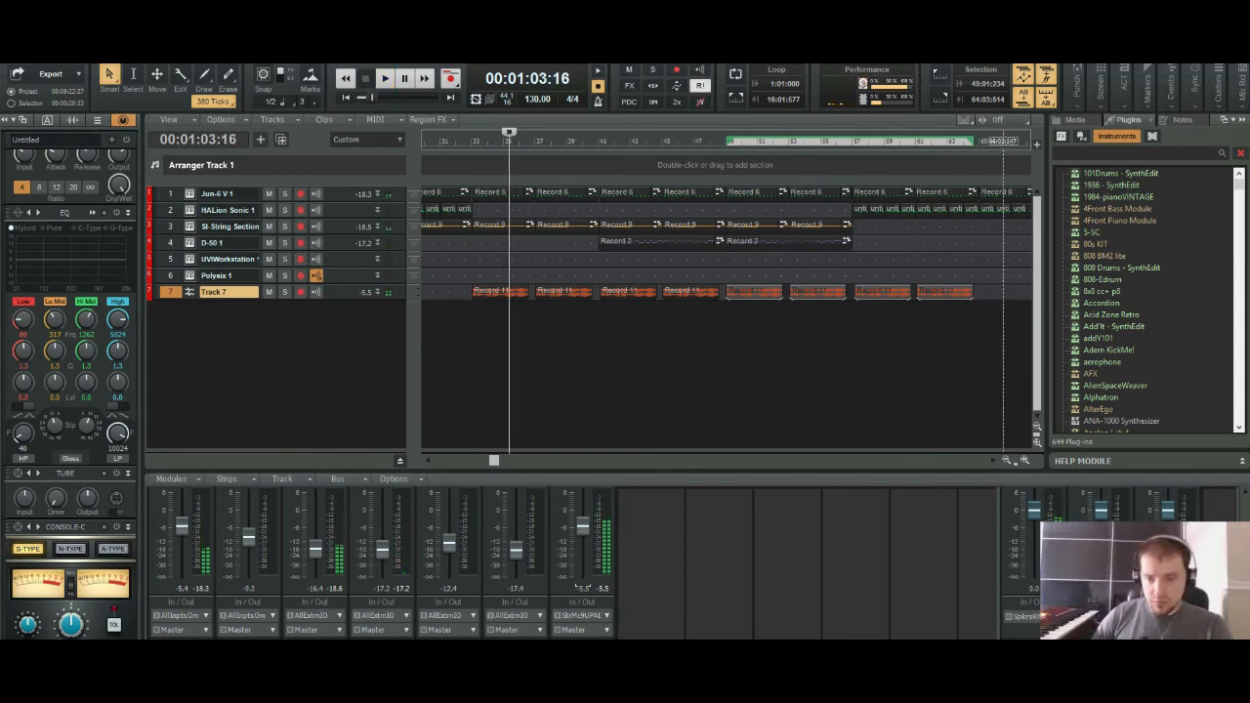
Step: Delete the six copied Record 11 clips from bar 41 onward on Track 7, keeping the first two
{"action": "left_click_drag", "start_coordinate": [1003, 293], "coordinate": [599, 293]}
{"action": "key", "text": "Delete"}
{"action": "key", "text": "Delete"}
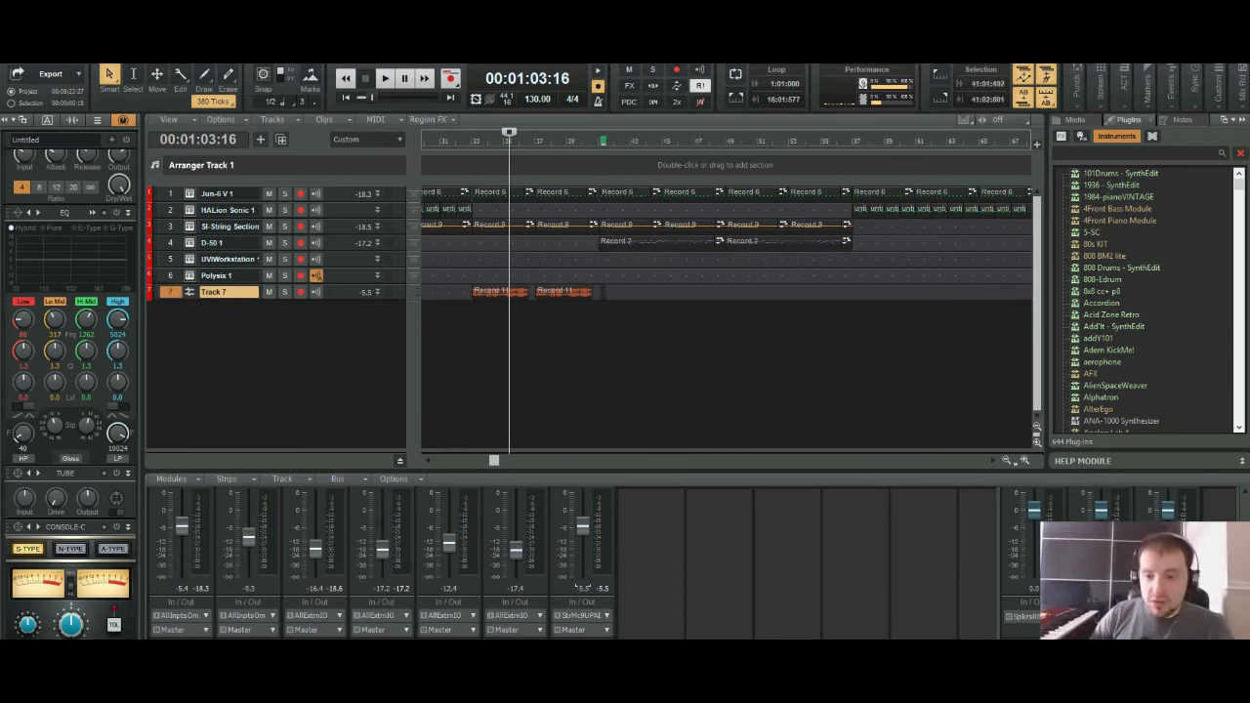
Step: Close the gap between the two remaining Record 11 clips by extending their adjoining edges, and play from 1:03:16
{"action": "key", "text": "ctrl+Right"}
{"action": "key", "text": "ctrl+Right"}
{"action": "key", "text": "ctrl+Right"}
{"action": "key", "text": "ctrl+Right"}
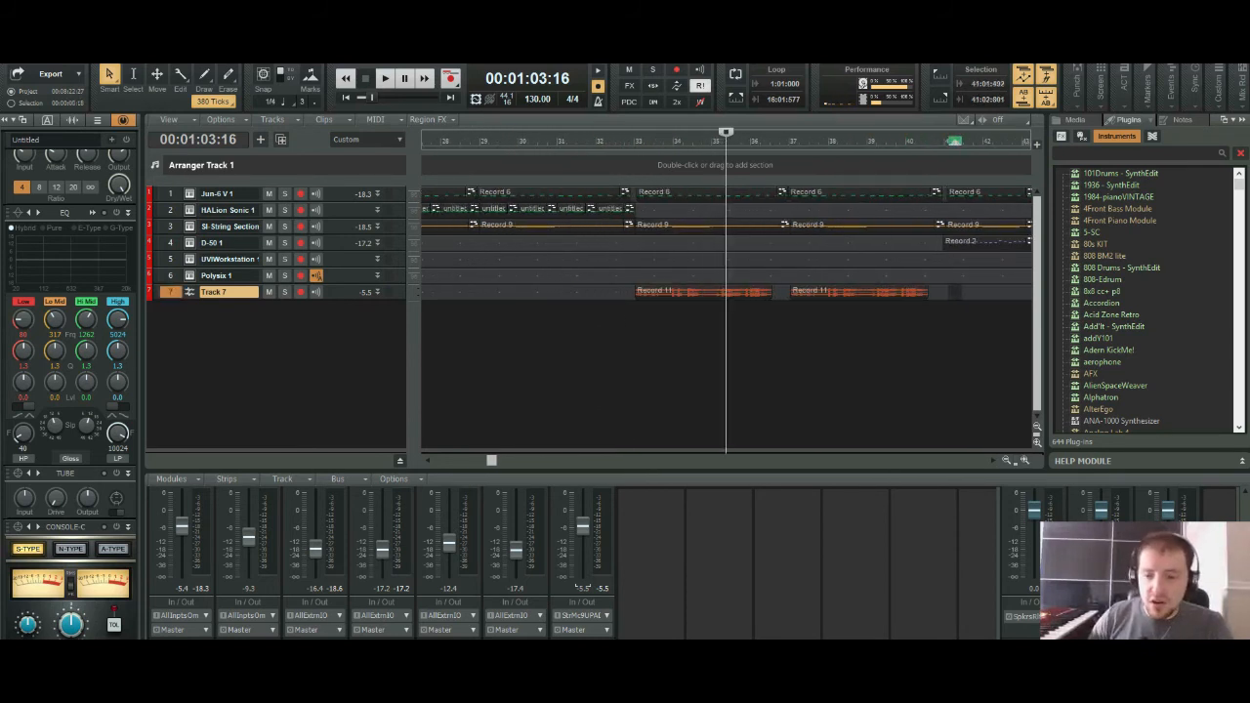
{"action": "key", "text": "ctrl+Right"}
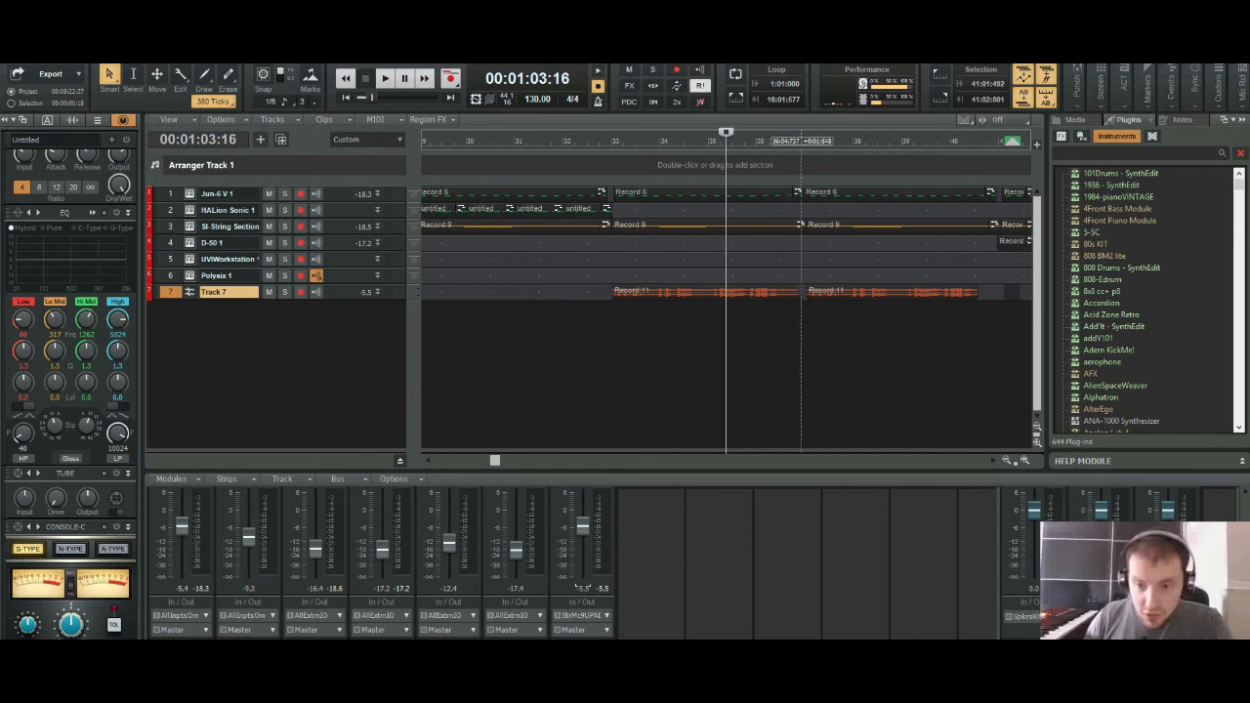
{"action": "key", "text": "space"}
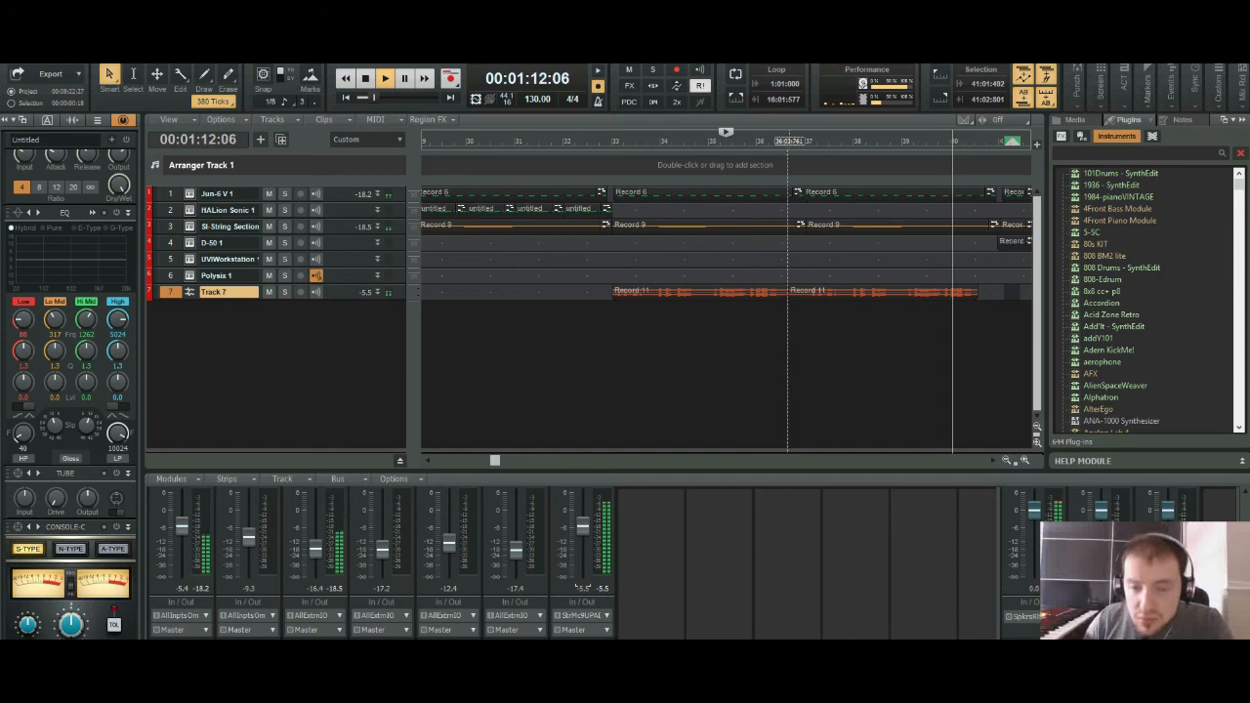
{"action": "key", "text": "space"}
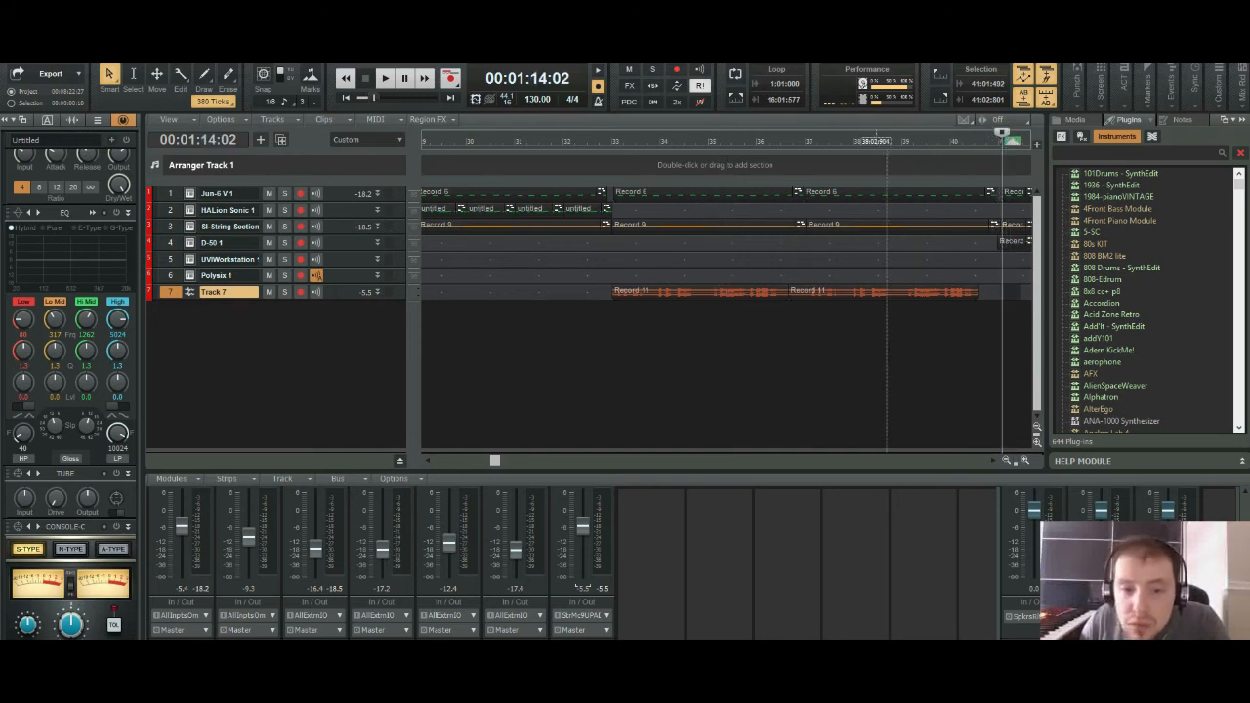
Step: Copy both joined Record 11 clips, paste them at 1:14:02 at bar 41, and play from there
{"action": "left_click_drag", "start_coordinate": [586, 293], "coordinate": [975, 293]}
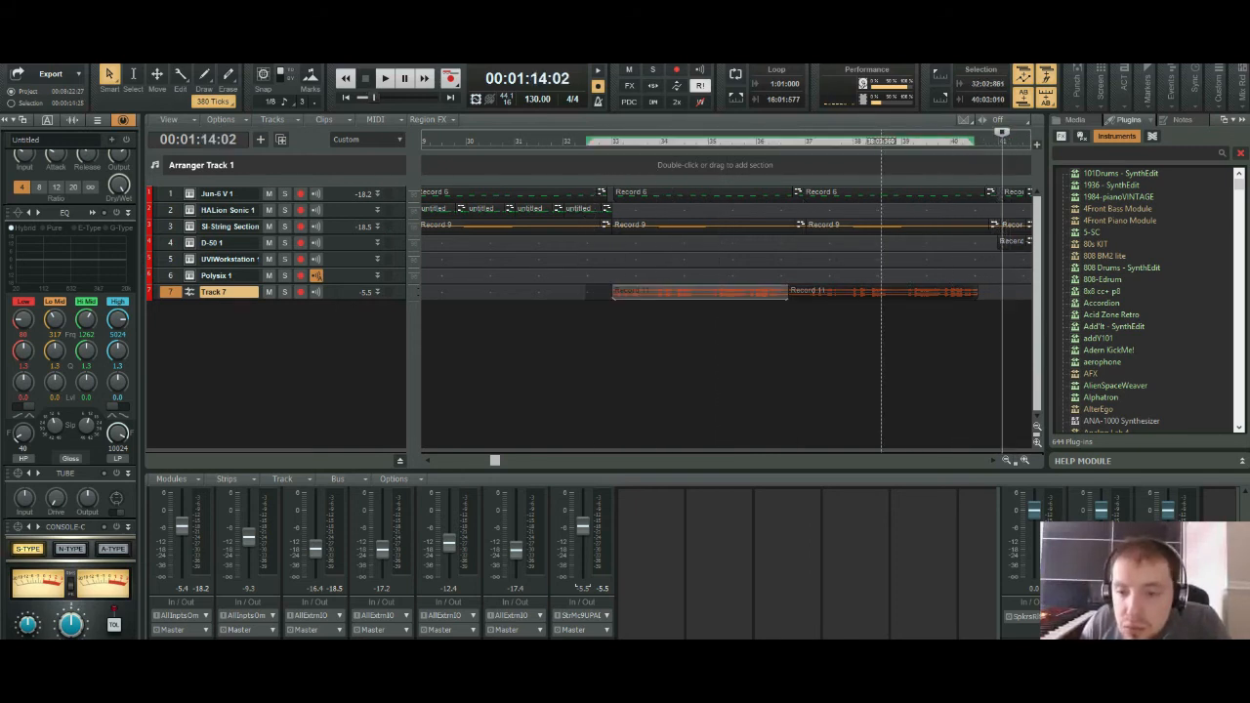
{"action": "left_click", "coordinate": [856, 291], "text": "ctrl"}
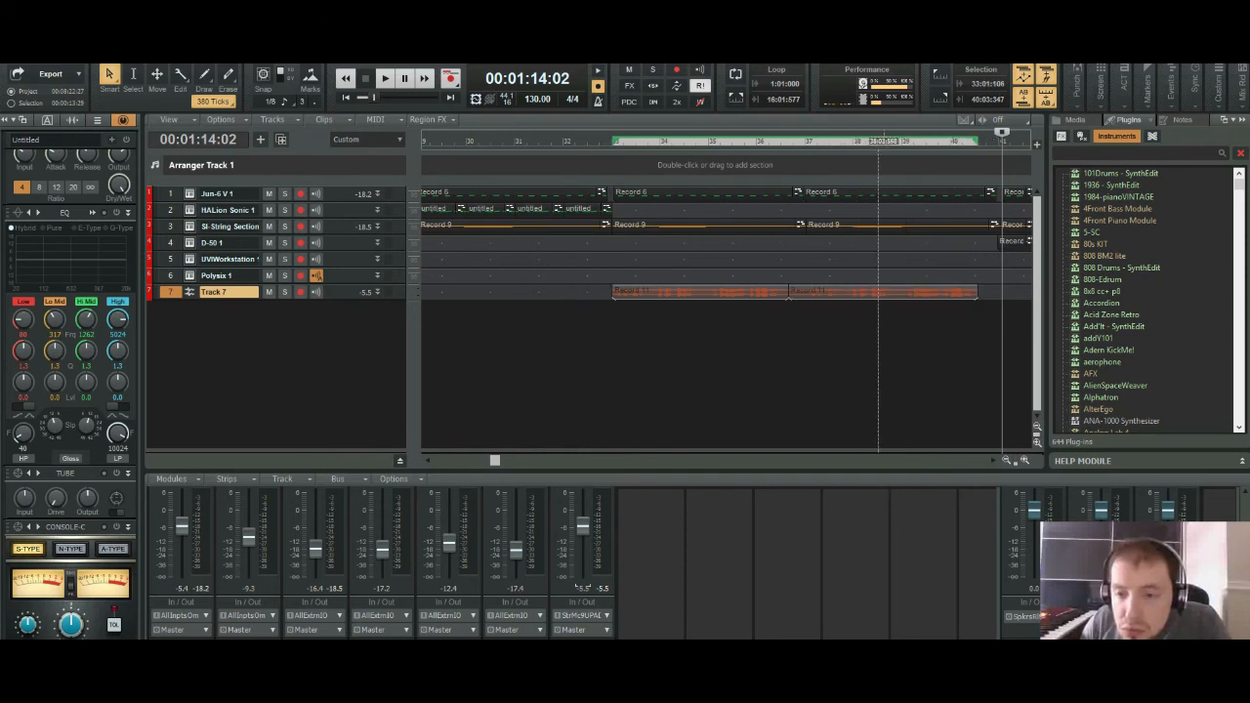
{"action": "key", "text": "space"}
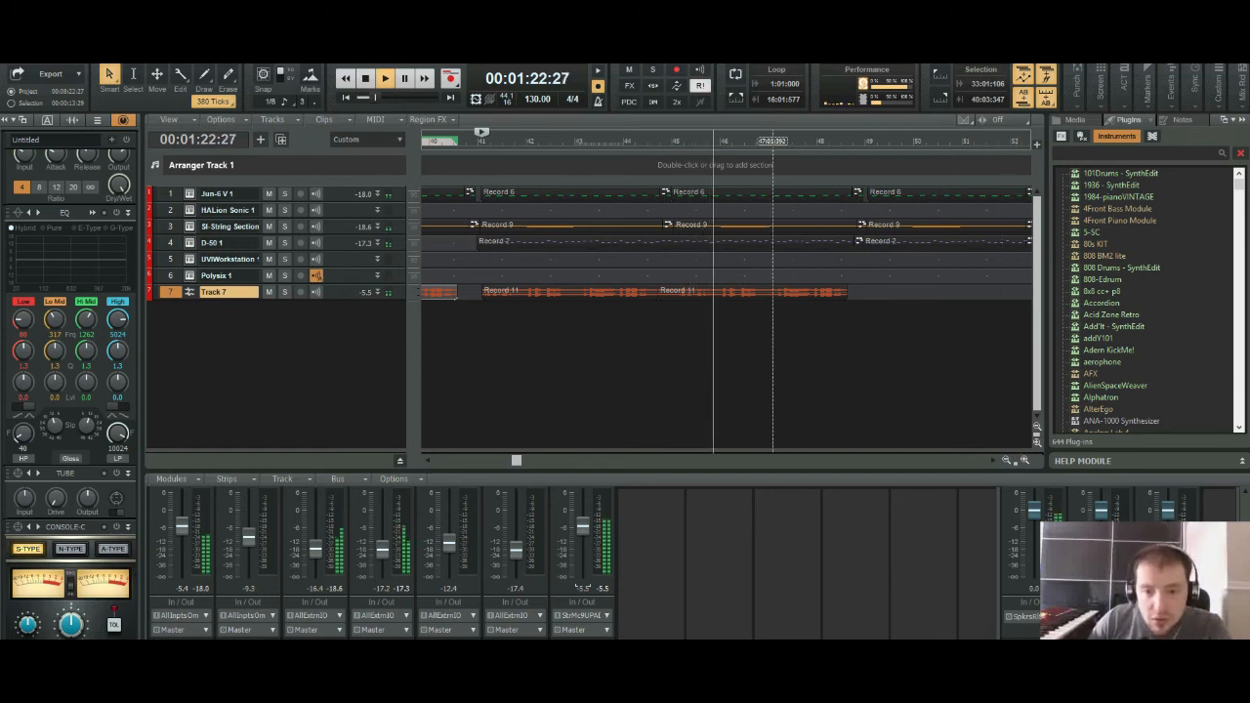
Step: Copy the two joined Record 11 clips starting at bar 41, paste them at 1:28:23 and play from there
{"action": "left_click", "coordinate": [775, 293]}
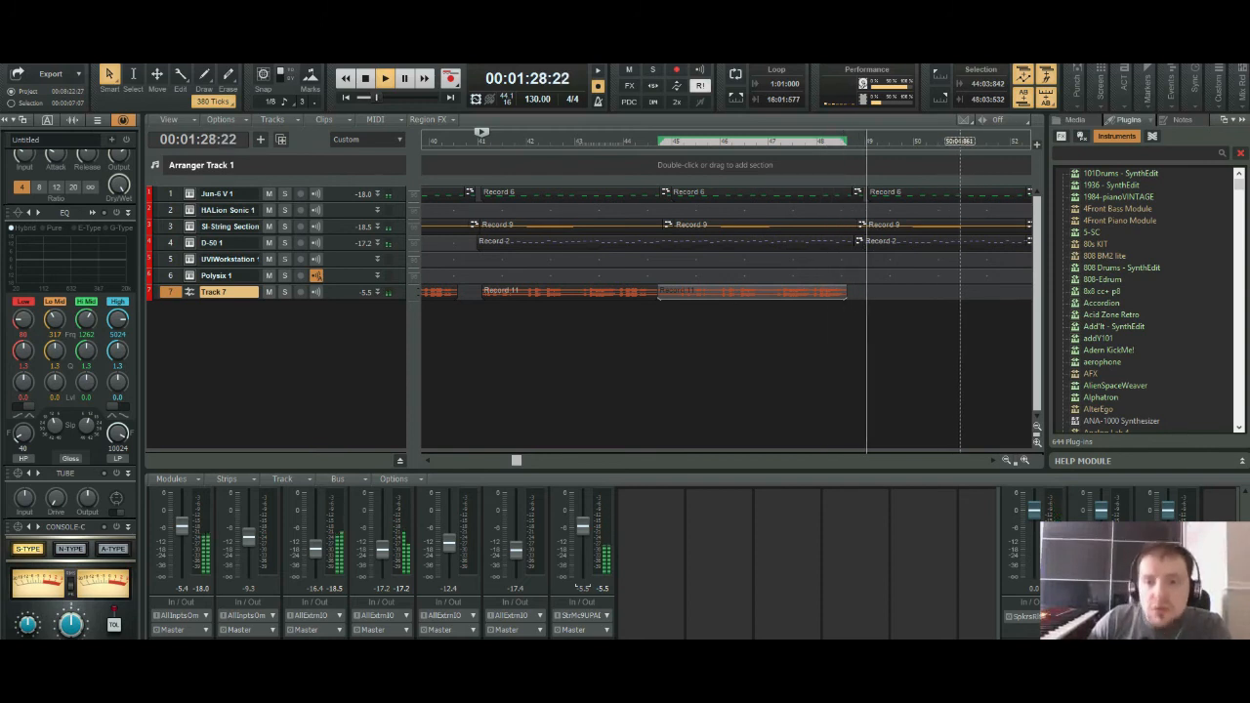
{"action": "key", "text": "space"}
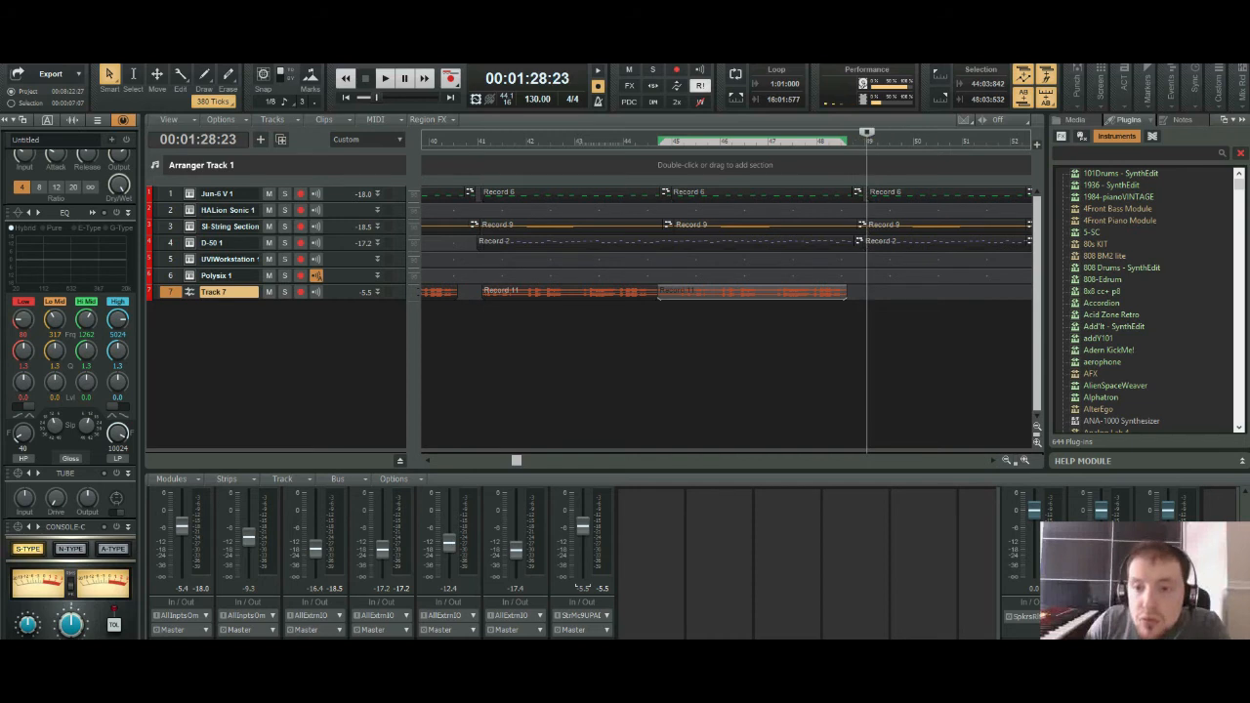
{"action": "left_click", "coordinate": [628, 292], "text": "ctrl"}
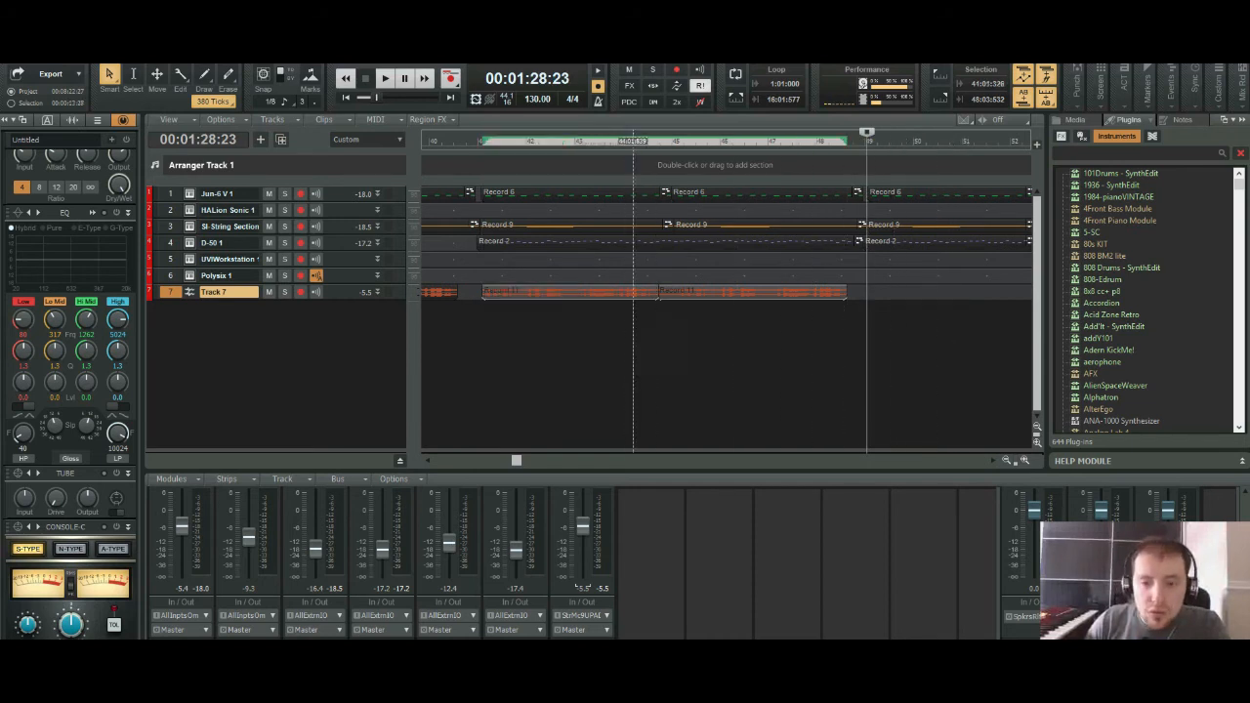
{"action": "key", "text": "ctrl+c"}
{"action": "key", "text": "ctrl+v"}
{"action": "key", "text": "space"}
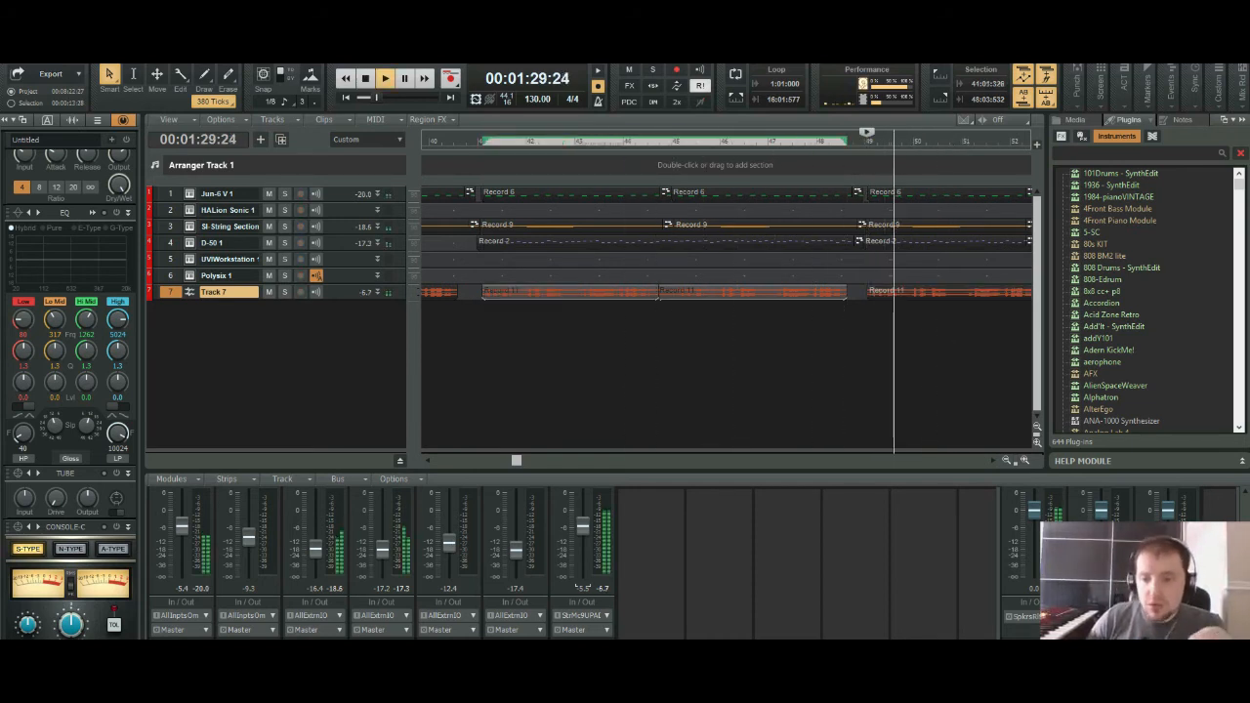
Step: Listen through the last pasted clips from bar 49 while viewing a wider stretch of the arrangement
{"action": "key", "text": "ctrl+Left"}
{"action": "key", "text": "ctrl+Left"}
{"action": "key", "text": "ctrl+Left"}
{"action": "key", "text": "ctrl+Left"}
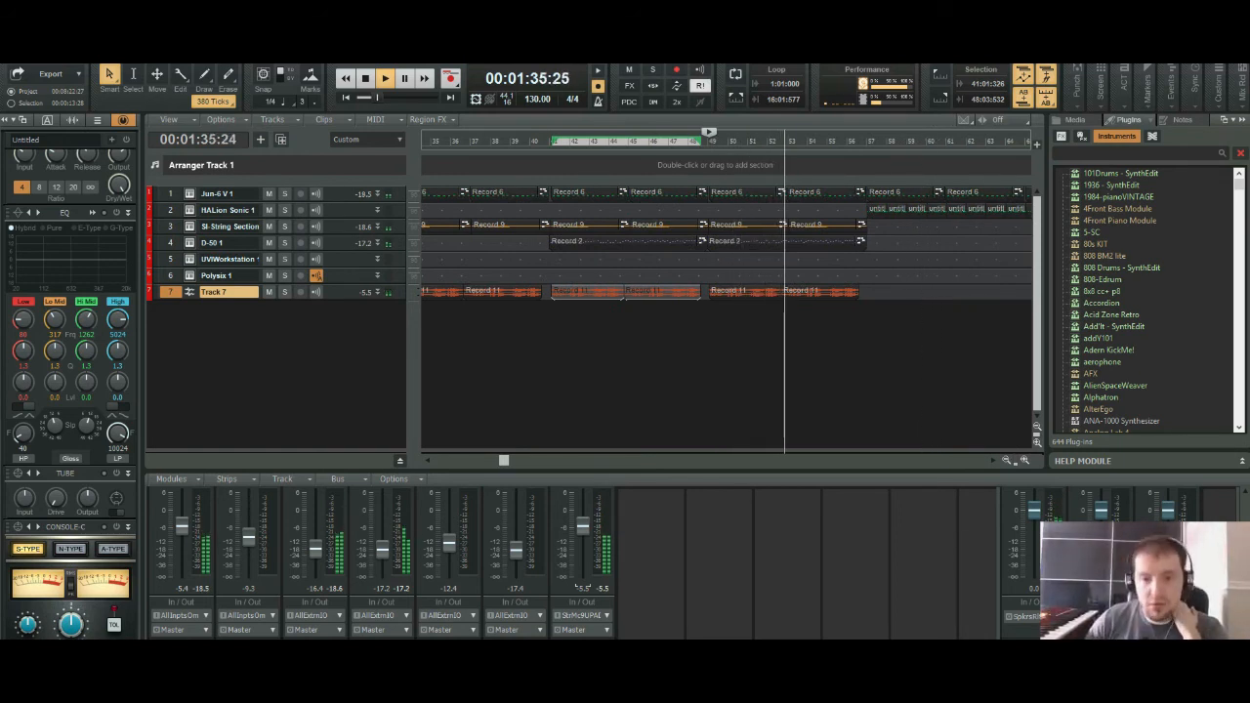
{"action": "key", "text": "ctrl+Left"}
{"action": "key", "text": "ctrl+Left"}
{"action": "key", "text": "ctrl+Left"}
{"action": "key", "text": "ctrl+Left"}
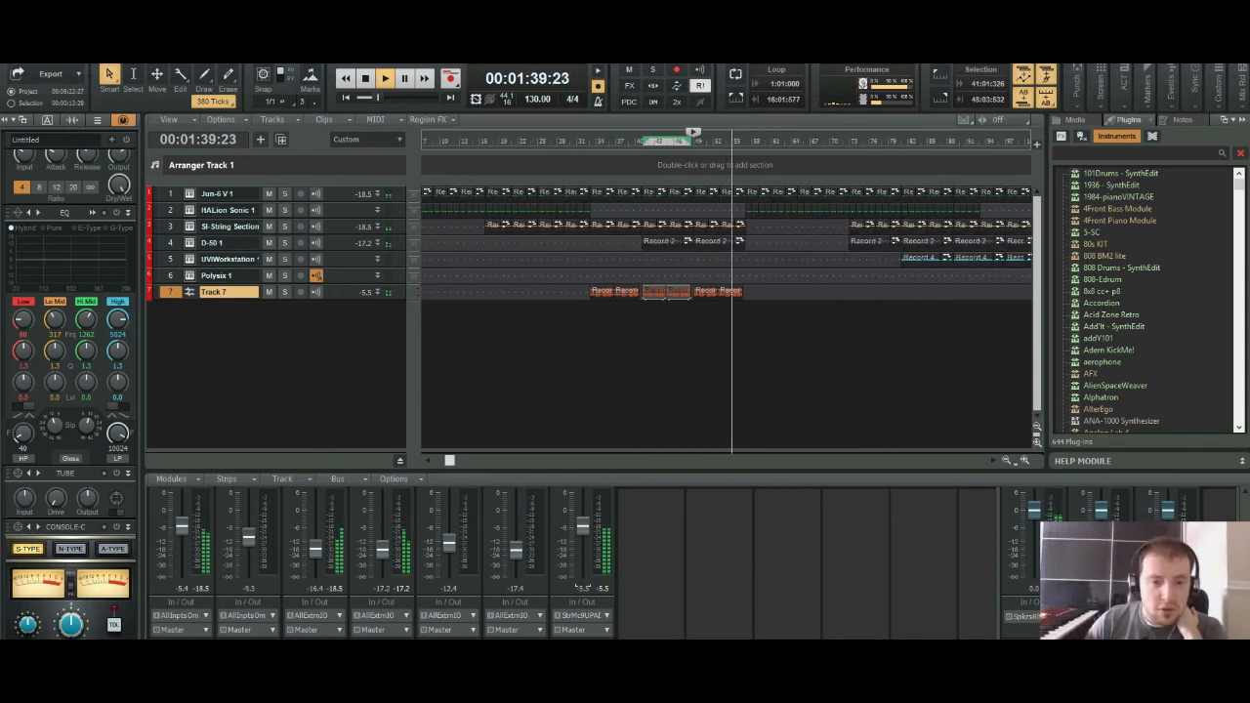
Step: Stop playback, copy all Record 11 clips on Track 7, paste them at 4:11:11 and align their start with bar 137
{"action": "scroll", "coordinate": [726, 293], "scroll_direction": "left", "scroll_amount": 1}
{"action": "scroll", "coordinate": [725, 292], "scroll_direction": "right", "scroll_amount": 5}
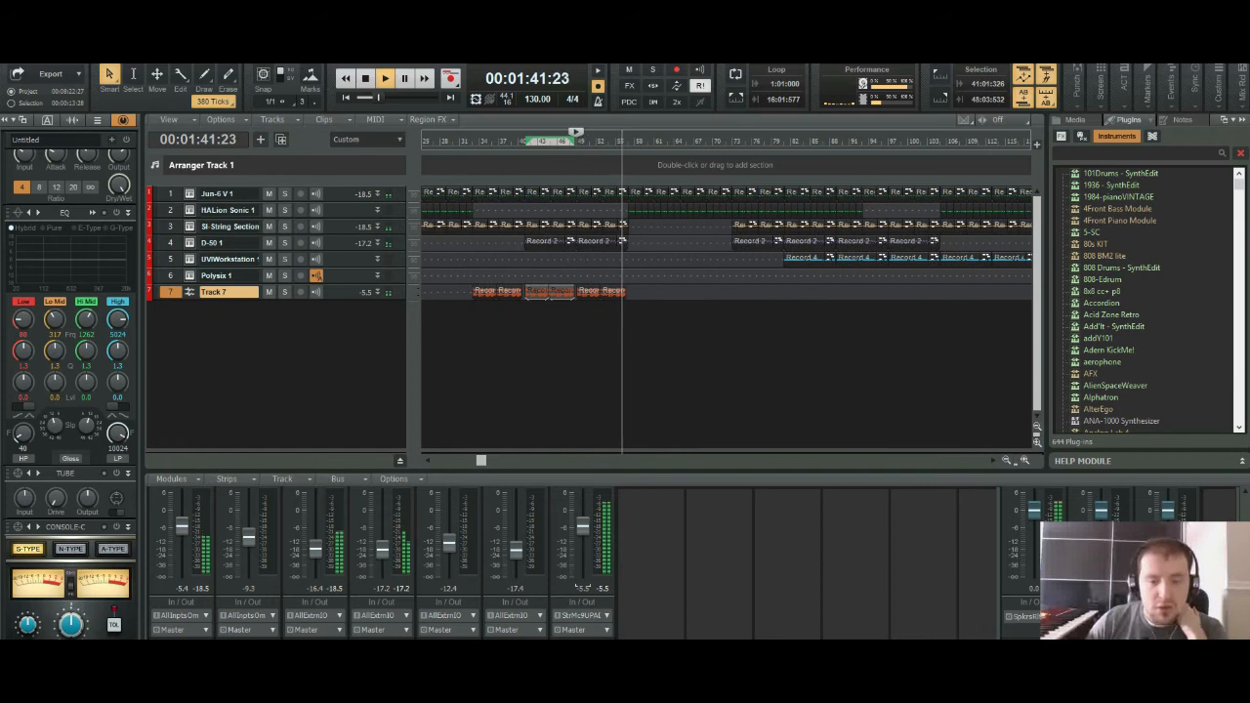
{"action": "key", "text": "space"}
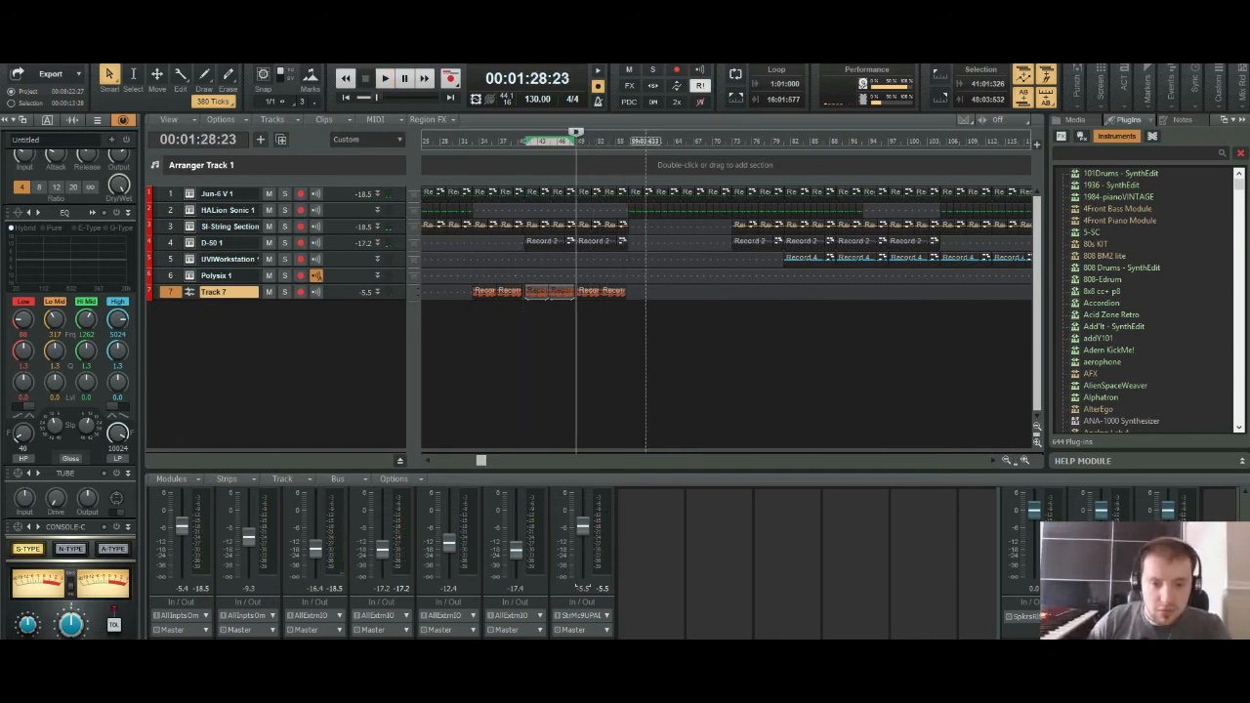
{"action": "left_click_drag", "start_coordinate": [646, 293], "coordinate": [428, 293]}
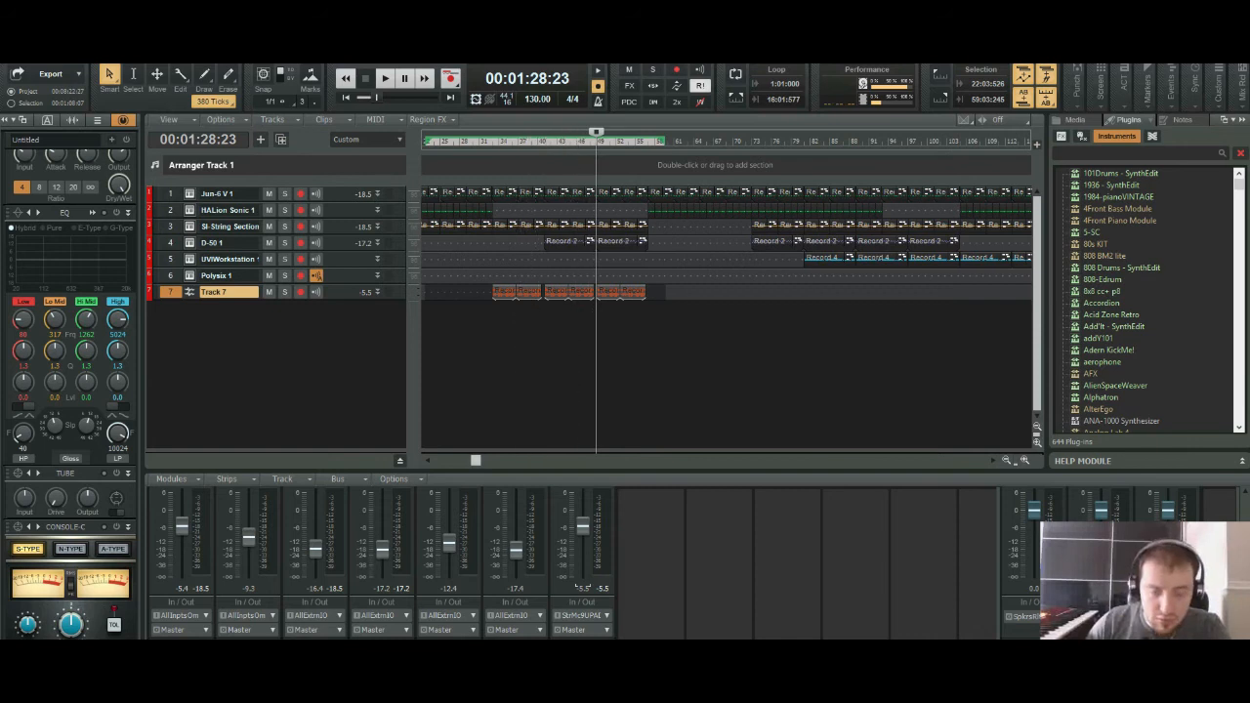
{"action": "mouse_move", "coordinate": [475, 459]}
{"action": "left_mouse_down"}
{"action": "mouse_move", "coordinate": [697, 460]}
{"action": "mouse_move", "coordinate": [631, 460]}
{"action": "left_mouse_up"}
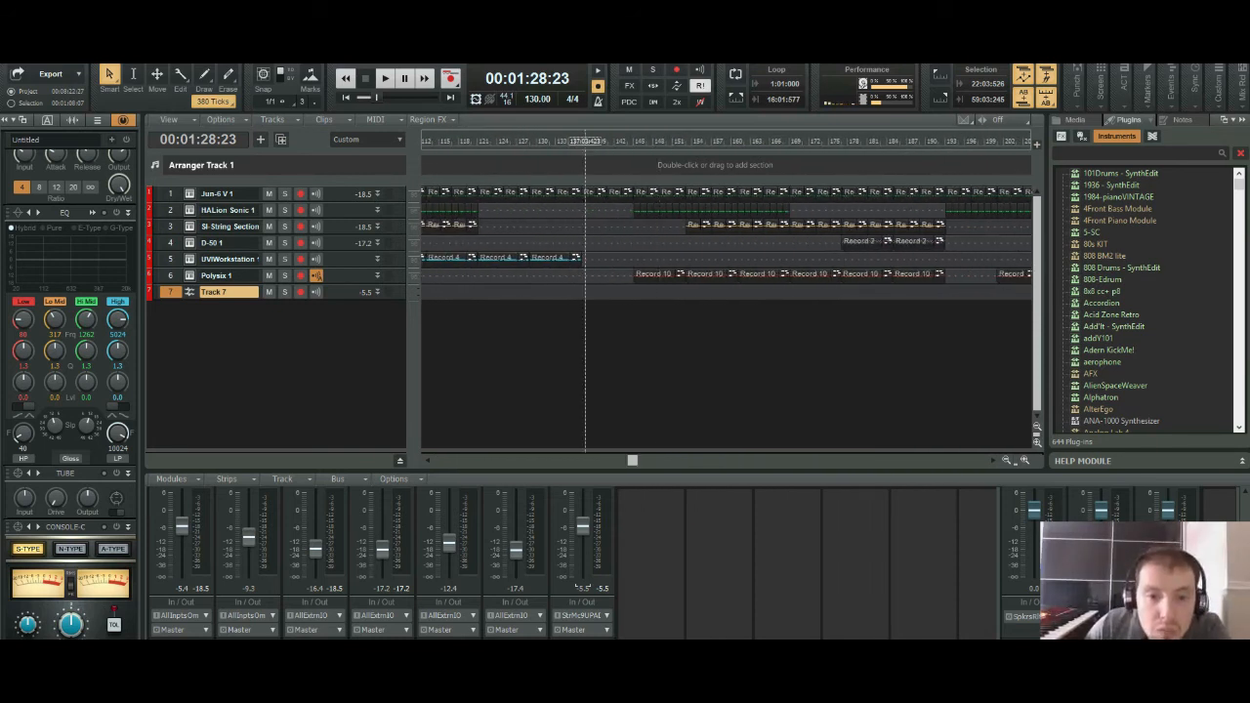
{"action": "left_click", "coordinate": [583, 141]}
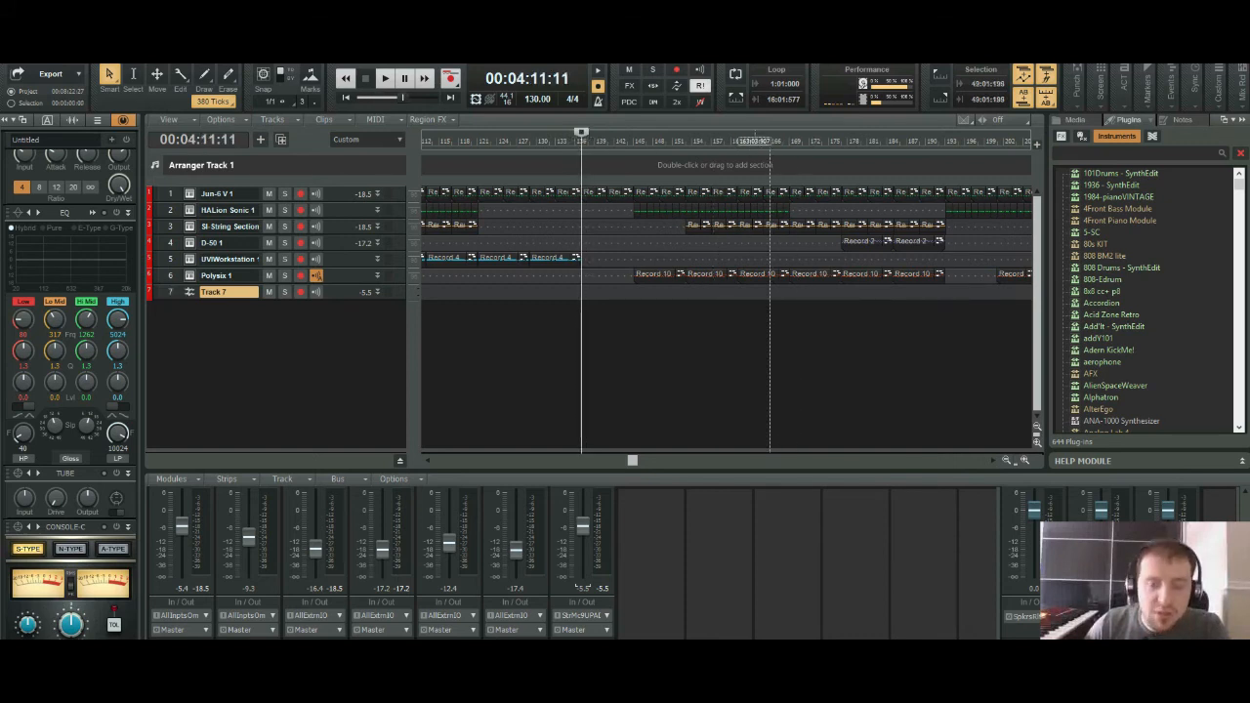
{"action": "key", "text": "ctrl+v"}
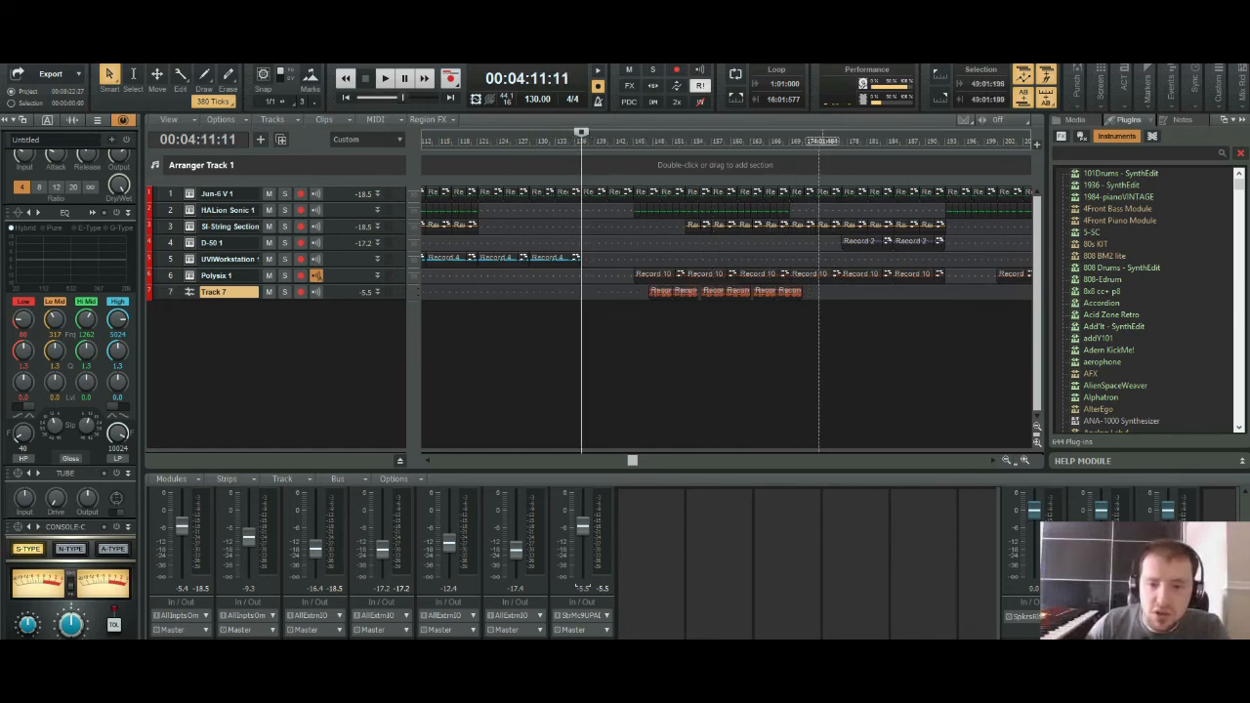
{"action": "left_click_drag", "start_coordinate": [818, 291], "coordinate": [582, 291]}
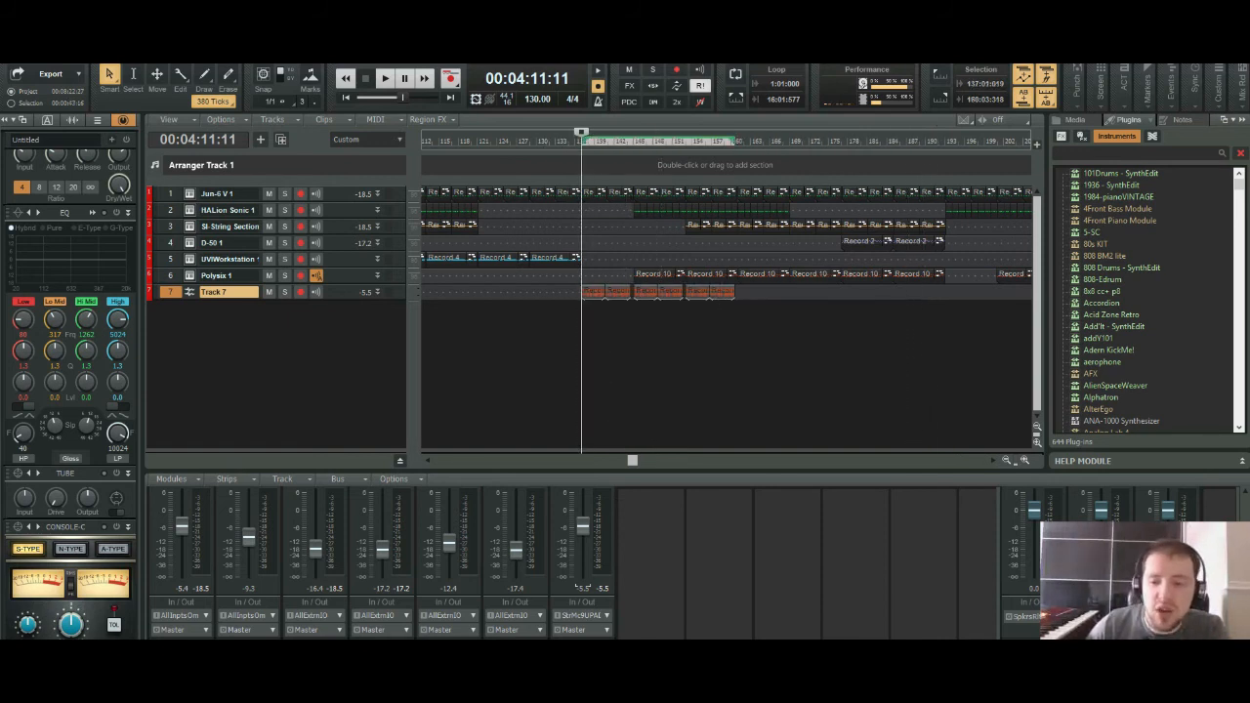
Step: Shift the pasted Track 7 clips slightly to 137:01:146 and play from 4:11:11
{"action": "key", "text": "ctrl+Right"}
{"action": "key", "text": "ctrl+Right"}
{"action": "key", "text": "ctrl+Right"}
{"action": "key", "text": "ctrl+Right"}
{"action": "key", "text": "ctrl+Right"}
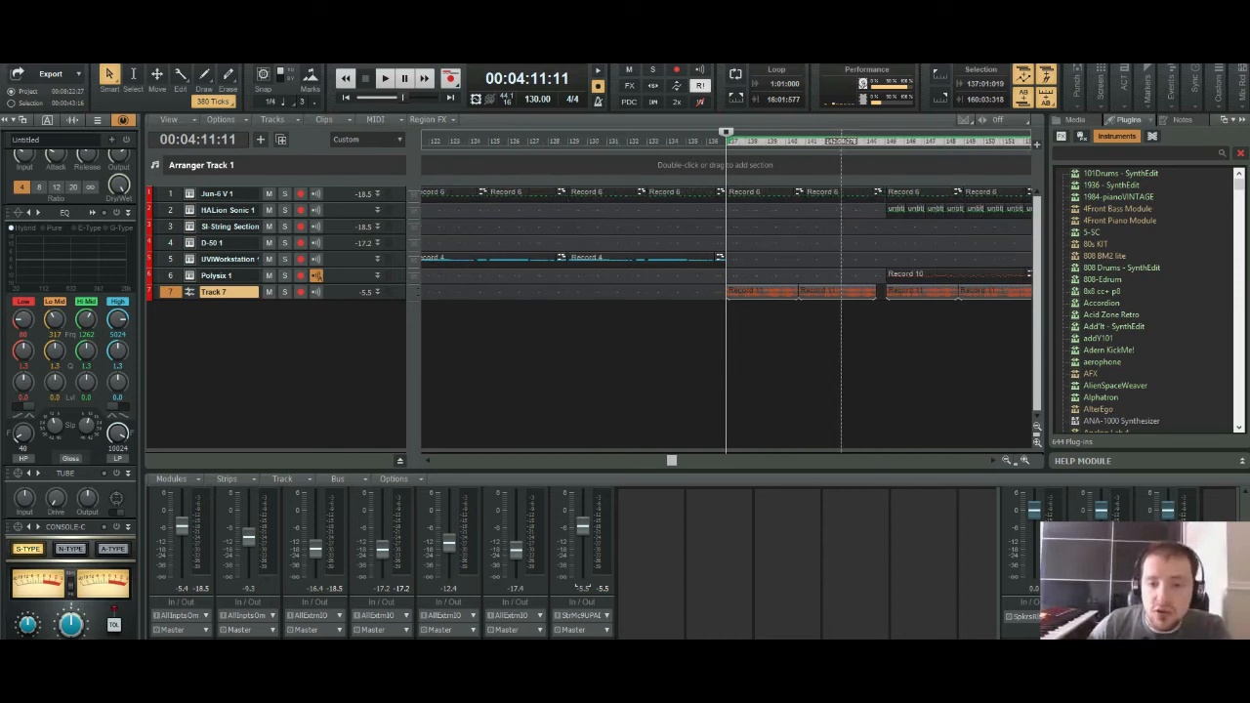
{"action": "key", "text": "space"}
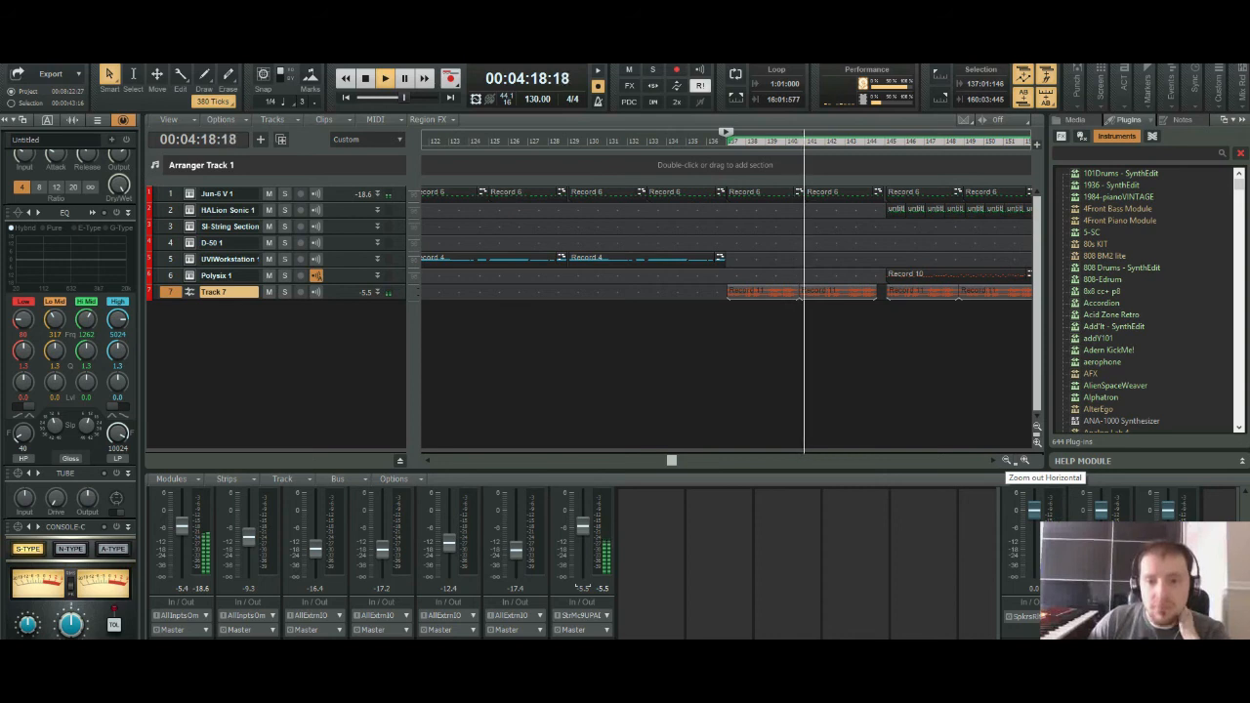
Step: Delete the Record 10 clip at bar 145 on the Polysix 1 track during playback
{"action": "left_click", "coordinate": [1007, 460]}
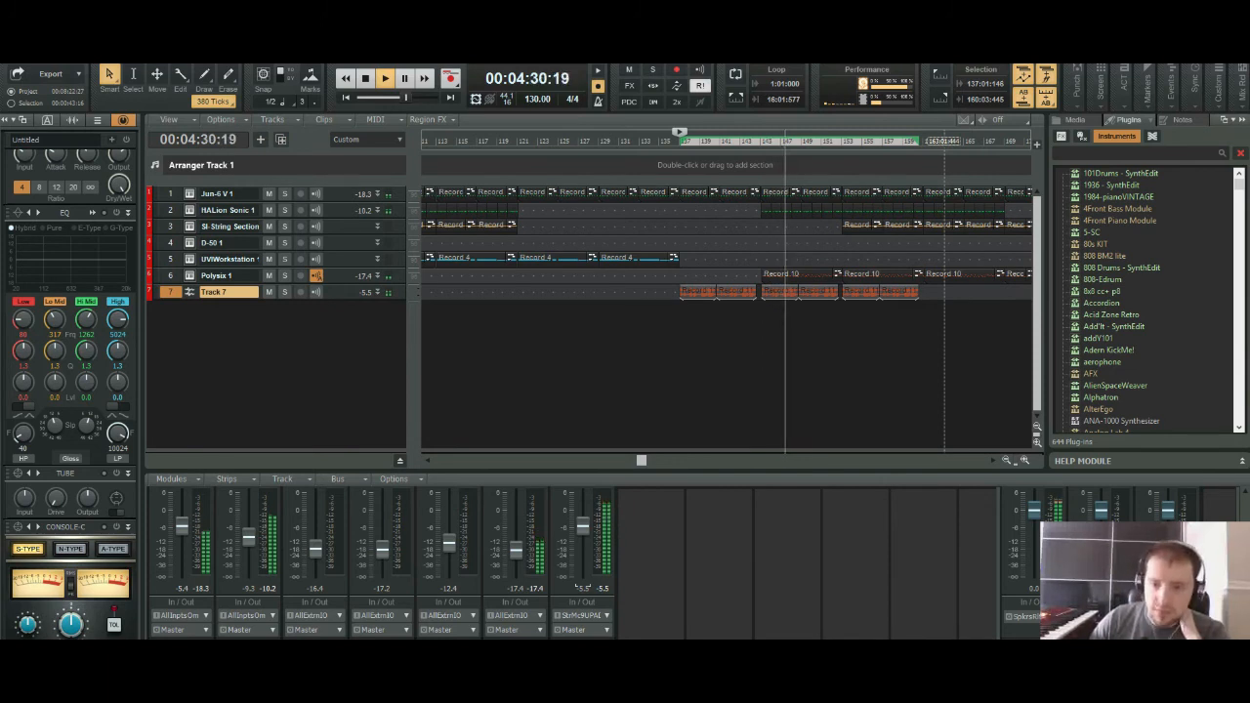
{"action": "left_click_drag", "start_coordinate": [943, 293], "coordinate": [760, 293]}
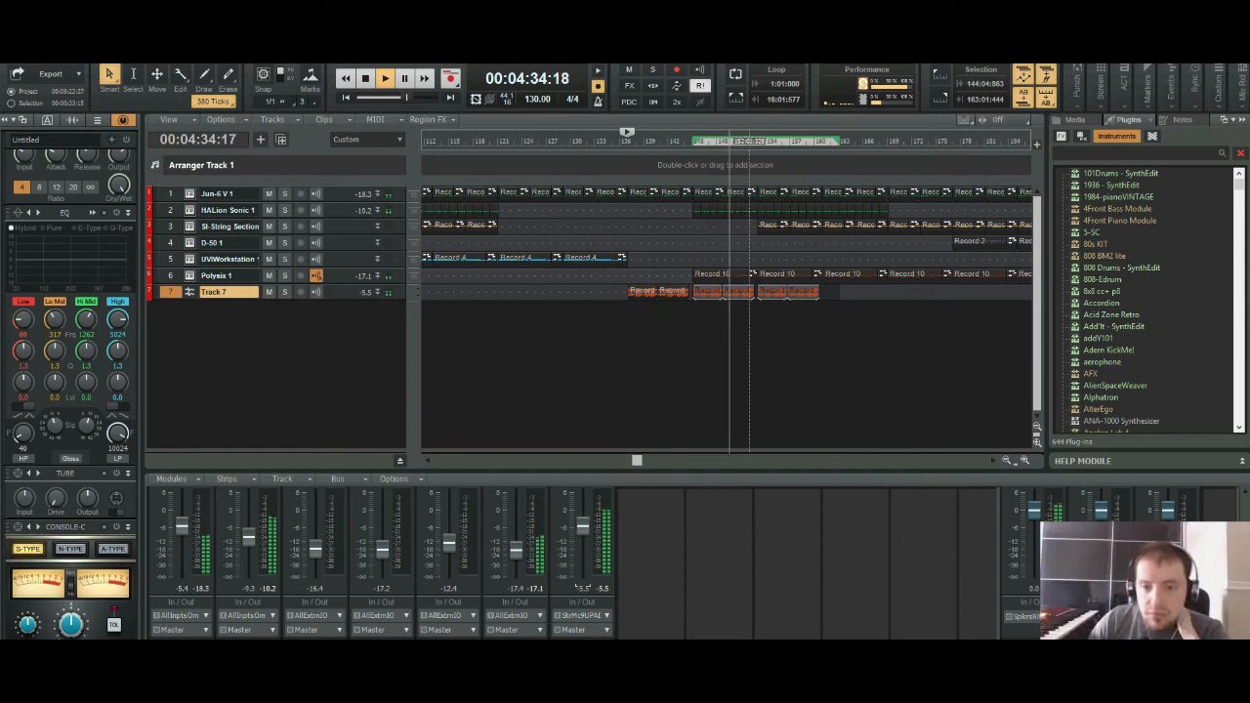
{"action": "left_click_drag", "start_coordinate": [757, 276], "coordinate": [694, 277]}
{"action": "key", "text": "Delete"}
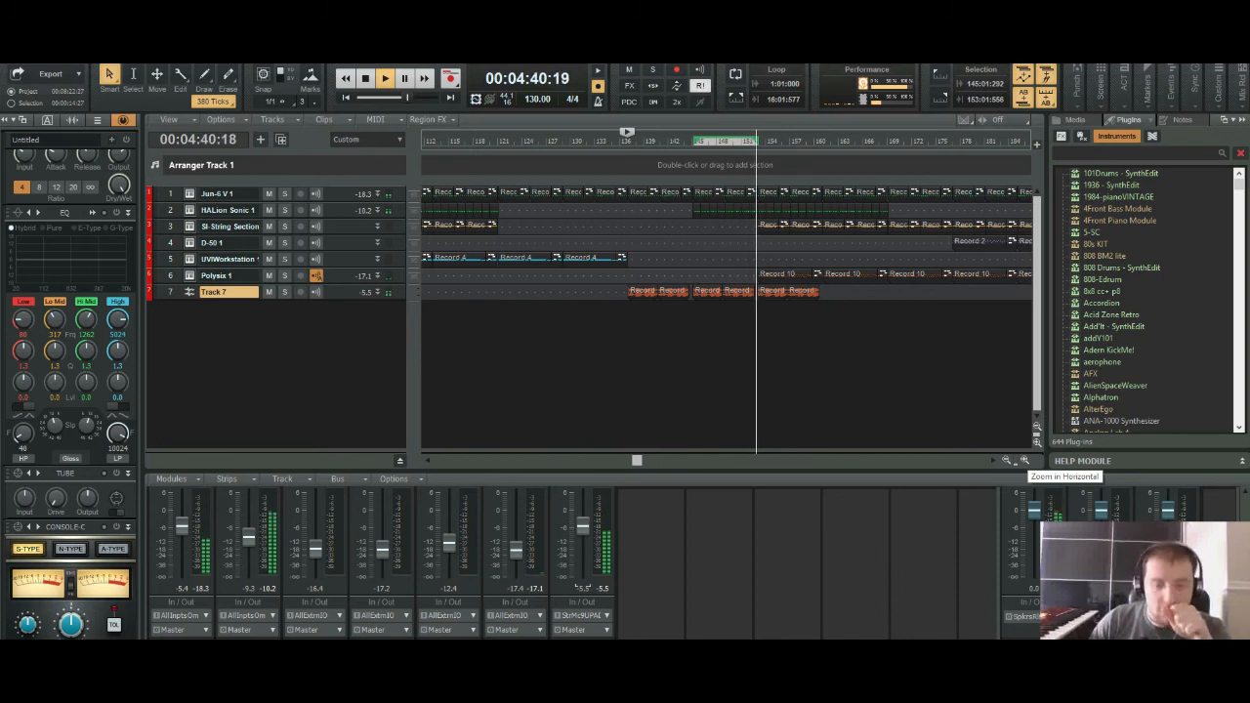
Step: Play from bar 145 and nudge the two joined Record 11 clips there slightly earlier to 145:01:272
{"action": "left_click", "coordinate": [1025, 460]}
{"action": "left_click", "coordinate": [1024, 460]}
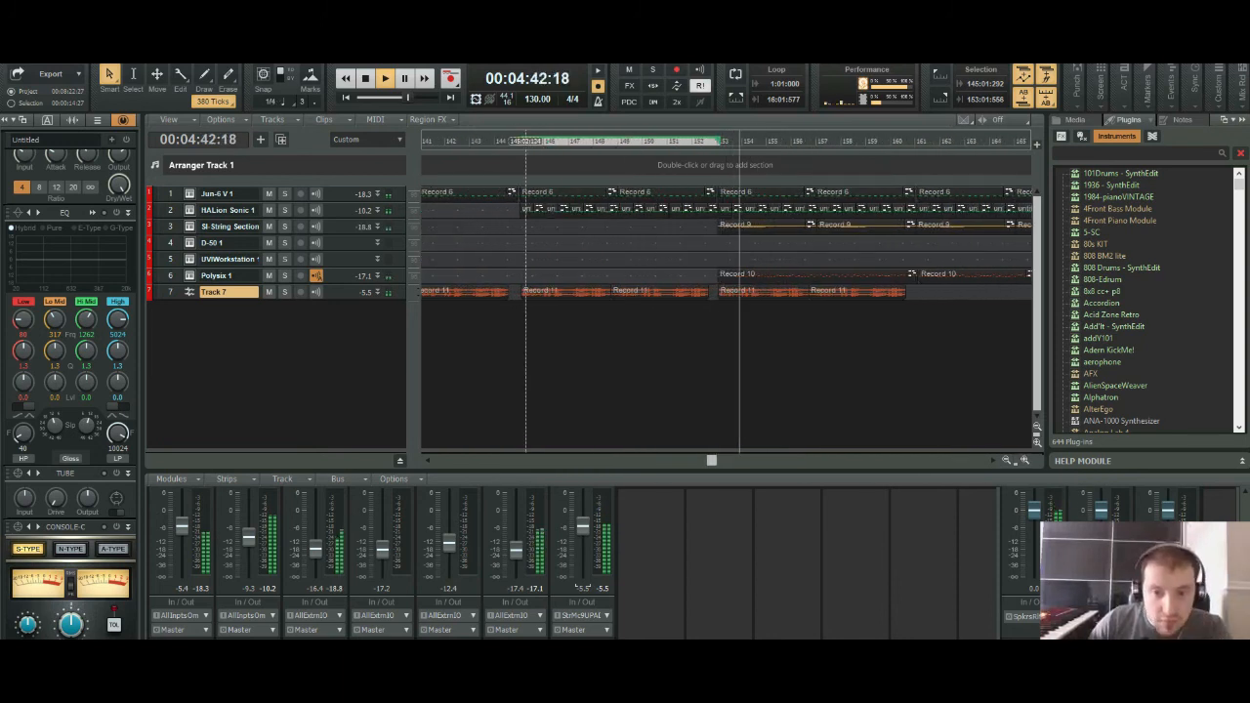
{"action": "left_click_drag", "start_coordinate": [523, 277], "coordinate": [708, 293]}
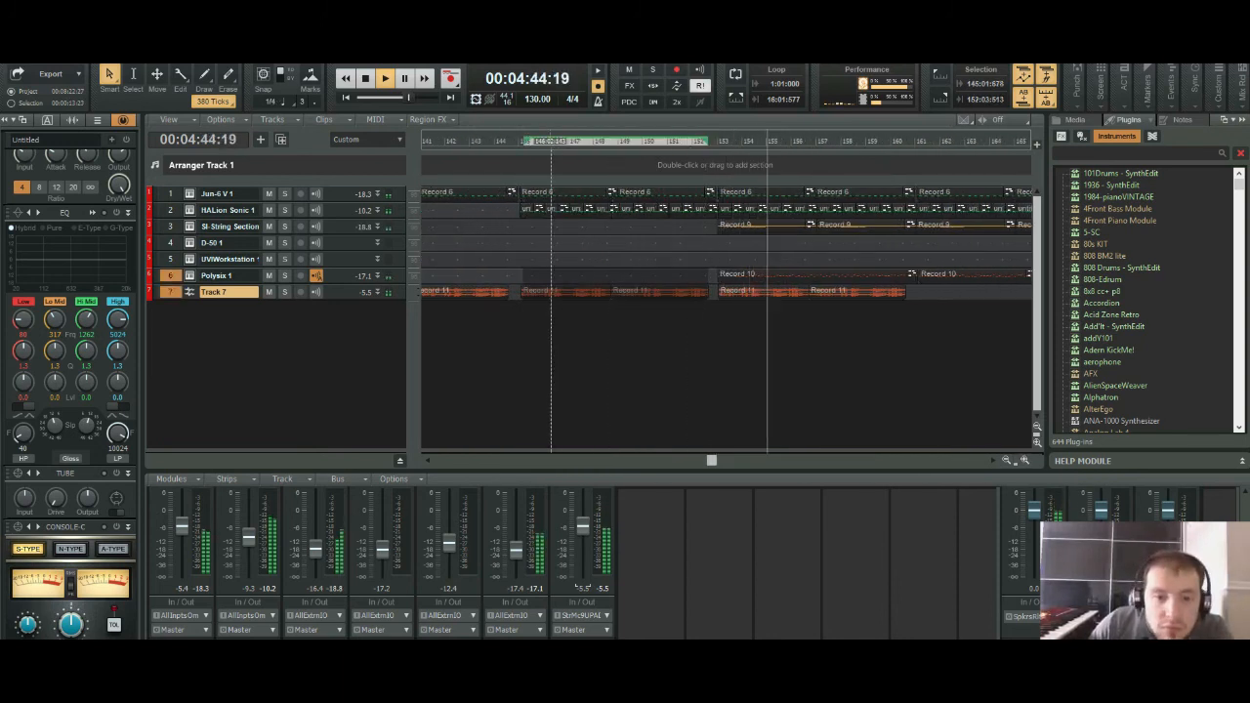
{"action": "left_click", "coordinate": [535, 291]}
{"action": "left_click", "coordinate": [650, 291], "text": "ctrl"}
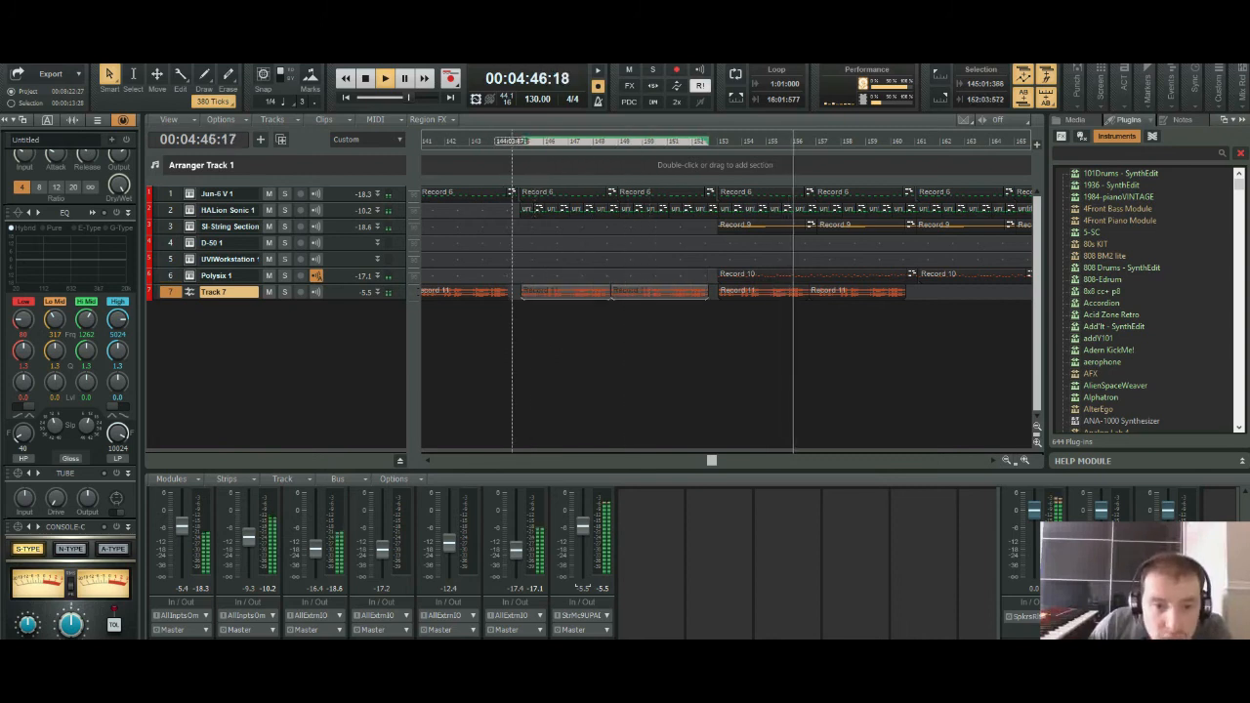
{"action": "left_click", "coordinate": [519, 141]}
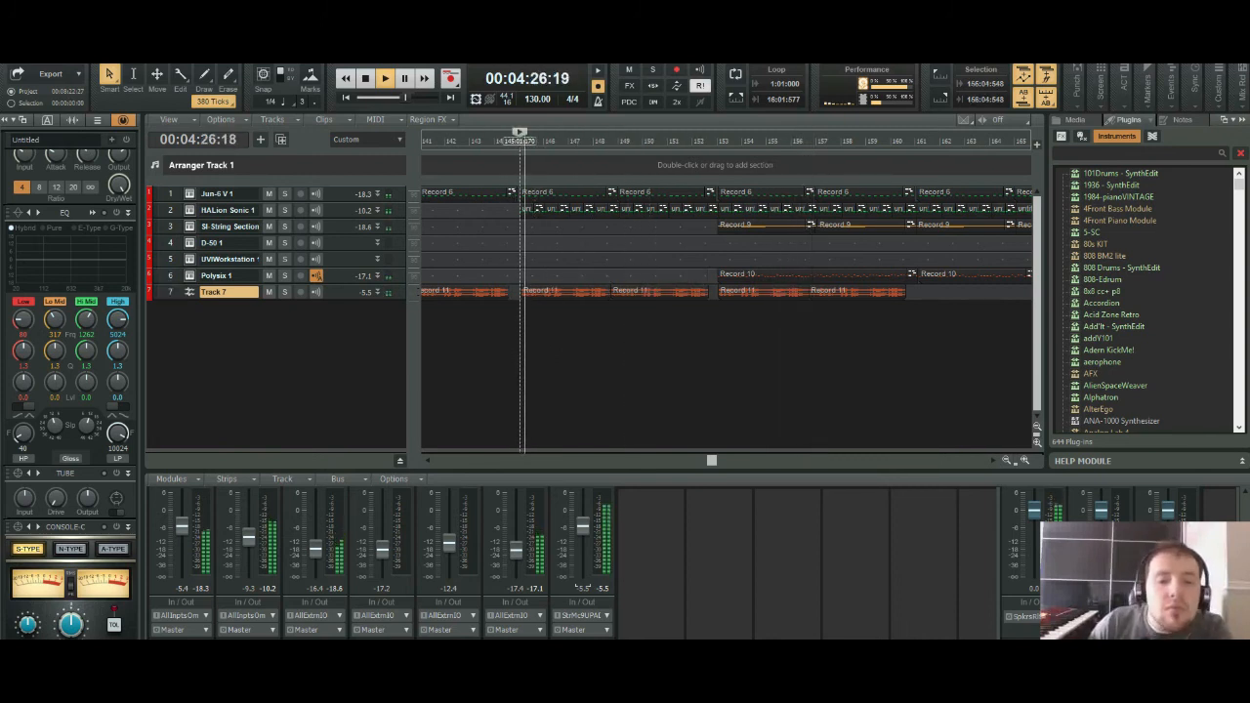
{"action": "left_click", "coordinate": [649, 291]}
{"action": "left_click", "coordinate": [574, 291], "text": "ctrl"}
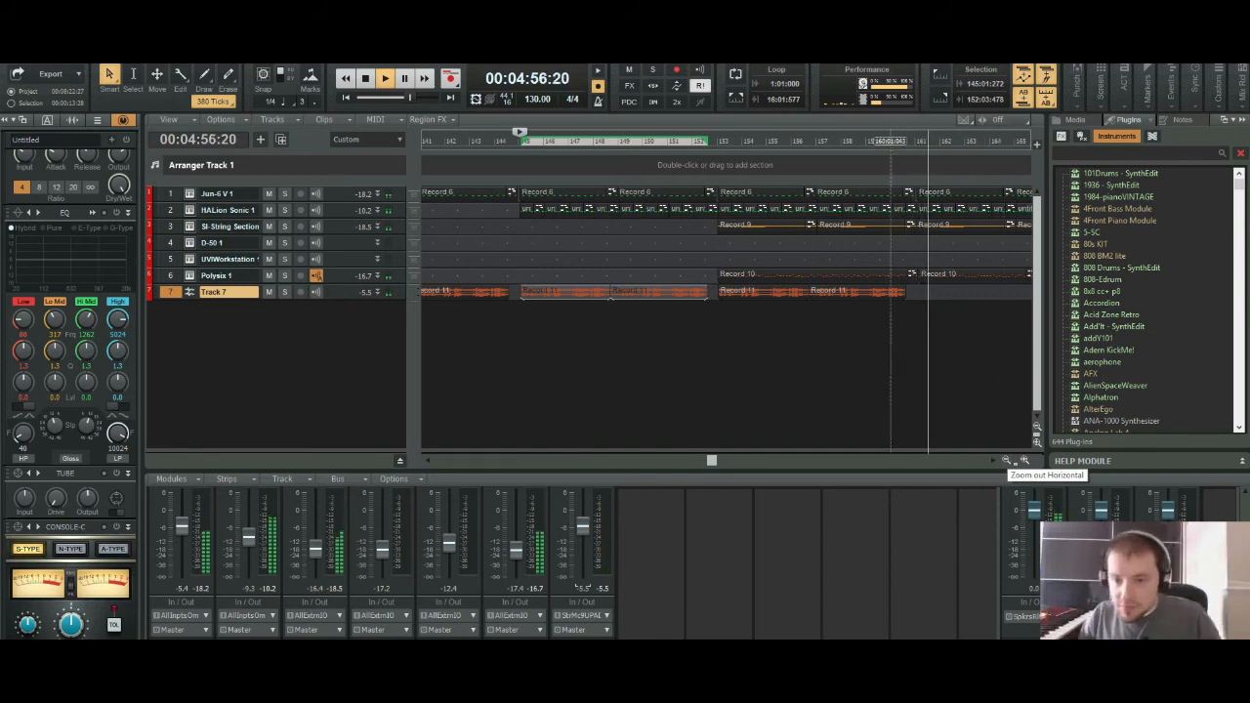
Step: Copy the four Record 11 clips spanning bars 145 to 160, paste them at 4:55:25 and play from there
{"action": "left_click", "coordinate": [918, 139]}
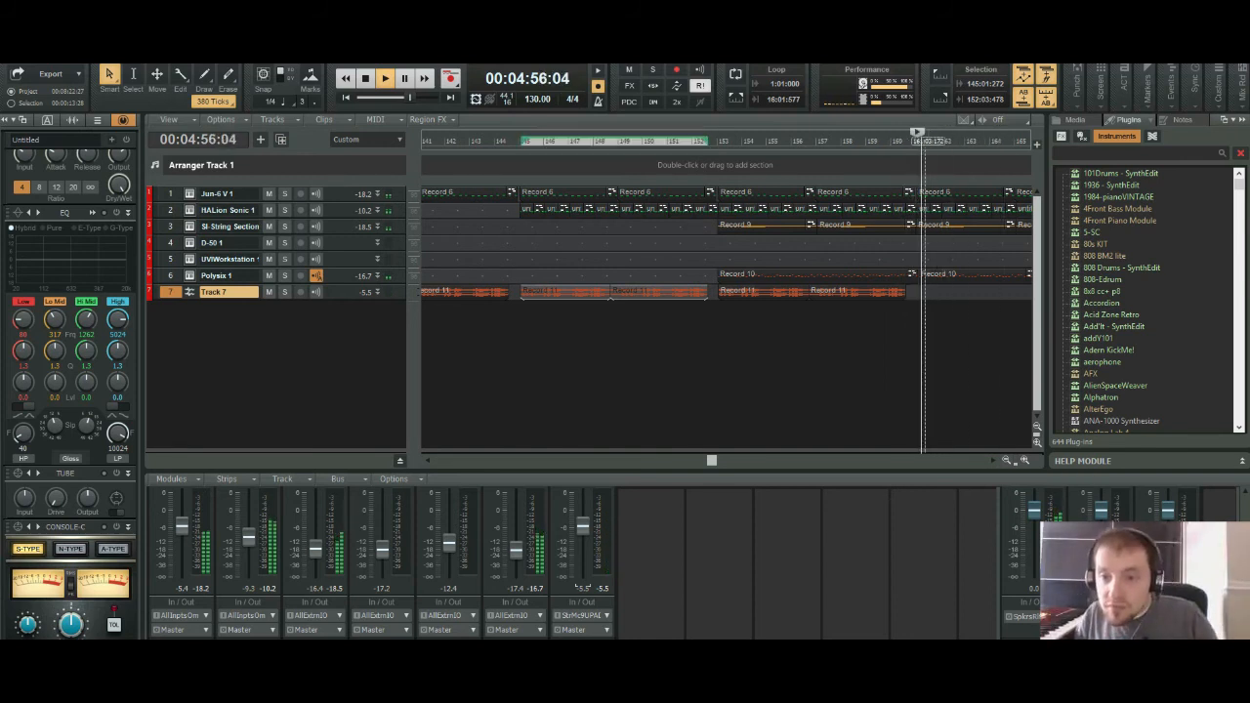
{"action": "key", "text": "space"}
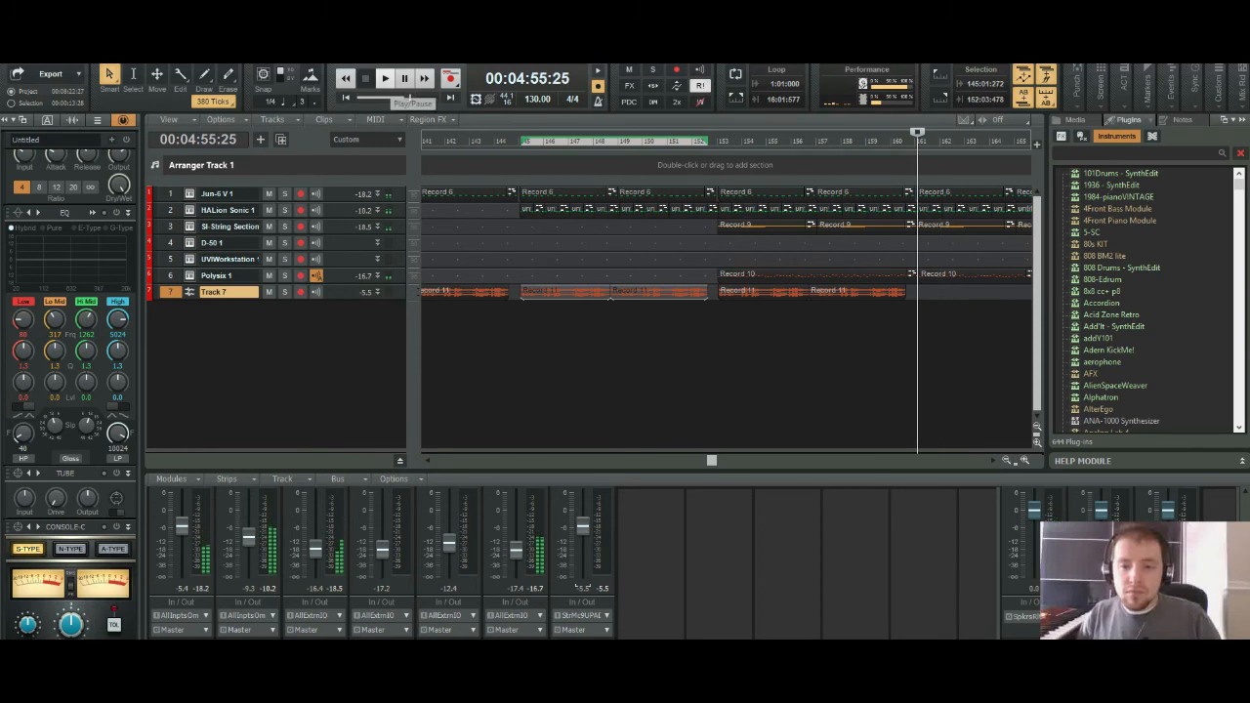
{"action": "left_click_drag", "start_coordinate": [949, 293], "coordinate": [518, 293]}
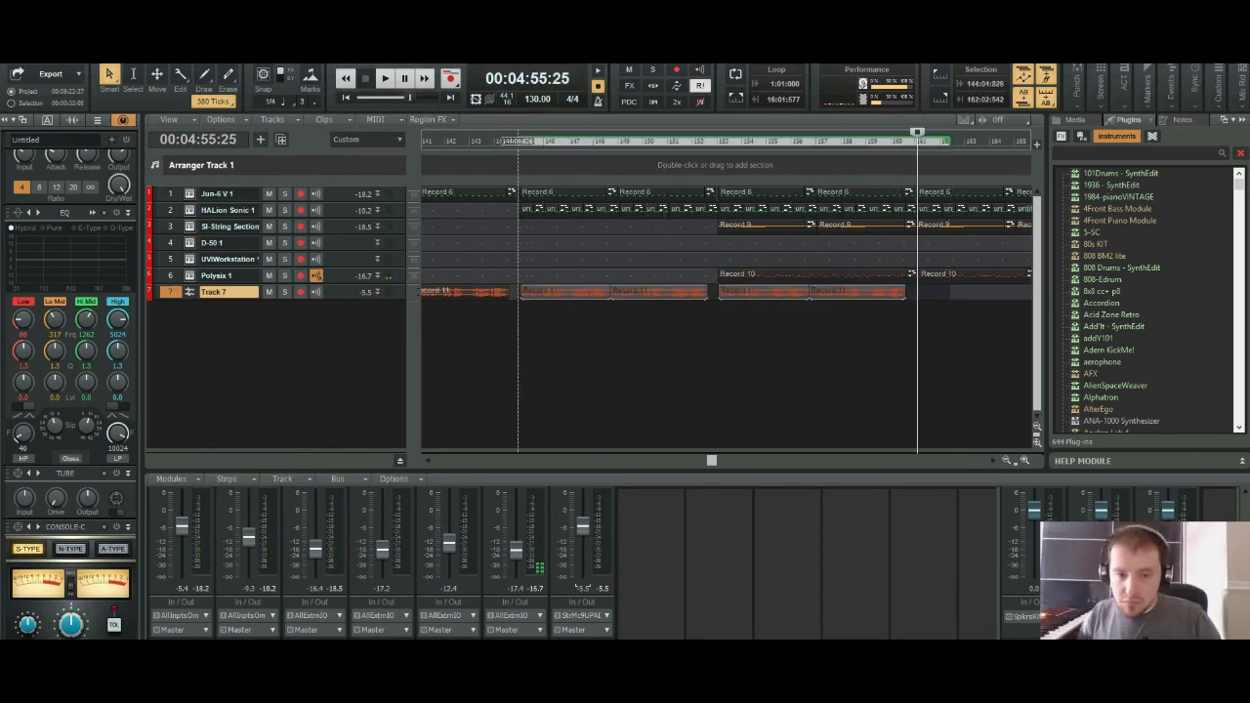
{"action": "key", "text": "space"}
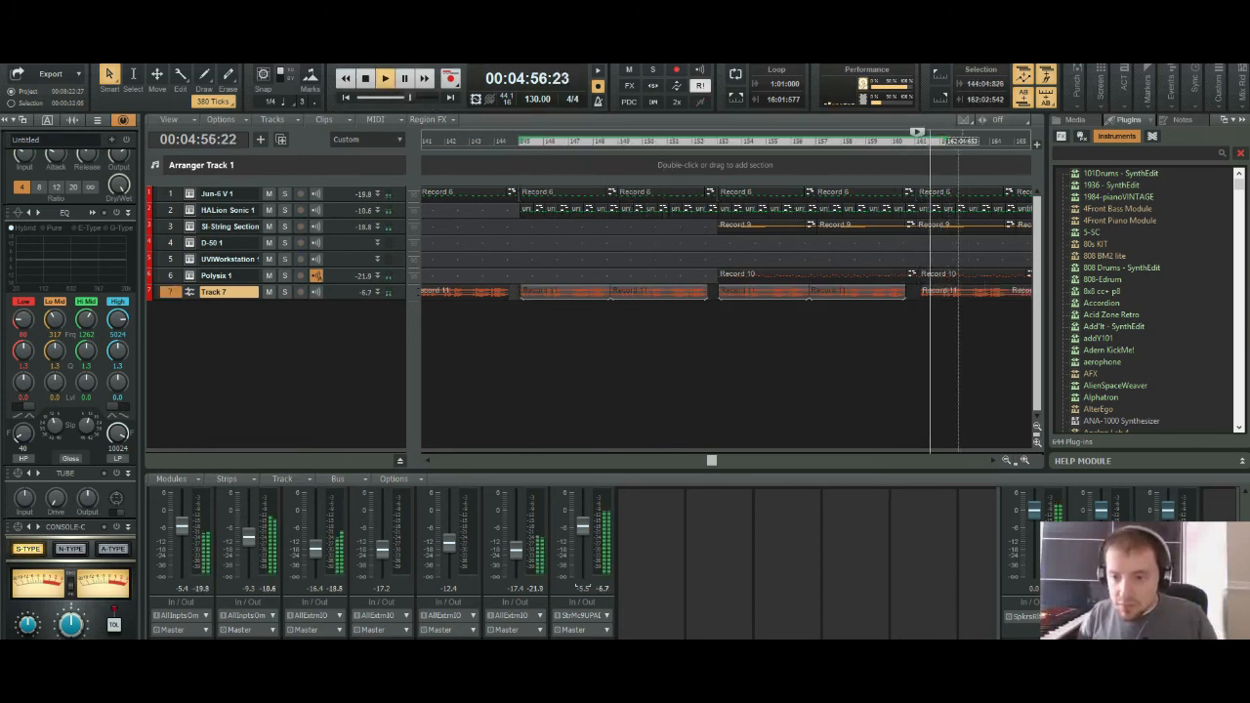
Step: Move the four pasted Record 11 clips at bar 161 slightly earlier to 161:01:445 and replay from 4:55:25
{"action": "key", "text": "ctrl+Left"}
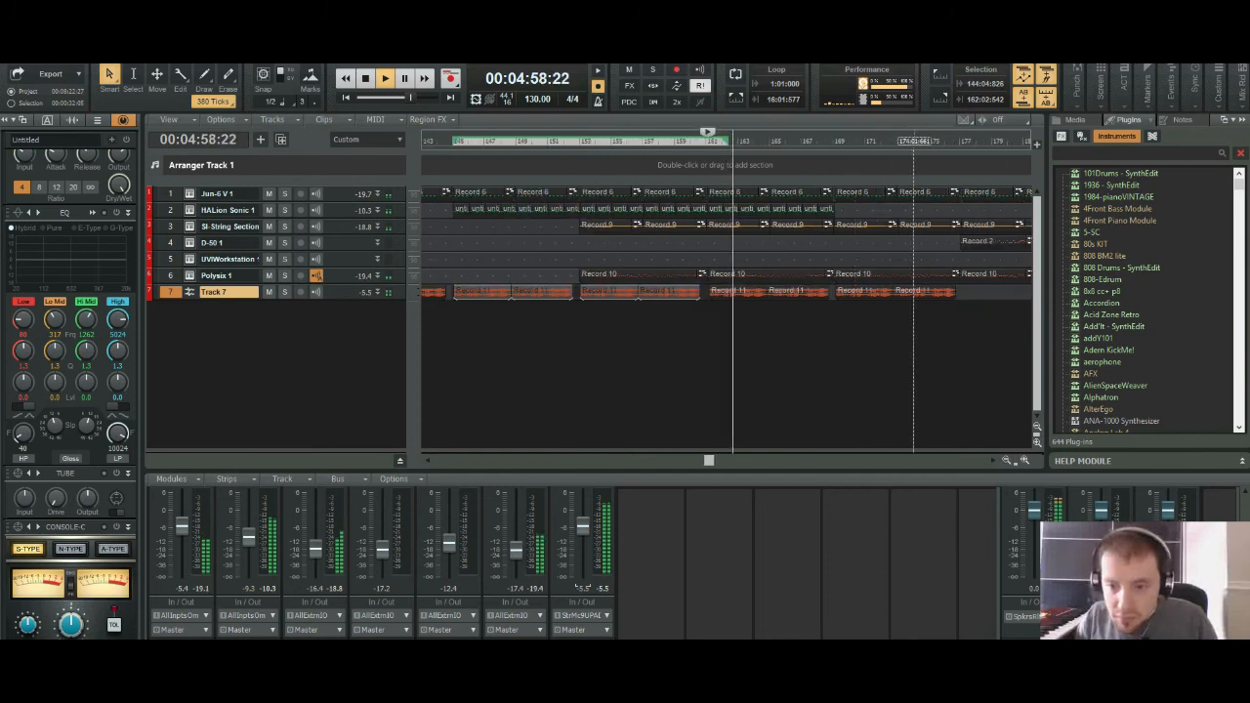
{"action": "left_click_drag", "start_coordinate": [964, 293], "coordinate": [709, 293]}
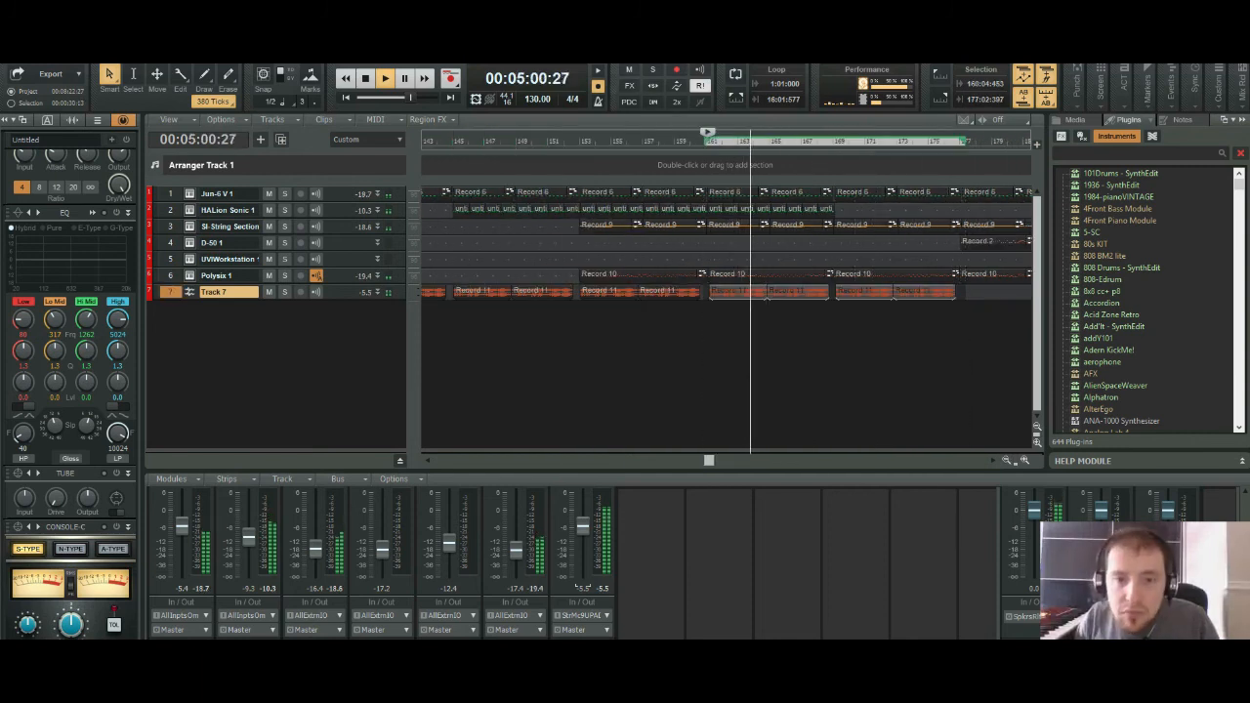
{"action": "key", "text": "space"}
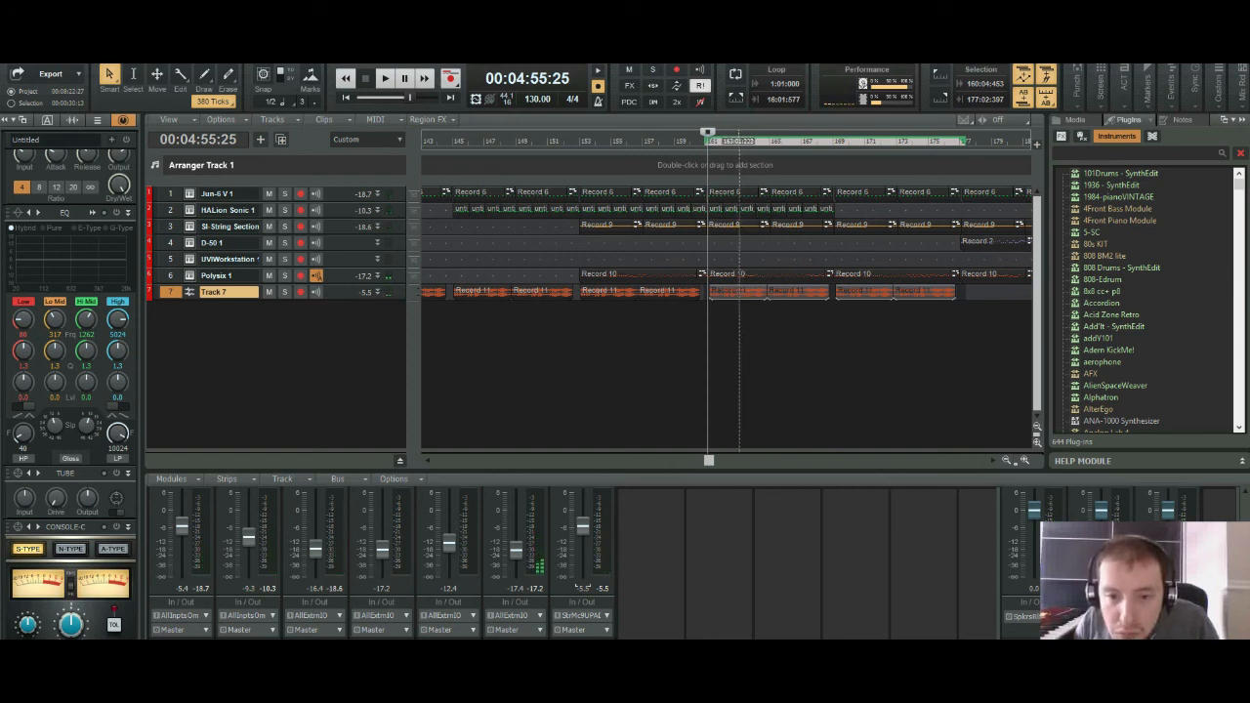
{"action": "left_click_drag", "start_coordinate": [737, 293], "coordinate": [736, 293]}
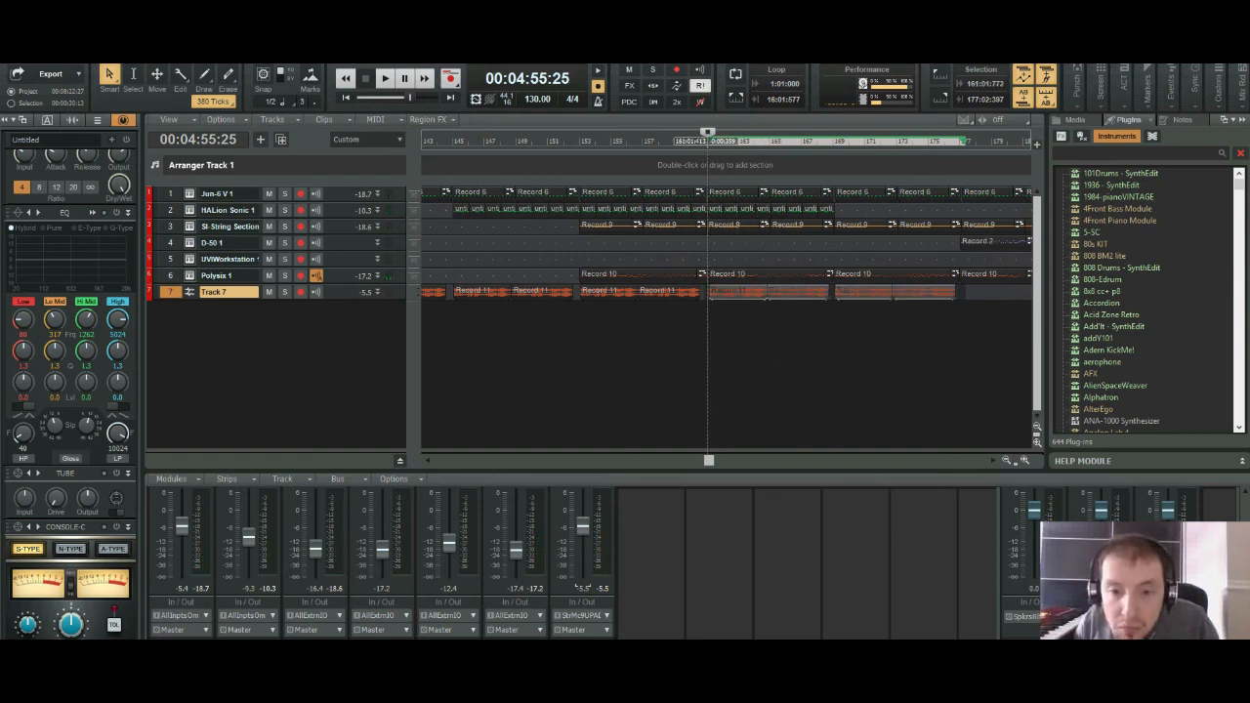
{"action": "key", "text": "space"}
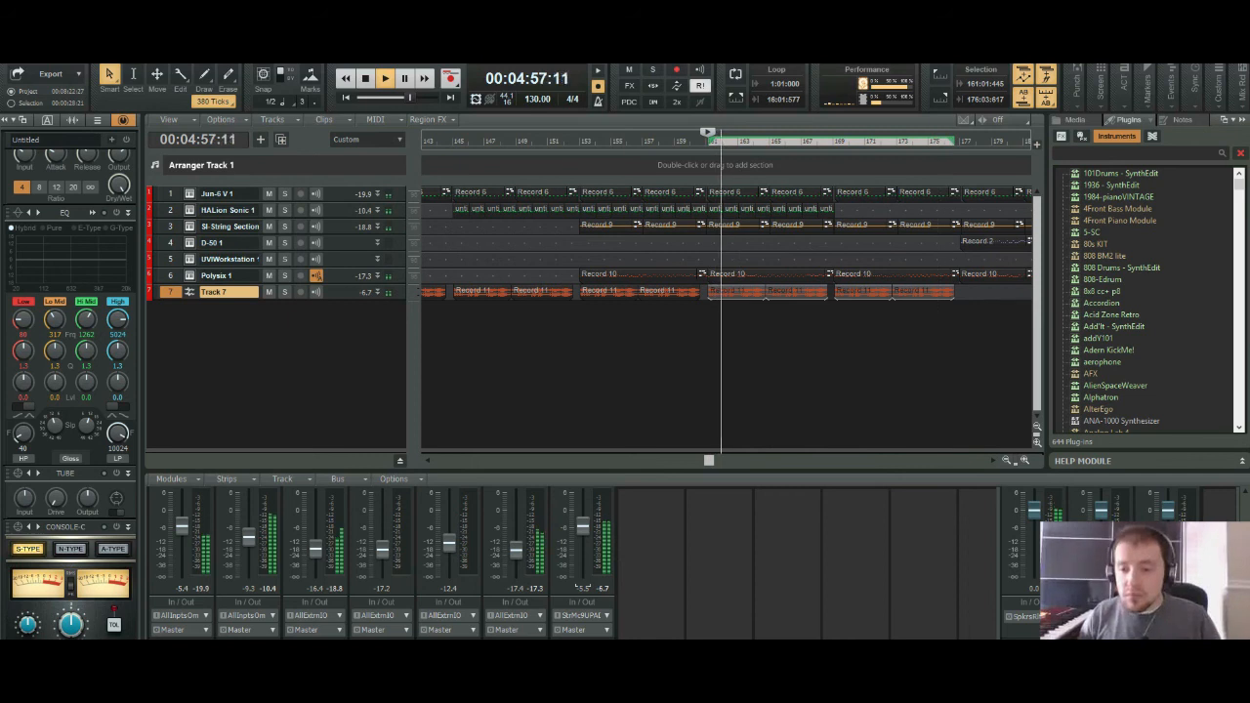
Step: Fine-tune the timing of the four Record 11 clips at bar 161 during playback, setting their start to 161:01:384
{"action": "key", "text": "ctrl+Right"}
{"action": "key", "text": "ctrl+Right"}
{"action": "key", "text": "ctrl+Right"}
{"action": "key", "text": "ctrl+Right"}
{"action": "key", "text": "ctrl+Right"}
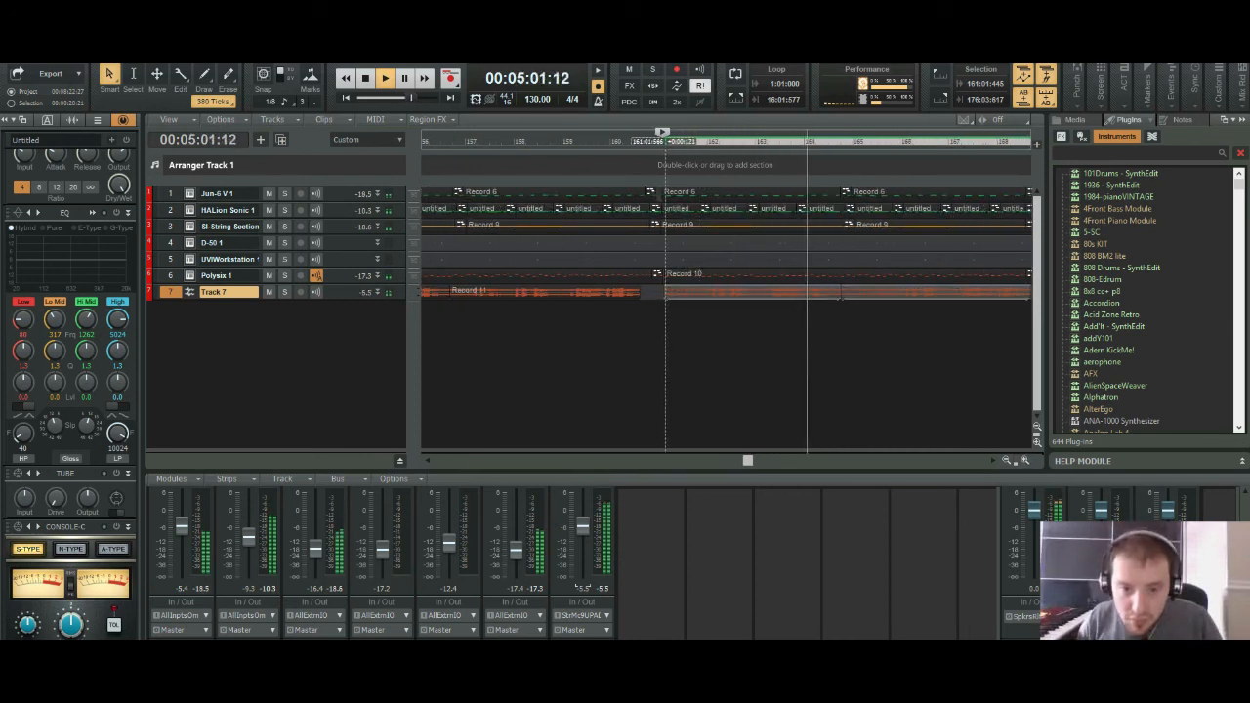
{"action": "left_click_drag", "start_coordinate": [699, 291], "coordinate": [701, 292]}
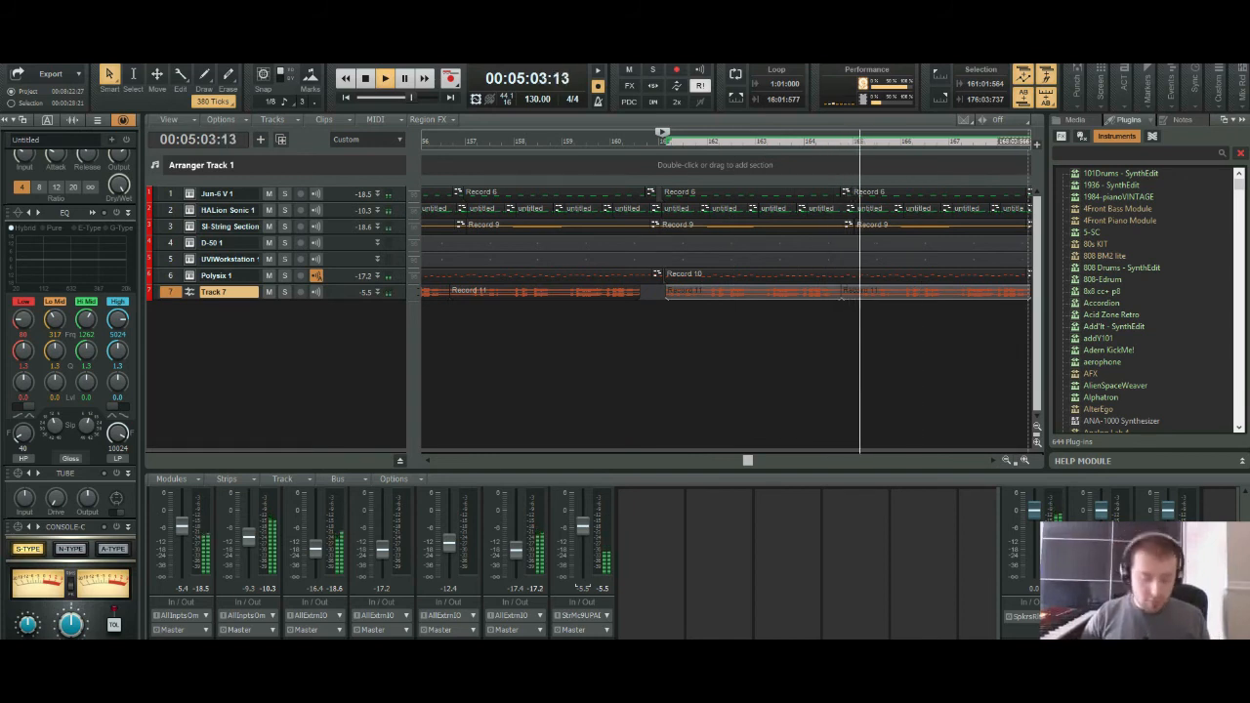
{"action": "left_click_drag", "start_coordinate": [824, 292], "coordinate": [822, 292]}
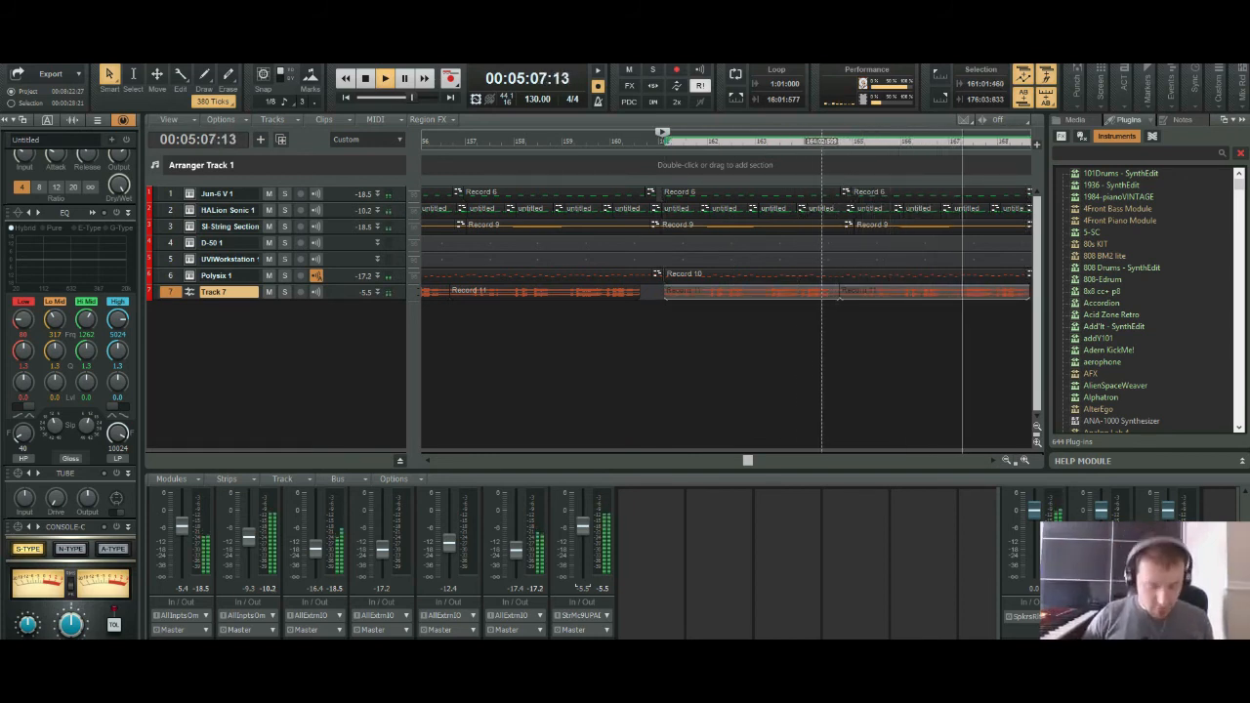
{"action": "left_click_drag", "start_coordinate": [779, 292], "coordinate": [777, 292]}
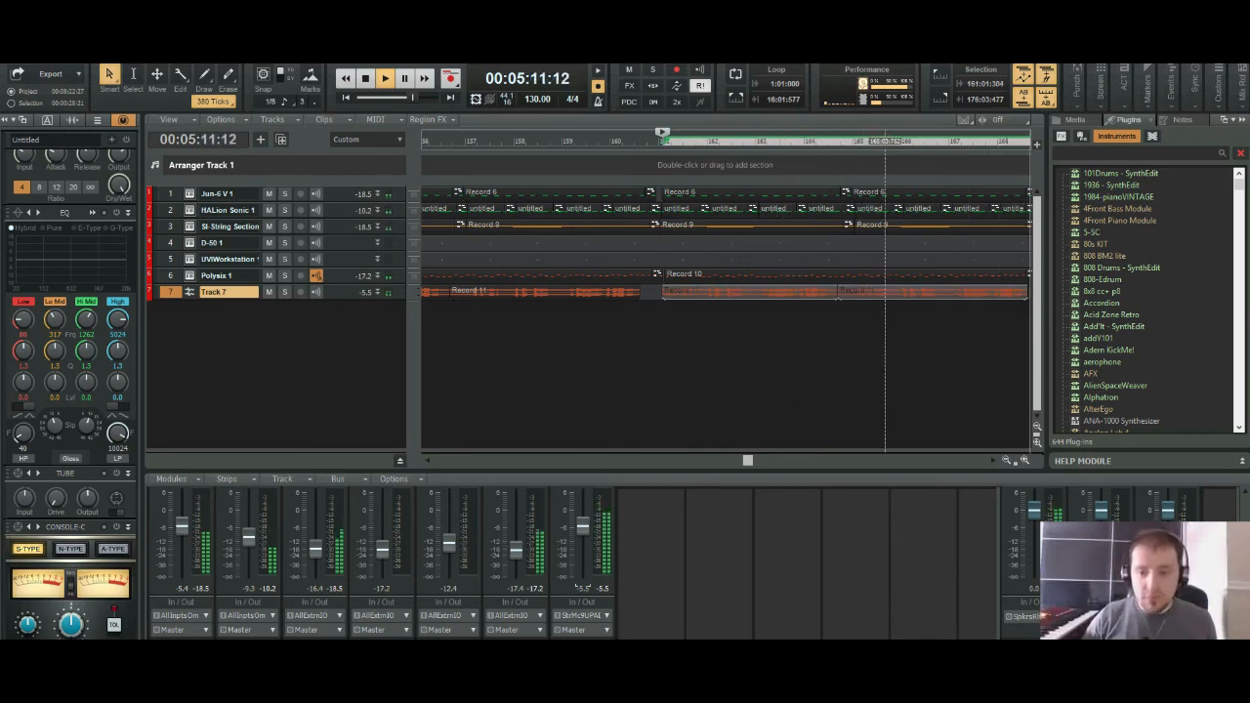
Step: Listen through the aligned clips from bar 161 past bar 177 while viewing a wider stretch of the arrangement, and stop playback
{"action": "key", "text": "ctrl+Left"}
{"action": "key", "text": "ctrl+Left"}
{"action": "key", "text": "ctrl+Left"}
{"action": "key", "text": "ctrl+Left"}
{"action": "key", "text": "ctrl+Left"}
{"action": "key", "text": "ctrl+Left"}
{"action": "key", "text": "ctrl+Left"}
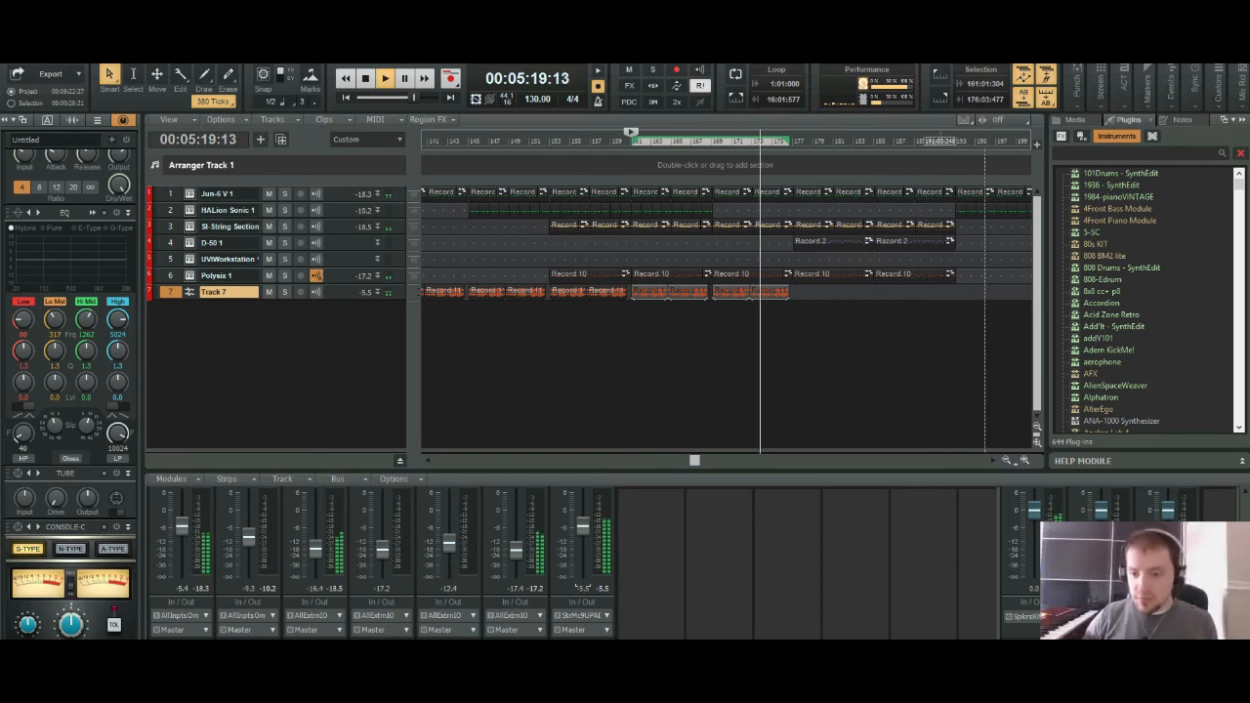
{"action": "key", "text": "ctrl+Left"}
{"action": "key", "text": "ctrl+Left"}
{"action": "key", "text": "ctrl+Left"}
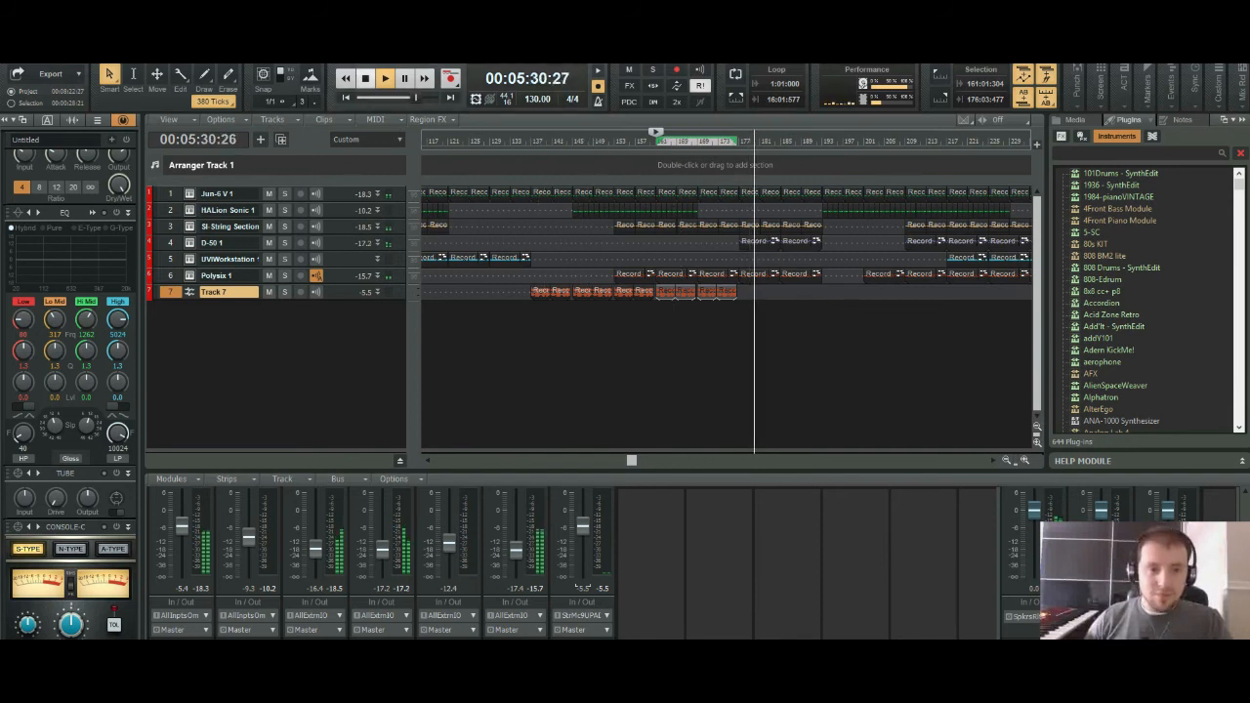
{"action": "key", "text": "space"}
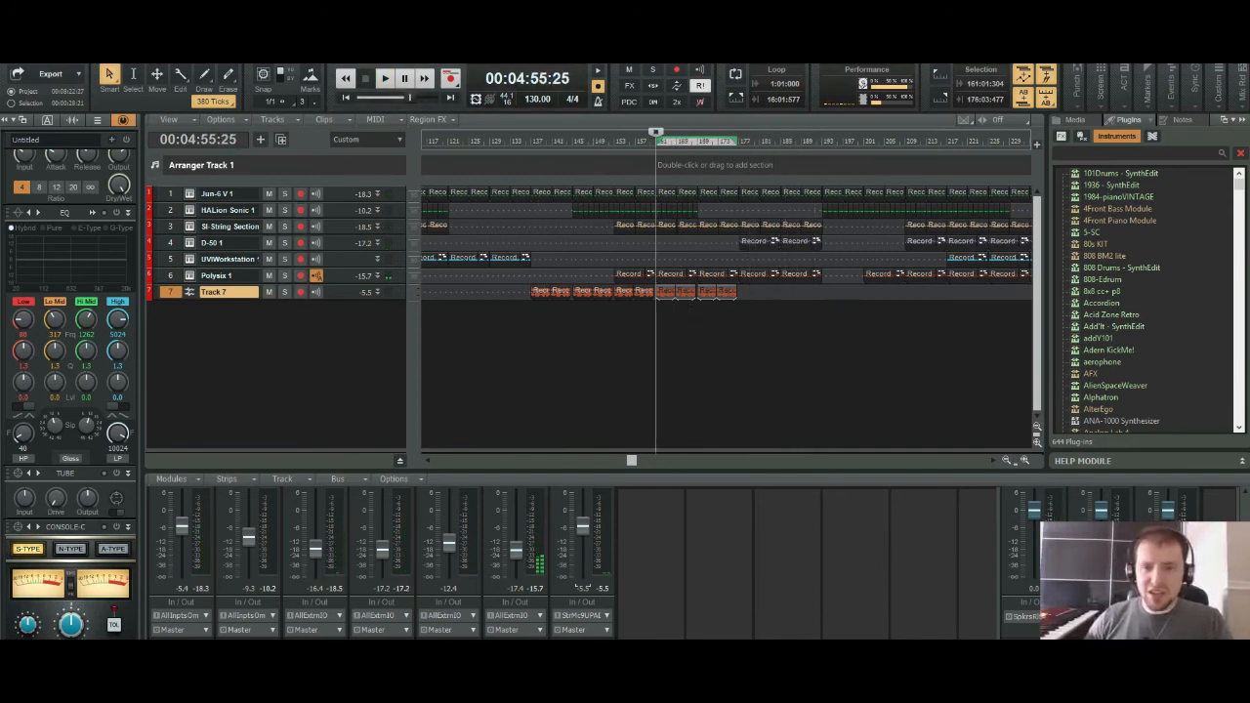
Step: Play the Record 11 clips at bar 153 briefly from 4:40:08 in a closer view of the arrangement
{"action": "left_click", "coordinate": [1024, 460]}
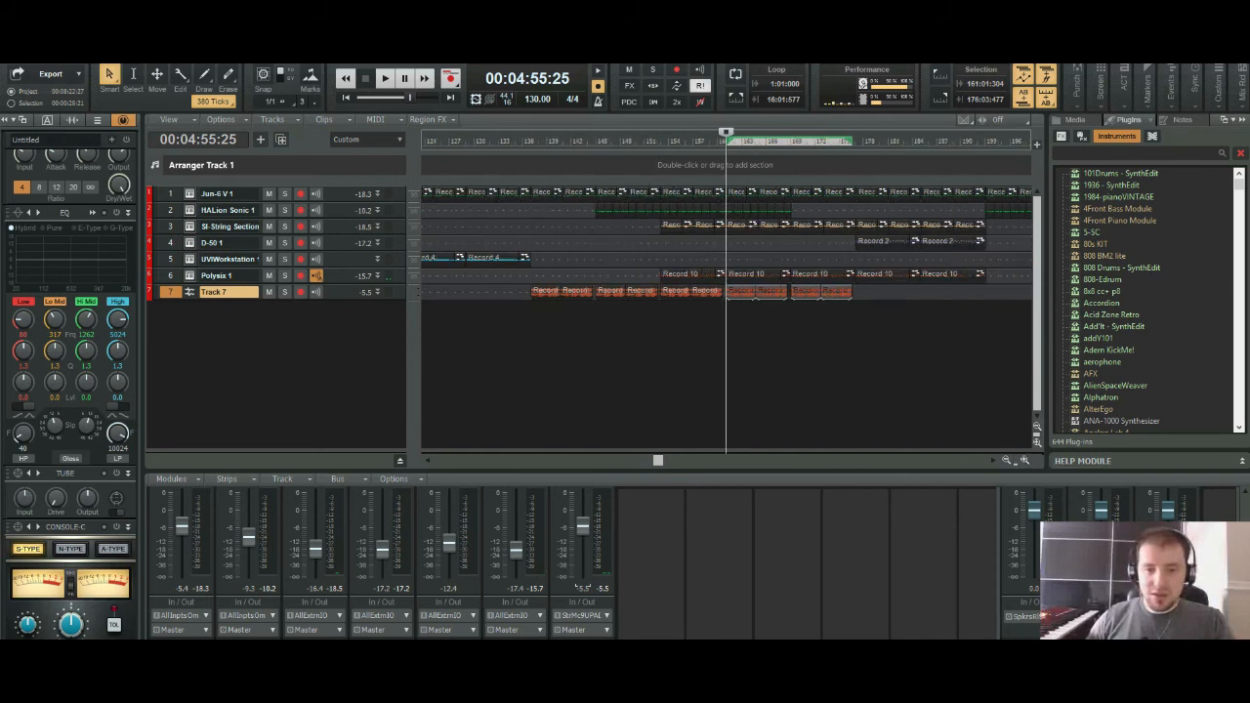
{"action": "left_click", "coordinate": [1024, 460]}
{"action": "left_click", "coordinate": [1025, 460]}
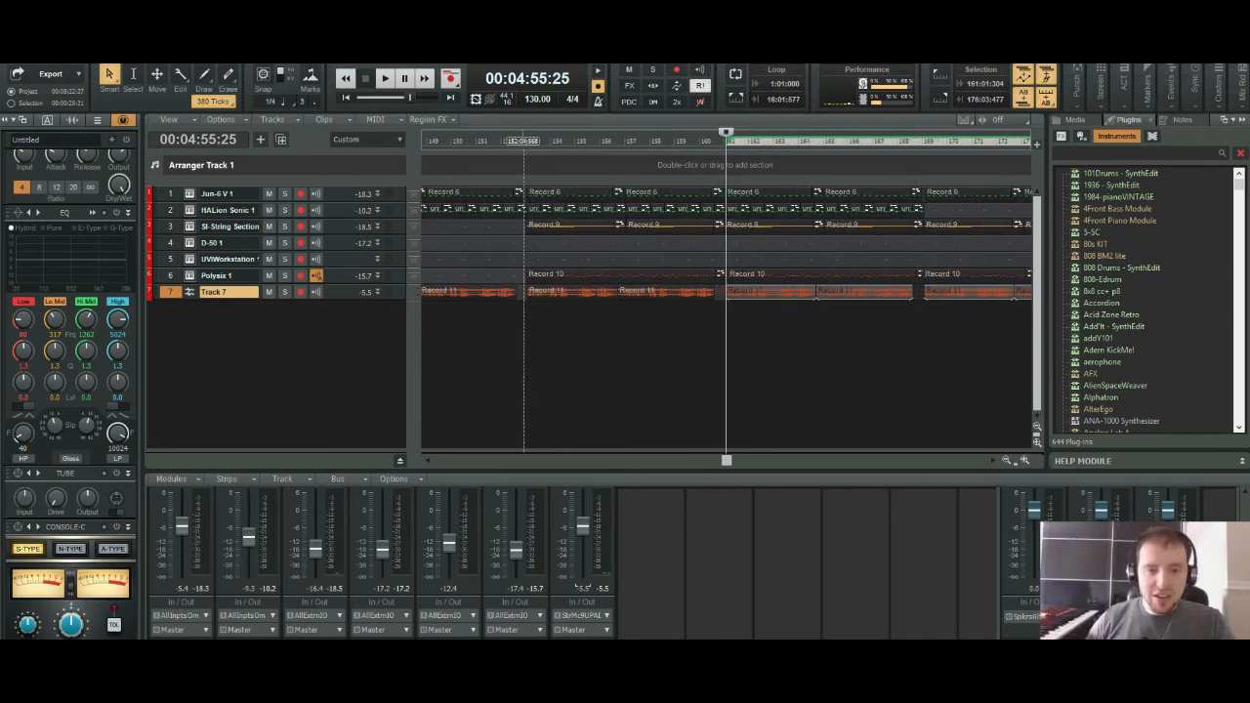
{"action": "left_click", "coordinate": [518, 141]}
{"action": "key", "text": "space"}
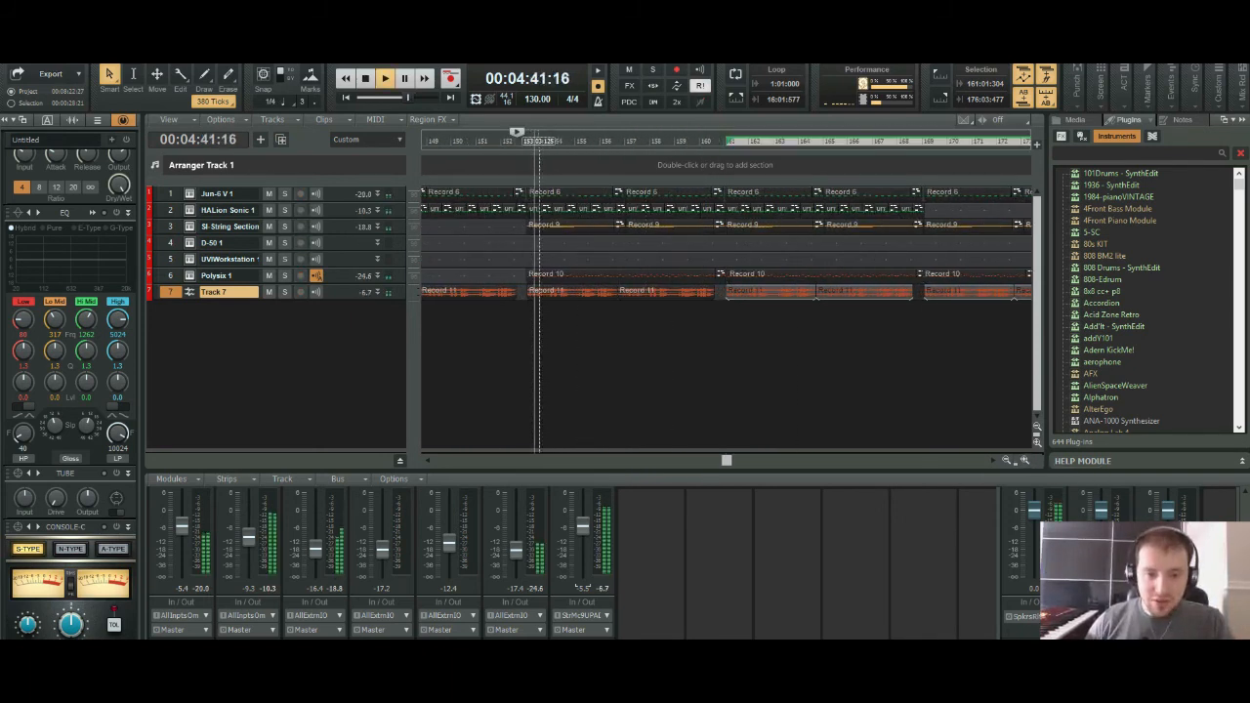
{"action": "key", "text": "space"}
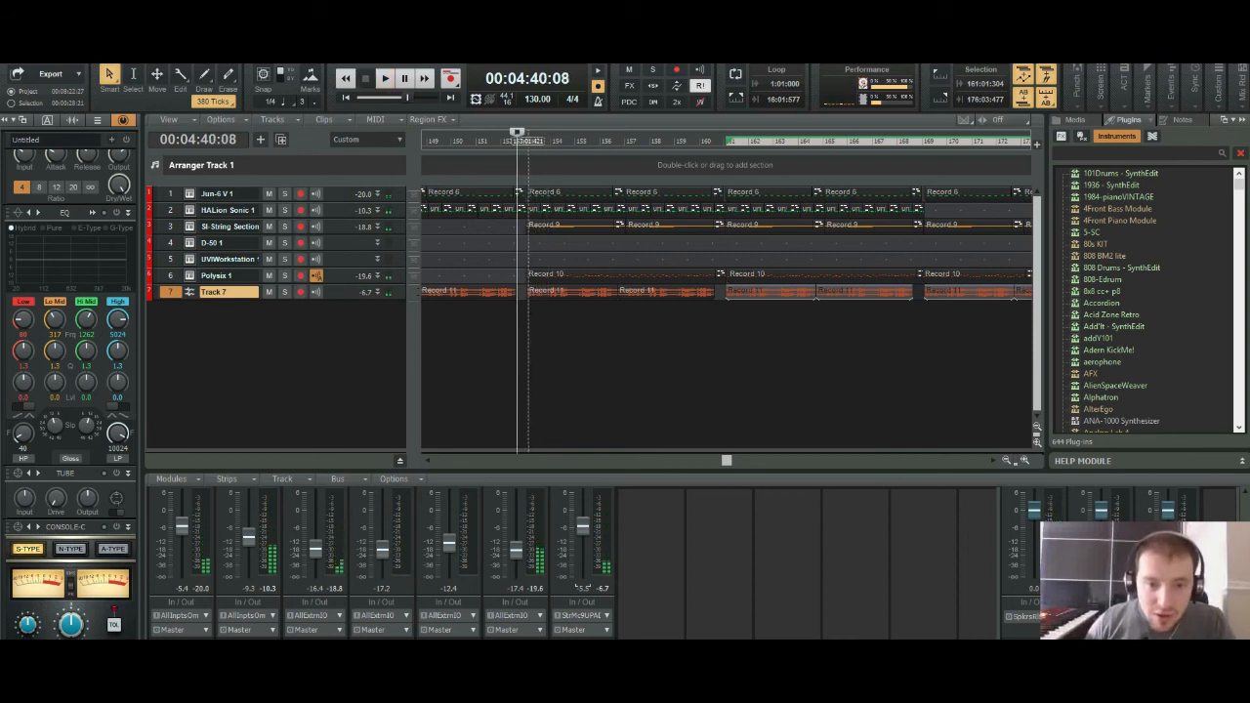
Step: Trim the start of the bar 153 Record 11 clip to 153:04:587 and replay from 4:40:08
{"action": "left_click_drag", "start_coordinate": [528, 293], "coordinate": [548, 293]}
{"action": "key", "text": "space"}
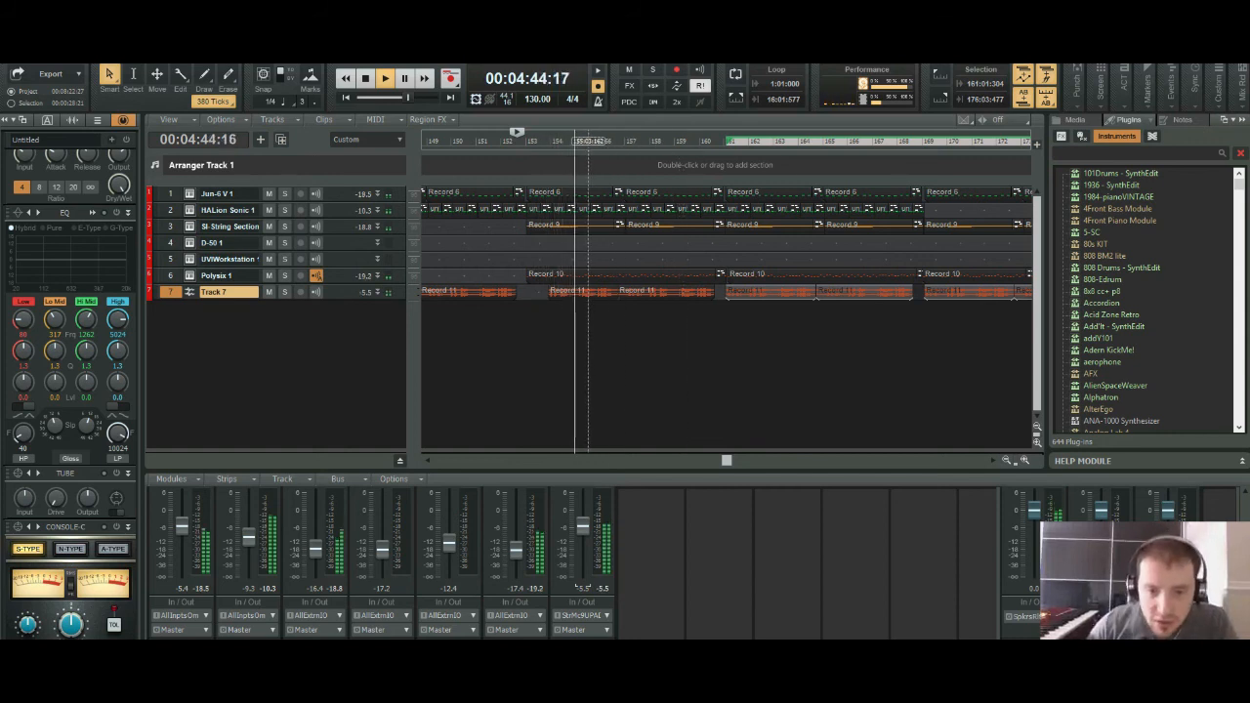
{"action": "key", "text": "space"}
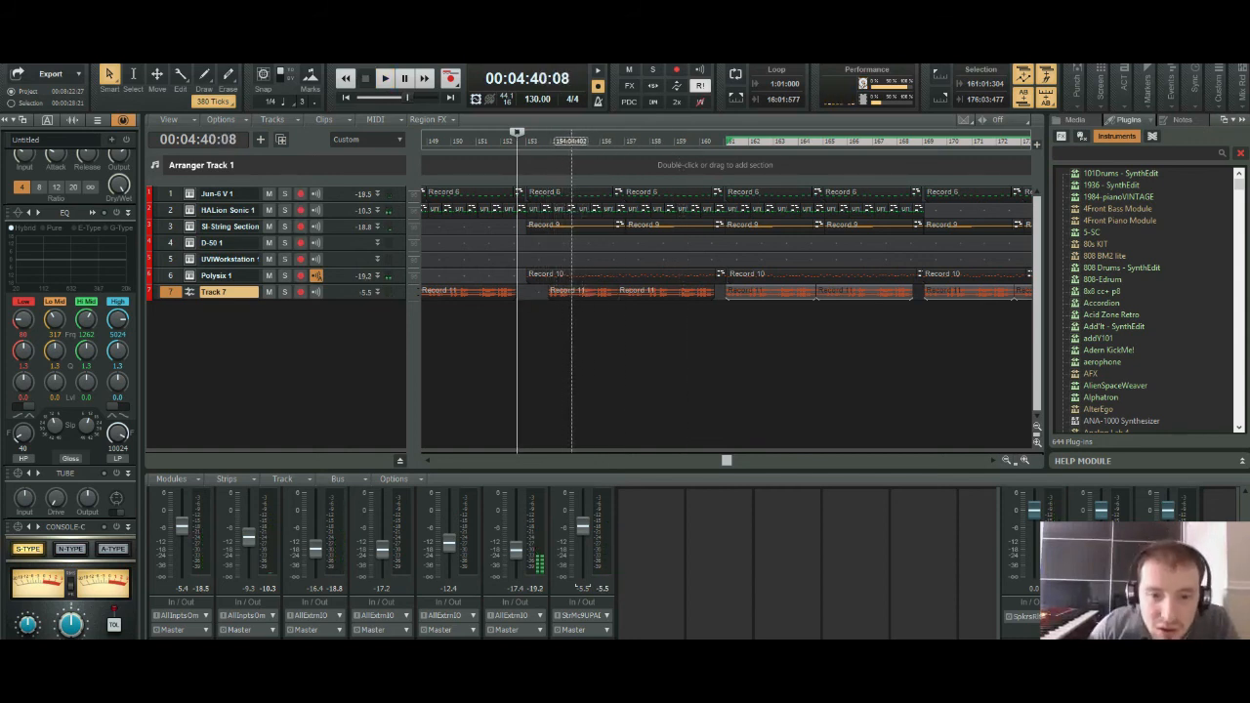
Step: Try to cut away the part of the trimmed Record 11 clip that follows 4:44:11
{"action": "left_click", "coordinate": [574, 142]}
{"action": "left_click", "coordinate": [626, 294]}
{"action": "left_click", "coordinate": [579, 294]}
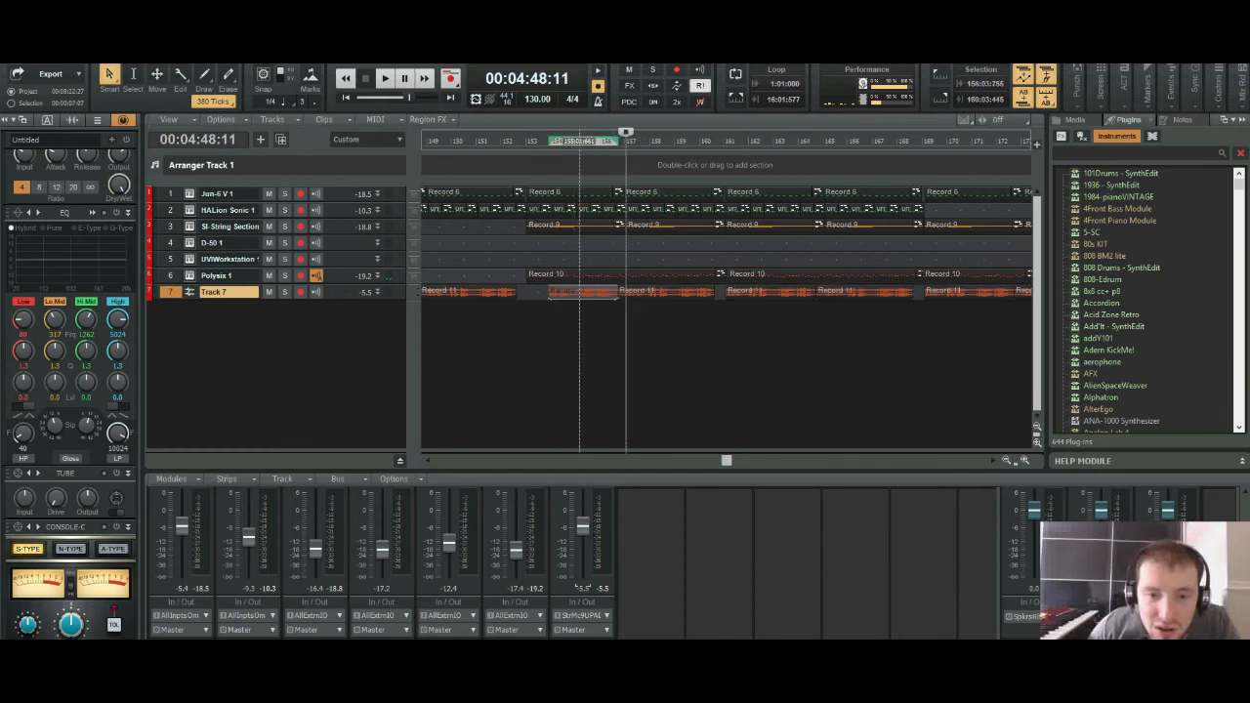
{"action": "left_click", "coordinate": [573, 142]}
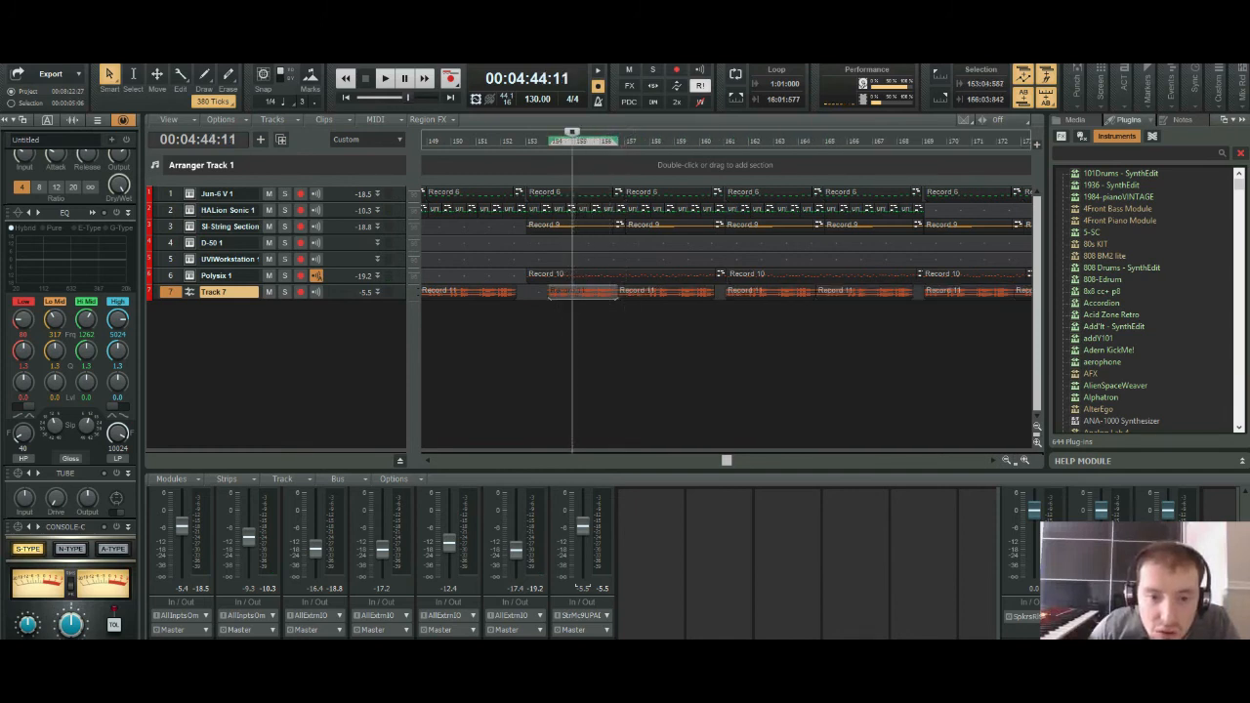
{"action": "left_click_drag", "start_coordinate": [615, 294], "coordinate": [574, 294]}
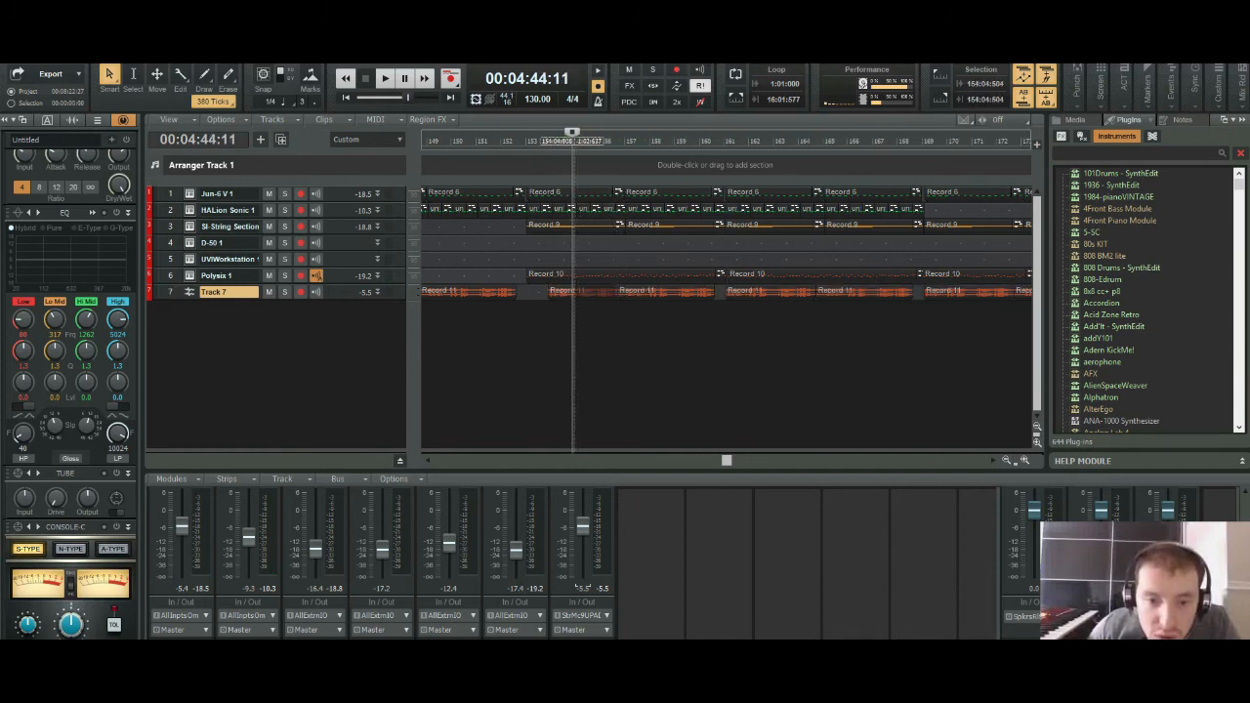
{"action": "key", "text": "Delete"}
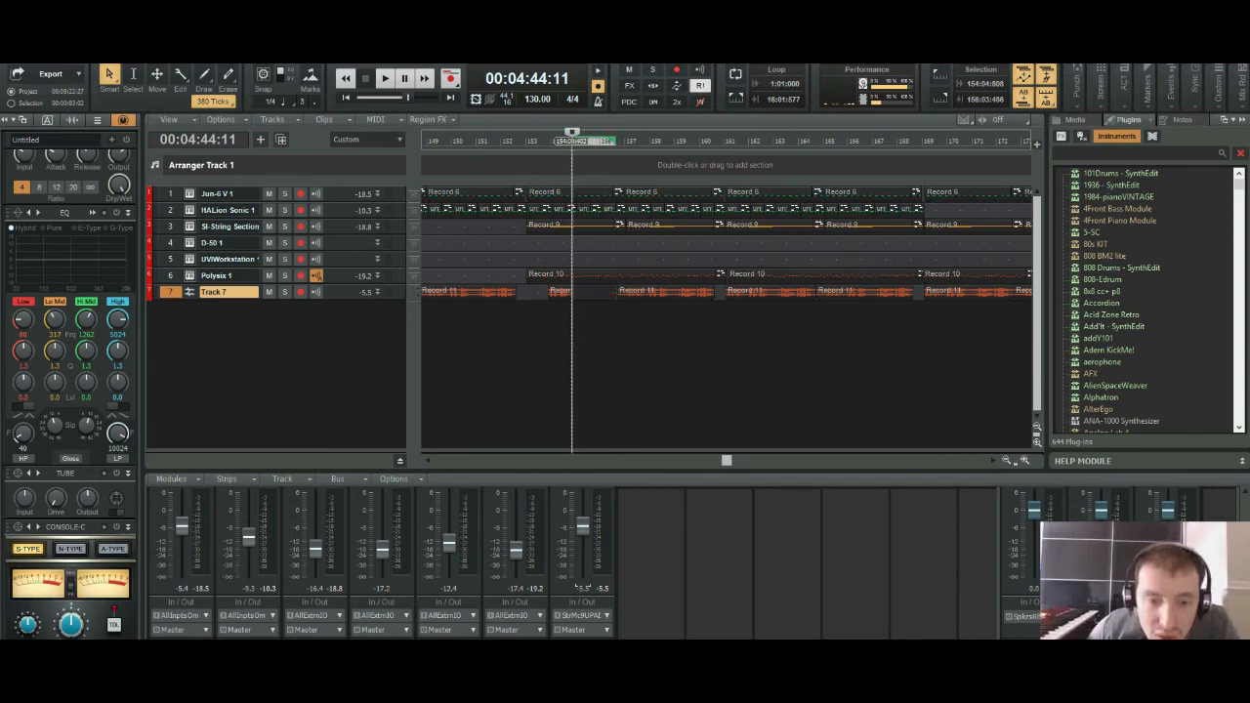
Step: Replay the Record 11 clips from 4:44:11 and 4:43:05 to judge their phrasing between bars 154 and 160
{"action": "key", "text": "space"}
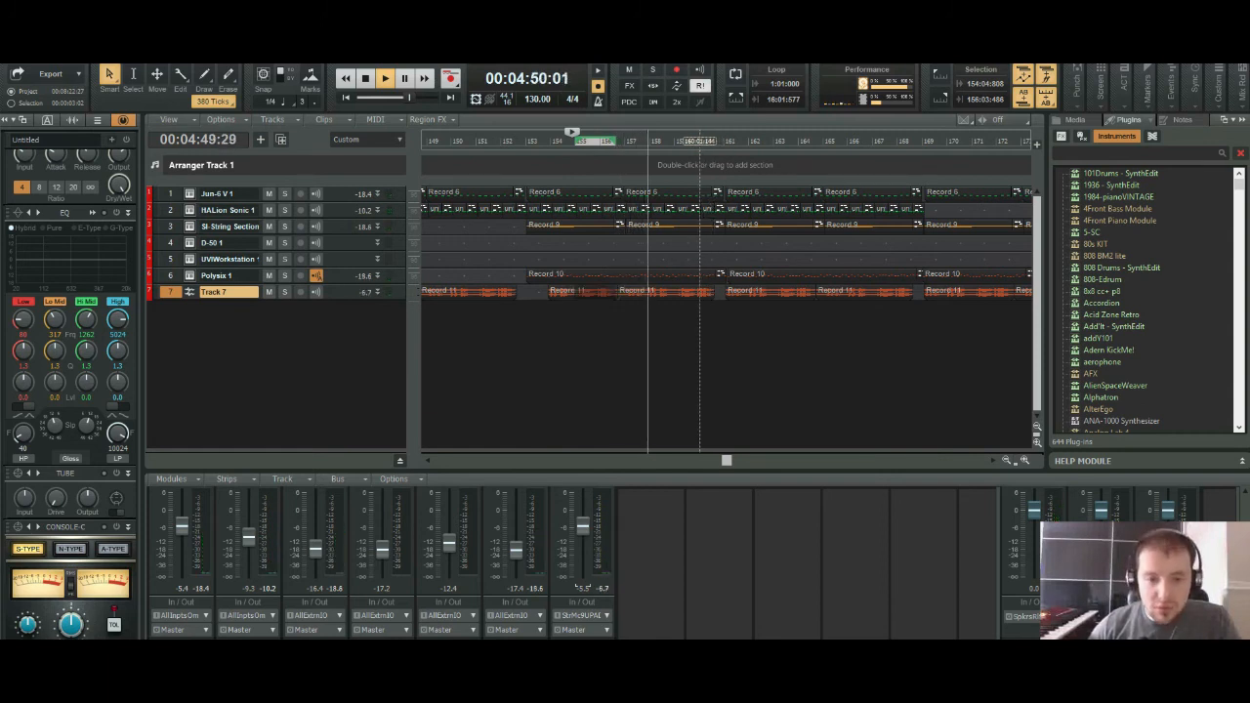
{"action": "left_click", "coordinate": [557, 141]}
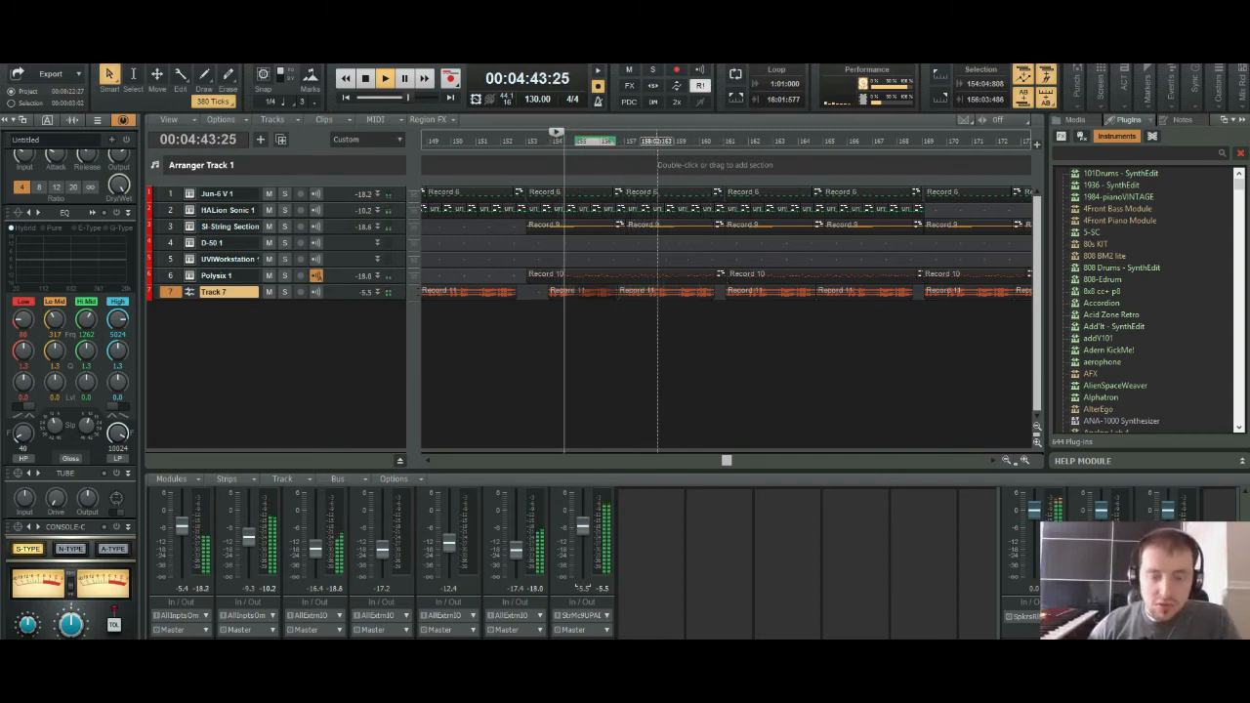
{"action": "key", "text": "space"}
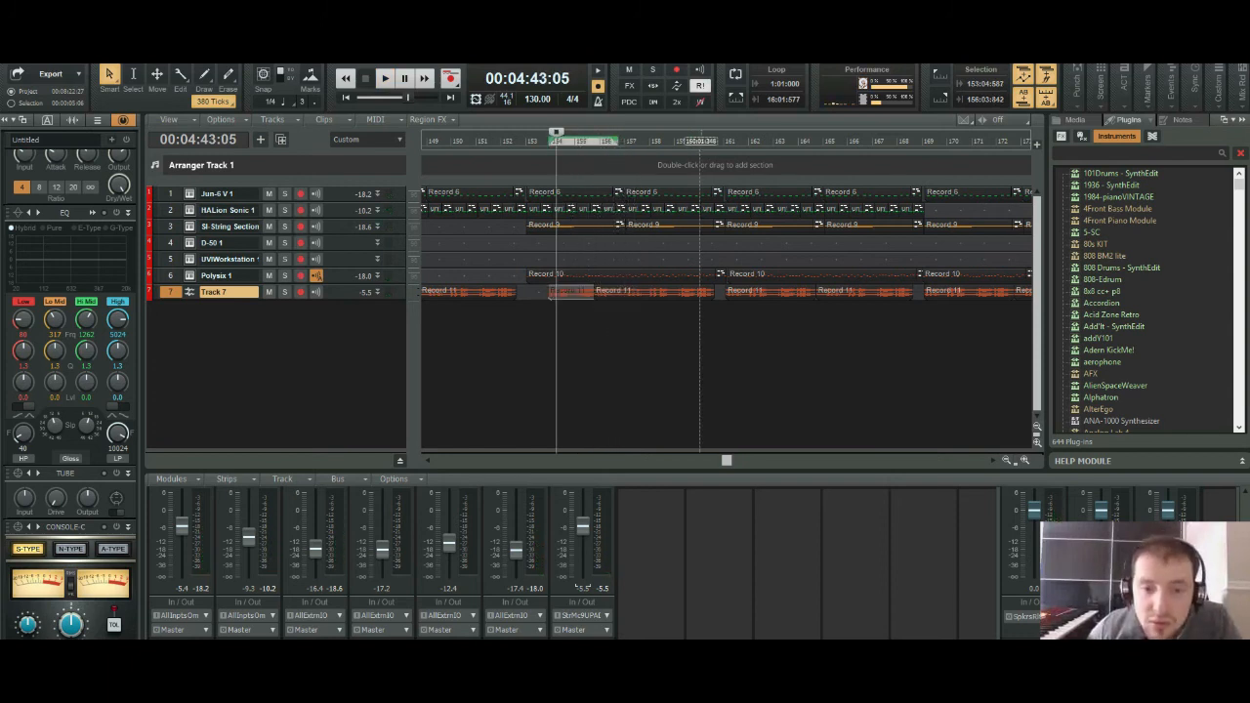
{"action": "key", "text": "space"}
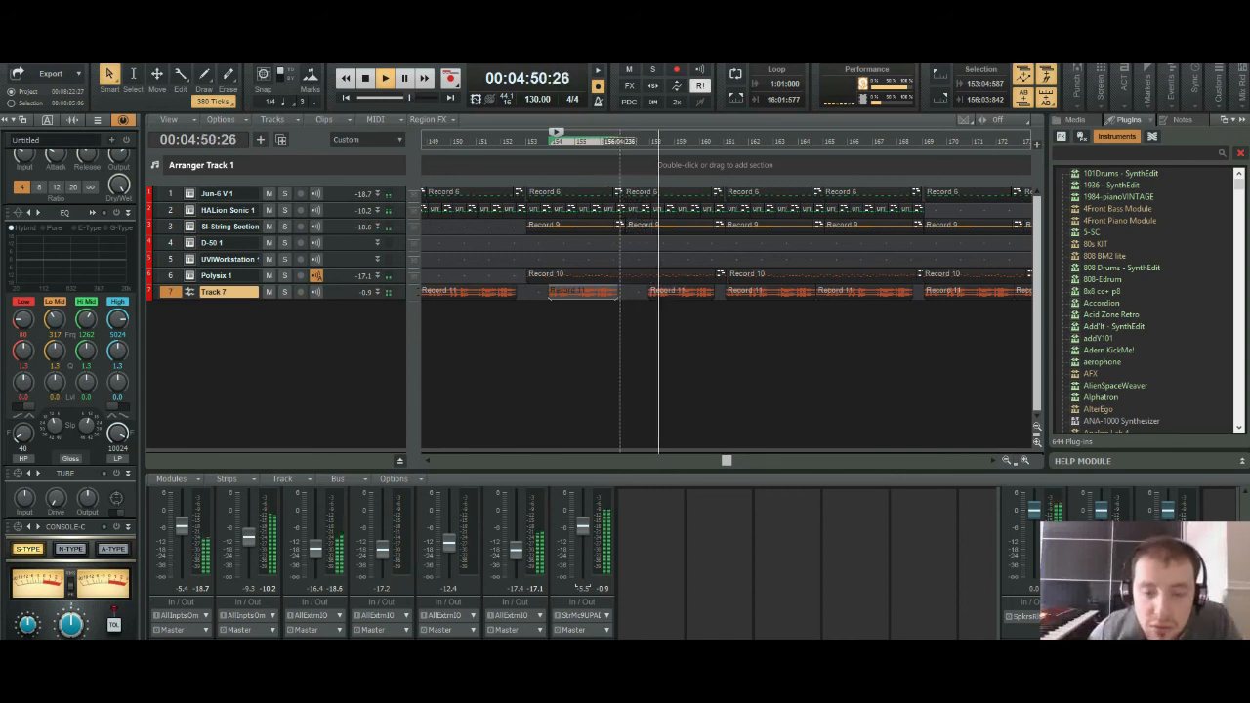
{"action": "key", "text": "space"}
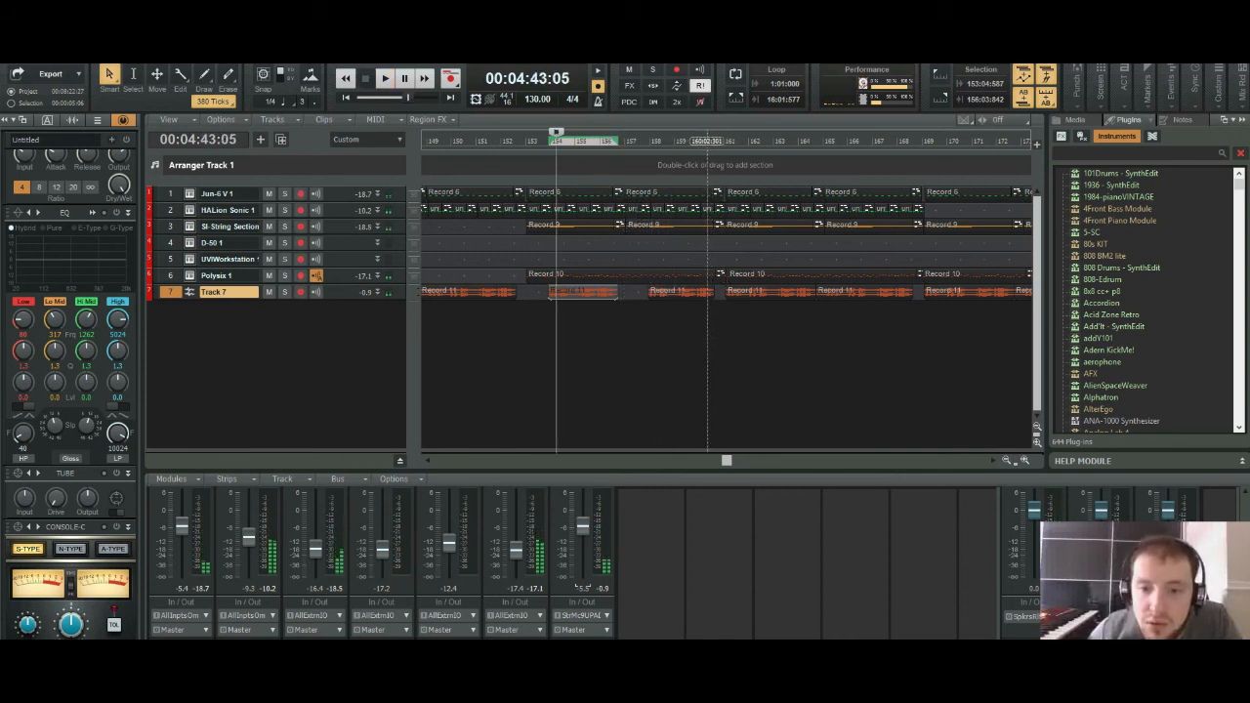
{"action": "key", "text": "space"}
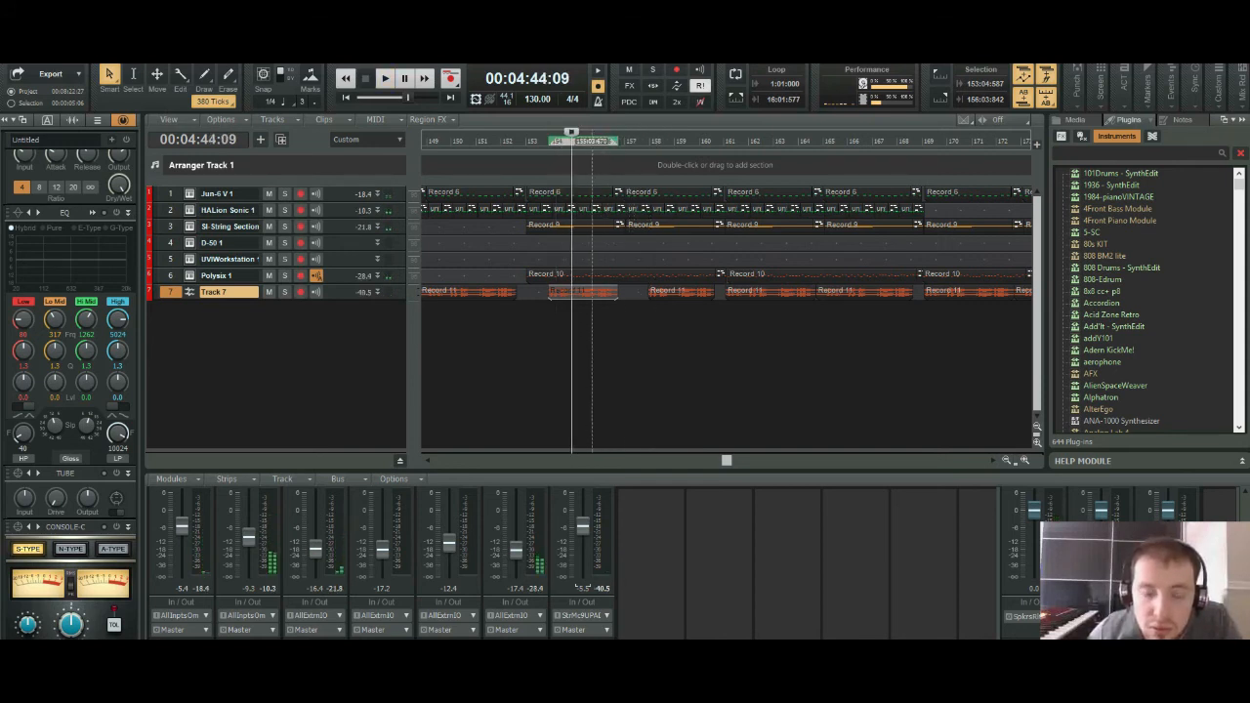
Step: Split the trimmed Record 11 clip at 4:44:09 and move its second piece to 156:01:070
{"action": "right_click", "coordinate": [584, 290]}
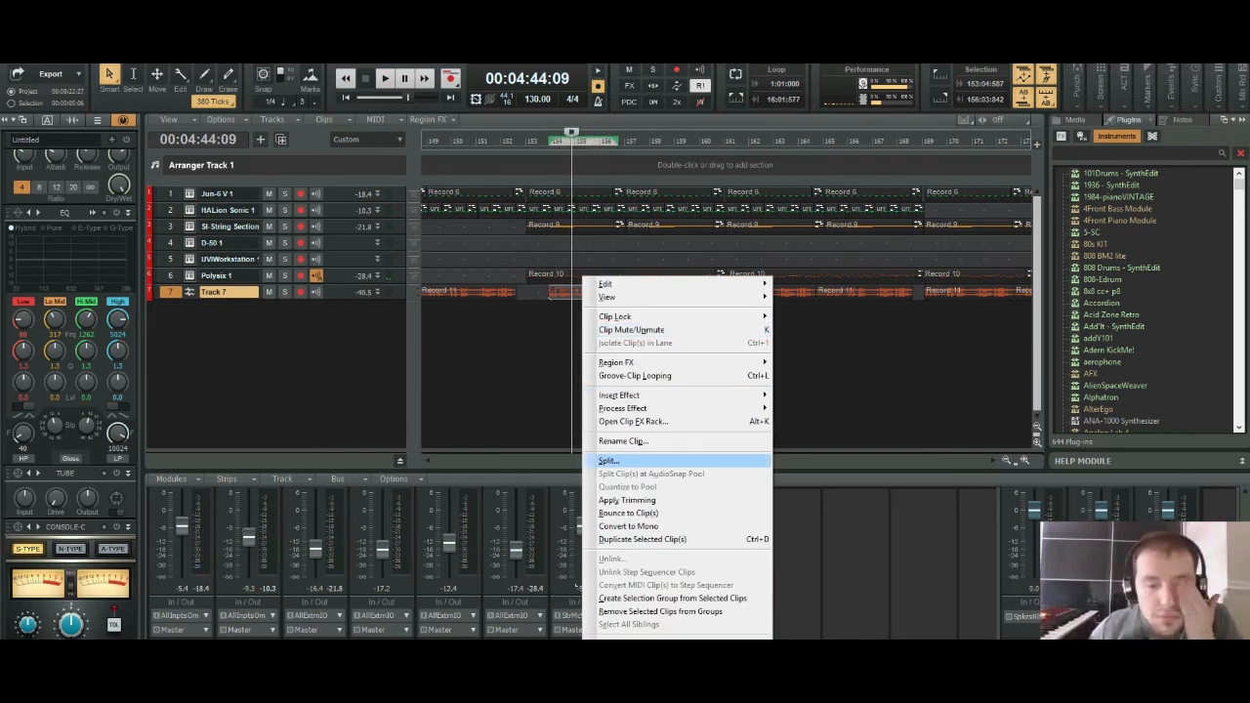
{"action": "left_click", "coordinate": [683, 460]}
{"action": "key", "text": "Return"}
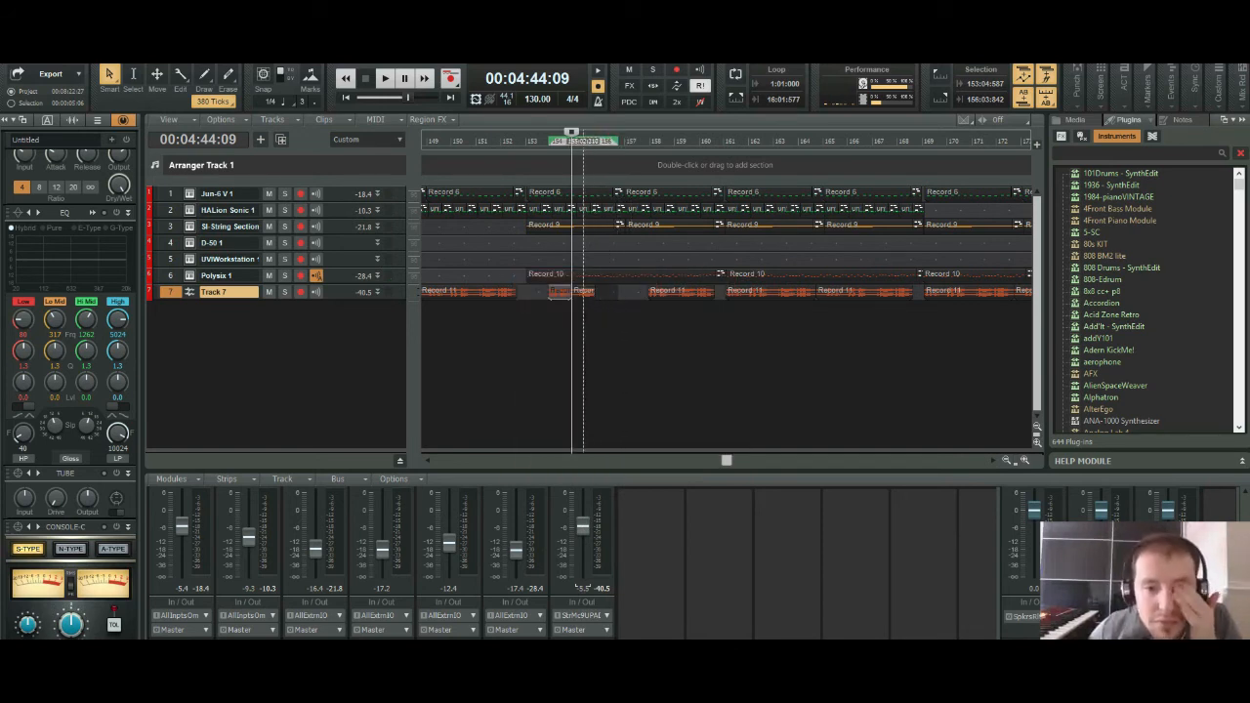
{"action": "left_click_drag", "start_coordinate": [582, 292], "coordinate": [611, 292]}
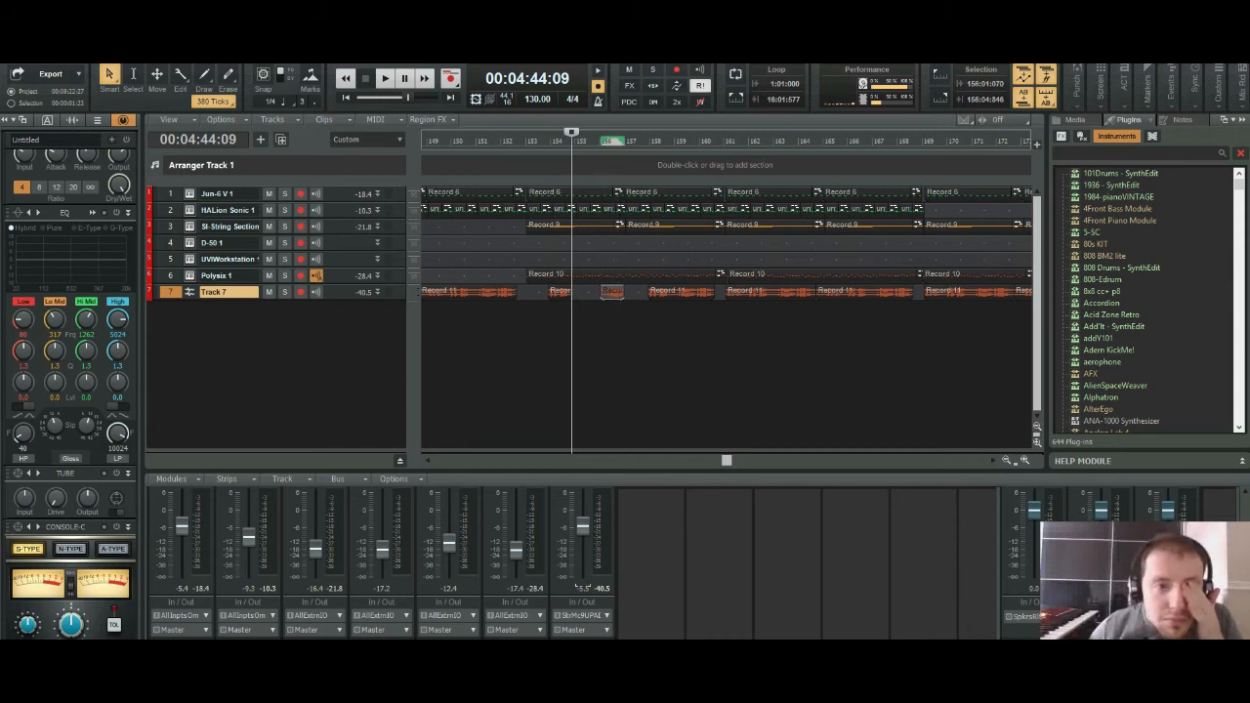
Step: Fine-tune the second piece's start to 155:04:319 and replay the section from 4:41:16
{"action": "left_click", "coordinate": [384, 78]}
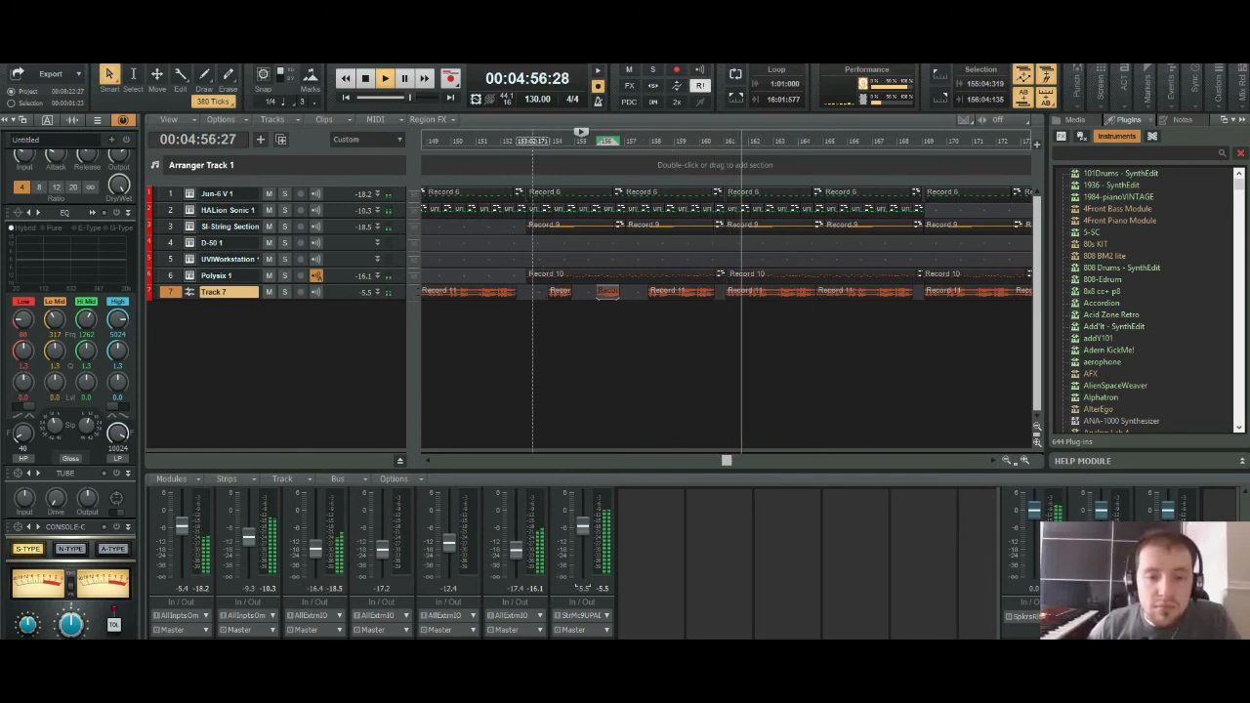
{"action": "left_click", "coordinate": [534, 141]}
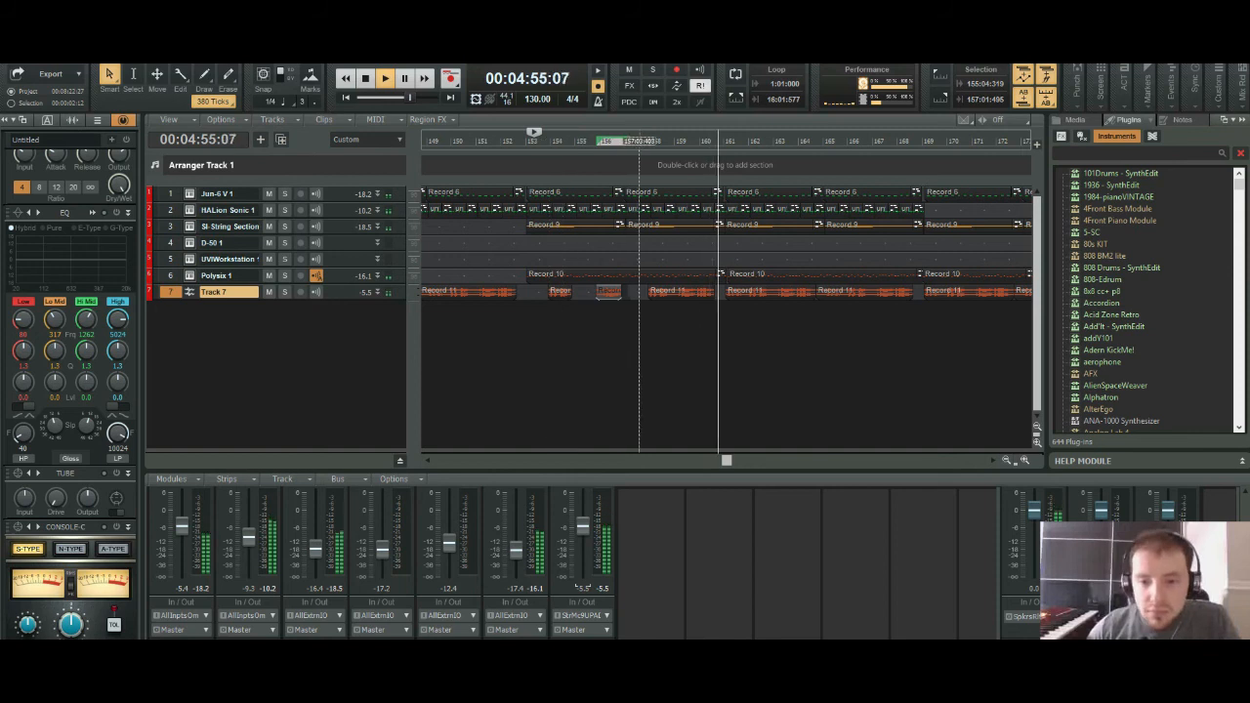
{"action": "key", "text": "space"}
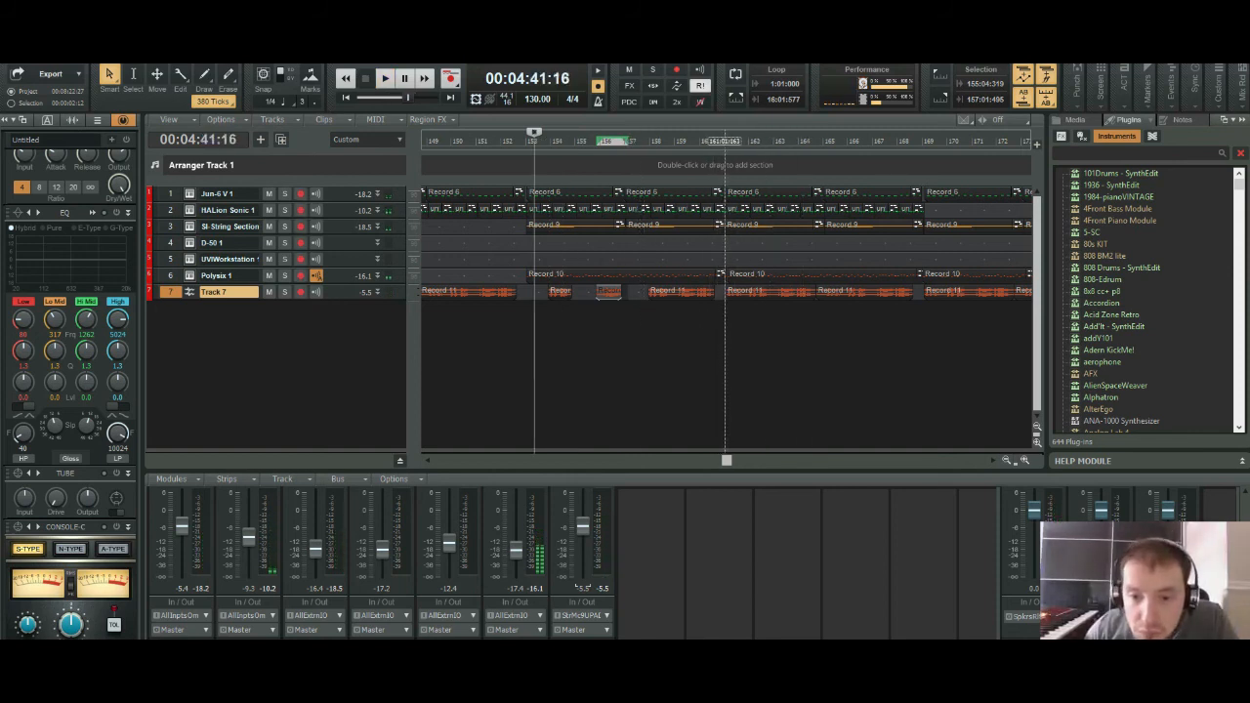
Step: Replace the two Record 11 clips spanning bars 161 to 168 with a copy of the three preceding clips, pasted at 4:55:25
{"action": "left_click", "coordinate": [726, 141]}
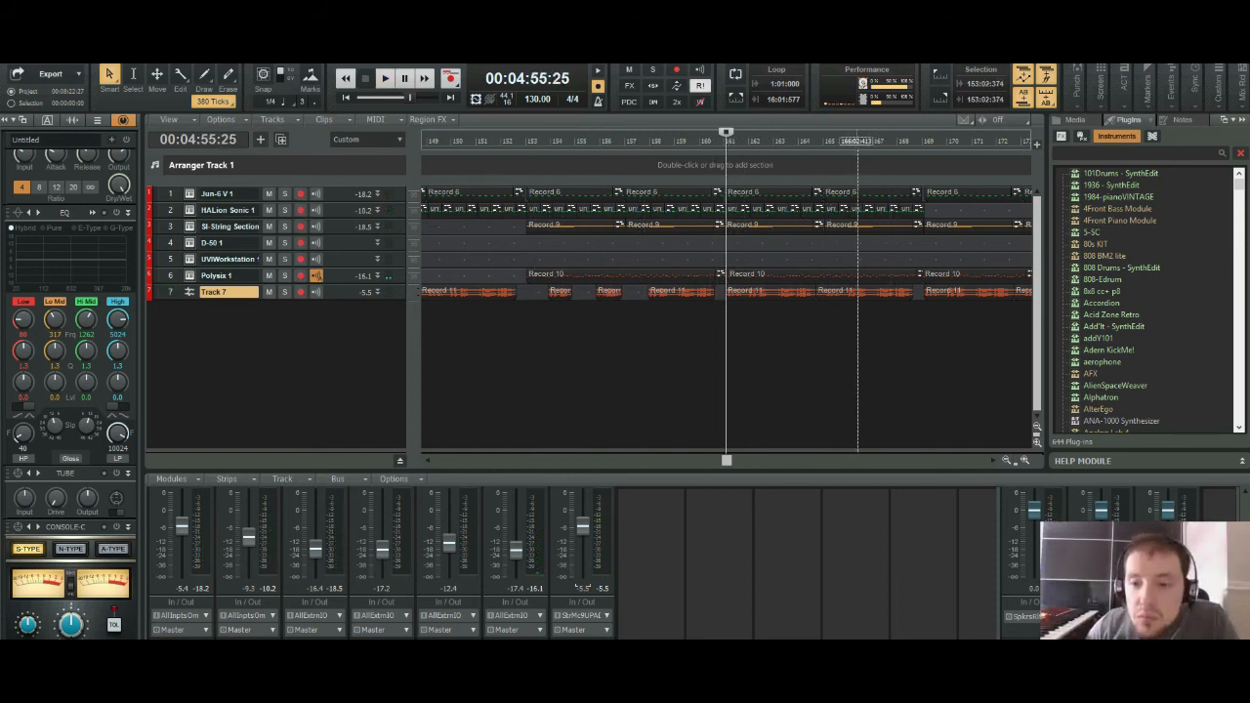
{"action": "left_click", "coordinate": [773, 291]}
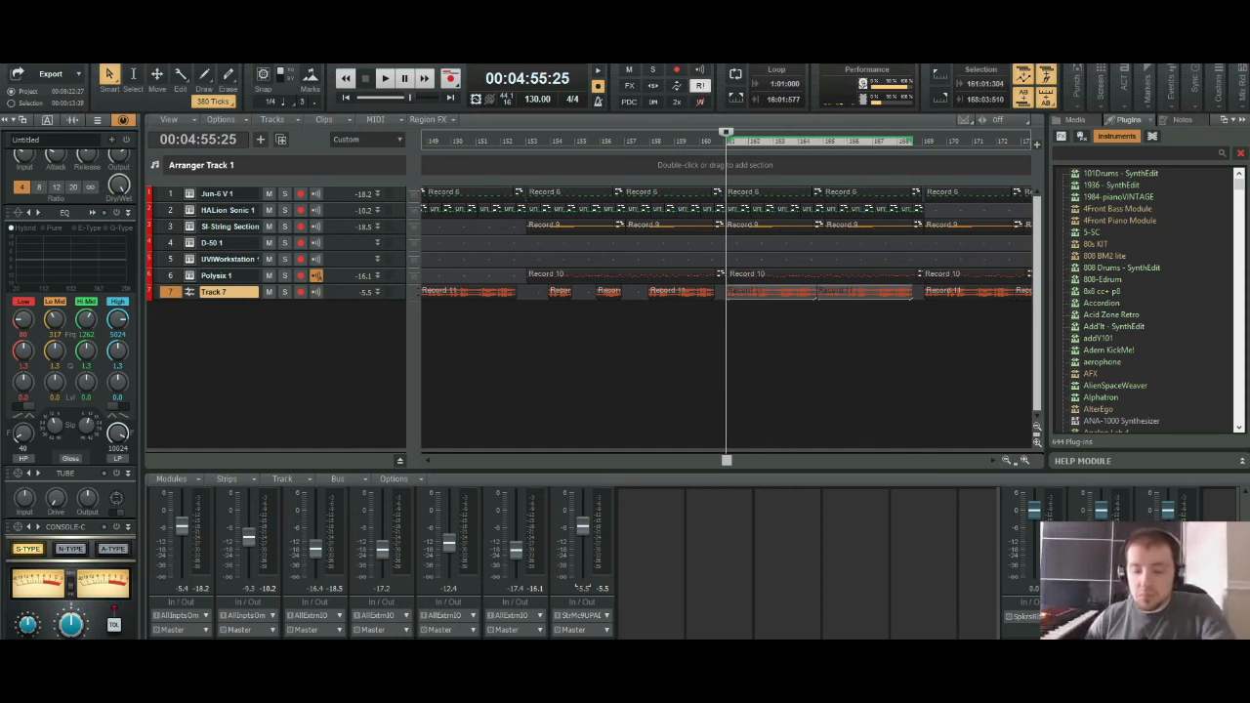
{"action": "key", "text": "Delete"}
{"action": "left_click_drag", "start_coordinate": [753, 292], "coordinate": [537, 292]}
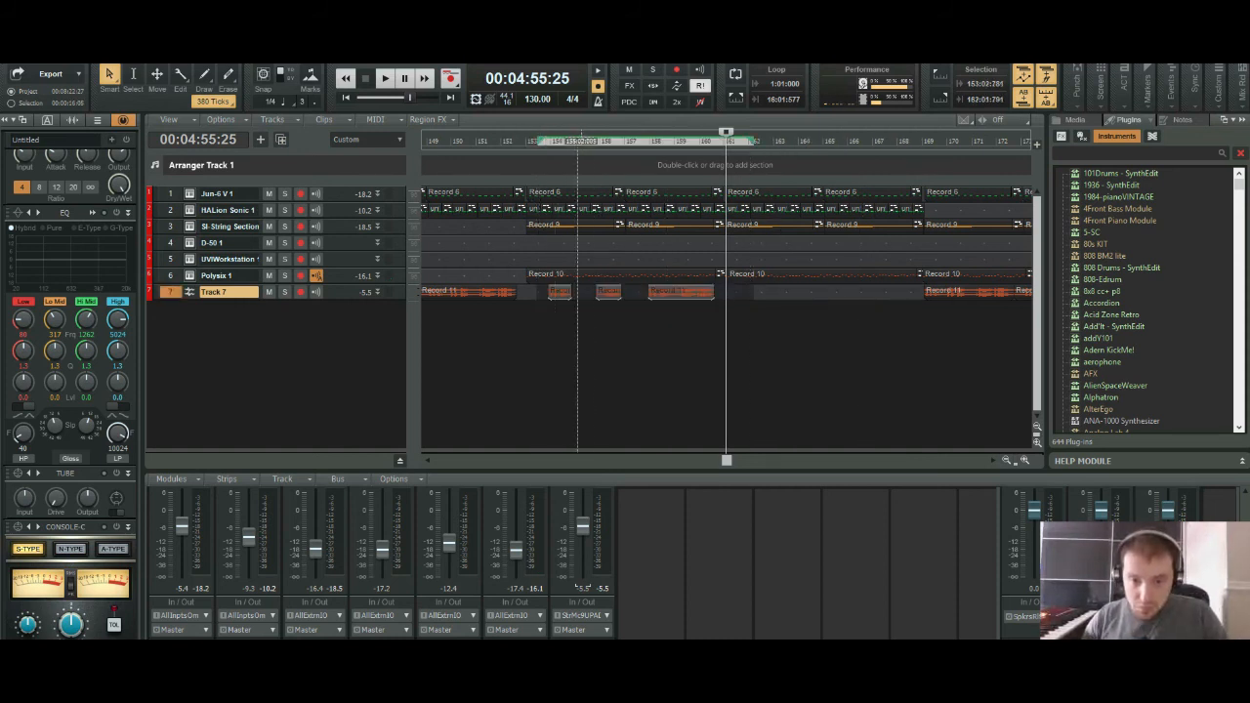
{"action": "key", "text": "ctrl+c"}
{"action": "key", "text": "ctrl+v"}
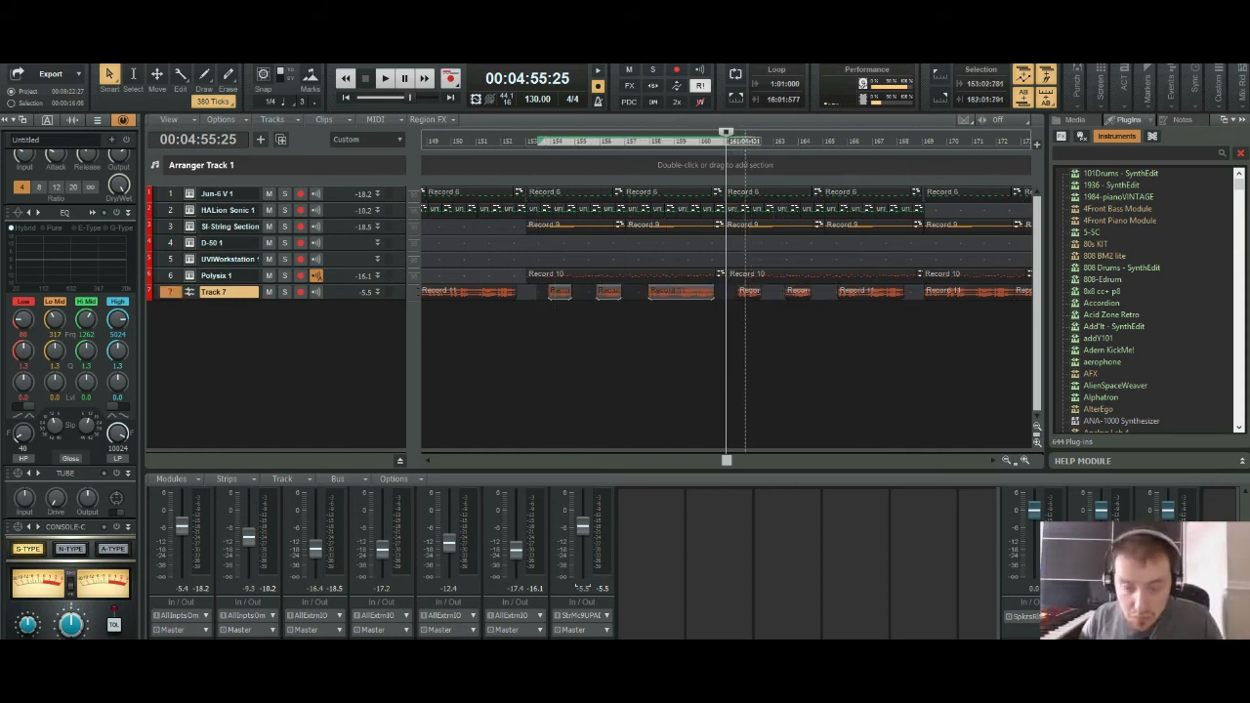
Step: Replay the start of the three pasted clips repeatedly from 4:55:25 to check their timing
{"action": "key", "text": "space"}
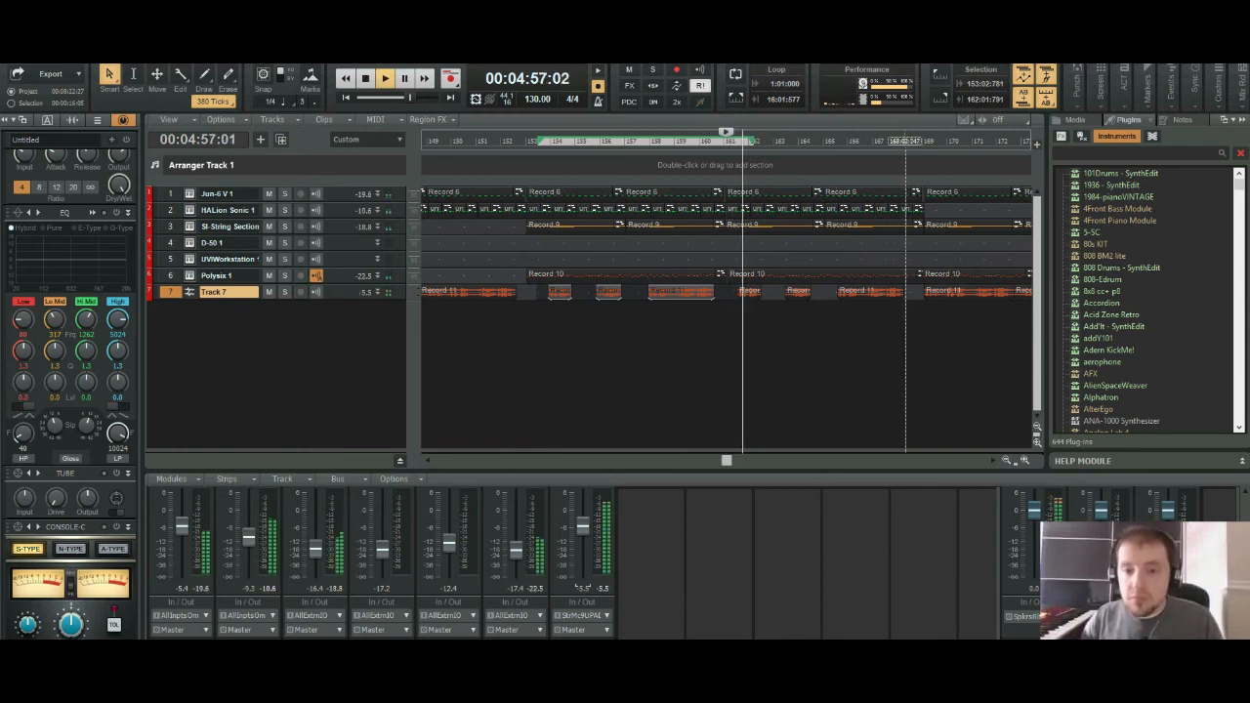
{"action": "key", "text": "space"}
{"action": "key", "text": "space"}
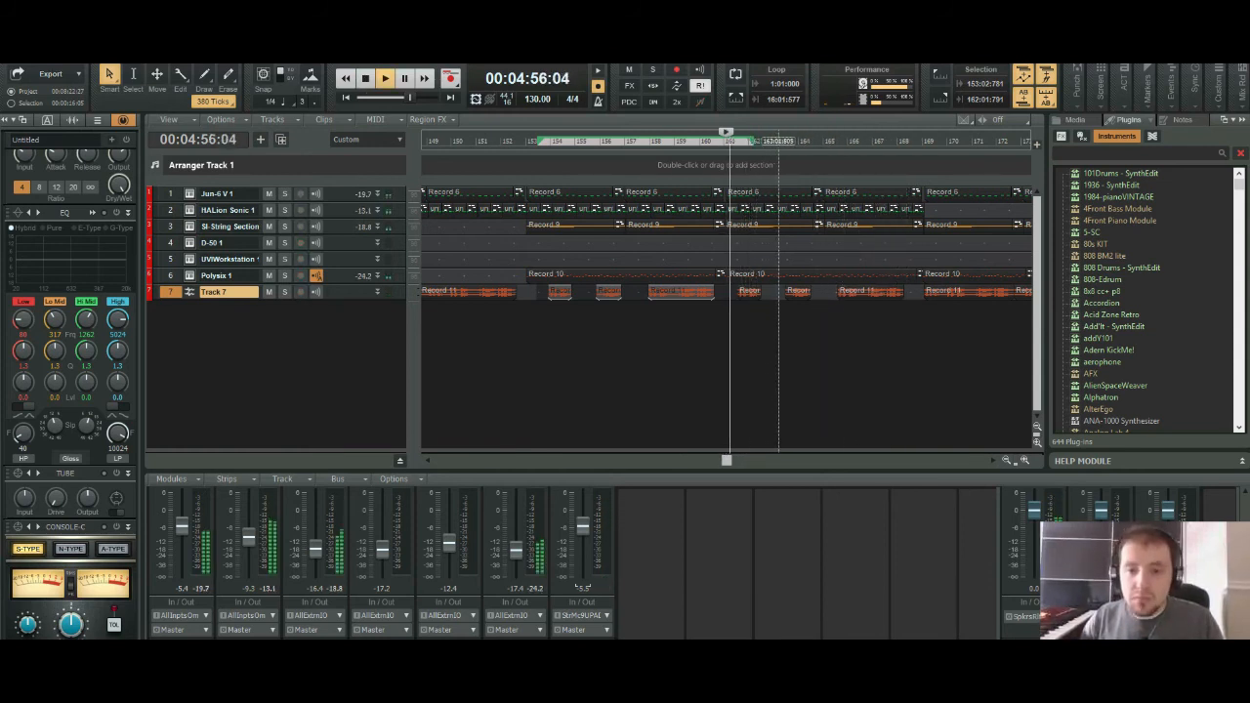
{"action": "key", "text": "space"}
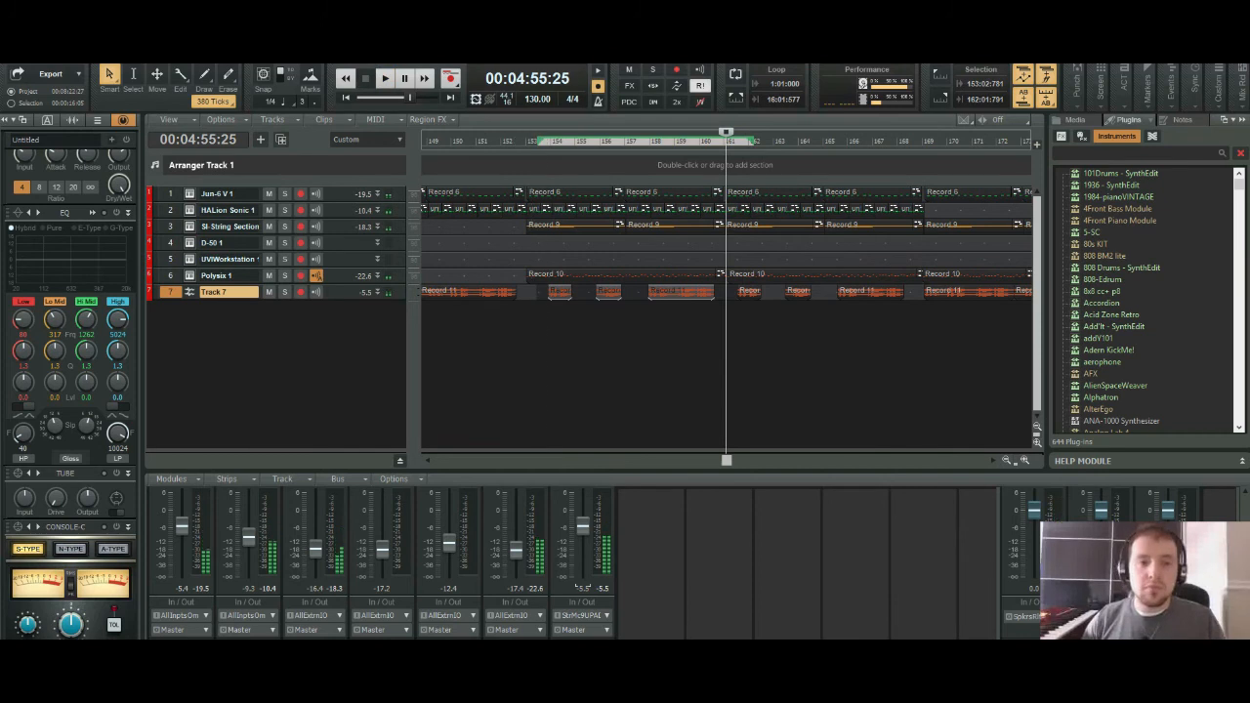
{"action": "key", "text": "space"}
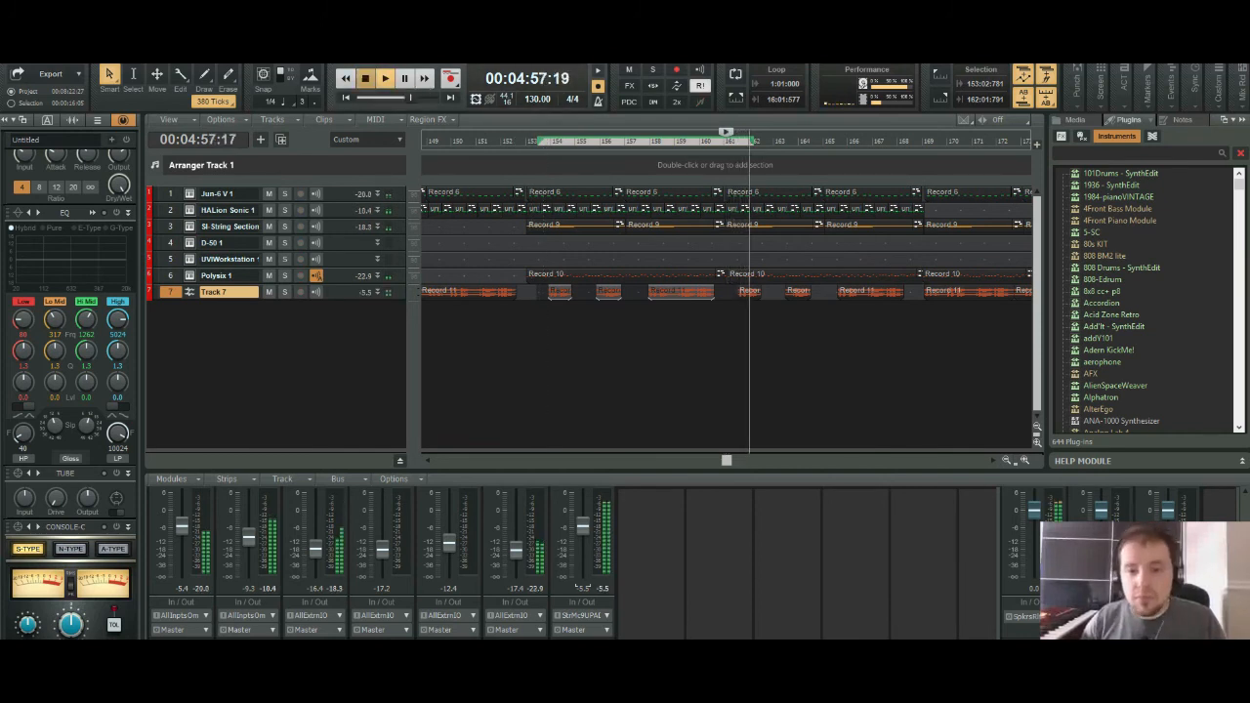
{"action": "key", "text": "space"}
{"action": "key", "text": "space"}
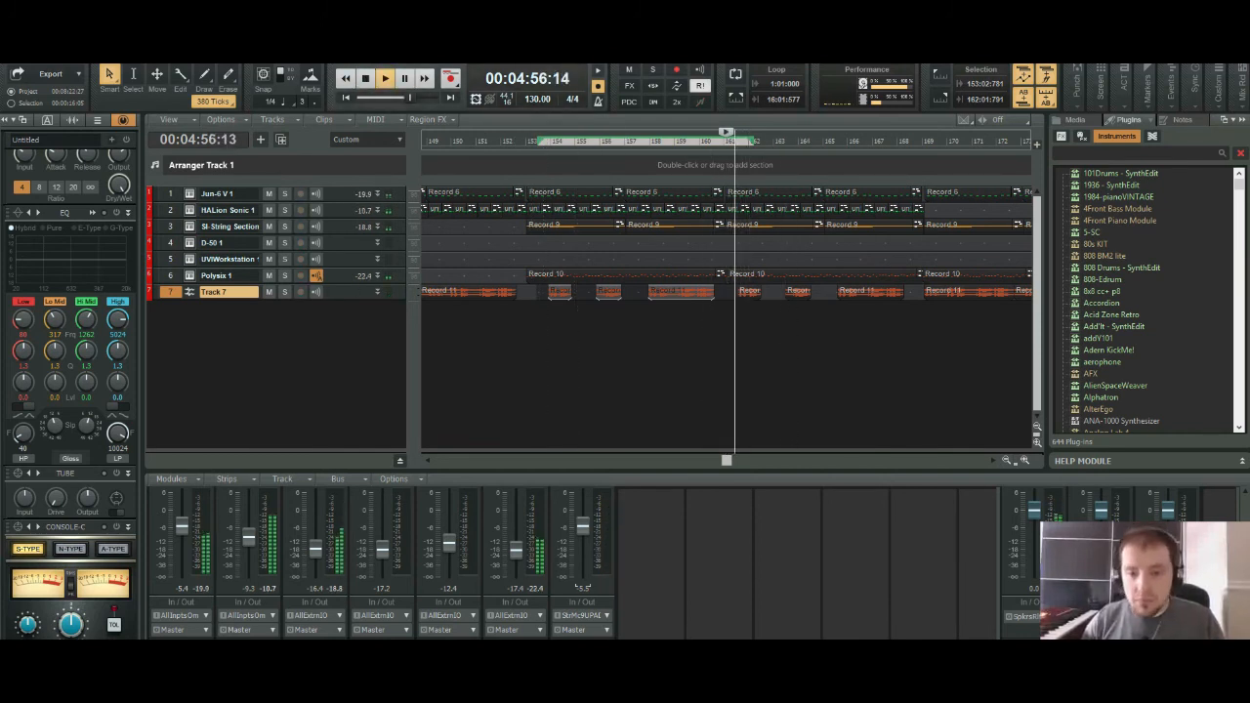
Step: Pause at 4:57:19, move the three pasted Record 11 clips to start at 161:04:735, and play the section
{"action": "key", "text": "ctrl+space"}
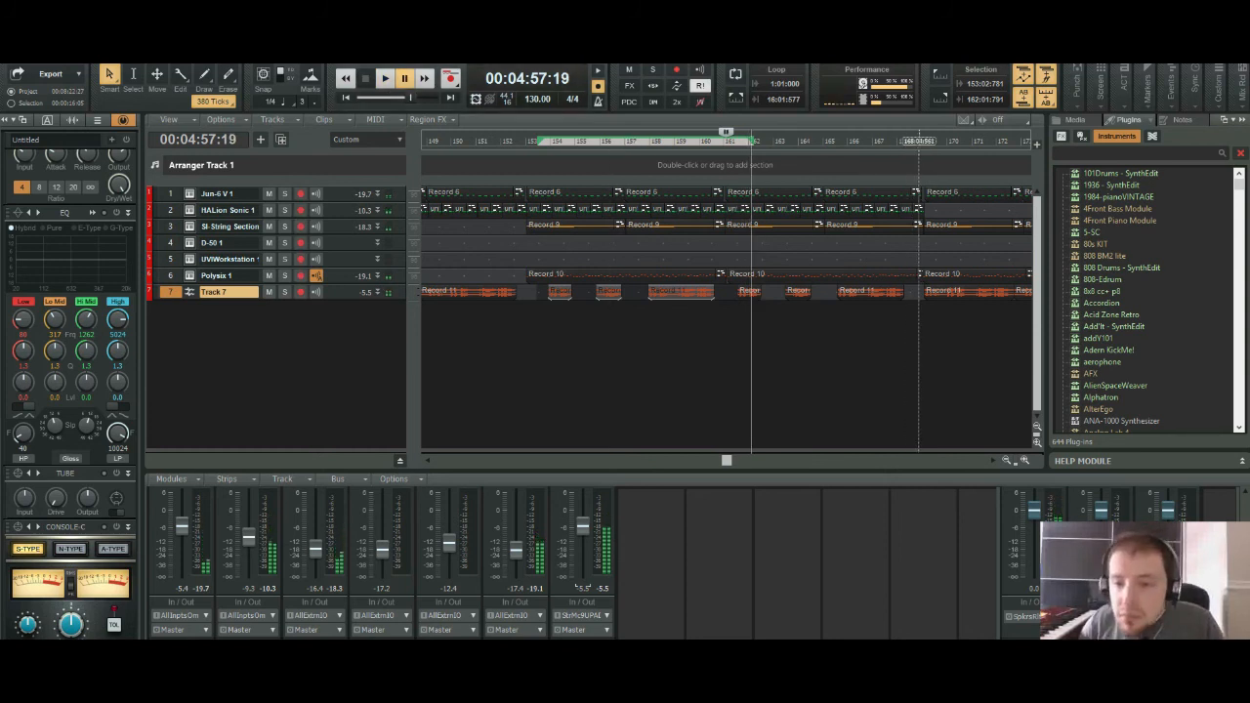
{"action": "left_click_drag", "start_coordinate": [917, 293], "coordinate": [774, 291]}
{"action": "key", "text": "space"}
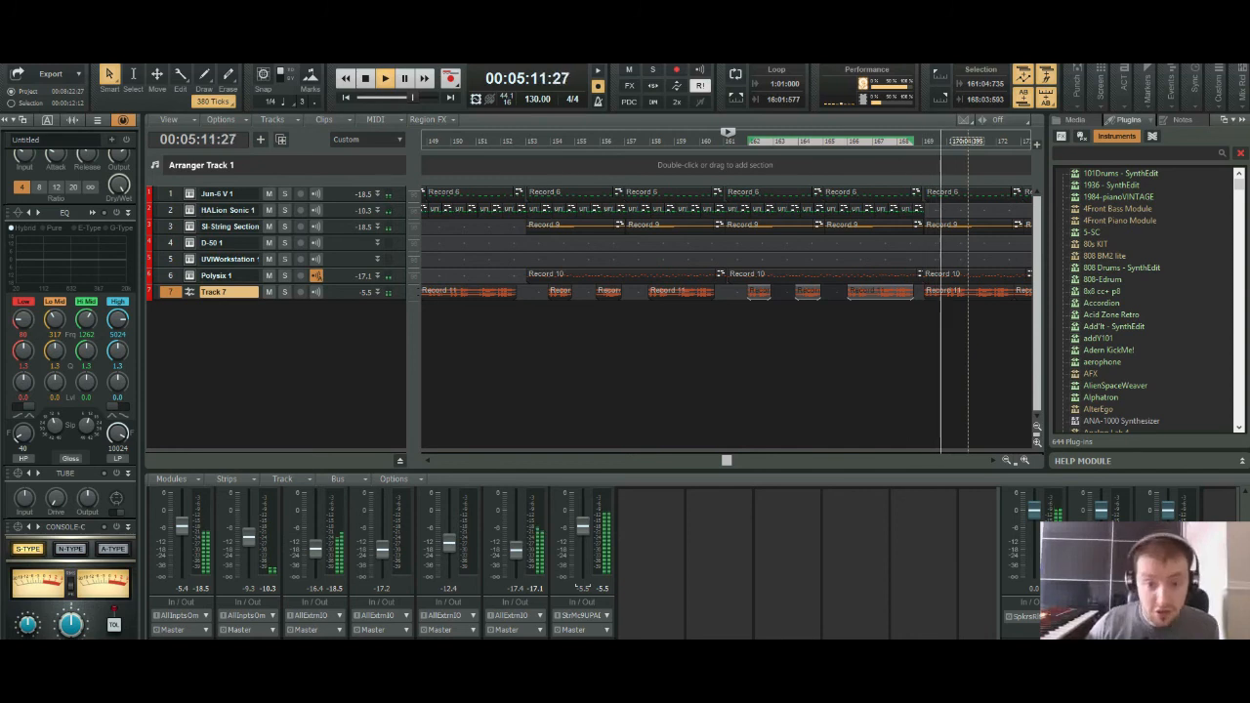
Step: Copy the two Record 11 clips at bar 169 to bar 177 and listen to the copy during playback
{"action": "key", "text": "ctrl+Left"}
{"action": "key", "text": "ctrl+Left"}
{"action": "key", "text": "ctrl+Left"}
{"action": "key", "text": "ctrl+Left"}
{"action": "key", "text": "ctrl+Left"}
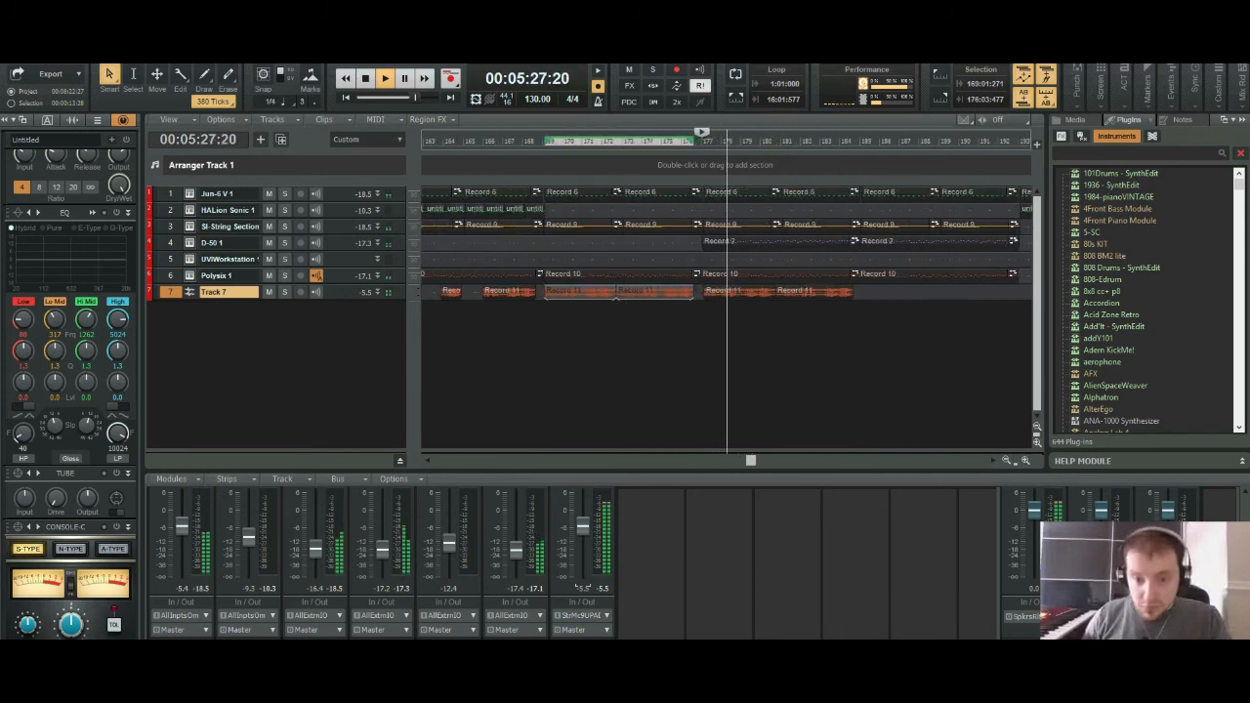
{"action": "key", "text": "ctrl+Right"}
{"action": "key", "text": "ctrl+Right"}
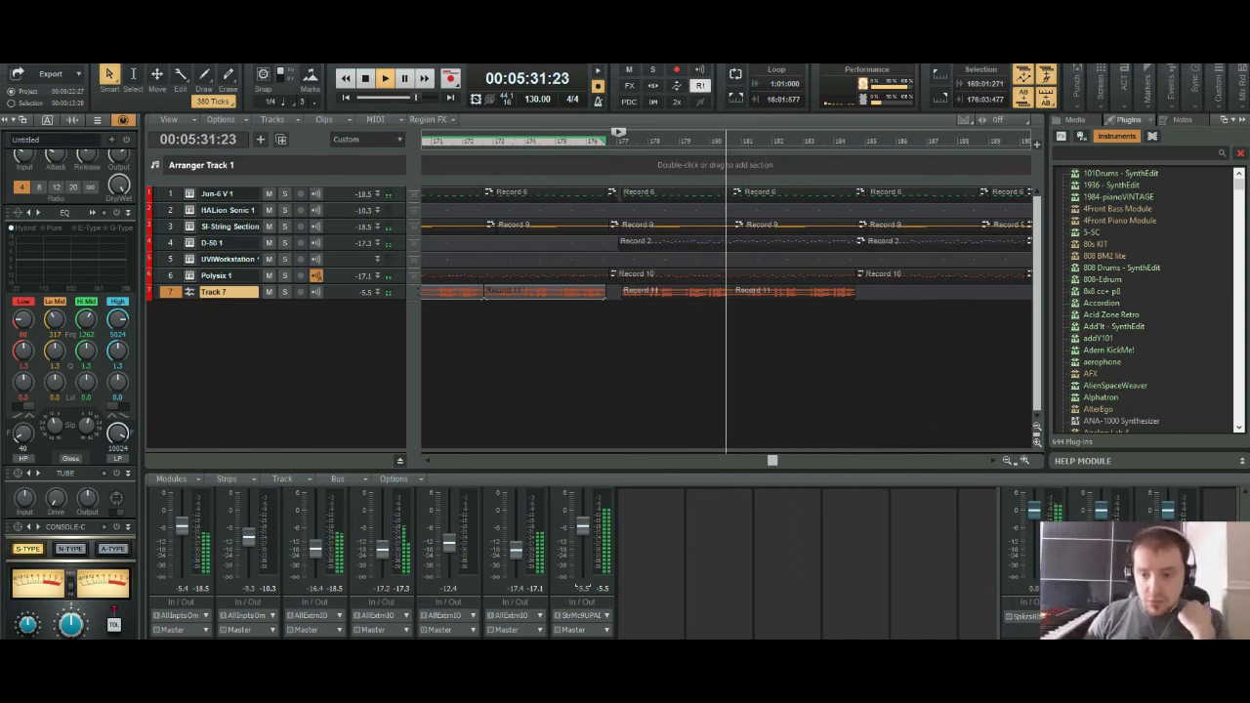
Step: Listen to the copied Record 11 clips from bar 177, stop playback, and place the playhead just after them at 5:40:03
{"action": "key", "text": "ctrl+Left"}
{"action": "key", "text": "ctrl+Left"}
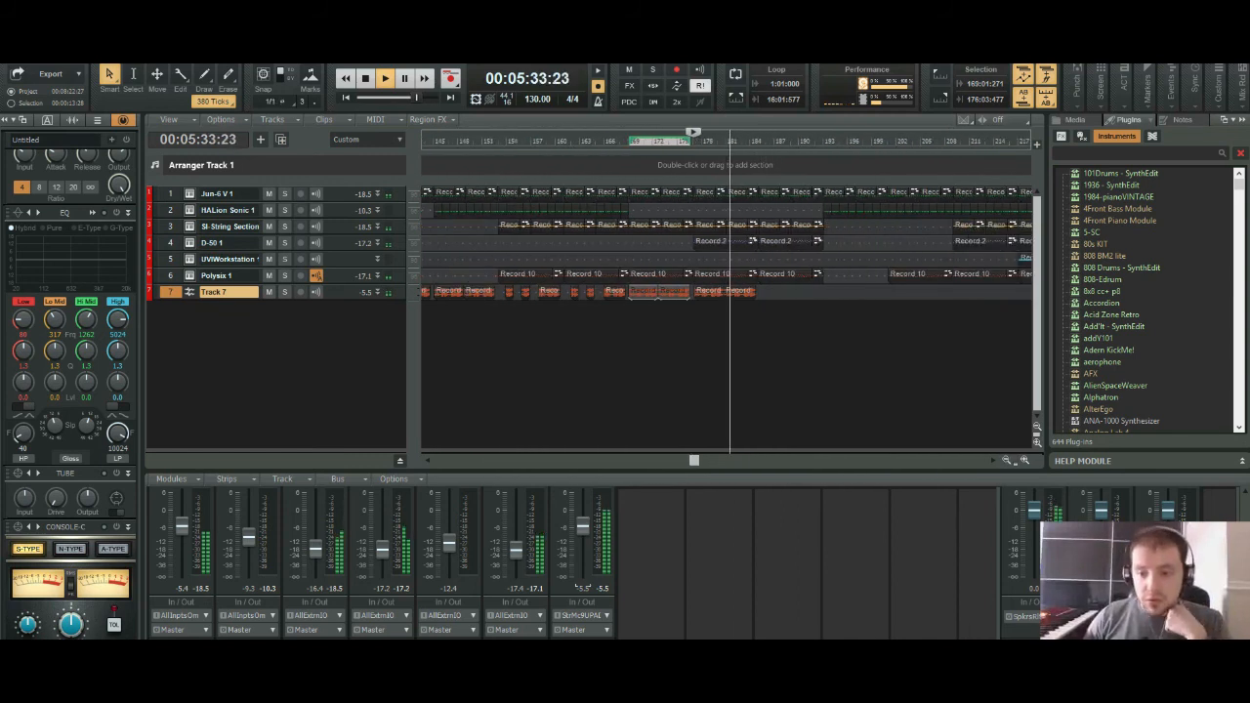
{"action": "key", "text": "ctrl+Left"}
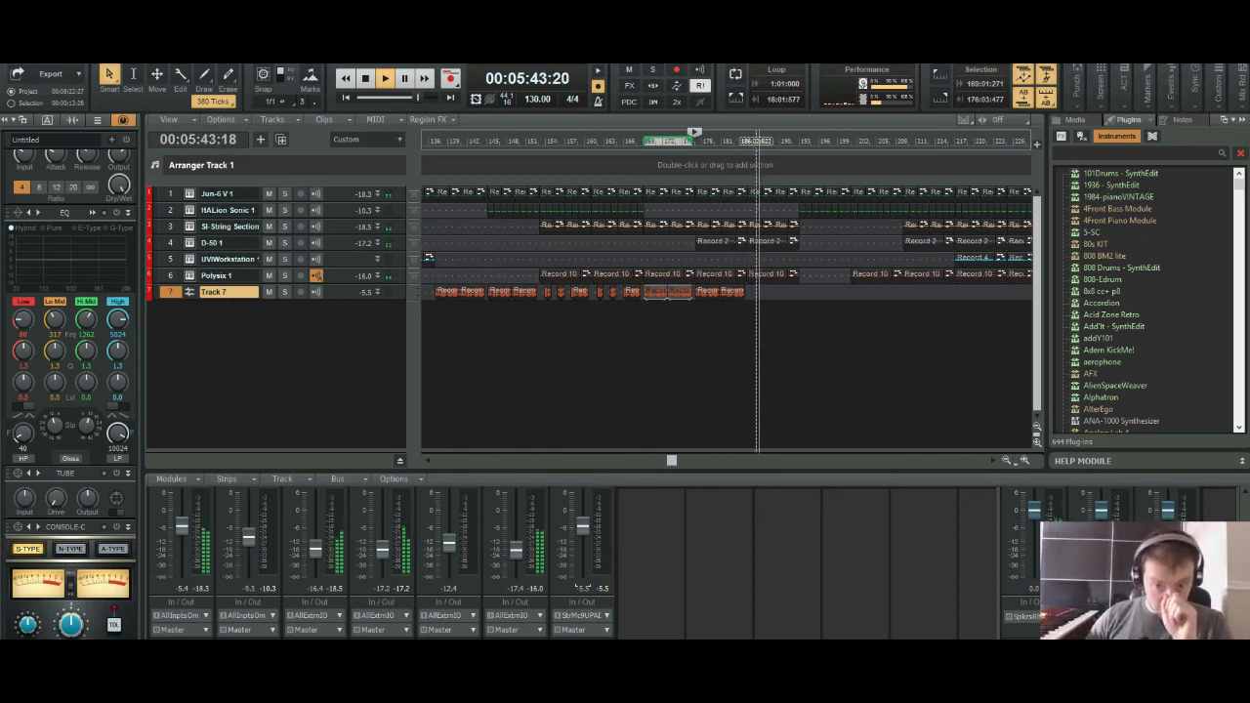
{"action": "left_click", "coordinate": [705, 292]}
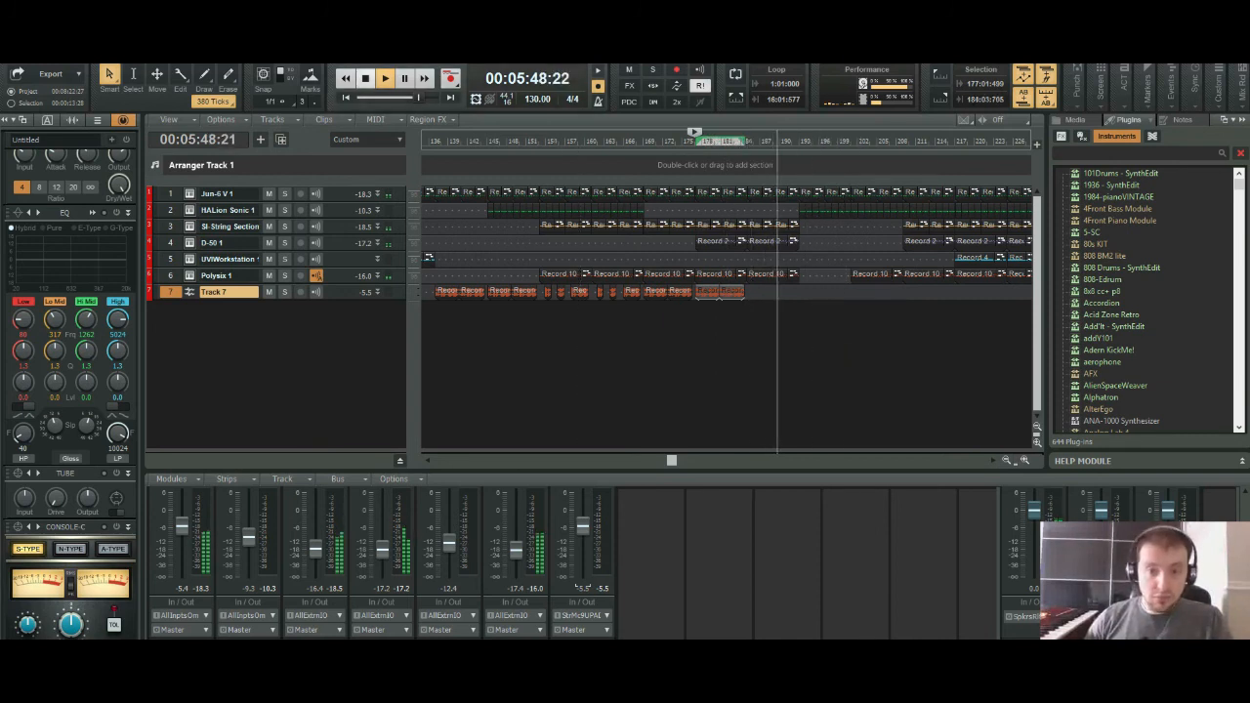
{"action": "key", "text": "space"}
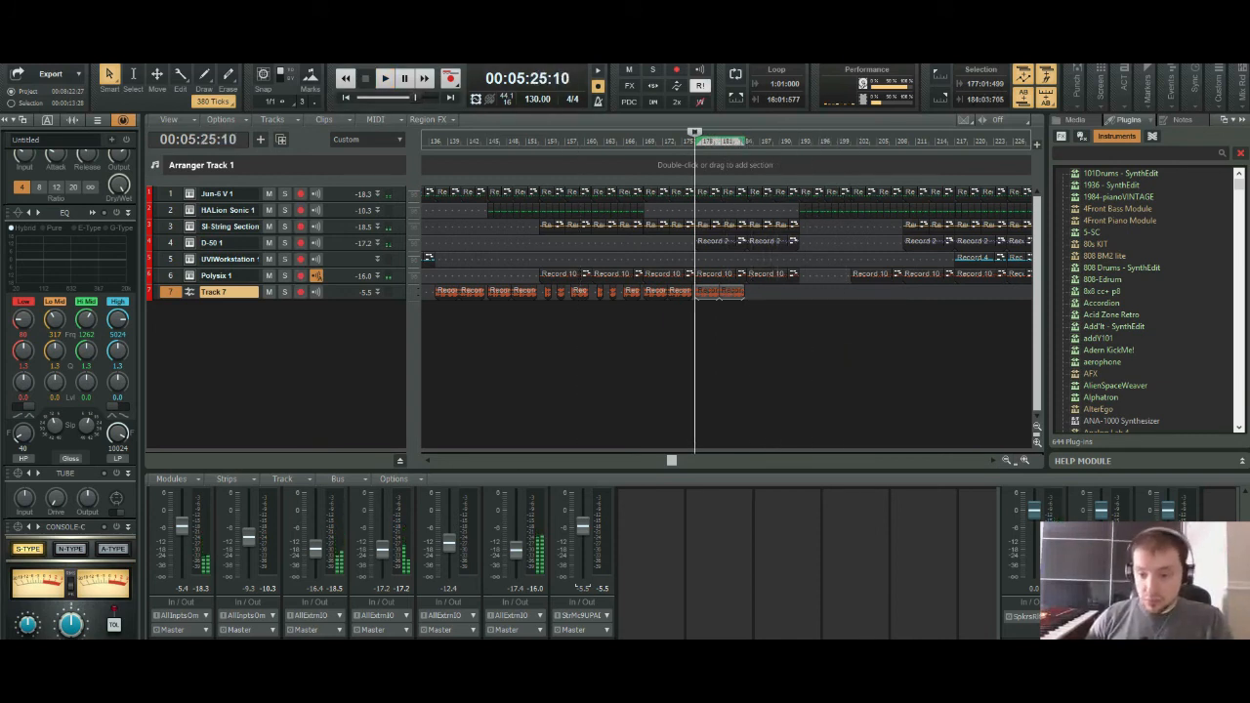
{"action": "left_click", "coordinate": [1024, 459]}
{"action": "left_click", "coordinate": [1024, 460]}
{"action": "left_click", "coordinate": [1025, 460]}
{"action": "left_click", "coordinate": [1024, 460]}
{"action": "left_click", "coordinate": [1024, 460]}
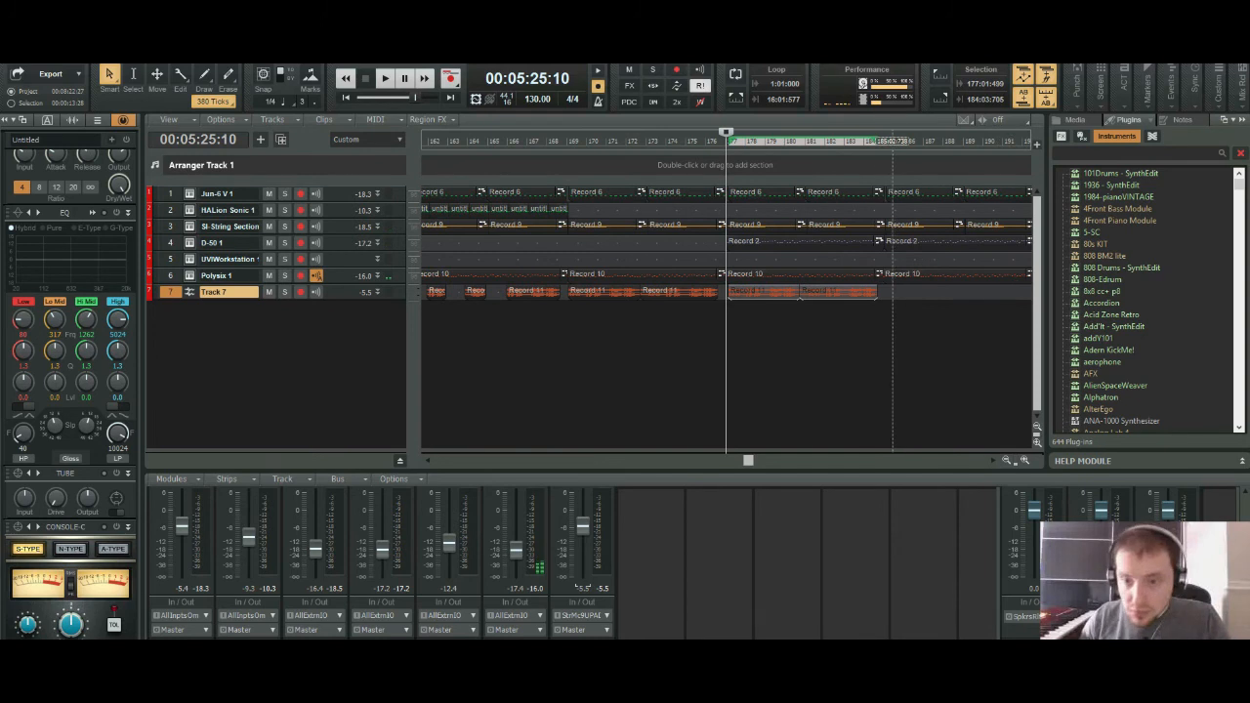
{"action": "left_click", "coordinate": [884, 293]}
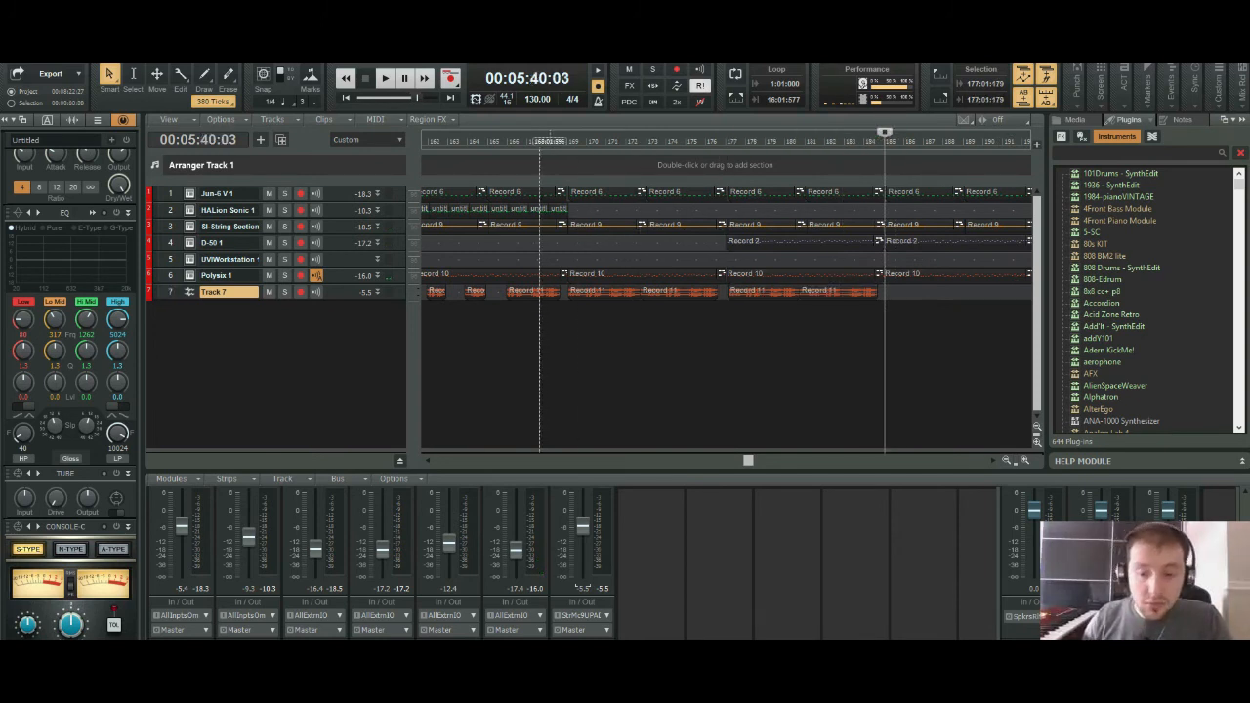
Step: Copy the three Record 11 clips spanning bars 153 to 160 on Track 7 to 5:40:03 and start playback there
{"action": "left_click", "coordinate": [1006, 460]}
{"action": "left_click", "coordinate": [1006, 460]}
{"action": "left_click", "coordinate": [1005, 460]}
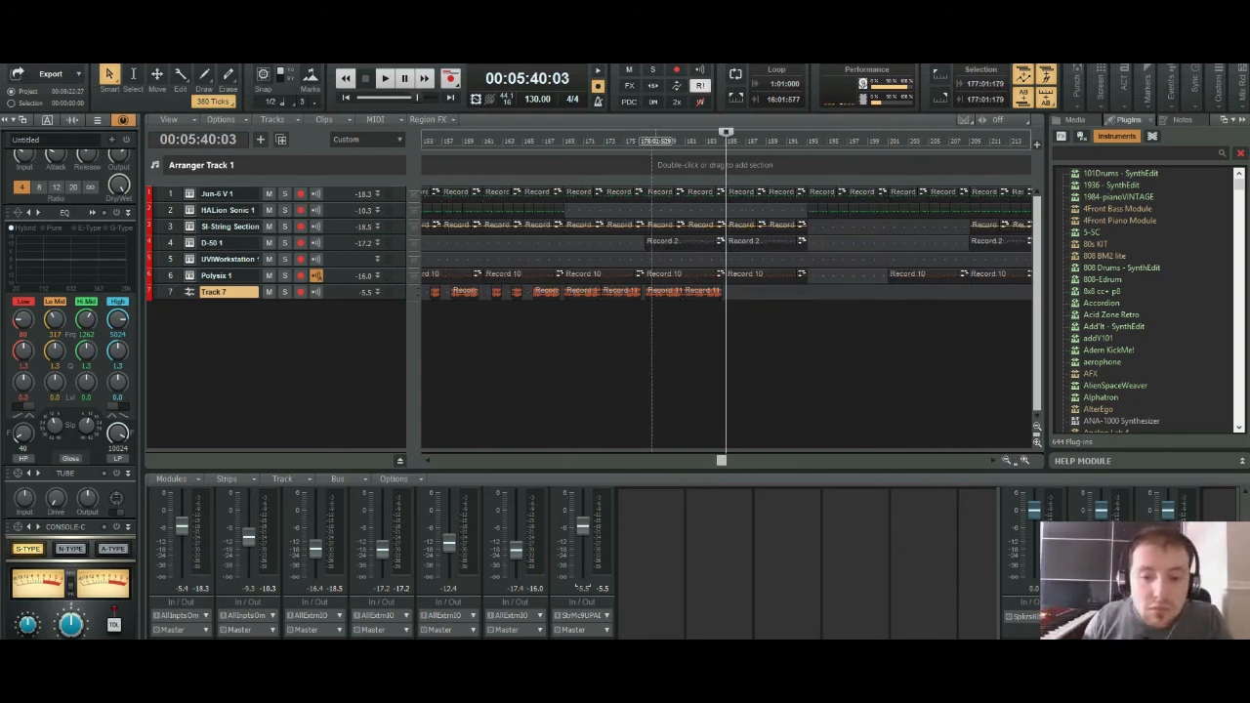
{"action": "left_click_drag", "start_coordinate": [722, 459], "coordinate": [705, 460]}
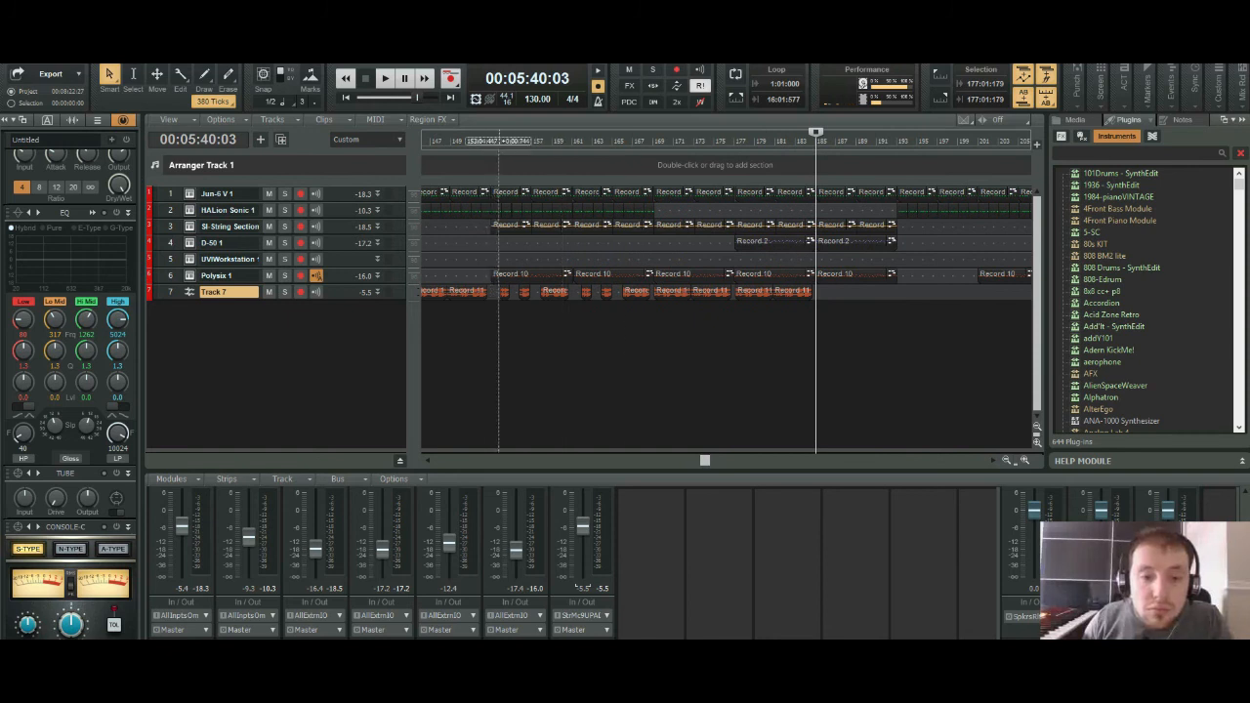
{"action": "left_click_drag", "start_coordinate": [498, 199], "coordinate": [570, 293]}
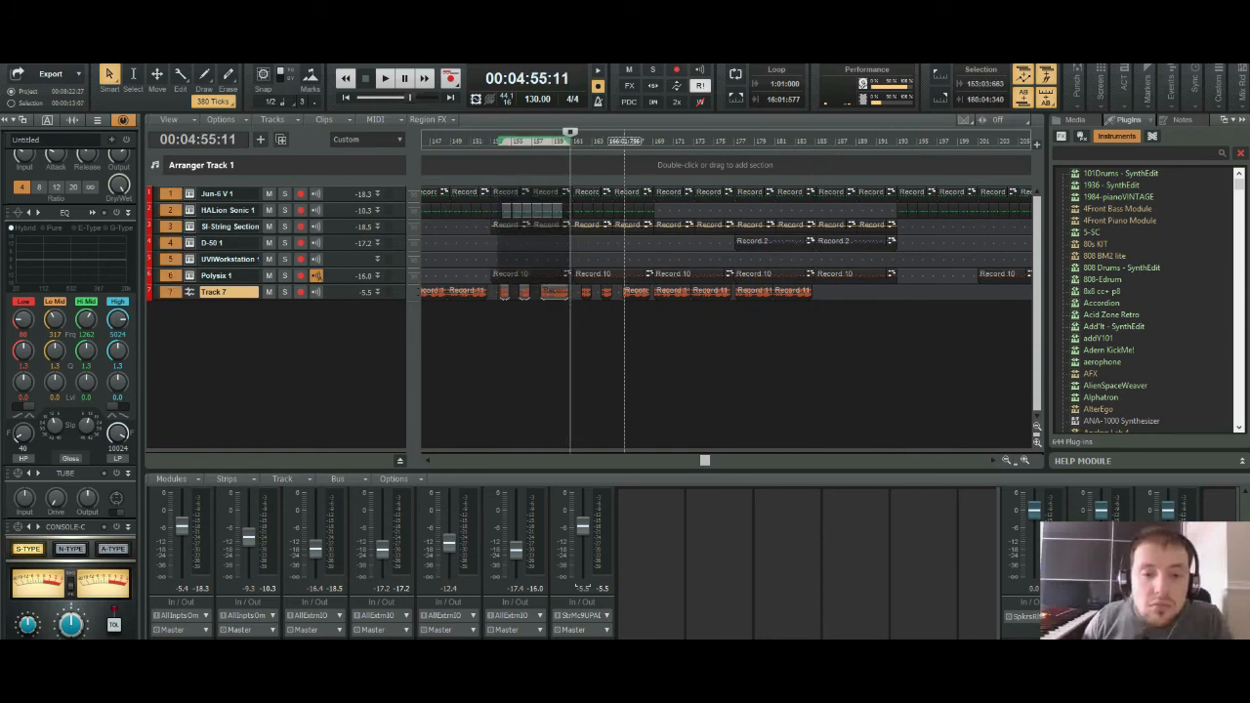
{"action": "left_click", "coordinate": [551, 291]}
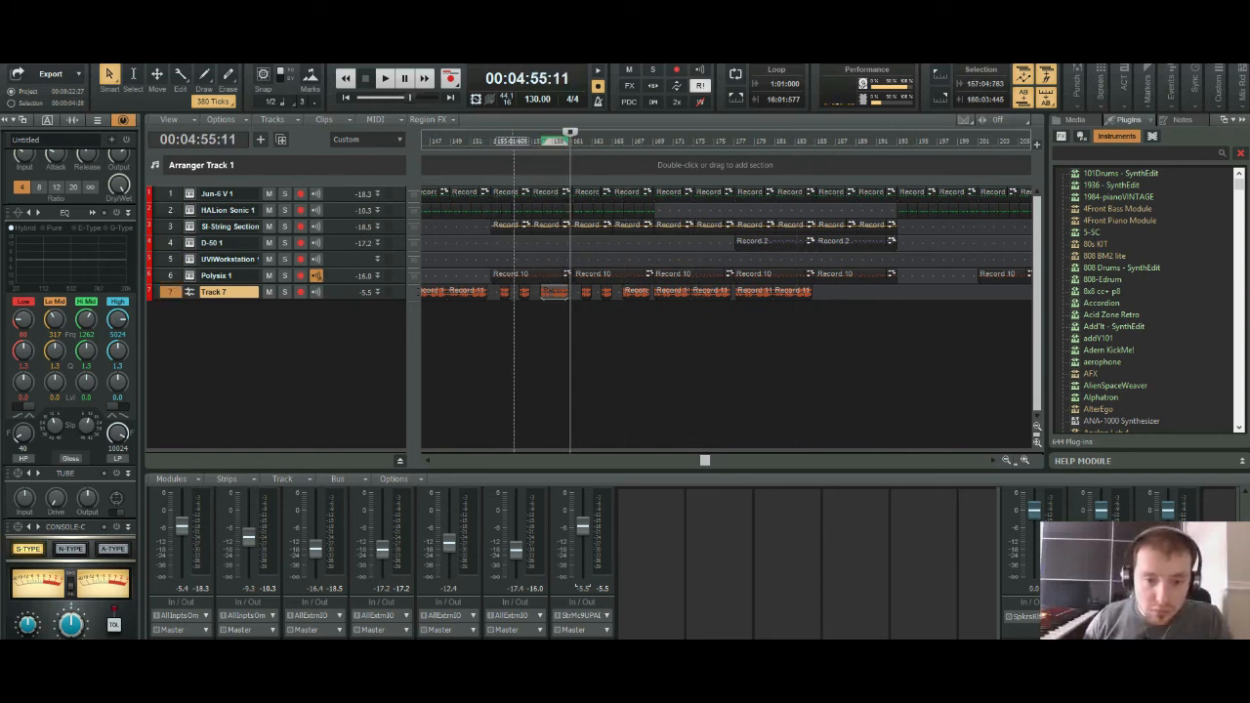
{"action": "left_click", "coordinate": [505, 292], "text": "shift"}
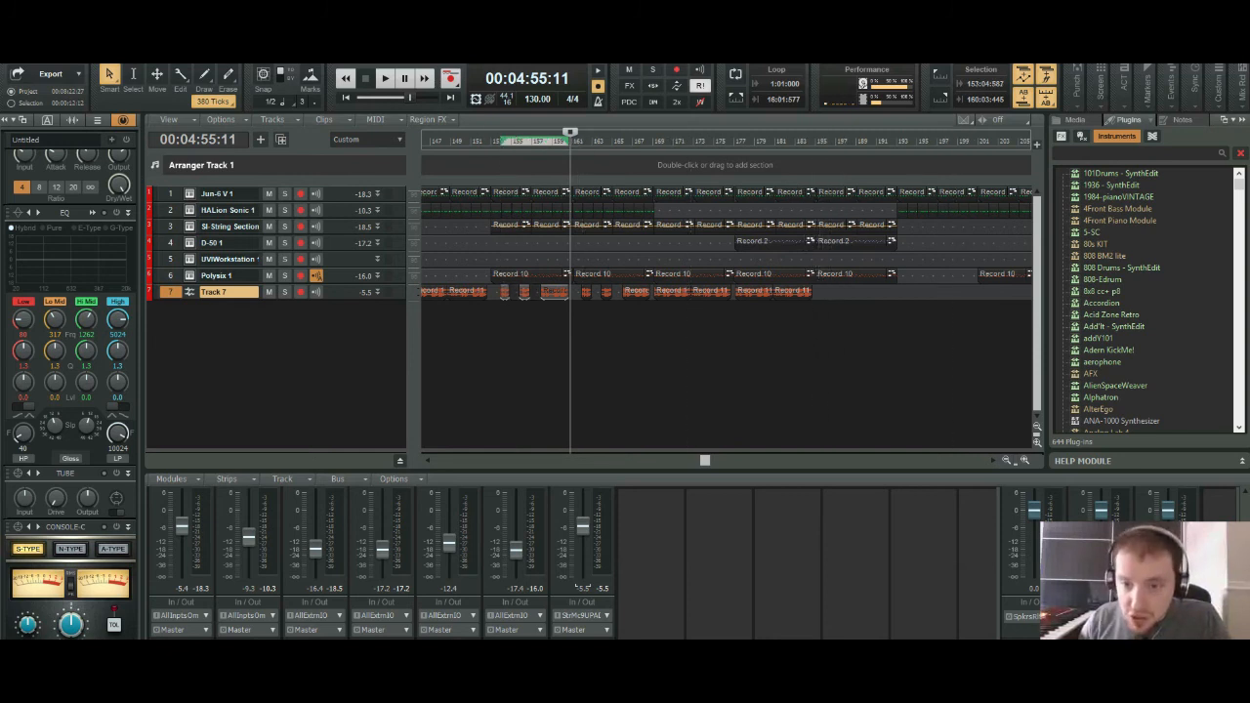
{"action": "left_click", "coordinate": [816, 292]}
{"action": "key", "text": "ctrl+v"}
{"action": "key", "text": "space"}
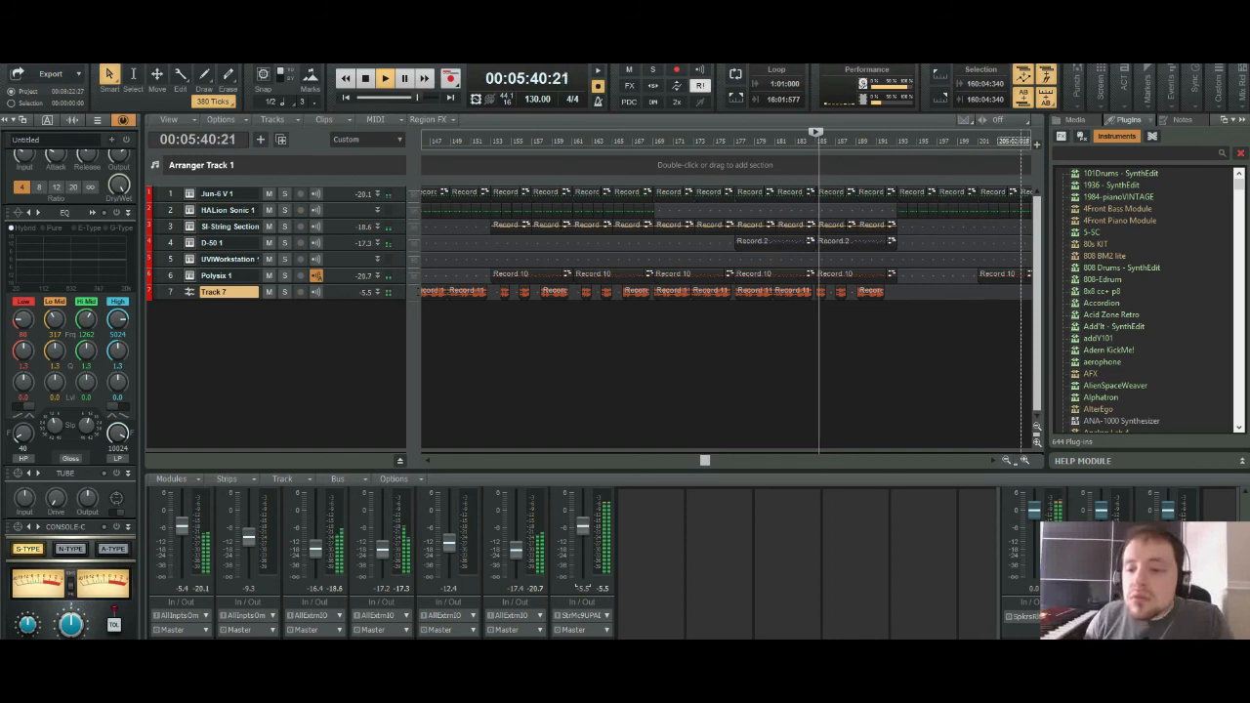
Step: Select the three pasted Record 11 clips, move them to start at 185:04:833, and play the section again
{"action": "left_click", "coordinate": [1024, 460]}
{"action": "left_click", "coordinate": [1025, 460]}
{"action": "left_click", "coordinate": [1024, 460]}
{"action": "left_click", "coordinate": [1025, 460]}
{"action": "left_click", "coordinate": [1024, 459]}
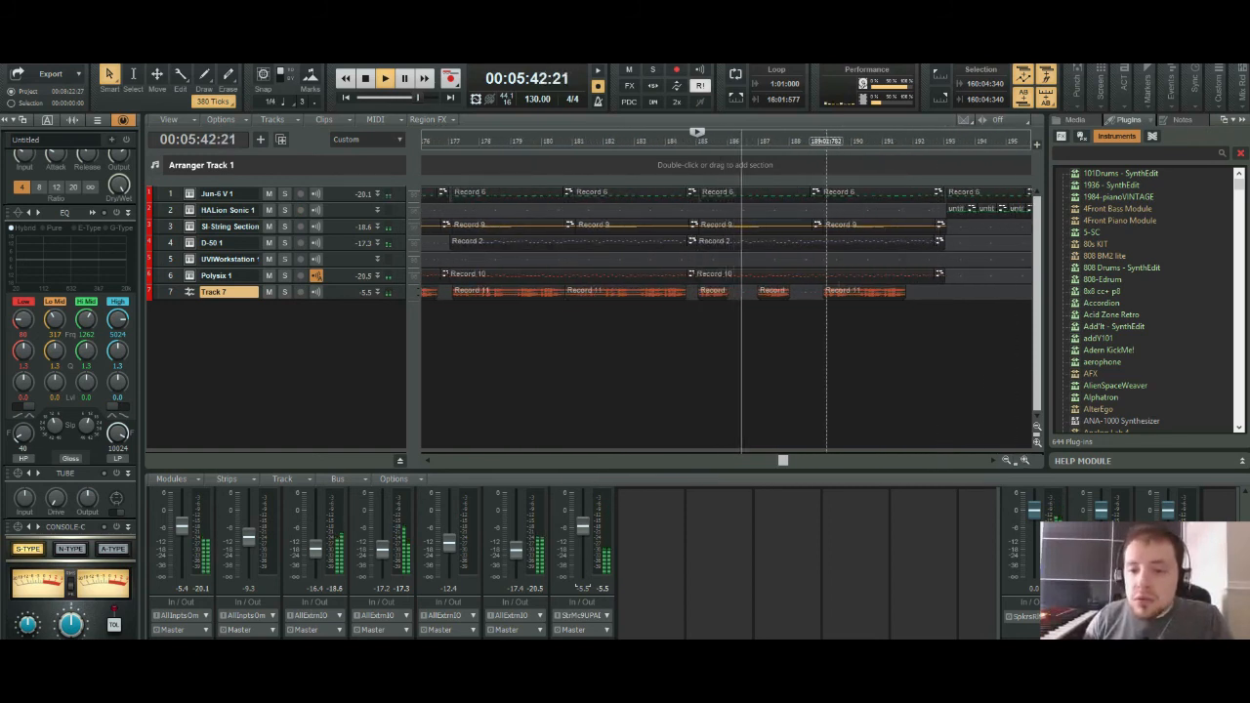
{"action": "left_click", "coordinate": [852, 292]}
{"action": "left_click", "coordinate": [777, 292], "text": "shift"}
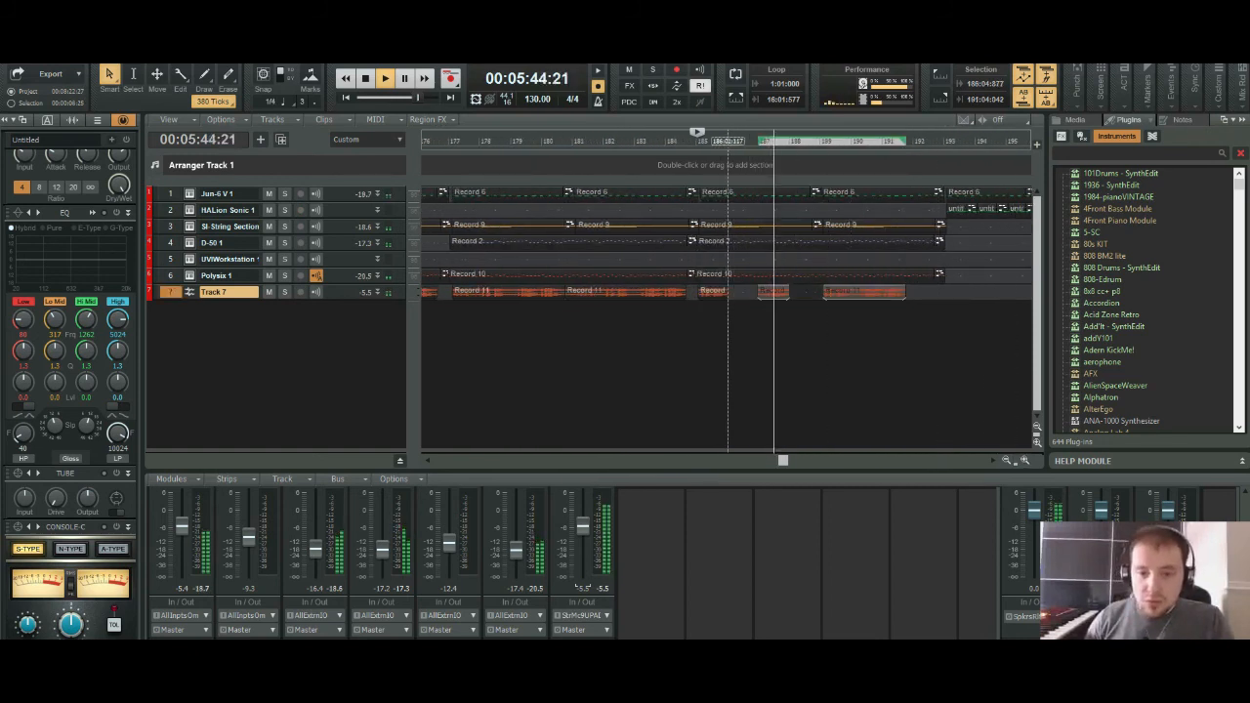
{"action": "left_click", "coordinate": [714, 291], "text": "ctrl"}
{"action": "left_click", "coordinate": [671, 142]}
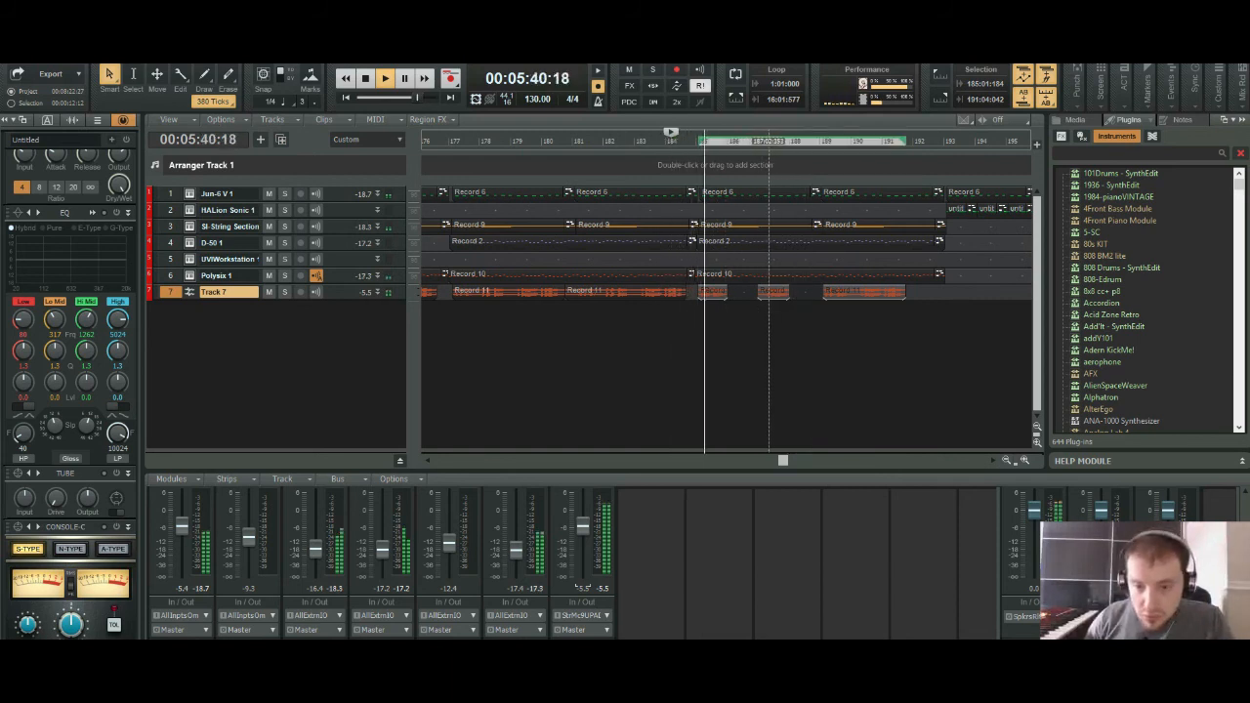
{"action": "key", "text": "space"}
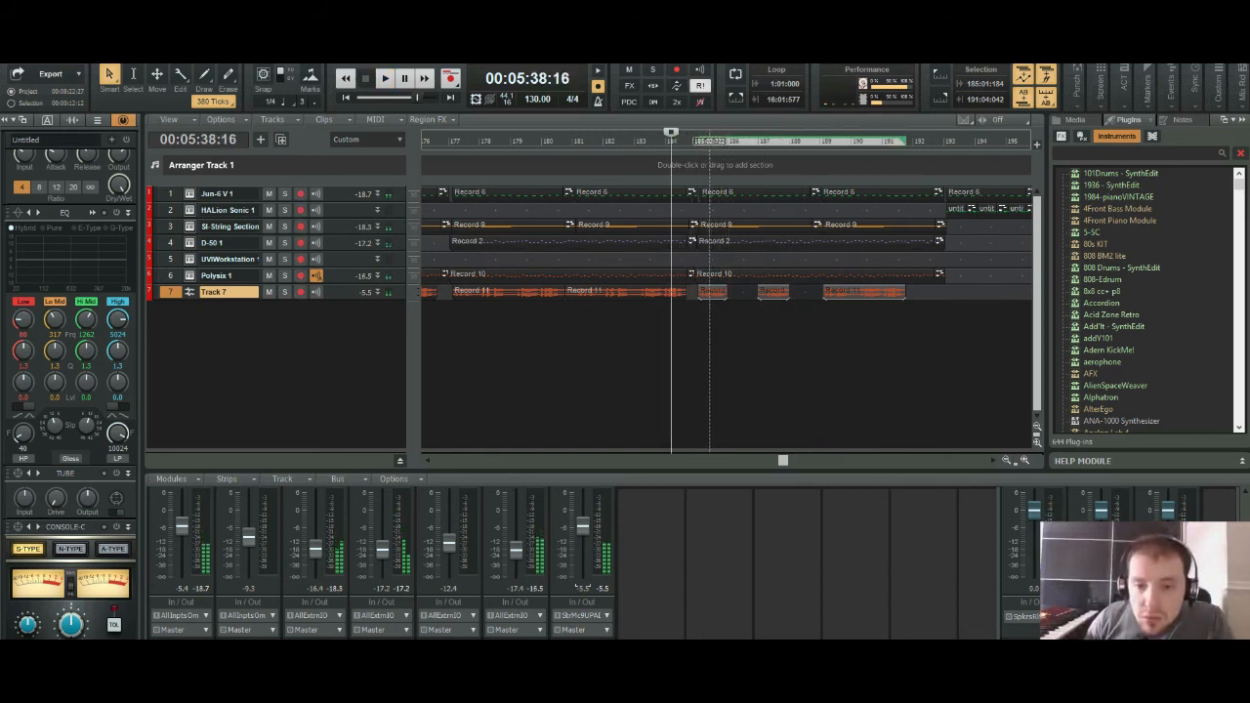
{"action": "left_click_drag", "start_coordinate": [704, 292], "coordinate": [726, 292]}
{"action": "key", "text": "space"}
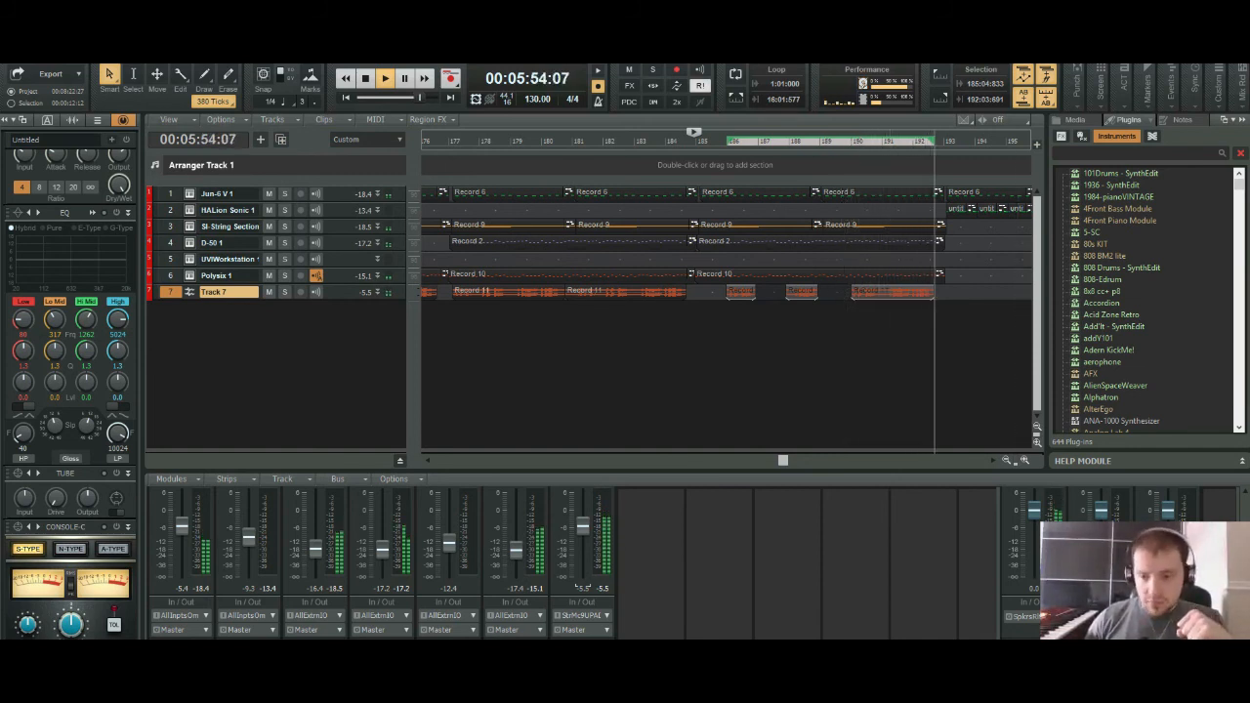
Step: Listen through the moved clips and the following synth section up to about 6:08, then stop playback
{"action": "left_click", "coordinate": [1006, 460]}
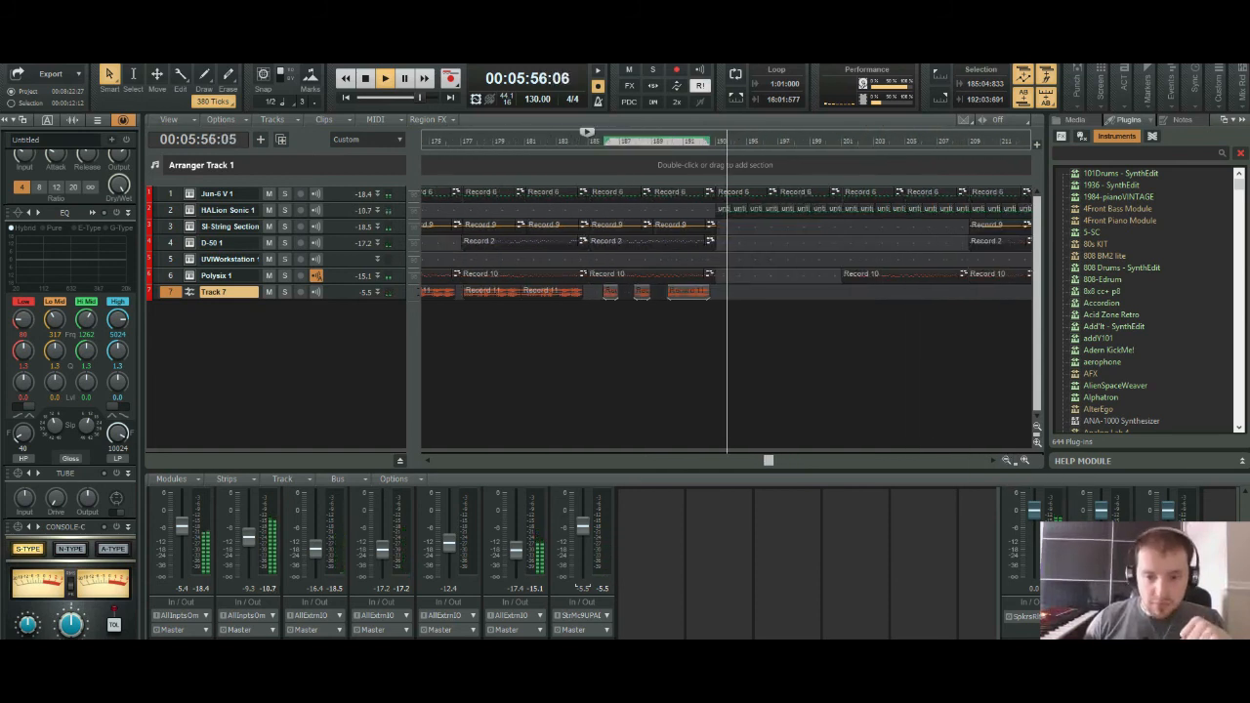
{"action": "left_click", "coordinate": [1007, 459]}
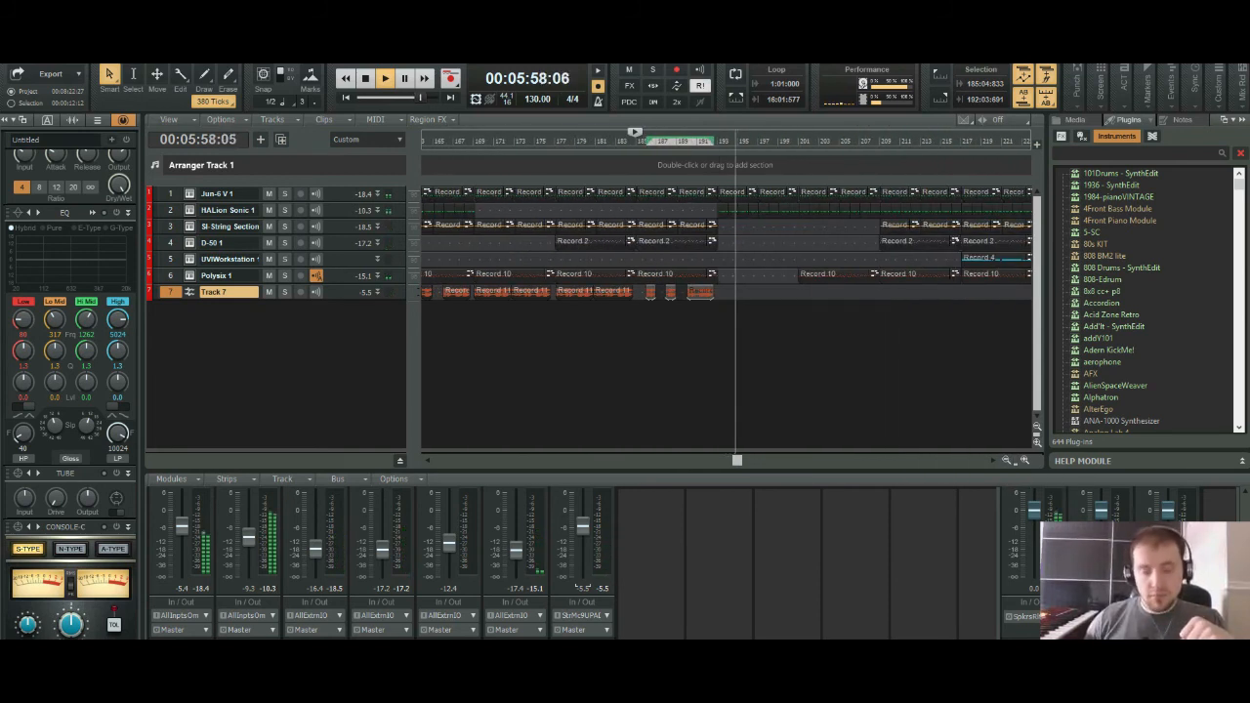
{"action": "left_click", "coordinate": [1007, 460]}
{"action": "left_click", "coordinate": [1007, 460]}
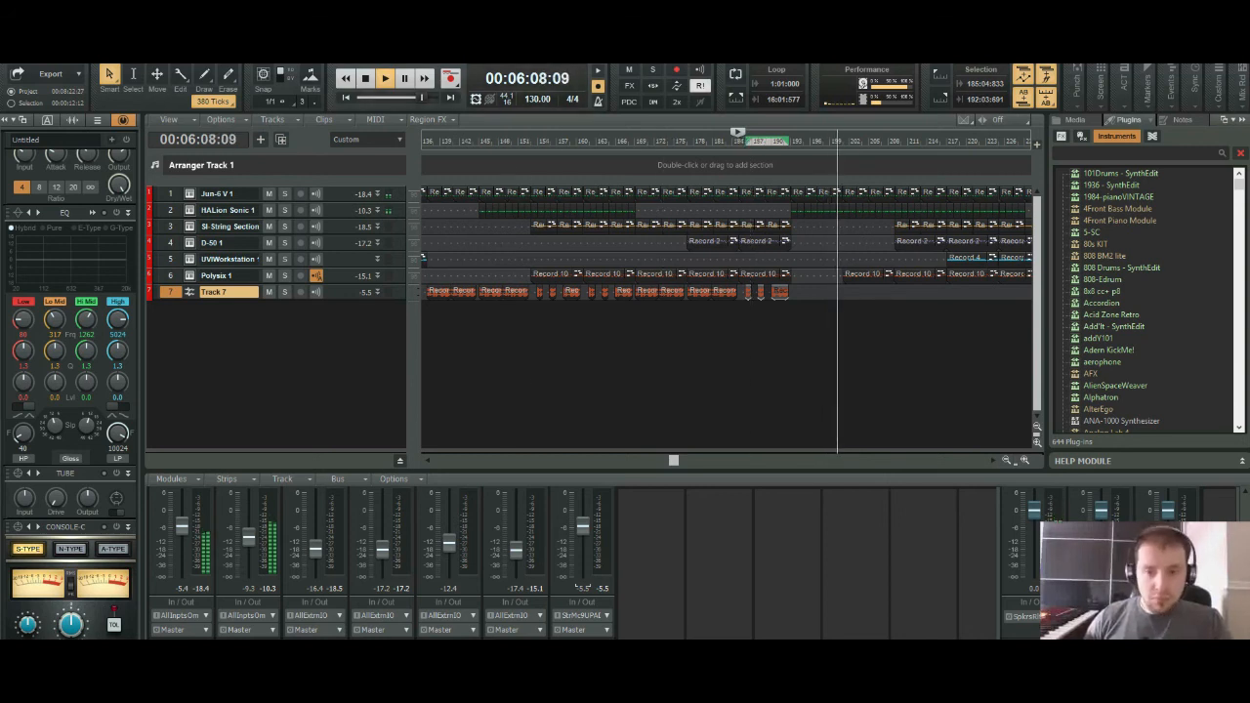
{"action": "key", "text": "space"}
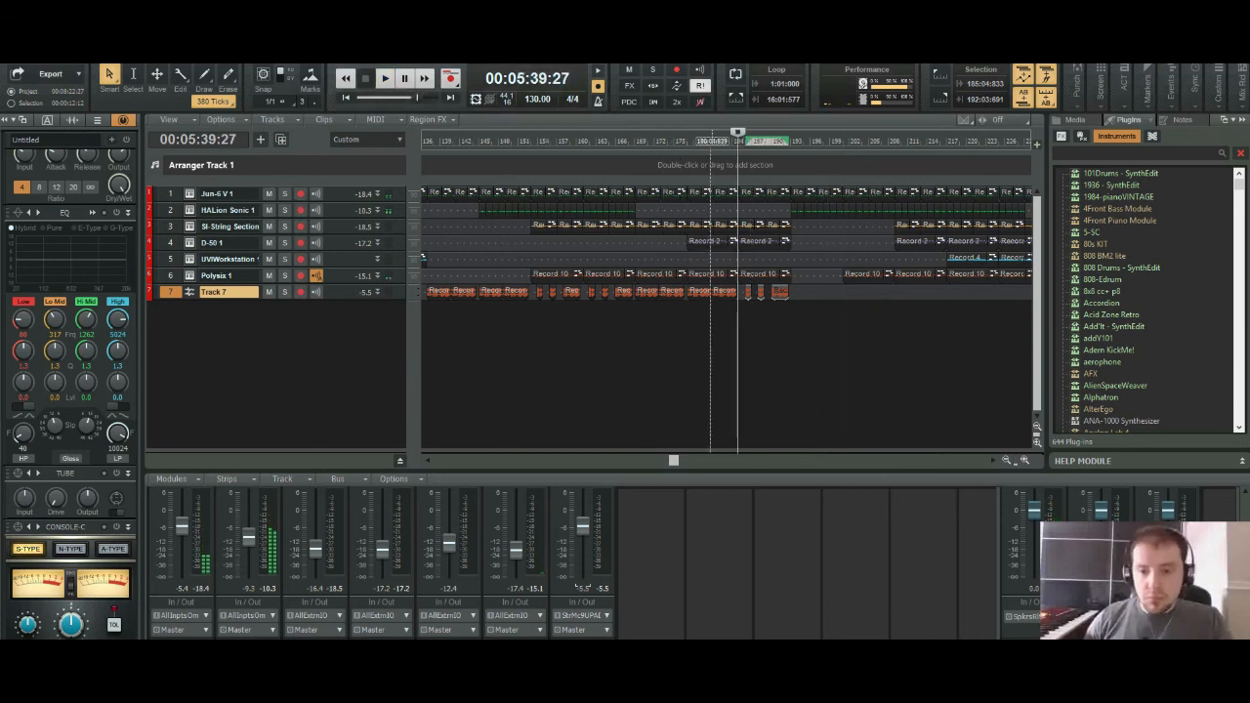
Step: Copy all Track 7 clips spanning bars 137 to 192, align the copies to start at bar 201, and play from 6:09:27
{"action": "left_click", "coordinate": [843, 293]}
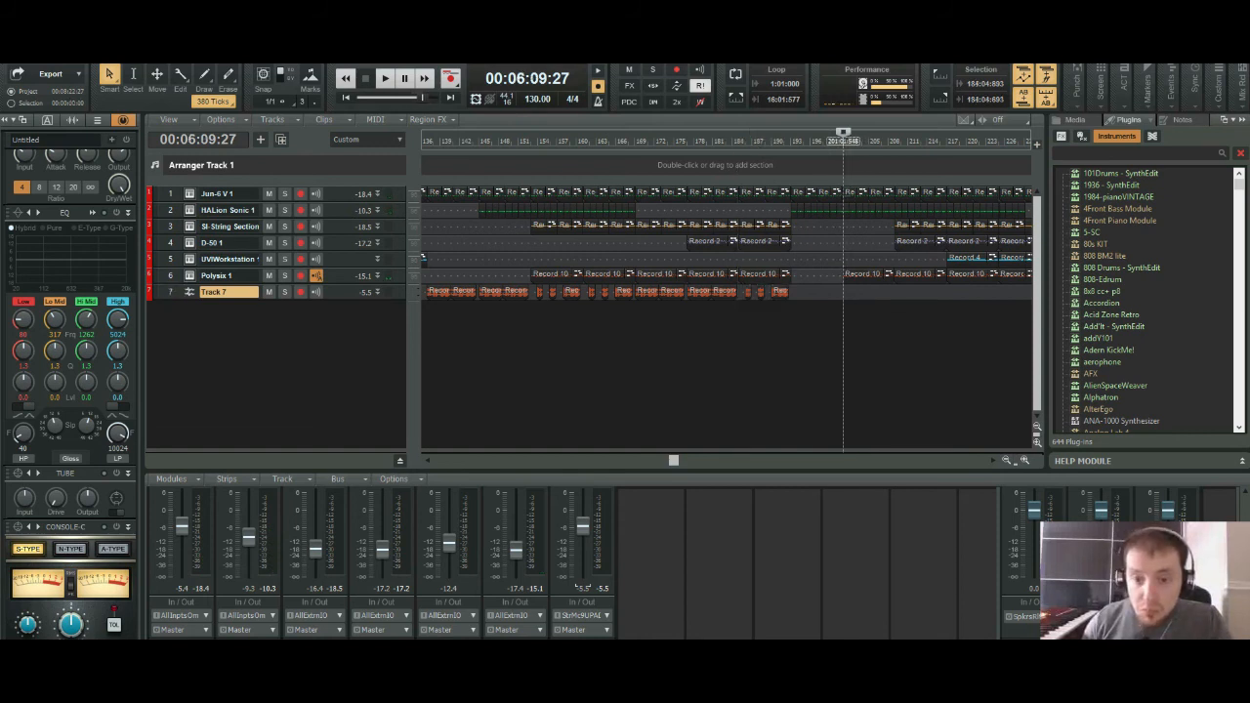
{"action": "left_click_drag", "start_coordinate": [806, 293], "coordinate": [429, 293]}
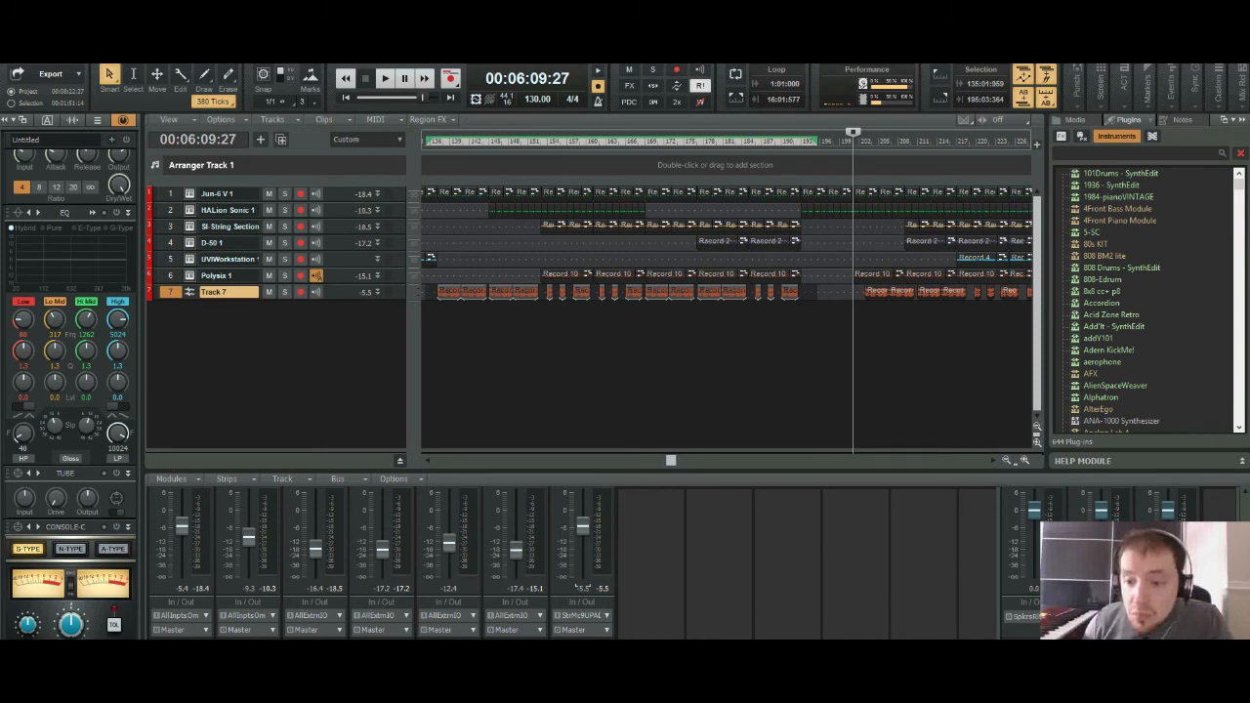
{"action": "left_click", "coordinate": [1024, 459]}
{"action": "left_click", "coordinate": [1024, 460]}
{"action": "mouse_move", "coordinate": [750, 459]}
{"action": "left_mouse_down"}
{"action": "mouse_move", "coordinate": [791, 460]}
{"action": "mouse_move", "coordinate": [703, 460]}
{"action": "mouse_move", "coordinate": [753, 460]}
{"action": "left_mouse_up"}
{"action": "left_click_drag", "start_coordinate": [934, 292], "coordinate": [560, 292]}
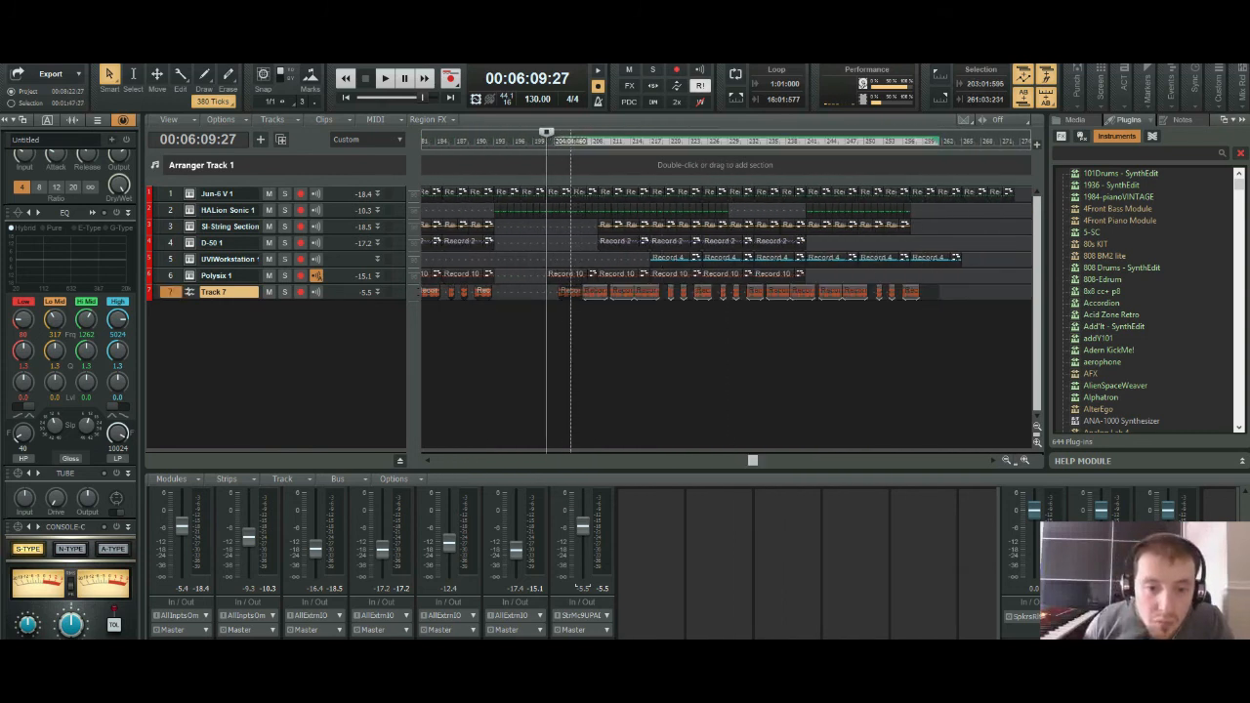
{"action": "left_click_drag", "start_coordinate": [571, 292], "coordinate": [547, 292]}
{"action": "key", "text": "space"}
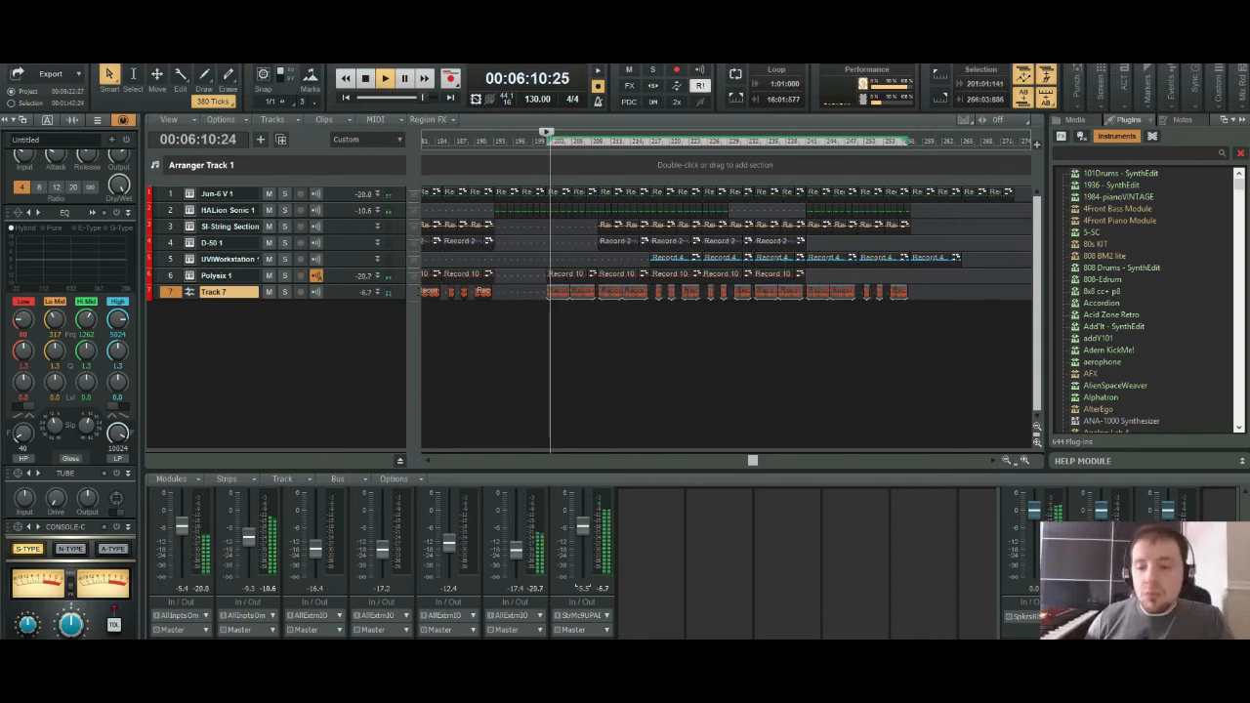
Step: Listen to the copied clips from bar 201 onward to check their timing against the synth tracks
{"action": "key", "text": "ctrl+Right"}
{"action": "key", "text": "ctrl+Right"}
{"action": "key", "text": "ctrl+Right"}
{"action": "key", "text": "ctrl+Right"}
{"action": "key", "text": "ctrl+Right"}
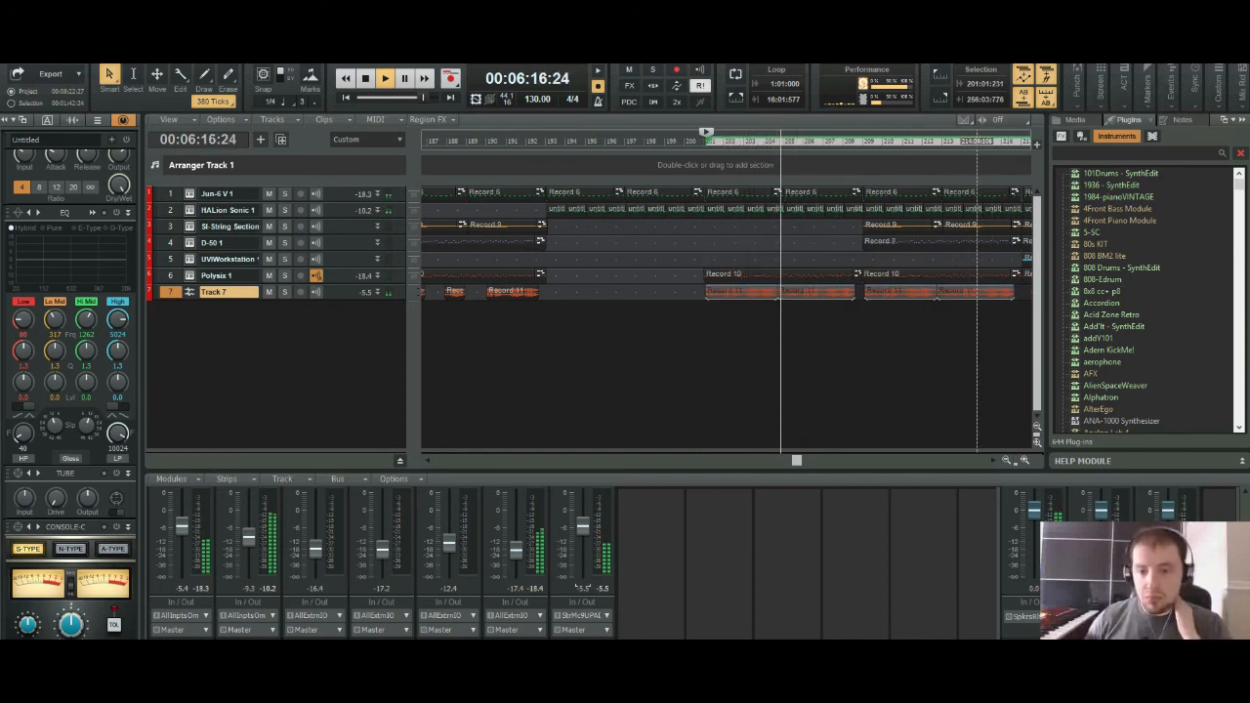
{"action": "key", "text": "ctrl+Left"}
{"action": "key", "text": "ctrl+Left"}
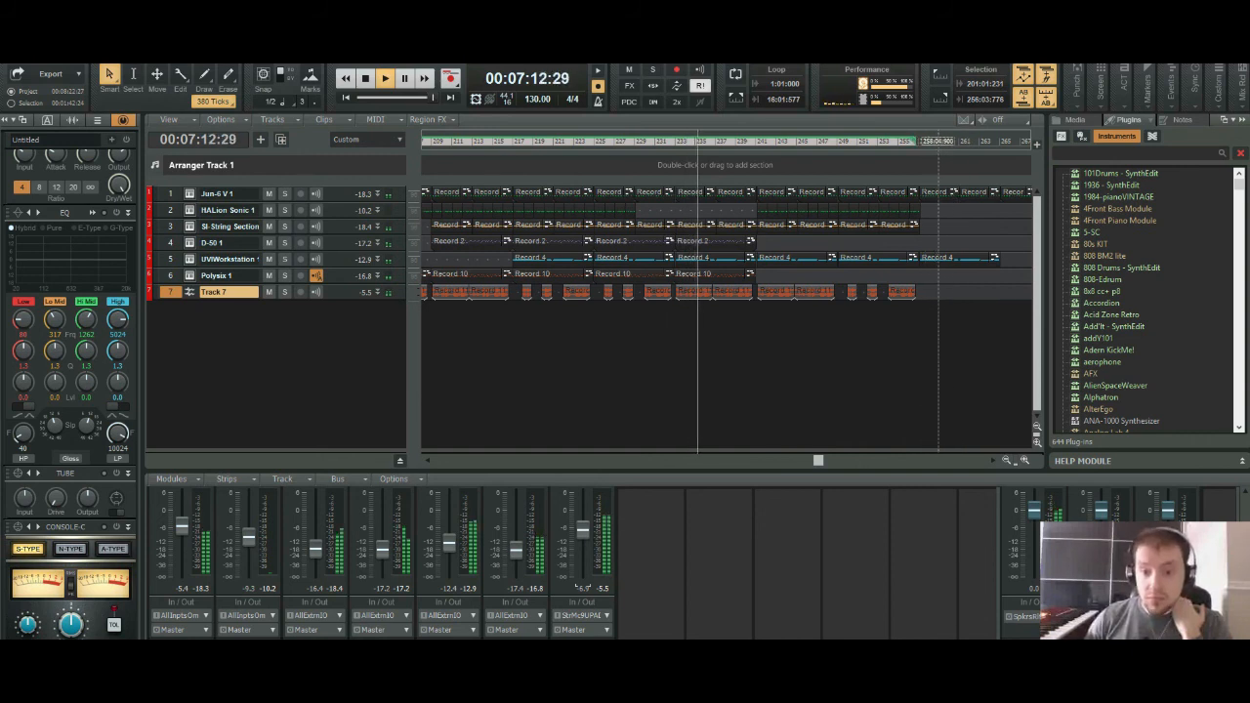
Step: Try to shift the Track 7 audio from bar 233 onward slightly earlier, then undo the shift
{"action": "left_click_drag", "start_coordinate": [938, 293], "coordinate": [677, 293]}
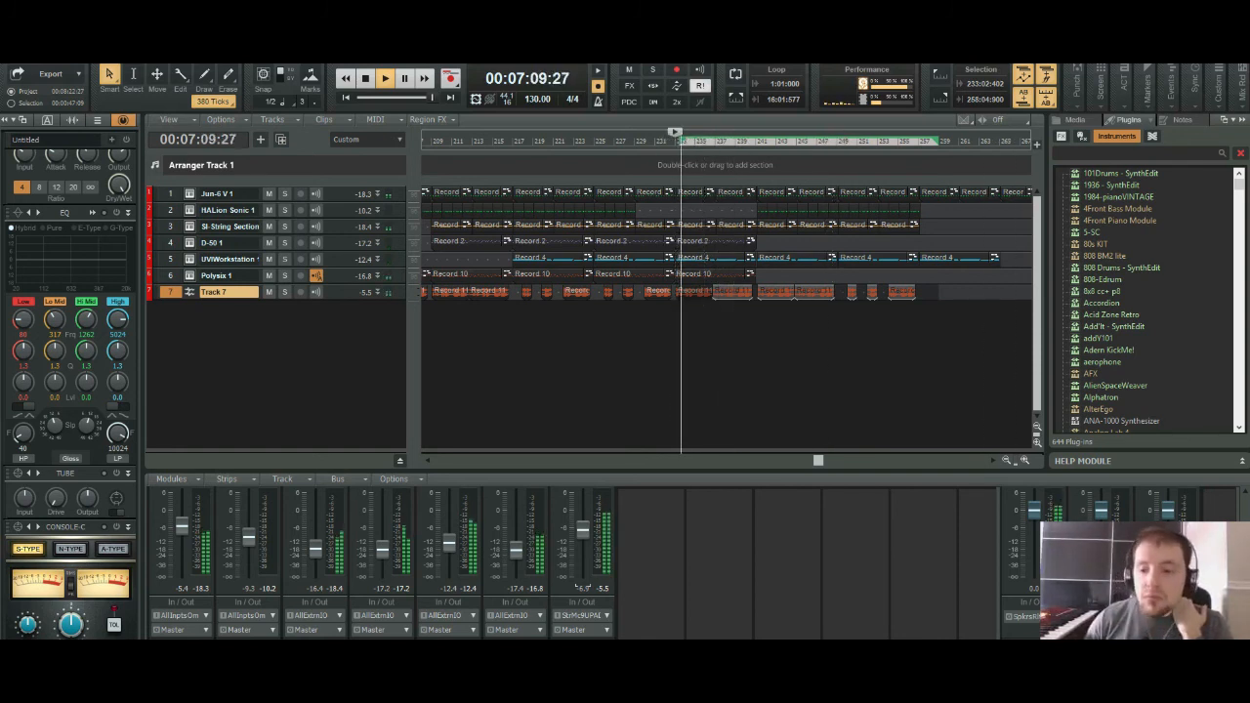
{"action": "left_click", "coordinate": [1024, 460]}
{"action": "left_click", "coordinate": [1024, 460]}
{"action": "left_click", "coordinate": [1024, 460]}
{"action": "left_click", "coordinate": [1025, 460]}
{"action": "left_click", "coordinate": [1024, 460]}
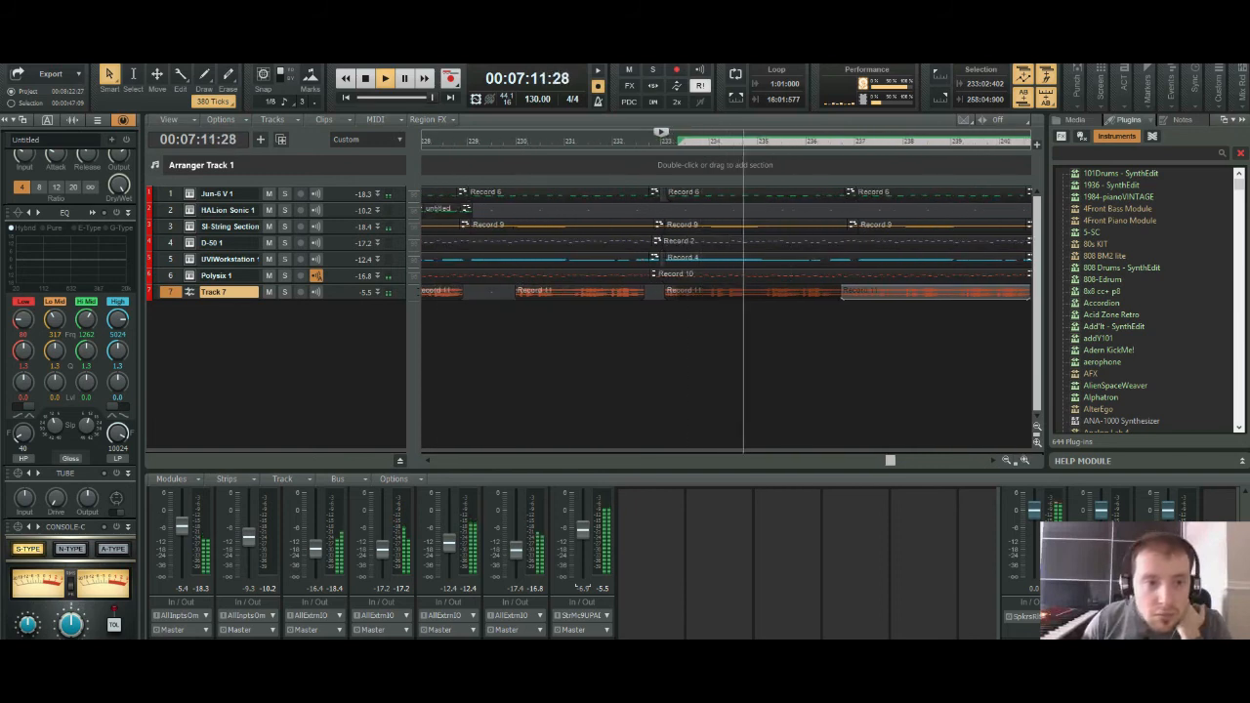
{"action": "left_click", "coordinate": [366, 78]}
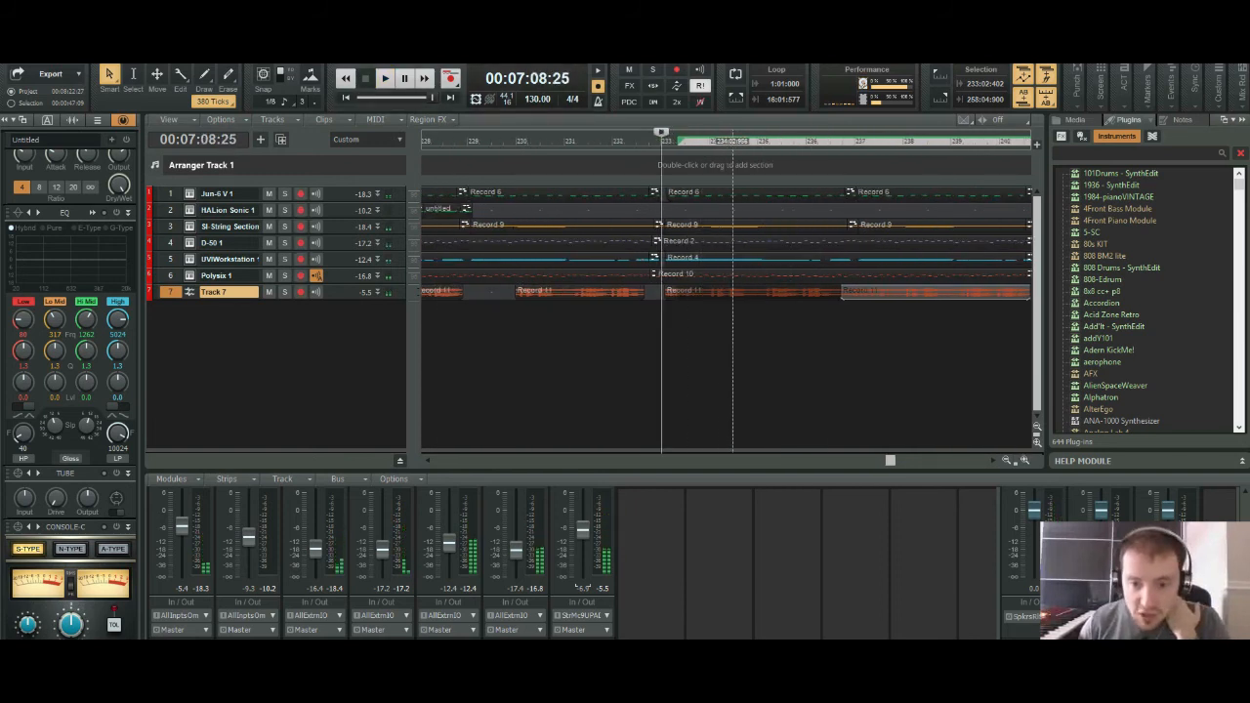
{"action": "left_click_drag", "start_coordinate": [732, 293], "coordinate": [729, 293]}
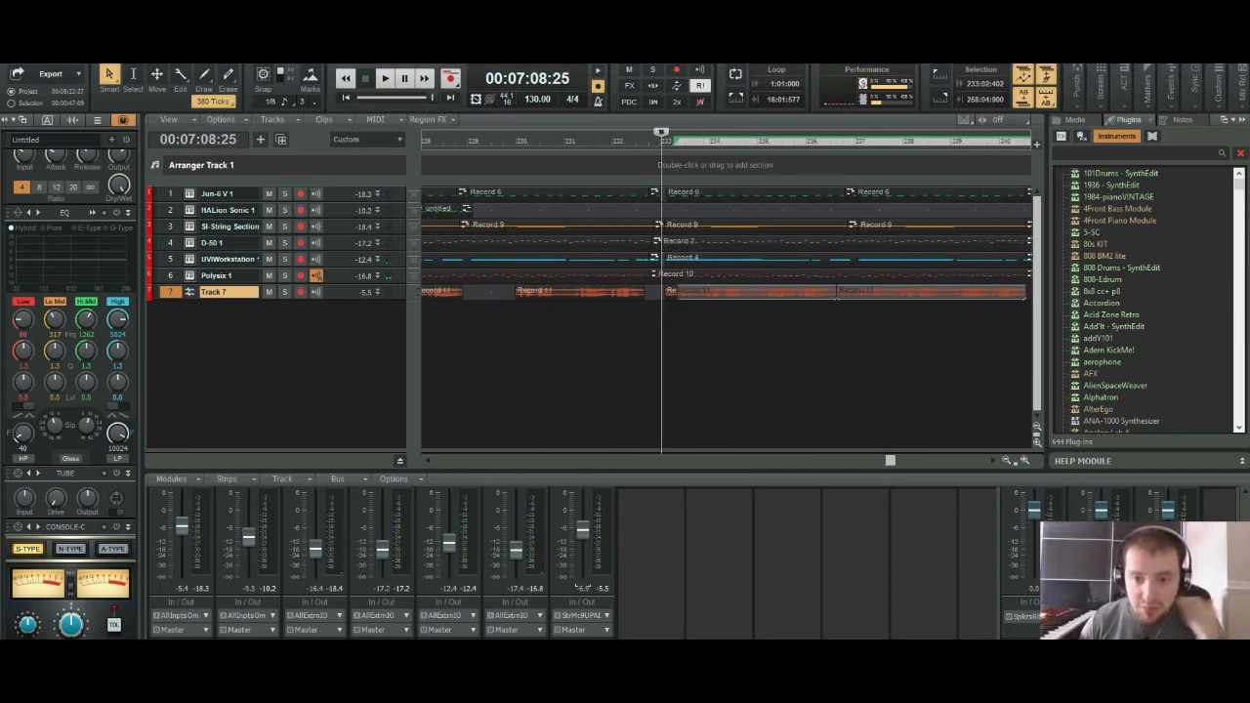
{"action": "left_click", "coordinate": [836, 296]}
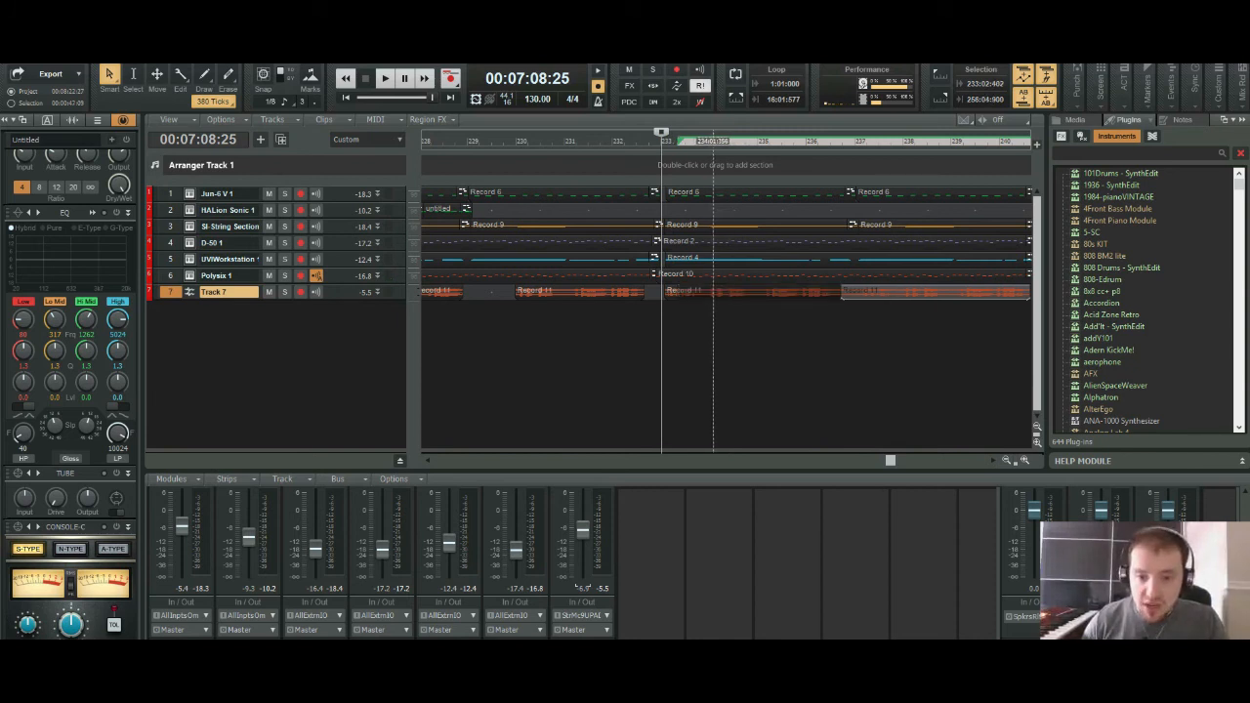
Step: Select the Record 11 clip at bar 233 and replay the section from 7:08:25 to check its timing
{"action": "left_click", "coordinate": [735, 293]}
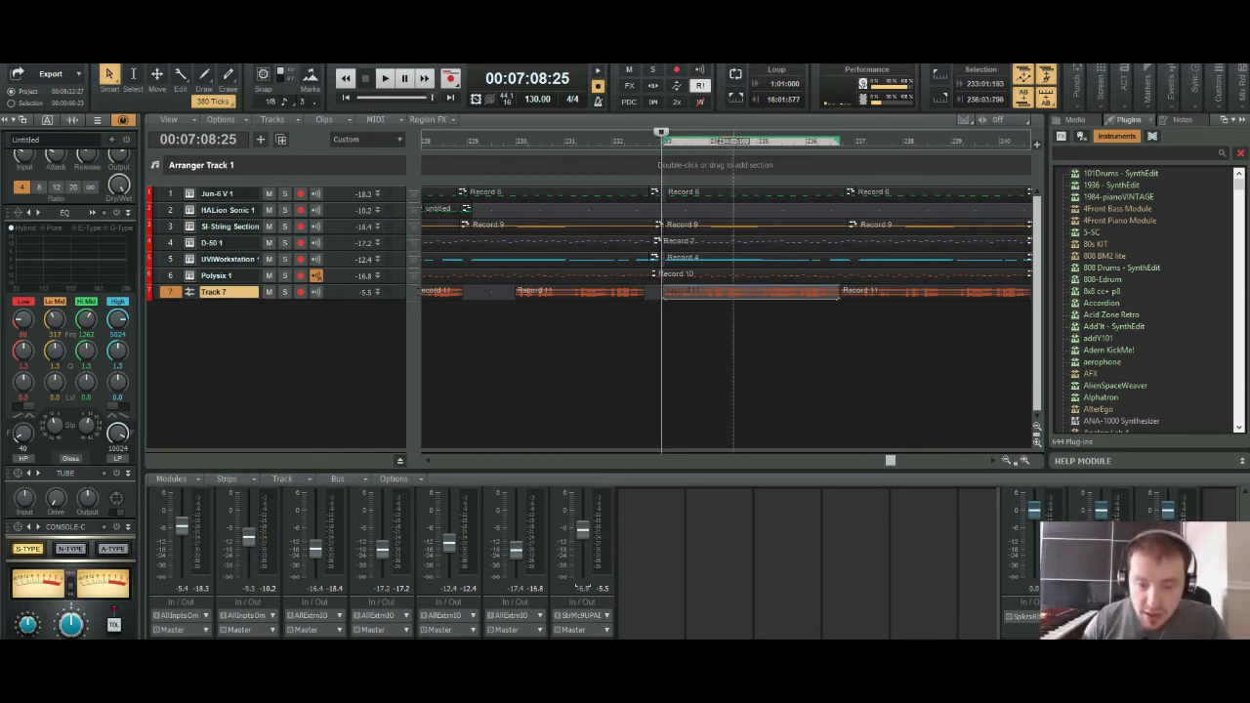
{"action": "key", "text": "space"}
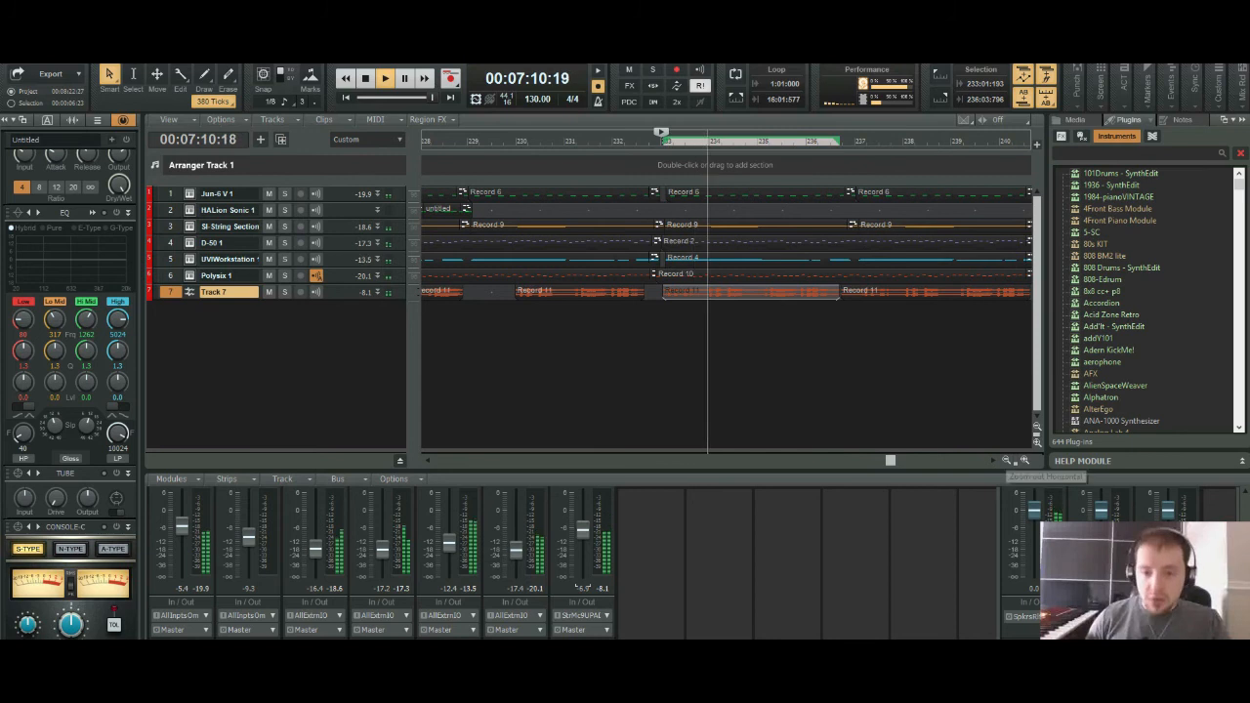
{"action": "key", "text": "ctrl+Left"}
{"action": "key", "text": "ctrl+Left"}
{"action": "key", "text": "ctrl+Left"}
{"action": "key", "text": "ctrl+Left"}
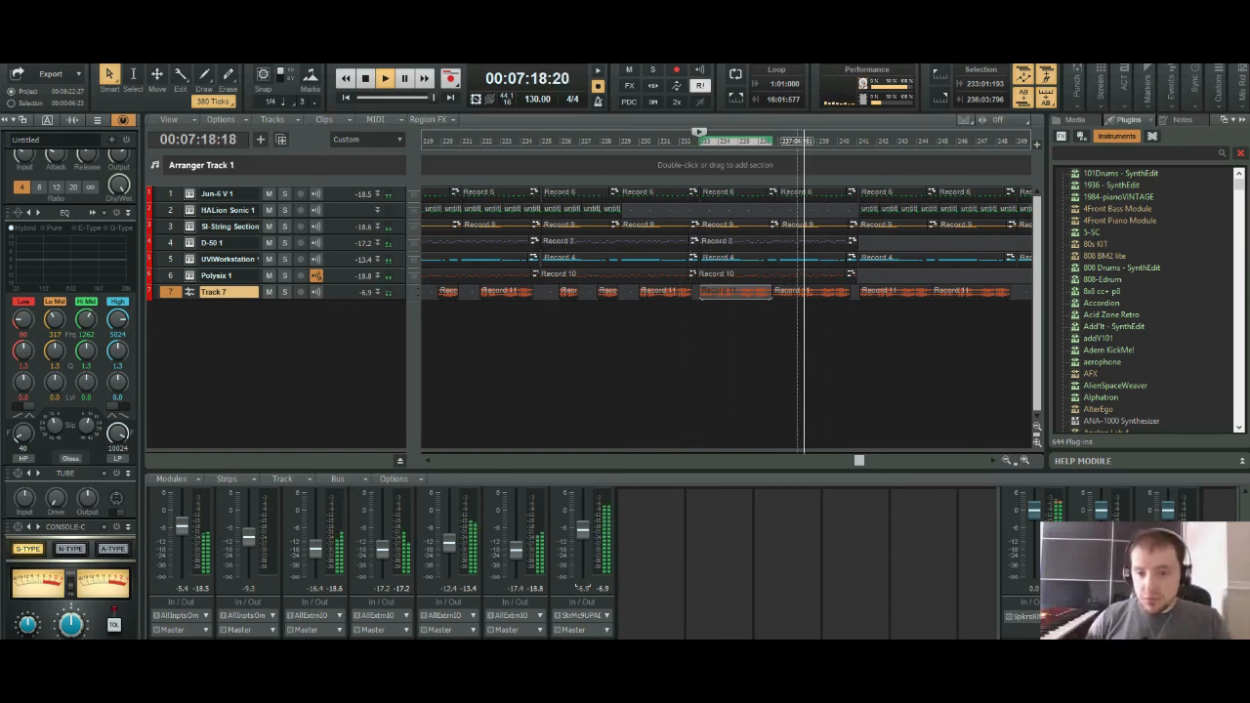
Step: Delete the two adjacent Record 11 clips on Track 7 spanning bars 233 to 240
{"action": "left_click", "coordinate": [793, 292]}
{"action": "left_click", "coordinate": [750, 292], "text": "ctrl"}
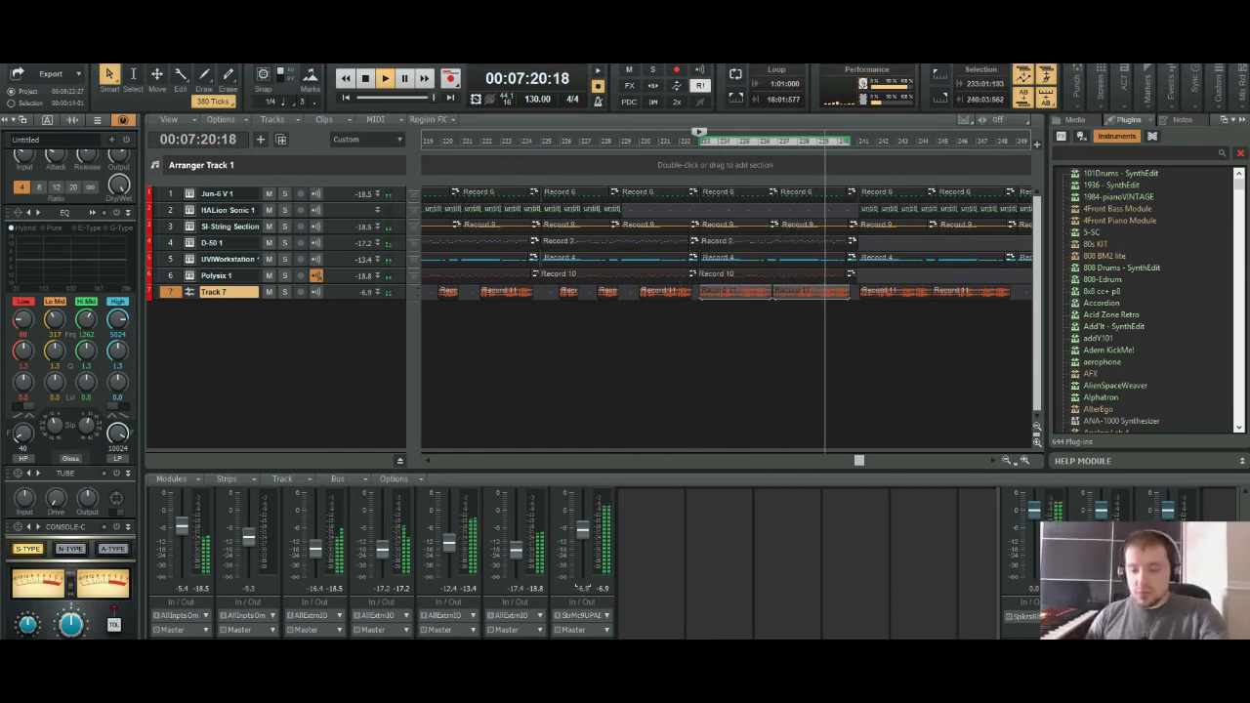
{"action": "key", "text": "Delete"}
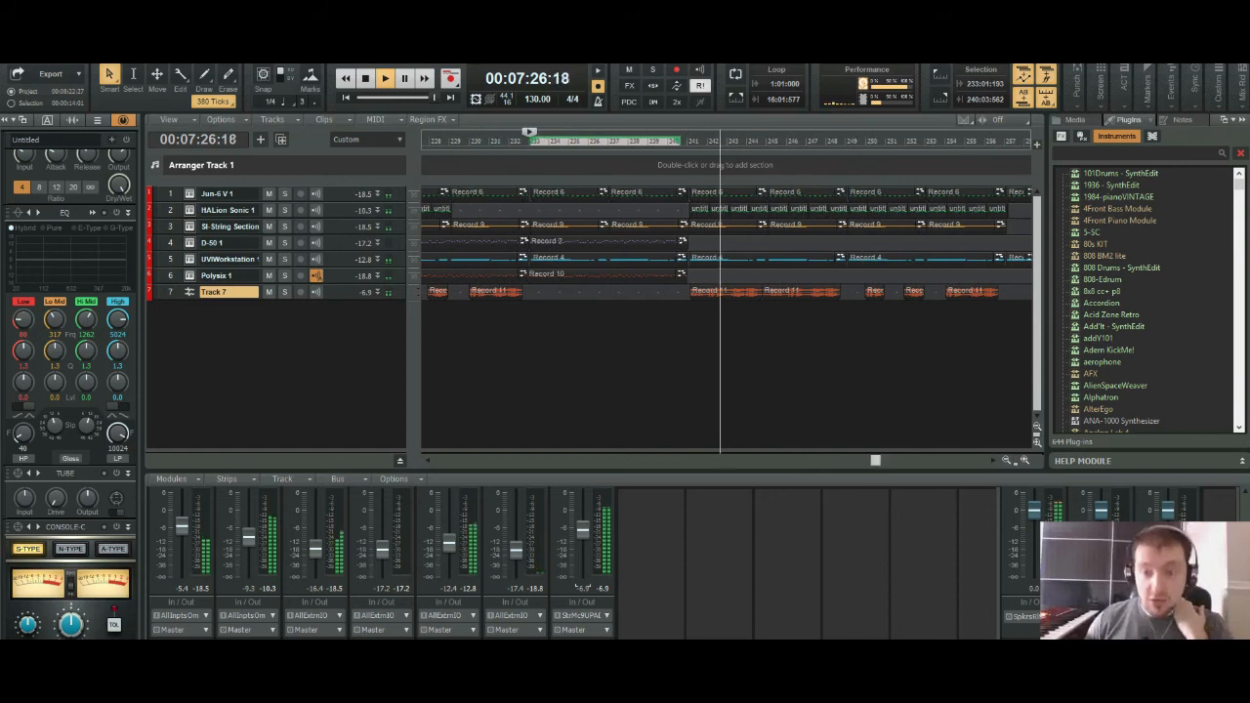
Step: Copy the three short Track 7 clips between bars 225 and 232 and paste them at 7:09:08, near bar 233
{"action": "key", "text": "ctrl+Left"}
{"action": "key", "text": "ctrl+Left"}
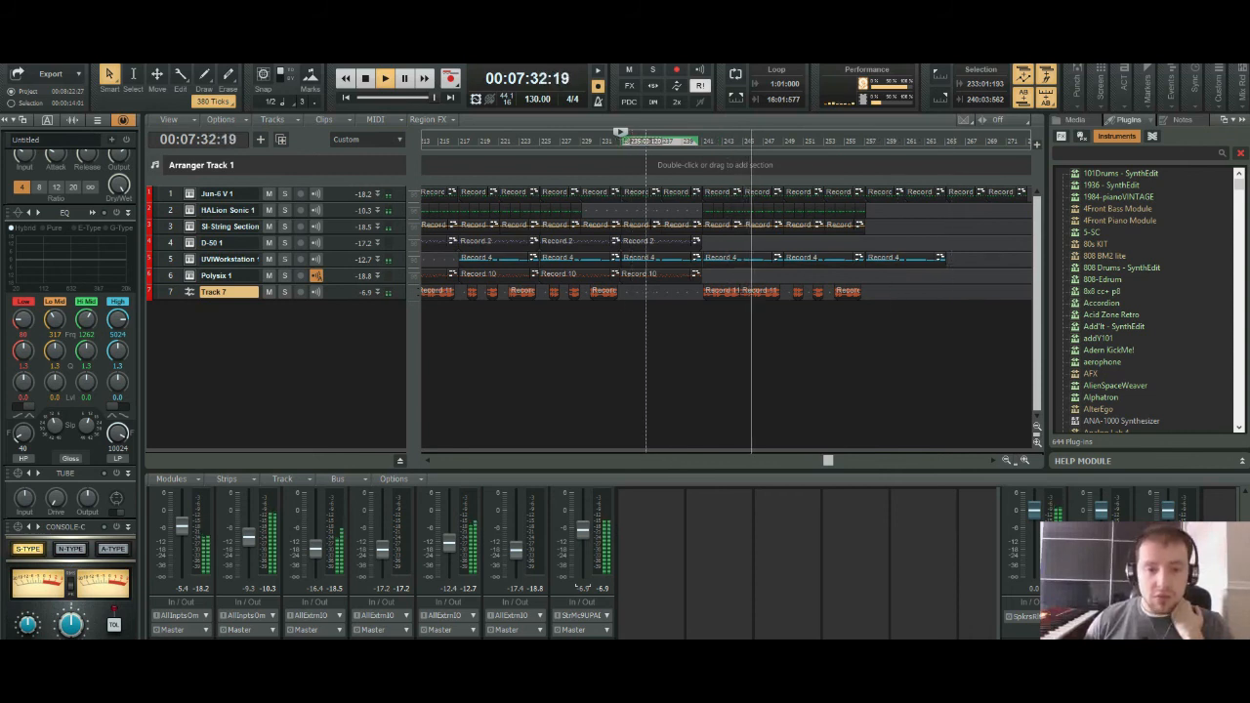
{"action": "left_click_drag", "start_coordinate": [636, 293], "coordinate": [538, 293]}
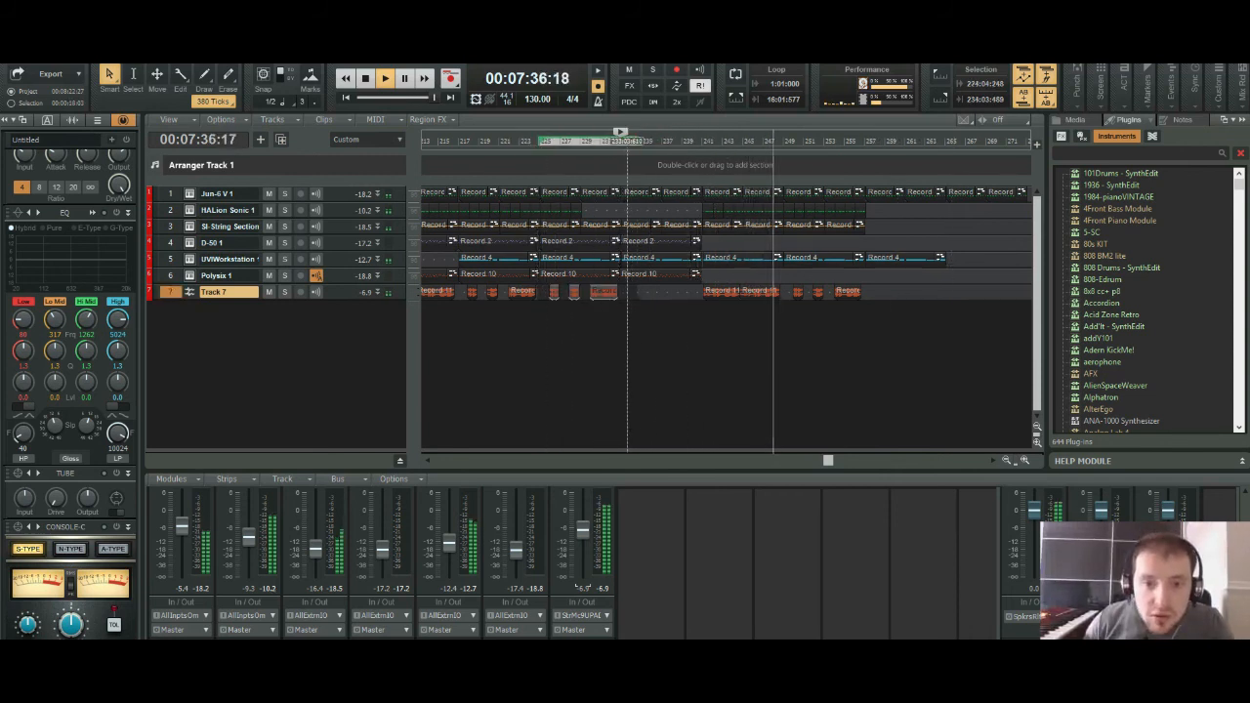
{"action": "left_click", "coordinate": [622, 141]}
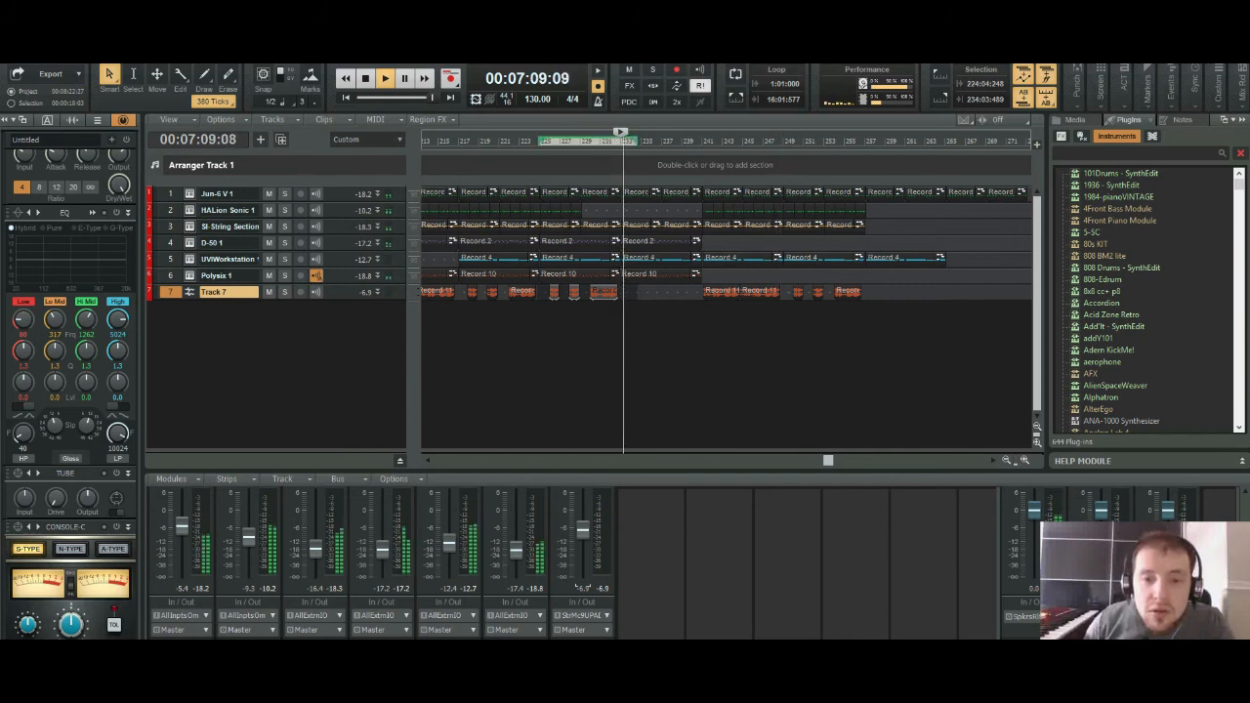
{"action": "key", "text": "ctrl+v"}
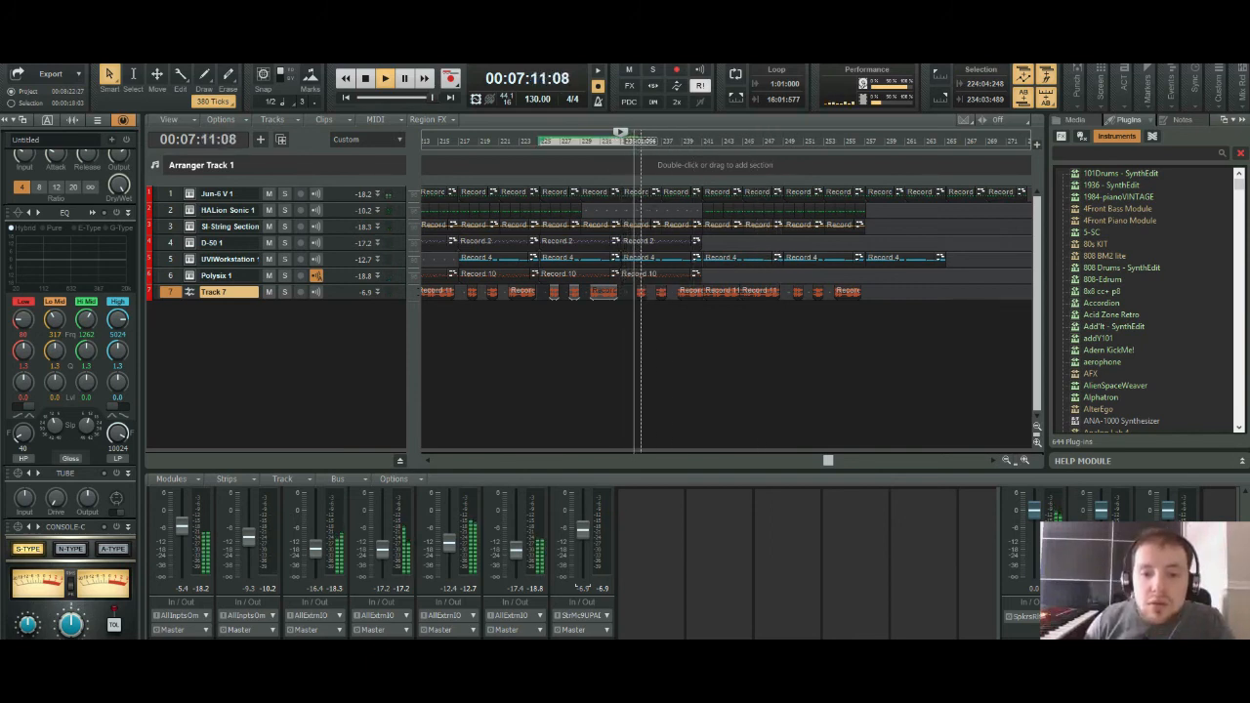
Step: Select the three pasted Track 7 clips and move them earlier together, with the first starting at 233:04:925
{"action": "left_click", "coordinate": [641, 292]}
{"action": "left_click", "coordinate": [662, 292], "text": "ctrl"}
{"action": "left_click", "coordinate": [692, 292], "text": "ctrl"}
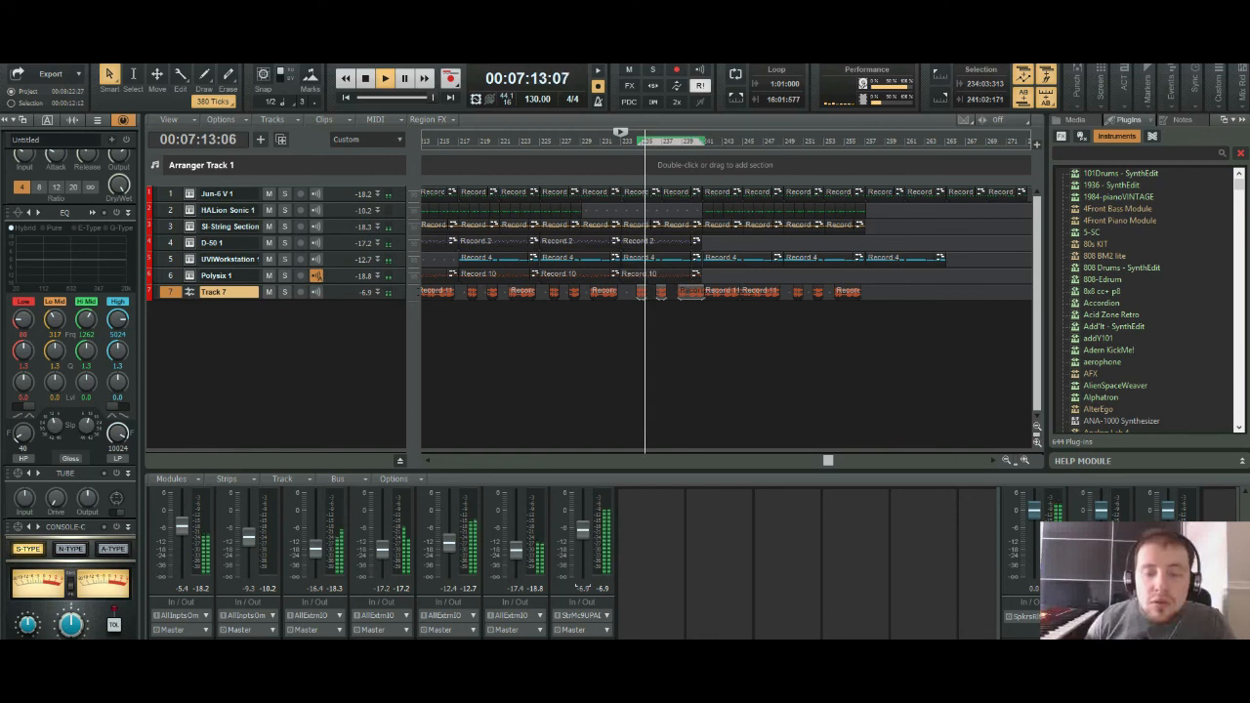
{"action": "key", "text": "ctrl+Right"}
{"action": "key", "text": "ctrl+Right"}
{"action": "key", "text": "ctrl+Right"}
{"action": "key", "text": "ctrl+Right"}
{"action": "key", "text": "ctrl+Right"}
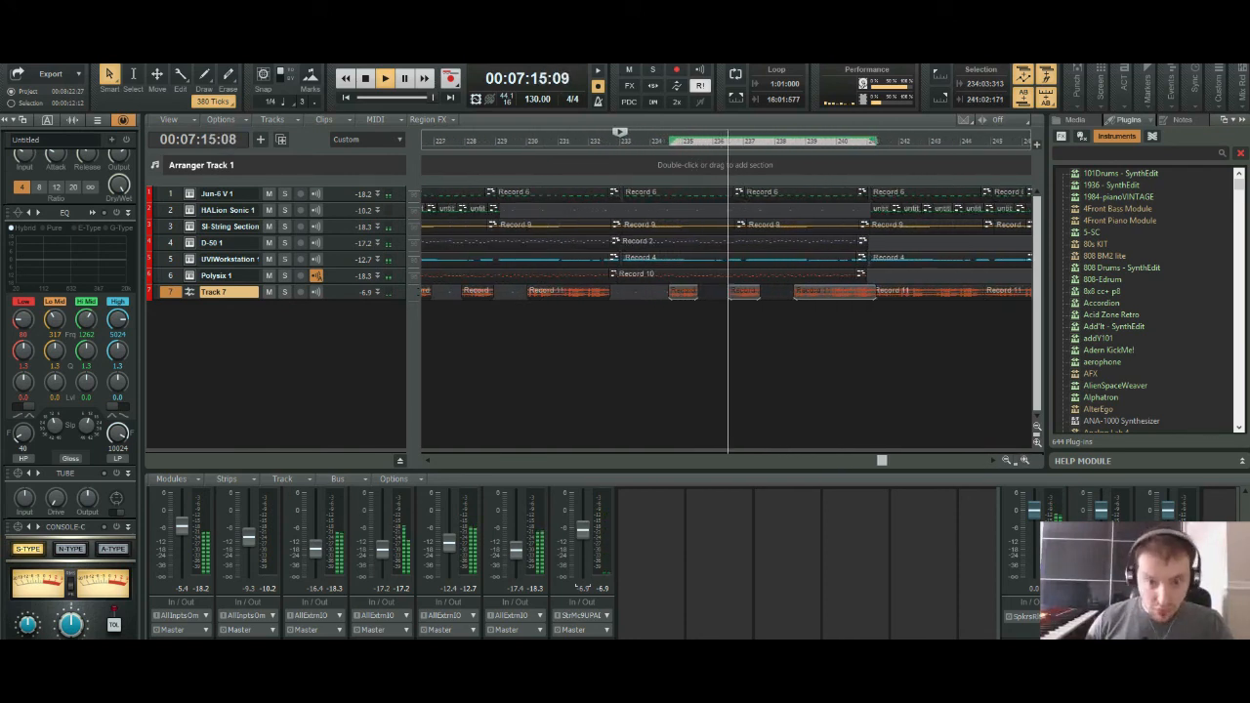
{"action": "left_click", "coordinate": [619, 141]}
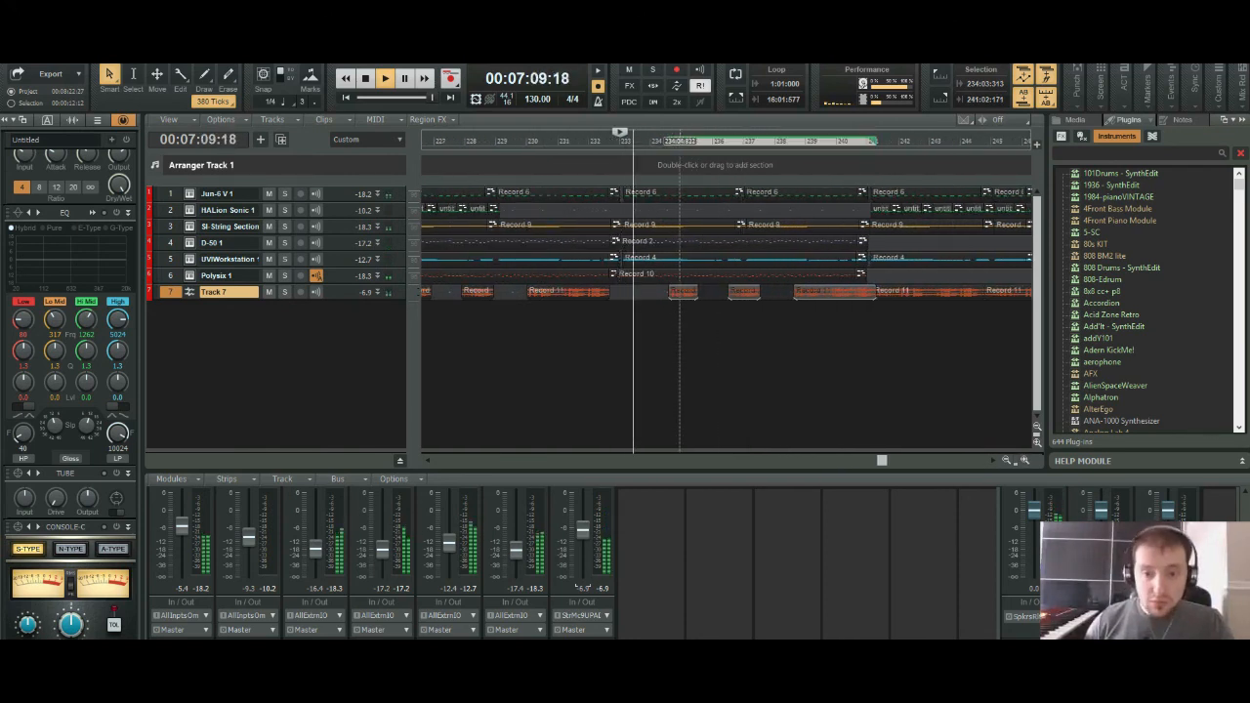
{"action": "key", "text": "space"}
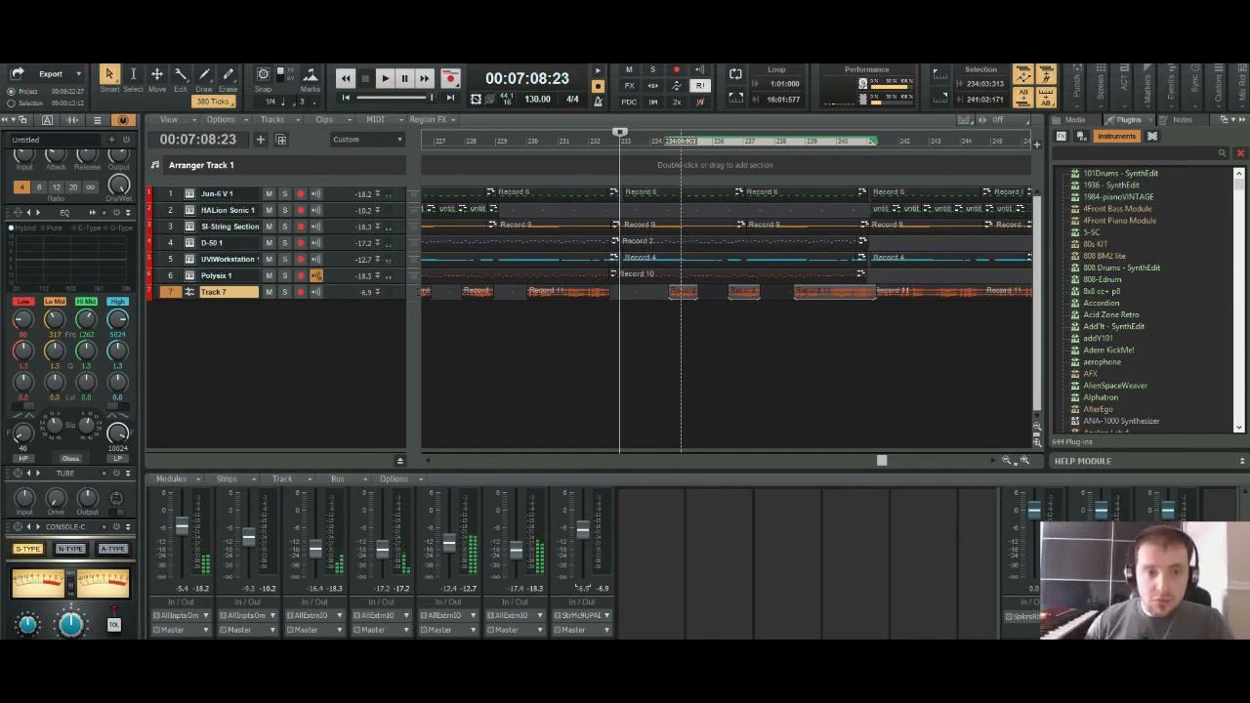
{"action": "key", "text": "space"}
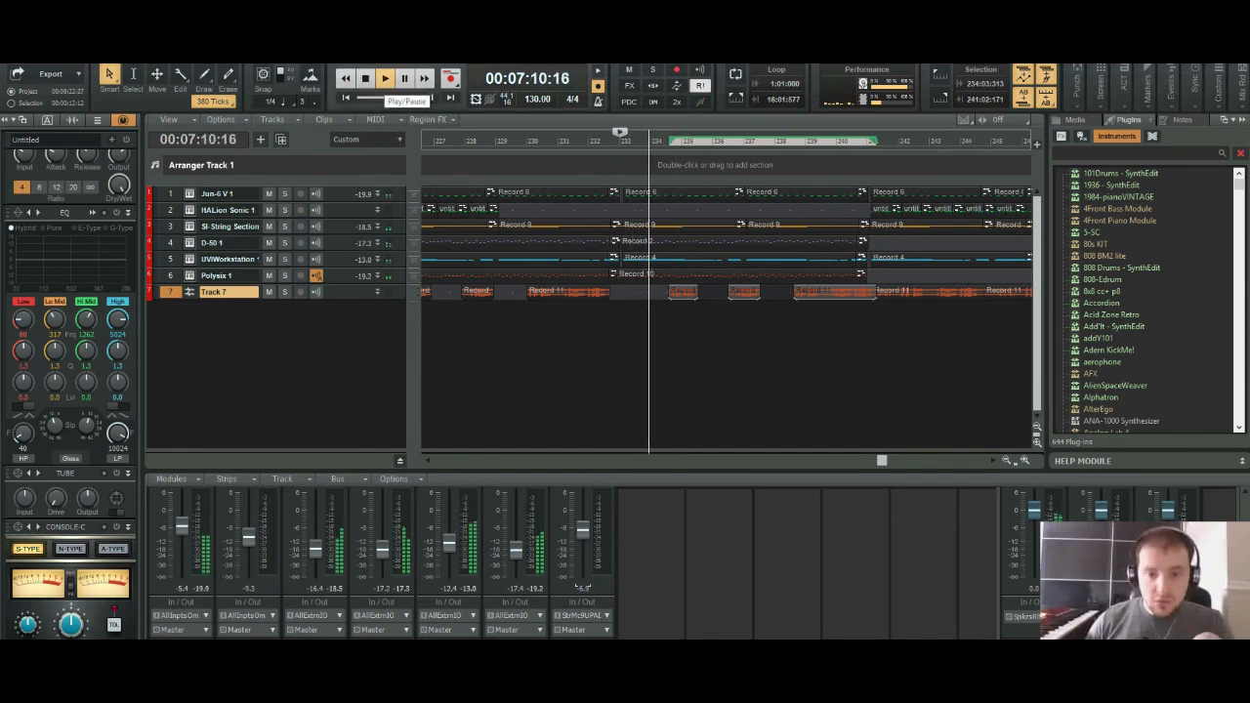
{"action": "key", "text": "ctrl+space"}
{"action": "left_click_drag", "start_coordinate": [679, 293], "coordinate": [659, 293]}
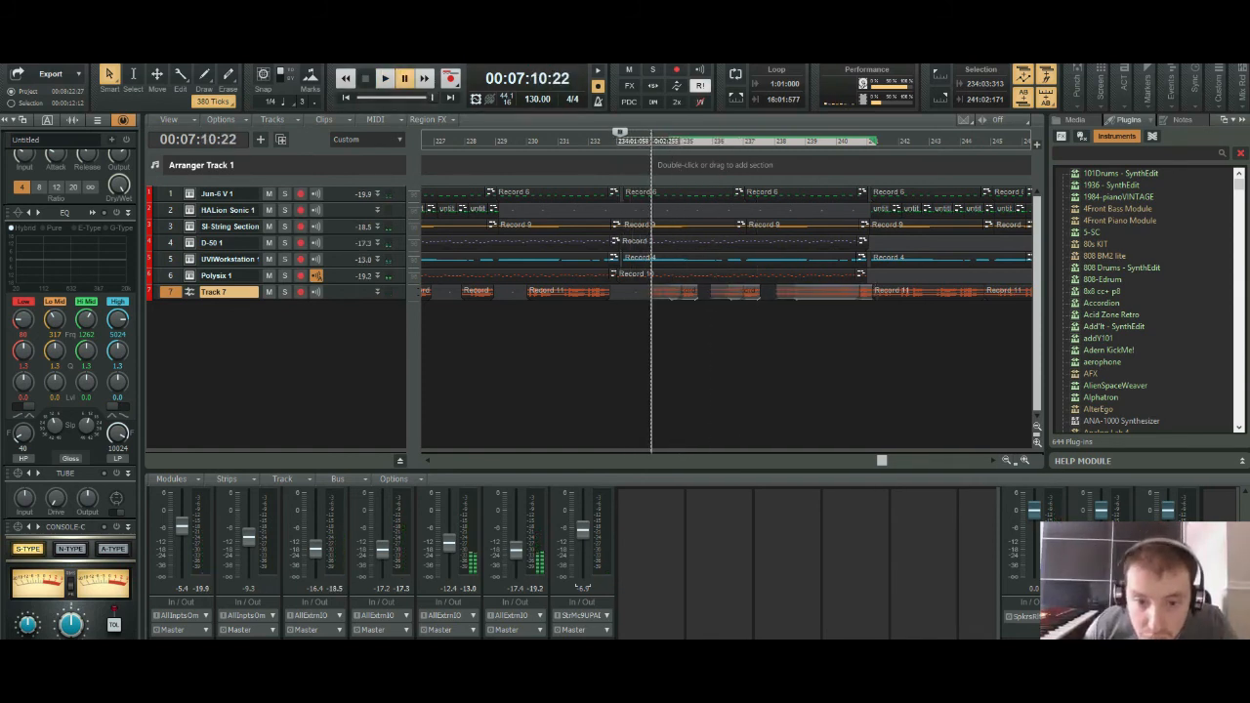
Step: Replay the section from bar 233 and nudge the three Track 7 clips slightly earlier, to start at 233:04:604
{"action": "key", "text": "space"}
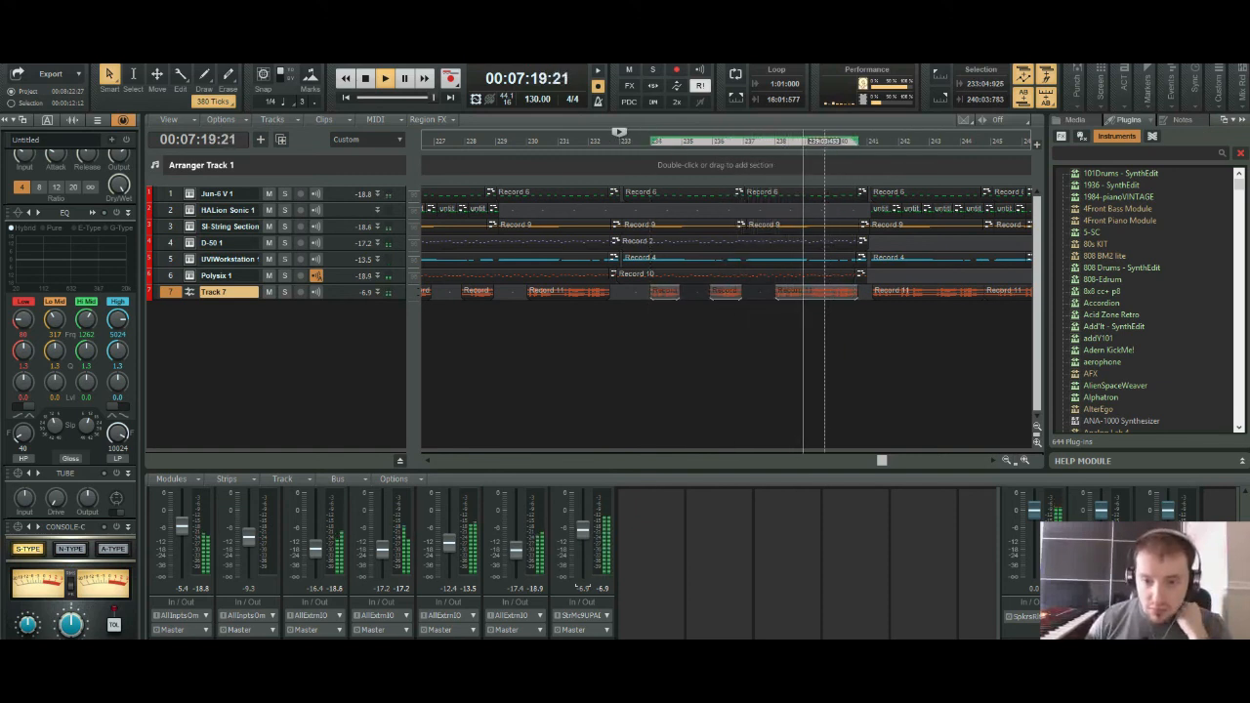
{"action": "left_click", "coordinate": [824, 292]}
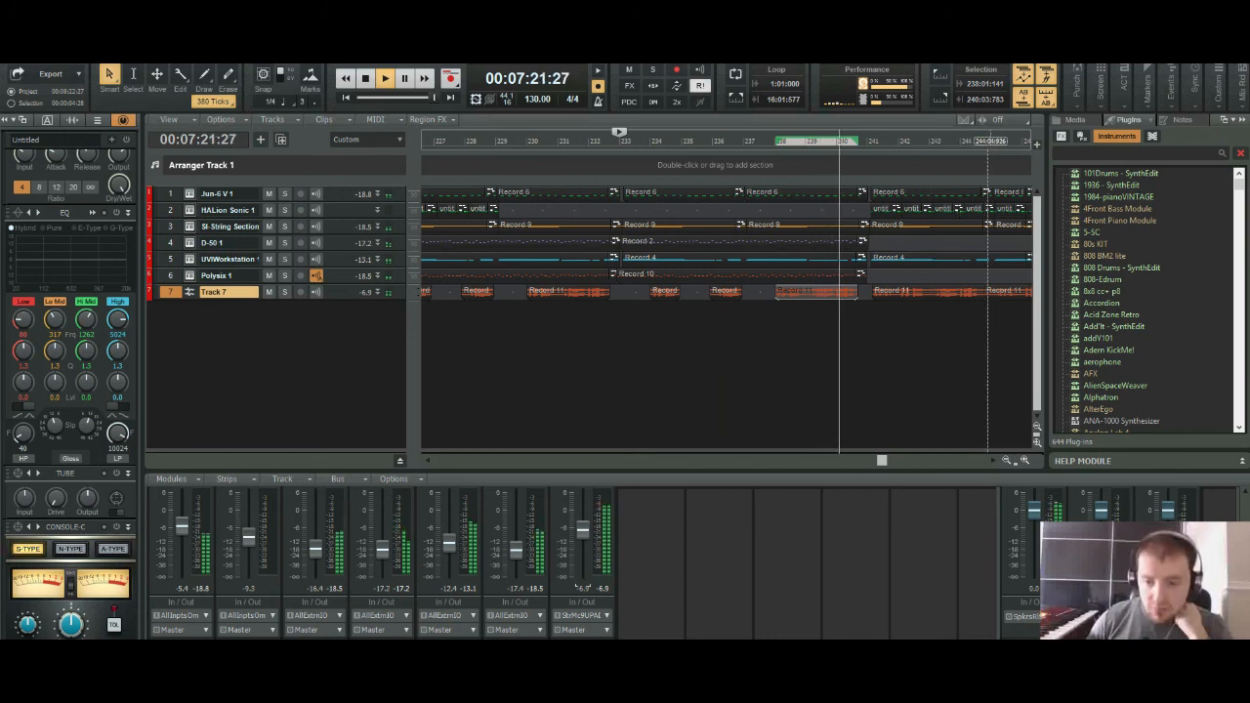
{"action": "left_click", "coordinate": [1006, 459]}
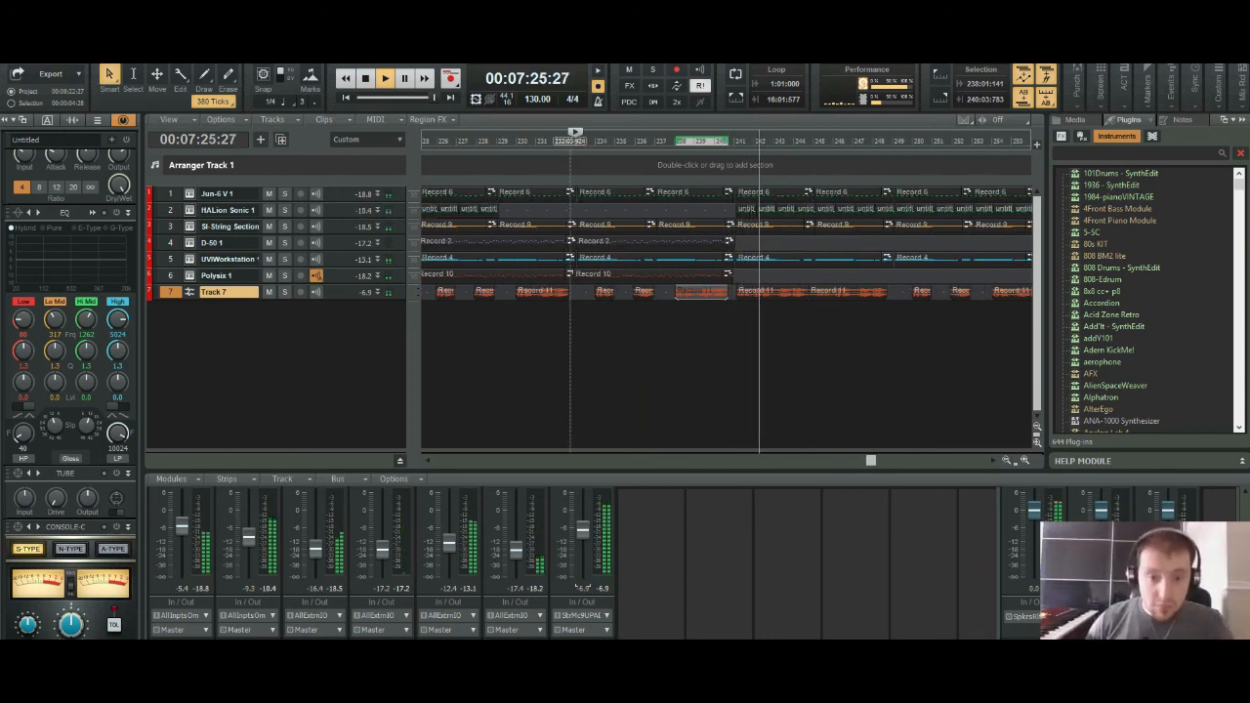
{"action": "left_click", "coordinate": [568, 141]}
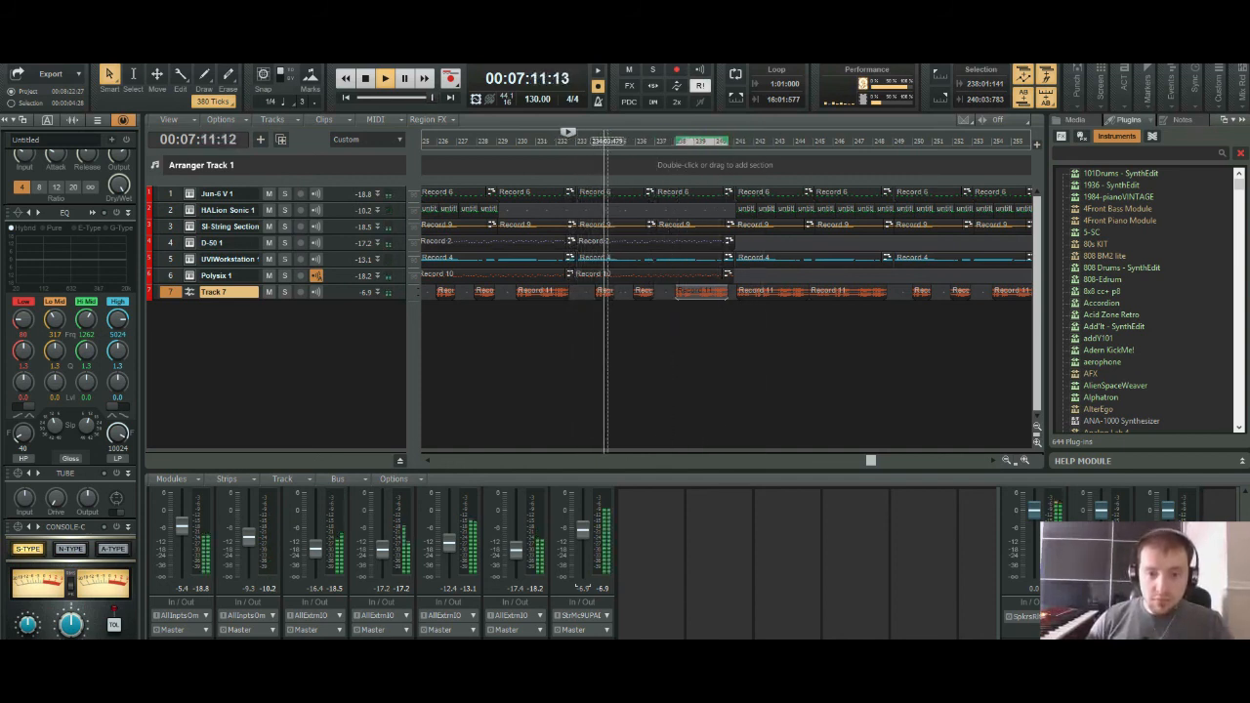
{"action": "left_click", "coordinate": [605, 292], "text": "ctrl"}
{"action": "left_click", "coordinate": [642, 292], "text": "ctrl"}
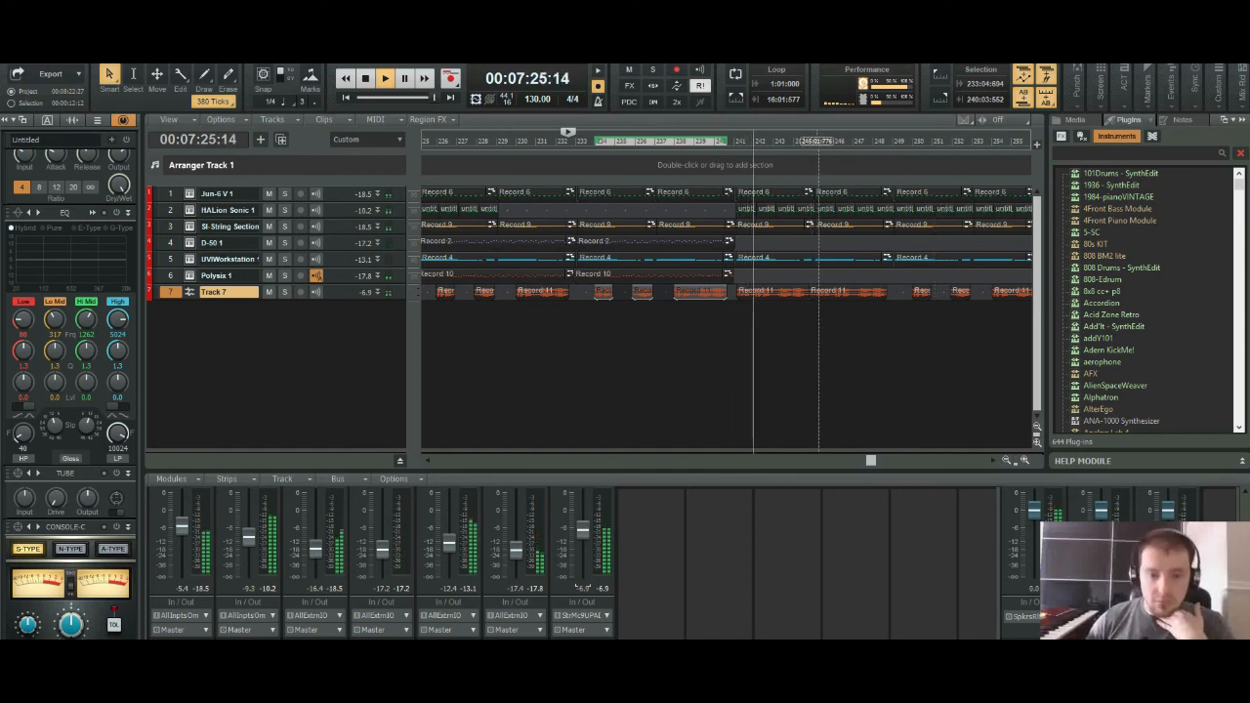
Step: Fine-tune the three selected clips to start at 233:04:764 and replay from bar 233 to check their timing
{"action": "left_click", "coordinate": [564, 141]}
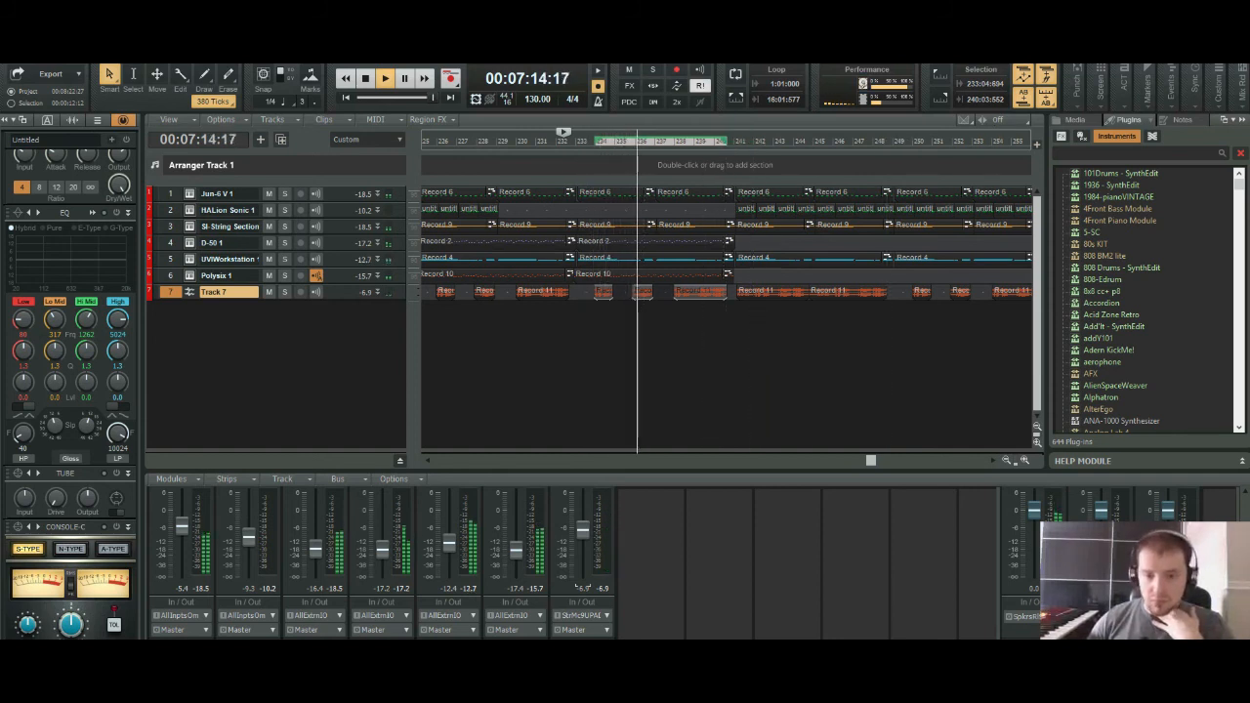
{"action": "key", "text": "ctrl+Right"}
{"action": "key", "text": "ctrl+Right"}
{"action": "key", "text": "ctrl+Right"}
{"action": "key", "text": "ctrl+Right"}
{"action": "key", "text": "ctrl+Right"}
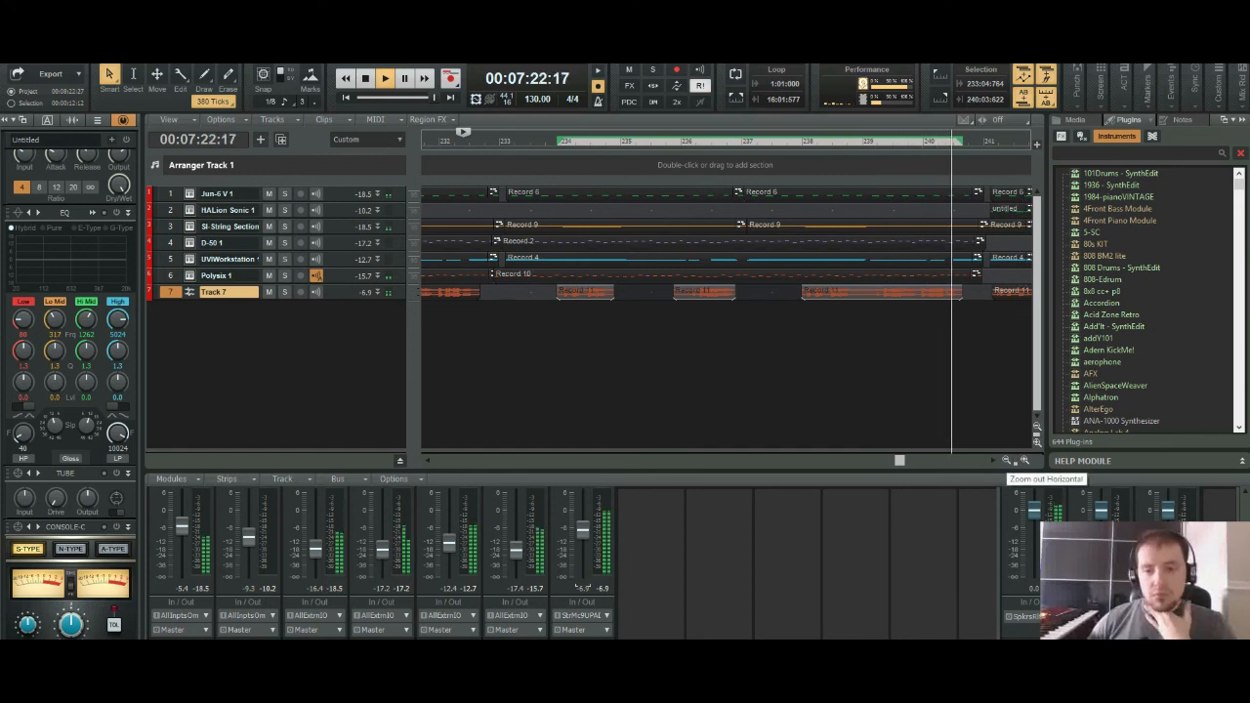
{"action": "left_click", "coordinate": [1023, 459]}
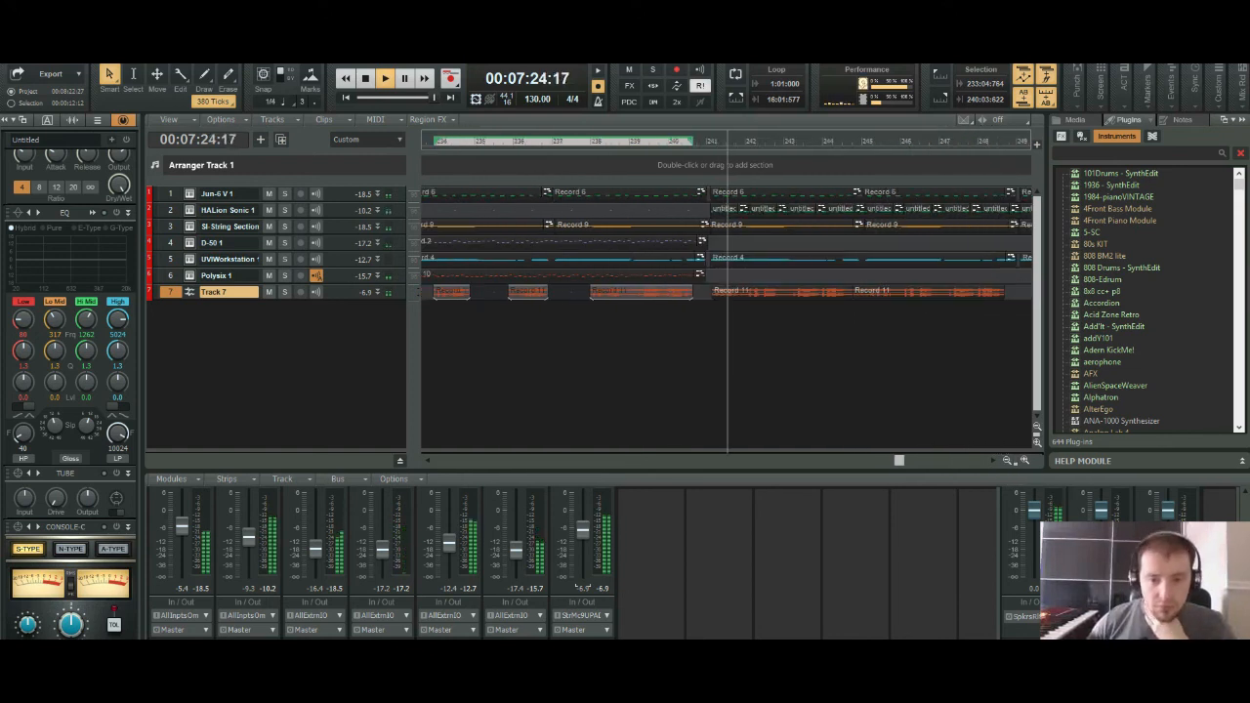
{"action": "left_click", "coordinate": [1023, 460]}
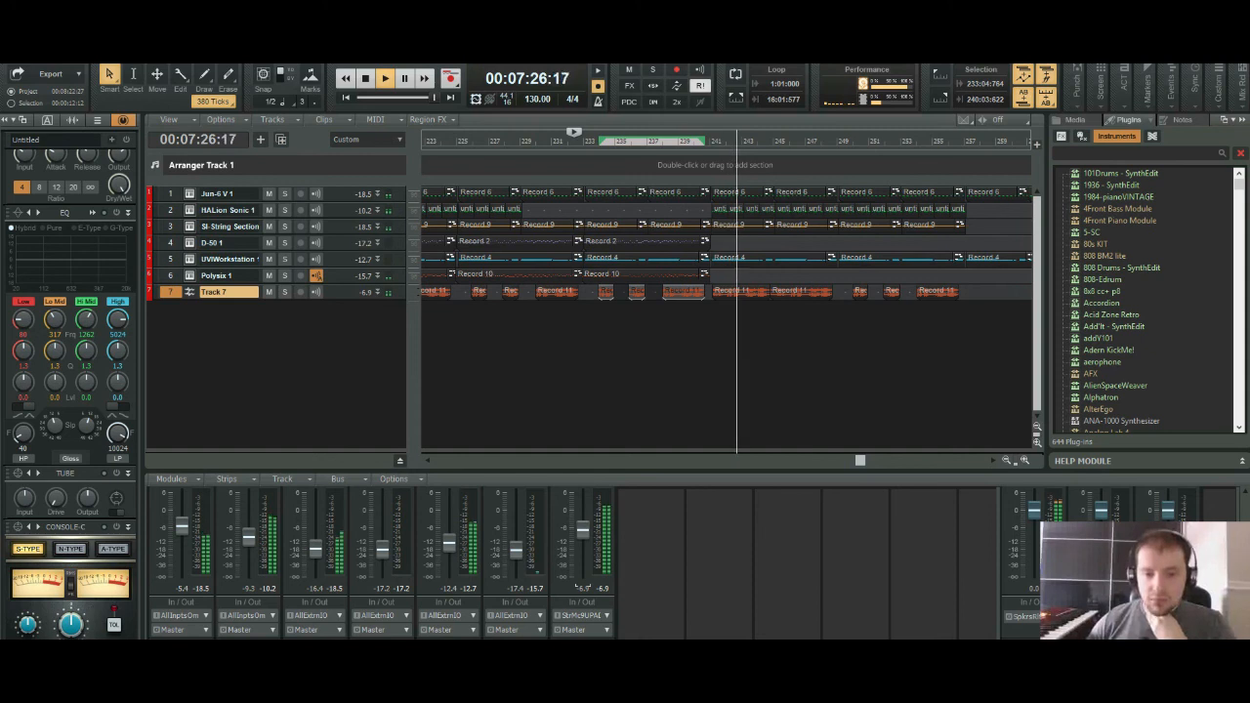
{"action": "left_click", "coordinate": [578, 142]}
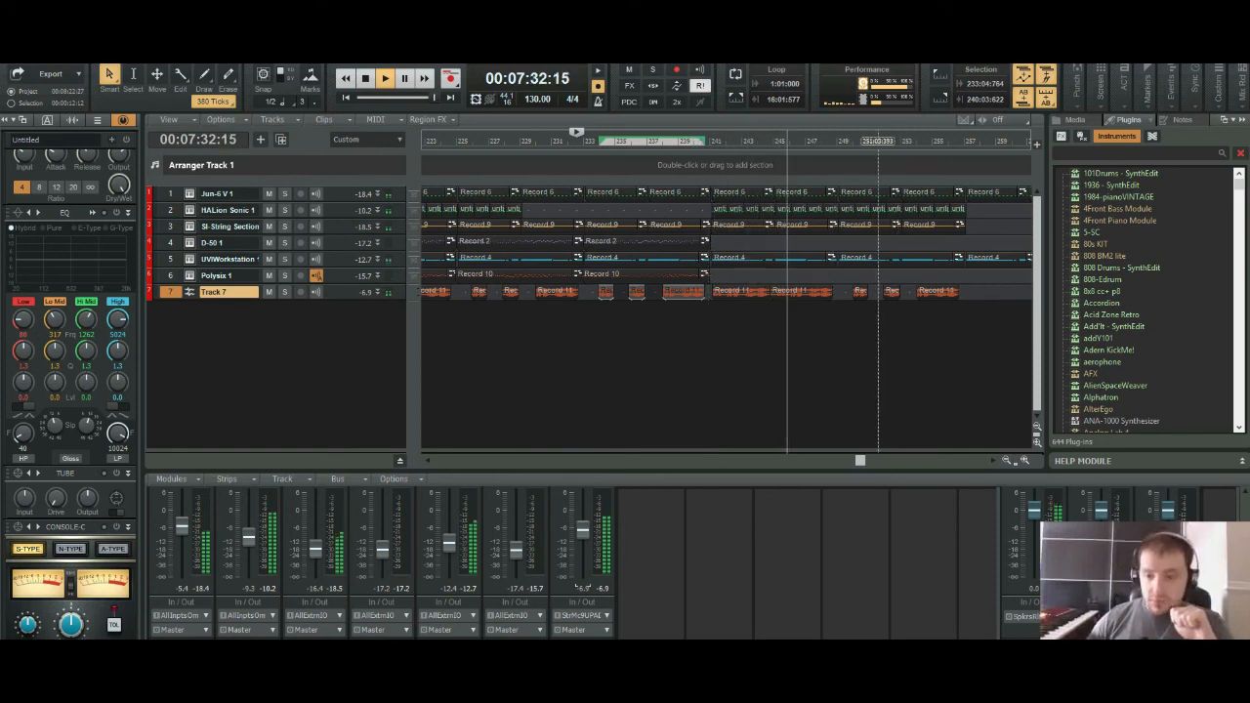
Step: Select the Track 7 clip starting just before bar 245 and nudge it slightly earlier
{"action": "key", "text": "ctrl+Right"}
{"action": "key", "text": "ctrl+Right"}
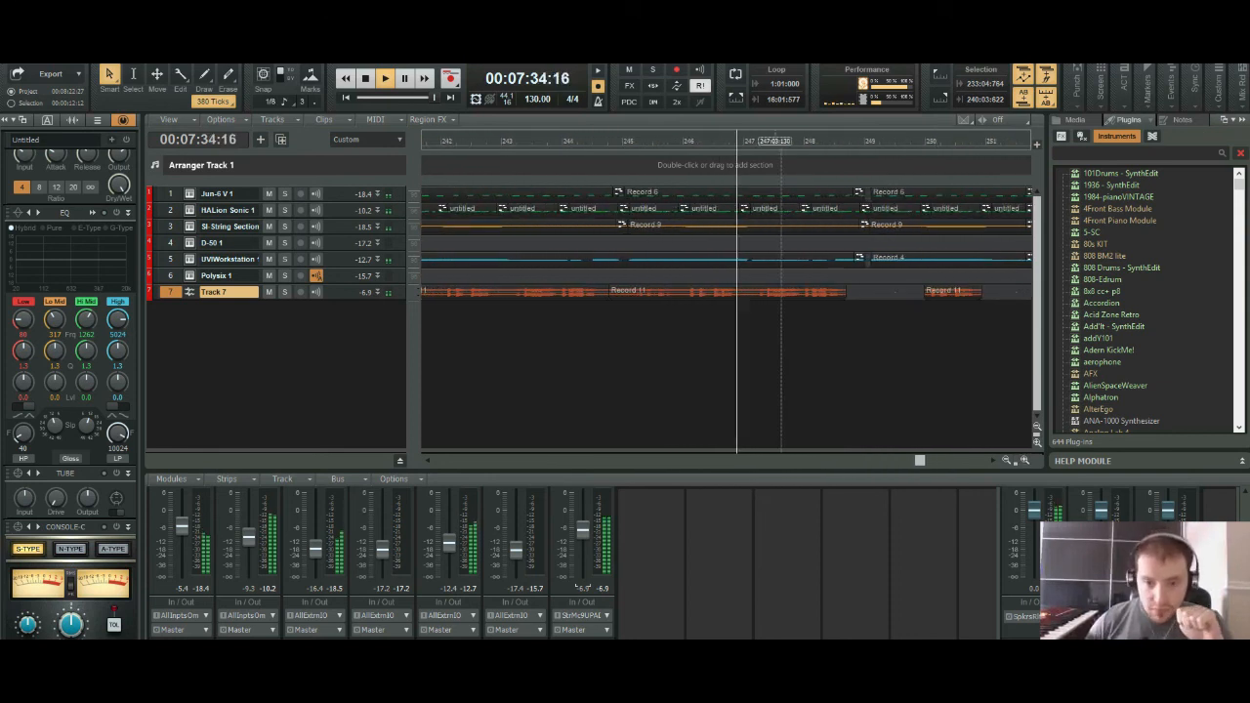
{"action": "left_click", "coordinate": [757, 293]}
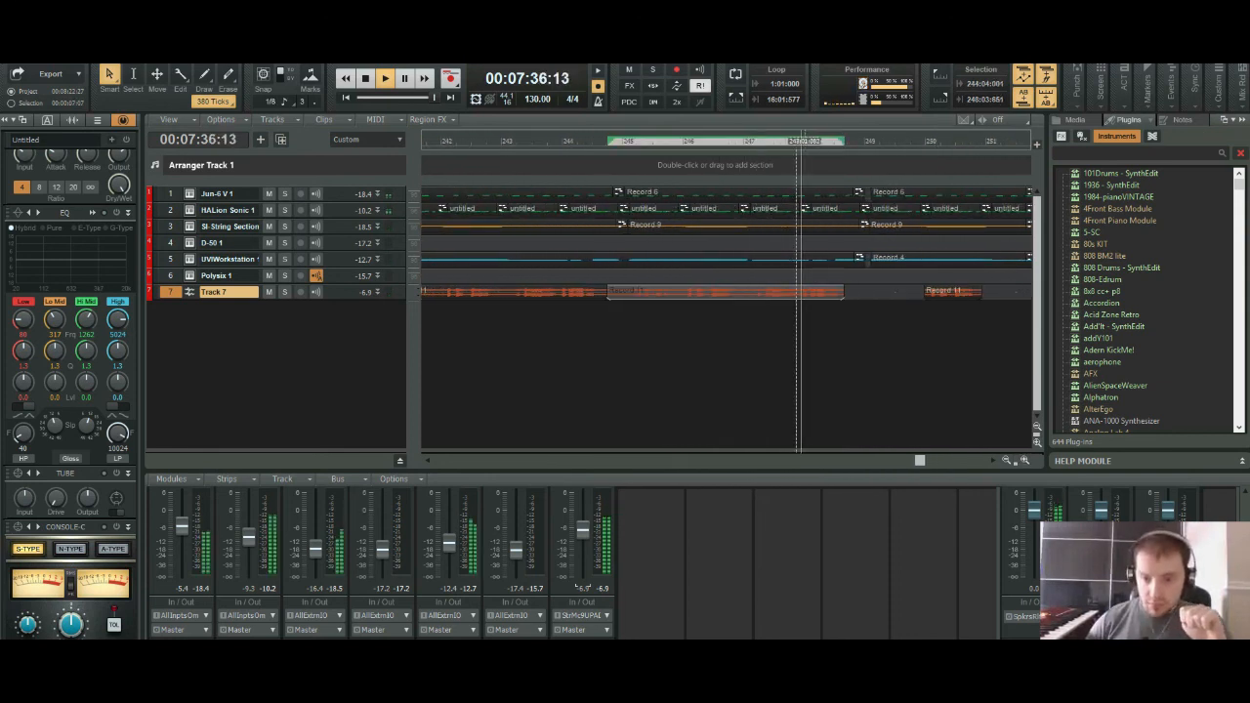
{"action": "key", "text": "ctrl+Left"}
{"action": "key", "text": "ctrl+Left"}
{"action": "key", "text": "ctrl+Left"}
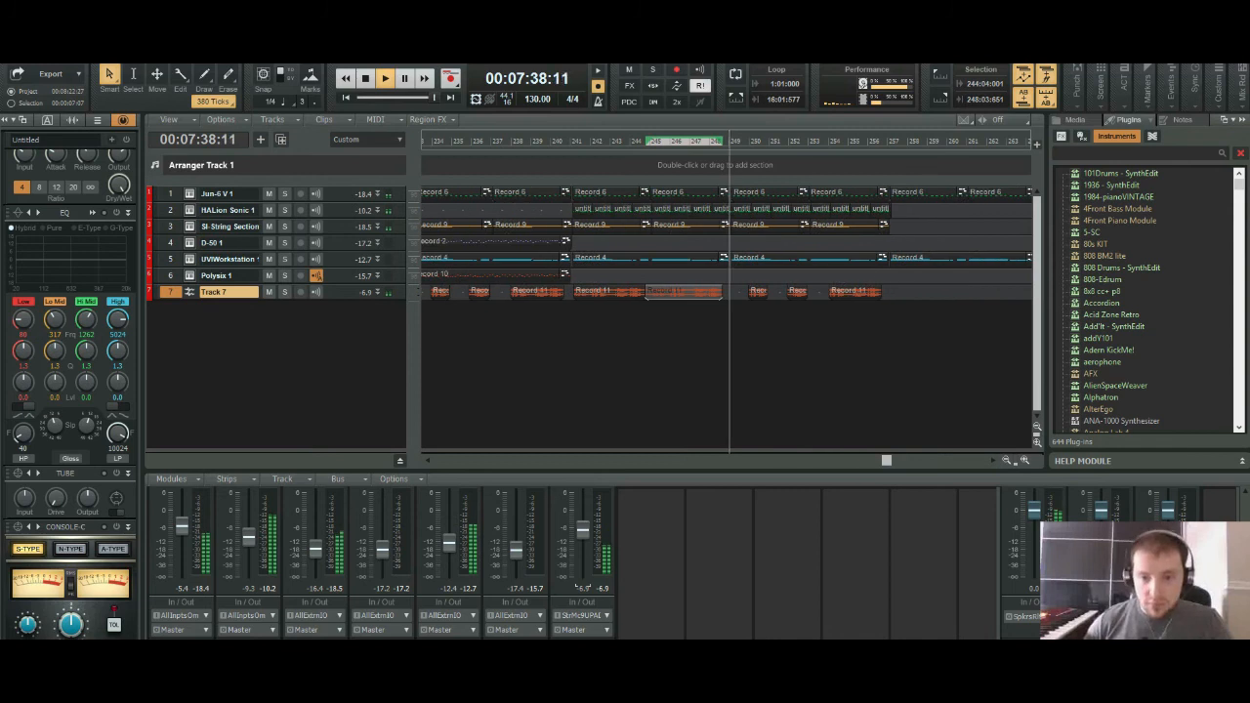
Step: Stop playback and delete the three short Track 7 clips between bars 250 and 256
{"action": "key", "text": "space"}
{"action": "left_click_drag", "start_coordinate": [979, 312], "coordinate": [826, 283]}
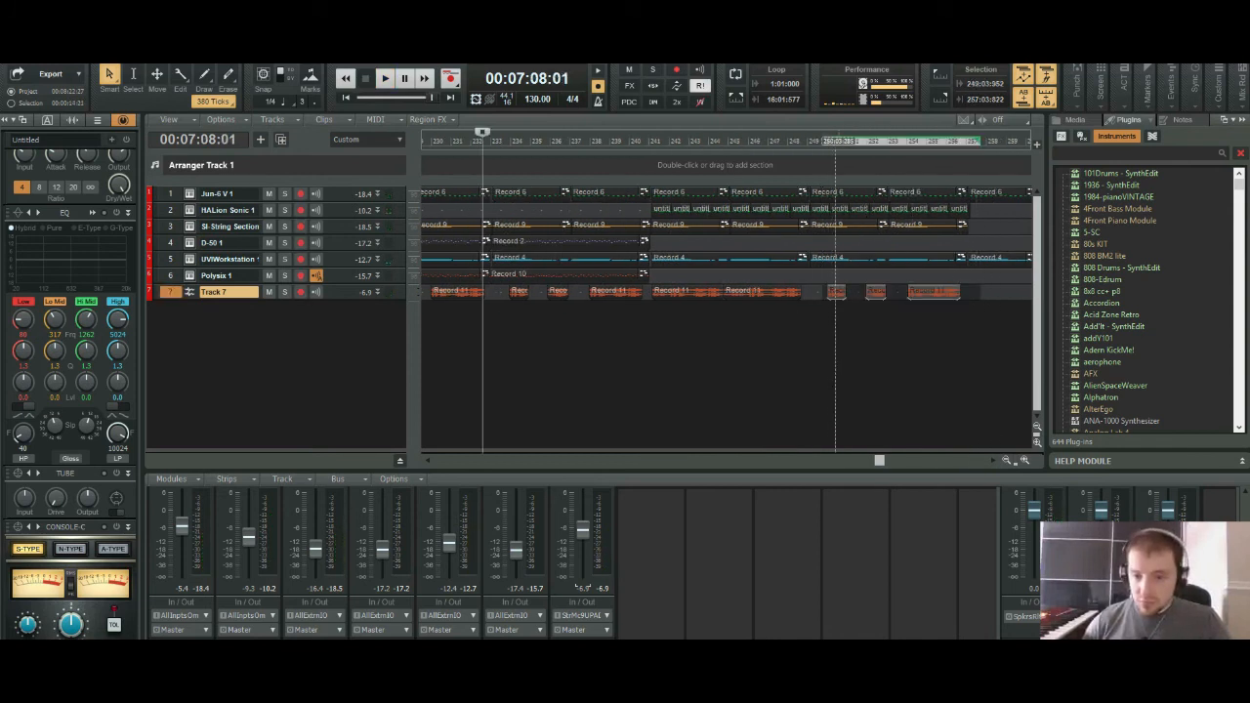
{"action": "key", "text": "Delete"}
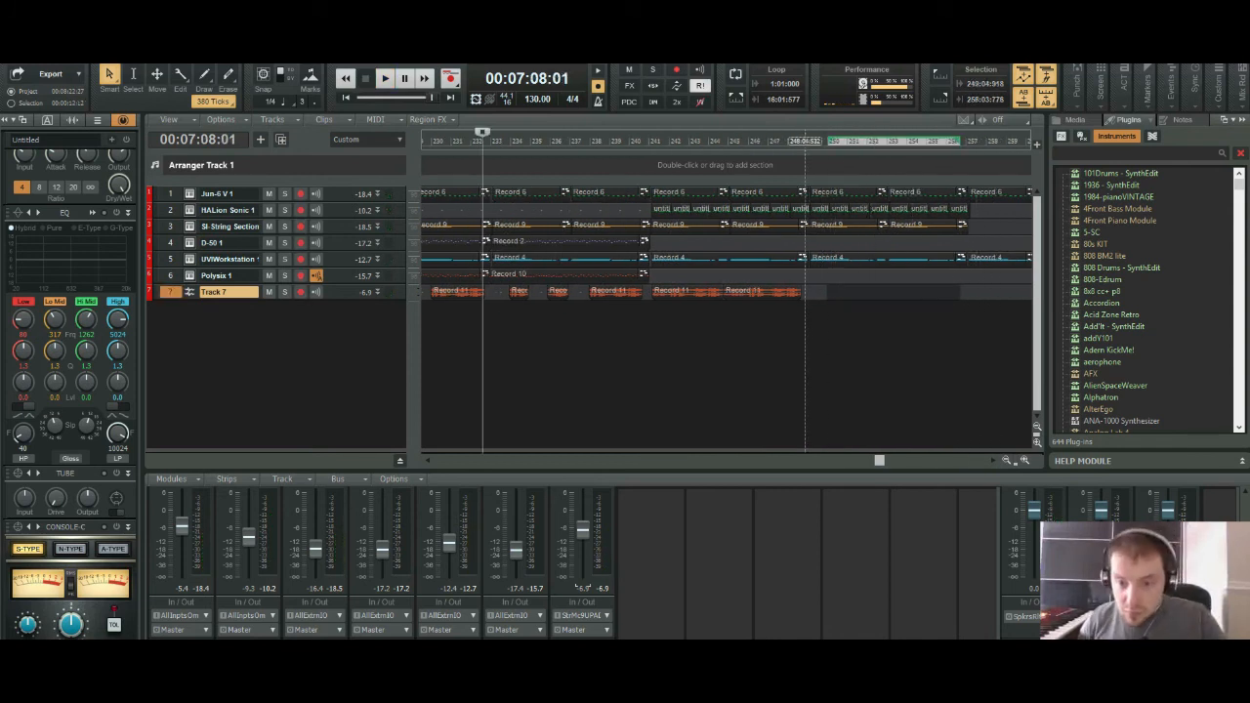
Step: Copy the two Track 7 clips spanning bars 241 to 248, paste them at 7:37:24, and play from there
{"action": "left_click", "coordinate": [801, 139]}
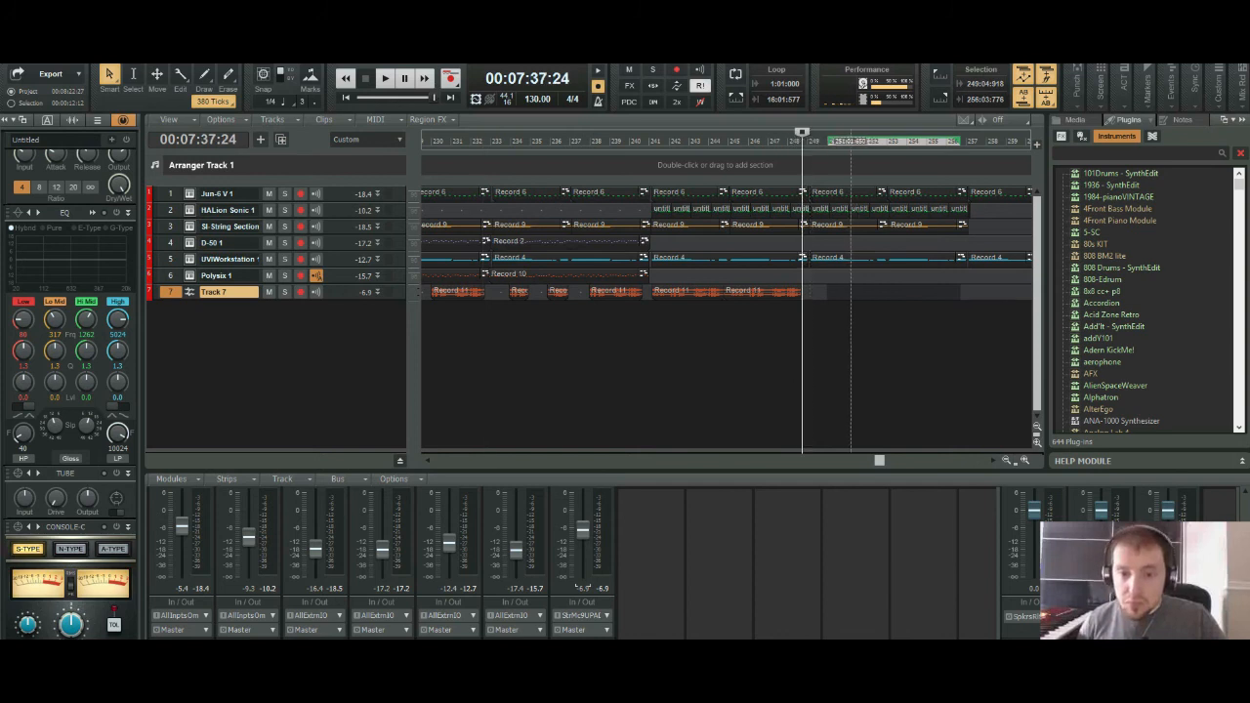
{"action": "left_click_drag", "start_coordinate": [849, 291], "coordinate": [668, 291]}
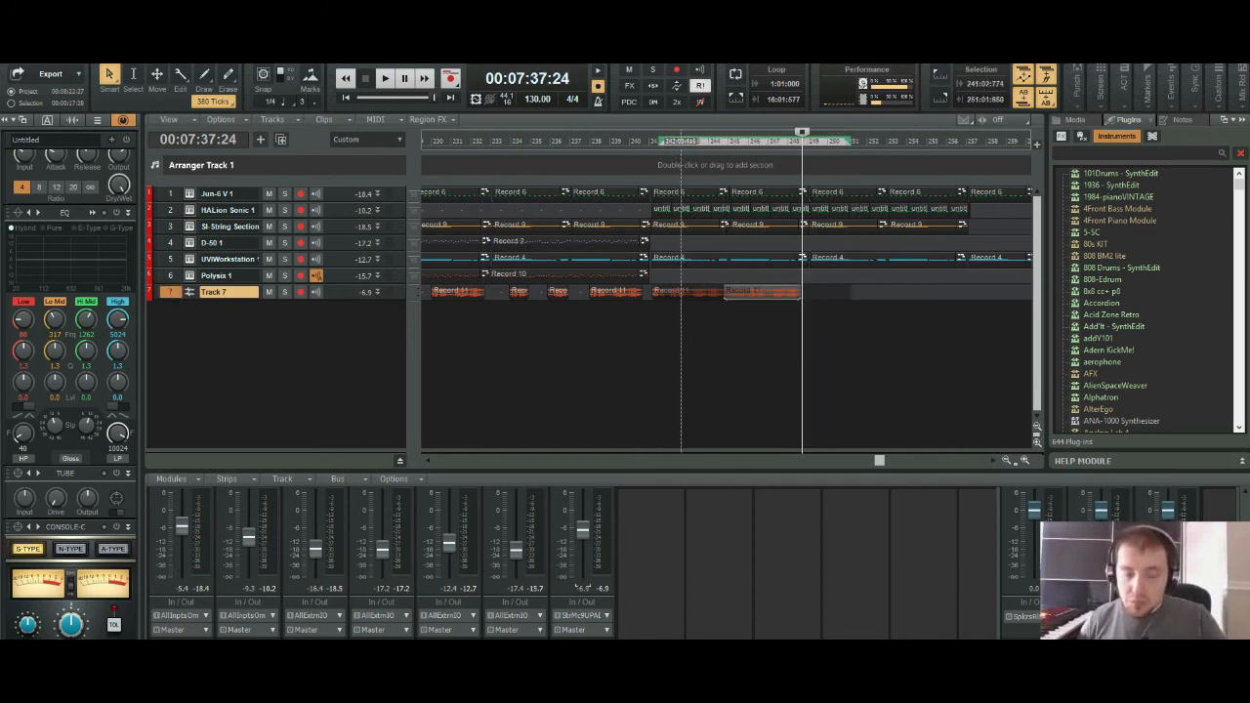
{"action": "key", "text": "ctrl+z"}
{"action": "key", "text": "space"}
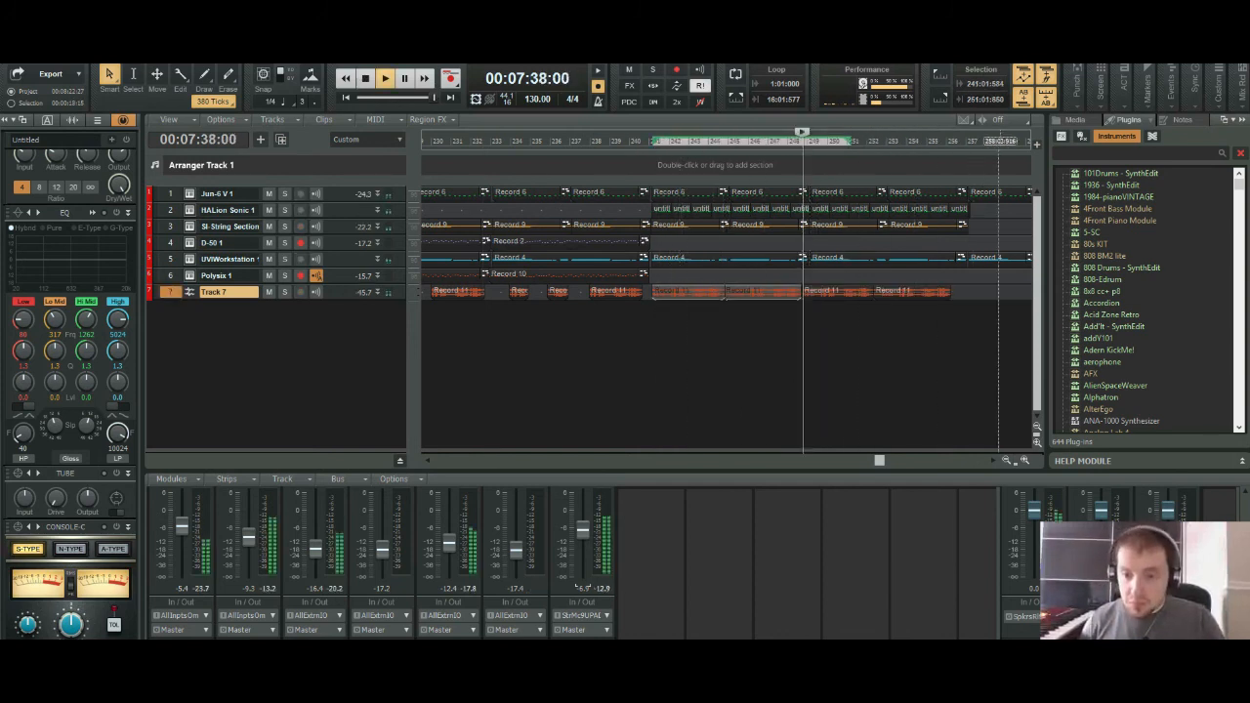
Step: Select the two pasted Track 7 clips and shift them slightly later, to start just after bar 249
{"action": "key", "text": "ctrl+Right"}
{"action": "key", "text": "ctrl+Right"}
{"action": "key", "text": "ctrl+Right"}
{"action": "key", "text": "ctrl+Right"}
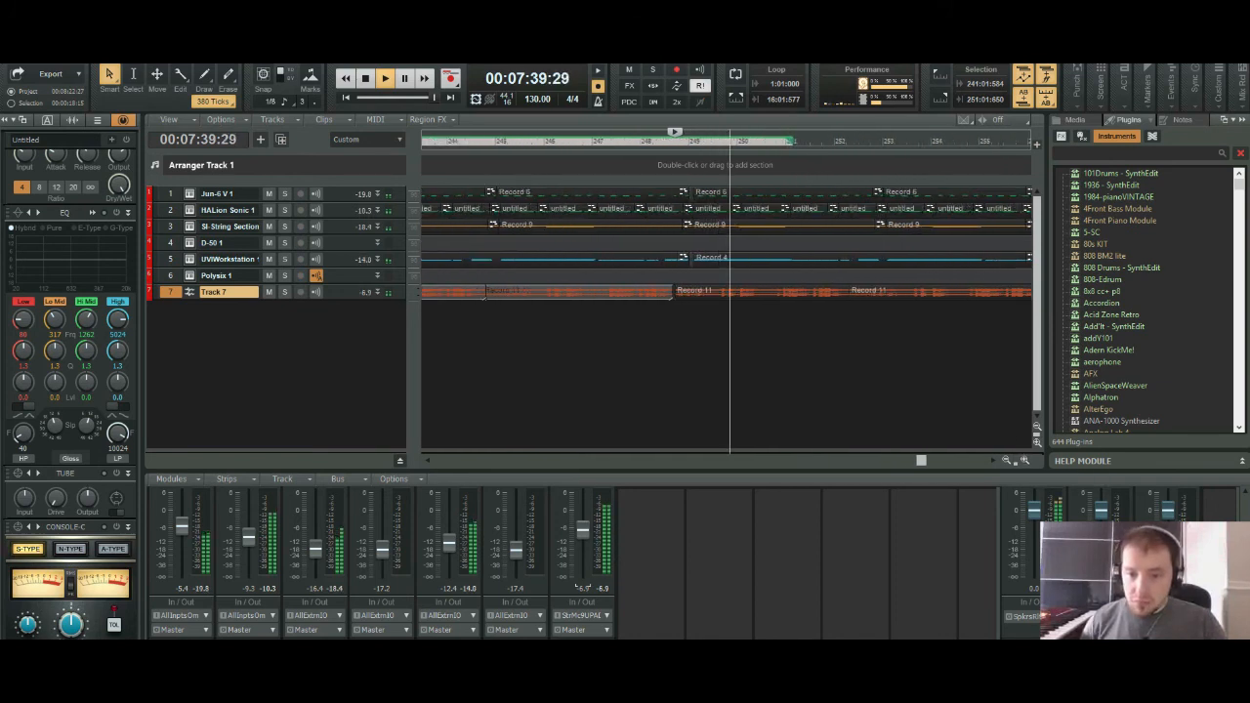
{"action": "left_click", "coordinate": [820, 291]}
{"action": "left_click", "coordinate": [901, 291], "text": "ctrl"}
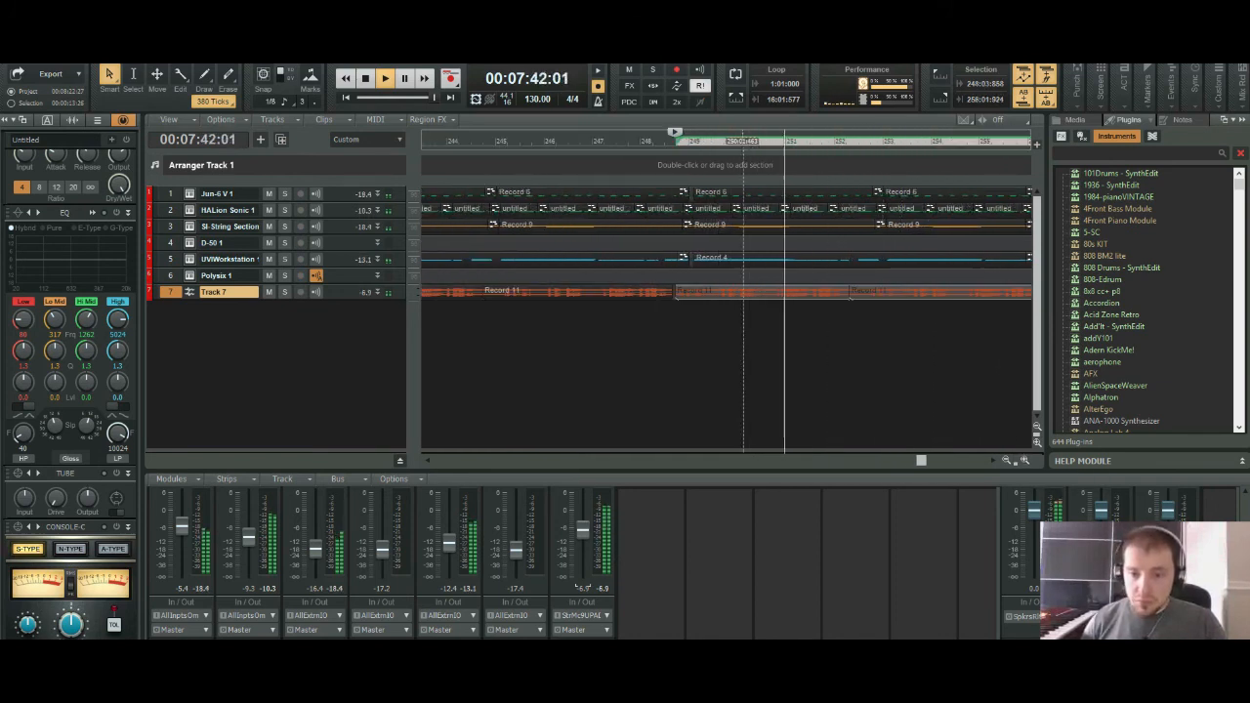
{"action": "left_click_drag", "start_coordinate": [742, 291], "coordinate": [758, 291]}
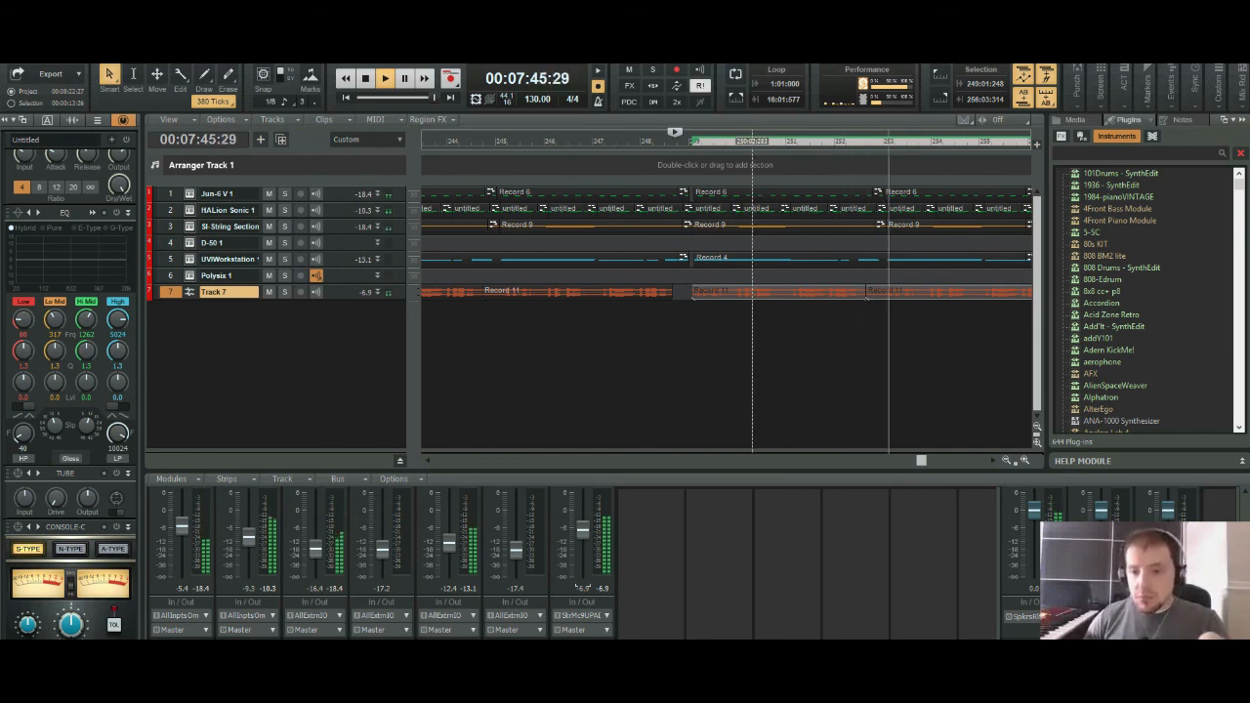
{"action": "left_click_drag", "start_coordinate": [753, 292], "coordinate": [755, 292]}
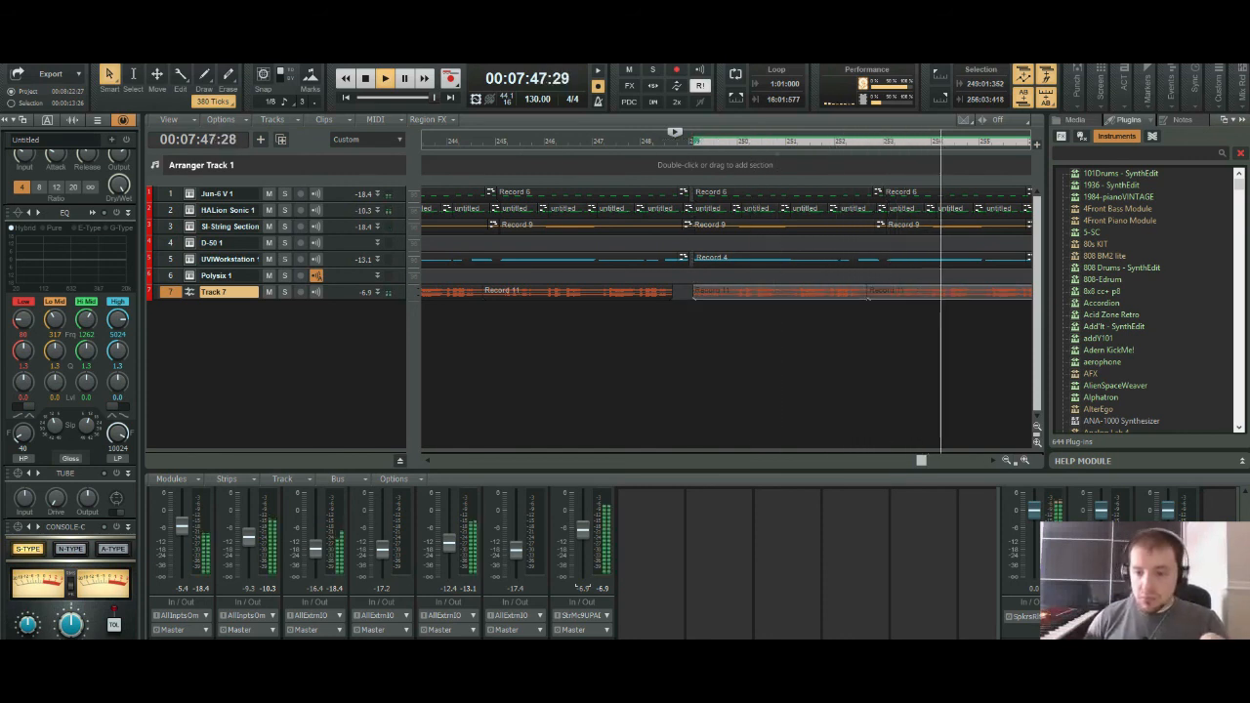
{"action": "key", "text": "ctrl+Left"}
{"action": "key", "text": "ctrl+Left"}
{"action": "key", "text": "ctrl+Left"}
{"action": "key", "text": "ctrl+Left"}
{"action": "key", "text": "ctrl+Left"}
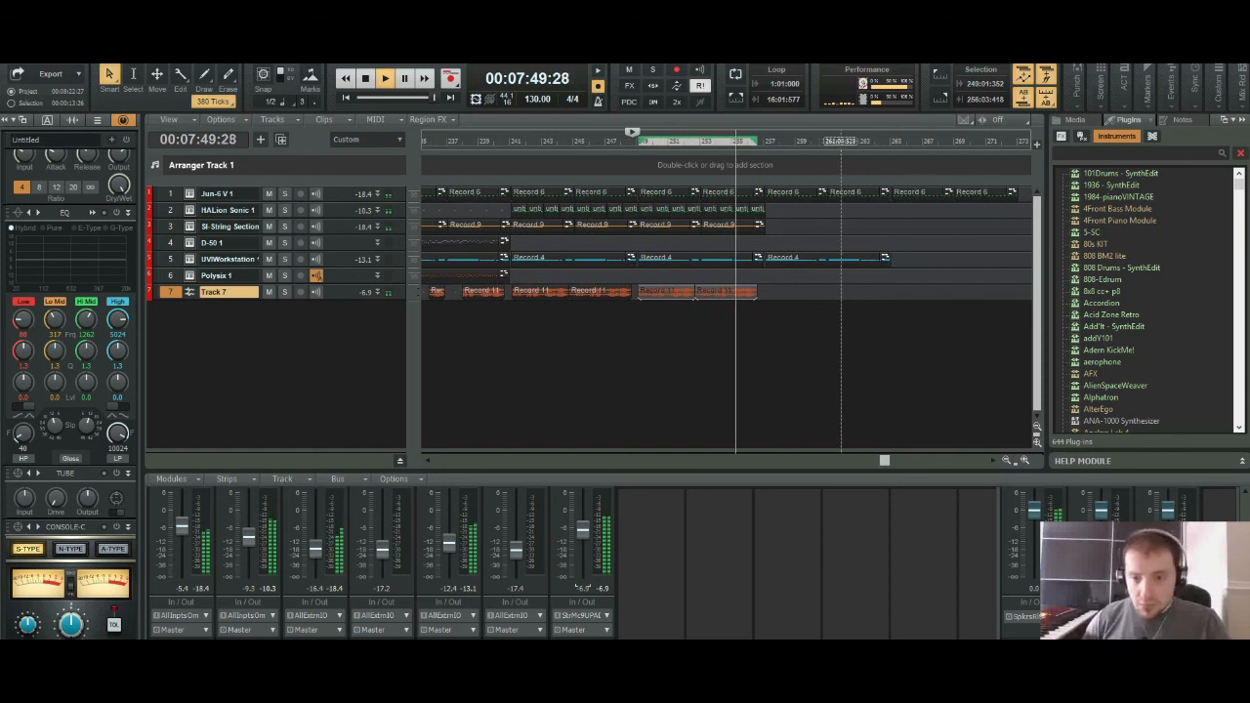
Step: Replay the section from about bar 250, then select the Track 7 clip starting near bar 253 and nudge it slightly earlier
{"action": "left_click", "coordinate": [835, 133]}
{"action": "left_click", "coordinate": [653, 133]}
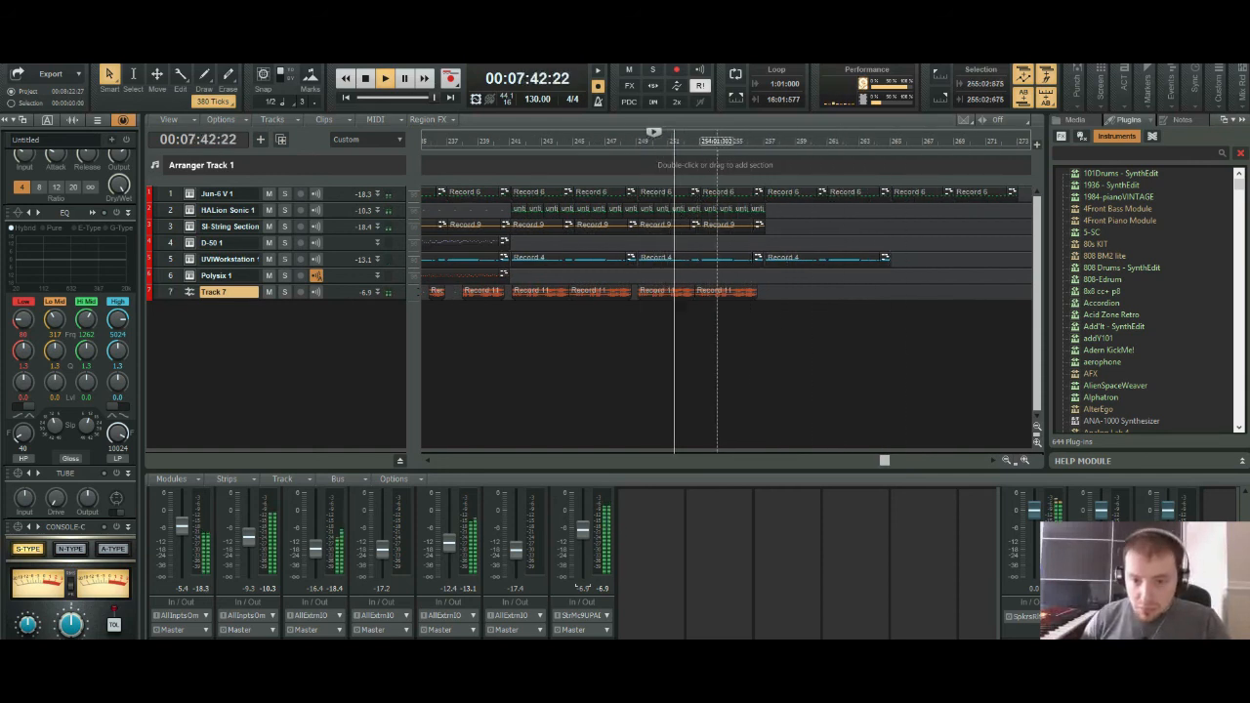
{"action": "left_click", "coordinate": [721, 291]}
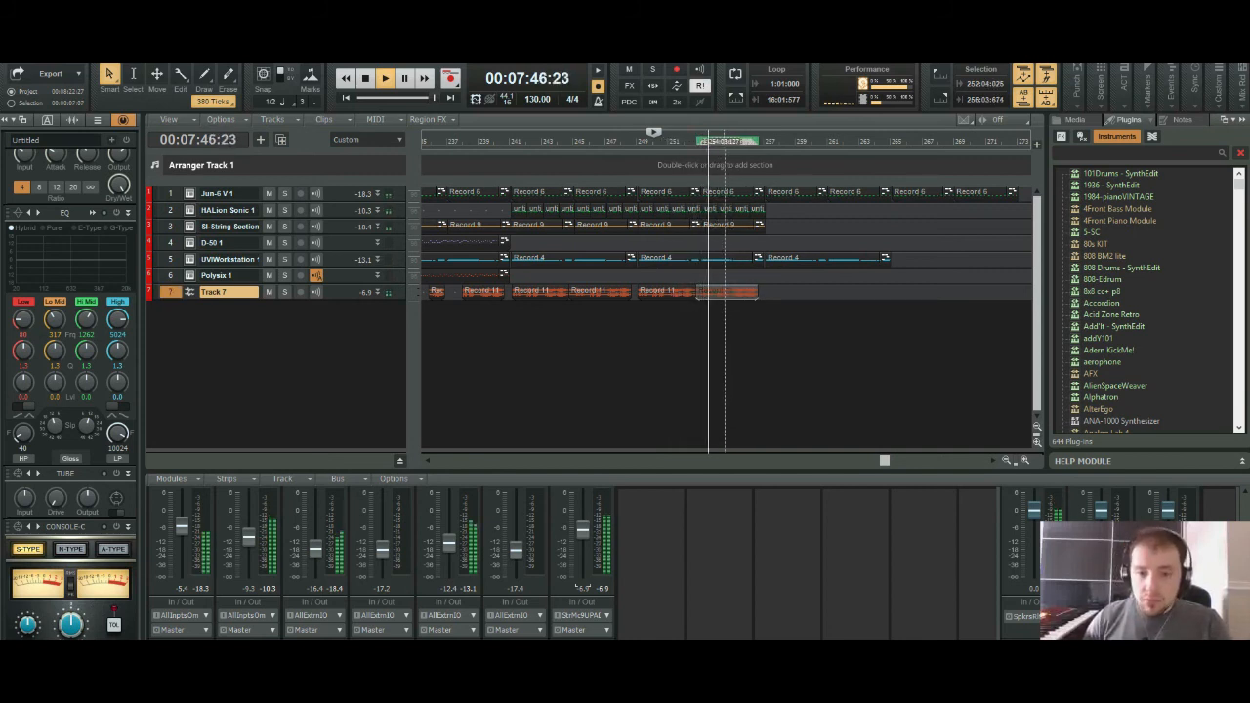
{"action": "left_click_drag", "start_coordinate": [723, 292], "coordinate": [716, 292]}
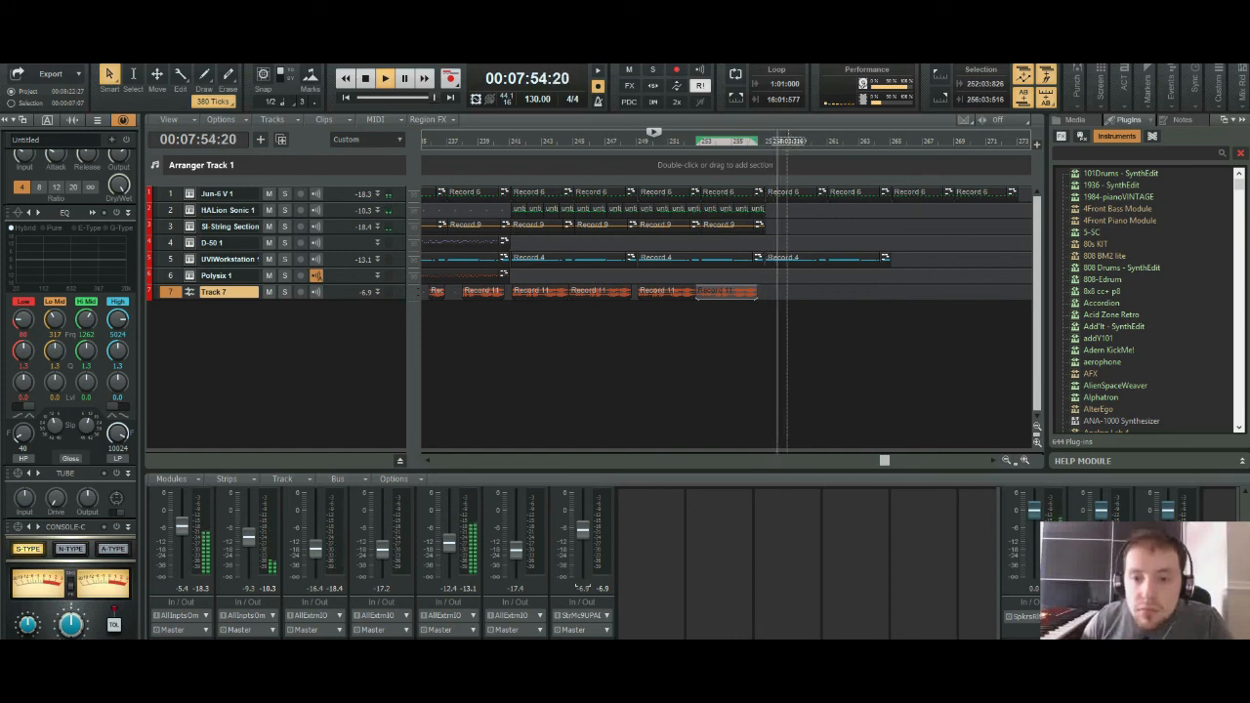
Step: Copy the two Track 7 clips spanning bars 249 to 256 and paste them at the playhead, just before bar 259
{"action": "left_click", "coordinate": [764, 142]}
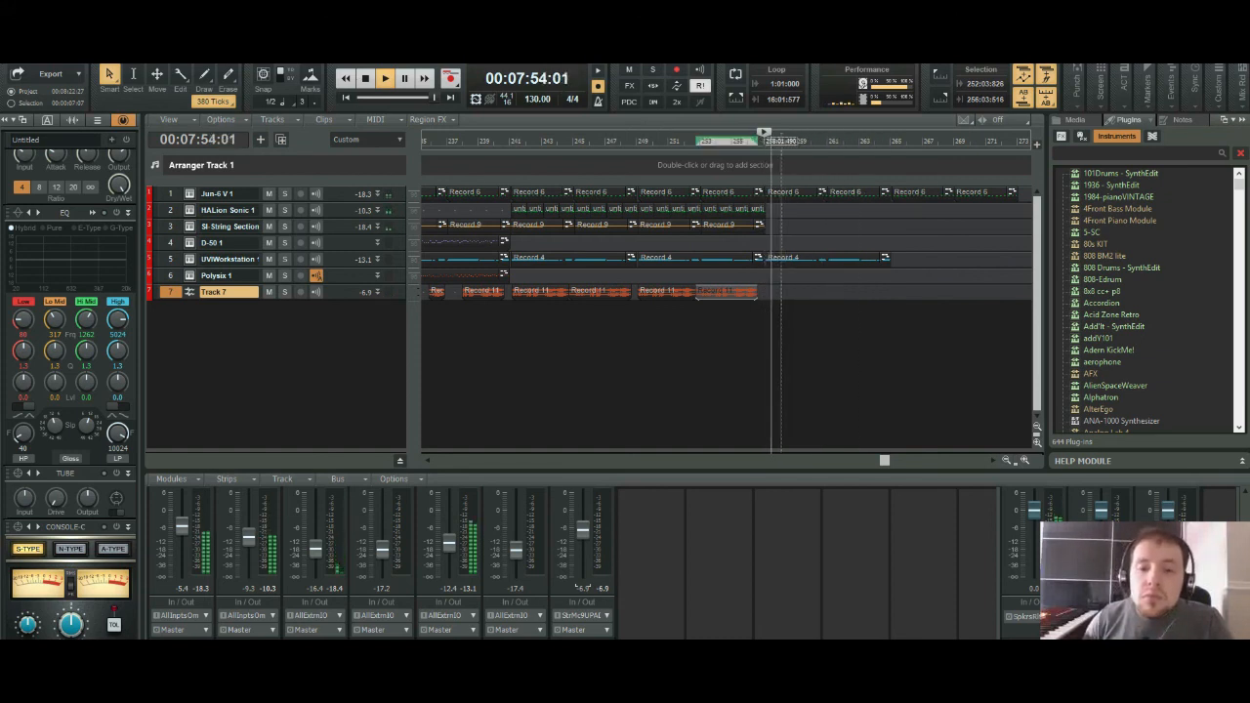
{"action": "left_click_drag", "start_coordinate": [774, 293], "coordinate": [636, 294]}
{"action": "key", "text": "ctrl+c"}
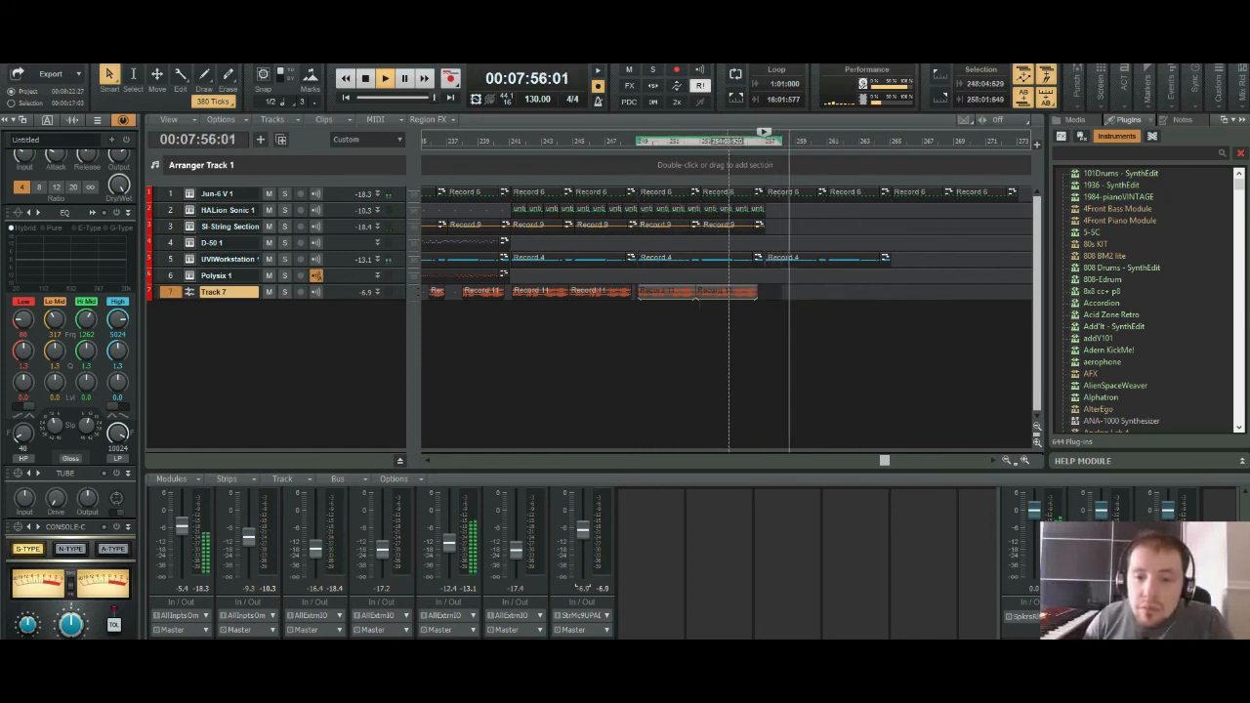
{"action": "key", "text": "ctrl+v"}
Step: Select both pasted Track 7 clips and shift them earlier to start just after bar 257, replaying from bar 257
{"action": "left_click", "coordinate": [1024, 460]}
{"action": "left_click", "coordinate": [1024, 459]}
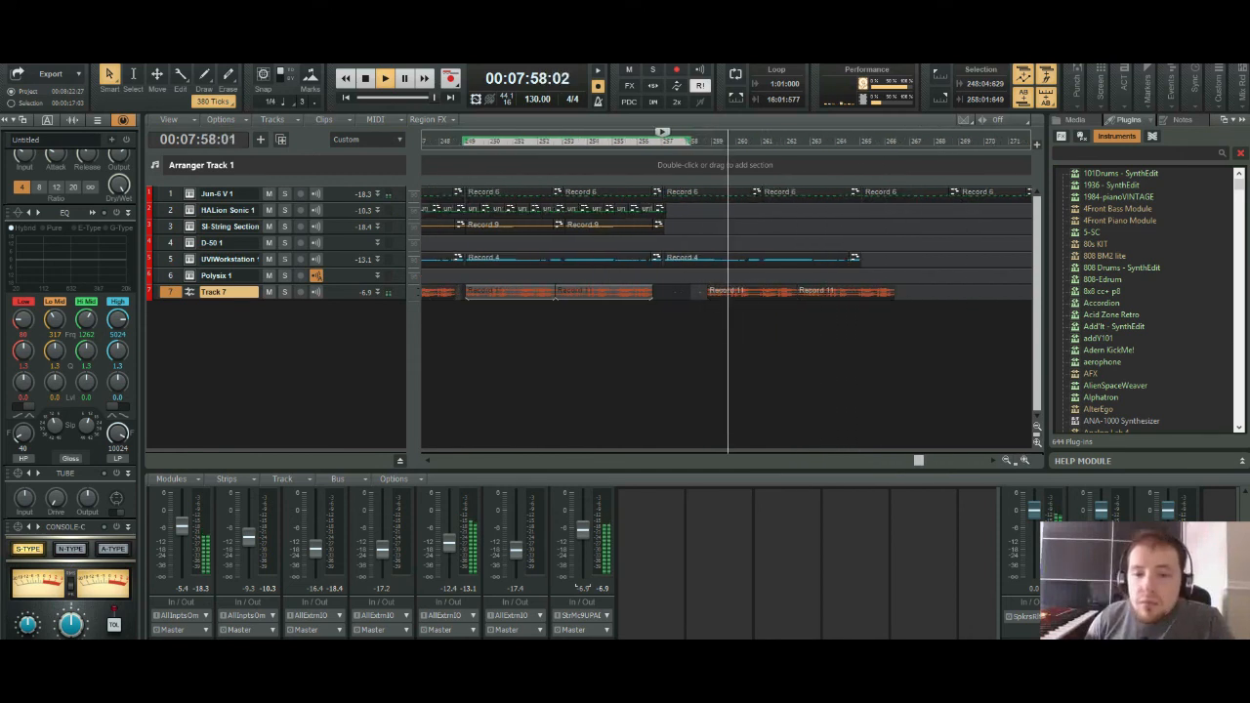
{"action": "left_click", "coordinate": [1024, 460]}
{"action": "left_click", "coordinate": [1024, 460]}
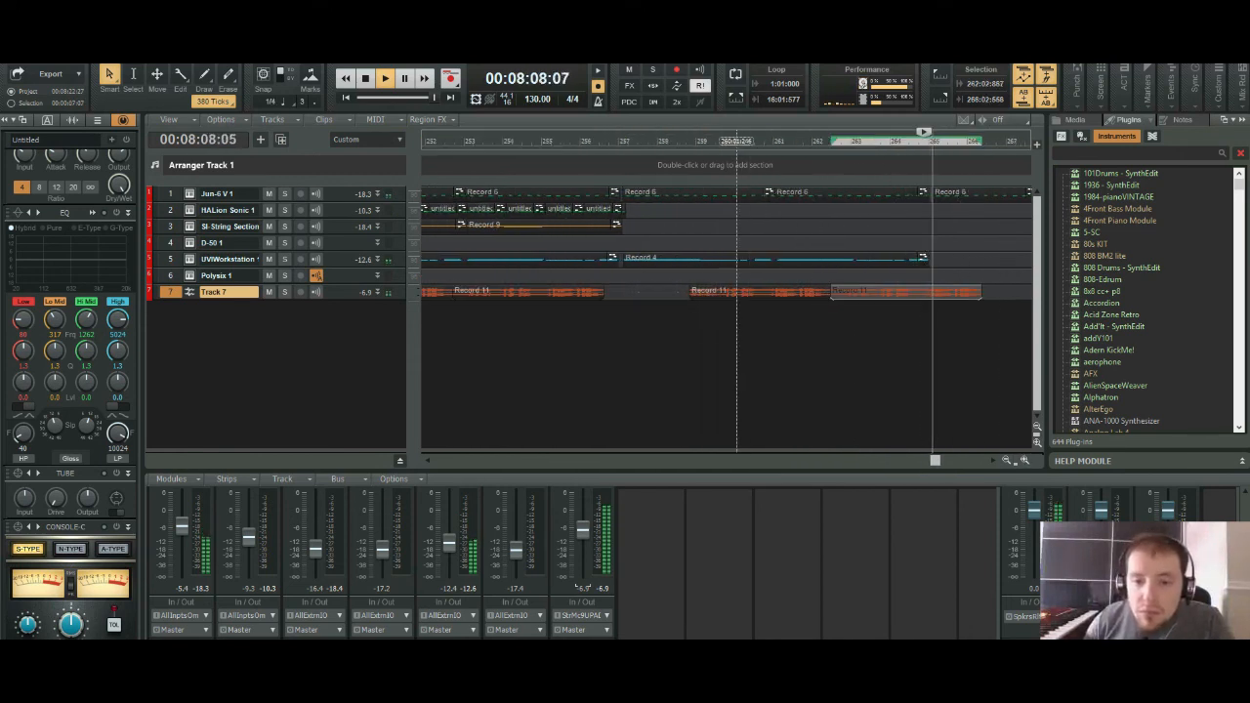
{"action": "left_click", "coordinate": [718, 292], "text": "ctrl"}
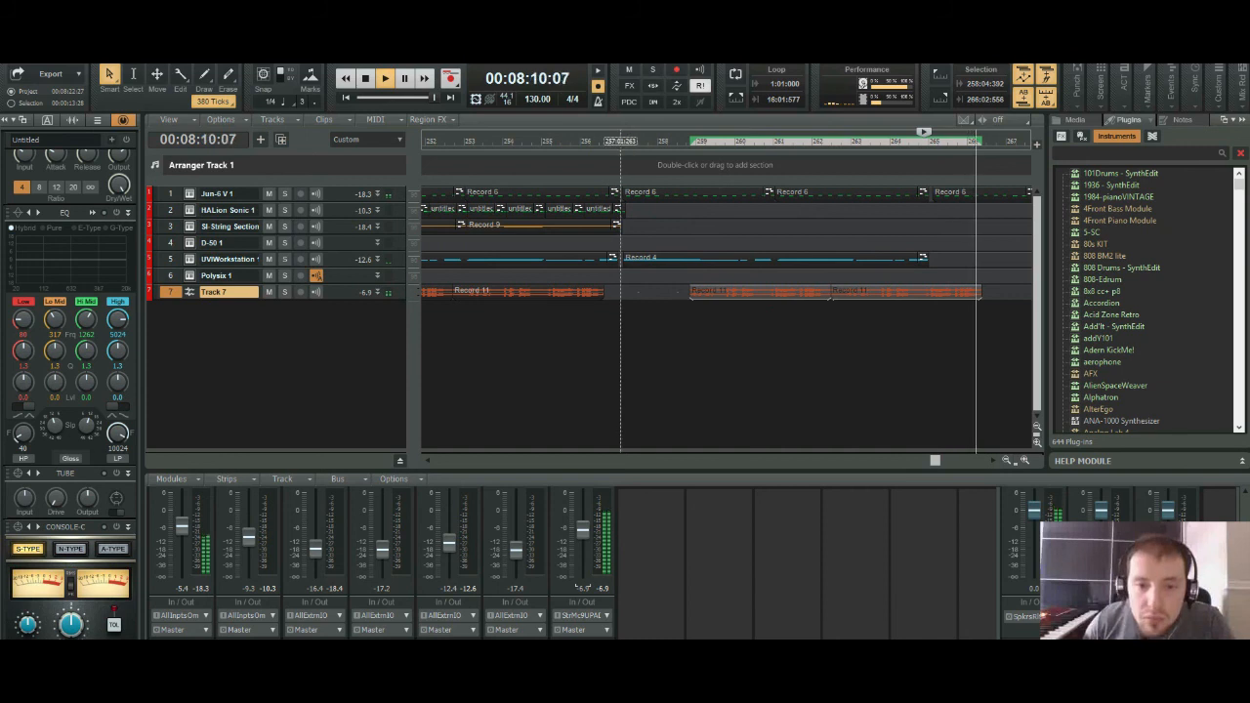
{"action": "left_click", "coordinate": [623, 142]}
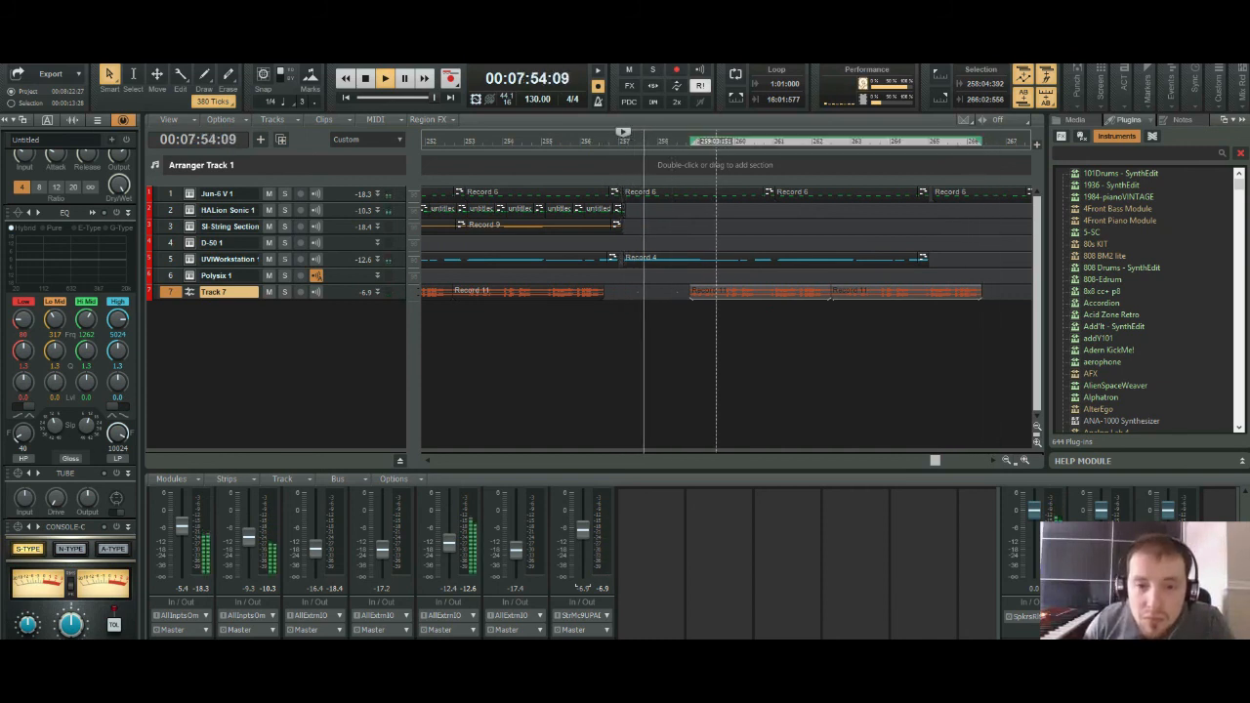
{"action": "left_click_drag", "start_coordinate": [715, 292], "coordinate": [638, 292]}
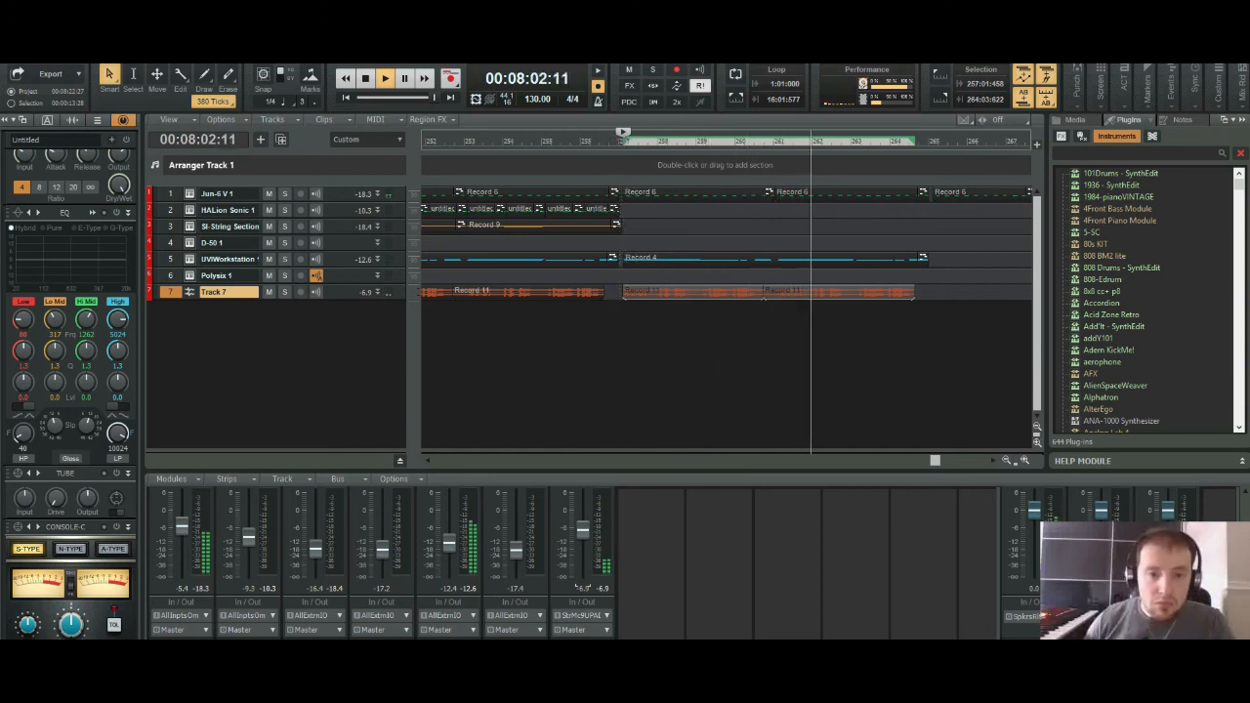
Step: Extend the end of the last HALion Sonic 1 clip slightly to reach bar 257 and replay the transition
{"action": "left_click", "coordinate": [564, 371]}
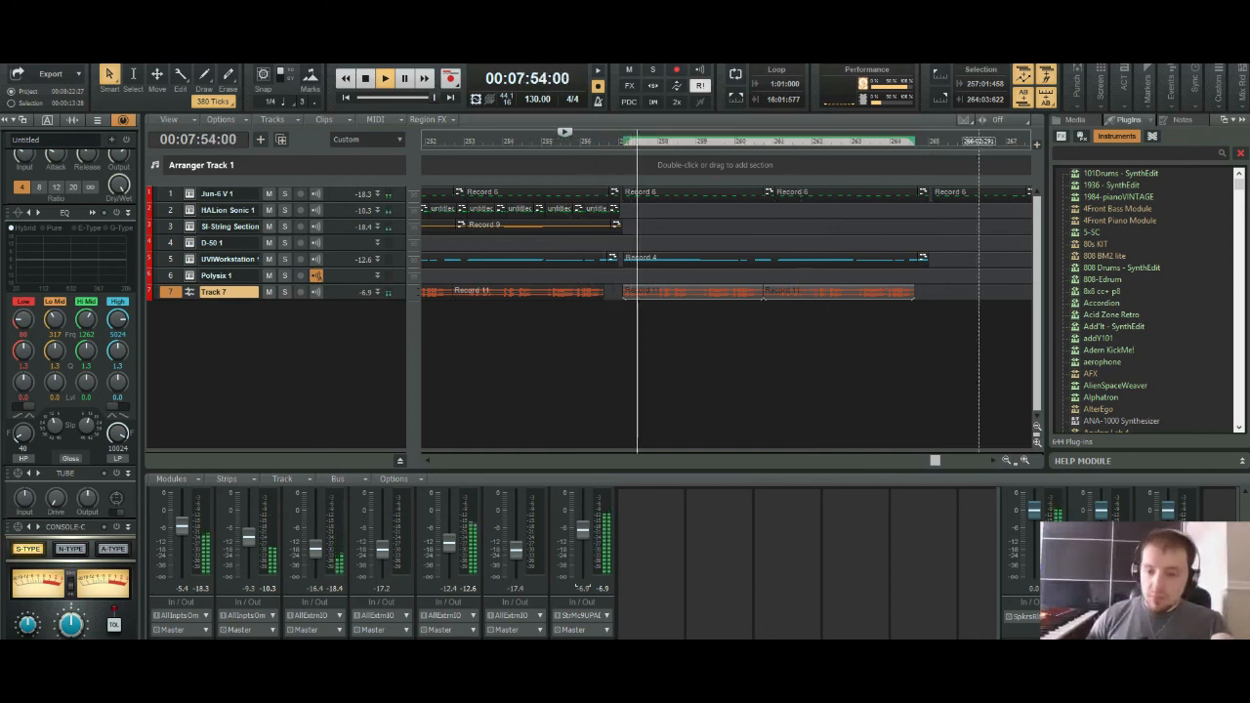
{"action": "left_click", "coordinate": [1024, 460]}
{"action": "left_click", "coordinate": [1024, 460]}
{"action": "left_click", "coordinate": [1025, 460]}
{"action": "left_click", "coordinate": [1025, 460]}
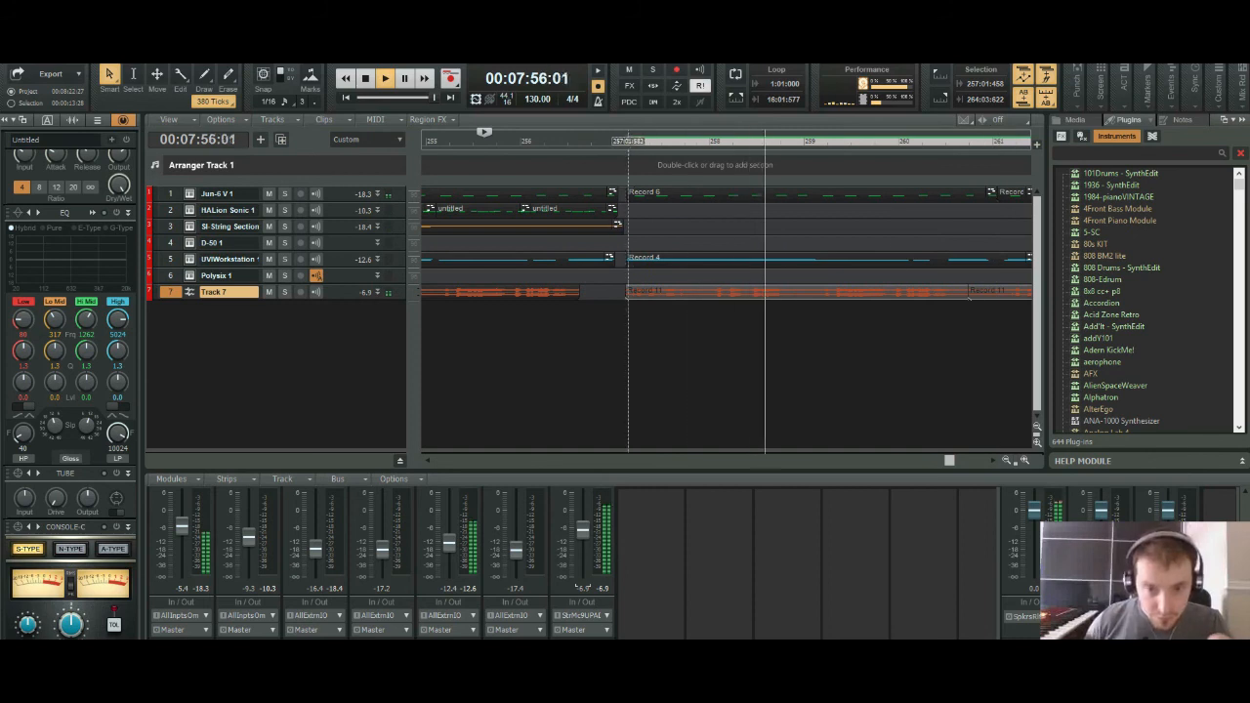
{"action": "mouse_move", "coordinate": [617, 211]}
{"action": "left_mouse_down"}
{"action": "mouse_move", "coordinate": [648, 211]}
{"action": "mouse_move", "coordinate": [625, 211]}
{"action": "left_mouse_up"}
{"action": "left_click", "coordinate": [556, 141]}
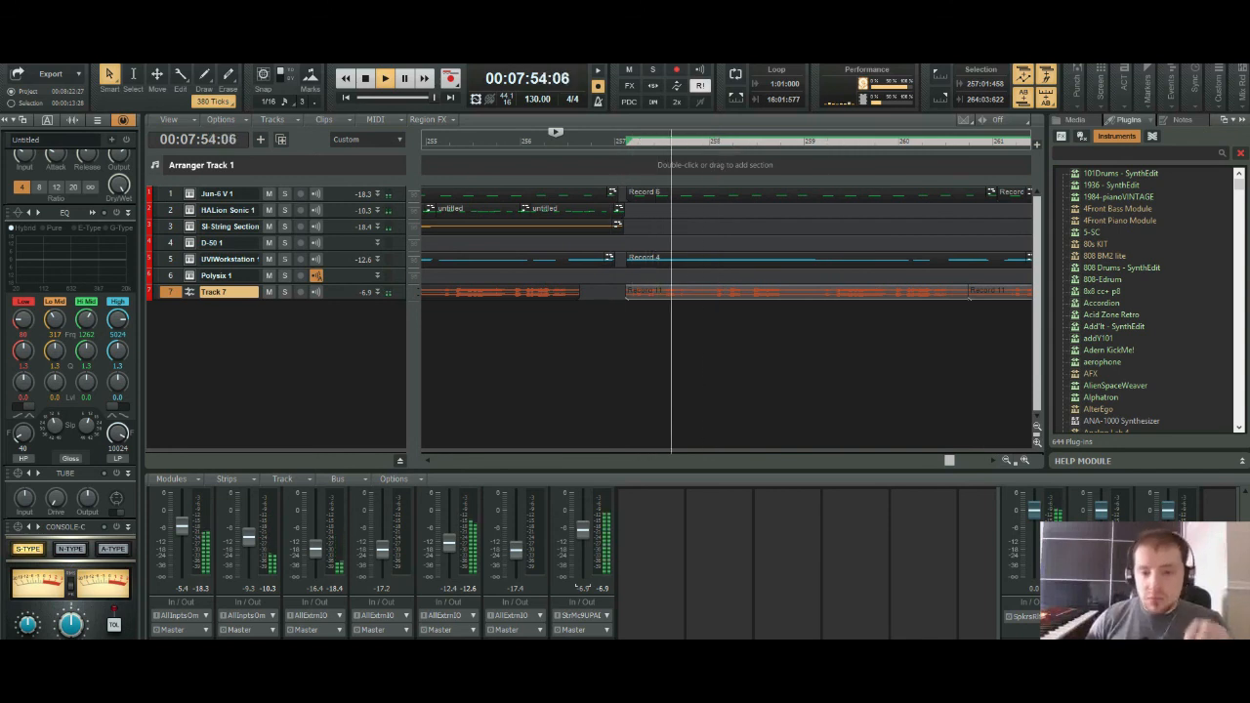
Step: Select the UVIWorkstation clip spanning bars 257 to 265, replay from bar 255 and delete the clip
{"action": "scroll", "coordinate": [719, 293], "scroll_direction": "down", "scroll_amount": 6}
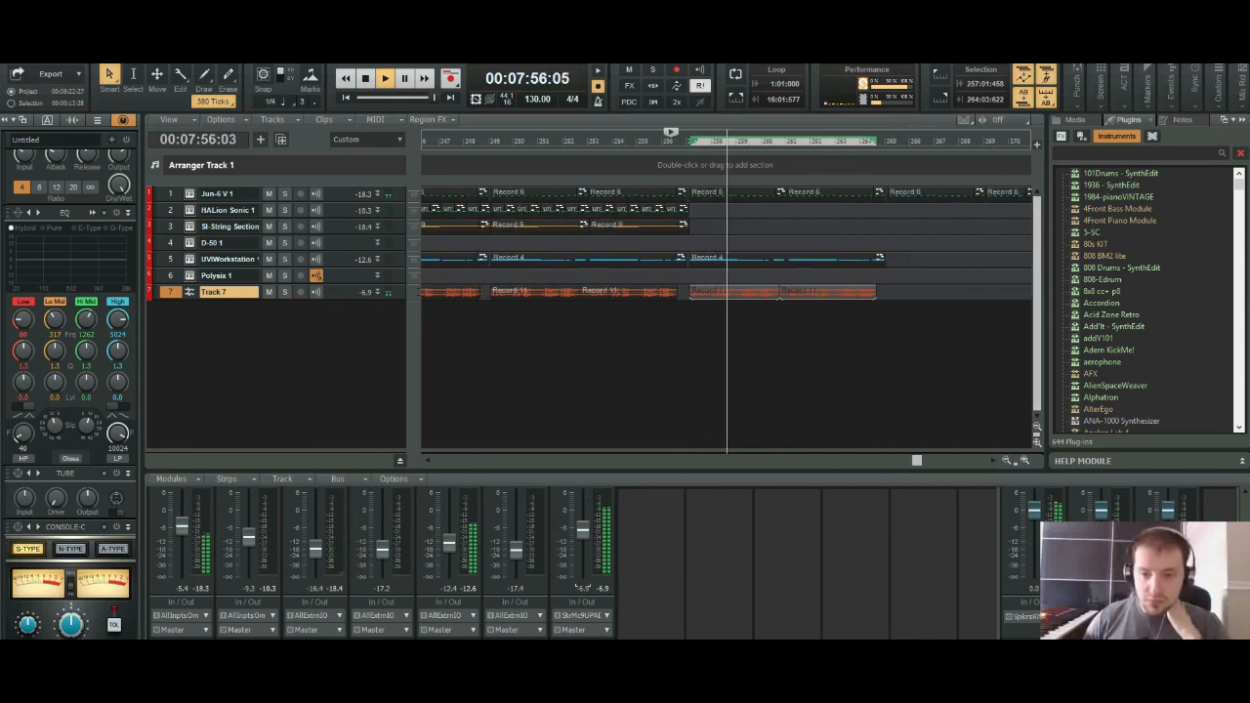
{"action": "left_click_drag", "start_coordinate": [917, 459], "coordinate": [926, 460]}
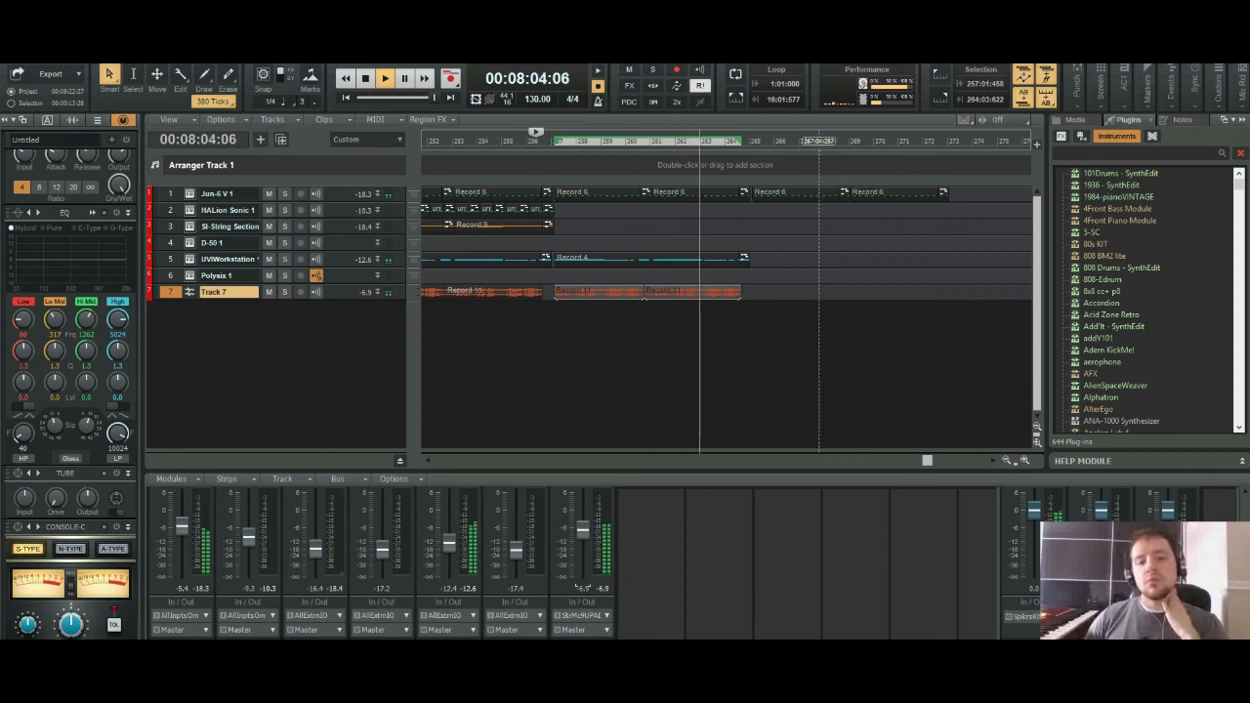
{"action": "left_click", "coordinate": [794, 342]}
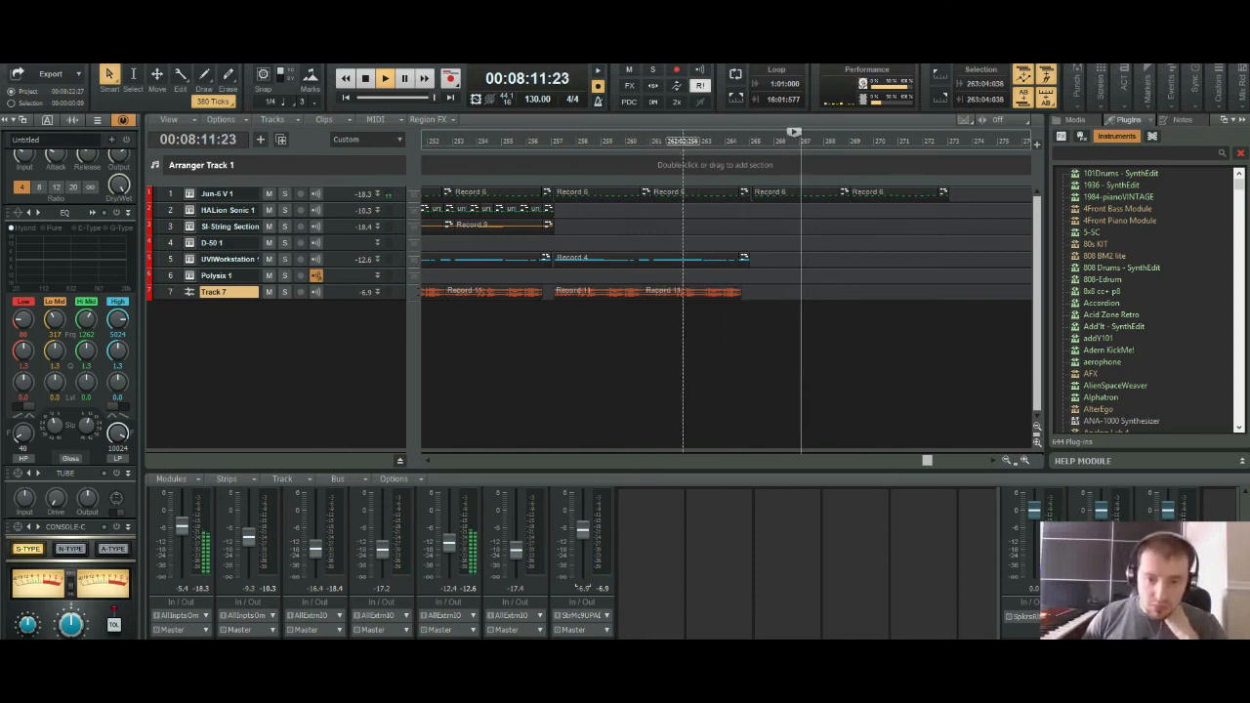
{"action": "left_click", "coordinate": [569, 257]}
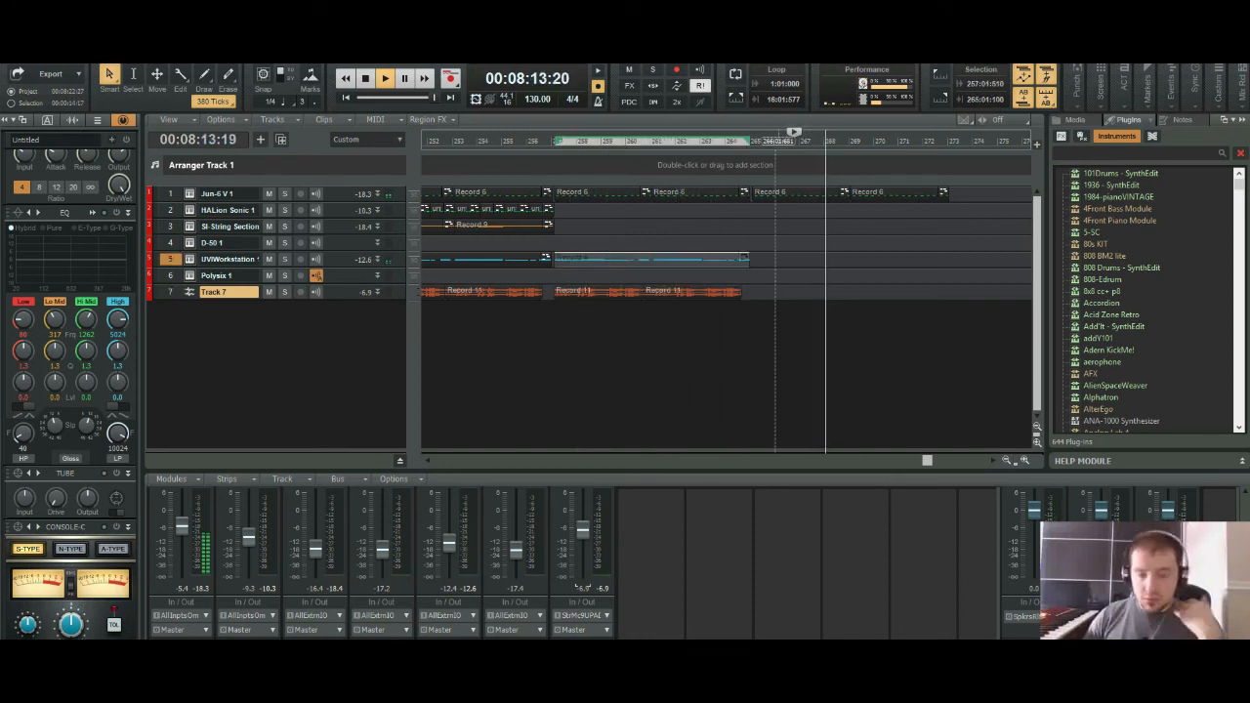
{"action": "left_click", "coordinate": [503, 141]}
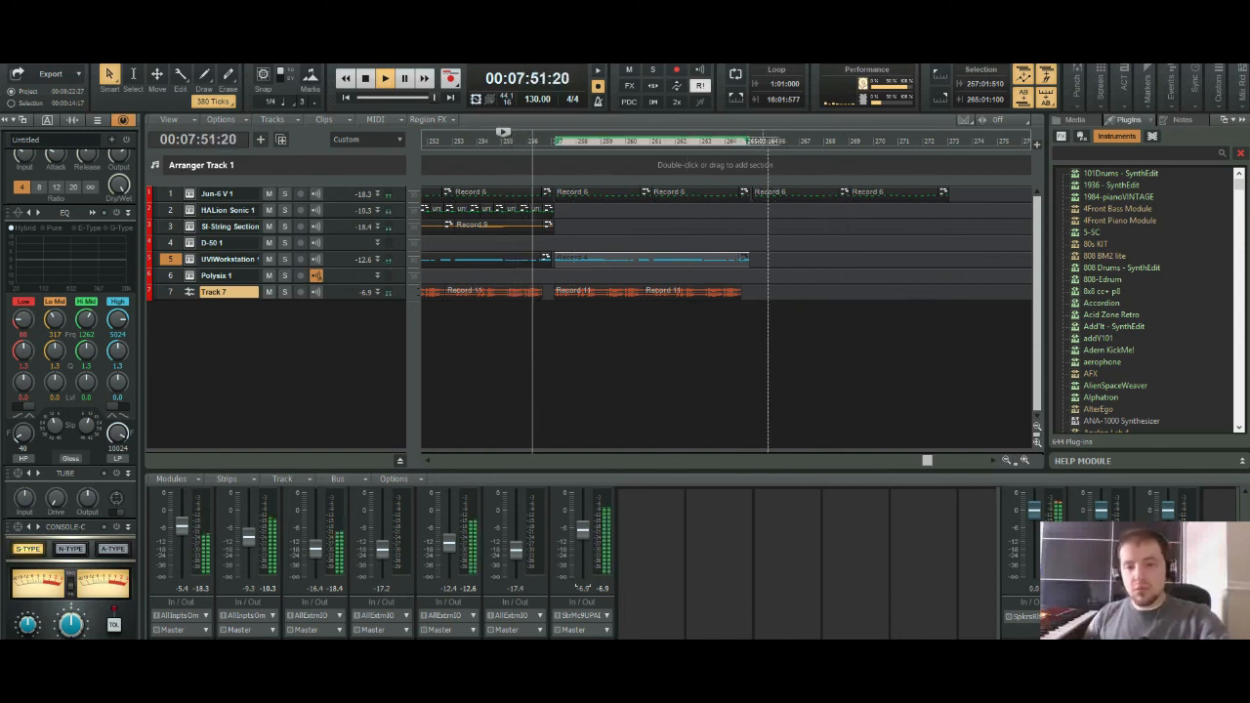
{"action": "key", "text": "Delete"}
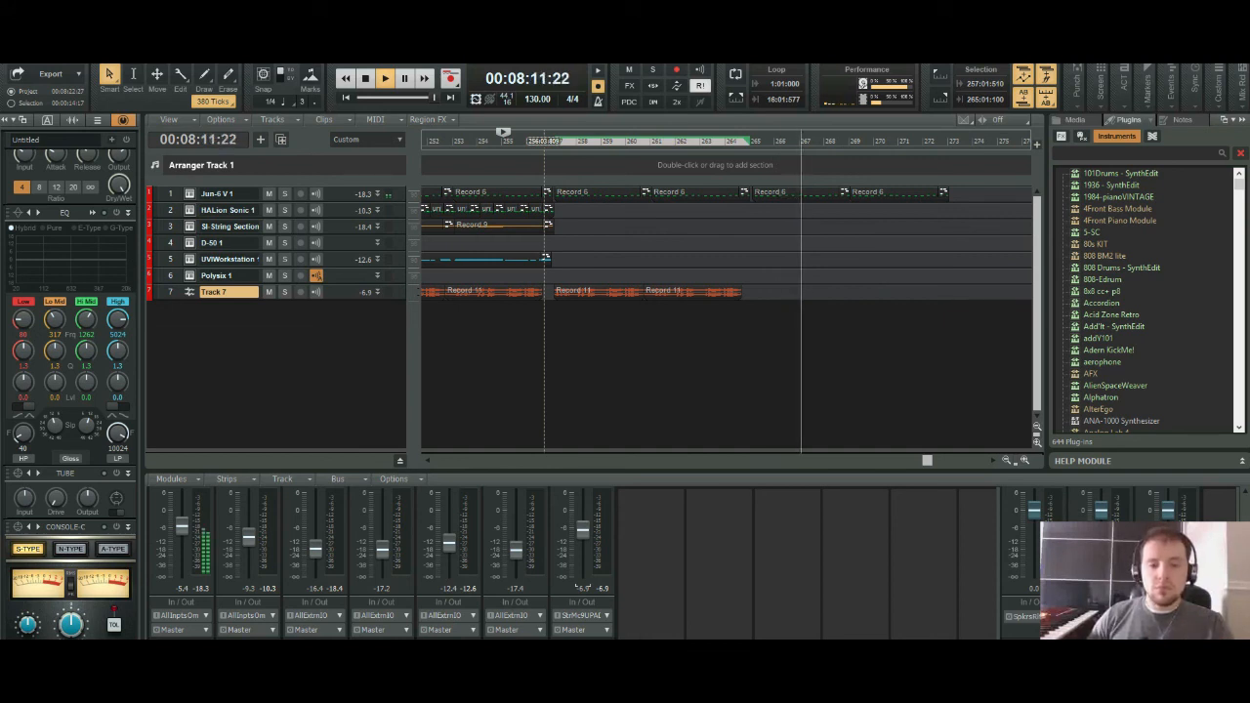
Step: Copy the UVIWorkstation clip spanning bars 249 to 257 and paste it on the same track at 7:53:09
{"action": "left_click", "coordinate": [544, 140]}
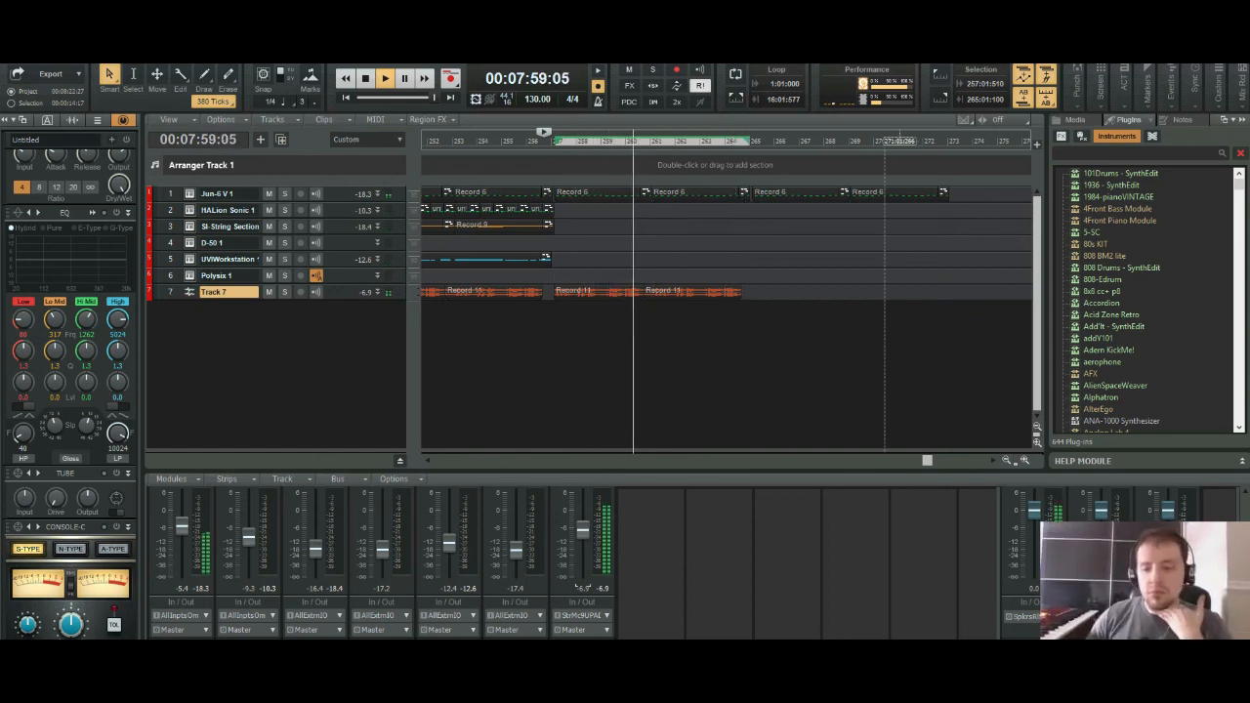
{"action": "key", "text": "ctrl+Left"}
{"action": "key", "text": "ctrl+Left"}
{"action": "key", "text": "ctrl+Left"}
{"action": "key", "text": "ctrl+Left"}
{"action": "key", "text": "ctrl+Left"}
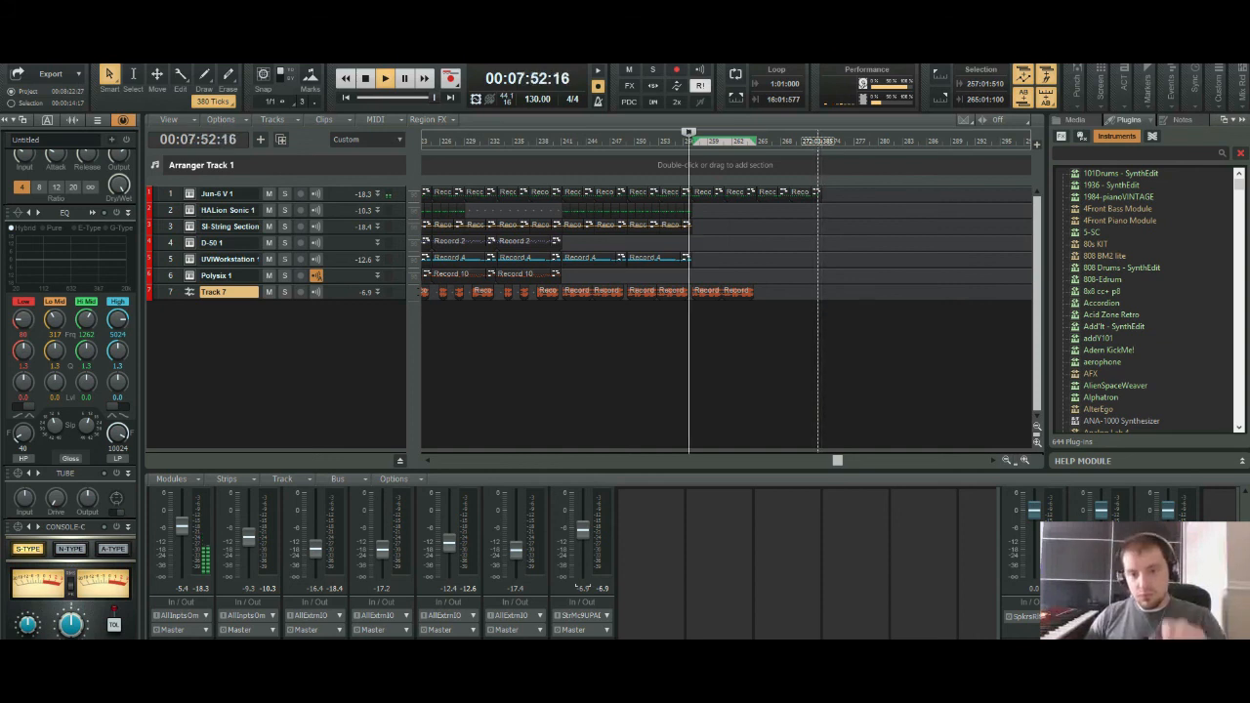
{"action": "key", "text": "space"}
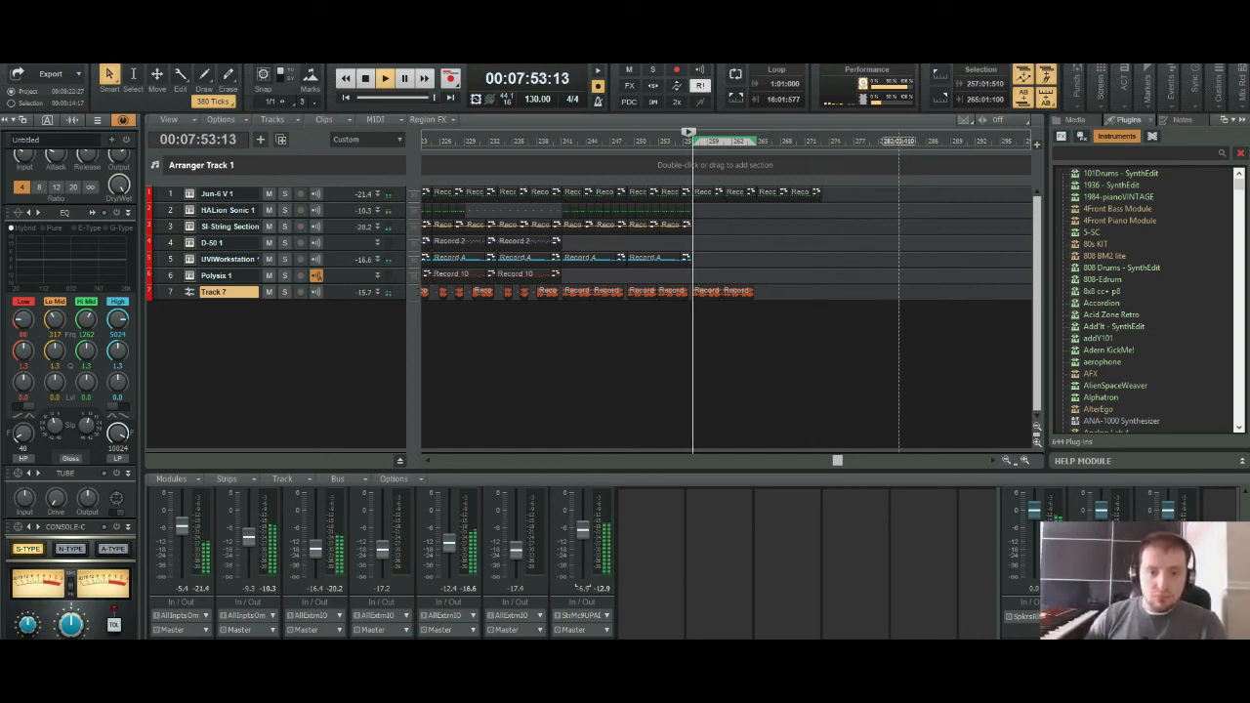
{"action": "left_click", "coordinate": [654, 258]}
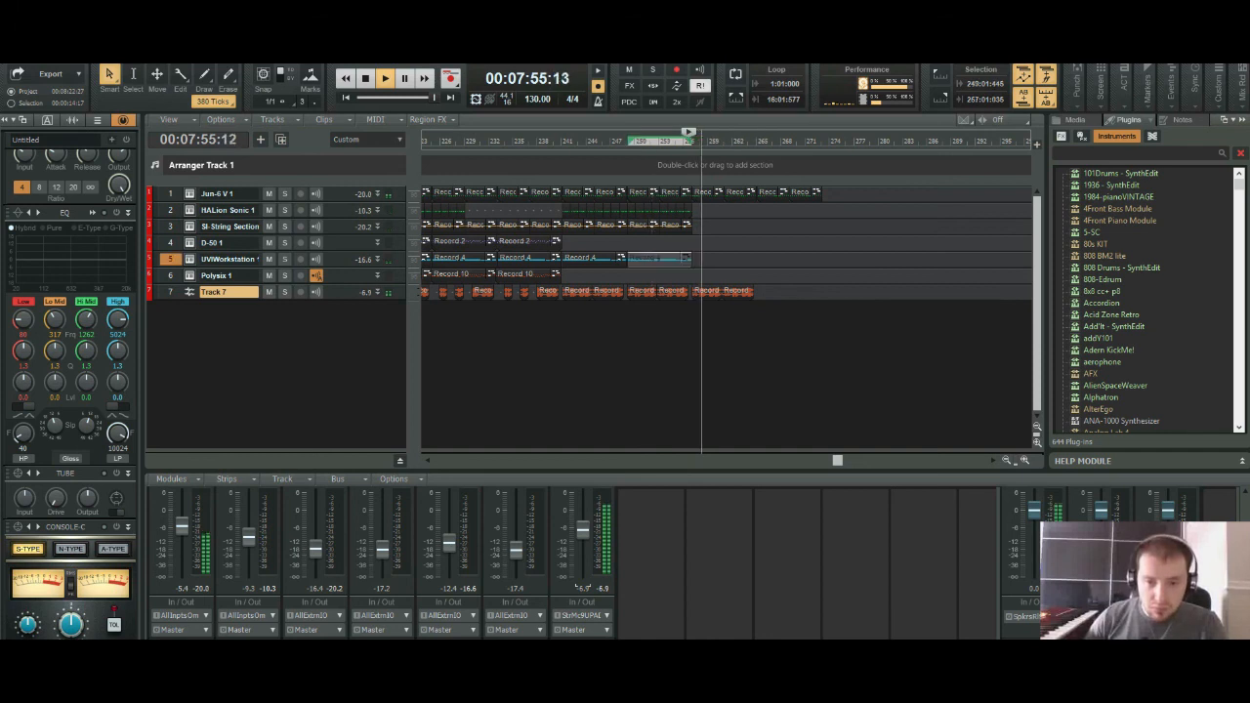
{"action": "key", "text": "space"}
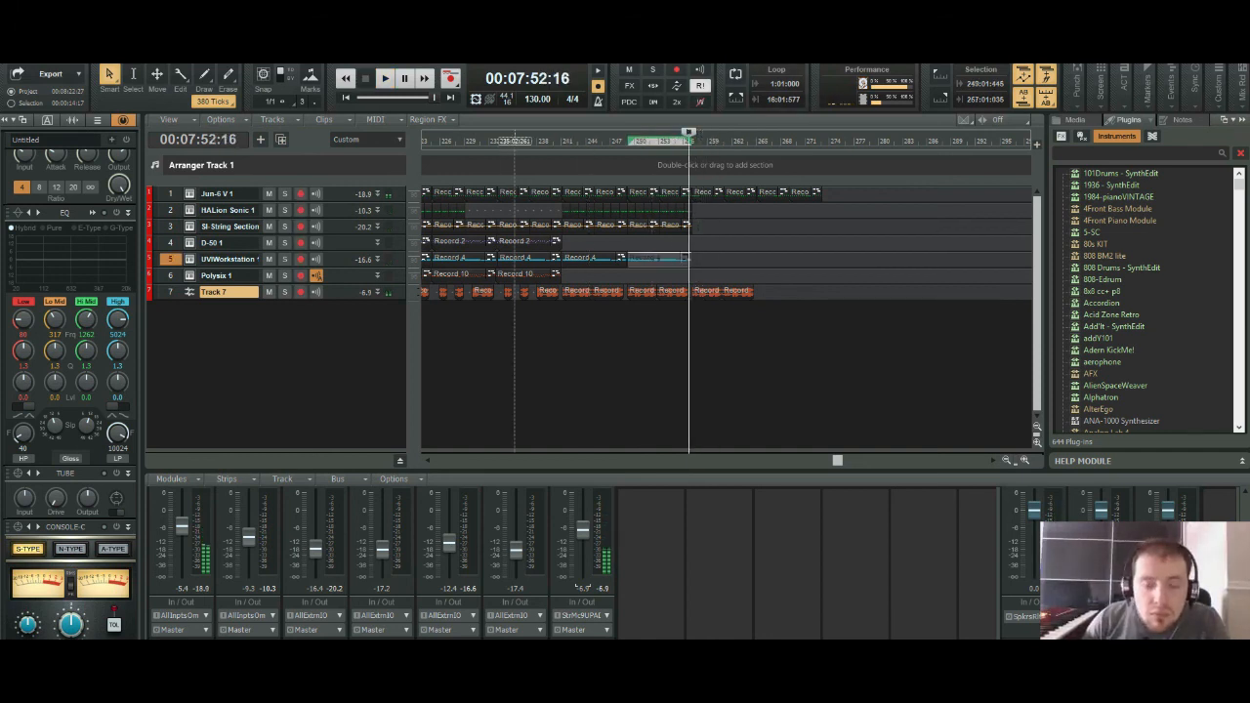
{"action": "key", "text": "z"}
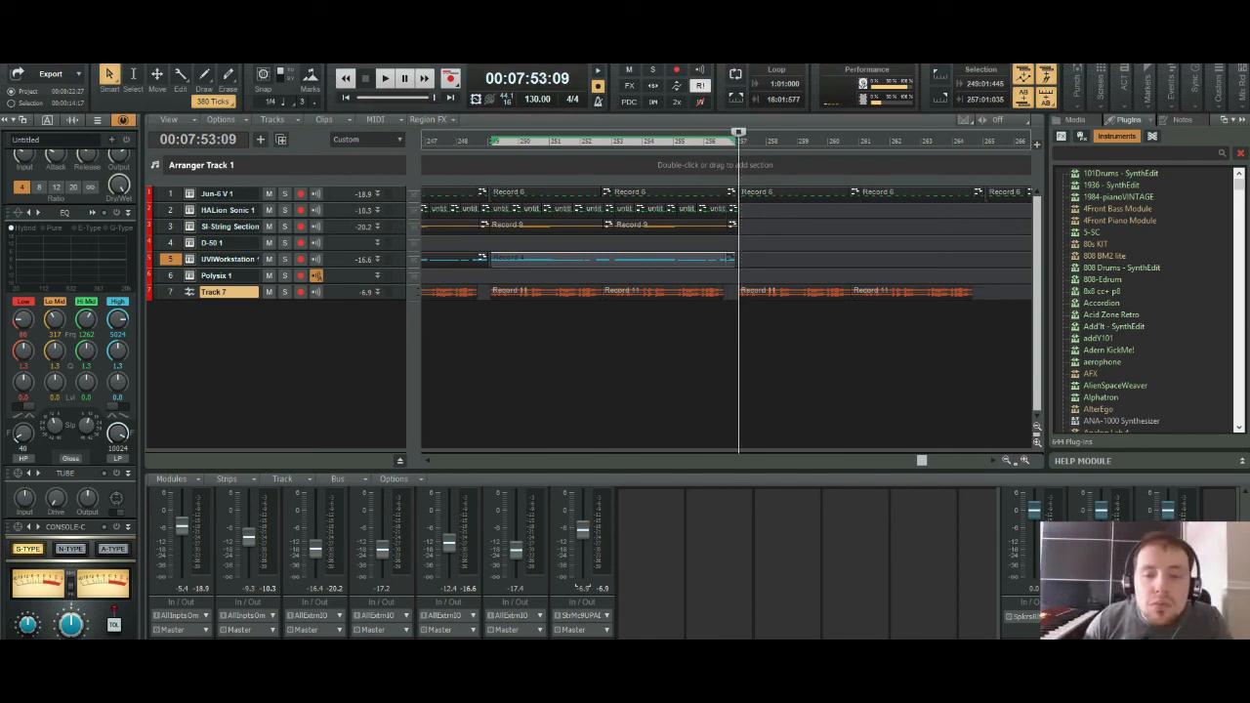
{"action": "left_click", "coordinate": [229, 259]}
{"action": "key", "text": "ctrl+v"}
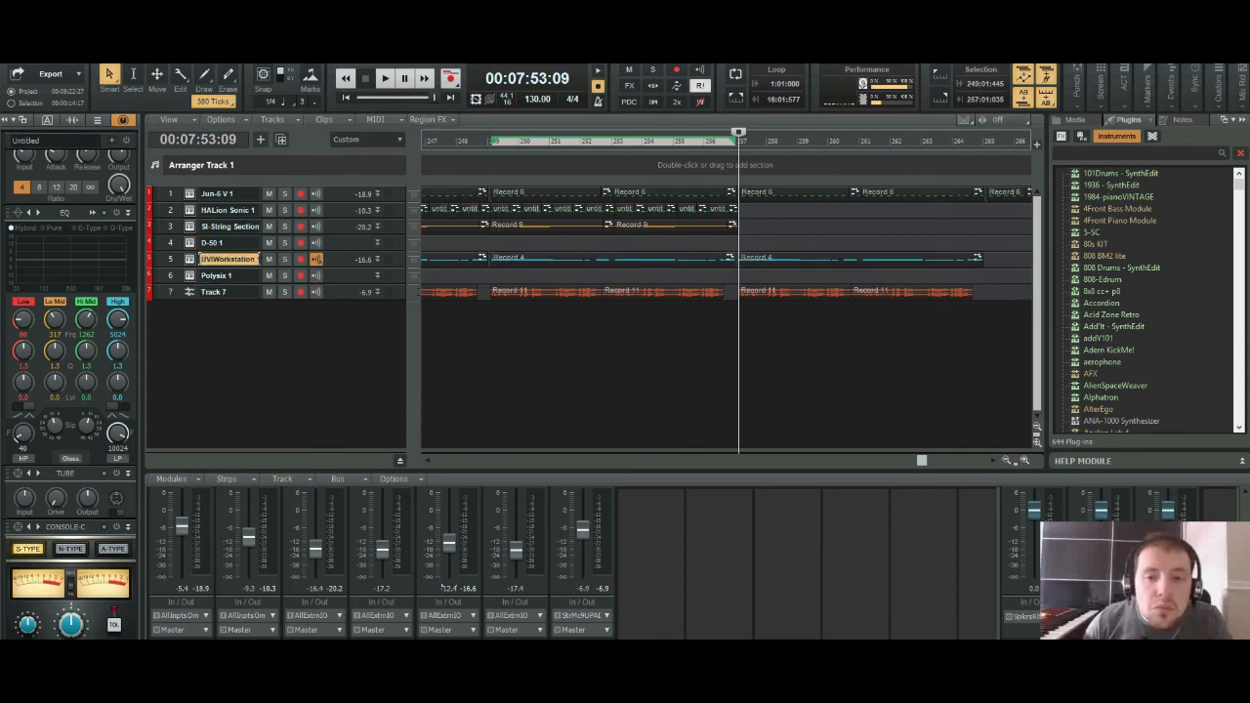
Step: Play back the pasted UVIWorkstation clip from bar 257, select it and replay from just before bar 256
{"action": "key", "text": "space"}
{"action": "key", "text": "ctrl+Right"}
{"action": "key", "text": "ctrl+Right"}
{"action": "key", "text": "ctrl+Right"}
{"action": "key", "text": "ctrl+Right"}
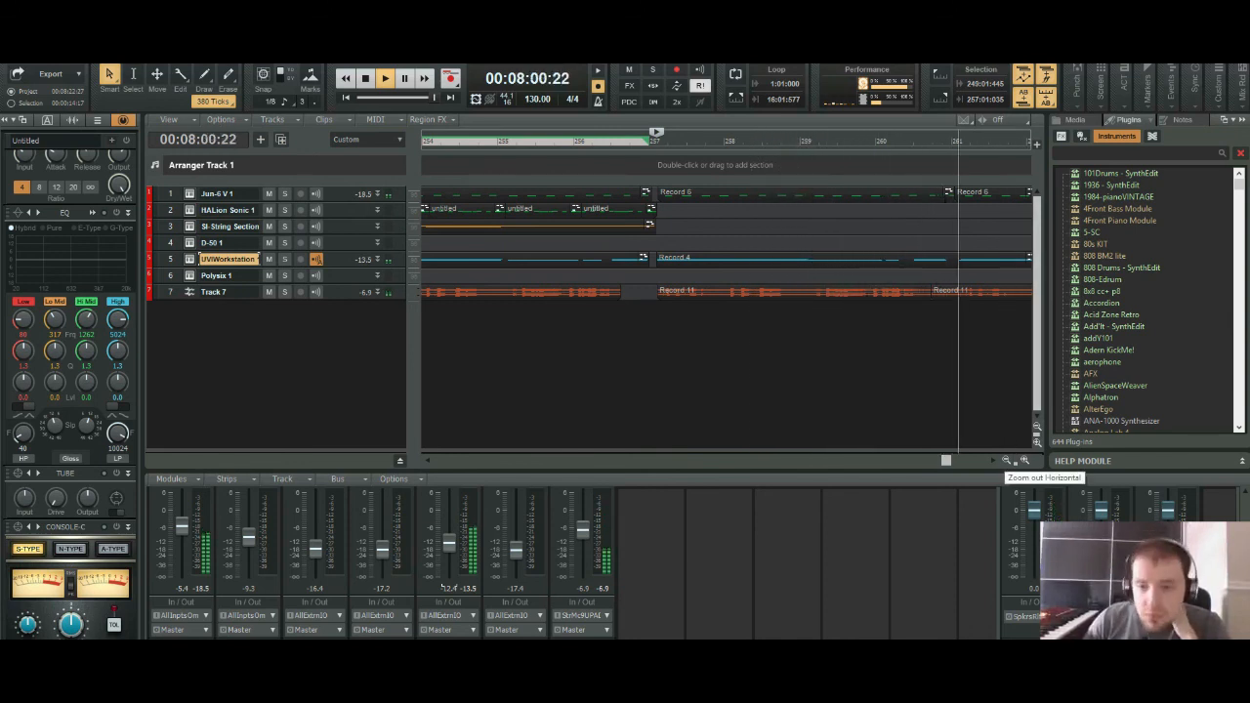
{"action": "left_click", "coordinate": [1005, 459]}
{"action": "left_click", "coordinate": [1006, 460]}
{"action": "left_click", "coordinate": [1006, 460]}
{"action": "left_click", "coordinate": [1006, 460]}
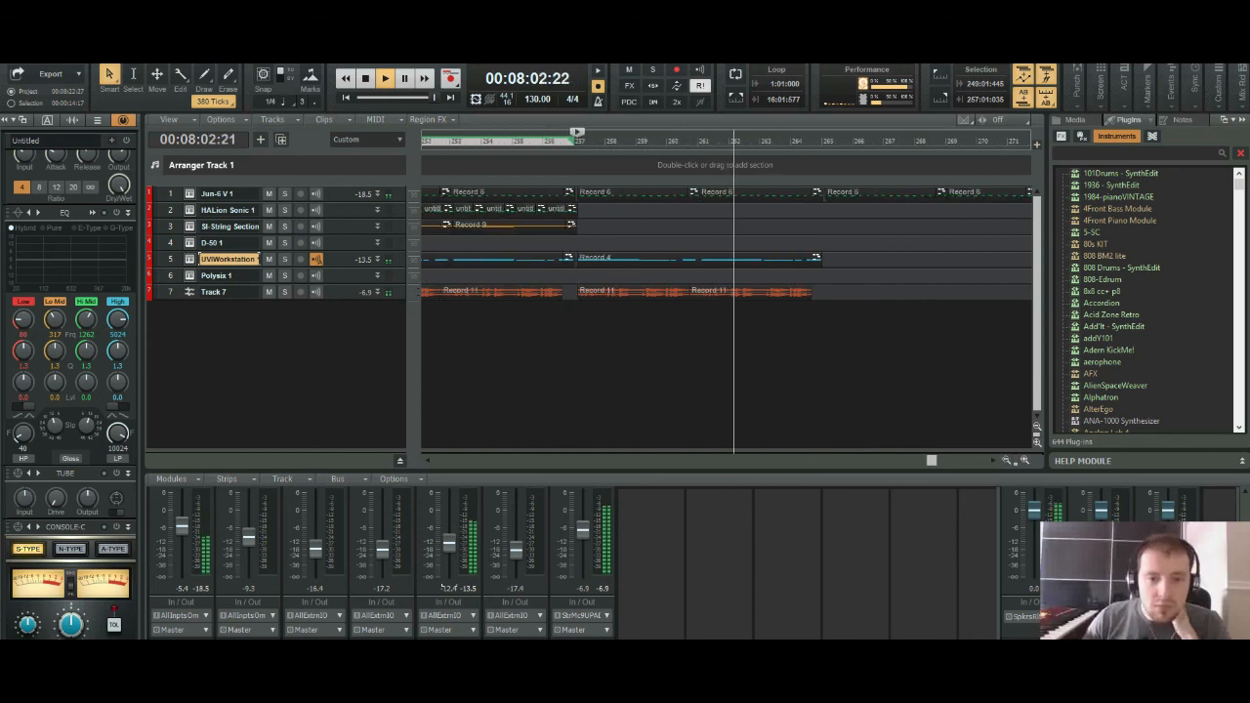
{"action": "left_click", "coordinate": [1005, 460]}
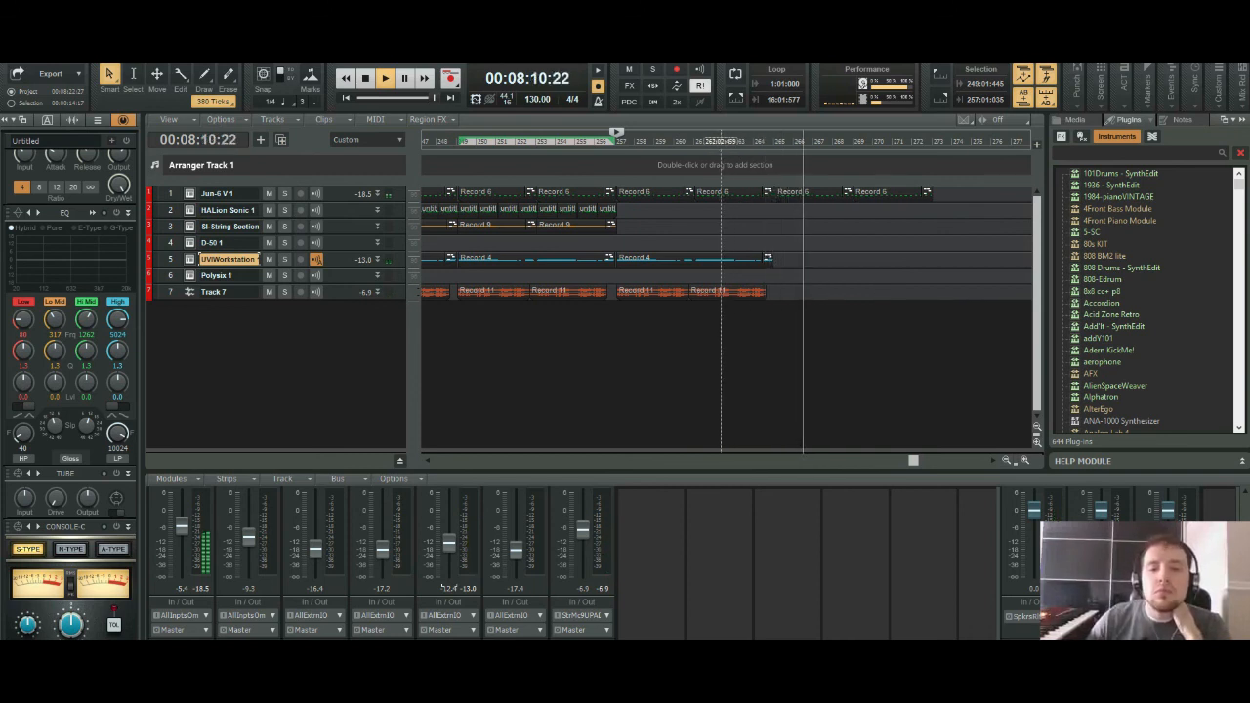
{"action": "left_click", "coordinate": [719, 259]}
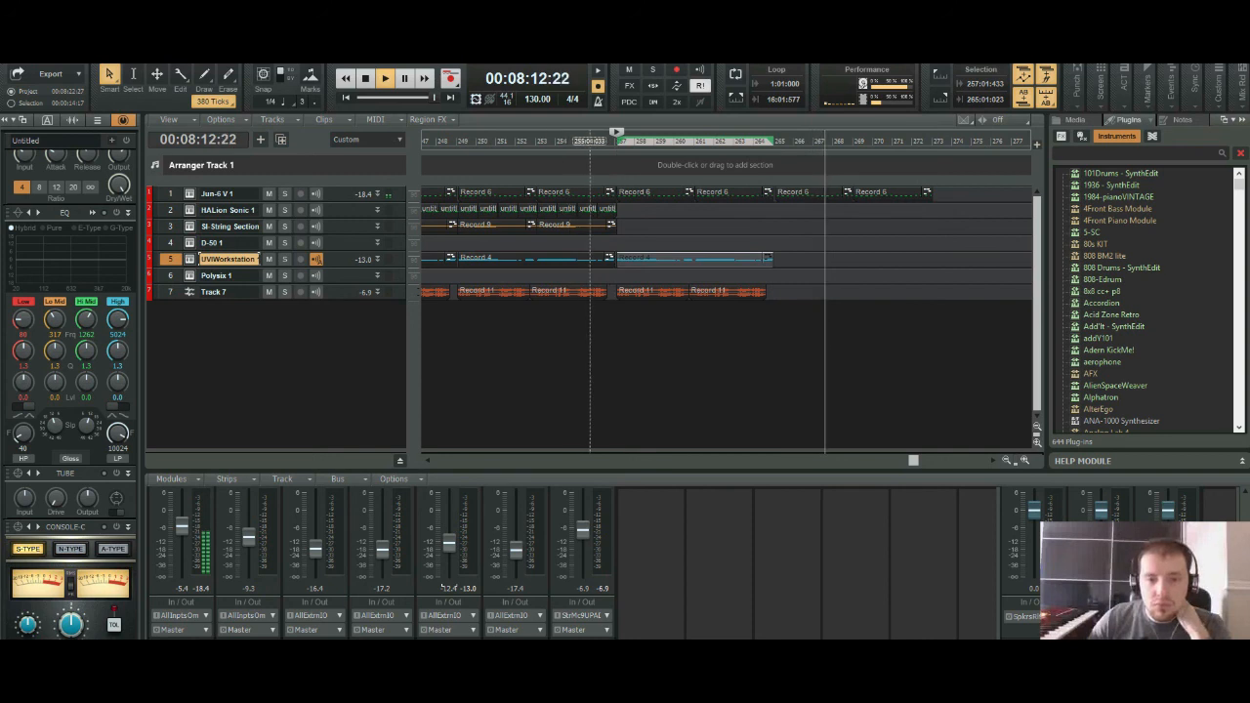
{"action": "left_click", "coordinate": [588, 140]}
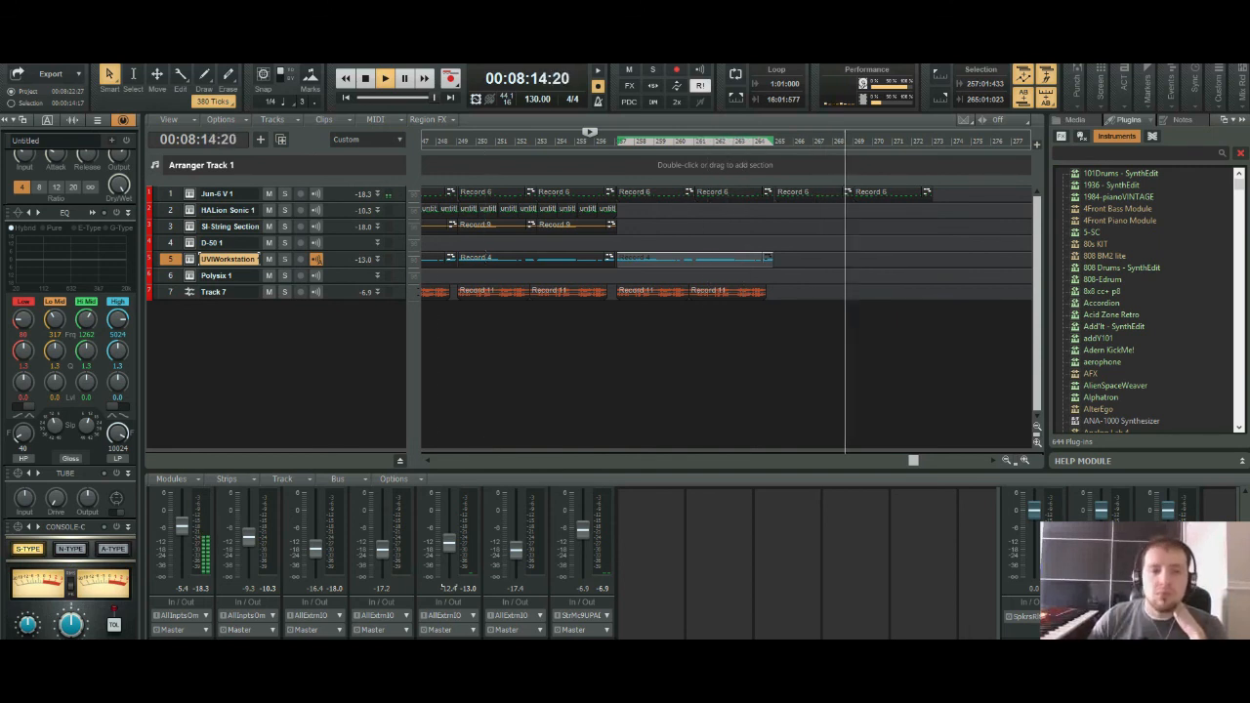
Step: Stop playback and review the layout of clips across the whole arrangement, back to its beginning
{"action": "key", "text": "space"}
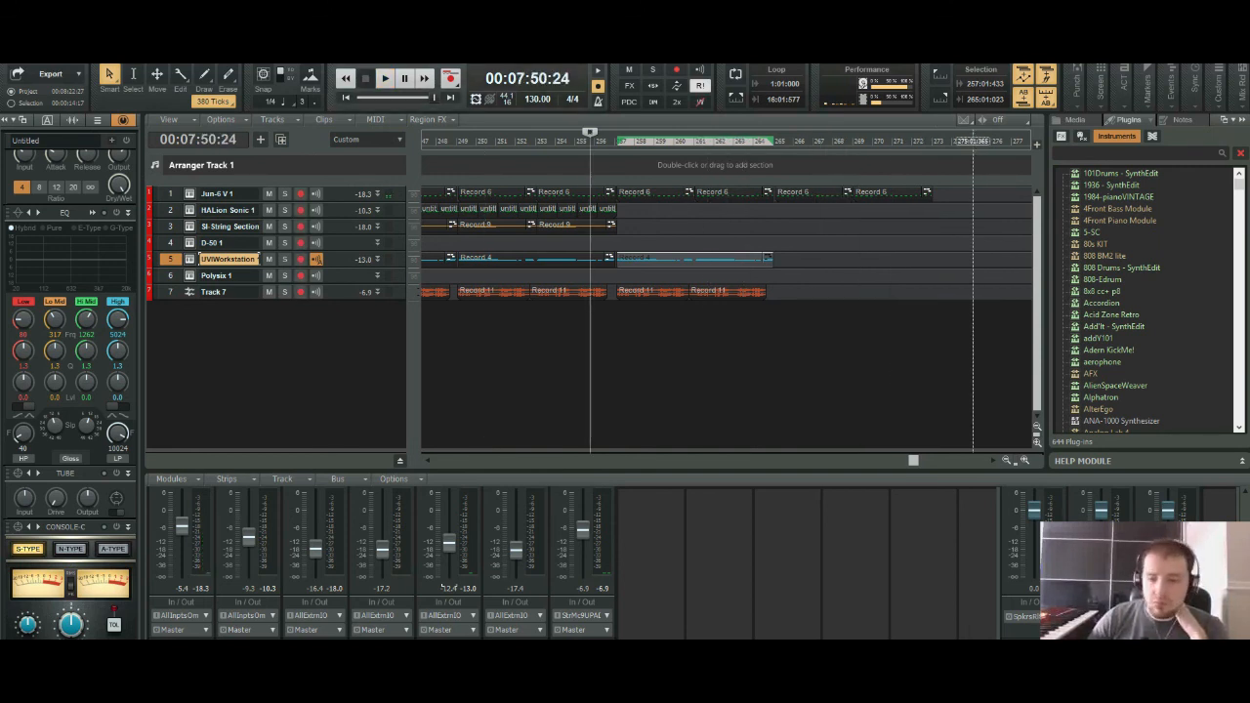
{"action": "key", "text": "ctrl+Left"}
{"action": "key", "text": "ctrl+Left"}
{"action": "key", "text": "ctrl+Left"}
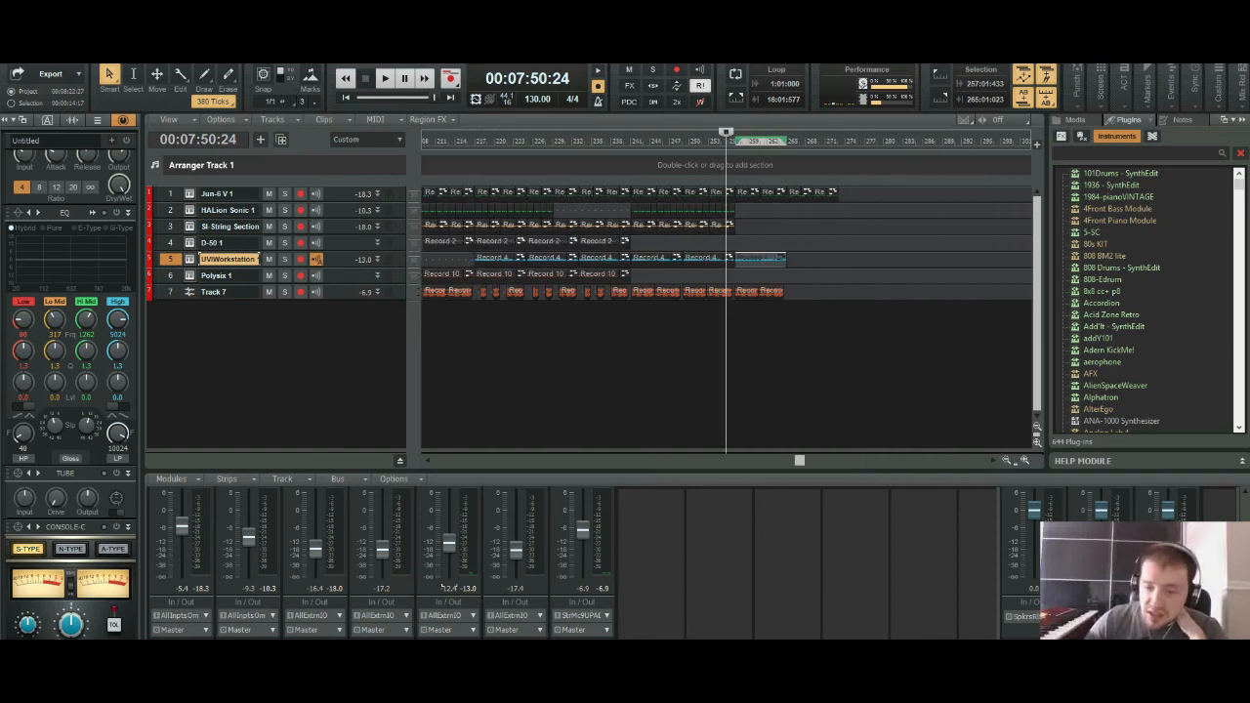
{"action": "key", "text": "ctrl+Left"}
{"action": "key", "text": "ctrl+Left"}
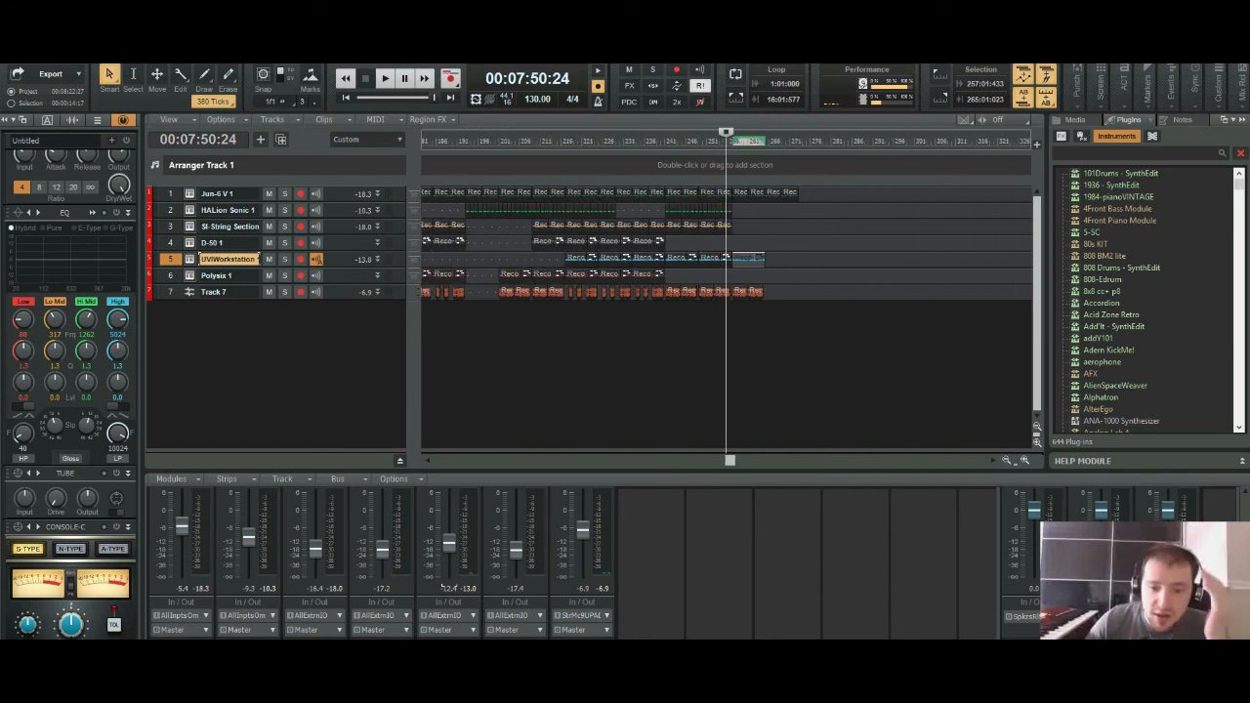
{"action": "left_click_drag", "start_coordinate": [730, 460], "coordinate": [438, 460]}
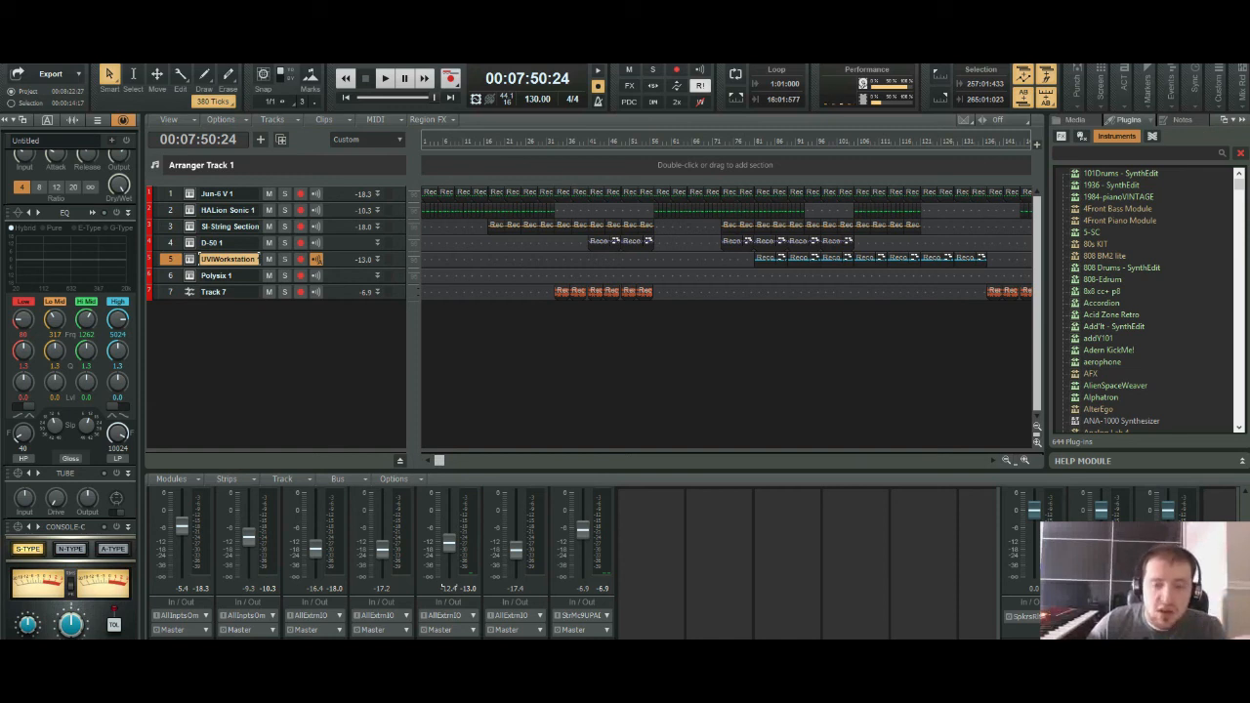
Step: Delete the early group of Track 7 clips spanning about bars 33 to 56 and save the project
{"action": "key", "text": "ctrl+Left"}
{"action": "key", "text": "ctrl+Left"}
{"action": "key", "text": "ctrl+Left"}
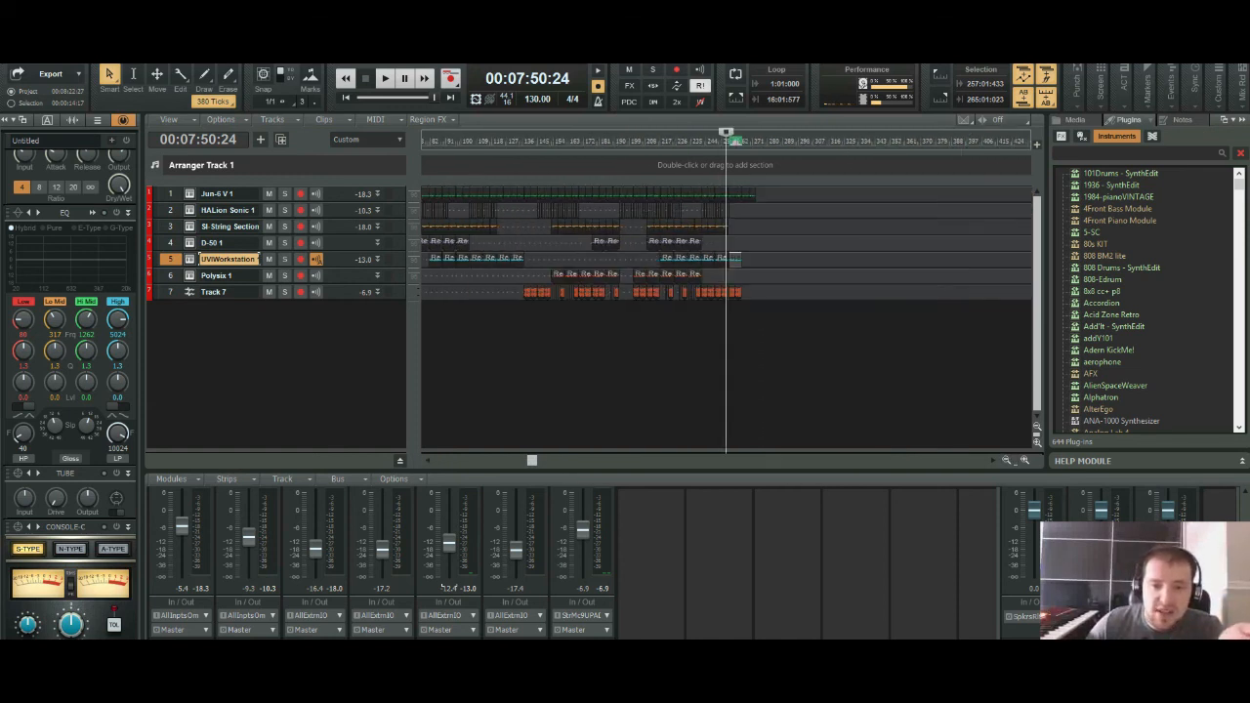
{"action": "scroll", "coordinate": [557, 371], "scroll_direction": "left", "scroll_amount": 5}
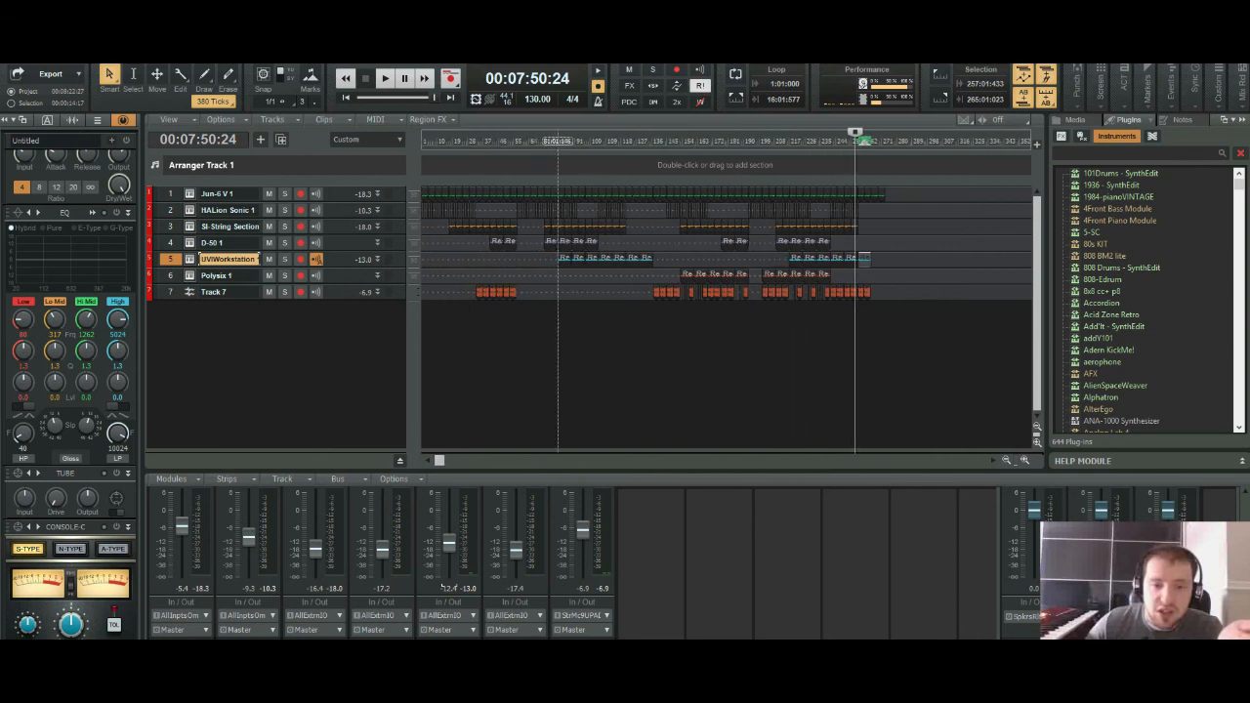
{"action": "left_click", "coordinate": [498, 292]}
{"action": "key", "text": "Delete"}
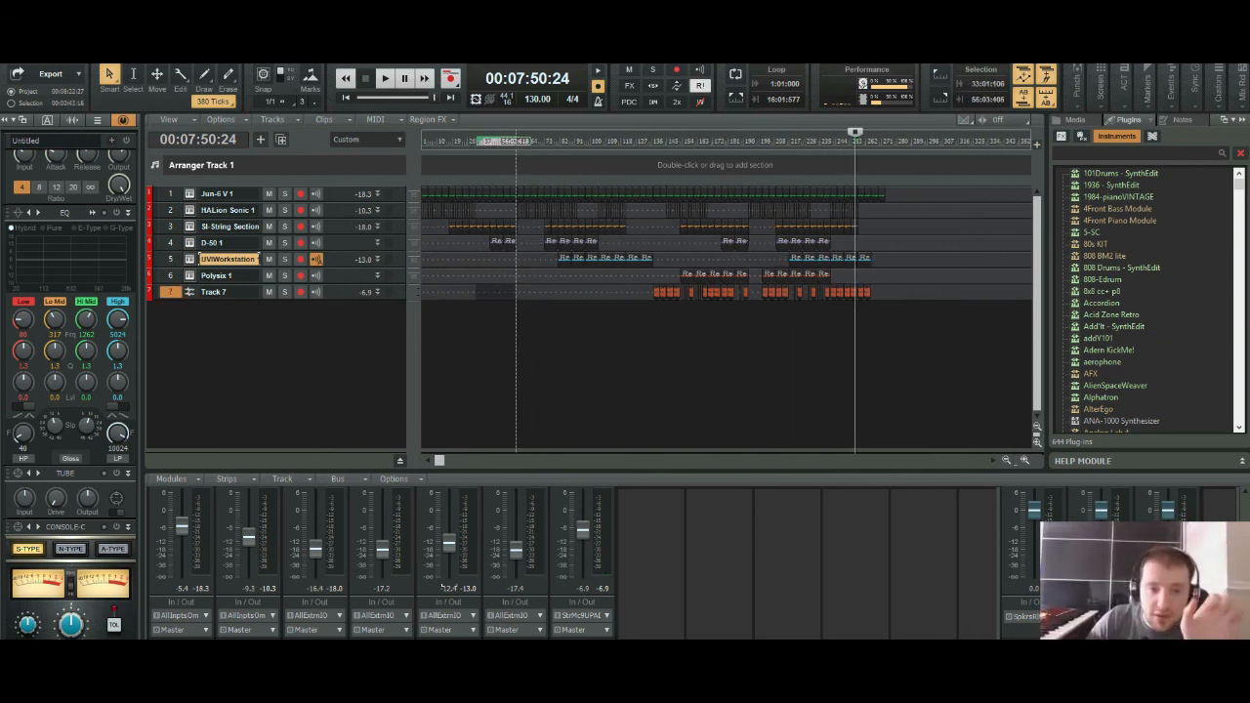
{"action": "key", "text": "ctrl+s"}
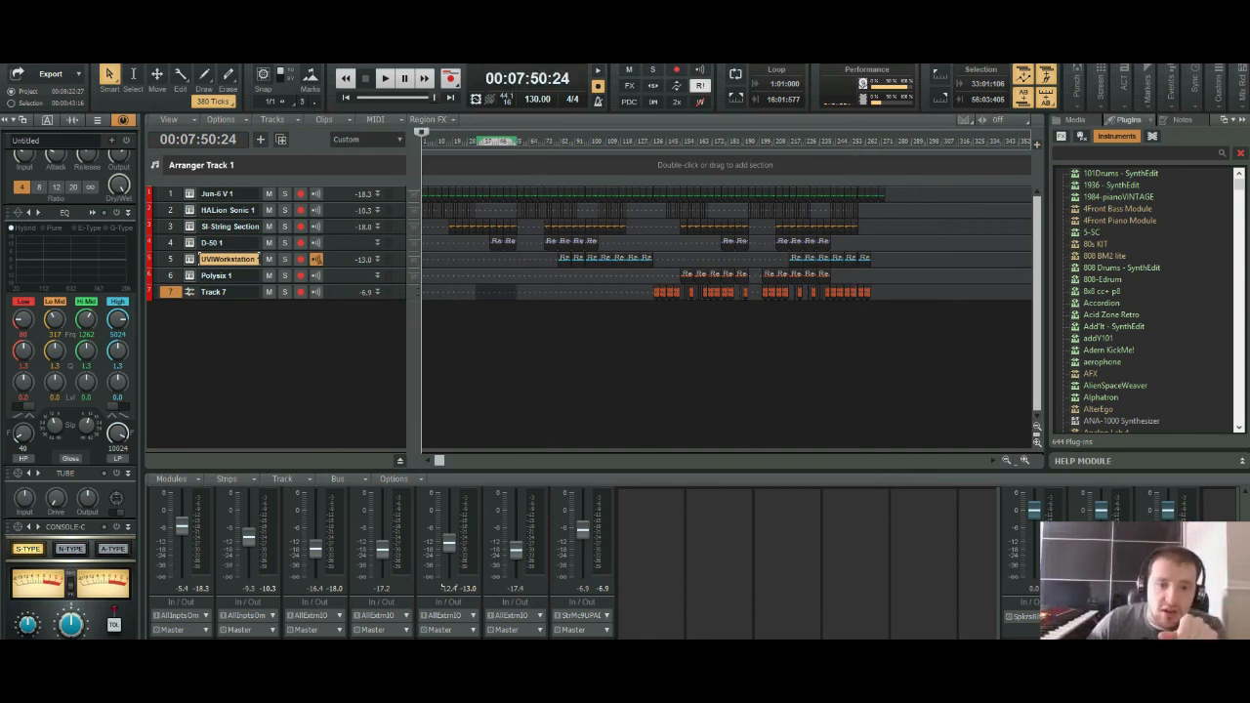
{"action": "key", "text": "w"}
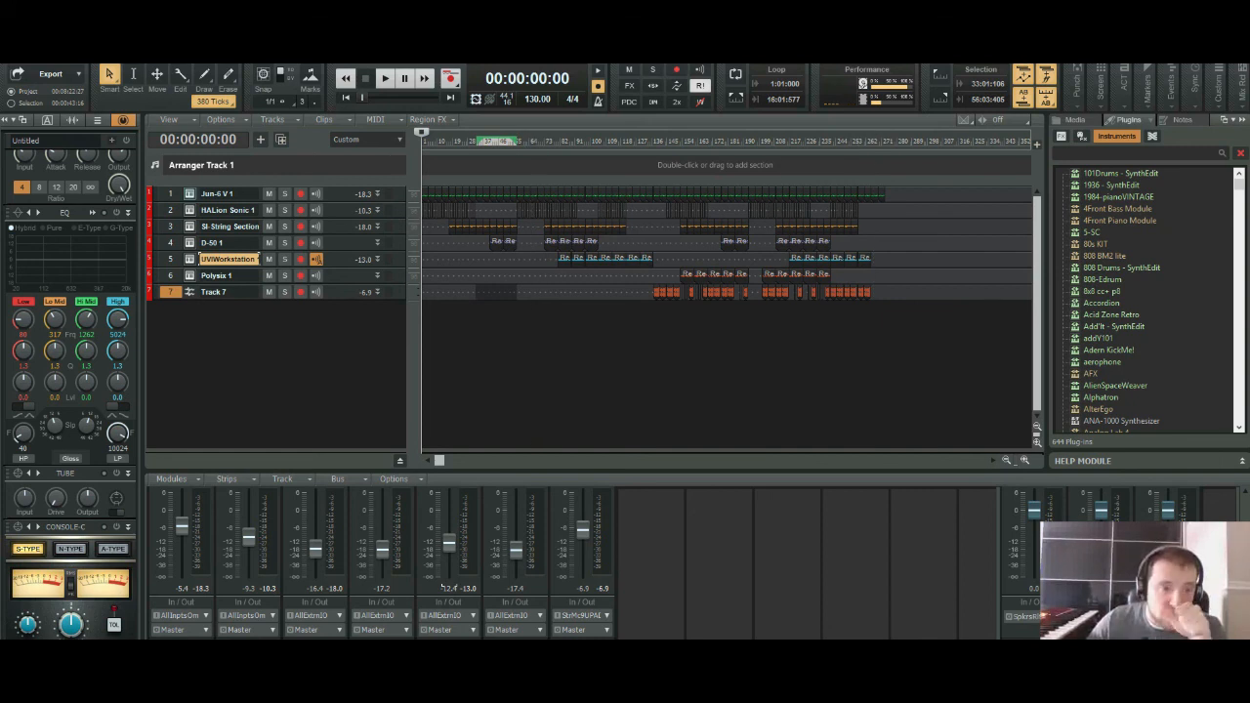
Step: View the Jun-6 V 1 instrument, hiding its side settings panel before closing it
{"action": "left_click", "coordinate": [190, 194]}
{"action": "left_click_drag", "start_coordinate": [508, 342], "coordinate": [444, 212]}
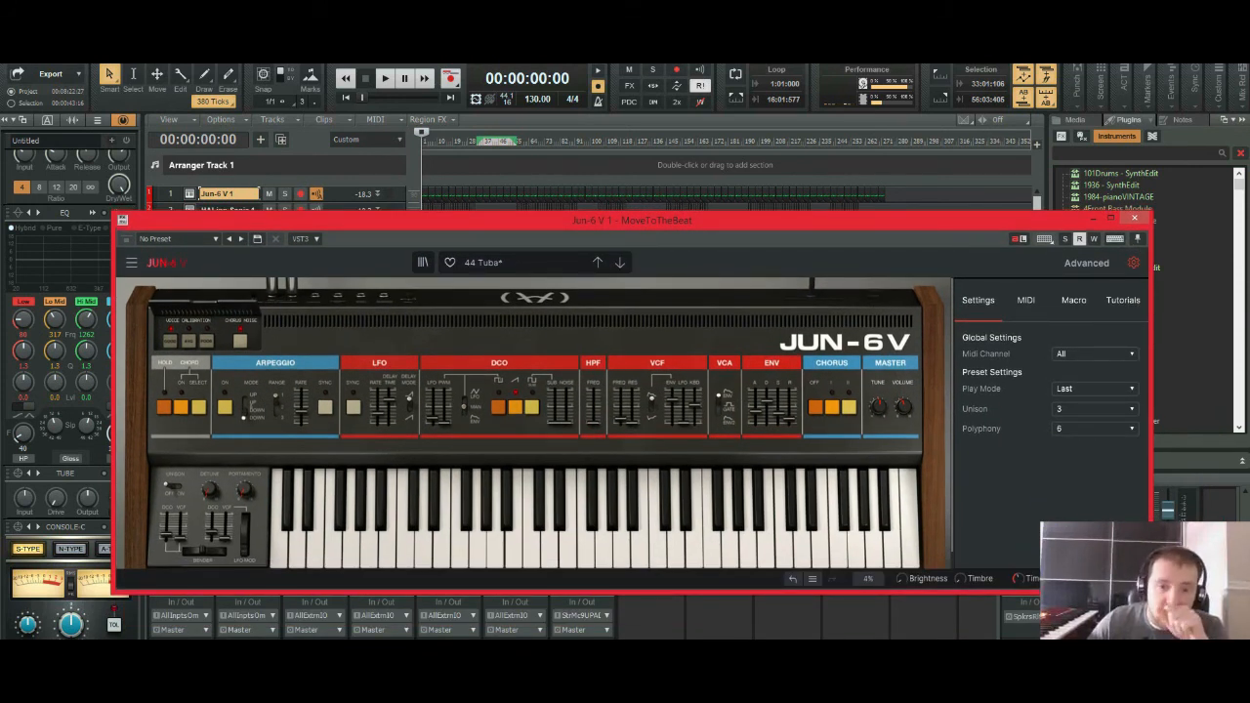
{"action": "left_click", "coordinate": [1134, 263]}
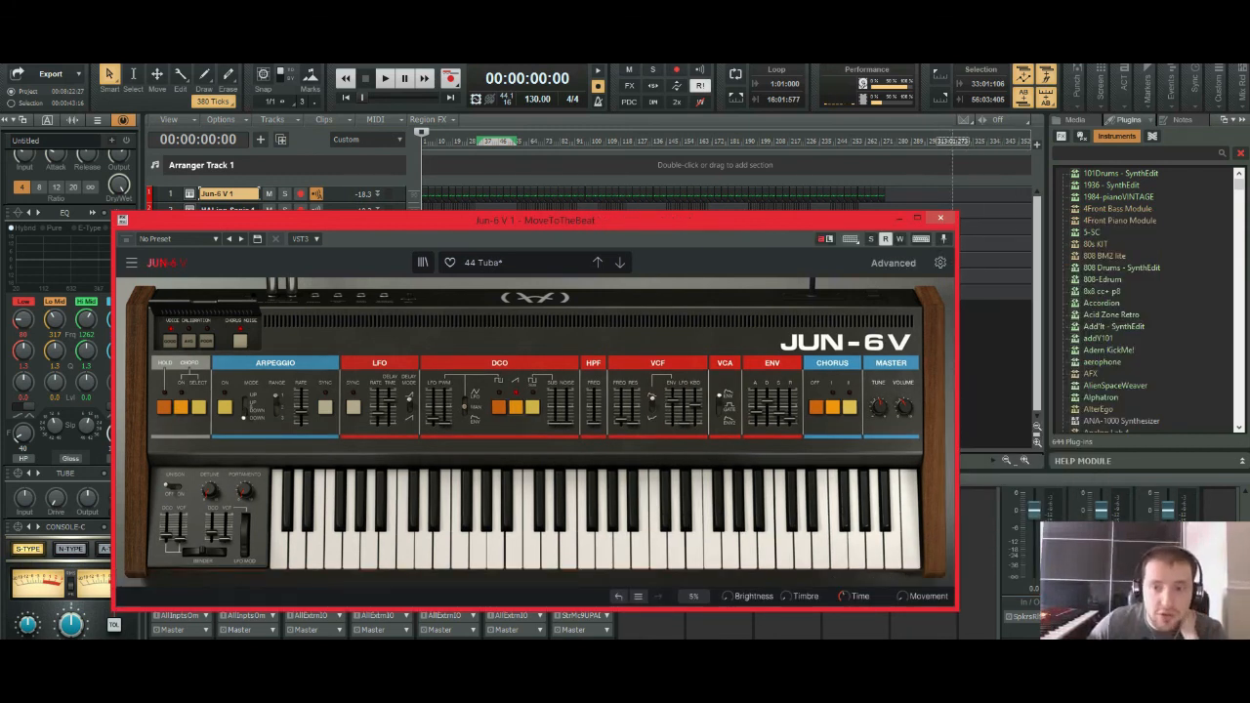
{"action": "left_click", "coordinate": [940, 218]}
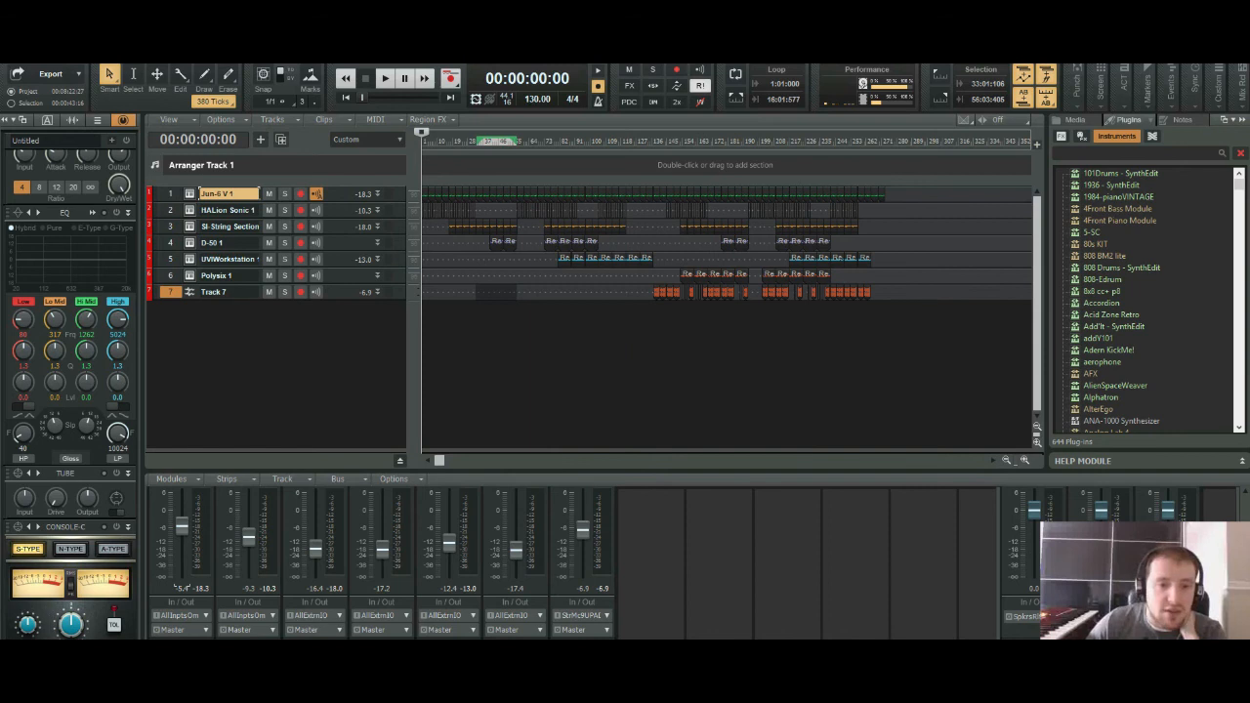
Step: Examine the HALion Sonic 1 drum pattern and the SI-String Section 1 instrument, closing each afterward
{"action": "left_click", "coordinate": [190, 210]}
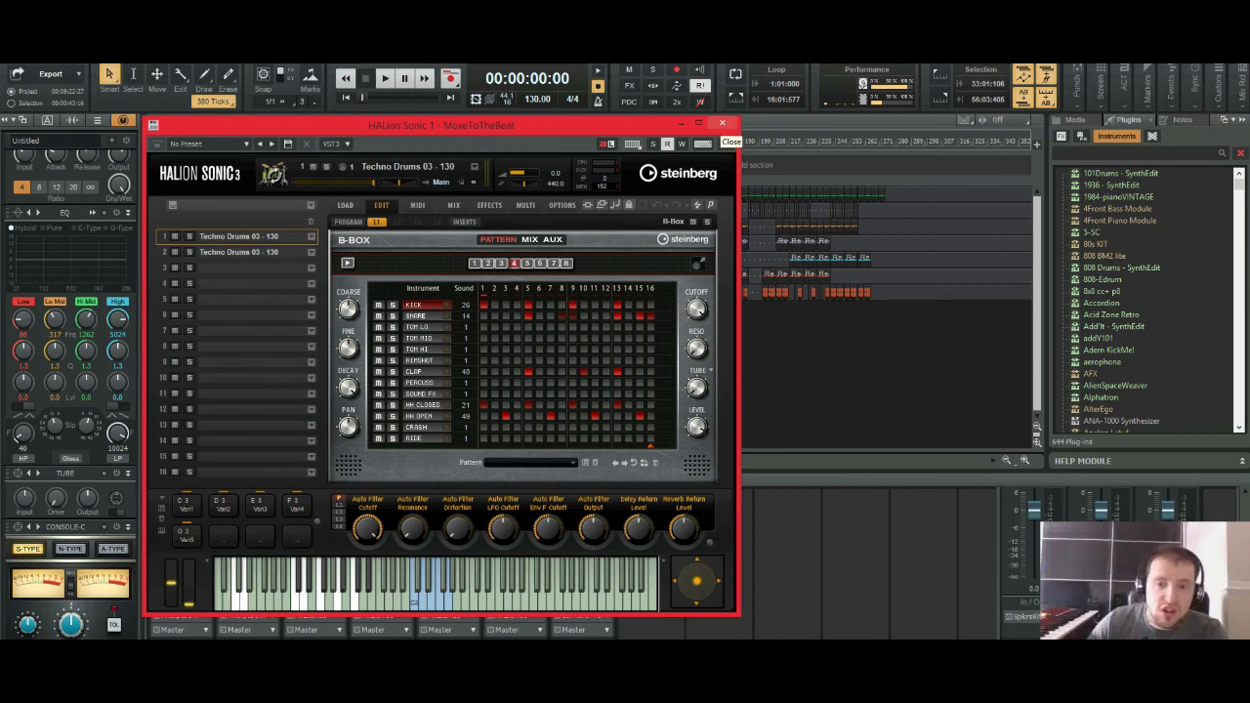
{"action": "left_click", "coordinate": [723, 123]}
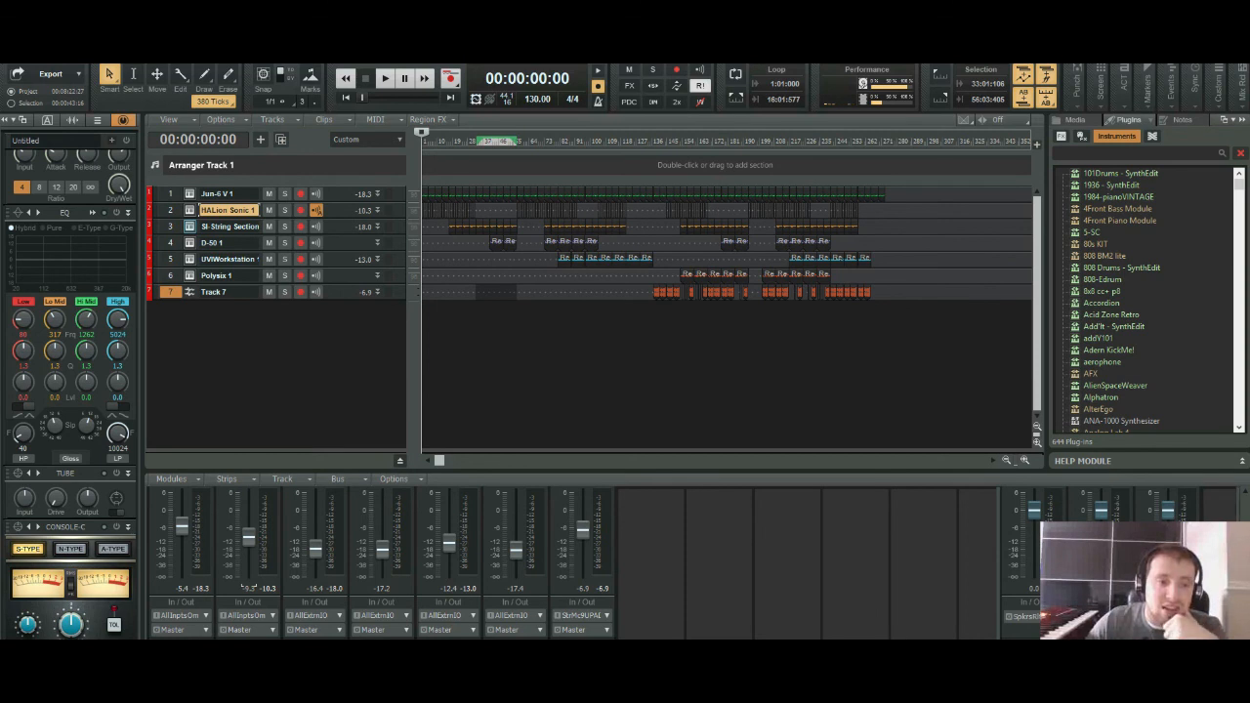
{"action": "left_click", "coordinate": [189, 226]}
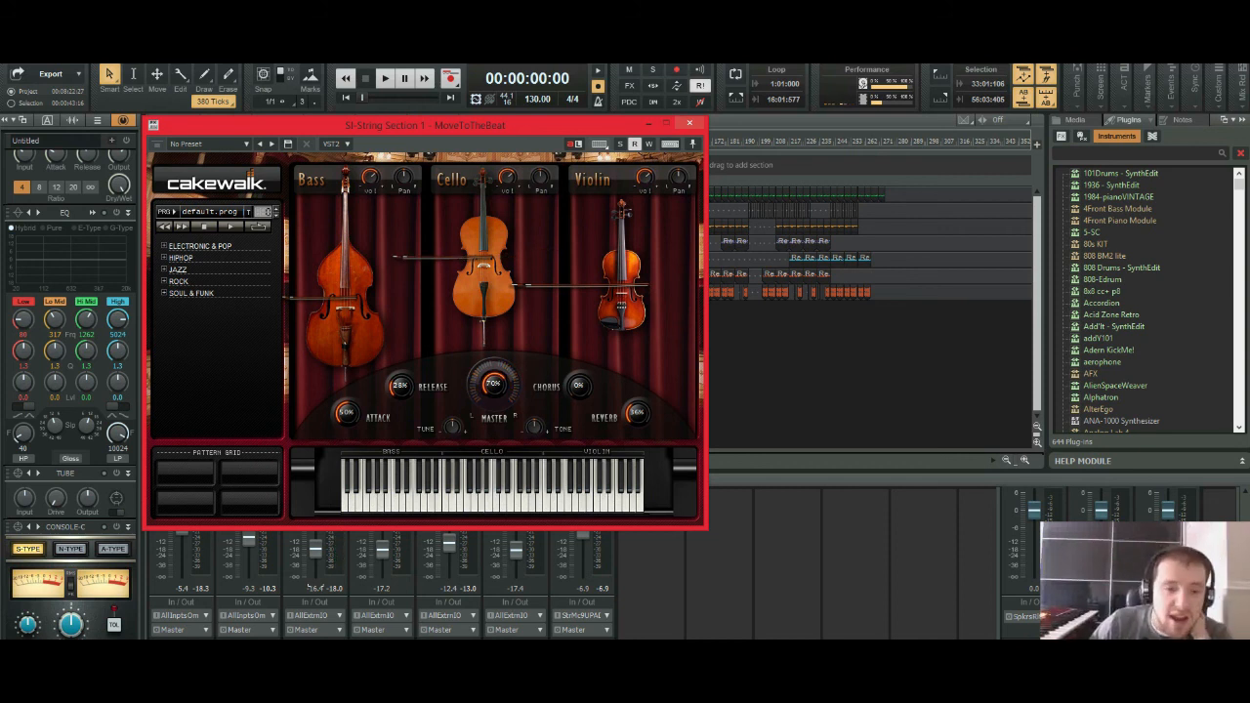
{"action": "left_click", "coordinate": [690, 123]}
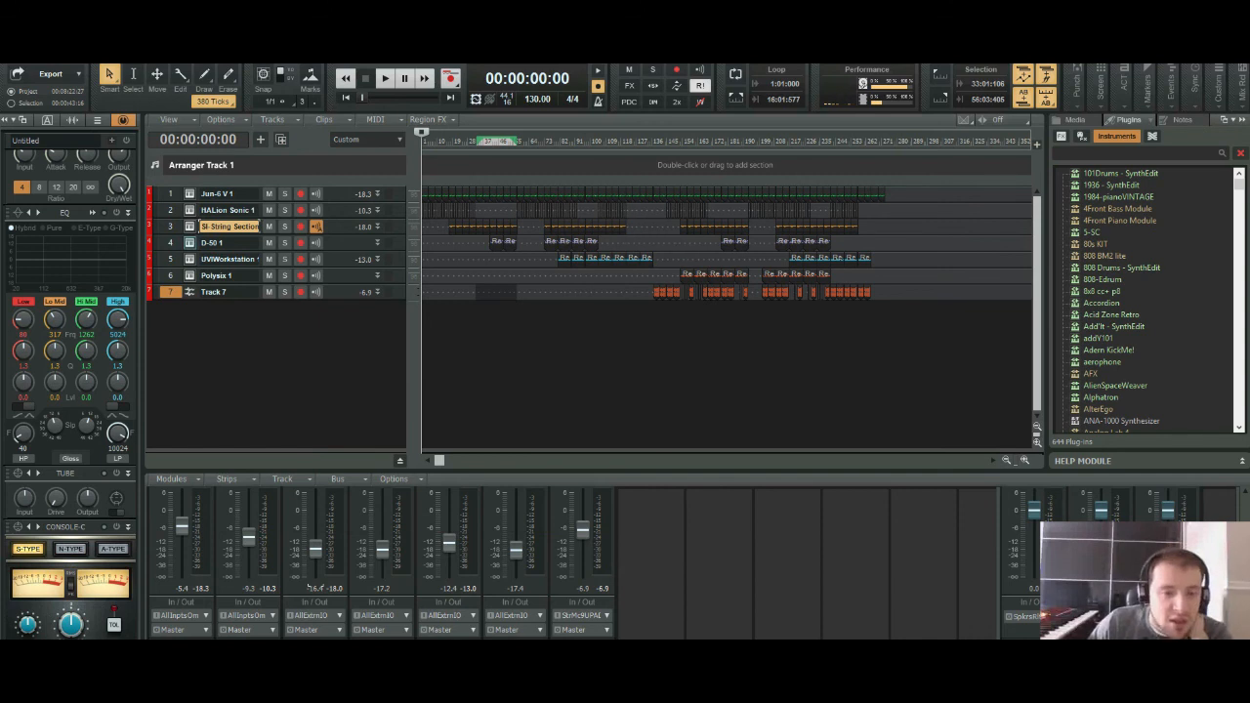
Step: Inspect the patch used by the D-50 1 synth and close its window
{"action": "left_click", "coordinate": [189, 242]}
{"action": "left_click_drag", "start_coordinate": [489, 124], "coordinate": [543, 230]}
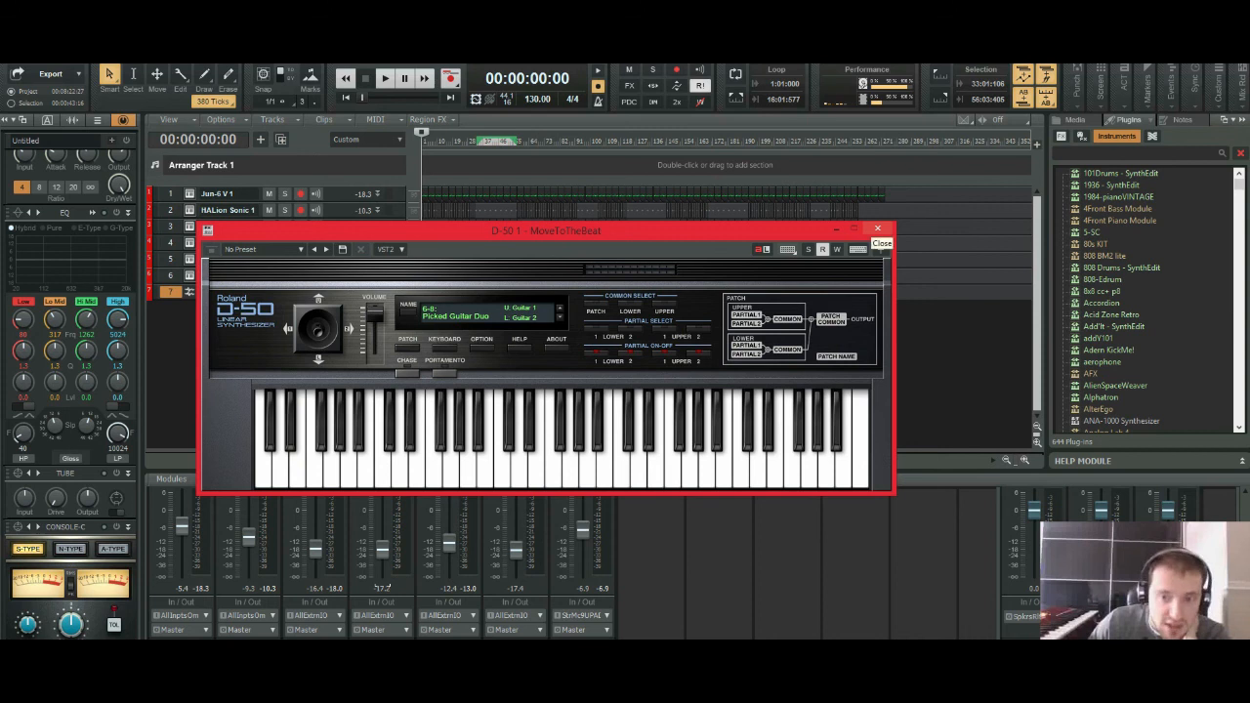
{"action": "left_click", "coordinate": [876, 228]}
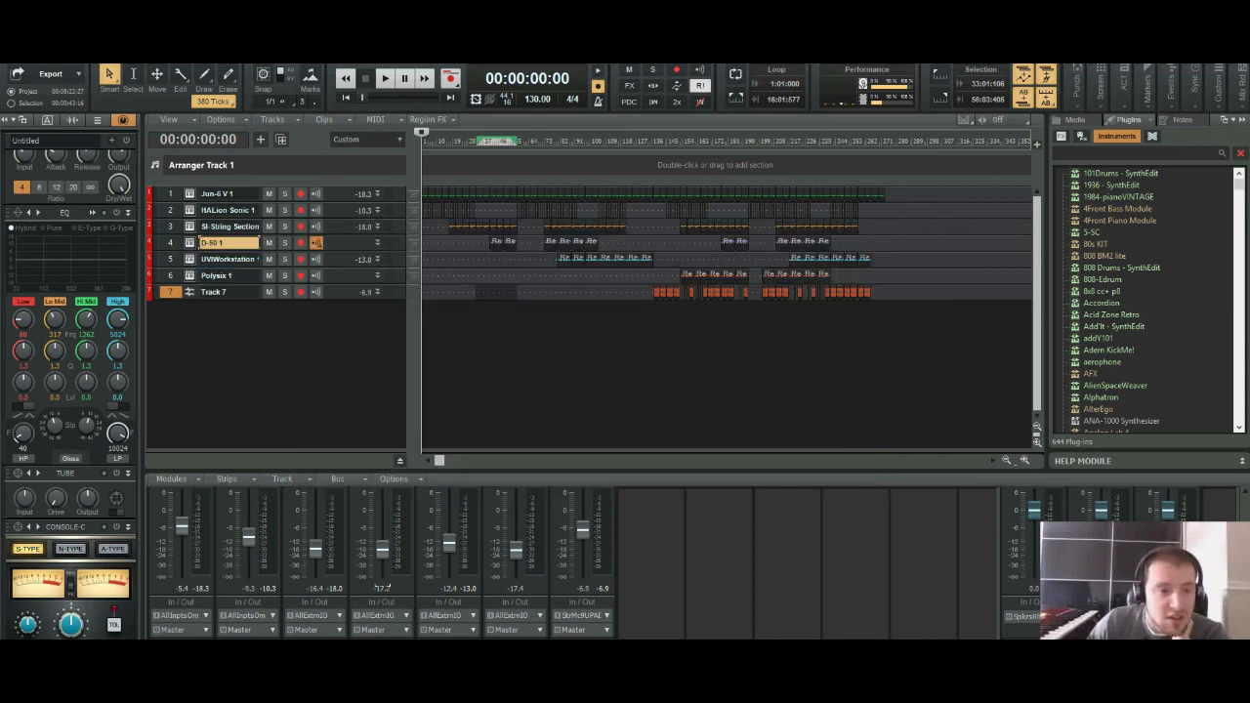
Step: Open UVIWorkstation 1 and examine its part list, view modes, effects section and MIDI channel options
{"action": "left_click", "coordinate": [189, 258]}
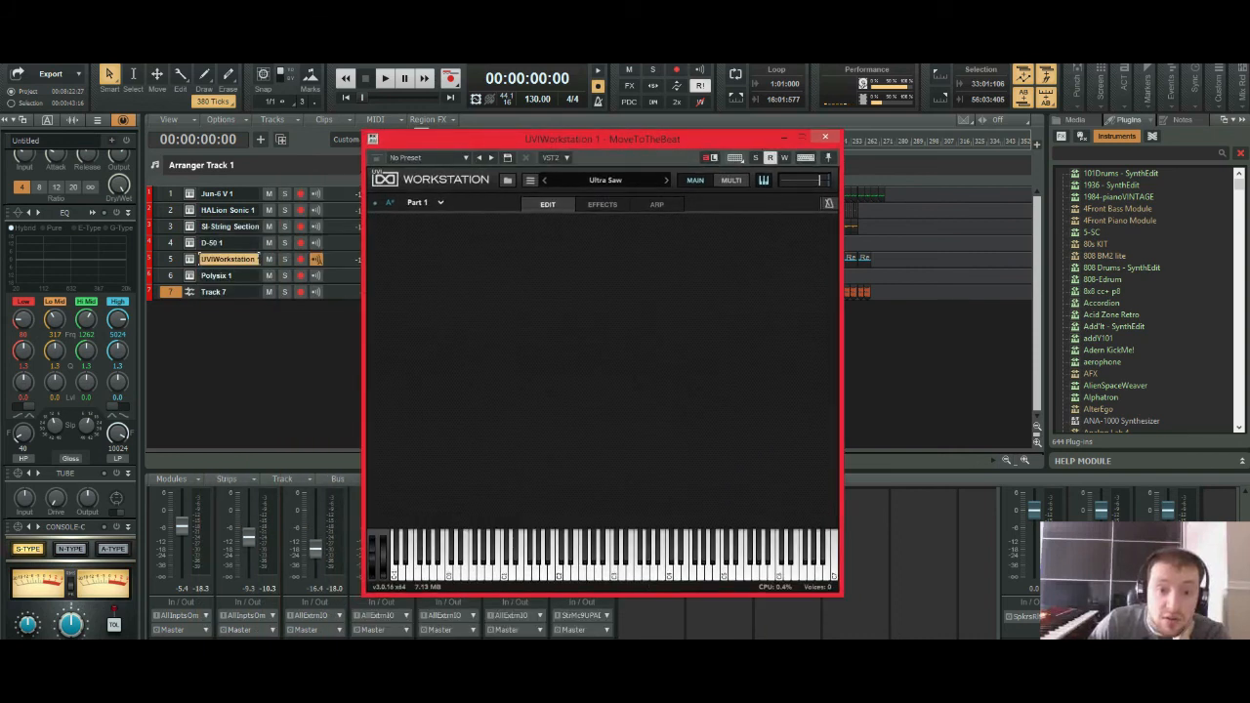
{"action": "left_click", "coordinate": [434, 203]}
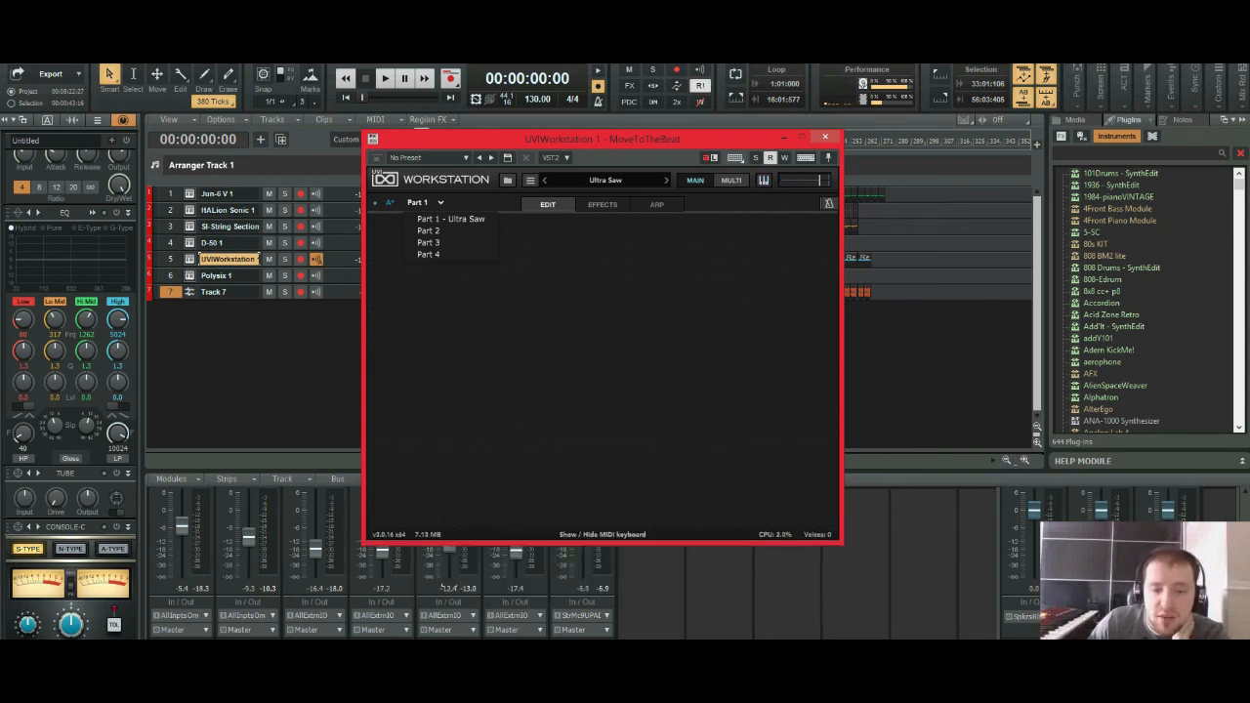
{"action": "left_click", "coordinate": [731, 181]}
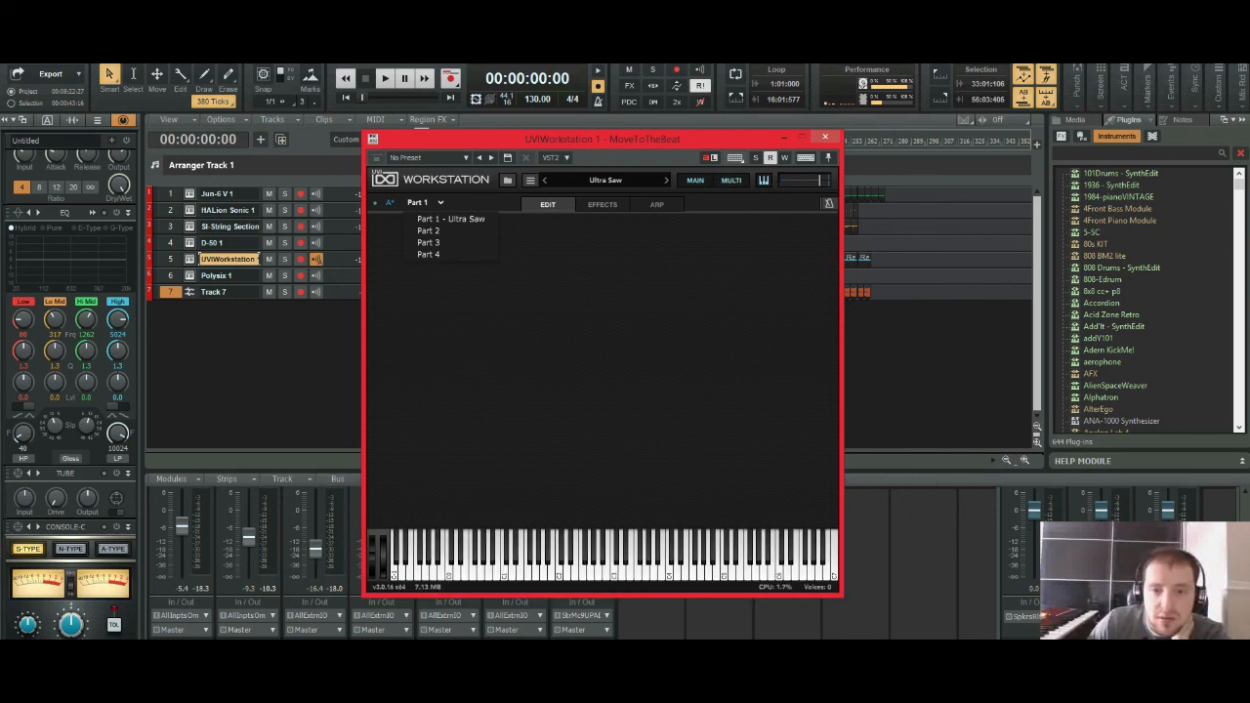
{"action": "left_click", "coordinate": [695, 181]}
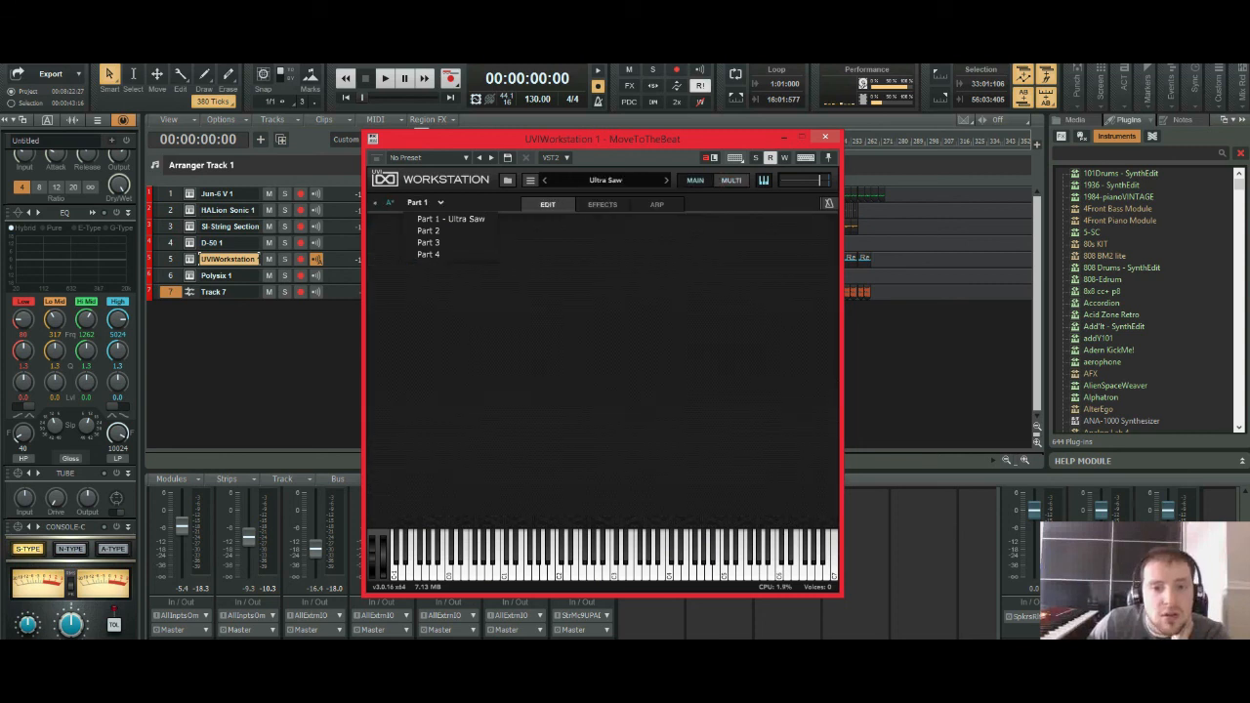
{"action": "left_click", "coordinate": [656, 204]}
{"action": "left_click", "coordinate": [603, 204]}
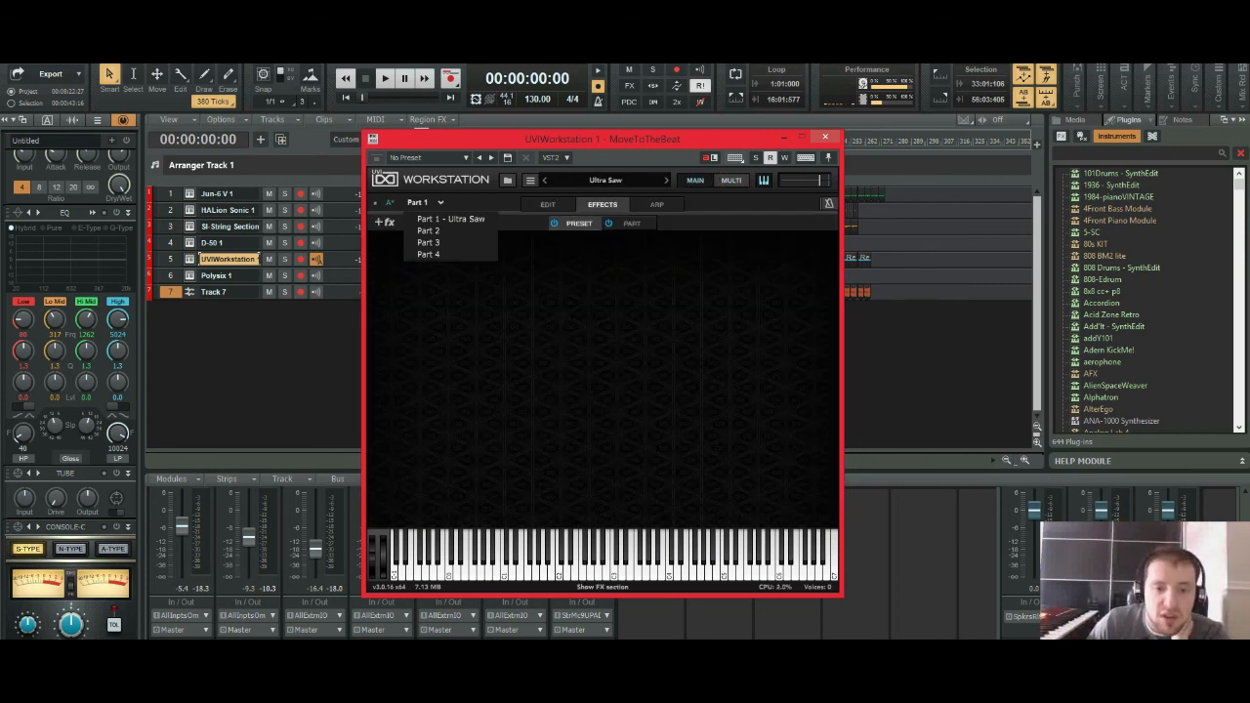
{"action": "left_click", "coordinate": [548, 204]}
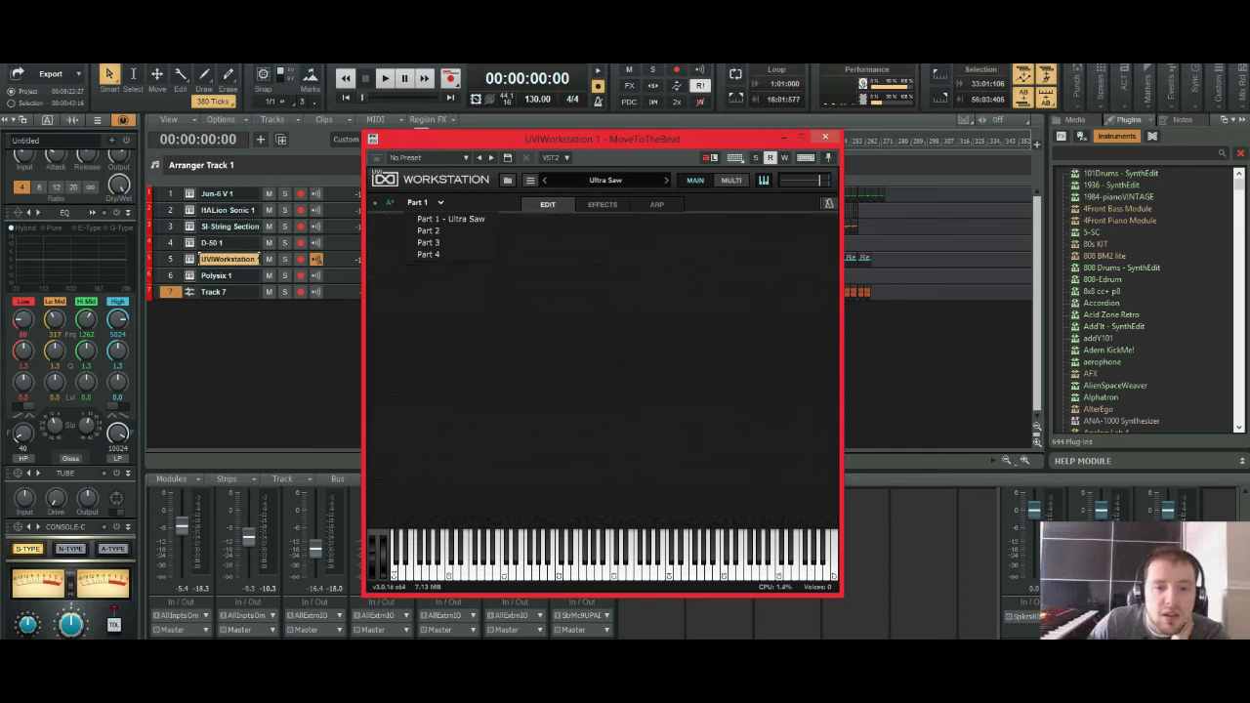
{"action": "left_click", "coordinate": [389, 203]}
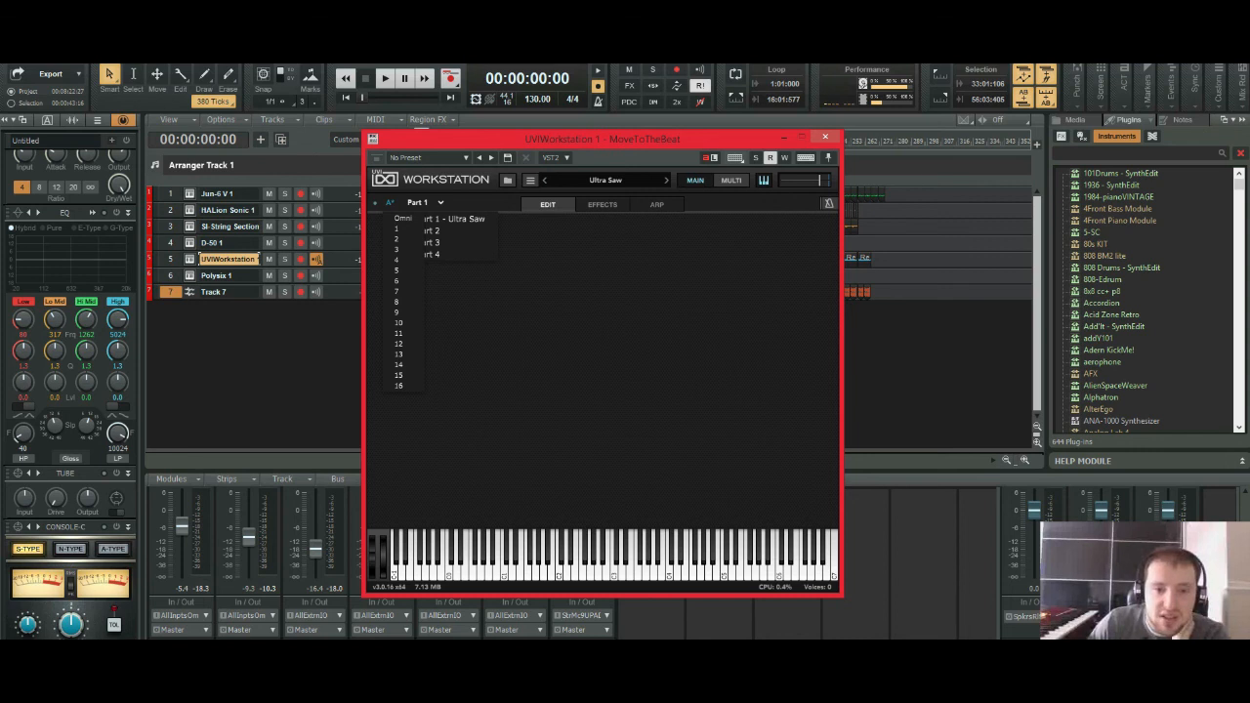
Step: Close the UVIWorkstation 1 window and inspect the Polysix 1 instrument
{"action": "left_click_drag", "start_coordinate": [586, 139], "coordinate": [730, 138]}
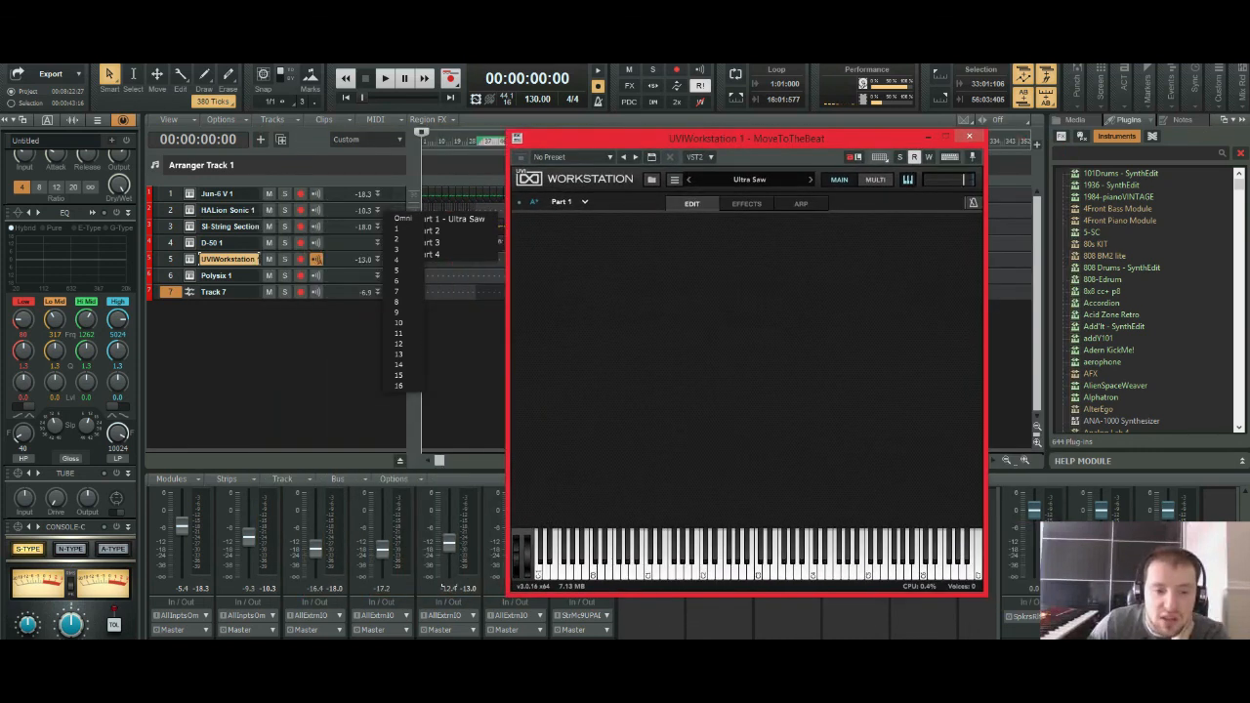
{"action": "left_click", "coordinate": [455, 371]}
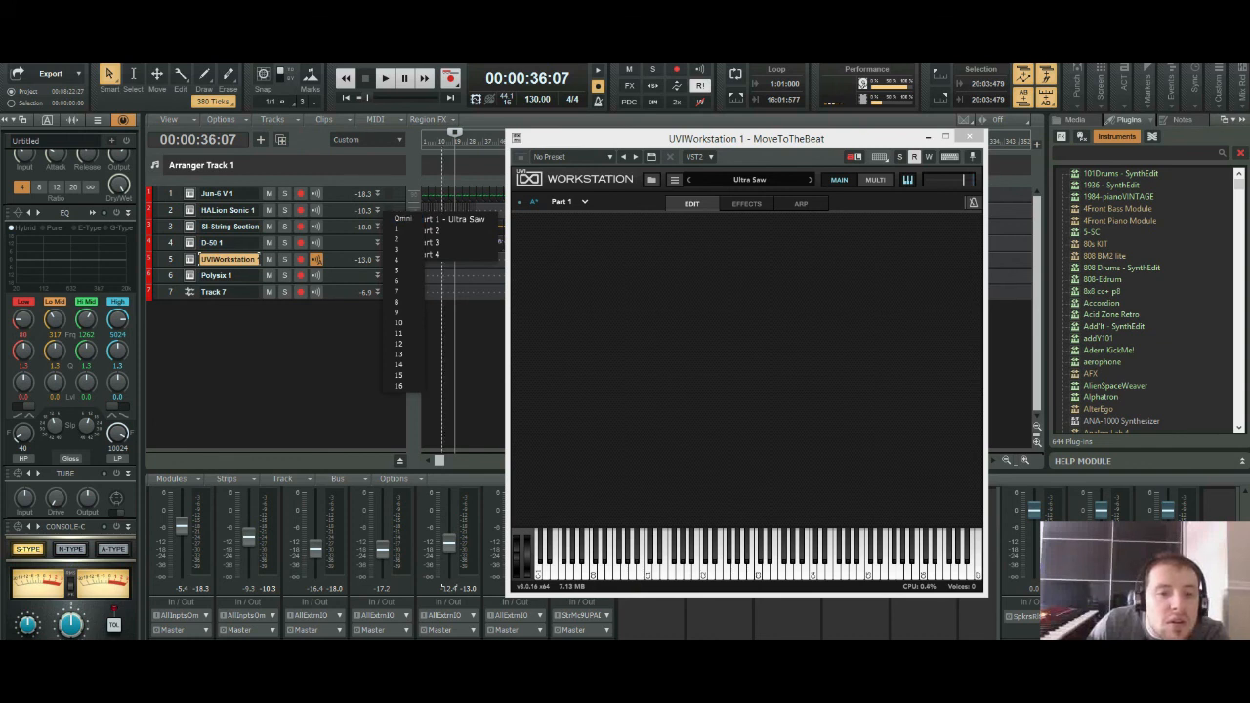
{"action": "left_click_drag", "start_coordinate": [684, 138], "coordinate": [501, 149]}
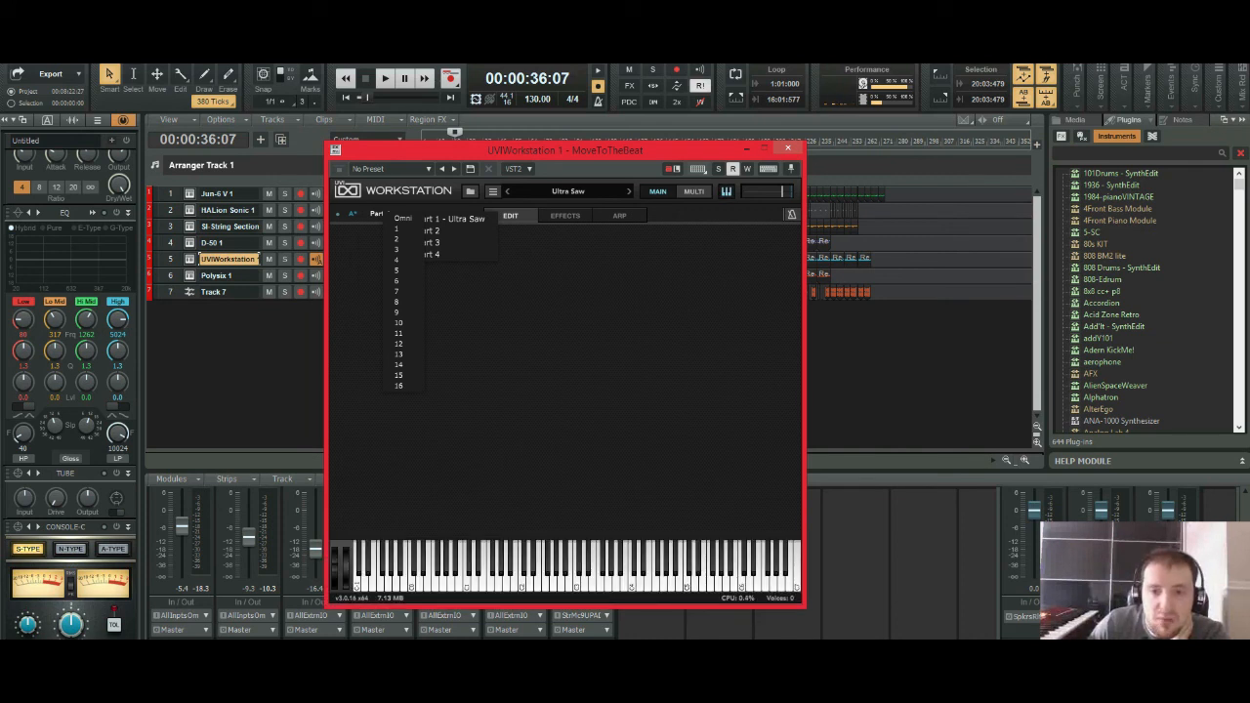
{"action": "left_click", "coordinate": [788, 148]}
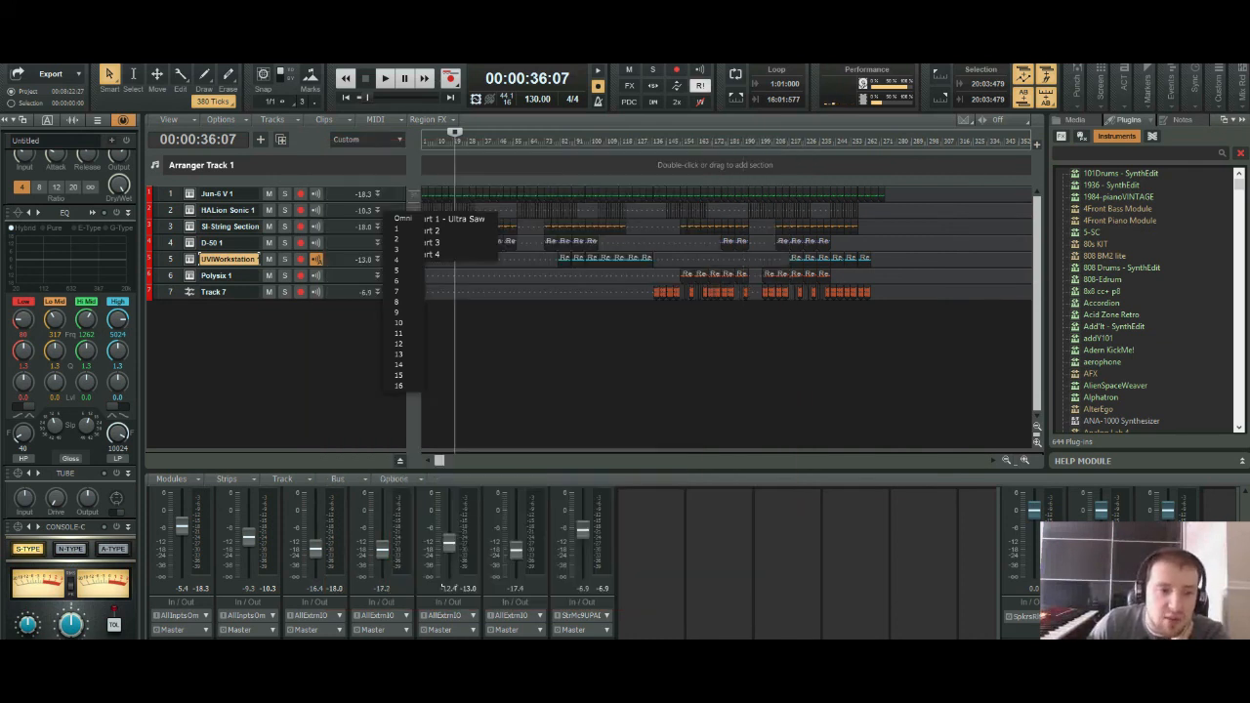
{"action": "left_click", "coordinate": [190, 276]}
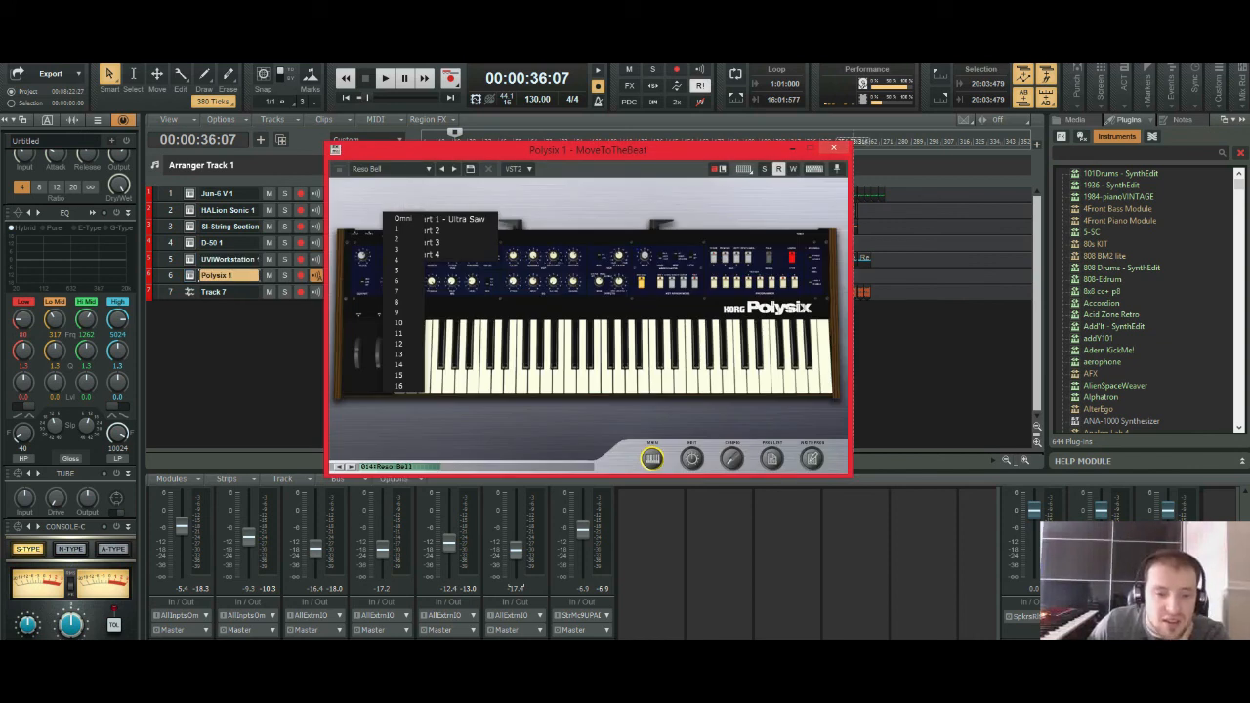
{"action": "left_click", "coordinate": [833, 148]}
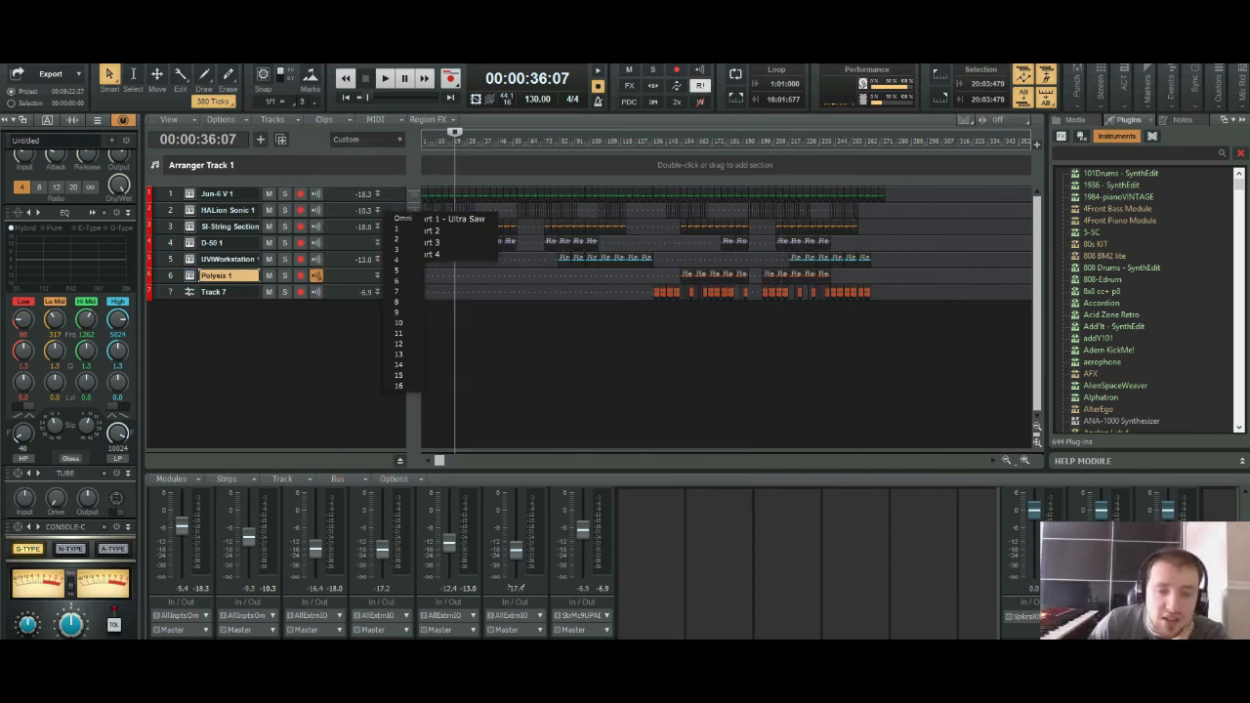
Step: Solo Track 7 and play it back from 4:11:01, with the view zoomed in on its clips
{"action": "left_click", "coordinate": [653, 141]}
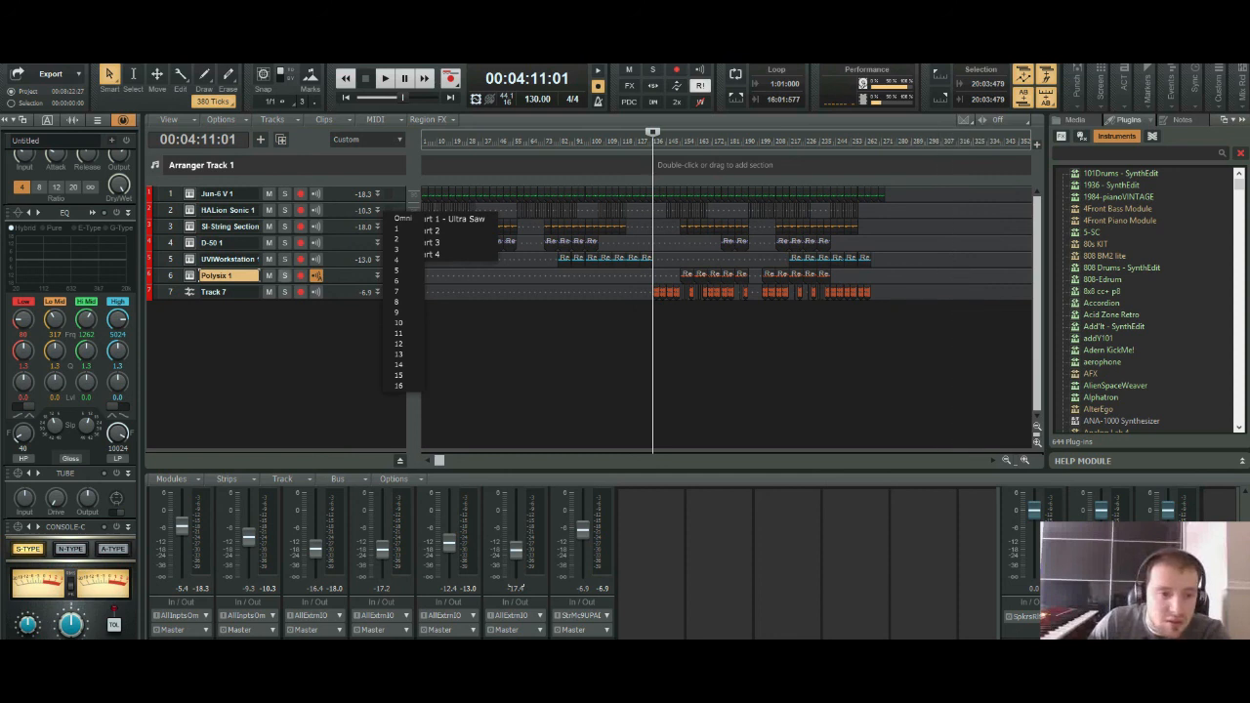
{"action": "left_click", "coordinate": [284, 291]}
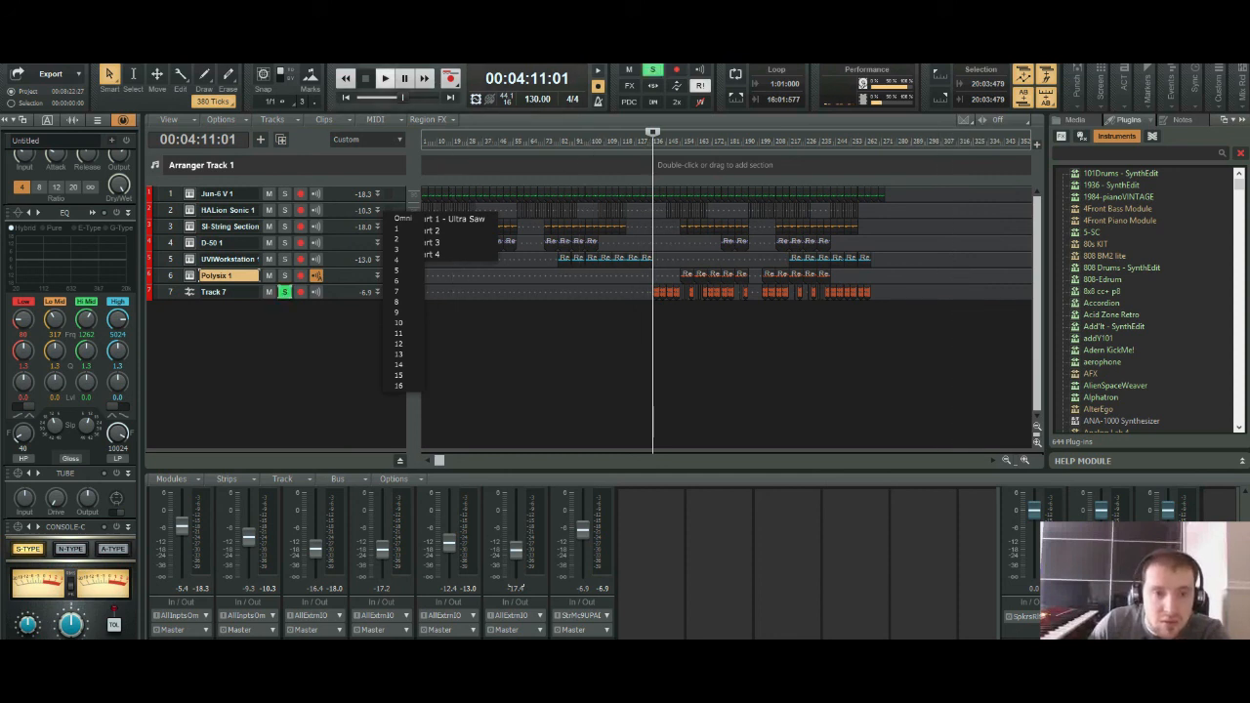
{"action": "key", "text": "space"}
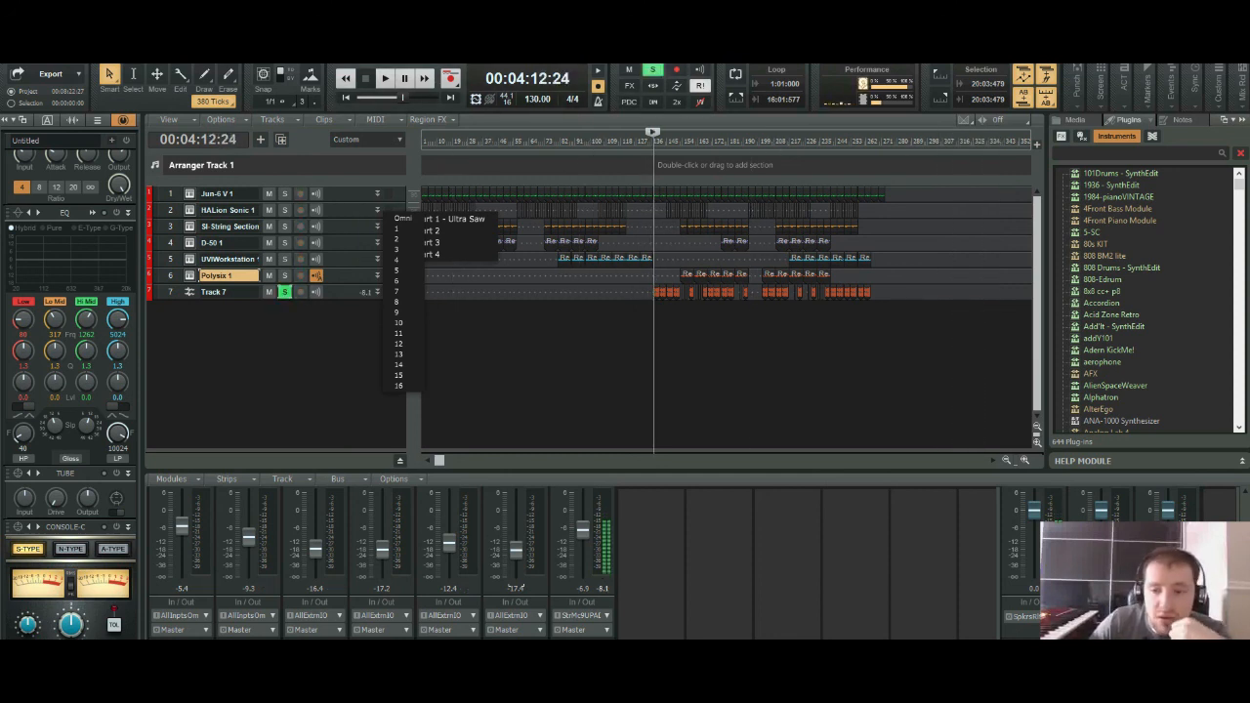
{"action": "key", "text": "ctrl+Right"}
{"action": "key", "text": "ctrl+Right"}
{"action": "key", "text": "ctrl+Right"}
{"action": "key", "text": "ctrl+Right"}
{"action": "key", "text": "ctrl+Right"}
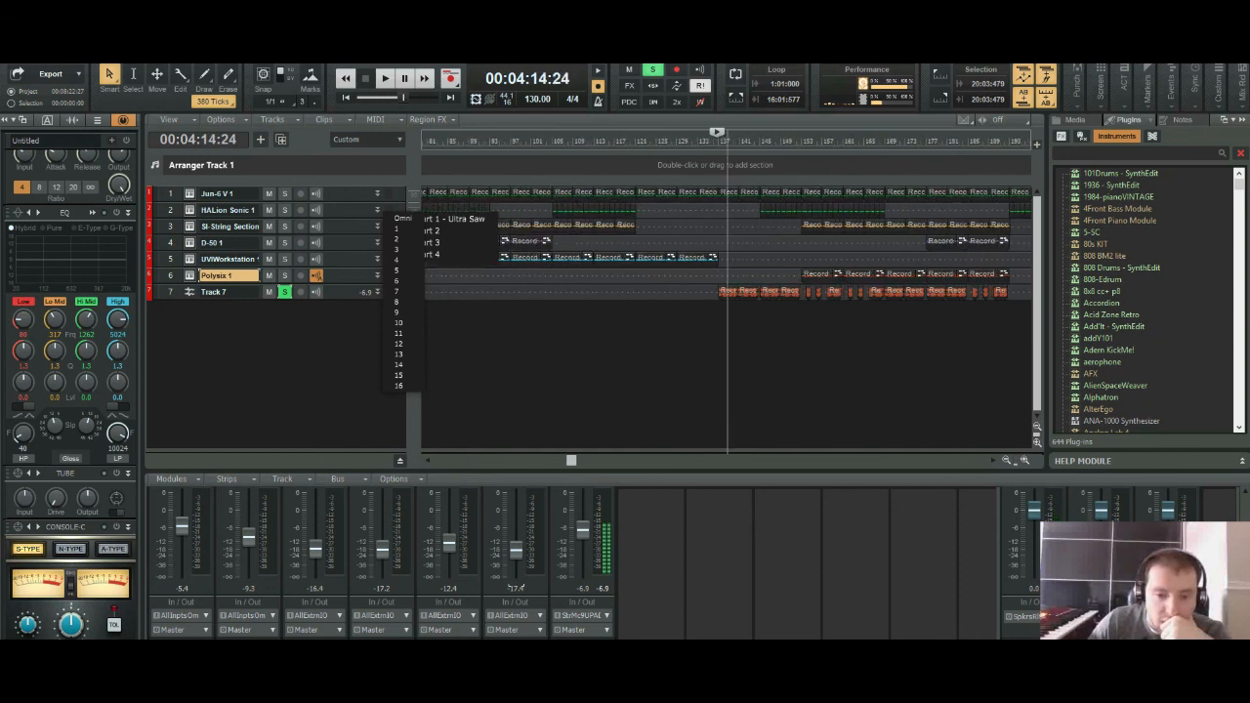
{"action": "scroll", "coordinate": [727, 293], "scroll_direction": "right", "scroll_amount": 3}
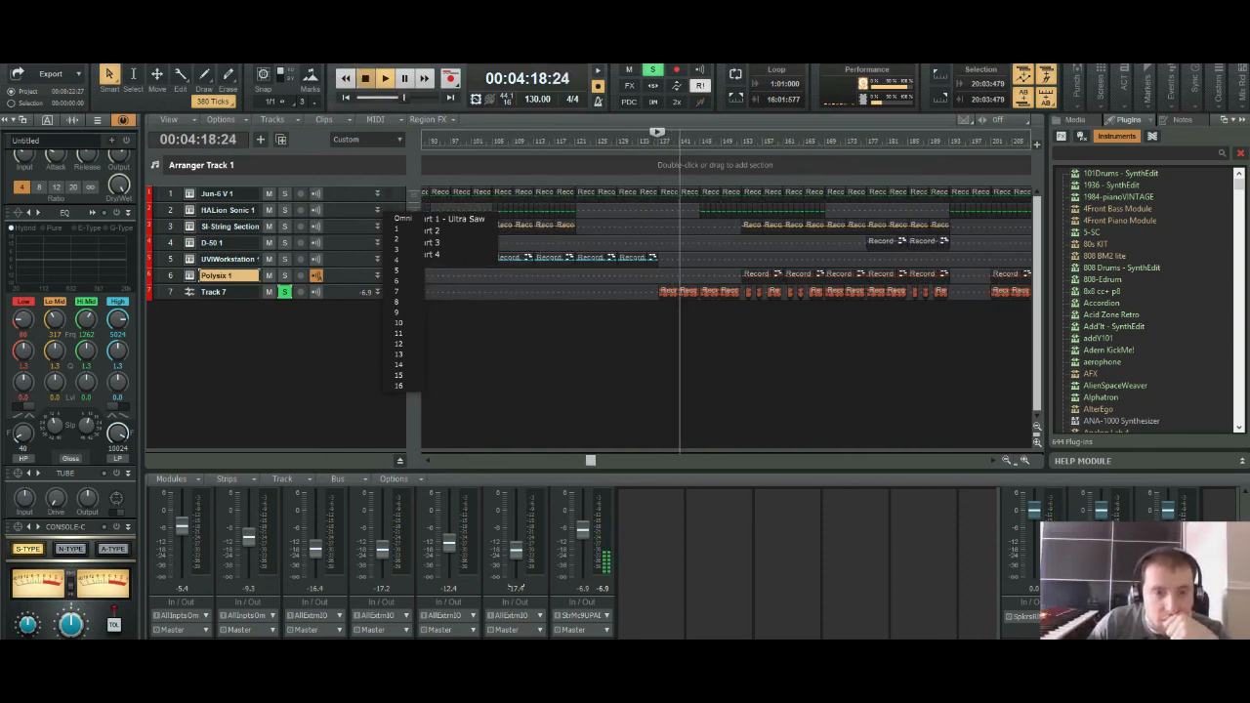
{"action": "key", "text": "space"}
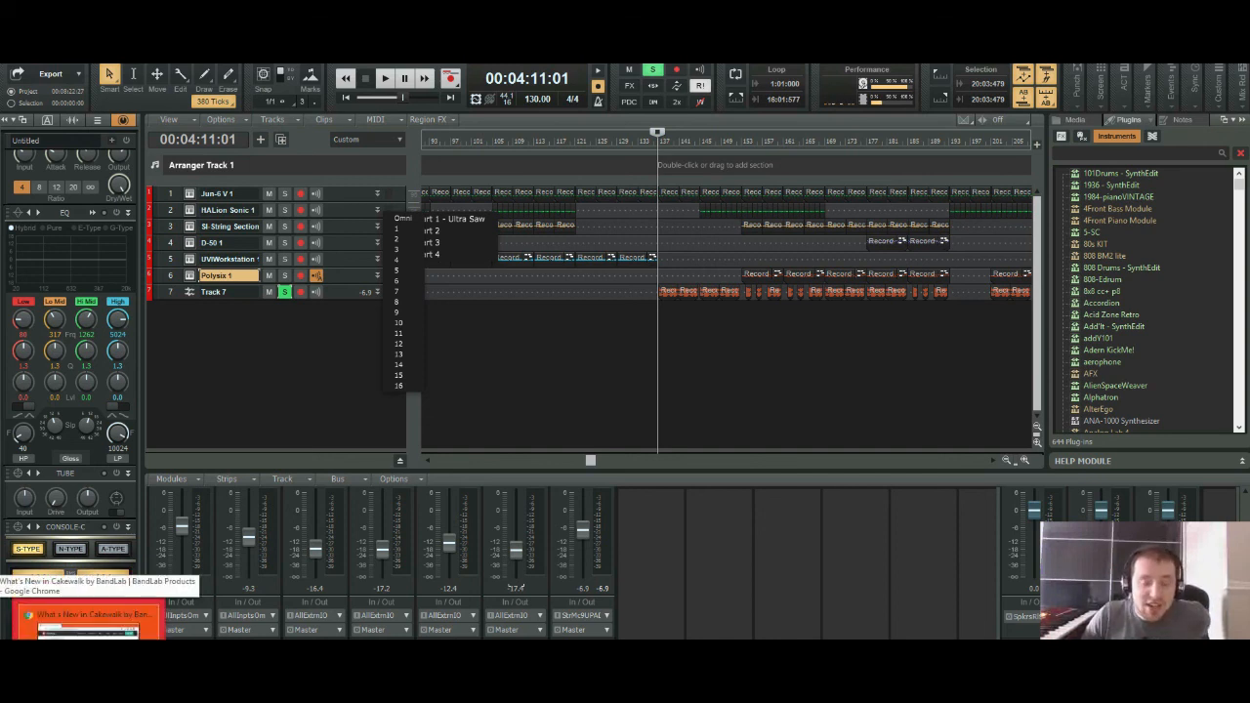
{"action": "right_click", "coordinate": [90, 689]}
{"action": "left_click", "coordinate": [60, 670]}
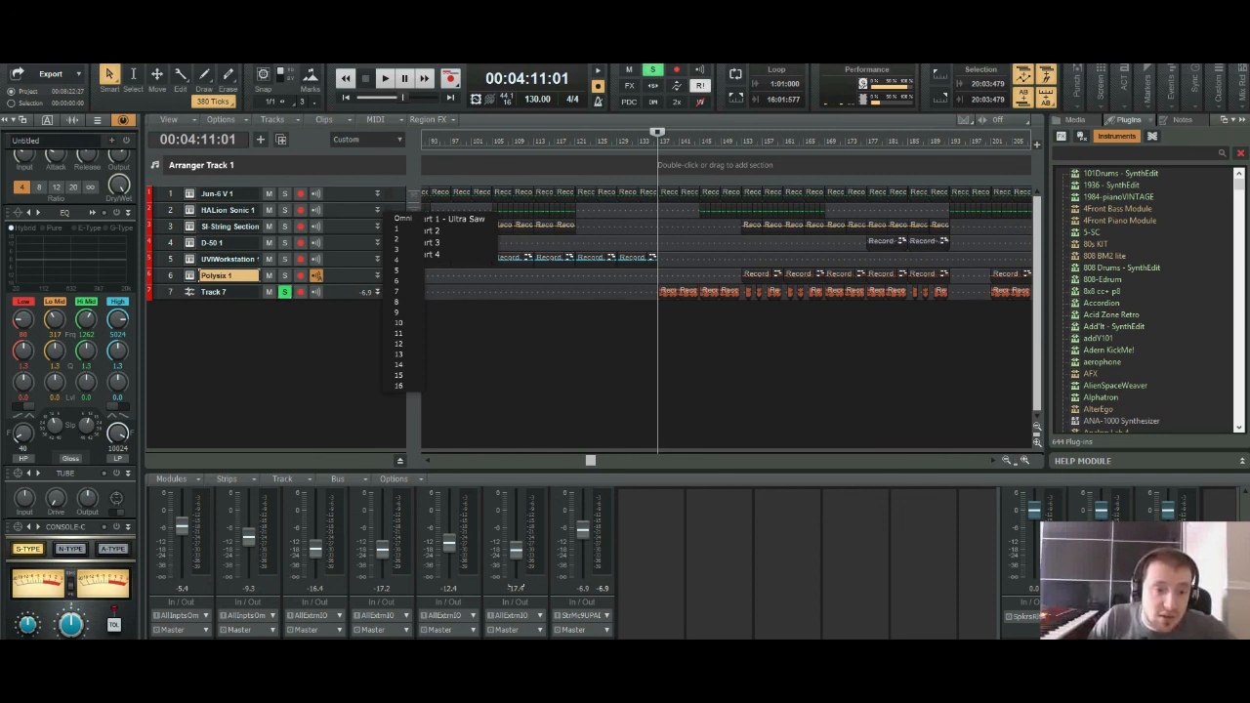
Step: Insert the Nectar 3 Elements audio effect into Track 7's effects rack
{"action": "left_click", "coordinate": [578, 588]}
{"action": "left_click", "coordinate": [375, 307]}
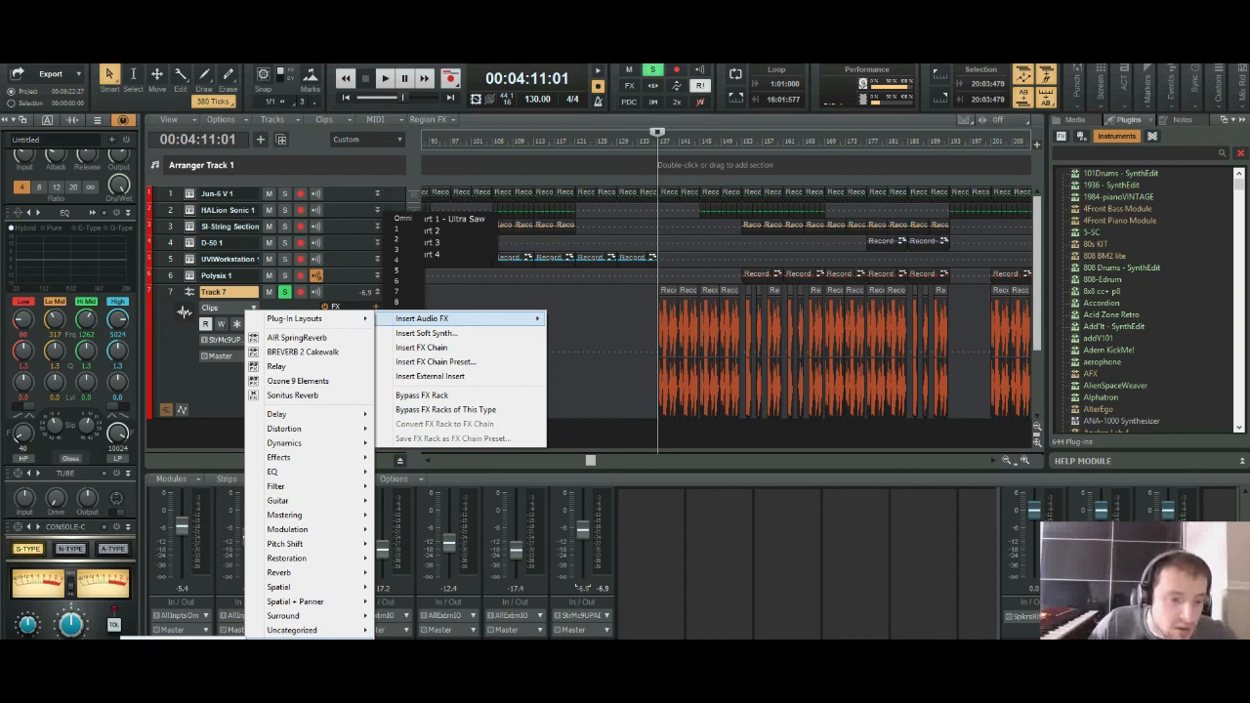
{"action": "key", "text": "Escape"}
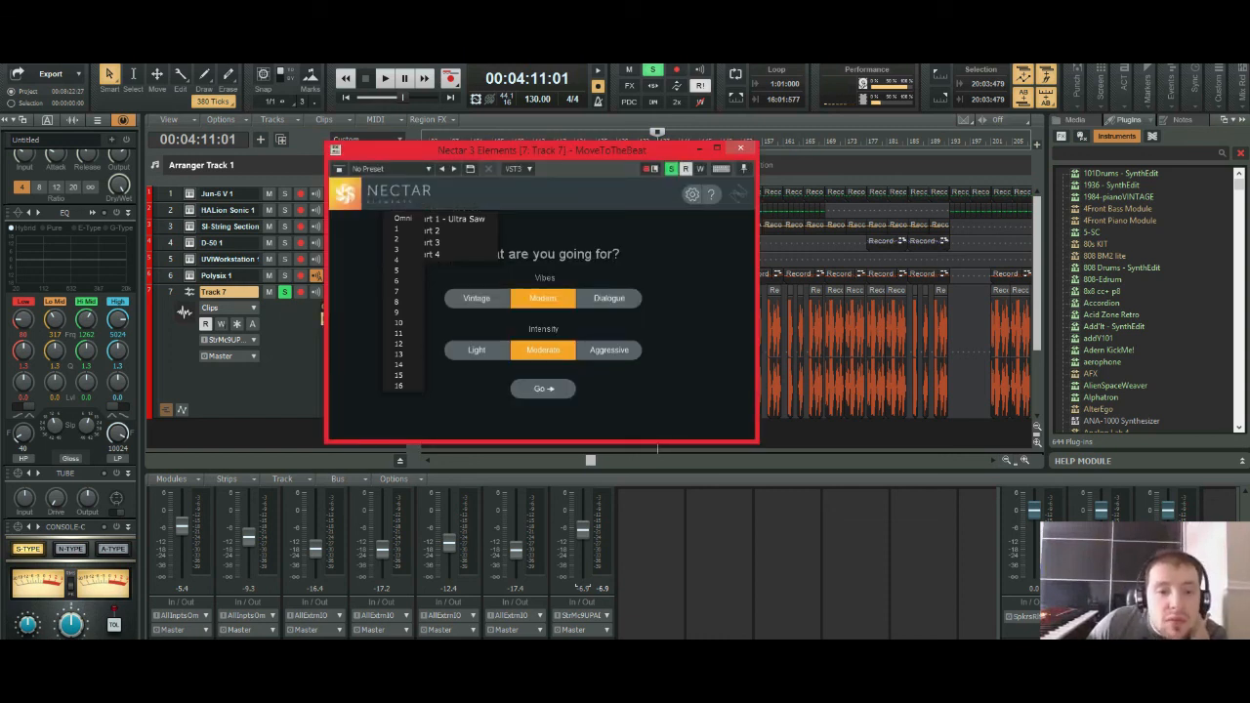
Step: Run Nectar's Vocal Assistant with Modern vibe and Moderate intensity during playback, and lower the plug-in's output level to -2.8
{"action": "left_click", "coordinate": [543, 388]}
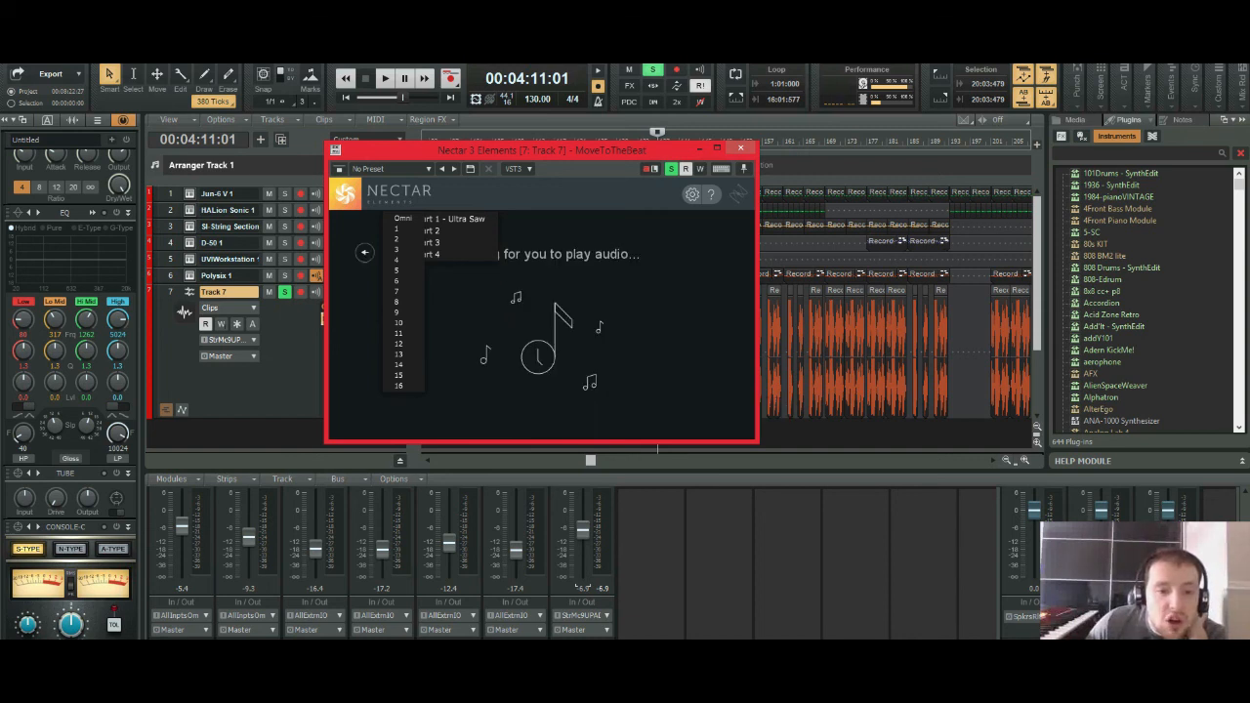
{"action": "left_click_drag", "start_coordinate": [542, 150], "coordinate": [729, 174]}
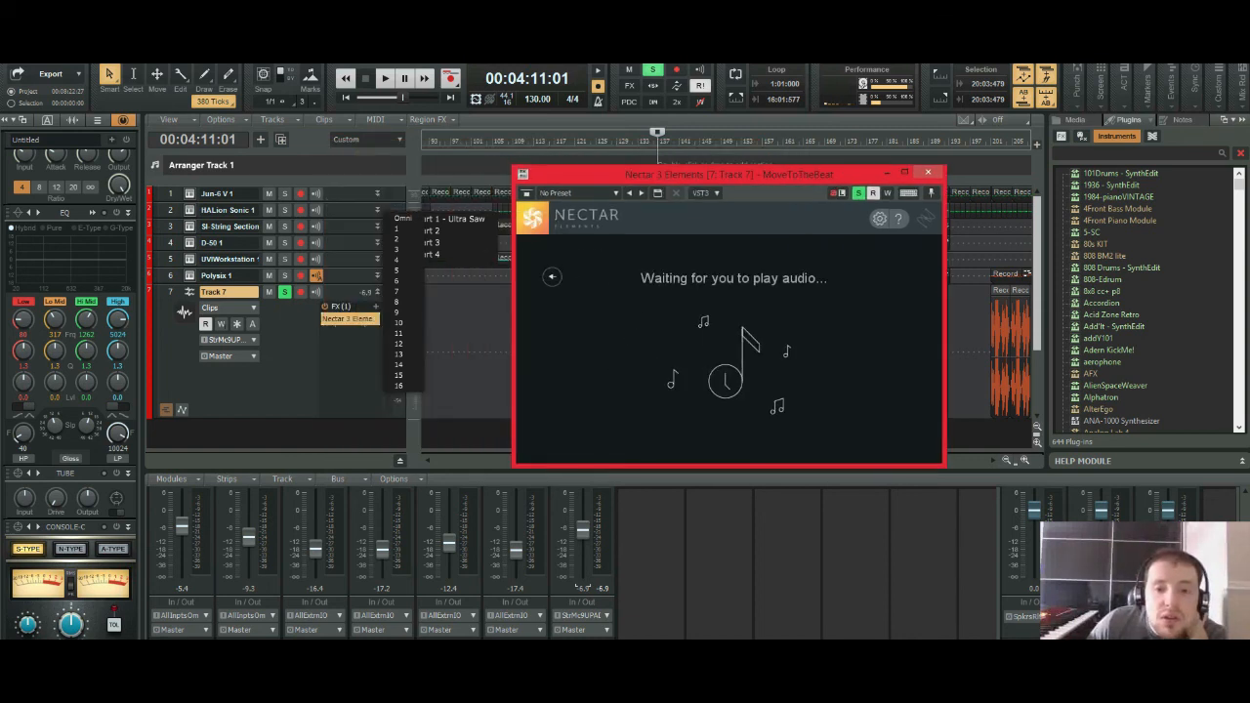
{"action": "key", "text": "space"}
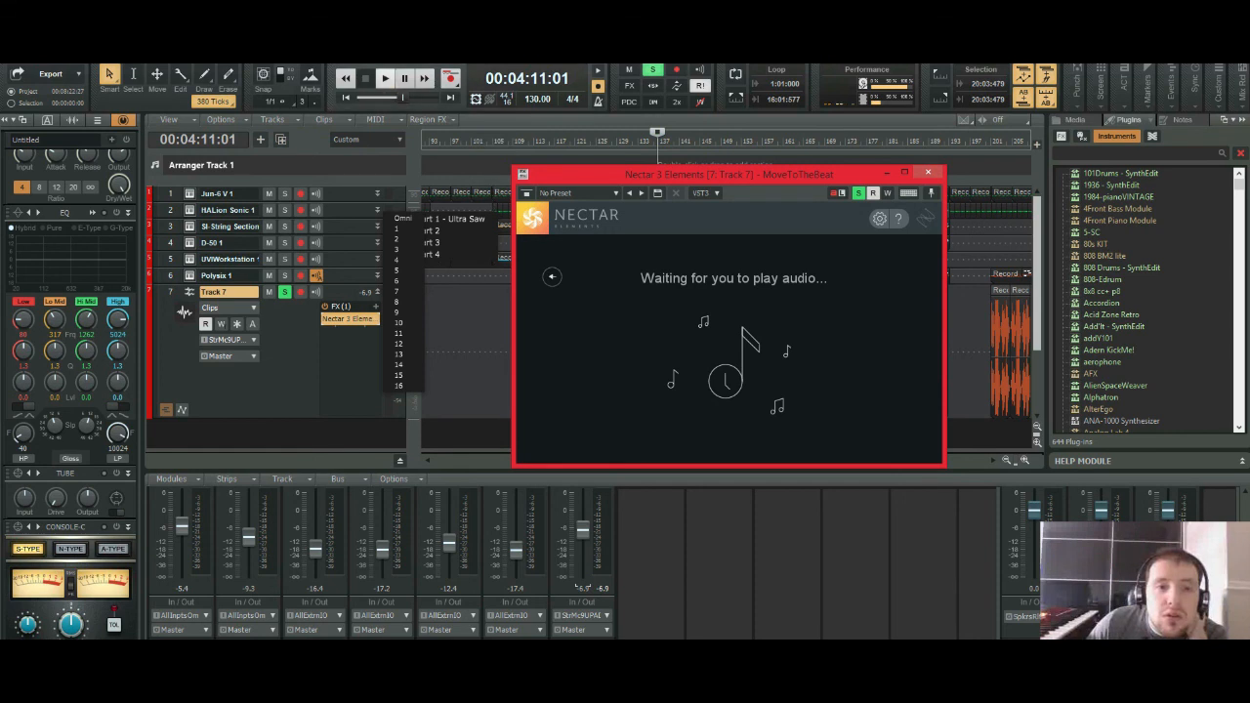
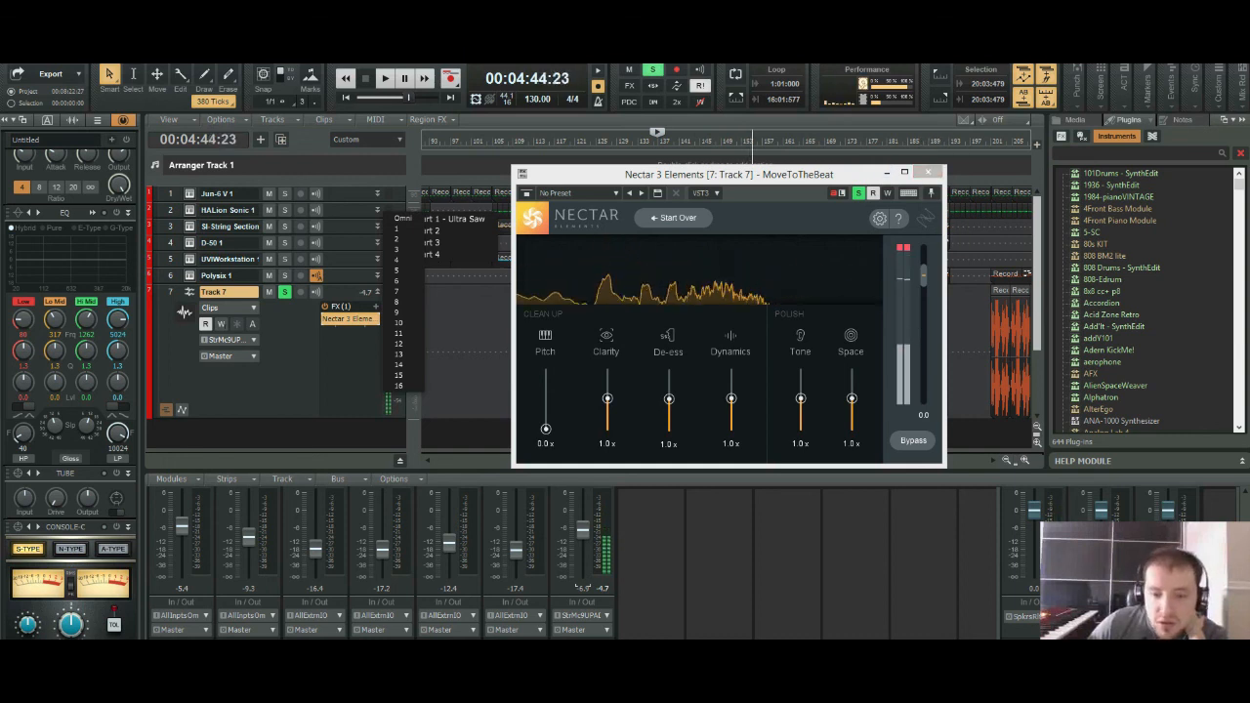
{"action": "mouse_move", "coordinate": [923, 276]}
{"action": "left_mouse_down"}
{"action": "mouse_move", "coordinate": [923, 308]}
{"action": "mouse_move", "coordinate": [923, 281]}
{"action": "left_mouse_up"}
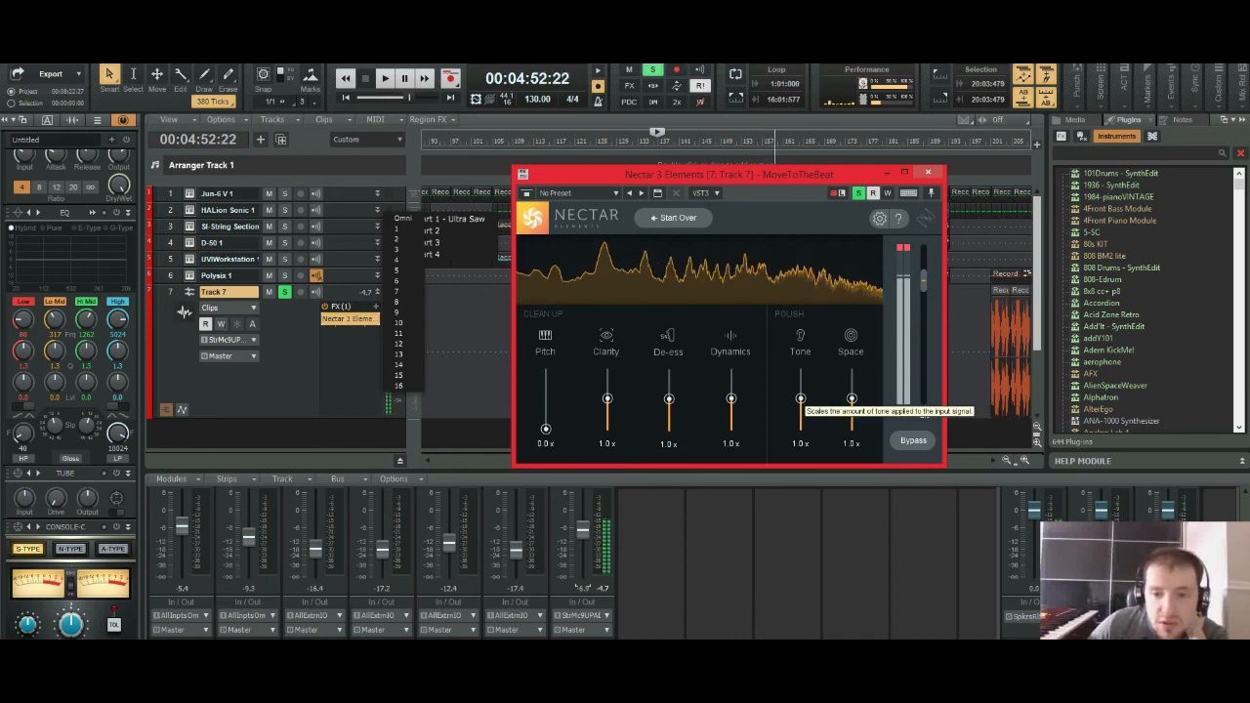
Step: Try Nectar's Space at 2.0x and 1.0x, Clarity at 0.3x, De-ess at 2.0x and Dynamics at 1.4x during playback
{"action": "left_click_drag", "start_coordinate": [852, 398], "coordinate": [851, 370]}
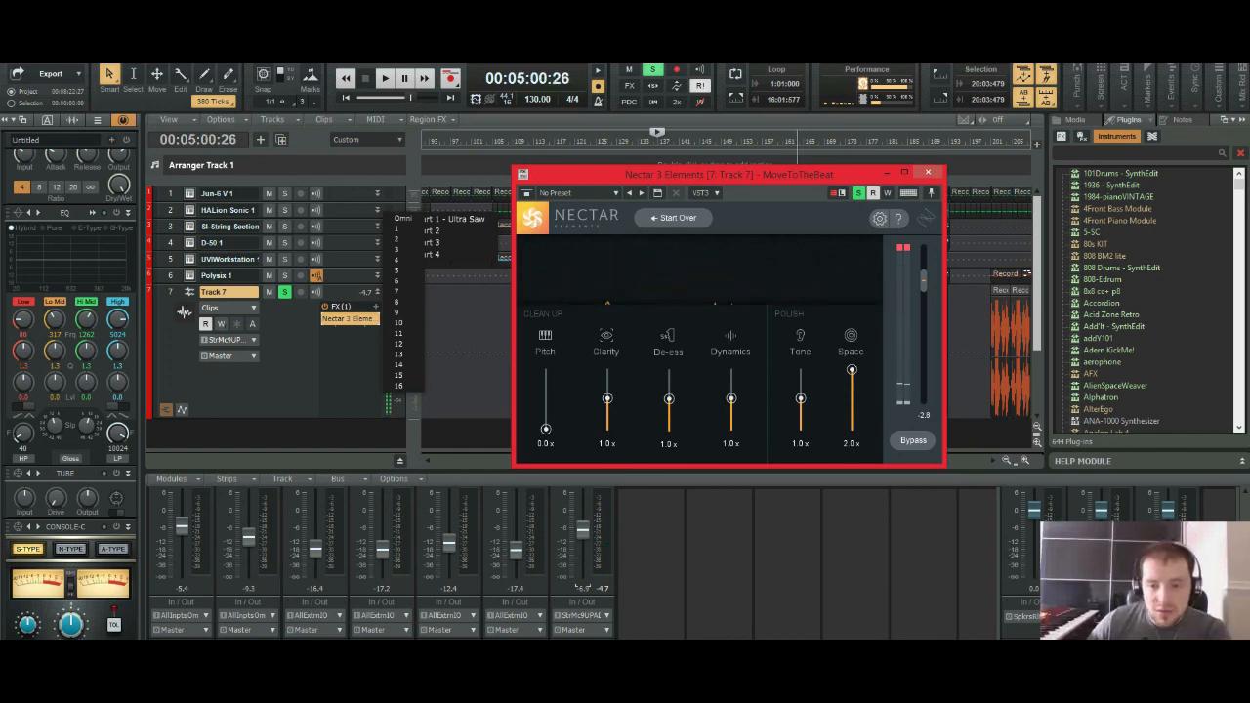
{"action": "left_click_drag", "start_coordinate": [851, 370], "coordinate": [852, 398]}
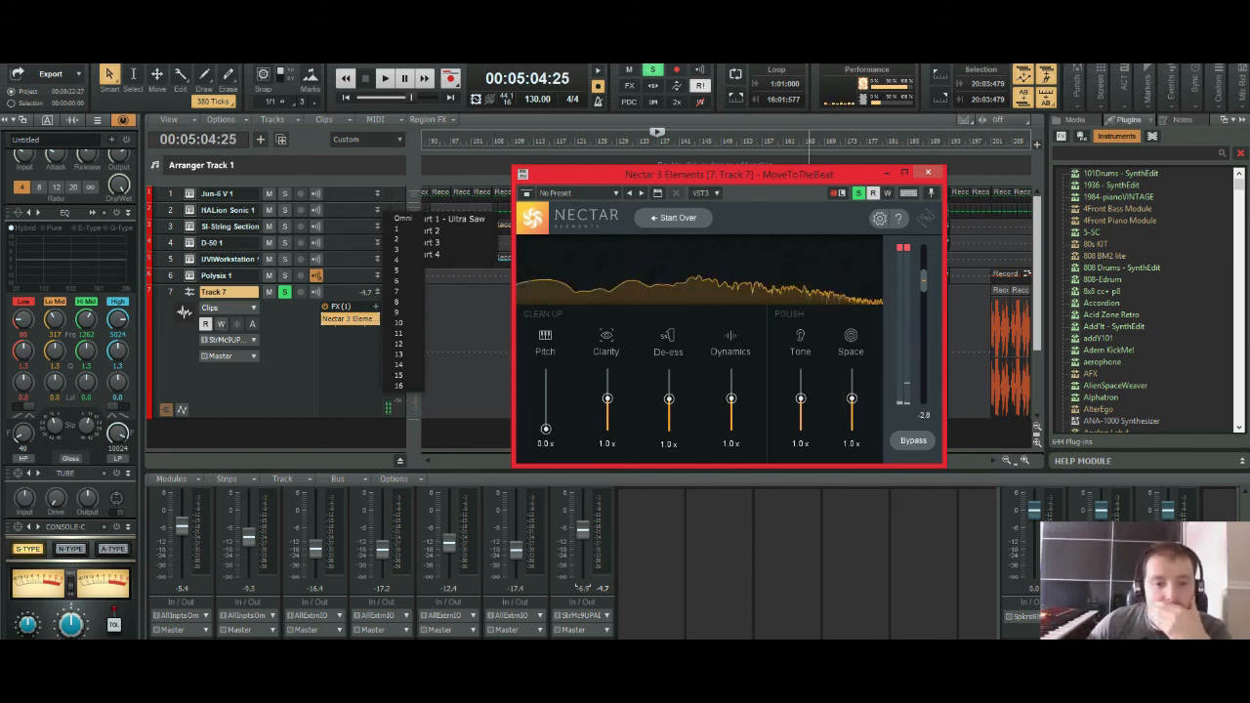
{"action": "left_click_drag", "start_coordinate": [606, 399], "coordinate": [607, 378]}
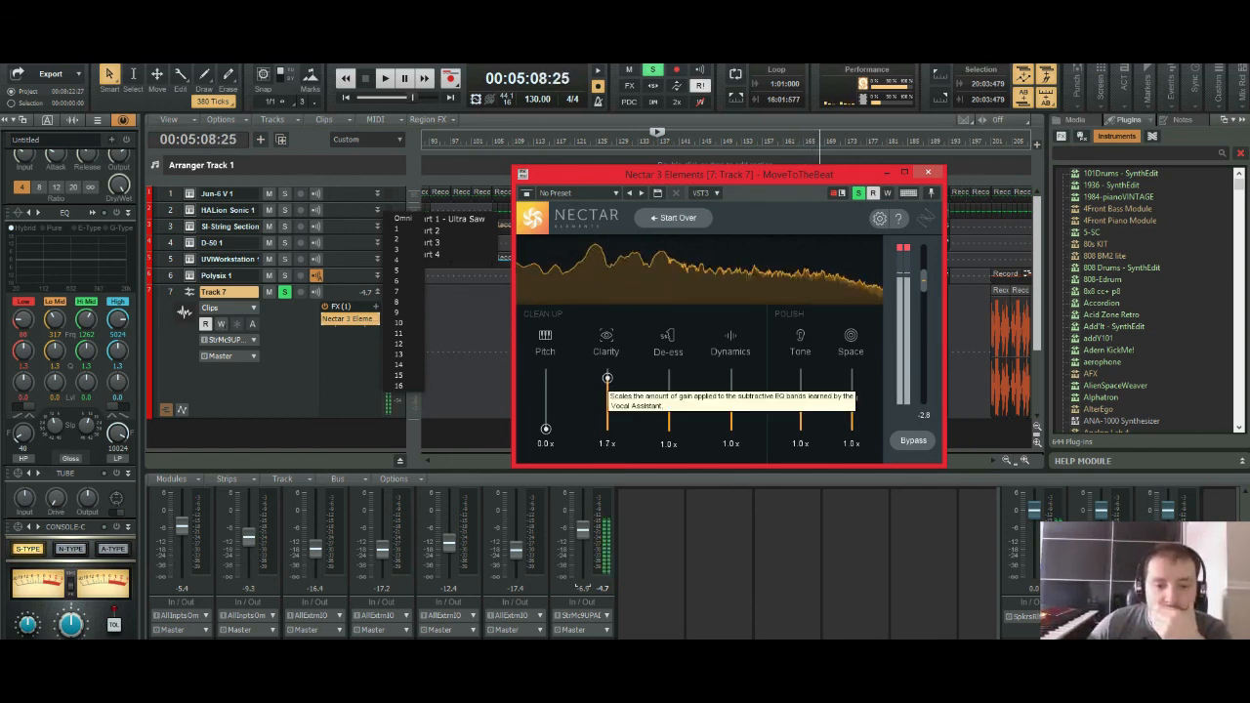
{"action": "left_click_drag", "start_coordinate": [607, 378], "coordinate": [667, 429]}
{"action": "mouse_move", "coordinate": [730, 399]}
{"action": "left_mouse_down"}
{"action": "mouse_move", "coordinate": [730, 373]}
{"action": "mouse_move", "coordinate": [731, 386]}
{"action": "left_mouse_up"}
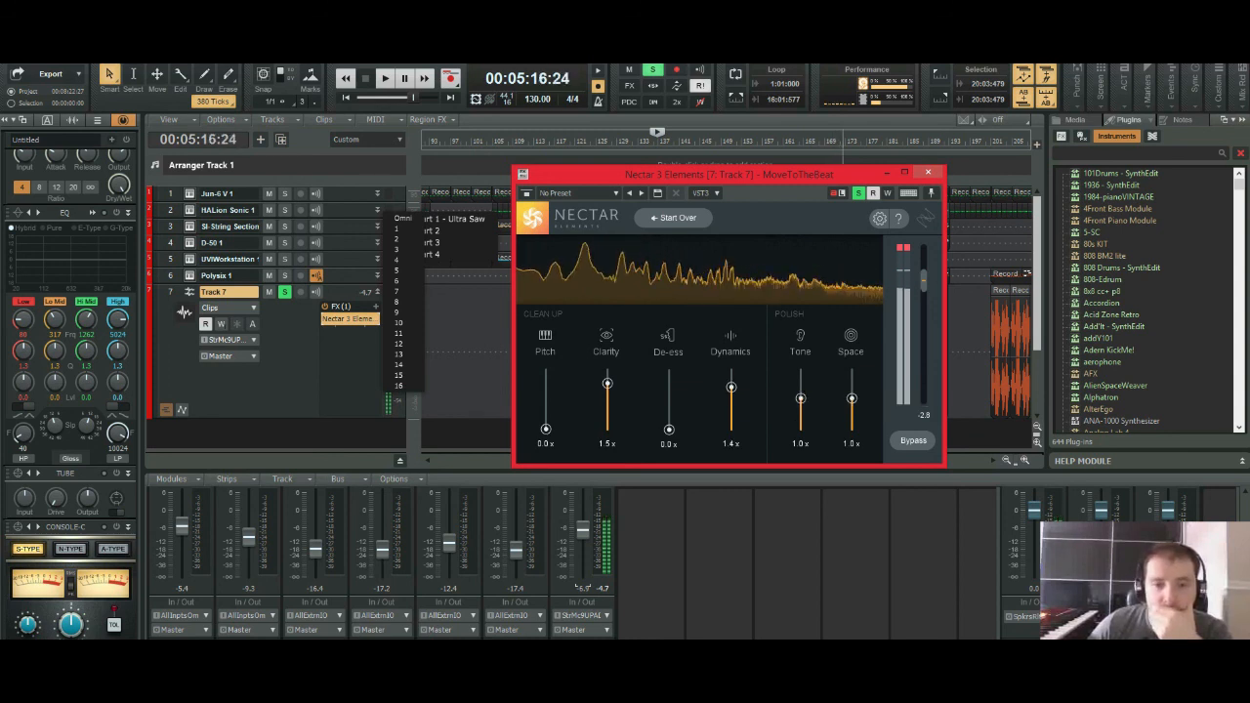
{"action": "left_click_drag", "start_coordinate": [668, 429], "coordinate": [668, 370]}
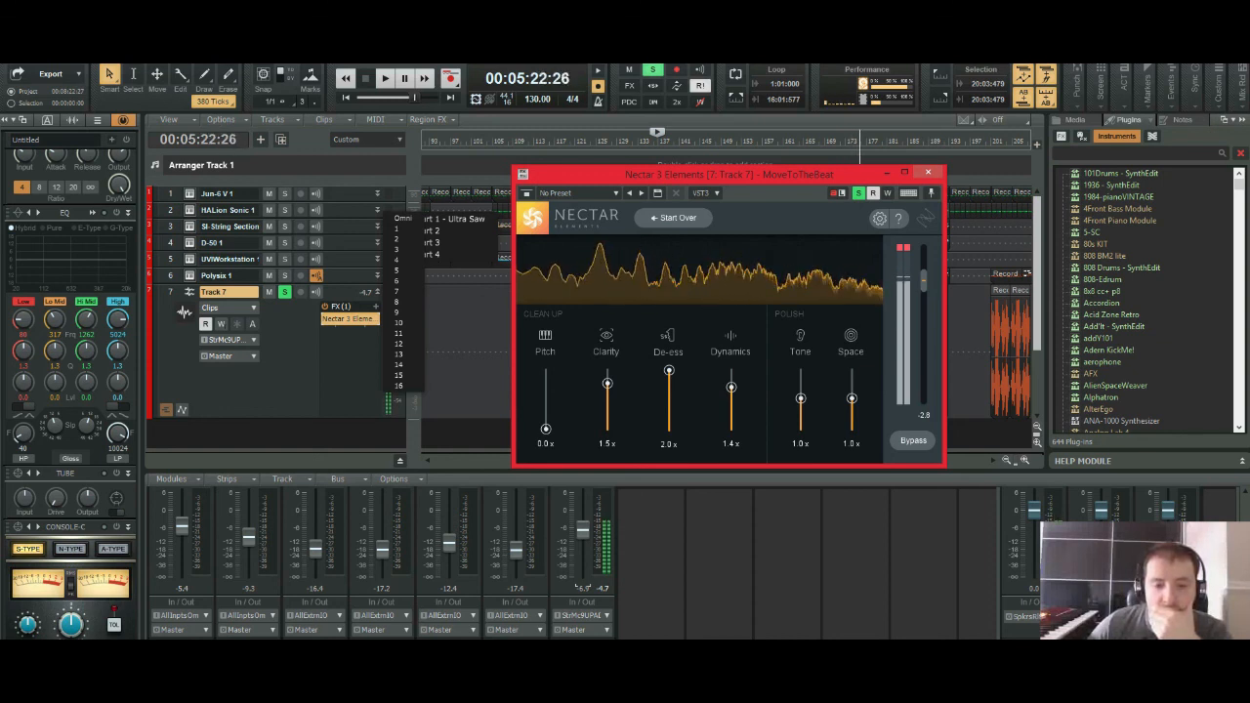
{"action": "left_click_drag", "start_coordinate": [606, 384], "coordinate": [606, 420]}
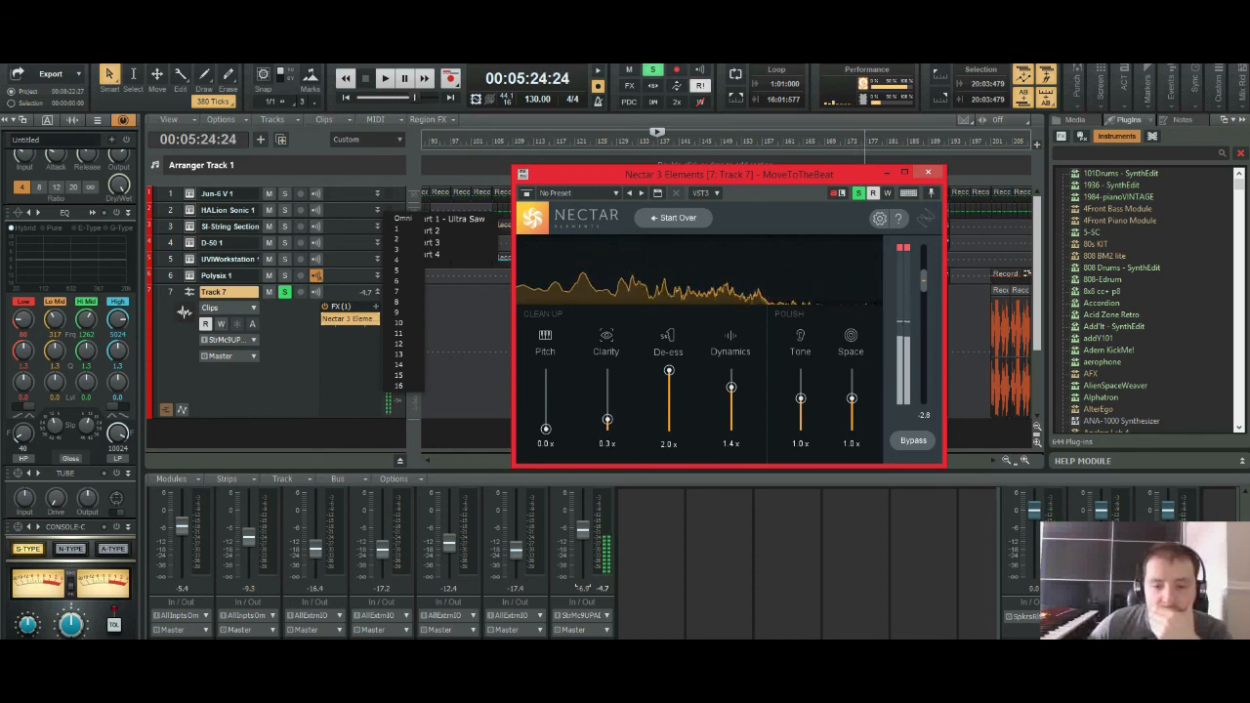
Step: Start Nectar's Vocal Assistant over with Modern vibe and Aggressive intensity, analysing the playing audio
{"action": "left_click", "coordinate": [673, 217]}
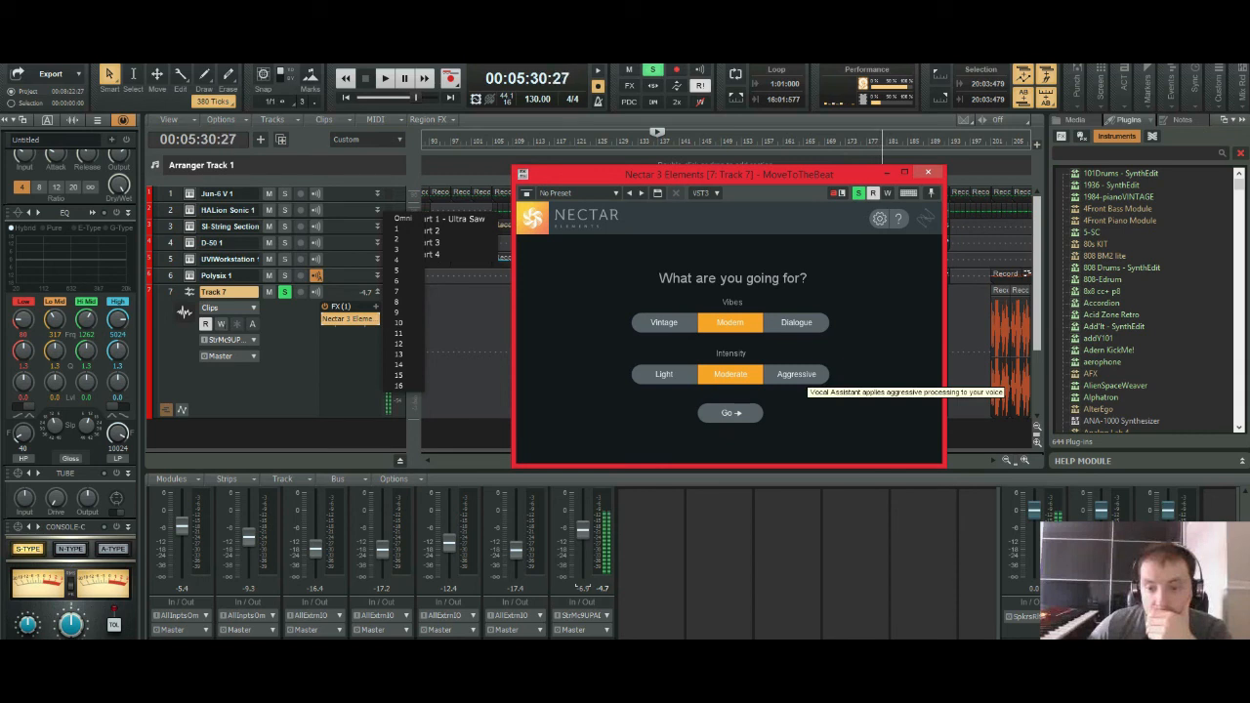
{"action": "left_click", "coordinate": [796, 373]}
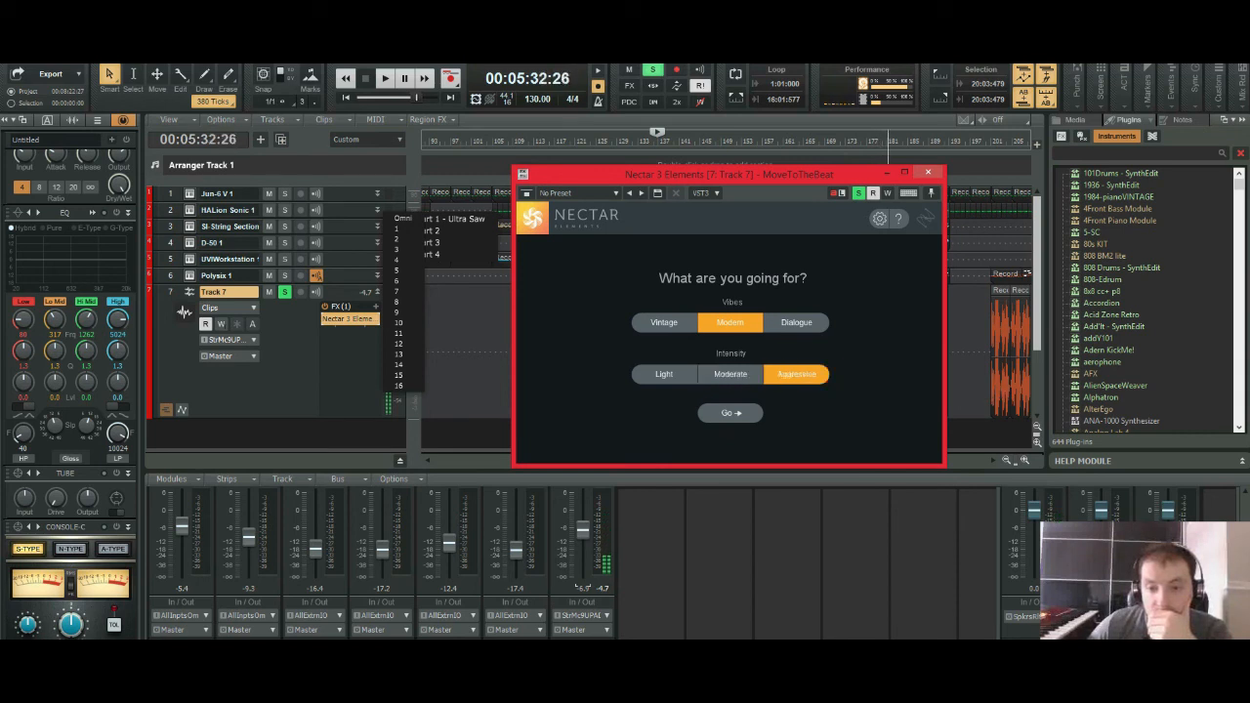
{"action": "left_click", "coordinate": [730, 413]}
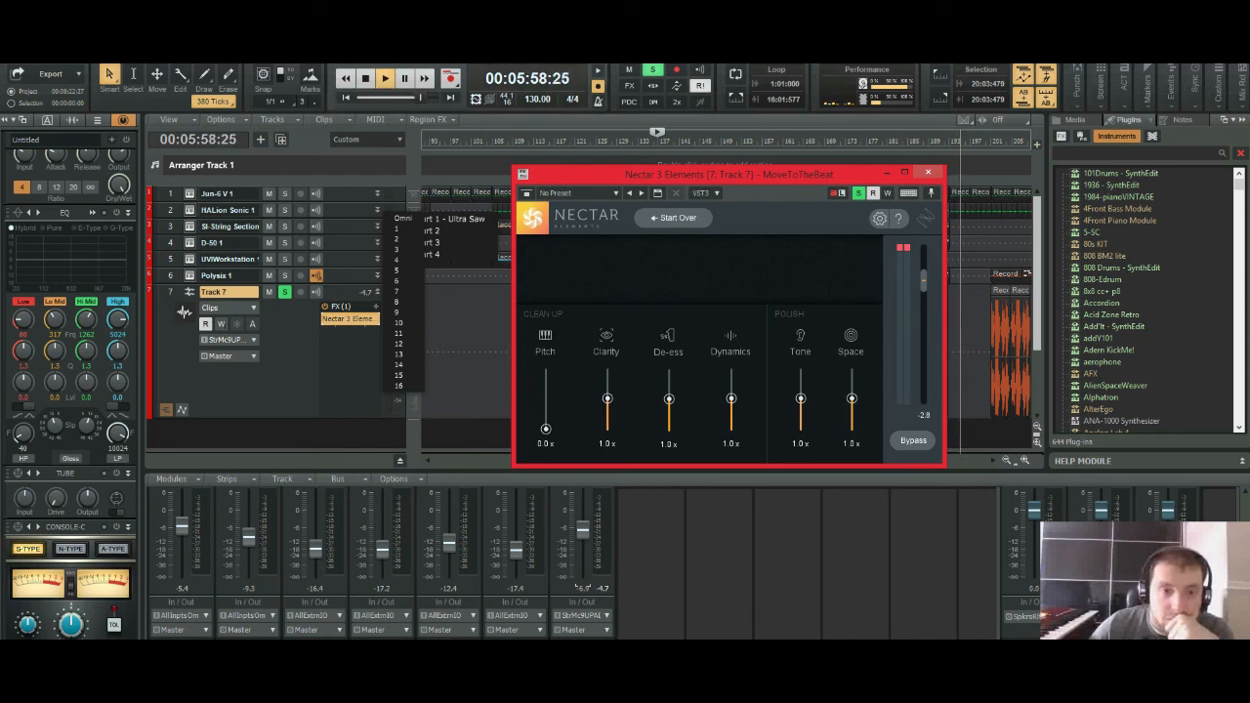
Step: Replay Track 7 with Nectar applied, close the plug-in window, and listen to the track unsoloed in the full mix
{"action": "key", "text": "space"}
{"action": "left_click_drag", "start_coordinate": [727, 174], "coordinate": [621, 212]}
{"action": "key", "text": "space"}
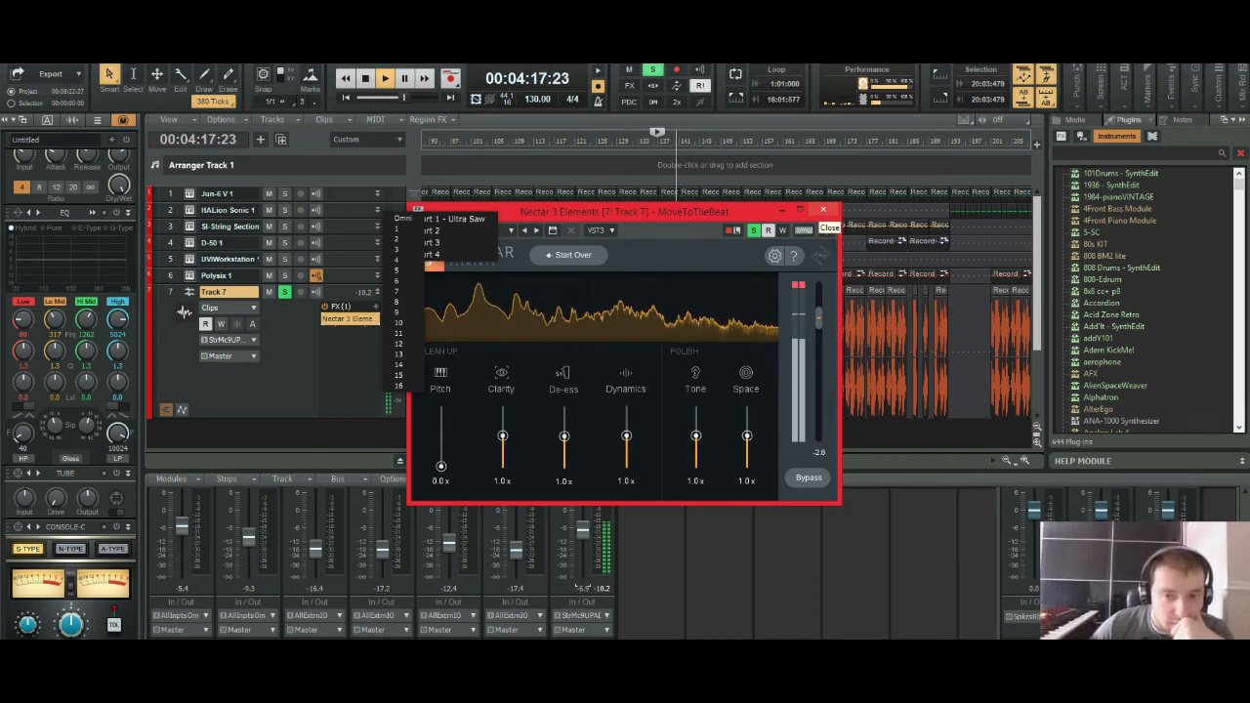
{"action": "left_click", "coordinate": [823, 209]}
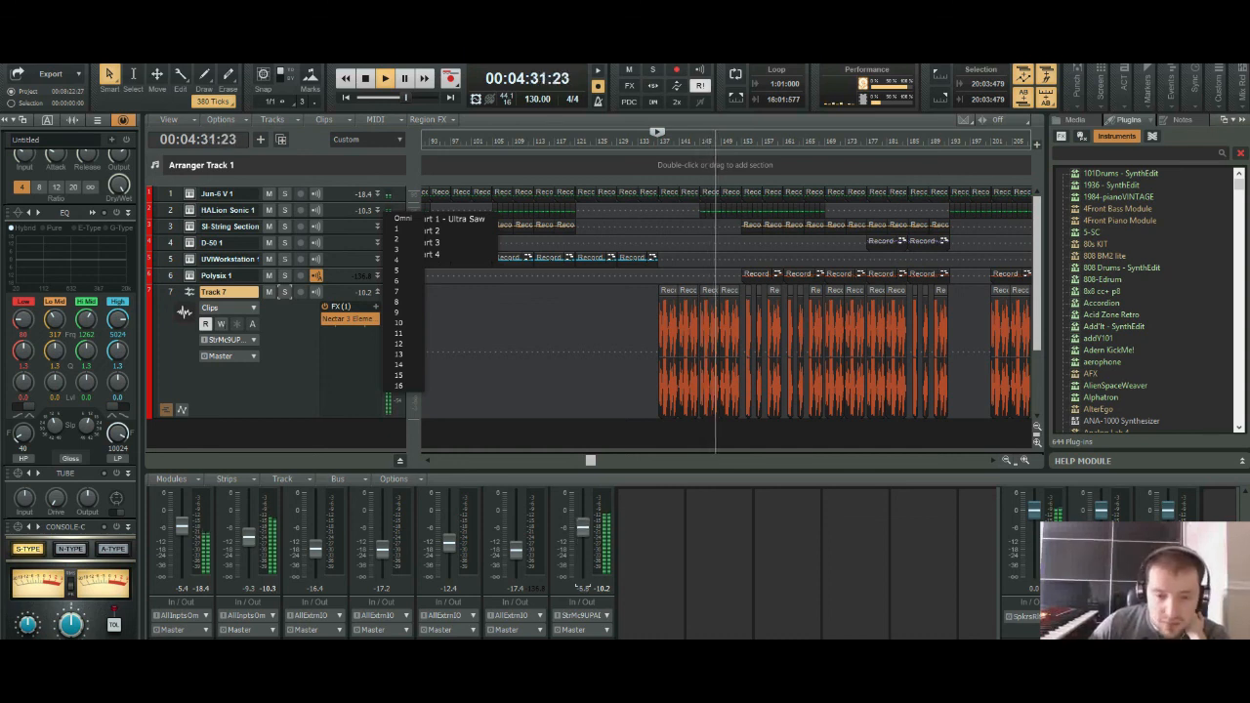
{"action": "scroll", "coordinate": [744, 332], "scroll_direction": "down", "scroll_amount": 1}
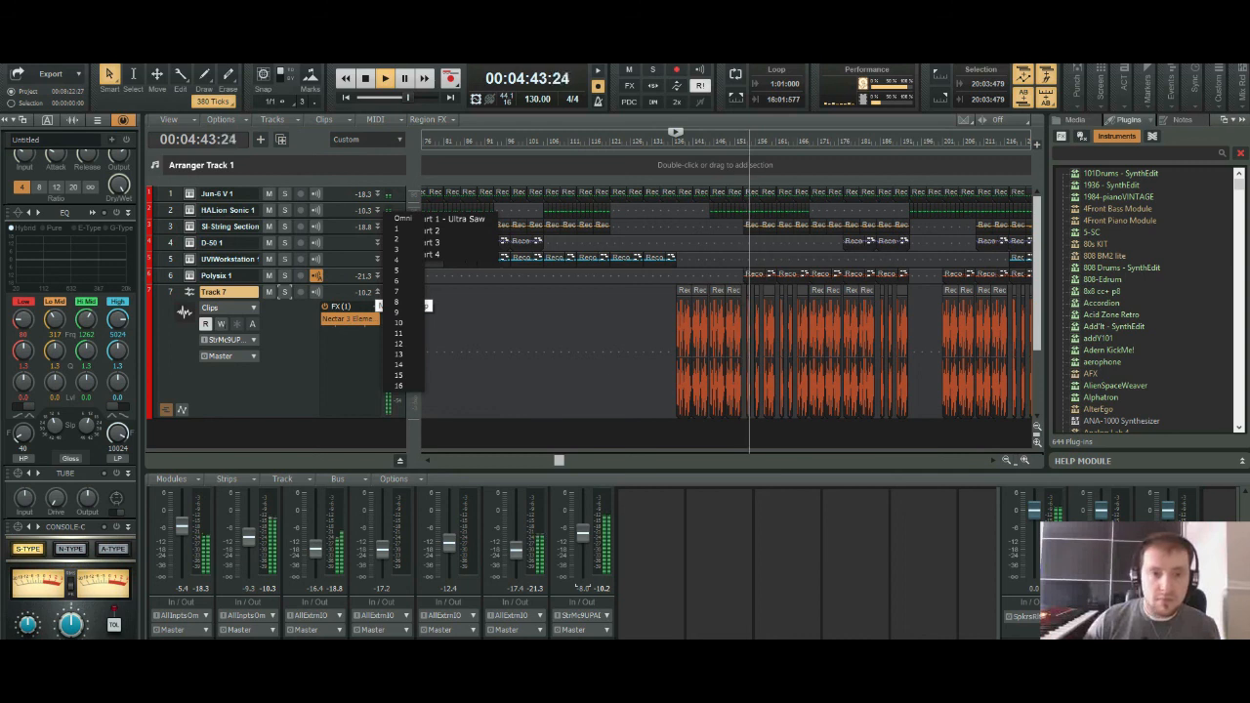
{"action": "key", "text": "space"}
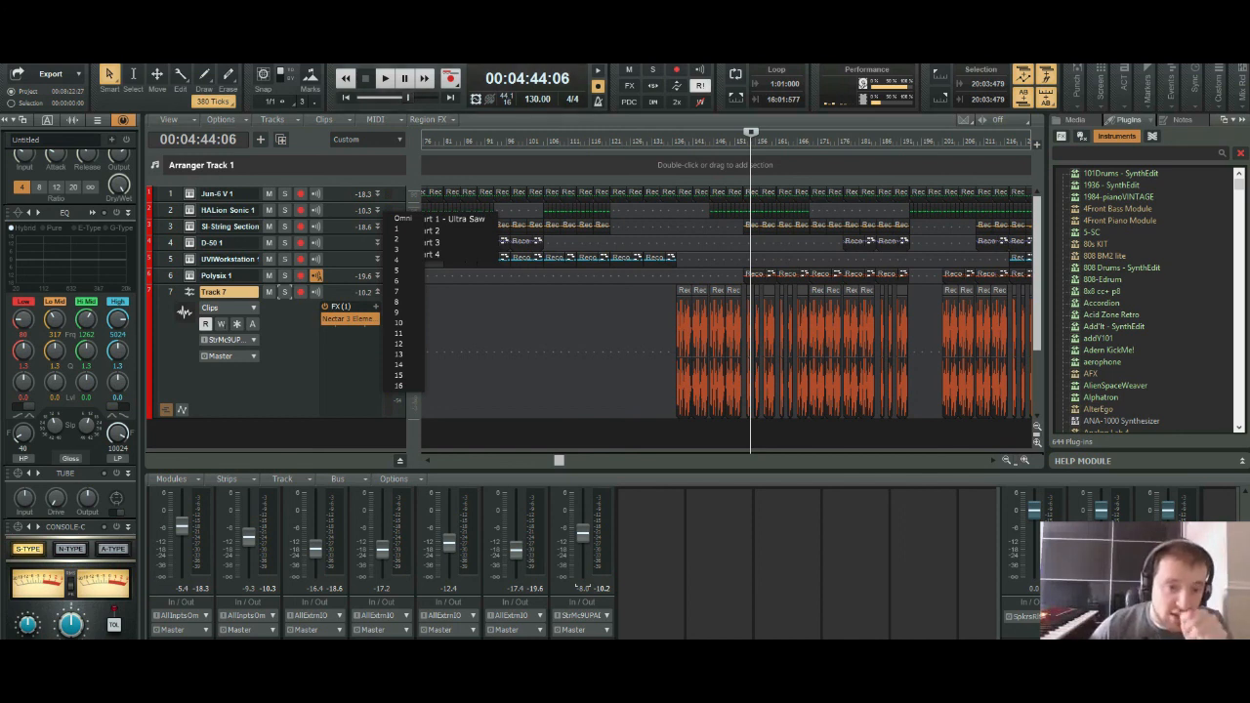
{"action": "left_click", "coordinate": [378, 292]}
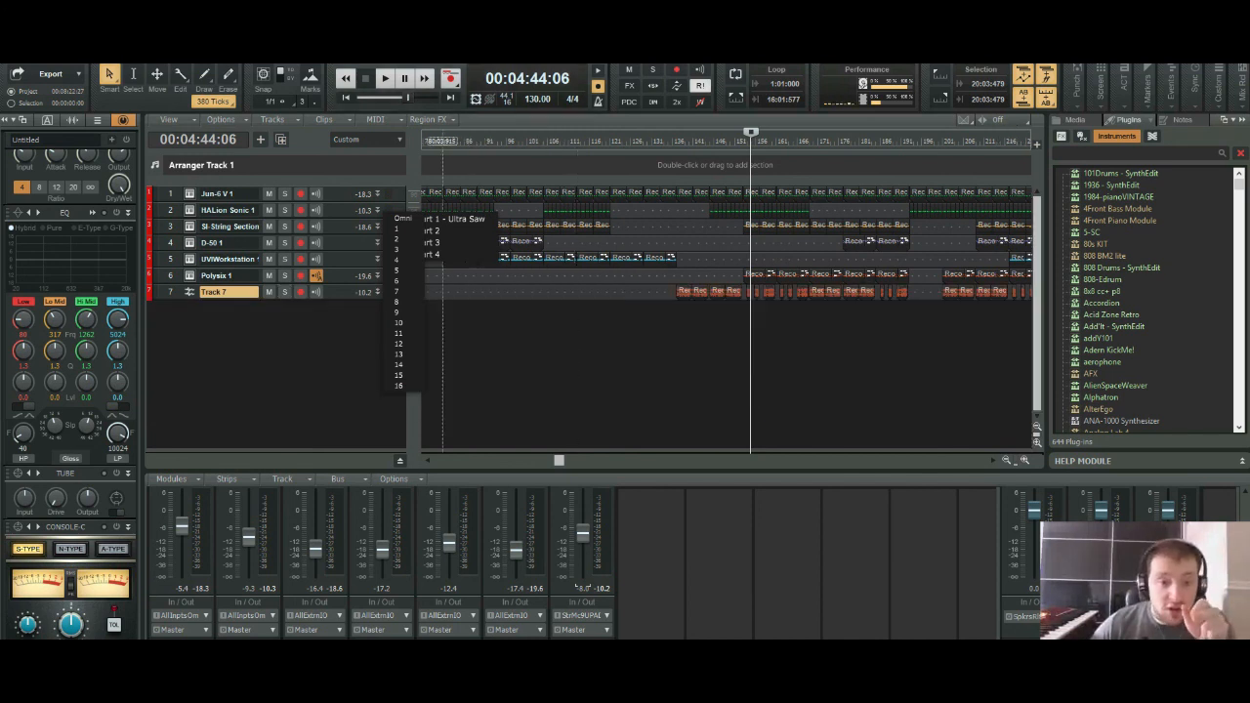
Step: Set the playback position to 2:48:18 and insert the Ozone 9 Elements mastering effect on the Master bus
{"action": "left_click", "coordinate": [490, 342]}
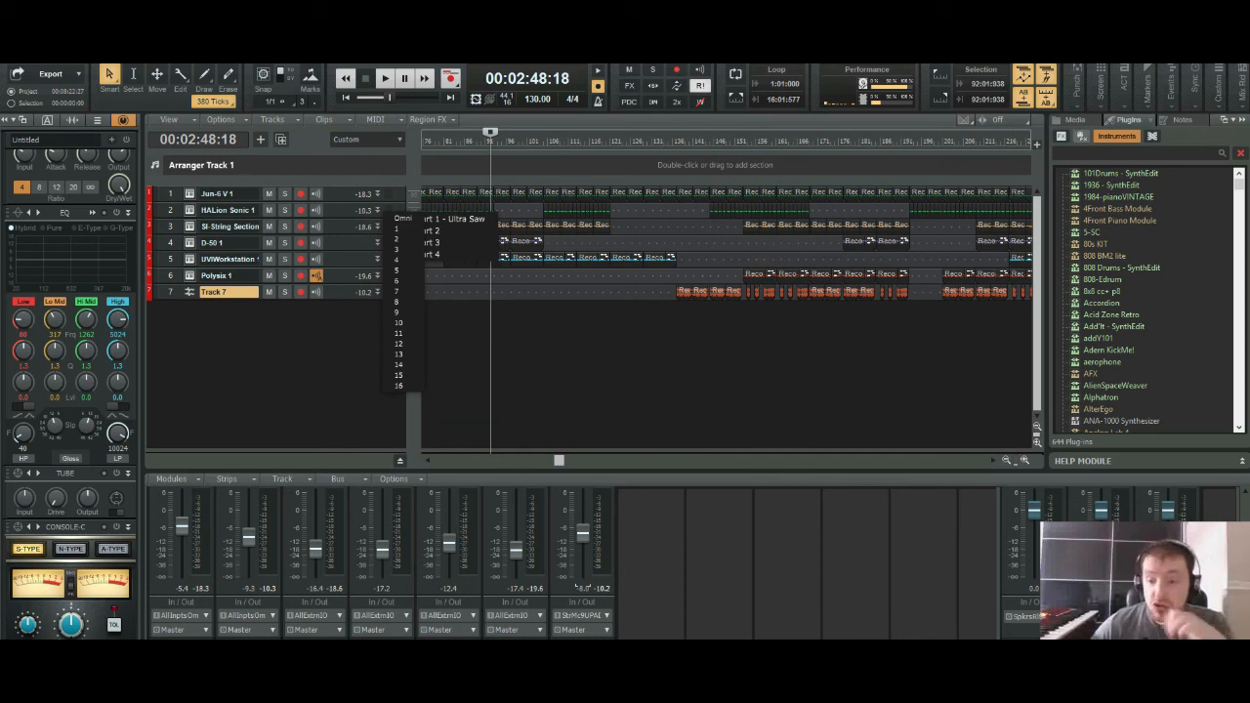
{"action": "left_click", "coordinate": [1081, 137]}
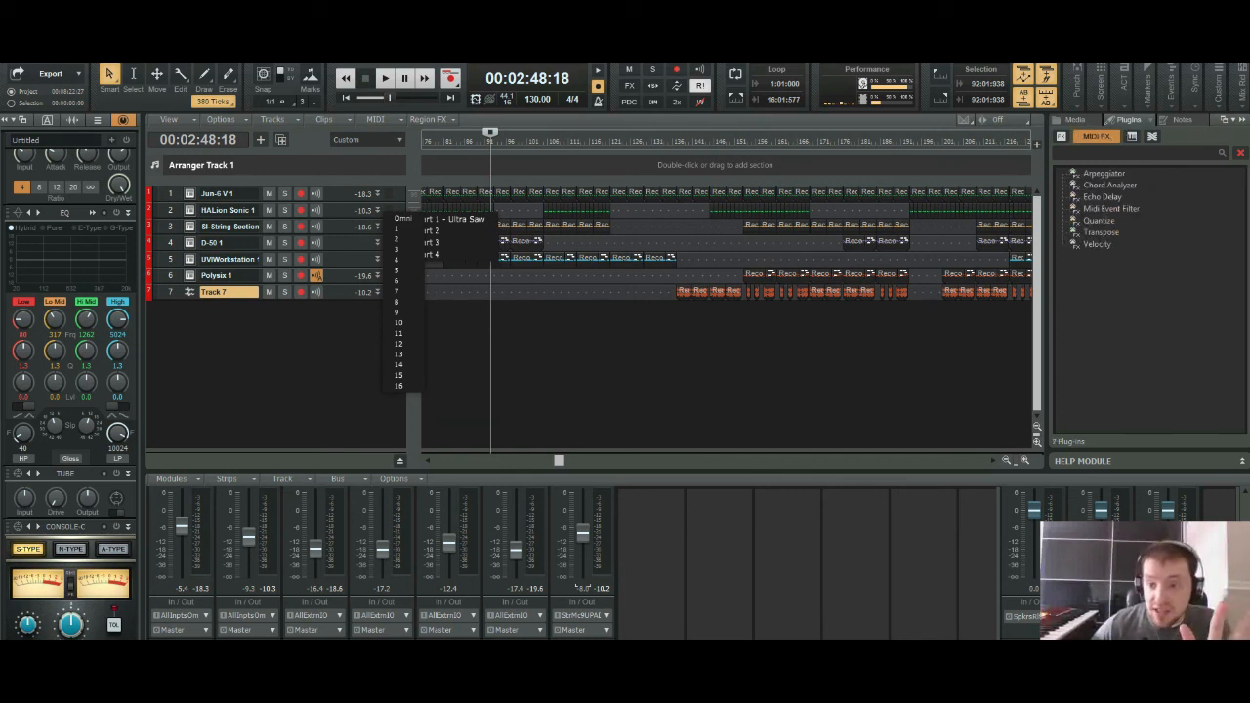
{"action": "left_click", "coordinate": [1061, 137]}
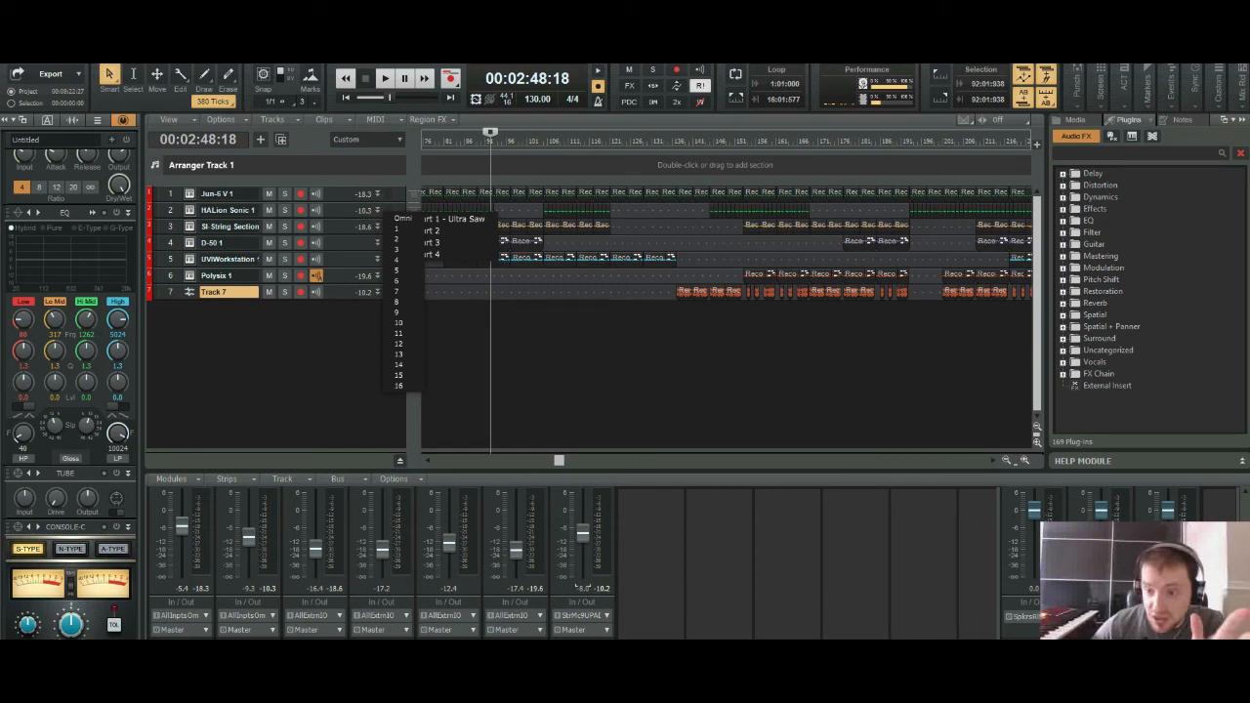
{"action": "left_click", "coordinate": [1063, 256]}
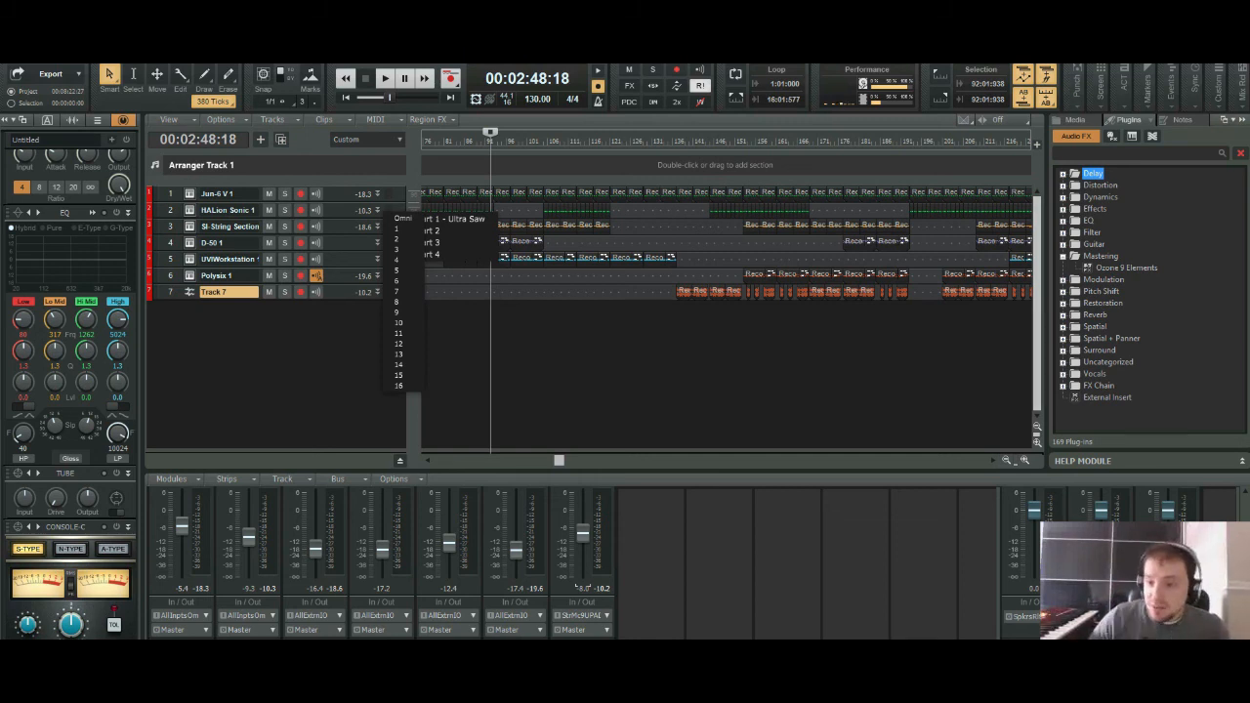
{"action": "left_click", "coordinate": [1126, 267]}
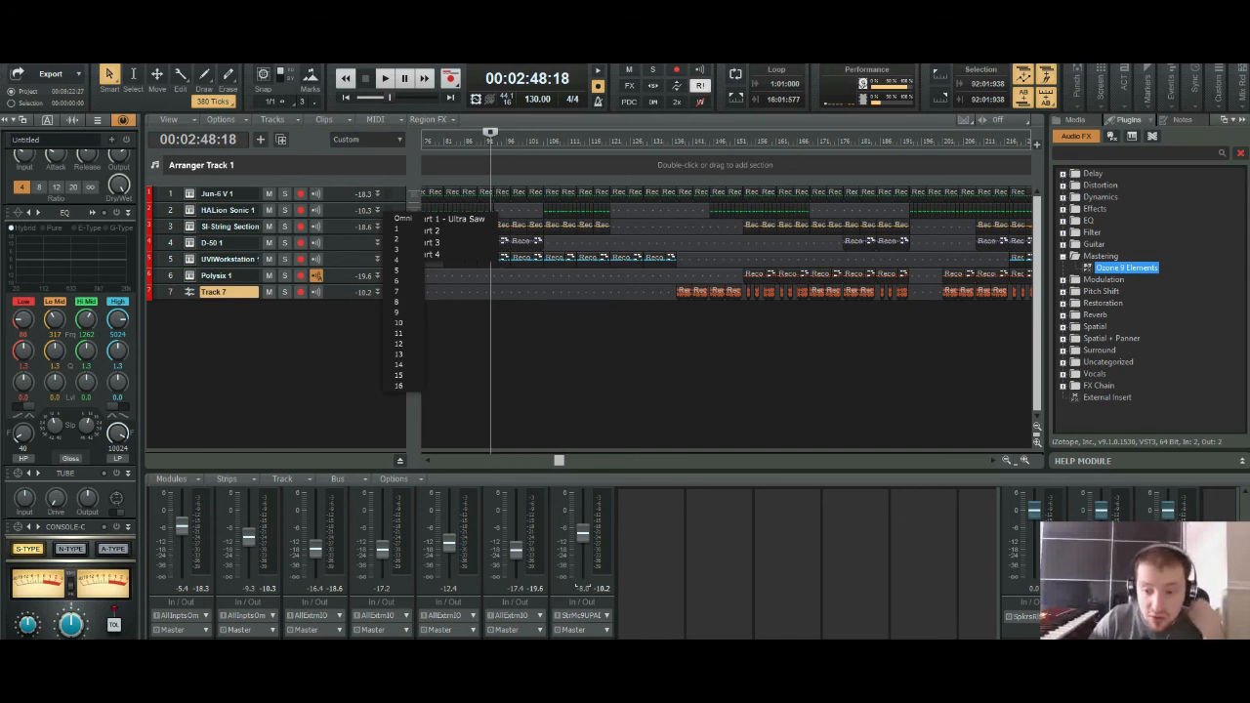
{"action": "double_click", "coordinate": [1126, 267]}
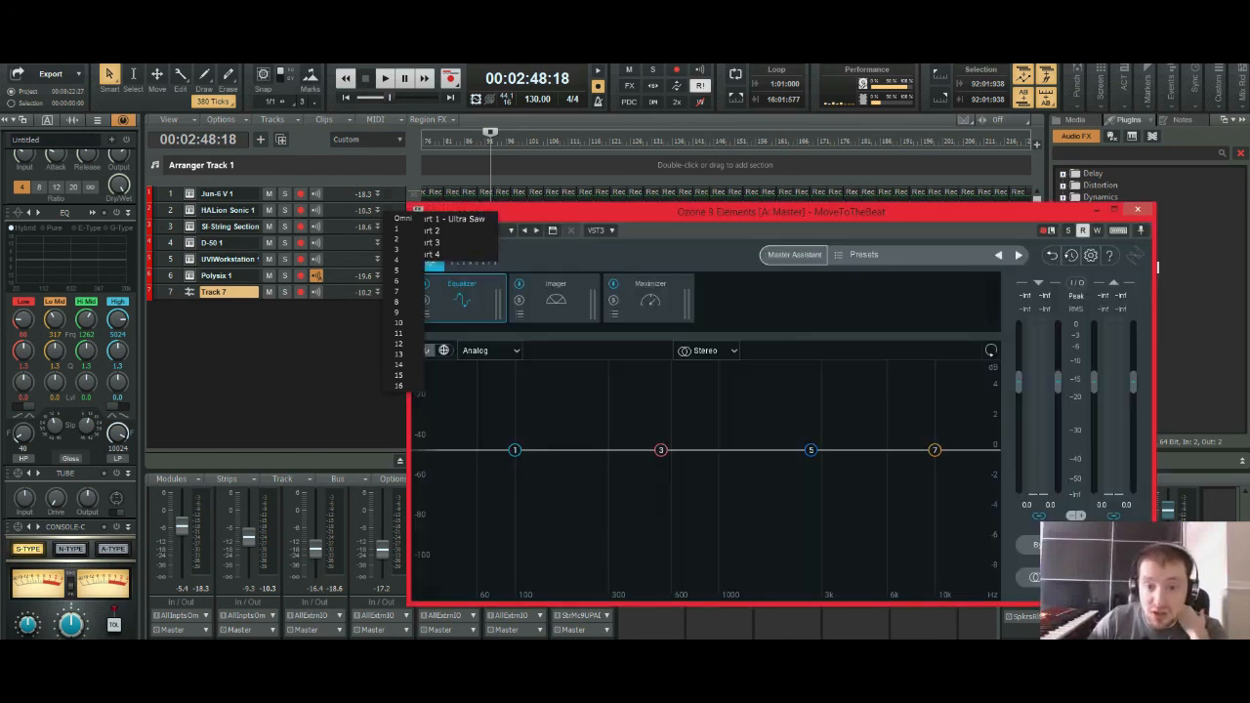
{"action": "left_click_drag", "start_coordinate": [928, 212], "coordinate": [985, 114]}
Step: Audition Ozone's All-Purpose Mastering presets Adaptive Dynamics, Control Mud and Clean Limiting during playback, and load Full Master
{"action": "left_click", "coordinate": [921, 157]}
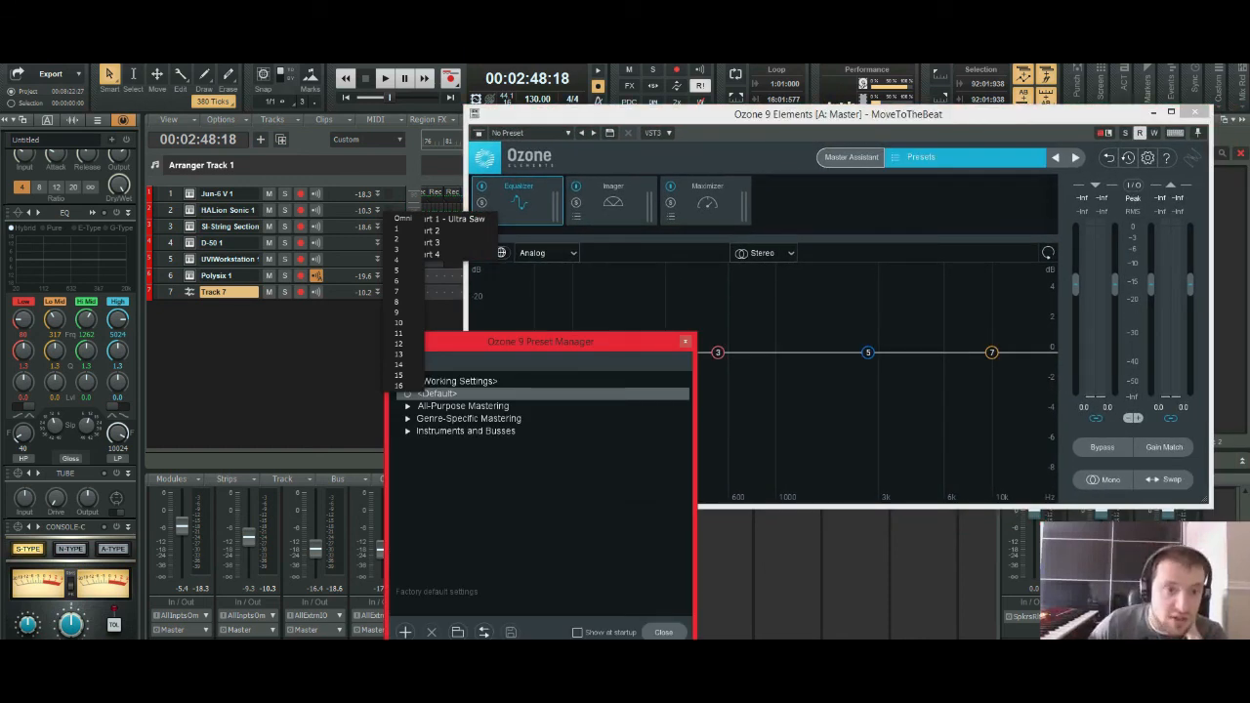
{"action": "left_click", "coordinate": [384, 78]}
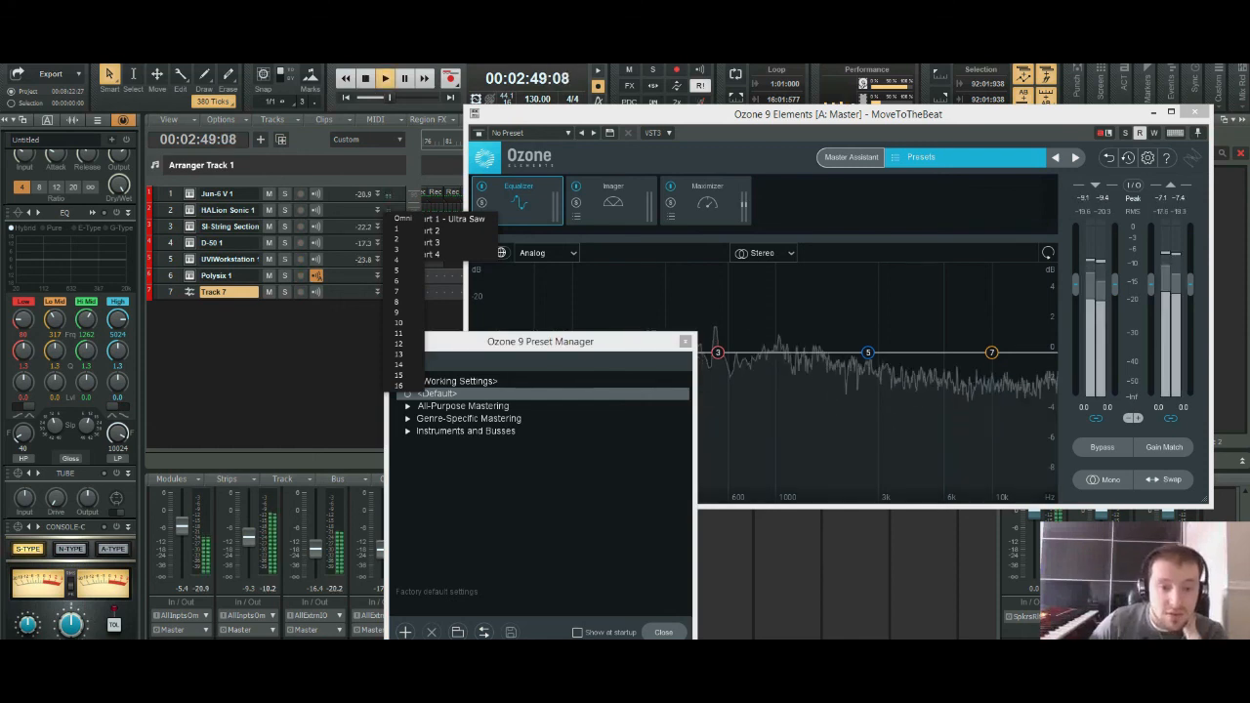
{"action": "left_click", "coordinate": [407, 405]}
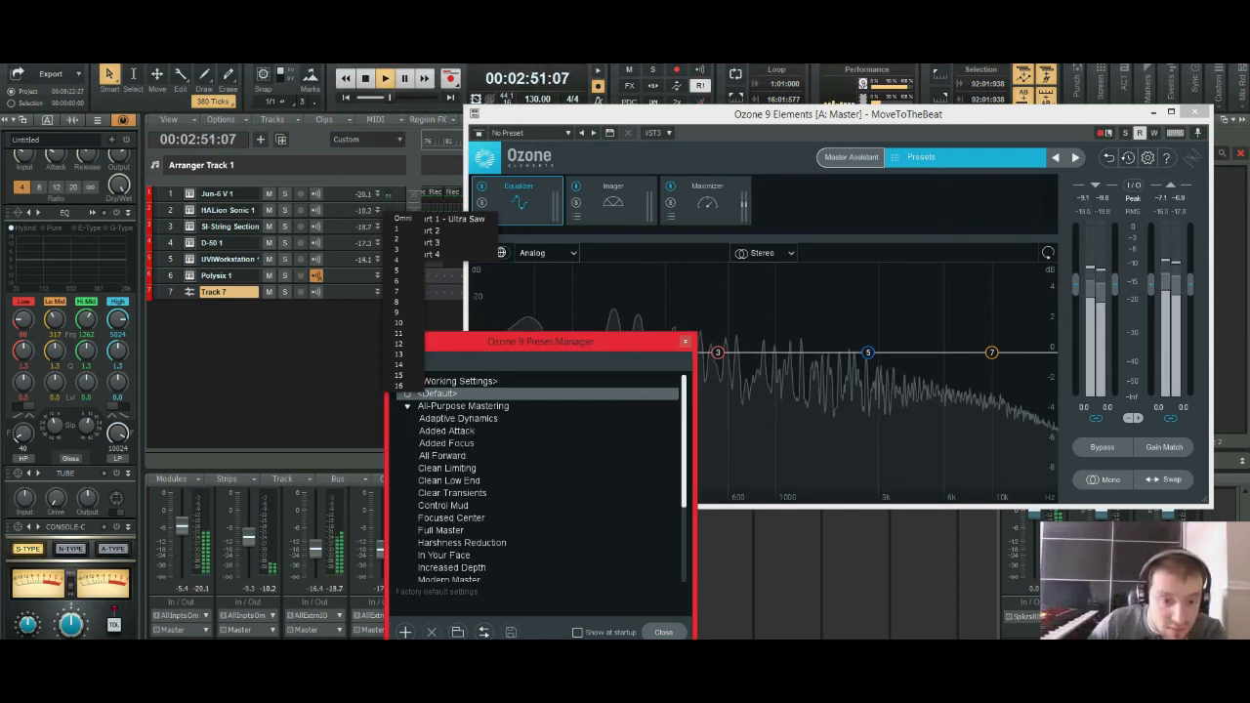
{"action": "left_click", "coordinate": [458, 418]}
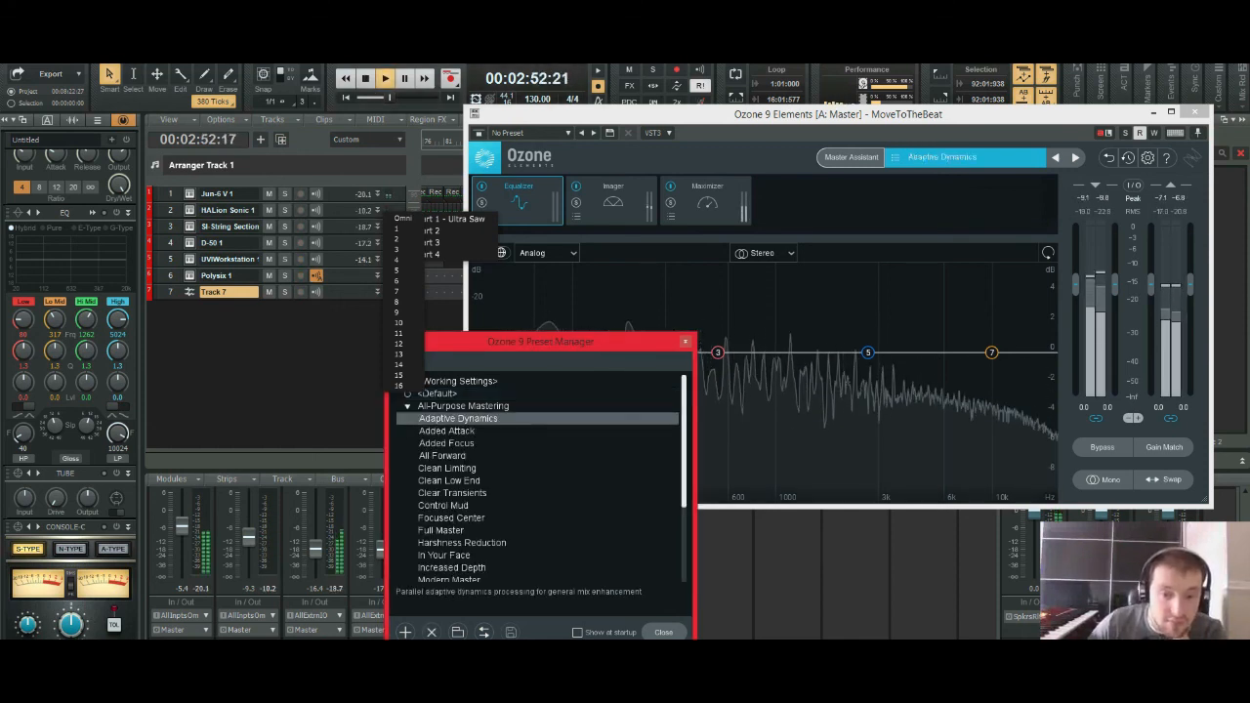
{"action": "left_click", "coordinate": [443, 506]}
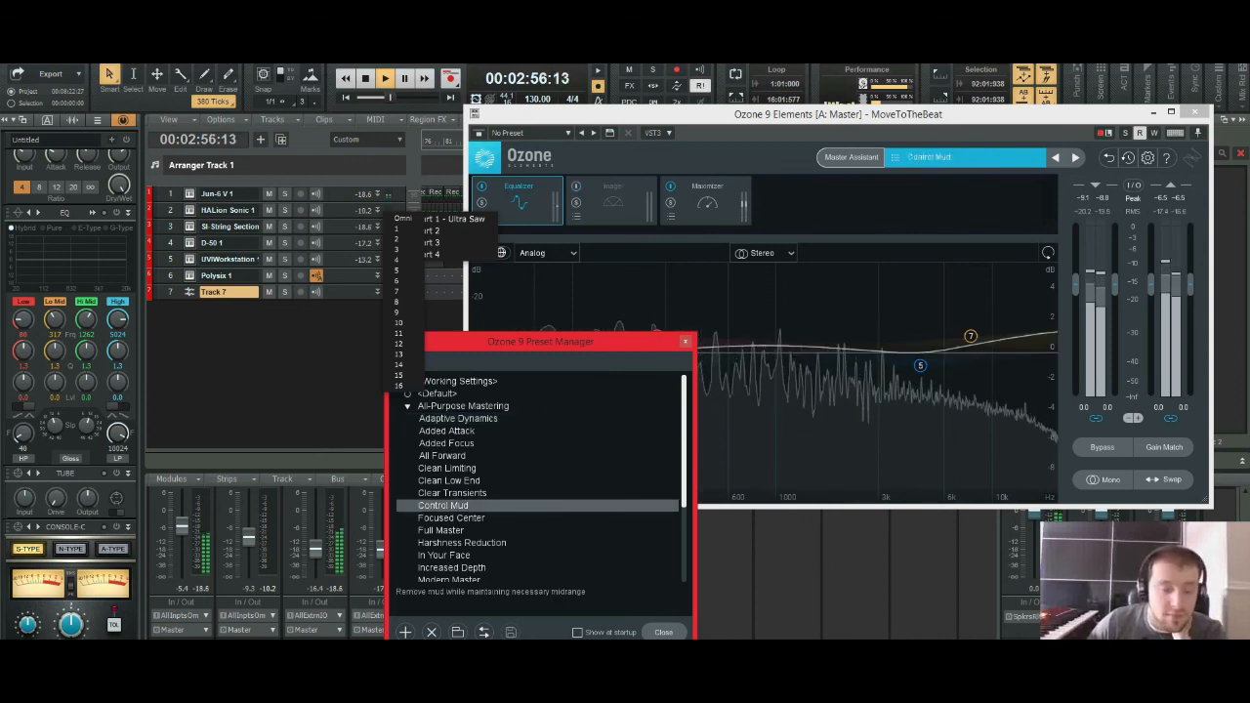
{"action": "left_click", "coordinate": [446, 468]}
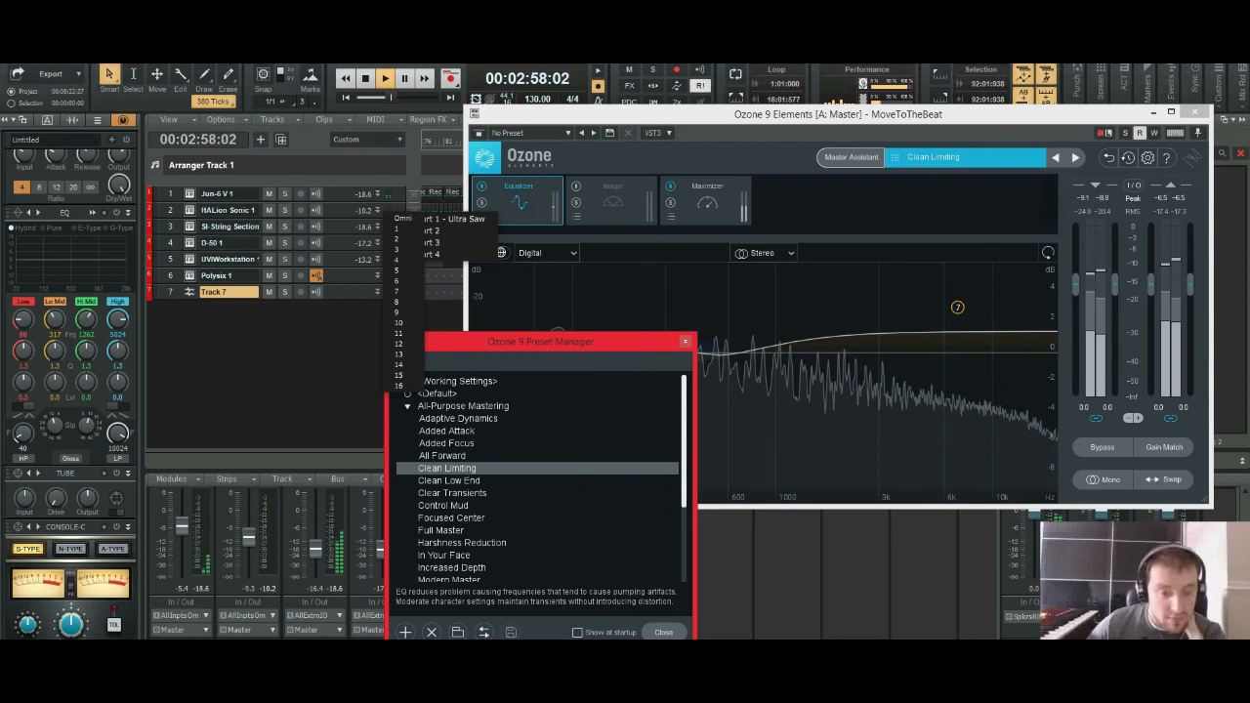
{"action": "left_click", "coordinate": [440, 531]}
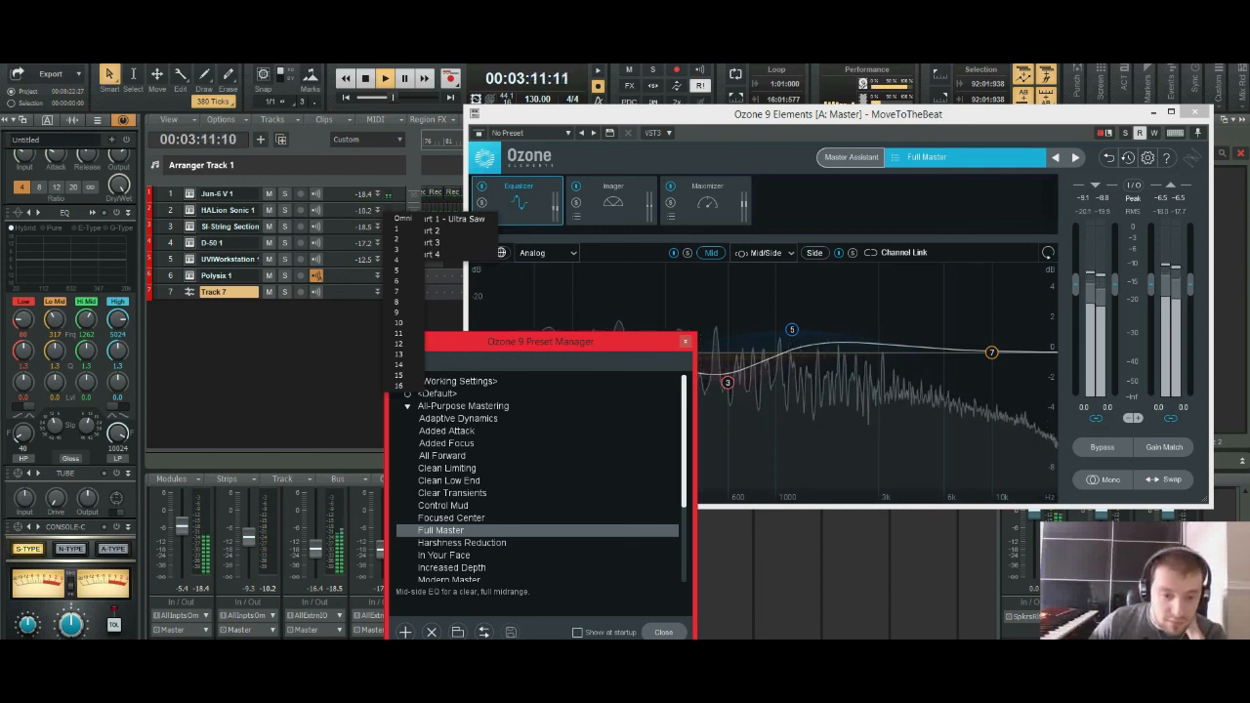
Step: Compare the Modern Master preset with Full Master while the mix plays, ending on Full Master
{"action": "scroll", "coordinate": [537, 479], "scroll_direction": "down", "scroll_amount": 2}
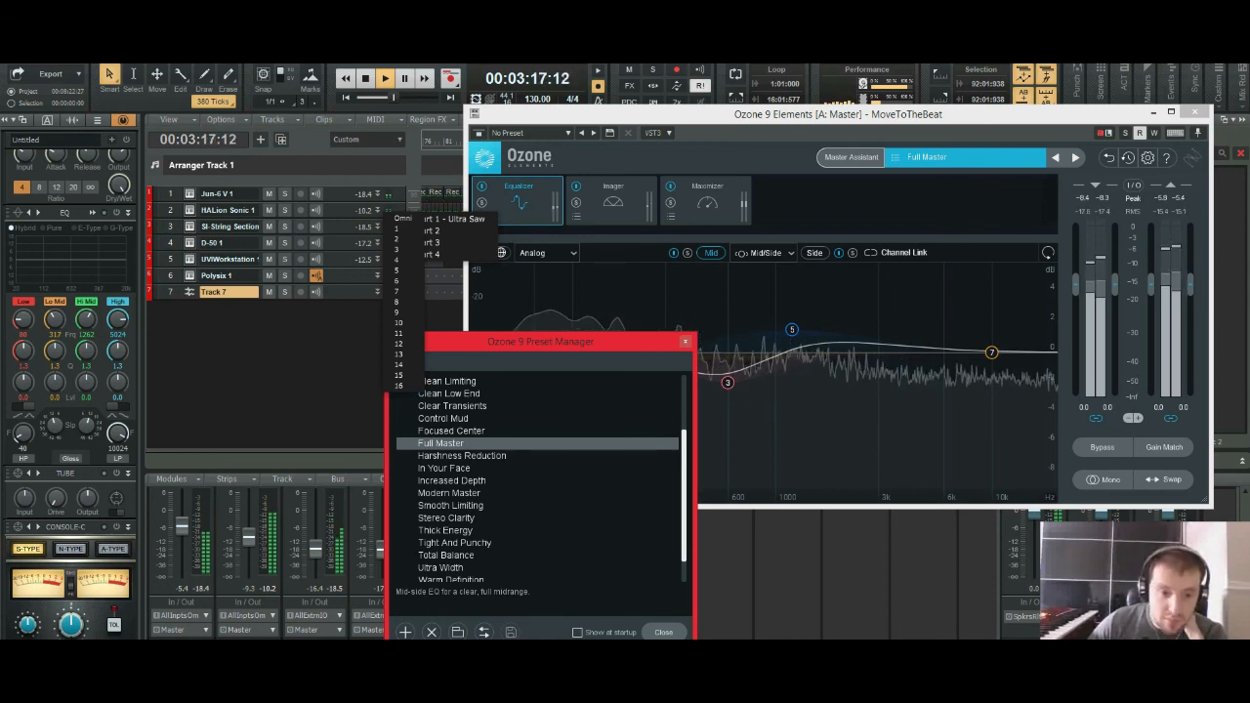
{"action": "left_click", "coordinate": [449, 493]}
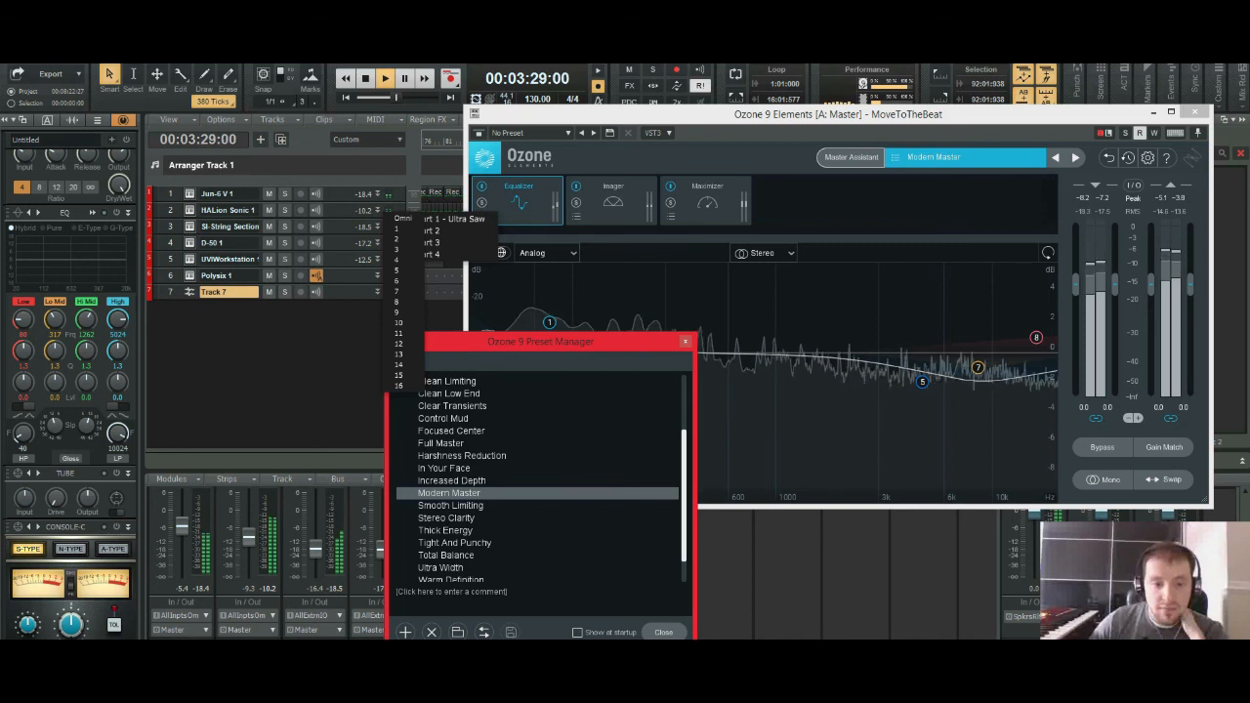
{"action": "left_click", "coordinate": [441, 444]}
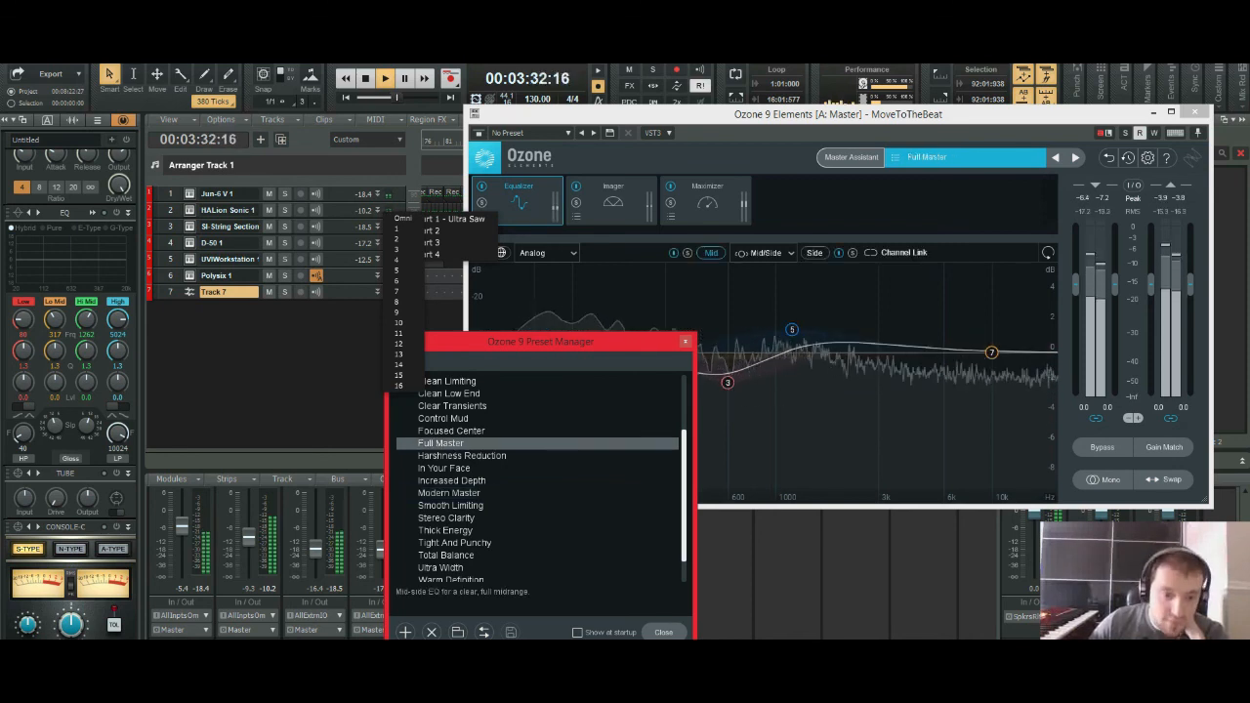
{"action": "scroll", "coordinate": [537, 468], "scroll_direction": "down", "scroll_amount": 1}
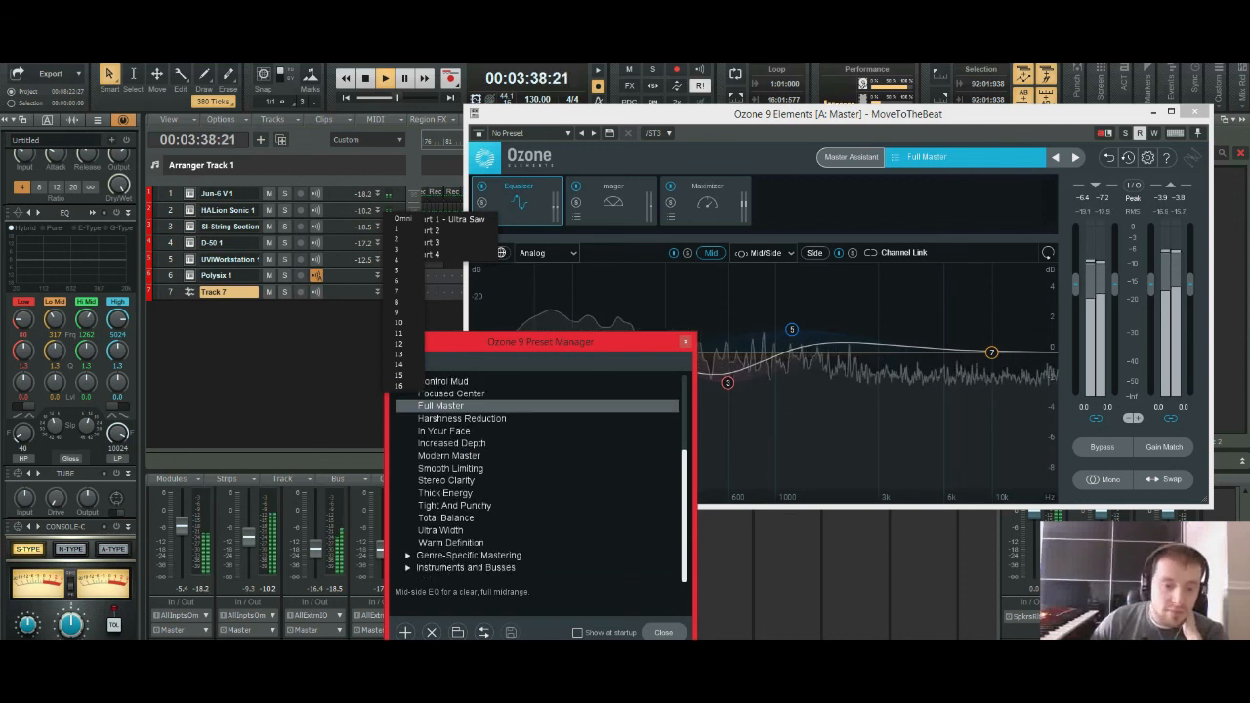
{"action": "left_click", "coordinate": [449, 456]}
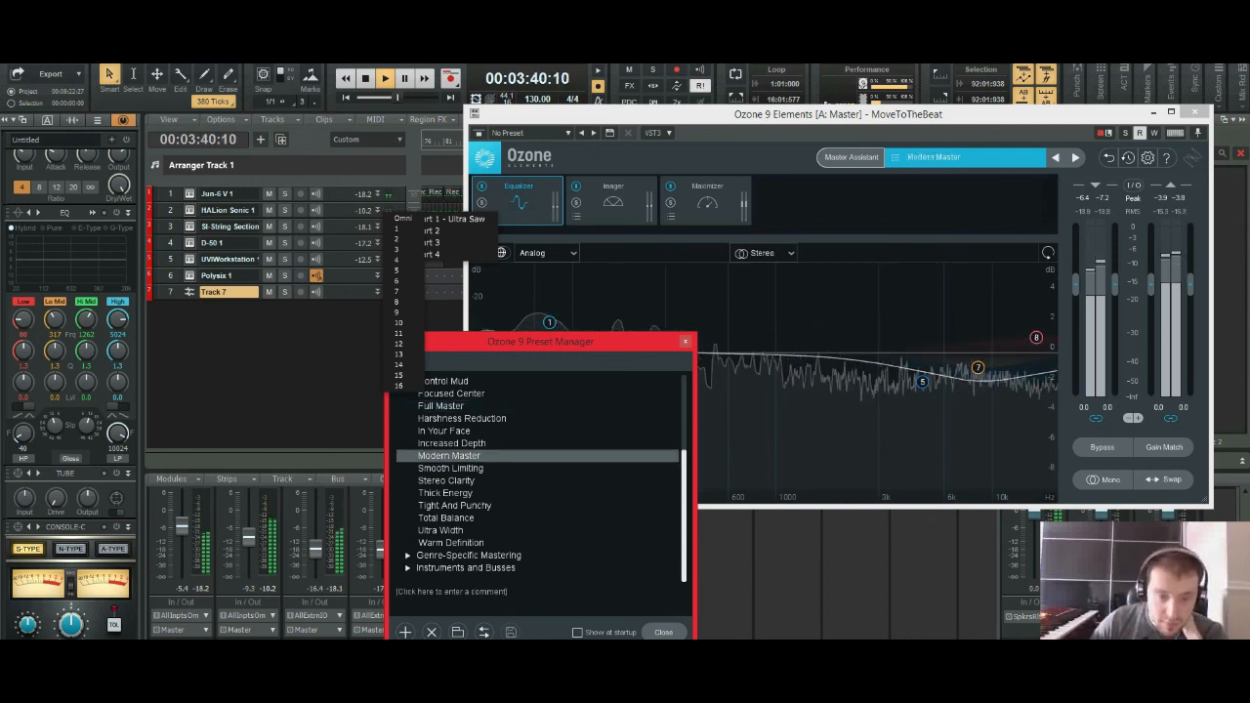
{"action": "left_click", "coordinate": [441, 406]}
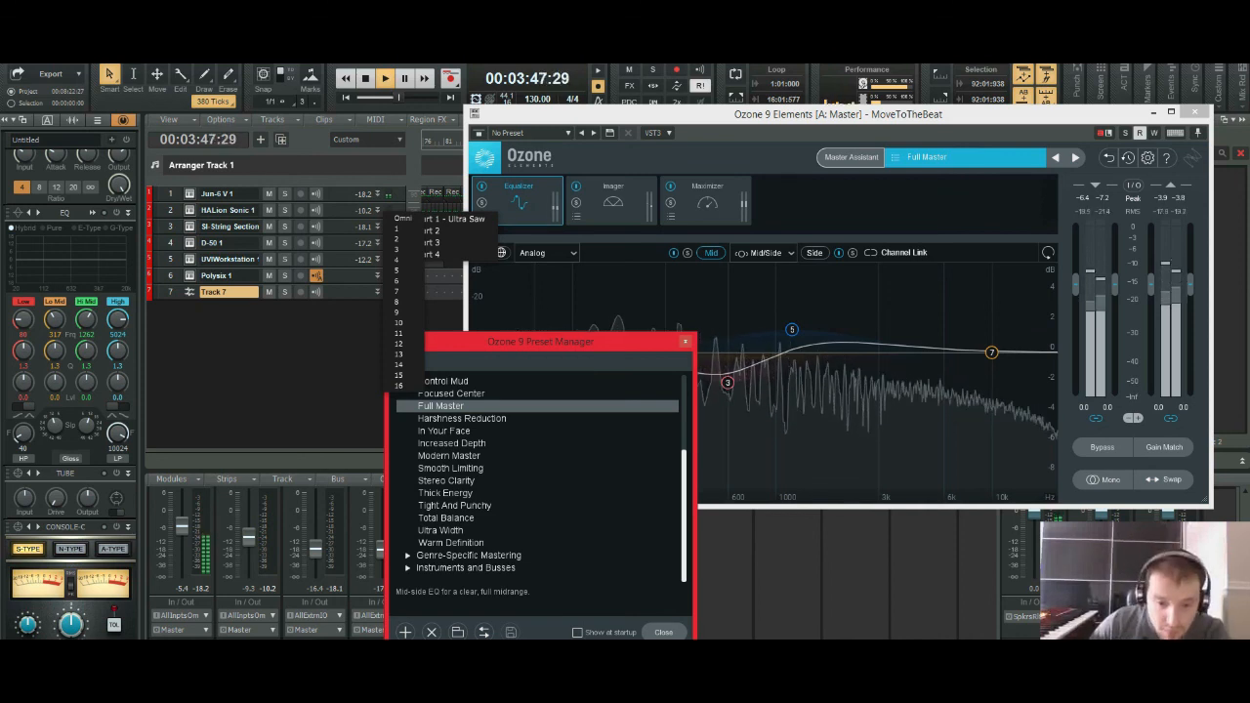
Step: Stop playback and close the Ozone preset manager and plug-in window
{"action": "left_click", "coordinate": [684, 340]}
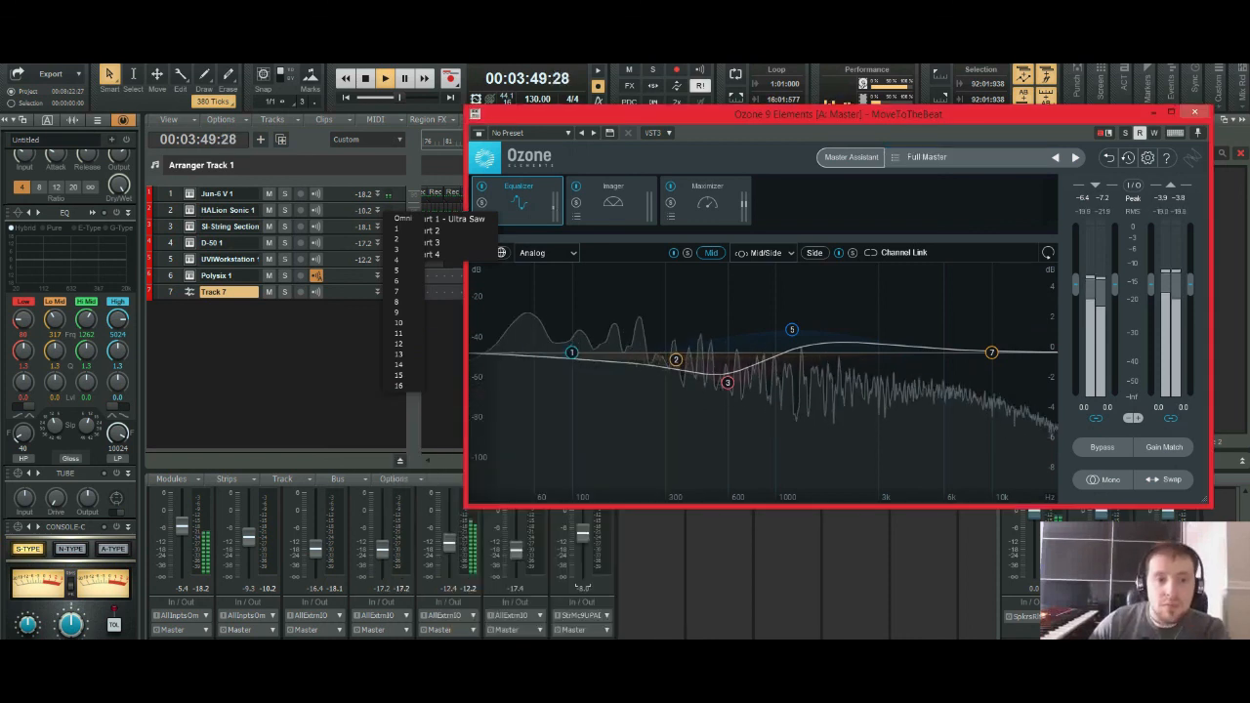
{"action": "key", "text": "space"}
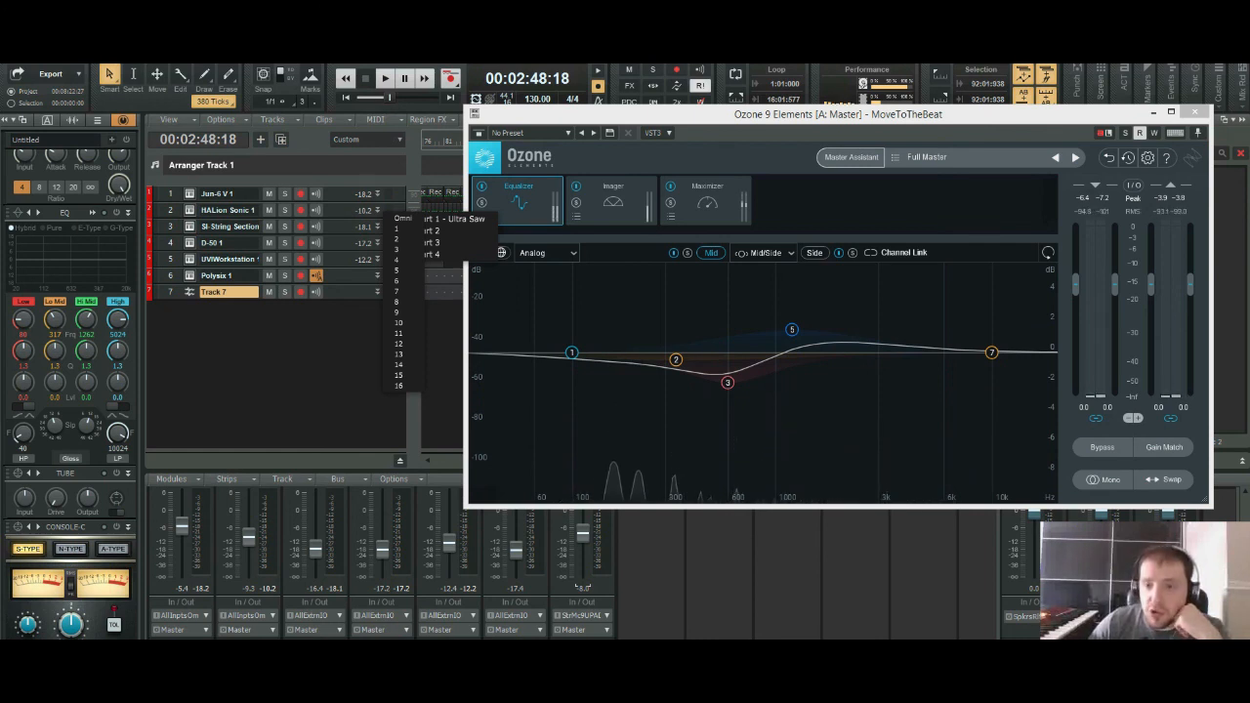
{"action": "left_click_drag", "start_coordinate": [837, 114], "coordinate": [646, 175]}
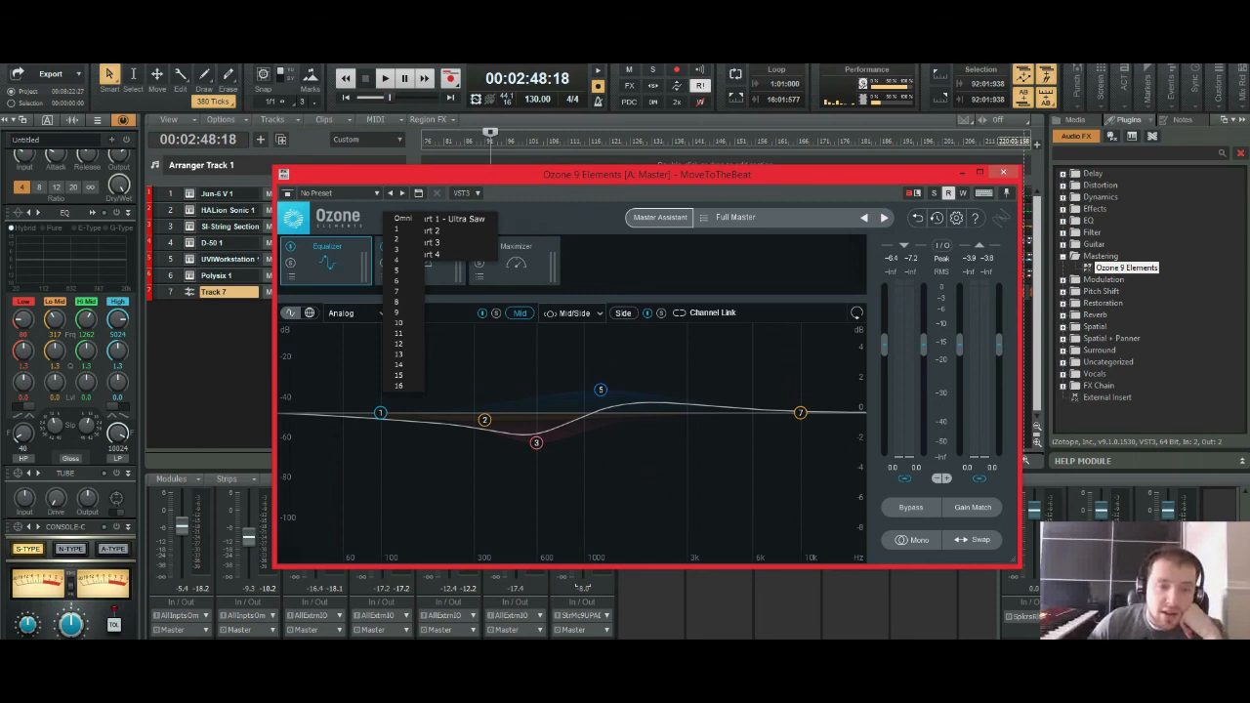
{"action": "left_click_drag", "start_coordinate": [646, 175], "coordinate": [681, 185]}
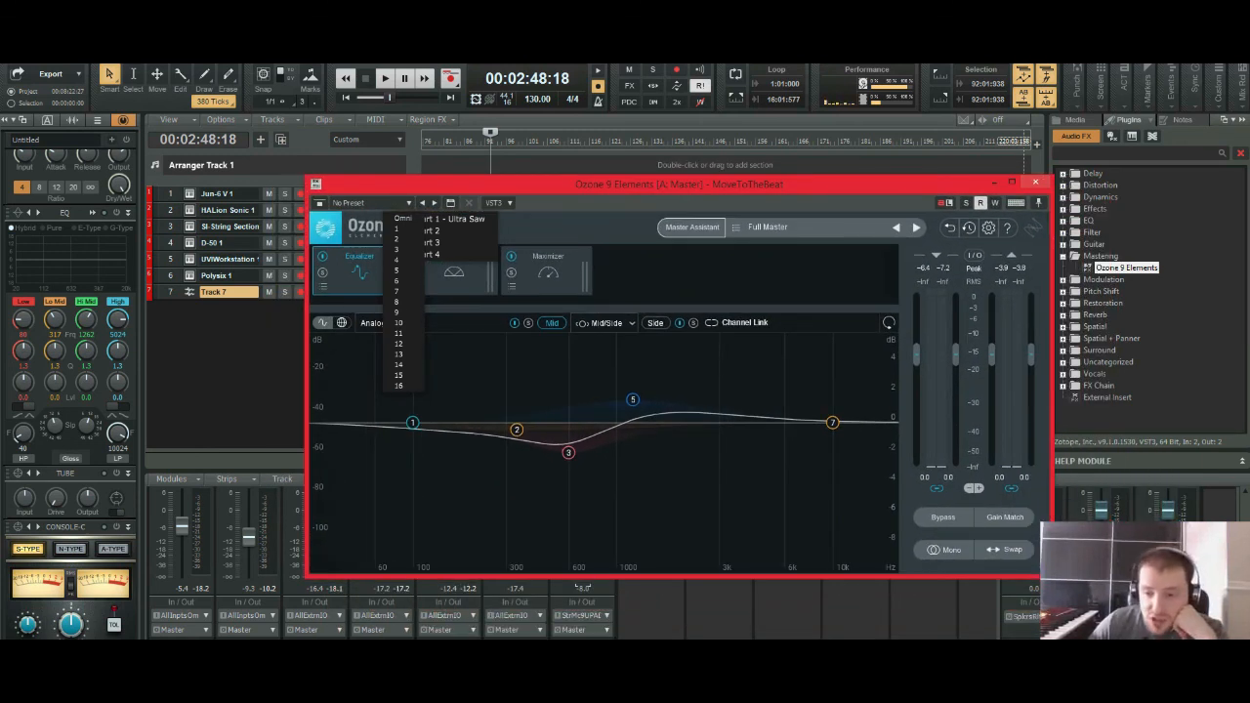
{"action": "left_click", "coordinate": [1035, 182]}
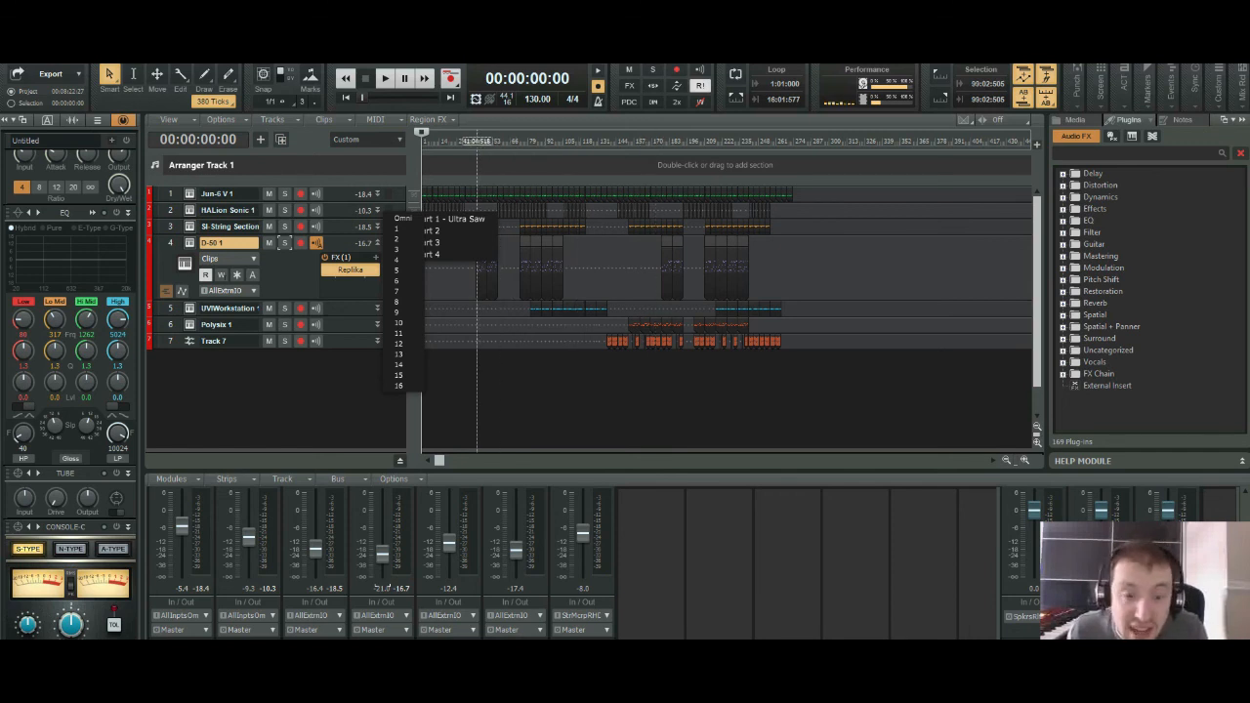
Step: Open the Replika delay on the D-50 1 track and play the track soloed from 1:13:23
{"action": "left_click", "coordinate": [476, 142]}
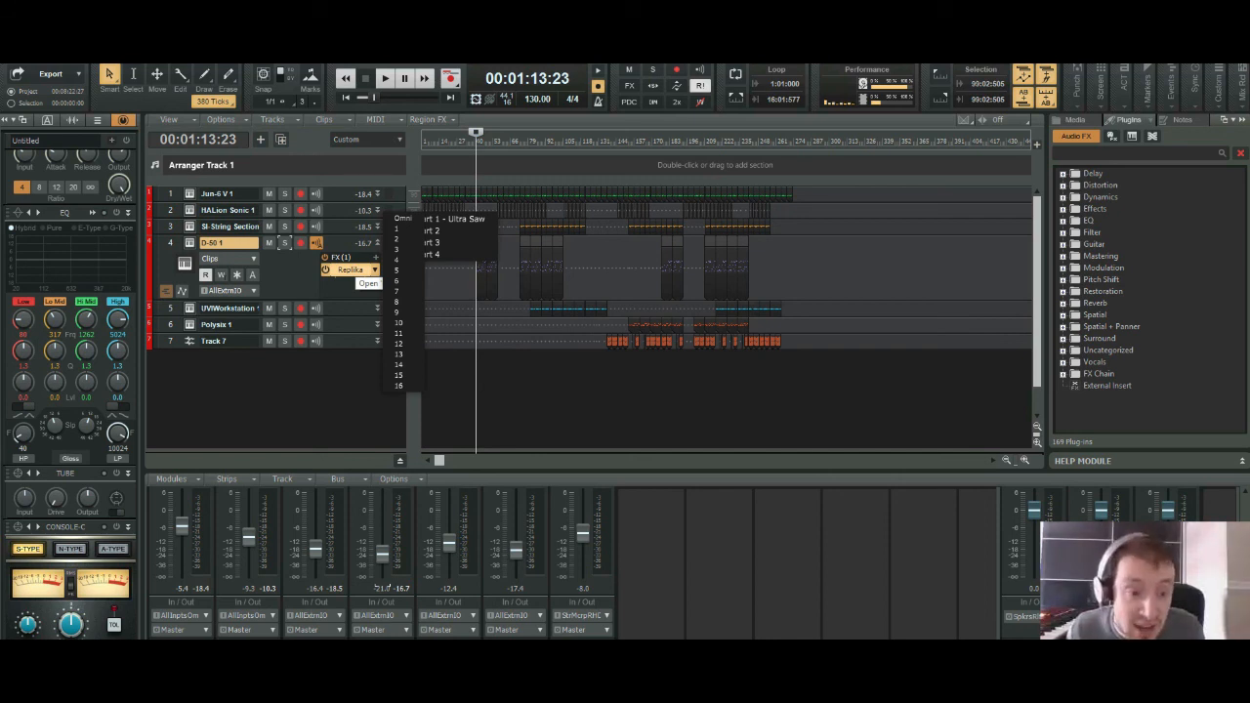
{"action": "double_click", "coordinate": [353, 270]}
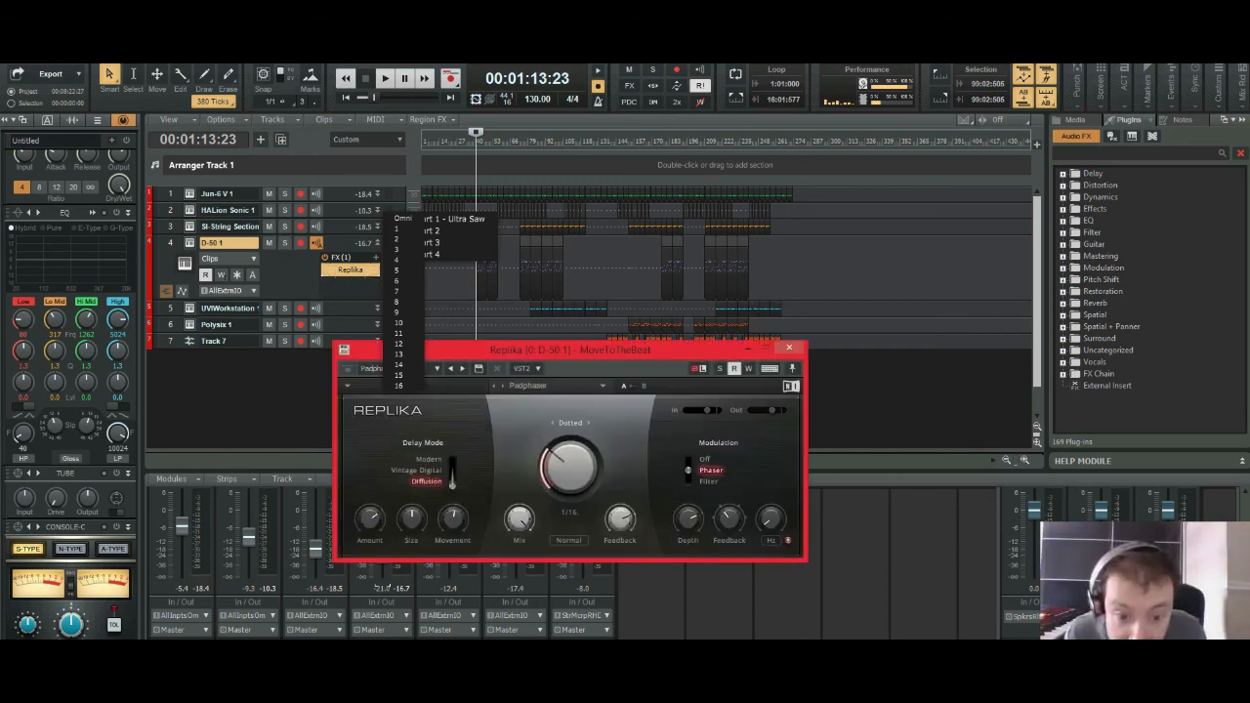
{"action": "left_click_drag", "start_coordinate": [793, 239], "coordinate": [779, 164]}
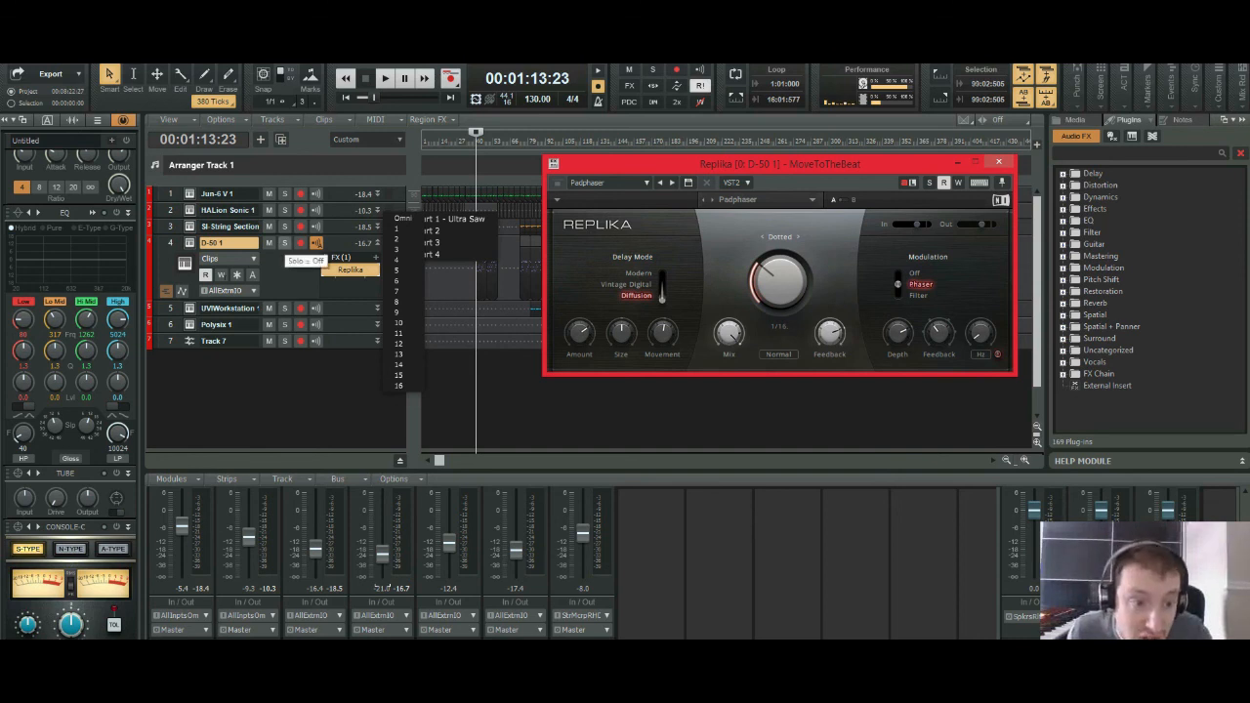
{"action": "left_click", "coordinate": [284, 243]}
{"action": "left_click", "coordinate": [386, 79]}
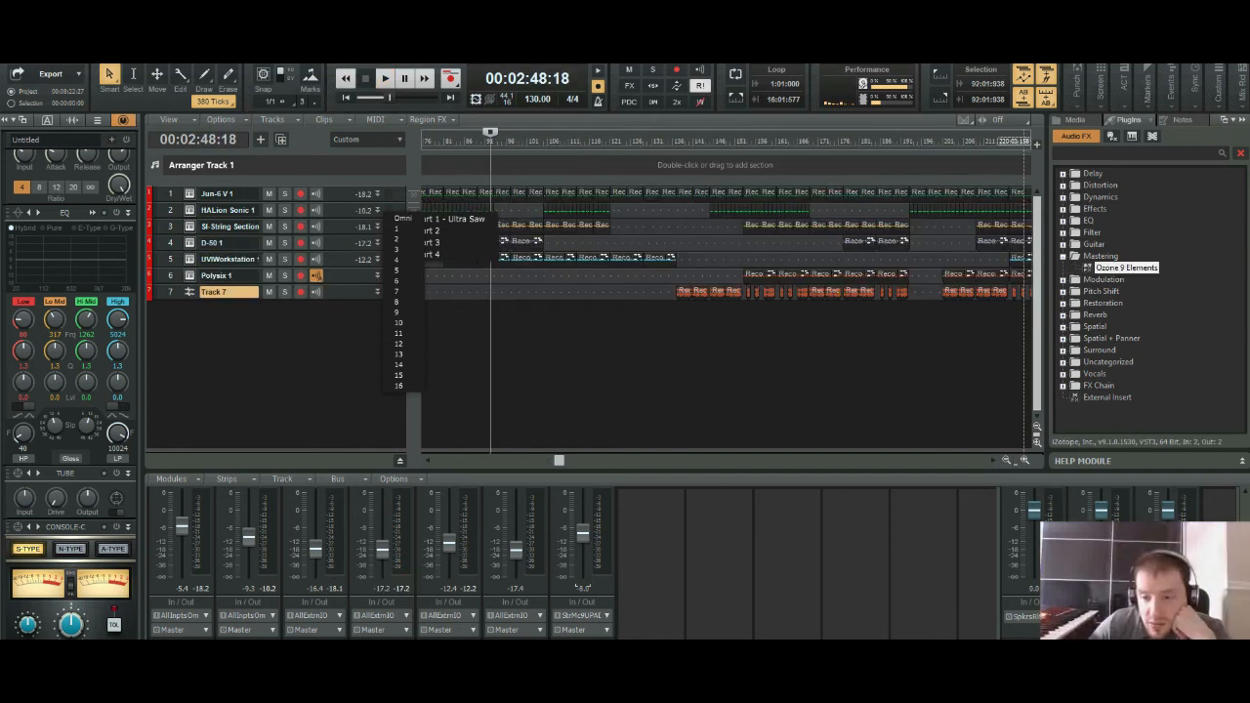
Step: Examine the effects inserted on the tracks and the Master bus in the mixing console
{"action": "scroll", "coordinate": [583, 586], "scroll_direction": "up", "scroll_amount": 9}
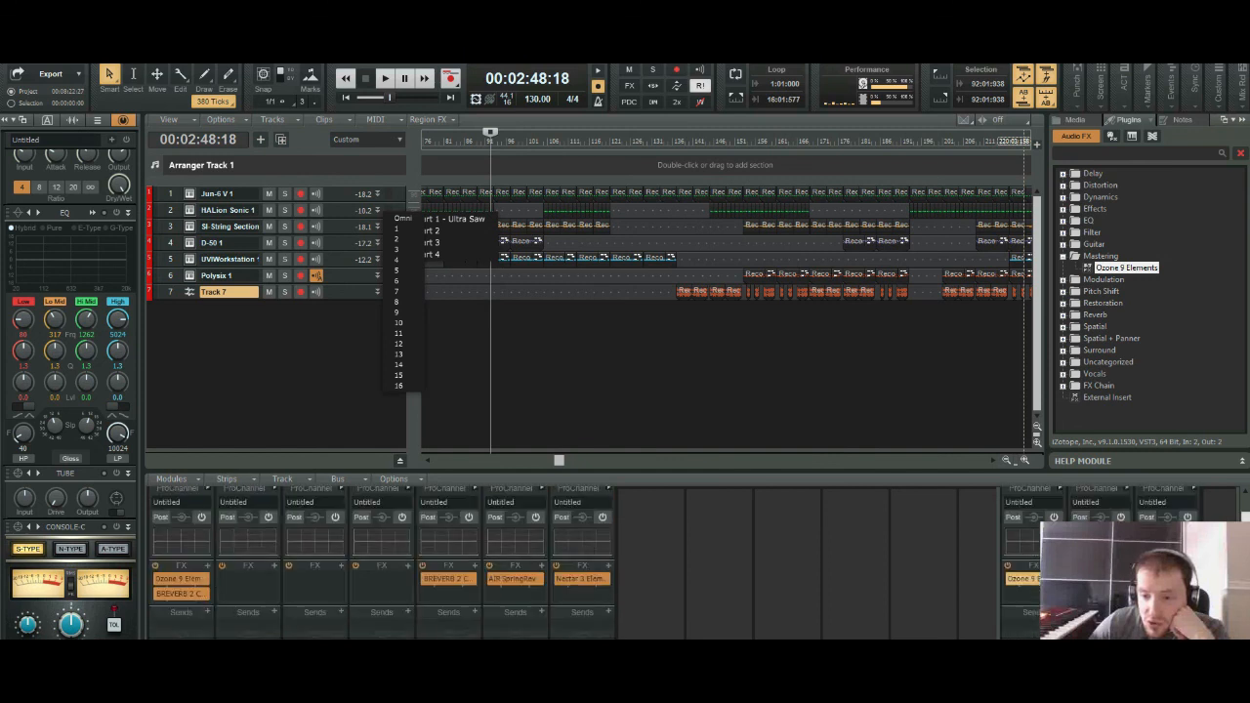
{"action": "scroll", "coordinate": [583, 586], "scroll_direction": "down", "scroll_amount": 2}
{"action": "scroll", "coordinate": [583, 586], "scroll_direction": "down", "scroll_amount": 2}
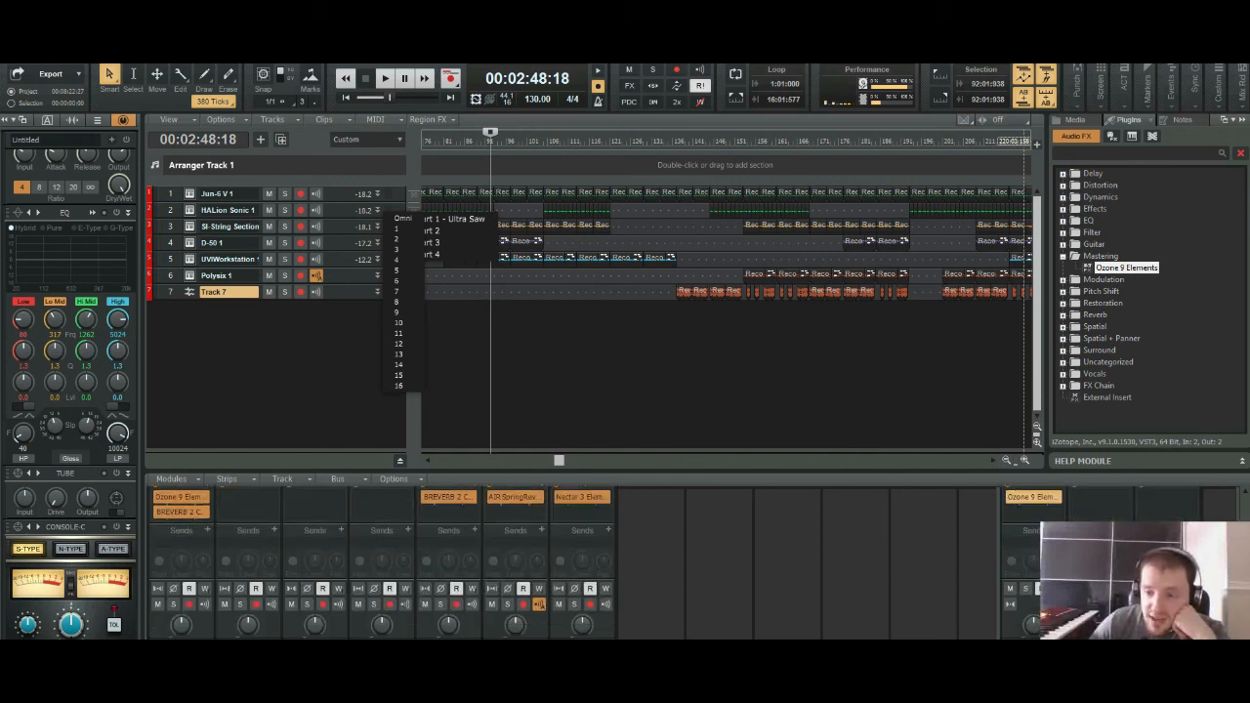
{"action": "scroll", "coordinate": [583, 567], "scroll_direction": "up", "scroll_amount": 3}
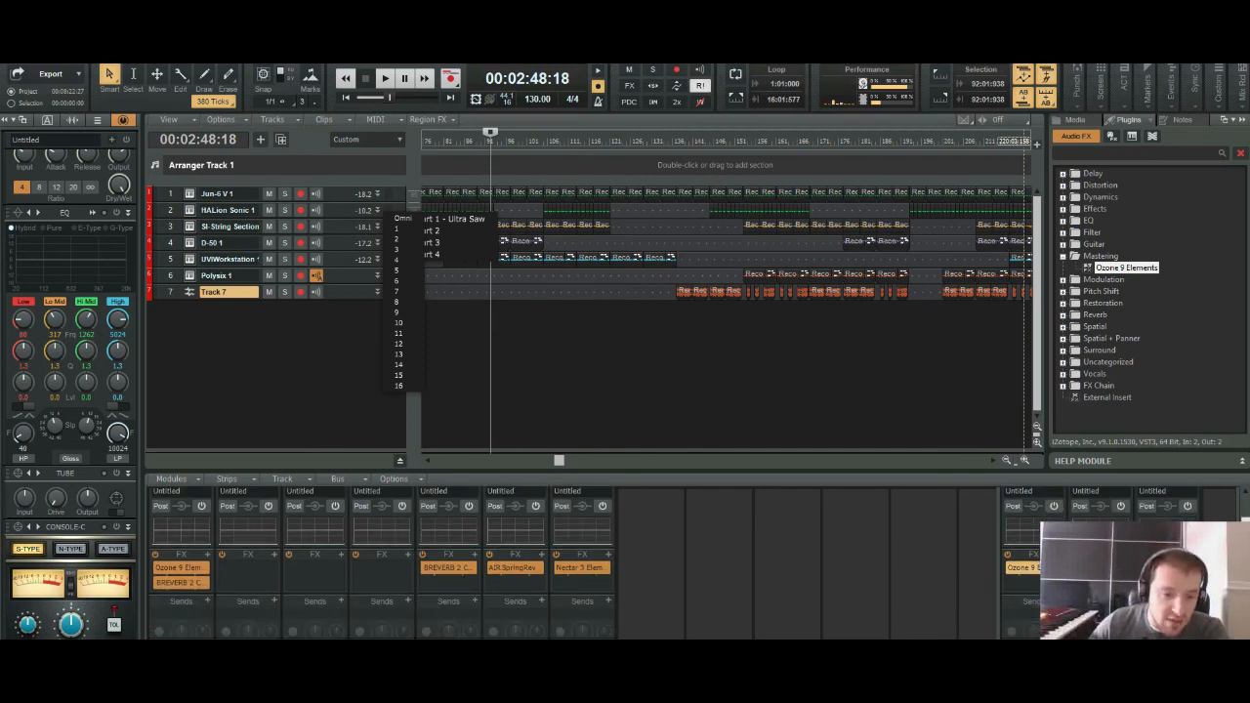
{"action": "scroll", "coordinate": [582, 588], "scroll_direction": "down", "scroll_amount": 7}
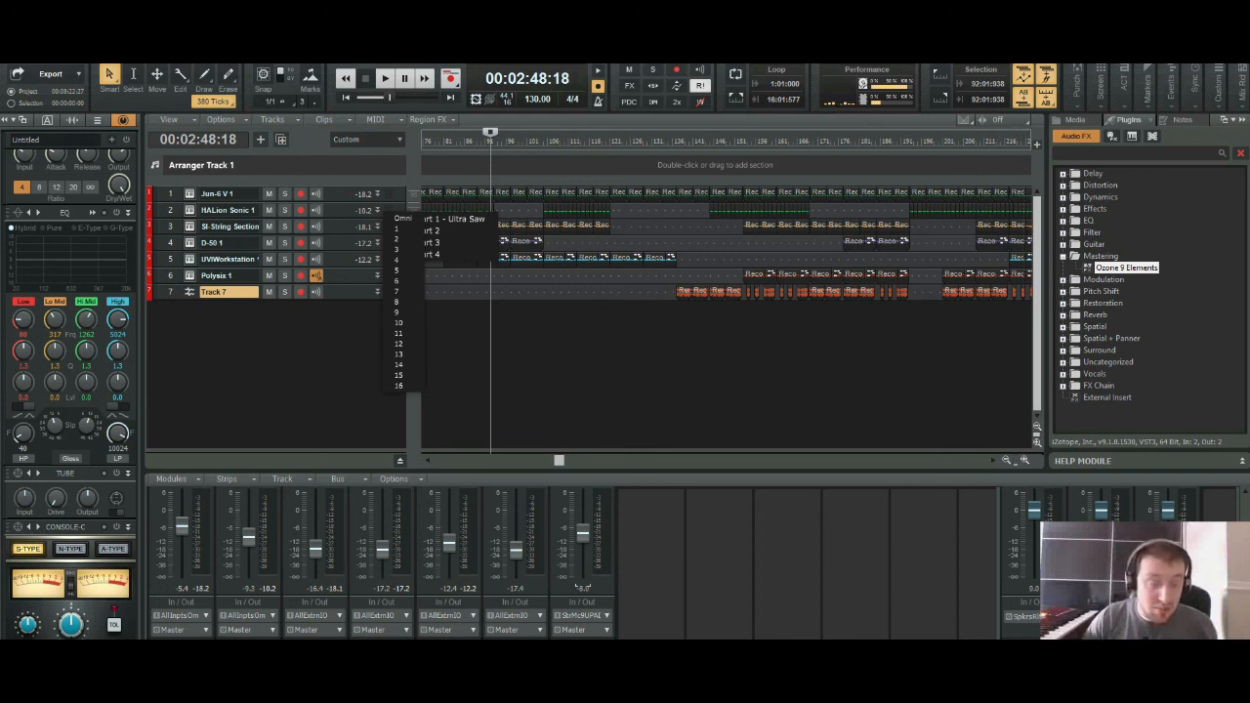
Step: Disable the USB PnP microphone as an audio input driver in the preferences and confirm the change
{"action": "left_click", "coordinate": [21, 55]}
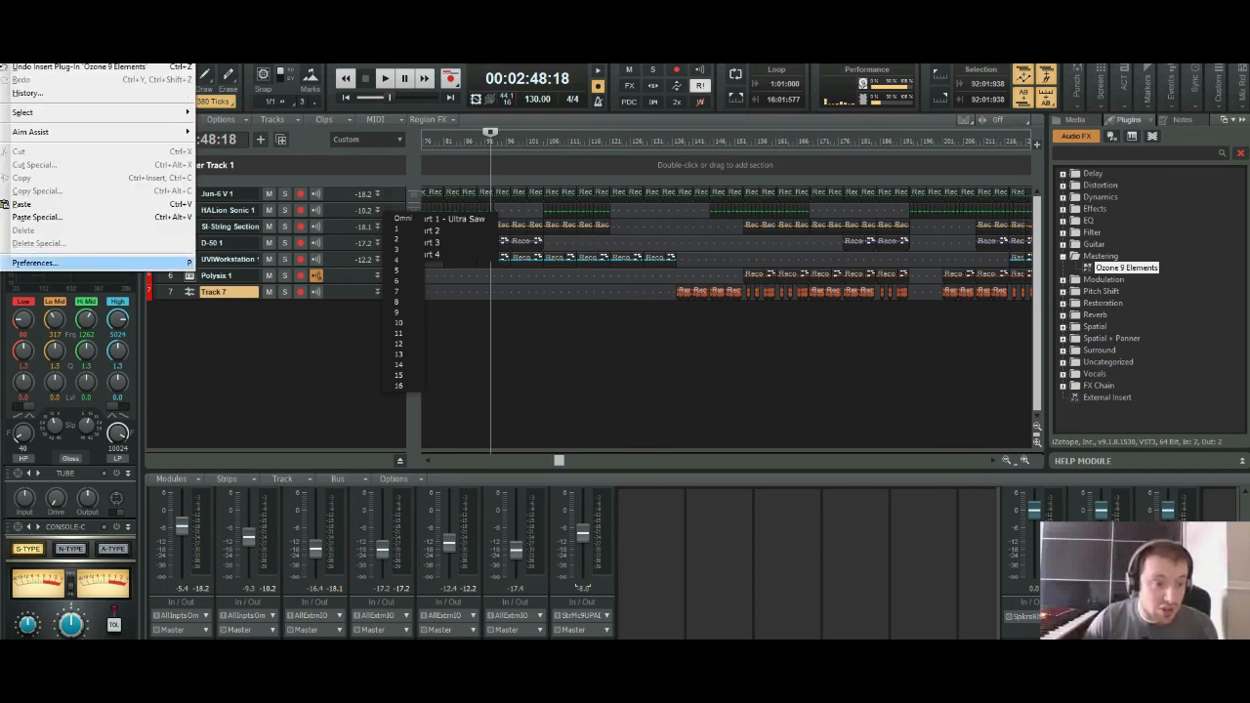
{"action": "left_click", "coordinate": [59, 263]}
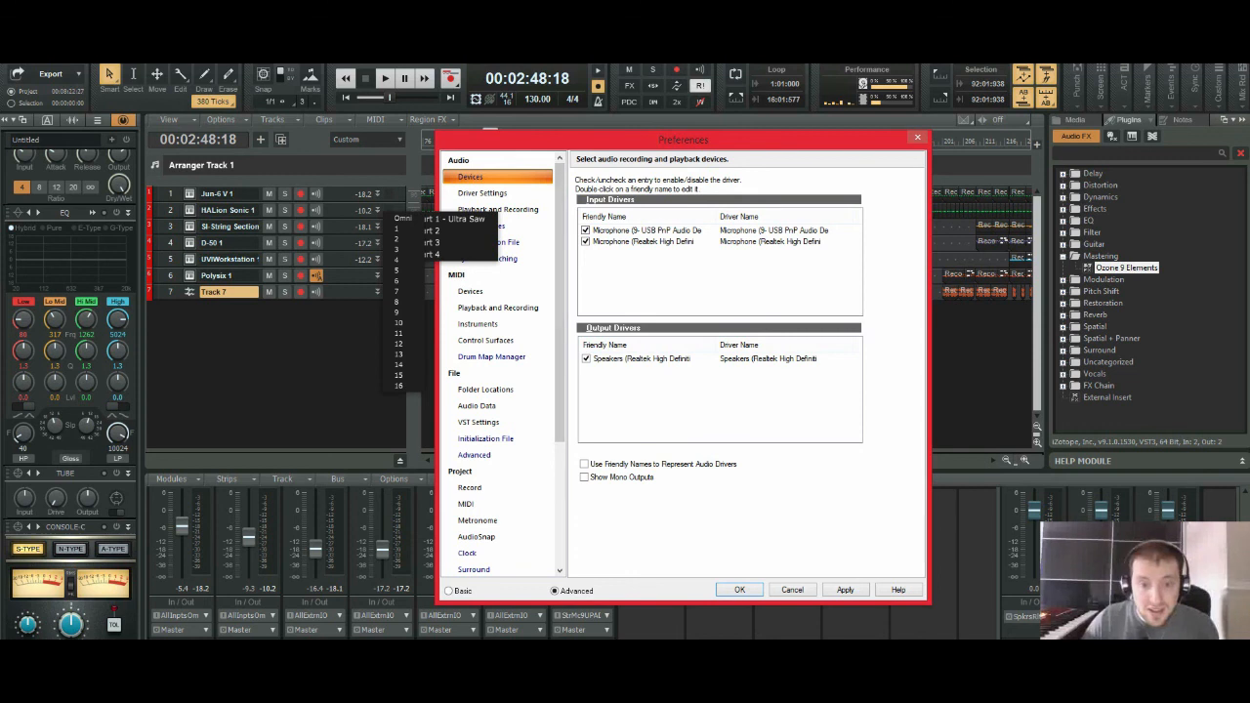
{"action": "left_click", "coordinate": [739, 589]}
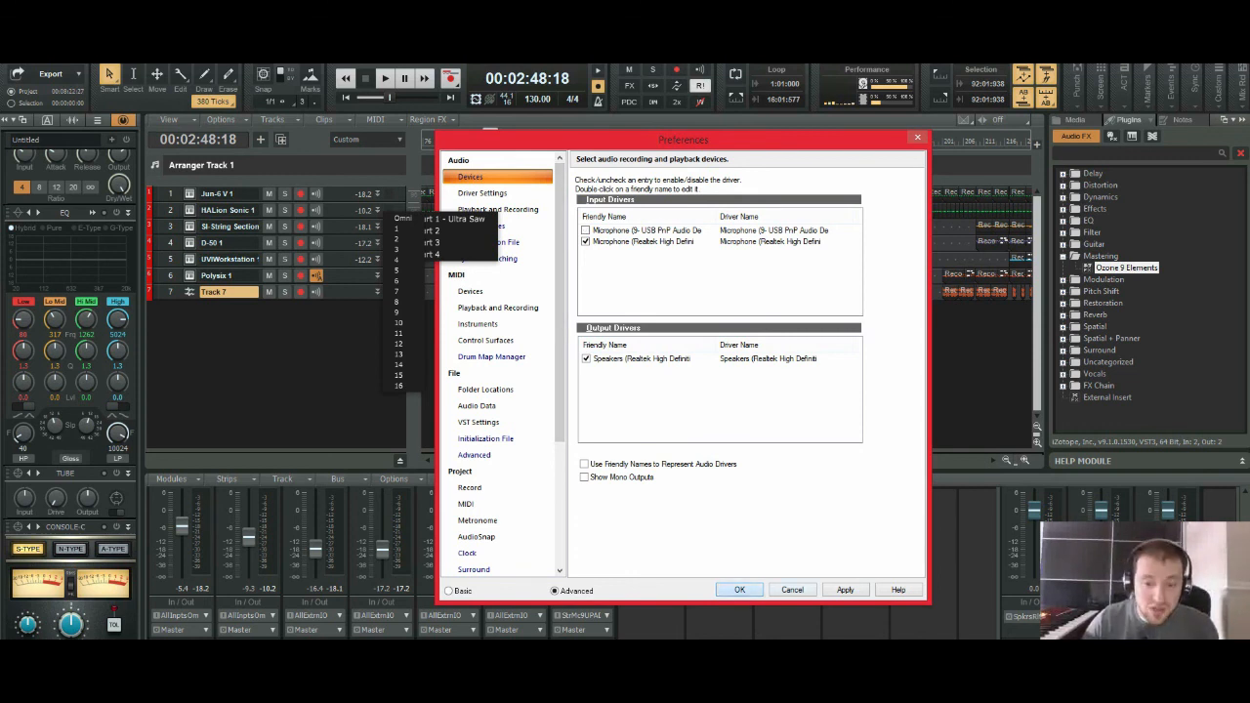